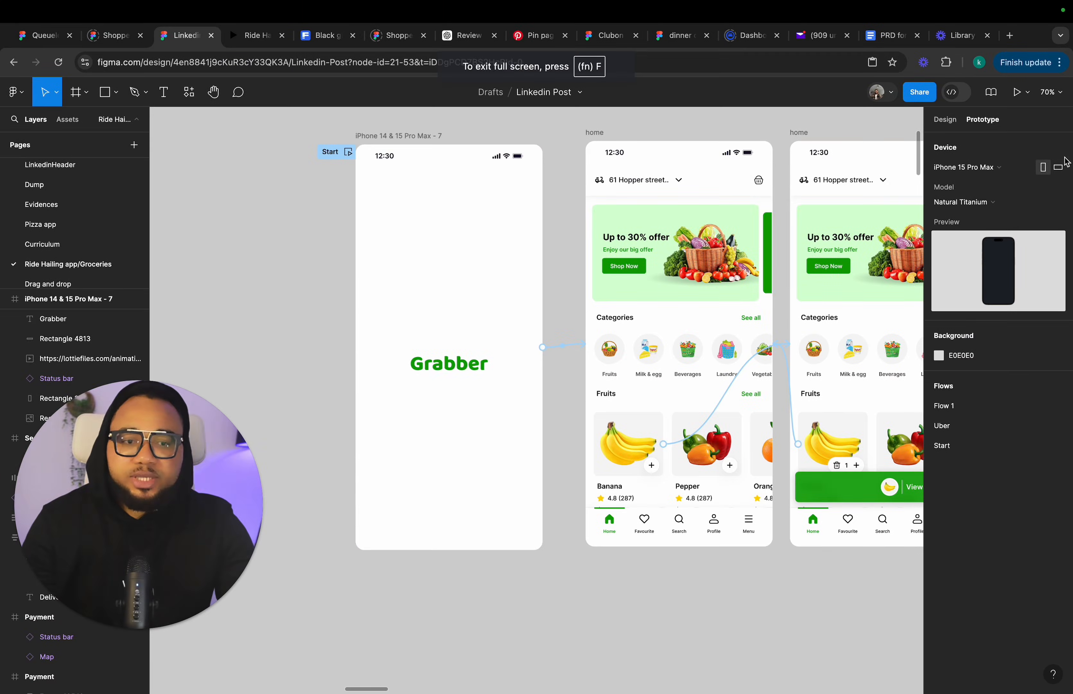
# Browse the canvas to review the Grabber splash screen, home screens and payment flow frames.
pyautogui.click(946, 122)
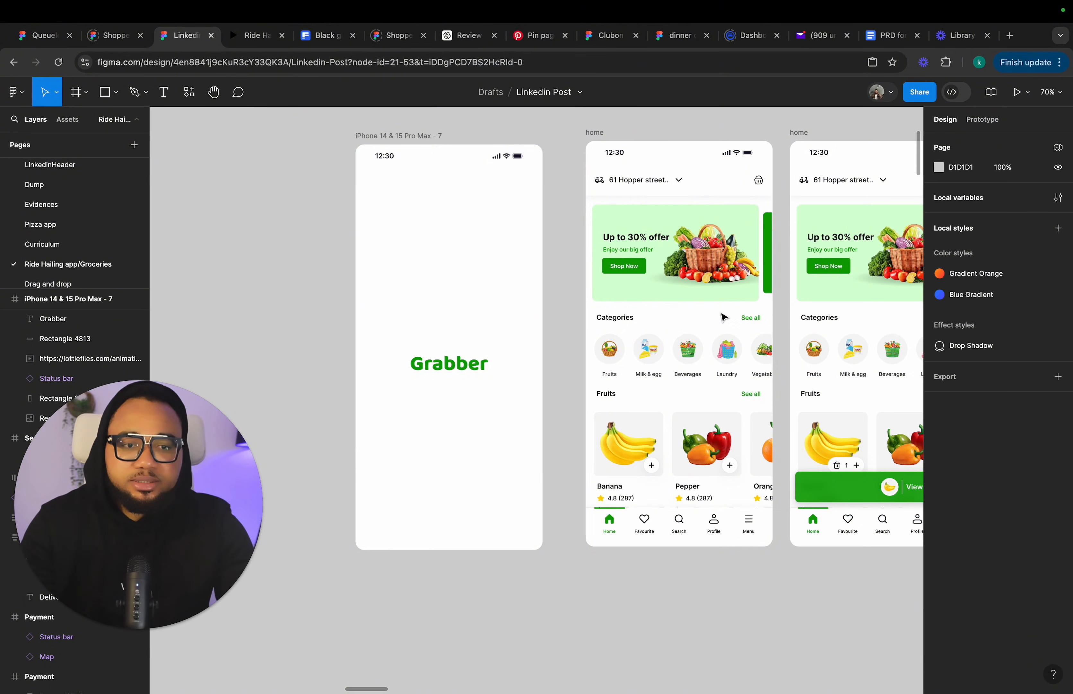
pyautogui.scroll(-4, 706, 333)
pyautogui.hscroll(5, 707, 333)
pyautogui.scroll(-4, 705, 334)
pyautogui.hscroll(6, 706, 333)
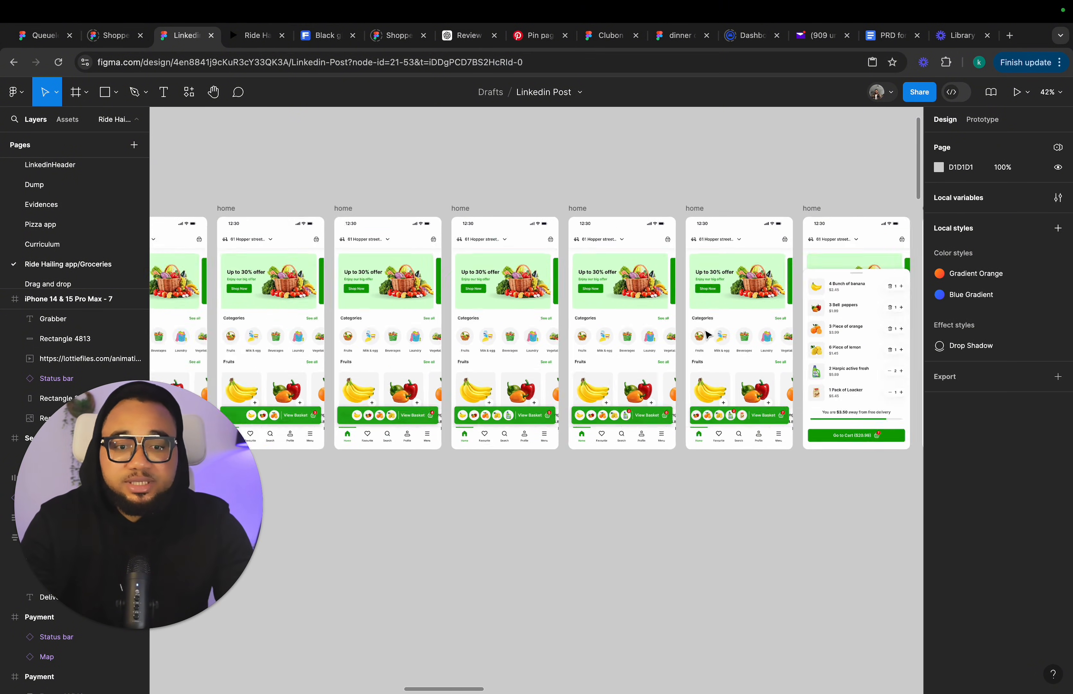
pyautogui.hscroll(10, 707, 335)
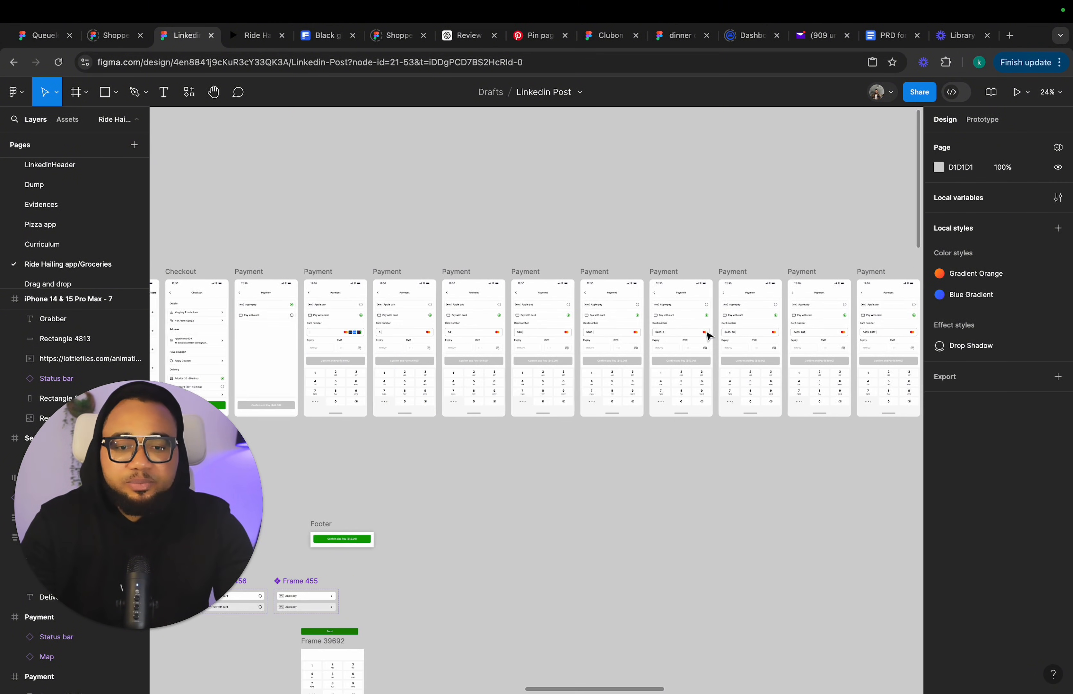
pyautogui.scroll(1, 722, 347)
pyautogui.hscroll(10, 732, 356)
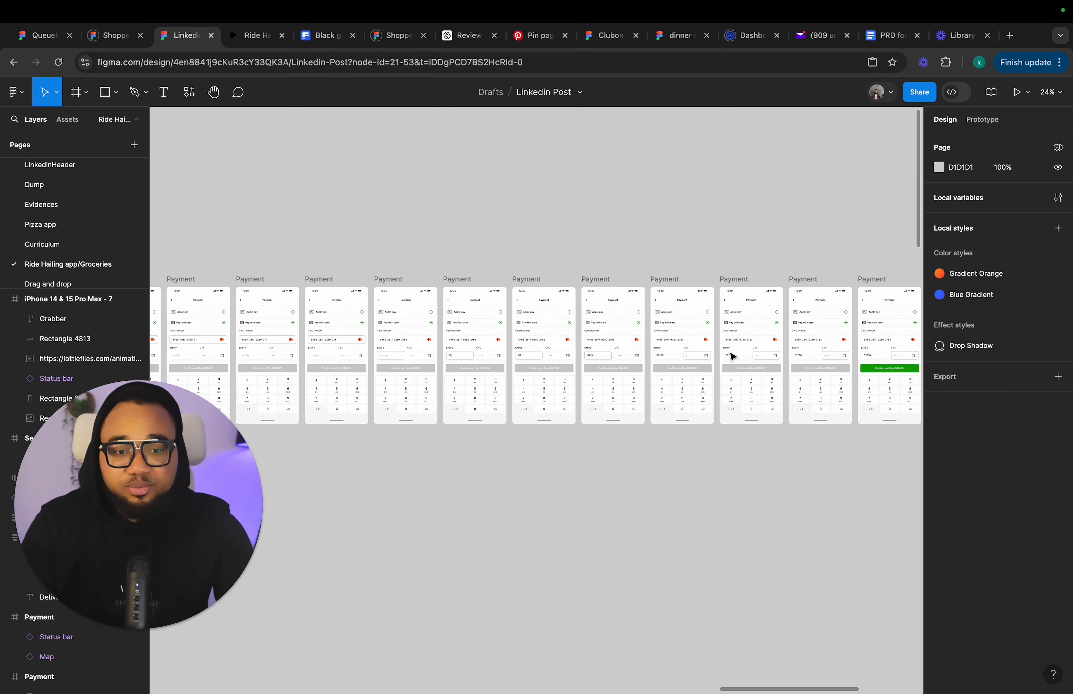
pyautogui.hscroll(-8, 731, 357)
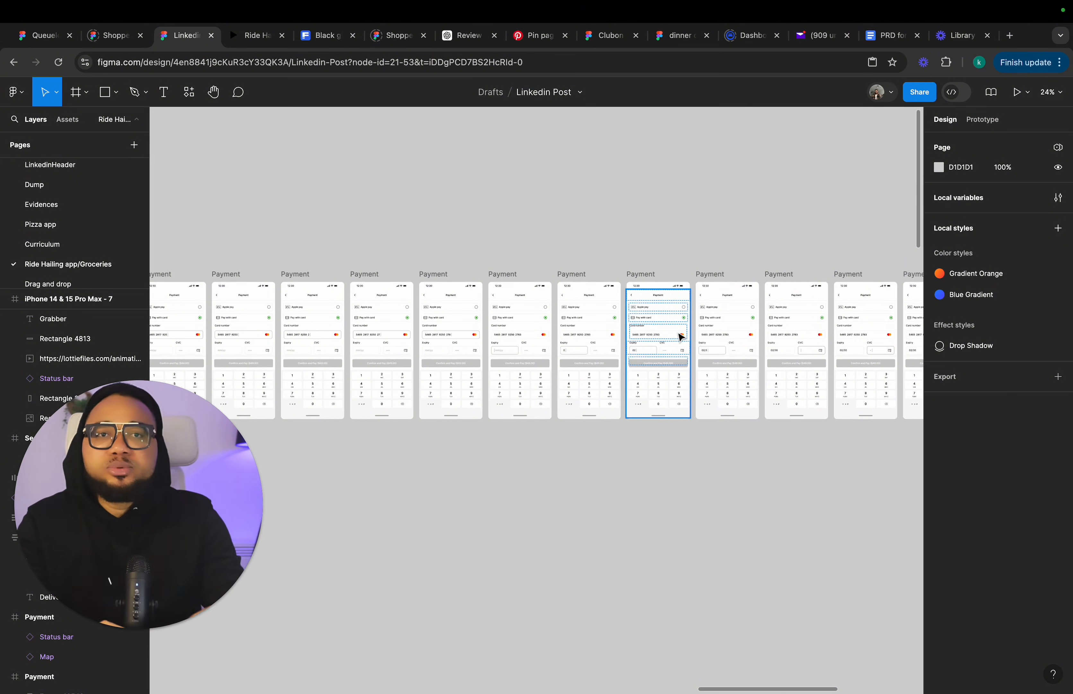
pyautogui.scroll(10, 681, 336)
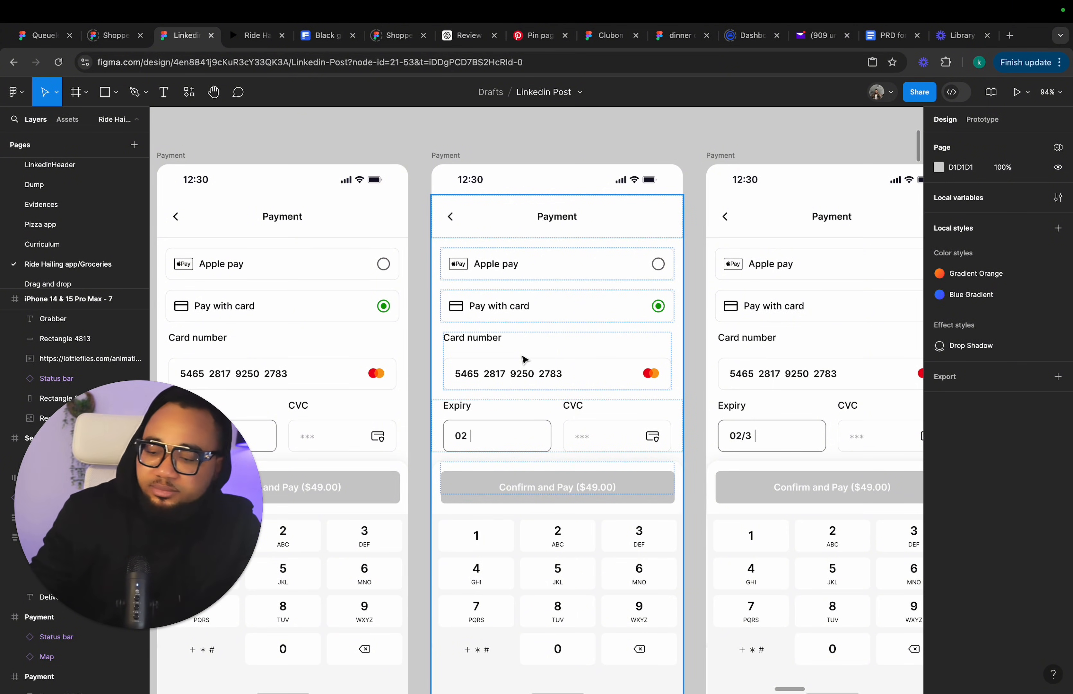
pyautogui.scroll(-10, 522, 347)
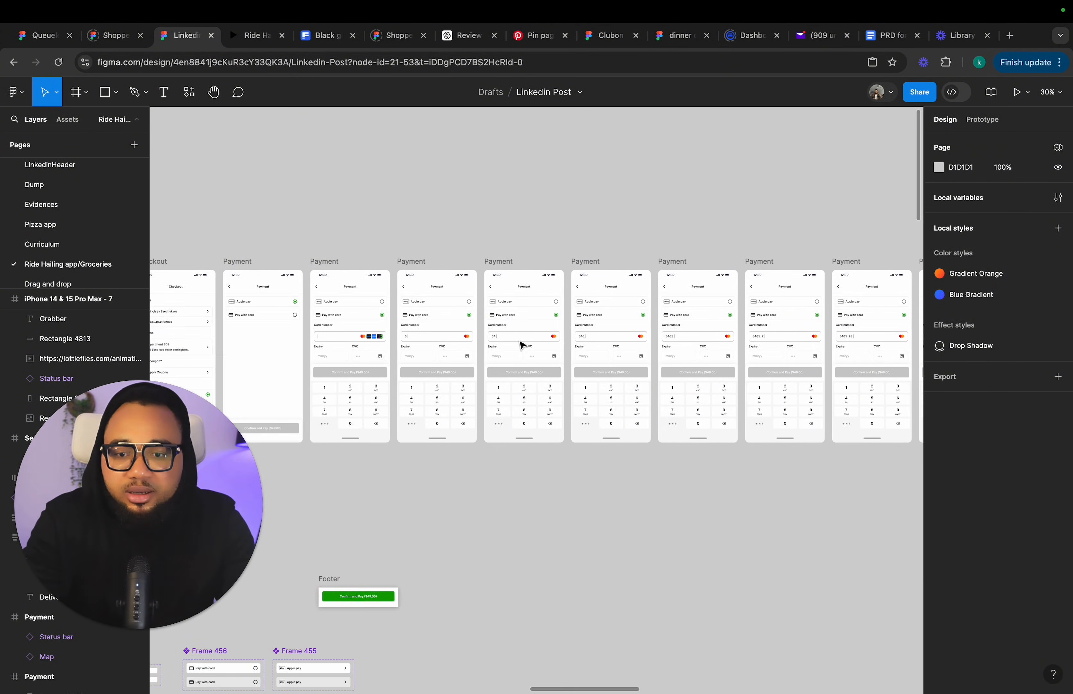
pyautogui.hscroll(-10, 521, 346)
pyautogui.scroll(5, 406, 342)
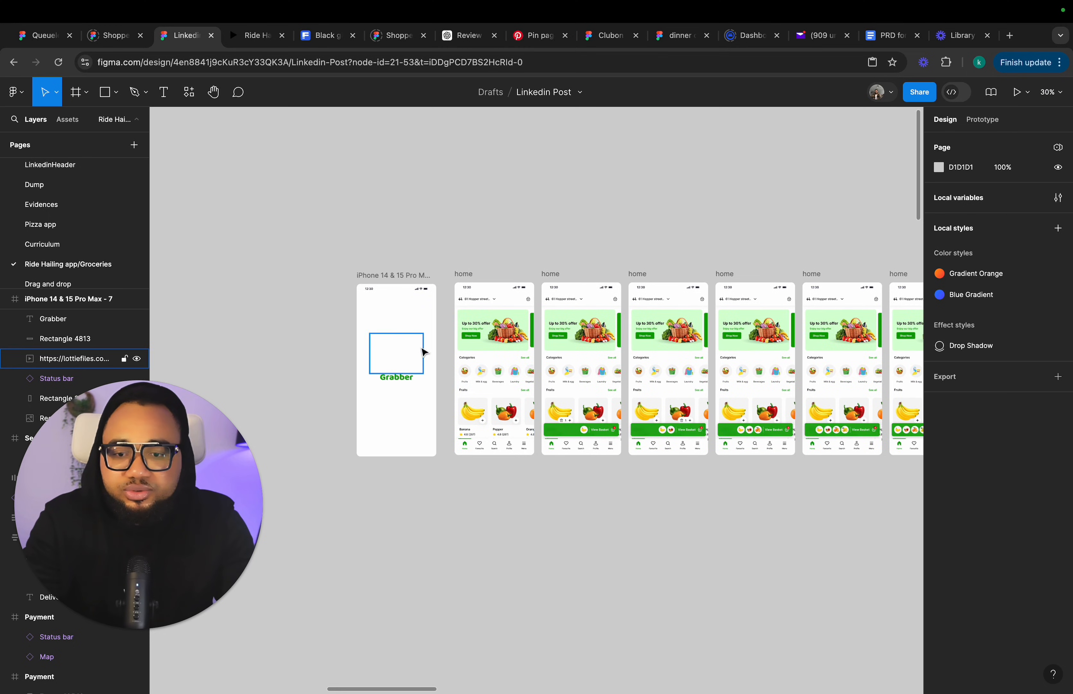
pyautogui.scroll(3, 403, 339)
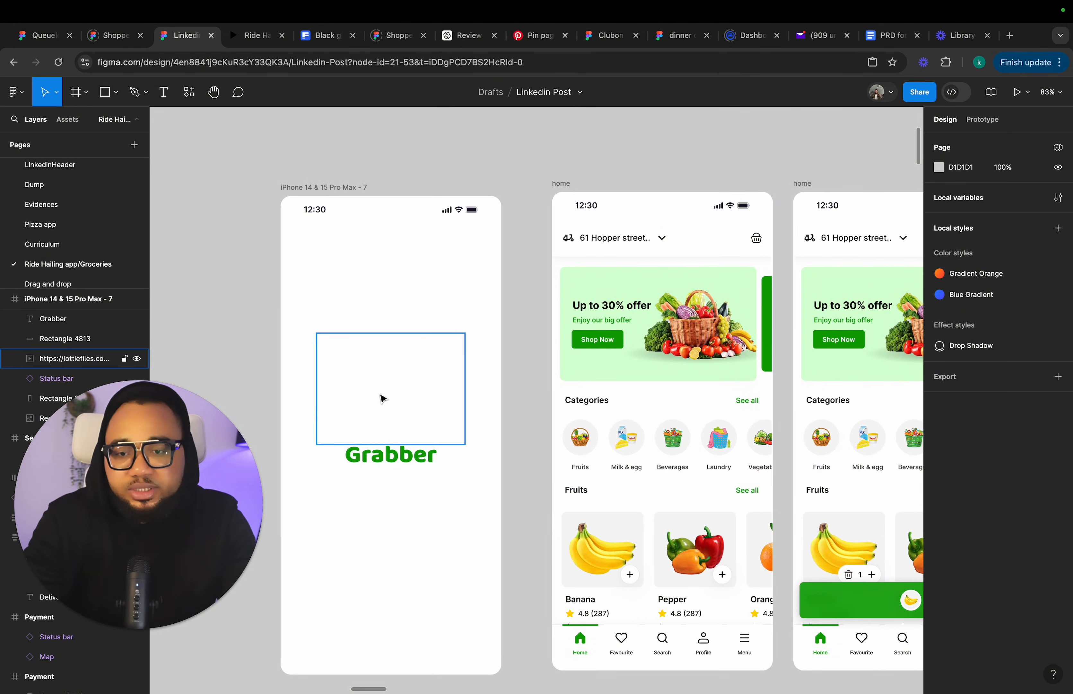
# Select the Lottie embed on the splash screen and search the plugins for "lot" to find LottieFiles.
pyautogui.click(388, 384)
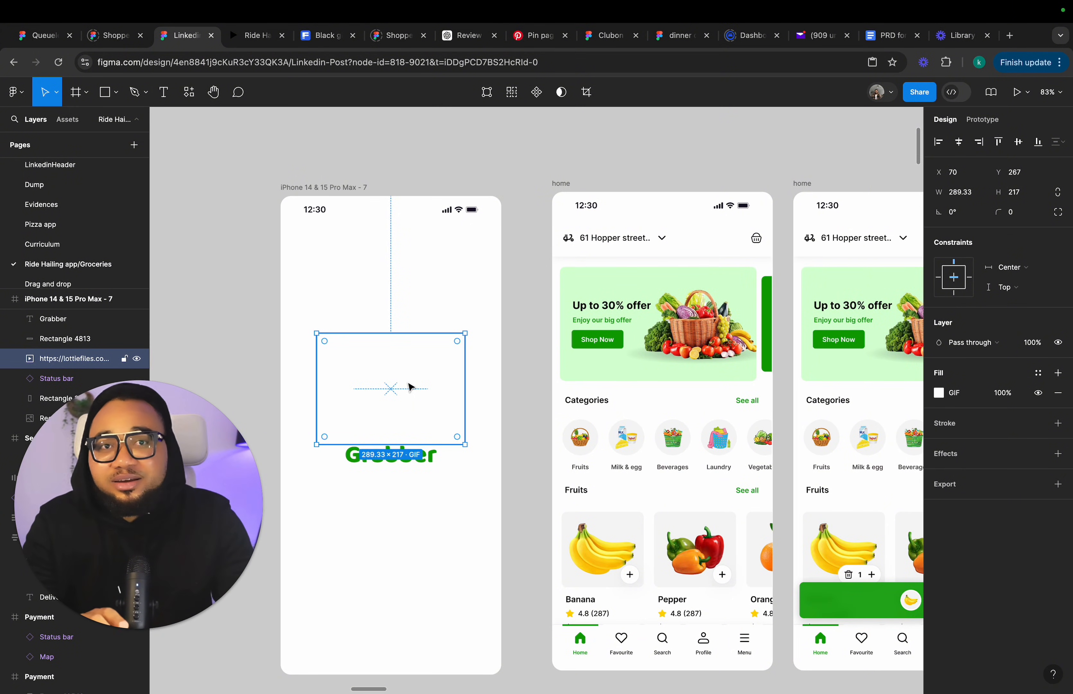
pyautogui.click(191, 95)
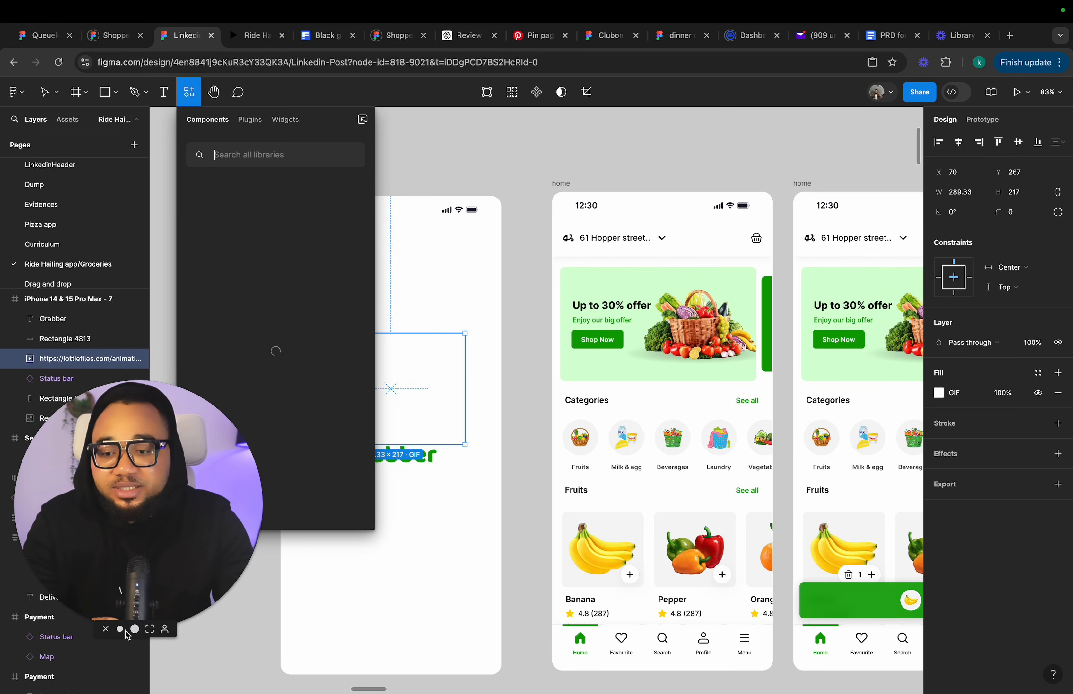
pyautogui.click(120, 630)
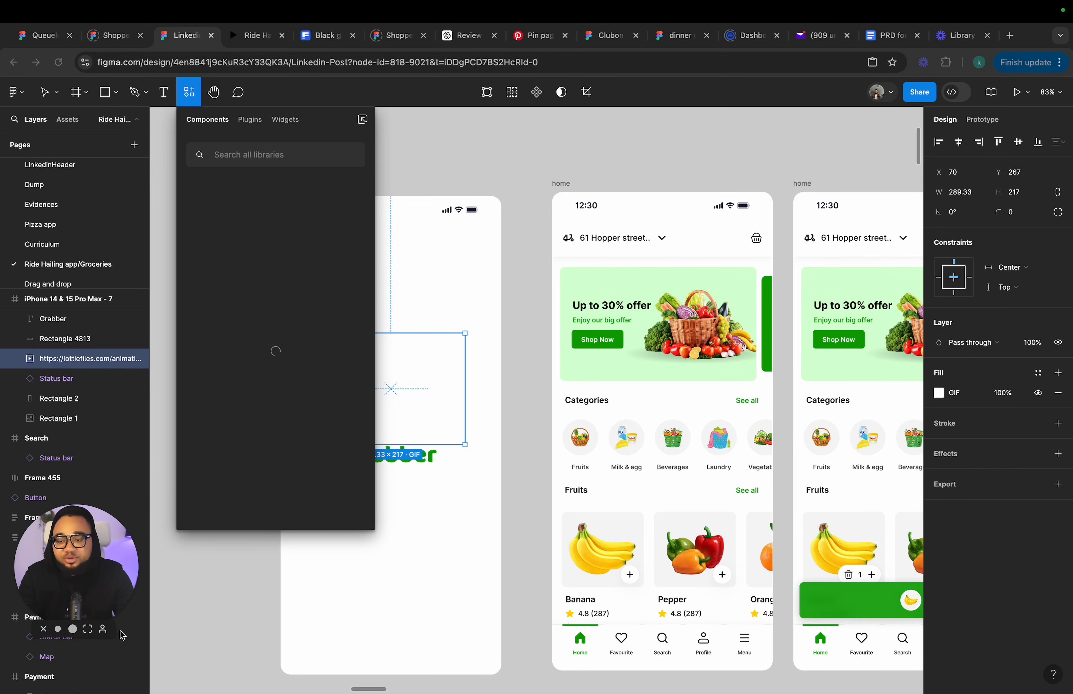
pyautogui.click(243, 154)
pyautogui.write('lotti')
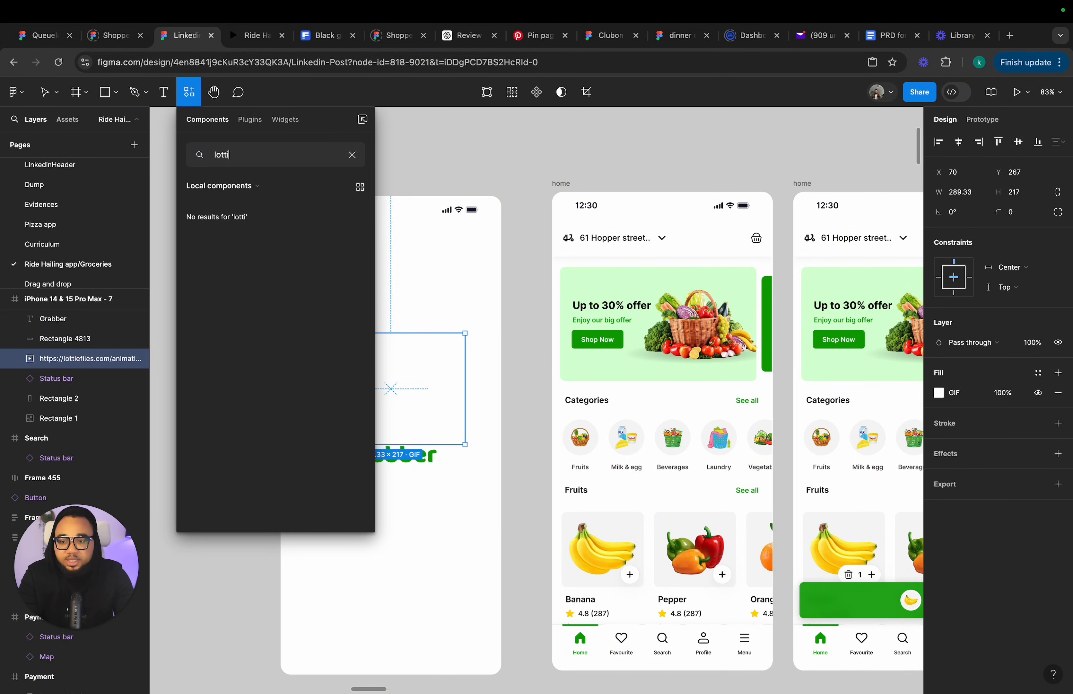
pyautogui.press('BackSpace')
pyautogui.press('BackSpace')
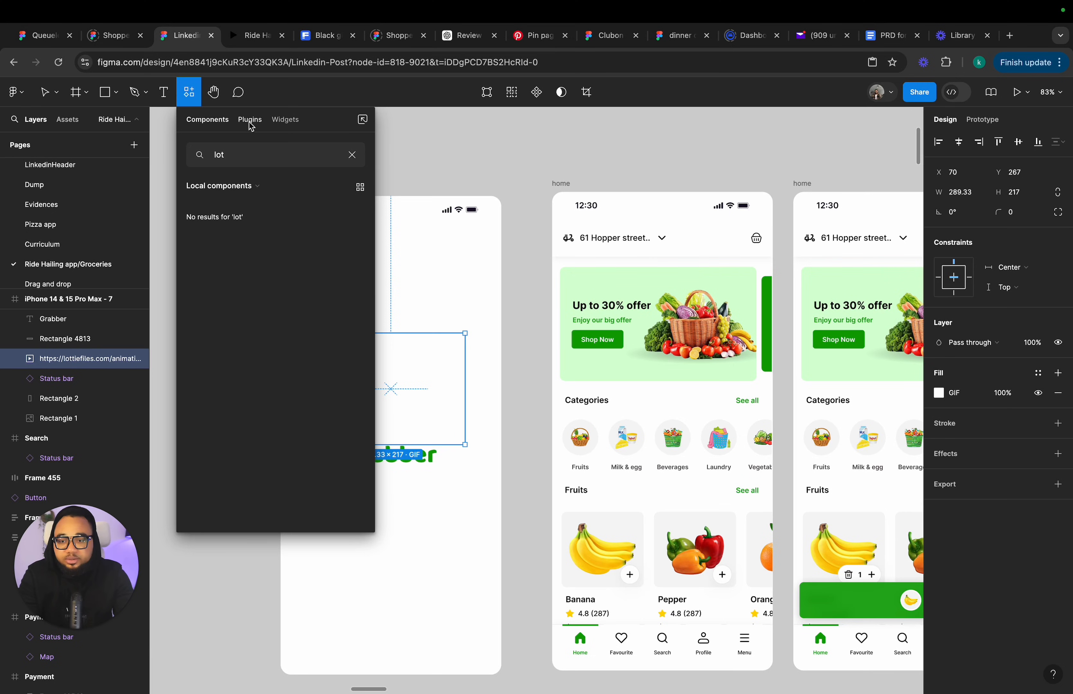
pyautogui.click(251, 127)
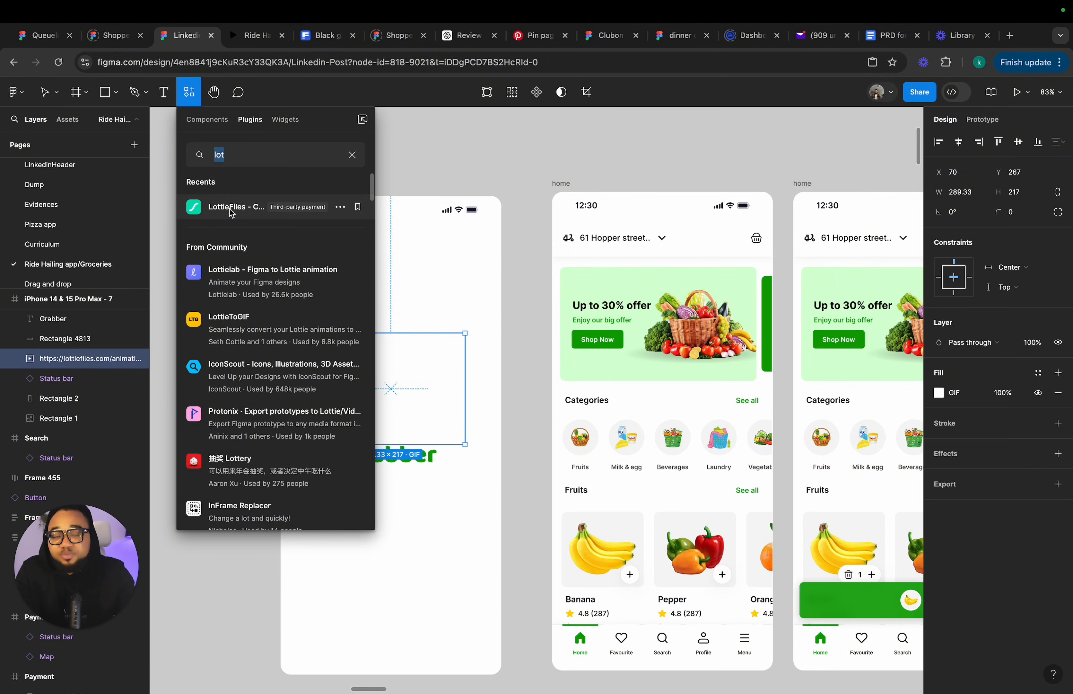
pyautogui.click(395, 126)
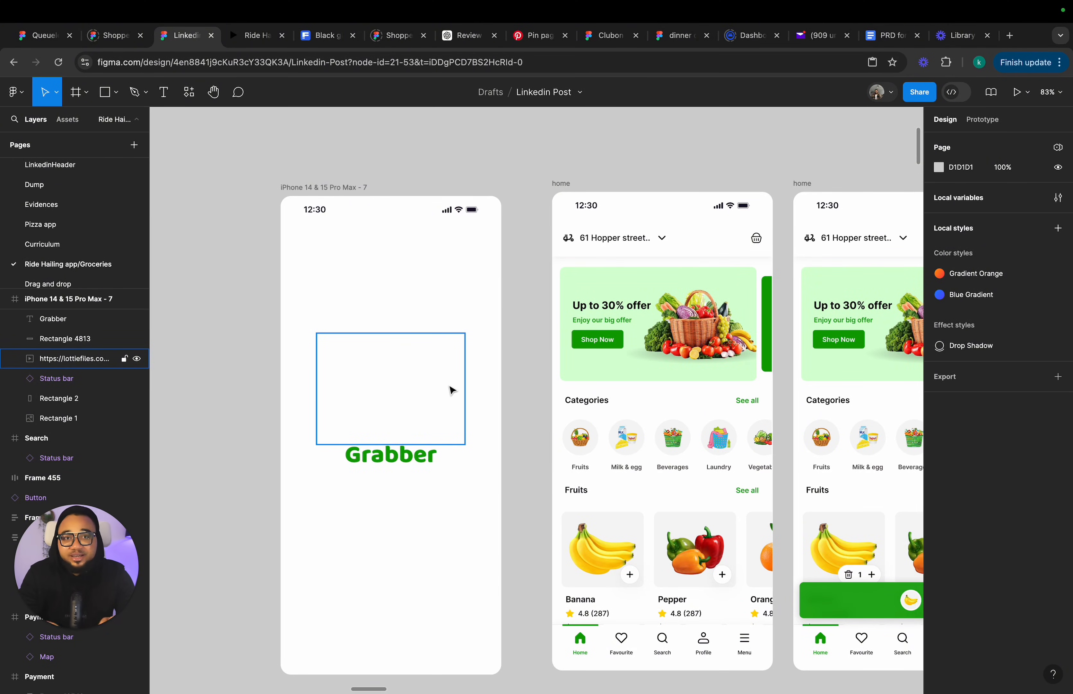
# Create a new iPhone 14 & 15 Pro Max frame and position it above the existing splash screen.
pyautogui.scroll(-3, 377, 472)
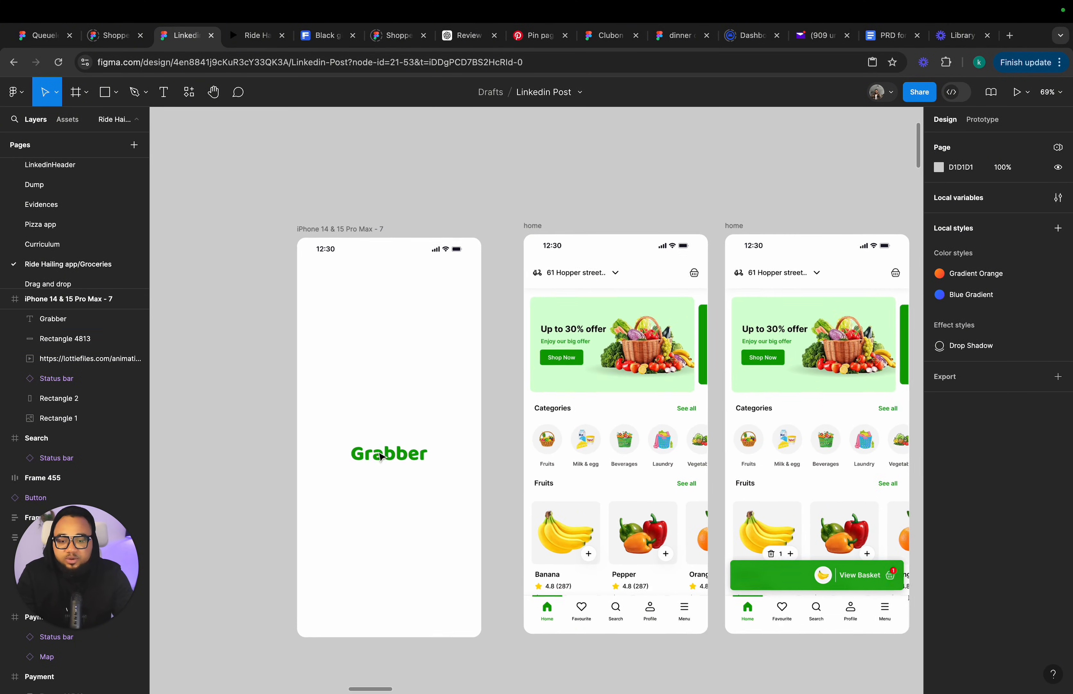
pyautogui.scroll(-5, 496, 279)
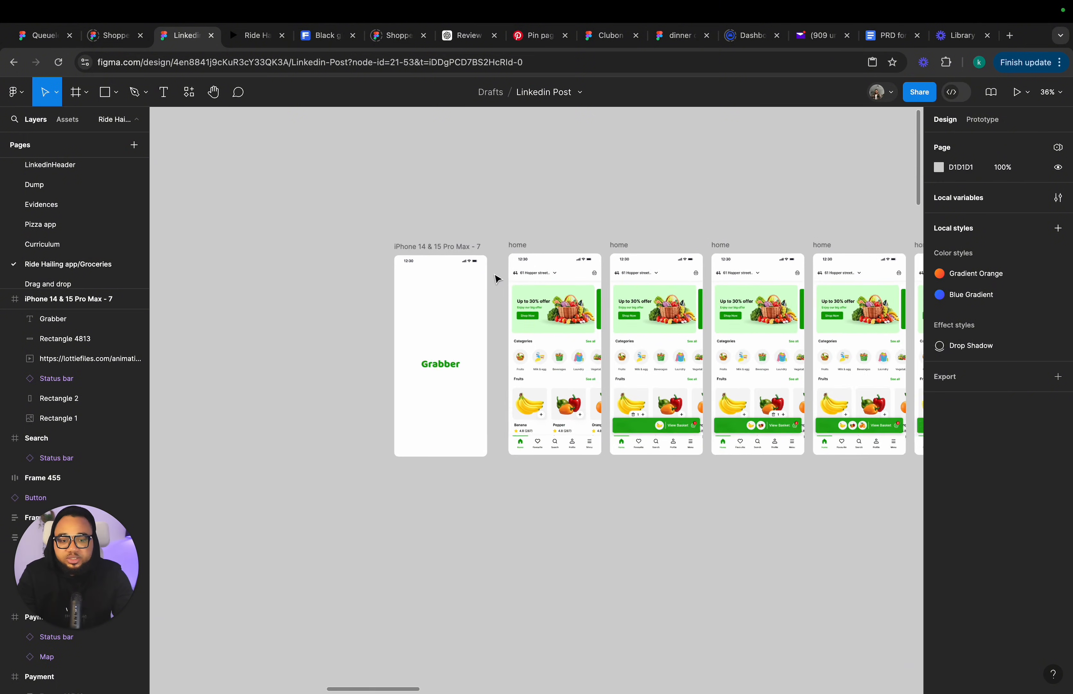
pyautogui.hscroll(10, 541, 309)
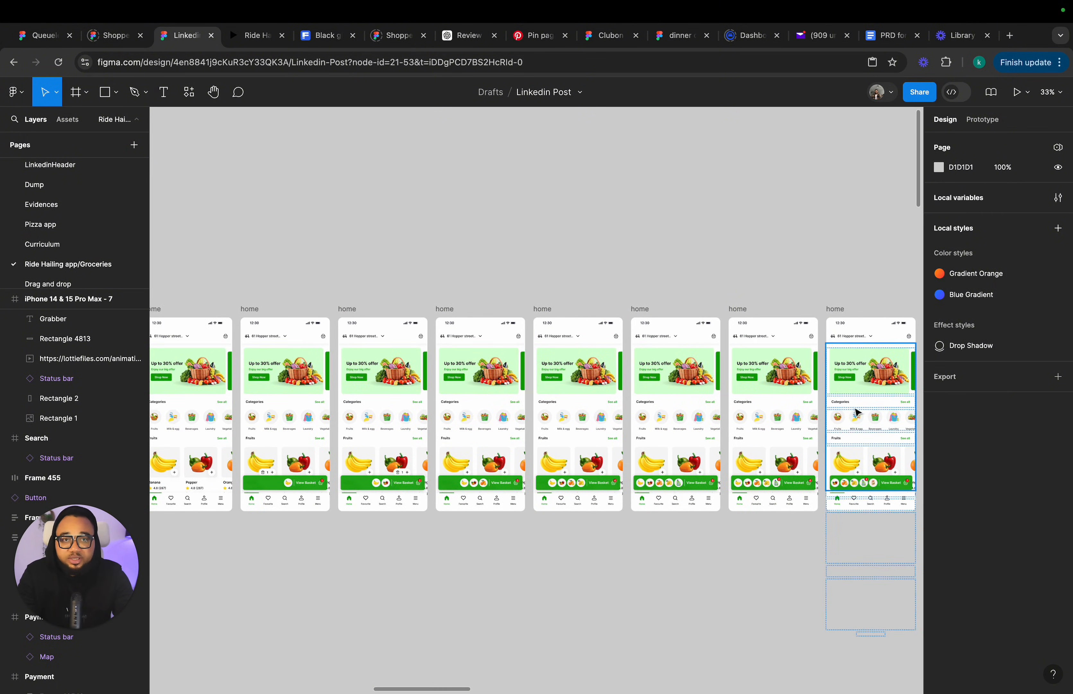
pyautogui.hscroll(-10, 857, 413)
pyautogui.scroll(5, 414, 330)
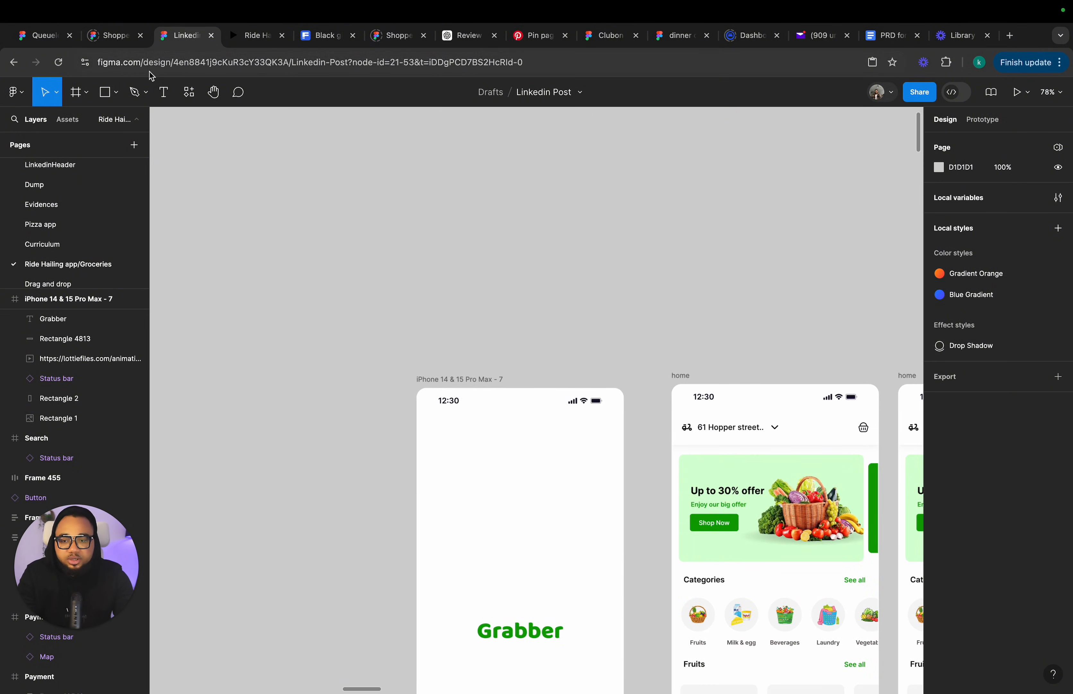
pyautogui.click(78, 97)
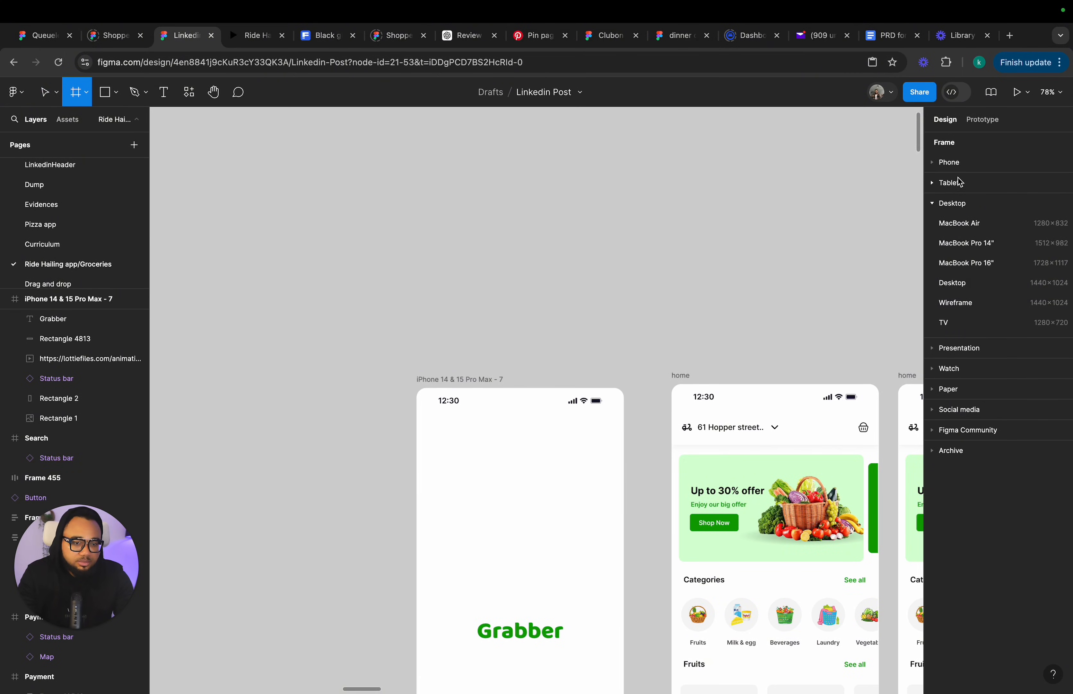
pyautogui.click(951, 162)
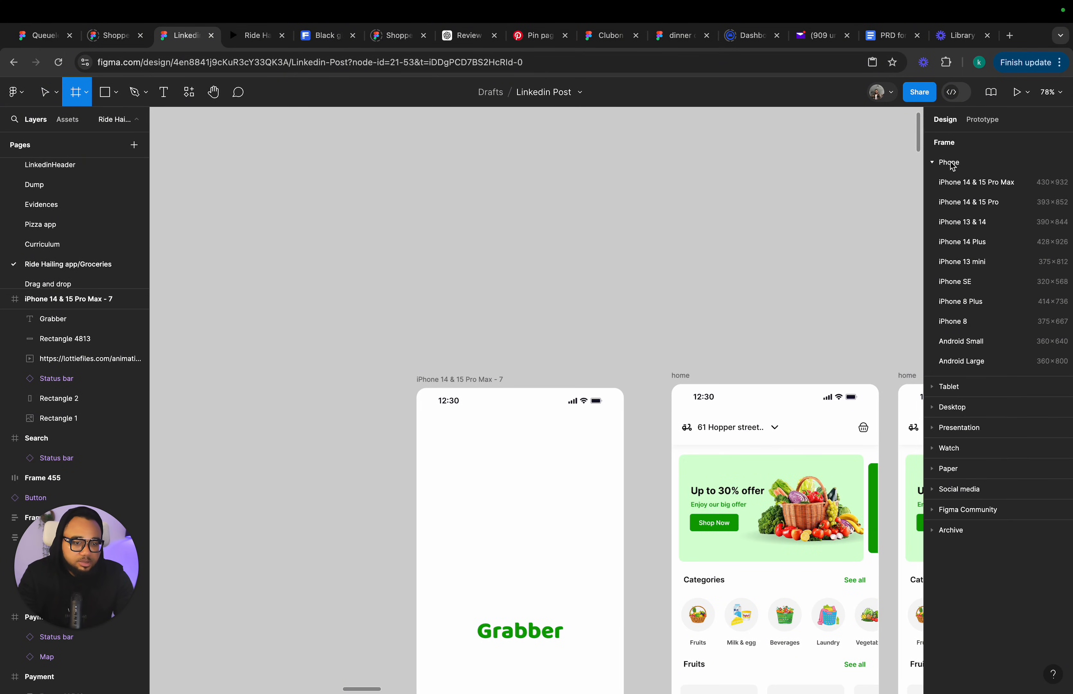
pyautogui.click(962, 182)
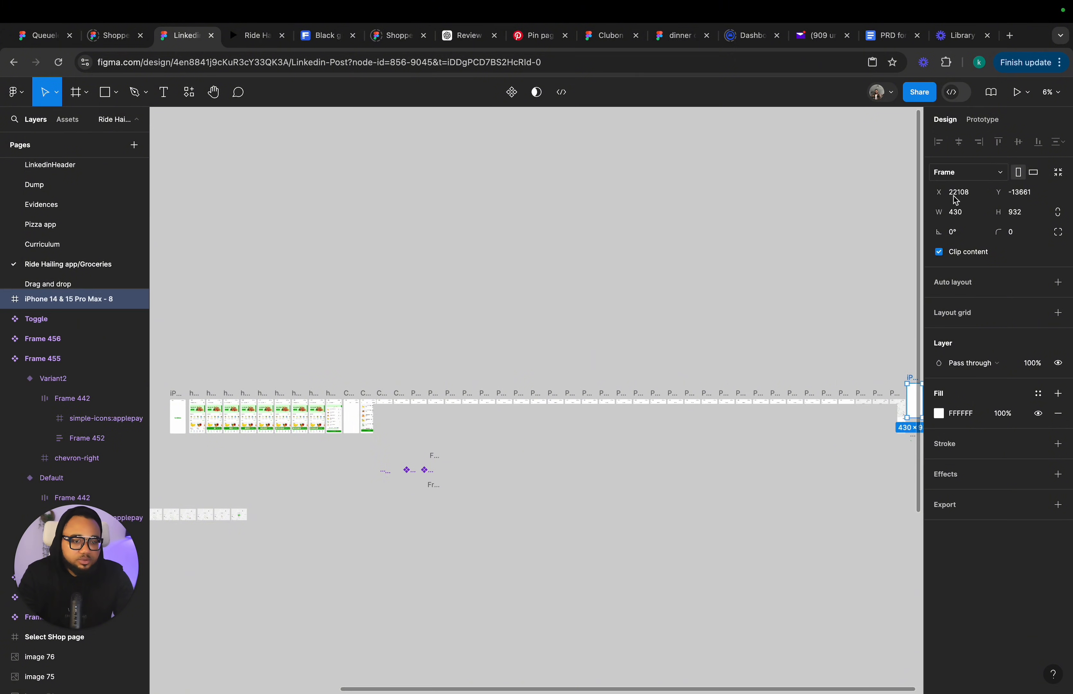
pyautogui.moveTo(773, 408); pyautogui.dragTo(708, 408)
pyautogui.hscroll(-15, 631, 326)
pyautogui.scroll(10, 637, 421)
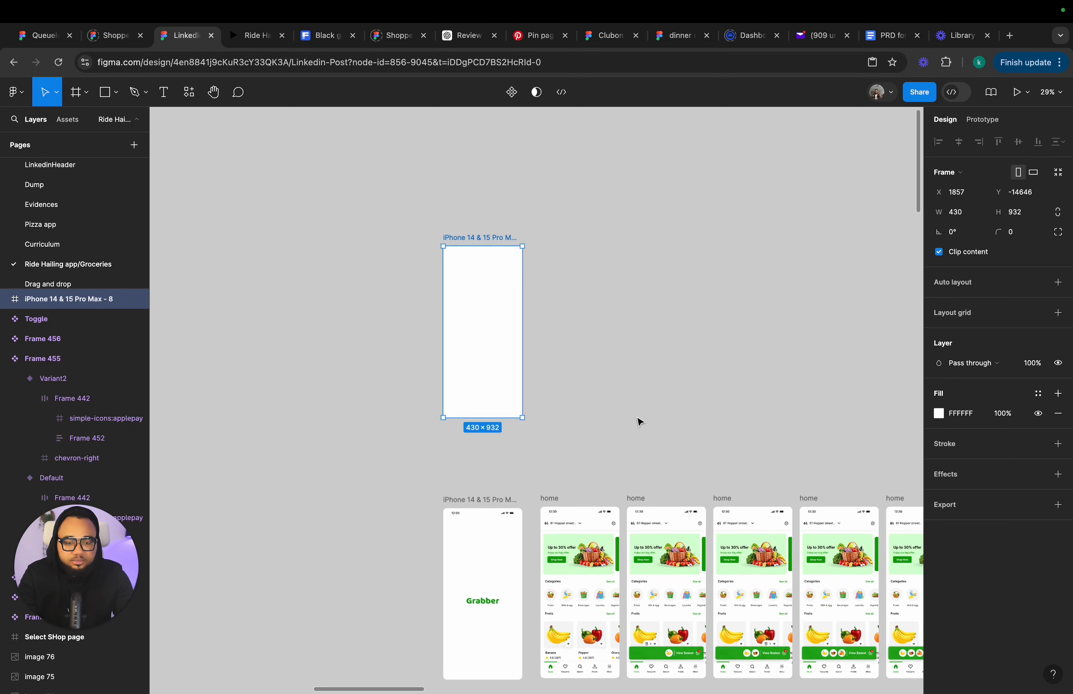
# Copy the Grabber logo text and place it inside the new iPhone 14 & 15 Pro Max - 8 frame.
pyautogui.scroll(-2, 558, 405)
pyautogui.scroll(2, 517, 429)
pyautogui.scroll(2, 515, 429)
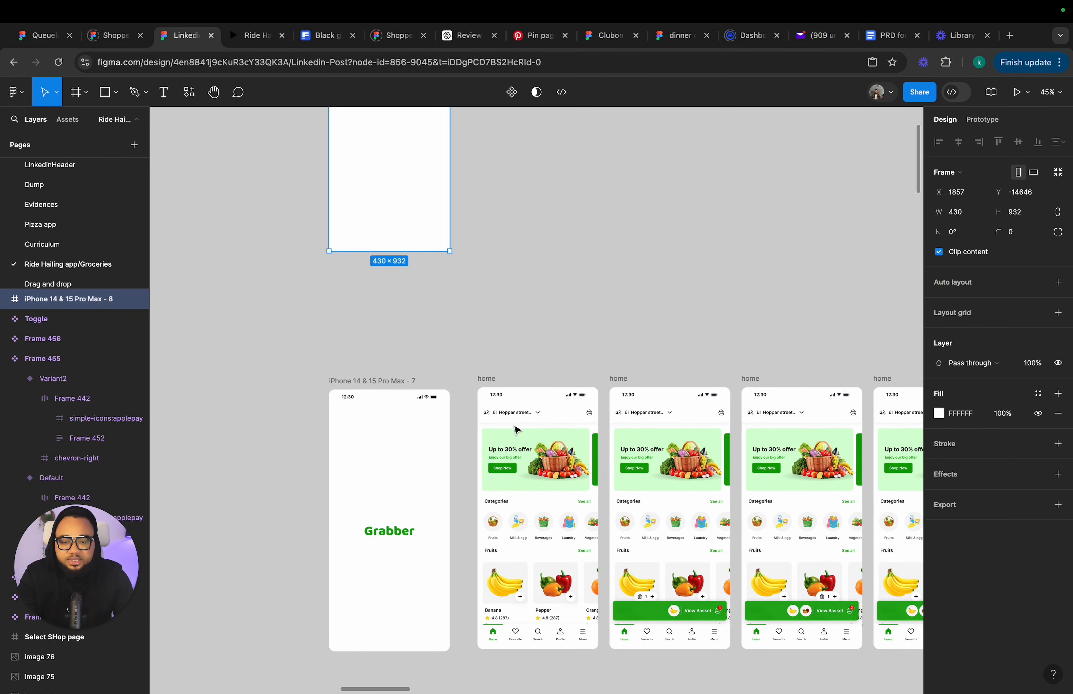
pyautogui.scroll(2, 428, 537)
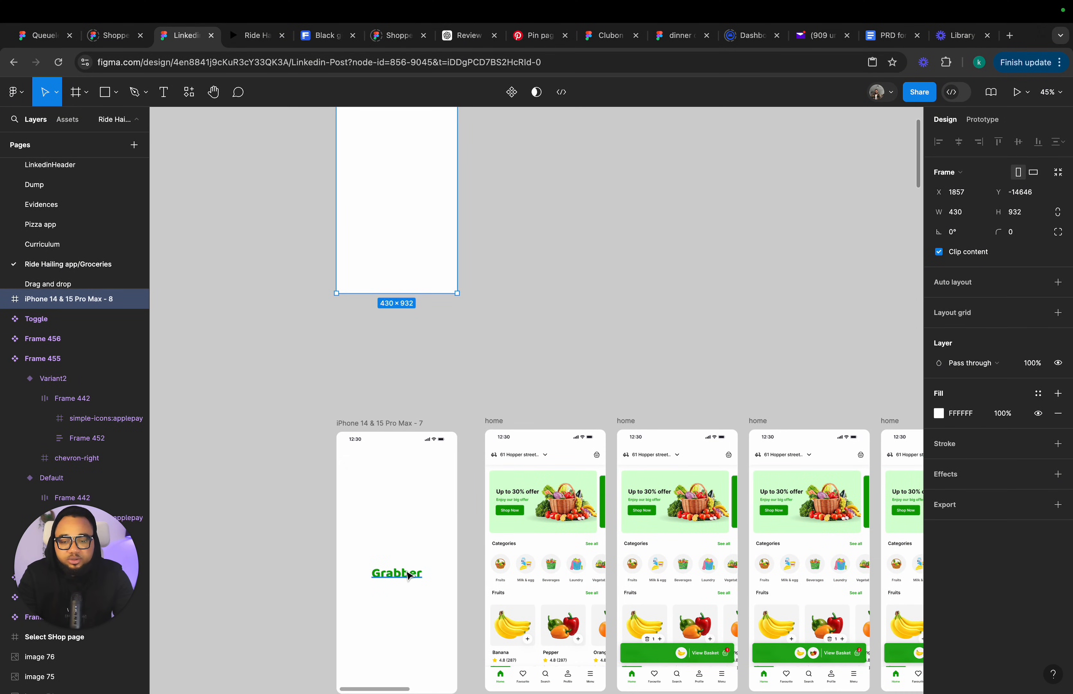
pyautogui.click(408, 575)
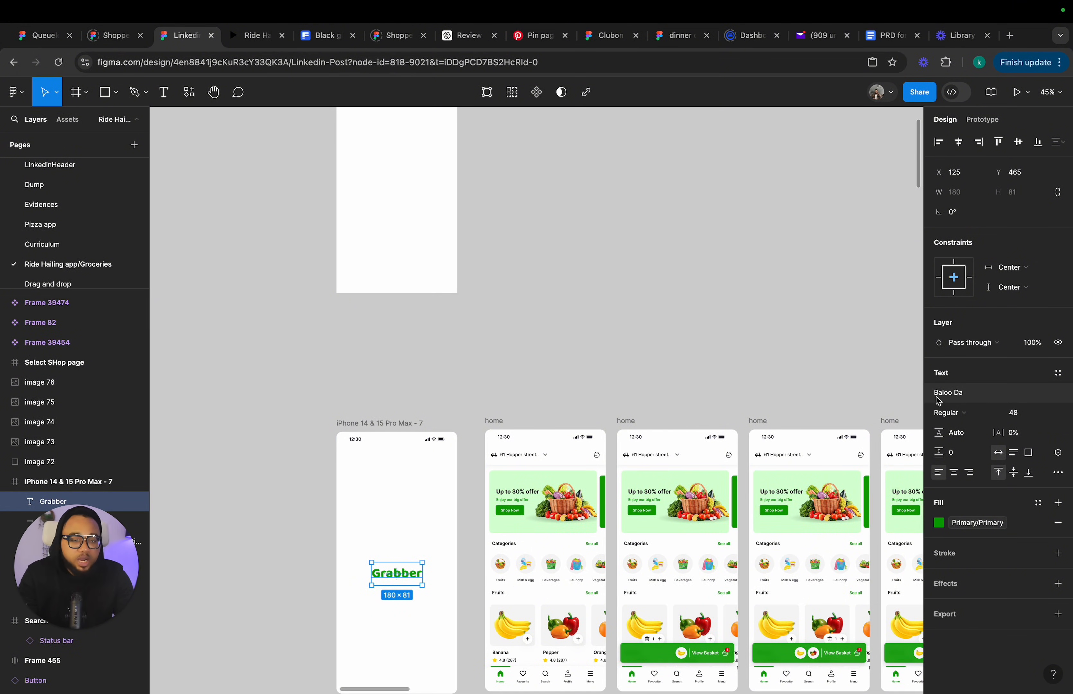
pyautogui.click(165, 93)
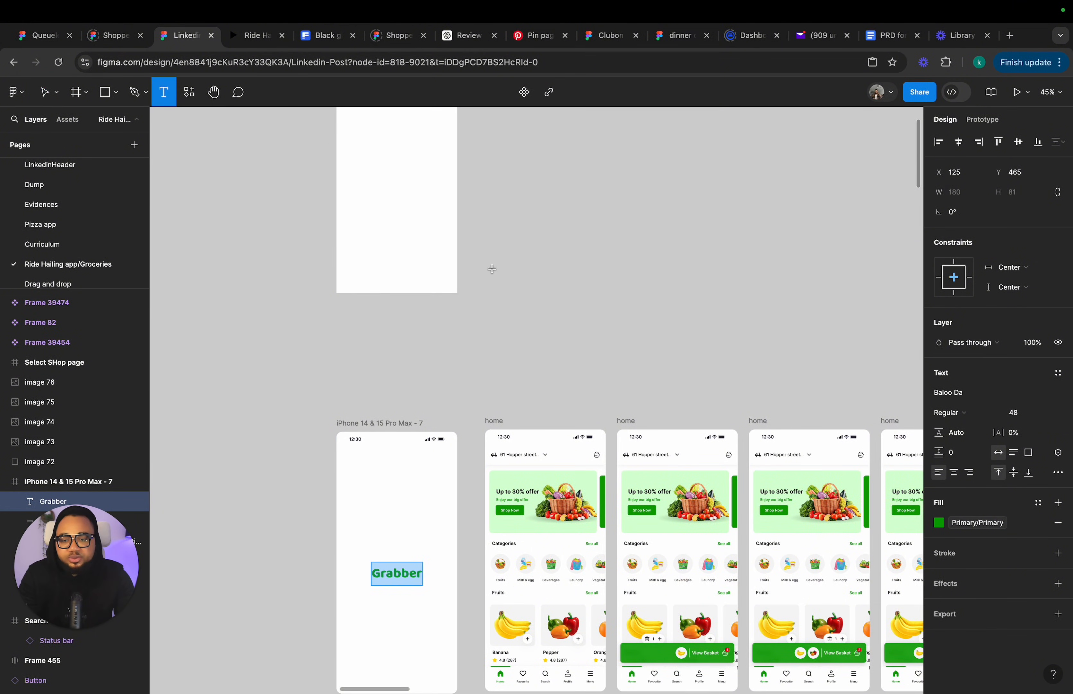
pyautogui.click(473, 287)
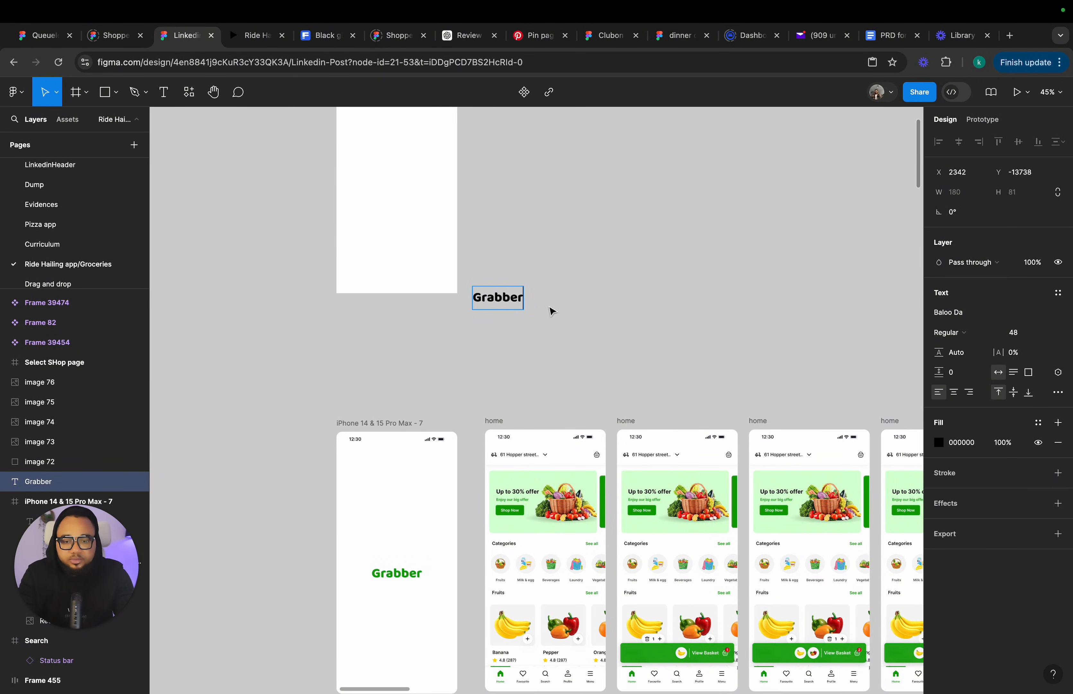
pyautogui.moveTo(500, 298); pyautogui.dragTo(410, 176)
pyautogui.scroll(2, 517, 186)
pyautogui.hscroll(-1, 518, 187)
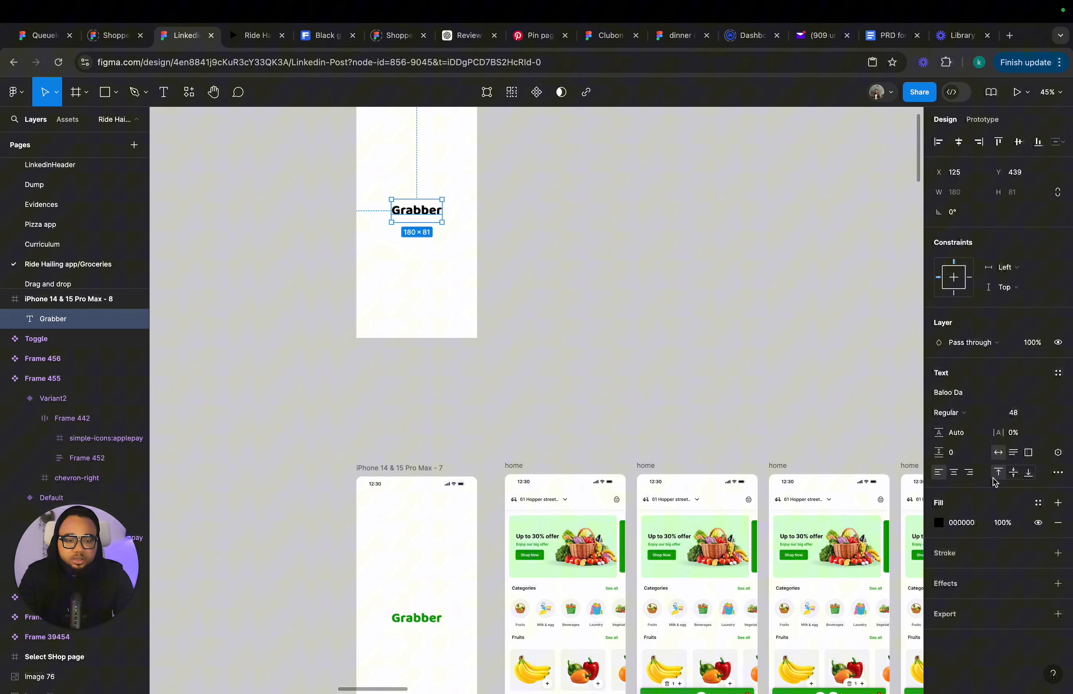
# Set the copied Grabber text's fill to the Primary/Primary color style.
pyautogui.click(1038, 504)
pyautogui.click(834, 550)
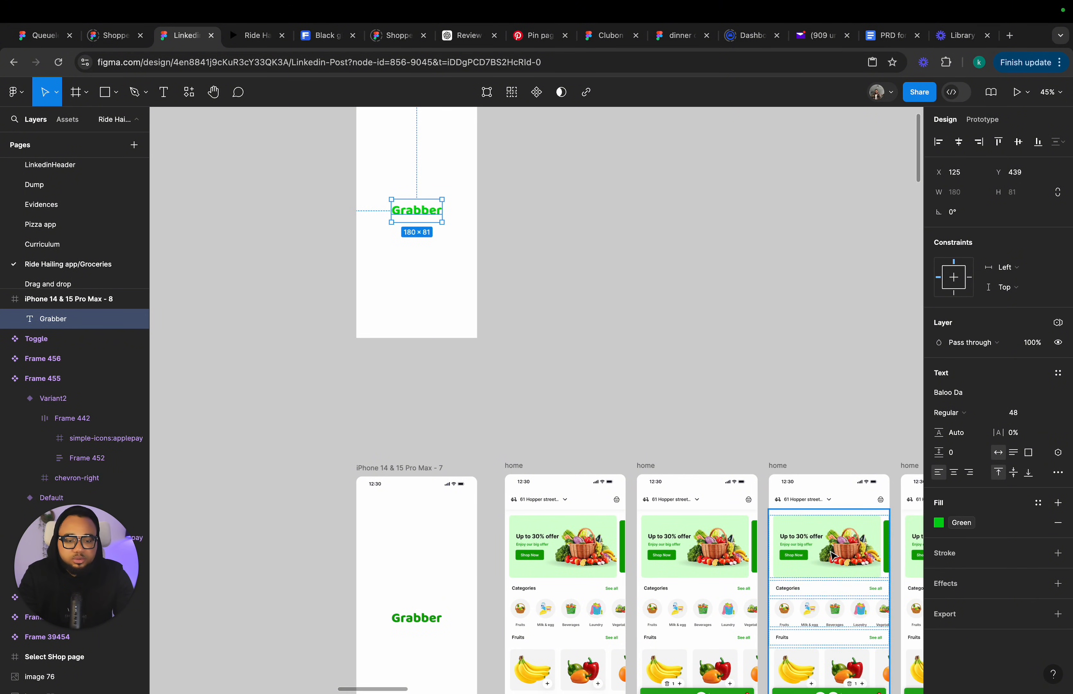
pyautogui.click(963, 523)
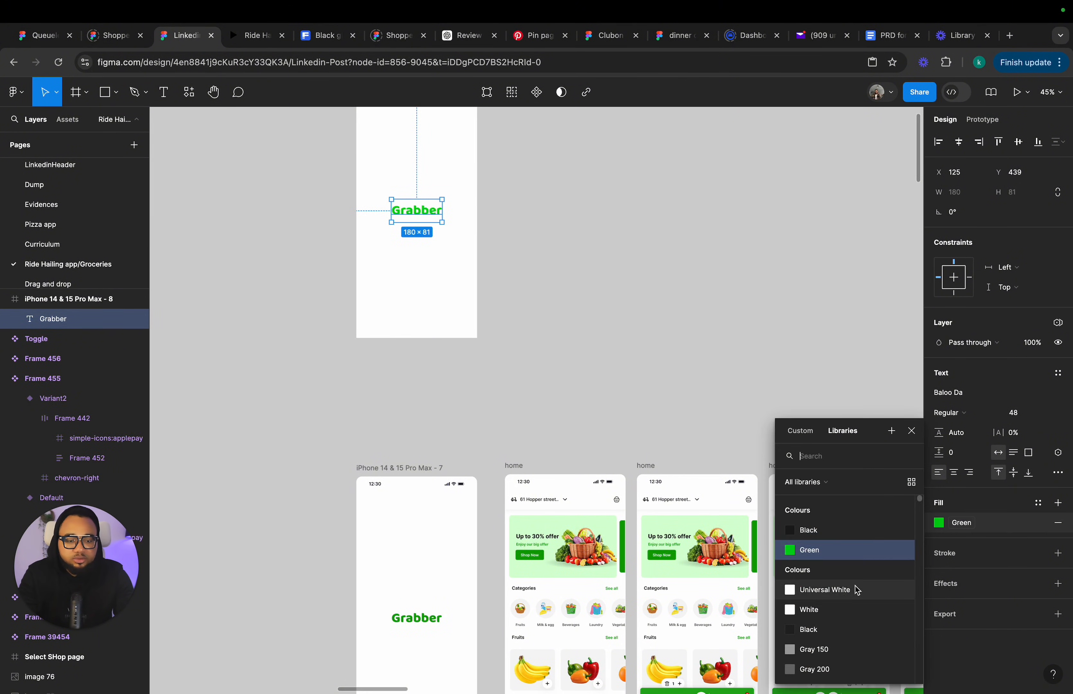
pyautogui.scroll(-3, 856, 586)
pyautogui.click(840, 557)
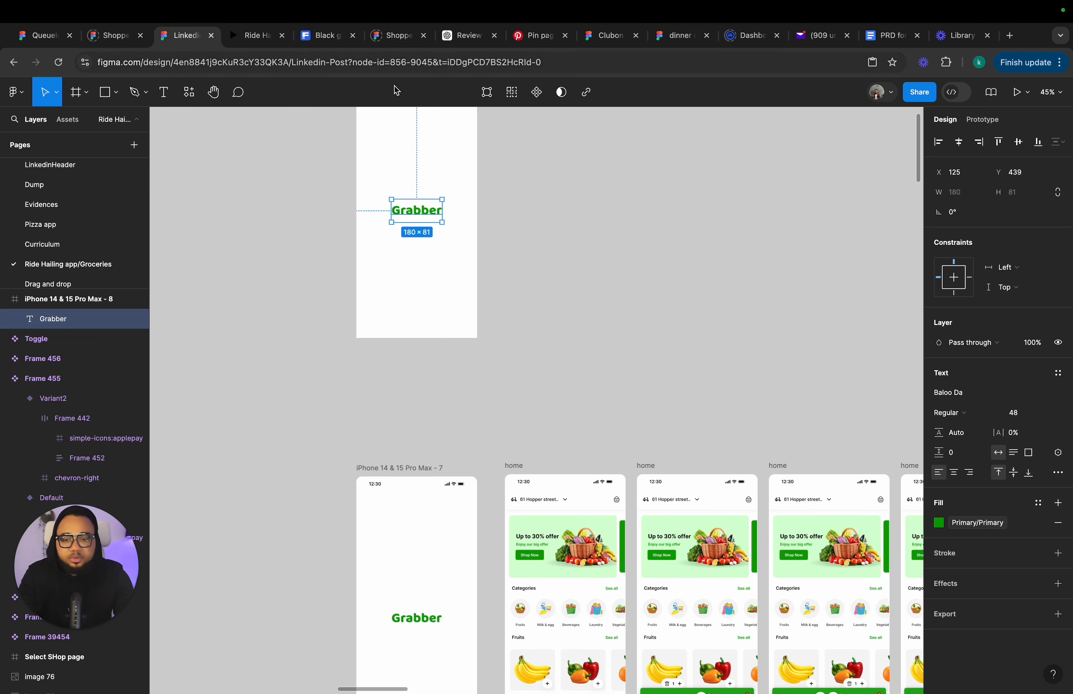
# Align the Grabber text to the vertical center of the new frame.
pyautogui.scroll(5, 419, 223)
pyautogui.moveTo(433, 328); pyautogui.dragTo(433, 330)
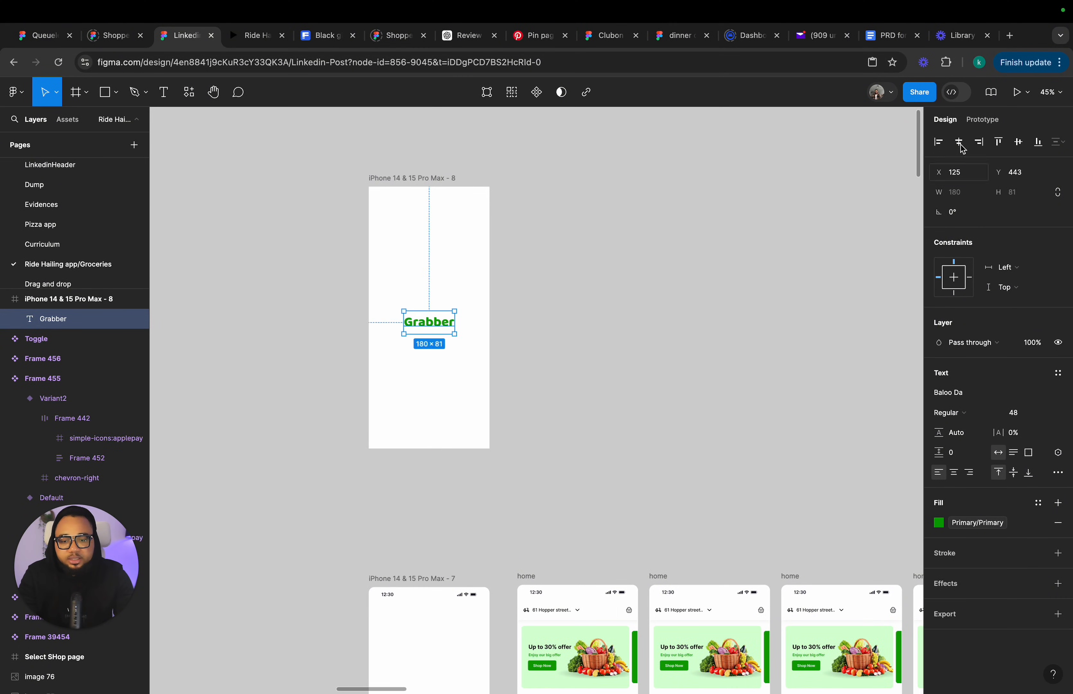
pyautogui.click(1019, 143)
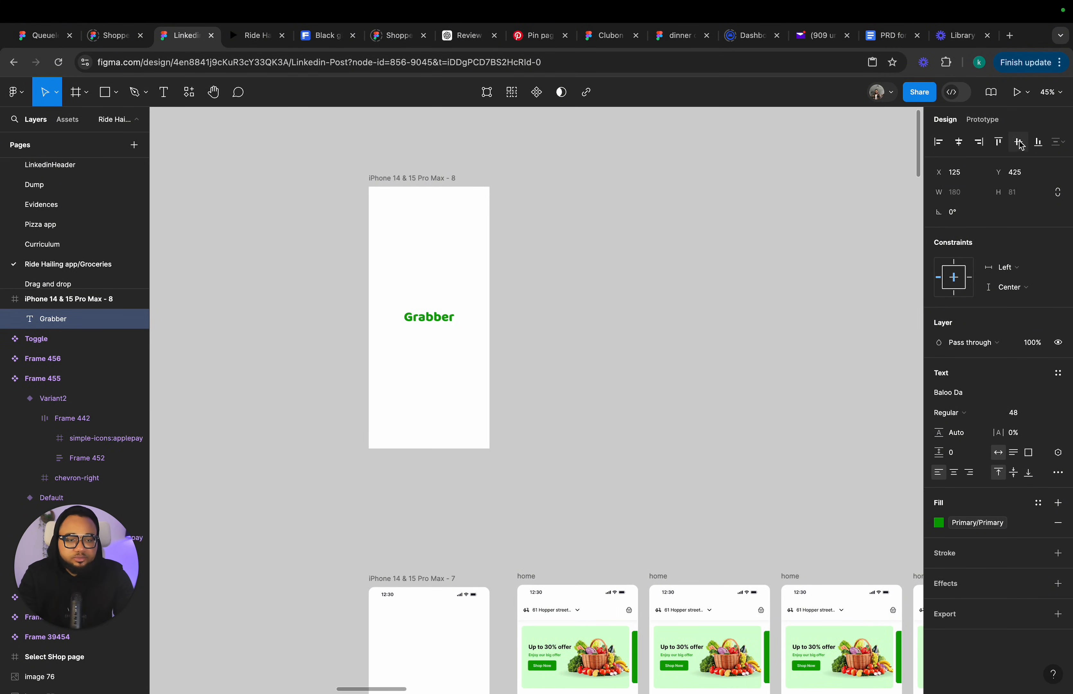
# Select the Lottie GIF in frame 7, open the LottieFiles plugin and search its animations for "delivery".
pyautogui.click(620, 364)
pyautogui.scroll(-5, 551, 320)
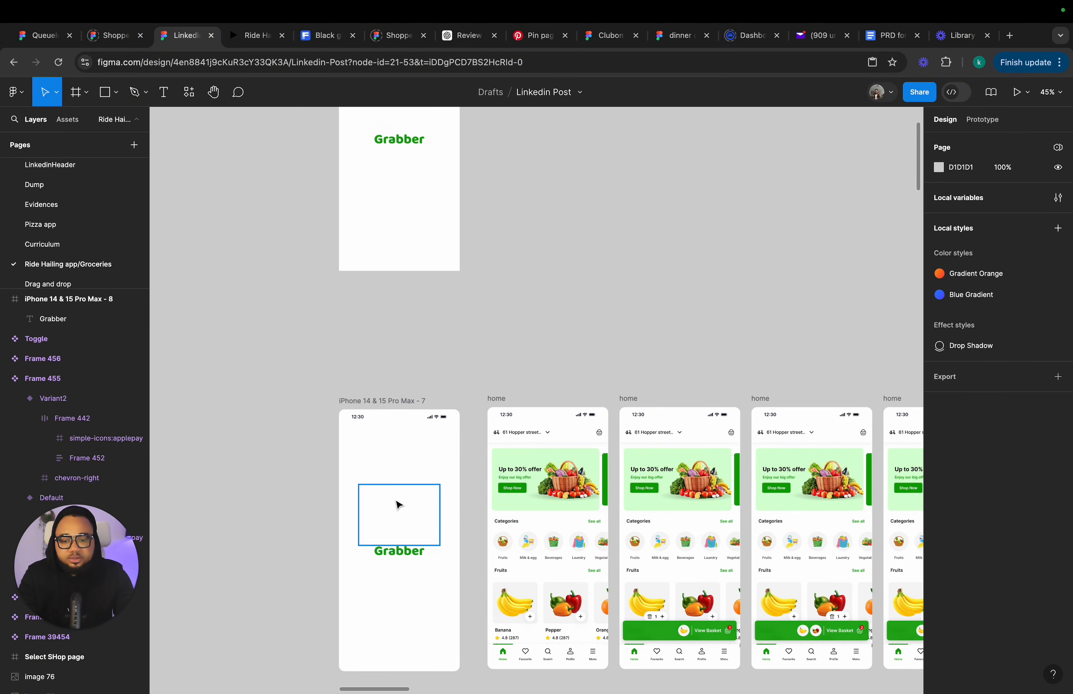
pyautogui.click(399, 505)
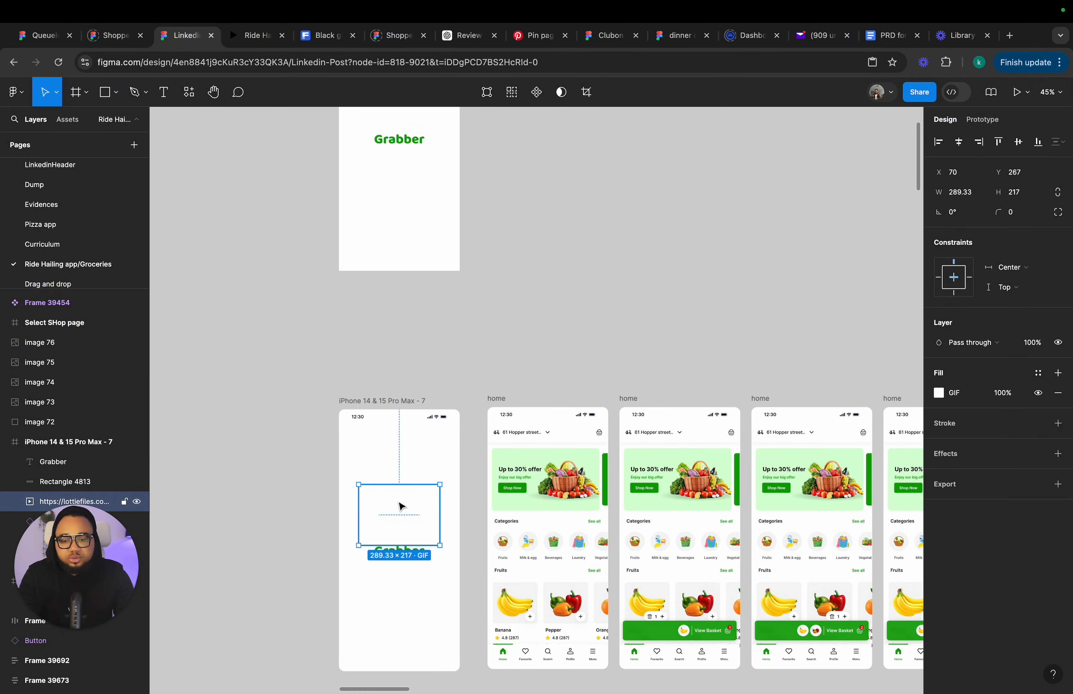
pyautogui.rightClick(227, 155)
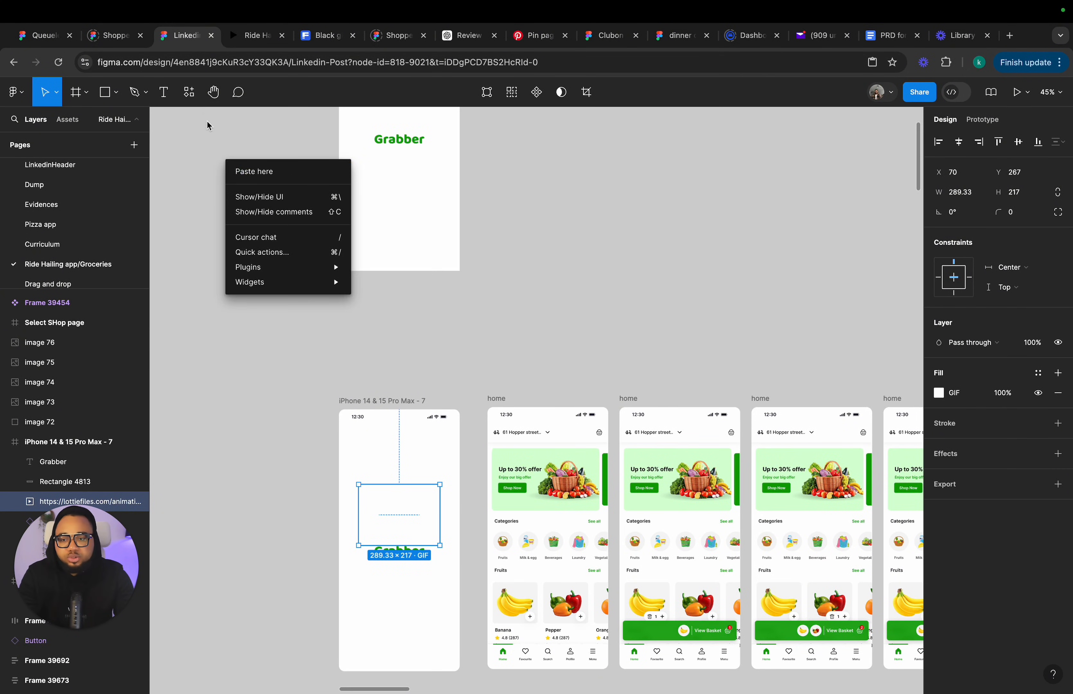
pyautogui.moveTo(289, 270)
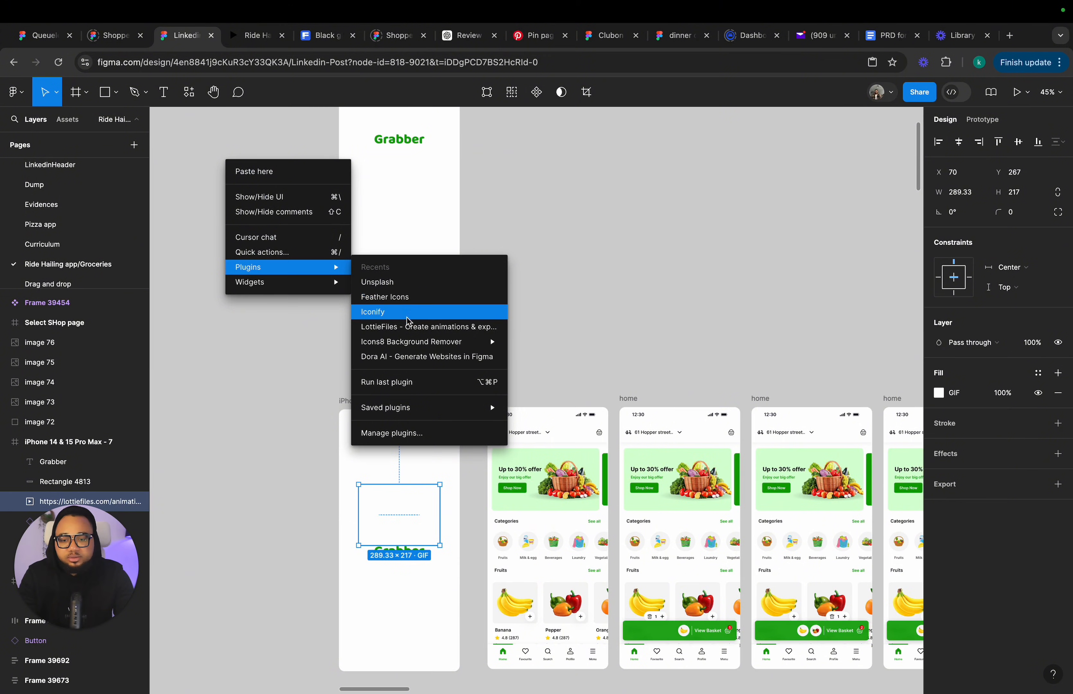
pyautogui.click(410, 329)
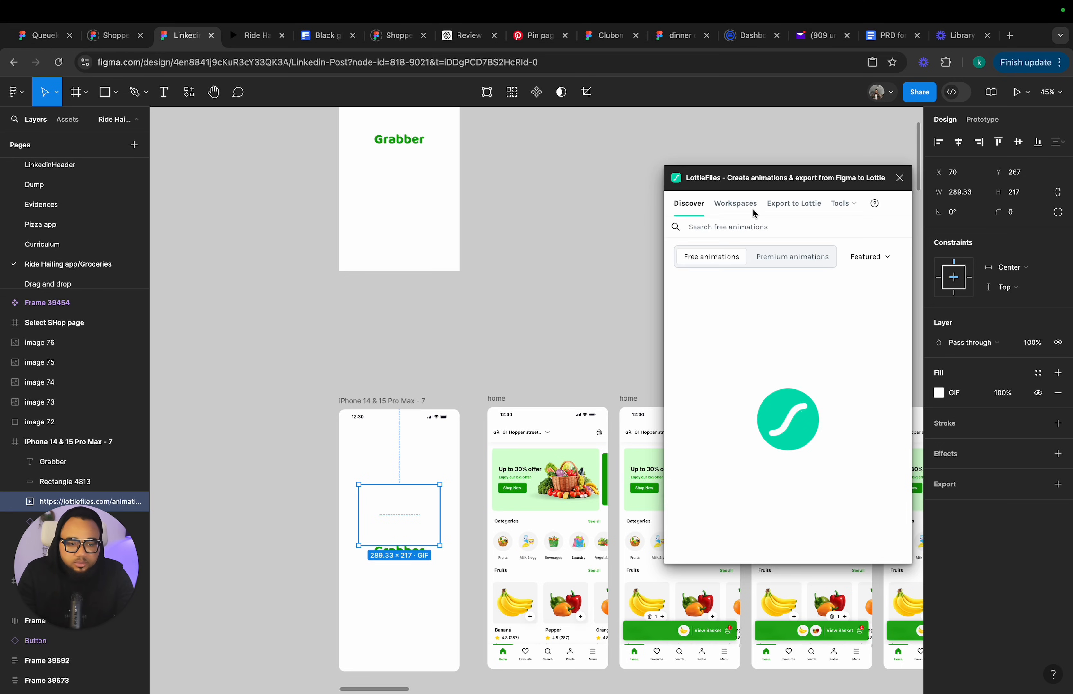
pyautogui.click(739, 226)
pyautogui.write('delivery')
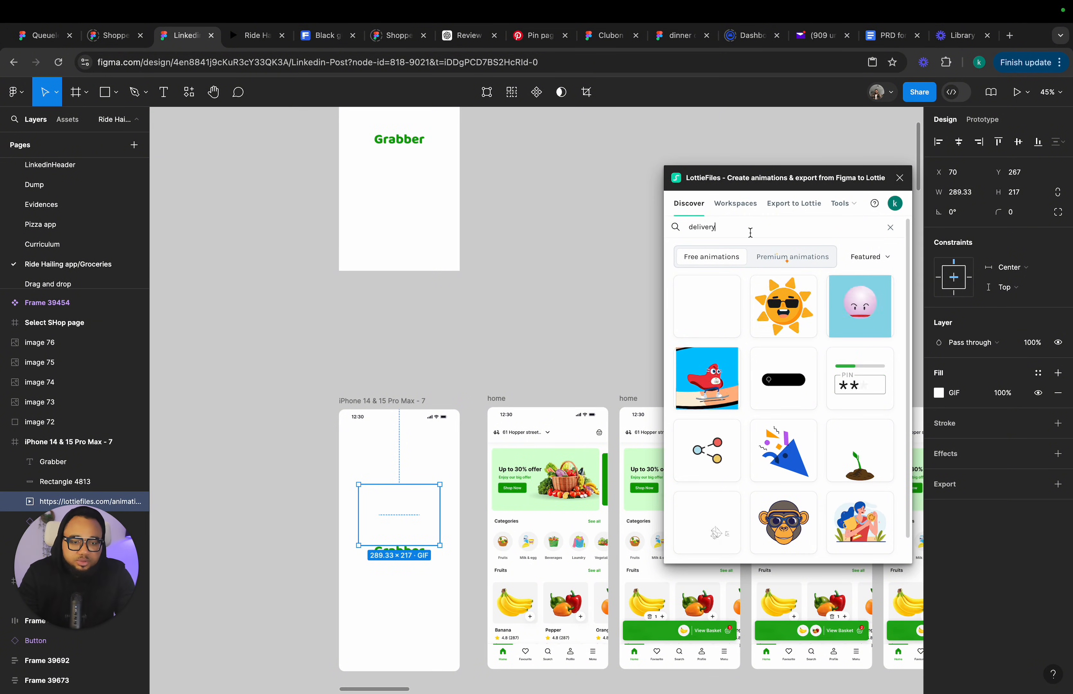
pyautogui.press('Return')
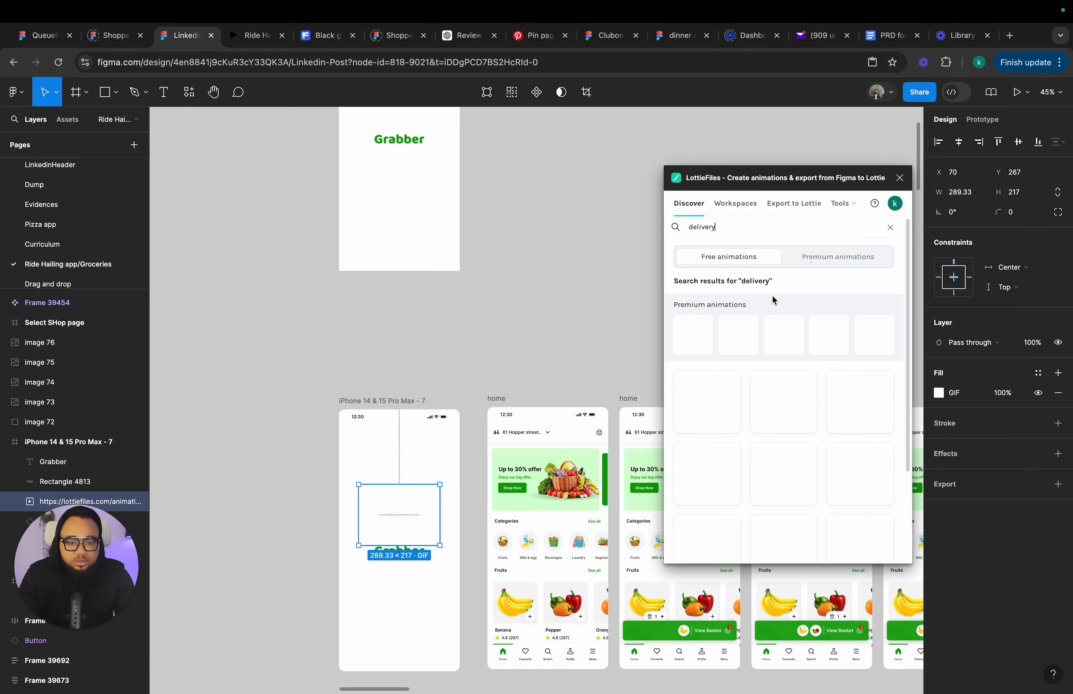
# Browse through several pages of the delivery animation results.
pyautogui.scroll(-5, 774, 453)
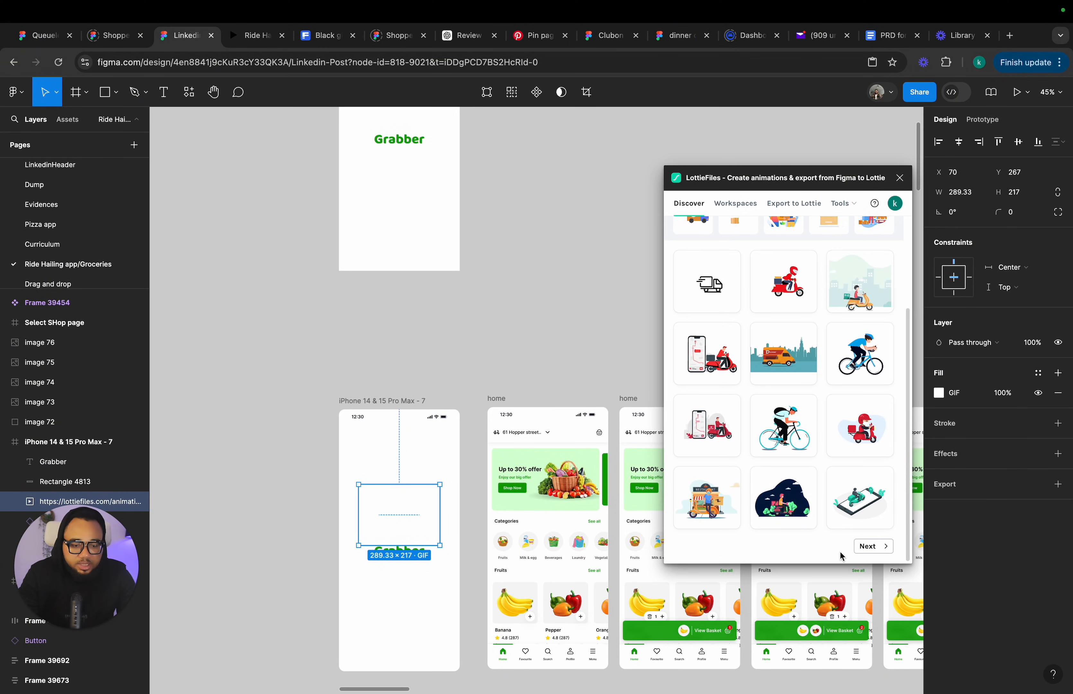
pyautogui.click(864, 545)
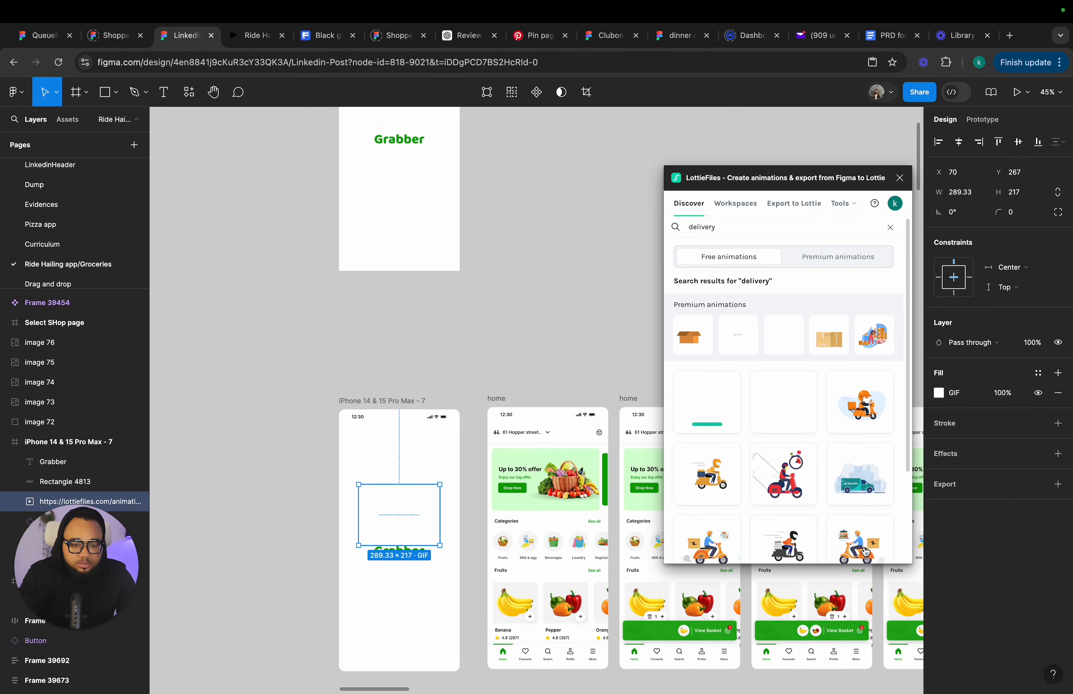
pyautogui.scroll(-2, 847, 521)
pyautogui.scroll(-2, 847, 521)
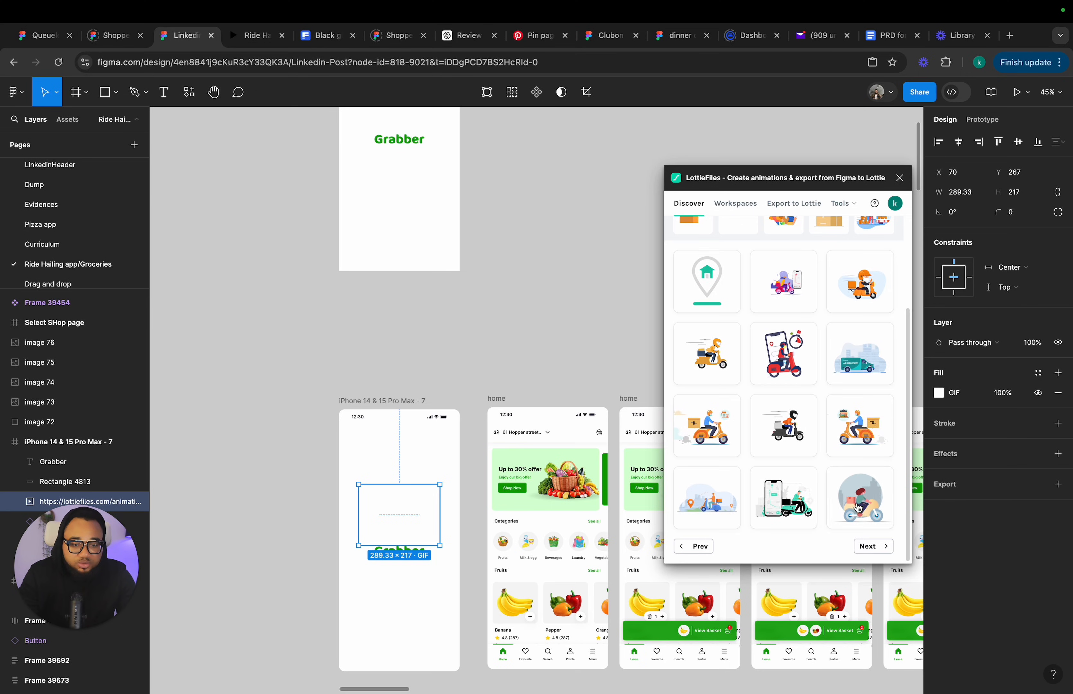
pyautogui.click(873, 546)
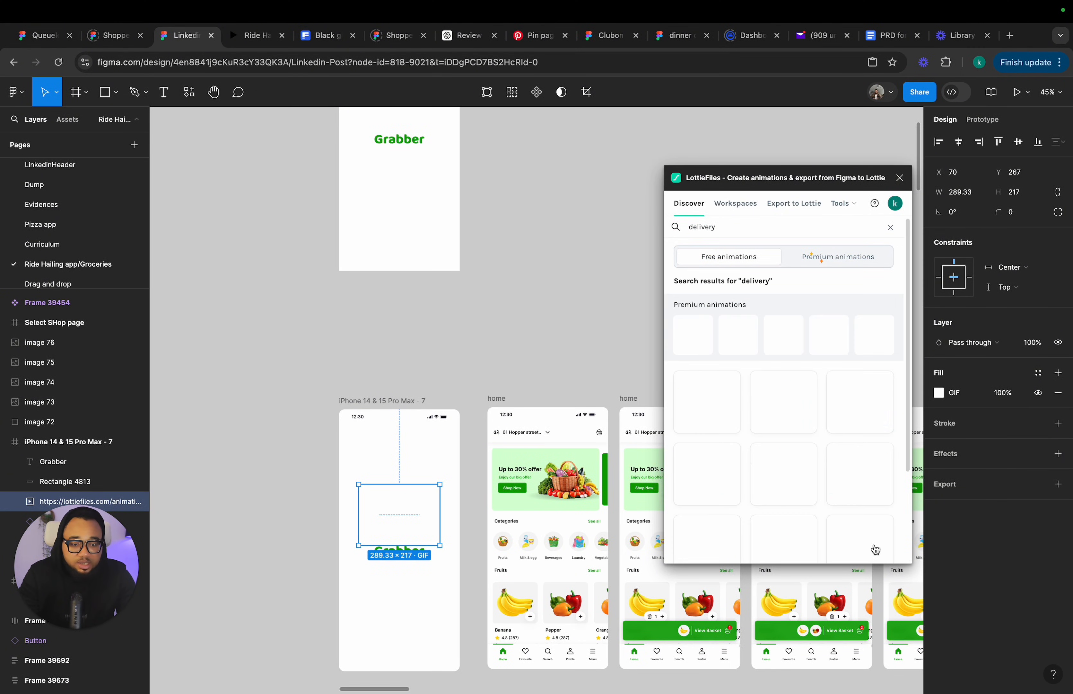
pyautogui.scroll(-1, 849, 474)
pyautogui.scroll(-3, 849, 473)
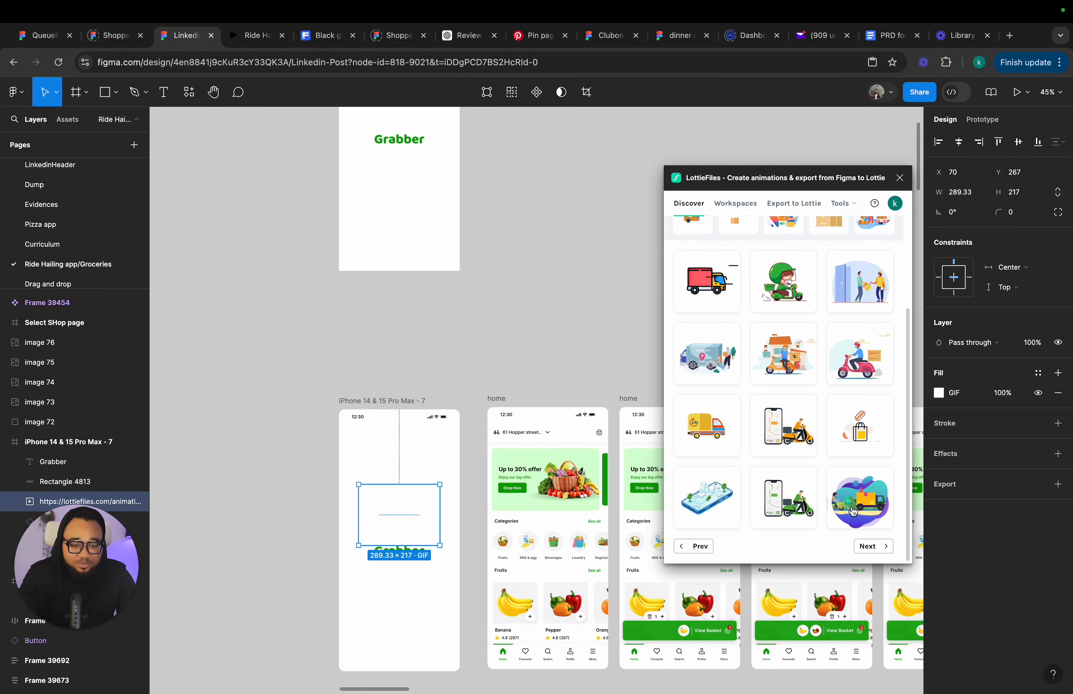
pyautogui.click(872, 547)
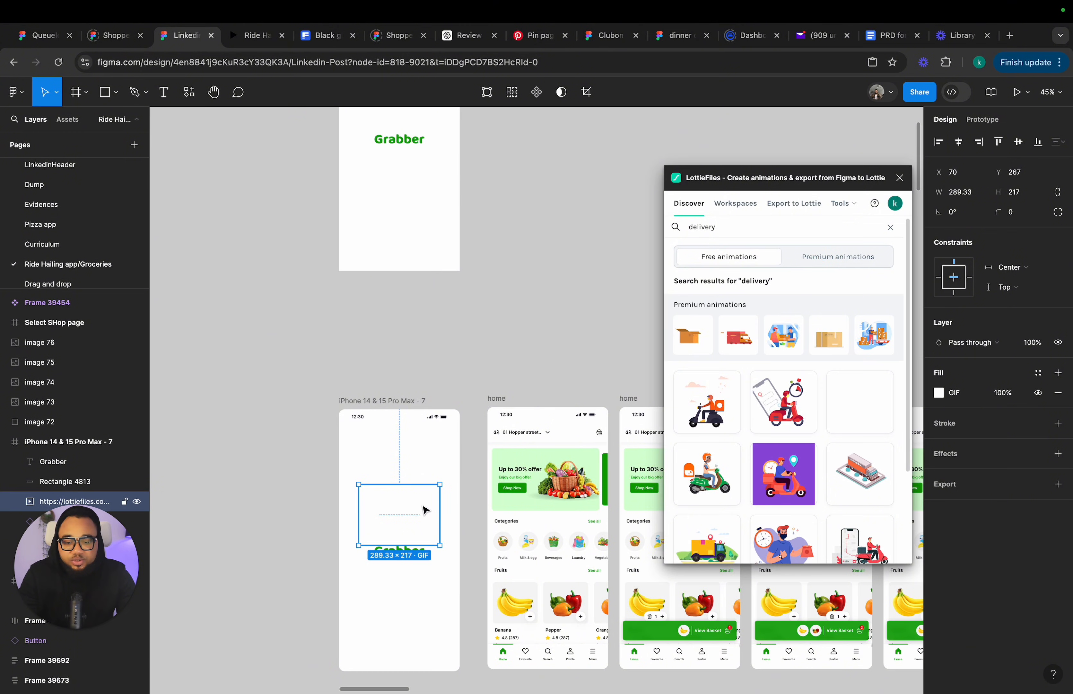
# Move the Lottie GIF from frame 7 into the new frame above the Grabber text, then close the plugin.
pyautogui.moveTo(407, 514); pyautogui.dragTo(403, 233)
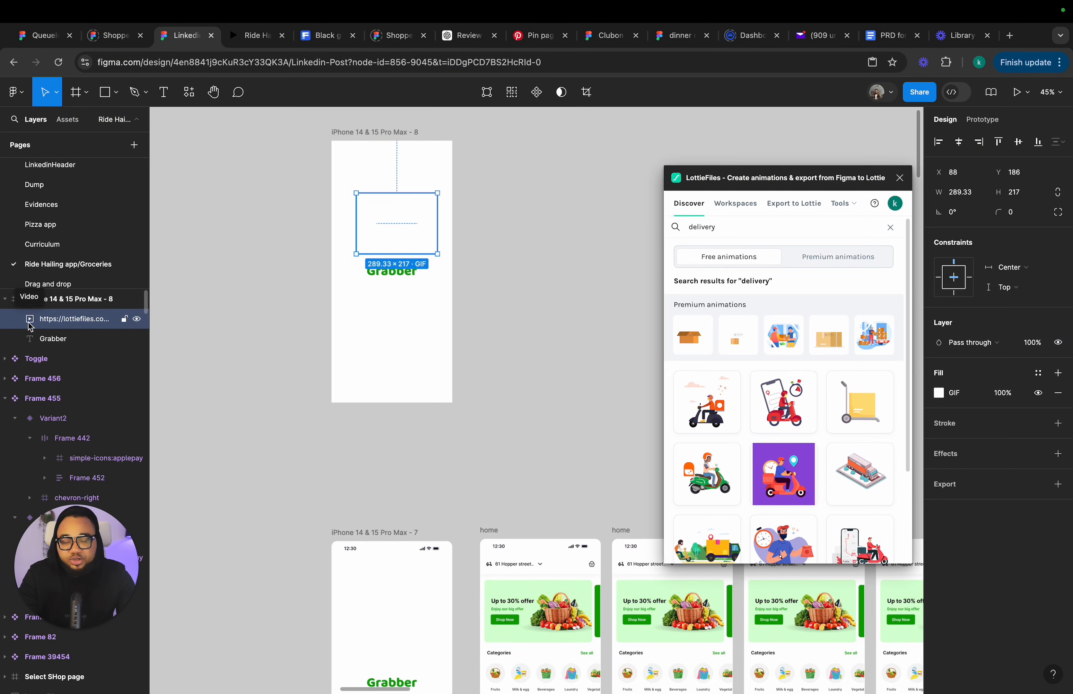
pyautogui.click(899, 180)
# Preview the new splash frame's animation and compare it with the existing Ride Hailing prototype.
pyautogui.click(374, 132)
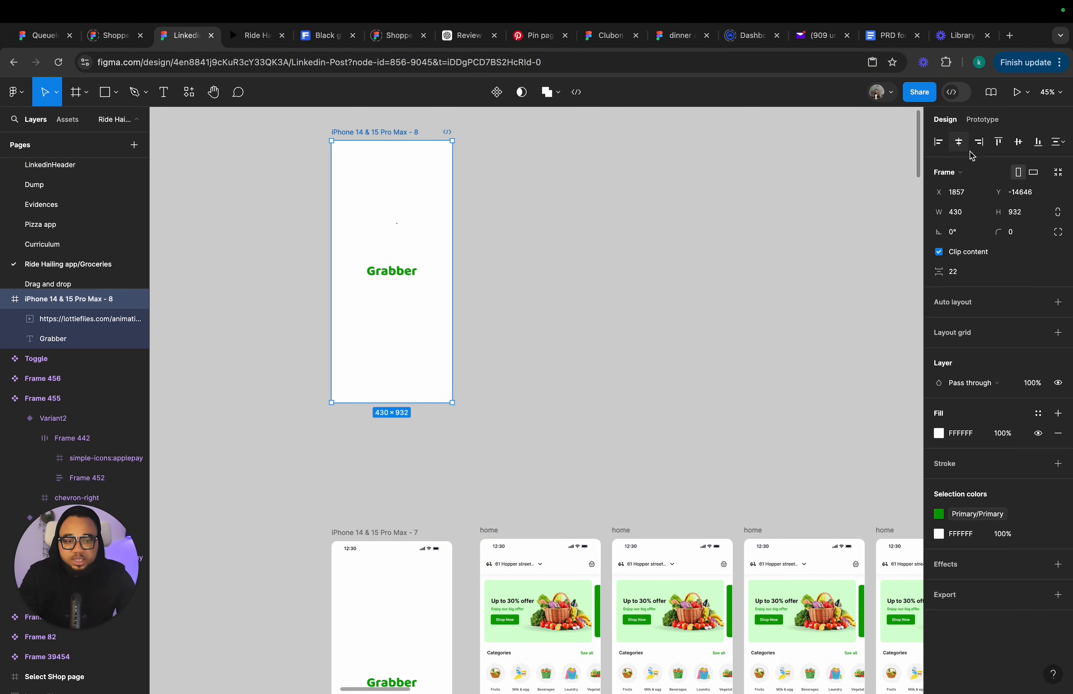
pyautogui.click(1025, 92)
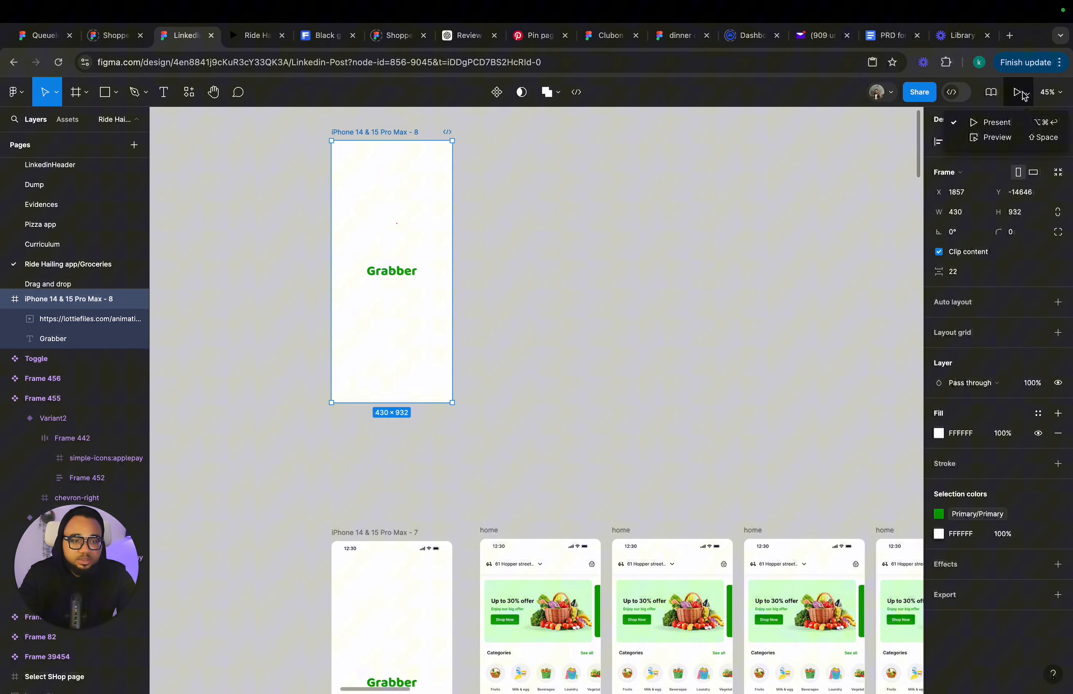
pyautogui.click(1019, 136)
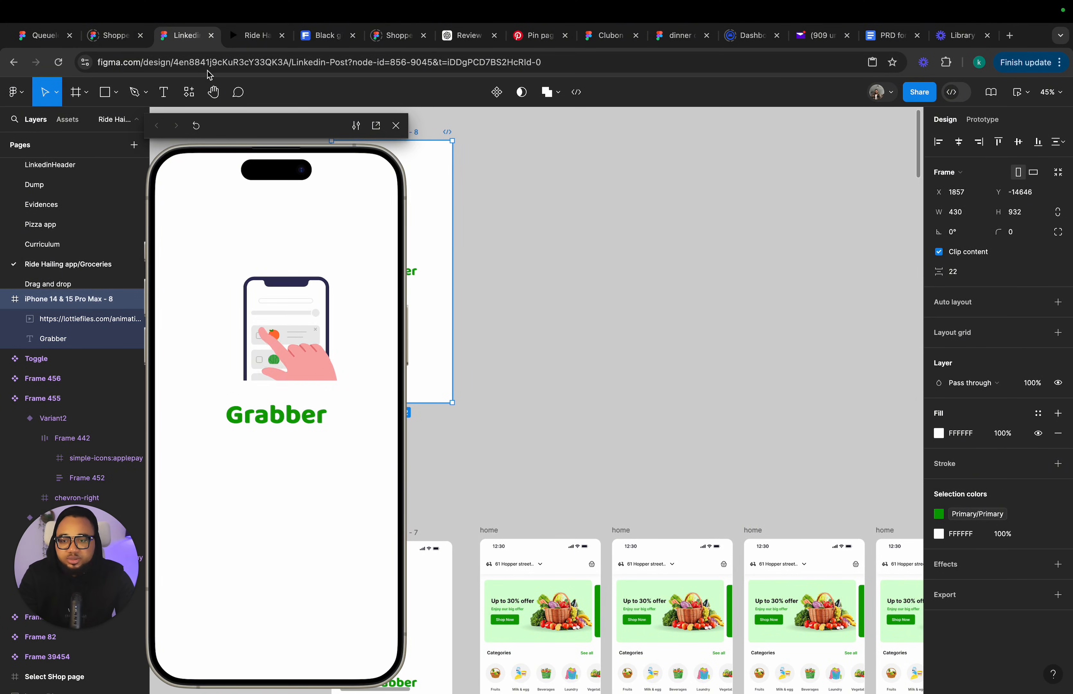
pyautogui.click(254, 36)
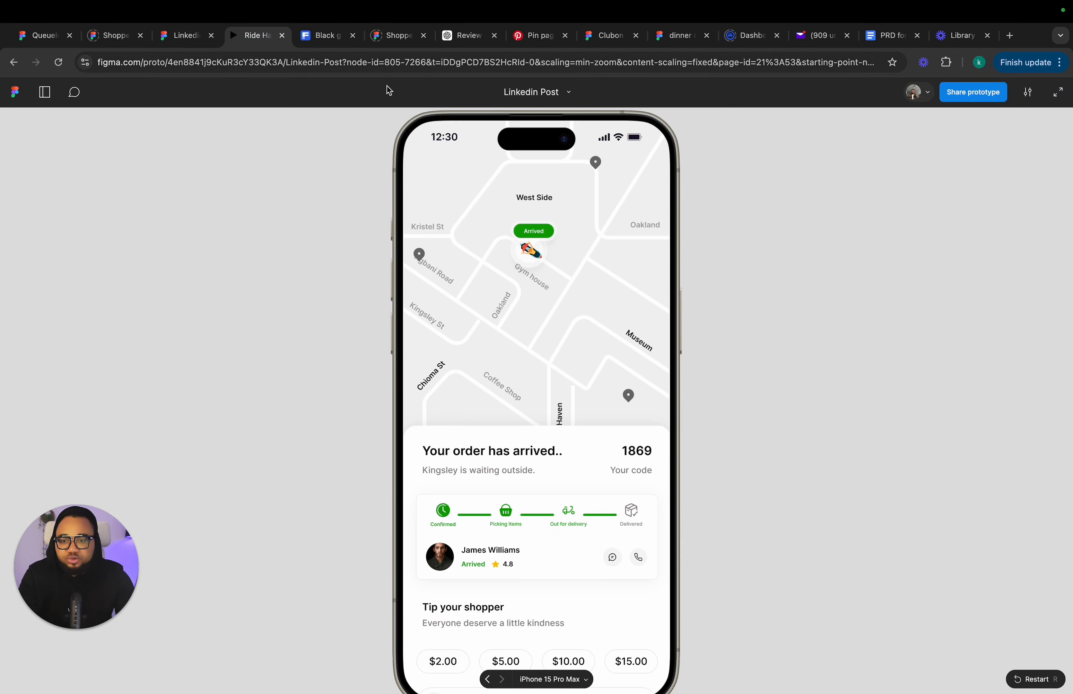
pyautogui.click(1016, 677)
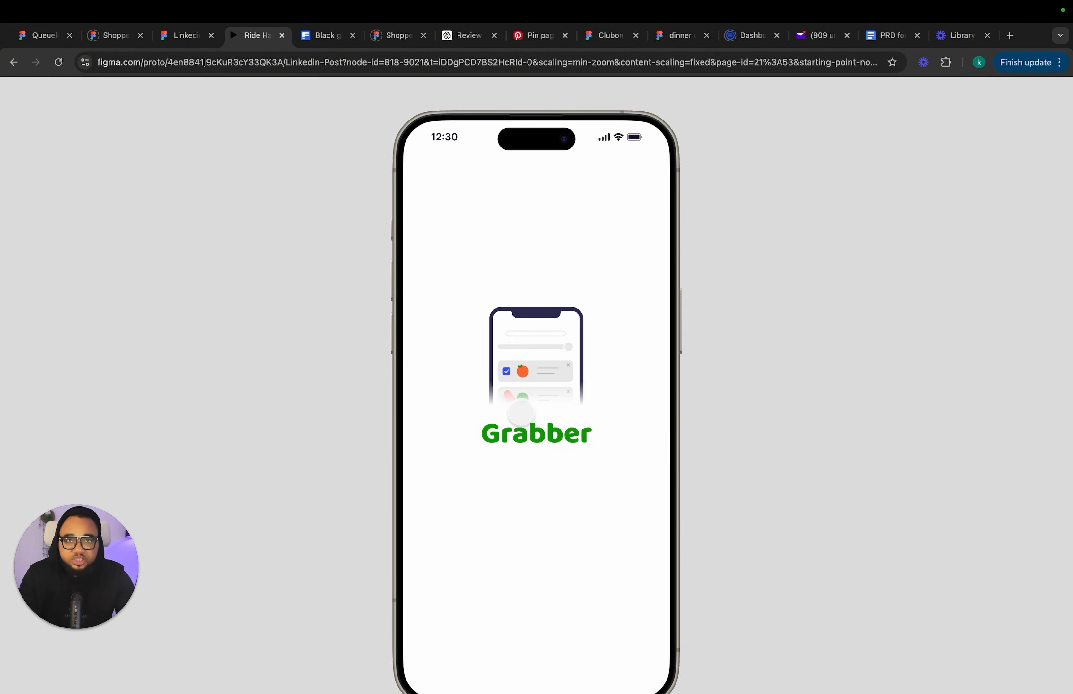
pyautogui.click(189, 39)
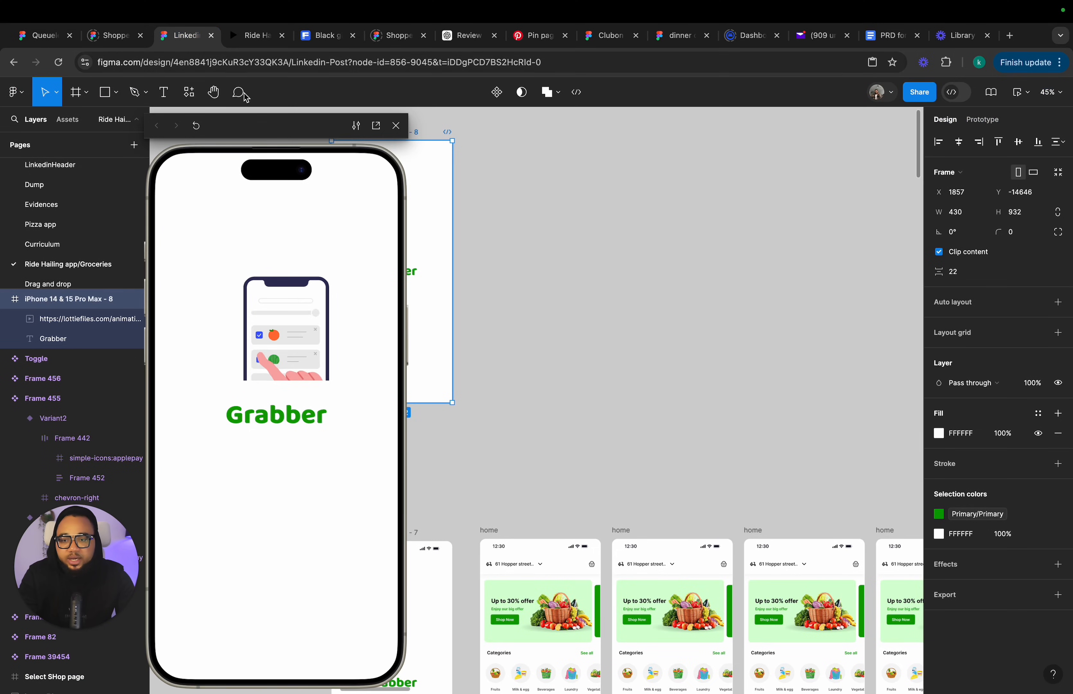
# Draw a rectangle about 305 × 54 just above the Grabber text in the new frame.
pyautogui.hscroll(-5, 435, 289)
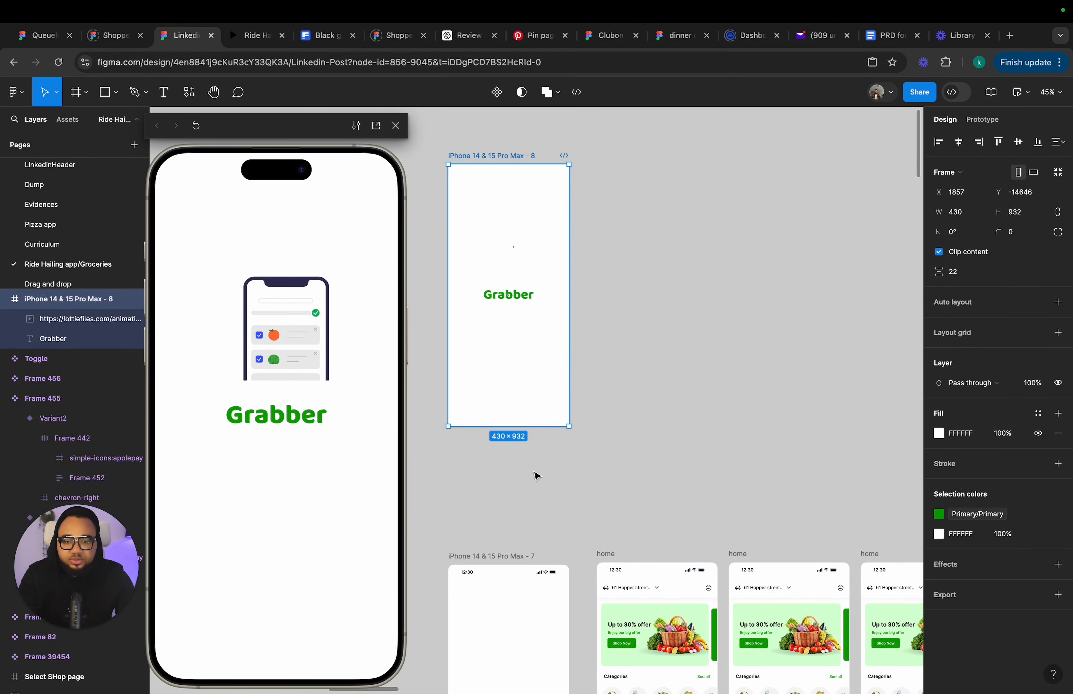
pyautogui.scroll(-3, 537, 472)
pyautogui.press('r')
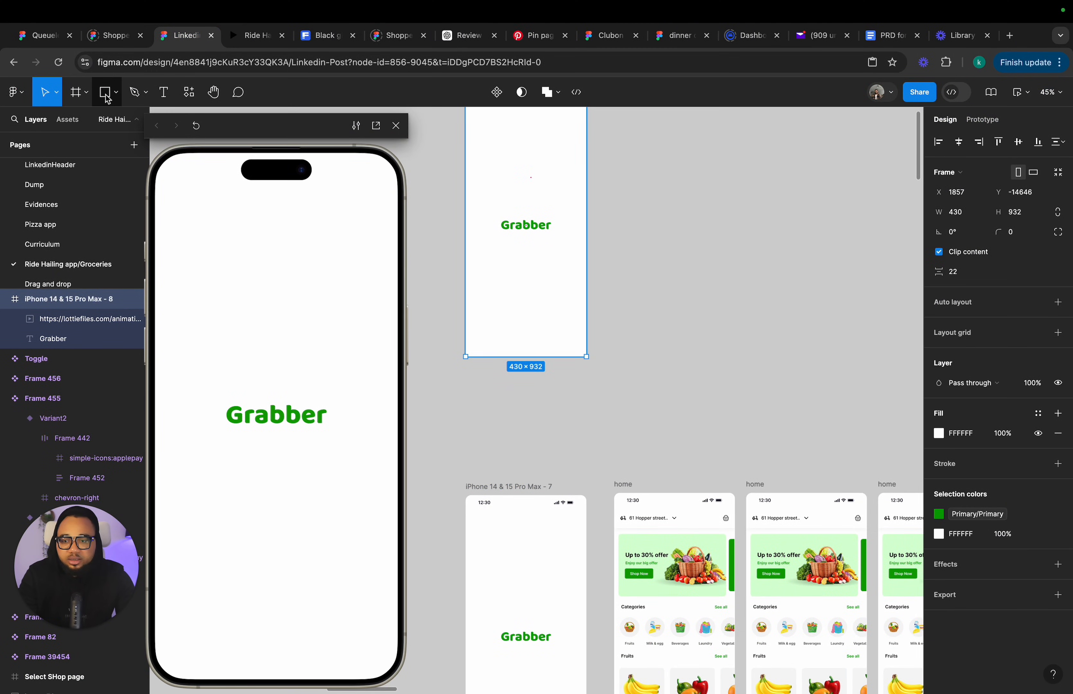
pyautogui.scroll(5, 495, 242)
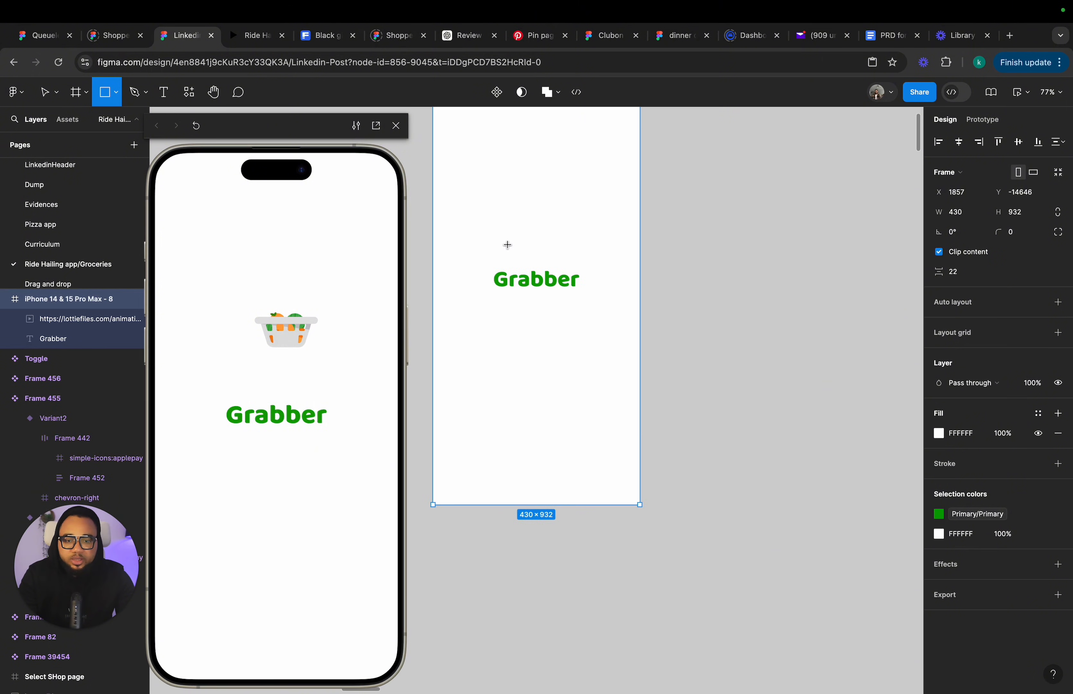
pyautogui.moveTo(476, 246); pyautogui.dragTo(615, 271)
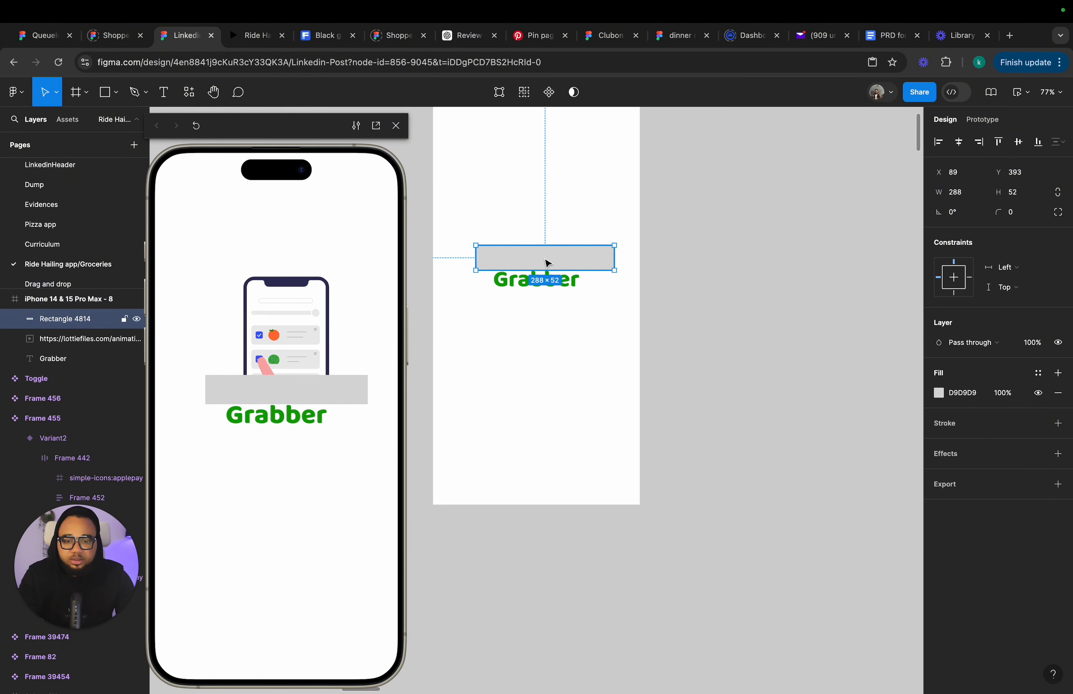
pyautogui.moveTo(536, 245)
pyautogui.mouseDown()
pyautogui.moveTo(469, 252)
pyautogui.moveTo(513, 263)
pyautogui.mouseUp()
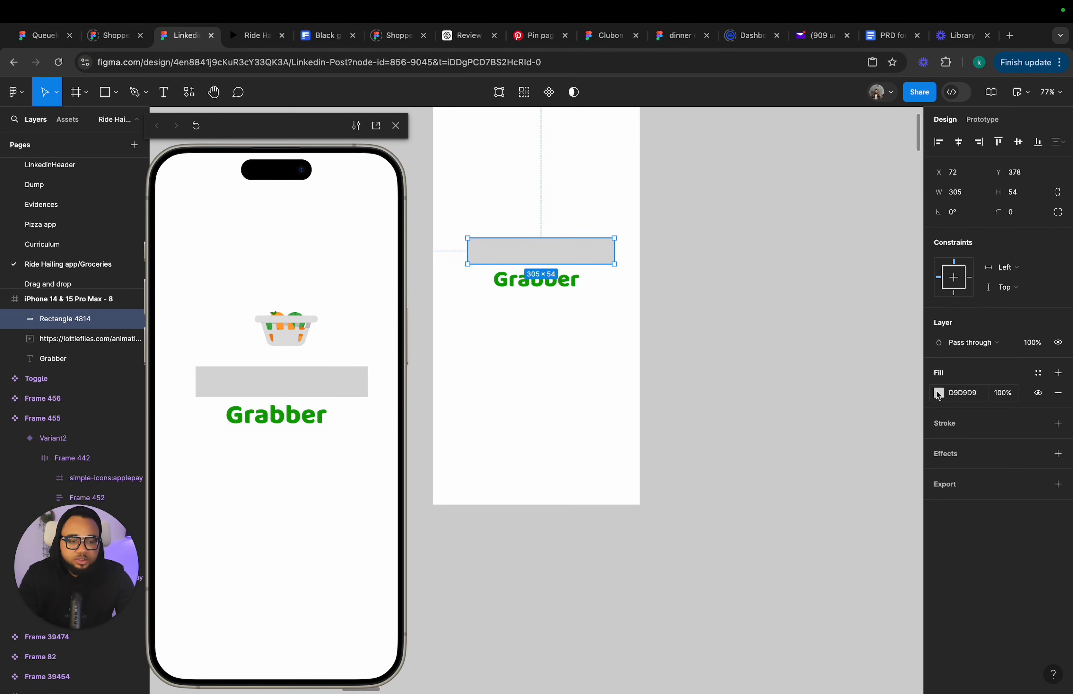
# Give the rectangle a vertical linear gradient fill and set its end stop to white FFFFFF.
pyautogui.click(938, 393)
pyautogui.click(807, 361)
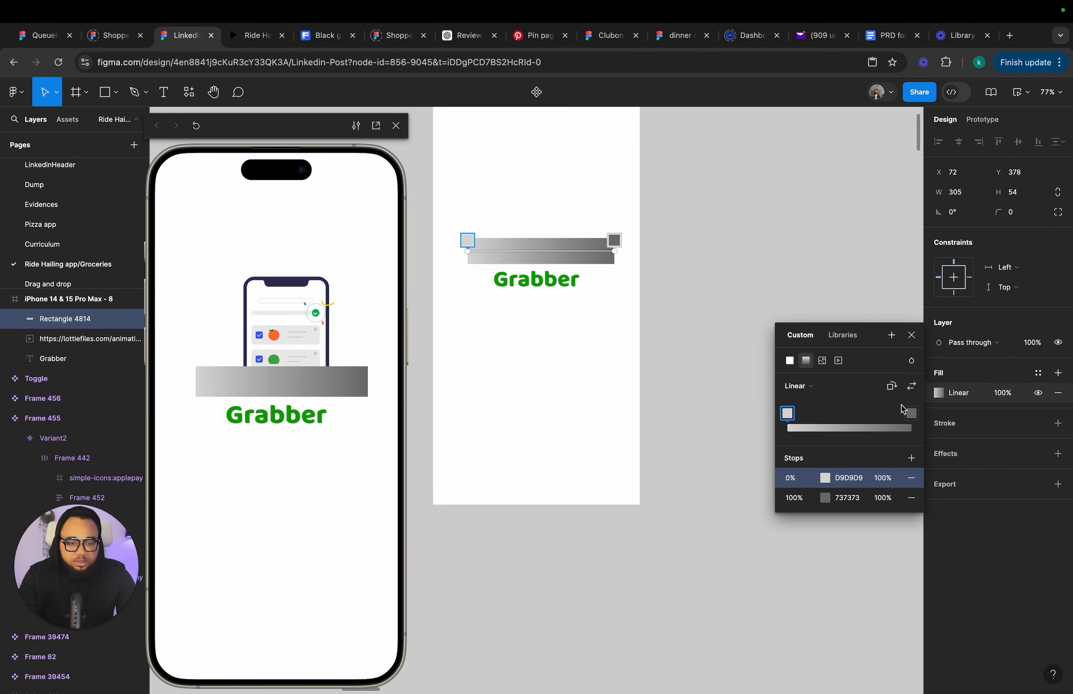
pyautogui.click(897, 392)
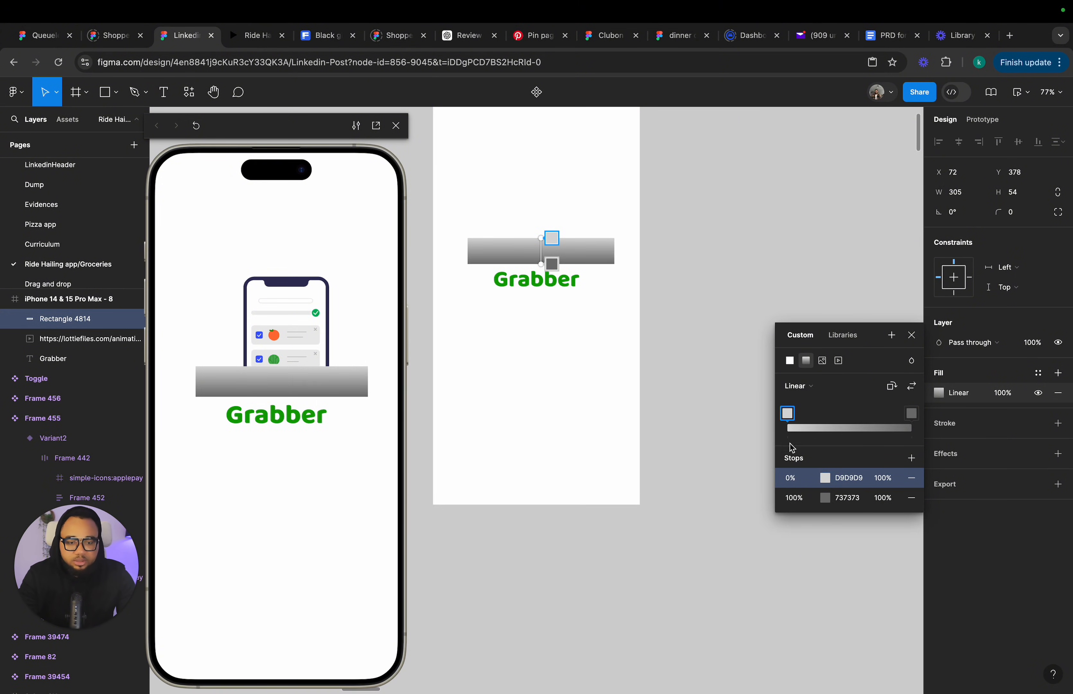
pyautogui.click(830, 499)
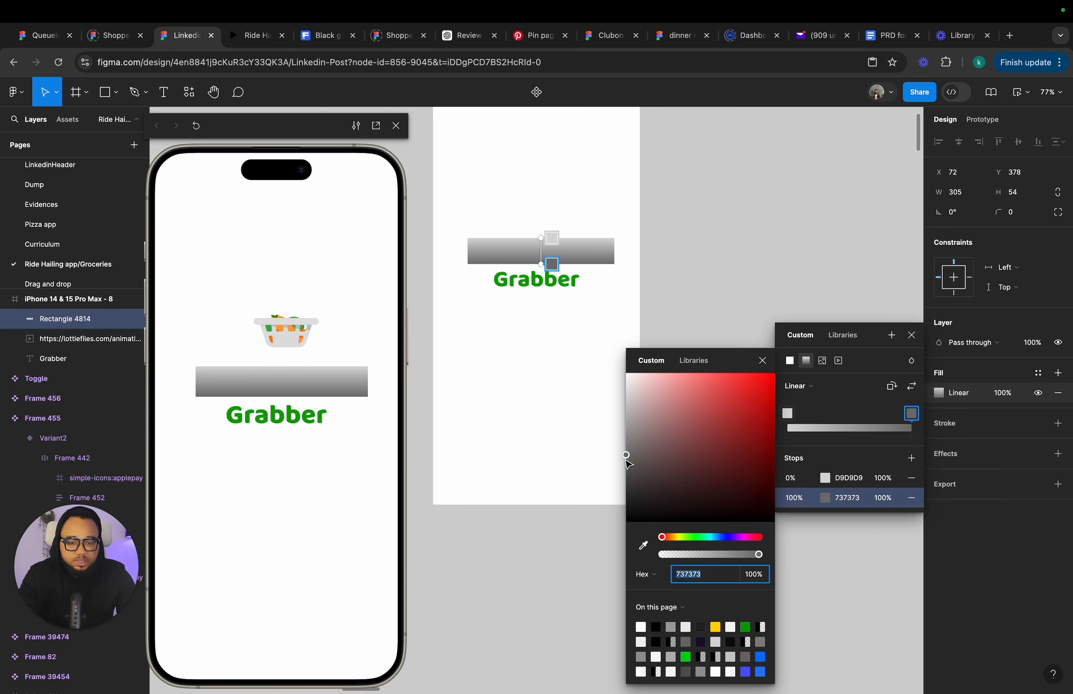
pyautogui.moveTo(626, 455); pyautogui.dragTo(626, 373)
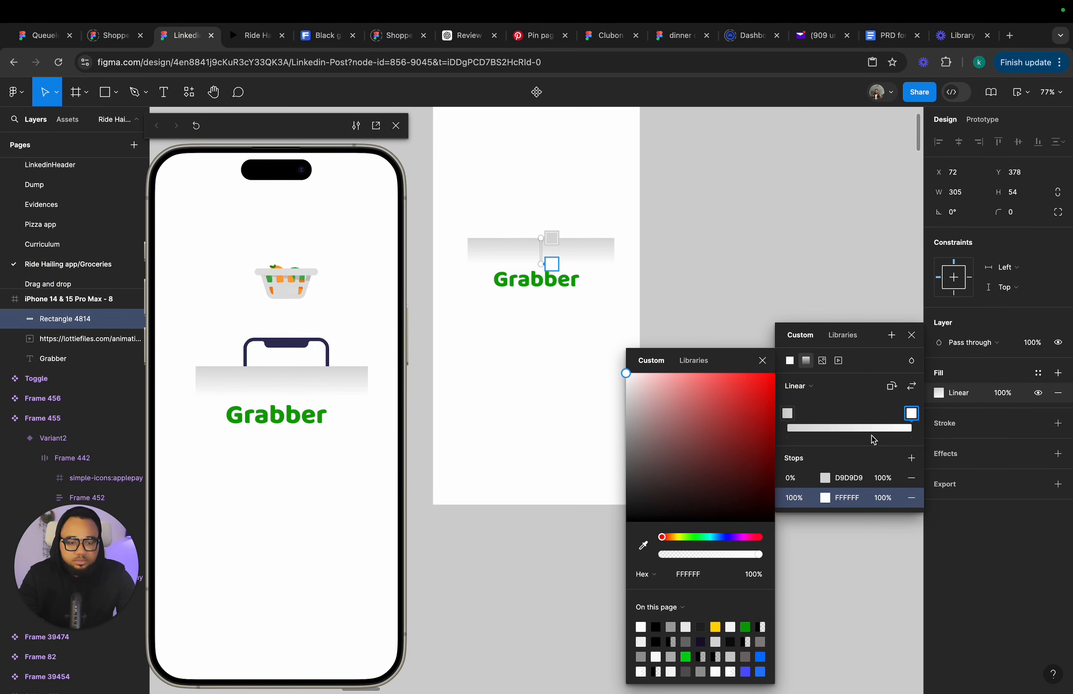
# Set the gradient's start stop to white at 0% opacity and move the end stop to 31%.
pyautogui.click(828, 479)
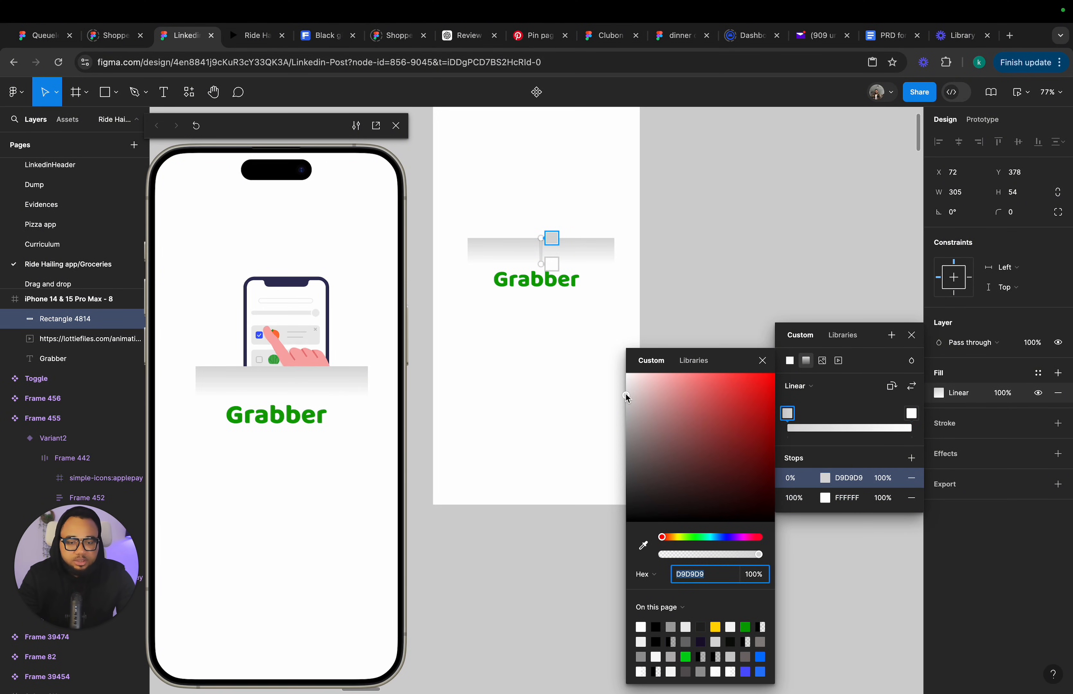
pyautogui.moveTo(627, 396); pyautogui.dragTo(626, 373)
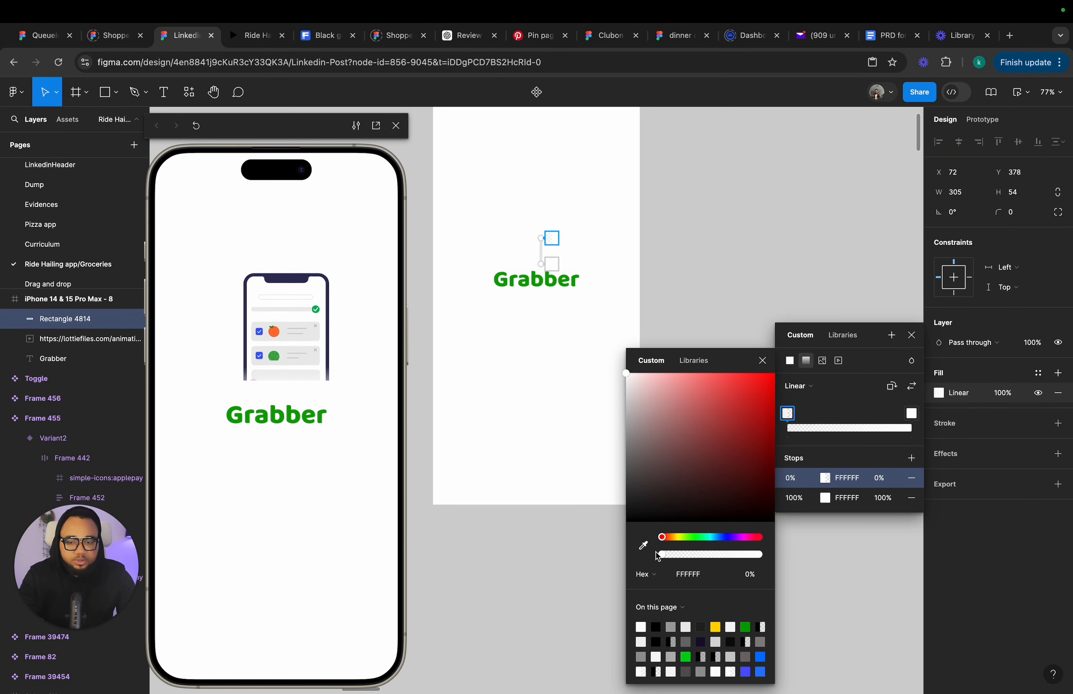
pyautogui.moveTo(678, 555); pyautogui.dragTo(659, 555)
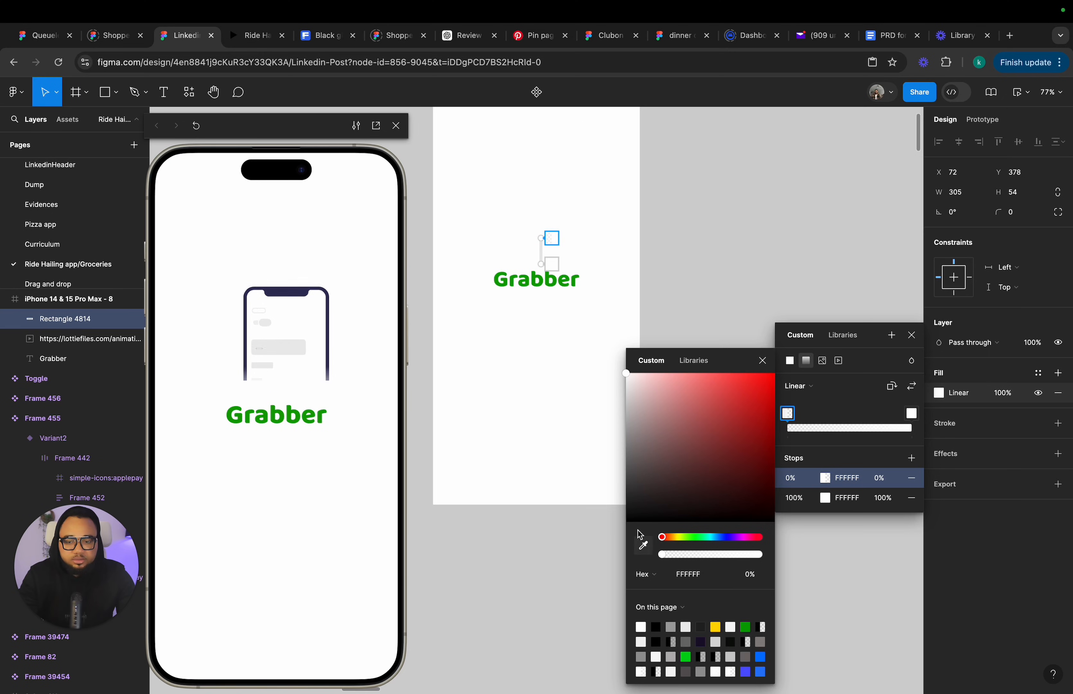
pyautogui.moveTo(912, 415); pyautogui.dragTo(826, 412)
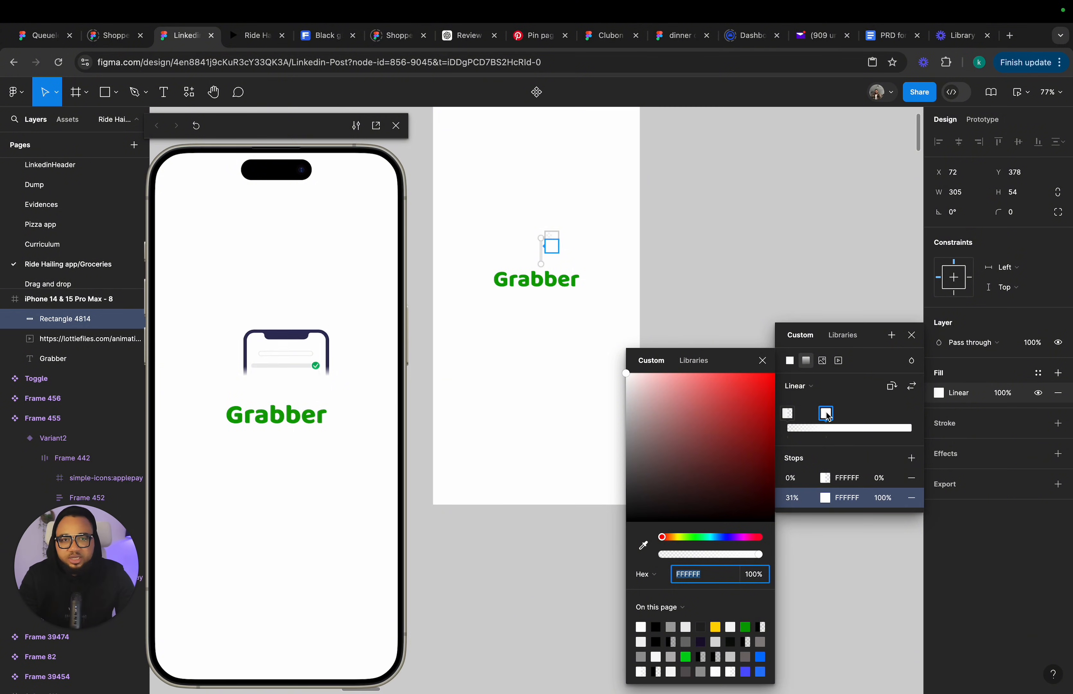
pyautogui.click(802, 290)
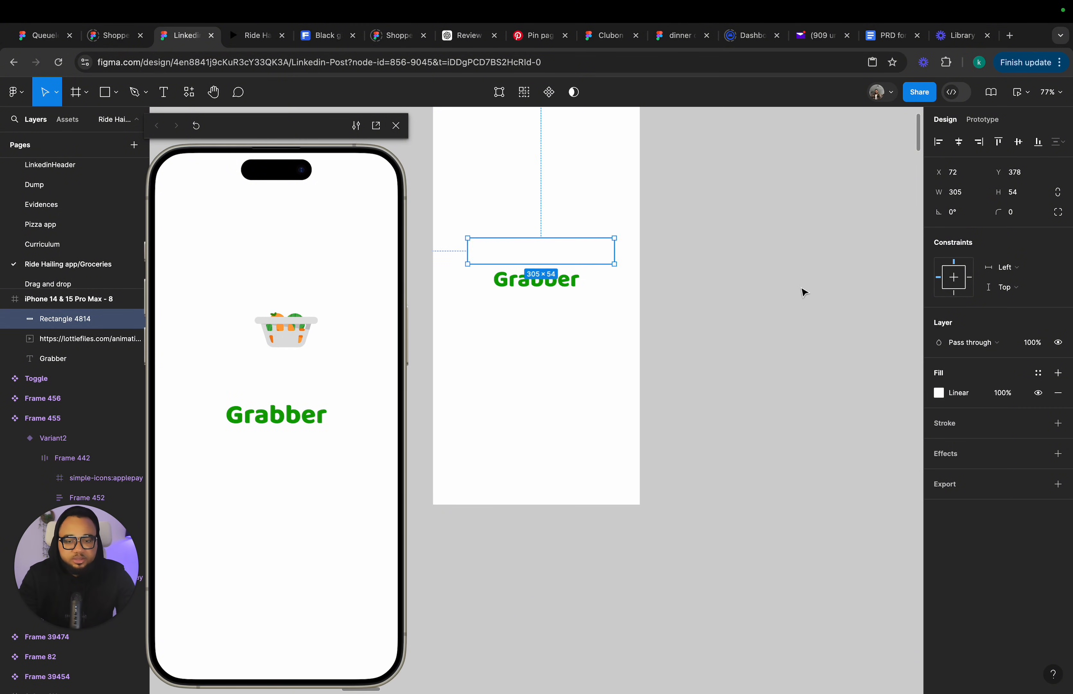
pyautogui.click(750, 301)
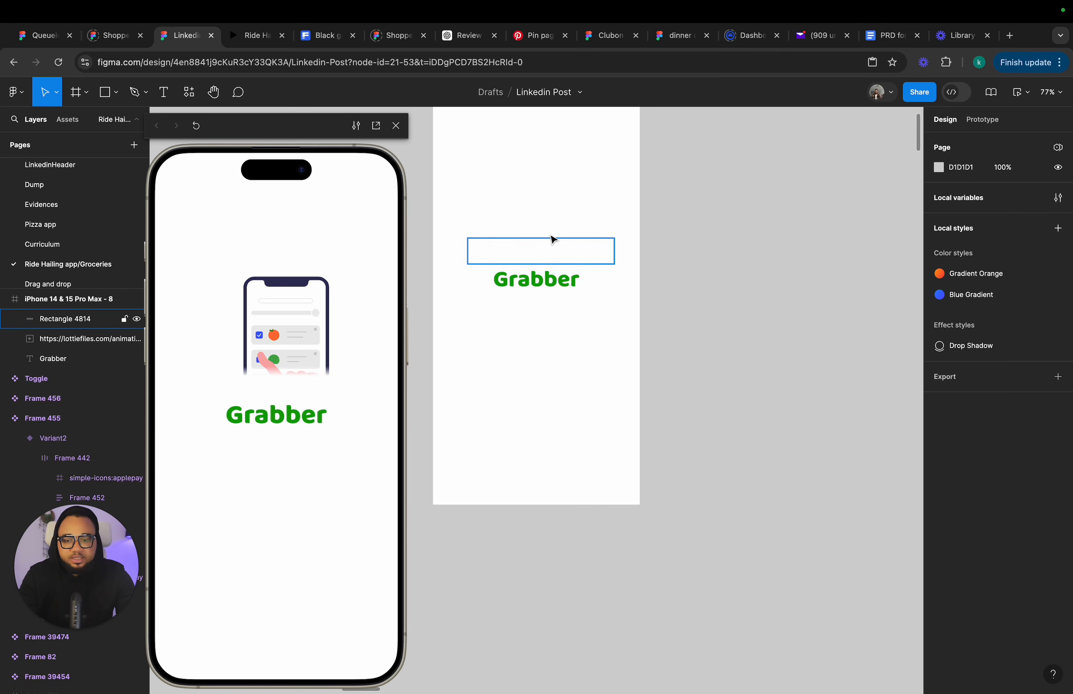
# Move the rectangle, Lottie animation and Grabber text down together inside the new splash frame.
pyautogui.scroll(3, 565, 211)
pyautogui.hscroll(-2, 565, 211)
pyautogui.moveTo(466, 222); pyautogui.dragTo(713, 424)
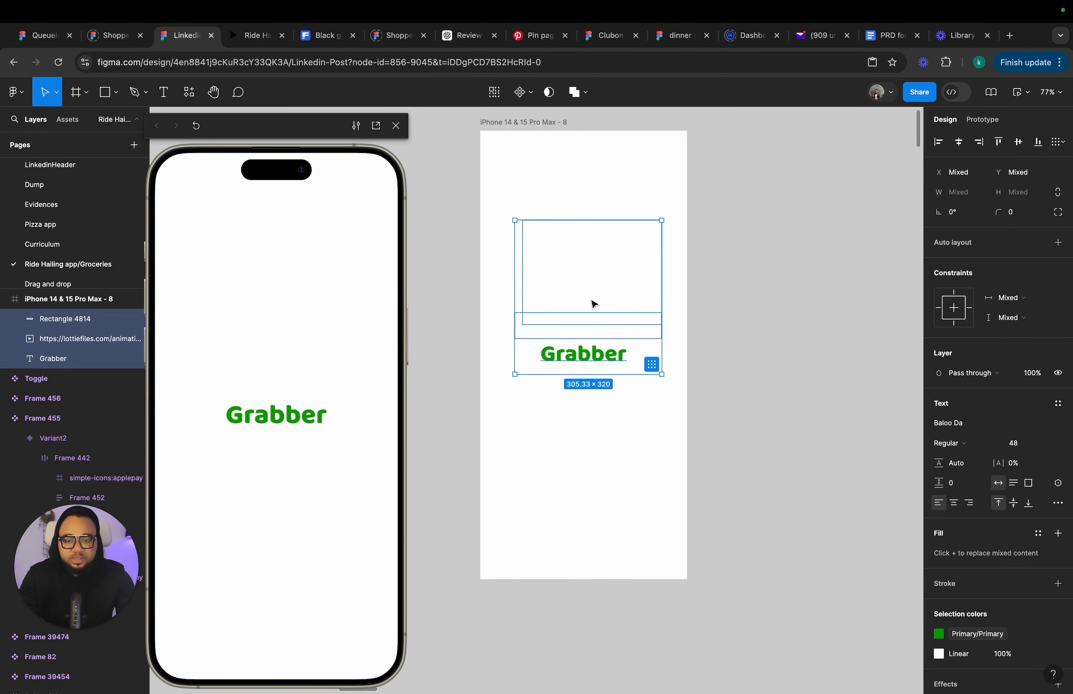
pyautogui.moveTo(594, 302); pyautogui.dragTo(592, 336)
pyautogui.click(724, 287)
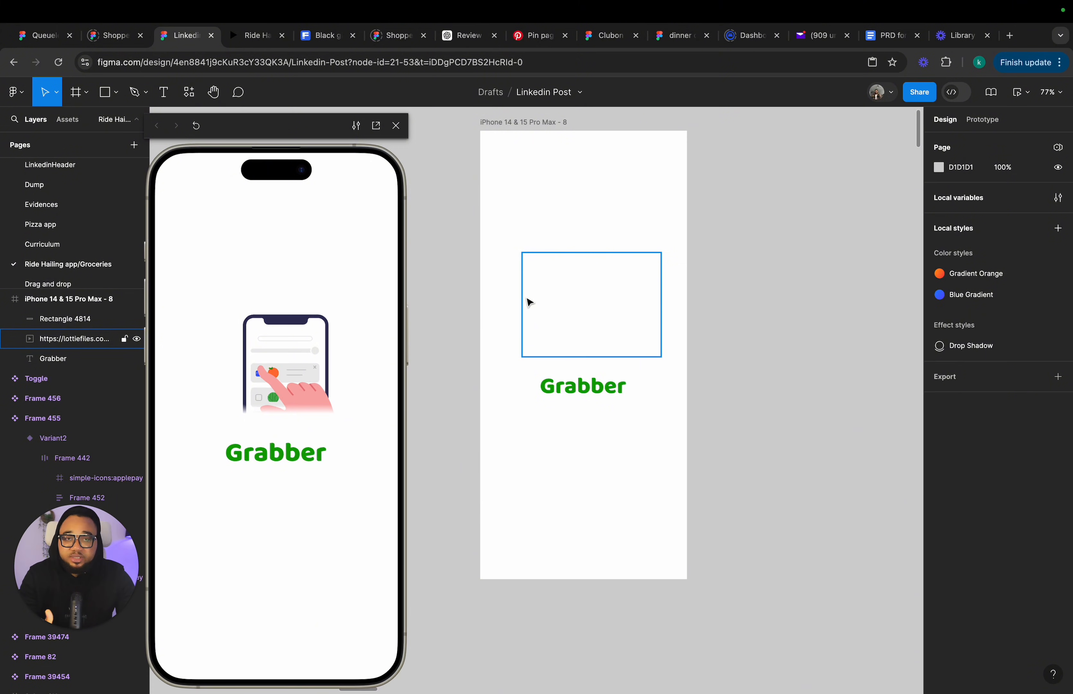
# Copy the status bar from the previous splash frame and paste it into the new iPhone frame.
pyautogui.click(519, 122)
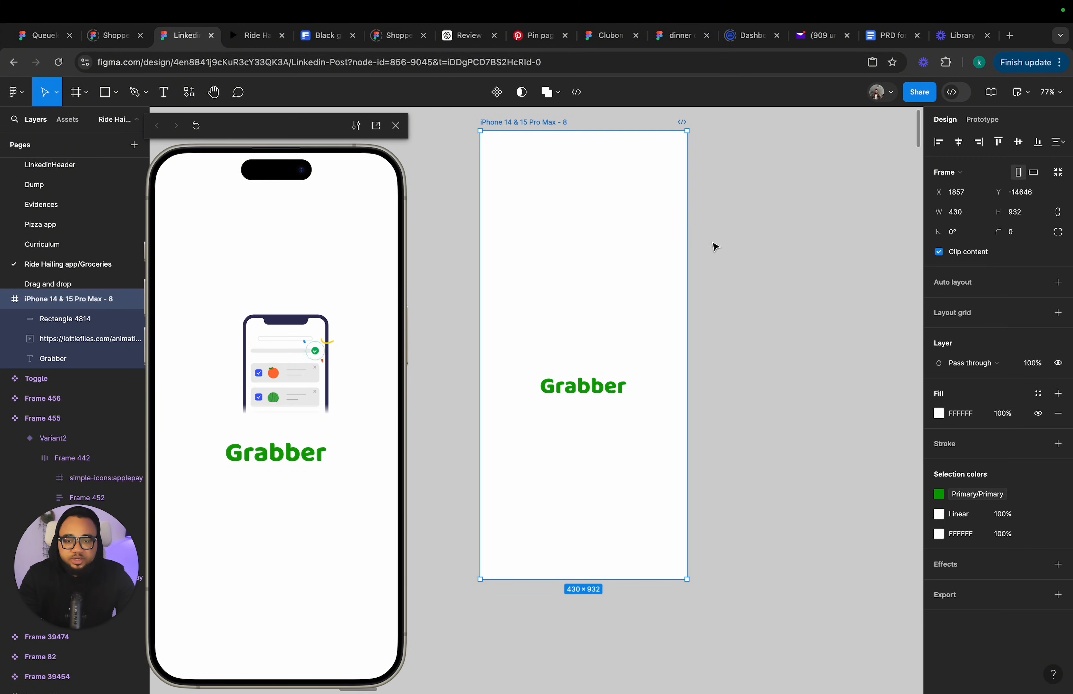
pyautogui.click(750, 270)
pyautogui.scroll(-2, 749, 270)
pyautogui.scroll(-10, 749, 270)
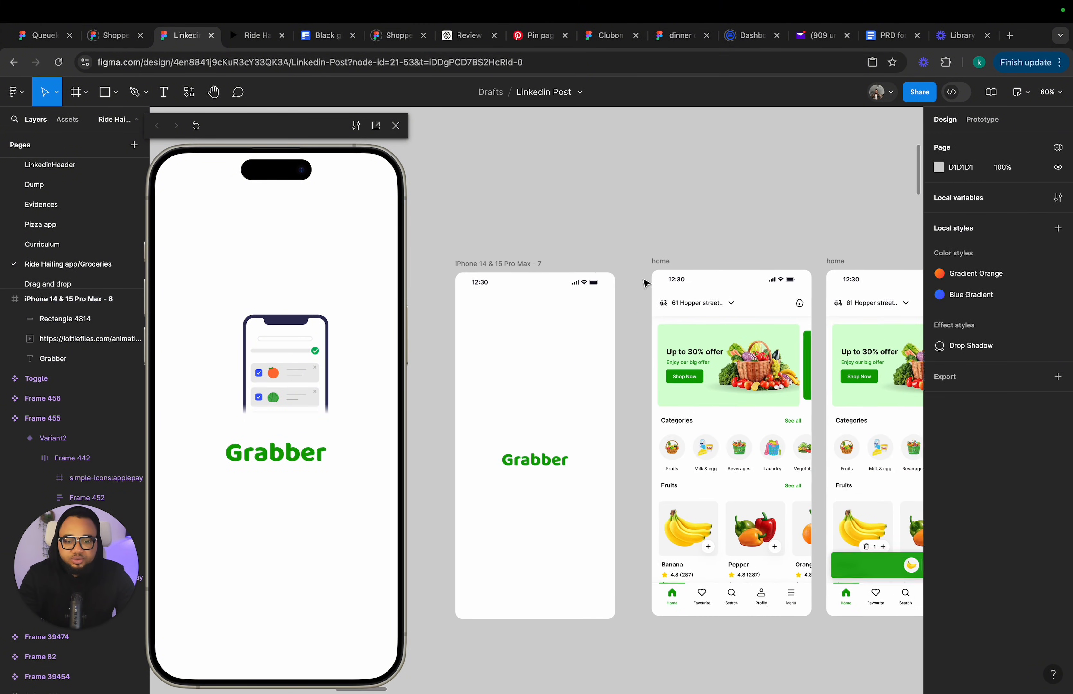
pyautogui.scroll(1, 645, 283)
pyautogui.click(584, 310)
pyautogui.scroll(3, 588, 316)
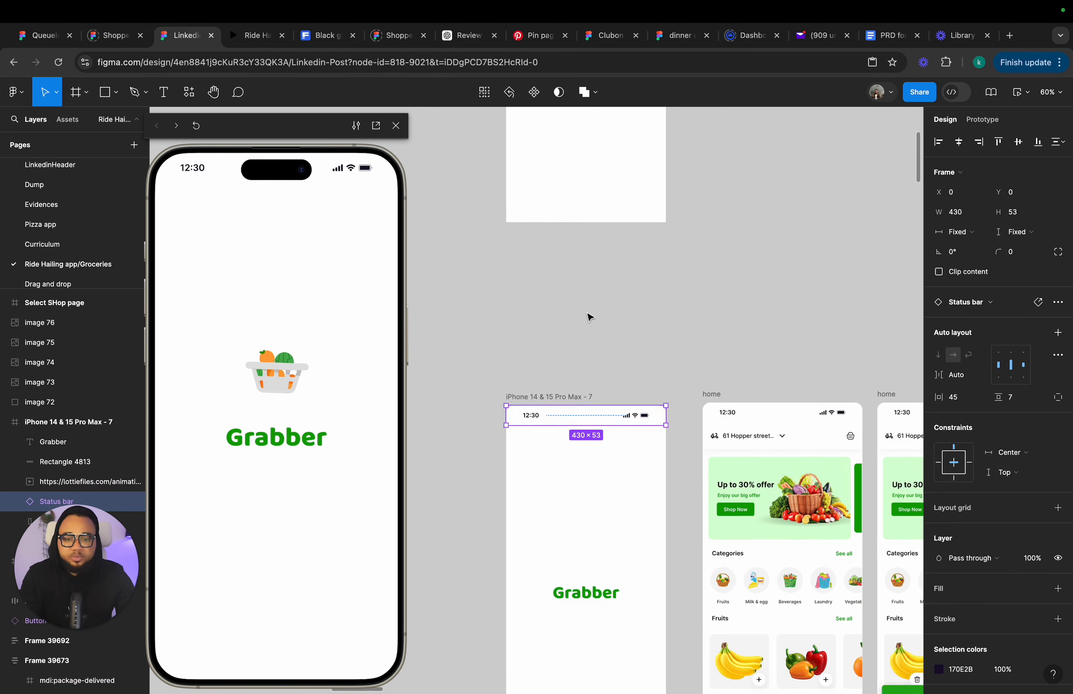
pyautogui.scroll(10, 589, 316)
pyautogui.click(544, 373)
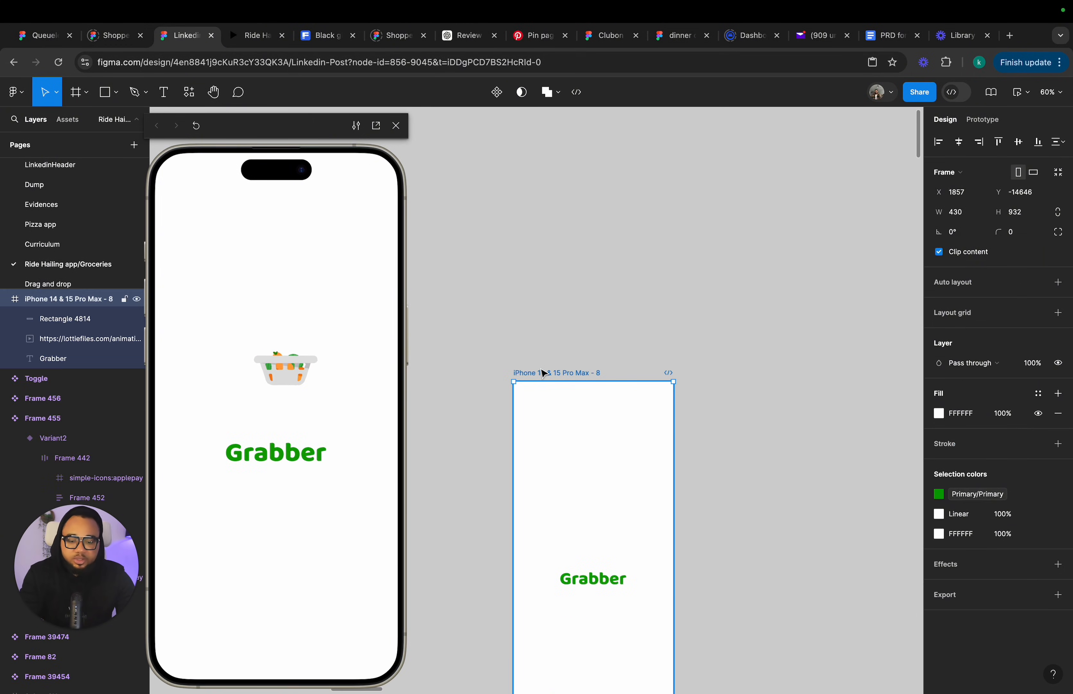
pyautogui.press('super+v')
pyautogui.click(654, 319)
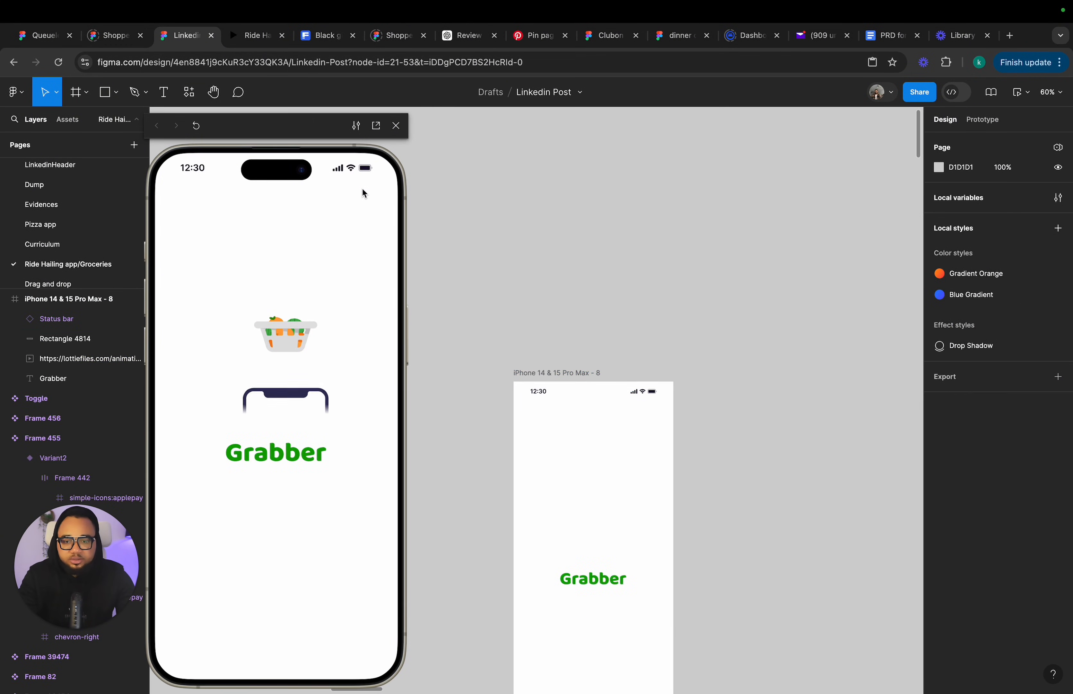
# Close the preview and copy the offer banner carousel from the home screen out onto the empty canvas.
pyautogui.scroll(-9, 670, 371)
pyautogui.hscroll(3, 671, 371)
pyautogui.scroll(-3, 671, 372)
pyautogui.hscroll(1, 672, 371)
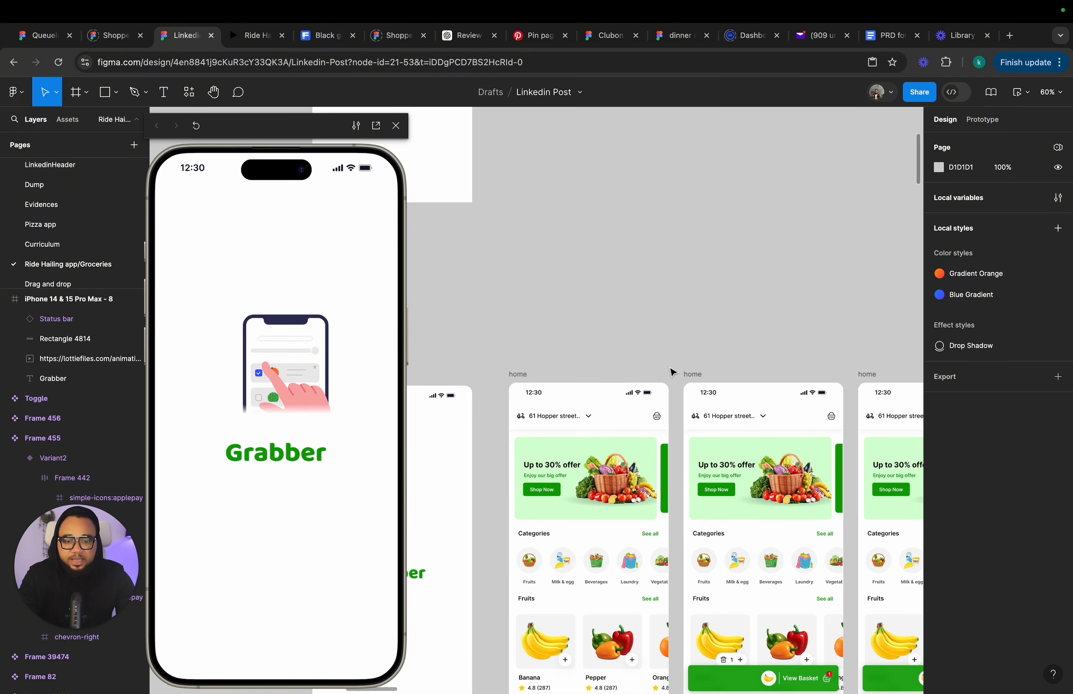
pyautogui.doubleClick(631, 466)
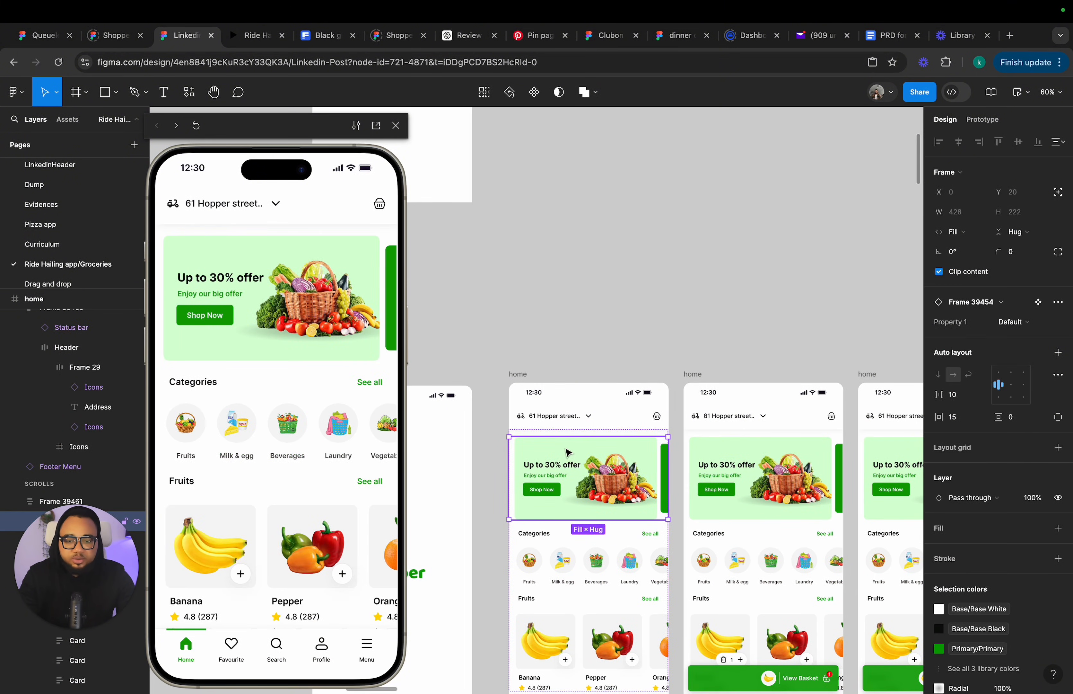
pyautogui.click(396, 125)
pyautogui.scroll(5, 521, 403)
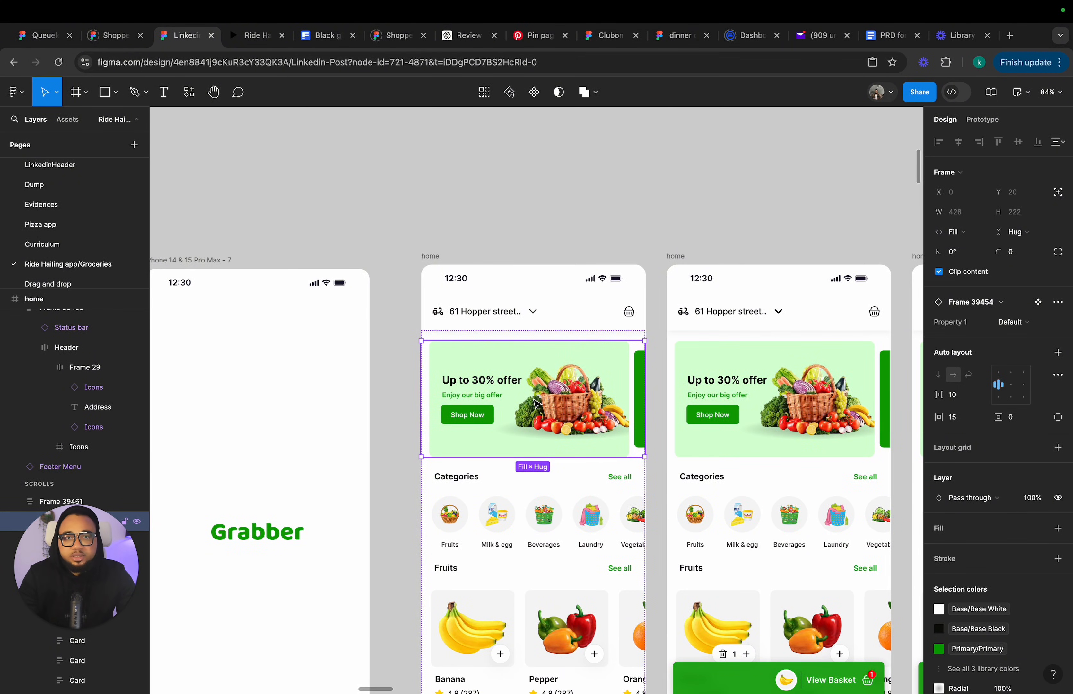
pyautogui.scroll(2, 535, 403)
pyautogui.hscroll(-1, 535, 403)
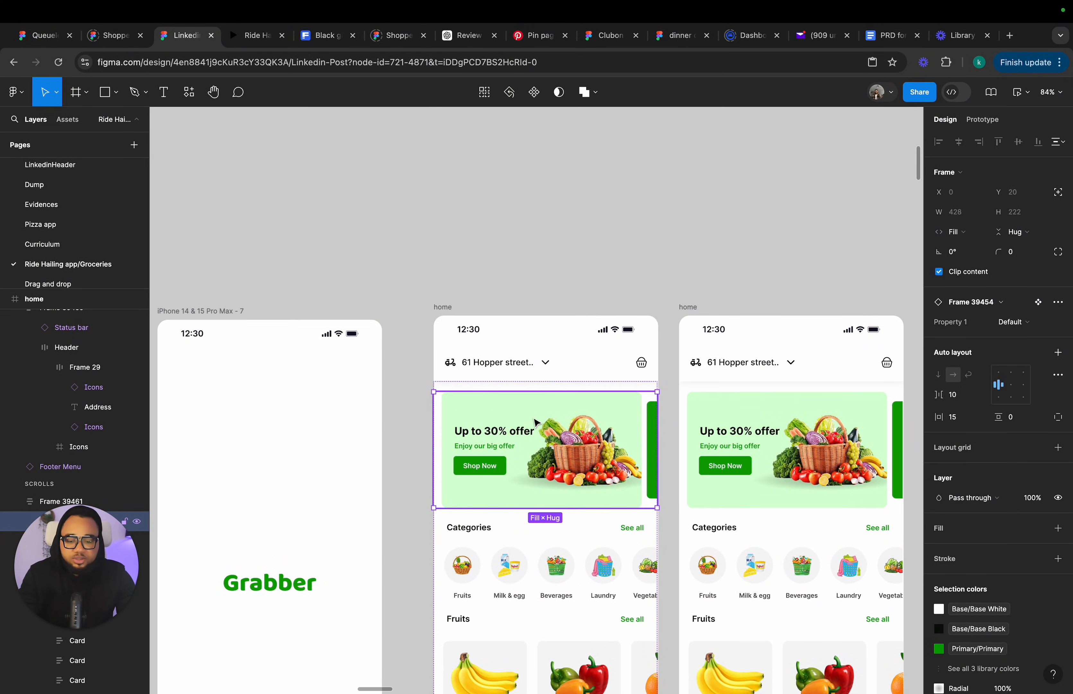
pyautogui.moveTo(537, 422); pyautogui.dragTo(539, 198)
# Detach the copied banner instance and ungroup it into separate slider frames.
pyautogui.scroll(10, 541, 158)
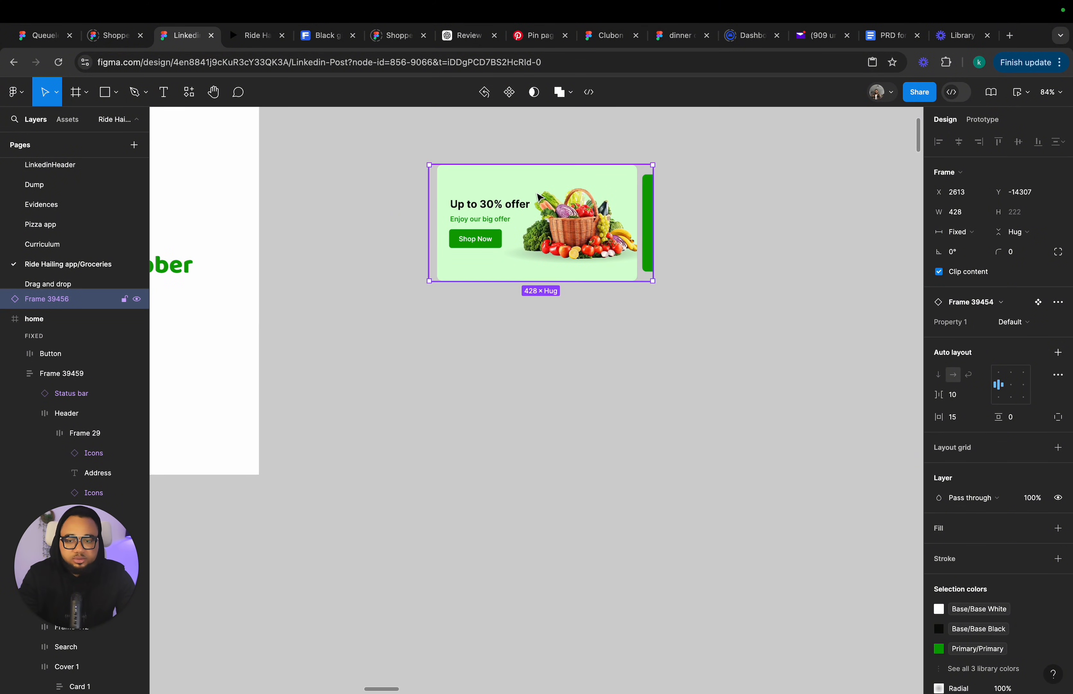
pyautogui.rightClick(558, 203)
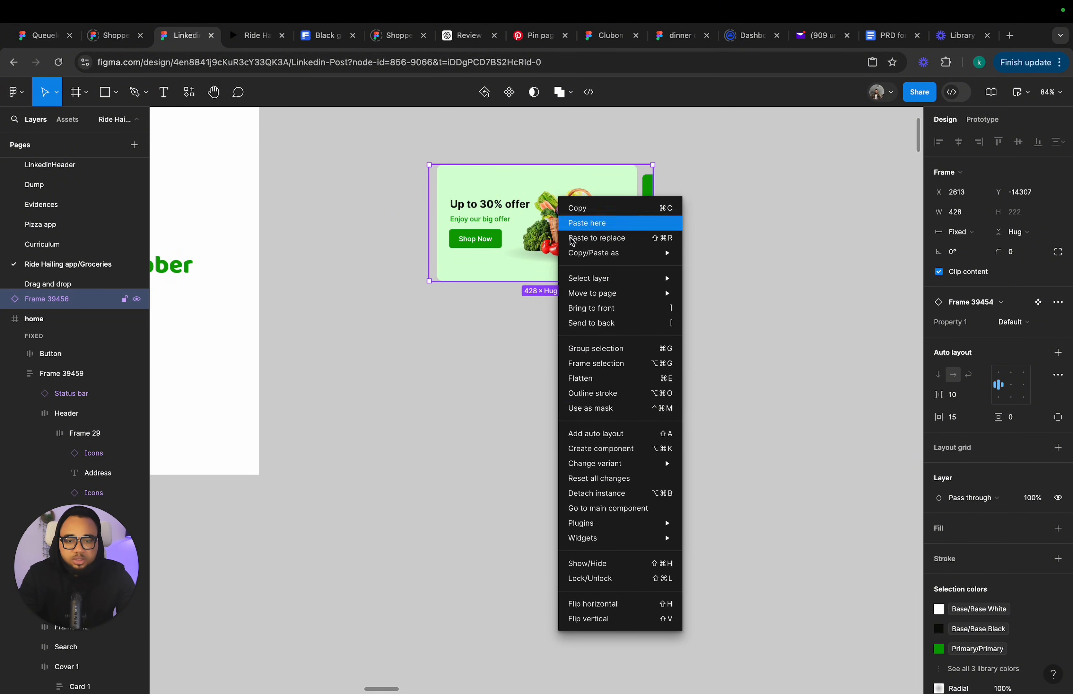
pyautogui.click(581, 494)
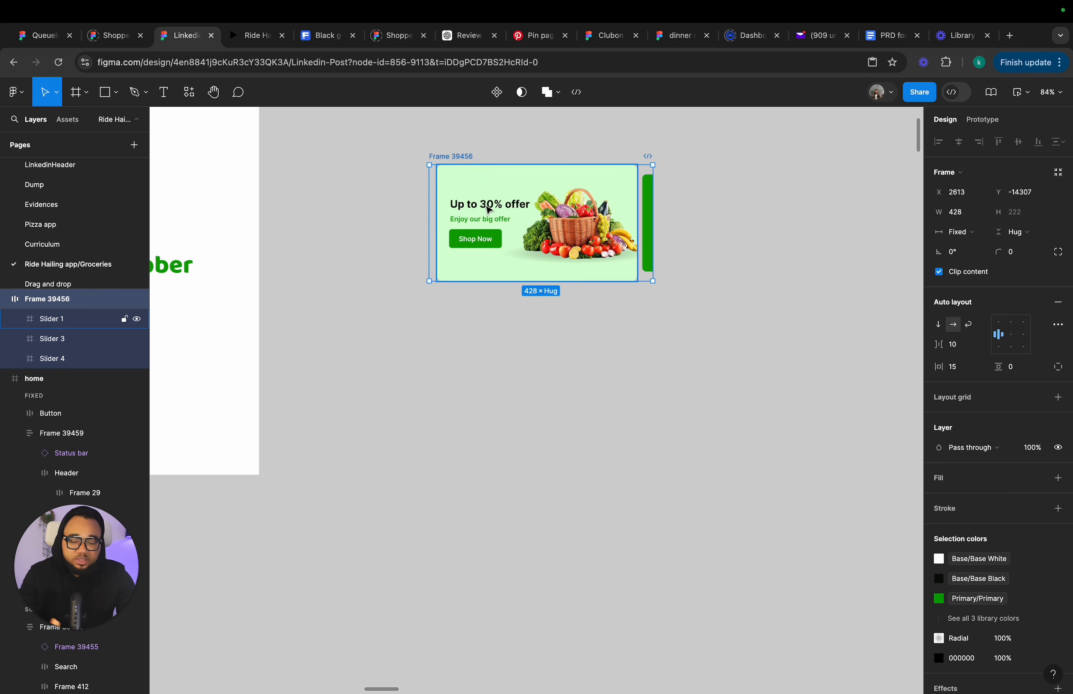
pyautogui.rightClick(456, 156)
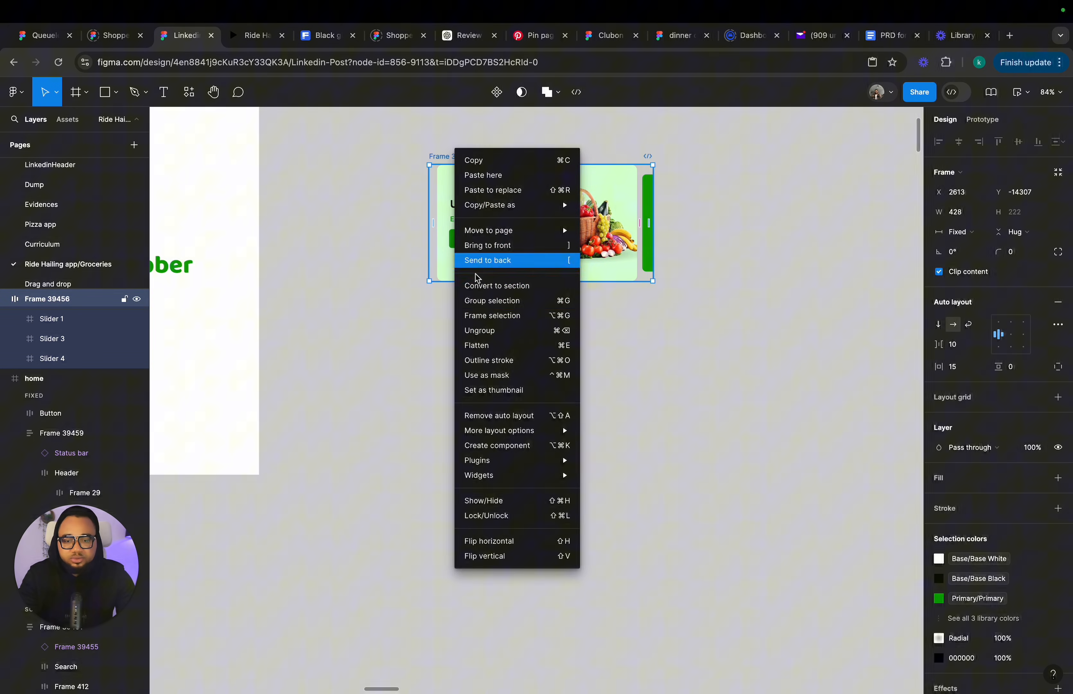
pyautogui.click(482, 330)
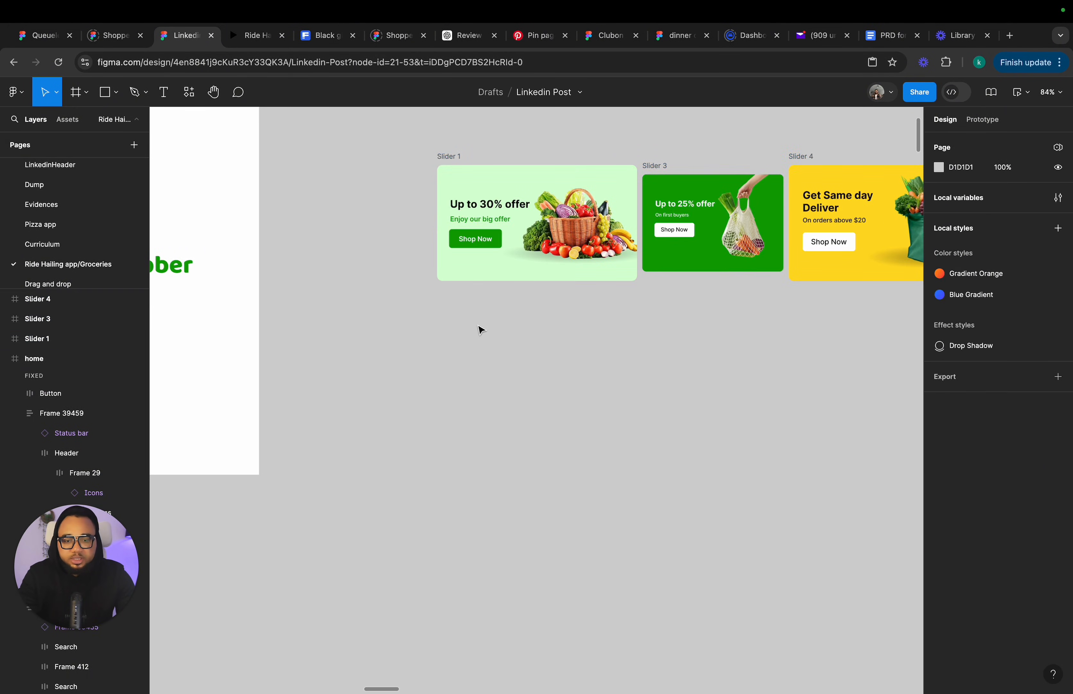
# Move Slider 4 further right to leave space beside Slider 3.
pyautogui.hscroll(4, 481, 331)
pyautogui.scroll(2, 482, 331)
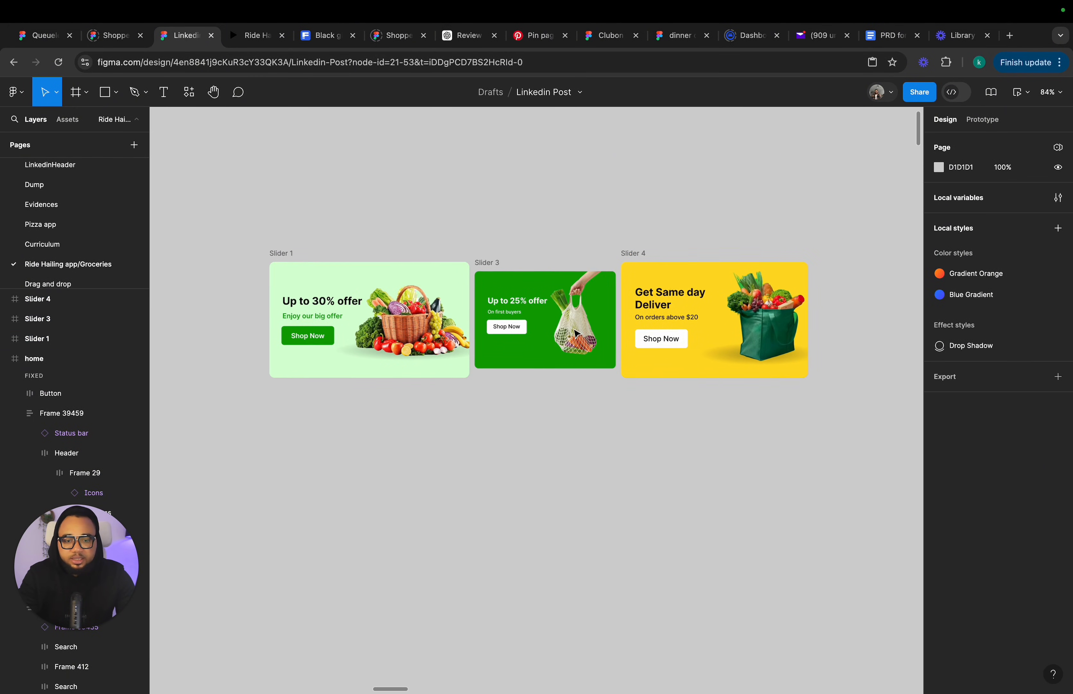
pyautogui.click(491, 268)
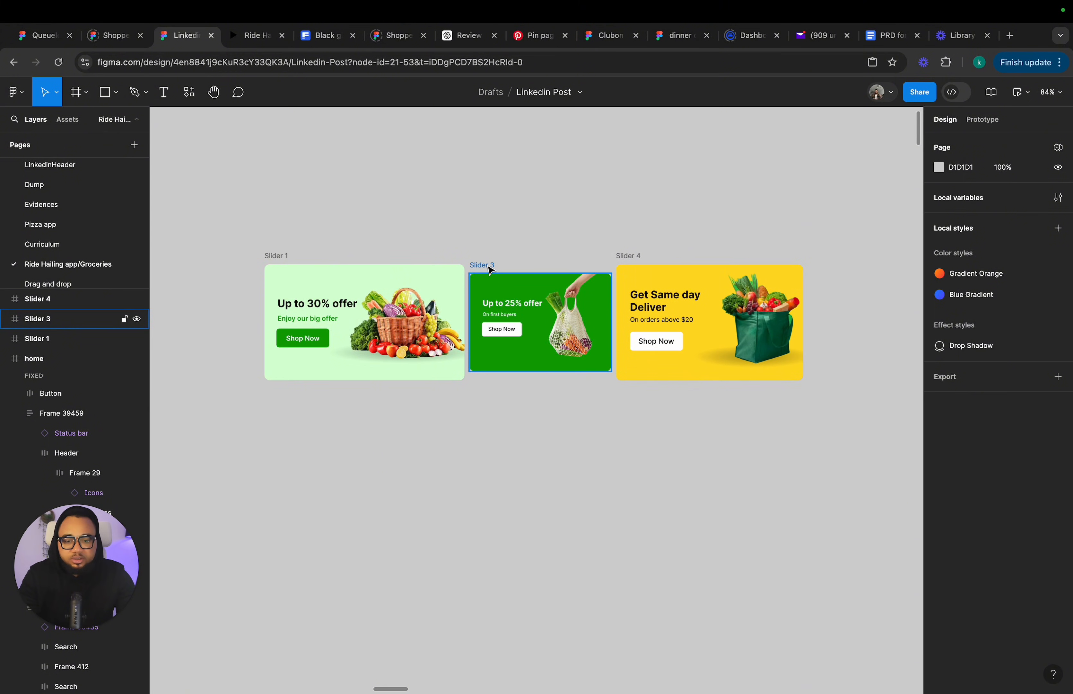
pyautogui.moveTo(636, 260); pyautogui.dragTo(692, 256)
# Scale Slider 3 up with the Scale tool to about 322 × 222.
pyautogui.click(509, 322)
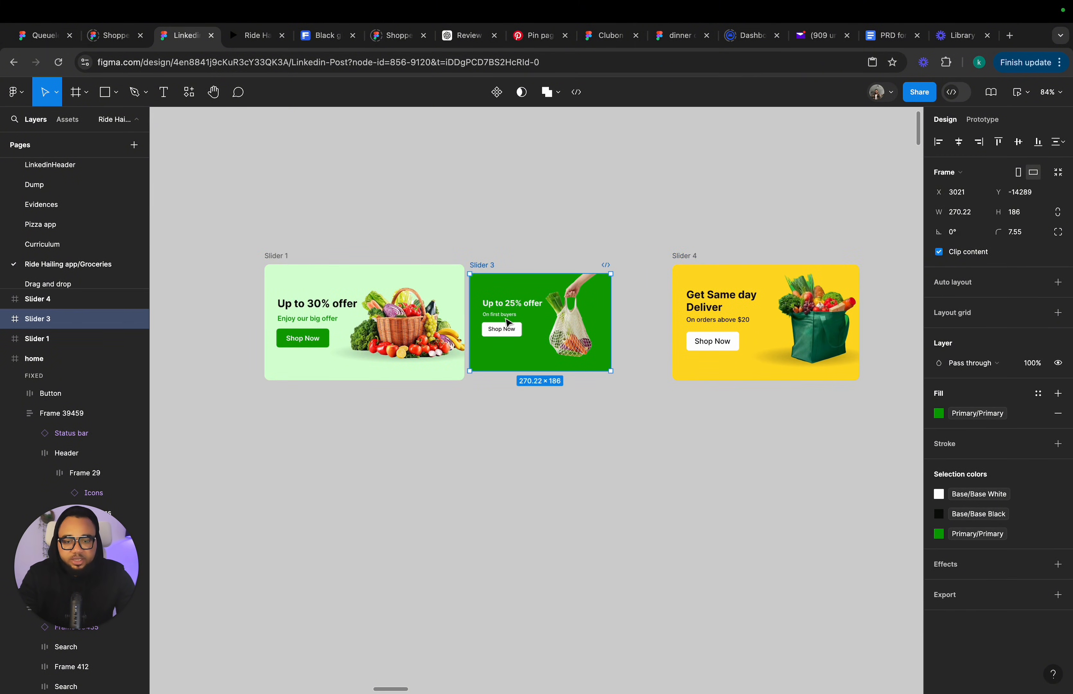
pyautogui.press('k')
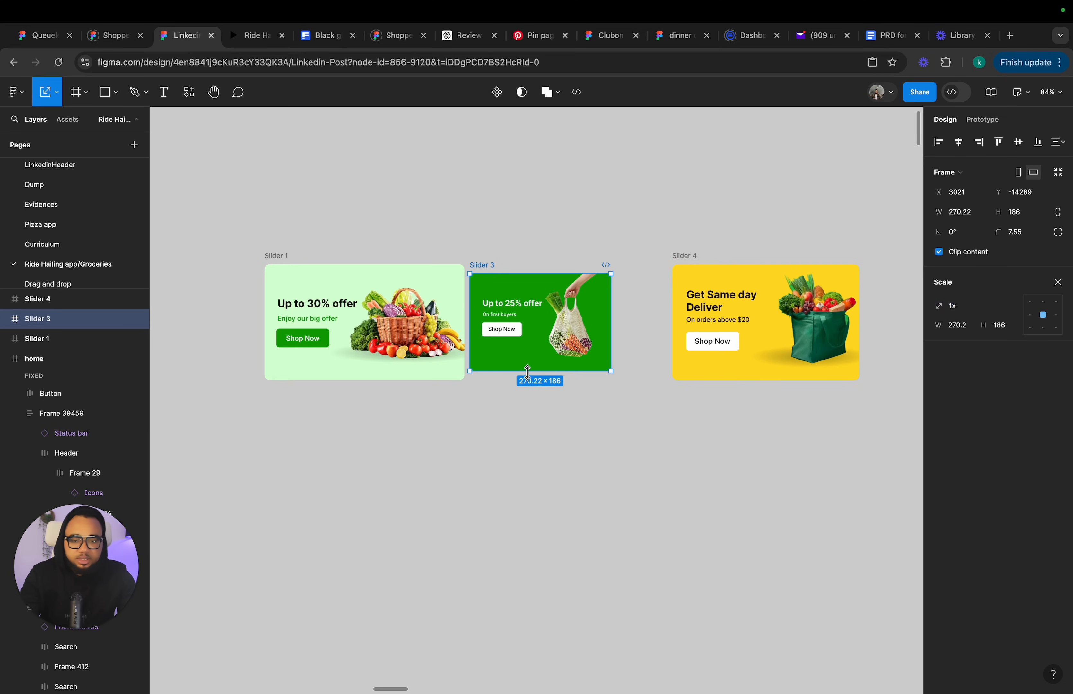
pyautogui.moveTo(528, 370); pyautogui.dragTo(528, 380)
pyautogui.scroll(3, 498, 258)
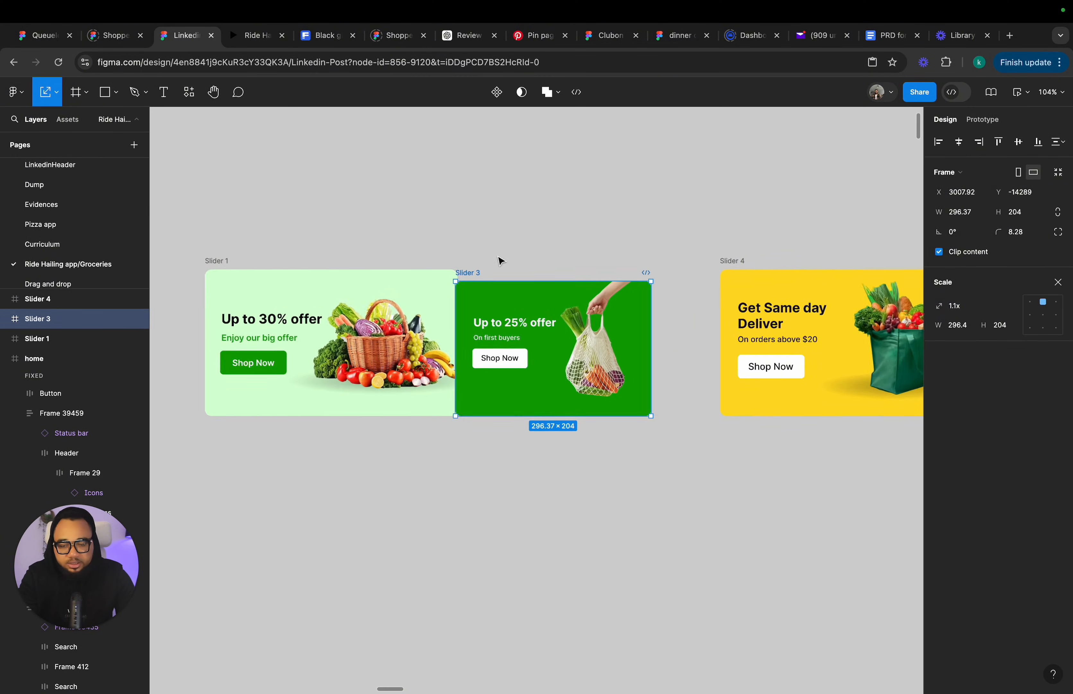
pyautogui.scroll(3, 499, 264)
pyautogui.moveTo(499, 283); pyautogui.dragTo(475, 266)
pyautogui.press('v')
# Widen Slider 3 to 345 and move Slider 4 back up against it.
pyautogui.click(539, 189)
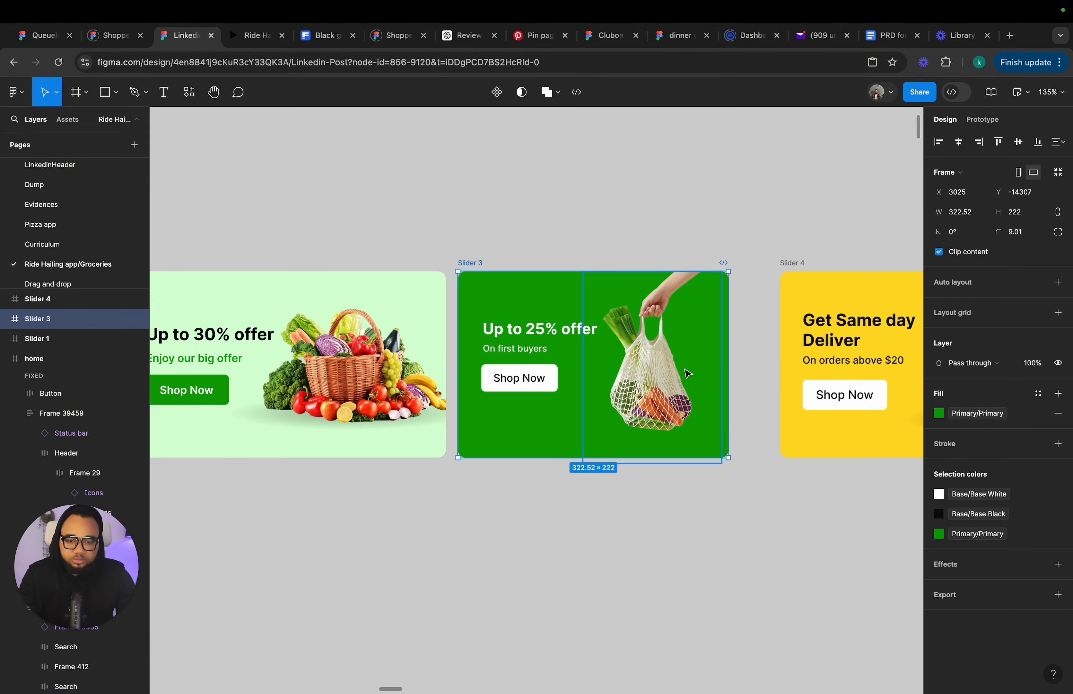
pyautogui.moveTo(731, 356); pyautogui.dragTo(747, 358)
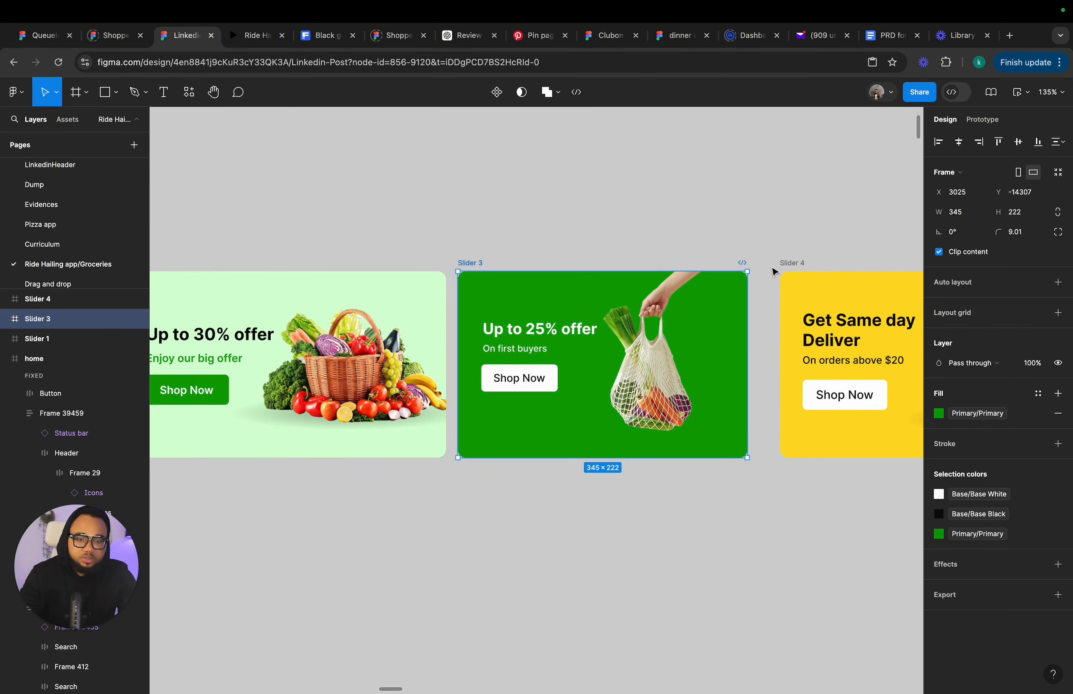
pyautogui.moveTo(791, 269); pyautogui.dragTo(769, 269)
pyautogui.scroll(-5, 766, 269)
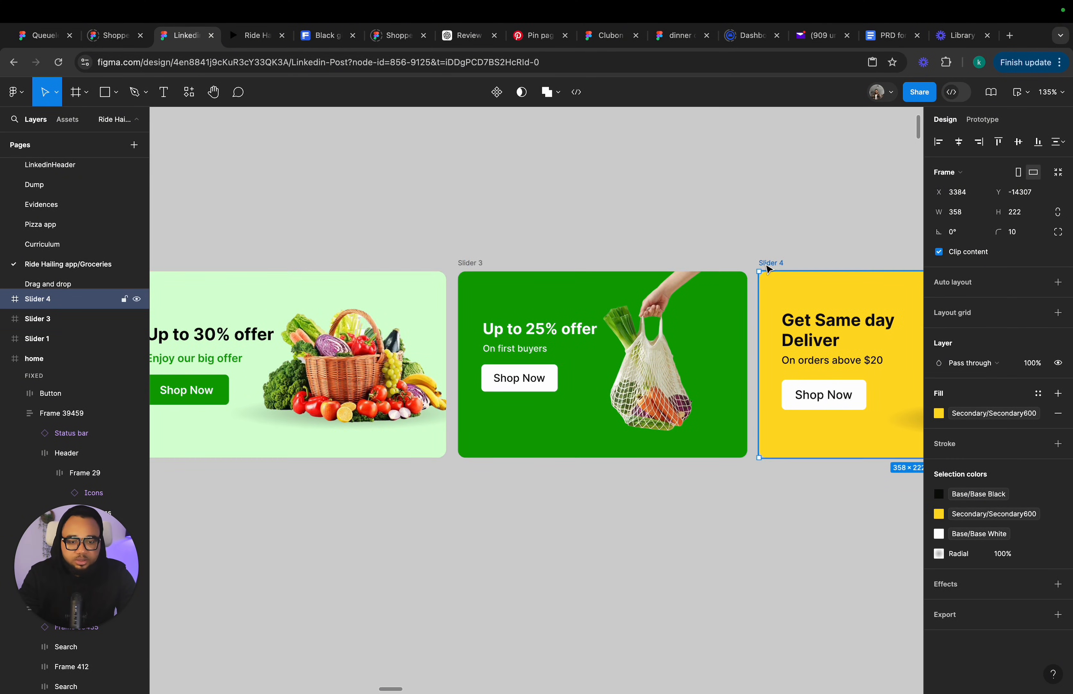
pyautogui.scroll(3, 484, 333)
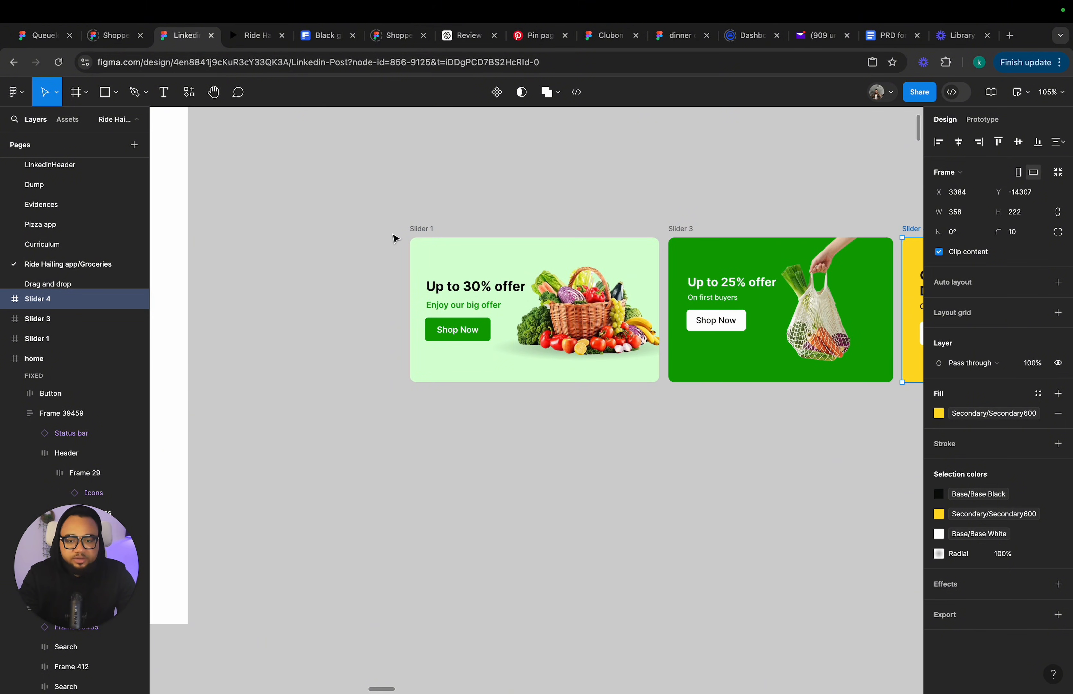
# Inspect the headline, basket image and ellipse shadow layers inside Slider 1.
pyautogui.click(465, 305)
pyautogui.click(457, 330)
pyautogui.click(476, 287)
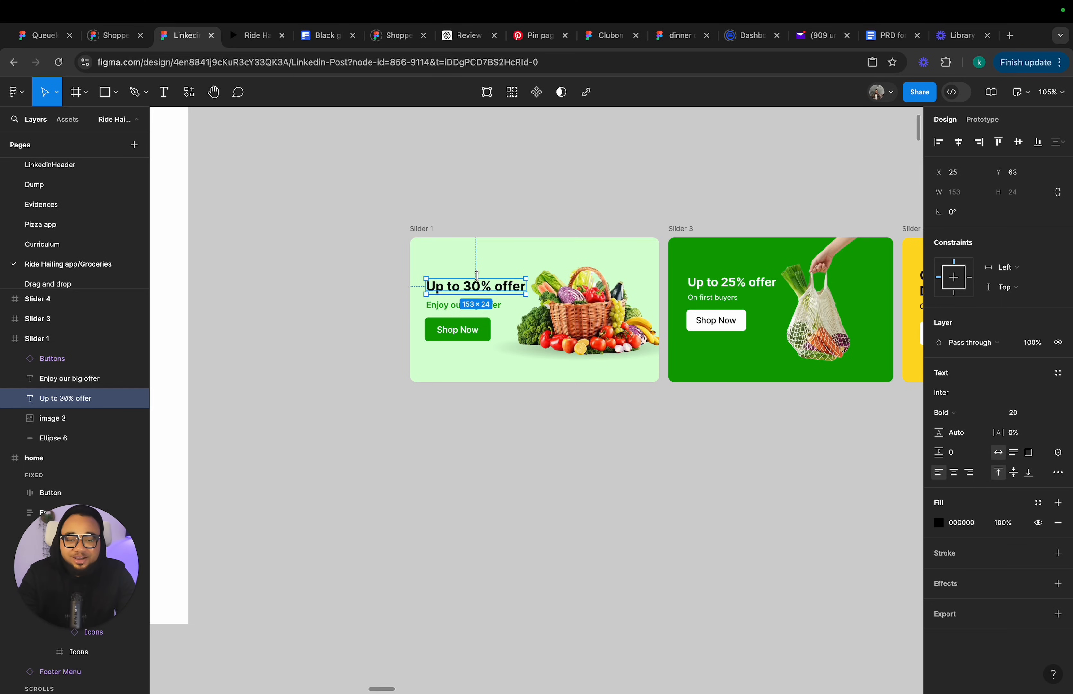
pyautogui.click(571, 327)
pyautogui.scroll(3, 575, 336)
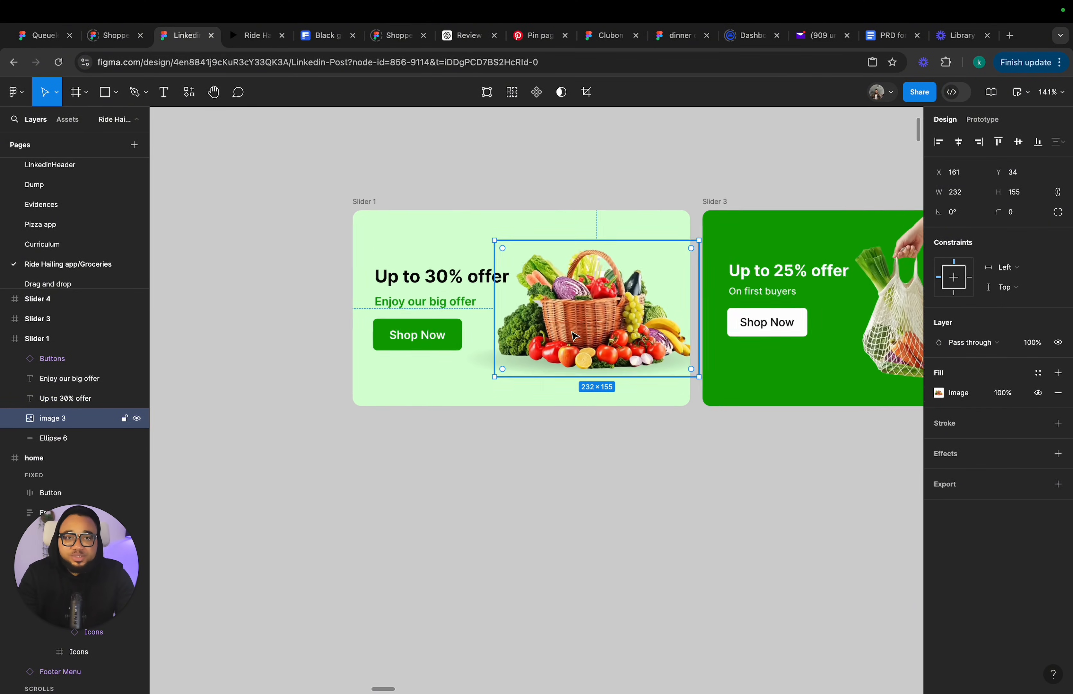
pyautogui.scroll(3, 575, 335)
pyautogui.click(464, 367)
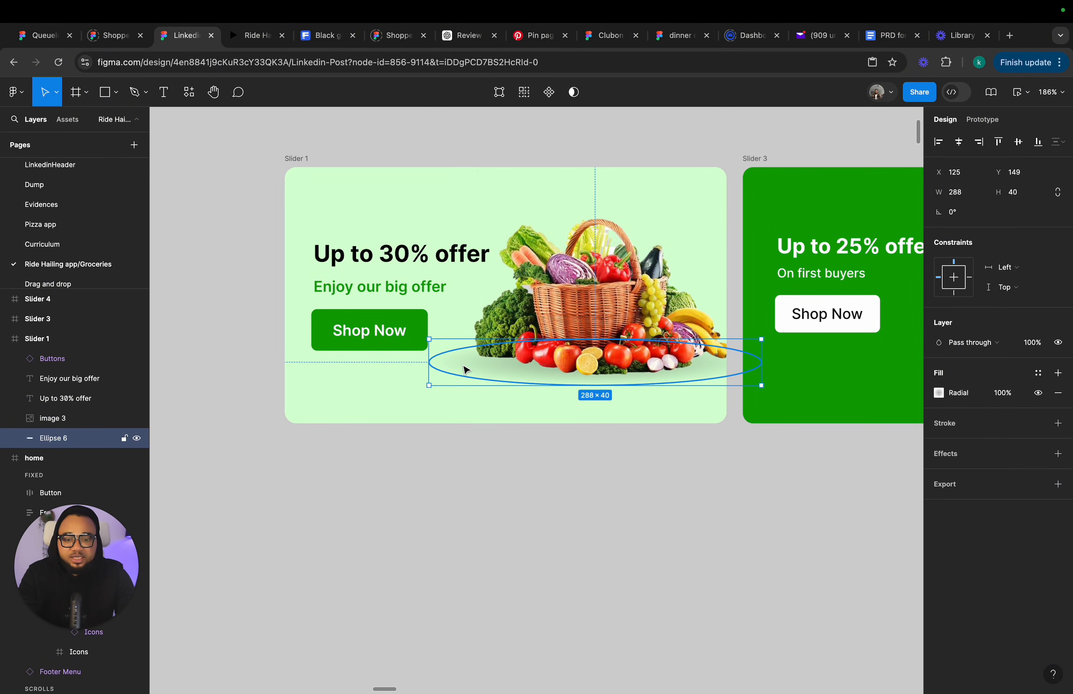
pyautogui.click(623, 267)
pyautogui.scroll(5, 623, 273)
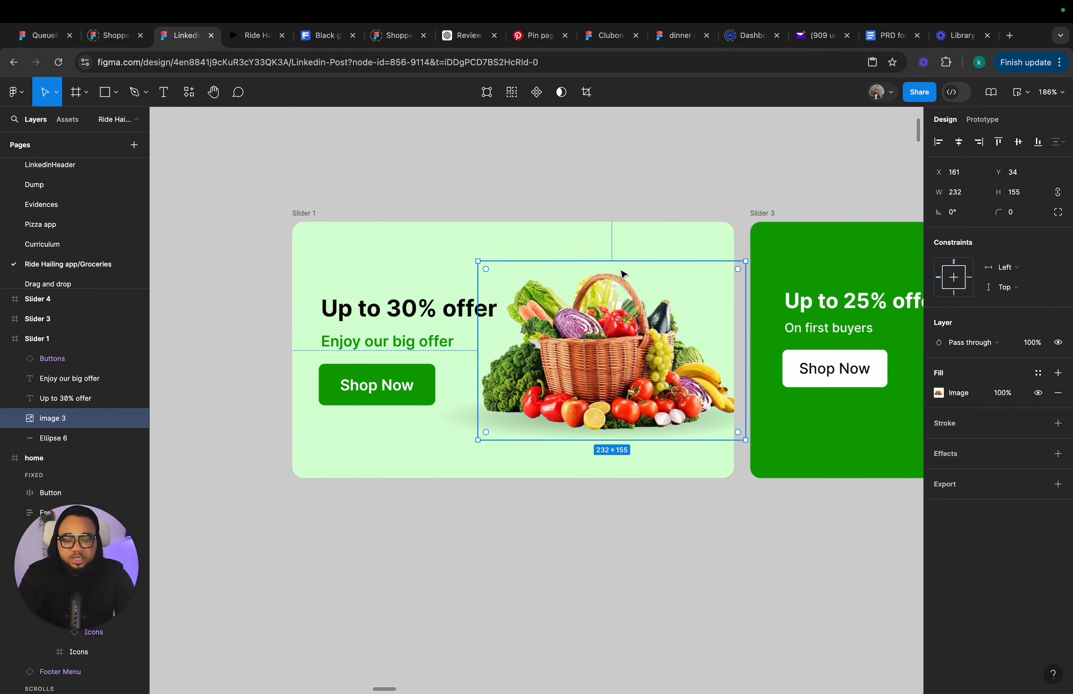
pyautogui.scroll(2, 485, 201)
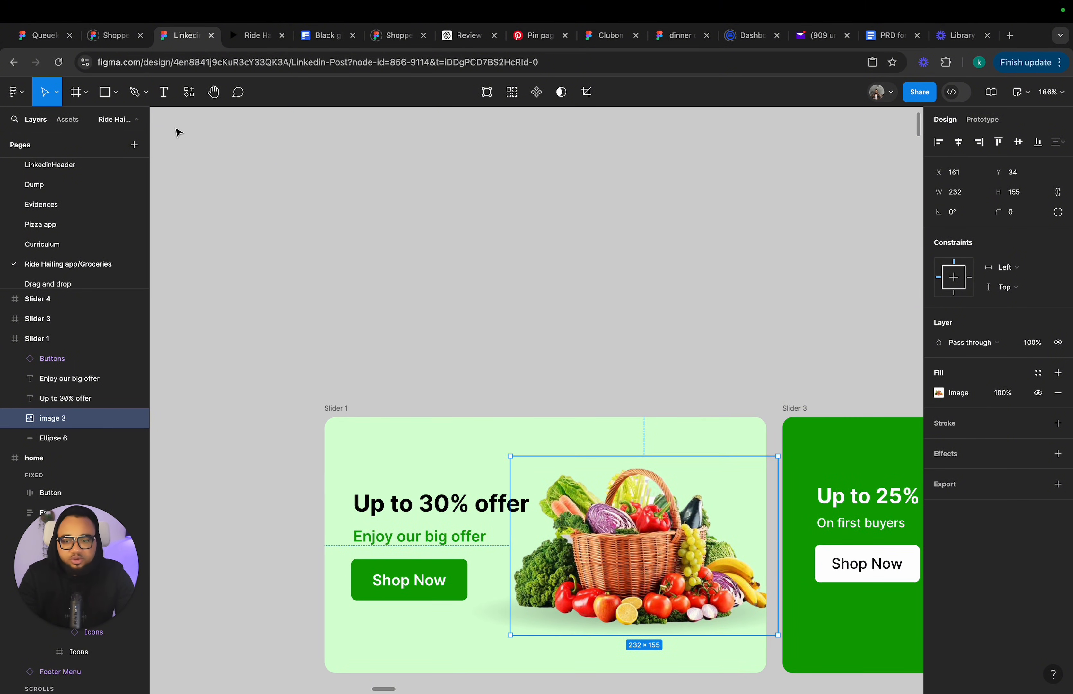
# Draw a new frame about 388 × 199 above Slider 1.
pyautogui.press('f')
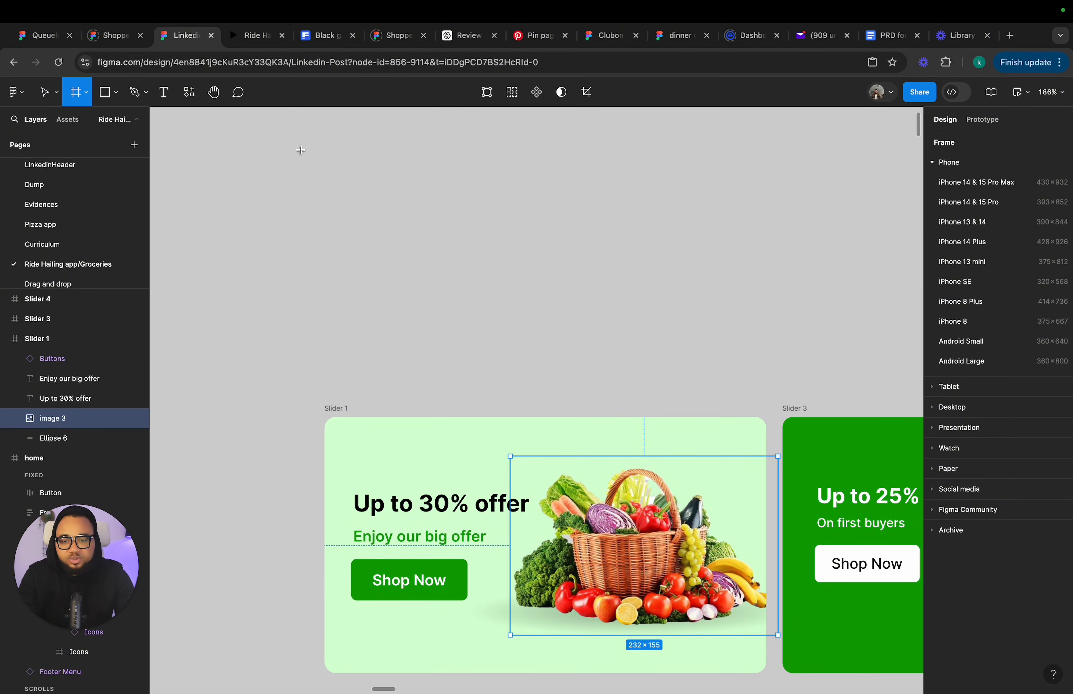
pyautogui.moveTo(314, 127)
pyautogui.mouseDown()
pyautogui.moveTo(580, 352)
pyautogui.moveTo(763, 357)
pyautogui.mouseUp()
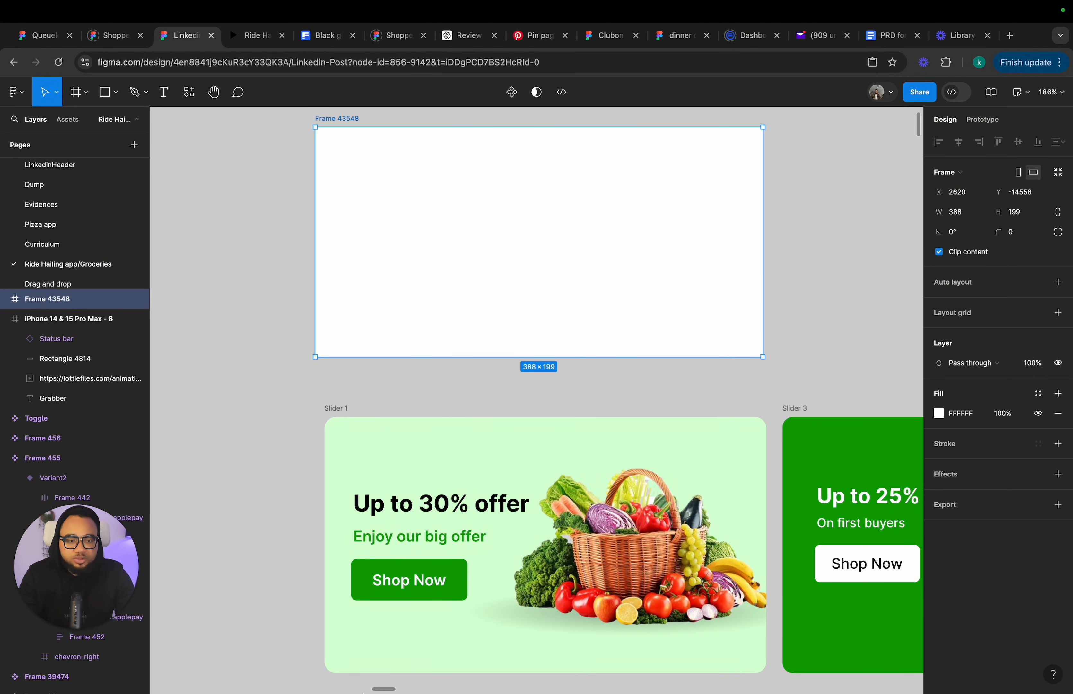
# Fill the new frame with the Primary/Primary100 colour style and set its corner radius to 10.
pyautogui.click(1038, 393)
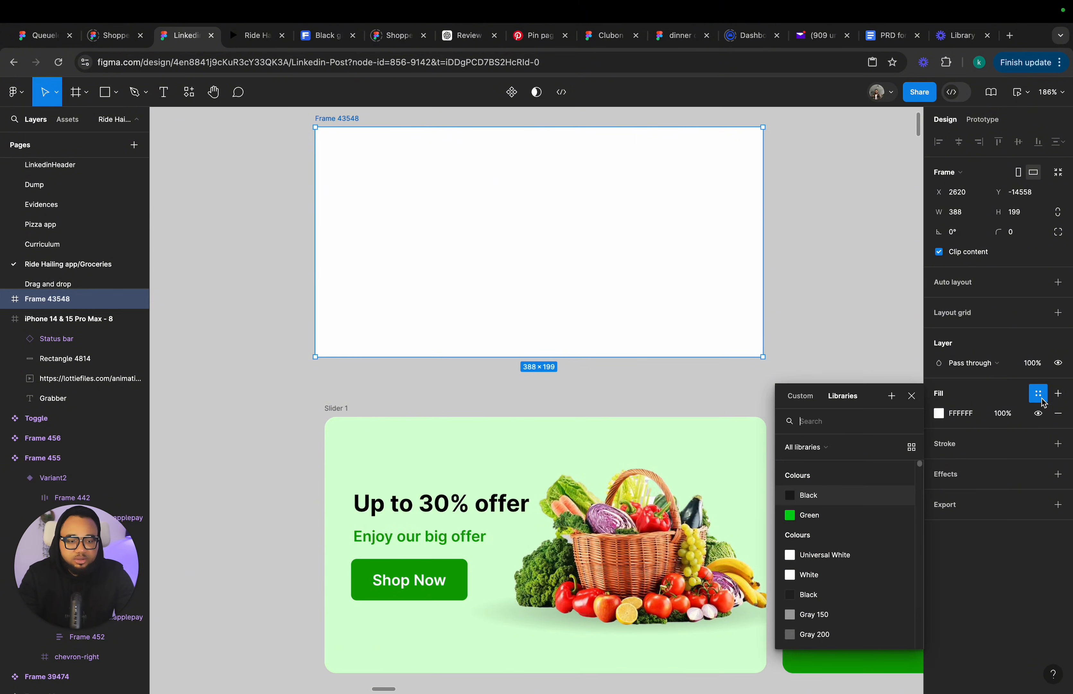
pyautogui.scroll(-8, 851, 537)
pyautogui.scroll(2, 851, 537)
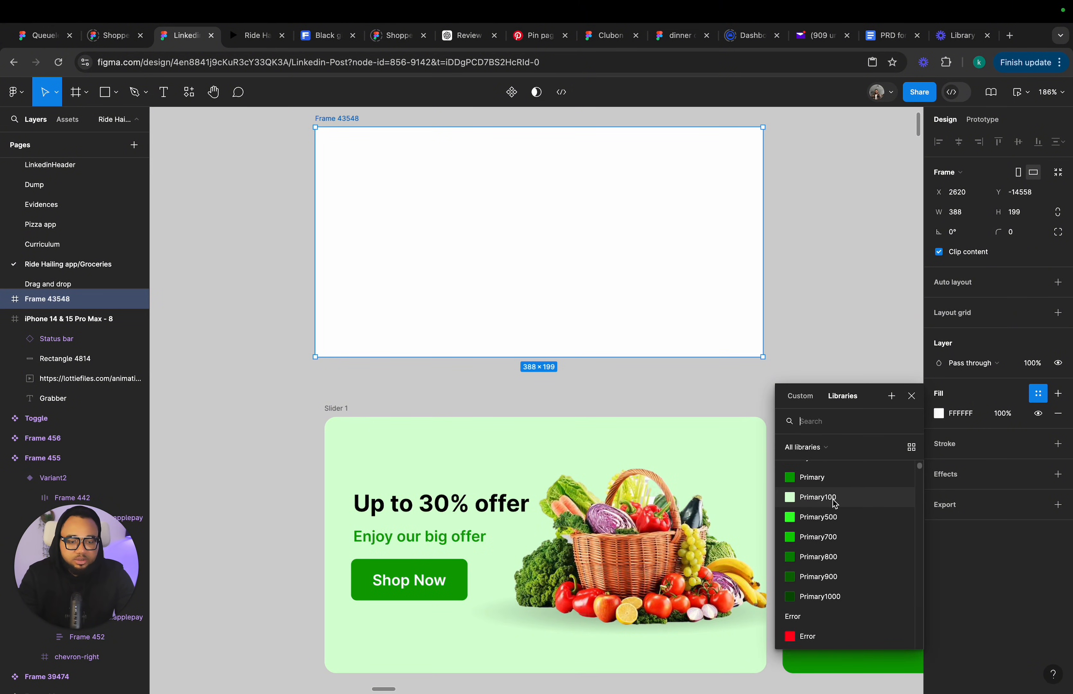
pyautogui.click(836, 503)
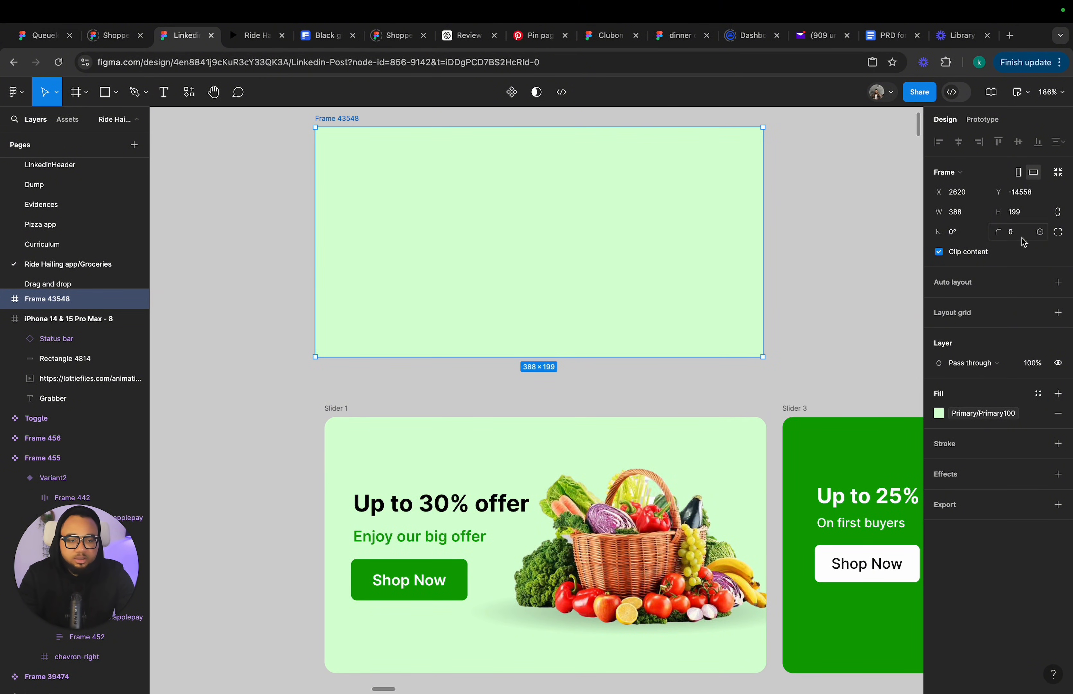
pyautogui.write('20')
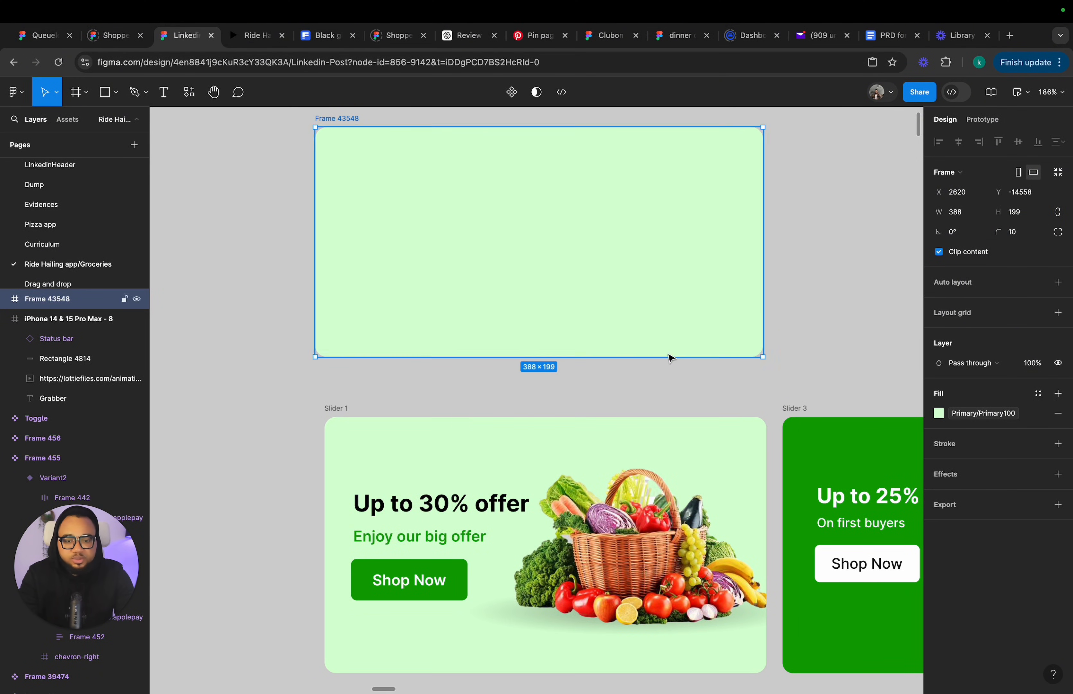
# Duplicate Slider 1's basket image and place the copy beside the new frame.
pyautogui.click(610, 516)
pyautogui.moveTo(620, 527); pyautogui.dragTo(821, 256)
pyautogui.hscroll(3, 766, 335)
pyautogui.scroll(2, 765, 336)
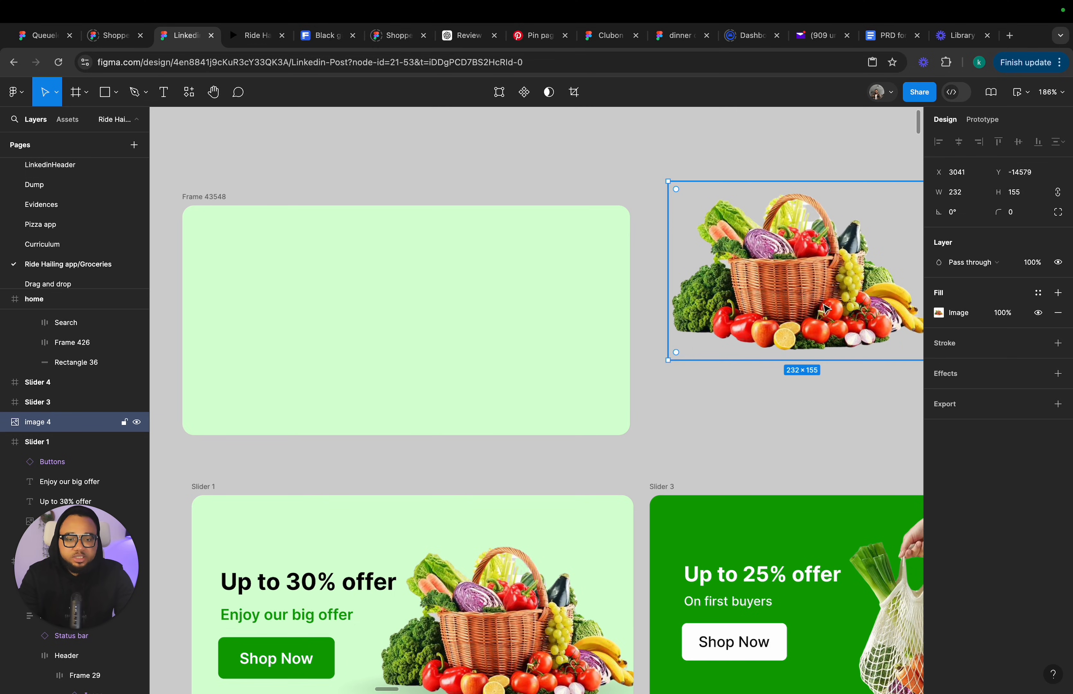
pyautogui.hscroll(3, 767, 301)
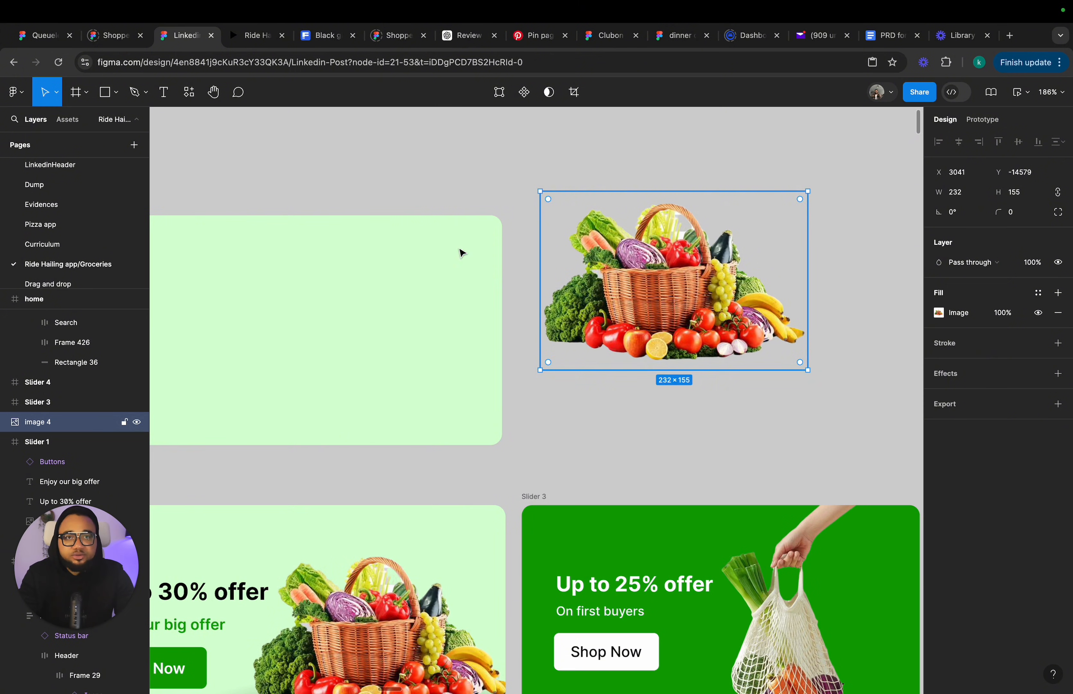
pyautogui.click(189, 92)
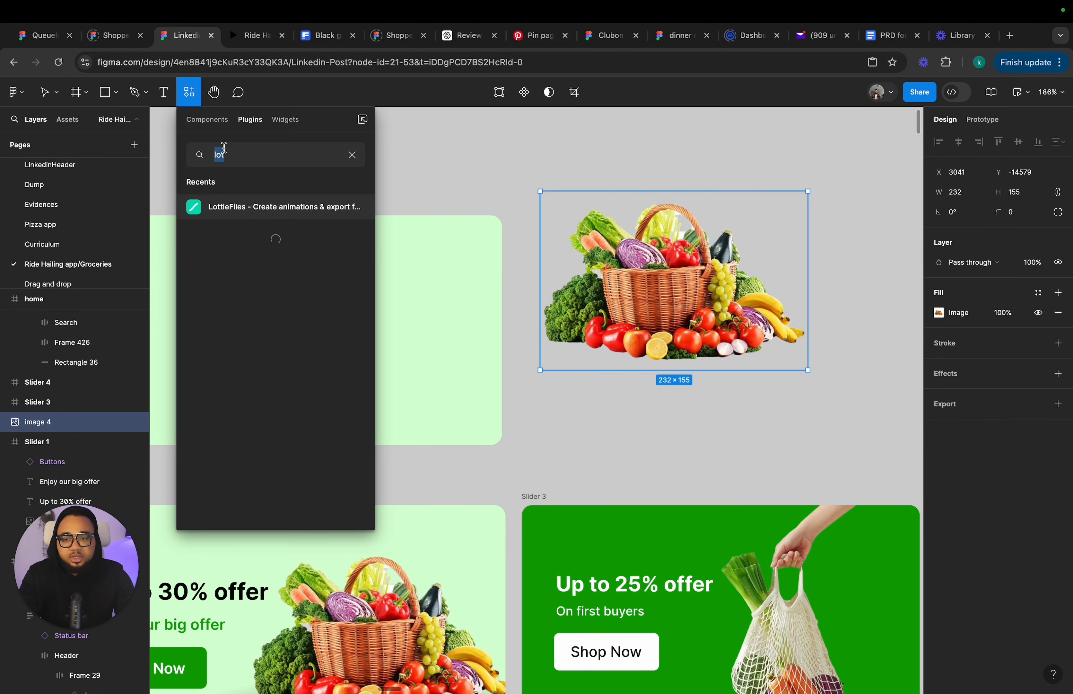
pyautogui.write('icon8')
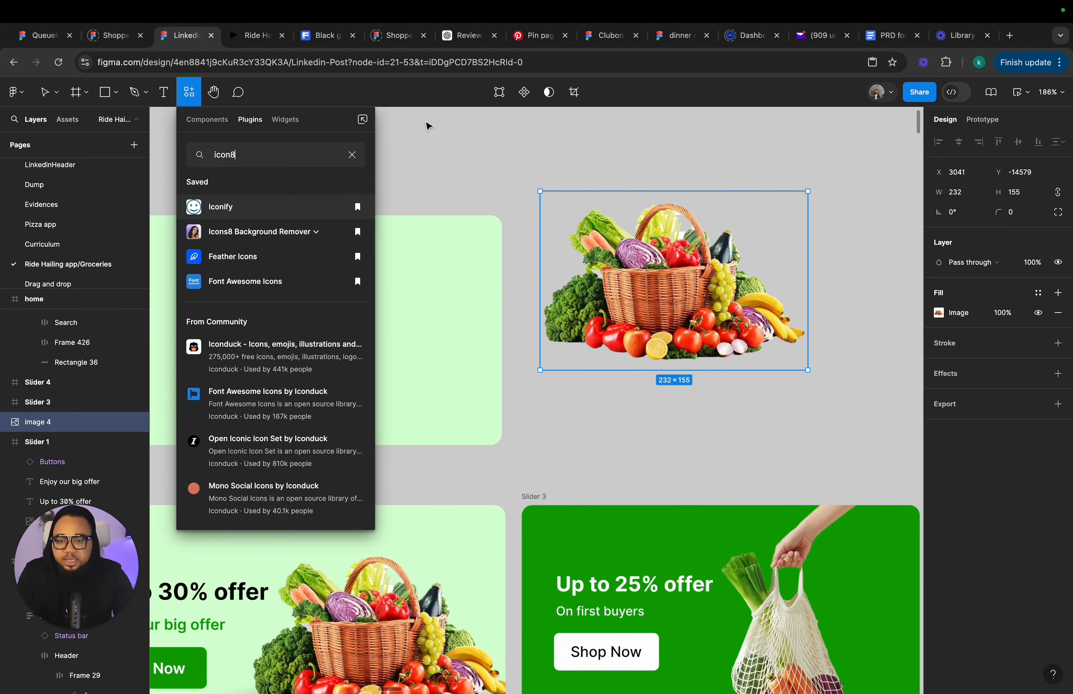
pyautogui.click(460, 172)
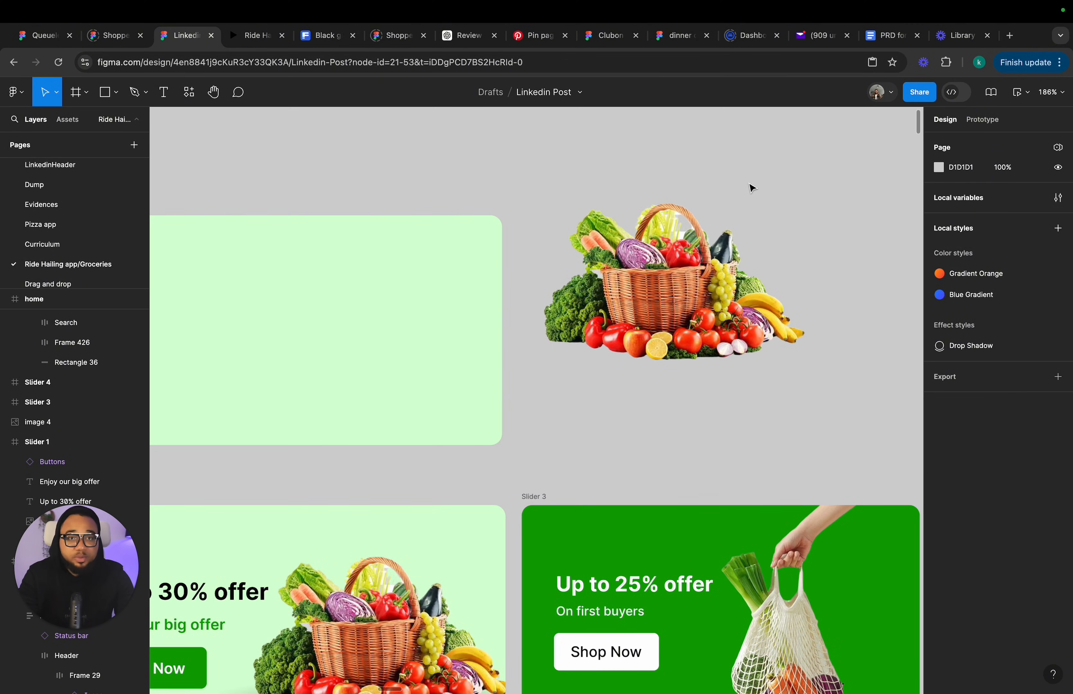
# Move the copied basket image into the right side of the new frame.
pyautogui.scroll(-3, 750, 197)
pyautogui.hscroll(-3, 750, 199)
pyautogui.click(737, 252)
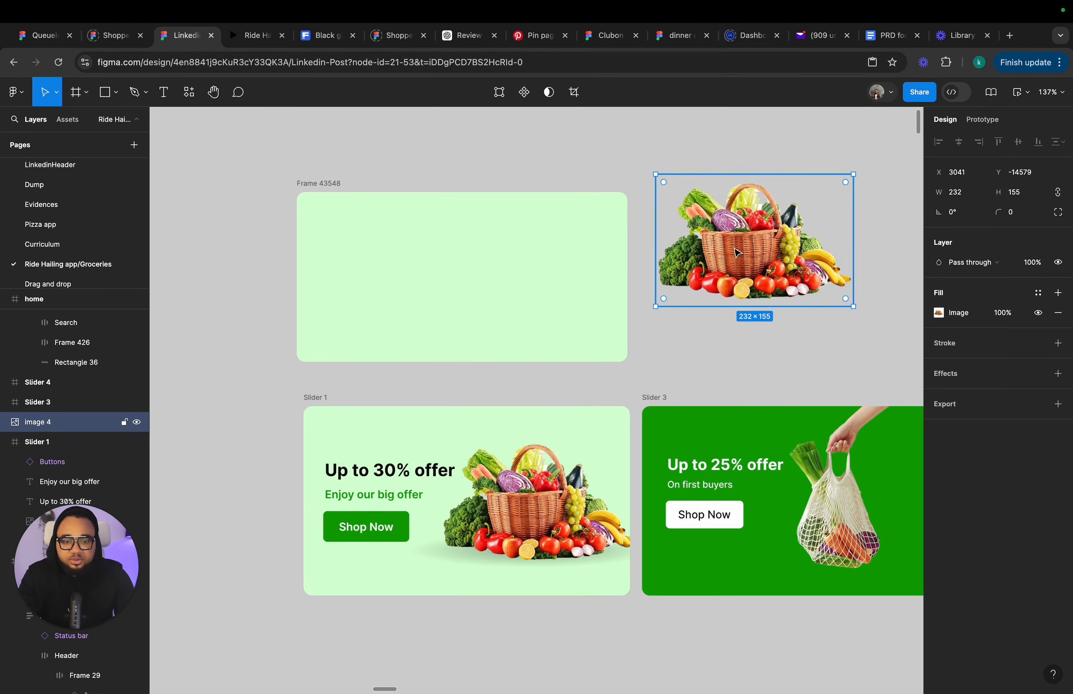
pyautogui.moveTo(728, 258); pyautogui.dragTo(529, 289)
pyautogui.scroll(-1, 529, 289)
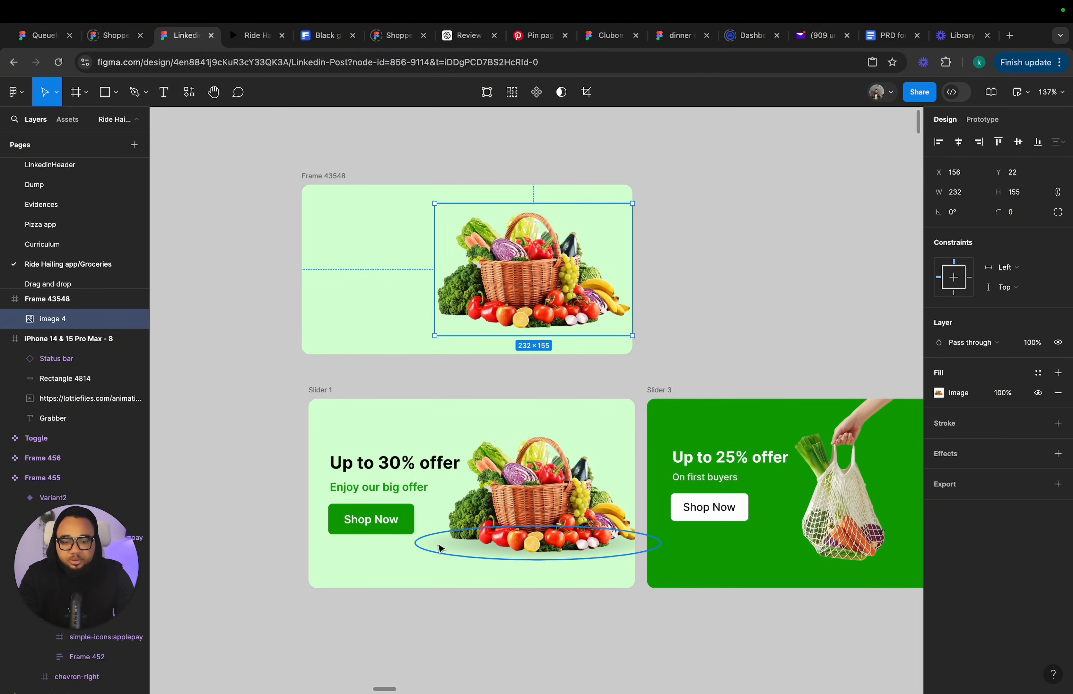
pyautogui.click(441, 548)
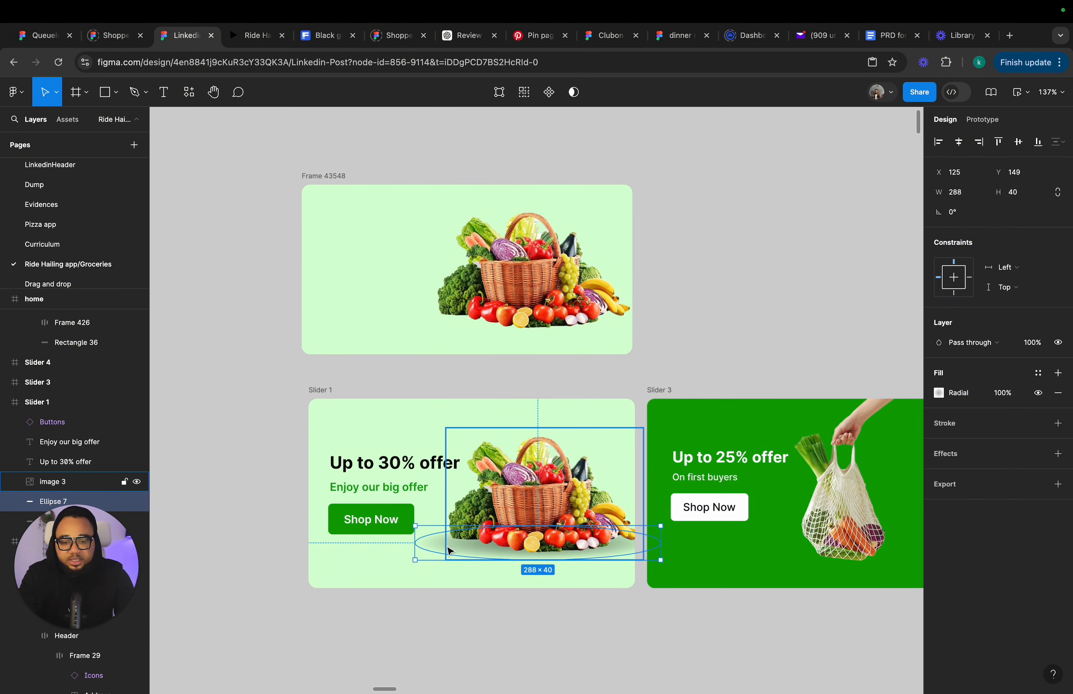
pyautogui.keyDown('alt'); pyautogui.moveTo(440, 547); pyautogui.dragTo(752, 255); pyautogui.keyUp('alt')
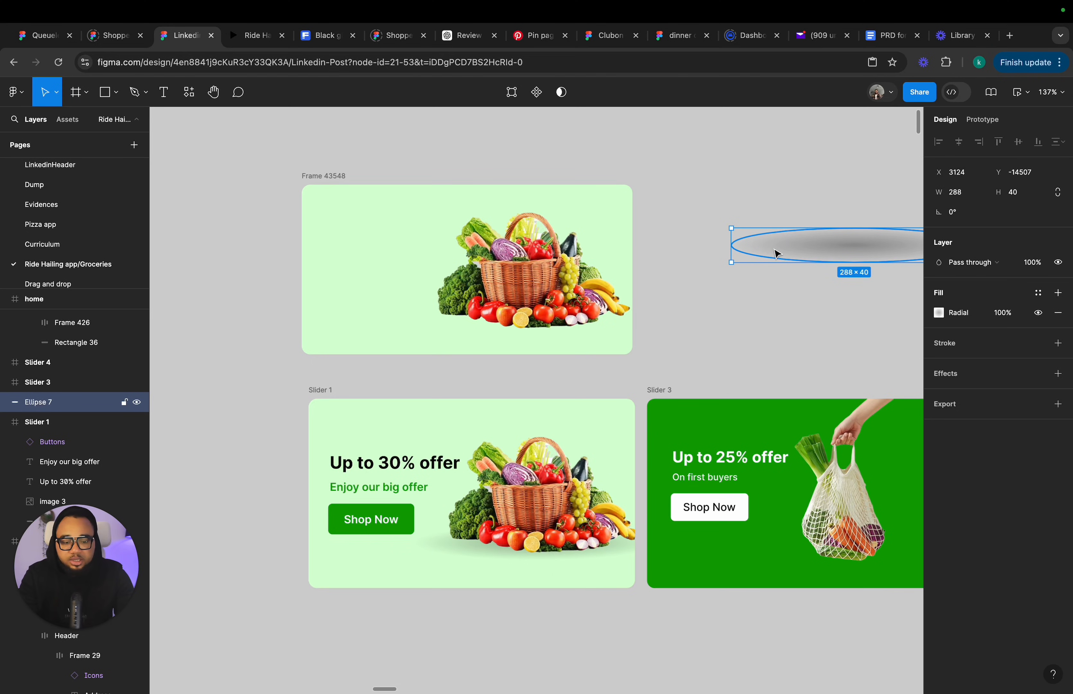
pyautogui.hscroll(5, 777, 254)
pyautogui.press('Delete')
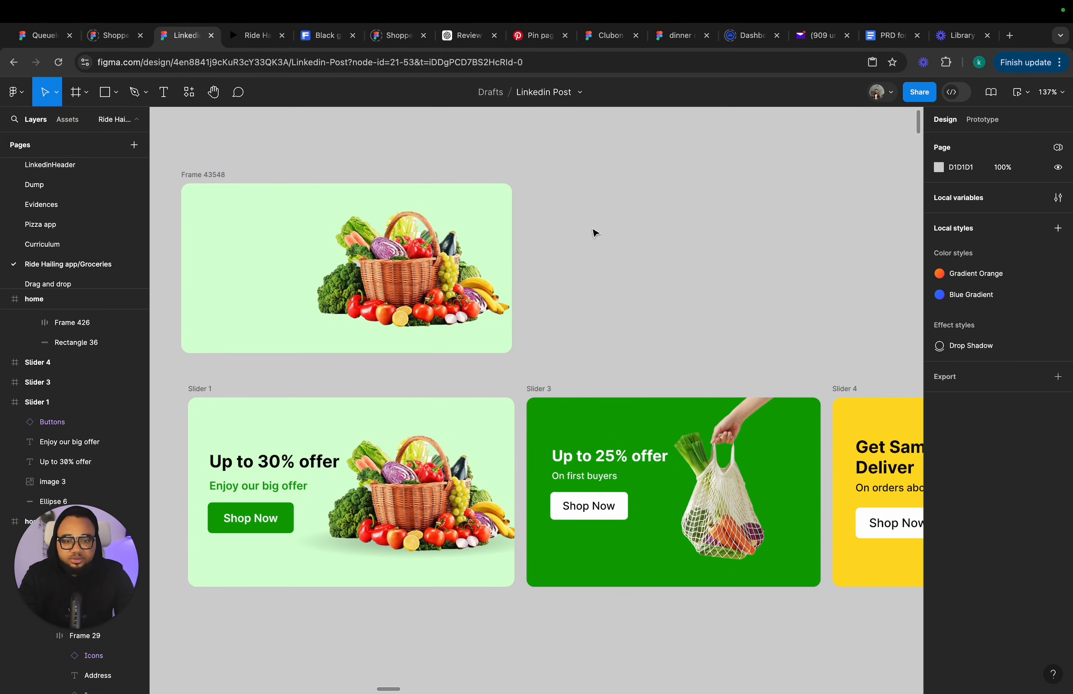
# Draw an ellipse about 270 × 32 and position it beneath the basket image in the new frame.
pyautogui.click(116, 93)
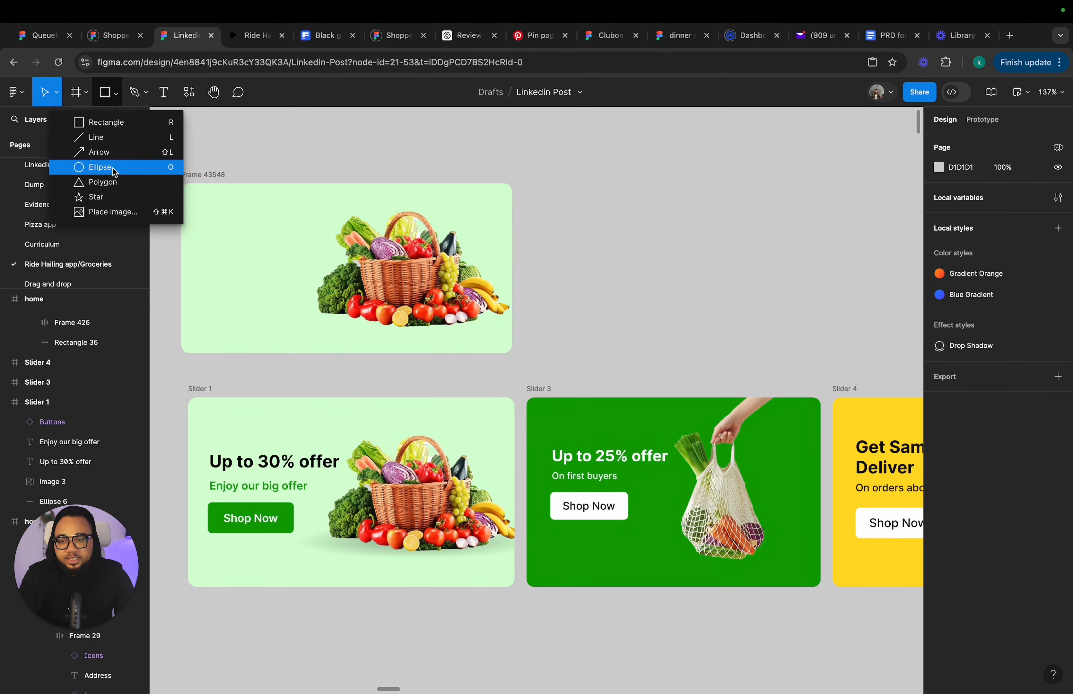
pyautogui.click(114, 168)
pyautogui.moveTo(574, 280); pyautogui.dragTo(805, 308)
pyautogui.moveTo(706, 295); pyautogui.dragTo(421, 321)
pyautogui.scroll(3, 421, 321)
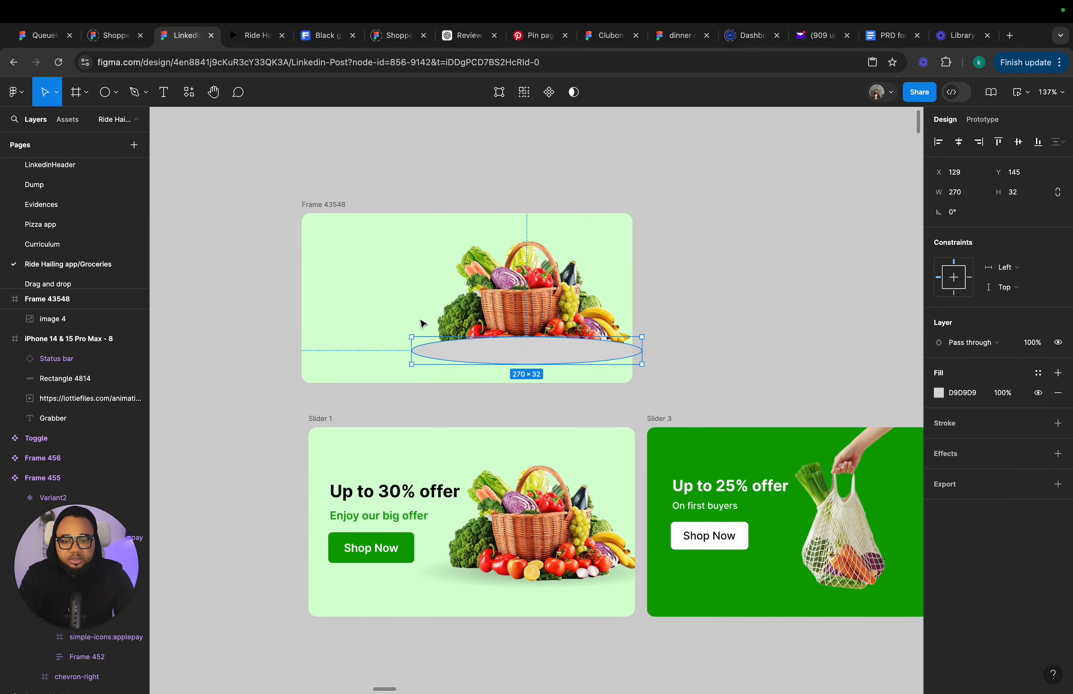
# Change the ellipse's fill to a radial gradient.
pyautogui.click(938, 394)
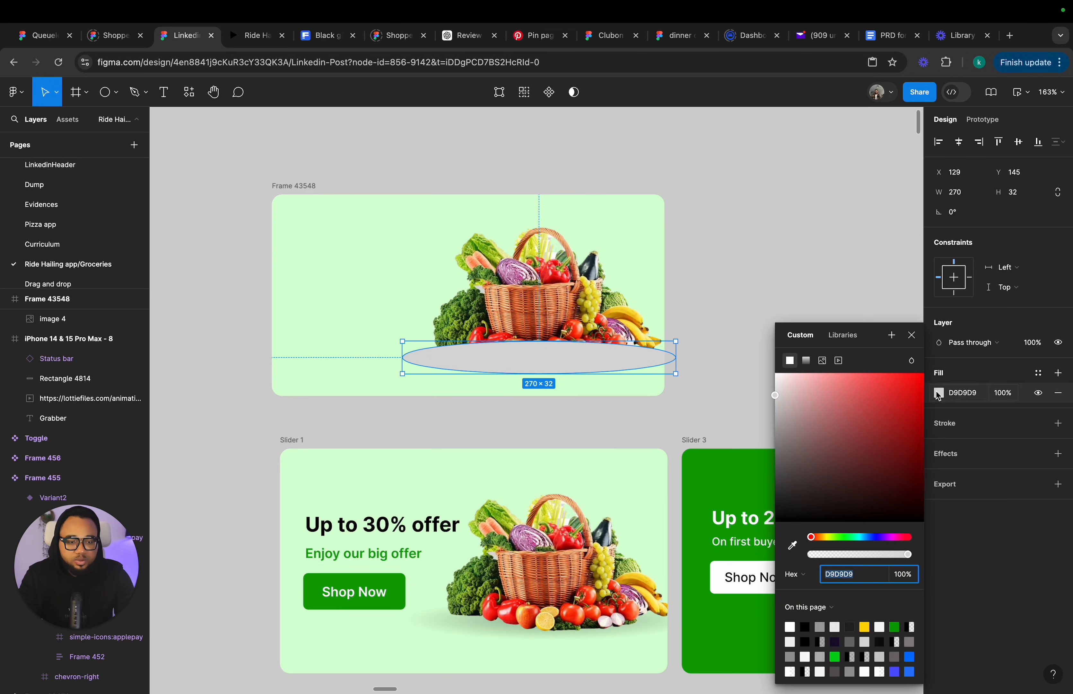
pyautogui.click(807, 360)
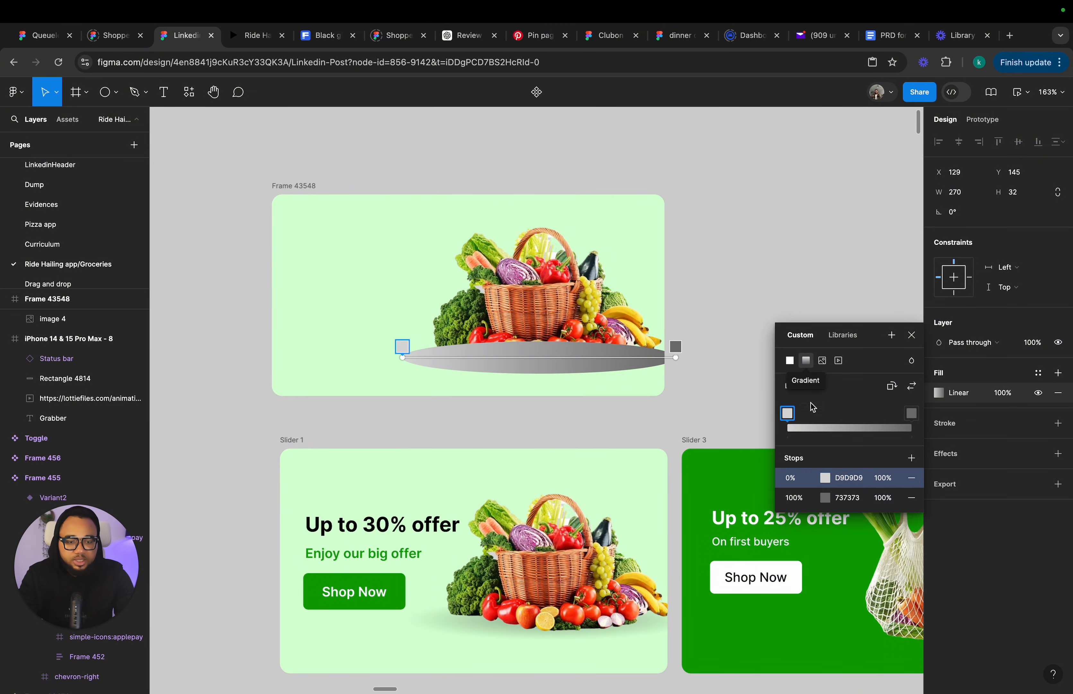
pyautogui.click(801, 386)
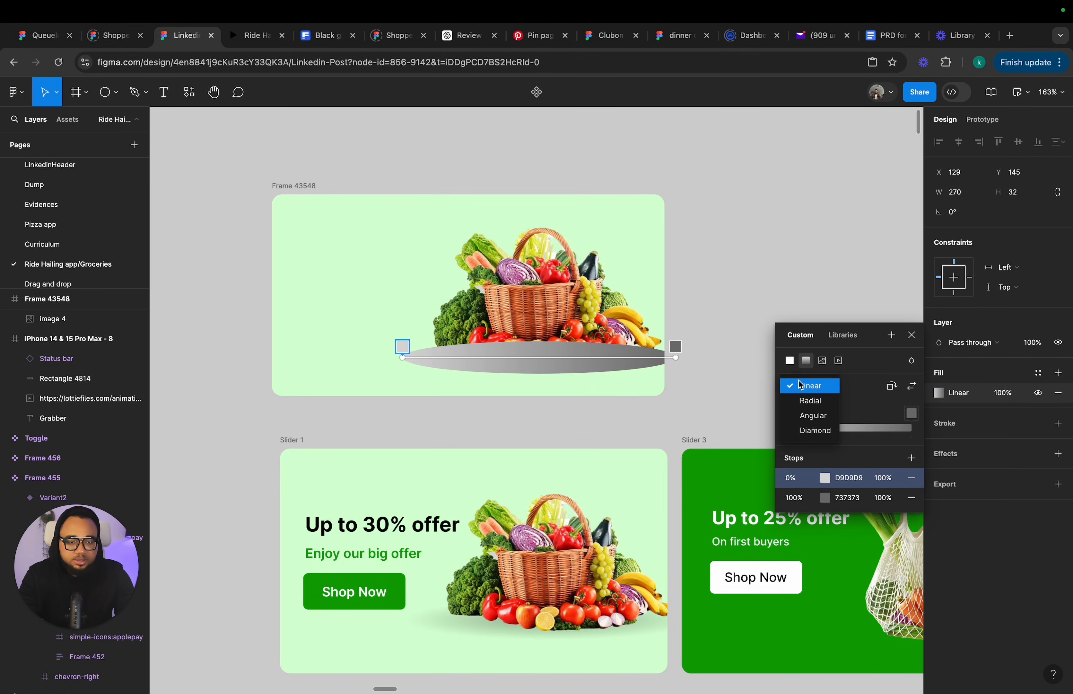
pyautogui.click(807, 400)
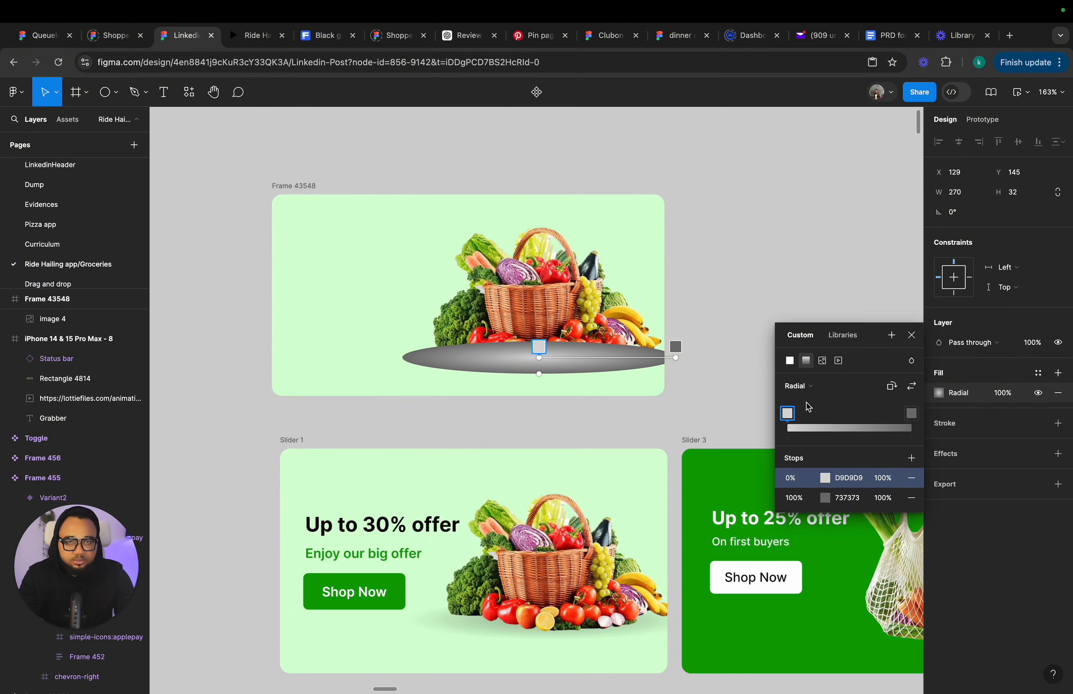
pyautogui.click(859, 427)
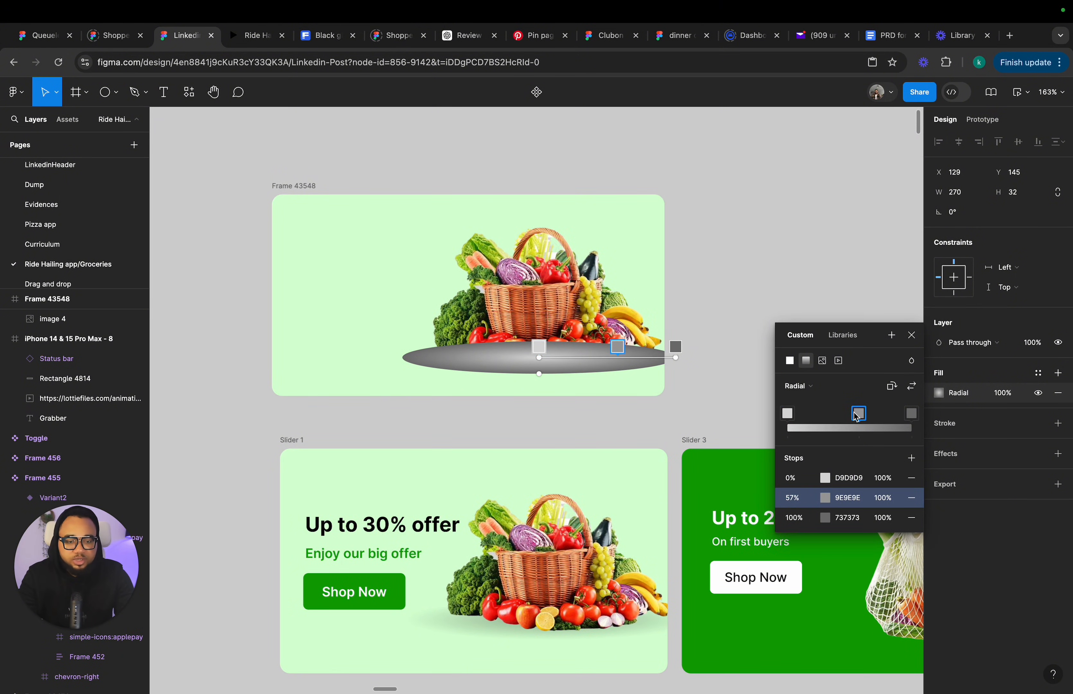
pyautogui.press('Delete')
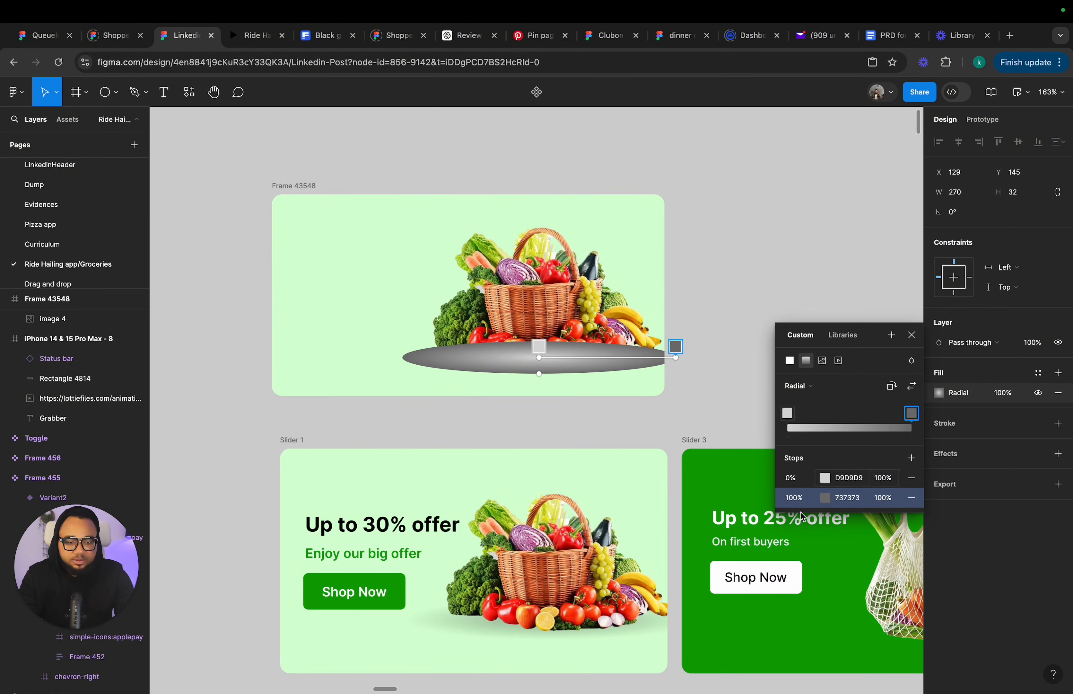
# Set the gradient's outer stop to black at 0% opacity.
pyautogui.click(827, 499)
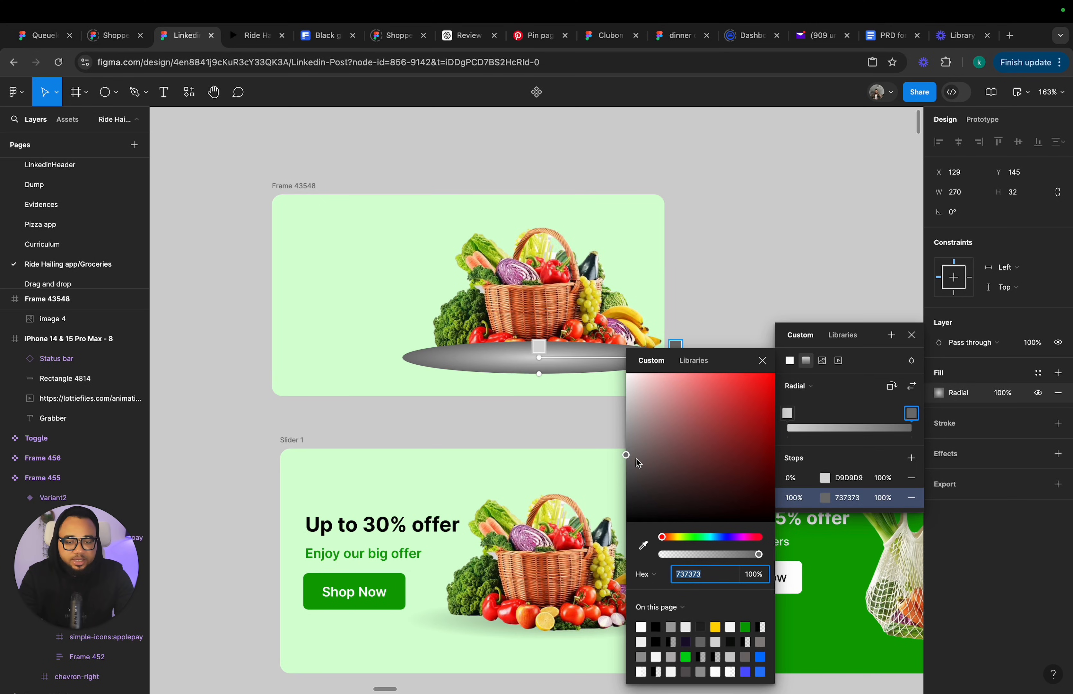
pyautogui.moveTo(627, 455); pyautogui.dragTo(627, 522)
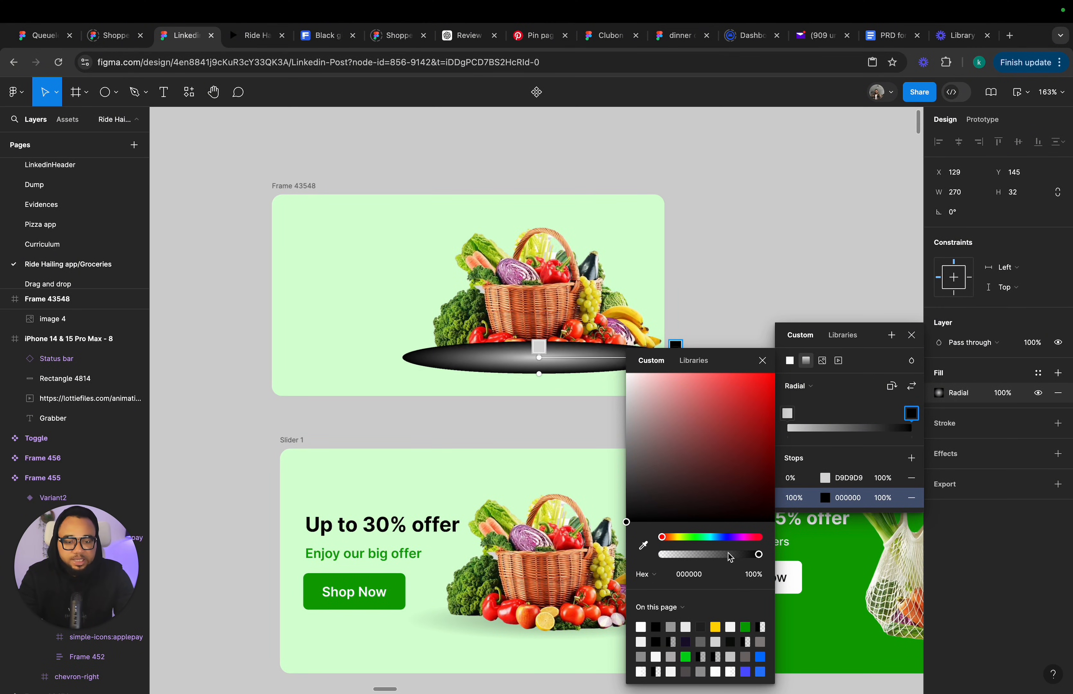
pyautogui.moveTo(730, 558); pyautogui.dragTo(623, 556)
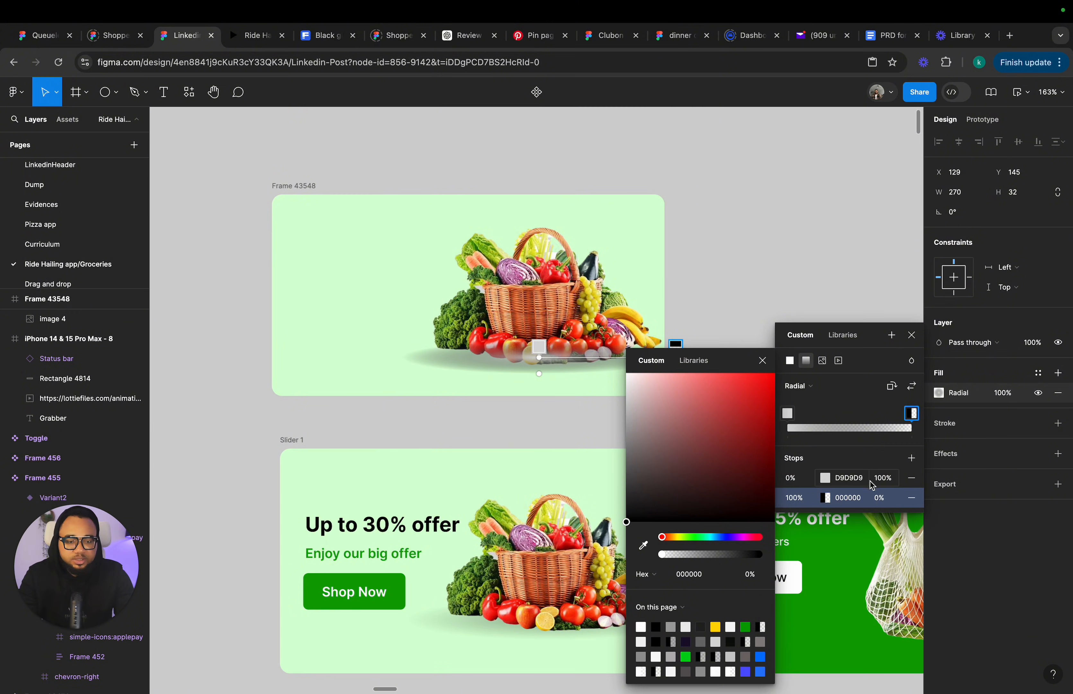
# Set the gradient's inner stop to black at 35% opacity and close the colour picker.
pyautogui.click(832, 480)
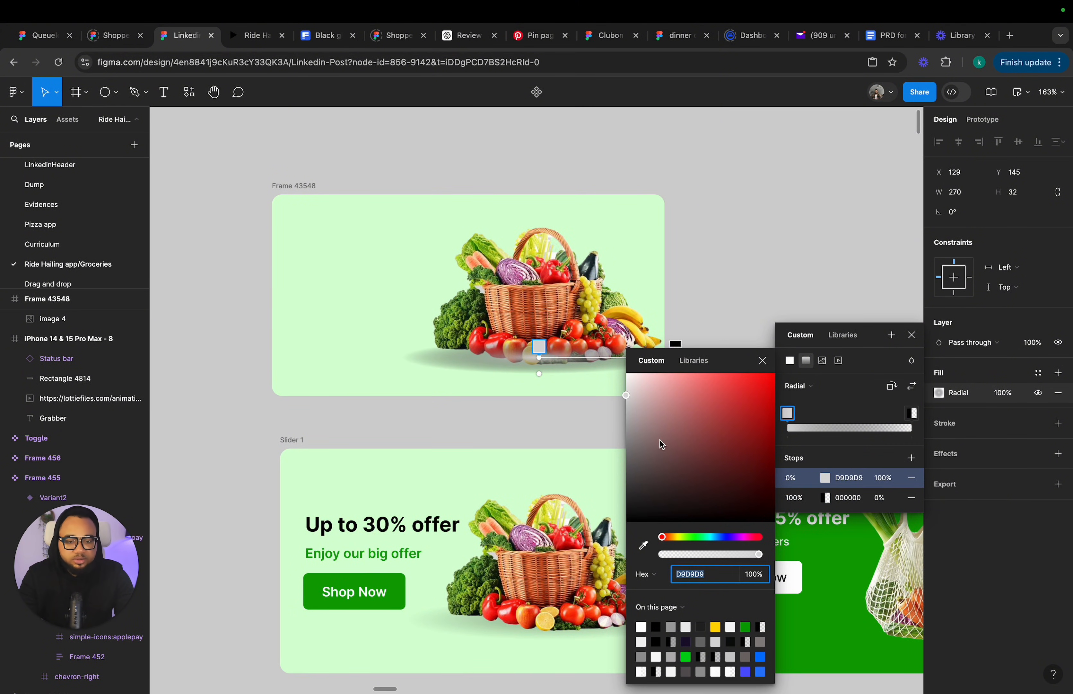
pyautogui.moveTo(629, 394); pyautogui.dragTo(628, 534)
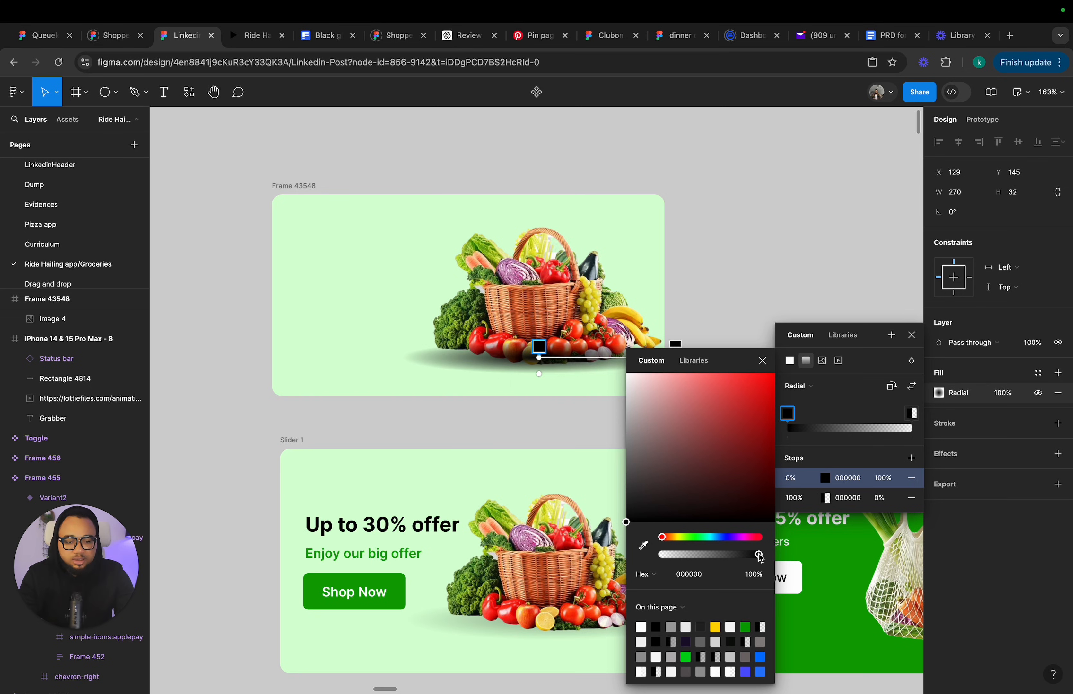
pyautogui.moveTo(759, 554); pyautogui.dragTo(706, 557)
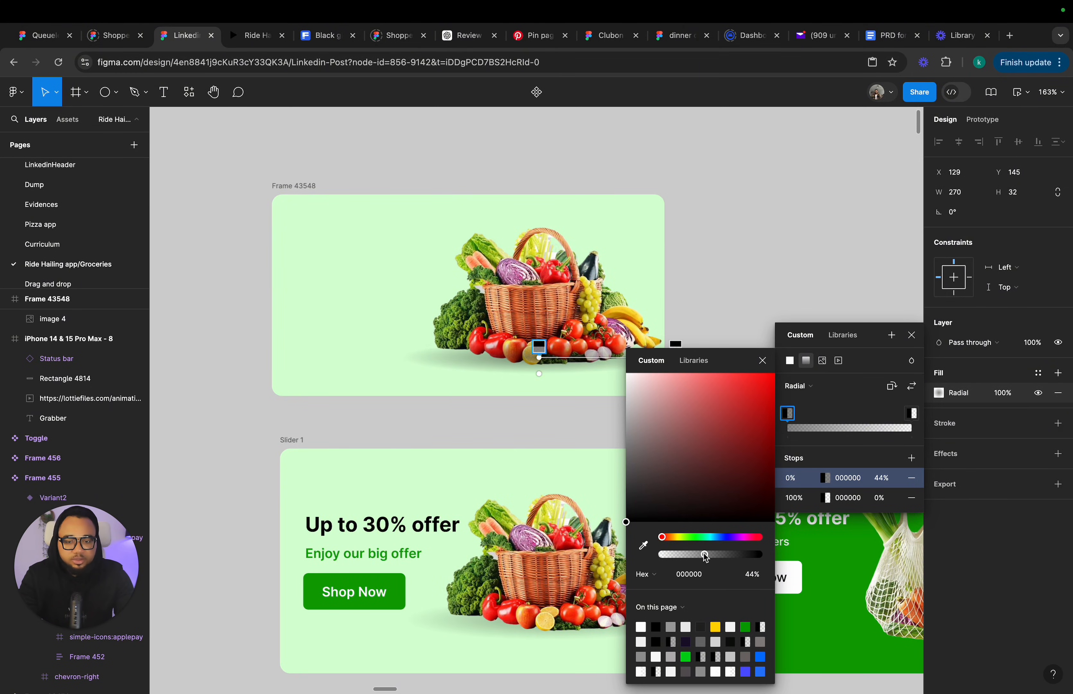
pyautogui.click(761, 359)
pyautogui.click(911, 336)
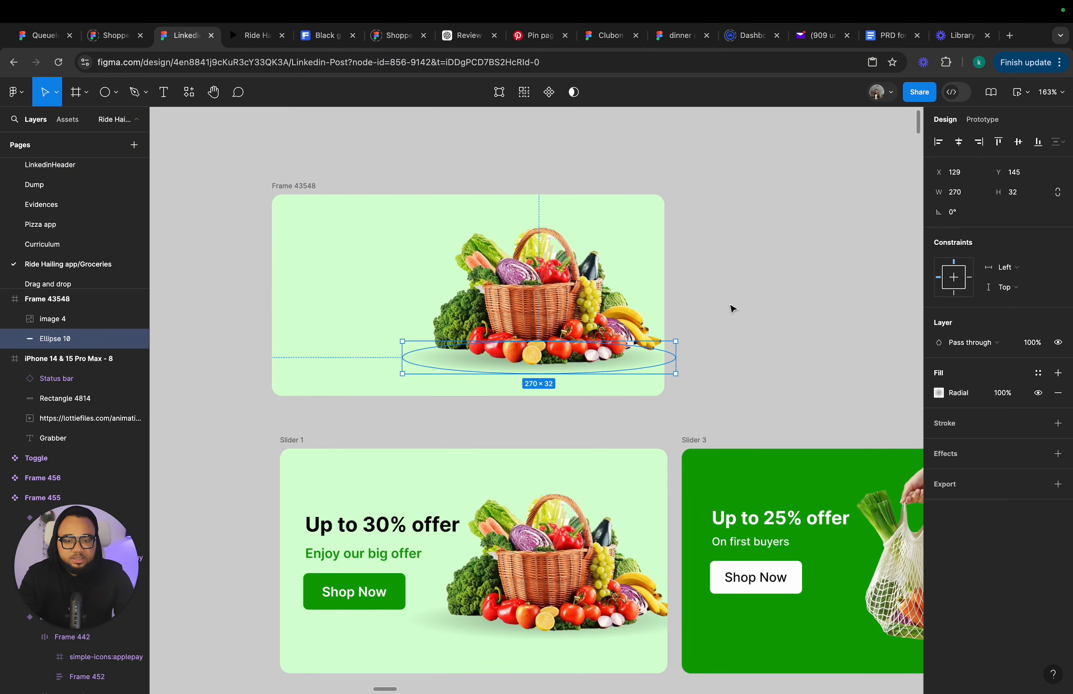
# Nudge the shadow ellipse slightly left and up under the basket.
pyautogui.click(791, 355)
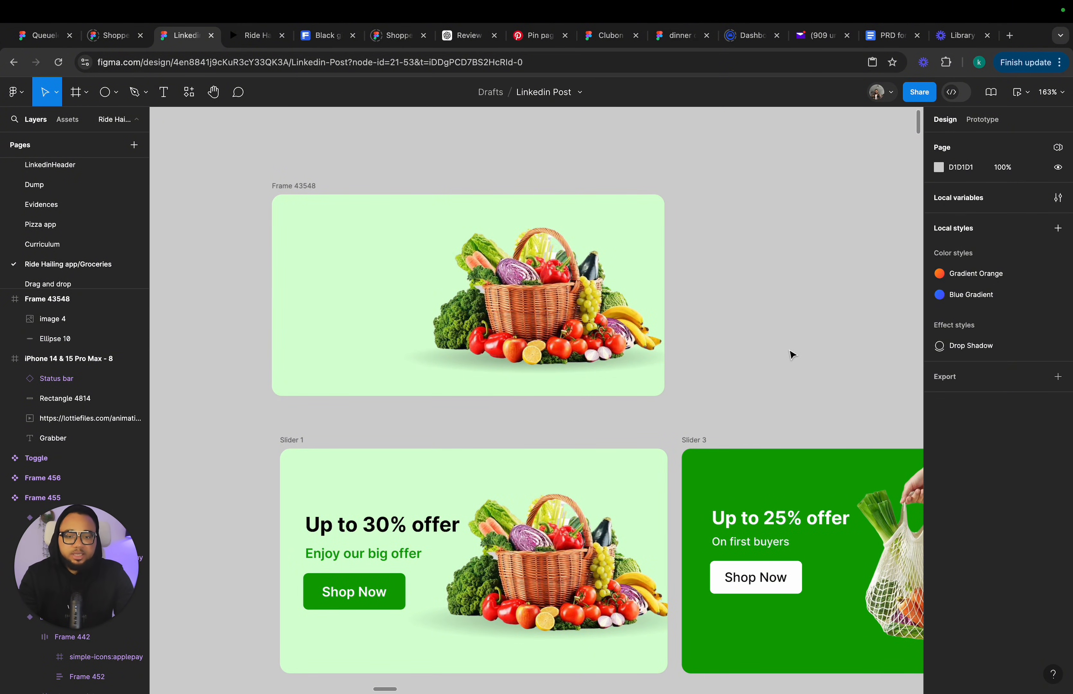
pyautogui.click(427, 364)
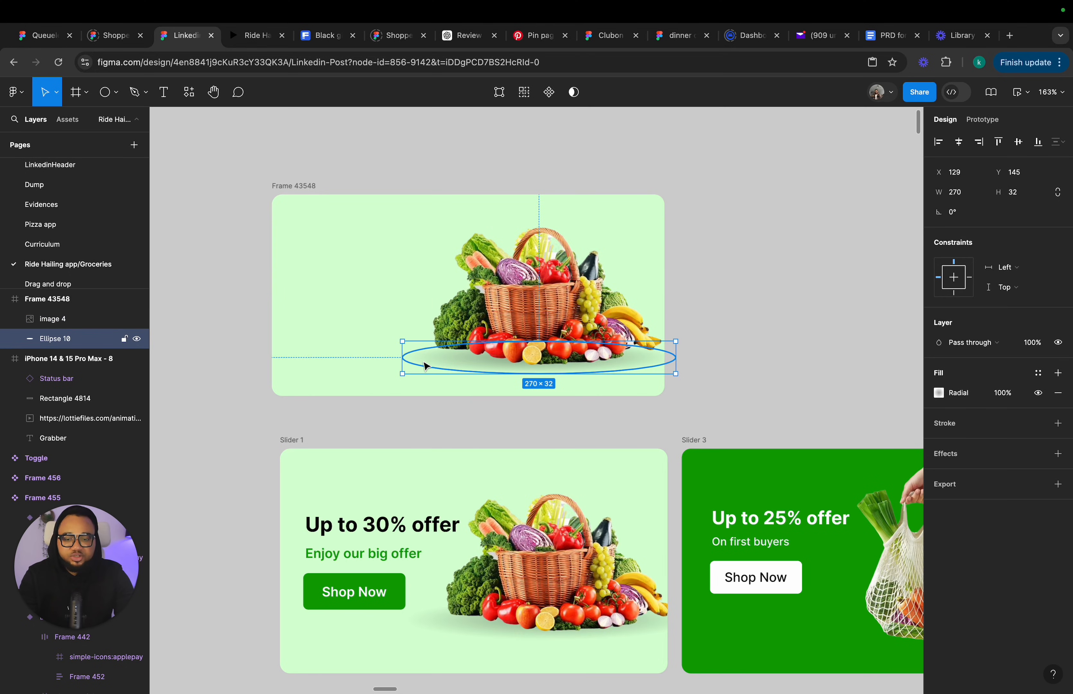
pyautogui.moveTo(426, 364); pyautogui.dragTo(380, 354)
pyautogui.click(821, 314)
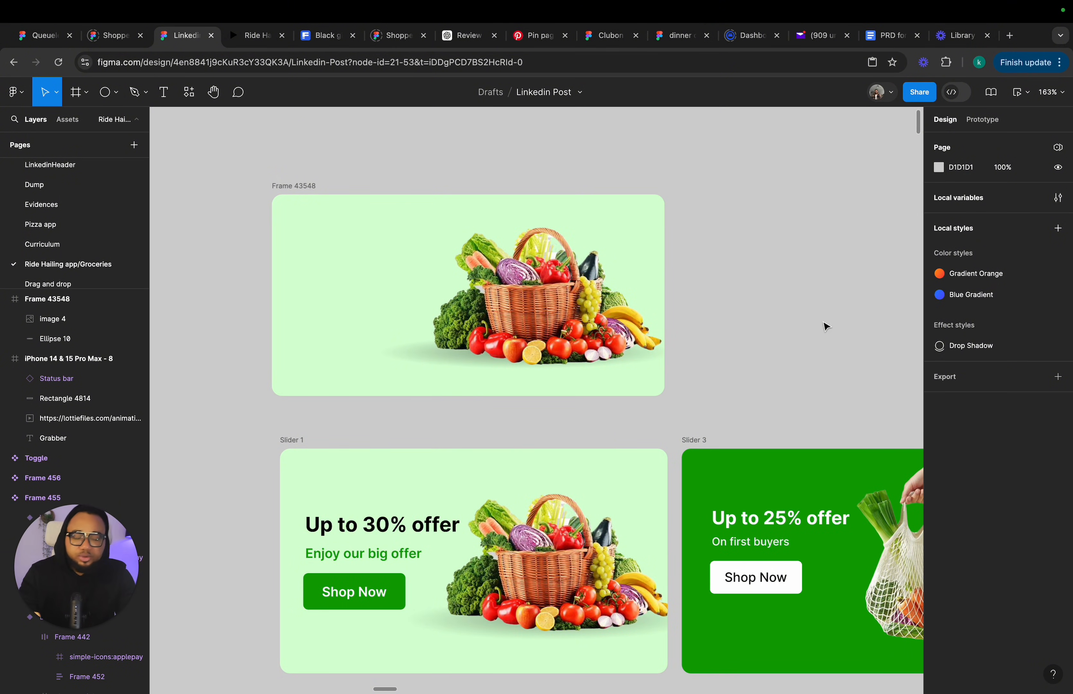
# Copy Slider 1's Shop Now button into the left side of the new frame.
pyautogui.click(341, 577)
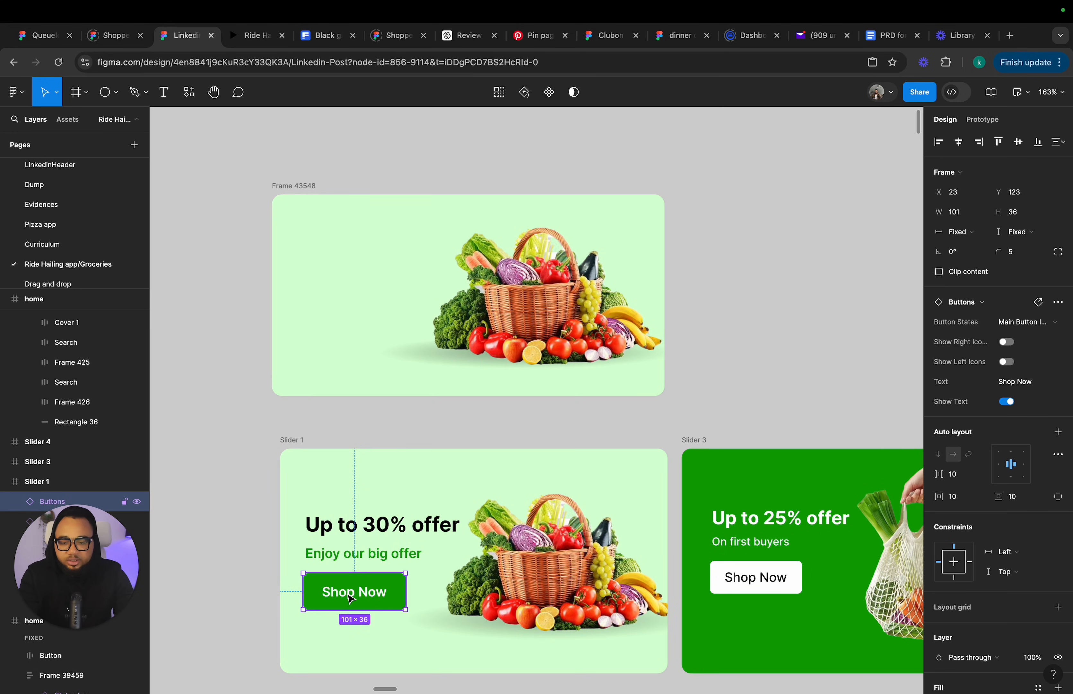
pyautogui.moveTo(352, 597); pyautogui.dragTo(351, 330)
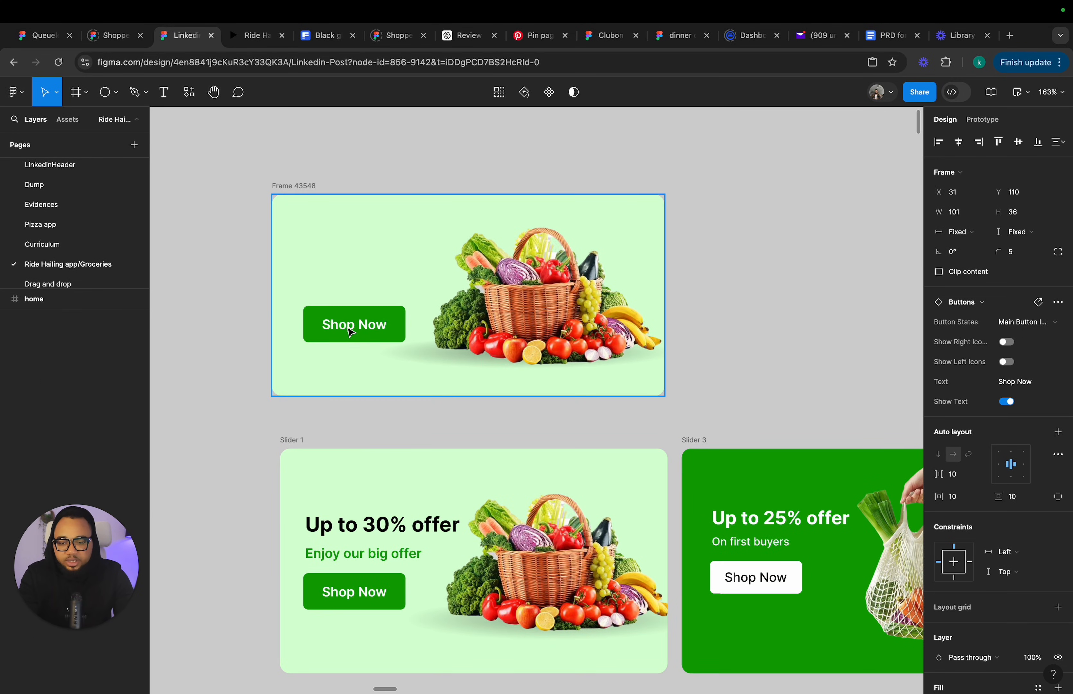
pyautogui.click(336, 562)
pyautogui.click(372, 324)
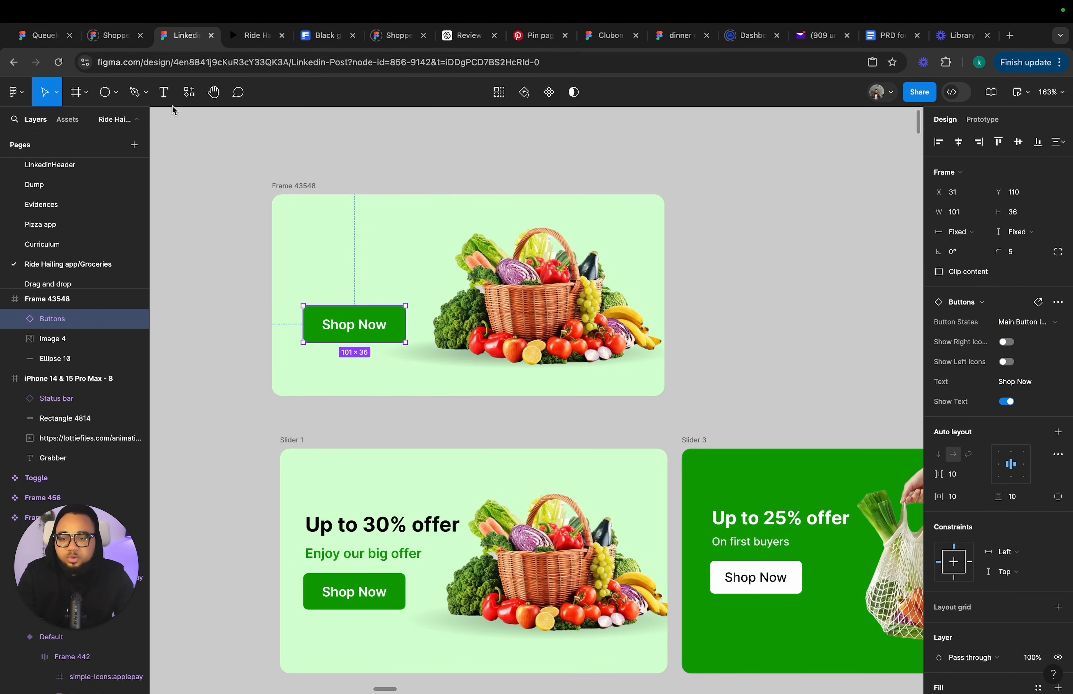
# Add a text layer reading Button above the new frame and set its font size to 14.
pyautogui.click(170, 93)
pyautogui.click(412, 150)
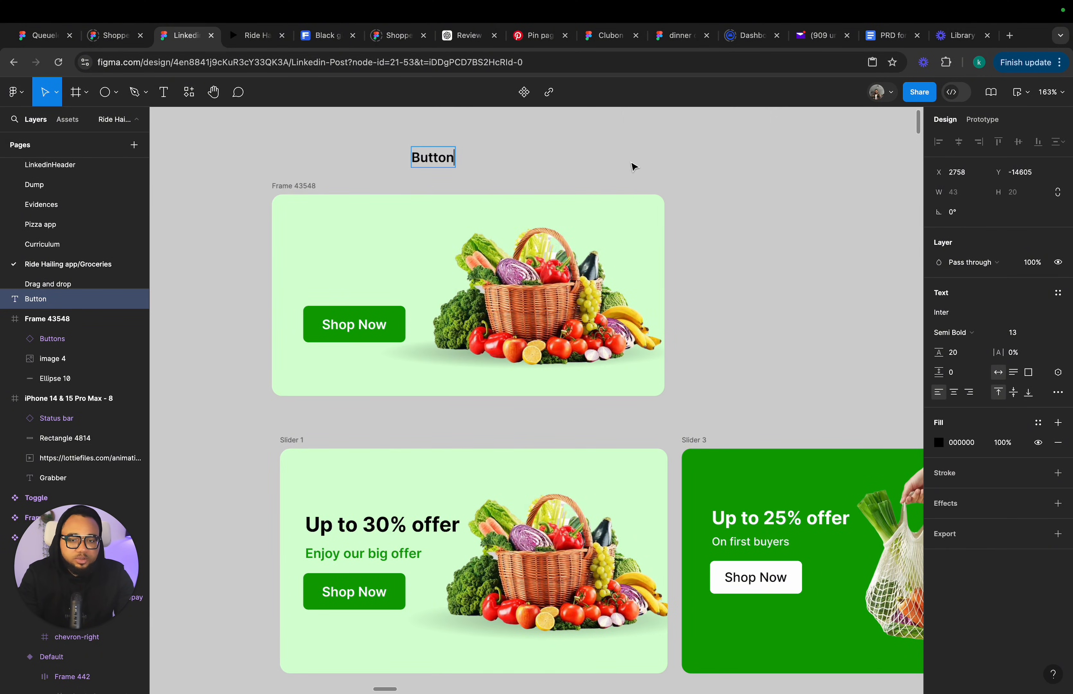
pyautogui.press('Escape')
pyautogui.click(1049, 334)
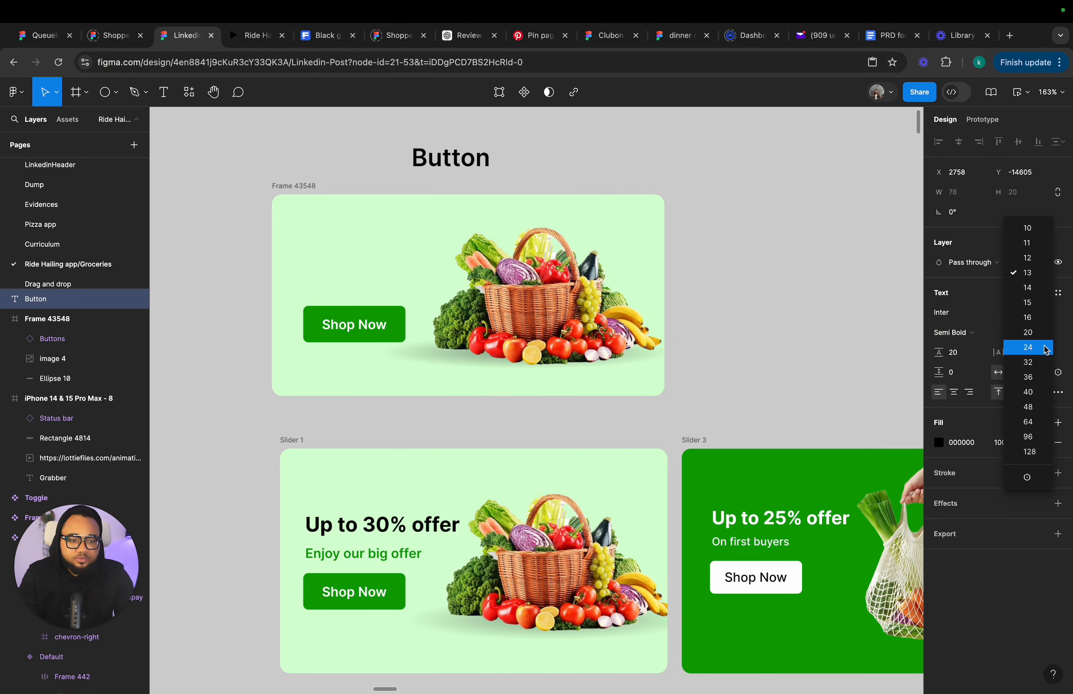
pyautogui.click(1038, 291)
# Move the Button text to the right of the new frame.
pyautogui.click(472, 163)
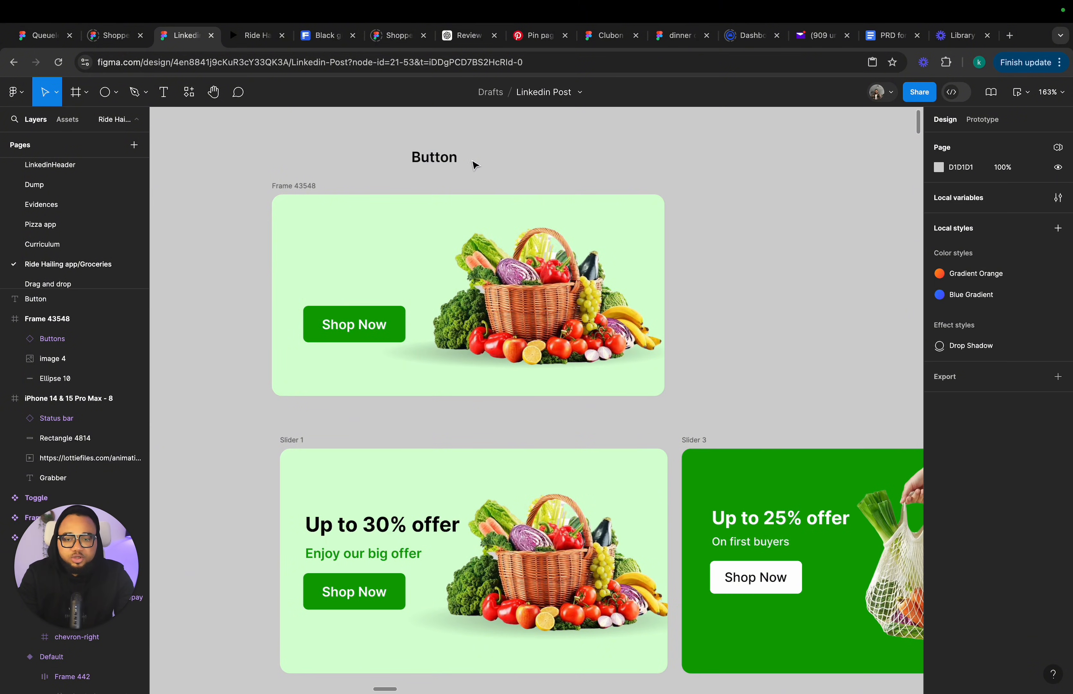
pyautogui.click(446, 160)
pyautogui.moveTo(446, 160); pyautogui.dragTo(663, 222)
pyautogui.hscroll(3, 713, 214)
pyautogui.scroll(-1, 714, 214)
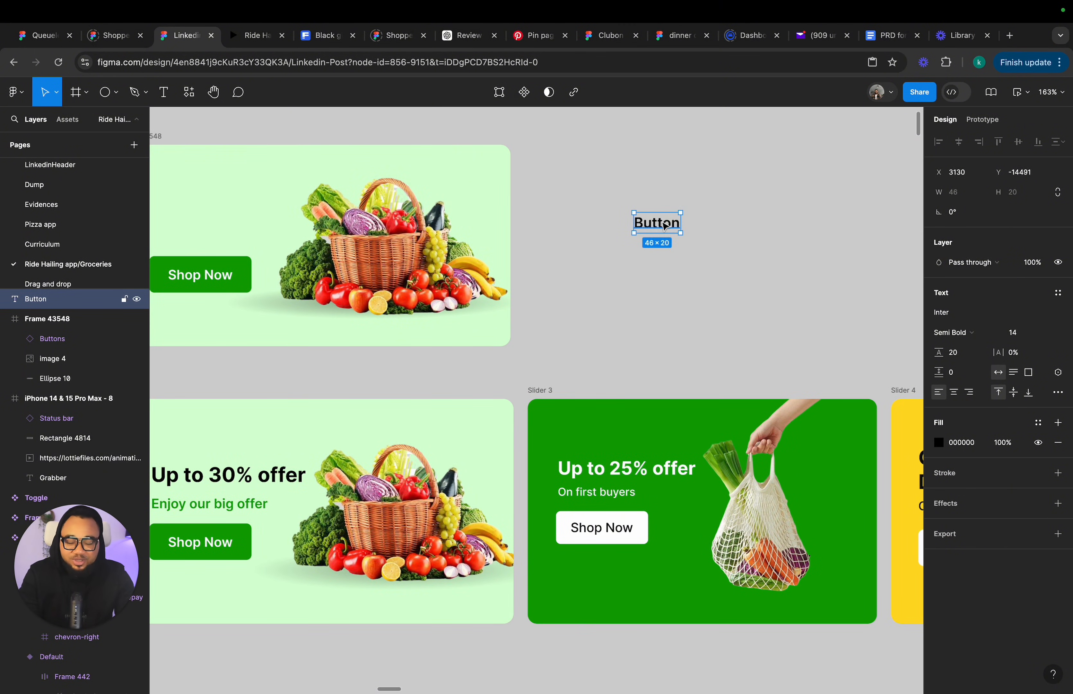
# Wrap the Button text in an auto layout frame, widen it to about 89 px, and name the frame Button.
pyautogui.hotkey('shift', 'a')
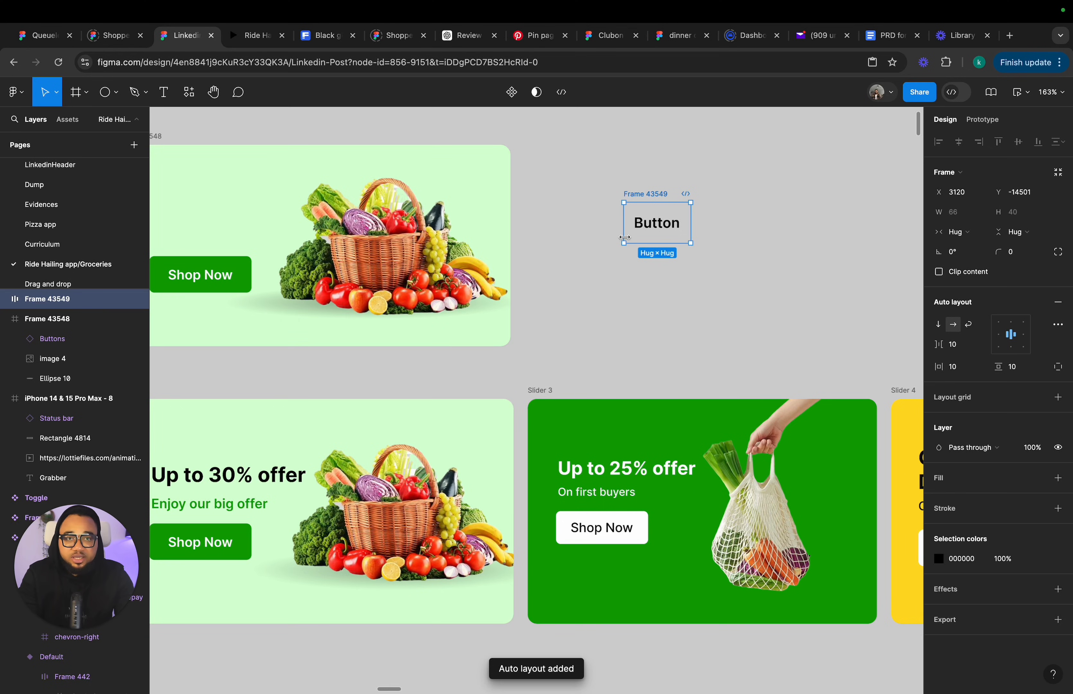
pyautogui.moveTo(693, 217); pyautogui.dragTo(714, 217)
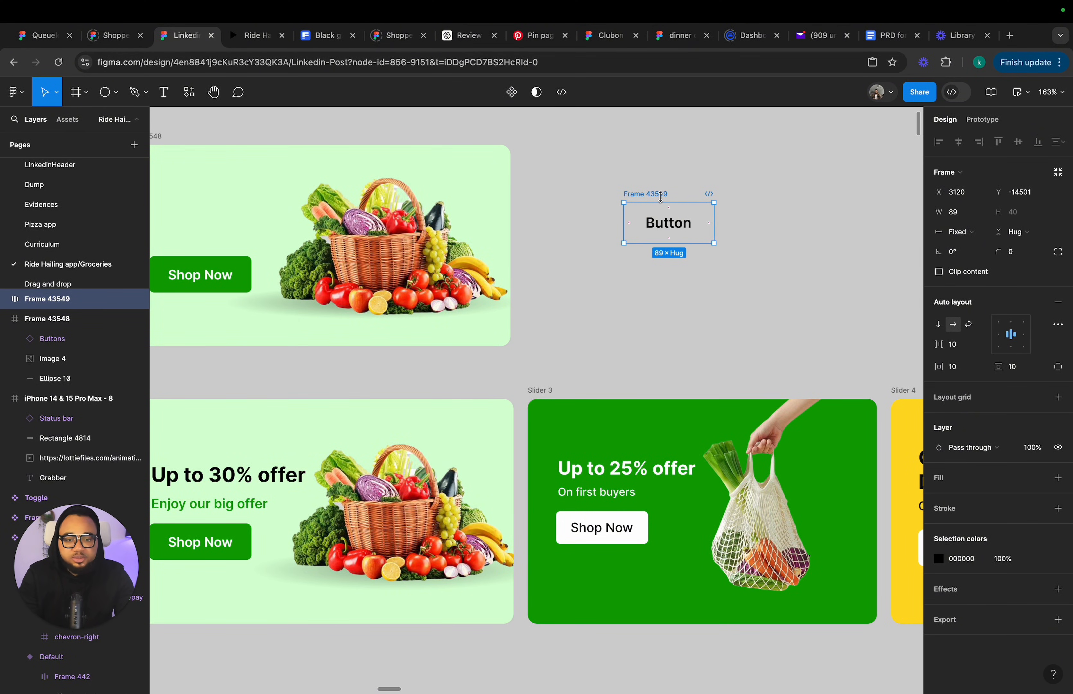
pyautogui.write('Bu')
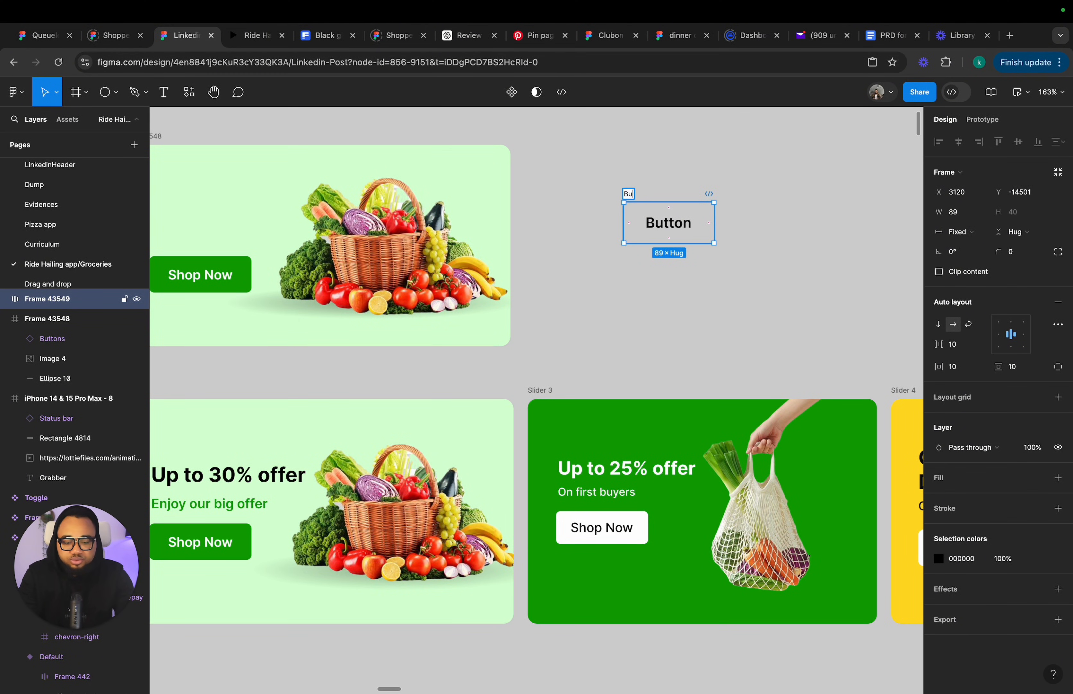
pyautogui.write('tton')
pyautogui.press('Return')
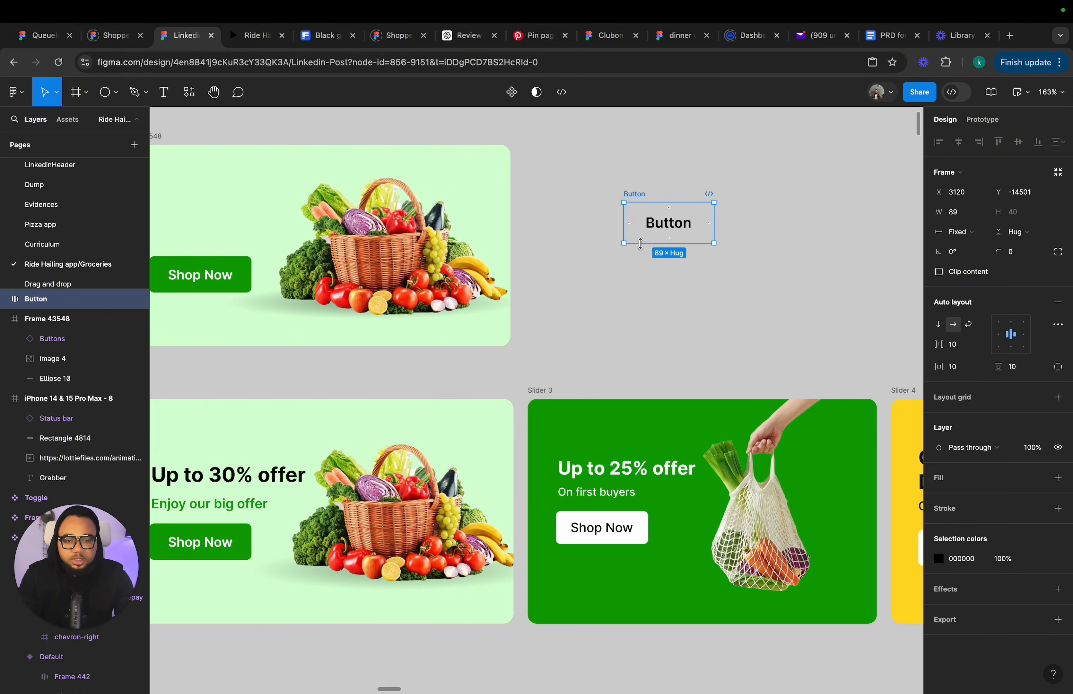
# Fill the button frame with the Primary library colour and set its text colour to White.
pyautogui.click(995, 486)
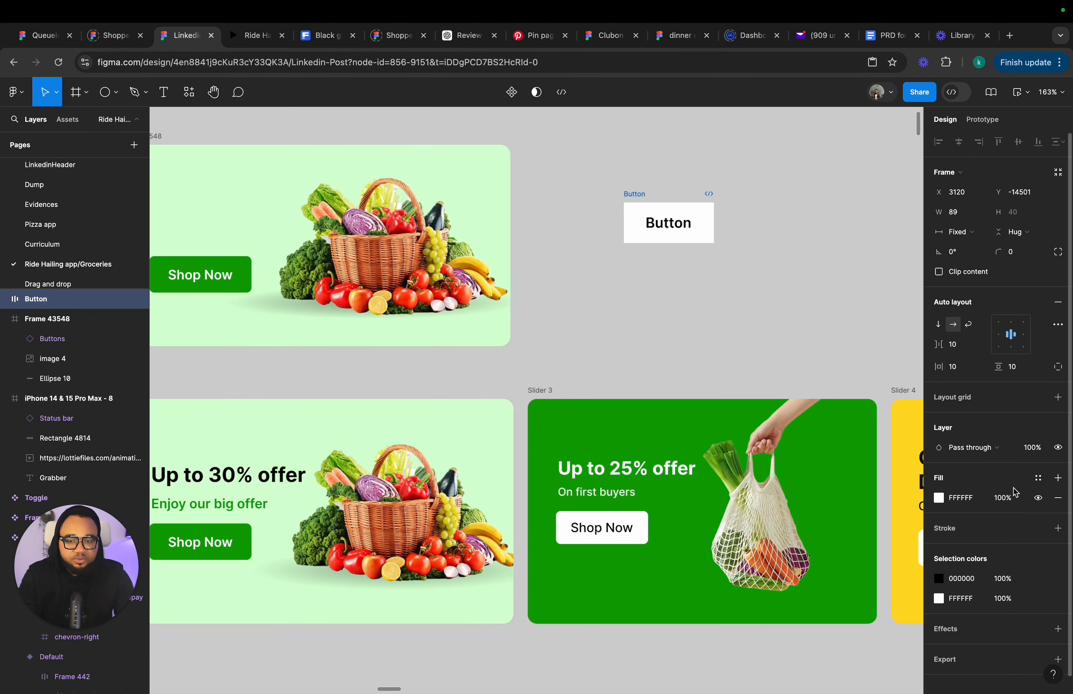
pyautogui.click(1037, 477)
pyautogui.scroll(-10, 834, 575)
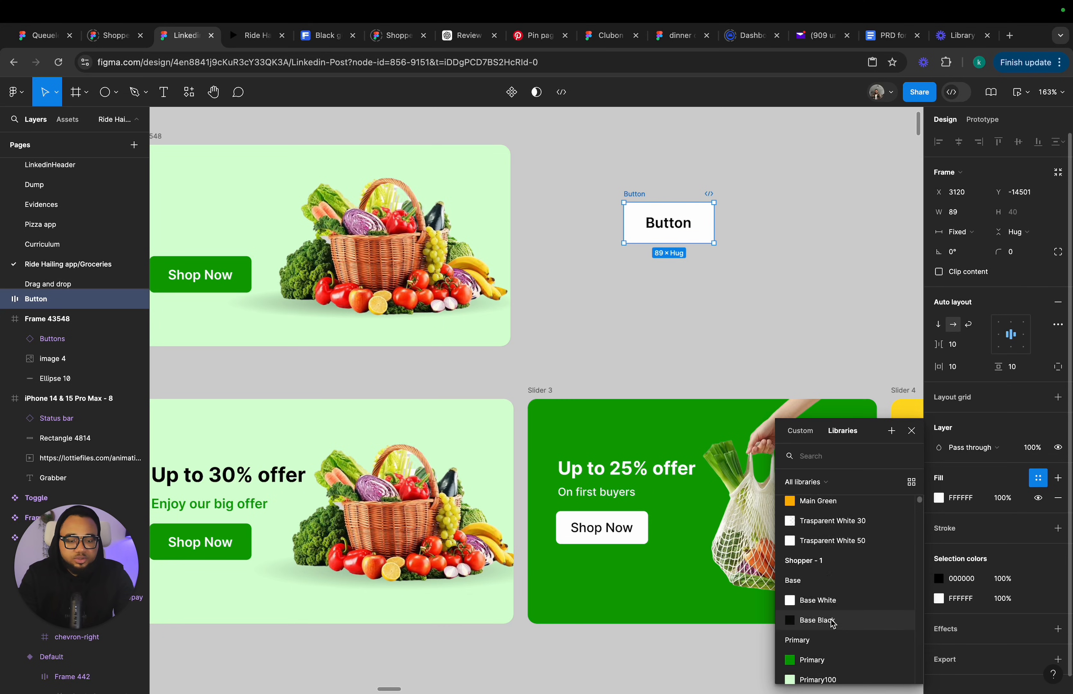
pyautogui.click(799, 618)
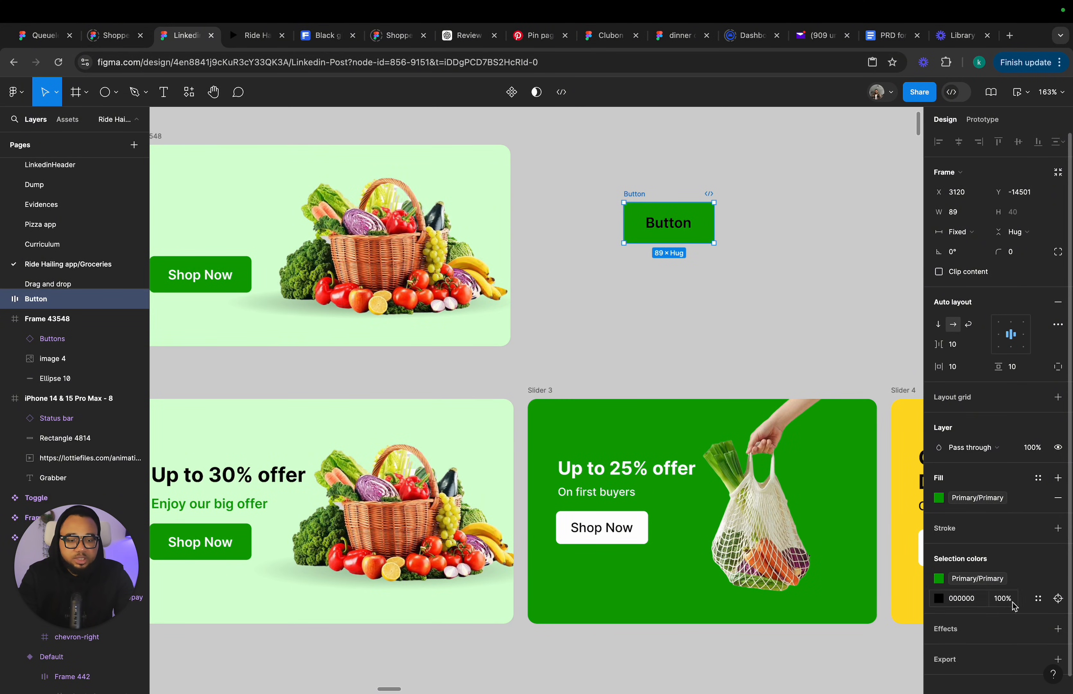
pyautogui.click(1037, 597)
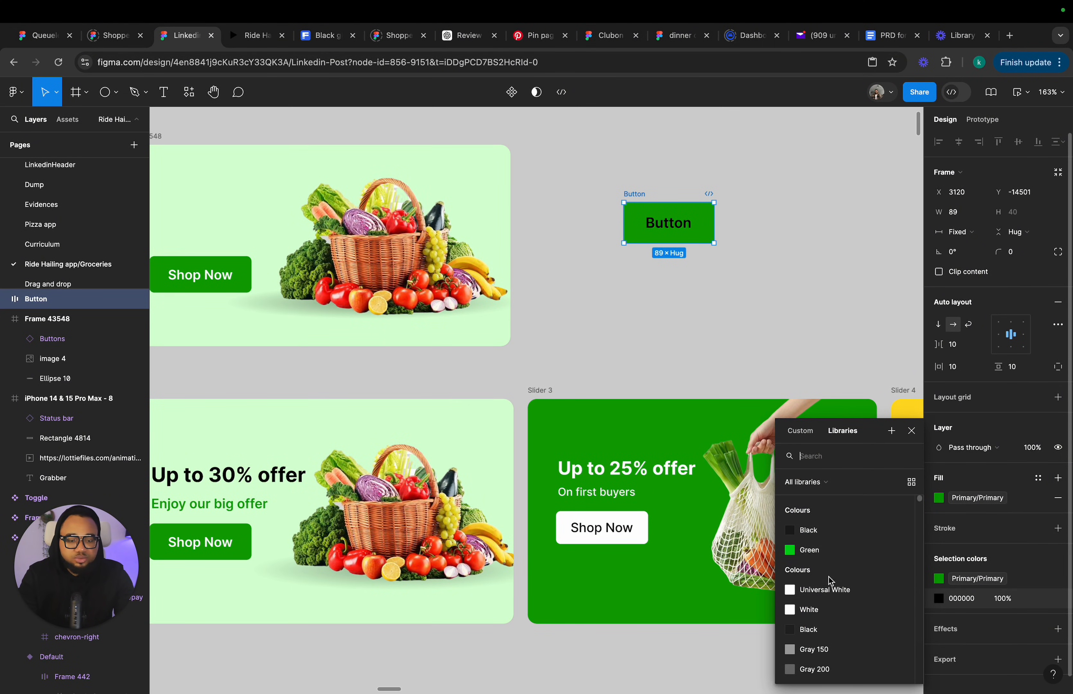
pyautogui.click(812, 609)
# Set the button's corner radius to 6.
pyautogui.click(698, 303)
pyautogui.click(687, 230)
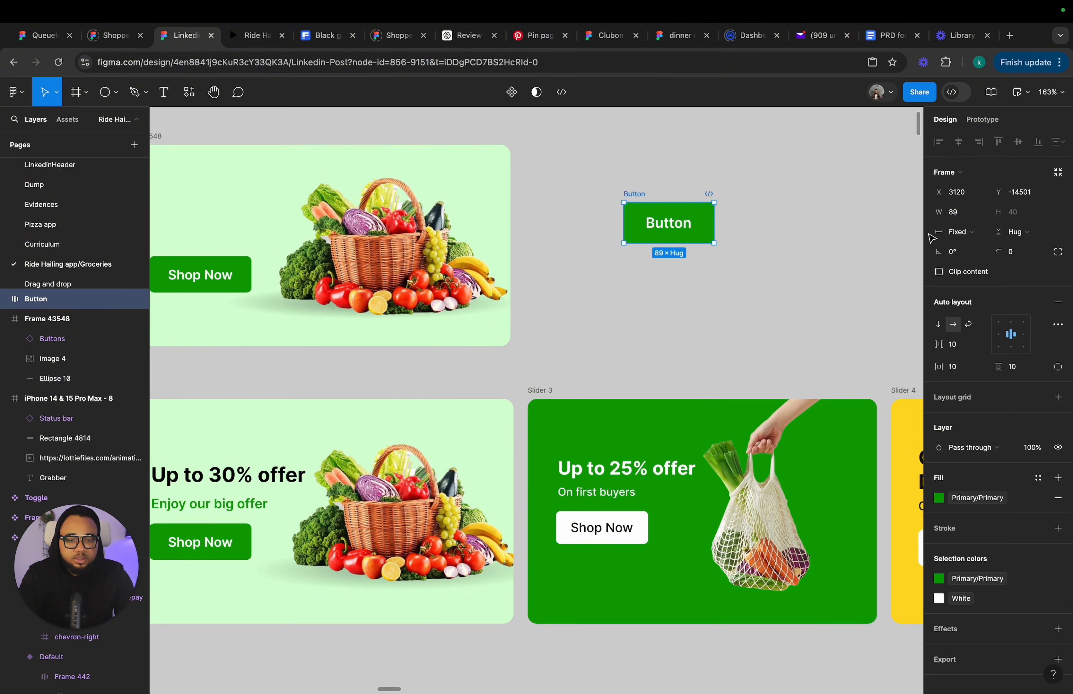
pyautogui.click(1016, 252)
pyautogui.write('10')
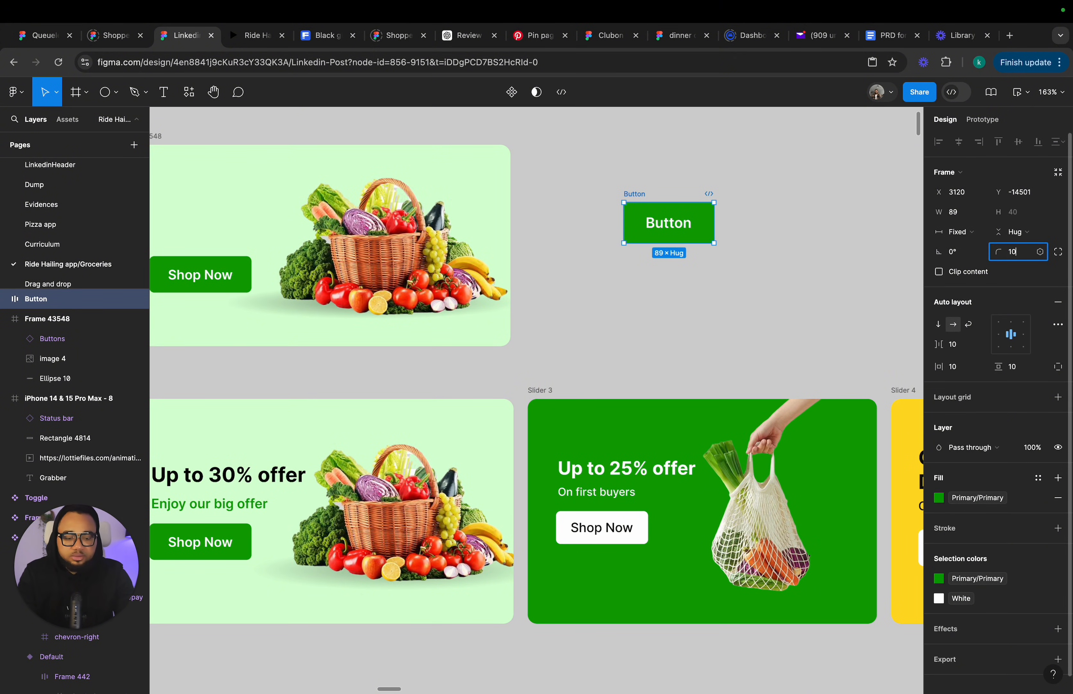
pyautogui.press('Return')
pyautogui.click(709, 282)
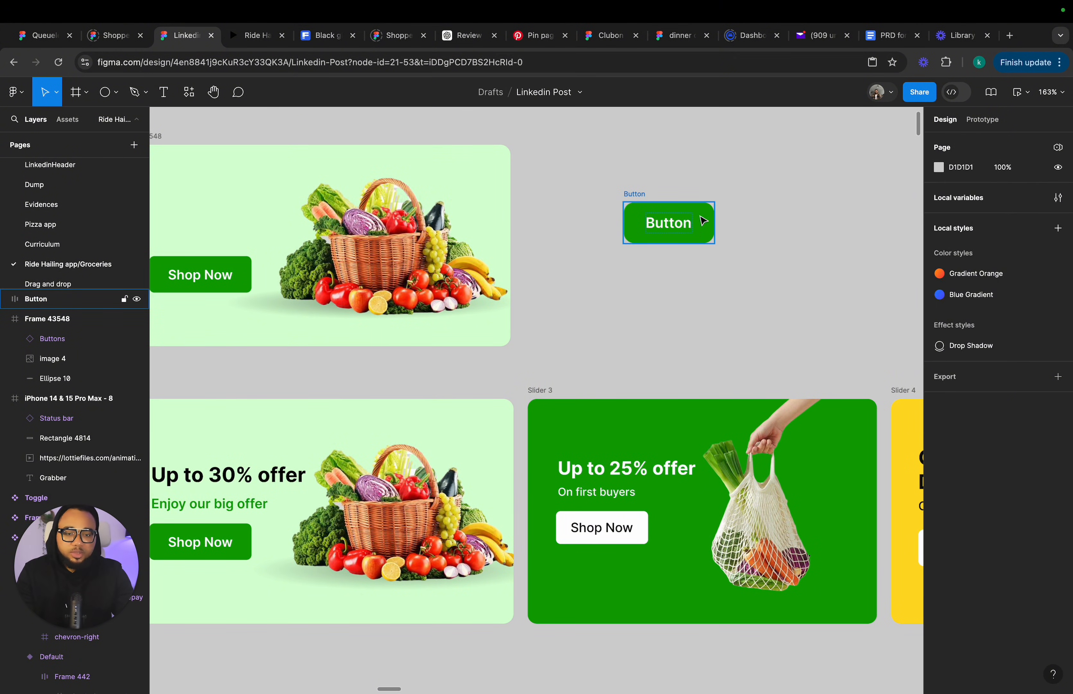
pyautogui.click(631, 205)
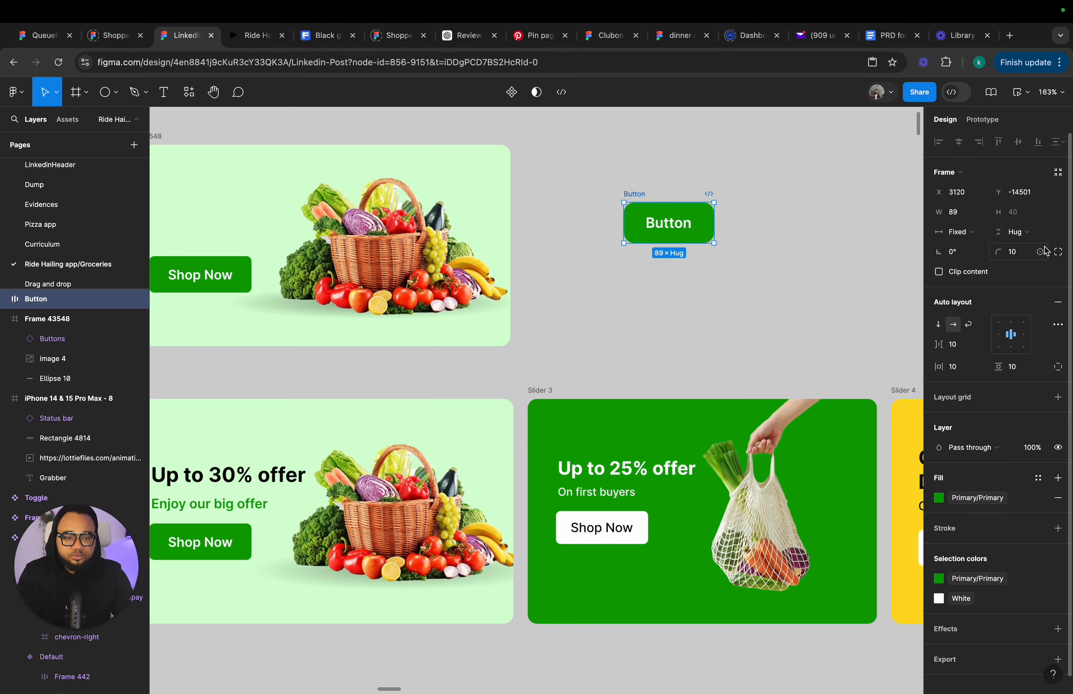
pyautogui.click(1024, 256)
pyautogui.write('6')
pyautogui.press('Return')
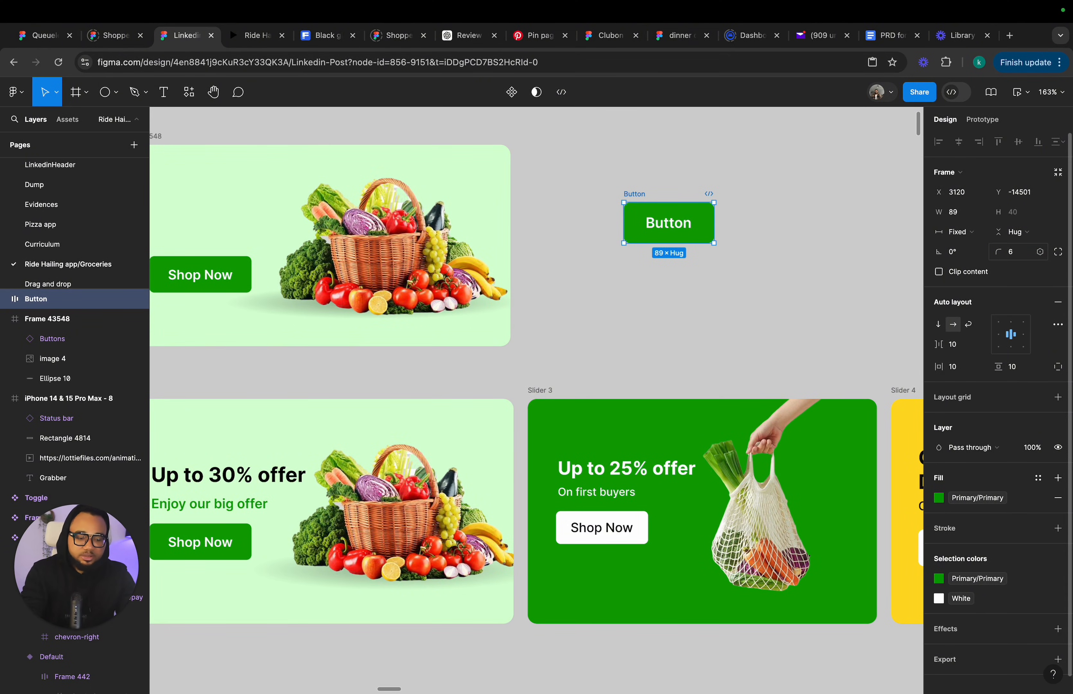
# Change the button's label to Shop Now.
pyautogui.click(691, 259)
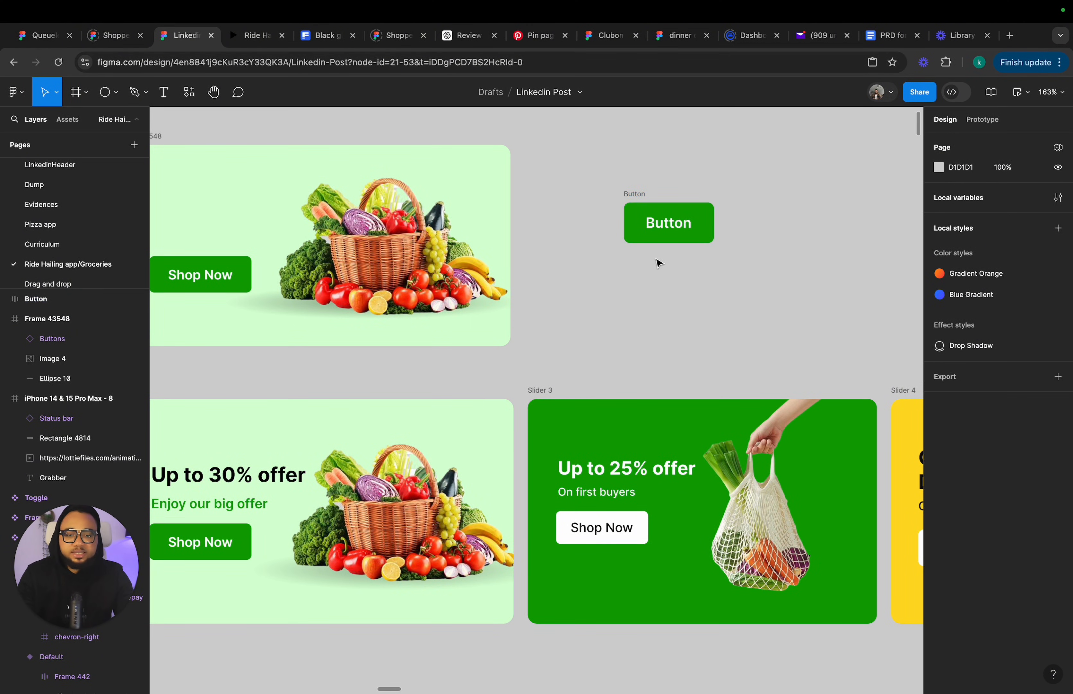
pyautogui.scroll(-2, 176, 535)
pyautogui.hscroll(-3, 176, 535)
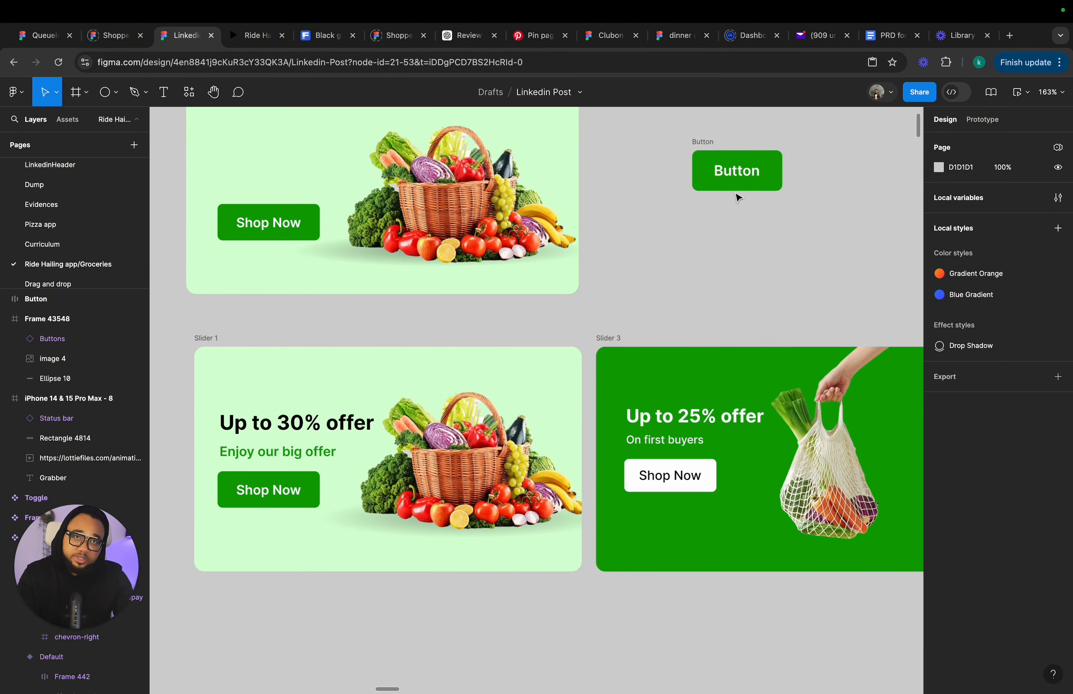
pyautogui.doubleClick(741, 174)
pyautogui.write('S')
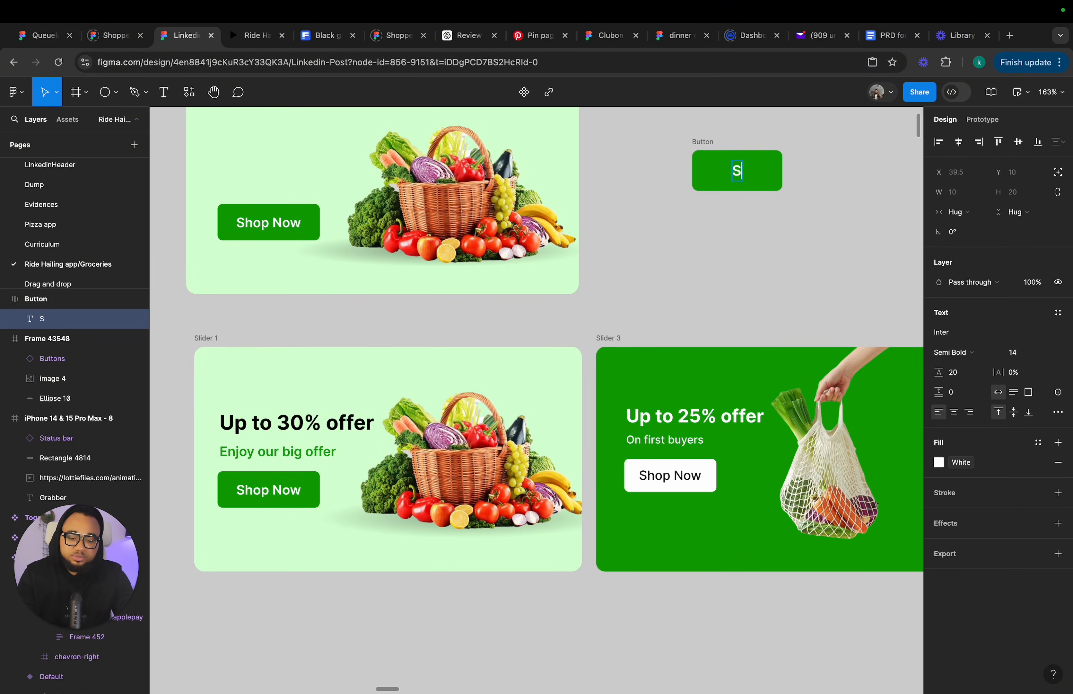
pyautogui.write('hop Now')
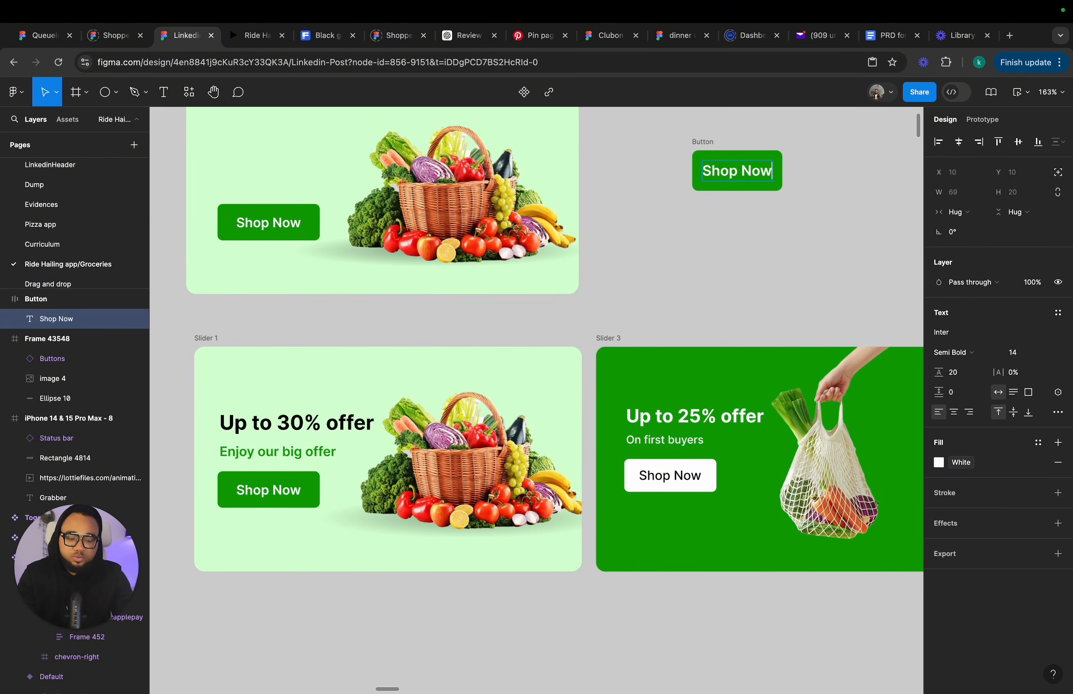
pyautogui.press('Return')
pyautogui.press('BackSpace')
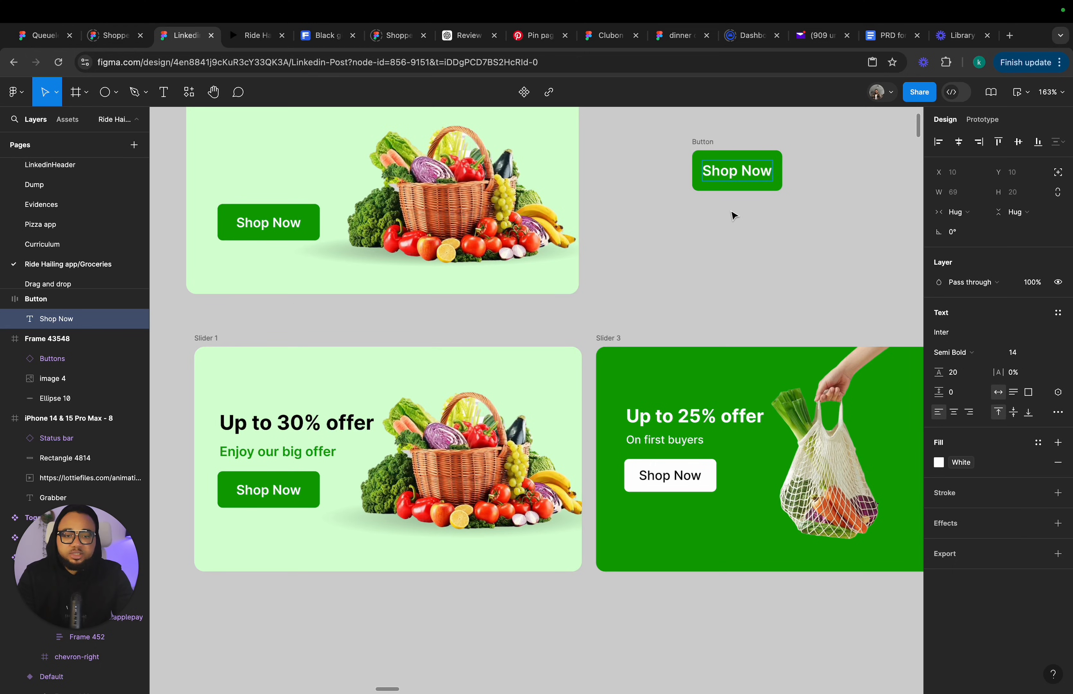
pyautogui.press('Escape')
pyautogui.click(735, 228)
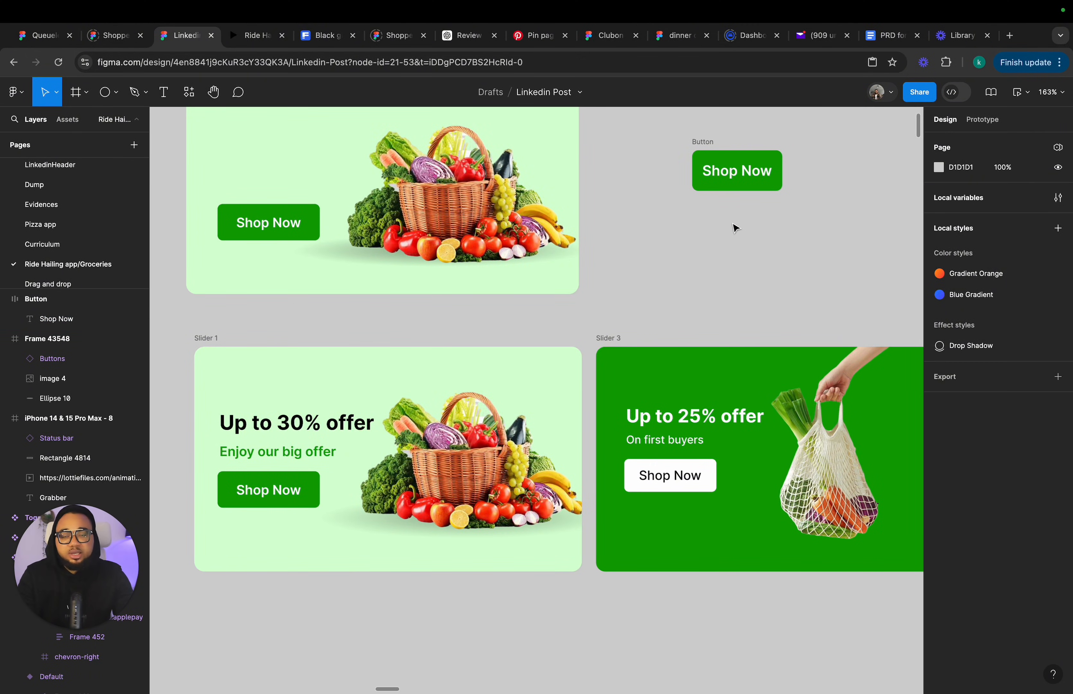
# Turn the Button frame into a component.
pyautogui.click(737, 179)
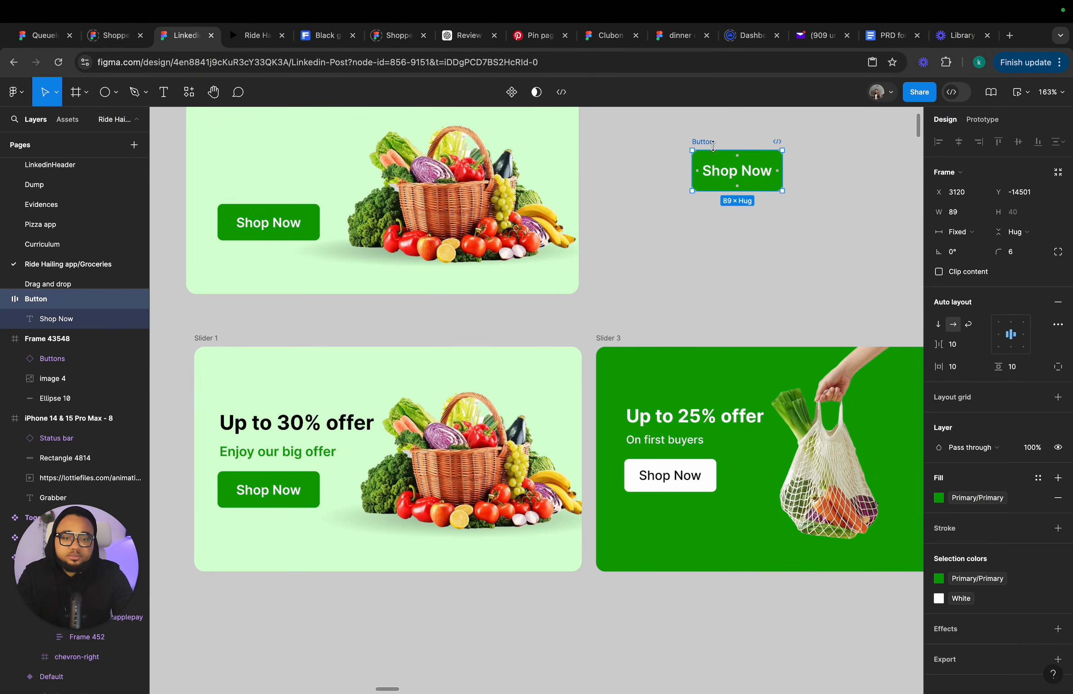
pyautogui.click(515, 105)
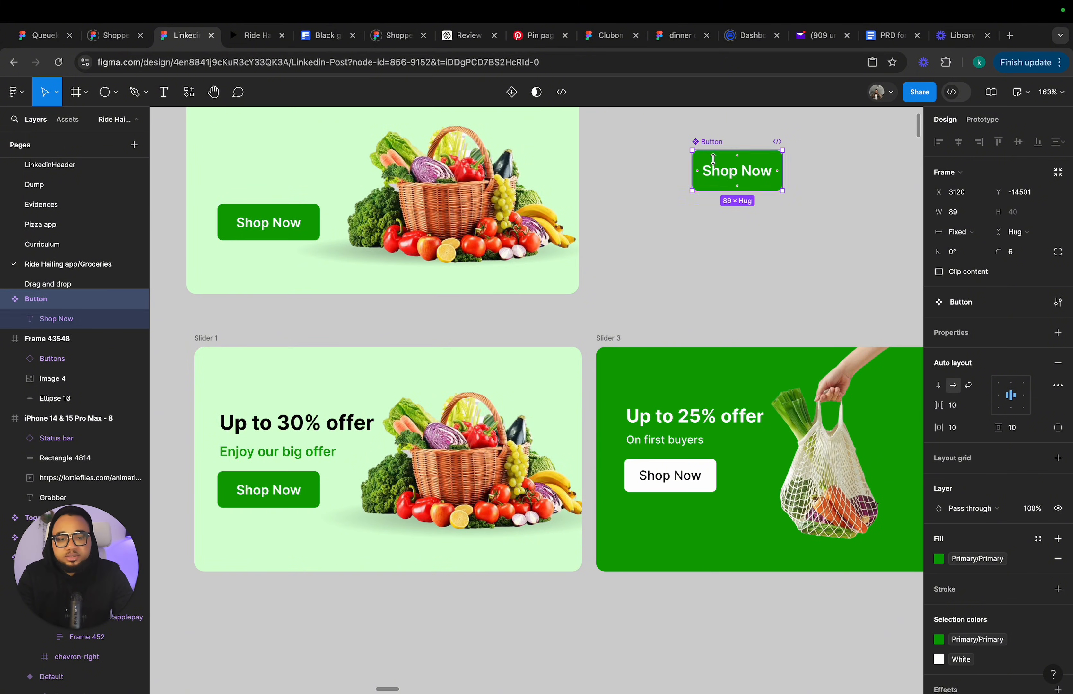
pyautogui.keyDown('alt'); pyautogui.moveTo(743, 268); pyautogui.dragTo(746, 274); pyautogui.keyUp('alt')
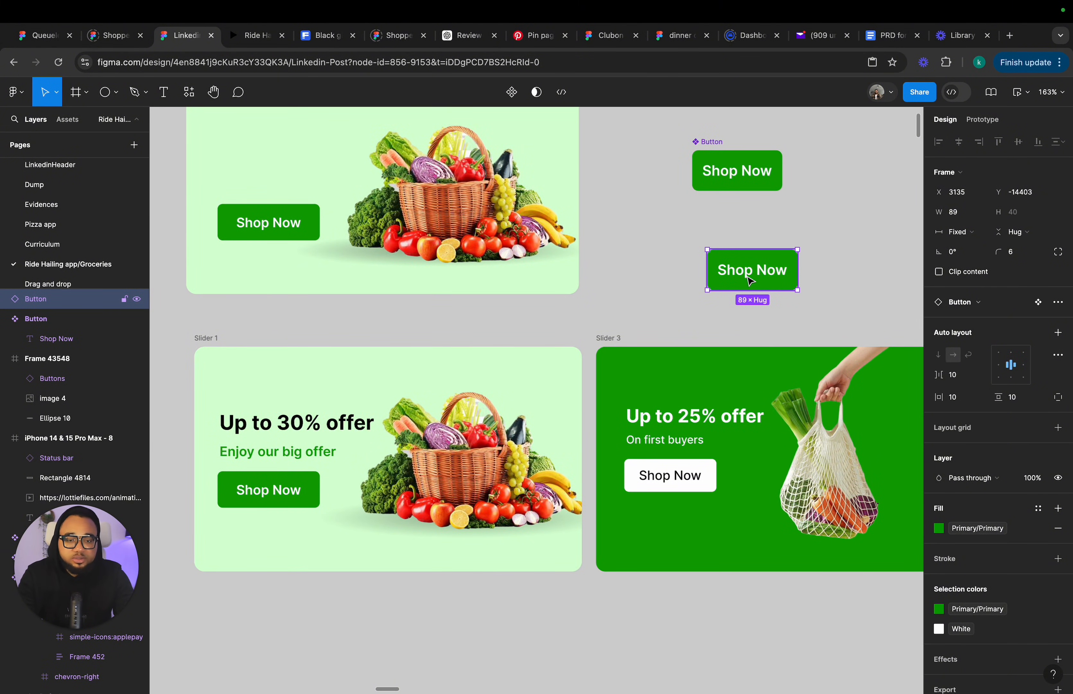
pyautogui.doubleClick(750, 281)
pyautogui.doubleClick(747, 276)
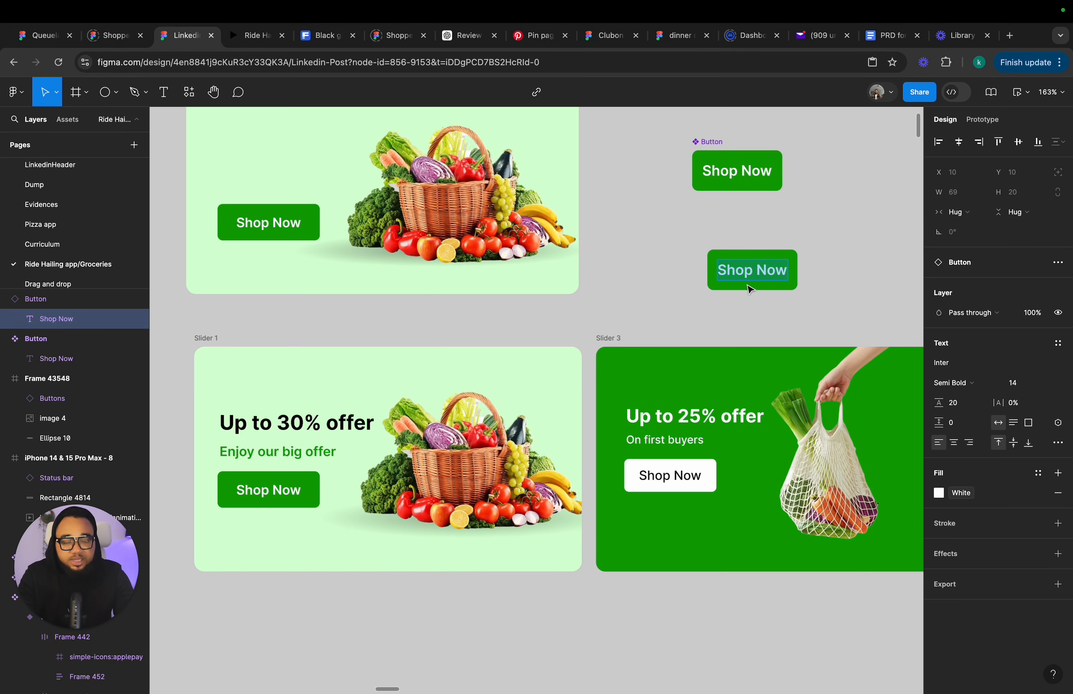
pyautogui.press('Escape')
pyautogui.press('Escape')
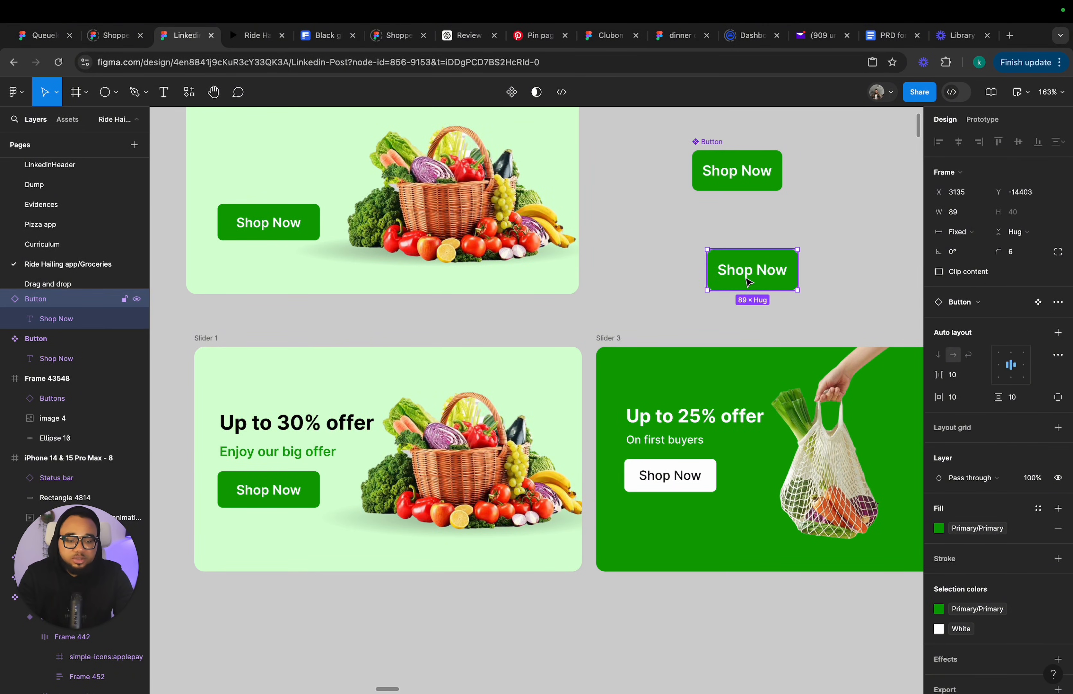
pyautogui.press('Delete')
# Delete the Button component and the Frame 43548 draft banner.
pyautogui.click(717, 156)
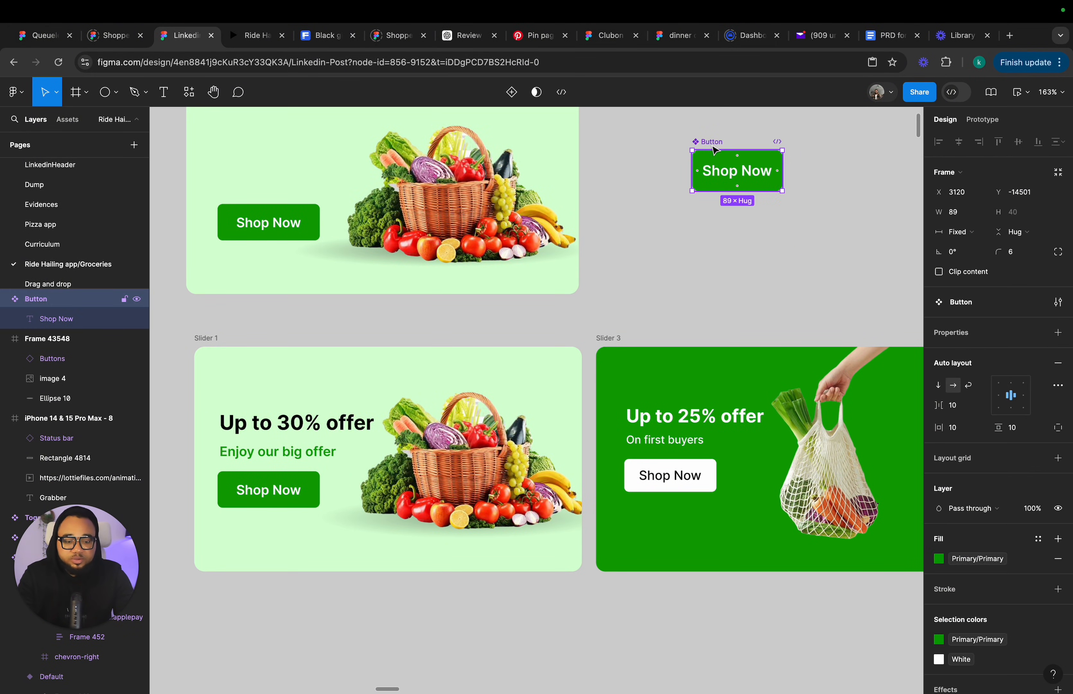
pyautogui.press('Delete')
pyautogui.scroll(3, 685, 156)
pyautogui.hscroll(-4, 686, 156)
pyautogui.hscroll(-2, 686, 157)
pyautogui.scroll(1, 687, 157)
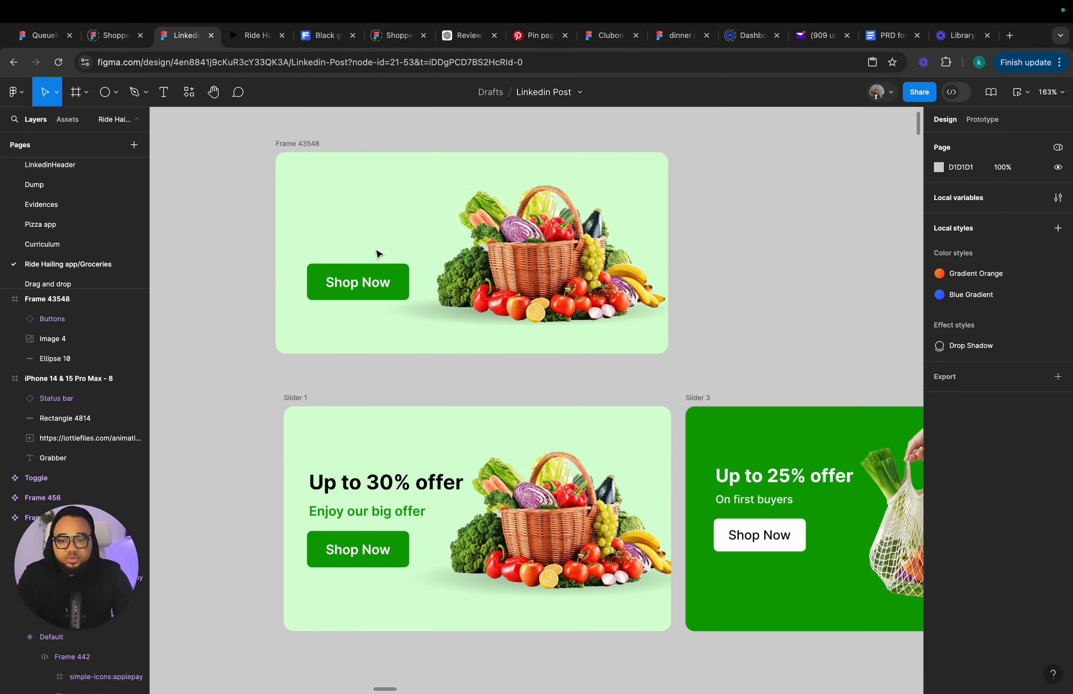
pyautogui.click(317, 486)
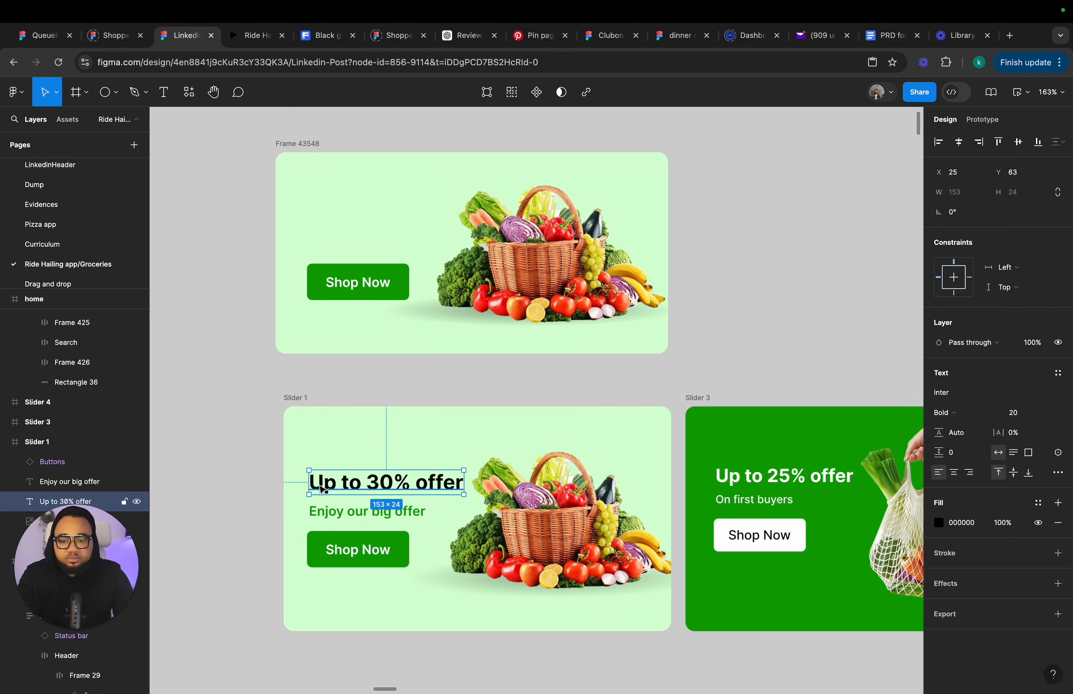
pyautogui.click(325, 514)
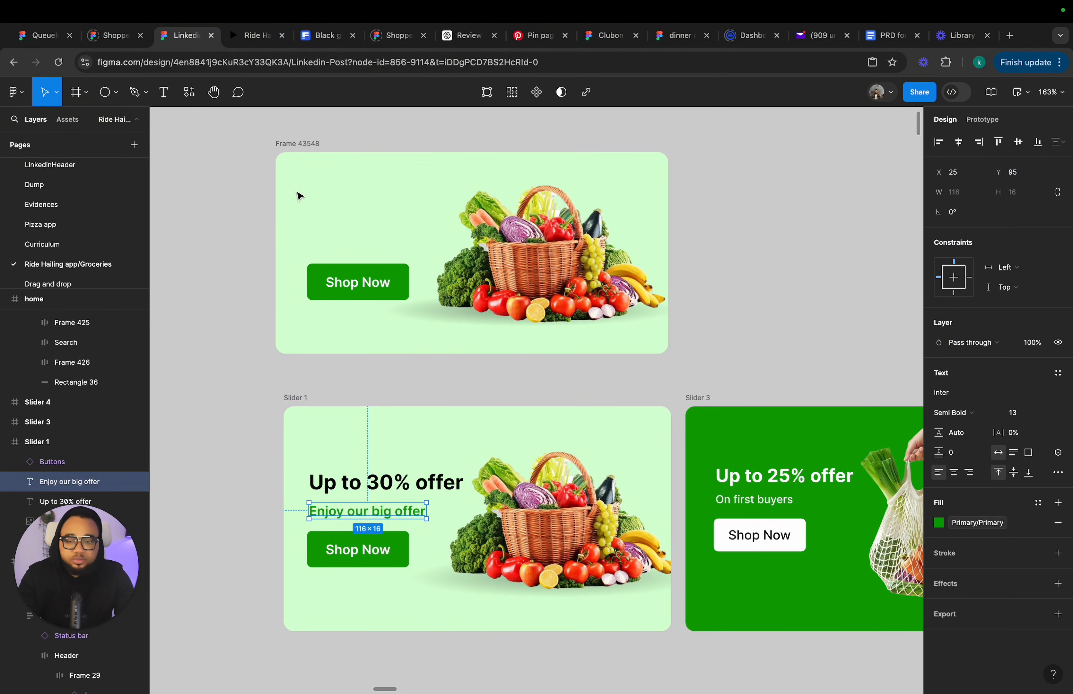
pyautogui.click(295, 146)
pyautogui.press('Delete')
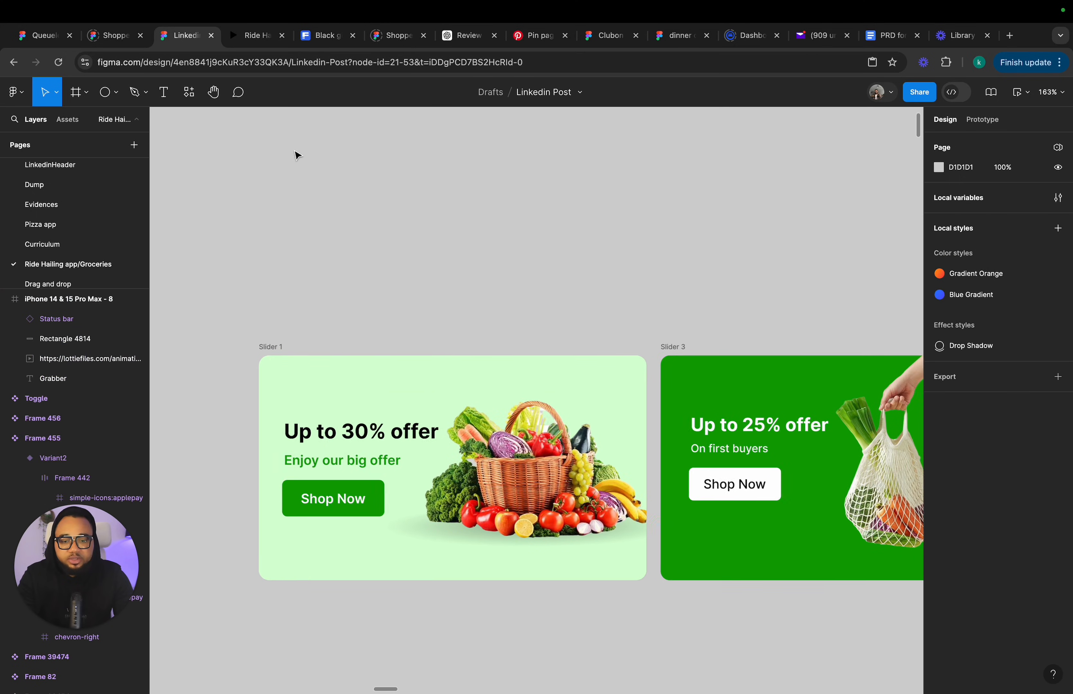
# Rename the green Slider 3 banner as Slider 2.
pyautogui.scroll(-4, 297, 154)
pyautogui.hscroll(3, 297, 154)
pyautogui.scroll(-3, 665, 426)
pyautogui.hscroll(6, 665, 426)
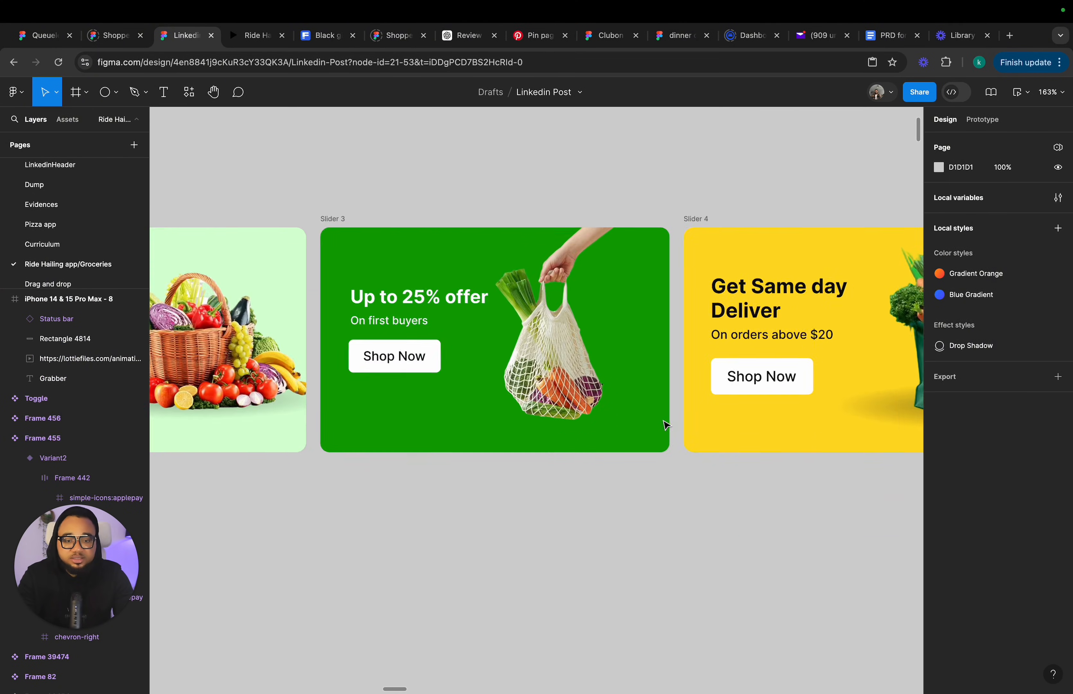
pyautogui.scroll(-4, 676, 393)
pyautogui.hscroll(1, 653, 338)
pyautogui.hscroll(-3, 612, 323)
pyautogui.scroll(-1, 612, 323)
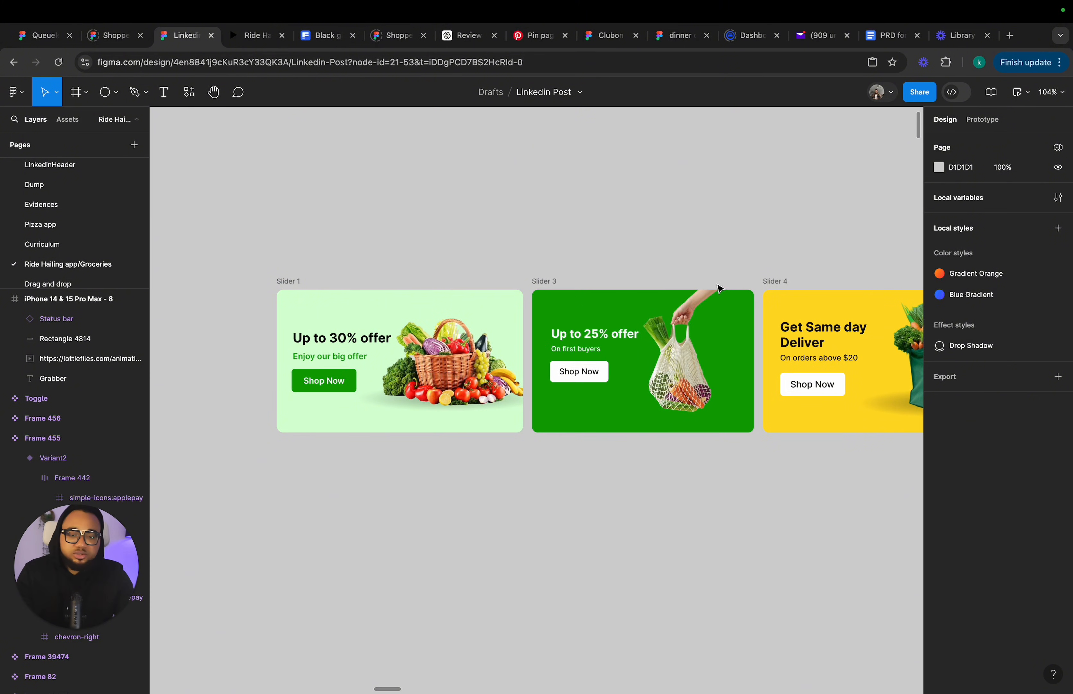
pyautogui.click(547, 280)
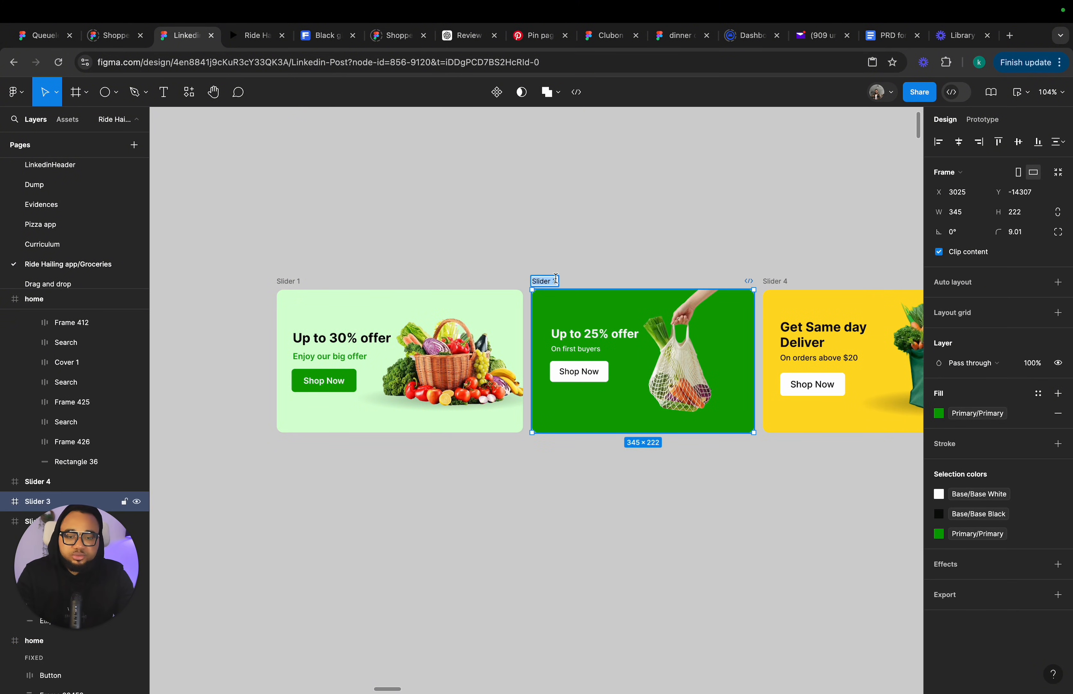
pyautogui.press('BackSpace')
pyautogui.write('2')
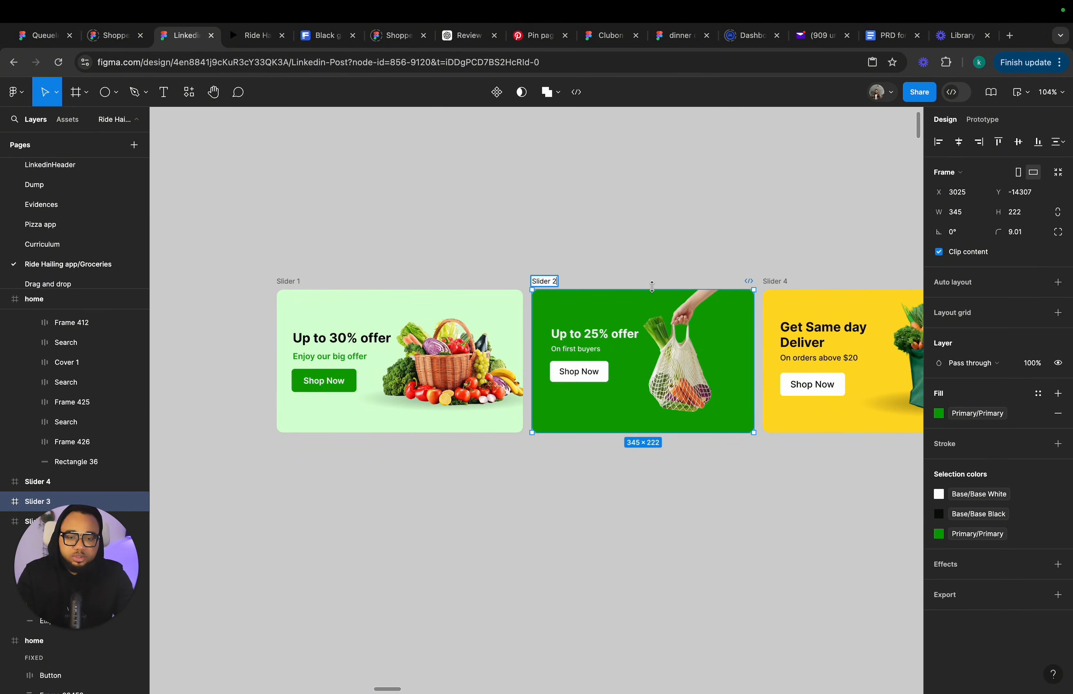
# Rename the yellow Slider 4 banner as Slider 3.
pyautogui.click(798, 291)
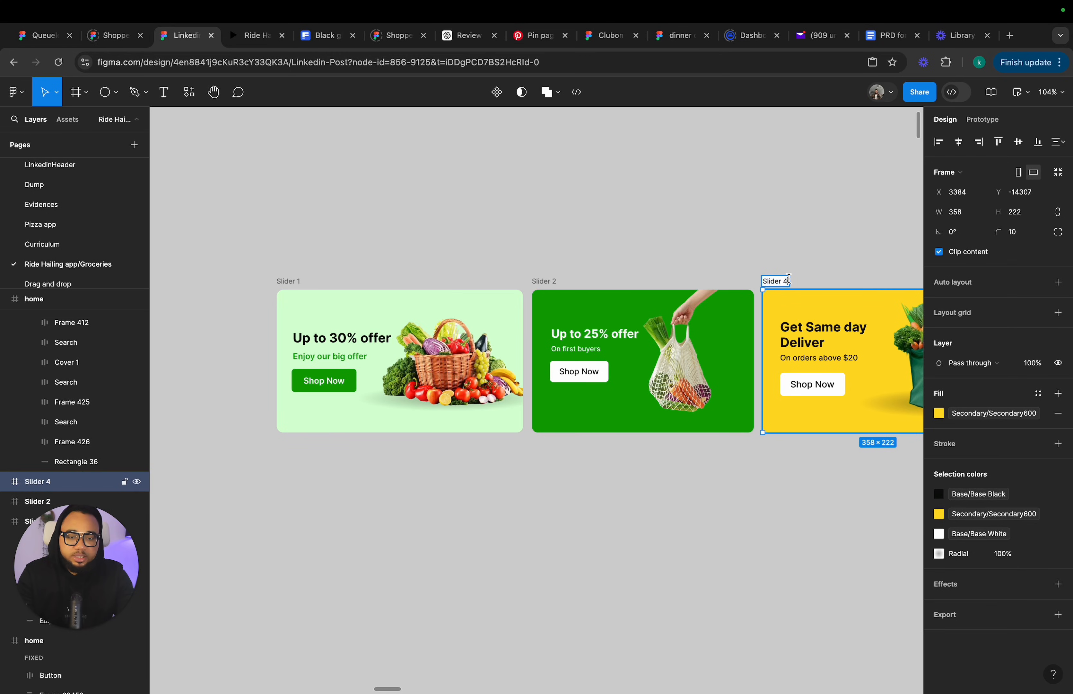
pyautogui.write('3')
pyautogui.press('Return')
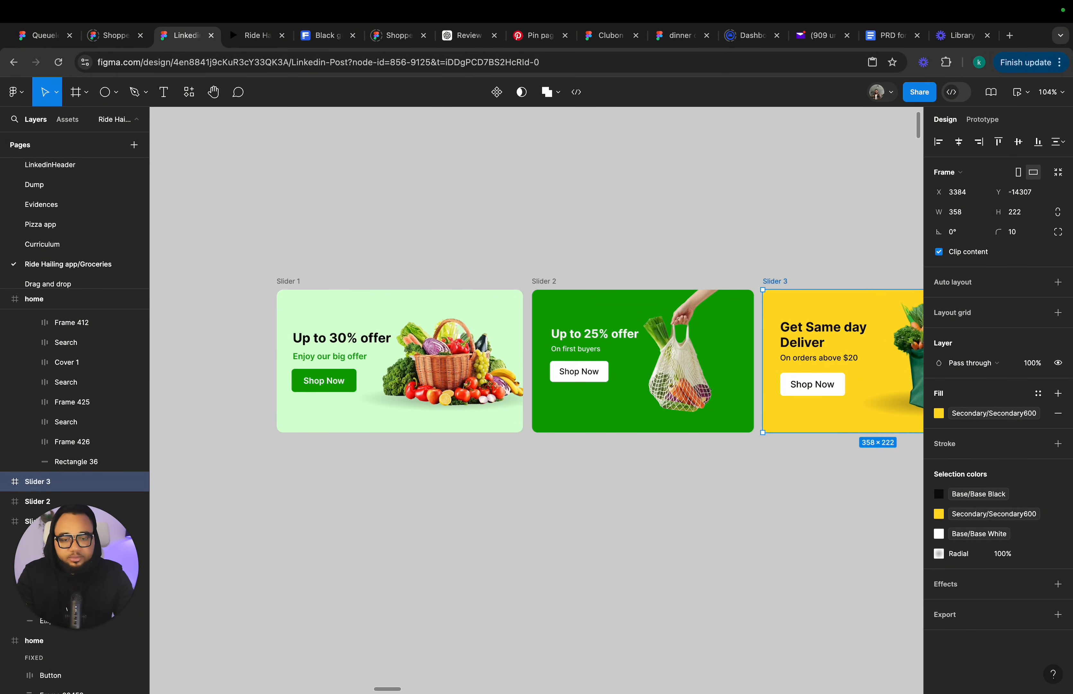
# Select the three offer banners and wrap them in a horizontal auto layout frame.
pyautogui.click(436, 232)
pyautogui.moveTo(257, 260); pyautogui.dragTo(843, 554)
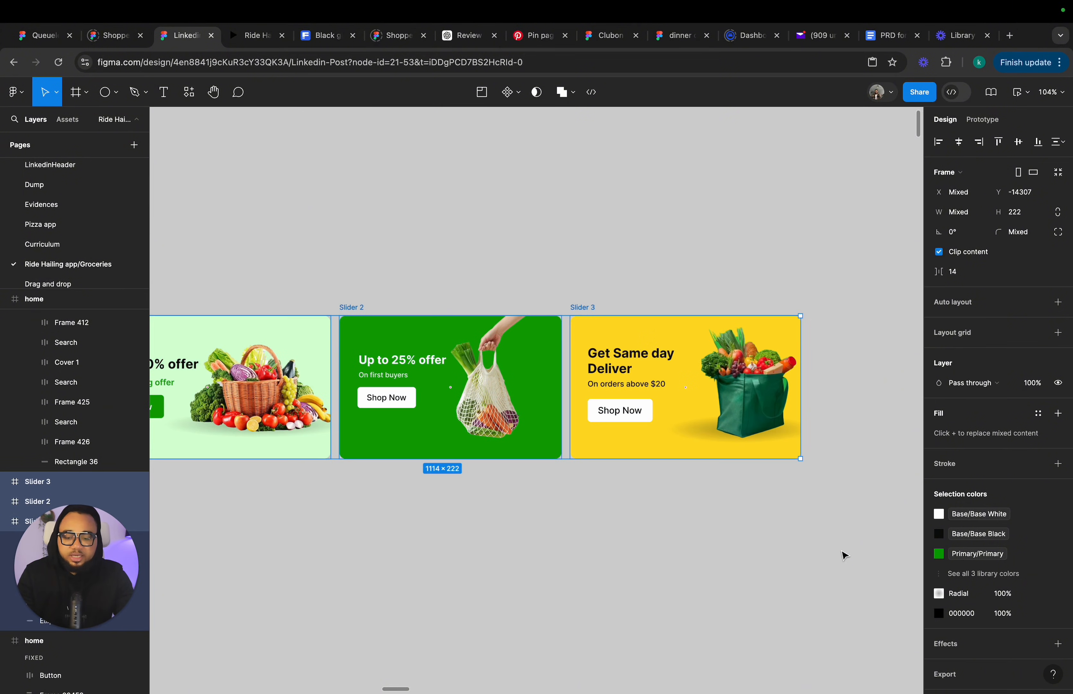
pyautogui.hotkey('shift', 'a')
pyautogui.hscroll(-3, 843, 553)
pyautogui.scroll(2, 883, 469)
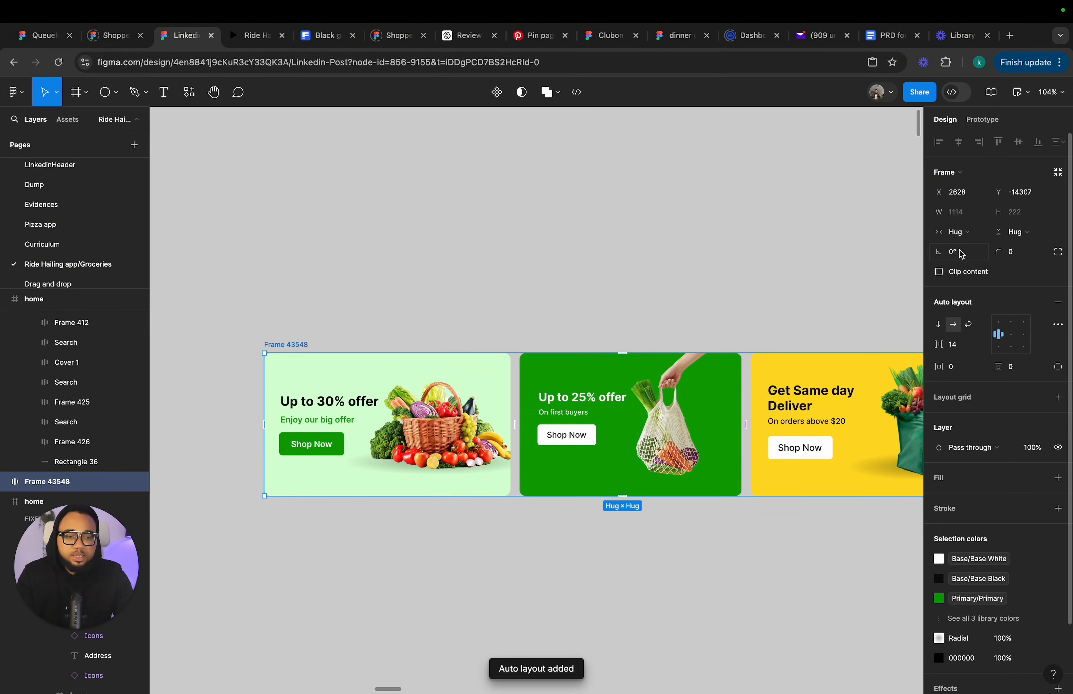
# Set the auto layout frame's width to 430.
pyautogui.click(965, 215)
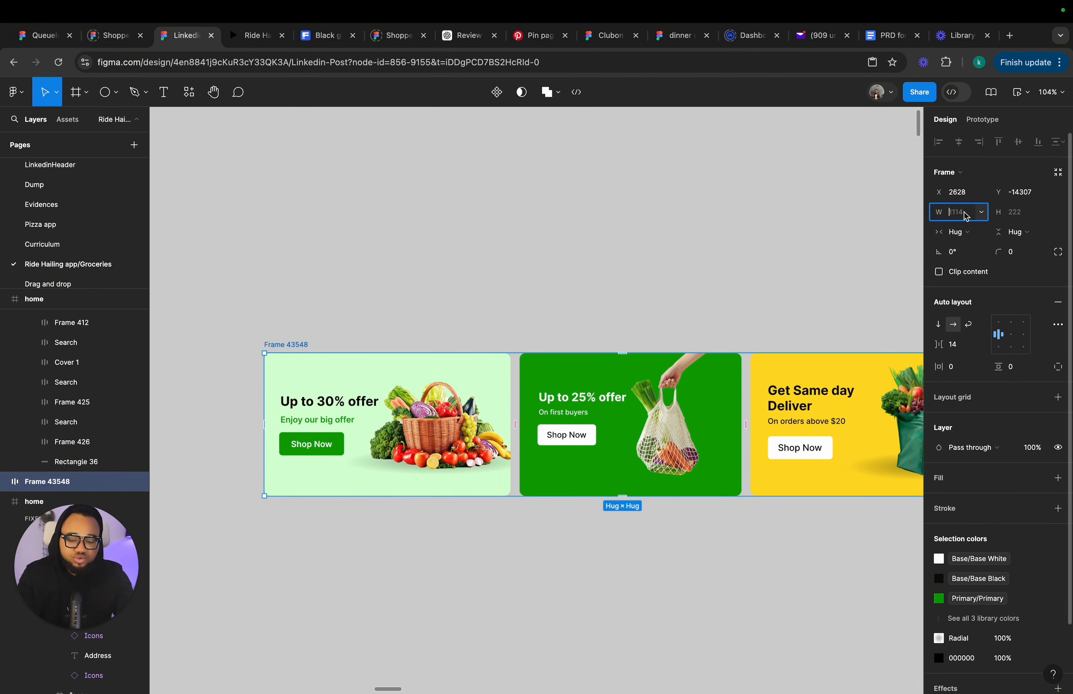
pyautogui.write('430')
pyautogui.press('Return')
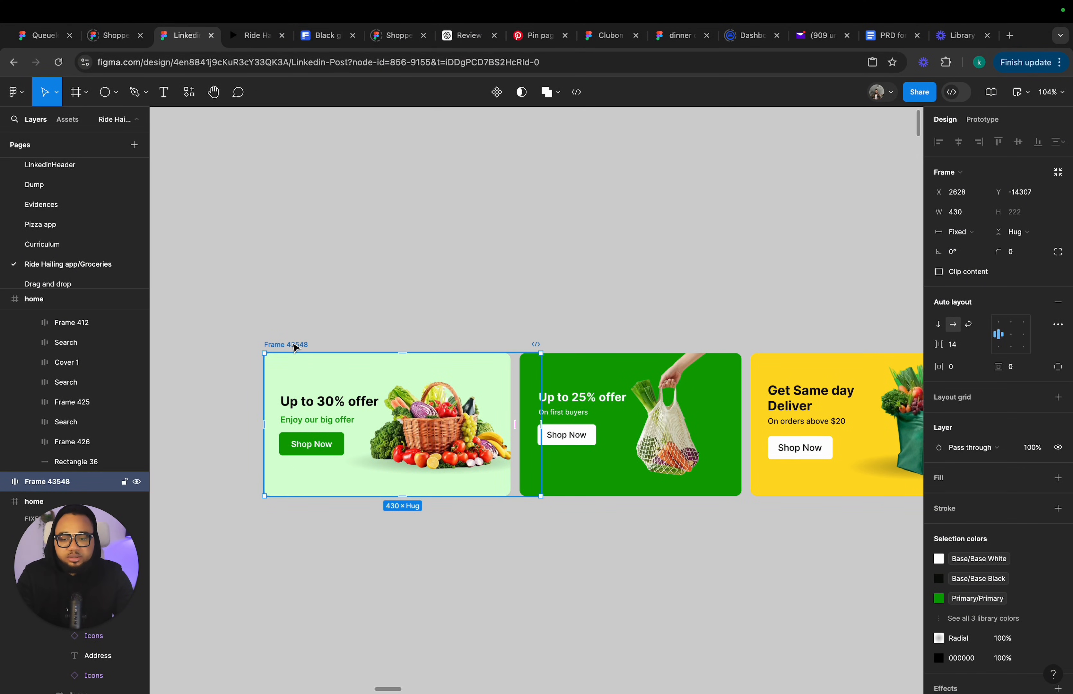
# Move the auto layout frame up and rename it Slider.
pyautogui.moveTo(297, 343); pyautogui.dragTo(297, 281)
pyautogui.doubleClick(294, 285)
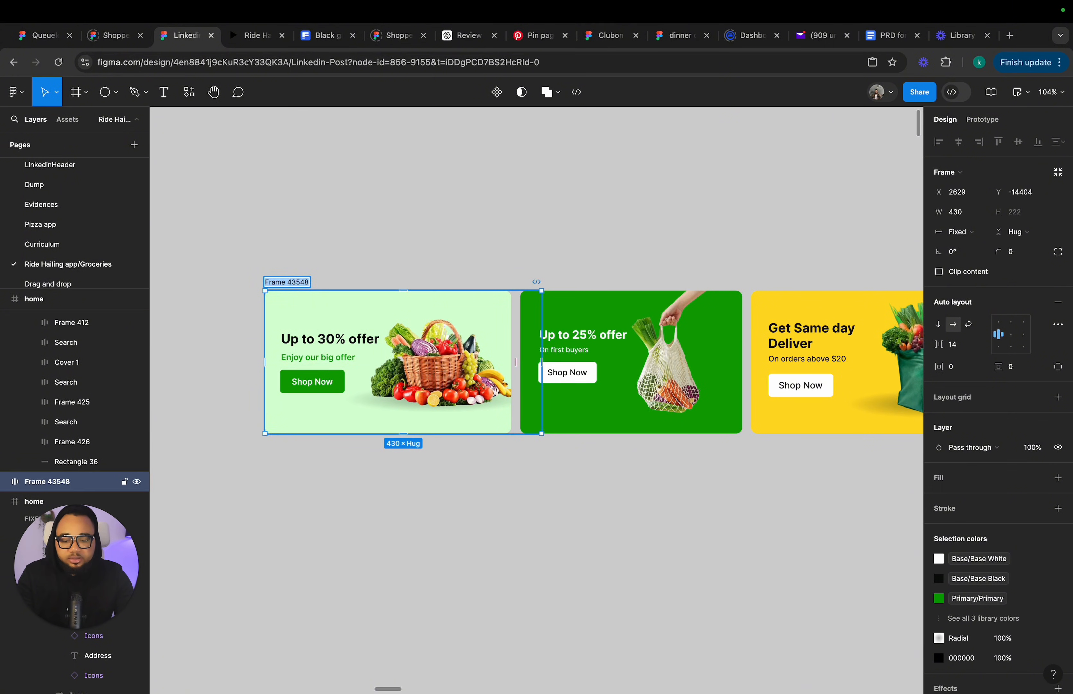
pyautogui.write('Slider')
pyautogui.press('Return')
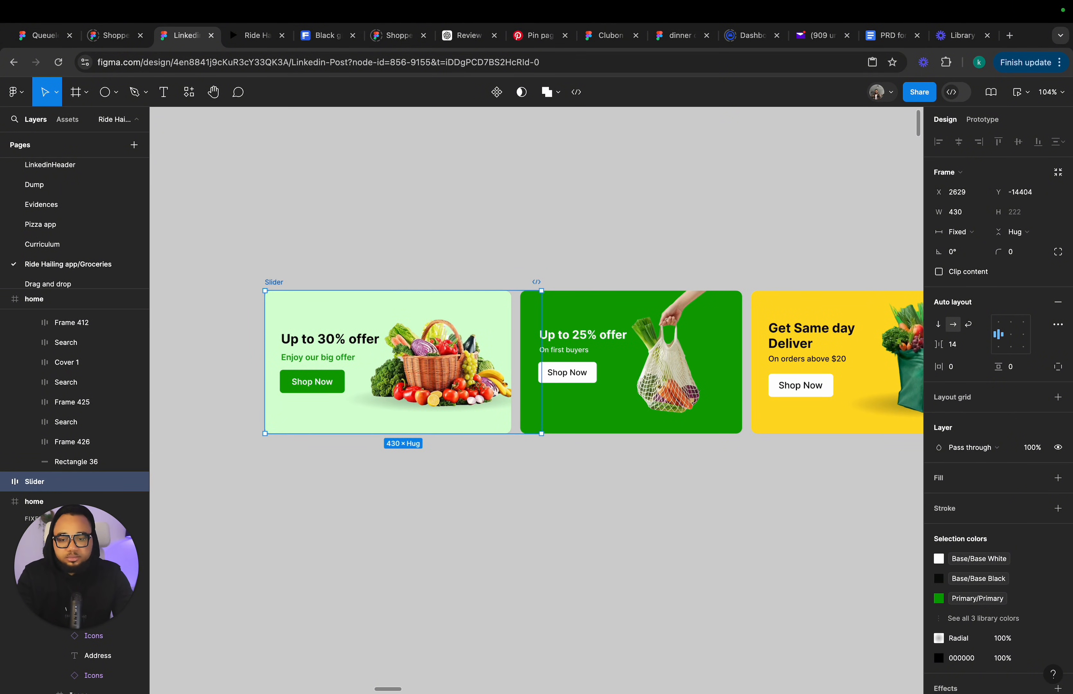
# Enable Clip content on the Slider frame so only the first banner shows.
pyautogui.click(560, 241)
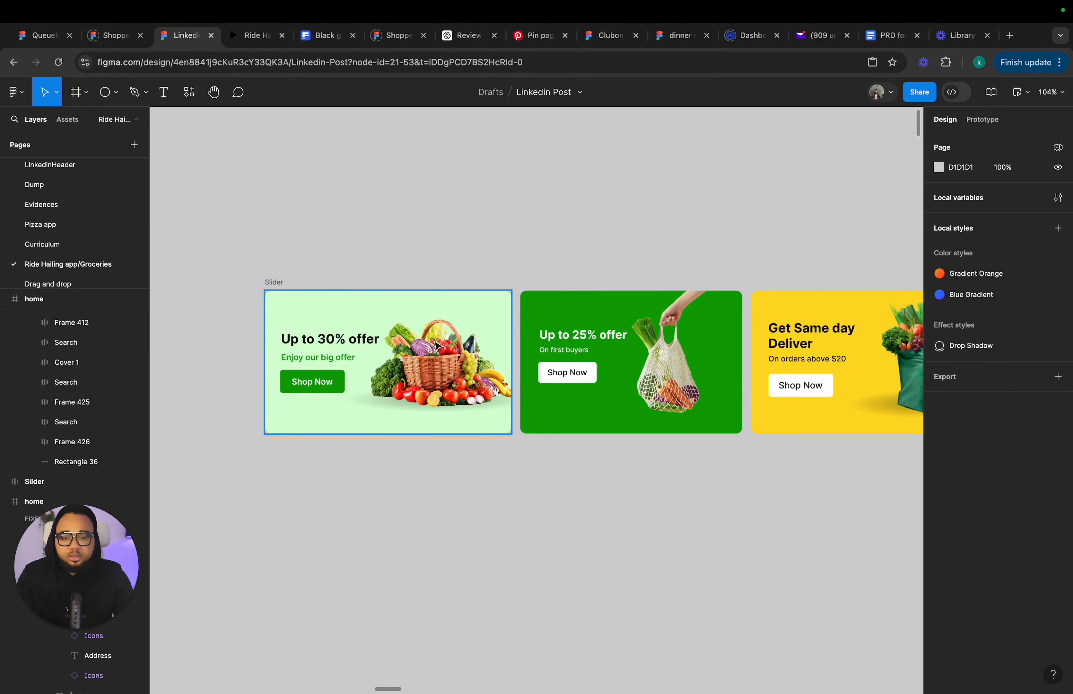
pyautogui.click(271, 282)
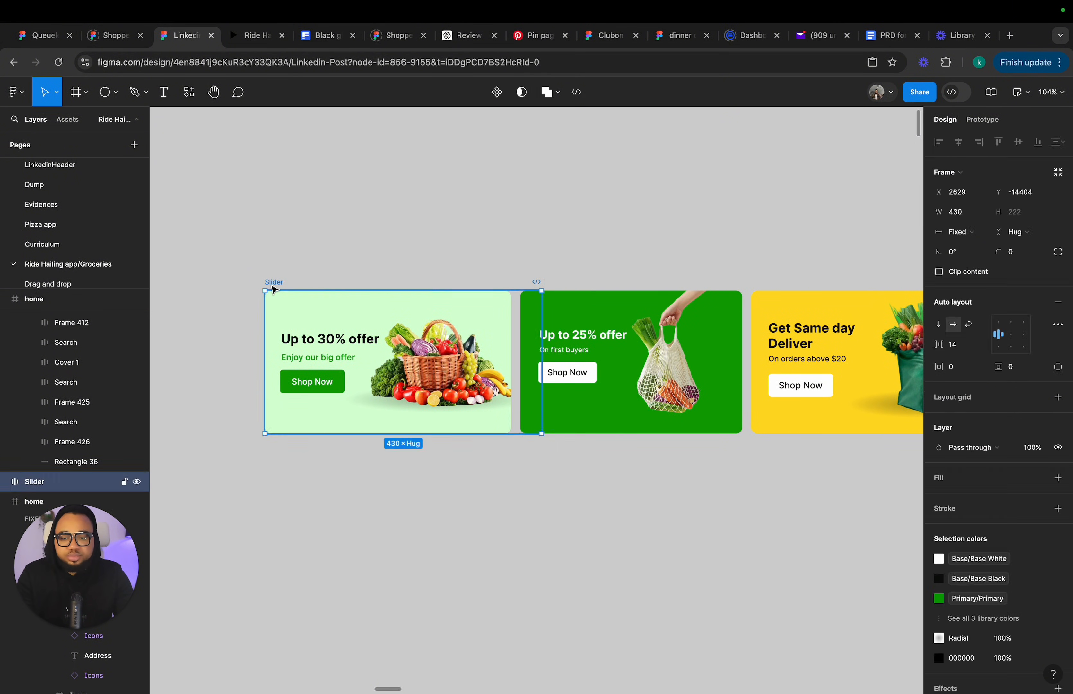
pyautogui.click(939, 272)
pyautogui.click(454, 277)
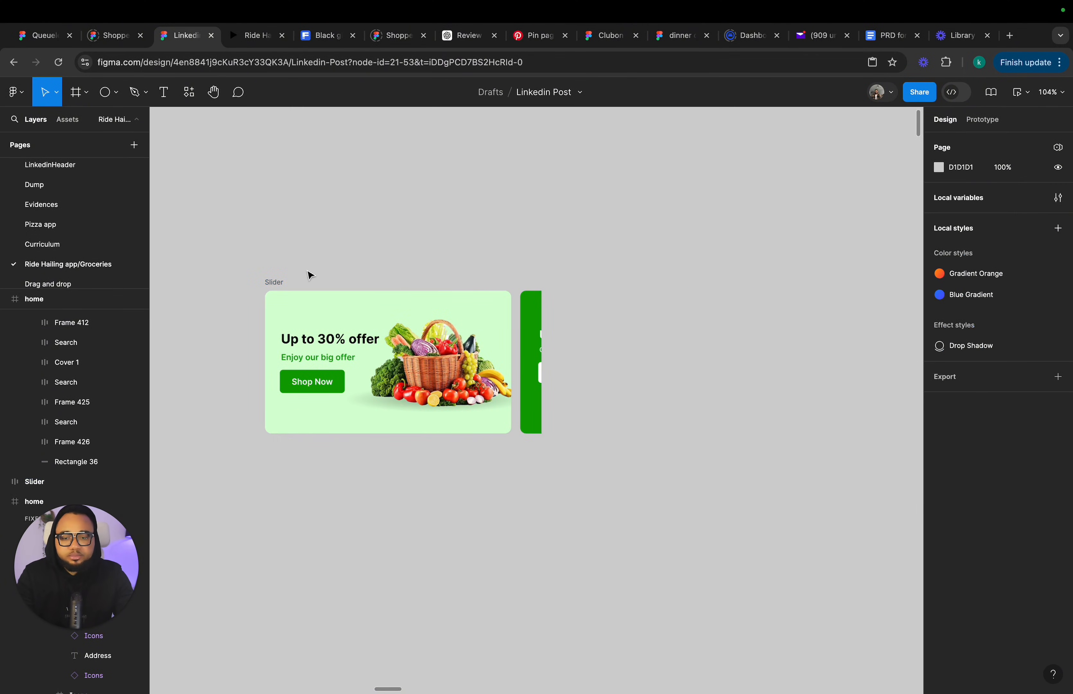
# Move the Slider frame and turn it into a component with three variants.
pyautogui.moveTo(273, 283); pyautogui.dragTo(333, 252)
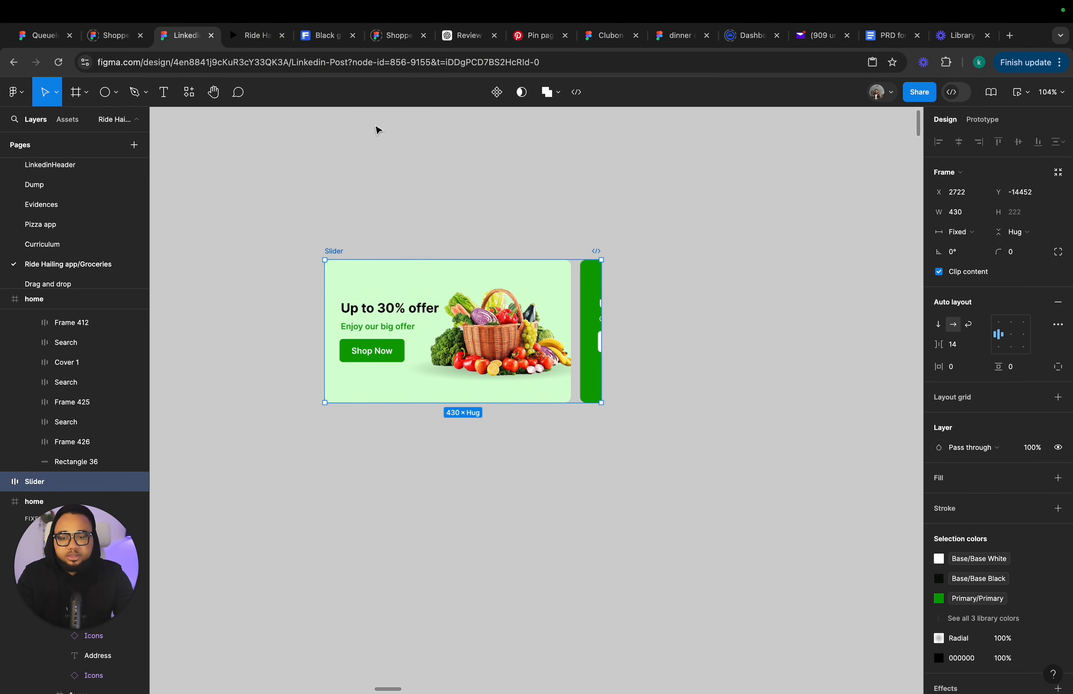
pyautogui.click(497, 92)
pyautogui.click(496, 92)
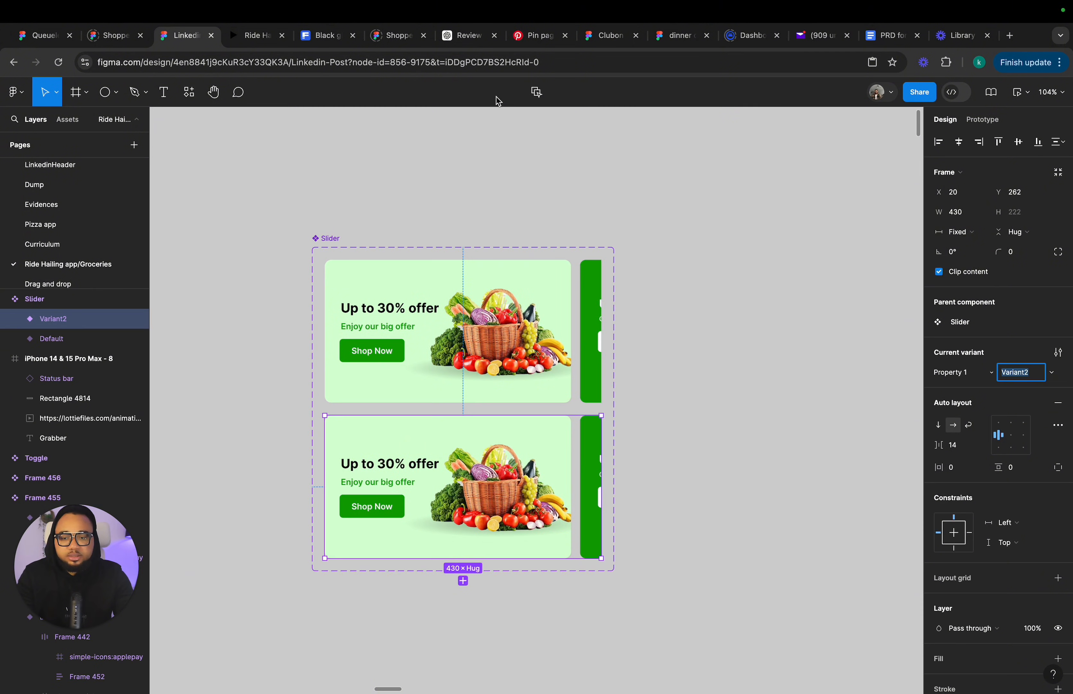
pyautogui.scroll(-2, 410, 445)
pyautogui.click(515, 492)
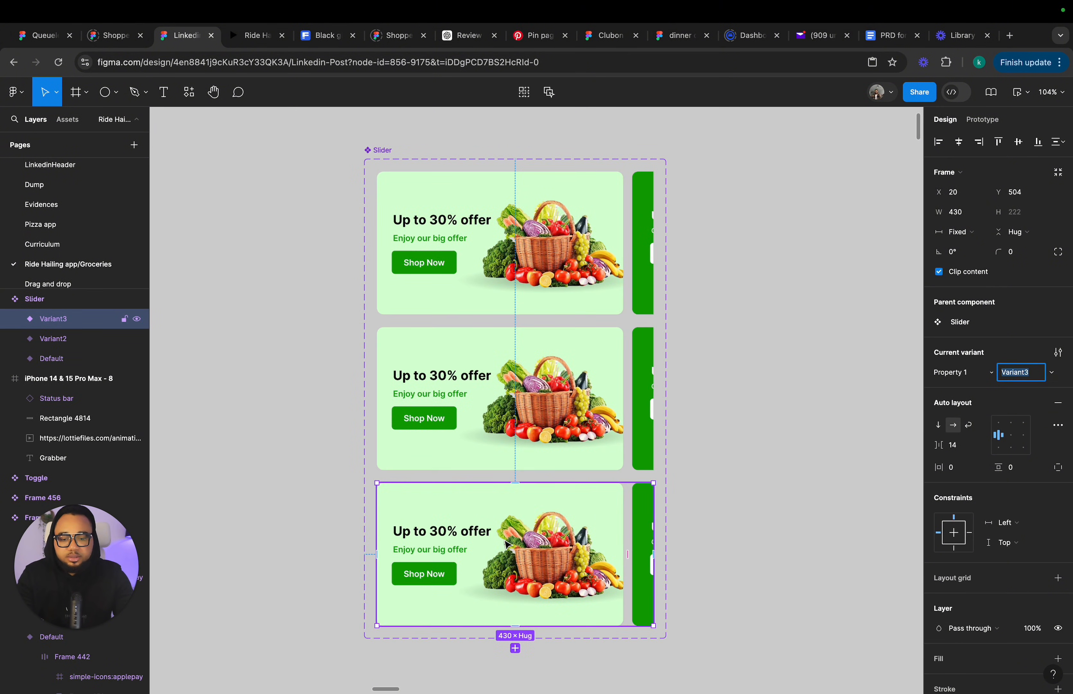
# Center-align the second variant's auto layout content so the green banner is shown.
pyautogui.click(534, 401)
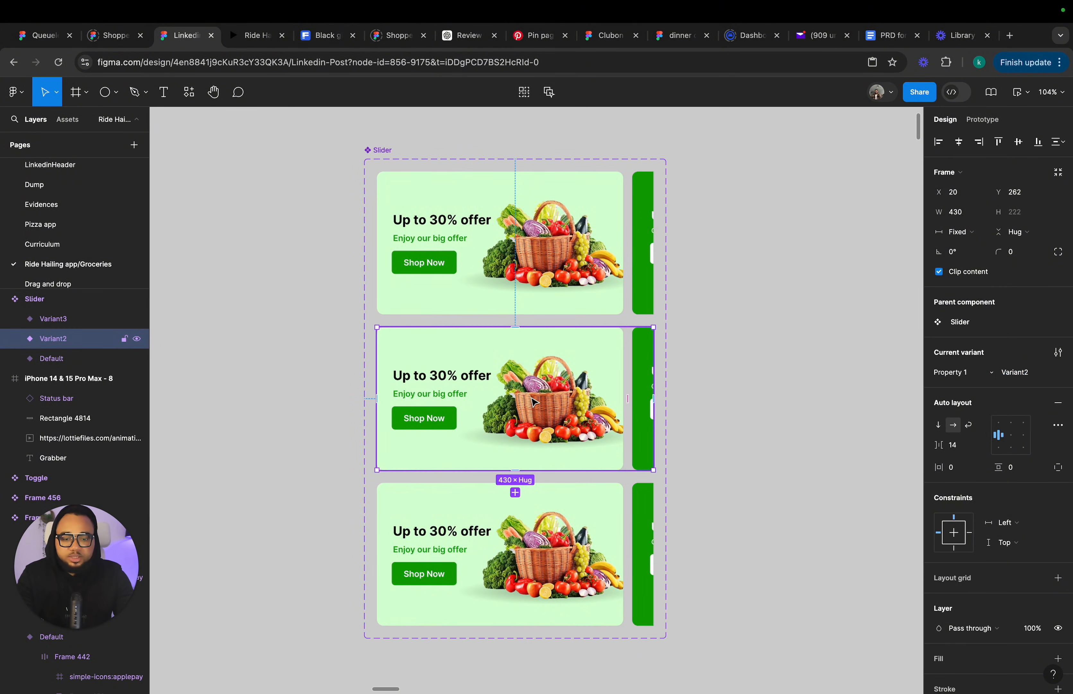
pyautogui.click(1011, 436)
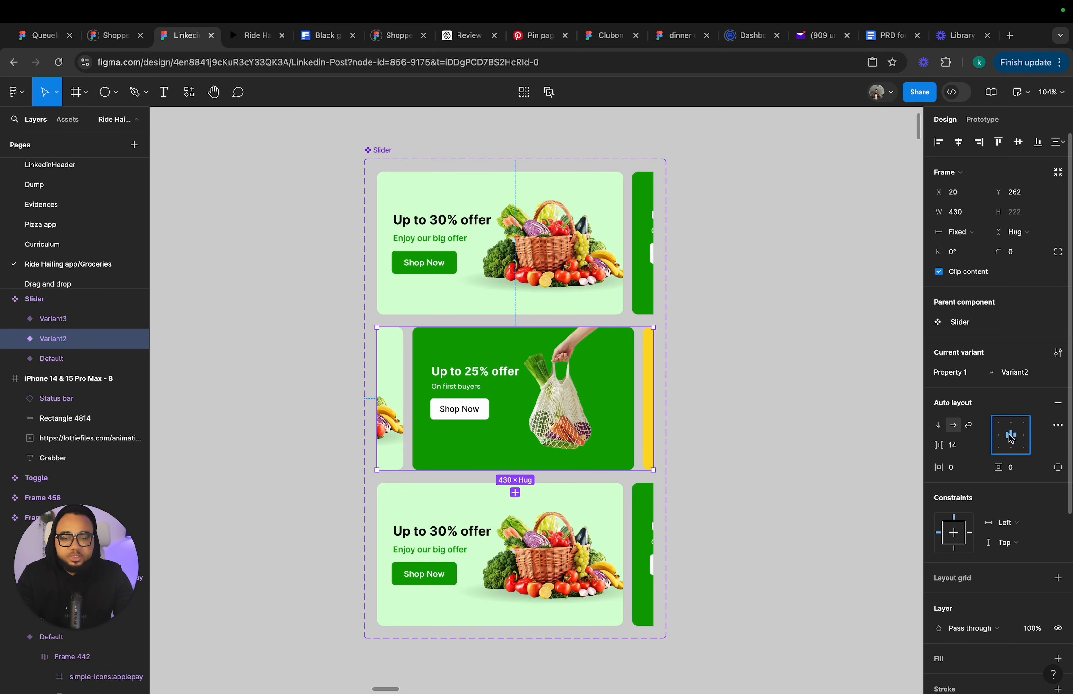
# Right-align the third variant's auto layout content so the yellow banner is shown.
pyautogui.click(523, 592)
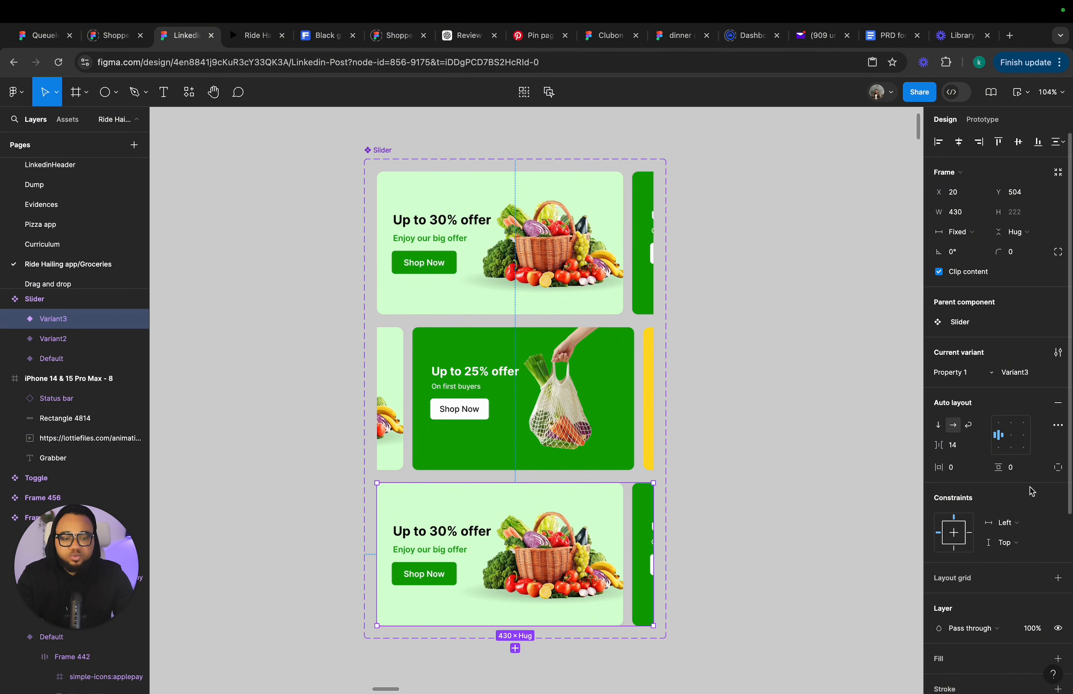
pyautogui.click(1028, 435)
pyautogui.click(801, 445)
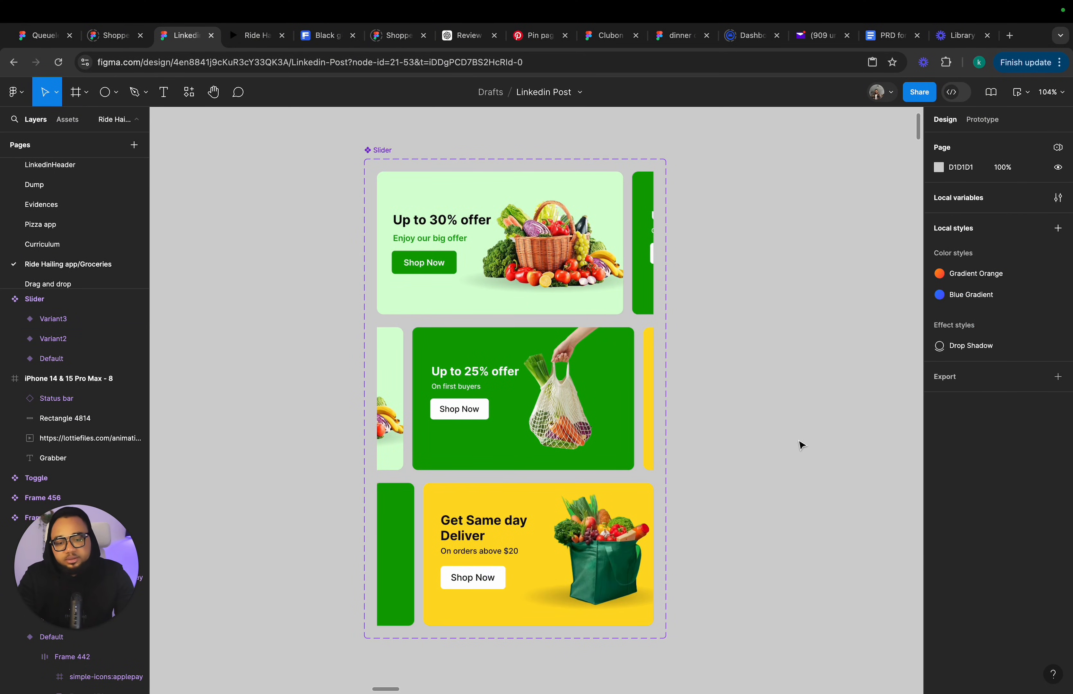
pyautogui.click(514, 552)
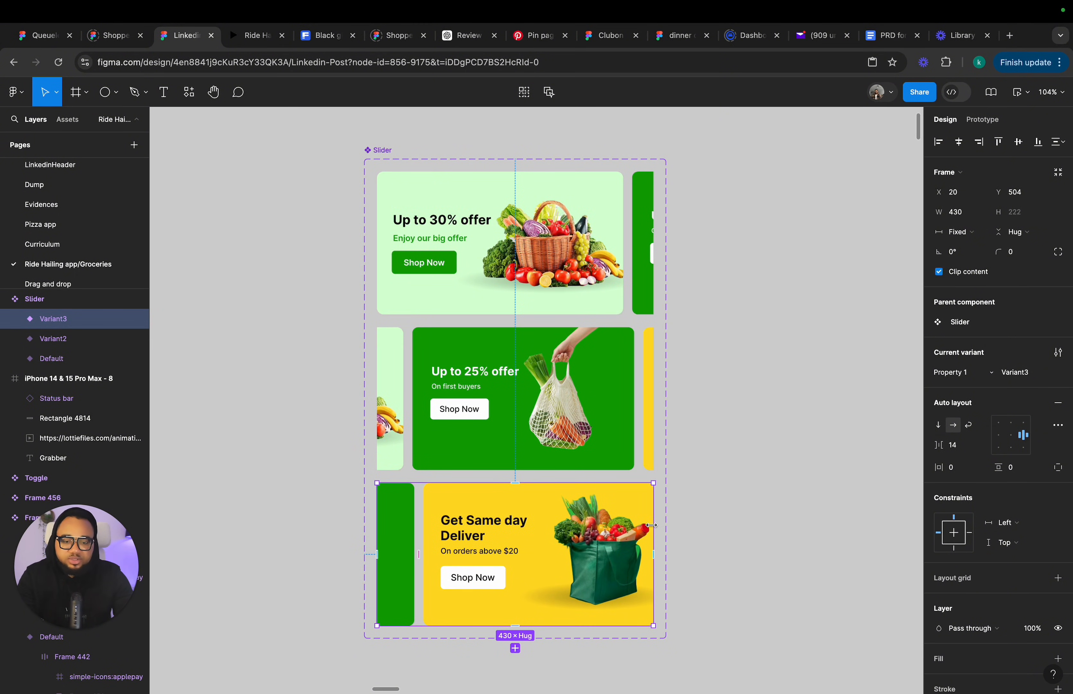
# Select all three variants and set their horizontal padding to 15.
pyautogui.click(442, 209)
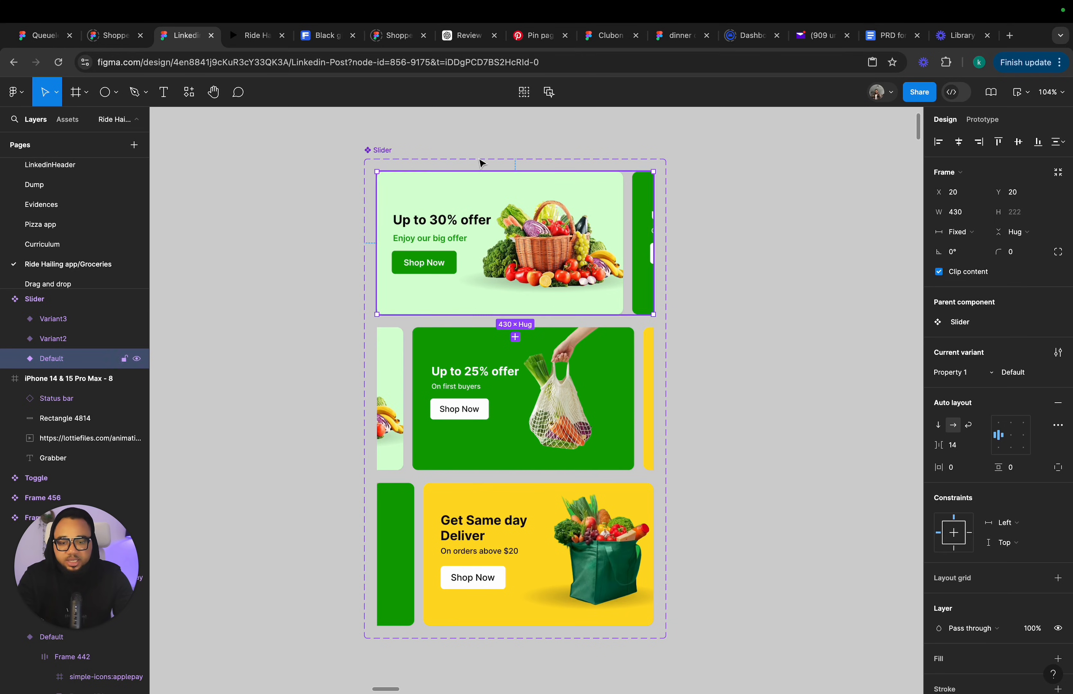
pyautogui.click(489, 137)
pyautogui.moveTo(491, 236); pyautogui.dragTo(512, 632)
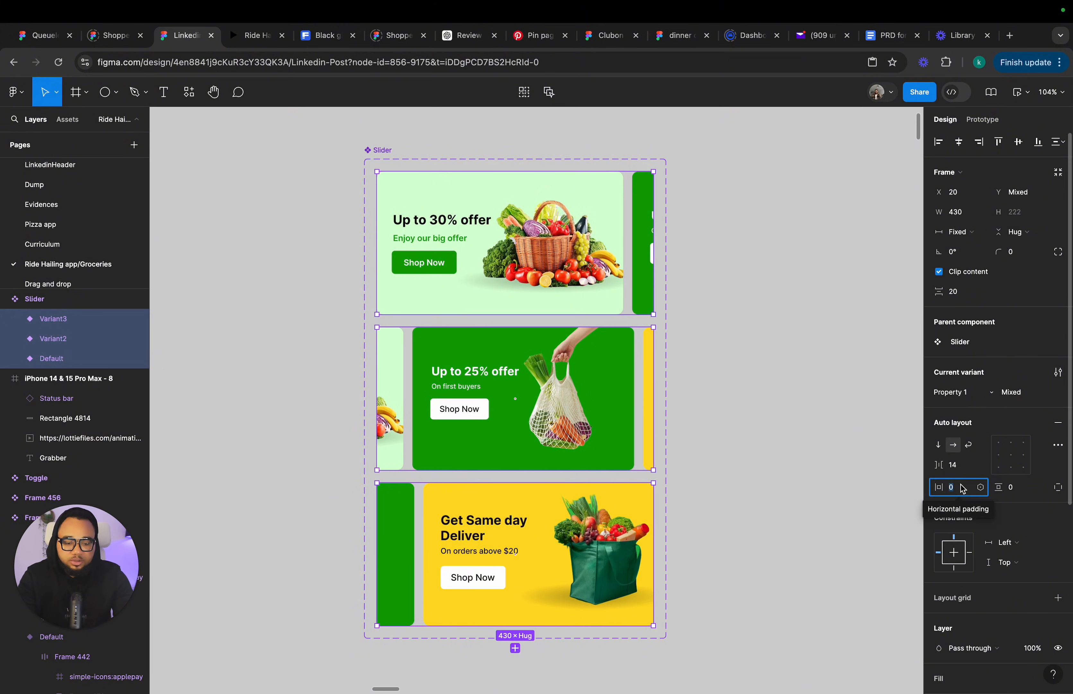
pyautogui.write('15')
pyautogui.press('Return')
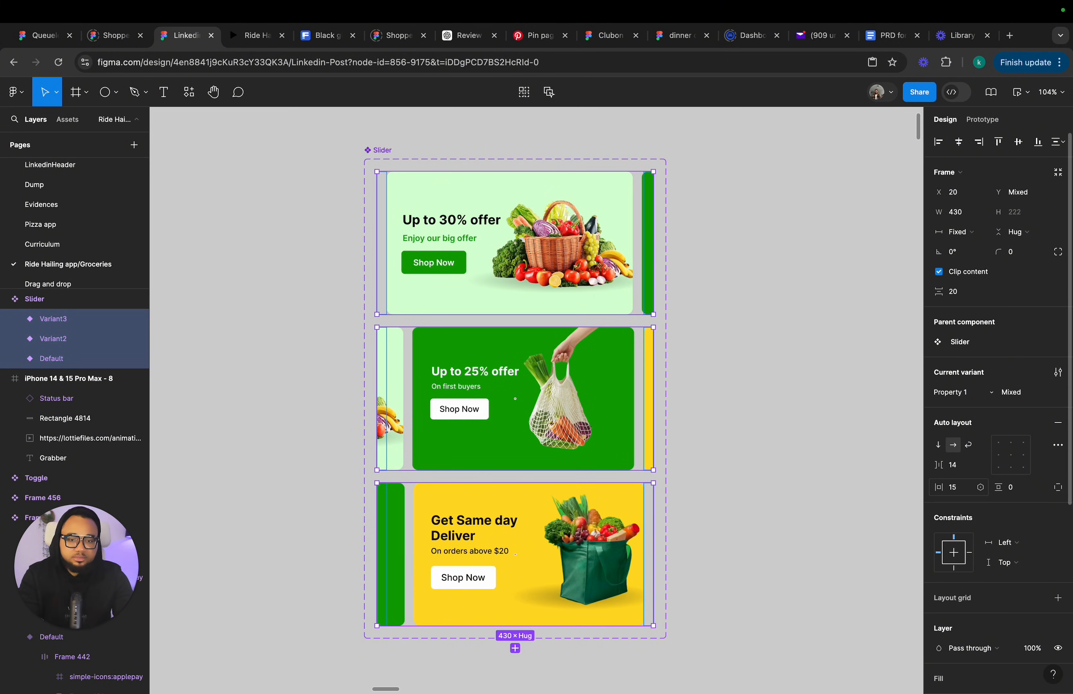
# Connect the Default variant to Variant2 with an After delay prototype interaction.
pyautogui.click(791, 440)
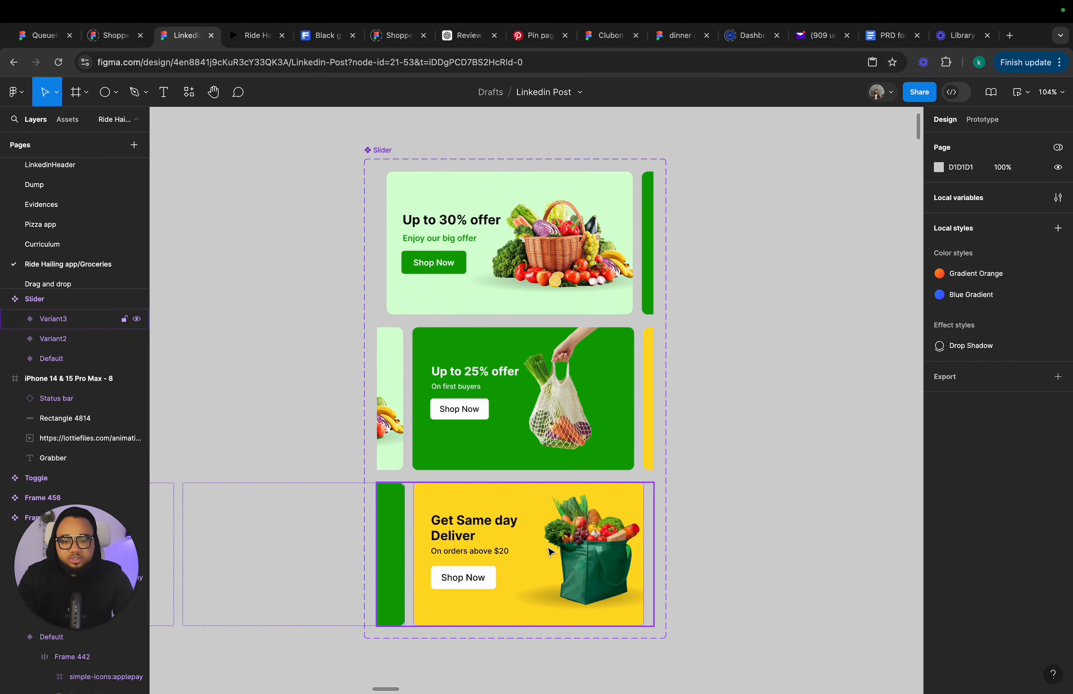
pyautogui.click(569, 564)
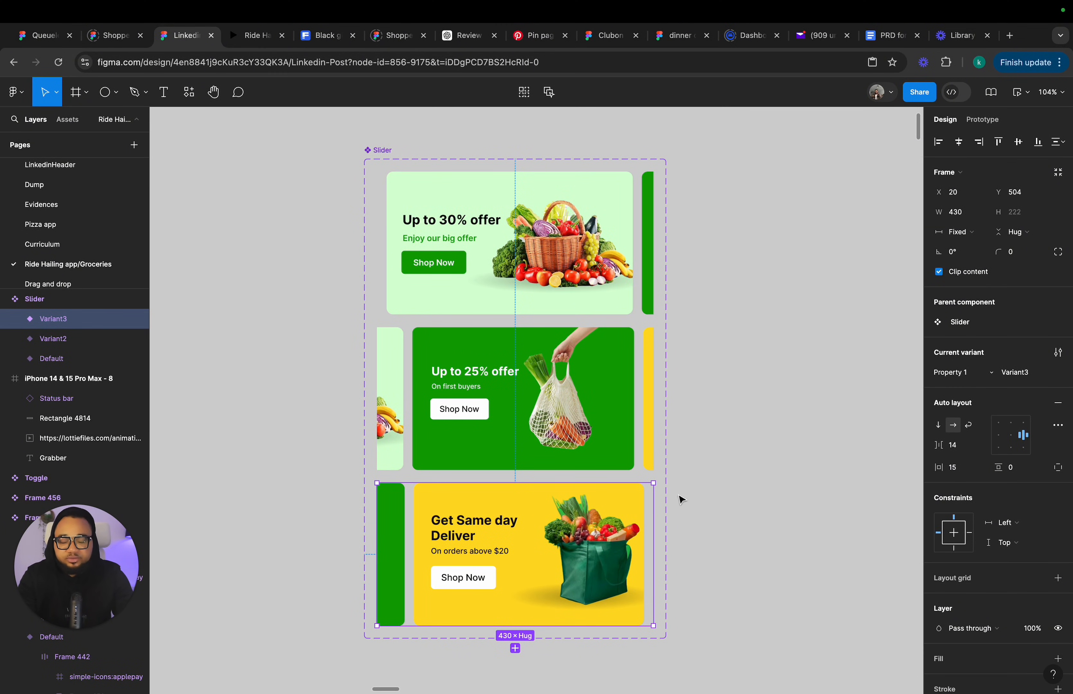
pyautogui.click(561, 293)
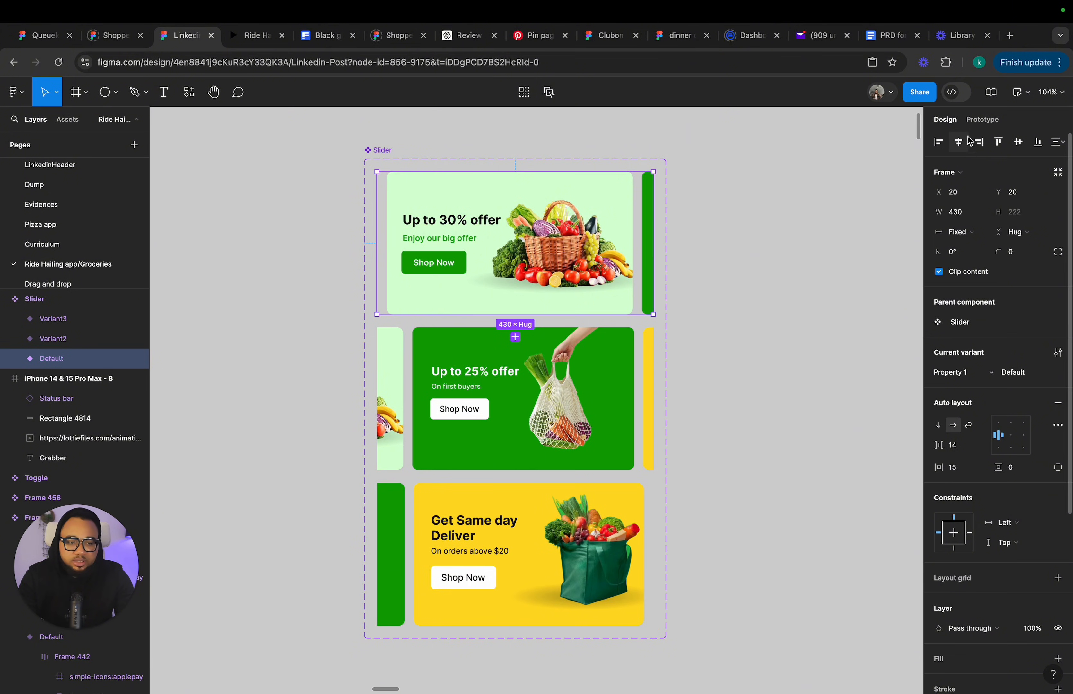
pyautogui.click(976, 121)
pyautogui.moveTo(515, 314); pyautogui.dragTo(515, 369)
pyautogui.click(481, 364)
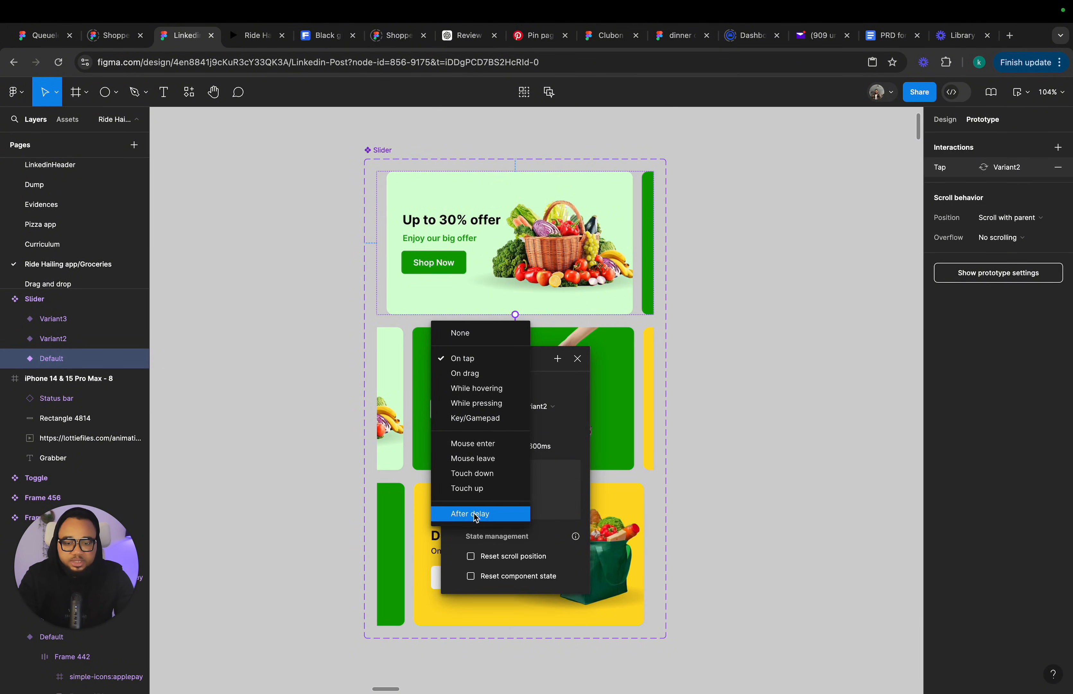
pyautogui.click(474, 513)
# Set that interaction's delay to 3000 ms with Smart animate and Gentle easing at 800 ms.
pyautogui.click(484, 385)
pyautogui.doubleClick(482, 383)
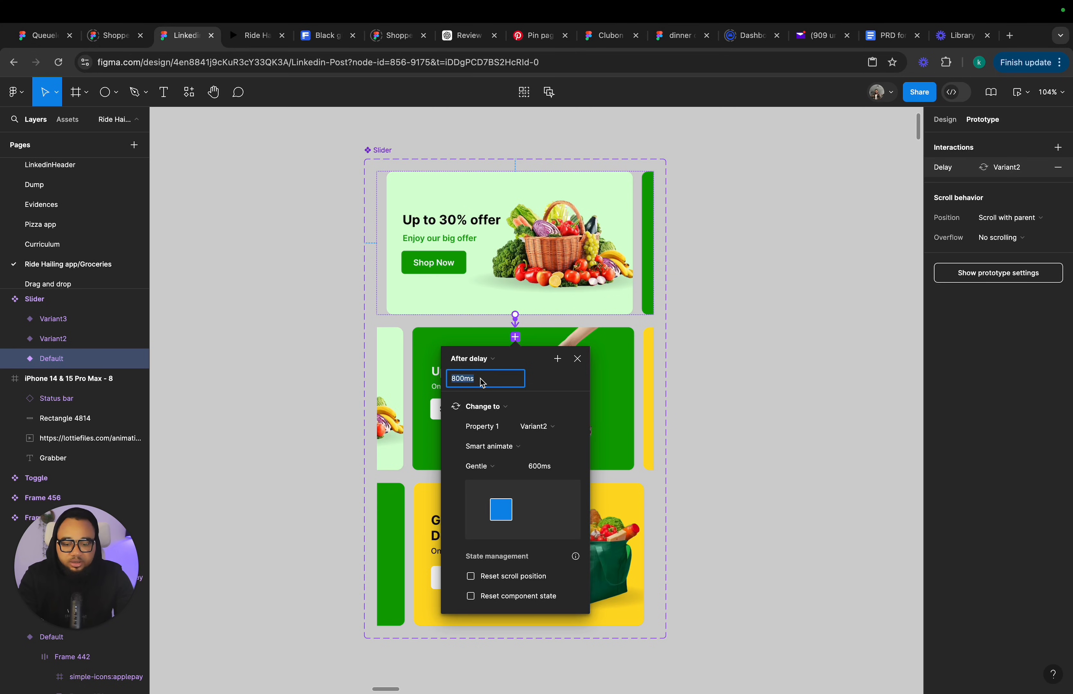
pyautogui.write('3000')
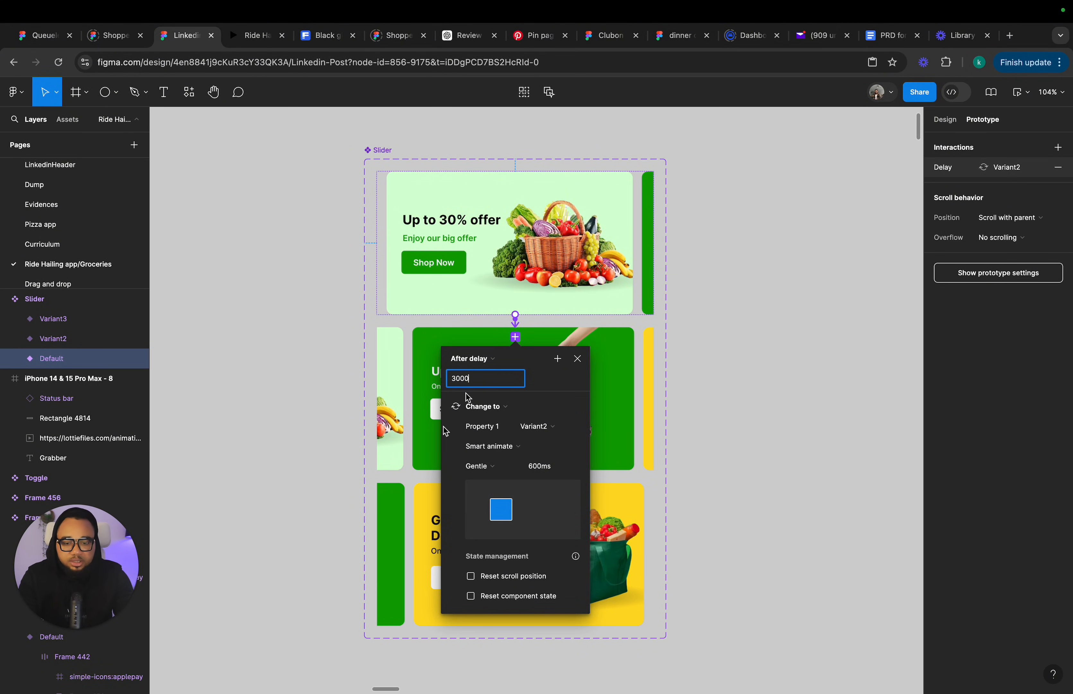
pyautogui.click(490, 447)
pyautogui.click(490, 449)
pyautogui.click(490, 467)
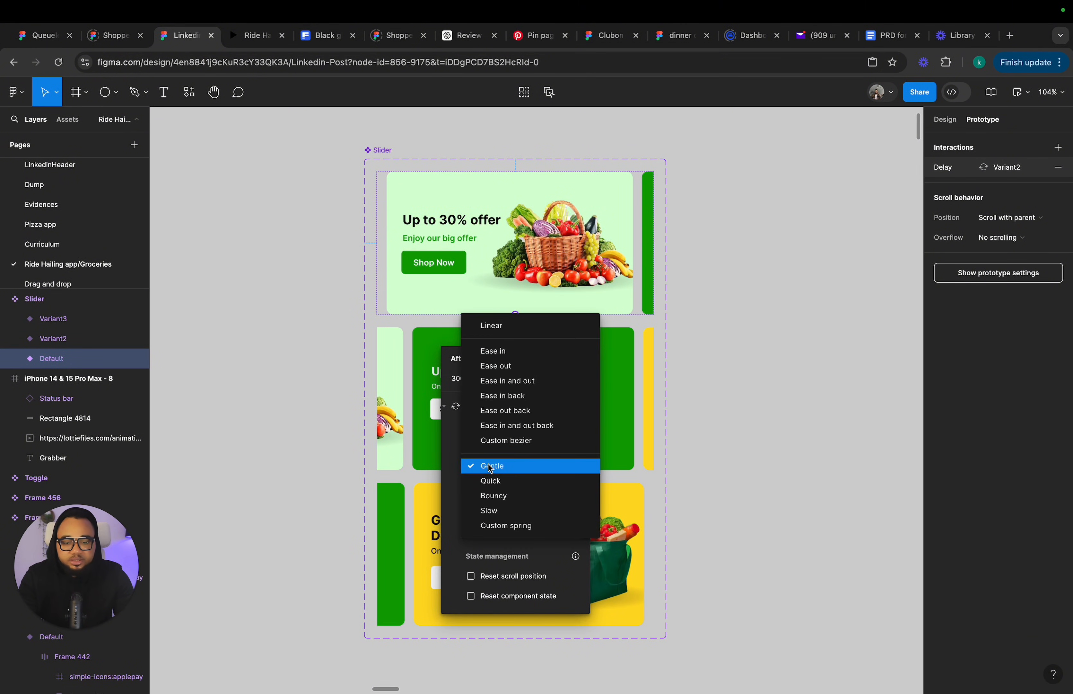
pyautogui.click(489, 465)
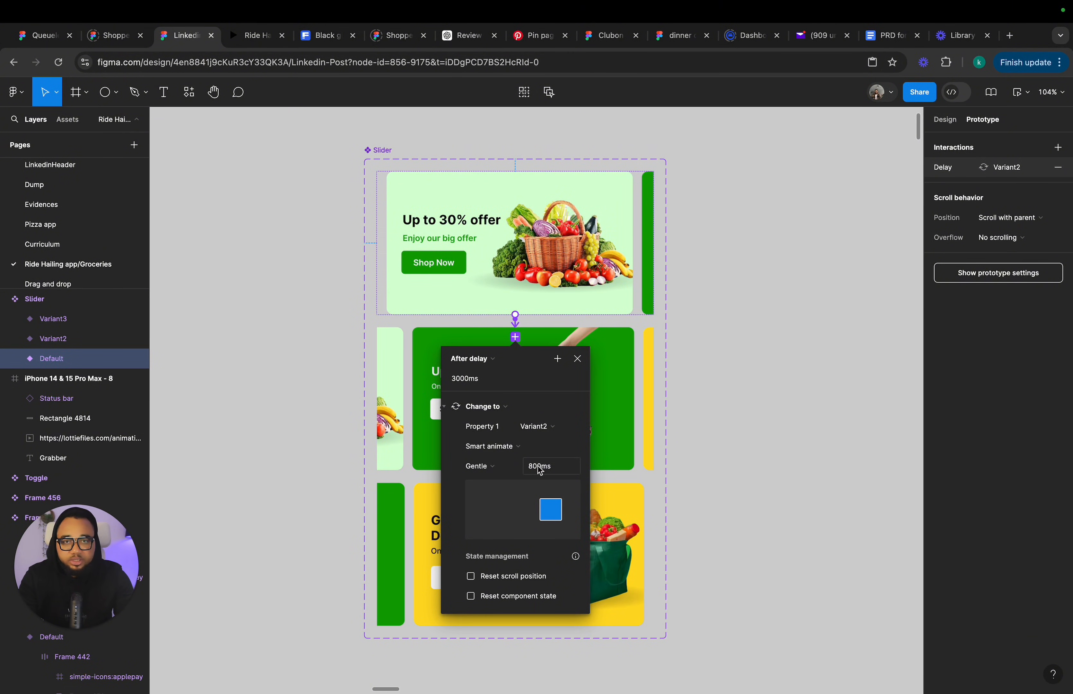
pyautogui.press('Return')
# Connect Variant2 to Variant3 with an After delay interaction of 3000 ms.
pyautogui.click(529, 431)
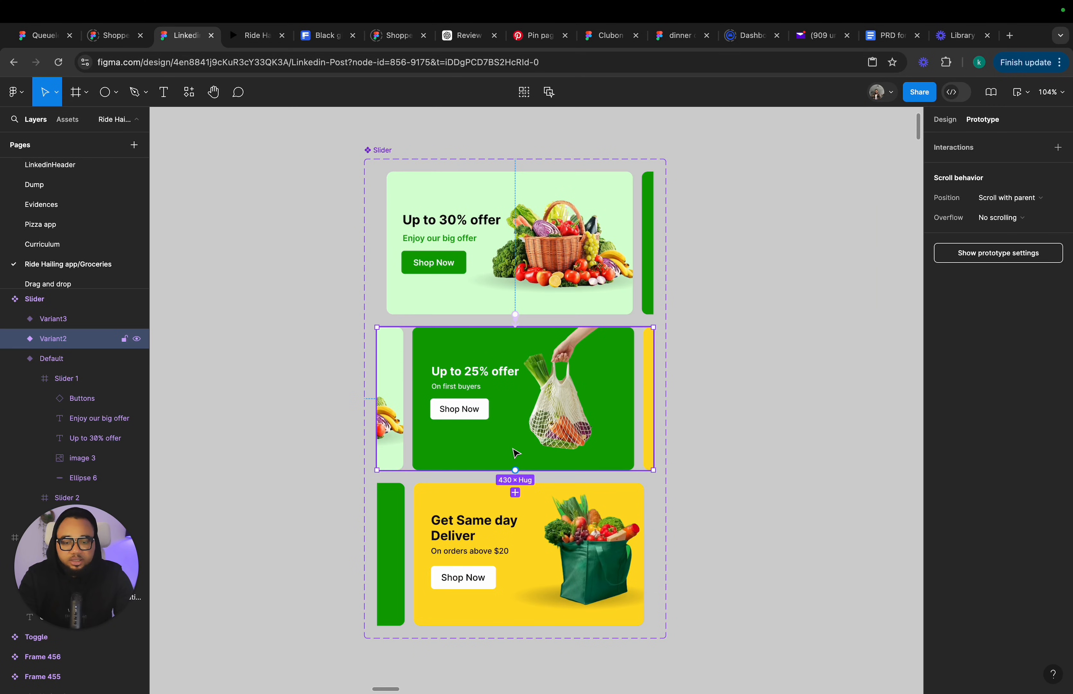
pyautogui.moveTo(515, 470); pyautogui.dragTo(515, 496)
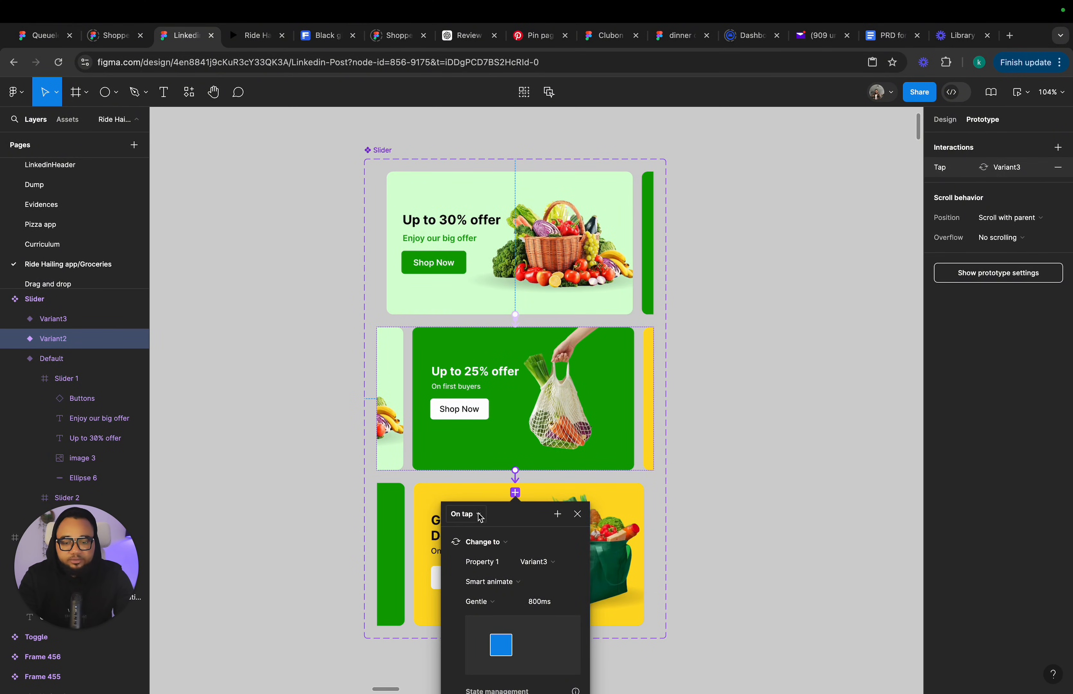
pyautogui.click(479, 513)
pyautogui.click(471, 669)
pyautogui.click(472, 535)
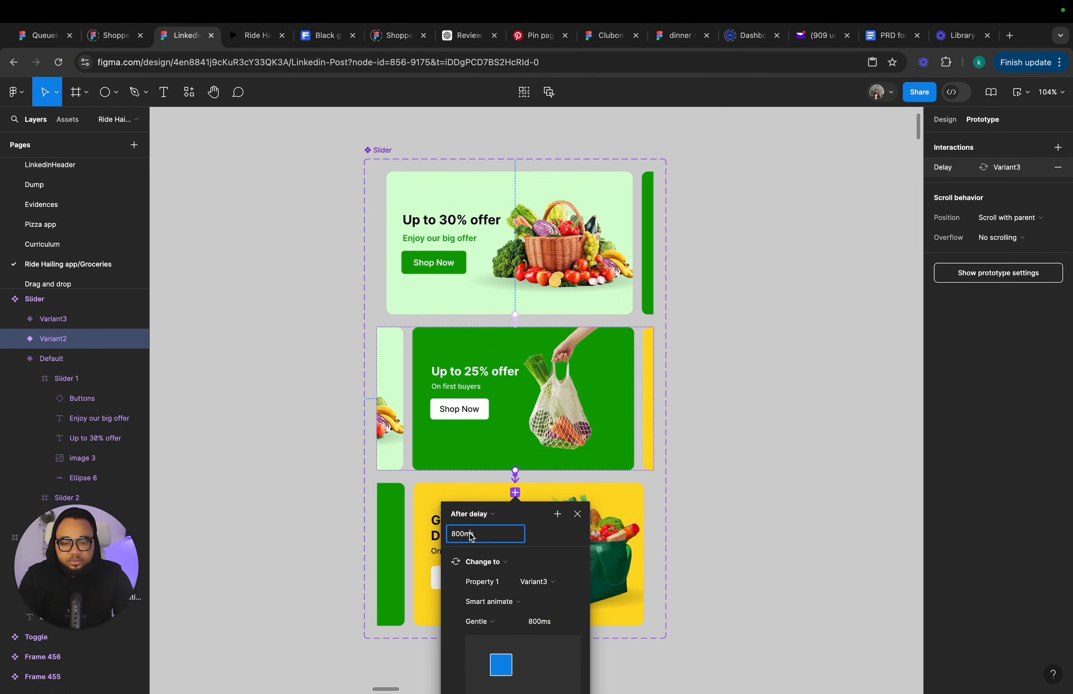
pyautogui.write('3000')
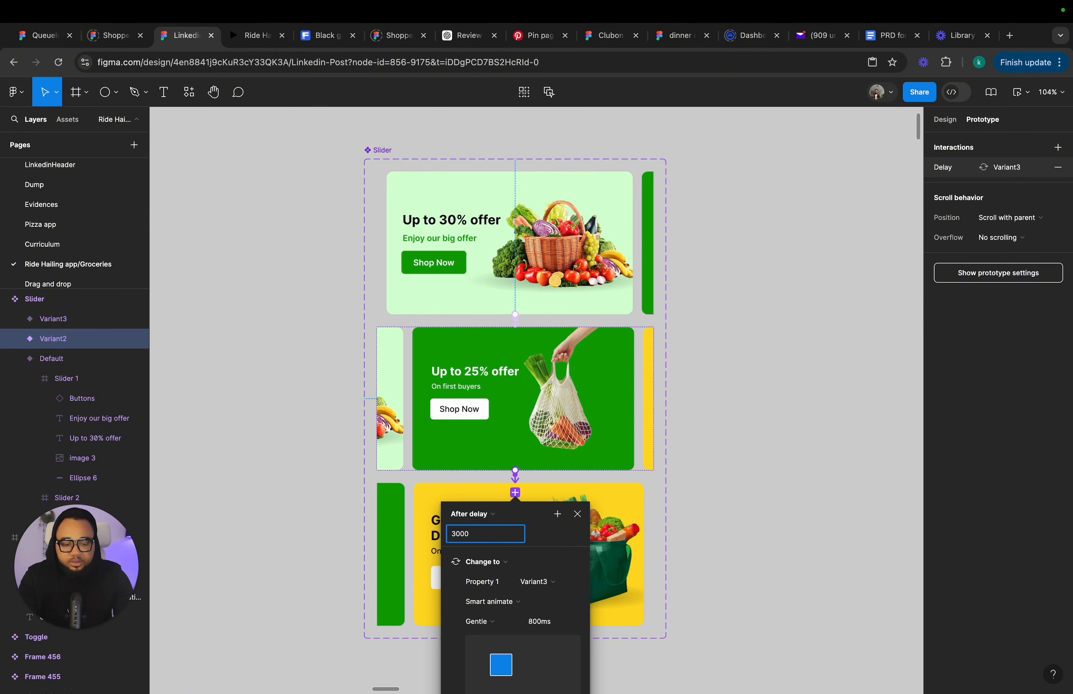
pyautogui.press('Return')
# Connect Variant3 back to the Default variant with an After delay prototype interaction.
pyautogui.scroll(-3, 647, 489)
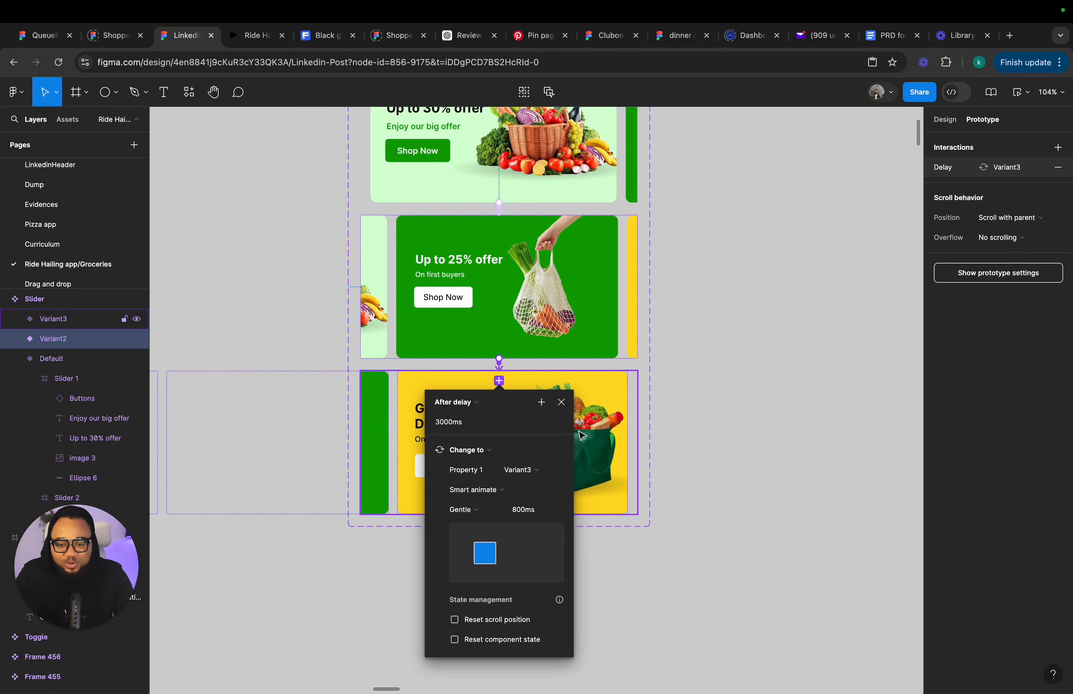
pyautogui.click(563, 403)
pyautogui.click(566, 447)
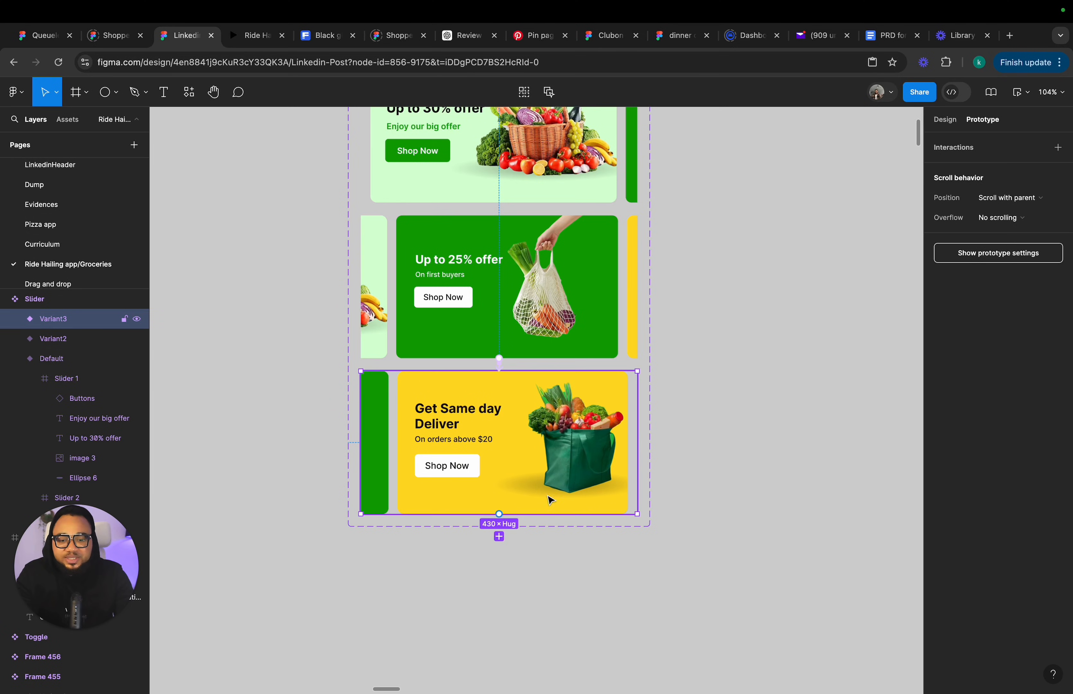
pyautogui.moveTo(503, 515); pyautogui.dragTo(510, 197)
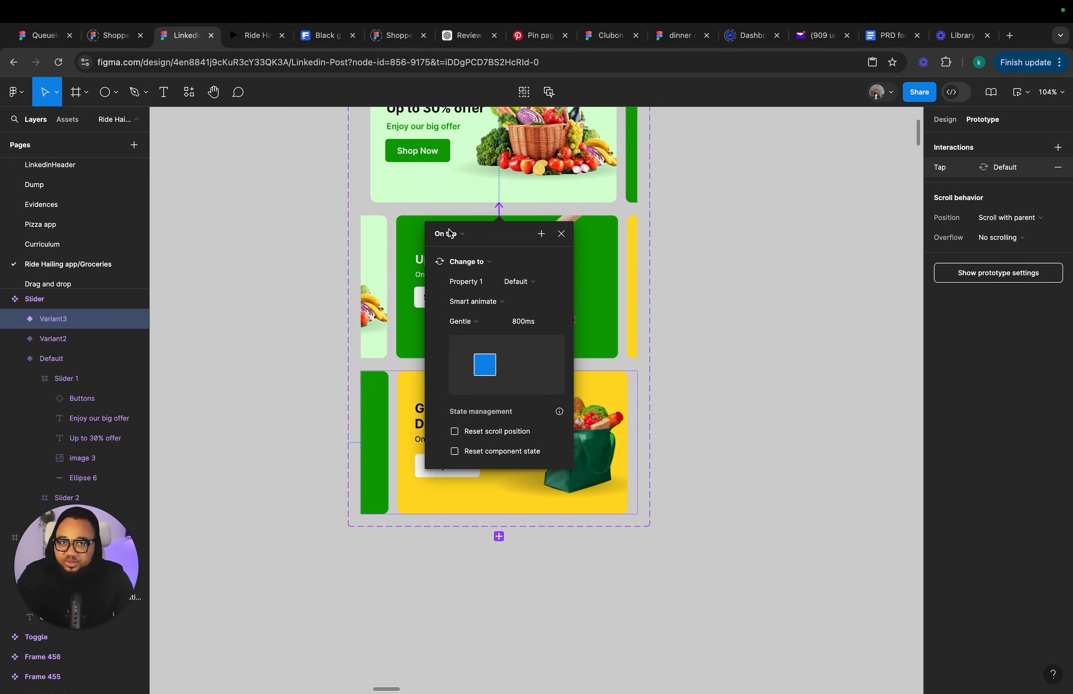
pyautogui.click(459, 243)
pyautogui.click(459, 389)
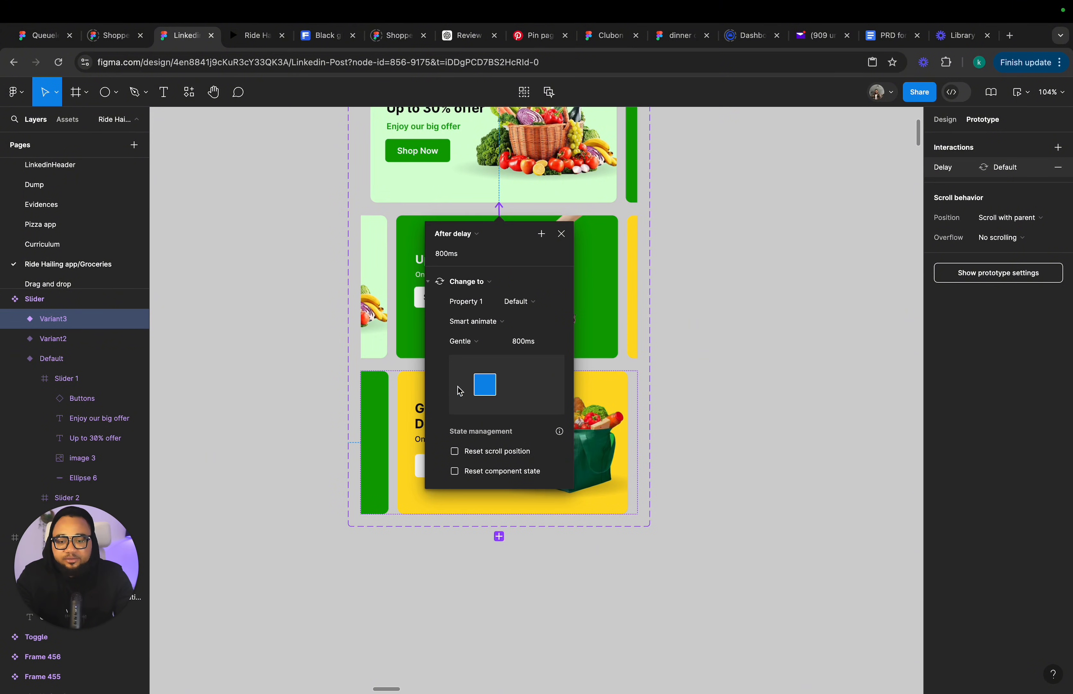
# Set that interaction's delay to 3000 ms.
pyautogui.click(453, 260)
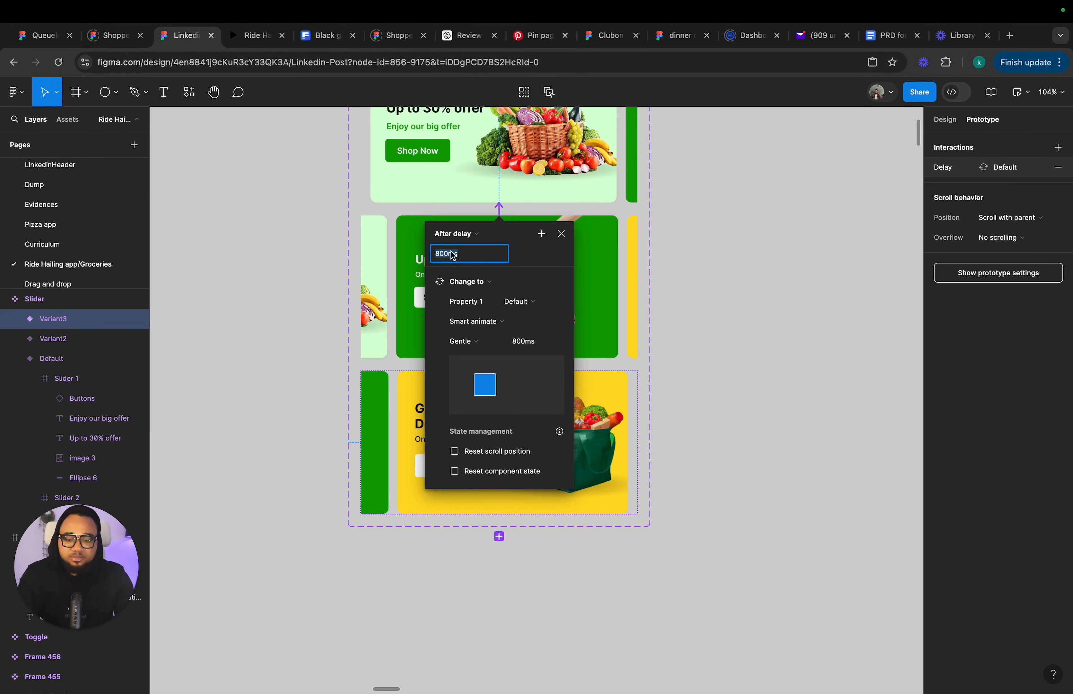
pyautogui.write('3000')
pyautogui.press('Return')
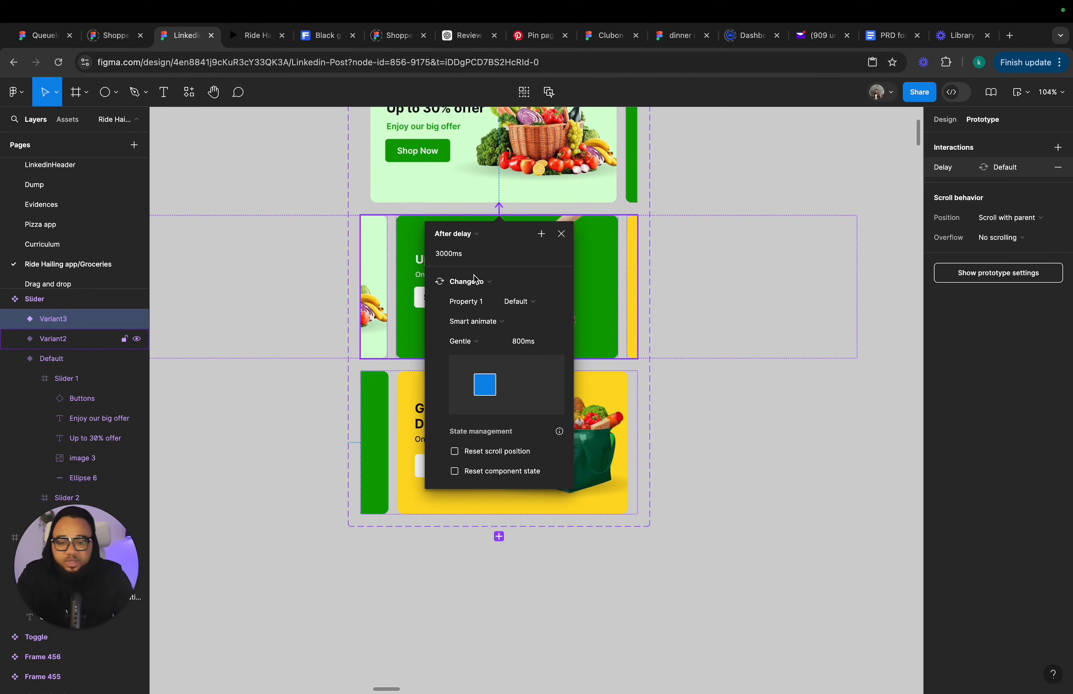
pyautogui.click(561, 233)
# Create an instance of the Slider component from its Default variant beside the component set.
pyautogui.click(945, 120)
pyautogui.scroll(-5, 490, 184)
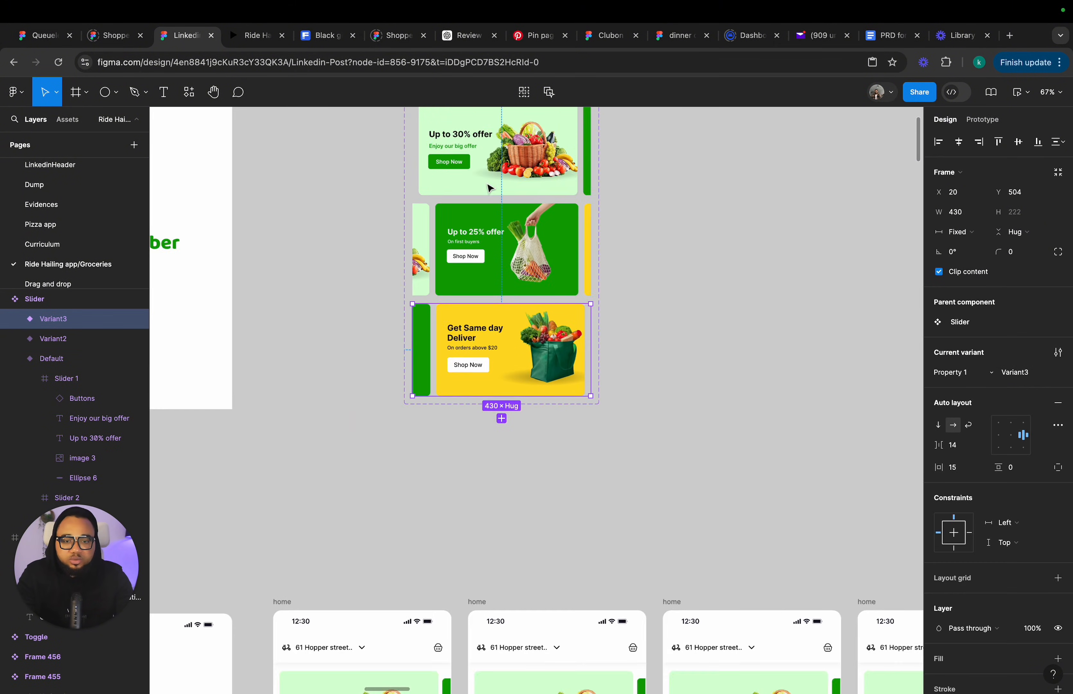
pyautogui.click(435, 244)
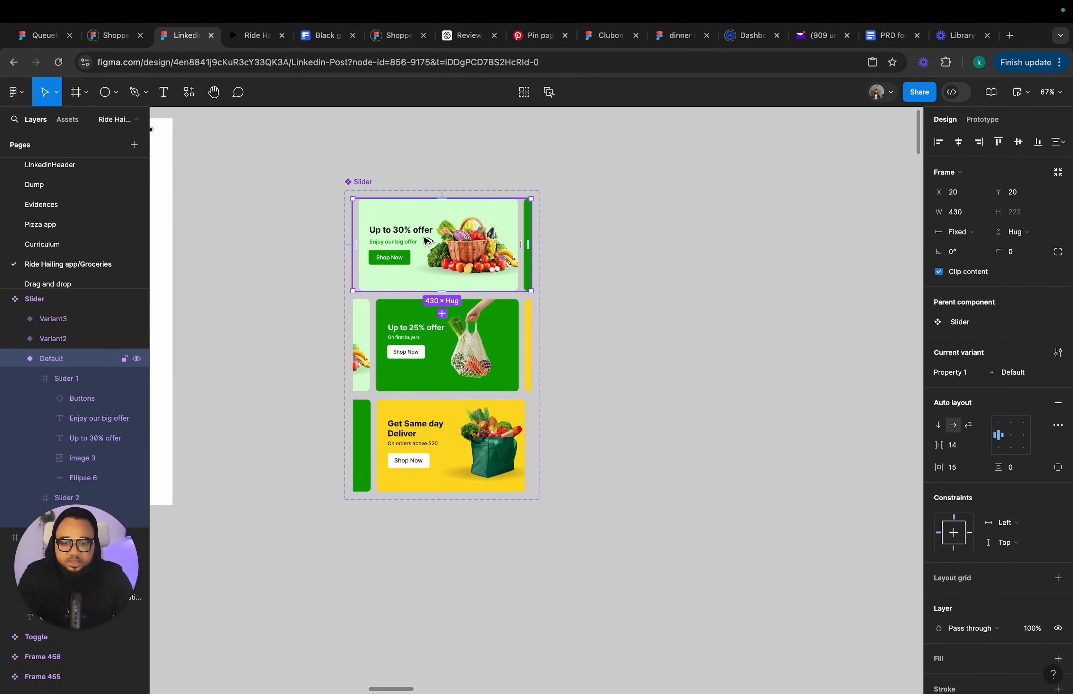
pyautogui.moveTo(429, 244); pyautogui.dragTo(719, 340)
# Move the Slider component set further to the left.
pyautogui.scroll(2, 365, 199)
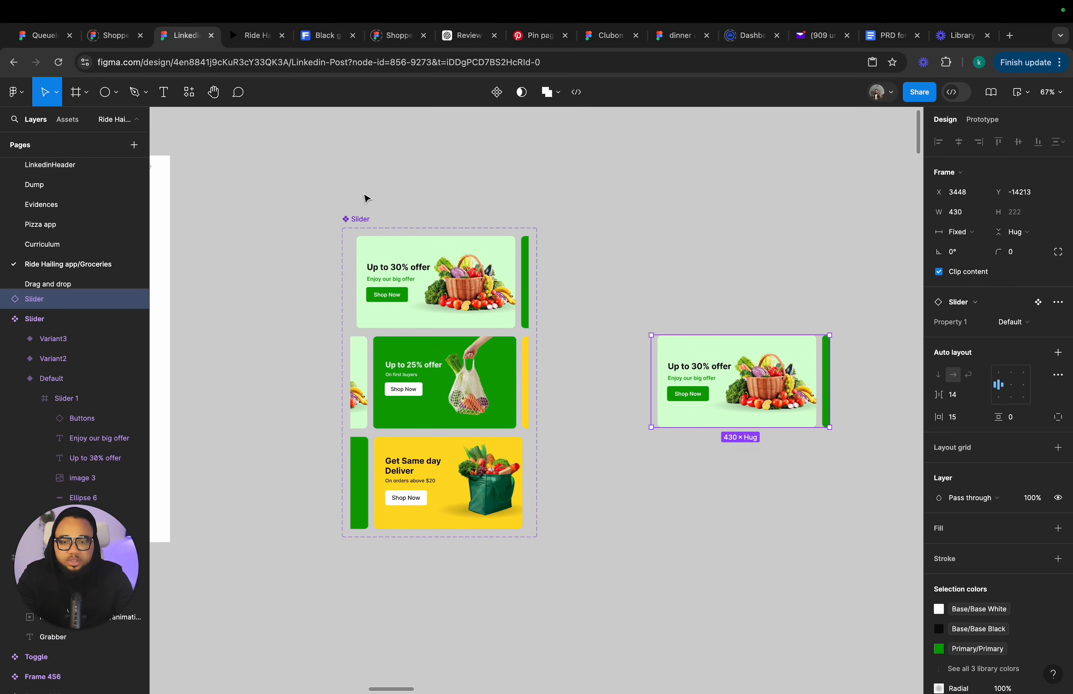
pyautogui.click(359, 218)
pyautogui.hscroll(-8, 250, 222)
pyautogui.moveTo(362, 223); pyautogui.dragTo(241, 192)
pyautogui.hscroll(3, 241, 192)
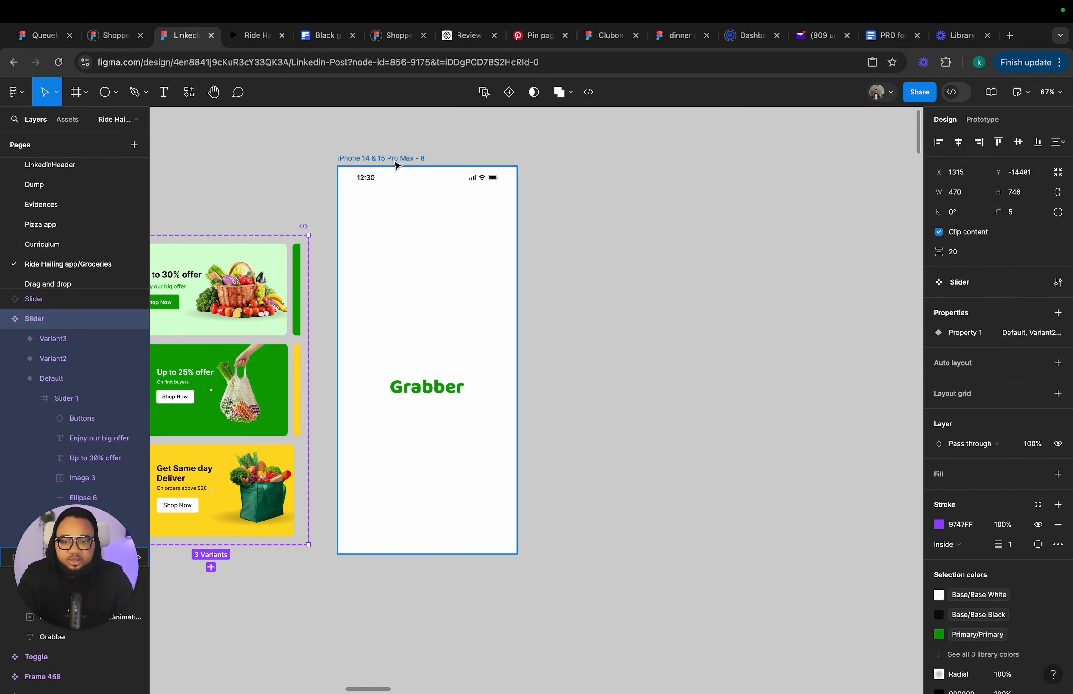
# Duplicate the splash screen frame and delete the Lottie animation, Grabber logo and rectangle from the copy.
pyautogui.click(397, 159)
pyautogui.press('super+d')
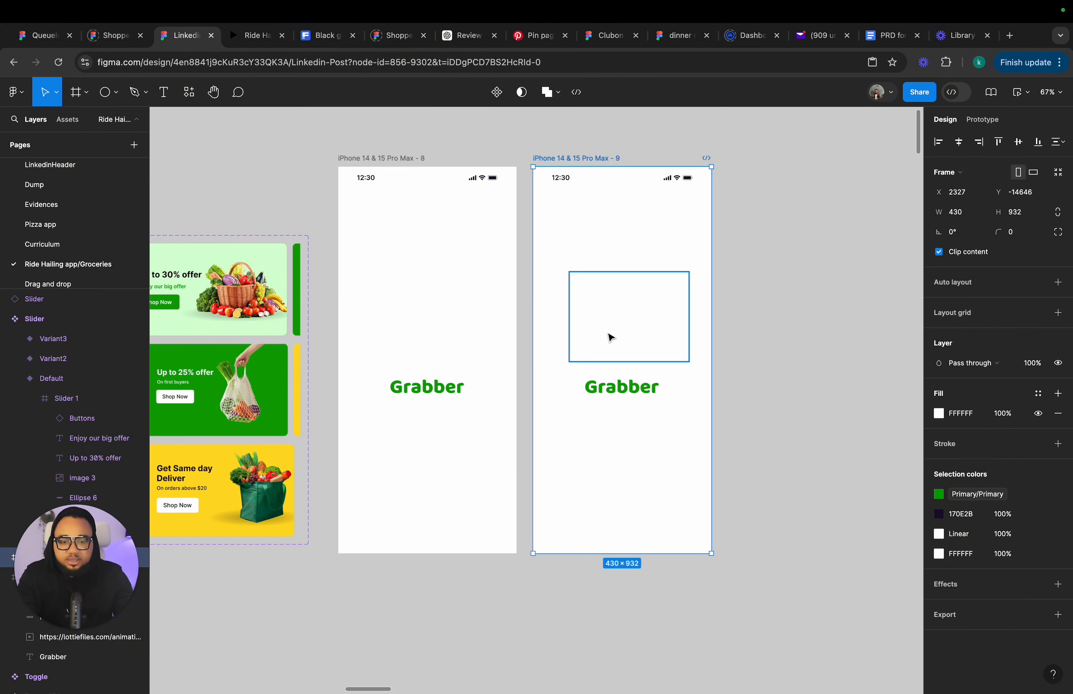
pyautogui.click(611, 338)
pyautogui.press('Delete')
pyautogui.click(621, 383)
pyautogui.press('Delete')
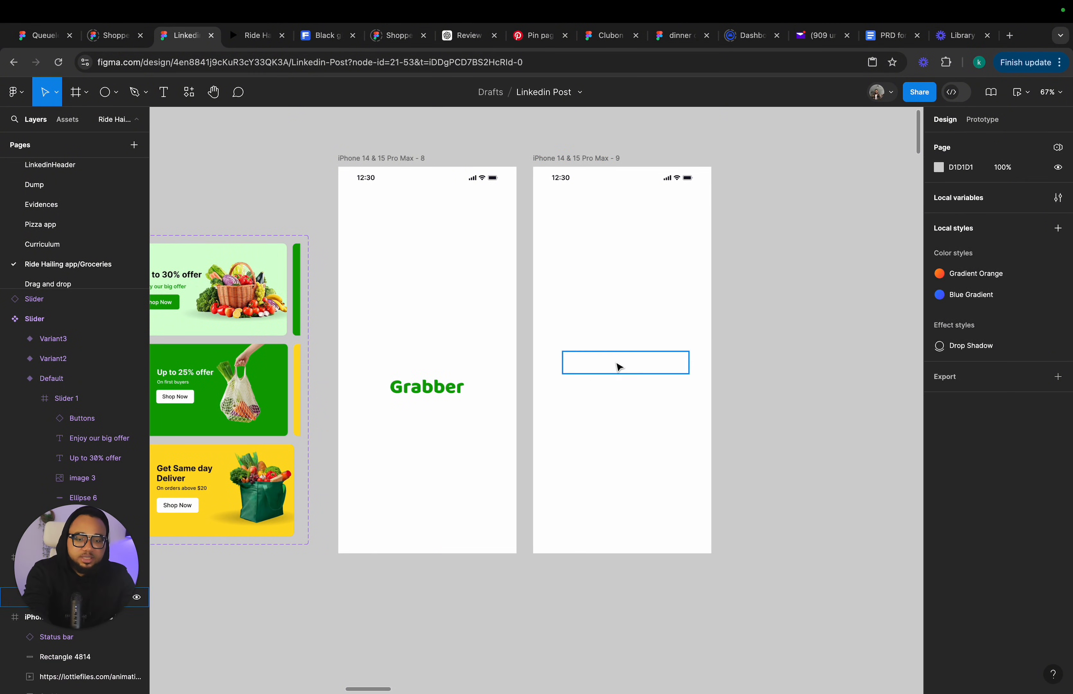
pyautogui.click(617, 364)
pyautogui.press('Delete')
# Place the Slider instance inside the duplicated frame, centred horizontally at about 108 px from the top.
pyautogui.hscroll(5, 667, 353)
pyautogui.click(823, 413)
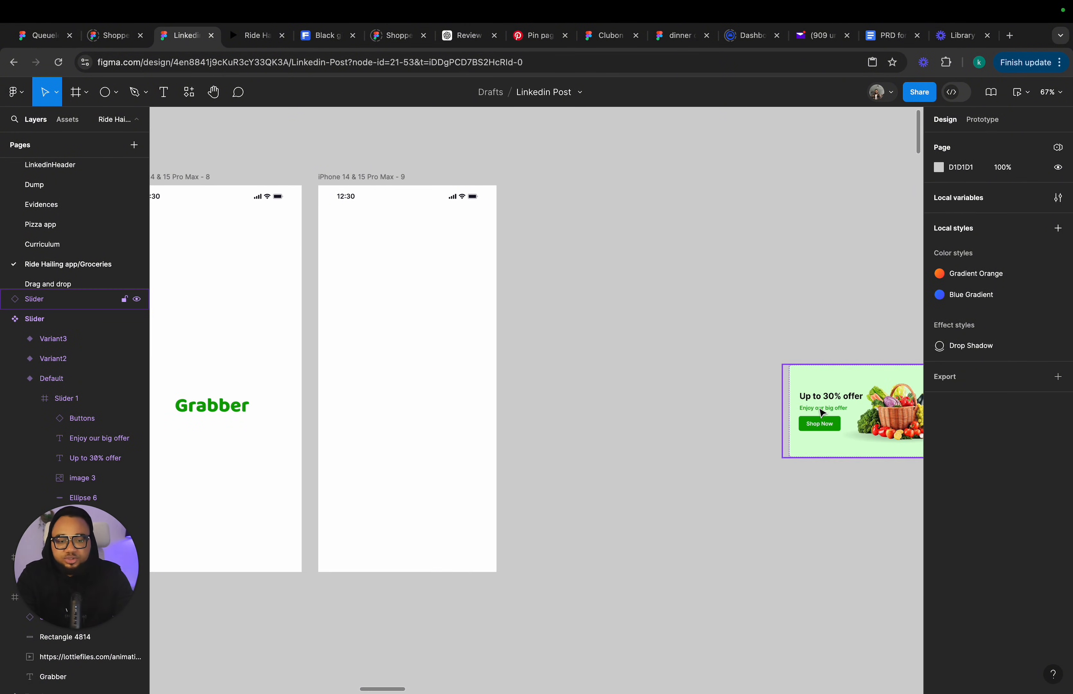
pyautogui.moveTo(823, 413); pyautogui.dragTo(372, 294)
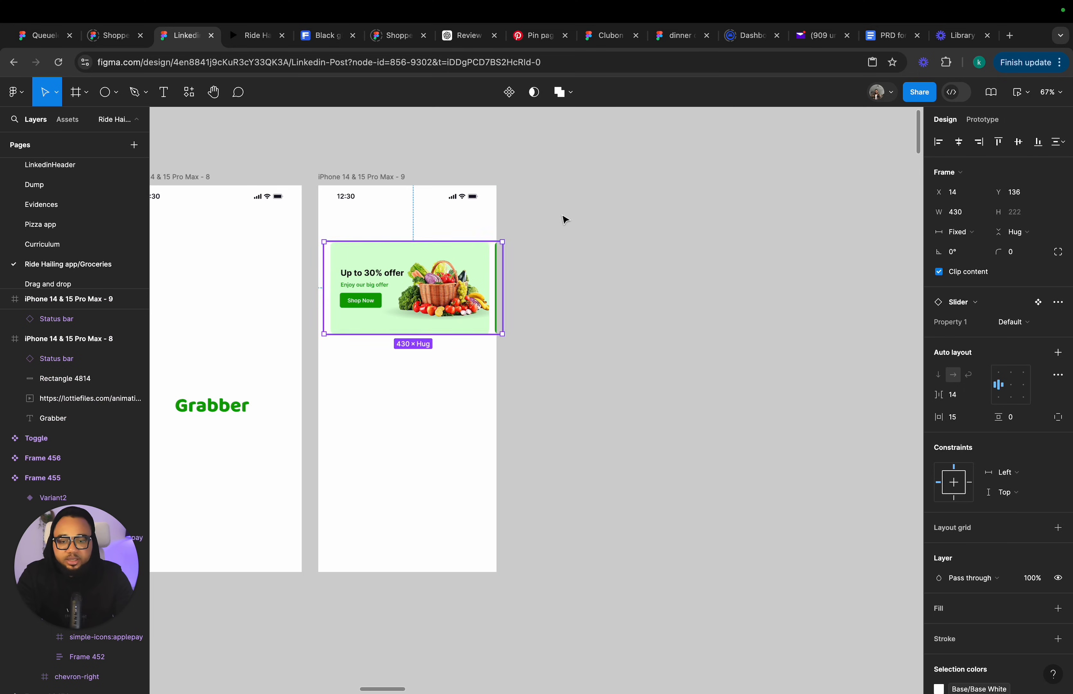
pyautogui.click(961, 148)
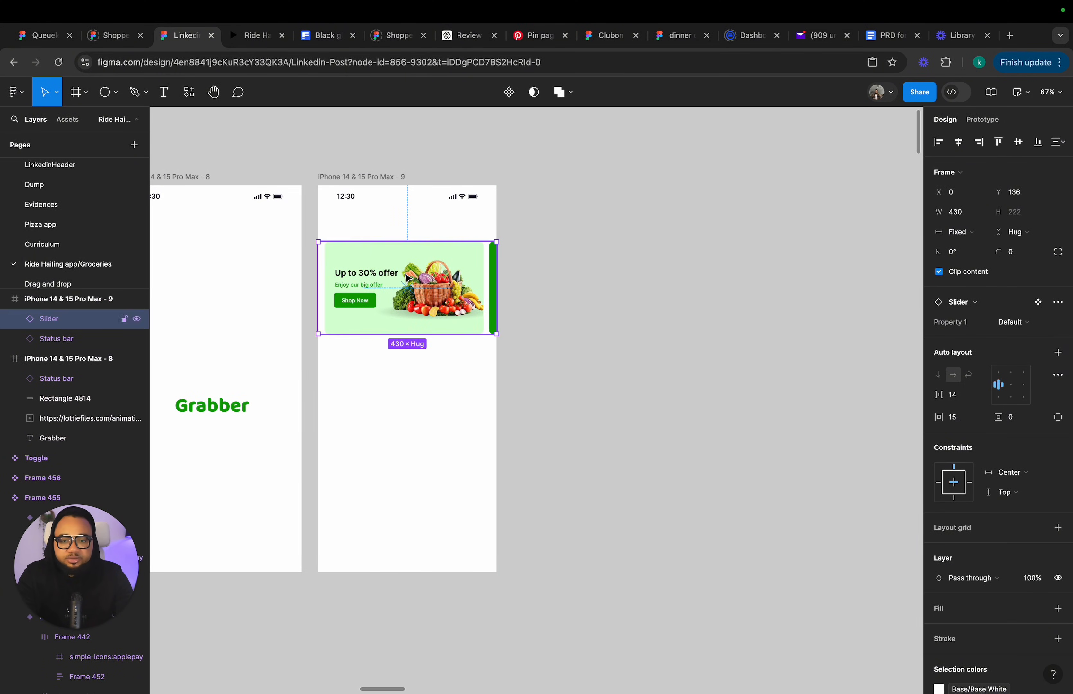
pyautogui.moveTo(407, 281); pyautogui.dragTo(406, 269)
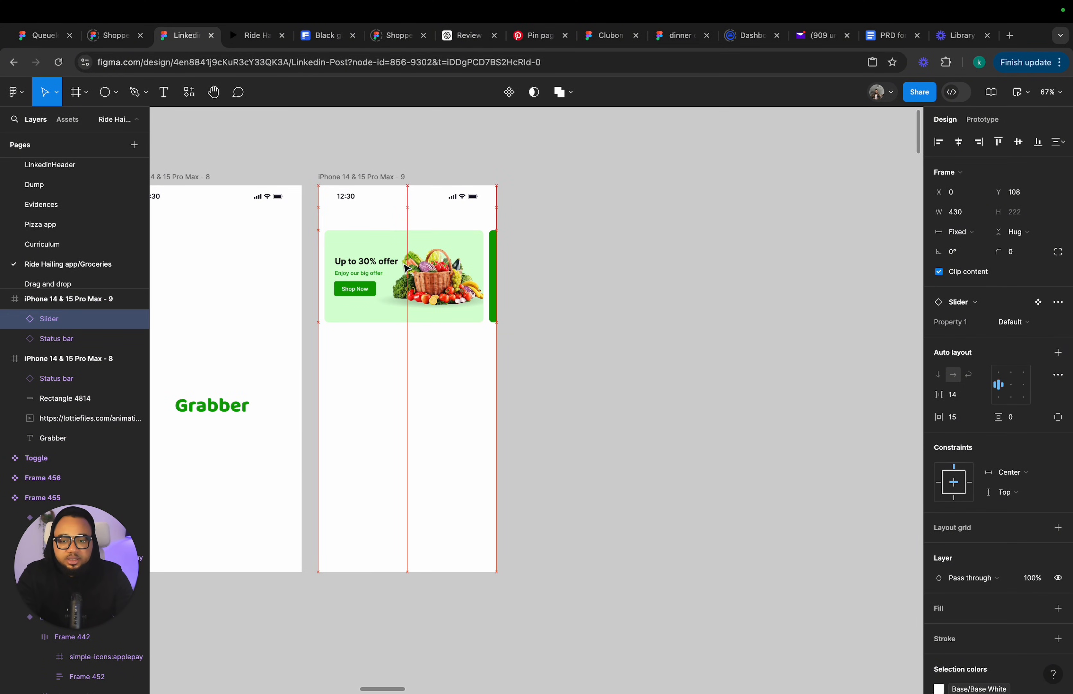
# Preview the duplicated frame's prototype to watch the banner slider advance.
pyautogui.click(374, 176)
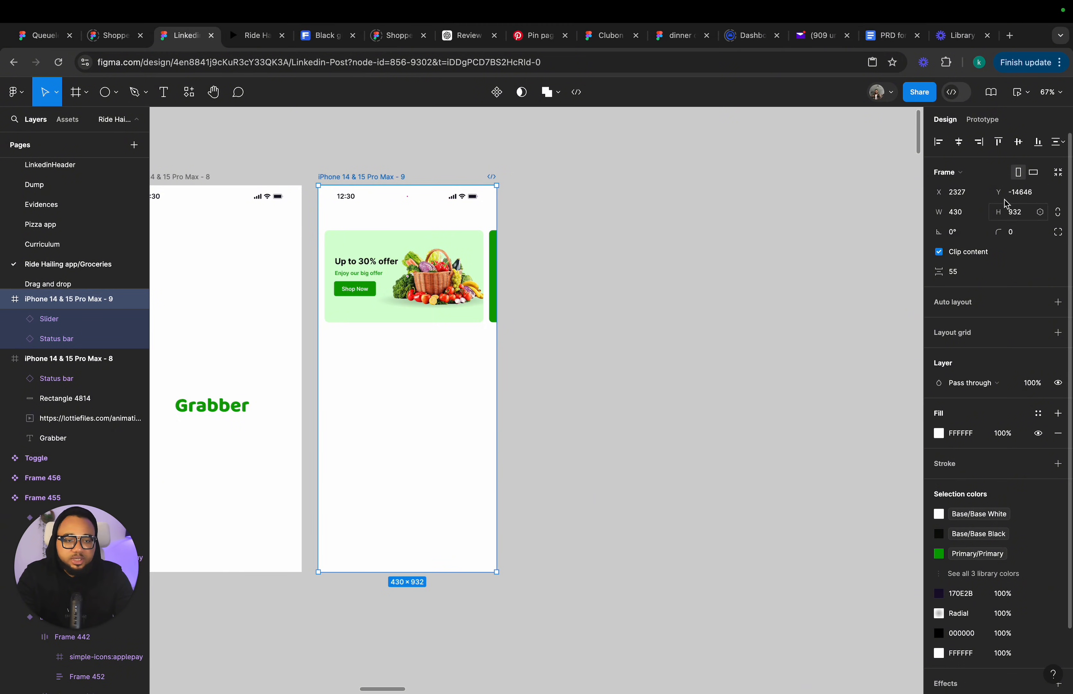
pyautogui.click(1018, 94)
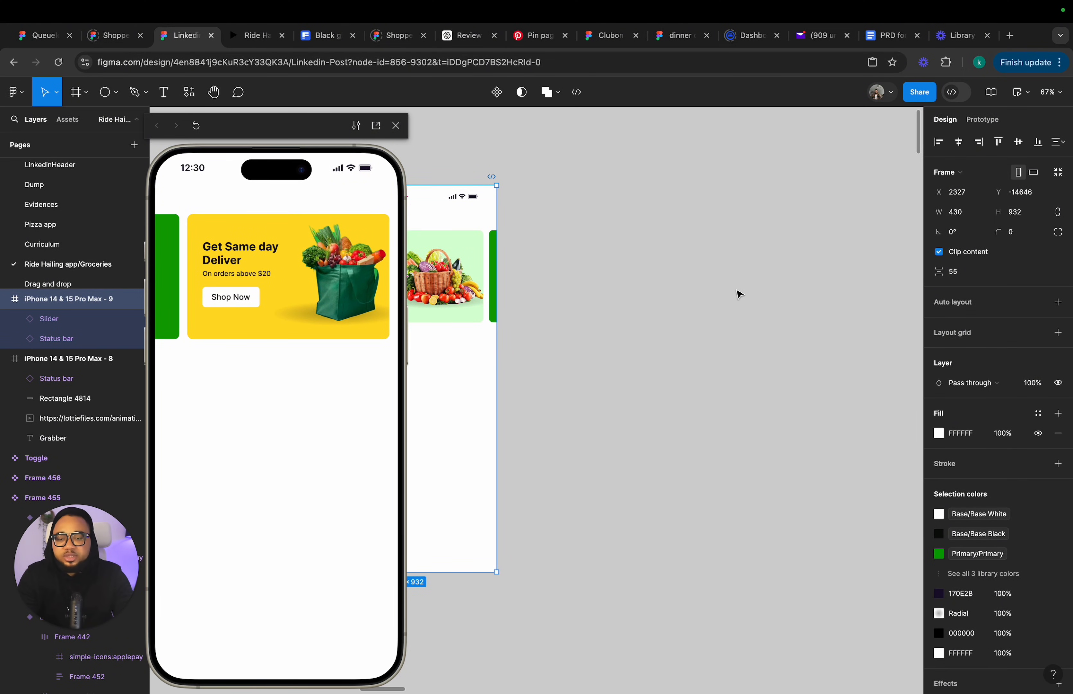
# Scale the Default variant's second slide down to 0.8x with the Scale tool.
pyautogui.hscroll(-10, 672, 193)
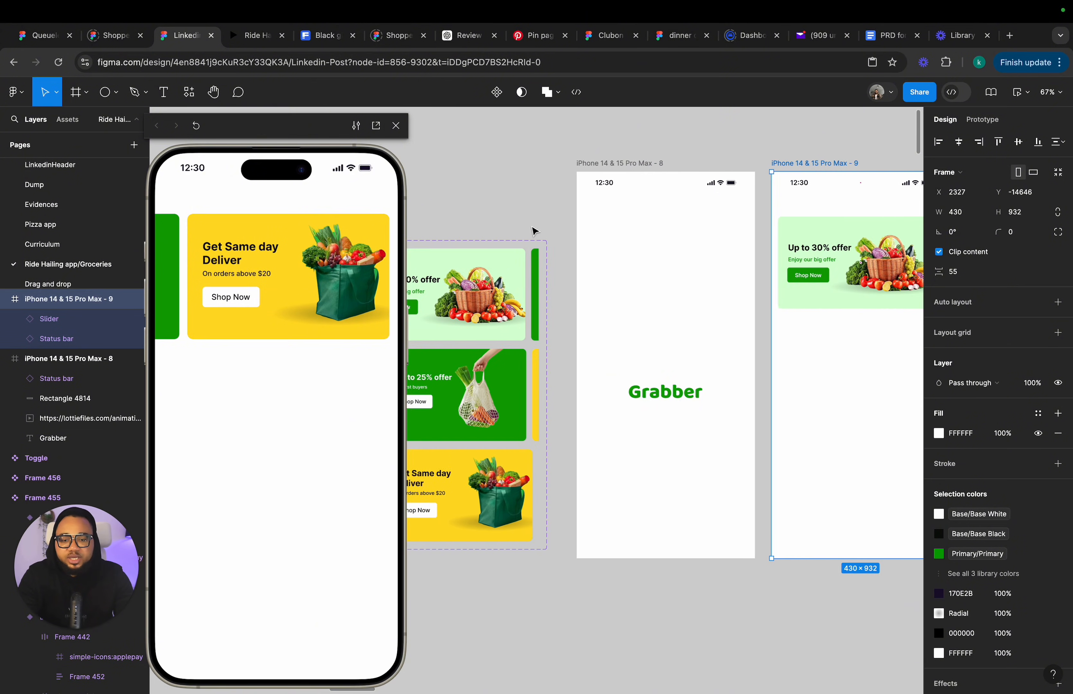
pyautogui.scroll(5, 628, 245)
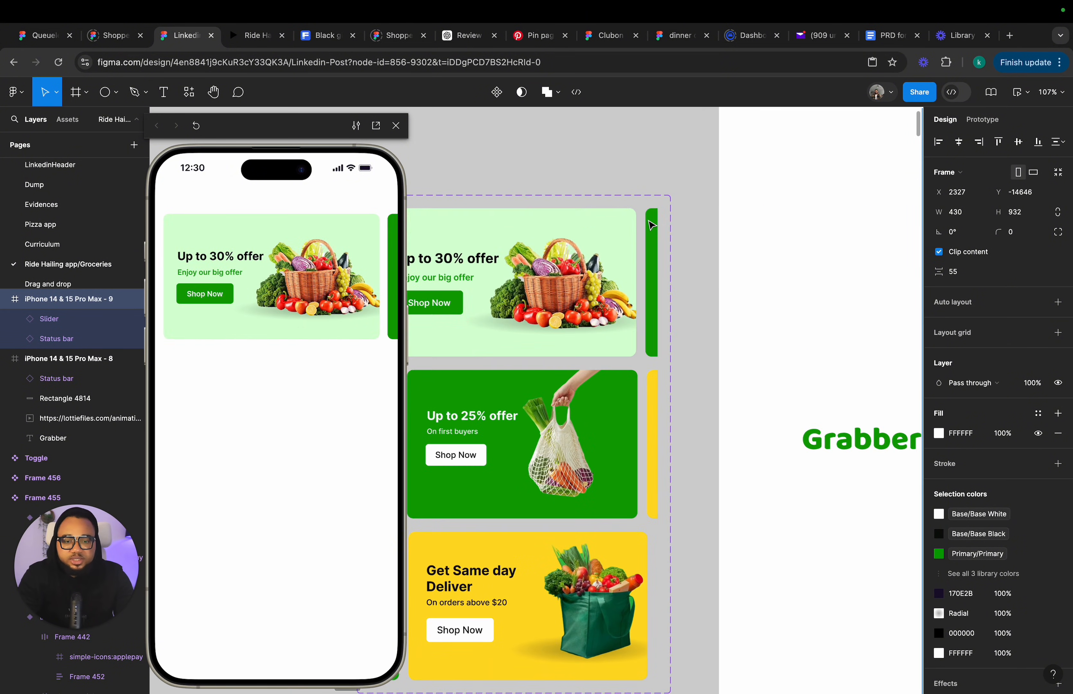
pyautogui.click(649, 220)
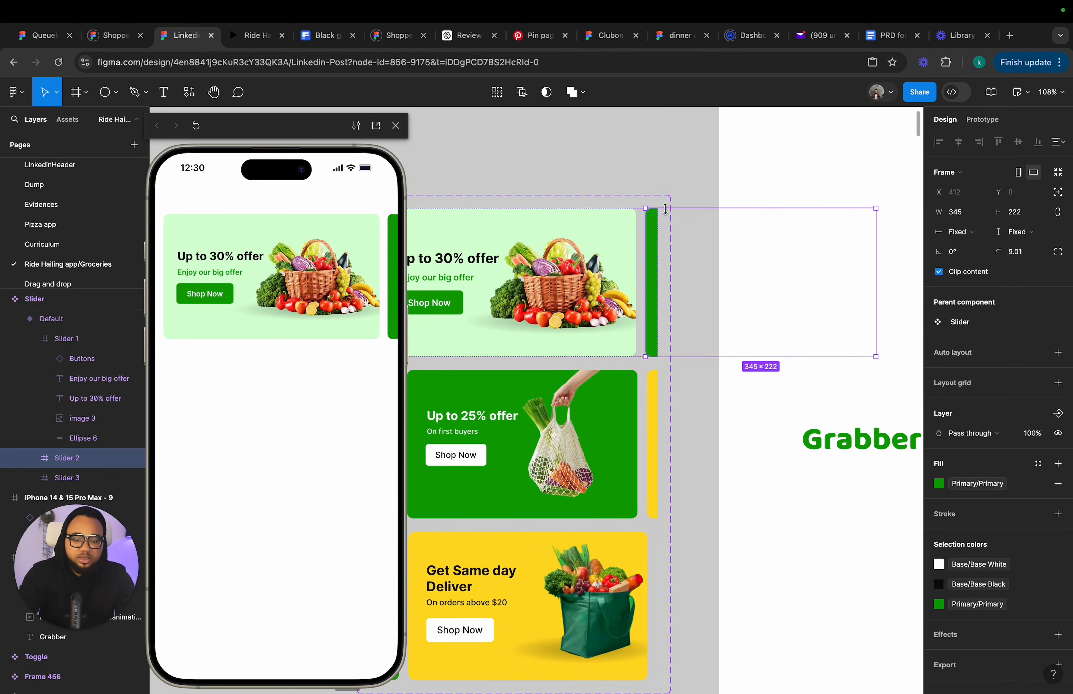
pyautogui.press('k')
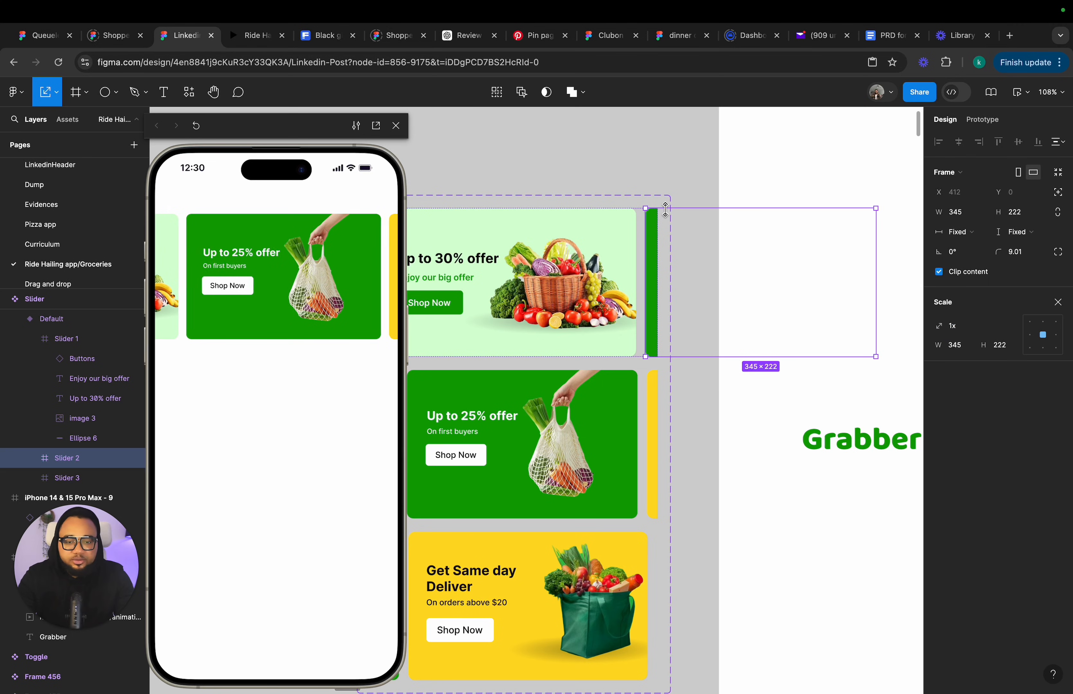
pyautogui.moveTo(665, 209); pyautogui.dragTo(666, 223)
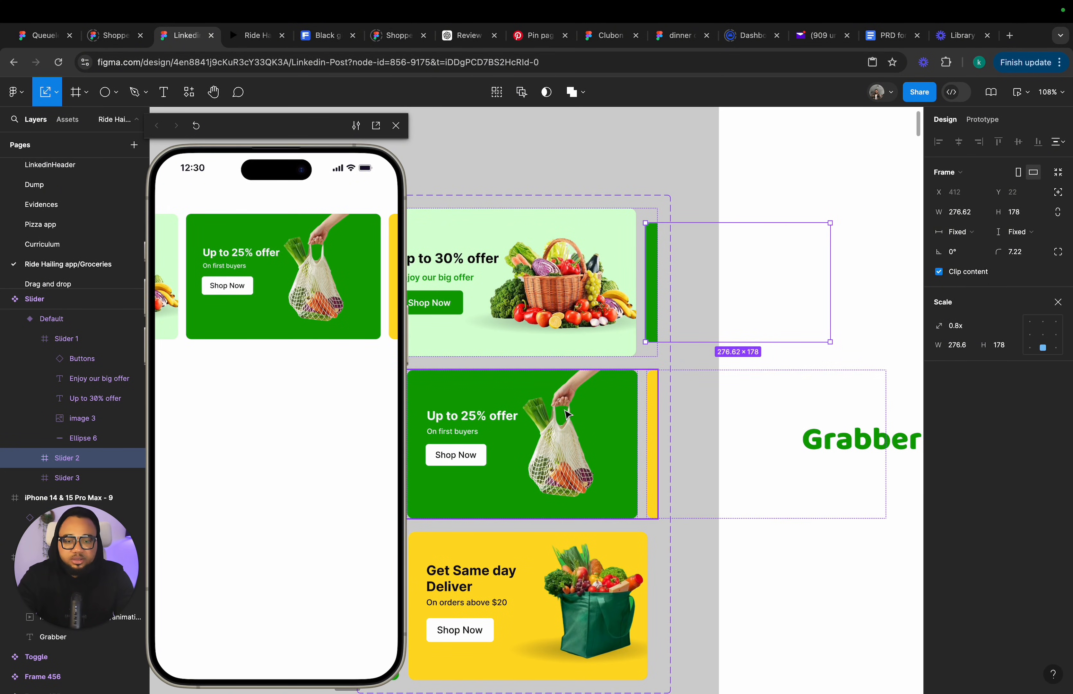
# Scale Variant2's third and first slides down to about 0.82x.
pyautogui.click(654, 411)
pyautogui.click(655, 410)
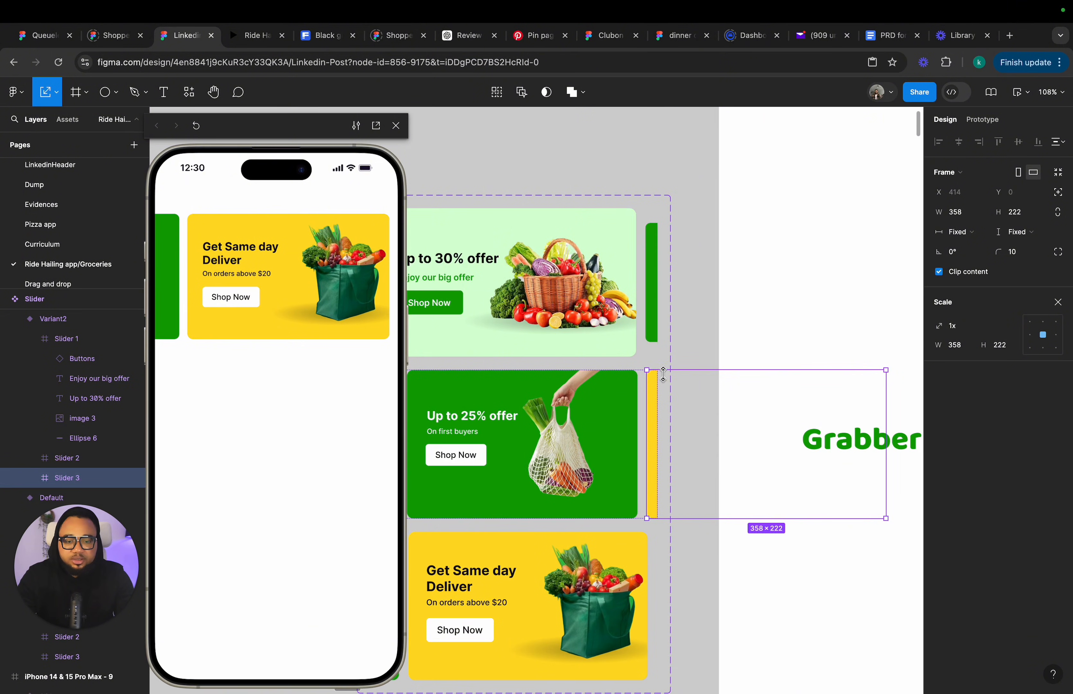
pyautogui.moveTo(662, 371); pyautogui.dragTo(664, 382)
pyautogui.hscroll(-6, 661, 387)
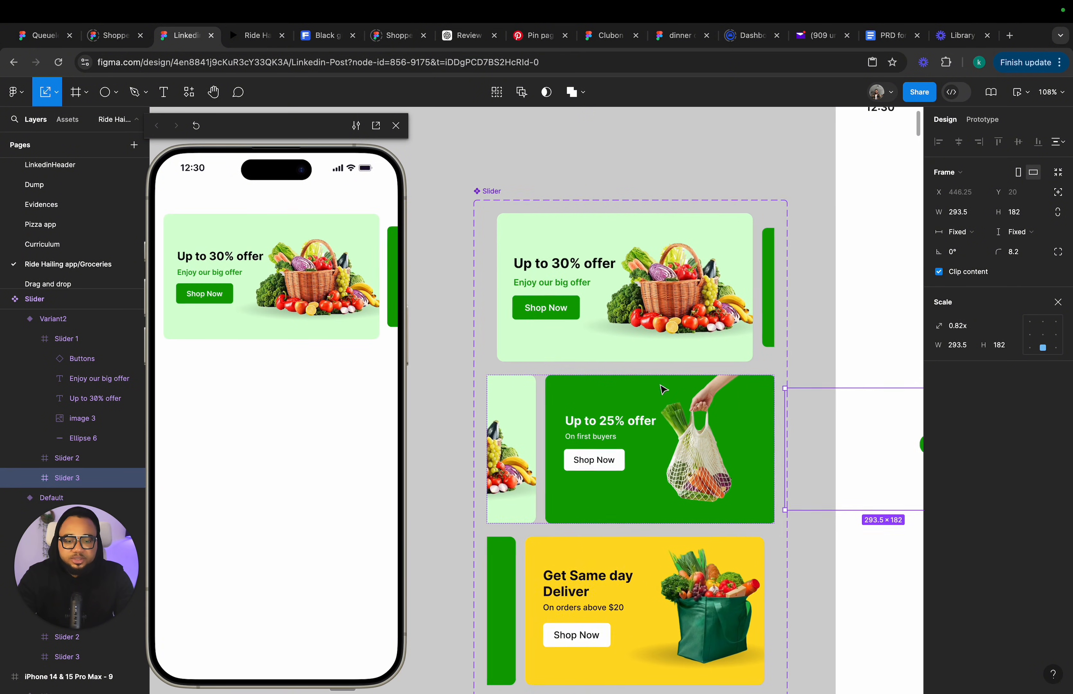
pyautogui.click(550, 414)
pyautogui.moveTo(544, 383); pyautogui.dragTo(545, 396)
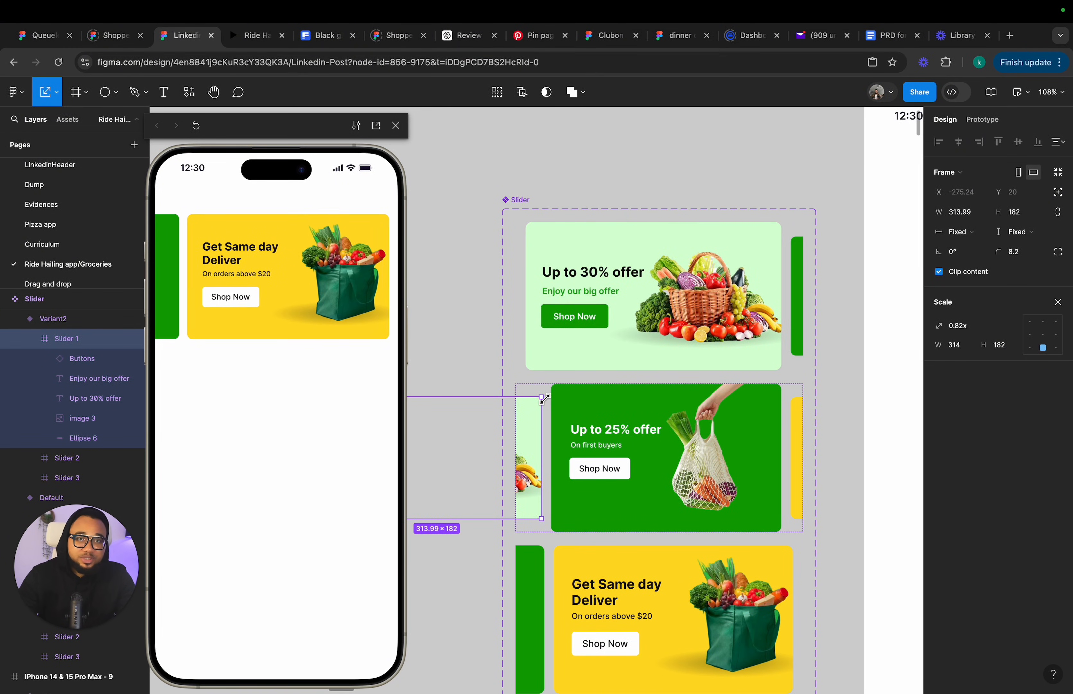
# Shrink Variant3's second slide with the Scale tool.
pyautogui.scroll(-5, 548, 496)
pyautogui.click(547, 486)
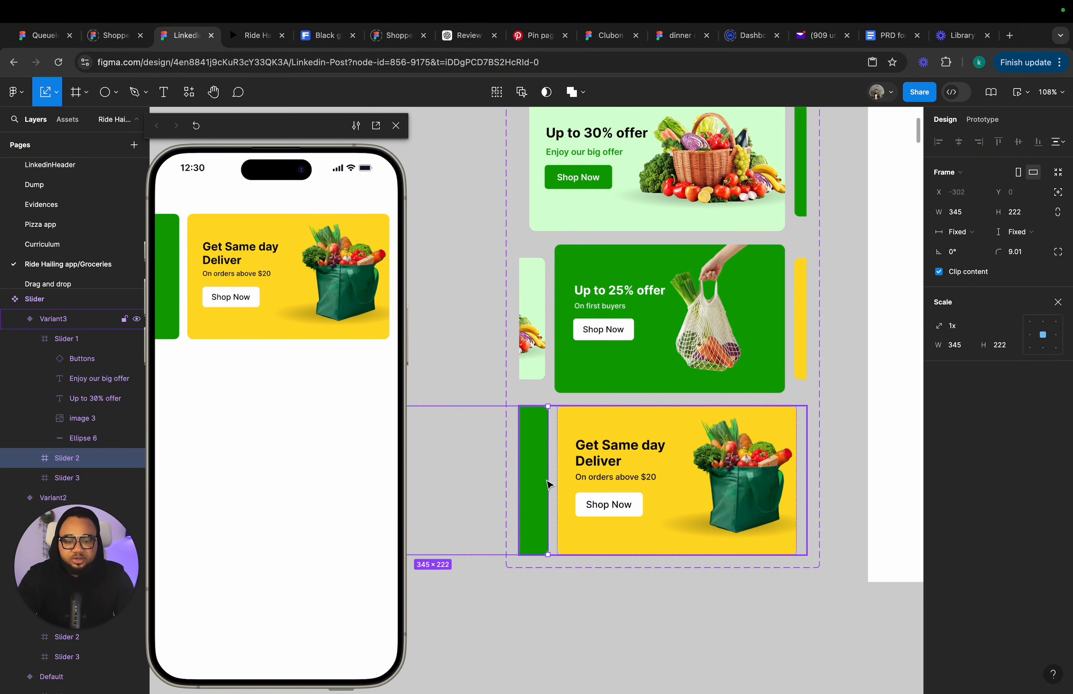
pyautogui.moveTo(543, 407); pyautogui.dragTo(534, 420)
pyautogui.click(535, 614)
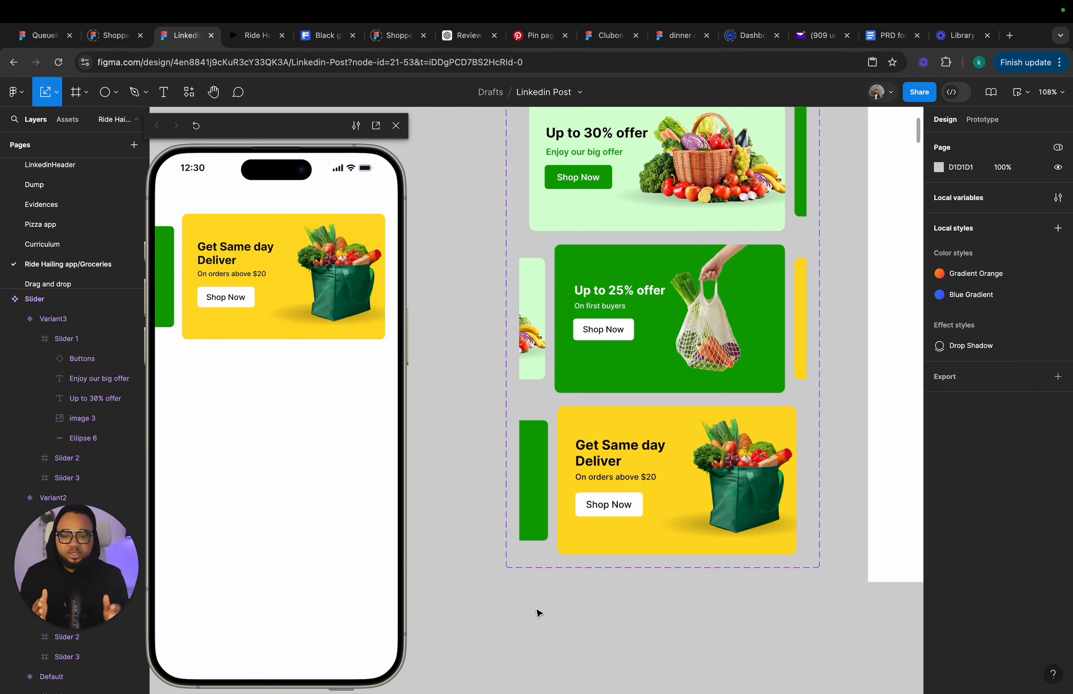
# Examine Variant2 and its side slides.
pyautogui.click(547, 389)
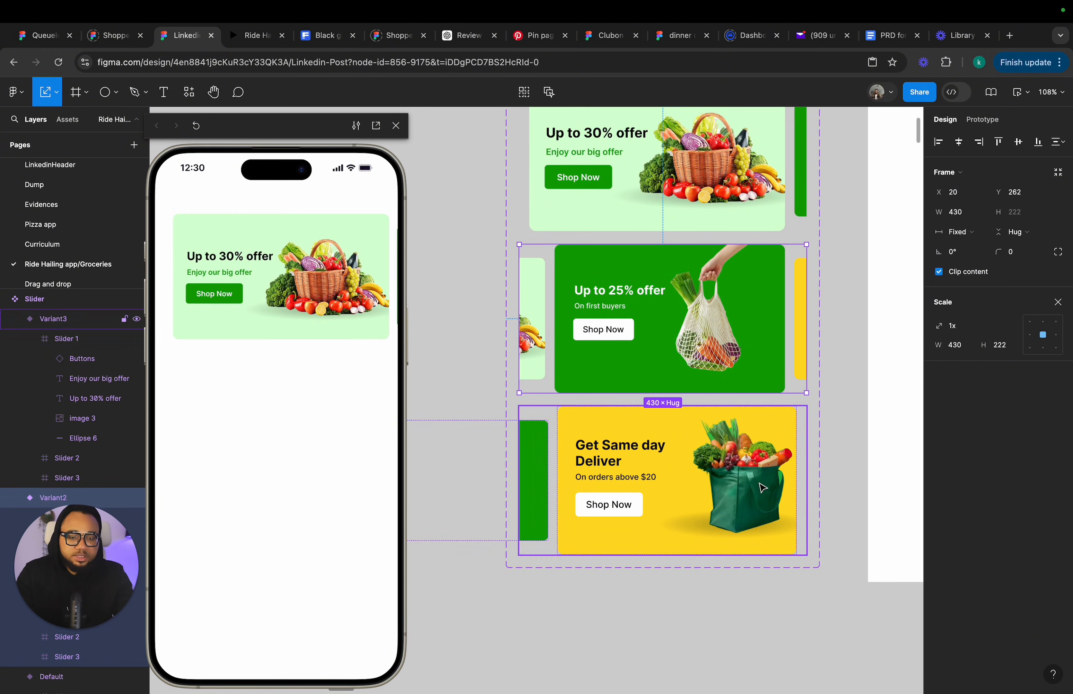
pyautogui.click(804, 290)
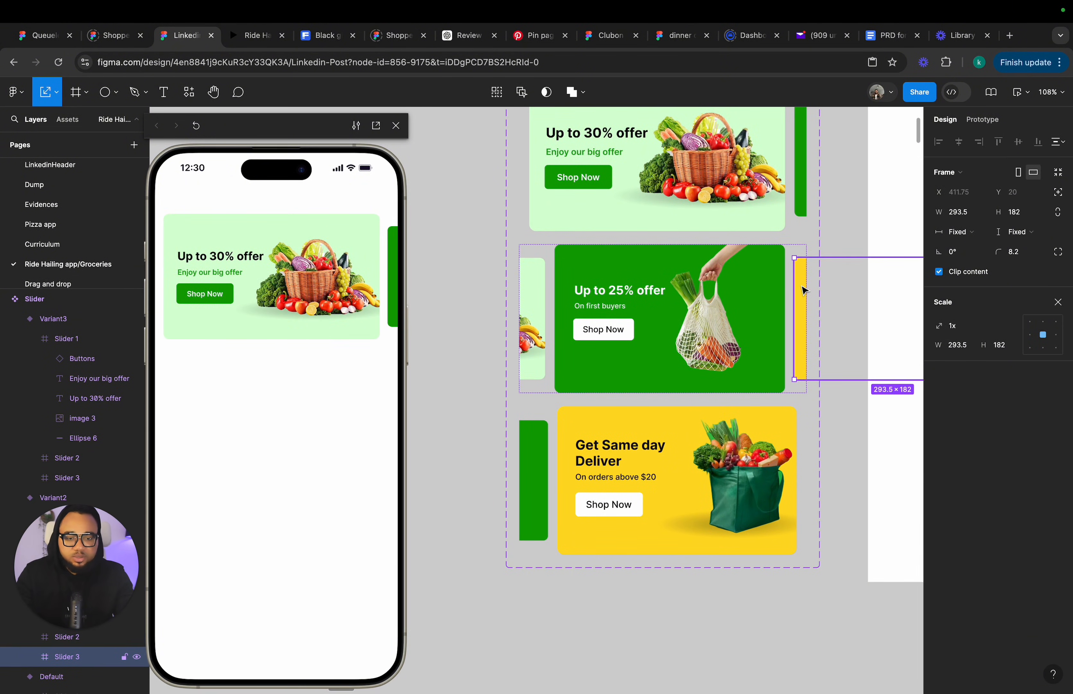
pyautogui.press('v')
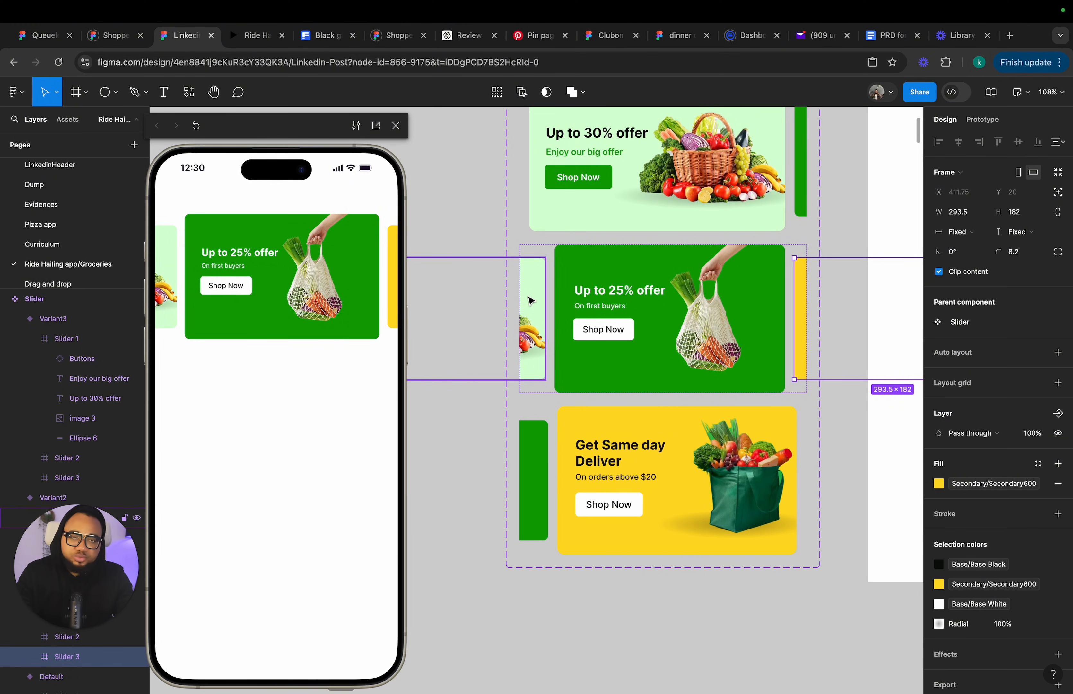
pyautogui.click(538, 393)
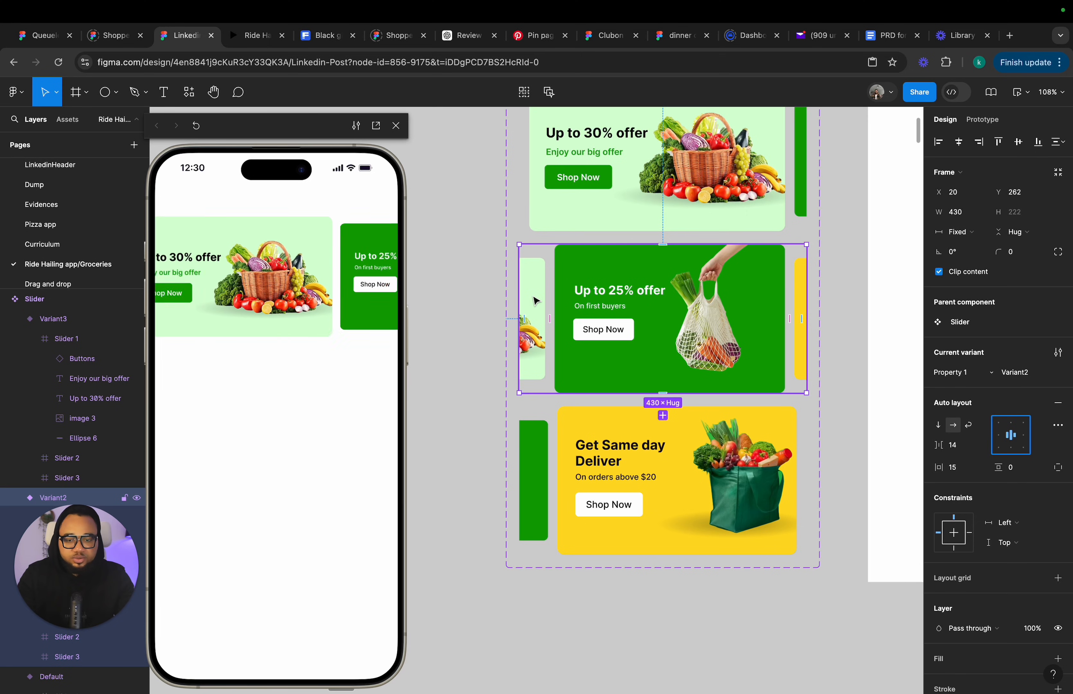
pyautogui.click(16, 92)
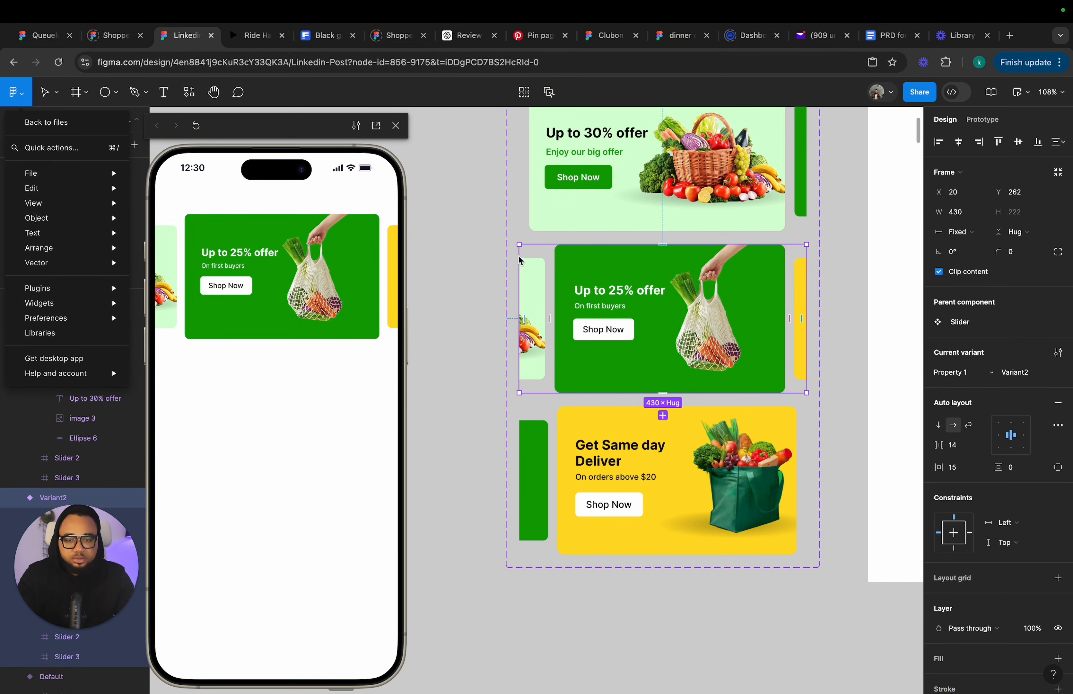
pyautogui.click(537, 271)
# Scale Variant2's first side slide down to about 0.92x with the Scale tool.
pyautogui.click(533, 268)
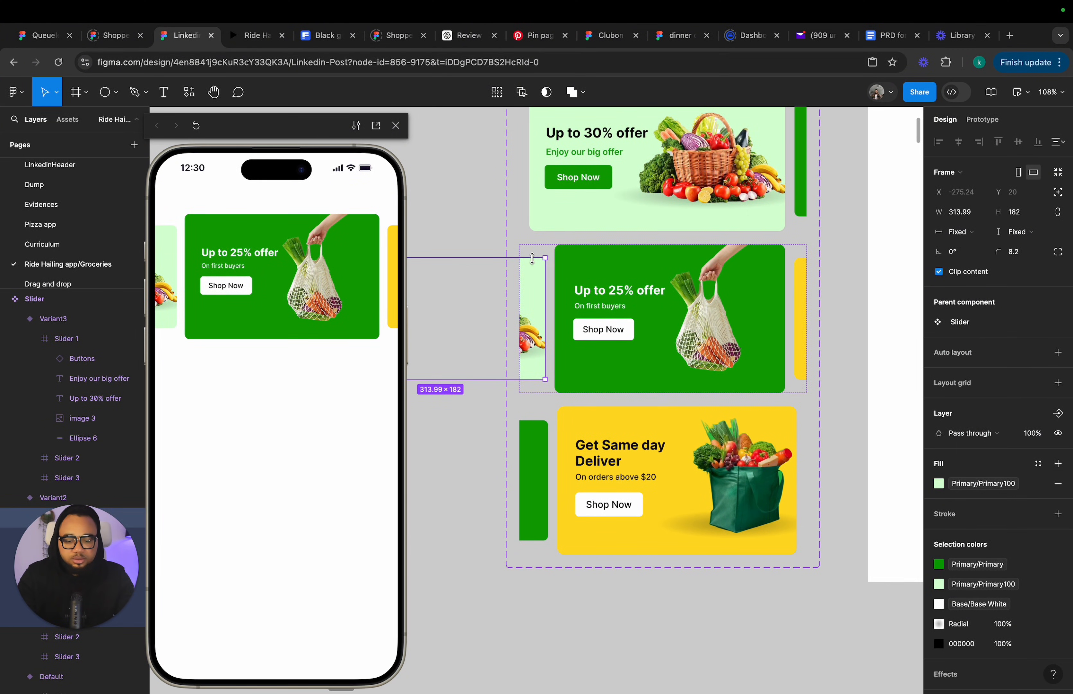
pyautogui.press('k')
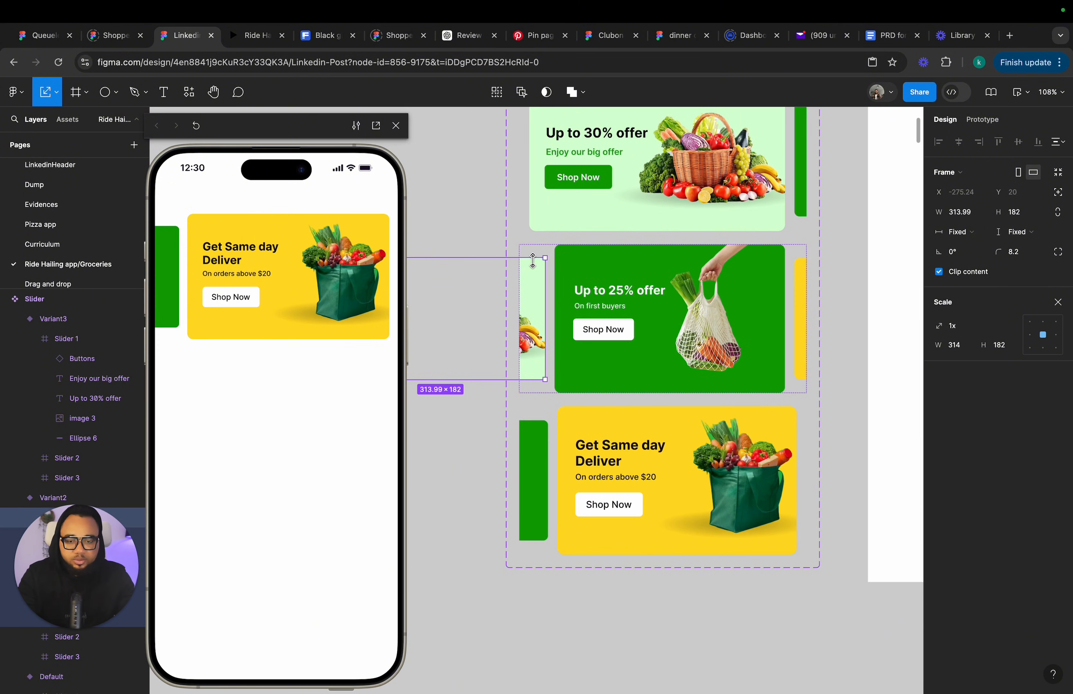
pyautogui.moveTo(532, 261); pyautogui.dragTo(533, 262)
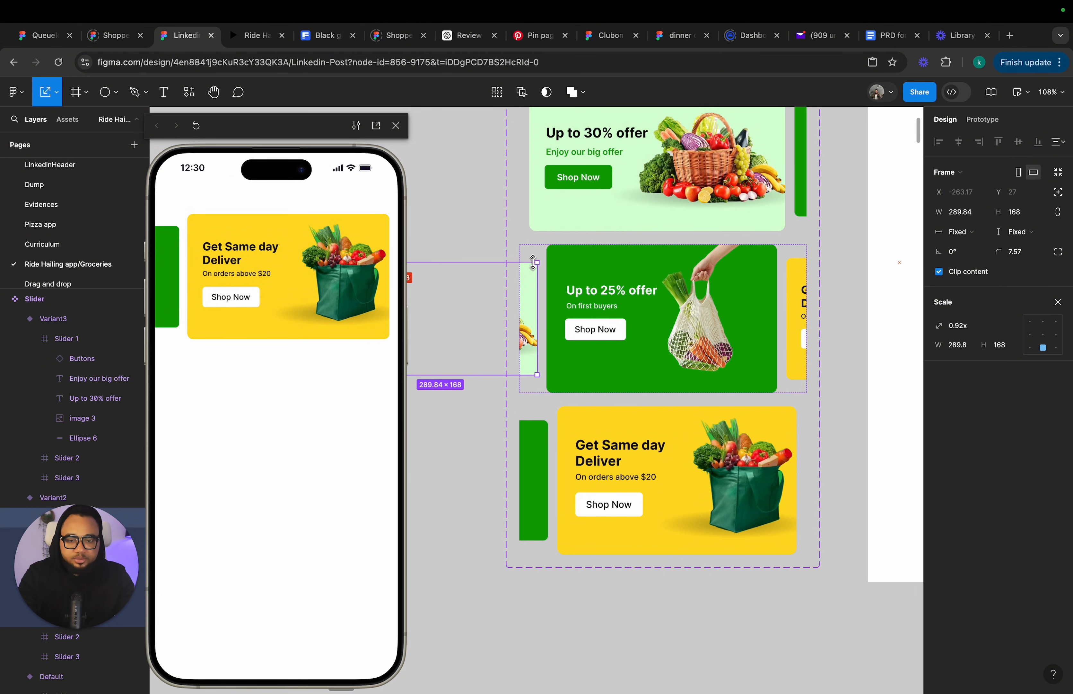
pyautogui.press('v')
pyautogui.click(482, 243)
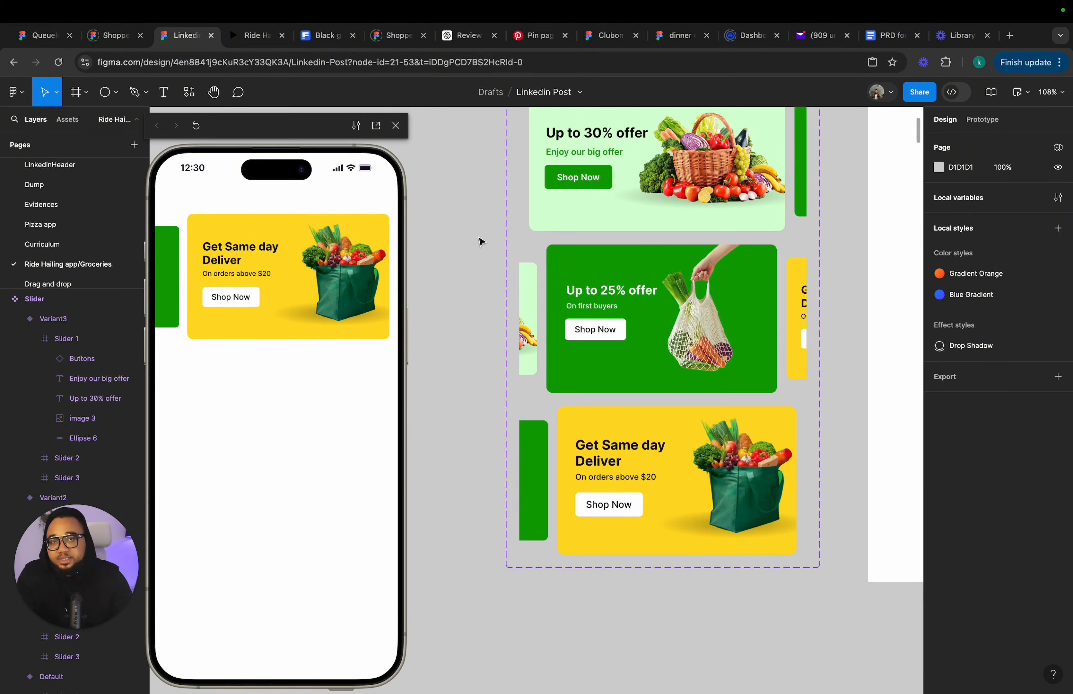
# Duplicate the categories row from the home screen and place it below the slider in iPhone 14 & 15 Pro Max - 9.
pyautogui.scroll(-5, 481, 242)
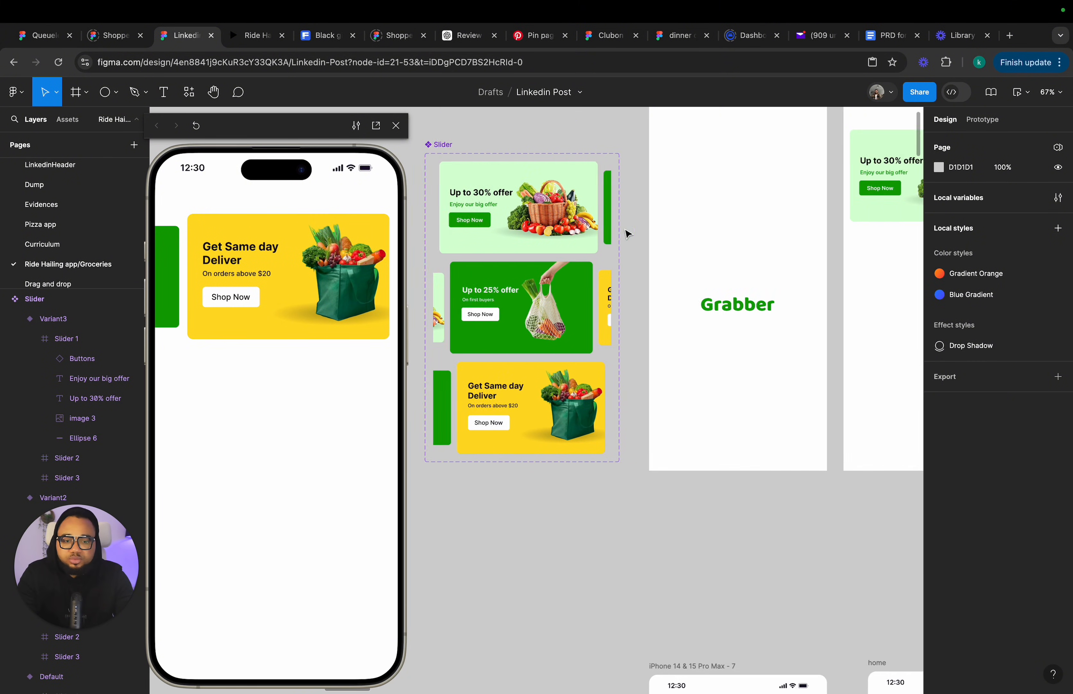
pyautogui.scroll(-5, 627, 232)
pyautogui.scroll(5, 625, 514)
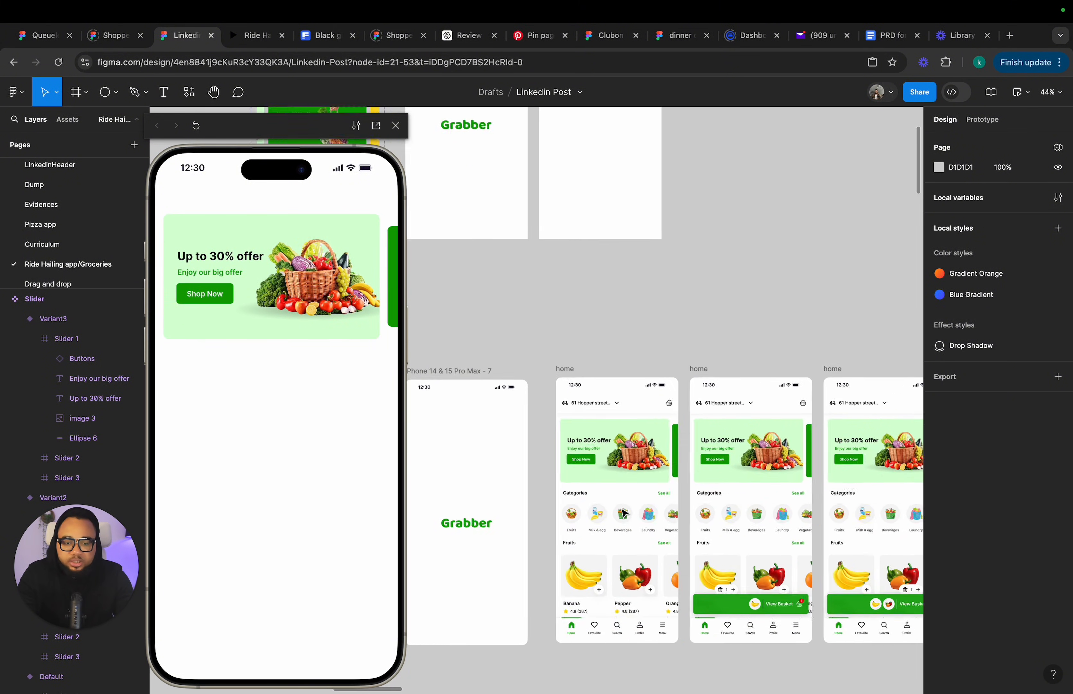
pyautogui.scroll(2, 624, 513)
pyautogui.click(595, 525)
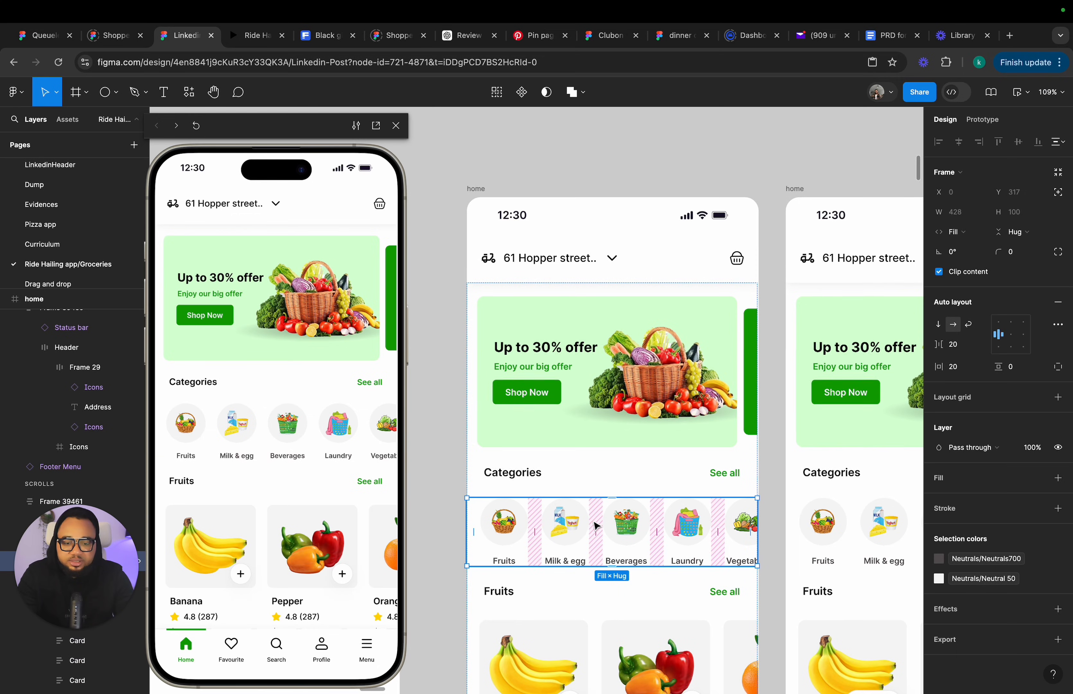
pyautogui.scroll(-3, 596, 519)
pyautogui.hotkey('ctrl', 'd')
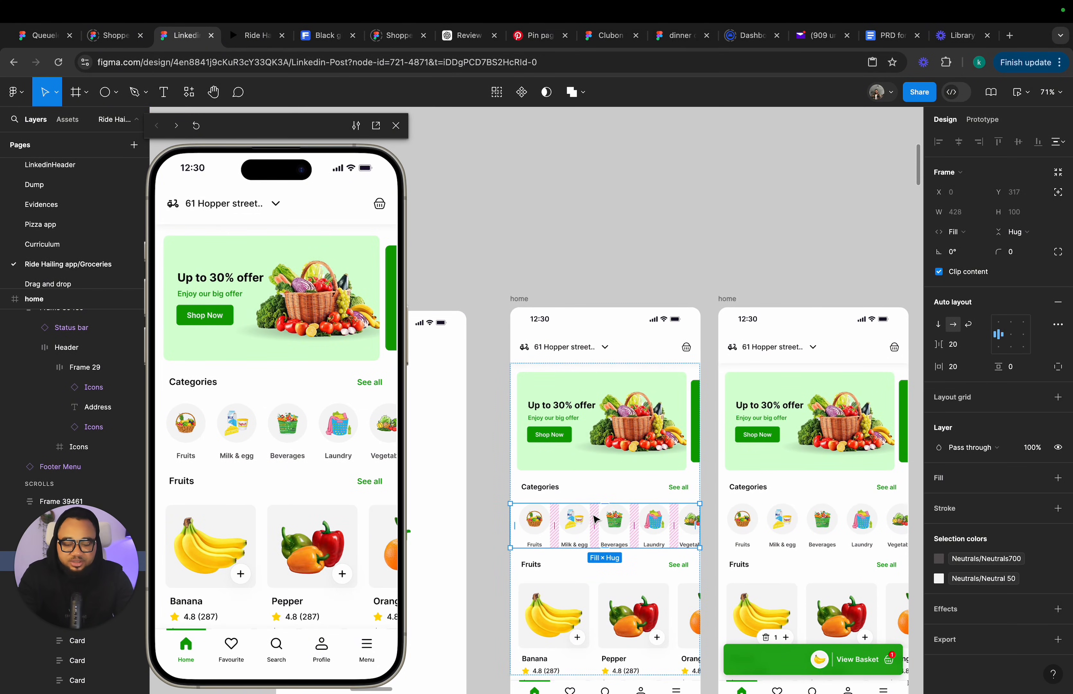
pyautogui.moveTo(605, 569); pyautogui.dragTo(586, 321)
pyautogui.scroll(5, 613, 397)
pyautogui.scroll(5, 623, 364)
pyautogui.click(712, 441)
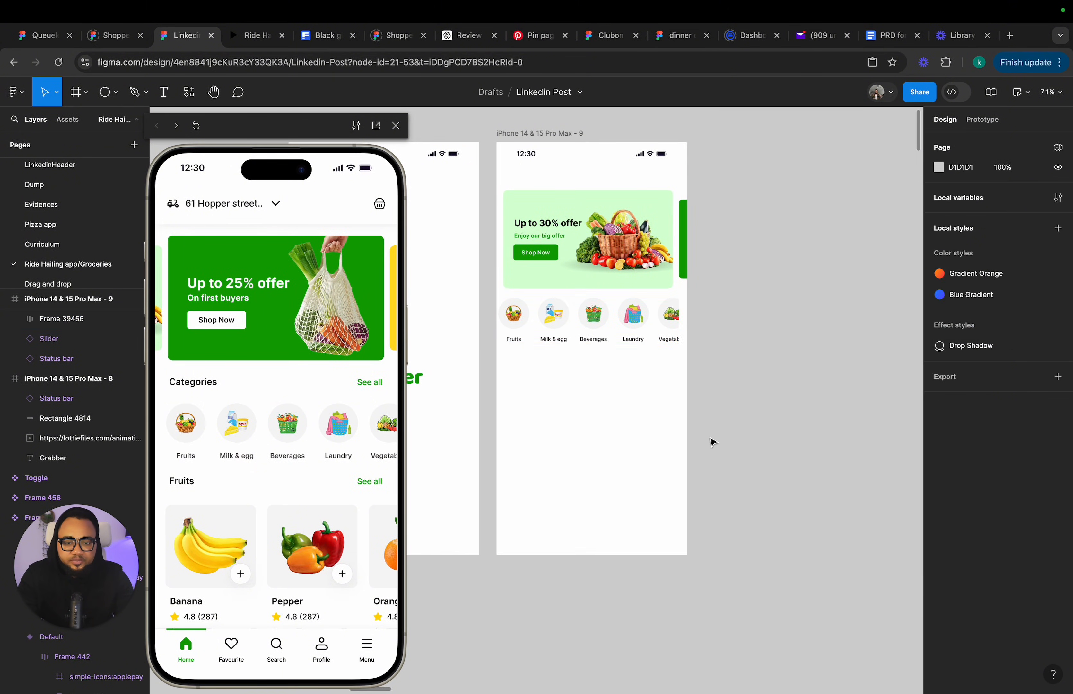
# Center the copied categories row horizontally within the phone frame.
pyautogui.scroll(-1, 712, 441)
pyautogui.click(559, 300)
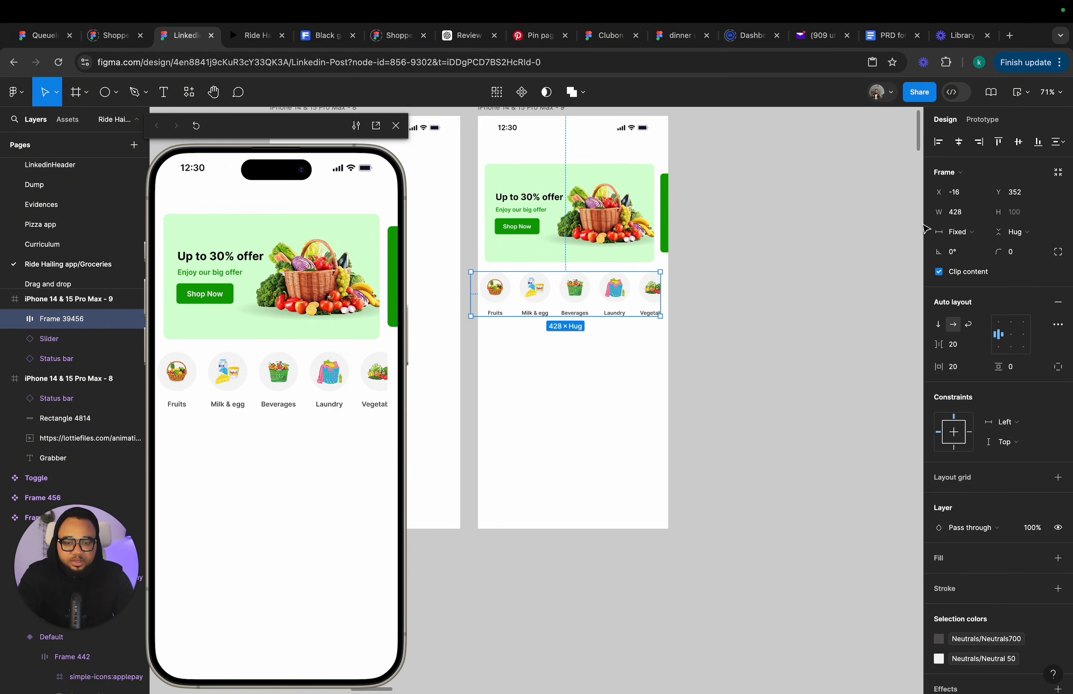
pyautogui.click(959, 142)
# Draw a new frame about 78 × 82 on the canvas beside the phone screen.
pyautogui.scroll(5, 545, 306)
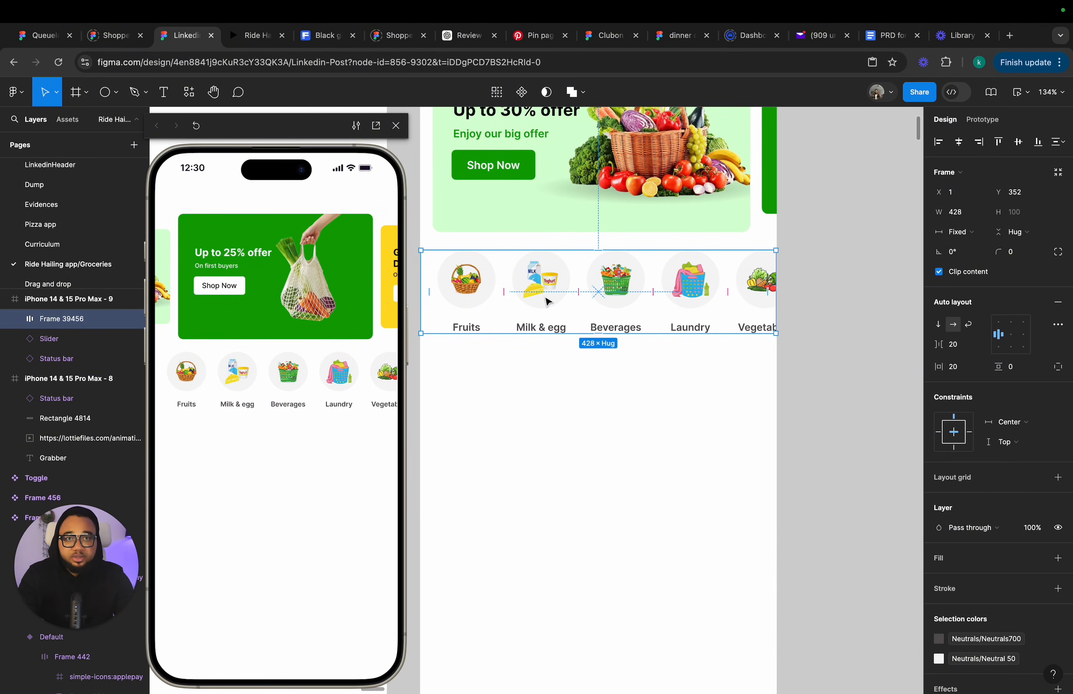
pyautogui.hscroll(3, 548, 301)
pyautogui.scroll(1, 547, 300)
pyautogui.scroll(2, 549, 298)
pyautogui.hscroll(-2, 549, 297)
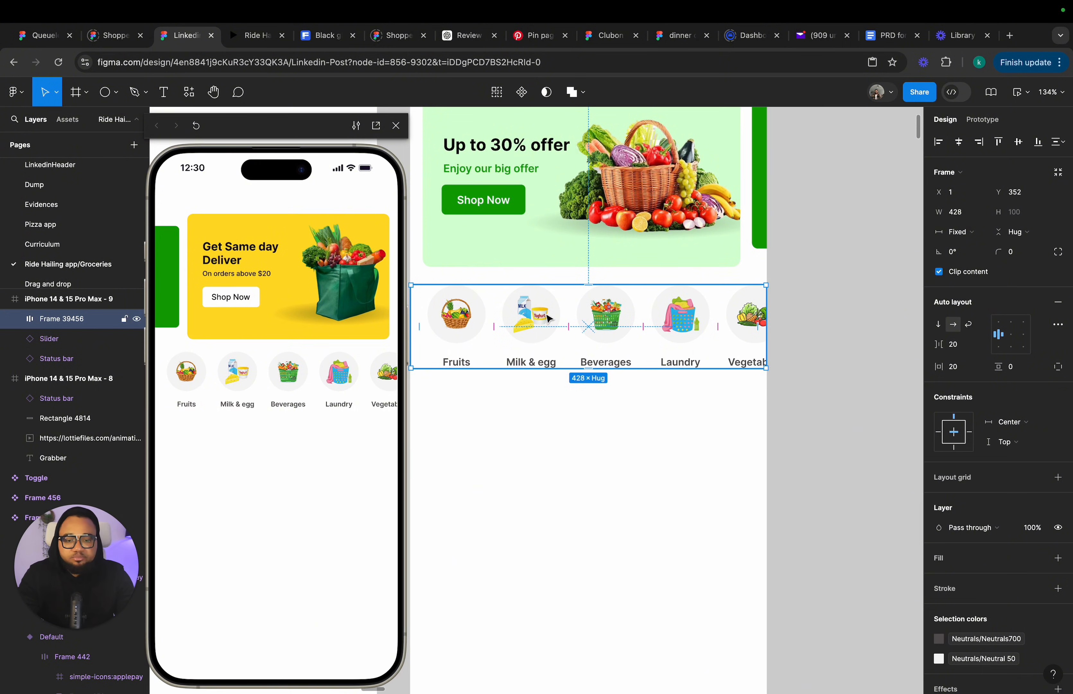
pyautogui.hscroll(3, 547, 318)
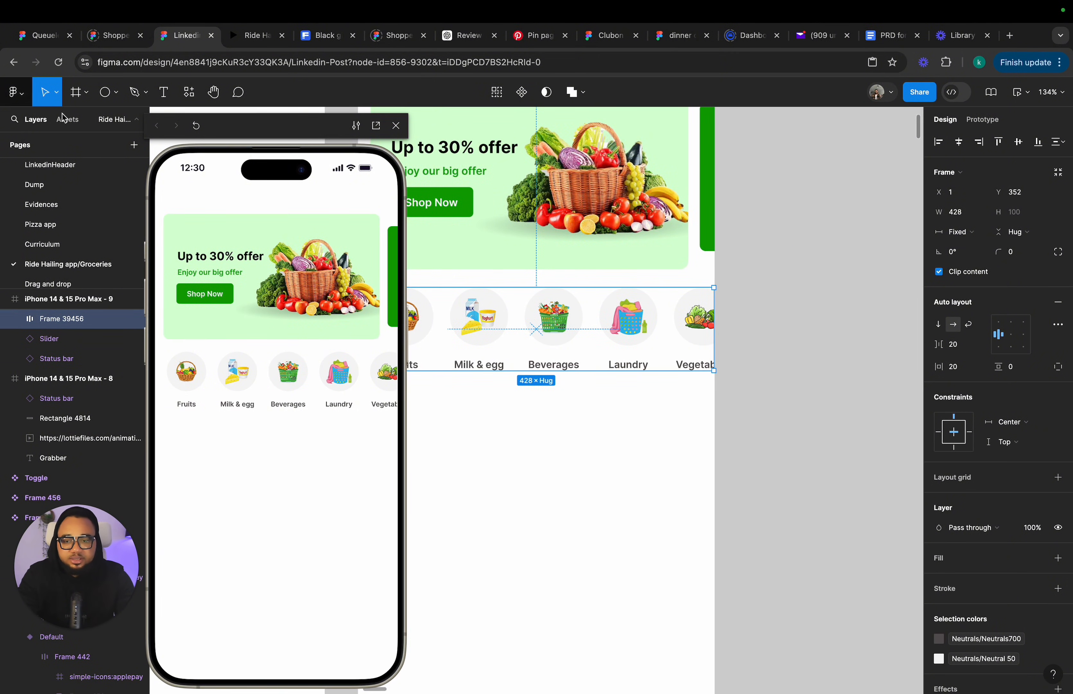
pyautogui.click(87, 98)
pyautogui.click(90, 121)
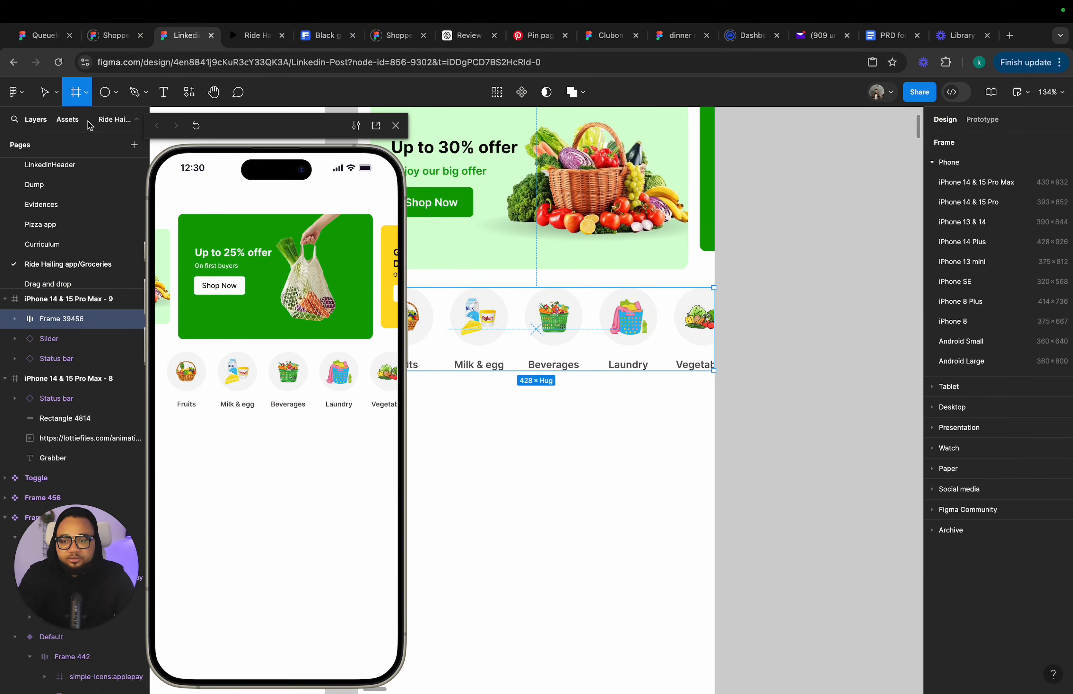
pyautogui.moveTo(763, 250); pyautogui.dragTo(829, 318)
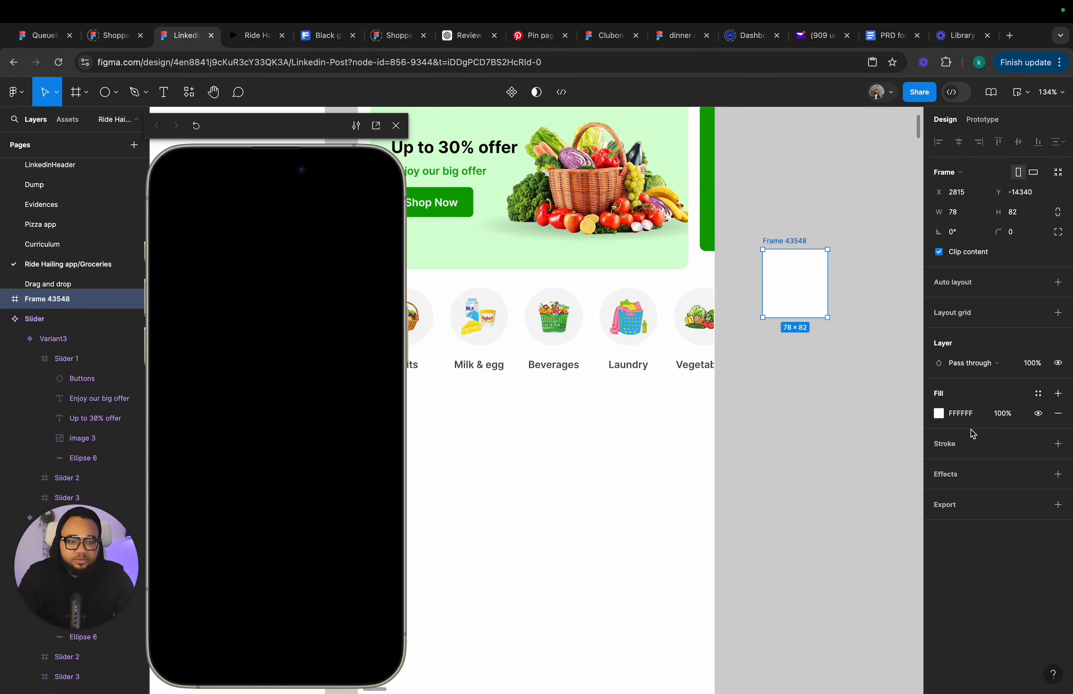
# Fill the new frame with the Neutrals/Neutrals100 colour style and set its corner radius to 500.
pyautogui.click(1039, 394)
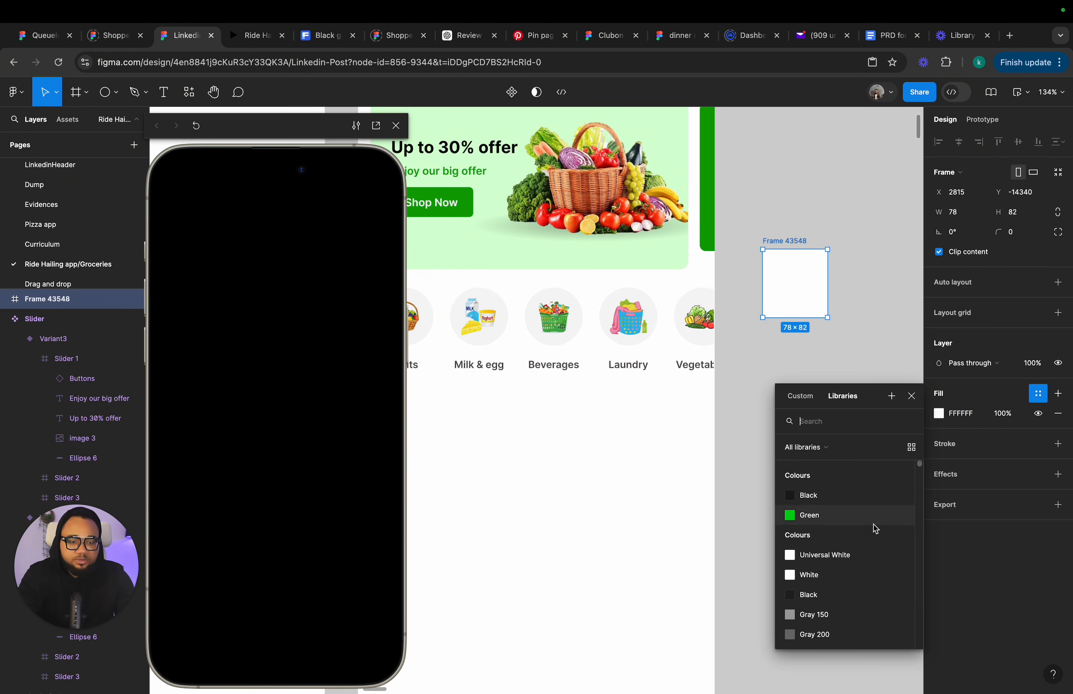
pyautogui.scroll(-5, 854, 573)
pyautogui.scroll(-10, 855, 573)
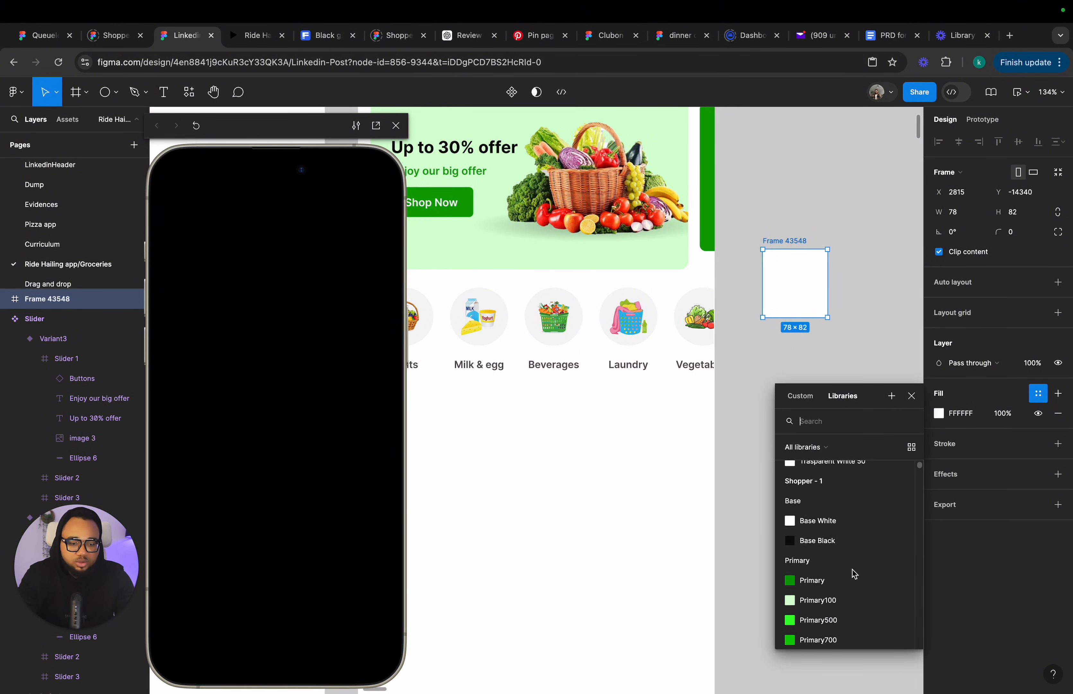
pyautogui.scroll(3, 756, 398)
pyautogui.scroll(2, 856, 539)
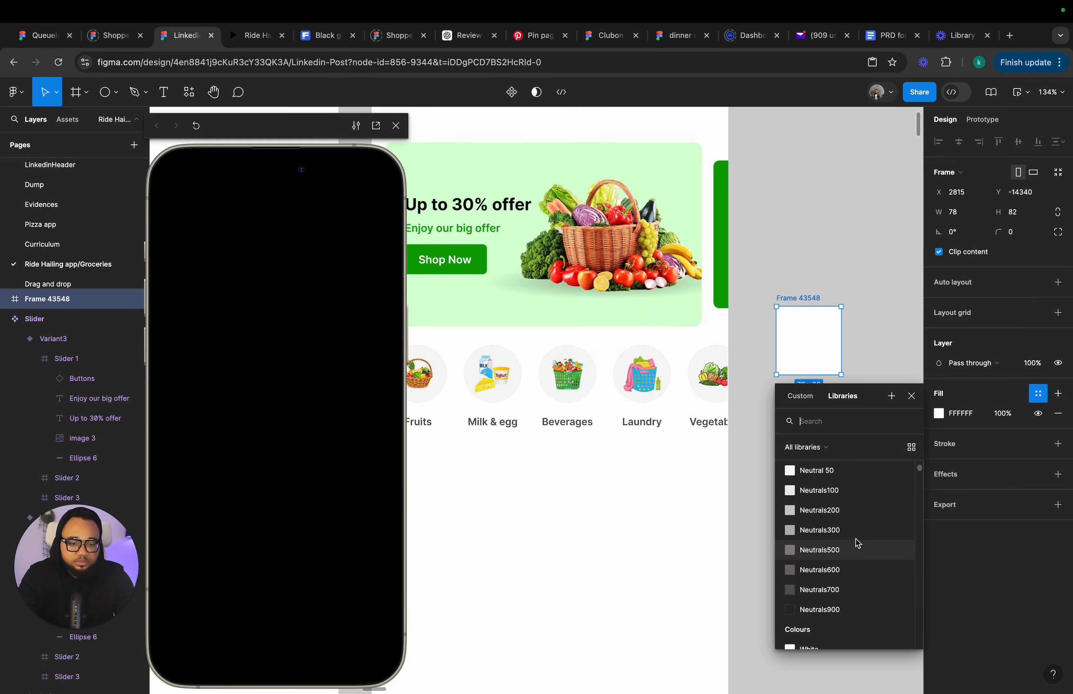
pyautogui.click(828, 518)
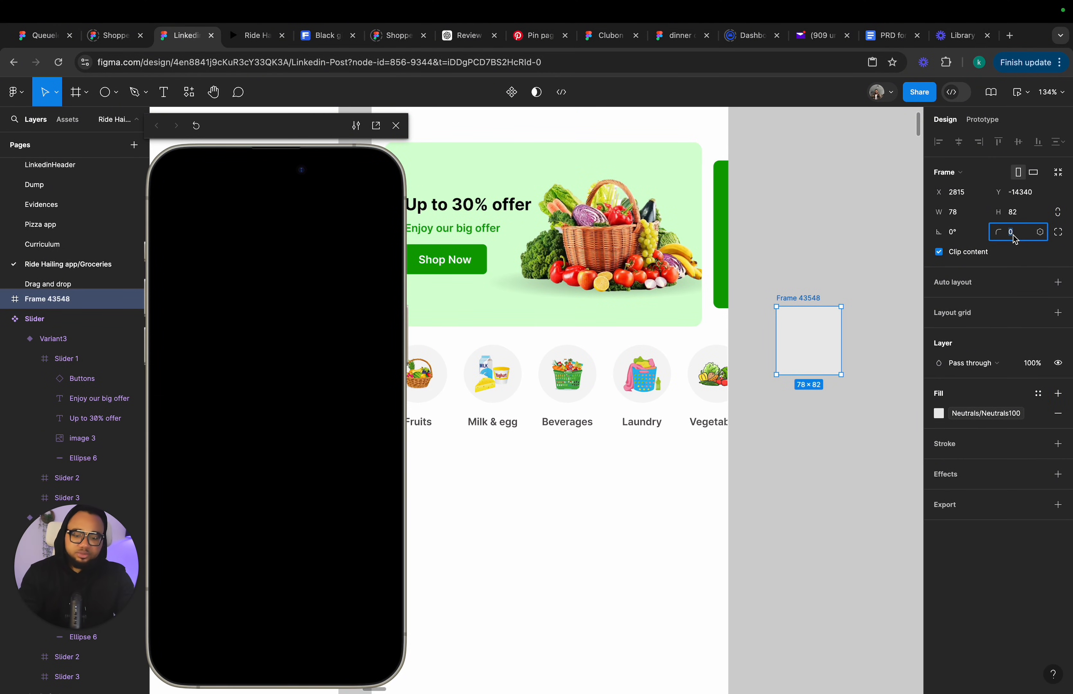
pyautogui.write('500')
pyautogui.press('Return')
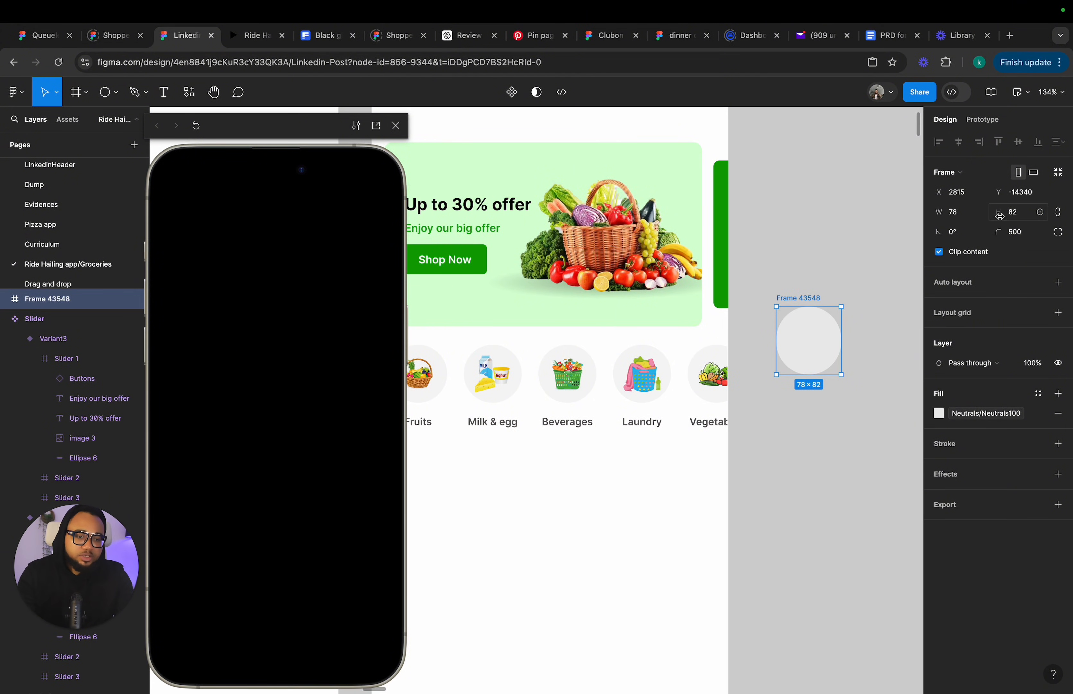
# Resize the round frame to 70 × 70.
pyautogui.click(1020, 218)
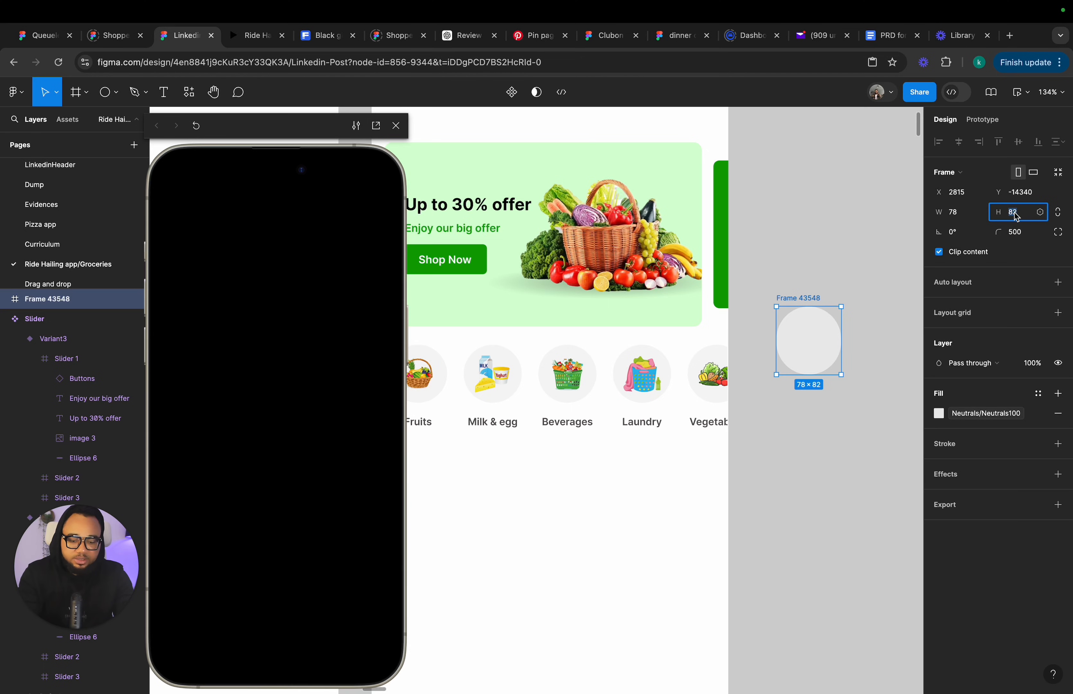
pyautogui.click(647, 387)
pyautogui.click(647, 387)
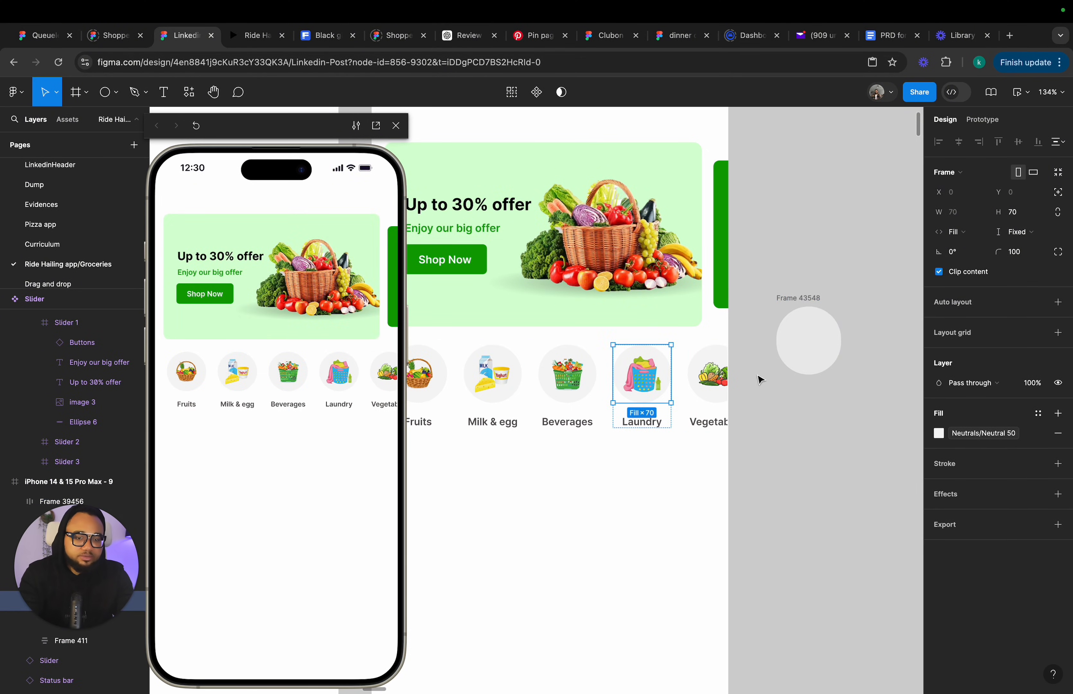
pyautogui.click(821, 347)
pyautogui.click(1023, 216)
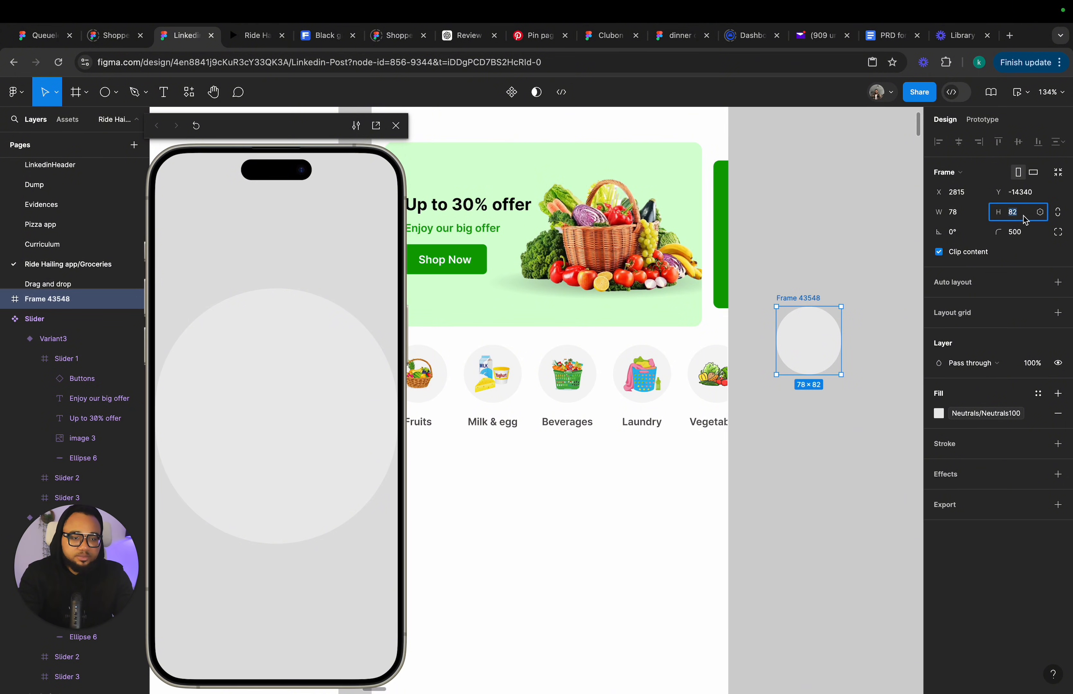
pyautogui.write('70')
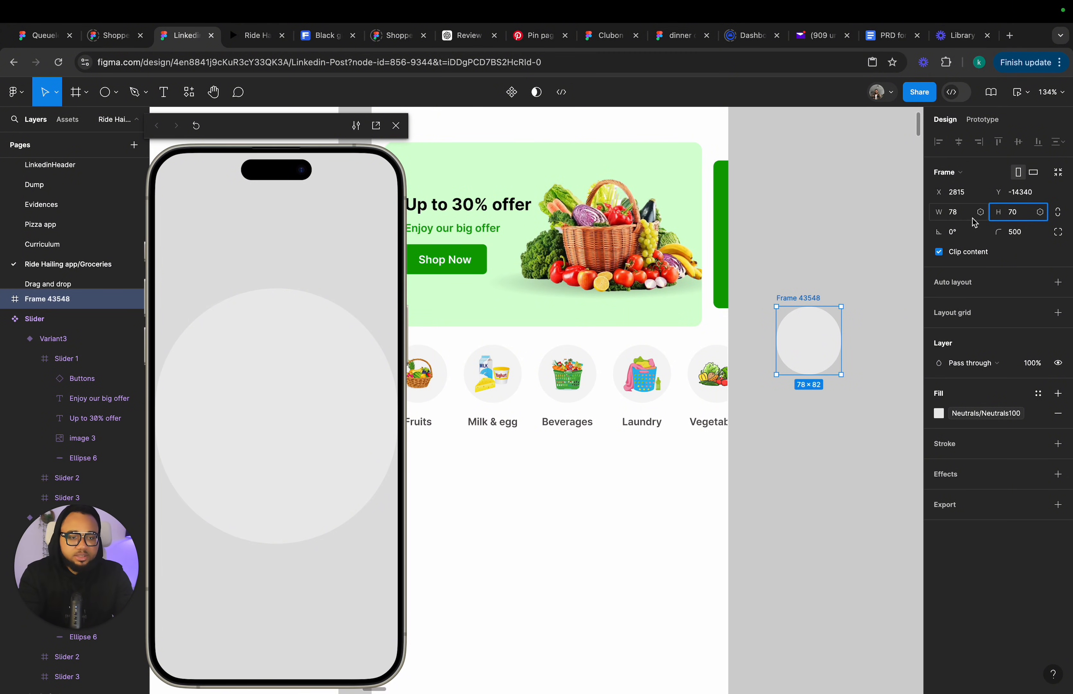
pyautogui.click(962, 210)
pyautogui.write('70')
pyautogui.press('Return')
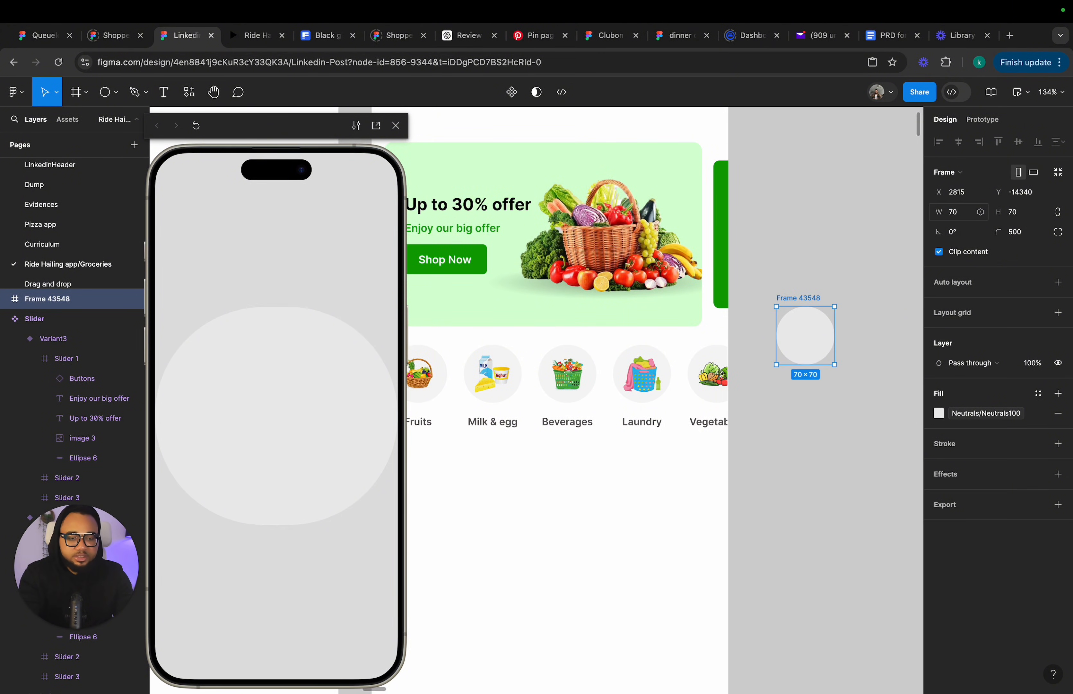
# Copy the Laundry basket image out of the categories row onto the canvas.
pyautogui.click(842, 416)
pyautogui.doubleClick(645, 380)
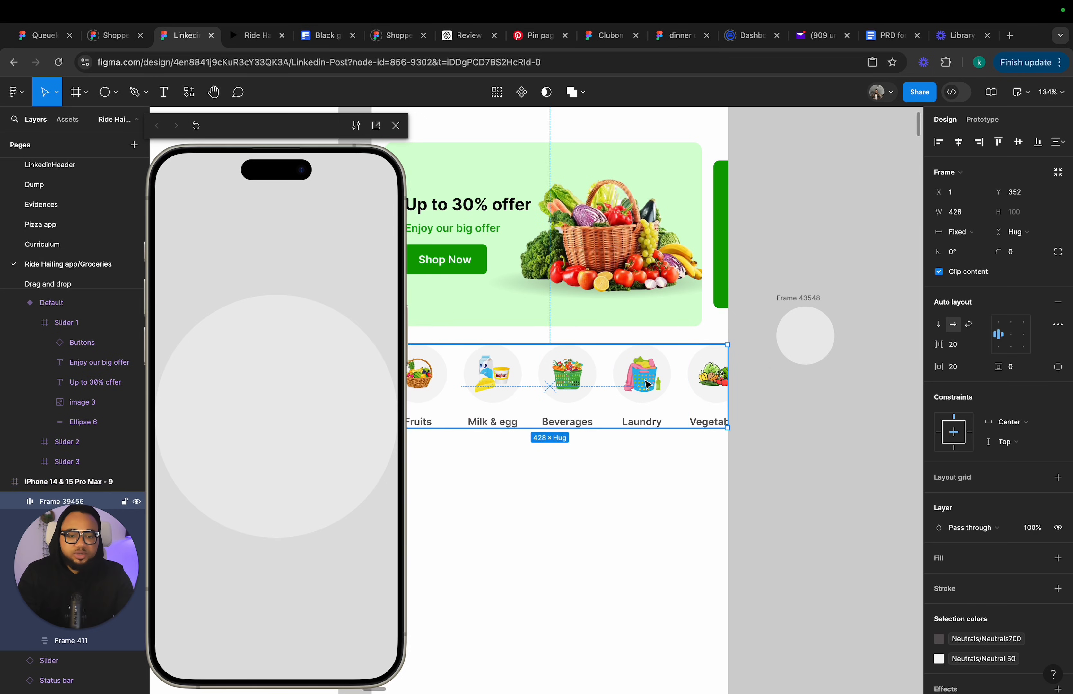
pyautogui.doubleClick(645, 380)
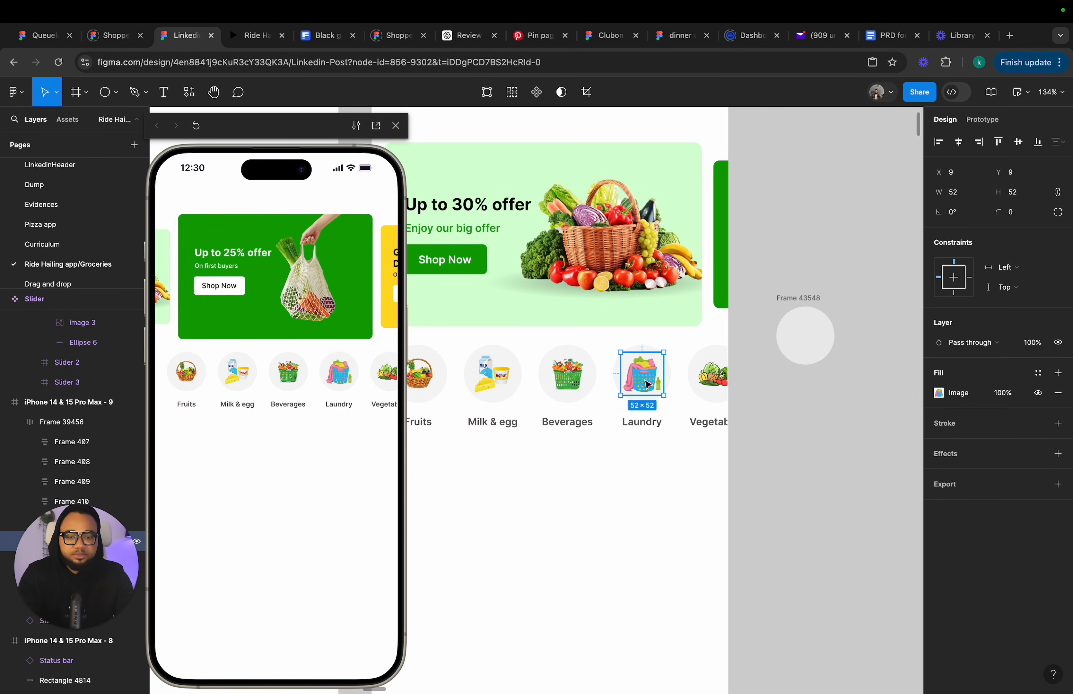
pyautogui.moveTo(647, 385); pyautogui.dragTo(790, 240)
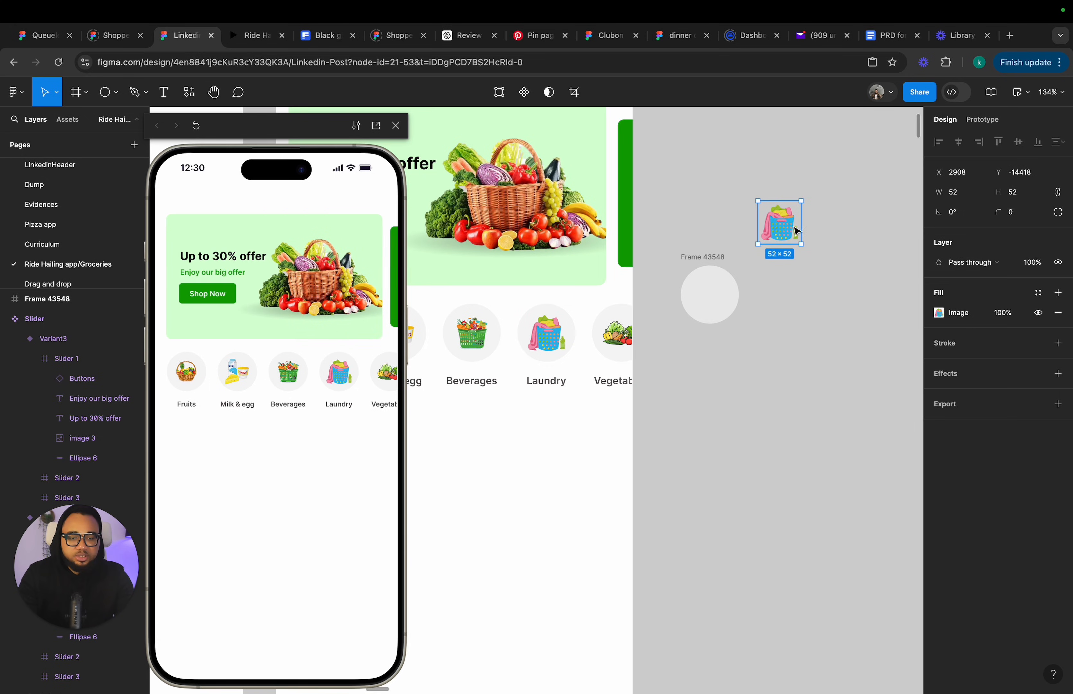
# Move the laundry image into the round frame, centered inside it.
pyautogui.hscroll(4, 791, 230)
pyautogui.scroll(5, 606, 322)
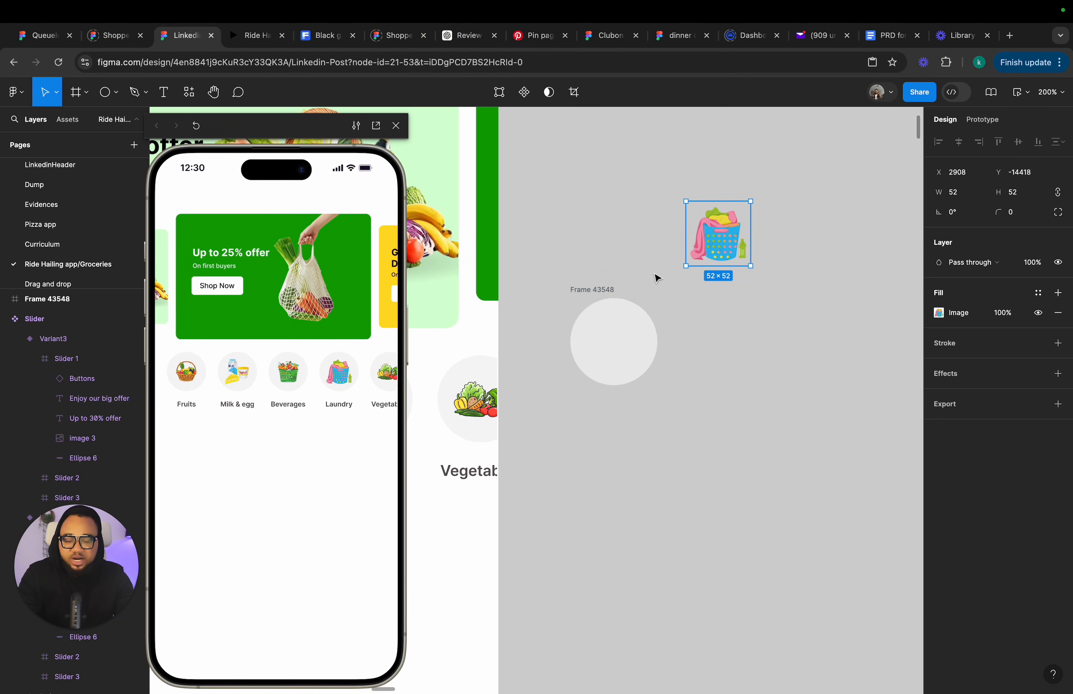
pyautogui.hscroll(-5, 697, 253)
pyautogui.scroll(-5, 685, 339)
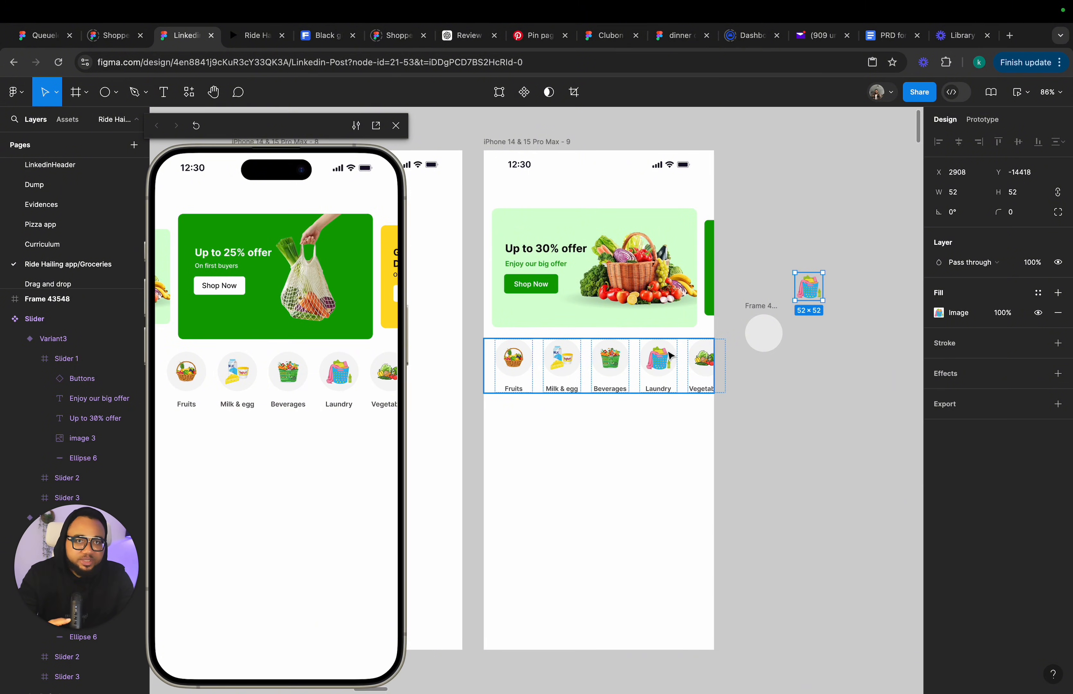
pyautogui.scroll(5, 810, 301)
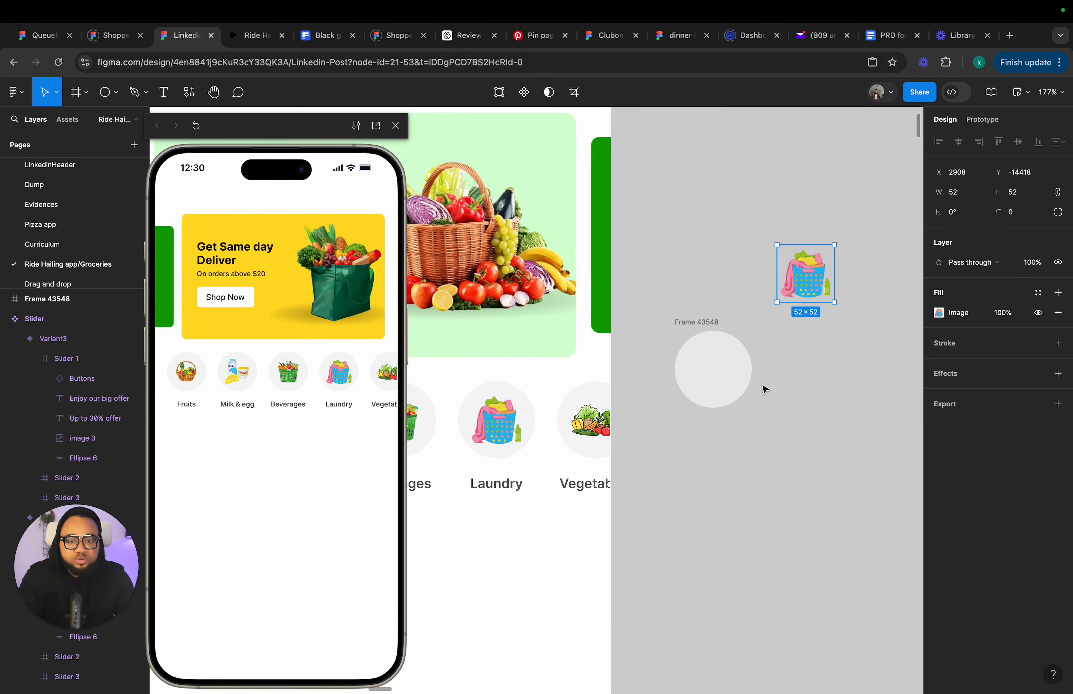
pyautogui.click(739, 357)
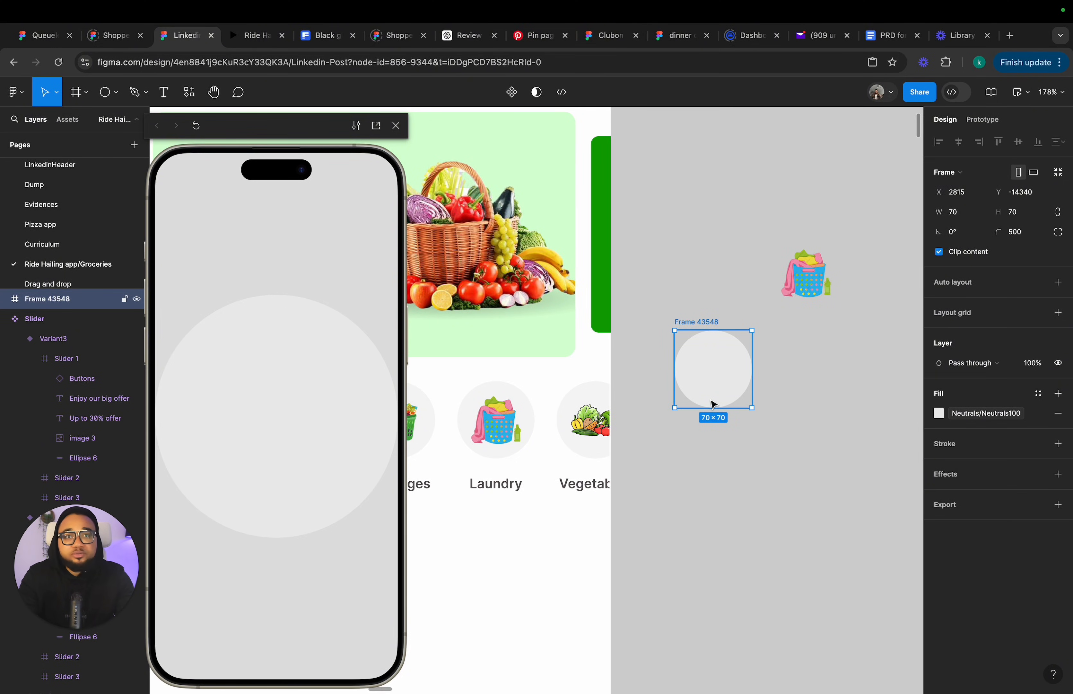
pyautogui.click(802, 279)
pyautogui.hotkey('shift', '2')
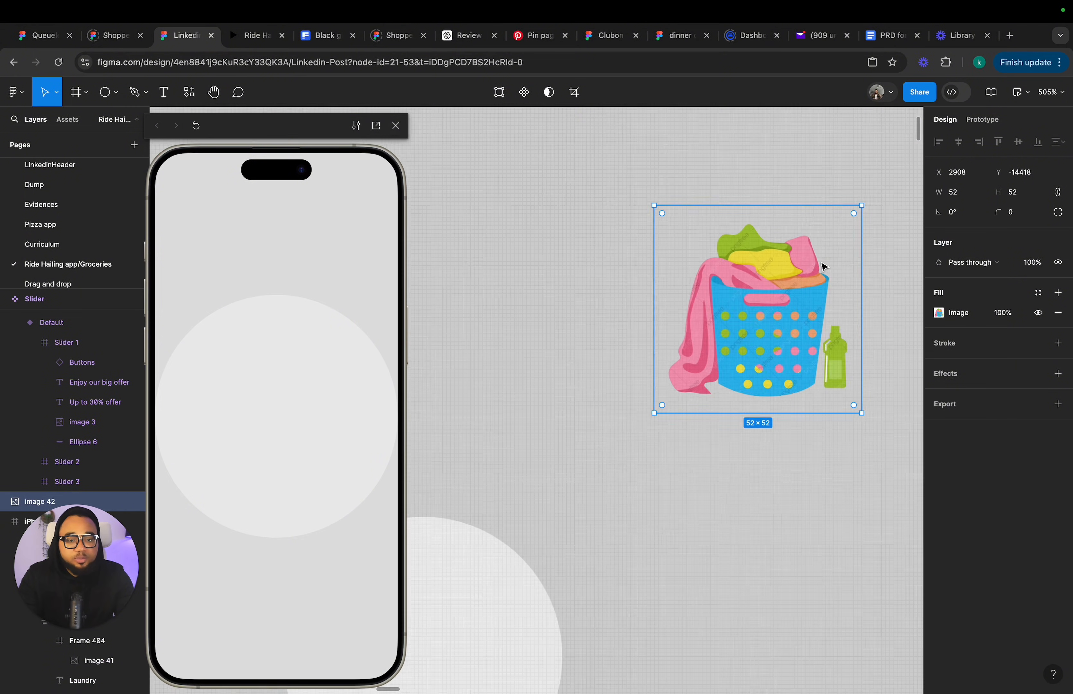
pyautogui.scroll(-10, 739, 273)
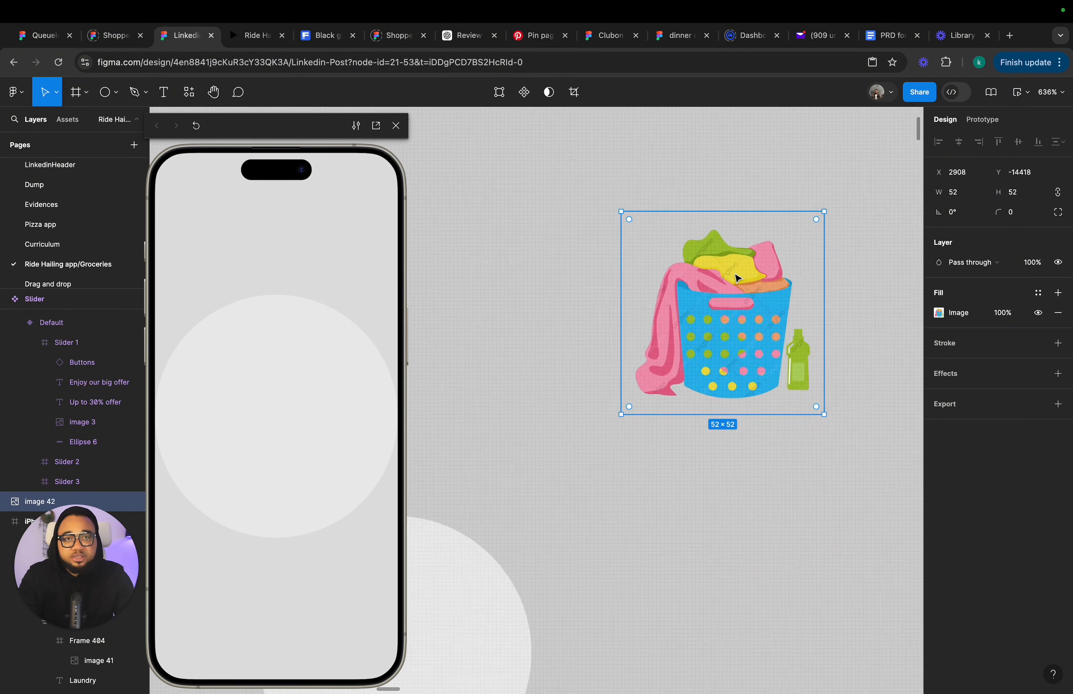
pyautogui.moveTo(738, 290); pyautogui.dragTo(666, 368)
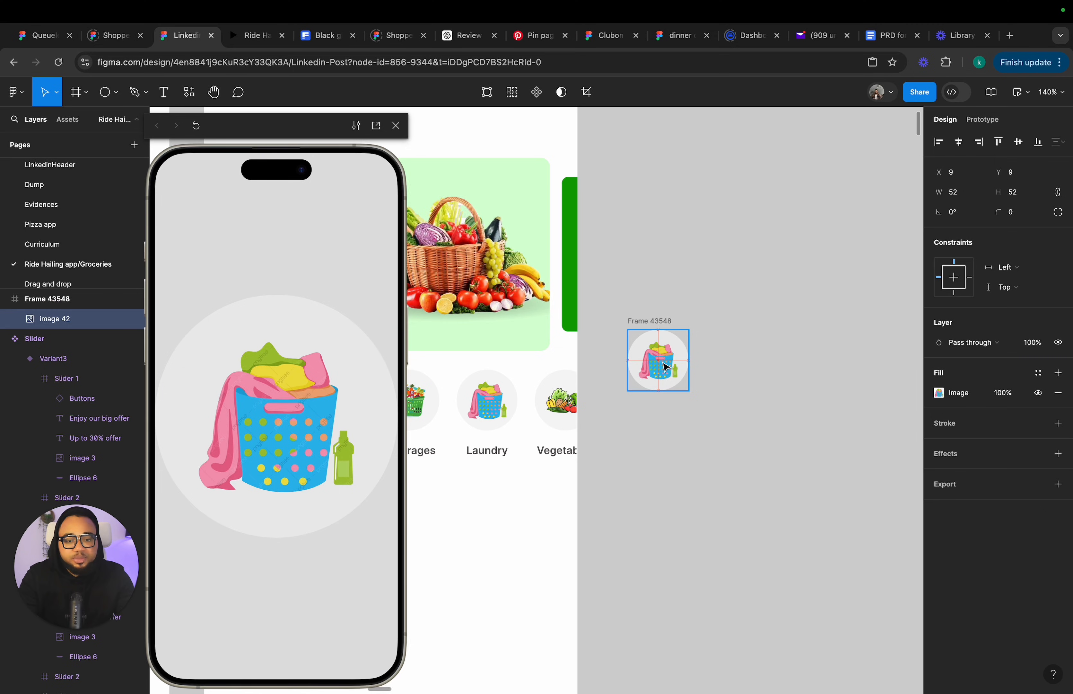
# Duplicate the round icon frame twice.
pyautogui.click(702, 432)
pyautogui.click(656, 326)
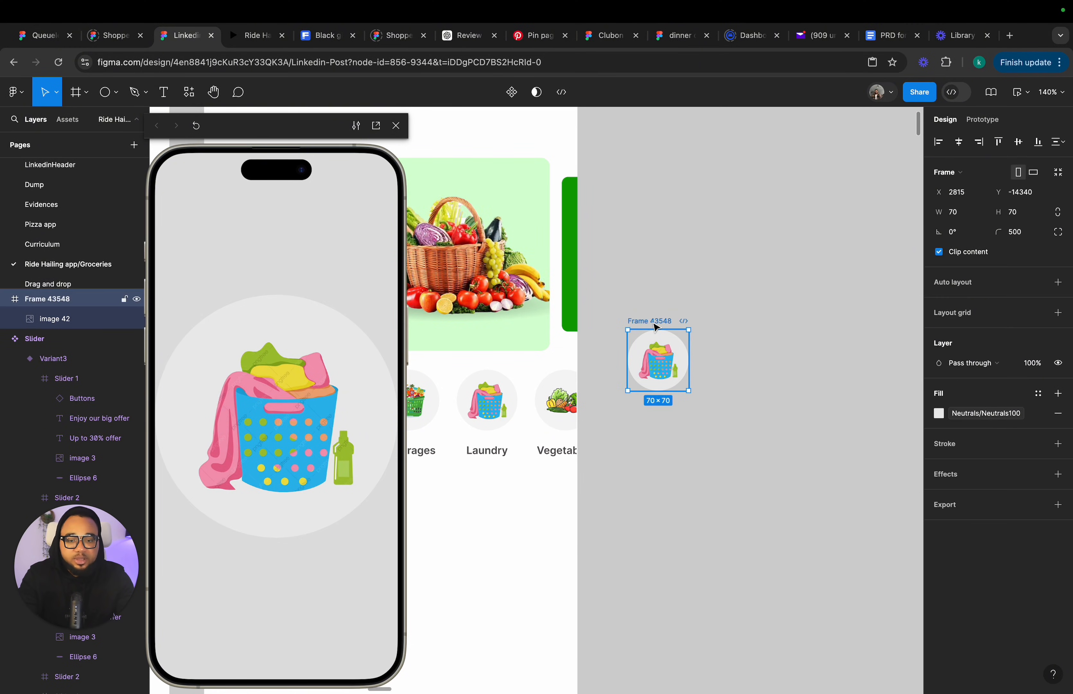
pyautogui.press('super+d')
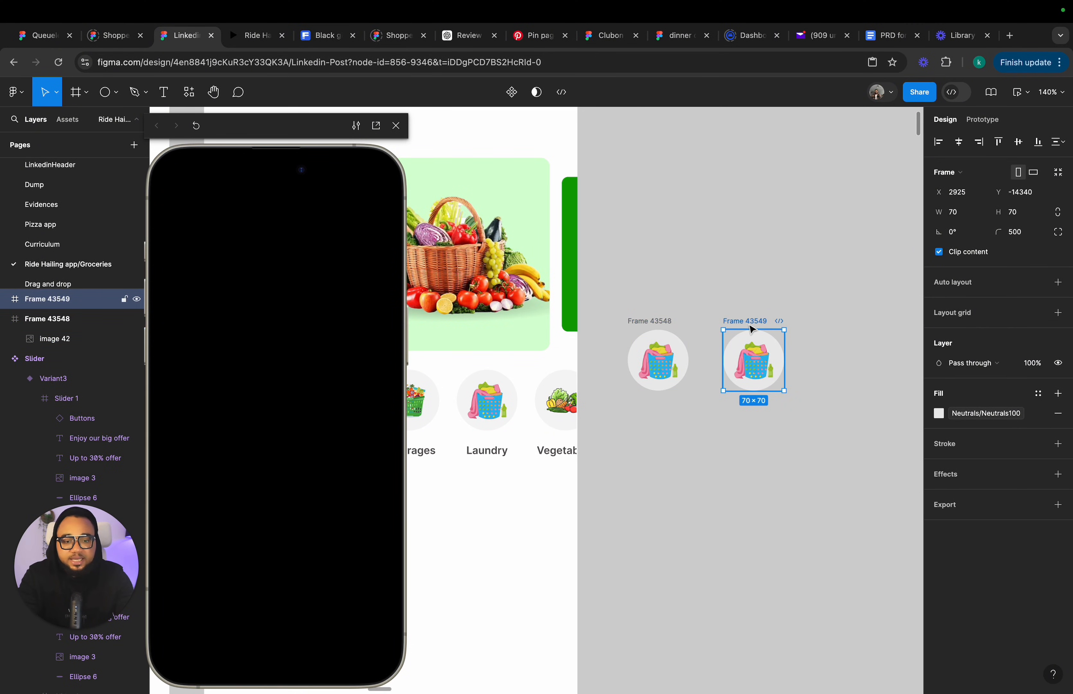
pyautogui.press('super+d')
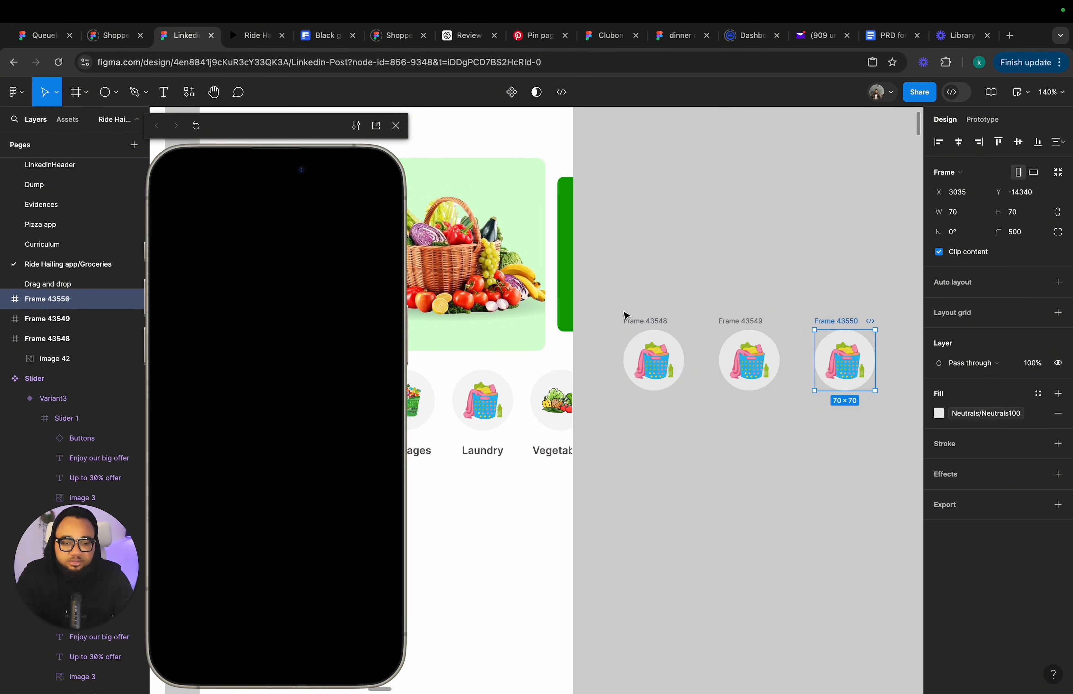
pyautogui.hscroll(-6, 621, 311)
pyautogui.scroll(-3, 620, 311)
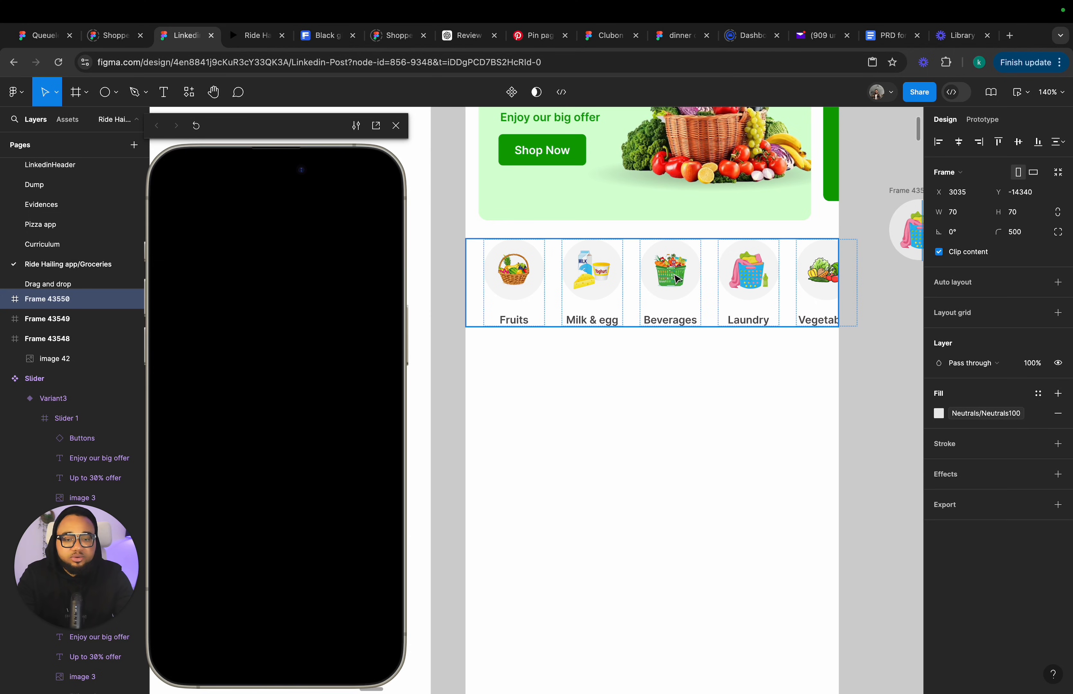
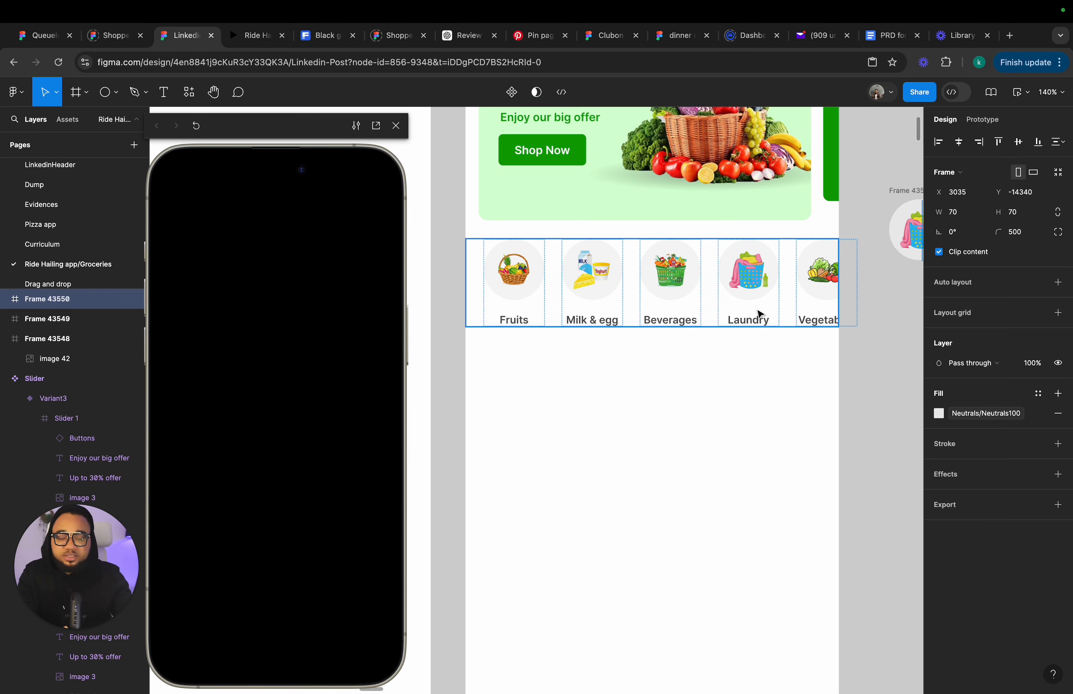
# Delete the three duplicated round laundry icon frames from the canvas.
pyautogui.scroll(-5, 800, 347)
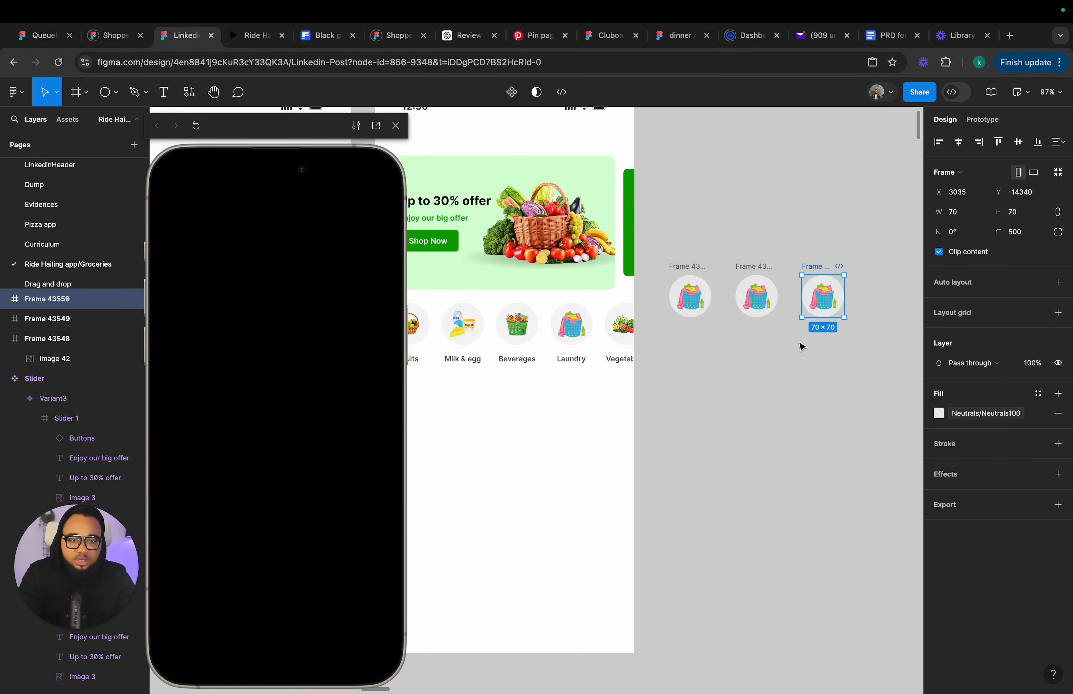
pyautogui.moveTo(661, 231); pyautogui.dragTo(897, 394)
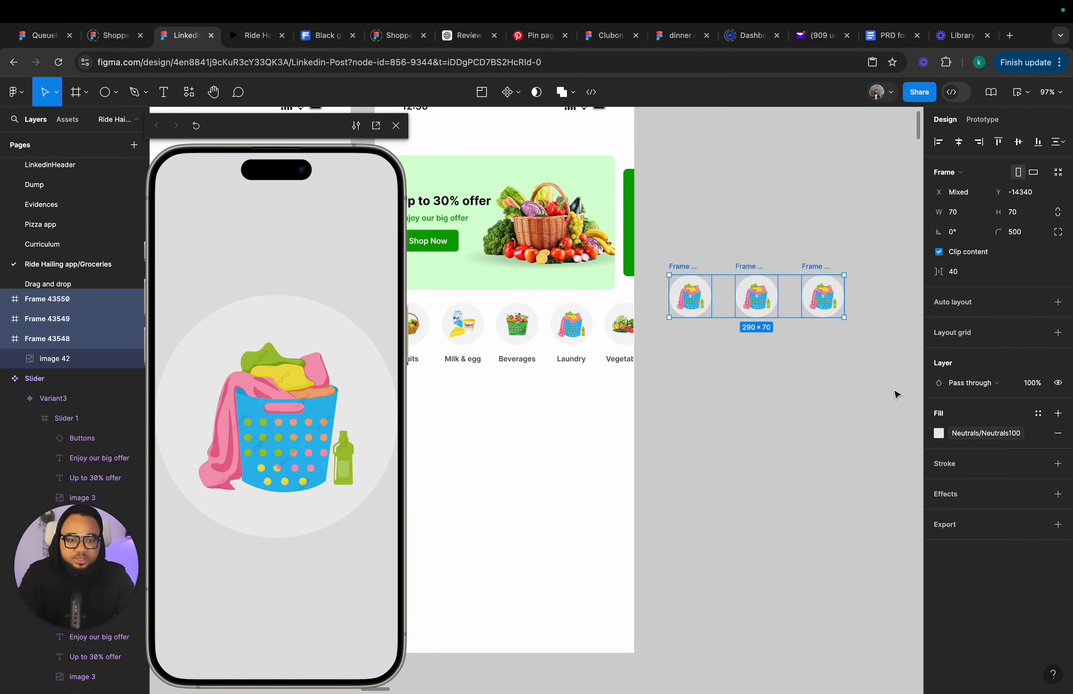
pyautogui.press('Delete')
pyautogui.hscroll(-2, 637, 360)
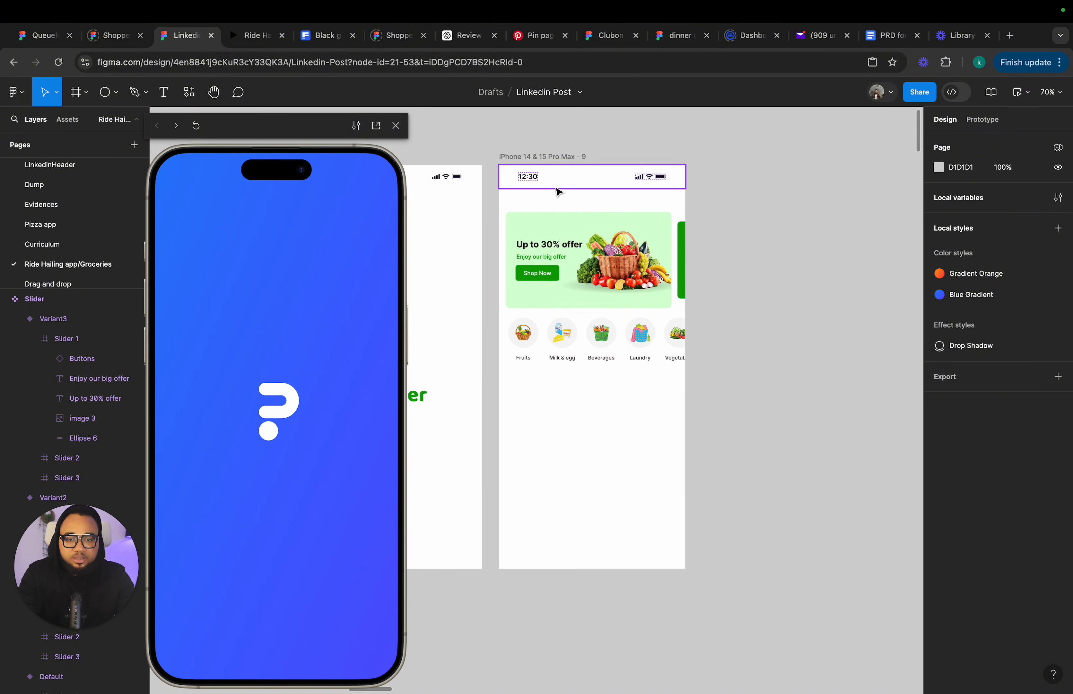
# Replace the status bar at the top of iPhone 14 & 15 Pro Max - 9 with the address header from the home screen.
pyautogui.click(555, 174)
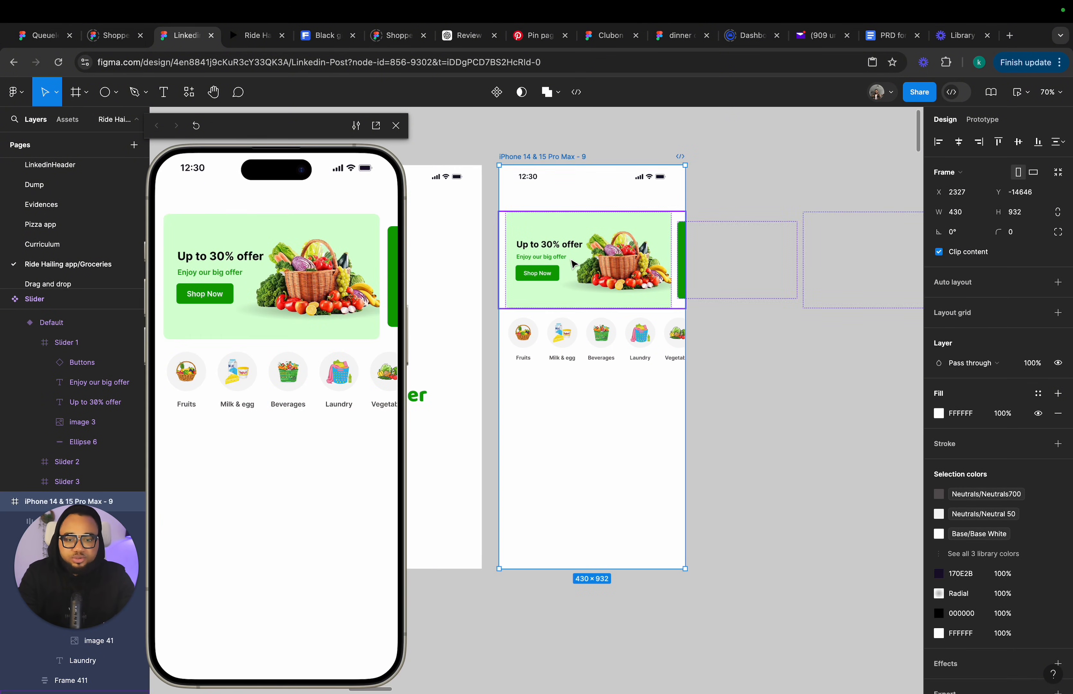
pyautogui.scroll(-5, 571, 266)
pyautogui.scroll(-2, 571, 361)
pyautogui.scroll(4, 585, 464)
pyautogui.scroll(2, 586, 464)
pyautogui.click(588, 460)
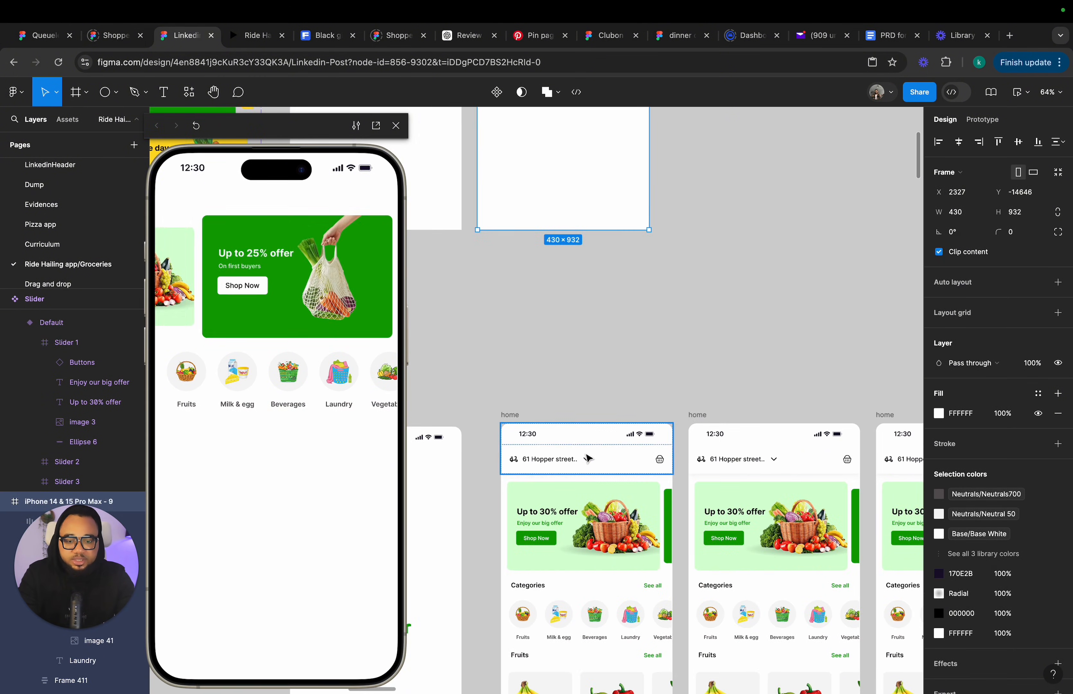
pyautogui.scroll(10, 587, 456)
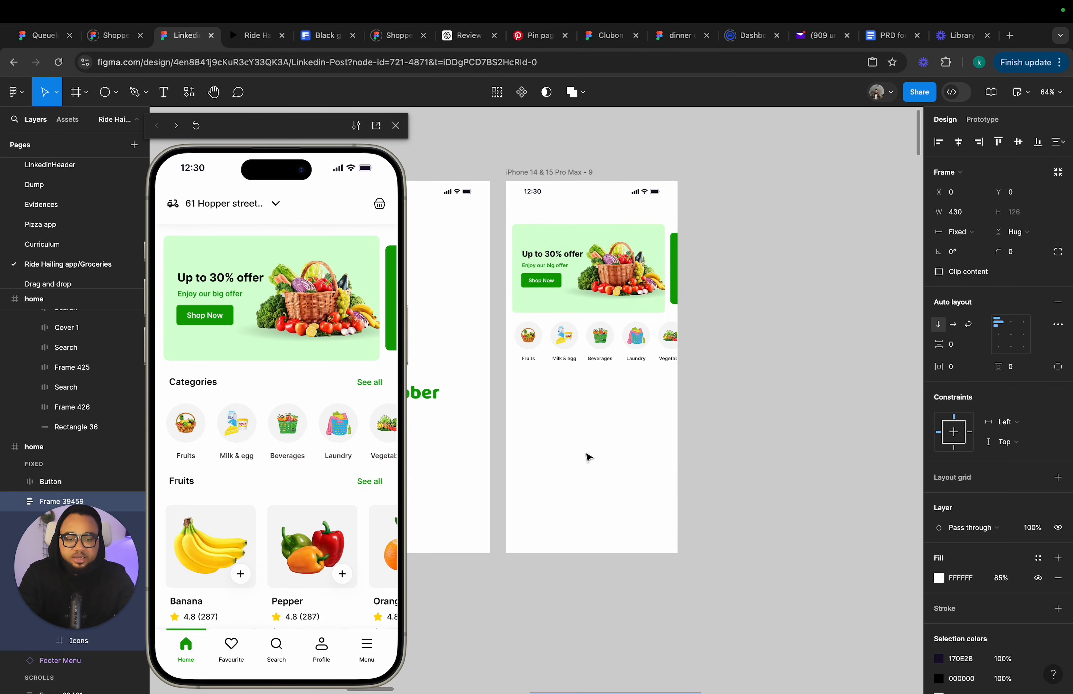
pyautogui.click(553, 239)
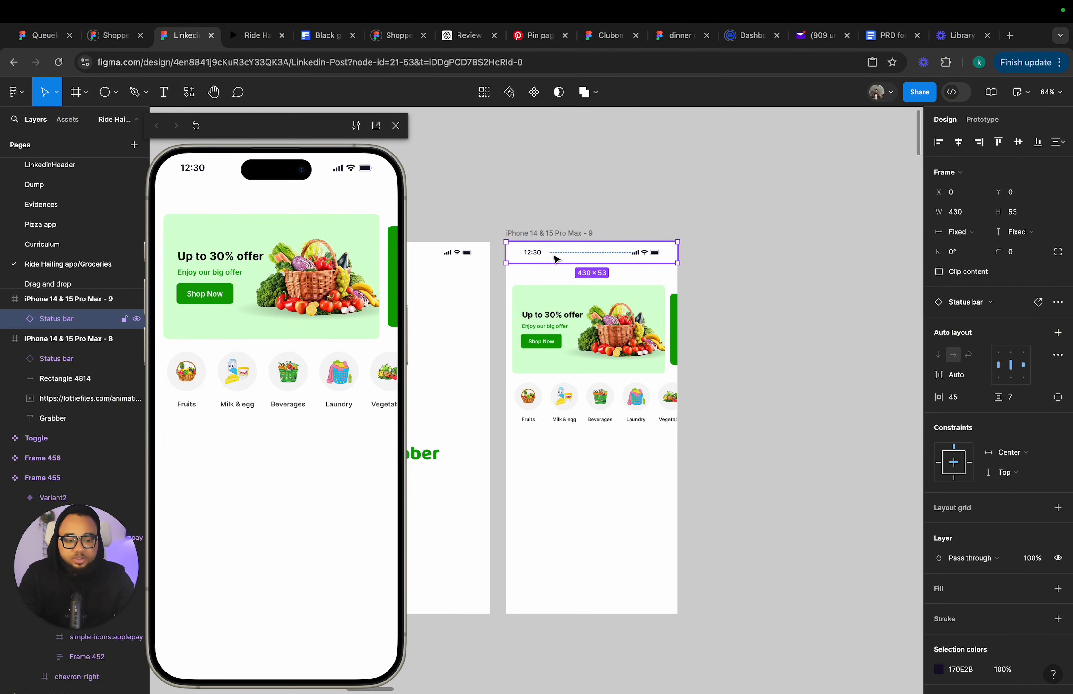
pyautogui.press('Delete')
pyautogui.hotkey('ctrl', 'z')
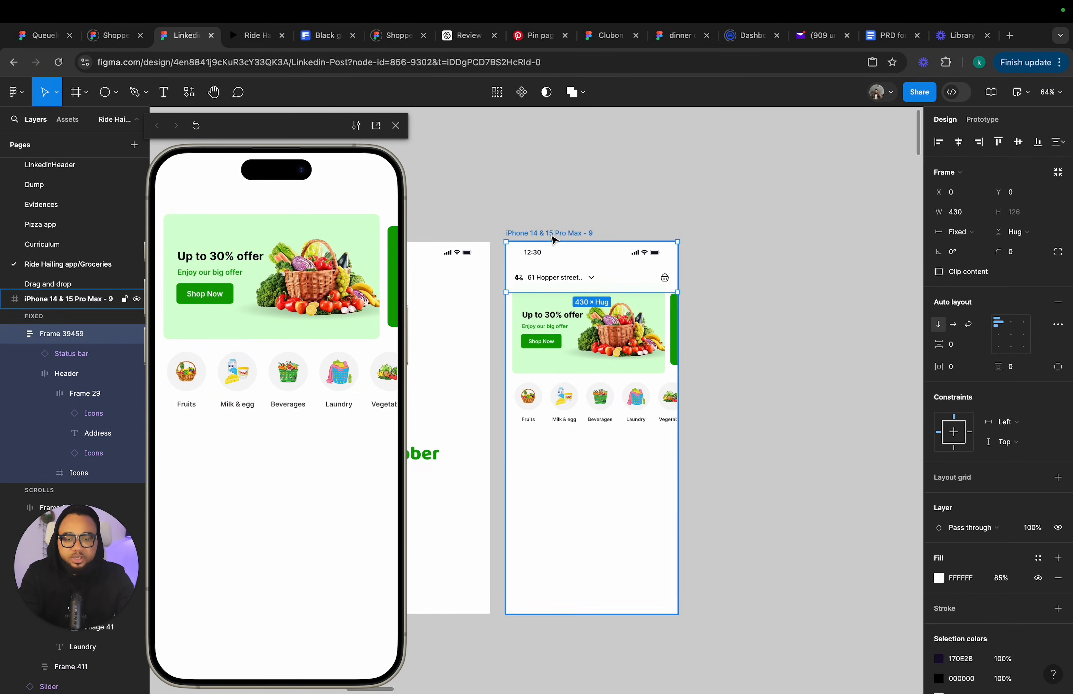
# Move the offer slider slightly down below the new header.
pyautogui.scroll(4, 575, 290)
pyautogui.click(848, 324)
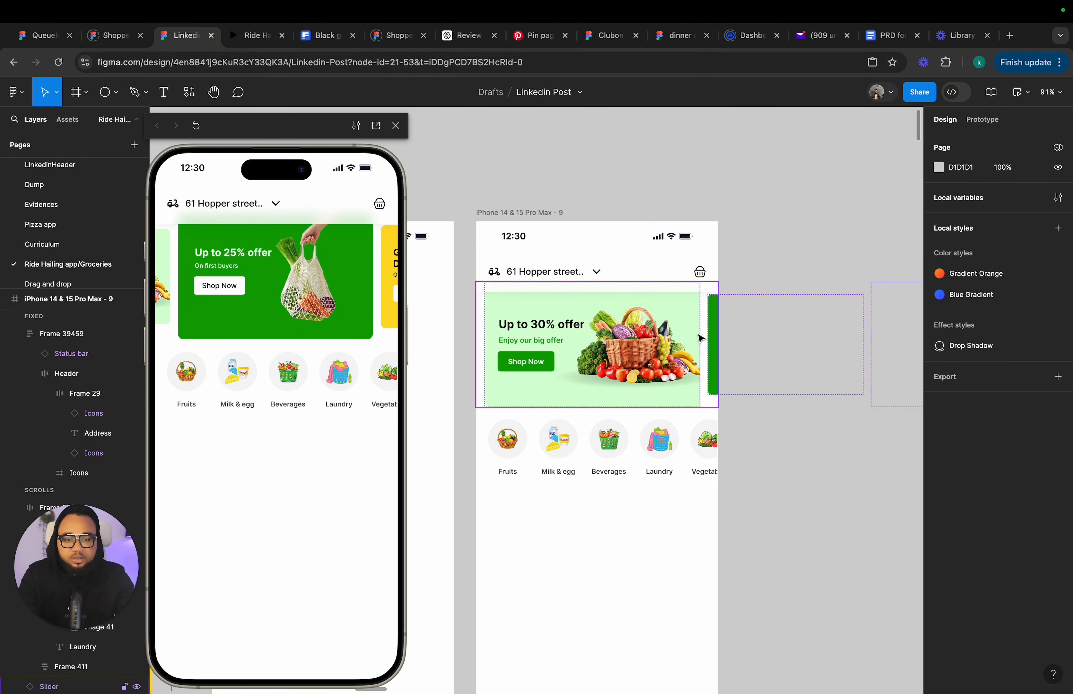
pyautogui.click(680, 349)
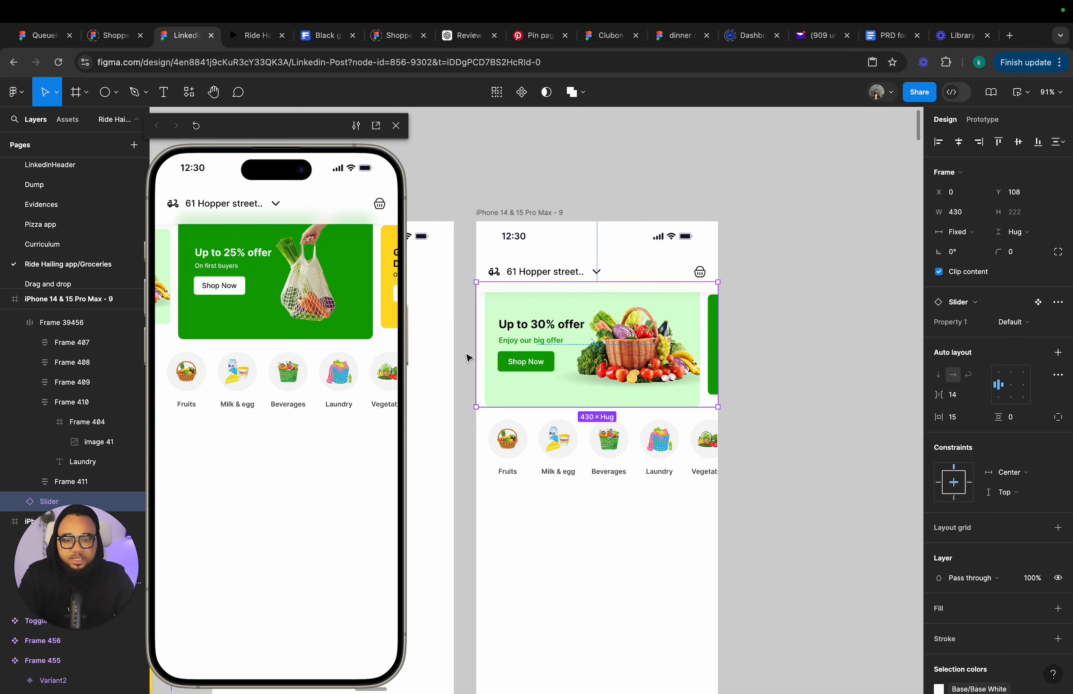
pyautogui.moveTo(466, 354); pyautogui.dragTo(647, 474)
pyautogui.scroll(1, 513, 113)
pyautogui.click(513, 116)
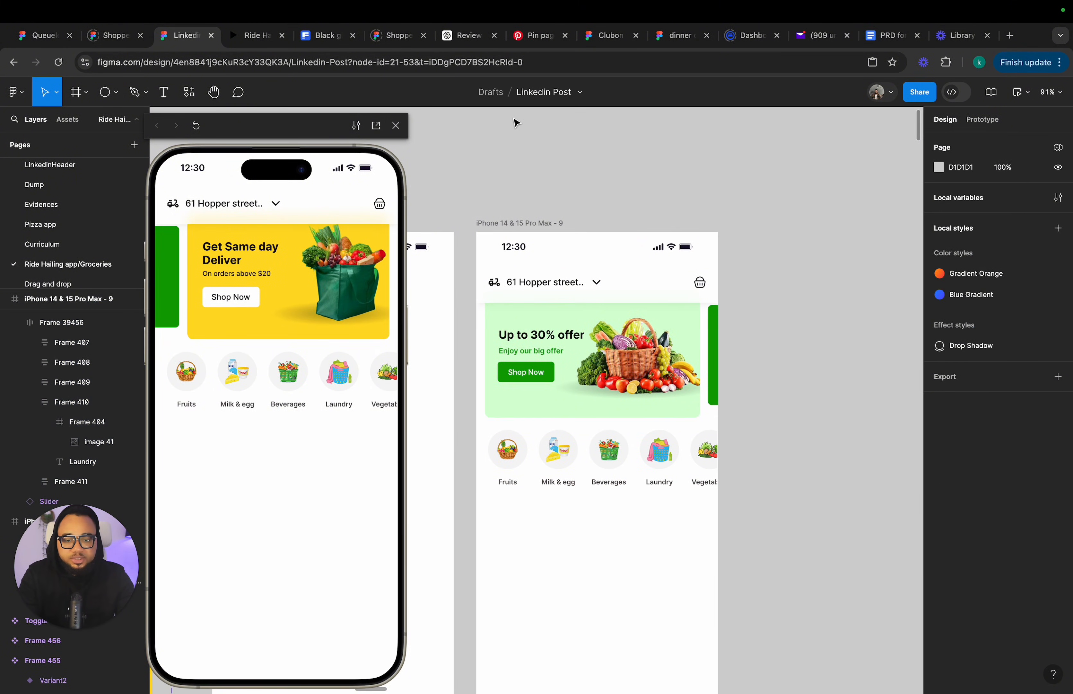
pyautogui.click(569, 343)
pyautogui.moveTo(568, 342); pyautogui.dragTo(569, 361)
# Nudge the slider and the categories row together slightly lower.
pyautogui.click(545, 472)
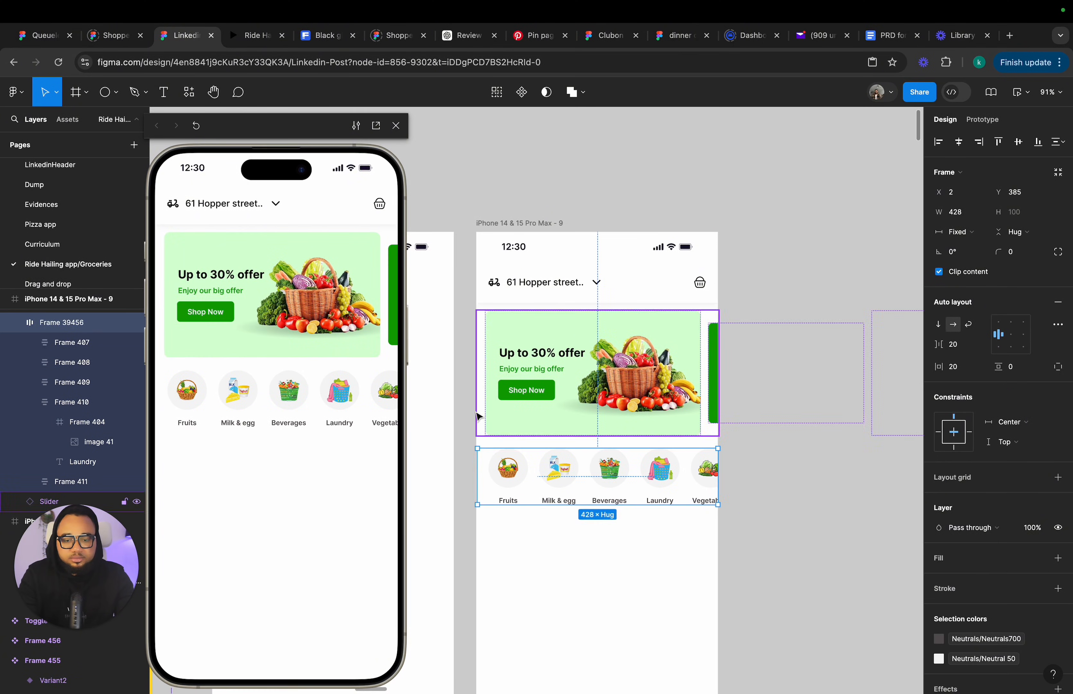
pyautogui.moveTo(461, 380); pyautogui.dragTo(650, 519)
pyautogui.moveTo(638, 424)
pyautogui.mouseDown()
pyautogui.moveTo(638, 440)
pyautogui.moveTo(641, 431)
pyautogui.mouseUp()
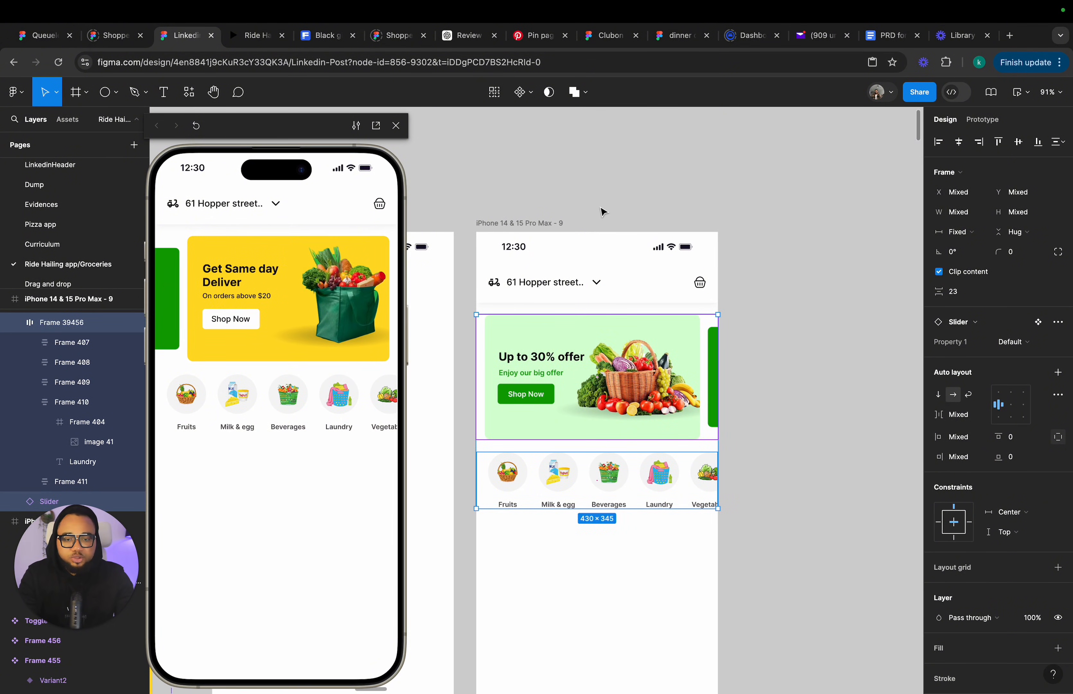
# Copy the Fruits heading row with See all from the home screen.
pyautogui.scroll(-2, 603, 212)
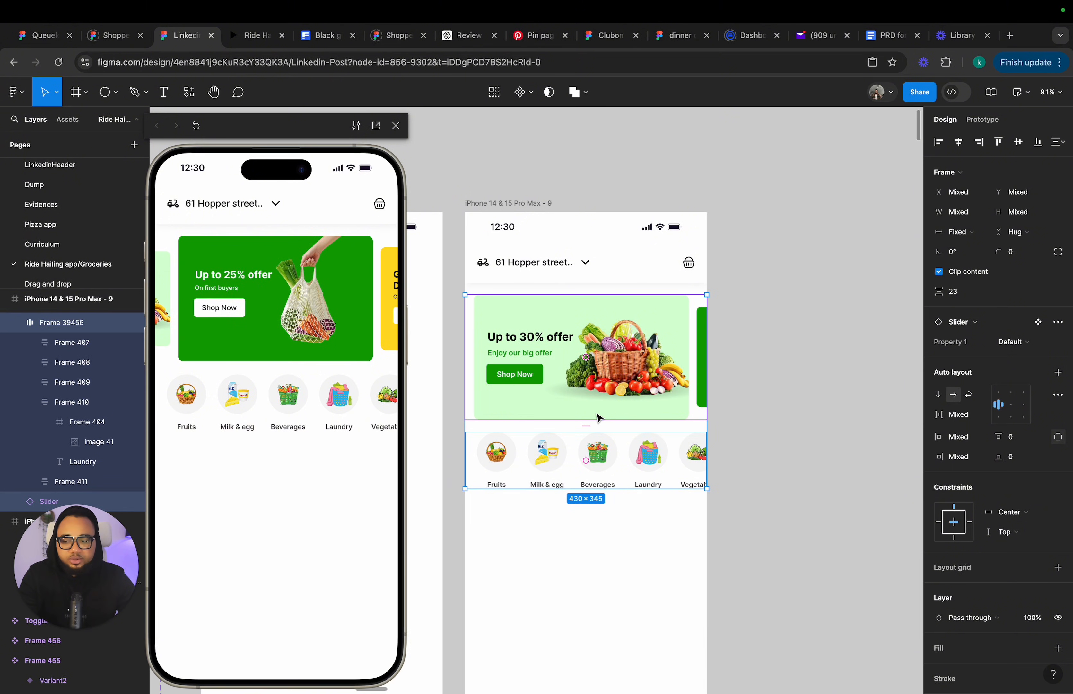
pyautogui.click(523, 525)
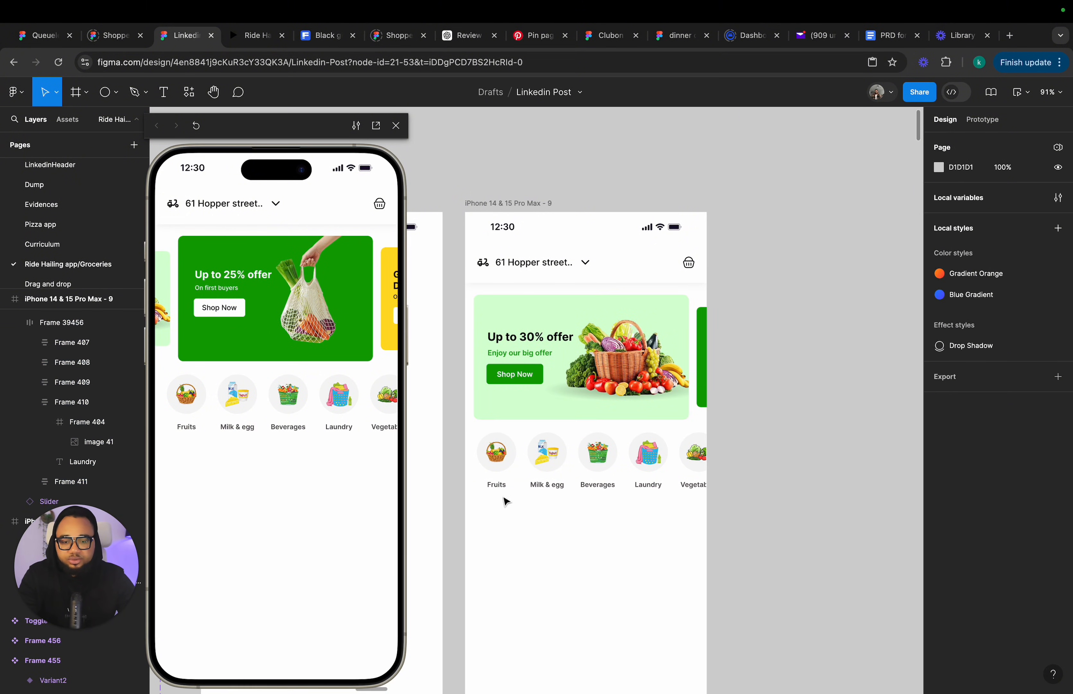
pyautogui.click(543, 476)
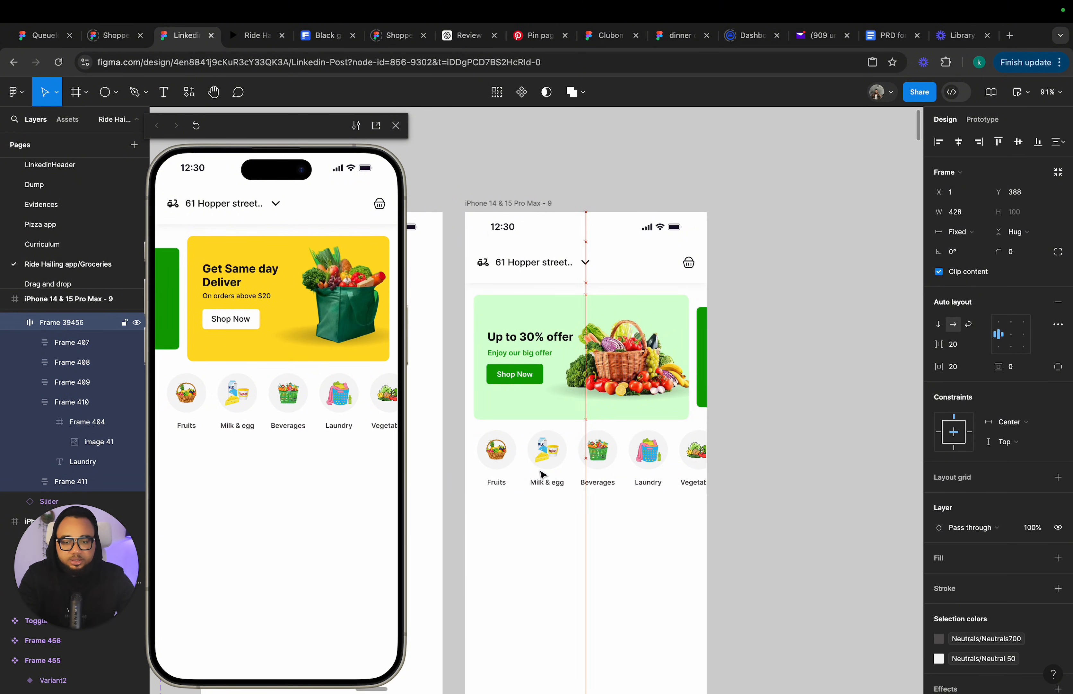
pyautogui.scroll(-5, 543, 474)
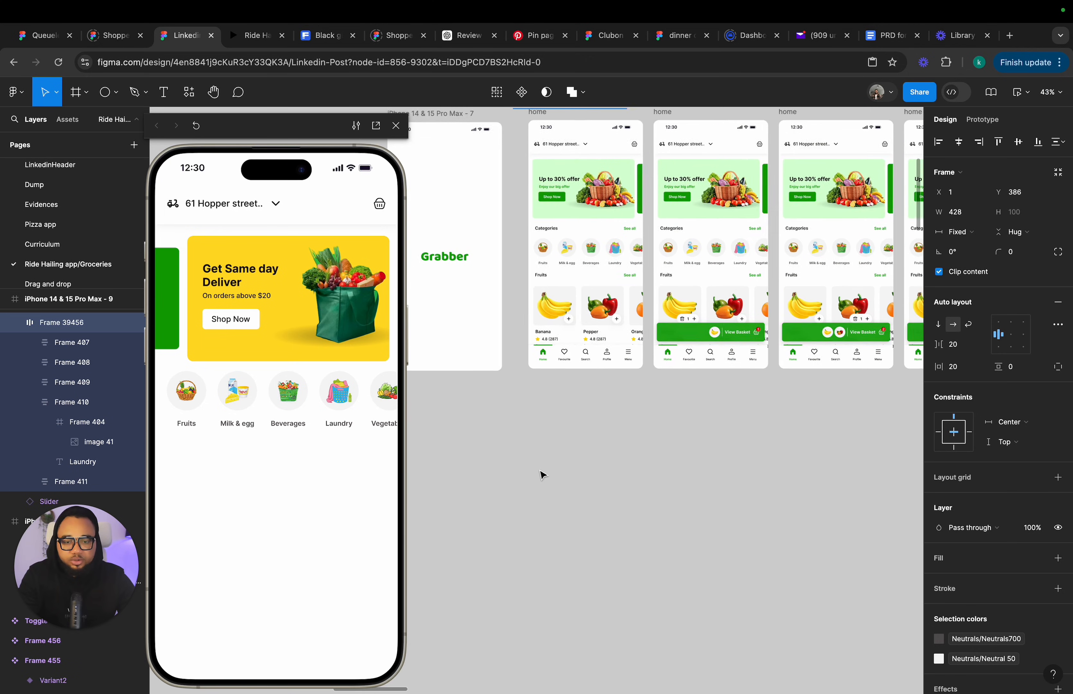
pyautogui.scroll(2, 543, 474)
pyautogui.click(586, 356)
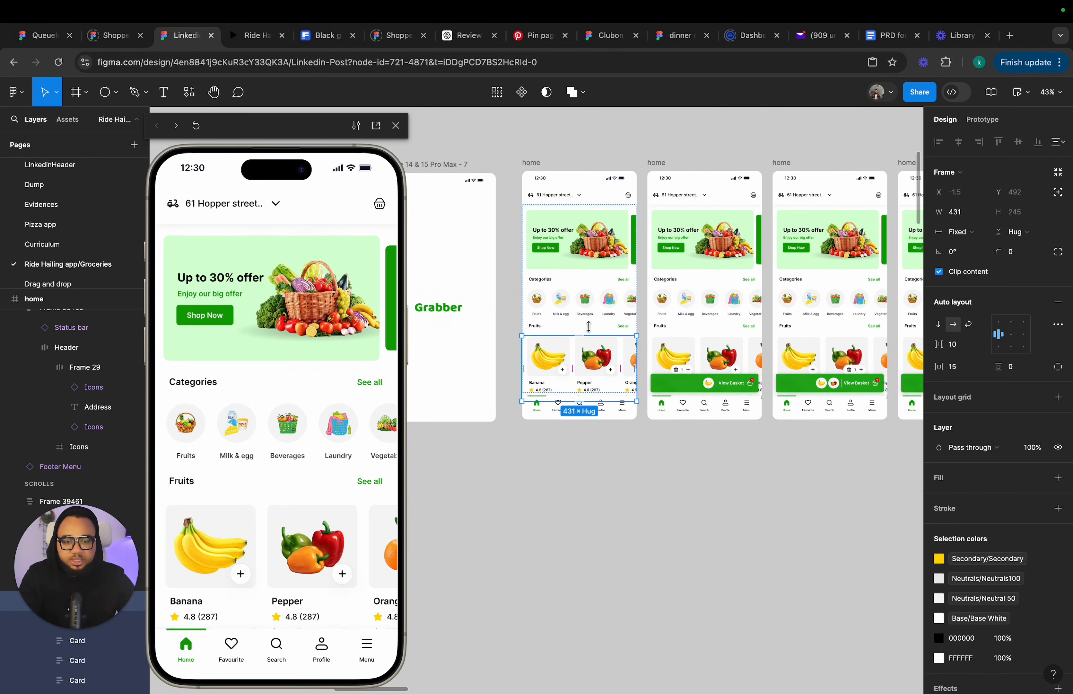
pyautogui.click(592, 331)
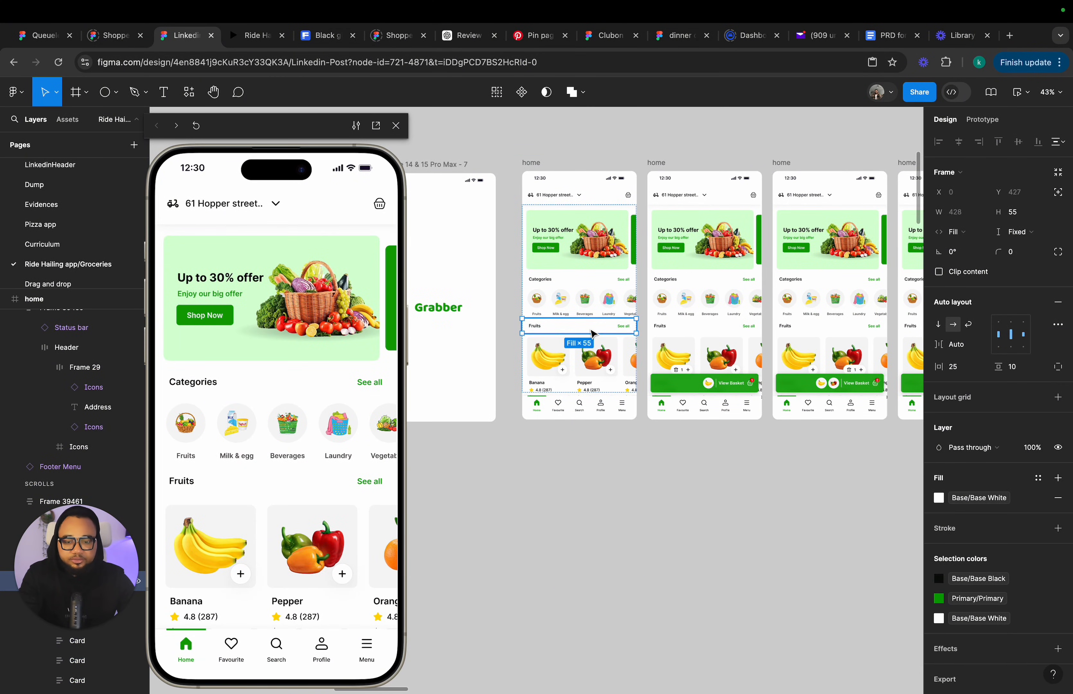
# Paste the Fruits heading row into iPhone 14 & 15 Pro Max - 9 and place it under the categories row.
pyautogui.scroll(8, 559, 146)
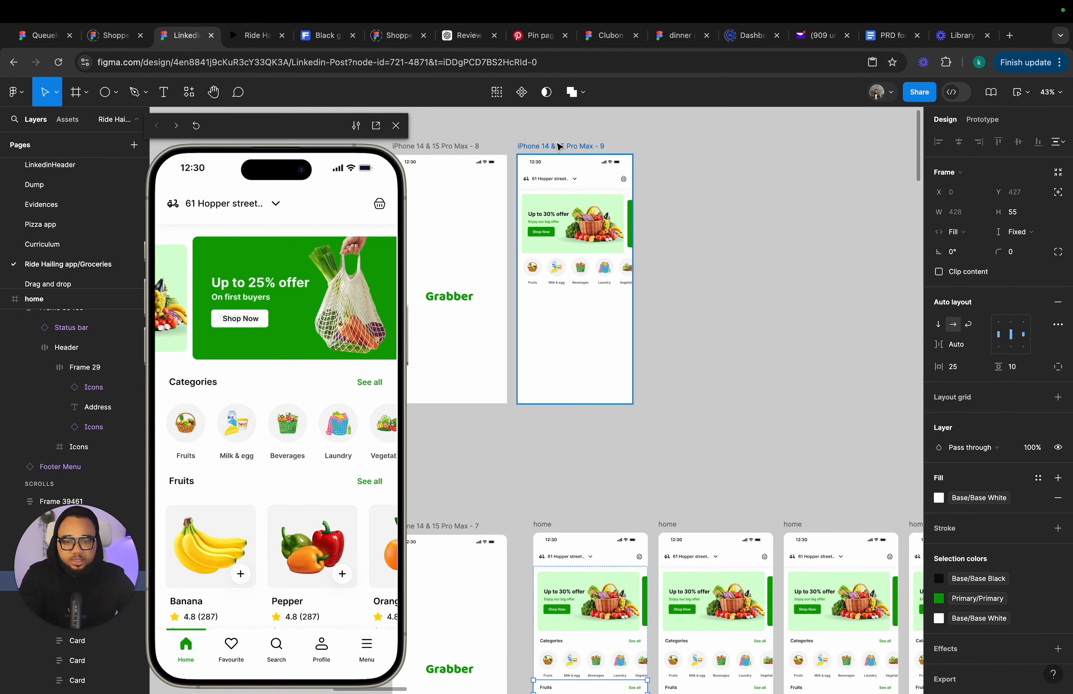
pyautogui.click(559, 146)
pyautogui.hotkey('ctrl', 'v')
pyautogui.scroll(5, 581, 289)
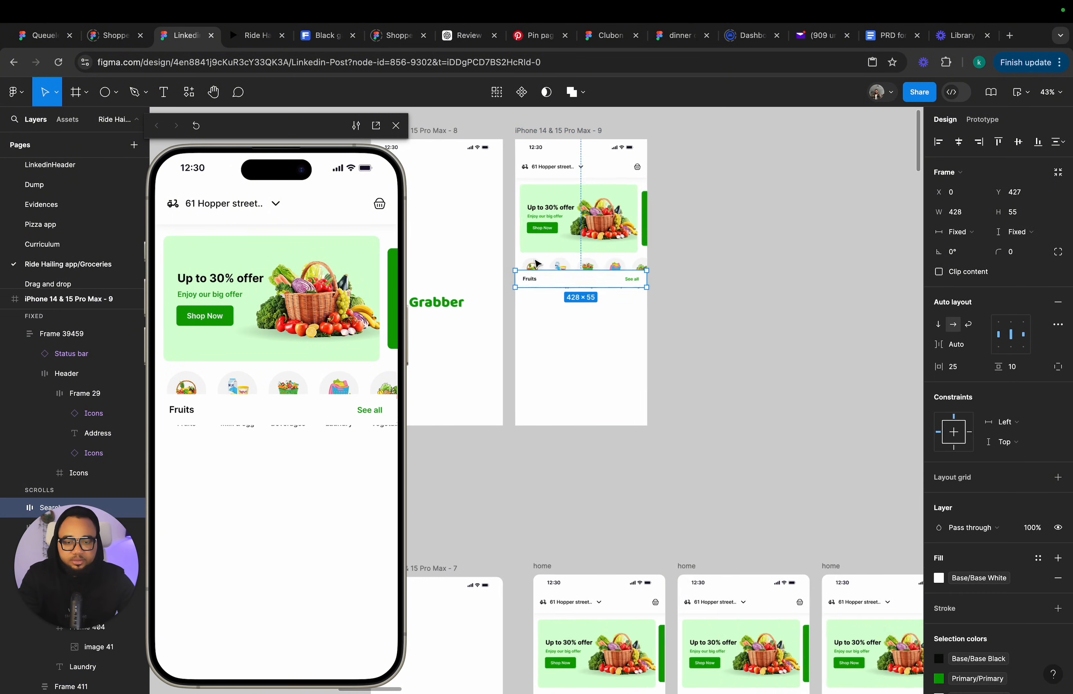
pyautogui.moveTo(588, 297); pyautogui.dragTo(590, 325)
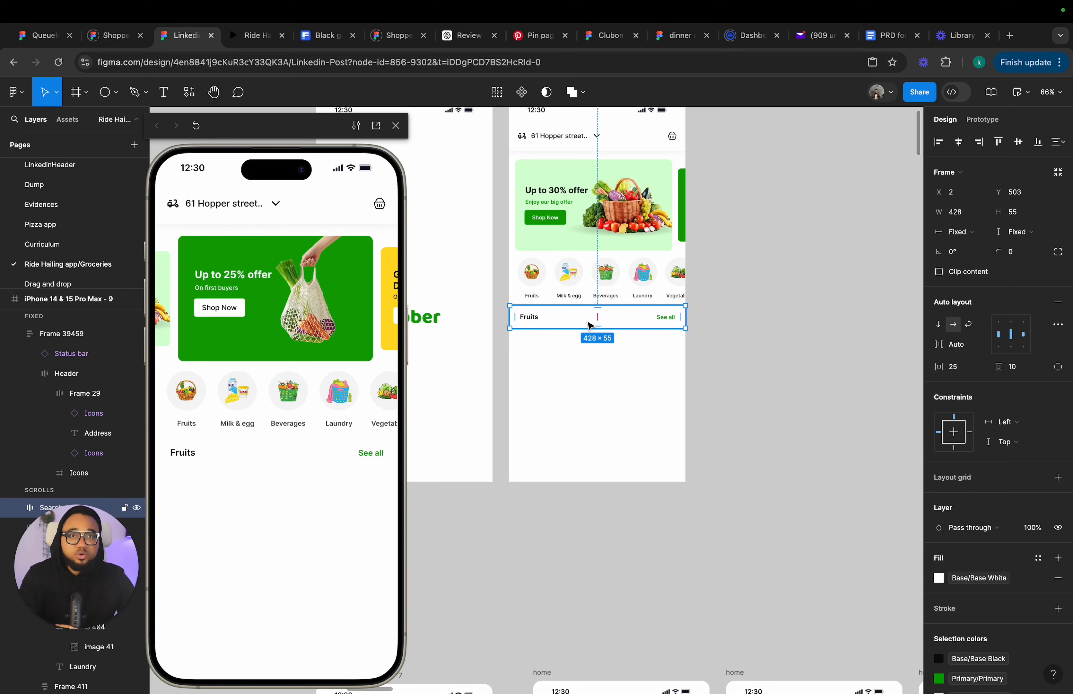
# Wrap the slider, categories row and Fruits heading in an auto layout frame and stretch its top edge up to the header.
pyautogui.moveTo(500, 171); pyautogui.dragTo(688, 362)
pyautogui.hotkey('shift', 'a')
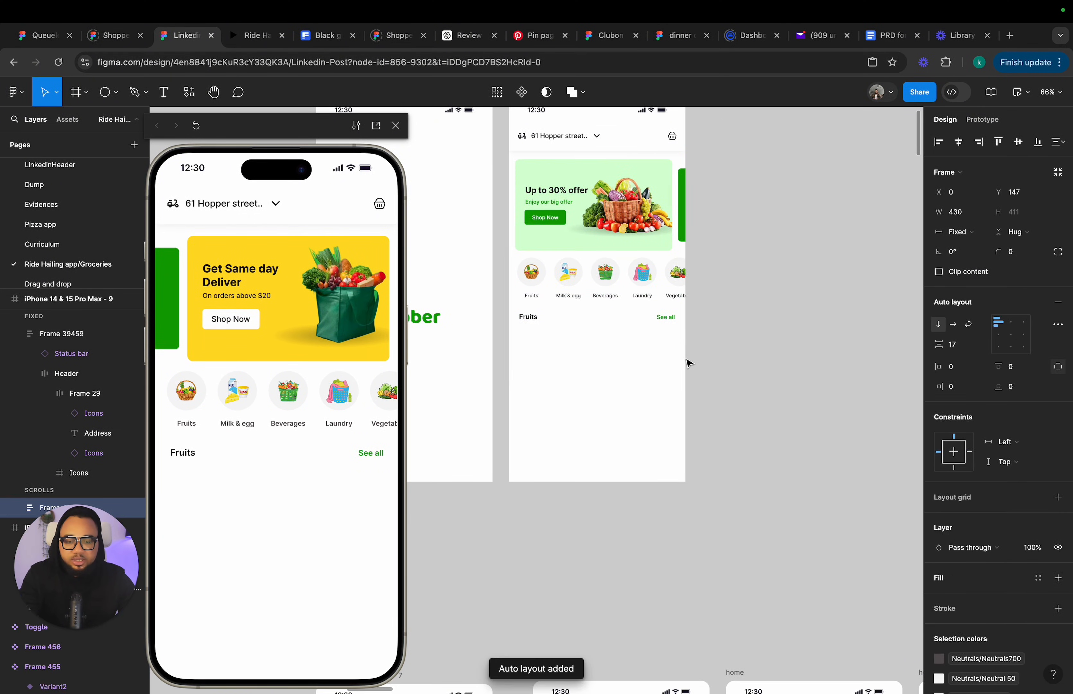
pyautogui.scroll(1, 659, 177)
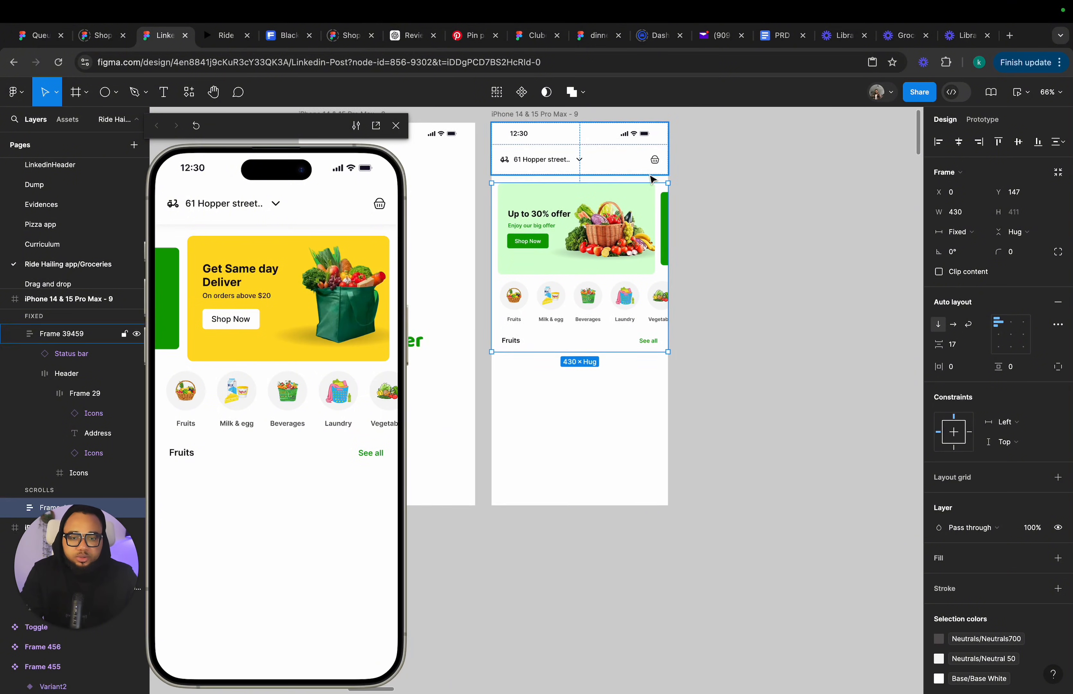
pyautogui.scroll(5, 561, 195)
pyautogui.hscroll(-1, 543, 199)
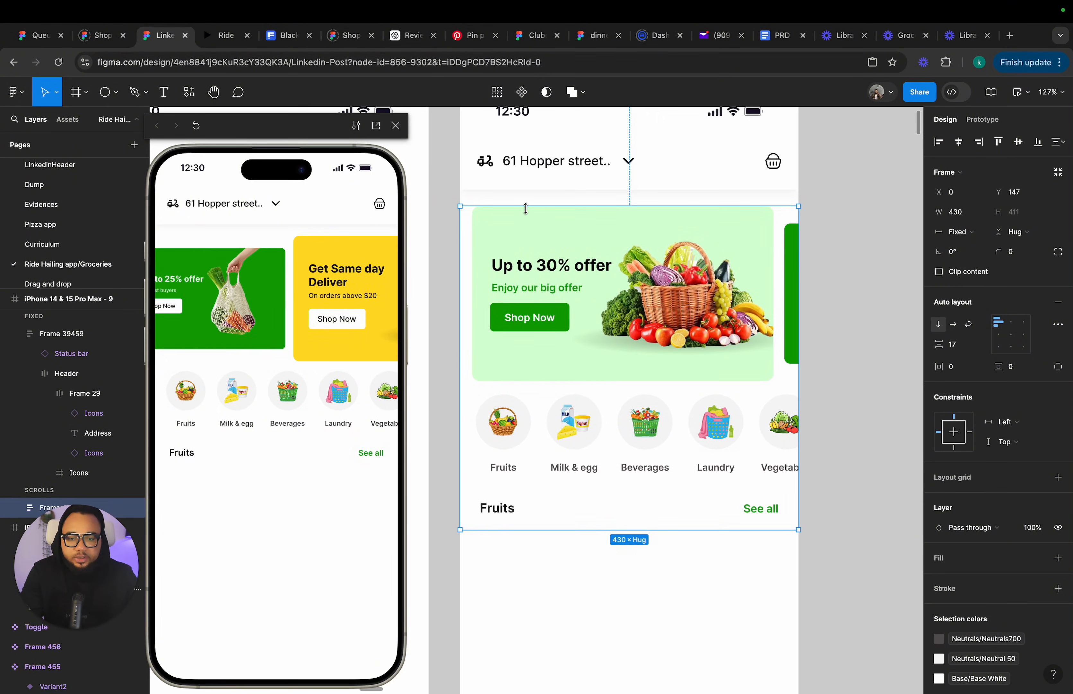
pyautogui.moveTo(527, 206); pyautogui.dragTo(528, 190)
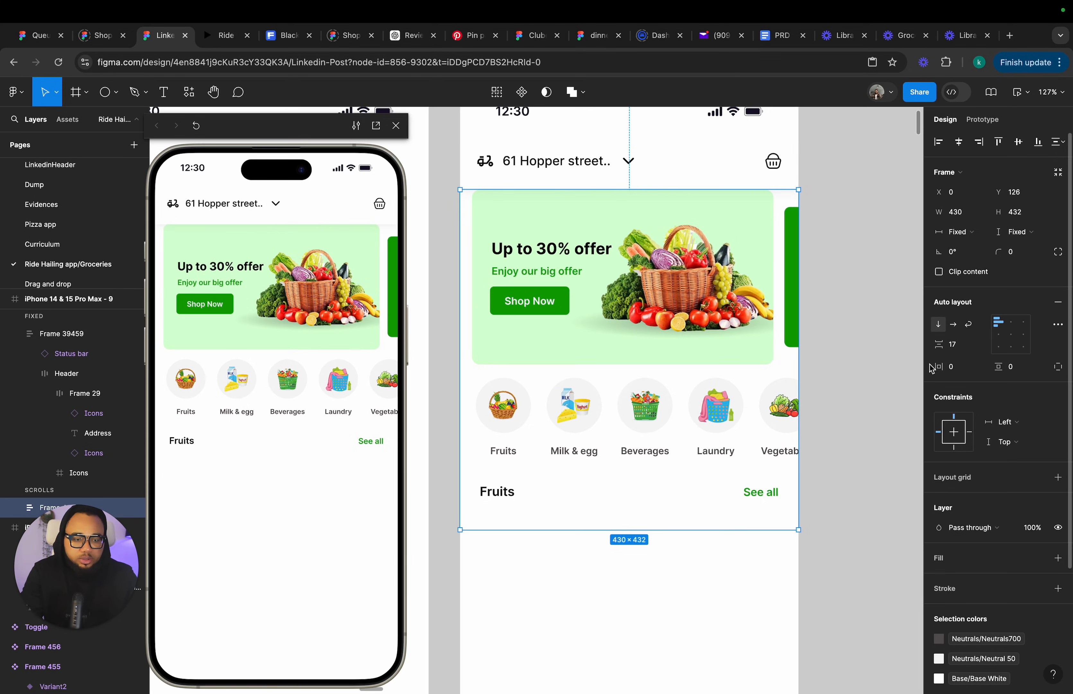
# Set the auto layout frame's top padding to 20 and its height to Hug contents.
pyautogui.click(1019, 370)
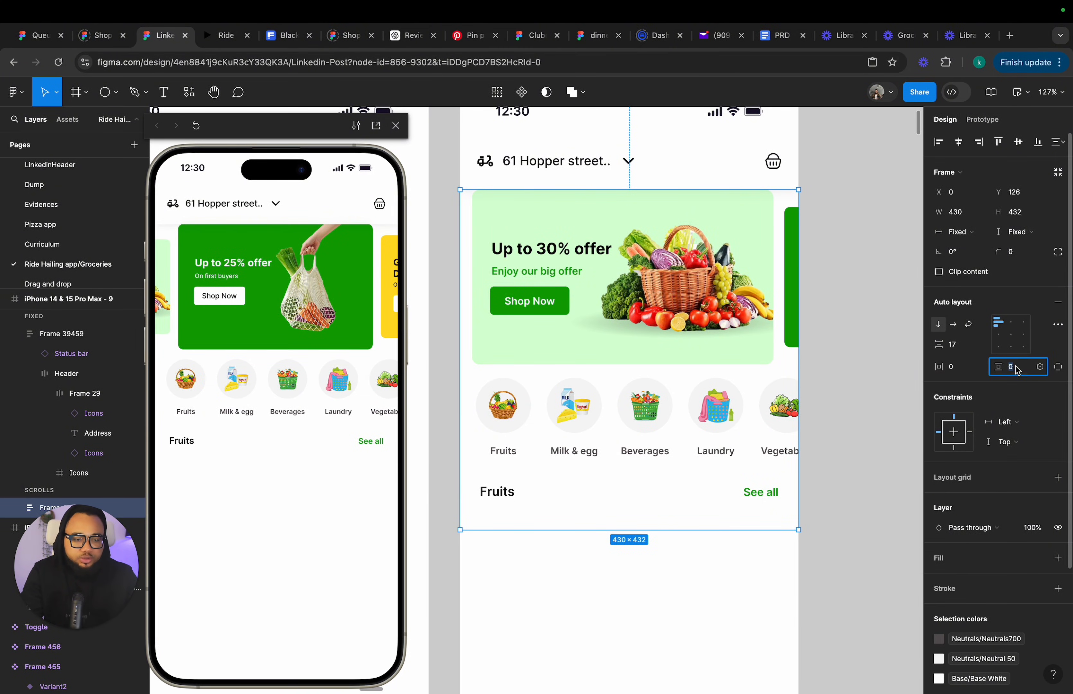
pyautogui.press('Return')
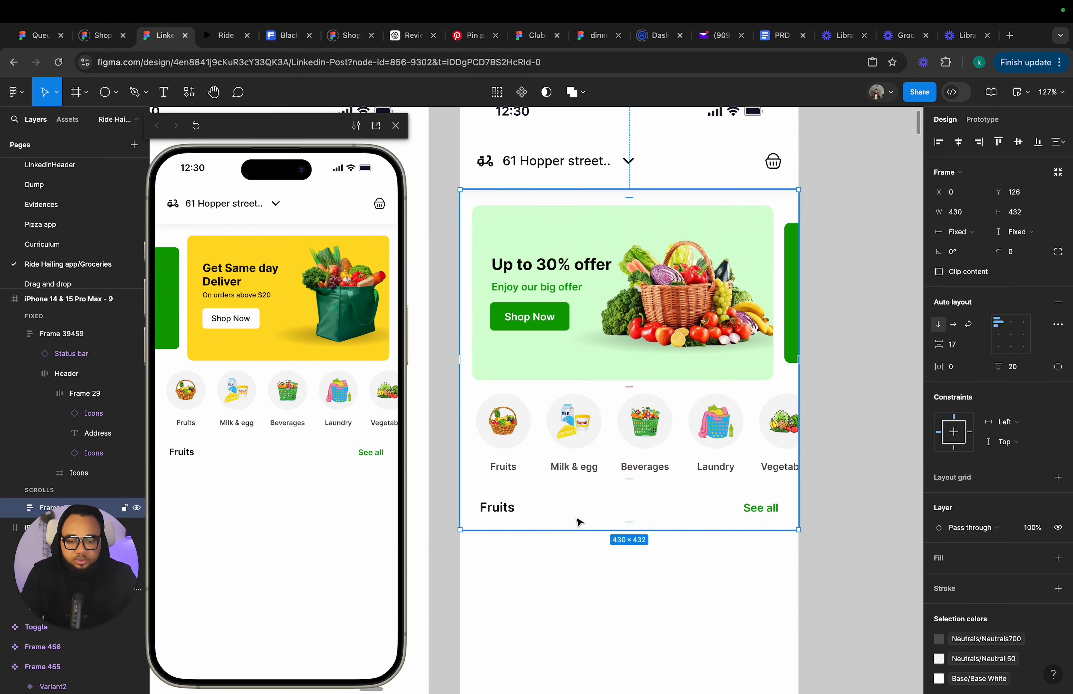
pyautogui.click(1029, 239)
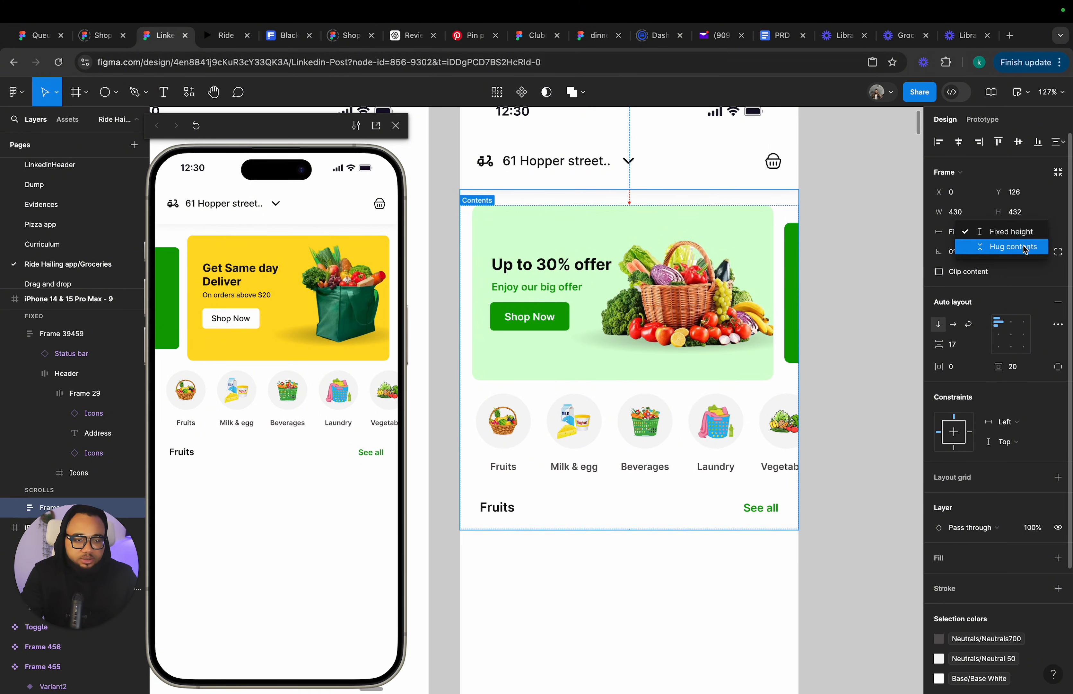
pyautogui.click(1024, 247)
# Create a "Fruits" text label on the canvas beside the screen.
pyautogui.click(583, 514)
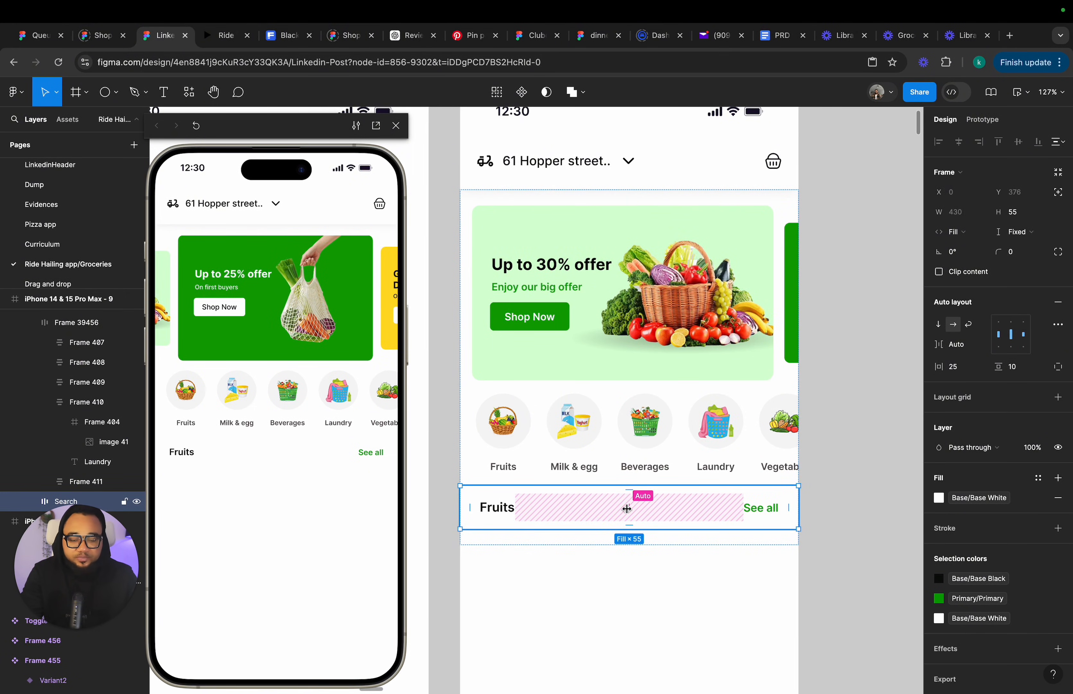
pyautogui.hscroll(3, 627, 509)
pyautogui.press('t')
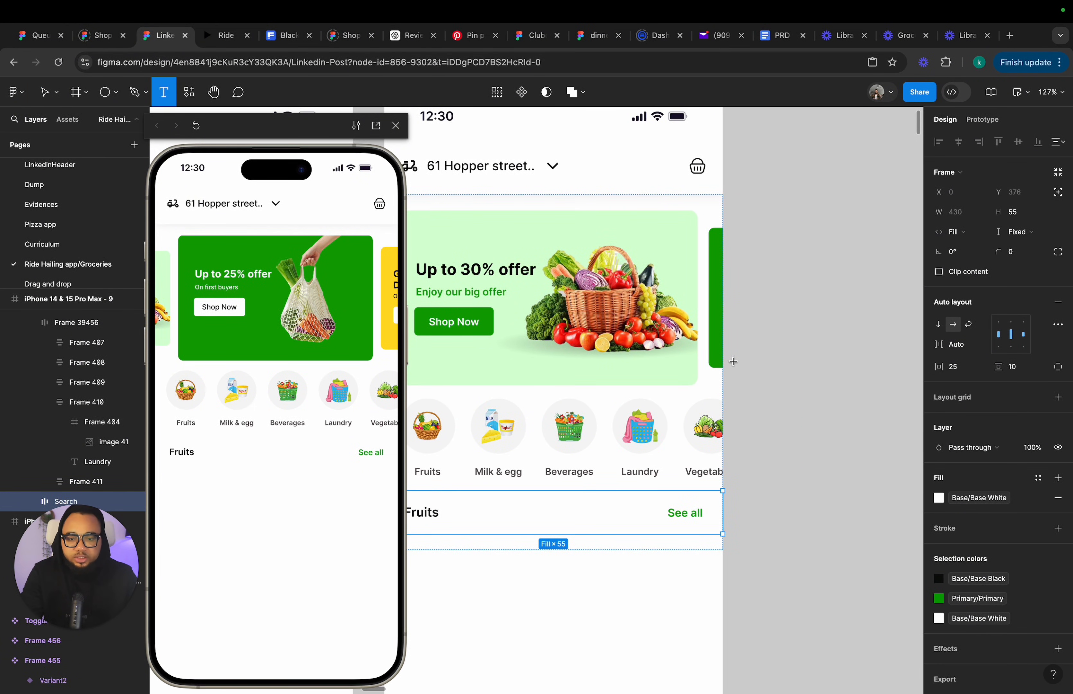
pyautogui.click(798, 490)
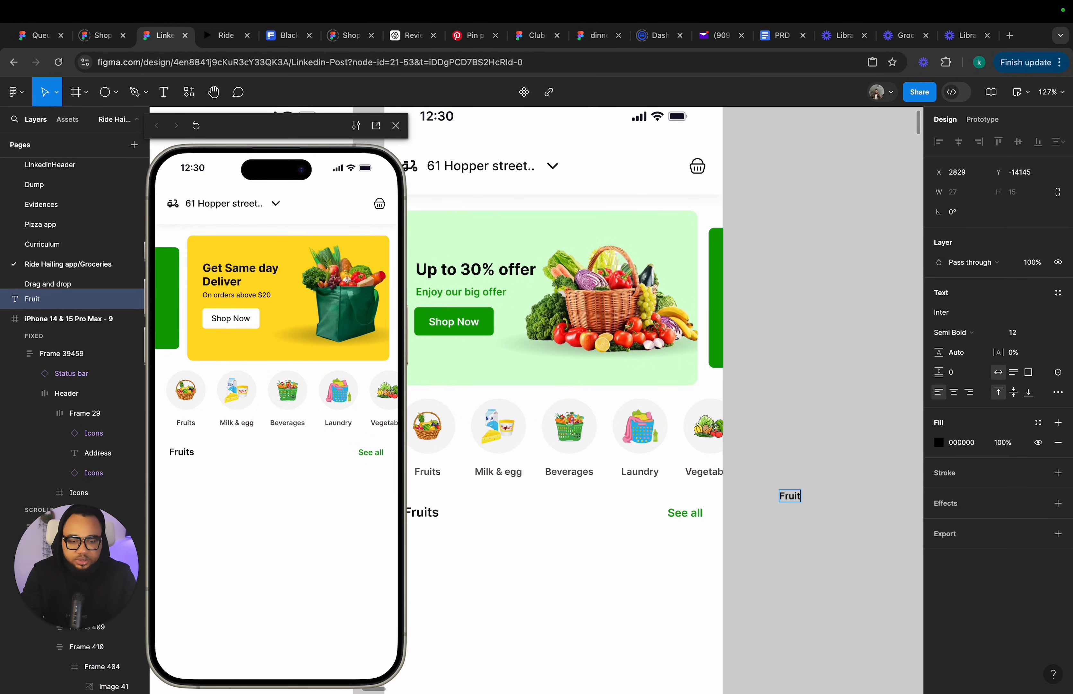
pyautogui.write('Fruits')
pyautogui.press('Escape')
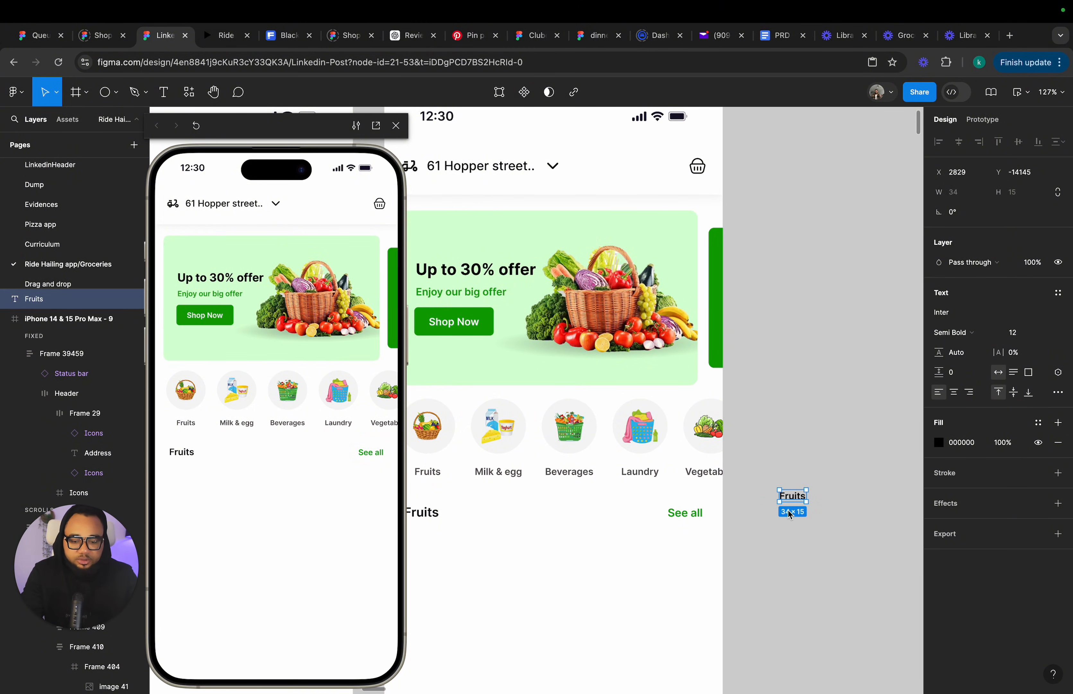
# Duplicate the Fruits label, move the copy to its right and rename it "See all".
pyautogui.press('super+d')
pyautogui.hscroll(3, 879, 499)
pyautogui.moveTo(879, 500); pyautogui.dragTo(865, 467)
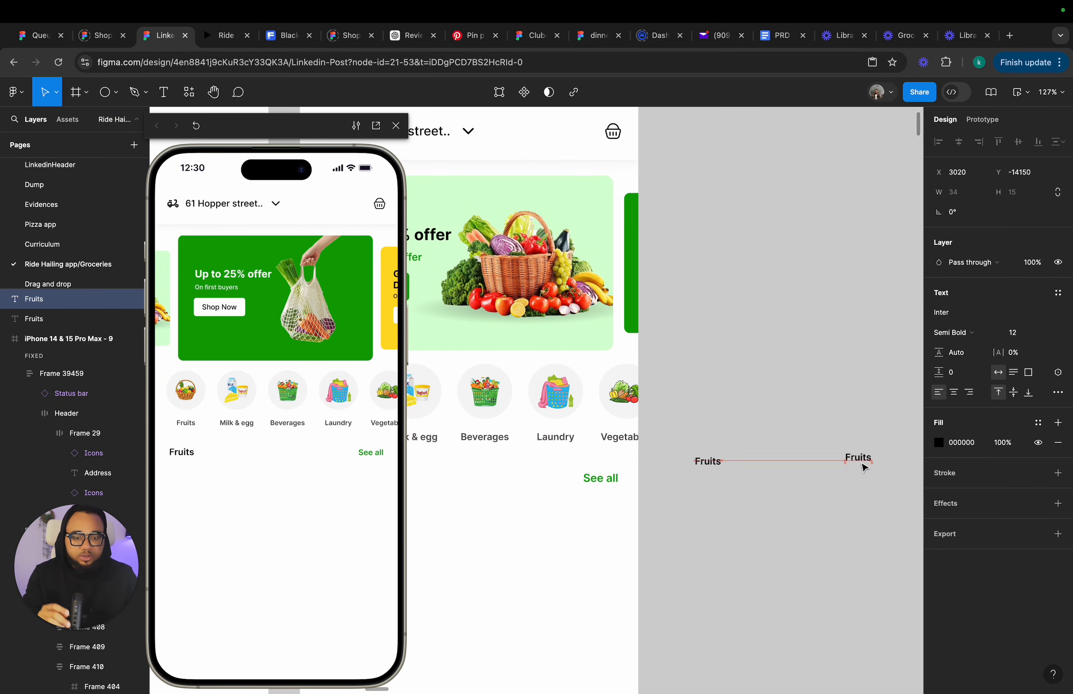
pyautogui.moveTo(865, 469); pyautogui.dragTo(863, 466)
pyautogui.doubleClick(861, 463)
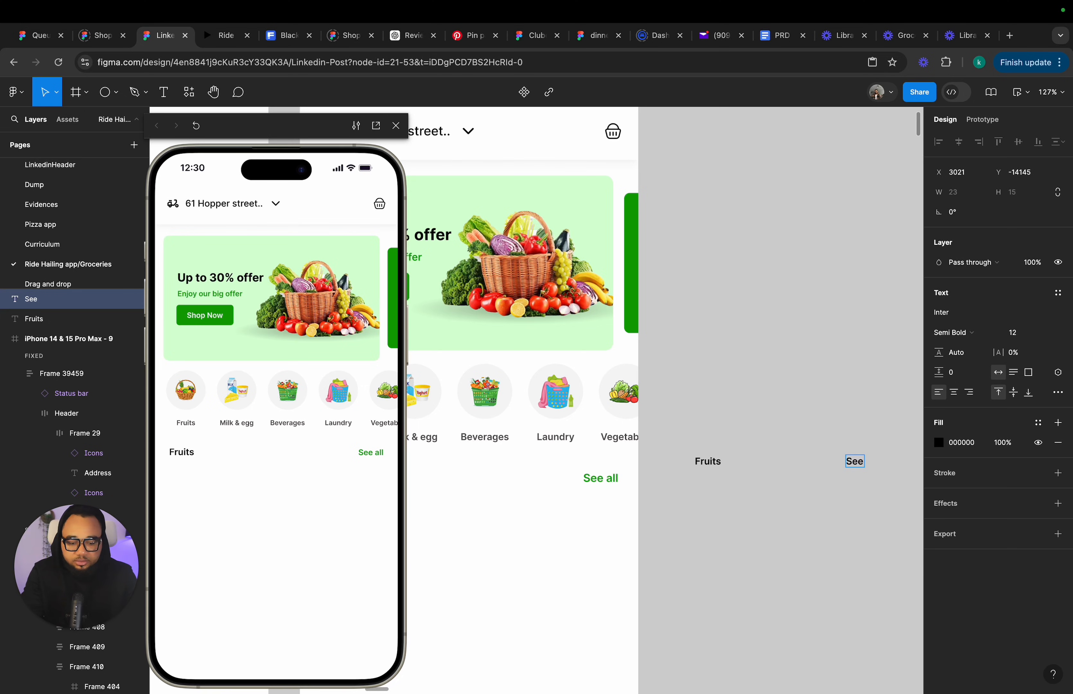
pyautogui.press('Escape')
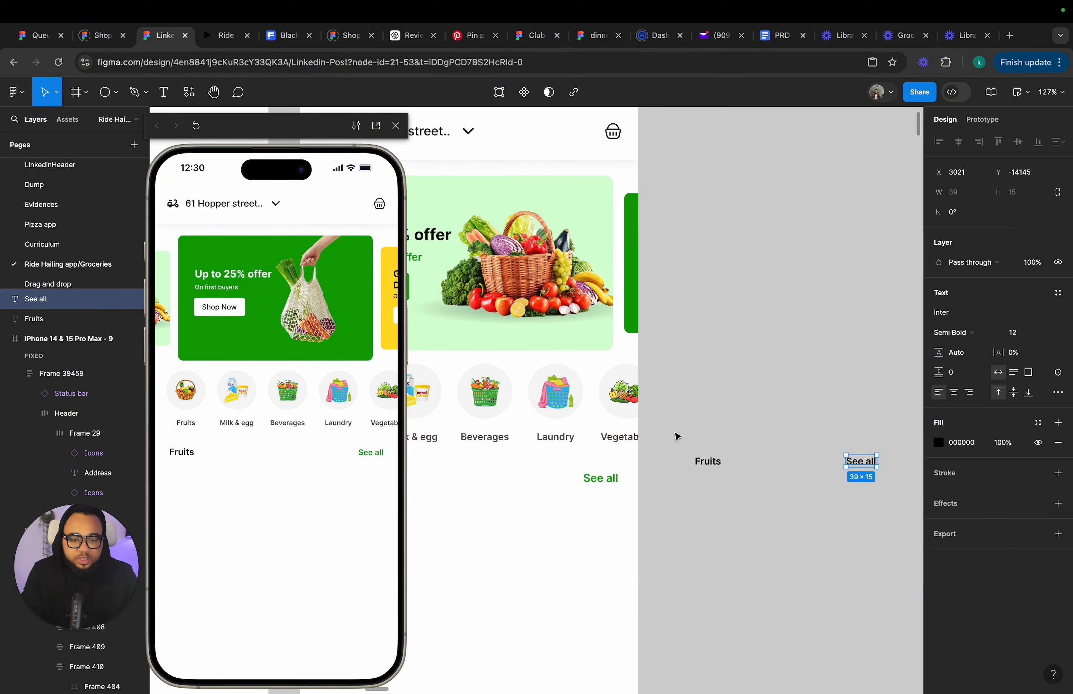
# Wrap both labels in a horizontal auto layout frame and set its horizontal padding to 20.
pyautogui.moveTo(673, 431); pyautogui.dragTo(889, 501)
pyautogui.hotkey('shift', 'a')
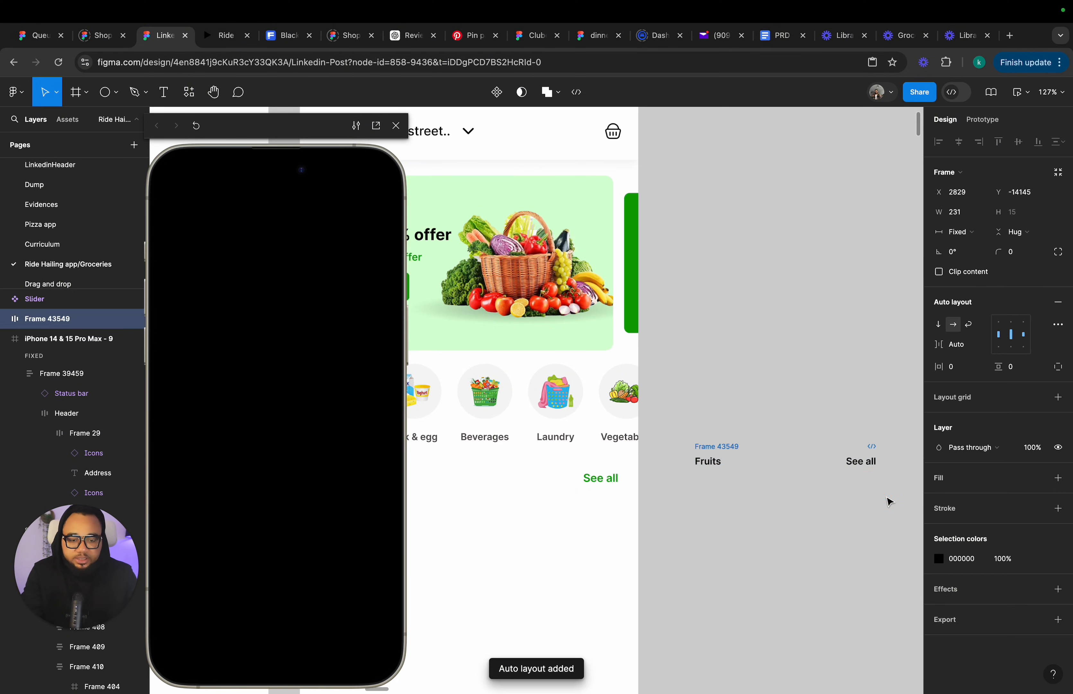
pyautogui.moveTo(730, 468); pyautogui.dragTo(731, 480)
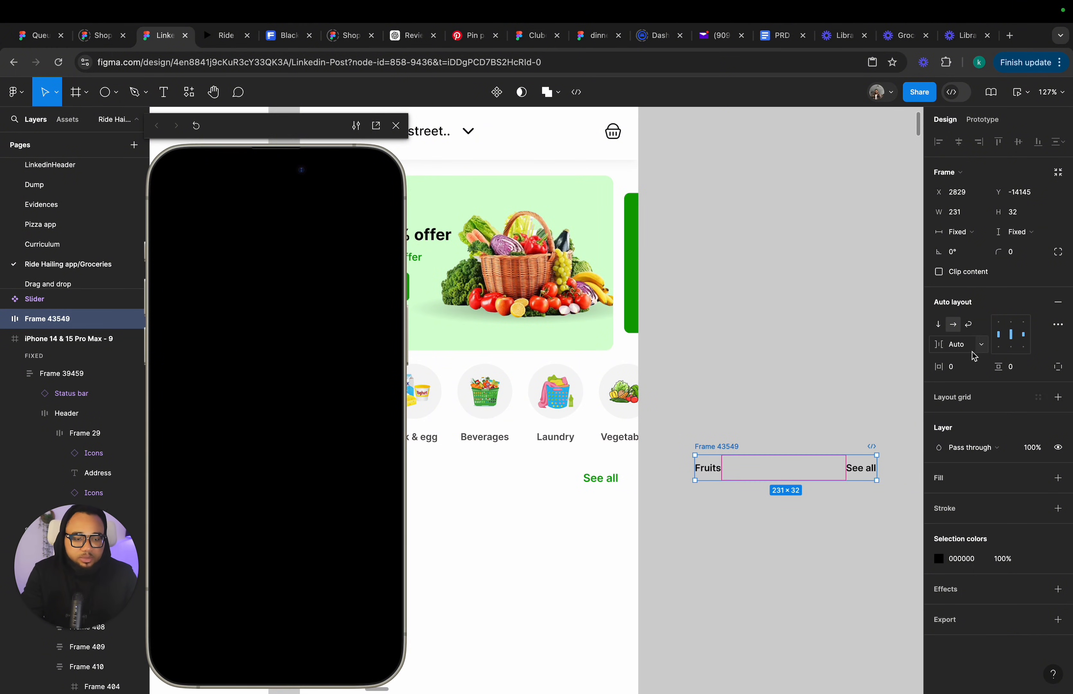
pyautogui.write('20')
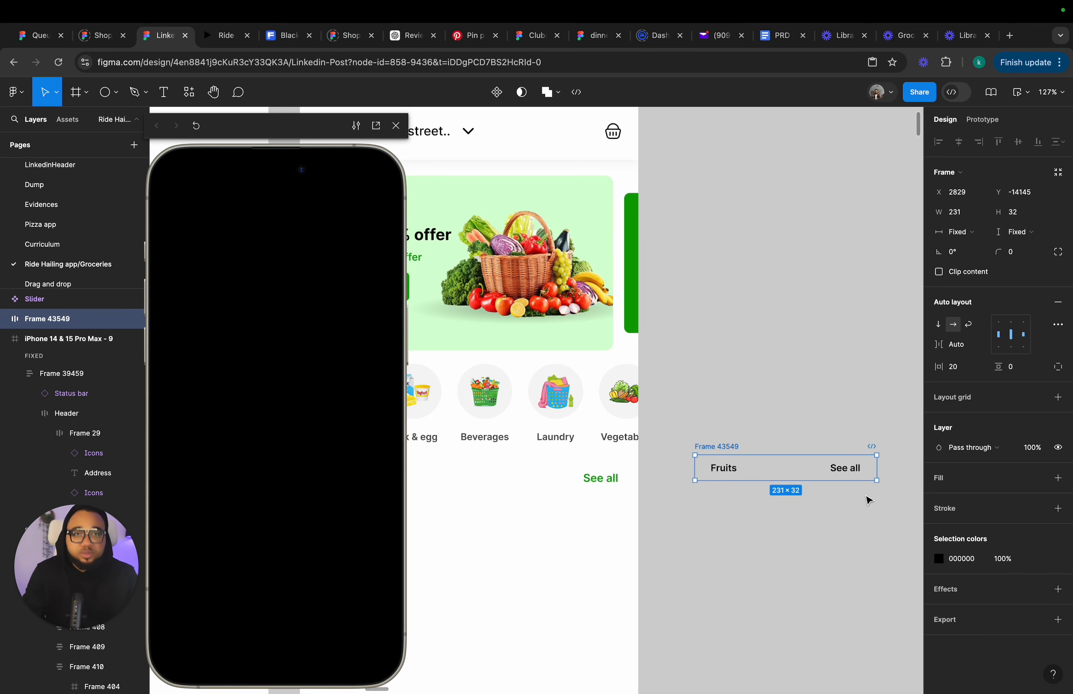
# Resize the heading frame to about 301 × 41 and fill it with the White library colour.
pyautogui.hscroll(4, 868, 499)
pyautogui.scroll(-2, 868, 499)
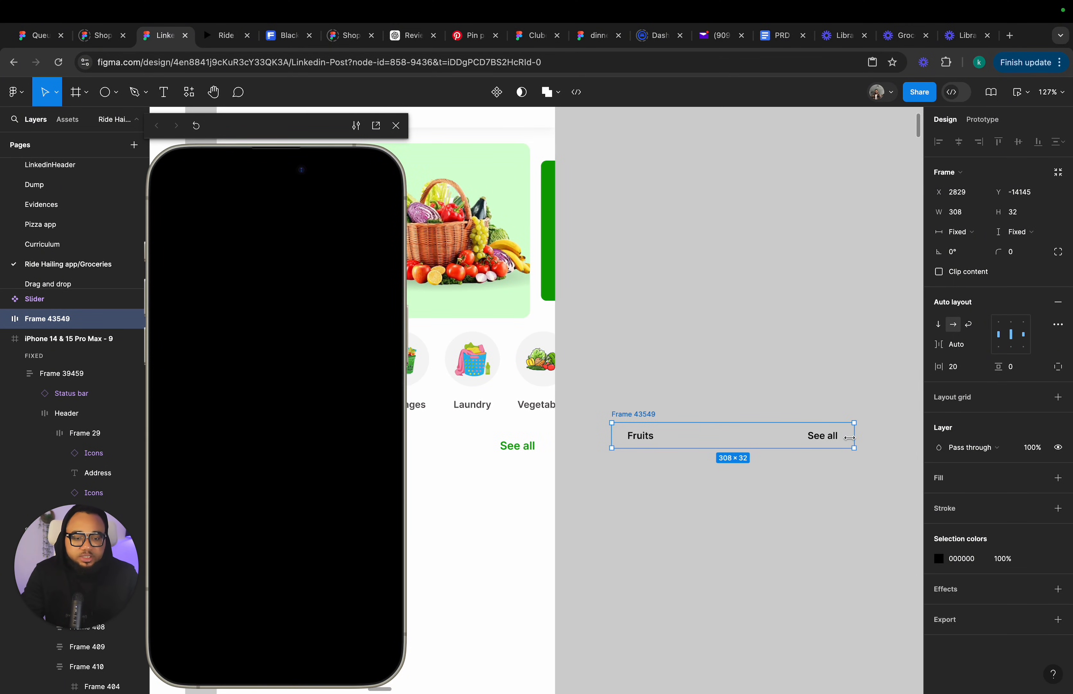
pyautogui.moveTo(770, 448); pyautogui.dragTo(770, 455)
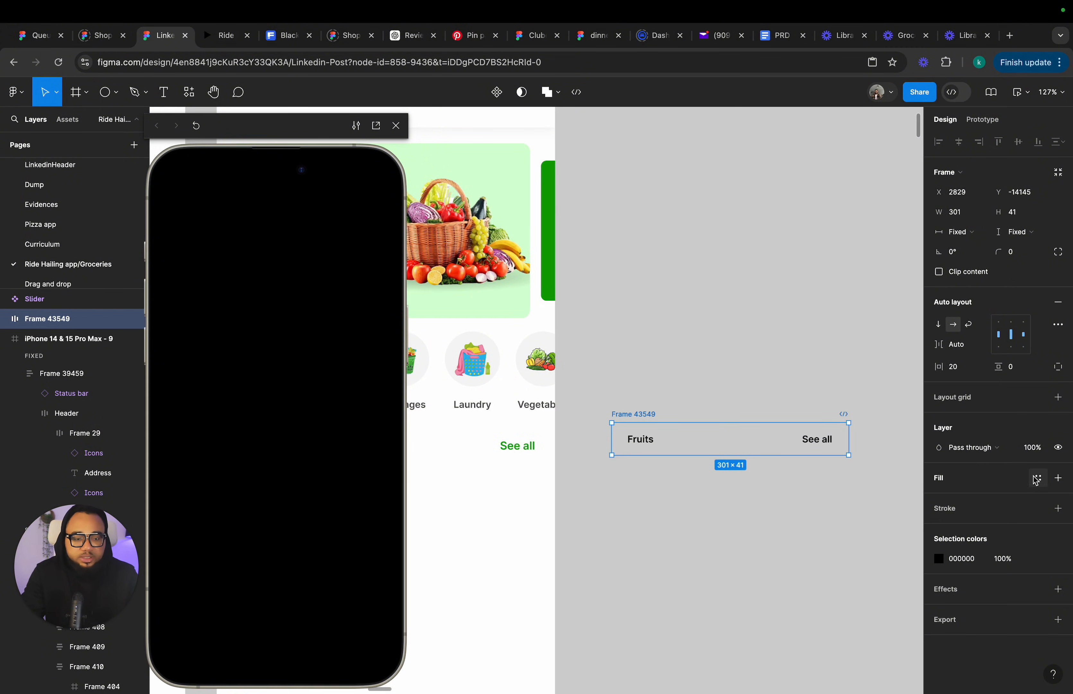
pyautogui.click(1036, 479)
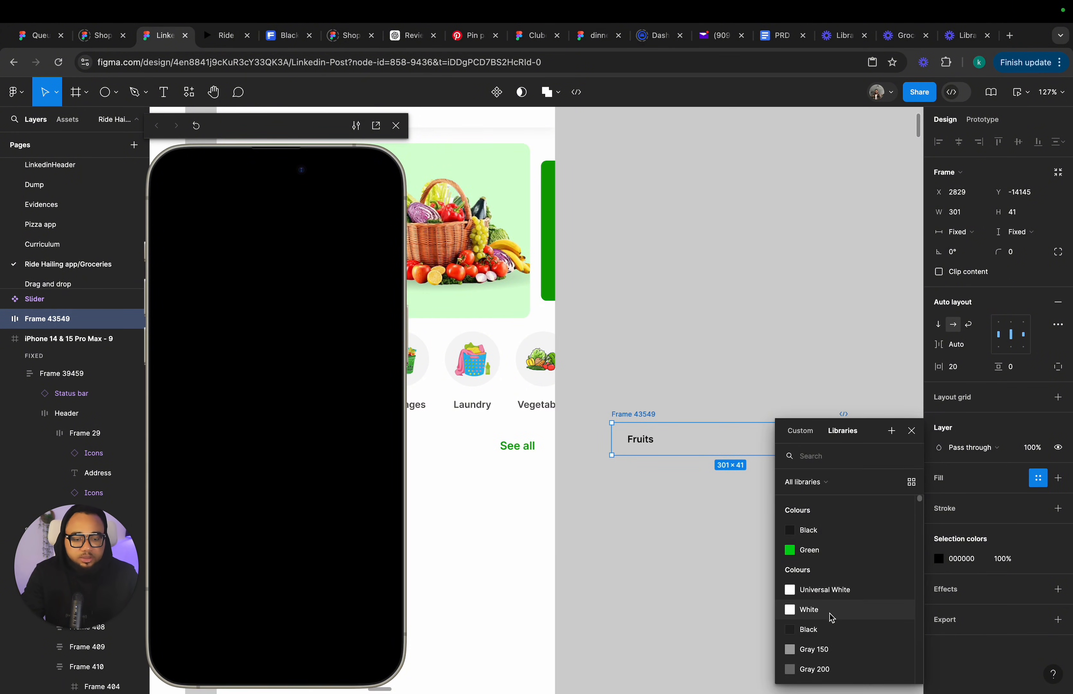
pyautogui.click(803, 609)
# Colour the "See all" text with the Primary library colour.
pyautogui.click(815, 446)
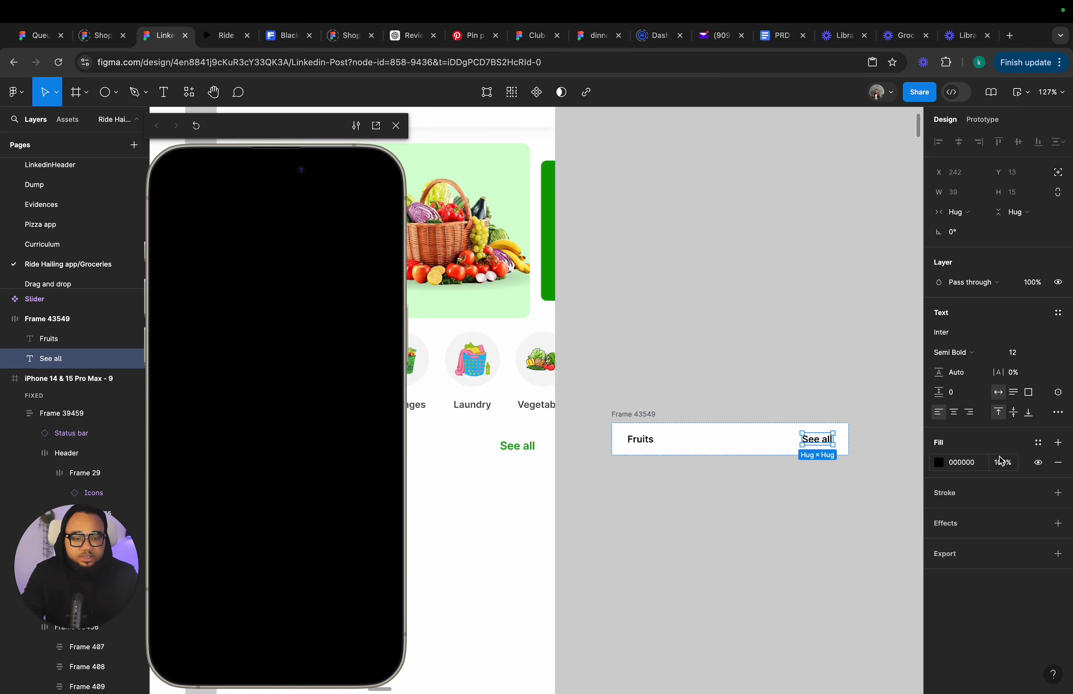
pyautogui.click(1036, 443)
pyautogui.scroll(-8, 807, 608)
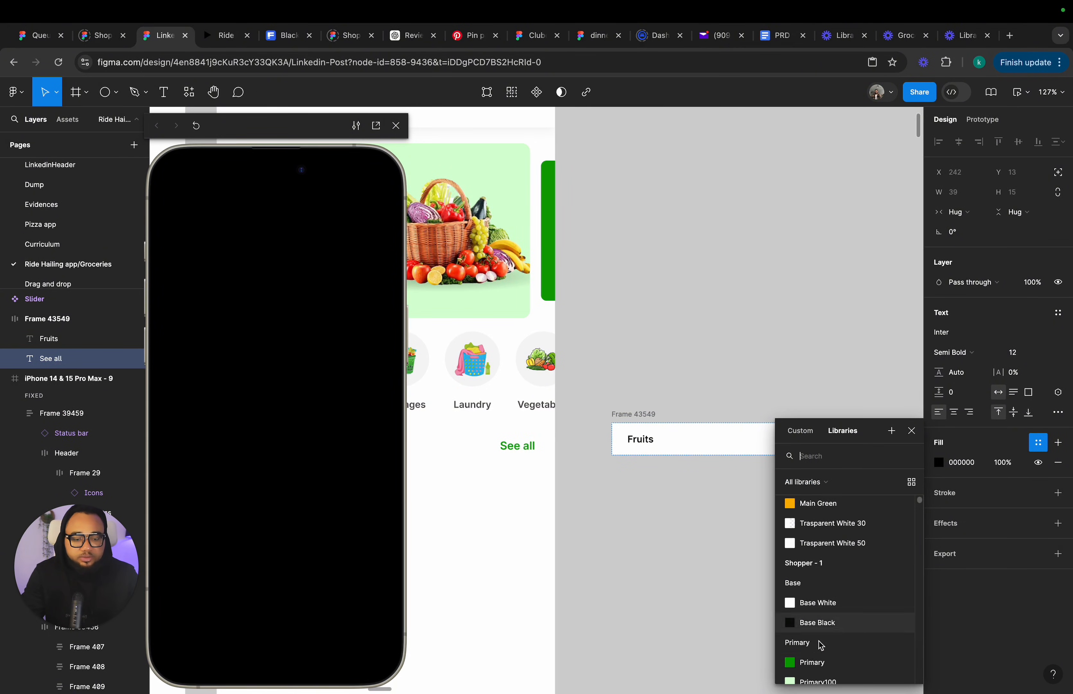
pyautogui.click(817, 656)
pyautogui.click(747, 563)
# Delete the standalone Fruits heading frame beside the screen.
pyautogui.hscroll(-6, 548, 481)
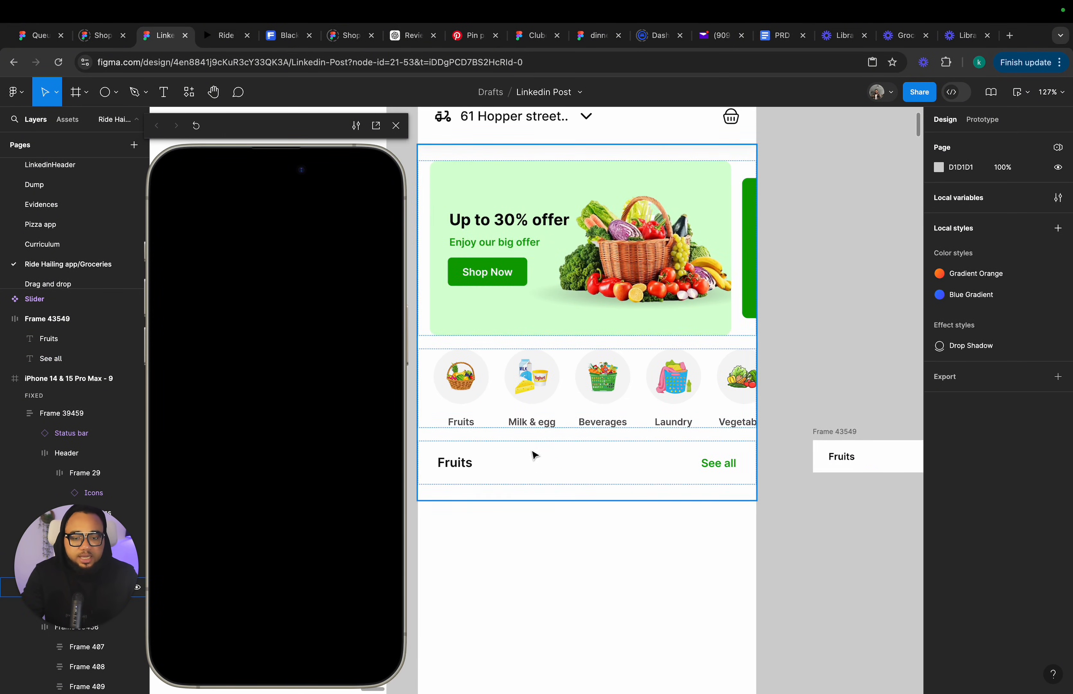
pyautogui.hscroll(1, 915, 466)
pyautogui.click(807, 438)
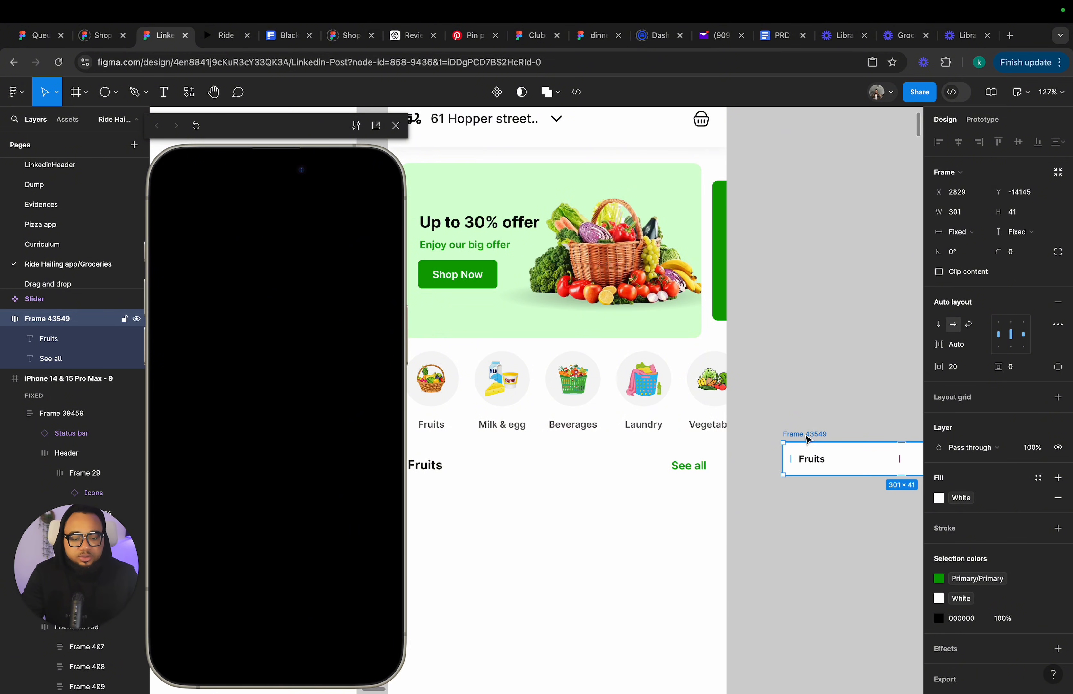
pyautogui.press('Delete')
# Duplicate the fruit product cards row from the home screen onto the canvas beside iPhone 14 & 15 Pro Max - 9.
pyautogui.hscroll(-5, 587, 478)
pyautogui.scroll(-5, 751, 228)
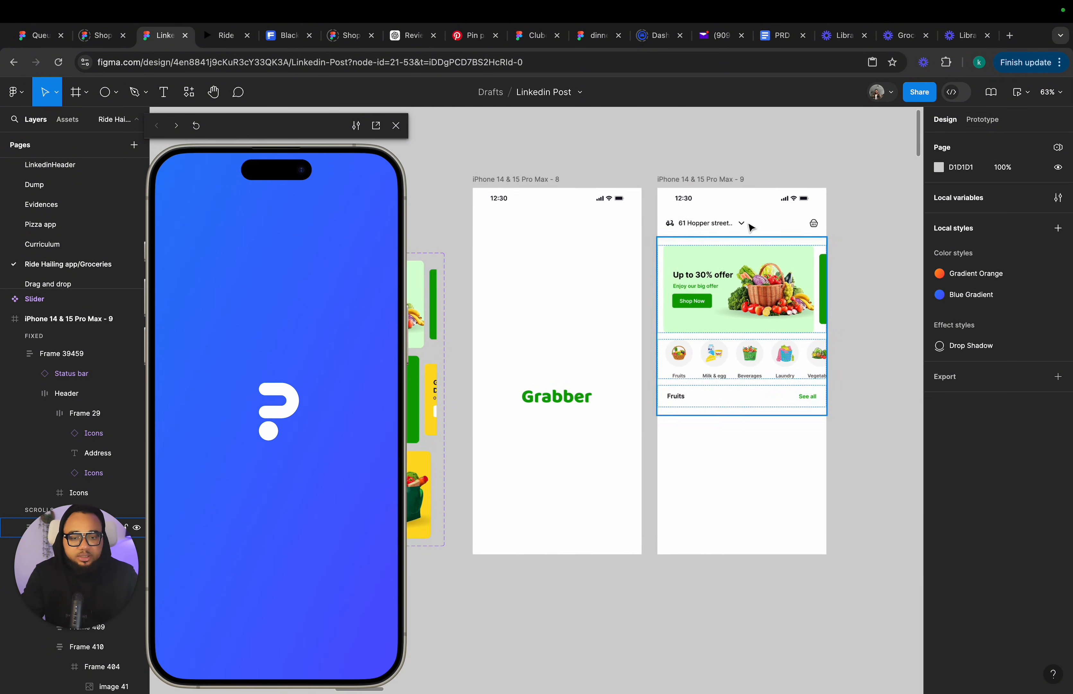
pyautogui.hscroll(1, 751, 228)
pyautogui.click(704, 191)
pyautogui.hscroll(2, 691, 373)
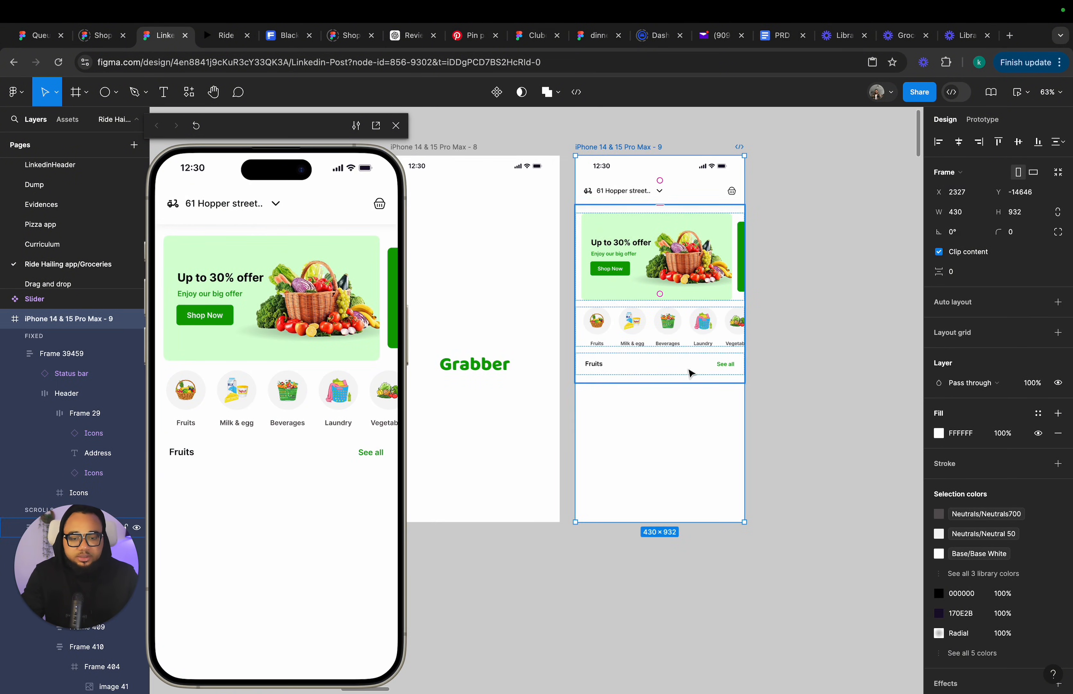
pyautogui.scroll(5, 688, 370)
pyautogui.scroll(-6, 681, 383)
pyautogui.scroll(-5, 678, 386)
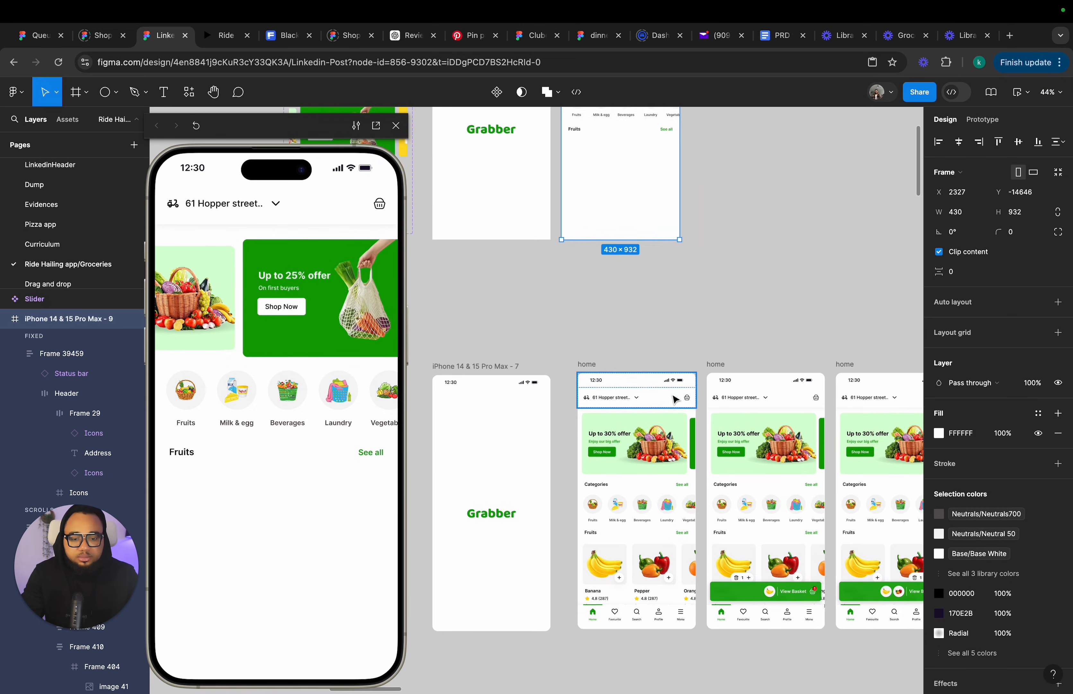
pyautogui.doubleClick(636, 555)
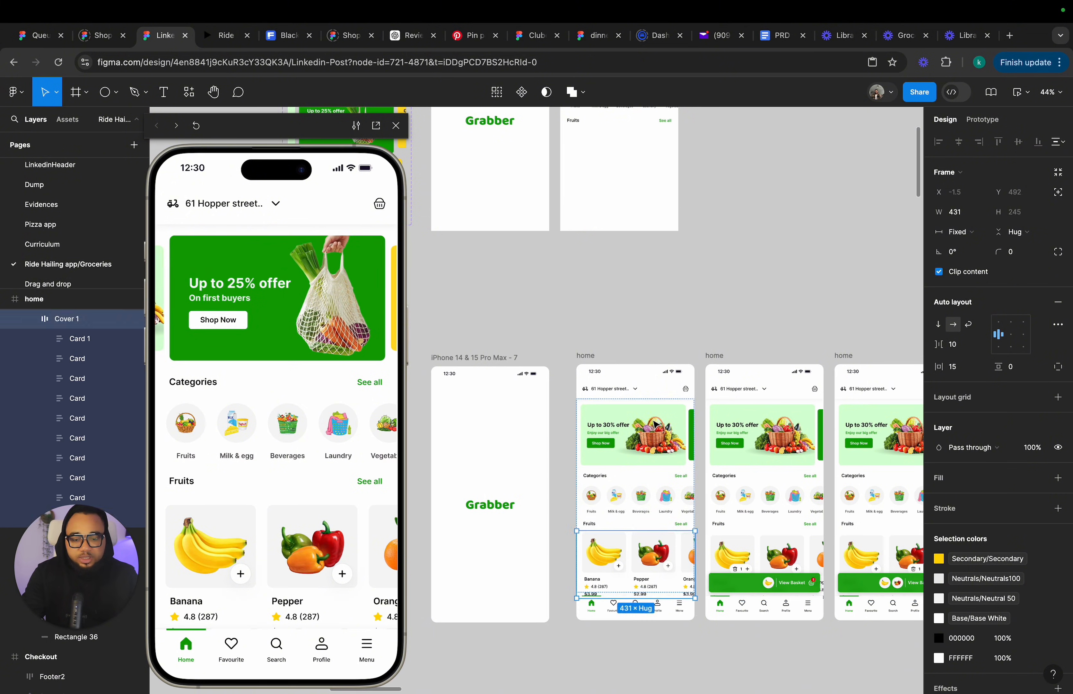
pyautogui.moveTo(636, 555); pyautogui.dragTo(821, 234)
# Paste the product cards row into screen 9's content frame below the Fruits heading.
pyautogui.scroll(2, 668, 280)
pyautogui.scroll(3, 820, 234)
pyautogui.hscroll(1, 819, 234)
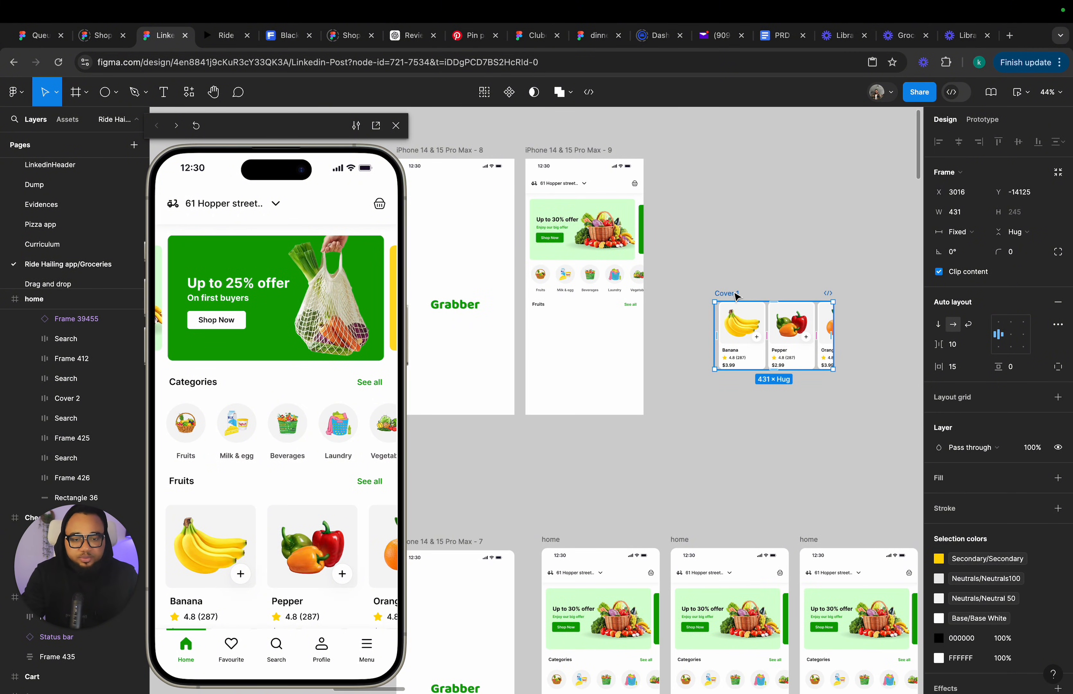
pyautogui.moveTo(737, 295); pyautogui.dragTo(689, 299)
pyautogui.click(605, 293)
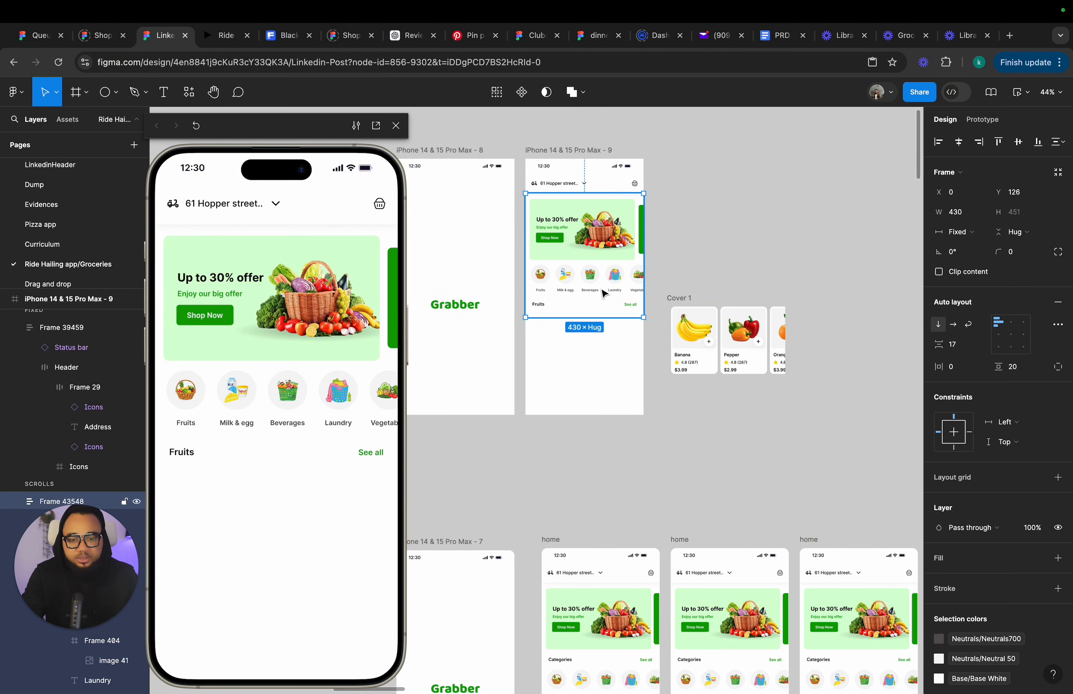
pyautogui.hotkey('ctrl', 'v')
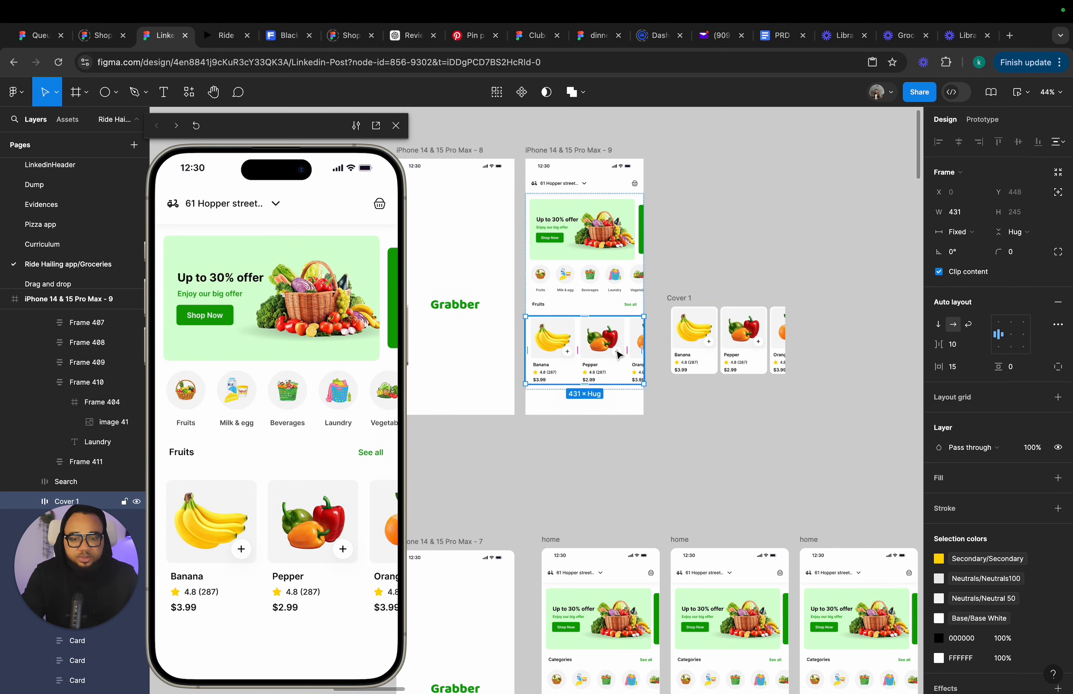
# Examine the copied product cards and the updated screen 9 in the preview, then close the preview.
pyautogui.scroll(3, 646, 348)
pyautogui.scroll(1, 646, 347)
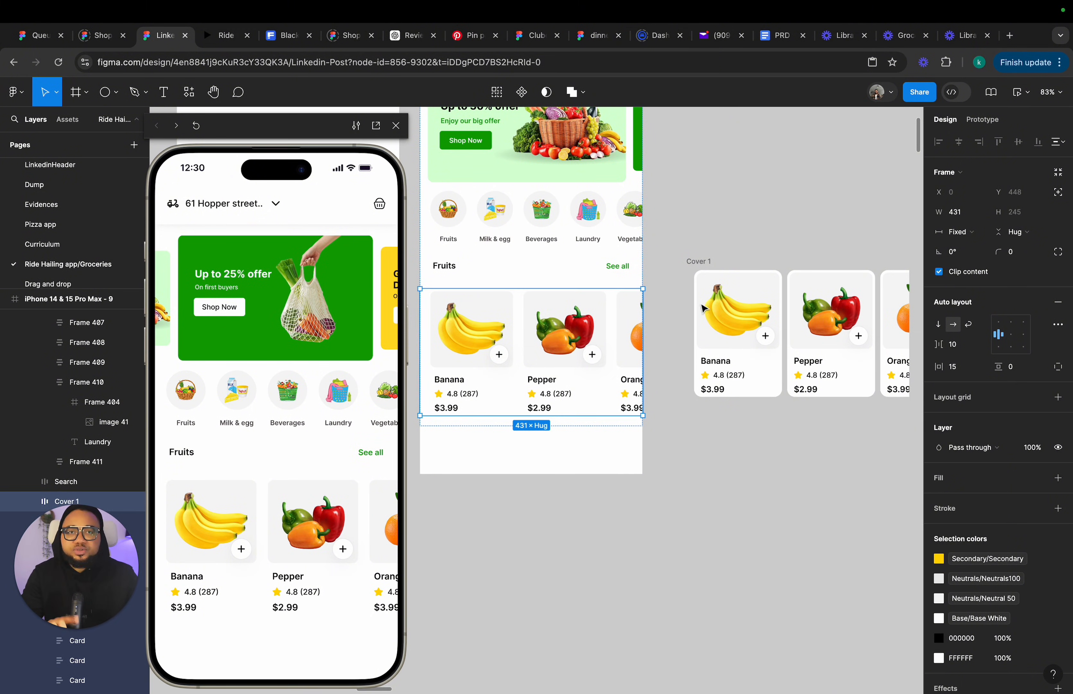
pyautogui.click(715, 265)
pyautogui.hscroll(2, 715, 265)
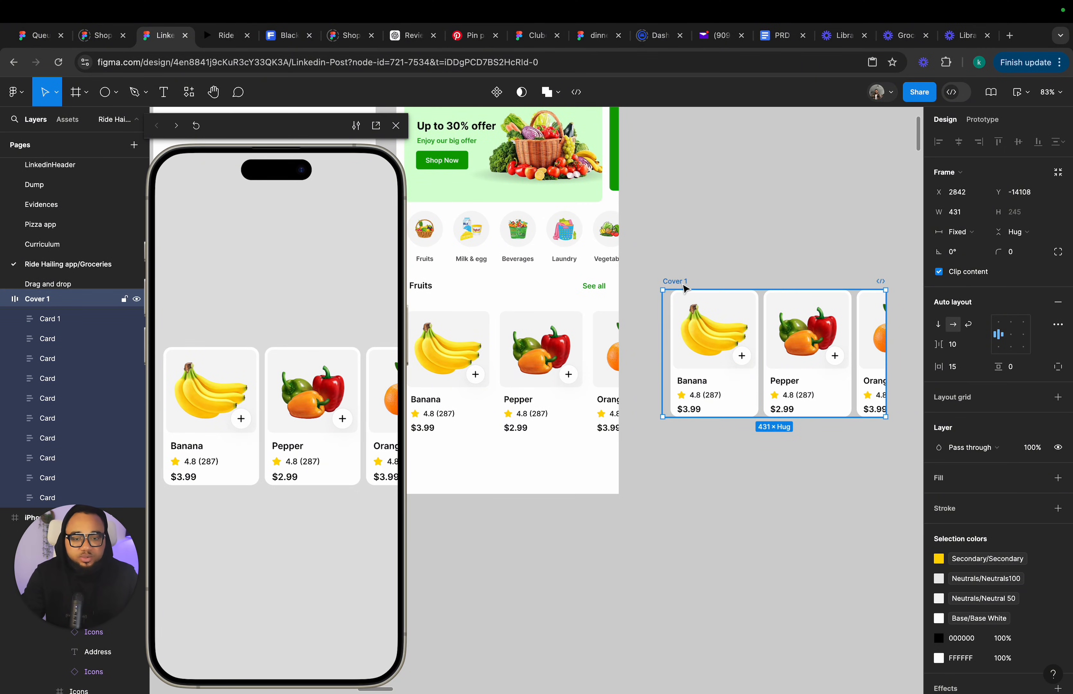
pyautogui.rightClick(688, 291)
pyautogui.click(717, 413)
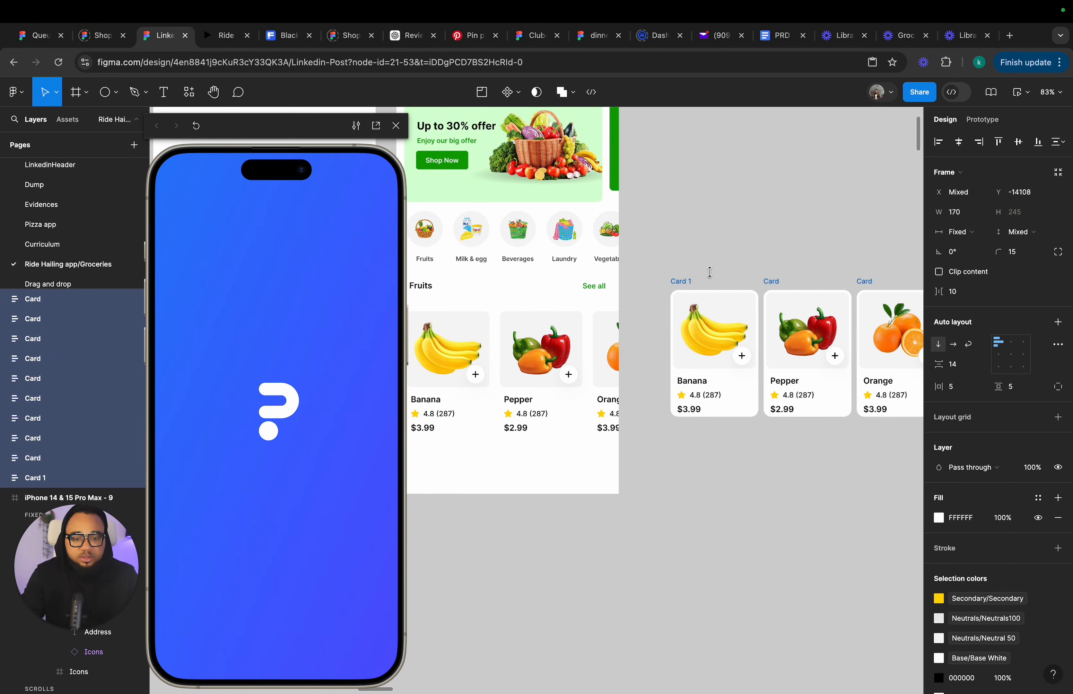
pyautogui.click(713, 251)
pyautogui.hscroll(3, 695, 251)
pyautogui.scroll(4, 694, 252)
pyautogui.hscroll(-5, 694, 252)
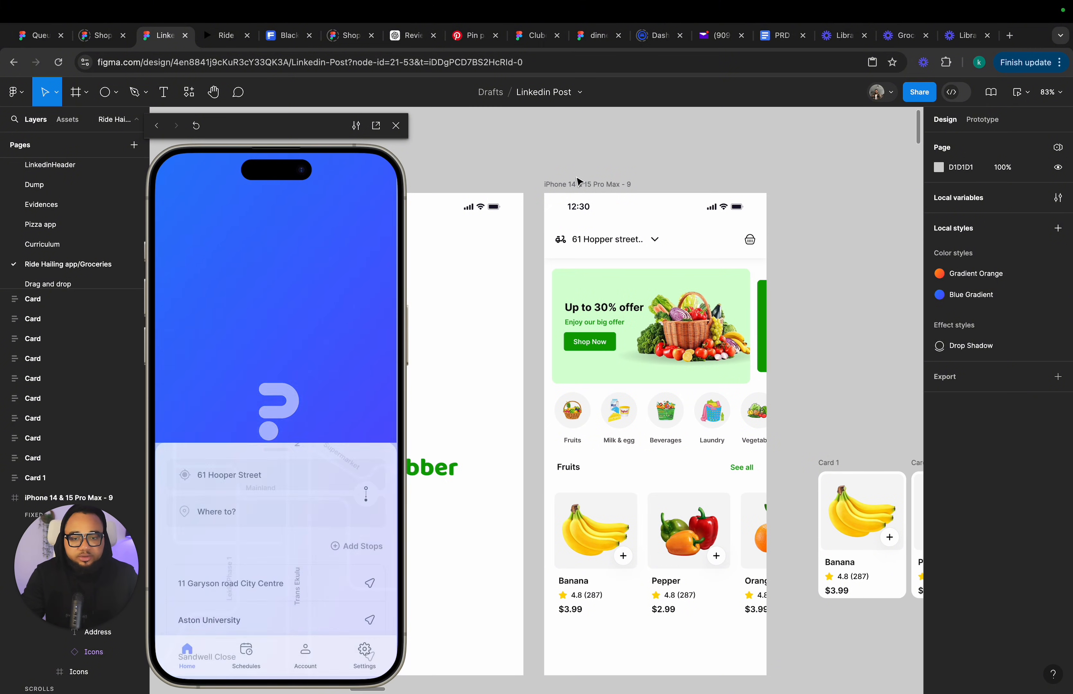
pyautogui.click(580, 184)
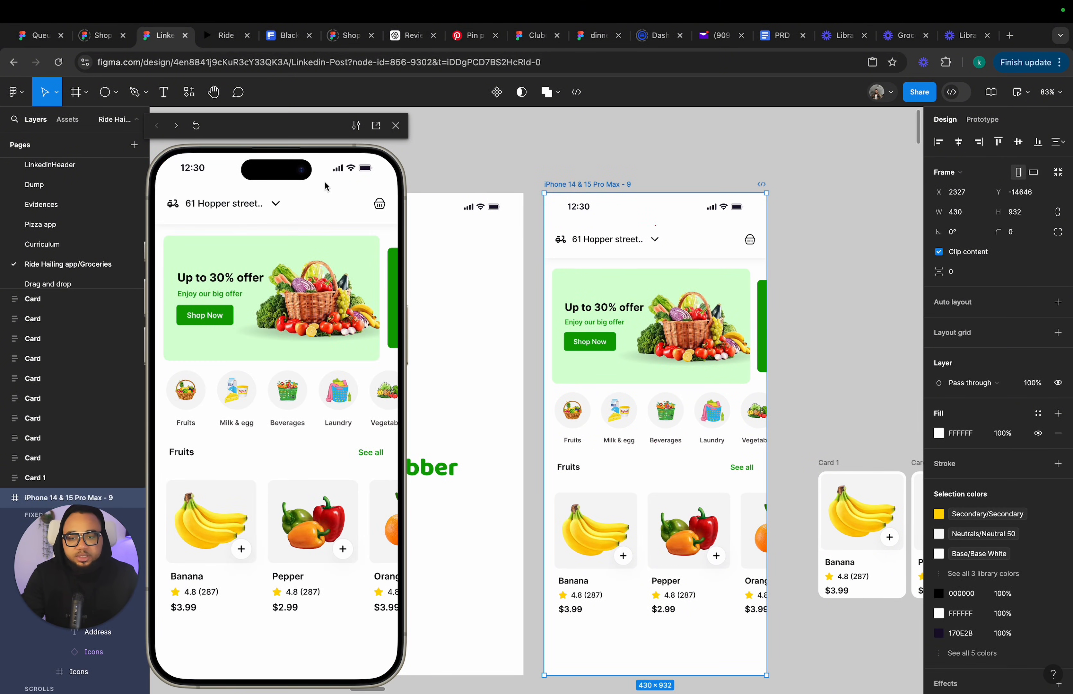
pyautogui.click(397, 126)
# Draw a rectangle about 157 × 134 on the canvas above the copied product cards.
pyautogui.scroll(-3, 404, 134)
pyautogui.hscroll(3, 405, 135)
pyautogui.hscroll(5, 491, 254)
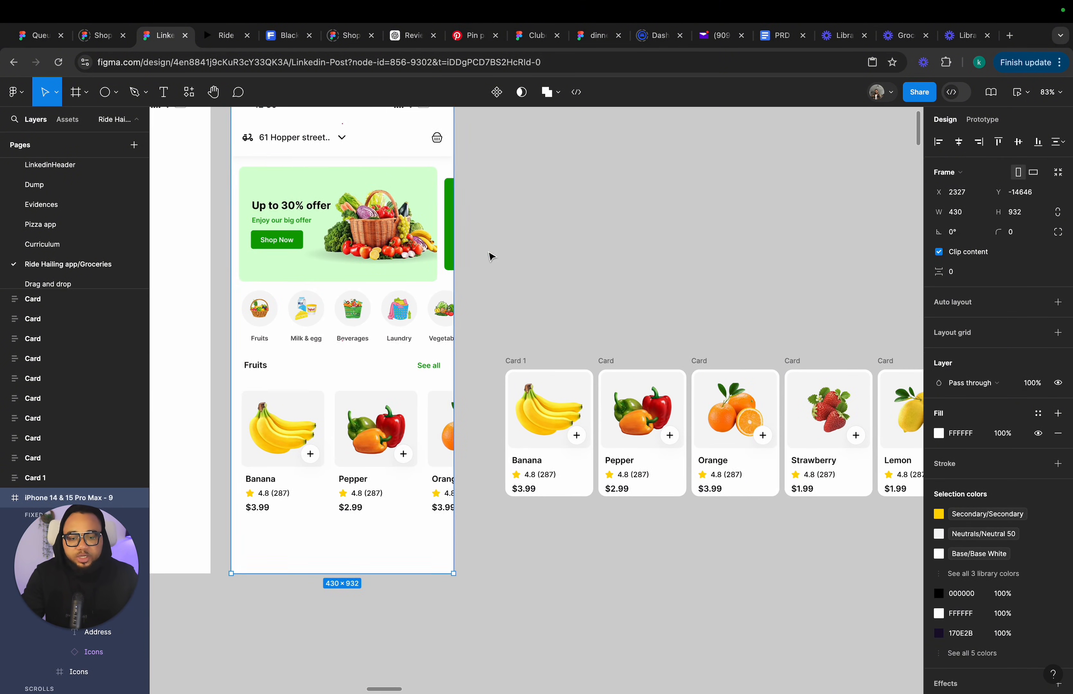
pyautogui.scroll(5, 560, 472)
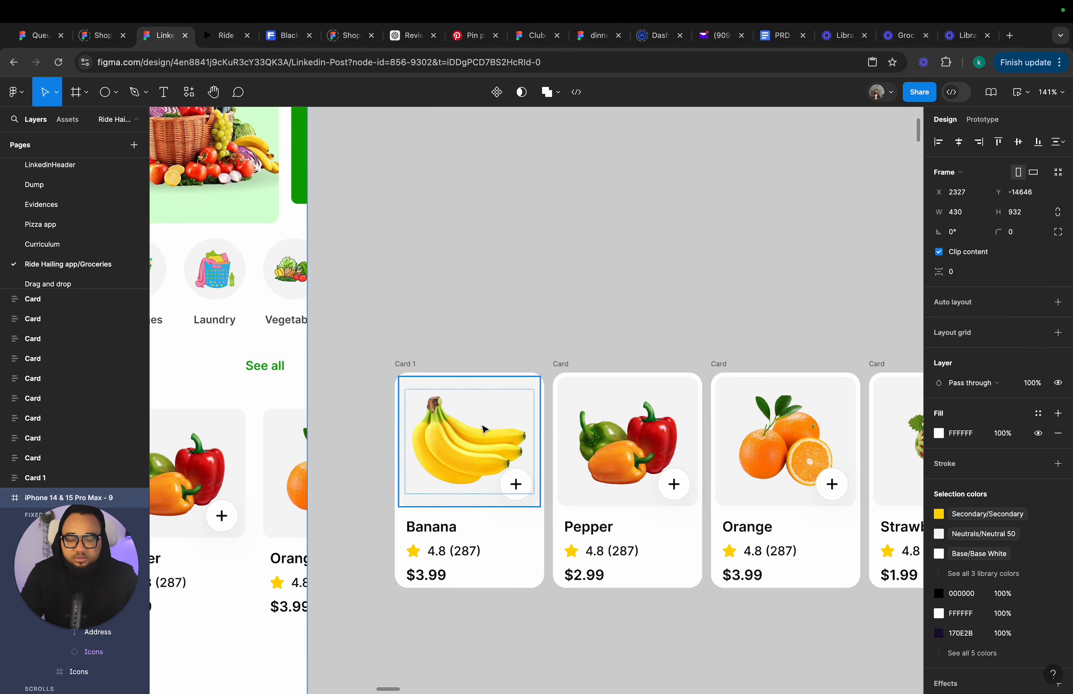
pyautogui.scroll(3, 476, 347)
pyautogui.hscroll(-2, 476, 347)
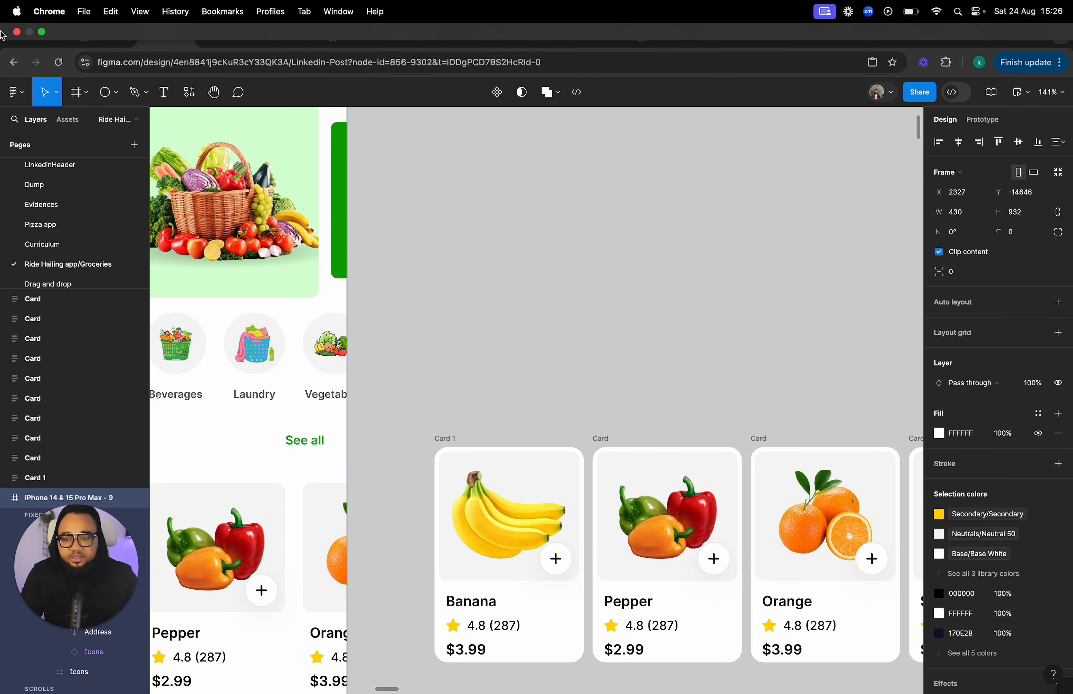
pyautogui.click(116, 100)
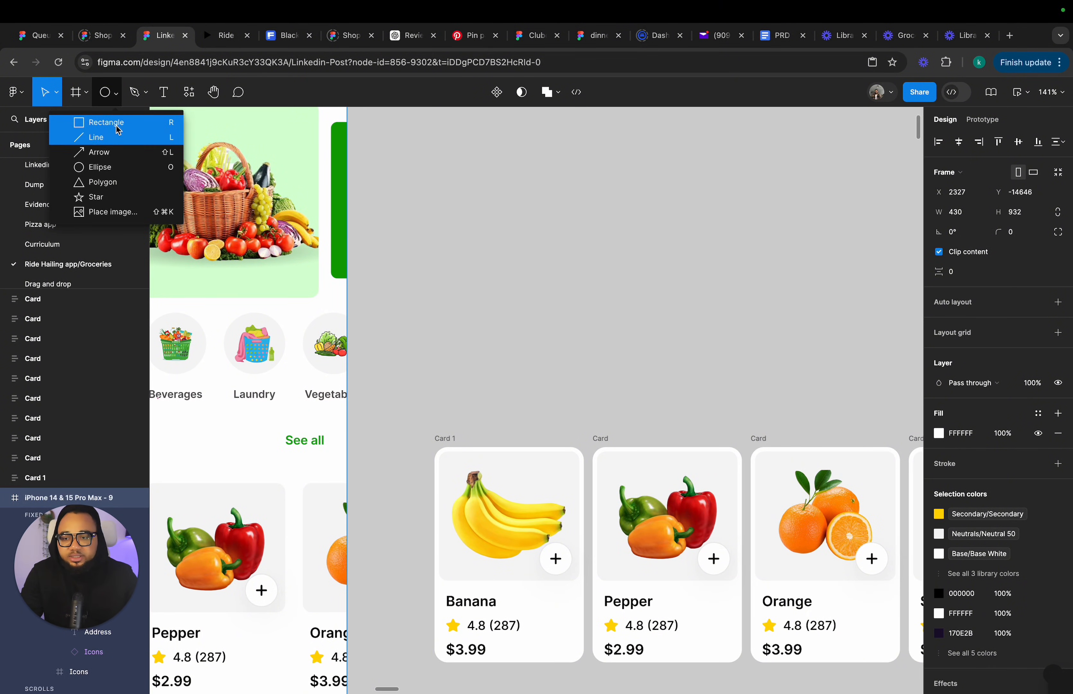
pyautogui.click(100, 122)
pyautogui.moveTo(473, 204); pyautogui.dragTo(606, 318)
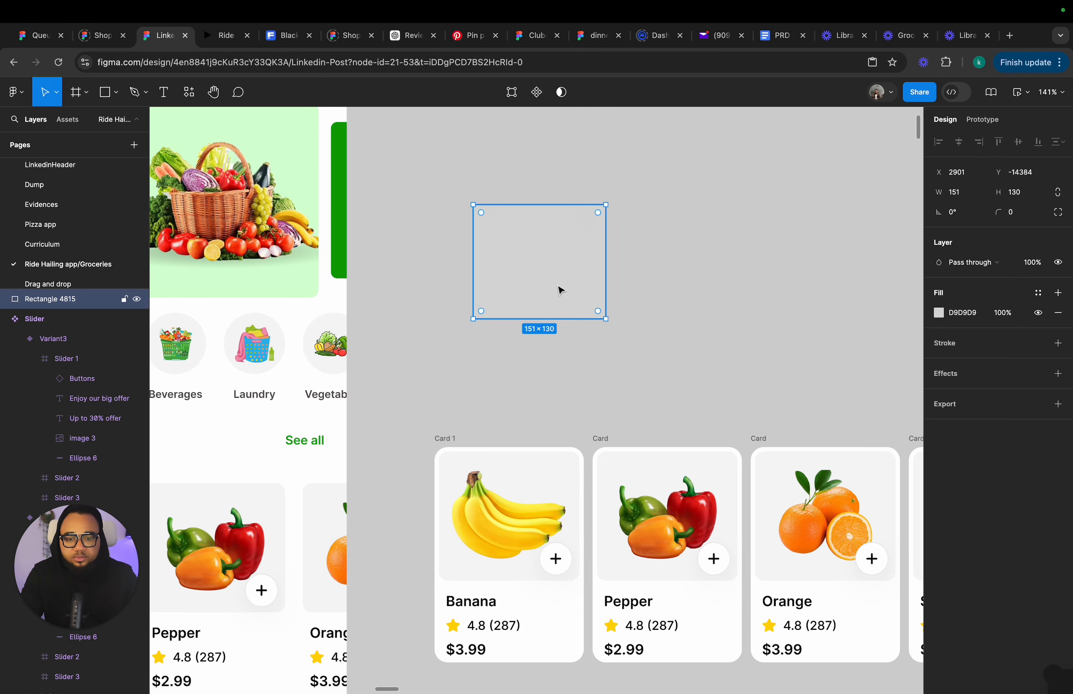
pyautogui.moveTo(558, 290); pyautogui.dragTo(536, 274)
pyautogui.moveTo(582, 244); pyautogui.dragTo(586, 244)
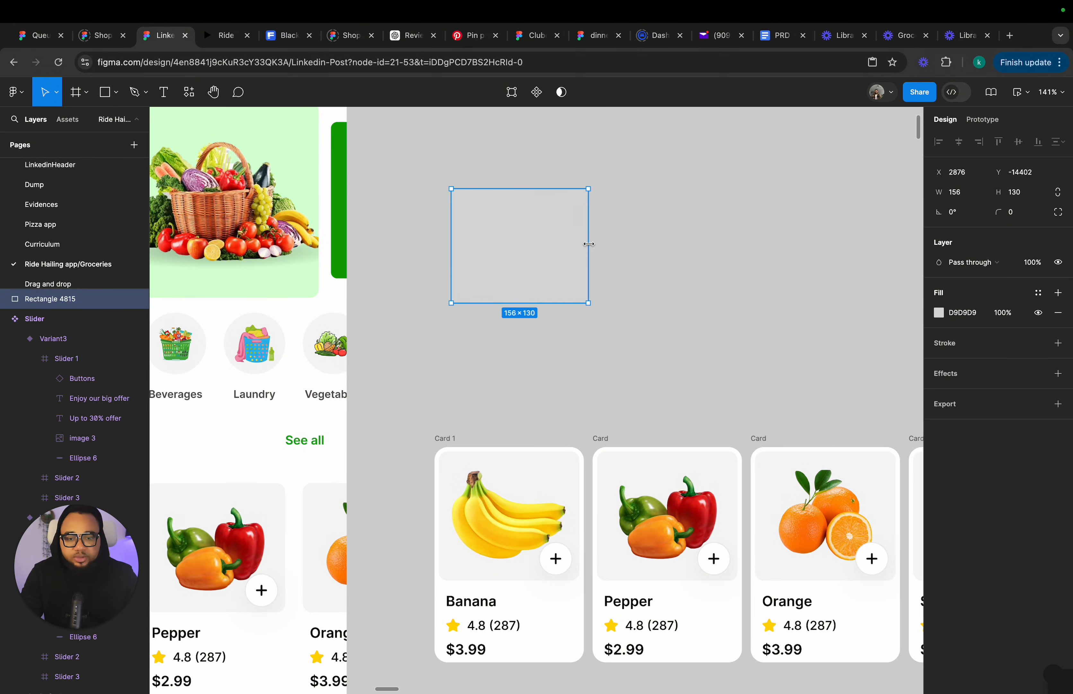
pyautogui.moveTo(564, 304); pyautogui.dragTo(587, 278)
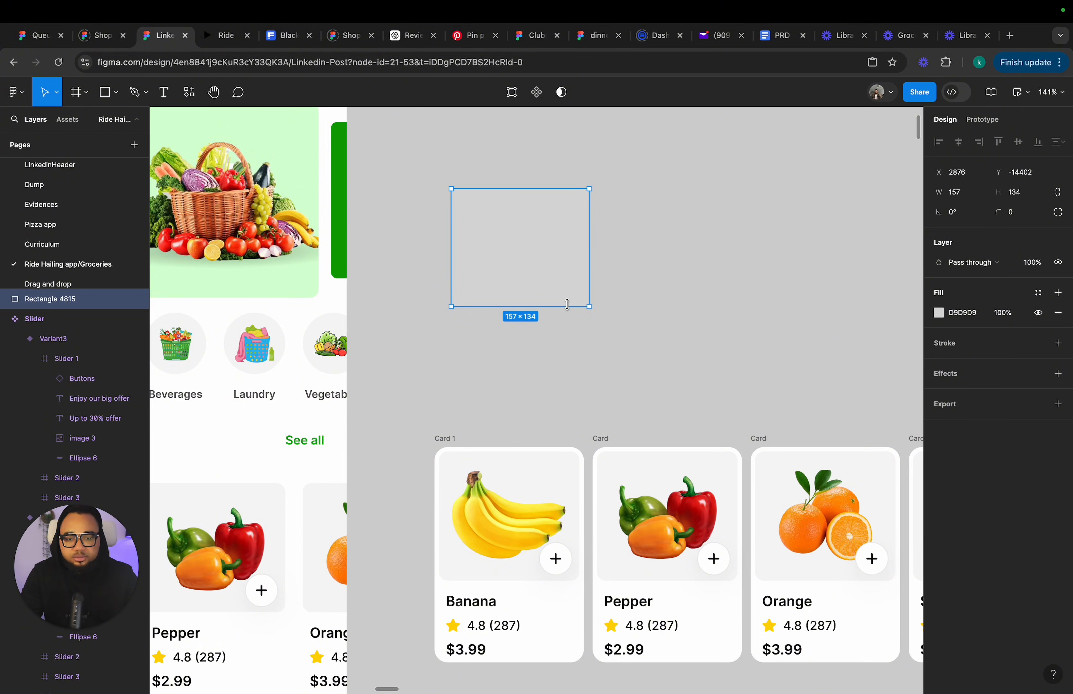
# Wrap the new rectangle in a frame of its own.
pyautogui.click(501, 347)
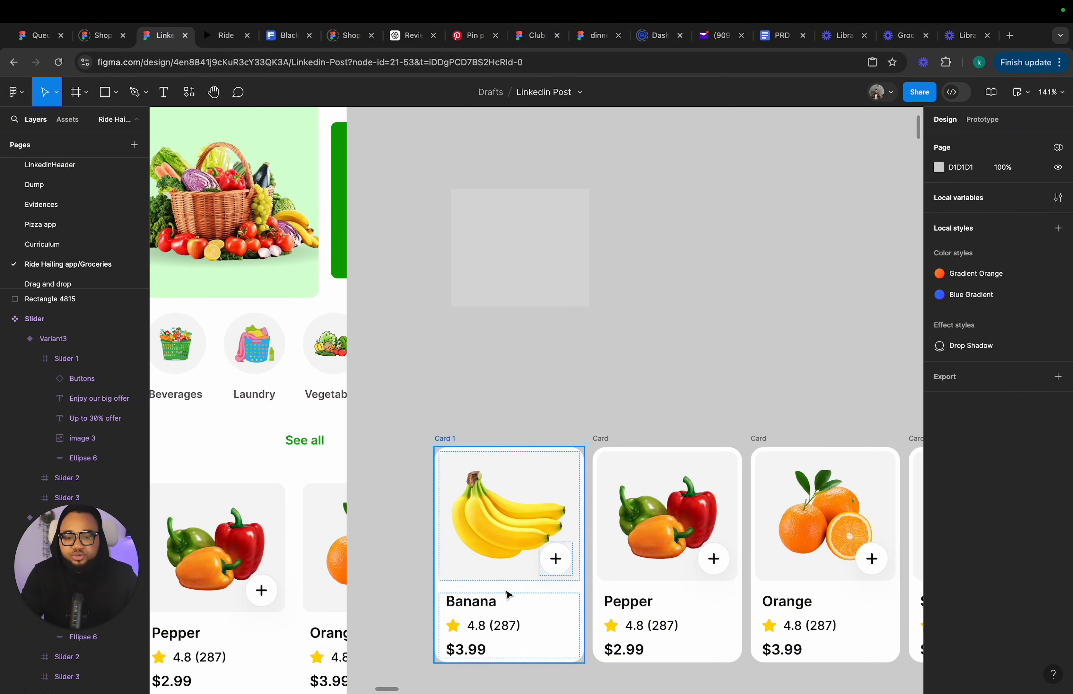
pyautogui.click(476, 503)
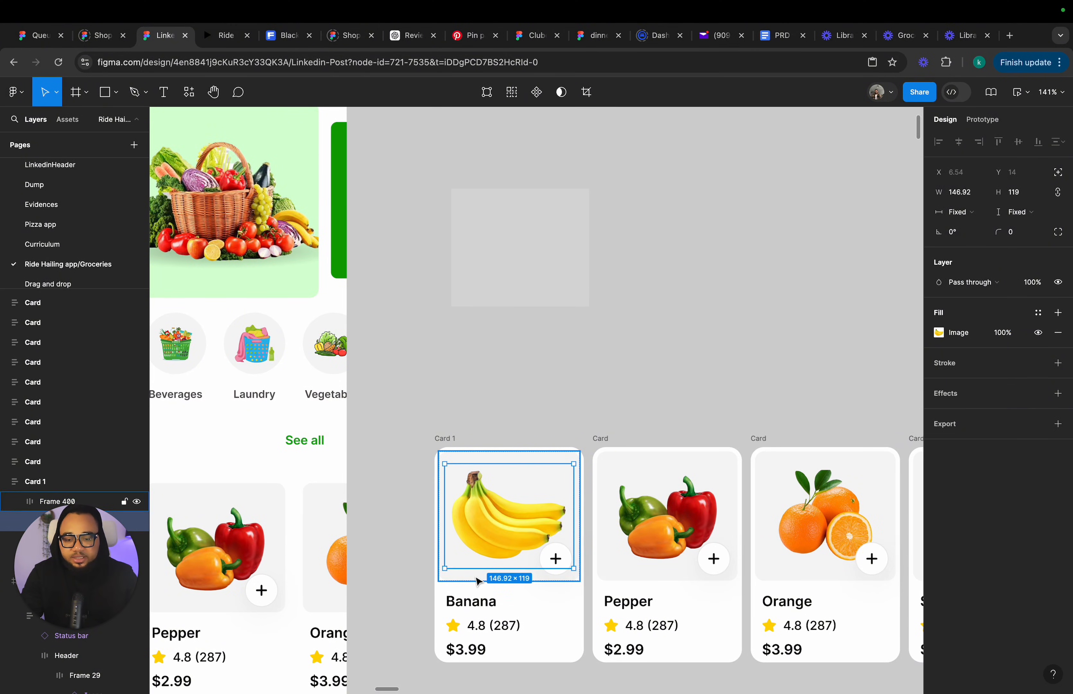
pyautogui.moveTo(427, 169); pyautogui.dragTo(611, 352)
pyautogui.rightClick(524, 279)
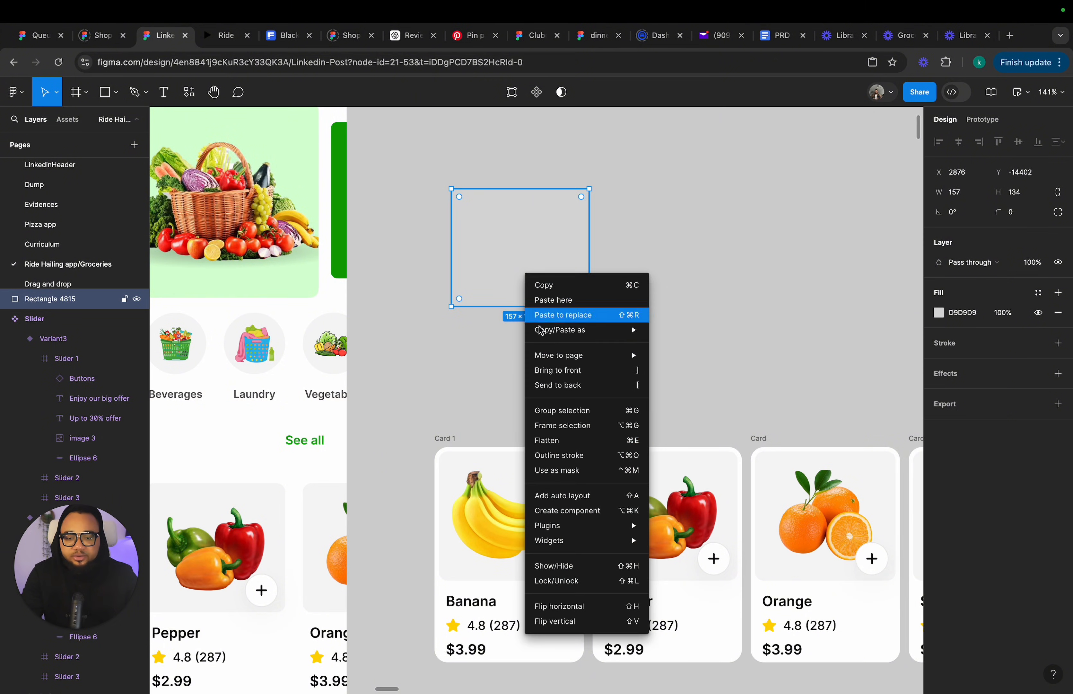
pyautogui.click(579, 426)
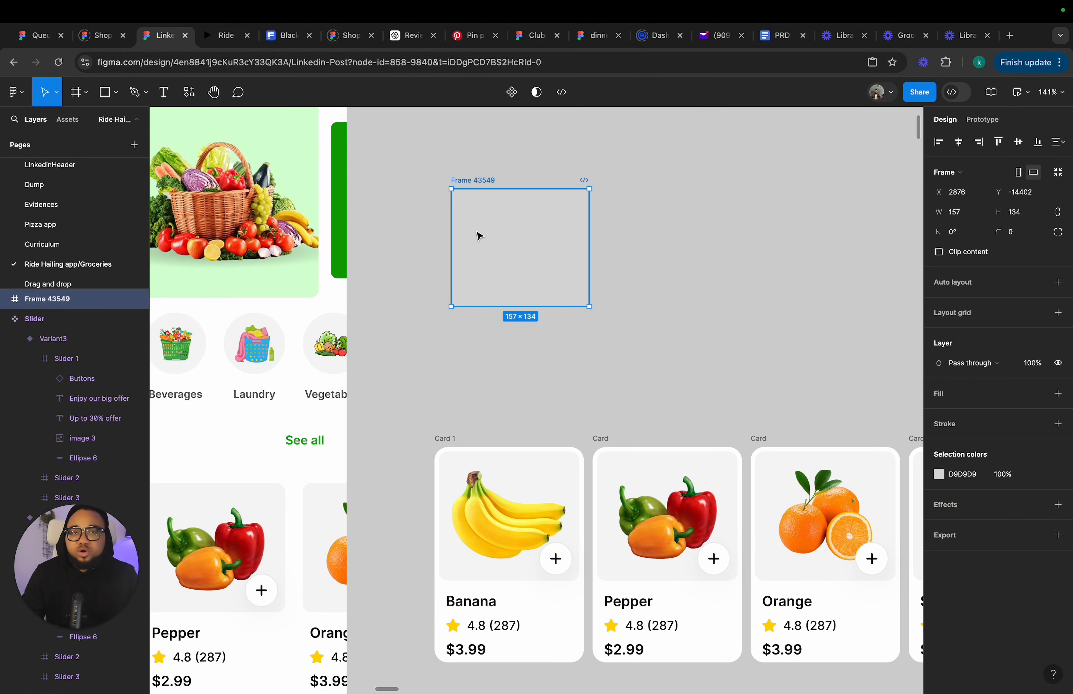
# Inset the rectangle inside the frame to about 117 × 96 by pulling in each edge.
pyautogui.click(495, 238)
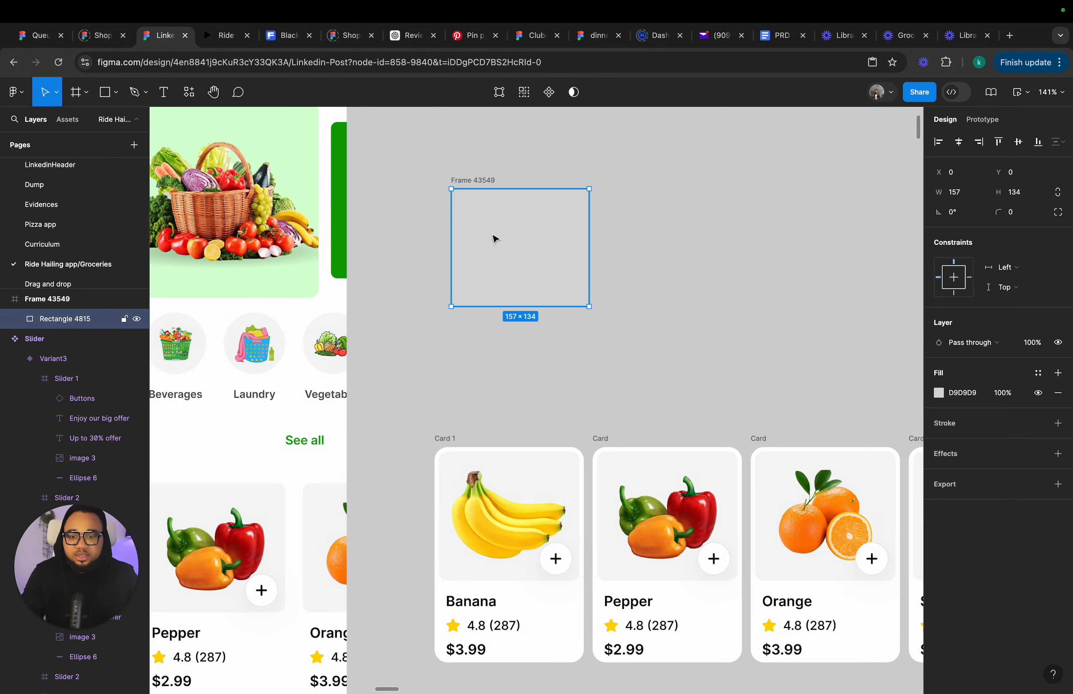
pyautogui.moveTo(508, 189); pyautogui.dragTo(508, 206)
pyautogui.moveTo(509, 304); pyautogui.dragTo(509, 290)
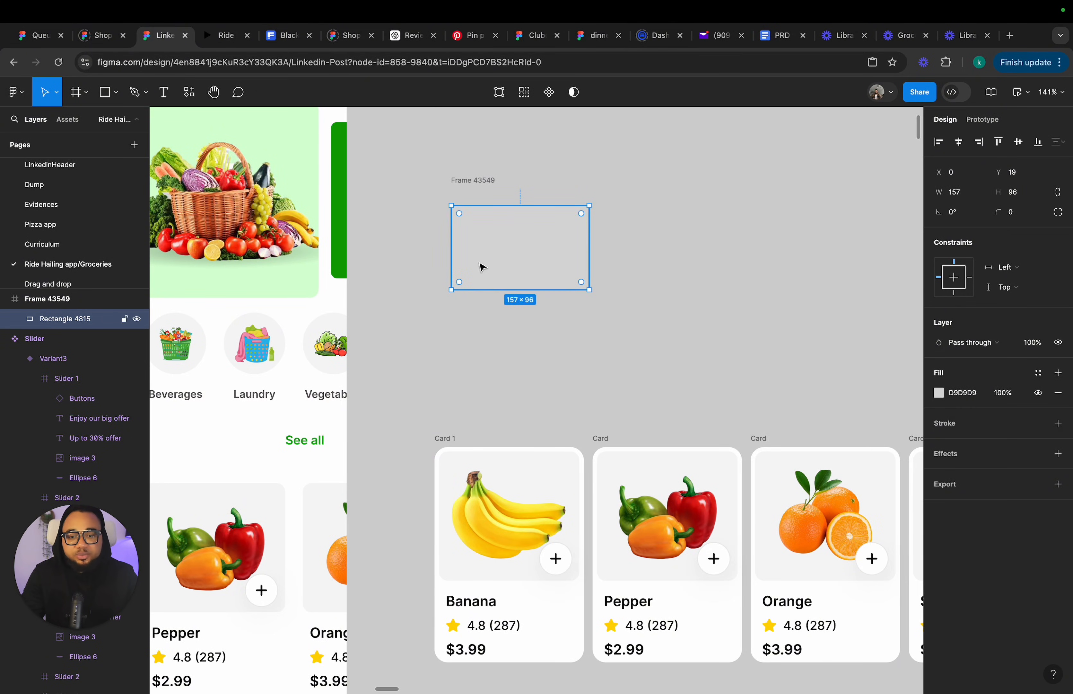
pyautogui.moveTo(452, 247); pyautogui.dragTo(467, 248)
pyautogui.moveTo(589, 251); pyautogui.dragTo(569, 250)
# Recolour the frame's rectangle with the Neutrals/Neutral 50 library colour.
pyautogui.click(487, 180)
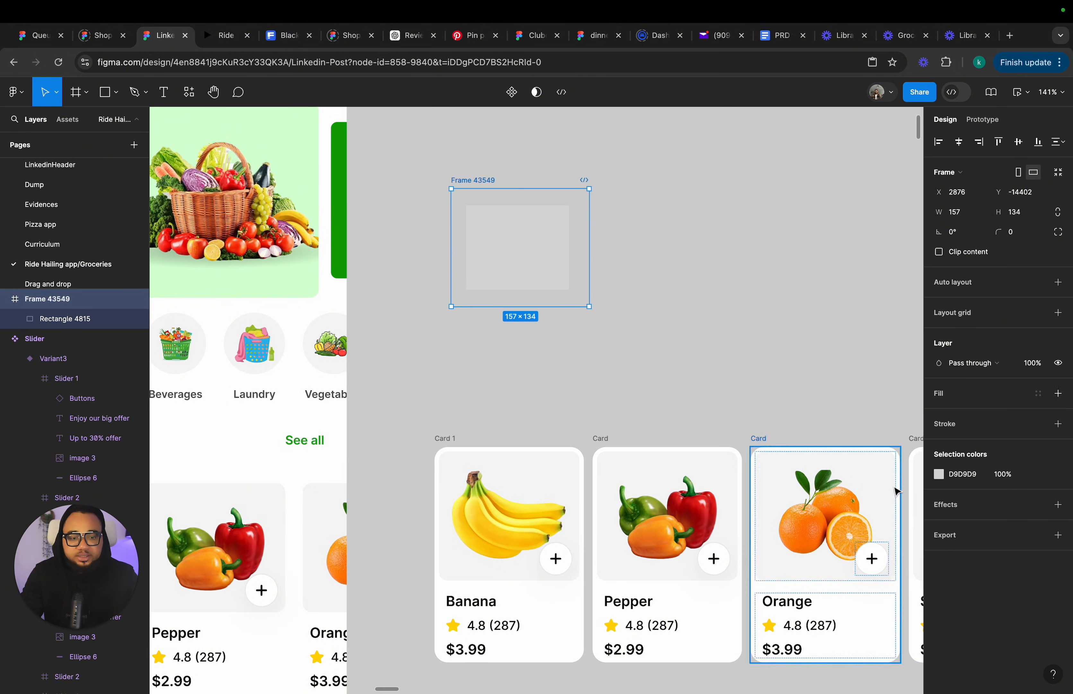
pyautogui.click(1039, 474)
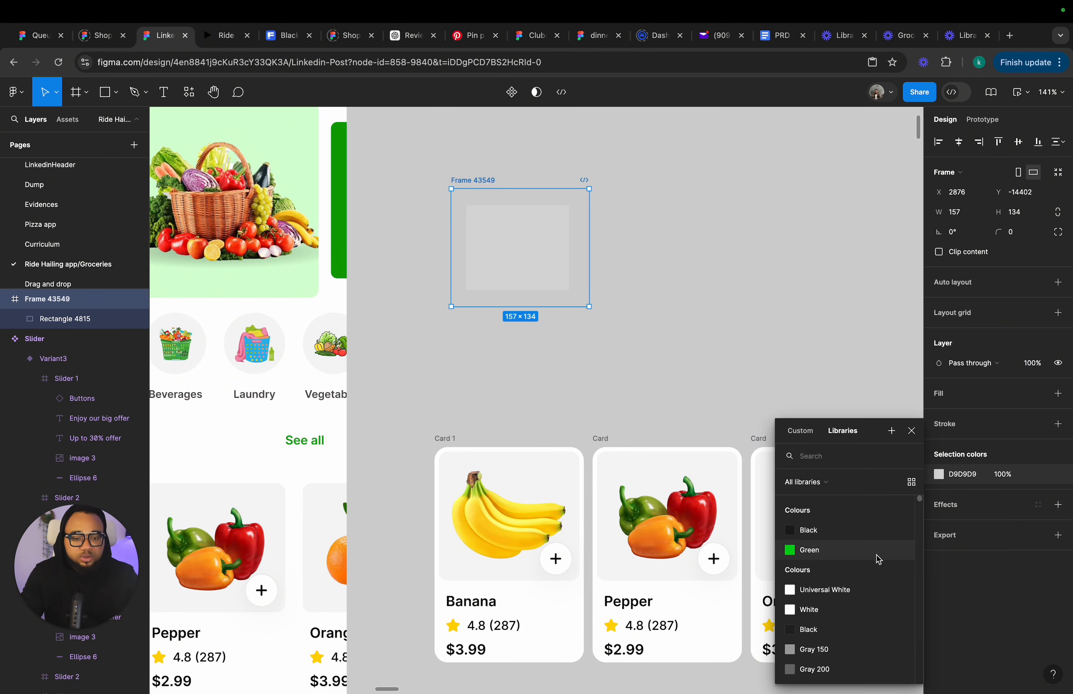
pyautogui.scroll(-10, 829, 623)
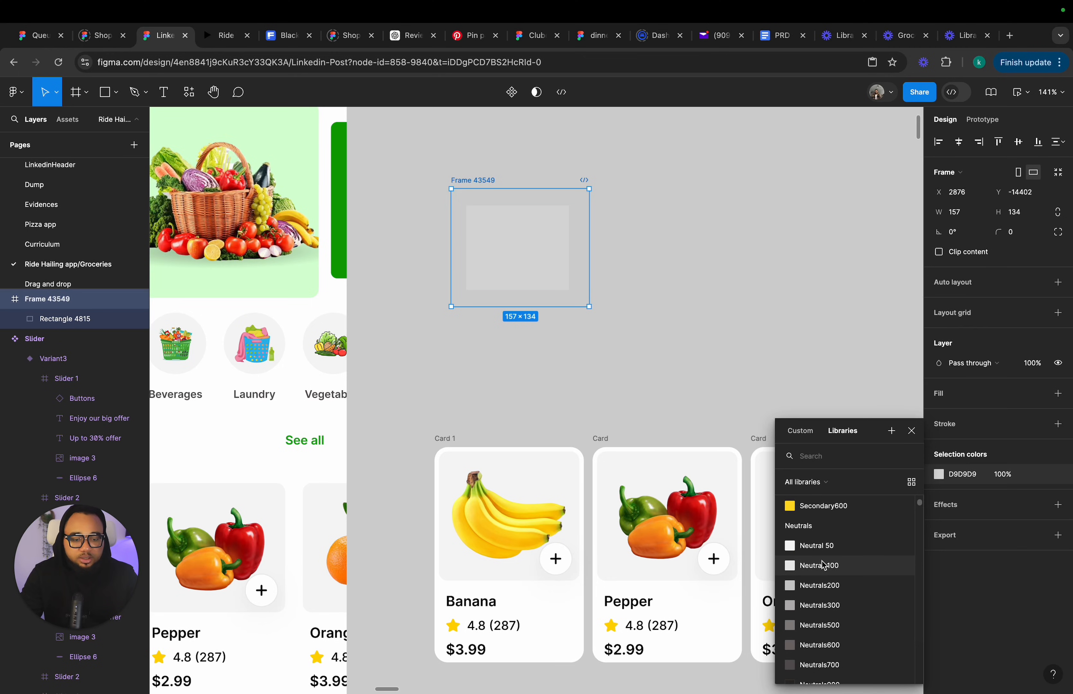
pyautogui.click(821, 545)
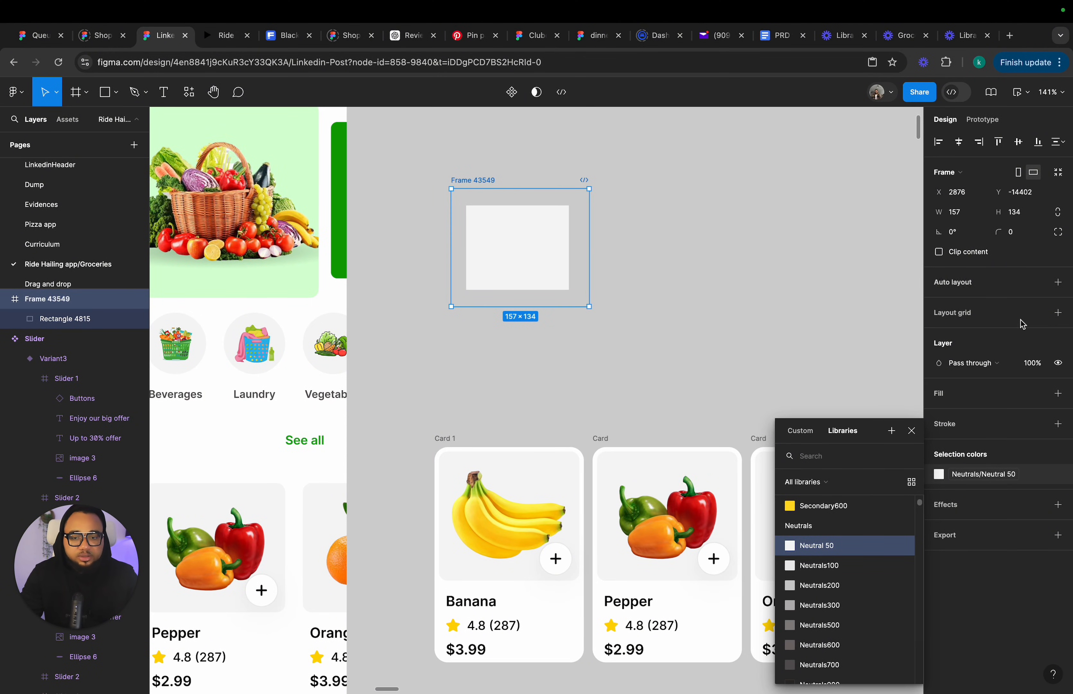
# Give the frame itself a Neutrals/Neutral 50 fill.
pyautogui.click(1040, 394)
pyautogui.scroll(-10, 829, 563)
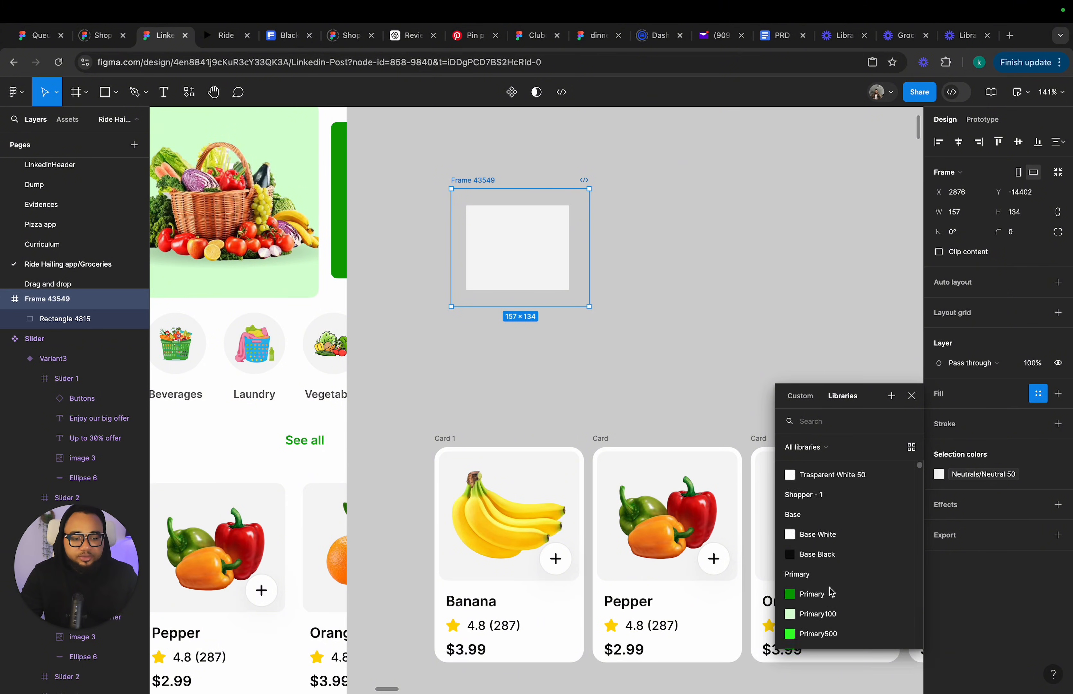
pyautogui.click(811, 541)
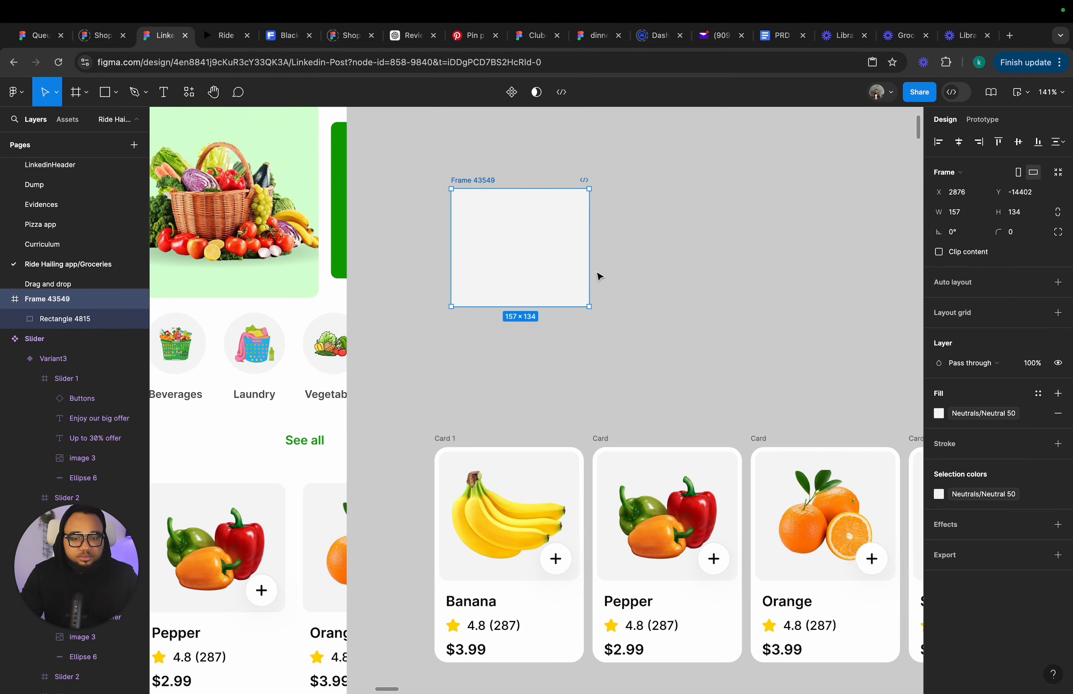
# Add a text label reading Banana just below the frame.
pyautogui.click(503, 242)
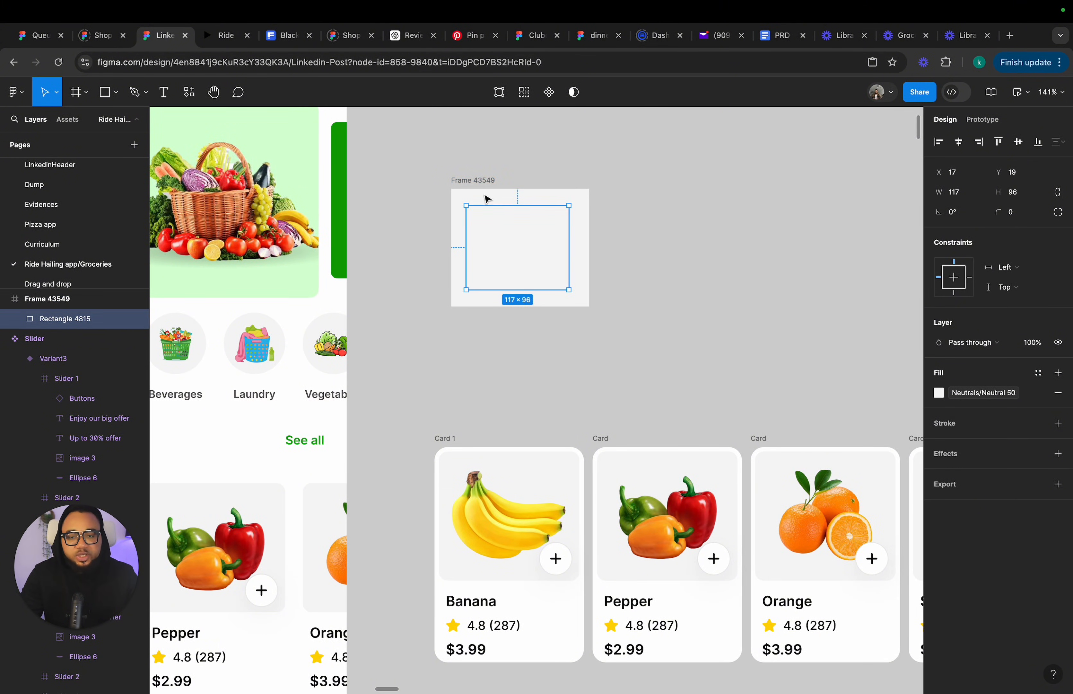
pyautogui.click(485, 182)
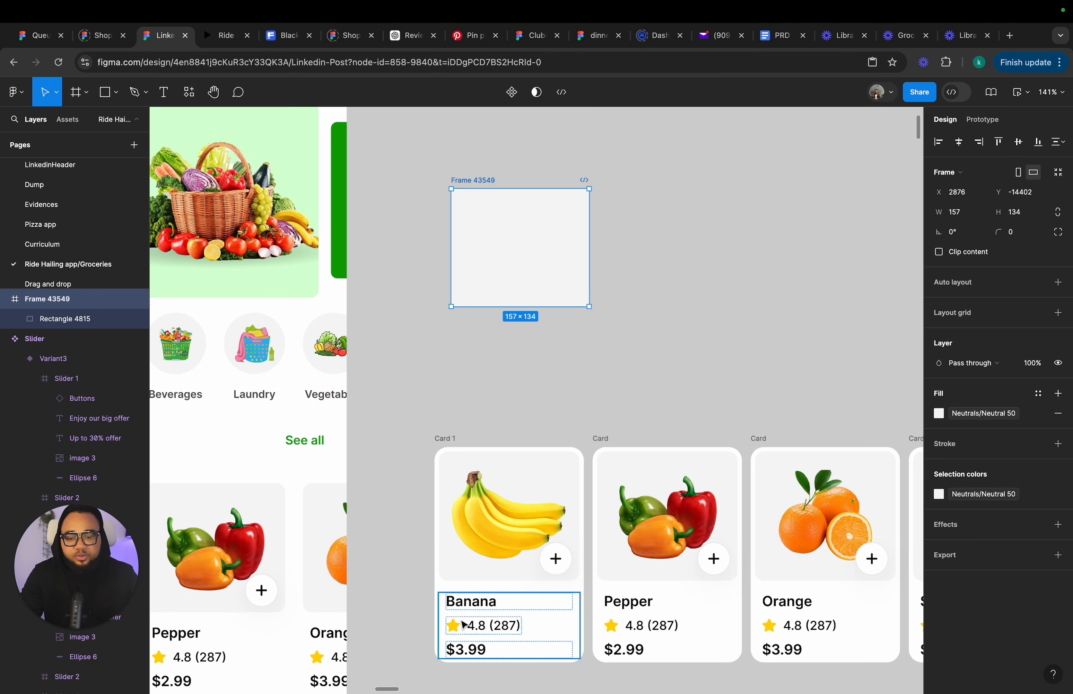
pyautogui.click(163, 92)
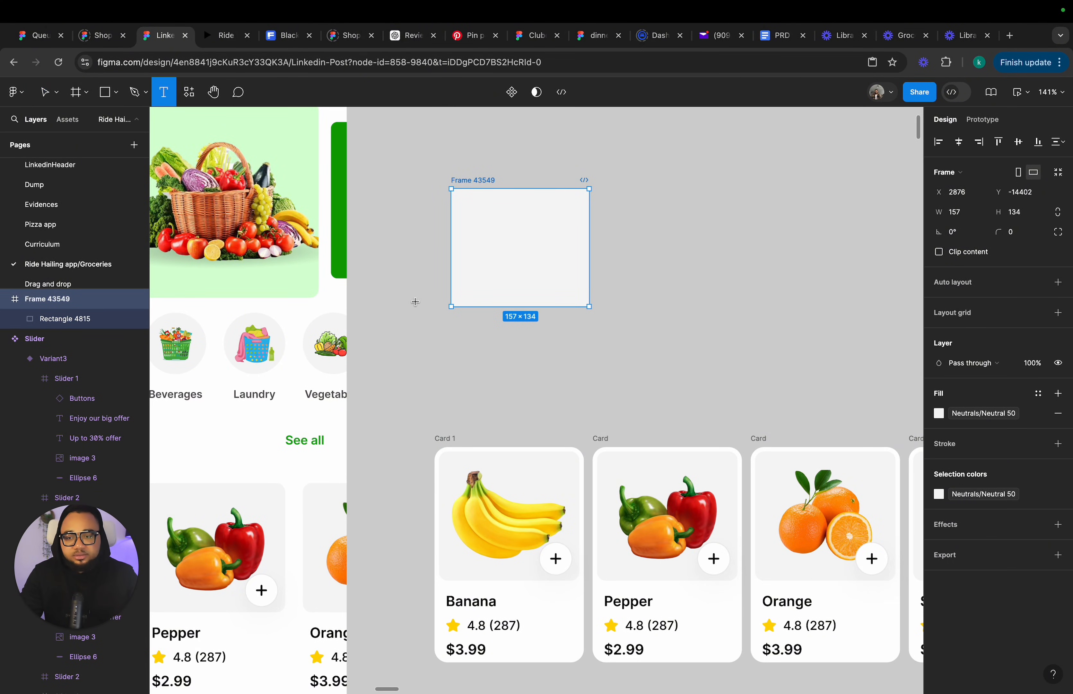
pyautogui.click(459, 314)
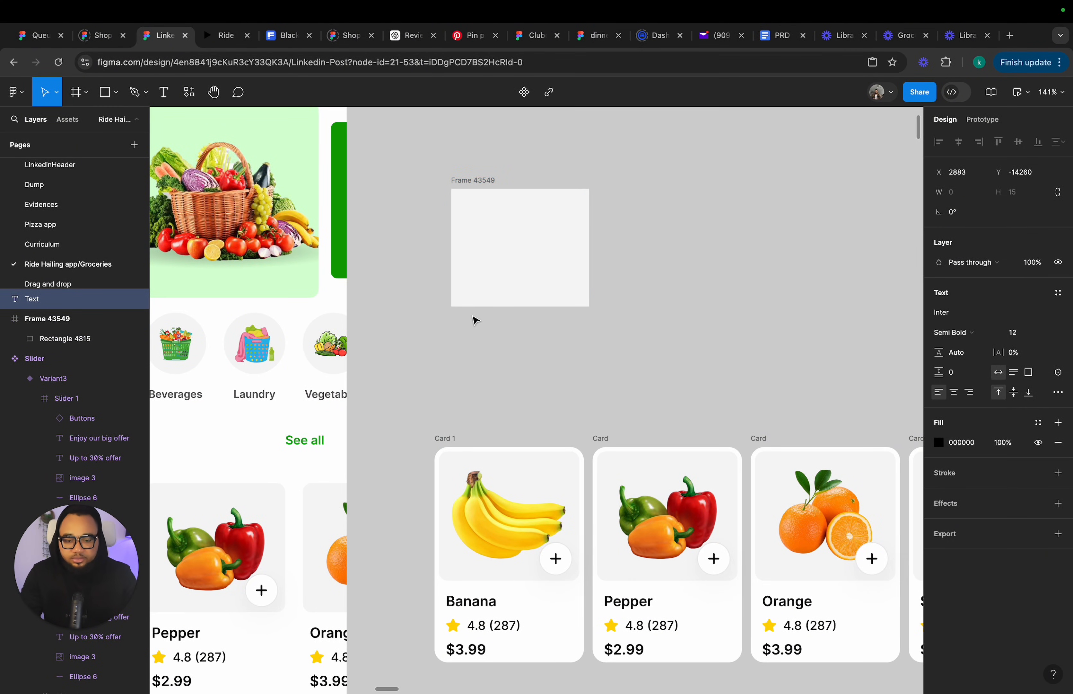
pyautogui.write('Bana')
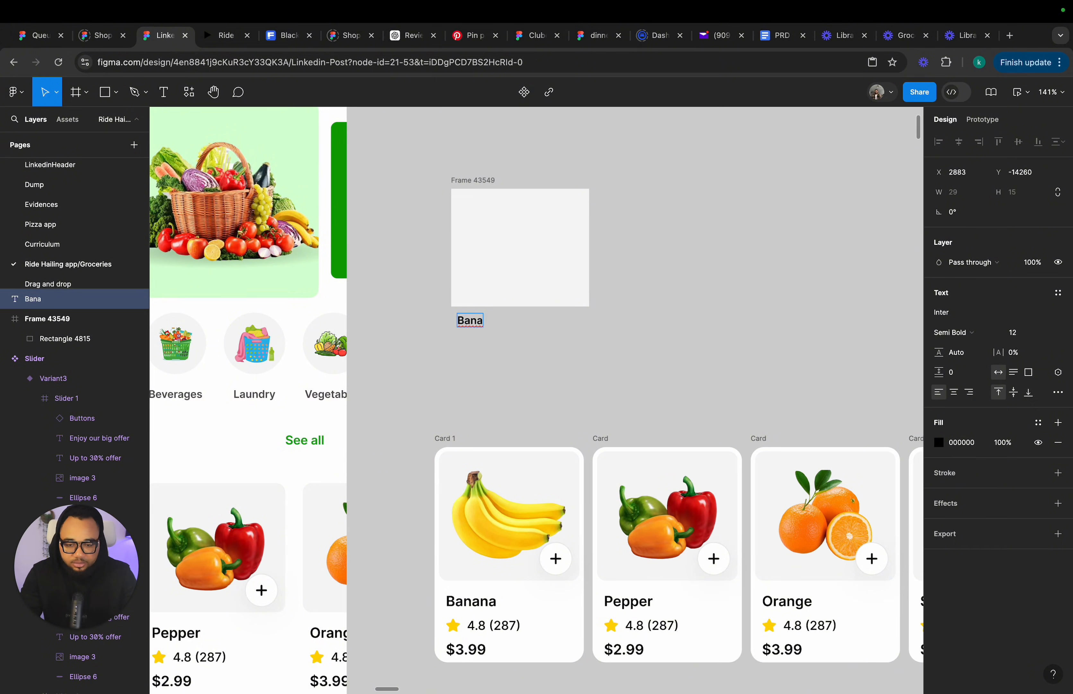
pyautogui.write('na')
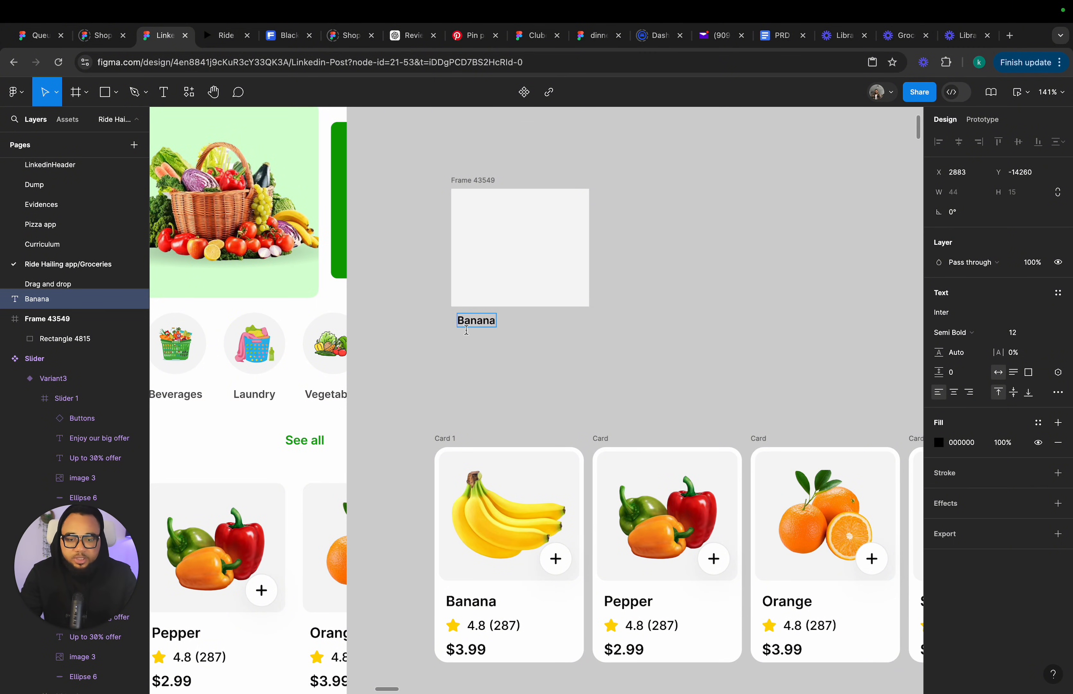
pyautogui.press('Escape')
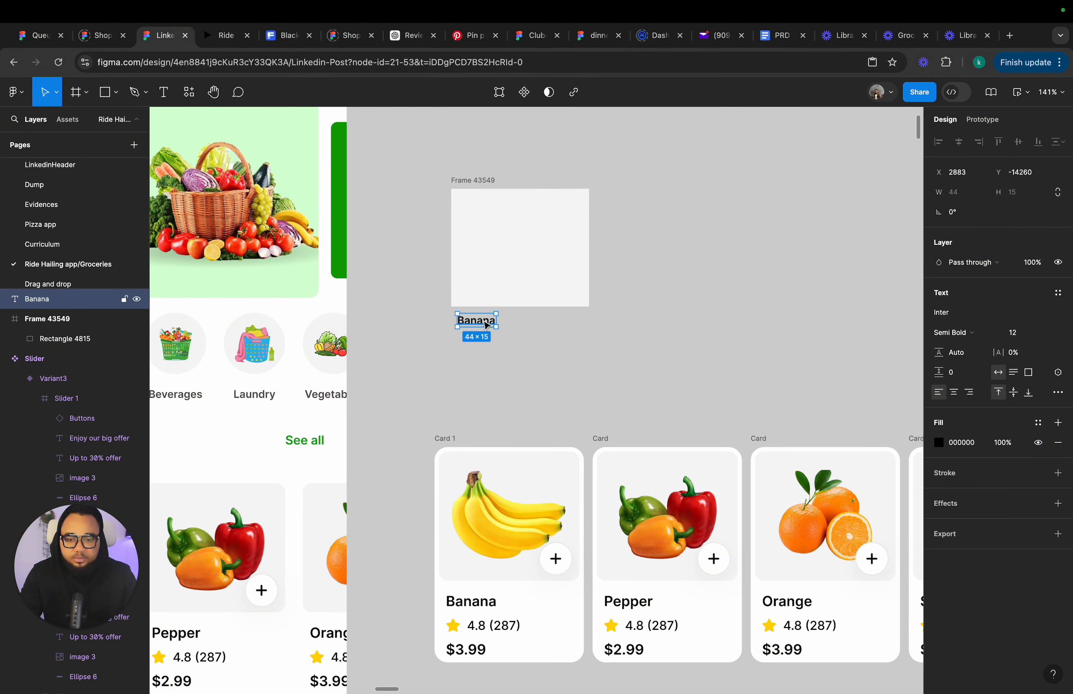
# Align the Banana label with the frame's left edge and set its font size to 14.
pyautogui.moveTo(487, 320); pyautogui.dragTo(481, 323)
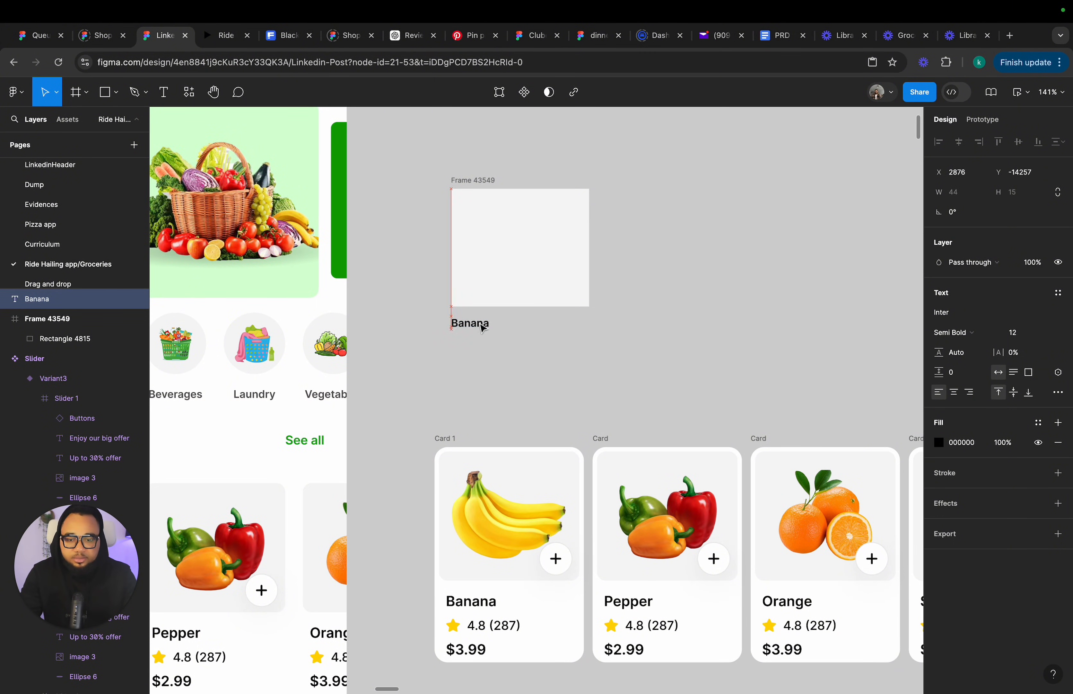
pyautogui.click(1051, 339)
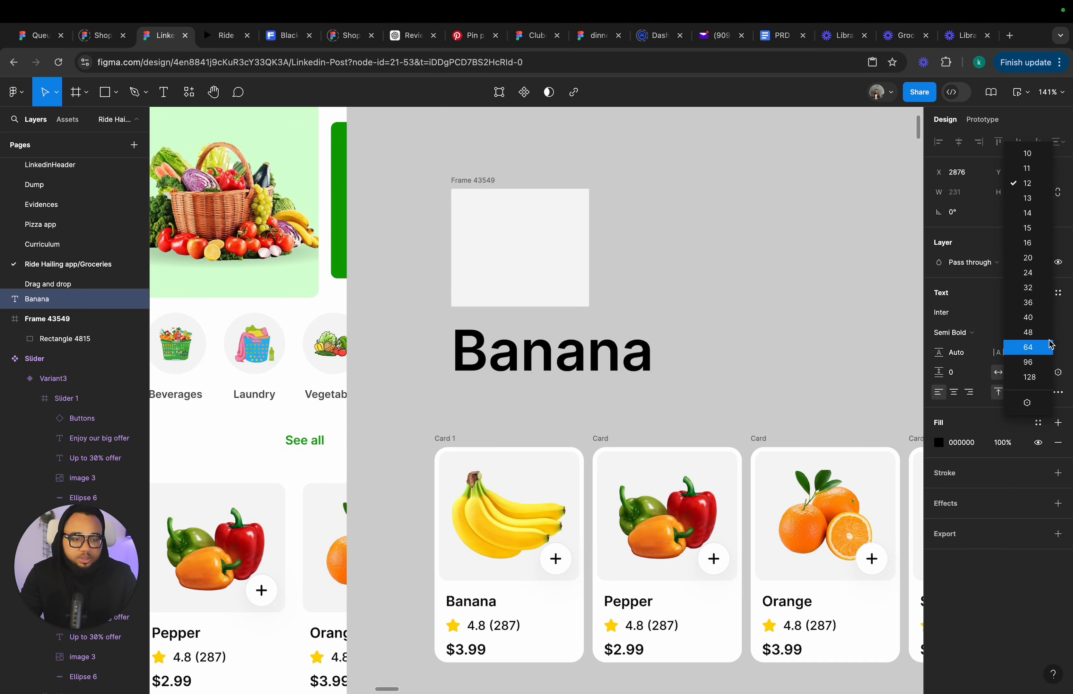
pyautogui.click(1038, 217)
# Duplicate the label beneath it, change the copy to 4.8 (287), and shift it right.
pyautogui.moveTo(478, 331); pyautogui.dragTo(483, 348)
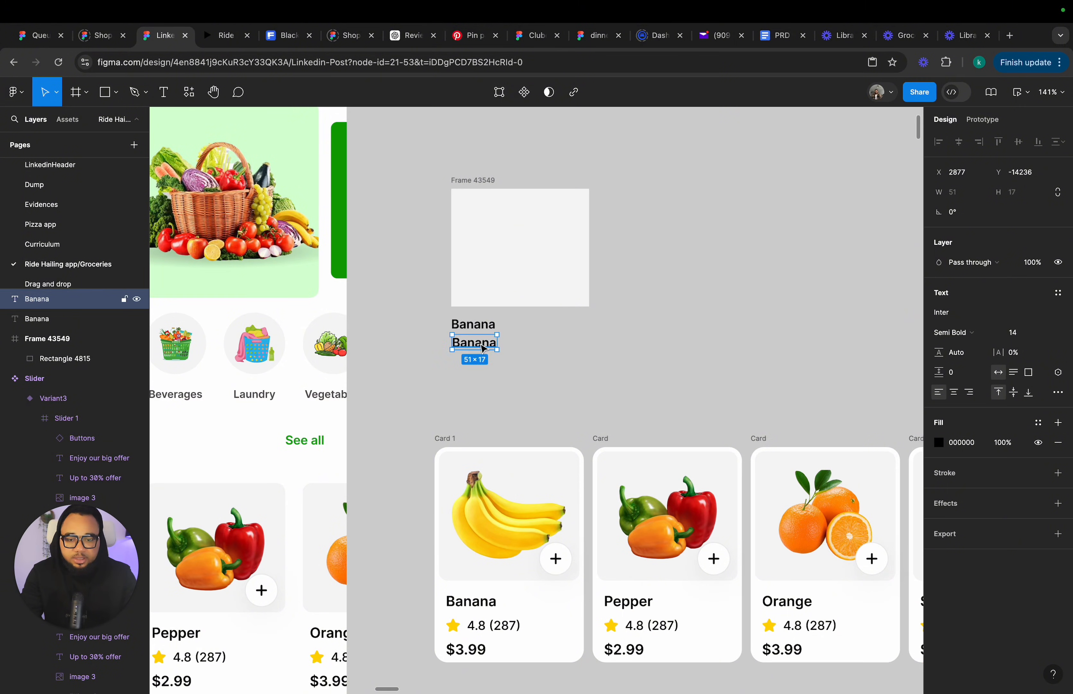
pyautogui.doubleClick(480, 343)
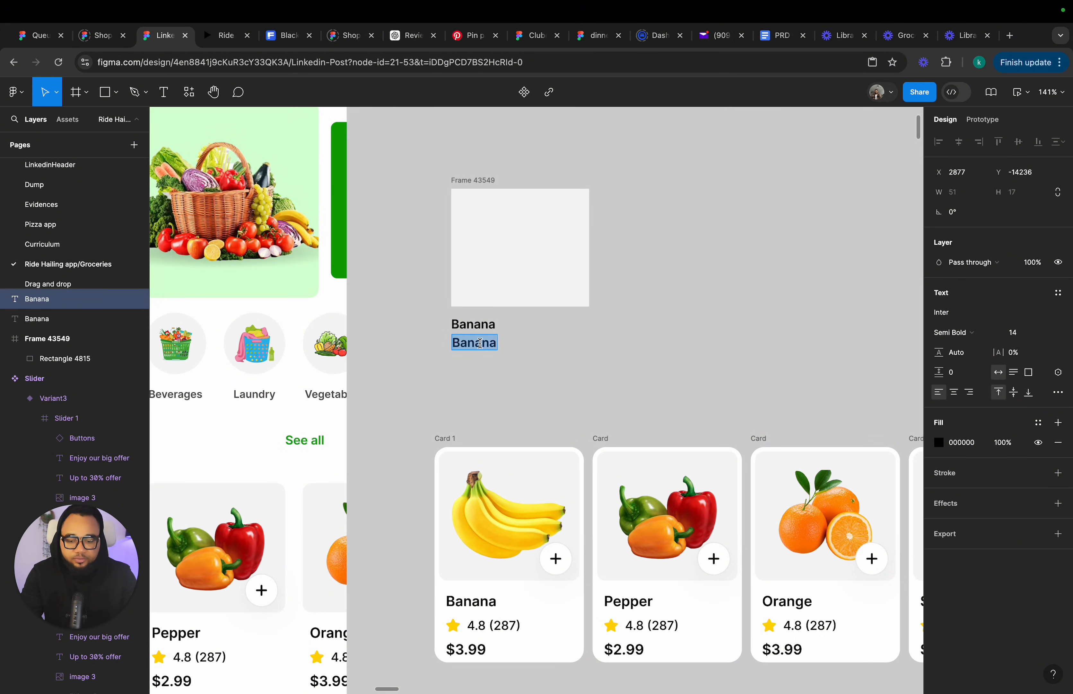
pyautogui.write('4.8')
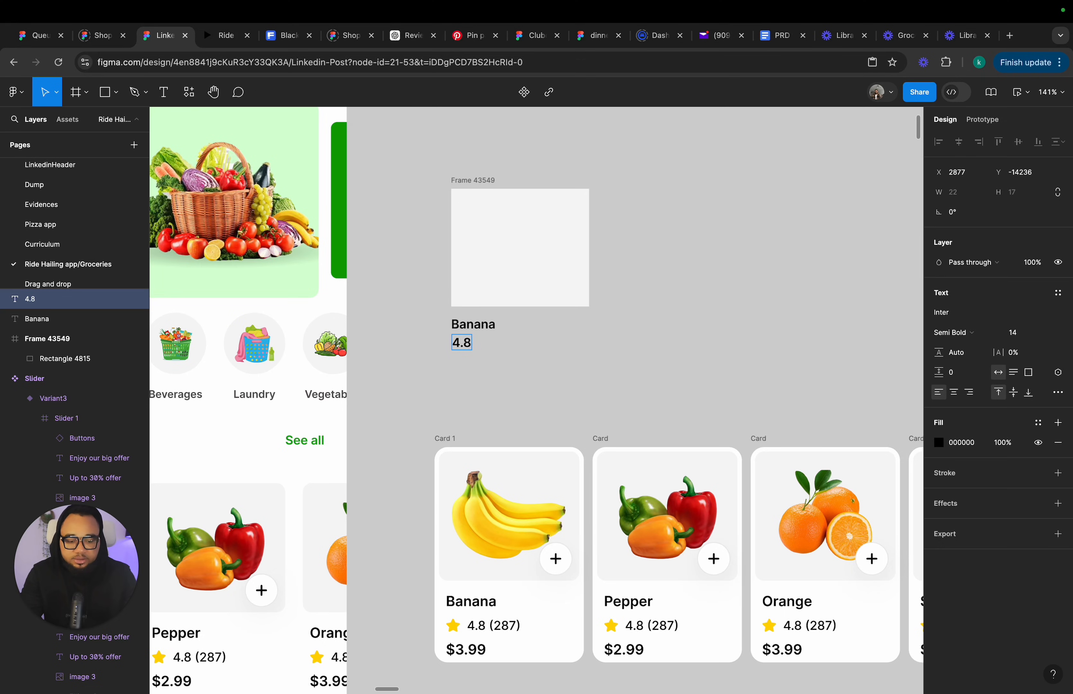
pyautogui.write(' (')
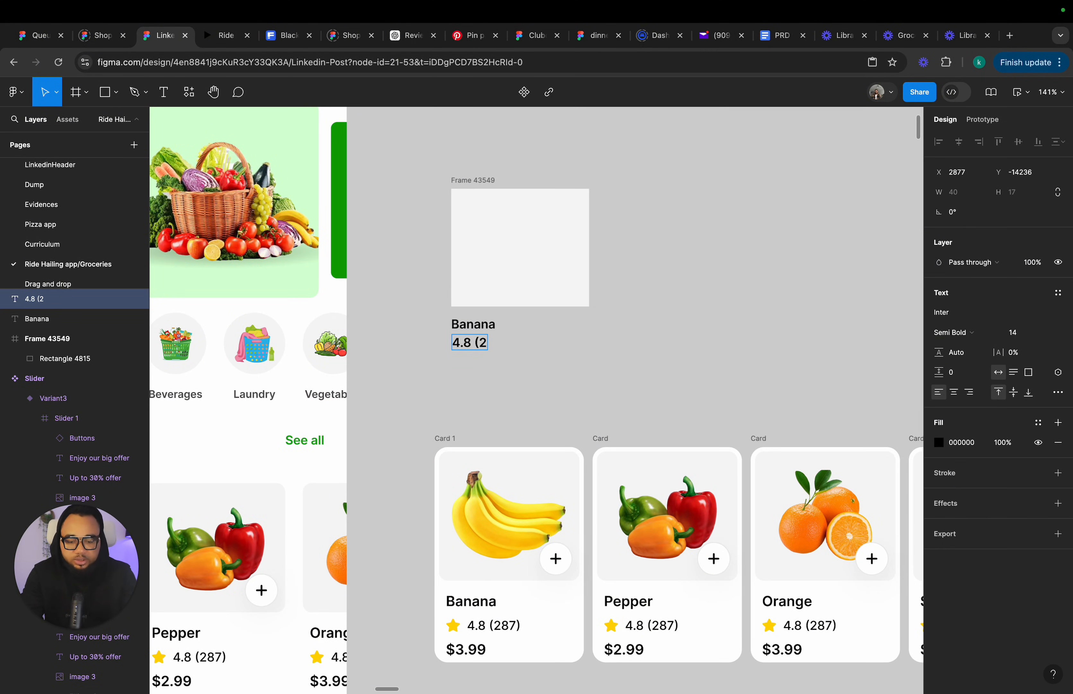
pyautogui.write('287')
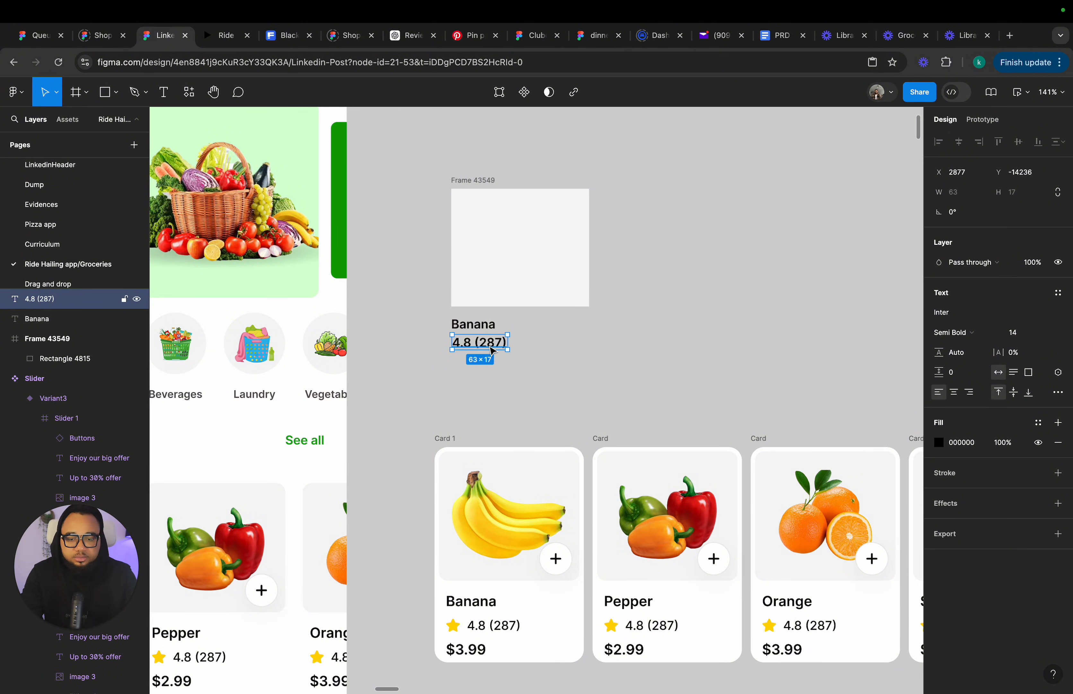
pyautogui.moveTo(487, 346); pyautogui.dragTo(500, 347)
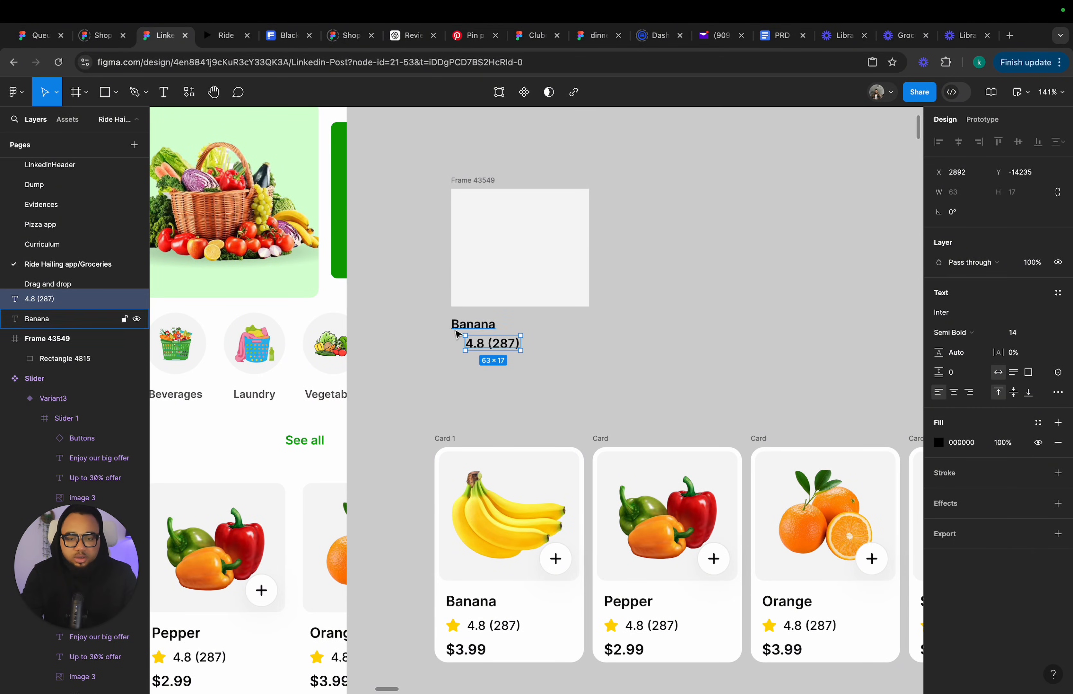
# Increase the Banana label's font size to 16.
pyautogui.click(486, 329)
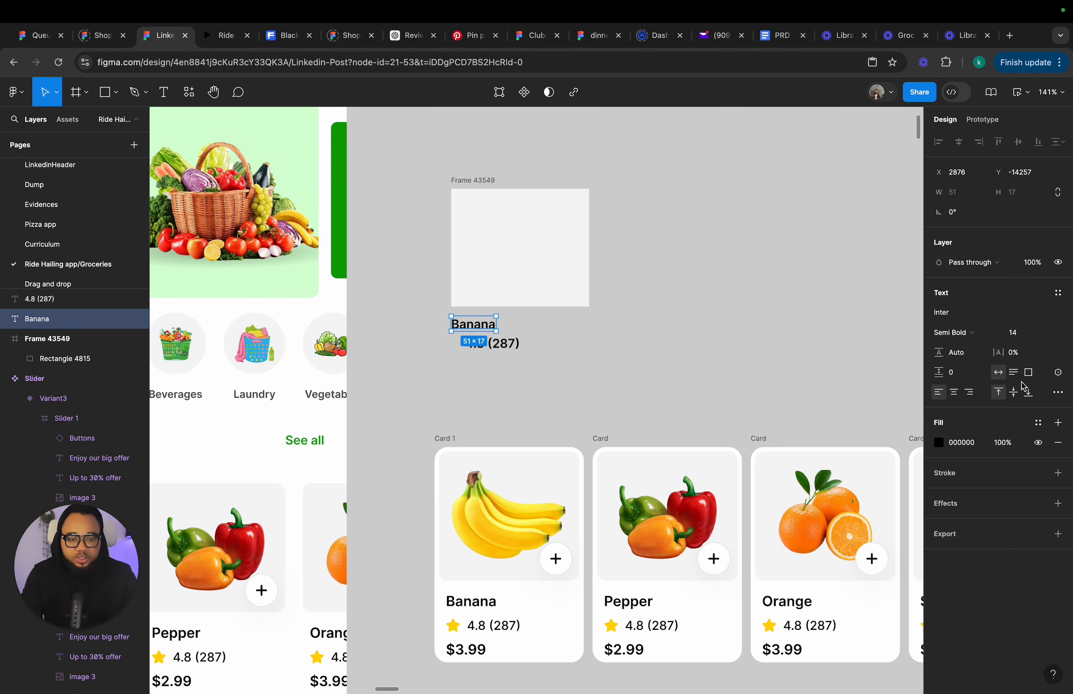
pyautogui.click(1050, 334)
pyautogui.click(1051, 335)
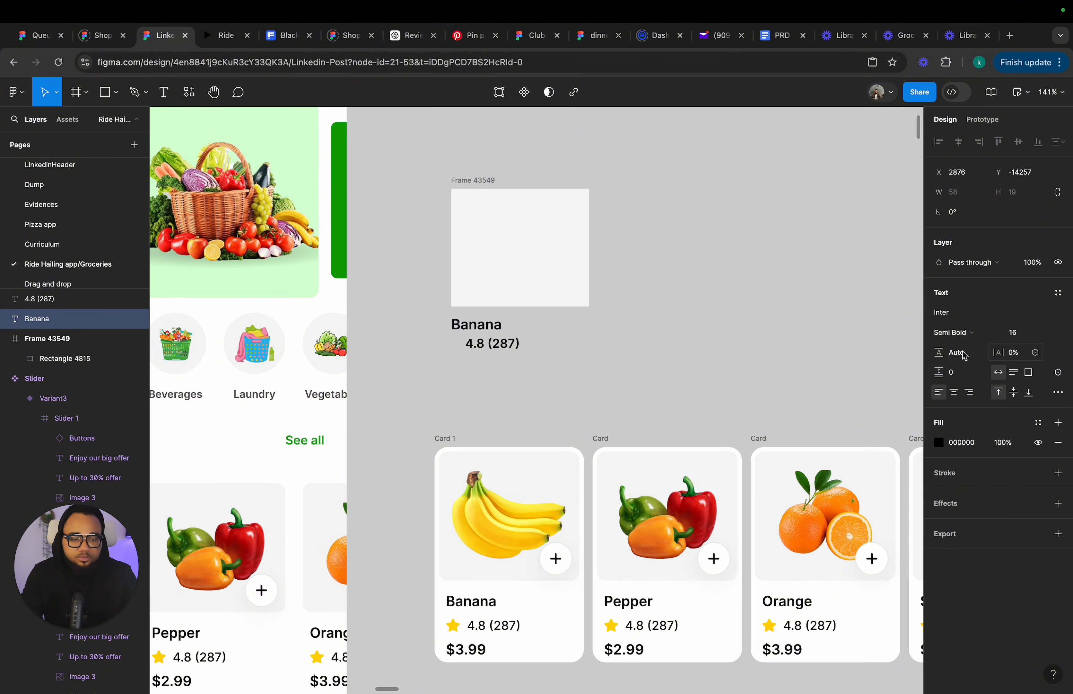
# Nudge the 4.8 (287) rating text down 3 pixels.
pyautogui.click(518, 351)
pyautogui.press('Down')
pyautogui.press('Down')
pyautogui.press('Down')
pyautogui.press('Down')
pyautogui.press('Down')
pyautogui.press('Down')
pyautogui.press('Down')
pyautogui.press('Down')
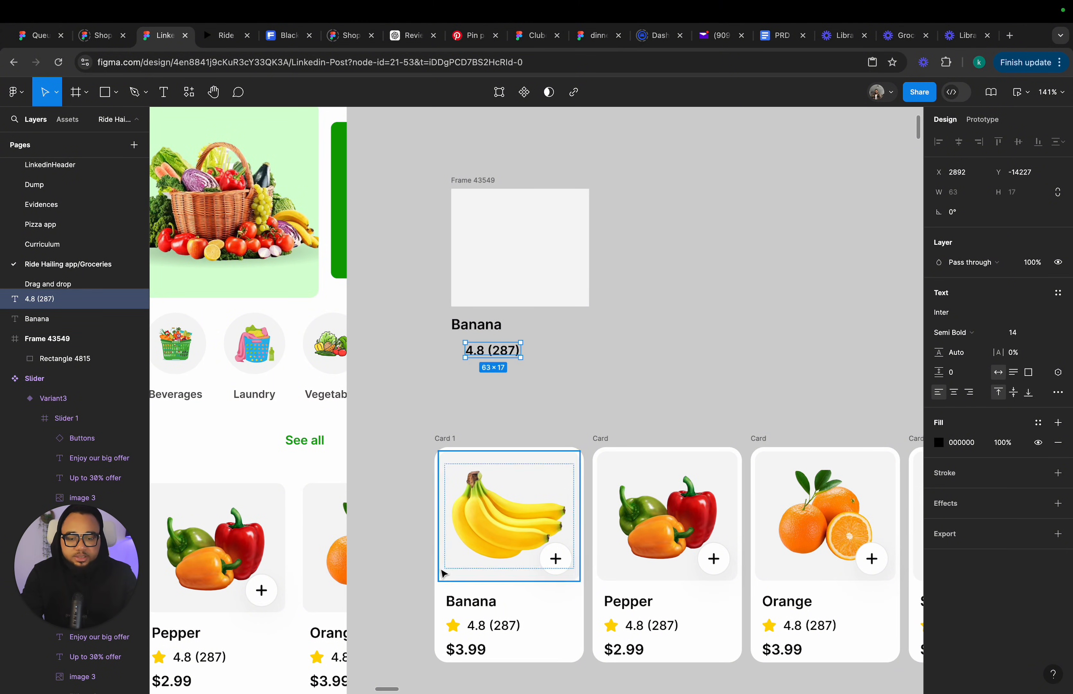
# Duplicate the Banana label below the rating and change the copy to $3.99.
pyautogui.click(487, 323)
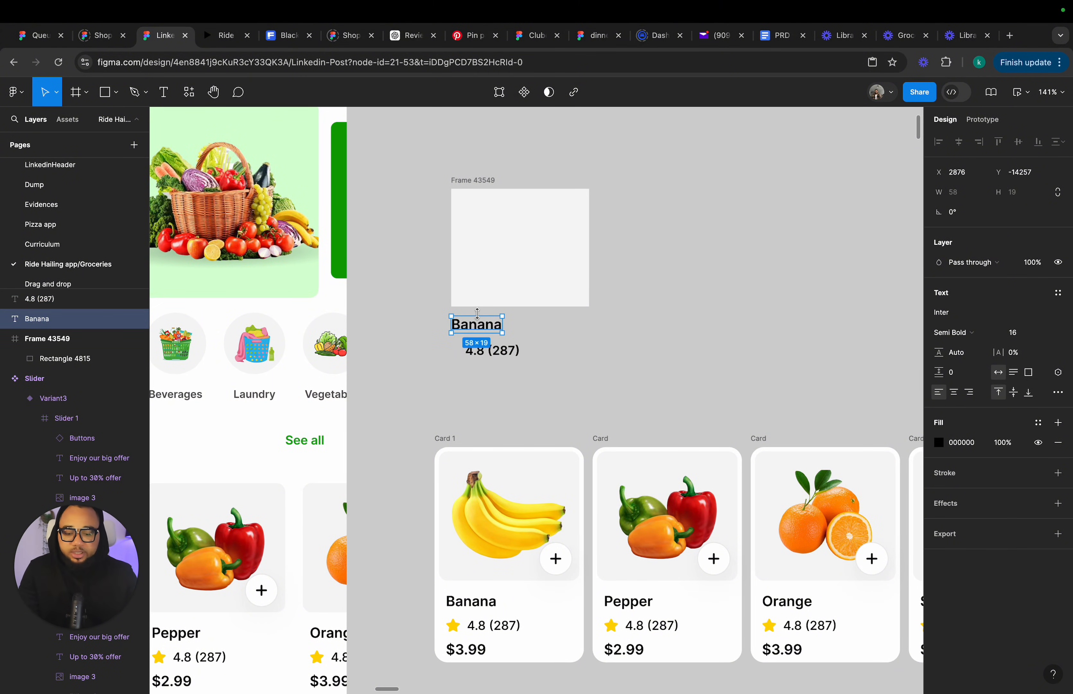
pyautogui.press('super+d')
pyautogui.moveTo(482, 328); pyautogui.dragTo(479, 373)
pyautogui.doubleClick(478, 372)
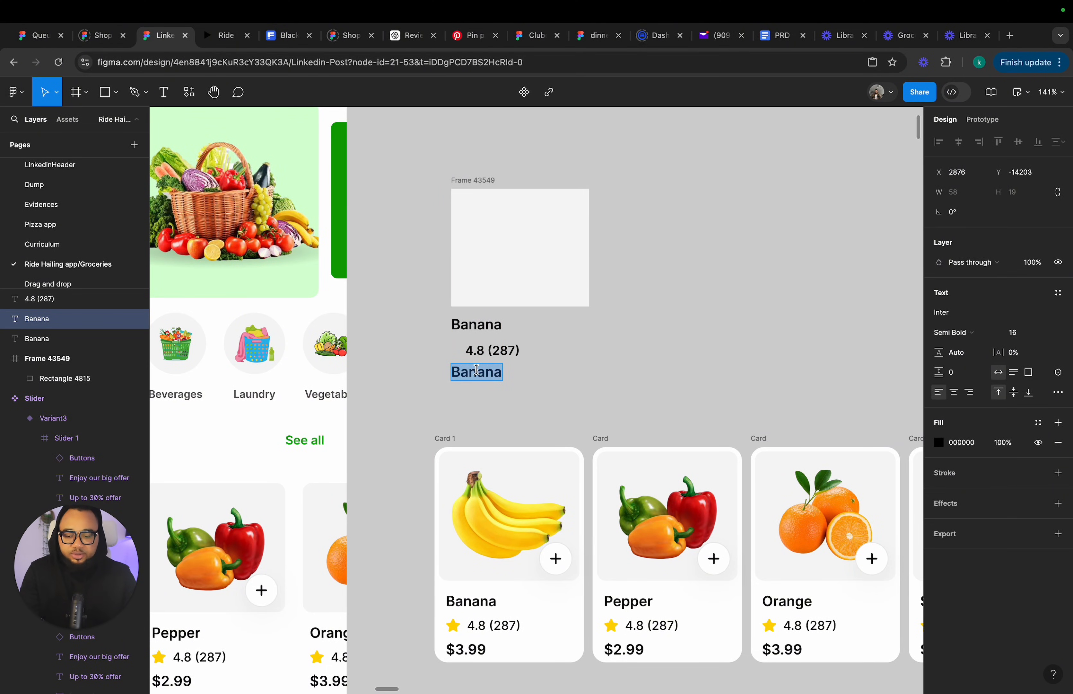
pyautogui.write('$3')
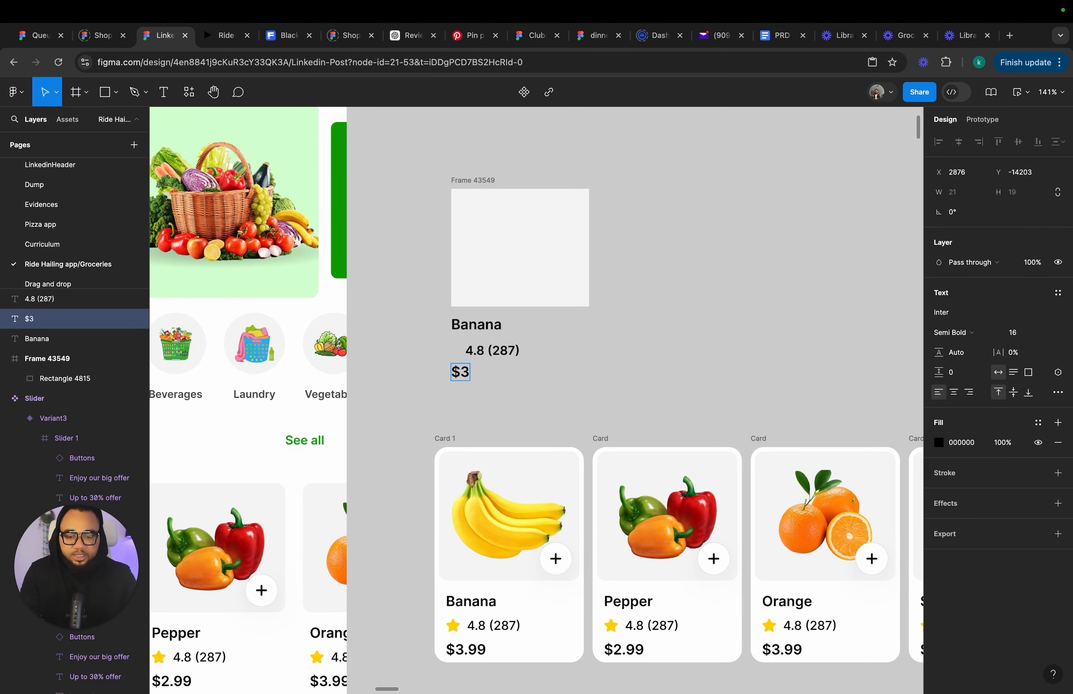
pyautogui.write('.99')
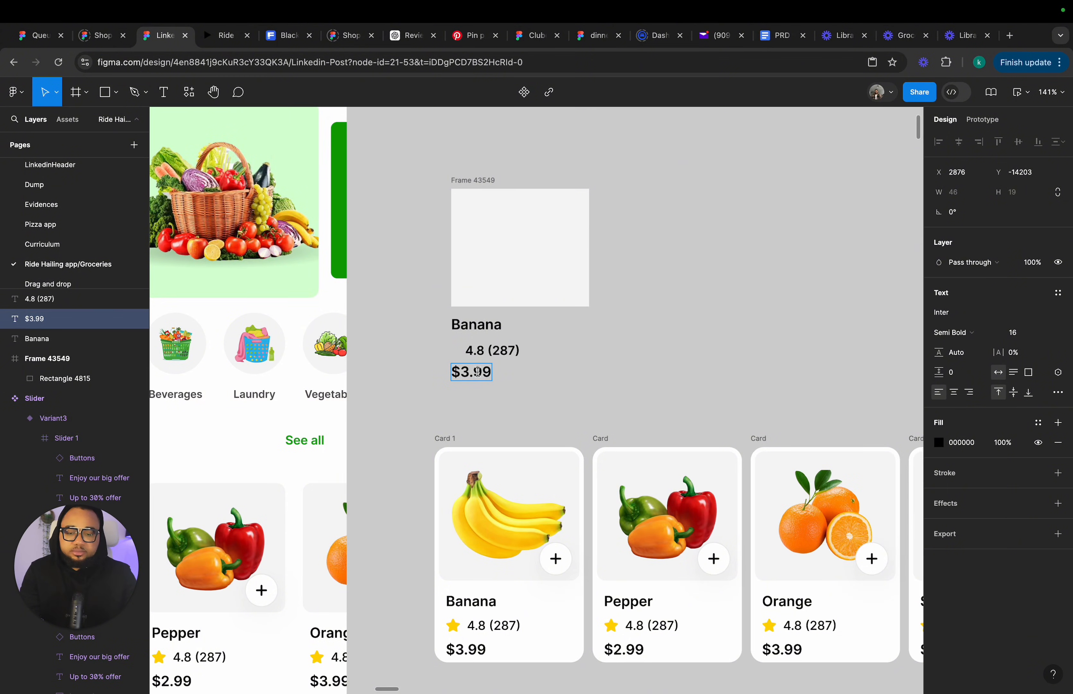
pyautogui.press('Escape')
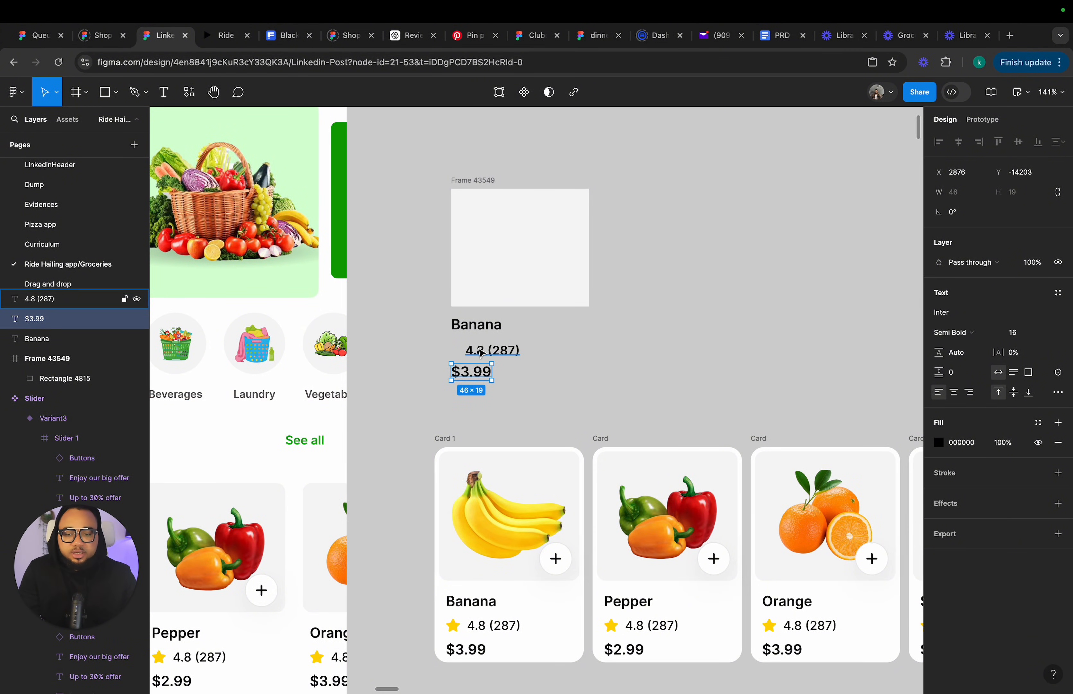
# Insert a star icon from the Feather Icons plugin next to the 4.8 (287) rating text.
pyautogui.click(489, 356)
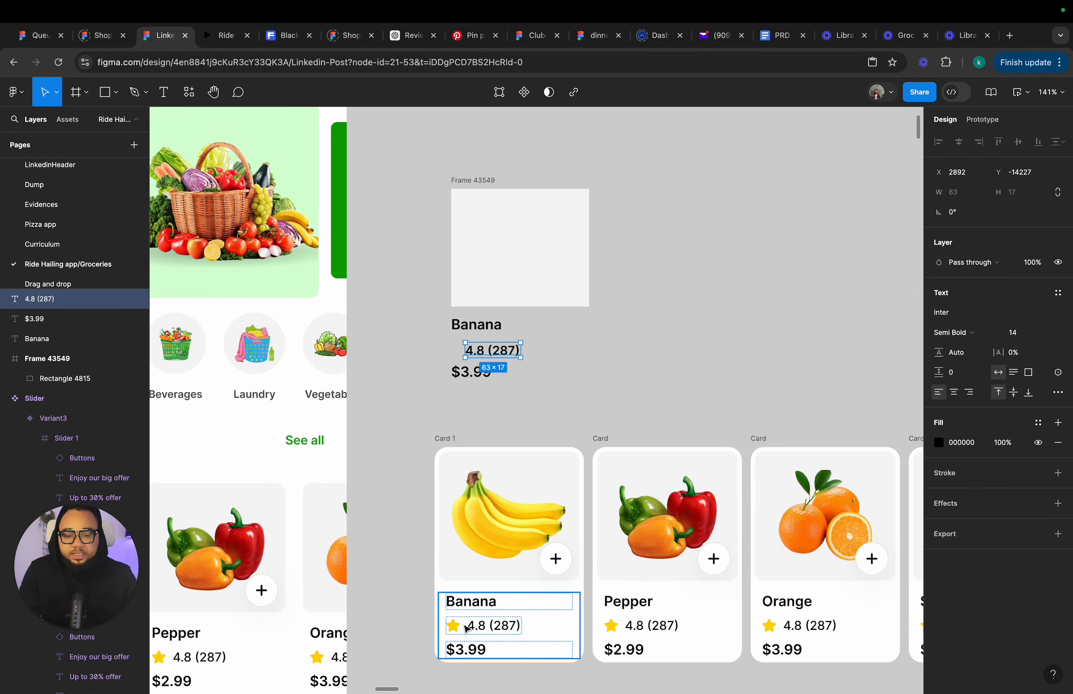
pyautogui.rightClick(620, 382)
pyautogui.moveTo(686, 492)
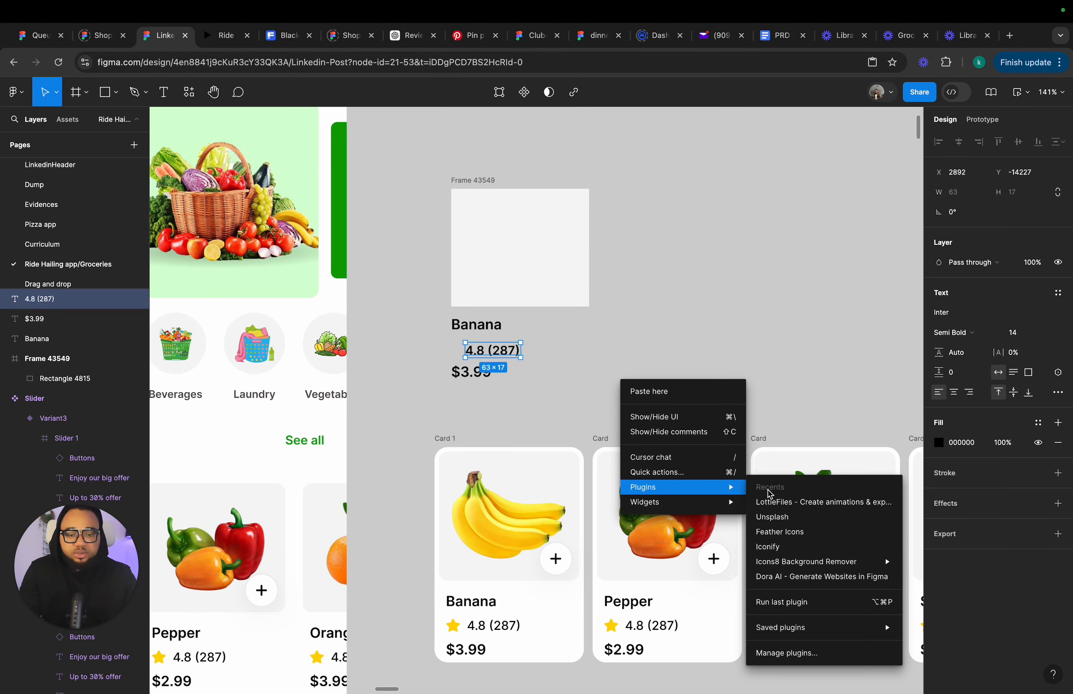
pyautogui.click(783, 533)
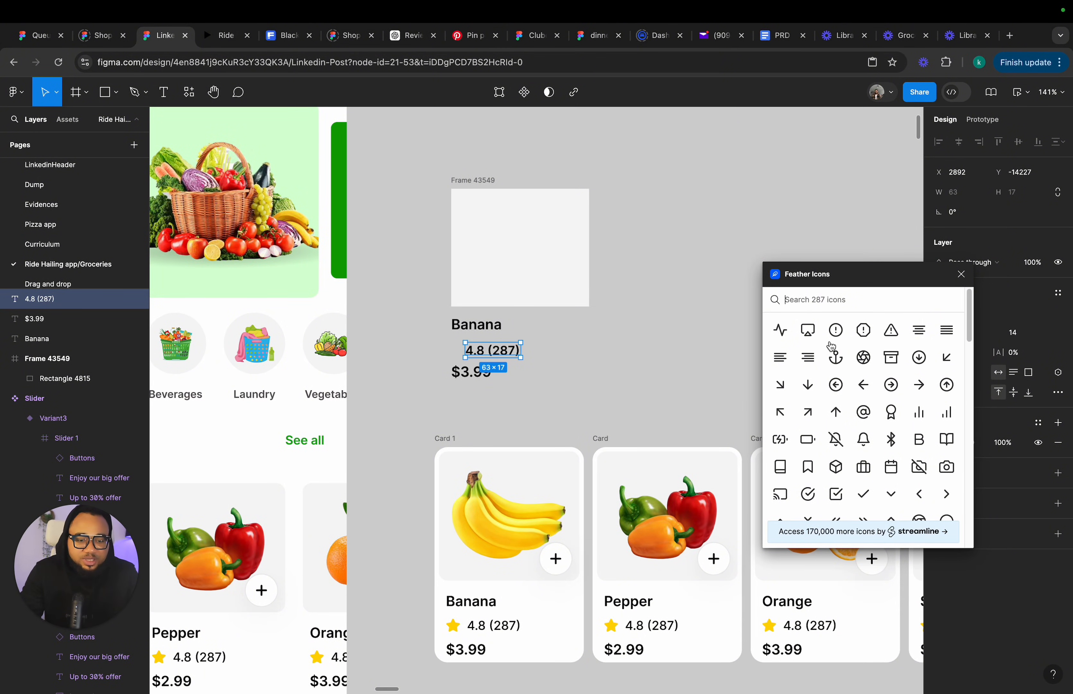
pyautogui.write('star')
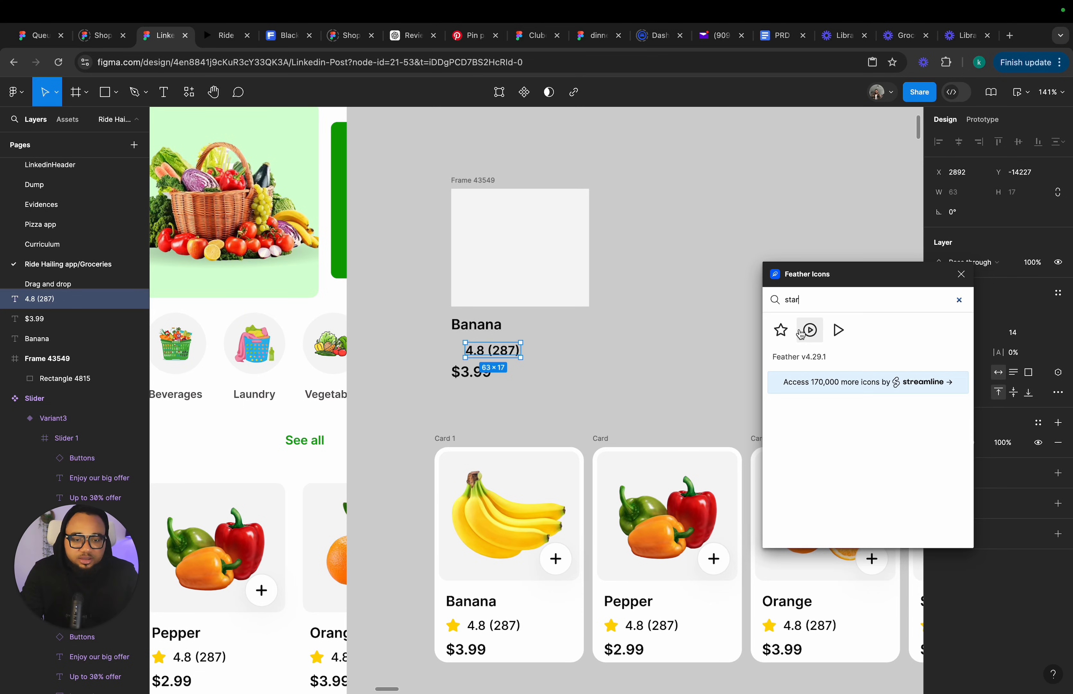
pyautogui.click(781, 330)
pyautogui.click(961, 275)
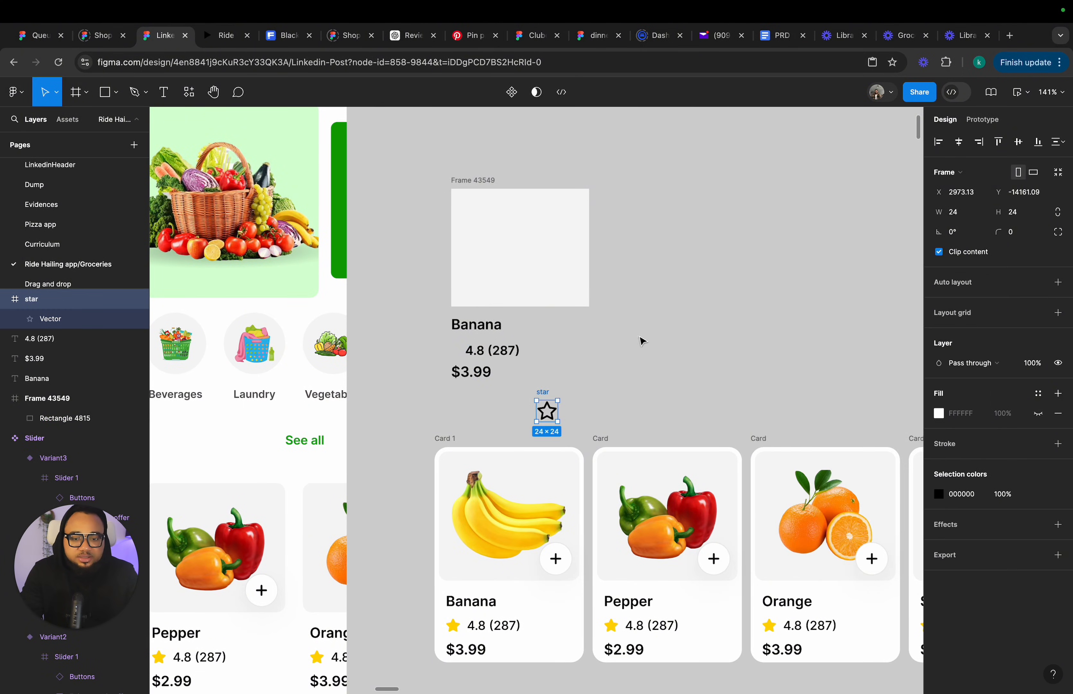
# Fill the star's vector with the Secondary600 colour style.
pyautogui.click(553, 413)
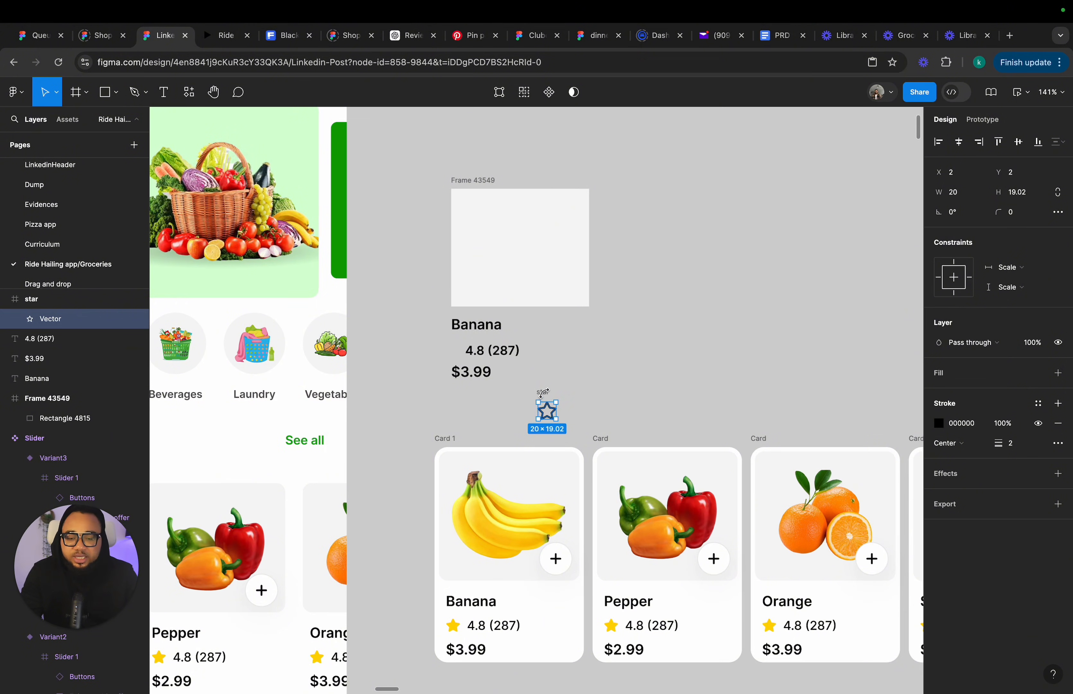
pyautogui.click(546, 393)
pyautogui.scroll(5, 546, 401)
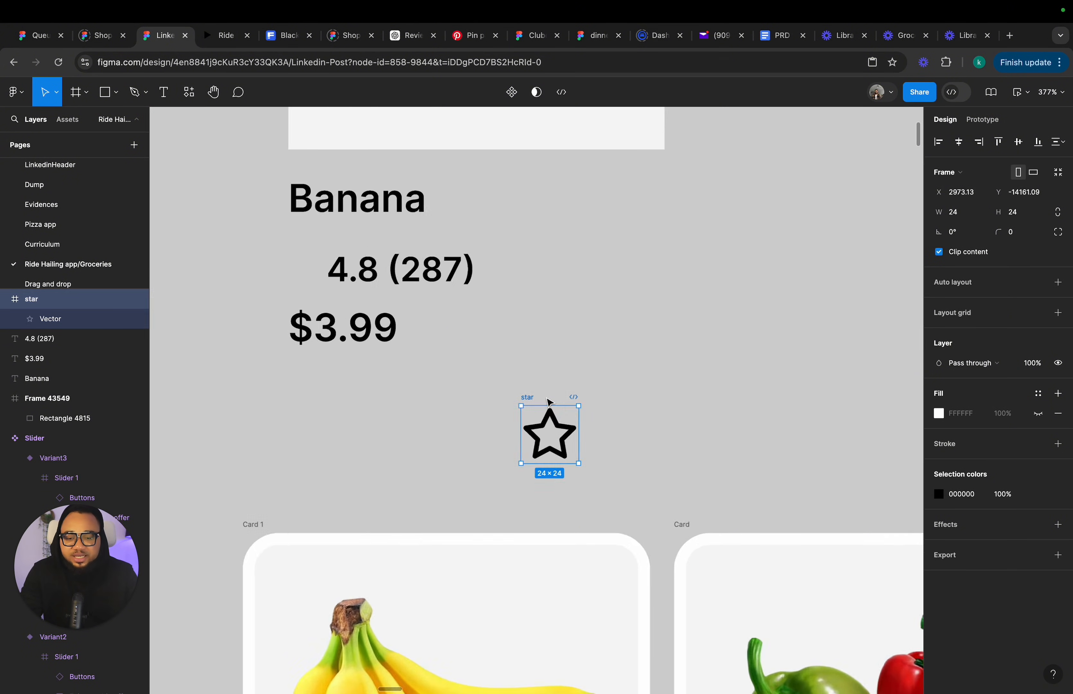
pyautogui.click(554, 411)
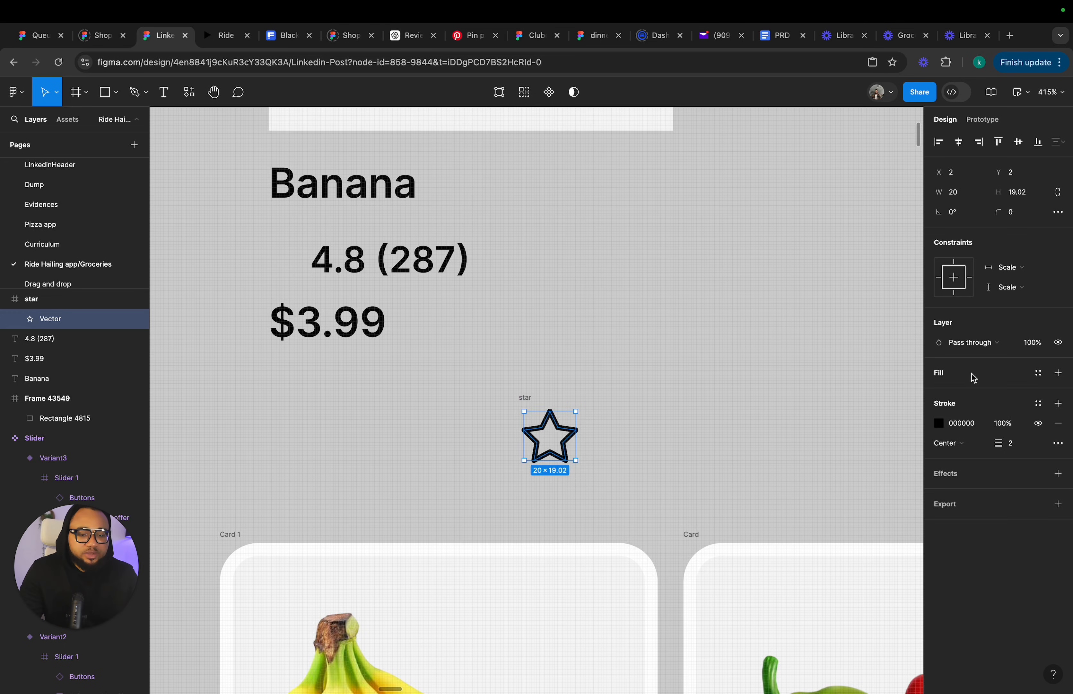
pyautogui.click(1037, 372)
pyautogui.scroll(-1, 735, 502)
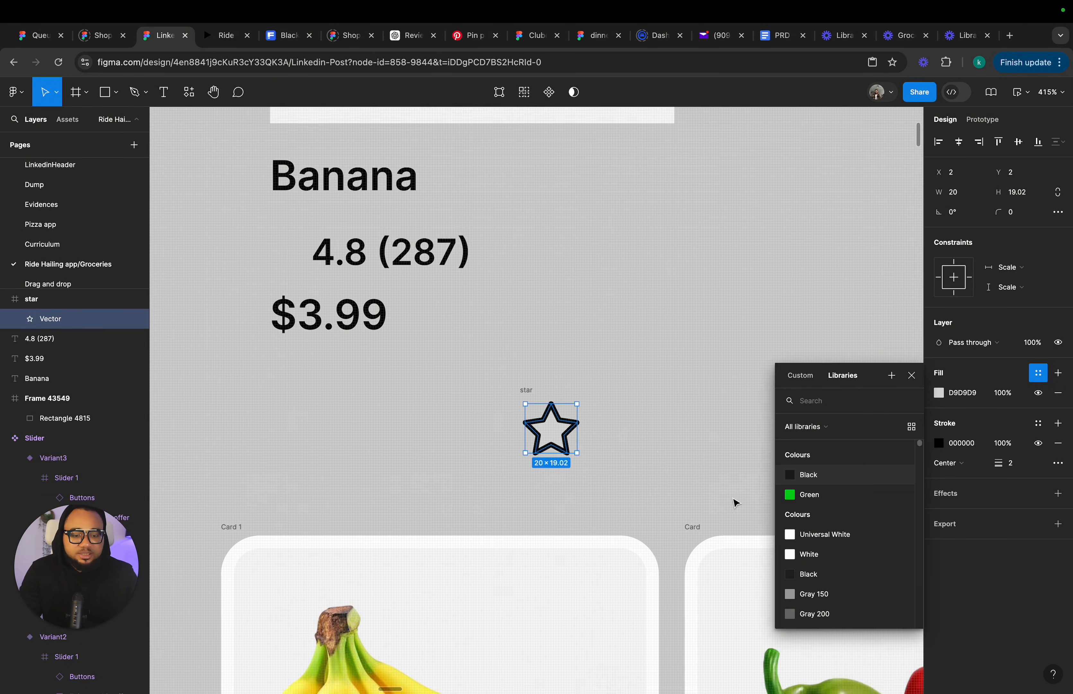
pyautogui.scroll(-3, 735, 502)
pyautogui.scroll(-10, 827, 539)
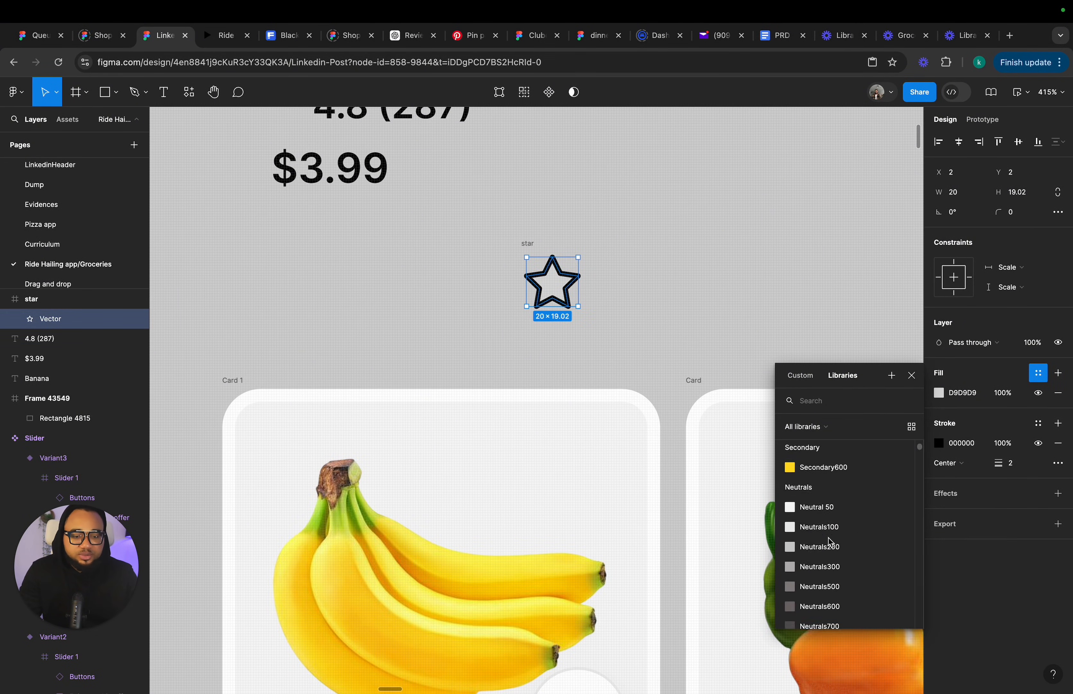
pyautogui.scroll(2, 830, 541)
pyautogui.click(825, 547)
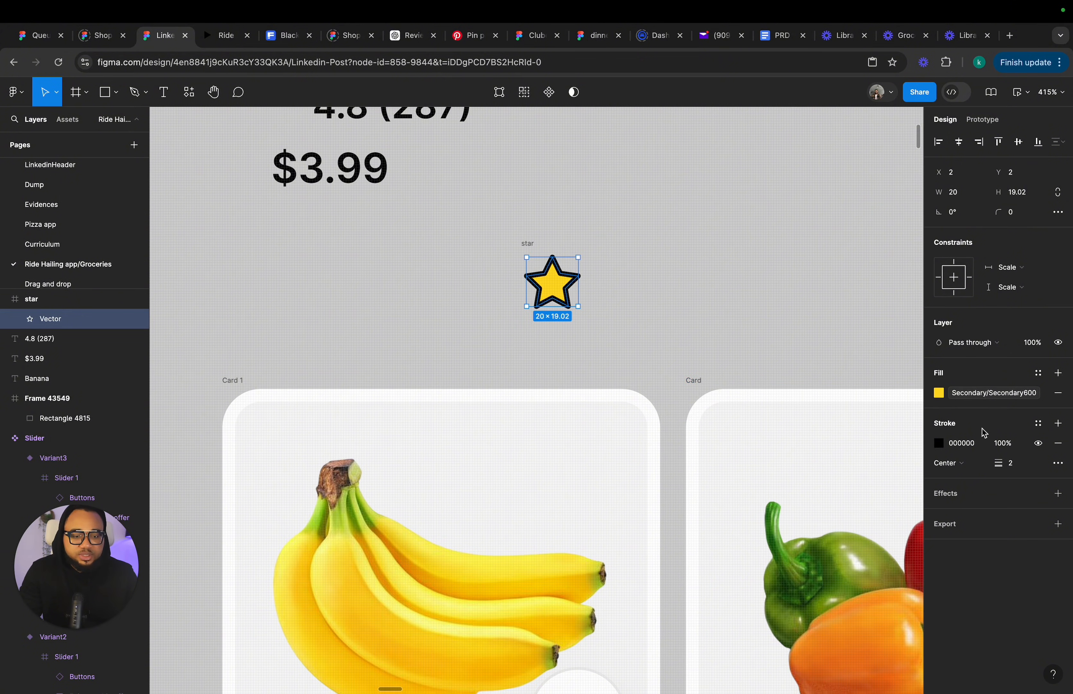
# Apply the Main Green colour style to both the star's stroke and fill.
pyautogui.click(1038, 423)
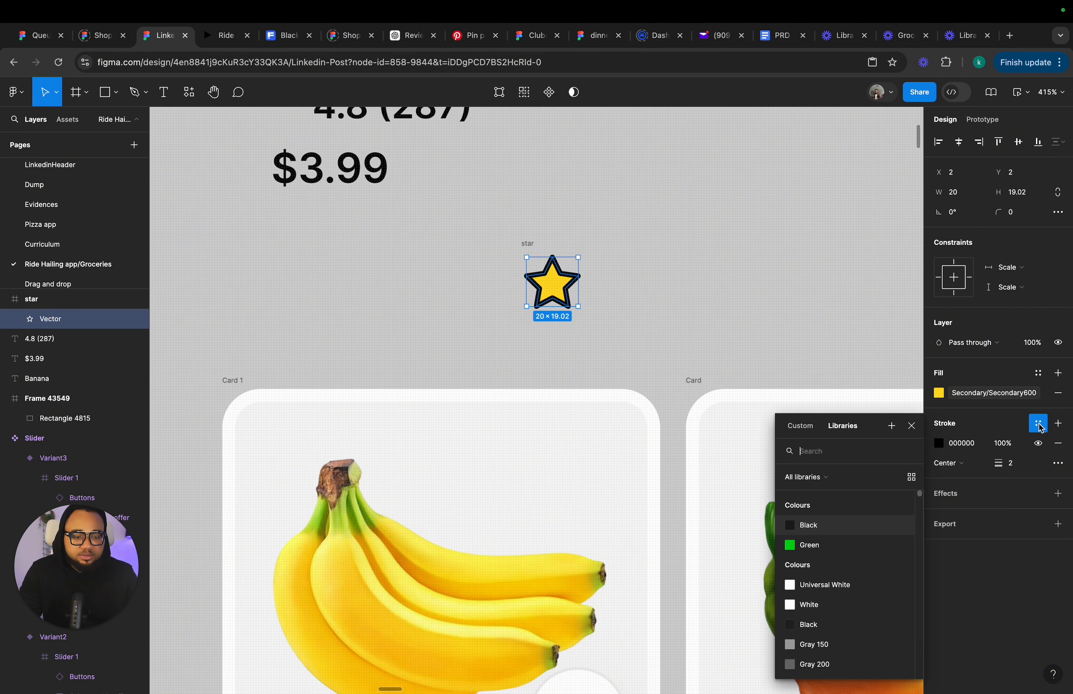
pyautogui.scroll(-5, 829, 559)
pyautogui.scroll(3, 825, 541)
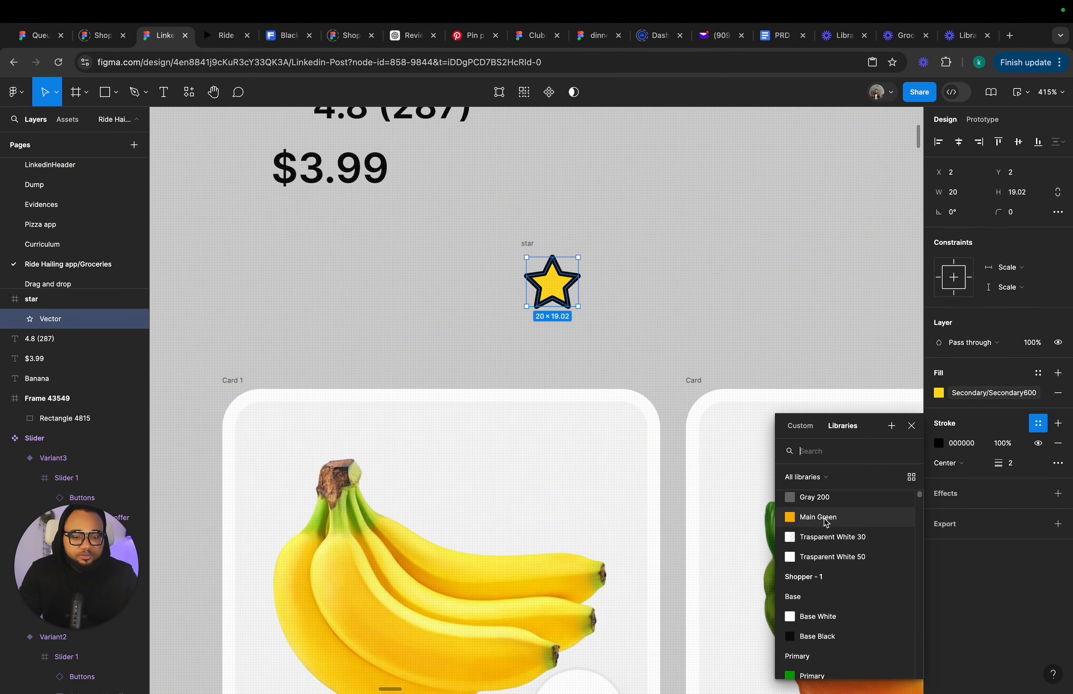
pyautogui.click(827, 517)
pyautogui.click(982, 393)
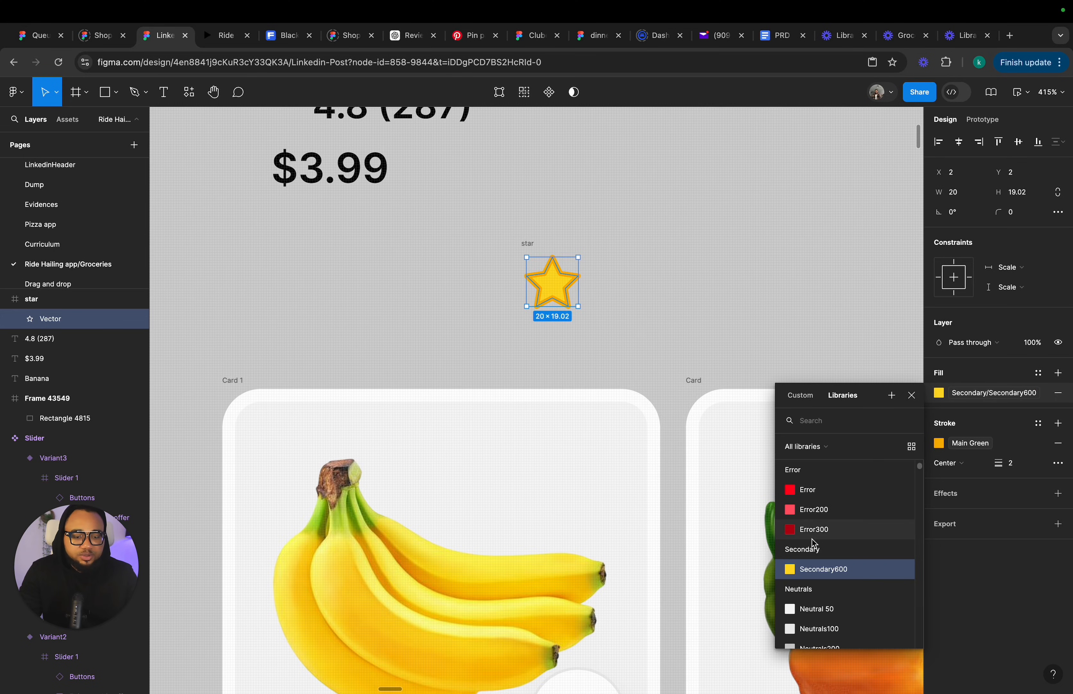
pyautogui.scroll(-2, 813, 575)
pyautogui.scroll(-5, 813, 575)
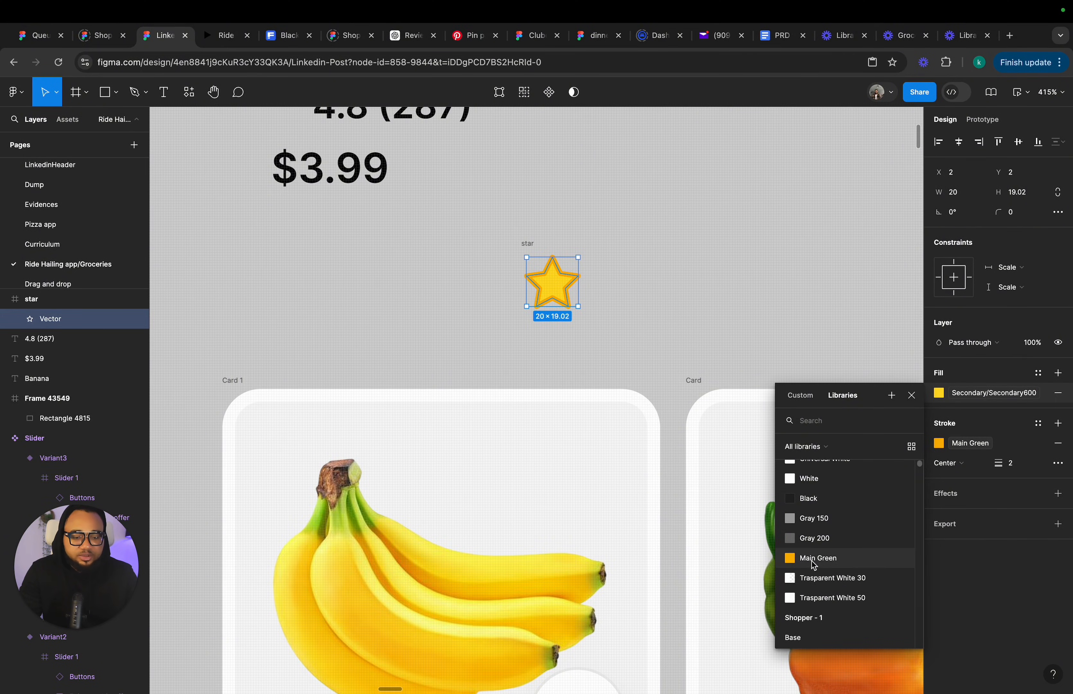
pyautogui.click(812, 557)
pyautogui.click(630, 314)
# Move the star icon to sit just left of the 4.8 (287) rating text.
pyautogui.click(532, 268)
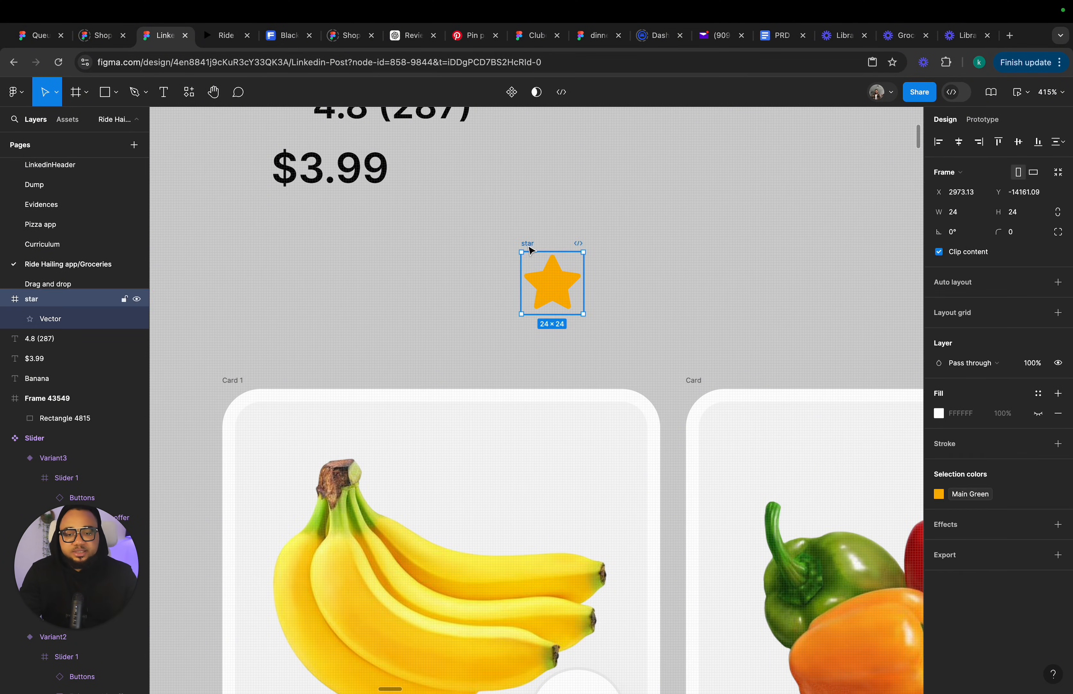
pyautogui.scroll(-5, 531, 267)
pyautogui.scroll(3, 532, 267)
pyautogui.hscroll(-3, 531, 268)
pyautogui.moveTo(629, 334); pyautogui.dragTo(485, 235)
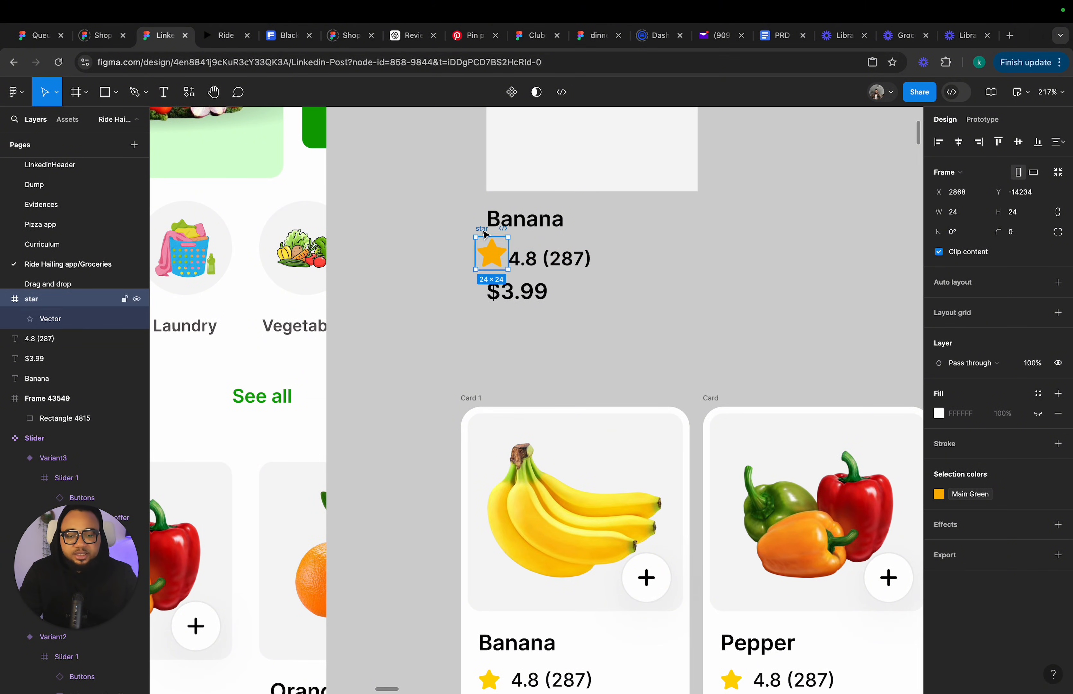
# Resize the star icon frame to 18 × 18.
pyautogui.scroll(3, 492, 232)
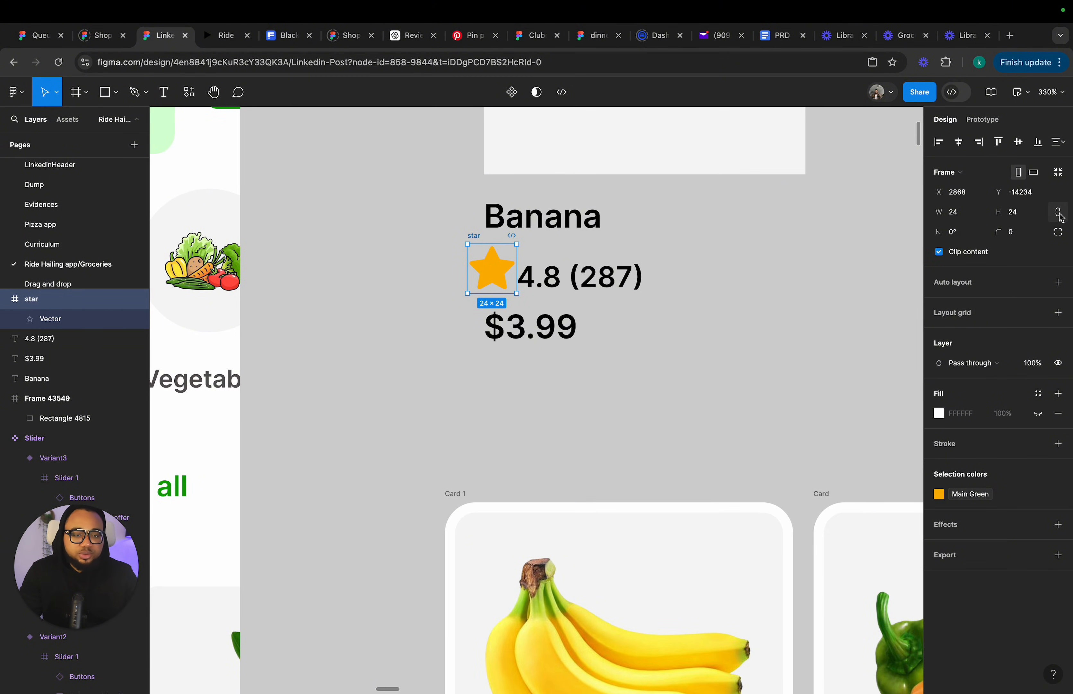
pyautogui.click(1019, 218)
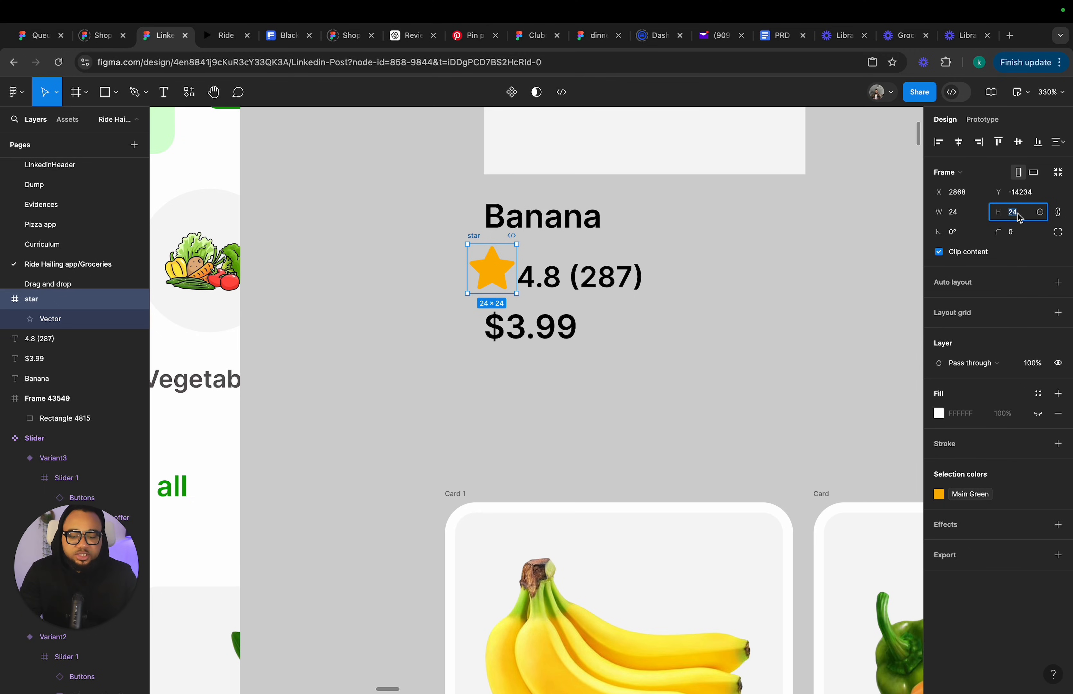
pyautogui.write('18')
pyautogui.press('Return')
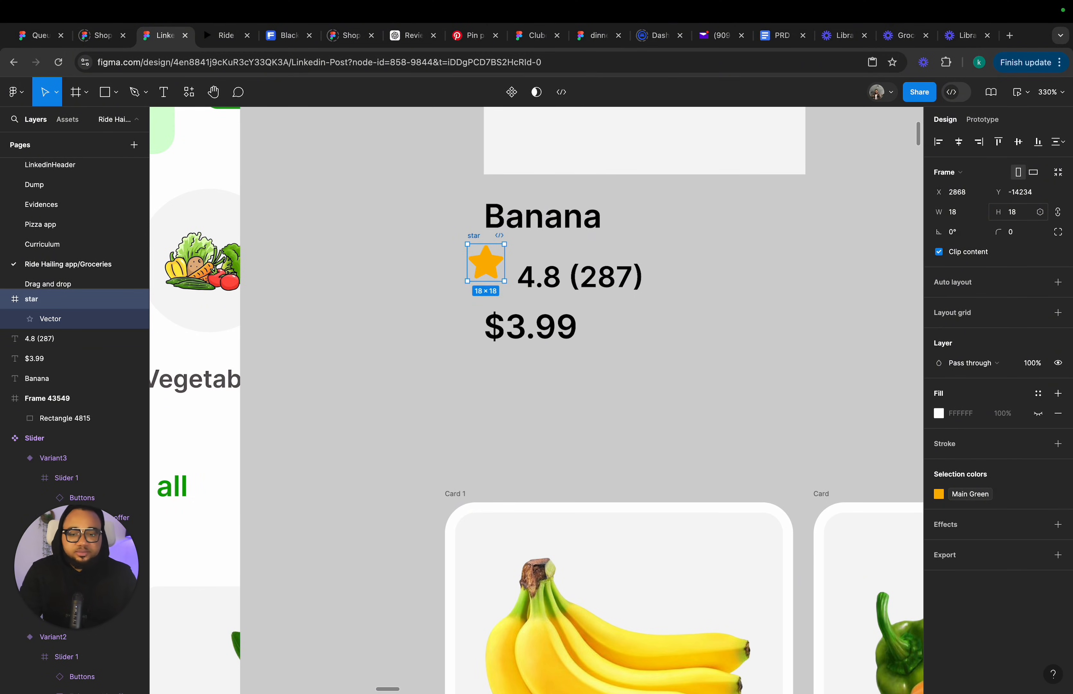
# Select the star and rating text together and wrap them in a horizontal auto layout.
pyautogui.moveTo(481, 231); pyautogui.dragTo(669, 312)
pyautogui.click(426, 240)
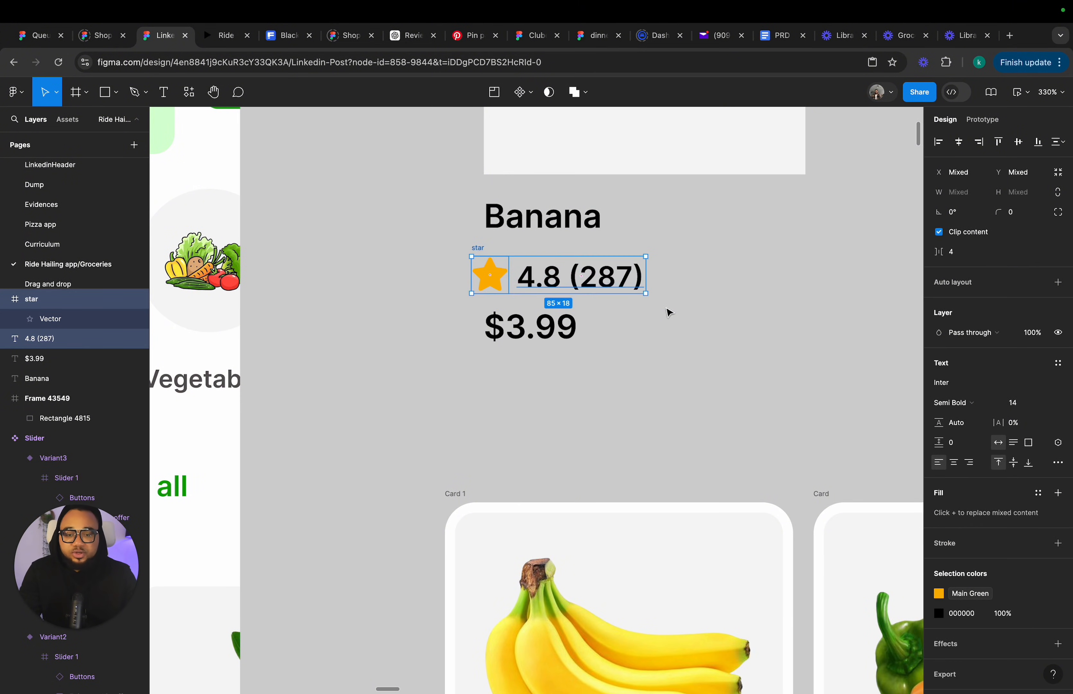
pyautogui.hotkey('shift', 'a')
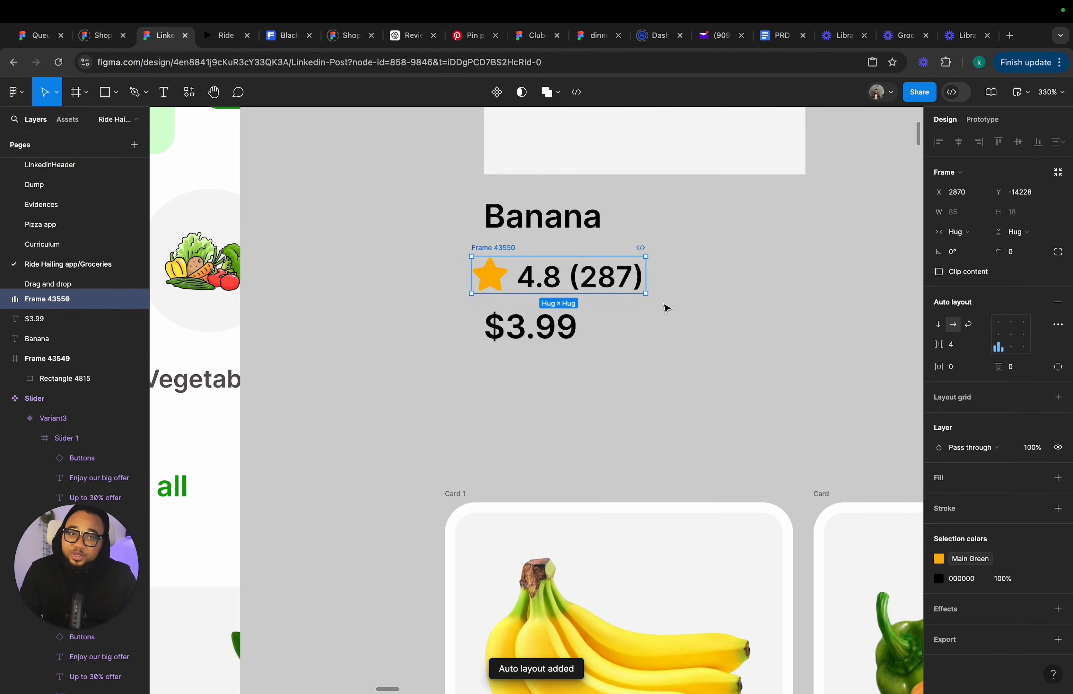
# Select the Banana name, rating row and $3.99 price and wrap them in a vertical auto layout.
pyautogui.moveTo(560, 228); pyautogui.dragTo(547, 229)
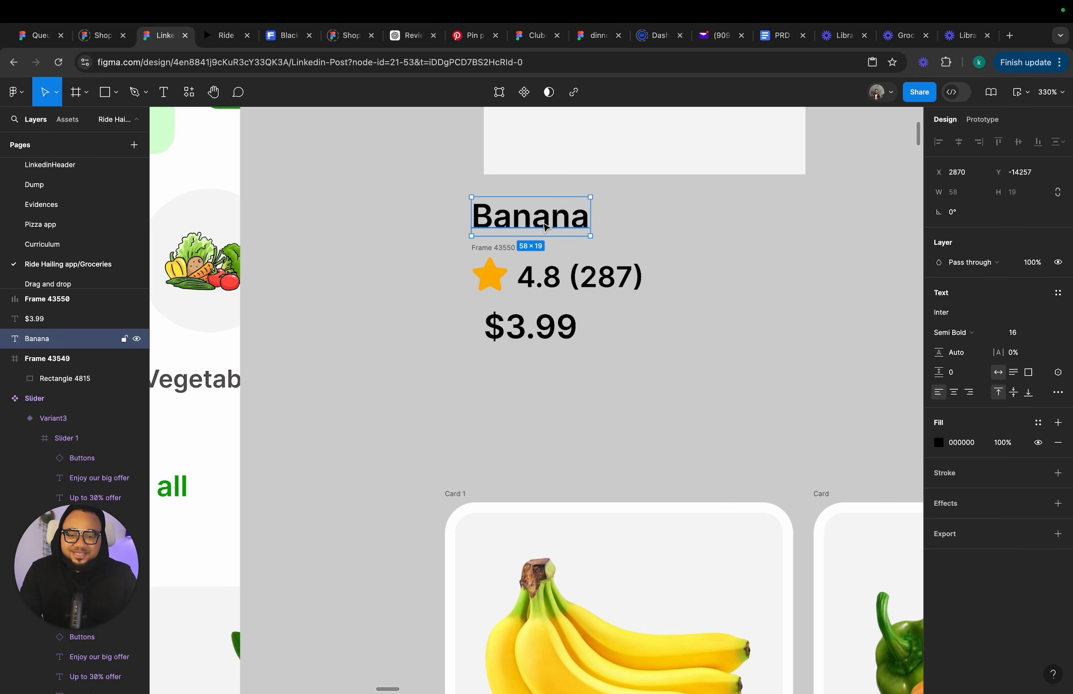
pyautogui.moveTo(434, 186); pyautogui.dragTo(683, 380)
pyautogui.hotkey('shift', 'a')
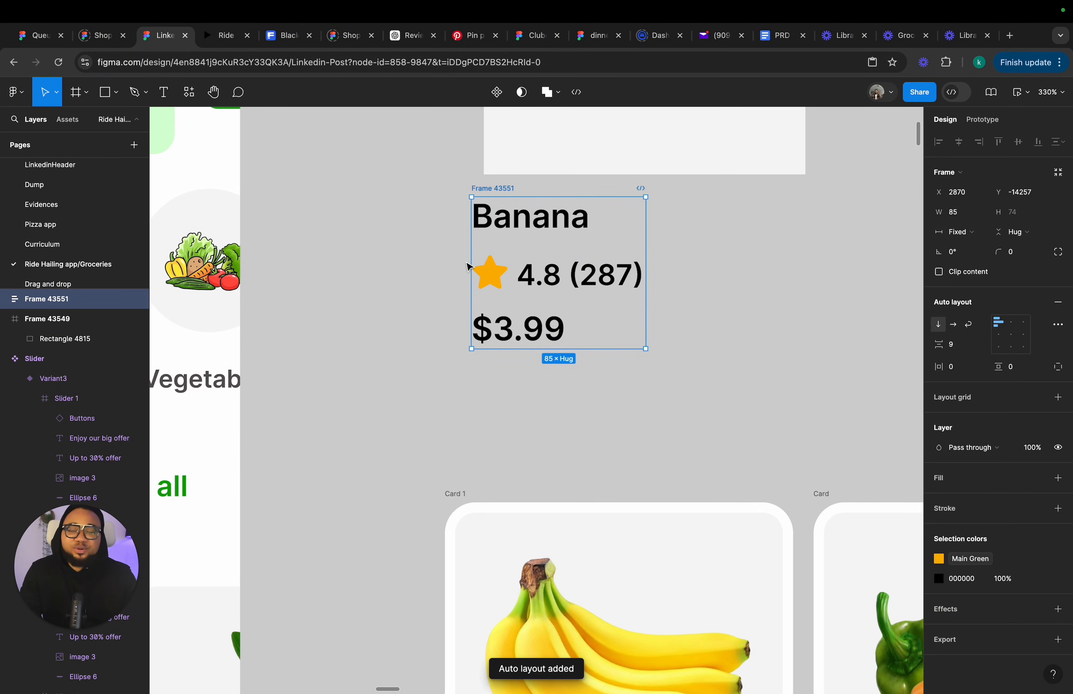
# Wrap the image placeholder frame and the text stack together in a vertical auto layout card.
pyautogui.scroll(-5, 538, 225)
pyautogui.moveTo(527, 208); pyautogui.dragTo(533, 211)
pyautogui.scroll(-4, 532, 210)
pyautogui.scroll(2, 505, 190)
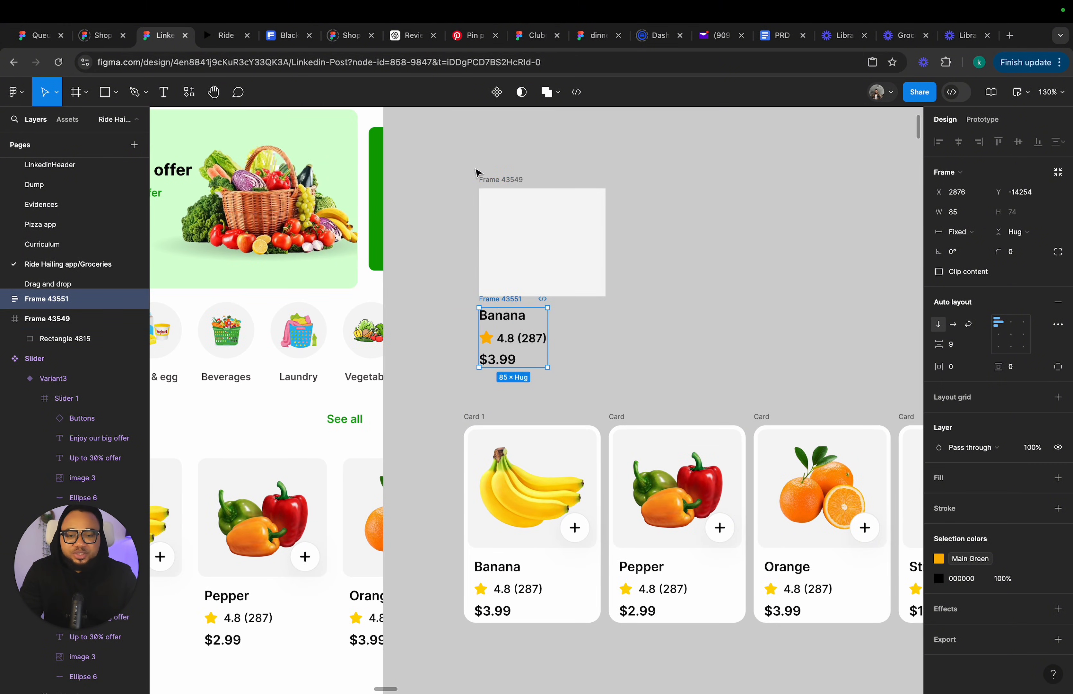
pyautogui.moveTo(464, 161); pyautogui.dragTo(659, 397)
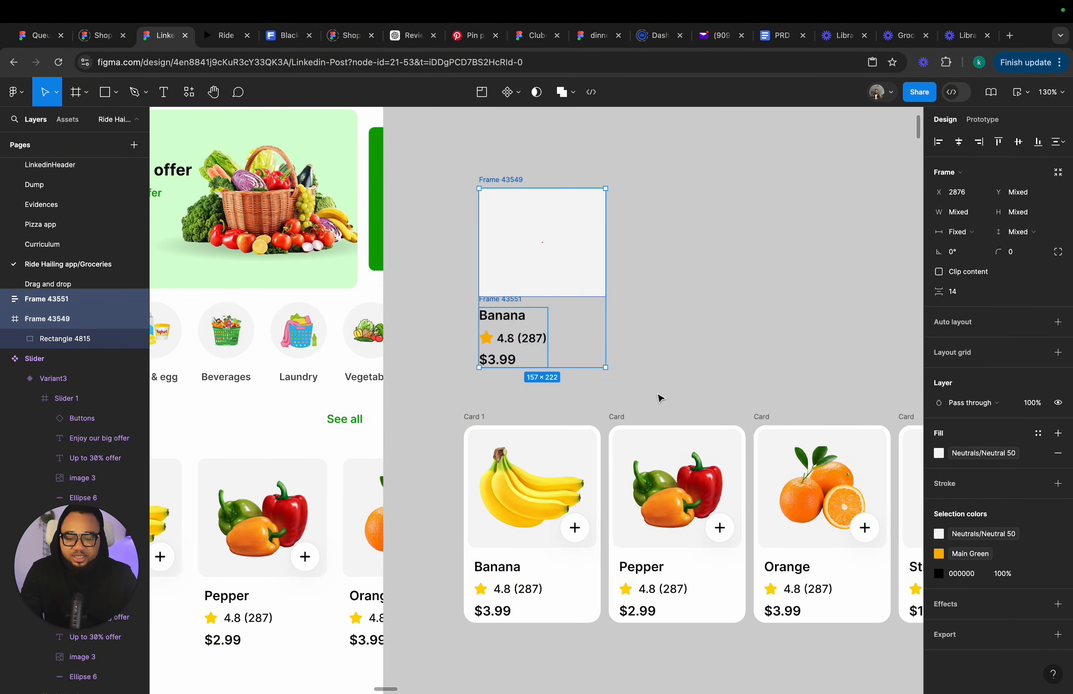
pyautogui.hotkey('shift', 'a')
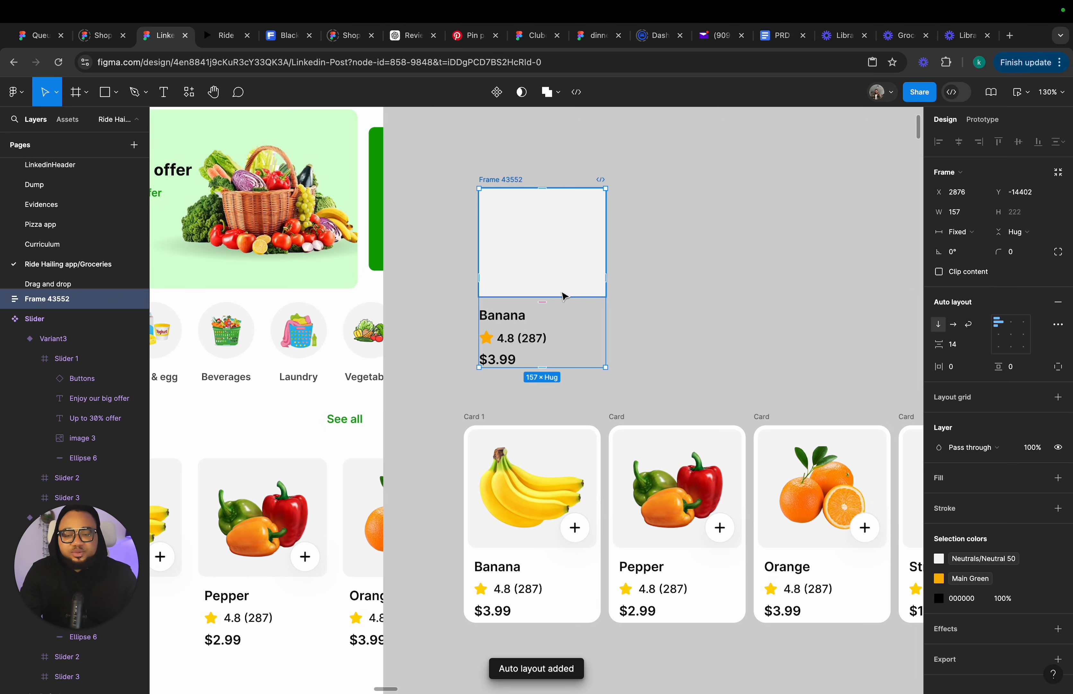
# Set the card's horizontal and vertical padding to 5.
pyautogui.click(964, 367)
pyautogui.write('10')
pyautogui.press('Return')
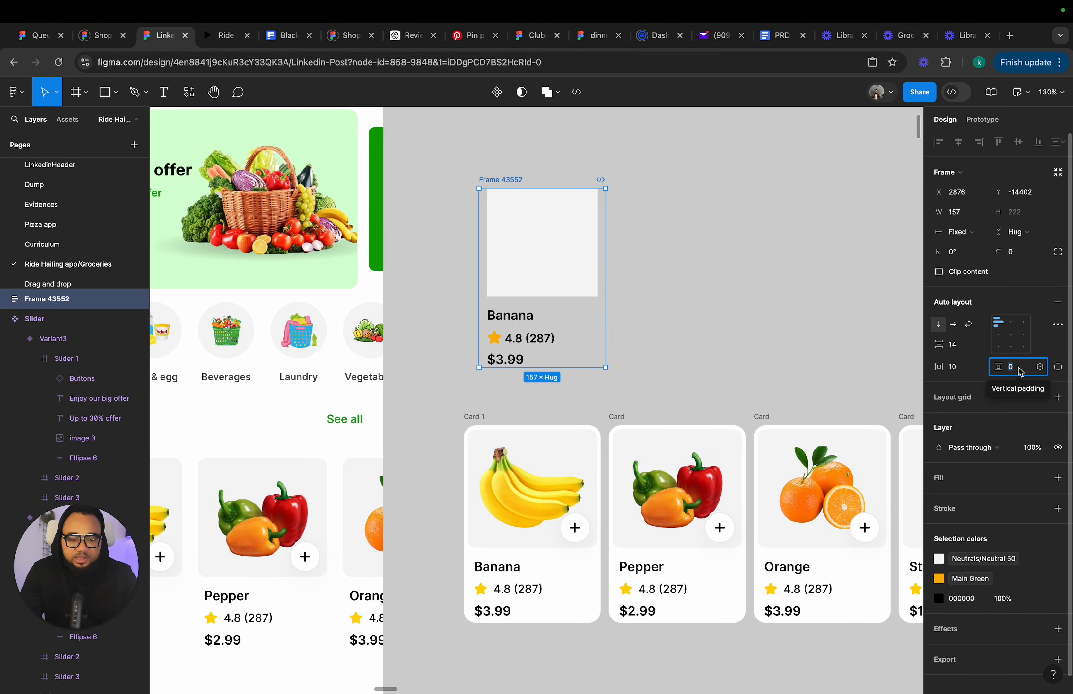
pyautogui.click(1020, 371)
pyautogui.write('5')
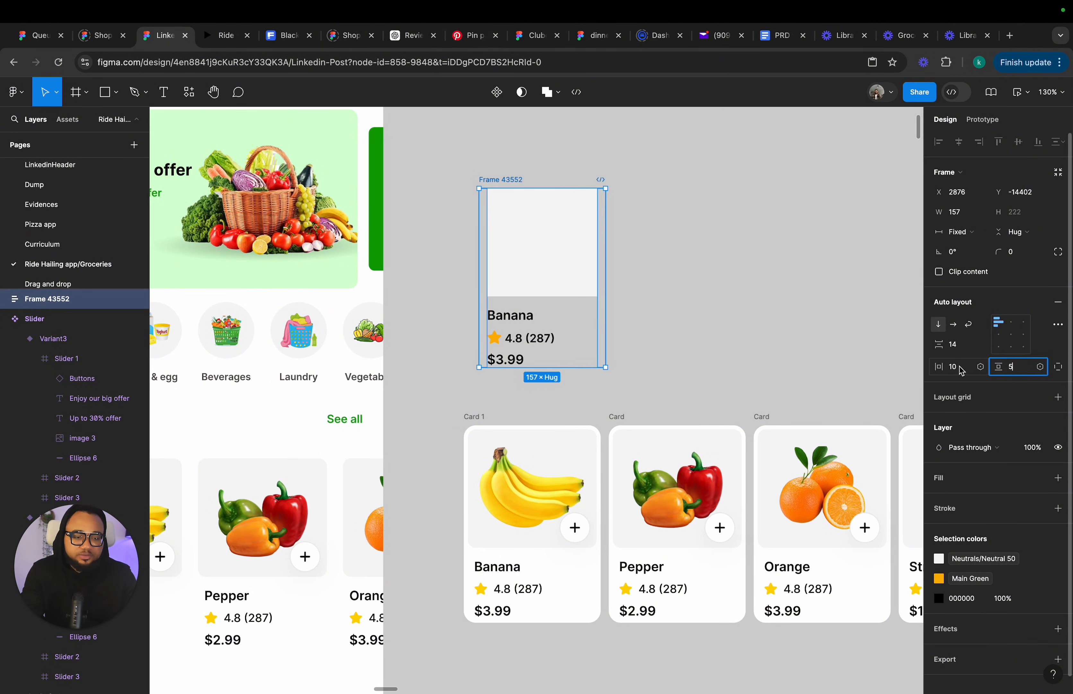
pyautogui.hotkey('shift', 'Tab')
pyautogui.write('5')
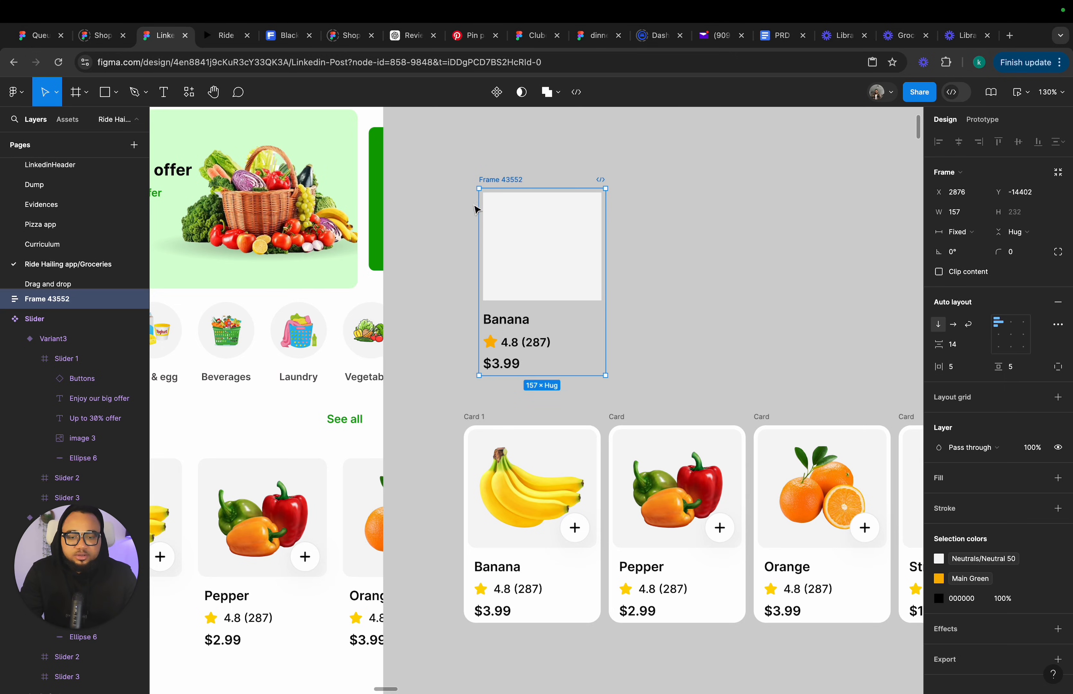
# Set the text stack's width to fill the card container.
pyautogui.click(537, 247)
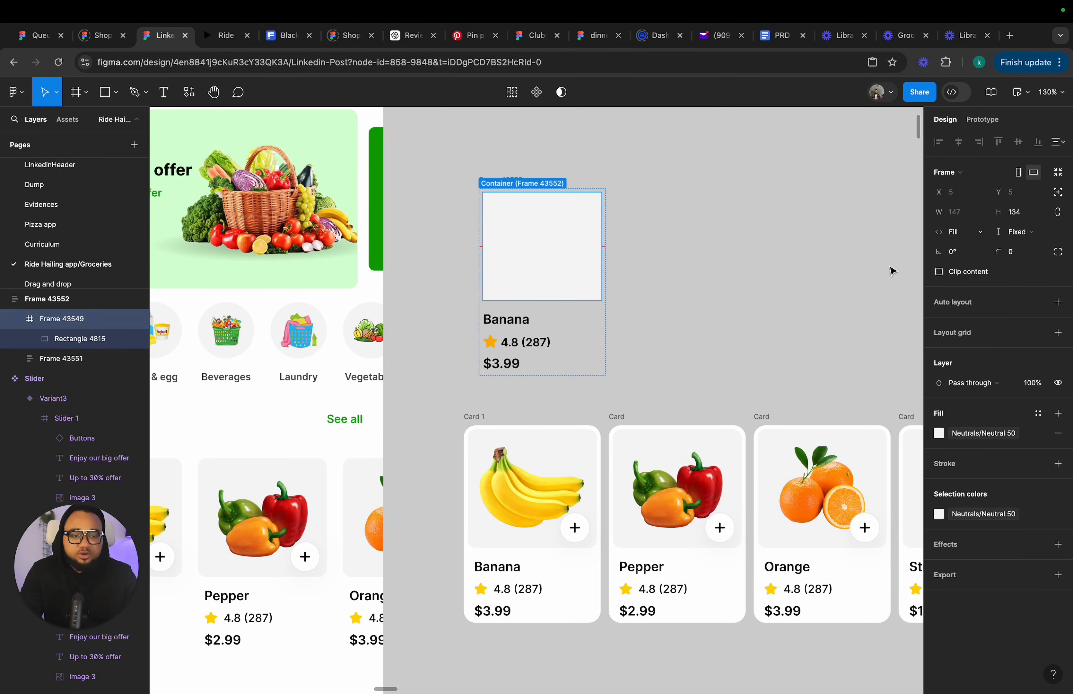
pyautogui.click(503, 323)
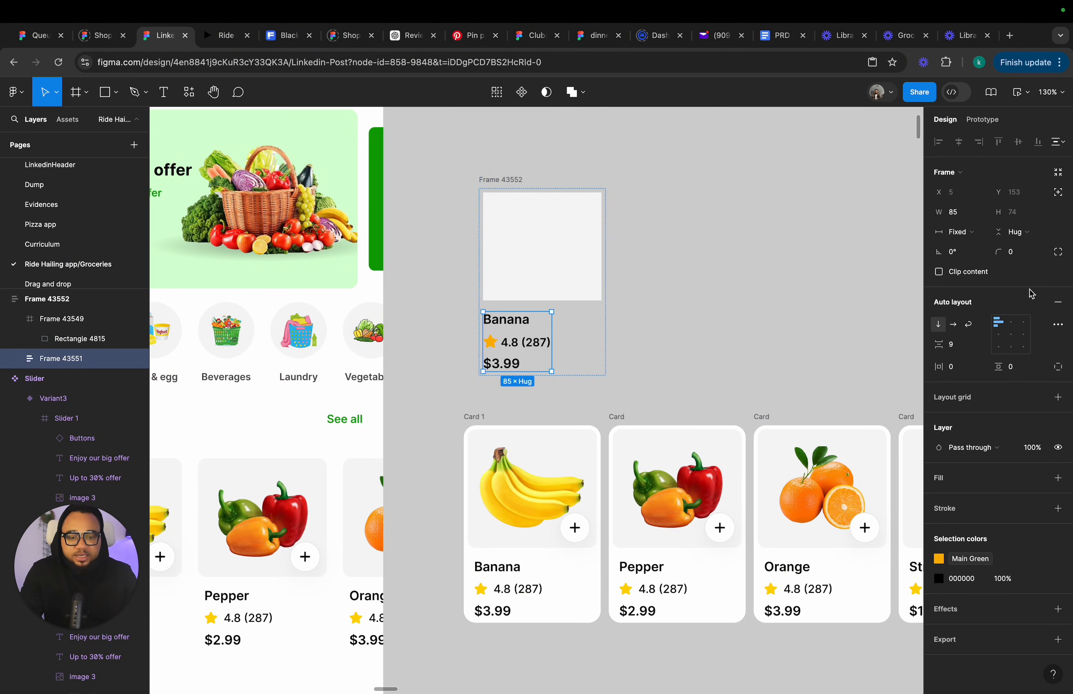
pyautogui.click(960, 232)
pyautogui.click(969, 259)
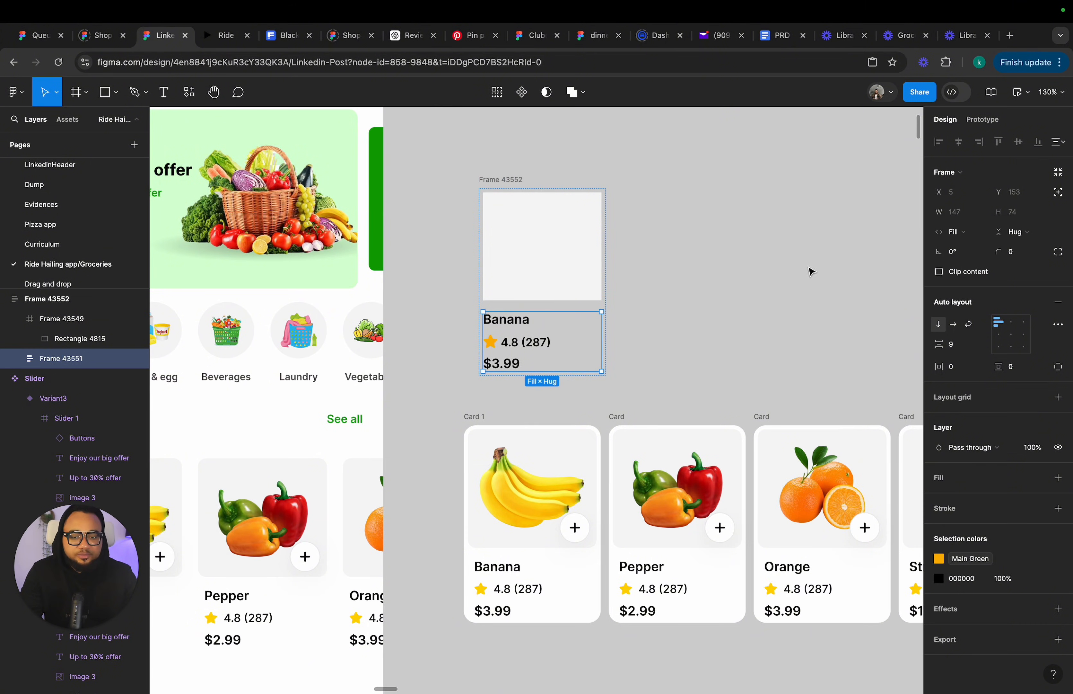
# Give the image placeholder frame a corner radius of 6.
pyautogui.click(493, 182)
pyautogui.click(508, 227)
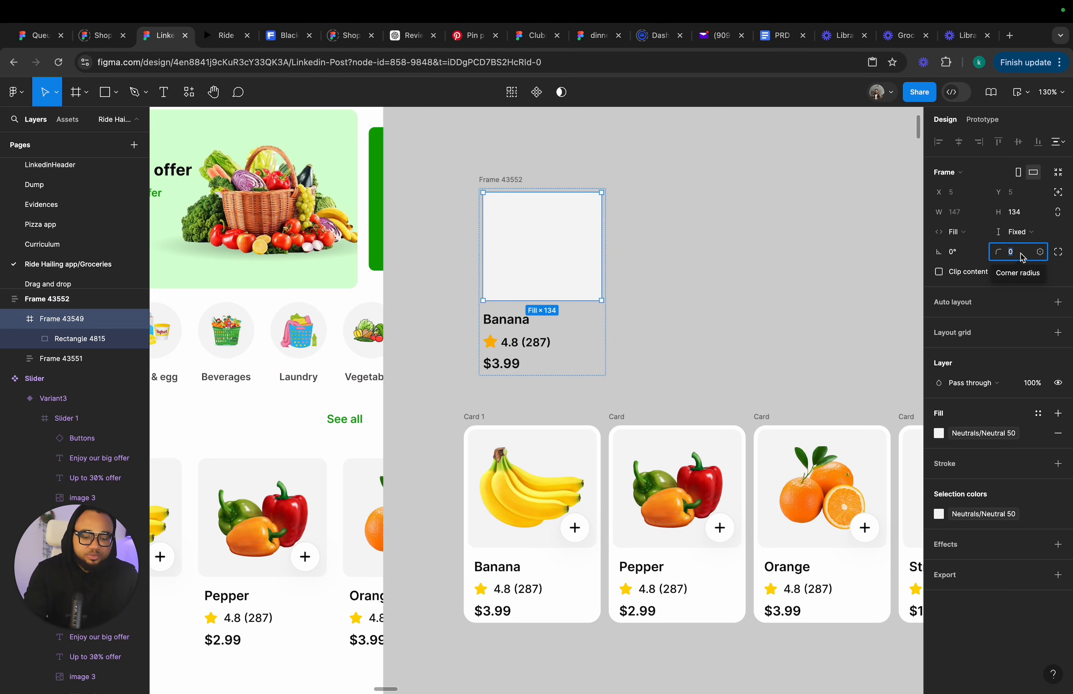
pyautogui.write('6')
pyautogui.press('Return')
pyautogui.click(504, 179)
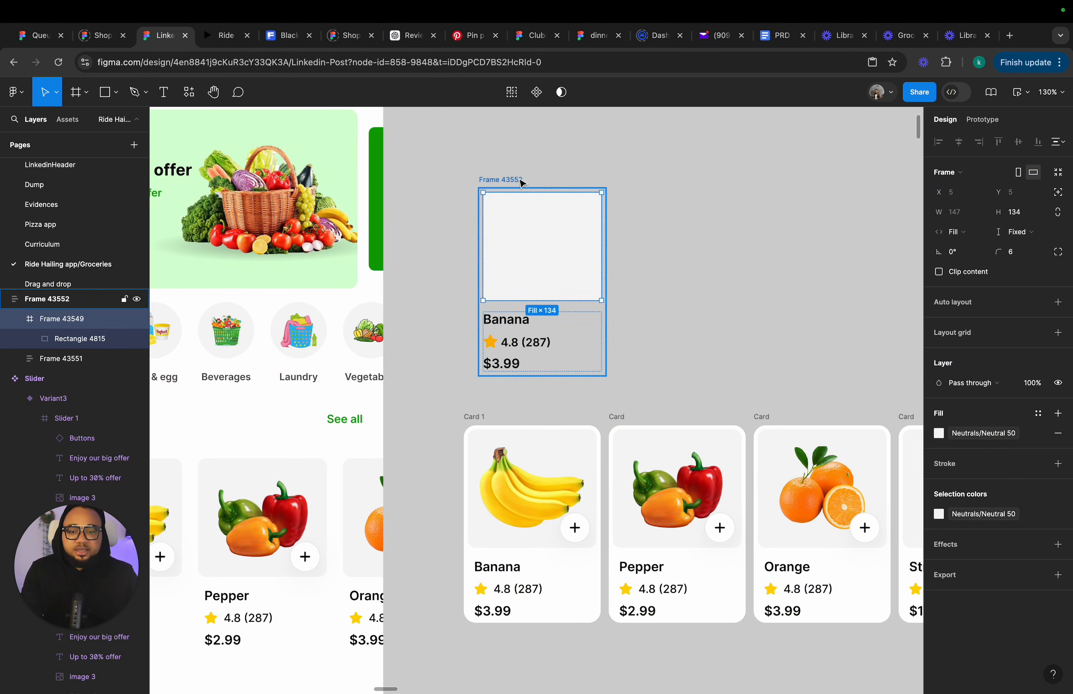
# Set the product card's corner radius to 8.
pyautogui.click(1017, 256)
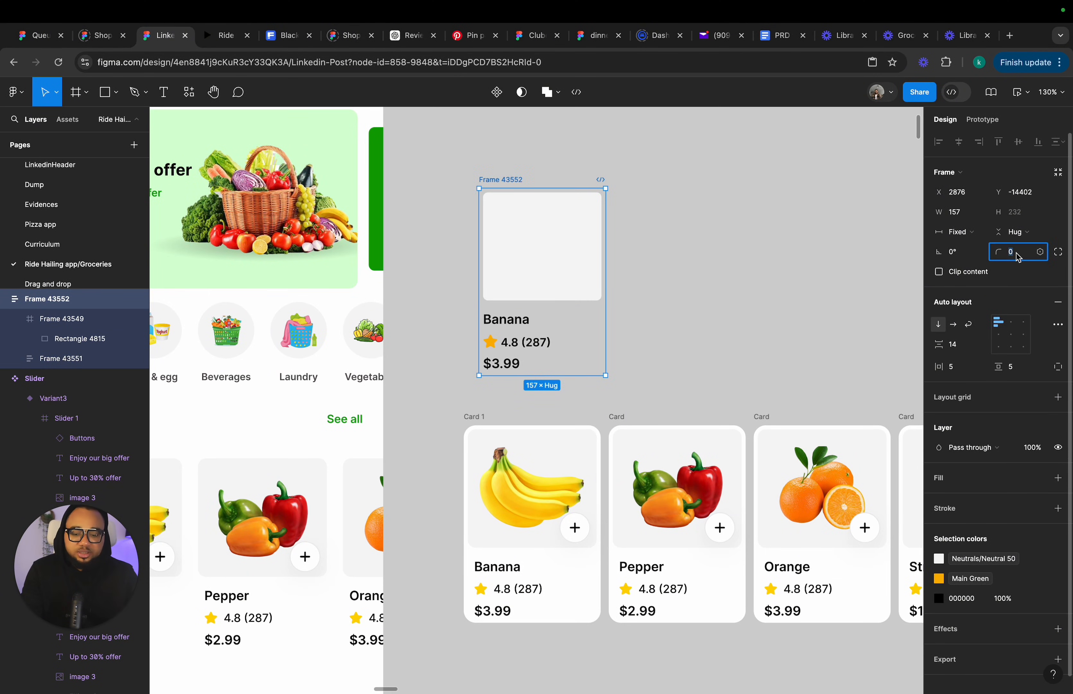
pyautogui.write('8')
pyautogui.press('Return')
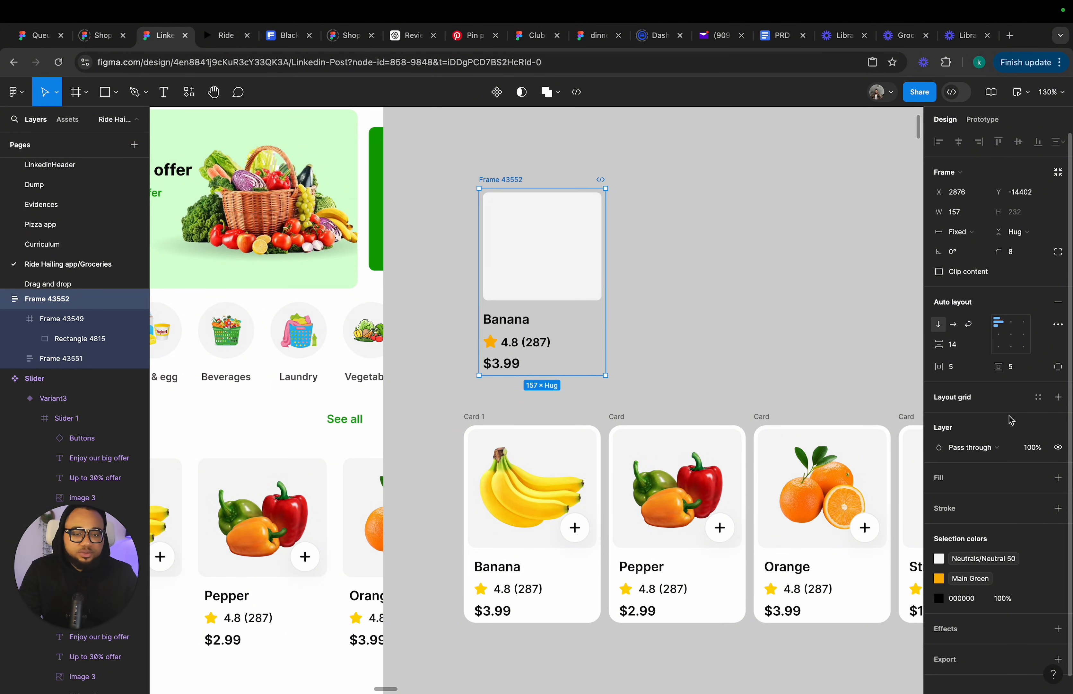
# Add a fill to the card and apply the White color style.
pyautogui.click(990, 488)
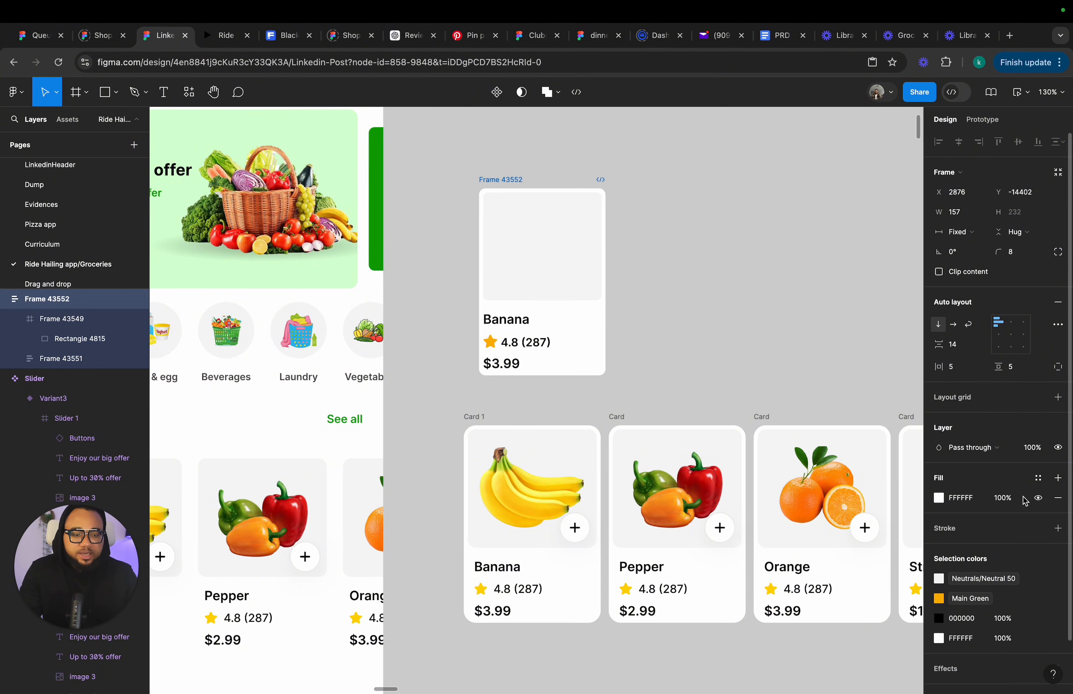
pyautogui.click(1040, 479)
pyautogui.click(817, 609)
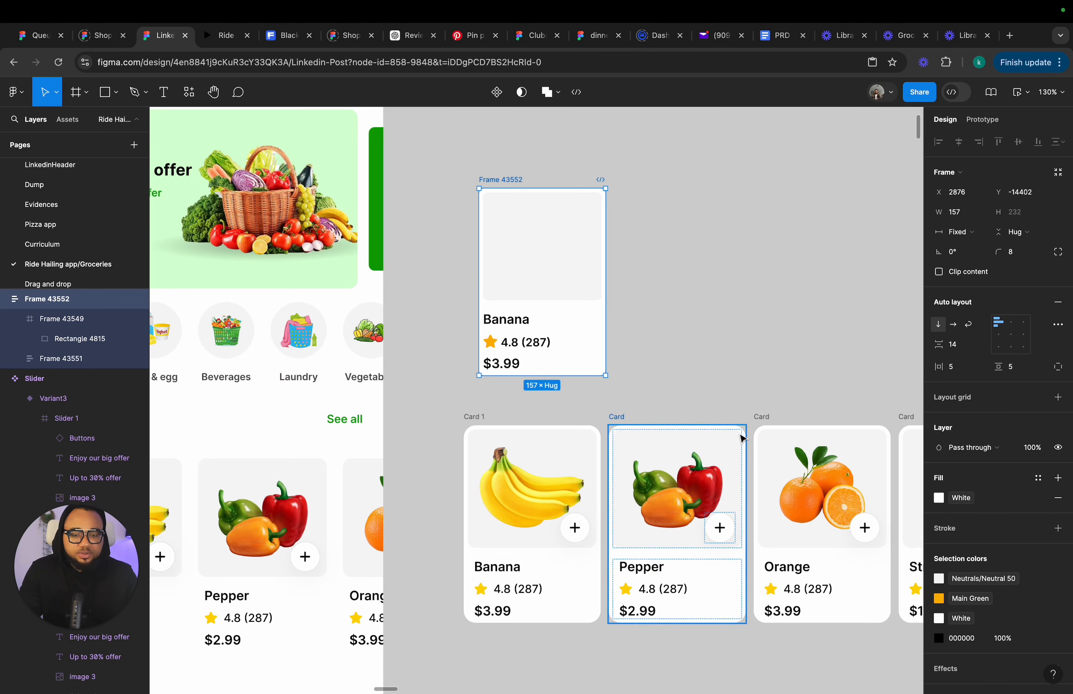
# Set the text stack's horizontal padding to 10.
pyautogui.click(566, 350)
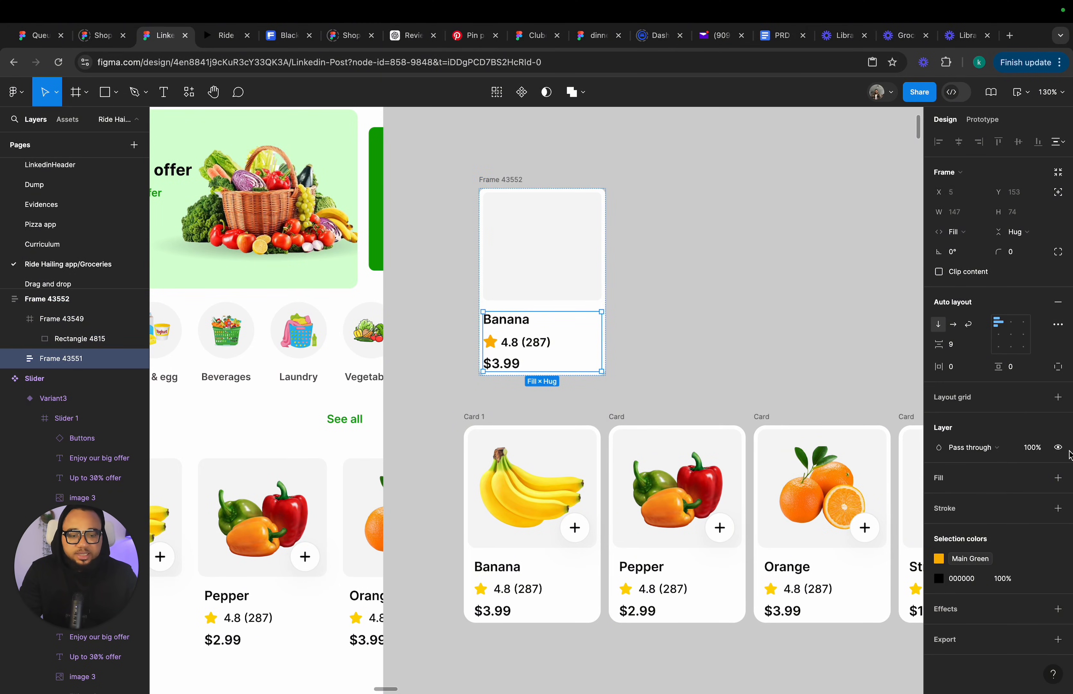
pyautogui.click(954, 366)
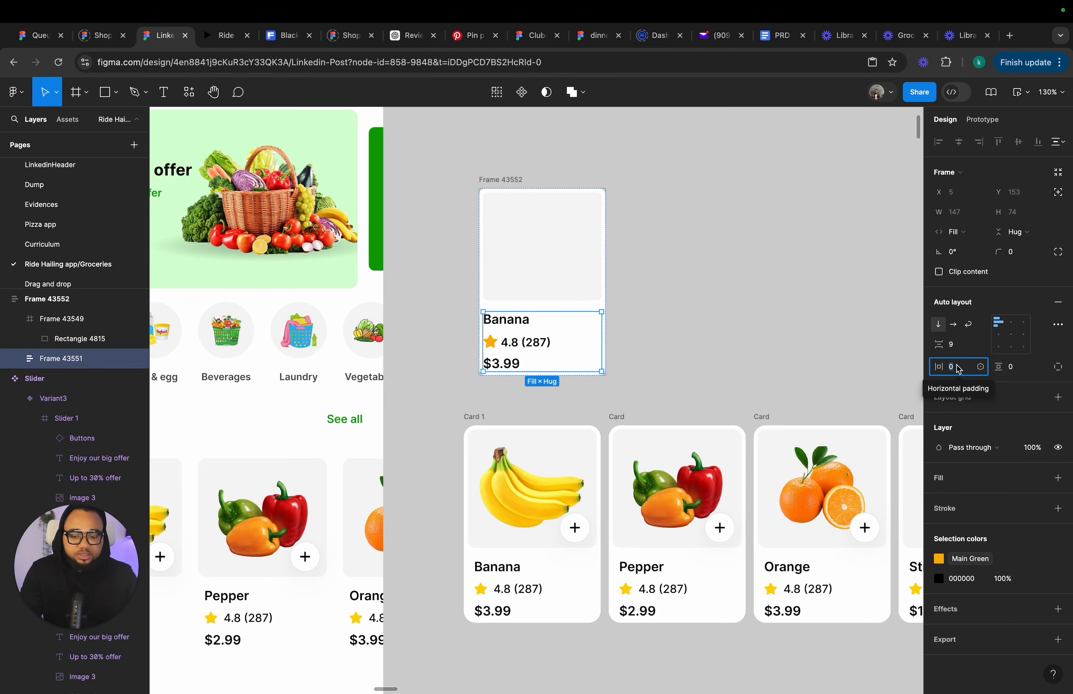
pyautogui.write('10')
pyautogui.press('Return')
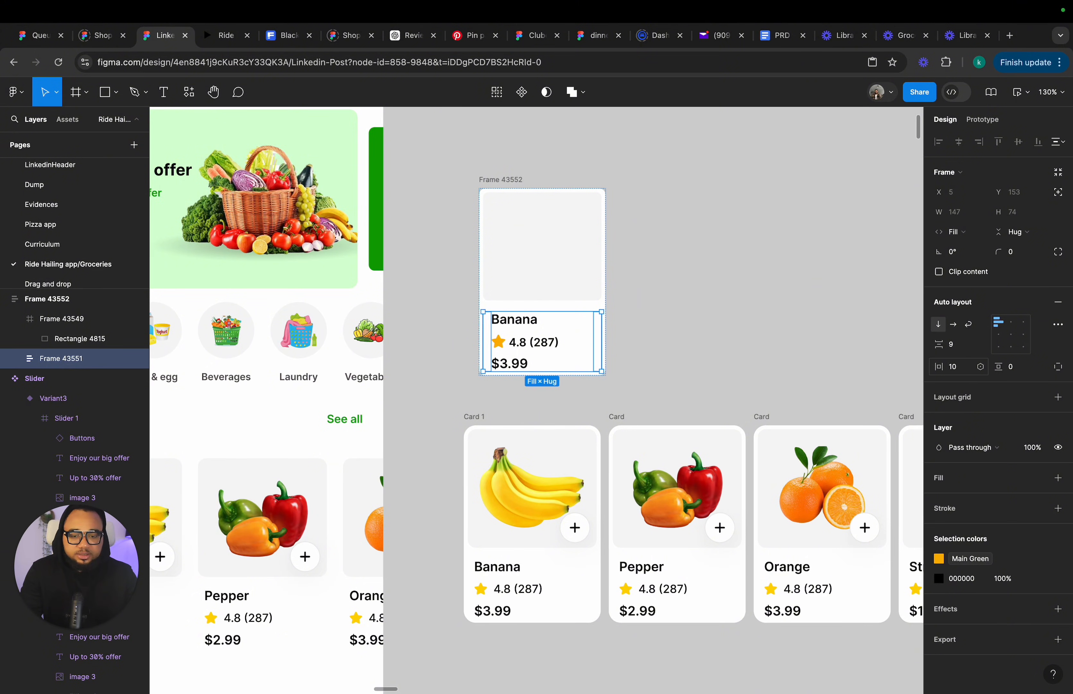
# Switch the card to individual padding and set its bottom padding to 10.
pyautogui.click(782, 347)
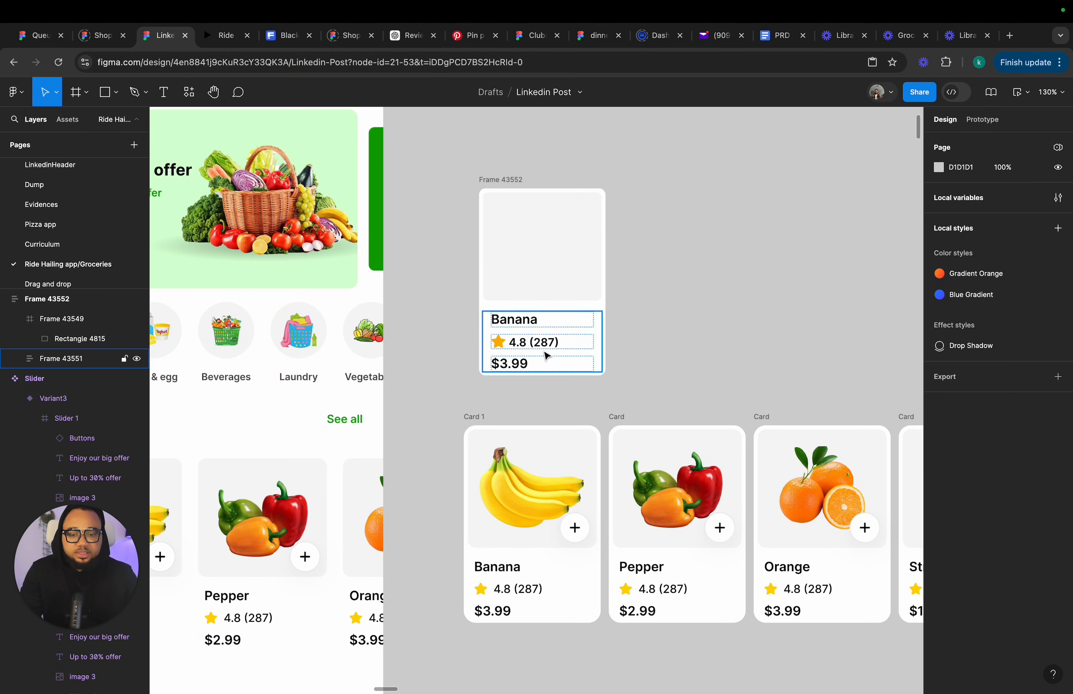
pyautogui.click(532, 377)
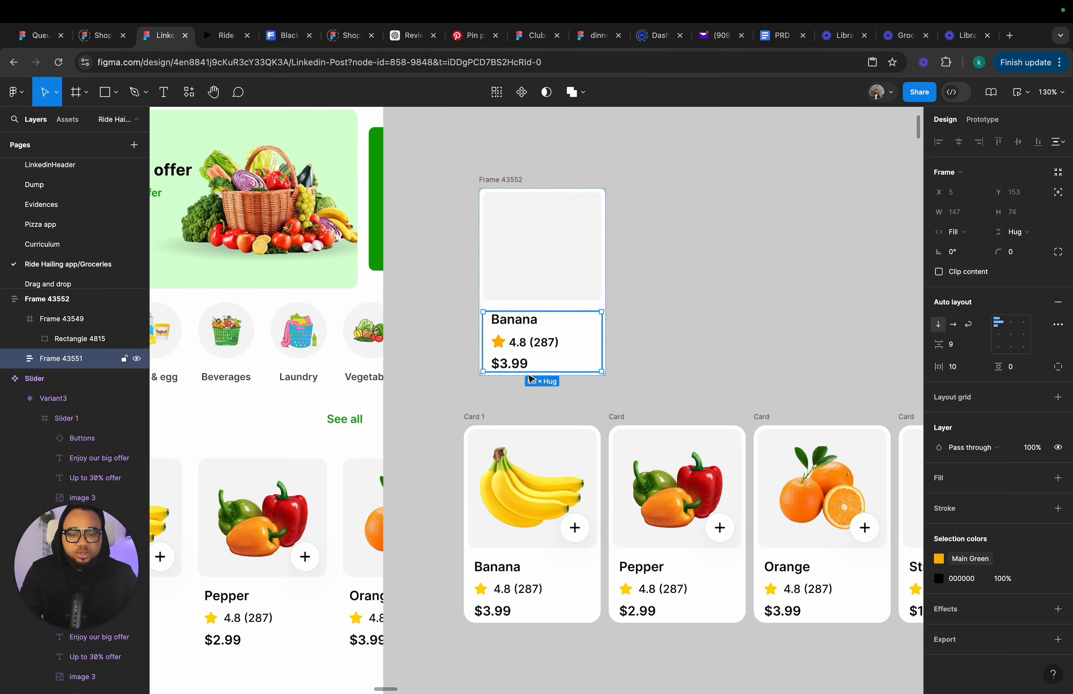
pyautogui.click(503, 180)
pyautogui.click(1058, 366)
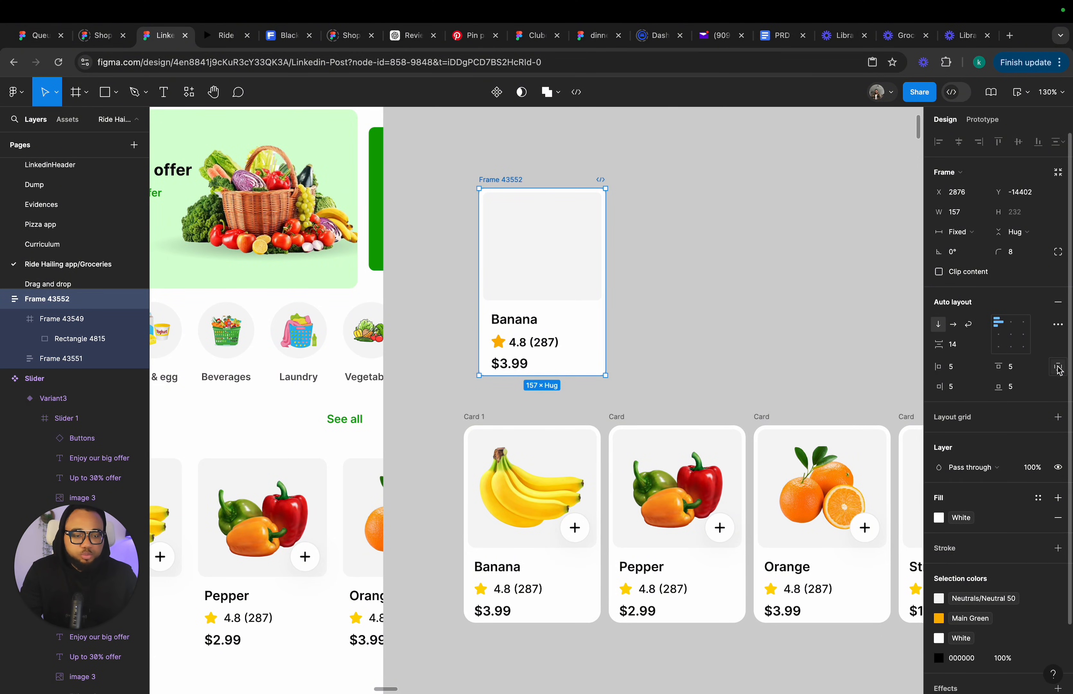
pyautogui.click(1021, 391)
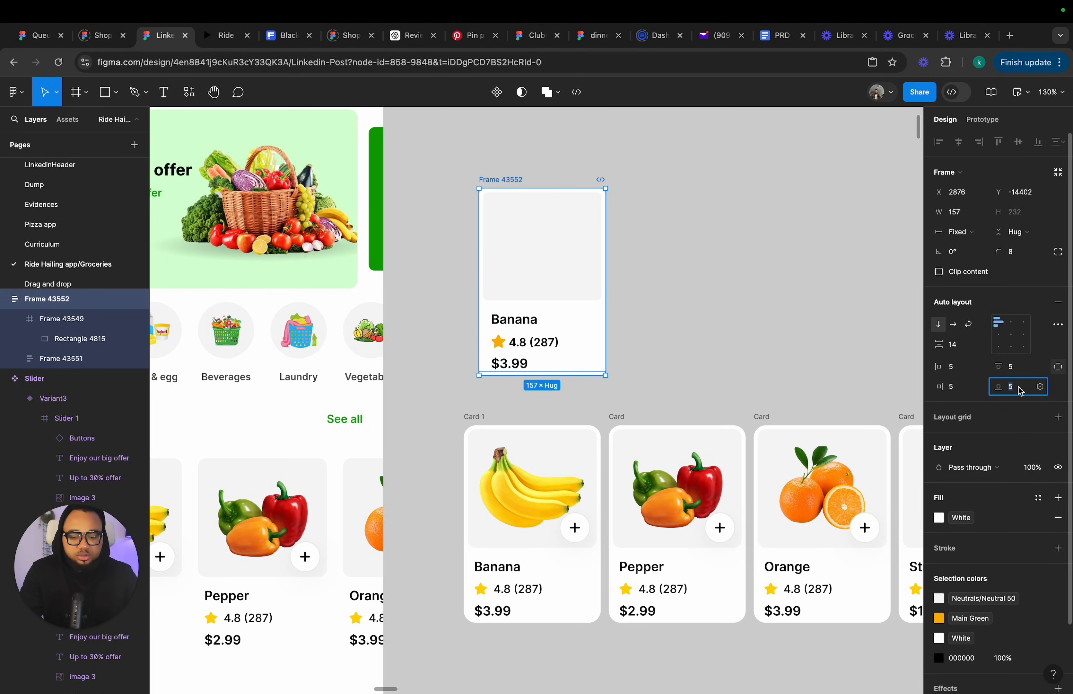
pyautogui.press('Return')
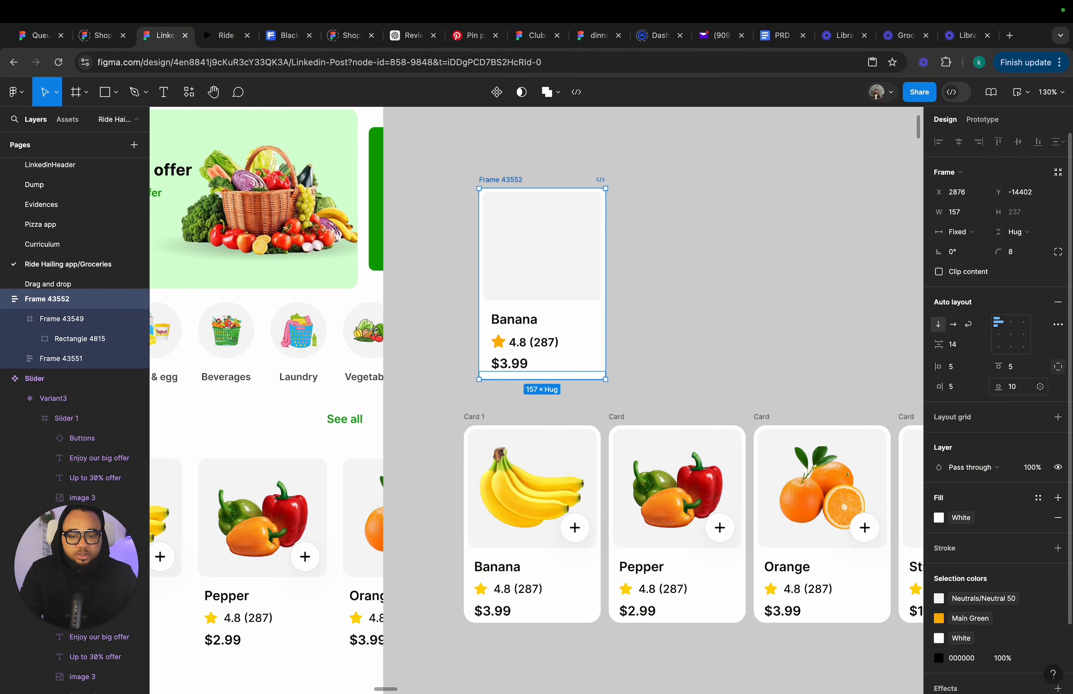
# Move the card and resize its width to about 170.
pyautogui.click(686, 370)
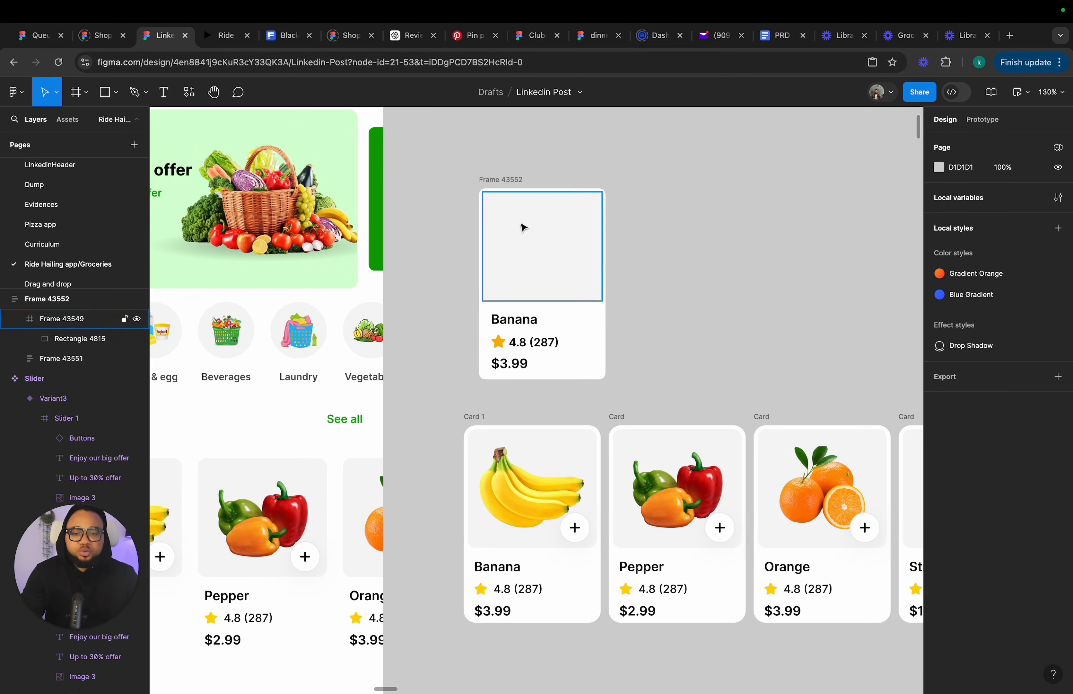
pyautogui.scroll(-3, 490, 183)
pyautogui.moveTo(495, 185); pyautogui.dragTo(474, 175)
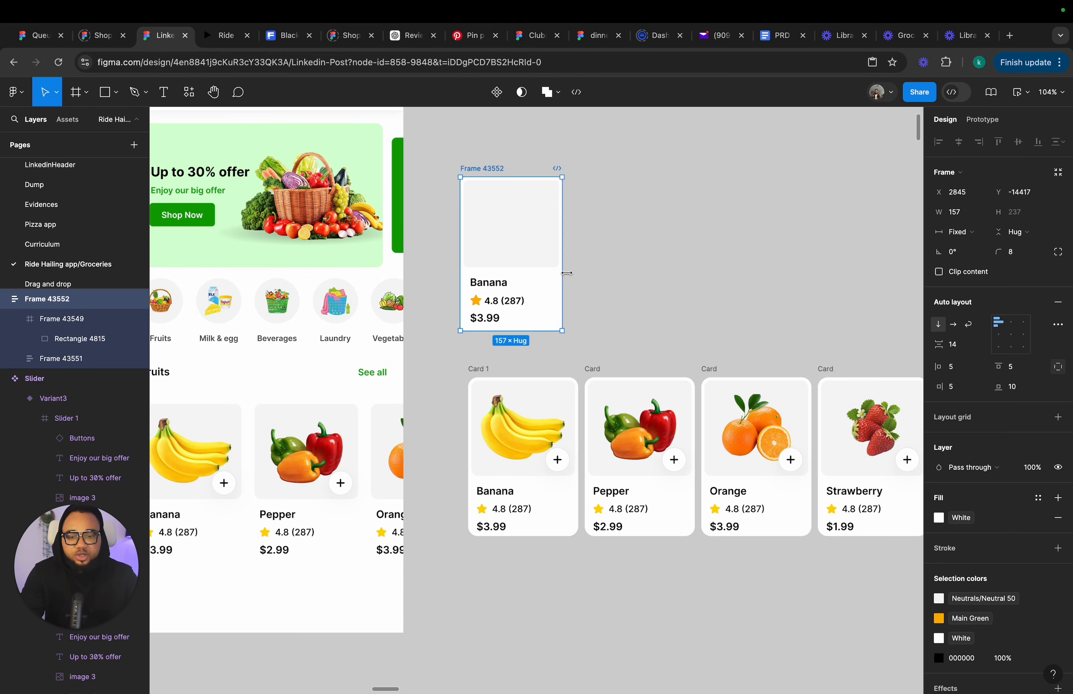
pyautogui.moveTo(567, 273)
pyautogui.mouseDown()
pyautogui.moveTo(606, 275)
pyautogui.moveTo(581, 279)
pyautogui.mouseUp()
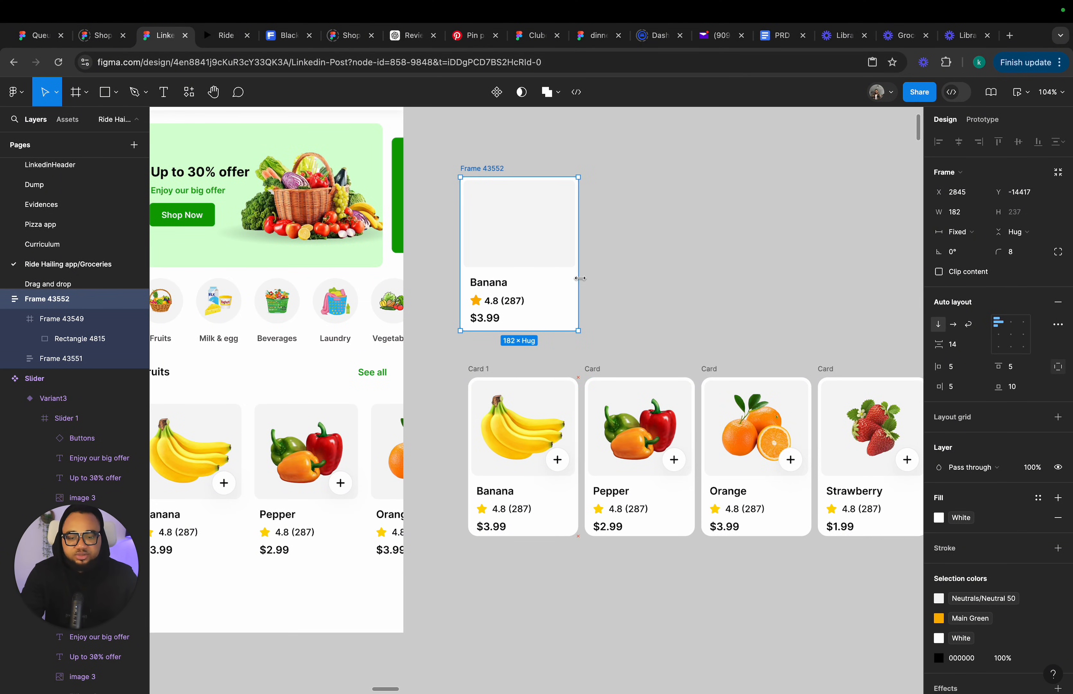
pyautogui.moveTo(461, 248); pyautogui.dragTo(466, 248)
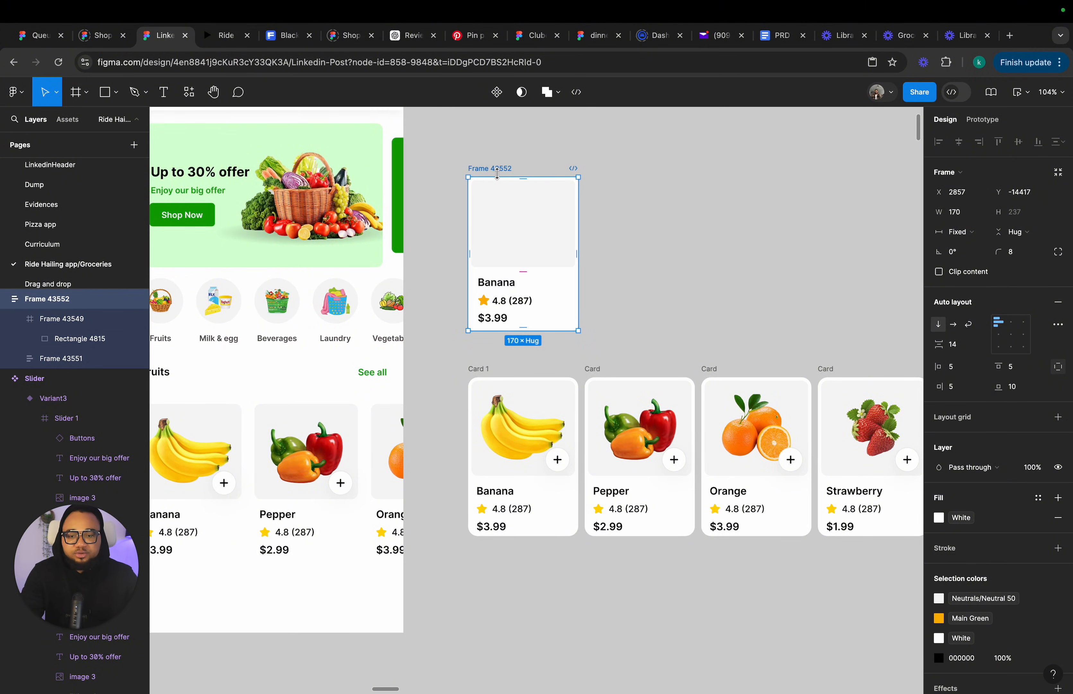
# Set the image placeholder frame's height to Fill.
pyautogui.click(506, 230)
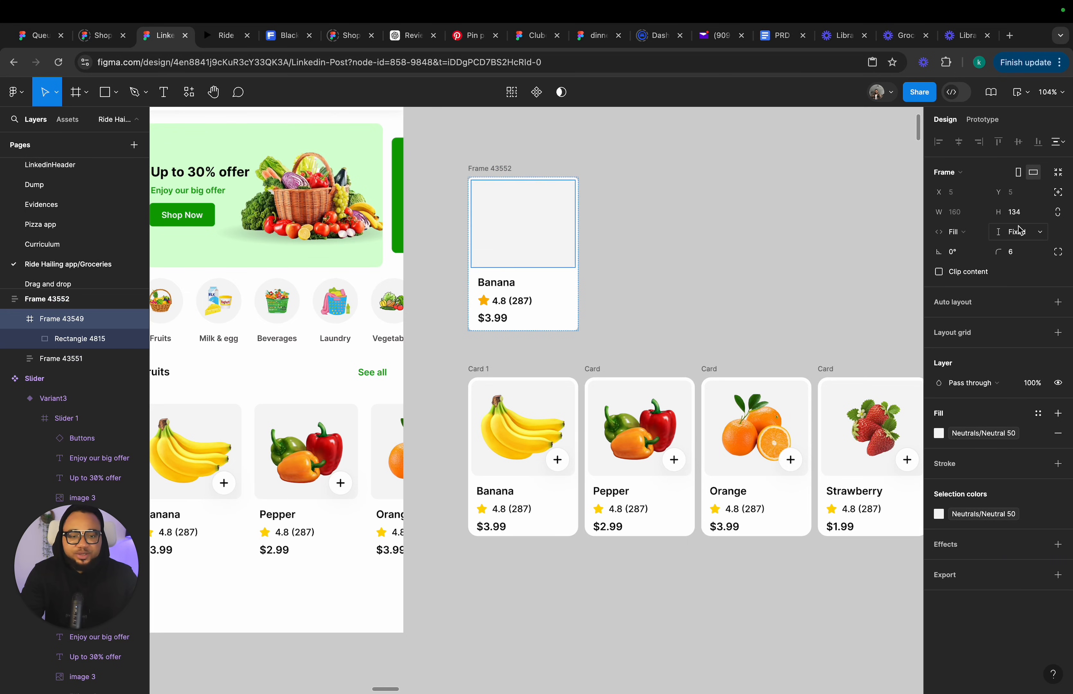
pyautogui.click(1031, 235)
pyautogui.click(1030, 246)
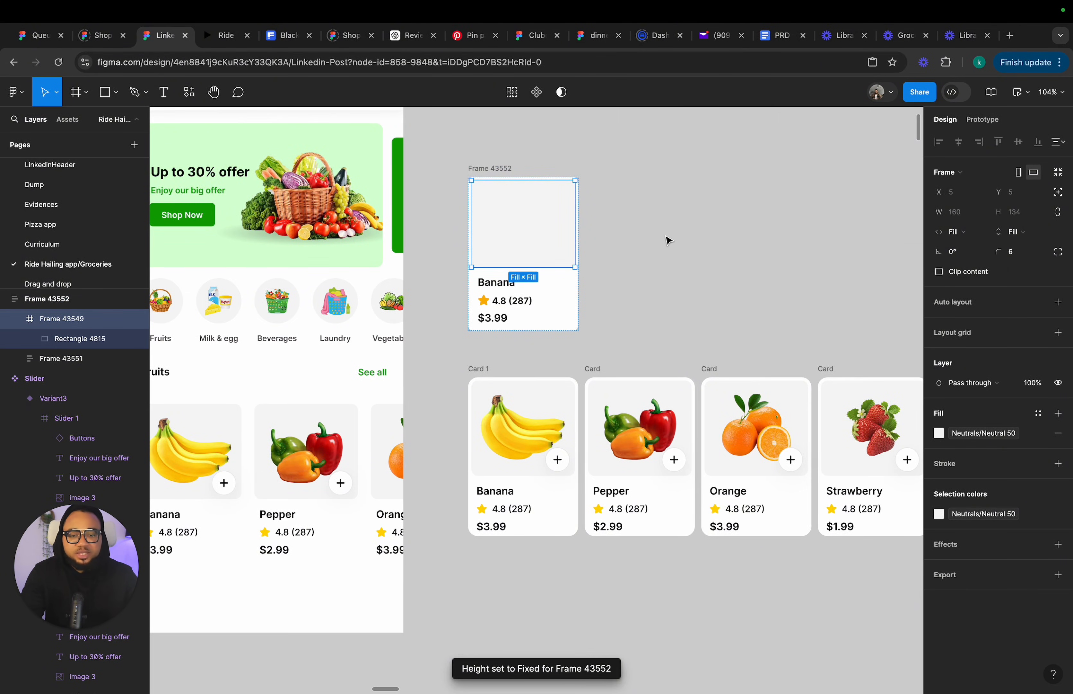
# Resize the card's height to about 237 from its top edge.
pyautogui.click(667, 240)
pyautogui.click(482, 168)
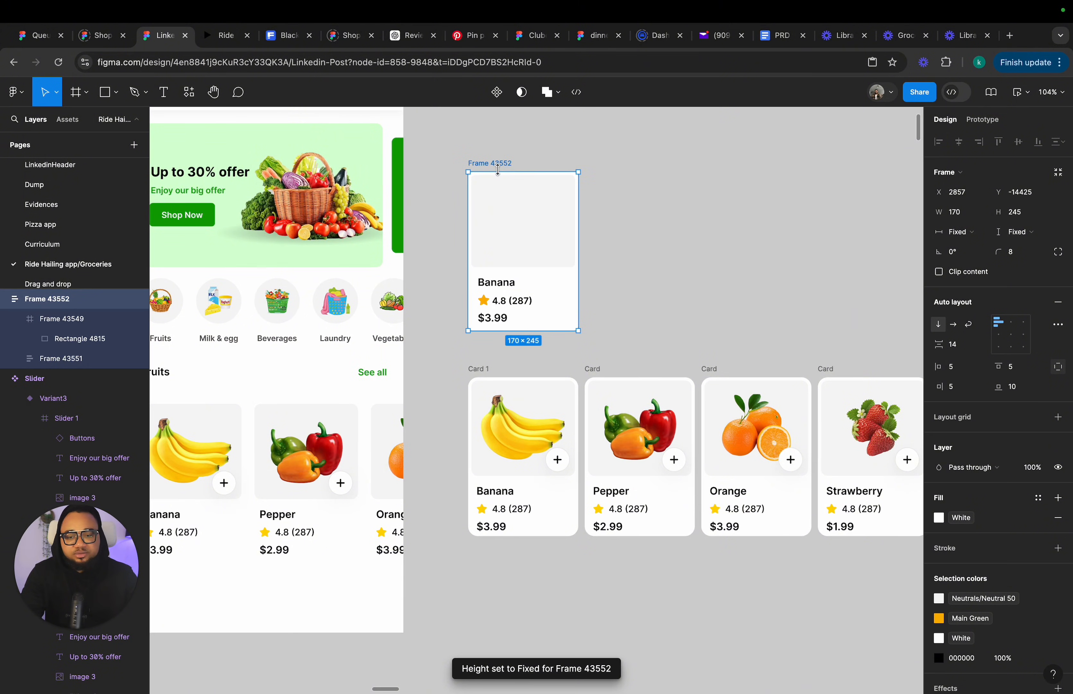
pyautogui.moveTo(498, 169); pyautogui.dragTo(498, 178)
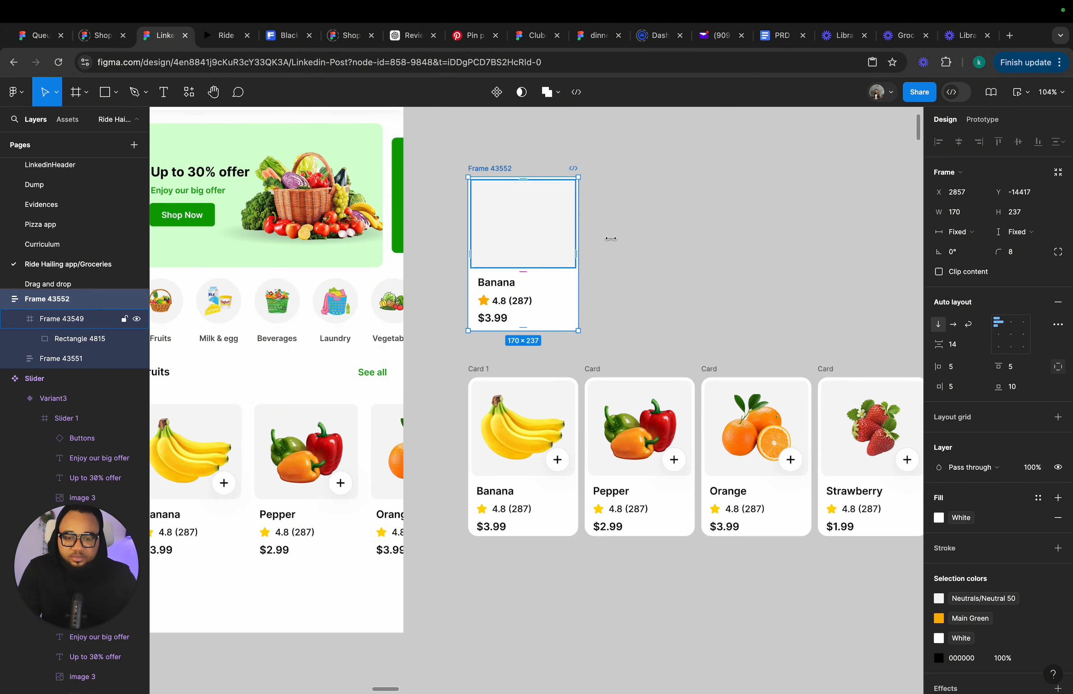
# Copy the banana image from Card 1 and paste it into the placeholder rectangle.
pyautogui.click(642, 242)
pyautogui.click(538, 249)
pyautogui.click(517, 236)
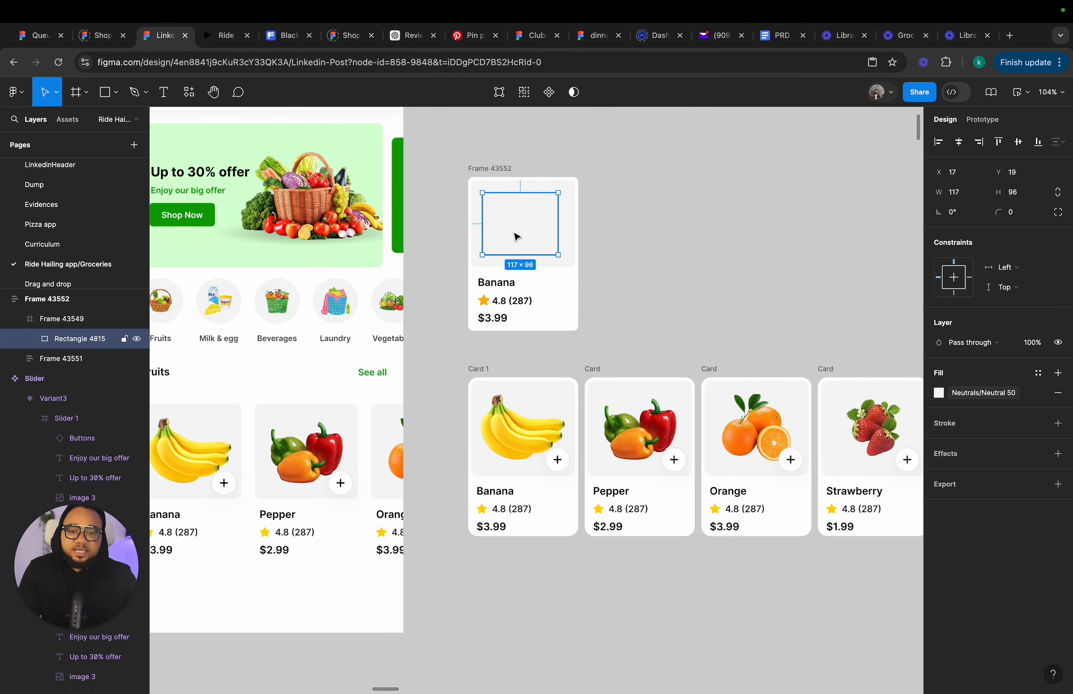
pyautogui.doubleClick(523, 431)
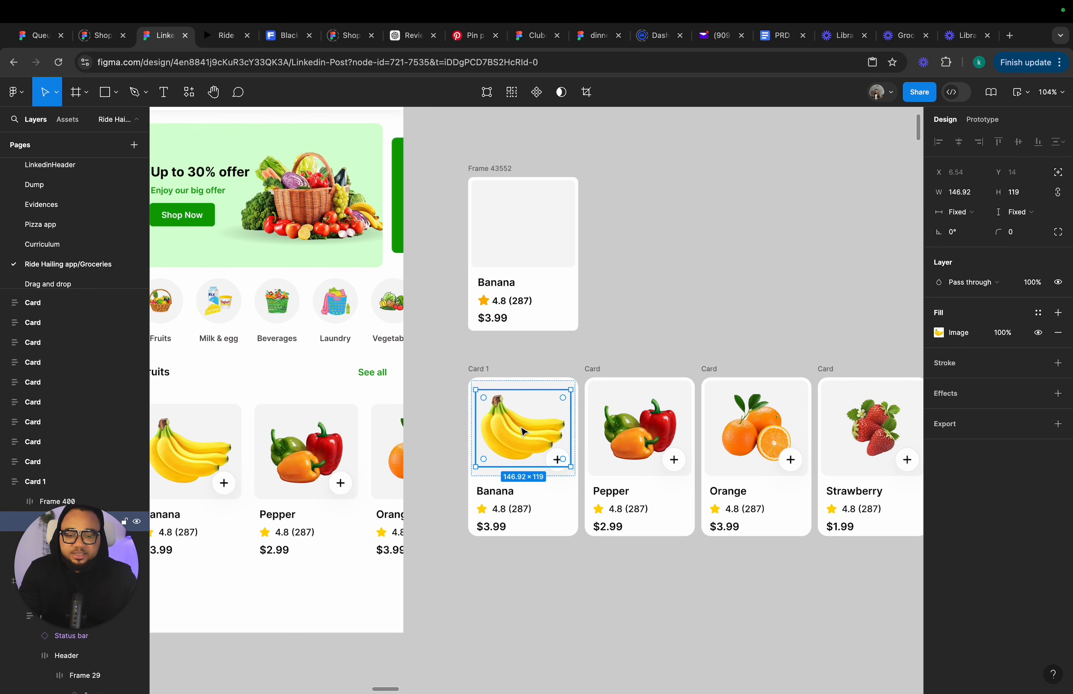
pyautogui.doubleClick(523, 431)
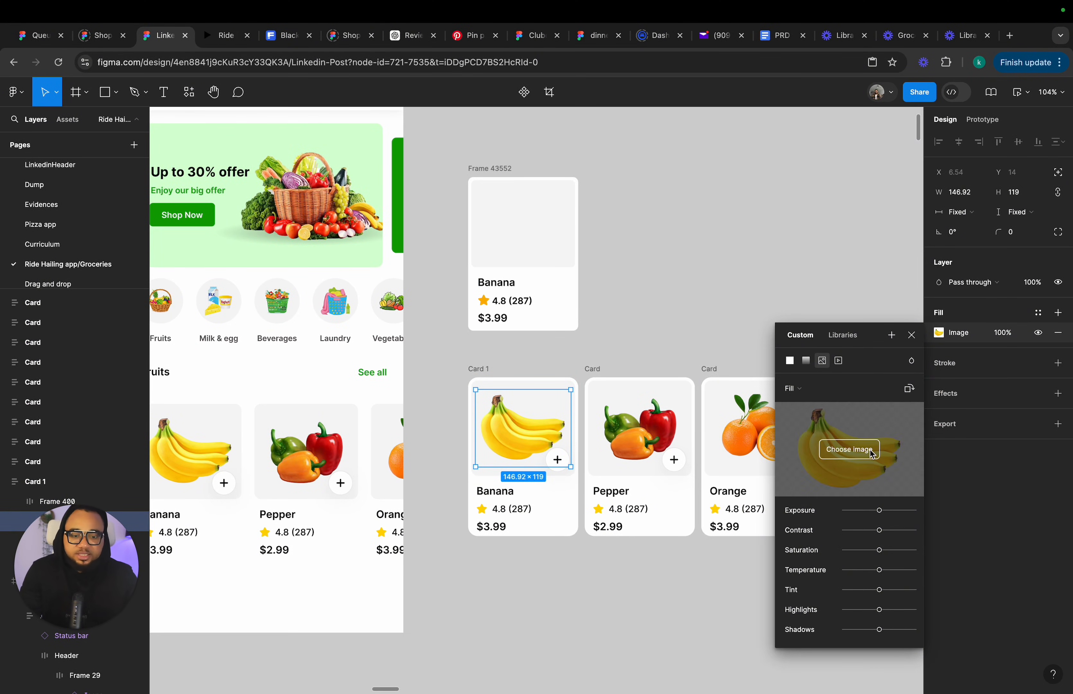
pyautogui.click(537, 233)
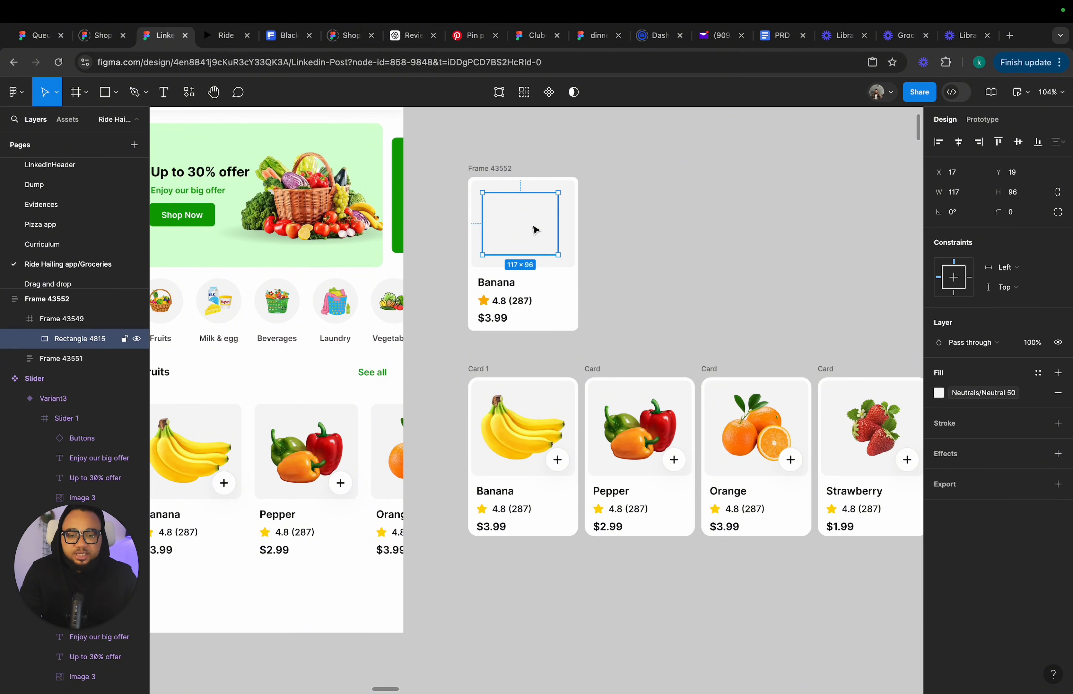
pyautogui.hotkey('ctrl', 'v')
pyautogui.click(604, 229)
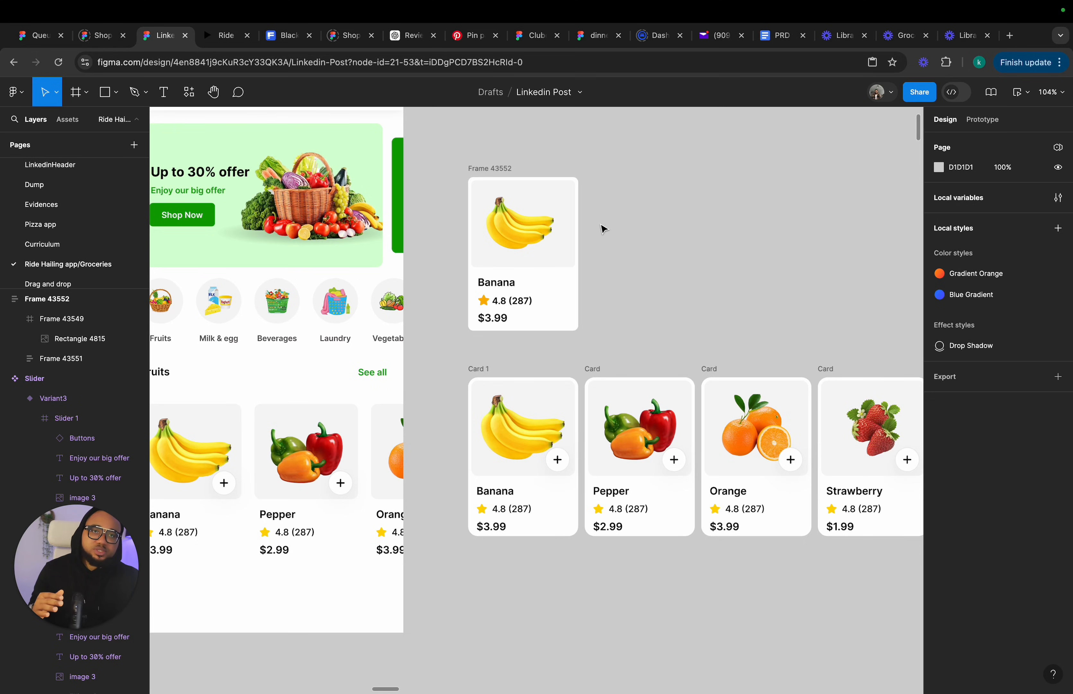
# Copy the add button from Card 1 and paste it into the new card.
pyautogui.click(505, 176)
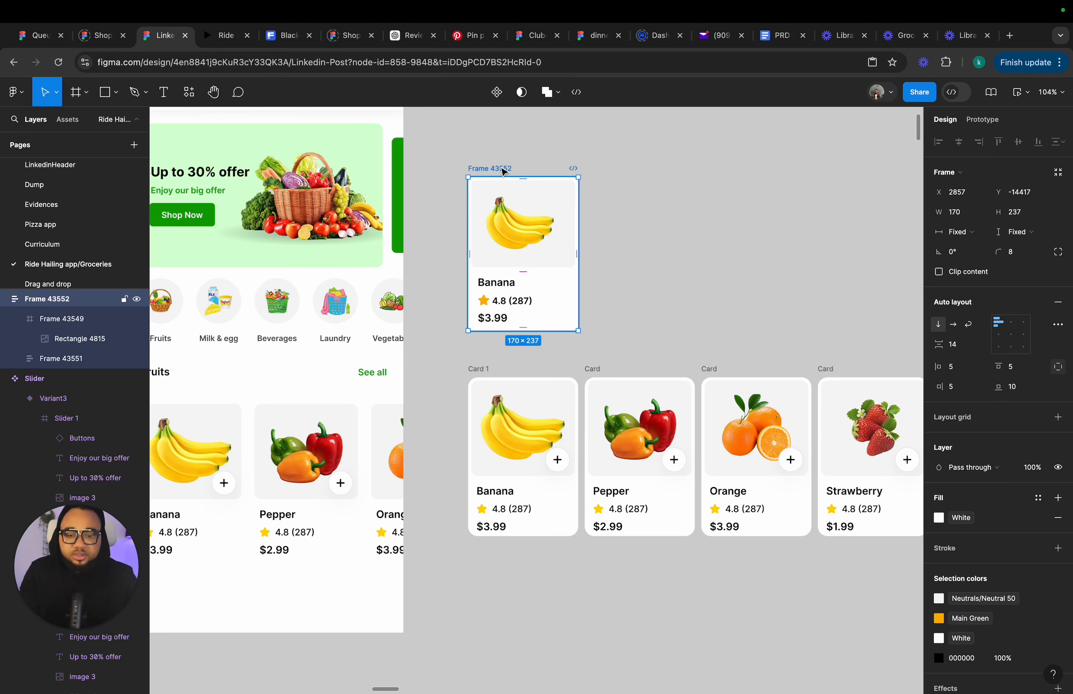
pyautogui.keyDown('super'); pyautogui.click(552, 461); pyautogui.keyUp('super')
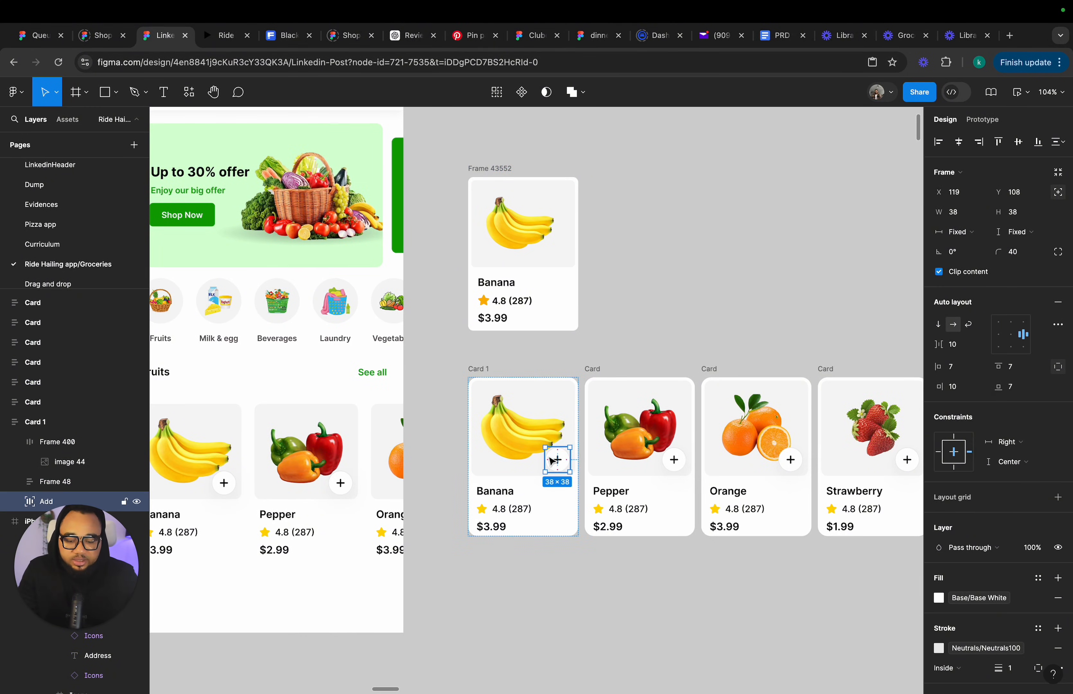
pyautogui.click(492, 171)
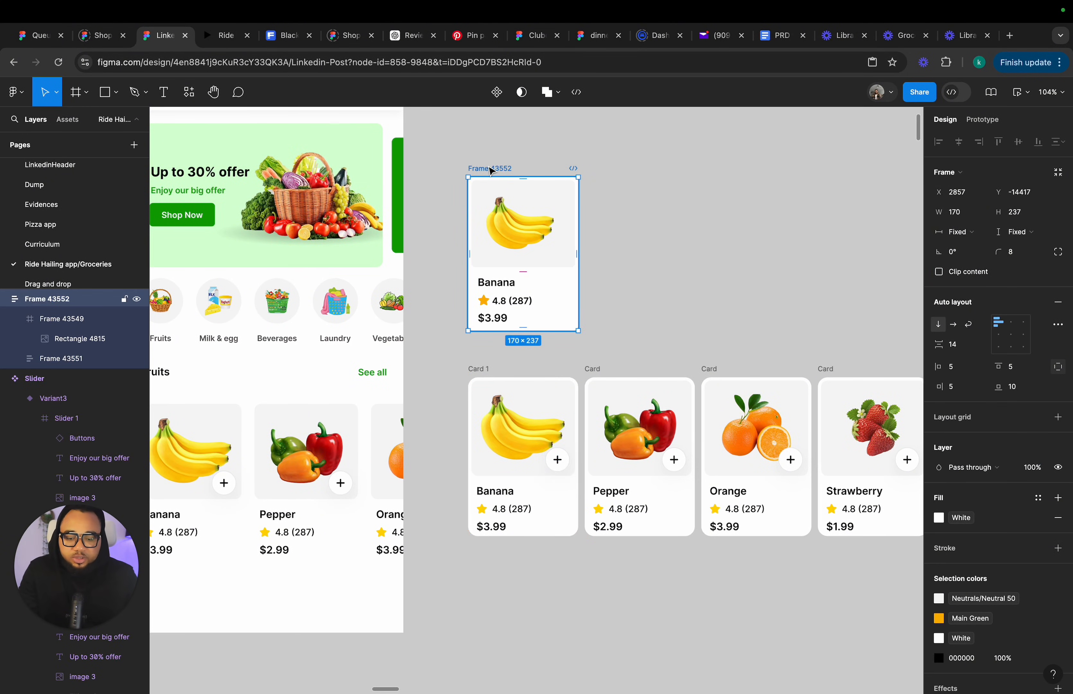
pyautogui.press('super+v')
# Set the add button to absolute position and place it at the image's bottom-right corner.
pyautogui.scroll(3, 581, 278)
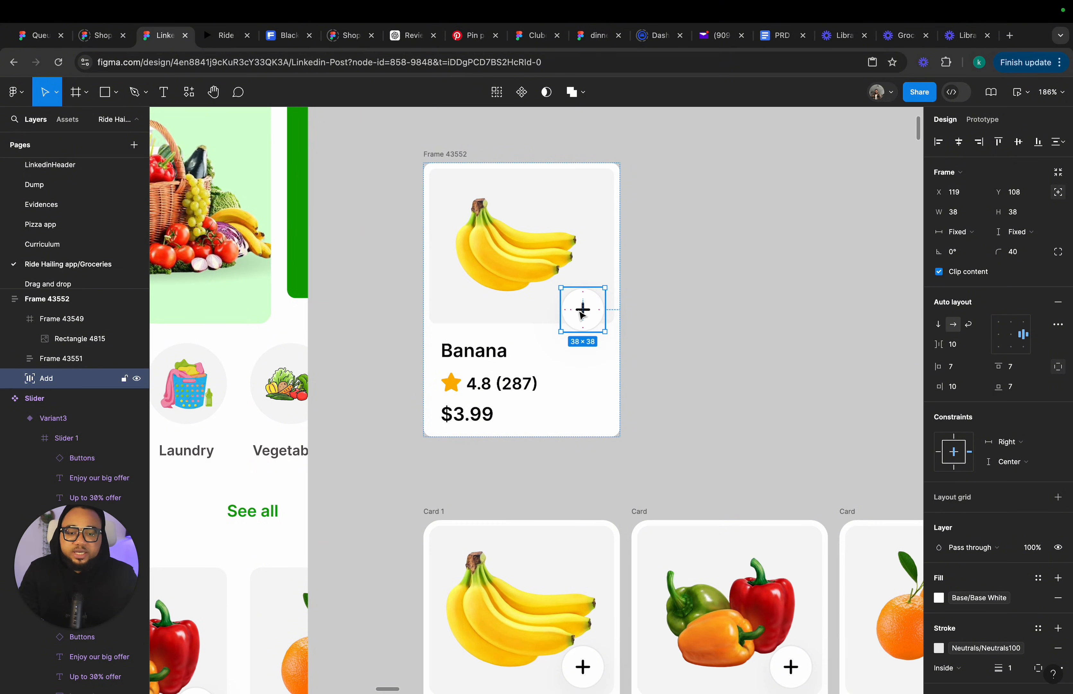
pyautogui.moveTo(583, 311); pyautogui.dragTo(605, 323)
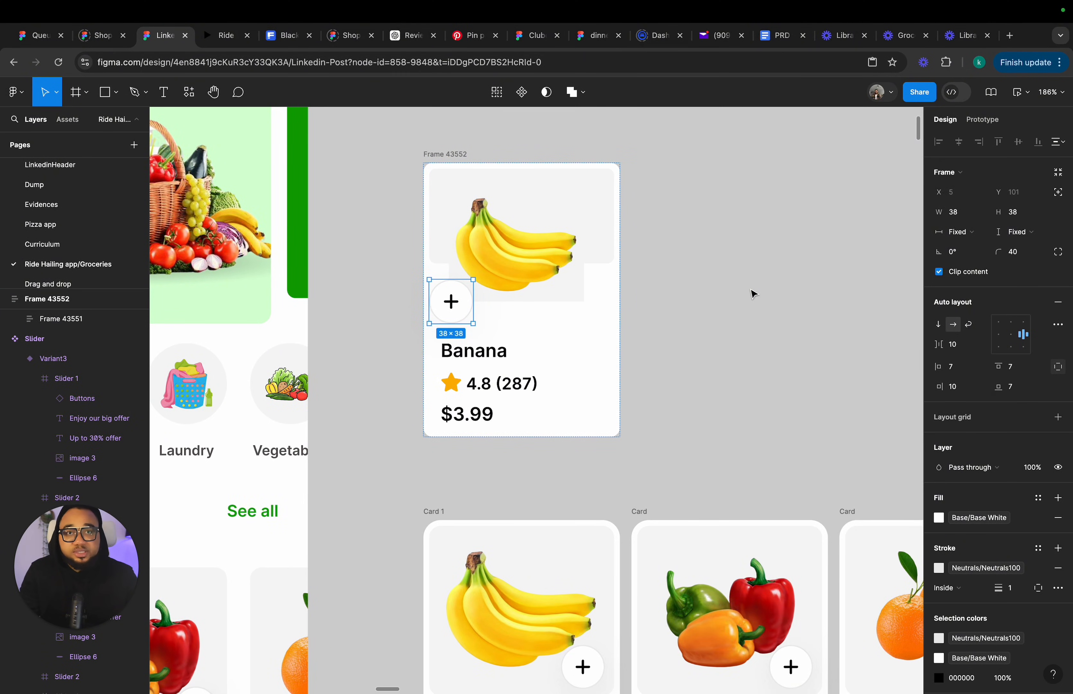
pyautogui.click(1059, 194)
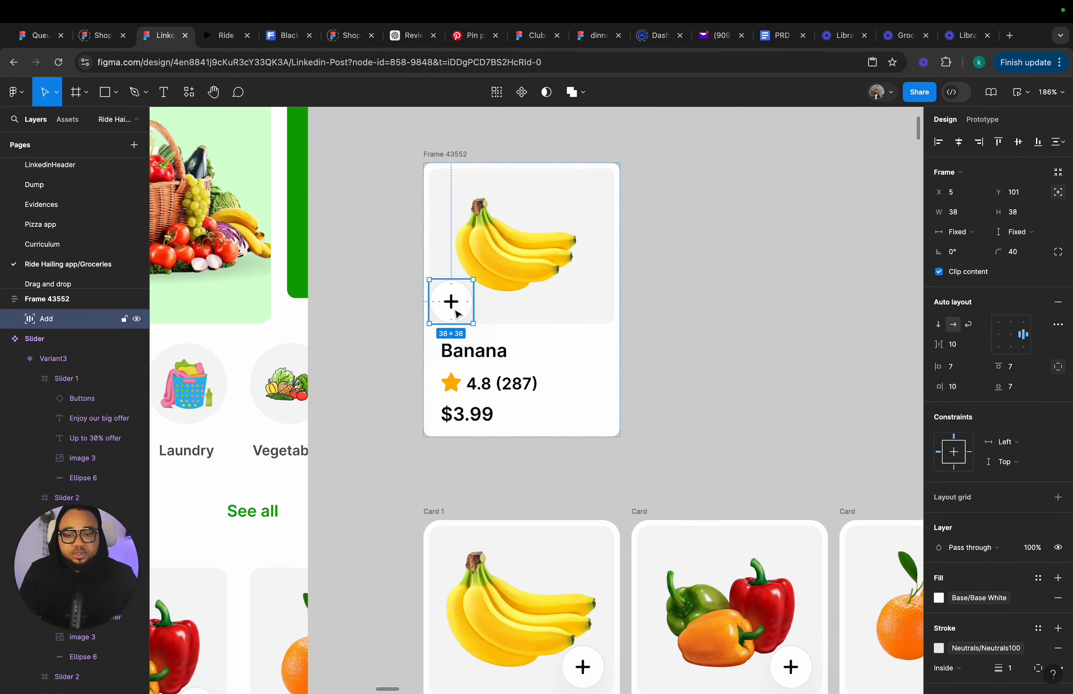
pyautogui.moveTo(453, 314); pyautogui.dragTo(589, 308)
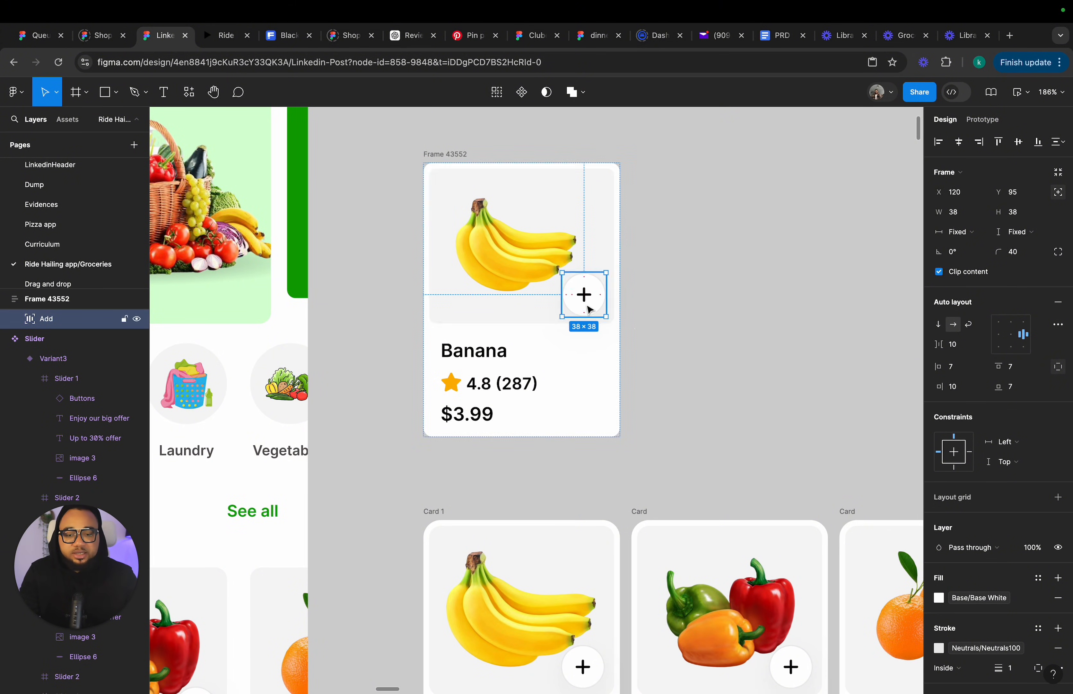
pyautogui.click(648, 302)
# Reposition the new card and convert it into a component.
pyautogui.scroll(-5, 642, 266)
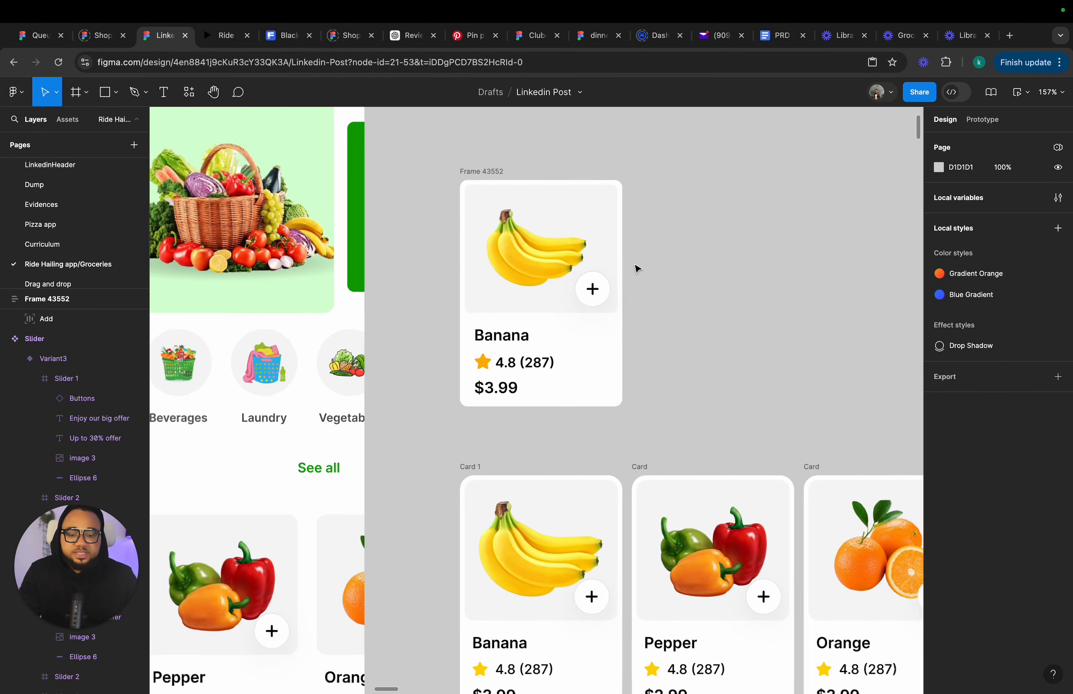
pyautogui.click(506, 185)
pyautogui.moveTo(504, 182); pyautogui.dragTo(521, 160)
pyautogui.scroll(3, 507, 169)
pyautogui.scroll(4, 521, 160)
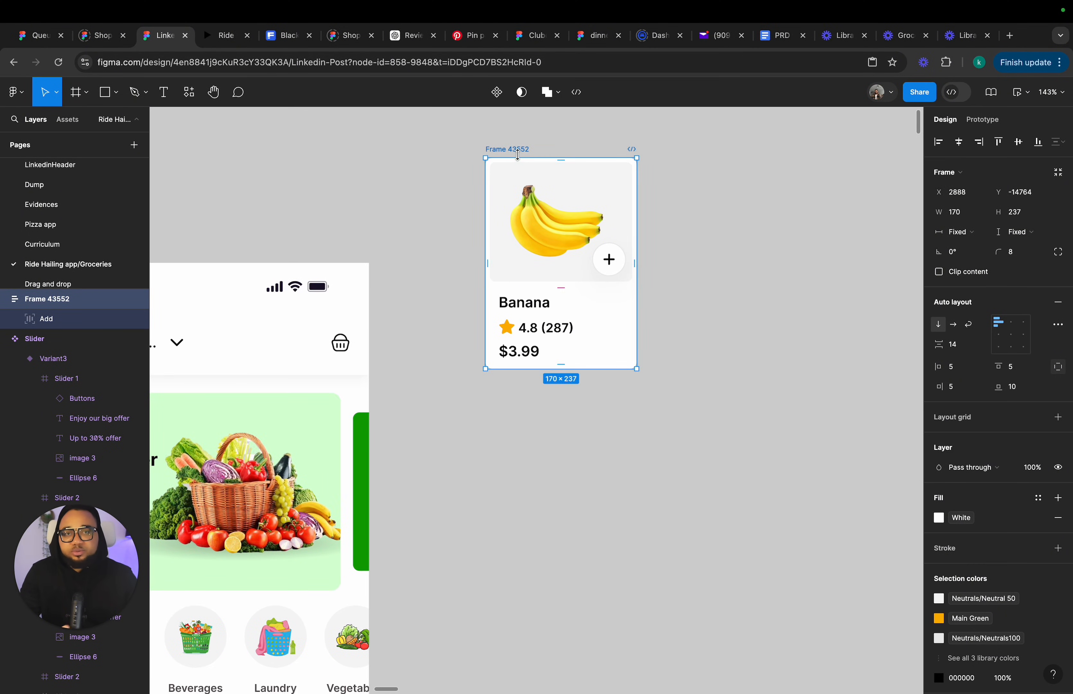
pyautogui.click(497, 95)
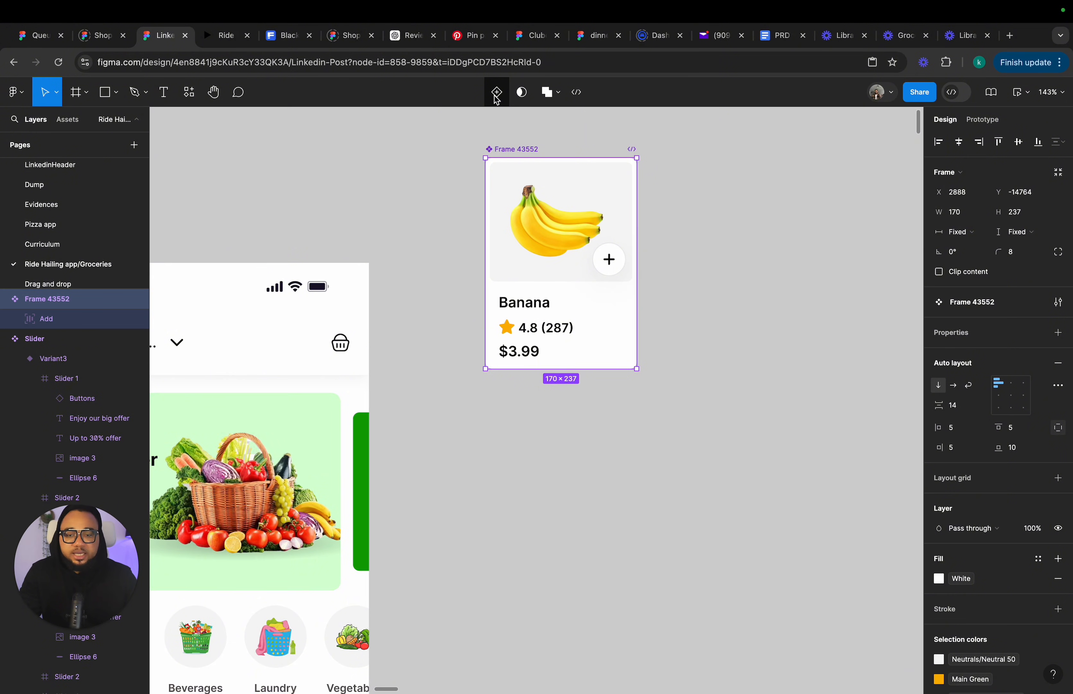
# Add a second variant to the card component and widen its add button to about 85 px wide, revealing the trash and count icons.
pyautogui.click(496, 97)
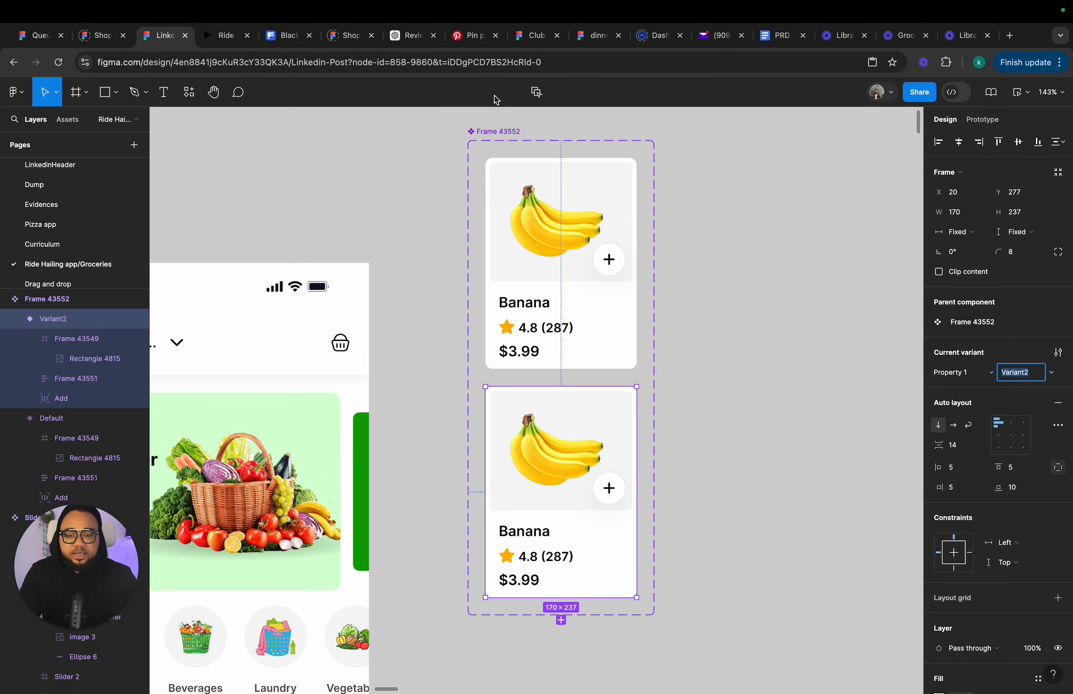
pyautogui.click(607, 500)
pyautogui.scroll(5, 605, 498)
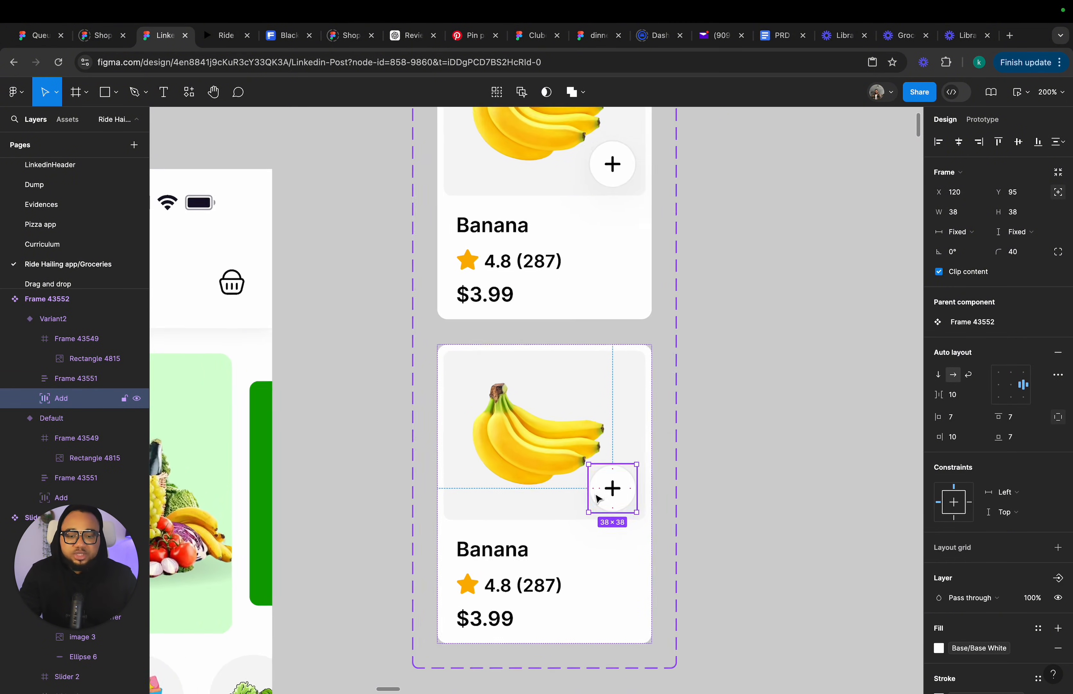
pyautogui.moveTo(582, 497); pyautogui.dragTo(528, 498)
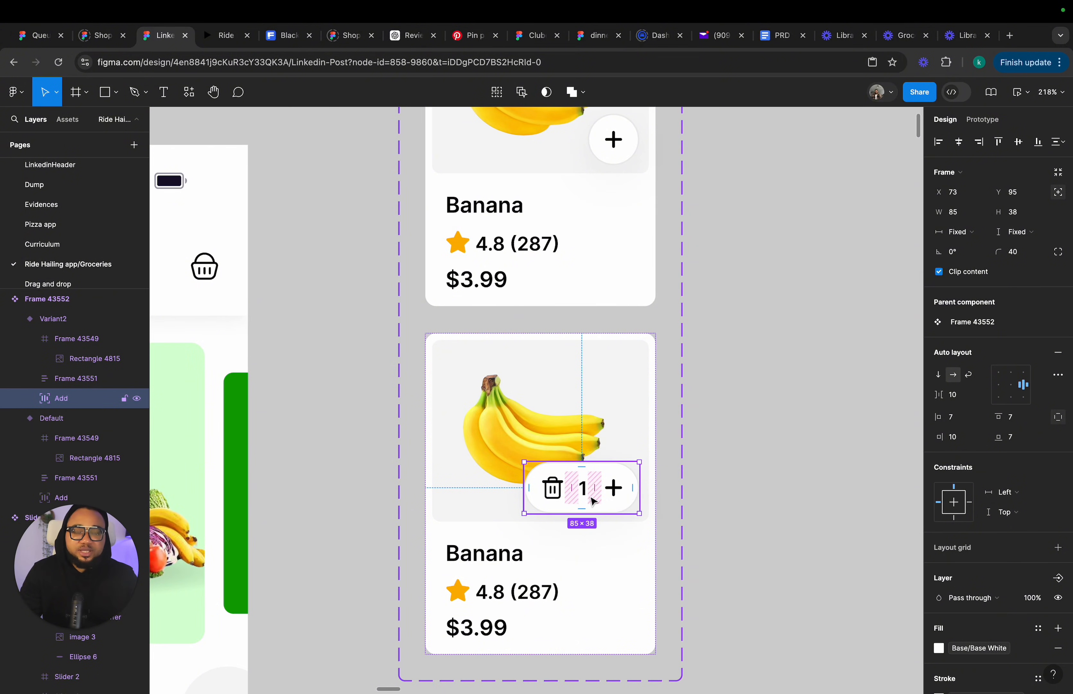
# Duplicate the widened add button, move the copy beside the card set, and ungroup it.
pyautogui.press('super+d')
pyautogui.moveTo(595, 502); pyautogui.dragTo(749, 429)
pyautogui.hscroll(5, 770, 439)
pyautogui.rightClick(691, 385)
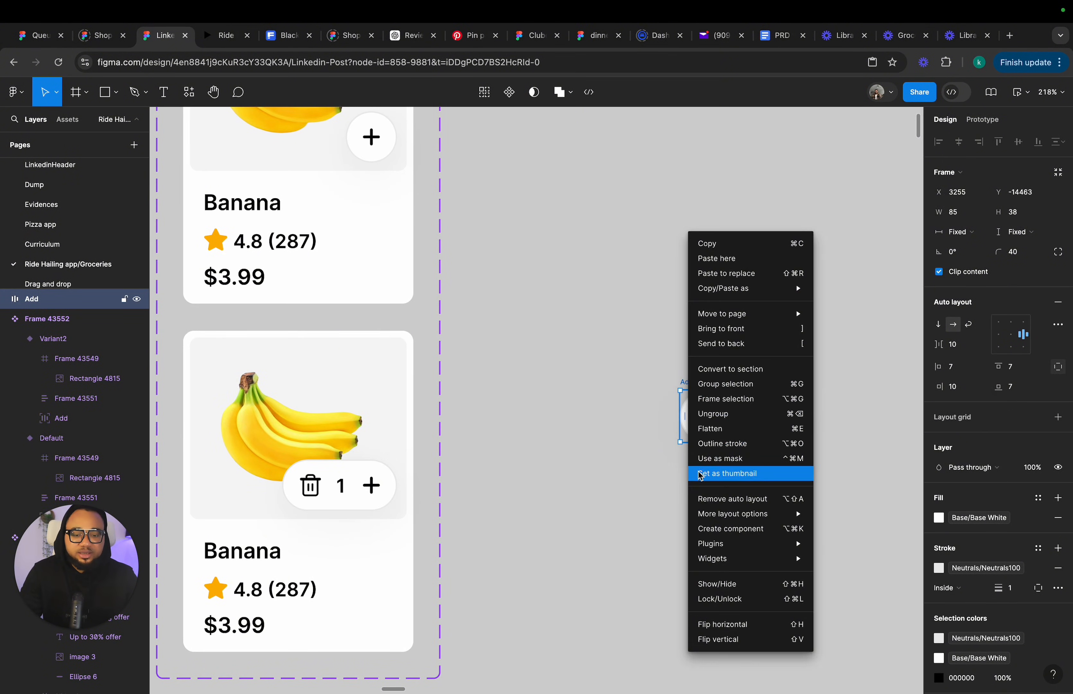
pyautogui.click(718, 414)
pyautogui.click(697, 481)
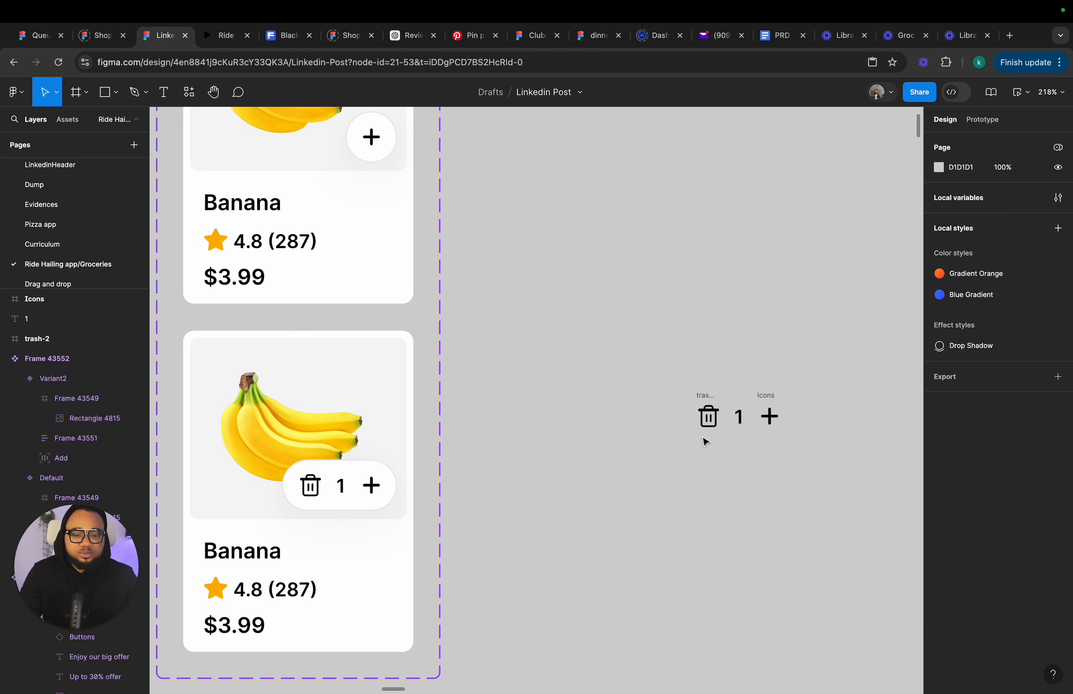
# Rearrange the trash icon and count text, then wrap the trash, count and plus icons in an auto layout frame.
pyautogui.moveTo(708, 400); pyautogui.dragTo(658, 400)
pyautogui.click(740, 415)
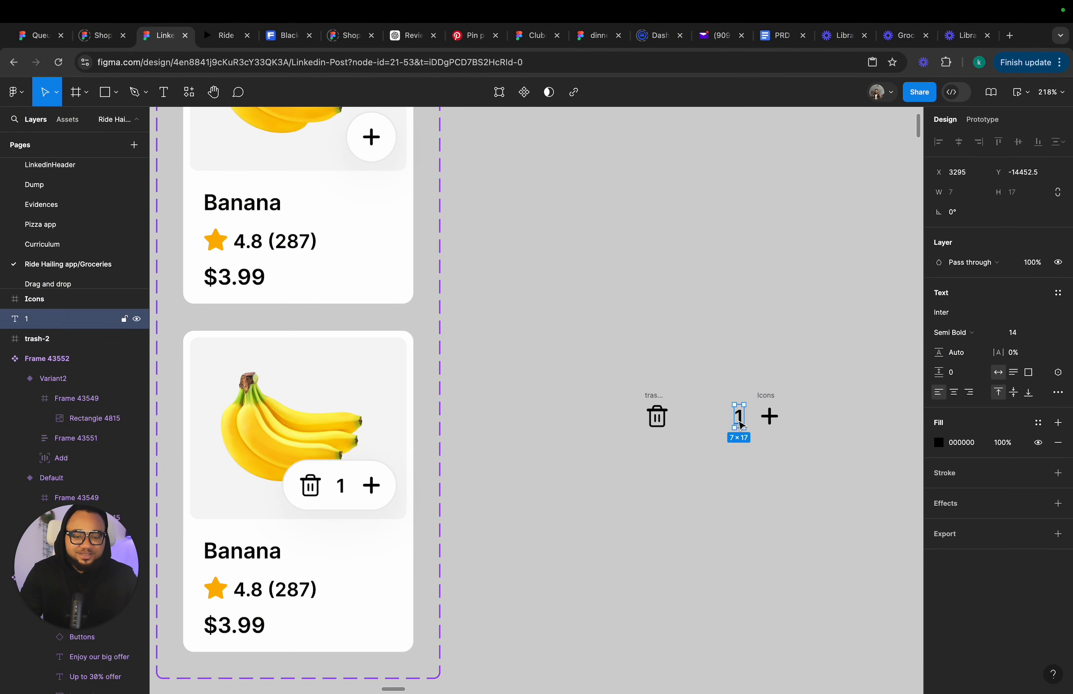
pyautogui.moveTo(739, 416); pyautogui.dragTo(725, 416)
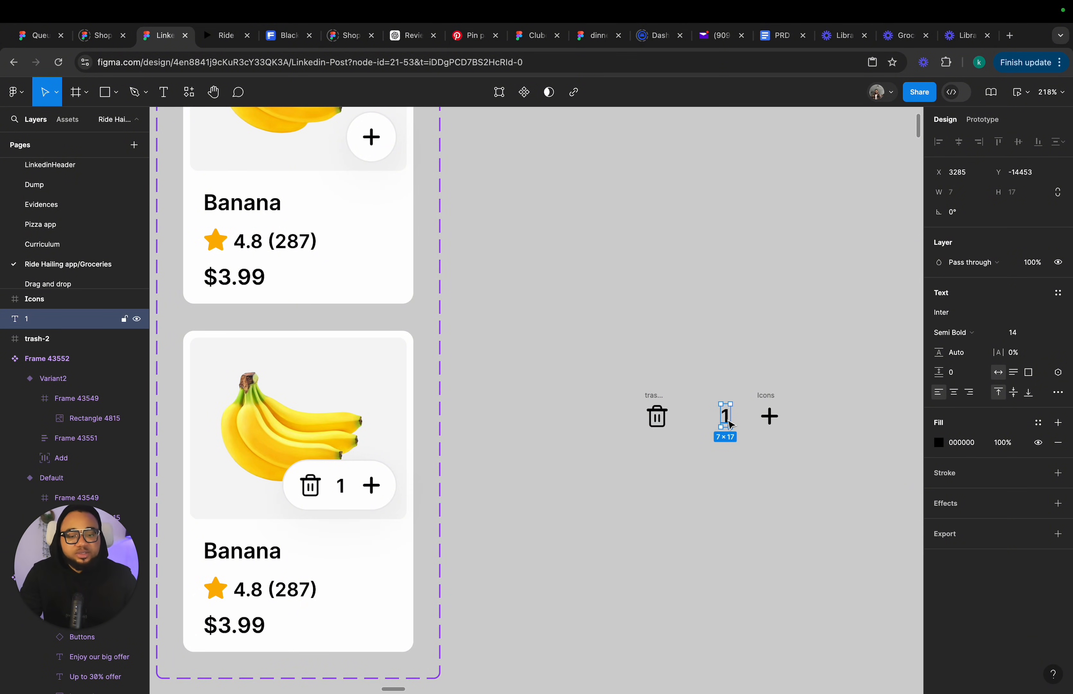
pyautogui.moveTo(611, 360); pyautogui.dragTo(816, 478)
pyautogui.hotkey('shift', 'a')
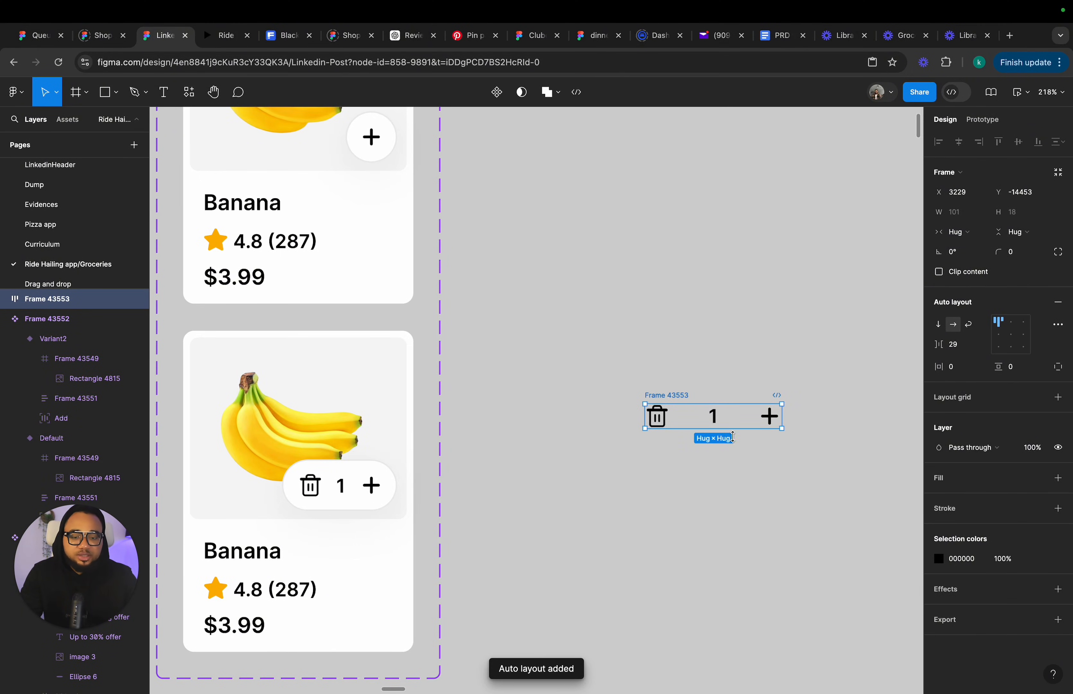
# Set the stepper frame's height to about 27 and change its item alignment to right-centre.
pyautogui.moveTo(732, 436); pyautogui.dragTo(733, 441)
pyautogui.click(1012, 338)
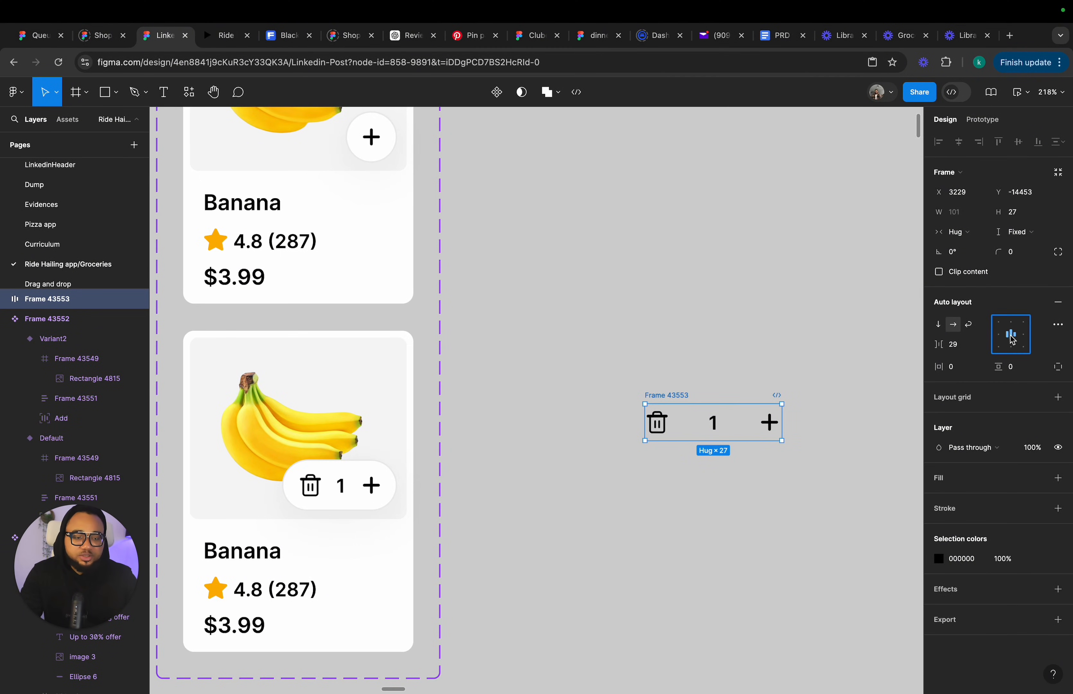
pyautogui.click(1004, 336)
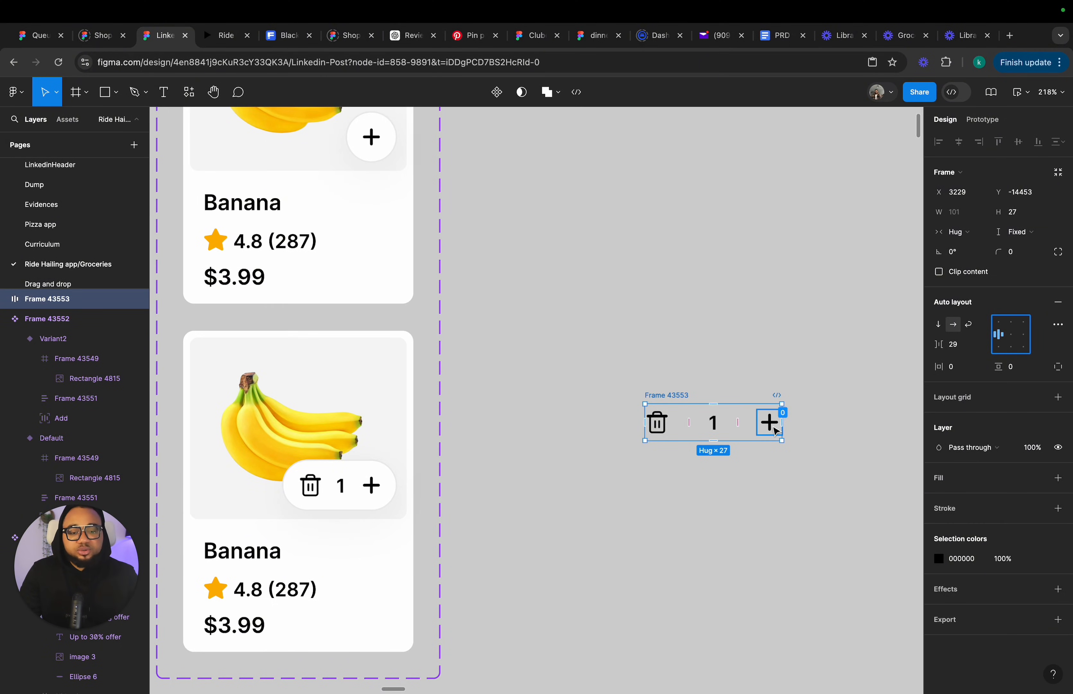
pyautogui.click(1025, 336)
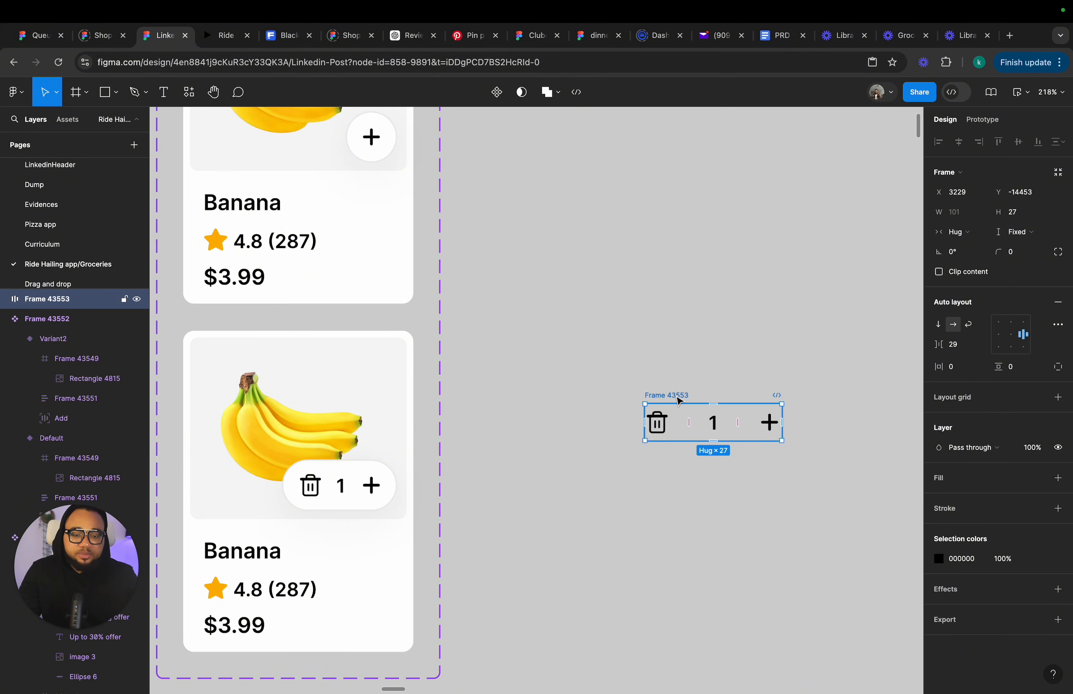
# Set the stepper frame's horizontal padding to 10 and its item spacing to Auto.
pyautogui.click(963, 367)
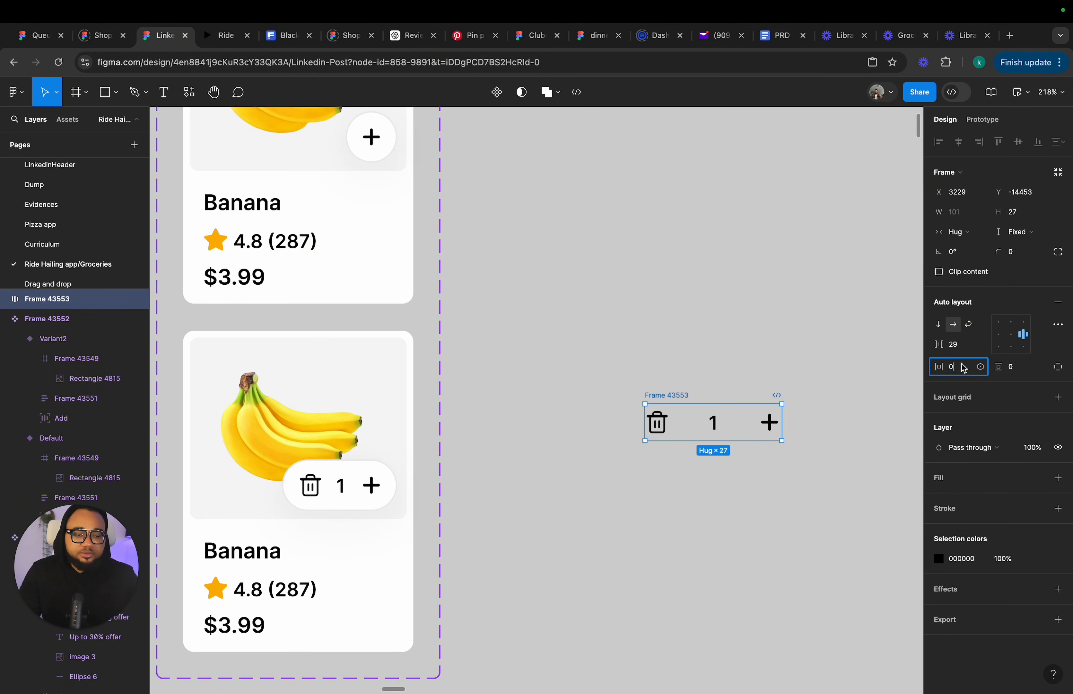
pyautogui.write('1')
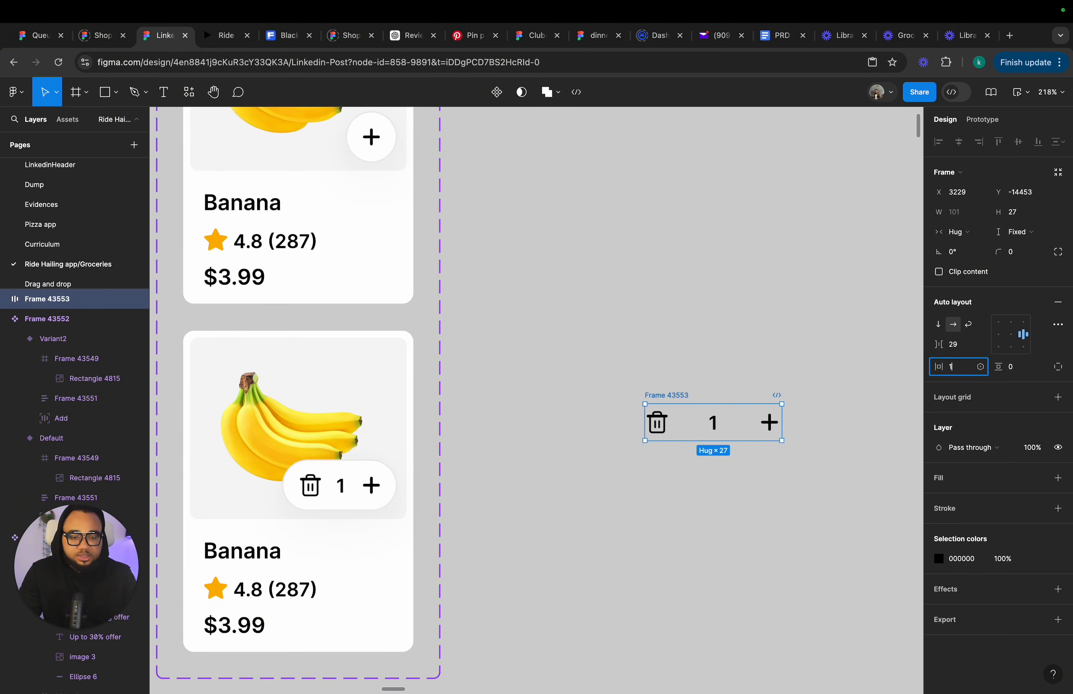
pyautogui.press('Return')
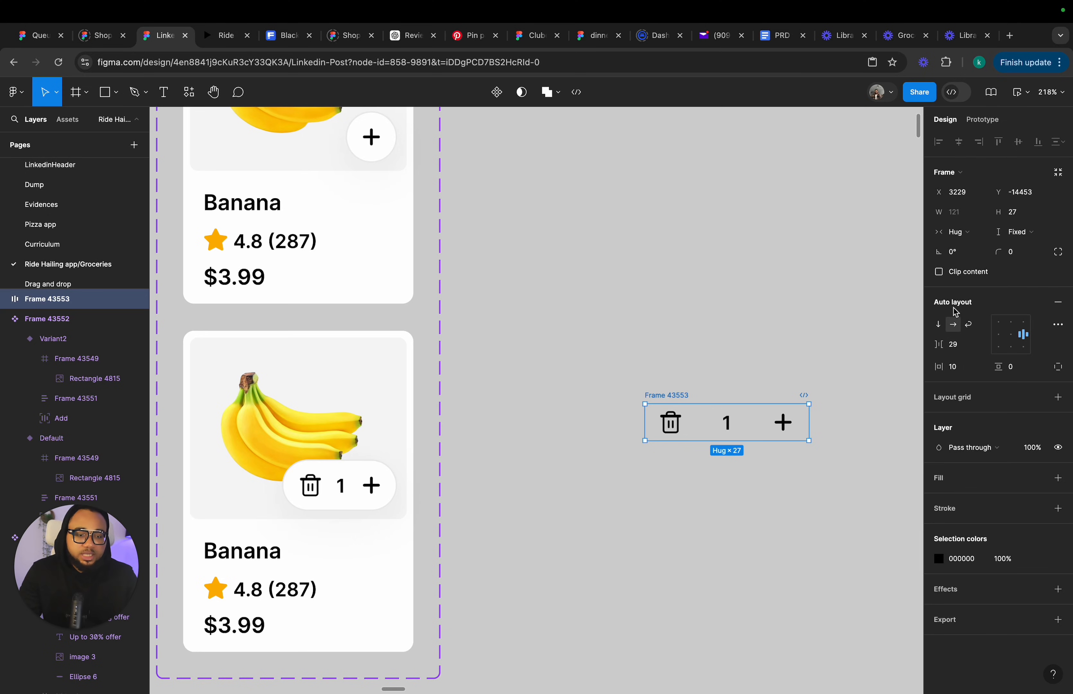
pyautogui.click(982, 347)
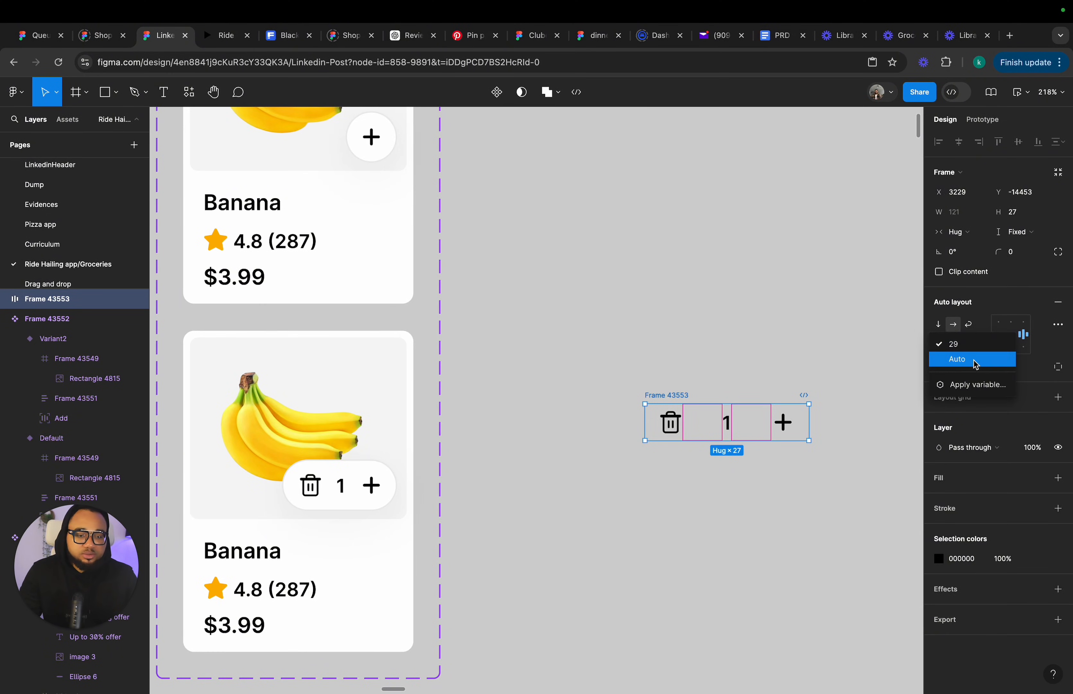
pyautogui.click(976, 359)
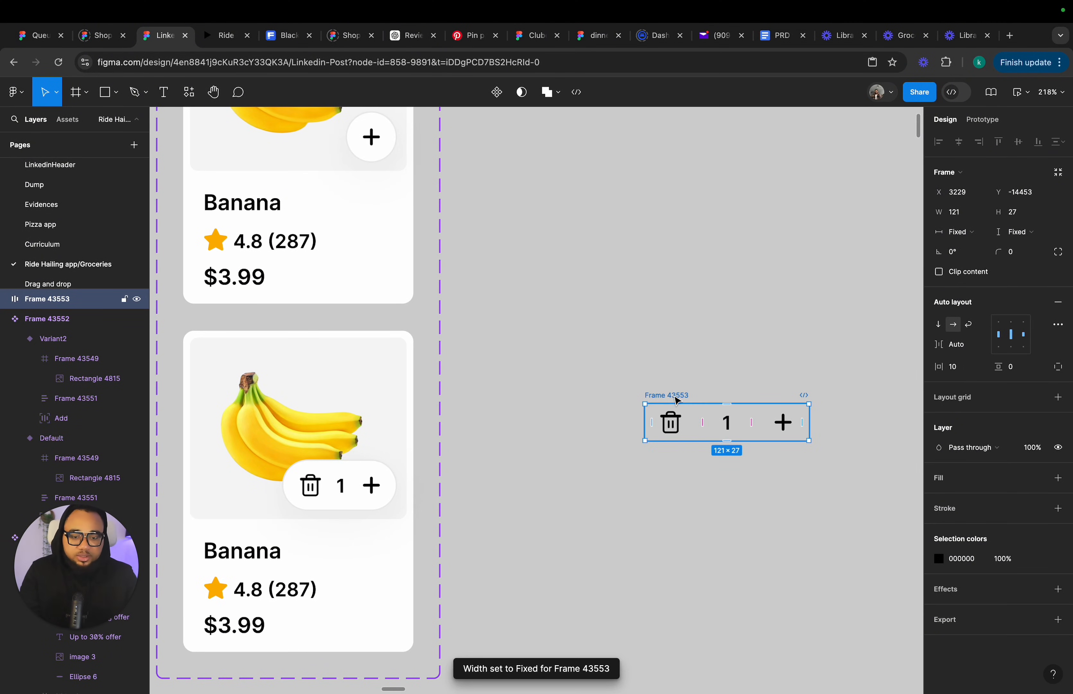
# Move the stepper frame, fill it White, and set its corner radius to 50.
pyautogui.moveTo(683, 398); pyautogui.dragTo(666, 384)
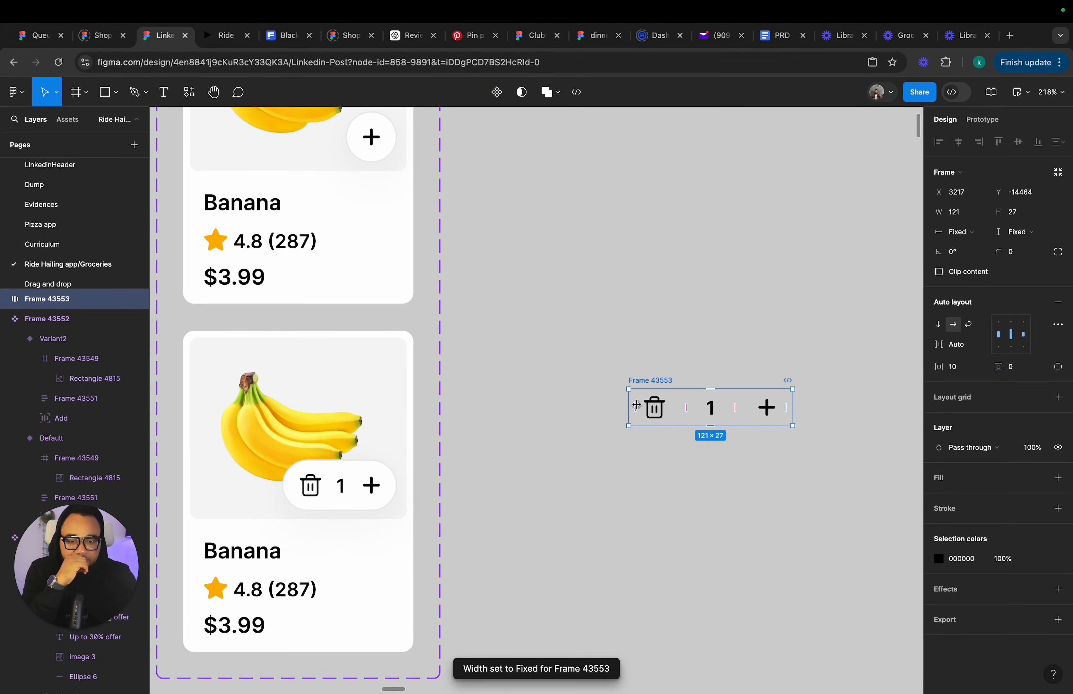
pyautogui.click(1037, 477)
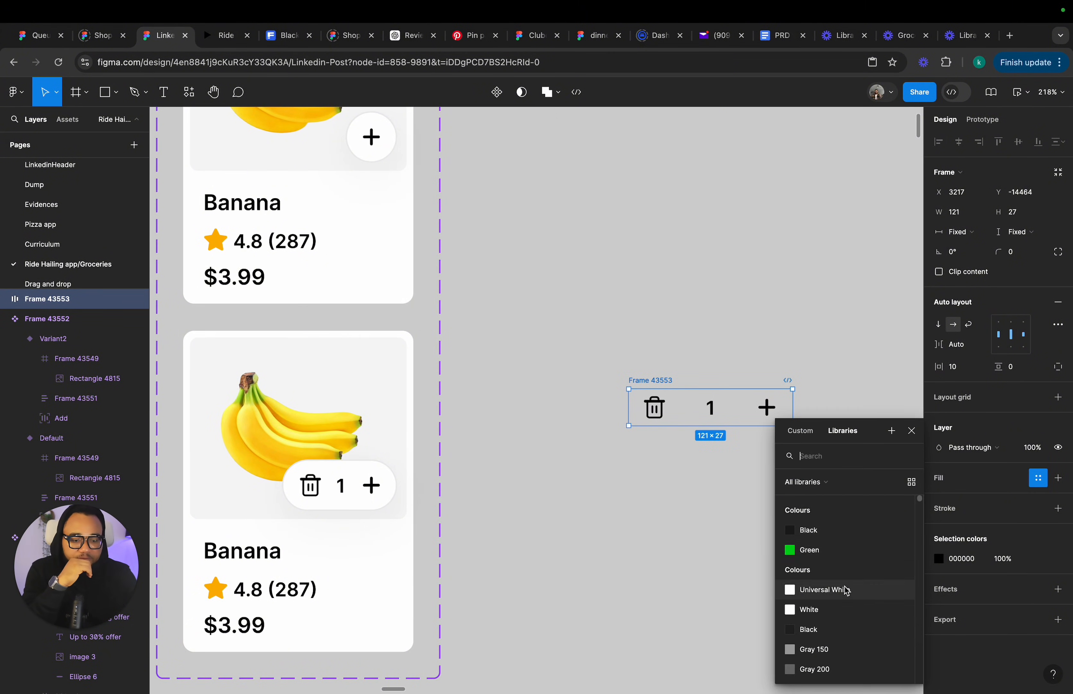
pyautogui.click(843, 609)
pyautogui.click(1024, 261)
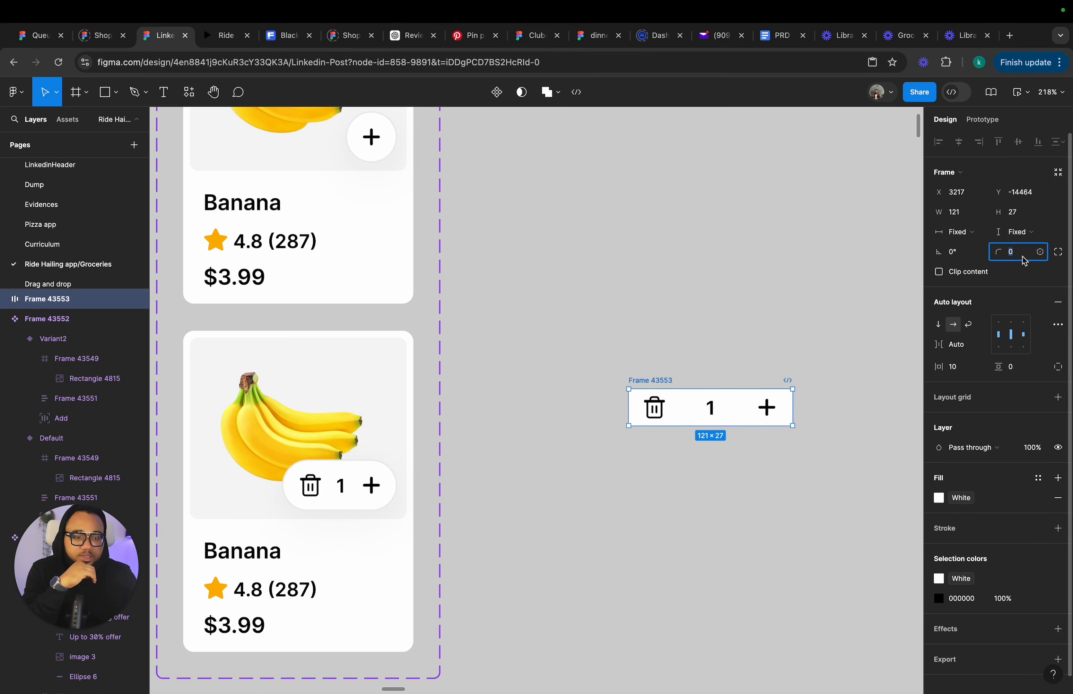
pyautogui.write('50')
pyautogui.press('Return')
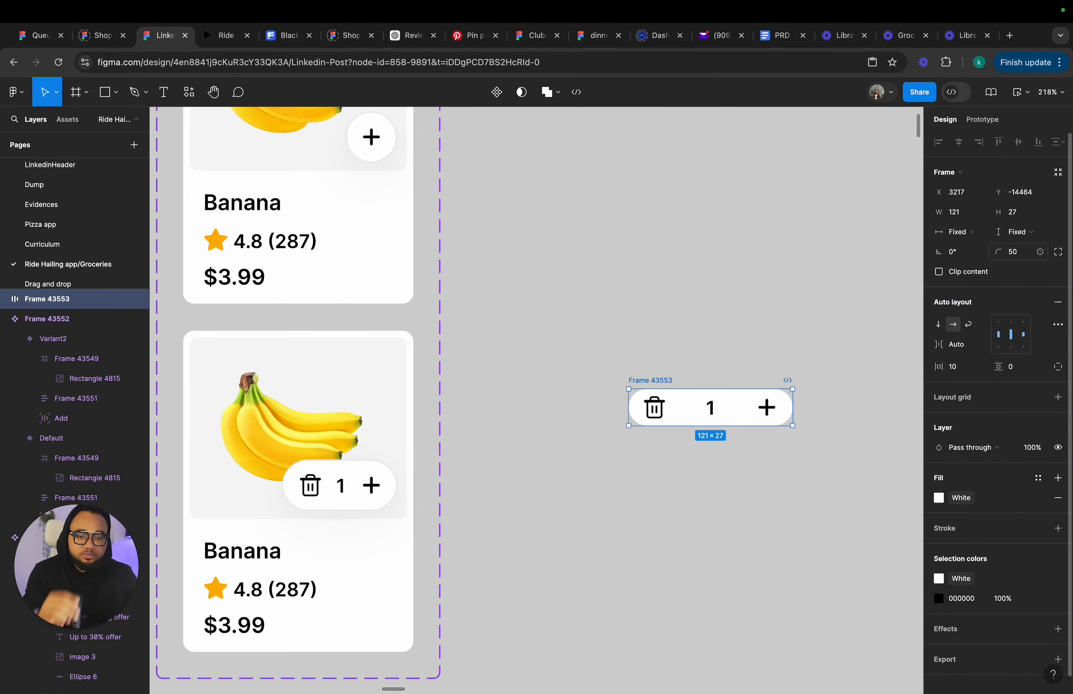
# Narrow the stepper frame to about 81 px wide and set its item gap to 10.
pyautogui.moveTo(629, 413); pyautogui.dragTo(683, 418)
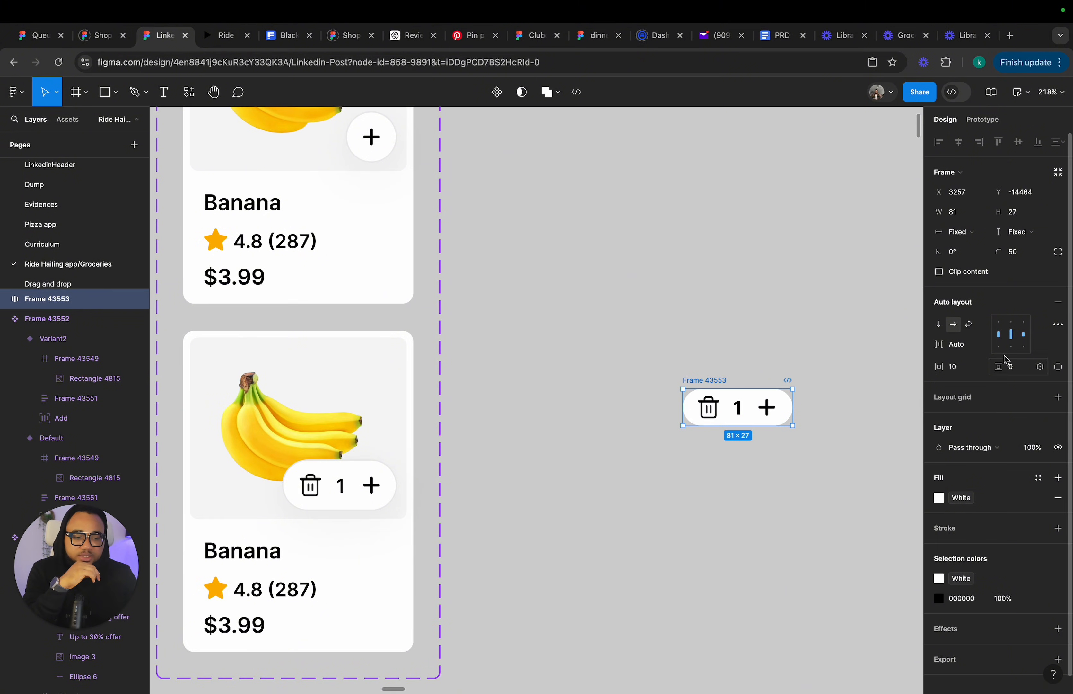
pyautogui.click(980, 347)
pyautogui.click(978, 337)
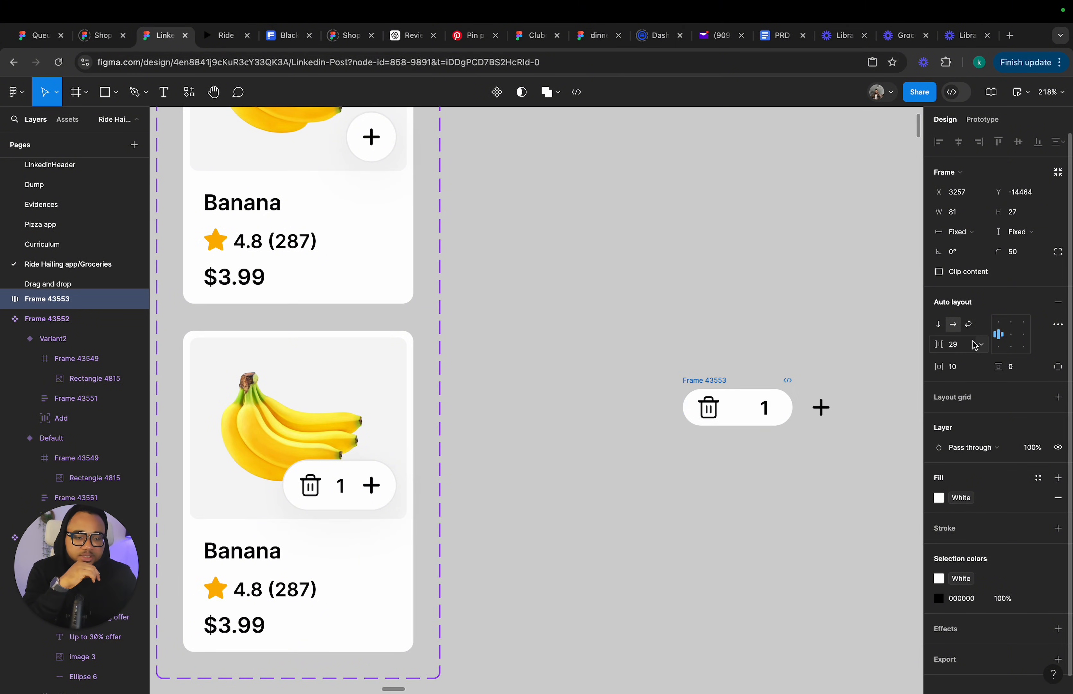
pyautogui.click(959, 346)
pyautogui.write('10')
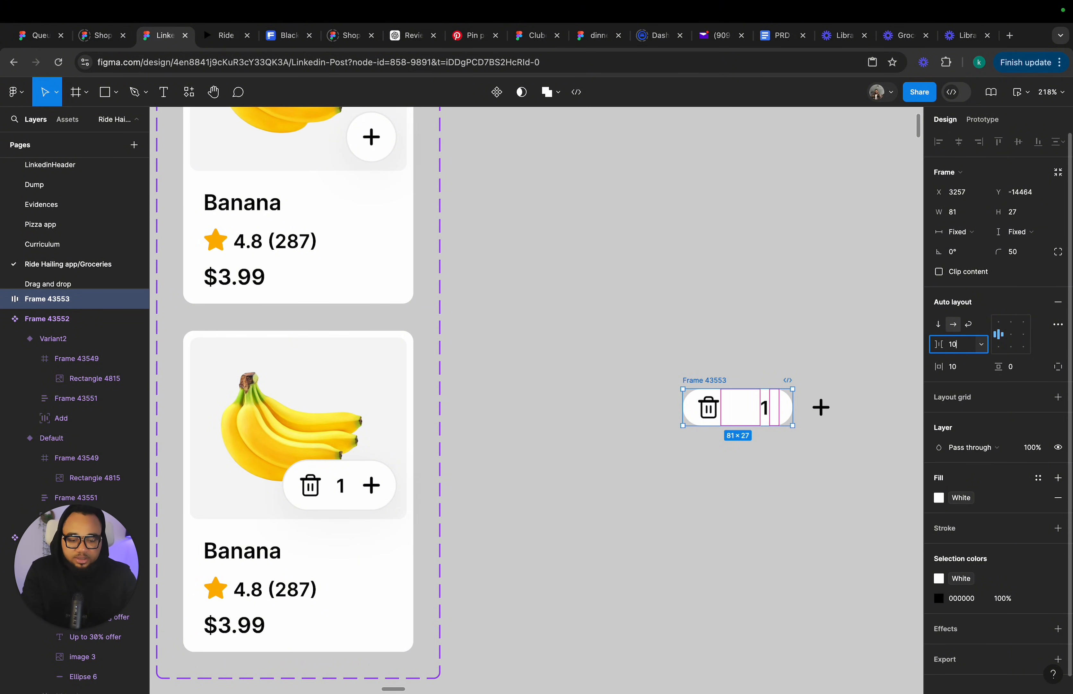
pyautogui.press('Return')
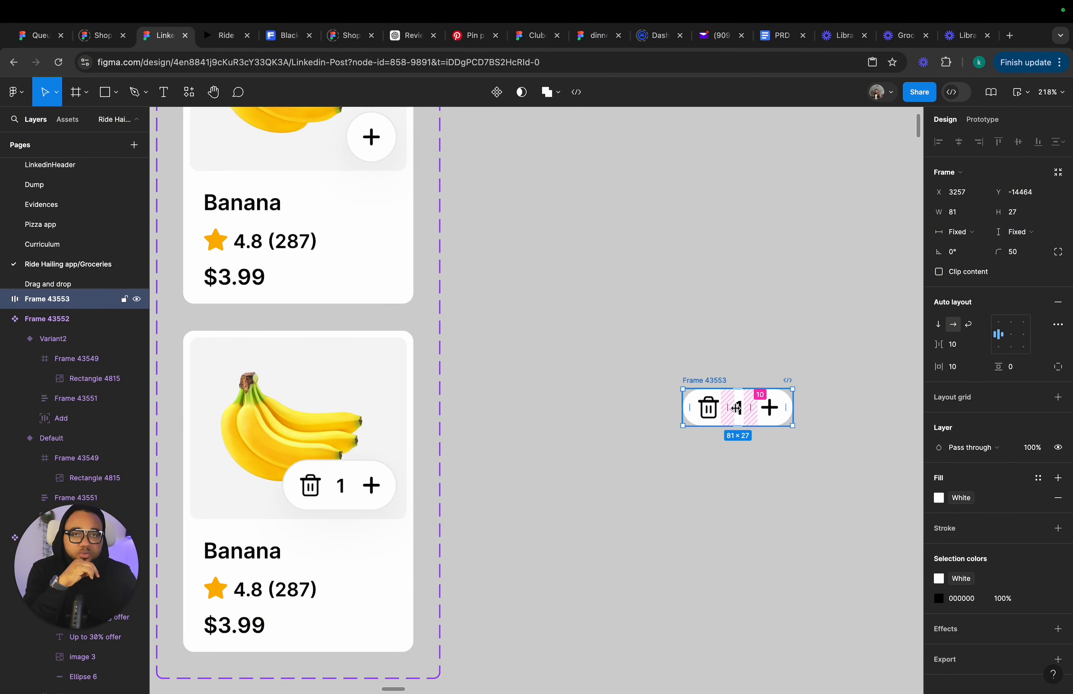
# Shrink the stepper frame to about 36 px wide, align its items right, and set its height to 36.
pyautogui.moveTo(685, 411); pyautogui.dragTo(743, 414)
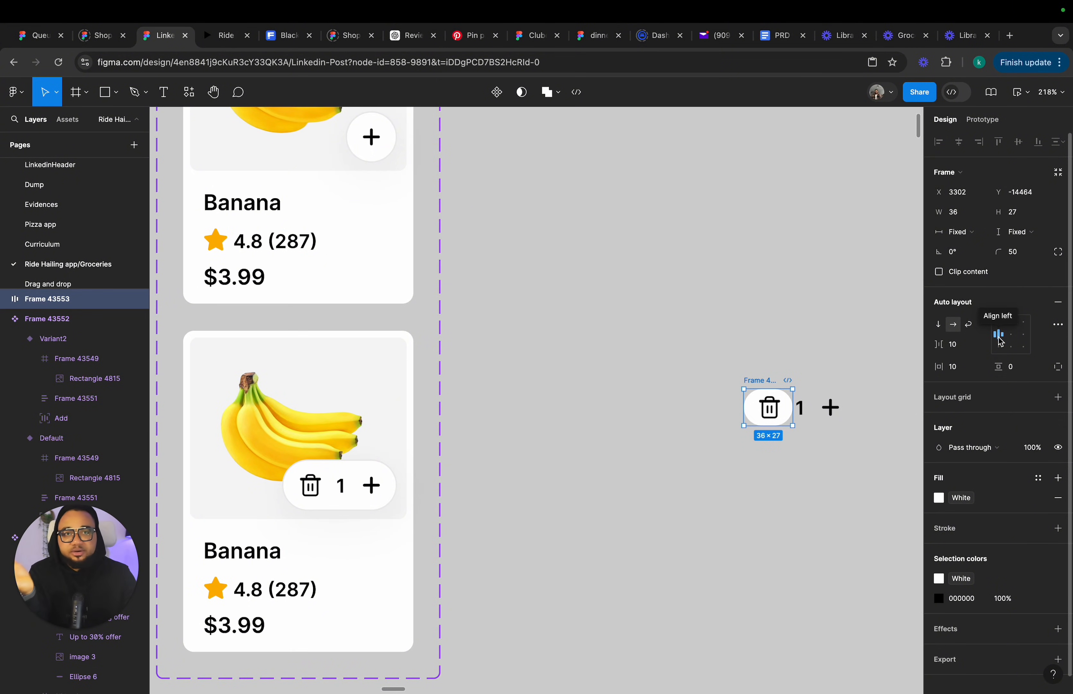
pyautogui.click(1024, 335)
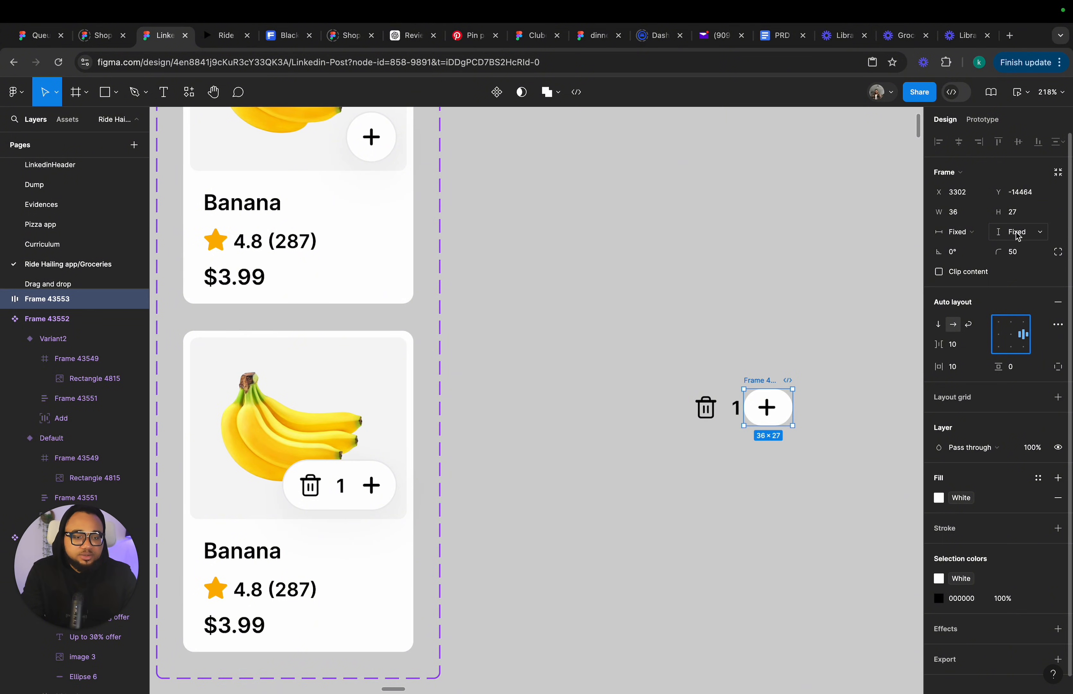
pyautogui.click(1018, 213)
pyautogui.write('36')
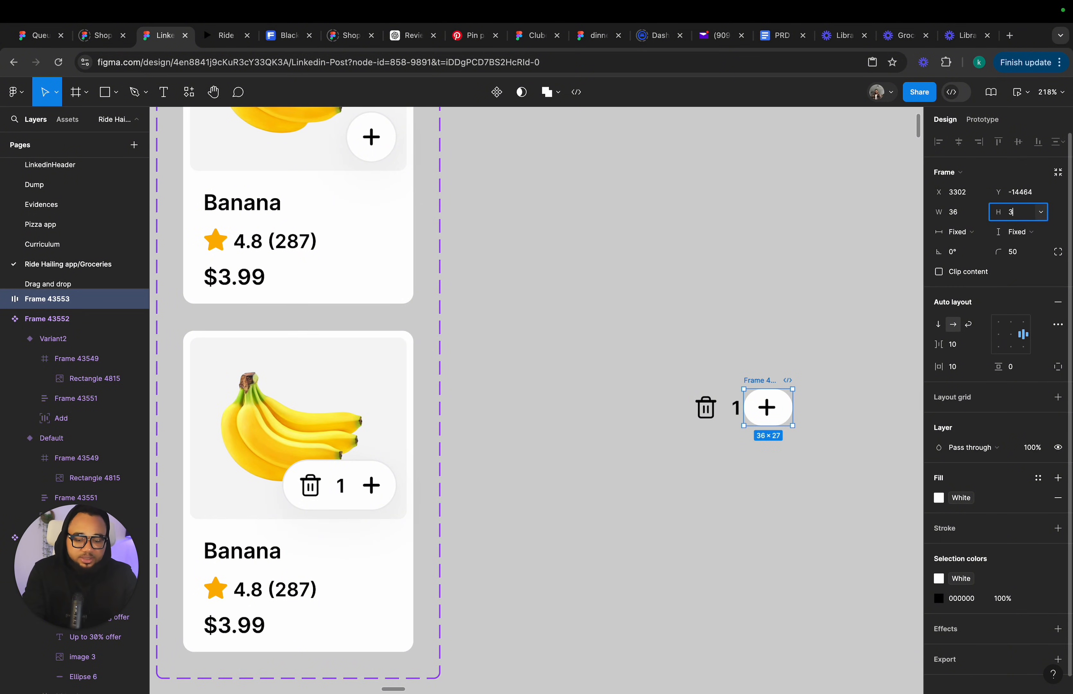
pyautogui.press('Return')
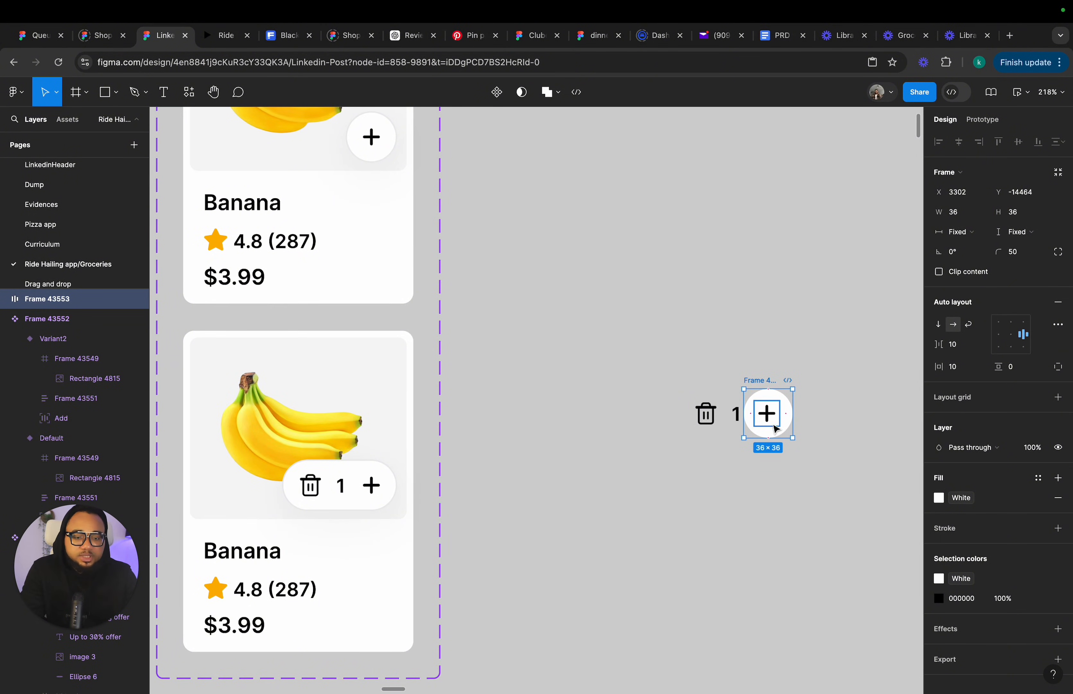
# Set the stepper frame's width to 36.
pyautogui.moveTo(744, 415); pyautogui.dragTo(741, 415)
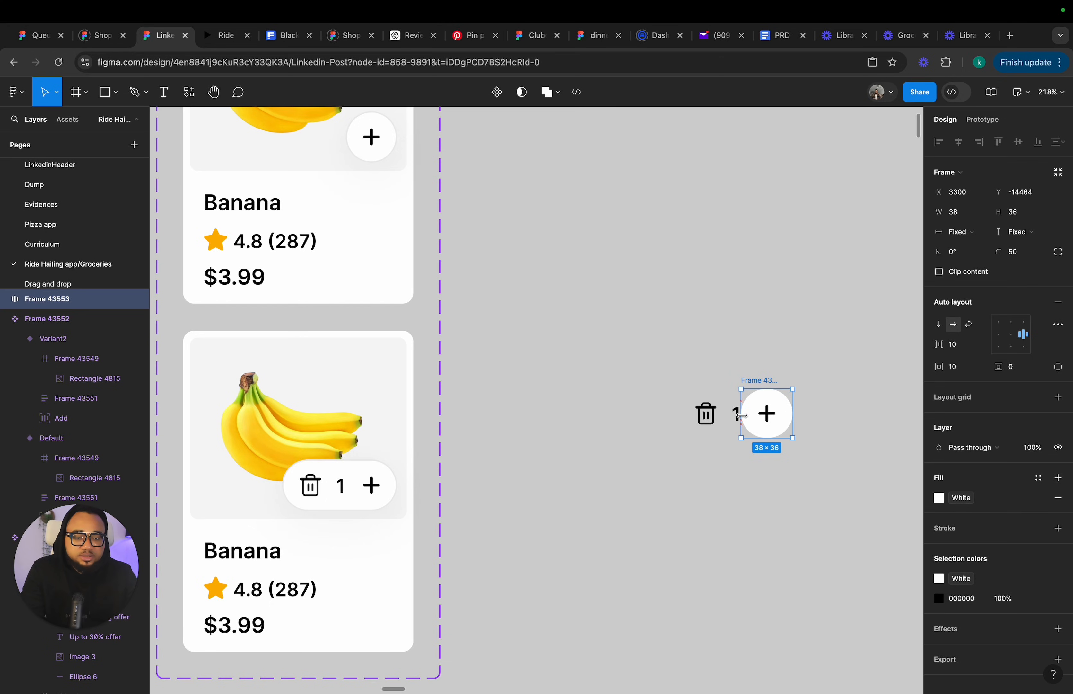
pyautogui.click(745, 478)
pyautogui.click(765, 408)
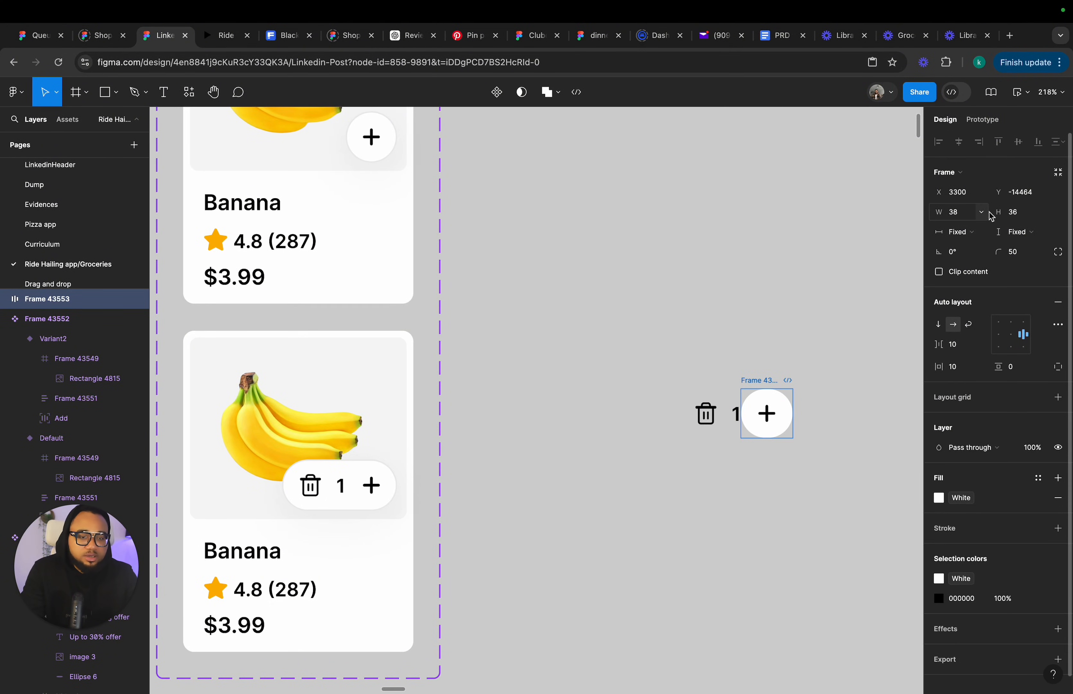
pyautogui.click(958, 219)
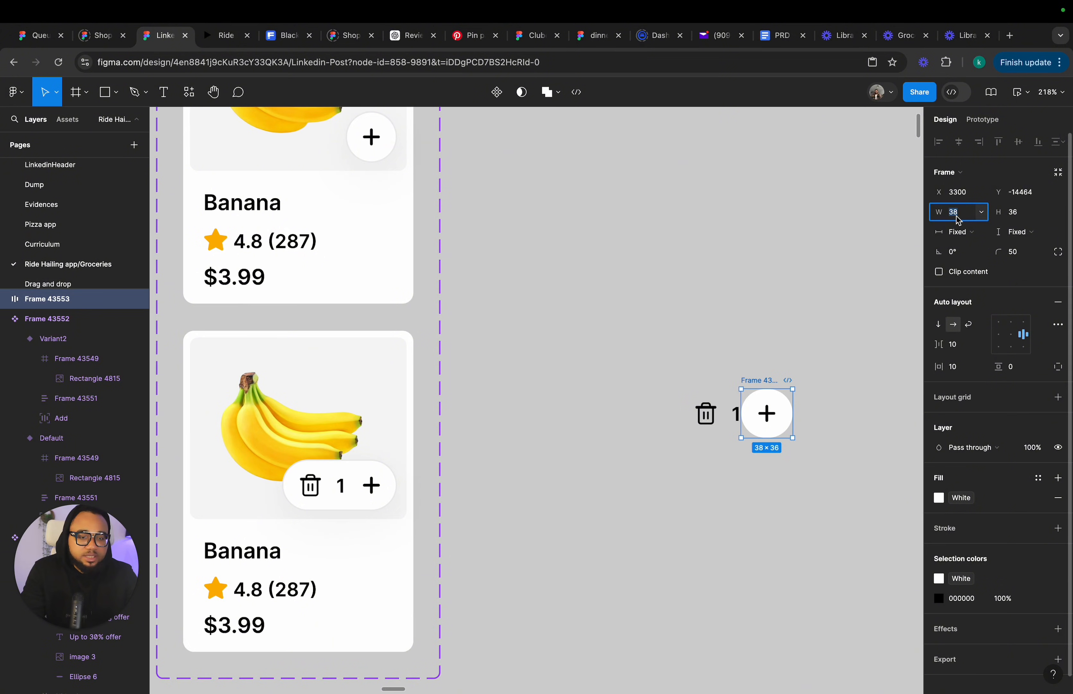
pyautogui.press('Return')
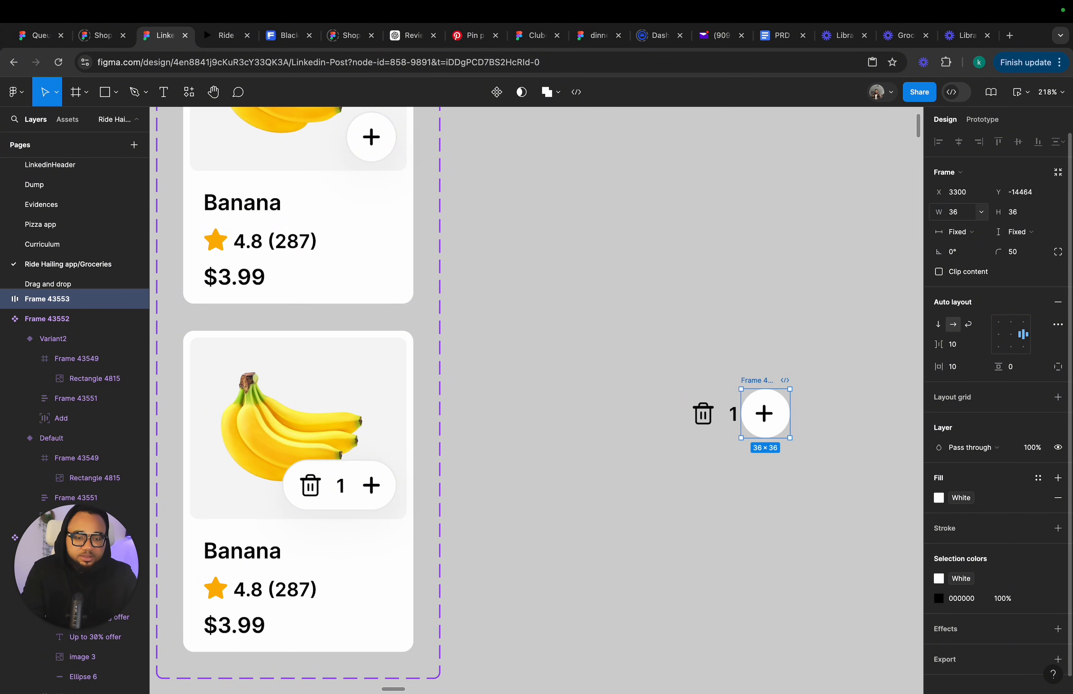
# Enable Clip content on the stepper frame.
pyautogui.click(791, 475)
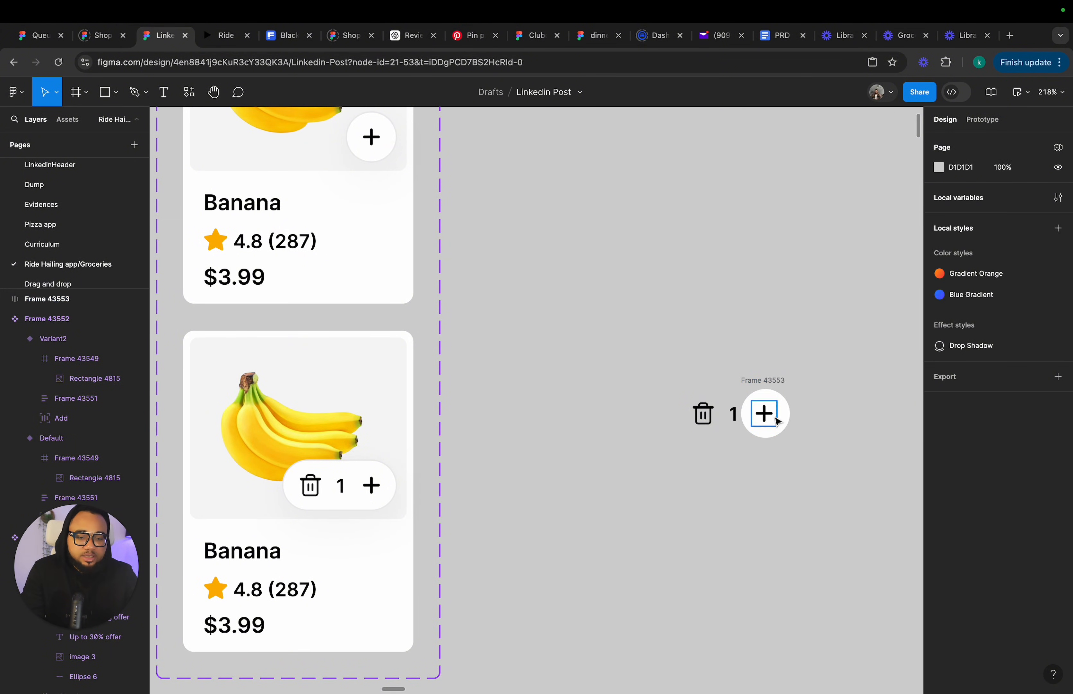
pyautogui.keyDown('ctrl'); pyautogui.scroll(5, 786, 420); pyautogui.keyUp('ctrl')
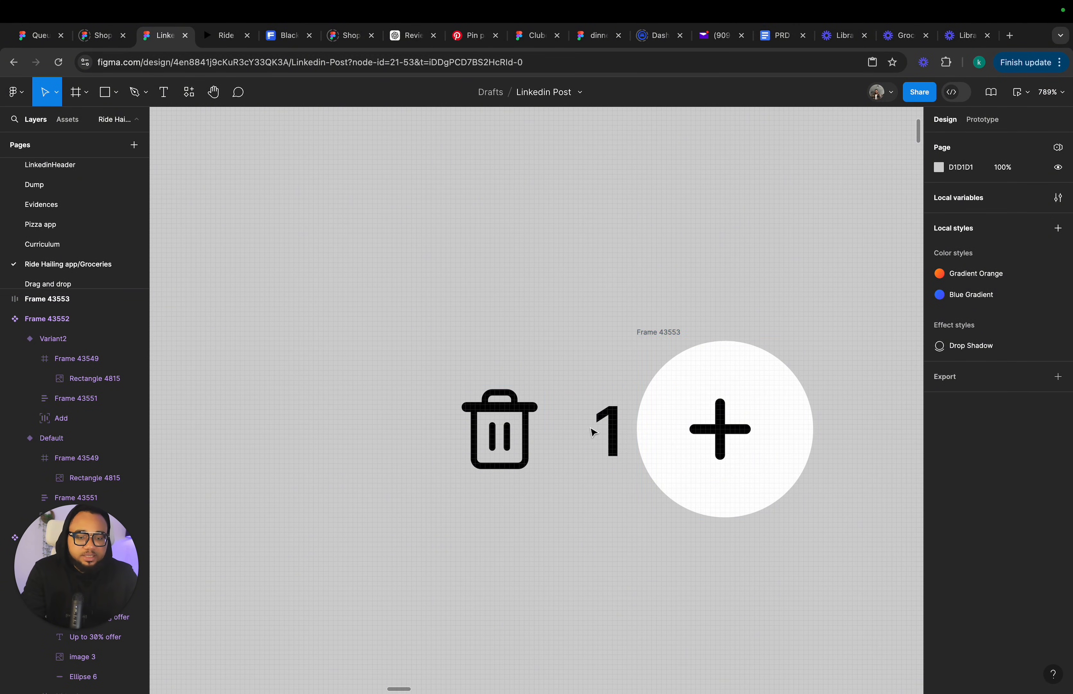
pyautogui.click(800, 429)
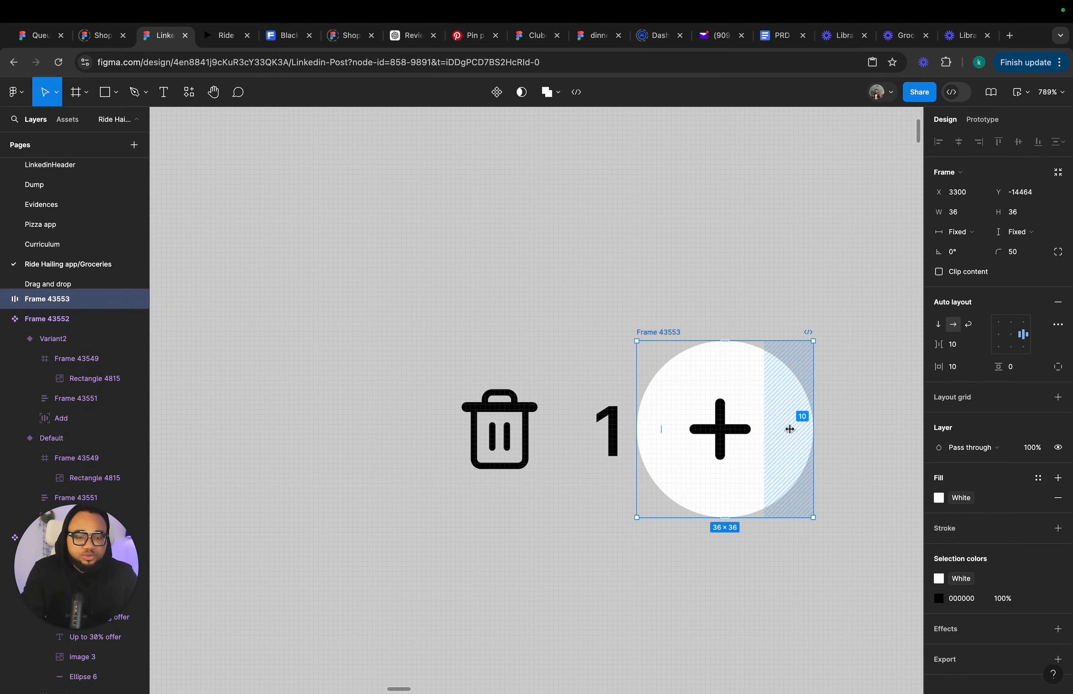
pyautogui.click(789, 429)
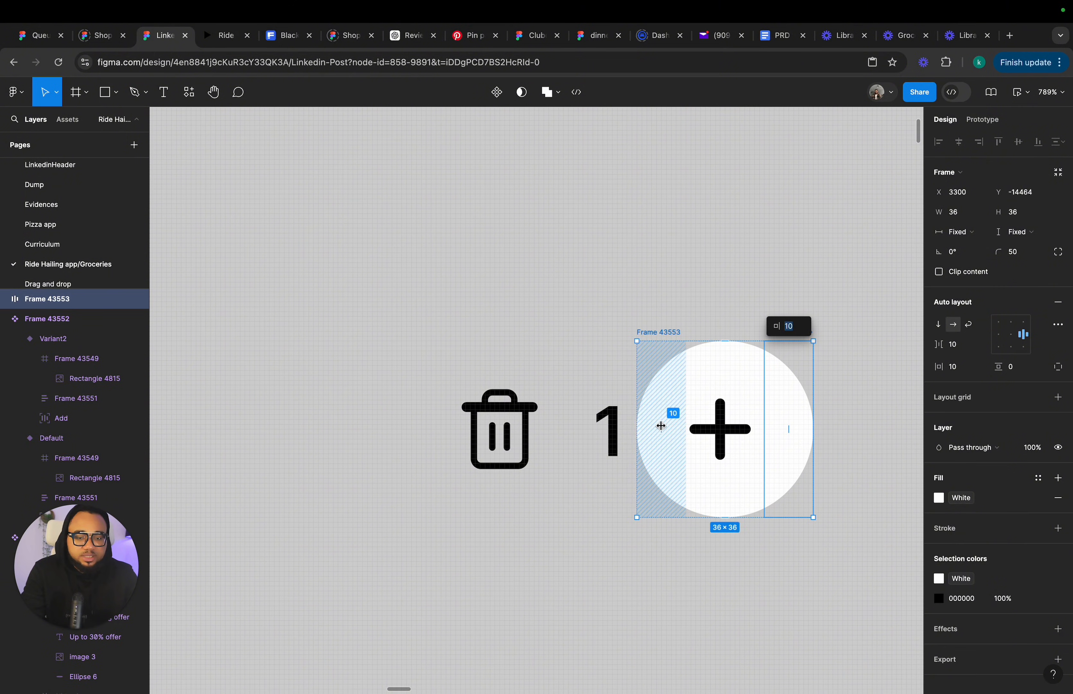
pyautogui.click(661, 427)
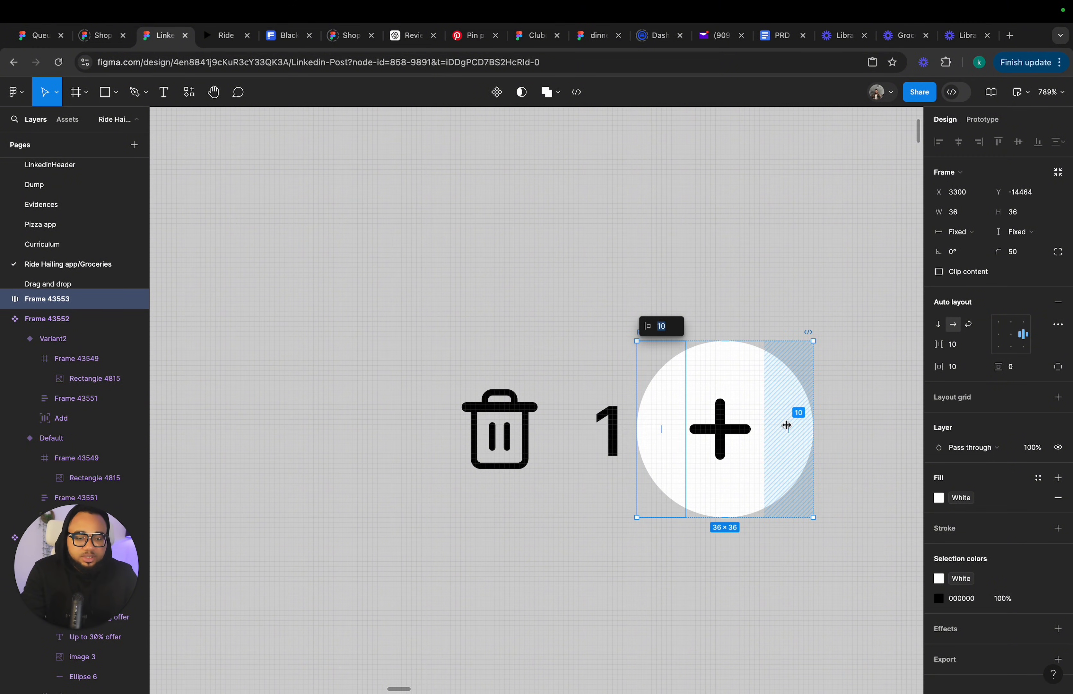
pyautogui.click(840, 506)
pyautogui.scroll(-5, 840, 509)
pyautogui.scroll(-2, 838, 509)
pyautogui.hscroll(2, 839, 508)
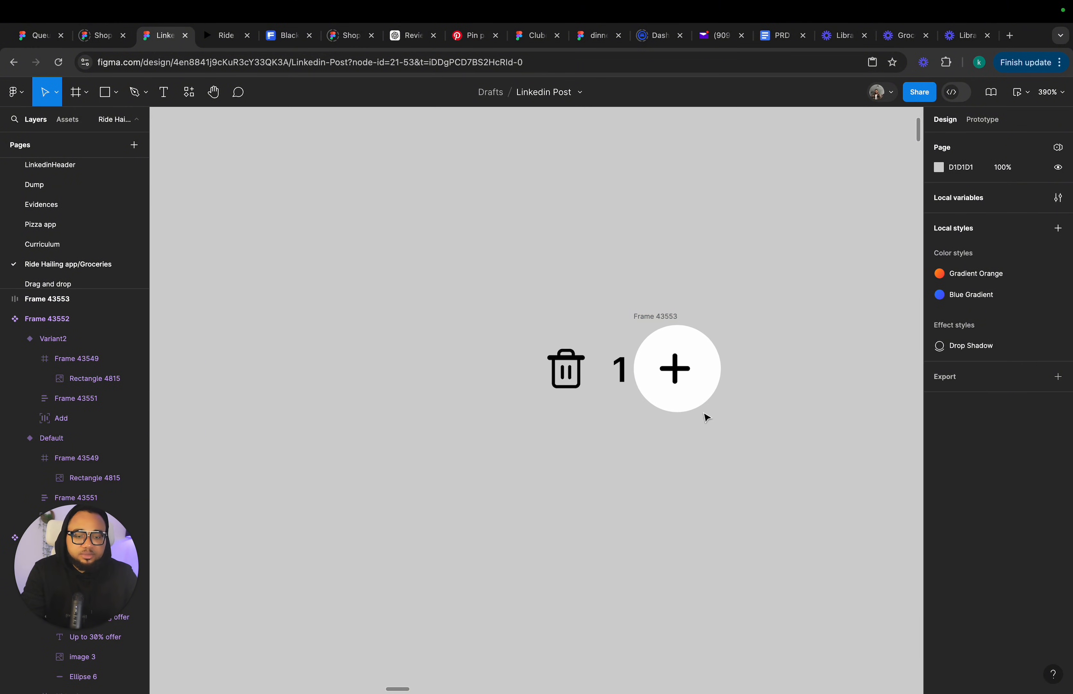
pyautogui.click(663, 315)
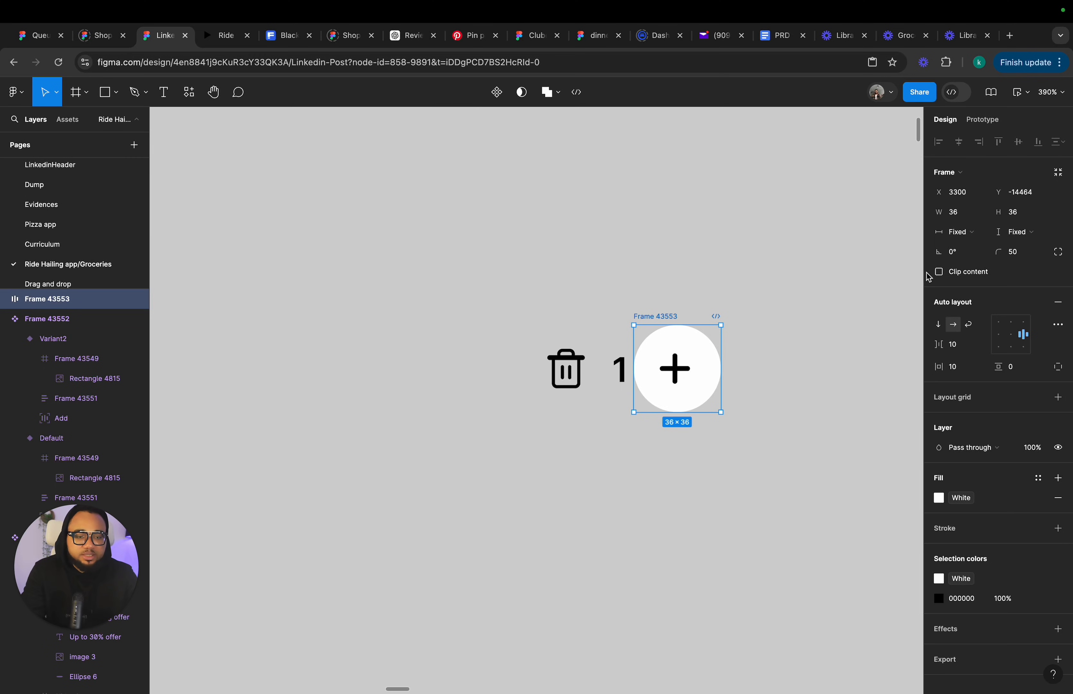
pyautogui.click(939, 272)
pyautogui.click(848, 445)
# Move the stepper frame and widen it to about 84 px so the trash, count and plus show.
pyautogui.scroll(-6, 848, 446)
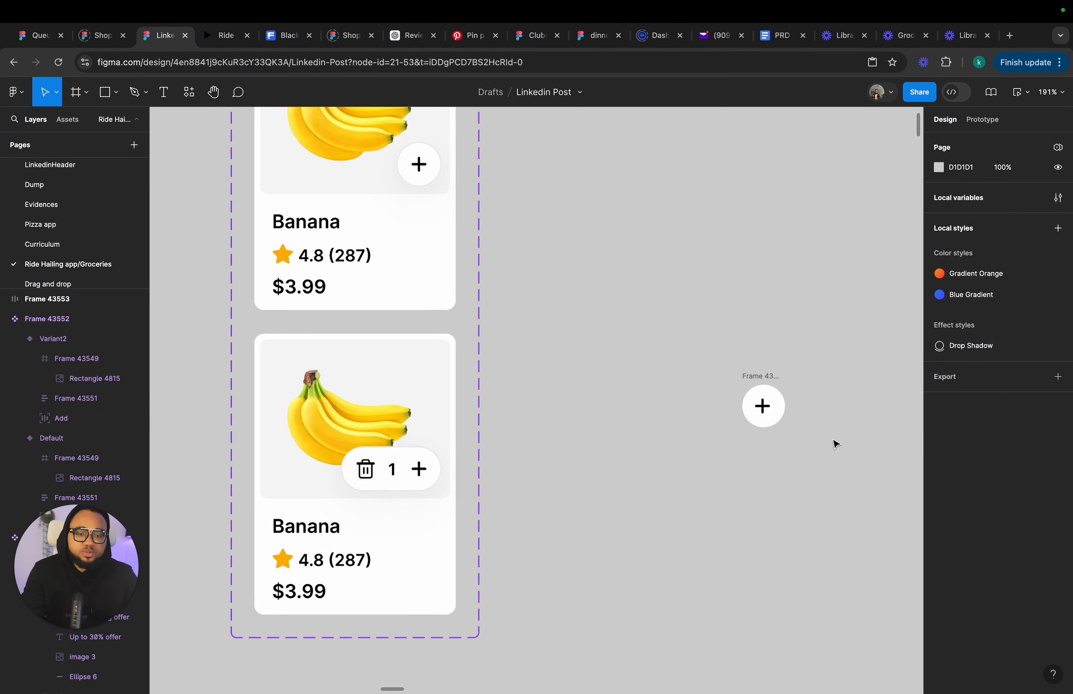
pyautogui.hscroll(-2, 603, 410)
pyautogui.scroll(-2, 602, 410)
pyautogui.moveTo(770, 378); pyautogui.dragTo(732, 411)
pyautogui.scroll(3, 508, 206)
pyautogui.hscroll(-1, 508, 206)
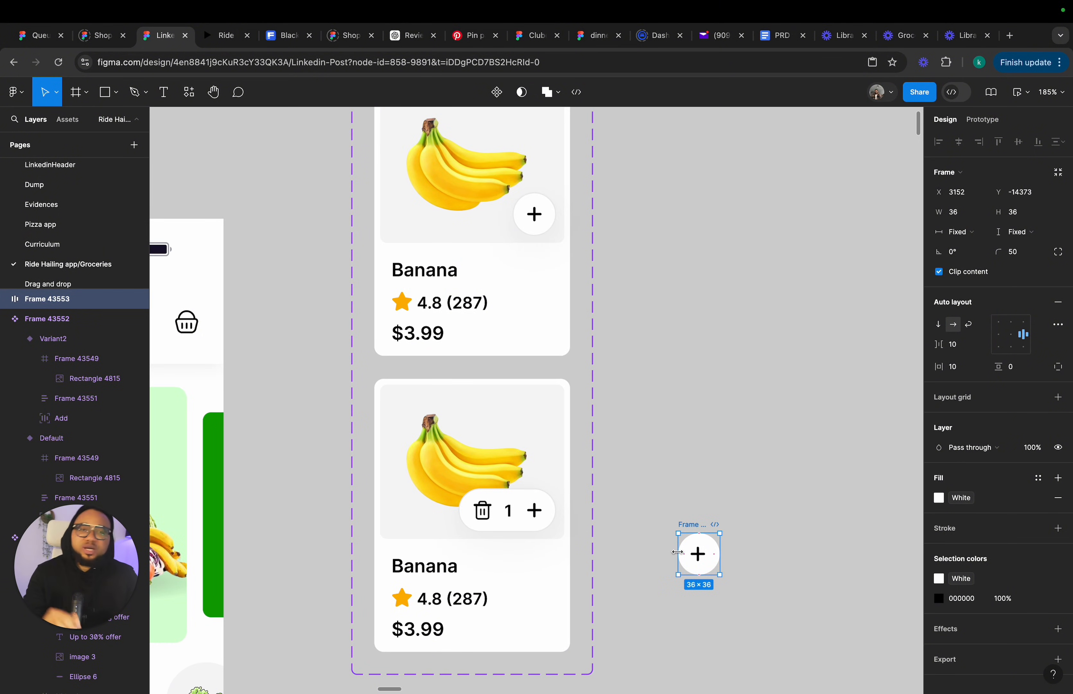
pyautogui.moveTo(674, 554); pyautogui.dragTo(623, 556)
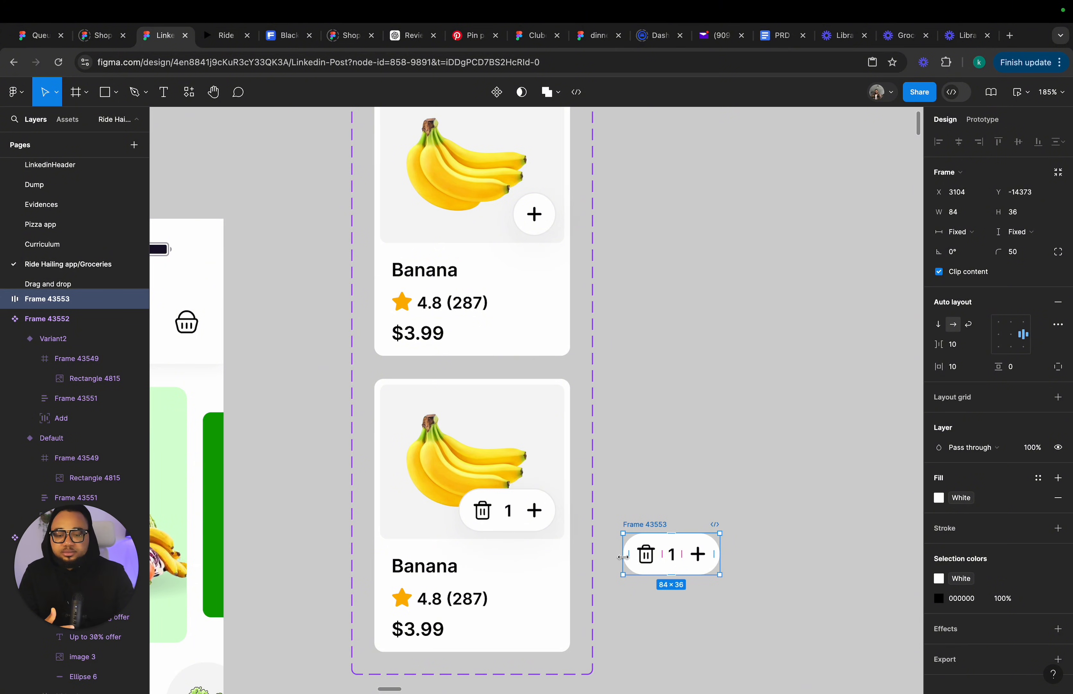
# Delete the standalone stepper frame.
pyautogui.click(527, 507)
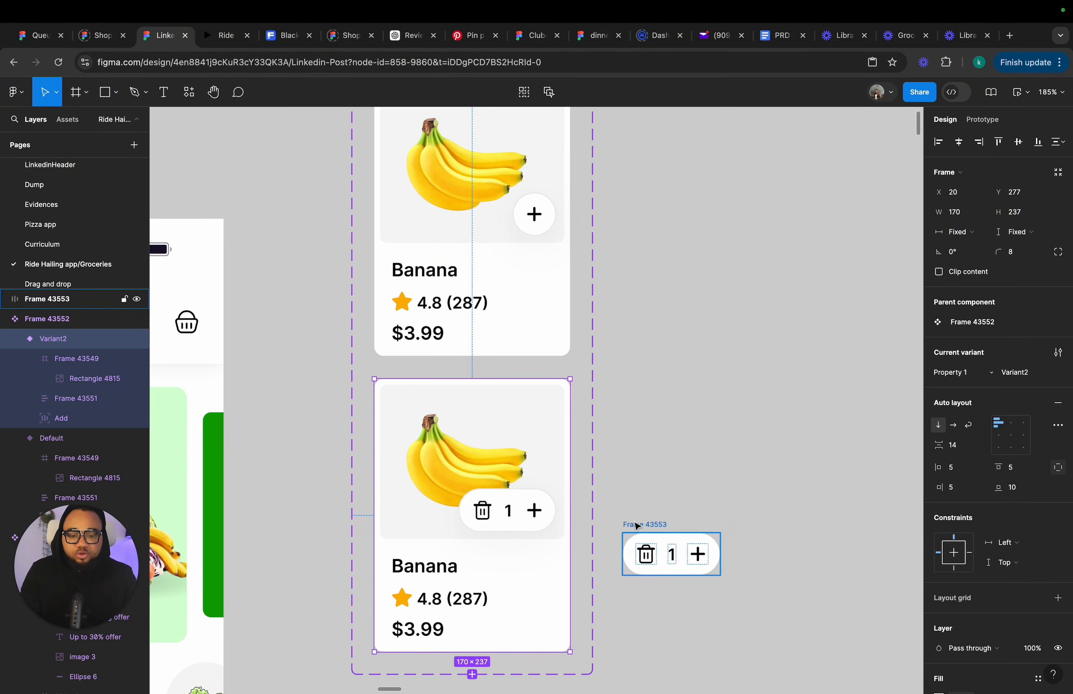
pyautogui.click(633, 524)
pyautogui.press('Delete')
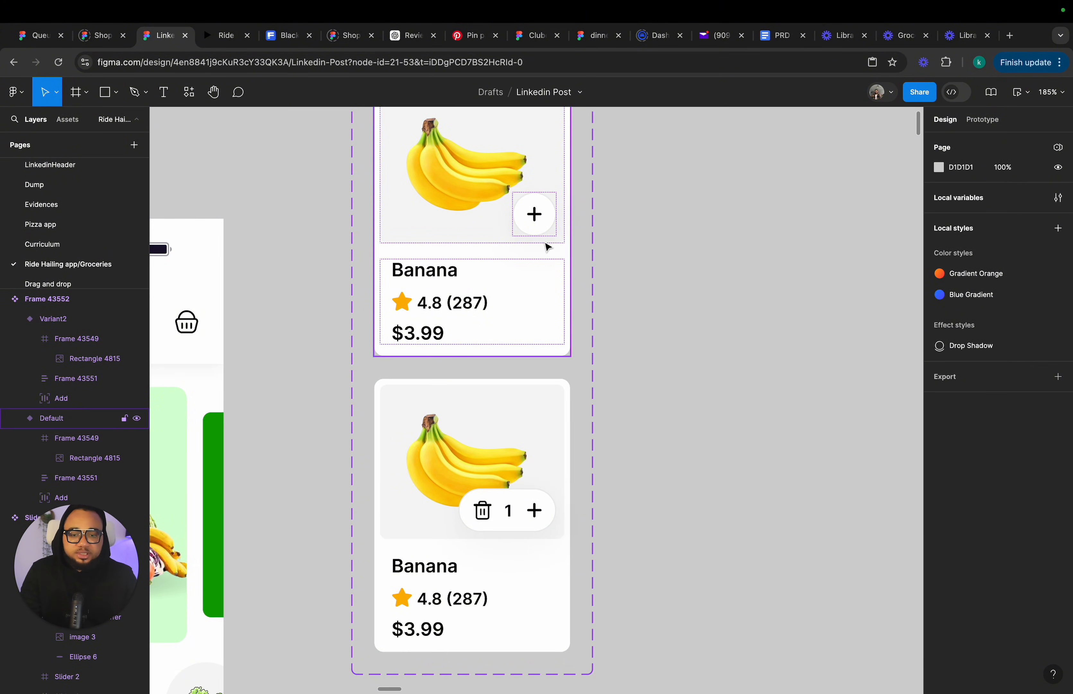
# Rename the product card component set as Card.
pyautogui.scroll(1, 543, 231)
pyautogui.hscroll(-1, 543, 231)
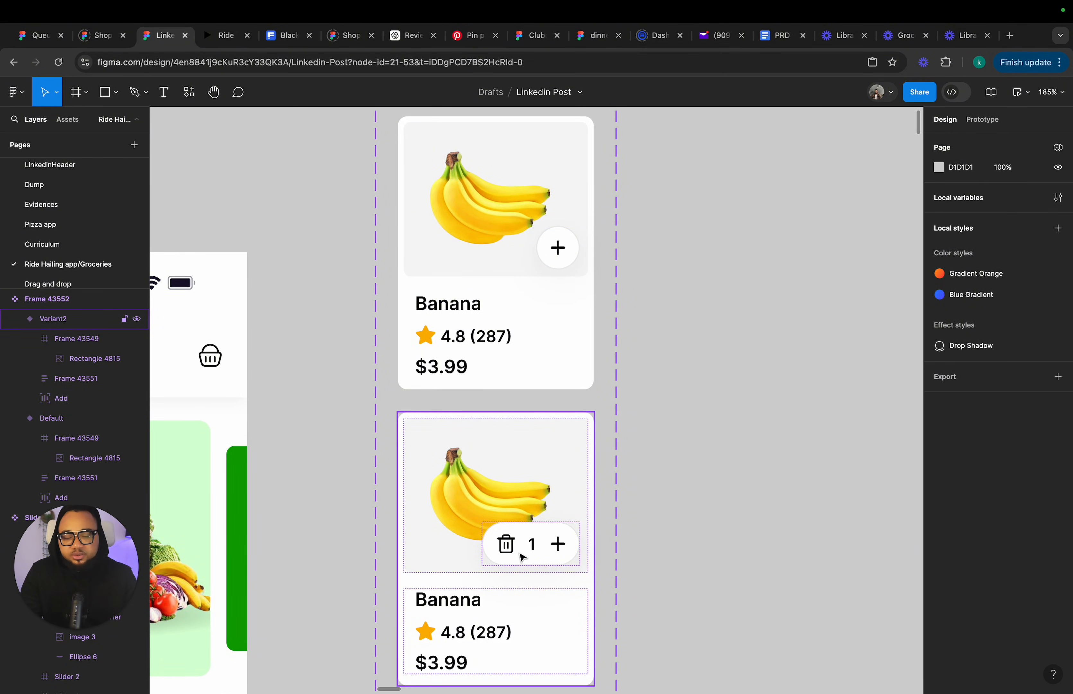
pyautogui.scroll(-1, 577, 273)
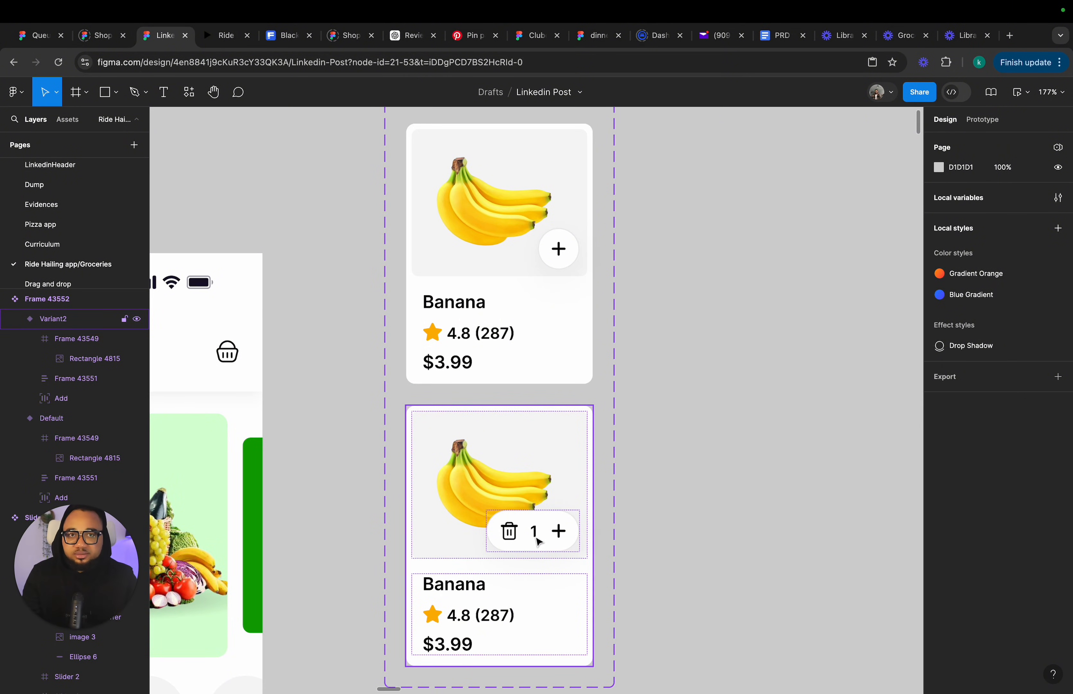
pyautogui.scroll(-5, 539, 541)
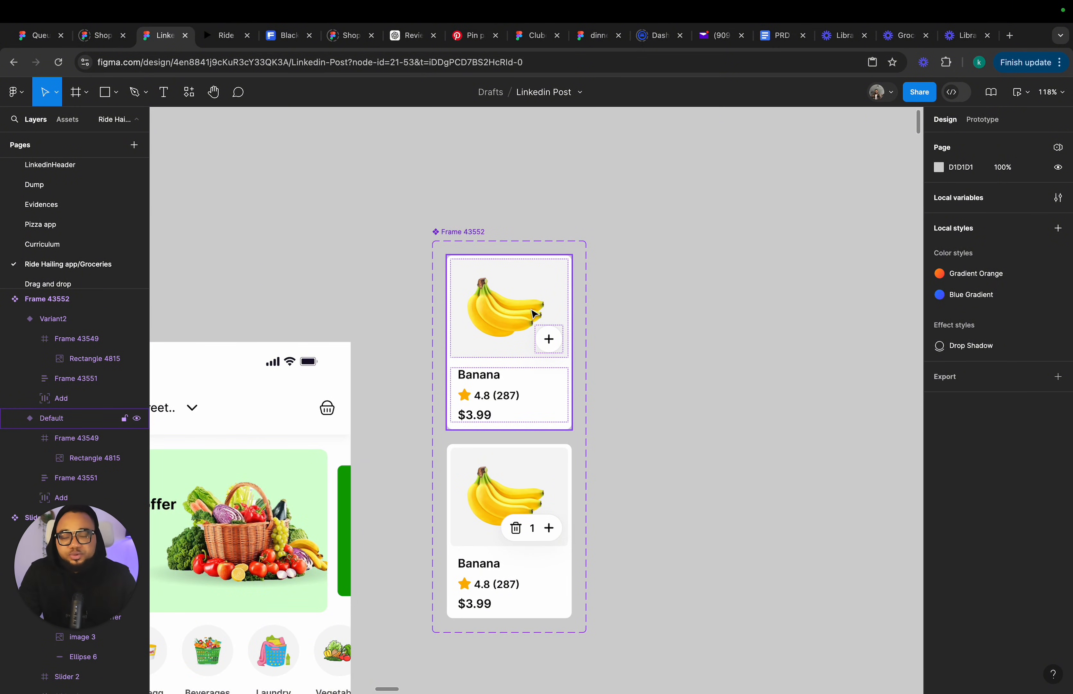
pyautogui.click(481, 230)
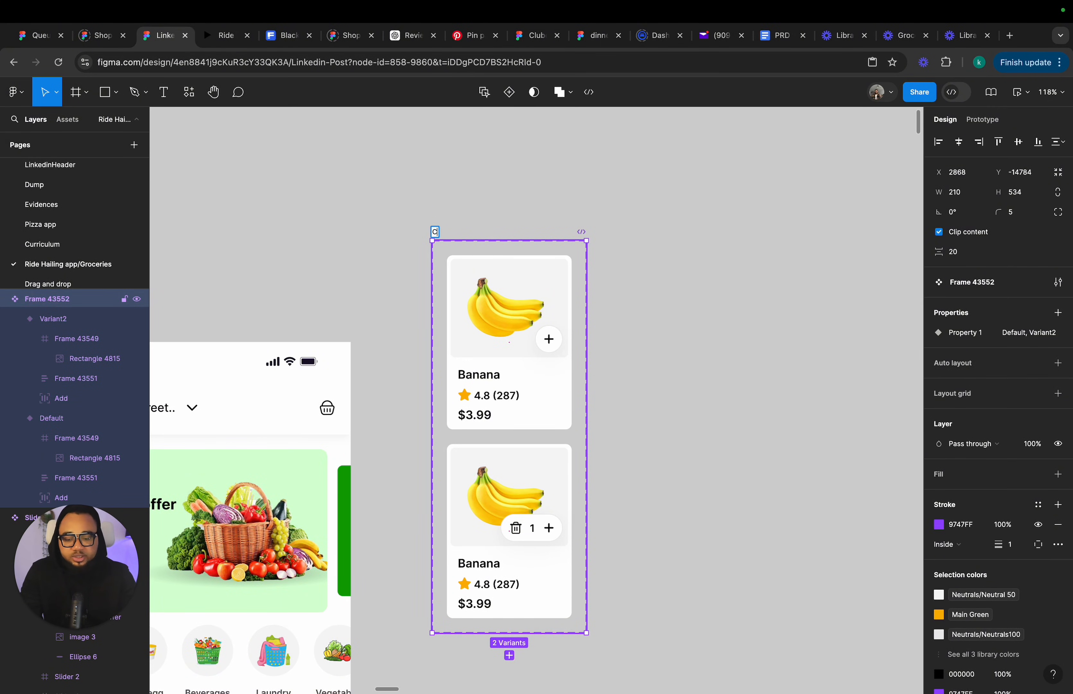
pyautogui.press('Return')
pyautogui.click(674, 251)
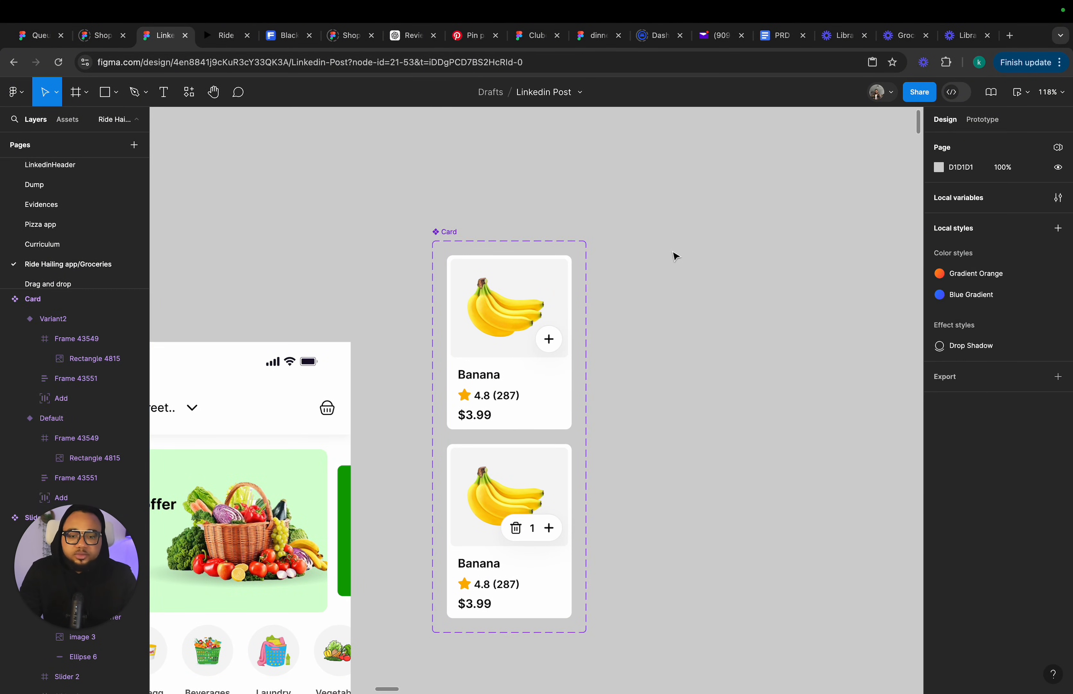
# Delete the row of old Fruits card frames beside the screens.
pyautogui.scroll(-5, 674, 250)
pyautogui.scroll(-3, 551, 387)
pyautogui.hscroll(-3, 551, 387)
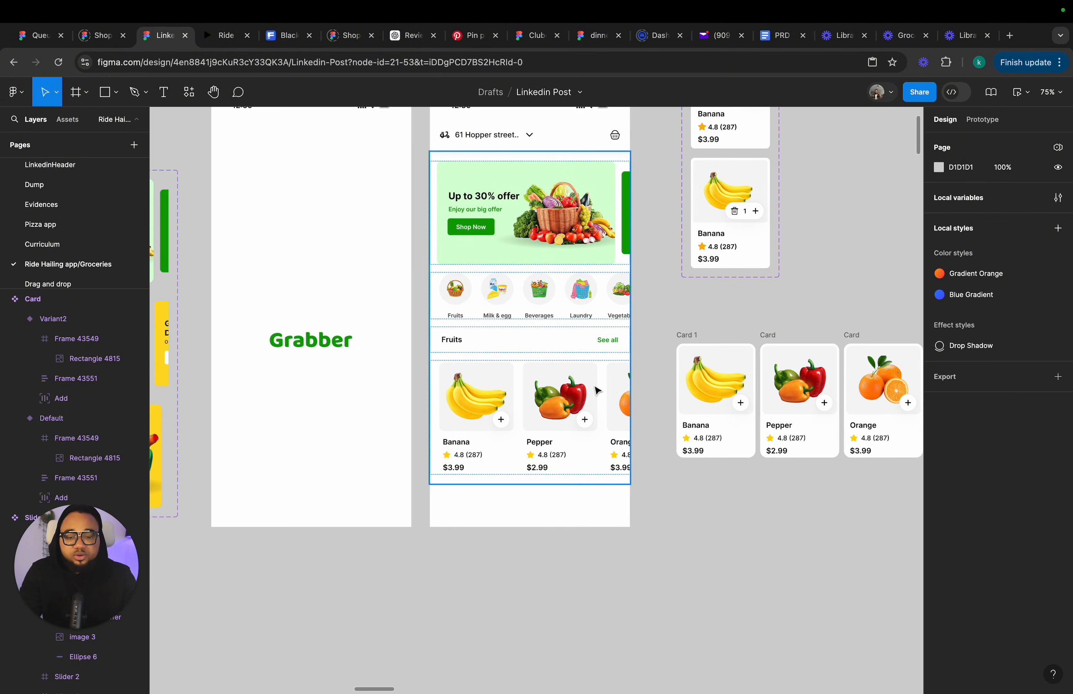
pyautogui.click(598, 397)
pyautogui.click(597, 397)
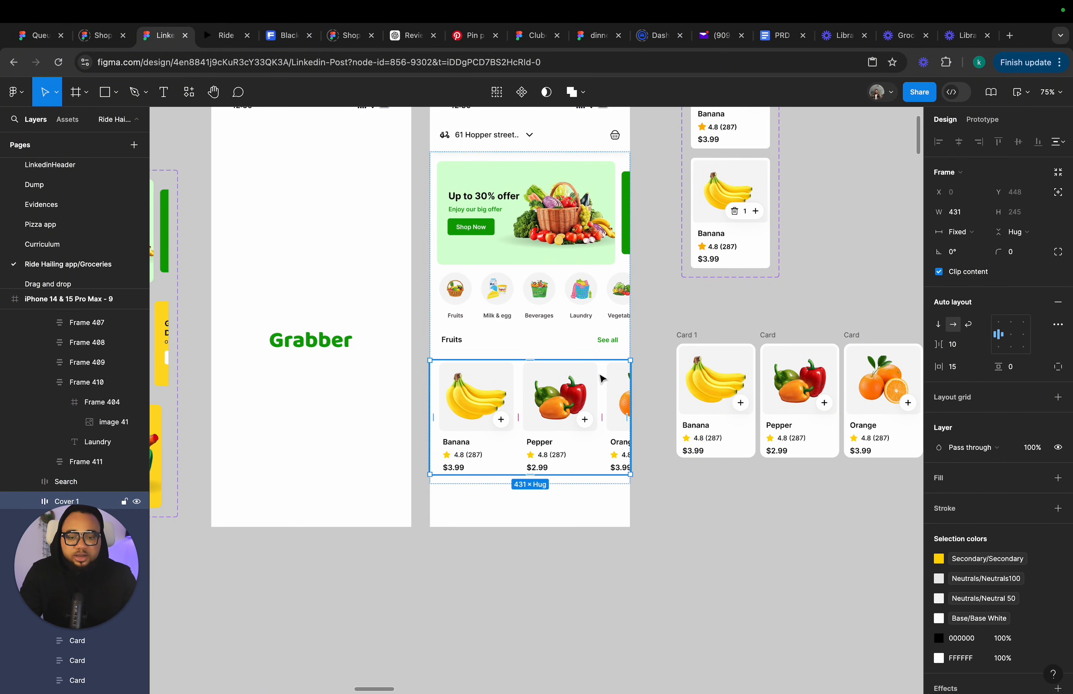
pyautogui.click(708, 341)
pyautogui.scroll(-5, 699, 338)
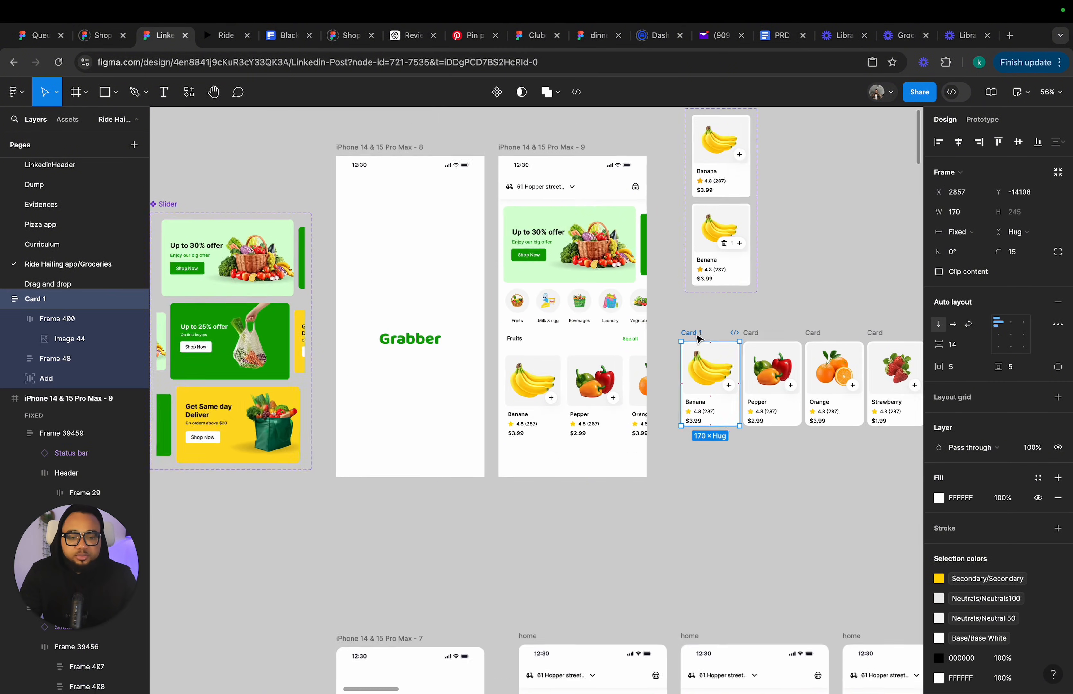
pyautogui.moveTo(675, 316); pyautogui.dragTo(916, 438)
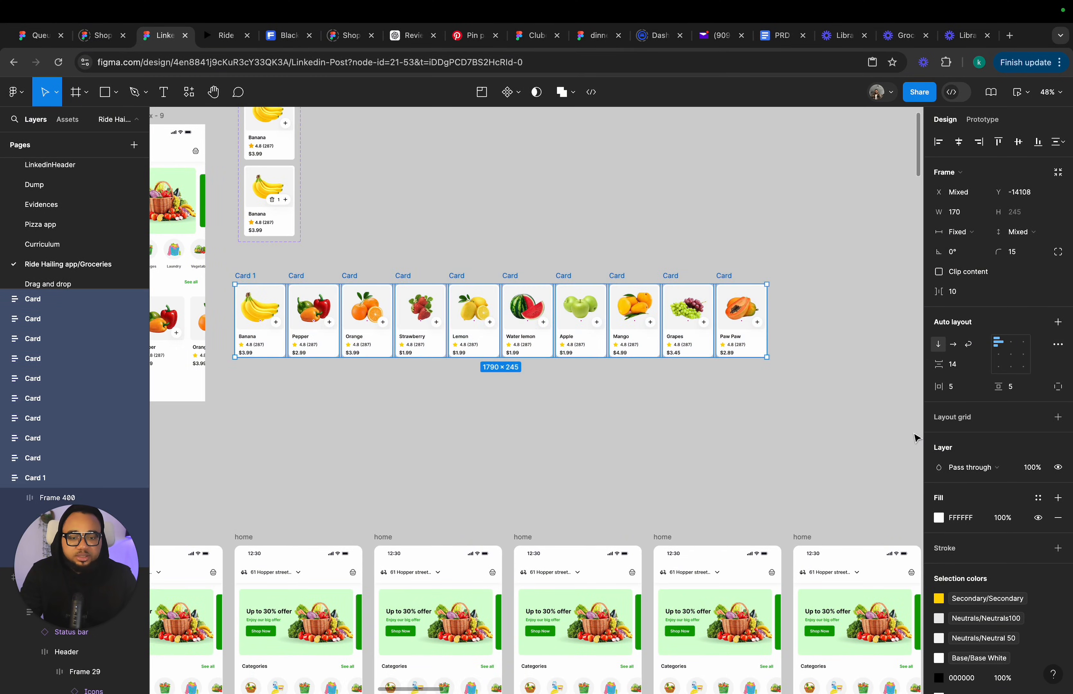
pyautogui.press('Delete')
# Move the Card component set next to the Slider component.
pyautogui.hscroll(-10, 862, 436)
pyautogui.scroll(5, 862, 435)
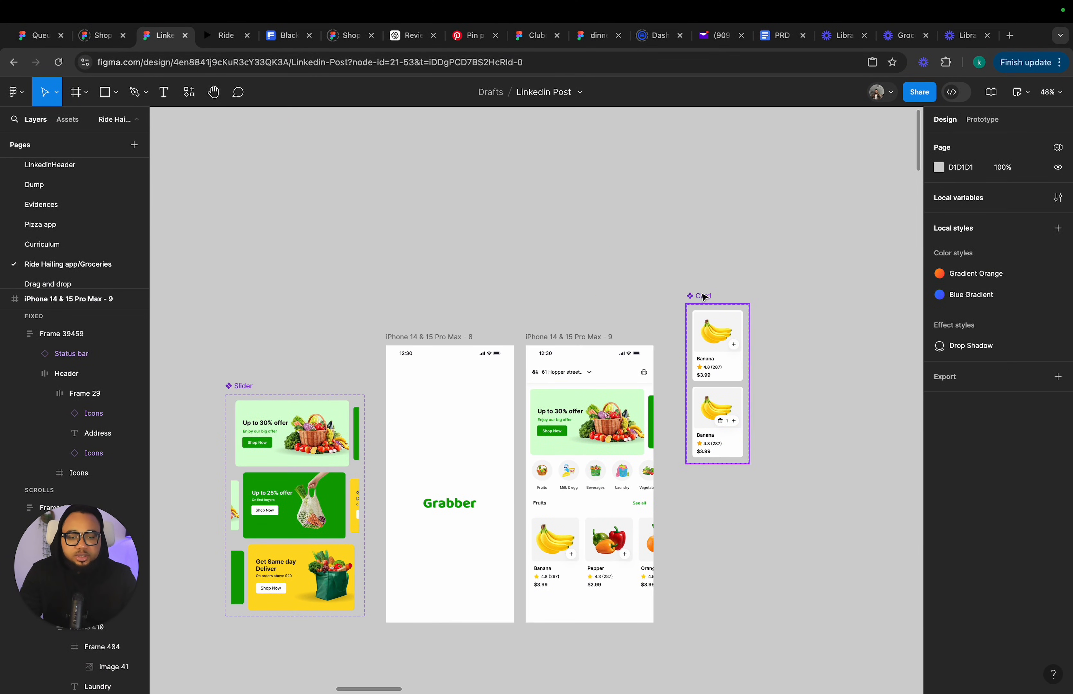
pyautogui.moveTo(704, 296); pyautogui.dragTo(481, 366)
pyautogui.hscroll(-6, 557, 294)
pyautogui.hscroll(10, 481, 368)
pyautogui.scroll(-4, 481, 368)
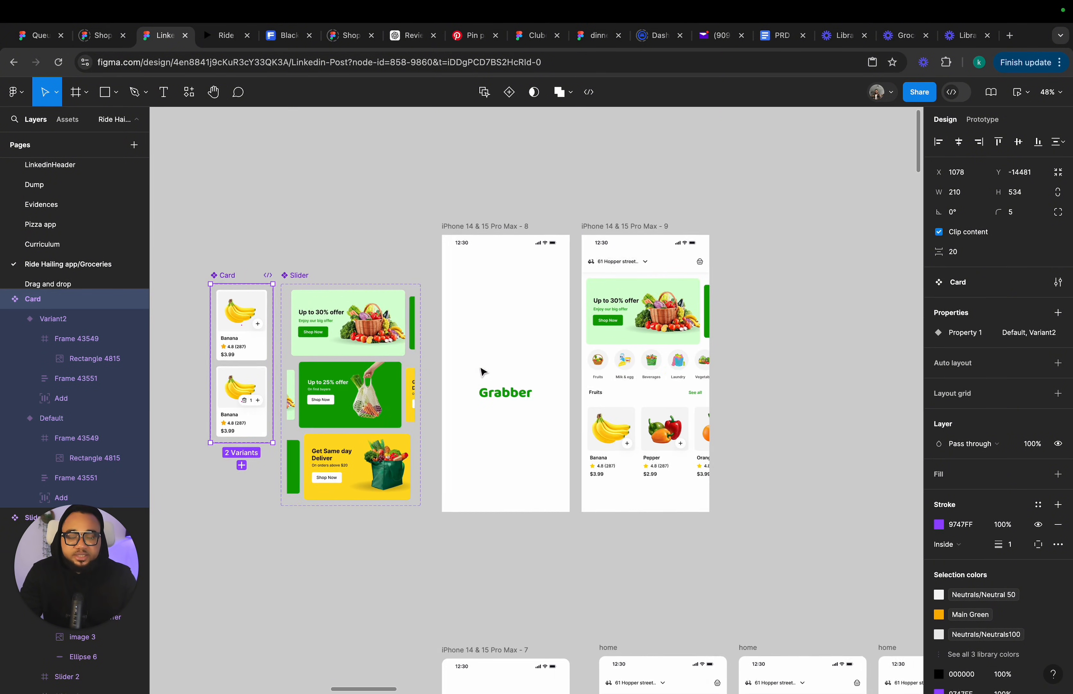
pyautogui.scroll(5, 611, 414)
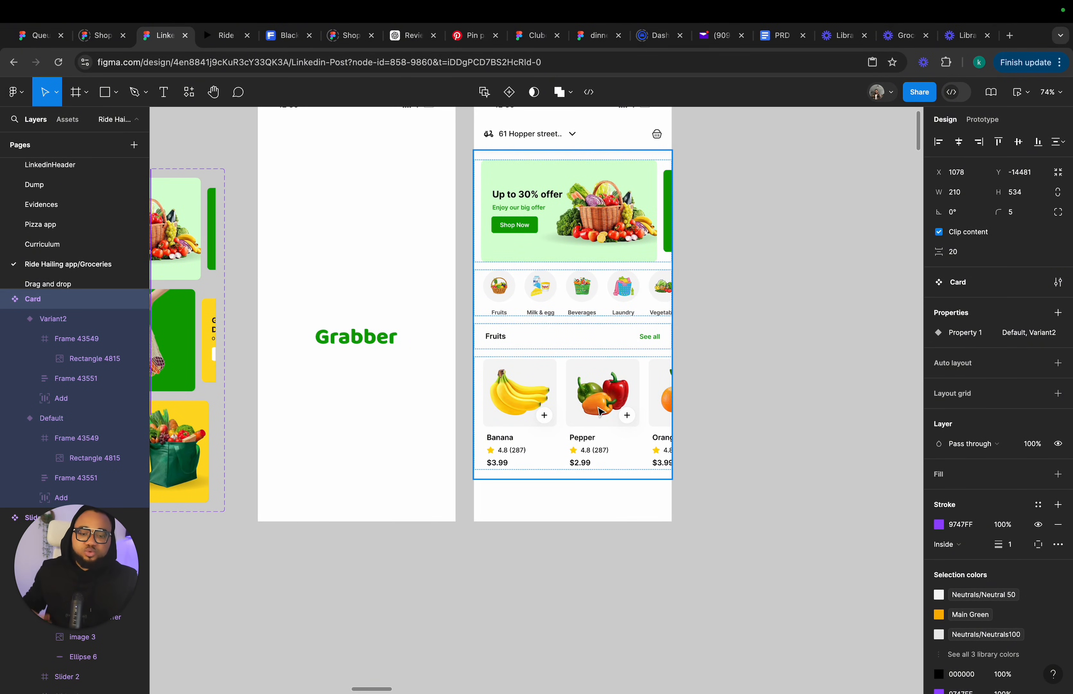
# Extend the home screen frame's height to about 1366 px.
pyautogui.click(595, 401)
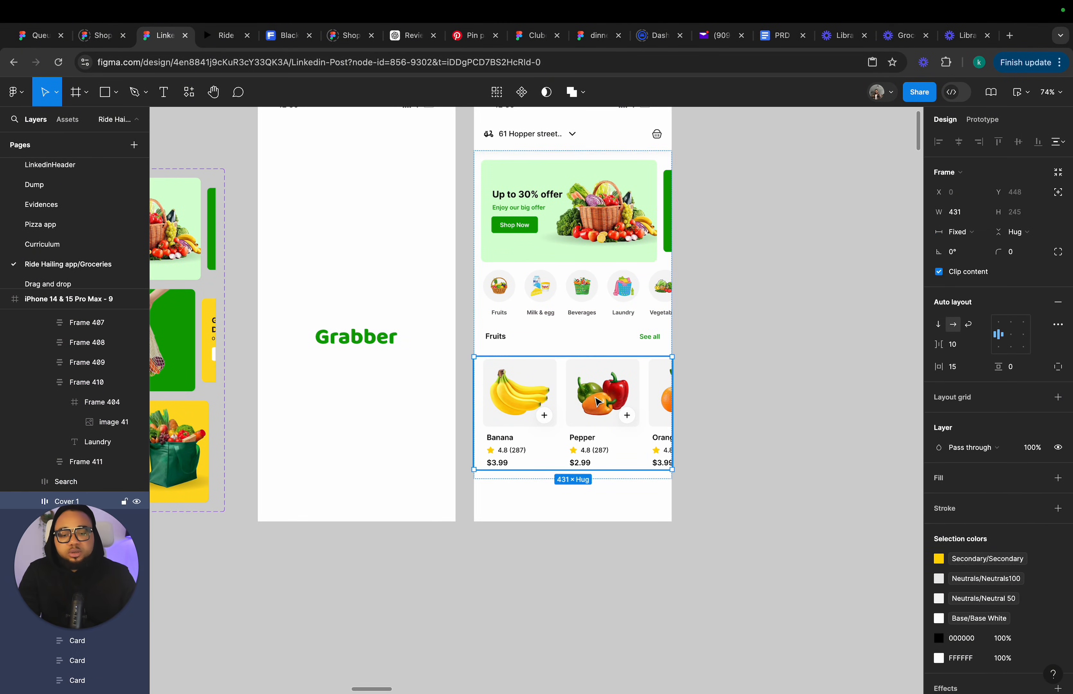
pyautogui.scroll(-10, 595, 401)
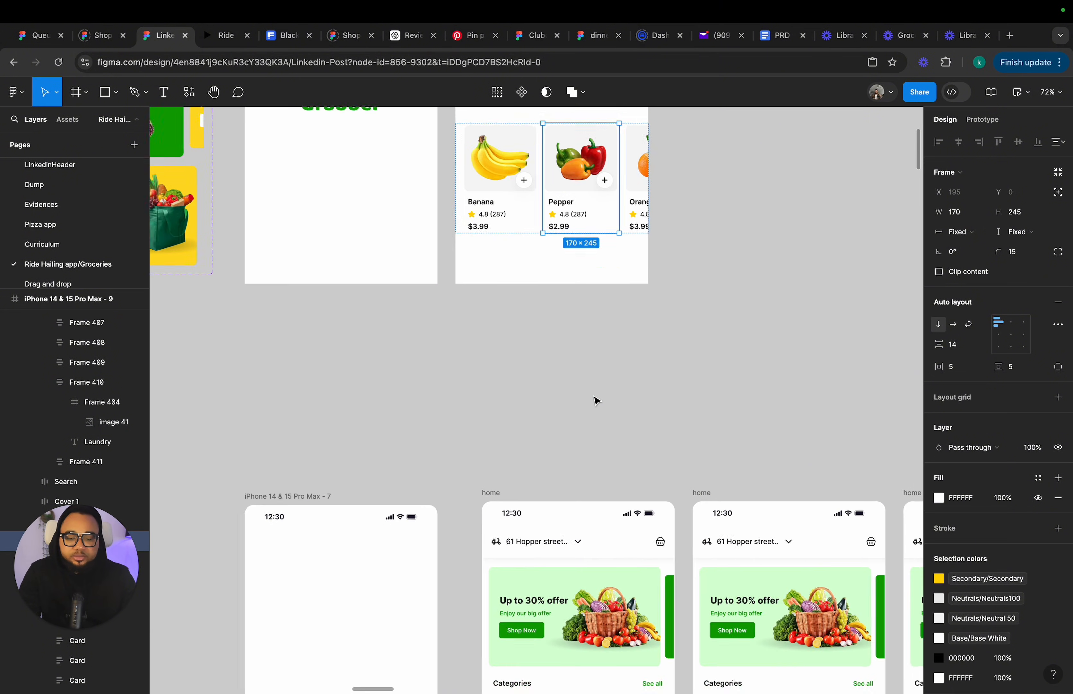
pyautogui.scroll(-5, 593, 390)
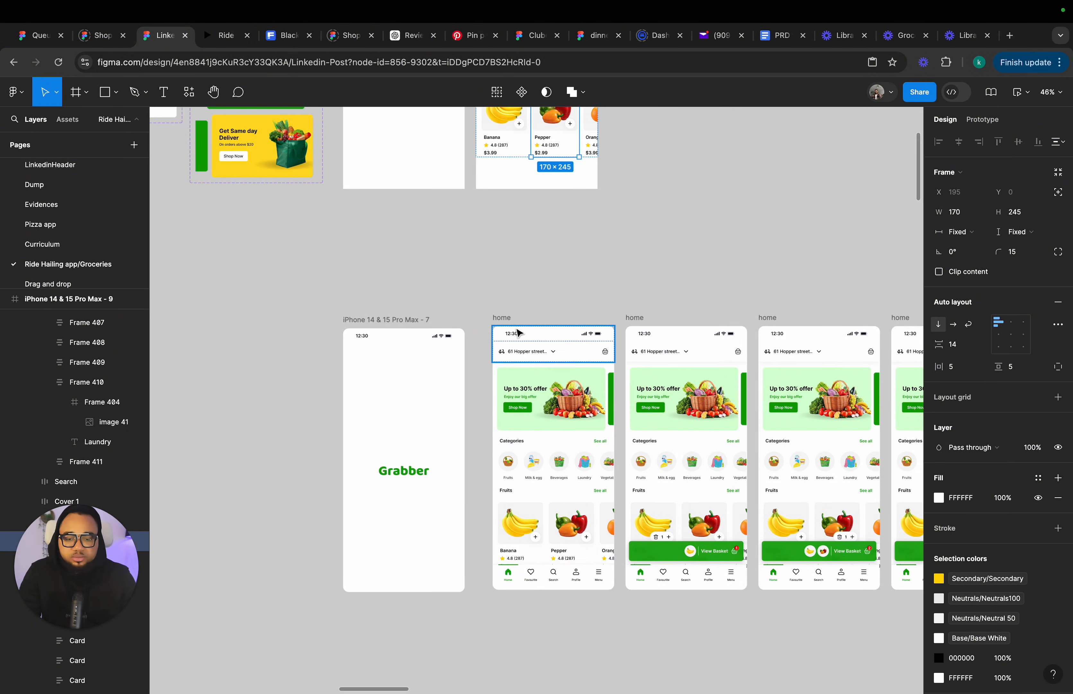
pyautogui.click(508, 318)
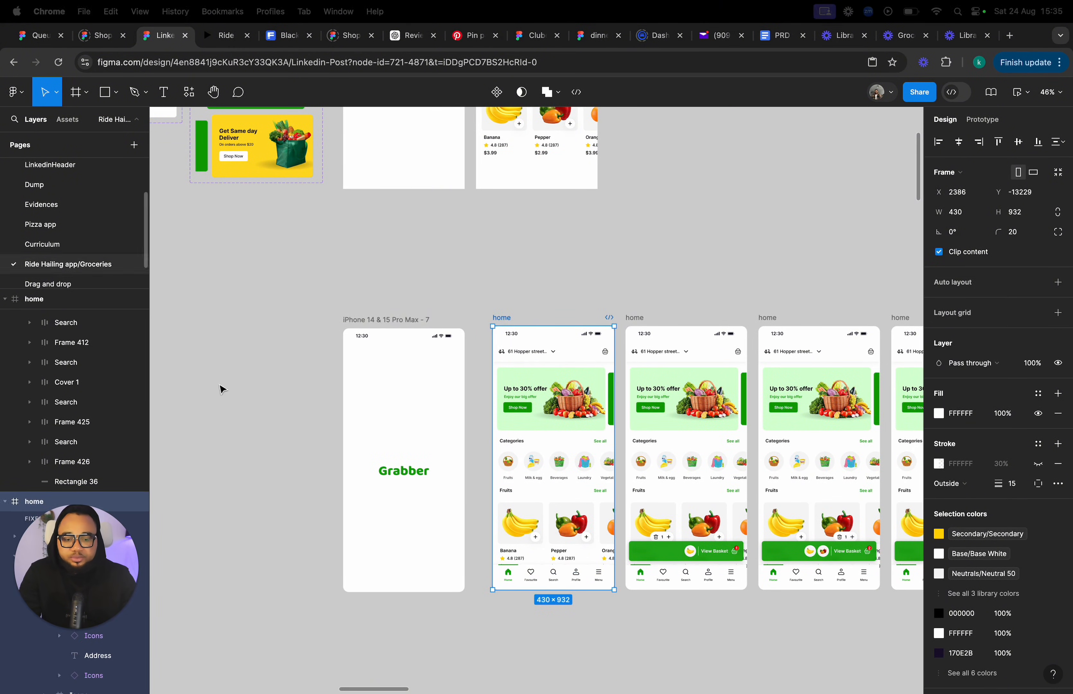
pyautogui.moveTo(537, 593); pyautogui.dragTo(536, 628)
pyautogui.scroll(-3, 537, 624)
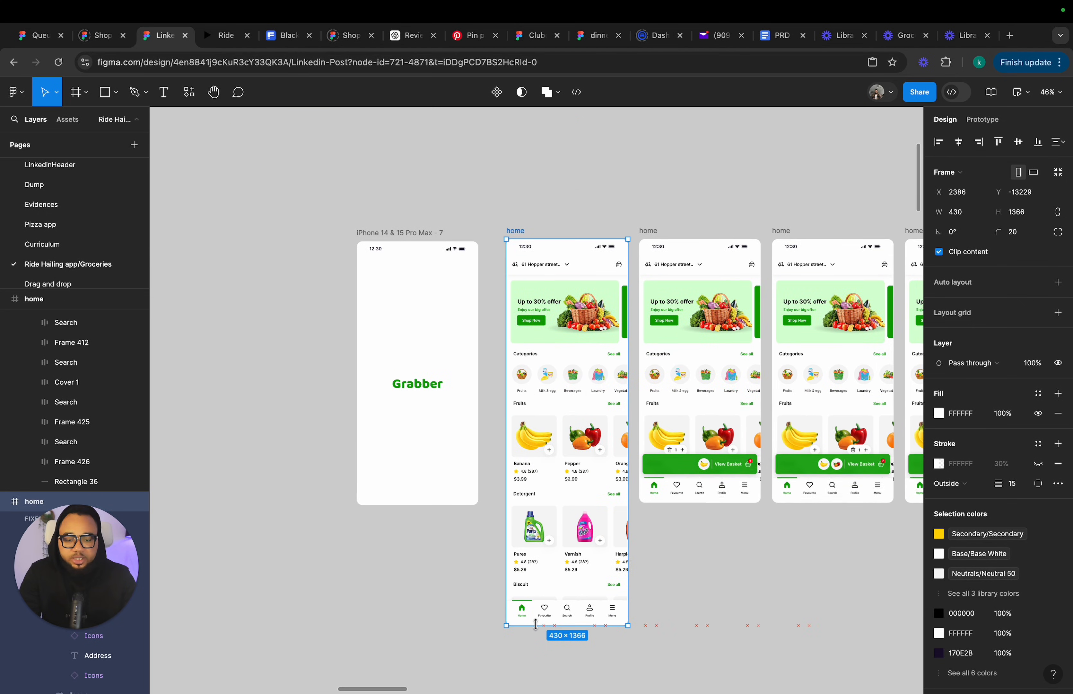
# Copy the Footer Menu from the home screen into iPhone 14 & 15 Pro Max - 9 and align it to the bottom.
pyautogui.click(542, 618)
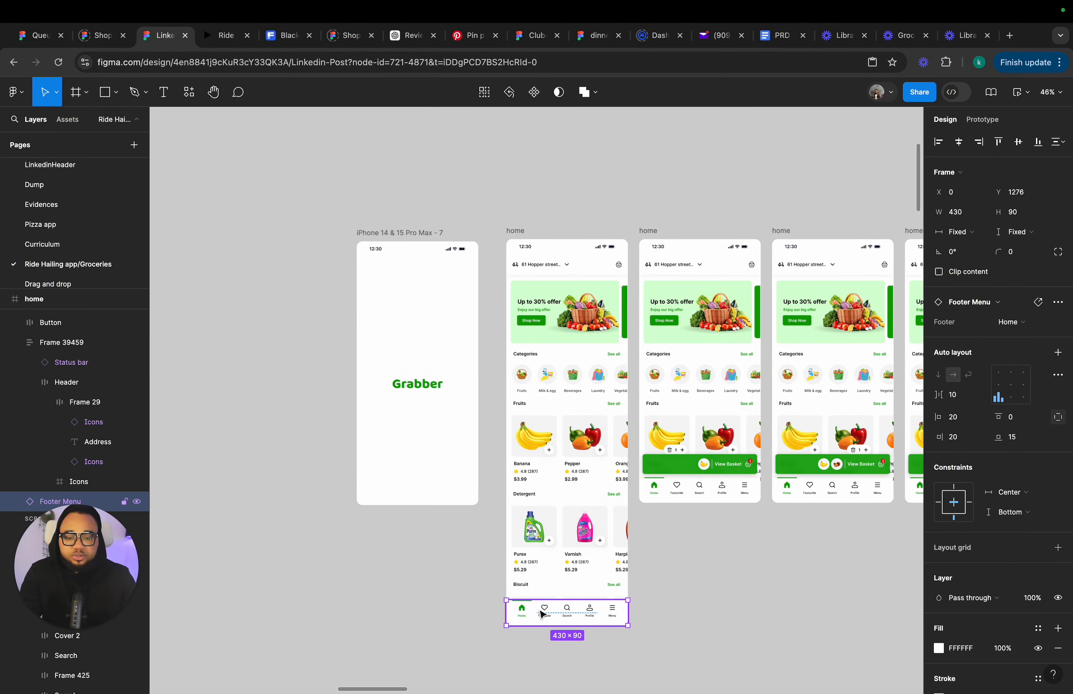
pyautogui.scroll(8, 532, 407)
pyautogui.scroll(1, 490, 351)
pyautogui.click(484, 239)
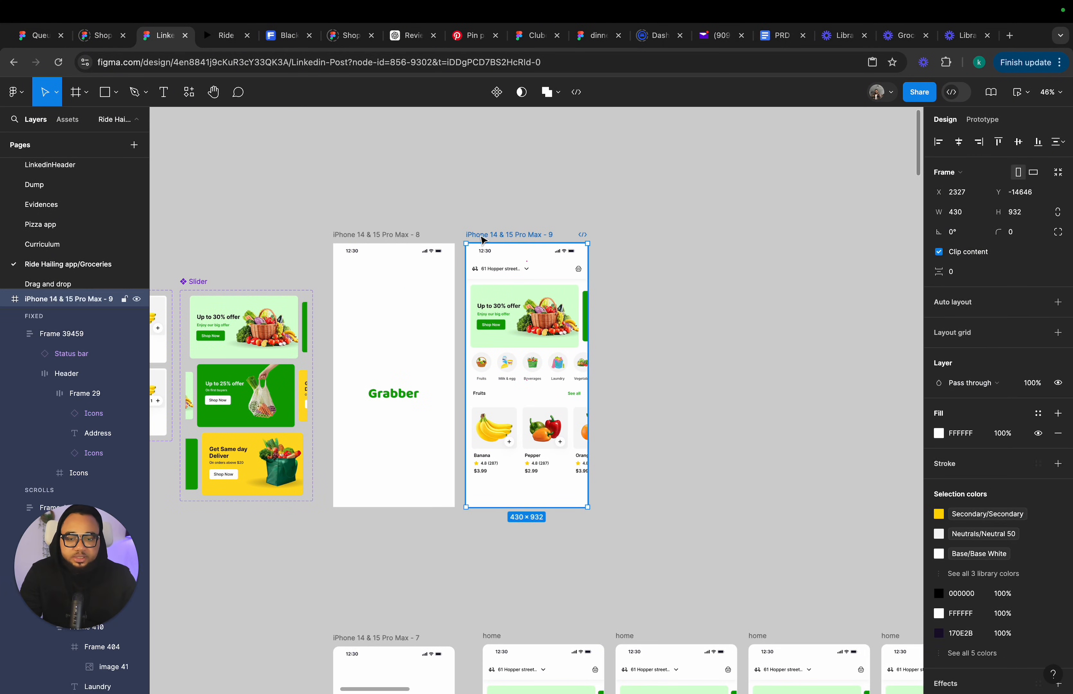
pyautogui.hotkey('ctrl', 'v')
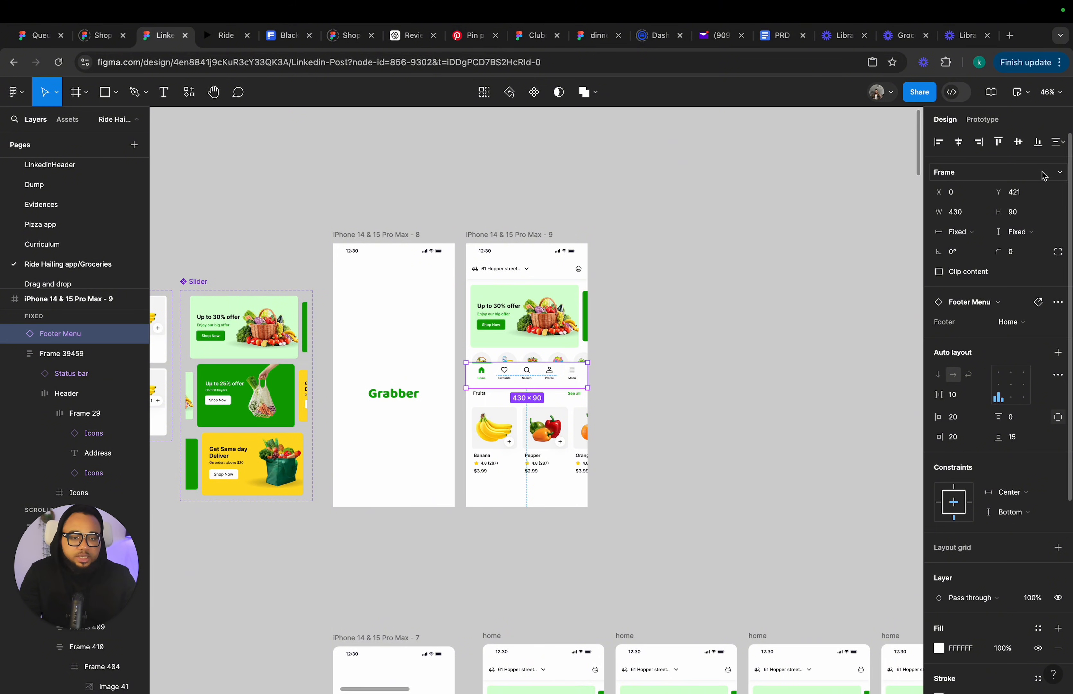
pyautogui.click(1039, 145)
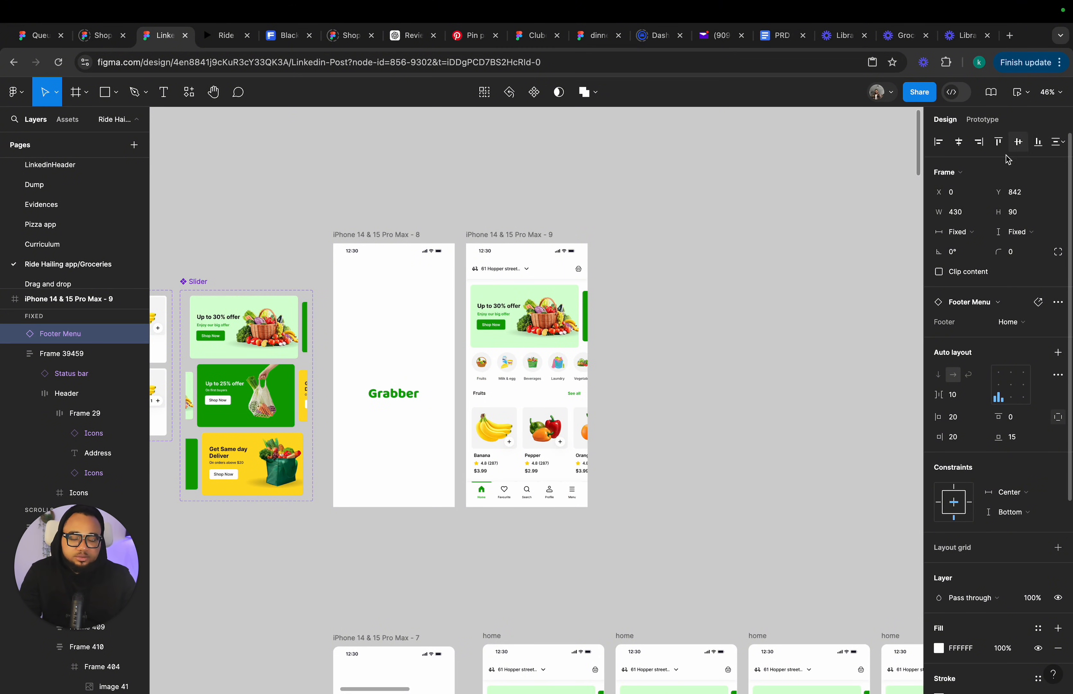
pyautogui.scroll(5, 487, 519)
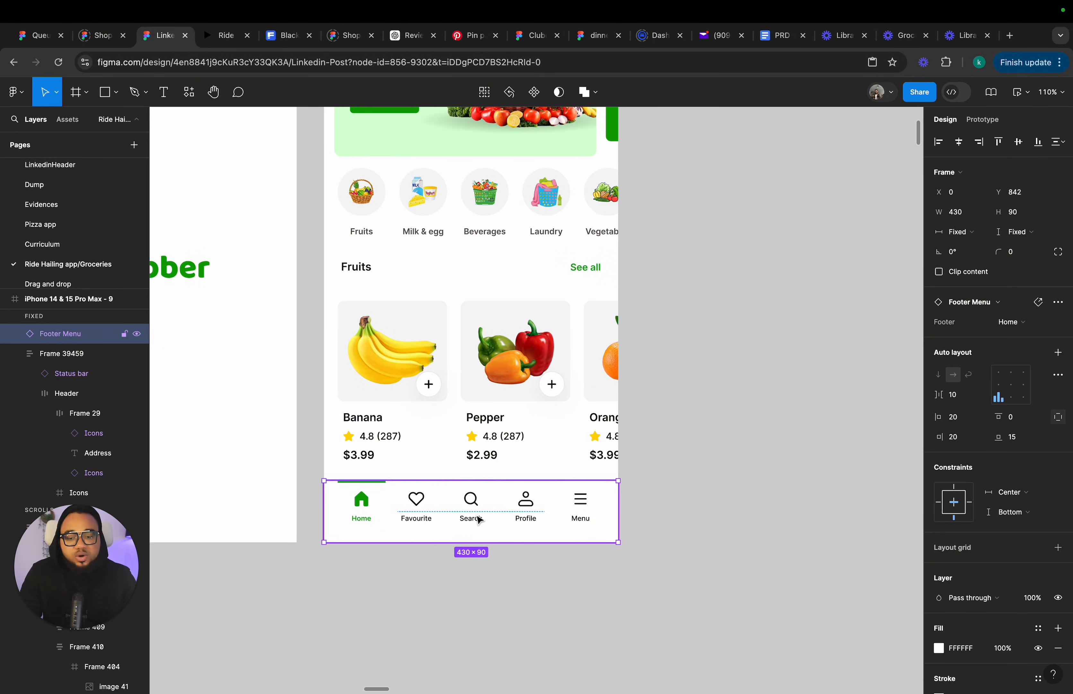
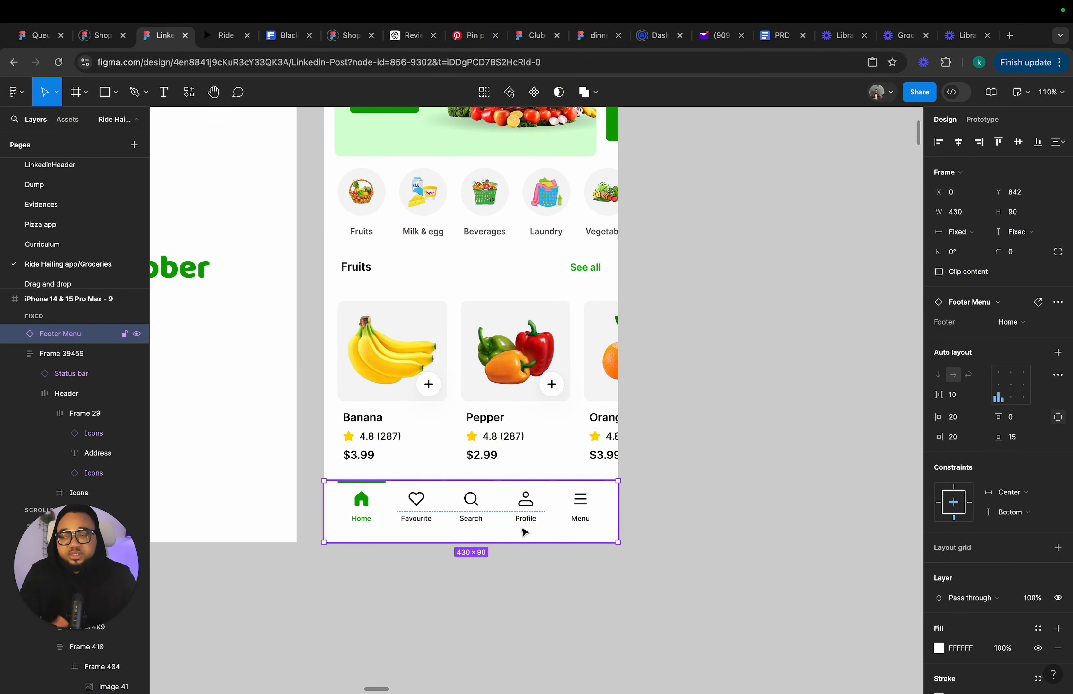
# Survey the splash and home screens across the canvas.
pyautogui.scroll(-5, 525, 533)
pyautogui.press('Escape')
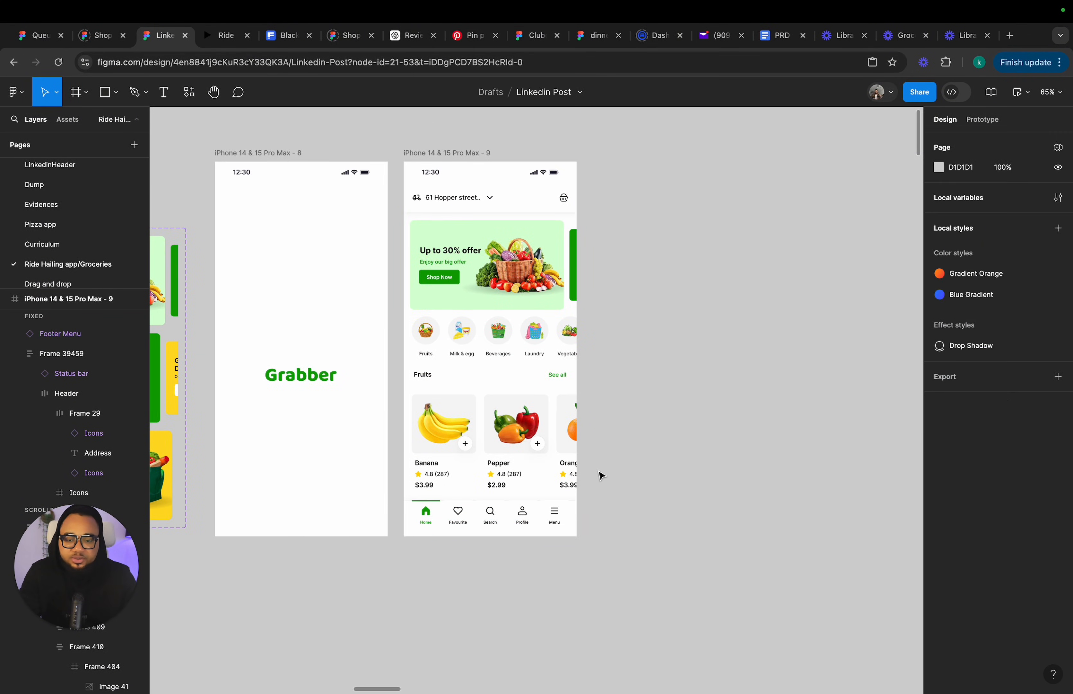
pyautogui.scroll(8, 586, 523)
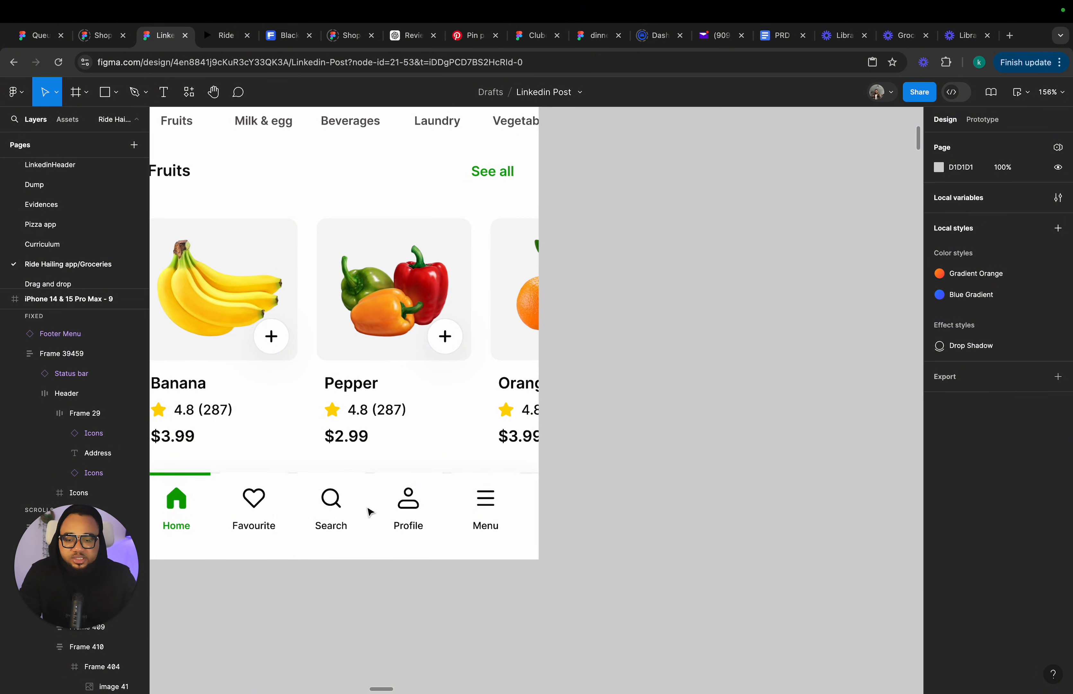
pyautogui.scroll(-10, 370, 527)
pyautogui.hscroll(-3, 376, 568)
pyautogui.scroll(-1, 376, 567)
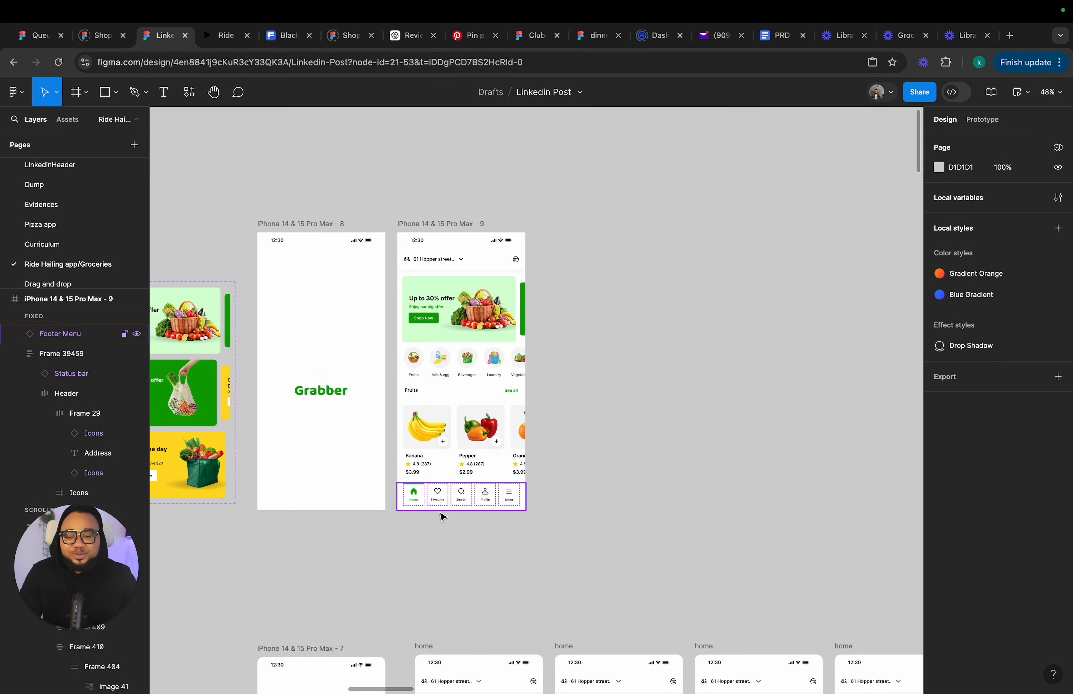
pyautogui.scroll(-5, 443, 516)
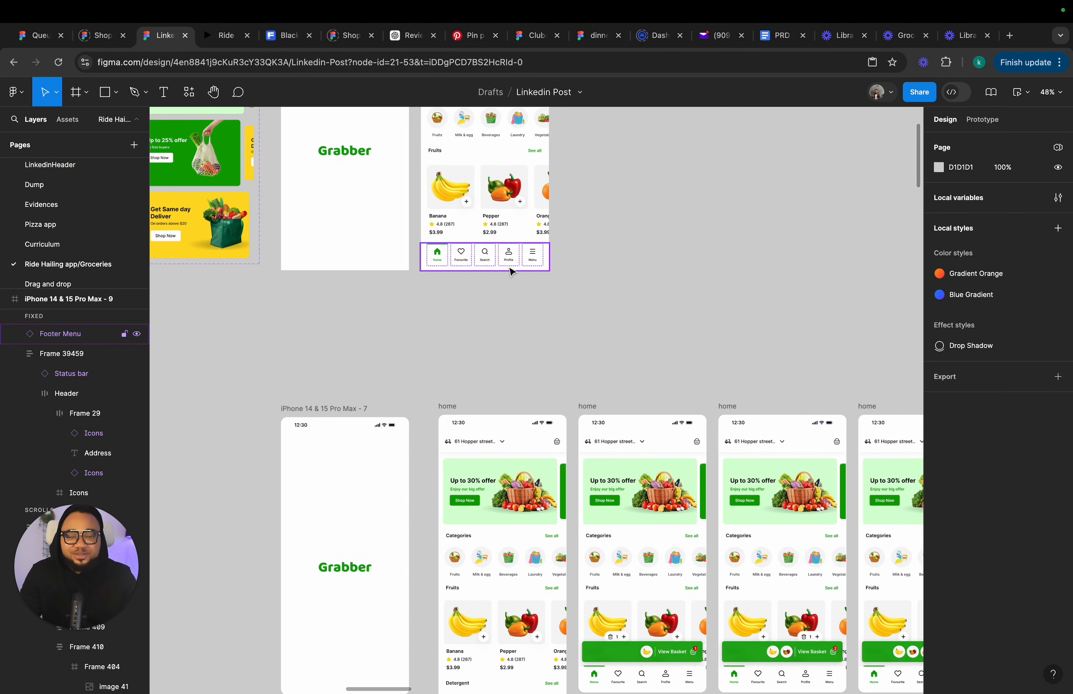
pyautogui.scroll(-3, 498, 347)
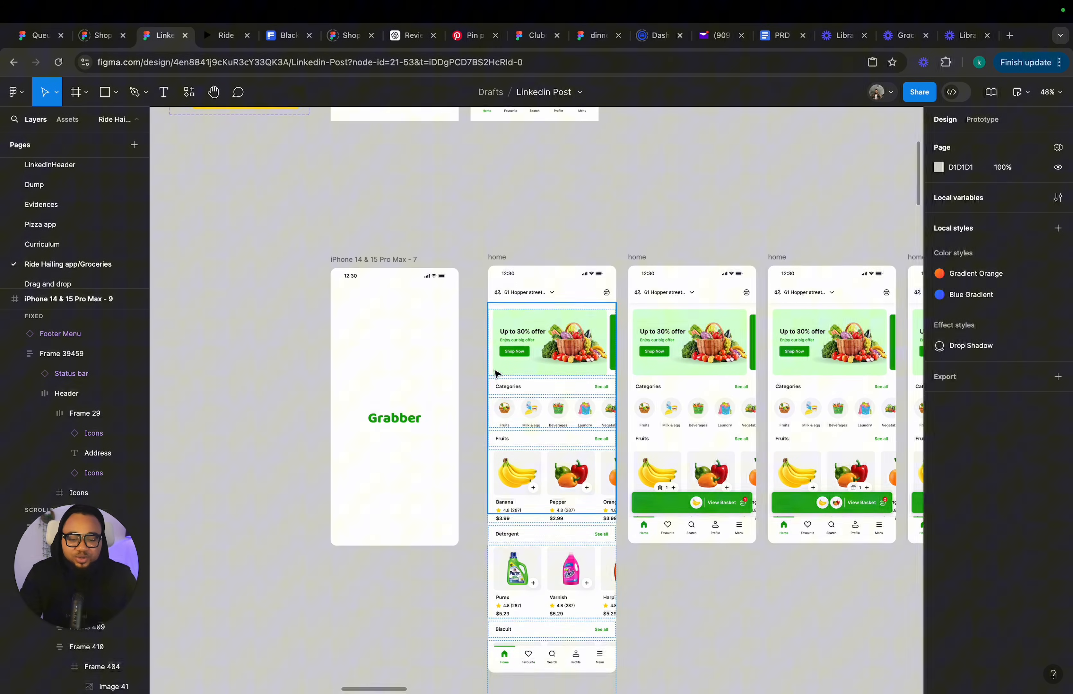
# Extend the home screen frame's height to about 1657 px to reveal its Detergent and Biscuit sections.
pyautogui.click(537, 571)
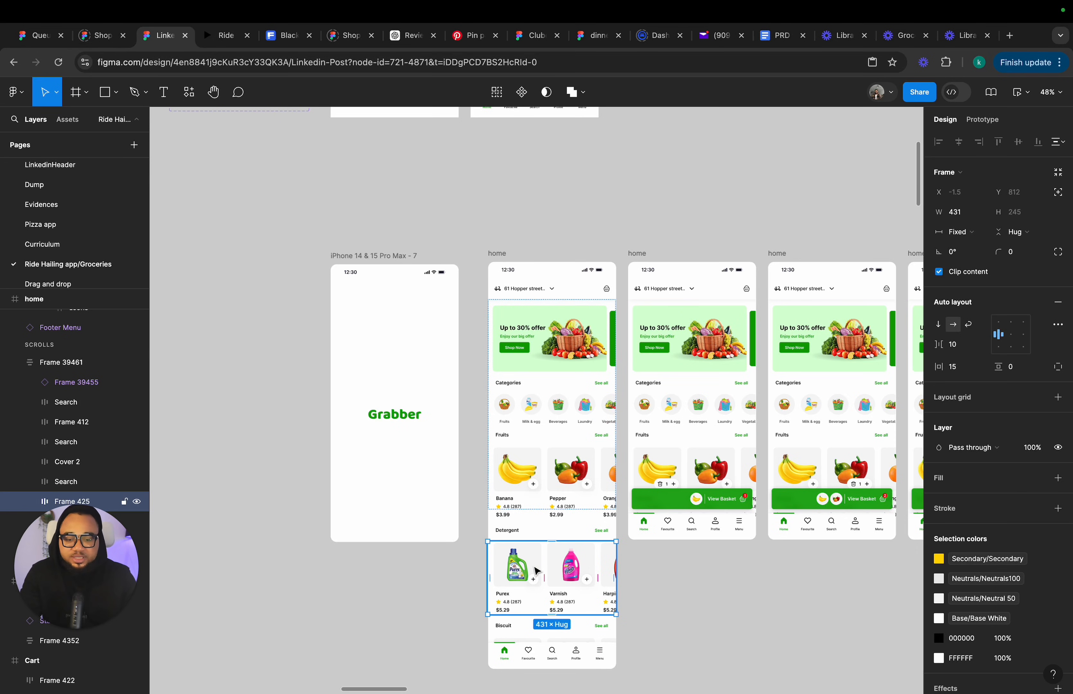
pyautogui.scroll(5, 537, 571)
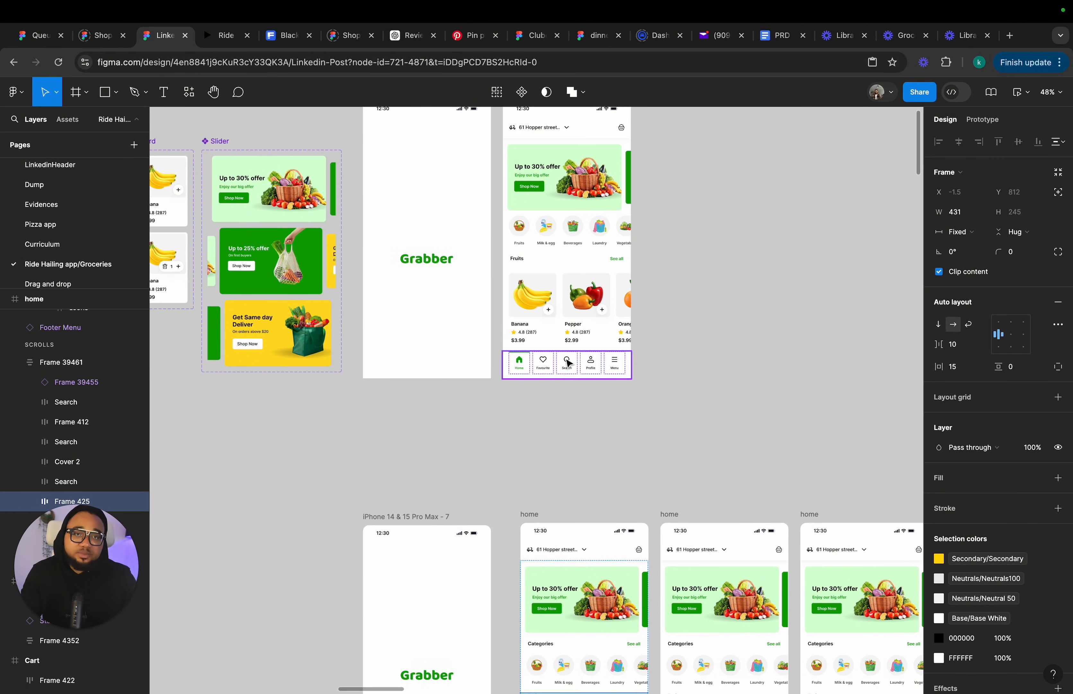
pyautogui.scroll(2, 568, 368)
pyautogui.click(562, 380)
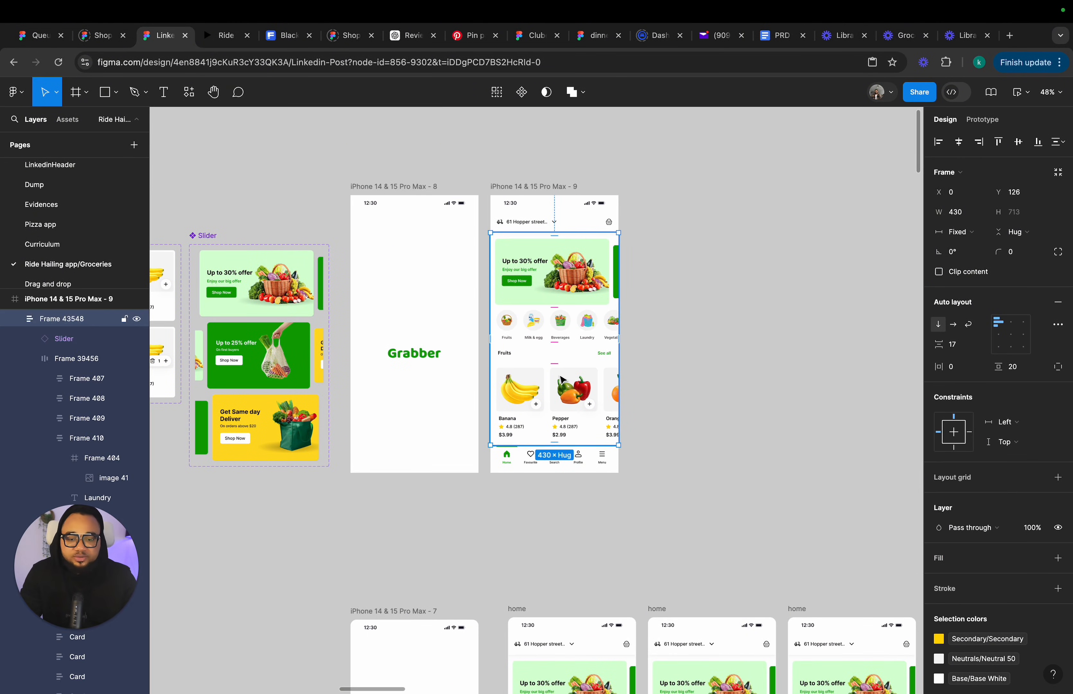
pyautogui.scroll(-10, 563, 380)
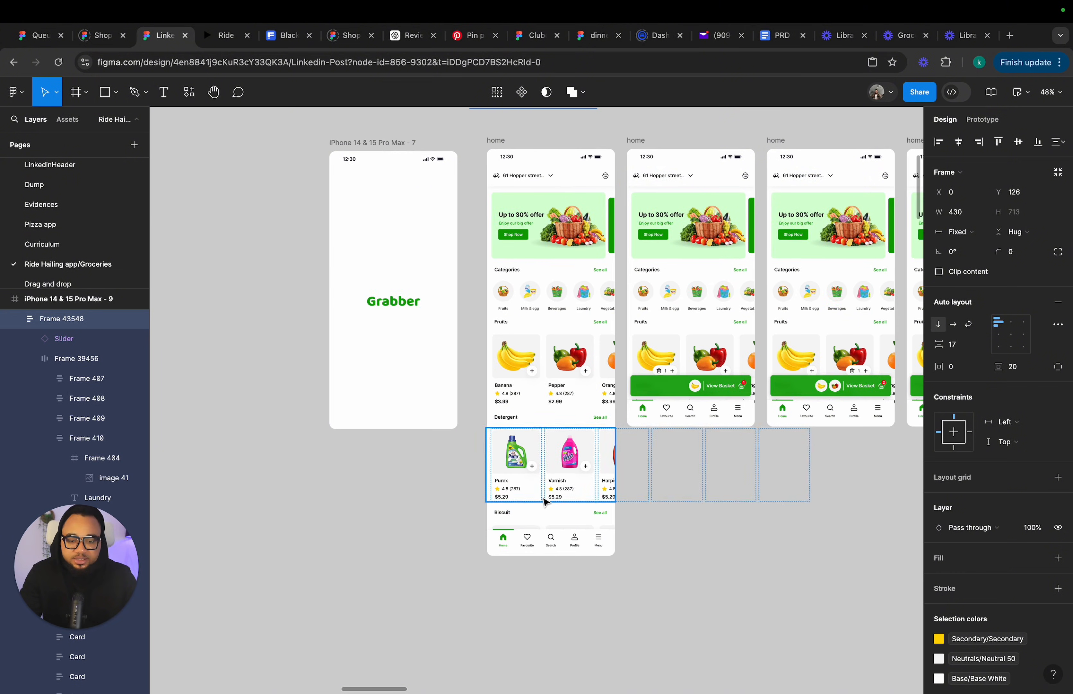
pyautogui.click(503, 130)
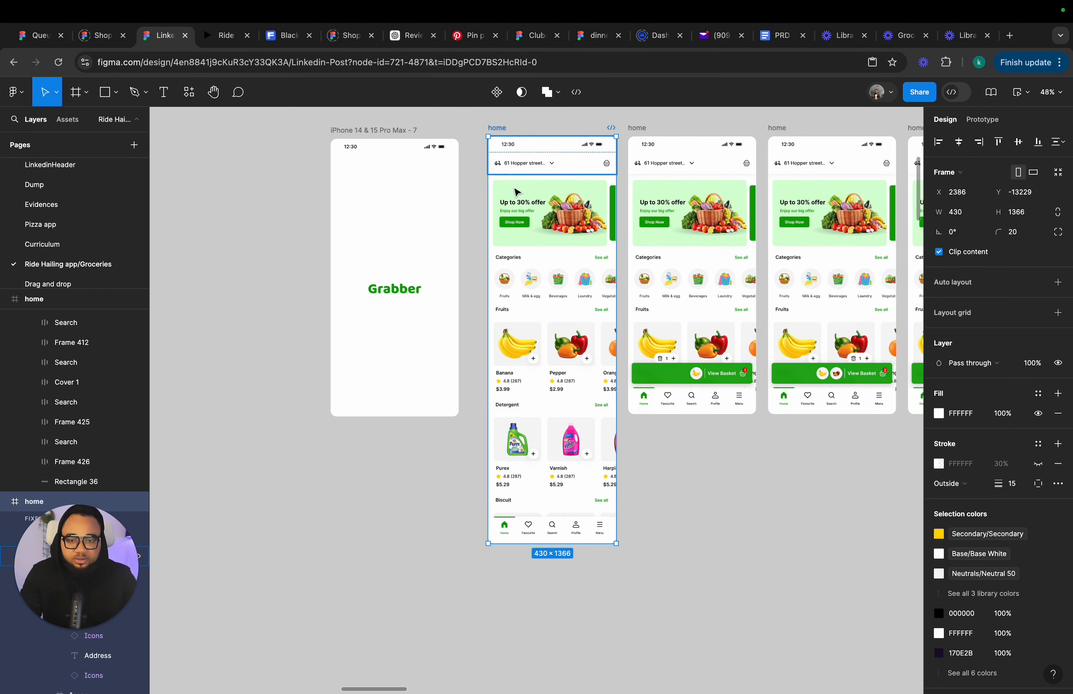
pyautogui.moveTo(554, 553); pyautogui.dragTo(554, 639)
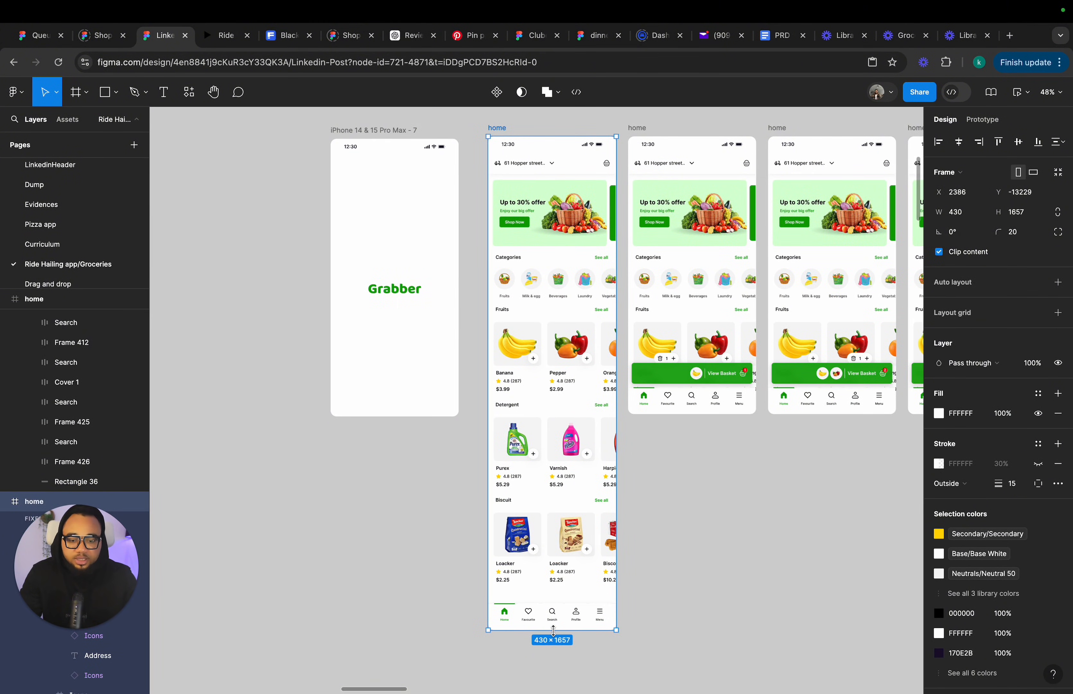
# Copy the Detergent and Biscuit sections from the home screen into the scrolling content of iPhone 14 & 15 Pro Max - 9.
pyautogui.click(541, 549)
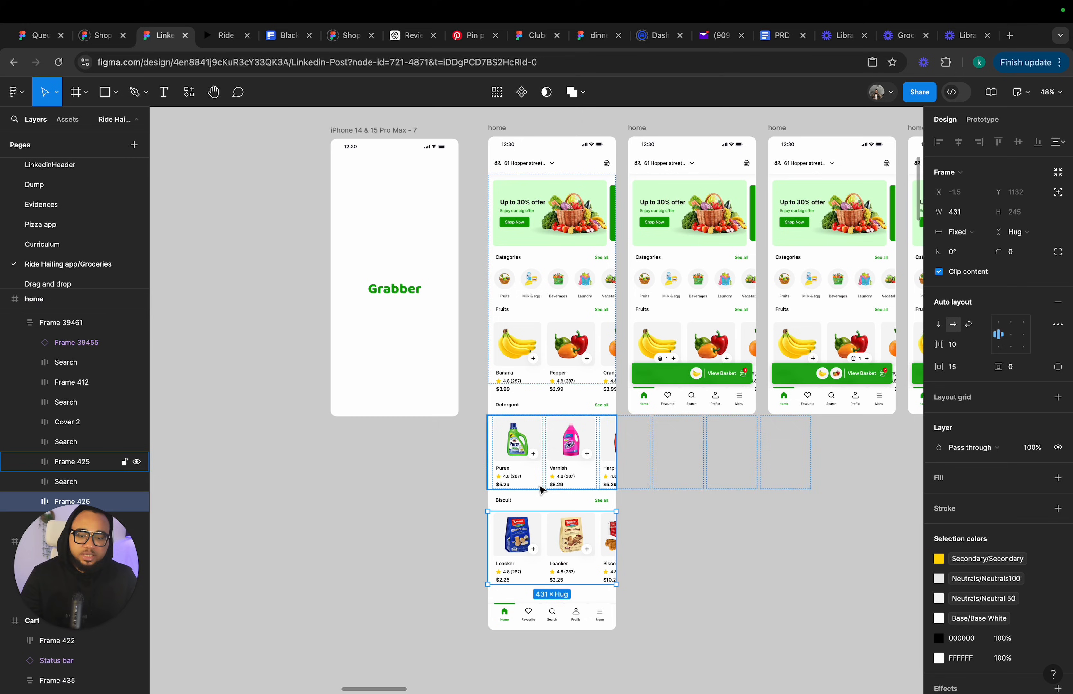
pyautogui.keyDown('shift'); pyautogui.click(541, 505); pyautogui.keyUp('shift')
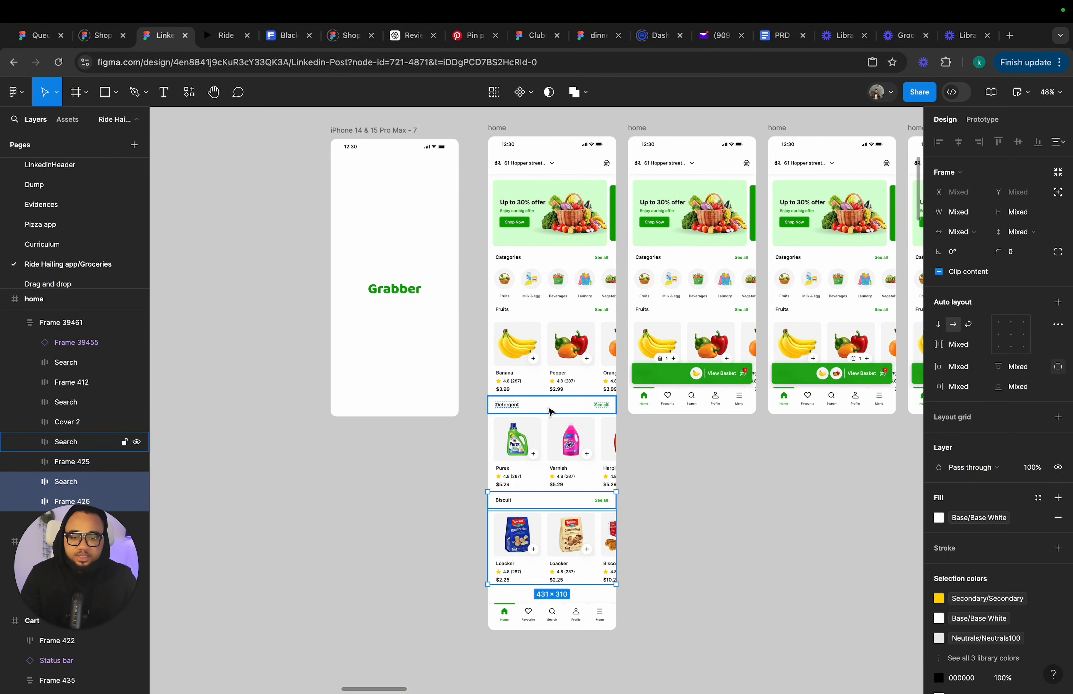
pyautogui.keyDown('shift'); pyautogui.click(58, 462); pyautogui.keyUp('shift')
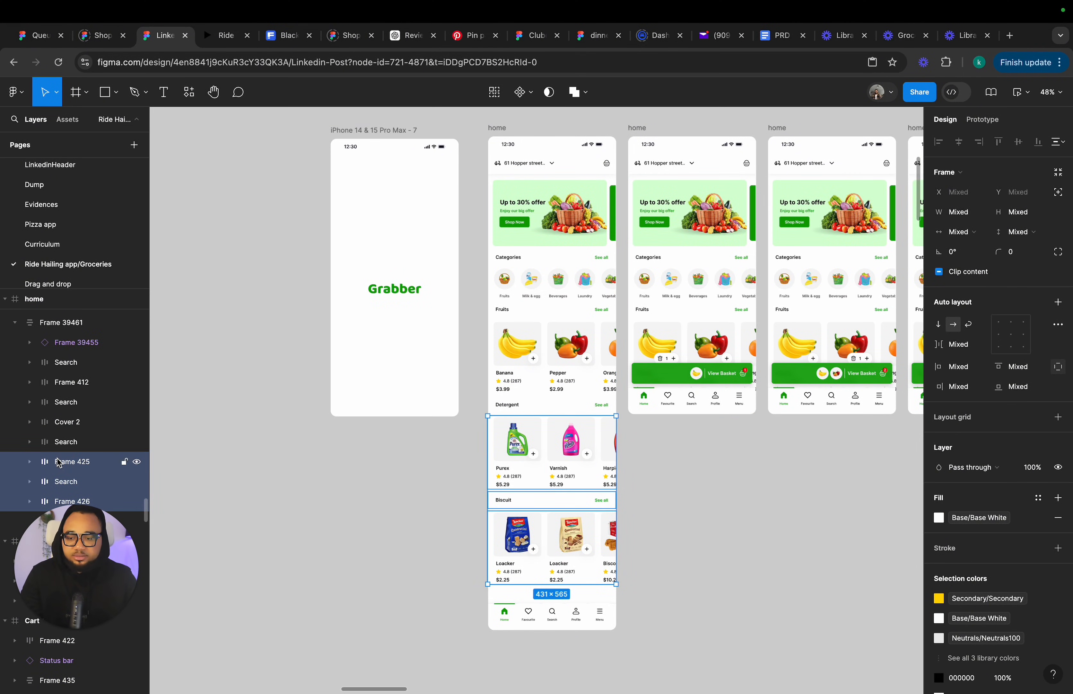
pyautogui.keyDown('shift'); pyautogui.click(504, 408); pyautogui.keyUp('shift')
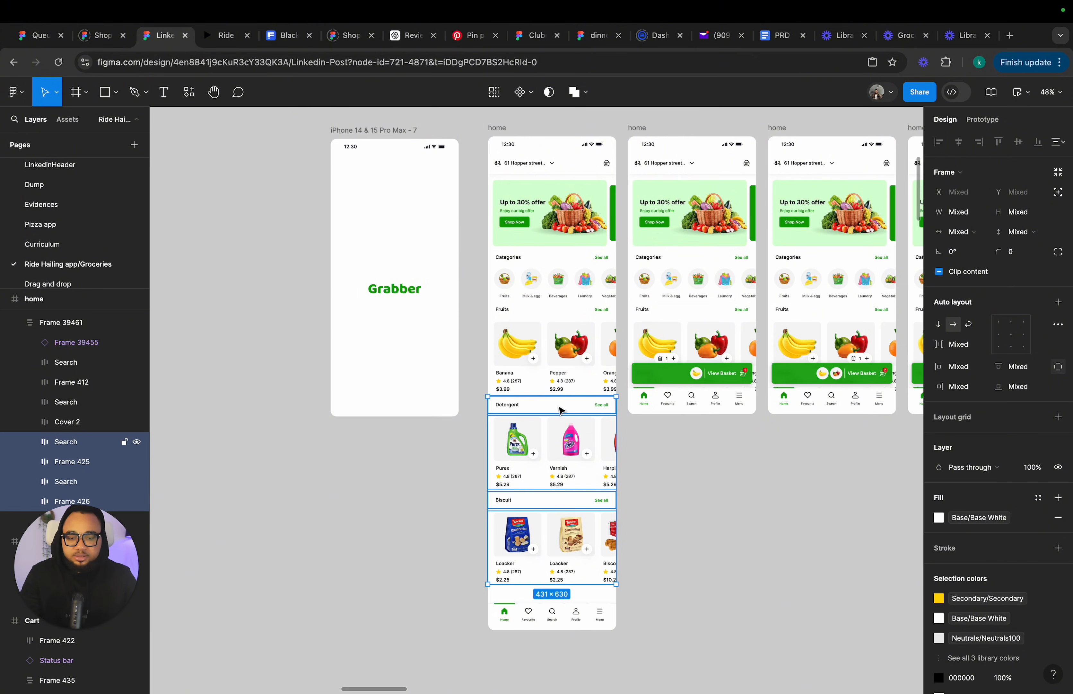
pyautogui.scroll(10, 567, 419)
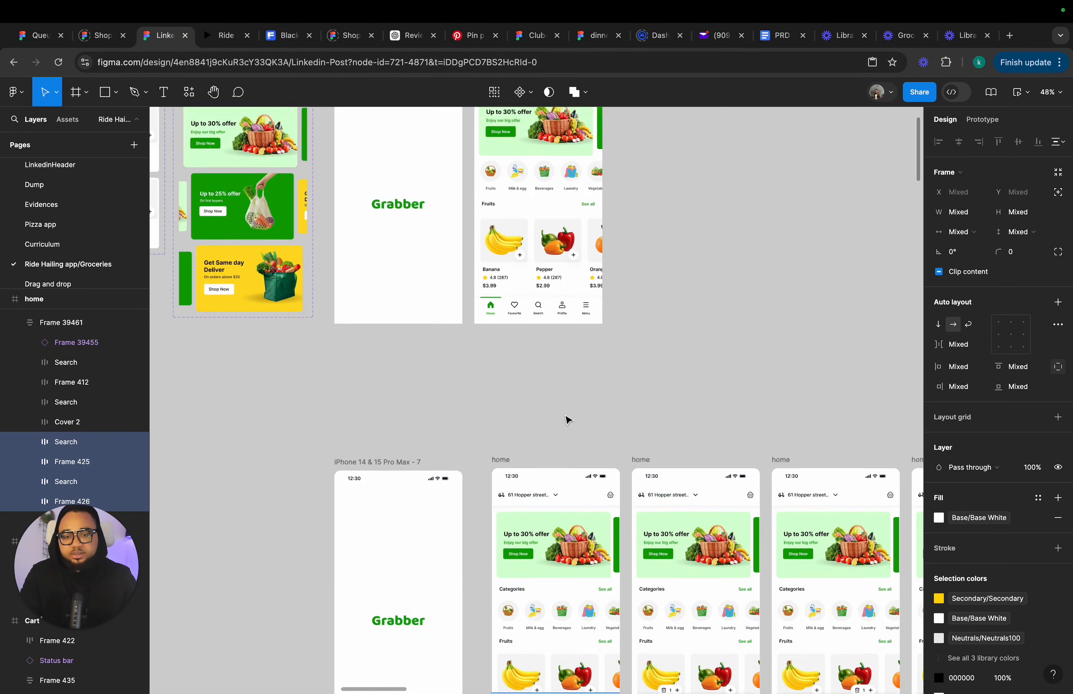
pyautogui.click(552, 309)
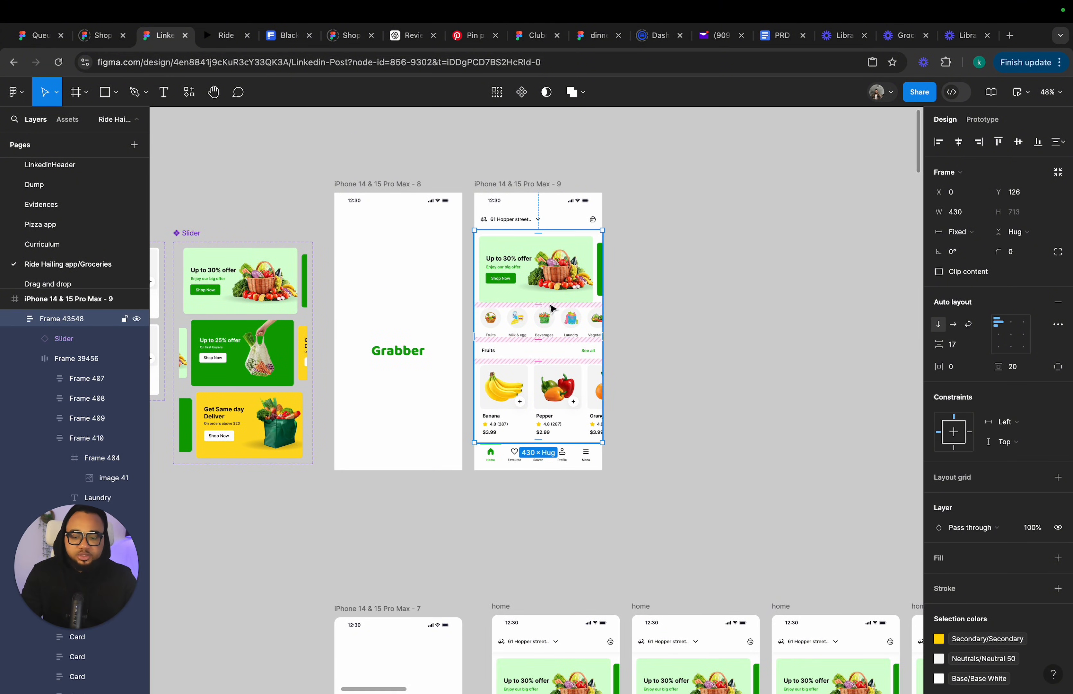
pyautogui.press('super+v')
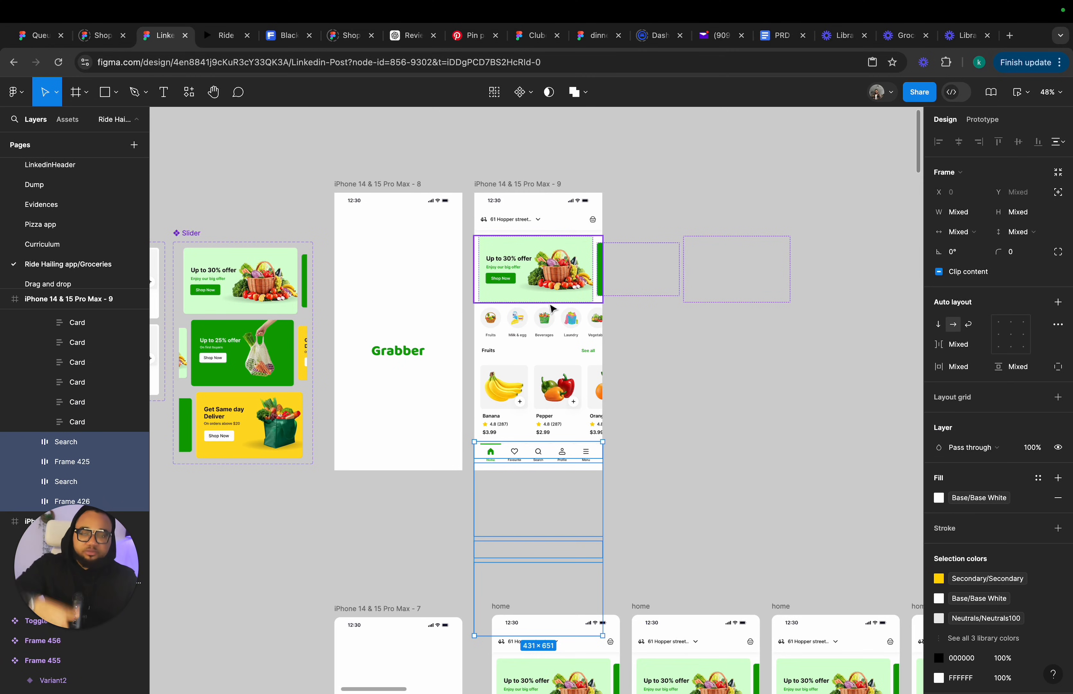
pyautogui.click(639, 430)
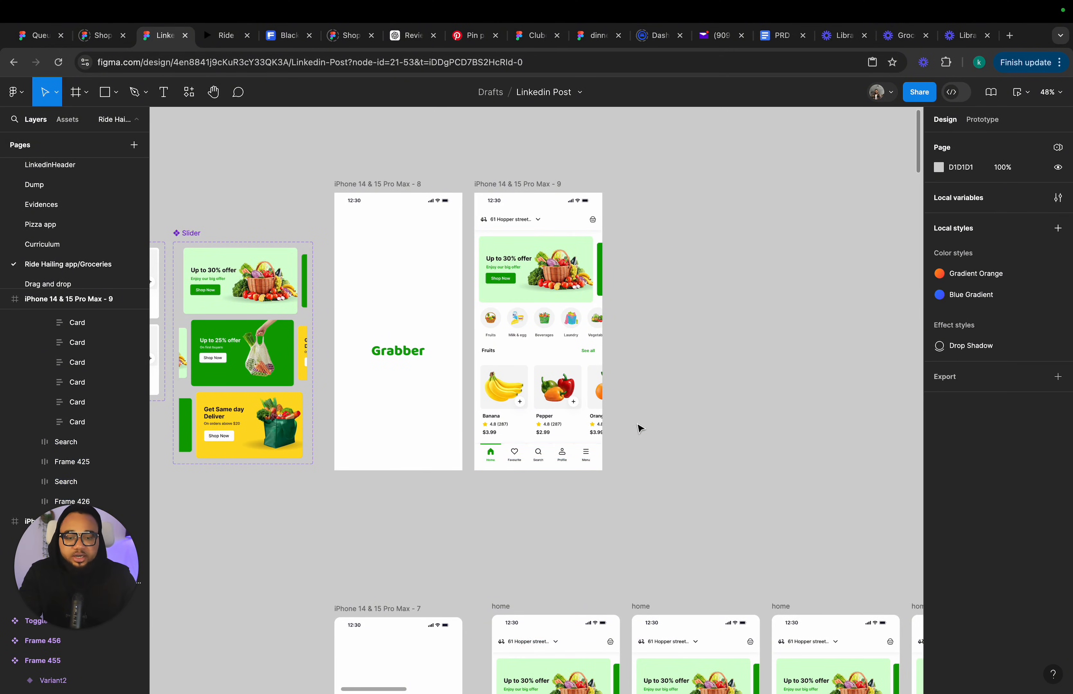
# Move the iPhone 14 & 15 Pro Max - 8 and - 9 frames up on the canvas.
pyautogui.moveTo(506, 186); pyautogui.dragTo(523, 152)
pyautogui.moveTo(395, 182); pyautogui.dragTo(399, 148)
pyautogui.moveTo(503, 151); pyautogui.dragTo(499, 151)
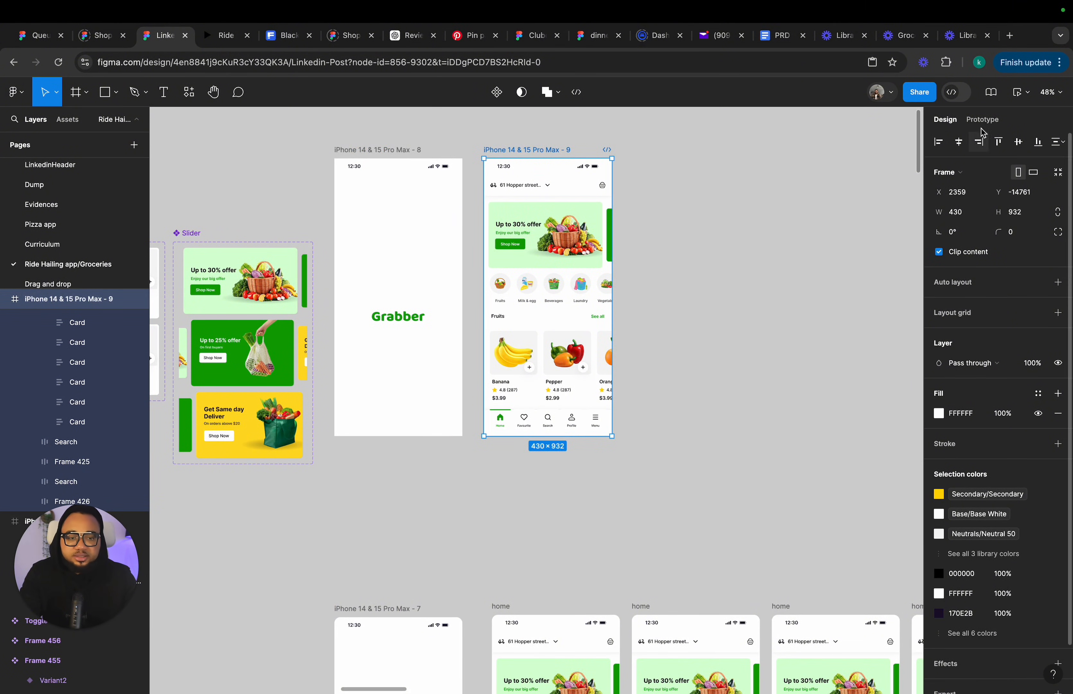
# Inspect the prototype interactions and scroll behavior of iPhone 14 & 15 Pro Max - 9 and its content frame.
pyautogui.click(983, 120)
pyautogui.click(631, 417)
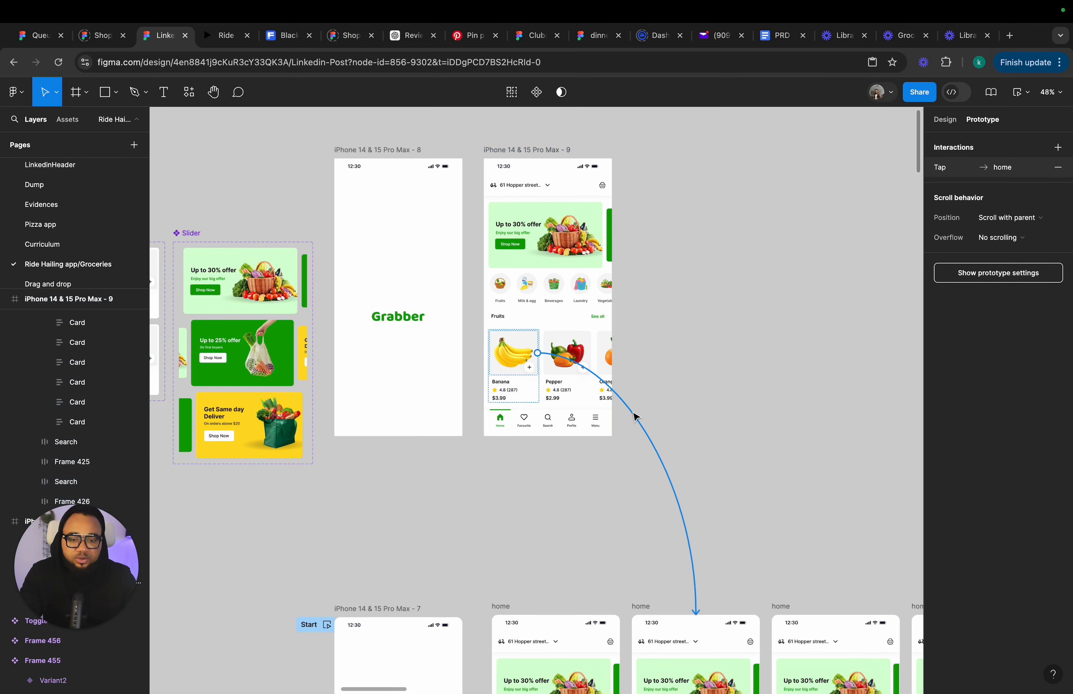
pyautogui.click(593, 443)
pyautogui.click(594, 417)
pyautogui.click(702, 378)
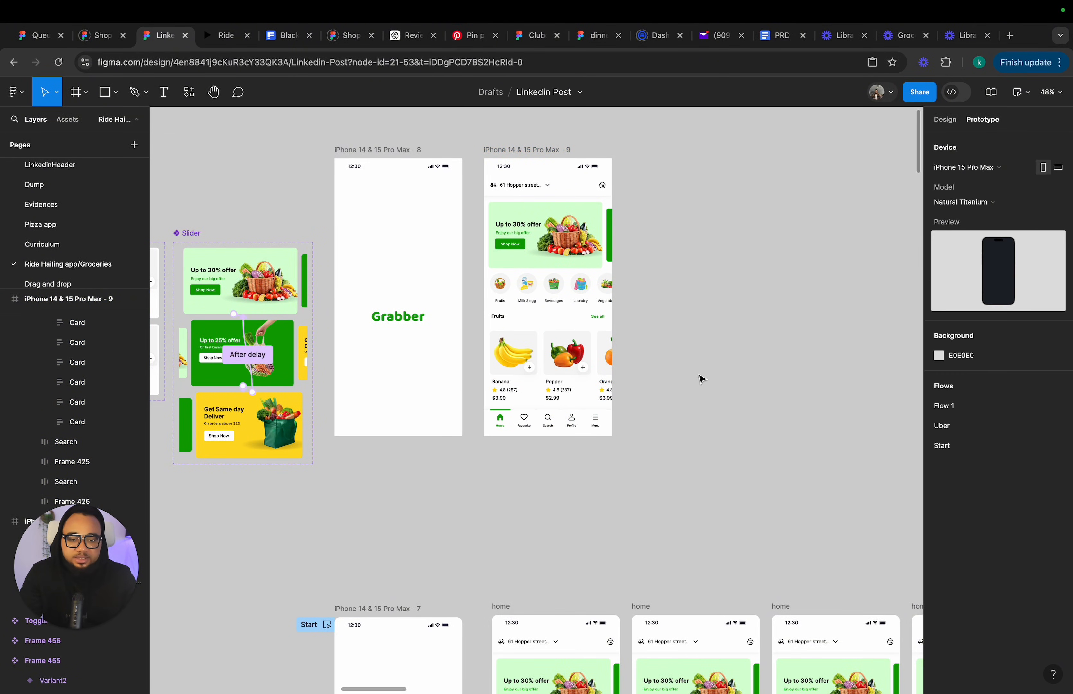
pyautogui.click(586, 538)
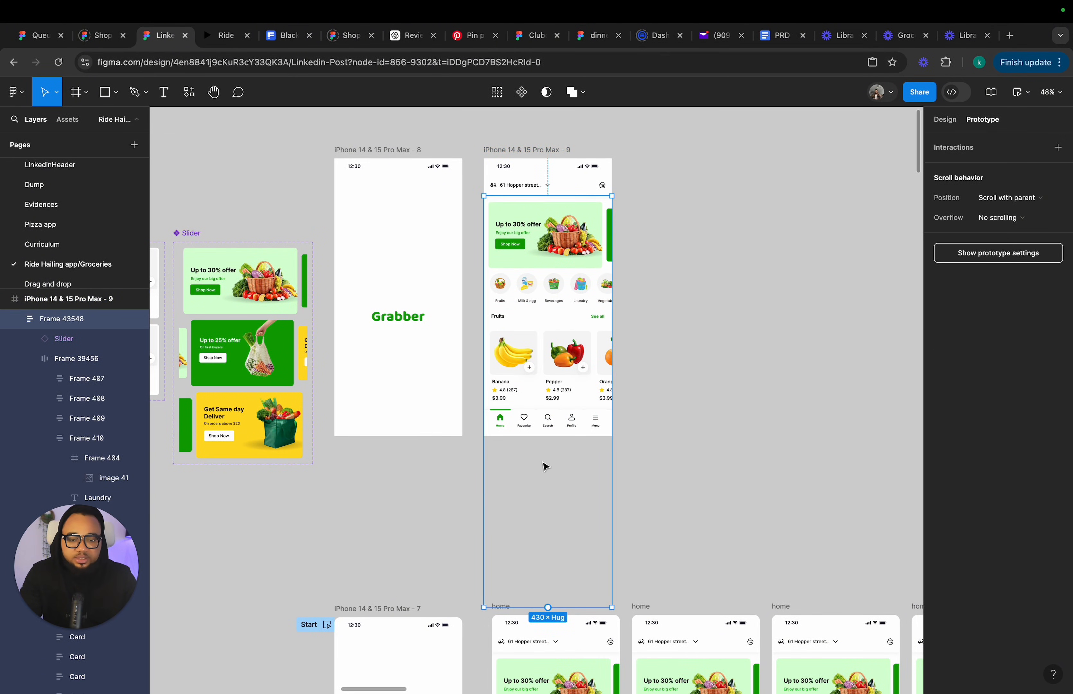
pyautogui.click(944, 120)
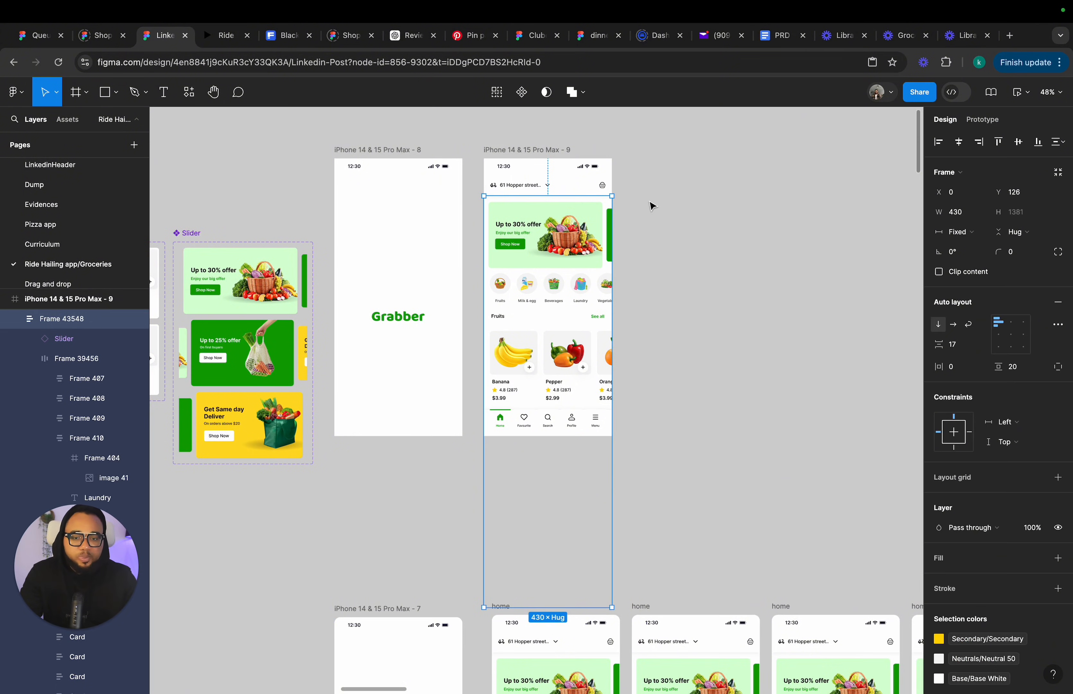
pyautogui.click(497, 150)
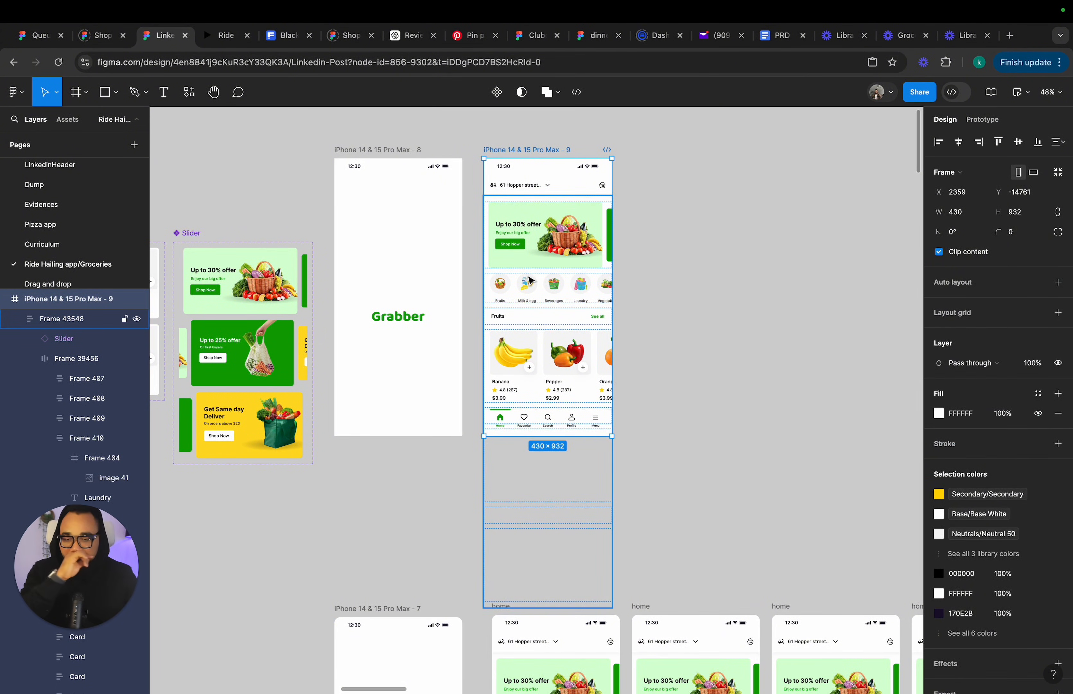
pyautogui.click(581, 379)
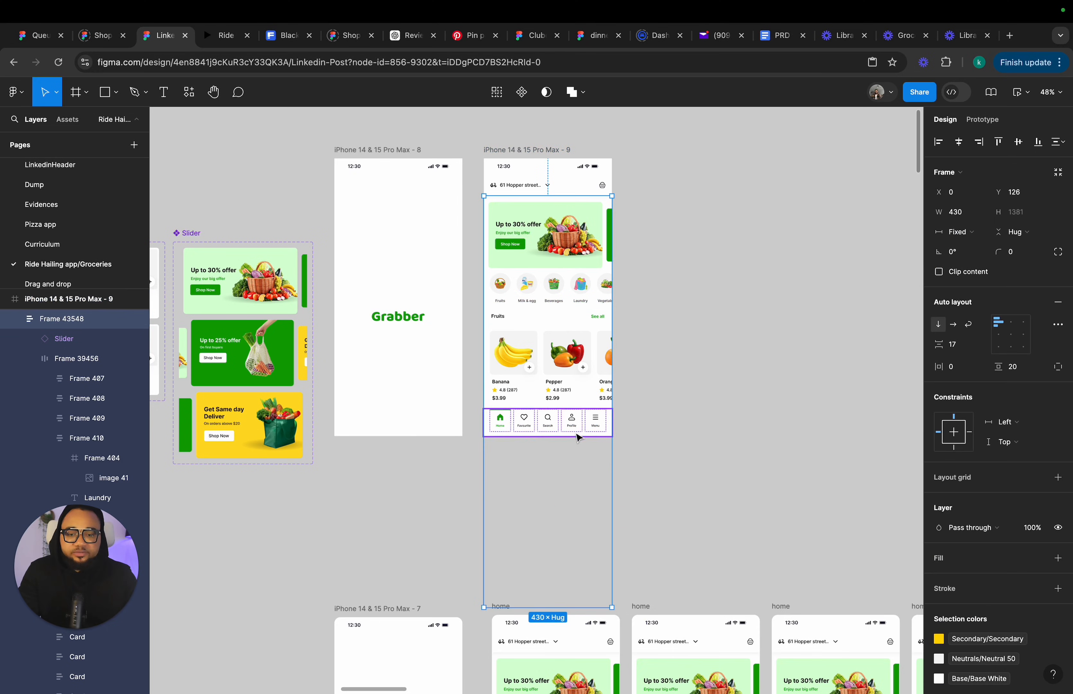
# Try fixing the scrolling content frame's height at 716 px, then restore it to Hug contents.
pyautogui.moveTo(557, 605); pyautogui.dragTo(563, 409)
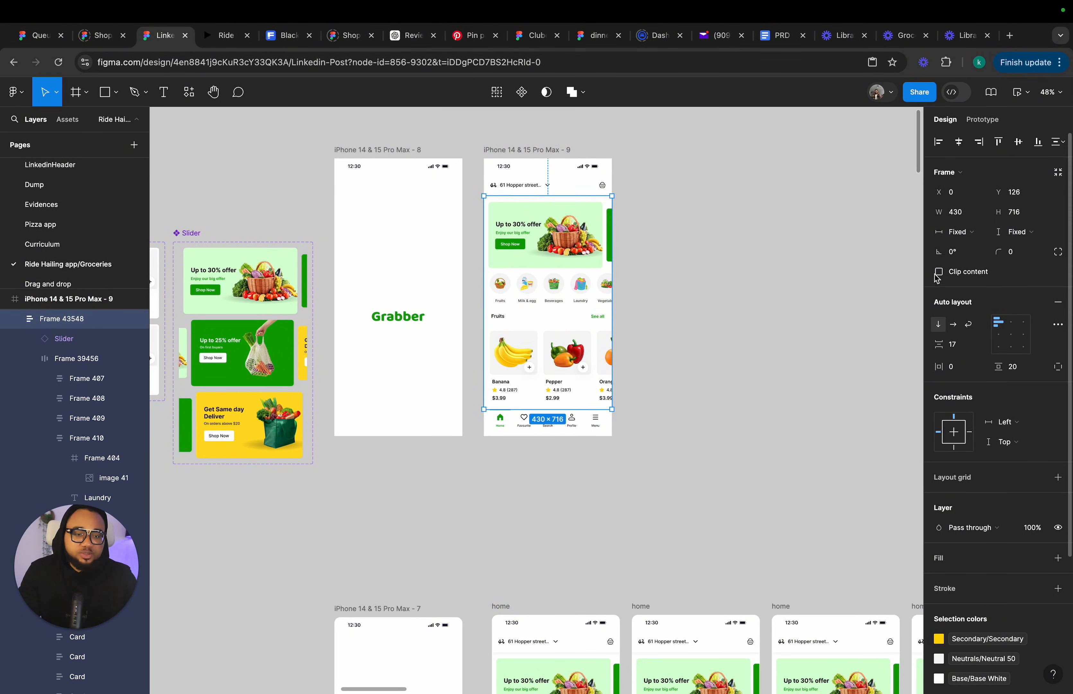
pyautogui.click(537, 170)
pyautogui.click(985, 120)
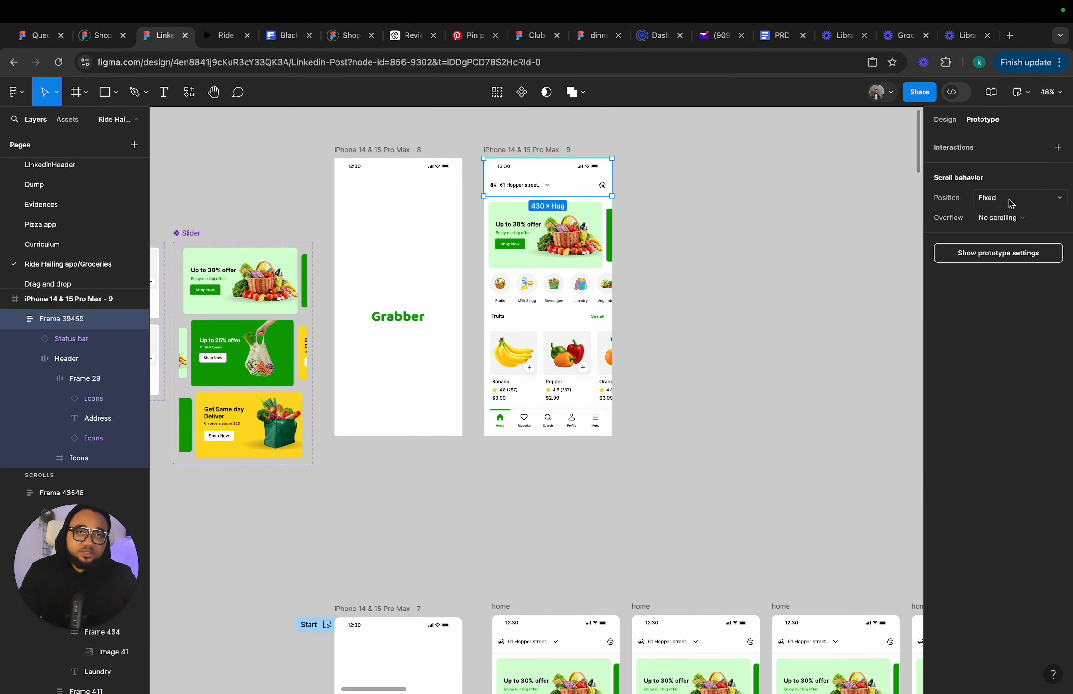
pyautogui.click(518, 278)
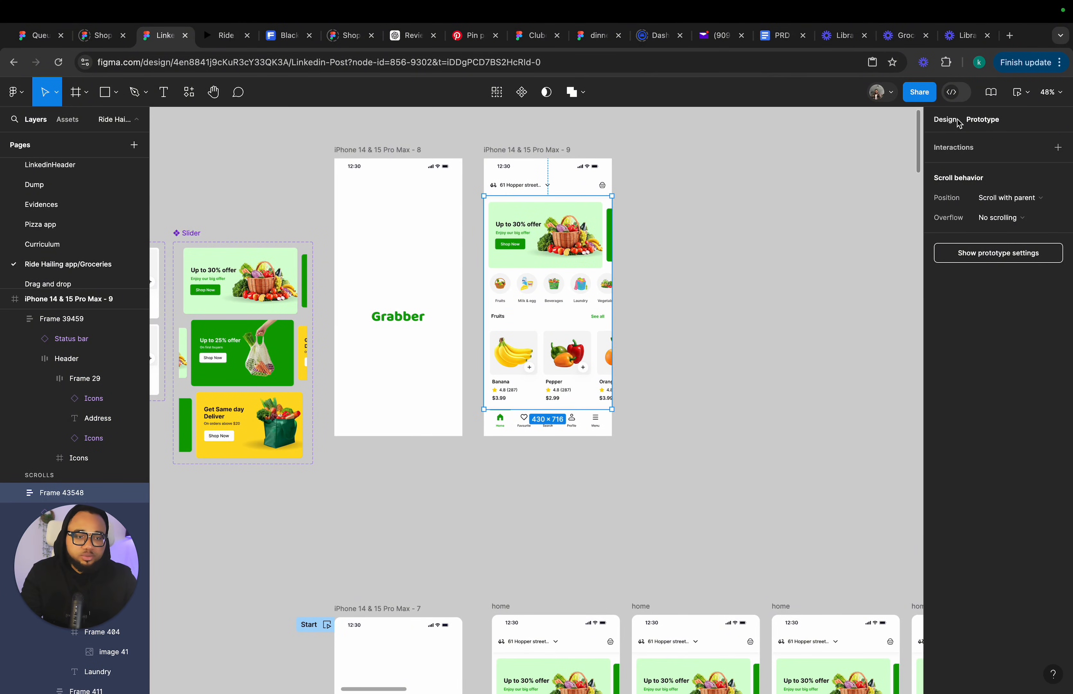
pyautogui.click(945, 119)
pyautogui.click(1019, 231)
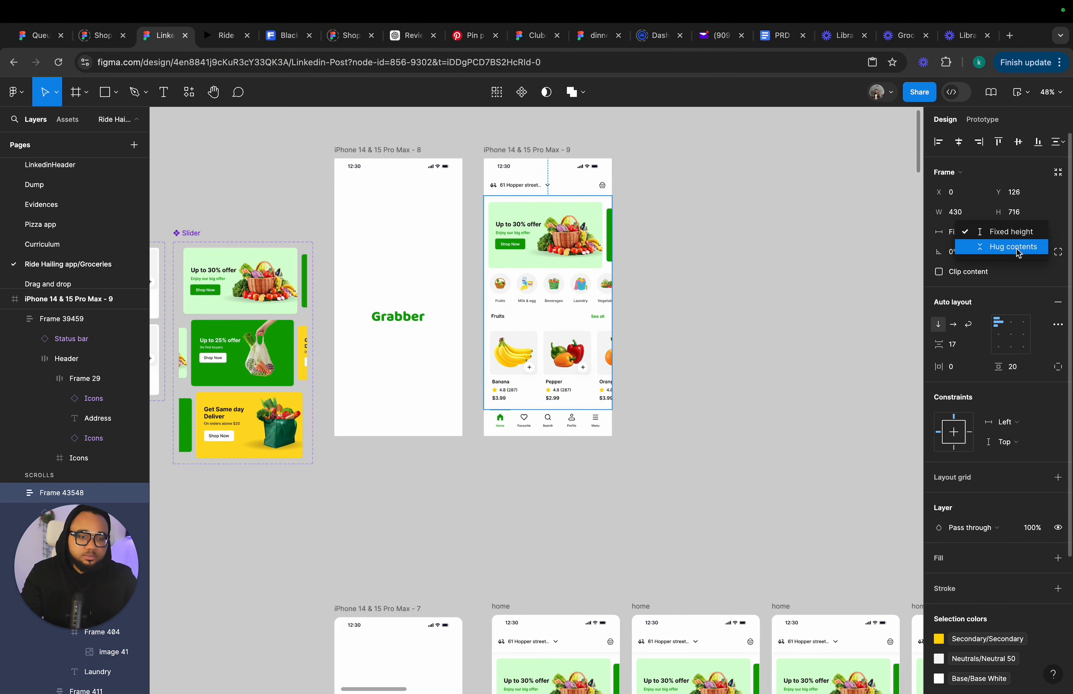
pyautogui.click(1014, 244)
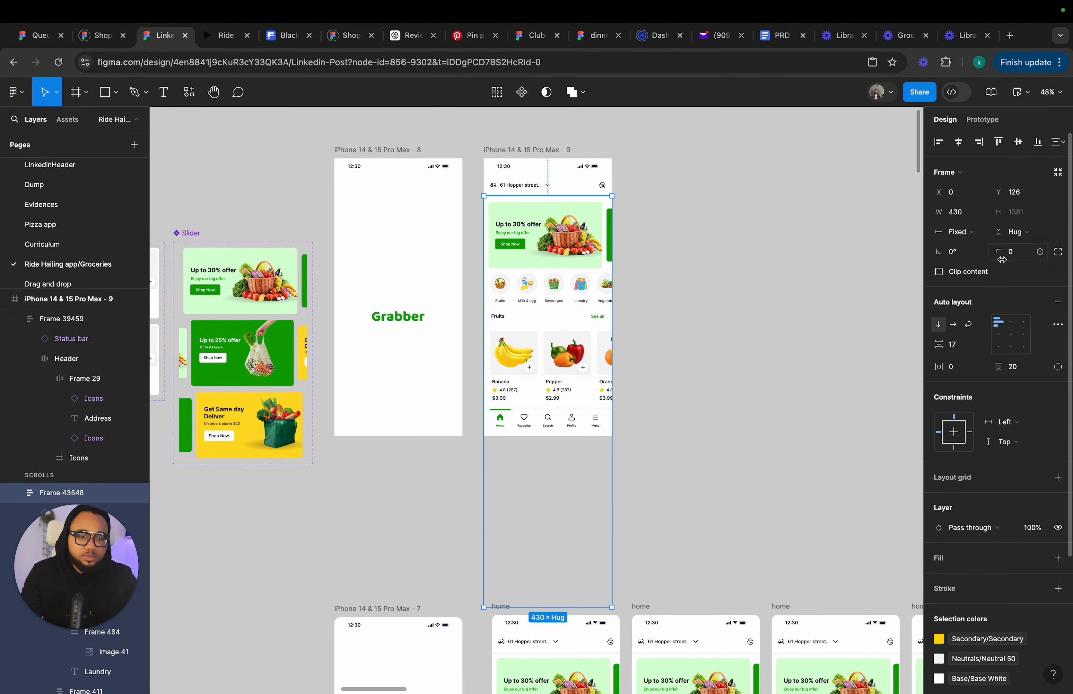
# Draw a small rectangle on the canvas beside iPhone 14 & 15 Pro Max - 9.
pyautogui.click(514, 150)
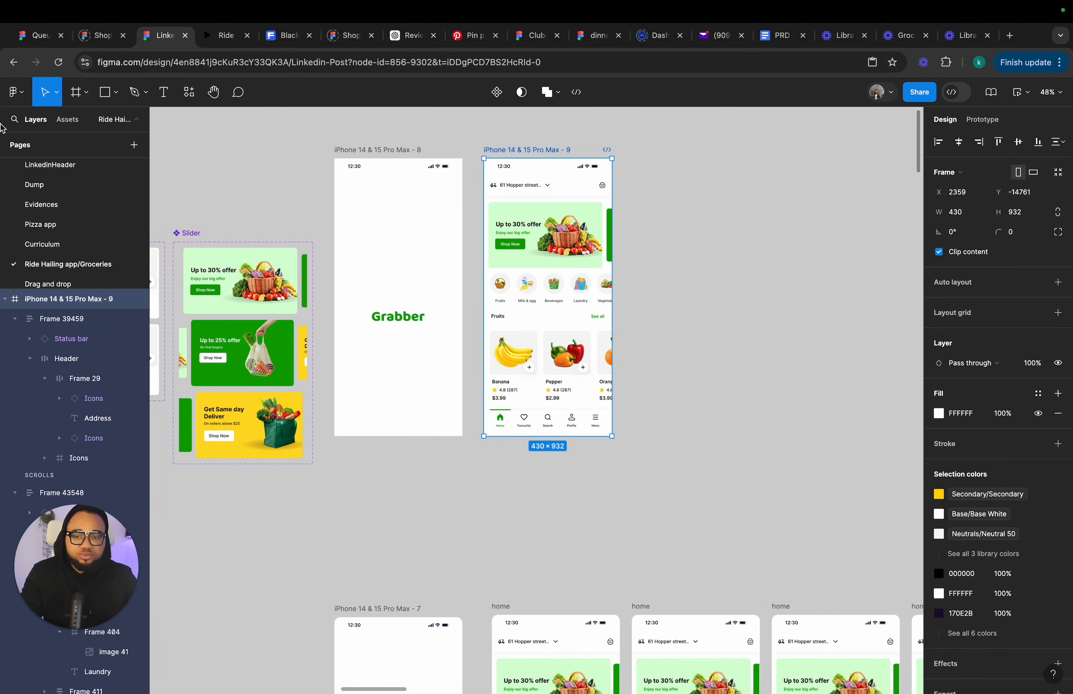
pyautogui.click(107, 93)
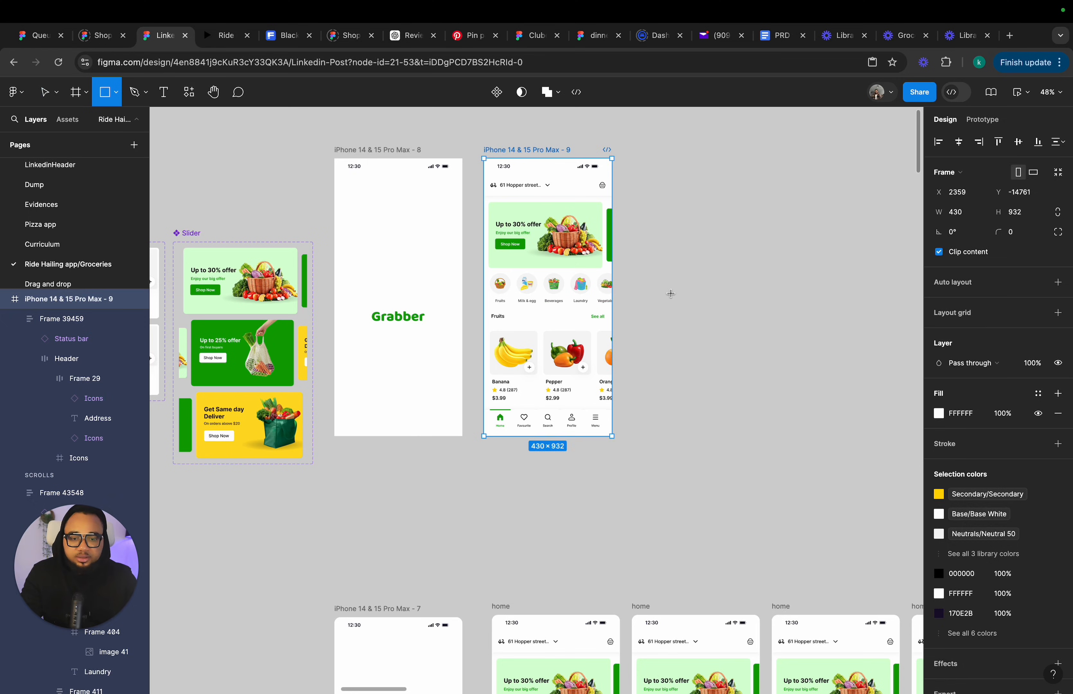
pyautogui.moveTo(659, 263); pyautogui.dragTo(722, 298)
# Preview the iPhone 14 & 15 Pro Max - 9 prototype.
pyautogui.click(510, 152)
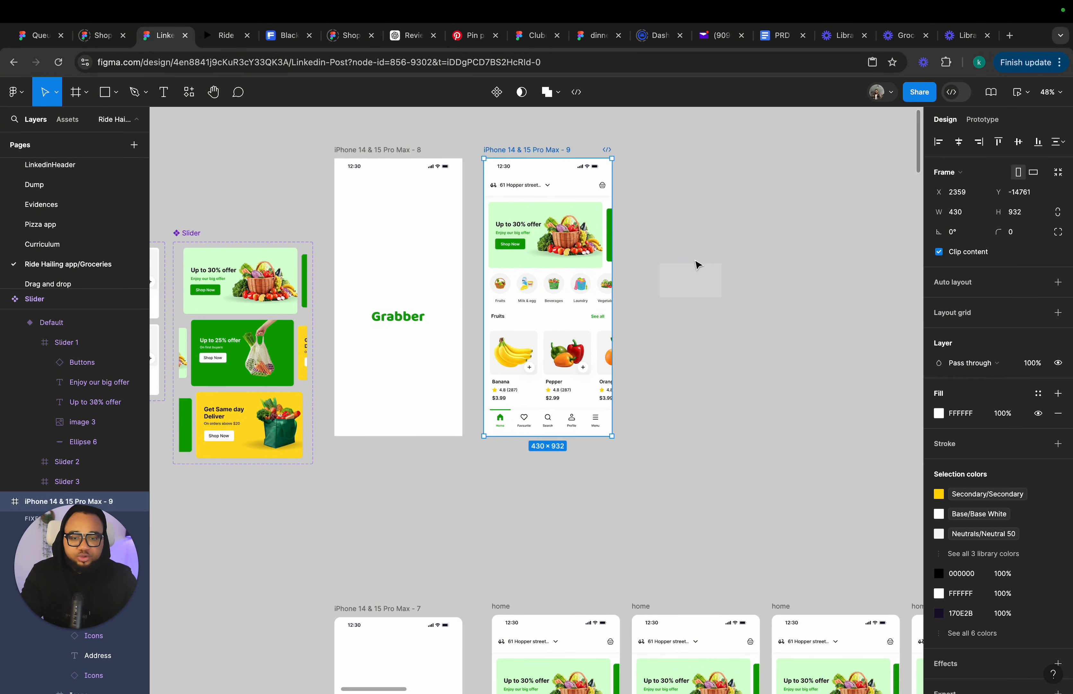
pyautogui.click(1019, 92)
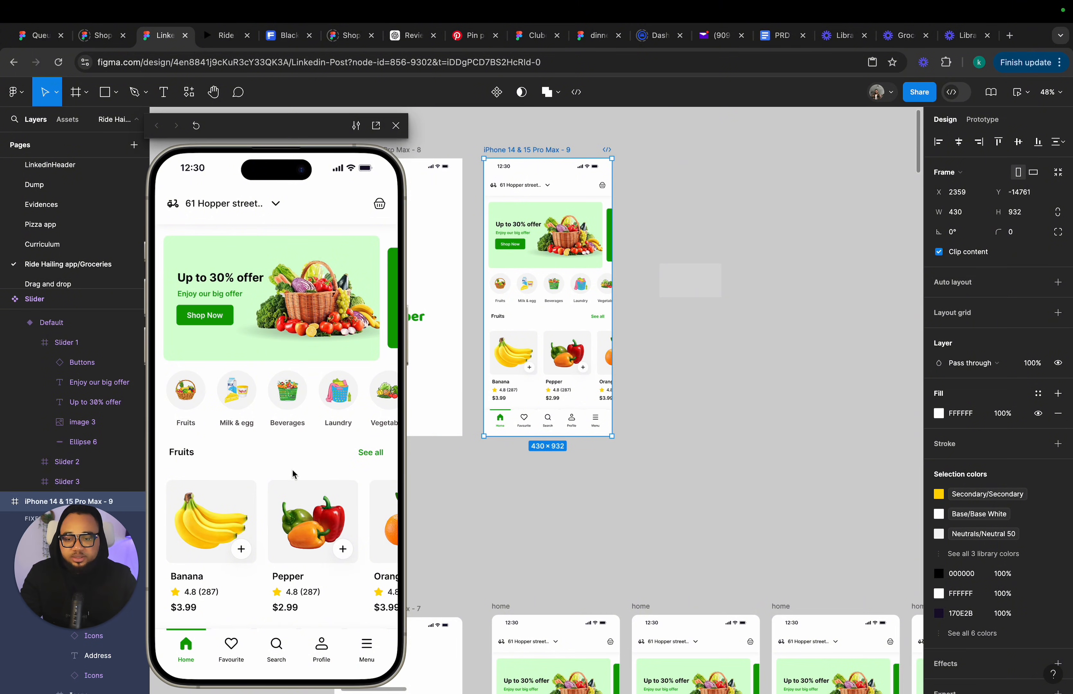
# Set the overflow scroll behavior of iPhone 14 & 15 Pro Max - 9 to Vertical.
pyautogui.click(990, 125)
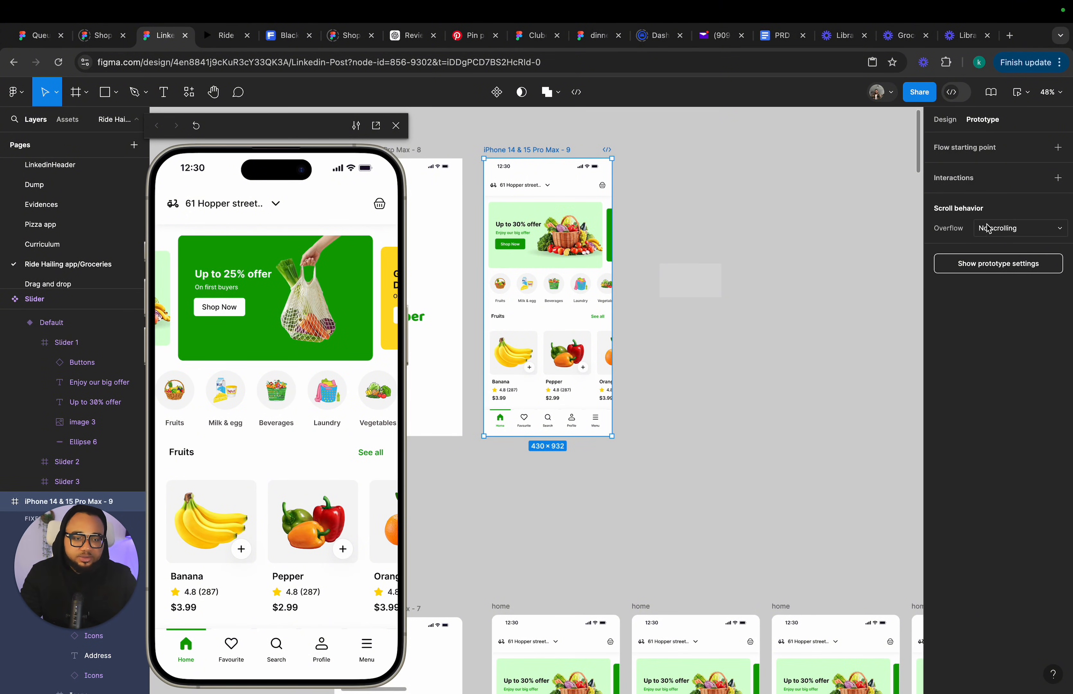
pyautogui.click(1013, 234)
pyautogui.click(1019, 259)
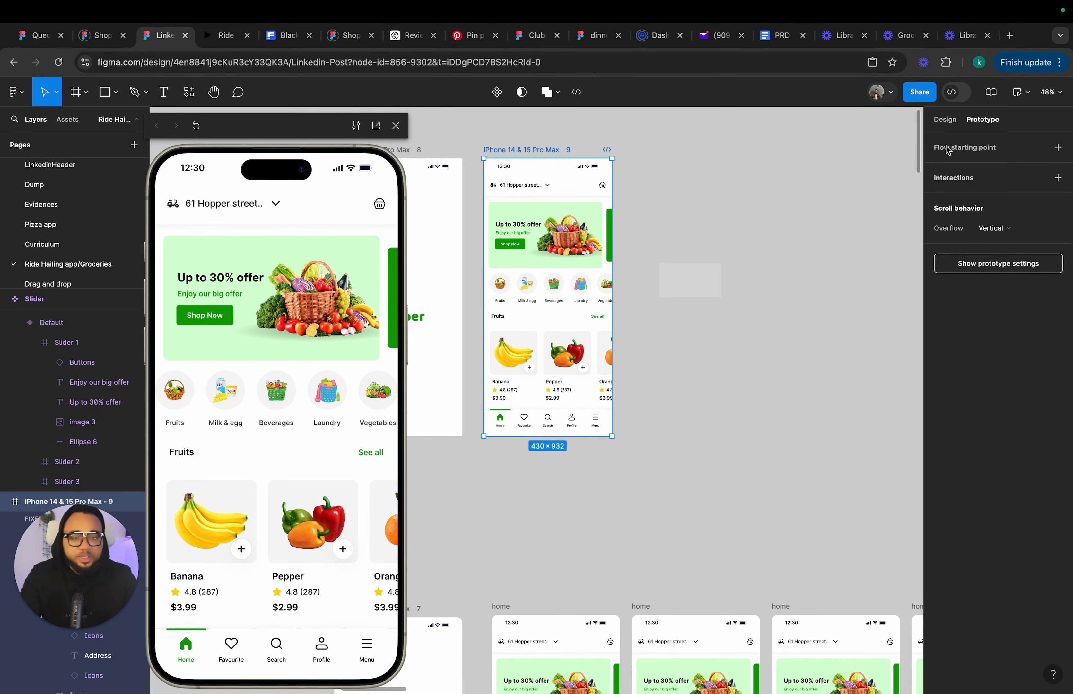
pyautogui.click(943, 121)
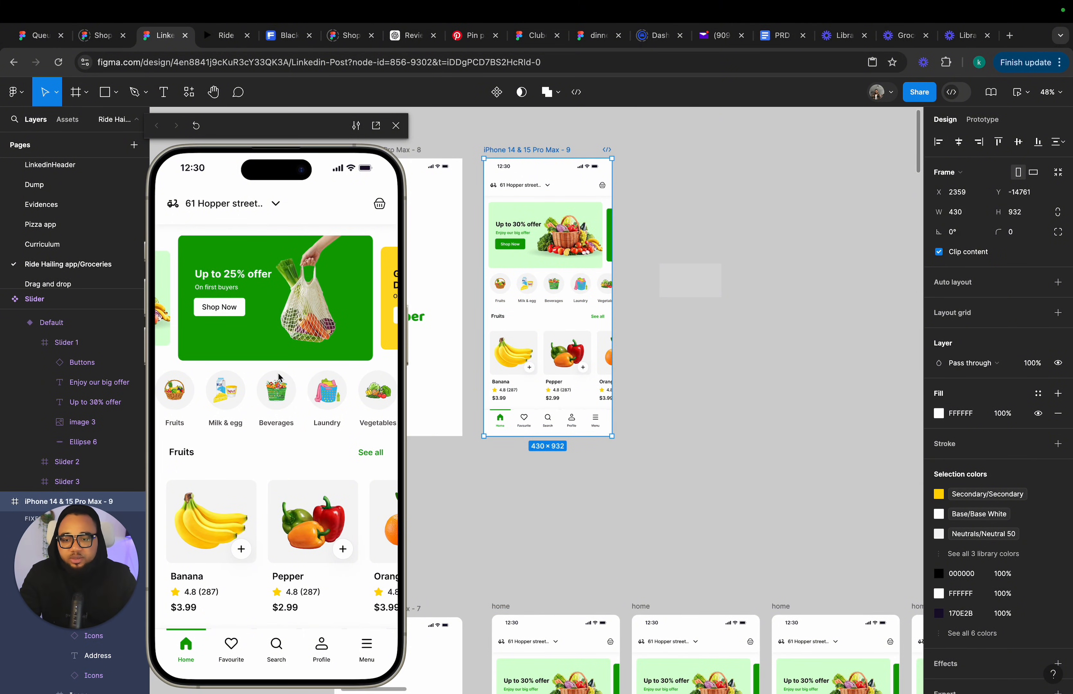
# Set the fill of the small rectangle beside the phone frame to White.
pyautogui.scroll(-10, 280, 379)
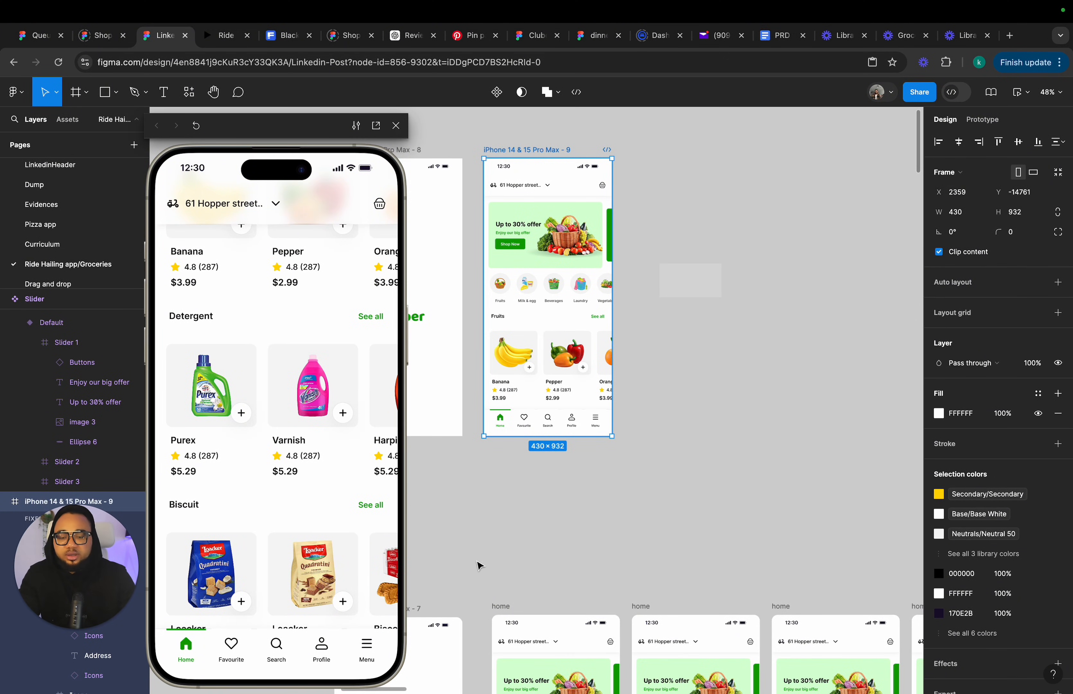
pyautogui.click(691, 291)
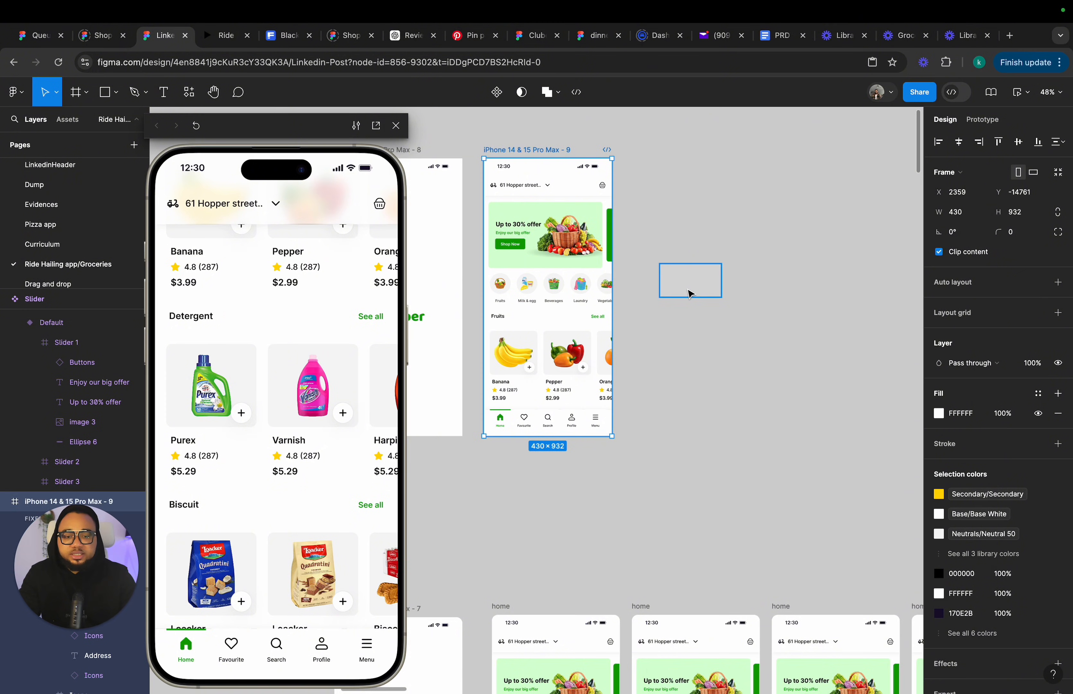
pyautogui.click(1037, 292)
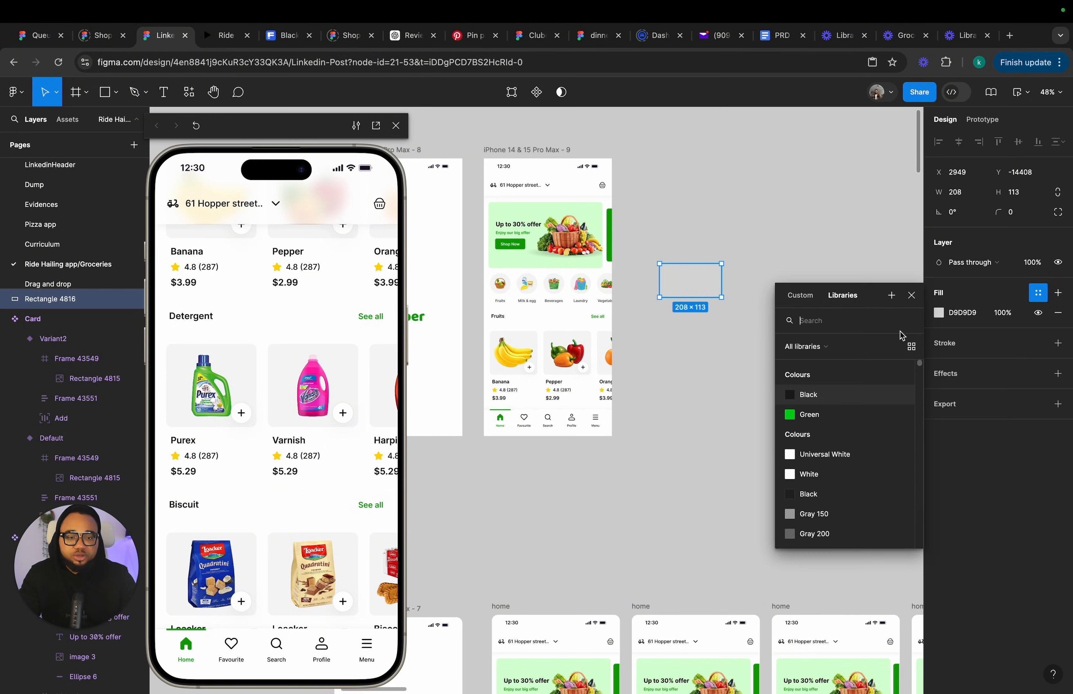
pyautogui.click(828, 477)
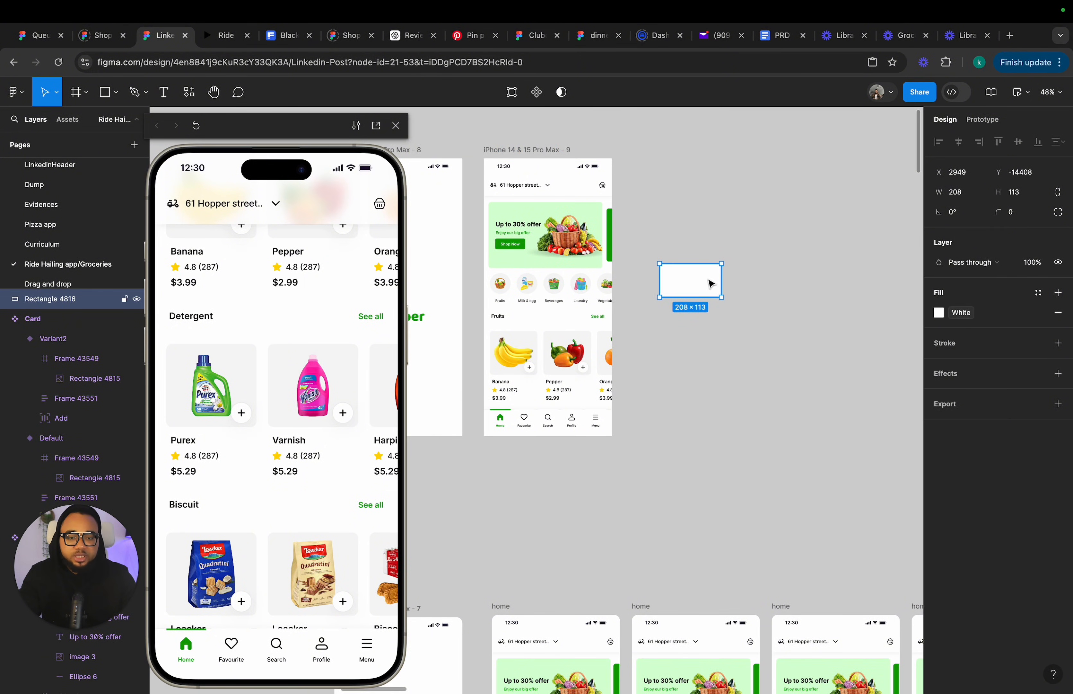
# Move the white rectangle into the phone's scrolling content, shift it to the bottom and shrink its height to about 88 px.
pyautogui.moveTo(708, 280); pyautogui.dragTo(558, 328)
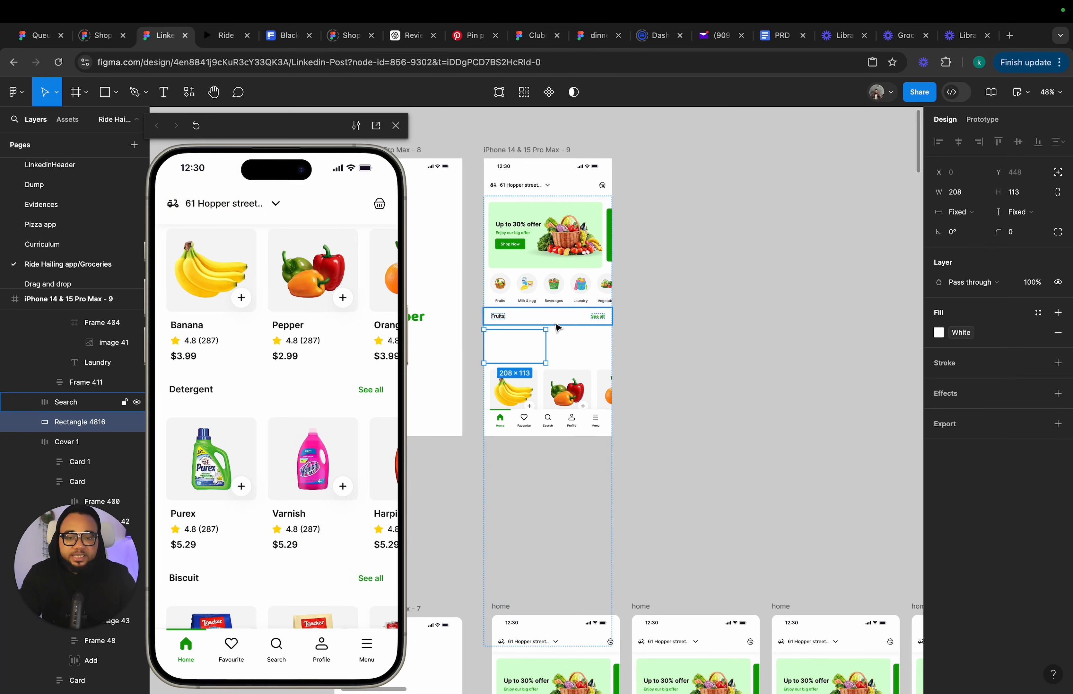
pyautogui.press('Down')
pyautogui.press('Down')
pyautogui.press('Down')
pyautogui.press('Down')
pyautogui.press('Down')
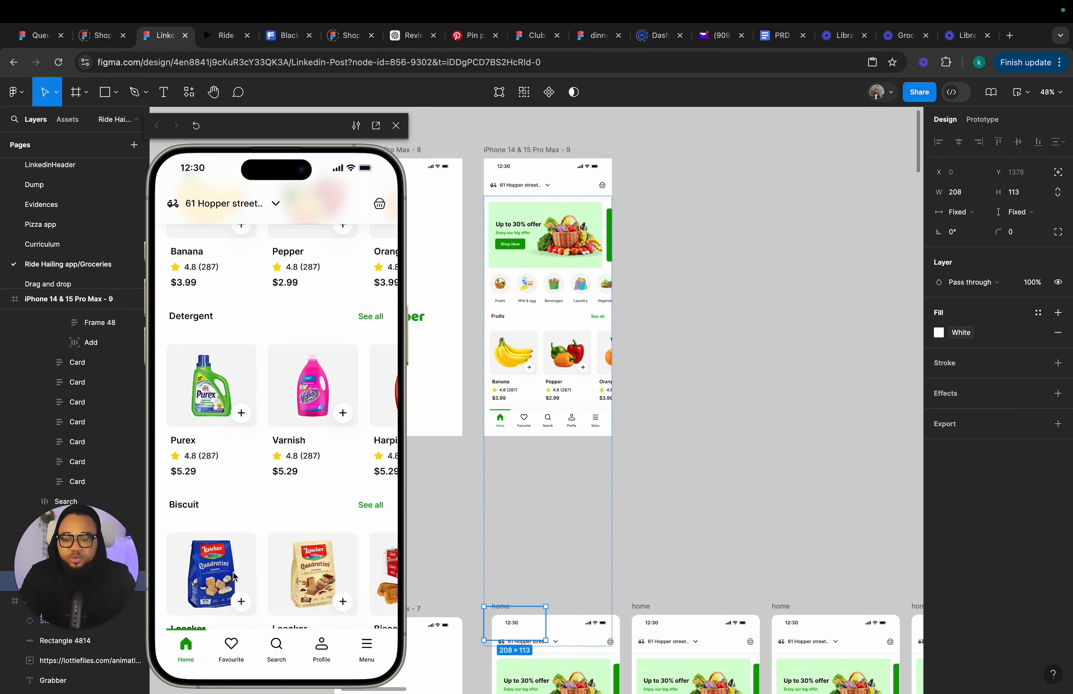
pyautogui.scroll(-3, 249, 527)
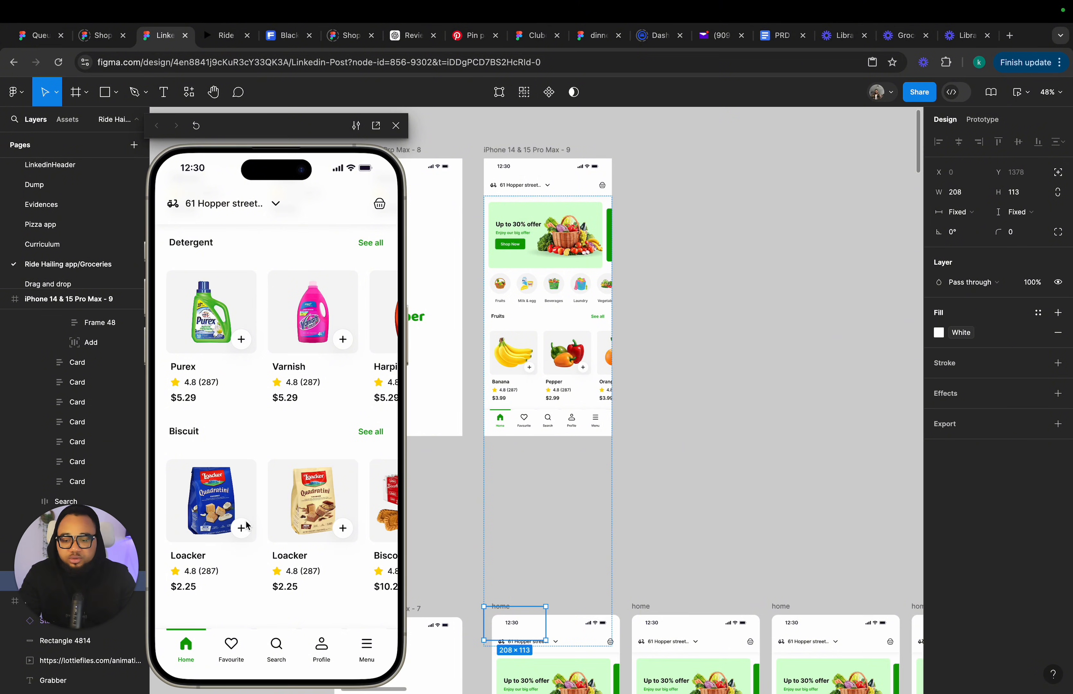
pyautogui.moveTo(528, 606); pyautogui.dragTo(529, 613)
pyautogui.scroll(1, 329, 488)
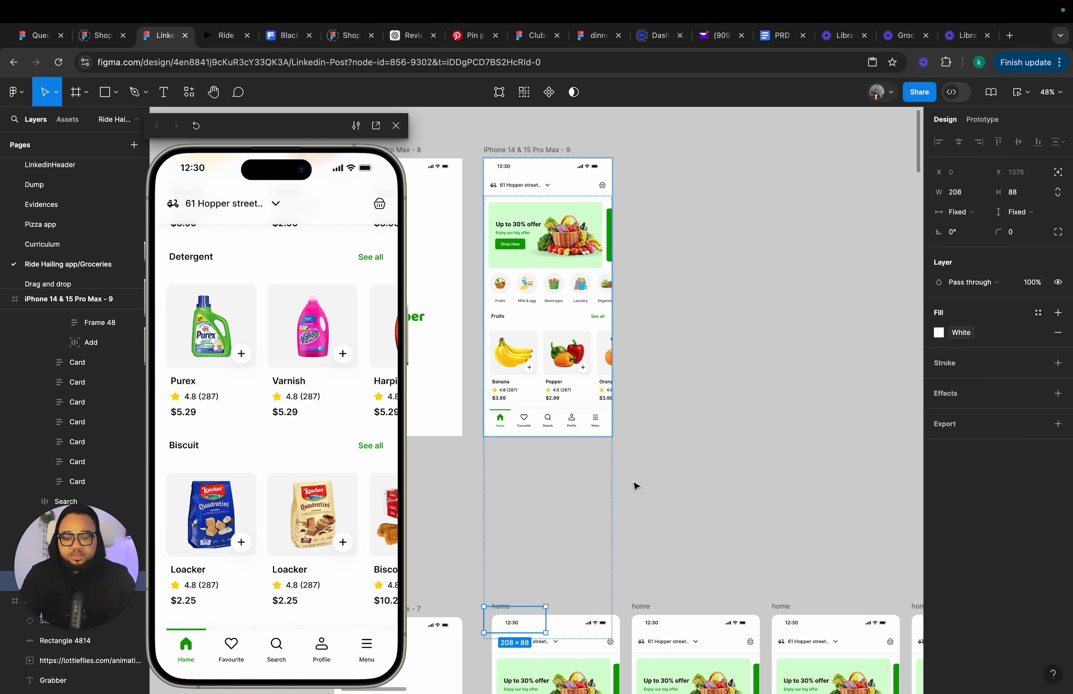
pyautogui.click(675, 450)
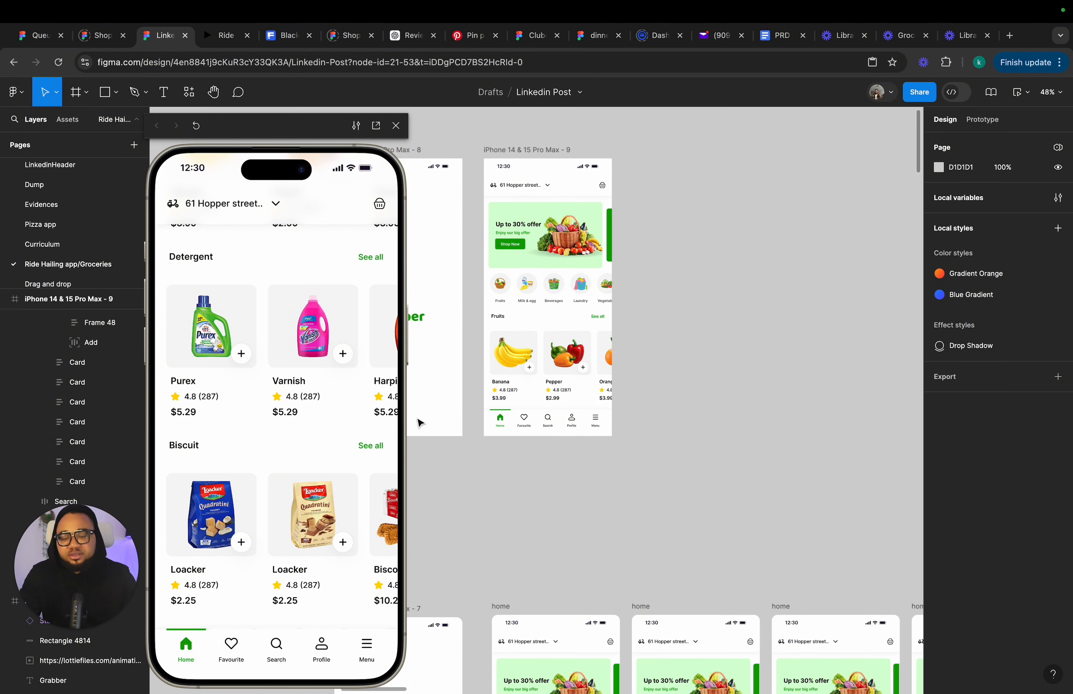
# Inspect the scrolling content frame and the header frame of iPhone 14 & 15 Pro Max - 9.
pyautogui.click(568, 375)
pyautogui.click(567, 374)
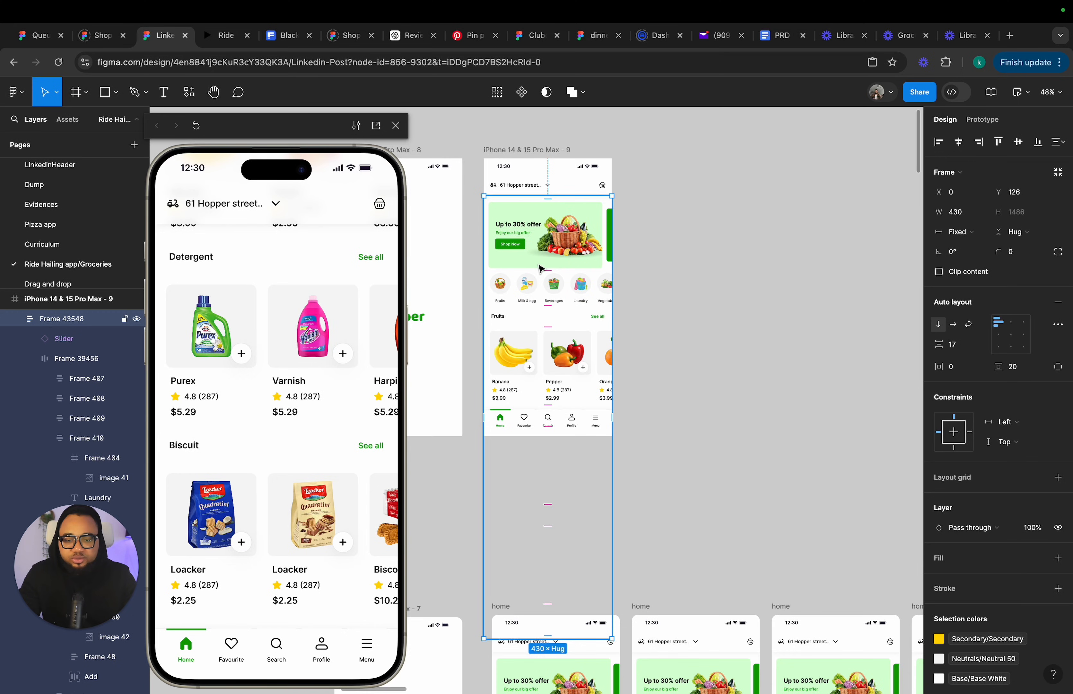
pyautogui.scroll(1, 541, 266)
pyautogui.click(594, 215)
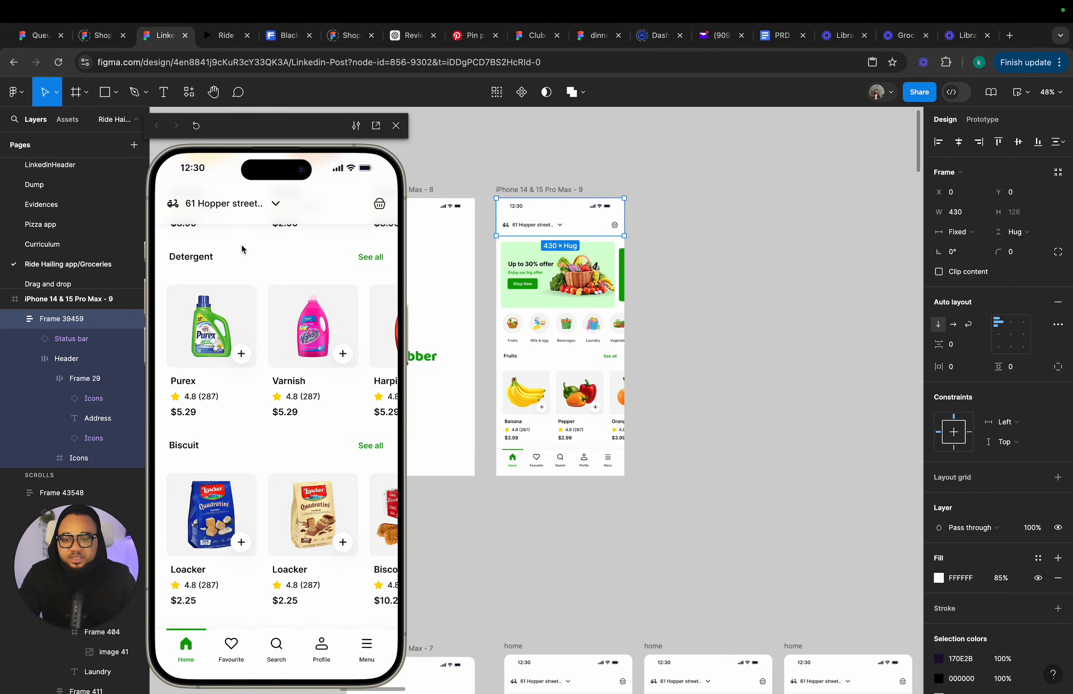
pyautogui.scroll(3, 324, 271)
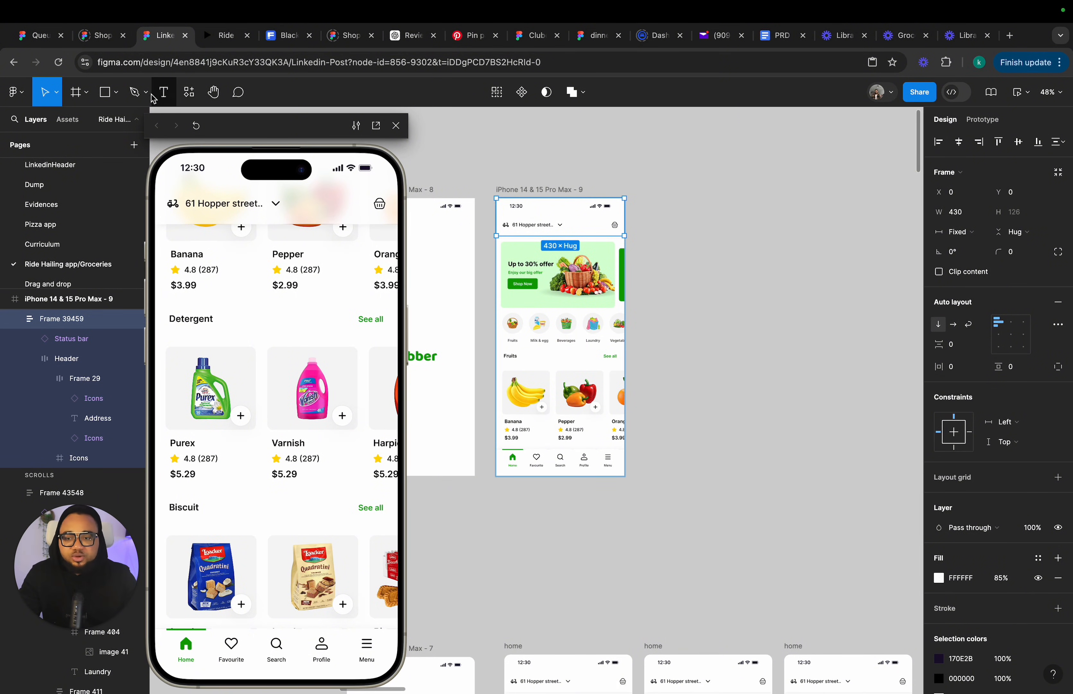
# Draw a frame about 567 × 129 px on the canvas beside the phone screen.
pyautogui.click(107, 101)
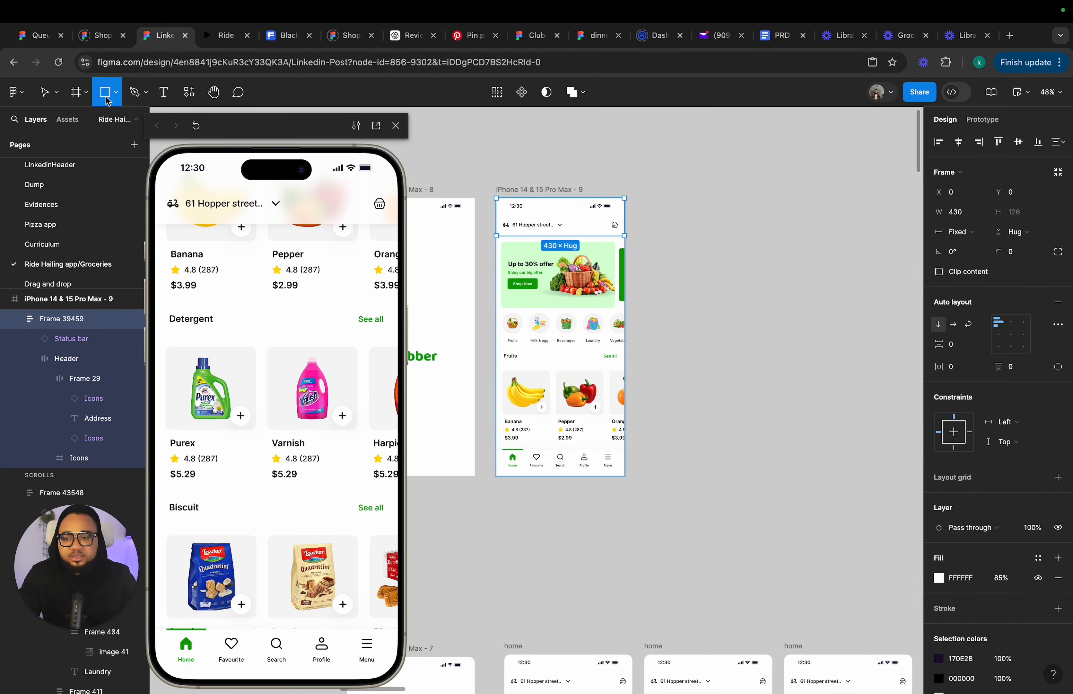
pyautogui.click(77, 94)
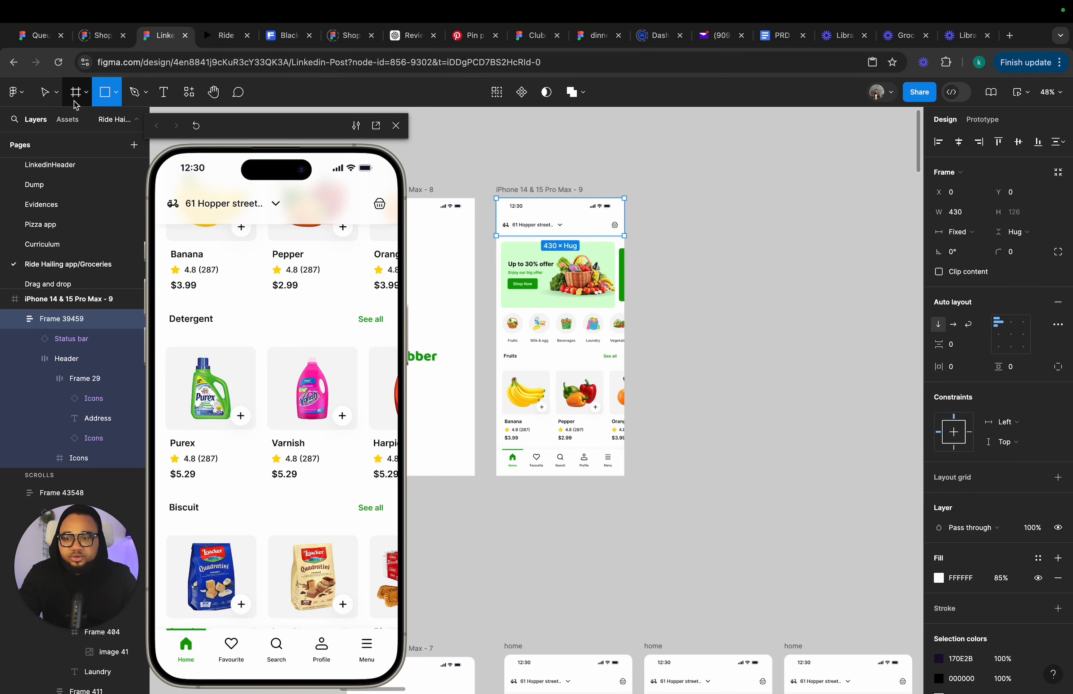
pyautogui.moveTo(665, 314); pyautogui.dragTo(835, 353)
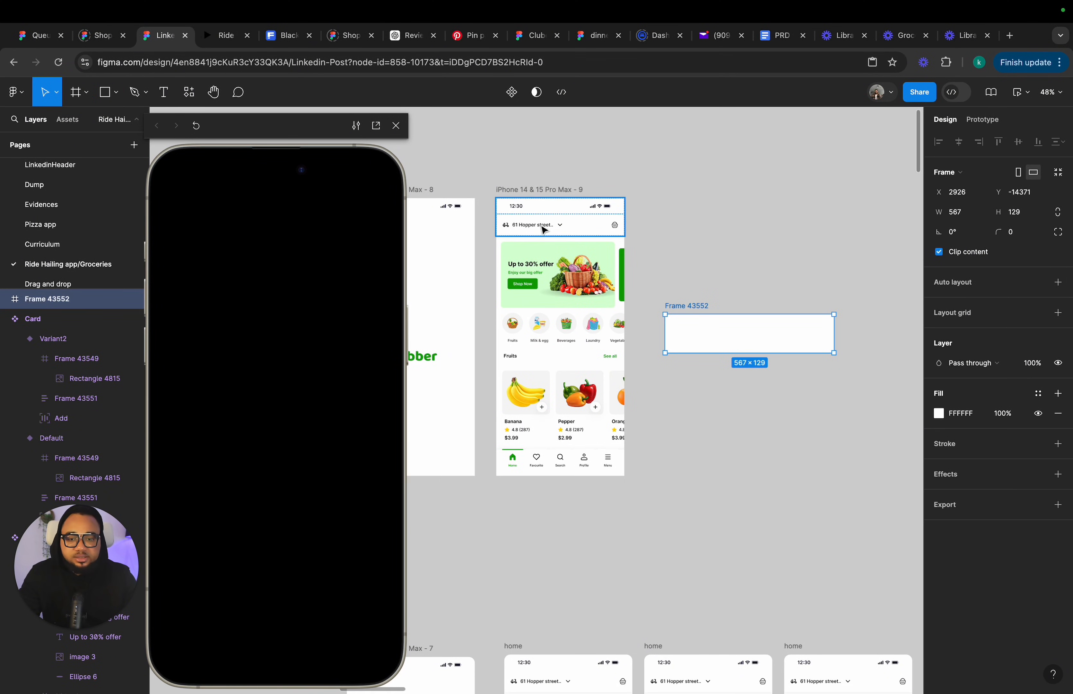
# Reduce the new frame's height to about 116 px.
pyautogui.scroll(5, 544, 230)
pyautogui.hscroll(5, 606, 215)
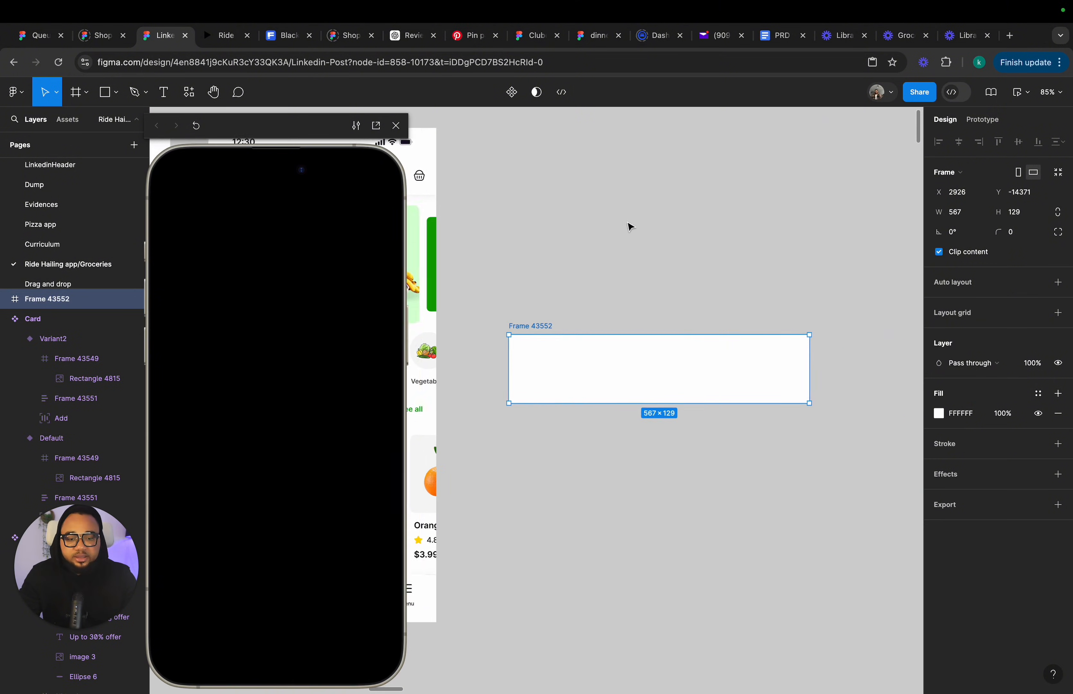
pyautogui.scroll(-3, 544, 321)
pyautogui.hscroll(2, 544, 321)
pyautogui.moveTo(542, 367); pyautogui.dragTo(547, 362)
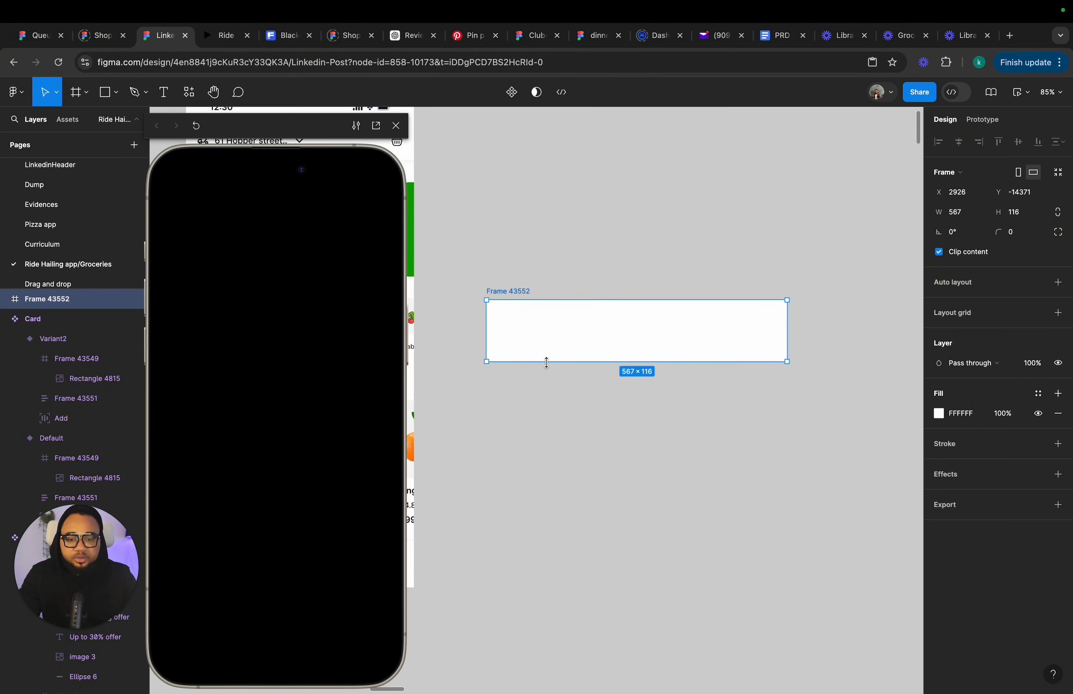
# Set the new frame's fill opacity to 90% and add a Background blur effect of 20.
pyautogui.click(1017, 418)
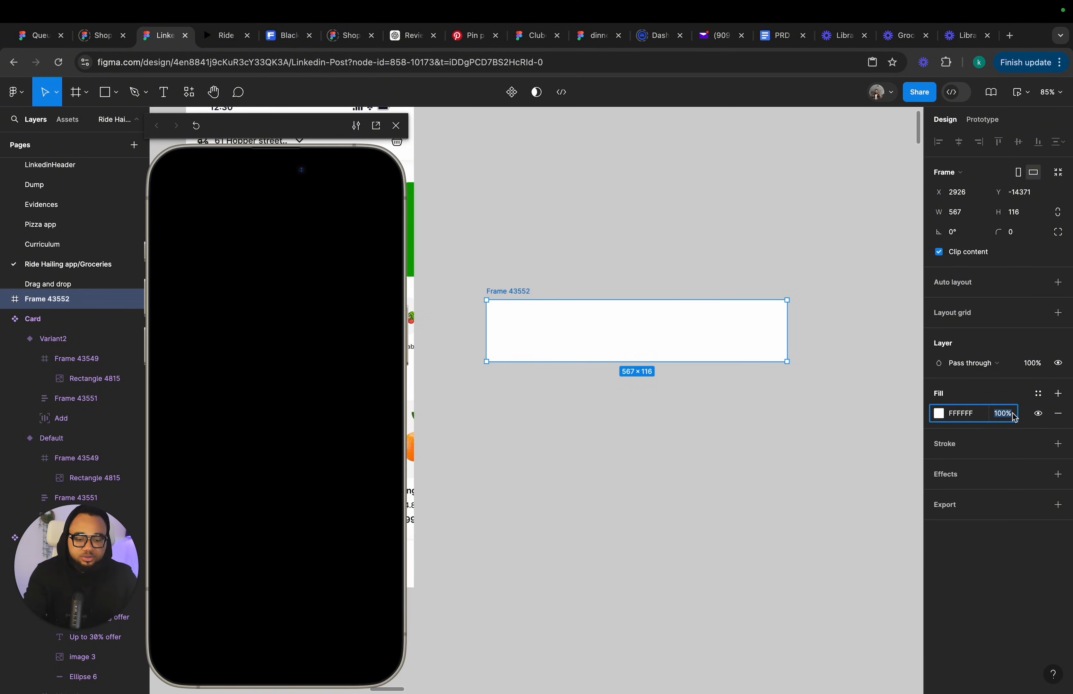
pyautogui.press('Return')
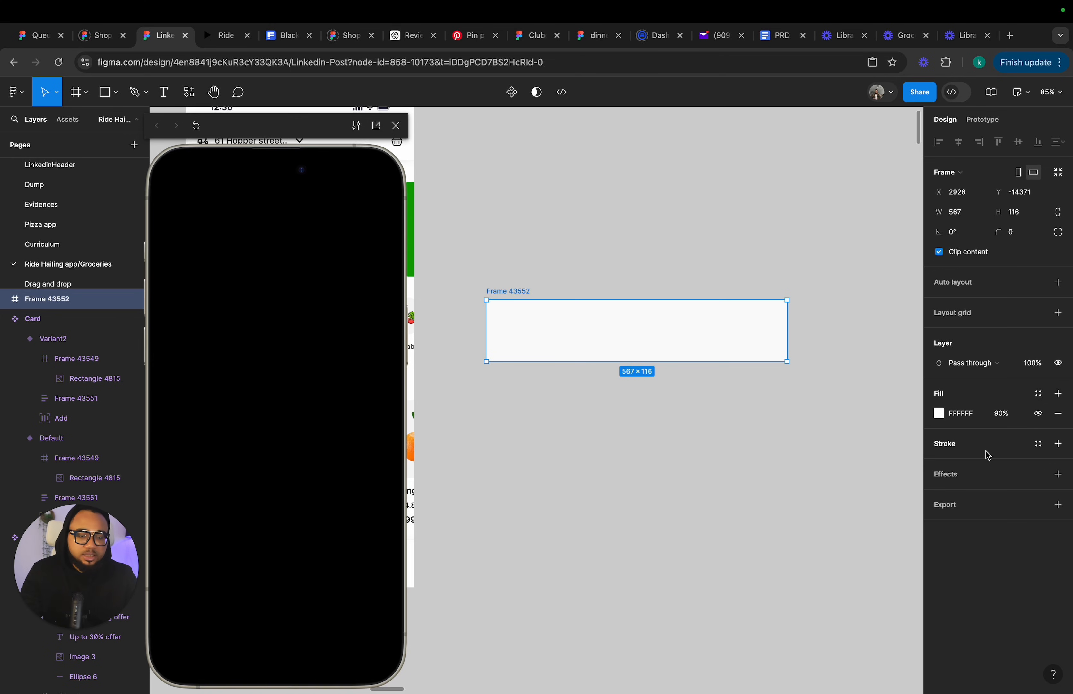
pyautogui.click(982, 479)
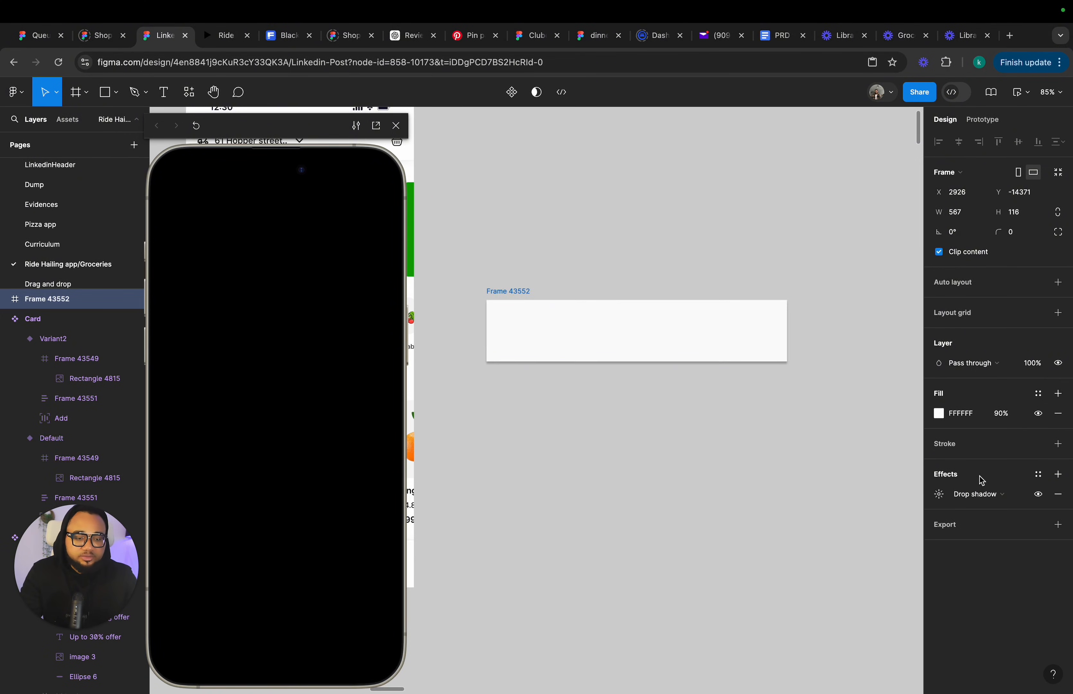
pyautogui.click(982, 497)
pyautogui.click(983, 524)
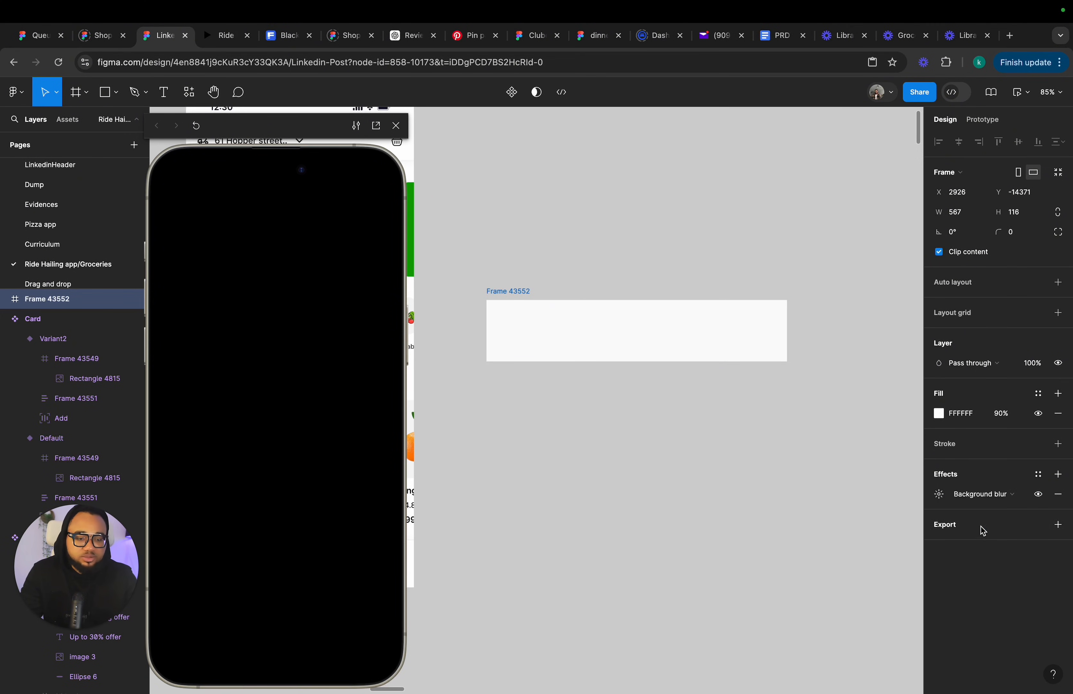
pyautogui.click(939, 494)
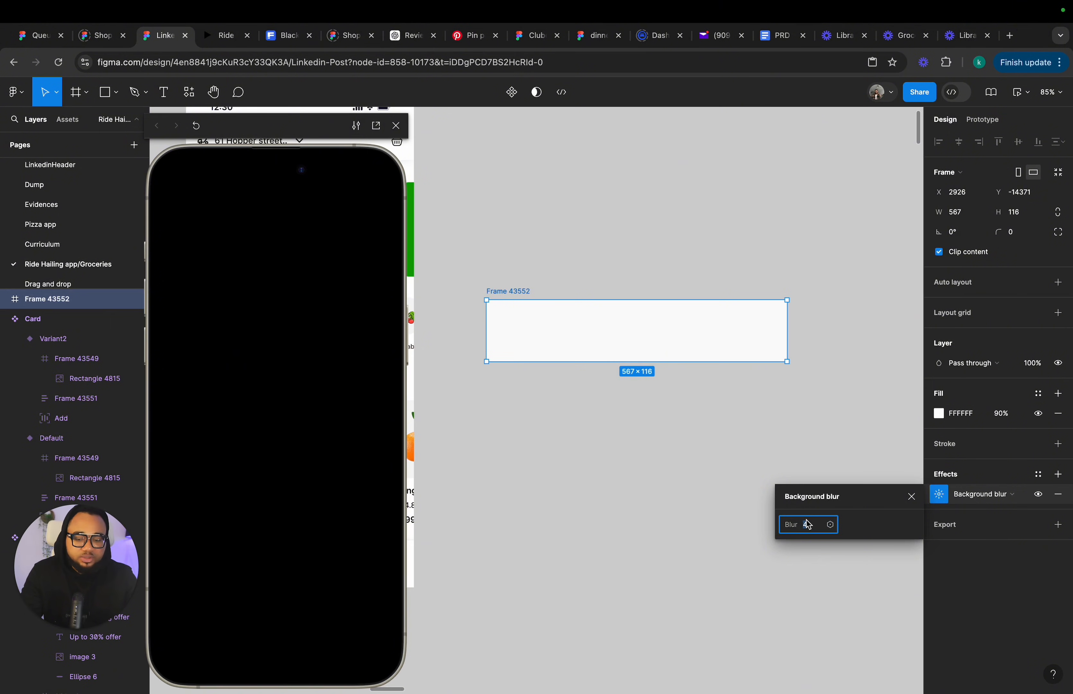
pyautogui.write('20')
pyautogui.press('Return')
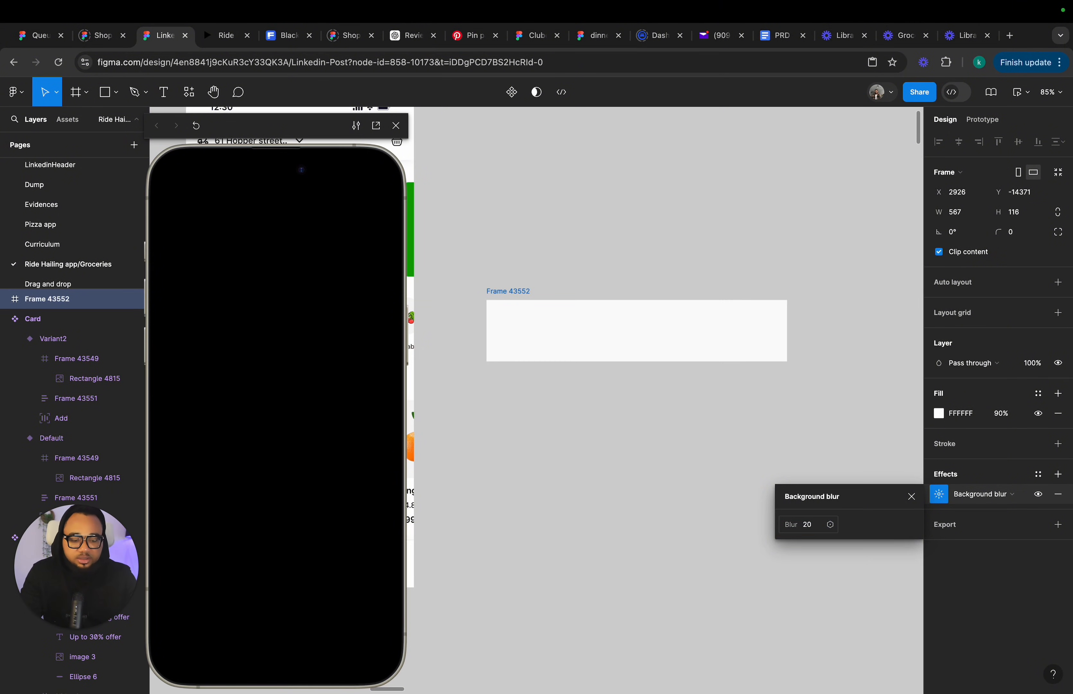
pyautogui.click(911, 496)
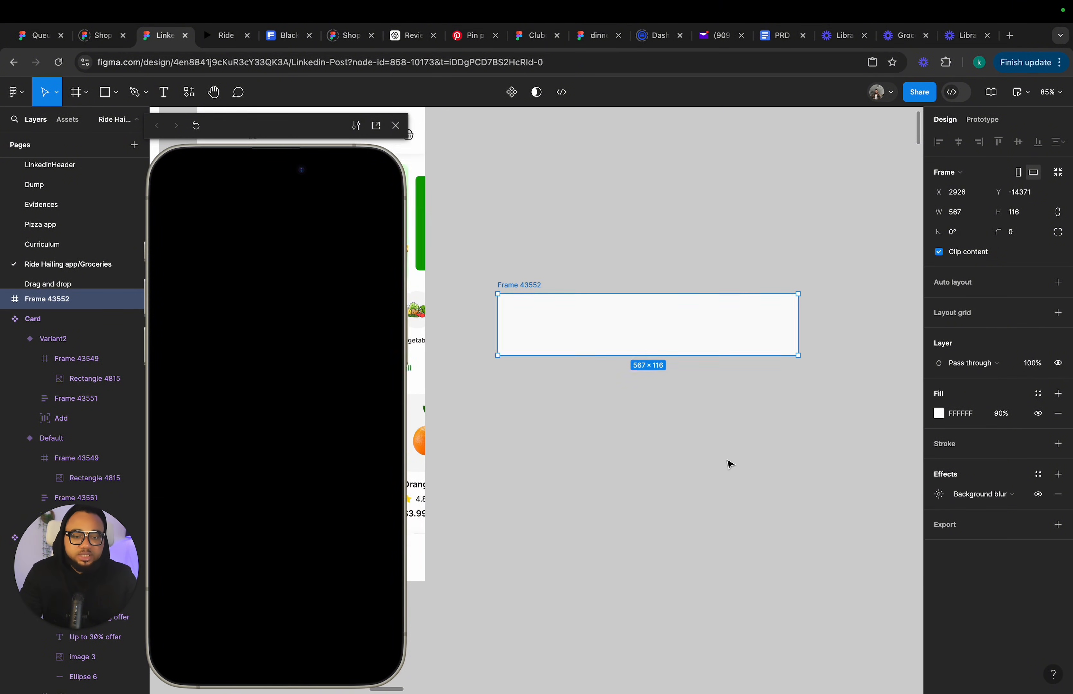
# Duplicate the pepper image from the Fruits section and move the copy out onto the canvas.
pyautogui.hscroll(-5, 553, 292)
pyautogui.scroll(-2, 537, 306)
pyautogui.hscroll(-3, 537, 305)
pyautogui.click(545, 354)
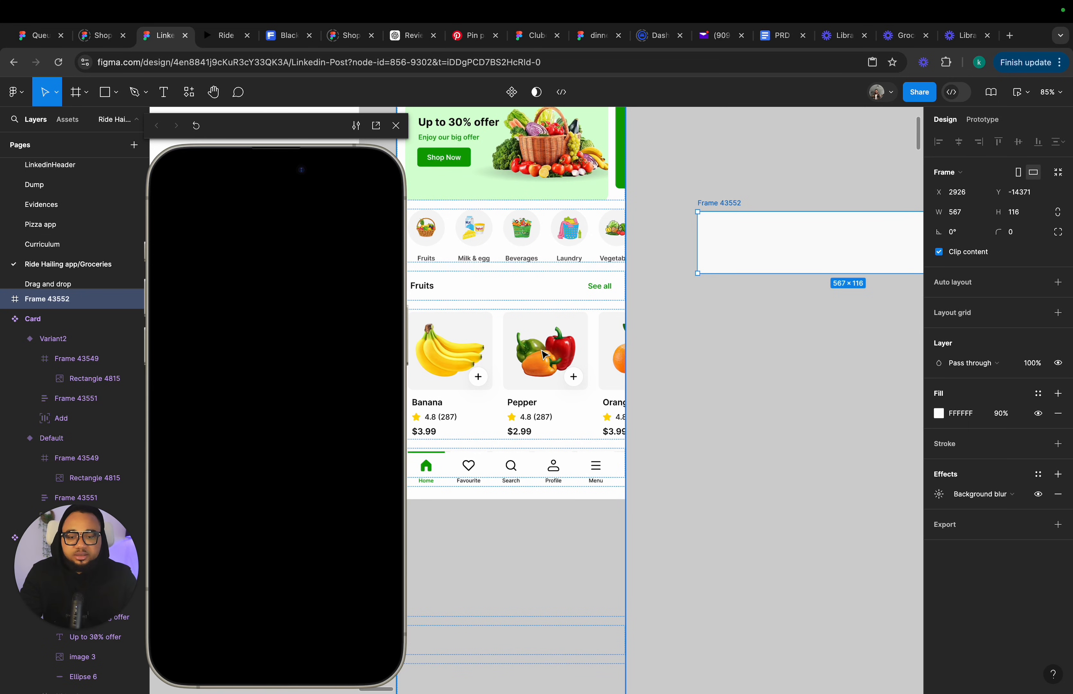
pyautogui.doubleClick(544, 354)
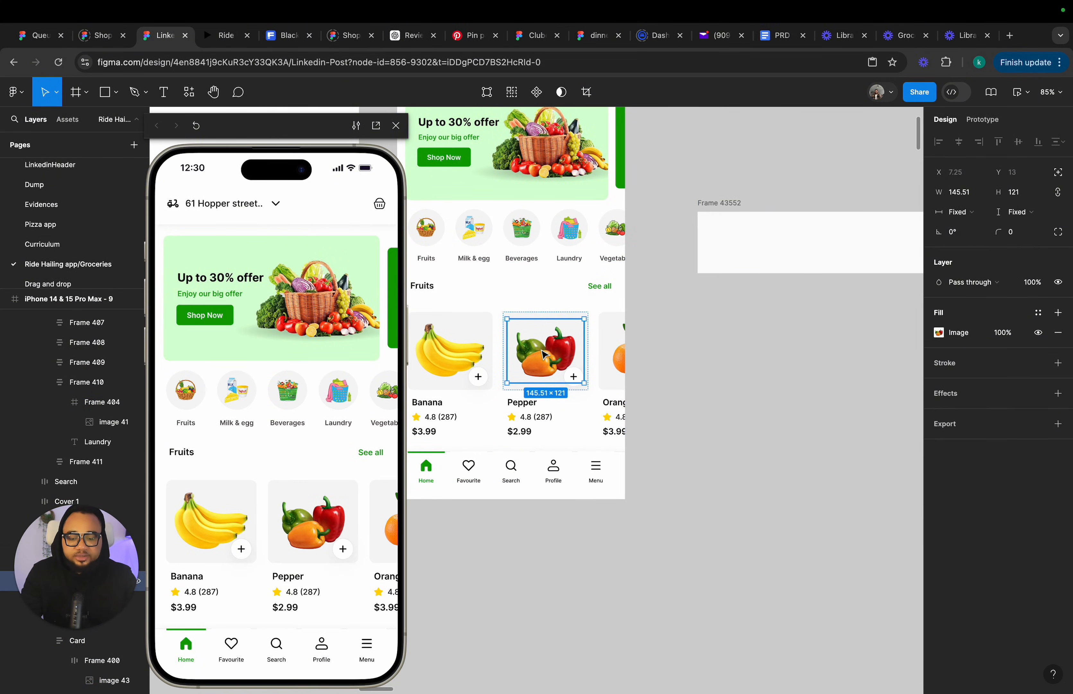
pyautogui.hotkey('ctrl', 'd')
pyautogui.moveTo(559, 356); pyautogui.dragTo(784, 161)
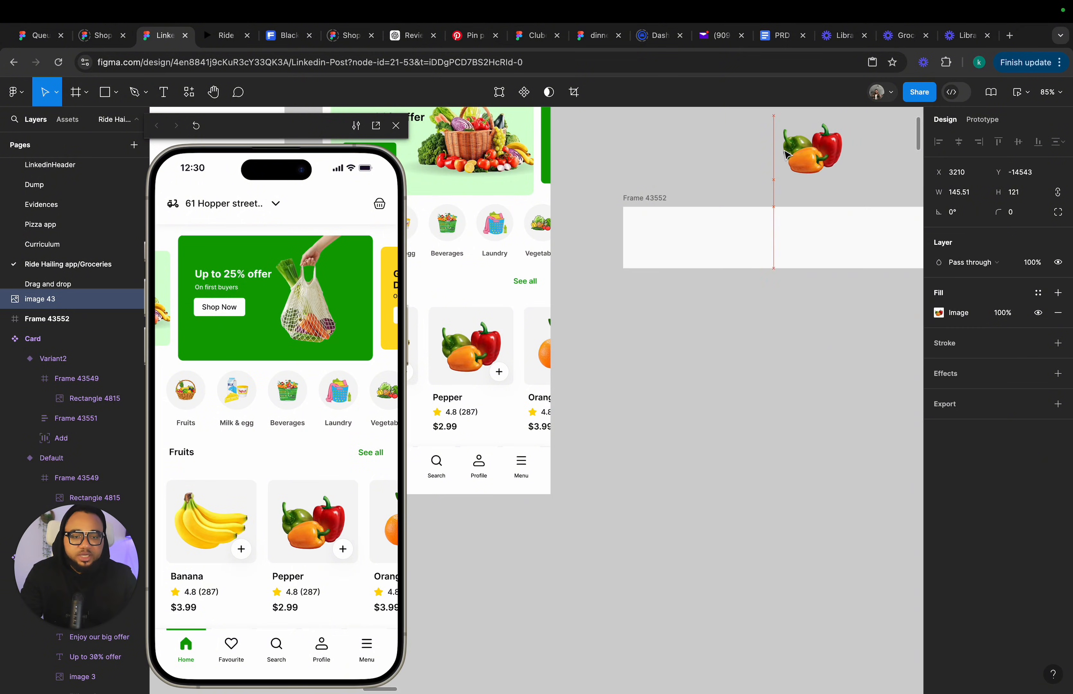
# Move the blurred frame over the pepper copy, then delete the frame.
pyautogui.hscroll(5, 683, 323)
pyautogui.scroll(3, 683, 323)
pyautogui.moveTo(627, 341); pyautogui.dragTo(653, 271)
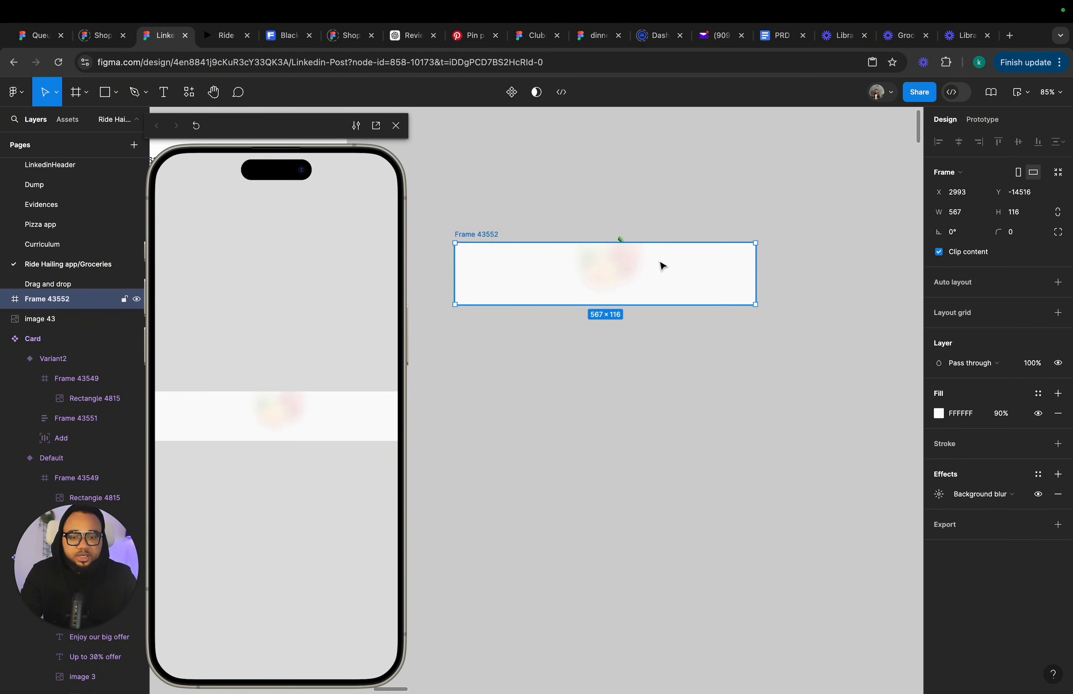
pyautogui.moveTo(661, 265)
pyautogui.mouseDown()
pyautogui.moveTo(670, 247)
pyautogui.moveTo(681, 269)
pyautogui.mouseUp()
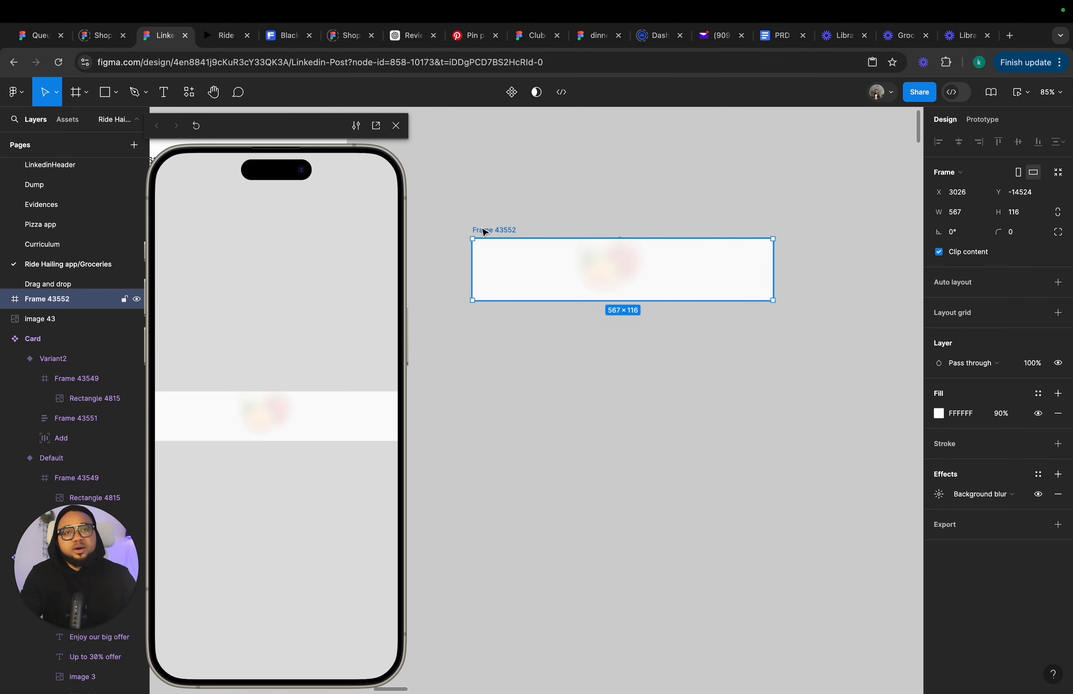
pyautogui.press('Delete')
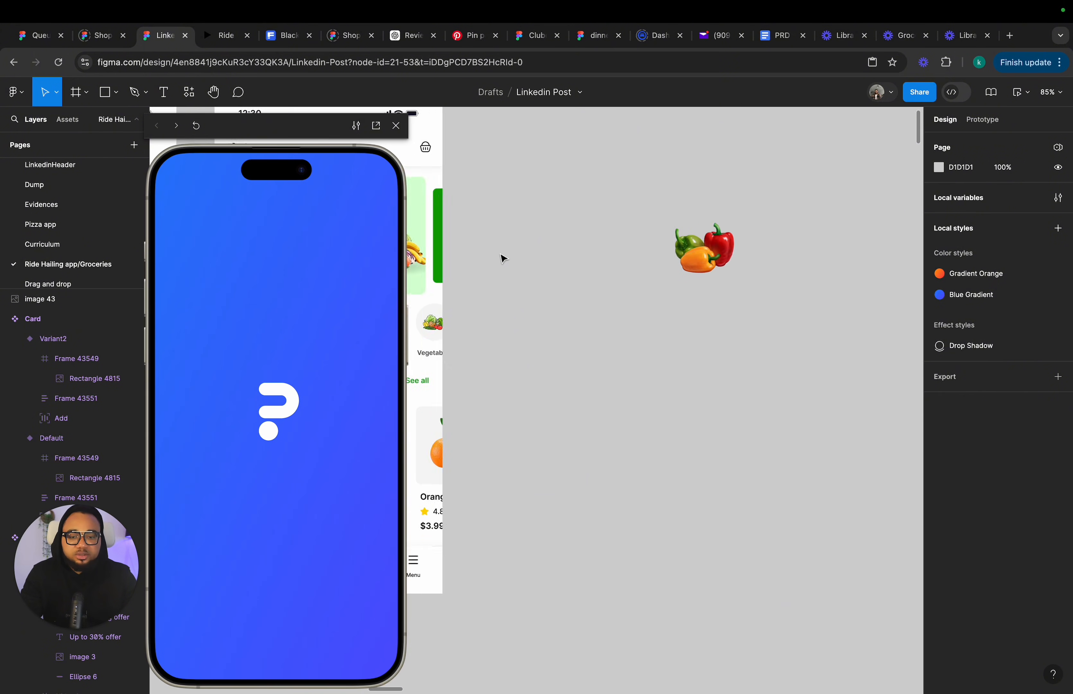
# Select iPhone 14 & 15 Pro Max - 9 and close the prototype preview.
pyautogui.click(596, 184)
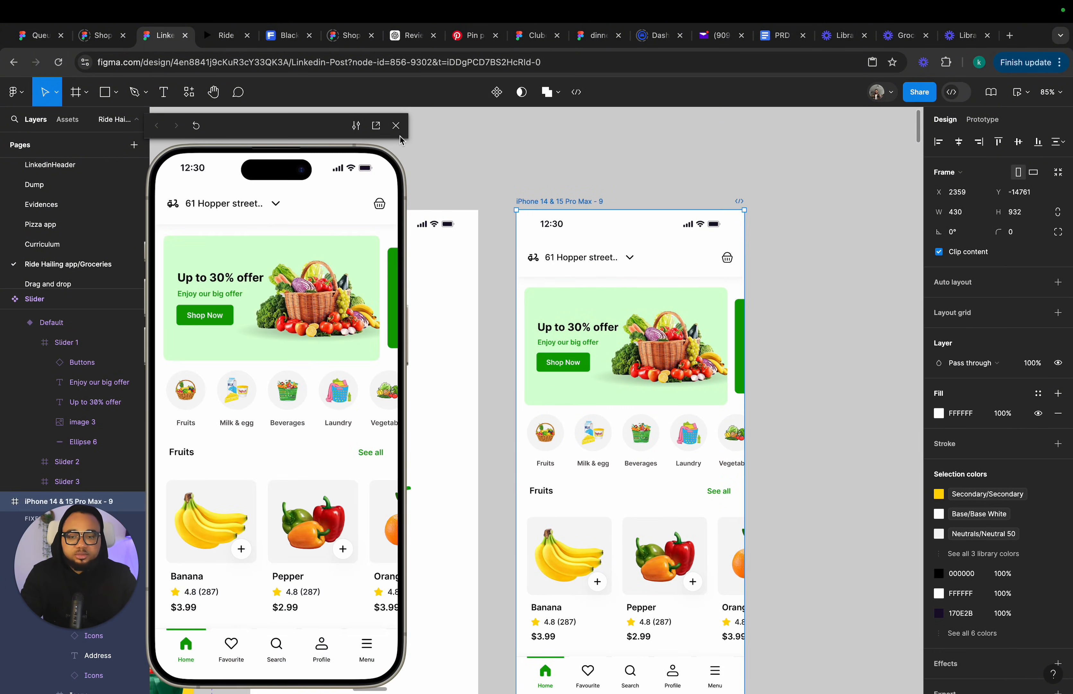
pyautogui.click(396, 126)
pyautogui.scroll(-3, 613, 324)
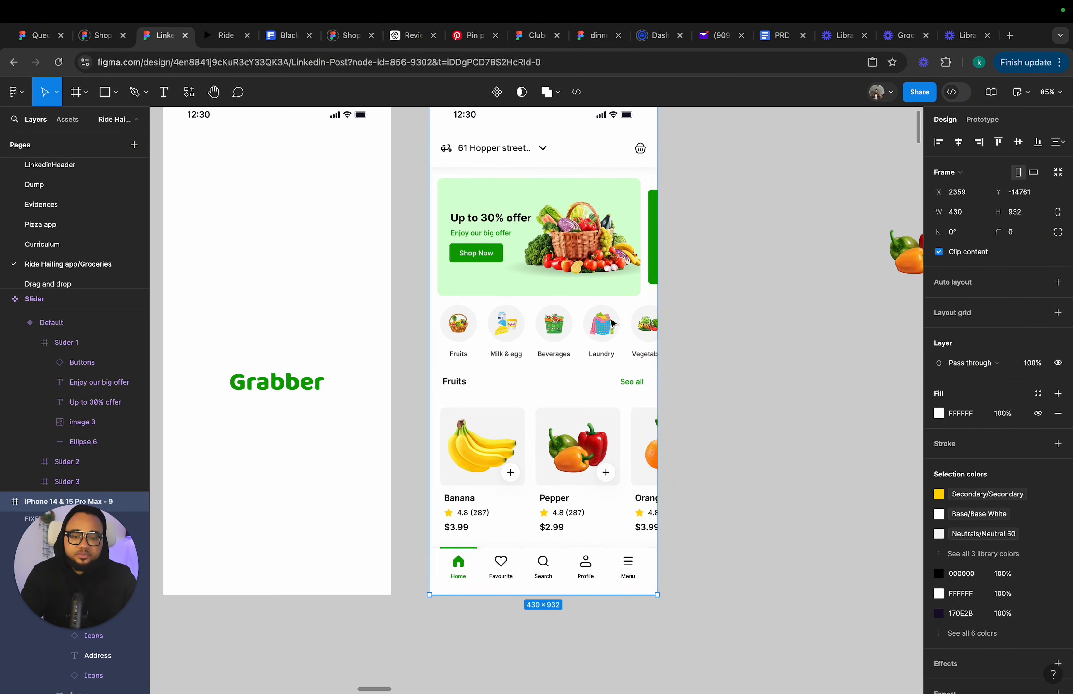
# Delete the pepper image copy from the canvas.
pyautogui.scroll(-3, 612, 323)
pyautogui.click(761, 288)
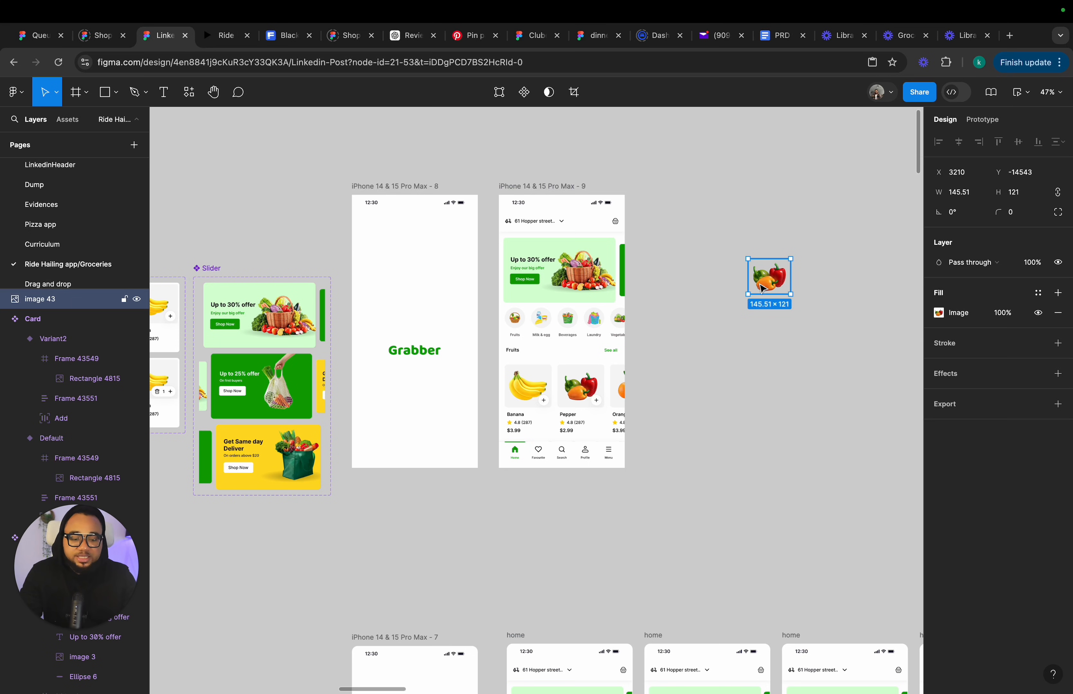
pyautogui.press('Delete')
# Paste a copy of the View Basket button from a home screen onto the empty canvas.
pyautogui.scroll(-5, 762, 290)
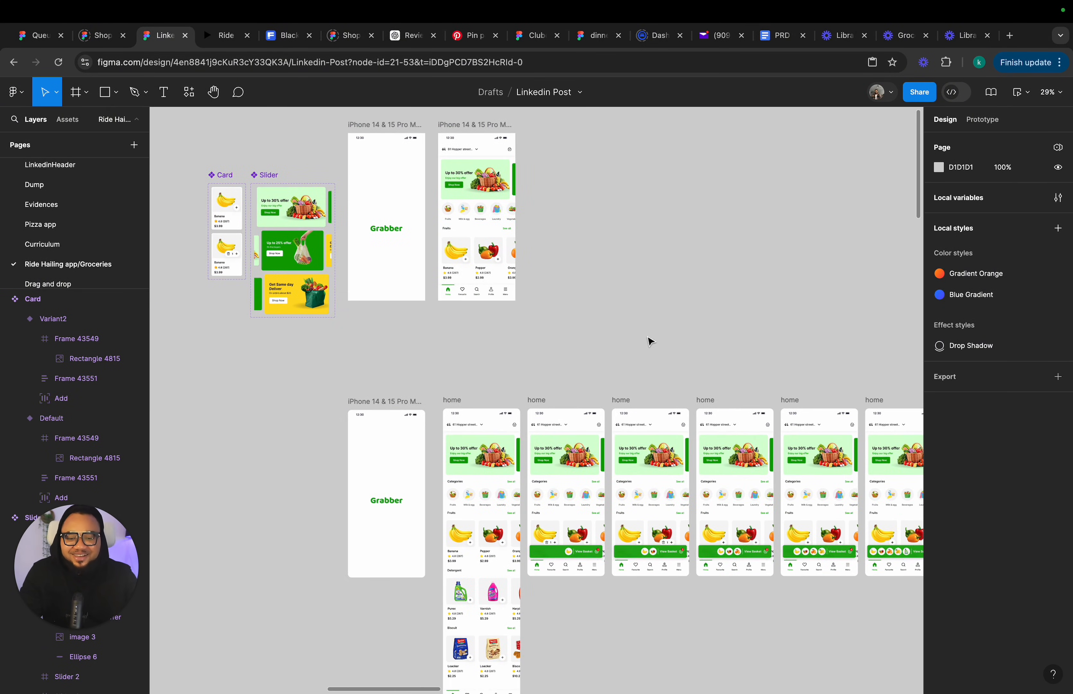
pyautogui.scroll(5, 533, 179)
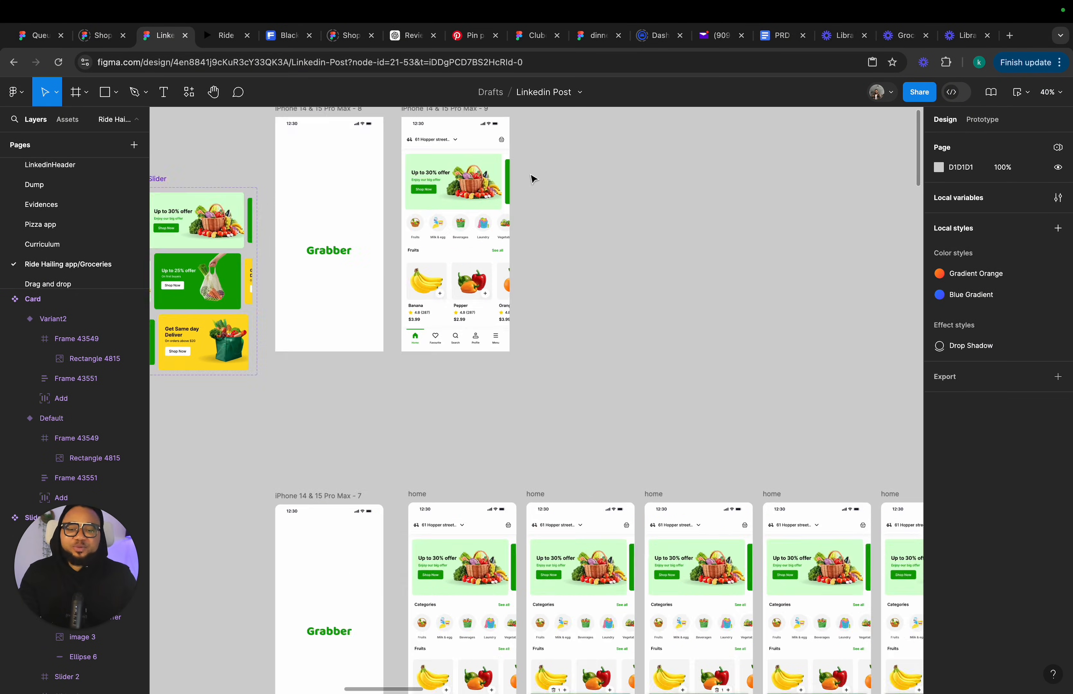
pyautogui.scroll(-3, 534, 496)
pyautogui.click(533, 547)
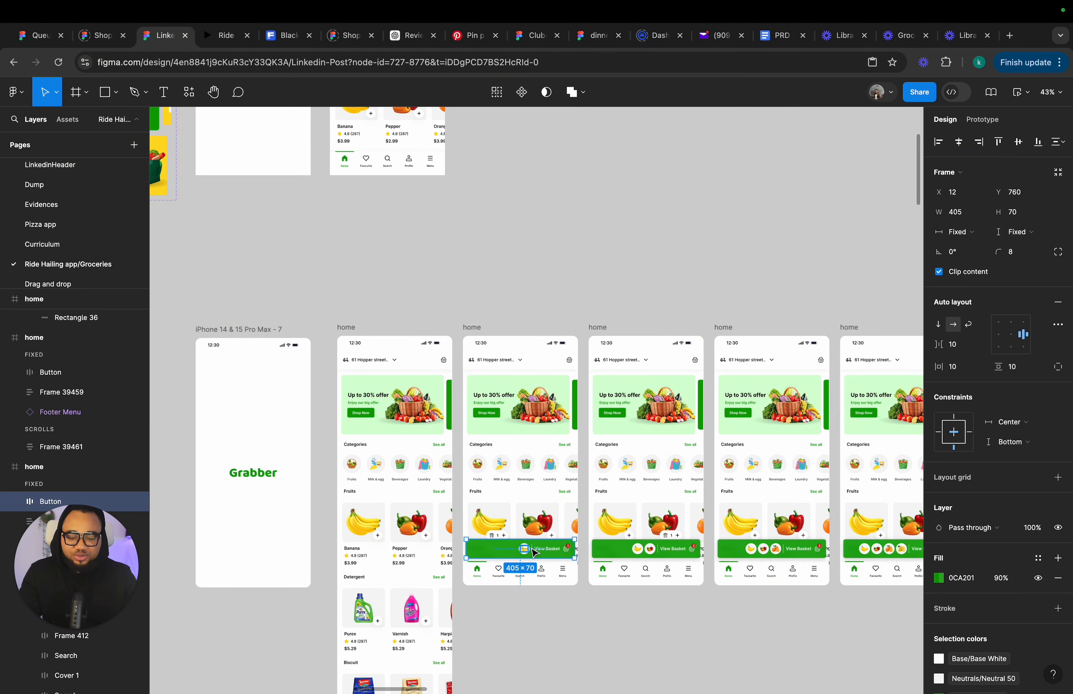
pyautogui.scroll(5, 533, 551)
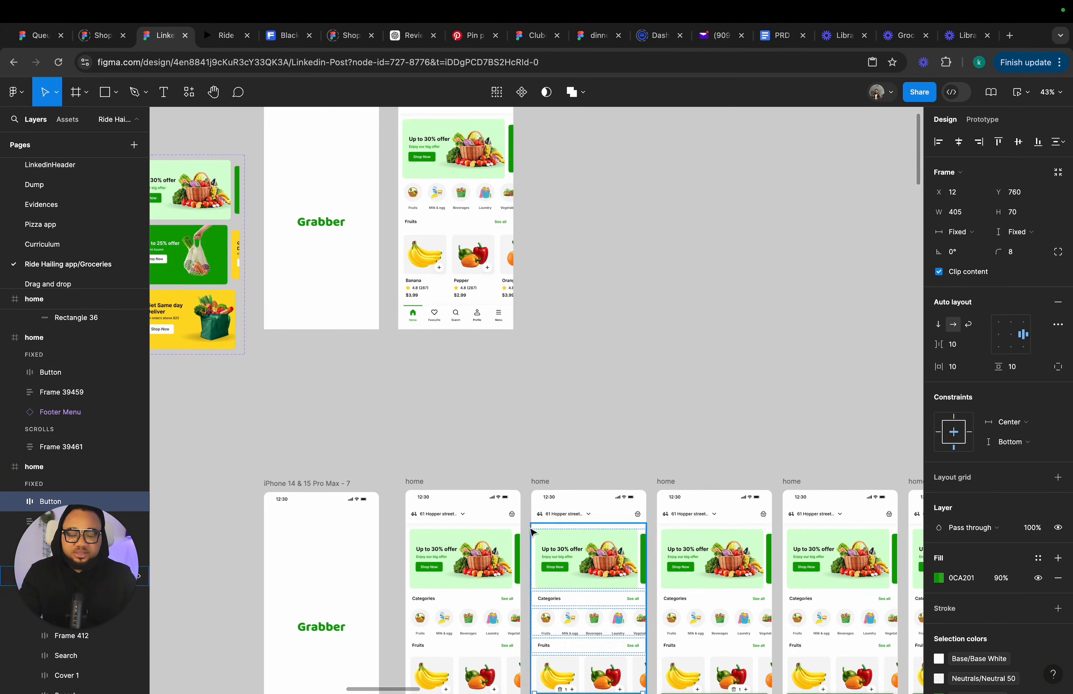
pyautogui.click(564, 344)
pyautogui.scroll(5, 526, 352)
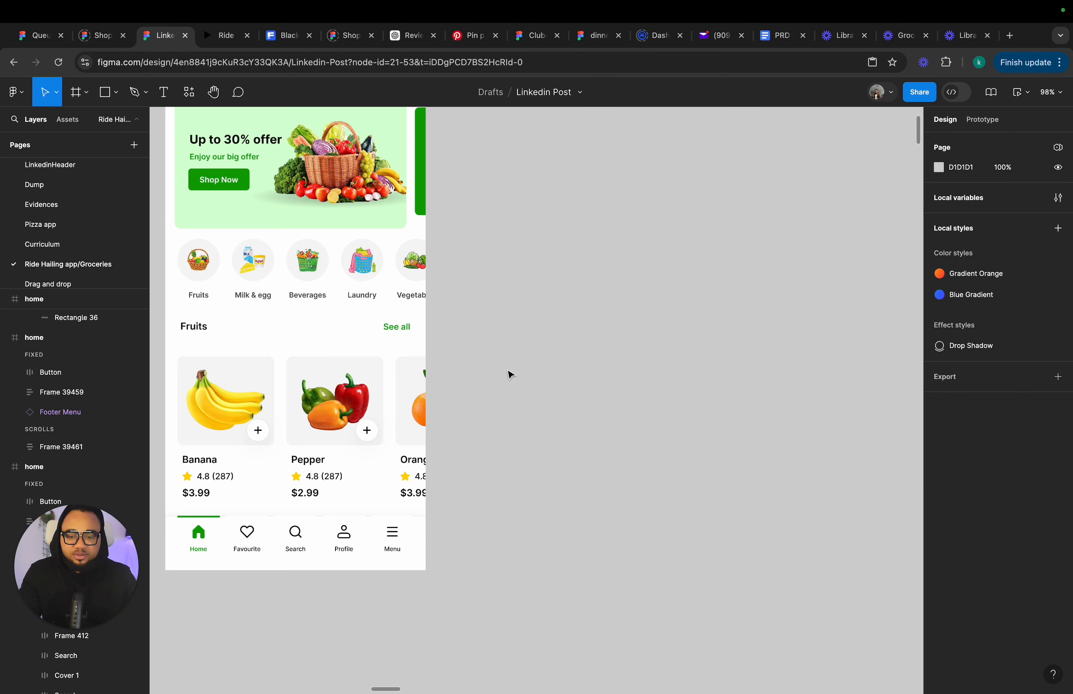
pyautogui.press('super+v')
pyautogui.moveTo(517, 390); pyautogui.dragTo(560, 319)
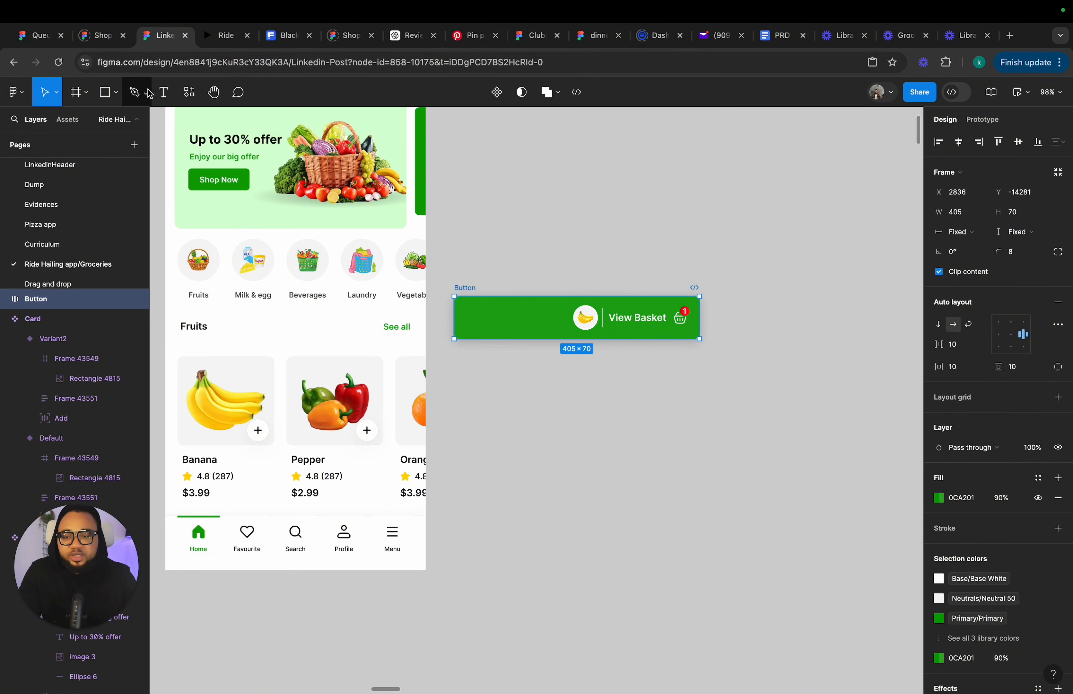
# Add a text layer reading "View Basket" below the pasted button.
pyautogui.click(165, 95)
pyautogui.click(662, 454)
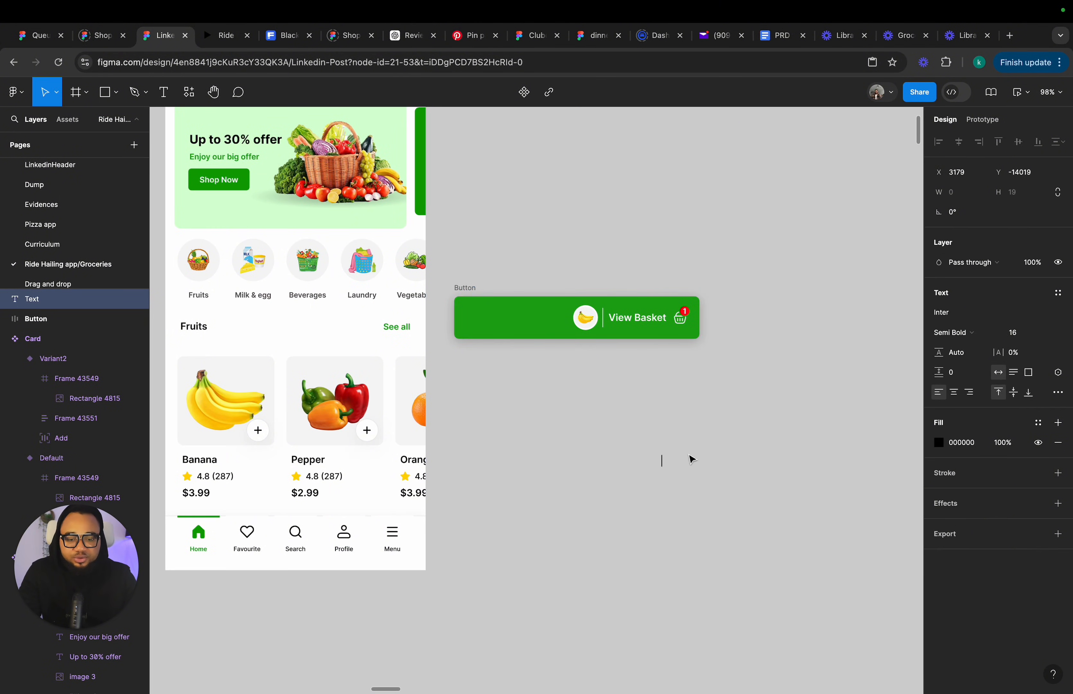
pyautogui.write('View')
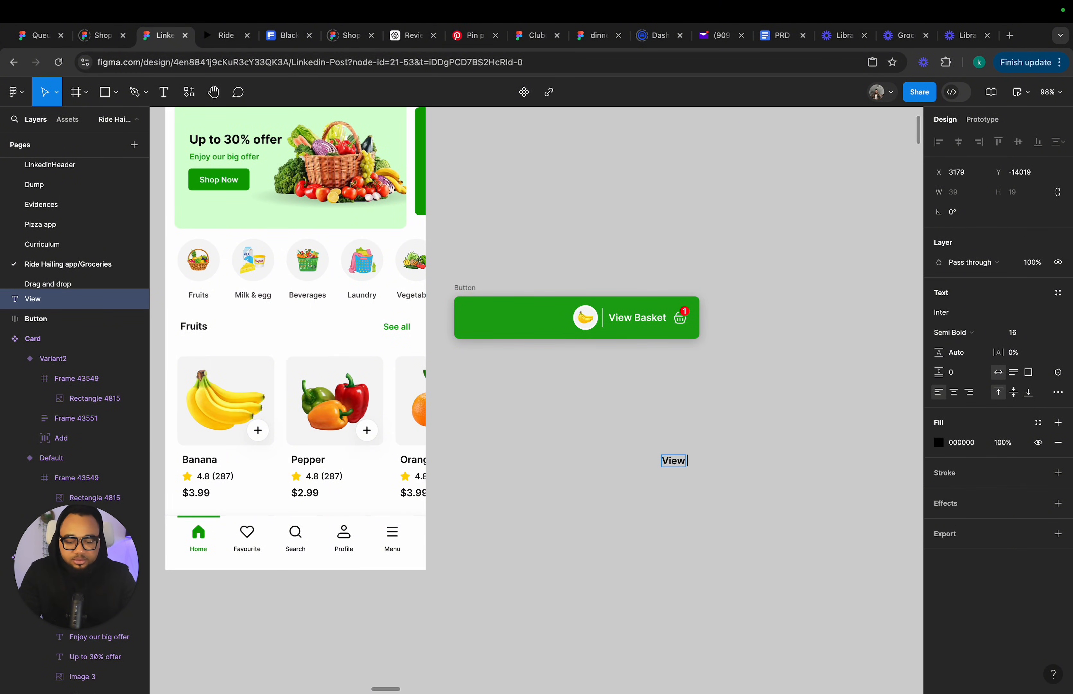
pyautogui.write(' Basket')
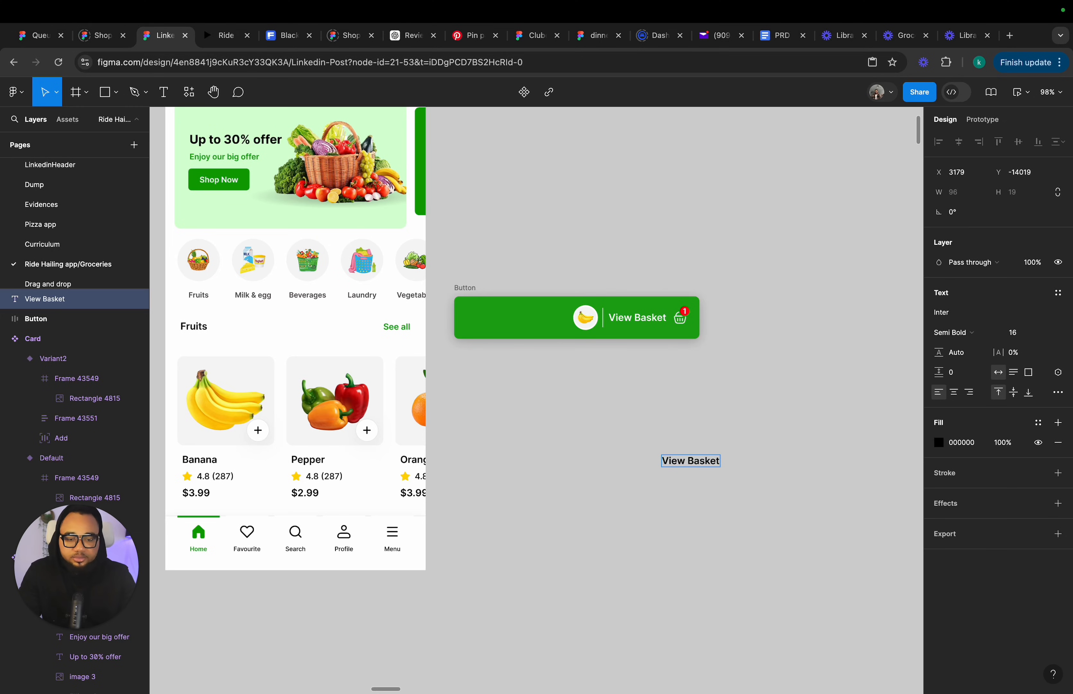
pyautogui.press('Escape')
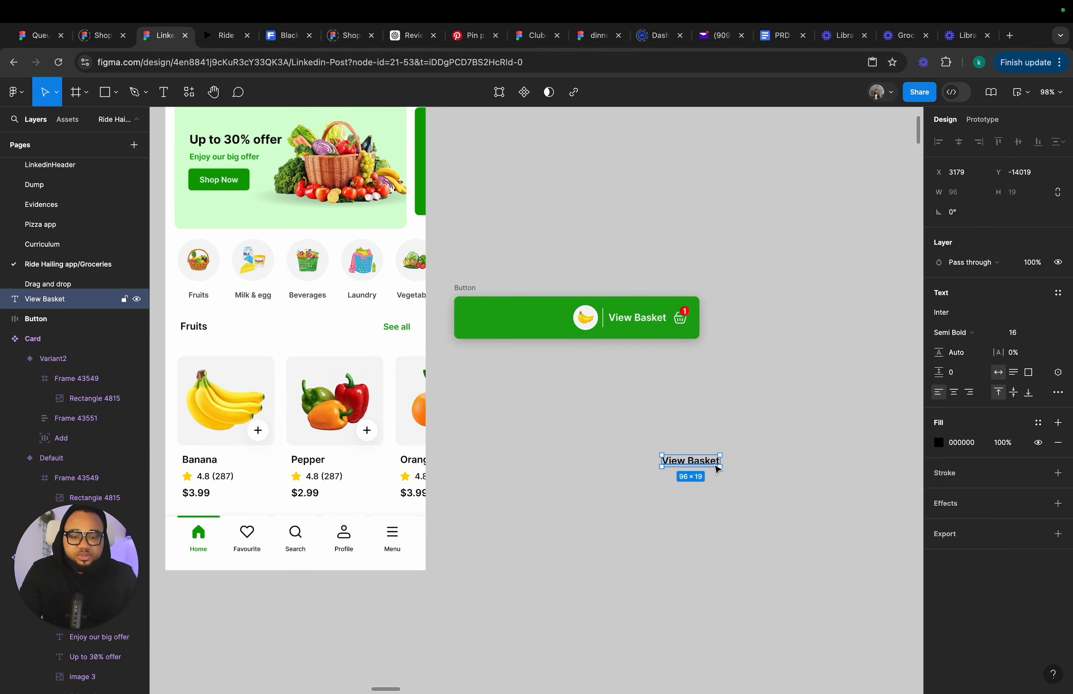
pyautogui.moveTo(716, 468); pyautogui.dragTo(678, 469)
# Duplicate the button's basket icon beside the new text and delete the copy's number badge.
pyautogui.doubleClick(680, 320)
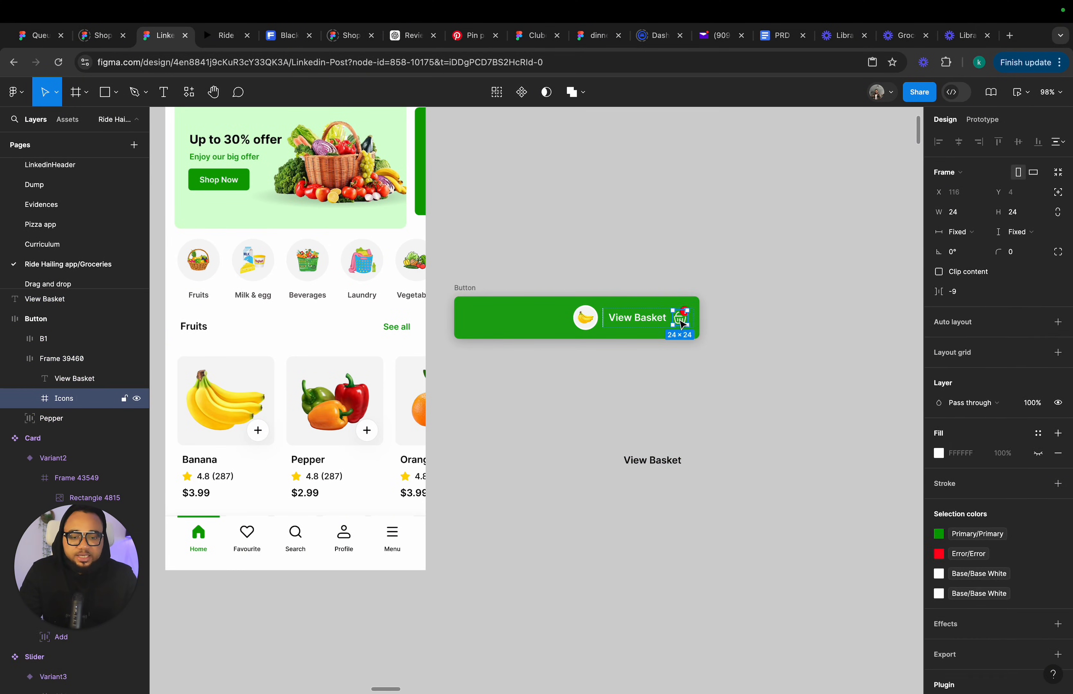
pyautogui.doubleClick(680, 321)
pyautogui.click(684, 349)
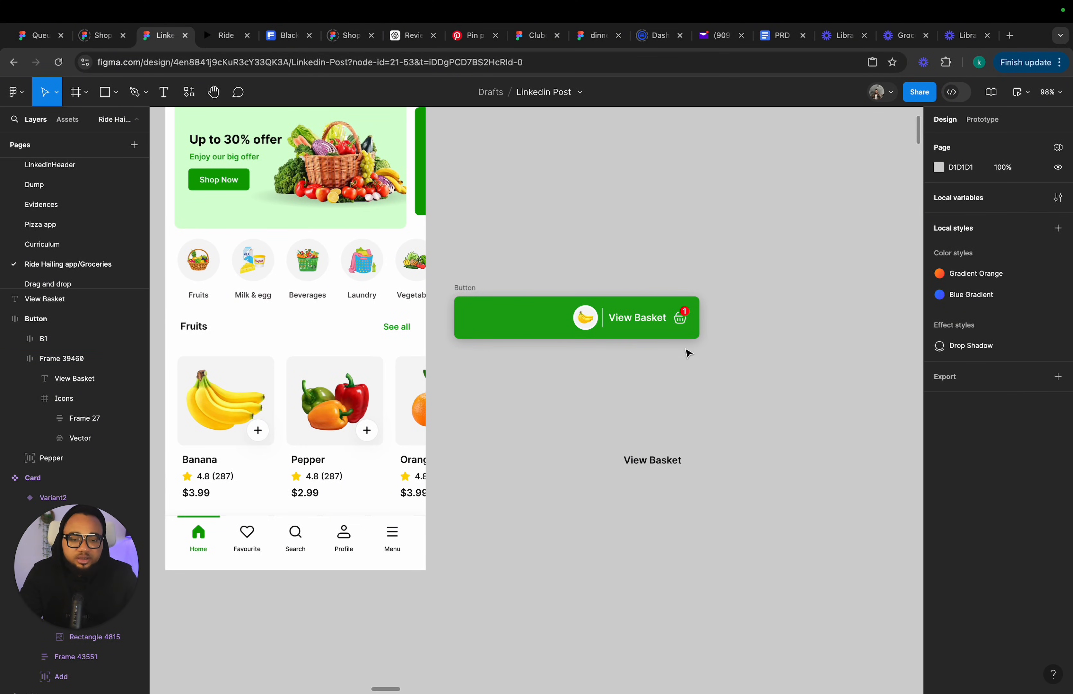
pyautogui.click(684, 319)
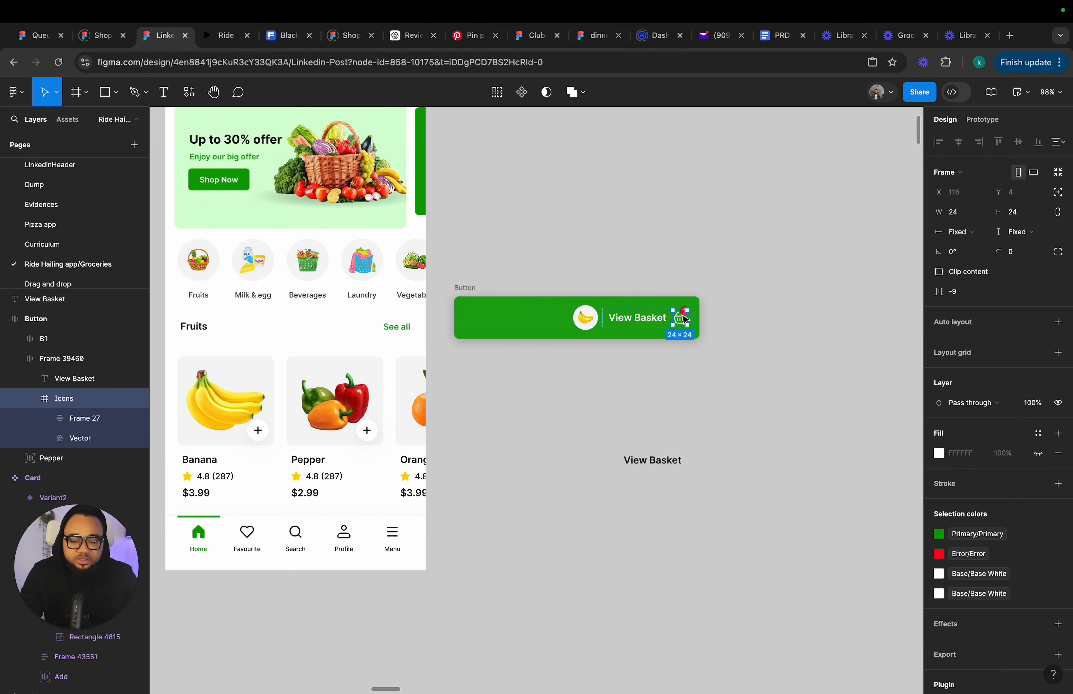
pyautogui.moveTo(684, 319); pyautogui.dragTo(699, 463)
pyautogui.scroll(3, 699, 463)
pyautogui.scroll(5, 700, 465)
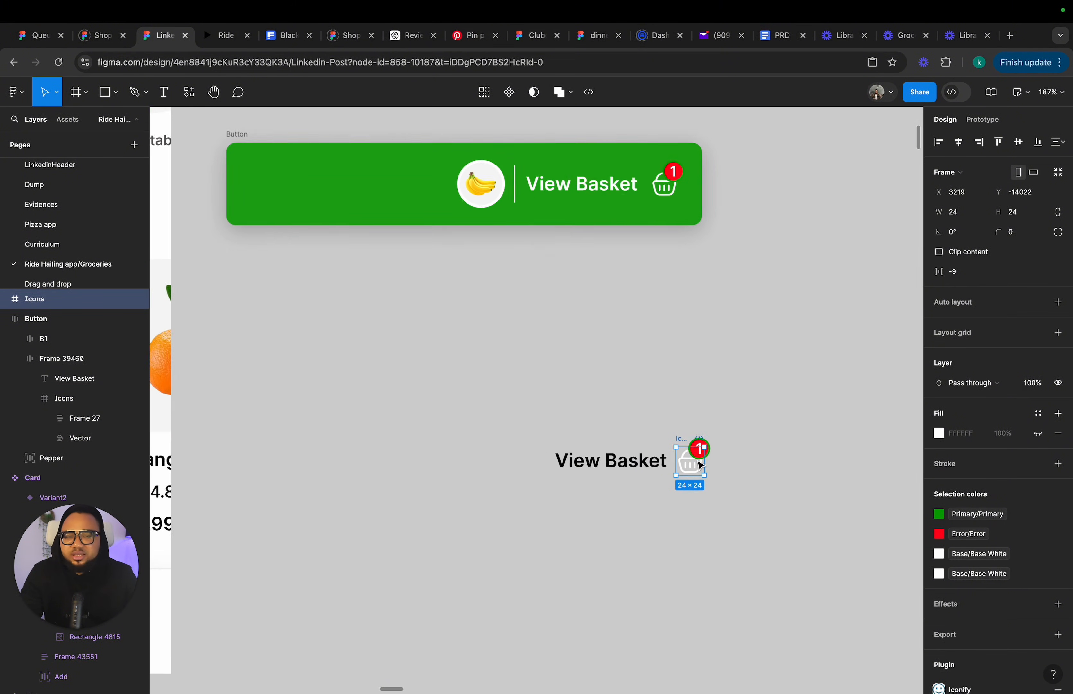
pyautogui.click(697, 439)
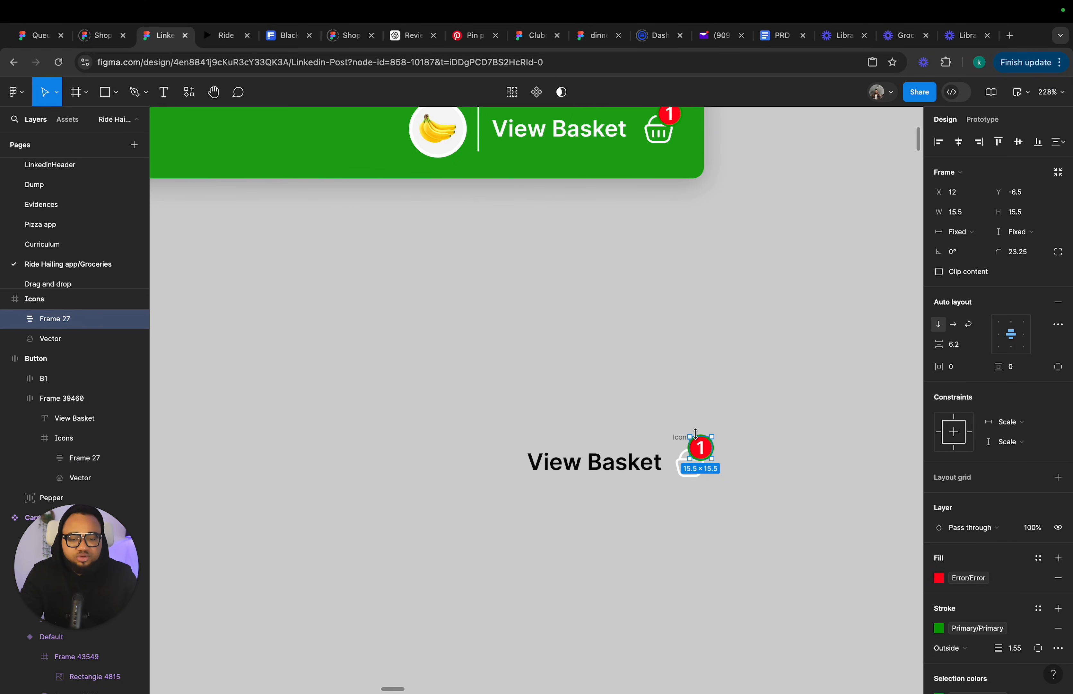
pyautogui.press('Delete')
# Insert a basket icon from the Iconify plugin by searching "Basket".
pyautogui.scroll(-3, 695, 435)
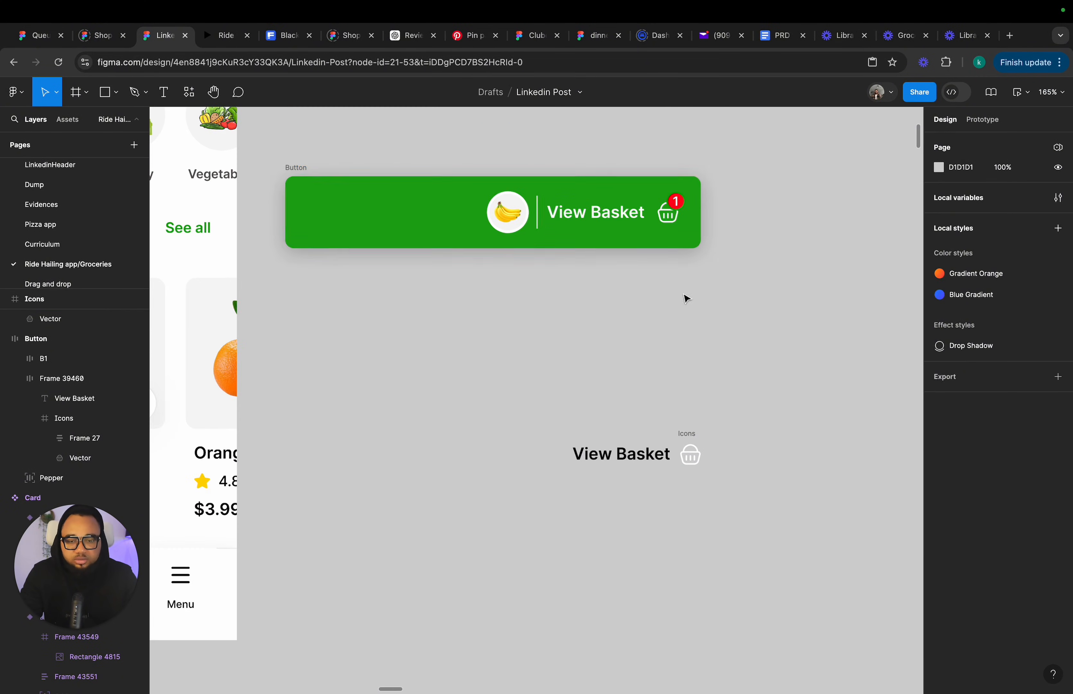
pyautogui.scroll(-1, 683, 451)
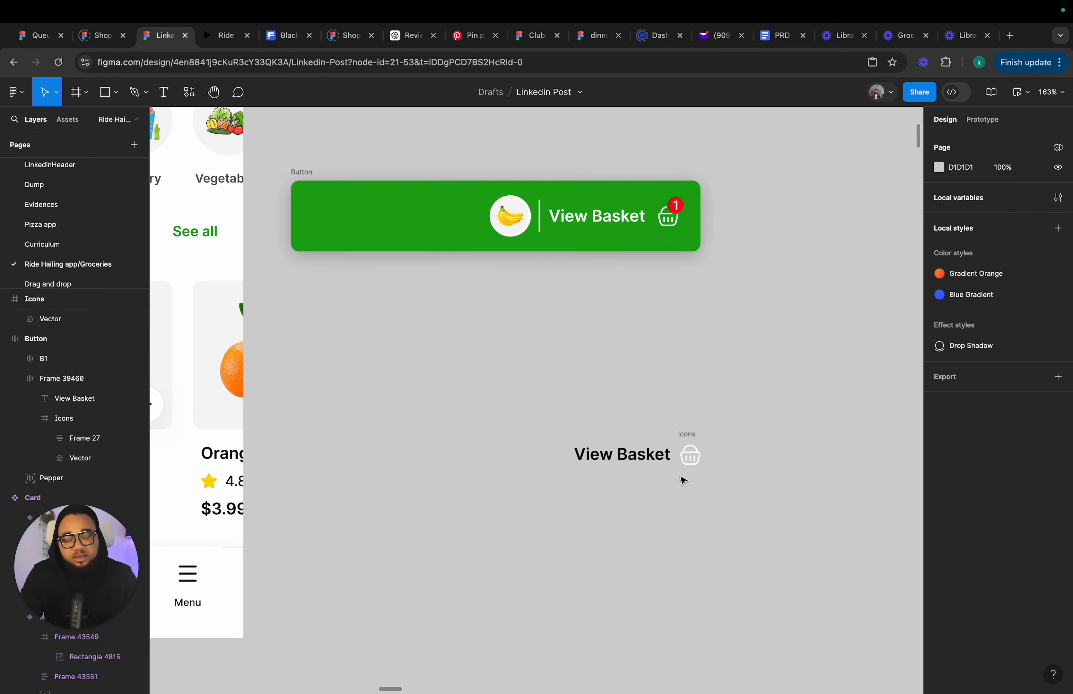
pyautogui.click(686, 436)
pyautogui.moveTo(686, 436); pyautogui.dragTo(686, 434)
pyautogui.rightClick(690, 366)
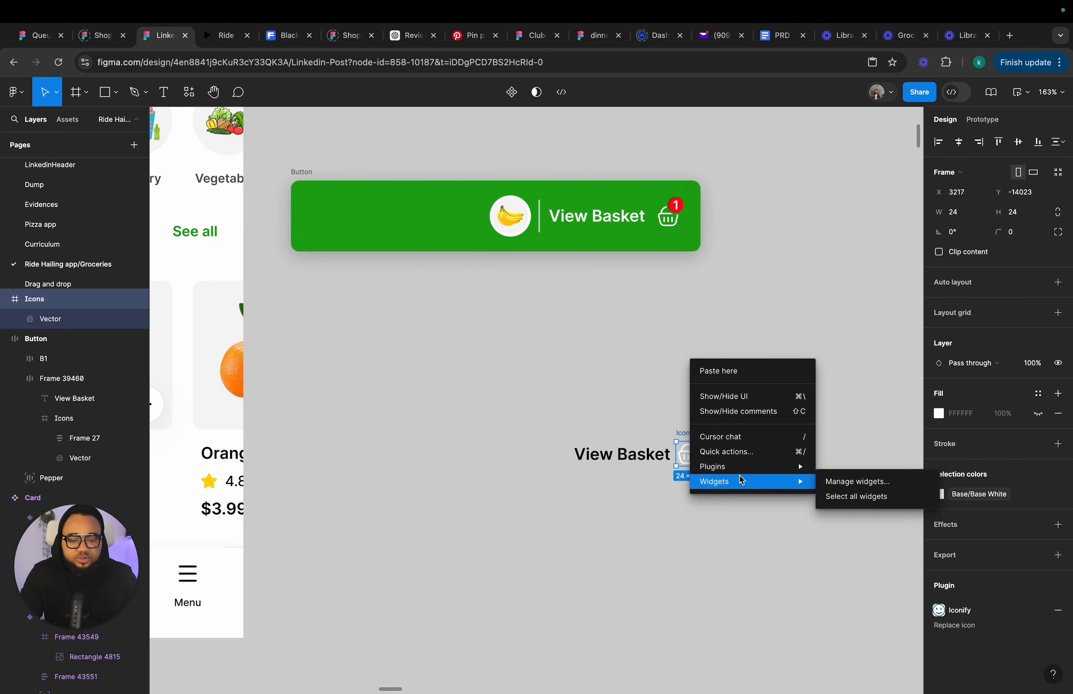
pyautogui.moveTo(798, 467)
pyautogui.click(856, 524)
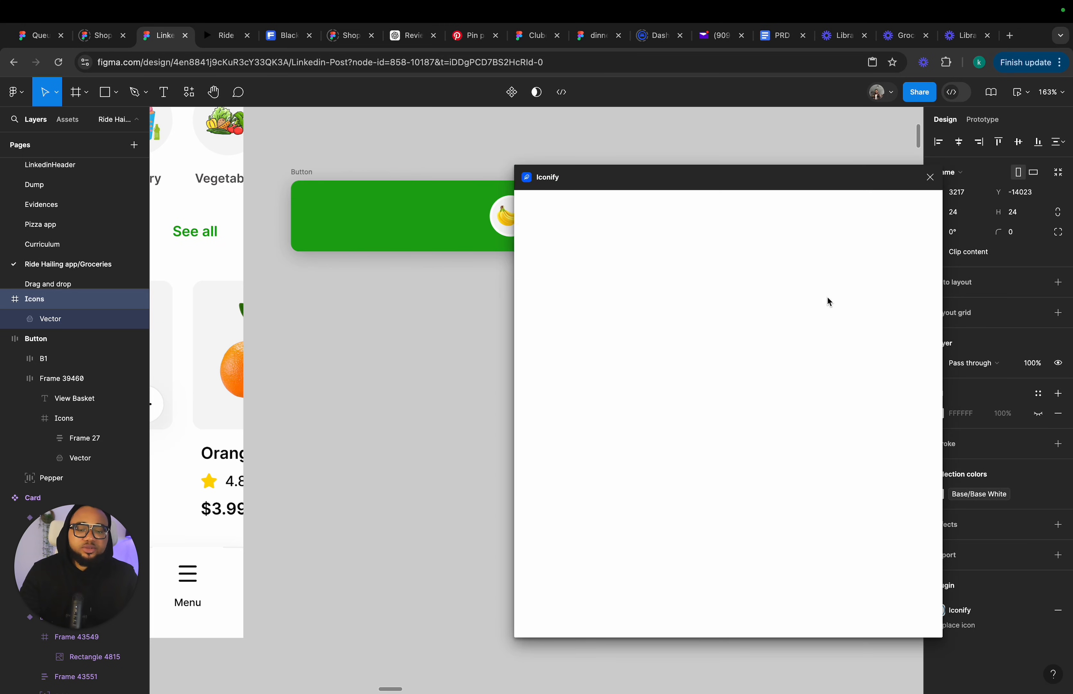
pyautogui.moveTo(581, 289); pyautogui.dragTo(491, 286)
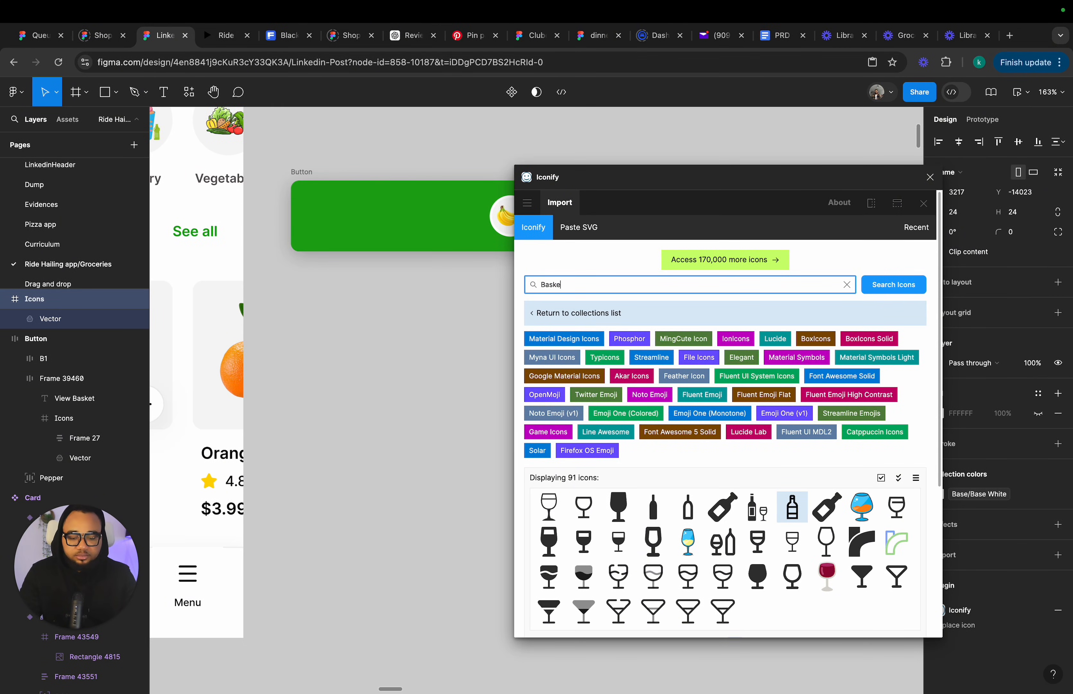
pyautogui.write('Basket')
pyautogui.press('Return')
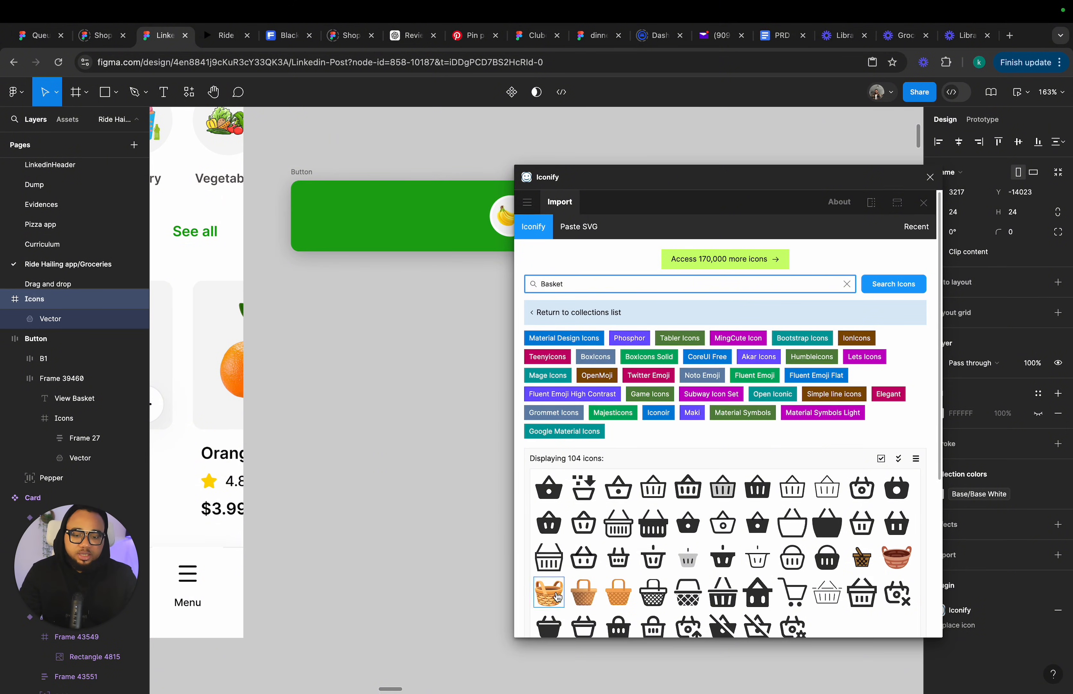
pyautogui.scroll(-2, 719, 547)
pyautogui.moveTo(792, 513); pyautogui.dragTo(478, 401)
pyautogui.click(929, 177)
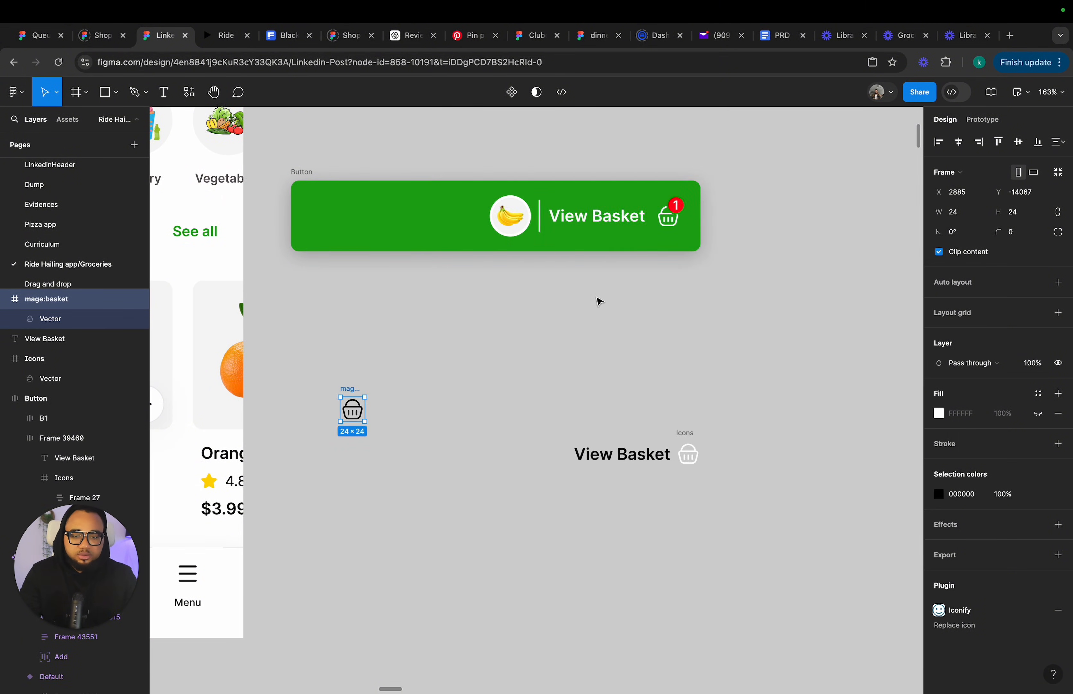
# Set the inserted basket icon's color to White, then delete the icon.
pyautogui.scroll(3, 419, 373)
pyautogui.scroll(1, 356, 432)
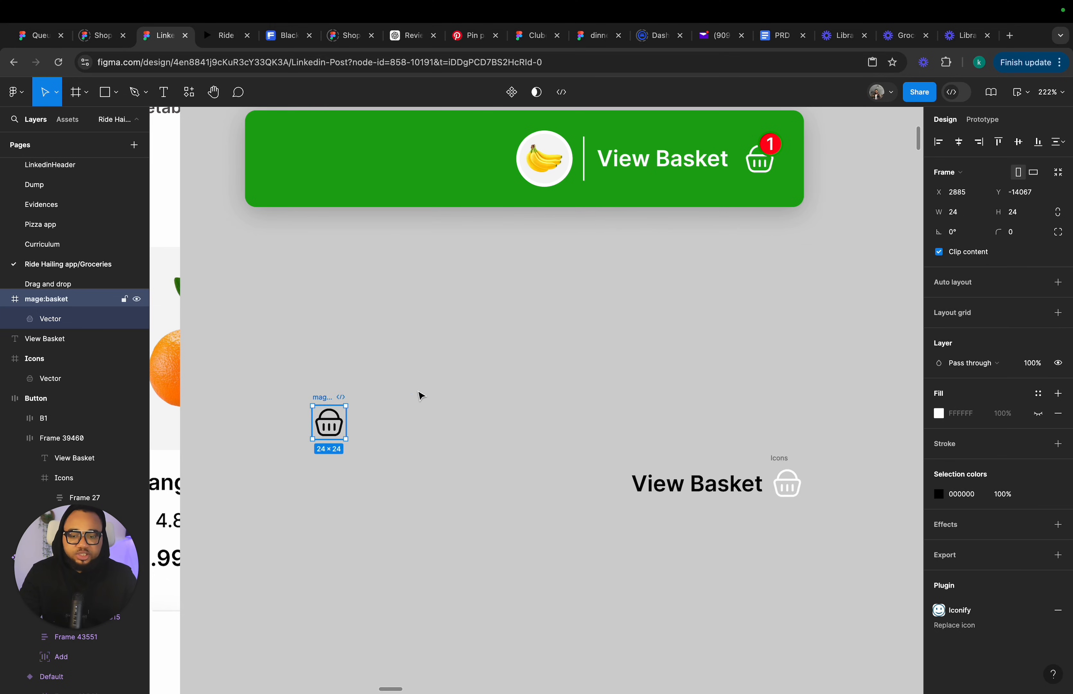
pyautogui.moveTo(329, 422); pyautogui.dragTo(431, 414)
pyautogui.click(1038, 493)
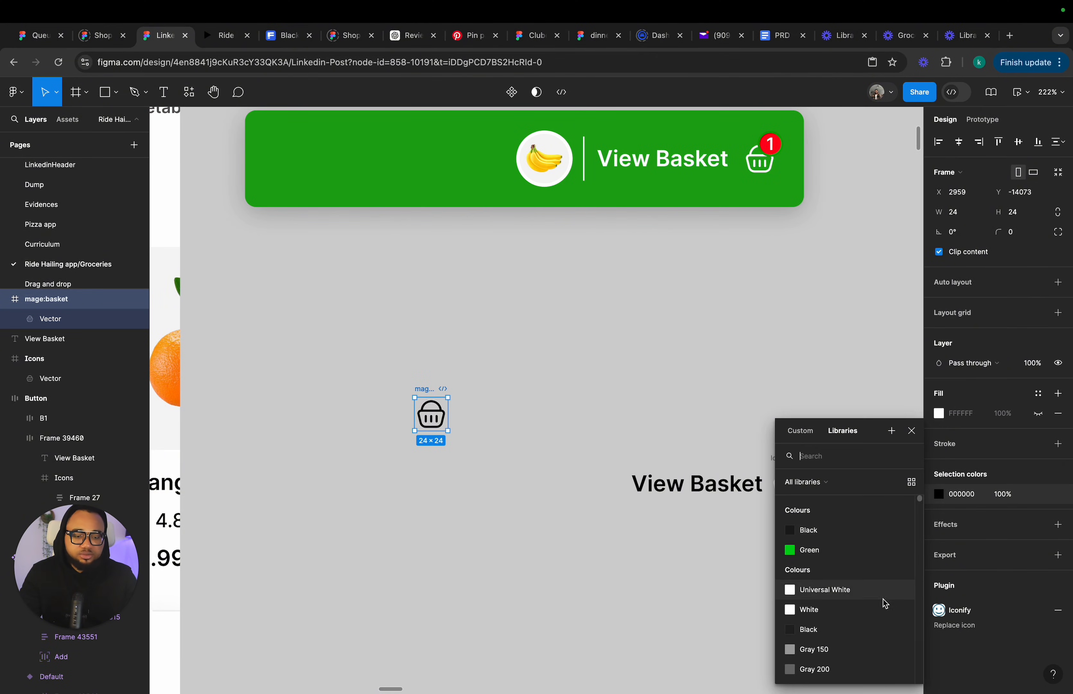
pyautogui.click(824, 608)
pyautogui.click(496, 576)
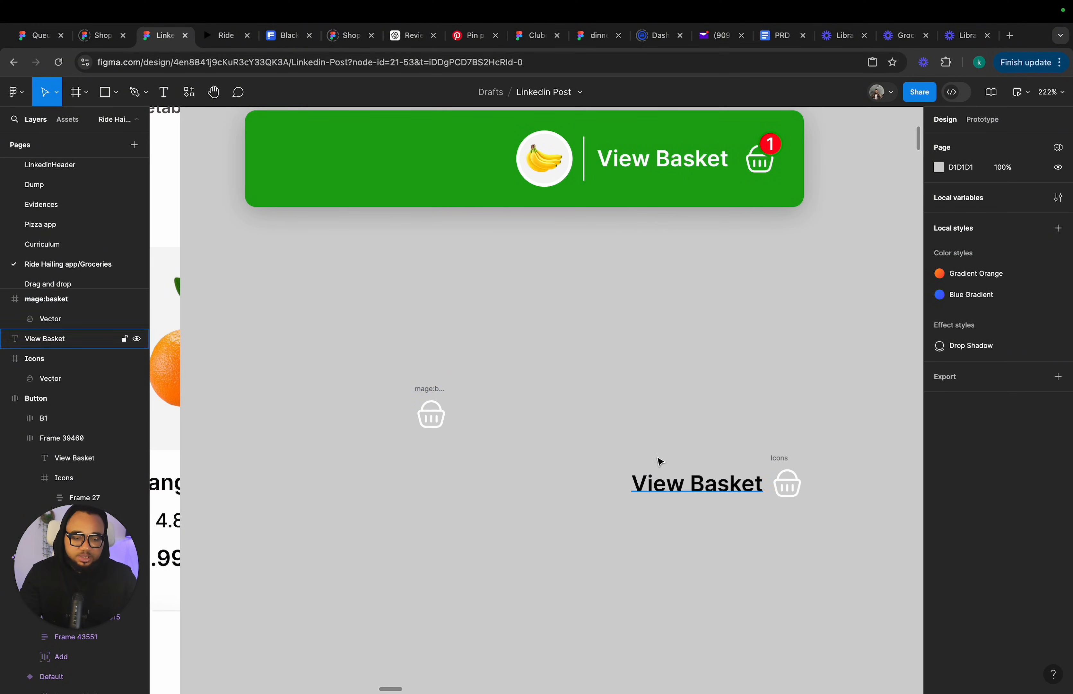
pyautogui.click(424, 388)
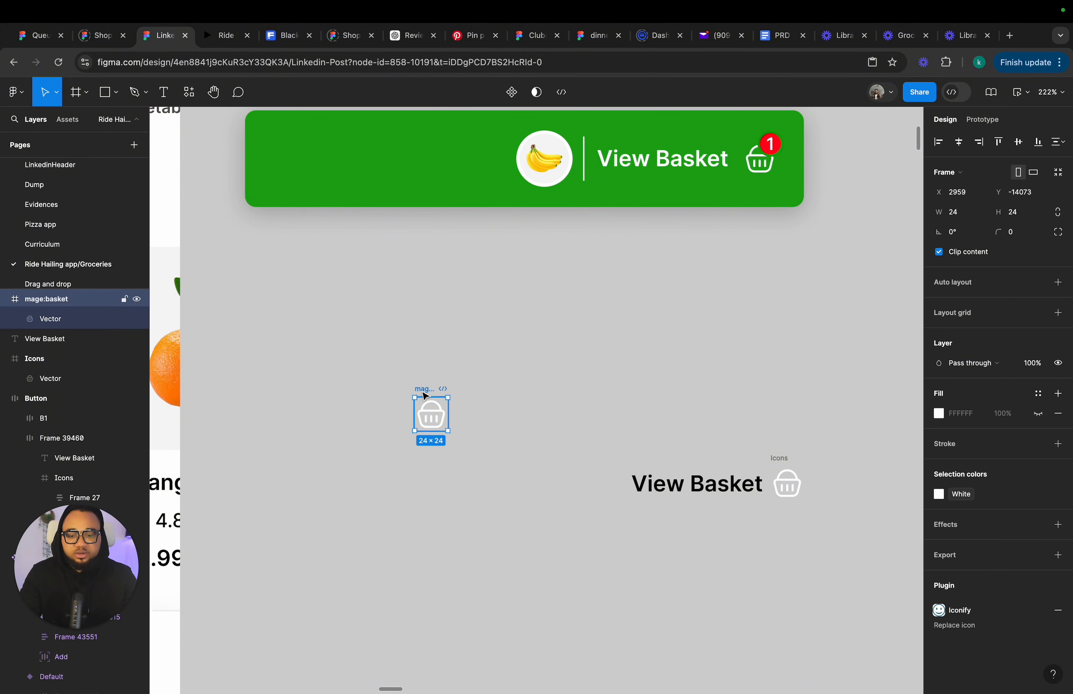
pyautogui.press('Delete')
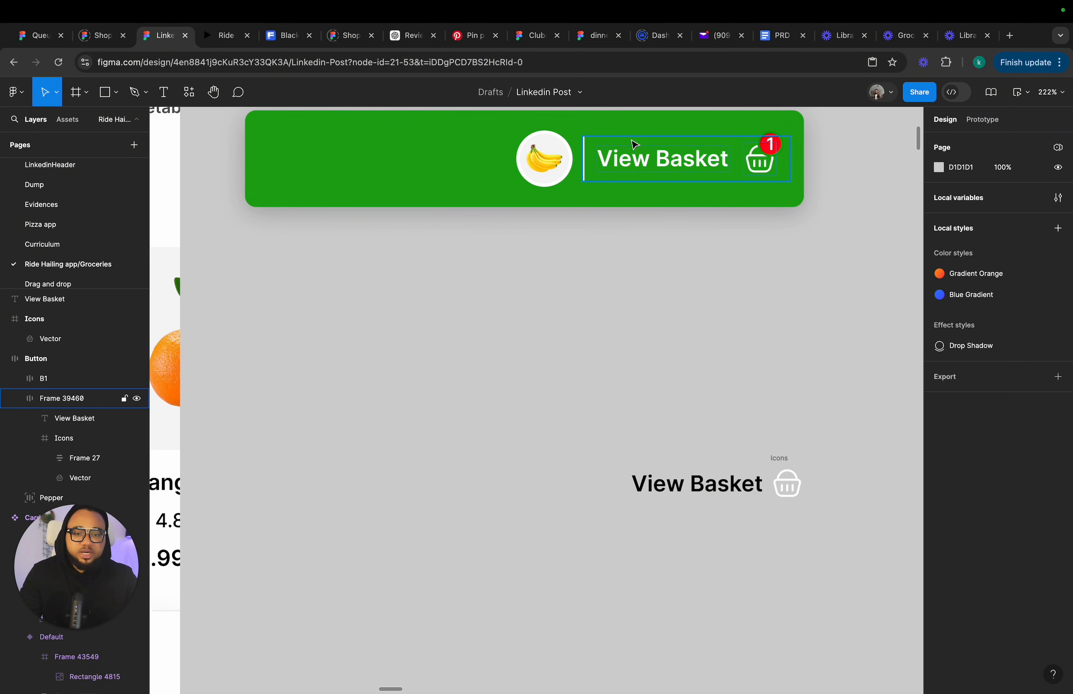
# Wrap the text and icon in an auto layout frame with horizontal padding 10 and height about 31.
pyautogui.moveTo(608, 436); pyautogui.dragTo(846, 542)
pyautogui.hotkey('shift', 'a')
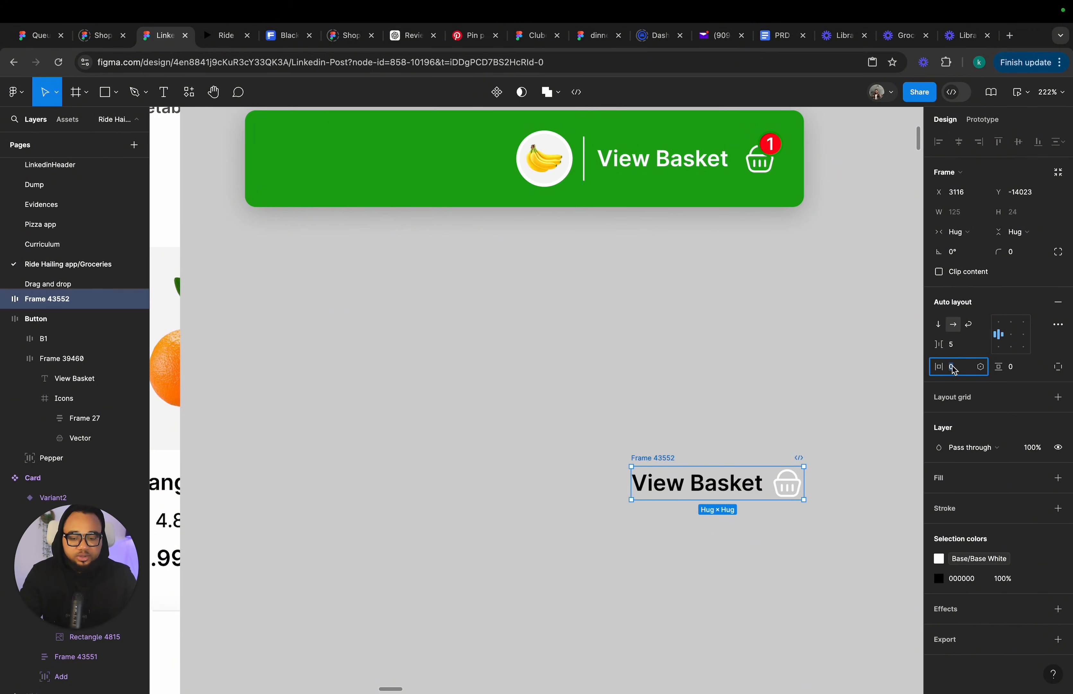
pyautogui.press('Return')
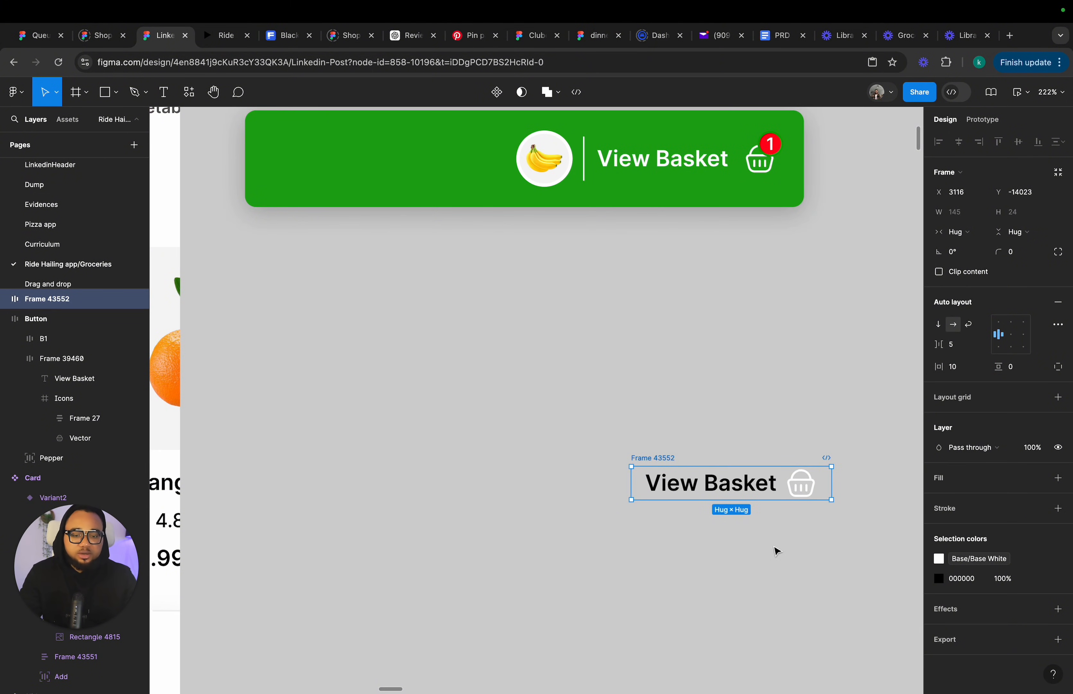
pyautogui.moveTo(742, 502); pyautogui.dragTo(741, 509)
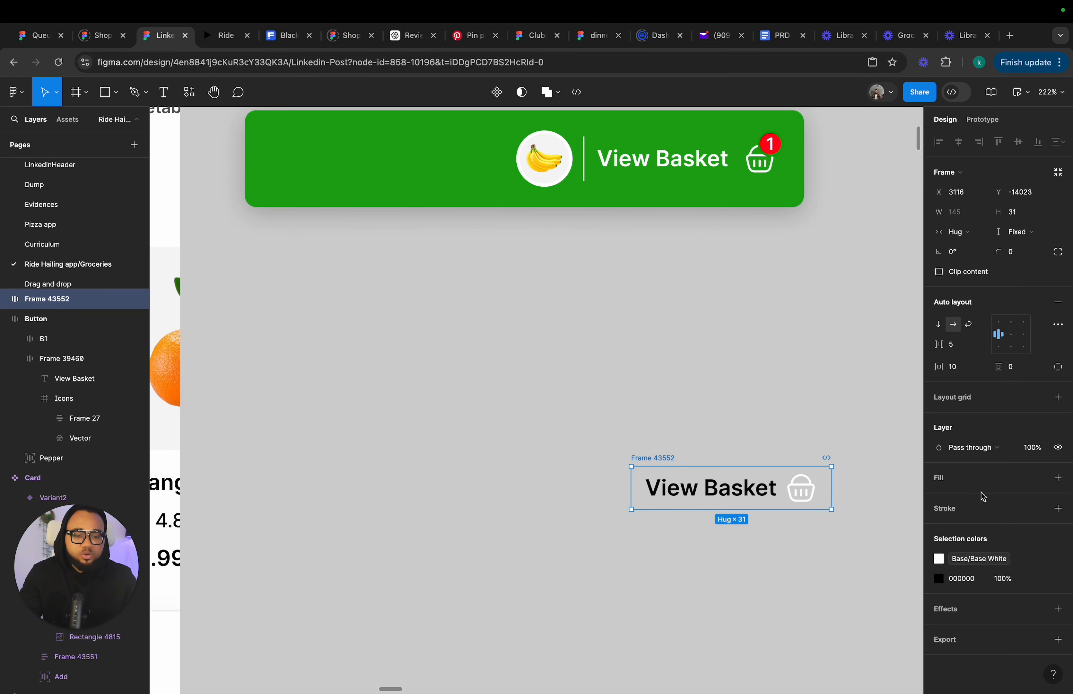
# Add a 1 px White stroke to the frame's left side only.
pyautogui.click(996, 508)
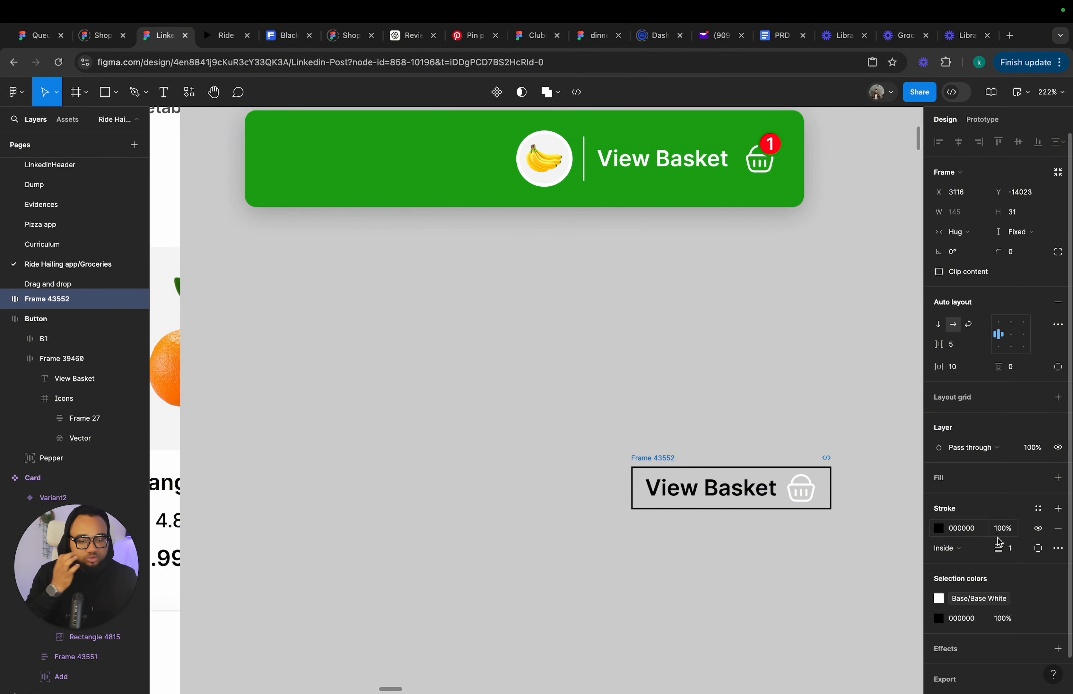
pyautogui.click(1039, 548)
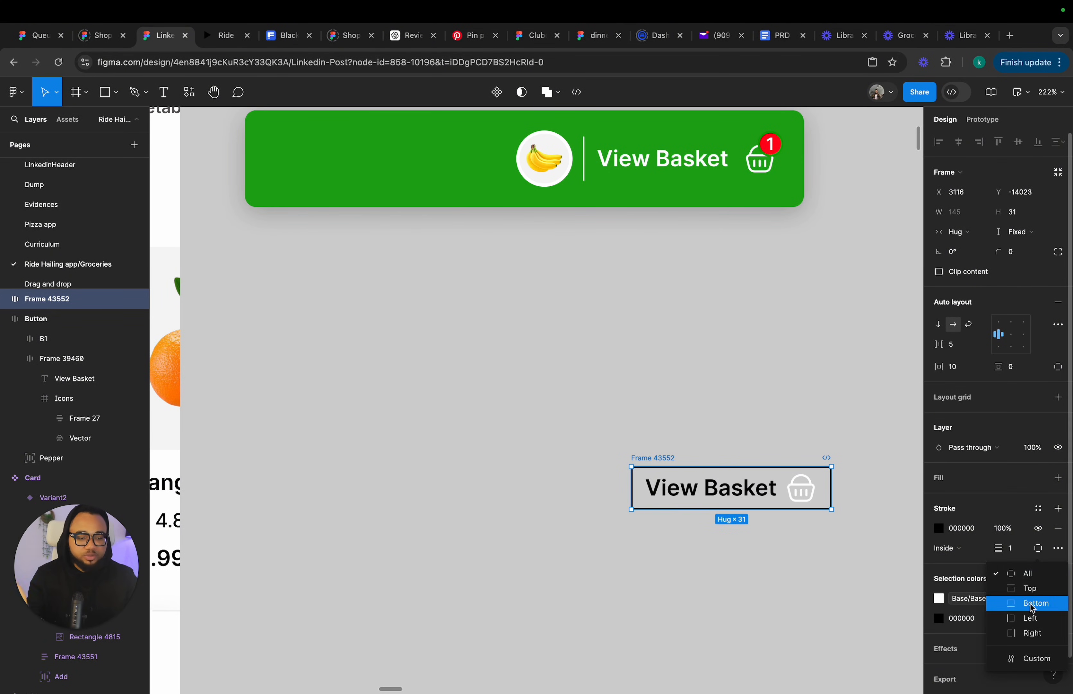
pyautogui.click(1030, 618)
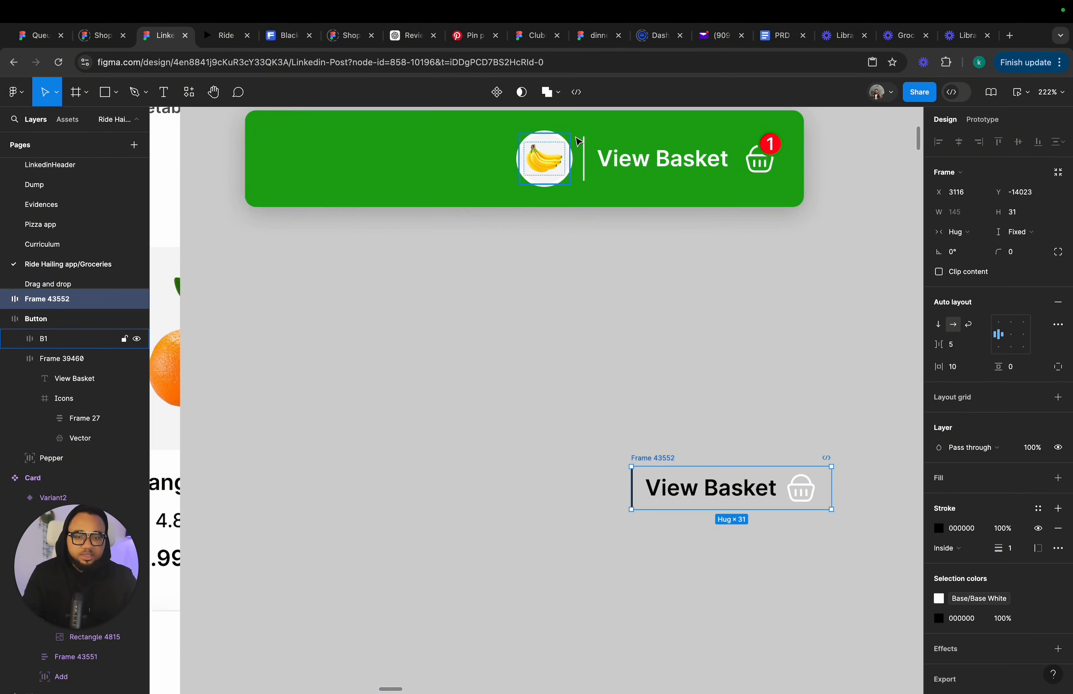
pyautogui.click(1037, 507)
pyautogui.click(817, 611)
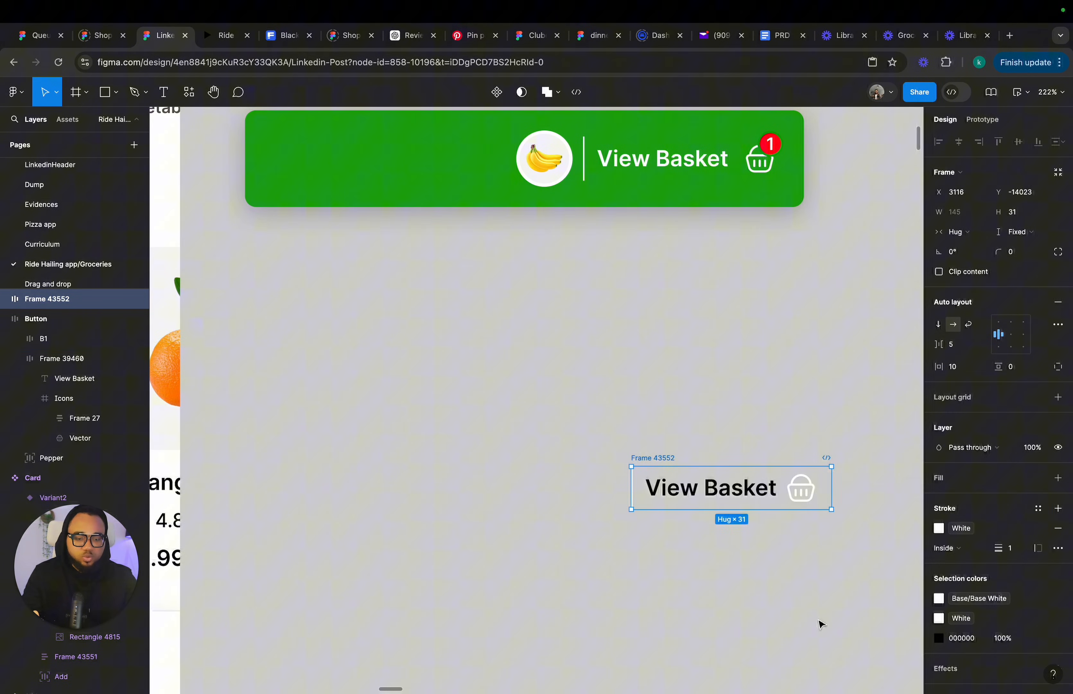
# Wrap the View Basket content frame in a new auto layout frame and widen it to about 324.
pyautogui.click(689, 567)
pyautogui.scroll(-3, 590, 268)
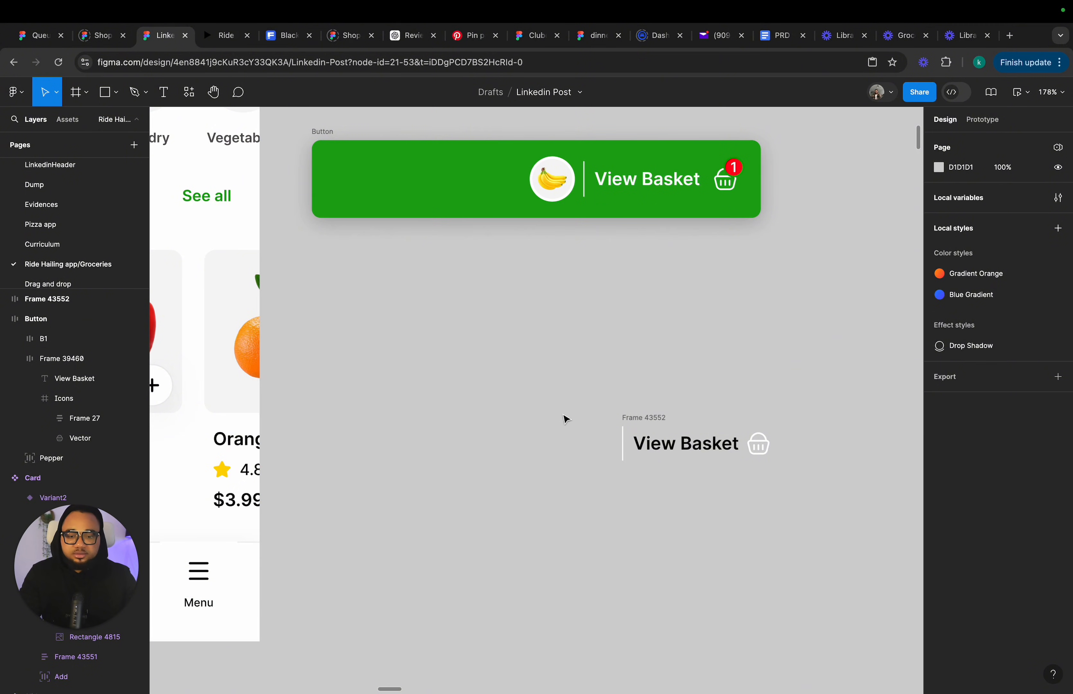
pyautogui.click(631, 418)
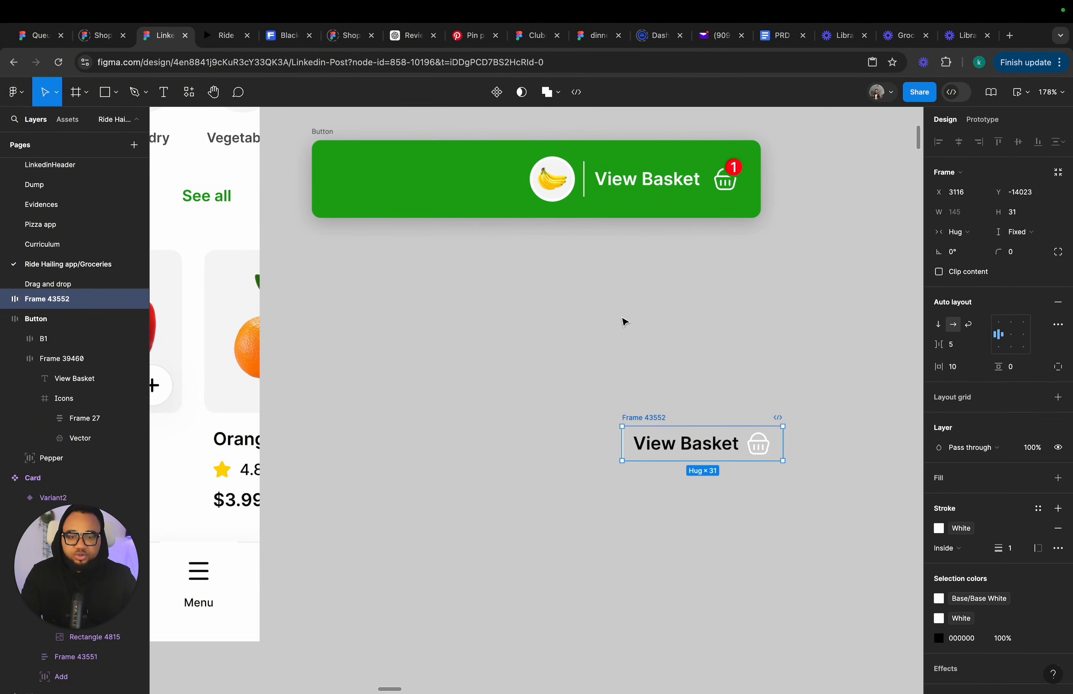
pyautogui.hotkey('shift', 'a')
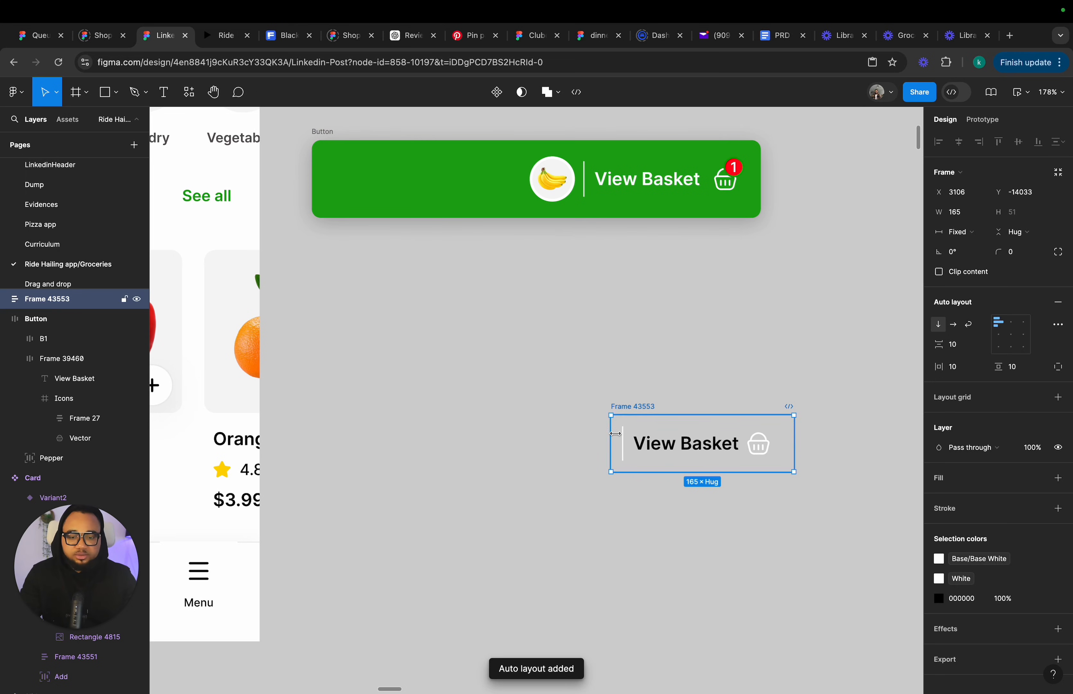
pyautogui.moveTo(614, 434); pyautogui.dragTo(435, 437)
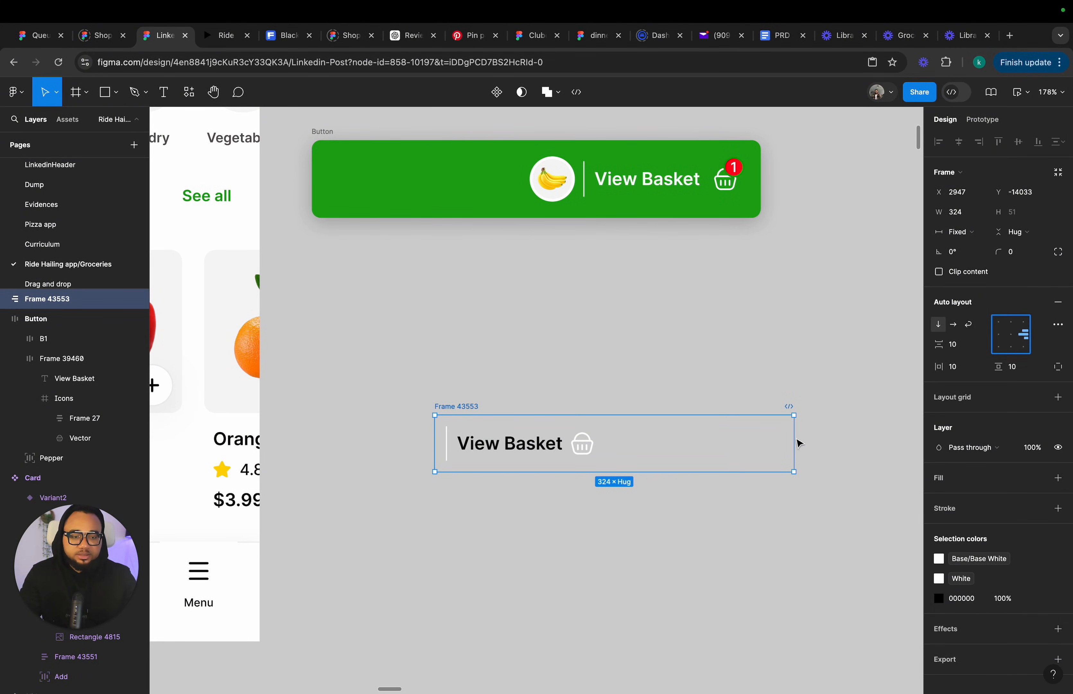
# Align the inner View Basket frame to the right of its container and set its width to Hug.
pyautogui.click(578, 443)
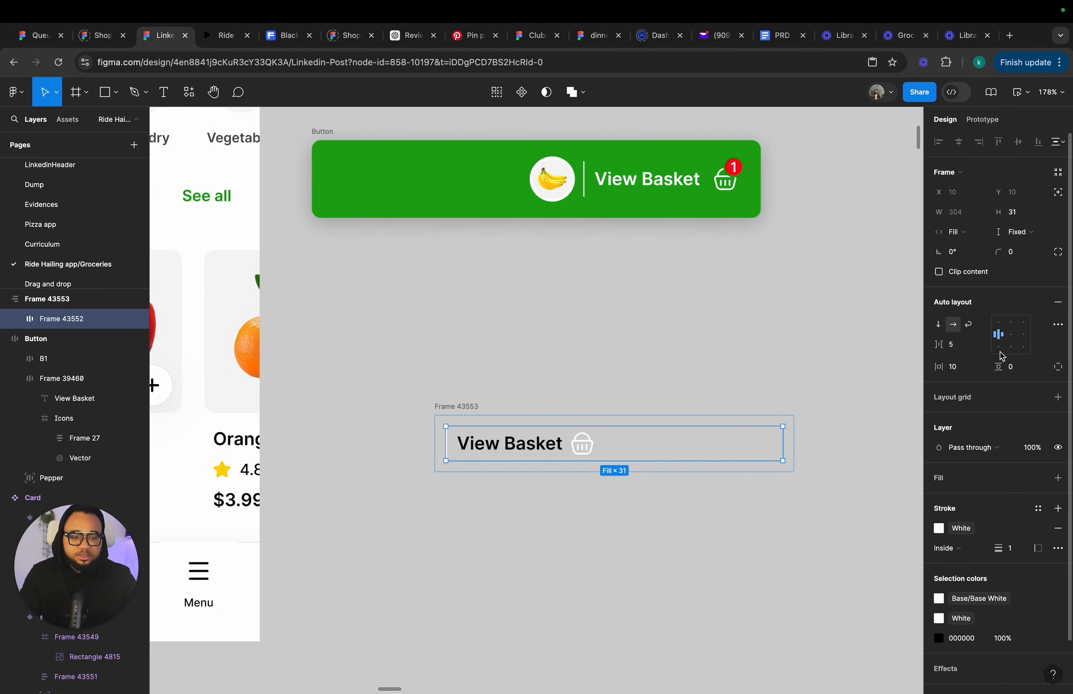
pyautogui.click(1022, 335)
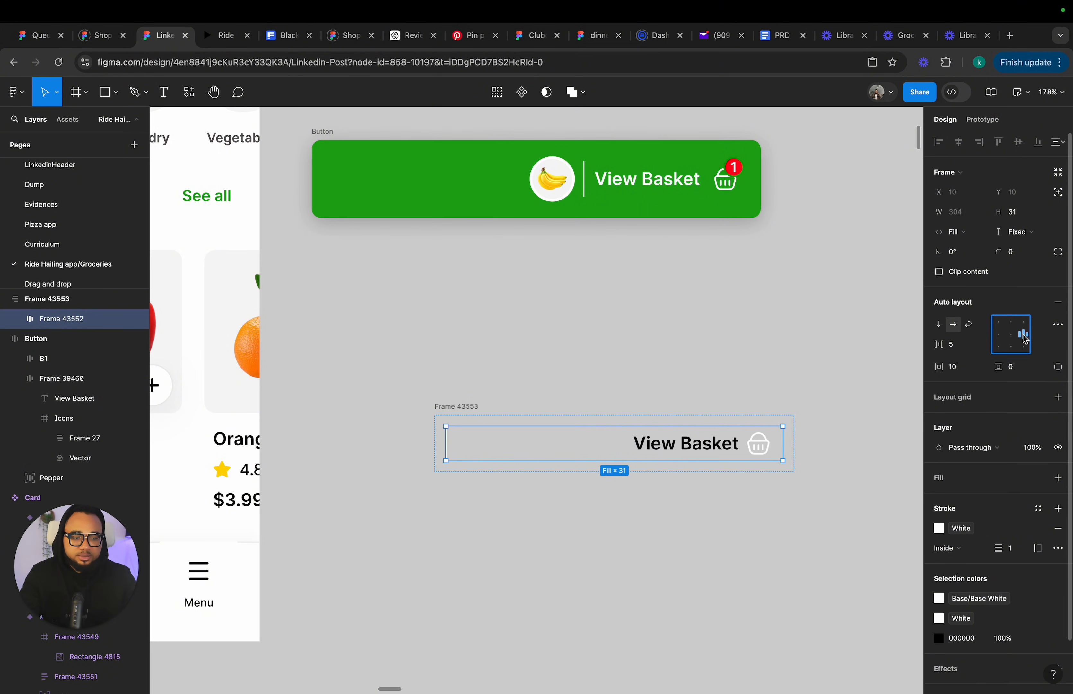
pyautogui.click(497, 492)
pyautogui.click(484, 449)
pyautogui.click(484, 421)
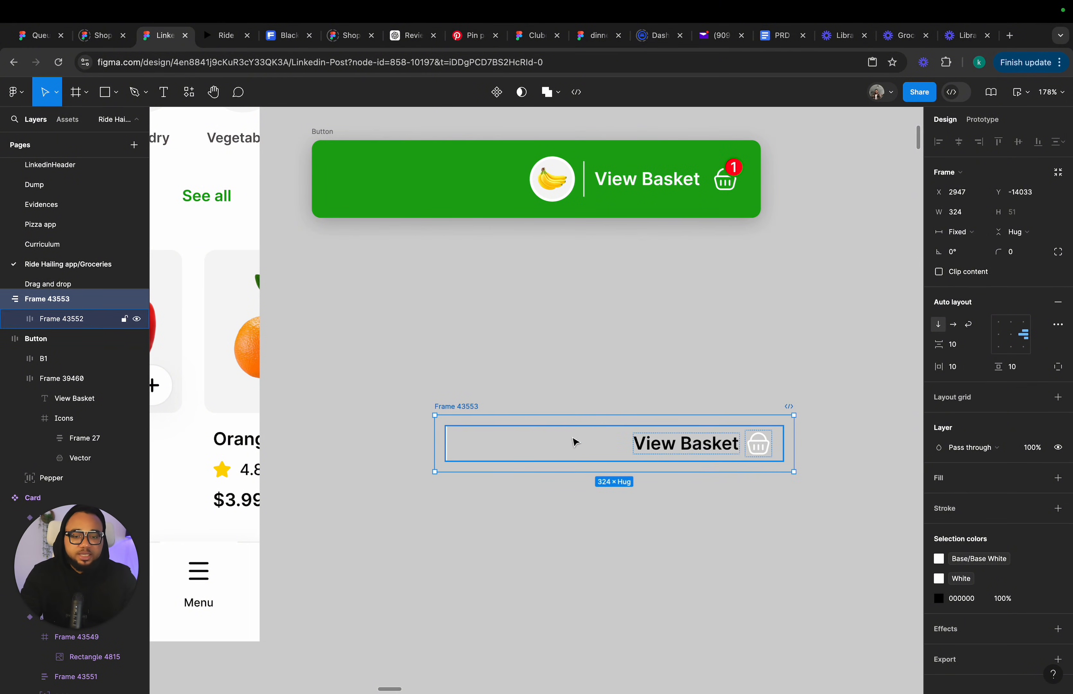
pyautogui.click(577, 446)
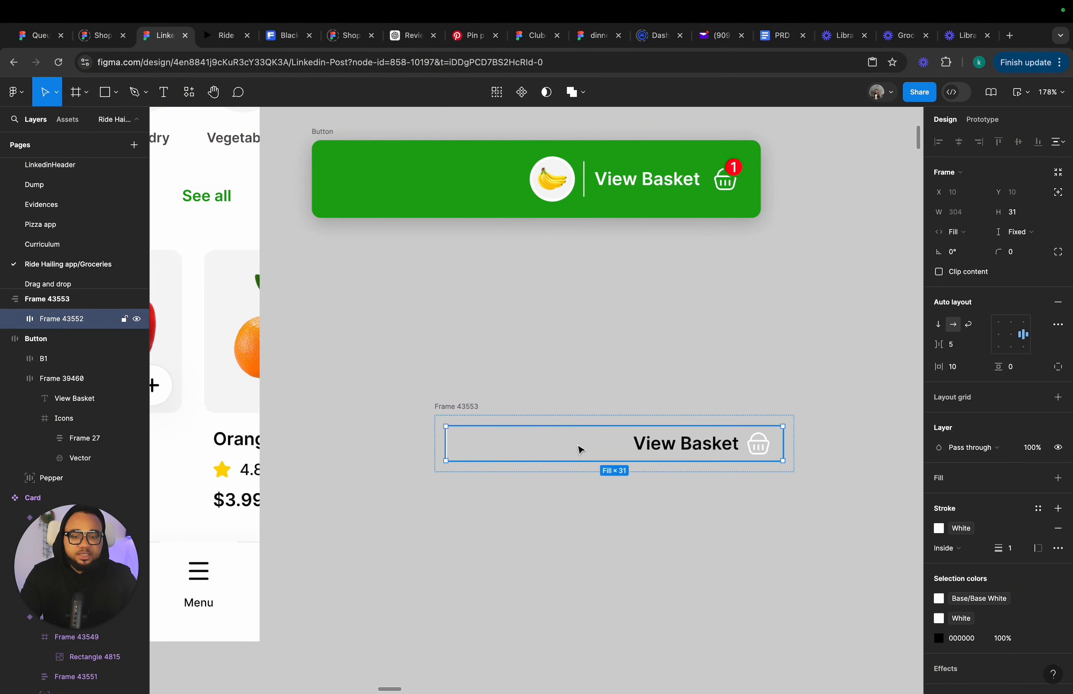
pyautogui.click(982, 235)
pyautogui.click(980, 219)
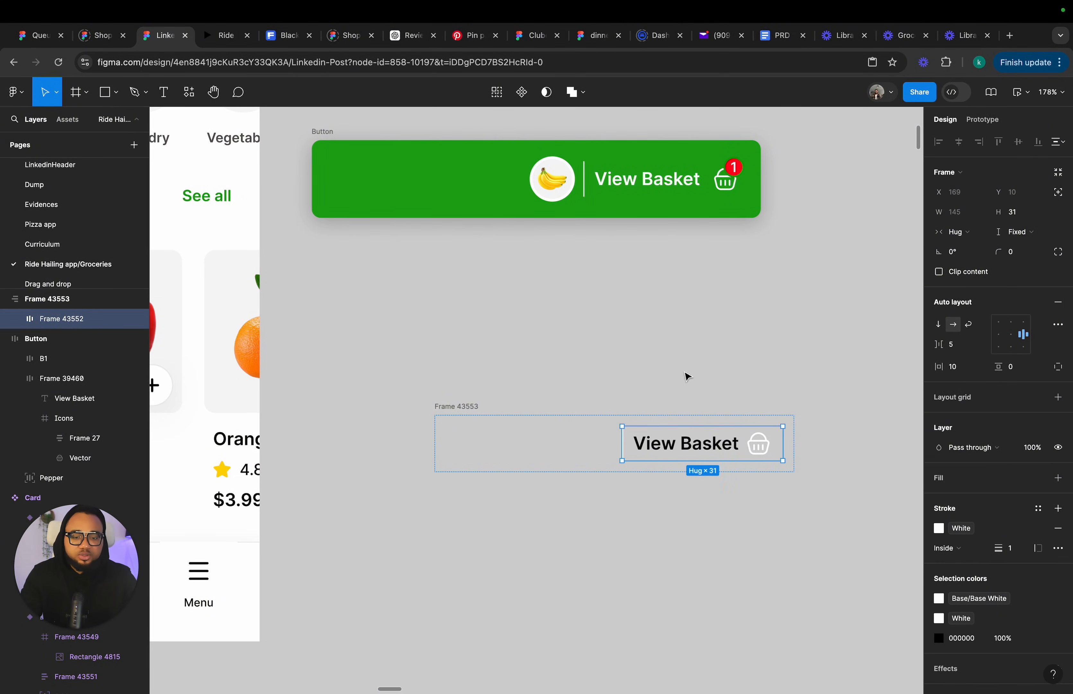
# Resize the container frame's height to about 58.
pyautogui.click(661, 385)
pyautogui.click(455, 408)
pyautogui.moveTo(486, 473); pyautogui.dragTo(488, 480)
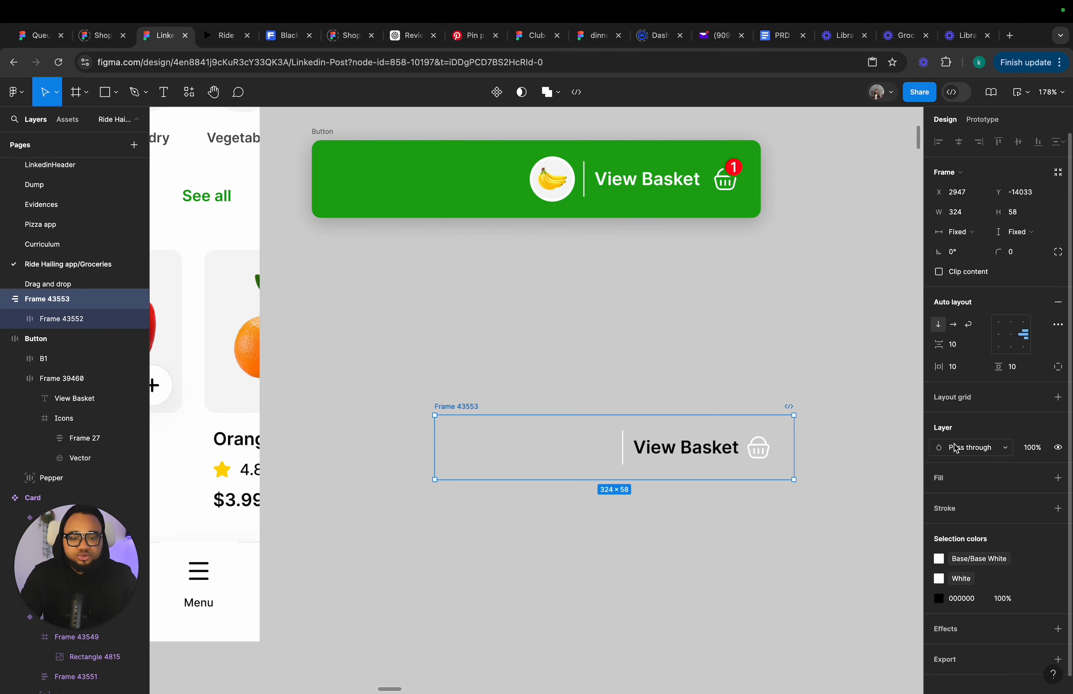
# Add a white fill to the container frame.
pyautogui.click(979, 478)
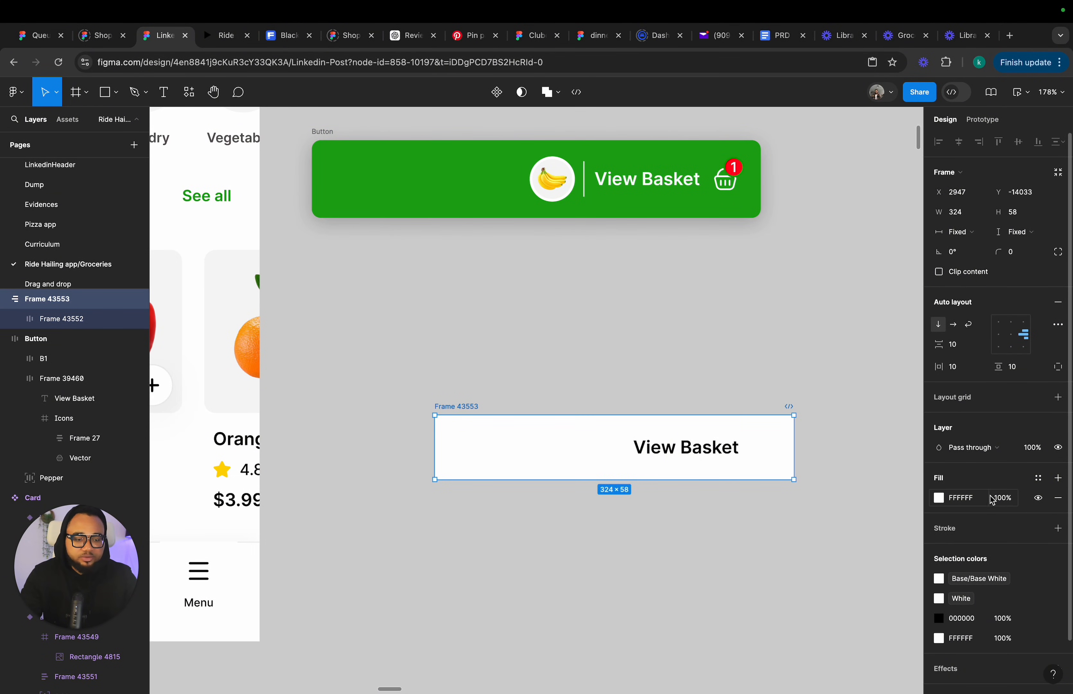
pyautogui.click(1038, 478)
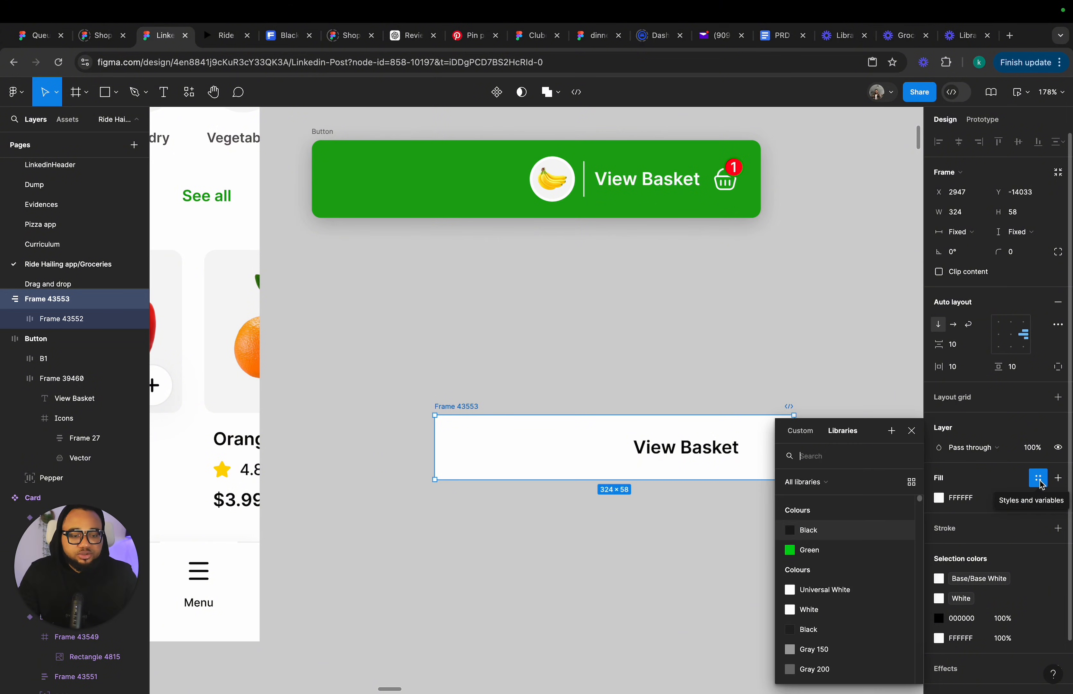
pyautogui.click(1043, 478)
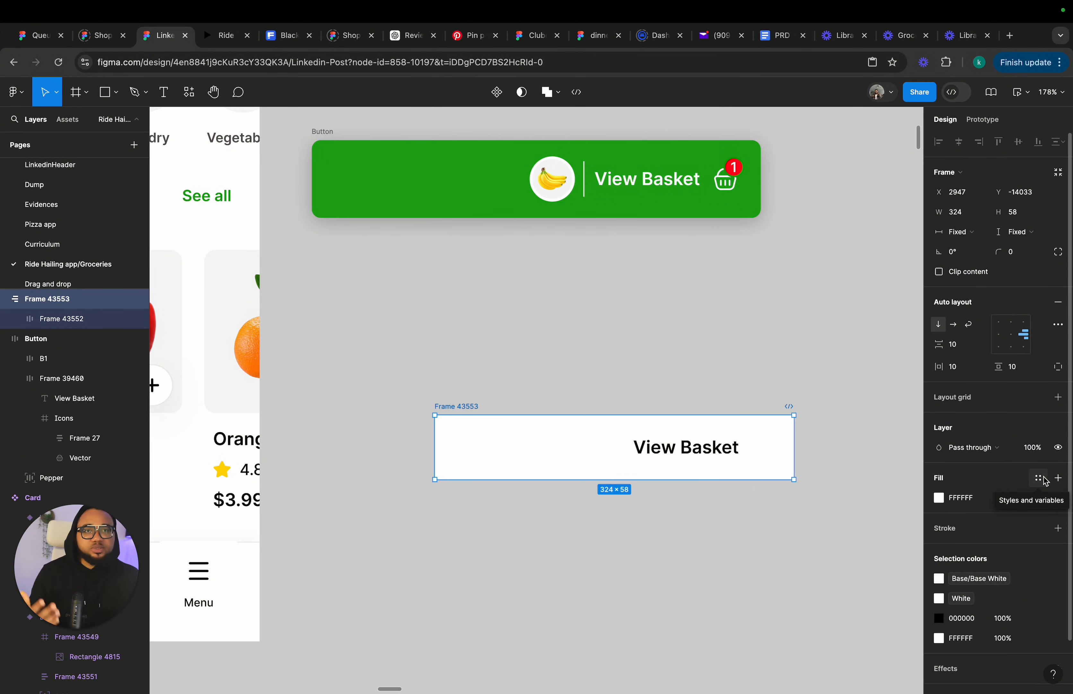
pyautogui.click(852, 194)
pyautogui.click(1059, 228)
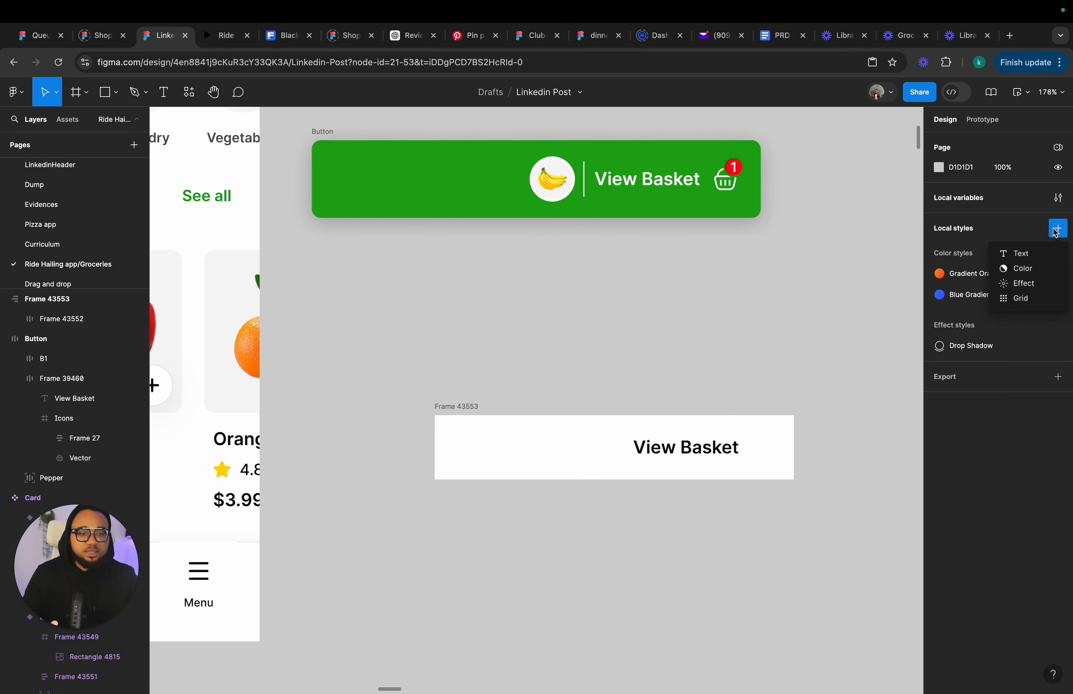
pyautogui.click(1020, 269)
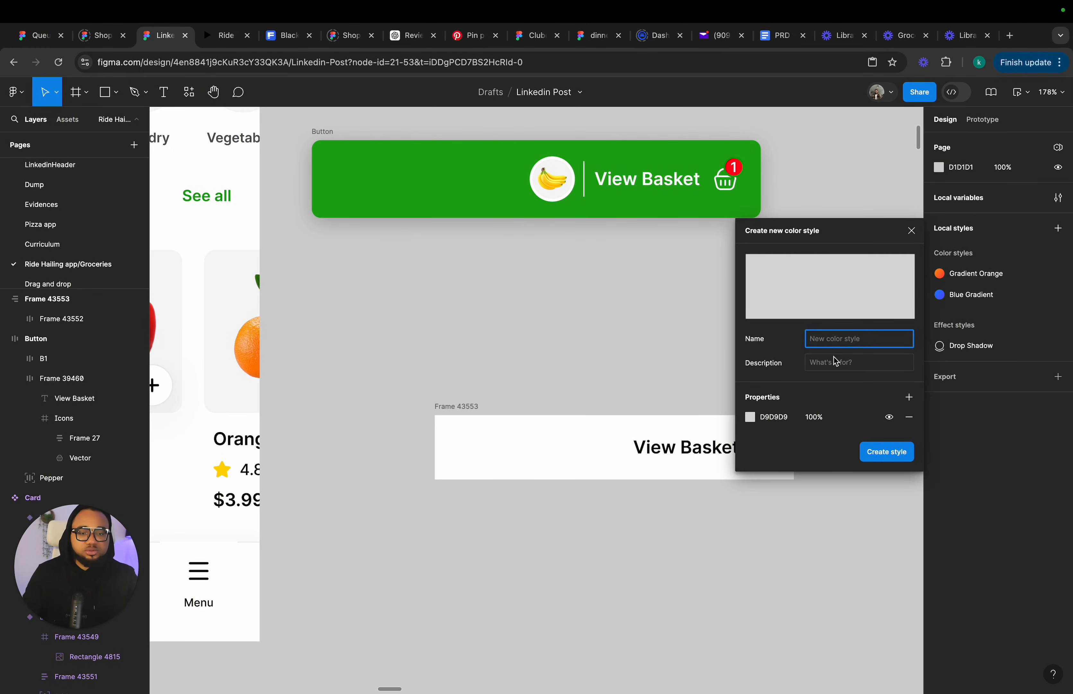
pyautogui.click(912, 230)
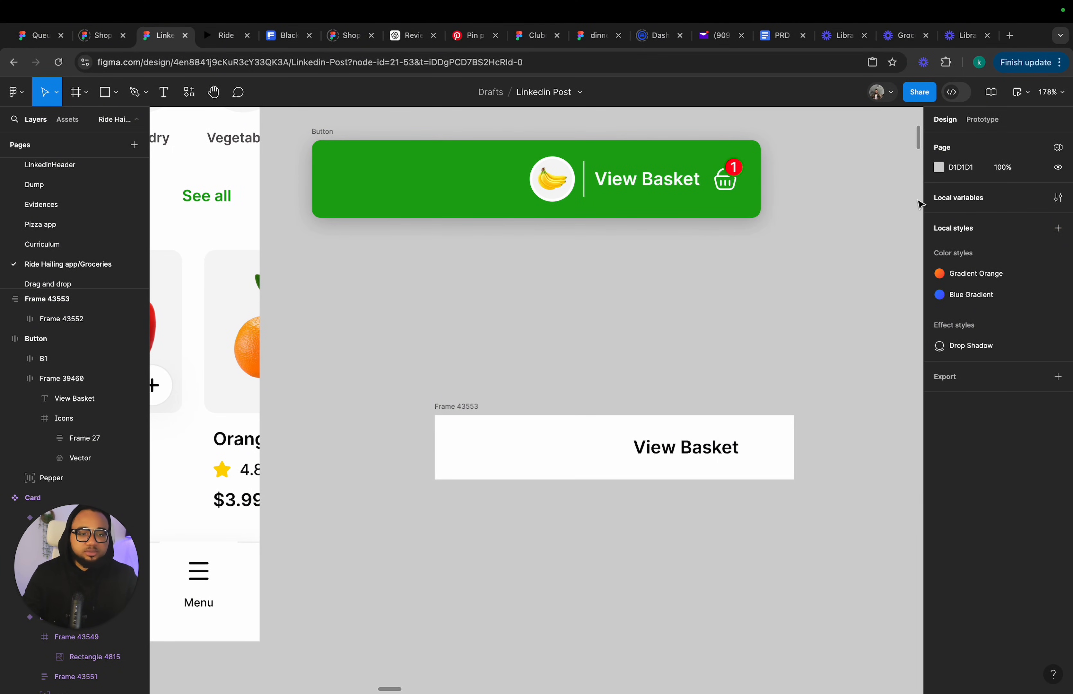
# Create a color variable named Transparent WHITE with FFFFFF at 80% opacity.
pyautogui.click(1061, 199)
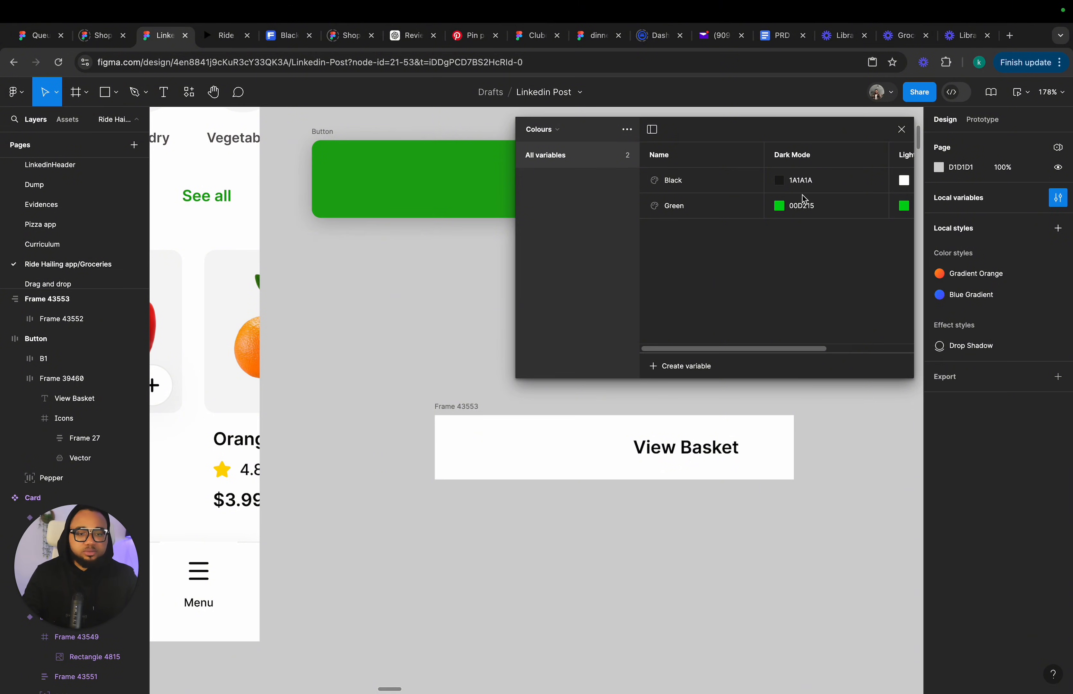
pyautogui.click(680, 373)
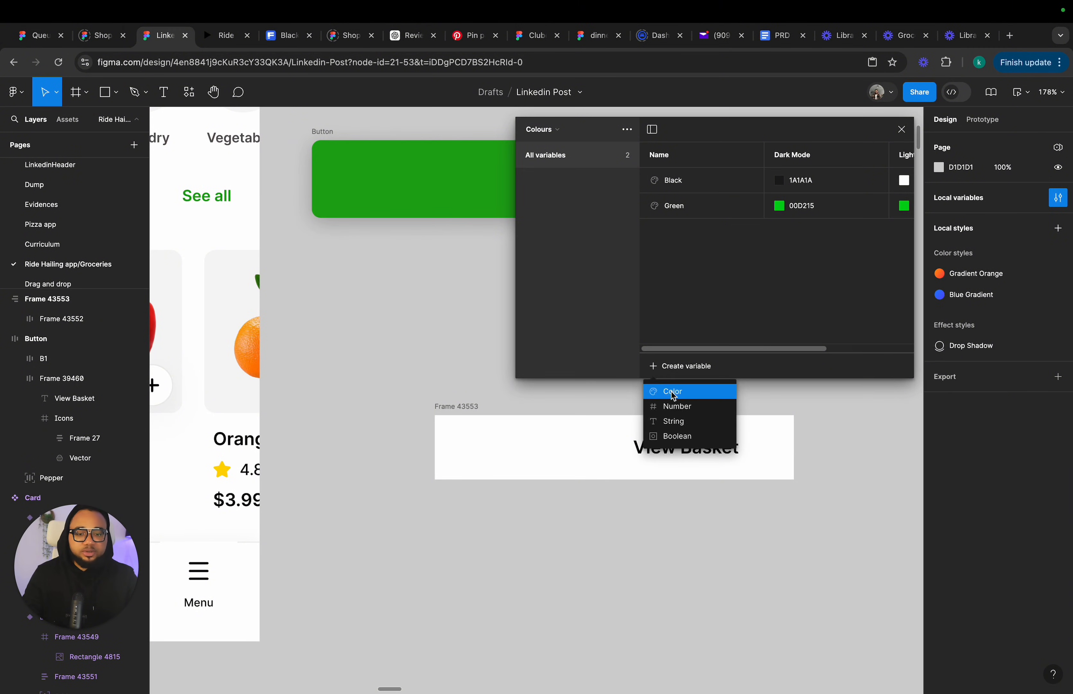
pyautogui.click(675, 392)
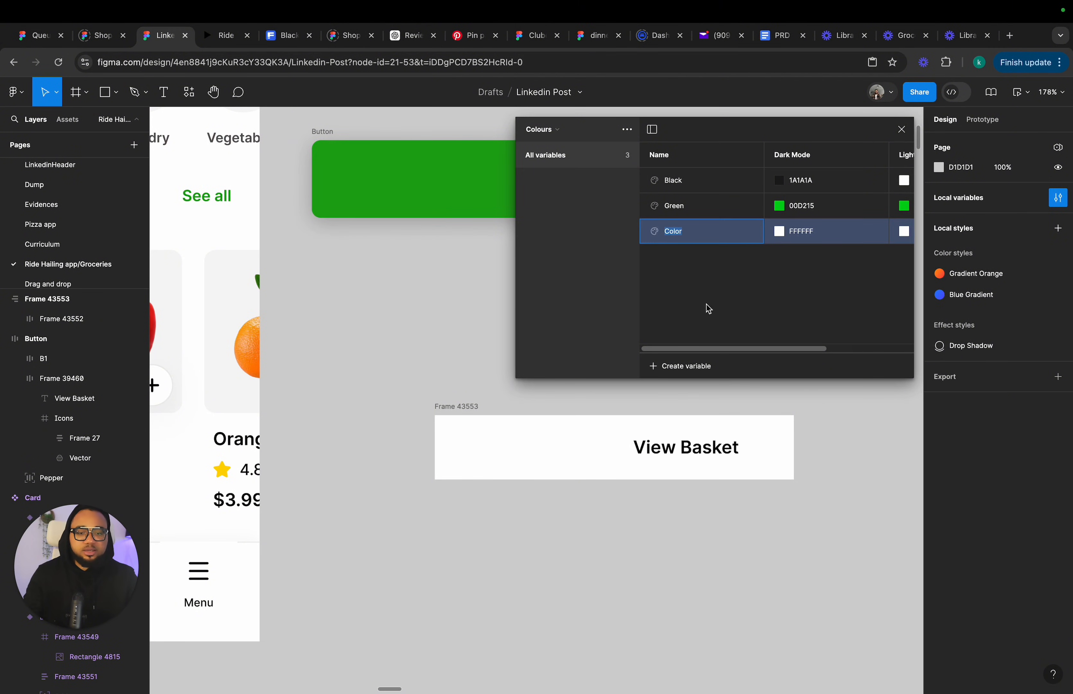
pyautogui.click(781, 232)
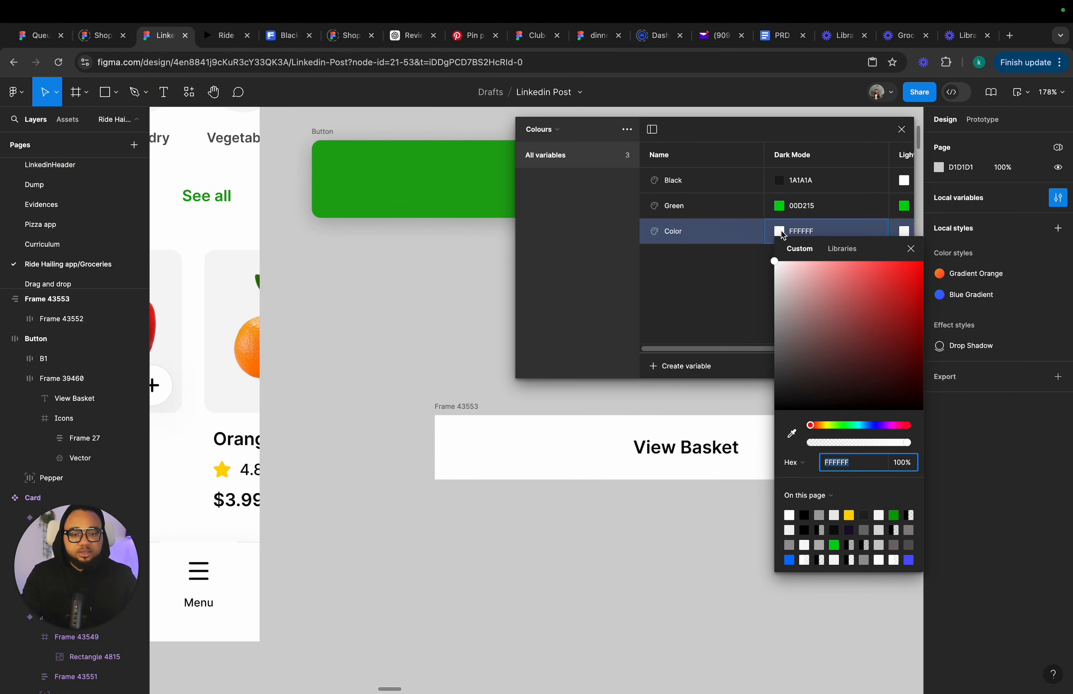
pyautogui.click(774, 261)
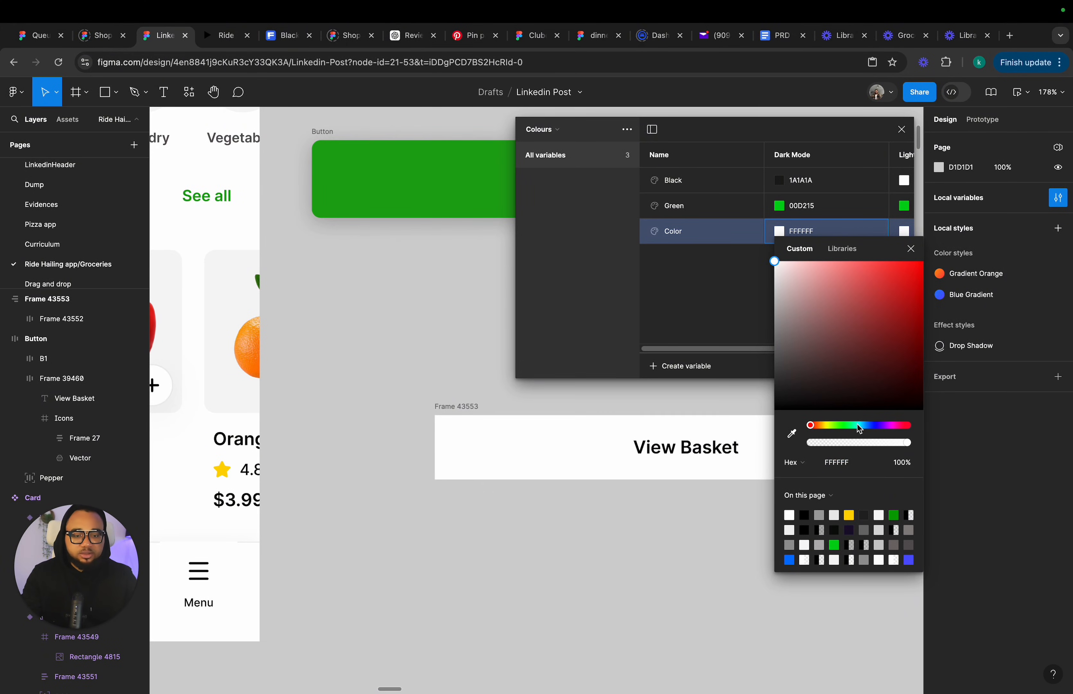
pyautogui.click(906, 465)
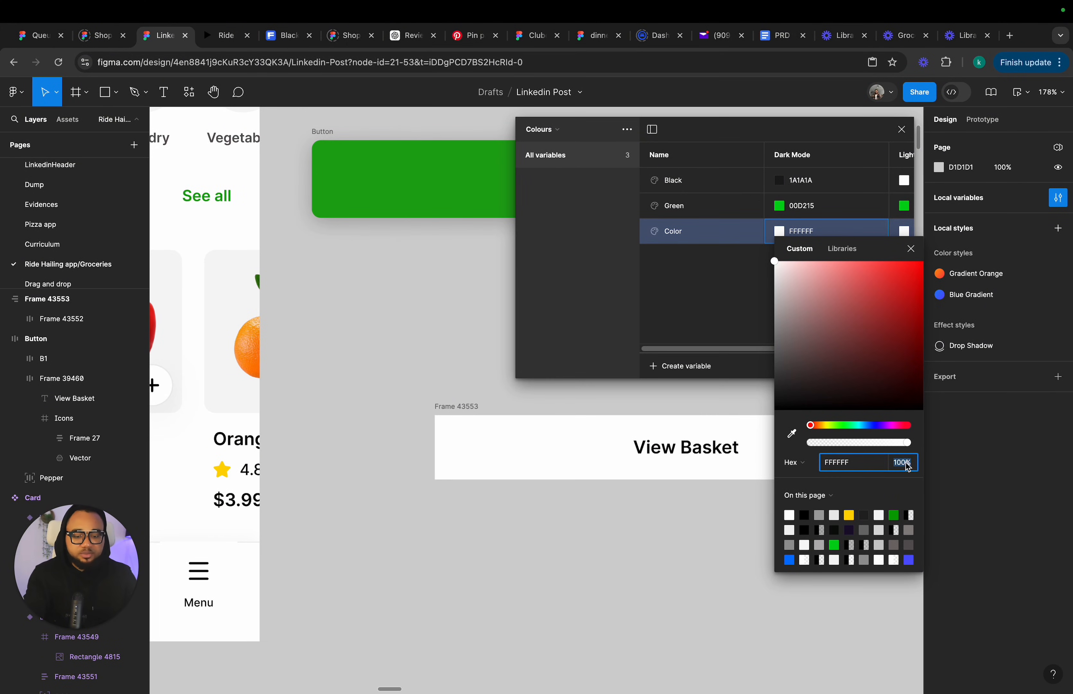
pyautogui.write('80')
pyautogui.press('Return')
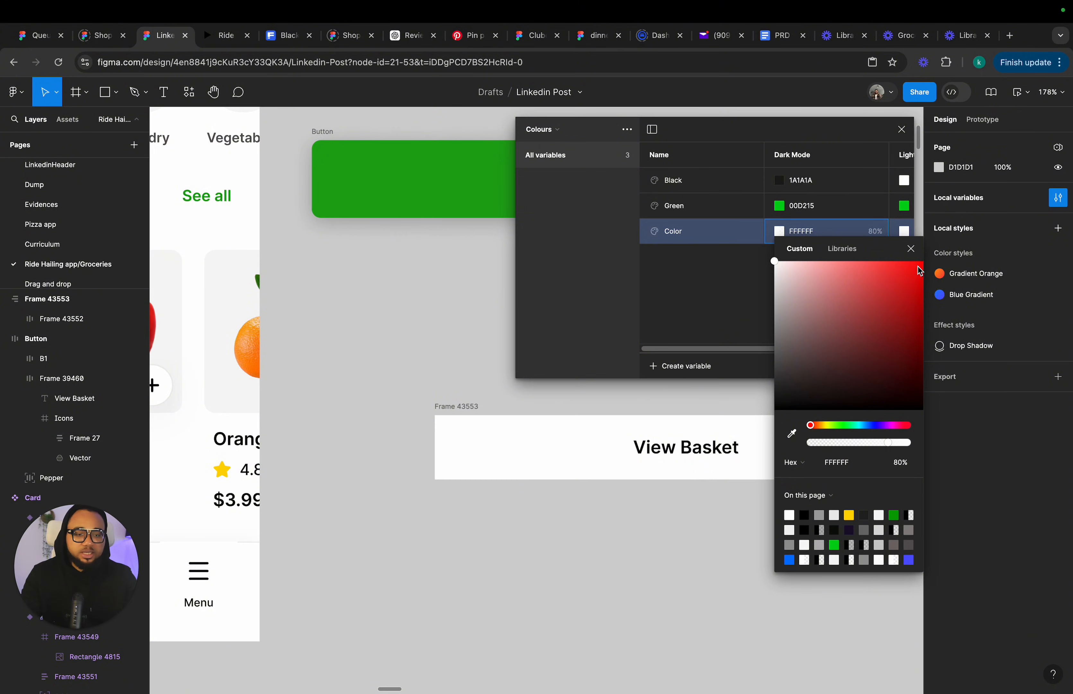
pyautogui.click(911, 247)
pyautogui.doubleClick(675, 233)
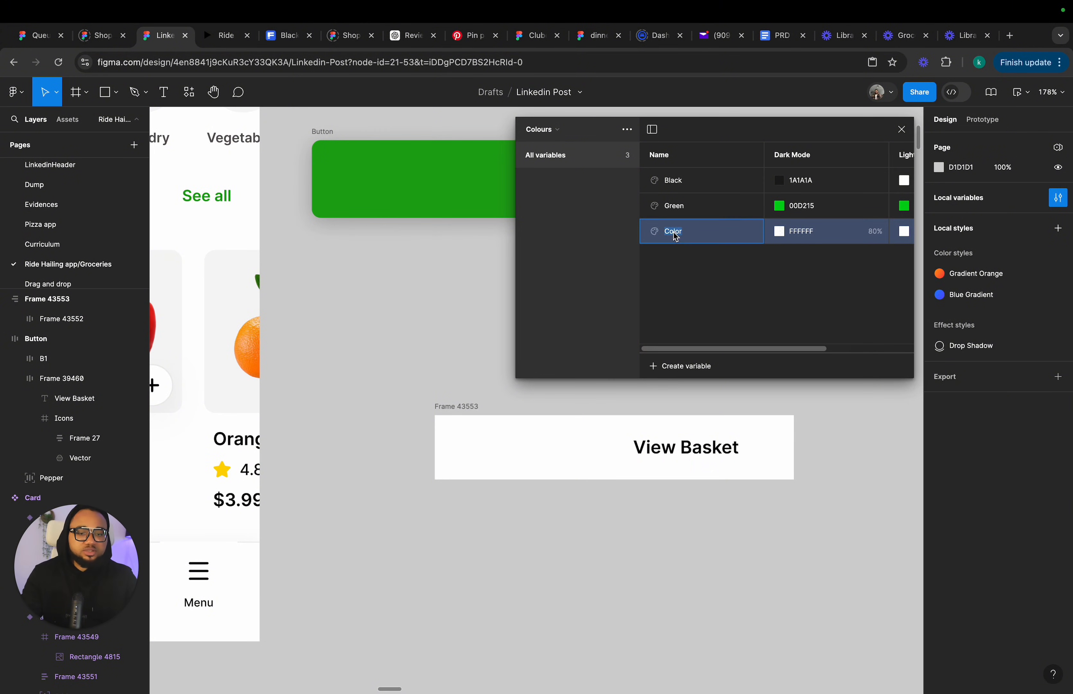
pyautogui.write('W')
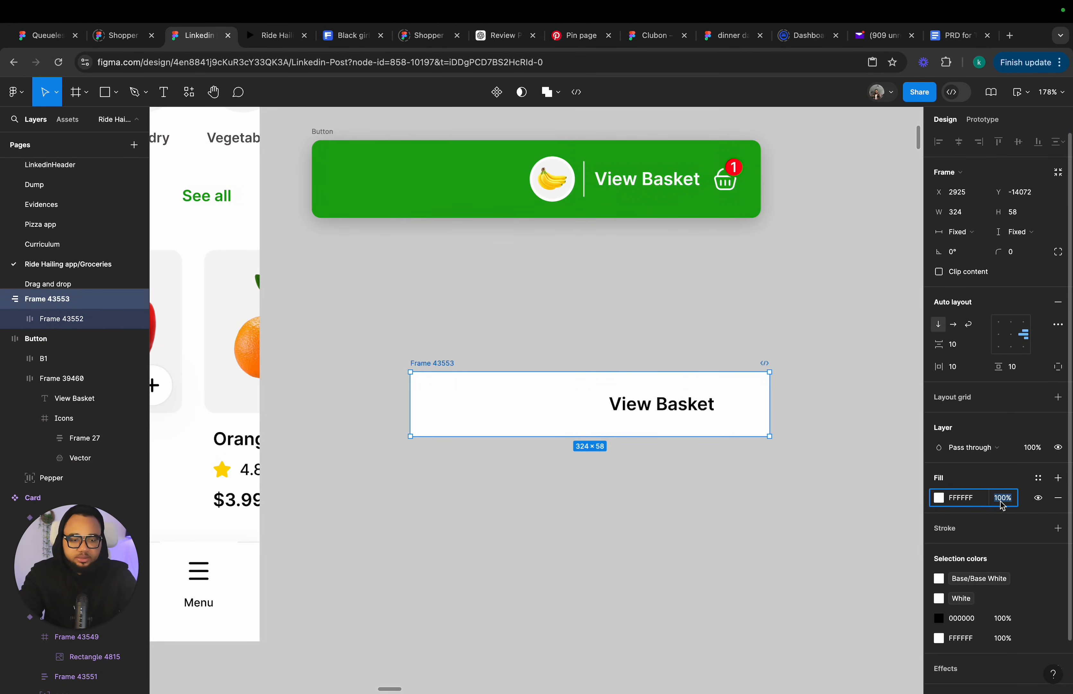
# Set the container's fill to green 0CA201 at 80% opacity.
pyautogui.write('0')
pyautogui.press('Return')
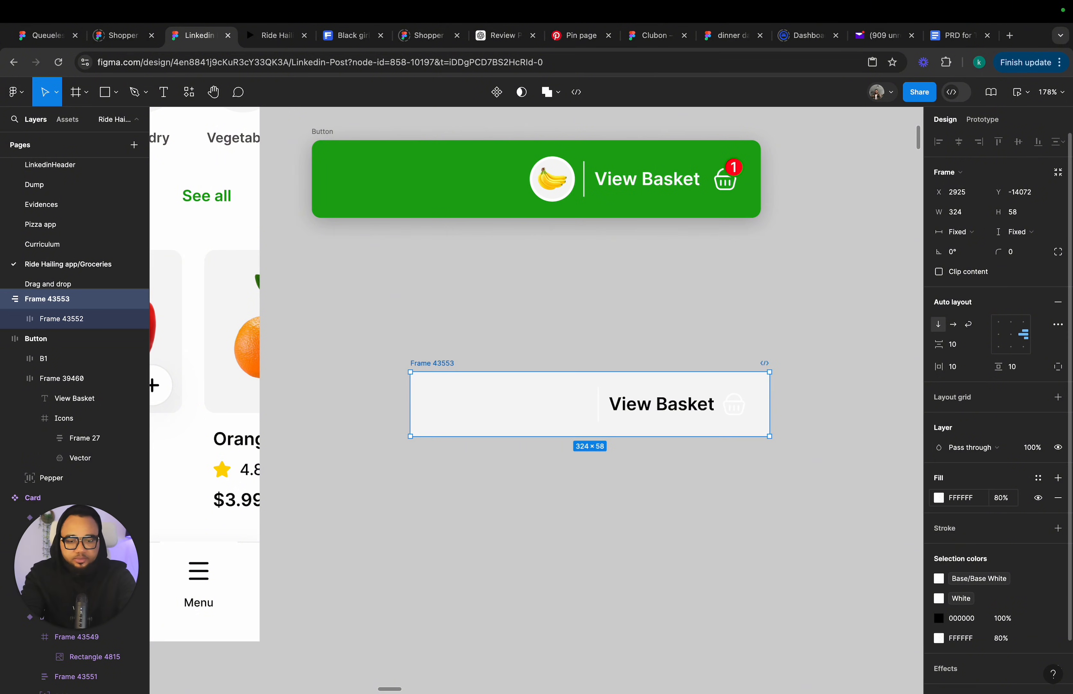
pyautogui.moveTo(431, 368); pyautogui.dragTo(397, 363)
pyautogui.click(939, 499)
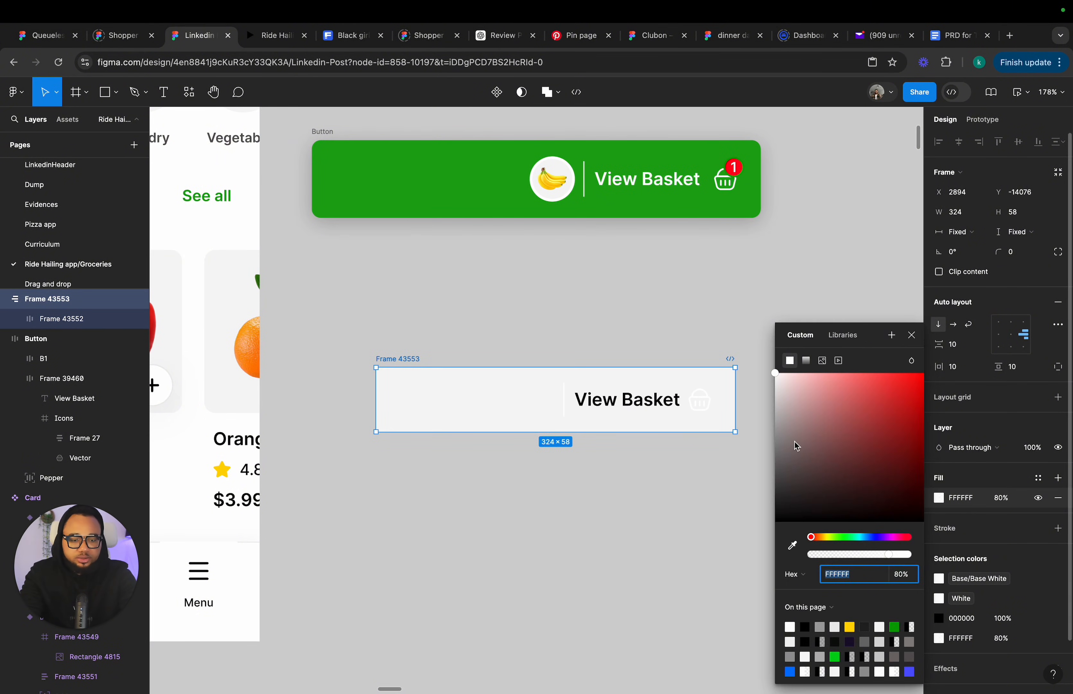
pyautogui.click(895, 627)
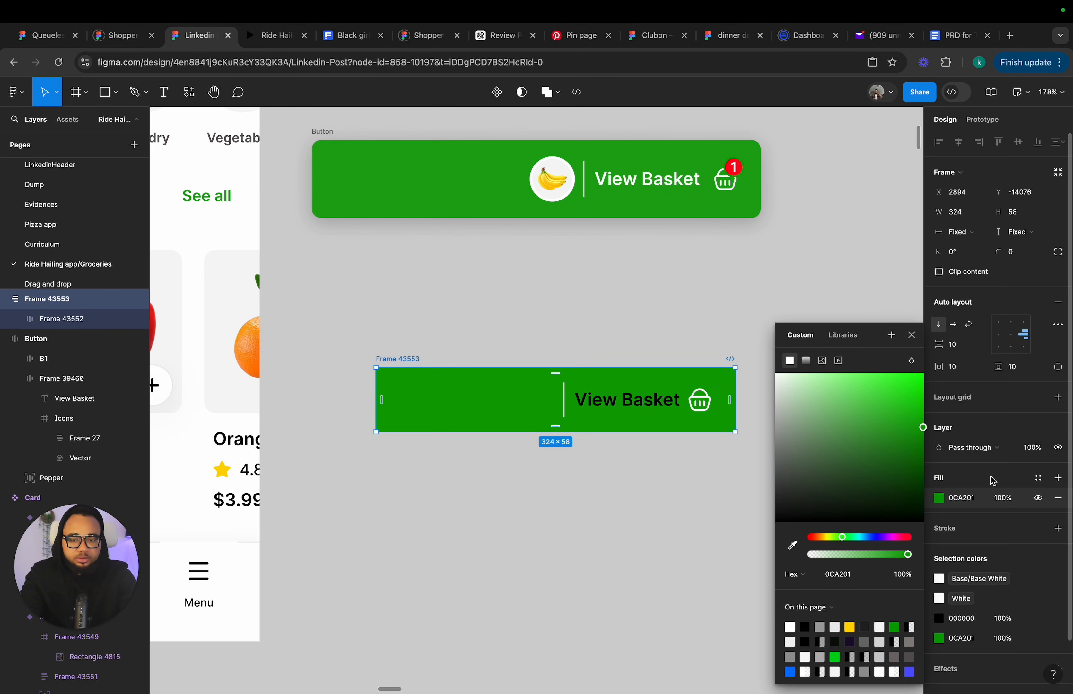
pyautogui.click(1005, 498)
pyautogui.write('80')
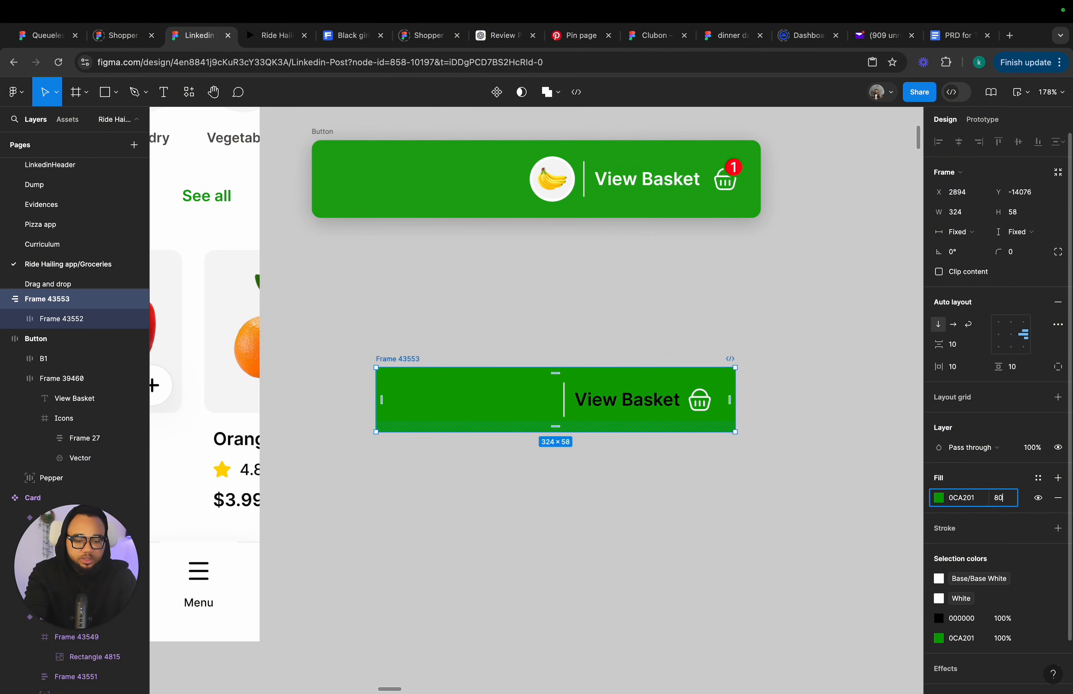
pyautogui.press('Return')
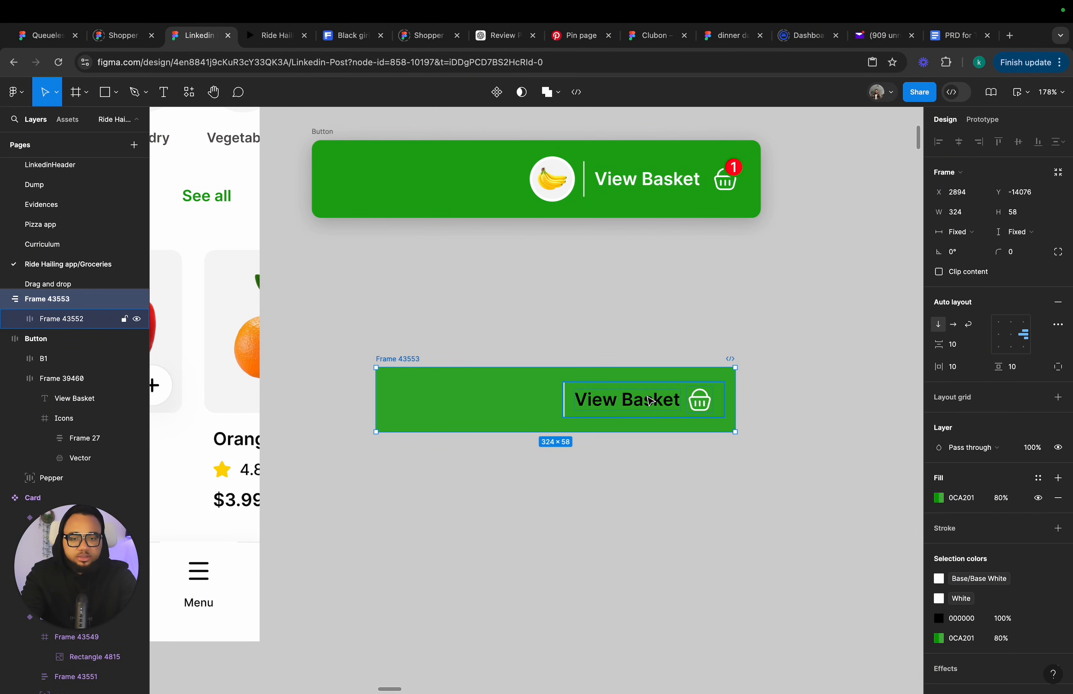
# Recolor the inner frame's black text and icon to the Universal White library color.
pyautogui.click(656, 414)
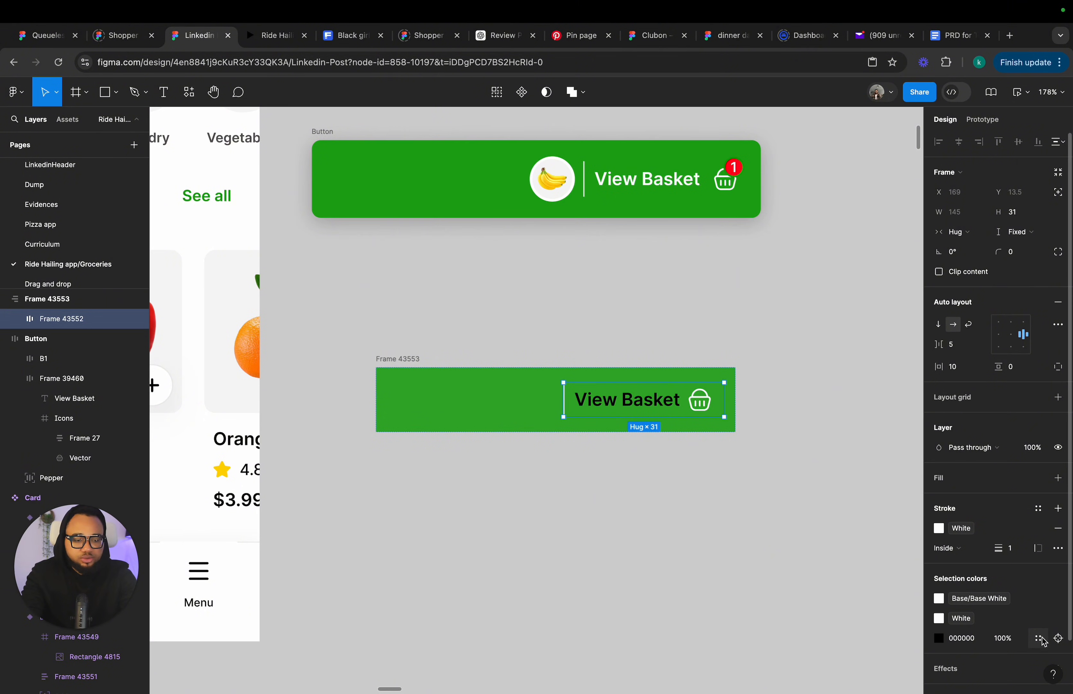
pyautogui.click(1043, 640)
pyautogui.click(838, 611)
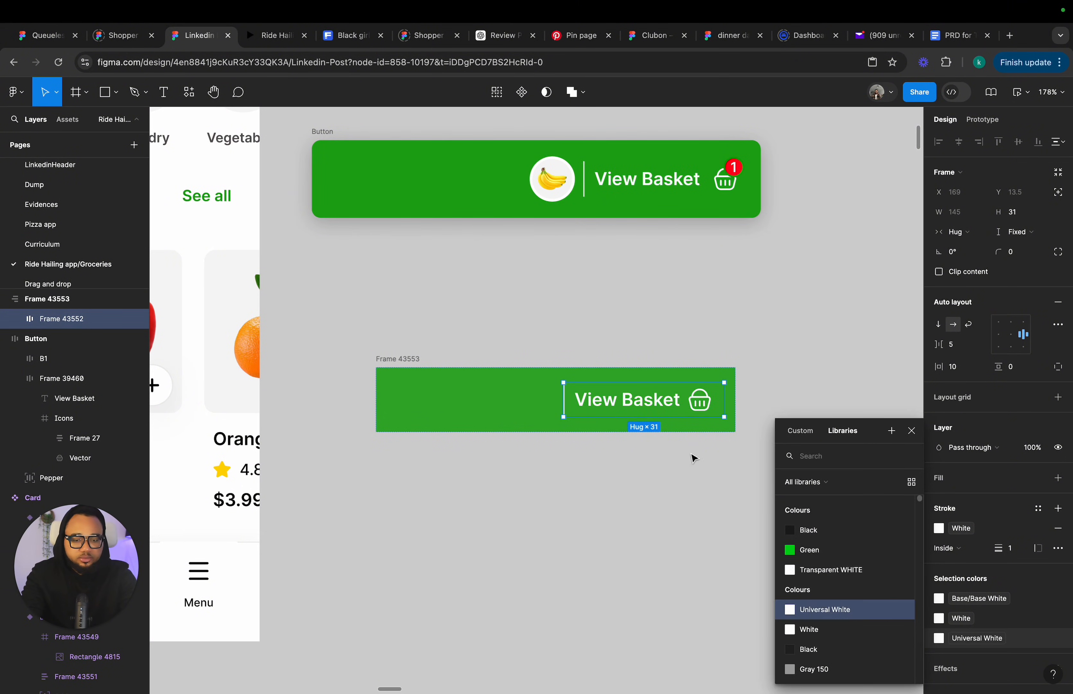
pyautogui.click(628, 456)
pyautogui.click(417, 390)
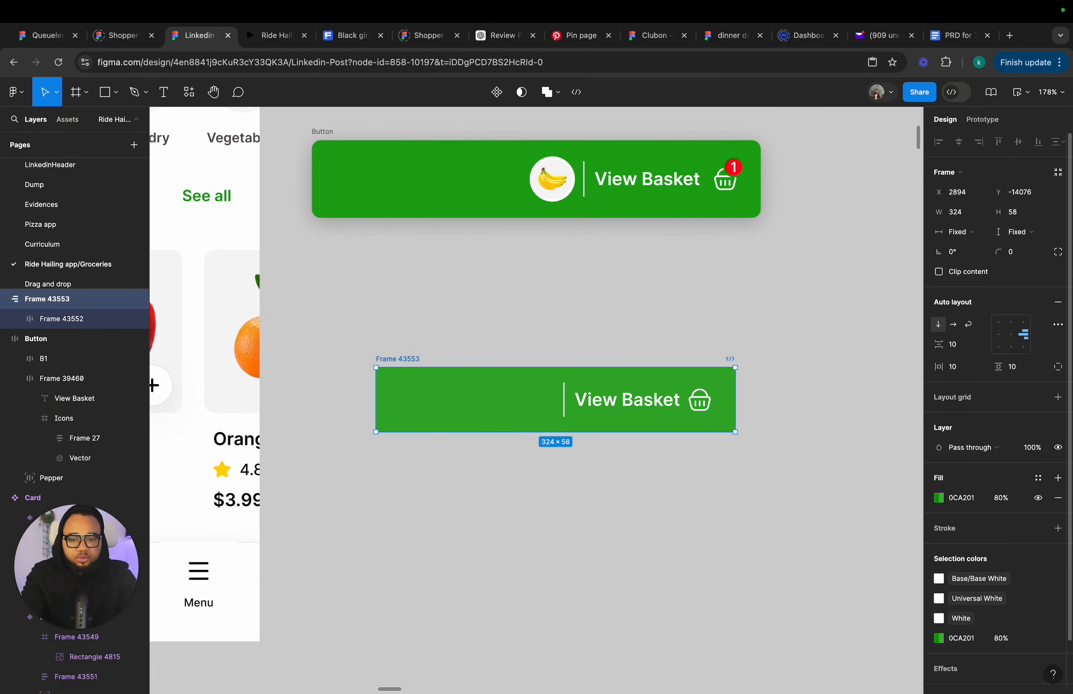
# Set the container frame's corner radius to 10.
pyautogui.click(1024, 258)
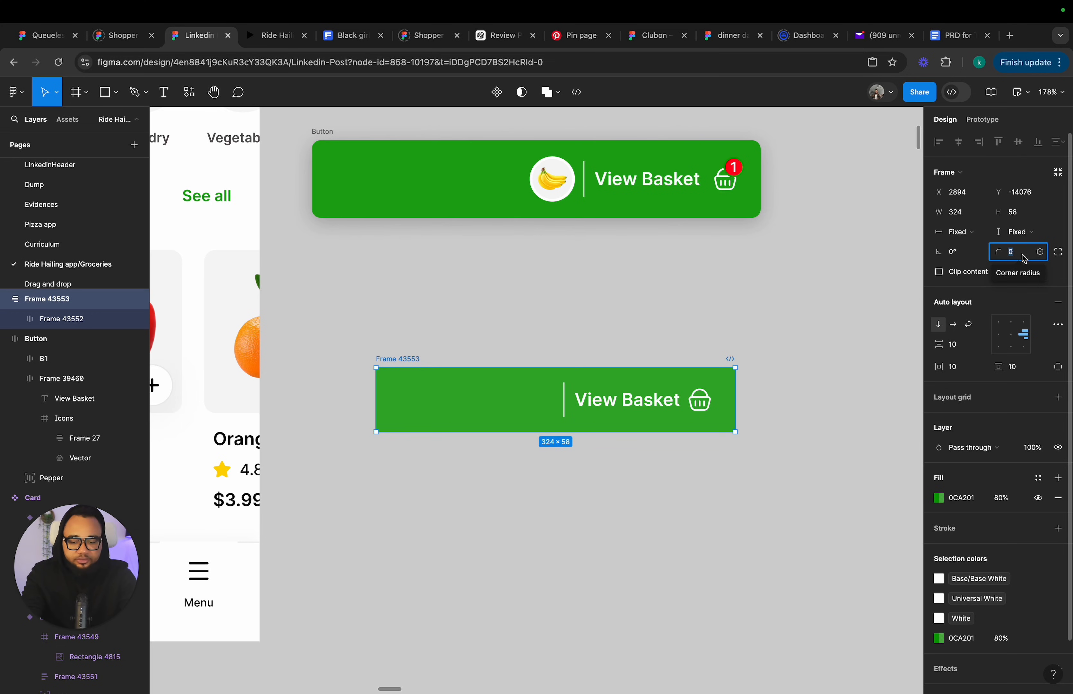
pyautogui.write('10')
pyautogui.press('Return')
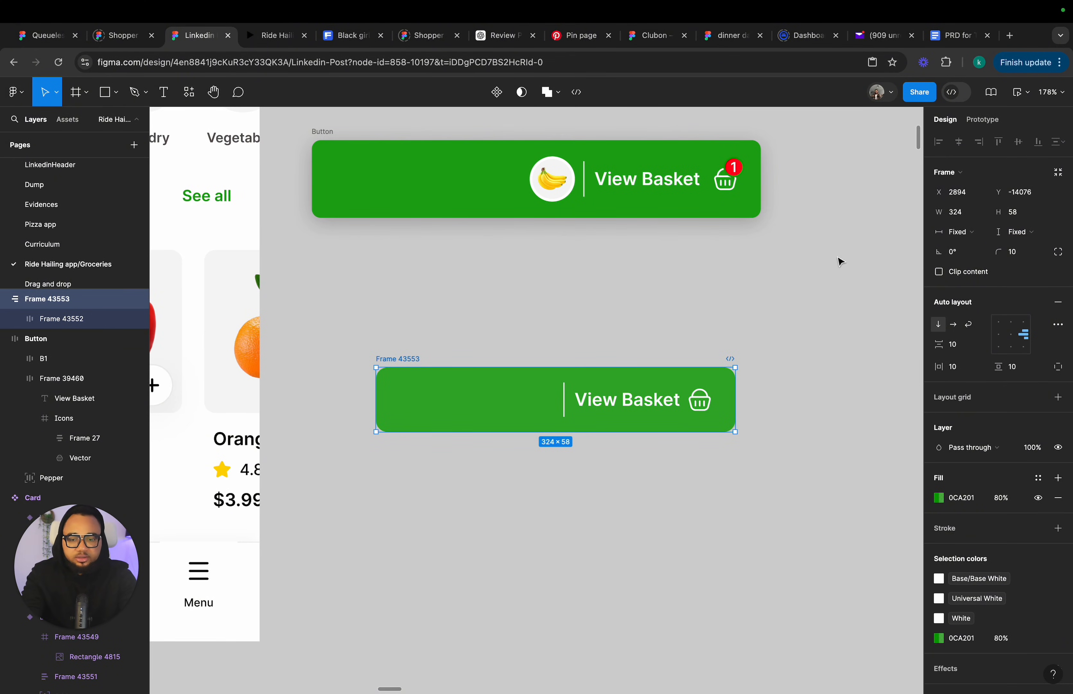
# Set the container's corner radius to 7 and widen it to about 374 px.
pyautogui.click(1018, 256)
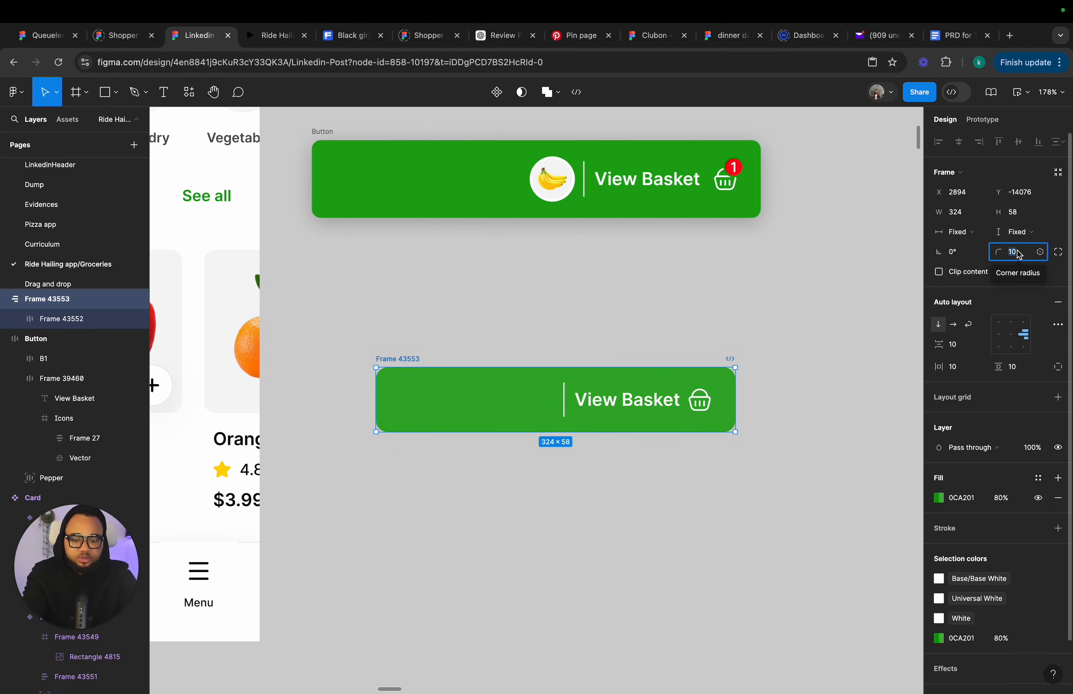
pyautogui.write('7')
pyautogui.press('Return')
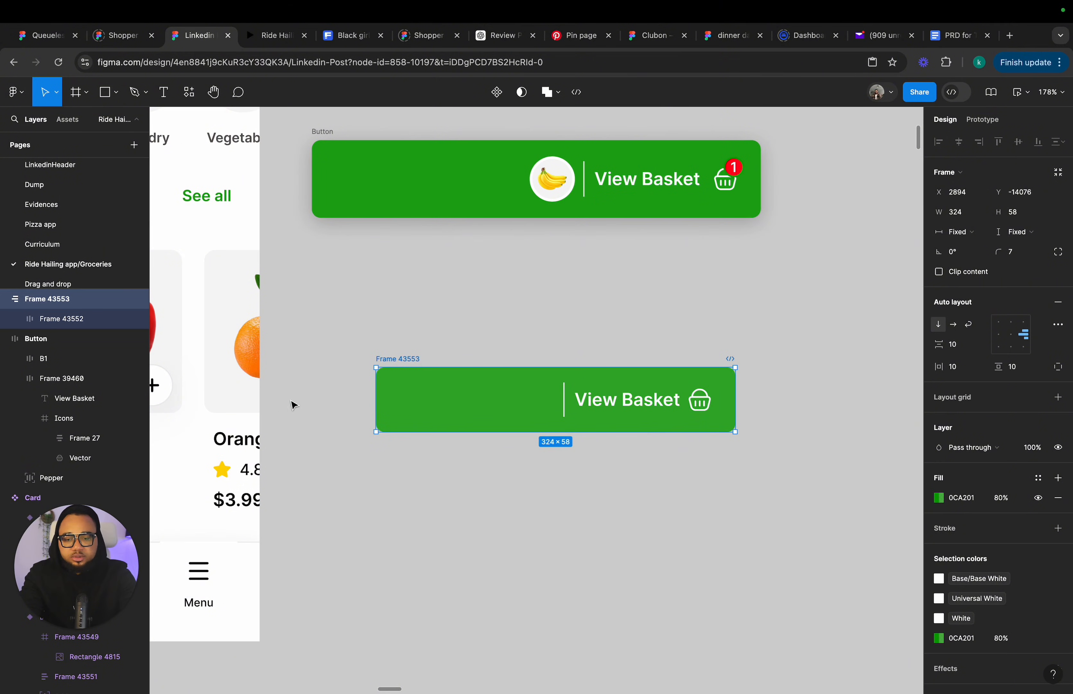
pyautogui.moveTo(377, 394); pyautogui.dragTo(320, 393)
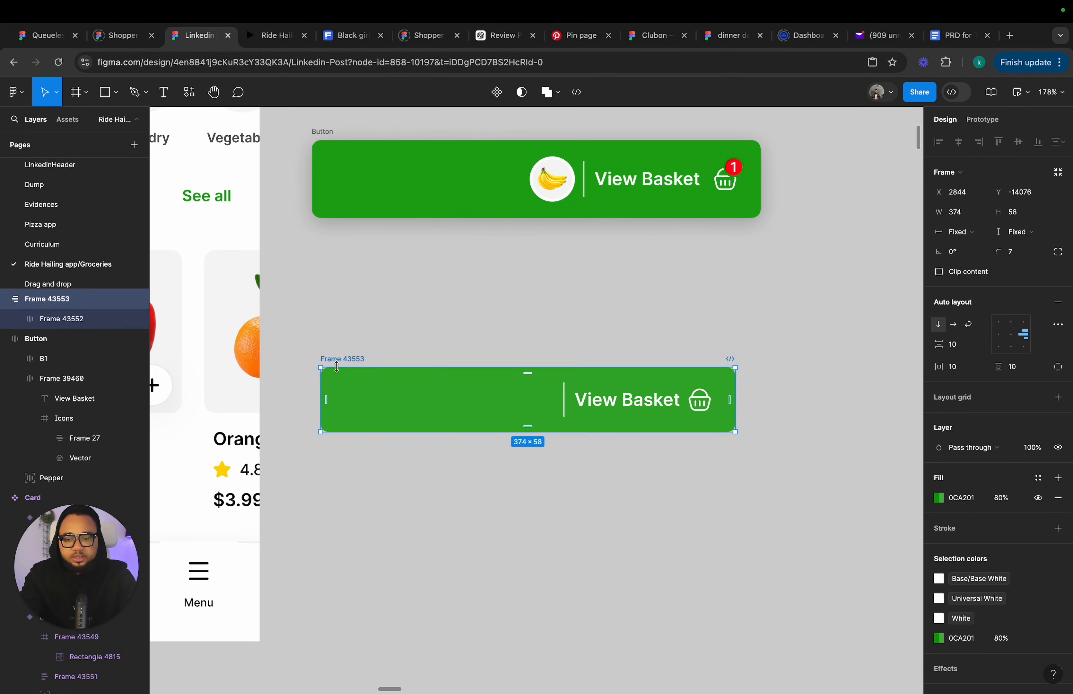
# Rename the container frame as Button.
pyautogui.doubleClick(338, 359)
pyautogui.write('B')
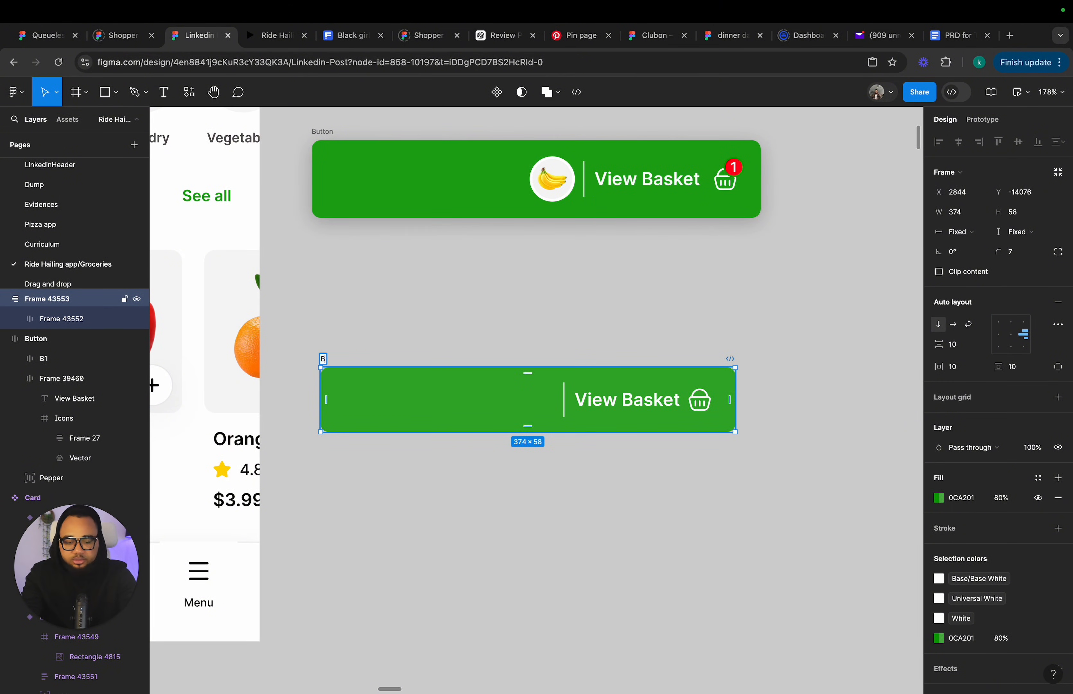
pyautogui.write('utton')
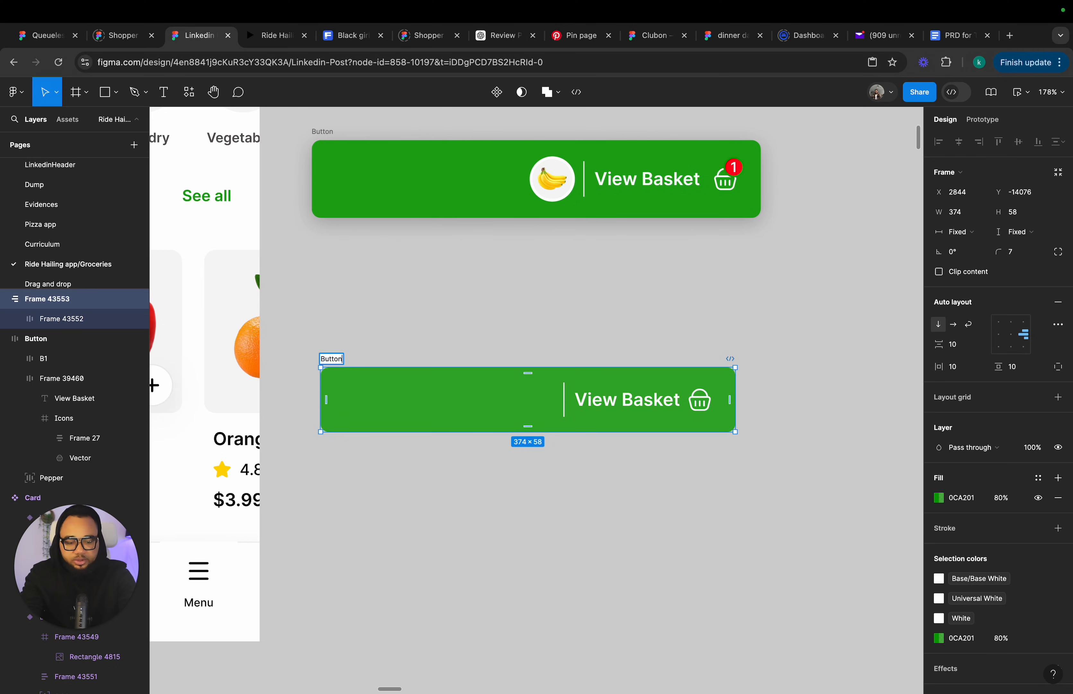
pyautogui.press('Return')
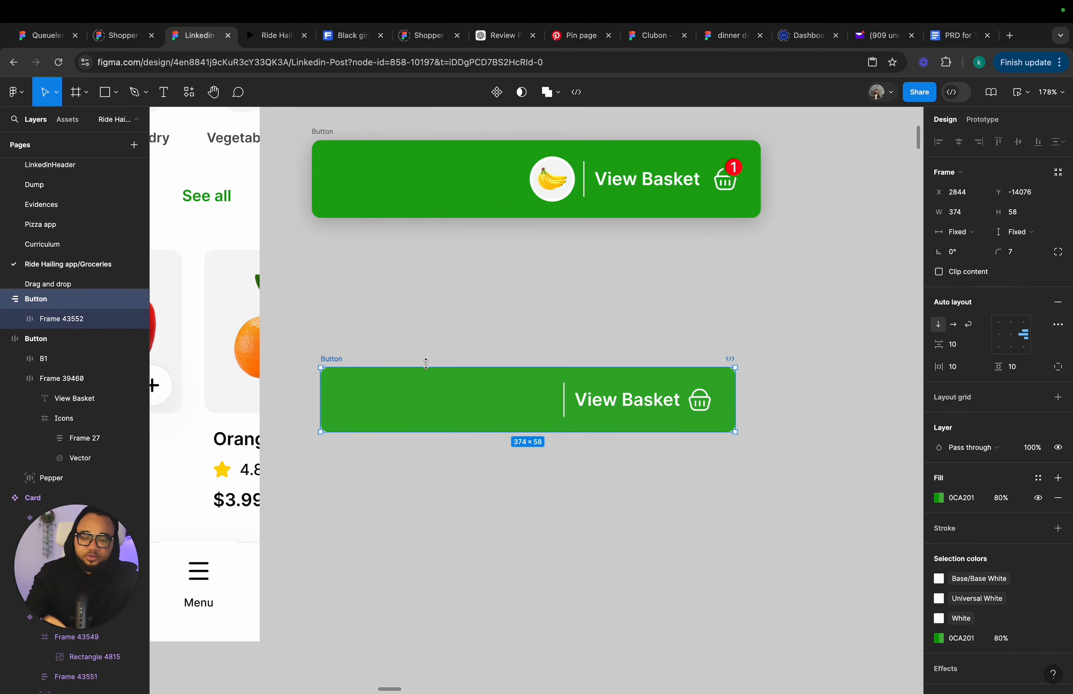
# Resize the new button to 405 by 70, matching the original button.
pyautogui.click(411, 471)
pyautogui.scroll(-3, 408, 468)
pyautogui.hscroll(-5, 408, 468)
pyautogui.scroll(1, 407, 468)
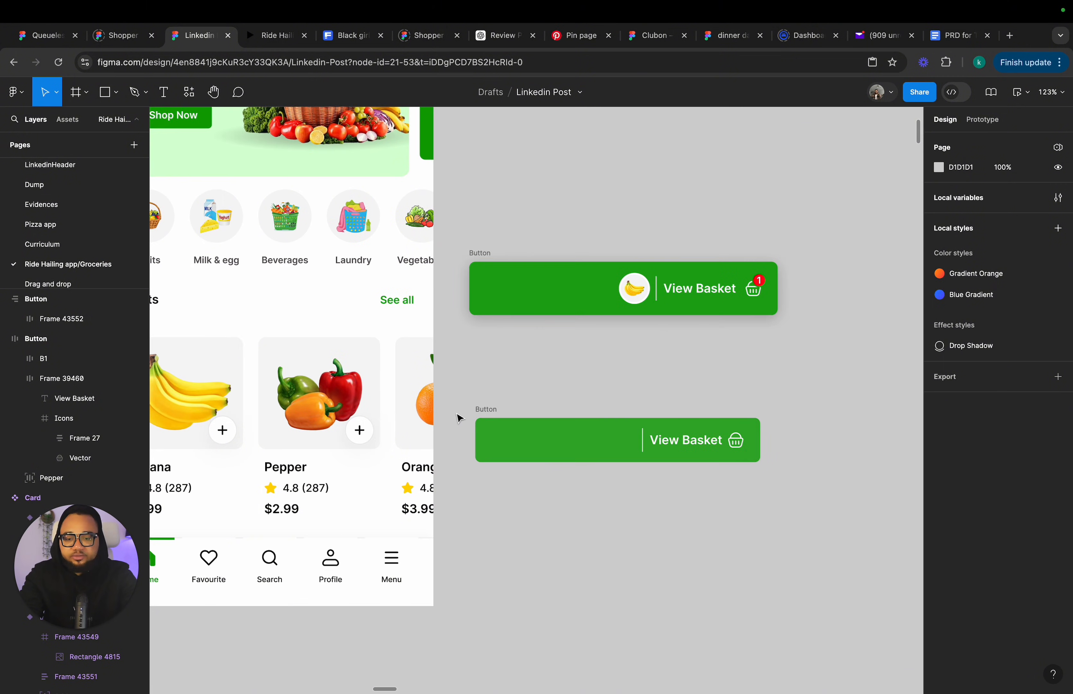
pyautogui.click(480, 413)
pyautogui.click(514, 291)
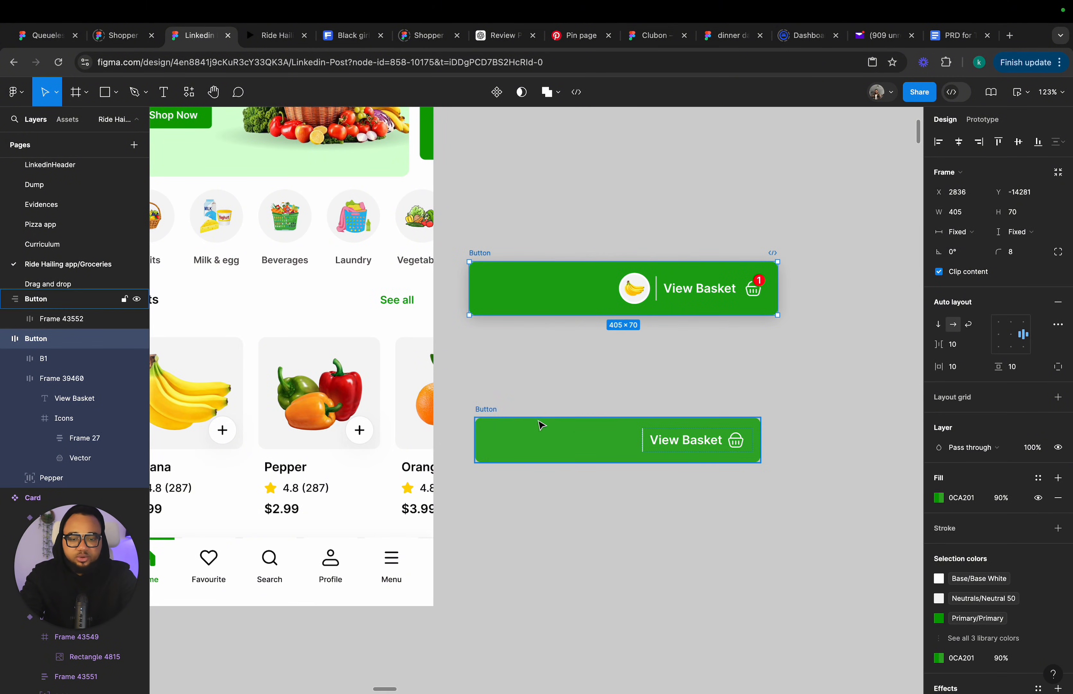
pyautogui.click(494, 413)
pyautogui.click(959, 218)
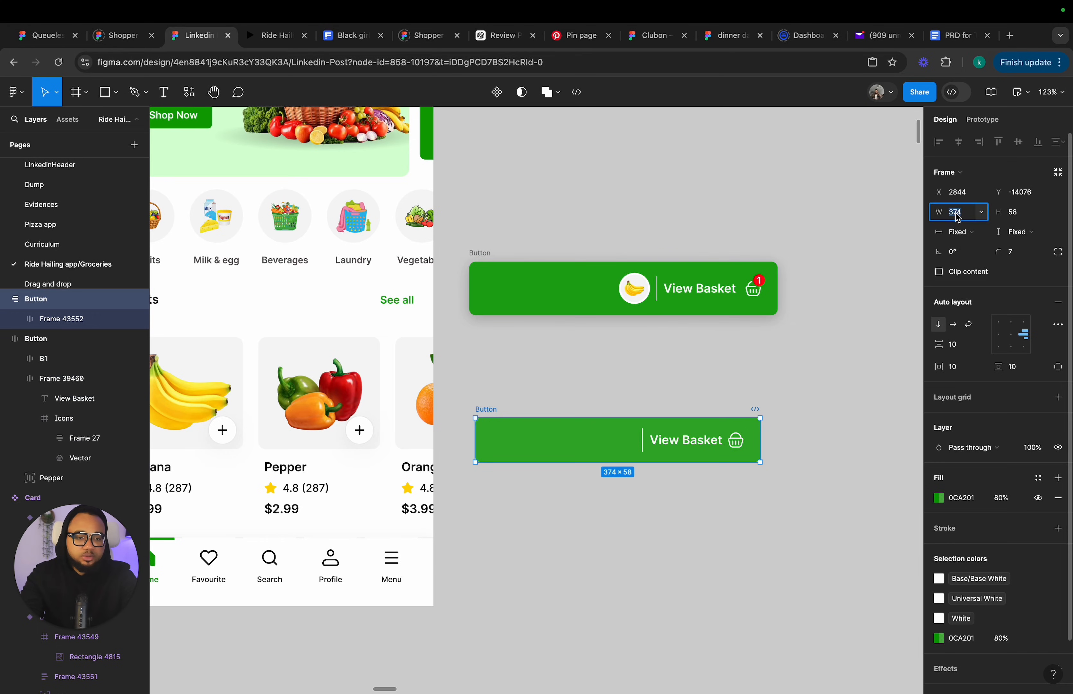
pyautogui.write('405')
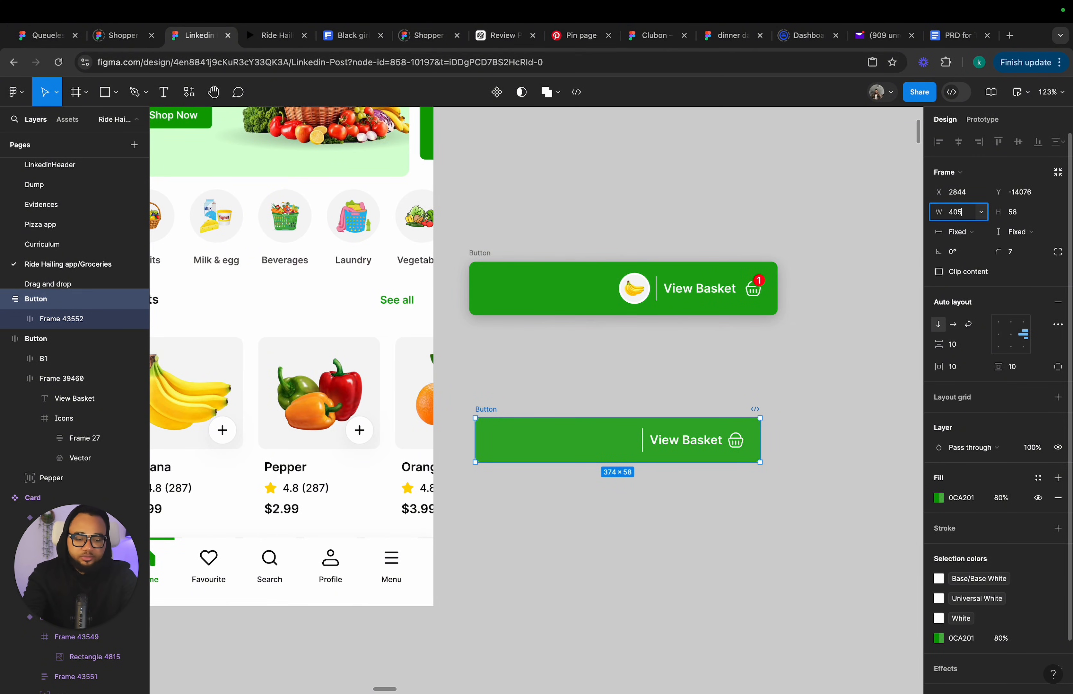
pyautogui.press('Tab')
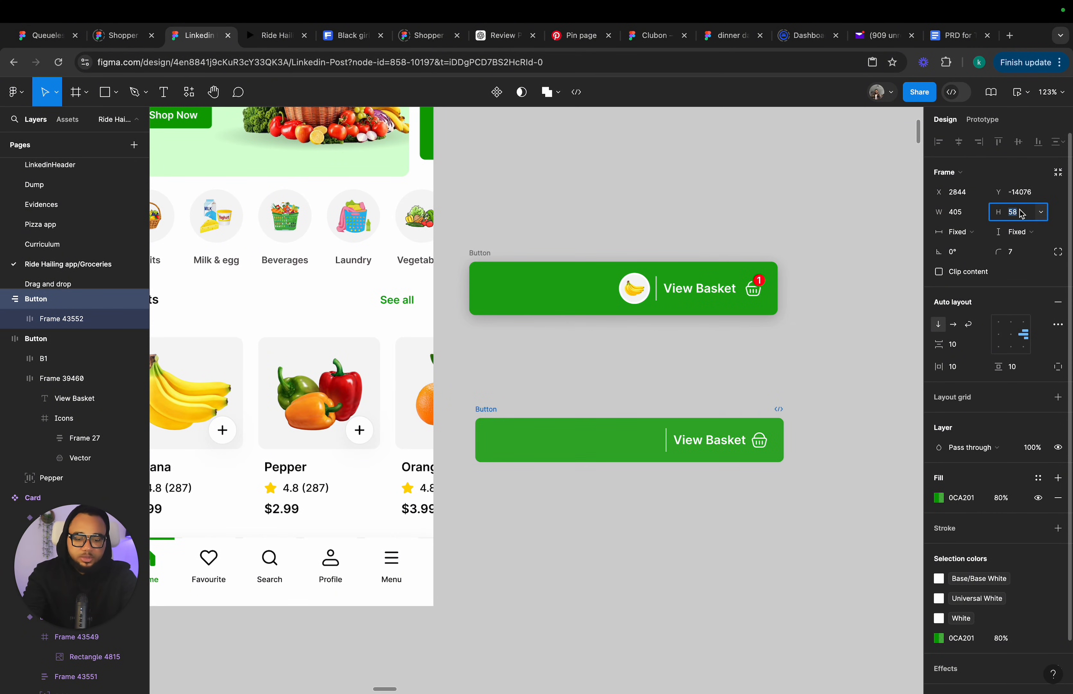
pyautogui.write('70')
pyautogui.press('Return')
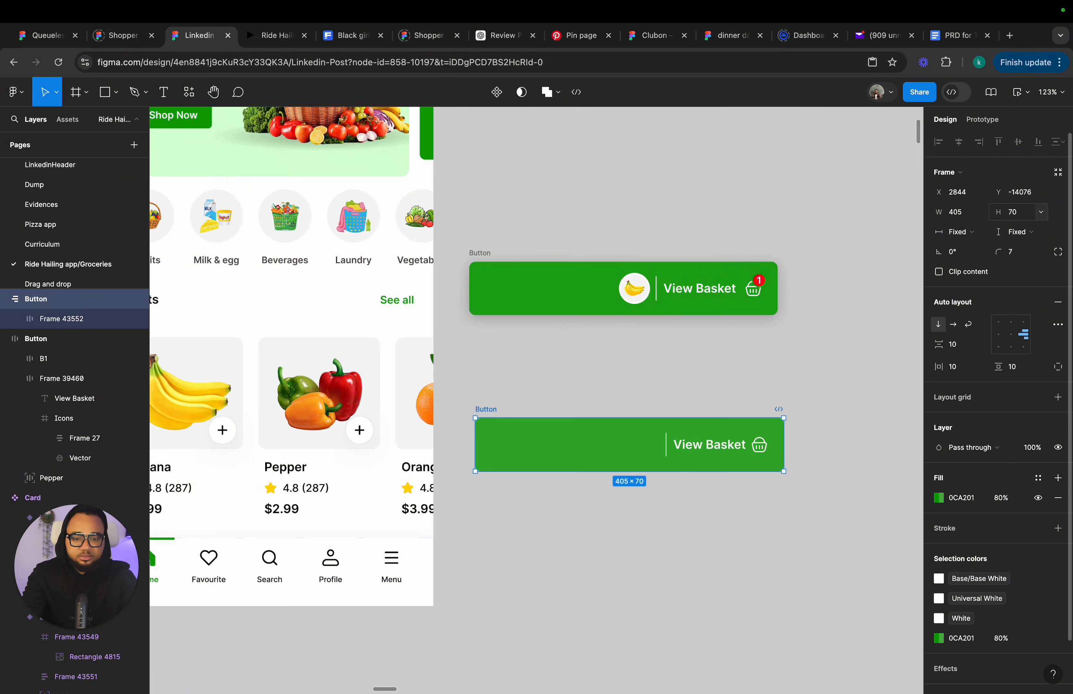
# Move the banana icon out of the original button and delete the original button.
pyautogui.click(718, 493)
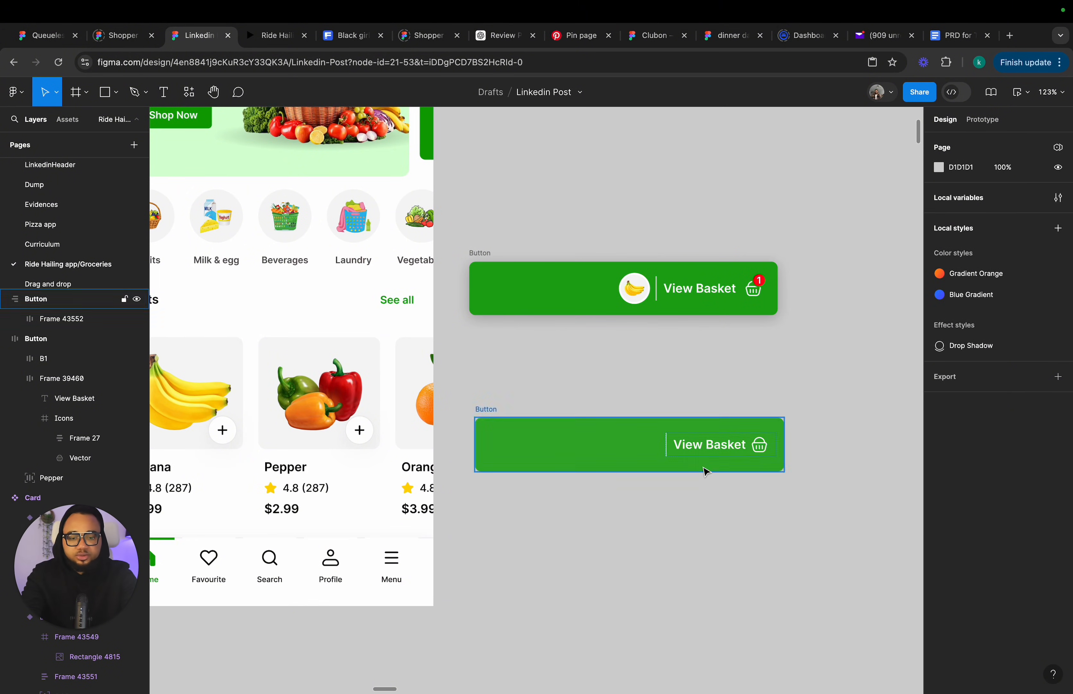
pyautogui.scroll(-5, 702, 470)
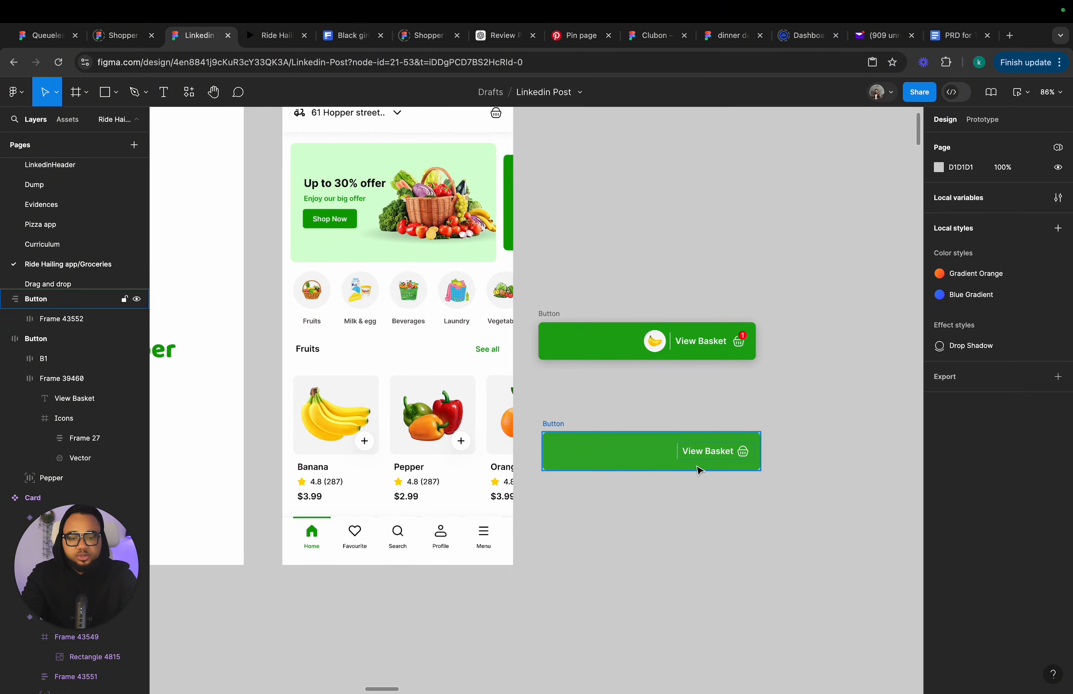
pyautogui.click(546, 315)
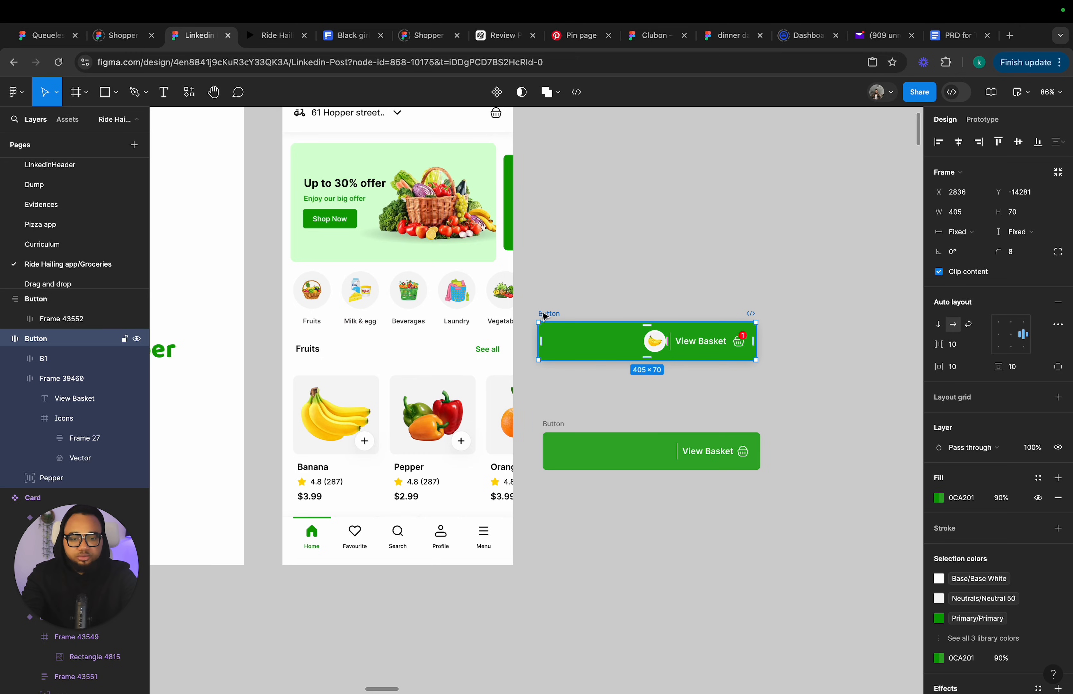
pyautogui.click(655, 344)
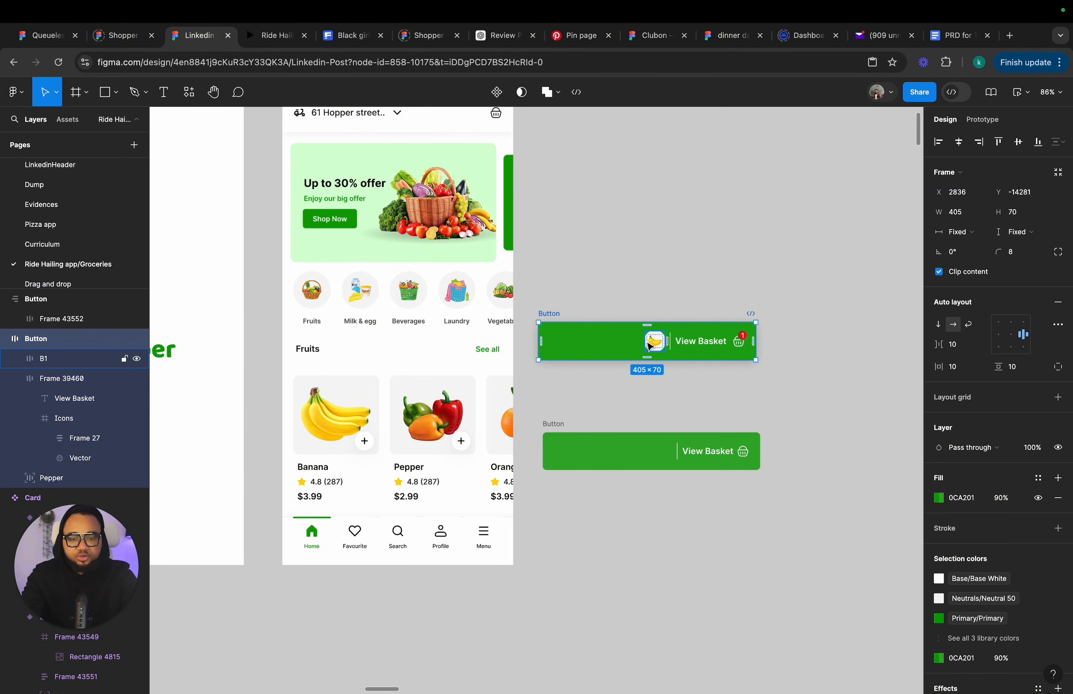
pyautogui.moveTo(654, 339); pyautogui.dragTo(633, 285)
pyautogui.click(559, 315)
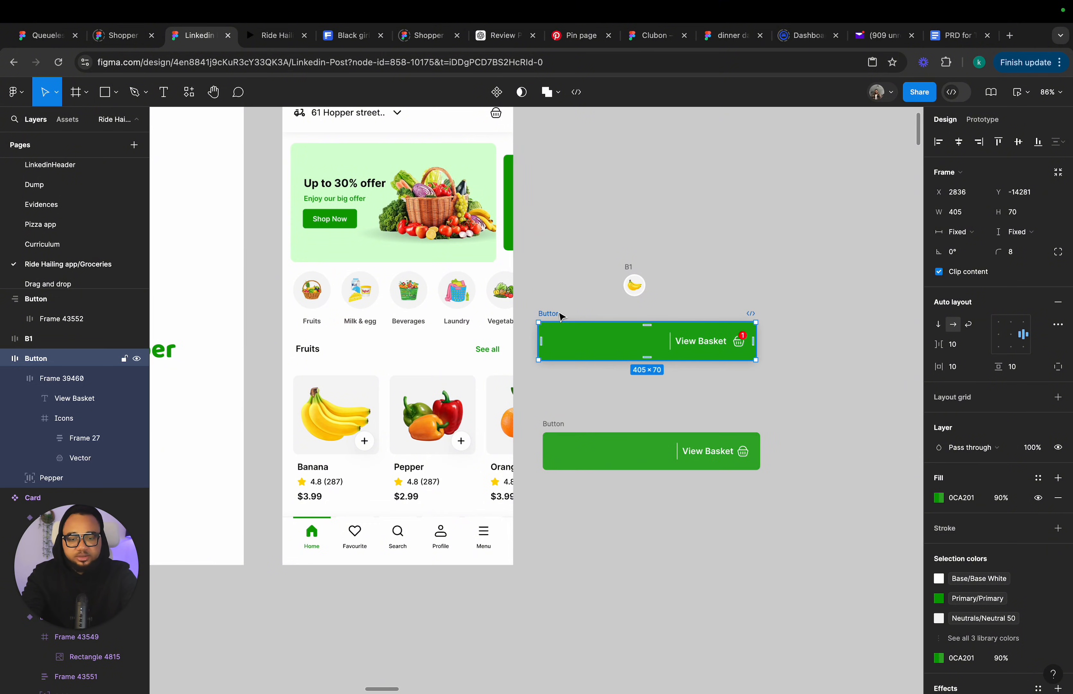
pyautogui.press('Delete')
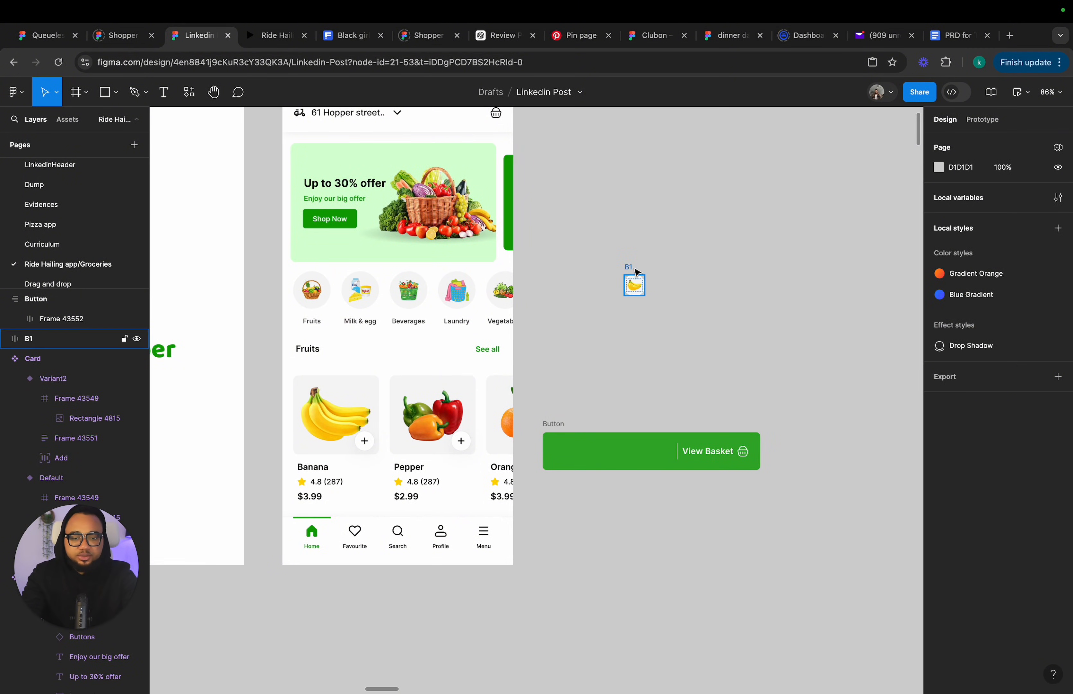
# Set the banana icon frame's outside stroke weight to 2.
pyautogui.scroll(5, 635, 271)
pyautogui.click(614, 278)
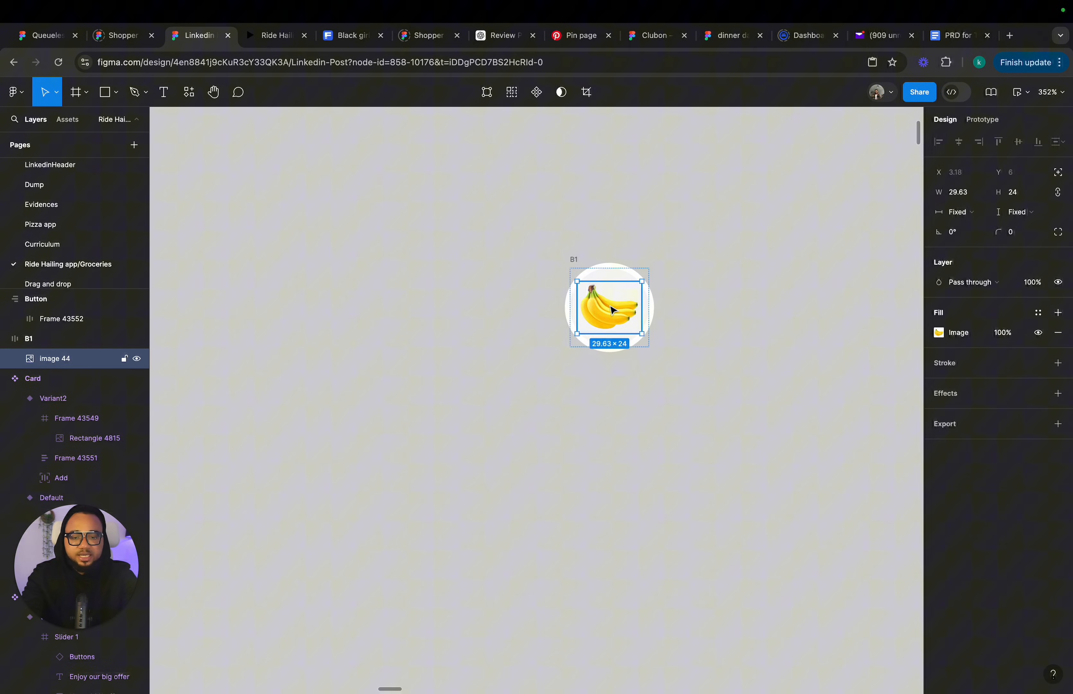
pyautogui.click(611, 272)
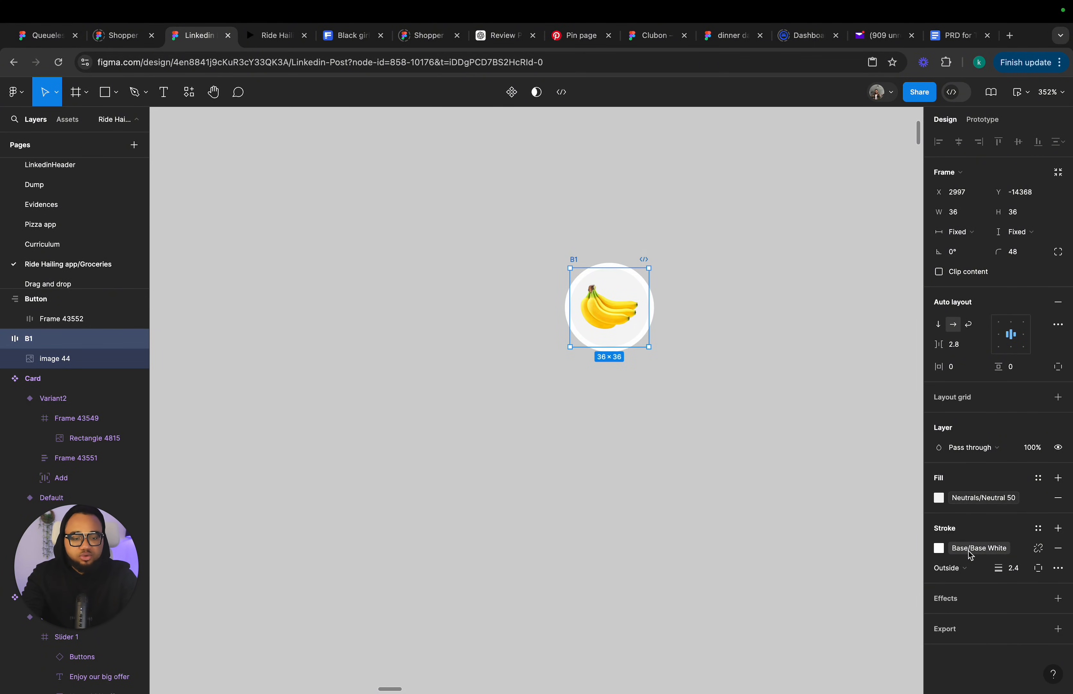
pyautogui.scroll(-2, 738, 470)
pyautogui.click(1021, 576)
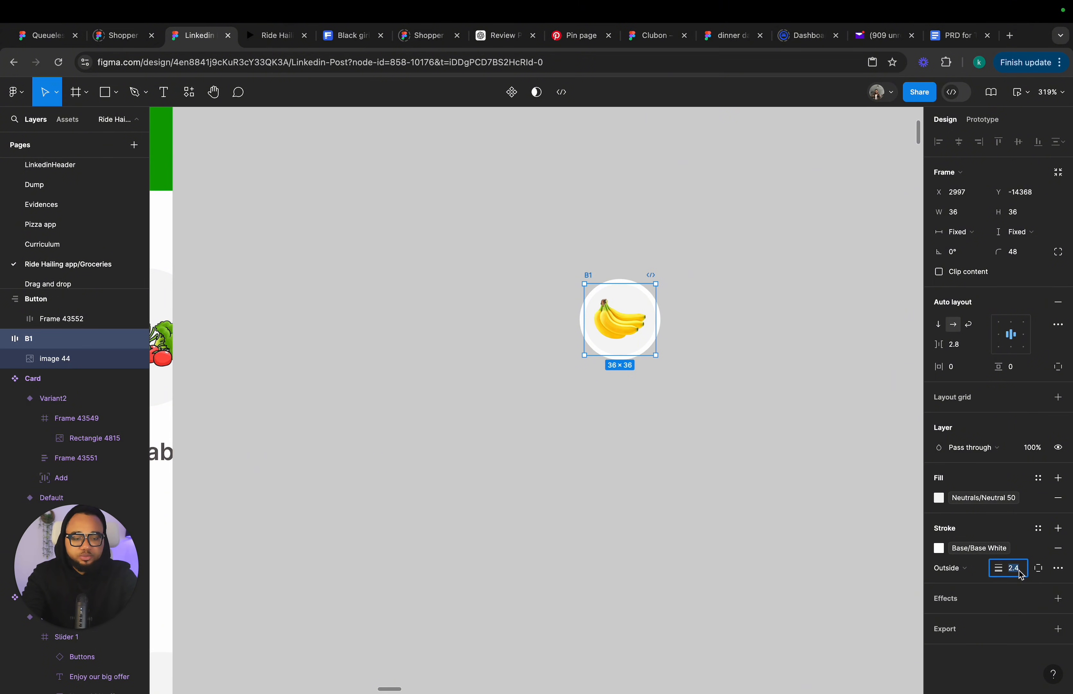
pyautogui.write('2')
pyautogui.press('Return')
pyautogui.click(675, 383)
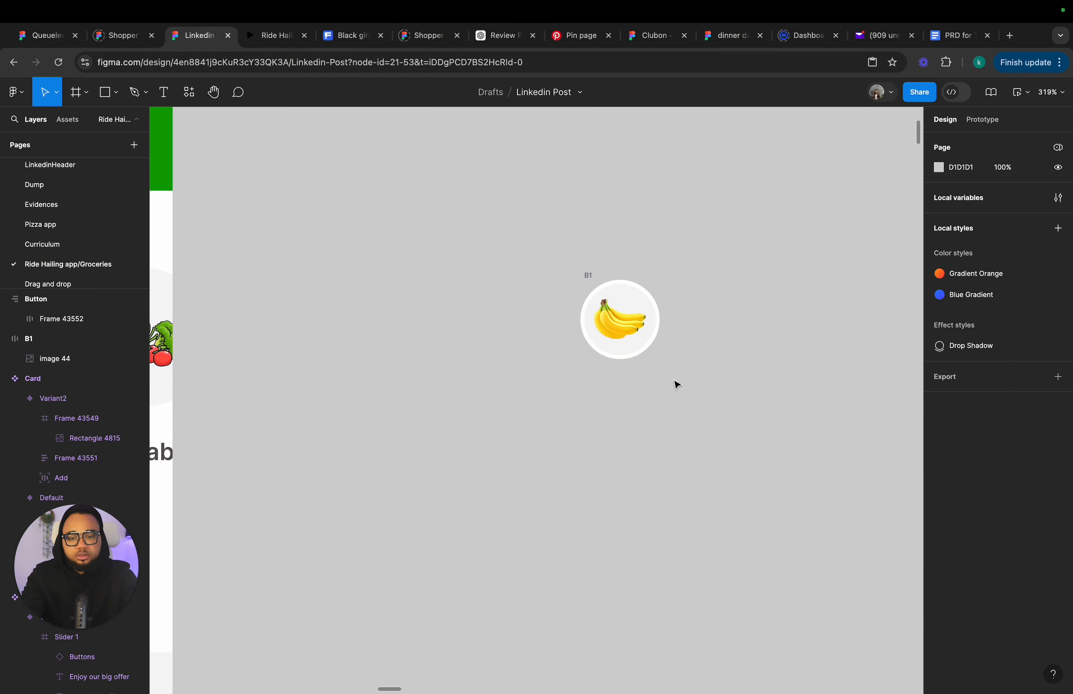
# Place the banana icon inside the new button and switch the button's auto layout to horizontal.
pyautogui.scroll(-5, 631, 296)
pyautogui.click(613, 283)
pyautogui.scroll(-2, 608, 332)
pyautogui.moveTo(610, 315); pyautogui.dragTo(594, 386)
pyautogui.scroll(-8, 608, 331)
pyautogui.scroll(3, 631, 367)
pyautogui.scroll(1, 625, 361)
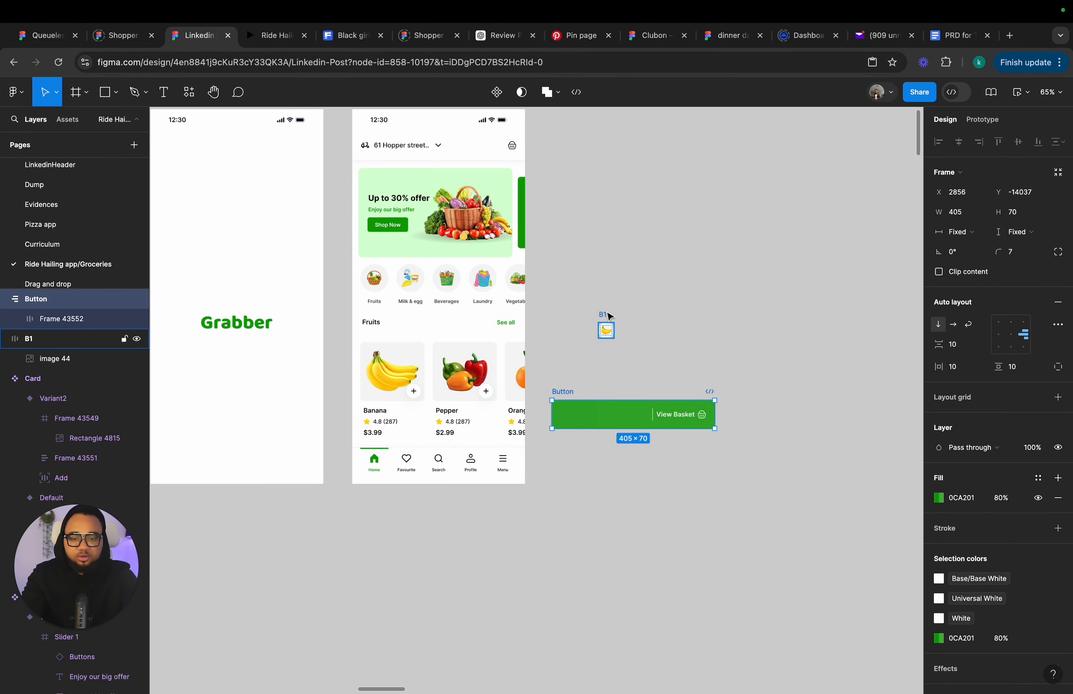
pyautogui.click(606, 329)
pyautogui.moveTo(607, 329); pyautogui.dragTo(616, 413)
pyautogui.scroll(6, 632, 414)
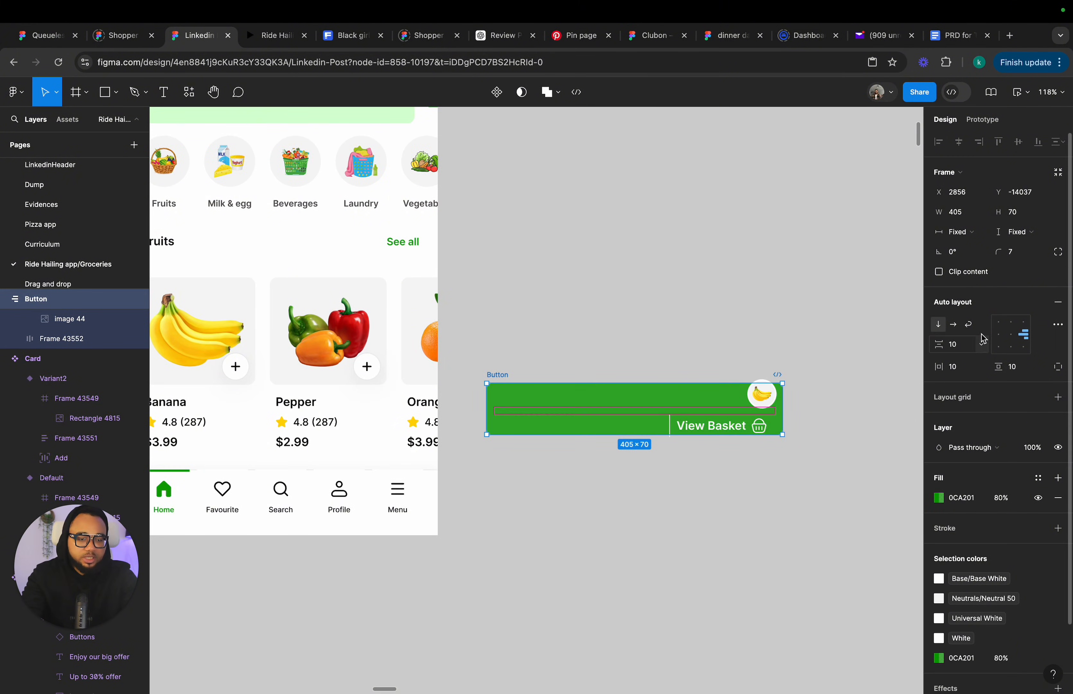
pyautogui.click(954, 328)
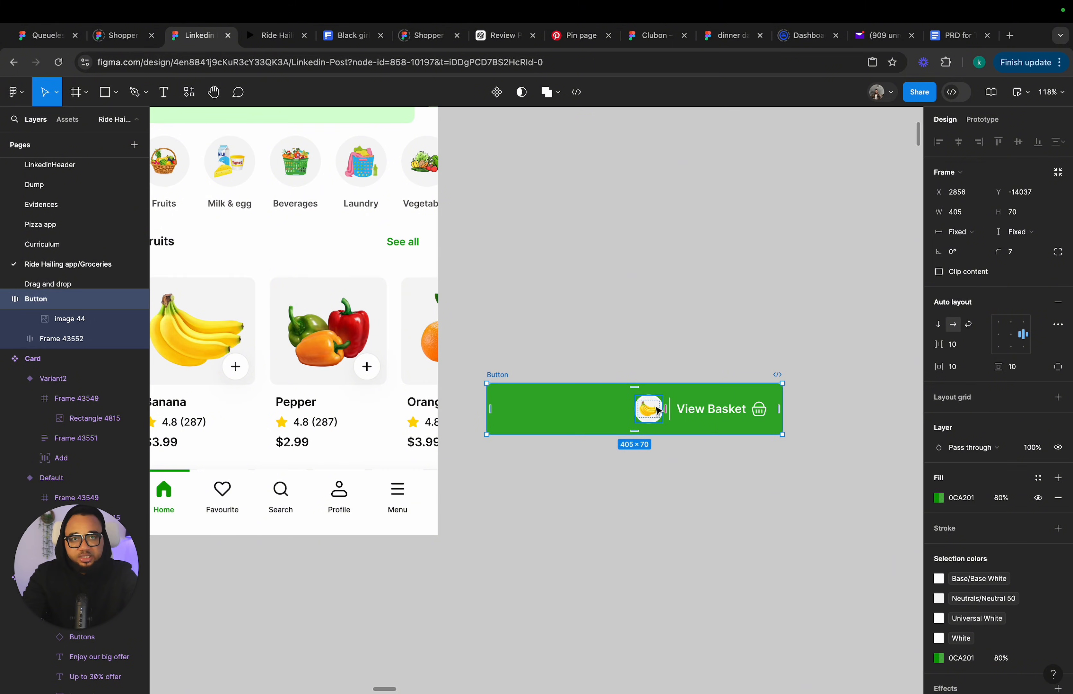
# Examine the banana icon's placement and size inside the new button.
pyautogui.hscroll(-3, 631, 429)
pyautogui.scroll(1, 631, 429)
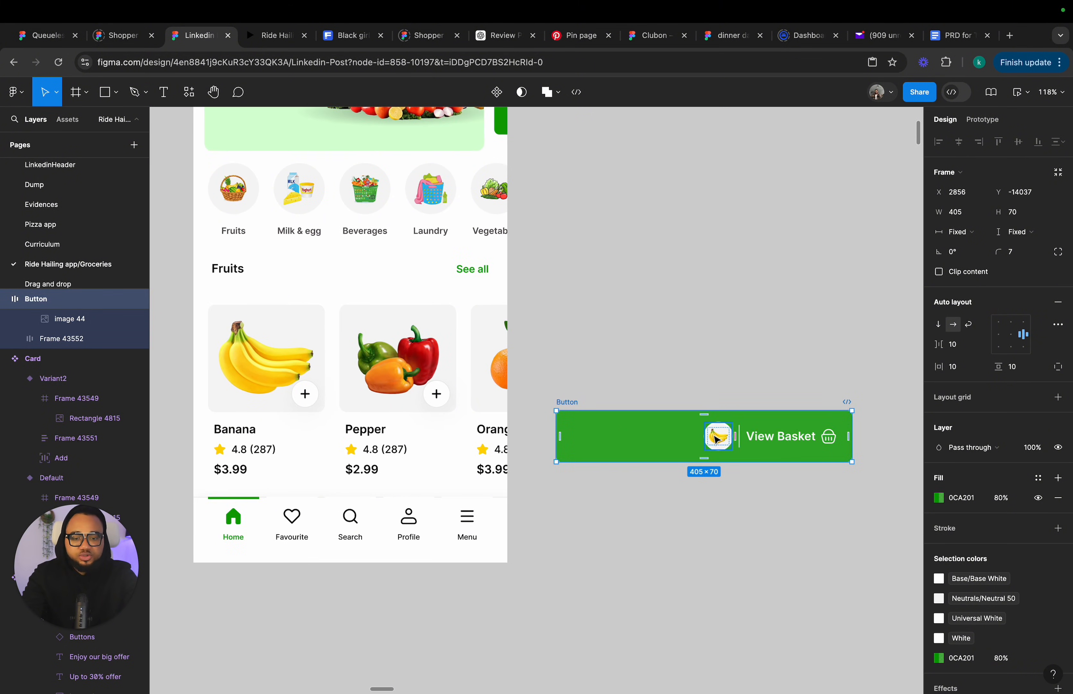
pyautogui.click(727, 446)
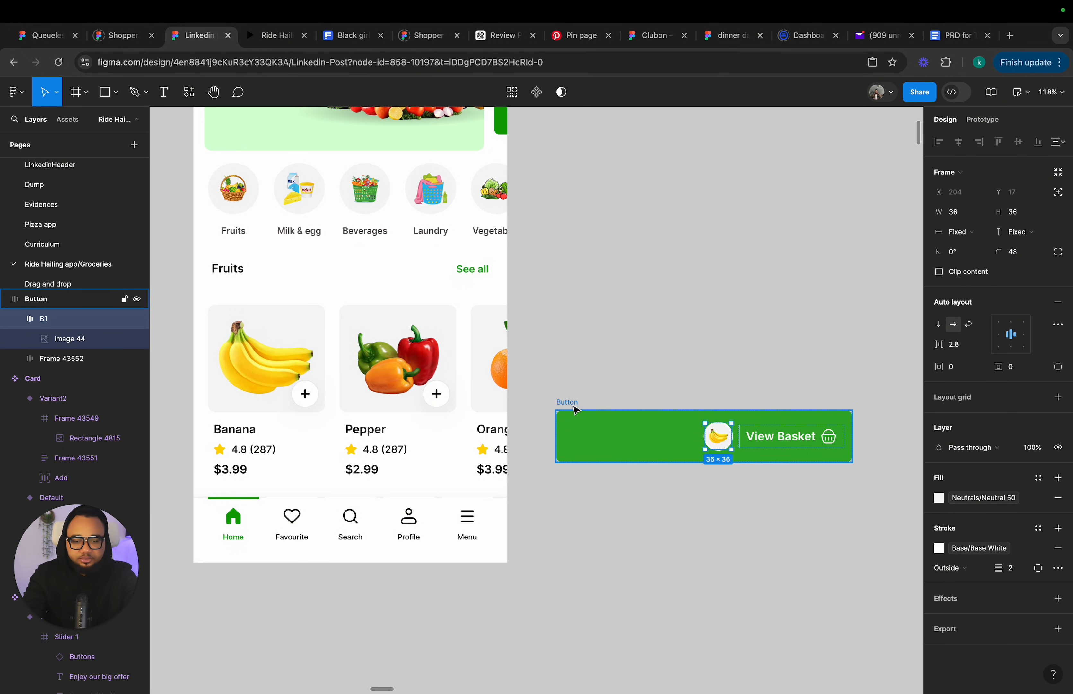
pyautogui.scroll(-2, 571, 407)
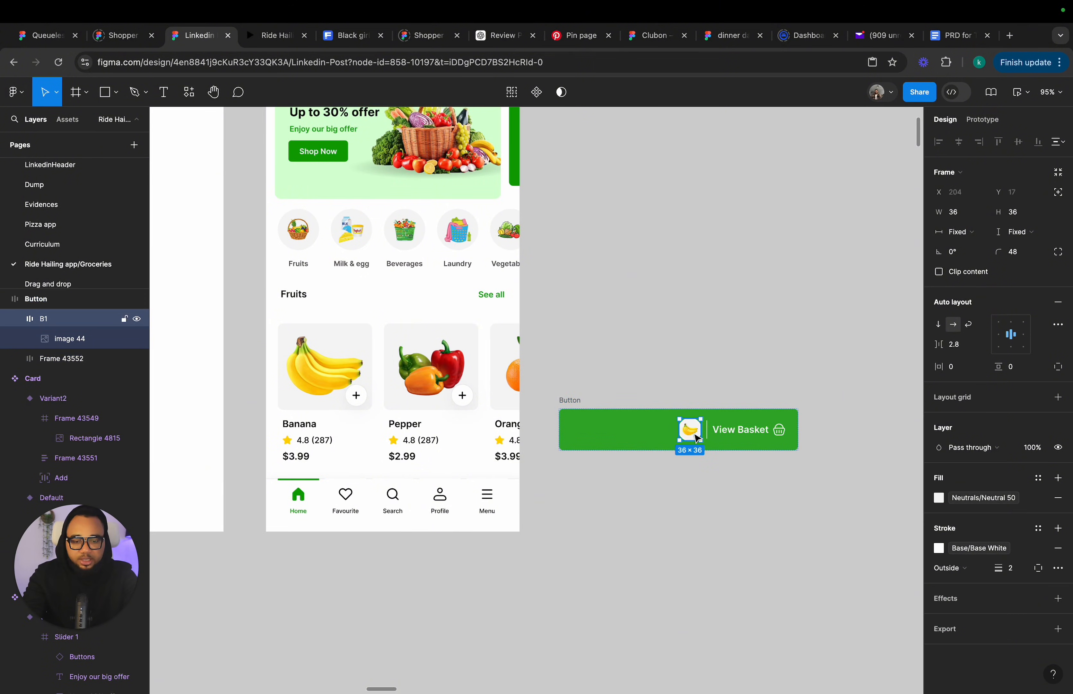
pyautogui.scroll(5, 696, 439)
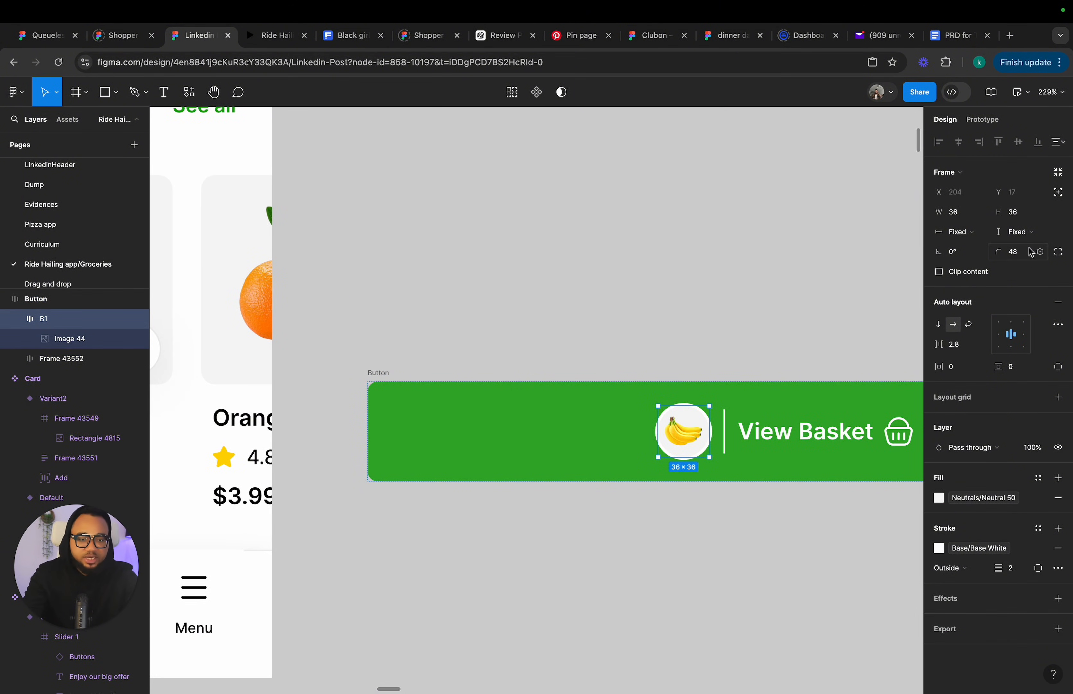
pyautogui.scroll(-5, 532, 287)
pyautogui.click(465, 327)
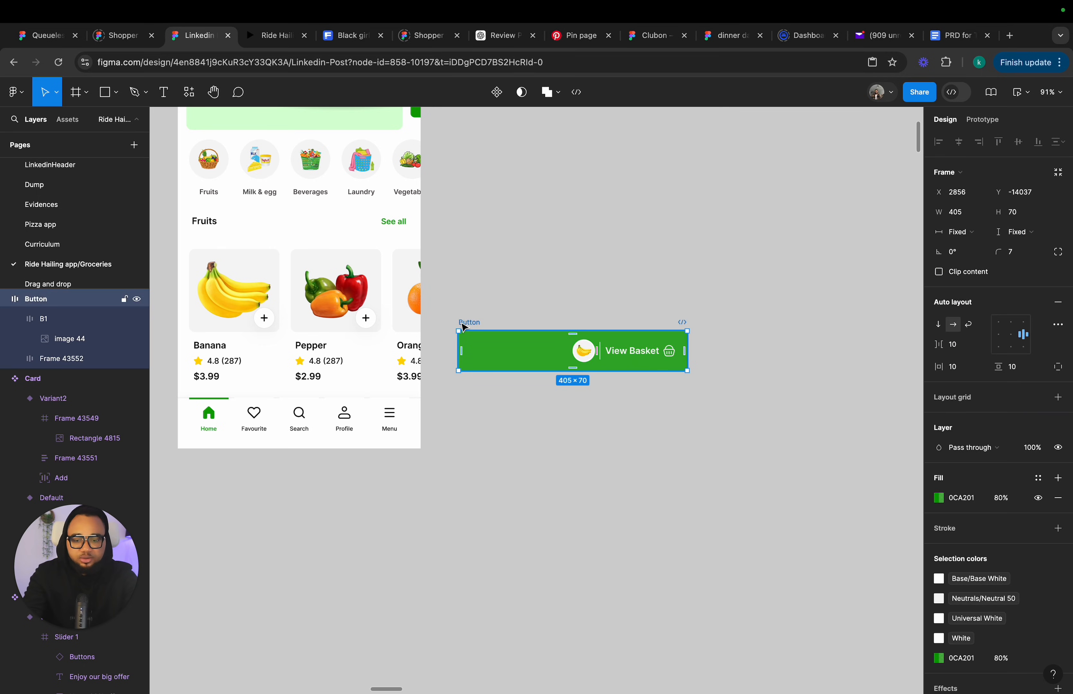
pyautogui.press('super+d')
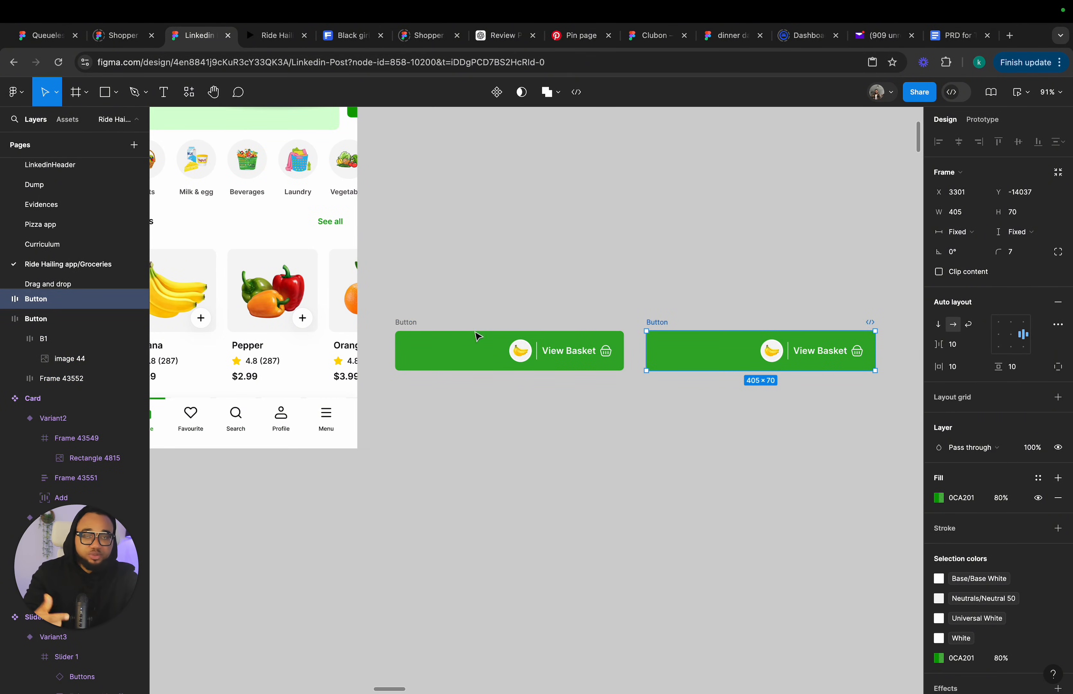
pyautogui.click(424, 332)
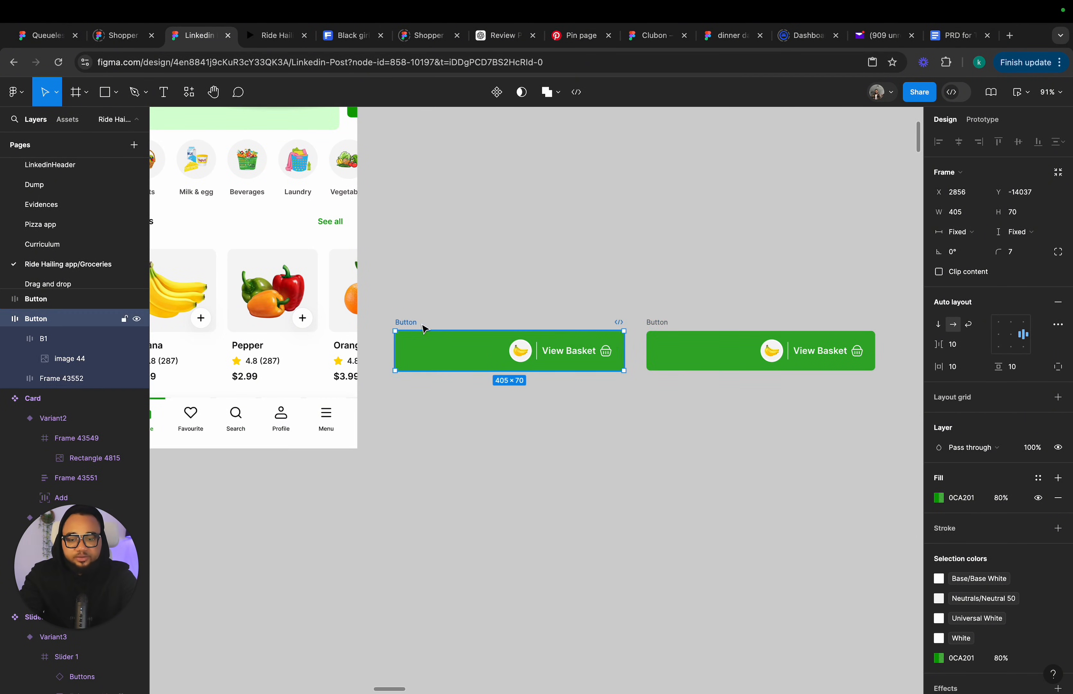
pyautogui.click(664, 331)
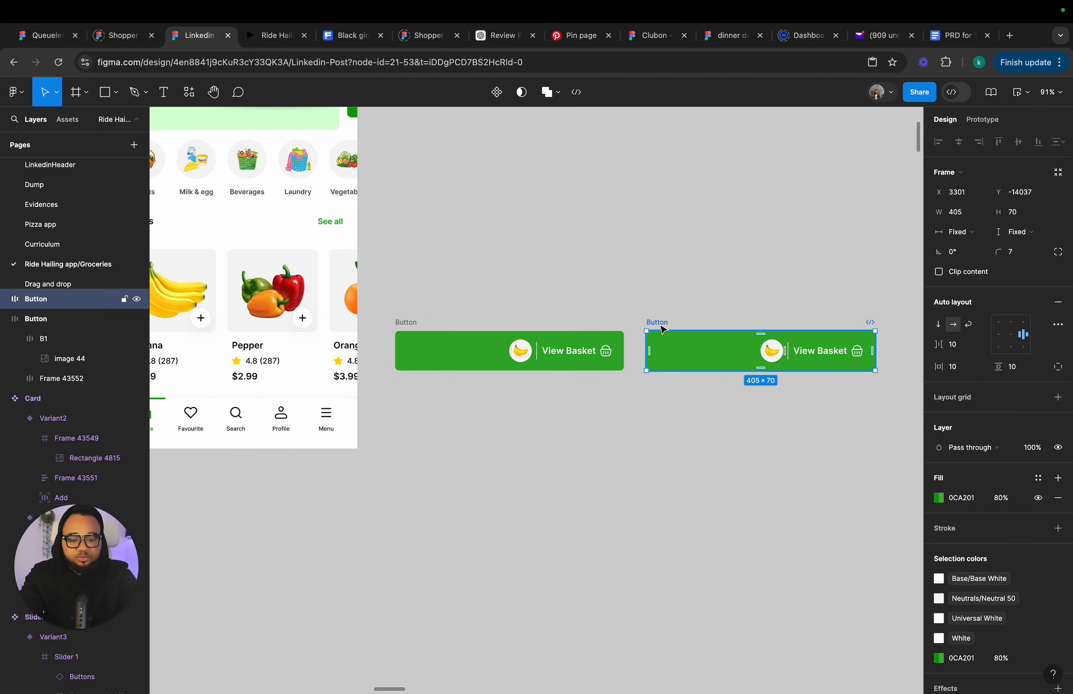
pyautogui.press('BackSpace')
# Set the button's drop shadow to 10% opacity with a blur of 40.
pyautogui.click(386, 322)
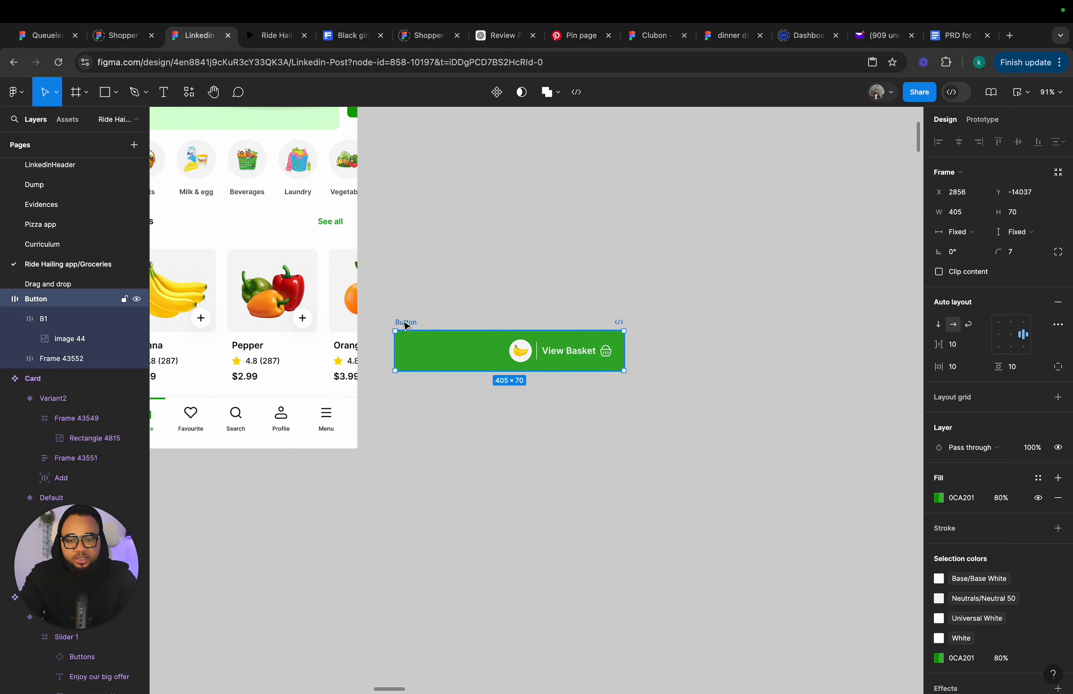
pyautogui.scroll(-3, 1055, 586)
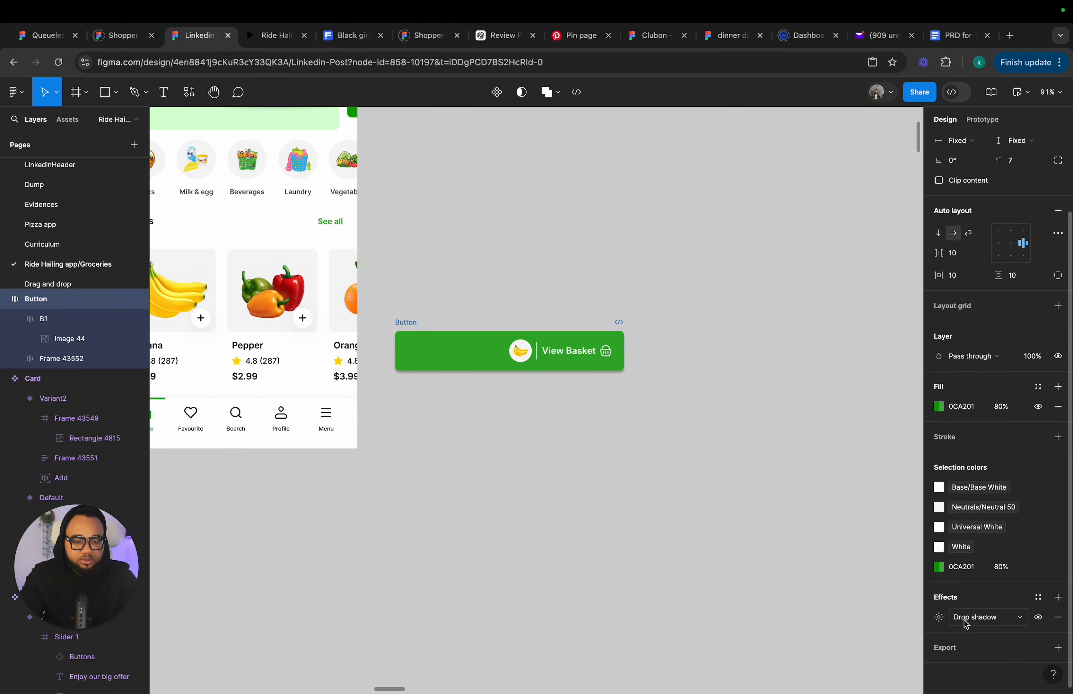
pyautogui.click(938, 617)
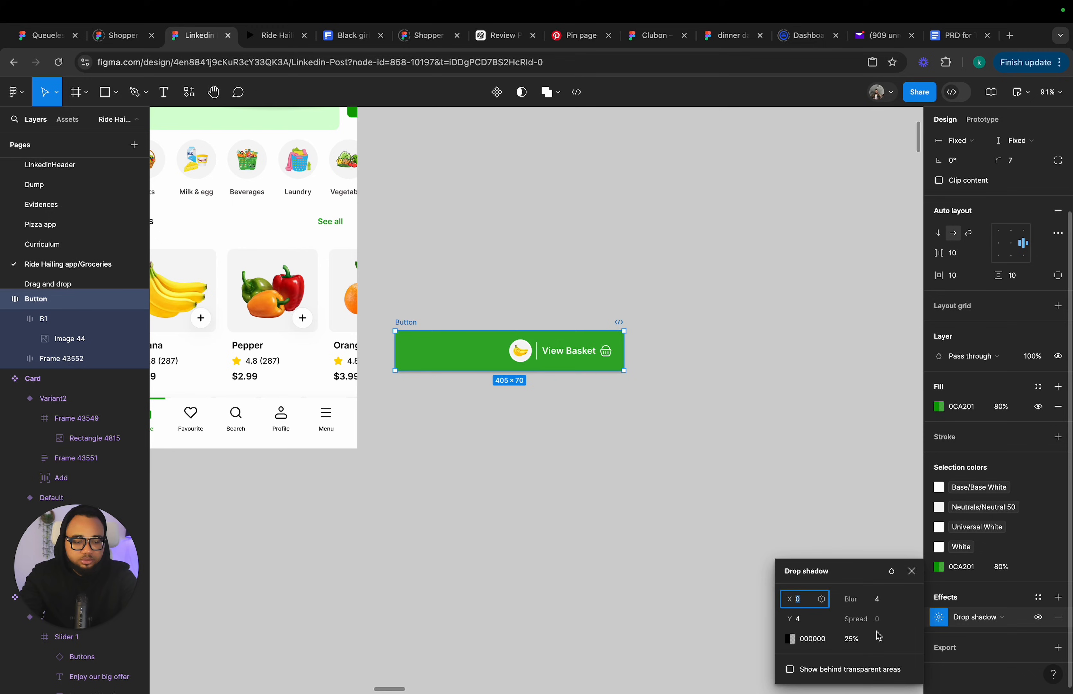
pyautogui.click(853, 640)
pyautogui.write('10')
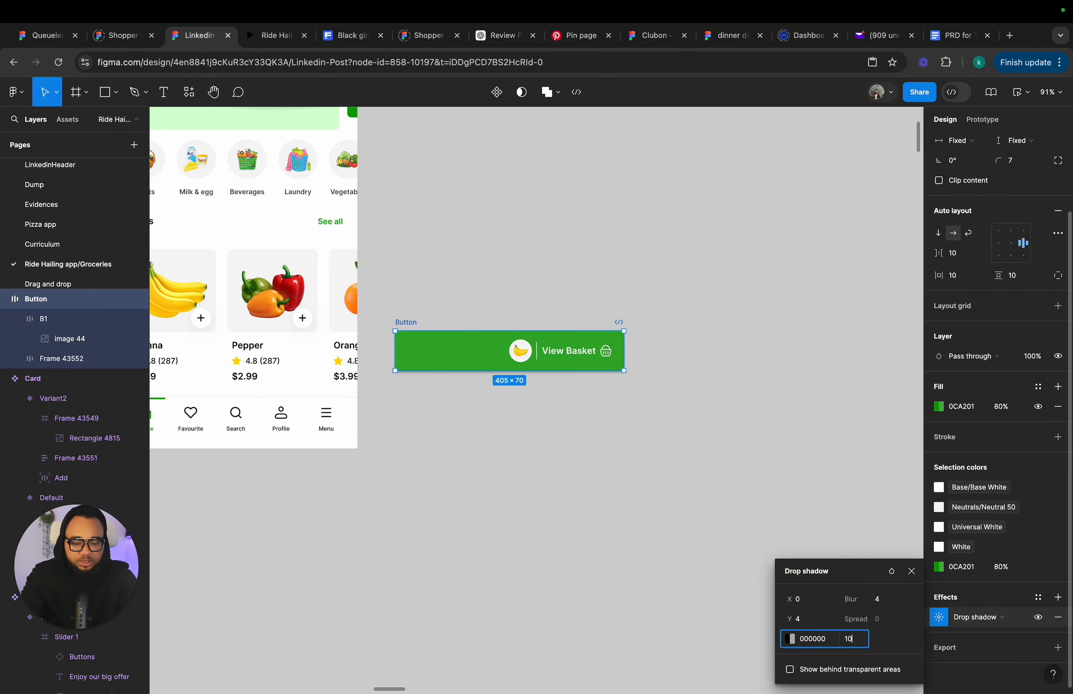
pyautogui.click(882, 601)
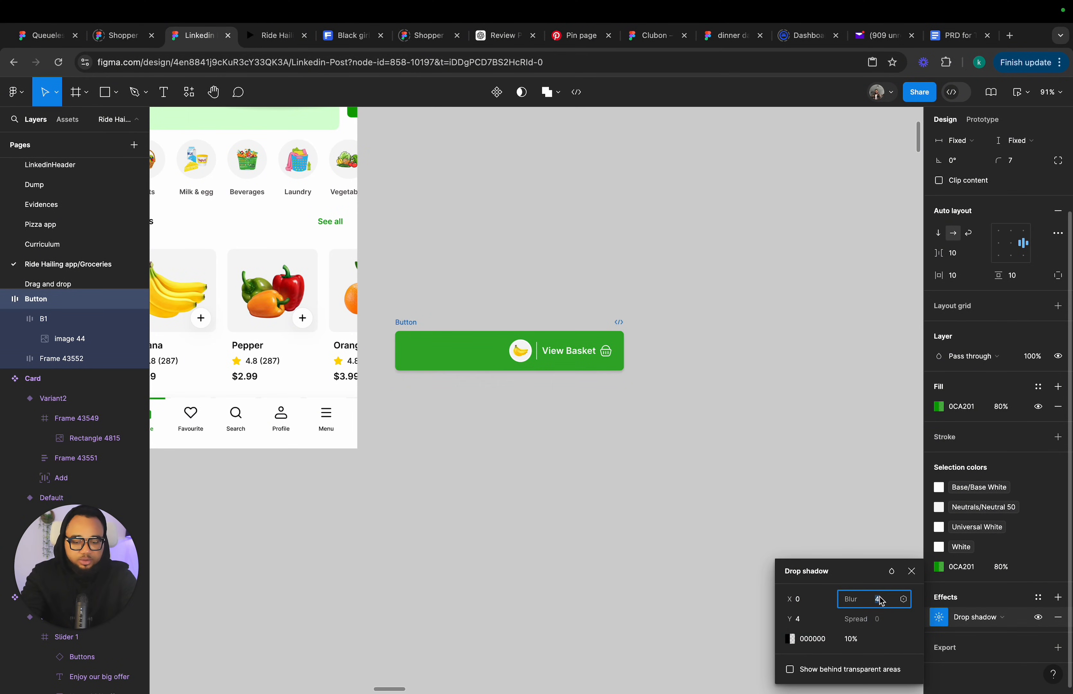
pyautogui.write('40')
pyautogui.press('Return')
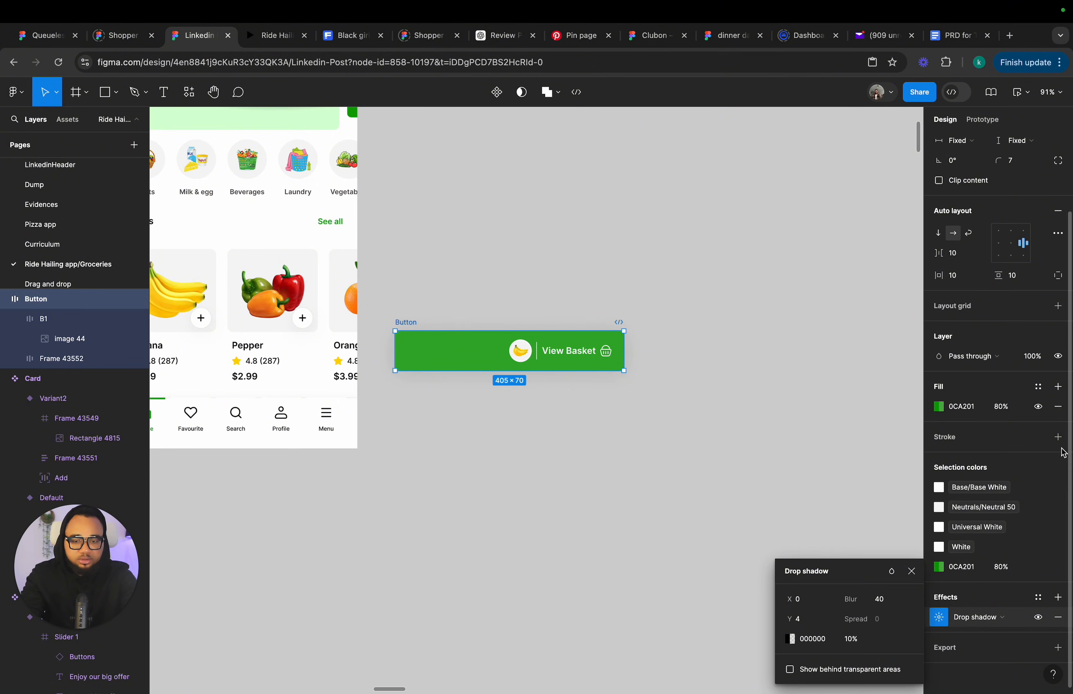
pyautogui.click(911, 571)
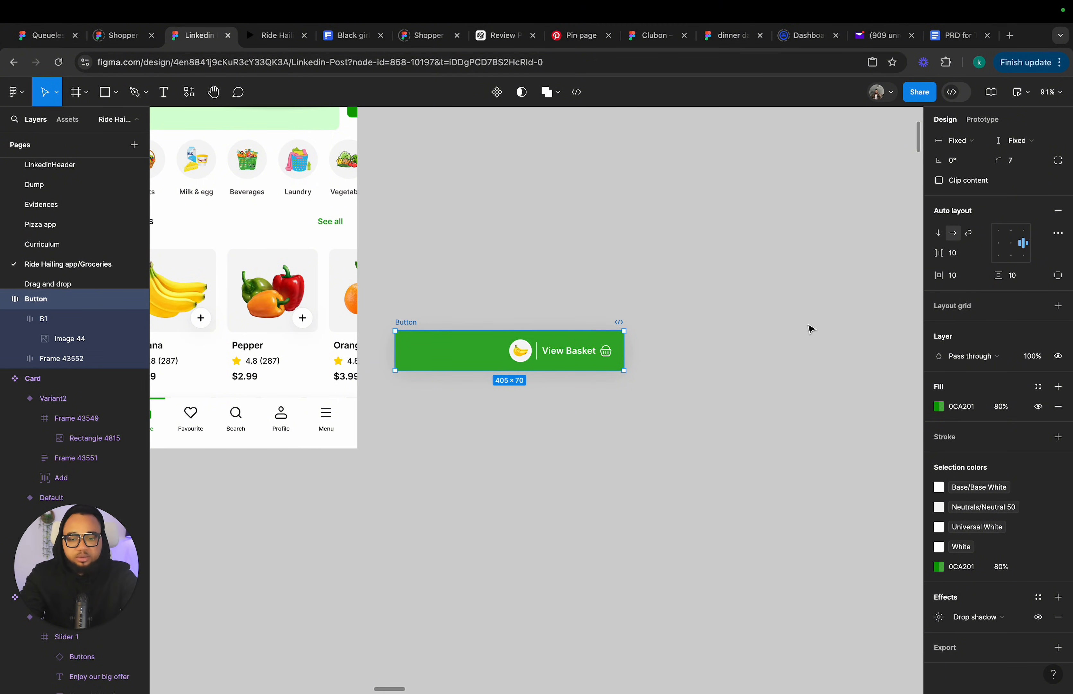
# Duplicate the View Basket button.
pyautogui.click(541, 420)
pyautogui.click(410, 323)
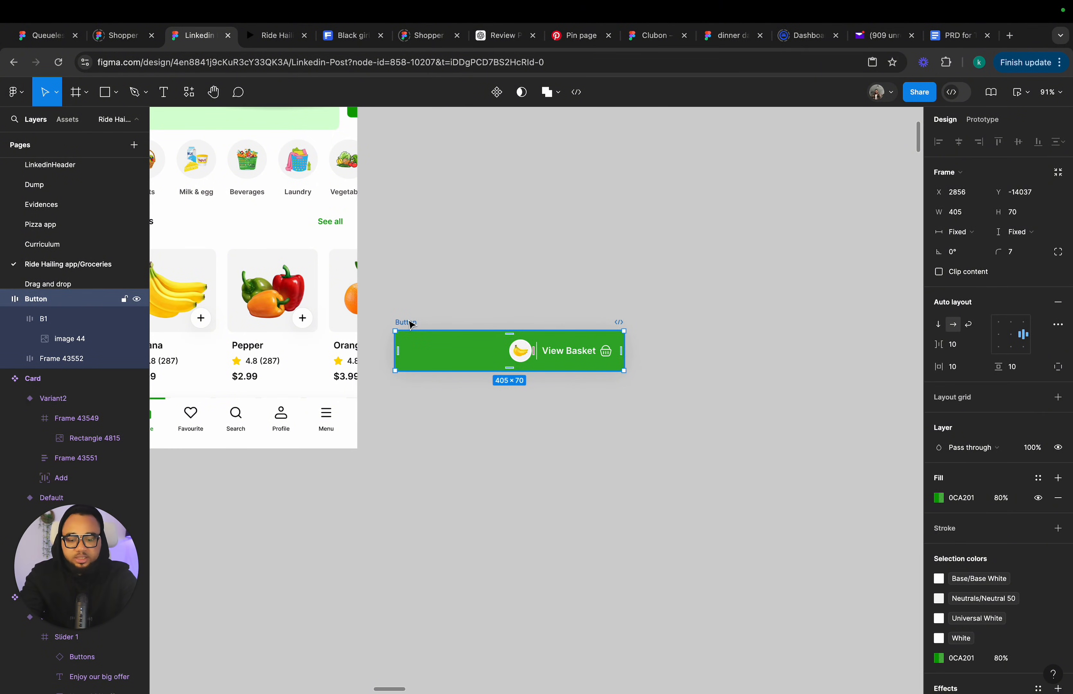
pyautogui.press('super+d')
# Make the banana icon absolutely positioned, nudge it up above the button, and enable clip content on the button.
pyautogui.click(494, 347)
pyautogui.click(519, 353)
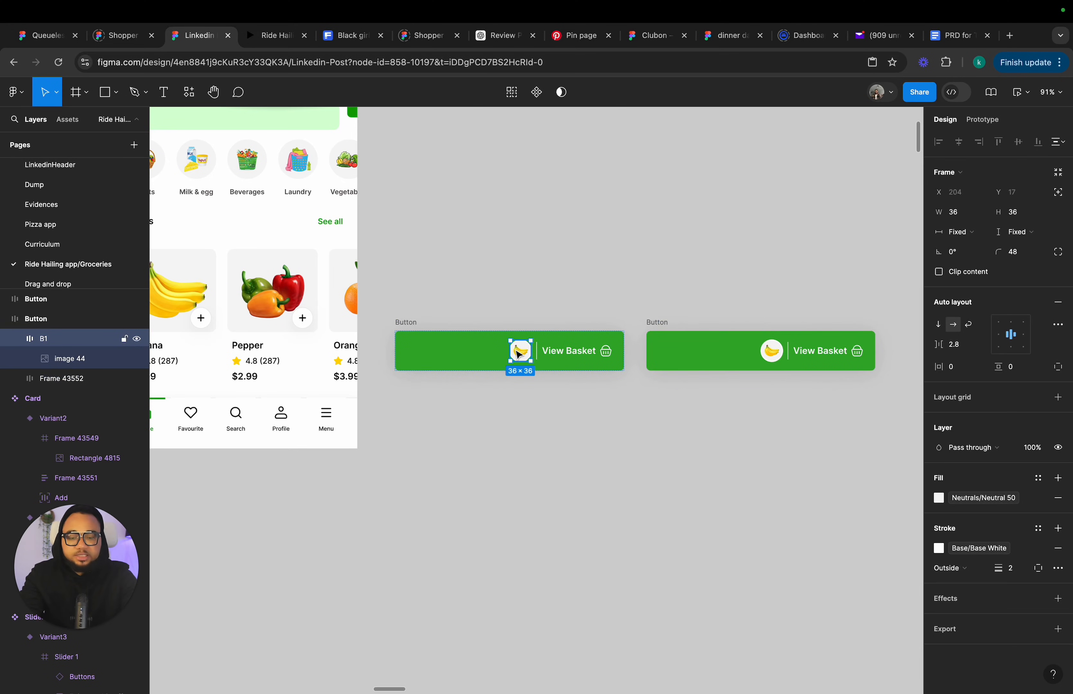
pyautogui.click(1061, 196)
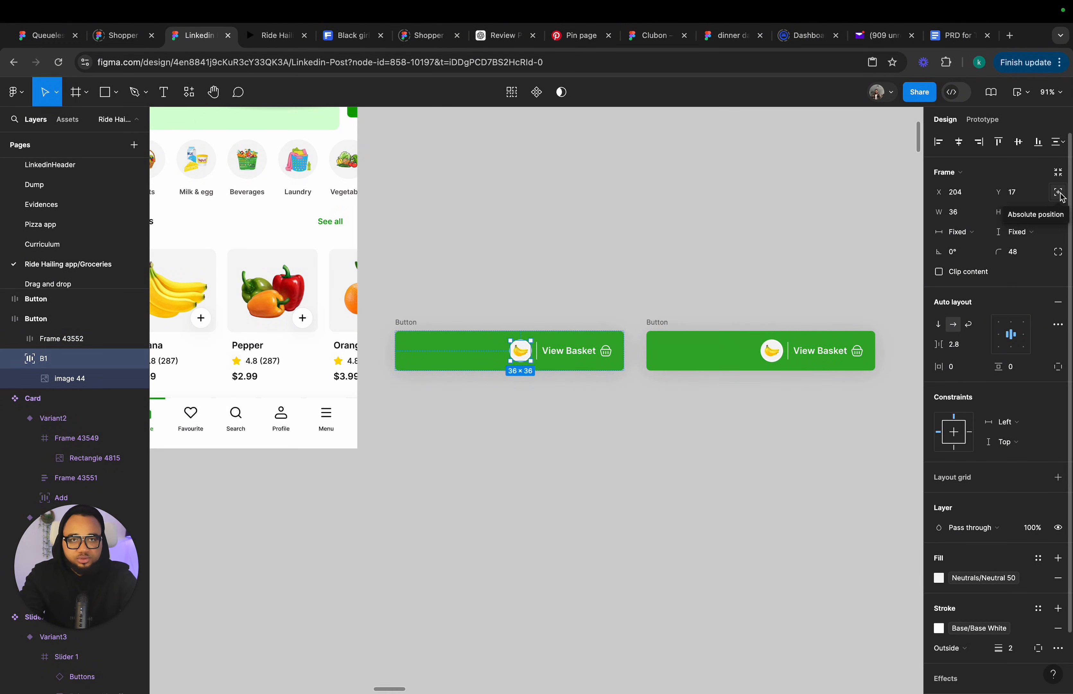
pyautogui.press('Up')
pyautogui.press('Up')
pyautogui.press('Up')
pyautogui.press('Up')
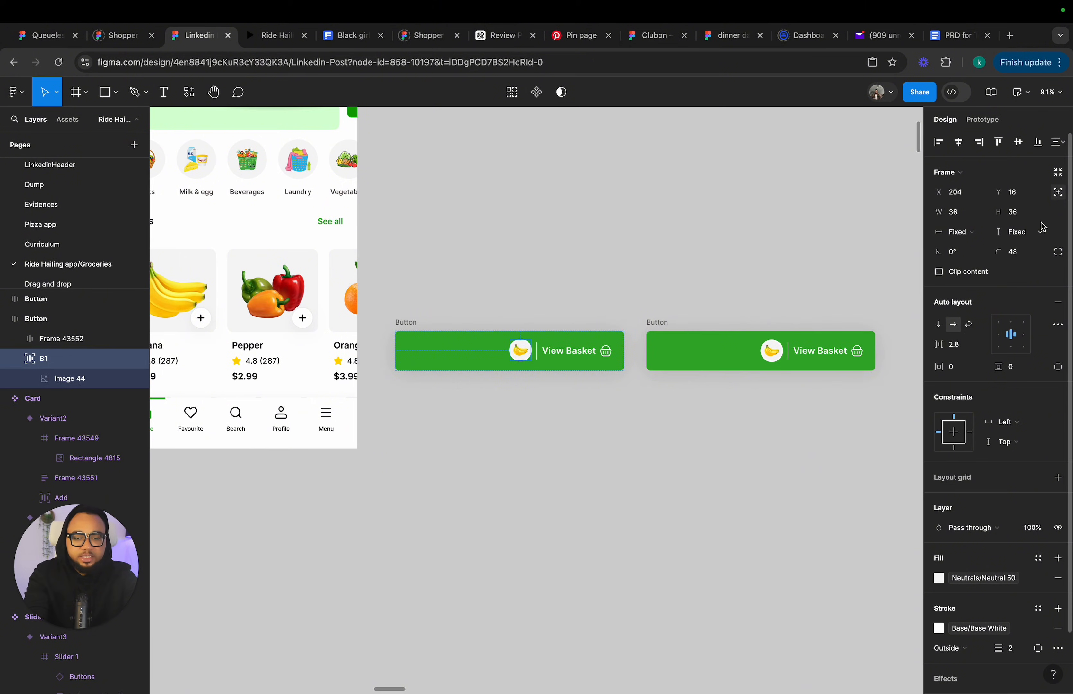
pyautogui.press('Up')
pyautogui.press('Up')
pyautogui.press('Up')
pyautogui.press('Up')
pyautogui.press('Up')
pyautogui.press('Up')
pyautogui.press('Up')
pyautogui.press('Up')
pyautogui.press('Up')
pyautogui.press('Up')
pyautogui.press('Up')
pyautogui.press('Up')
pyautogui.press('Up')
pyautogui.press('Up')
pyautogui.press('Up')
pyautogui.press('Up')
pyautogui.press('Up')
pyautogui.press('Up')
pyautogui.press('Up')
pyautogui.press('Up')
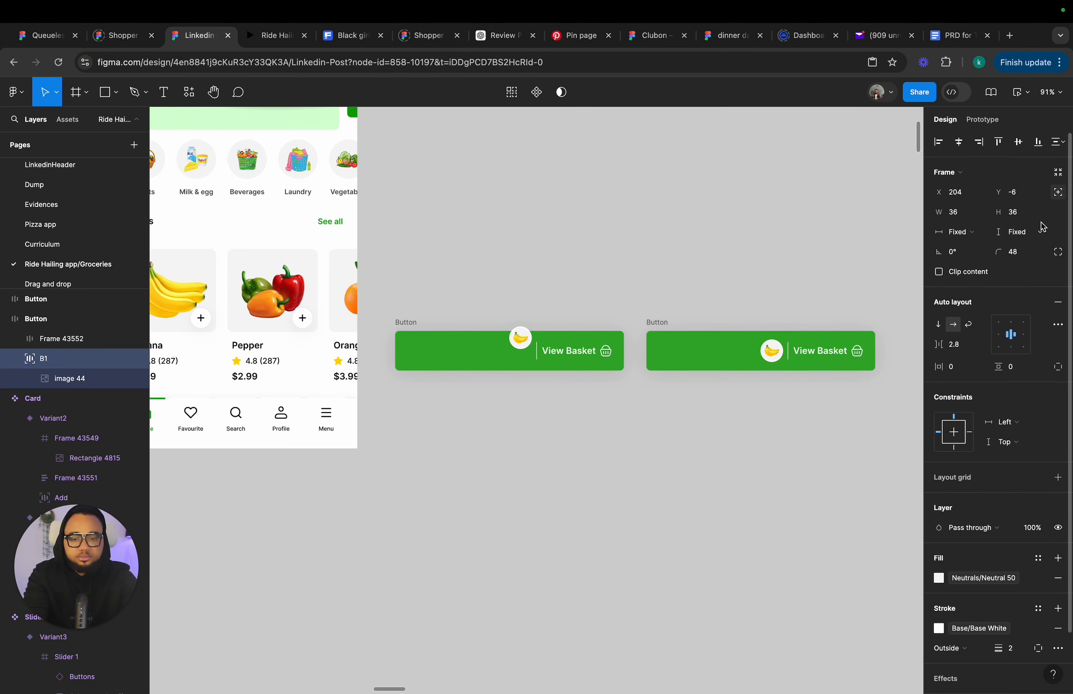
pyautogui.press('Up')
pyautogui.press('Up')
pyautogui.press('Up')
pyautogui.press('Up')
pyautogui.press('Up')
pyautogui.press('Up')
pyautogui.press('Up')
pyautogui.press('Up')
pyautogui.press('Up')
pyautogui.press('Up')
pyautogui.press('Up')
pyautogui.press('Up')
pyautogui.press('Up')
pyautogui.press('Up')
pyautogui.press('Up')
pyautogui.press('Up')
pyautogui.press('Up')
pyautogui.press('Up')
pyautogui.press('Up')
pyautogui.press('Up')
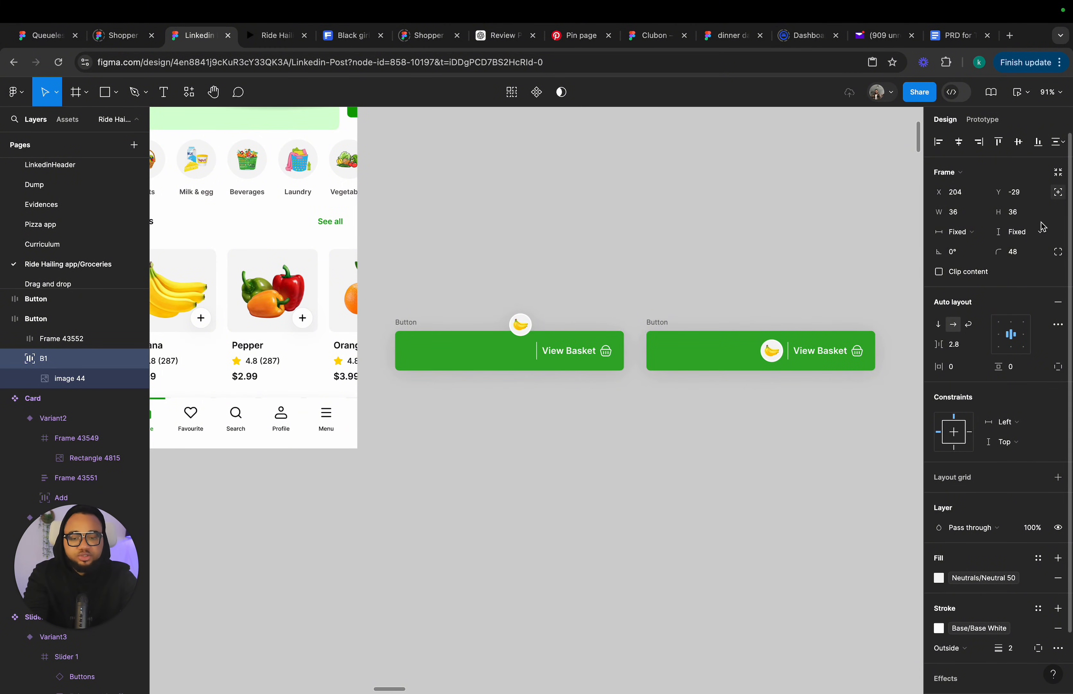
pyautogui.press('Up')
pyautogui.press('Up')
pyautogui.press('Up')
pyautogui.press('Up')
pyautogui.press('Up')
pyautogui.press('Up')
pyautogui.press('Up')
pyautogui.press('Up')
pyautogui.press('Up')
pyautogui.press('Up')
pyautogui.press('Up')
pyautogui.press('Up')
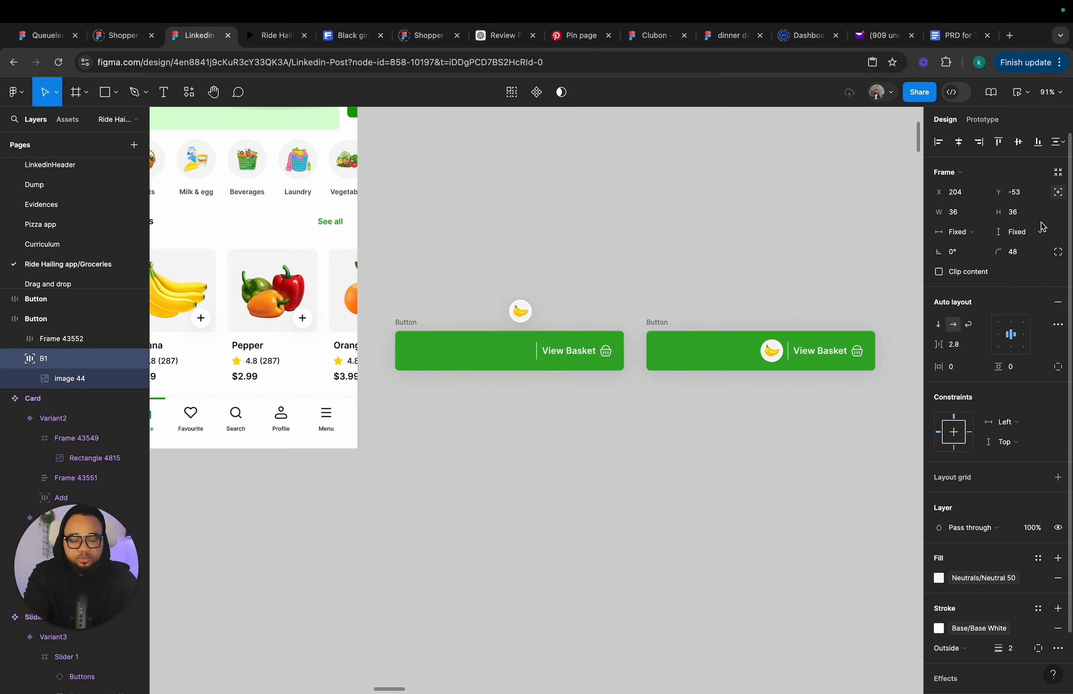
pyautogui.press('Up')
pyautogui.press('Up')
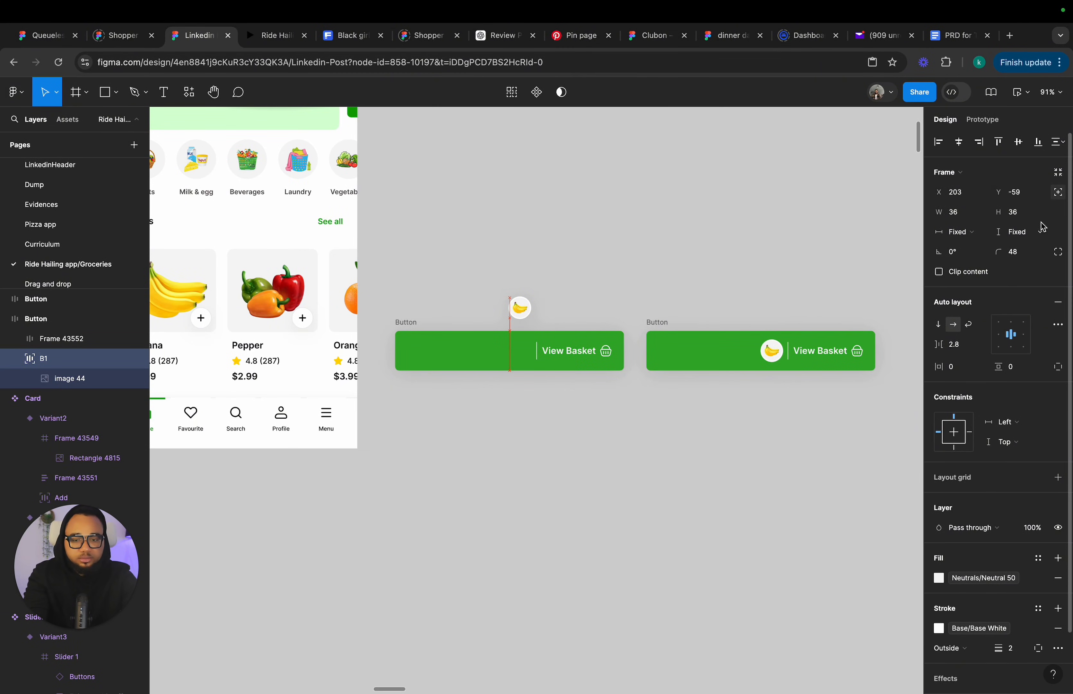
pyautogui.click(405, 324)
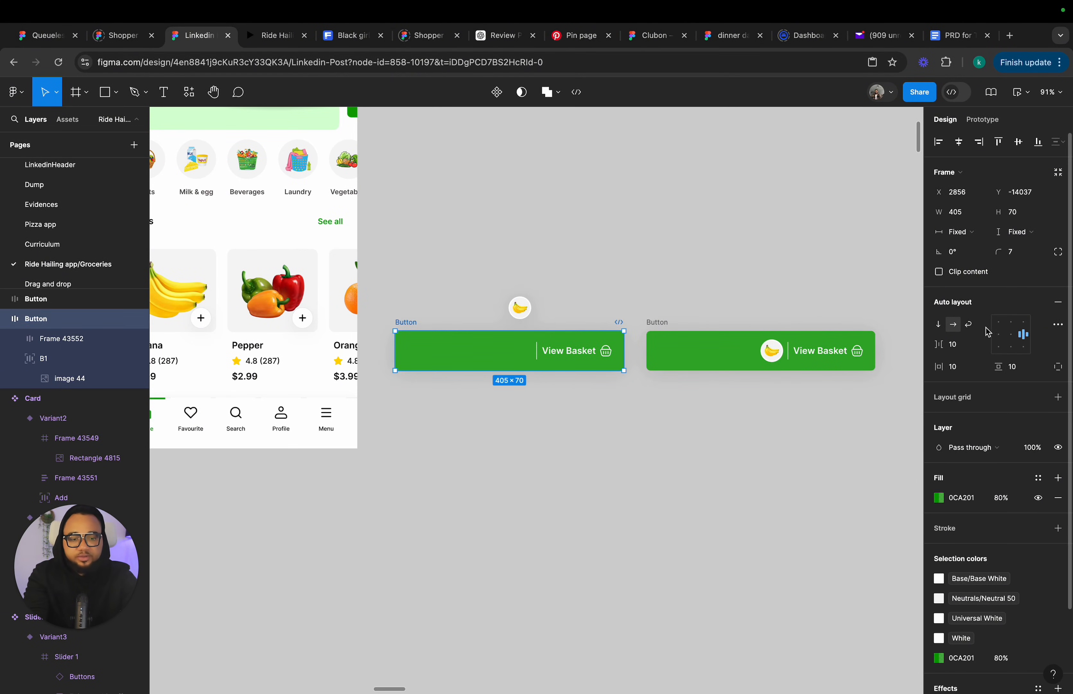
pyautogui.click(942, 273)
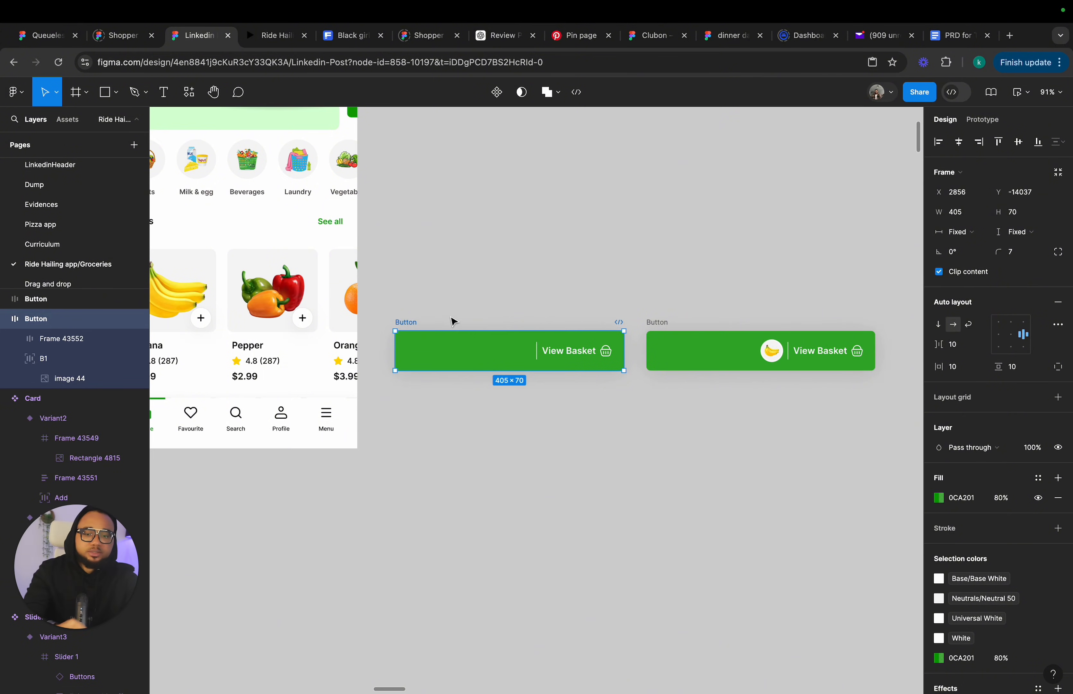
# Move the icon-less View Basket button into the iPhone 14 & 15 Pro Max - 9 home screen frame.
pyautogui.scroll(-5, 453, 319)
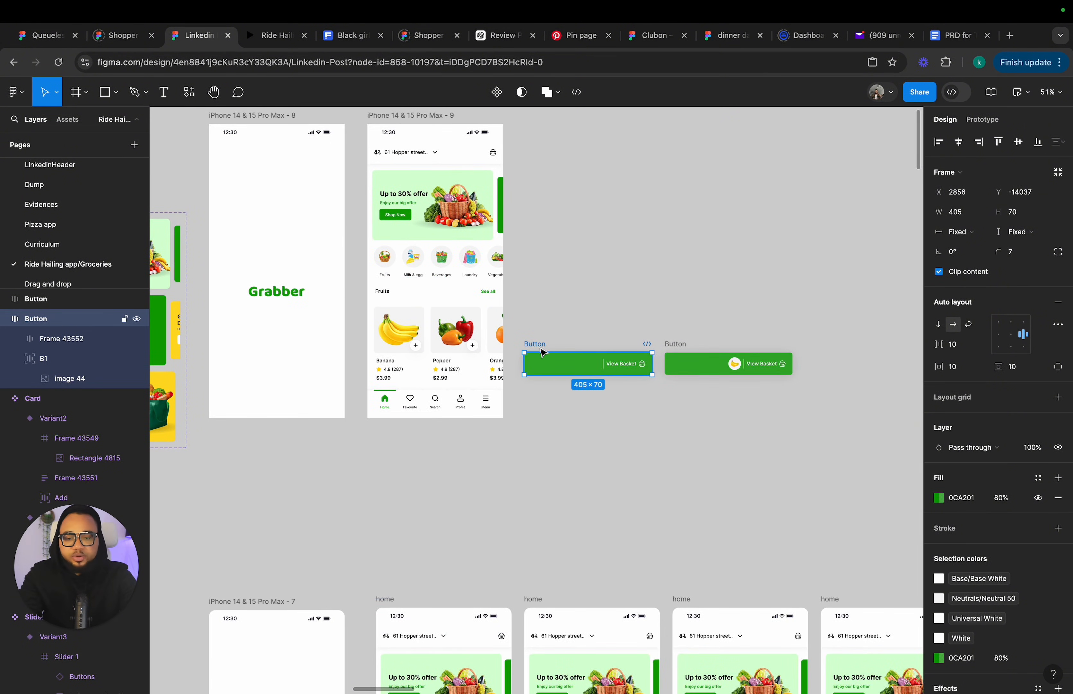
pyautogui.moveTo(543, 352); pyautogui.dragTo(541, 397)
pyautogui.press('Delete')
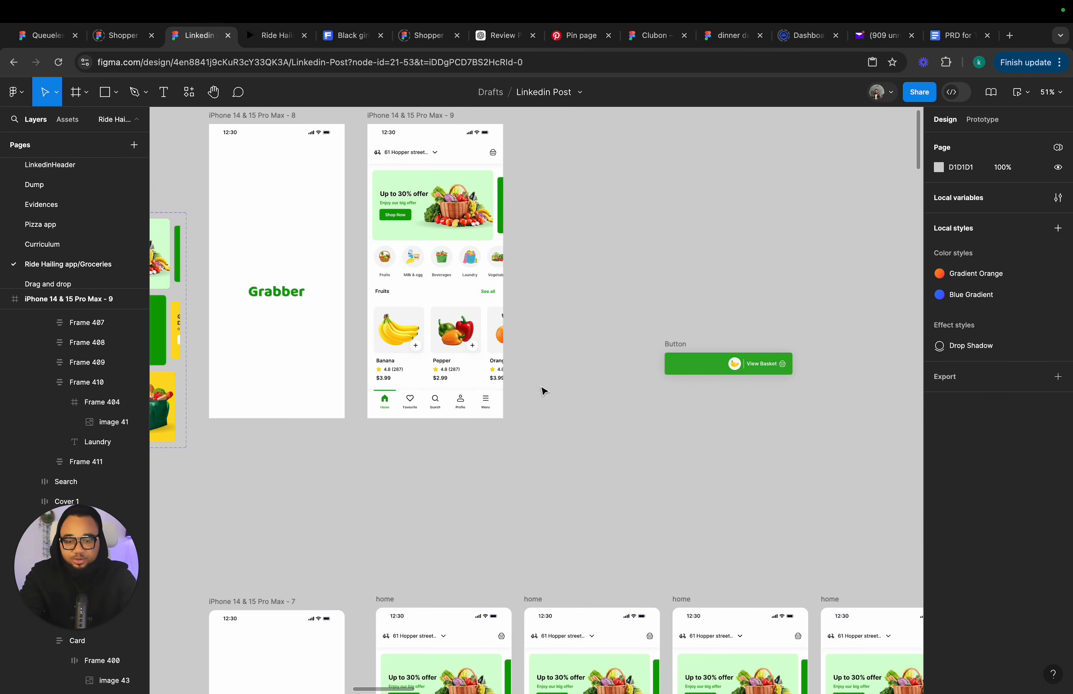
pyautogui.click(414, 115)
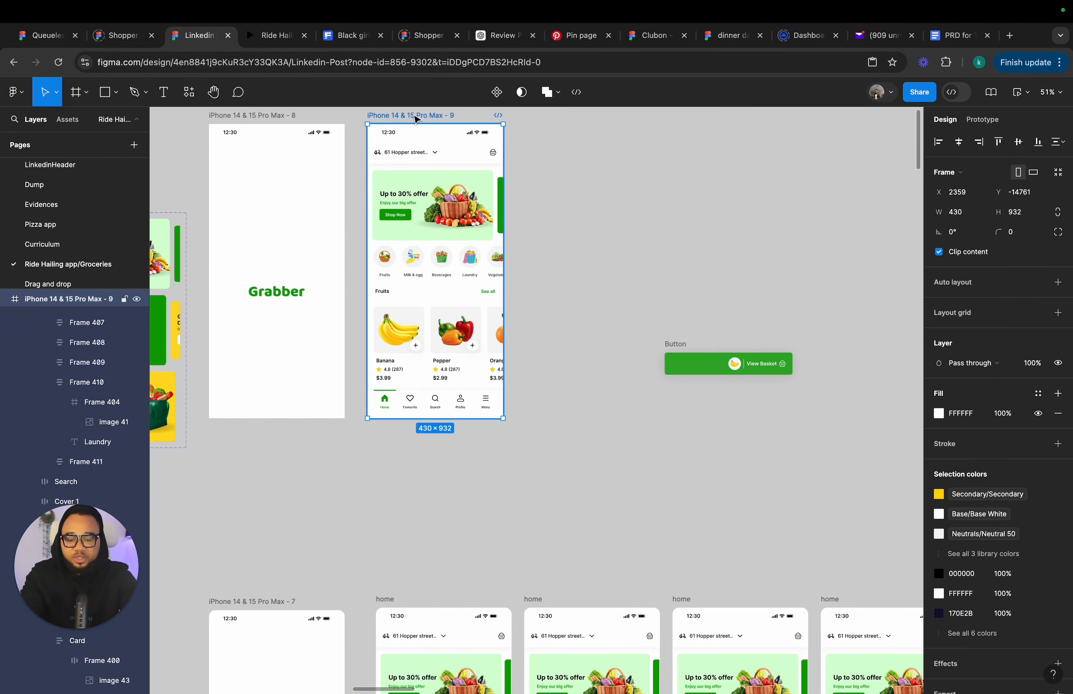
pyautogui.press('super+v')
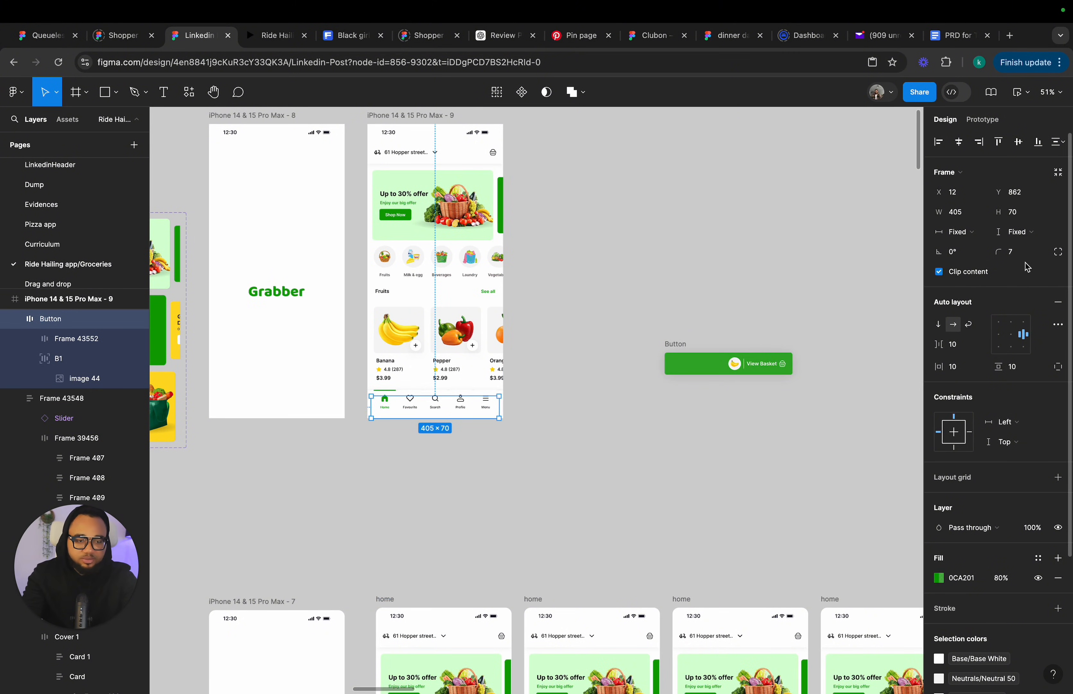
# Nudge the View Basket button up to Y 757, just above the footer navigation.
pyautogui.press('Up')
pyautogui.press('Up')
pyautogui.press('Up')
pyautogui.press('Up')
pyautogui.press('Up')
pyautogui.press('Up')
pyautogui.press('Up')
pyautogui.press('Up')
pyautogui.press('Up')
pyautogui.press('Up')
pyautogui.press('Up')
pyautogui.press('Up')
pyautogui.press('Up')
pyautogui.press('Up')
pyautogui.press('Up')
pyautogui.press('Up')
pyautogui.press('Up')
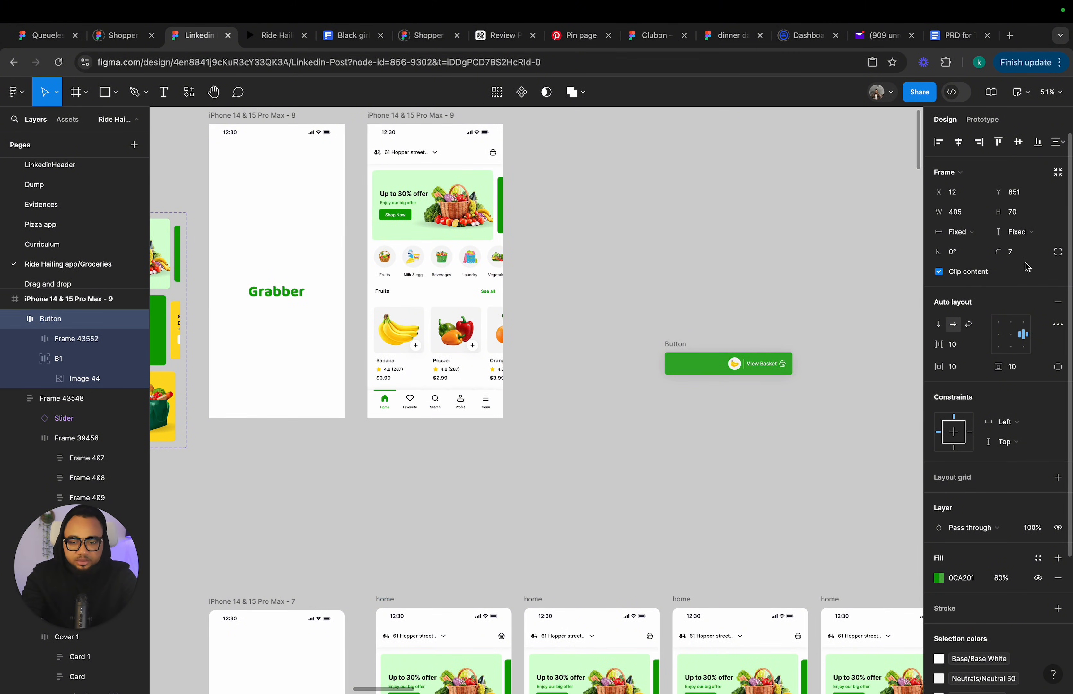
pyautogui.press('Up')
pyautogui.press('Up')
pyautogui.press('Up')
pyautogui.press('Up')
pyautogui.press('Up')
pyautogui.press('Up')
pyautogui.press('Up')
pyautogui.press('Up')
pyautogui.press('Up')
pyautogui.press('Up')
pyautogui.press('Up')
pyautogui.press('Up')
pyautogui.press('Up')
pyautogui.press('Up')
pyautogui.press('Up')
pyautogui.press('Up')
pyautogui.press('Up')
pyautogui.press('Up')
pyautogui.press('Up')
pyautogui.press('Up')
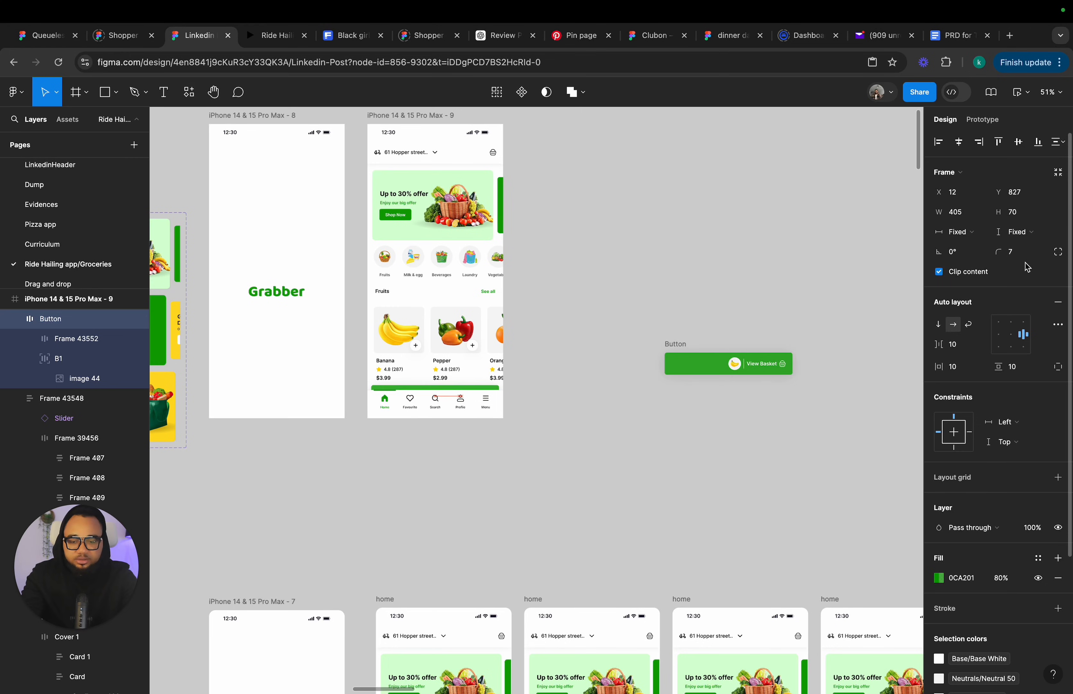
pyautogui.press('Up')
pyautogui.press('Up')
pyautogui.press('Up')
pyautogui.press('Up')
pyautogui.press('Up')
pyautogui.press('Up')
pyautogui.press('Up')
pyautogui.press('Up')
pyautogui.press('Up')
pyautogui.press('Up')
pyautogui.press('Up')
pyautogui.press('Up')
pyautogui.press('Up')
pyautogui.press('Up')
pyautogui.press('Up')
pyautogui.press('Up')
pyautogui.press('Up')
pyautogui.press('Up')
pyautogui.press('Up')
pyautogui.press('Up')
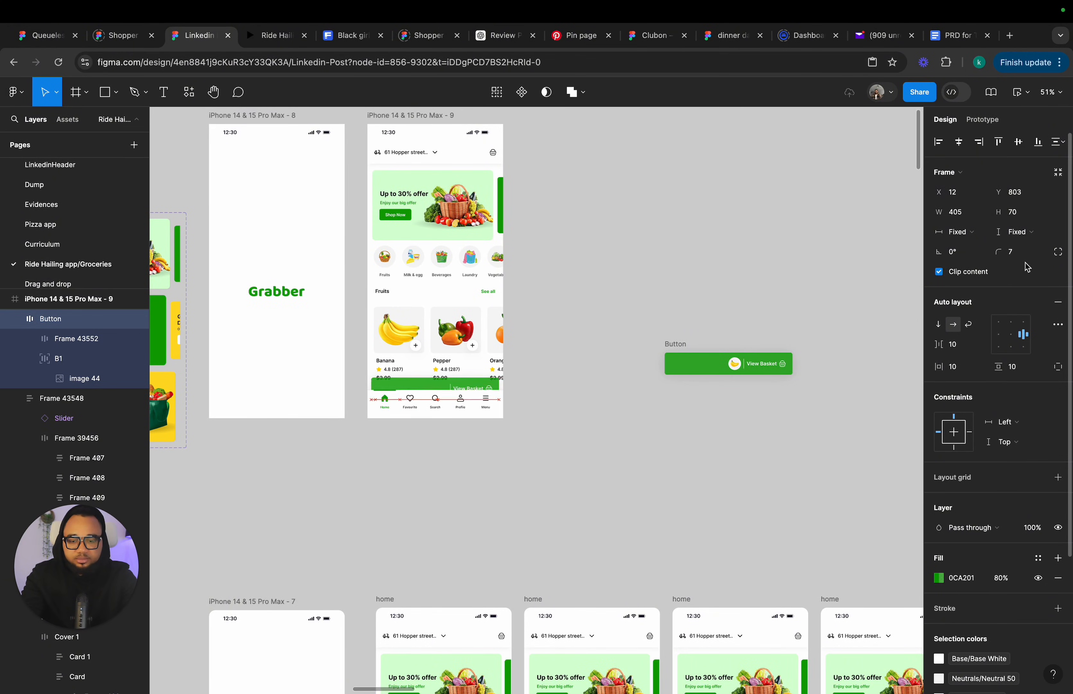
pyautogui.press('Up')
pyautogui.press('Up')
pyautogui.press('Up')
pyautogui.press('Up')
pyautogui.press('Up')
pyautogui.press('Up')
pyautogui.press('Up')
pyautogui.press('Up')
pyautogui.press('Up')
pyautogui.press('Up')
pyautogui.press('Up')
pyautogui.press('Up')
pyautogui.press('Up')
pyautogui.press('Up')
pyautogui.press('Up')
pyautogui.press('Up')
pyautogui.press('Up')
pyautogui.press('Up')
pyautogui.press('Up')
pyautogui.press('Up')
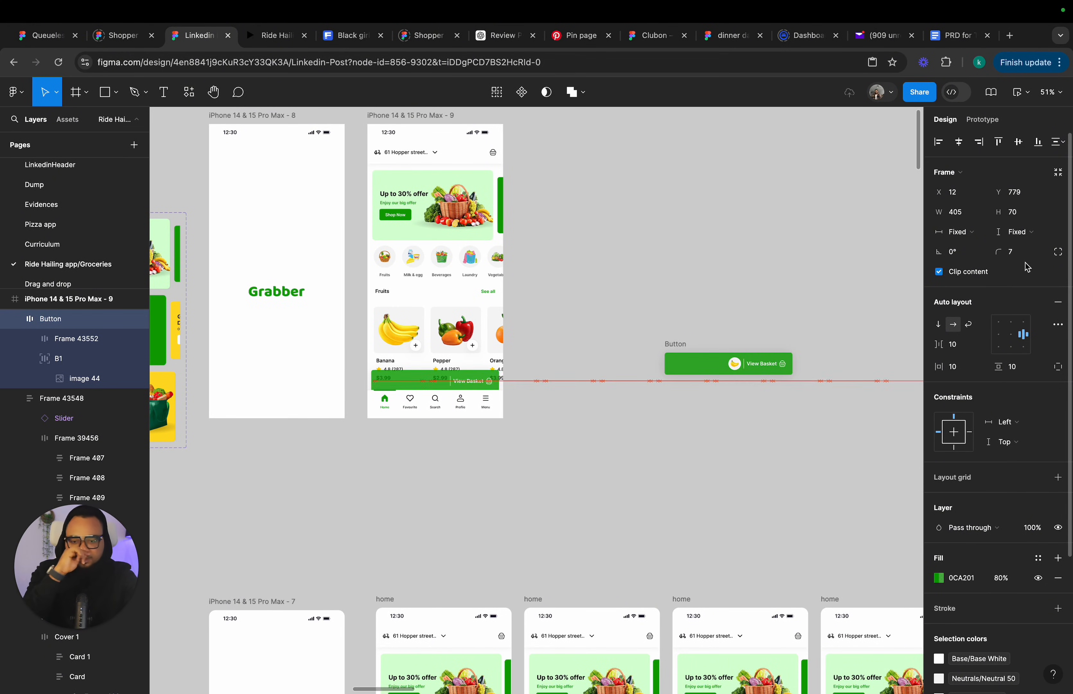
pyautogui.press('Up')
pyautogui.press('Up')
pyautogui.press('Up')
pyautogui.press('Up')
pyautogui.press('Up')
pyautogui.press('Up')
pyautogui.press('Up')
pyautogui.press('Up')
pyautogui.press('Up')
pyautogui.press('Up')
pyautogui.press('Up')
pyautogui.press('Up')
pyautogui.press('Up')
pyautogui.press('Up')
pyautogui.press('Up')
pyautogui.press('Up')
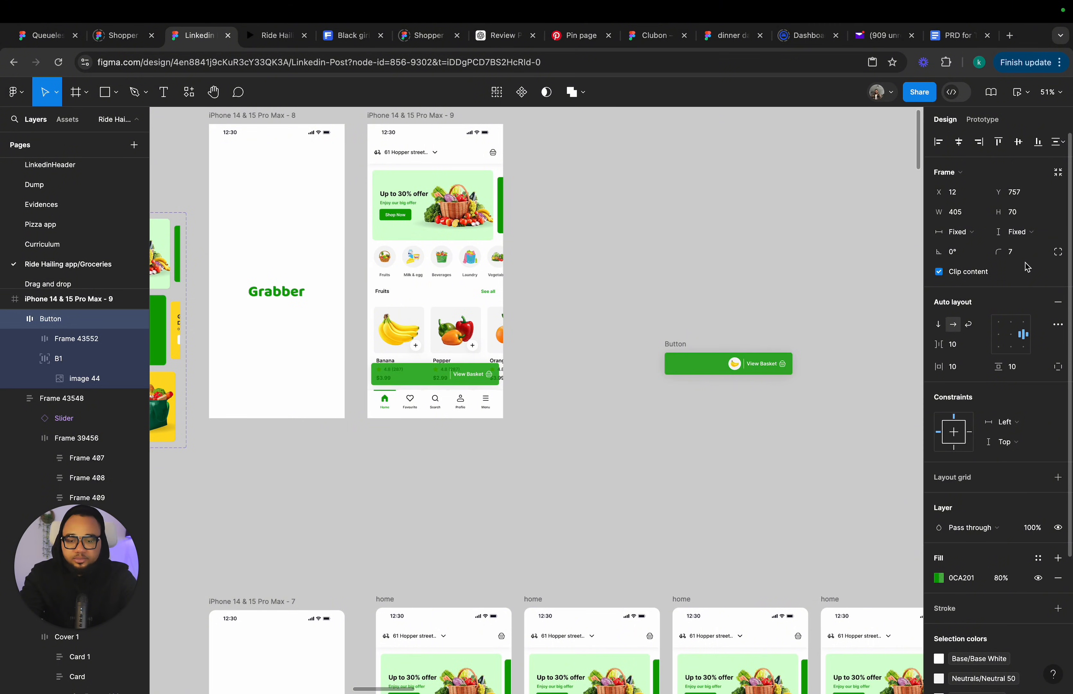
# Add a background blur effect with a blur of 20 to the View Basket button.
pyautogui.scroll(10, 436, 381)
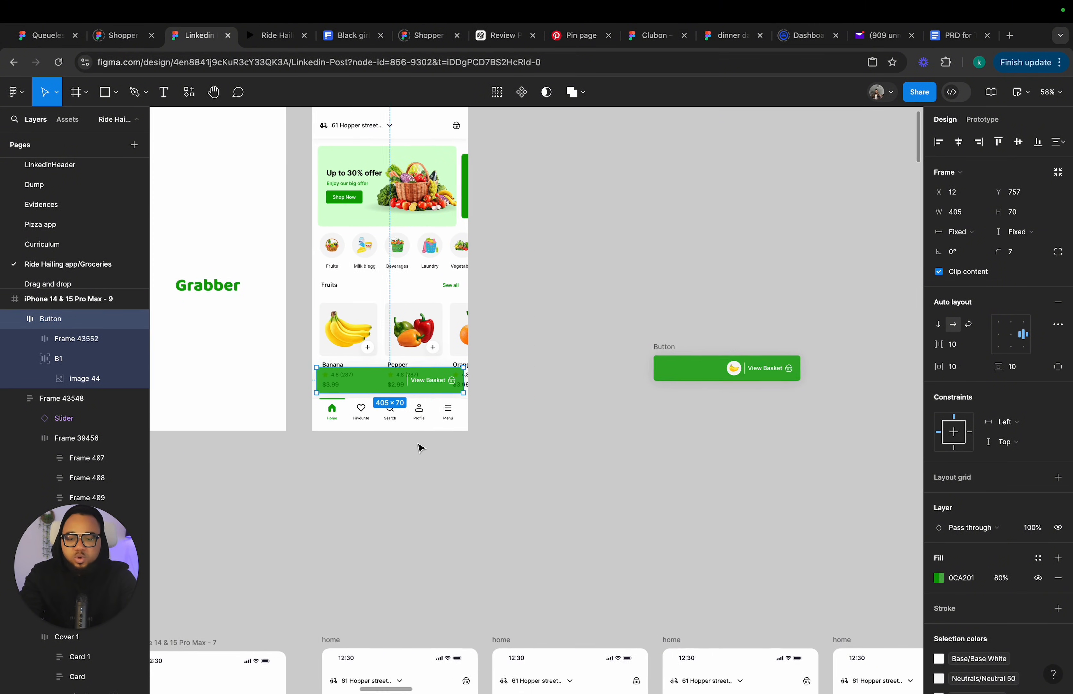
pyautogui.scroll(2, 436, 381)
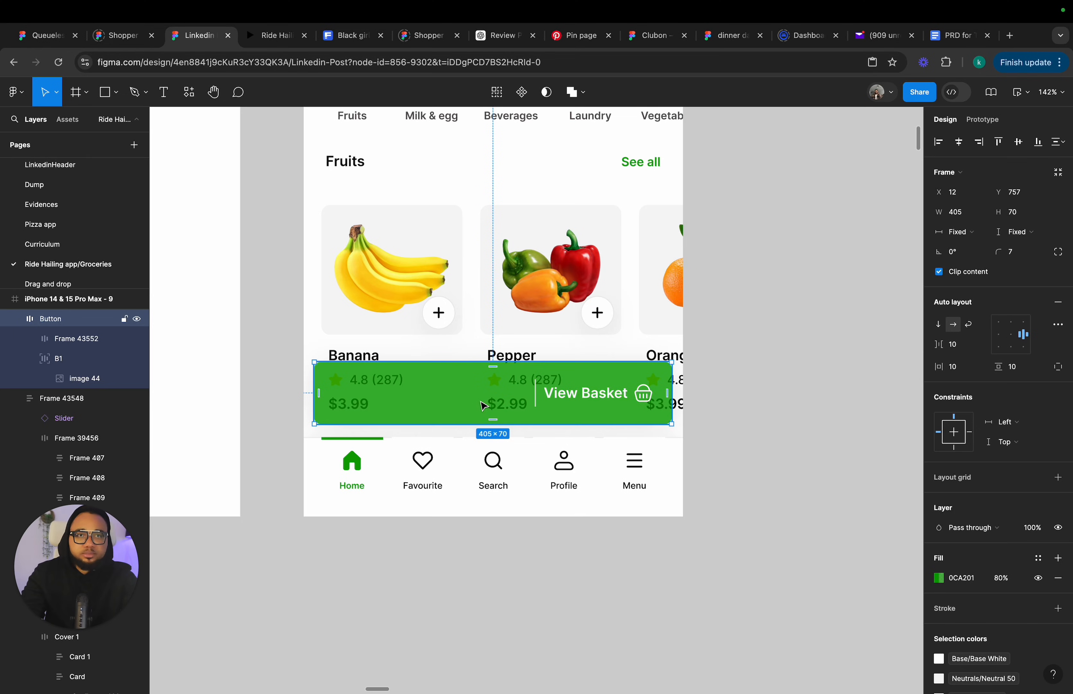
pyautogui.scroll(-4, 1056, 613)
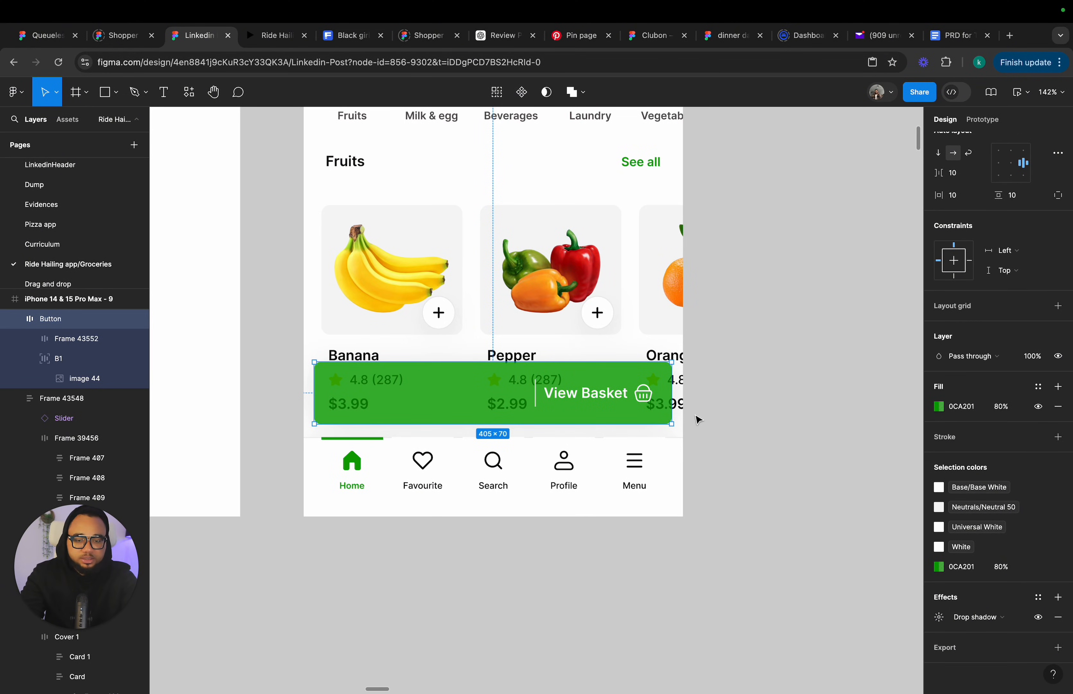
pyautogui.click(1058, 598)
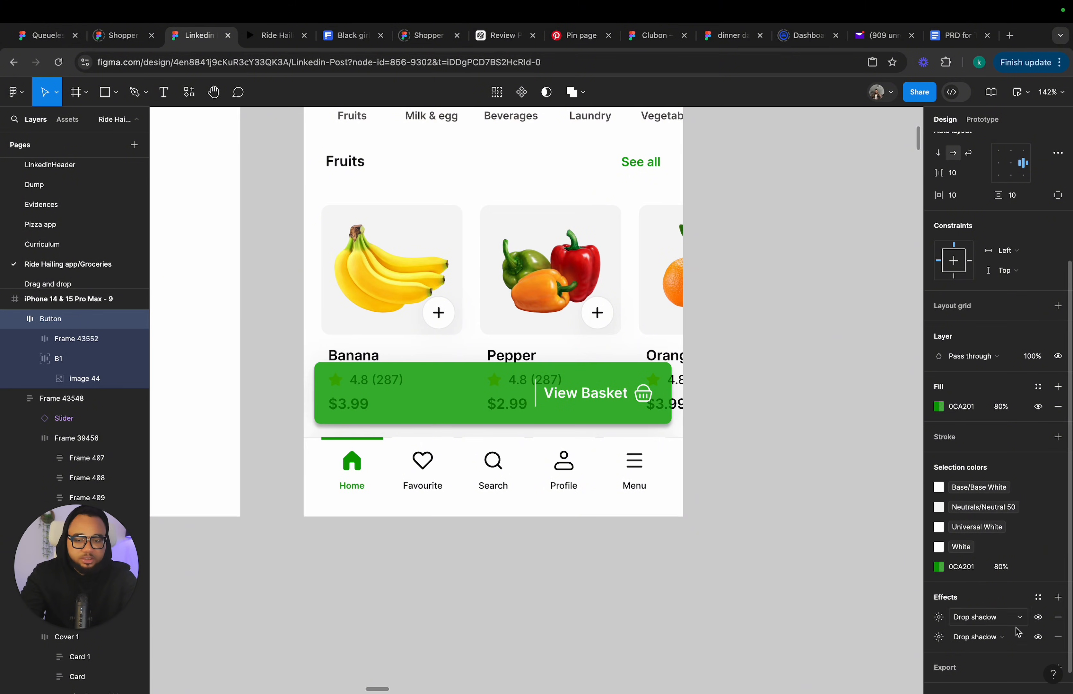
pyautogui.click(970, 618)
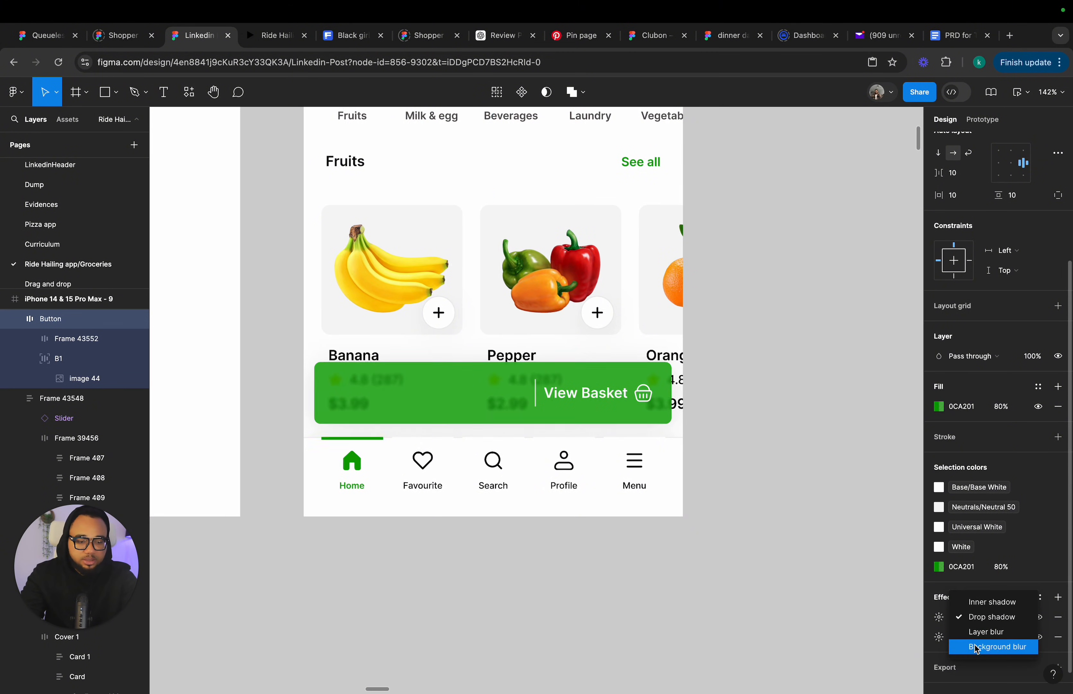
pyautogui.click(965, 645)
pyautogui.click(940, 617)
pyautogui.click(814, 649)
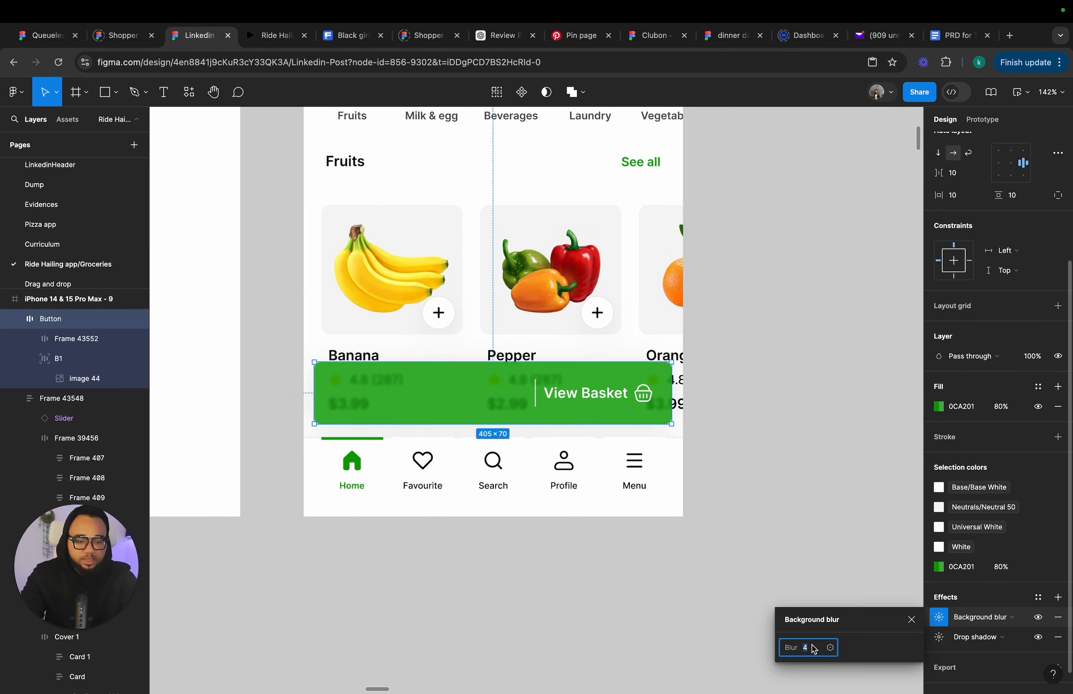
pyautogui.write('20')
pyautogui.press('Return')
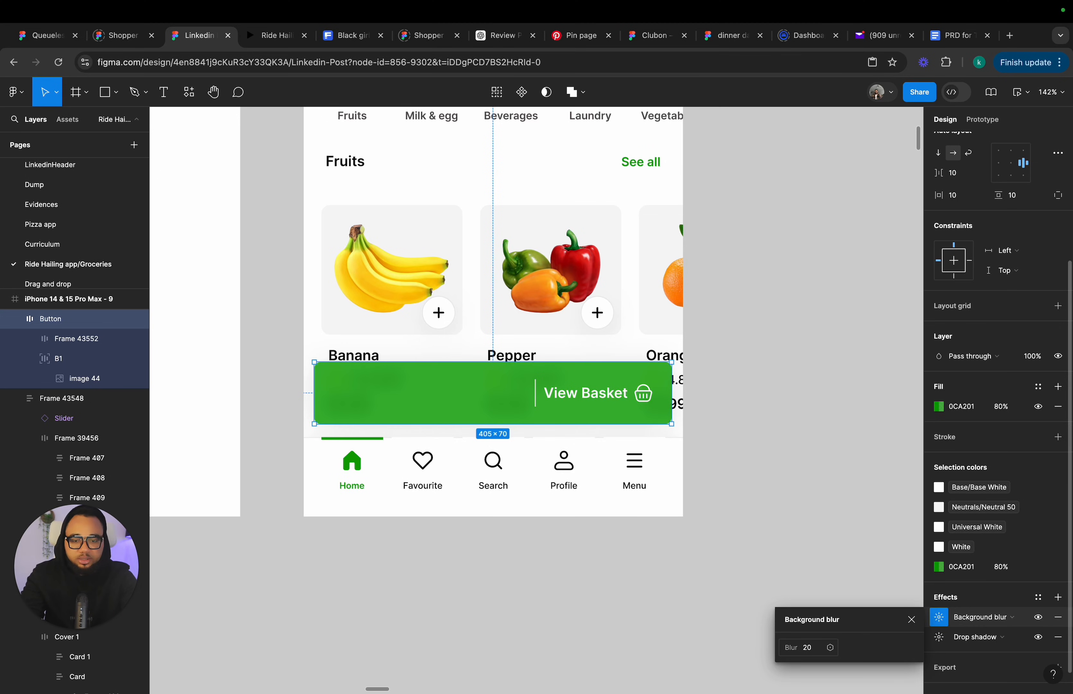
pyautogui.click(911, 619)
pyautogui.click(740, 579)
pyautogui.scroll(-5, 734, 576)
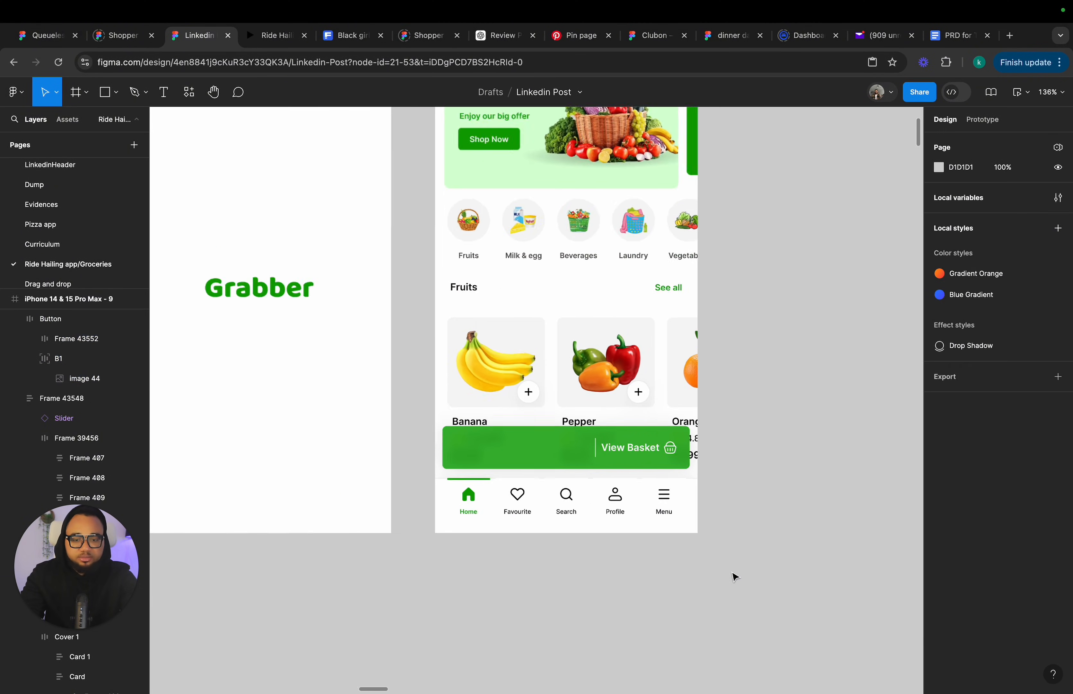
pyautogui.hscroll(7, 734, 577)
pyautogui.scroll(-2, 677, 496)
pyautogui.hscroll(-3, 685, 445)
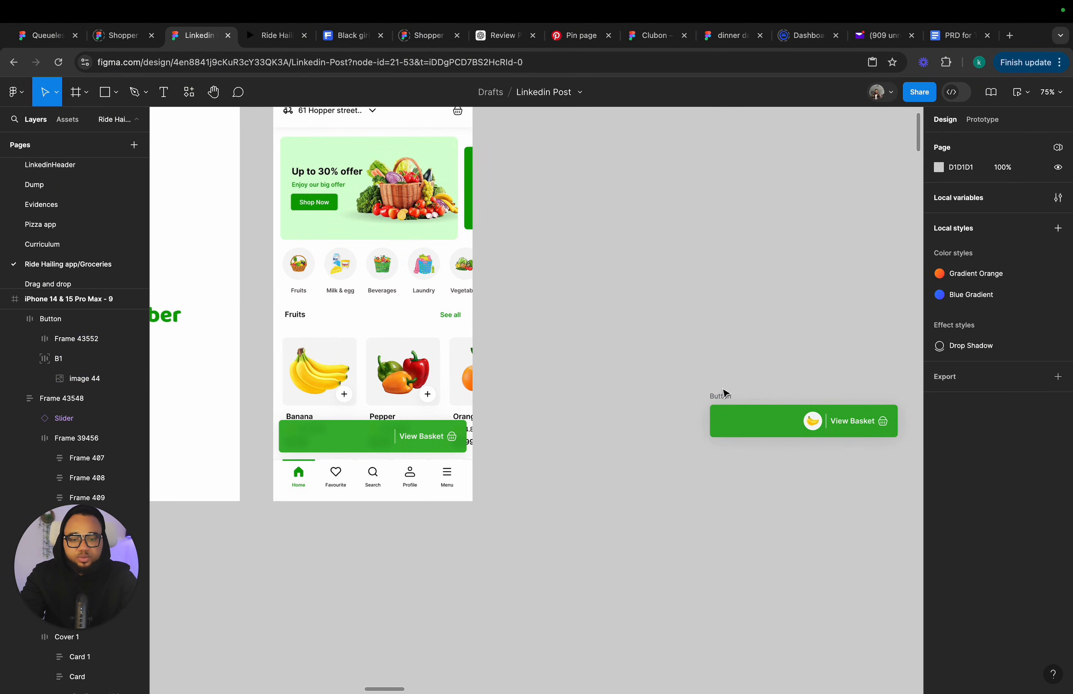
# Pull the banana icon out of the spare View Basket button onto the canvas and delete the spare button.
pyautogui.click(820, 428)
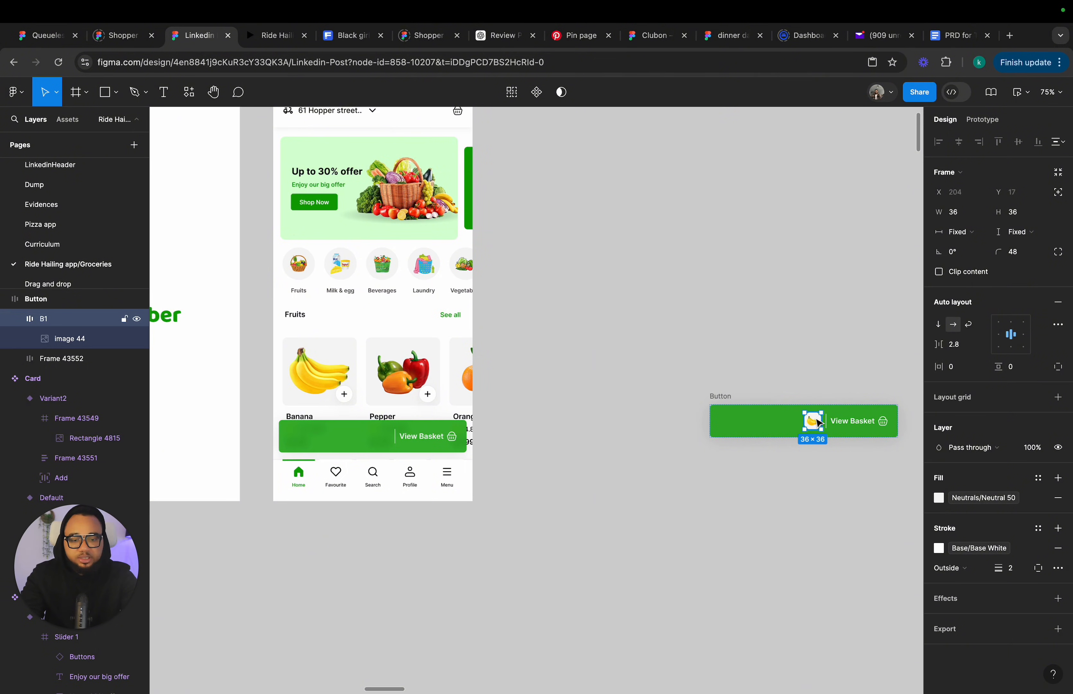
pyautogui.moveTo(819, 424); pyautogui.dragTo(689, 563)
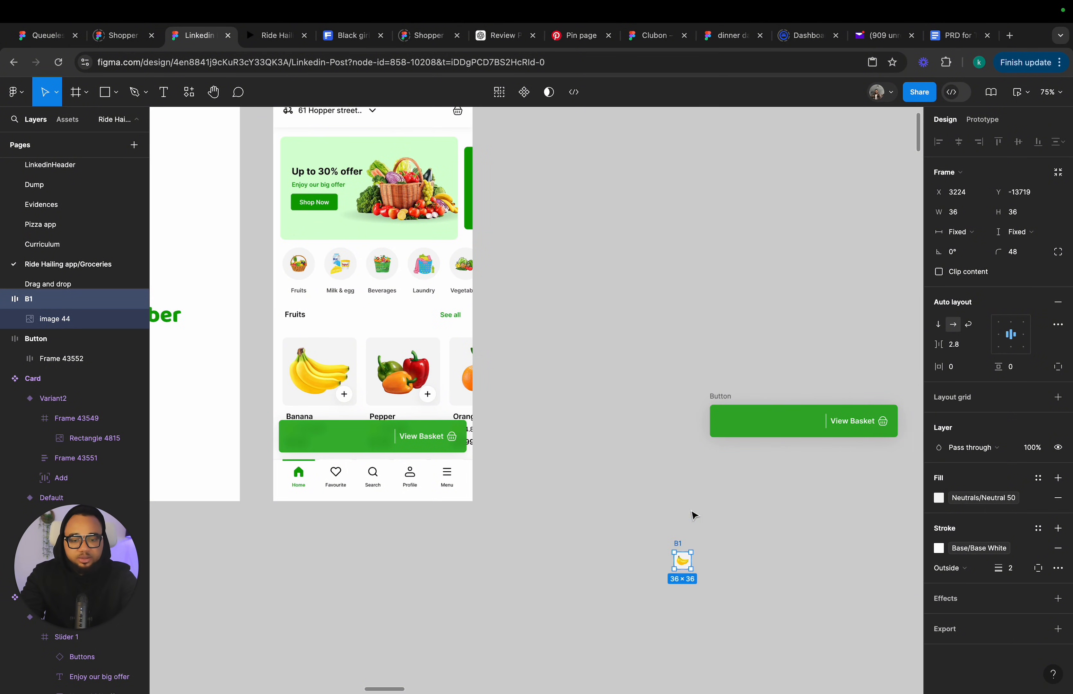
pyautogui.click(718, 400)
pyautogui.press('Delete')
pyautogui.hscroll(-3, 702, 438)
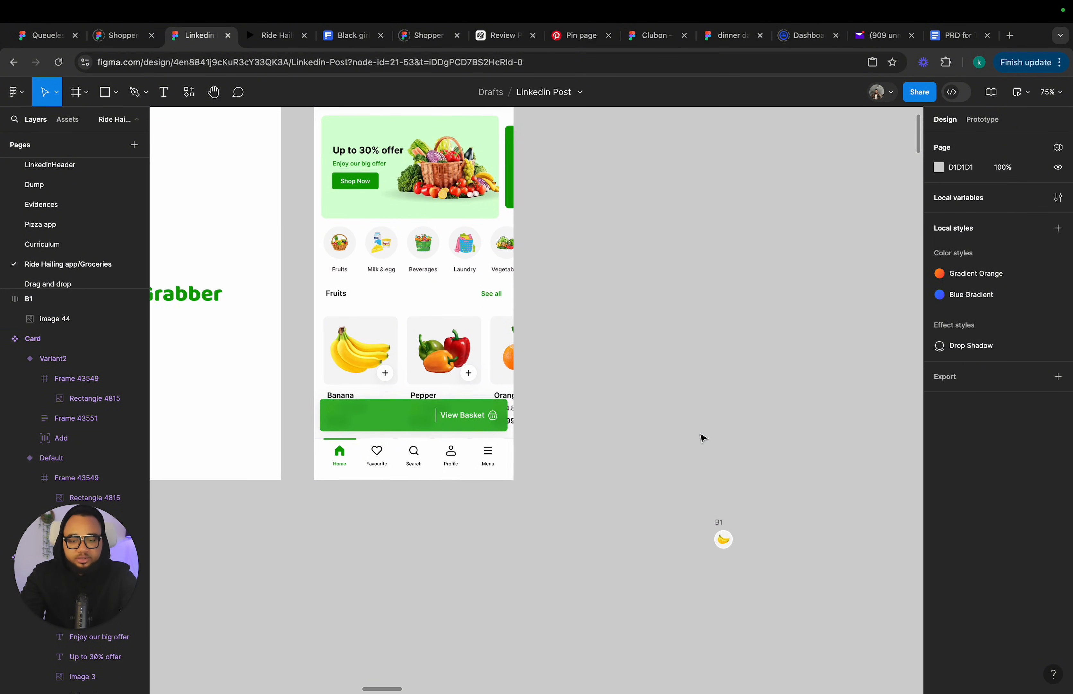
# Move the loose banana icon leftward on the canvas, closer to the phone frames.
pyautogui.click(735, 538)
pyautogui.moveTo(734, 535); pyautogui.dragTo(637, 528)
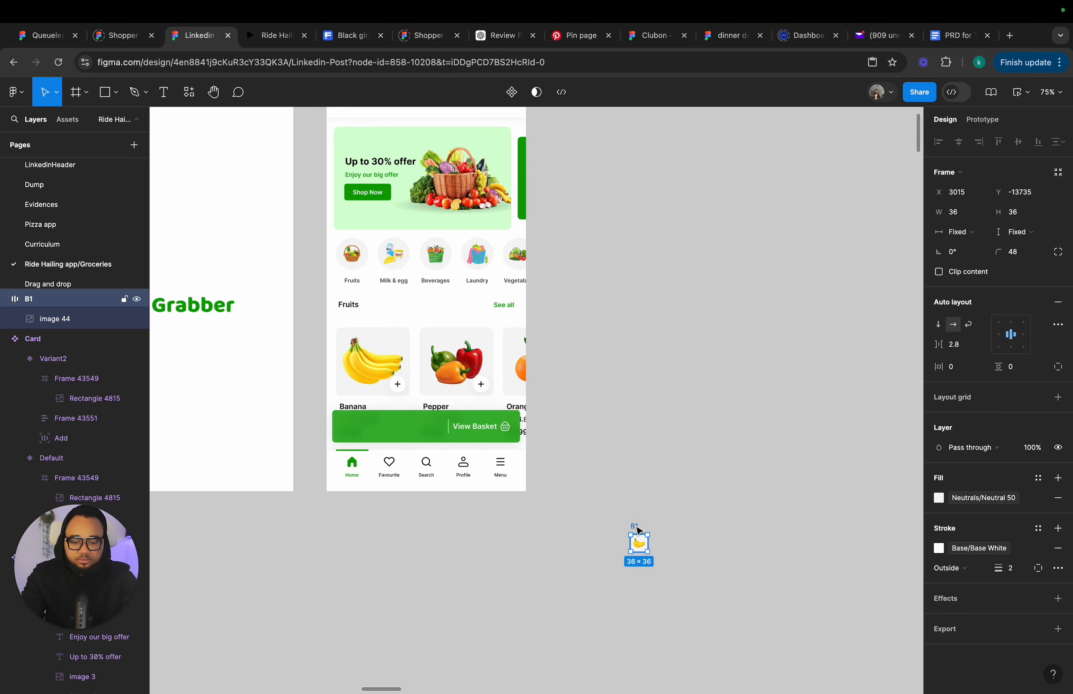
pyautogui.press('super+z')
pyautogui.moveTo(735, 548); pyautogui.dragTo(556, 550)
pyautogui.scroll(3, 476, 496)
pyautogui.hscroll(-2, 476, 496)
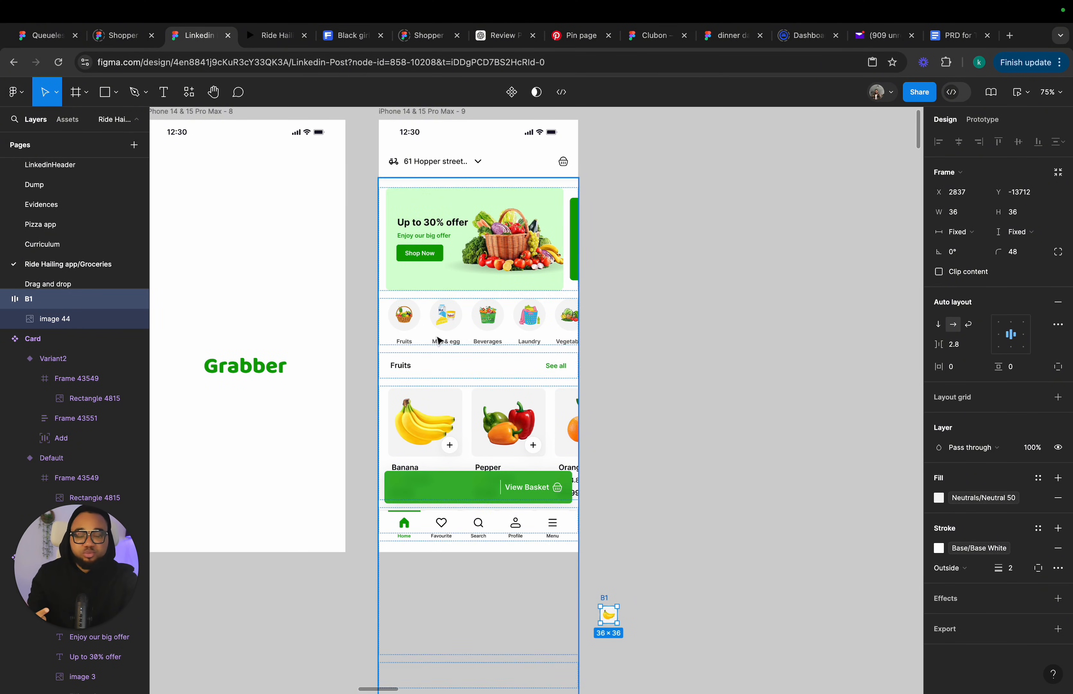
# Duplicate the iPhone 14 & 15 Pro Max - 9 home screen frame beside it.
pyautogui.click(410, 119)
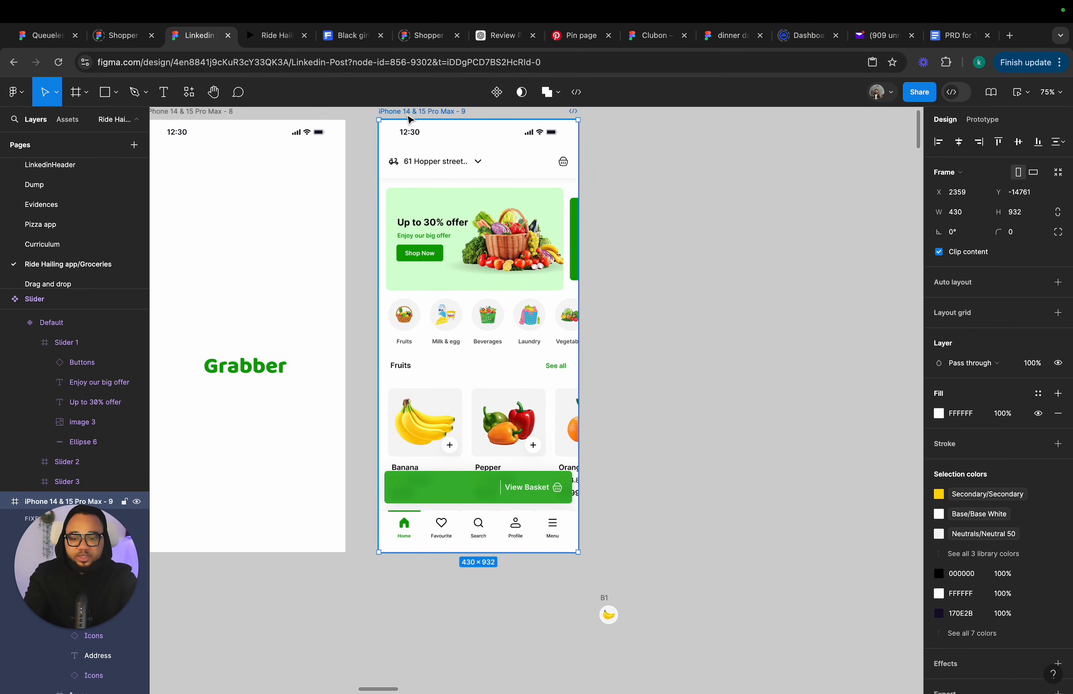
pyautogui.hotkey('ctrl', 'd')
pyautogui.scroll(-1, 451, 315)
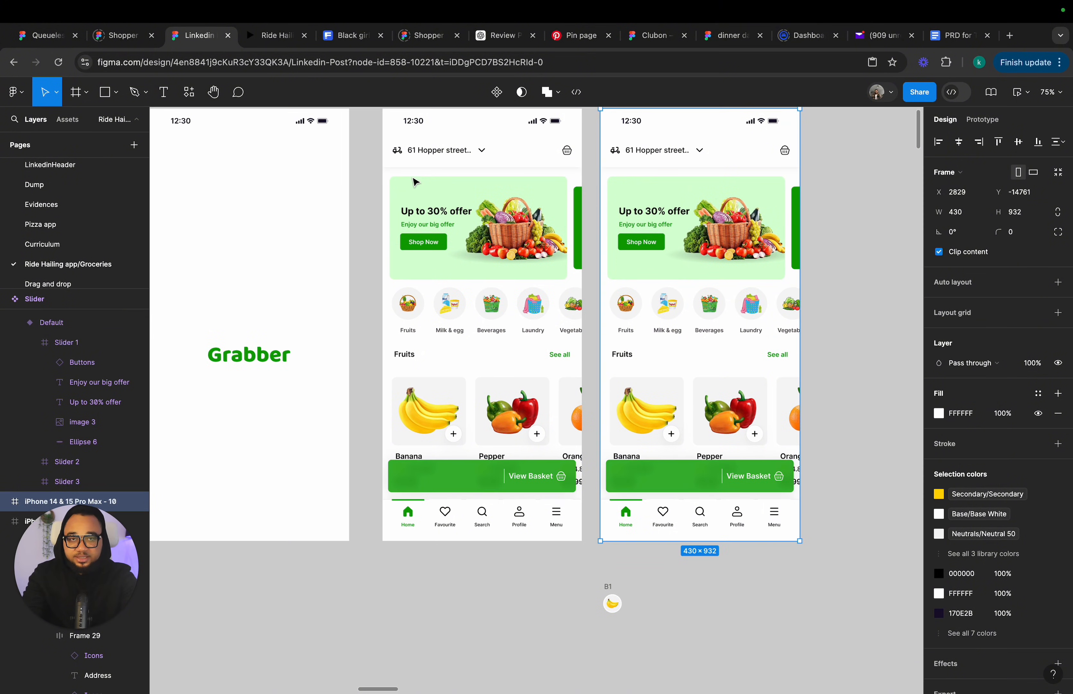
# Nudge the View Basket button in frame 9 down to Y 982, below the visible screen area.
pyautogui.click(475, 478)
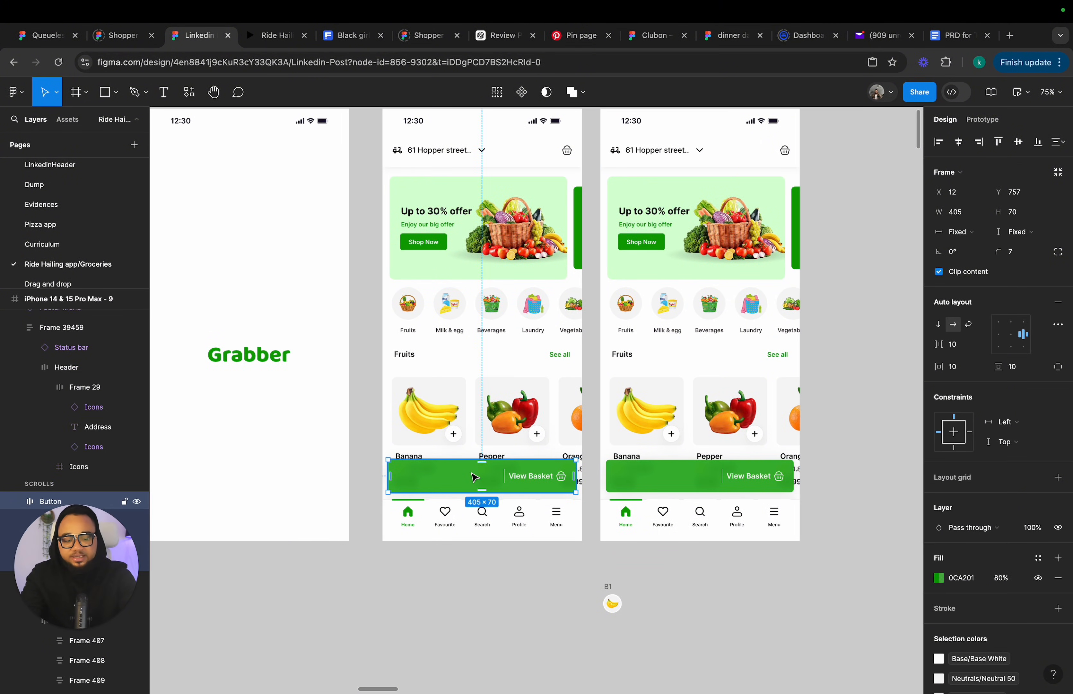
pyautogui.hotkey('shift', 'Down')
pyautogui.press('Down')
pyautogui.press('Down')
pyautogui.press('Down')
pyautogui.press('Down')
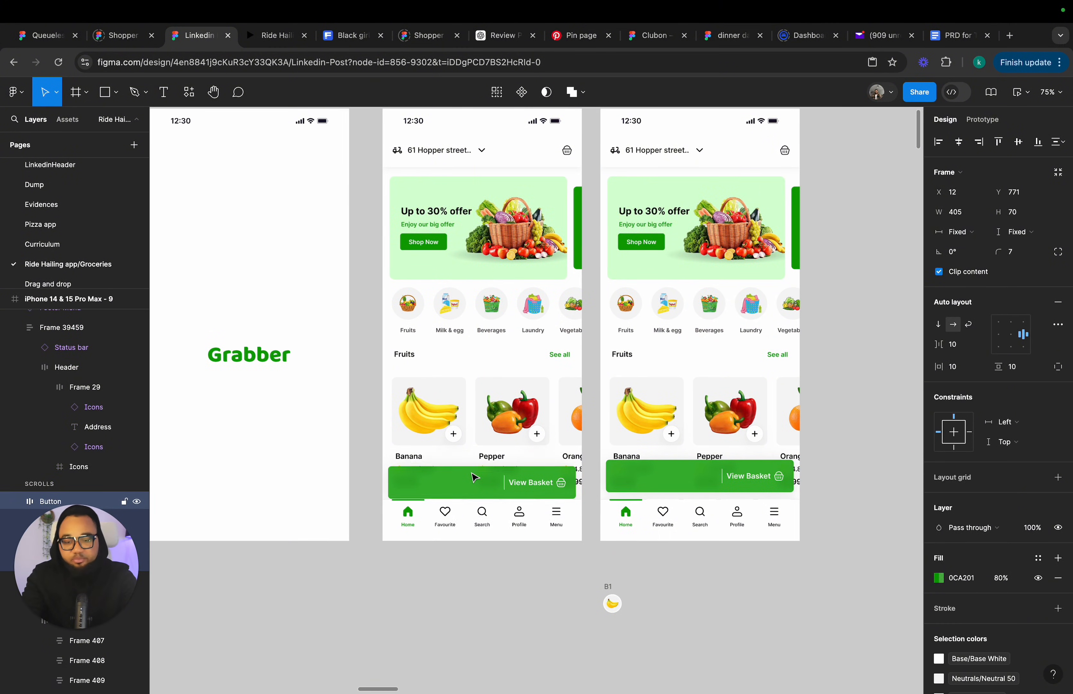
pyautogui.hotkey('shift', 'Down')
pyautogui.hotkey('shift', 'Down')
pyautogui.press('Down')
pyautogui.press('Down')
pyautogui.press('Down')
pyautogui.press('Down')
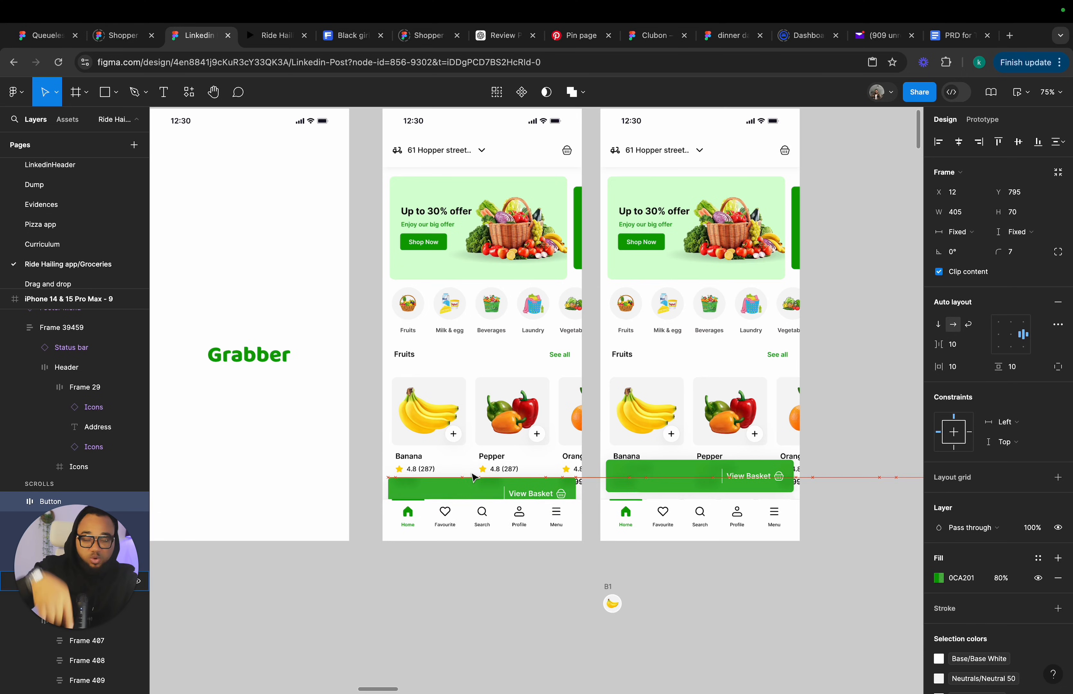
pyautogui.hotkey('shift', 'Down')
pyautogui.hotkey('shift', 'Down')
pyautogui.press('Down')
pyautogui.press('Down')
pyautogui.press('Down')
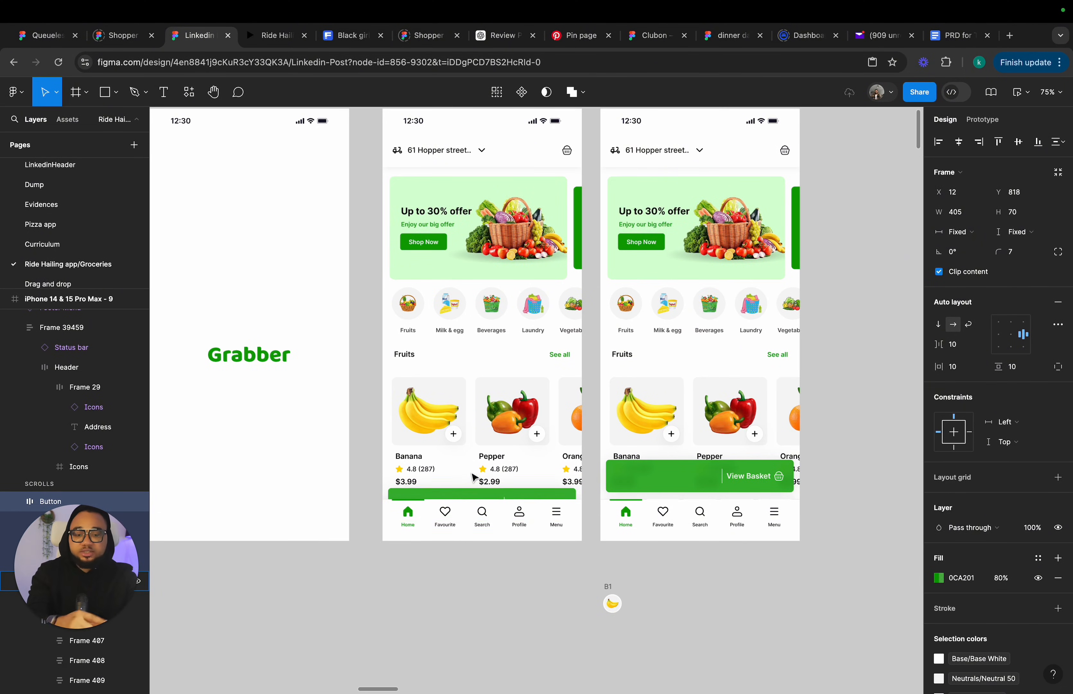
pyautogui.hotkey('shift', 'Down')
pyautogui.hotkey('shift', 'Down')
pyautogui.press('Down')
pyautogui.press('Down')
pyautogui.press('Down')
pyautogui.press('Down')
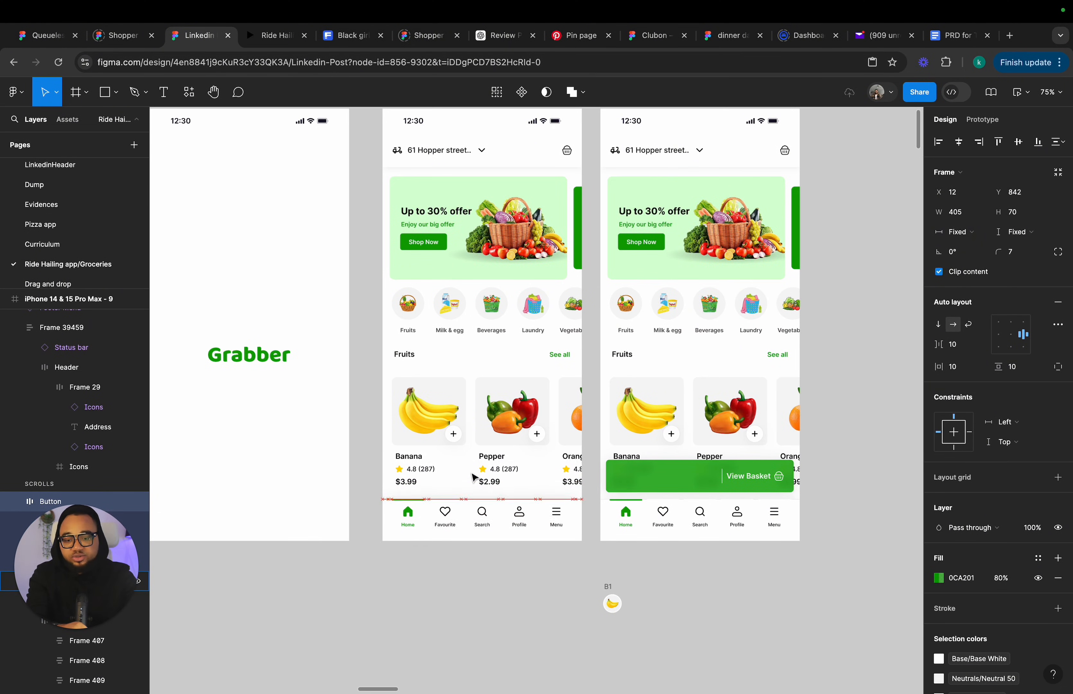
pyautogui.hotkey('shift', 'Down')
pyautogui.hotkey('shift', 'Down')
pyautogui.press('Down')
pyautogui.press('Down')
pyautogui.press('Down')
pyautogui.press('Down')
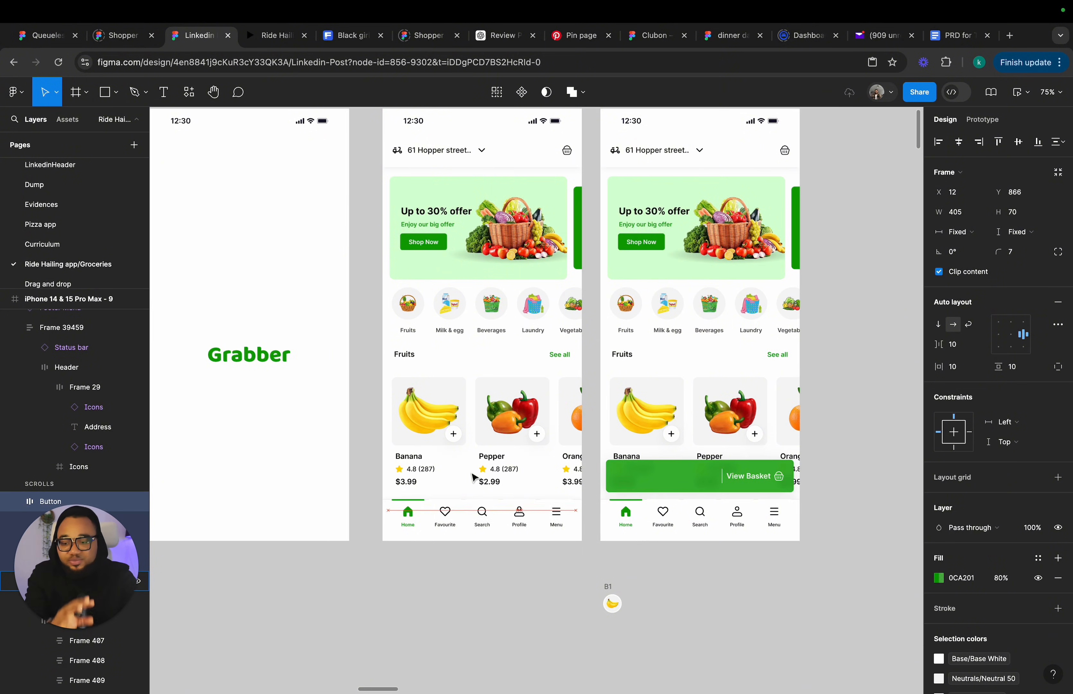
pyautogui.hotkey('shift', 'Down')
pyautogui.hotkey('shift', 'Down')
pyautogui.press('Down')
pyautogui.press('Down')
pyautogui.press('Down')
pyautogui.press('Down')
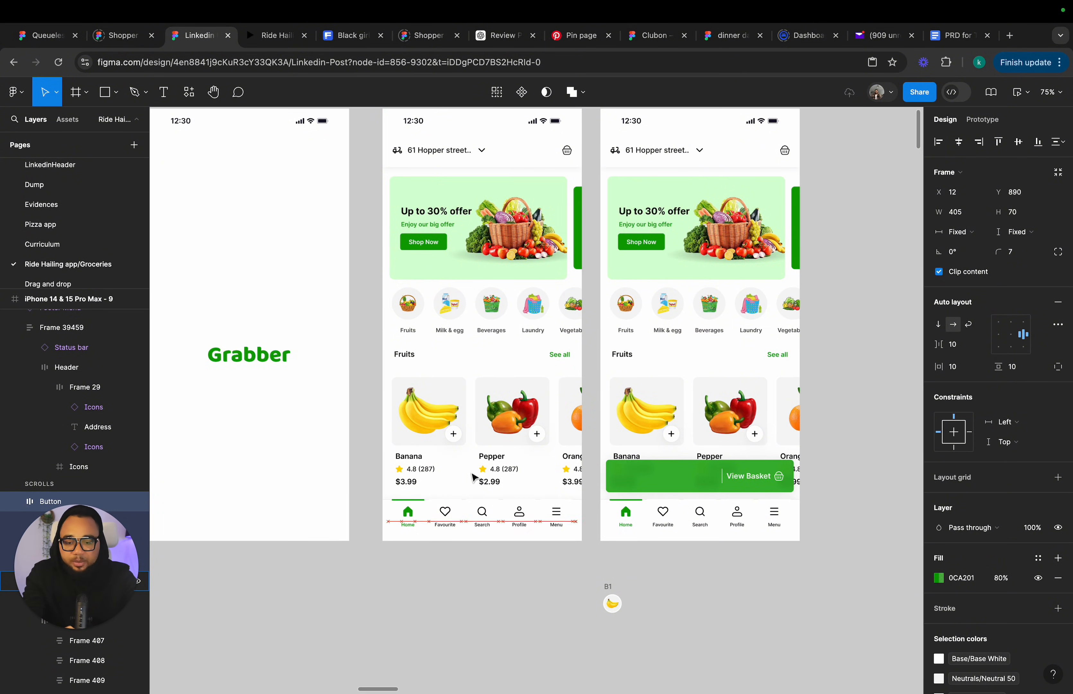
pyautogui.hotkey('shift', 'Down')
pyautogui.hotkey('shift', 'Down')
pyautogui.press('Down')
pyautogui.press('Down')
pyautogui.press('Down')
pyautogui.press('Down')
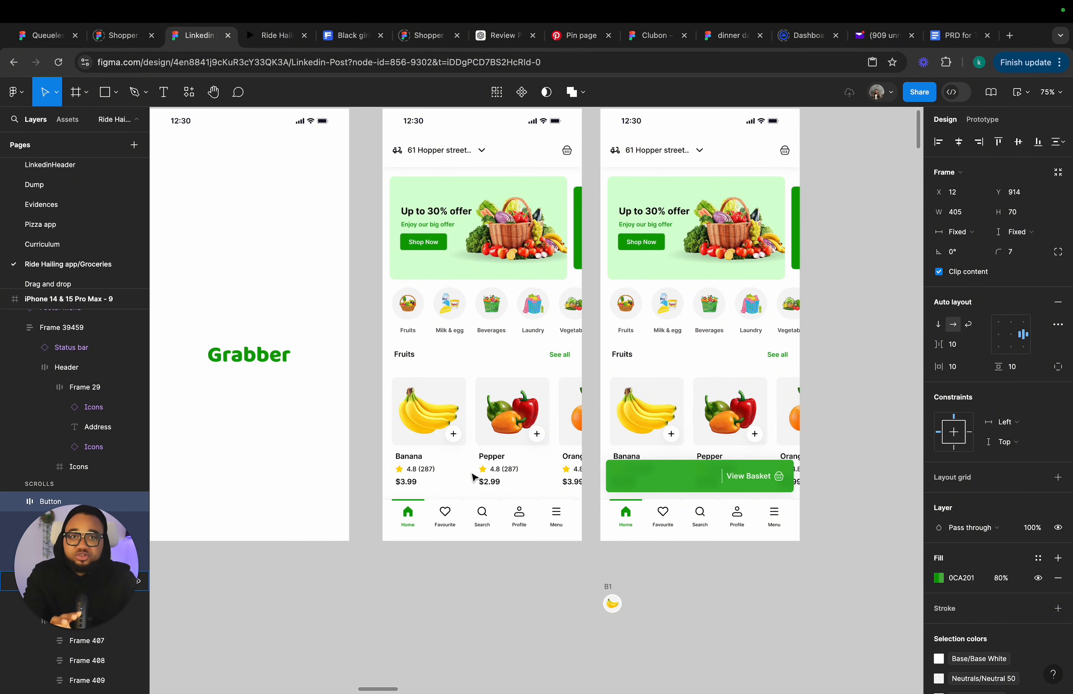
pyautogui.press('Down')
pyautogui.press('Down')
pyautogui.press('Down')
pyautogui.press('Down')
pyautogui.press('Down')
pyautogui.press('Down')
pyautogui.press('Down')
pyautogui.press('Down')
pyautogui.press('Down')
pyautogui.press('Down')
pyautogui.press('Down')
pyautogui.press('Down')
pyautogui.press('Down')
pyautogui.press('Down')
pyautogui.press('Down')
pyautogui.press('Down')
pyautogui.press('Down')
pyautogui.press('Down')
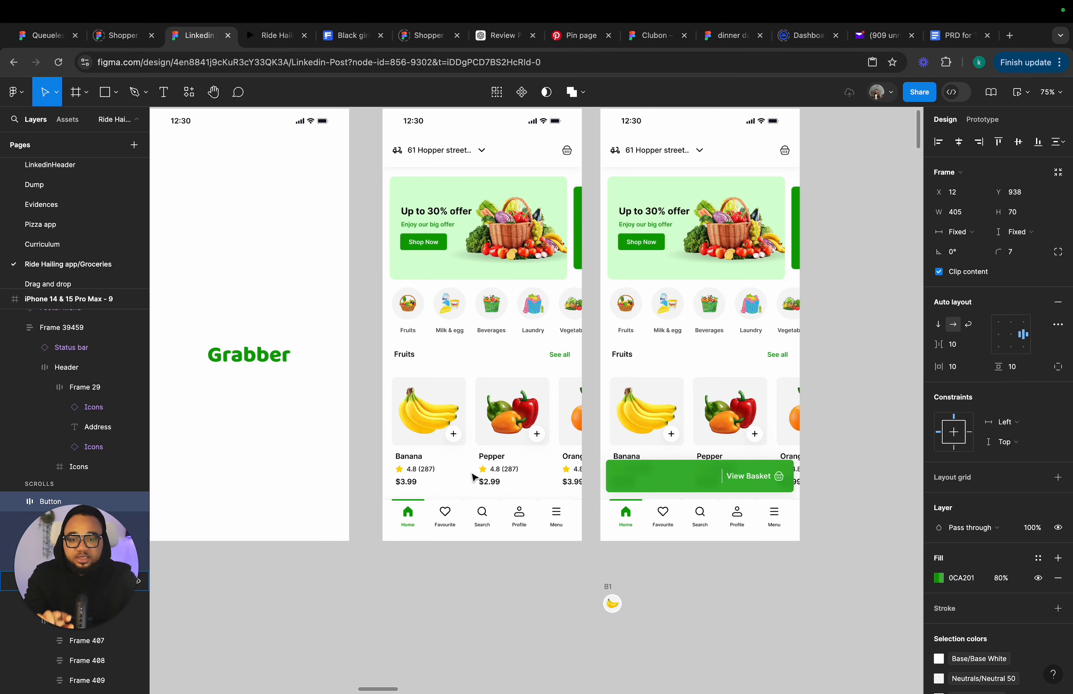
pyautogui.press('Down')
pyautogui.press('Down')
pyautogui.press('Down')
pyautogui.press('Down')
pyautogui.press('Down')
pyautogui.press('Down')
pyautogui.press('Down')
pyautogui.press('Down')
pyautogui.press('Down')
pyautogui.press('Down')
pyautogui.press('Down')
pyautogui.press('Down')
pyautogui.press('Down')
pyautogui.press('Down')
pyautogui.press('Down')
pyautogui.press('Down')
pyautogui.press('Down')
pyautogui.press('Down')
pyautogui.press('Down')
pyautogui.press('Down')
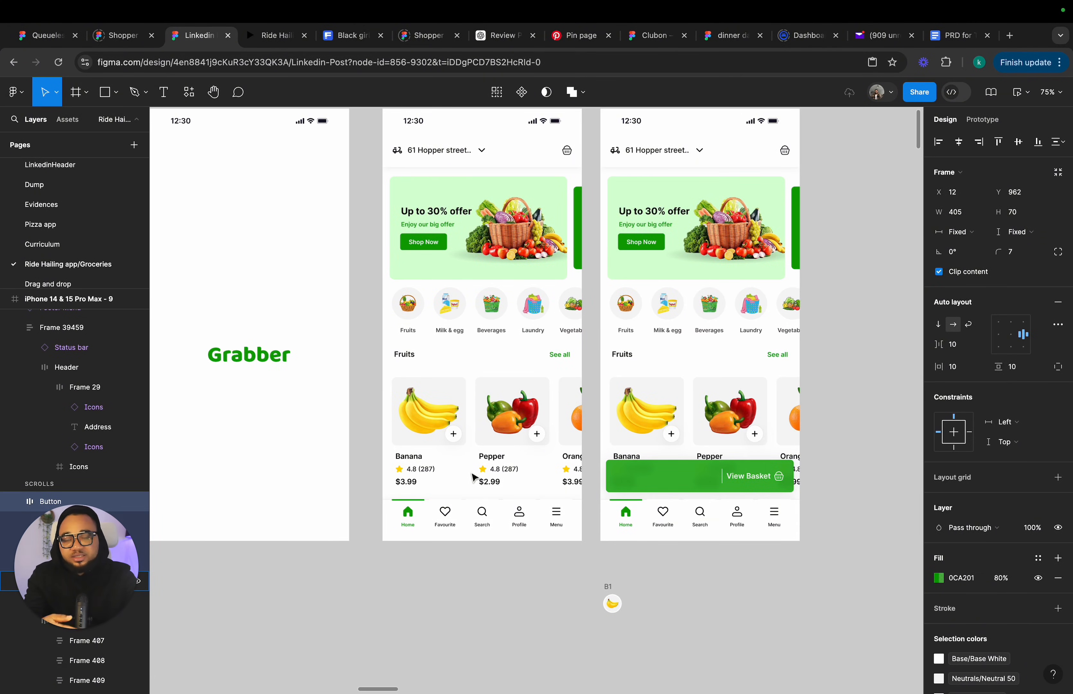
pyautogui.press('Down')
pyautogui.press('Down')
pyautogui.press('Down')
pyautogui.press('Down')
pyautogui.press('Down')
pyautogui.press('Down')
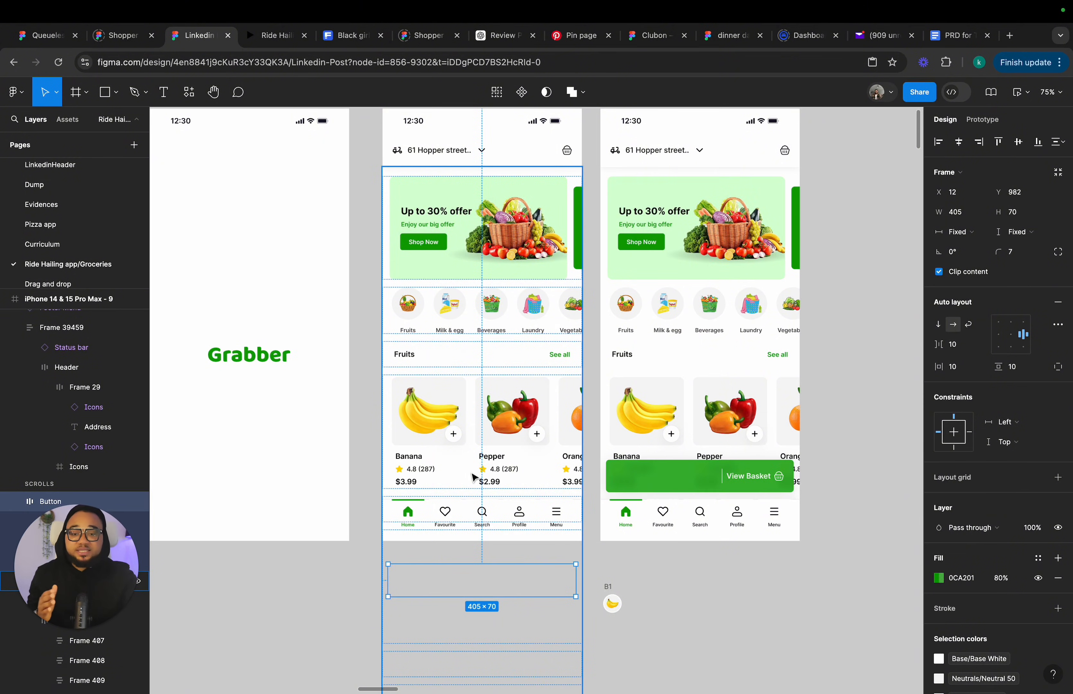
# Set the View Basket button in frame 10 to a Fixed scroll position.
pyautogui.click(523, 268)
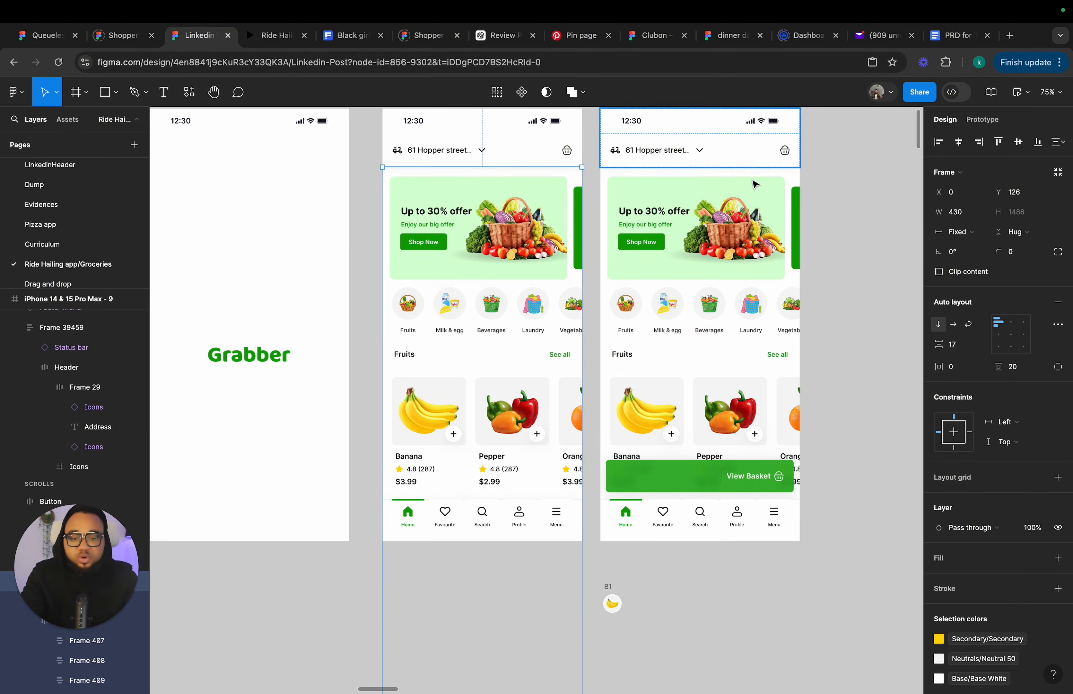
pyautogui.click(665, 485)
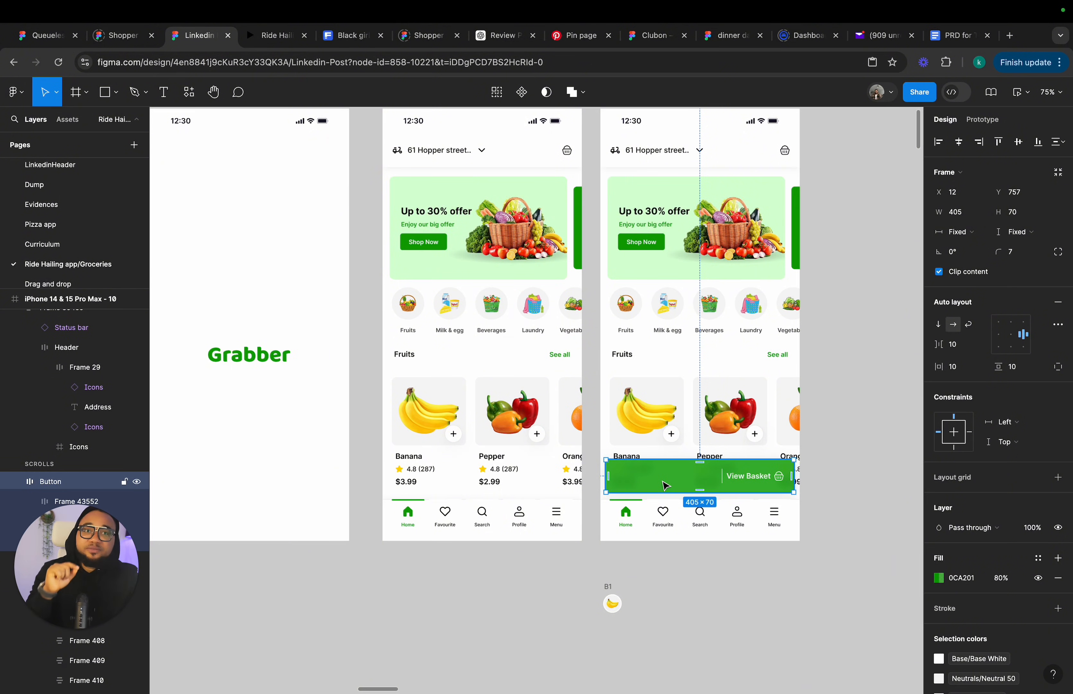
pyautogui.click(989, 121)
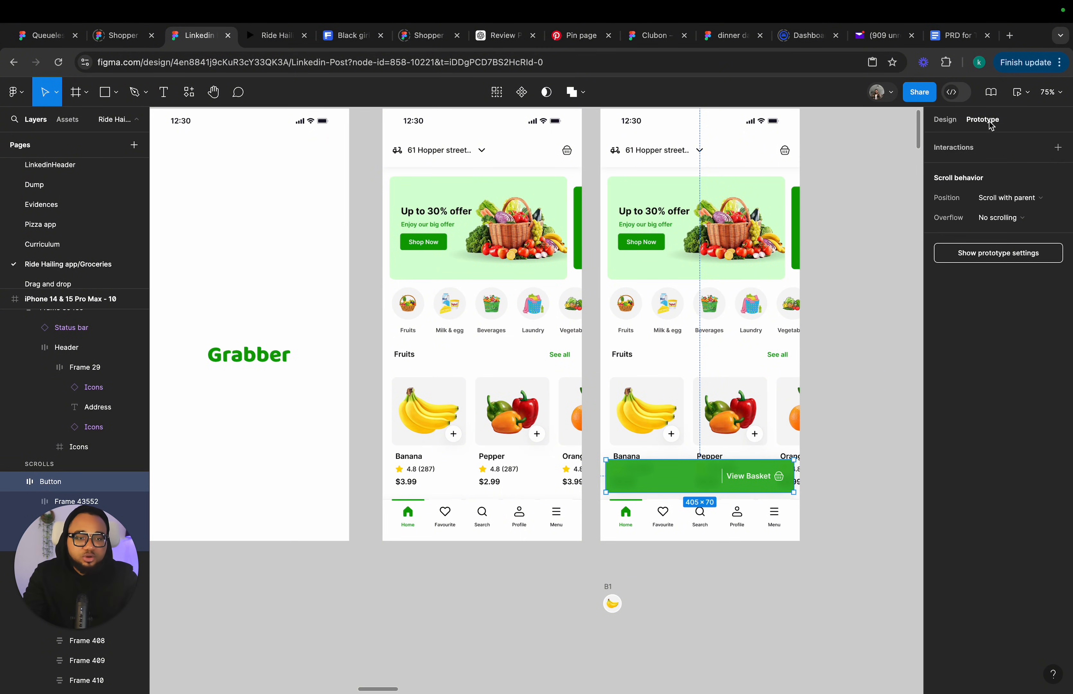
pyautogui.click(1002, 199)
pyautogui.click(1006, 212)
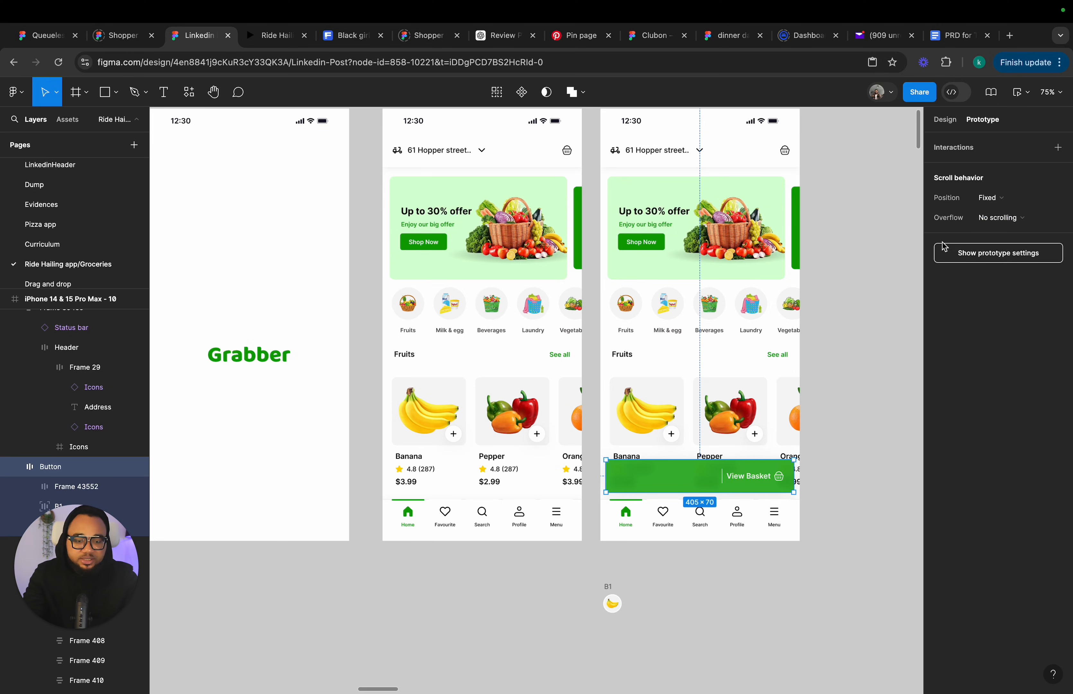
pyautogui.click(937, 123)
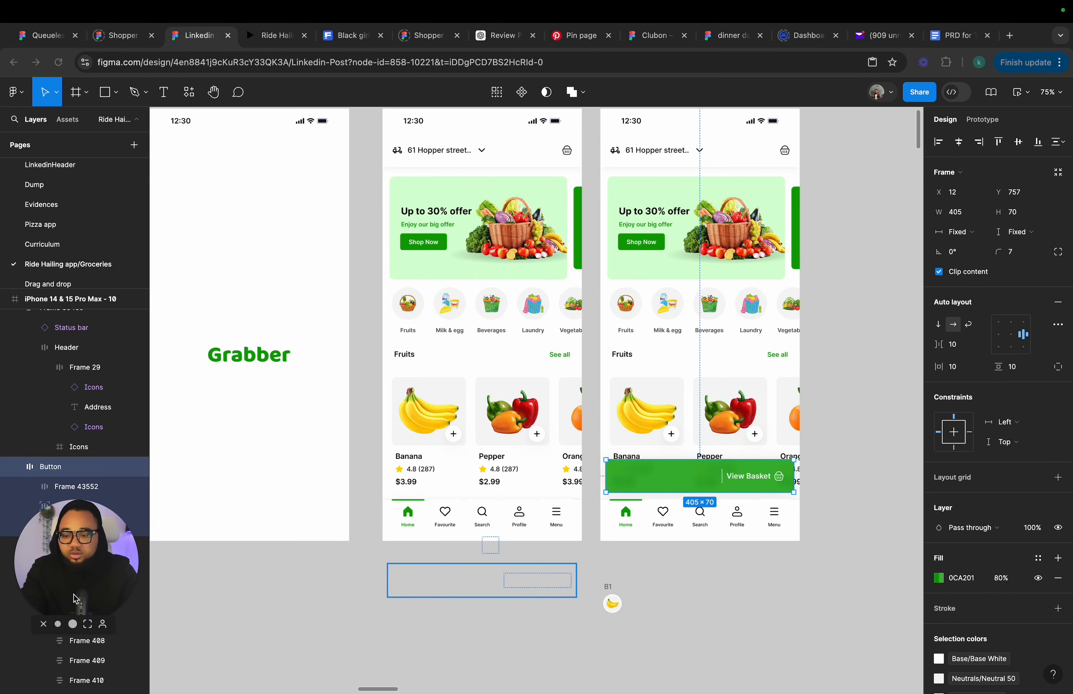
# Replace the hidden banana icon in frame 10's View Basket button with the loose banana icon, placing it inside the button.
pyautogui.moveTo(78, 583); pyautogui.dragTo(80, 197)
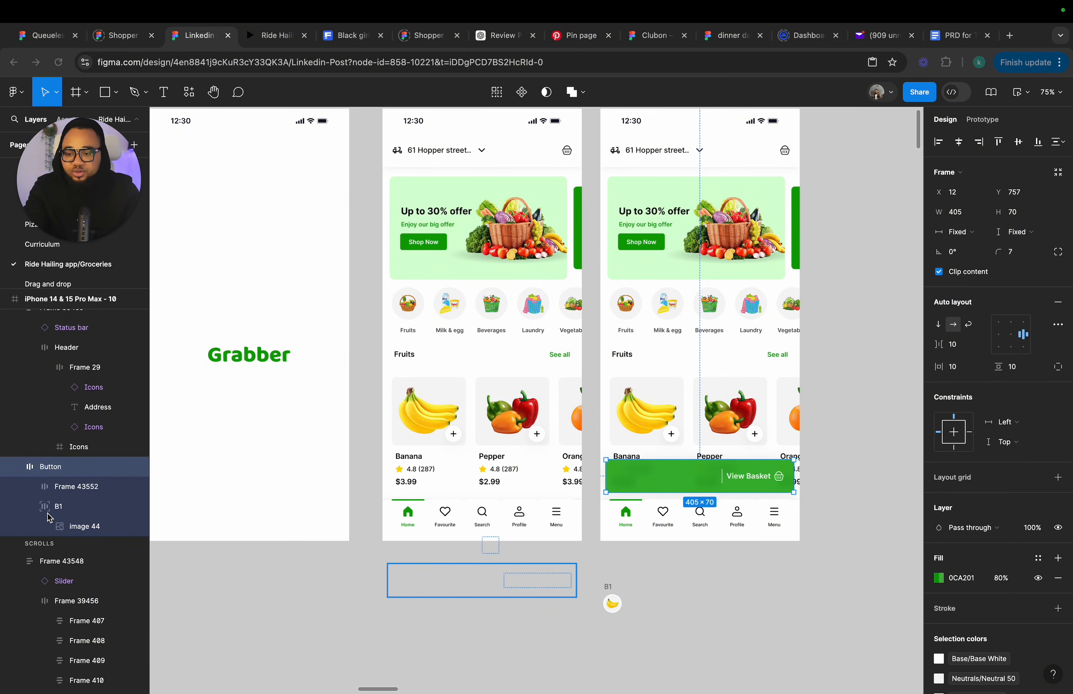
pyautogui.click(68, 506)
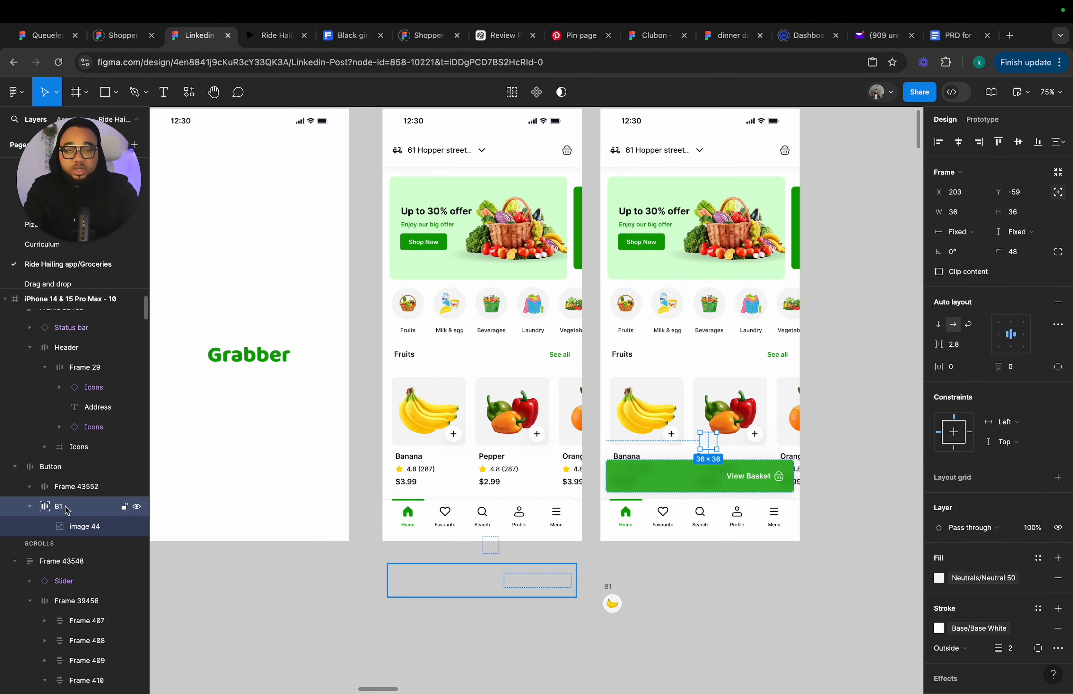
pyautogui.press('Delete')
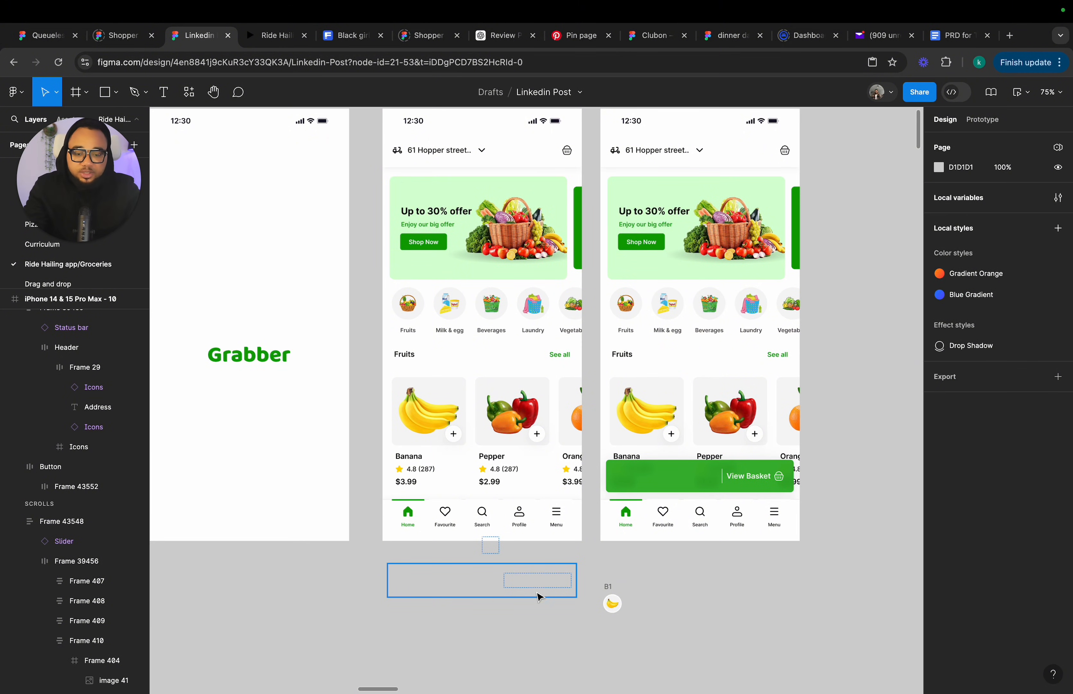
pyautogui.moveTo(613, 603); pyautogui.dragTo(699, 476)
pyautogui.click(702, 605)
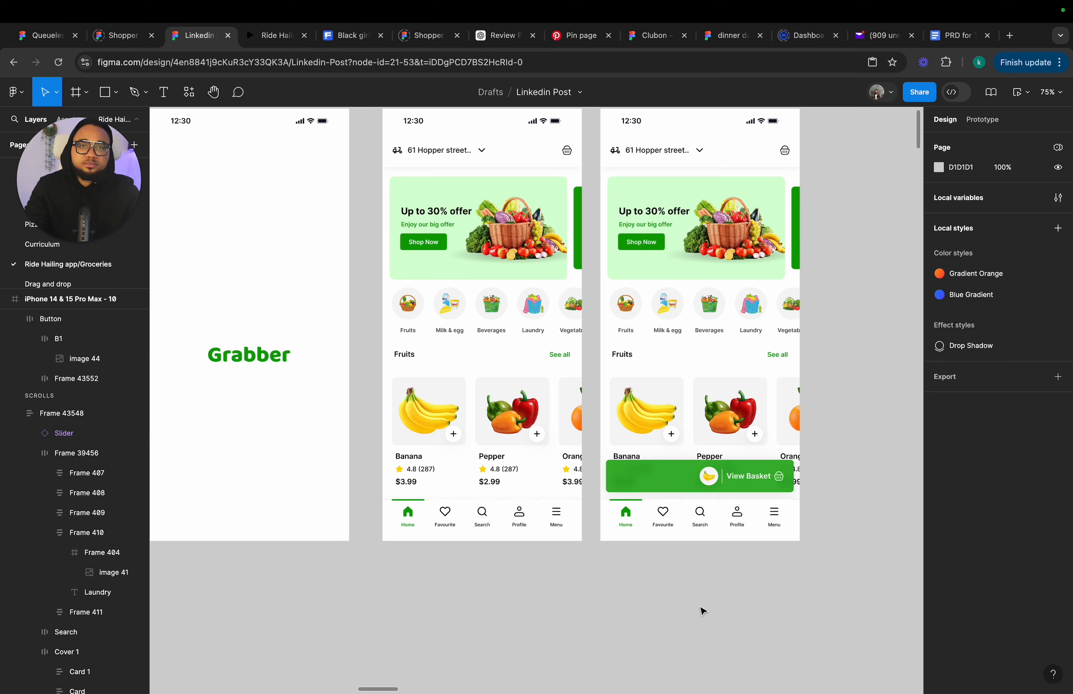
# Examine the banana icon and the View Basket button layers in frames 9 and 10.
pyautogui.doubleClick(708, 476)
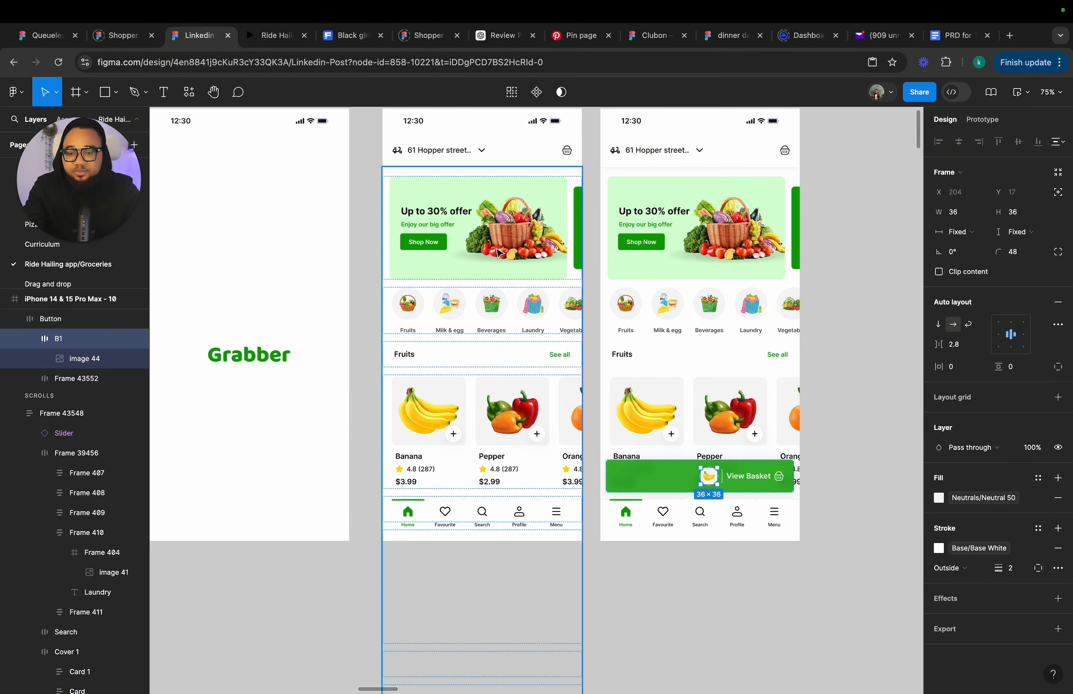
pyautogui.scroll(3, 499, 252)
pyautogui.click(401, 157)
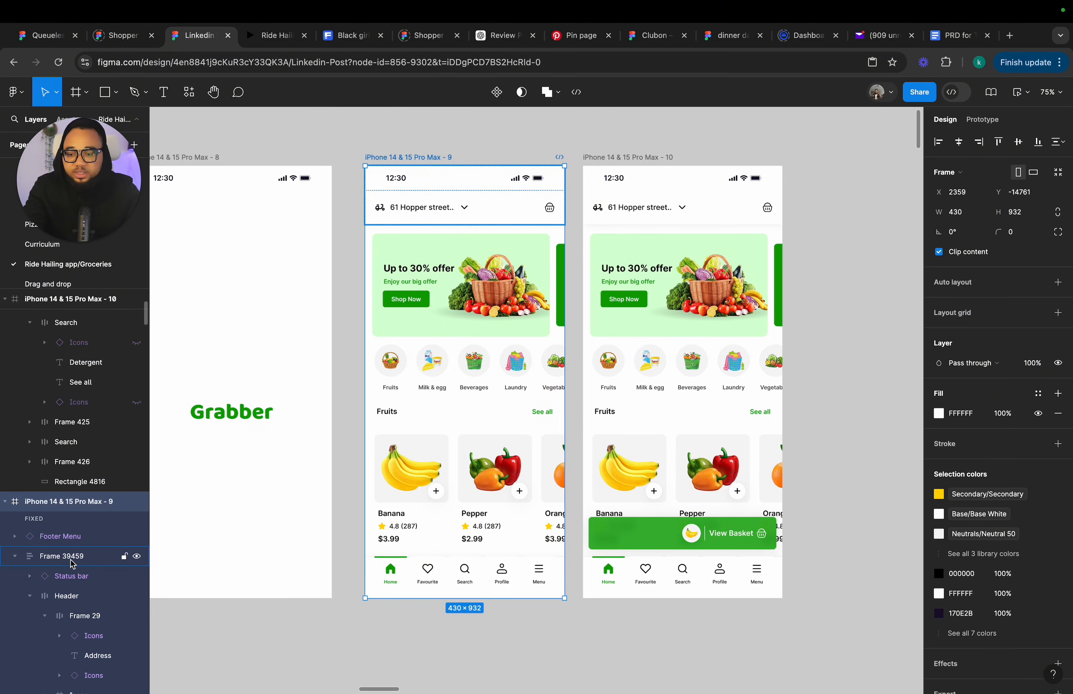
pyautogui.scroll(-3, 77, 518)
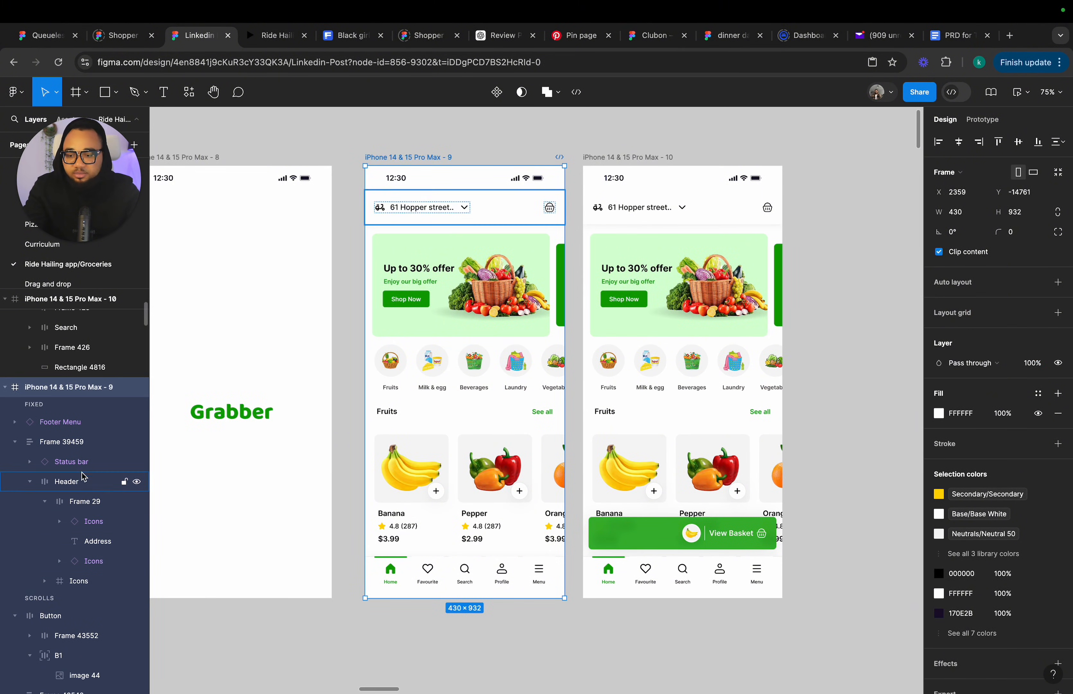
pyautogui.scroll(-2, 79, 518)
pyautogui.click(70, 624)
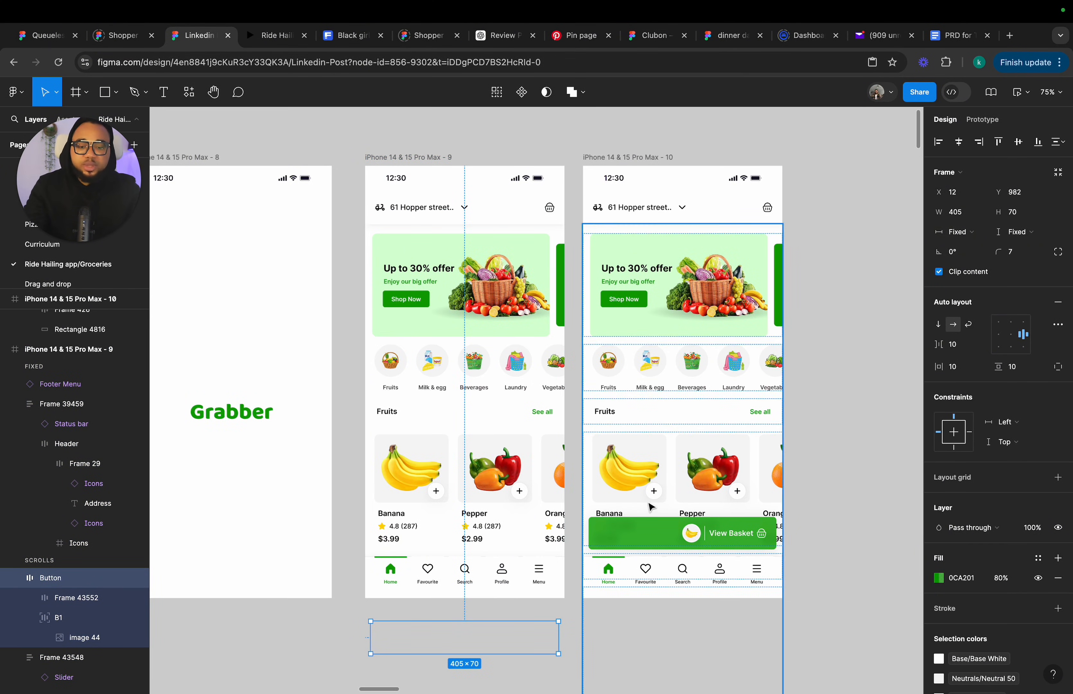
# Widen the banana card's Add button in frame 10 to 86 px to reveal the quantity controls.
pyautogui.scroll(3, 660, 499)
pyautogui.doubleClick(659, 492)
pyautogui.doubleClick(659, 492)
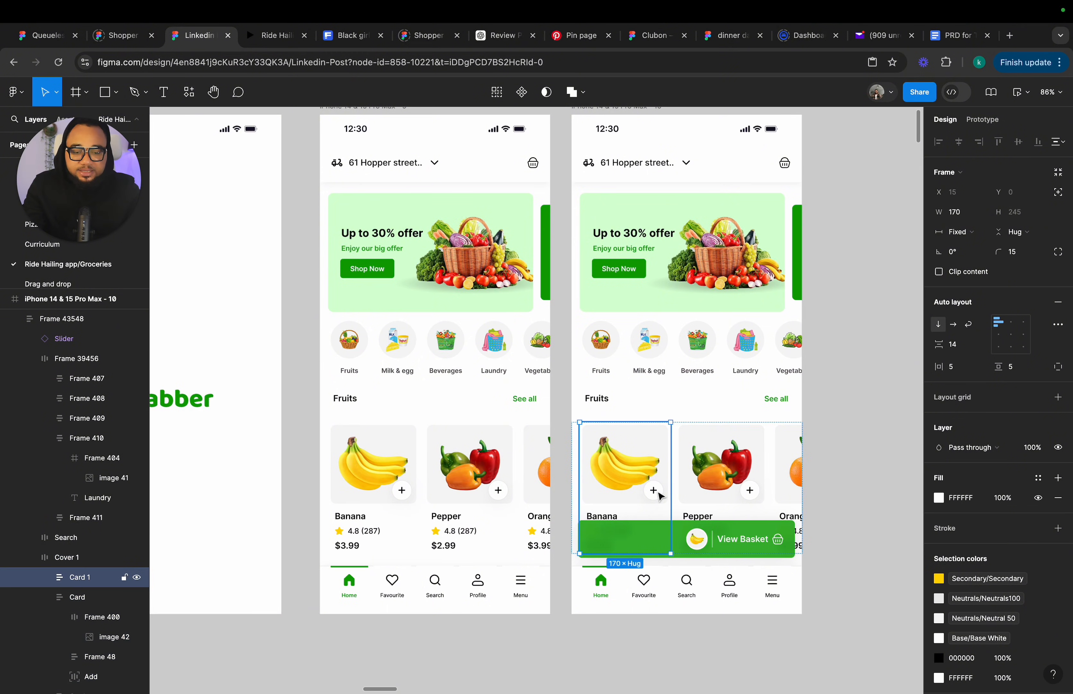
pyautogui.doubleClick(659, 492)
pyautogui.scroll(5, 659, 495)
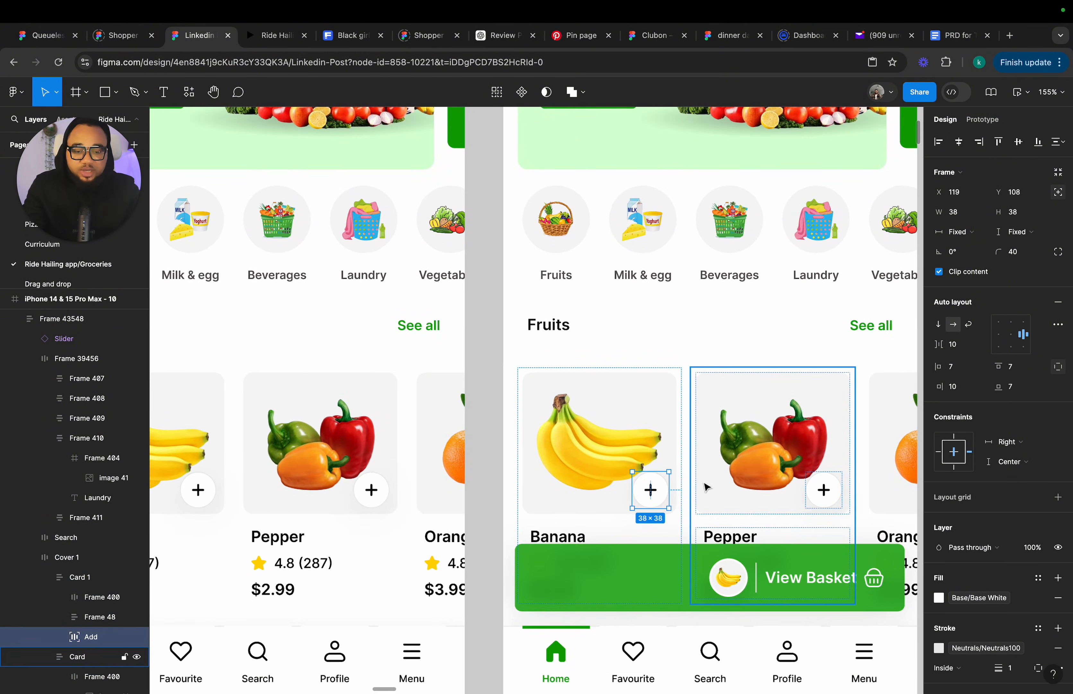
pyautogui.moveTo(633, 490); pyautogui.dragTo(588, 495)
pyautogui.scroll(-5, 593, 492)
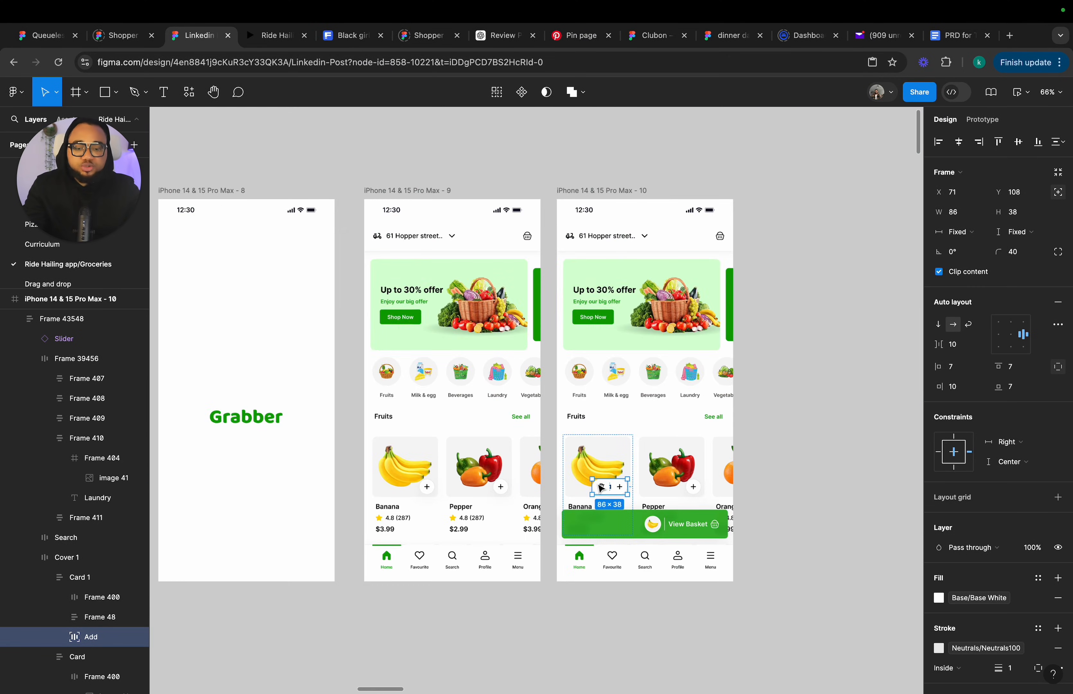
pyautogui.click(813, 271)
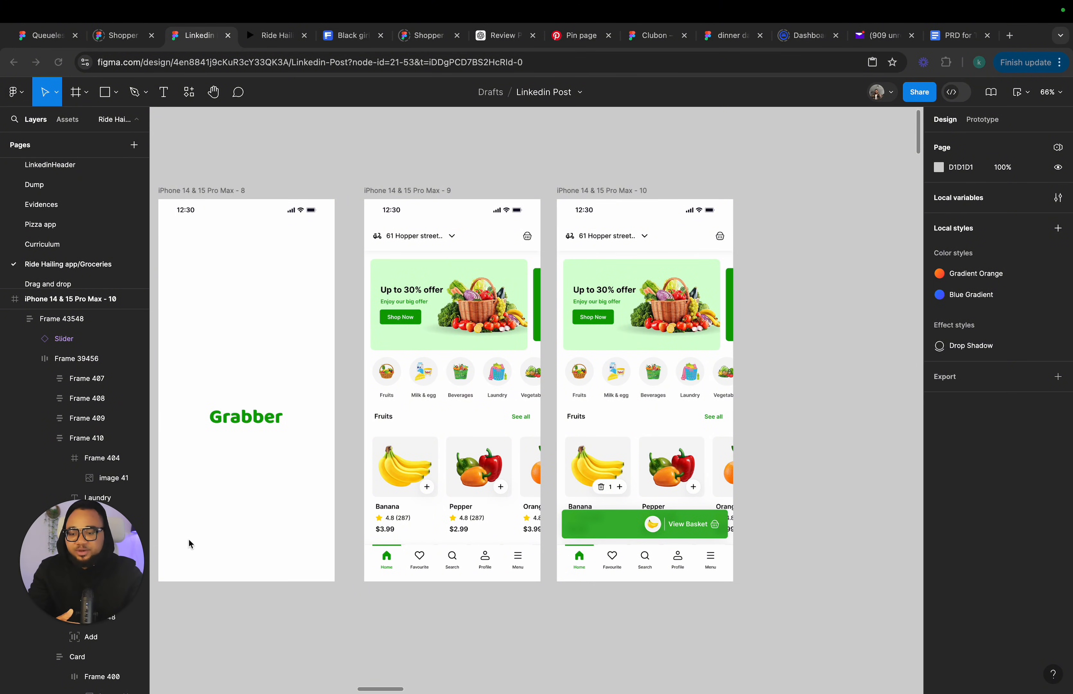
# Link the banana card in frame 9 to frame 10 with an on-tap Smart animate navigation.
pyautogui.click(434, 493)
pyautogui.doubleClick(434, 492)
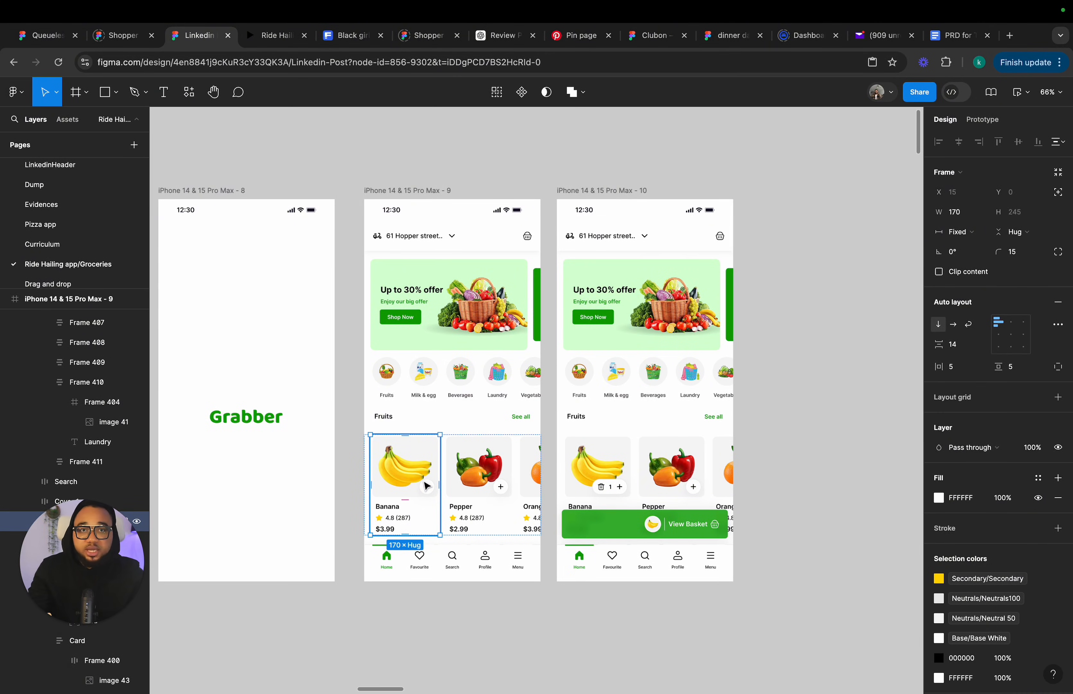
pyautogui.hotkey('shift', 'e')
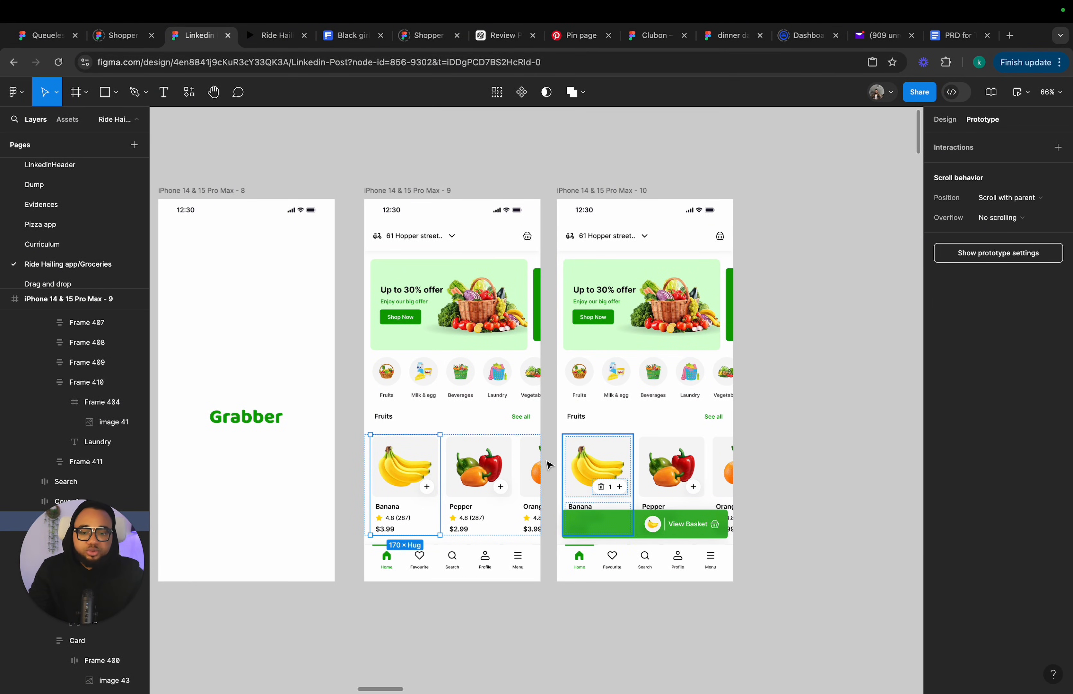
pyautogui.moveTo(440, 485); pyautogui.dragTo(570, 253)
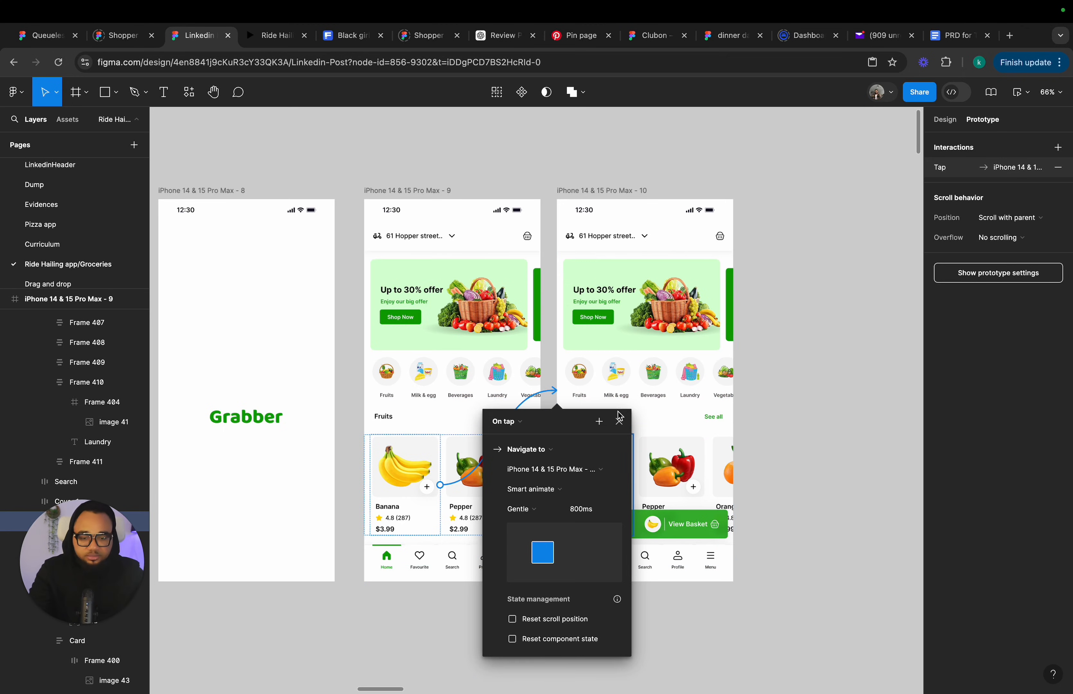
pyautogui.click(621, 422)
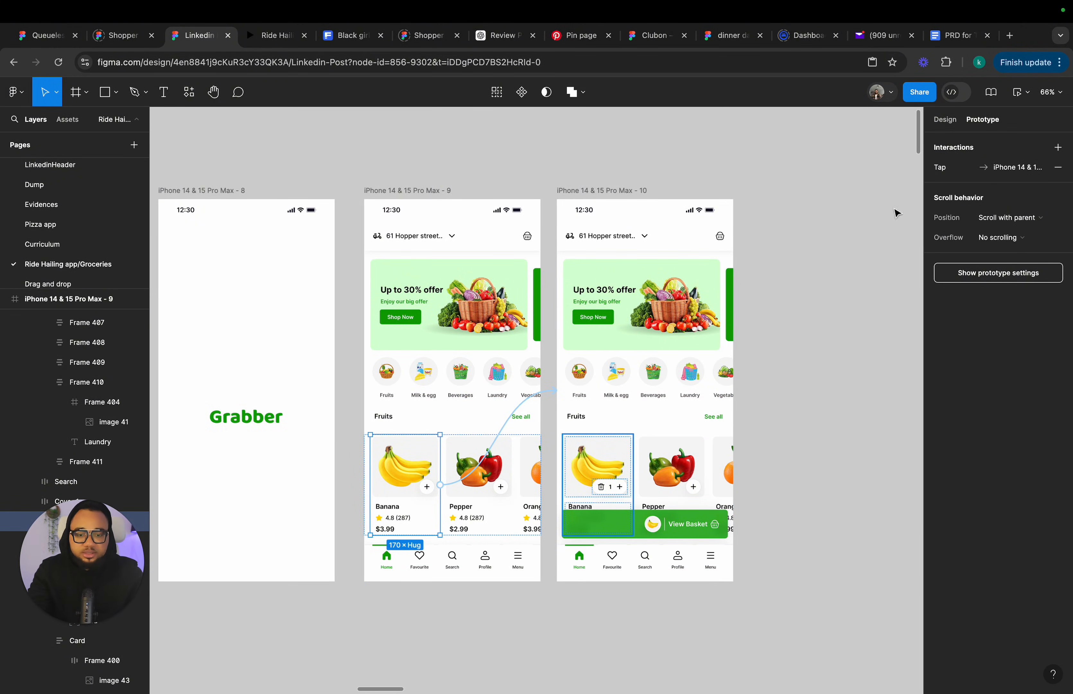
# Connect the Grabber splash screen in frame 8 to frame 9 and change the trigger to After delay.
pyautogui.click(948, 119)
pyautogui.click(433, 193)
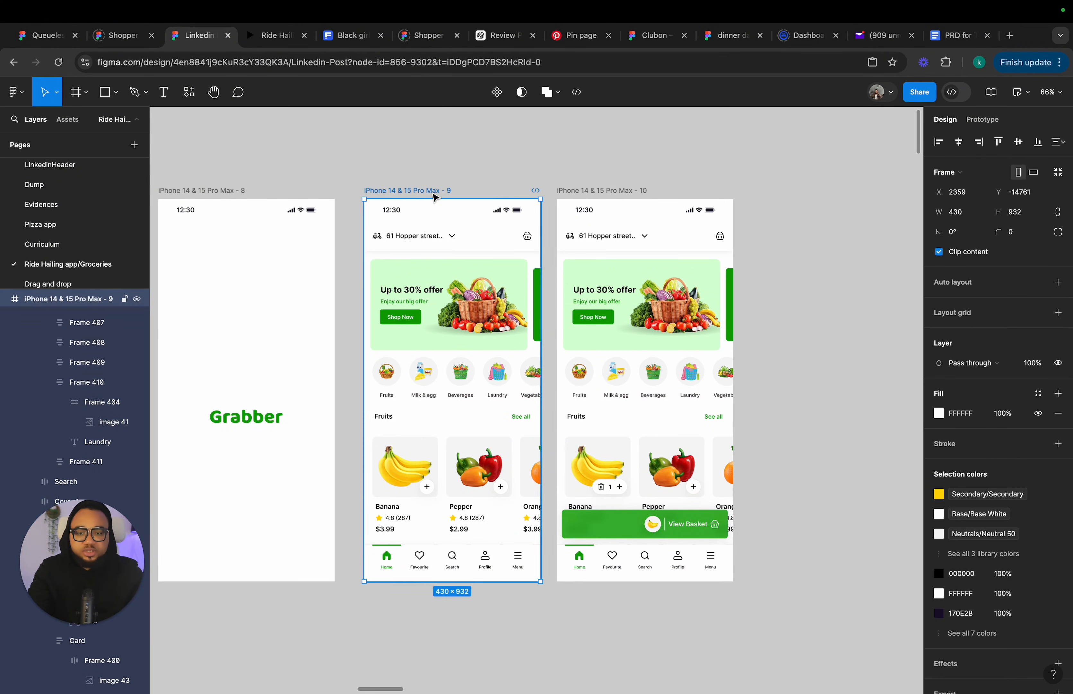
pyautogui.click(214, 191)
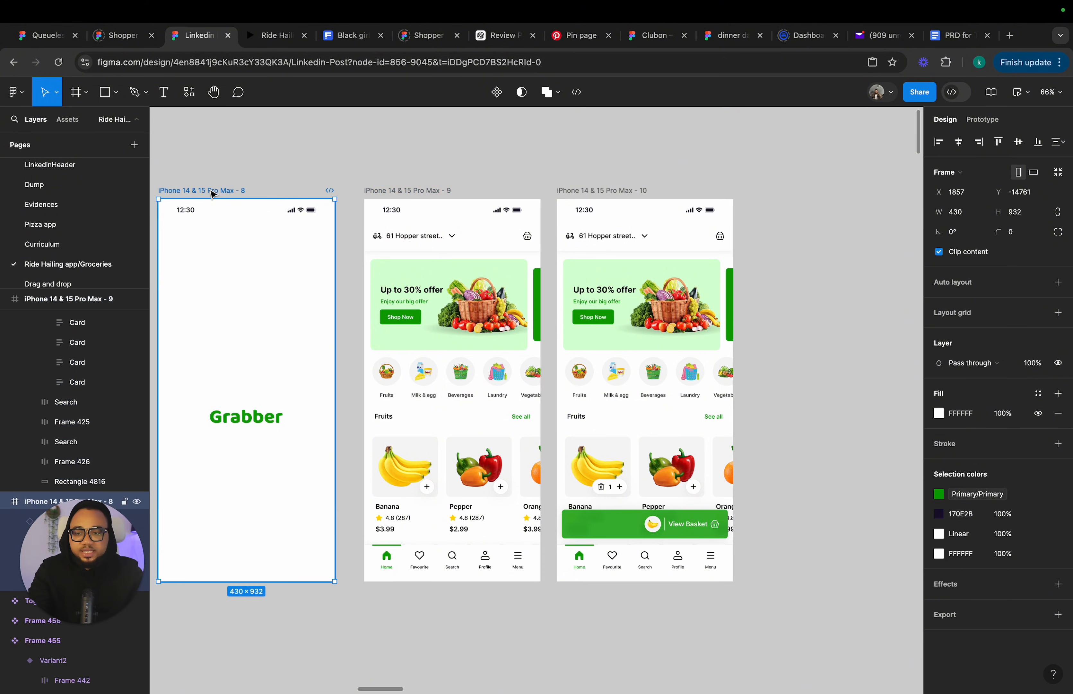
pyautogui.click(974, 120)
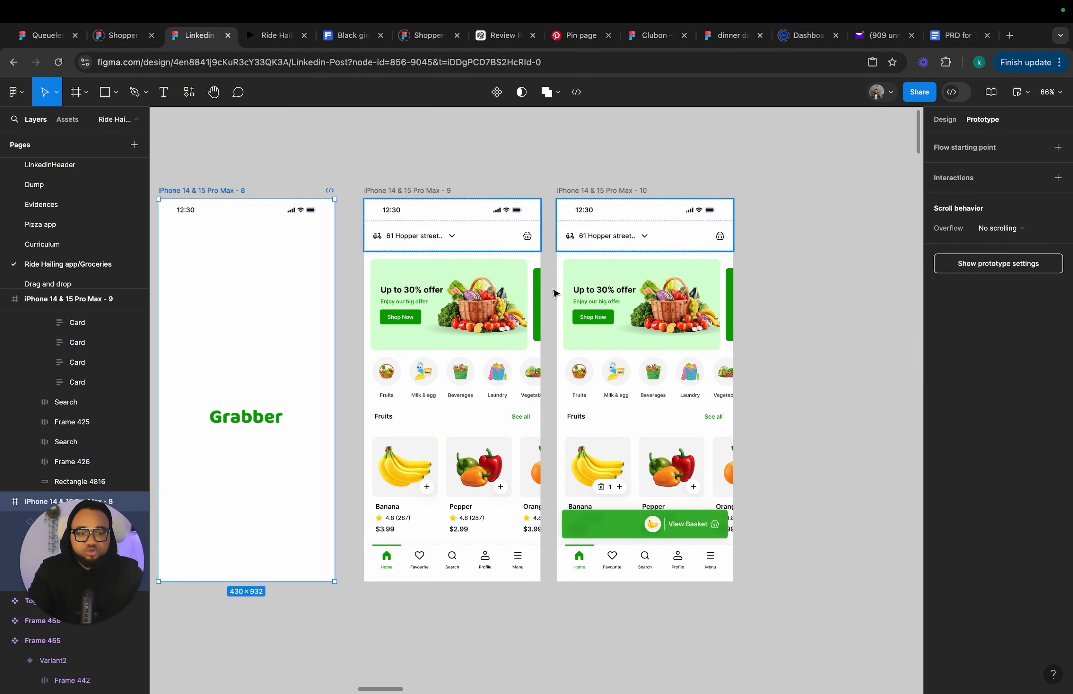
pyautogui.moveTo(335, 391); pyautogui.dragTo(370, 426)
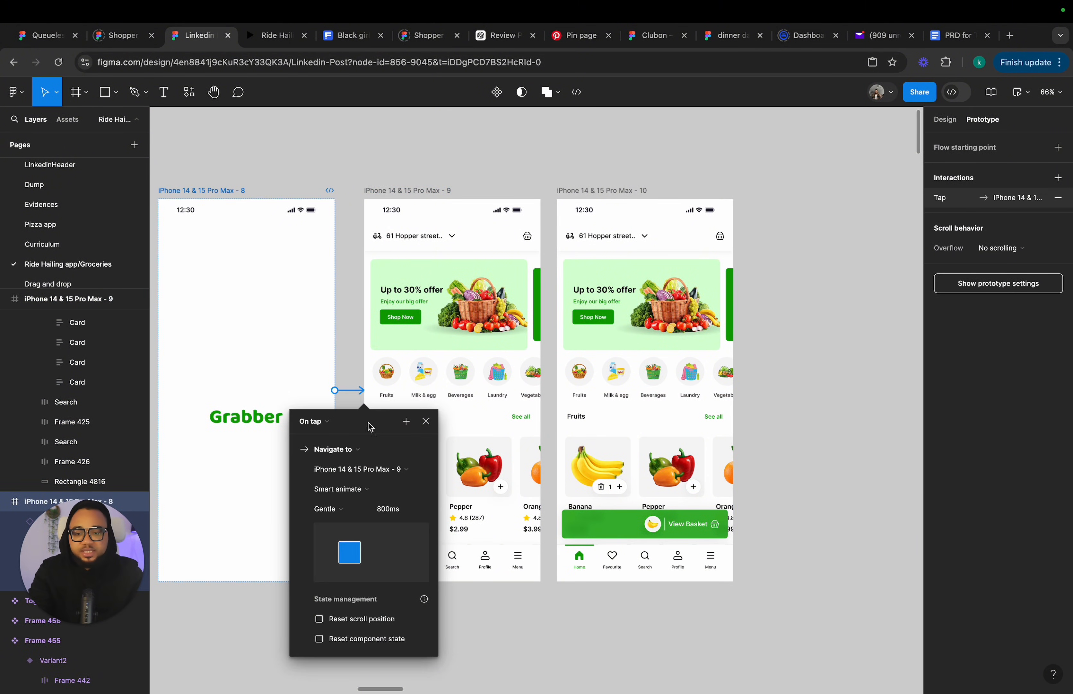
pyautogui.click(314, 423)
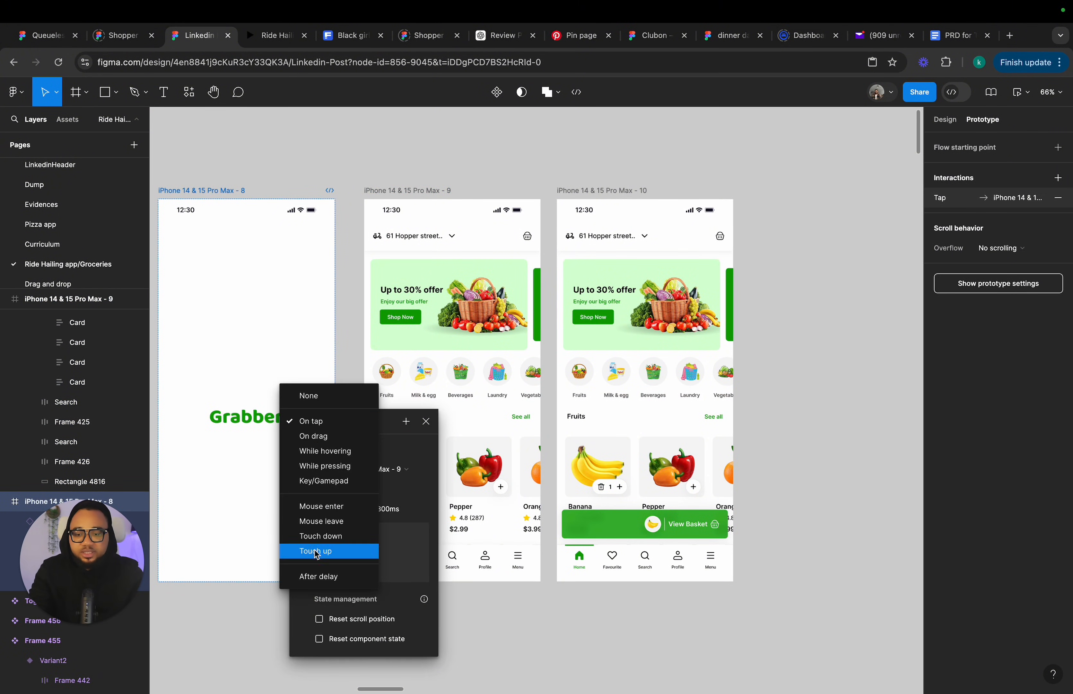
pyautogui.click(317, 575)
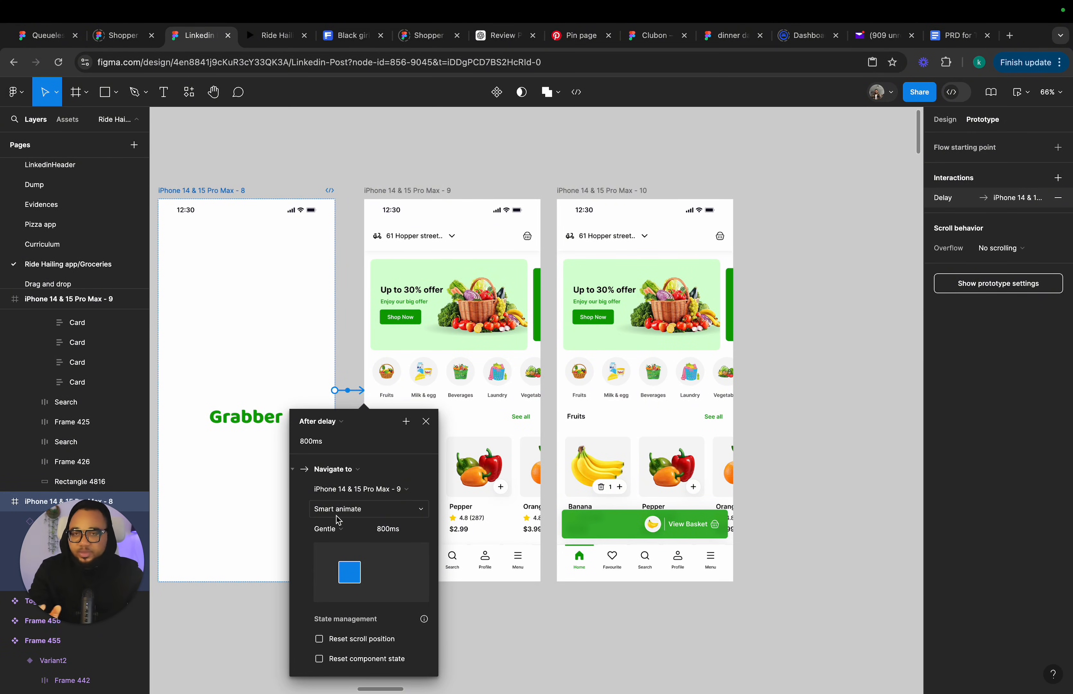
# Set the splash screen's after-delay time to 4000ms.
pyautogui.click(325, 441)
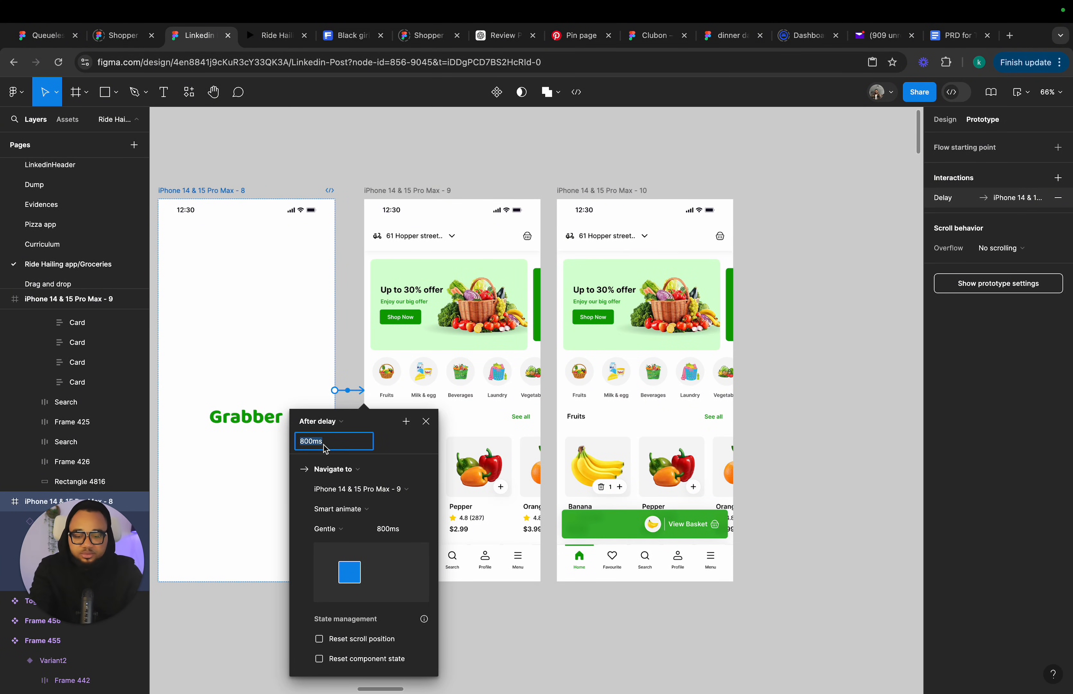
pyautogui.press('Return')
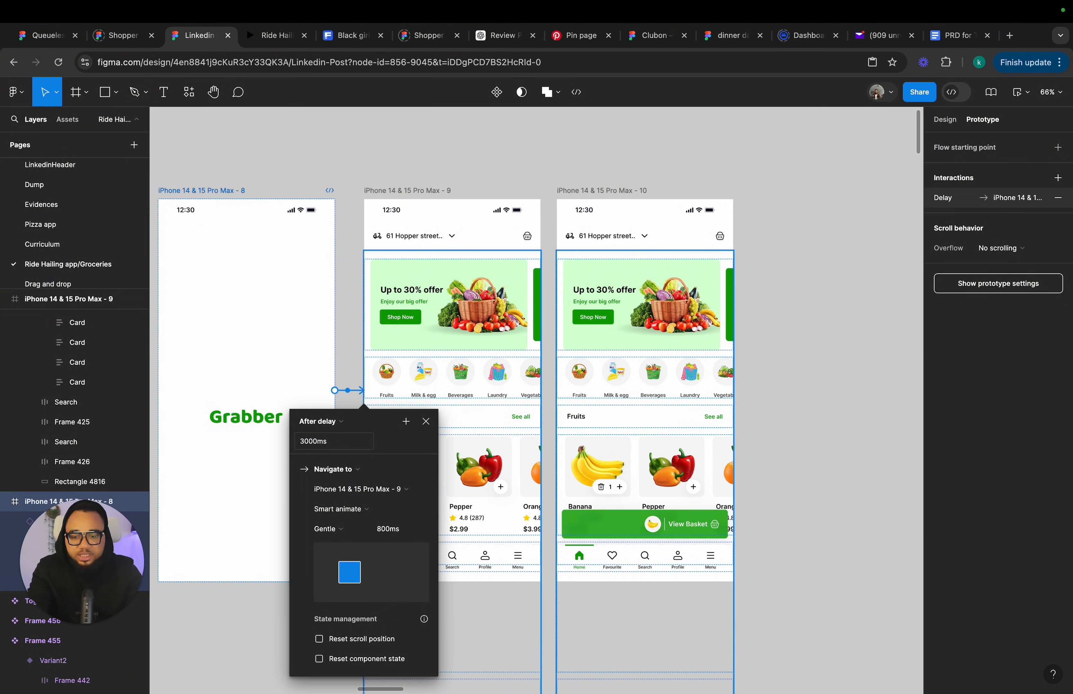
pyautogui.click(325, 441)
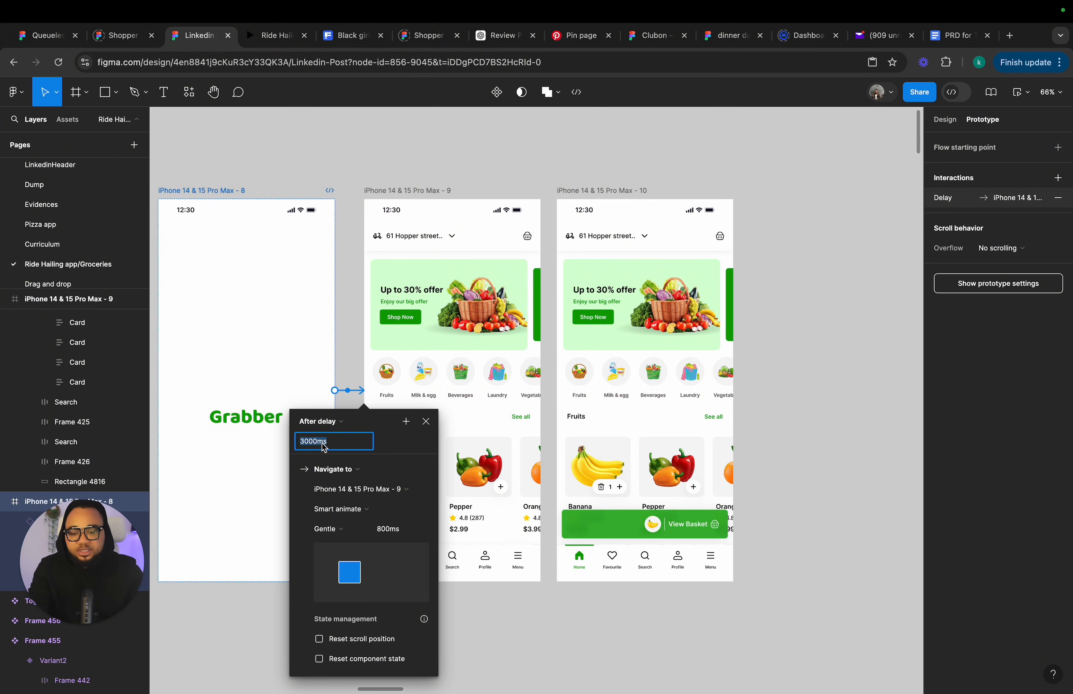
pyautogui.write('4')
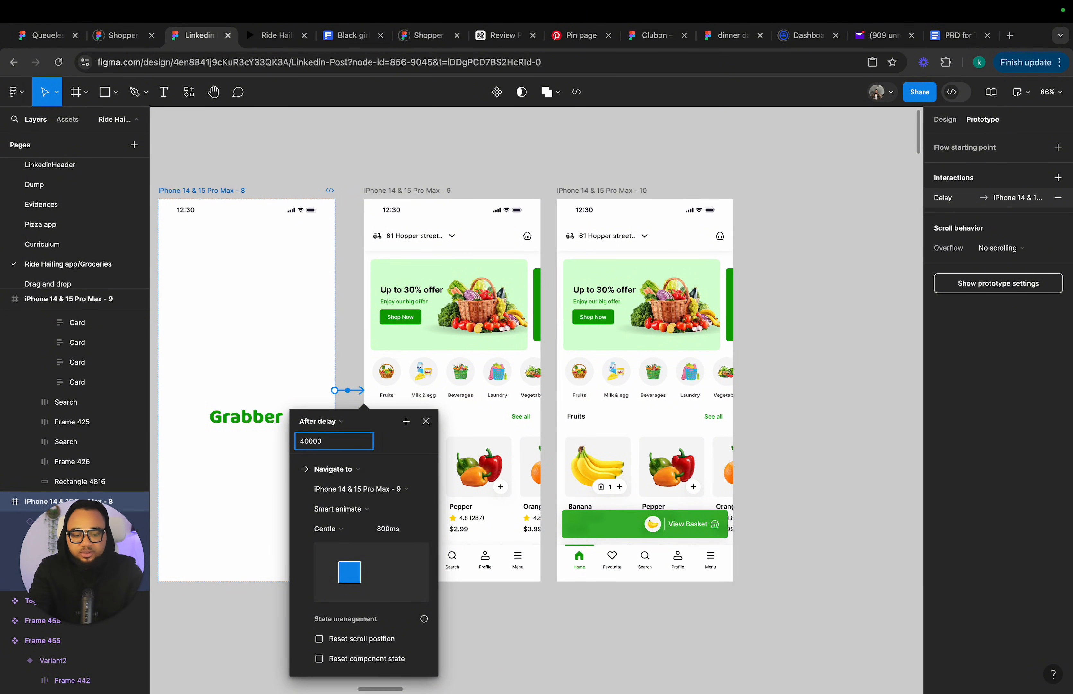
pyautogui.press('BackSpace')
pyautogui.press('Return')
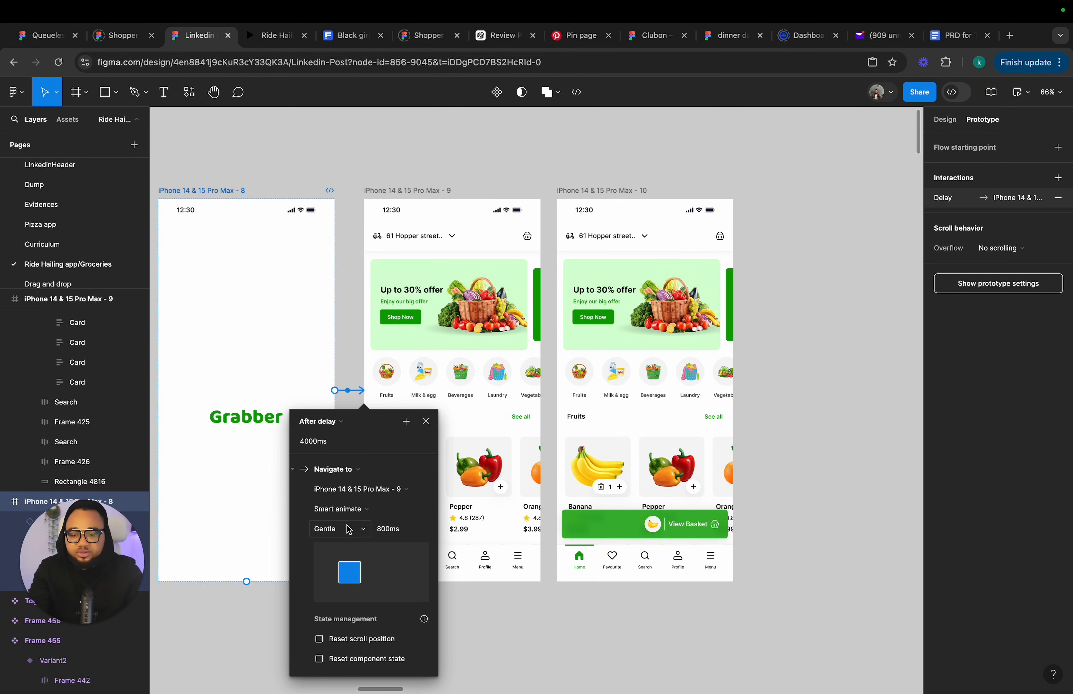
# Change the splash screen transition animation to Slide in.
pyautogui.click(347, 514)
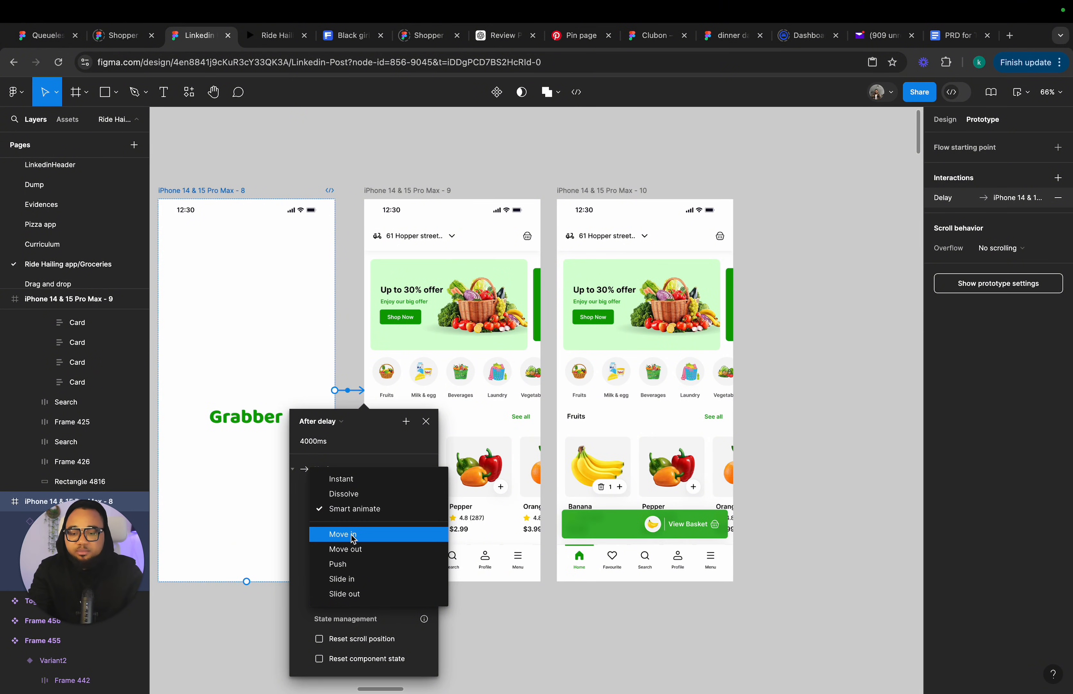
pyautogui.click(353, 535)
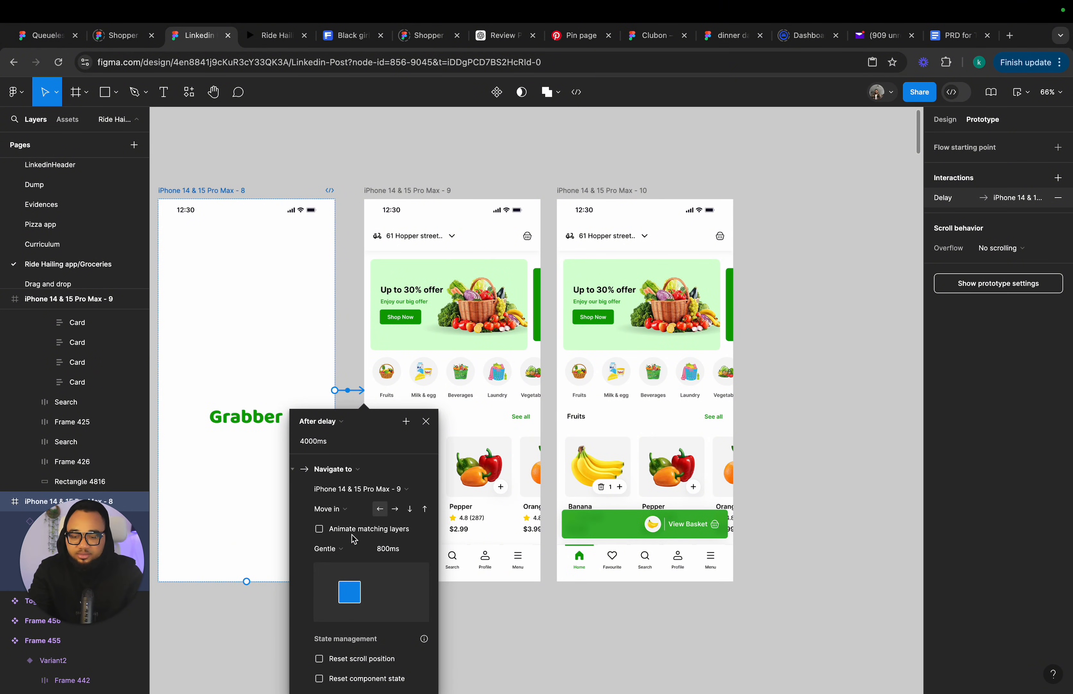
pyautogui.click(328, 510)
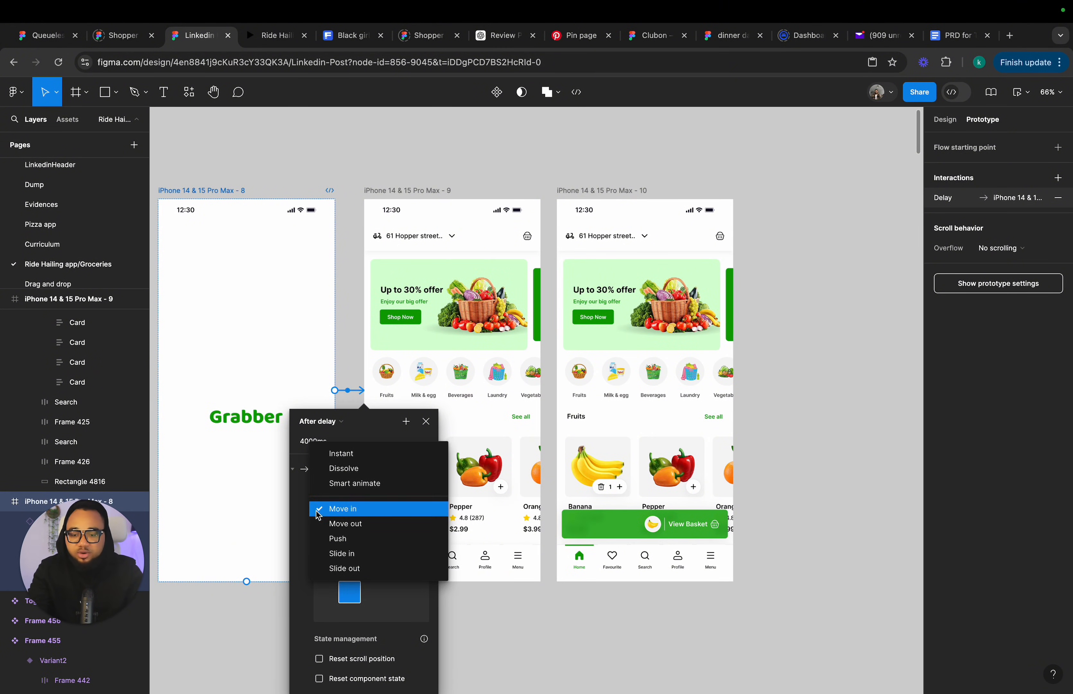
pyautogui.click(336, 553)
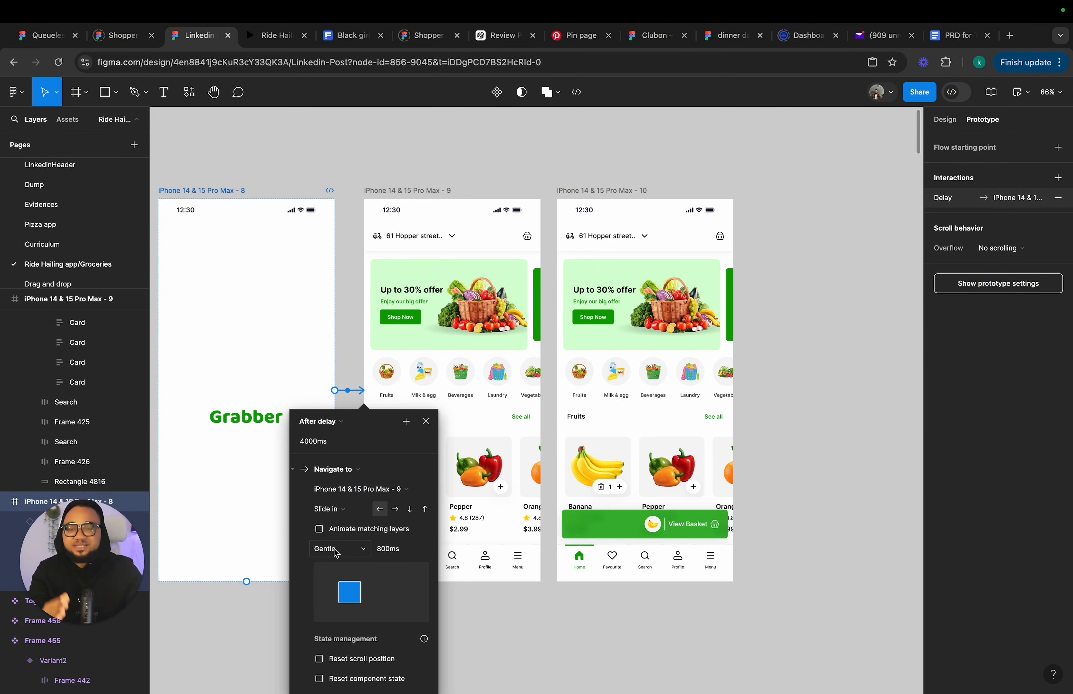
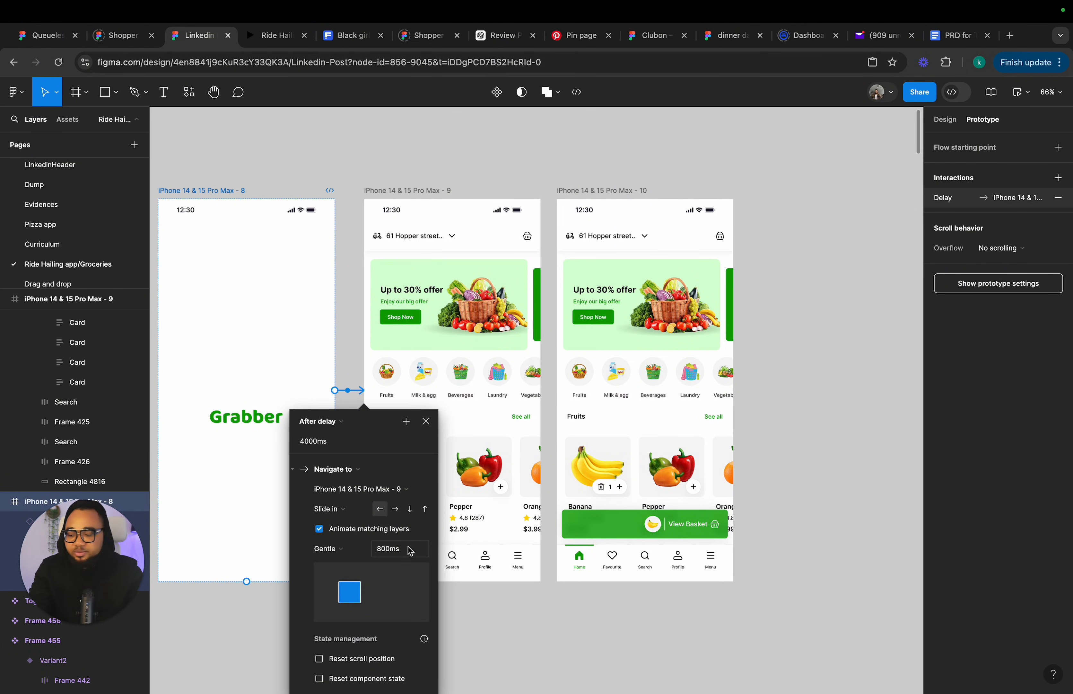
# Close the interaction settings and open the prototype preview to play the splash-to-home flow.
pyautogui.click(425, 420)
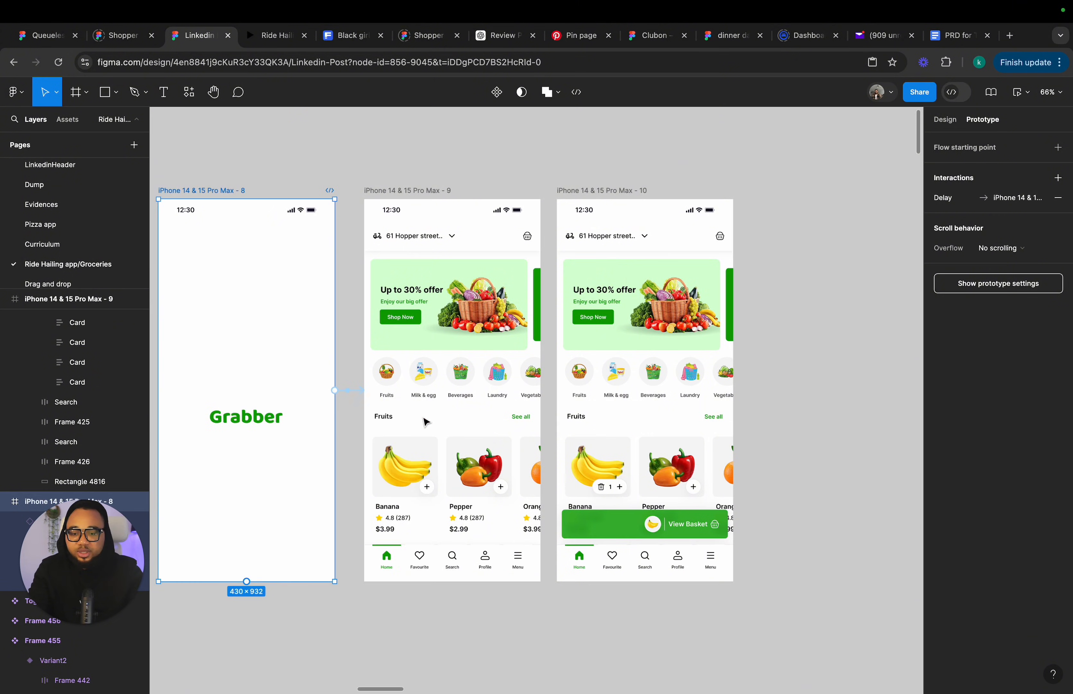
pyautogui.click(1019, 93)
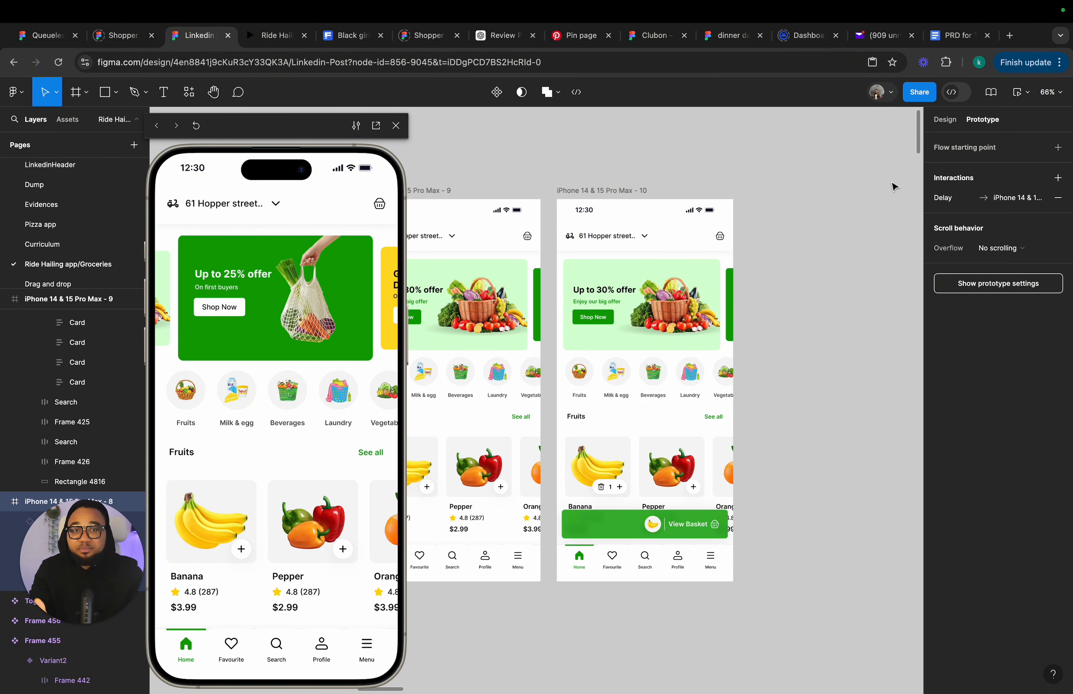
pyautogui.click(944, 119)
pyautogui.hscroll(-10, 819, 211)
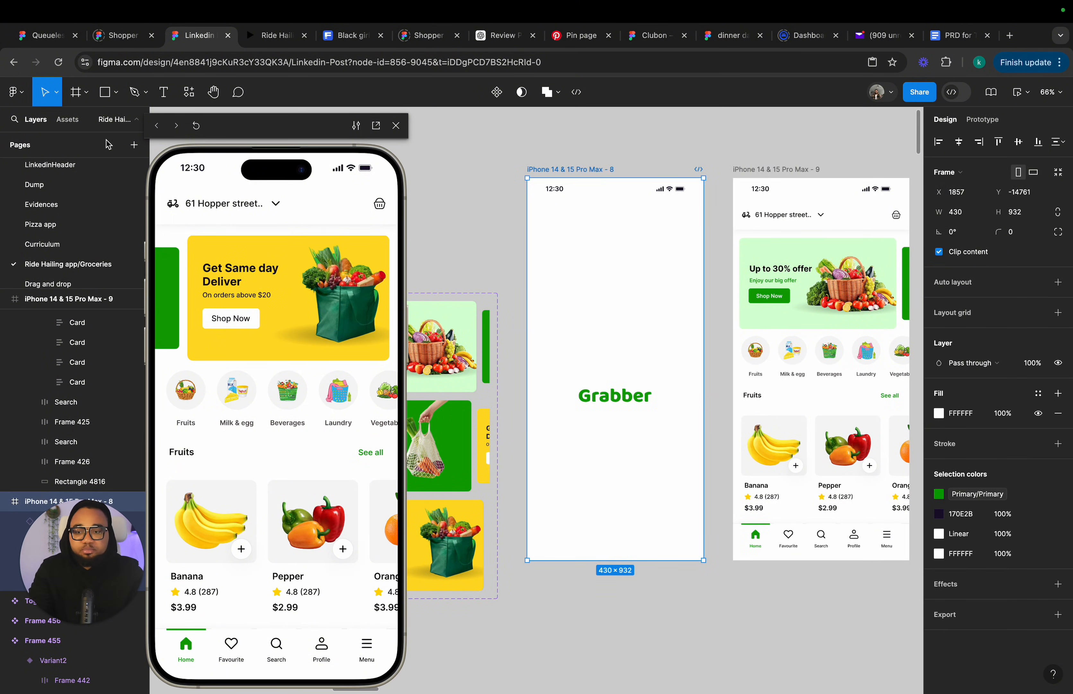
pyautogui.click(76, 92)
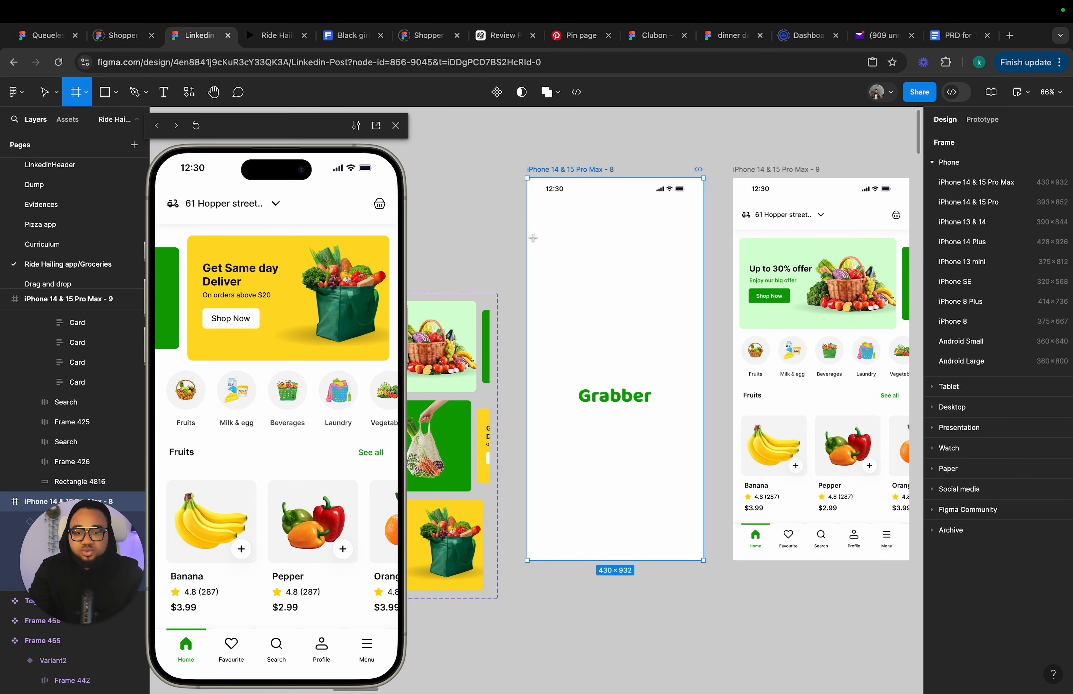
pyautogui.moveTo(521, 219); pyautogui.dragTo(704, 558)
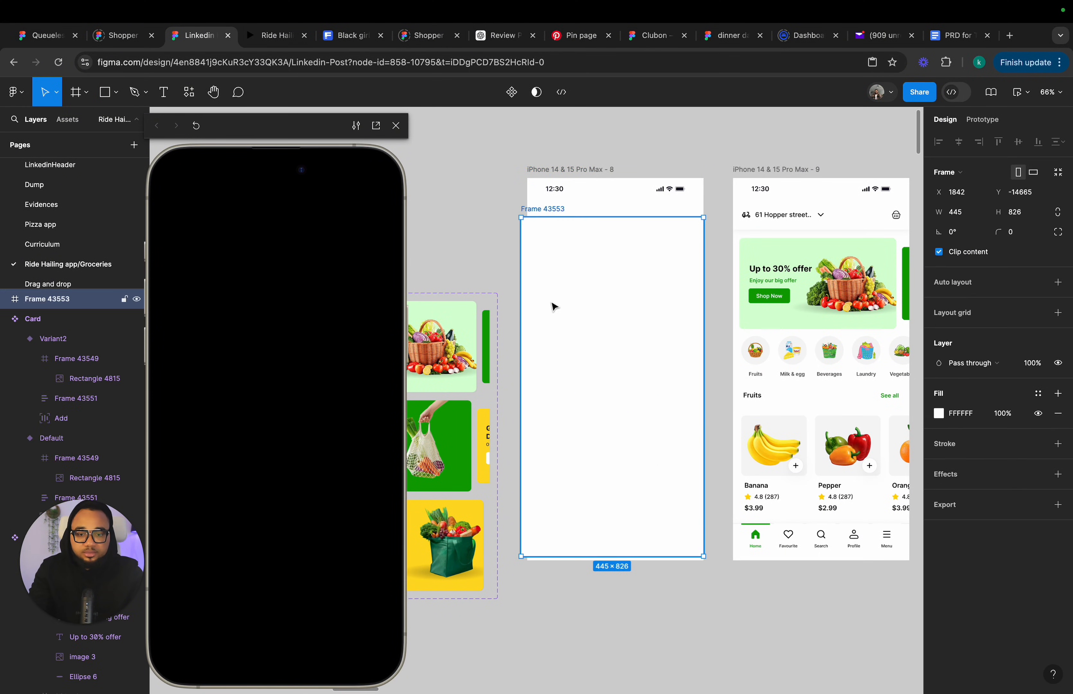
pyautogui.press('Delete')
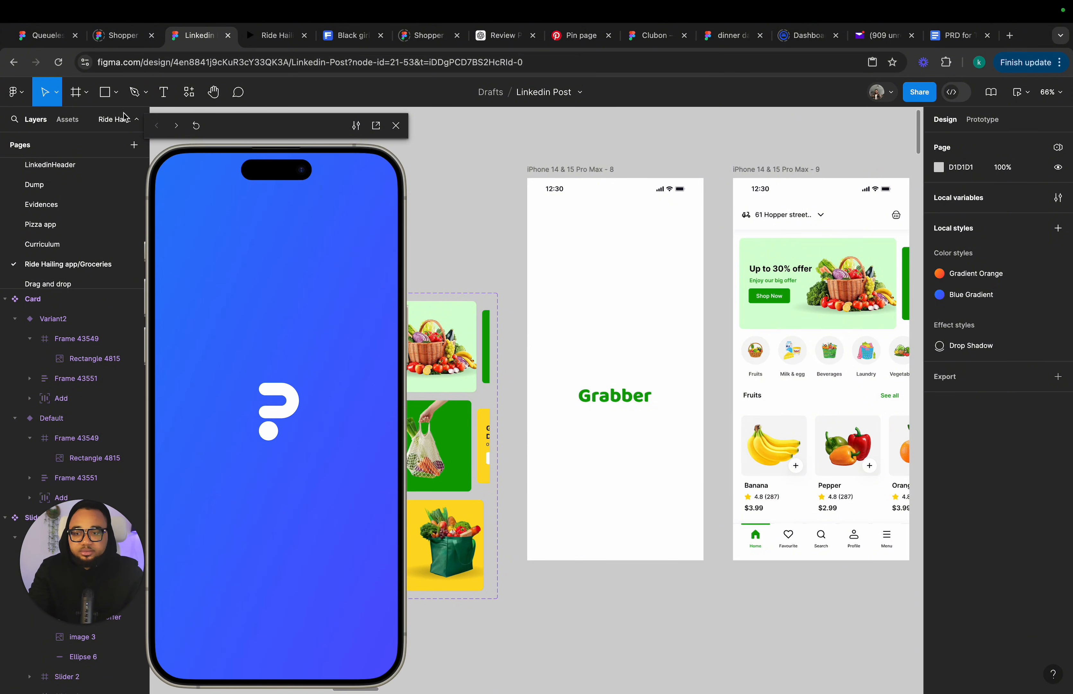
# Draw a full-width frame in the splash screen below the status bar and give it the White colour style.
pyautogui.click(538, 168)
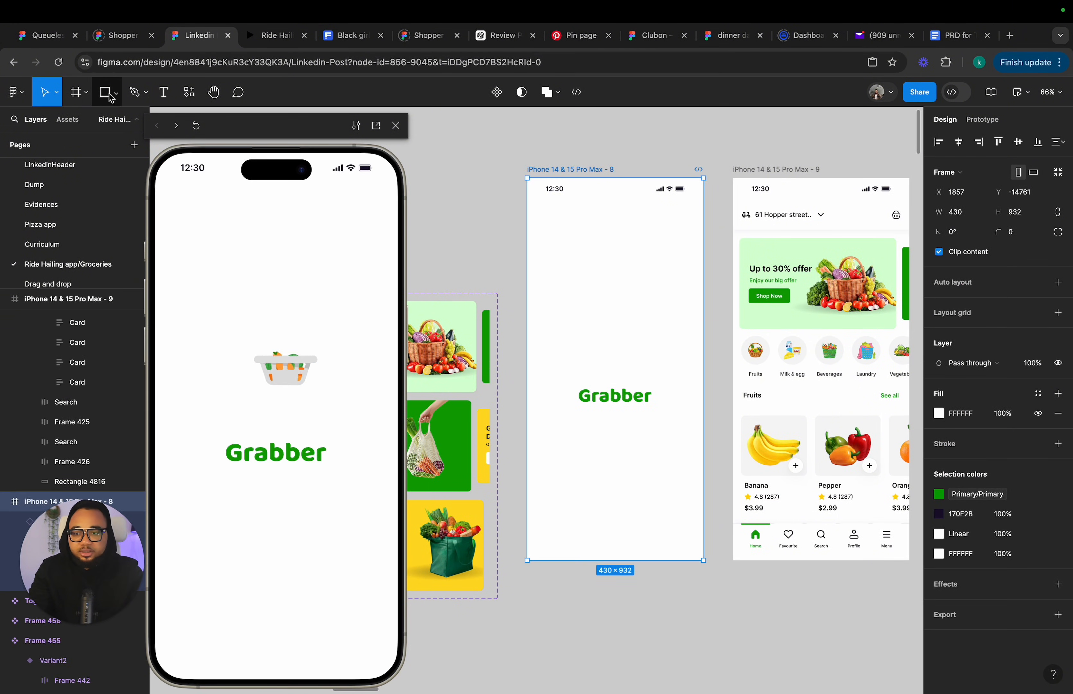
pyautogui.click(78, 93)
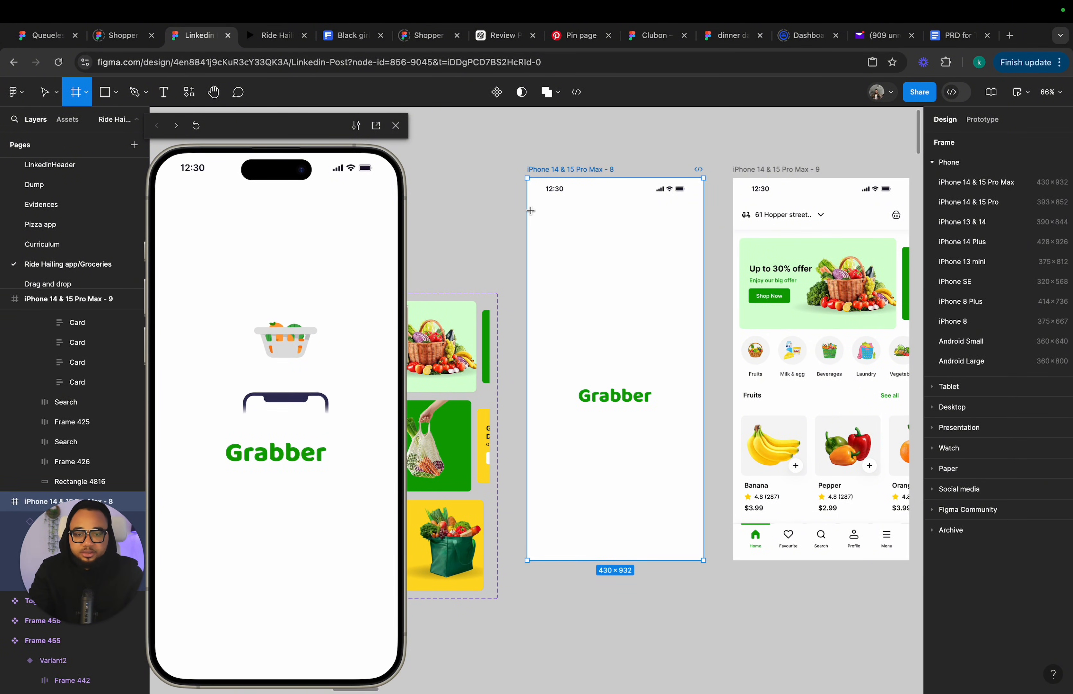
pyautogui.moveTo(528, 204); pyautogui.dragTo(704, 560)
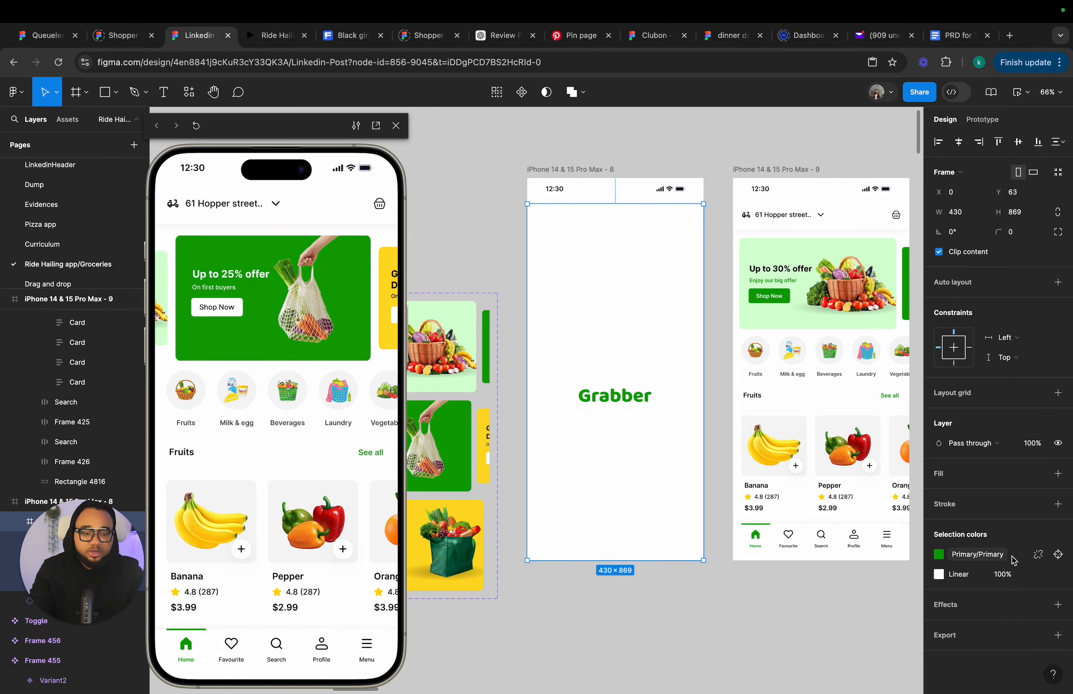
pyautogui.click(1039, 474)
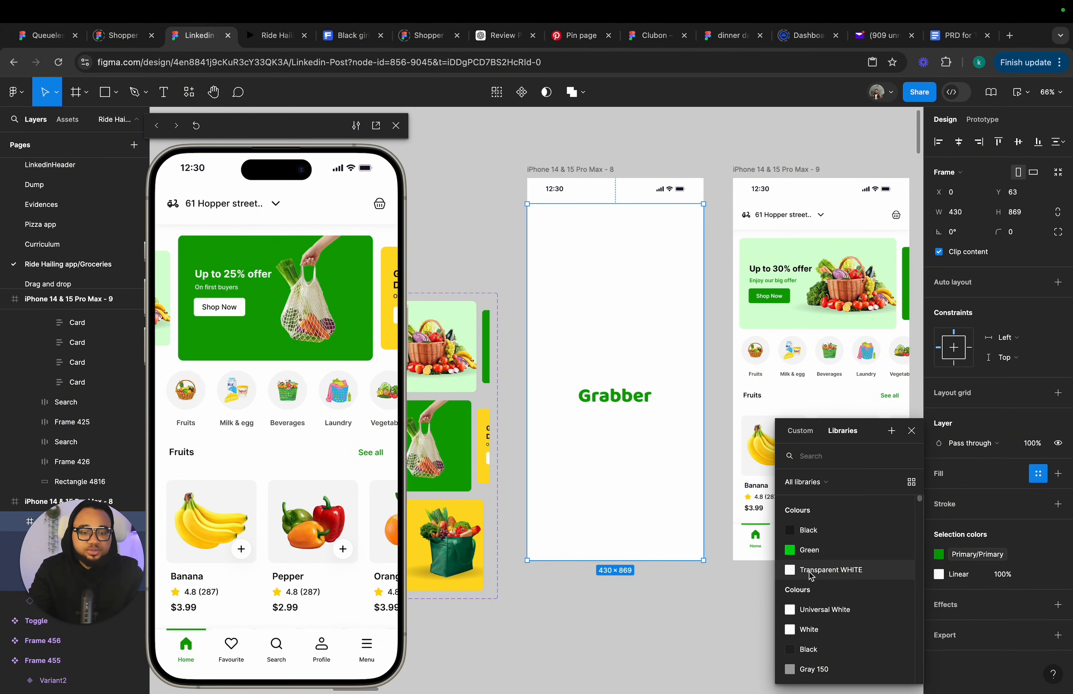
pyautogui.click(822, 631)
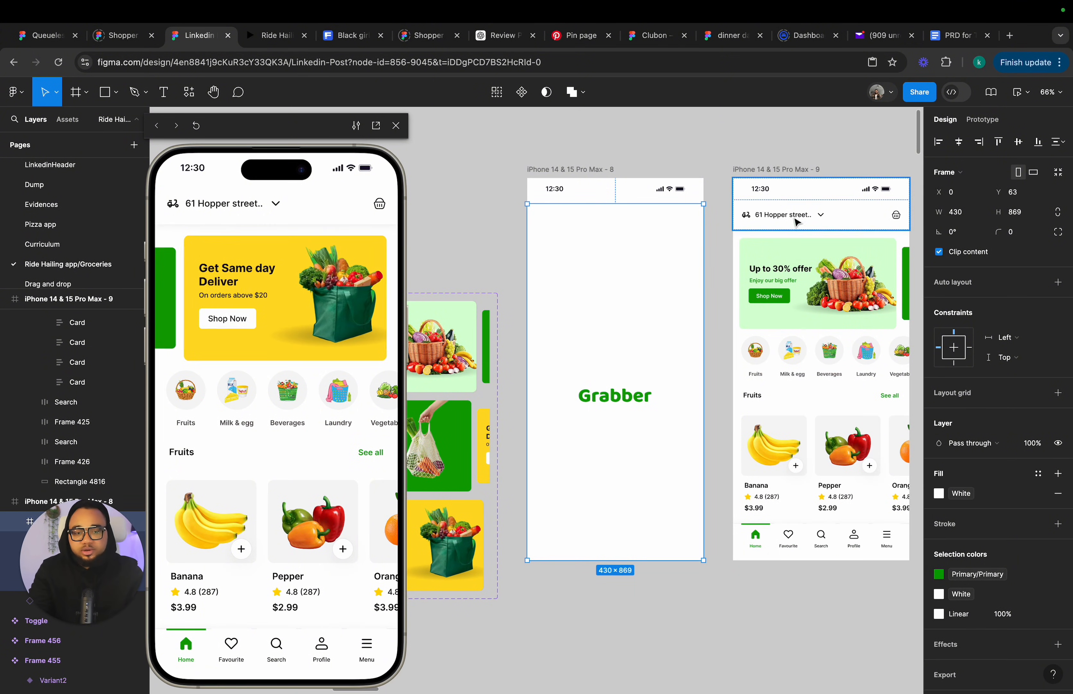
# Apply the White colour style as the fill of the scrolling content frame in frame 9.
pyautogui.click(760, 164)
pyautogui.hscroll(5, 760, 164)
pyautogui.scroll(1, 760, 165)
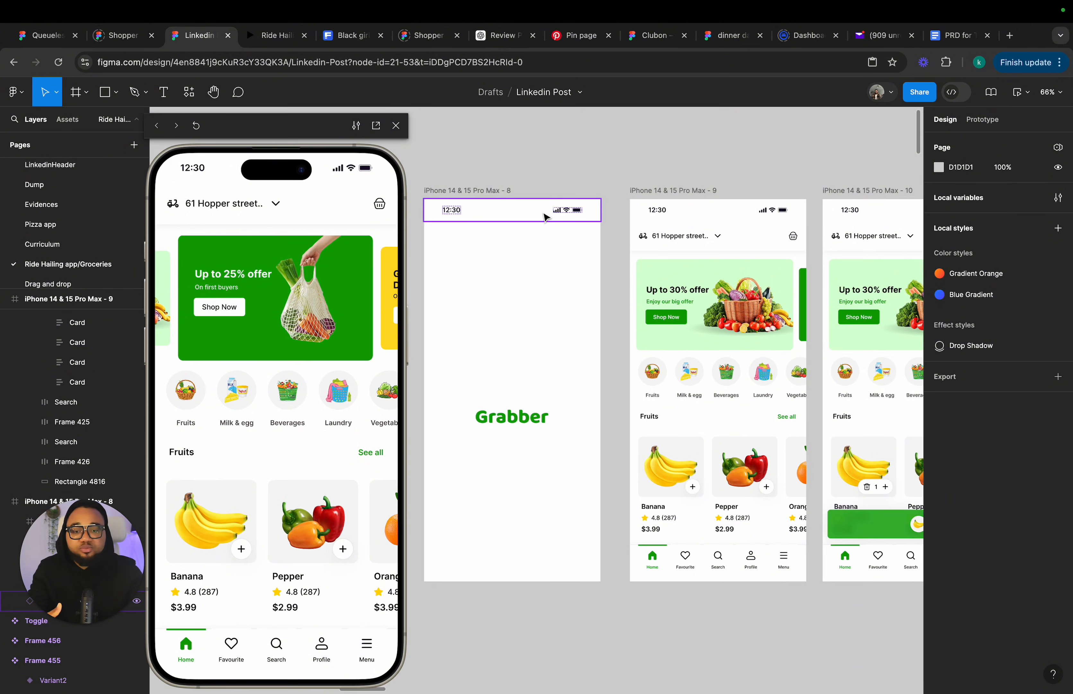
pyautogui.click(496, 191)
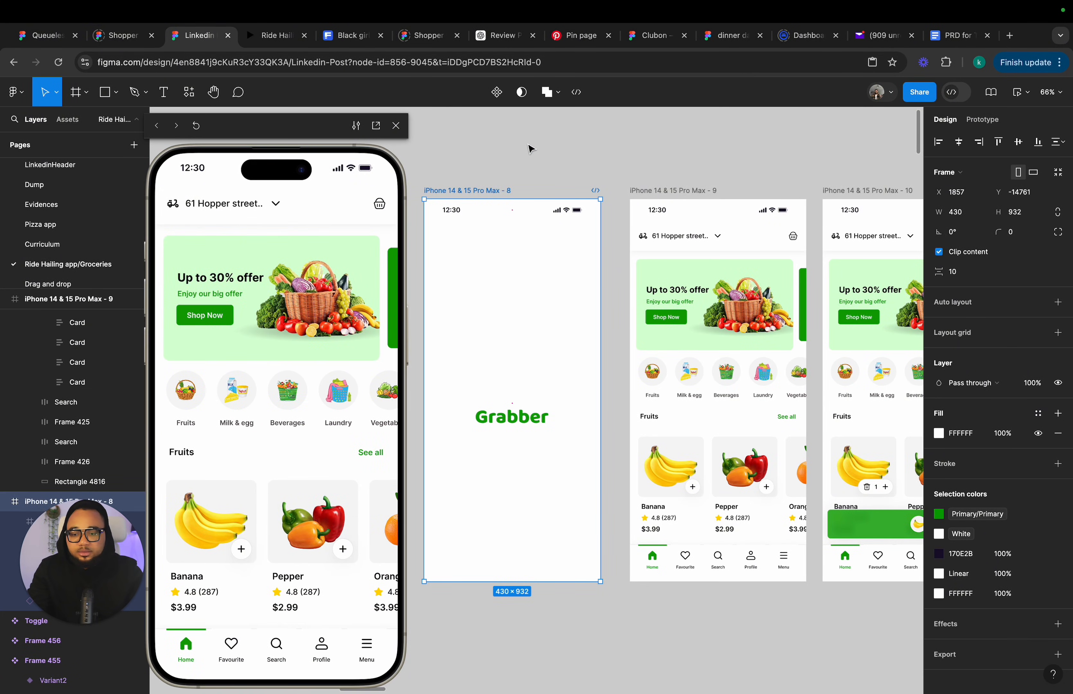
pyautogui.click(721, 303)
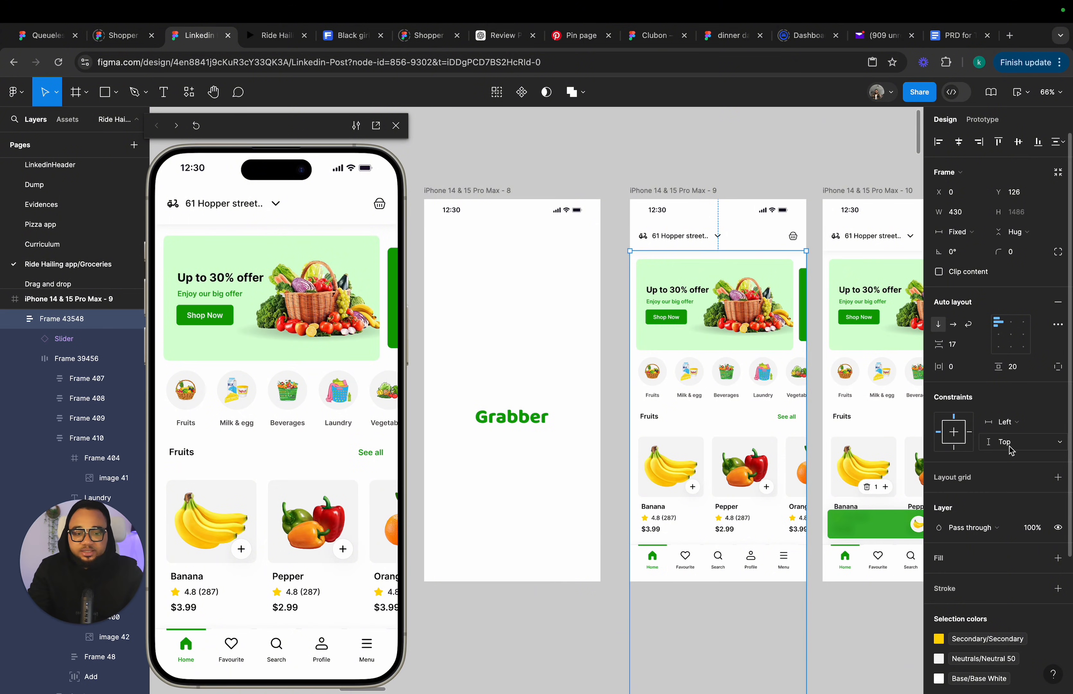
pyautogui.click(1037, 558)
pyautogui.click(832, 629)
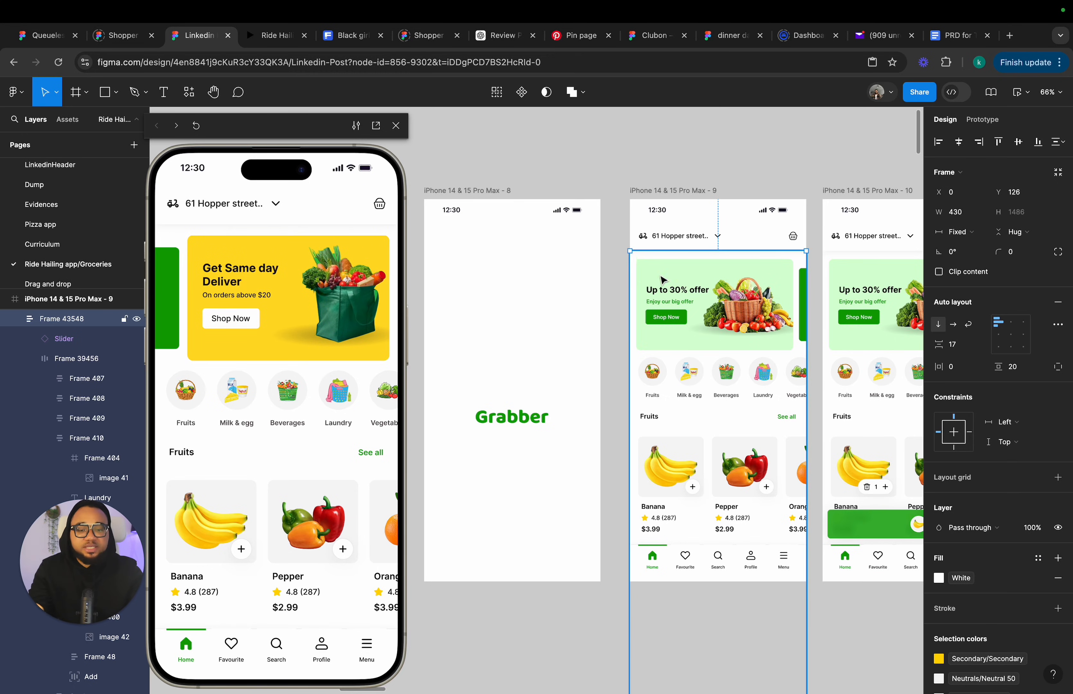
# Move the splash screen frame about 32 px to the right, closer to frame 9.
pyautogui.click(490, 192)
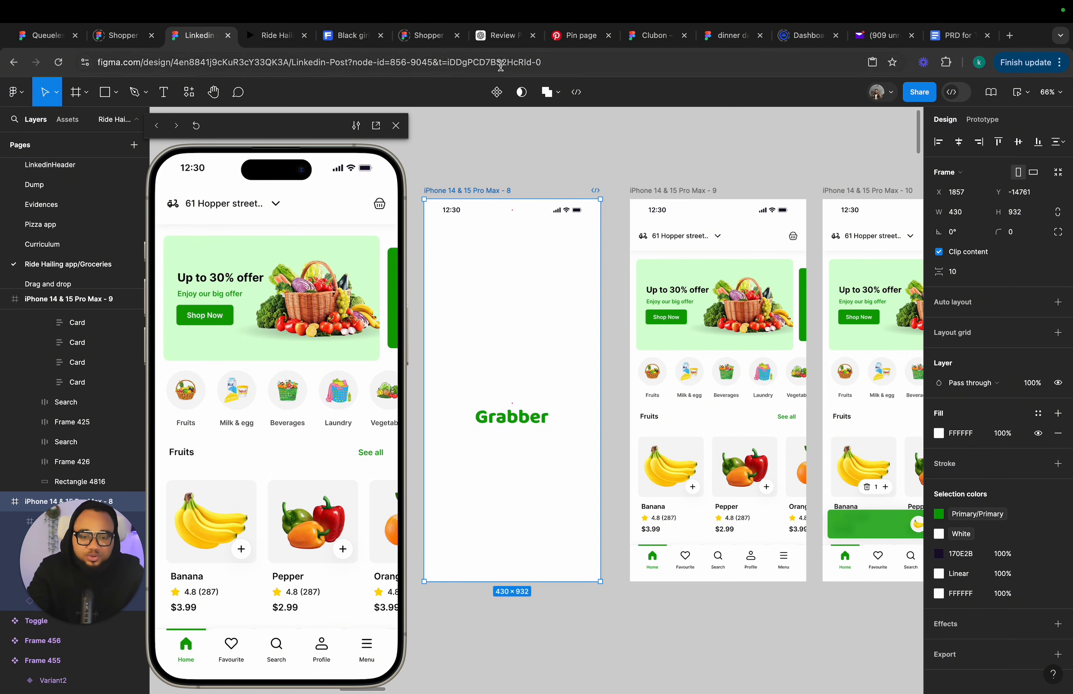
pyautogui.moveTo(517, 195); pyautogui.dragTo(523, 194)
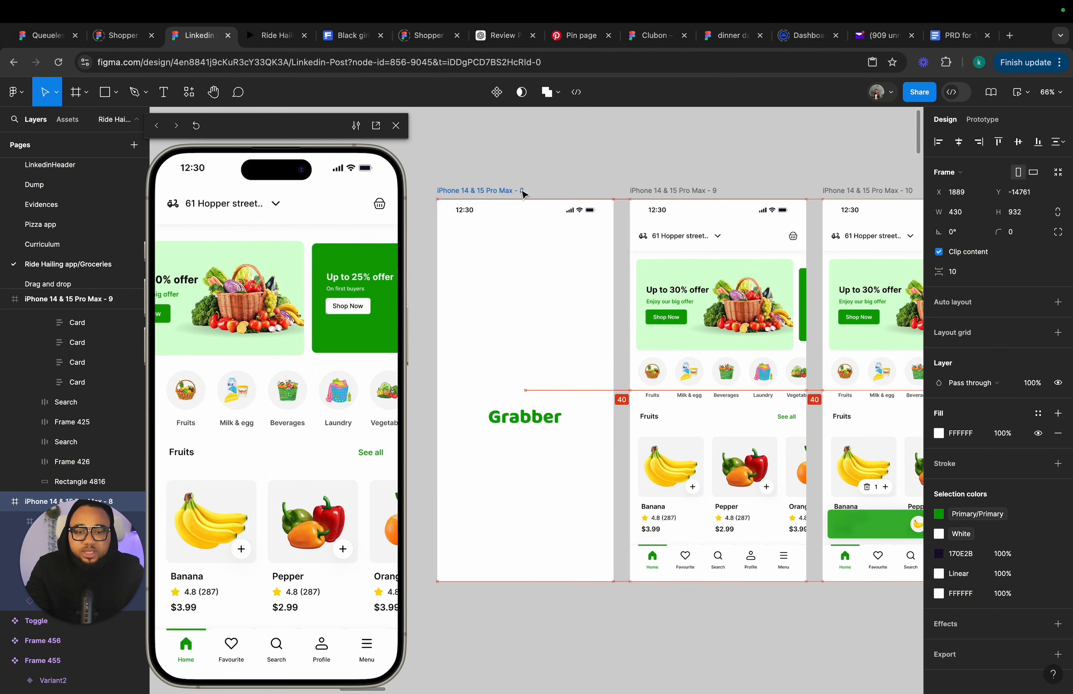
pyautogui.hscroll(5, 525, 194)
pyautogui.scroll(-2, 525, 194)
pyautogui.hscroll(-3, 530, 194)
pyautogui.scroll(-1, 530, 194)
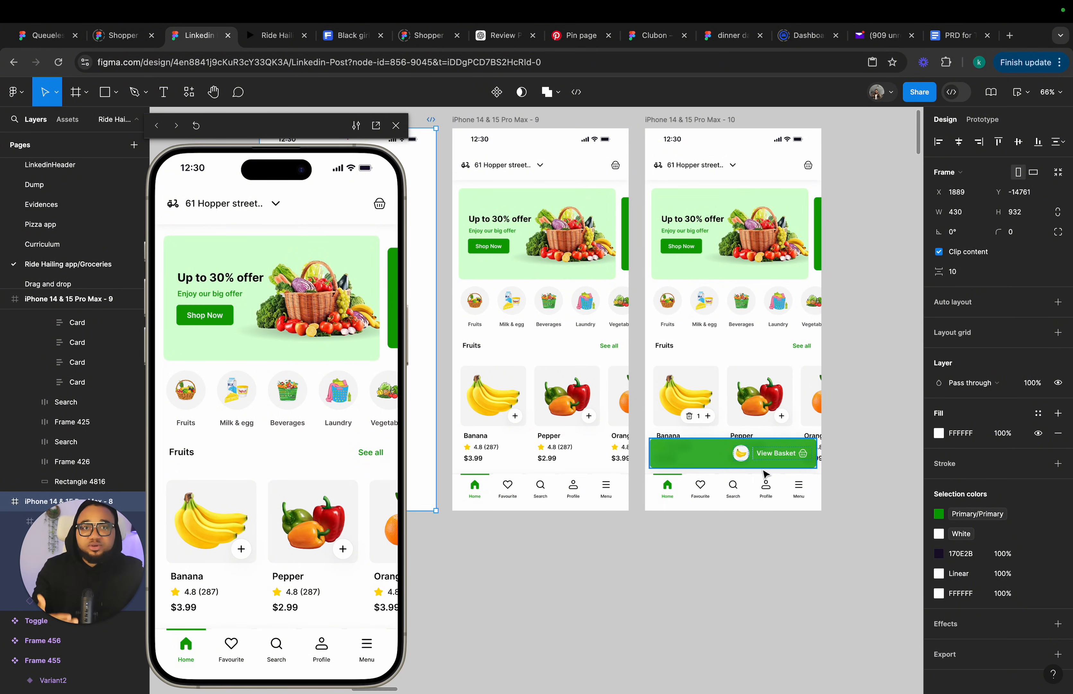
# Tap the banana's add button in the preview to test the basket transition.
pyautogui.click(244, 550)
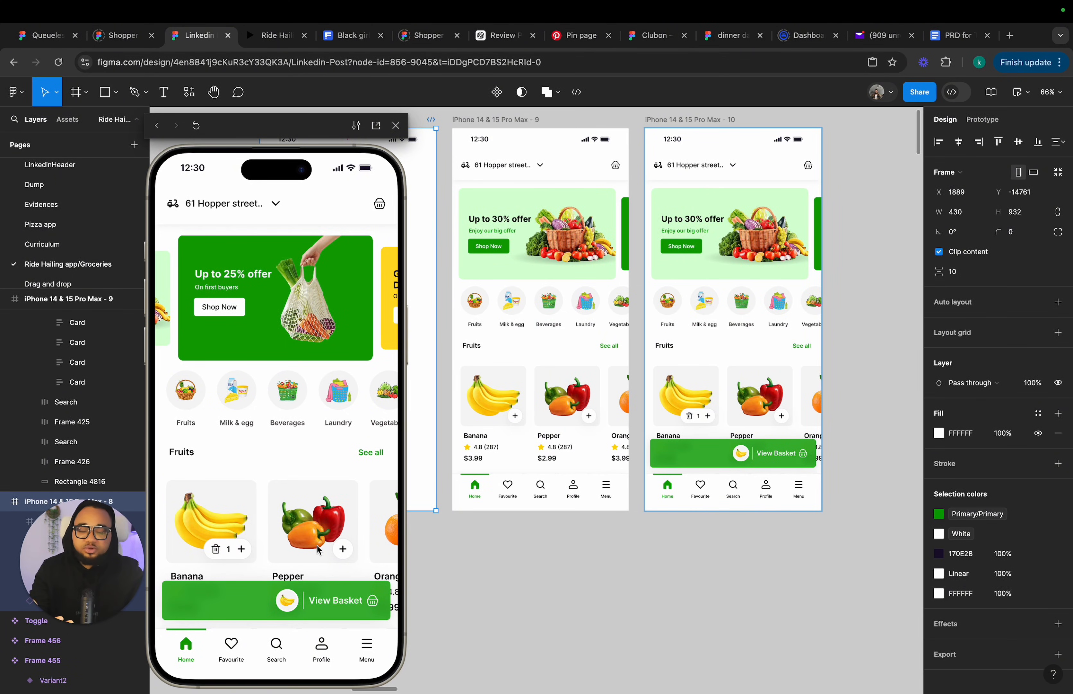
pyautogui.hscroll(2, 837, 378)
pyautogui.scroll(-2, 837, 378)
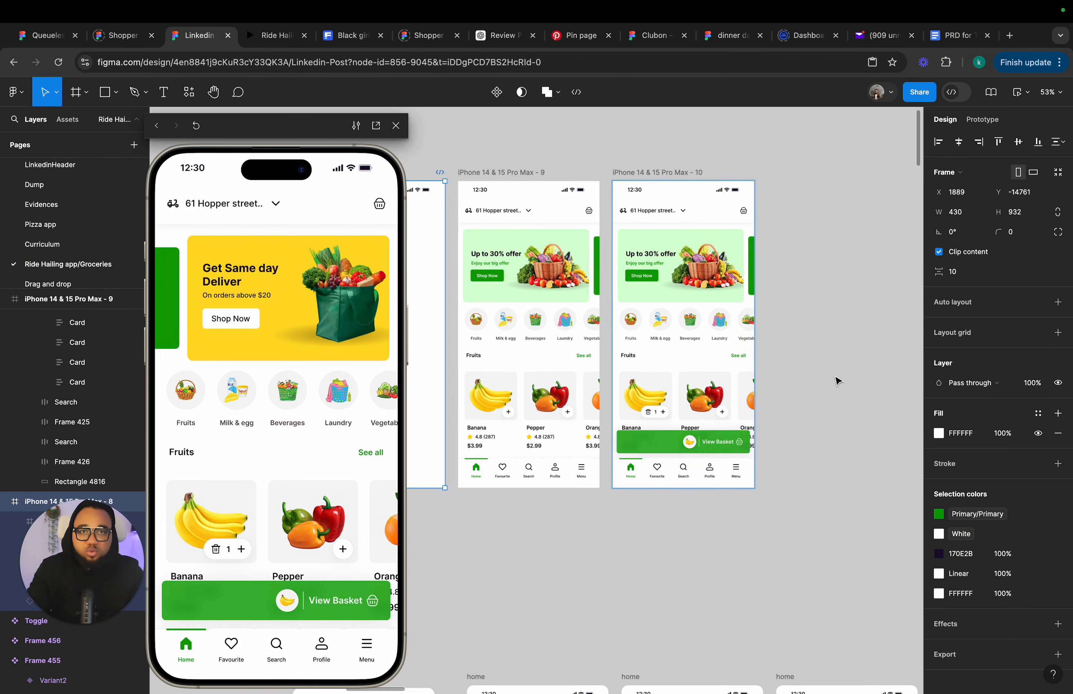
# Duplicate frame 10 to make a copy beside it.
pyautogui.hscroll(3, 836, 378)
pyautogui.hscroll(2, 825, 381)
pyautogui.scroll(2, 825, 380)
pyautogui.click(524, 212)
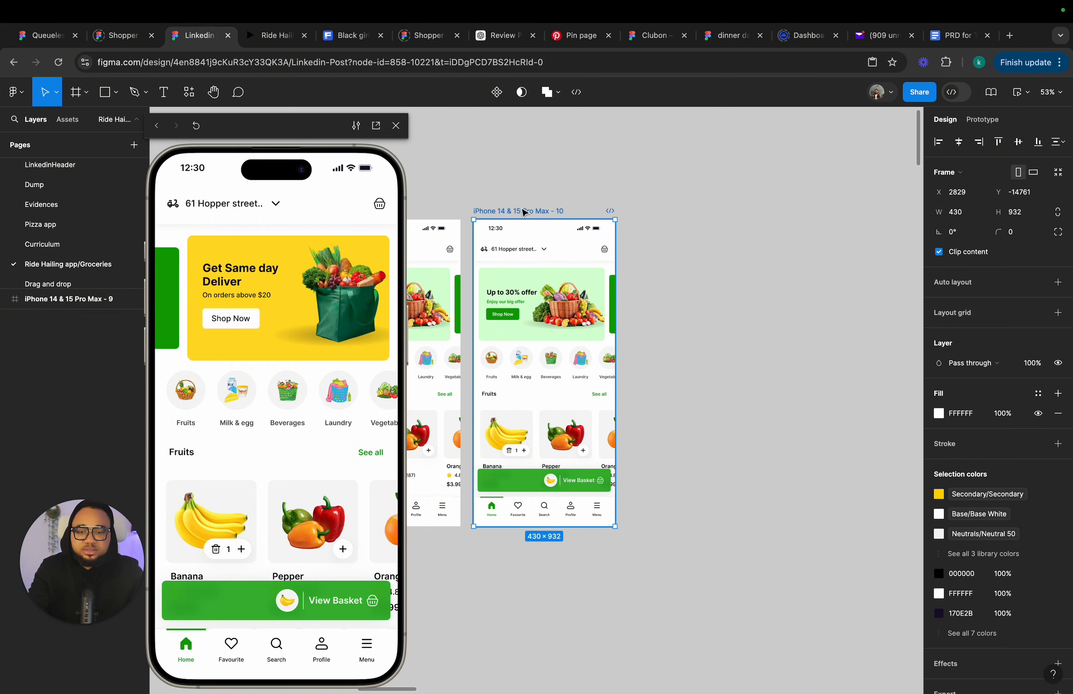
pyautogui.press('super+d')
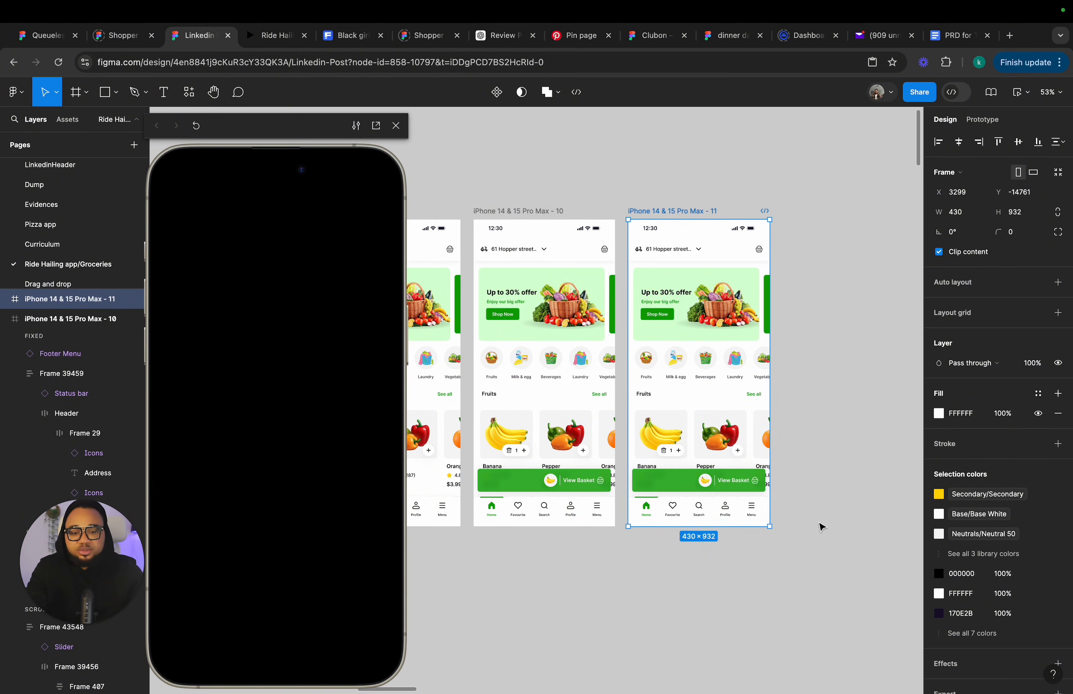
# Copy the pepper thumbnail from the reference home screen's View Basket button and paste it after the banana in frame 11's button.
pyautogui.scroll(-2, 697, 527)
pyautogui.hscroll(-1, 697, 526)
pyautogui.scroll(-5, 696, 495)
pyautogui.hscroll(-1, 695, 495)
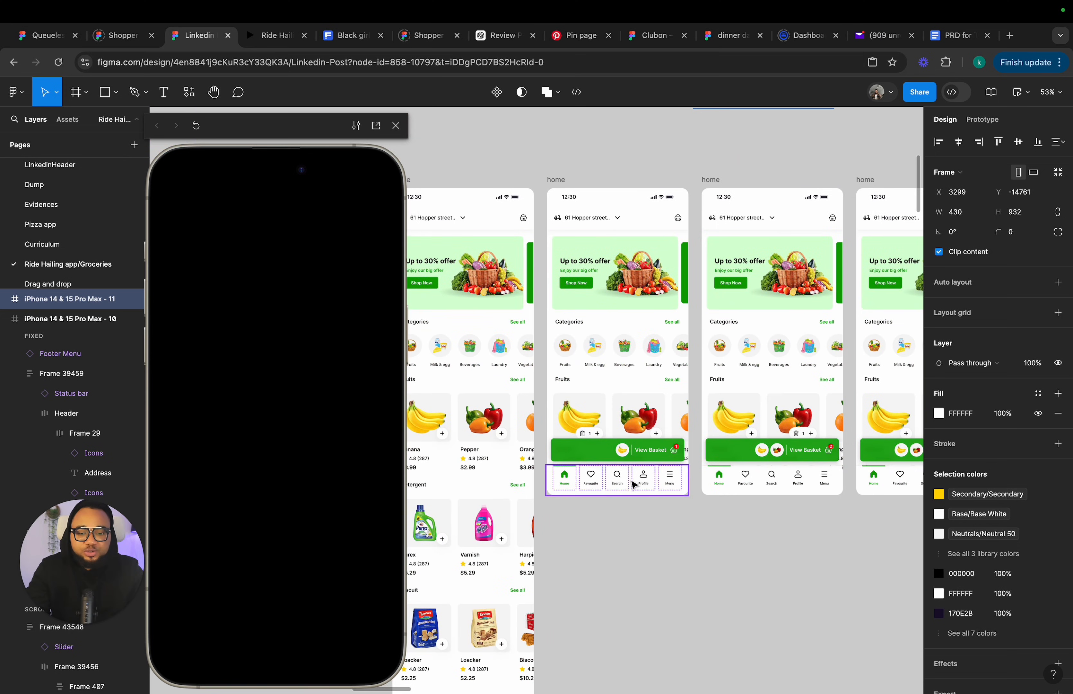
pyautogui.click(763, 457)
pyautogui.click(763, 456)
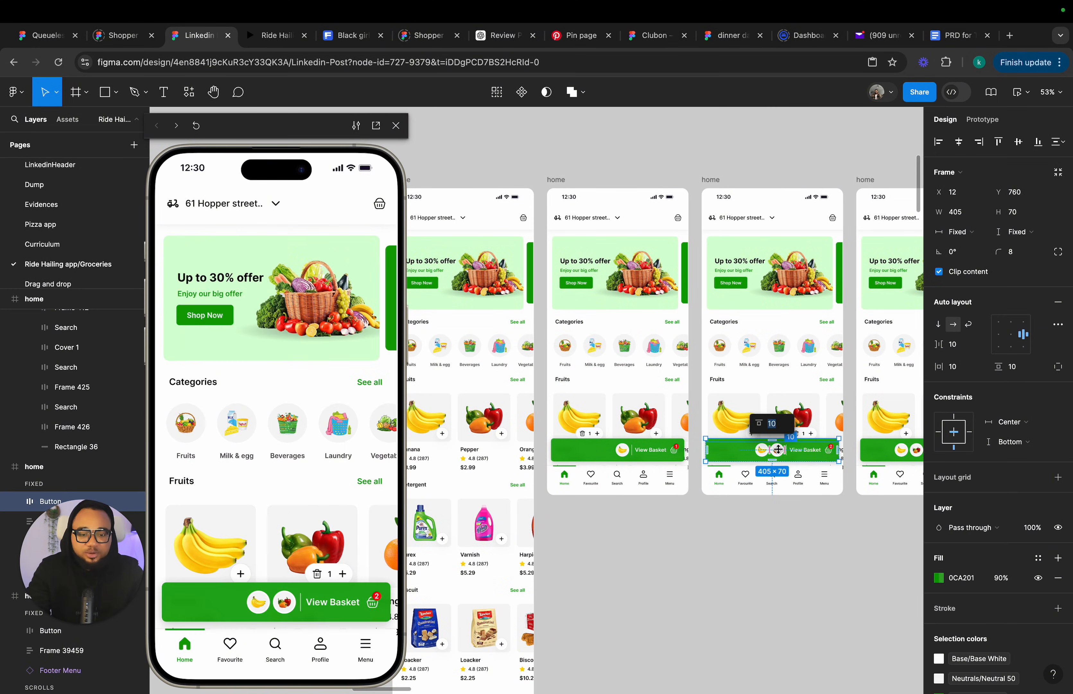
pyautogui.scroll(5, 781, 448)
pyautogui.click(776, 449)
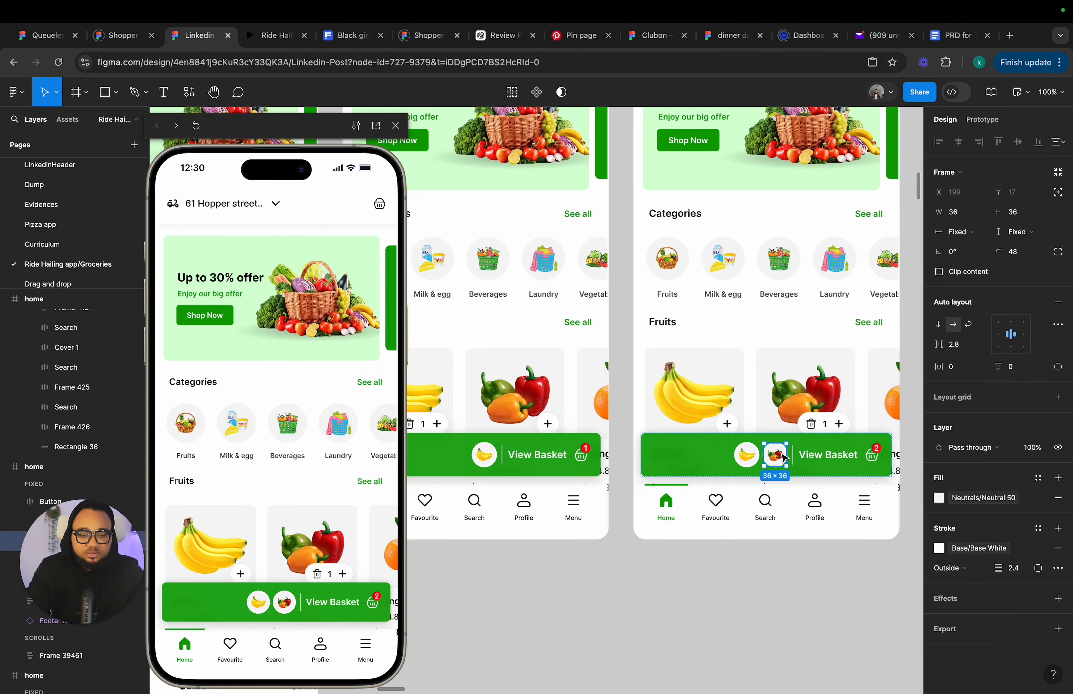
pyautogui.scroll(10, 784, 456)
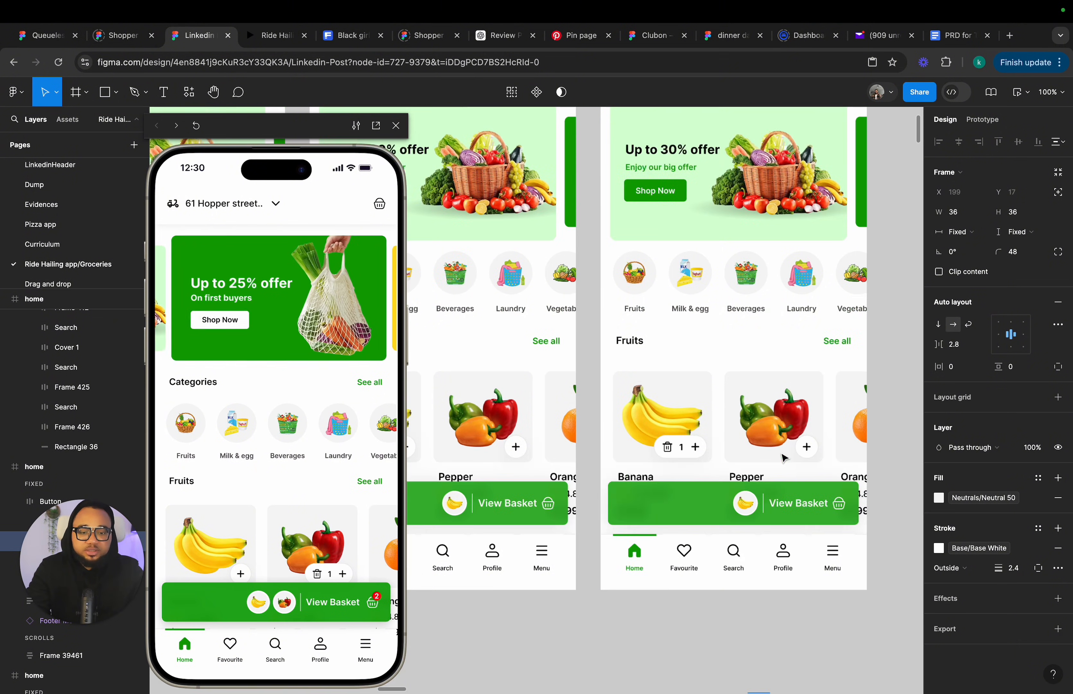
pyautogui.click(710, 512)
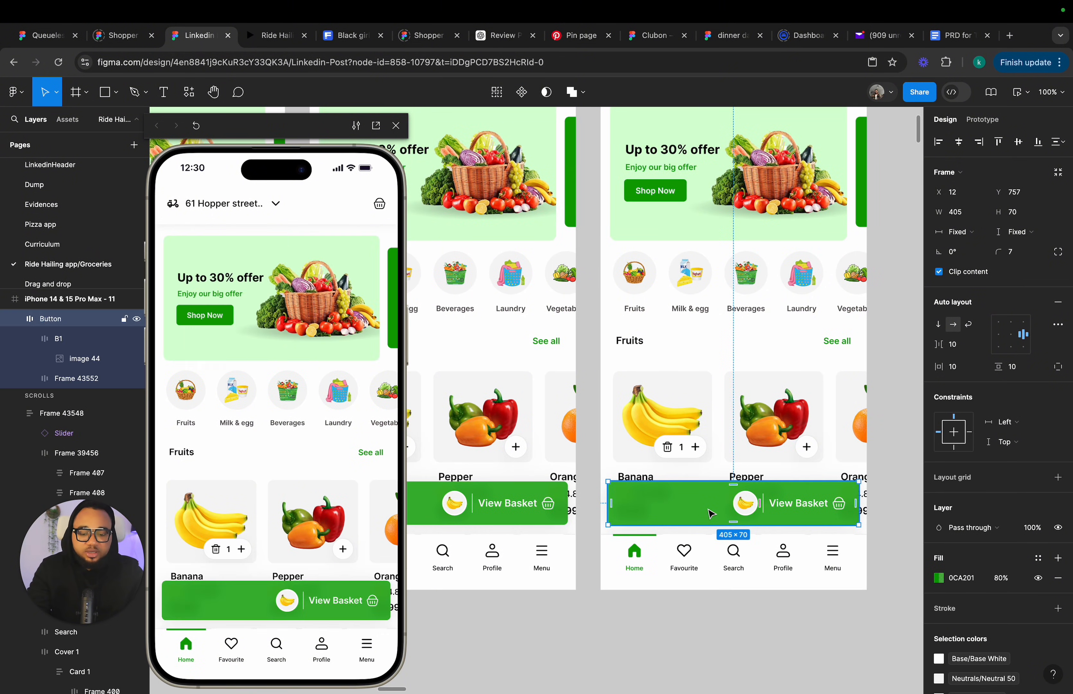
pyautogui.press('super+v')
pyautogui.press('Left')
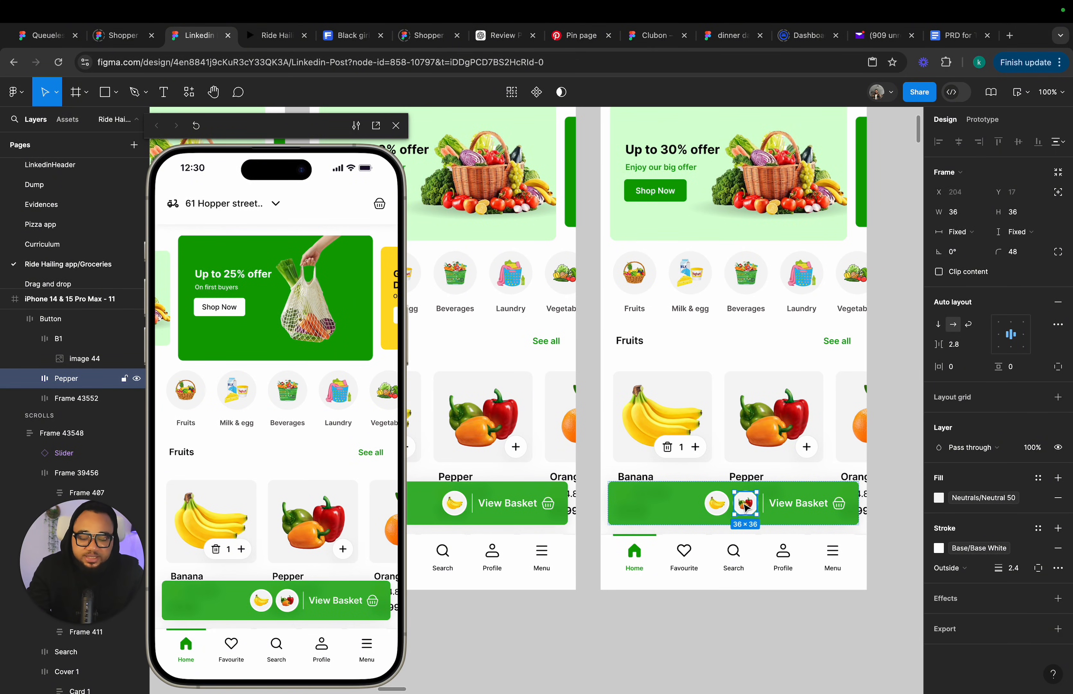
# Paste the pepper thumbnail into frame 10's View Basket button and place it right after the banana.
pyautogui.hscroll(5, 746, 507)
pyautogui.scroll(-2, 746, 508)
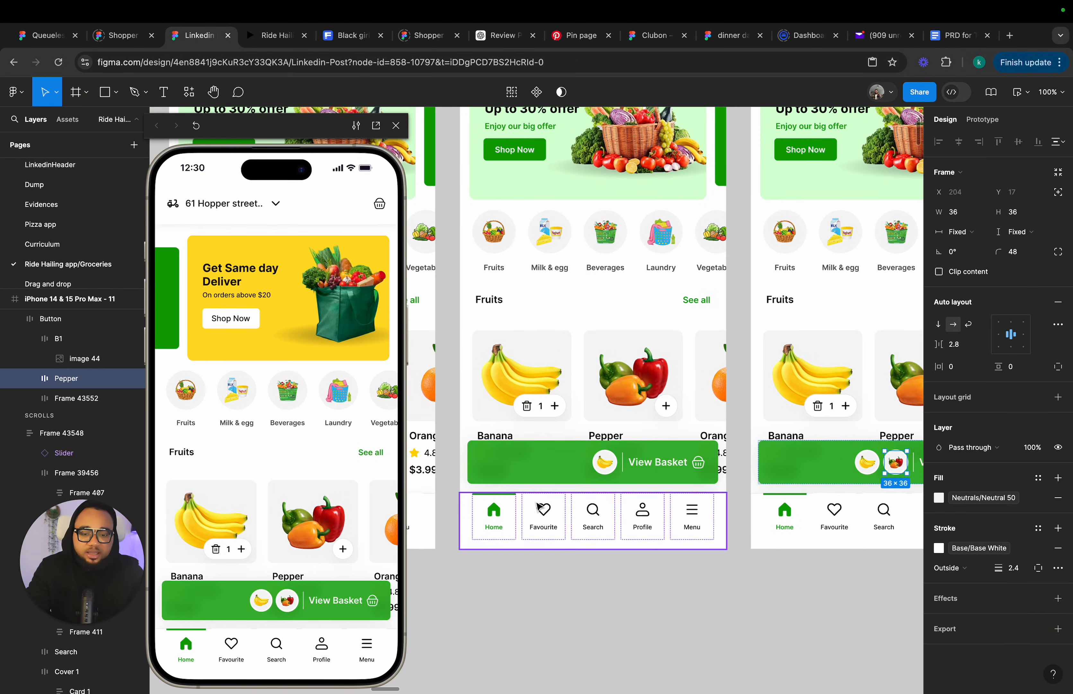
pyautogui.click(553, 473)
pyautogui.hotkey('ctrl', 'v')
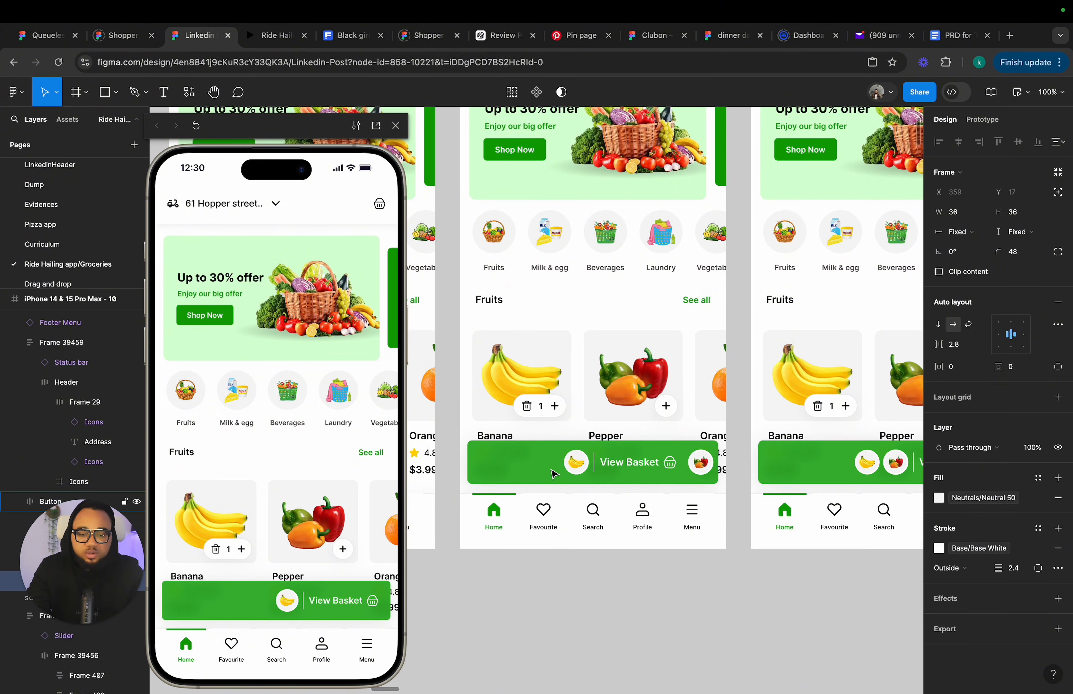
pyautogui.press('Left')
pyautogui.press('Left')
pyautogui.press('Left')
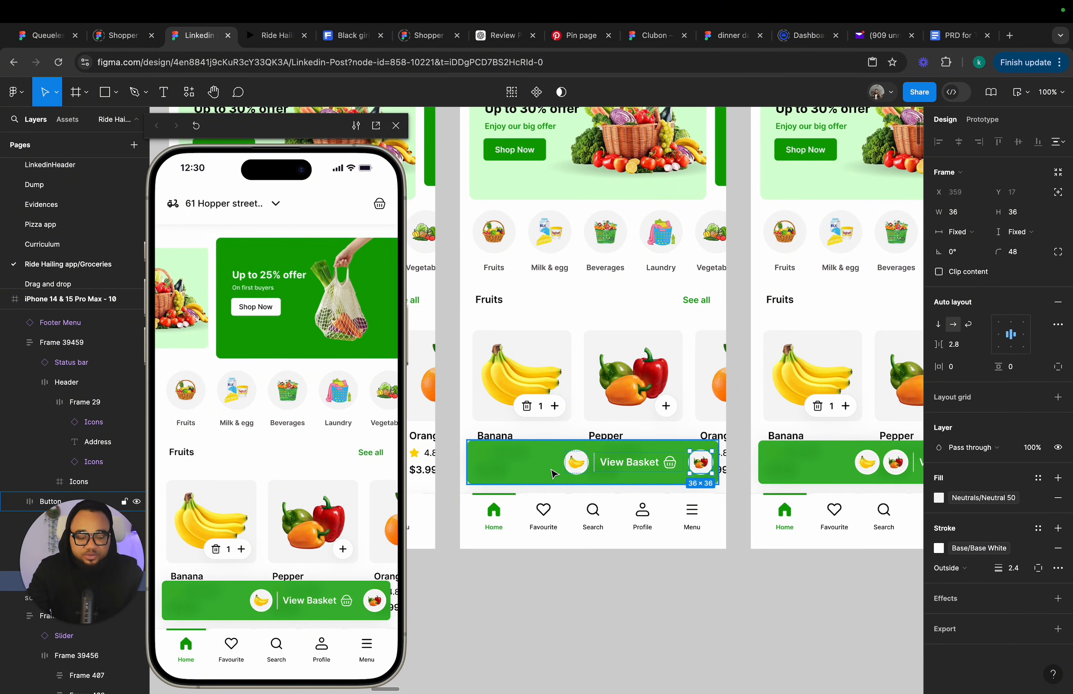
pyautogui.press('Right')
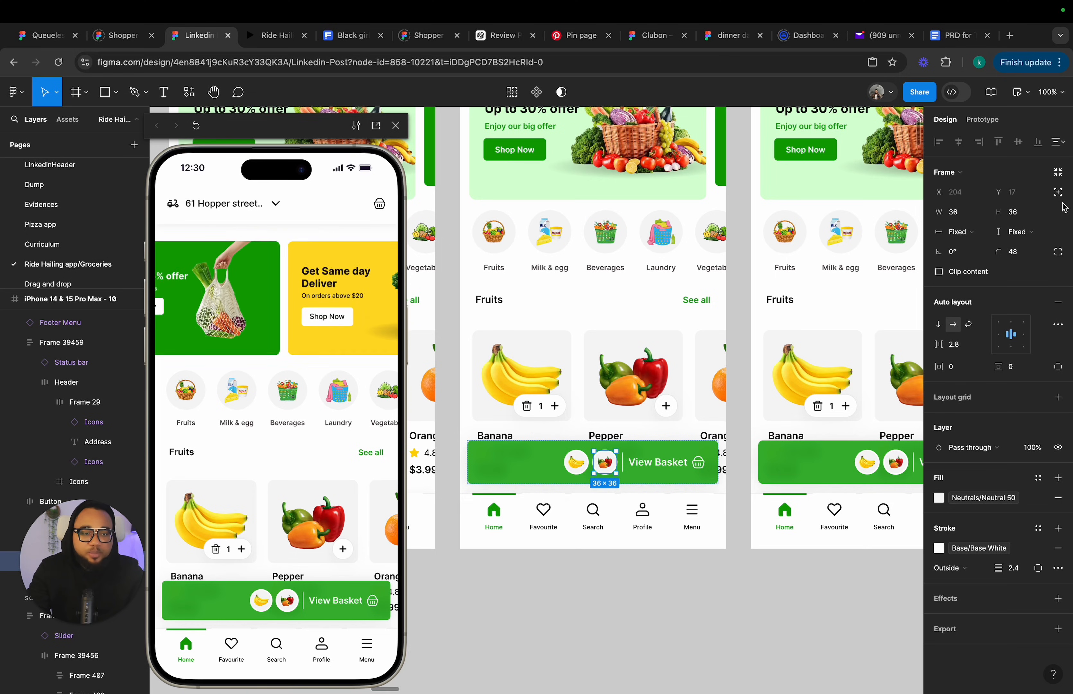
# Set frame 10's pepper thumbnail to ignore auto layout and raise it above the button to Y -21.
pyautogui.click(1059, 193)
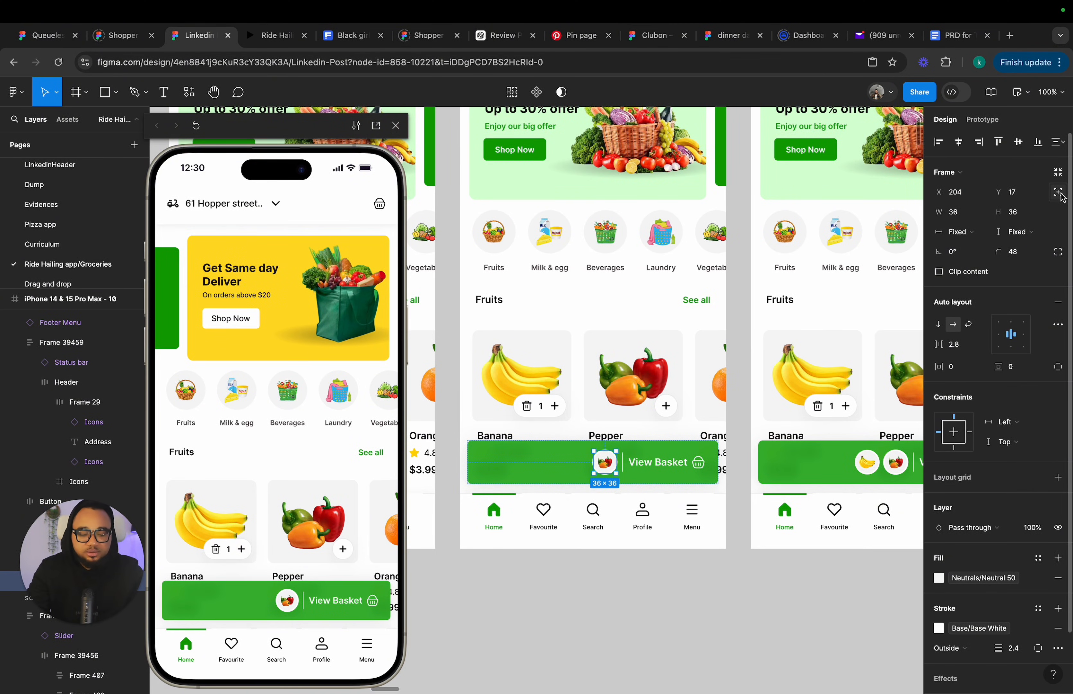
pyautogui.press('Up')
pyautogui.press('Up')
pyautogui.press('Up')
pyautogui.press('Up')
pyautogui.press('Up')
pyautogui.press('Up')
pyautogui.press('Up')
pyautogui.press('Up')
pyautogui.press('Up')
pyautogui.press('Up')
pyautogui.press('Up')
pyautogui.press('Up')
pyautogui.press('Up')
pyautogui.press('Up')
pyautogui.press('Up')
pyautogui.press('Up')
pyautogui.press('Up')
pyautogui.press('Up')
pyautogui.press('Up')
pyautogui.press('Up')
pyautogui.press('Up')
pyautogui.press('Up')
pyautogui.press('Up')
pyautogui.press('Up')
pyautogui.press('Up')
pyautogui.press('Up')
pyautogui.press('Up')
pyautogui.press('Up')
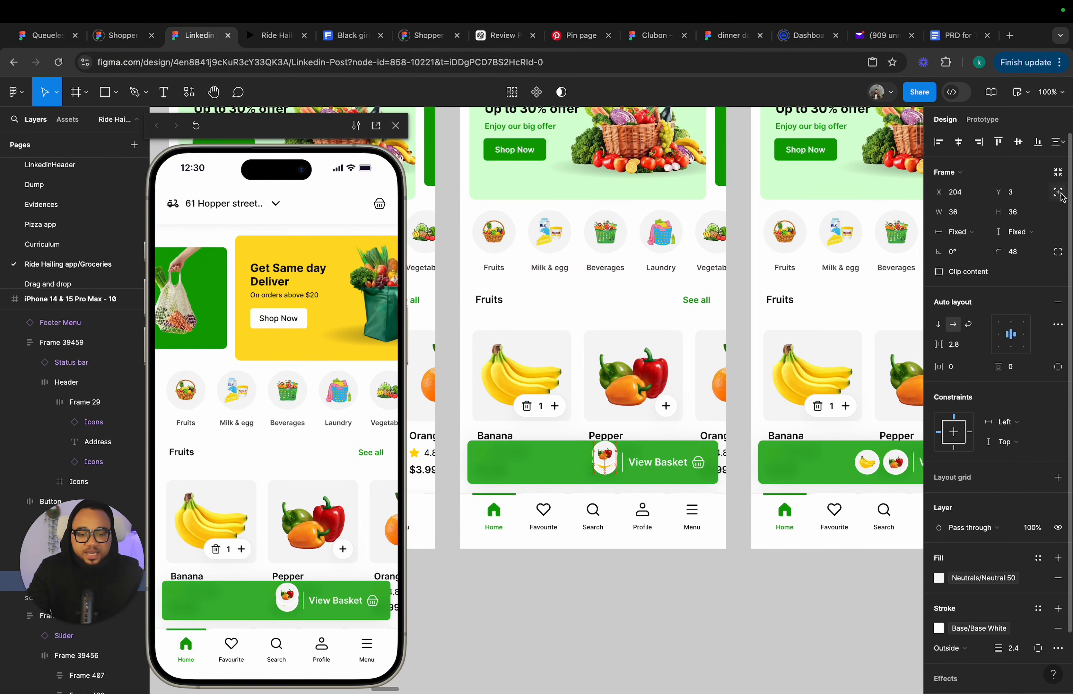
# Nudge frame 10's pepper thumbnail up and left onto the pepper card, to X 154 and Y -71.
pyautogui.press('Up')
pyautogui.press('Up')
pyautogui.press('Up')
pyautogui.press('Up')
pyautogui.press('Up')
pyautogui.press('Up')
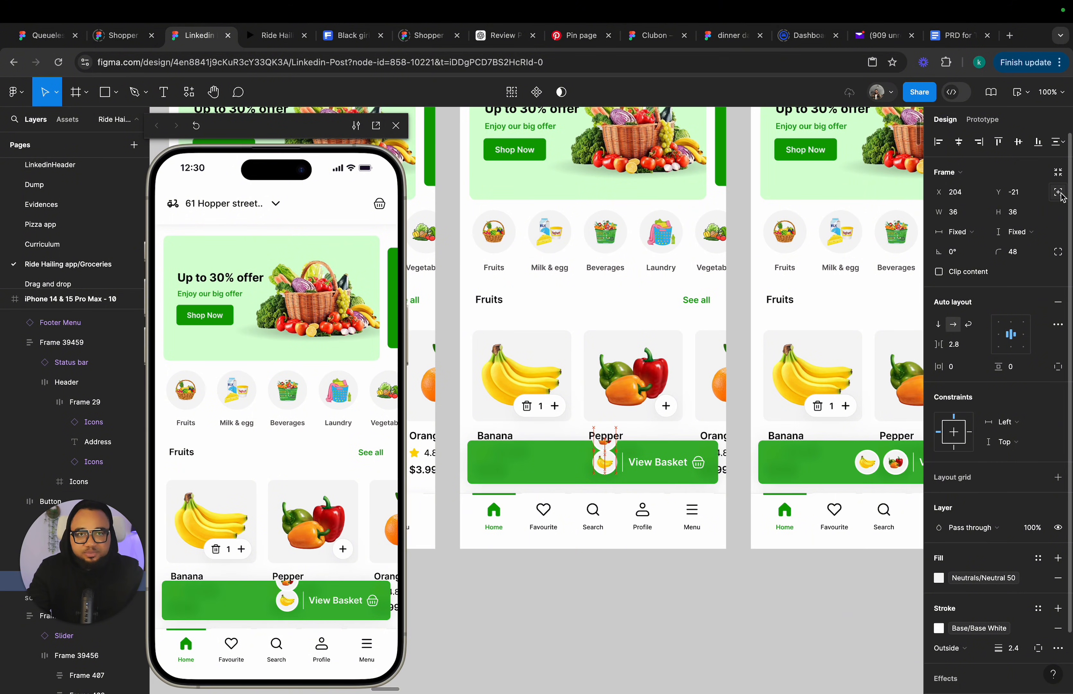
pyautogui.press('Up')
pyautogui.press('Up')
pyautogui.press('Up')
pyautogui.press('Up')
pyautogui.press('Up')
pyautogui.press('Up')
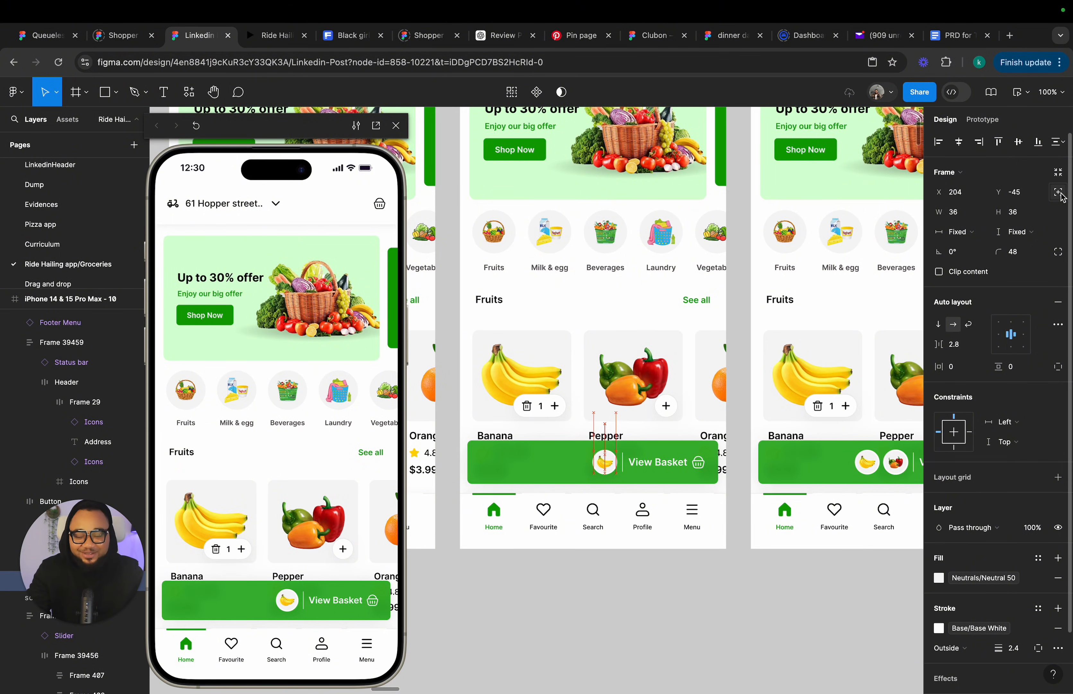
pyautogui.press('Up')
pyautogui.press('Up')
pyautogui.press('Up')
pyautogui.press('Up')
pyautogui.press('Up')
pyautogui.press('Up')
pyautogui.press('Up')
pyautogui.press('Up')
pyautogui.press('Up')
pyautogui.press('Up')
pyautogui.press('Up')
pyautogui.press('Up')
pyautogui.press('Up')
pyautogui.press('Up')
pyautogui.press('Up')
pyautogui.press('Up')
pyautogui.press('Up')
pyautogui.press('Up')
pyautogui.press('Up')
pyautogui.press('Up')
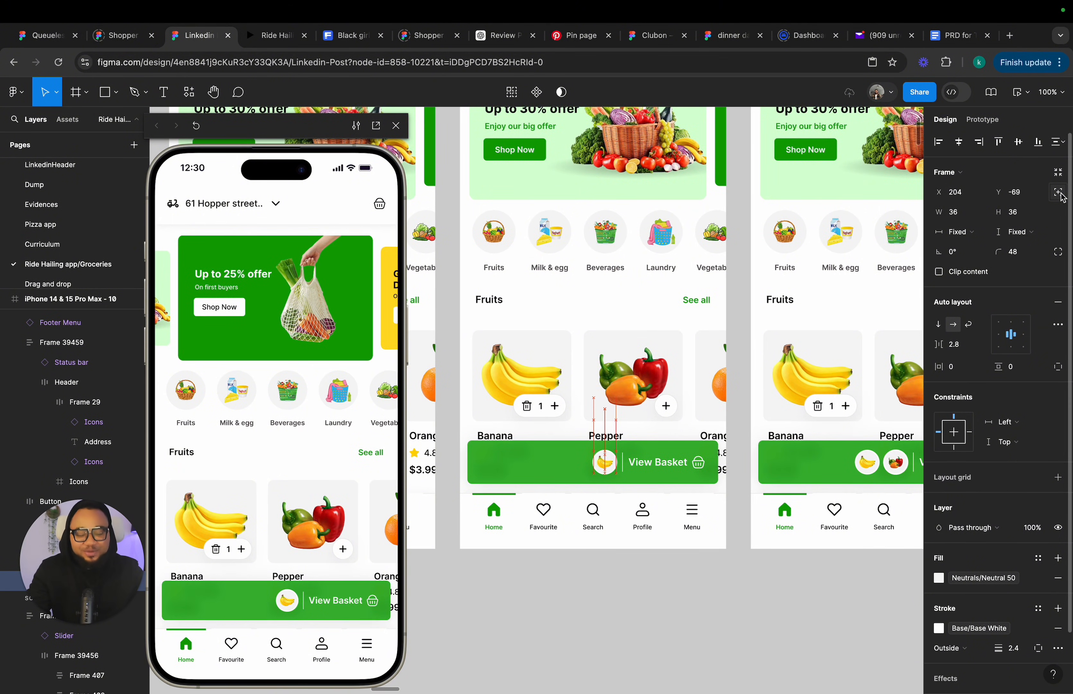
pyautogui.press('Left')
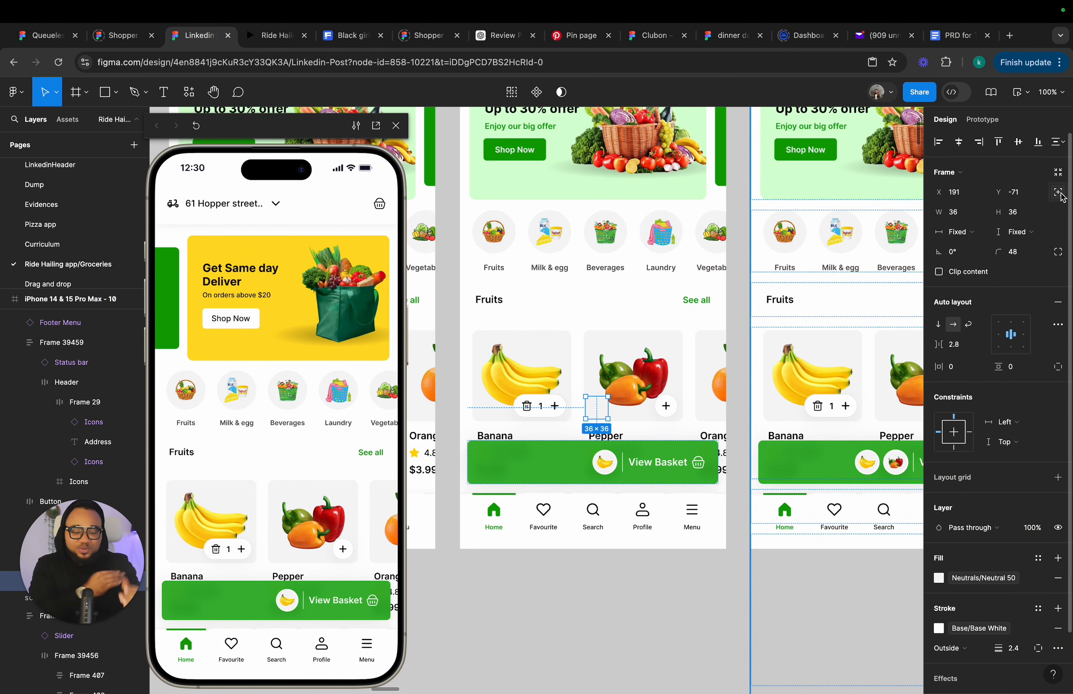
pyautogui.press('Left')
pyautogui.press('Left')
pyautogui.press('Left')
pyautogui.press('Left')
pyautogui.press('Left')
pyautogui.press('Left')
pyautogui.press('Left')
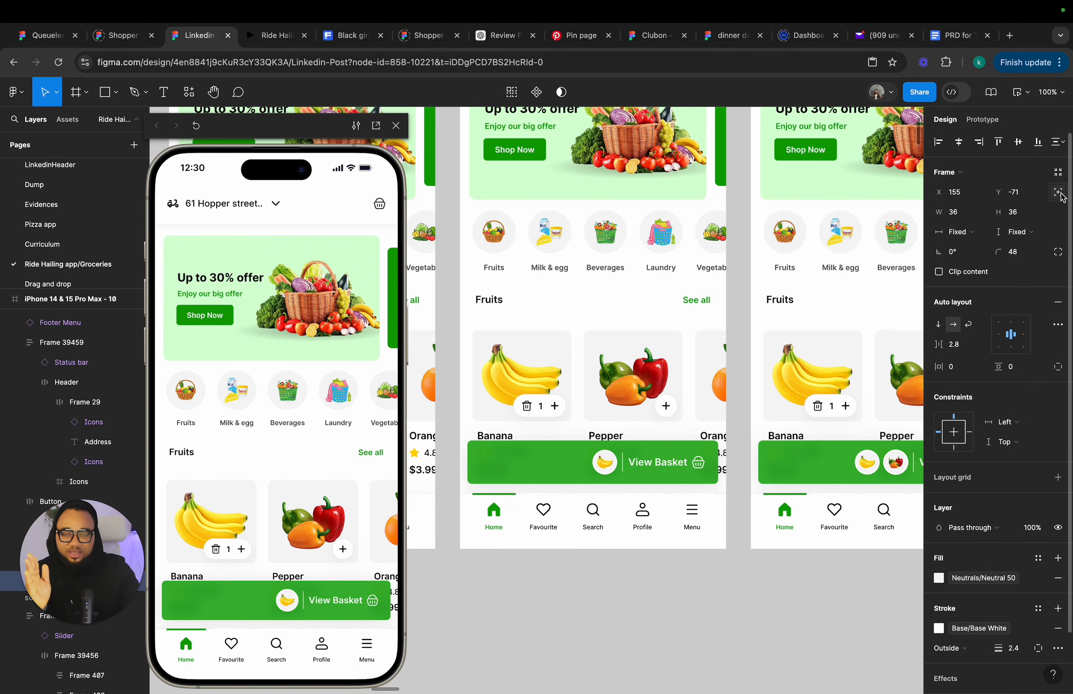
pyautogui.press('Left')
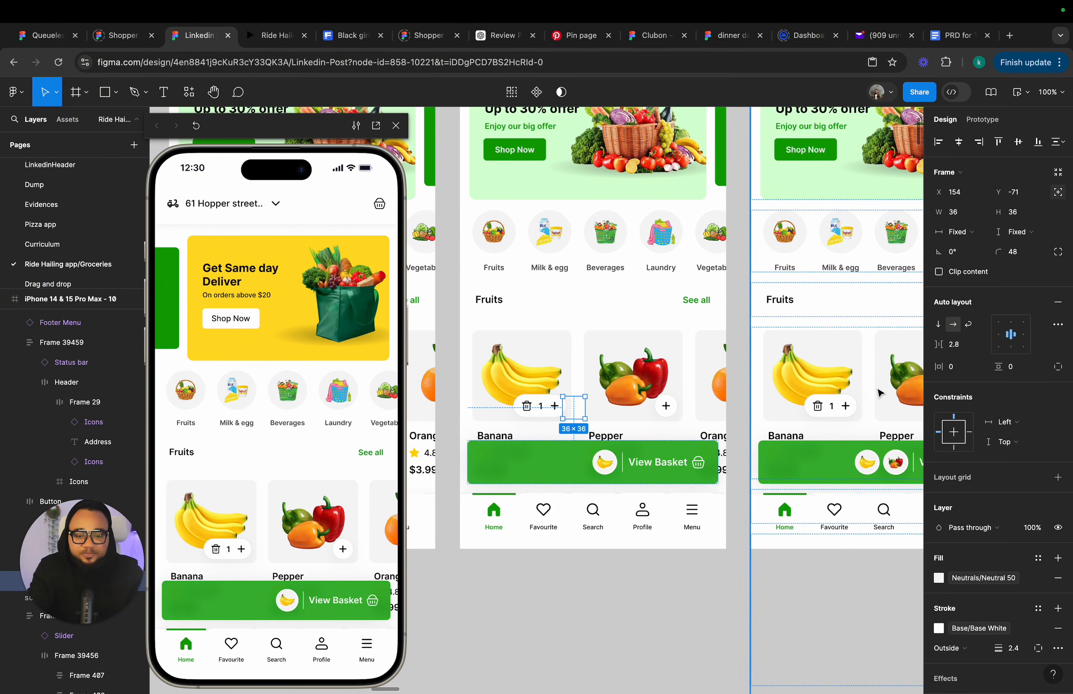
# Link frame 10's pepper card on tap to frame 11 using a Smart animate transition.
pyautogui.scroll(-3, 767, 522)
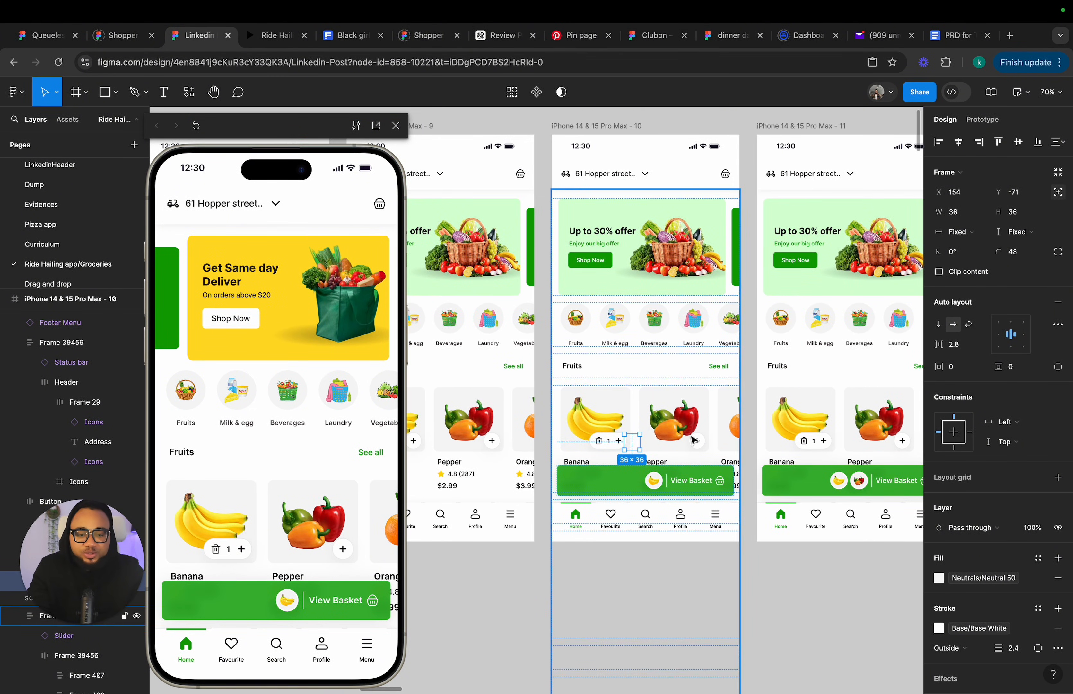
pyautogui.click(694, 439)
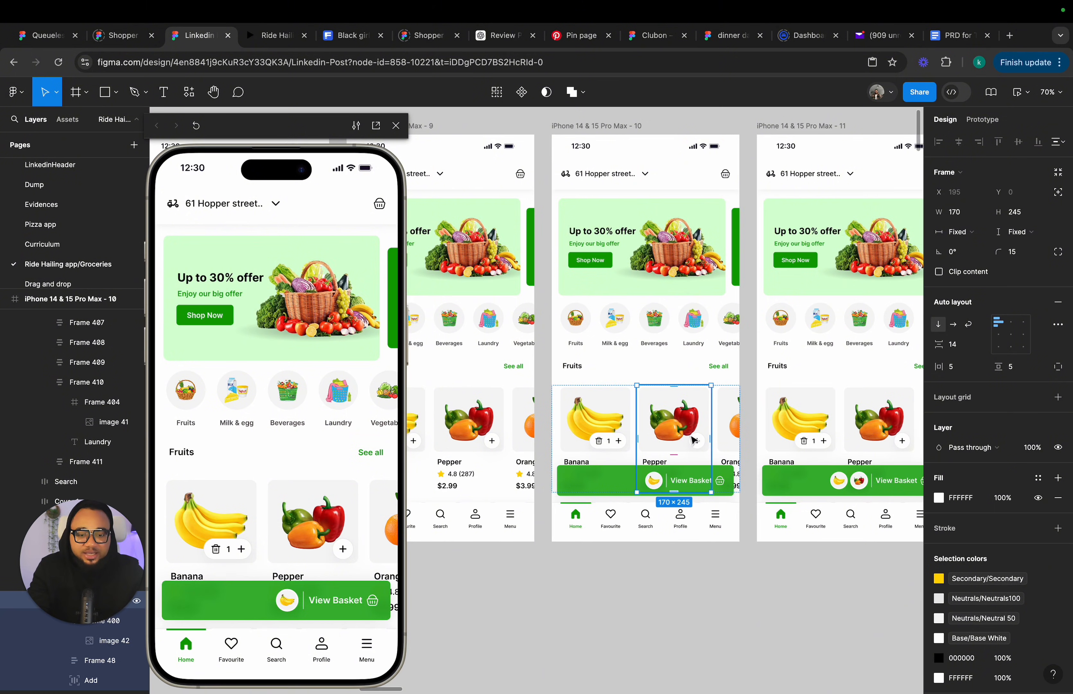
pyautogui.hotkey('alt', '9')
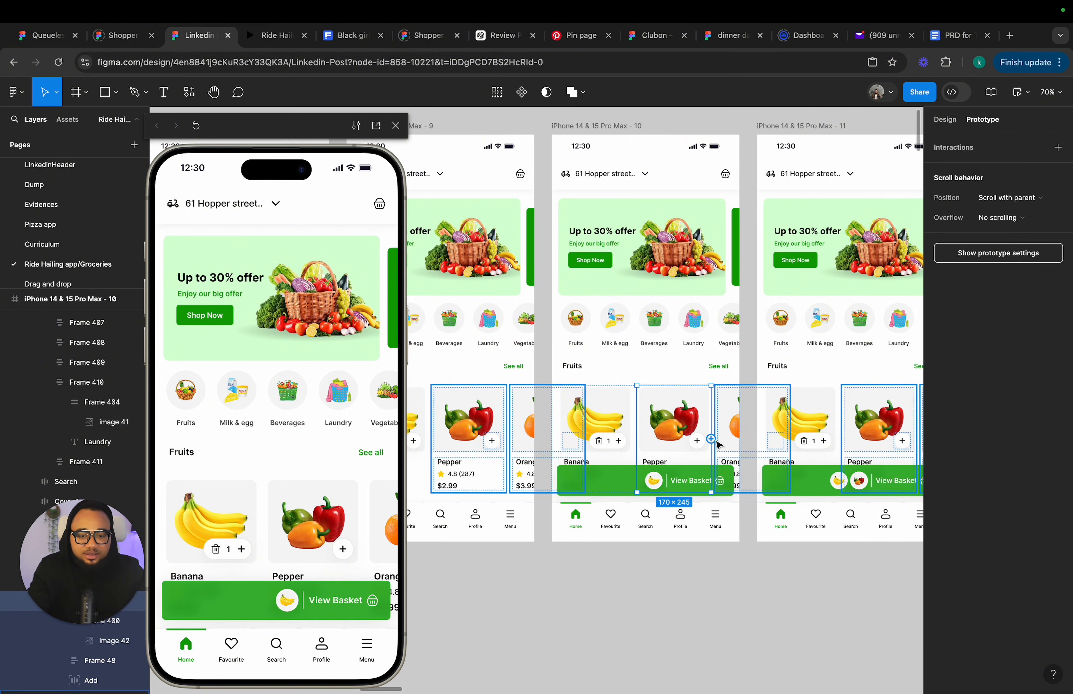
pyautogui.moveTo(710, 439); pyautogui.dragTo(776, 216)
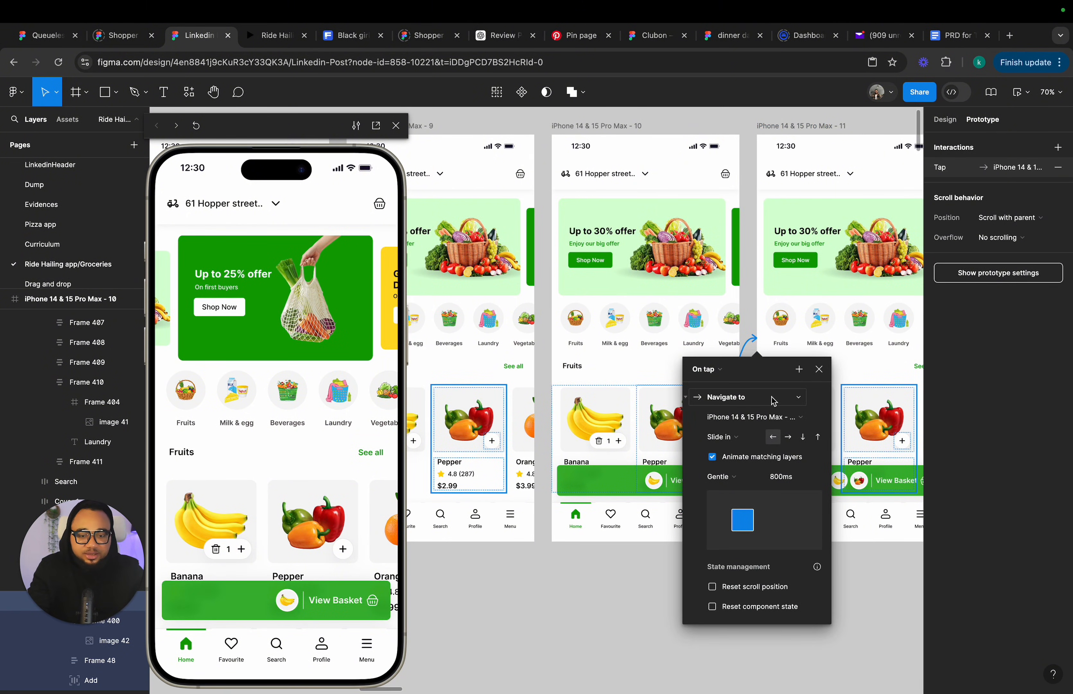
pyautogui.click(748, 439)
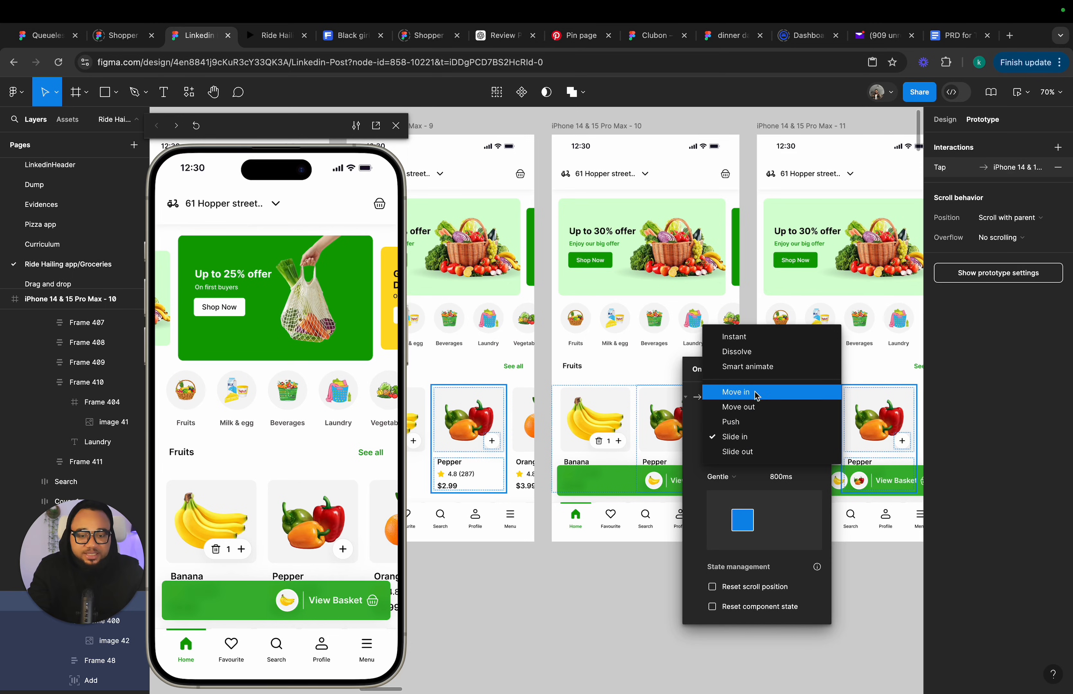
pyautogui.click(758, 367)
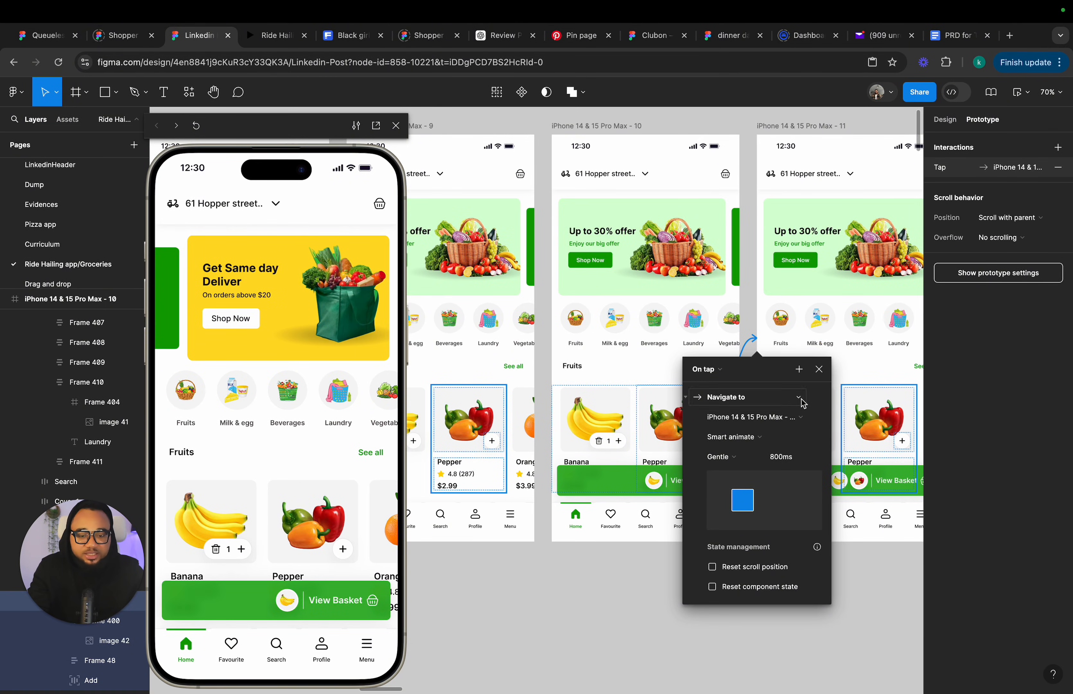
pyautogui.click(819, 369)
pyautogui.scroll(1, 829, 366)
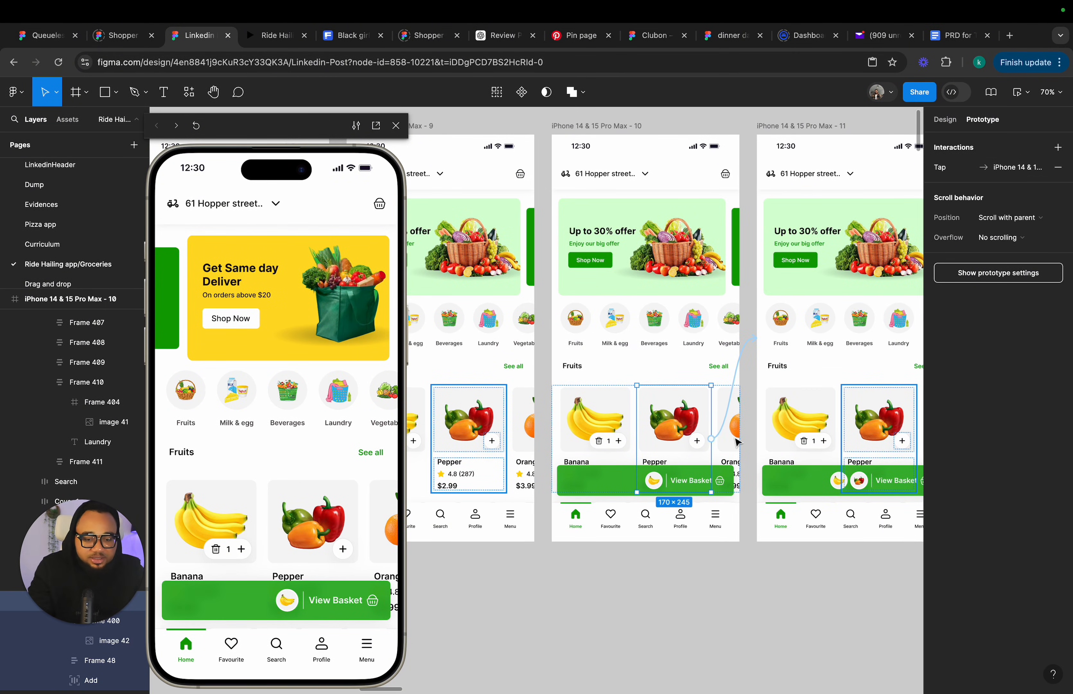
# Shrink the banana card's quantity counter in frame 11 to a 38 px wide add button.
pyautogui.click(944, 120)
pyautogui.scroll(1, 677, 423)
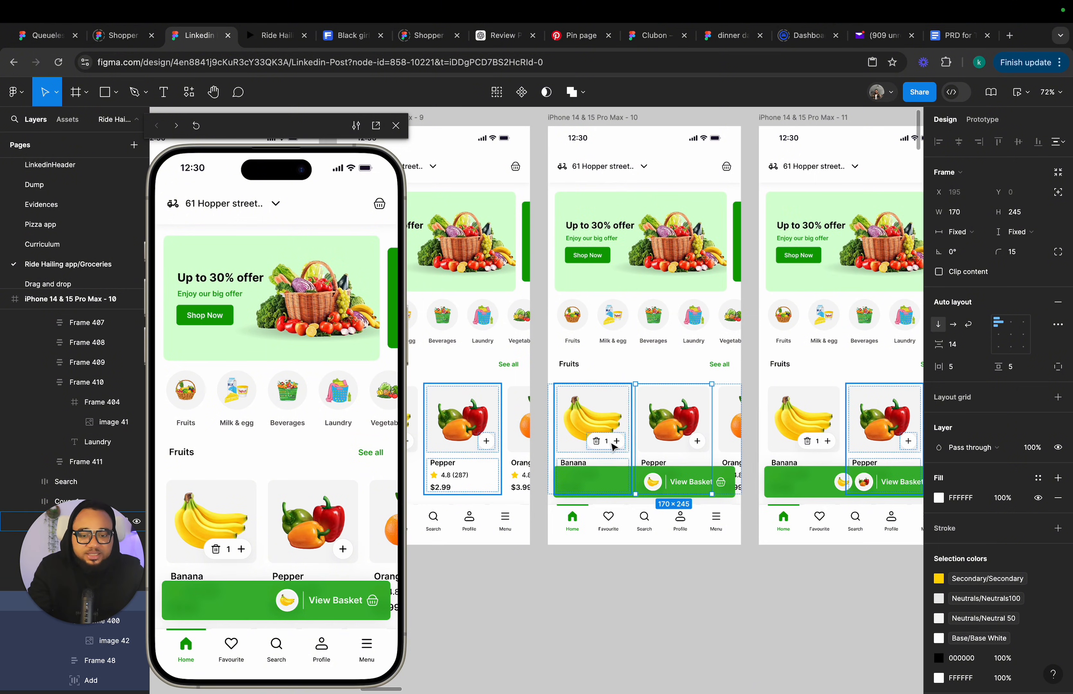
pyautogui.hscroll(5, 783, 453)
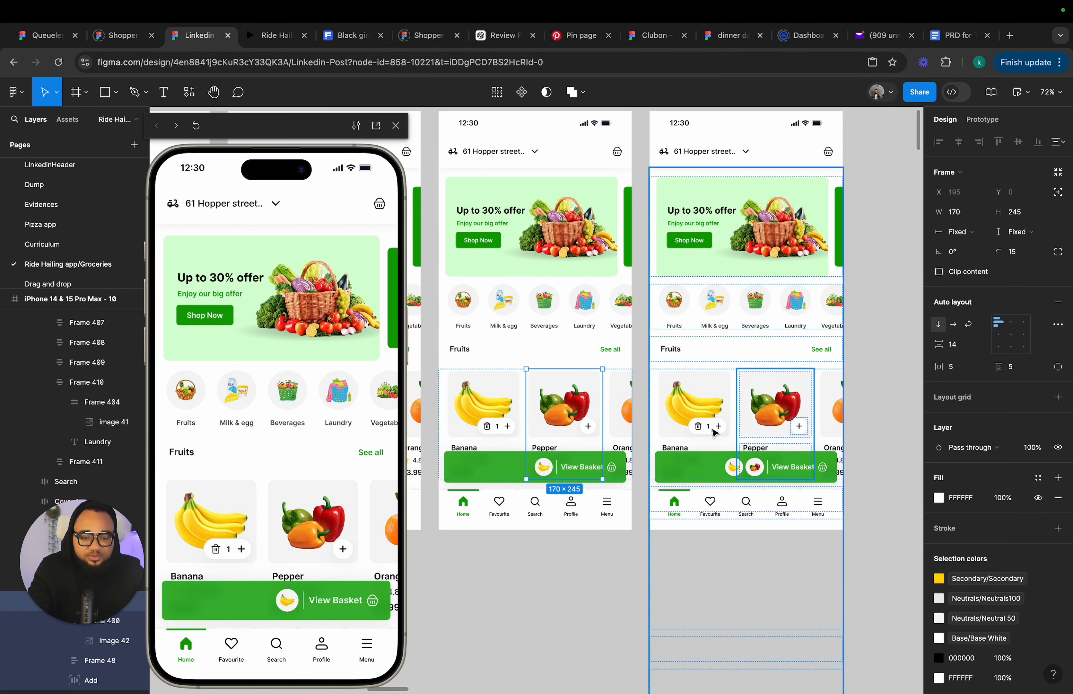
pyautogui.click(714, 430)
pyautogui.click(714, 431)
pyautogui.scroll(5, 710, 428)
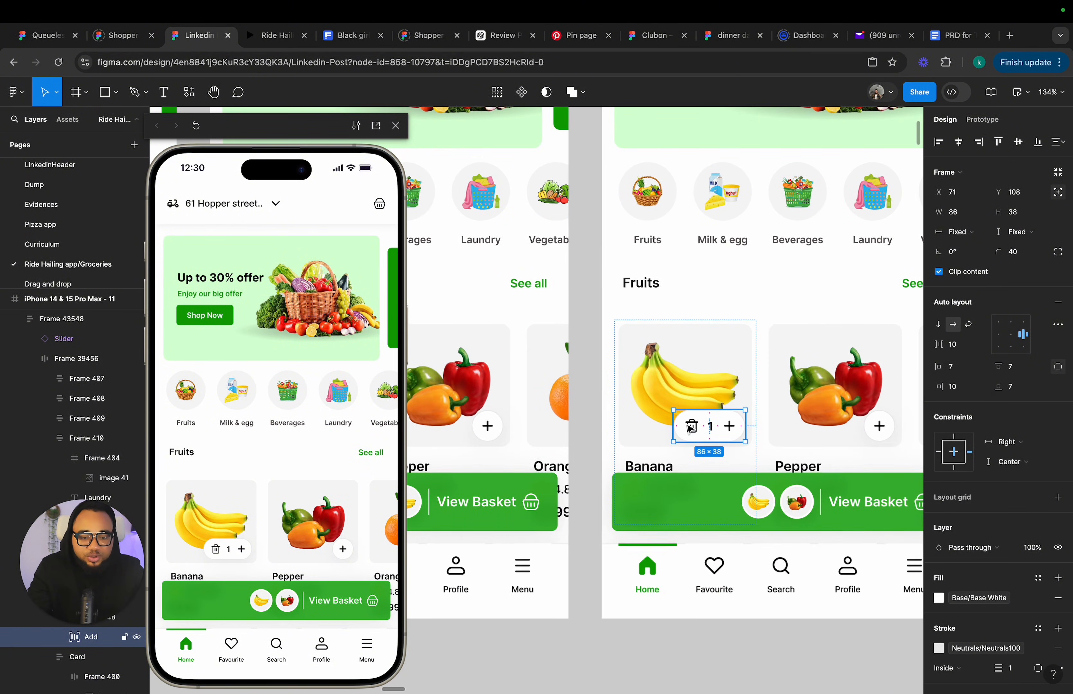
pyautogui.click(963, 217)
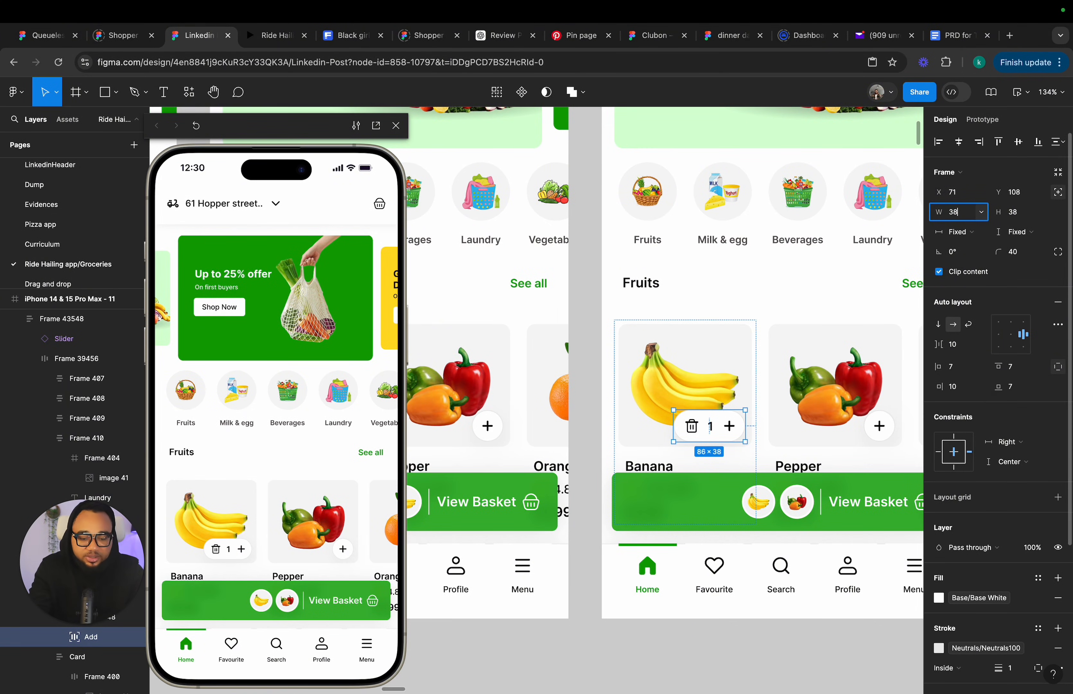
pyautogui.write('38')
pyautogui.press('Return')
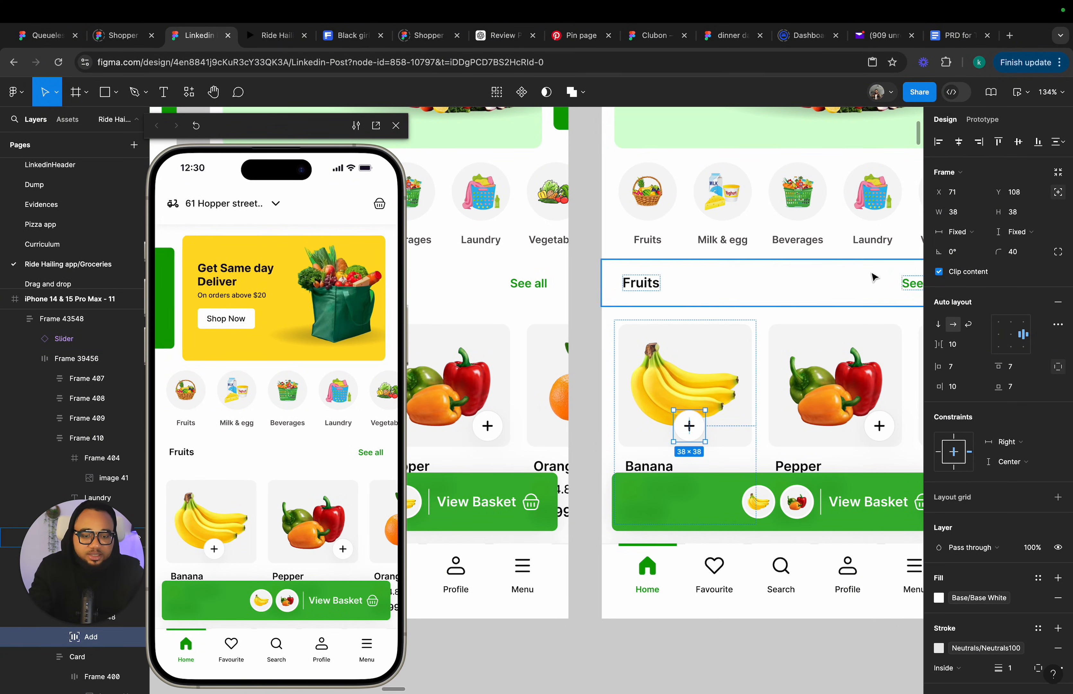
pyautogui.hotkey('ctrl', 'z')
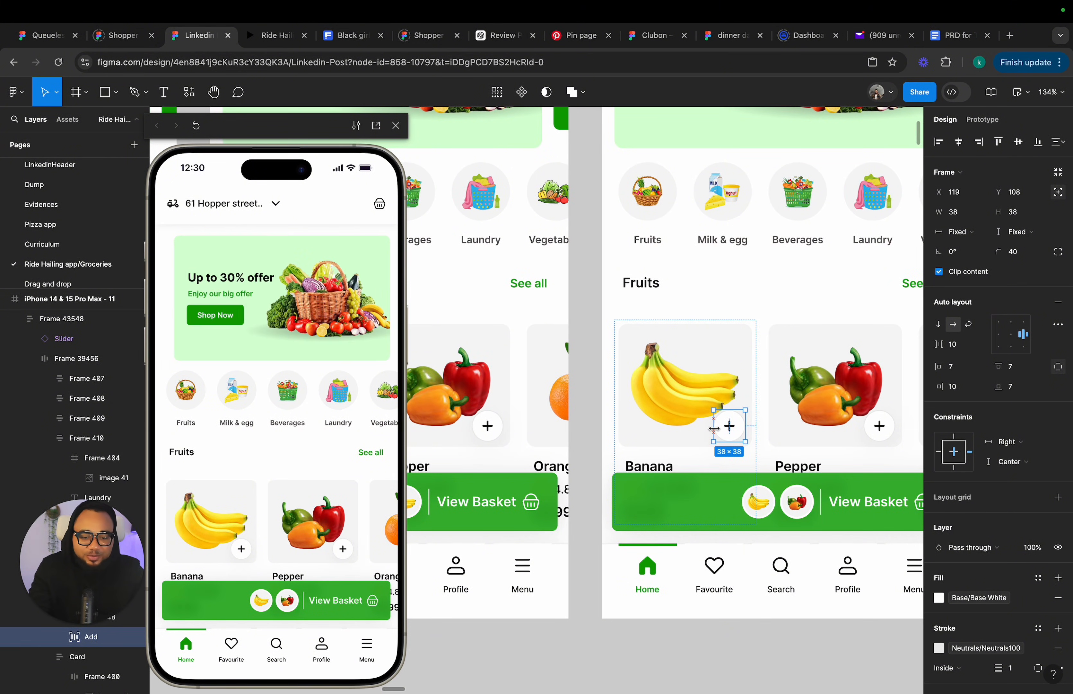
# Widen frame 11's pepper add button to about 84 px so it shows the quantity counter.
pyautogui.click(876, 428)
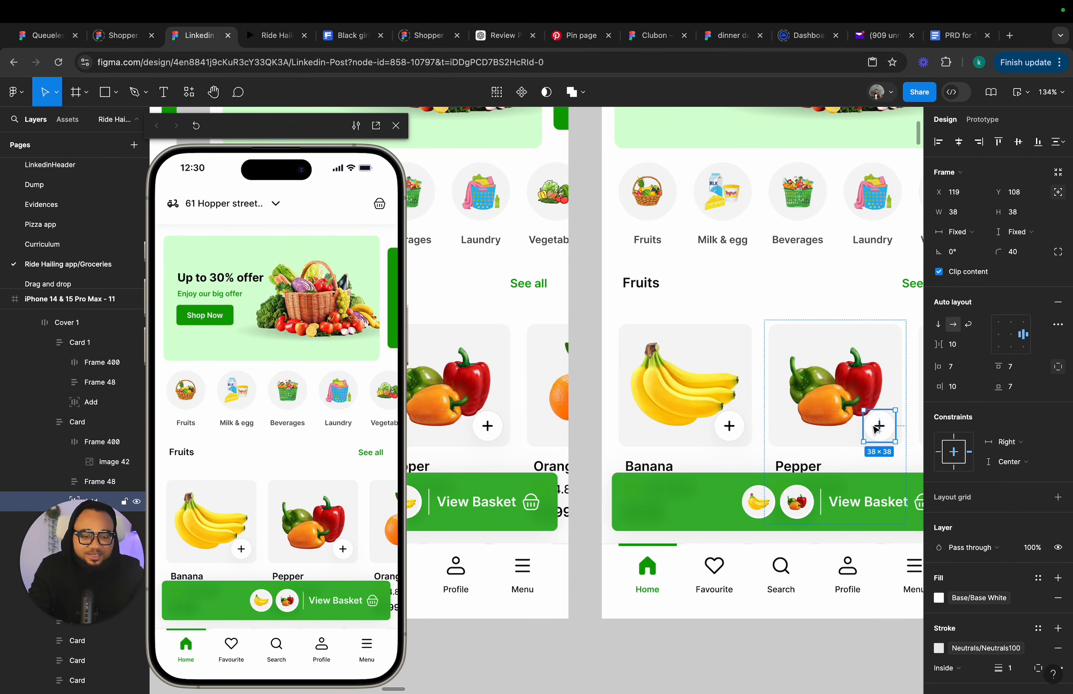
pyautogui.moveTo(836, 427); pyautogui.dragTo(826, 427)
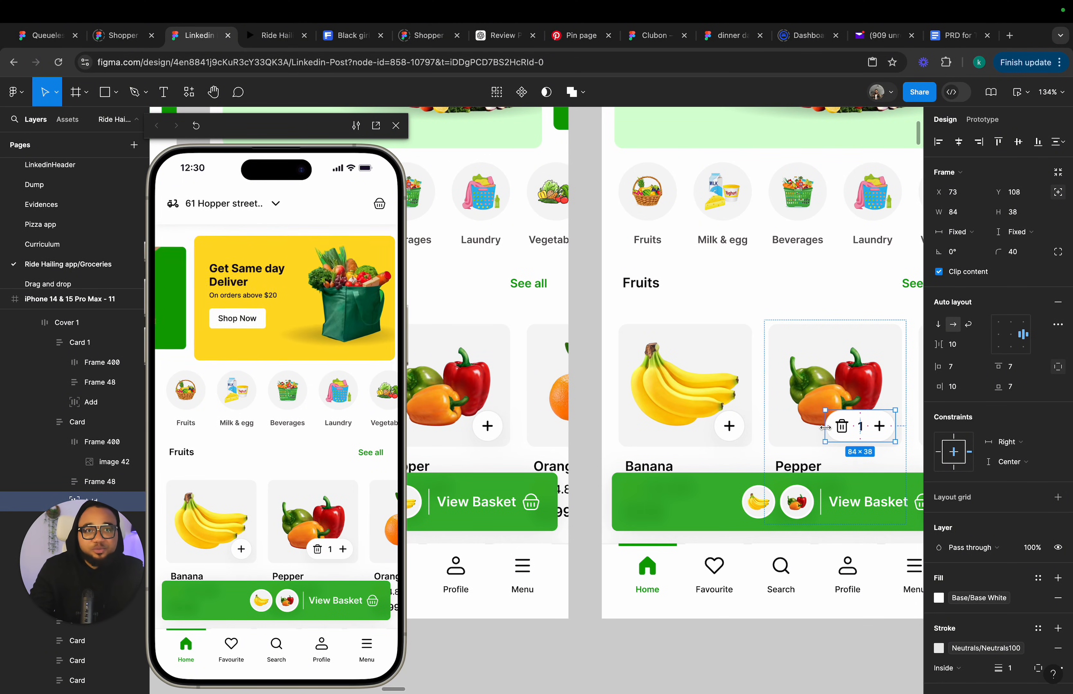
# Preview the prototype from frame 9, adding the banana and then the pepper to the basket.
pyautogui.hscroll(5, 878, 329)
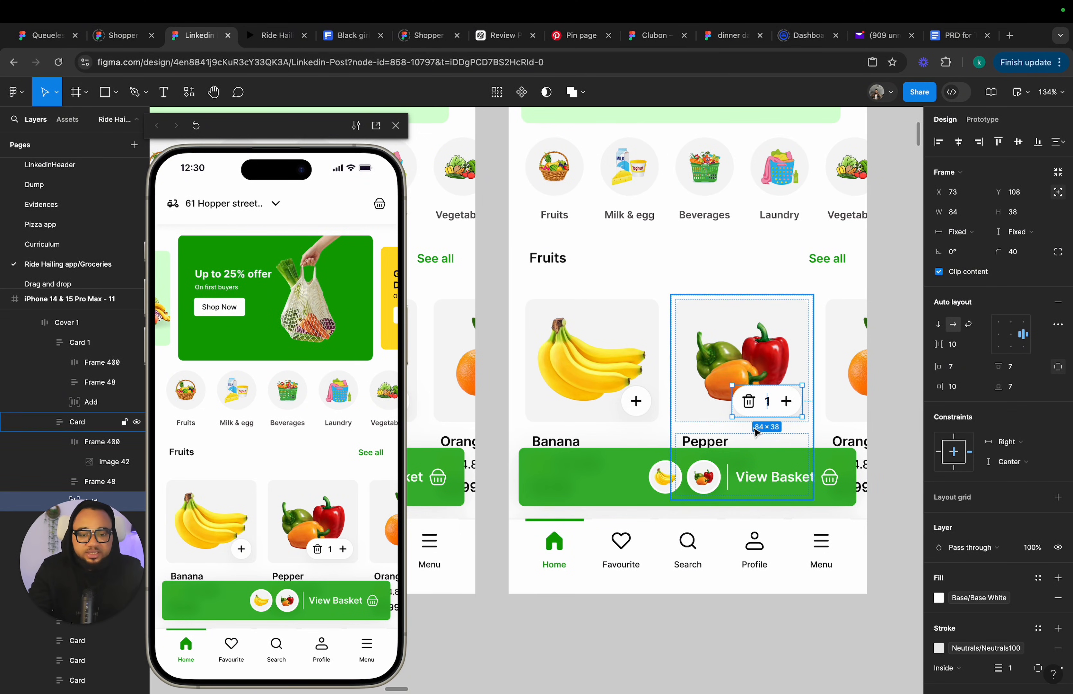
pyautogui.scroll(-2, 758, 417)
pyautogui.hscroll(-5, 539, 380)
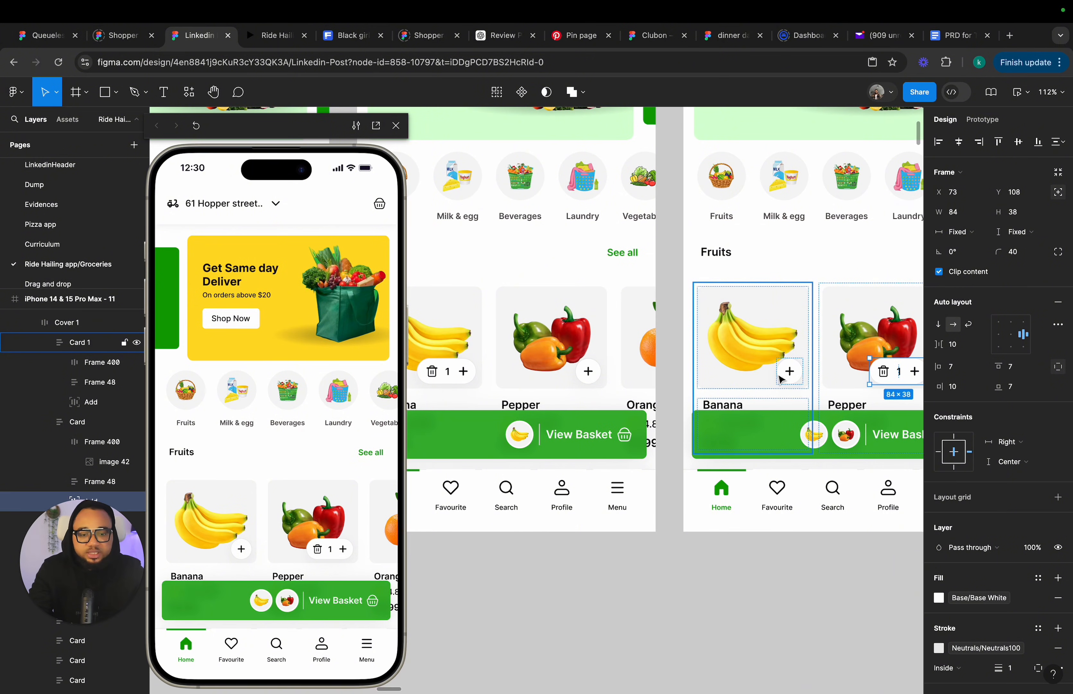
pyautogui.scroll(-3, 788, 372)
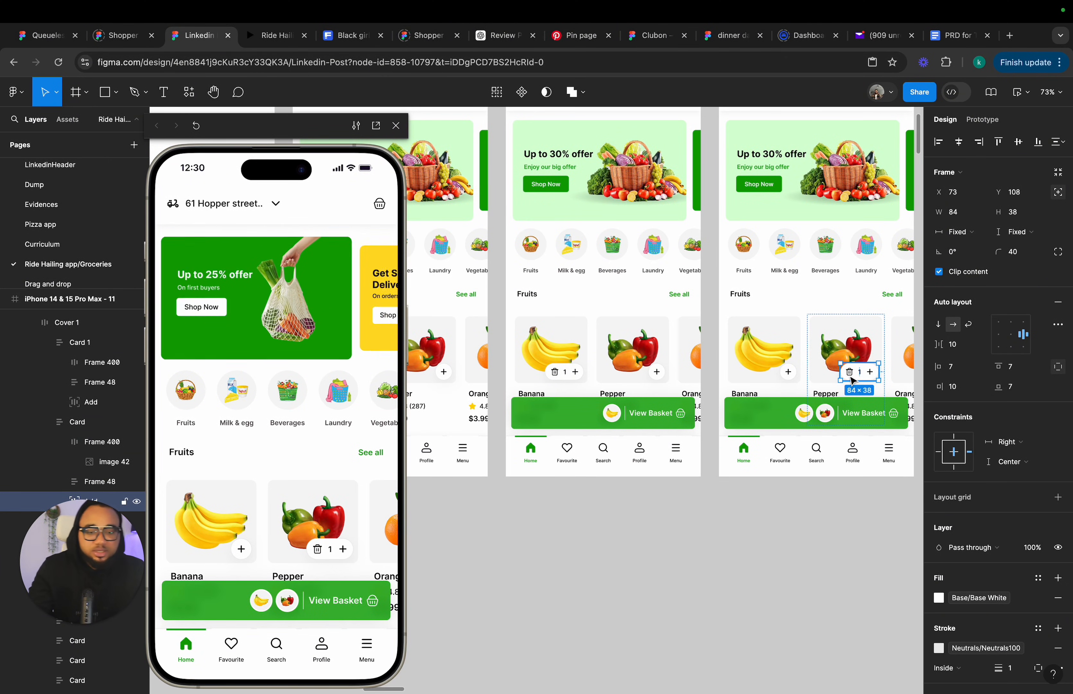
pyautogui.scroll(-5, 854, 380)
pyautogui.click(706, 171)
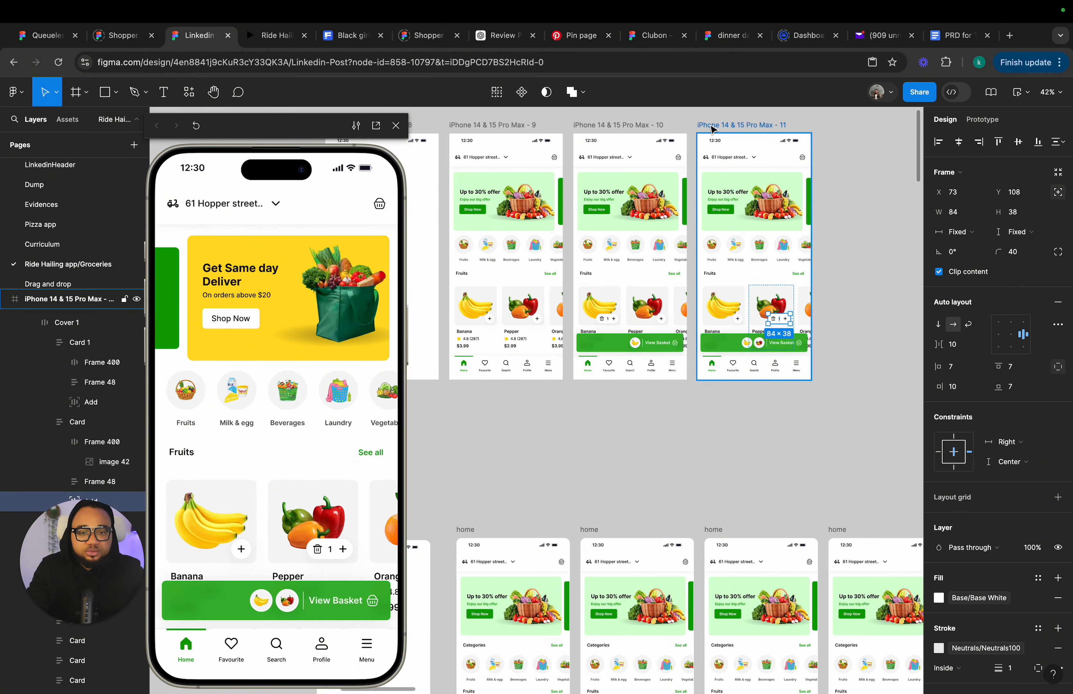
pyautogui.click(492, 128)
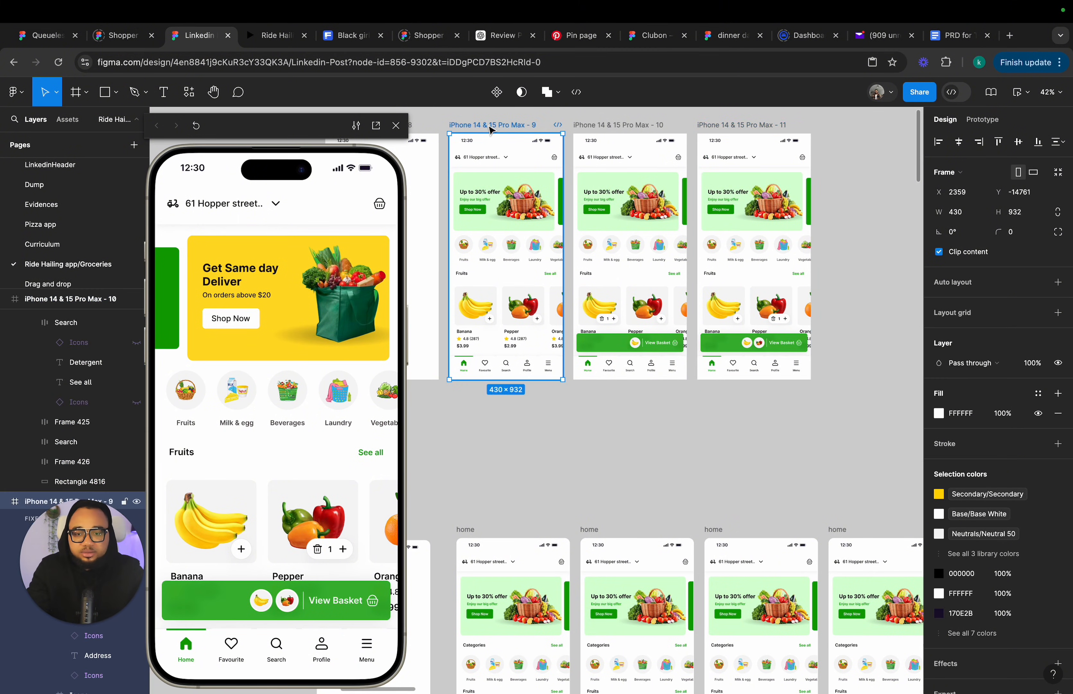
pyautogui.click(241, 548)
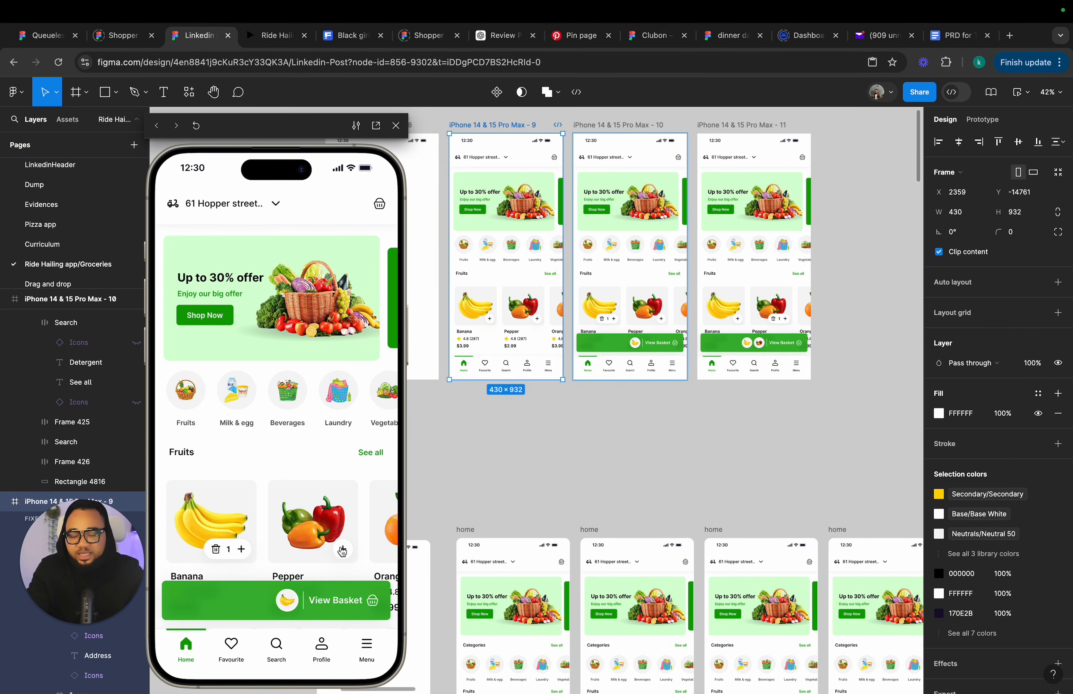
pyautogui.click(342, 548)
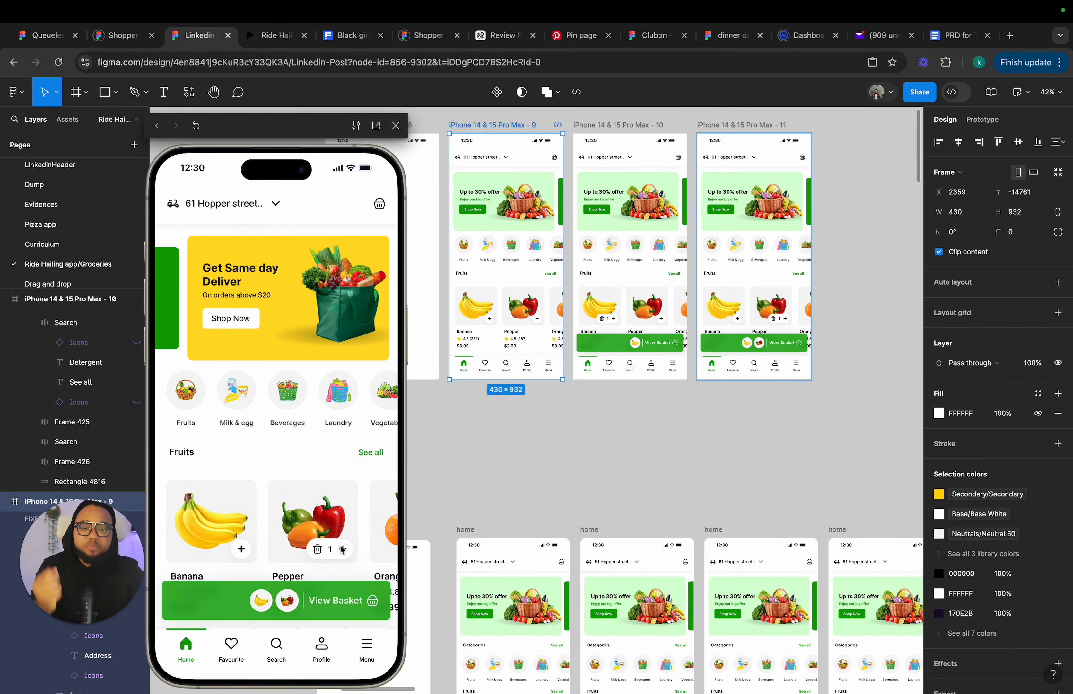
# Compare the View Basket button layers in frames 10 and 11.
pyautogui.keyDown('super'); pyautogui.click(759, 343); pyautogui.keyUp('super')
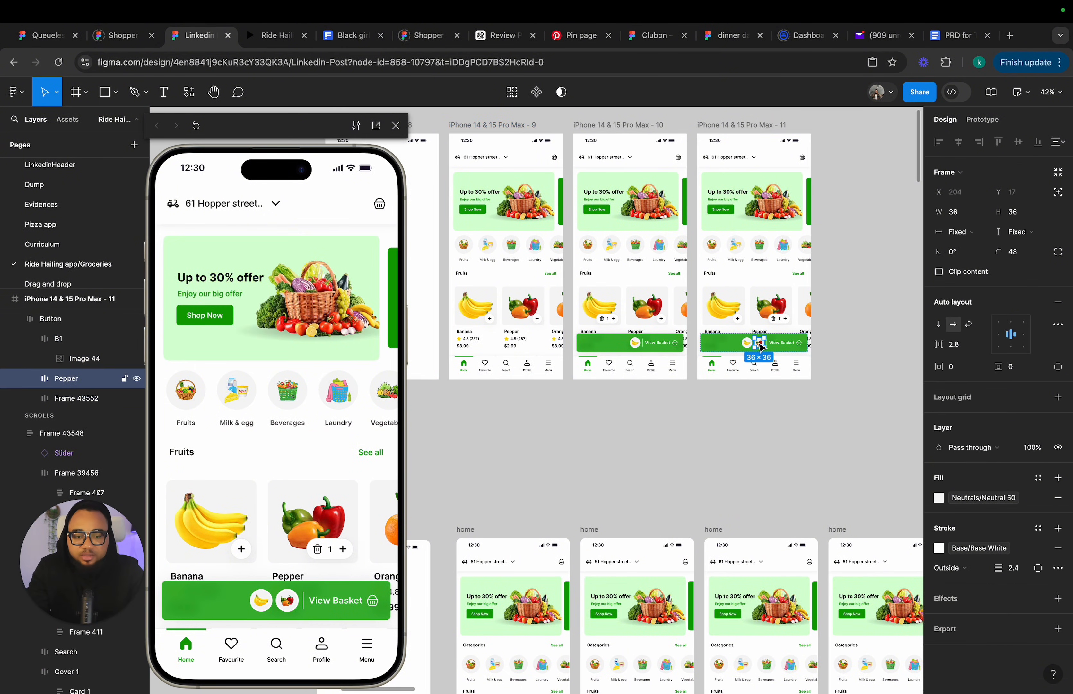
pyautogui.moveTo(20, 592); pyautogui.dragTo(68, 206)
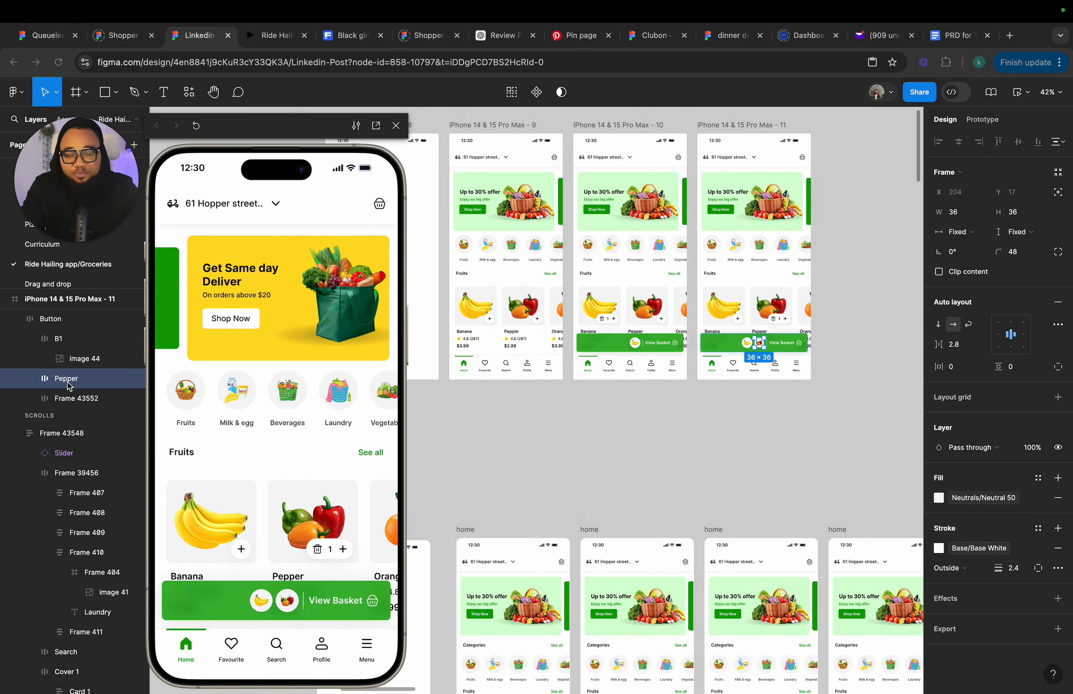
pyautogui.click(632, 351)
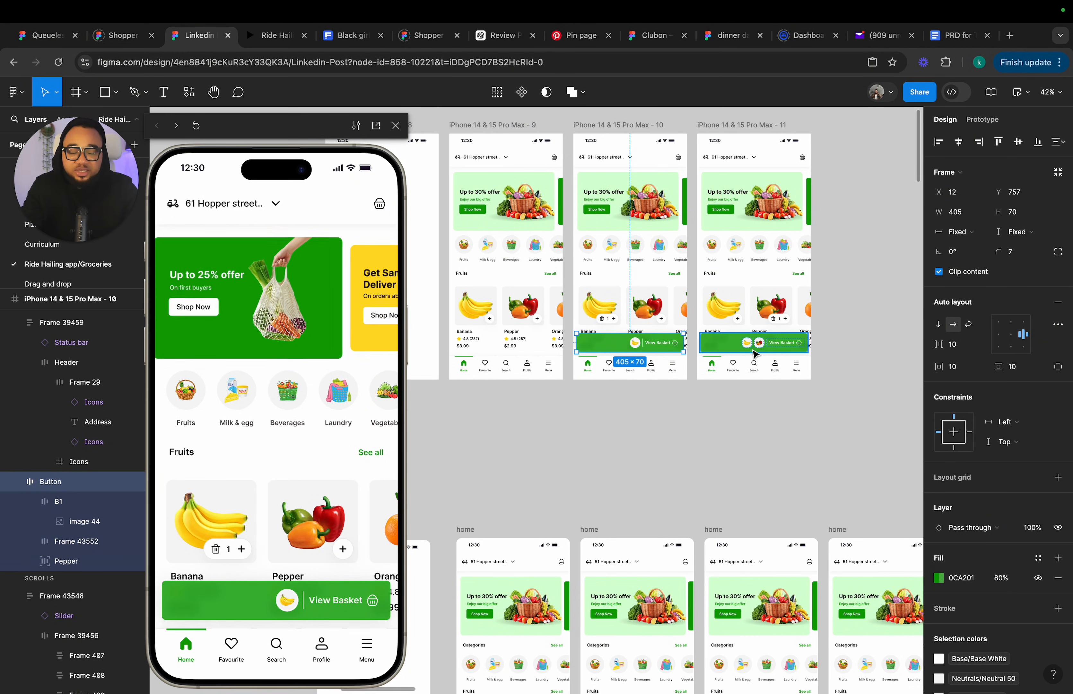
pyautogui.click(722, 349)
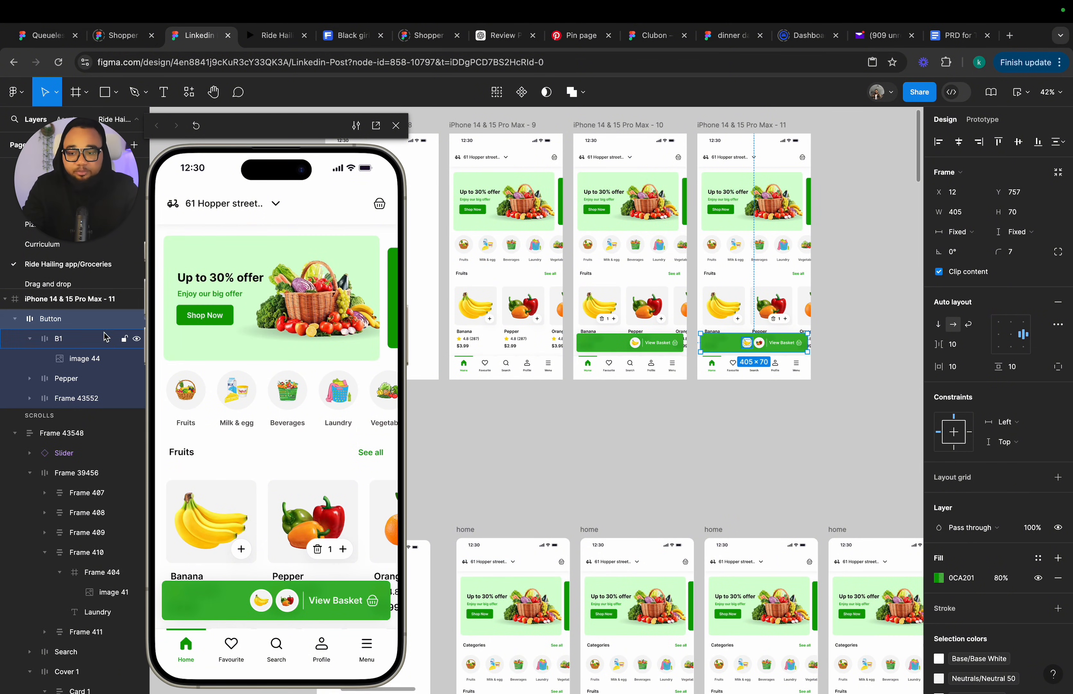
pyautogui.click(602, 349)
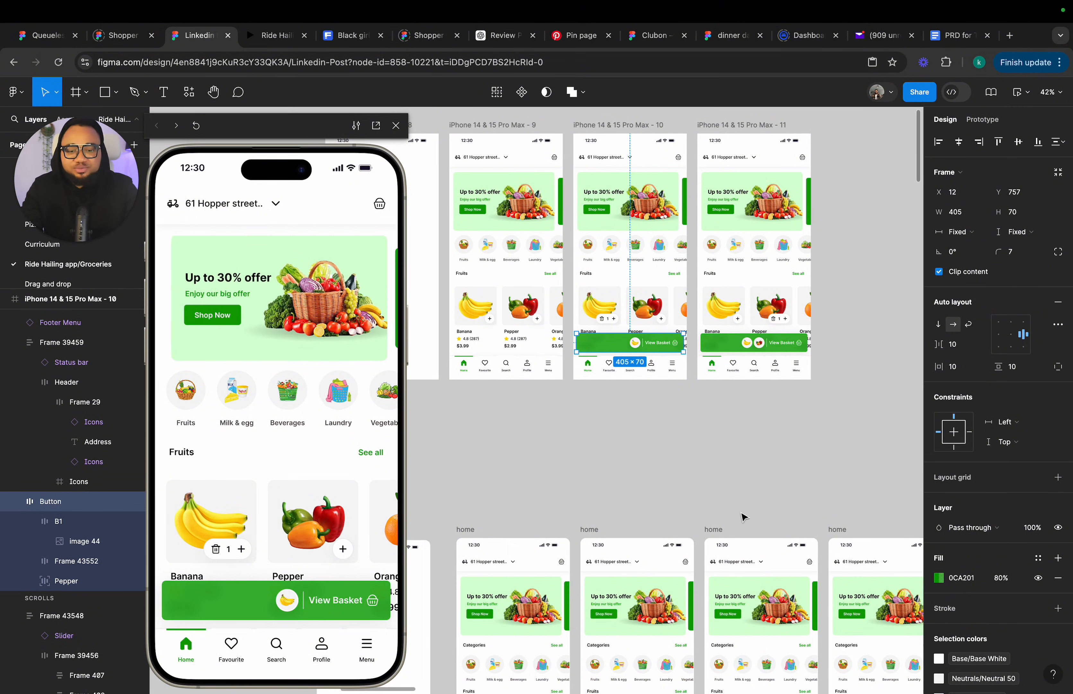
pyautogui.click(733, 455)
# Duplicate frame 11 to create frame 12 beside it.
pyautogui.hscroll(3, 733, 456)
pyautogui.hscroll(3, 733, 456)
pyautogui.scroll(1, 698, 179)
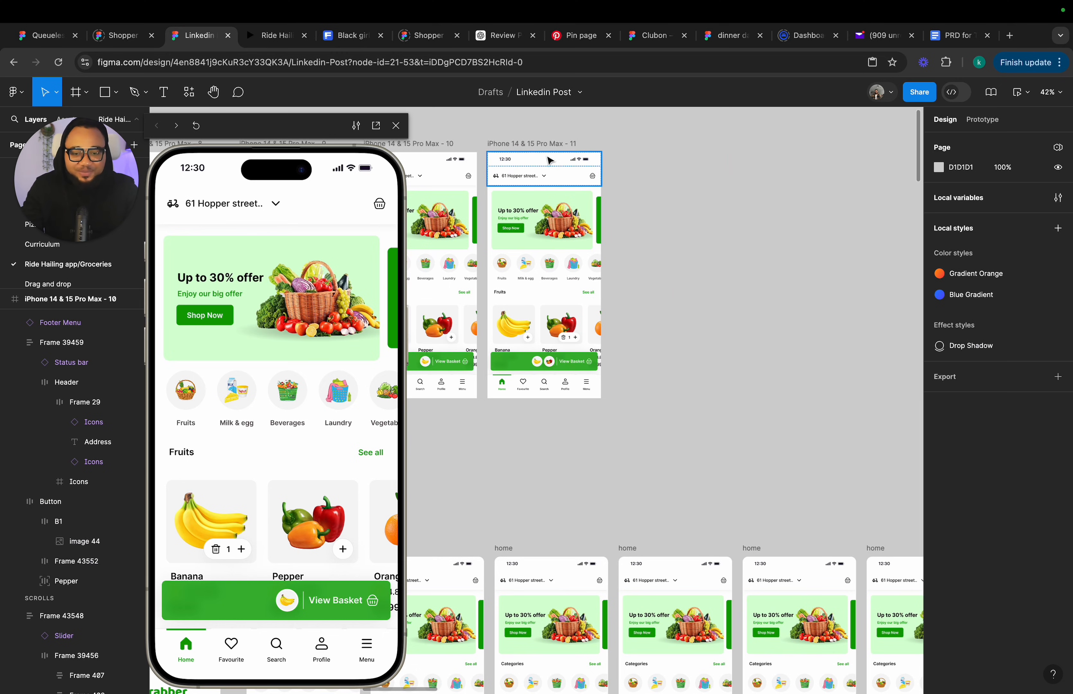
pyautogui.click(546, 144)
pyautogui.hotkey('ctrl', 'd')
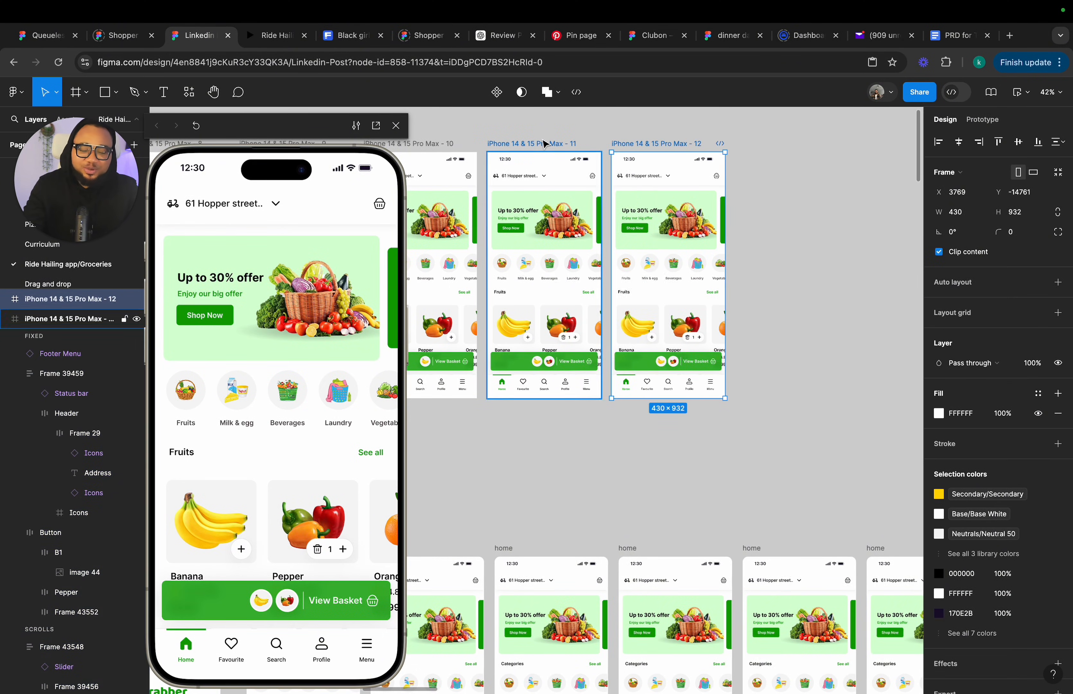
pyautogui.scroll(-4, 631, 406)
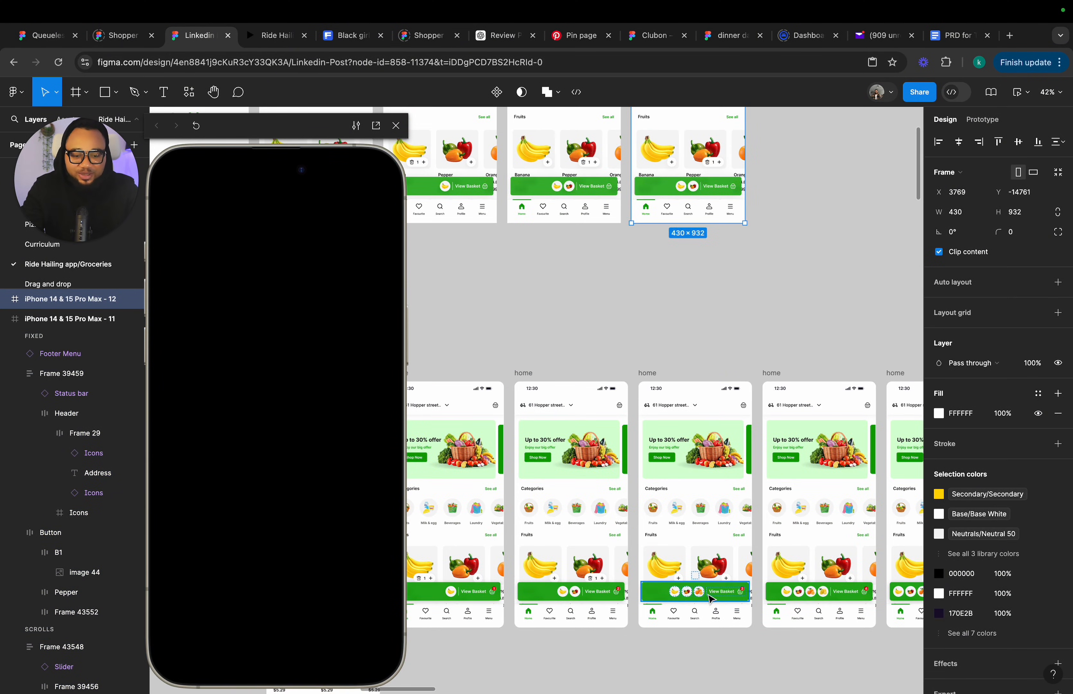
# Copy the orange thumbnail from an earlier home frame's View Basket button.
pyautogui.keyDown('ctrl'); pyautogui.click(699, 590); pyautogui.keyUp('ctrl')
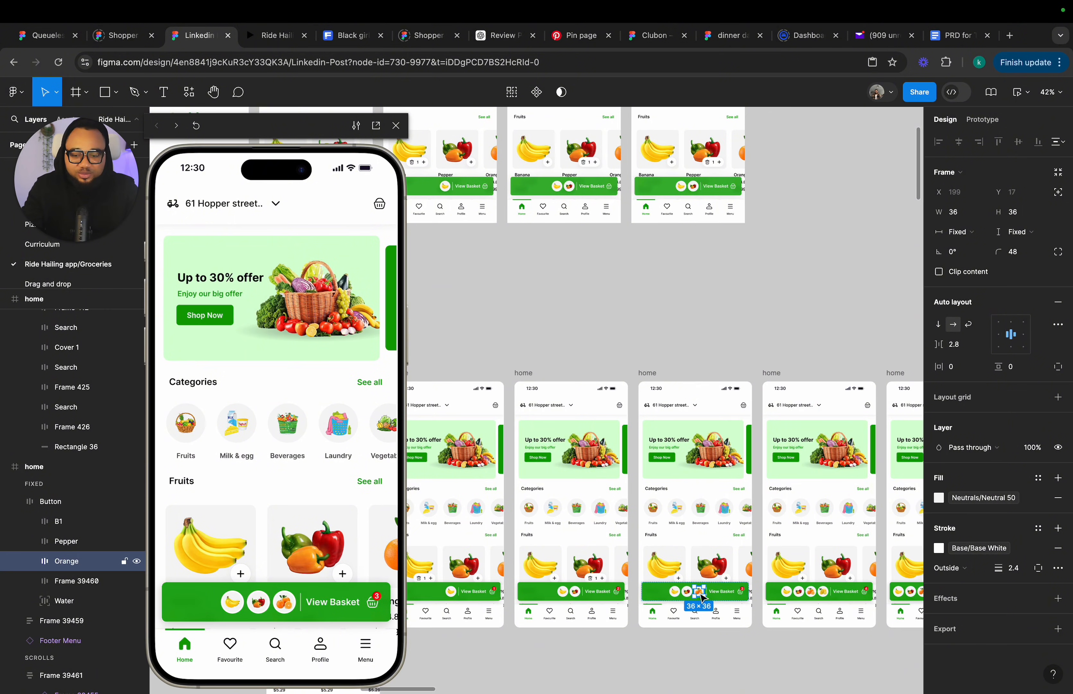
pyautogui.scroll(3, 685, 451)
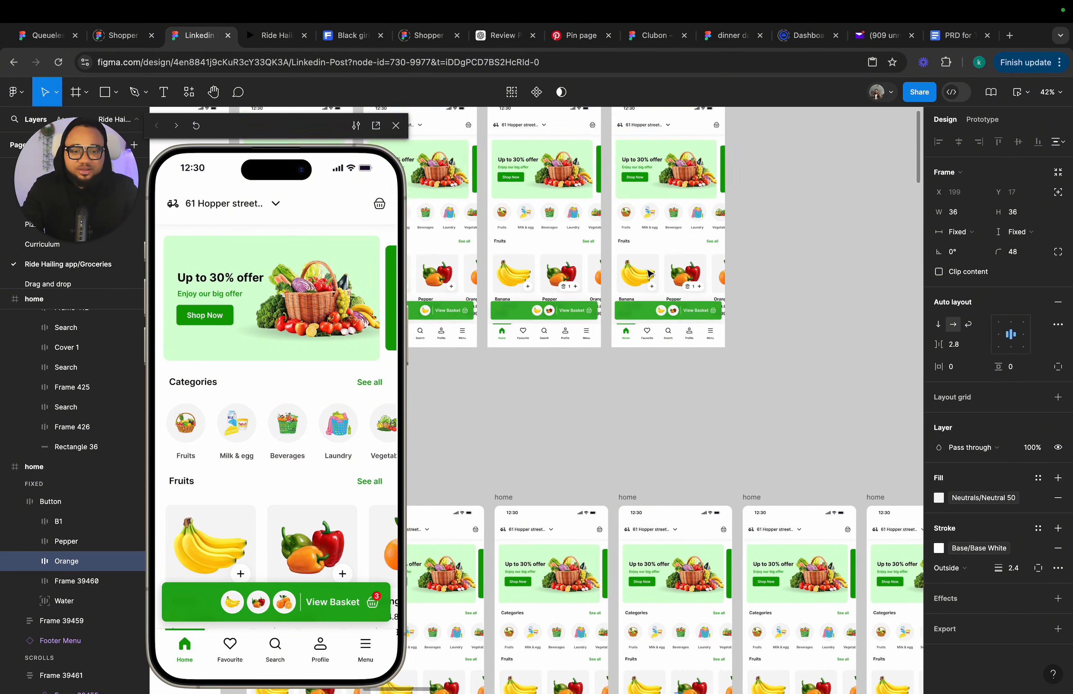
pyautogui.scroll(5, 679, 304)
pyautogui.scroll(1, 678, 305)
pyautogui.click(682, 321)
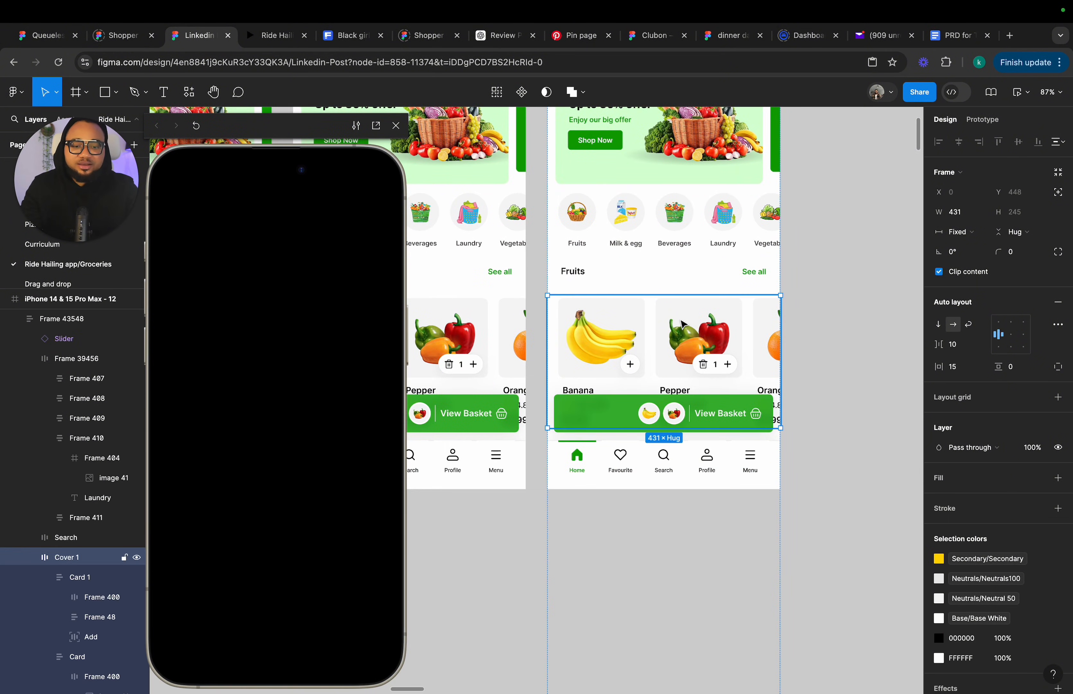
pyautogui.scroll(-2, 713, 365)
# Try deleting the pepper card from frame 12's fruit row, then undo it.
pyautogui.doubleClick(713, 366)
pyautogui.scroll(3, 714, 366)
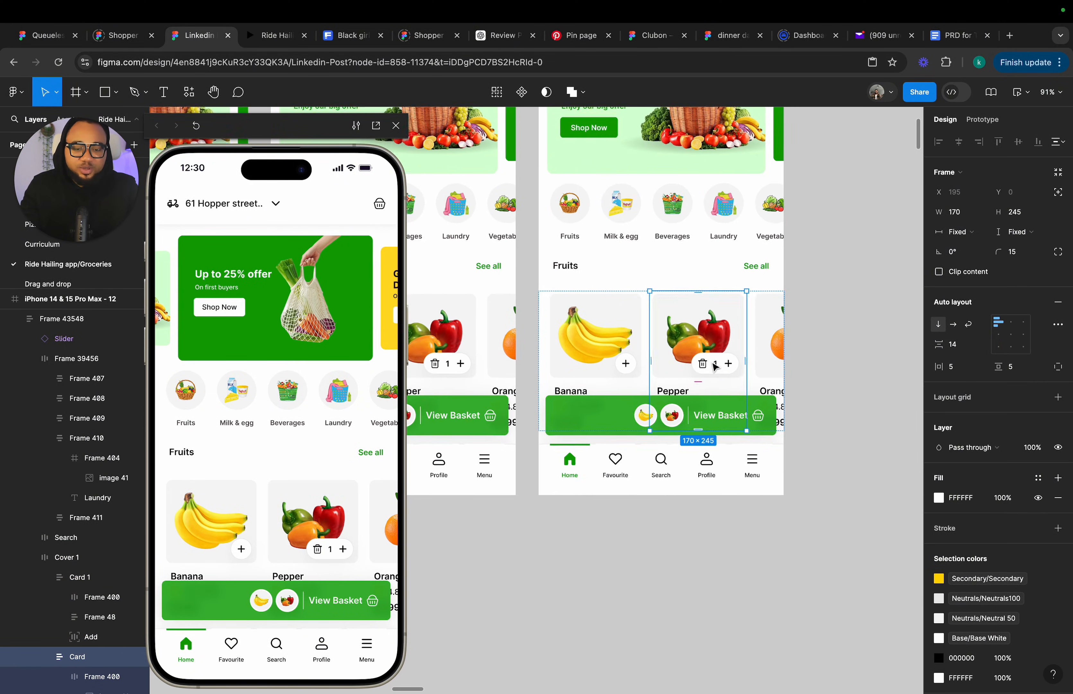
pyautogui.press('Delete')
pyautogui.scroll(2, 716, 367)
pyautogui.hotkey('ctrl', 'z')
pyautogui.hotkey('ctrl', 'z')
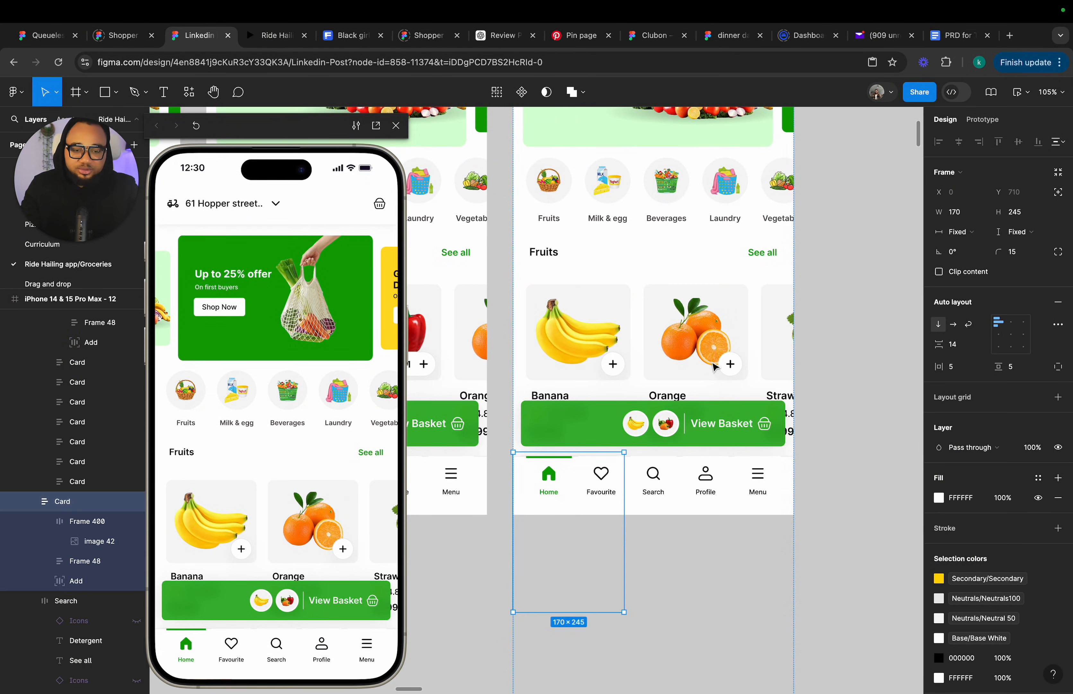
pyautogui.click(711, 370)
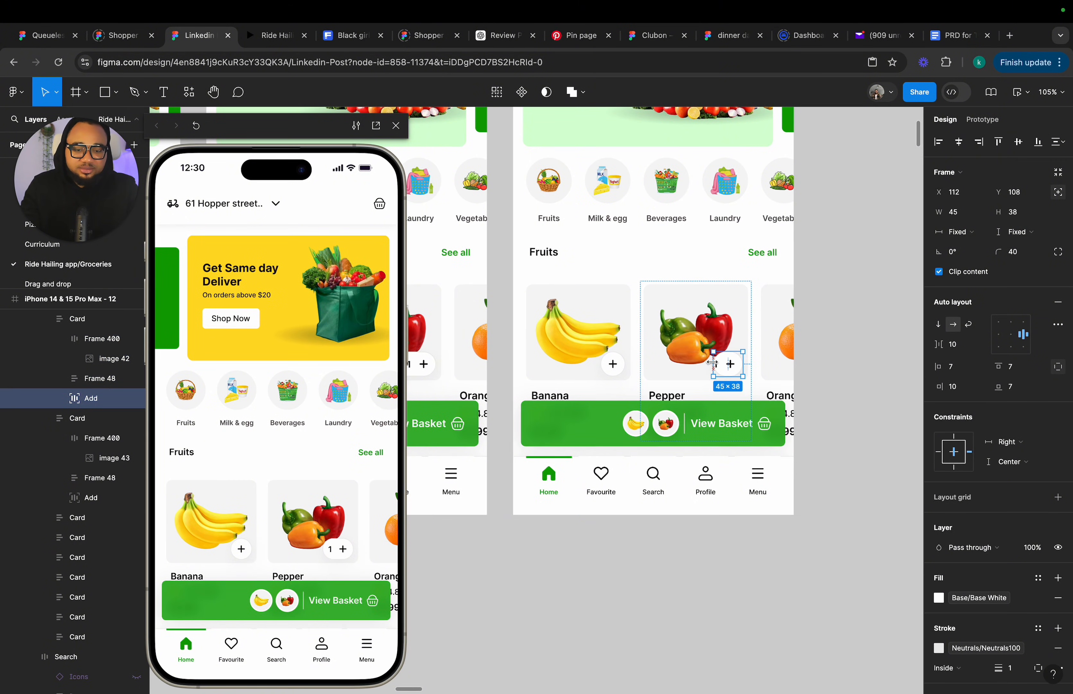
pyautogui.click(826, 377)
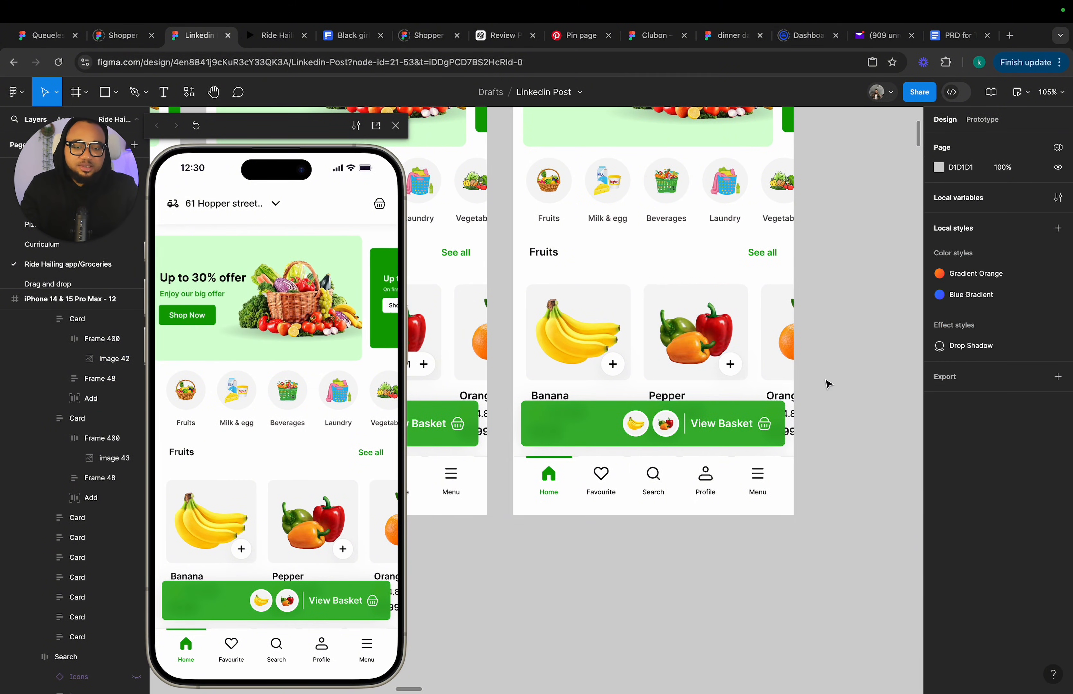
pyautogui.click(794, 375)
pyautogui.click(780, 371)
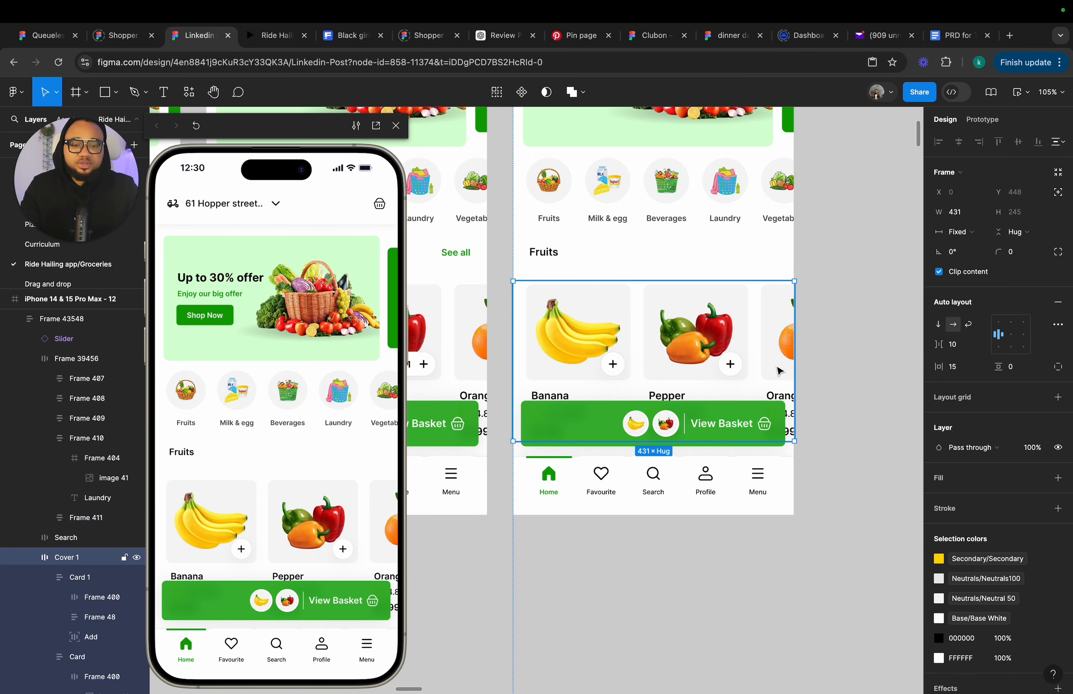
pyautogui.click(738, 245)
pyautogui.scroll(-5, 739, 248)
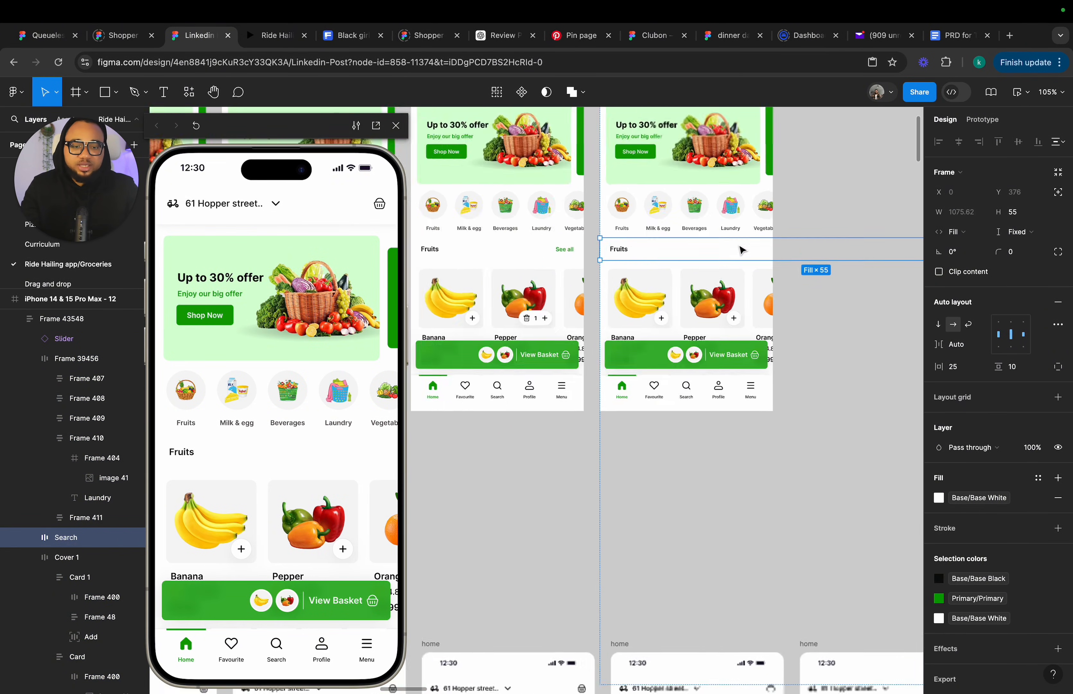
pyautogui.click(965, 231)
pyautogui.click(974, 231)
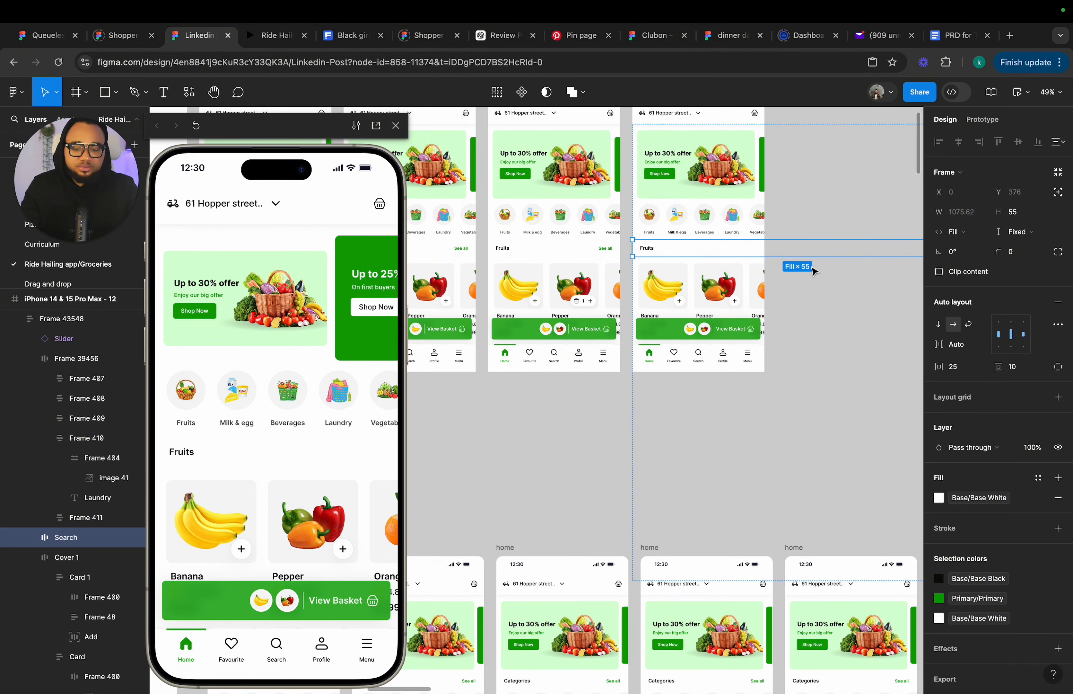
pyautogui.click(814, 271)
pyautogui.press('Escape')
pyautogui.press('Escape')
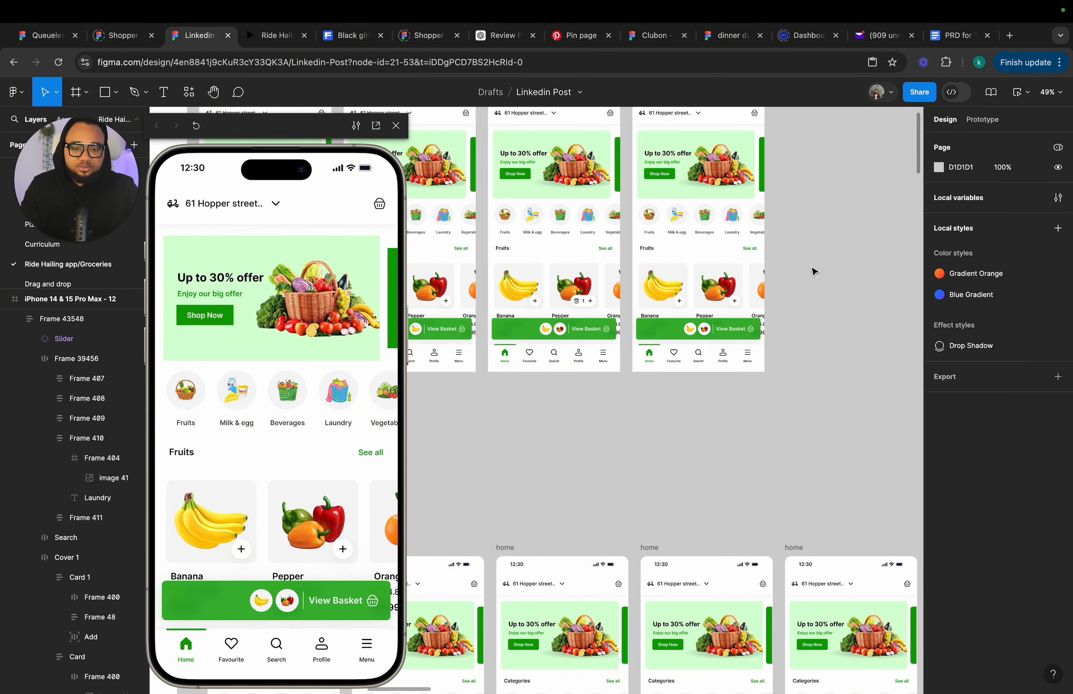
pyautogui.click(739, 273)
pyautogui.scroll(5, 742, 269)
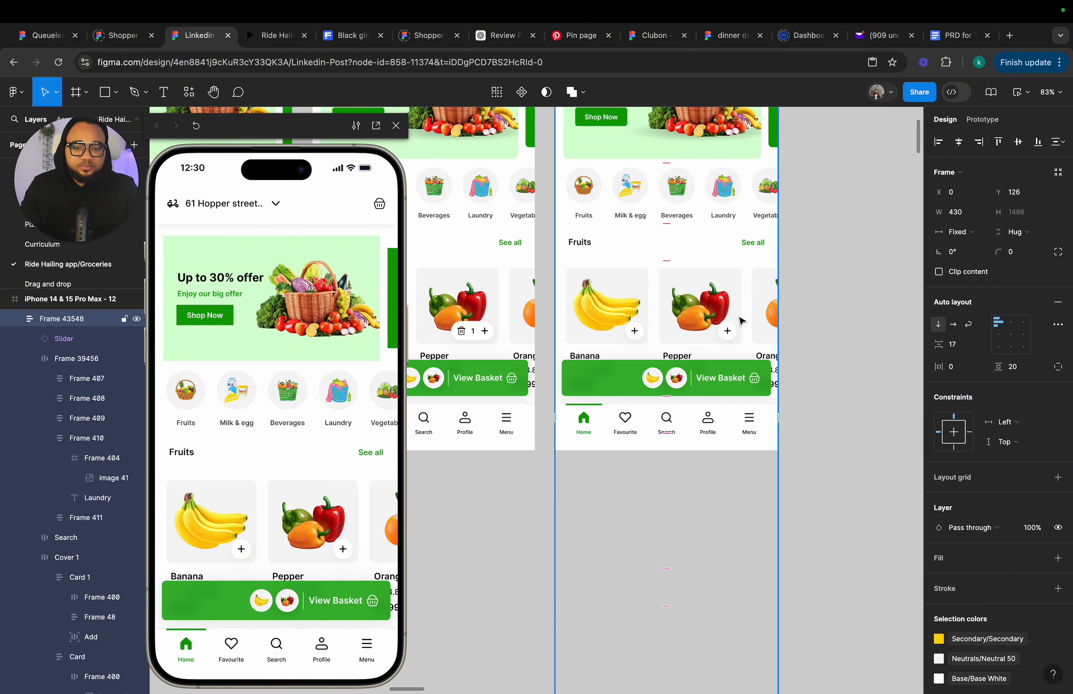
# Paste the orange thumbnail into frame 12's View Basket button and place it after the pepper.
pyautogui.click(604, 384)
pyautogui.click(611, 381)
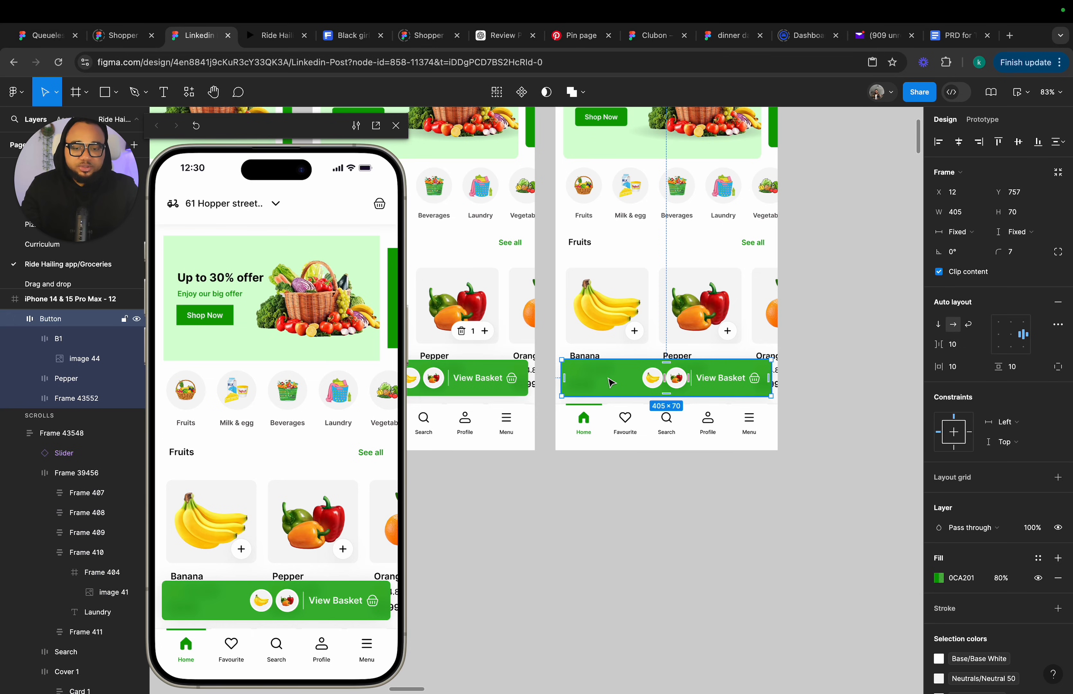
pyautogui.hotkey('ctrl', 'v')
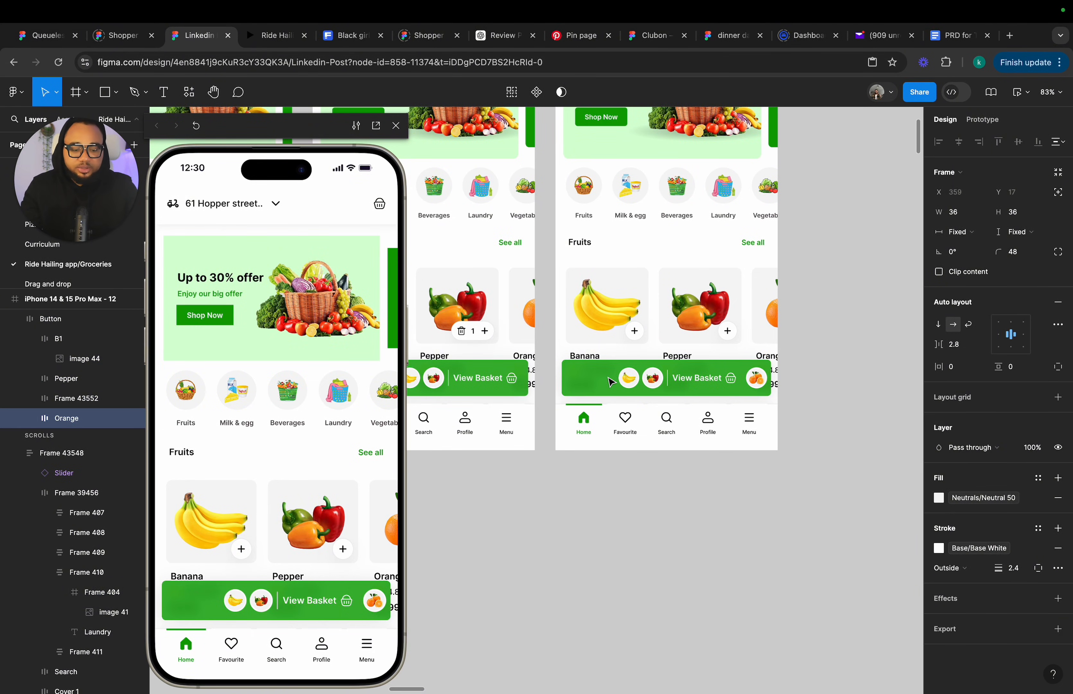
pyautogui.press('Left')
pyautogui.press('Left')
pyautogui.press('Left')
pyautogui.press('Right')
pyautogui.press('Right')
pyautogui.press('Right')
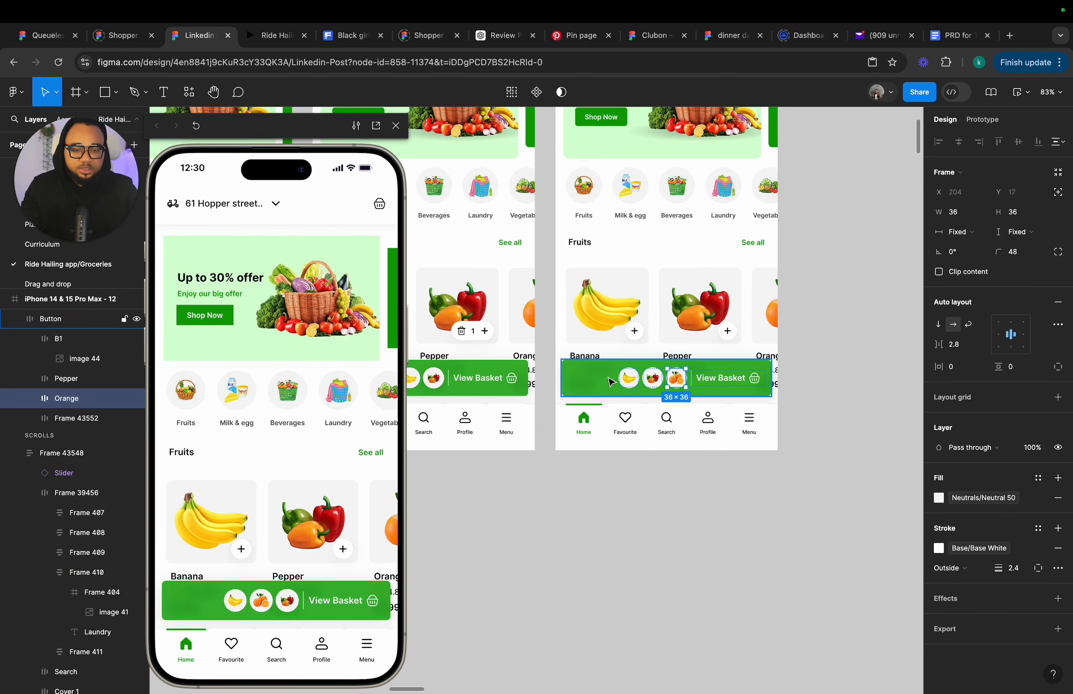
pyautogui.press('Left')
pyautogui.press('Left')
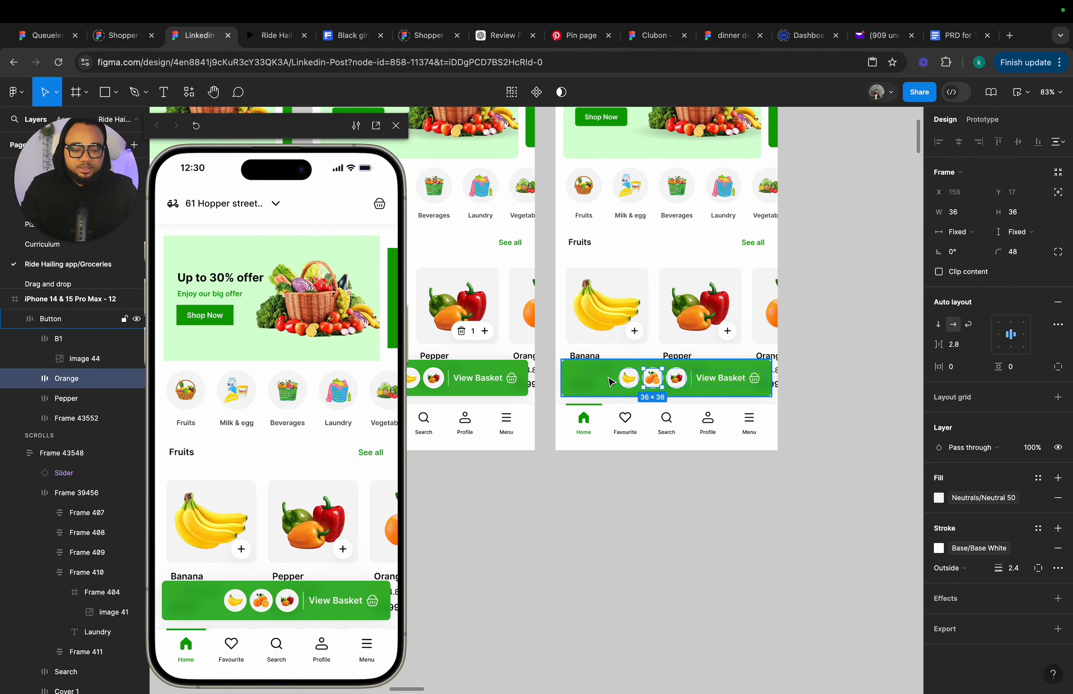
pyautogui.press('Right')
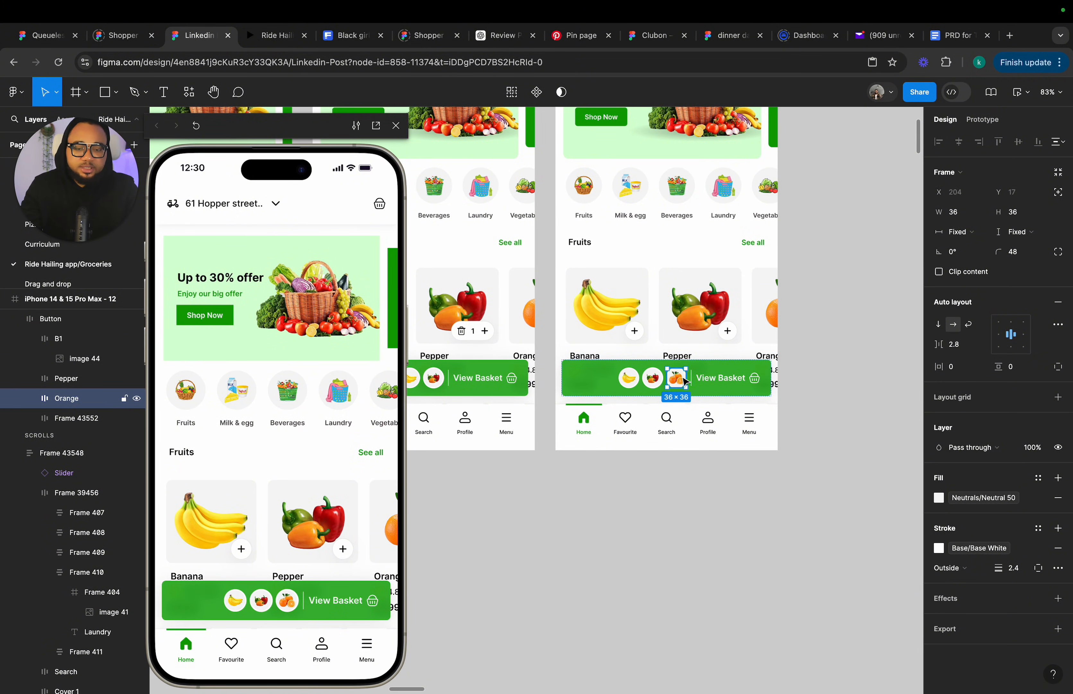
# Paste the orange into frame 11's View Basket button, set it to ignore auto layout, and raise it to Y -63.
pyautogui.hscroll(-8, 676, 377)
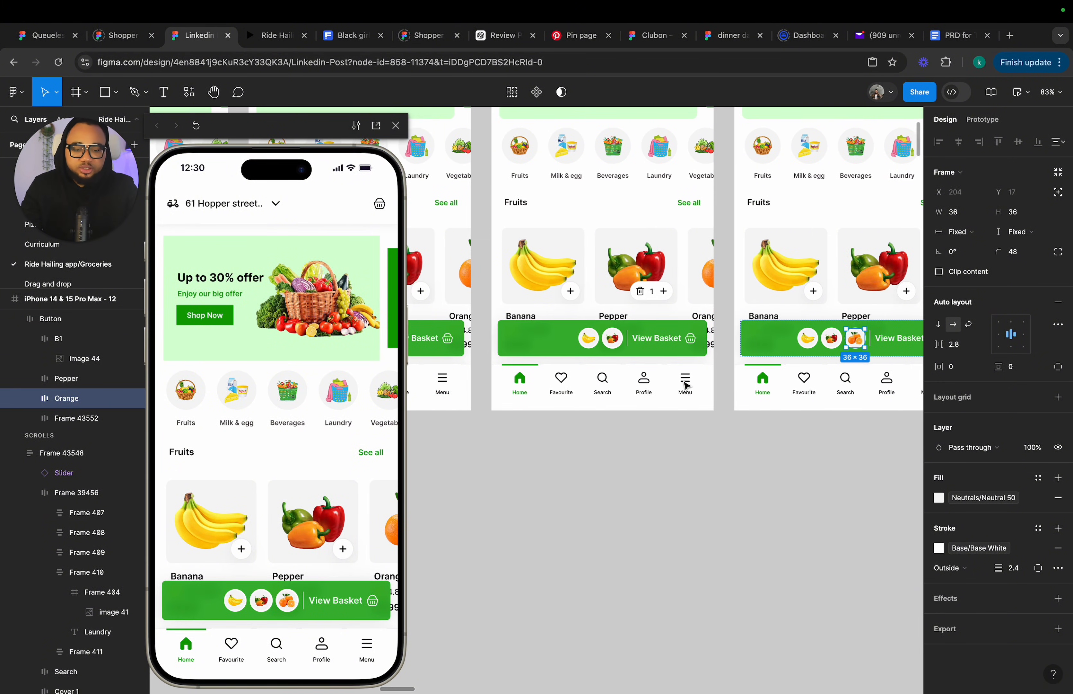
pyautogui.click(585, 347)
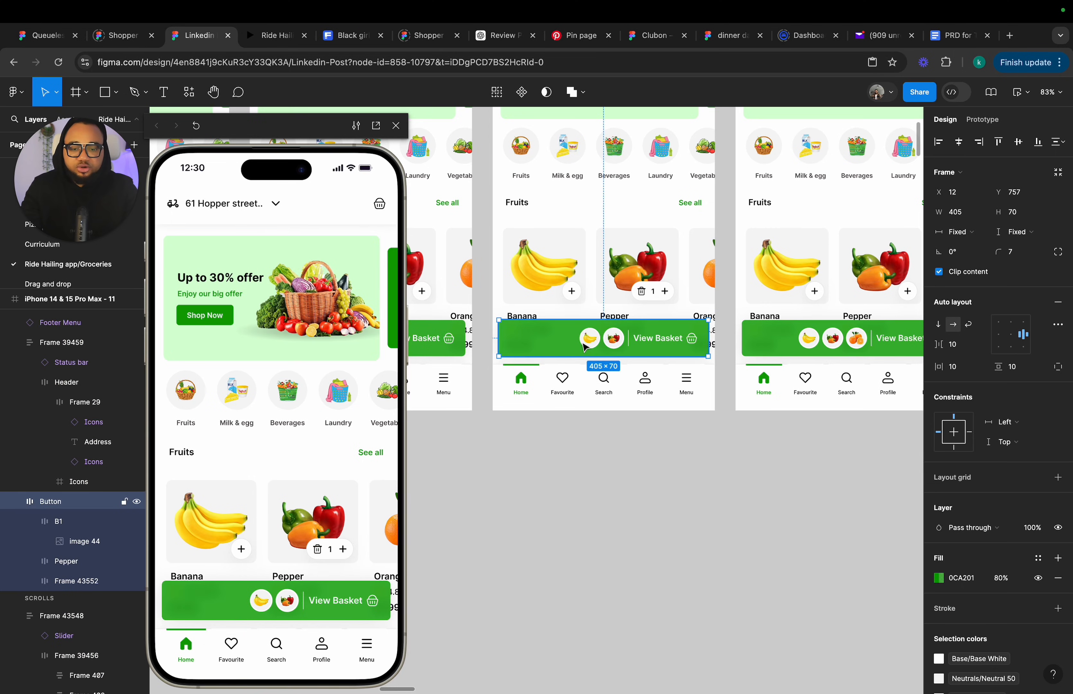
pyautogui.hotkey('ctrl', 'v')
pyautogui.press('Left')
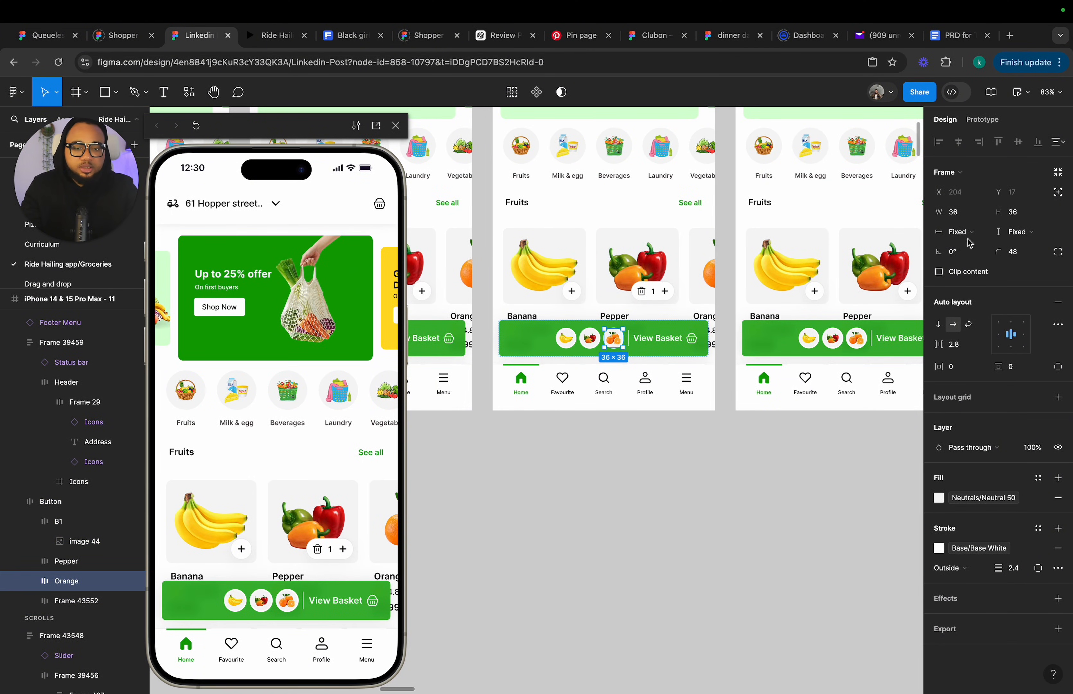
pyautogui.click(1061, 193)
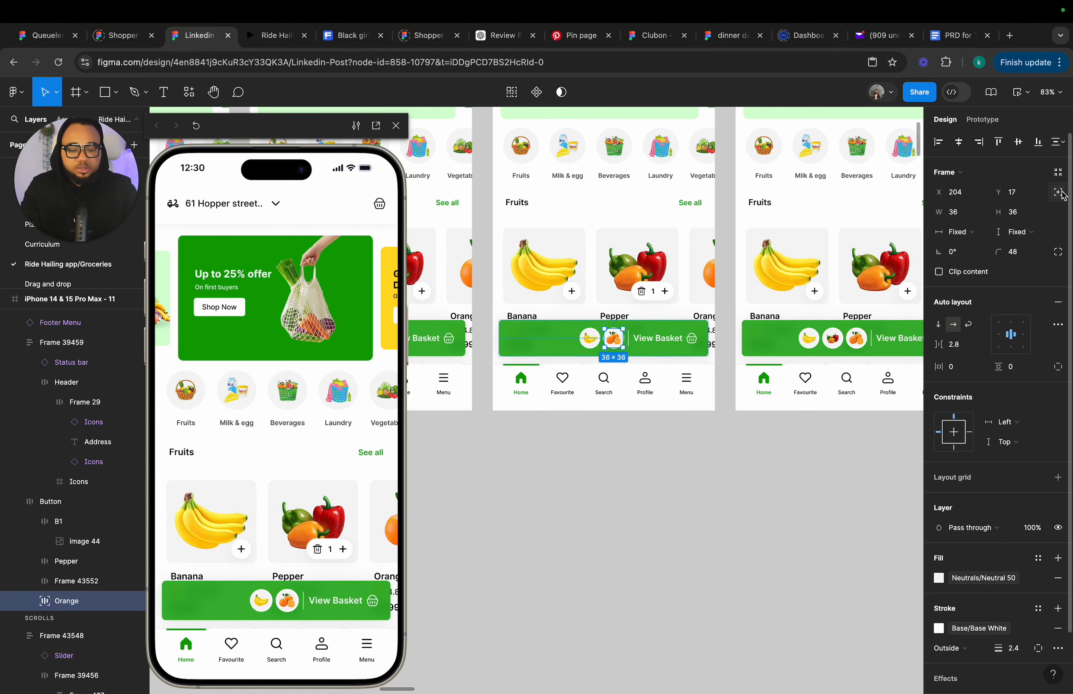
pyautogui.hotkey('alt', 'w')
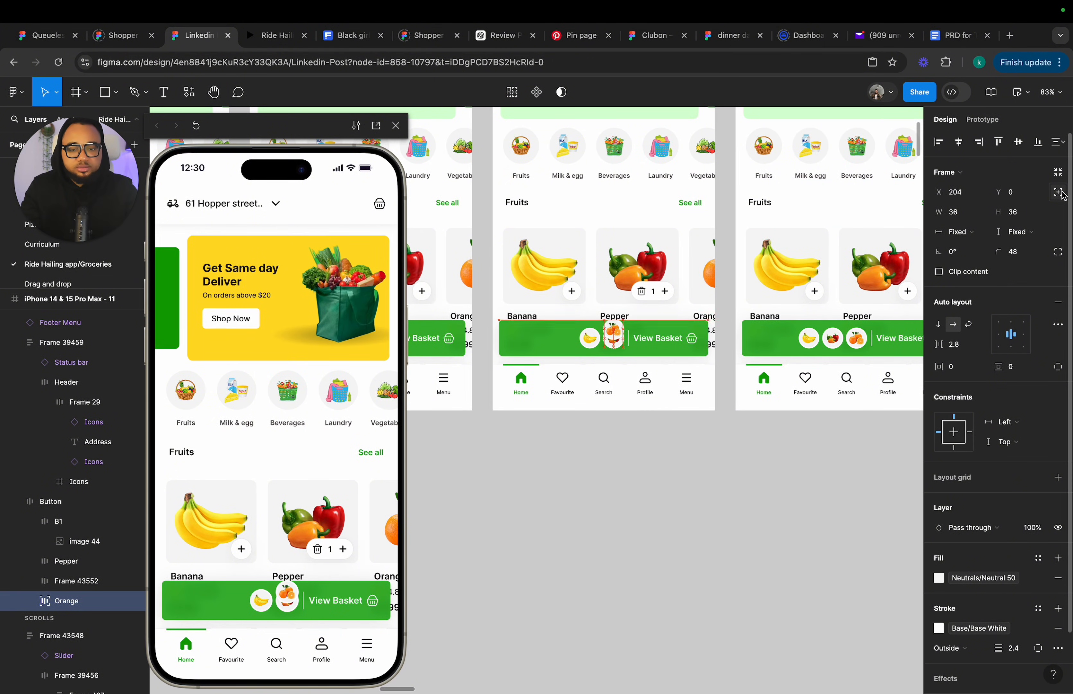
pyautogui.press('Up')
pyautogui.press('Up')
pyautogui.press('Up')
pyautogui.press('Up')
pyautogui.press('Up')
pyautogui.press('Up')
pyautogui.press('Up')
pyautogui.press('Up')
pyautogui.press('Up')
pyautogui.press('Up')
pyautogui.press('Up')
pyautogui.press('Up')
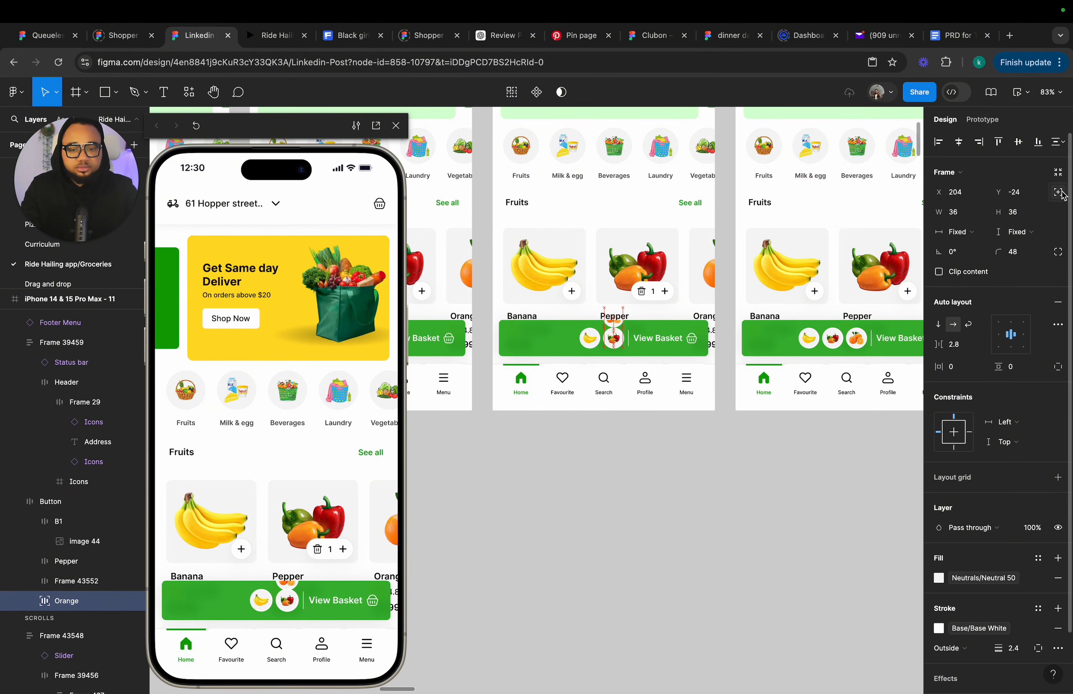
pyautogui.press('Up')
pyautogui.press('Up')
pyautogui.press('Up')
pyautogui.press('Up')
pyautogui.press('Up')
pyautogui.press('Up')
pyautogui.press('Up')
pyautogui.press('Up')
pyautogui.press('Up')
pyautogui.press('Up')
pyautogui.press('Up')
pyautogui.press('Up')
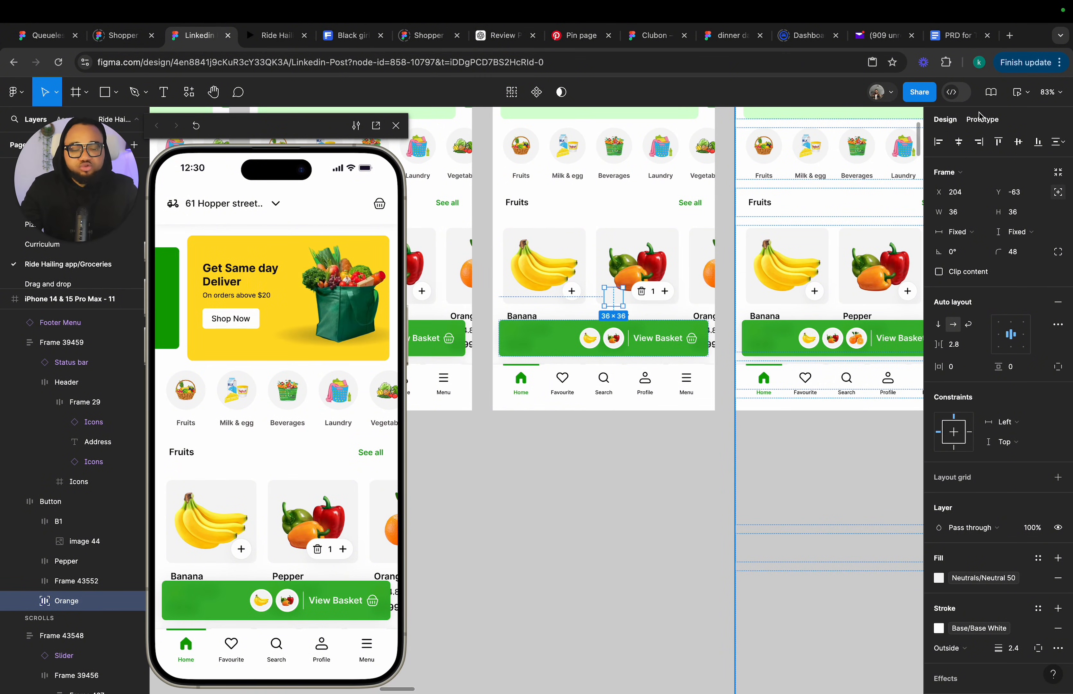
pyautogui.click(668, 433)
pyautogui.hscroll(7, 669, 434)
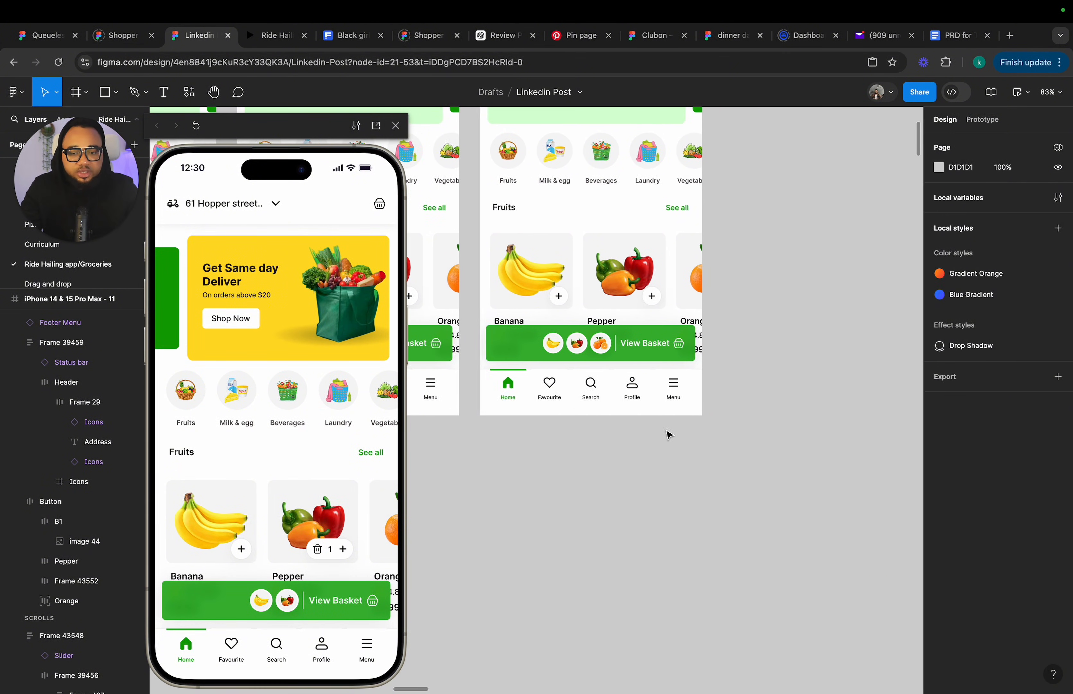
pyautogui.click(512, 344)
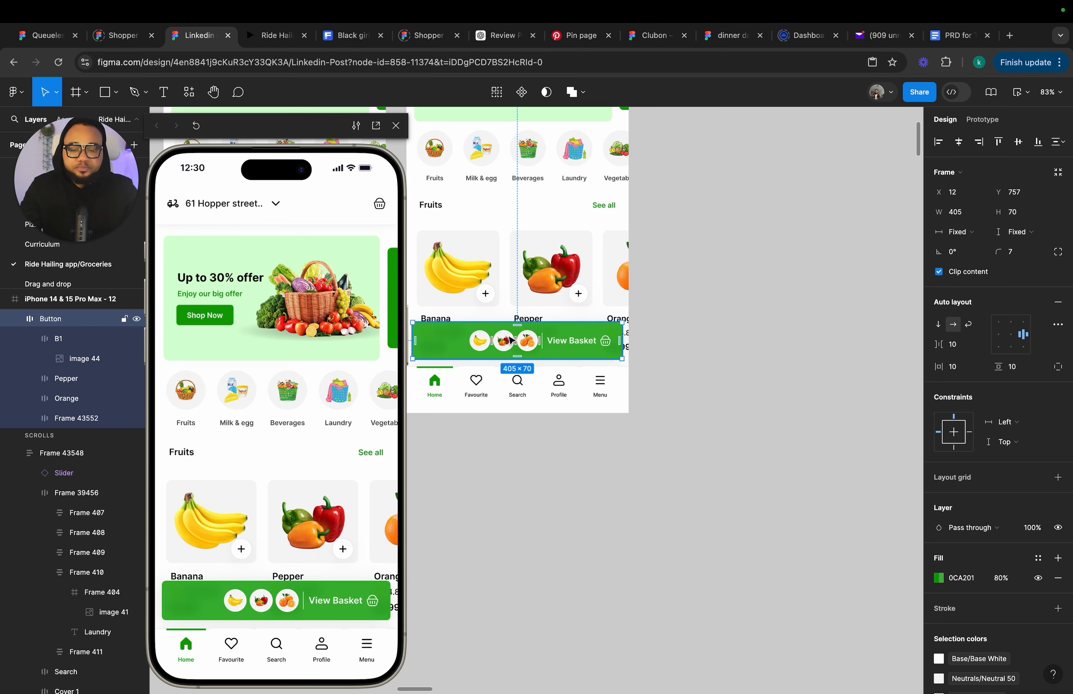
pyautogui.scroll(2, 512, 341)
pyautogui.hscroll(-3, 519, 342)
pyautogui.scroll(2, 519, 342)
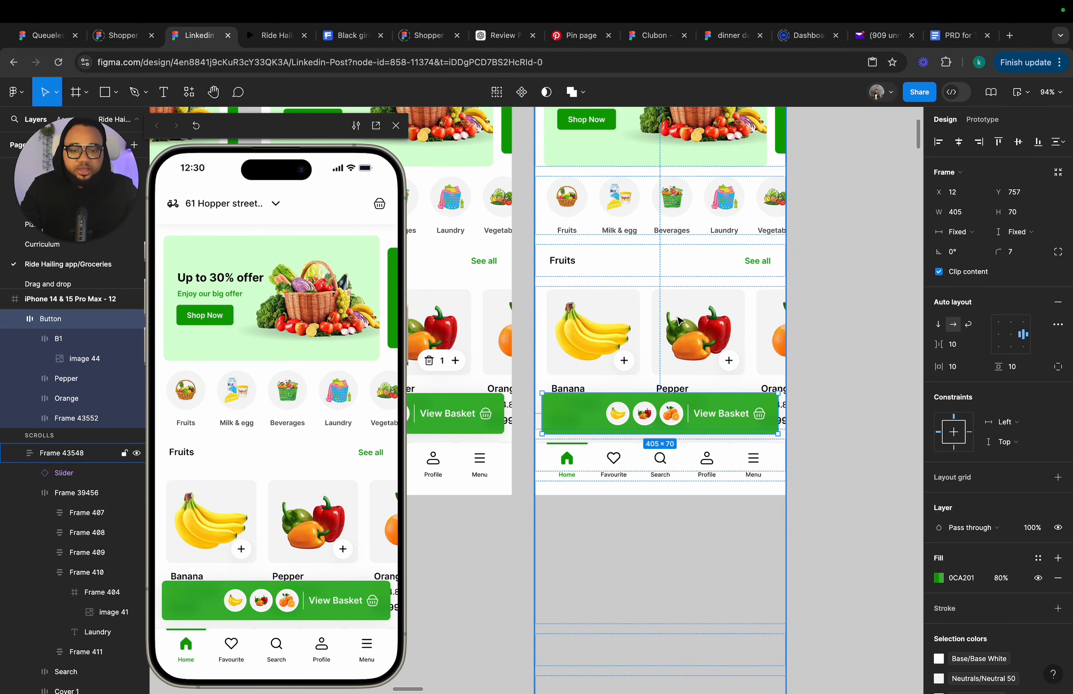
pyautogui.click(697, 336)
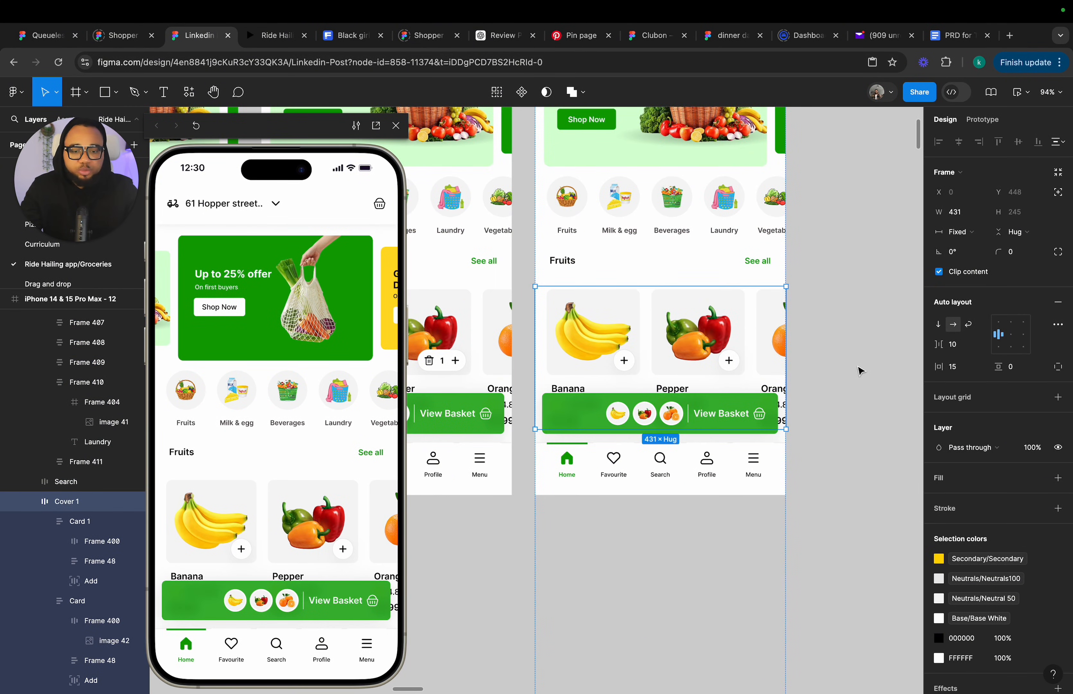
pyautogui.click(1012, 338)
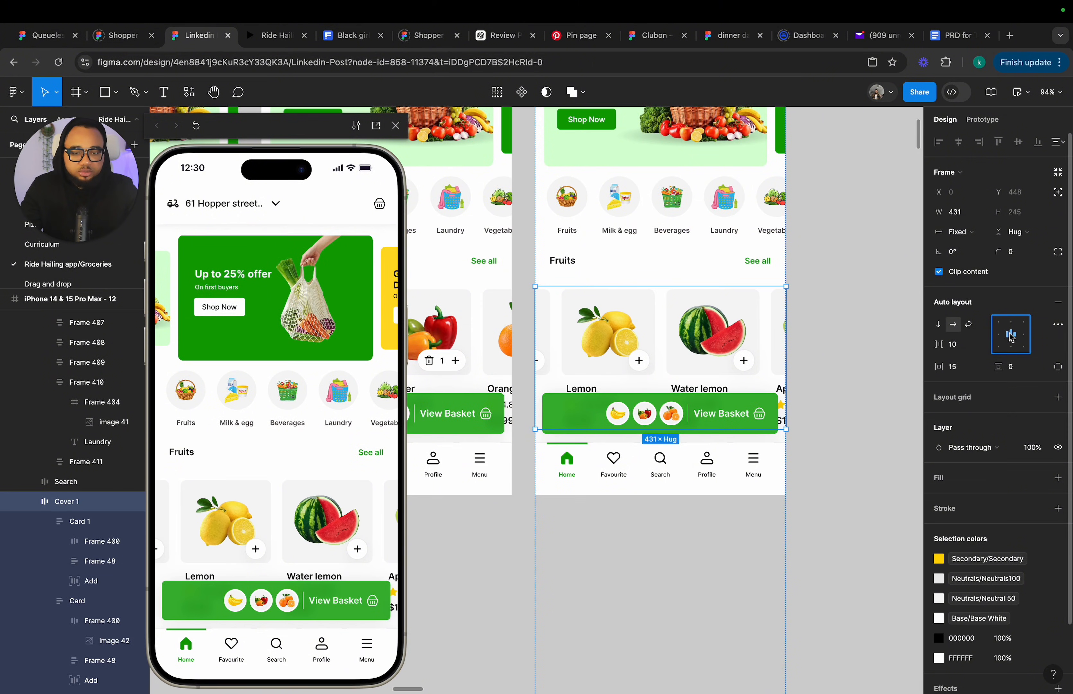
pyautogui.click(1000, 334)
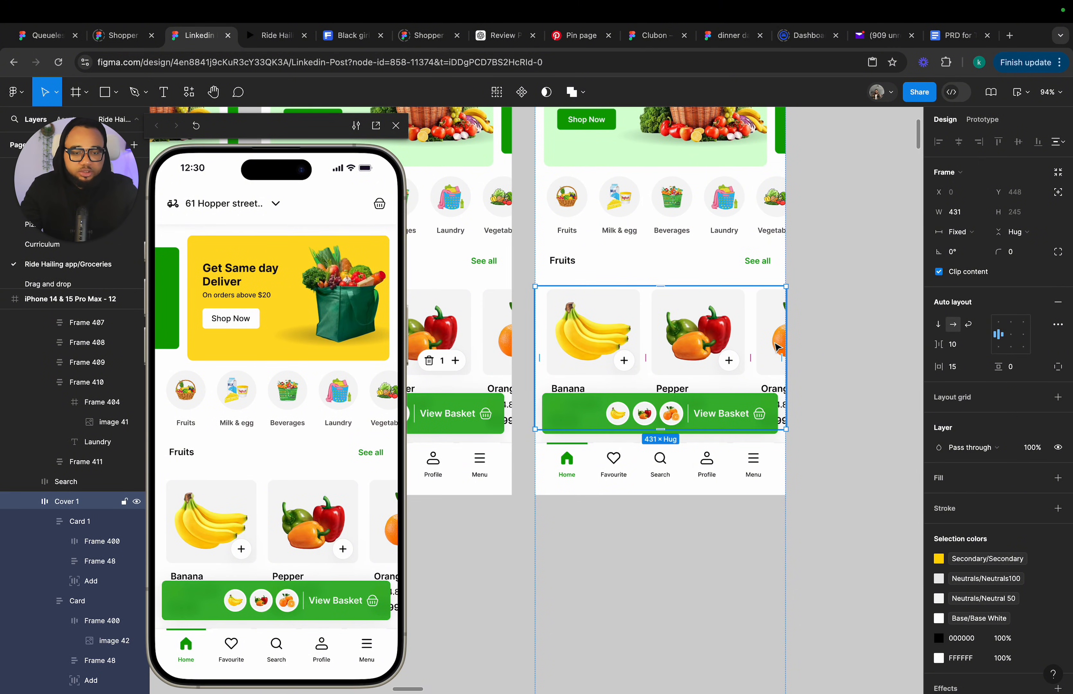
pyautogui.scroll(-5, 789, 341)
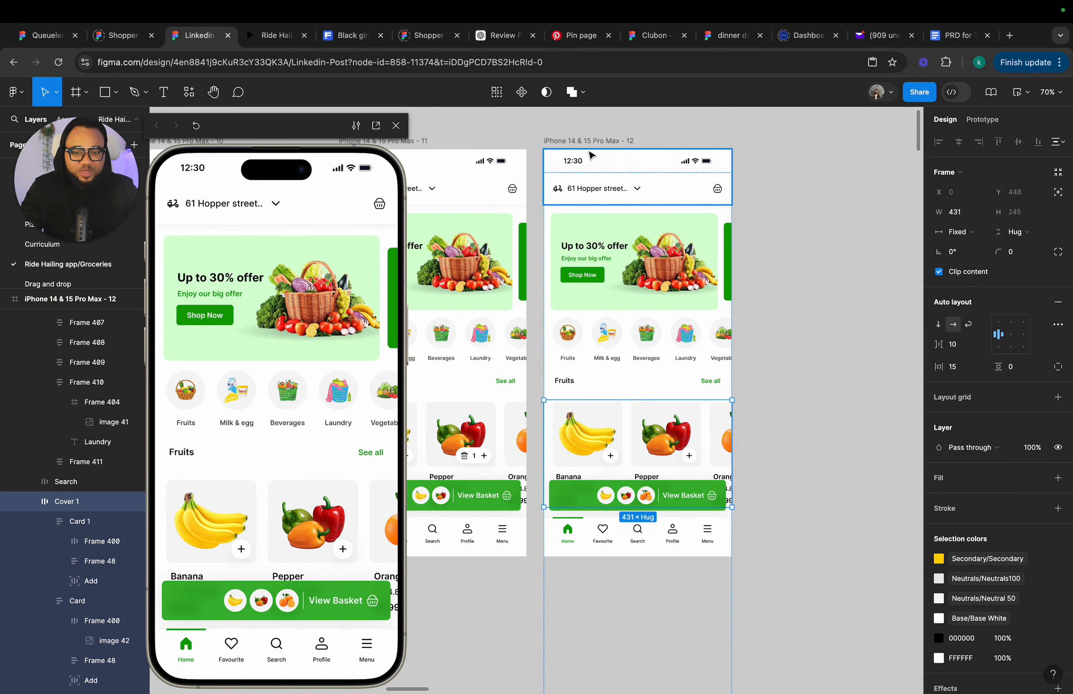
# Turn off Clip content on frame 12 and on its fruit card row.
pyautogui.click(589, 140)
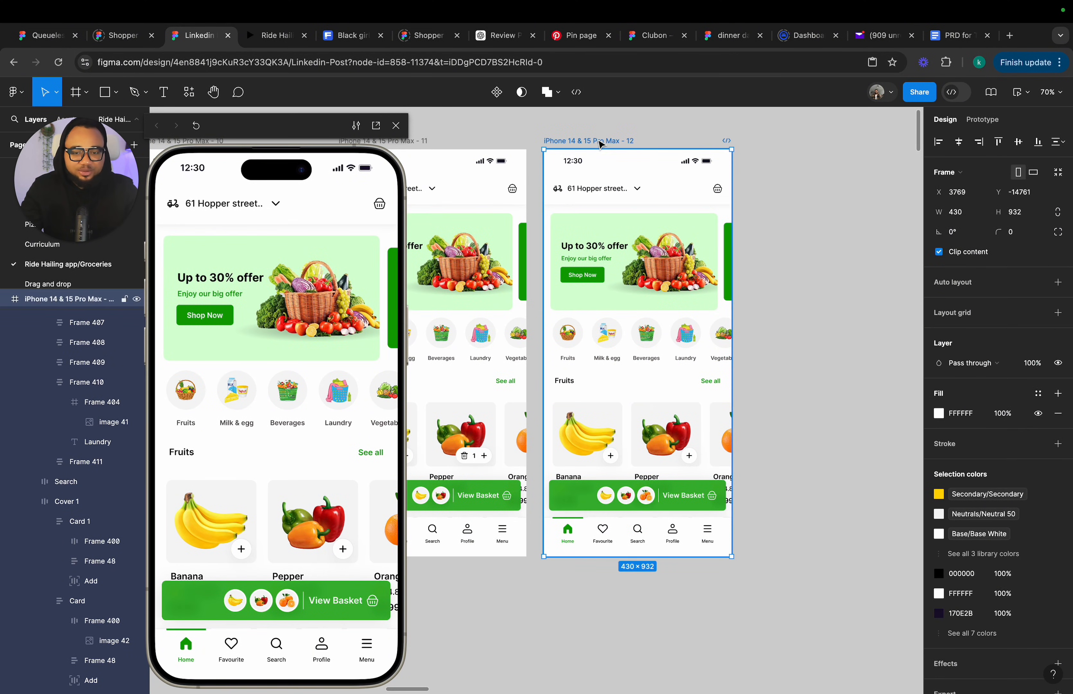
pyautogui.click(939, 252)
pyautogui.doubleClick(711, 429)
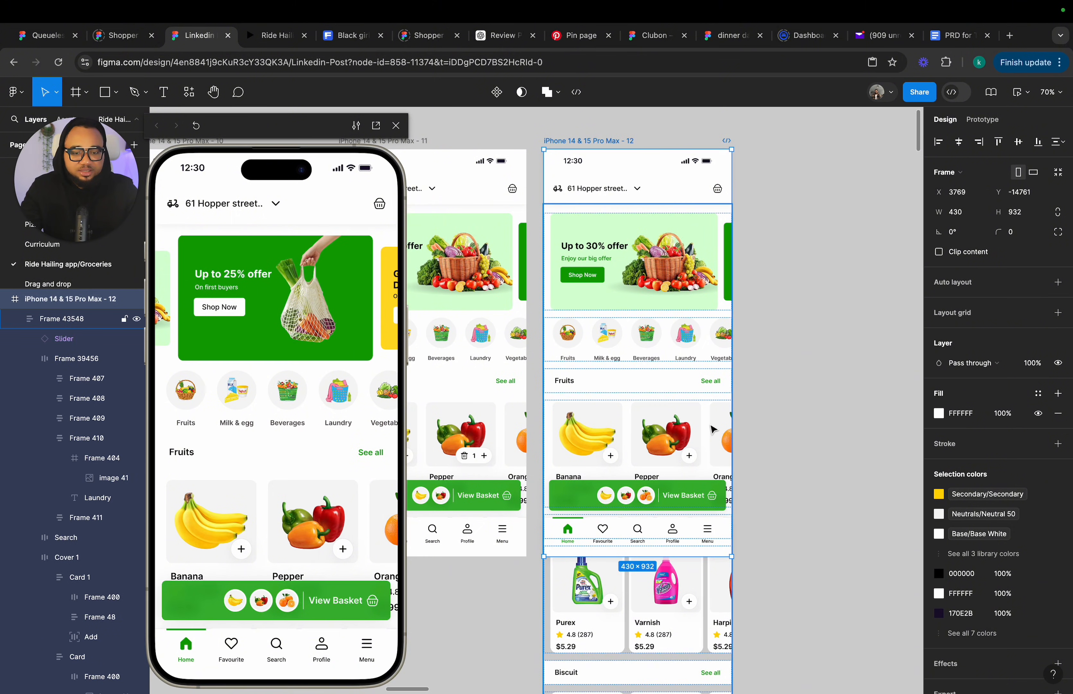
pyautogui.click(939, 271)
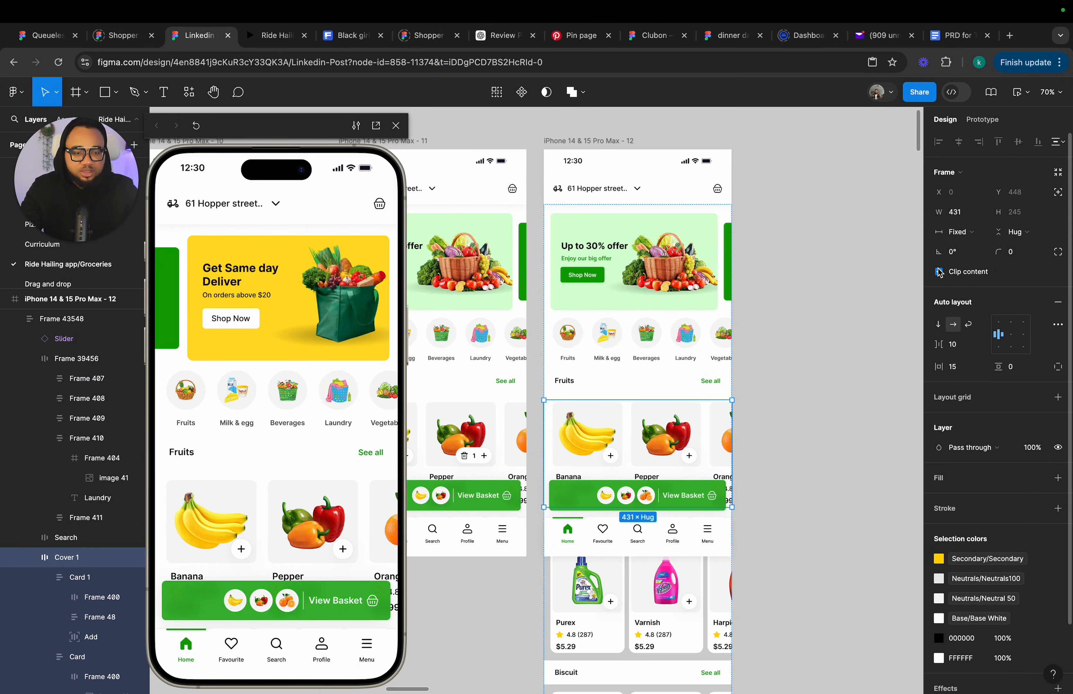
# Widen the orange card's Add button in frame 12 to about 83 px so it shows the quantity counter.
pyautogui.click(768, 457)
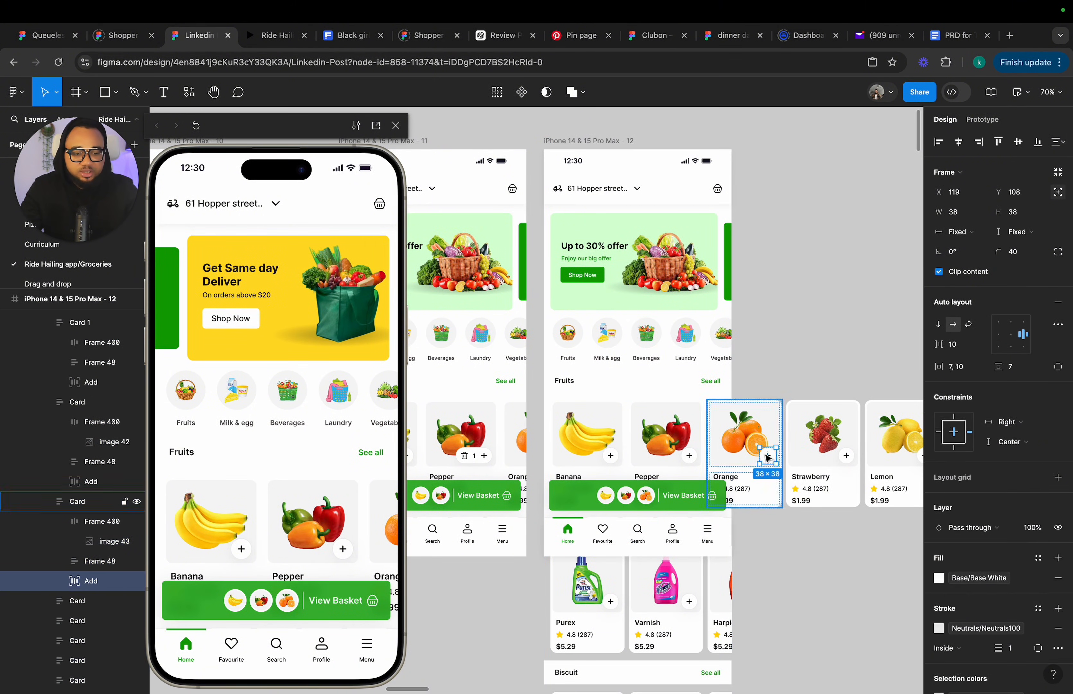
pyautogui.click(767, 457)
pyautogui.scroll(5, 767, 457)
pyautogui.moveTo(758, 458); pyautogui.dragTo(731, 459)
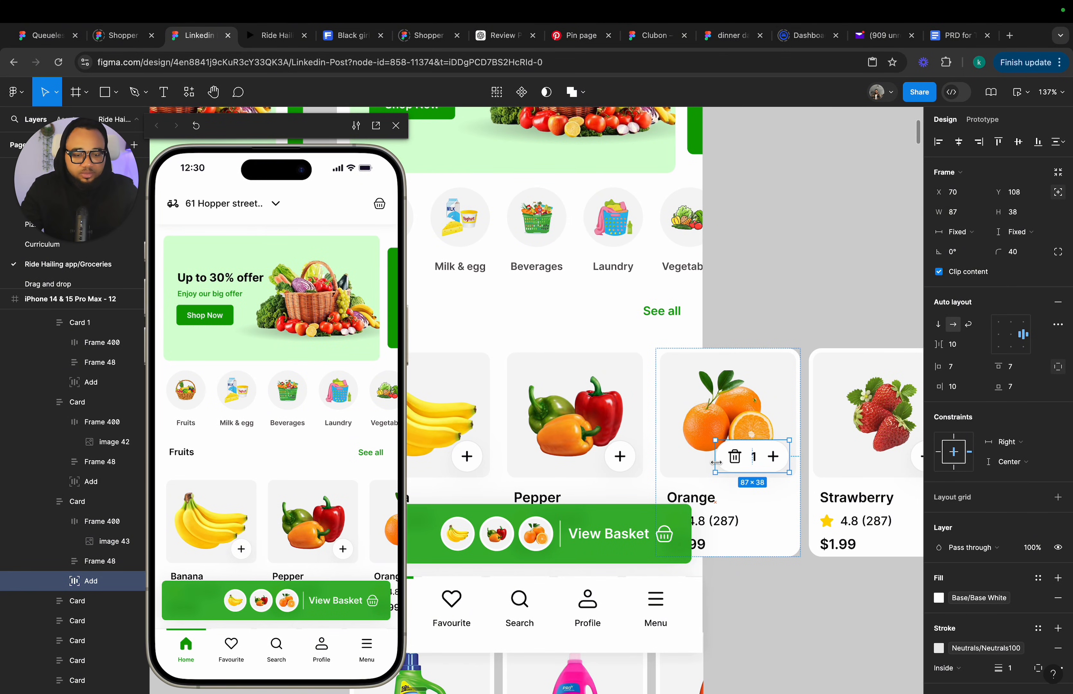
pyautogui.moveTo(717, 461); pyautogui.dragTo(720, 462)
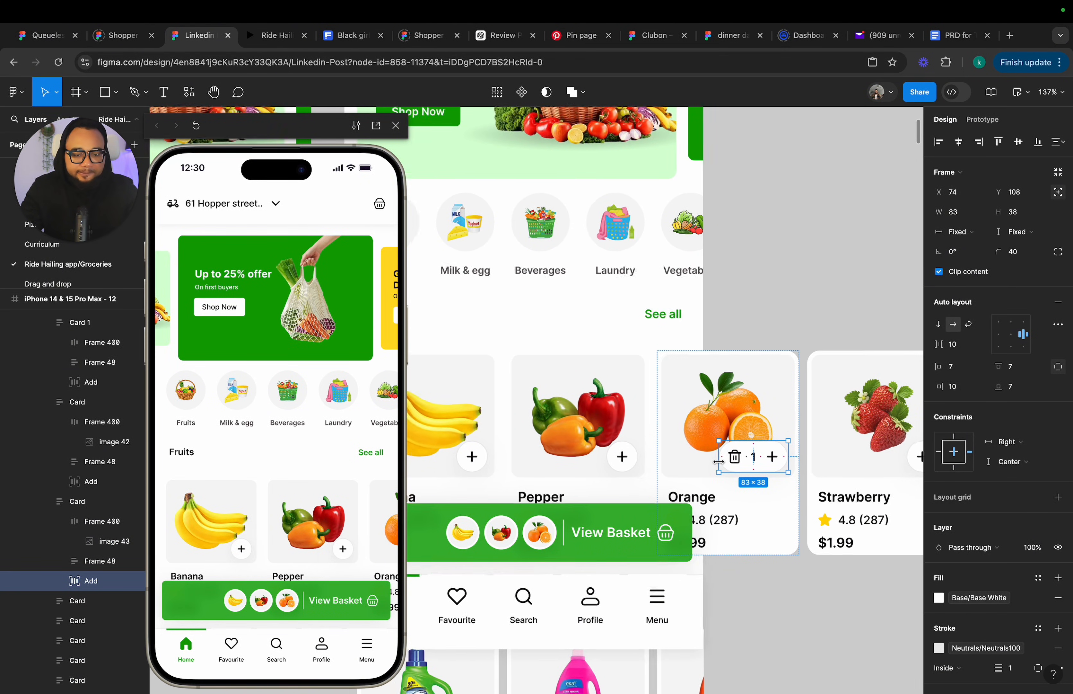
pyautogui.scroll(-5, 720, 464)
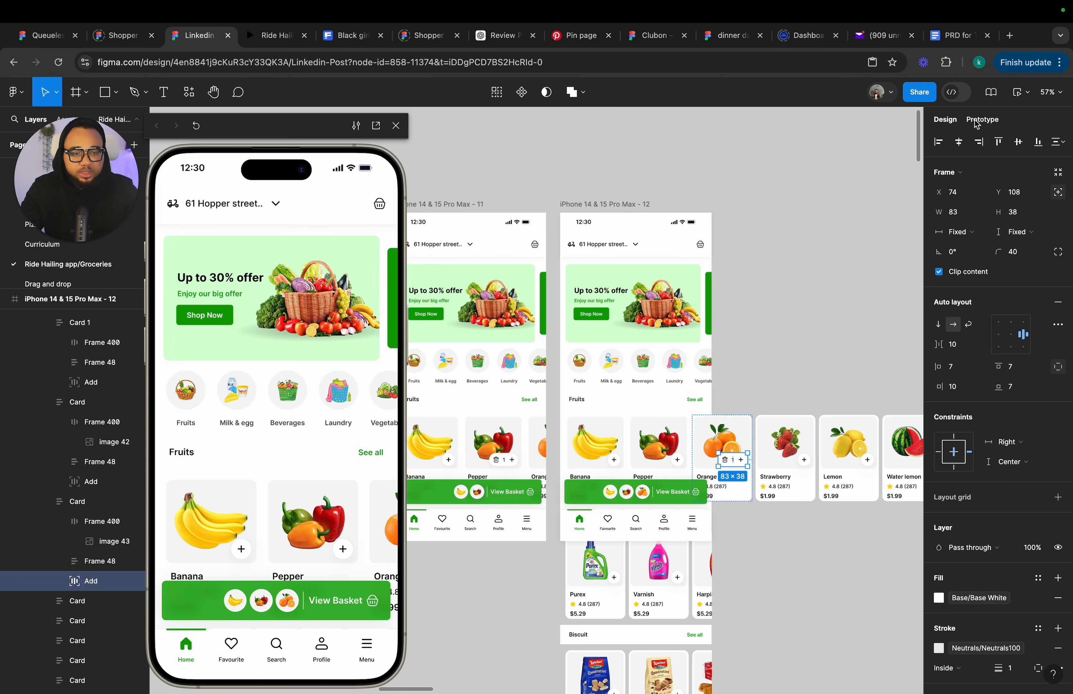
# Turn Clip content back on for frame 12's fruit card row and for frame 12 itself.
pyautogui.click(836, 301)
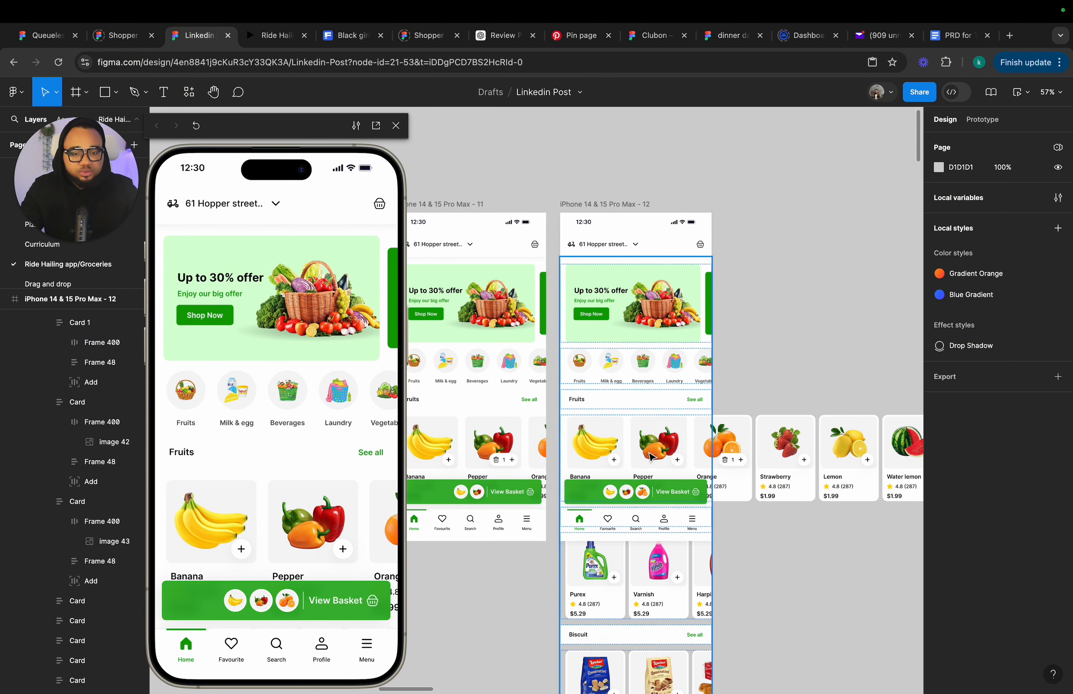
pyautogui.click(657, 447)
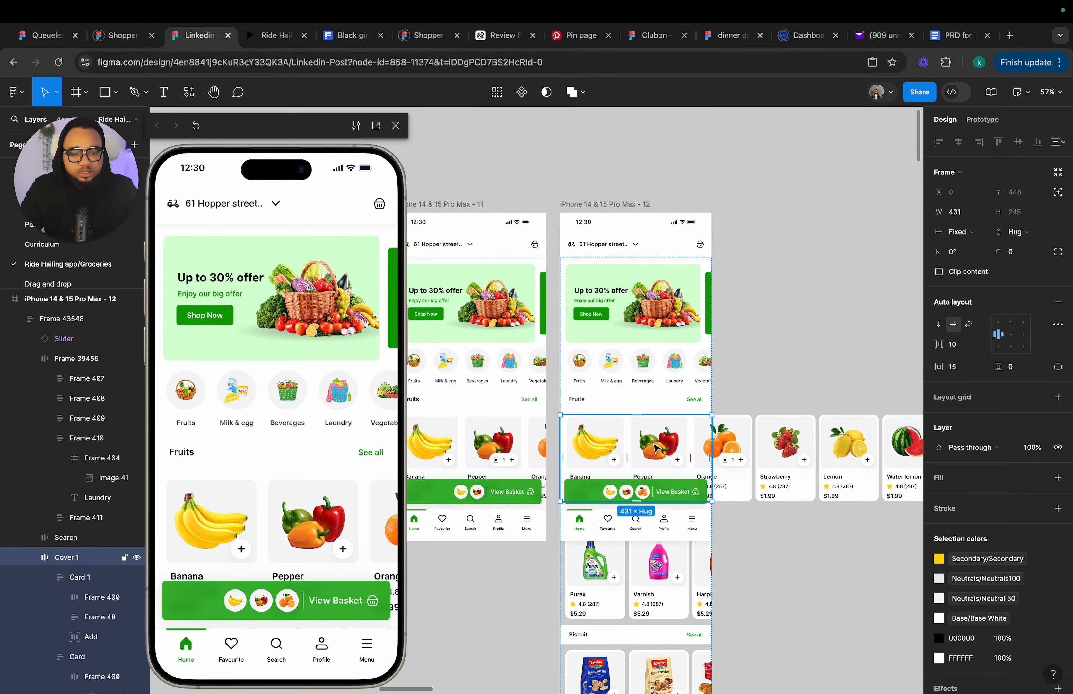
pyautogui.click(938, 271)
pyautogui.click(611, 206)
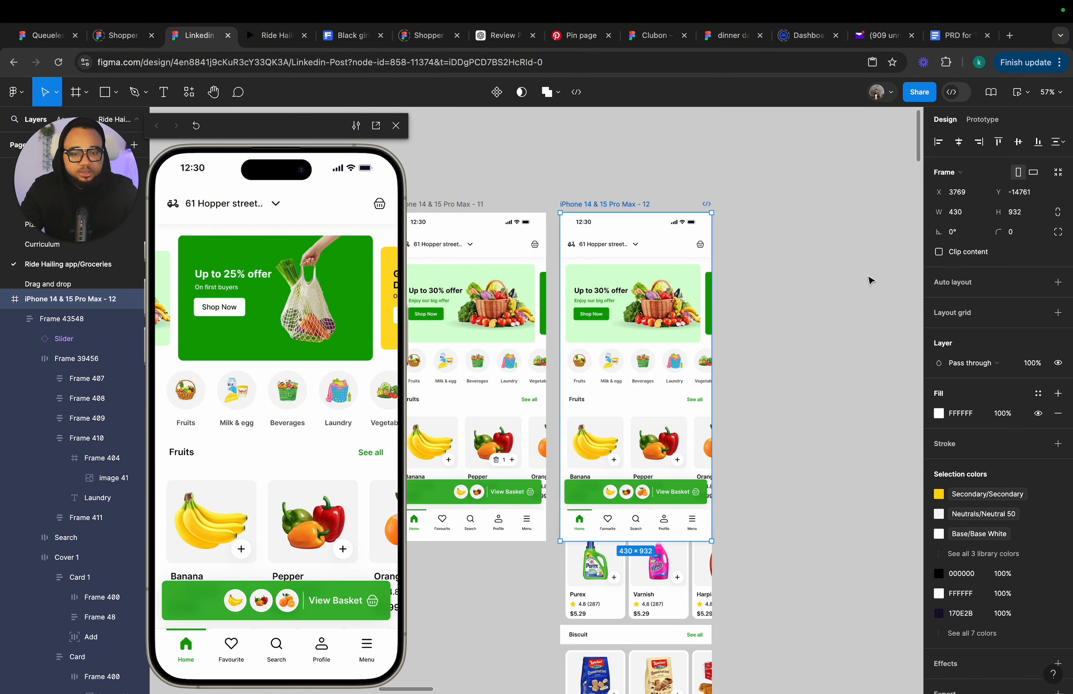
pyautogui.click(939, 252)
pyautogui.click(852, 324)
# Link frame 11's orange card to frame 12 with a tap interaction using Smart animate, Gentle, 800ms.
pyautogui.hscroll(-3, 852, 324)
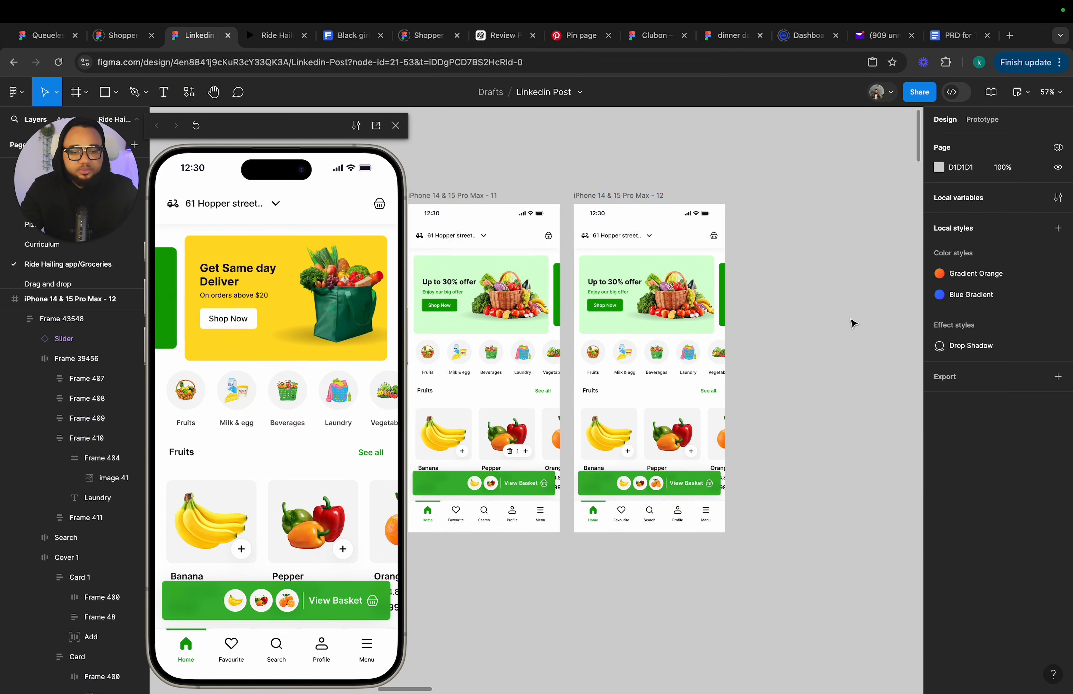
pyautogui.scroll(1, 853, 323)
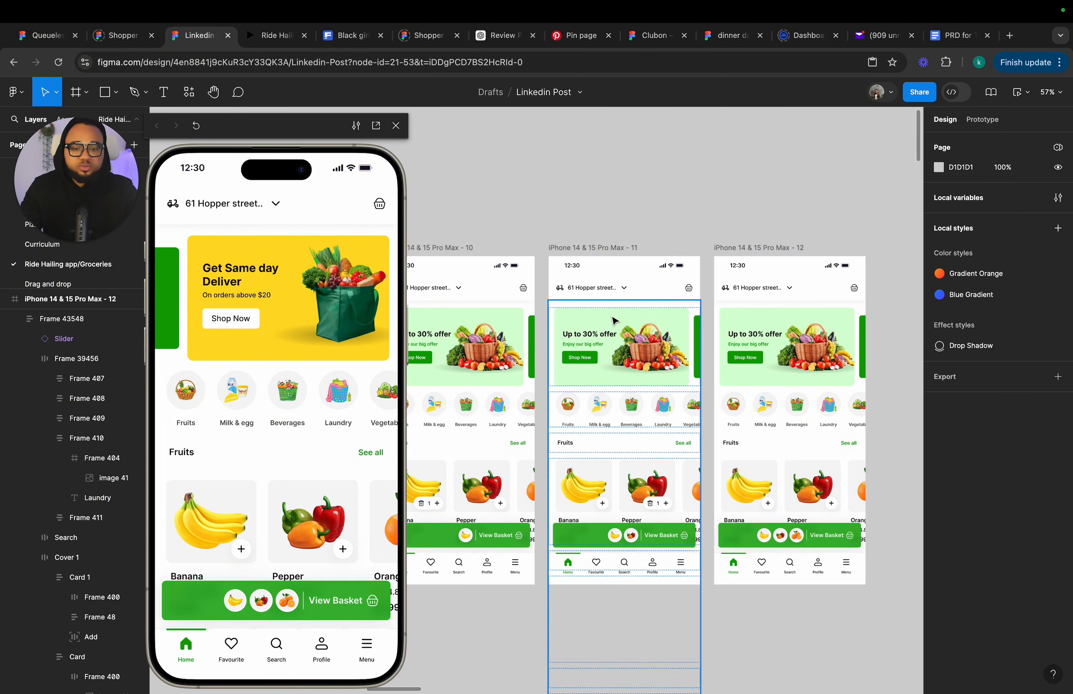
pyautogui.click(606, 251)
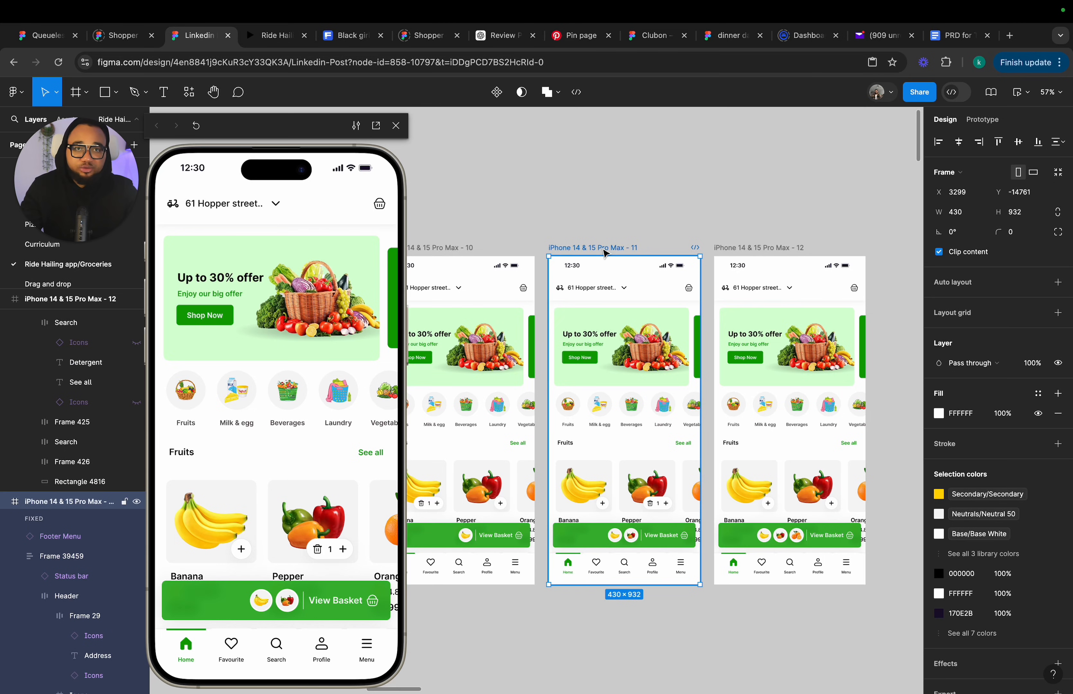
pyautogui.click(694, 482)
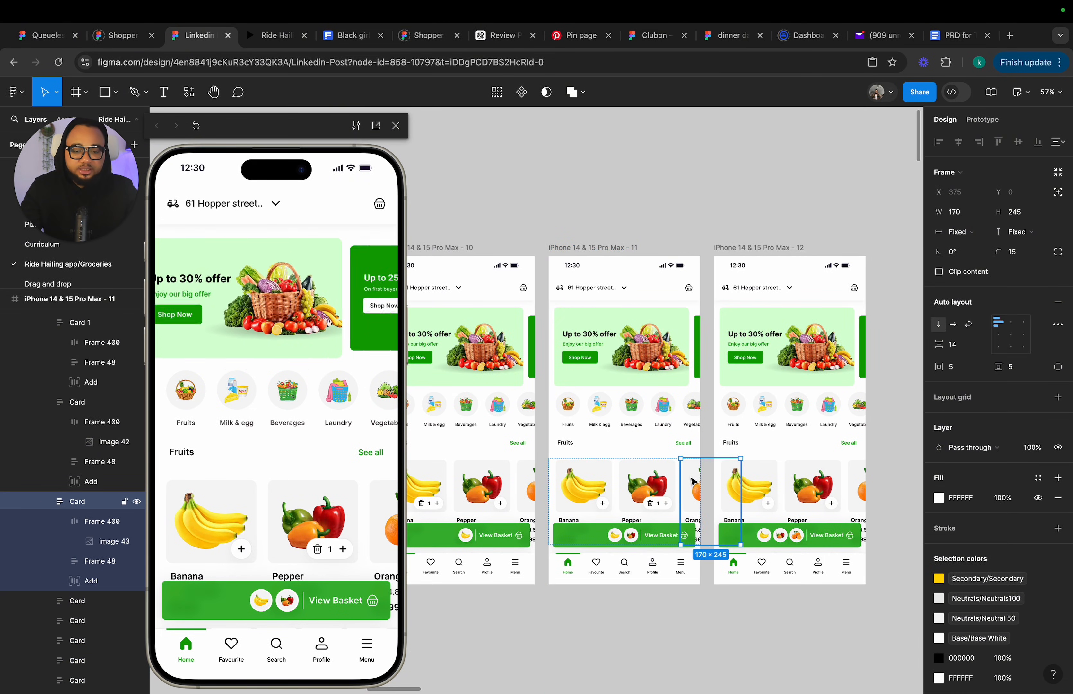
pyautogui.click(983, 119)
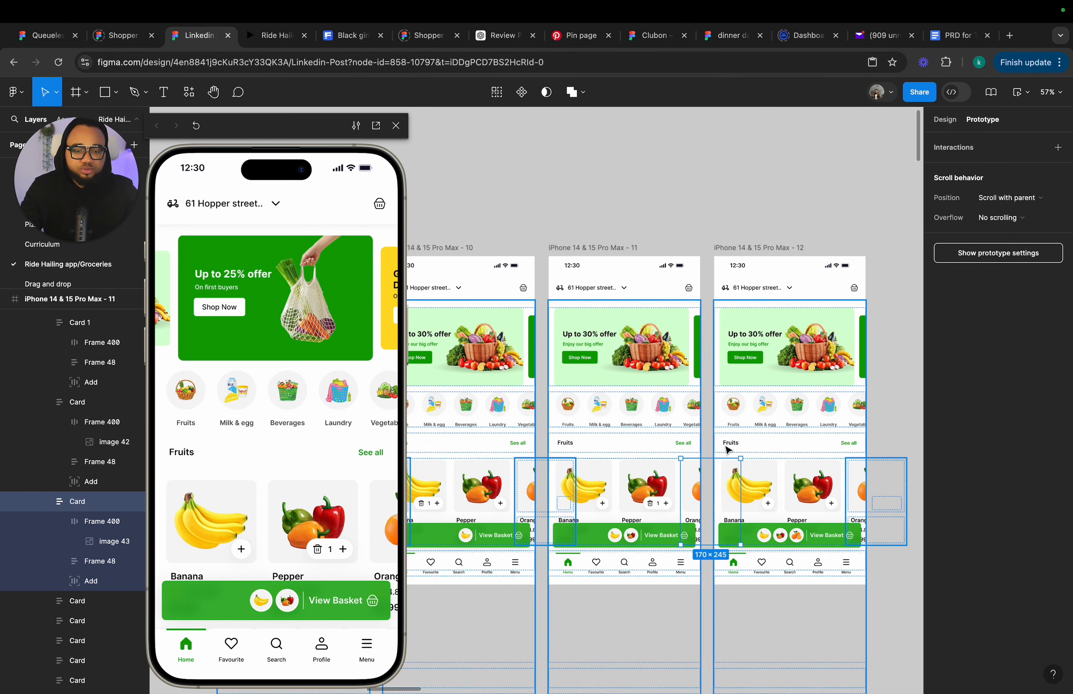
pyautogui.moveTo(709, 460)
pyautogui.moveTo(710, 460); pyautogui.dragTo(733, 437)
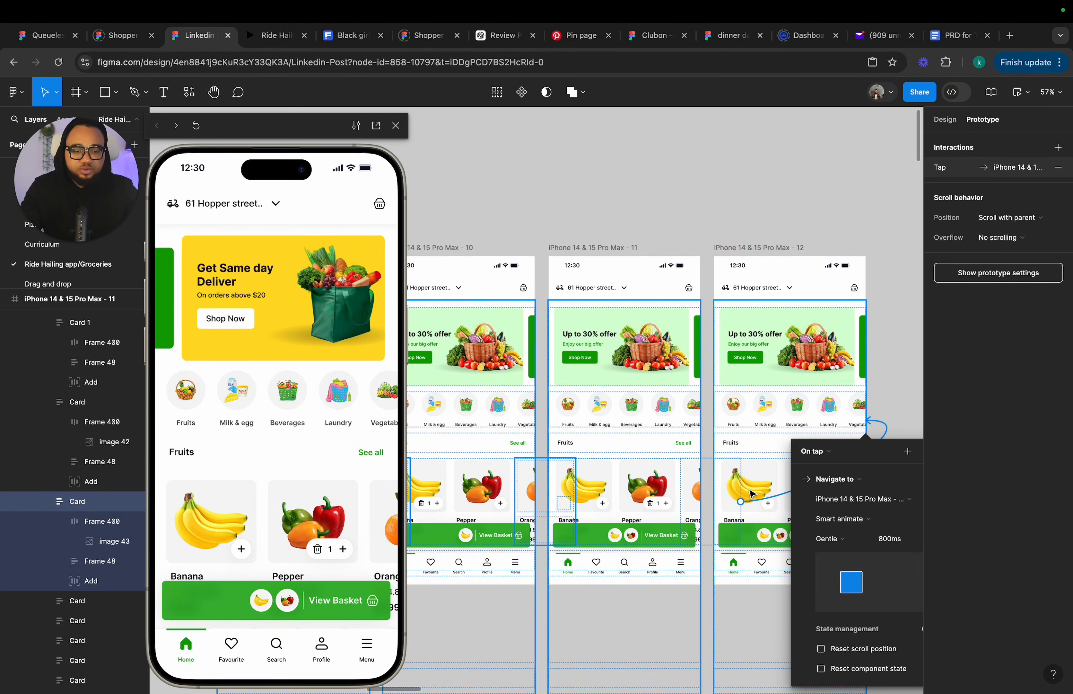
pyautogui.click(909, 455)
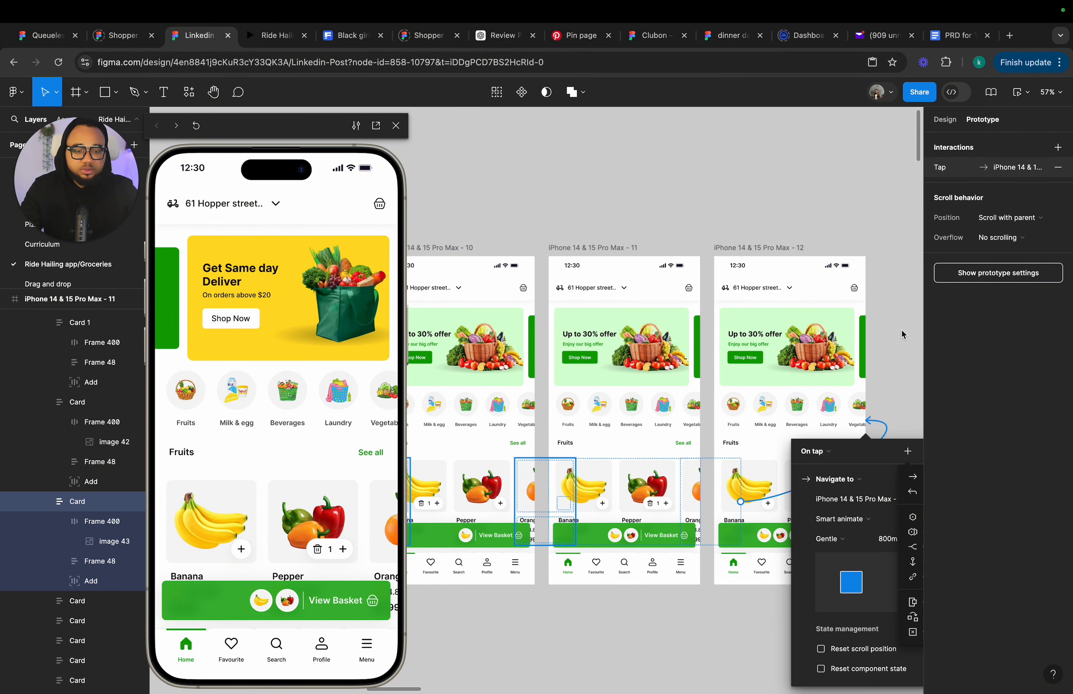
pyautogui.click(906, 405)
pyautogui.click(944, 120)
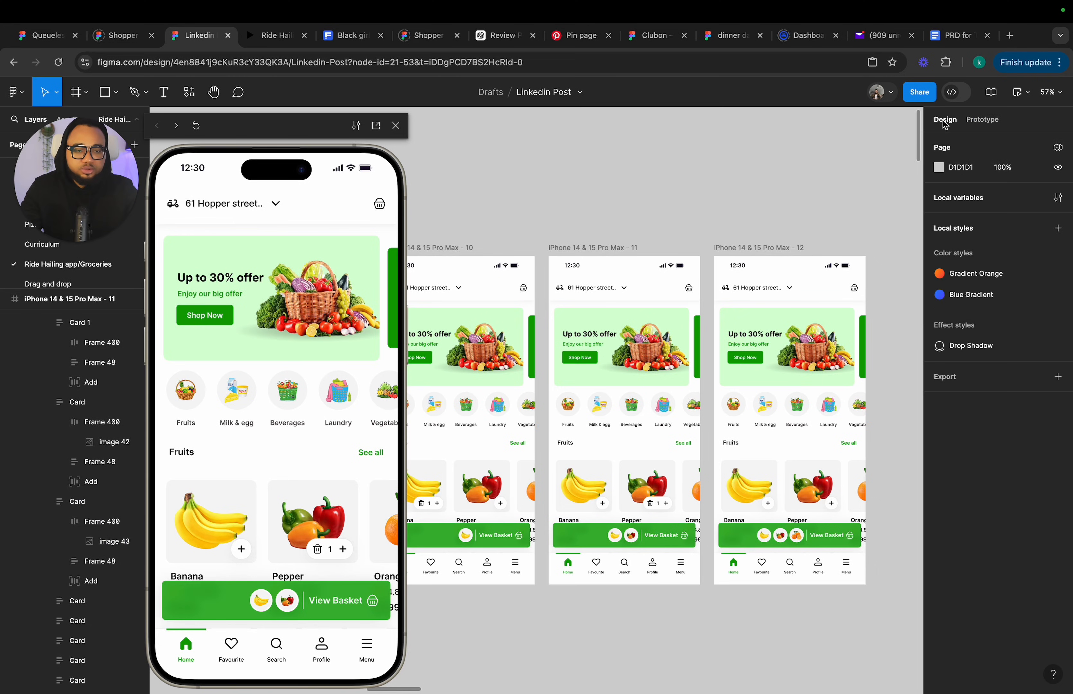
# Test the prototype in the preview by adding the banana, pepper and orange to the basket.
pyautogui.scroll(-2, 785, 231)
pyautogui.hscroll(-4, 482, 463)
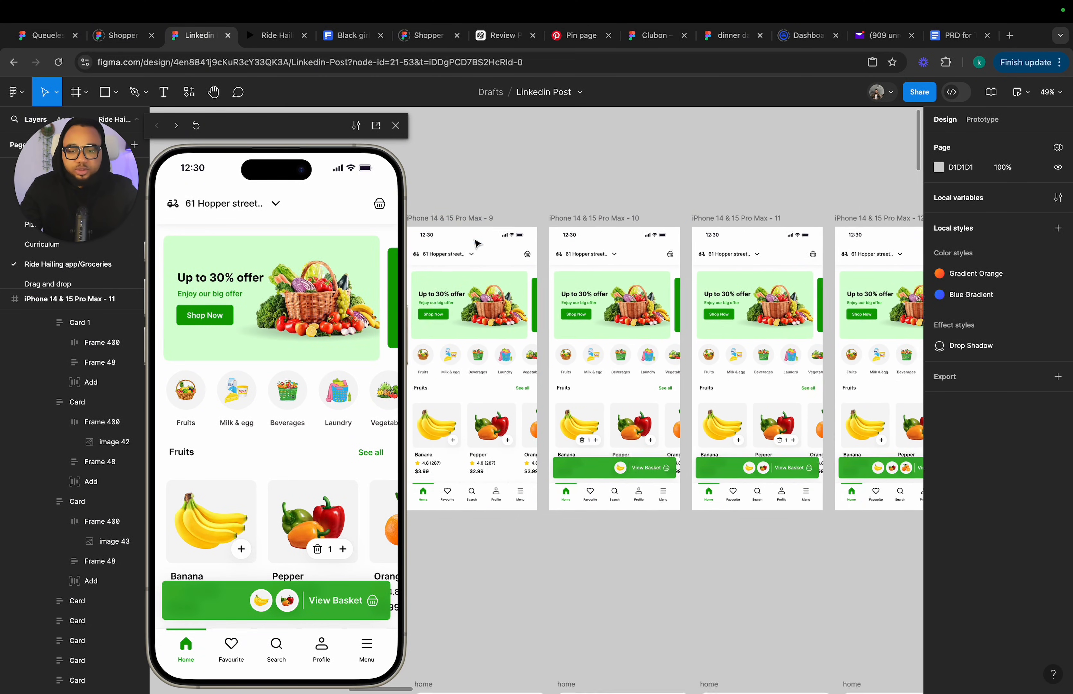
pyautogui.click(487, 220)
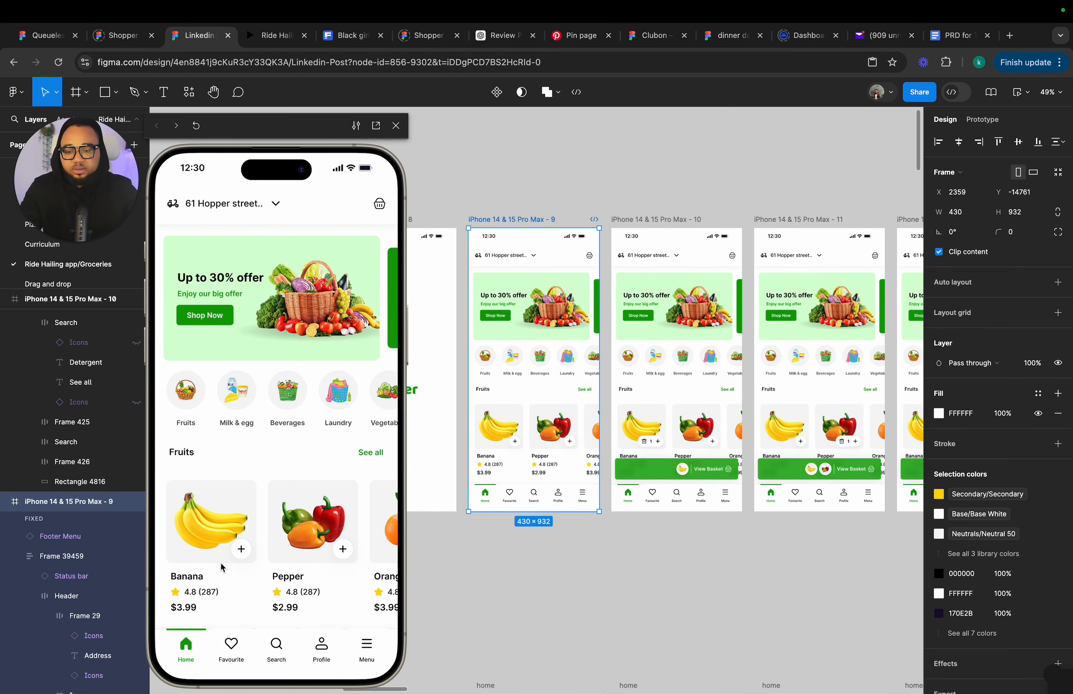
pyautogui.click(242, 550)
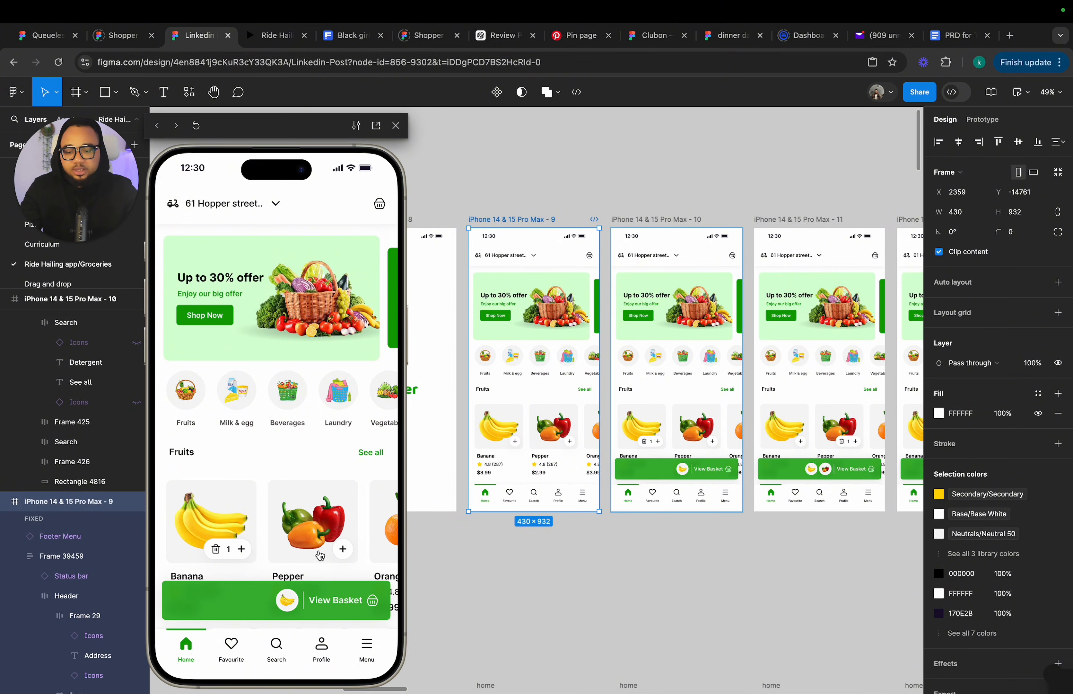
pyautogui.click(342, 549)
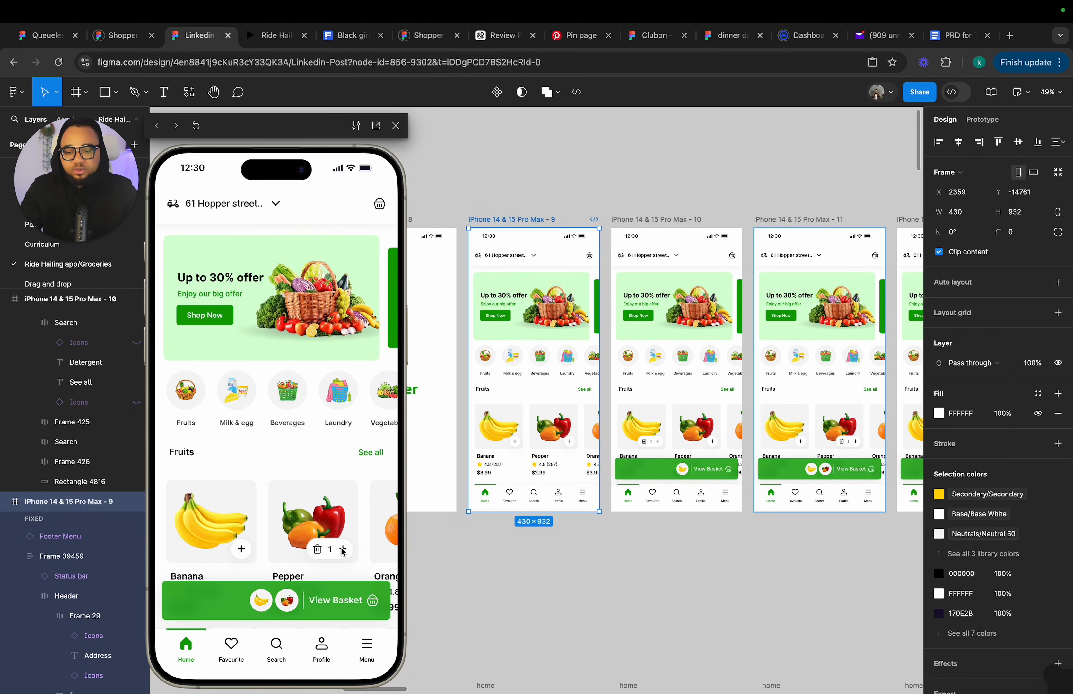
pyautogui.hscroll(3, 342, 551)
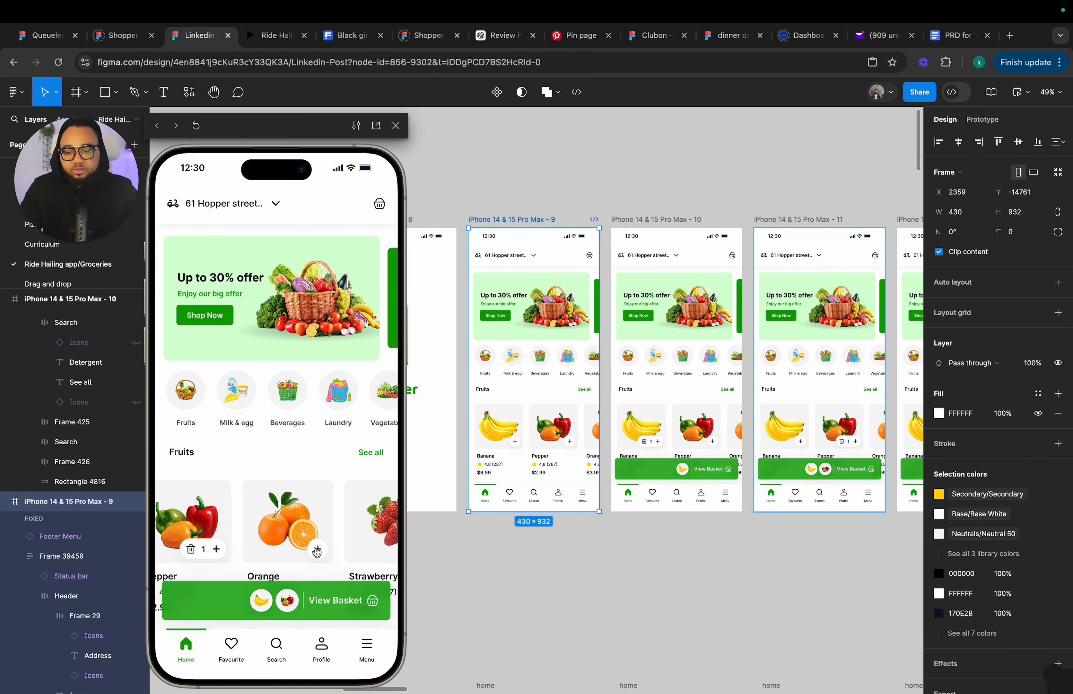
pyautogui.click(318, 550)
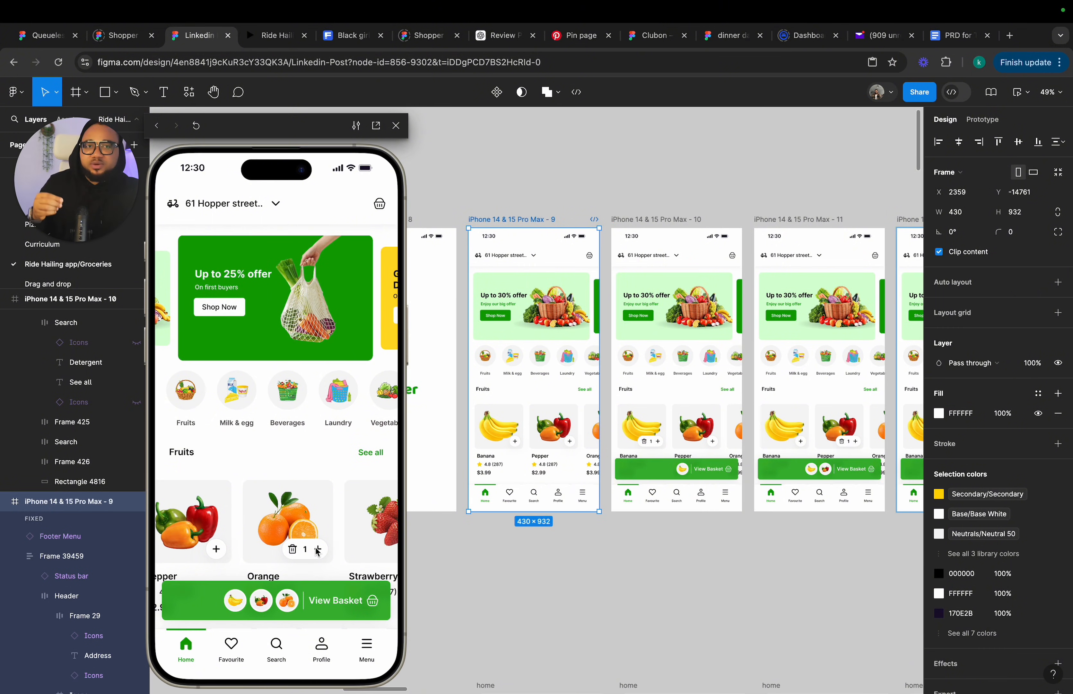
pyautogui.hscroll(2, 662, 534)
pyautogui.scroll(-1, 662, 534)
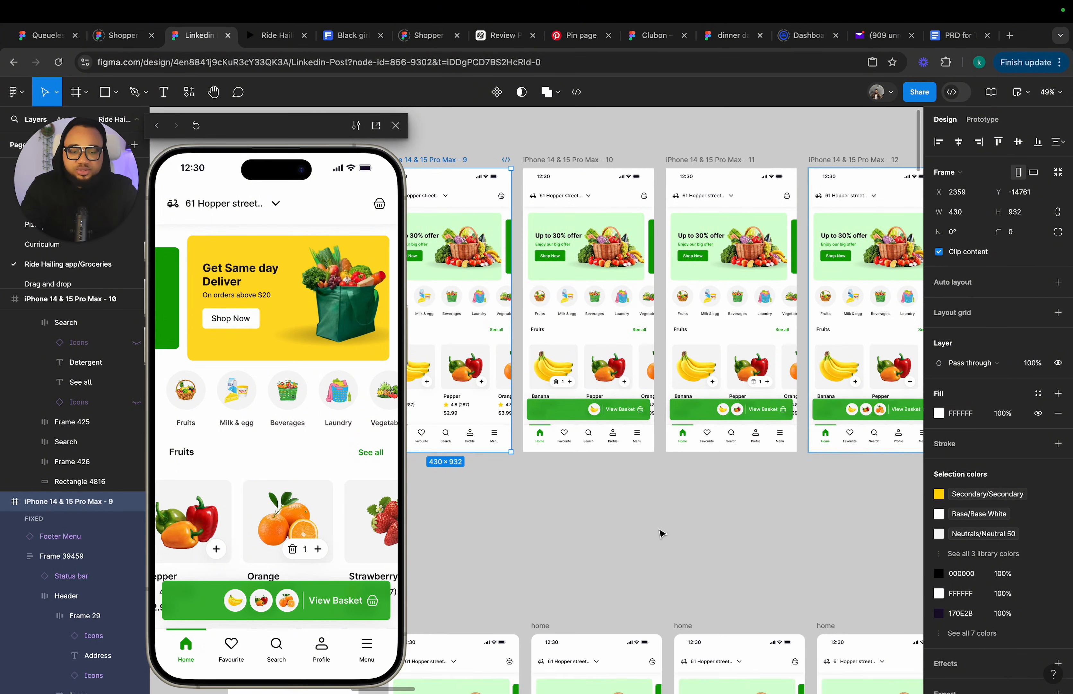
# Copy the water thumbnail from a home frame's basket button and duplicate frame 12.
pyautogui.click(662, 534)
pyautogui.scroll(-5, 661, 532)
pyautogui.hscroll(1, 661, 532)
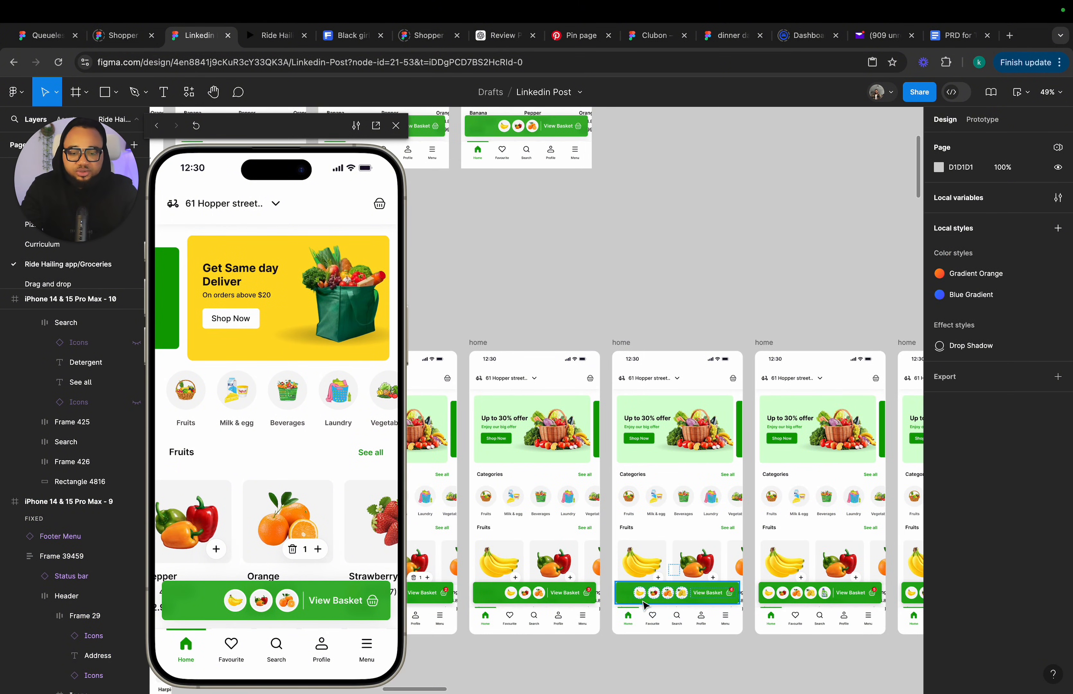
pyautogui.keyDown('super'); pyautogui.click(682, 594); pyautogui.keyUp('super')
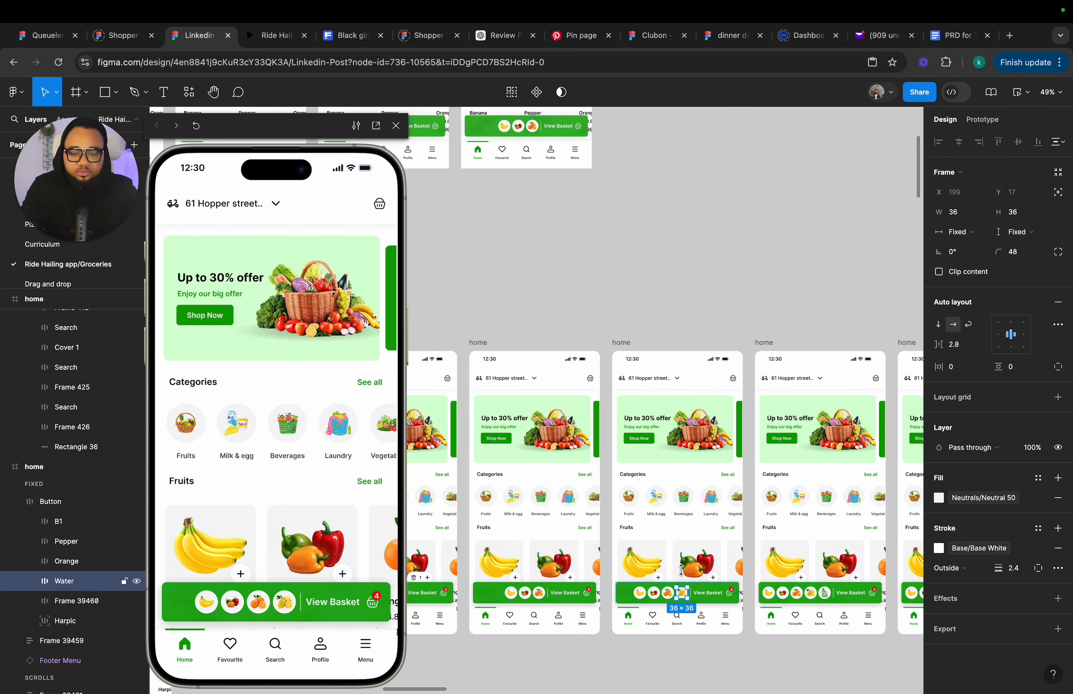
pyautogui.scroll(7, 682, 570)
pyautogui.hscroll(-1, 682, 571)
pyautogui.click(531, 180)
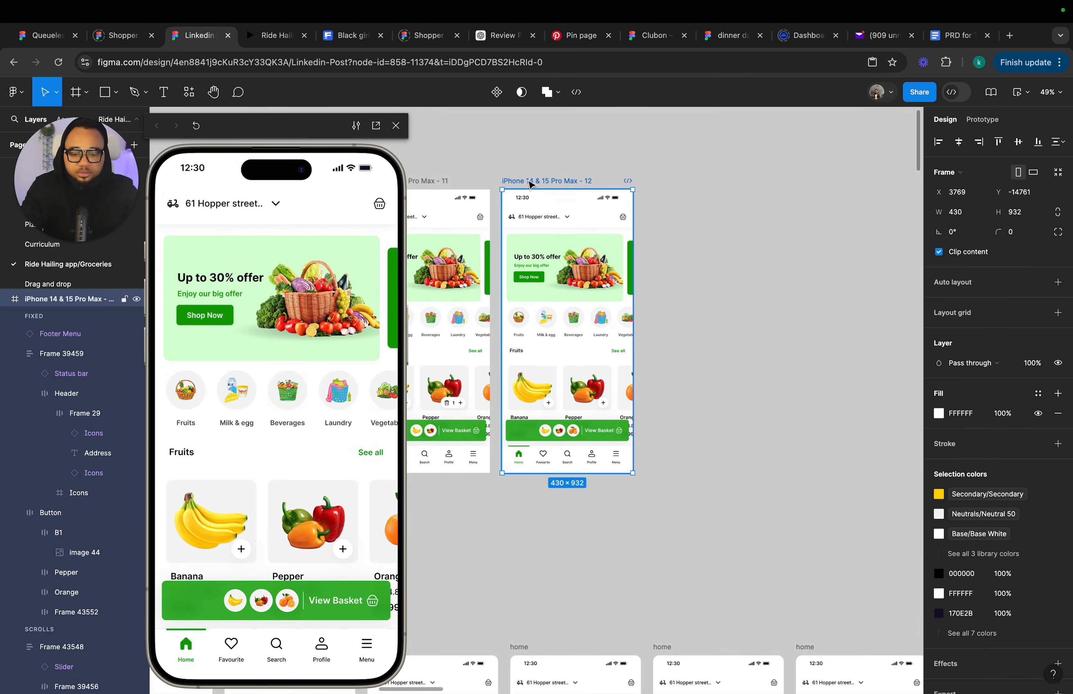
pyautogui.press('super+d')
# Paste the water thumbnail into the View Basket button and place it after the orange.
pyautogui.scroll(3, 681, 379)
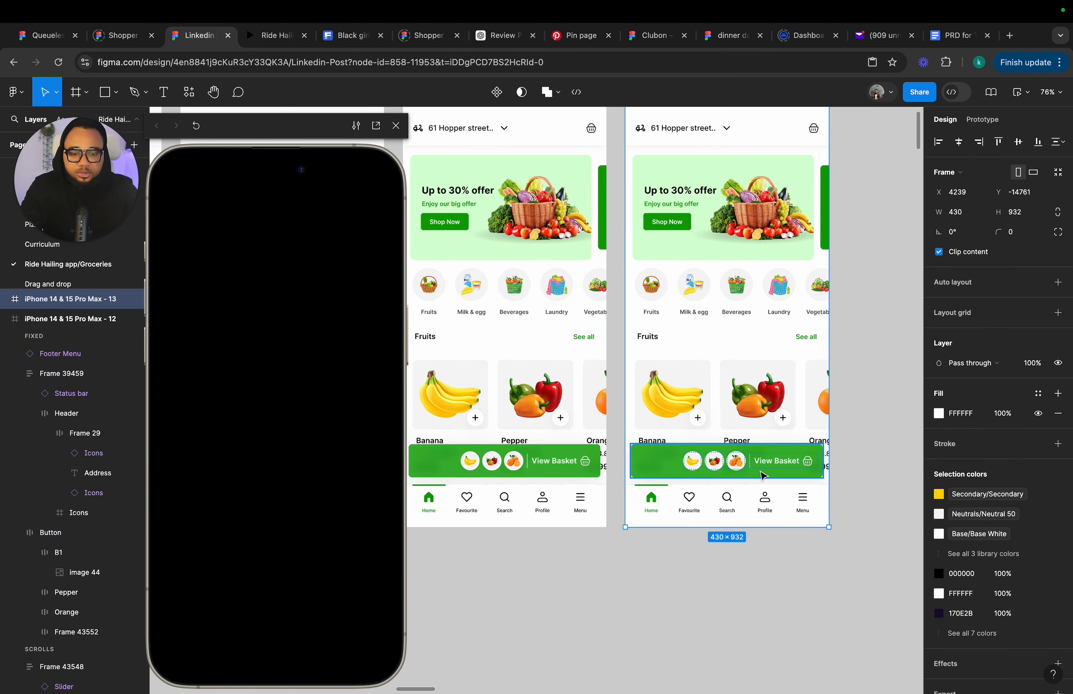
pyautogui.click(762, 474)
pyautogui.press('super+v')
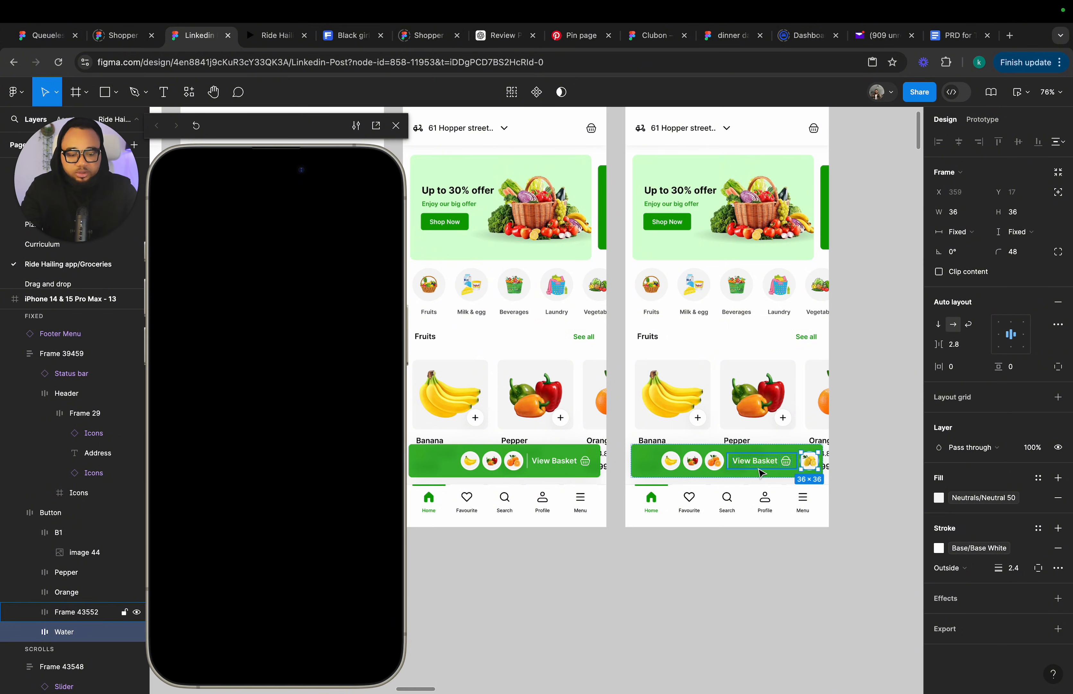
pyautogui.press('Left')
pyautogui.hscroll(-5, 604, 458)
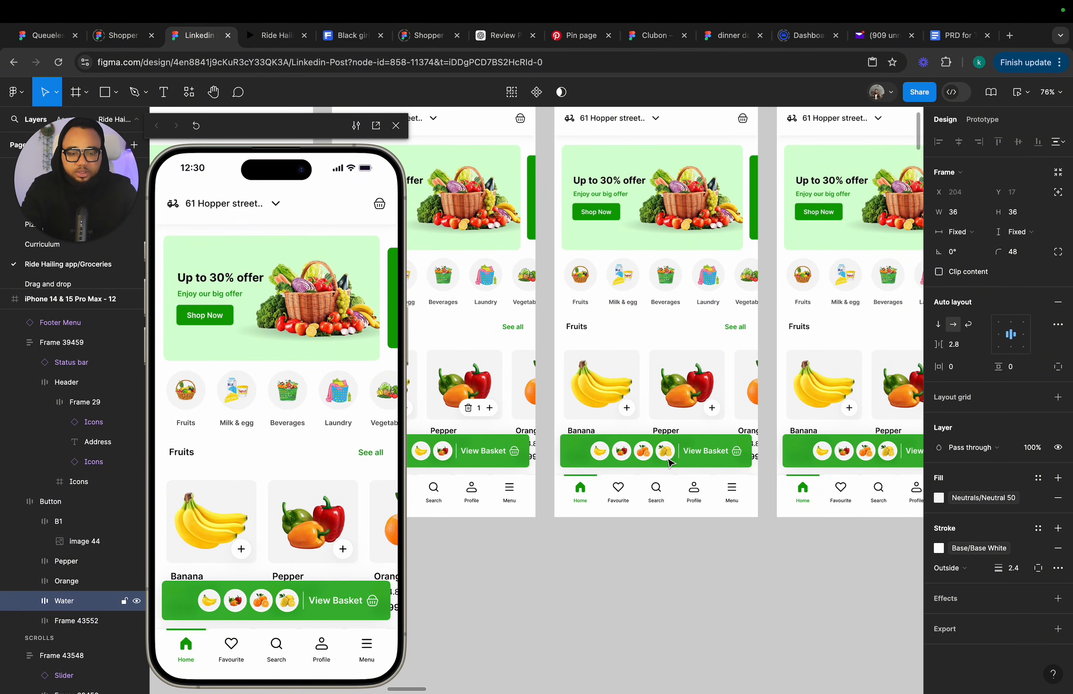
pyautogui.scroll(3, 648, 465)
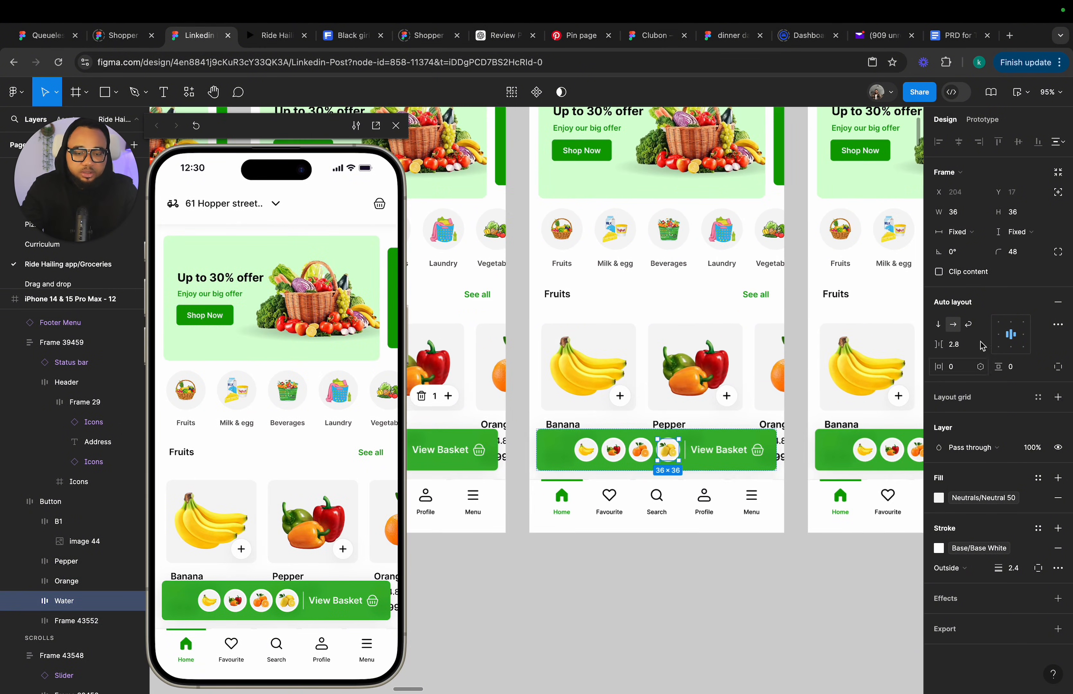
# Set the water thumbnail to ignore auto layout and raise it to Y -57.
pyautogui.click(1058, 193)
pyautogui.press('Up')
pyautogui.press('Up')
pyautogui.press('Up')
pyautogui.press('Up')
pyautogui.press('Up')
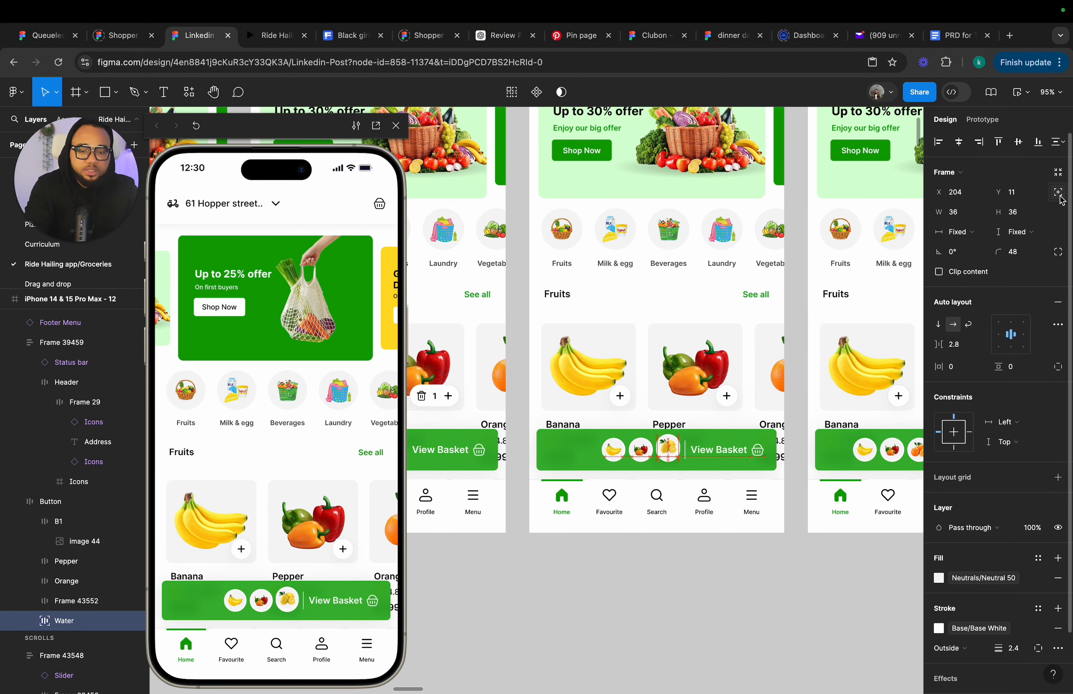
pyautogui.press('Up')
pyautogui.press('Up')
pyautogui.press('Up')
pyautogui.press('Up')
pyautogui.press('Up')
pyautogui.press('Up')
pyautogui.press('Up')
pyautogui.press('Up')
pyautogui.press('Up')
pyautogui.press('Up')
pyautogui.press('Up')
pyautogui.press('Up')
pyautogui.press('Up')
pyautogui.press('Up')
pyautogui.press('Up')
pyautogui.press('Up')
pyautogui.press('Up')
pyautogui.press('Up')
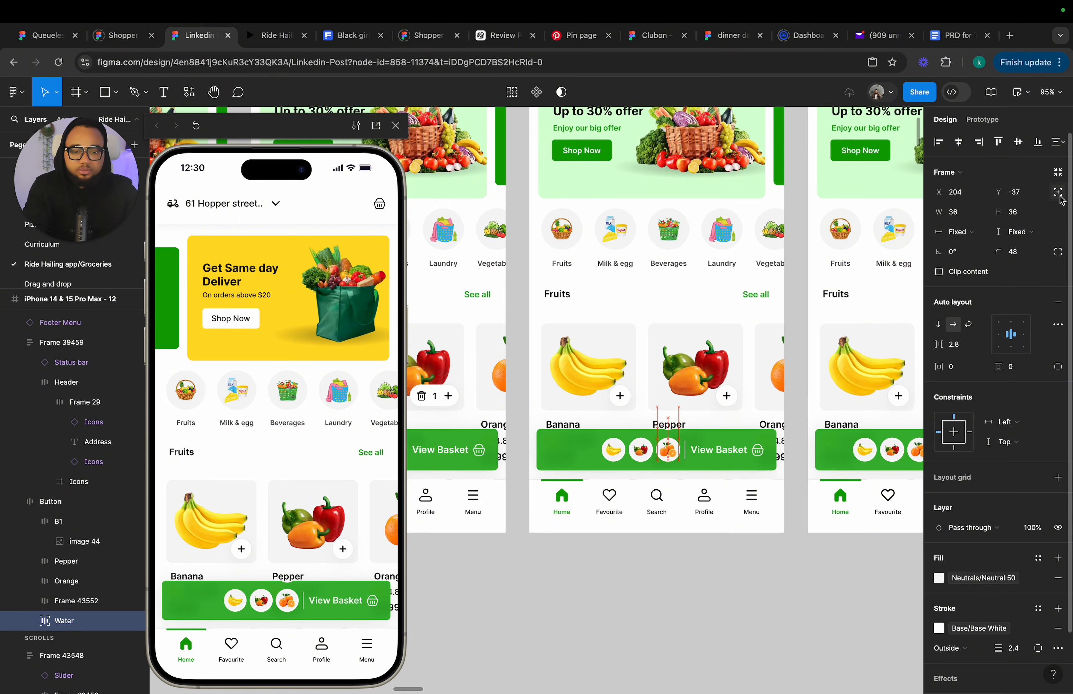
pyautogui.press('Up')
pyautogui.press('Up')
pyautogui.press('Up')
pyautogui.press('Up')
pyautogui.press('Up')
pyautogui.press('Up')
pyautogui.press('Up')
pyautogui.press('Up')
pyautogui.press('Up')
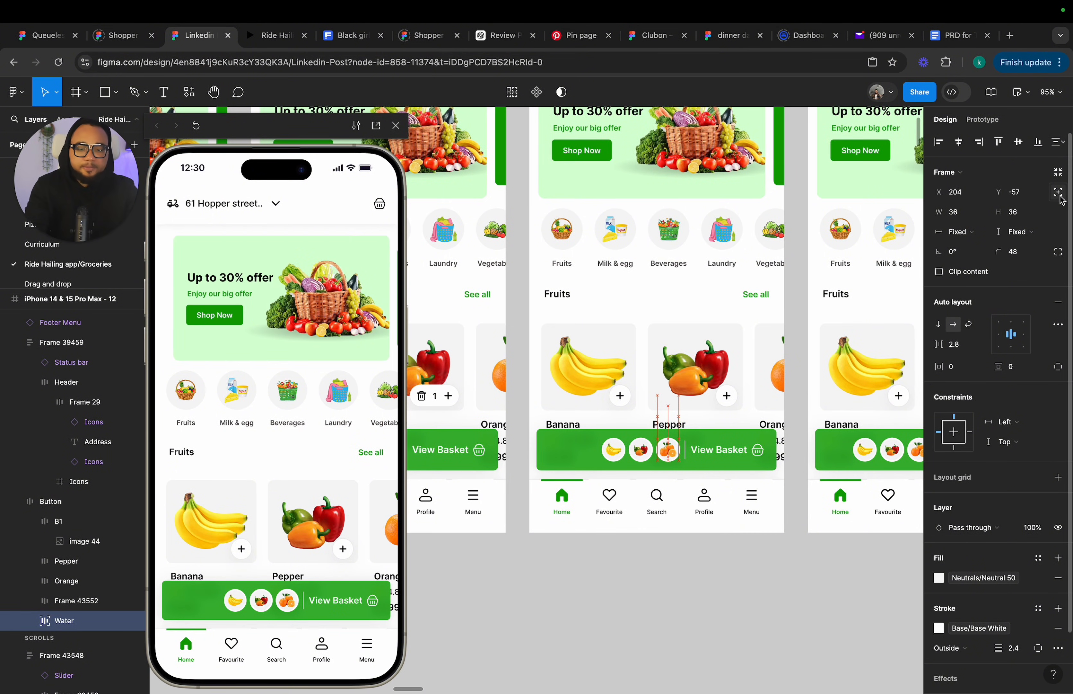
# Set the alignment of frame 13's fruit card row to center.
pyautogui.scroll(-5, 752, 361)
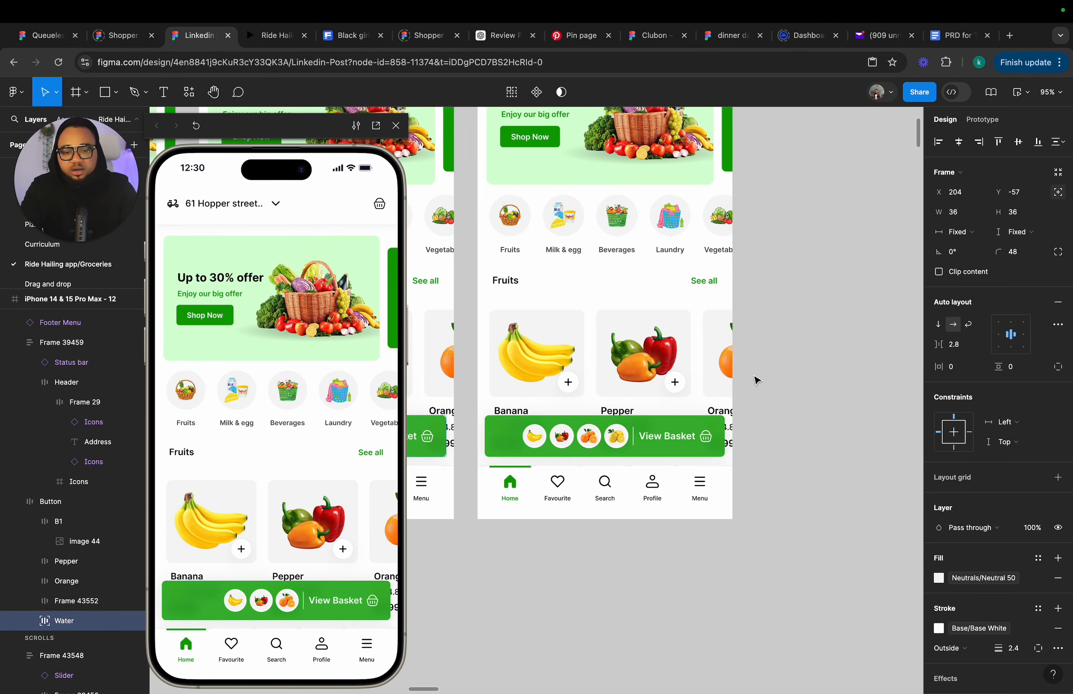
pyautogui.click(696, 378)
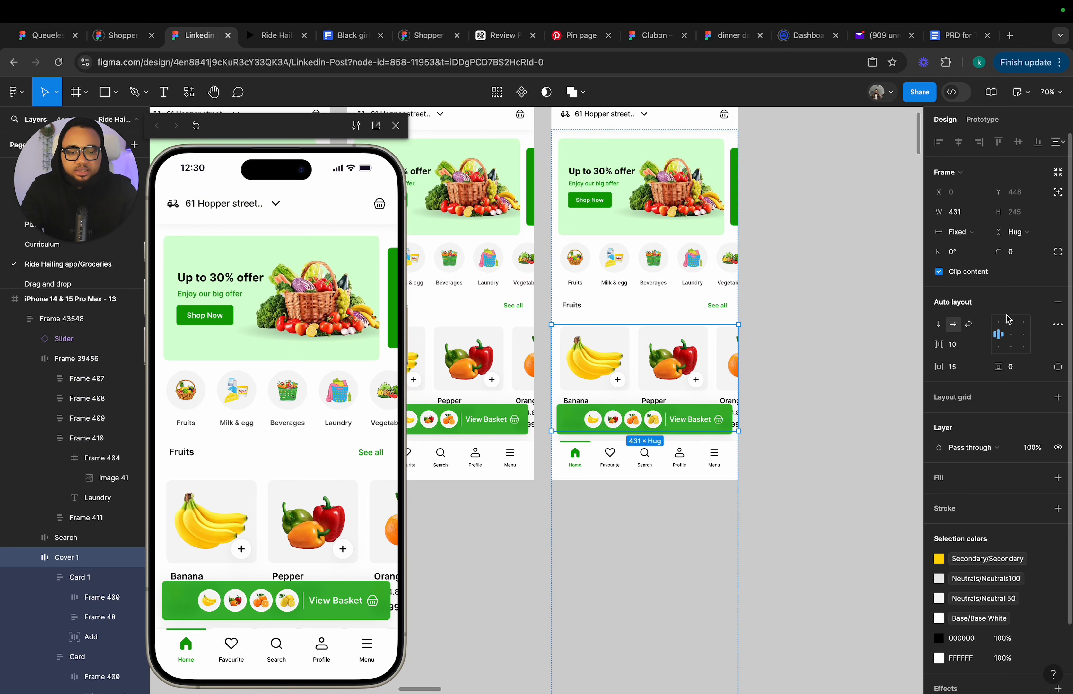
pyautogui.click(1011, 333)
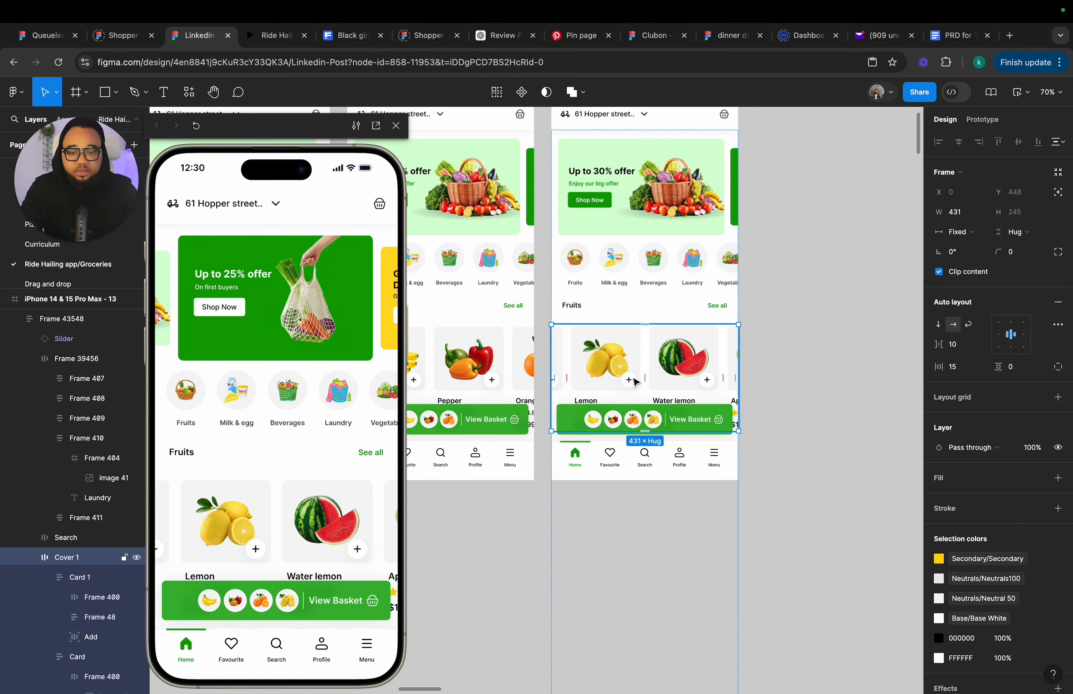
# Reveal the orange card in frame 13's fruit row and shrink its add button back to a plain plus, about 38 px wide.
pyautogui.scroll(5, 558, 381)
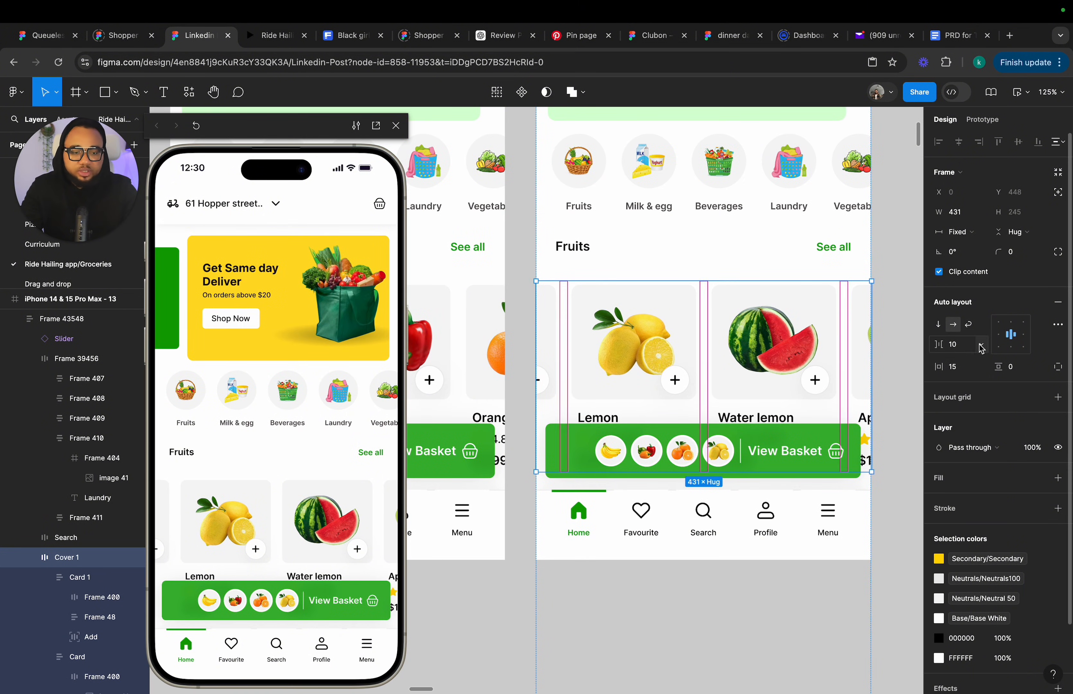
pyautogui.click(998, 334)
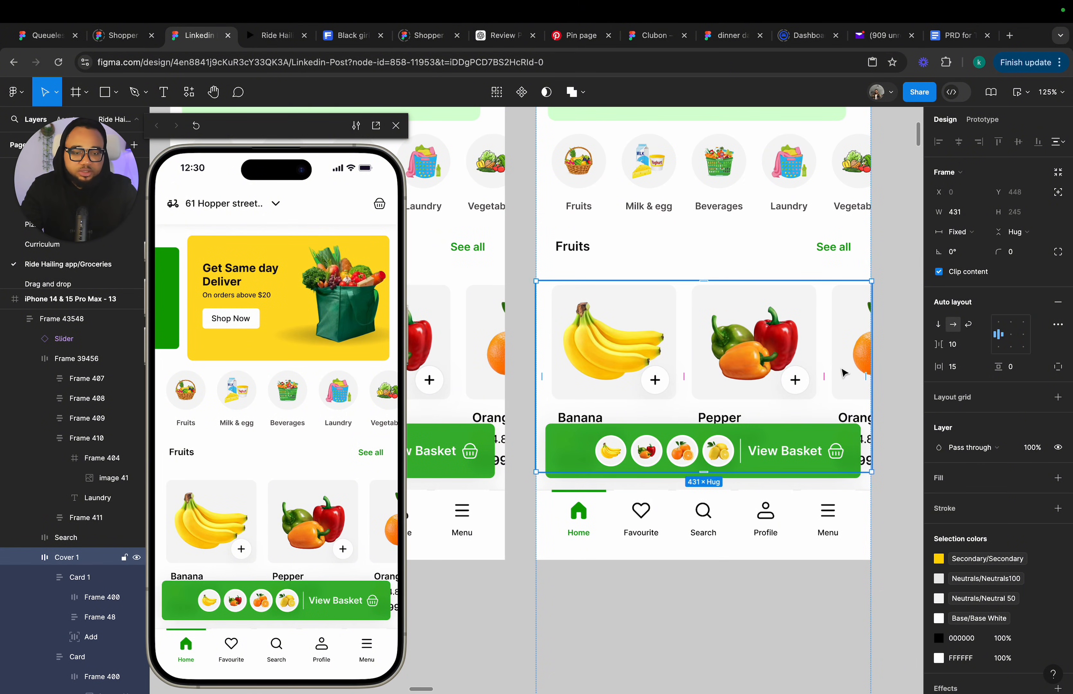
pyautogui.scroll(-6, 844, 373)
pyautogui.click(682, 174)
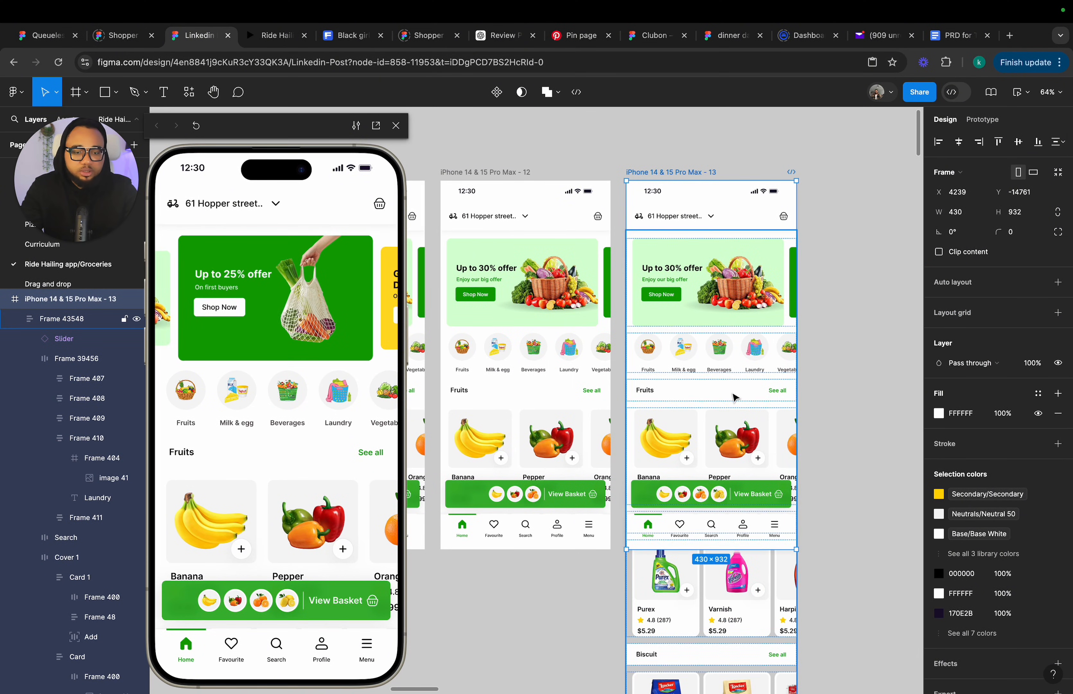
pyautogui.click(732, 397)
pyautogui.click(738, 426)
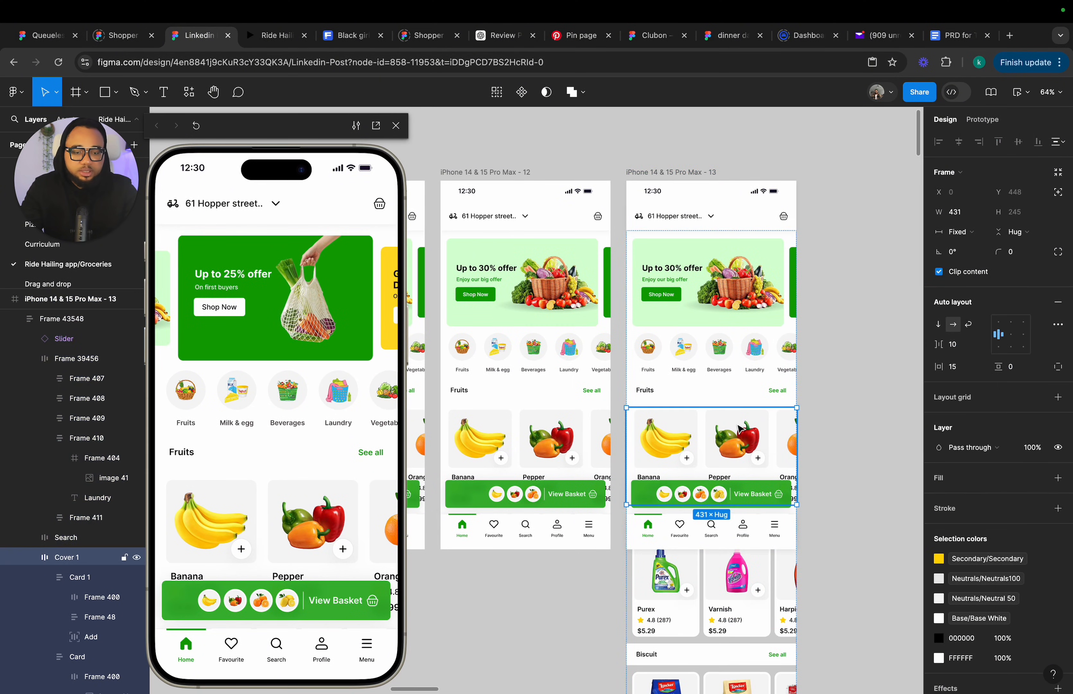
pyautogui.click(939, 272)
pyautogui.click(825, 465)
pyautogui.scroll(3, 824, 464)
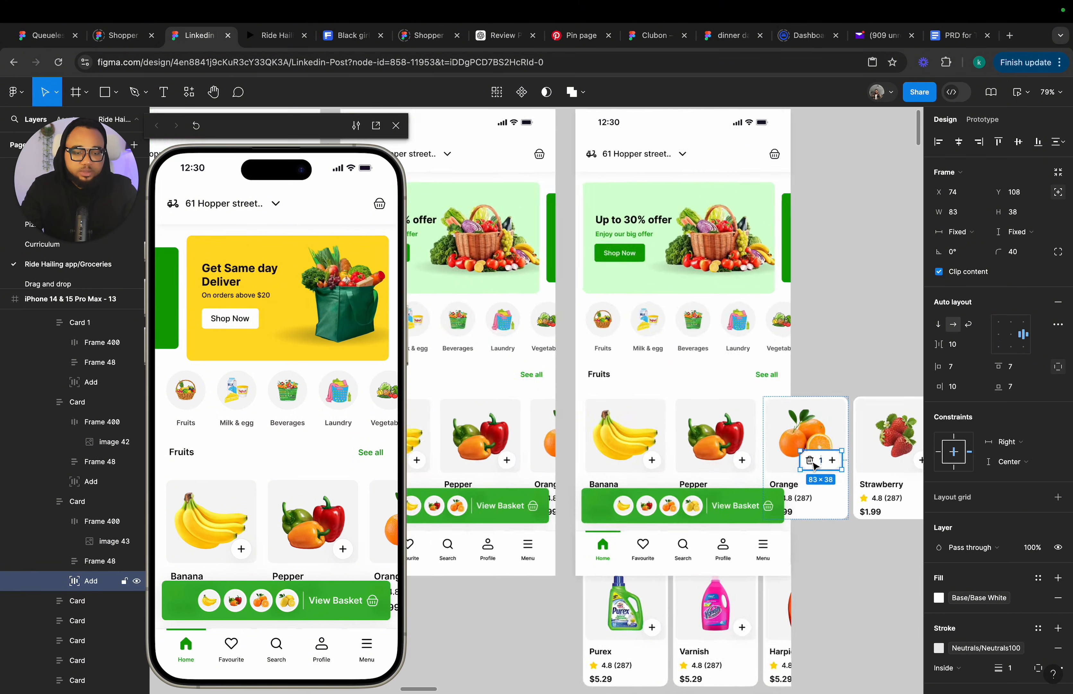
pyautogui.scroll(5, 814, 464)
pyautogui.moveTo(790, 460); pyautogui.dragTo(810, 460)
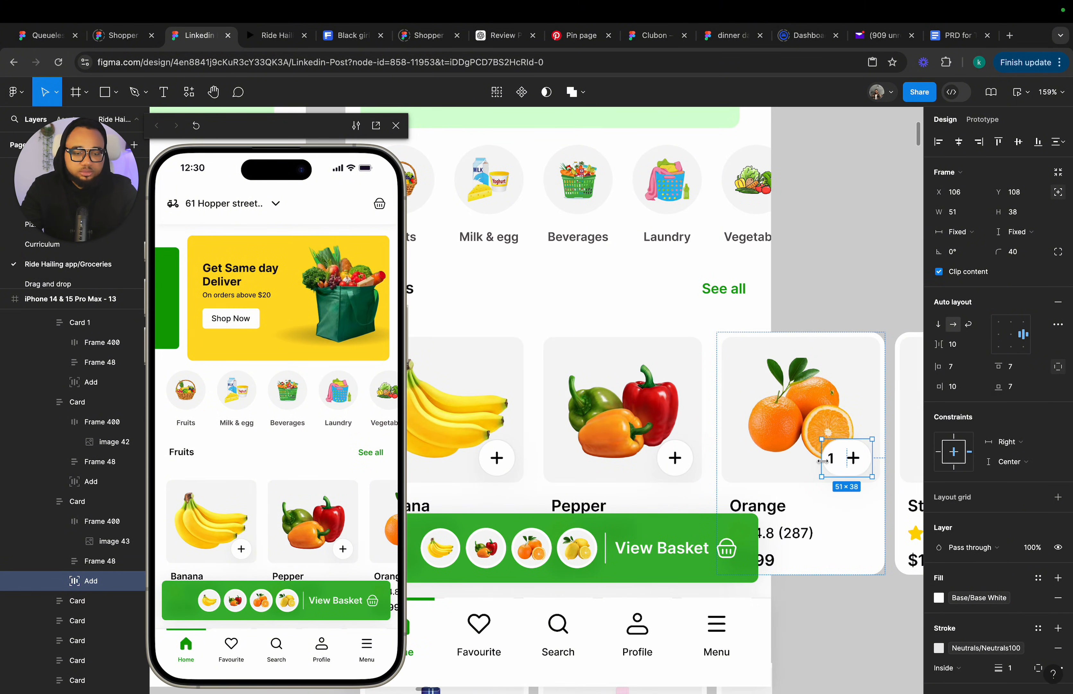
# Re-center frame 13's fruit card row so the lemon card leads.
pyautogui.scroll(-5, 834, 461)
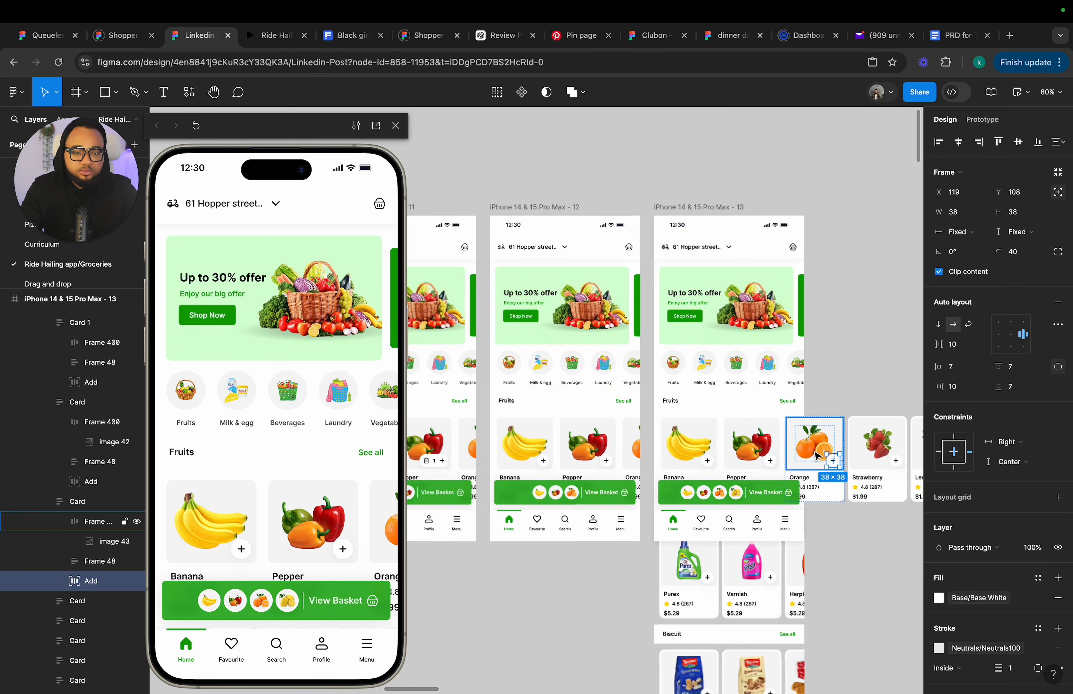
pyautogui.click(839, 363)
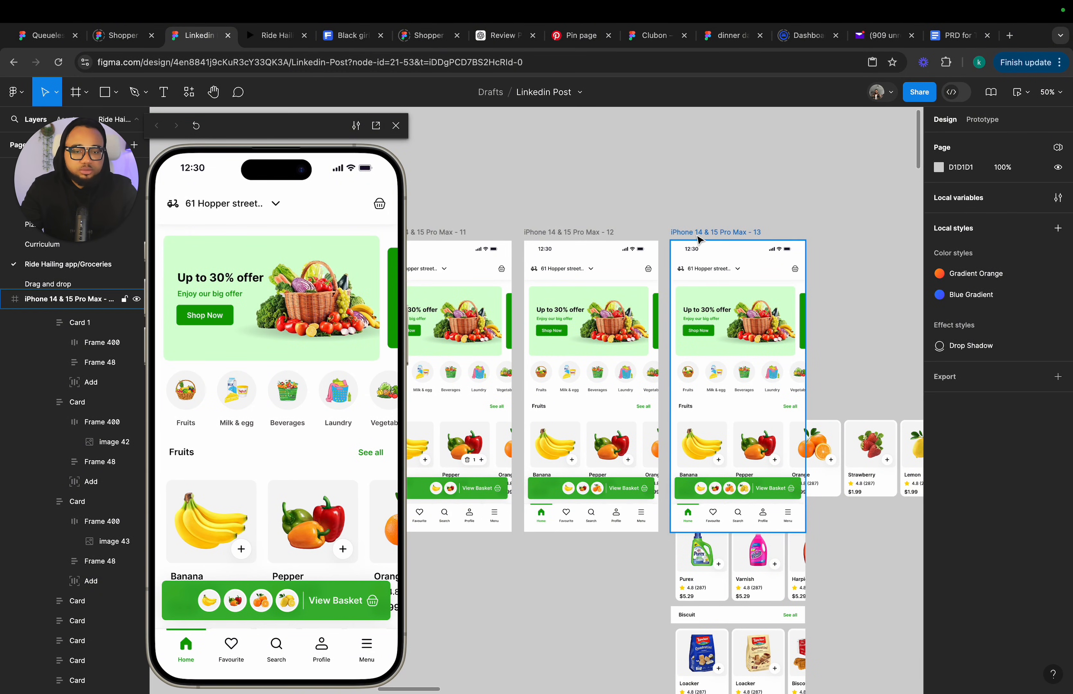
pyautogui.click(716, 231)
pyautogui.click(939, 252)
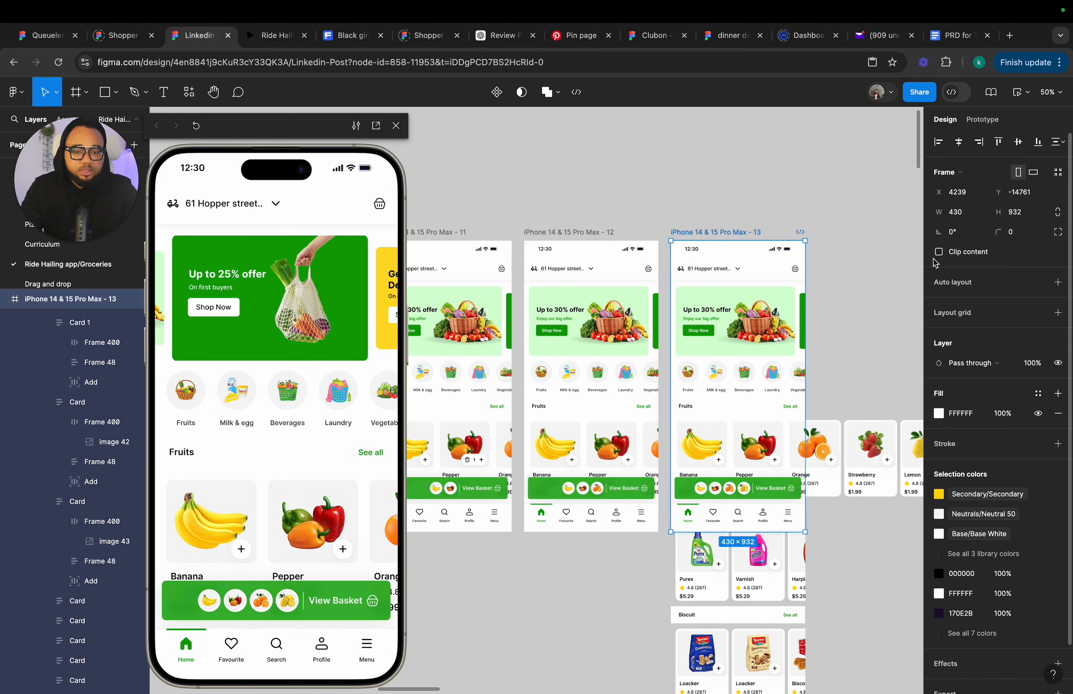
pyautogui.click(725, 457)
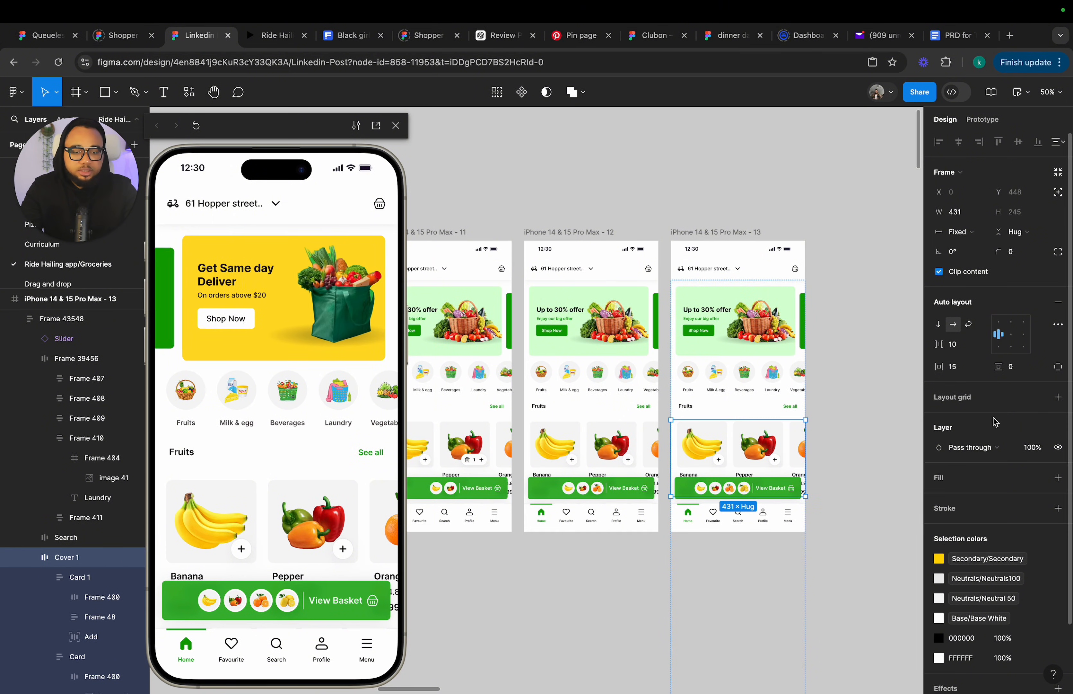
pyautogui.click(1011, 334)
# Widen the lemon card's add button in frame 13 to about 84 px to show the quantity counter.
pyautogui.scroll(10, 762, 465)
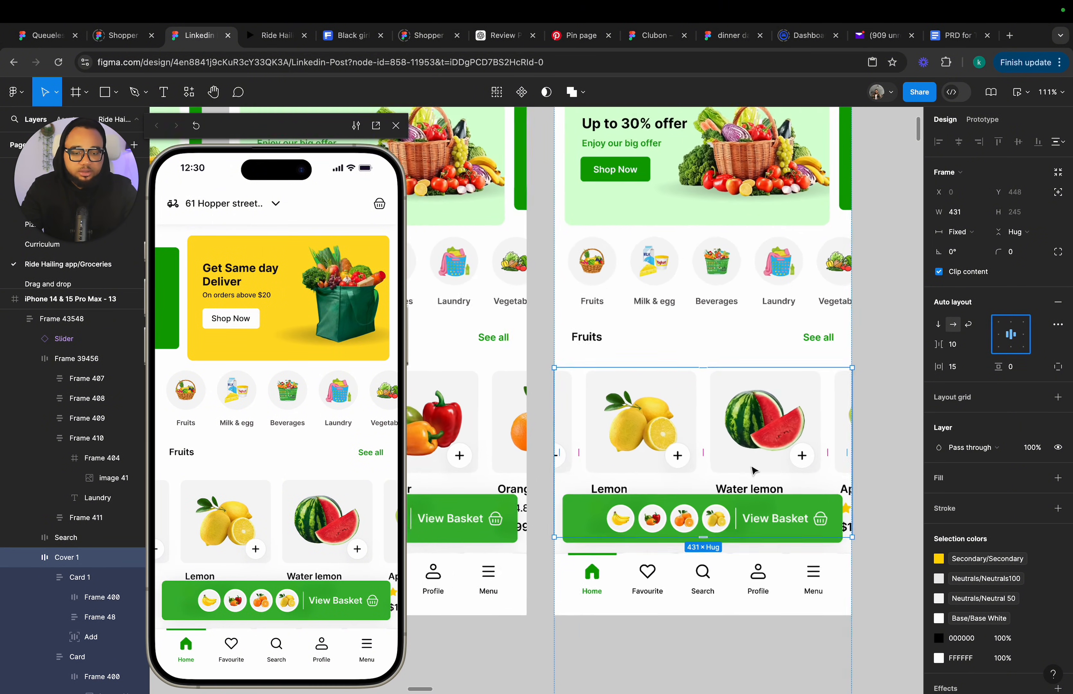
pyautogui.click(671, 460)
pyautogui.doubleClick(671, 460)
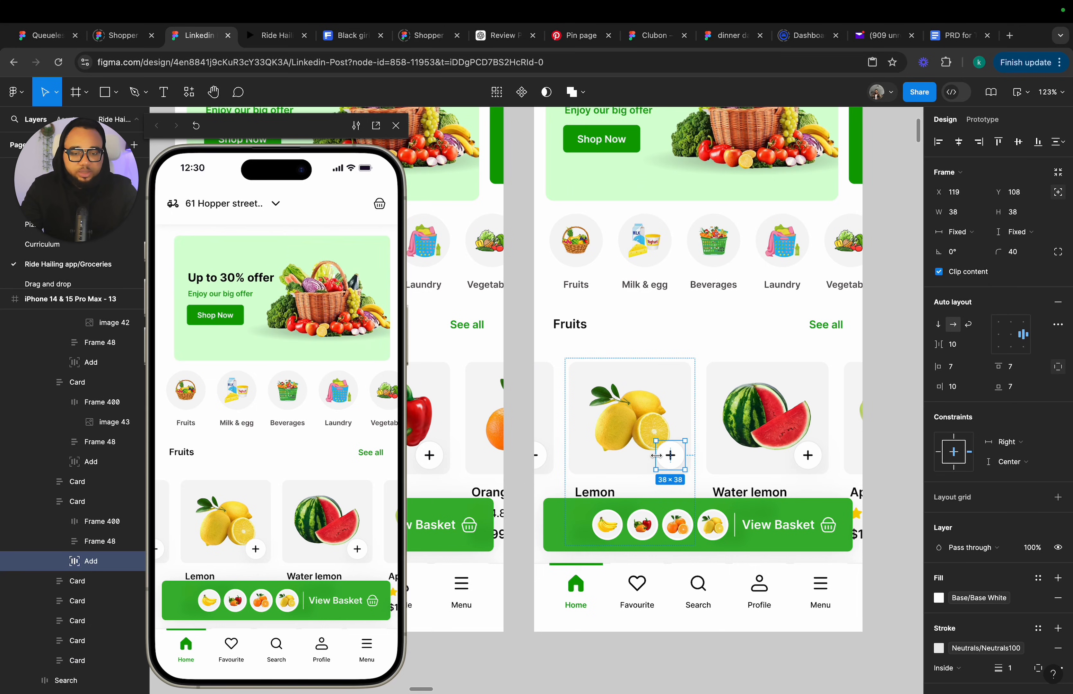
pyautogui.moveTo(636, 457); pyautogui.dragTo(623, 459)
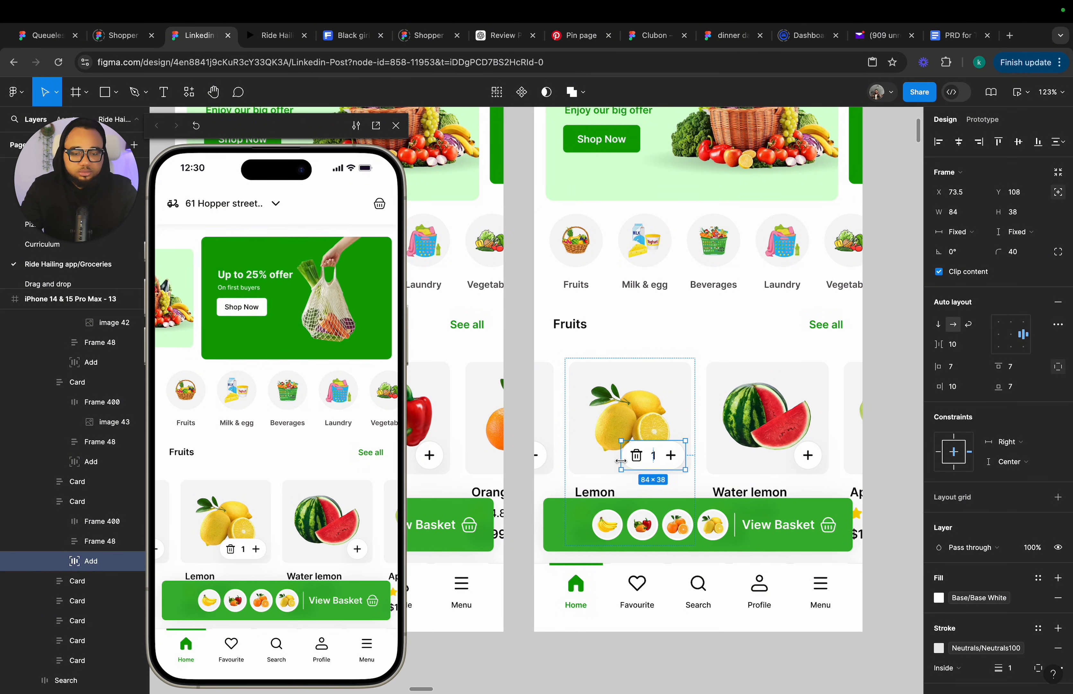
# Center-align frame 12's fruit card row so the lemon card leads.
pyautogui.scroll(-5, 609, 489)
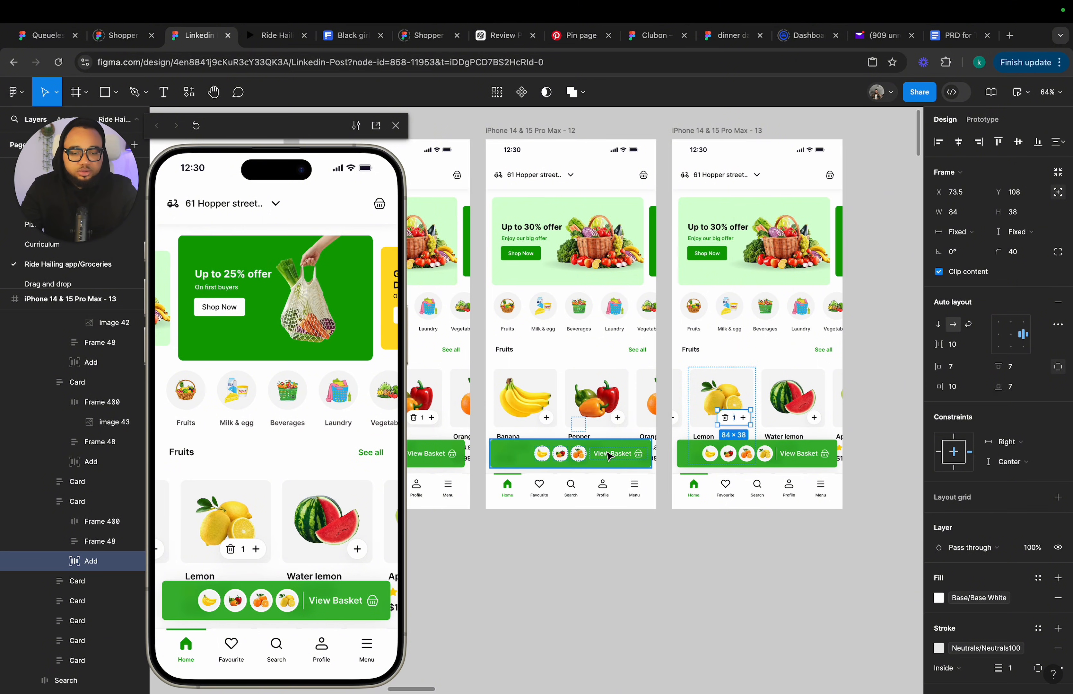
pyautogui.click(609, 456)
pyautogui.scroll(-2, 630, 397)
pyautogui.scroll(-1, 630, 397)
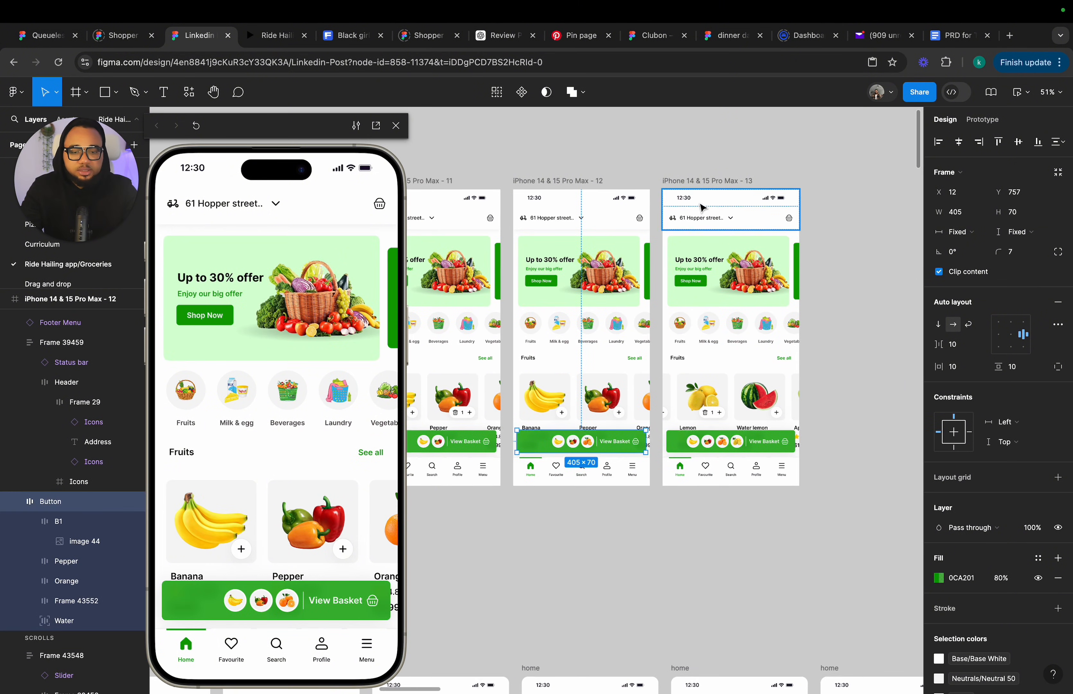
pyautogui.moveTo(682, 182); pyautogui.dragTo(726, 181)
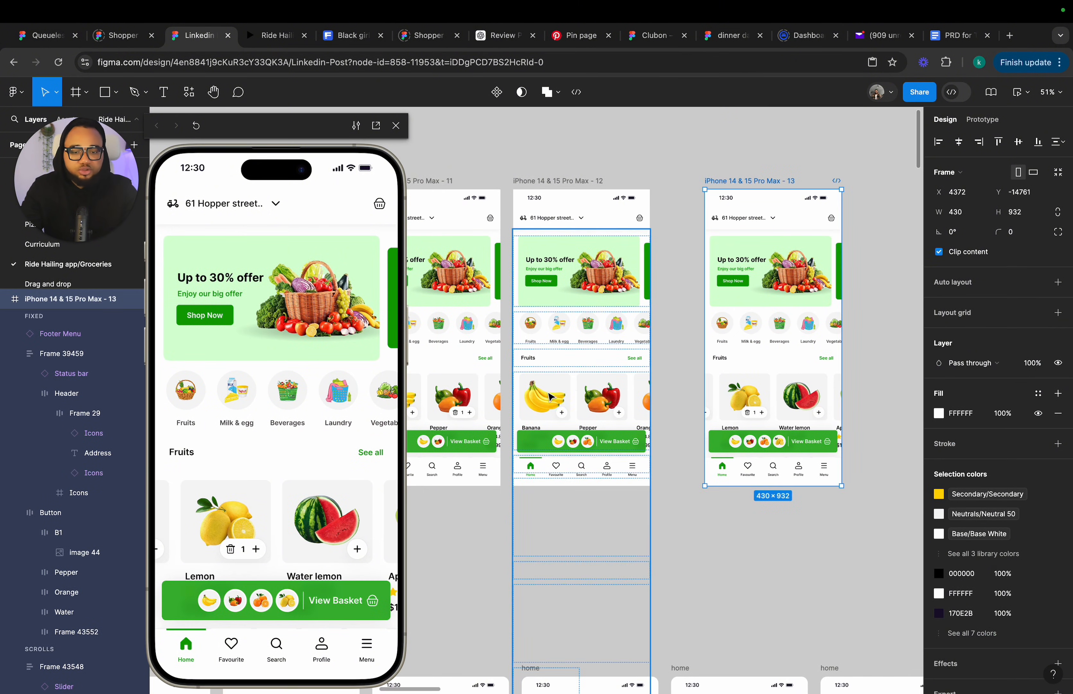
pyautogui.click(578, 394)
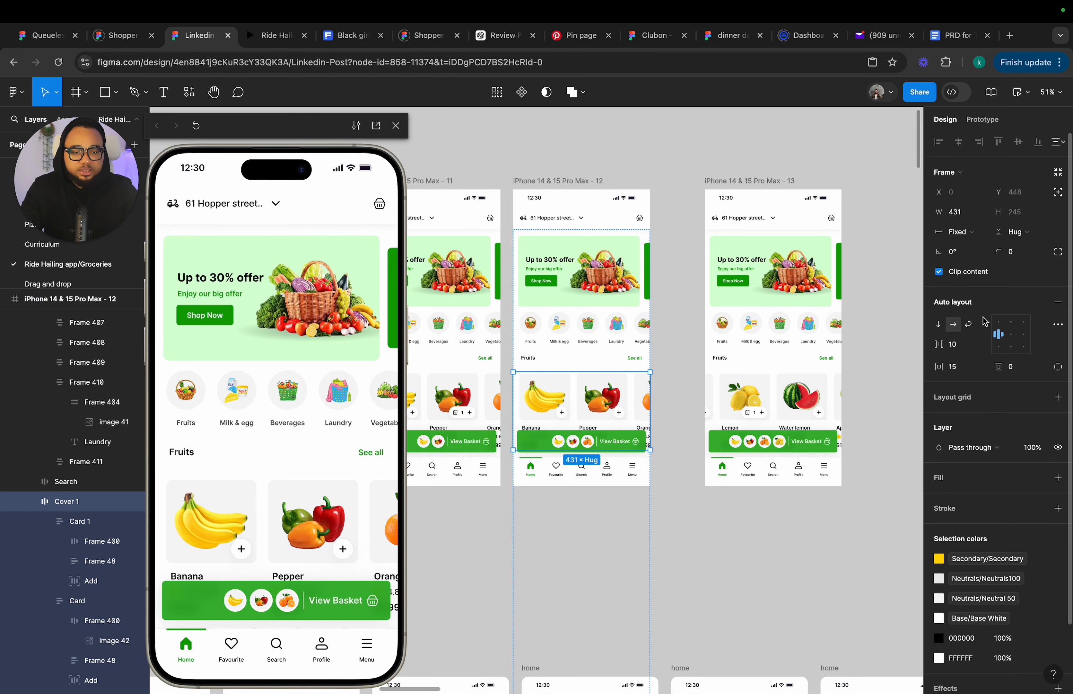
pyautogui.click(1012, 340)
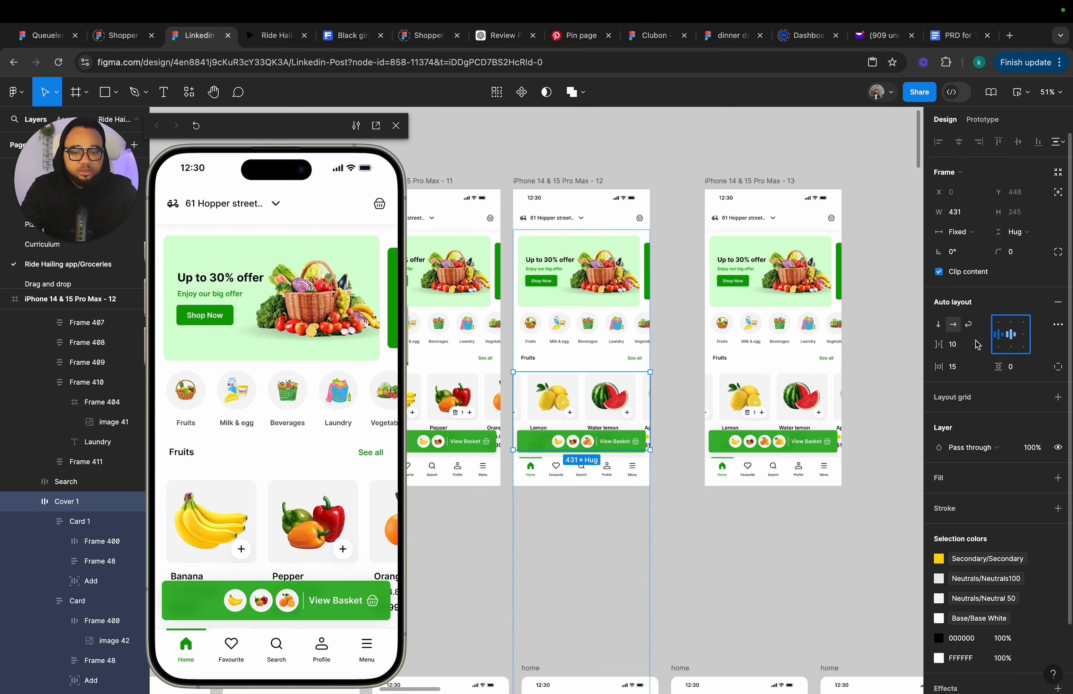
# Link frame 12's lemon card on tap to frame 13 using Smart animate, Gentle, 800 ms.
pyautogui.click(563, 410)
pyautogui.click(986, 120)
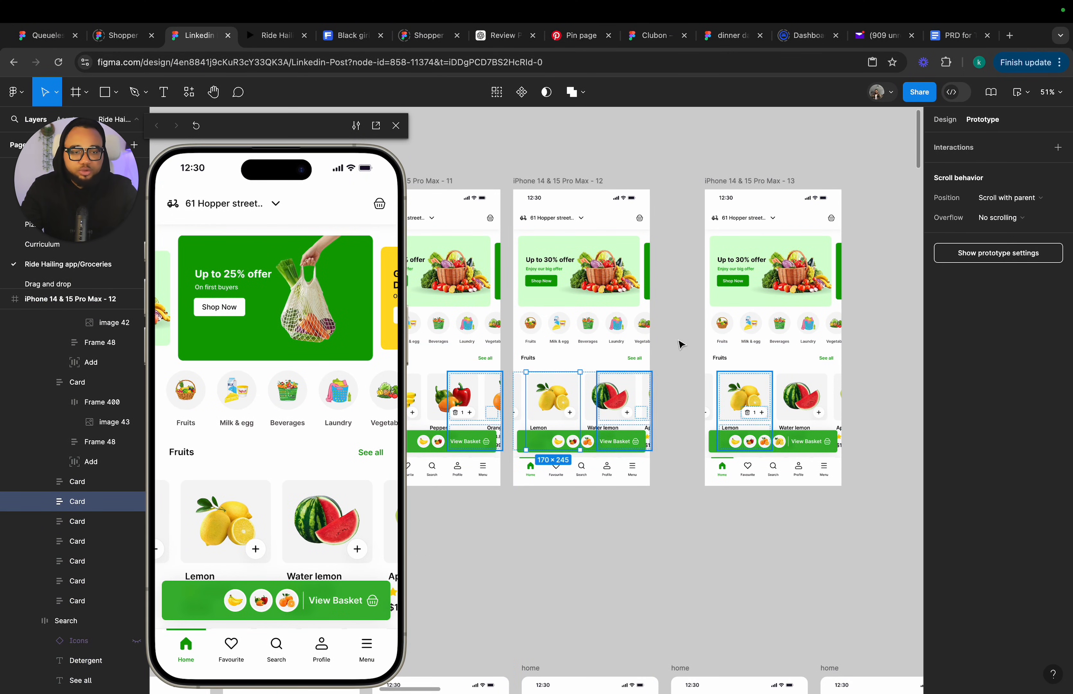
pyautogui.moveTo(580, 411); pyautogui.dragTo(781, 345)
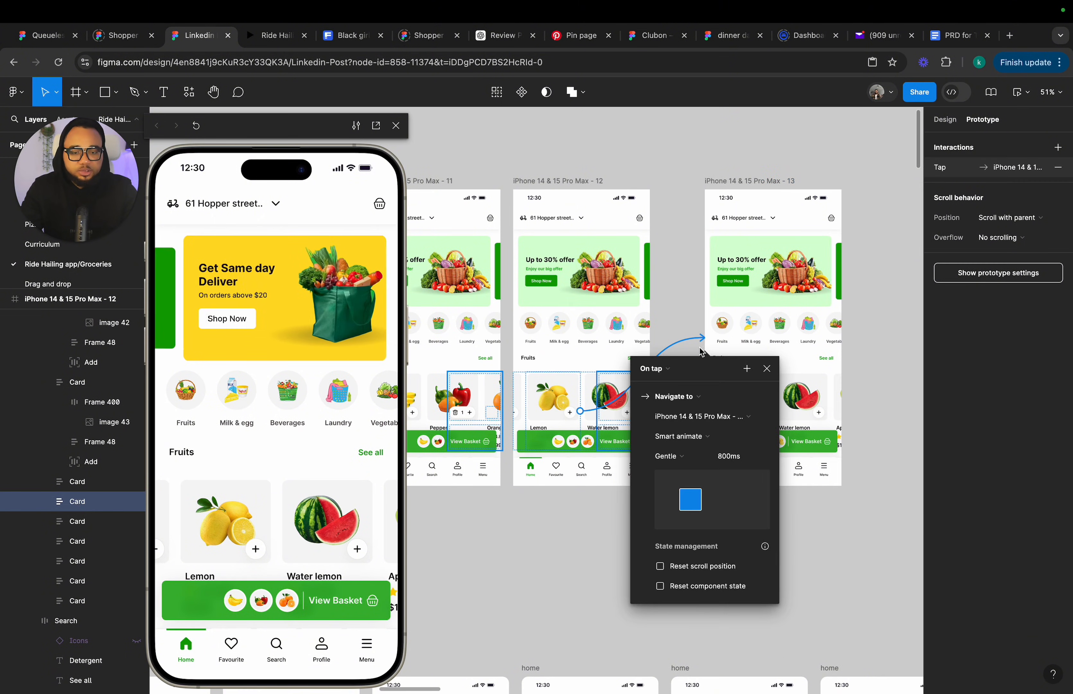
pyautogui.click(766, 368)
# Move frame 13 back beside frame 12 and leave the prototype settings.
pyautogui.moveTo(744, 188); pyautogui.dragTo(699, 188)
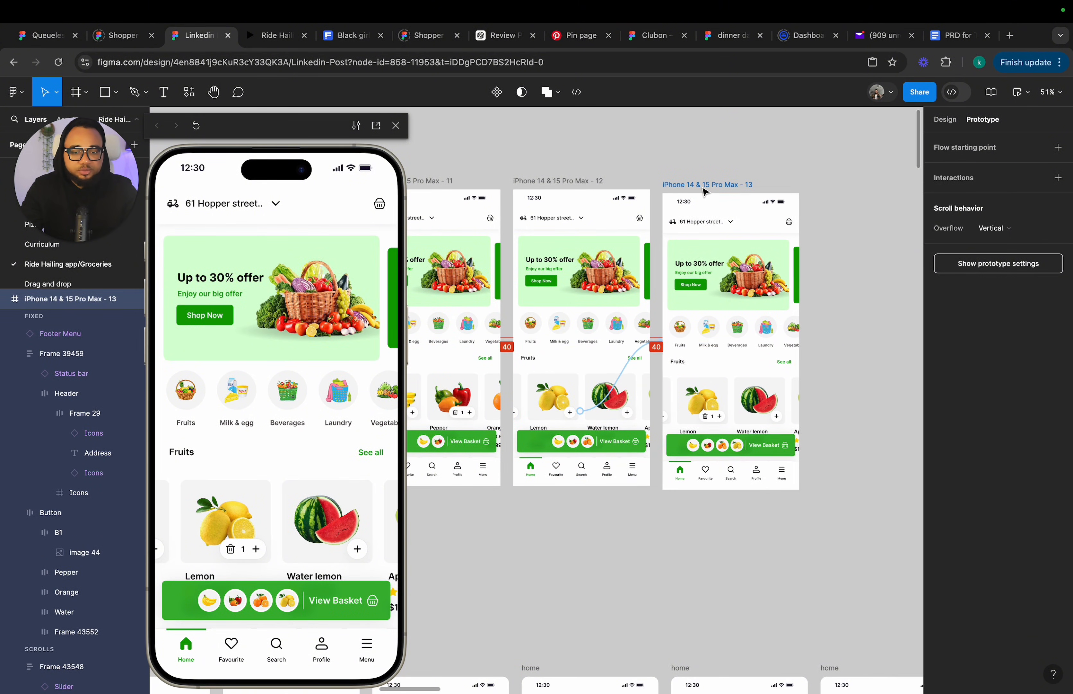
pyautogui.click(945, 119)
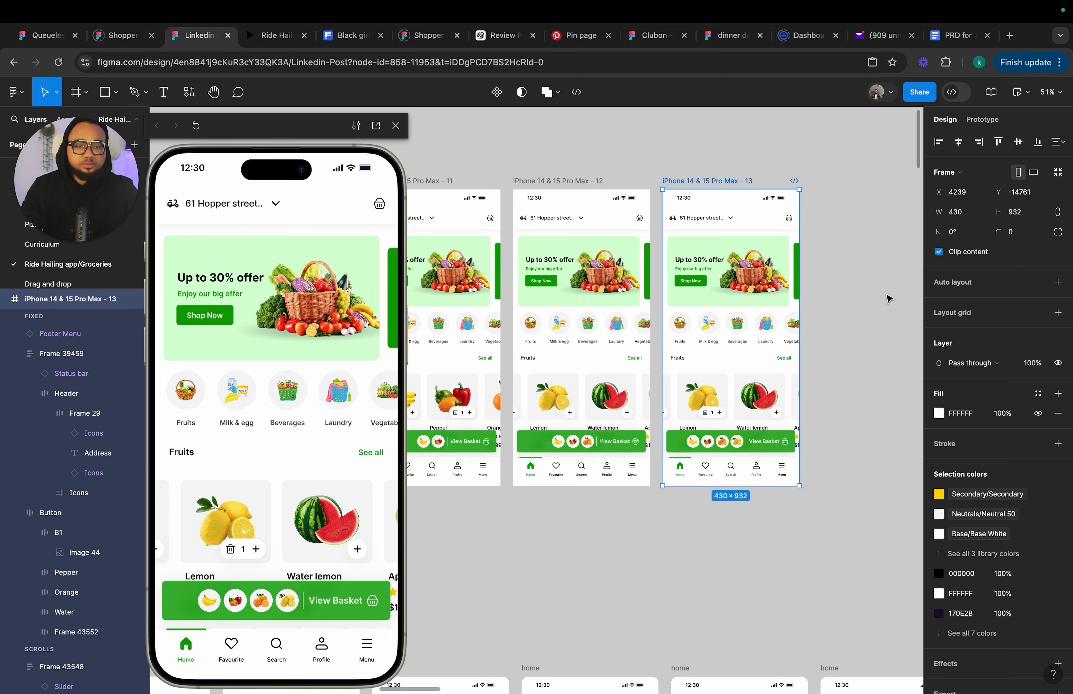
pyautogui.press('Escape')
# Review the home and basket frames across the canvas.
pyautogui.scroll(-5, 886, 299)
pyautogui.scroll(-3, 814, 359)
pyautogui.scroll(2, 685, 518)
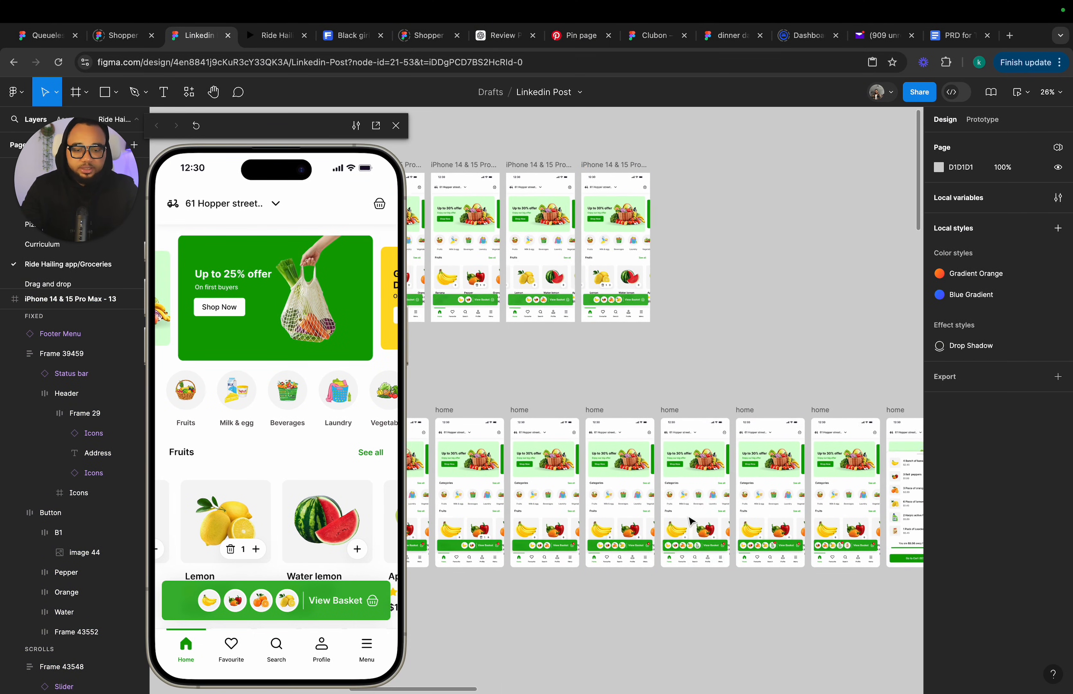
pyautogui.scroll(5, 687, 541)
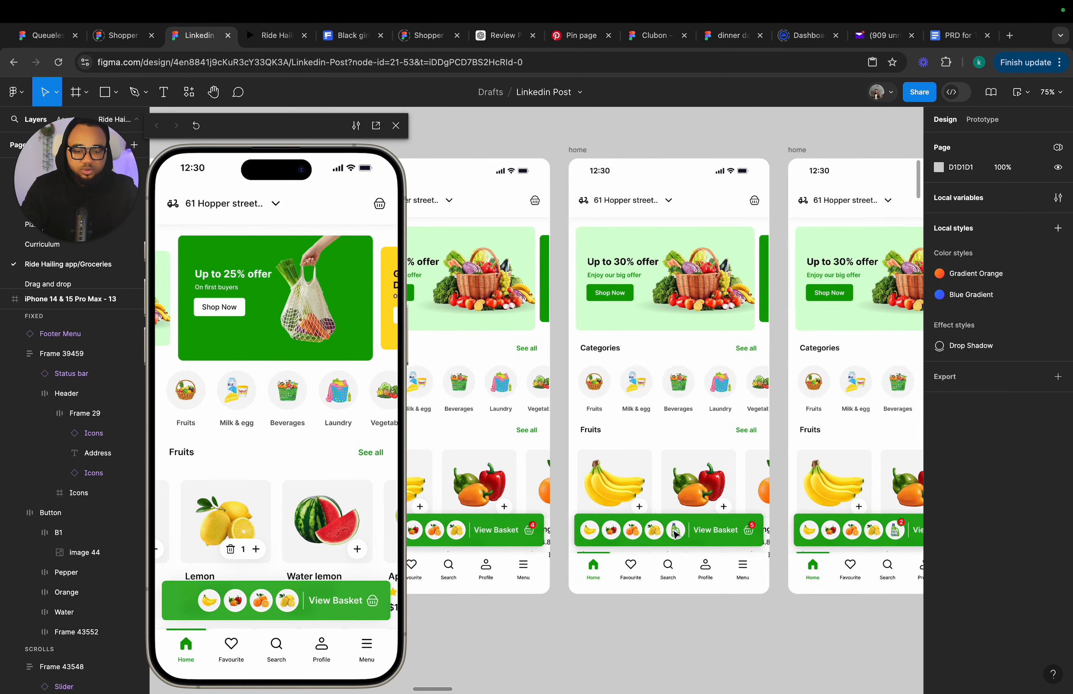
pyautogui.scroll(10, 663, 419)
pyautogui.hscroll(2, 663, 419)
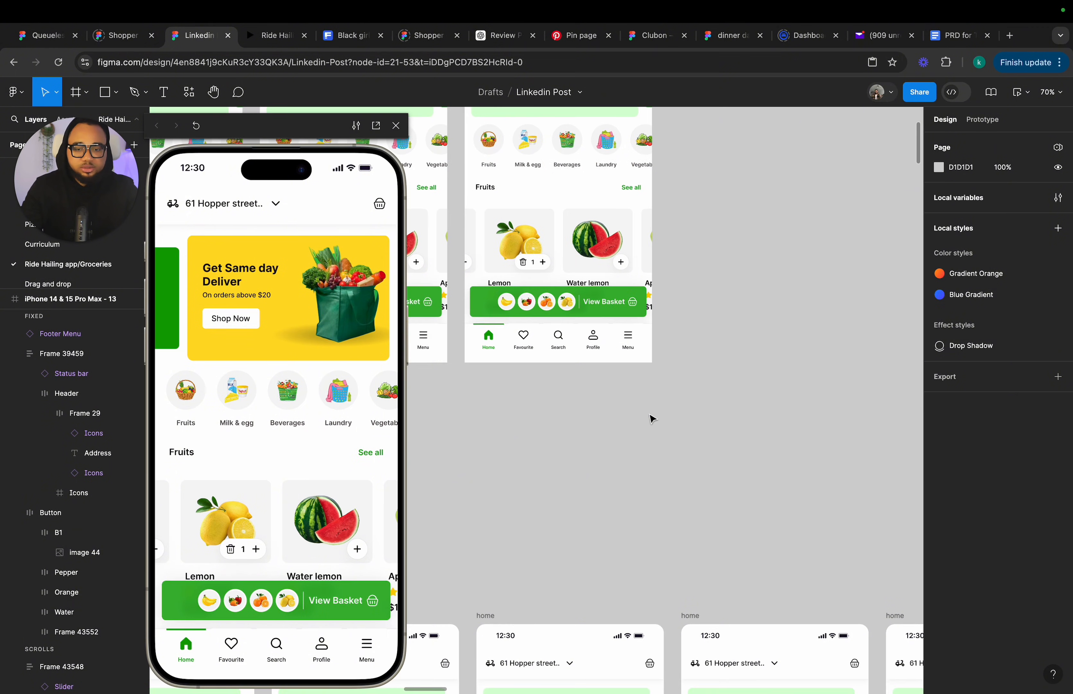
pyautogui.scroll(5, 649, 419)
pyautogui.hscroll(-2, 649, 420)
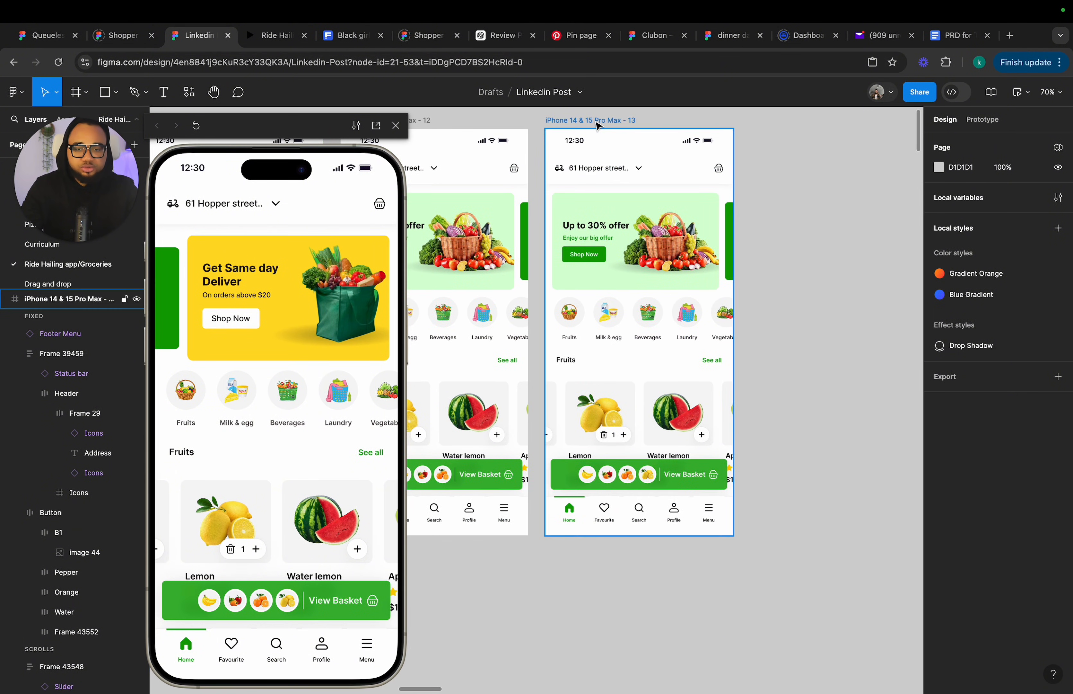
pyautogui.click(597, 129)
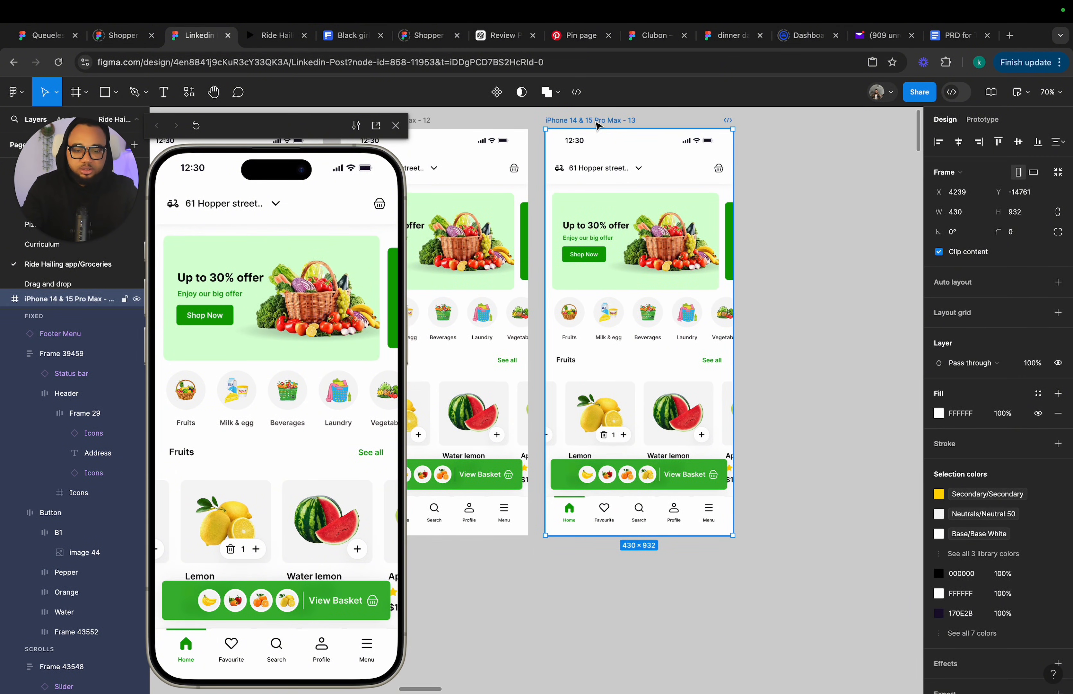
pyautogui.scroll(-3, 613, 482)
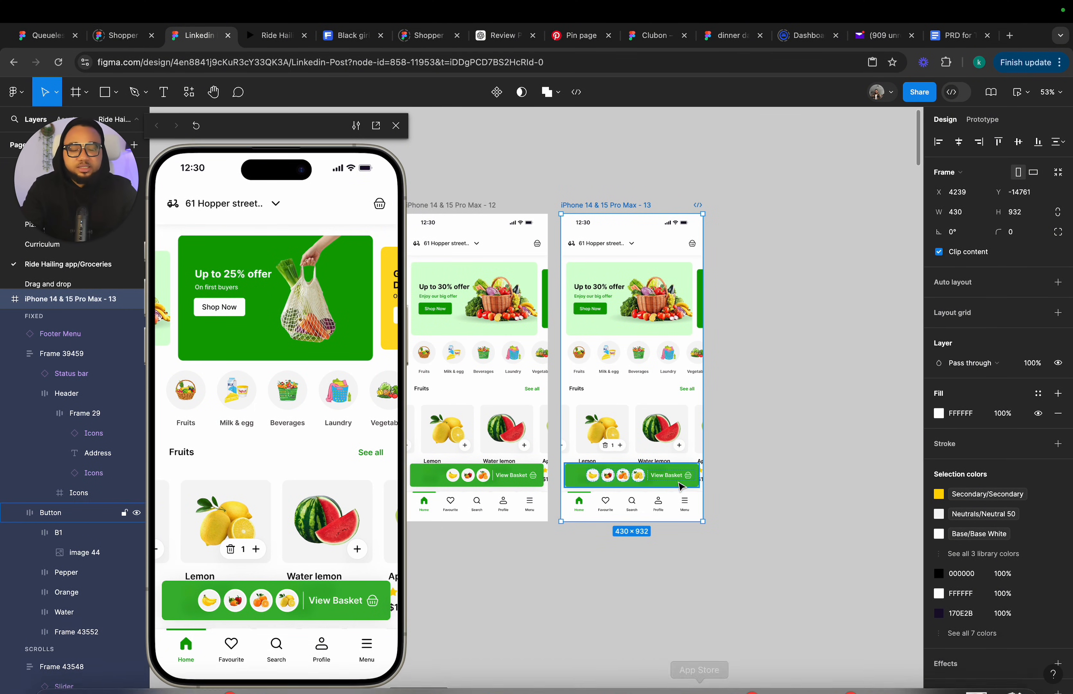
pyautogui.scroll(2, 670, 398)
pyautogui.scroll(-5, 671, 397)
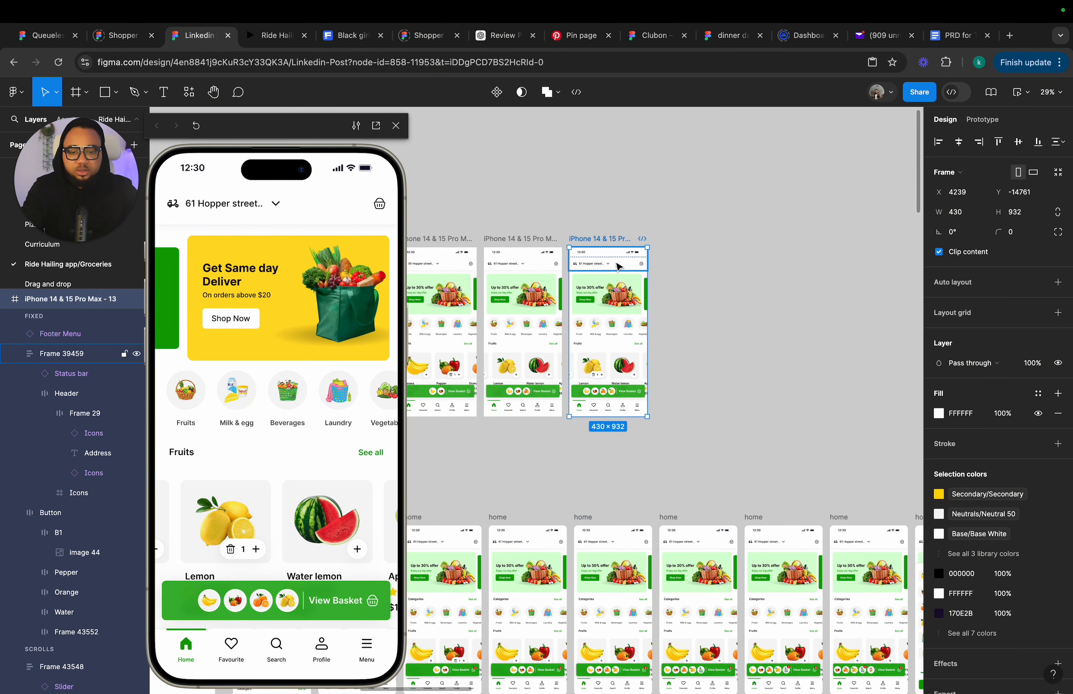
pyautogui.hscroll(3, 645, 387)
pyautogui.scroll(-2, 645, 386)
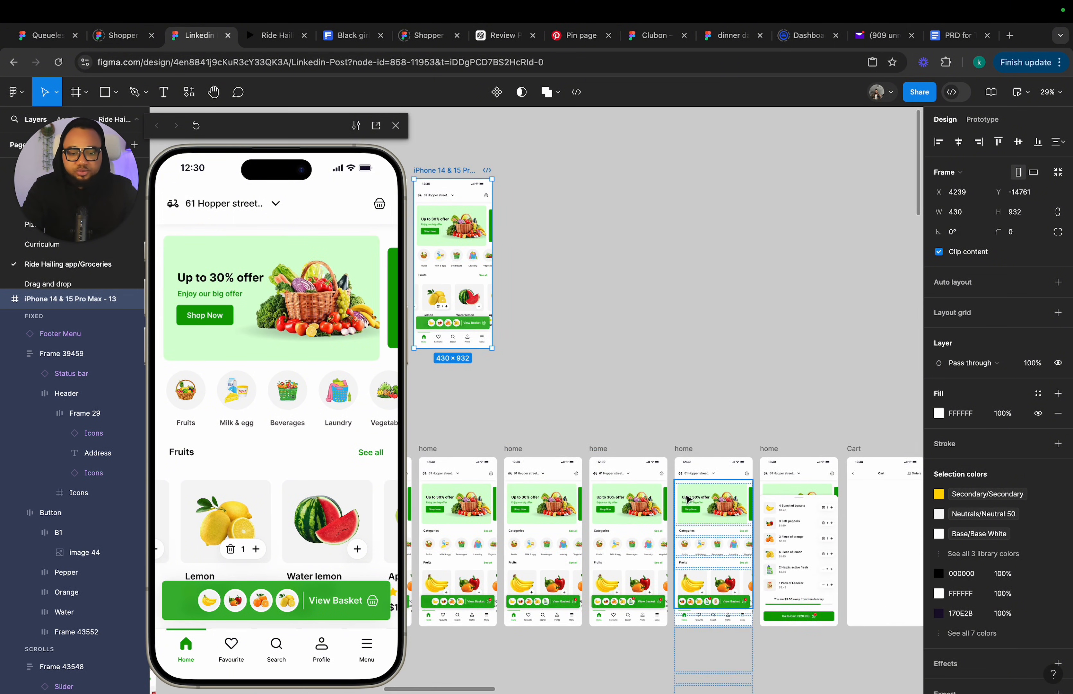
pyautogui.hscroll(3, 681, 488)
pyautogui.scroll(-2, 681, 487)
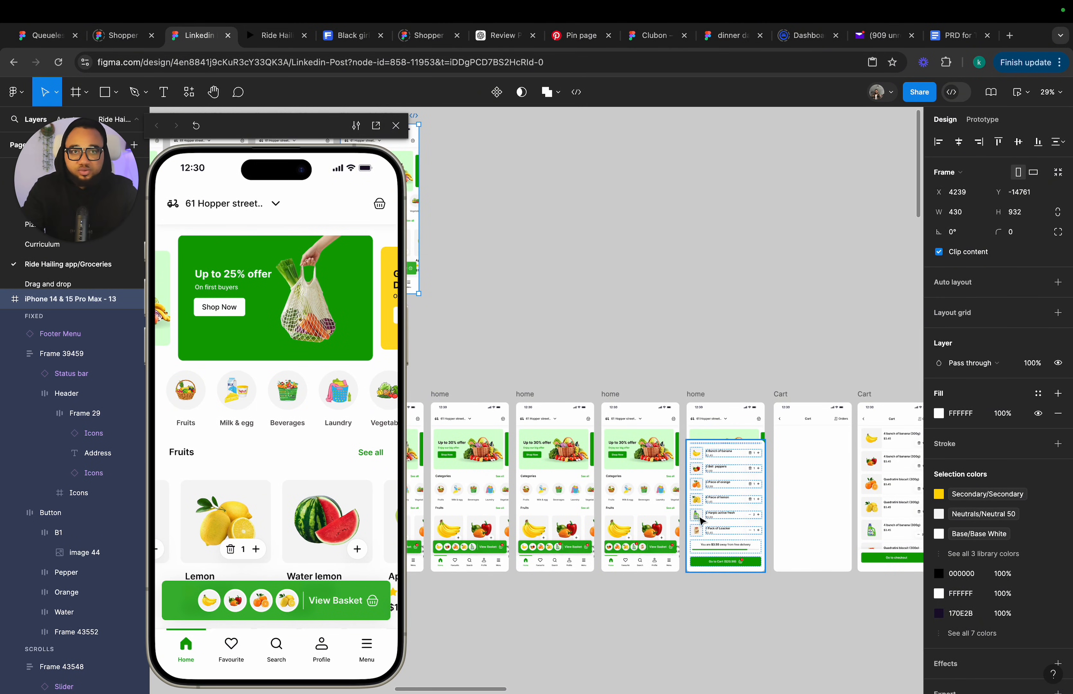
pyautogui.scroll(3, 702, 521)
pyautogui.hscroll(-4, 702, 521)
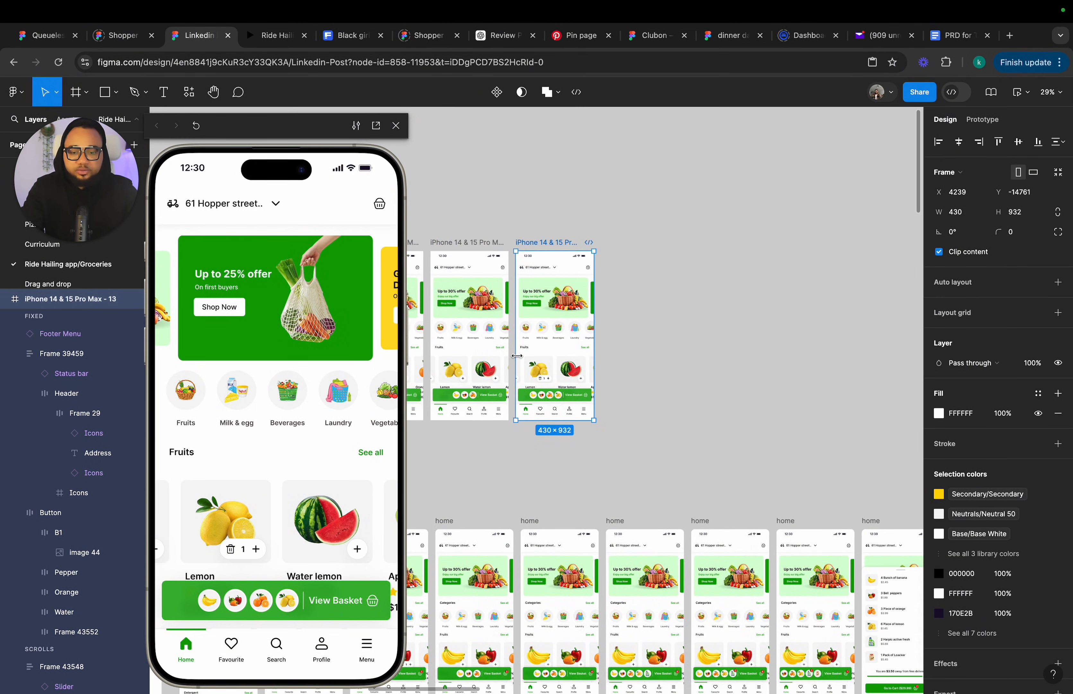
pyautogui.scroll(5, 545, 396)
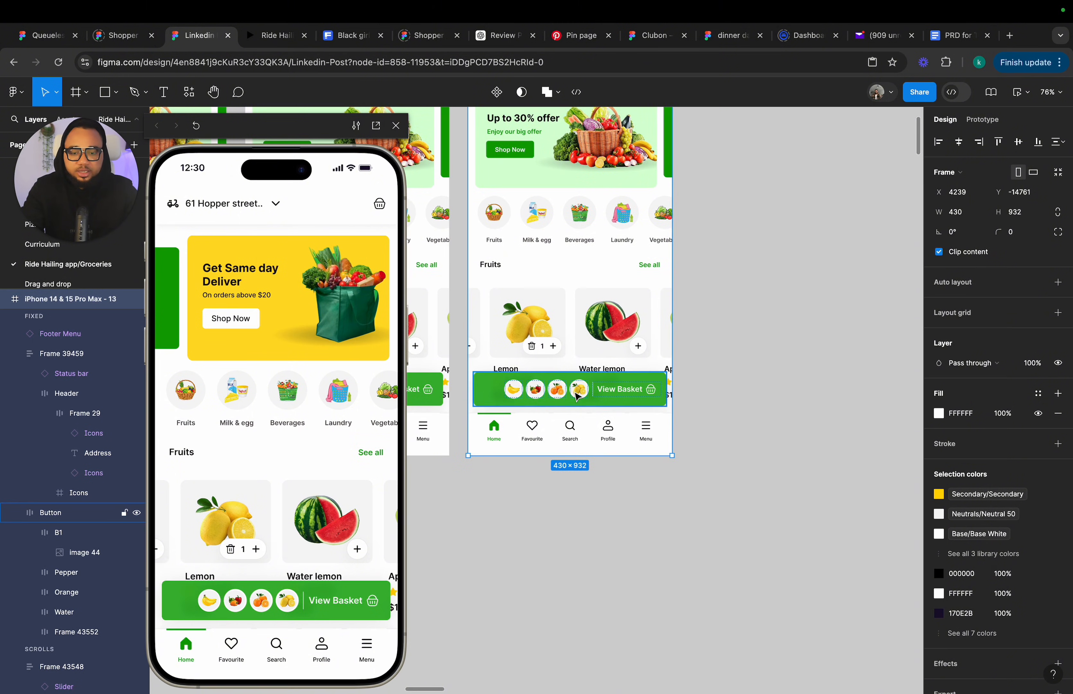
pyautogui.scroll(-3, 577, 396)
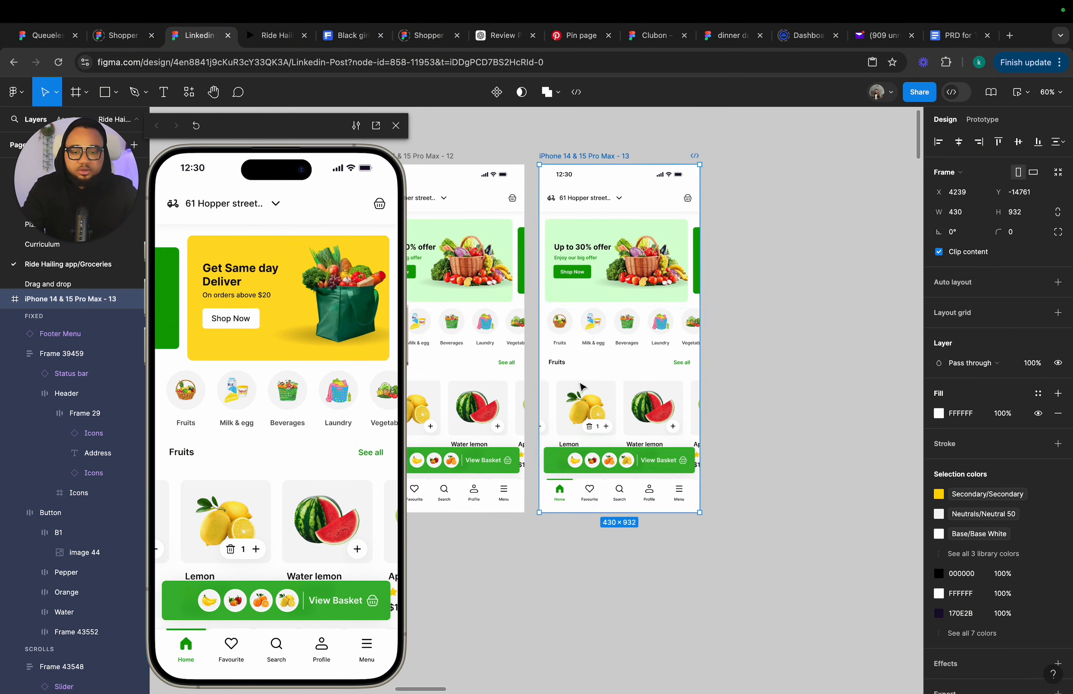
pyautogui.scroll(1, 582, 386)
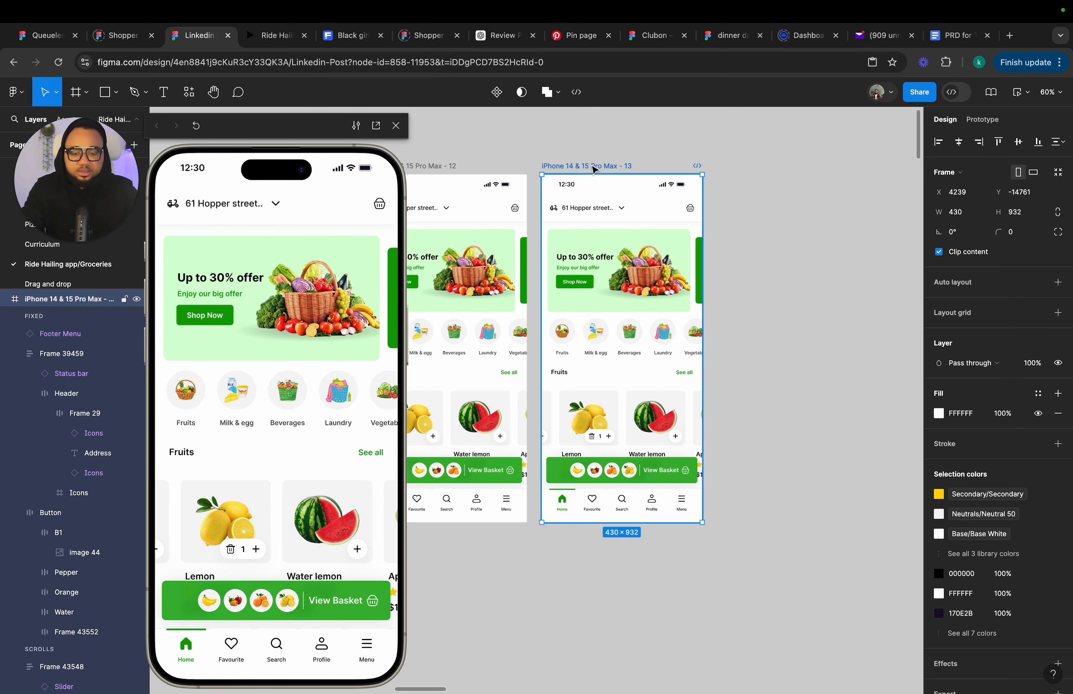
# Duplicate frame 13 to create a new basket-state frame beside it.
pyautogui.hotkey('ctrl', 'd')
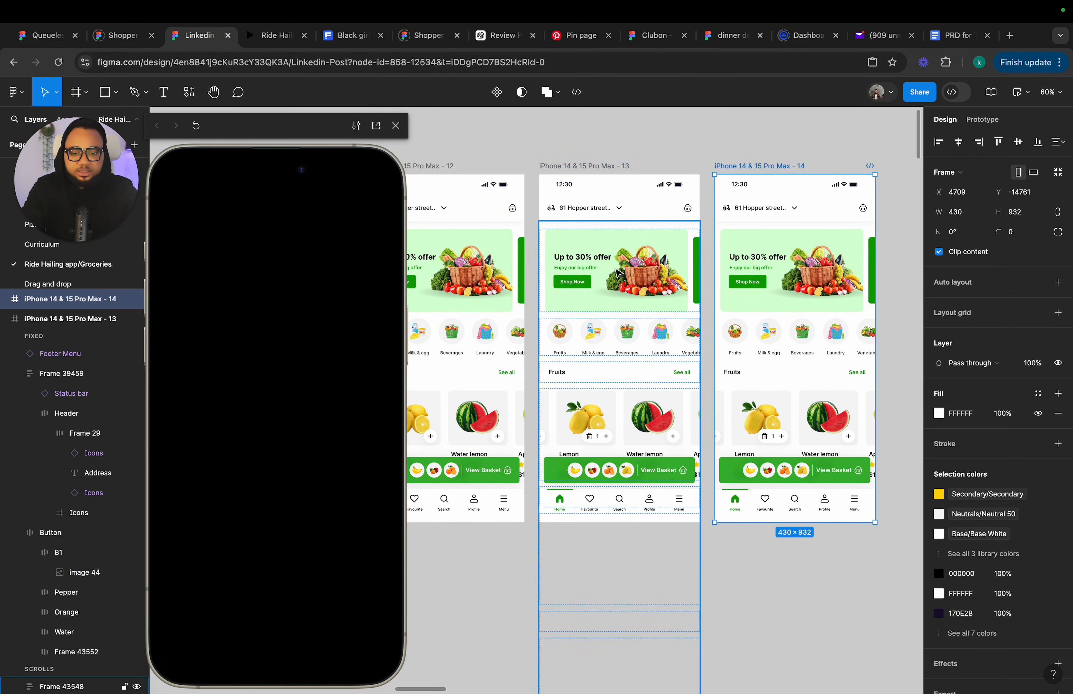
pyautogui.hscroll(-6, 617, 291)
pyautogui.hscroll(-10, 617, 291)
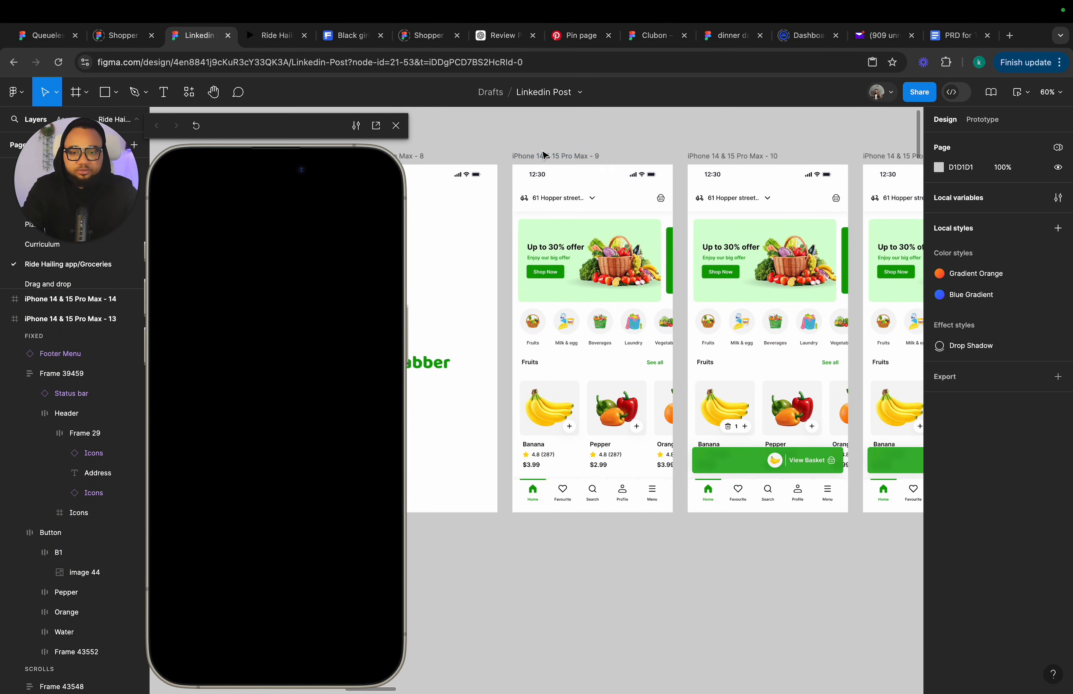
pyautogui.press('Escape')
# Preview frame 9 and add banana, pepper and orange to the basket.
pyautogui.click(548, 158)
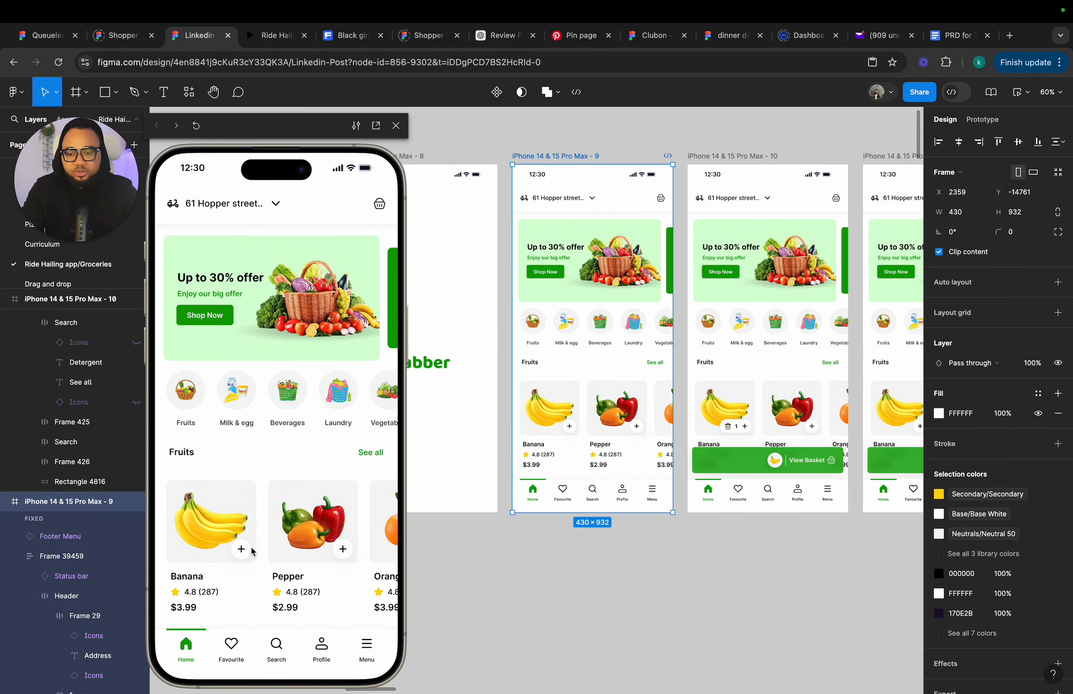
pyautogui.click(242, 549)
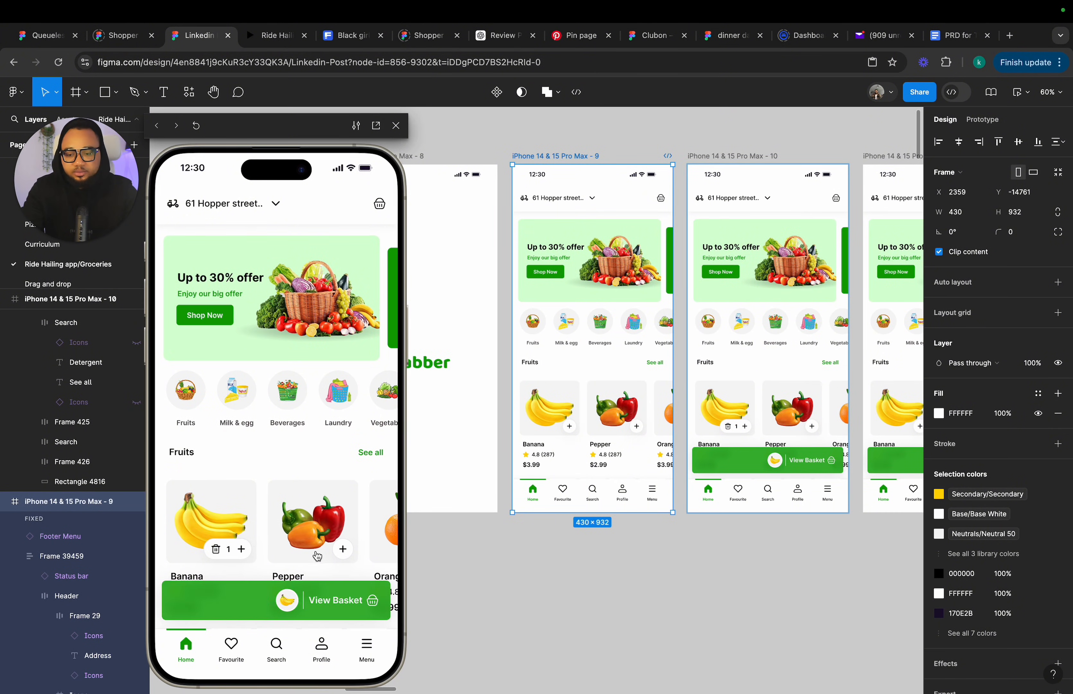
pyautogui.hscroll(3, 318, 555)
pyautogui.click(306, 549)
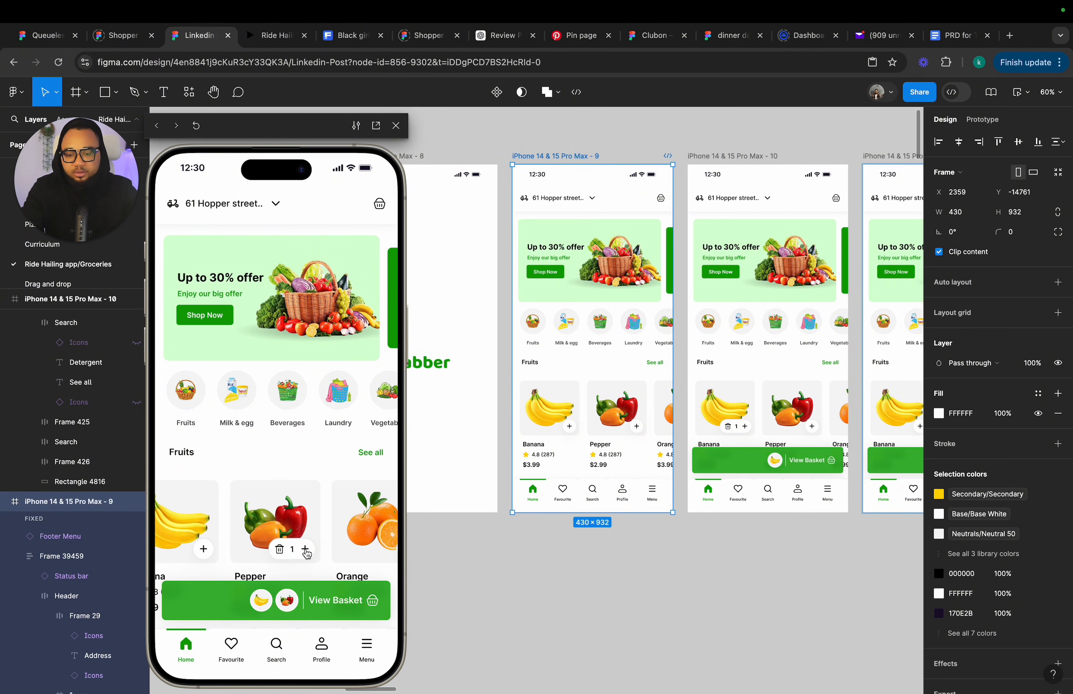
pyautogui.hscroll(3, 308, 554)
pyautogui.click(309, 549)
pyautogui.hscroll(5, 309, 555)
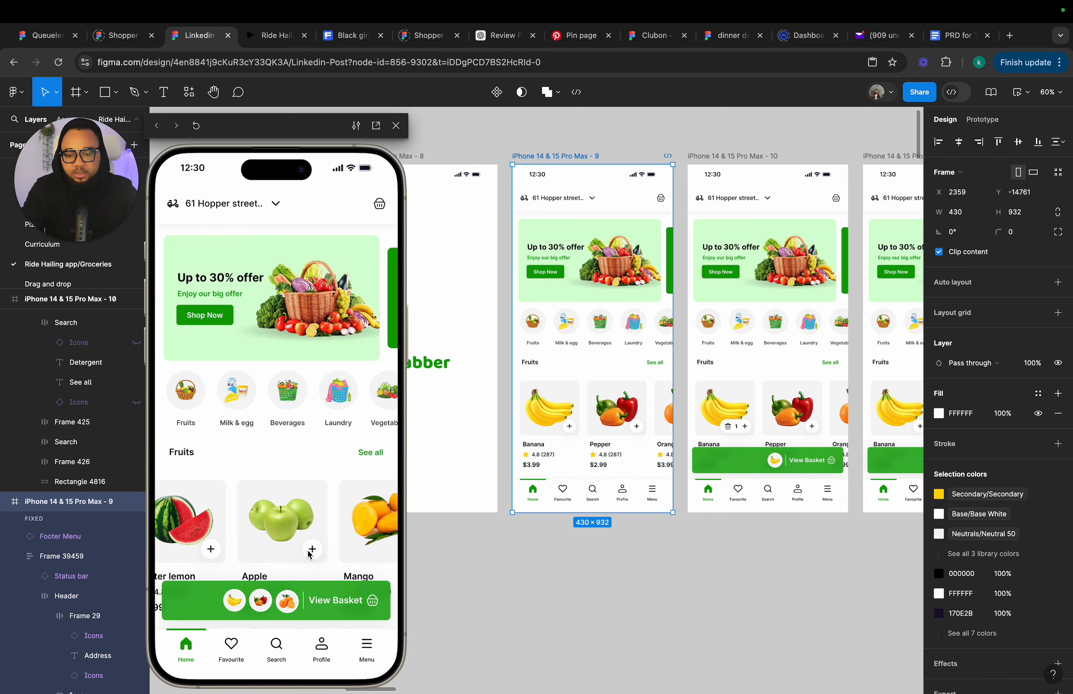
pyautogui.hscroll(5, 770, 422)
pyautogui.scroll(-5, 770, 423)
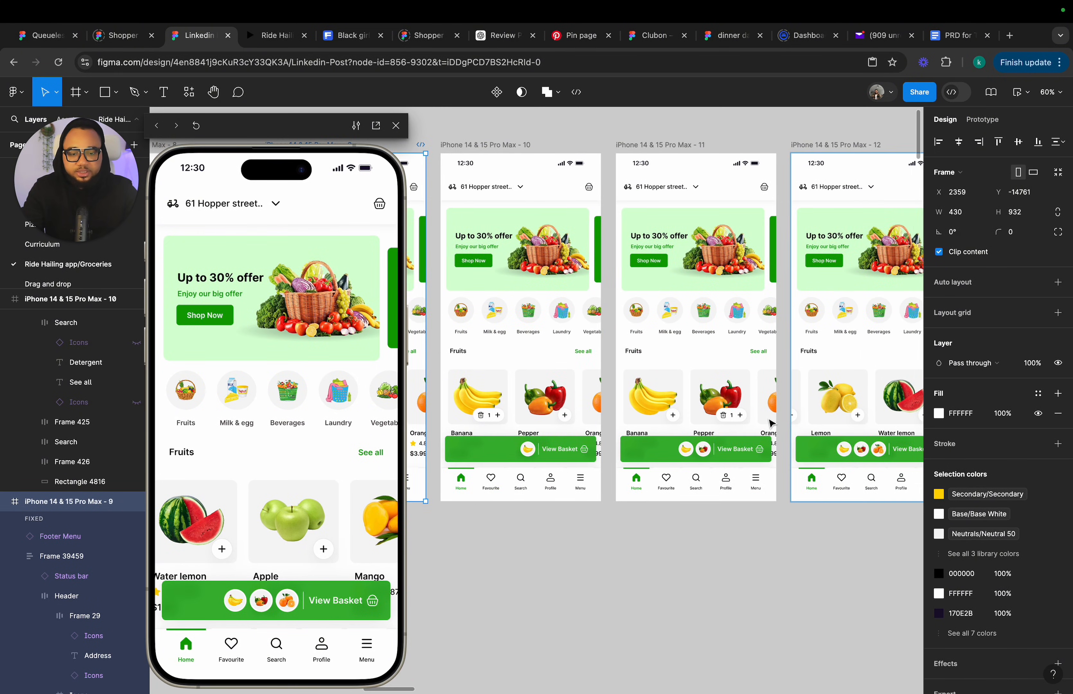
# Restart the frame 9 preview and add banana, pepper, orange and lemon to the basket.
pyautogui.click(798, 401)
pyautogui.click(798, 401)
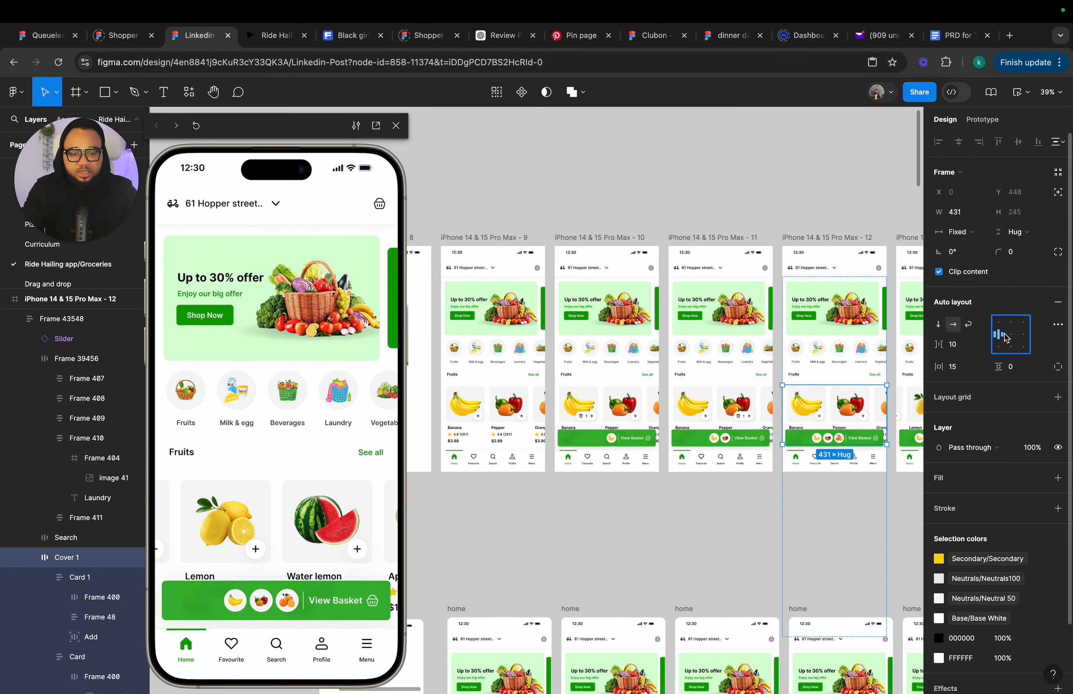
pyautogui.click(462, 239)
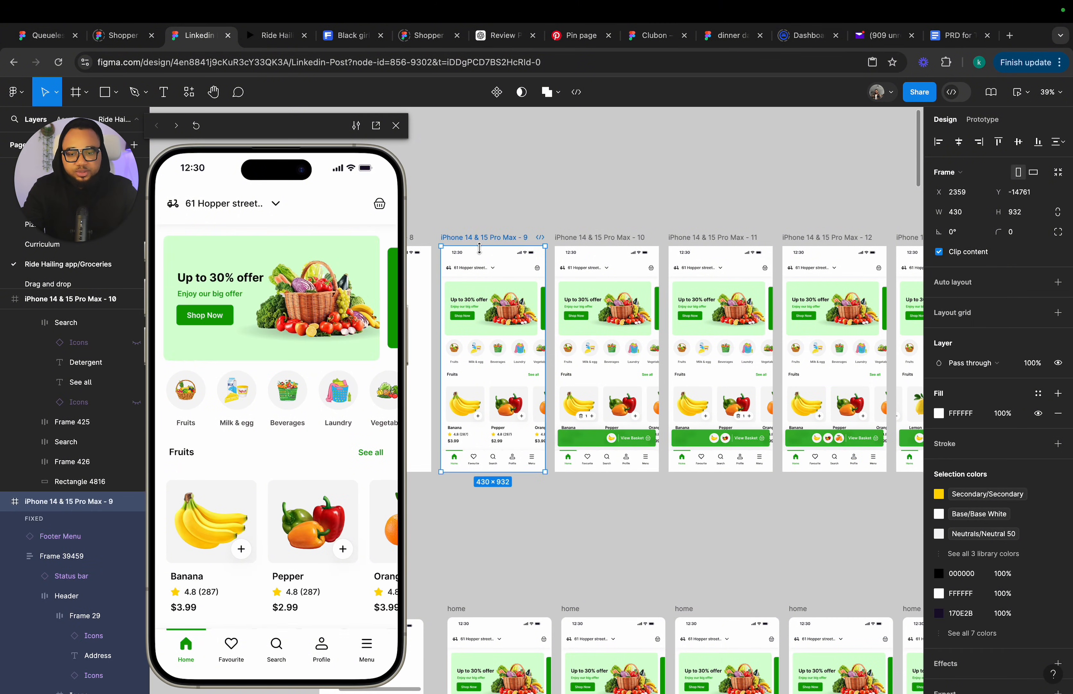
pyautogui.click(242, 549)
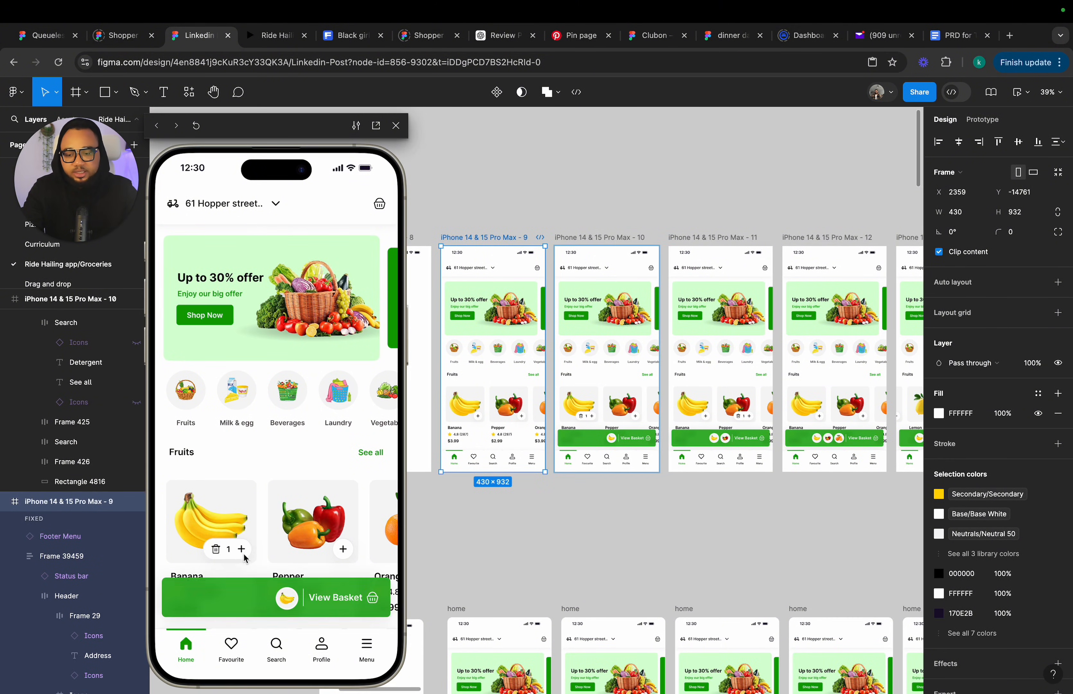
pyautogui.click(343, 550)
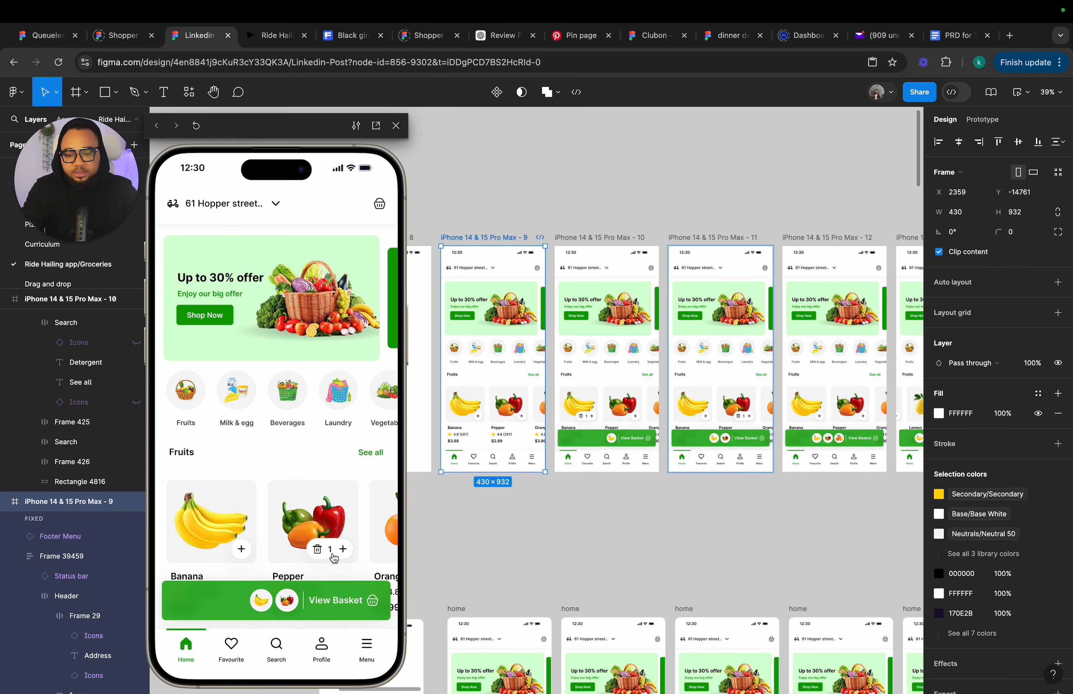
pyautogui.hscroll(5, 334, 559)
pyautogui.click(256, 549)
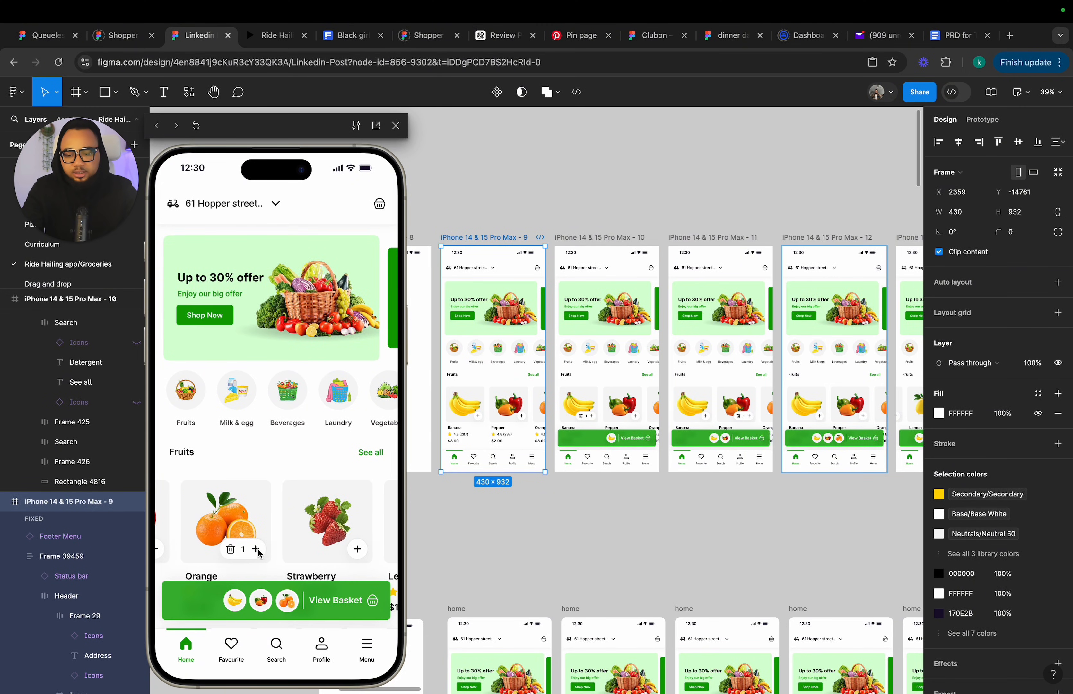
pyautogui.hscroll(5, 279, 550)
pyautogui.click(284, 549)
pyautogui.hscroll(3, 285, 554)
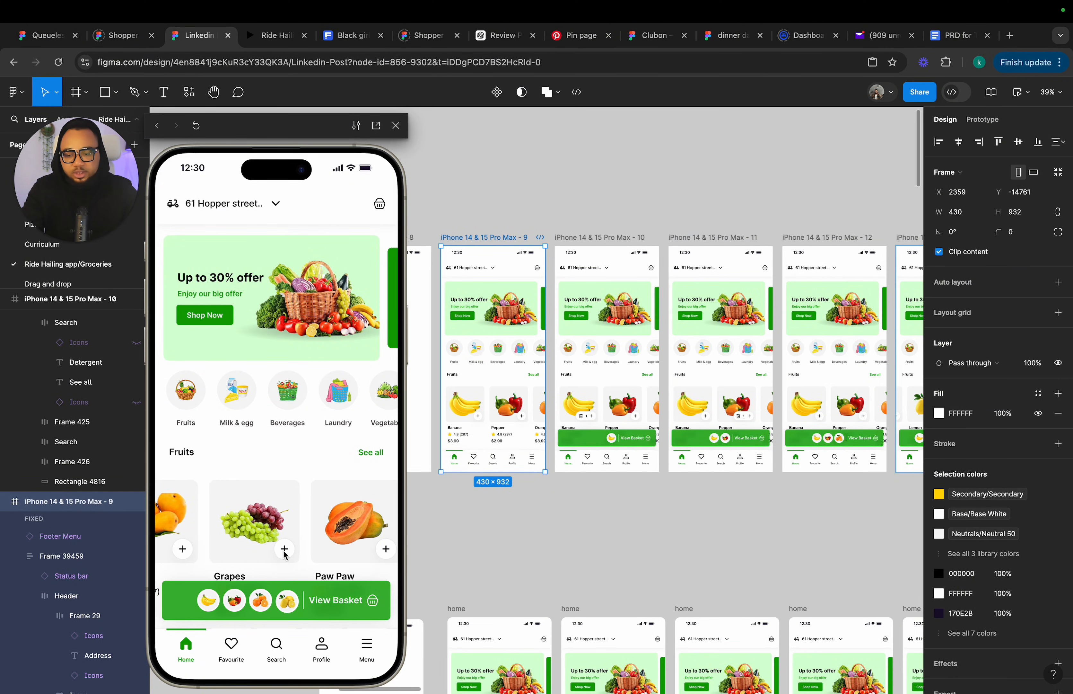
pyautogui.hscroll(-1, 285, 555)
pyautogui.hscroll(10, 662, 433)
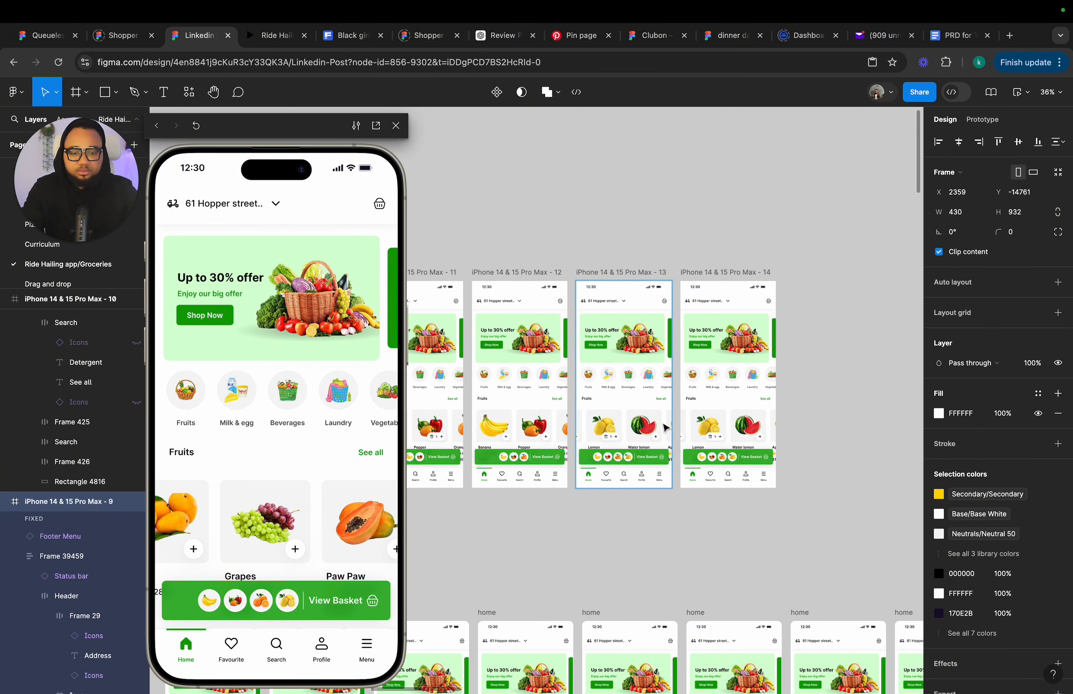
# Align frame 13's fruit card row to the left.
pyautogui.doubleClick(652, 433)
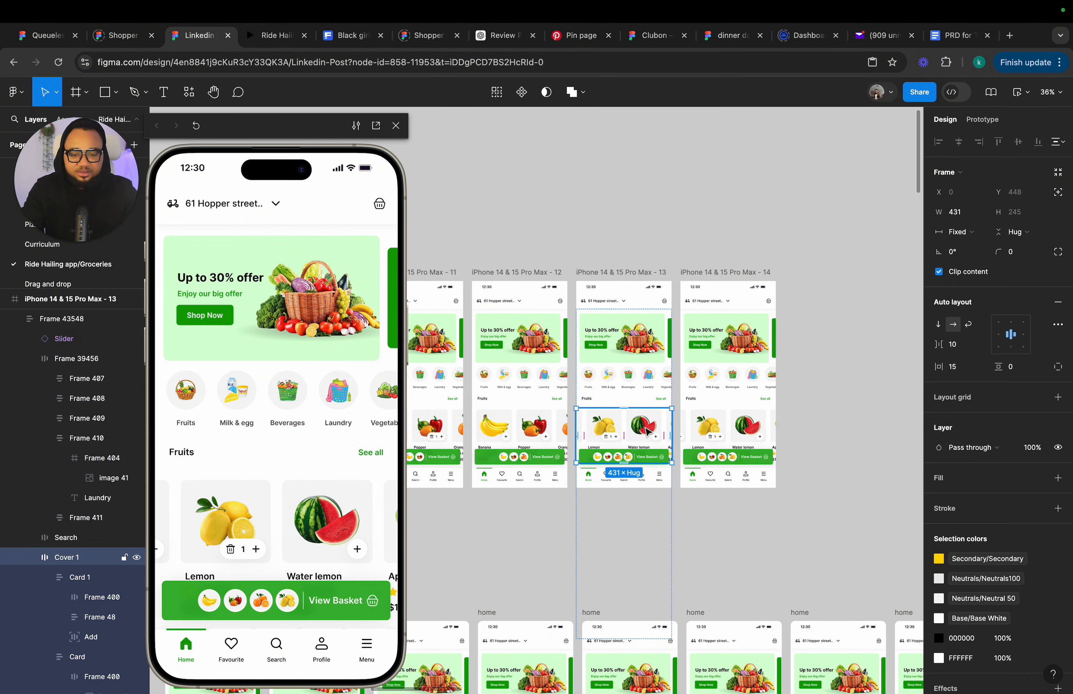
pyautogui.click(999, 334)
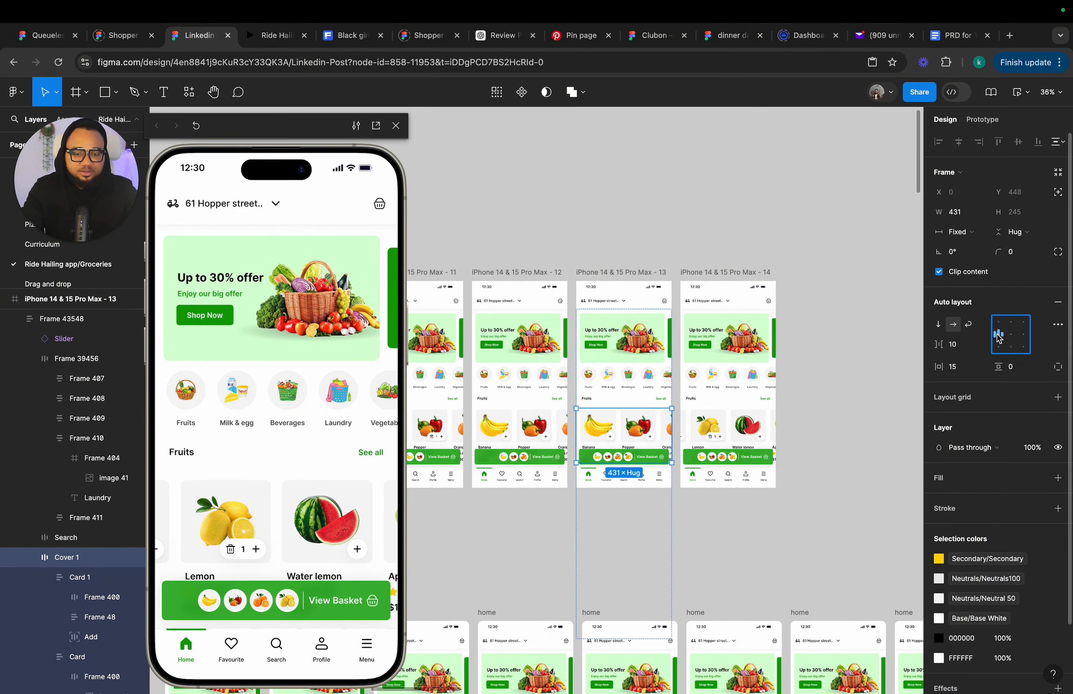
# Test the frame 9 prototype again by adding banana, pepper, orange and lemon.
pyautogui.hscroll(-10, 640, 455)
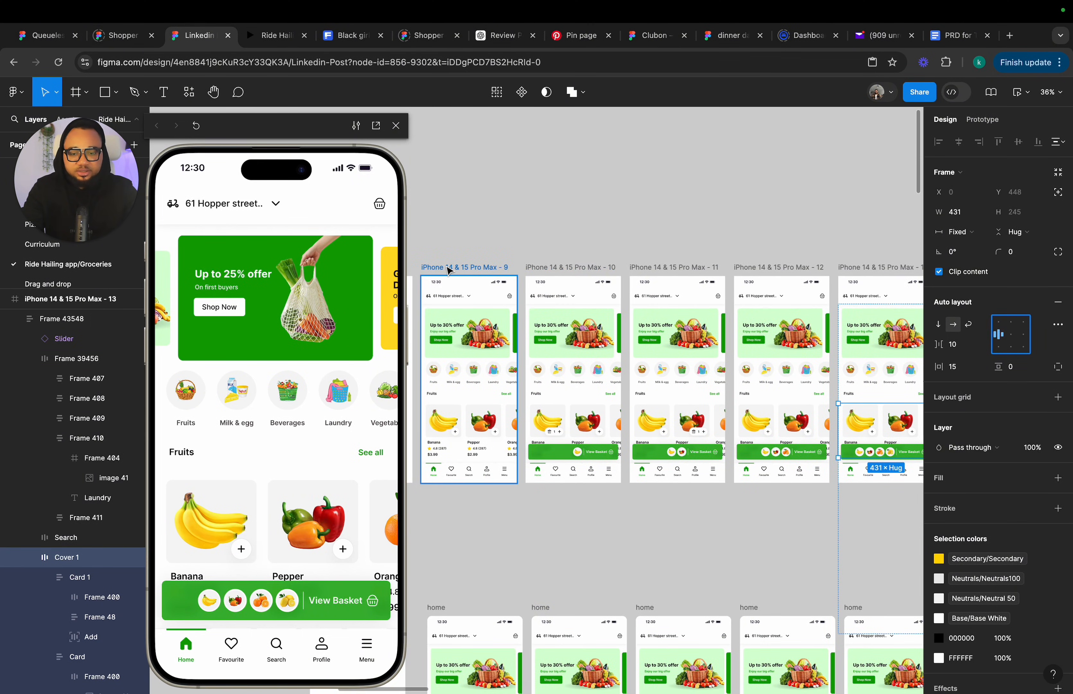
pyautogui.click(448, 270)
pyautogui.click(243, 549)
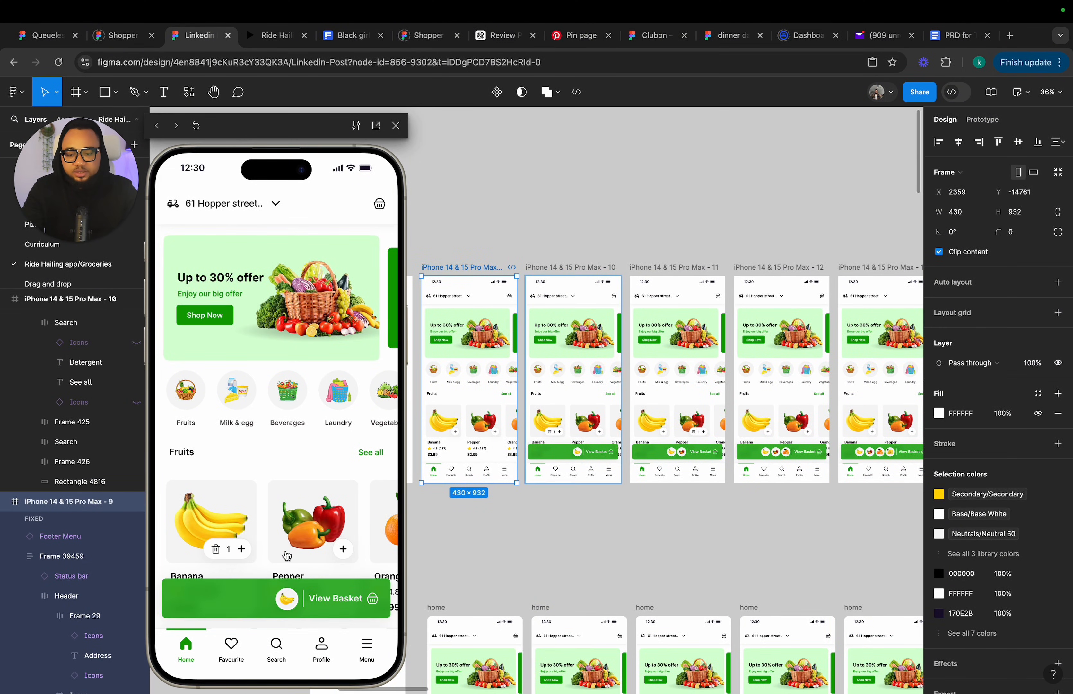
pyautogui.hscroll(5, 334, 551)
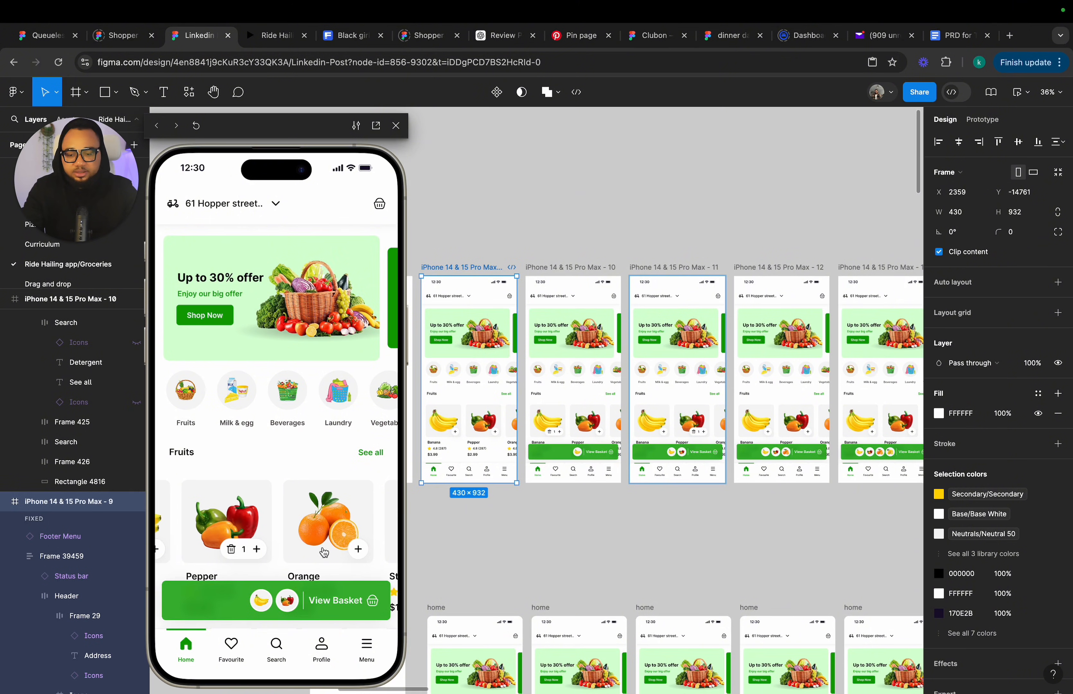
pyautogui.click(310, 550)
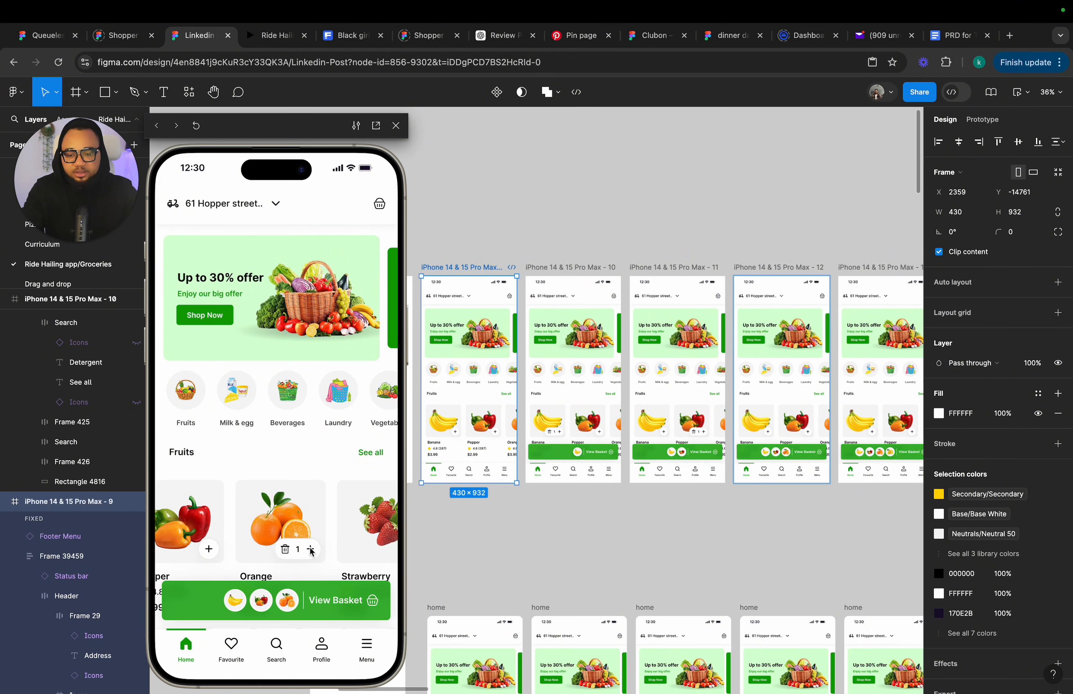
pyautogui.hscroll(3, 311, 551)
pyautogui.click(329, 549)
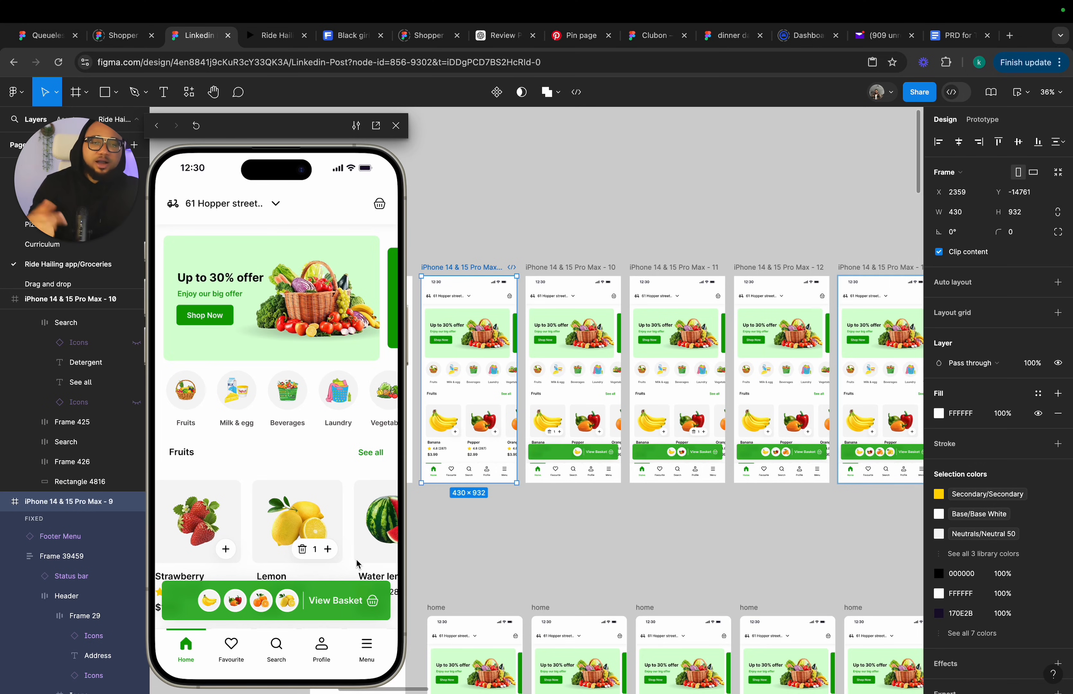
# Set the auto layout alignment of frame 14's content frame to bottom center.
pyautogui.scroll(5, 551, 555)
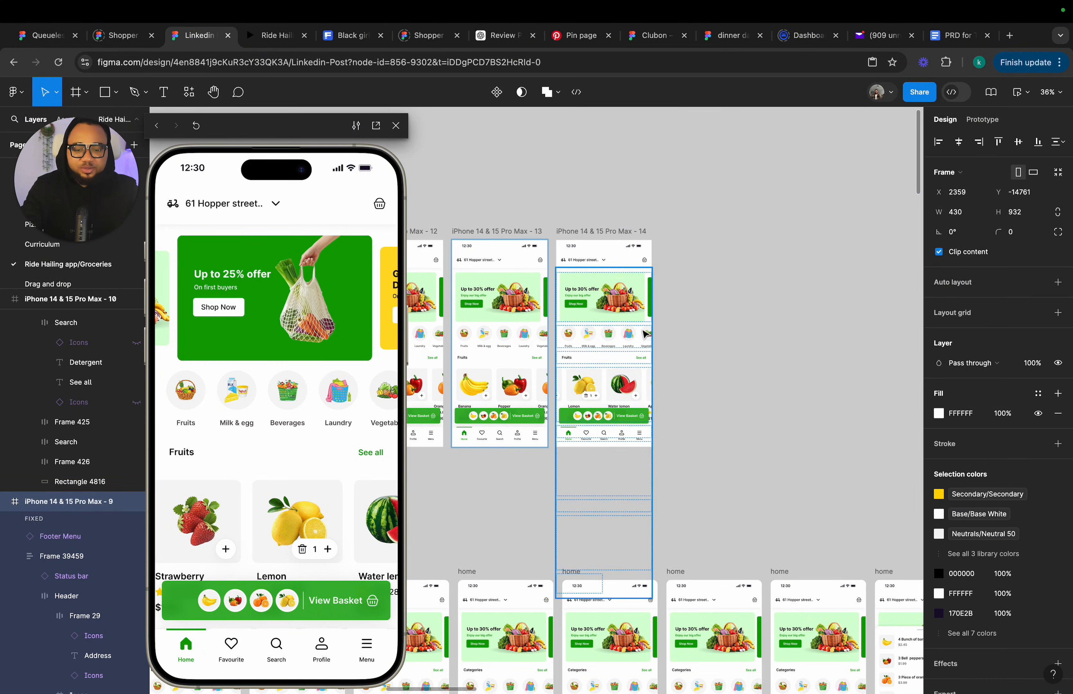
pyautogui.scroll(1, 628, 366)
pyautogui.doubleClick(604, 410)
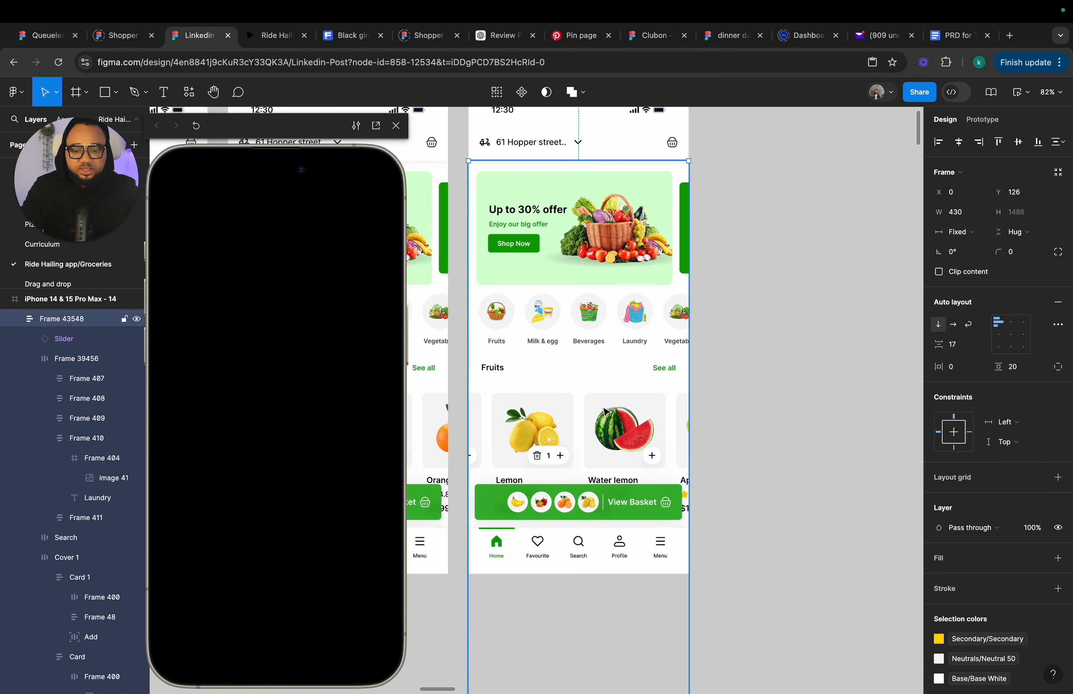
pyautogui.click(755, 394)
pyautogui.click(559, 406)
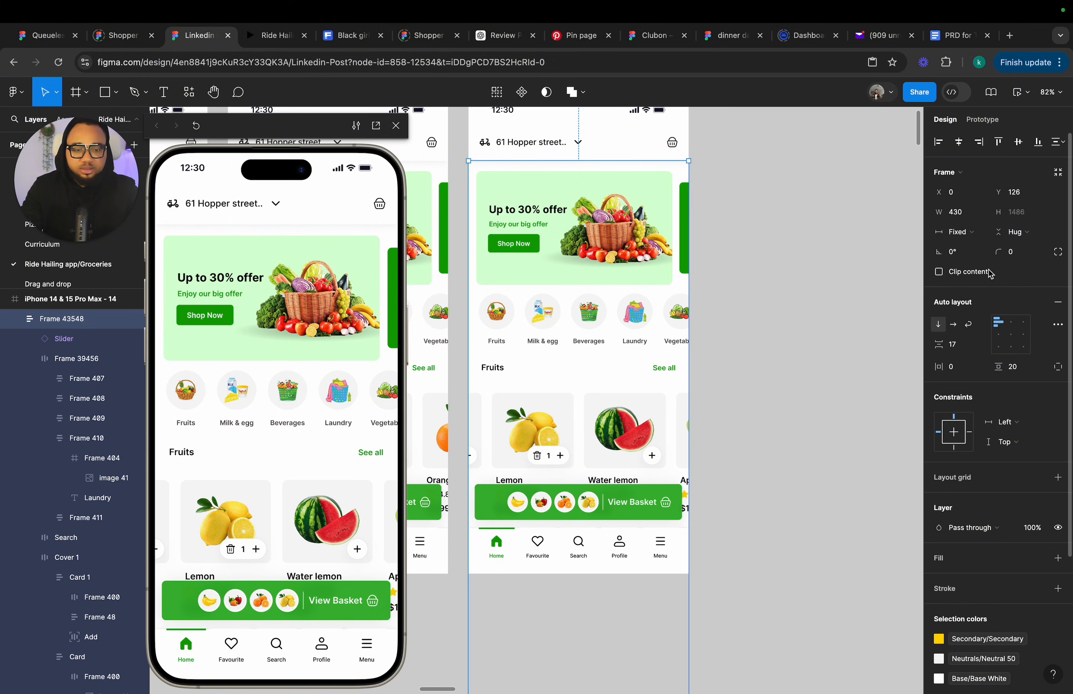
pyautogui.click(1004, 346)
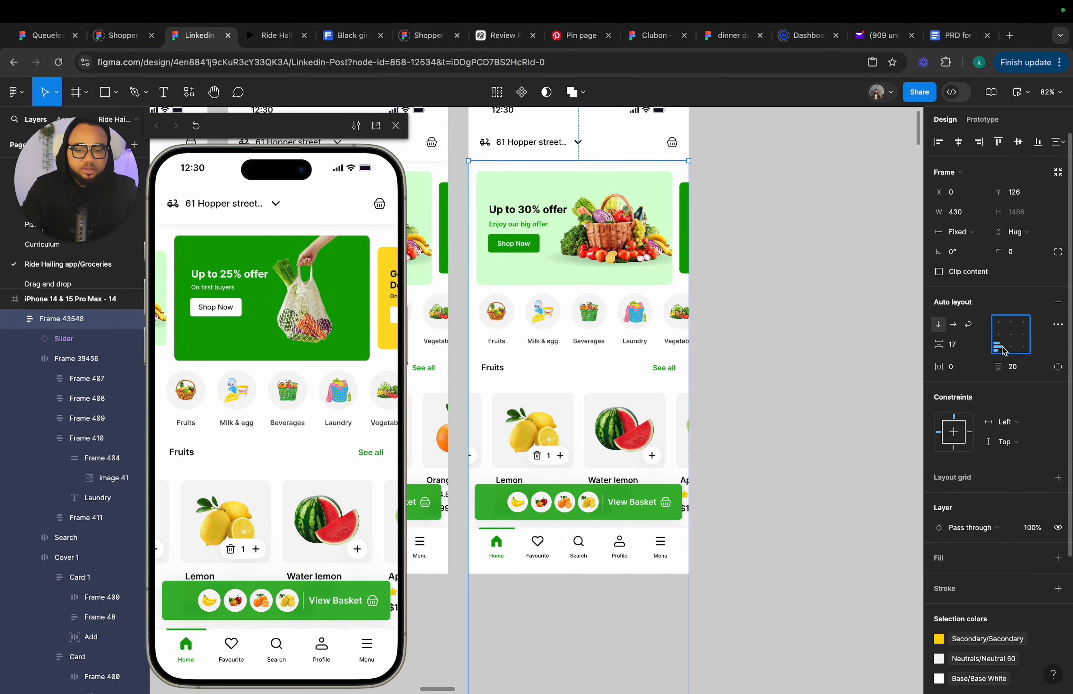
pyautogui.click(1011, 348)
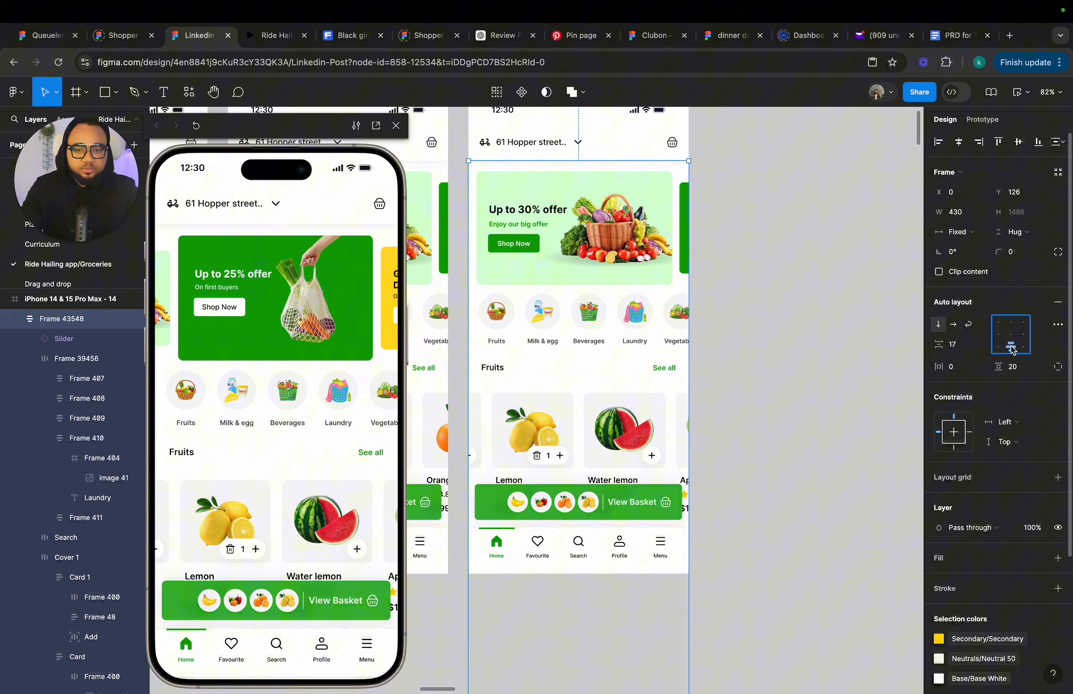
# Resize frame 14's content frame to a fixed height of about 806.
pyautogui.click(843, 376)
pyautogui.click(588, 383)
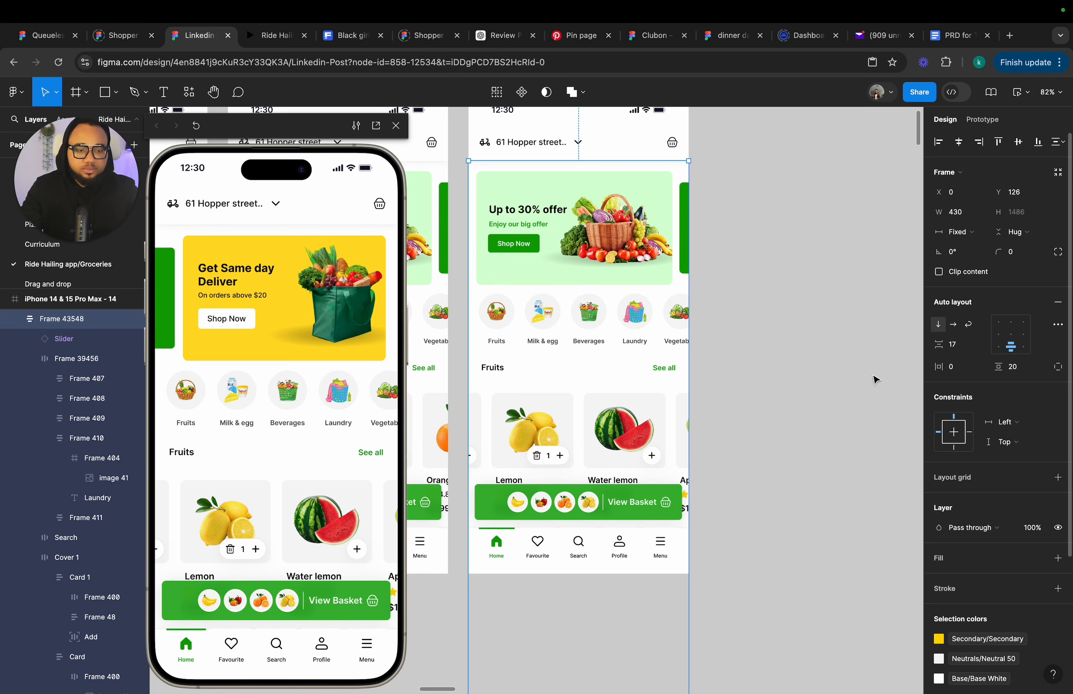
pyautogui.click(722, 408)
pyautogui.click(626, 403)
pyautogui.scroll(-5, 625, 403)
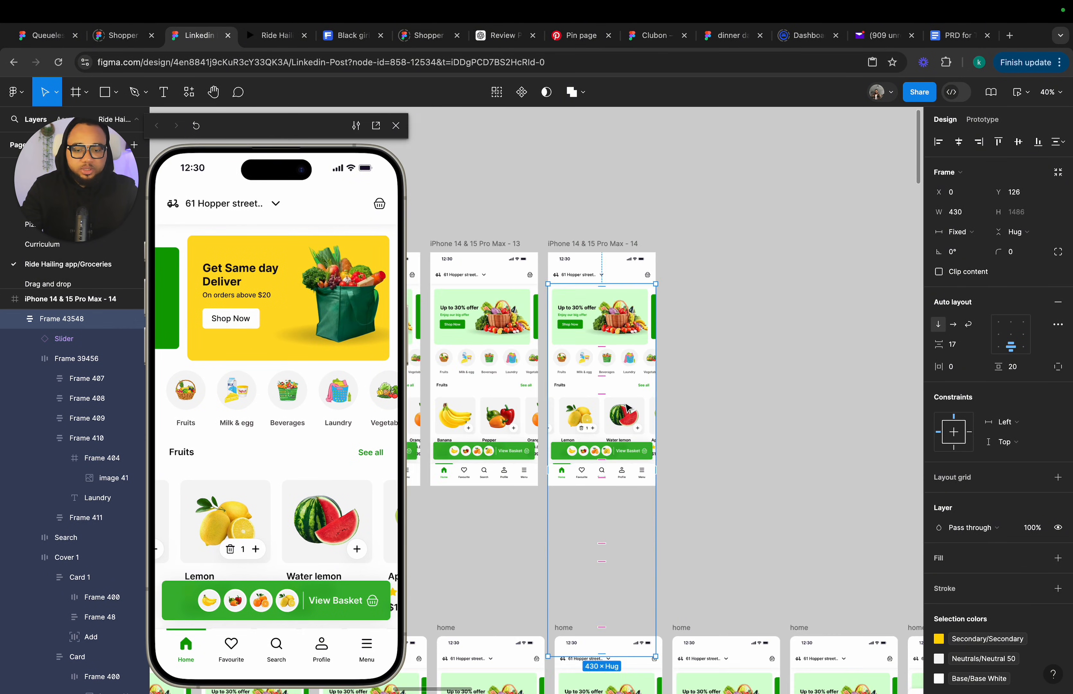
pyautogui.scroll(-2, 606, 549)
pyautogui.moveTo(607, 585); pyautogui.dragTo(612, 424)
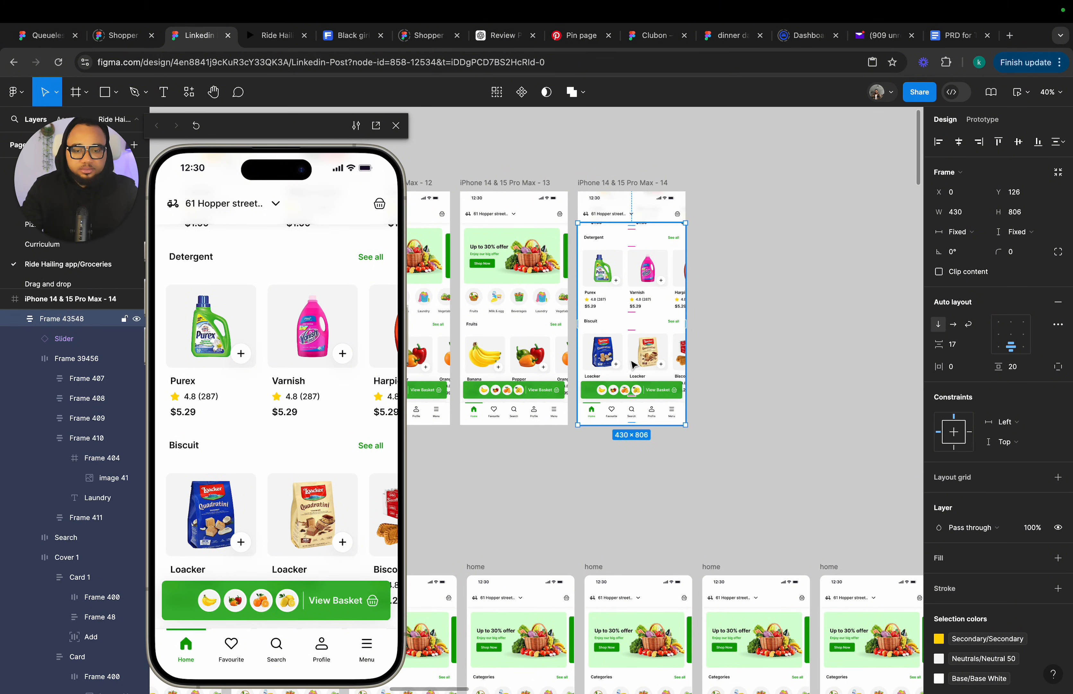
# Set the content frame's scroll overflow to Vertical.
pyautogui.scroll(5, 631, 366)
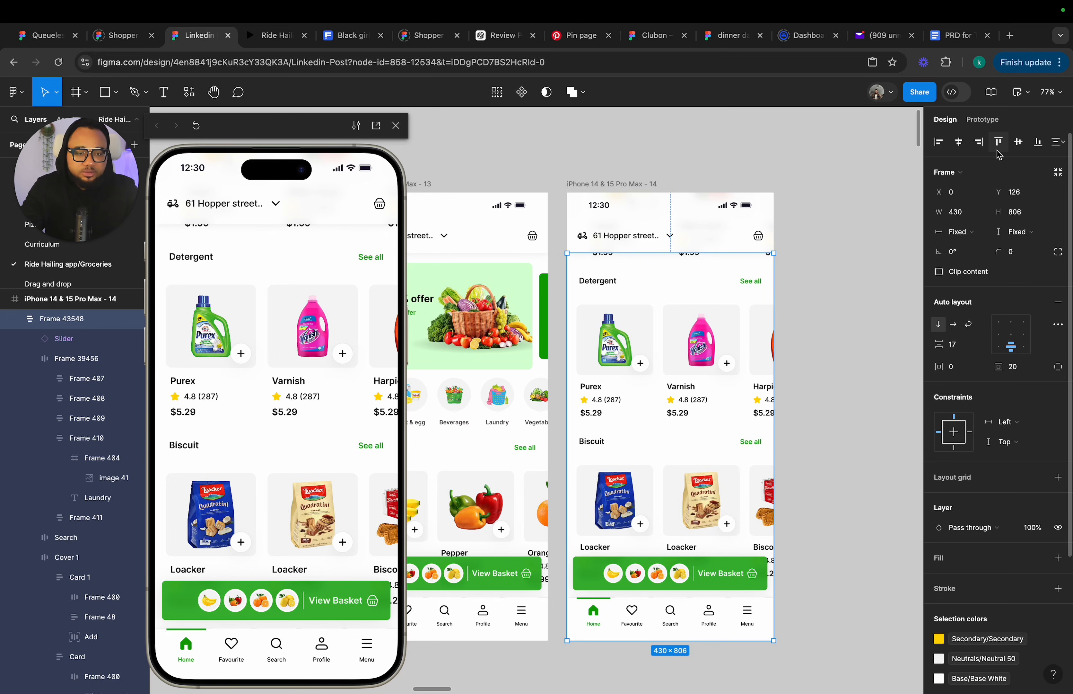
pyautogui.click(983, 119)
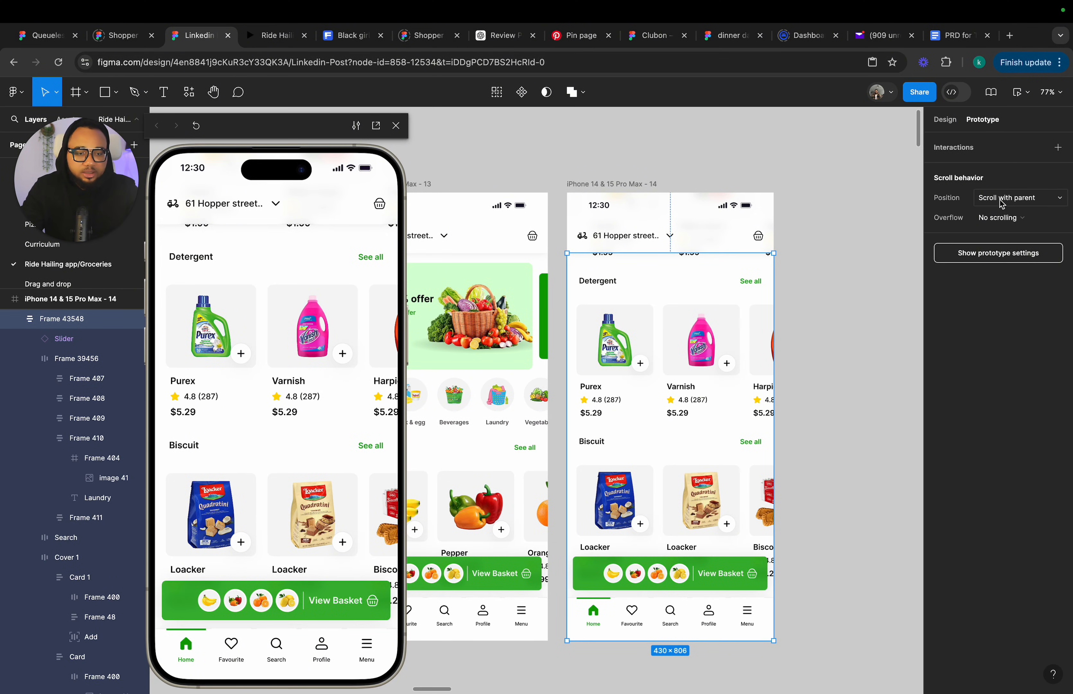
pyautogui.scroll(-3, 834, 277)
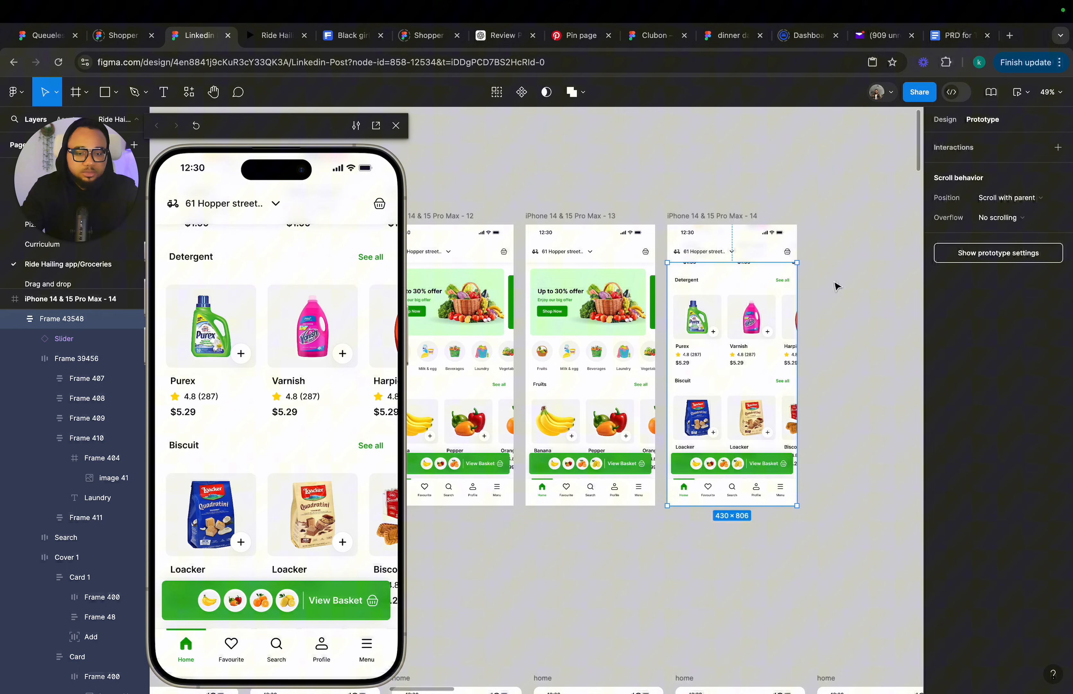
pyautogui.click(1010, 217)
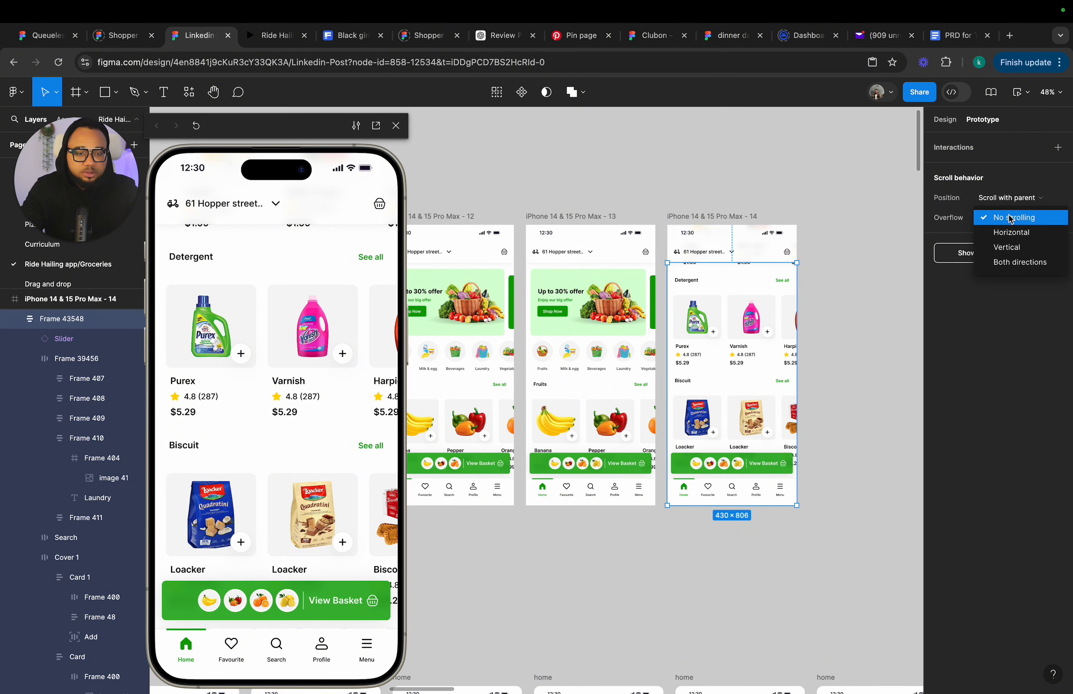
pyautogui.click(1015, 246)
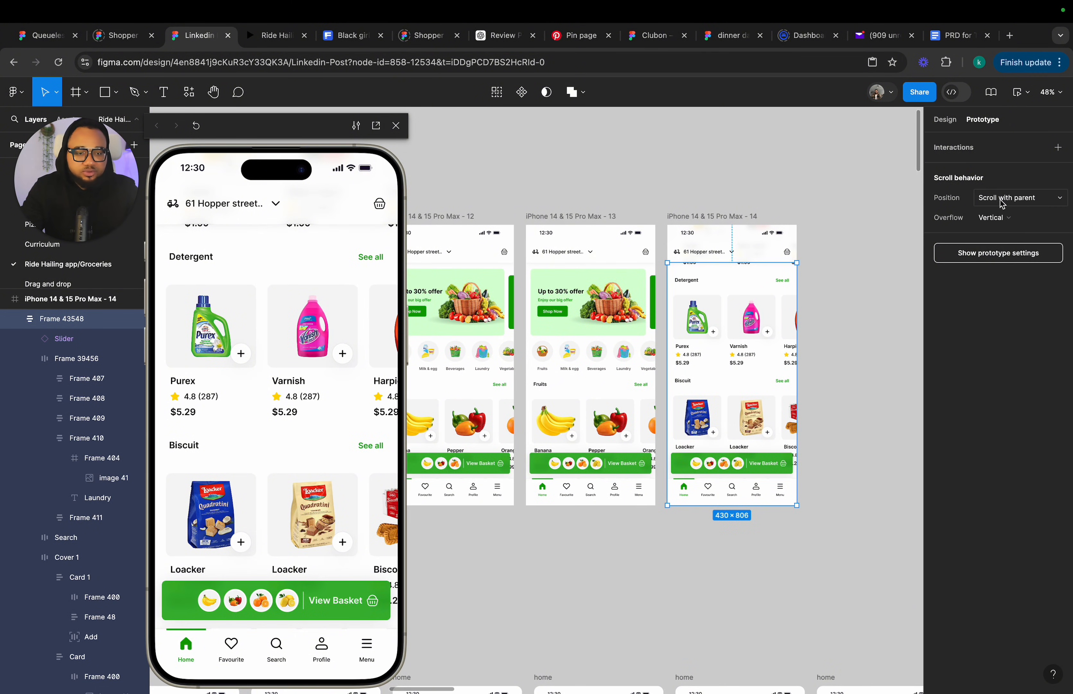
pyautogui.click(948, 126)
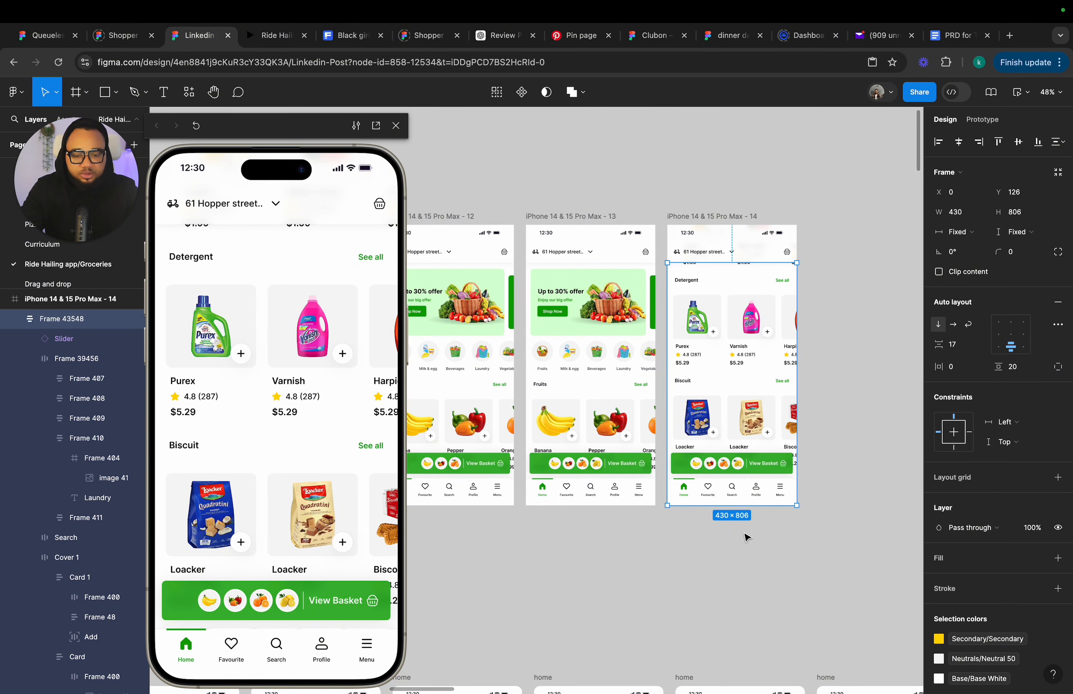
# Shrink frame 14's scrolling content frame to a height of 716.
pyautogui.moveTo(741, 505); pyautogui.dragTo(742, 478)
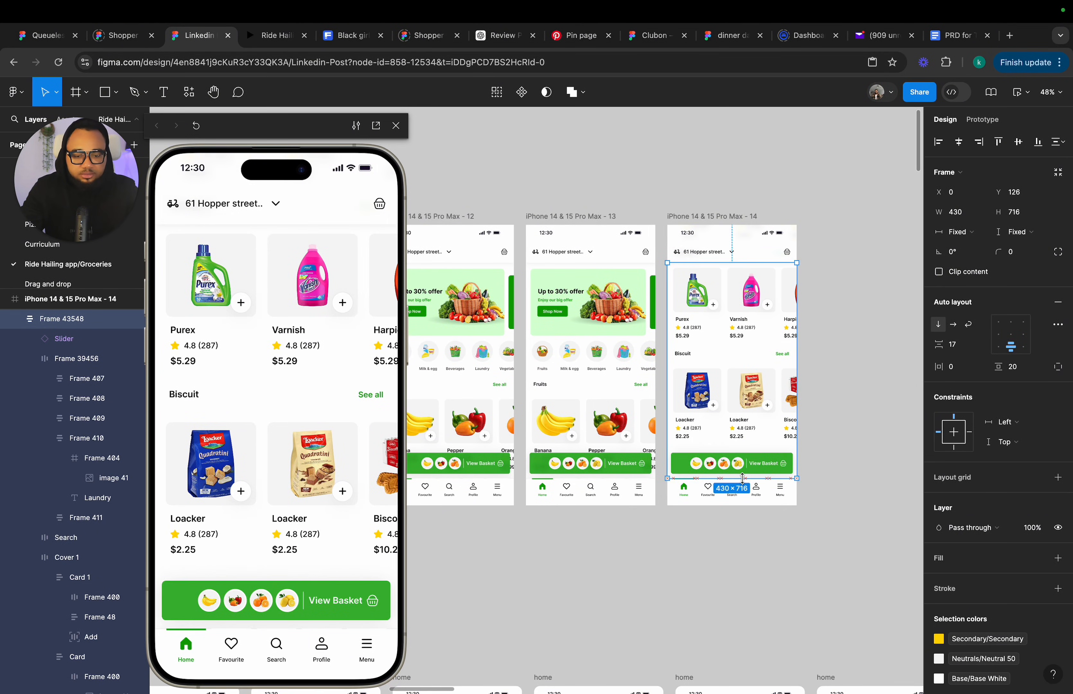
pyautogui.scroll(10, 685, 457)
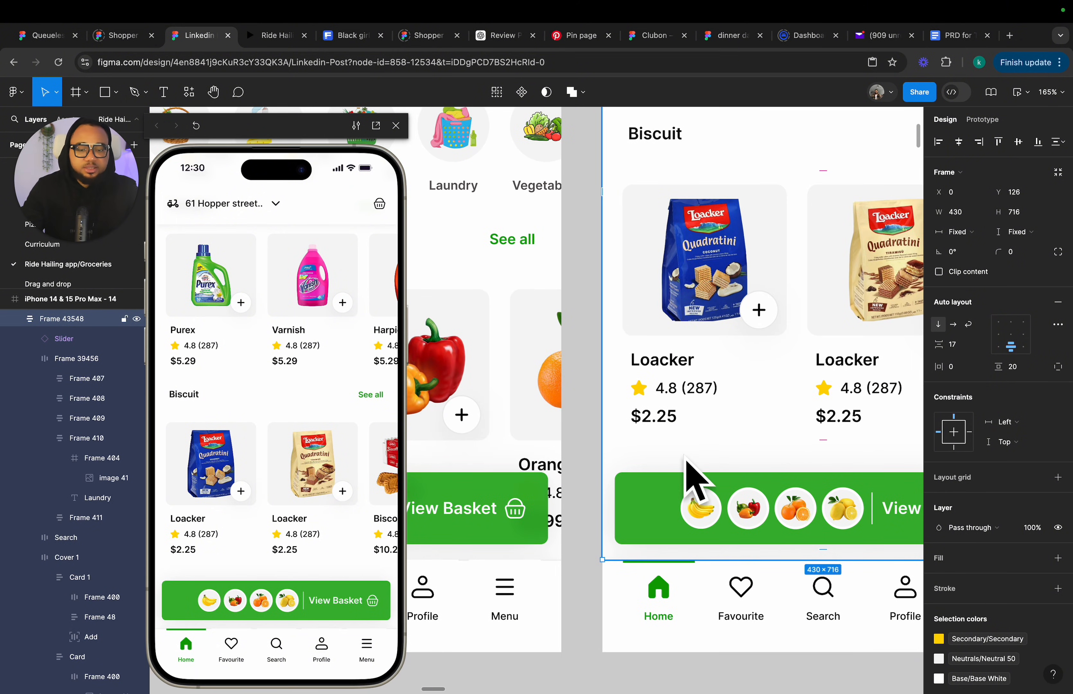
pyautogui.scroll(-7, 686, 459)
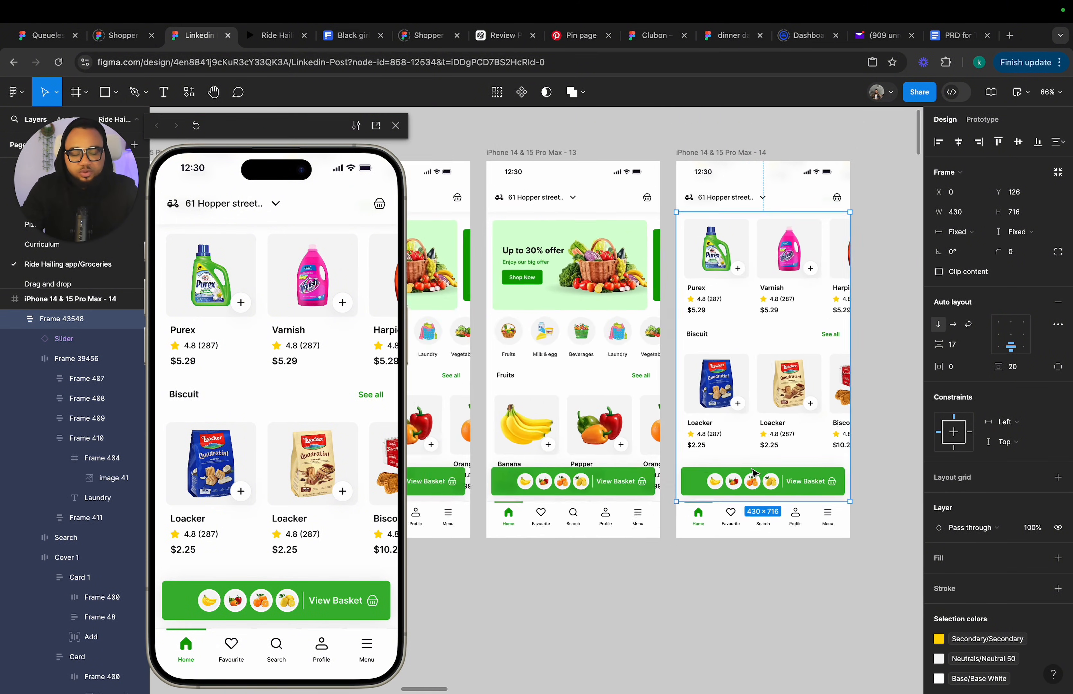
pyautogui.scroll(-2, 754, 472)
pyautogui.hscroll(-2, 652, 491)
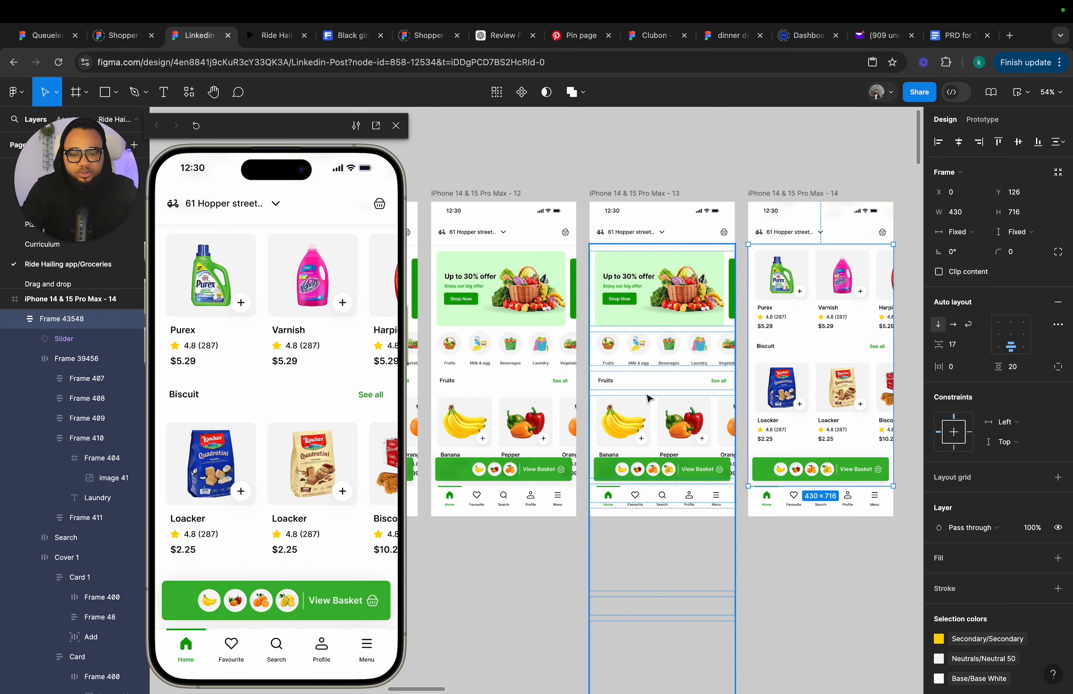
# Resize frame 13's content frame from hug to a fixed height of 716.
pyautogui.click(648, 399)
pyautogui.scroll(-4, 655, 512)
pyautogui.scroll(1, 656, 546)
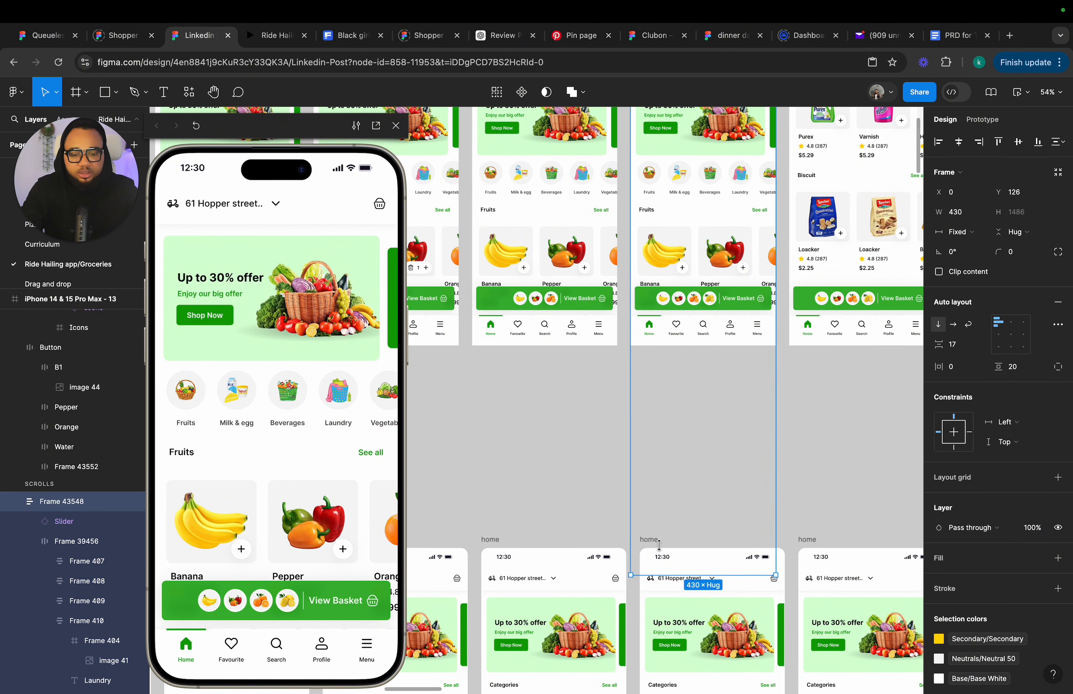
pyautogui.moveTo(659, 545); pyautogui.dragTo(662, 310)
pyautogui.hscroll(-3, 664, 318)
pyautogui.scroll(1, 664, 317)
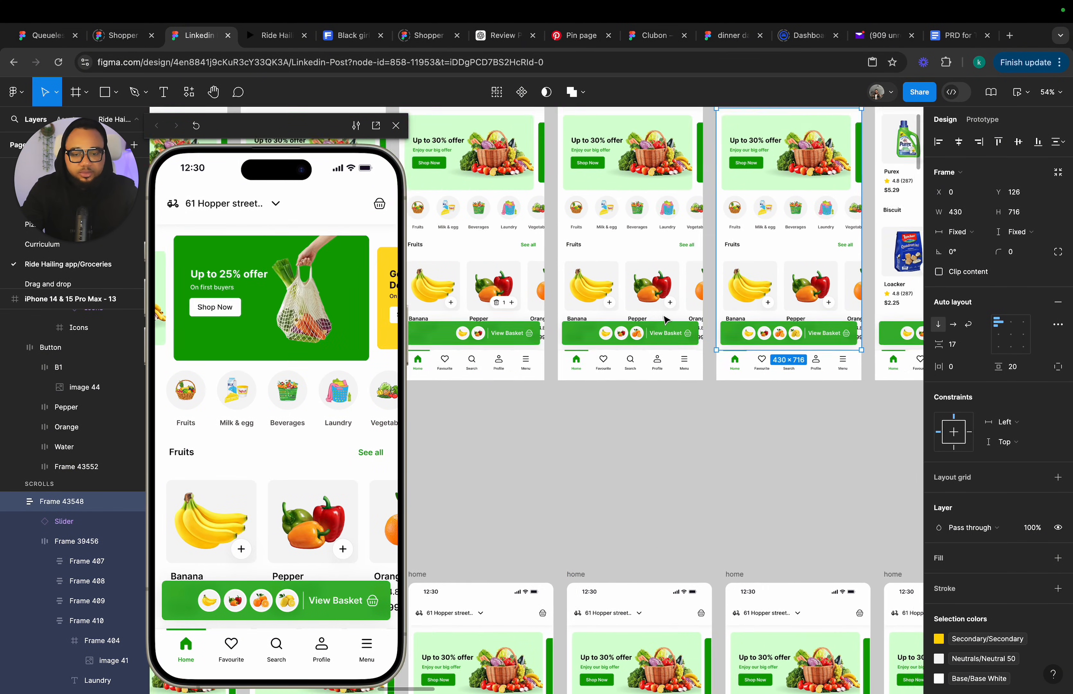
# Resize the content frames of frames 12 and 11 to a fixed height of 716.
pyautogui.click(657, 299)
pyautogui.moveTo(657, 619); pyautogui.dragTo(656, 429)
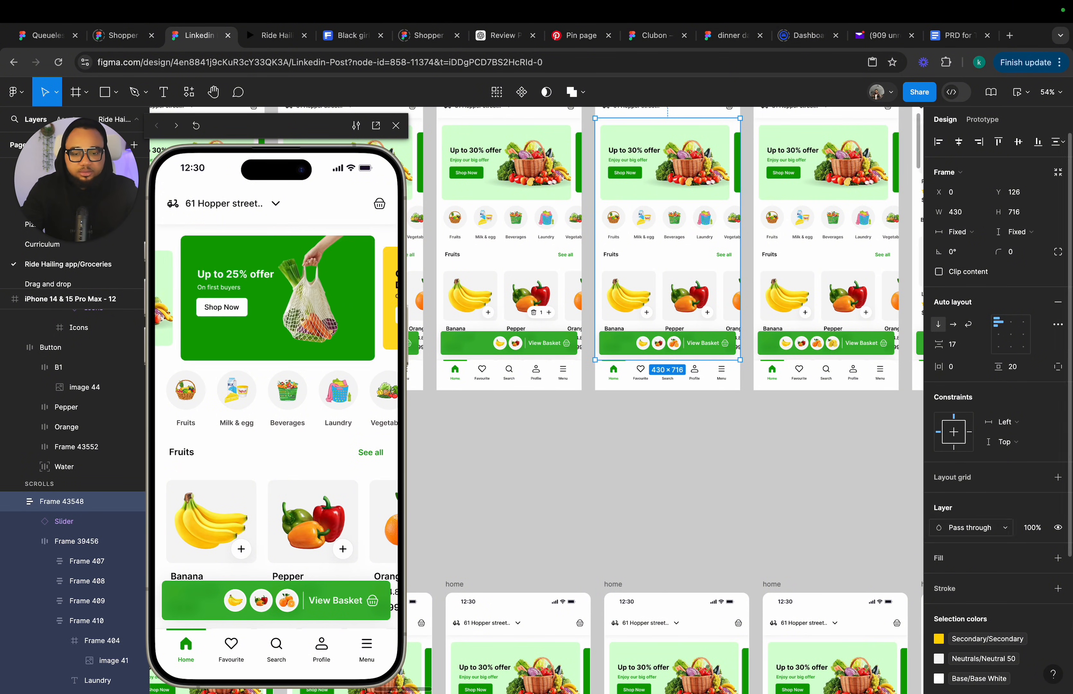
pyautogui.click(546, 487)
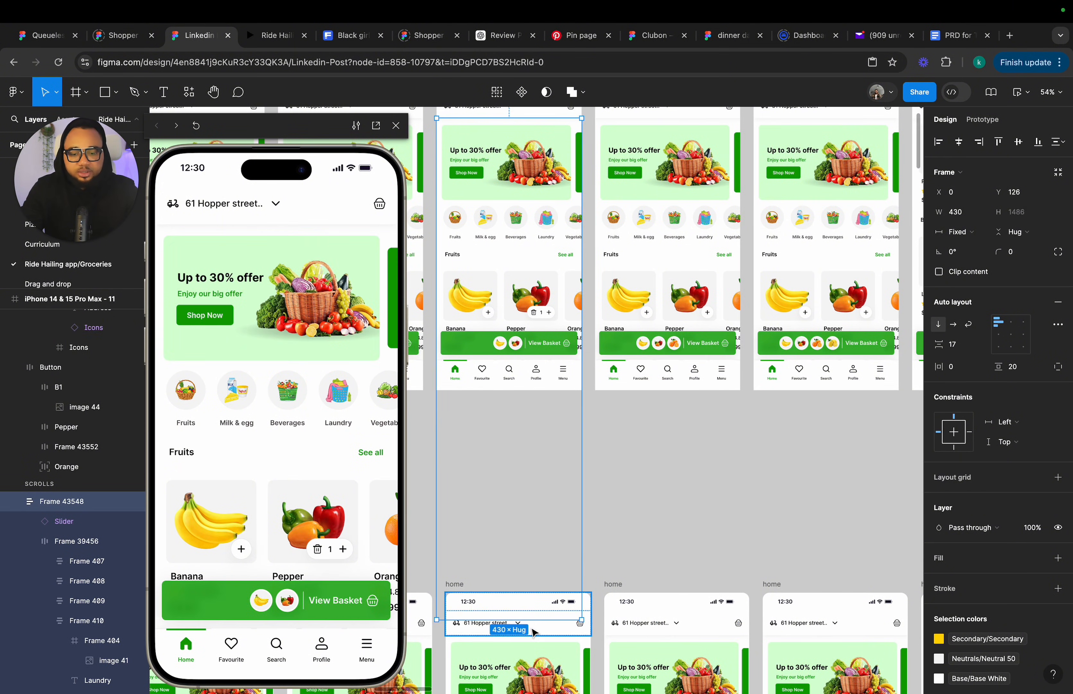
pyautogui.moveTo(529, 620); pyautogui.dragTo(523, 362)
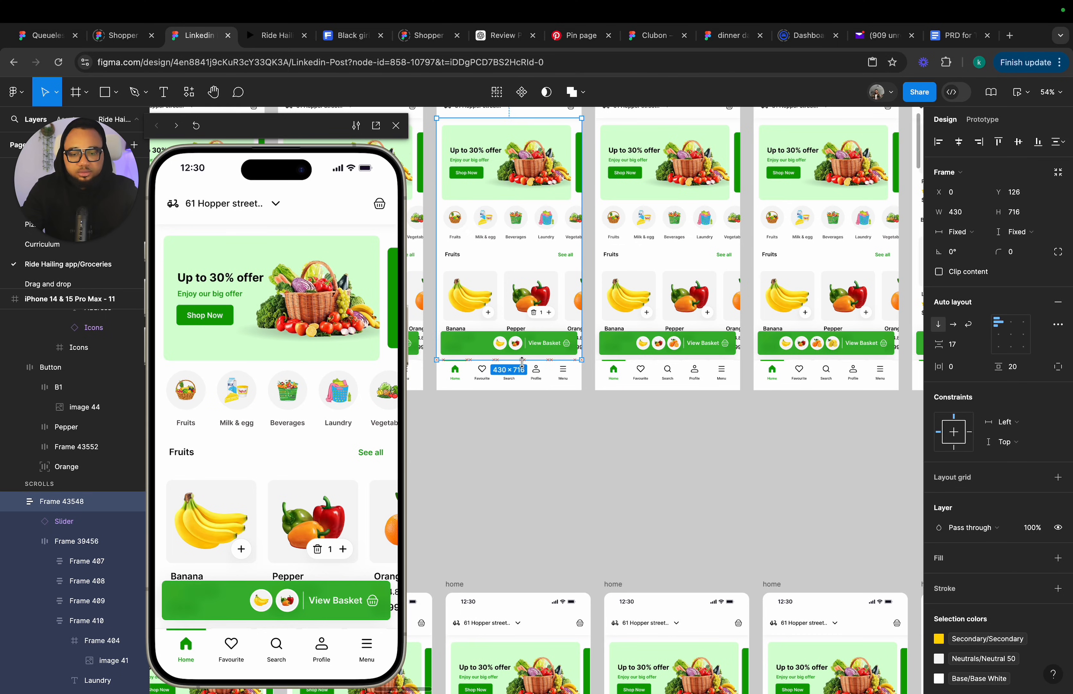
pyautogui.hscroll(-5, 523, 364)
# Resize the content frames of frames 10 and 9 to a fixed height of 716.
pyautogui.click(561, 313)
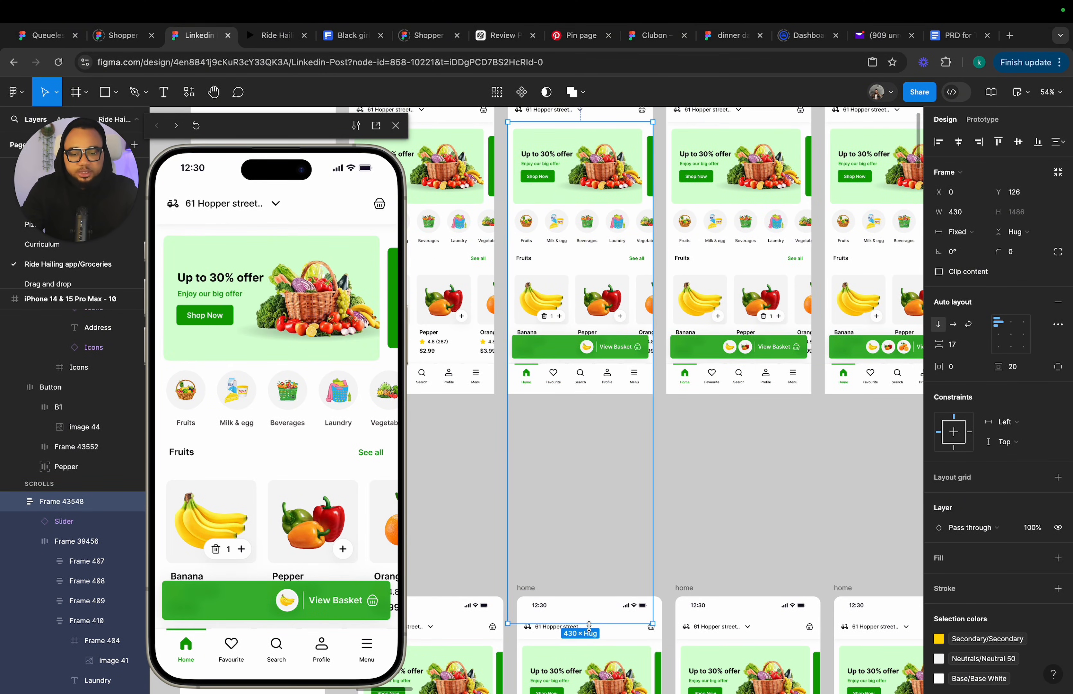
pyautogui.moveTo(589, 625); pyautogui.dragTo(593, 357)
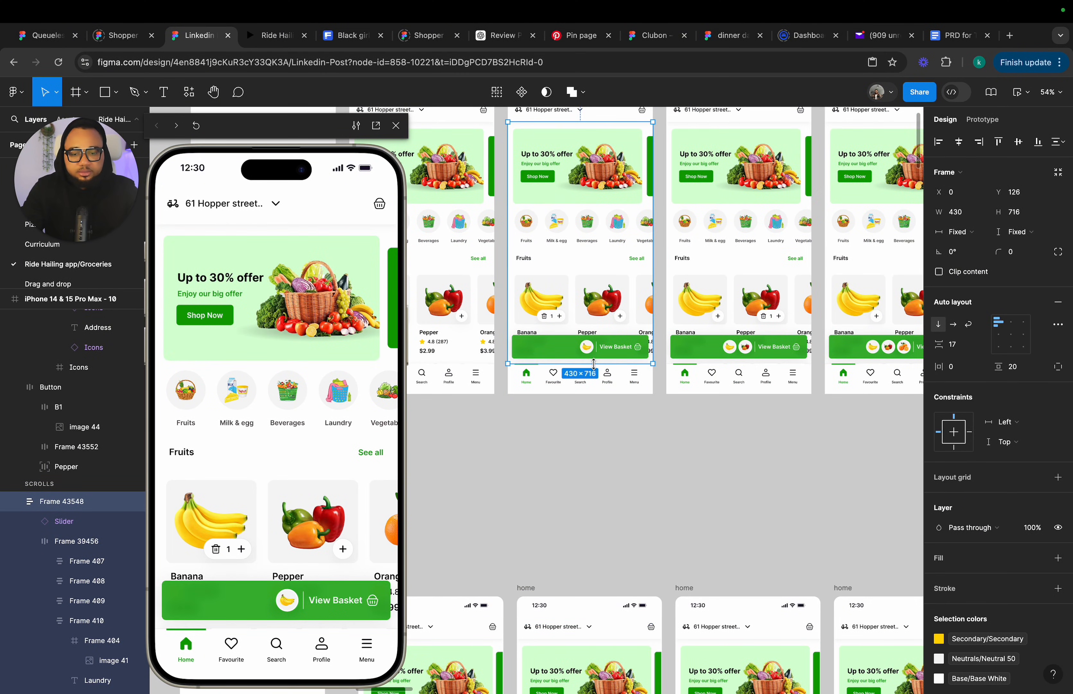
pyautogui.hscroll(-3, 593, 364)
pyautogui.scroll(2, 594, 365)
pyautogui.click(553, 384)
pyautogui.scroll(-3, 553, 397)
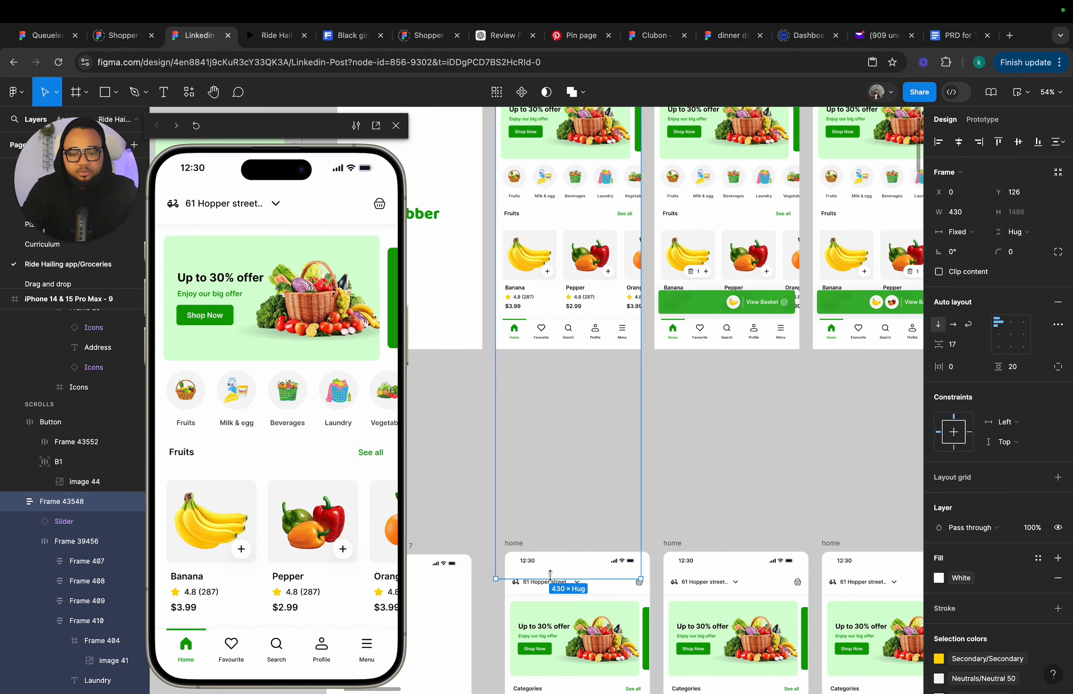
pyautogui.moveTo(550, 578); pyautogui.dragTo(550, 422)
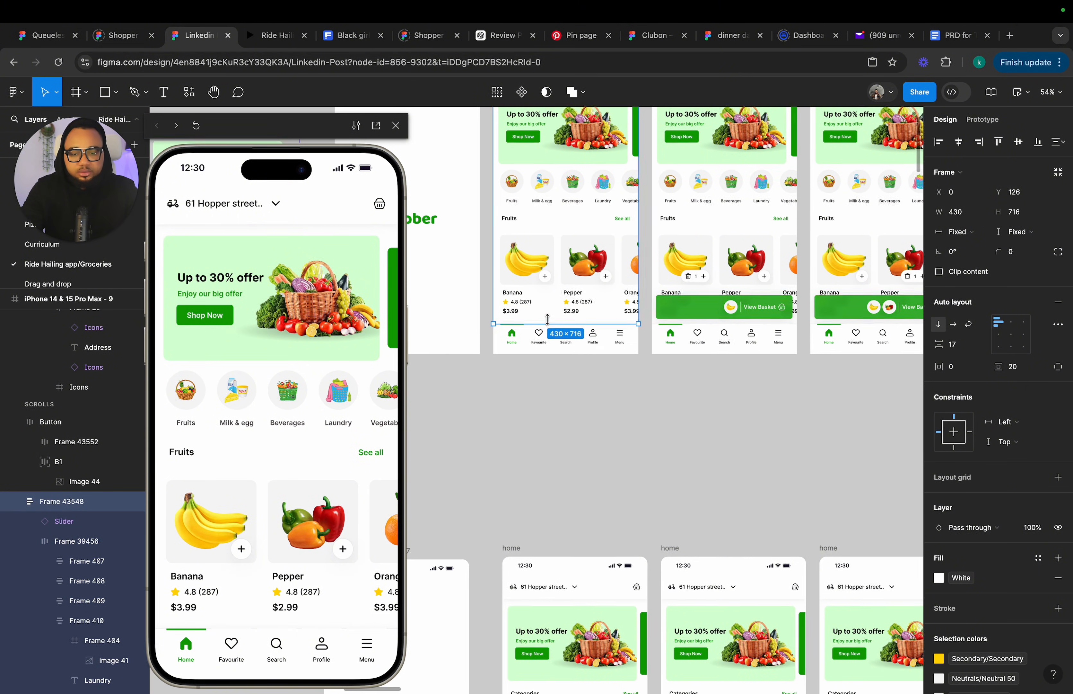
# Set frame 9's content frame scroll overflow to Vertical in the prototype settings.
pyautogui.scroll(3, 547, 318)
pyautogui.hscroll(2, 547, 318)
pyautogui.click(983, 119)
pyautogui.click(1000, 217)
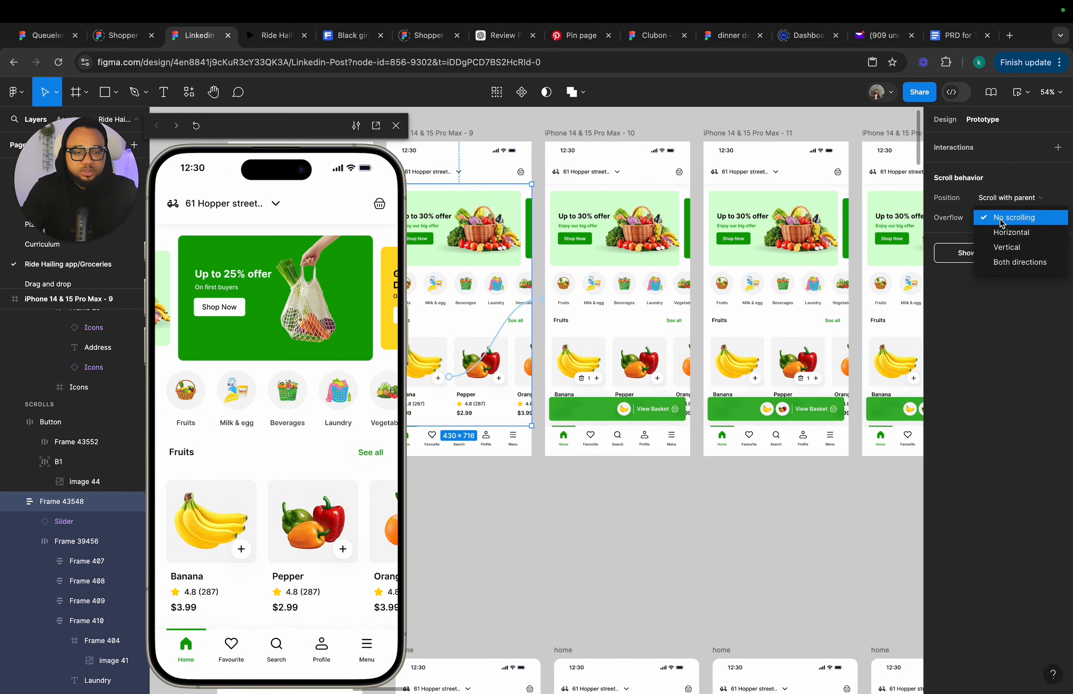
pyautogui.click(1005, 251)
# Set the scroll overflow of the content frames in frames 10 and 11 to Vertical.
pyautogui.click(561, 314)
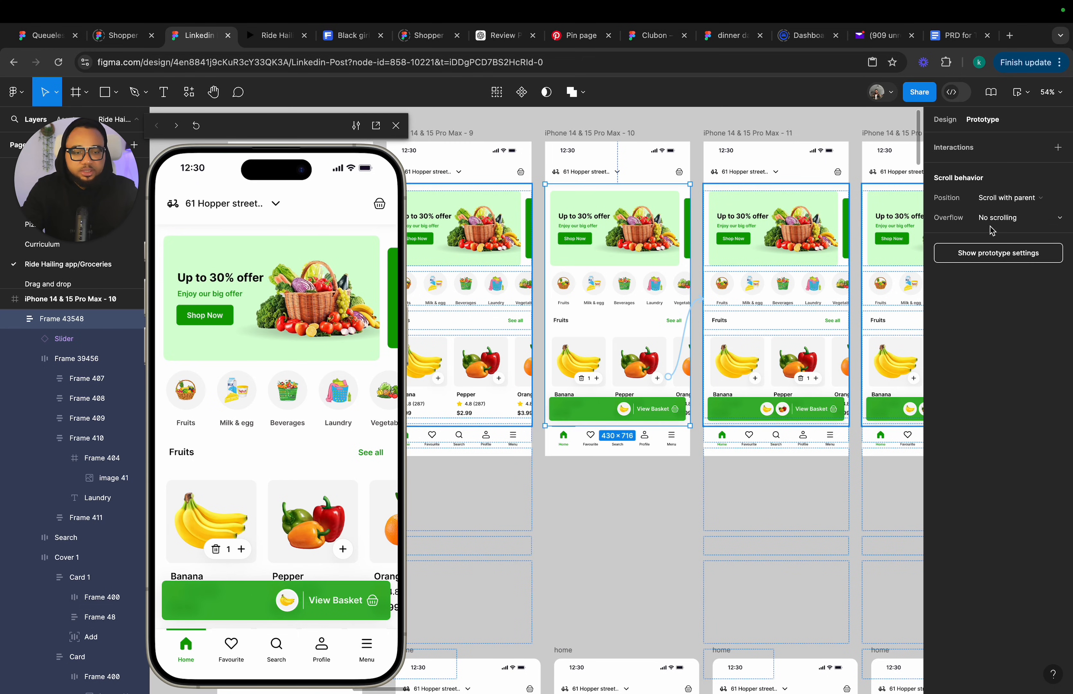
pyautogui.click(1005, 217)
pyautogui.click(1005, 242)
pyautogui.click(782, 267)
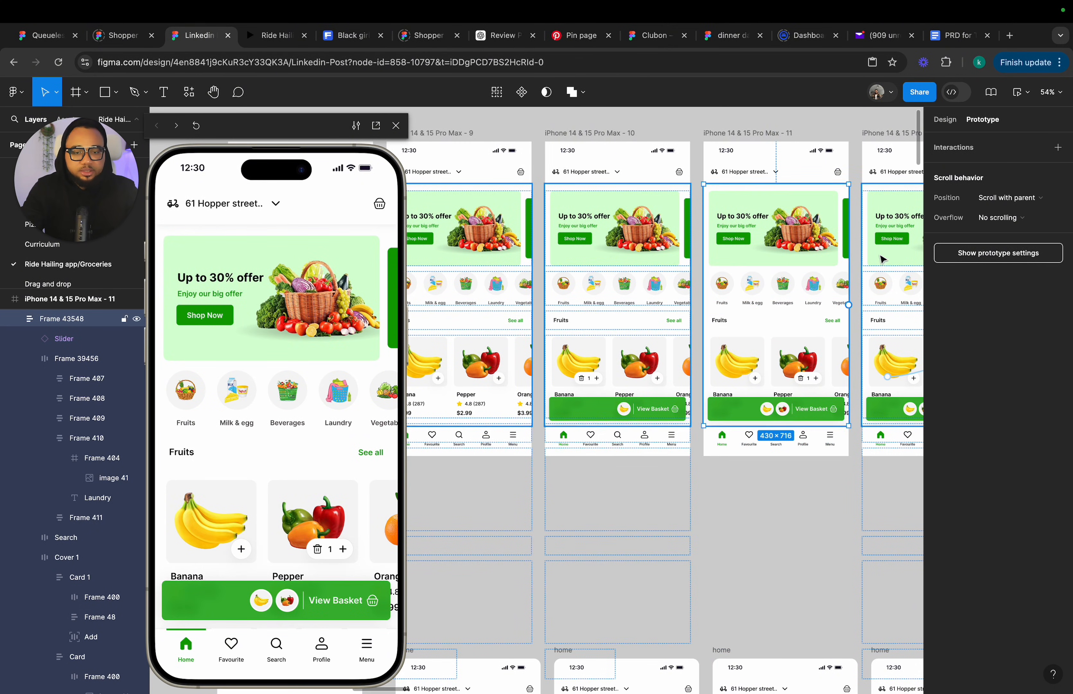
pyautogui.click(1016, 220)
pyautogui.click(1005, 242)
# Set the scroll overflow of the content frames in frames 12 and 13 to Vertical.
pyautogui.hscroll(5, 821, 286)
pyautogui.click(807, 270)
pyautogui.click(1006, 217)
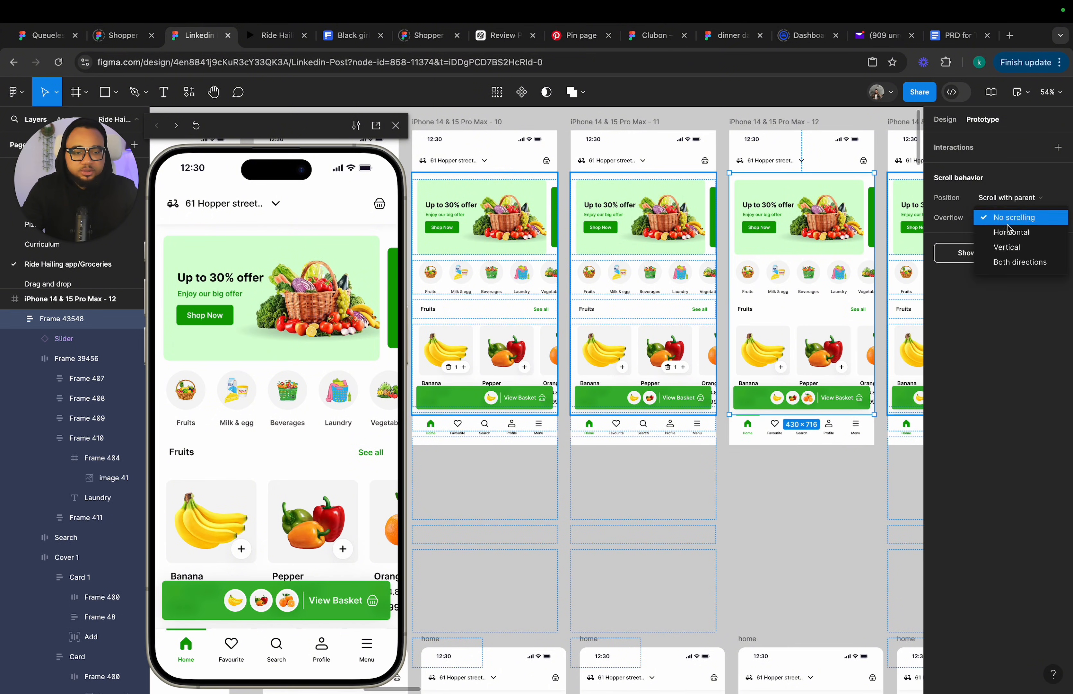
pyautogui.click(1006, 247)
pyautogui.hscroll(5, 766, 276)
pyautogui.click(761, 275)
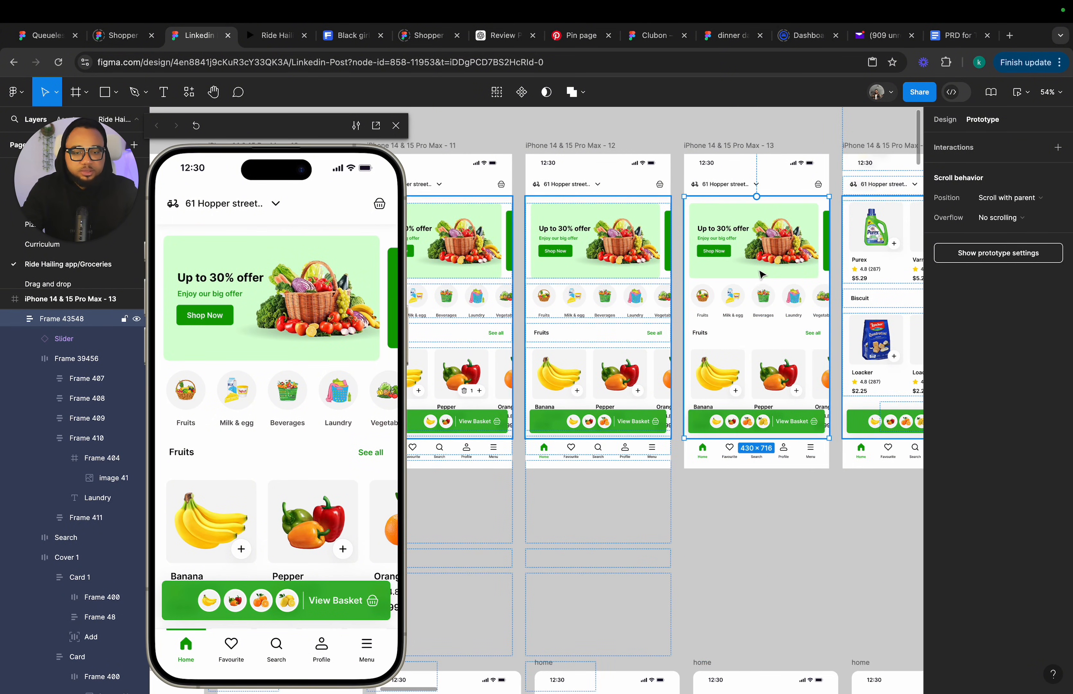
pyautogui.click(1010, 218)
pyautogui.click(1006, 246)
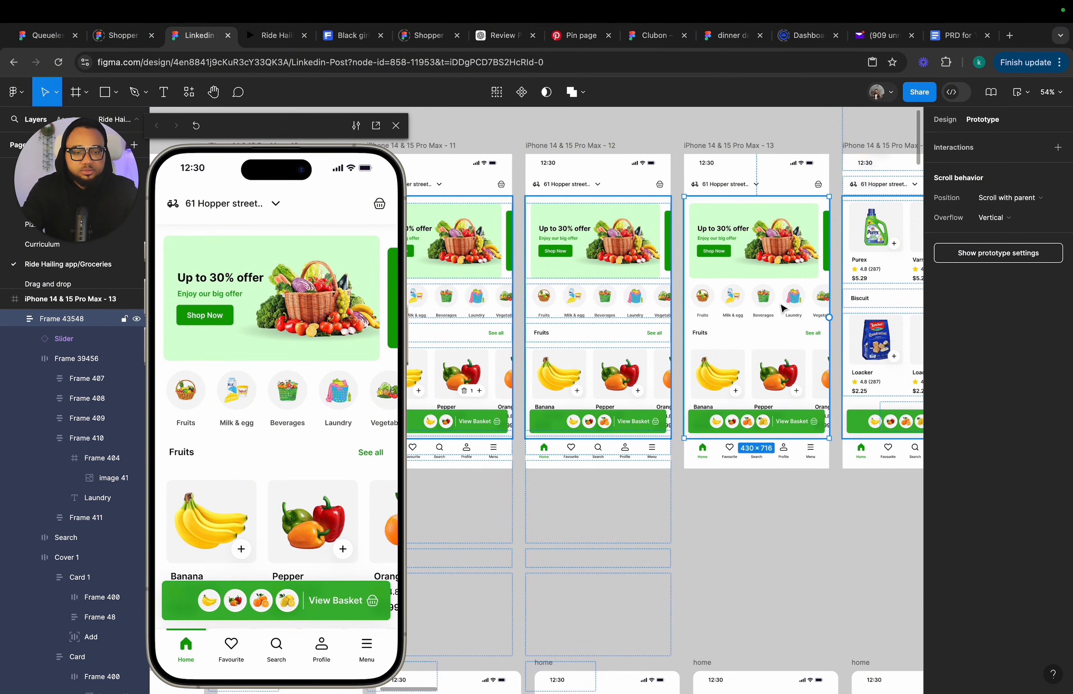
# Widen the Purex card's quantity control in frame 14 to about 87 px.
pyautogui.hscroll(5, 782, 308)
pyautogui.click(780, 289)
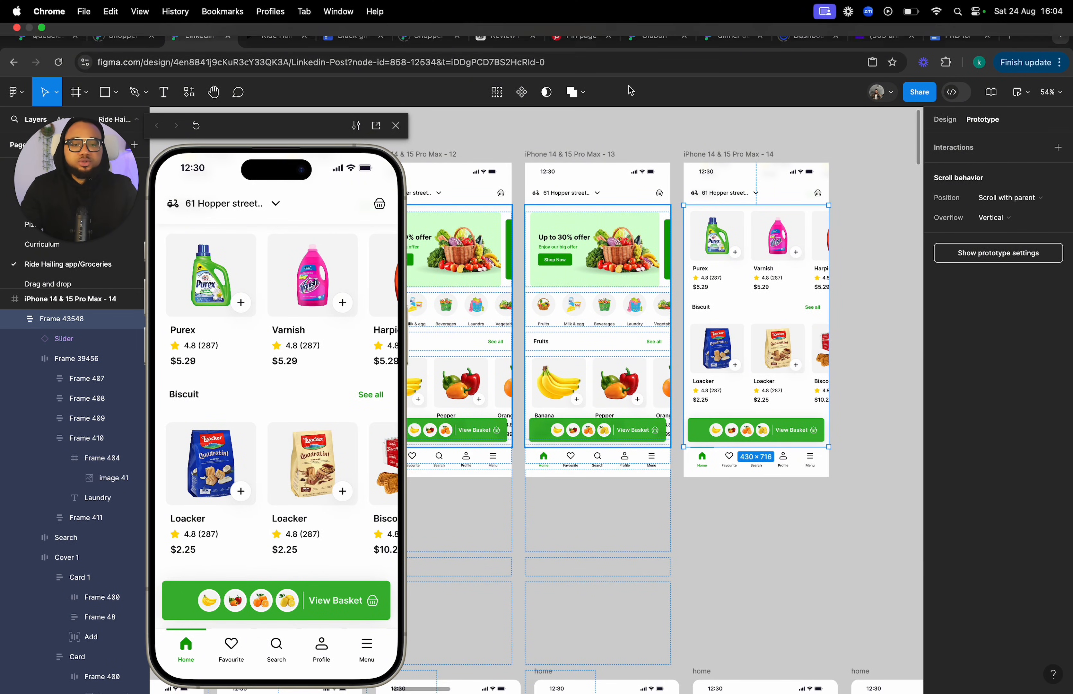
pyautogui.scroll(2, 790, 257)
pyautogui.scroll(2, 790, 256)
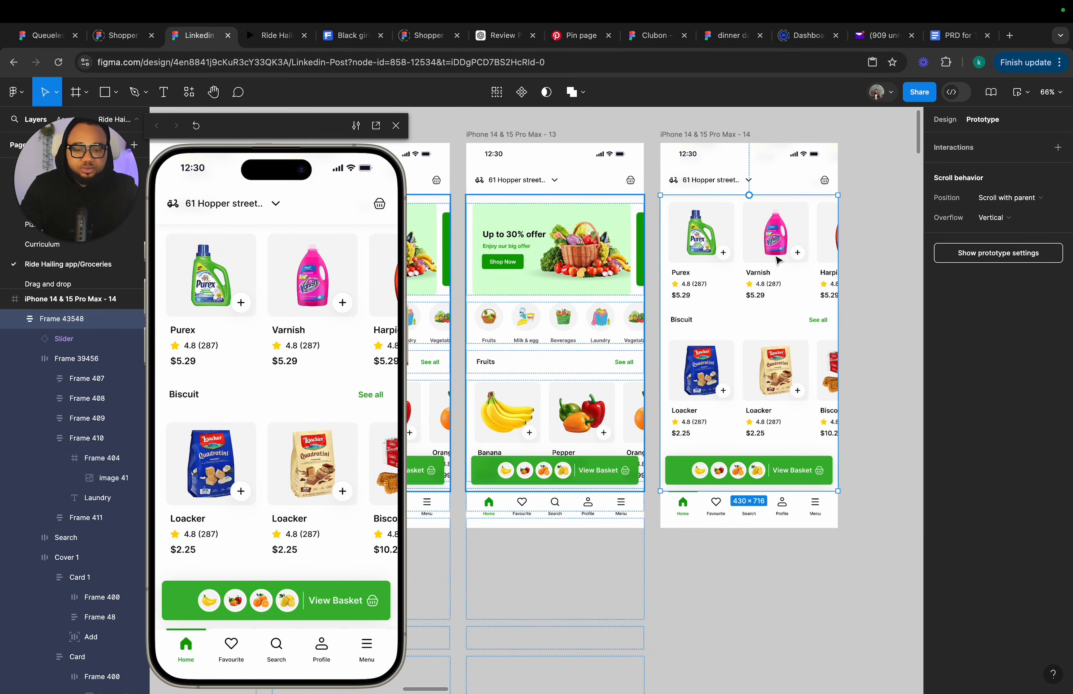
pyautogui.hscroll(2, 723, 429)
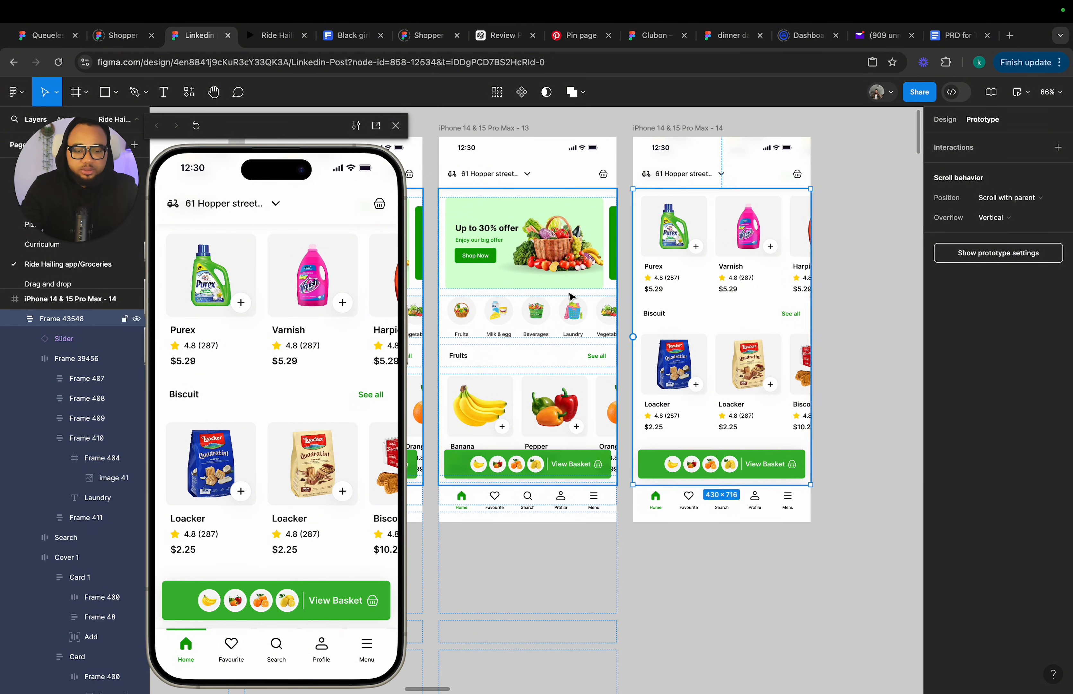
pyautogui.click(939, 120)
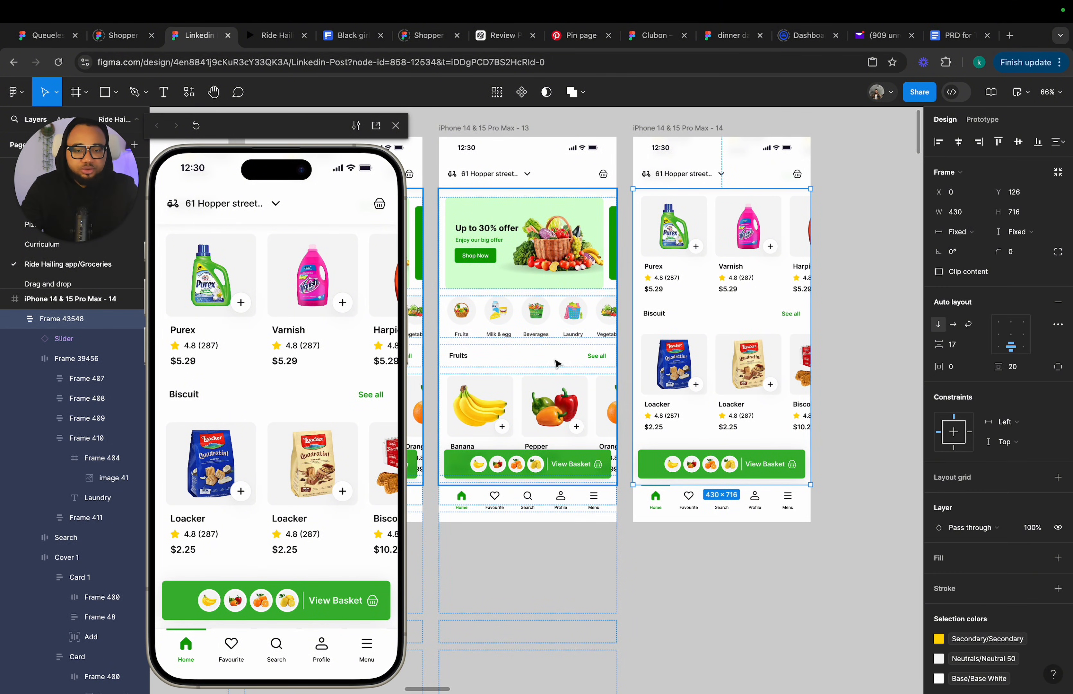
pyautogui.click(697, 251)
pyautogui.click(696, 248)
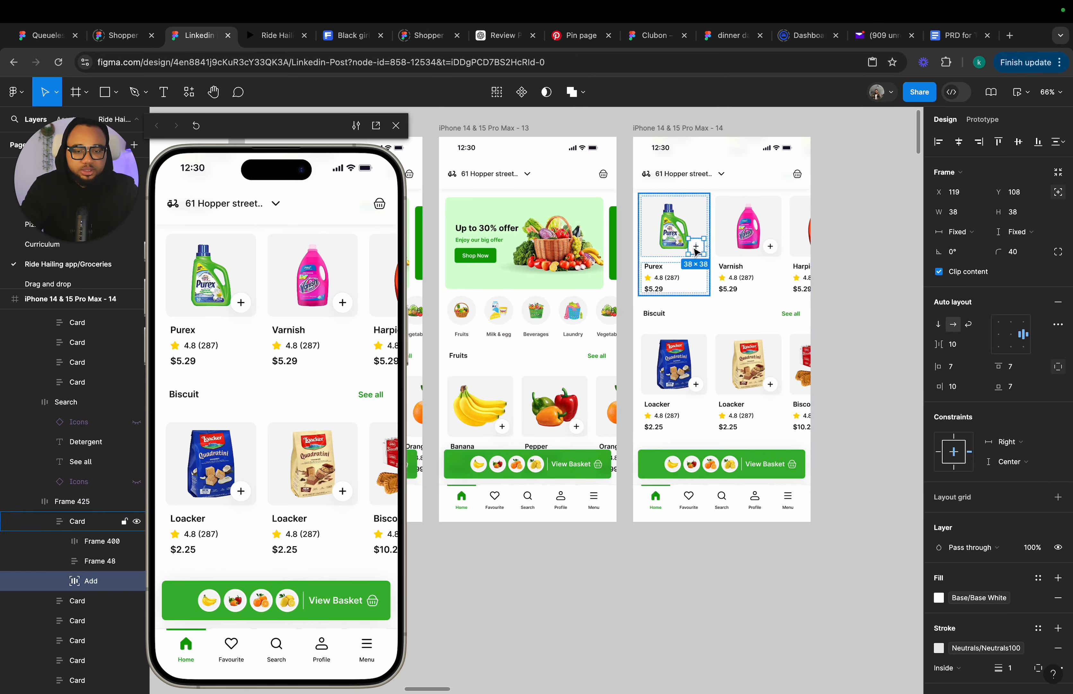
pyautogui.scroll(5, 688, 241)
pyautogui.scroll(1, 688, 241)
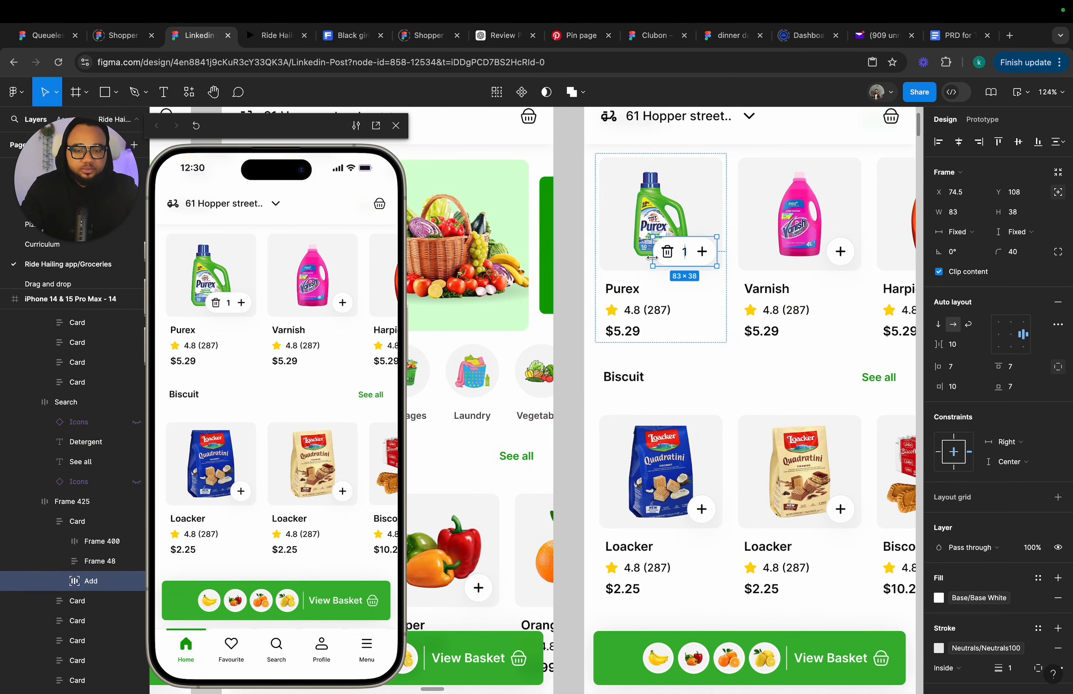
pyautogui.click(1011, 337)
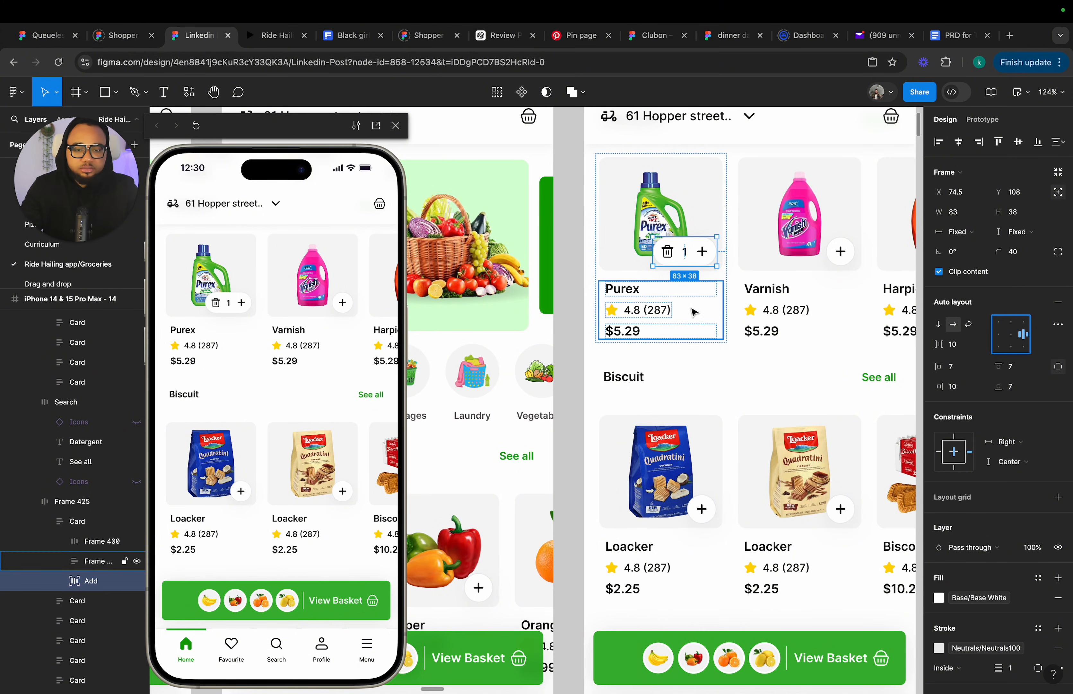
pyautogui.moveTo(652, 248); pyautogui.dragTo(649, 252)
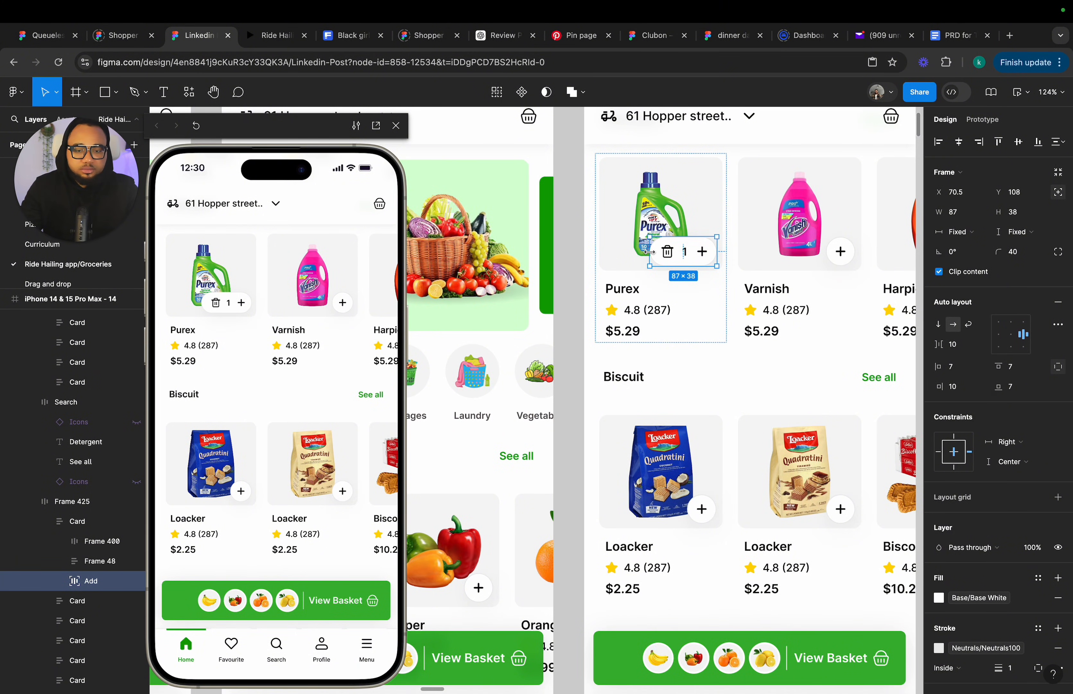
pyautogui.press('Escape')
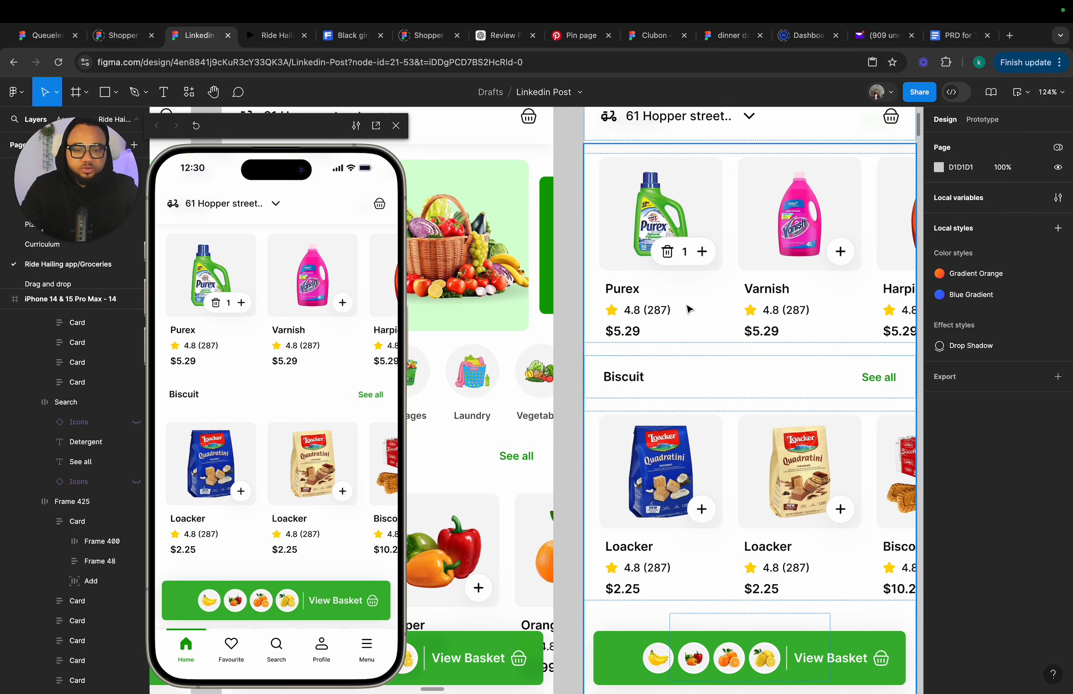
# Set the auto layout alignment of the content frames in frames 14 and 13 to center.
pyautogui.click(732, 312)
pyautogui.click(1011, 333)
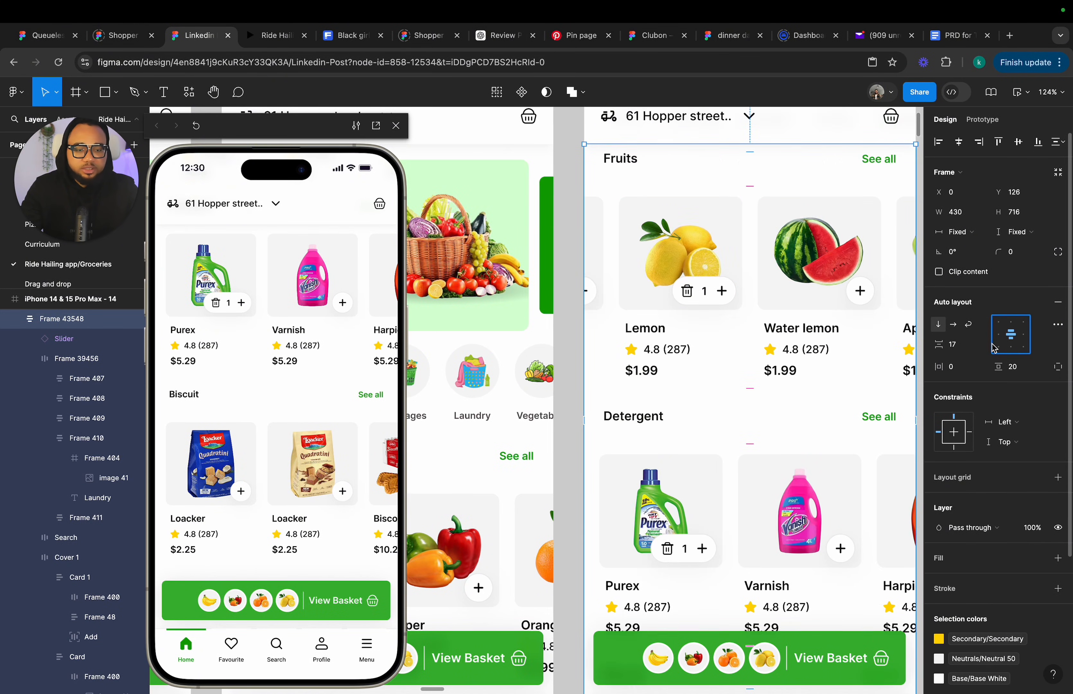
pyautogui.scroll(-5, 615, 217)
pyautogui.hscroll(2, 761, 395)
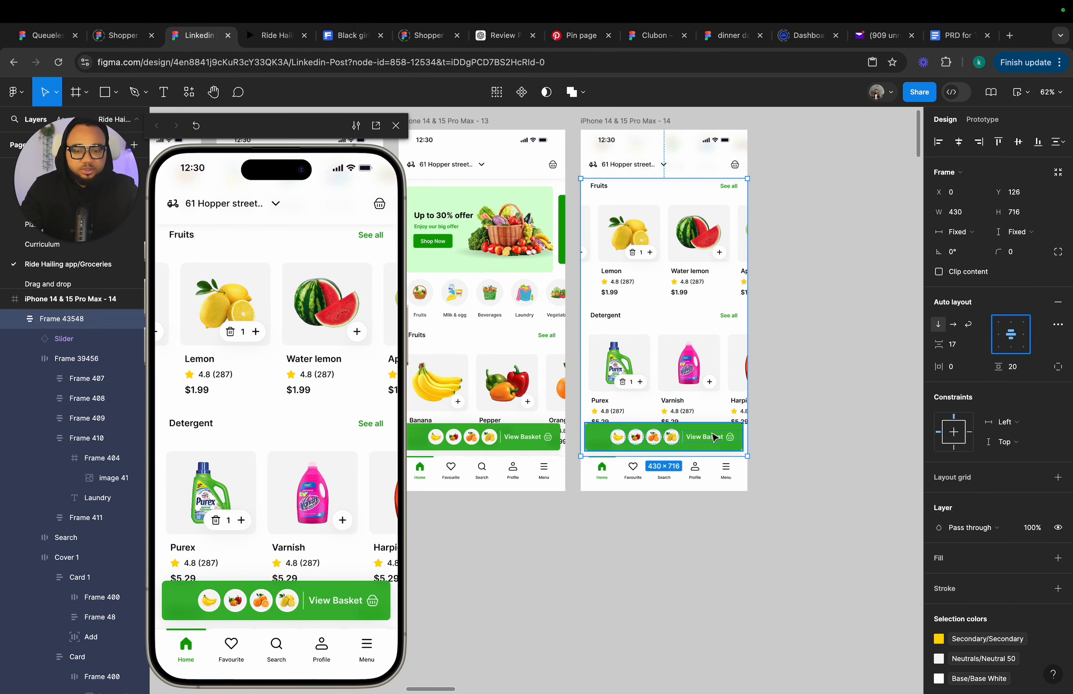
pyautogui.hscroll(-5, 792, 415)
pyautogui.click(586, 342)
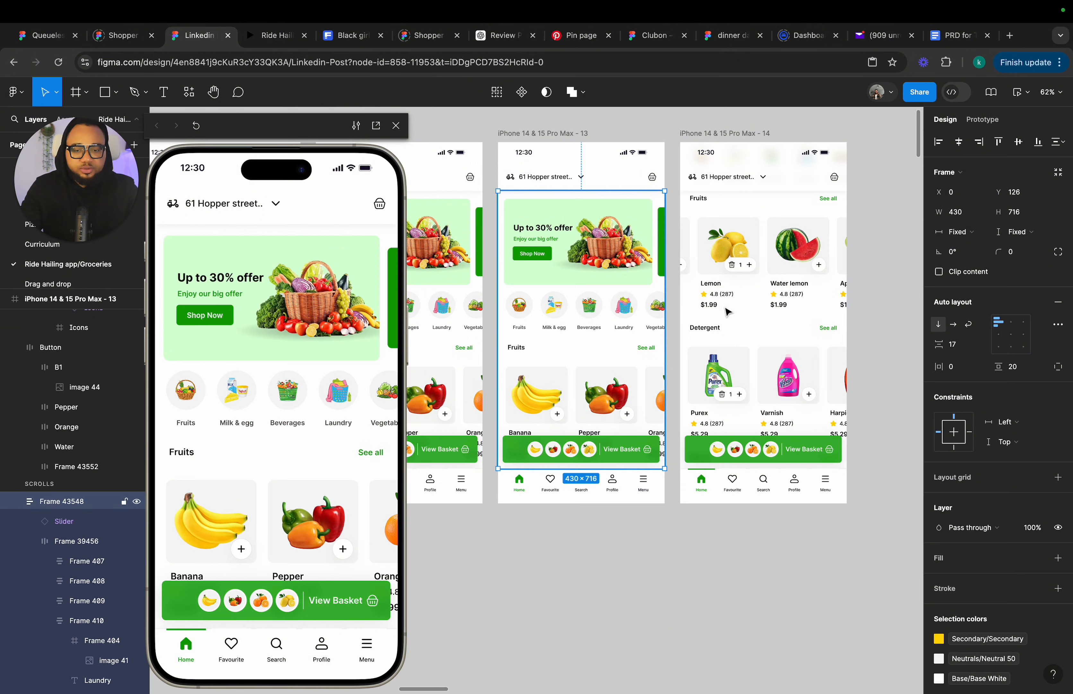
pyautogui.click(1013, 339)
pyautogui.scroll(-3, 565, 413)
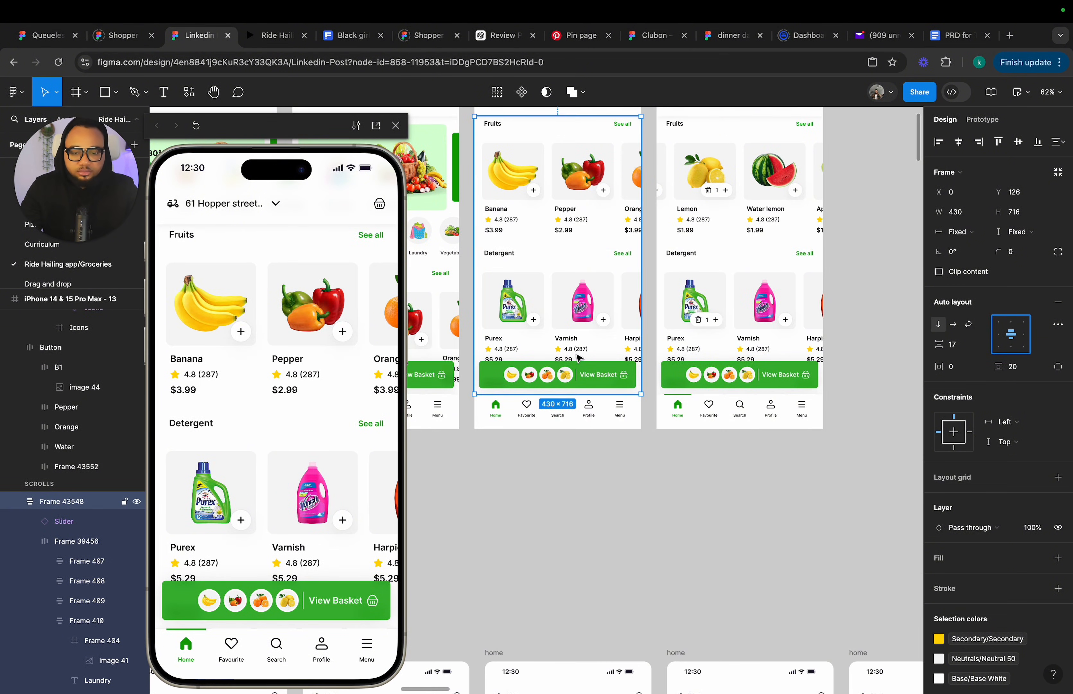
# Link frame 13's Purex card on tap to frame 14 with a Smart animate transition.
pyautogui.click(532, 325)
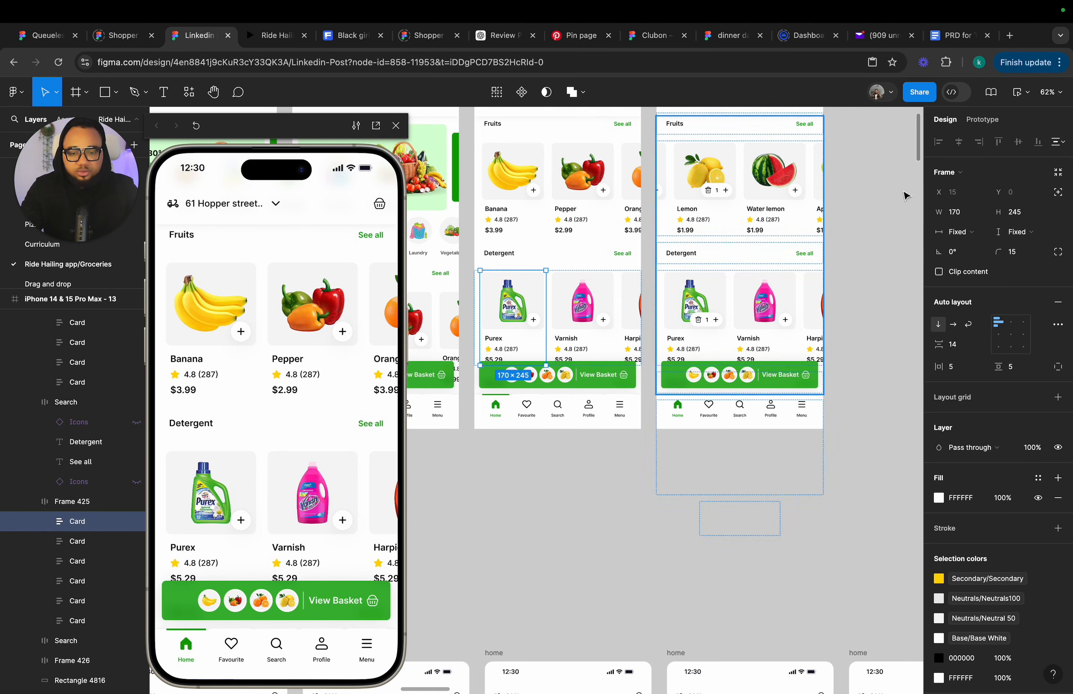
pyautogui.click(982, 119)
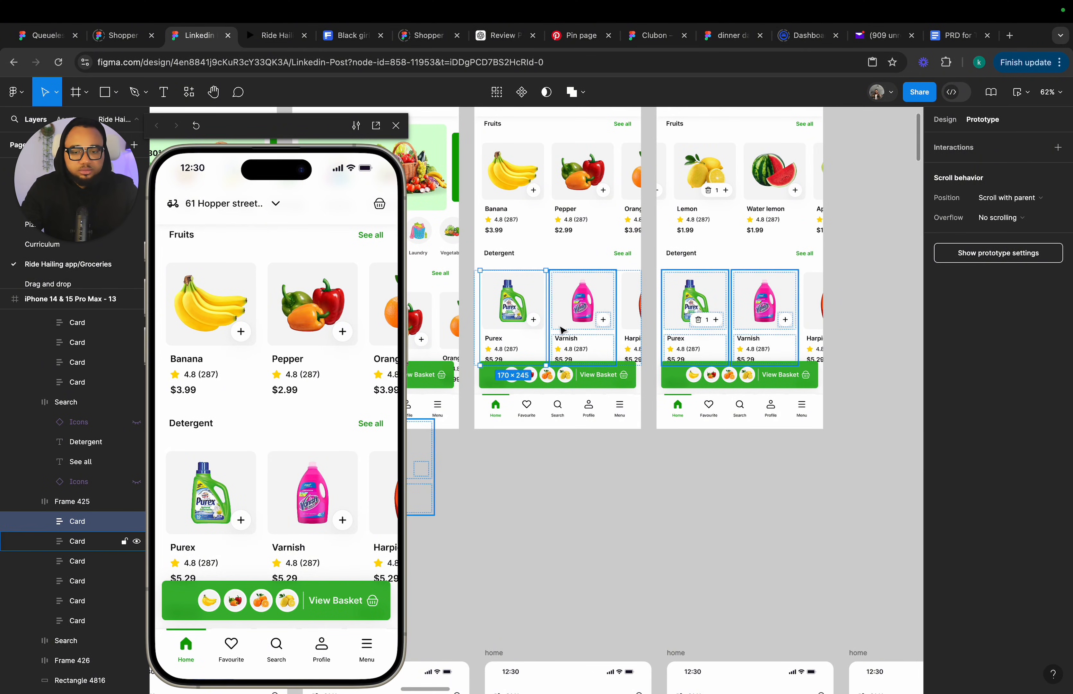
pyautogui.moveTo(546, 319); pyautogui.dragTo(668, 306)
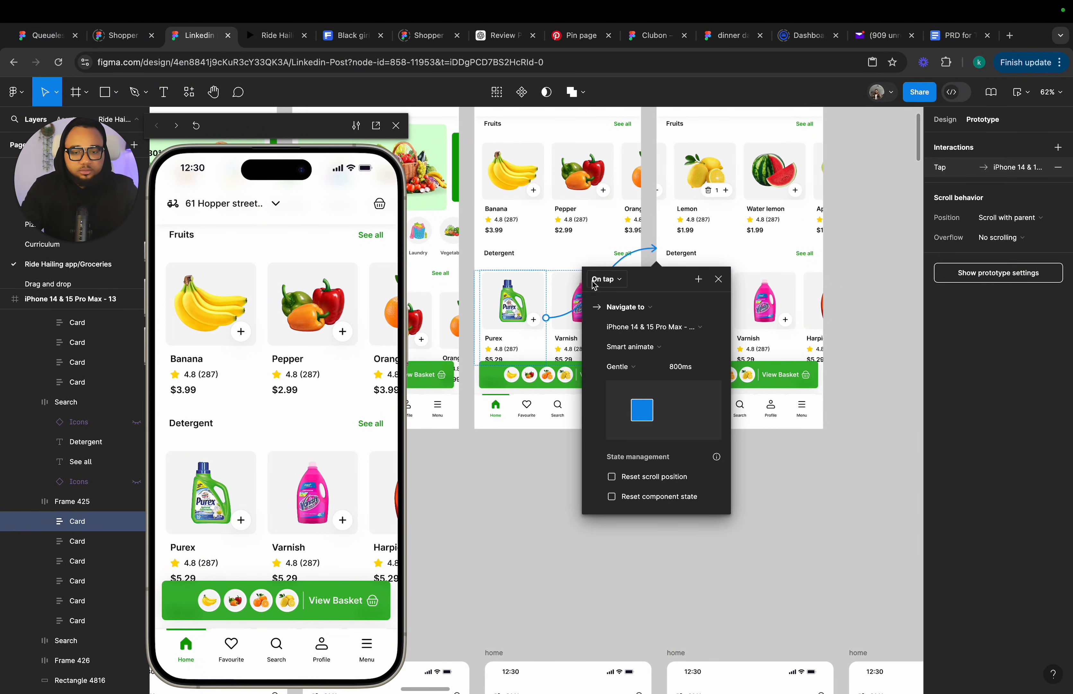
# Copy the Harpic thumbnail from the home screen's basket bar and paste it into frame 14's View Basket bar.
pyautogui.click(719, 279)
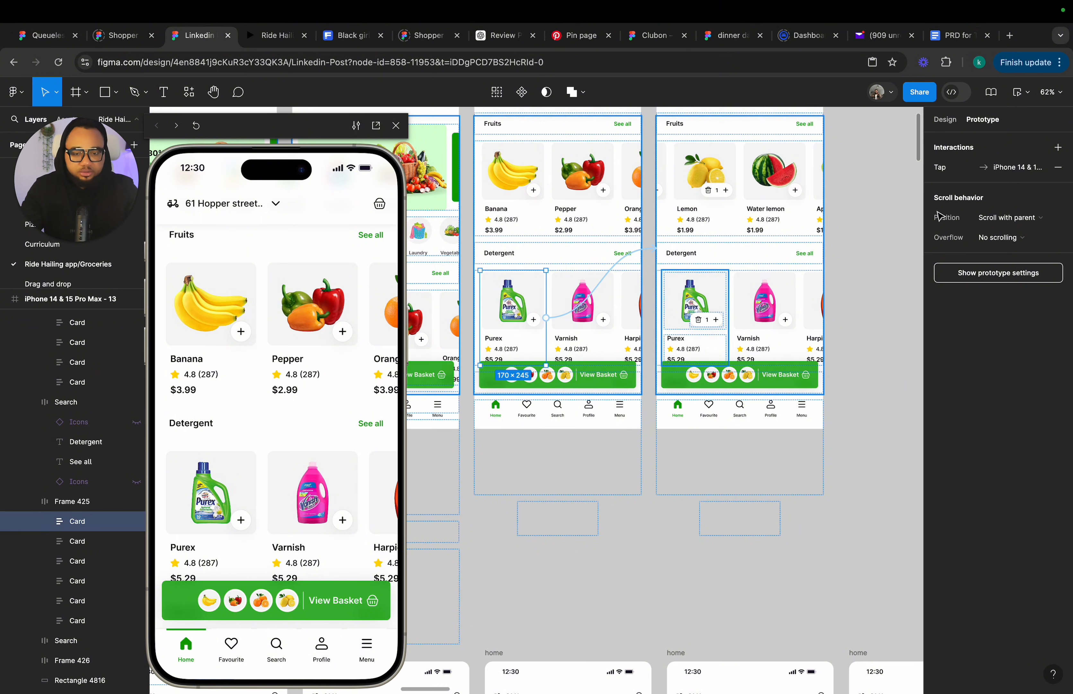
pyautogui.click(945, 119)
pyautogui.scroll(-12, 712, 414)
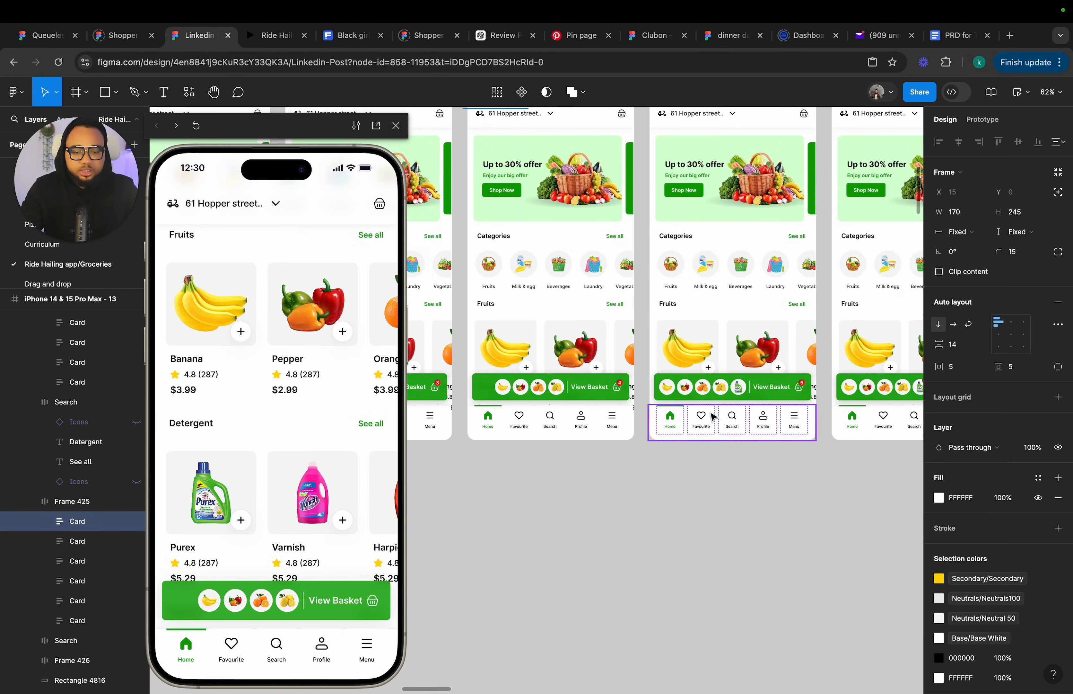
pyautogui.click(738, 388)
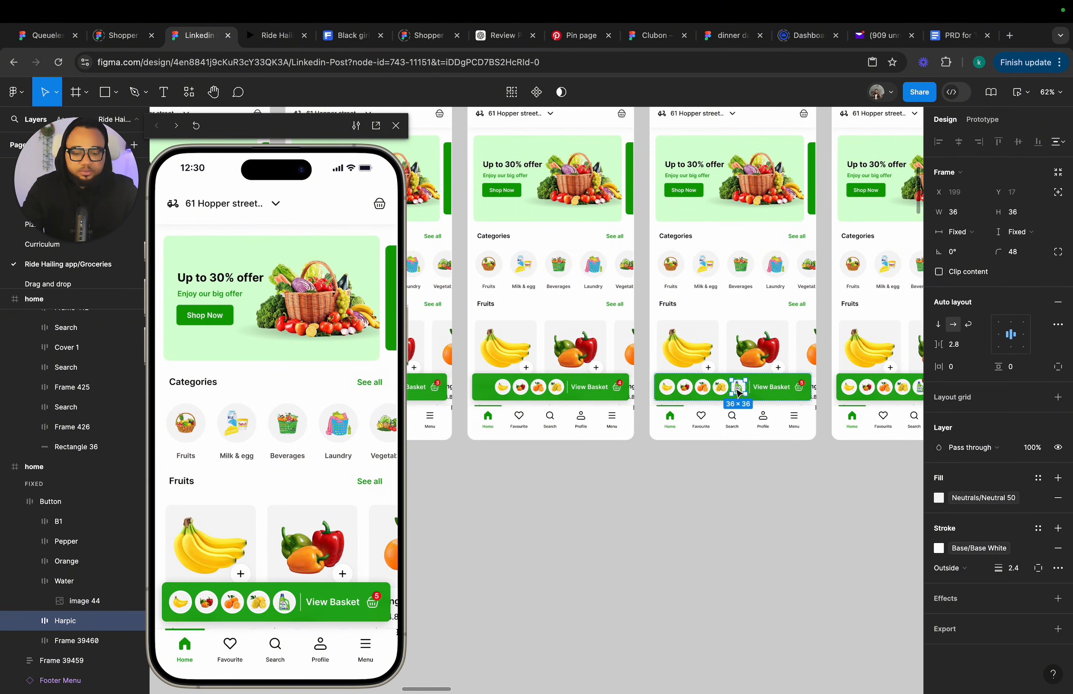
pyautogui.scroll(10, 739, 393)
pyautogui.click(698, 426)
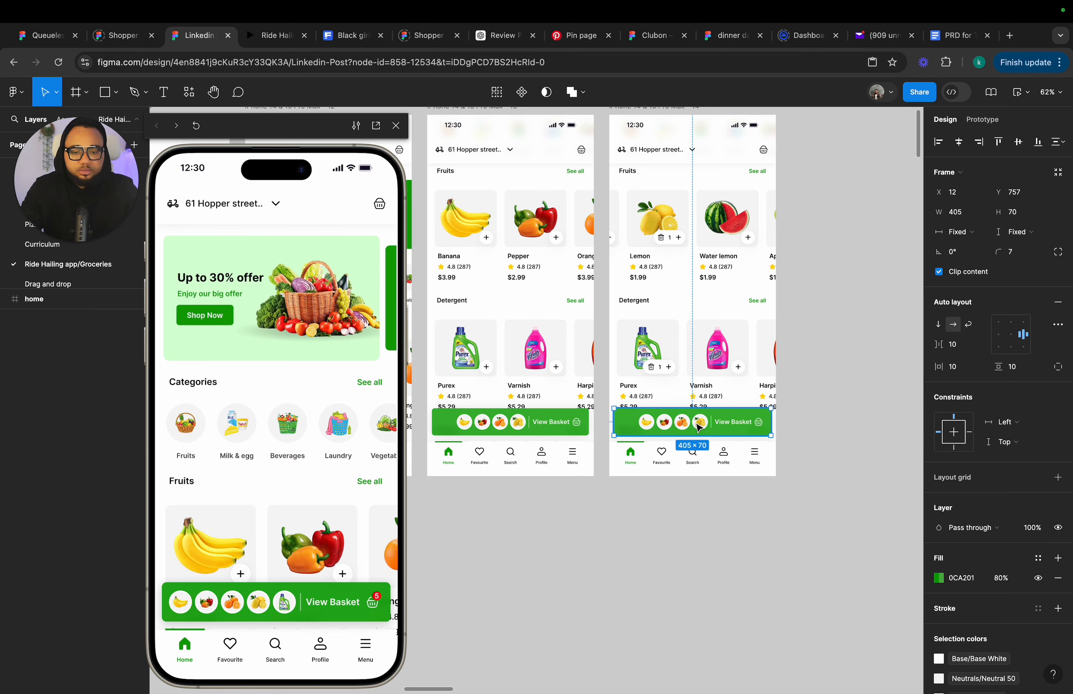
pyautogui.hotkey('ctrl', 'v')
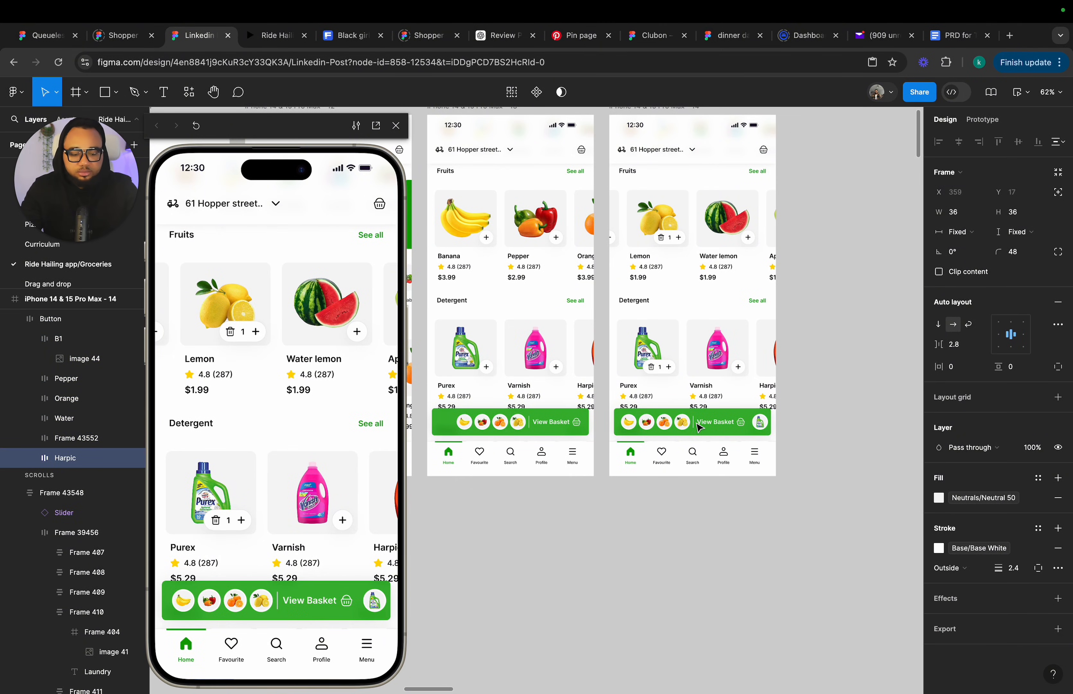
pyautogui.press('Left')
# Paste the Harpic thumbnail into frame 13's View Basket bar and move it next to the fruit thumbnails.
pyautogui.scroll(5, 698, 428)
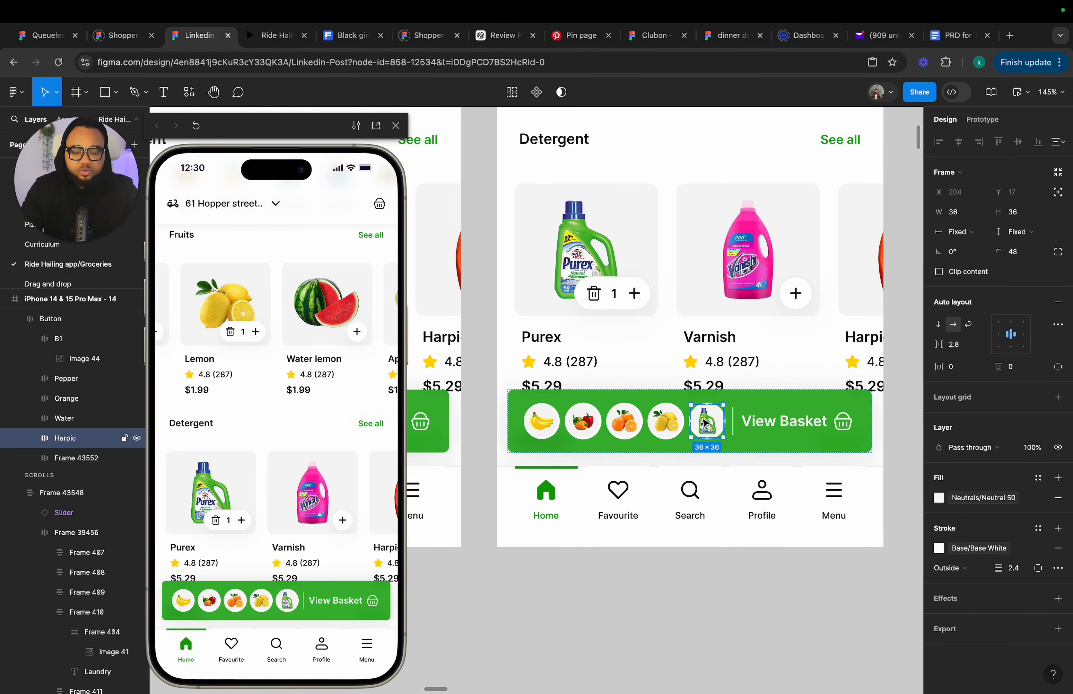
pyautogui.hscroll(-2, 706, 421)
pyautogui.scroll(-1, 706, 422)
pyautogui.click(637, 402)
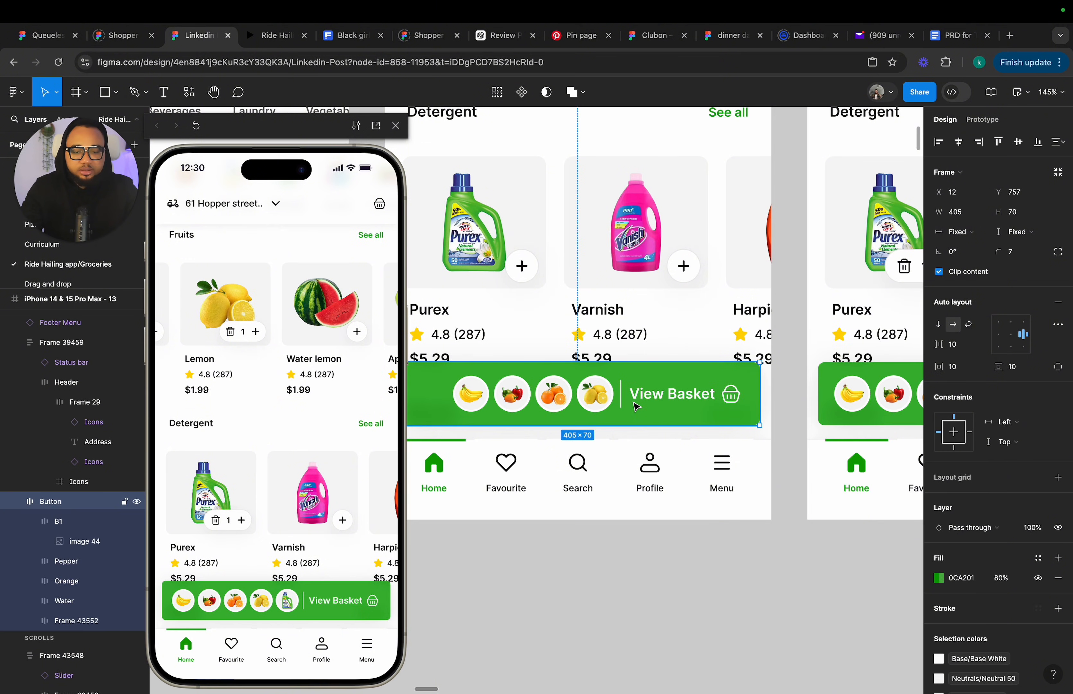
pyautogui.press('super+v')
pyautogui.press('Left')
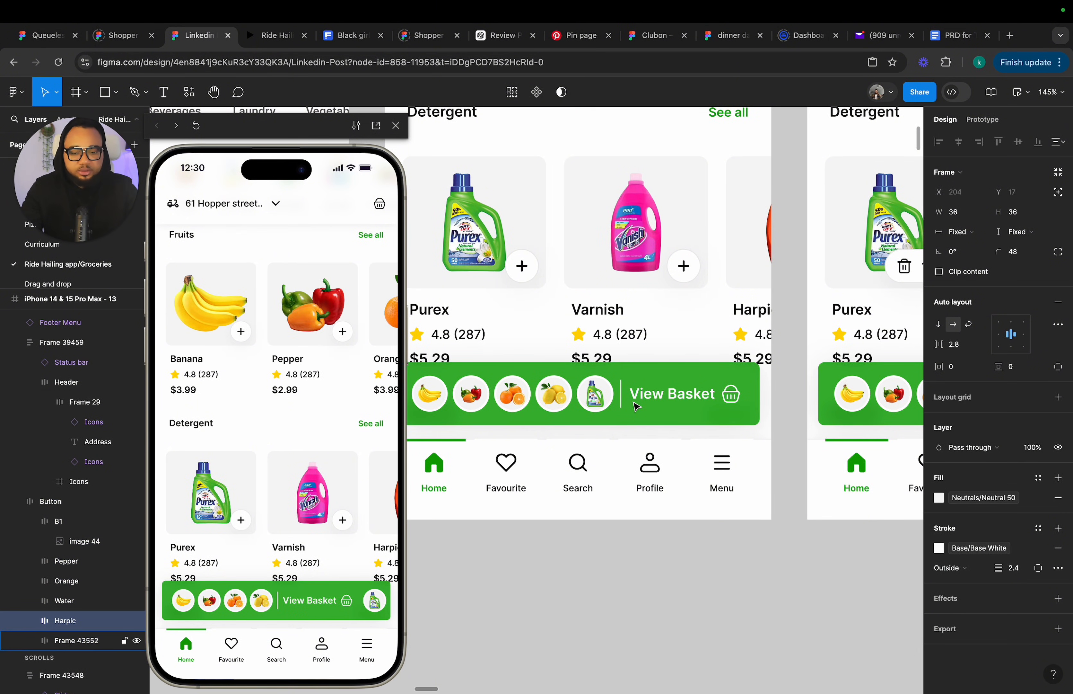
# Set frame 13's Harpic thumbnail to absolute position and nudge it up to Y 9.
pyautogui.click(1058, 193)
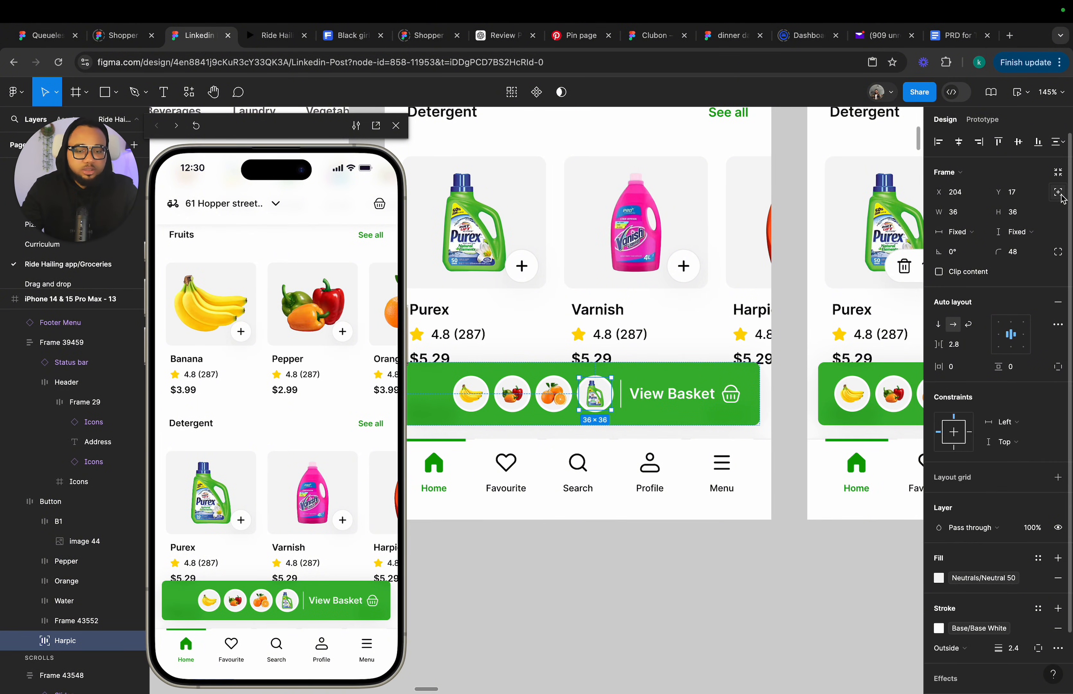
pyautogui.press('Up')
pyautogui.press('Up')
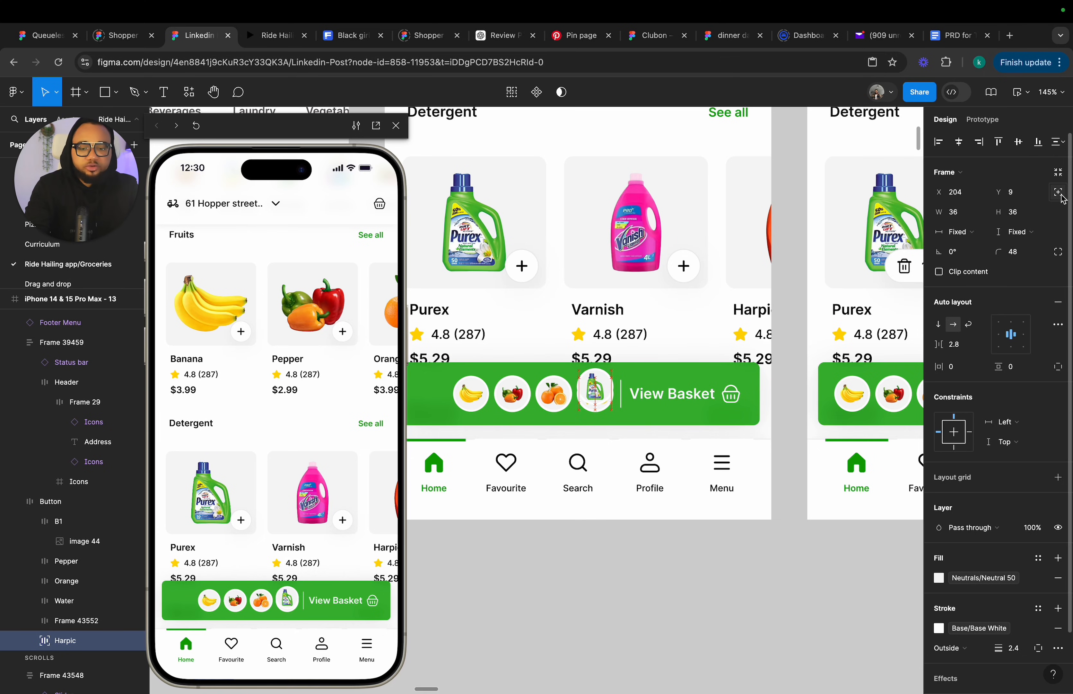
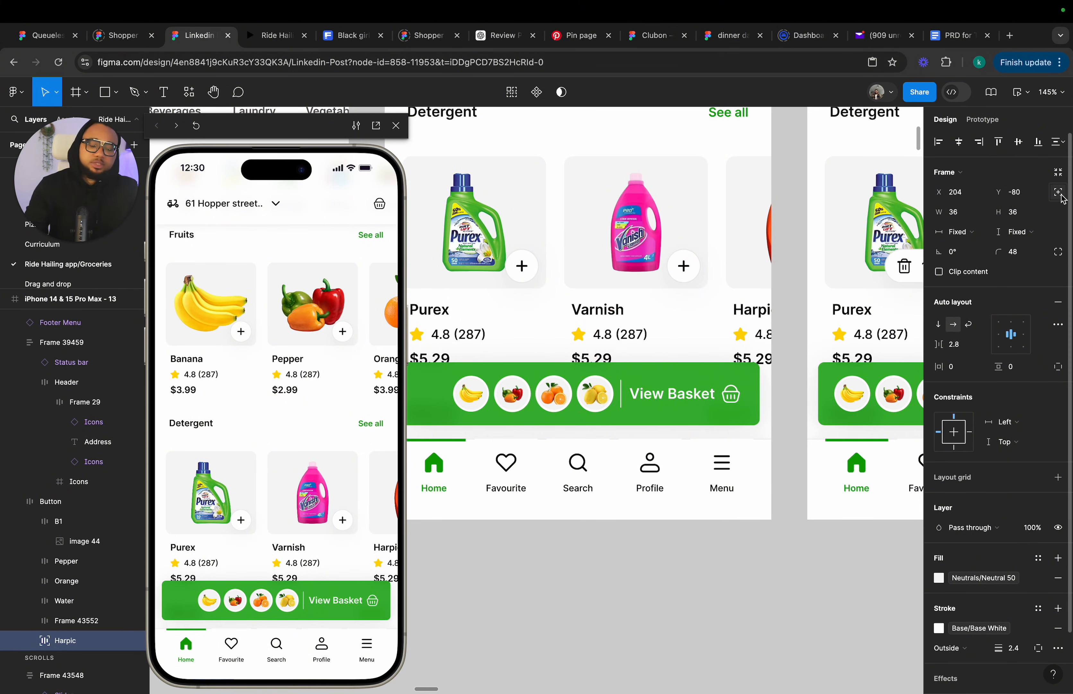
# Inspect the prototype interaction attached to the Purex product card in frame 13.
pyautogui.click(823, 577)
pyautogui.scroll(-10, 823, 575)
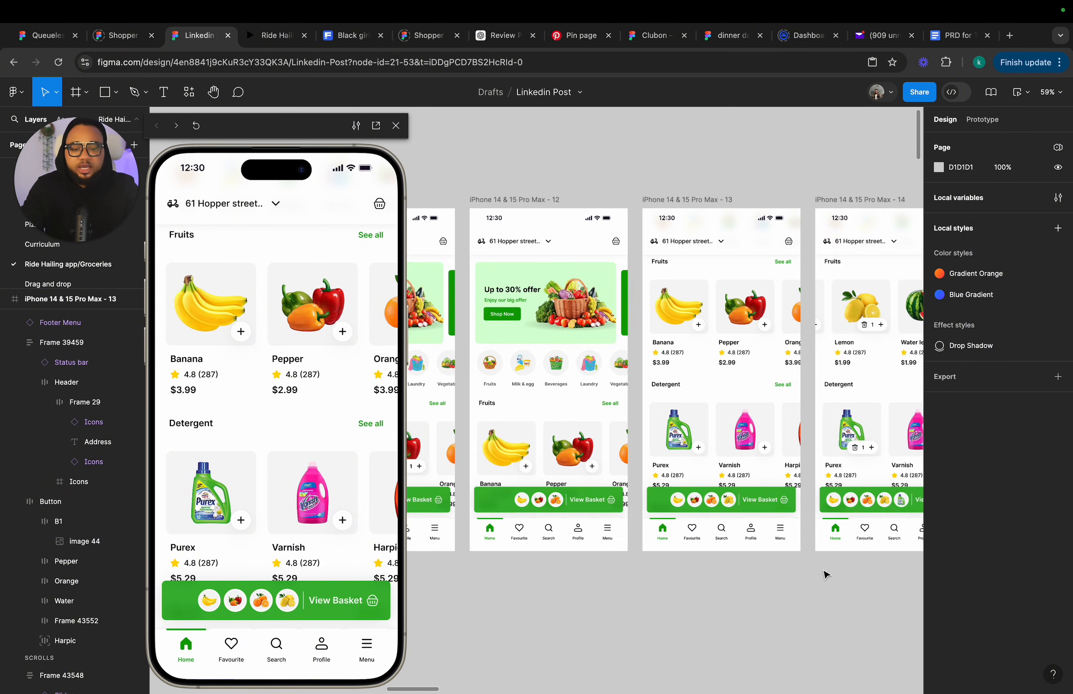
pyautogui.scroll(3, 730, 269)
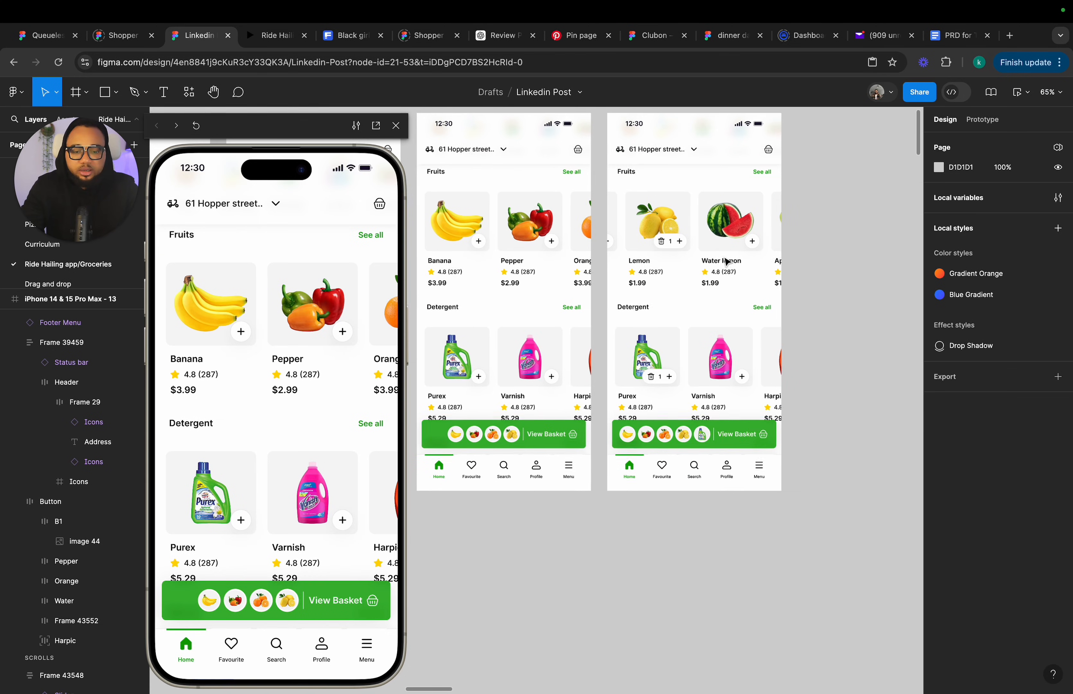
pyautogui.click(686, 217)
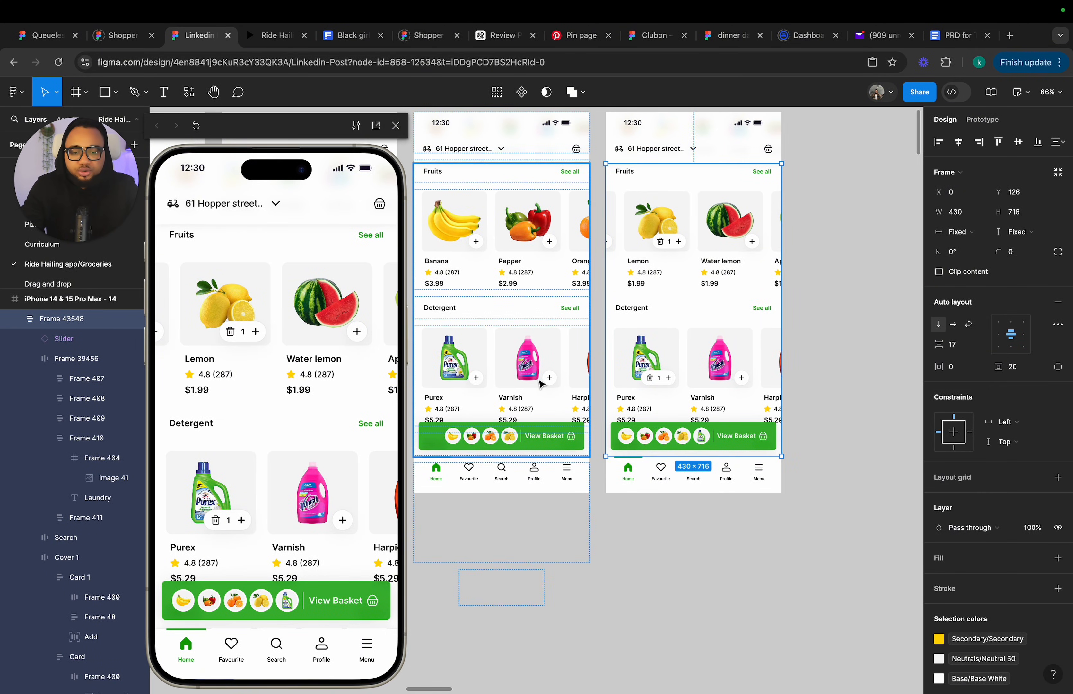
pyautogui.click(477, 382)
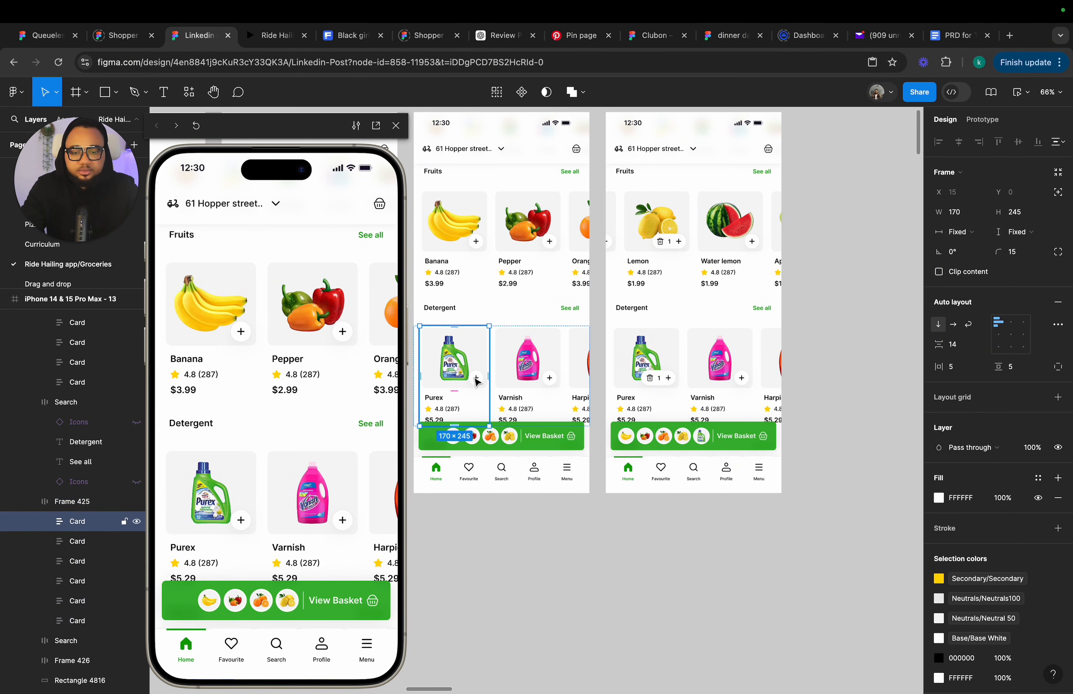
pyautogui.click(983, 120)
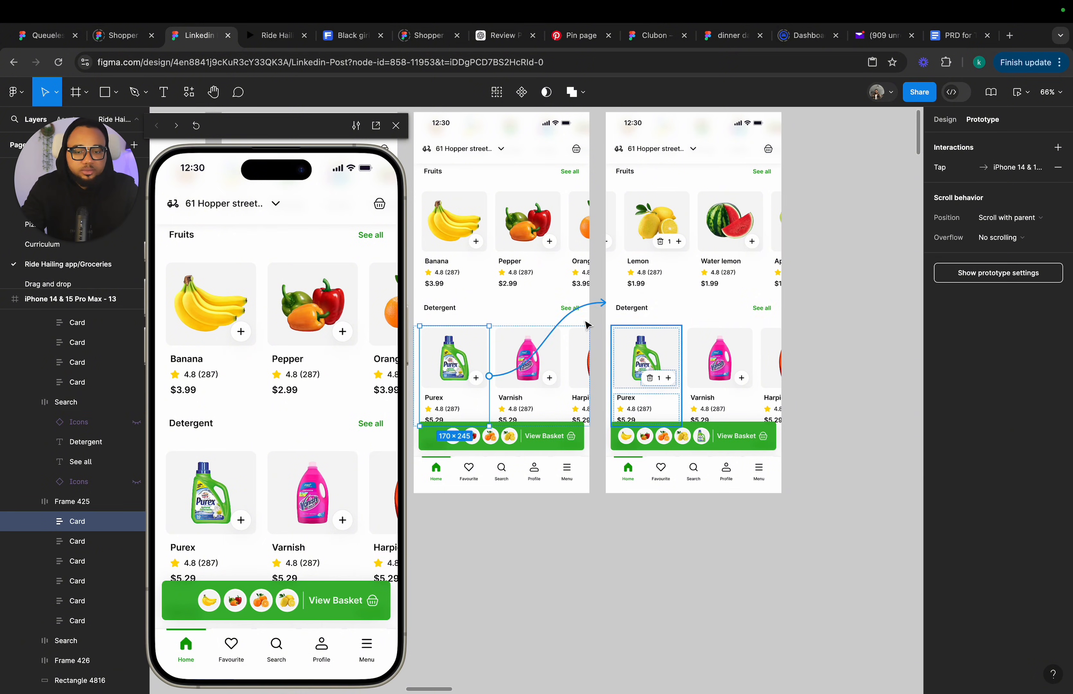
pyautogui.click(947, 121)
# Set the auto layout alignment of the scrolling content frames in frames 14 and 13 so their content starts at the top.
pyautogui.scroll(-3, 627, 222)
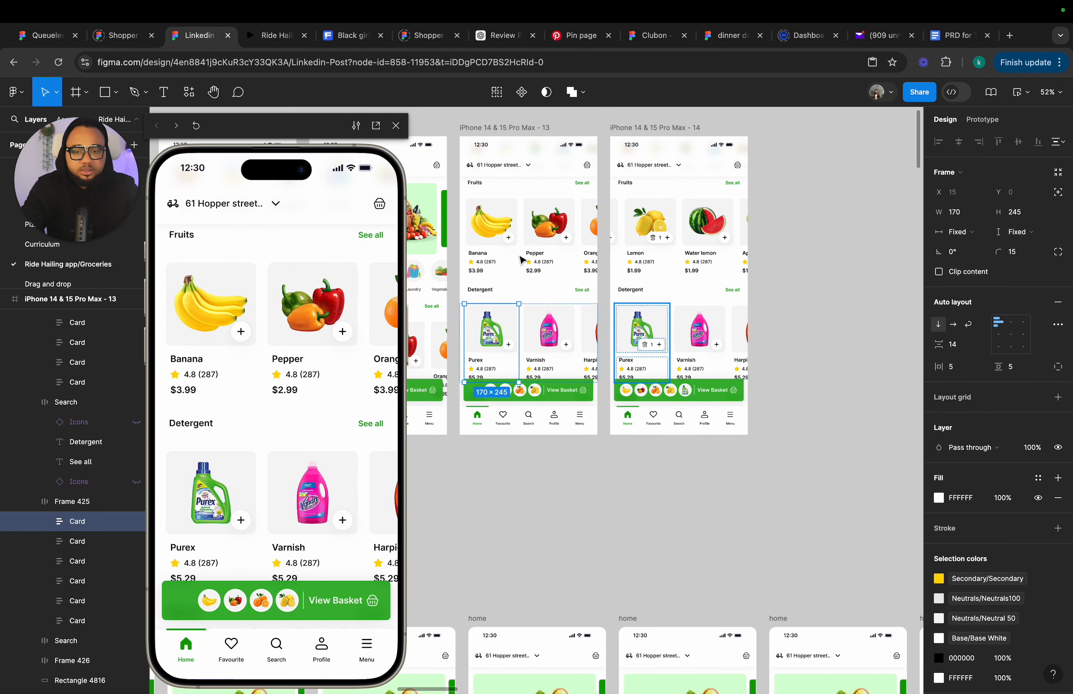
pyautogui.click(767, 259)
pyautogui.click(702, 262)
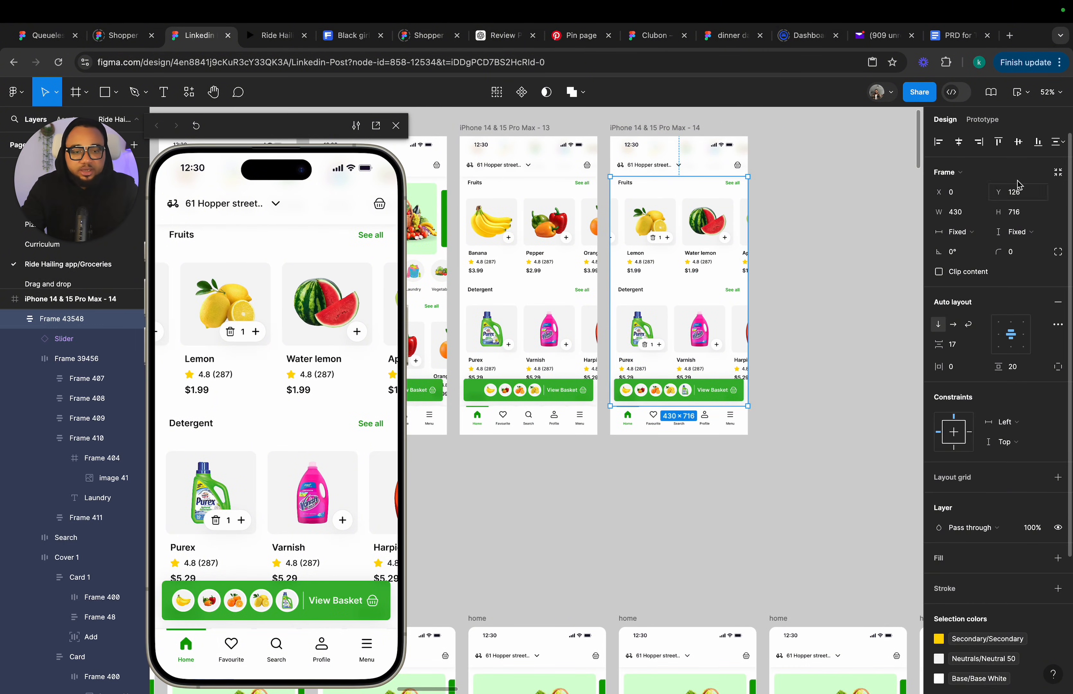
pyautogui.click(1012, 329)
pyautogui.click(528, 271)
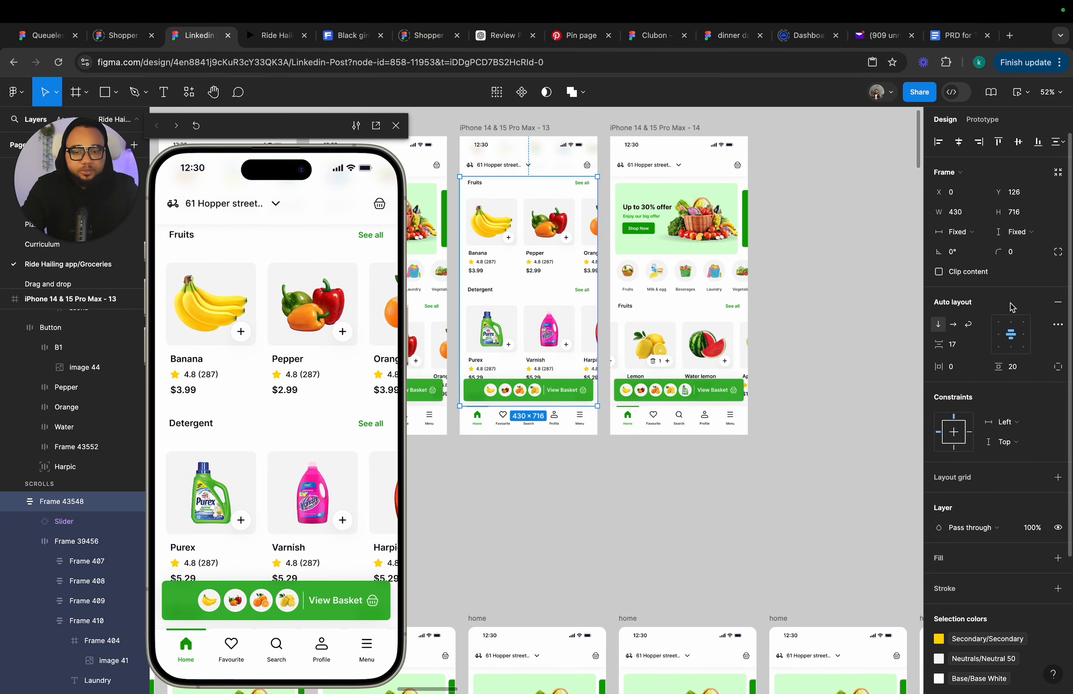
pyautogui.click(1014, 331)
pyautogui.click(702, 498)
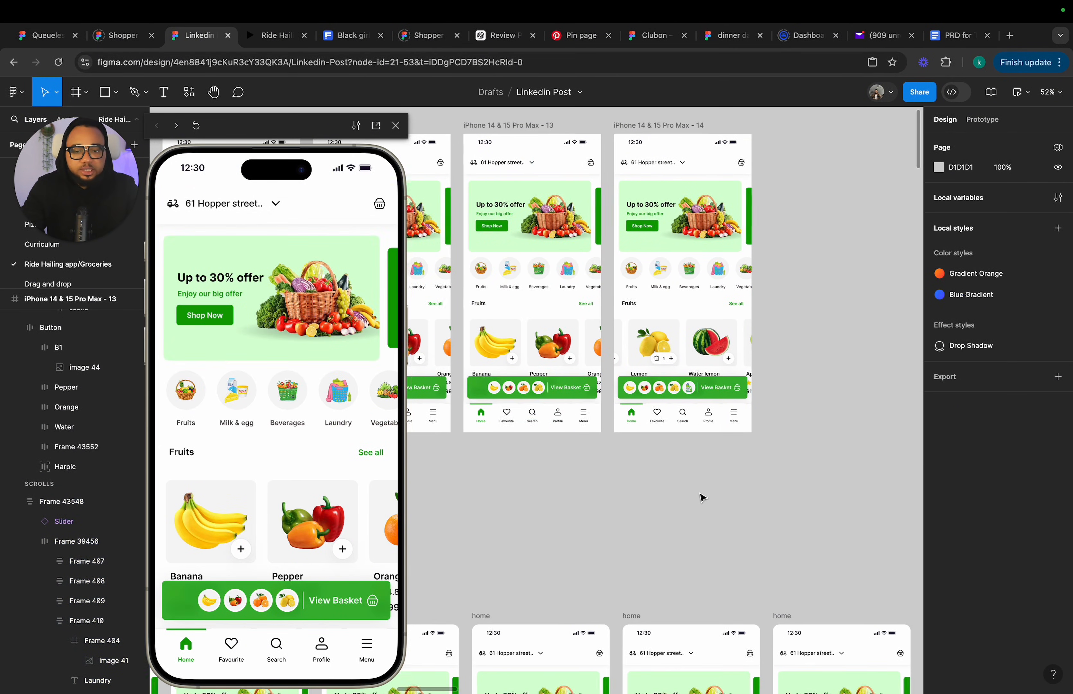
# Test the prototype preview by scrolling and adding Purex to the basket.
pyautogui.hscroll(-7, 701, 496)
pyautogui.scroll(2, 701, 496)
pyautogui.scroll(-4, 689, 491)
pyautogui.hscroll(-8, 690, 492)
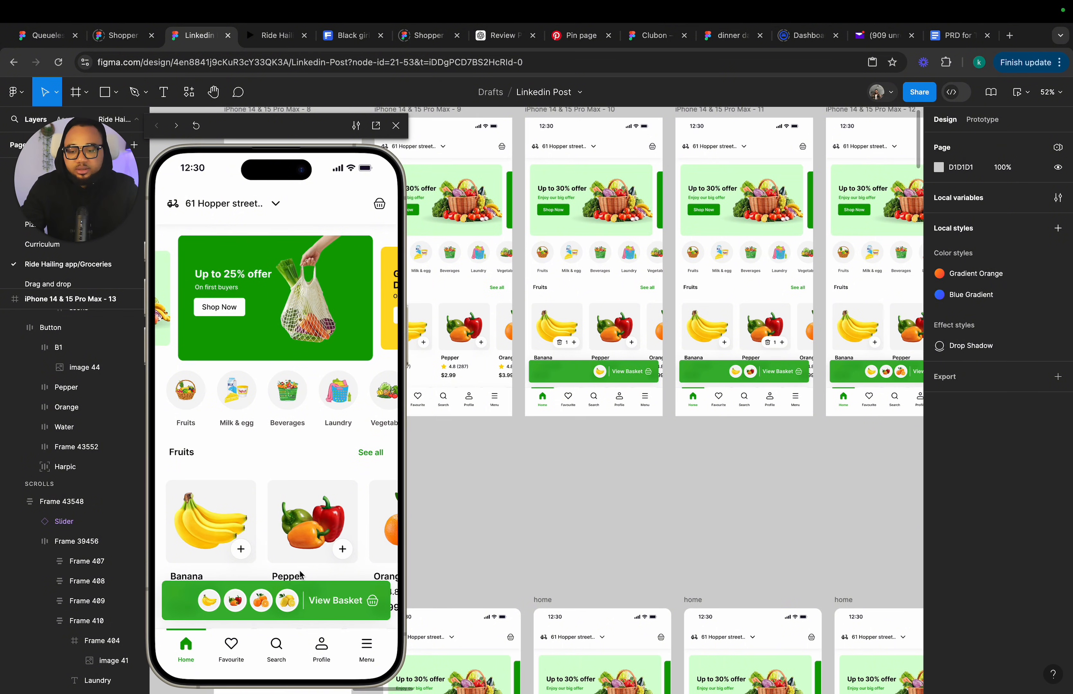
pyautogui.scroll(-6, 283, 481)
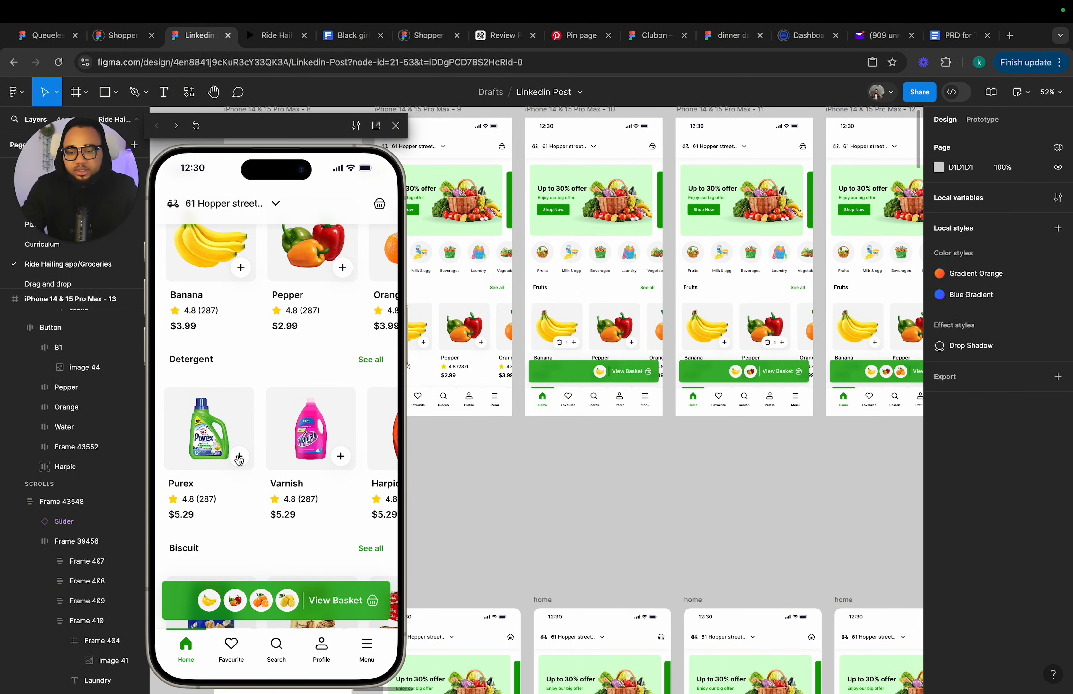
pyautogui.click(239, 457)
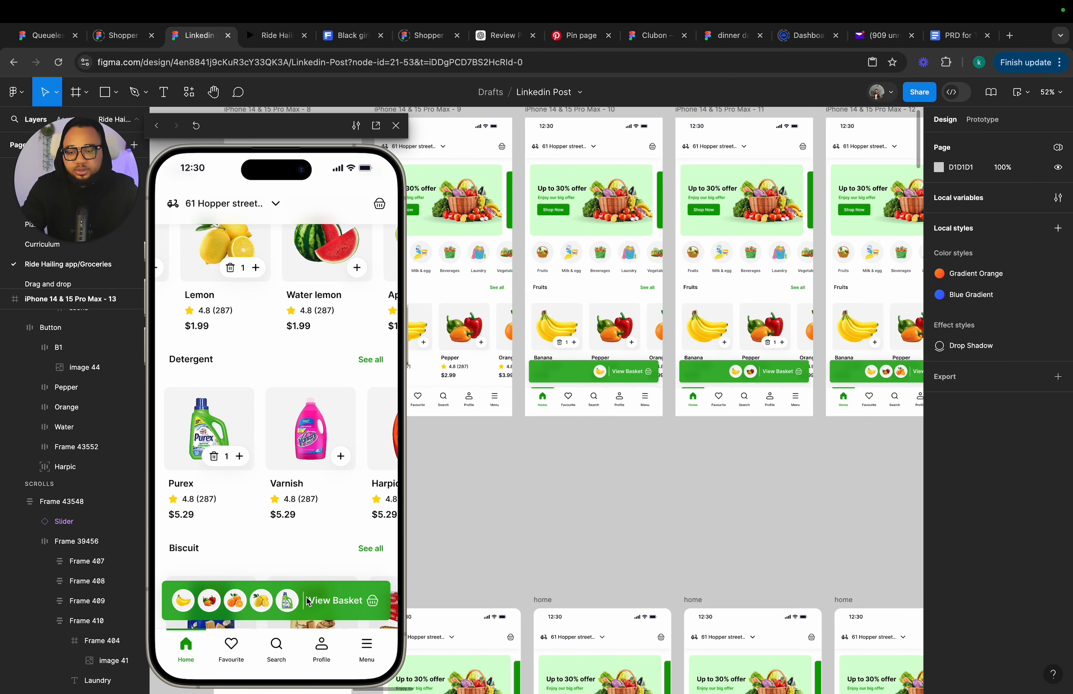
pyautogui.hscroll(8, 739, 423)
pyautogui.scroll(2, 739, 422)
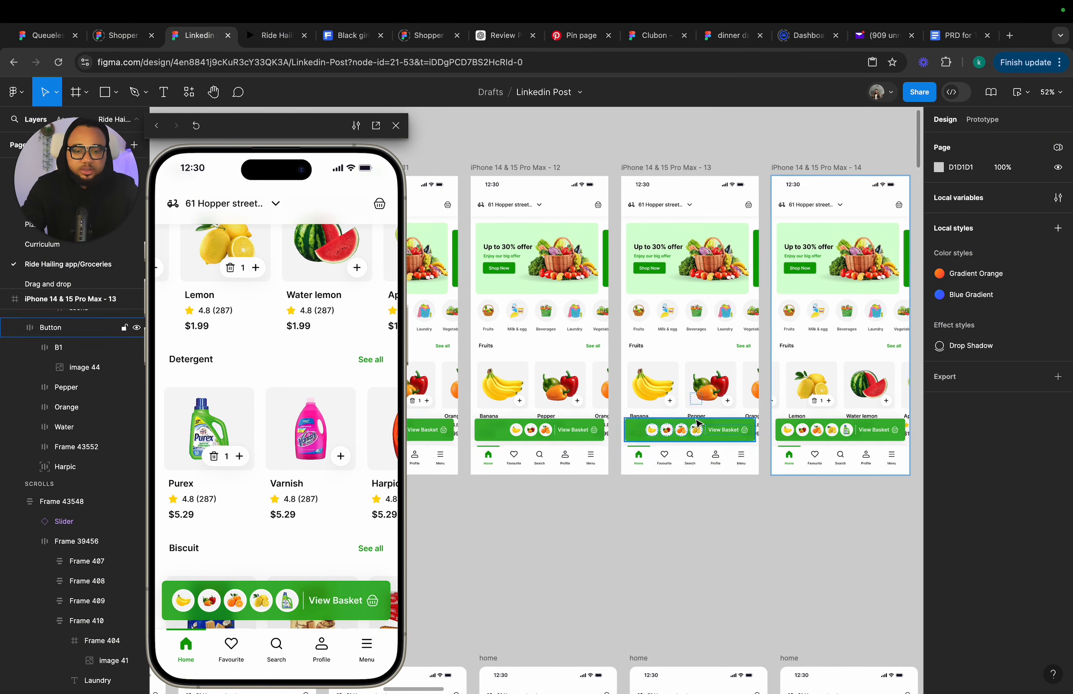
# Align the fruit card row's auto layout to the left in frame 14.
pyautogui.click(812, 402)
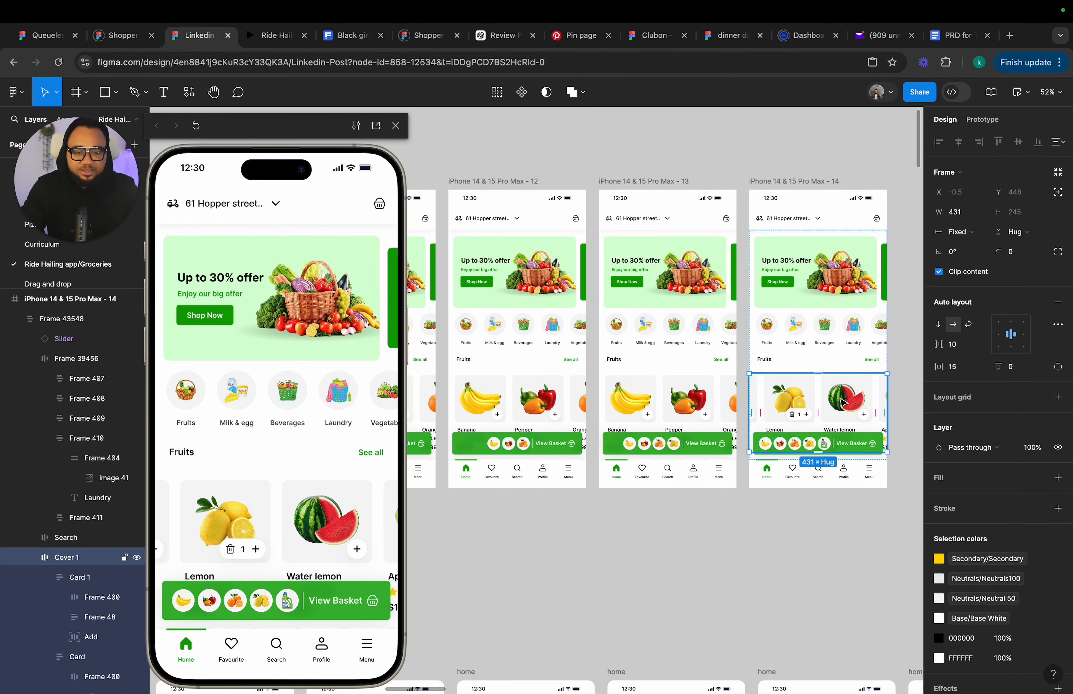
pyautogui.click(1004, 334)
pyautogui.hscroll(4, 786, 531)
pyautogui.scroll(-1, 785, 532)
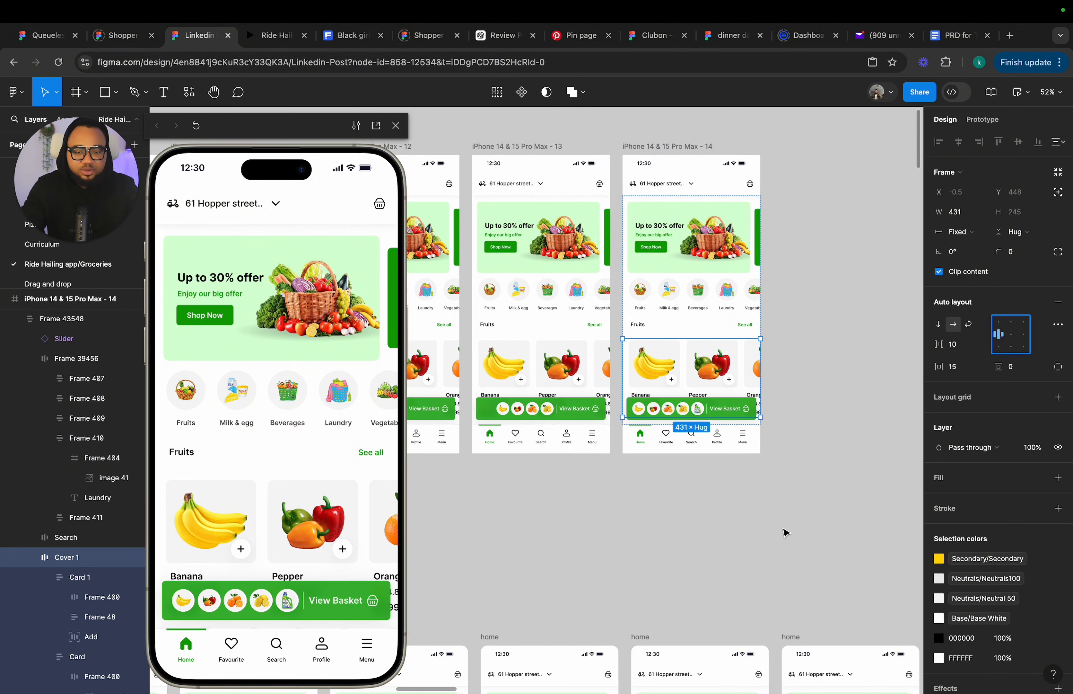
pyautogui.click(723, 511)
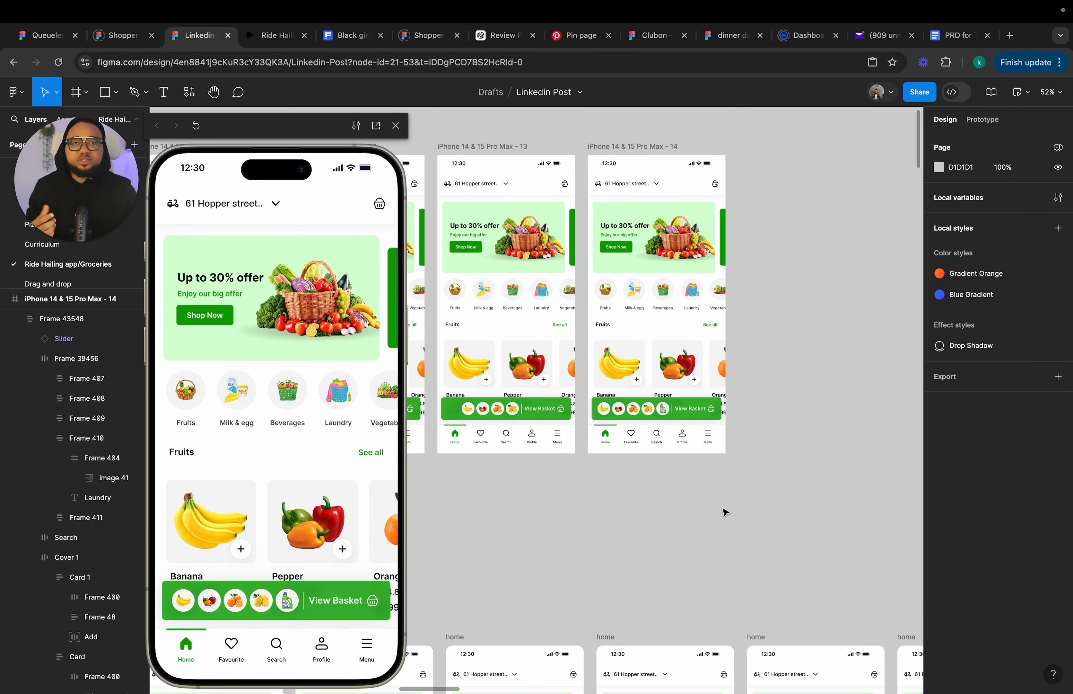
# Preview the prototype again by tapping the Purex add button.
pyautogui.scroll(-3, 723, 512)
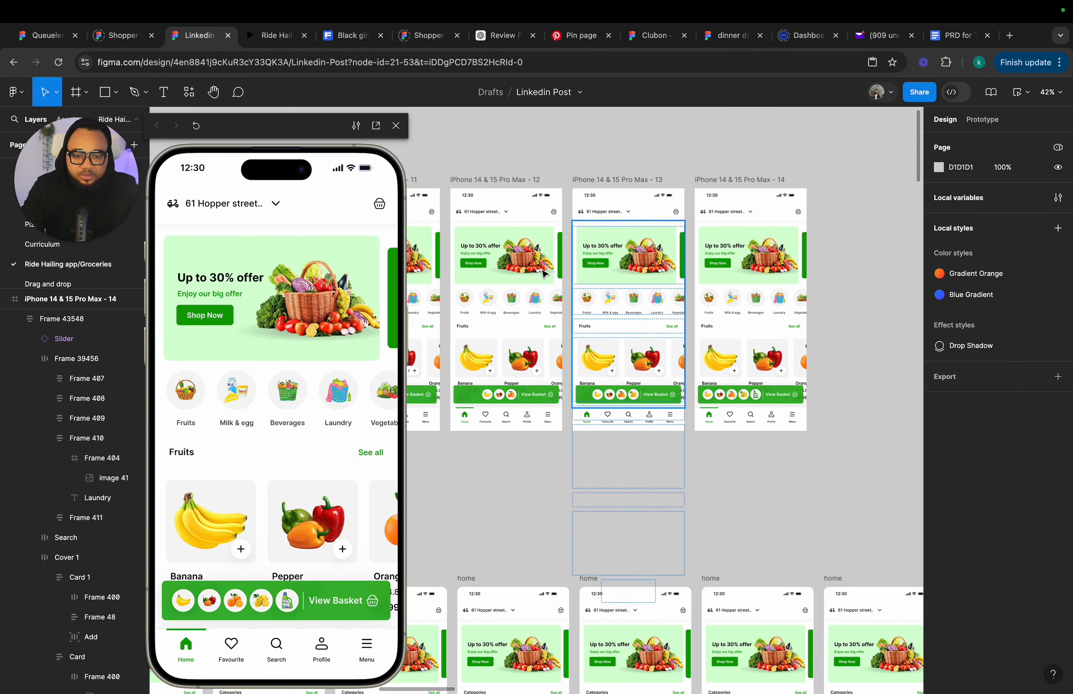
pyautogui.click(615, 185)
pyautogui.scroll(-2, 451, 361)
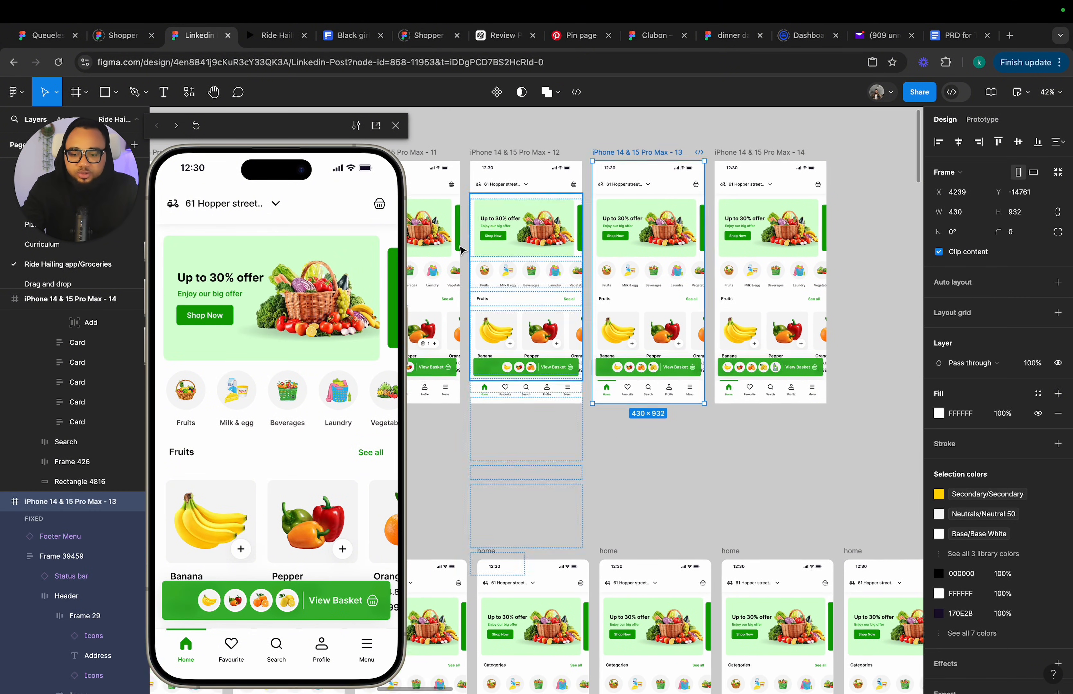
pyautogui.scroll(-6, 248, 460)
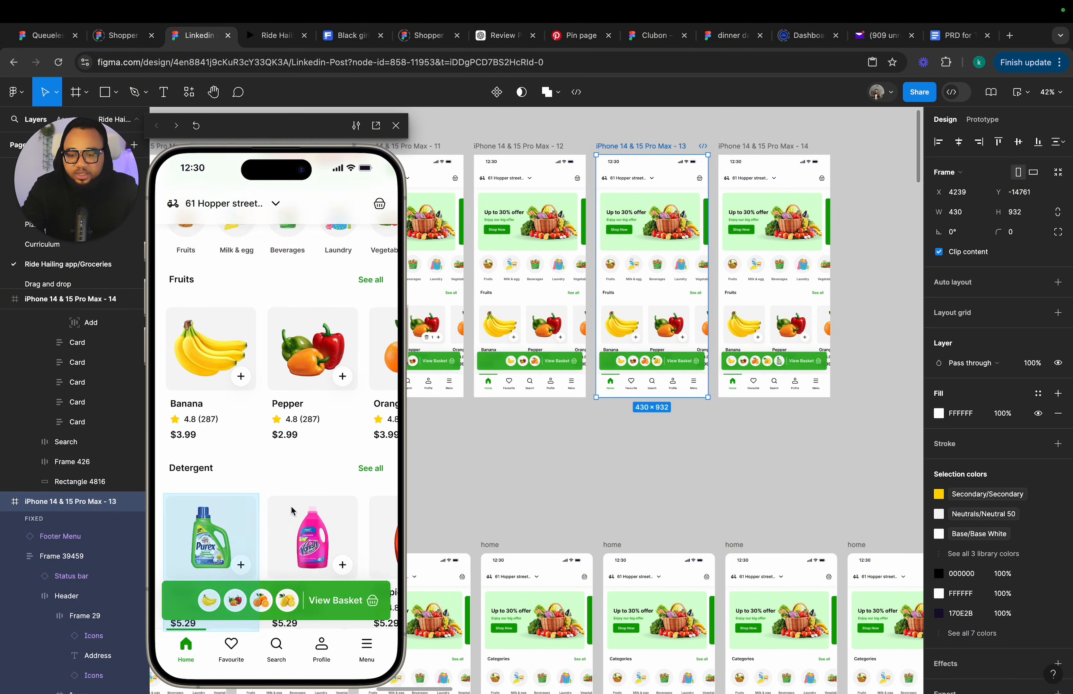
pyautogui.click(246, 455)
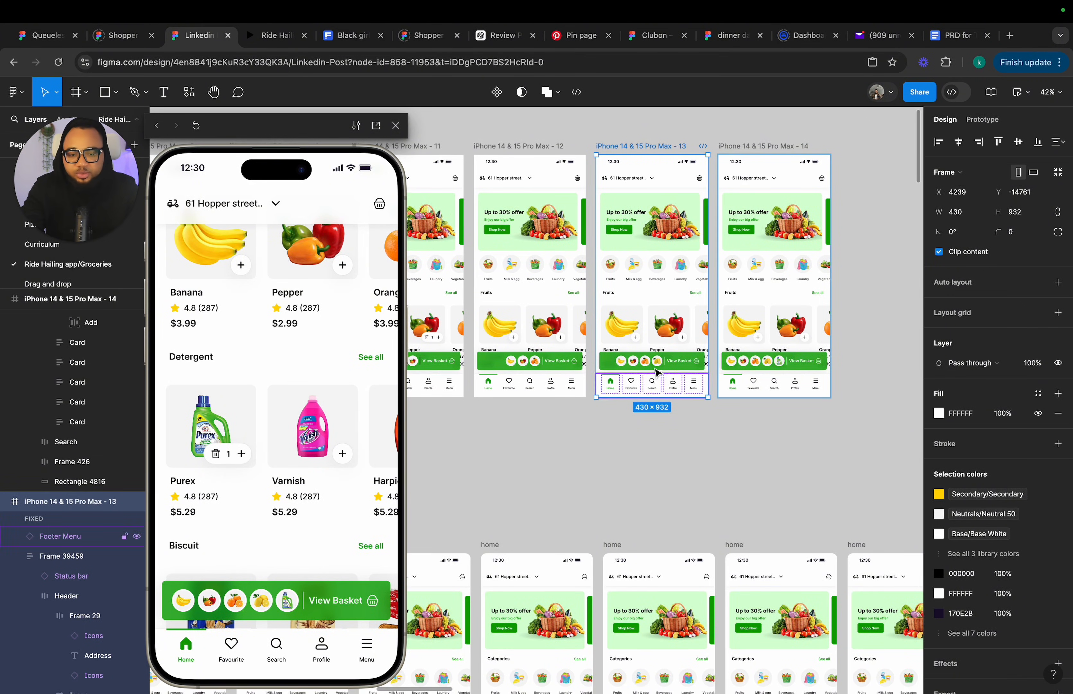
# Duplicate the iPhone 14 & 15 Pro Max - 14 frame.
pyautogui.scroll(2, 788, 328)
pyautogui.hscroll(2, 789, 328)
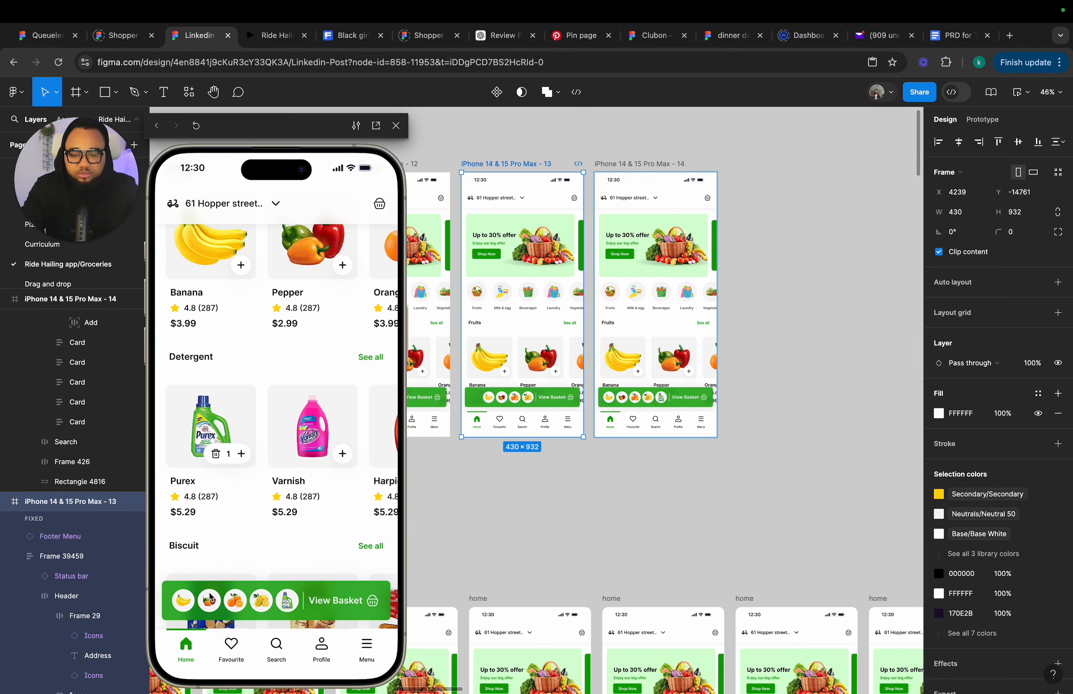
pyautogui.click(620, 172)
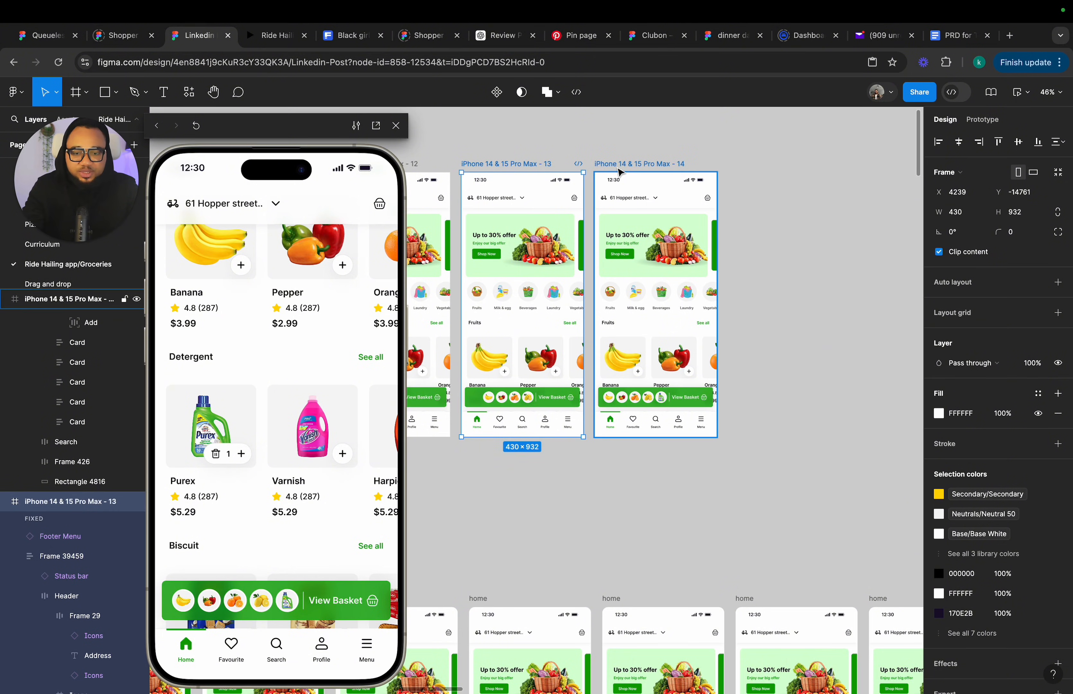
pyautogui.press('super+d')
# Copy the red quantity badge from a home frame and paste it onto the Harpic icon in the new frame's View Basket bar.
pyautogui.scroll(-7, 620, 171)
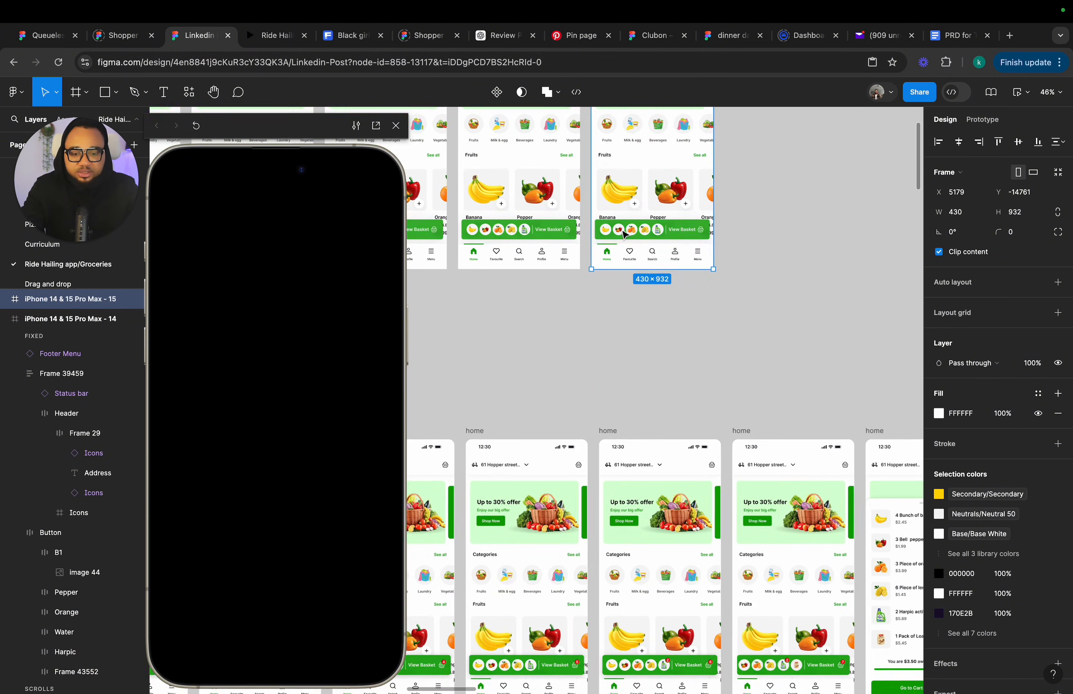
pyautogui.scroll(2, 698, 543)
pyautogui.scroll(5, 698, 543)
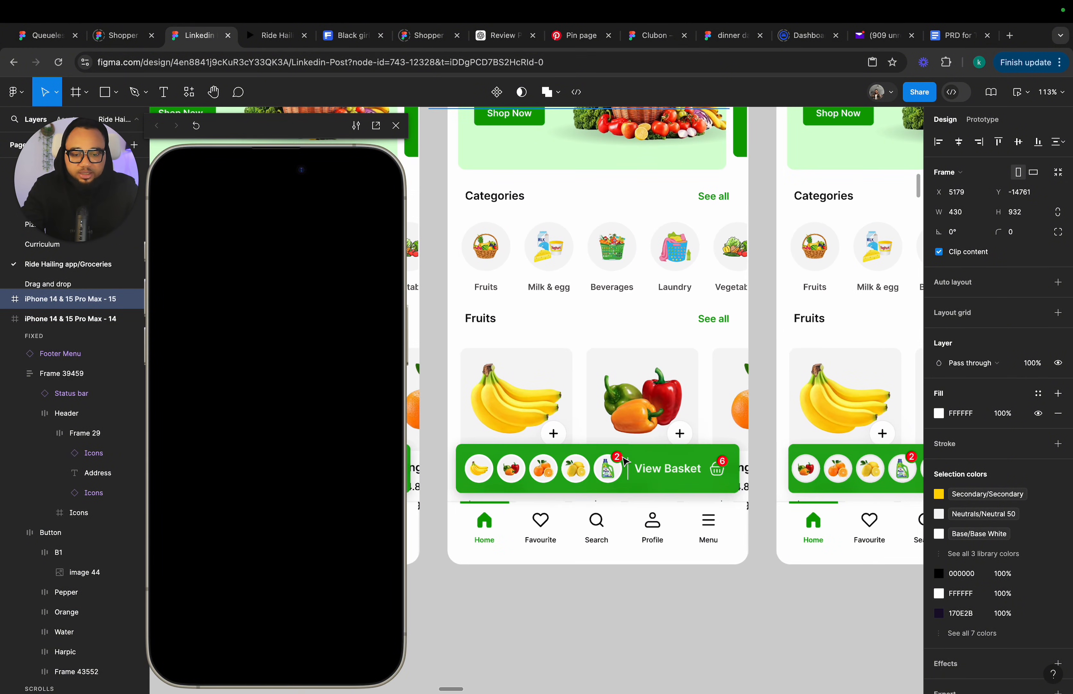
pyautogui.click(625, 461)
pyautogui.click(626, 461)
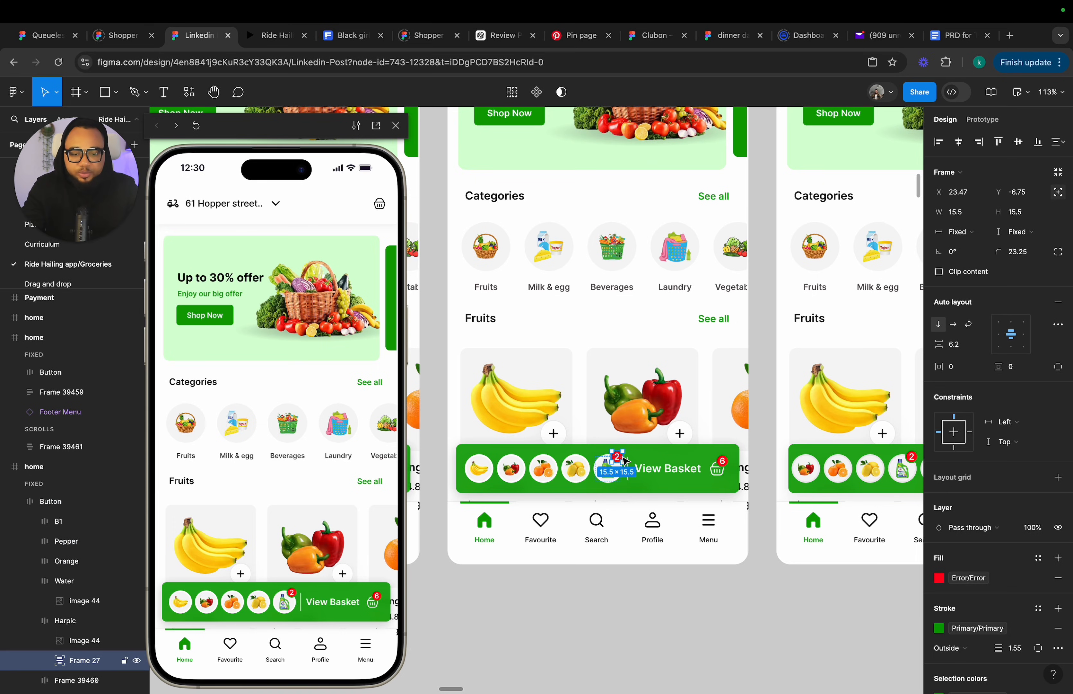
pyautogui.scroll(-5, 626, 461)
pyautogui.scroll(5, 585, 513)
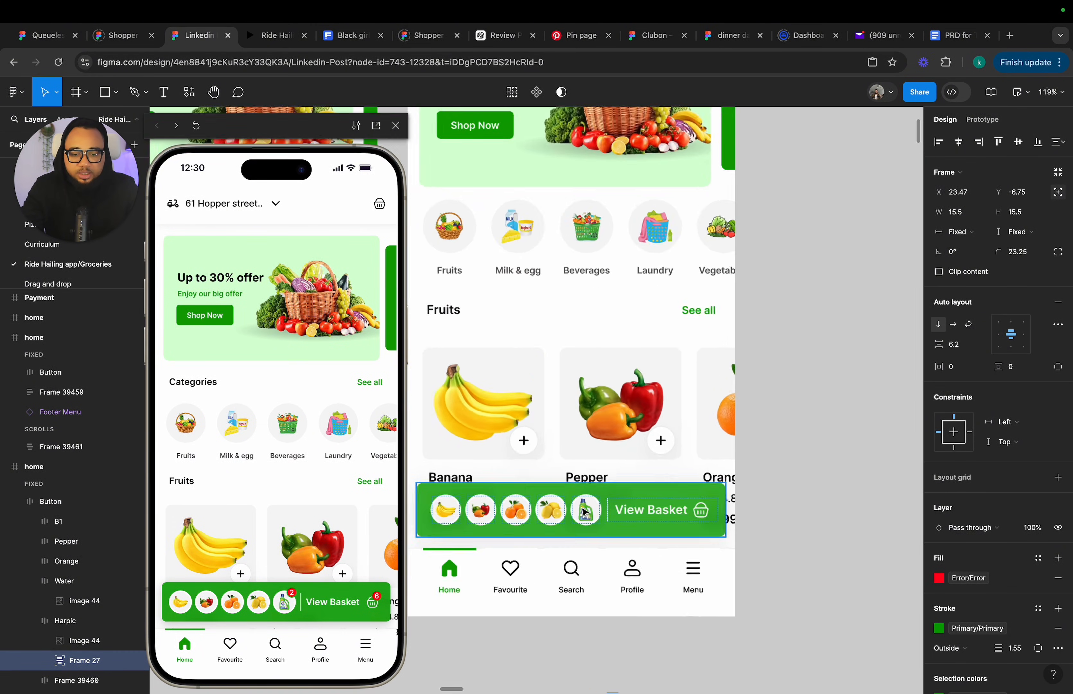
pyautogui.scroll(3, 585, 512)
pyautogui.click(585, 511)
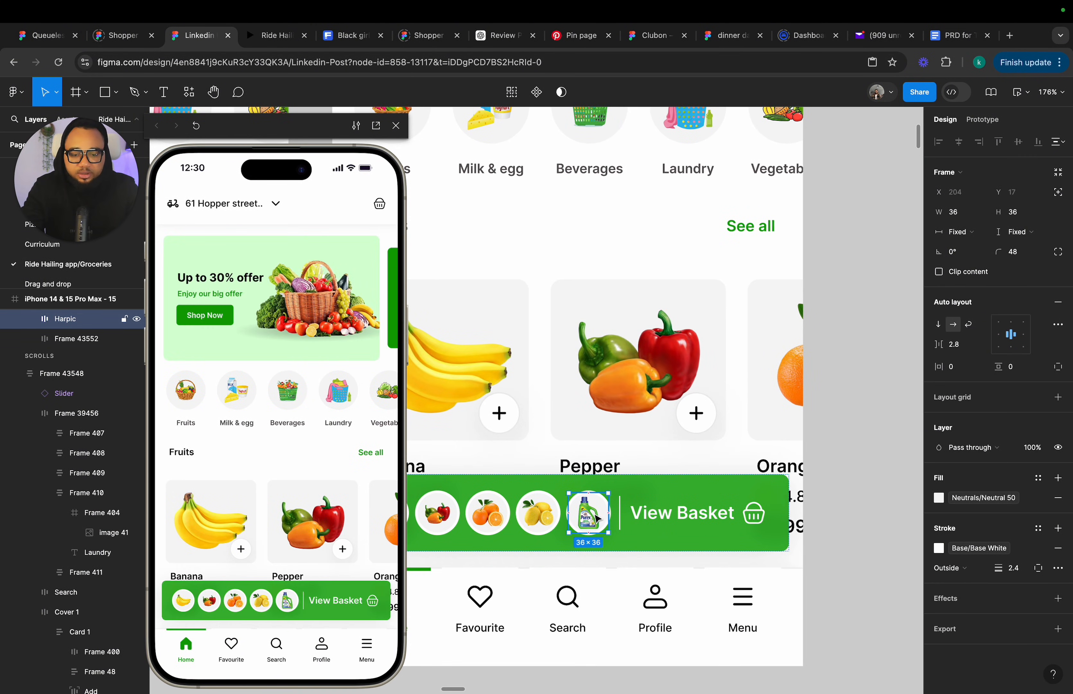
pyautogui.press('super+v')
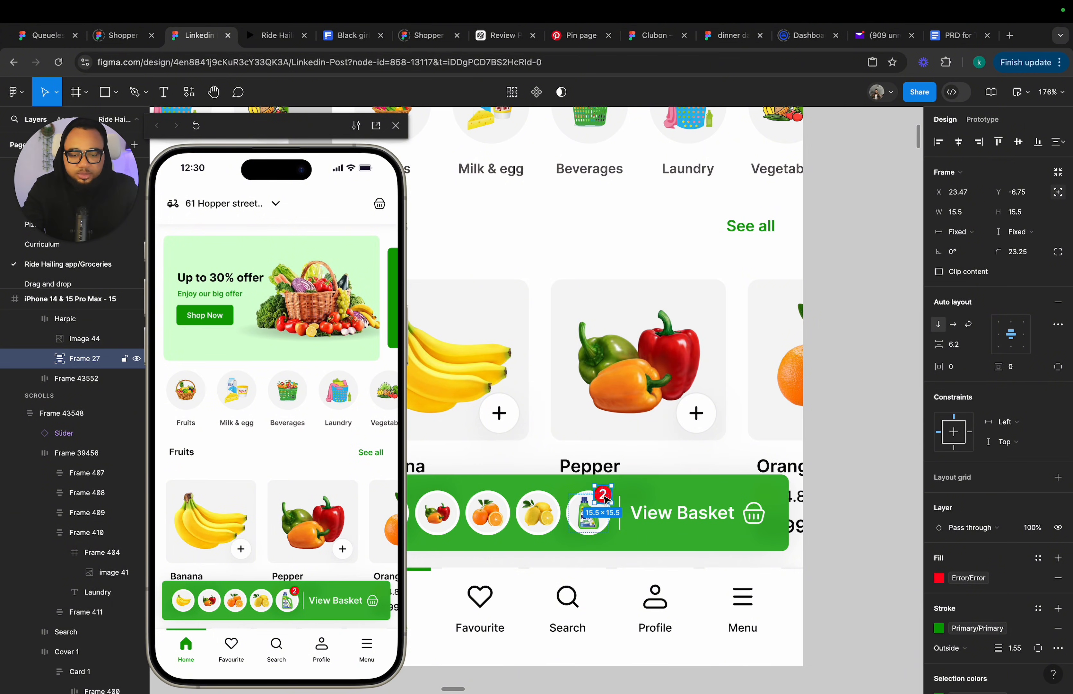
# Change the auto layout alignment of the scrolling content frame in frame 14.
pyautogui.scroll(-5, 602, 494)
pyautogui.scroll(-3, 606, 497)
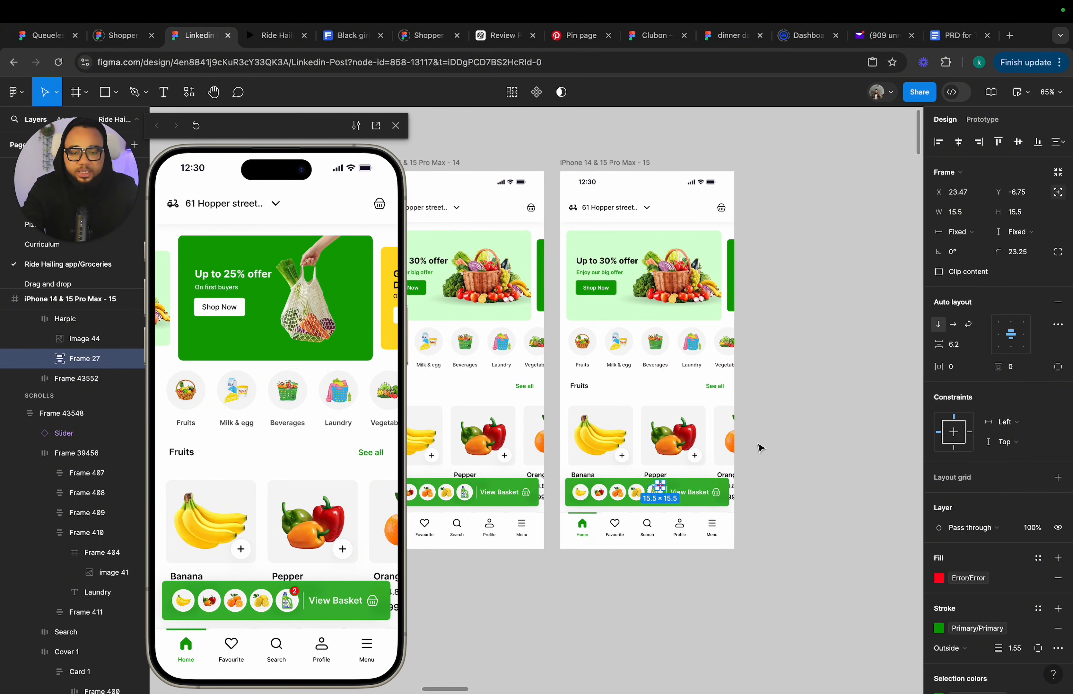
pyautogui.click(746, 436)
pyautogui.hscroll(-3, 746, 436)
pyautogui.click(565, 428)
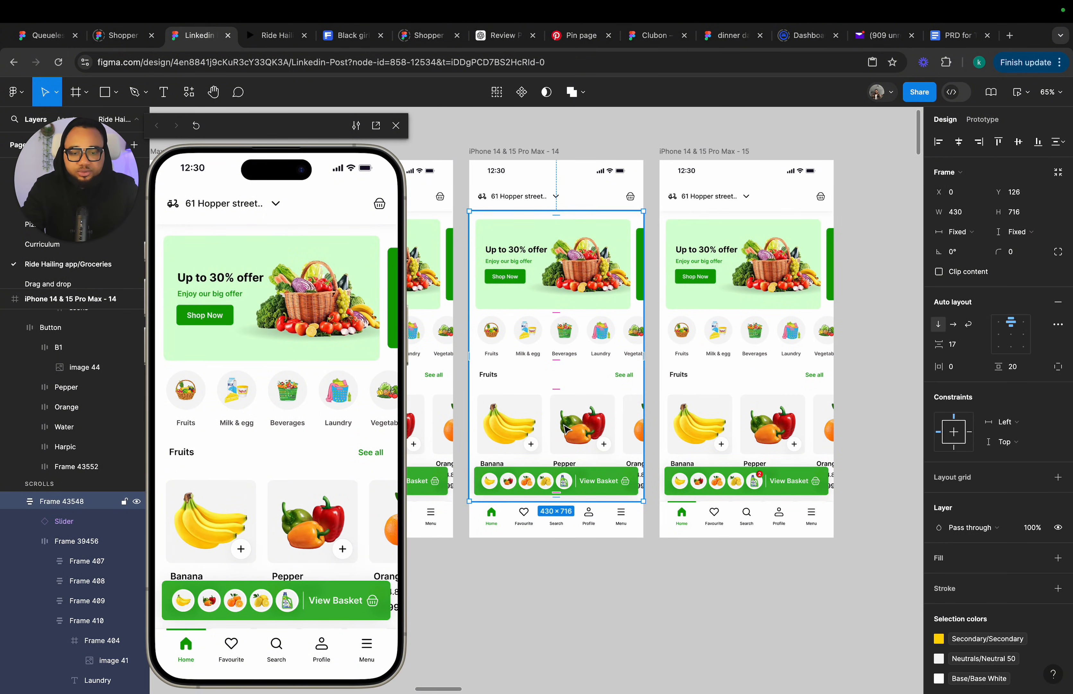
pyautogui.click(1014, 338)
# Connect the Purex card's image area in frame 14 to frame 15 as an on-tap navigation interaction.
pyautogui.click(529, 427)
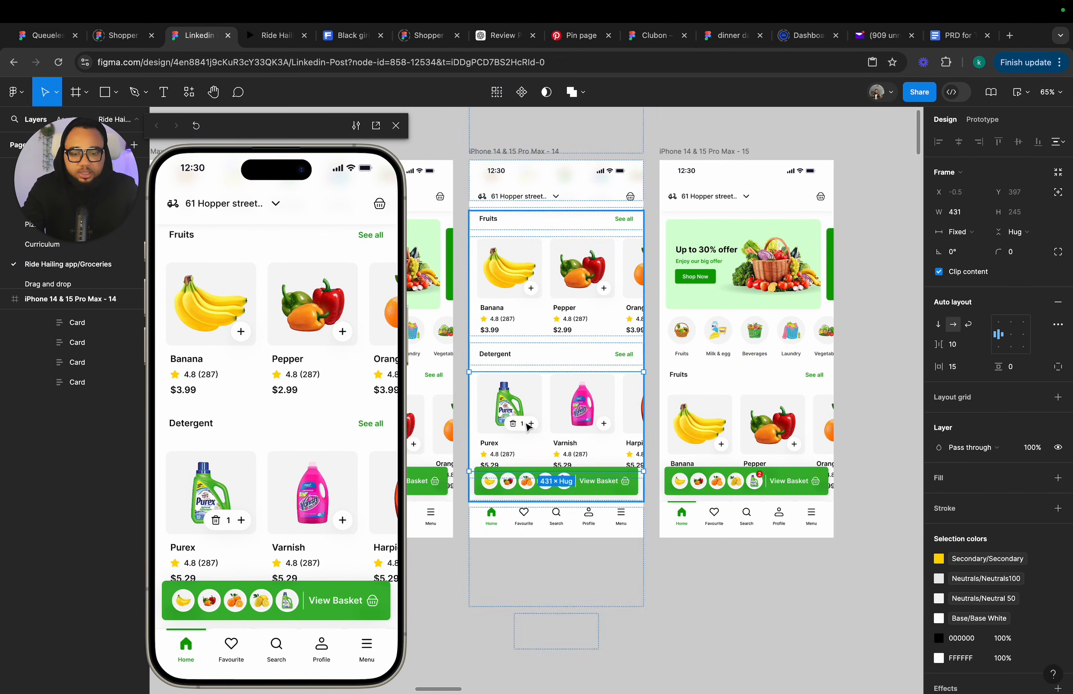
pyautogui.doubleClick(528, 426)
pyautogui.doubleClick(529, 427)
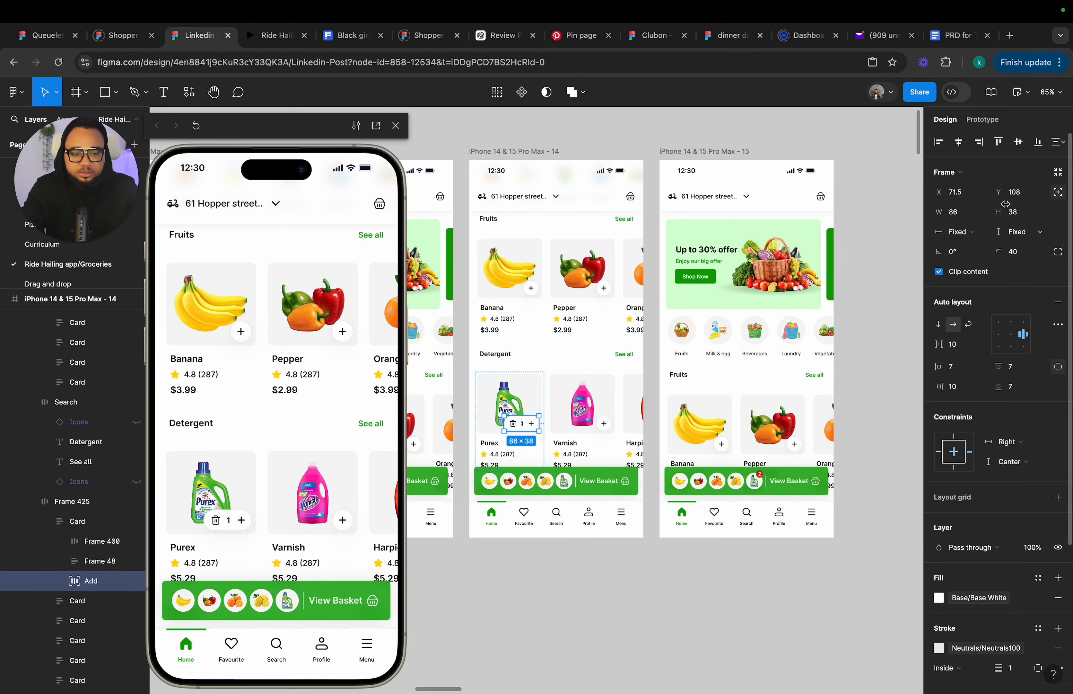
pyautogui.click(528, 396)
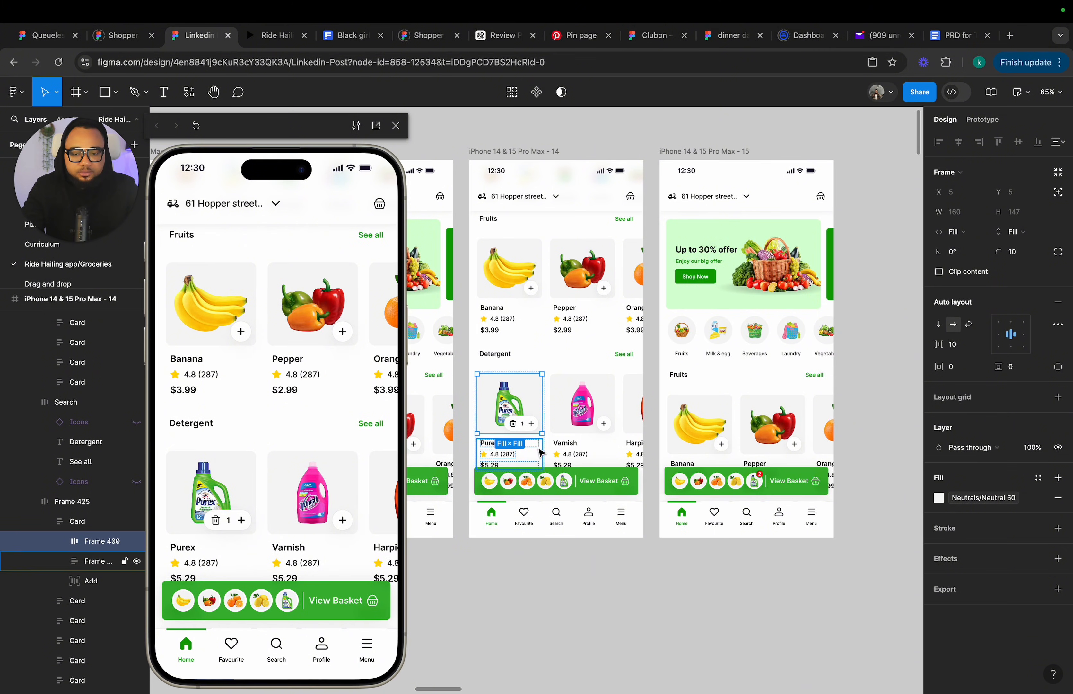
pyautogui.click(983, 119)
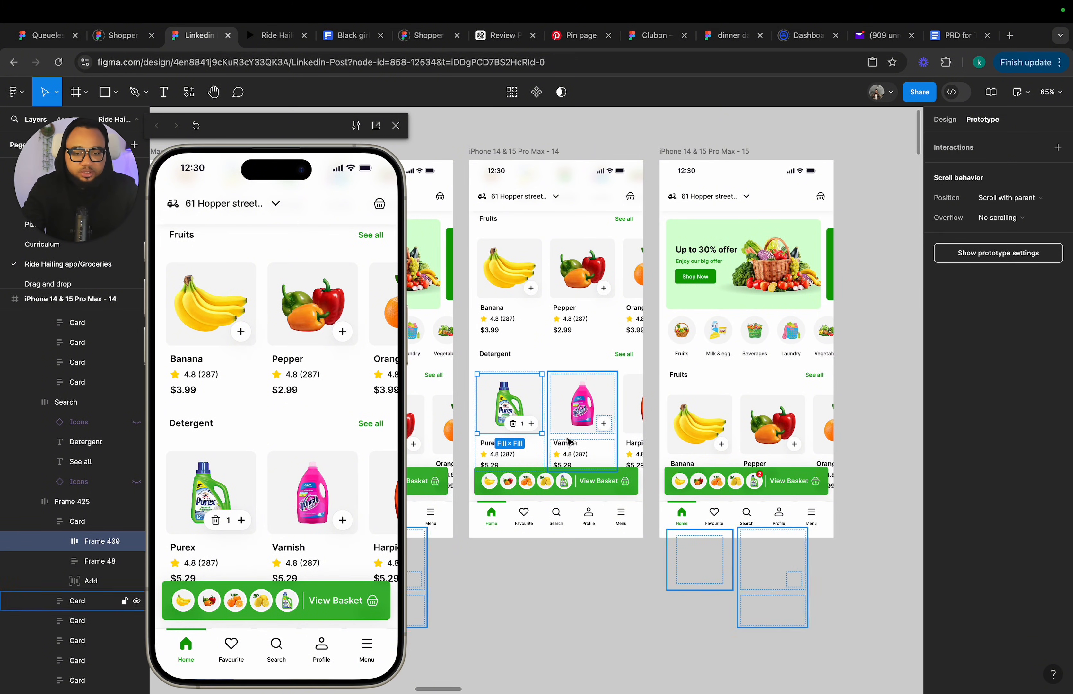
pyautogui.moveTo(543, 404); pyautogui.dragTo(744, 379)
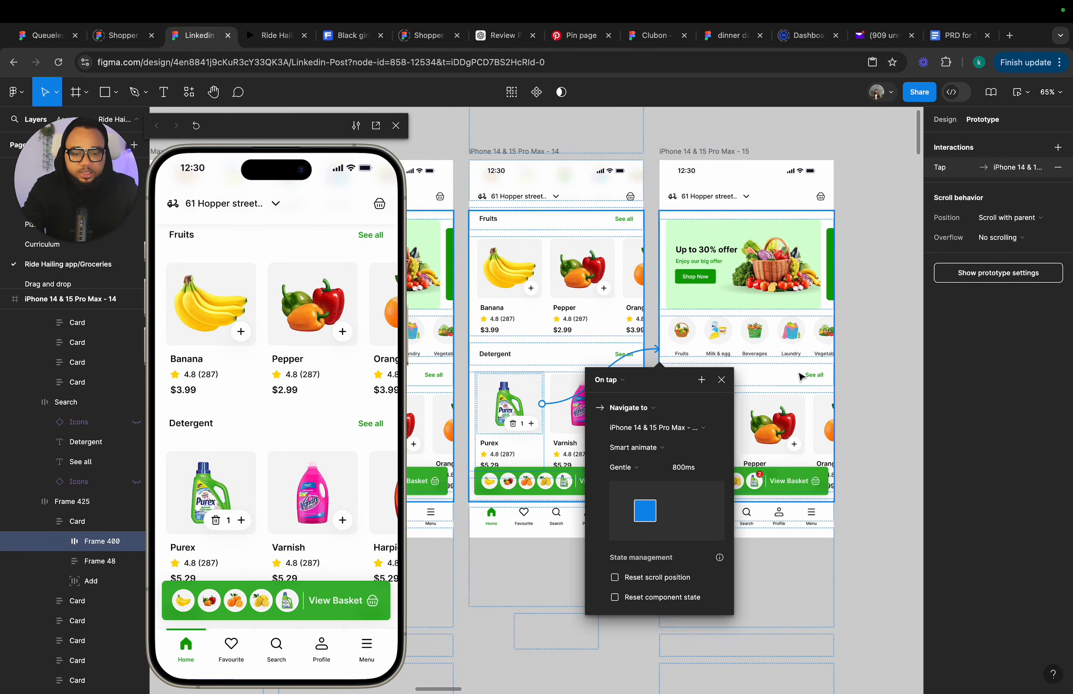
# Close the interaction settings and set the scrolling content frame in frame 14 to top alignment in auto layout.
pyautogui.click(722, 382)
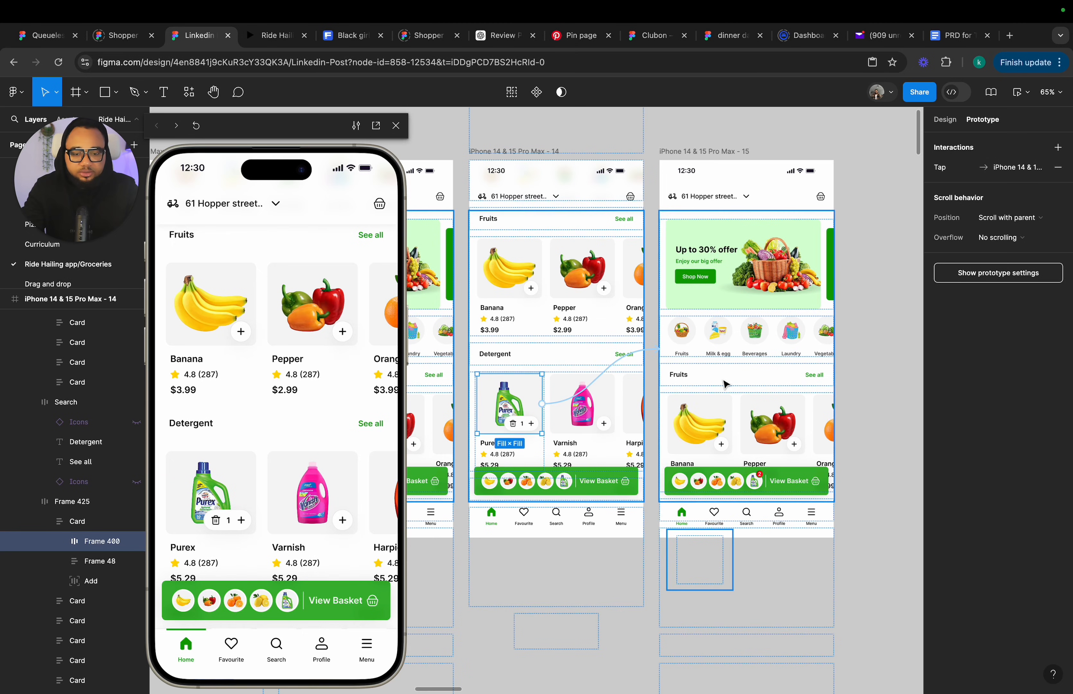
pyautogui.click(876, 338)
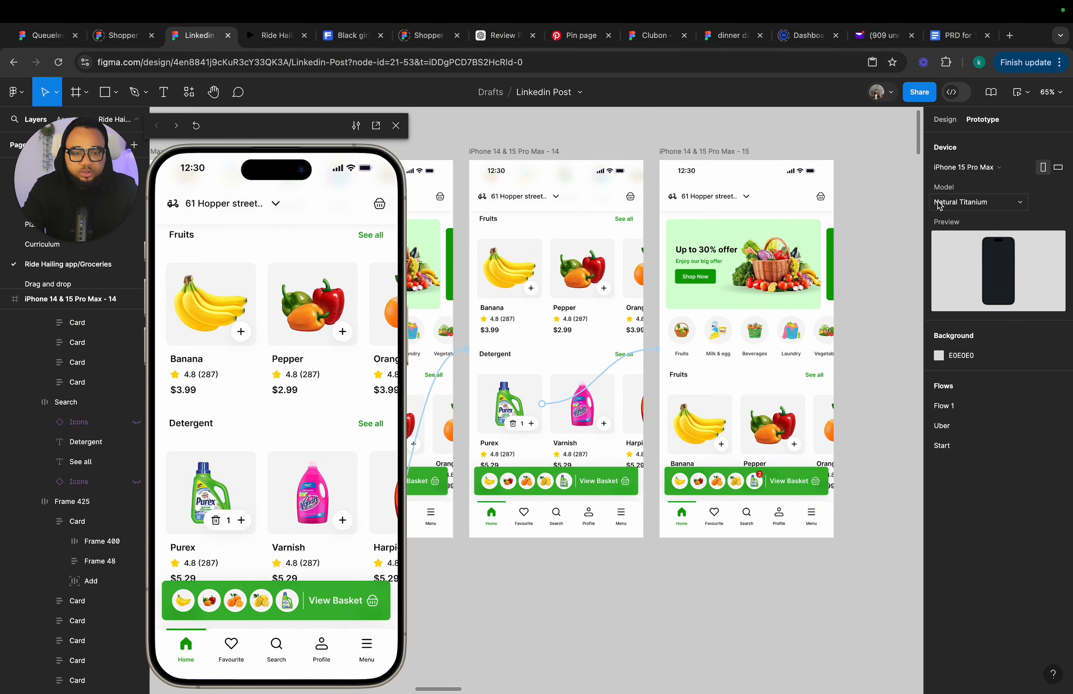
pyautogui.click(944, 120)
pyautogui.click(581, 308)
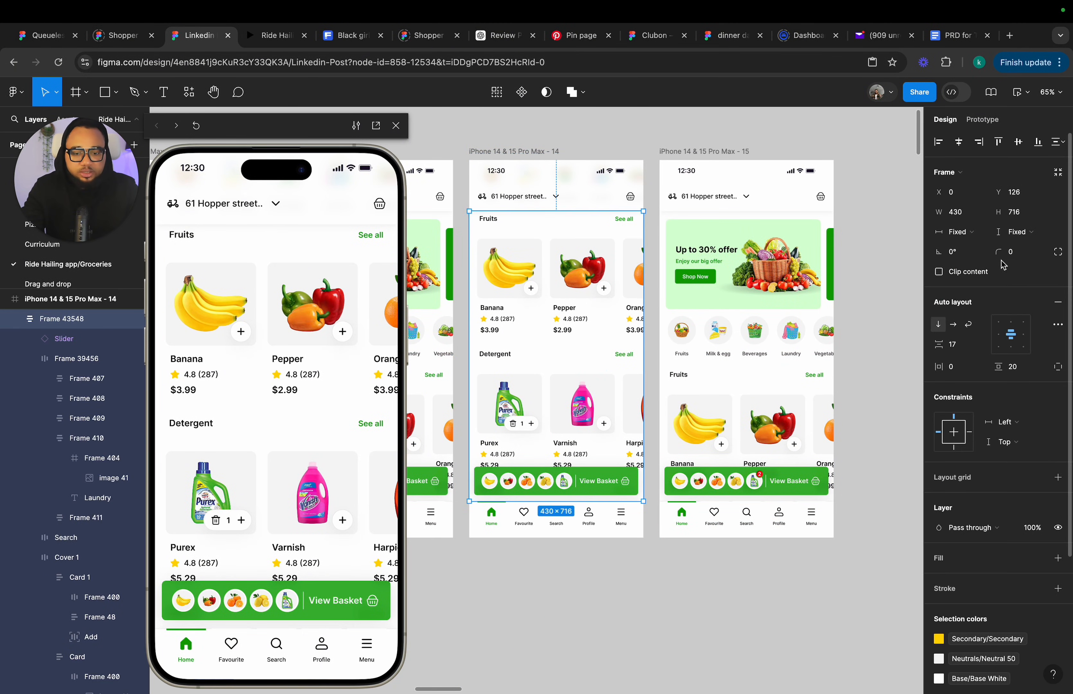
pyautogui.click(1012, 322)
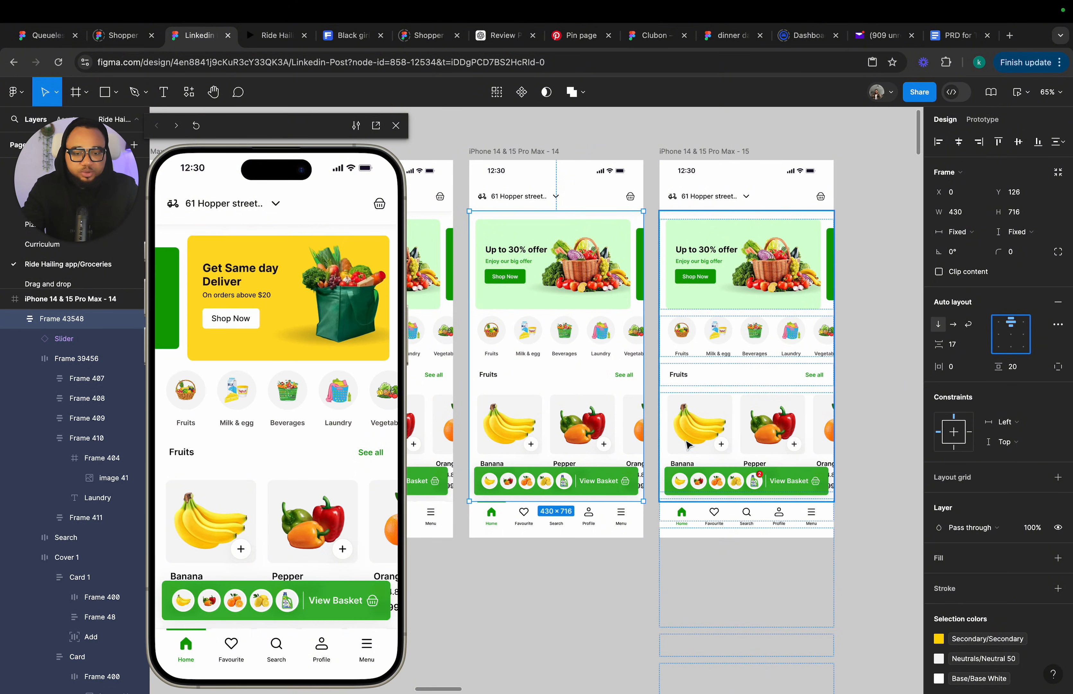
# Set the Purex card's quantity counter in frame 15 to 2, keeping its scrolling content top-aligned.
pyautogui.click(727, 419)
pyautogui.click(1011, 333)
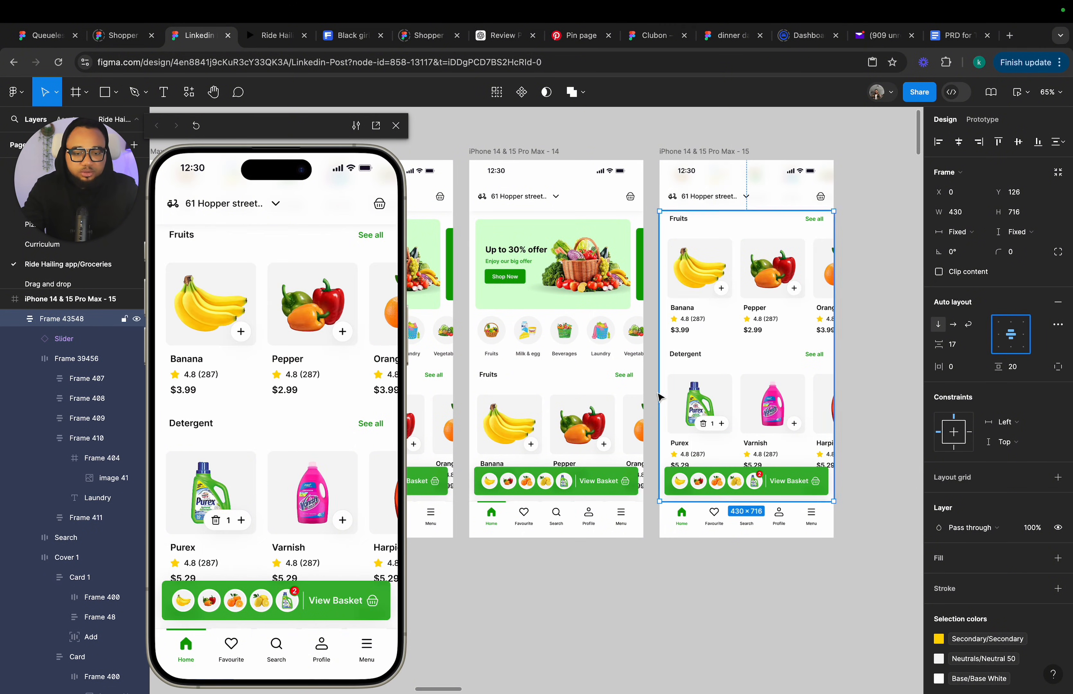
pyautogui.doubleClick(717, 426)
pyautogui.doubleClick(714, 424)
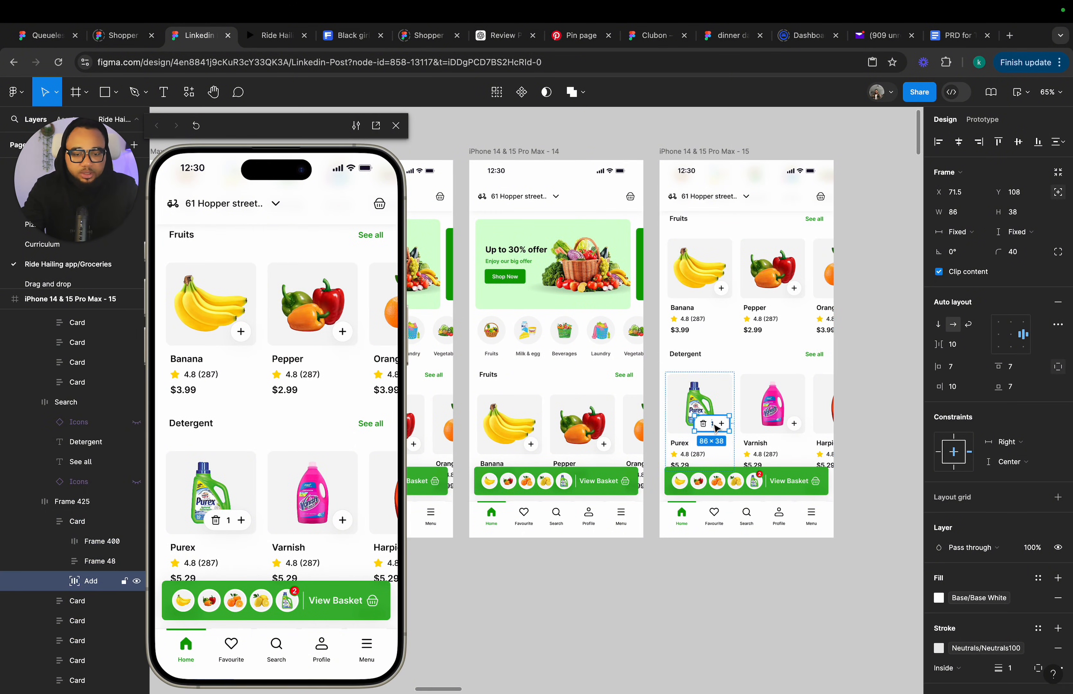
pyautogui.doubleClick(713, 423)
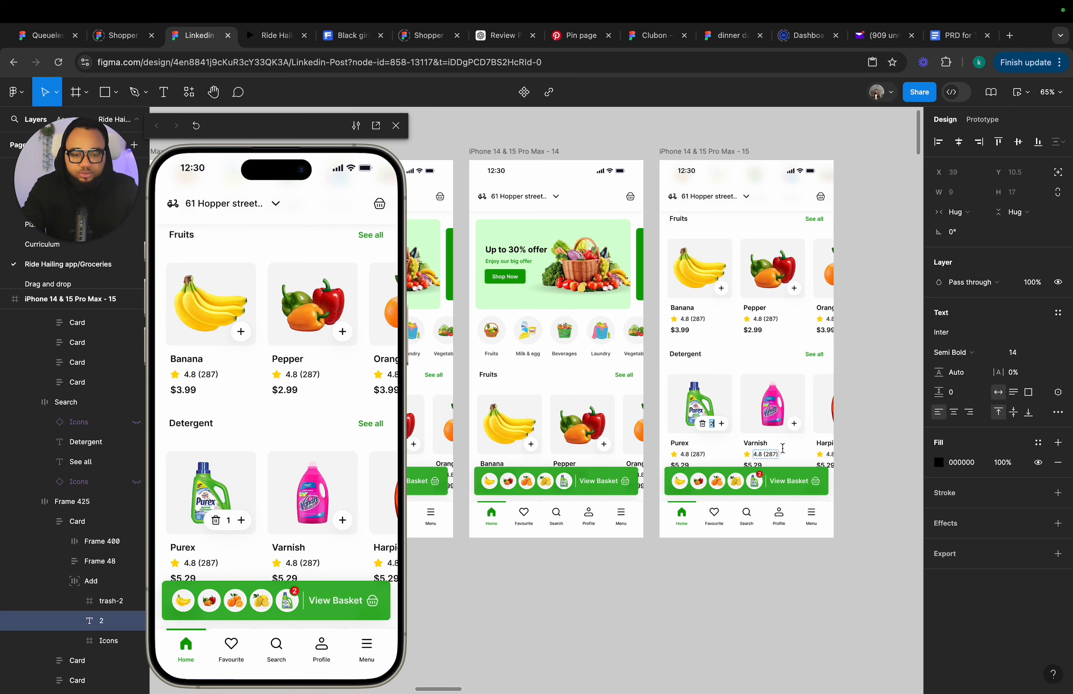
pyautogui.click(858, 414)
pyautogui.click(812, 427)
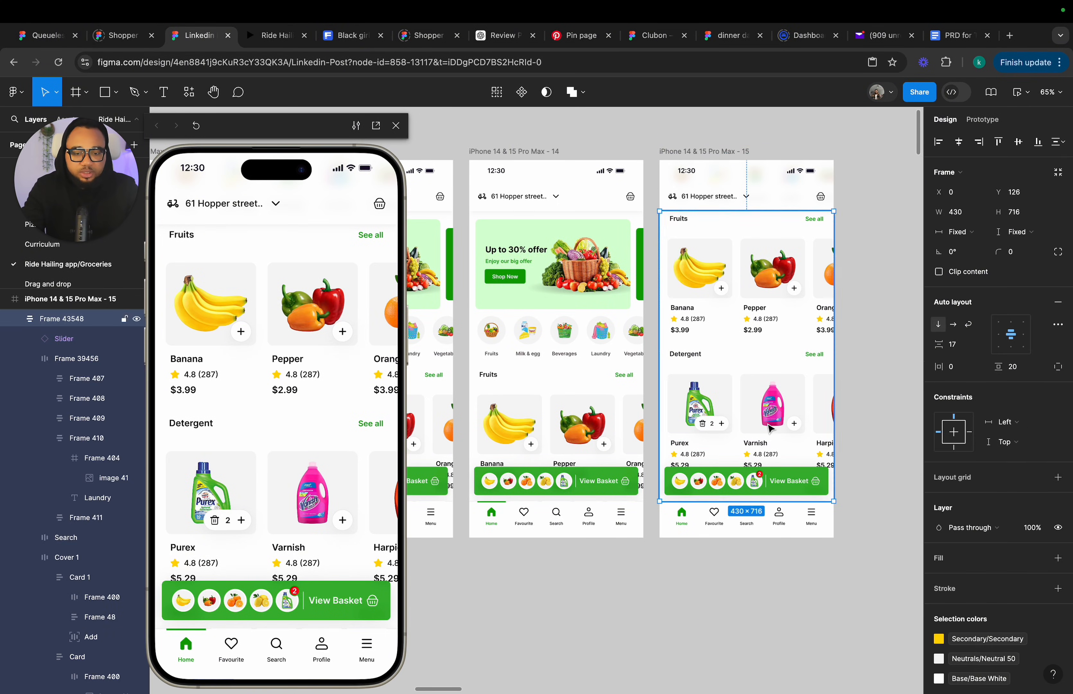
pyautogui.click(1012, 323)
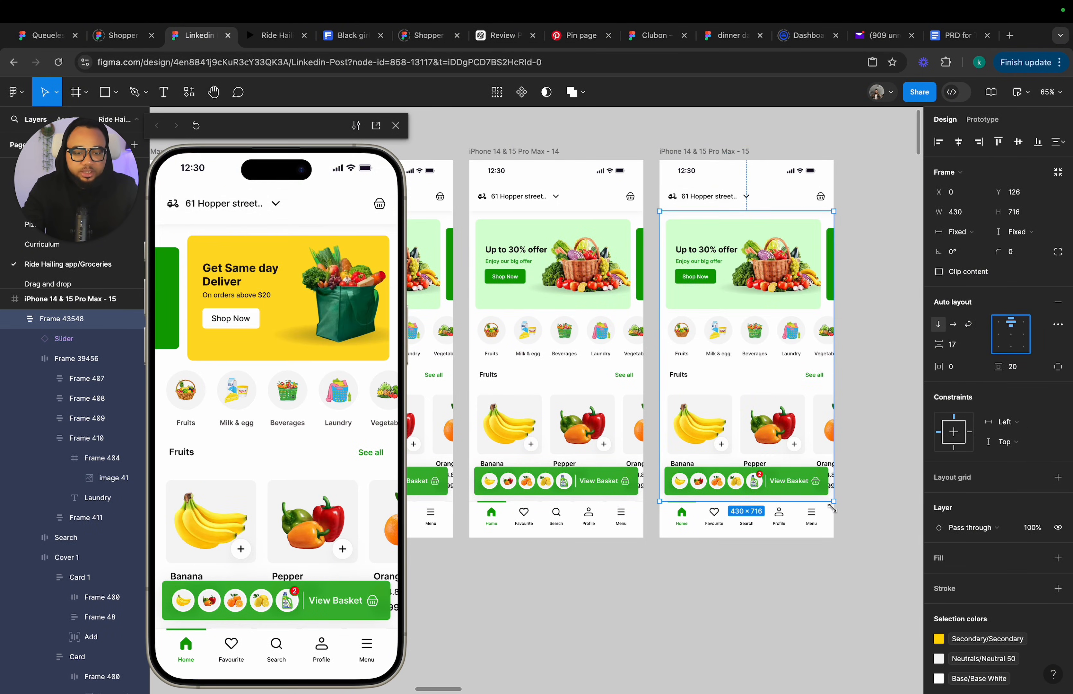
# Copy the red quantity badge from the basket icon of a home frame's View Basket bar.
pyautogui.click(828, 563)
pyautogui.scroll(-8, 826, 559)
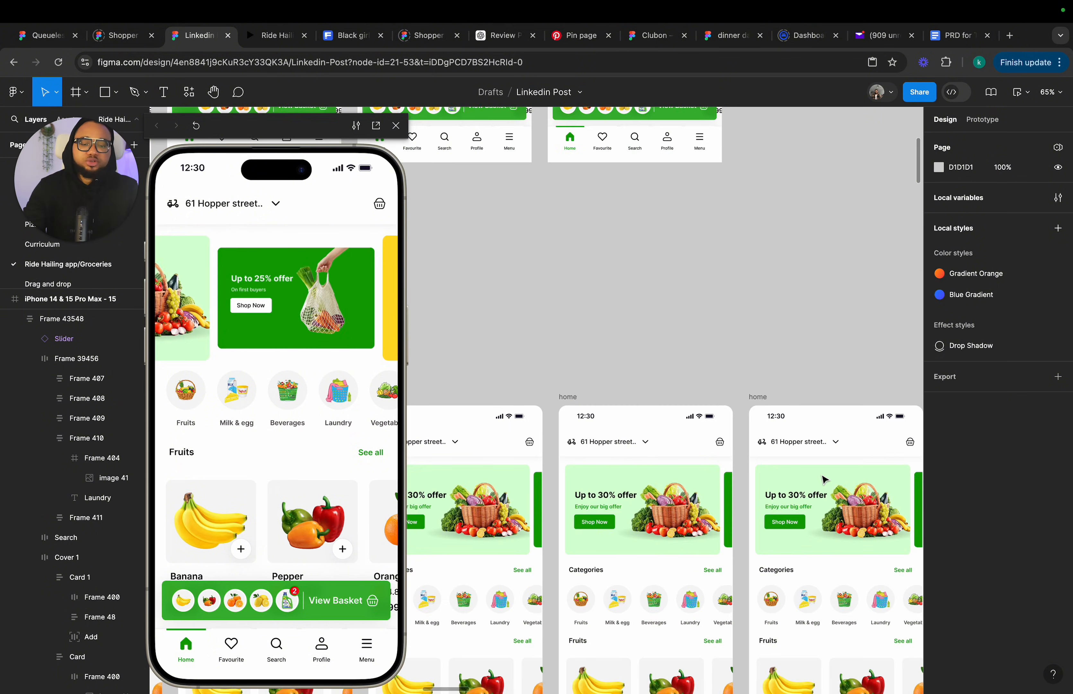
pyautogui.scroll(-2, 824, 480)
pyautogui.scroll(6, 739, 500)
pyautogui.click(739, 500)
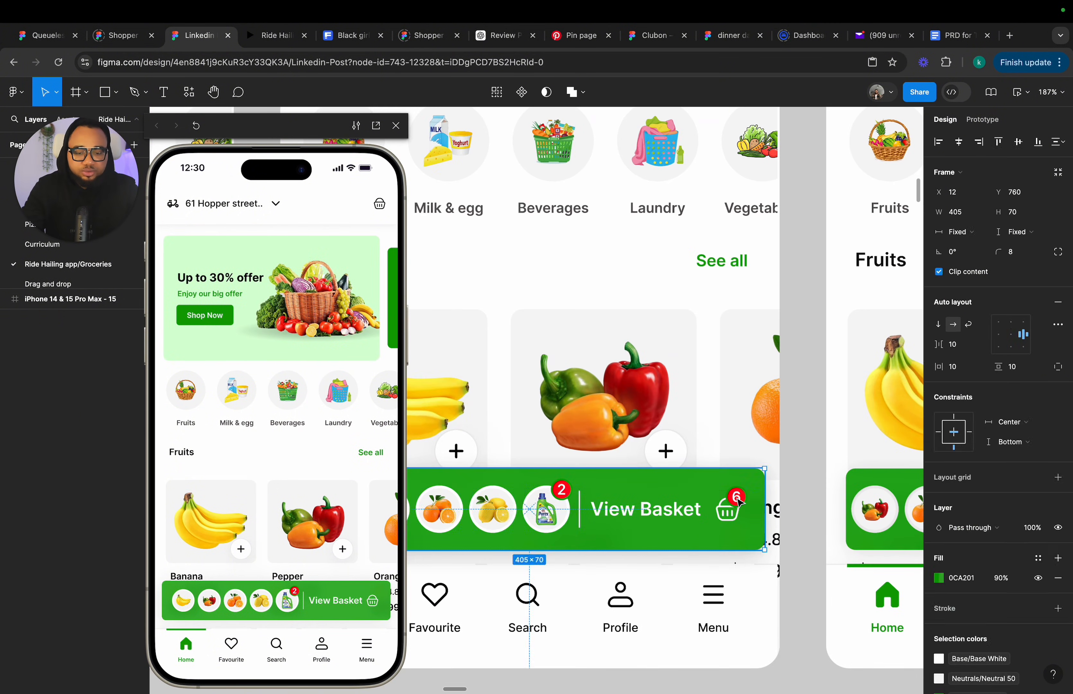
pyautogui.doubleClick(738, 498)
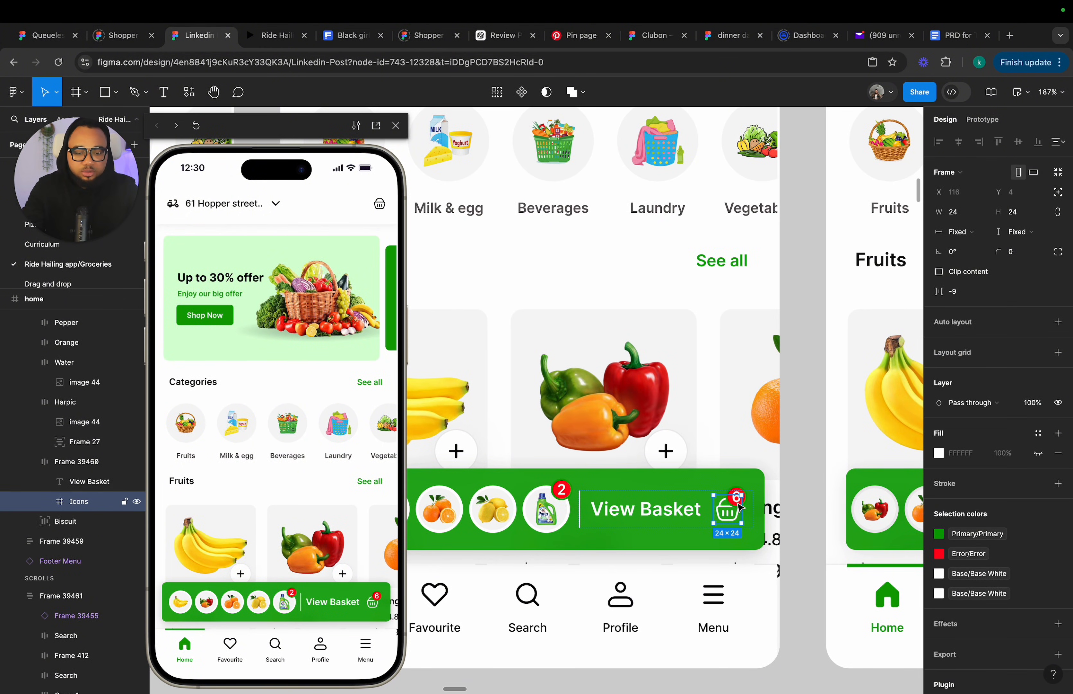
pyautogui.doubleClick(740, 506)
pyautogui.scroll(-6, 740, 507)
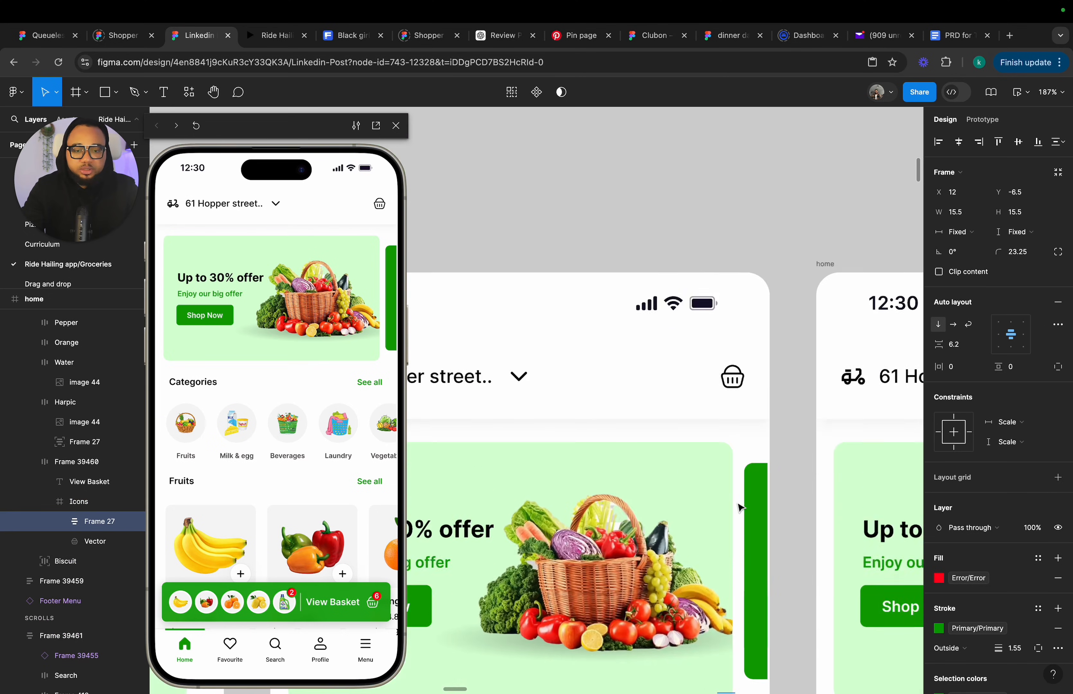
pyautogui.scroll(2, 735, 478)
pyautogui.scroll(5, 733, 451)
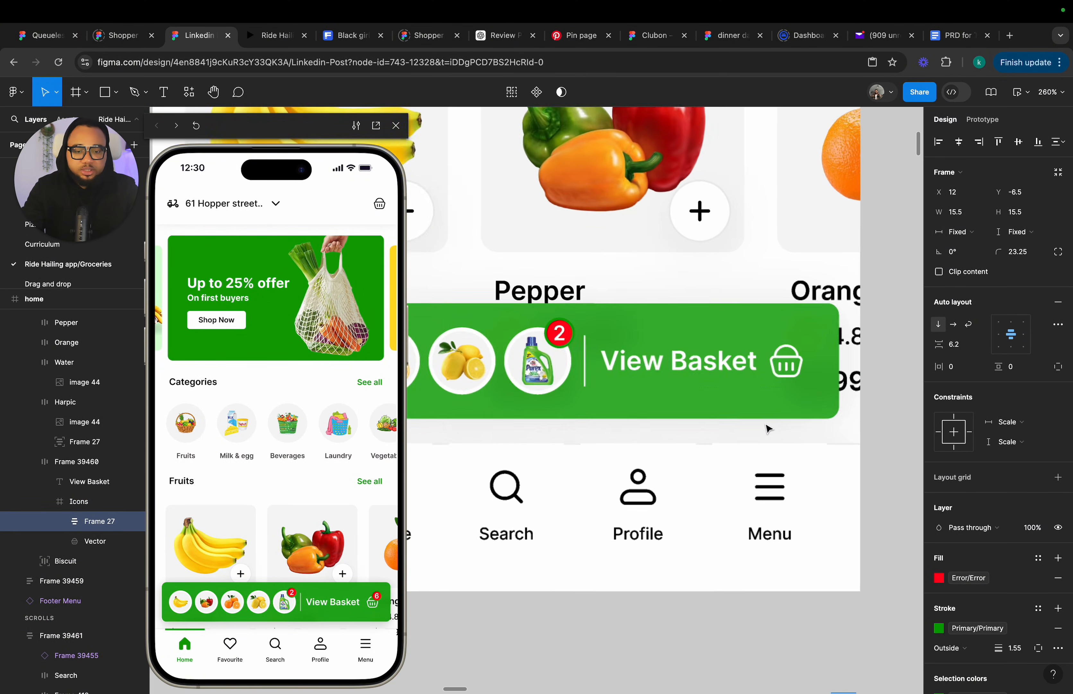
pyautogui.click(785, 345)
pyautogui.scroll(-5, 785, 345)
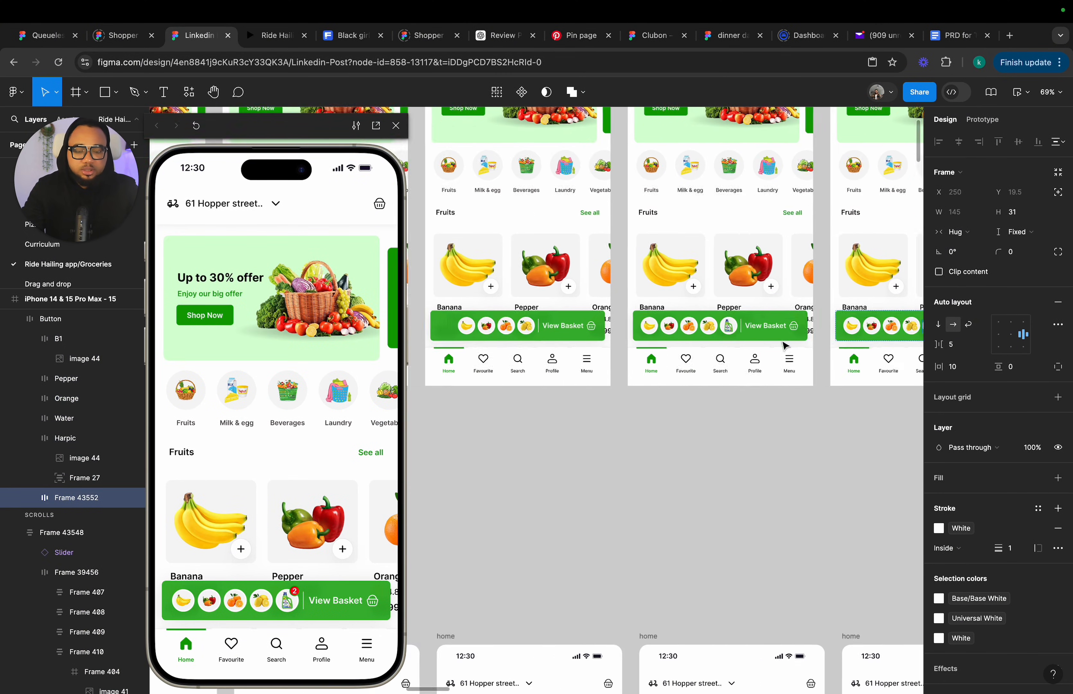
pyautogui.scroll(6, 749, 356)
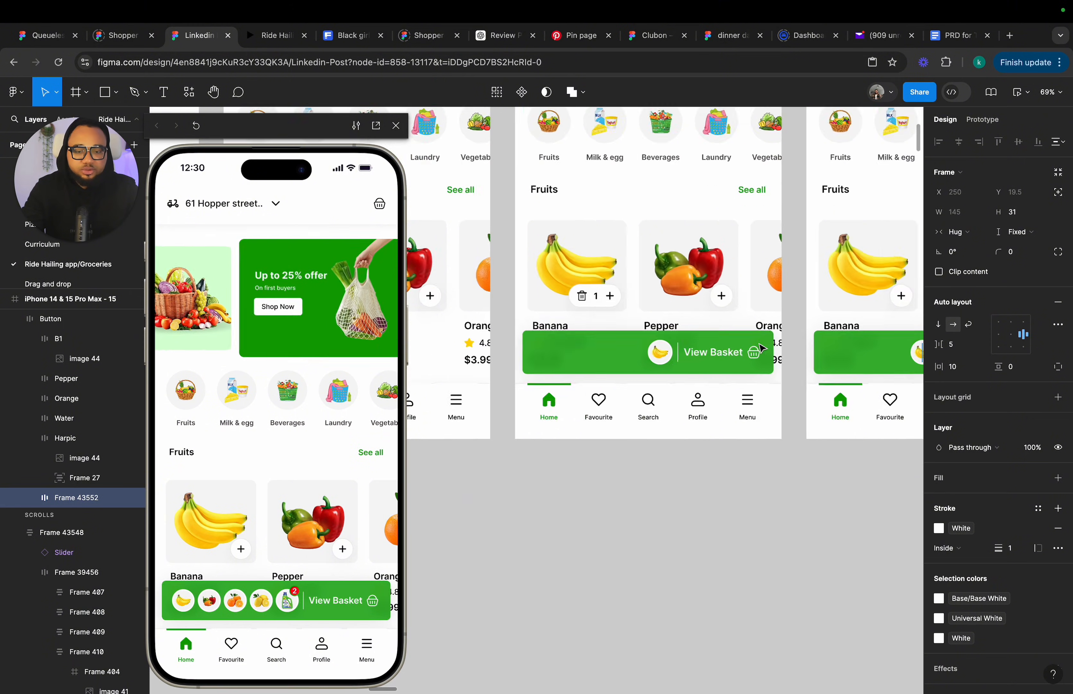
# Paste the badge onto the basket icon in frame 10's View Basket bar and set its number to 1.
pyautogui.keyDown('super'); pyautogui.click(758, 361); pyautogui.keyUp('super')
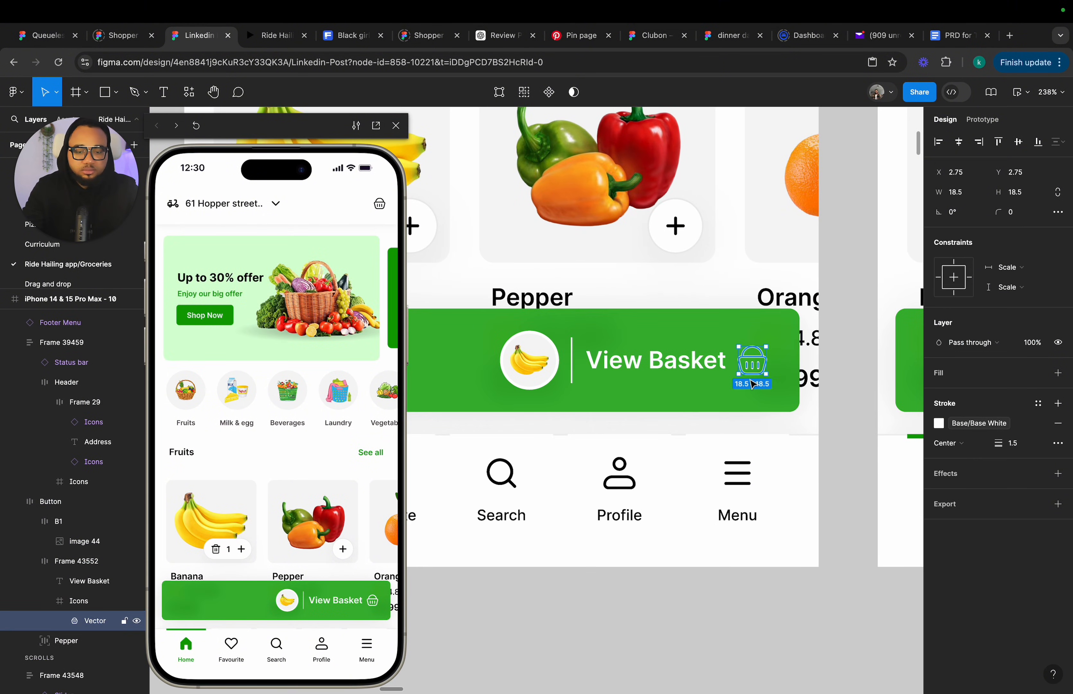
pyautogui.click(751, 371)
pyautogui.doubleClick(750, 370)
pyautogui.doubleClick(751, 370)
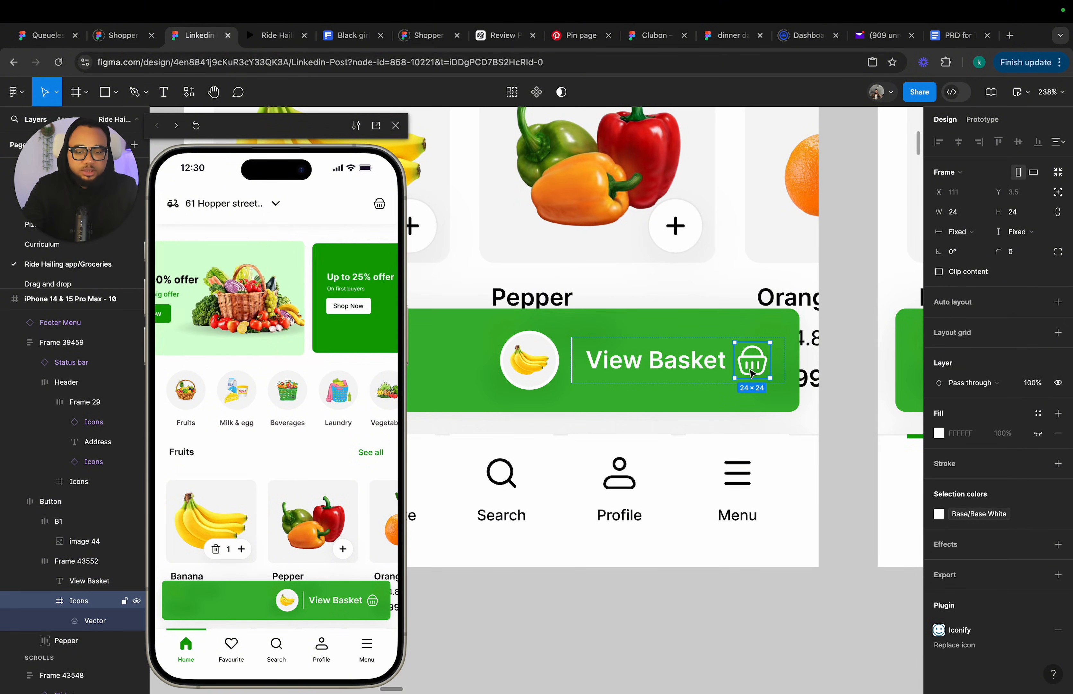
pyautogui.hotkey('ctrl', 'v')
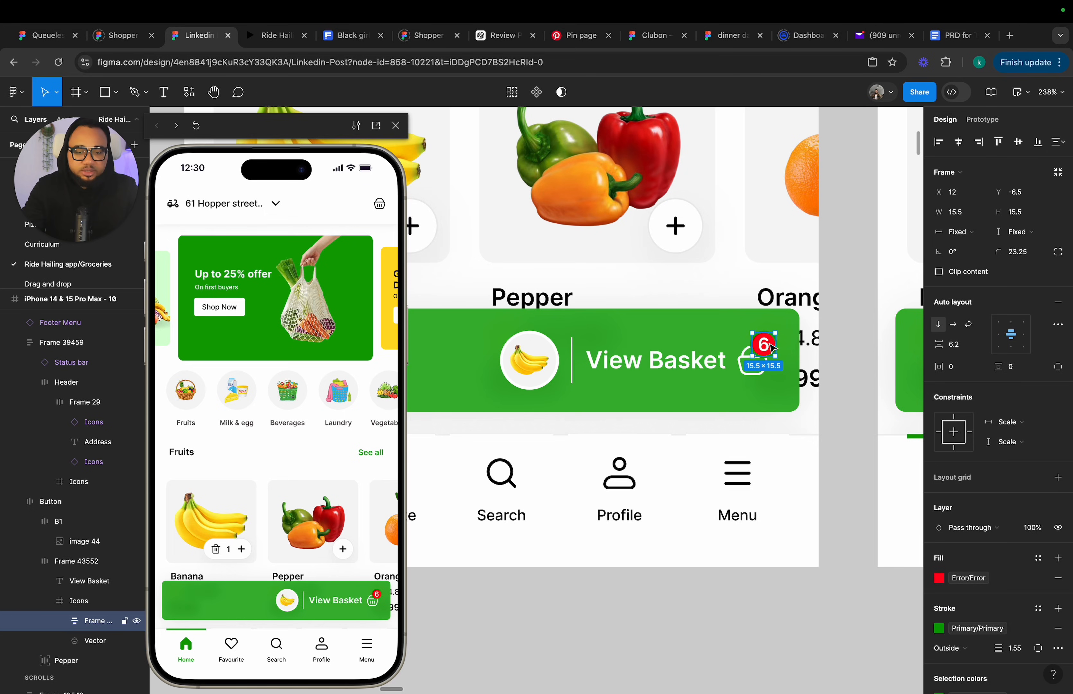
pyautogui.doubleClick(772, 349)
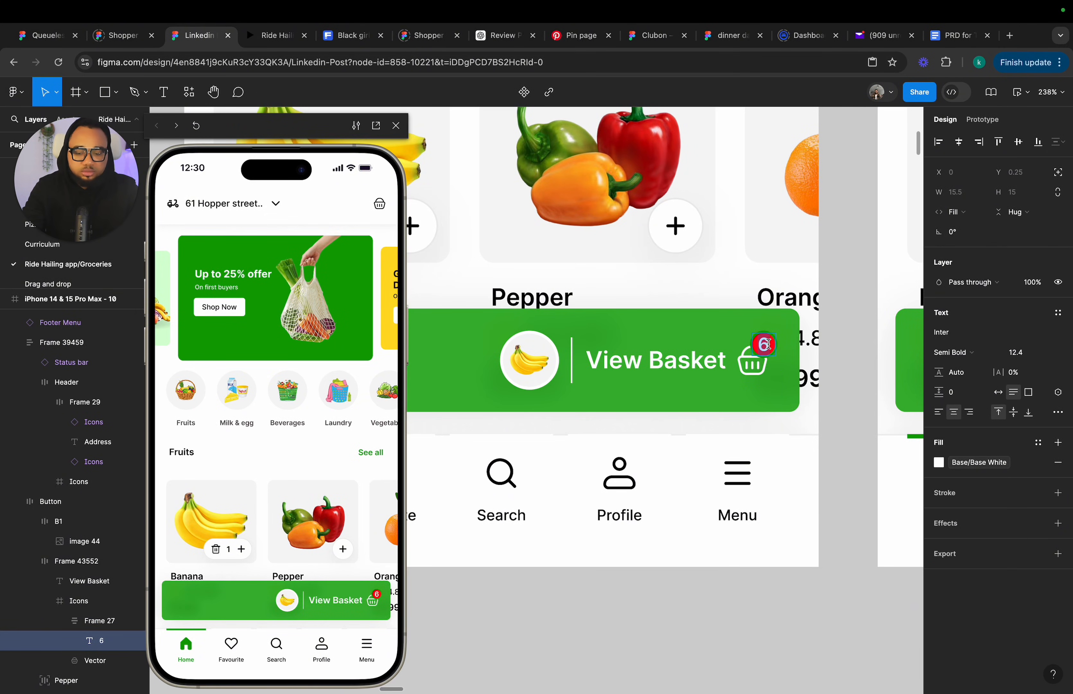
pyautogui.write('1')
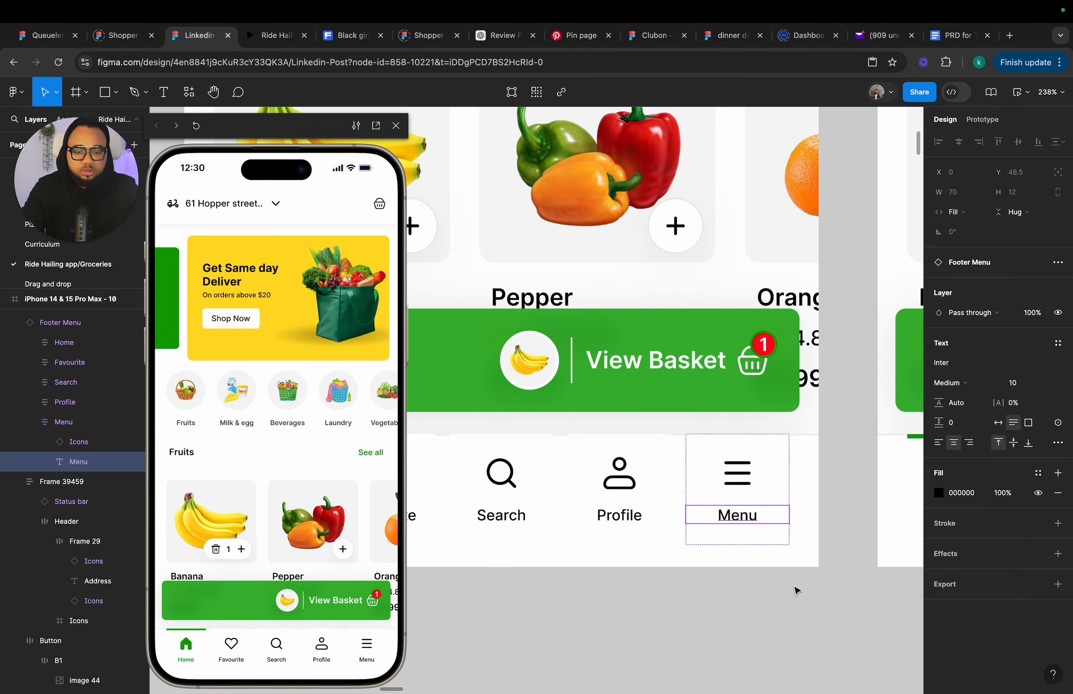
# Paste the badge onto the basket icon in frame 11's View Basket bar and set its number to 2.
pyautogui.click(797, 589)
pyautogui.hscroll(10, 799, 590)
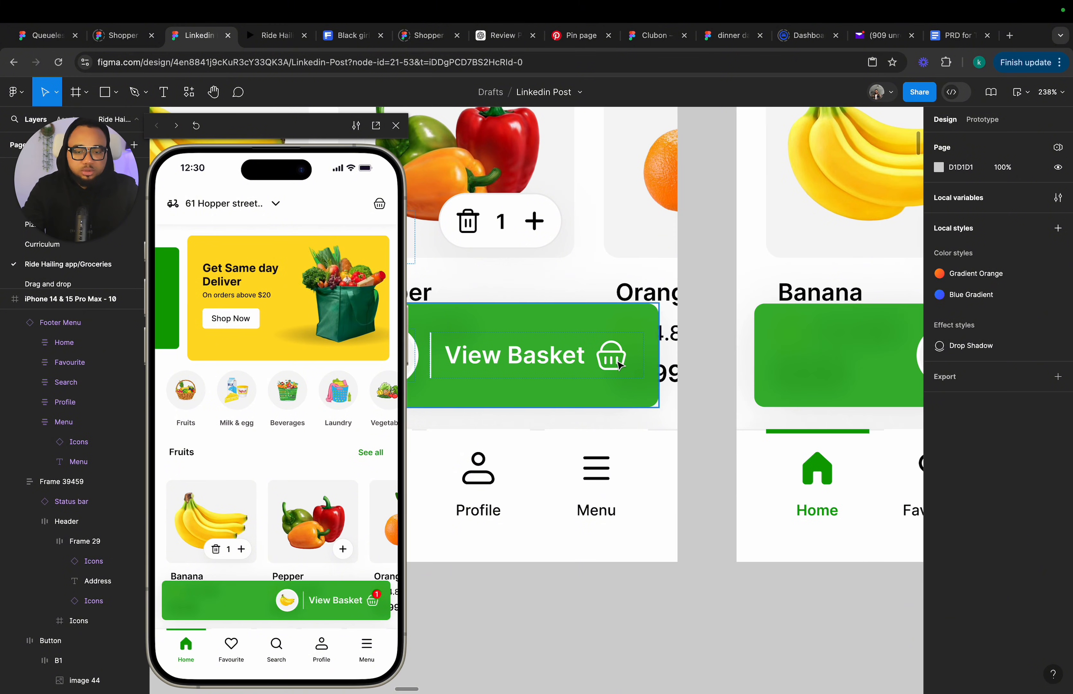
pyautogui.doubleClick(611, 359)
pyautogui.doubleClick(612, 359)
pyautogui.click(622, 391)
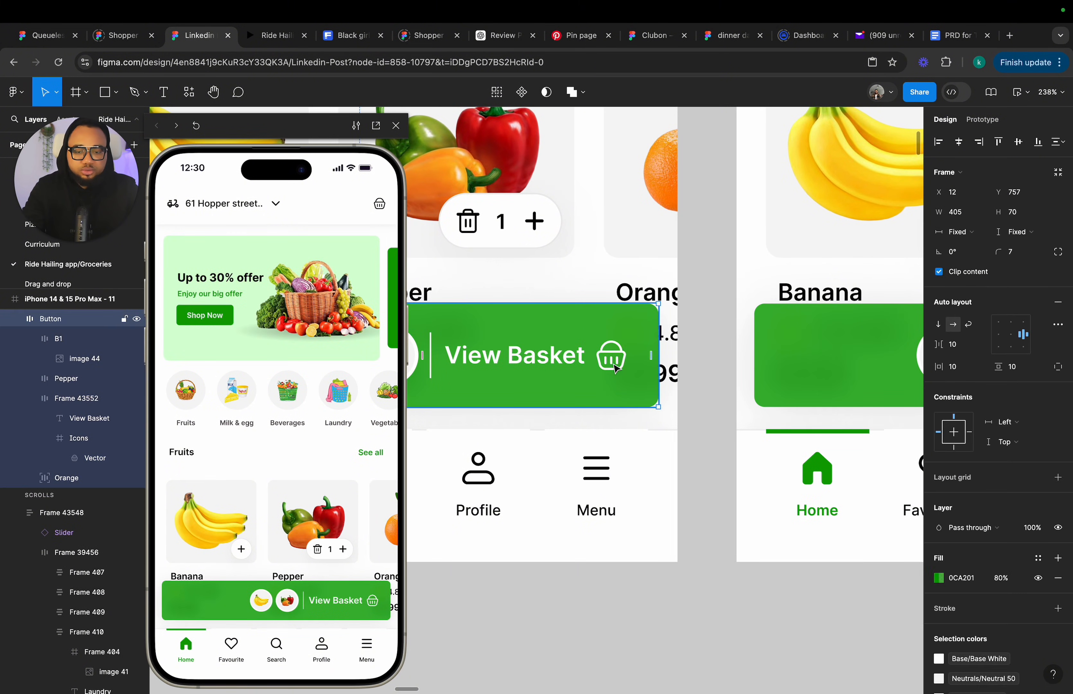
pyautogui.doubleClick(616, 368)
pyautogui.doubleClick(615, 368)
pyautogui.hotkey('ctrl', 'v')
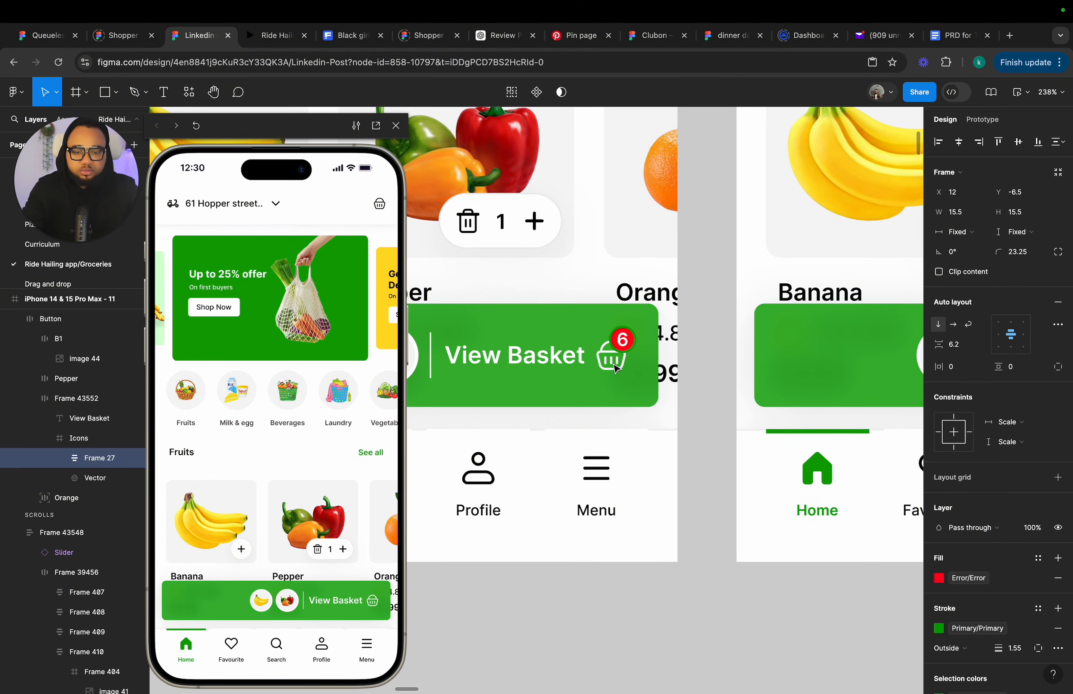
pyautogui.doubleClick(627, 347)
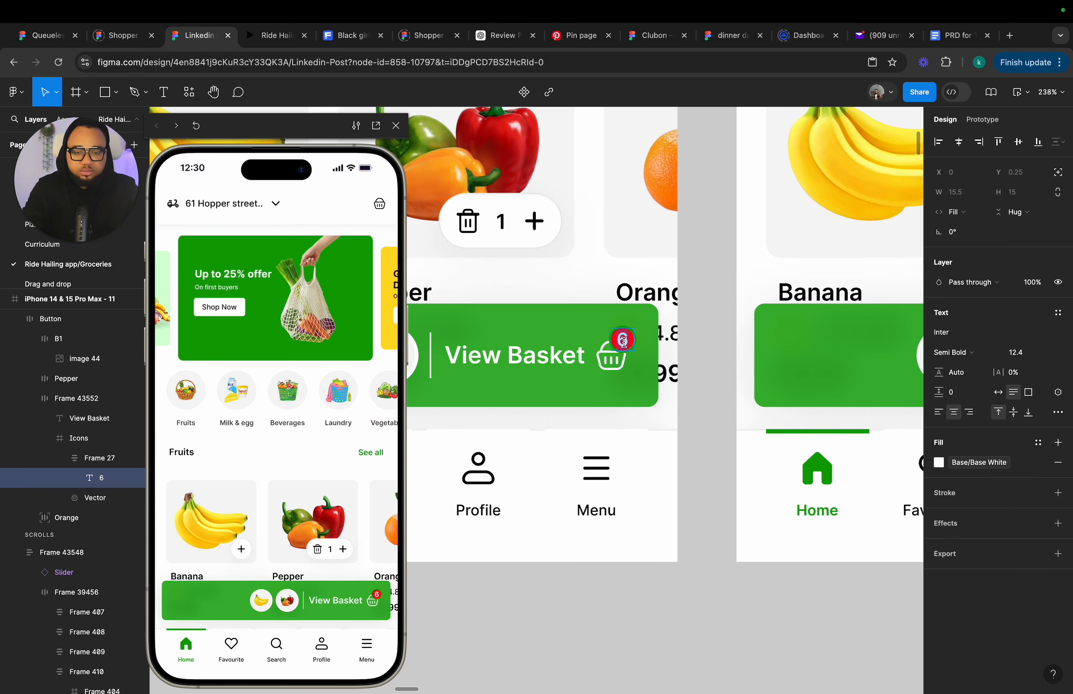
pyautogui.click(708, 455)
# Paste the badge onto the basket icon in frame 12's View Basket bar and set its number to 3.
pyautogui.hscroll(15, 708, 455)
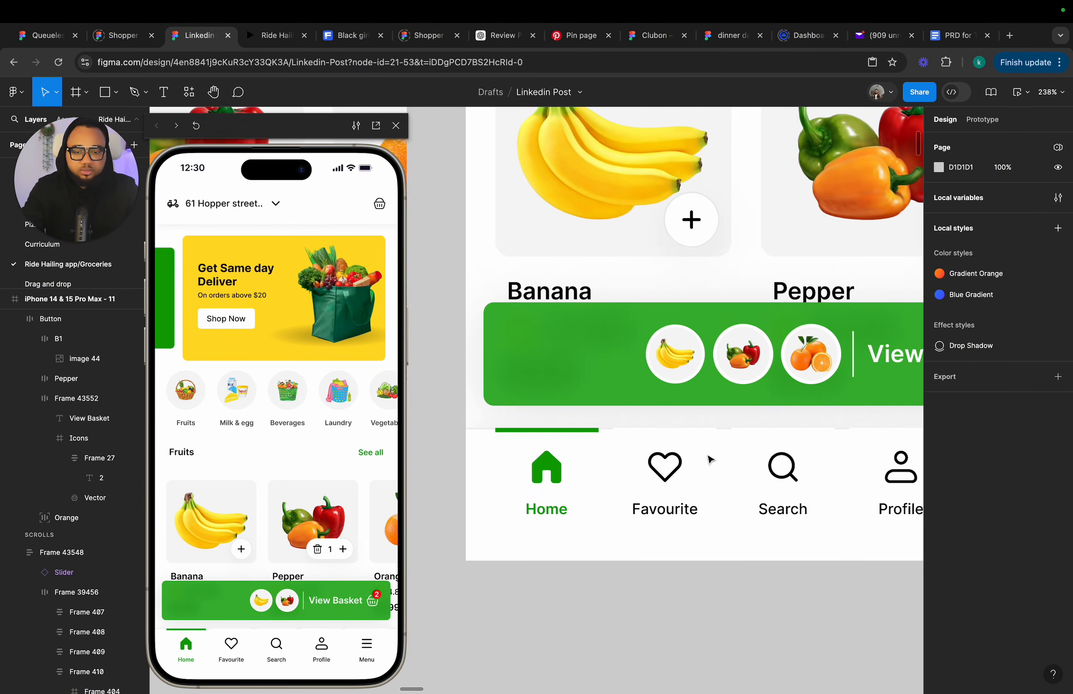
pyautogui.click(603, 360)
pyautogui.doubleClick(603, 360)
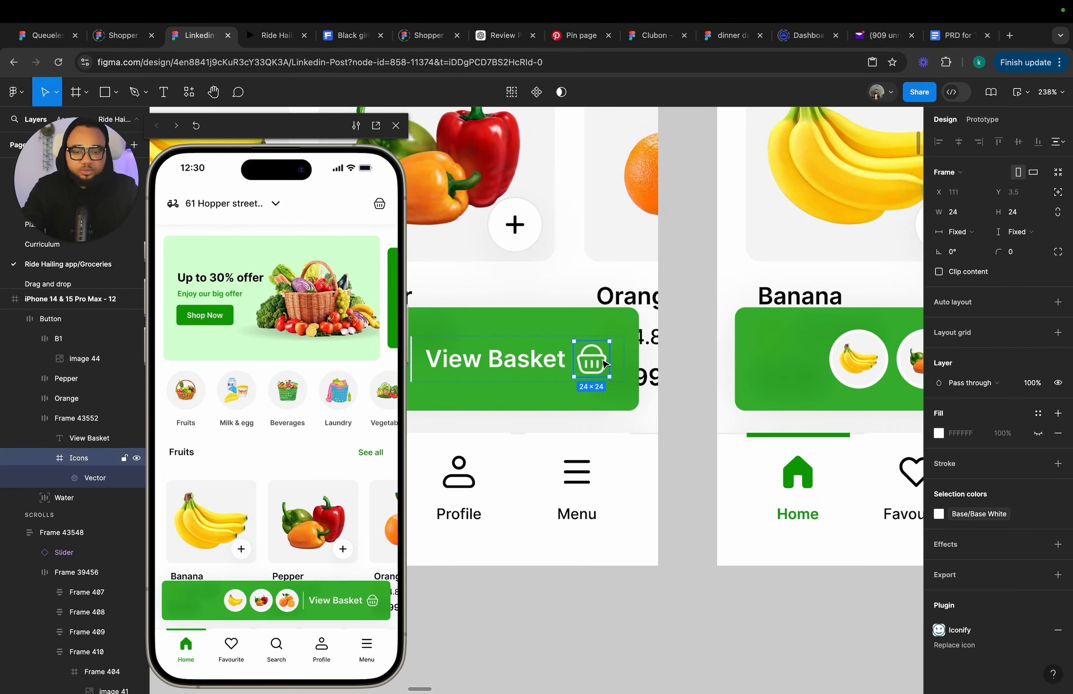
pyautogui.doubleClick(602, 360)
pyautogui.click(608, 398)
pyautogui.doubleClick(604, 375)
pyautogui.doubleClick(604, 374)
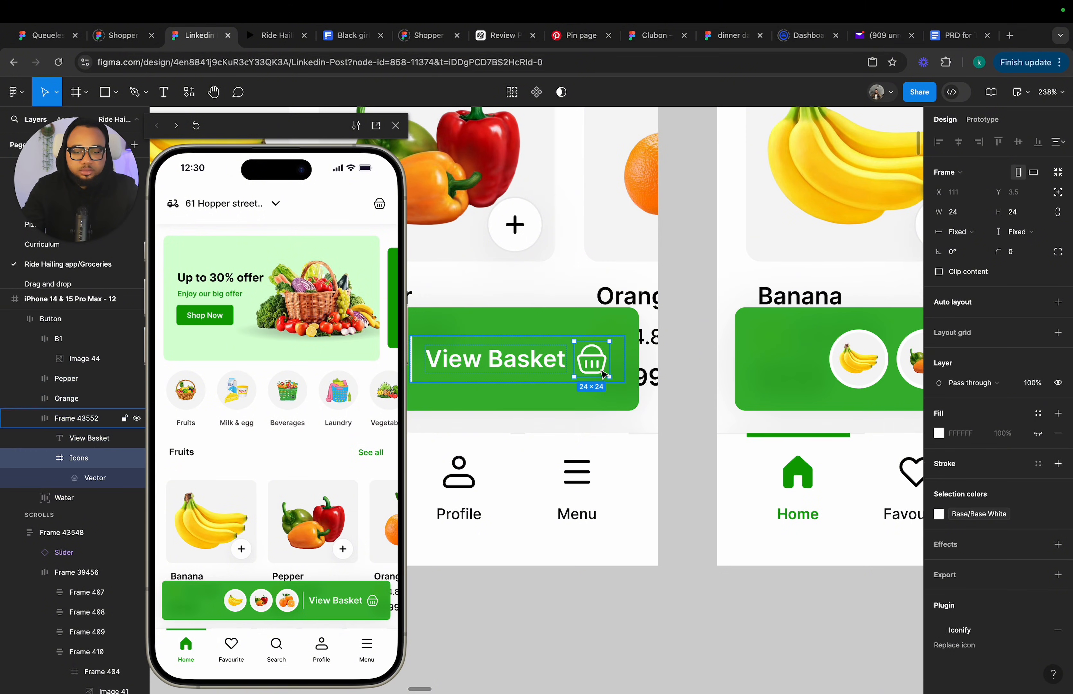
pyautogui.hotkey('ctrl', 'v')
pyautogui.doubleClick(608, 344)
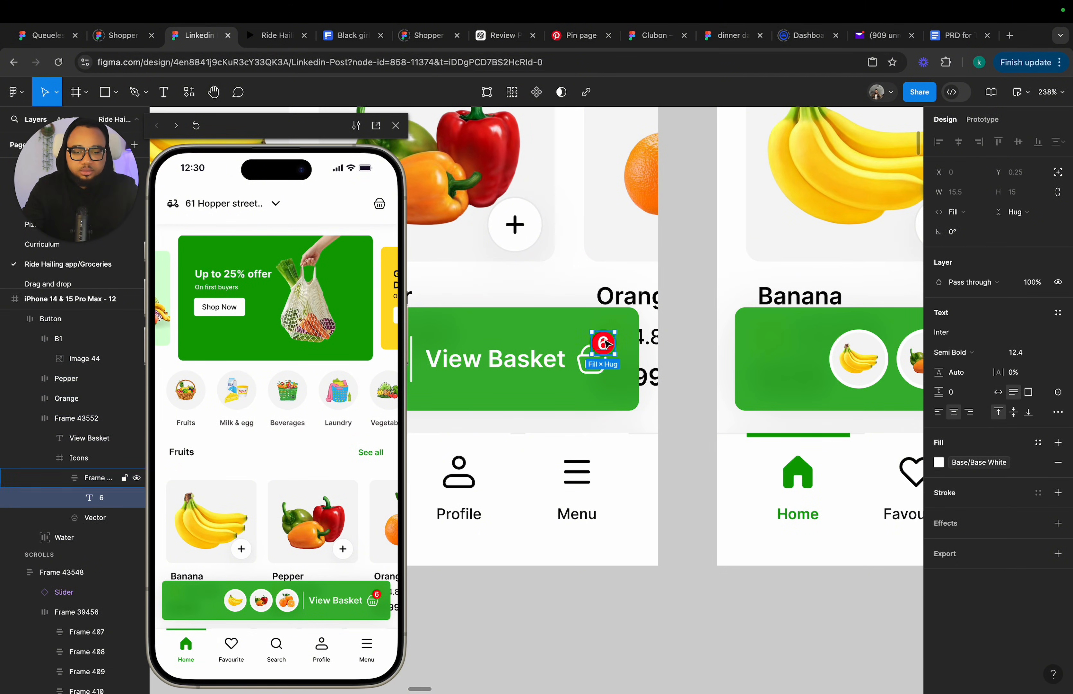
pyautogui.click(684, 403)
# Paste the badge onto the basket icon in frame 13's View Basket bar and set its number to 4.
pyautogui.hscroll(10, 682, 403)
pyautogui.doubleClick(662, 350)
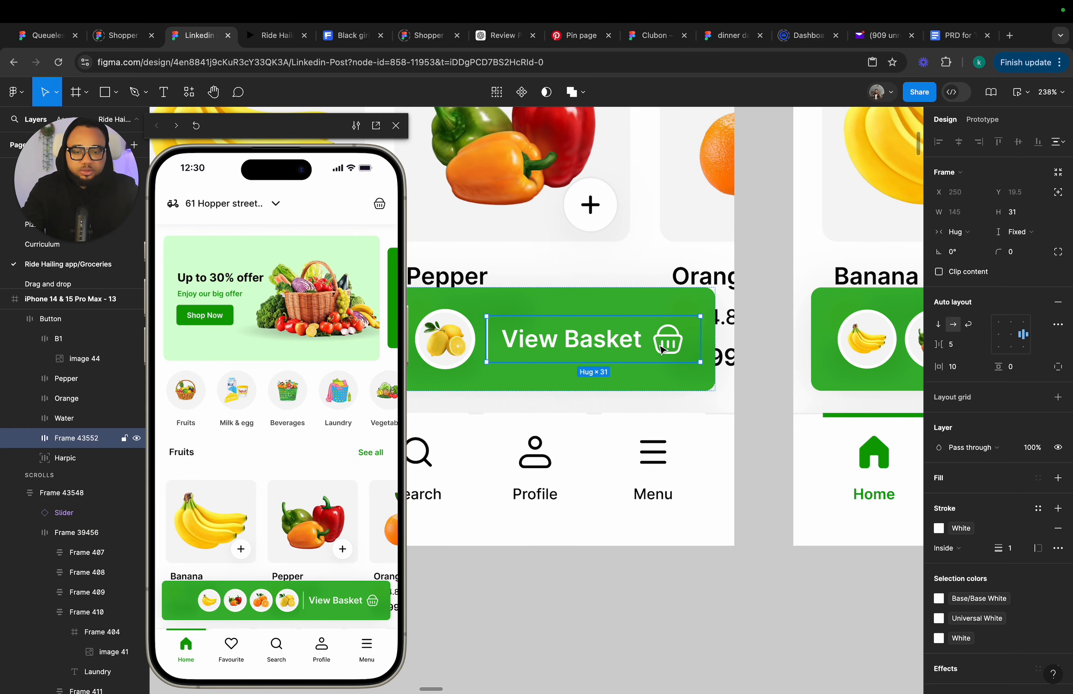
pyautogui.doubleClick(662, 350)
pyautogui.hotkey('ctrl', 'v')
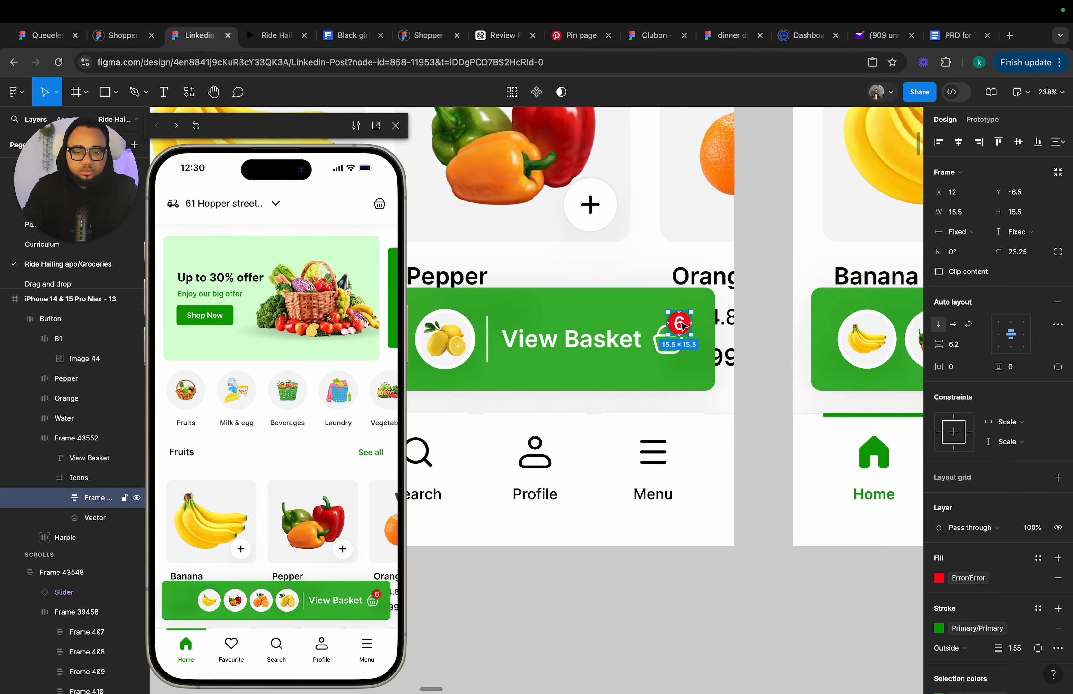
pyautogui.doubleClick(680, 323)
pyautogui.write('4')
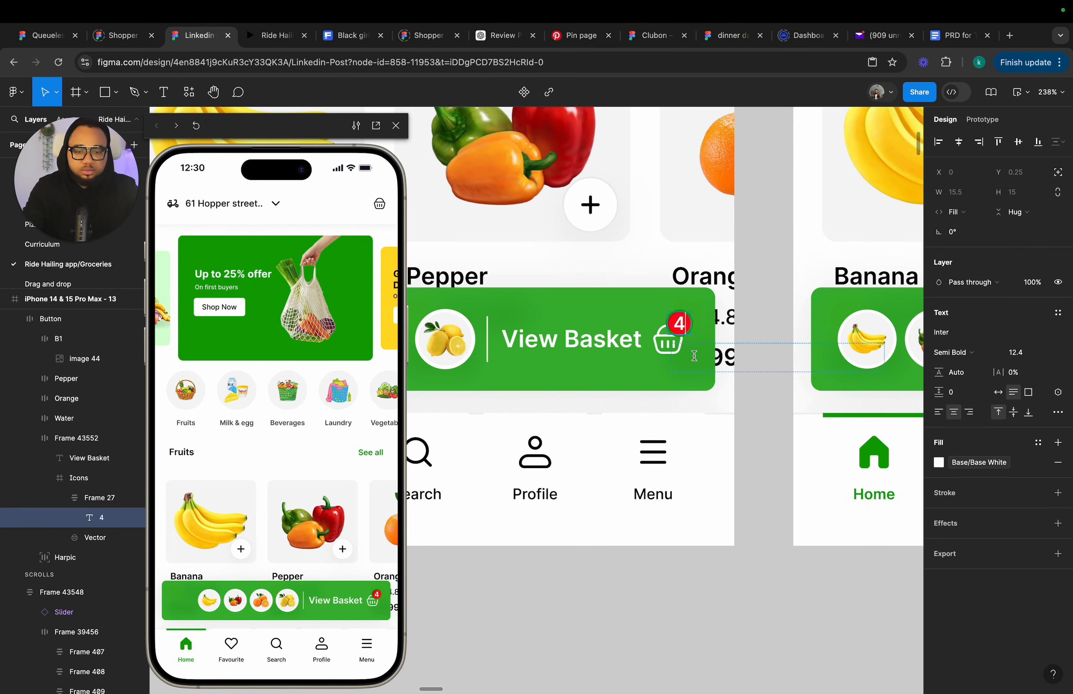
# Paste the badge onto the basket icon in frame 14's View Basket bar and set its number to 5.
pyautogui.hscroll(11, 695, 355)
pyautogui.doubleClick(661, 358)
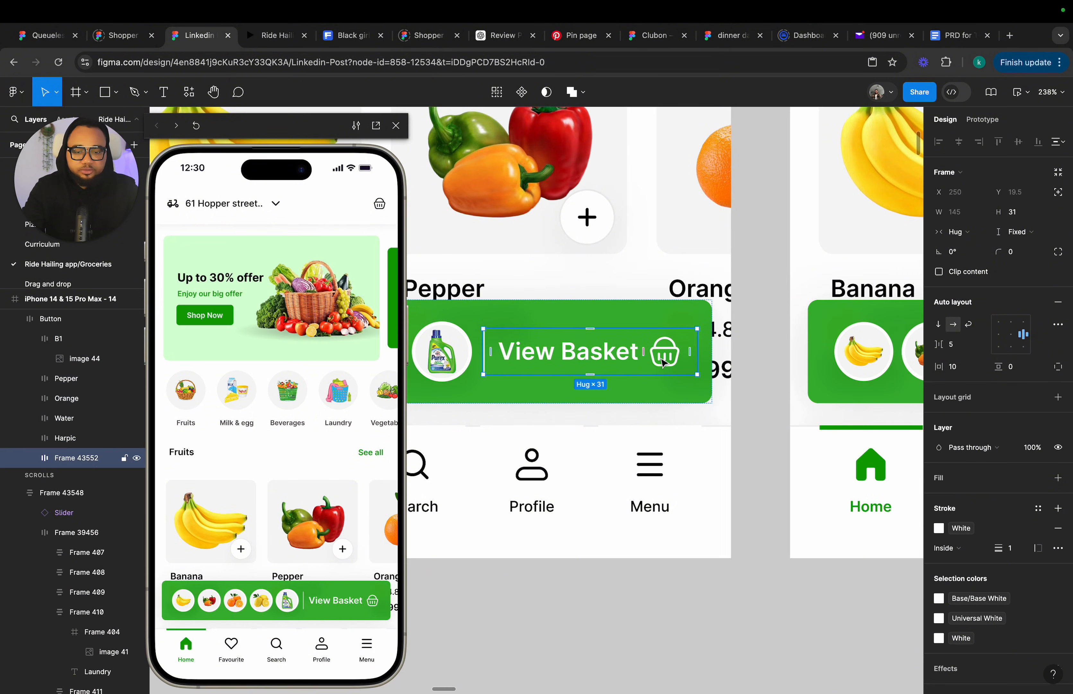
pyautogui.doubleClick(663, 356)
pyautogui.hotkey('ctrl', 'v')
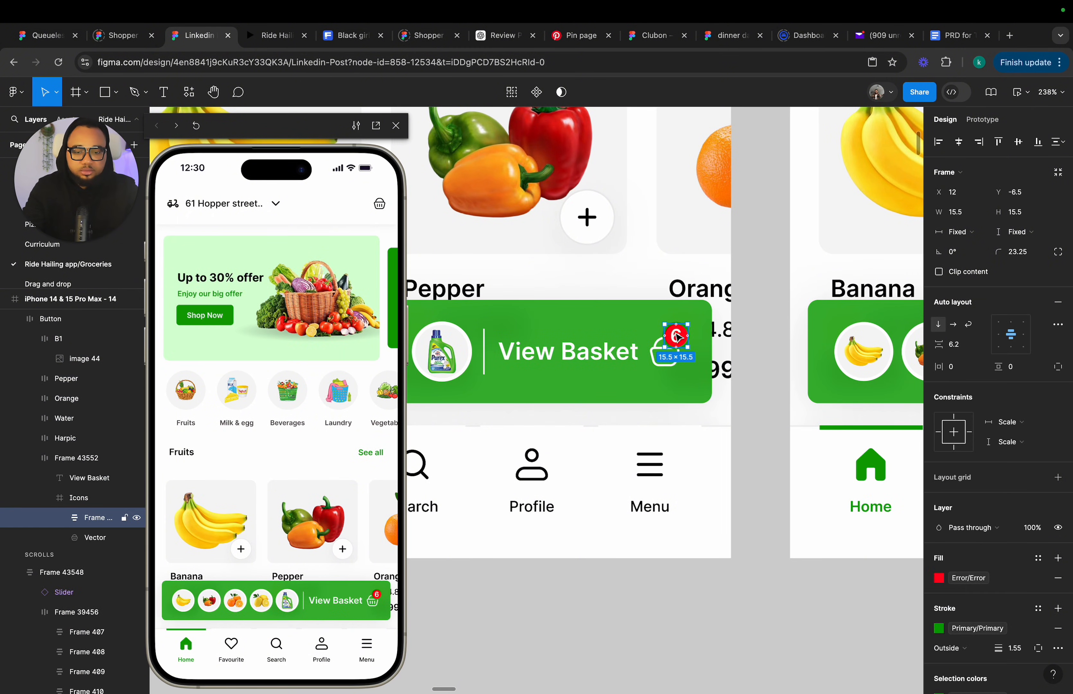
pyautogui.doubleClick(678, 338)
pyautogui.doubleClick(677, 337)
pyautogui.write('5')
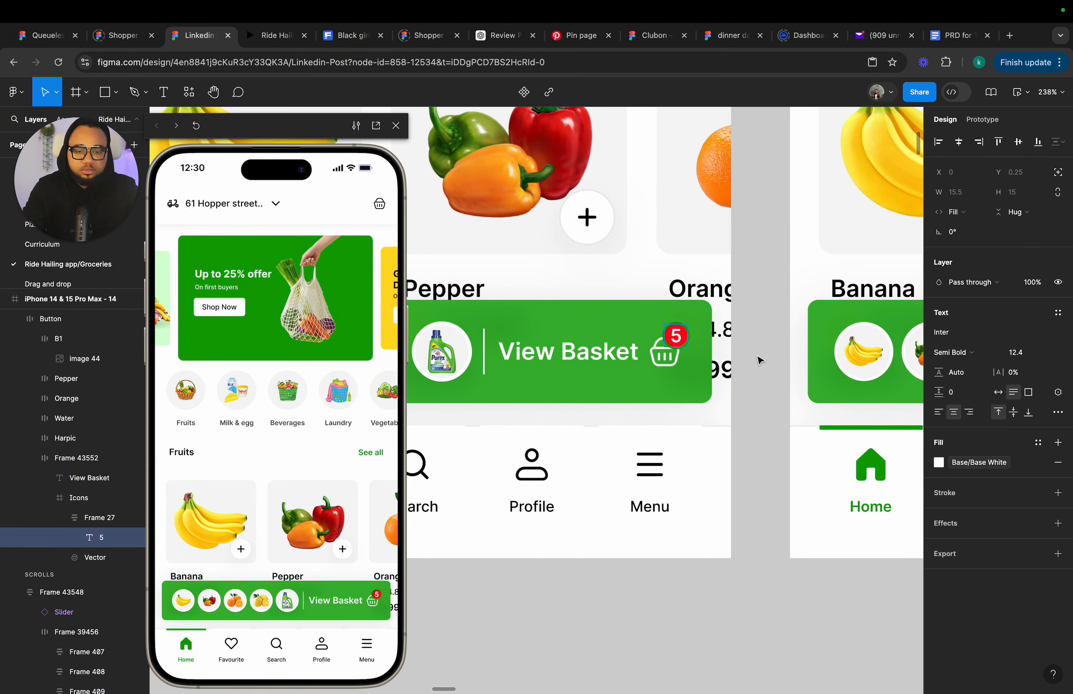
# Paste a badge numbered 6 onto the basket icon in frame 15's View Basket bar.
pyautogui.click(760, 361)
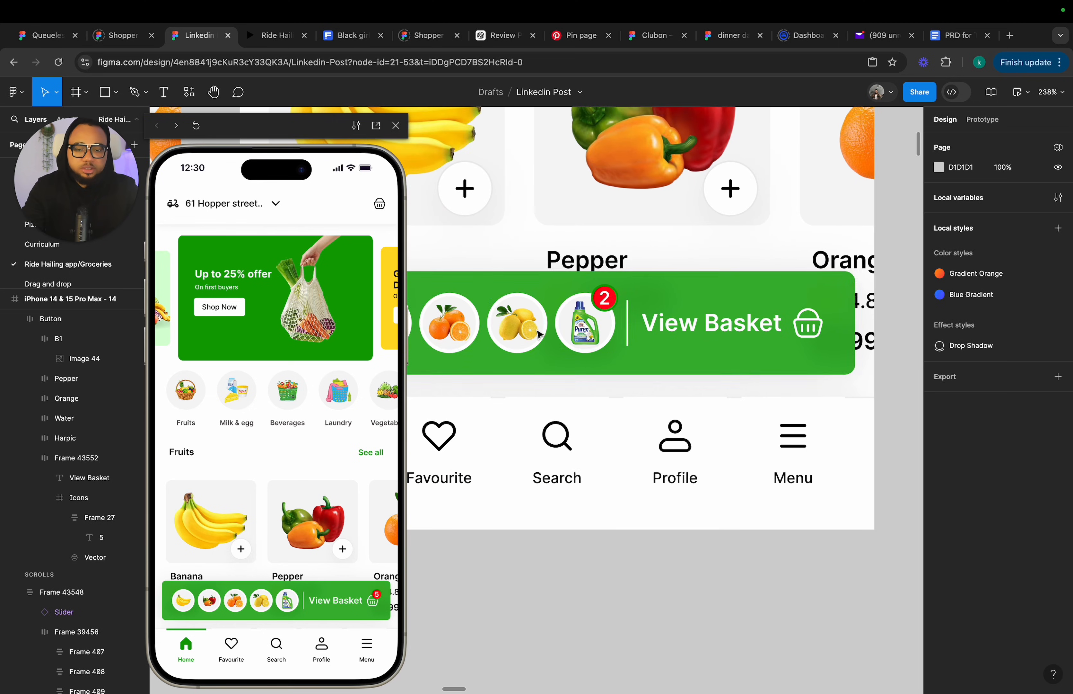
pyautogui.click(819, 319)
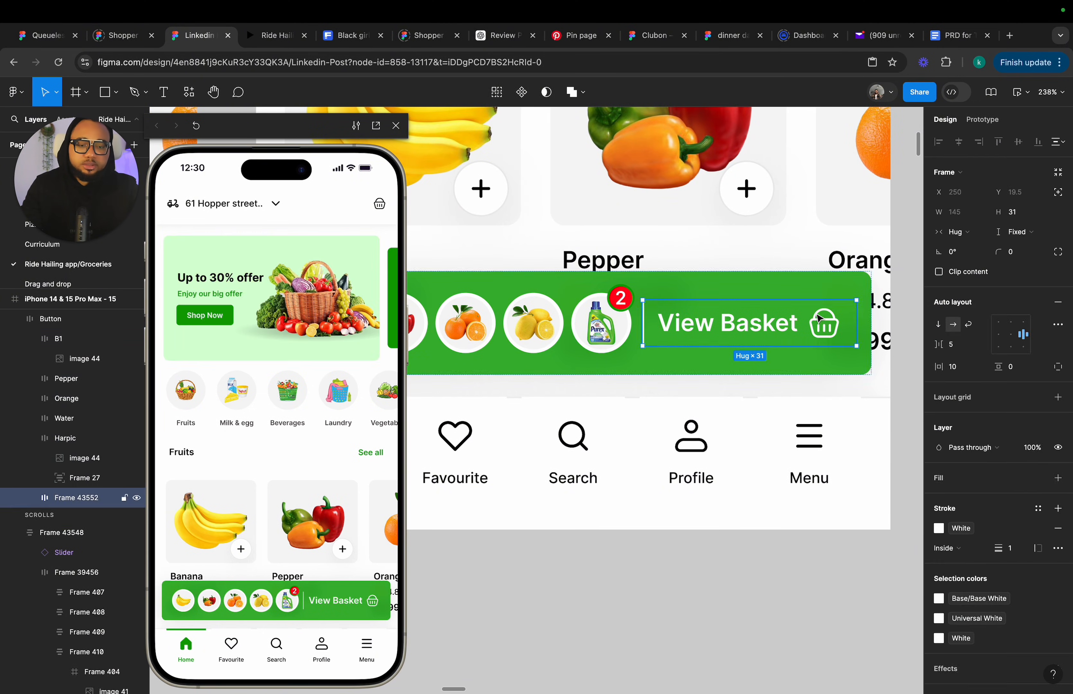
pyautogui.press('super+v')
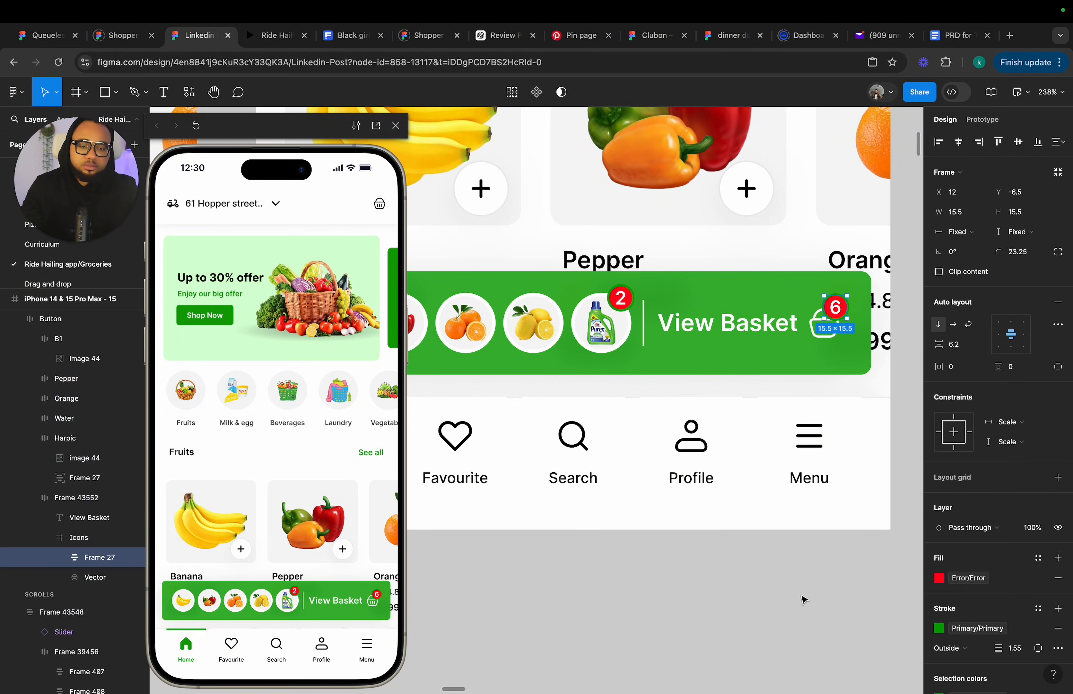
# Duplicate frame 15 to create a new frame 16 beside it.
pyautogui.click(805, 619)
pyautogui.scroll(-5, 805, 618)
pyautogui.scroll(-4, 805, 618)
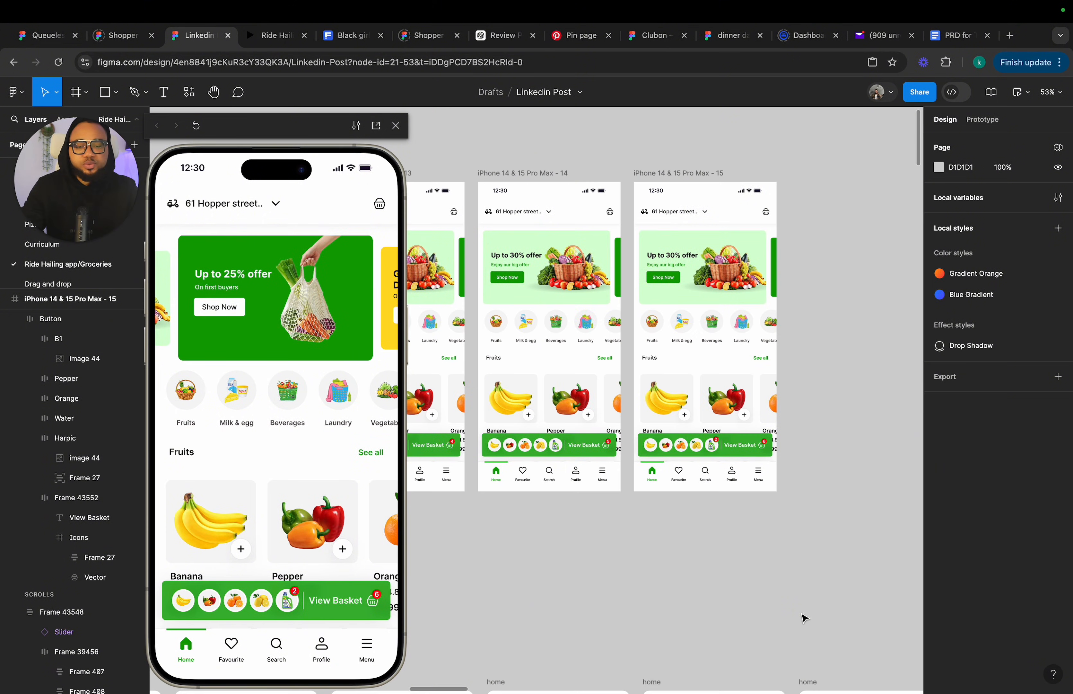
pyautogui.scroll(-10, 709, 383)
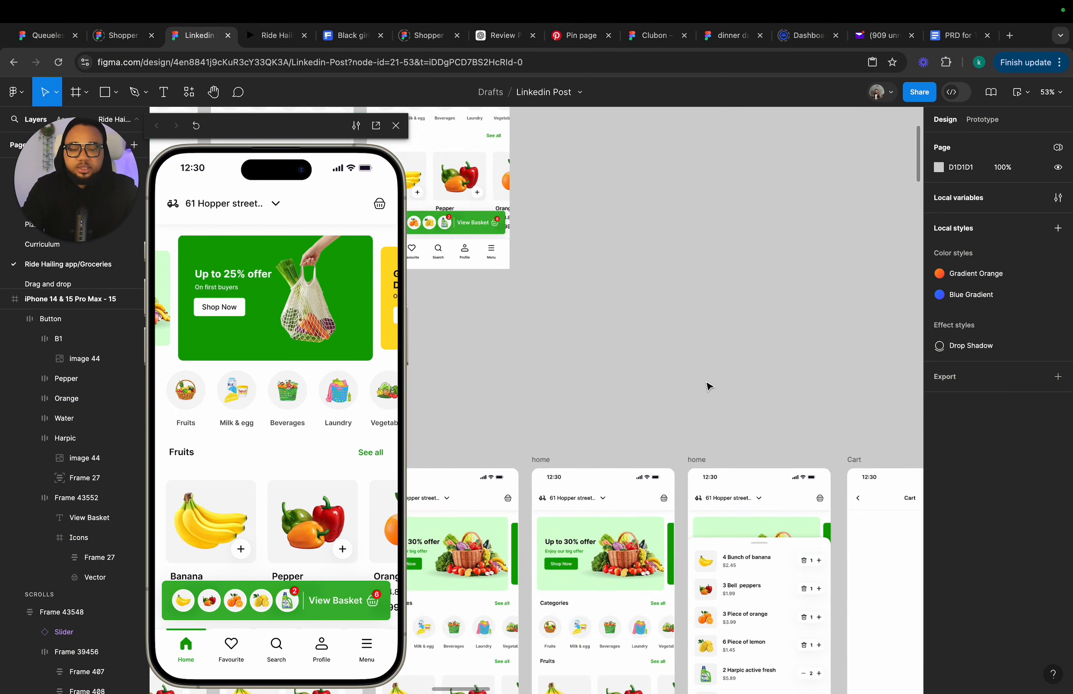
pyautogui.scroll(-2, 712, 387)
pyautogui.hscroll(-2, 712, 387)
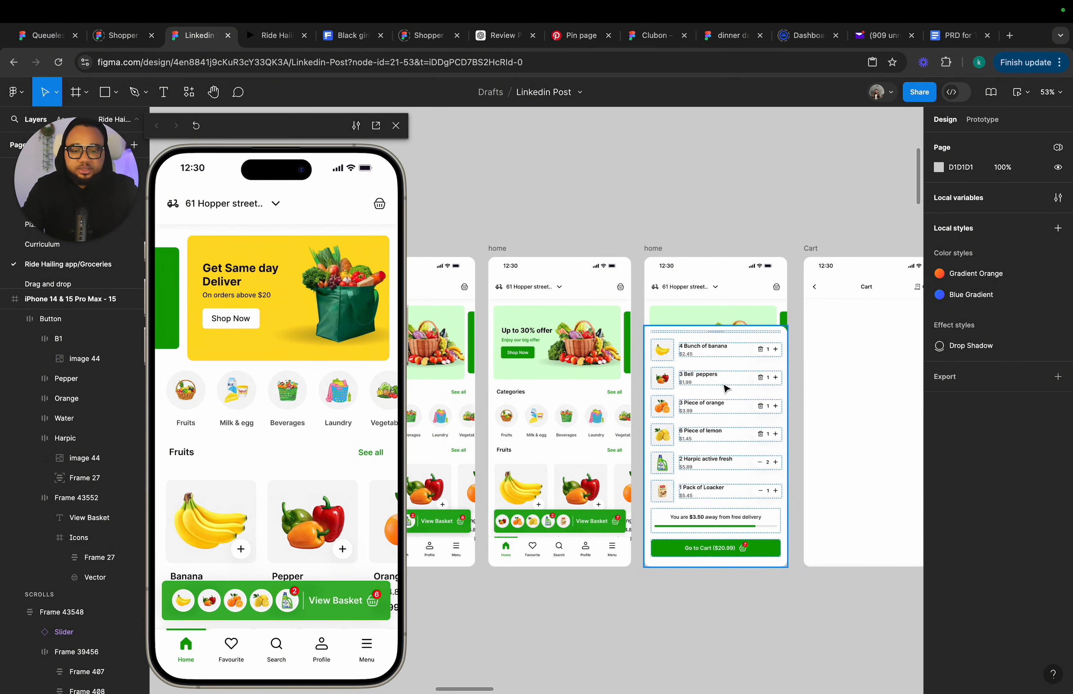
pyautogui.scroll(-5, 567, 524)
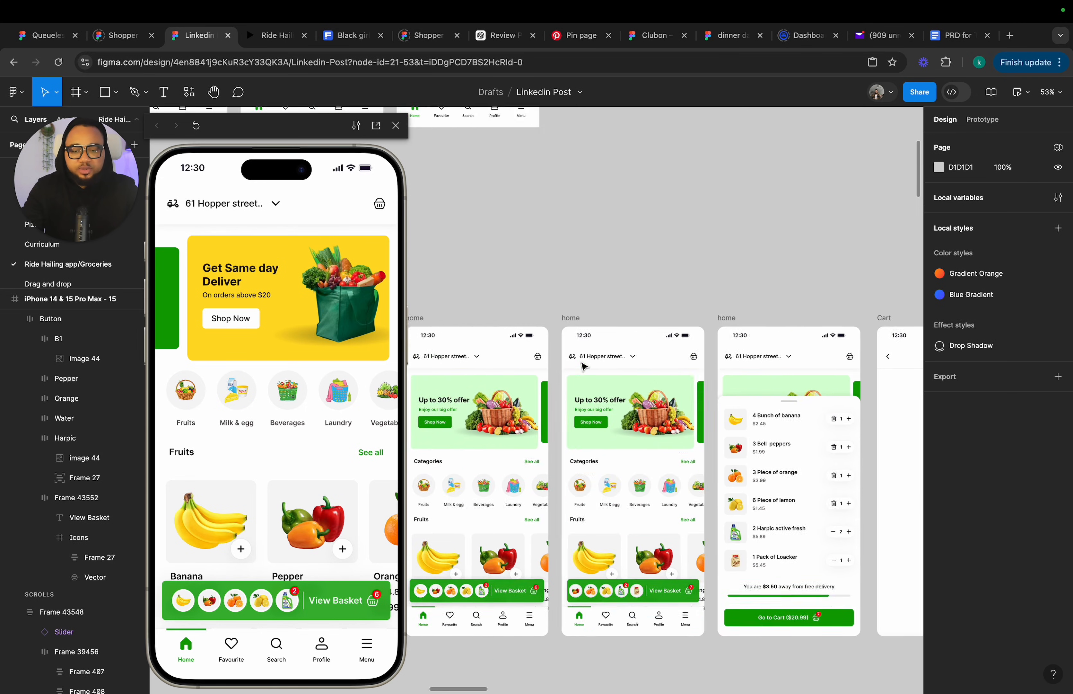
pyautogui.scroll(5, 582, 367)
pyautogui.scroll(1, 717, 239)
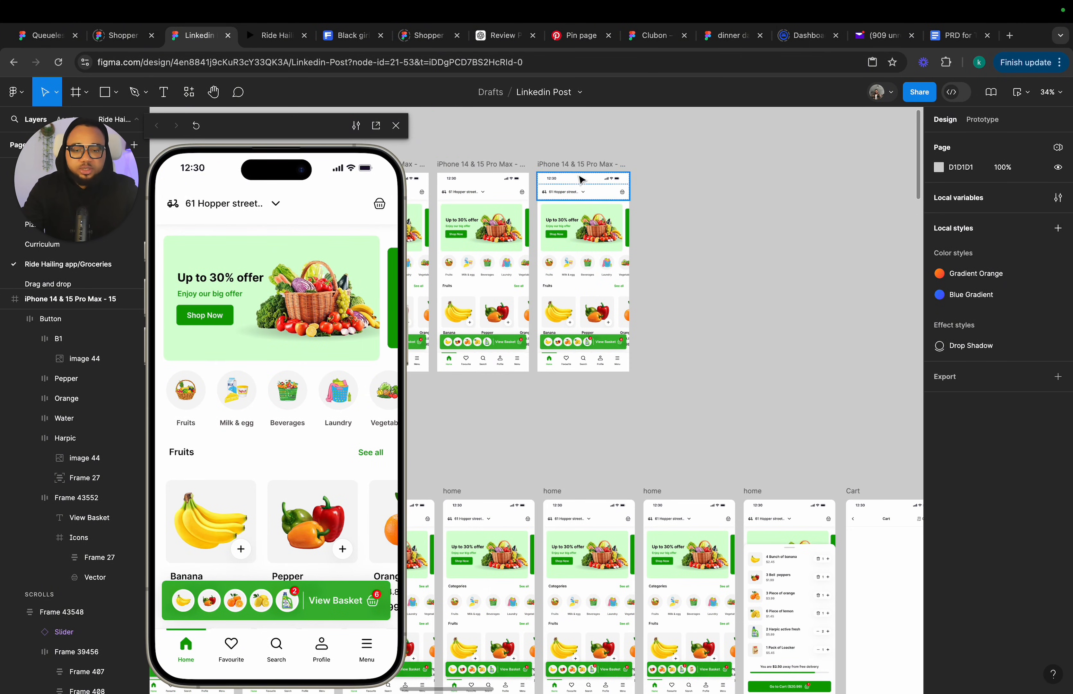
pyautogui.click(574, 170)
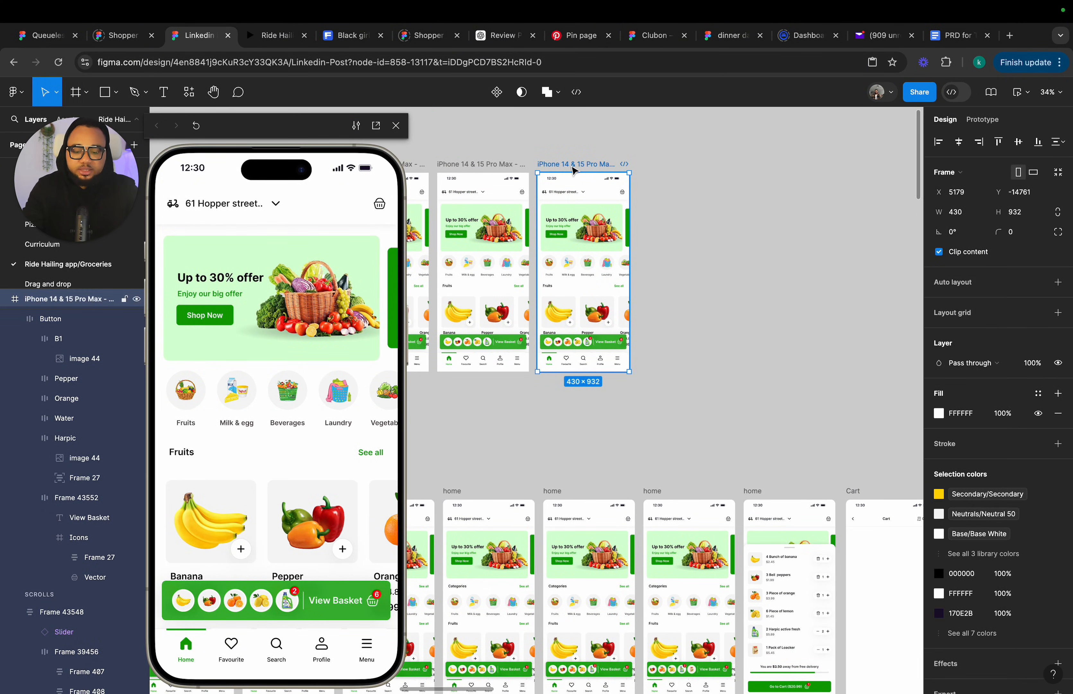
pyautogui.hotkey('ctrl', 'd')
pyautogui.hscroll(-3, 577, 334)
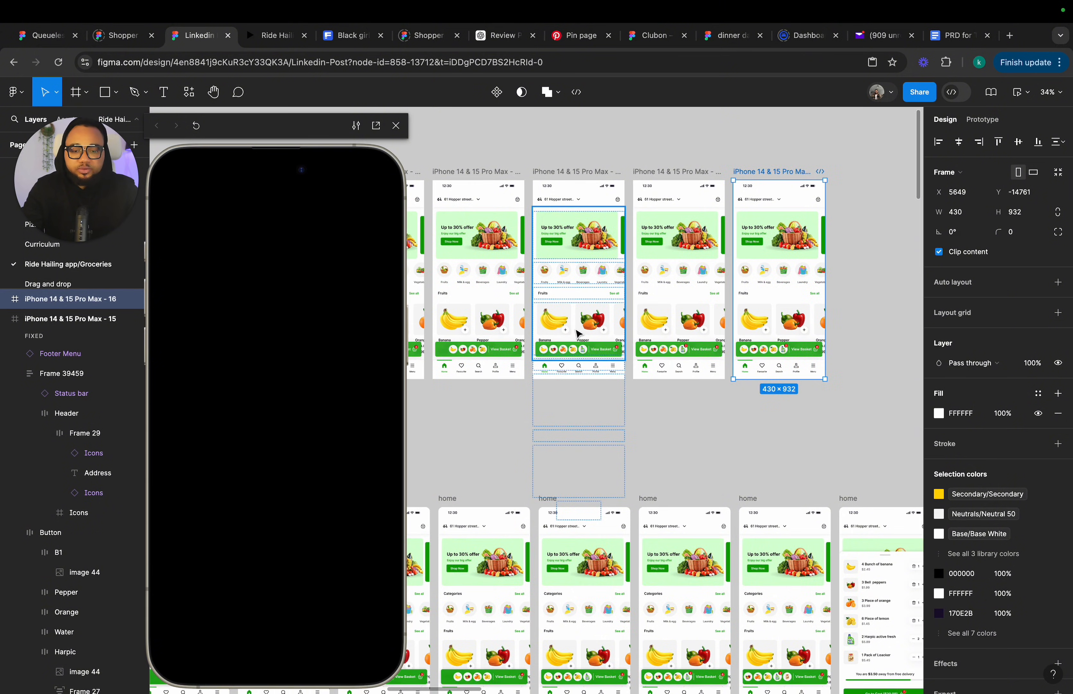
# Inspect the product scroll area of frame 14 and its prototype scroll behaviour settings.
pyautogui.scroll(5, 577, 333)
pyautogui.click(577, 334)
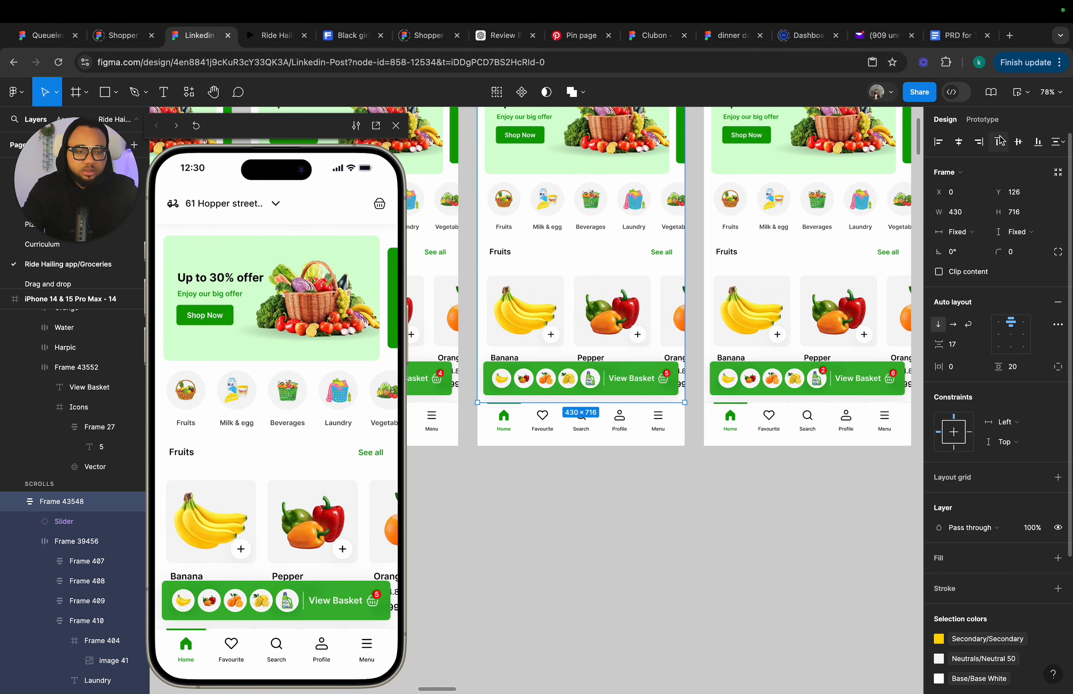
pyautogui.click(1015, 338)
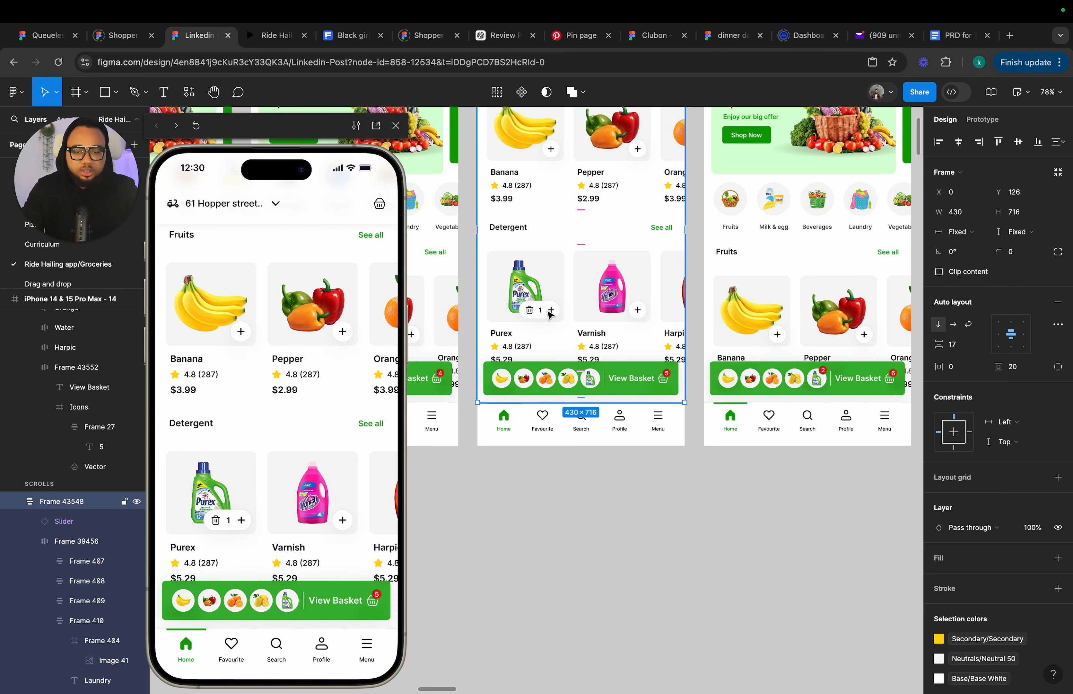
pyautogui.click(550, 314)
pyautogui.click(984, 120)
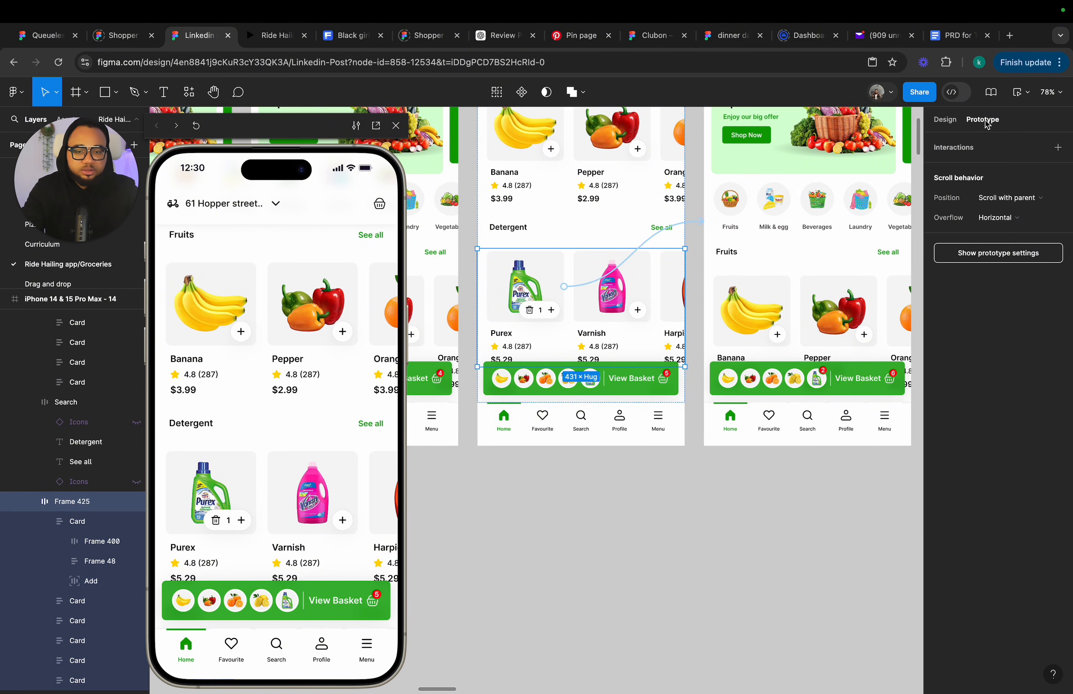
pyautogui.click(947, 121)
pyautogui.scroll(-5, 642, 227)
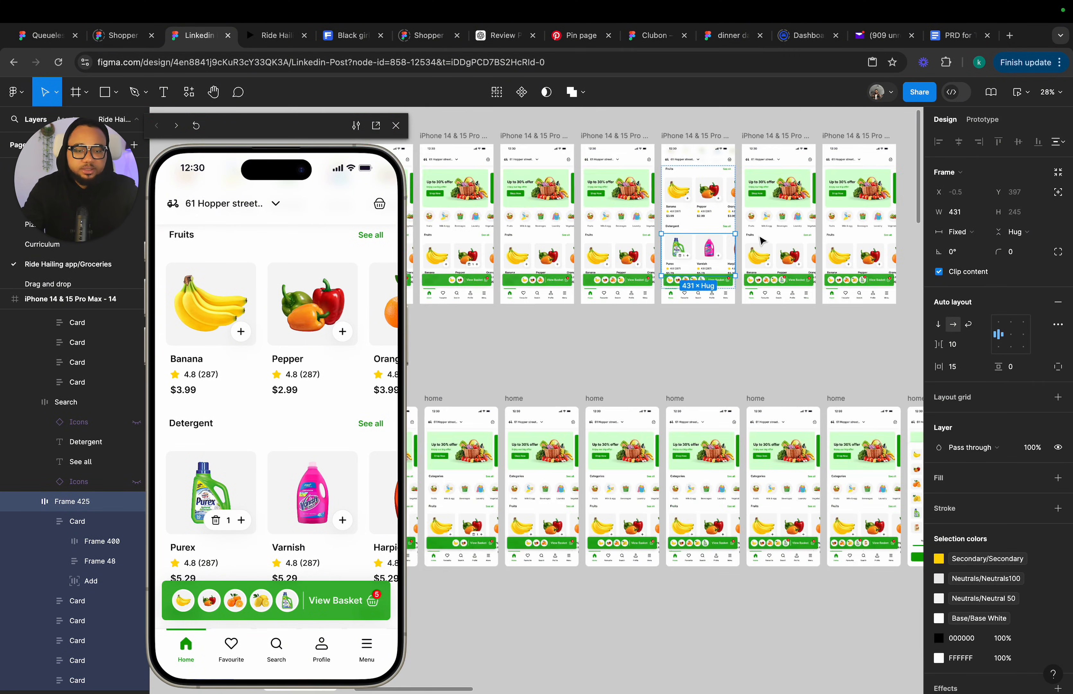
pyautogui.press('Escape')
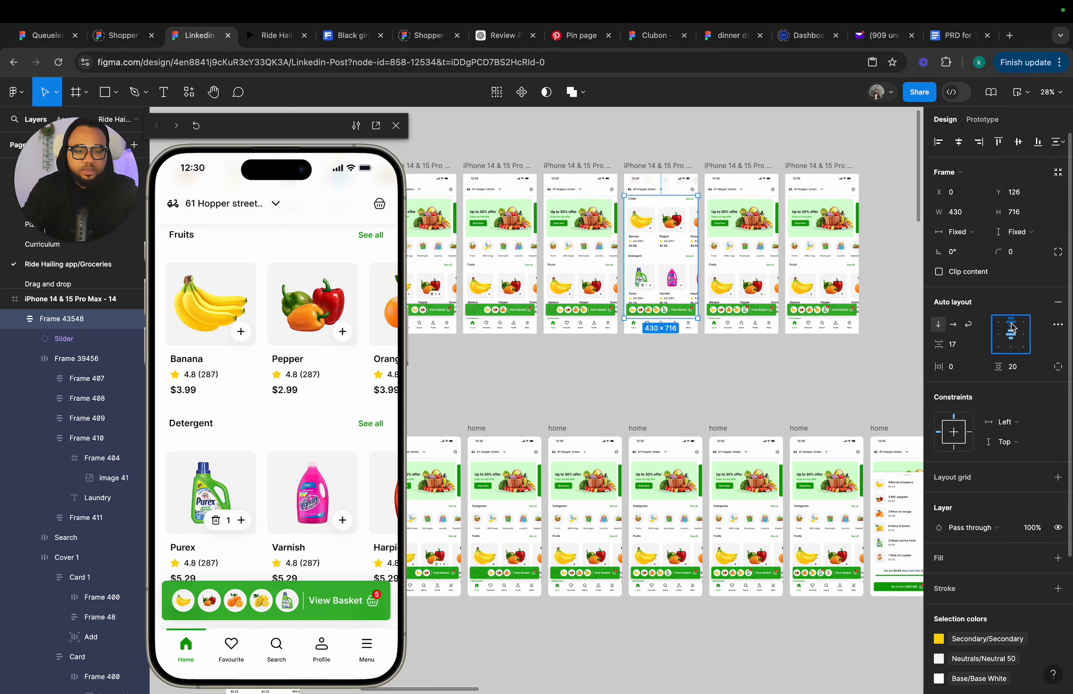
pyautogui.click(900, 351)
pyautogui.hscroll(5, 609, 203)
pyautogui.scroll(1, 609, 203)
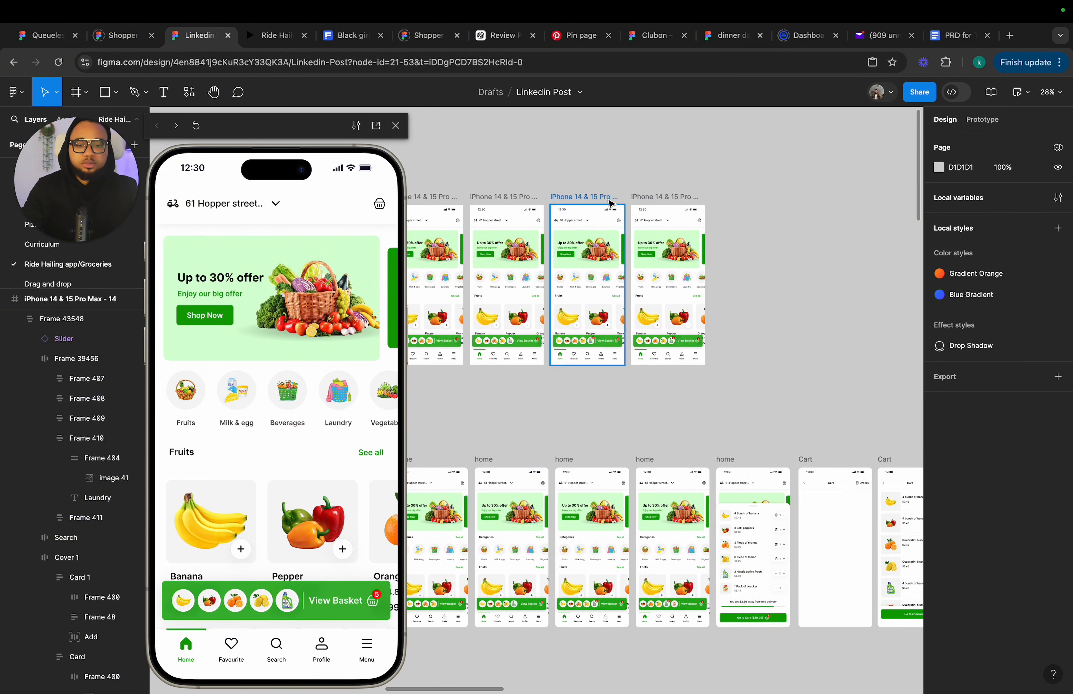
pyautogui.scroll(5, 659, 330)
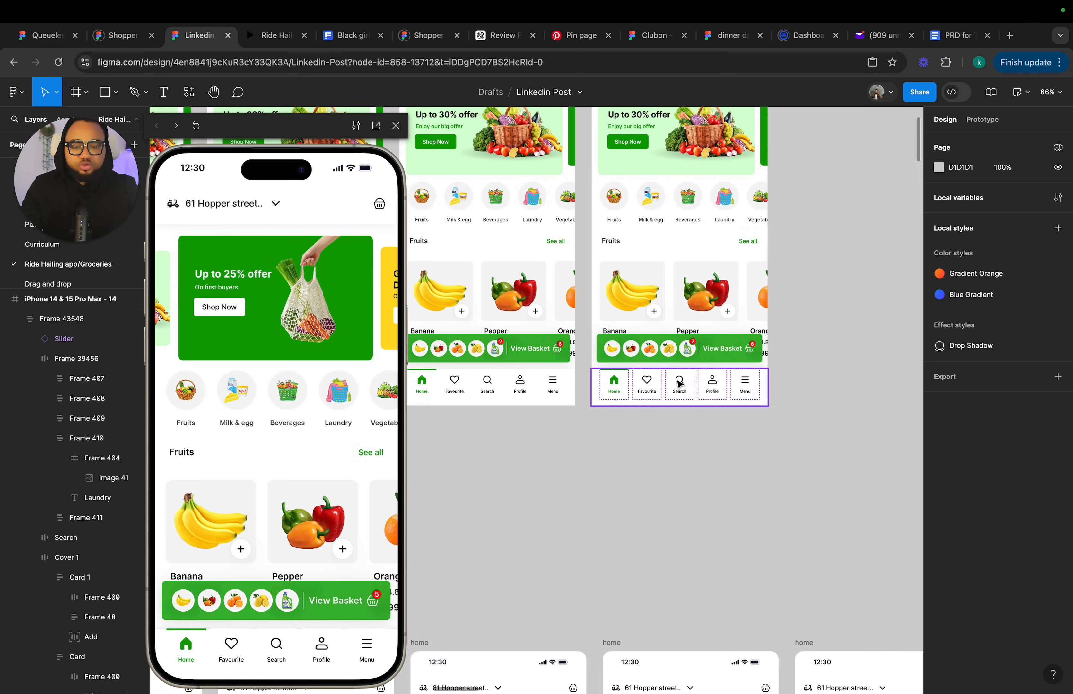
# Nudge frame 16's footer menu downward until it sits below the frame's bottom edge.
pyautogui.click(679, 383)
pyautogui.press('Down')
pyautogui.press('Down')
pyautogui.press('Down')
pyautogui.press('Down')
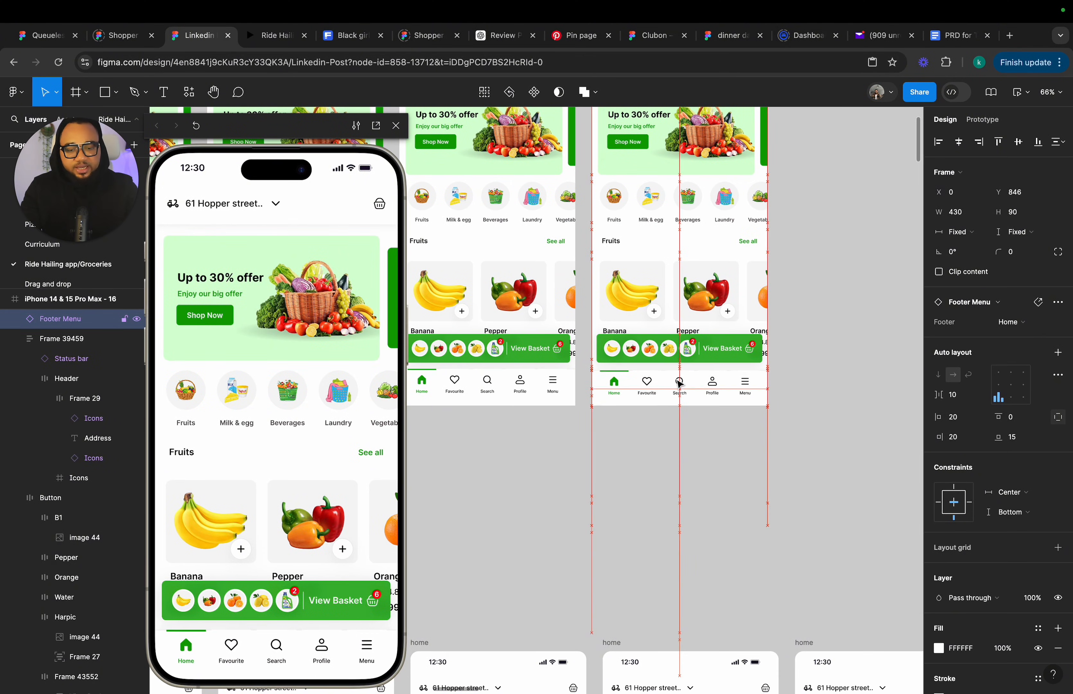
pyautogui.press('Down')
pyautogui.press('Down')
pyautogui.press('Down')
pyautogui.press('Down')
pyautogui.press('Down')
pyautogui.press('Down')
pyautogui.press('Down')
pyautogui.press('Down')
pyautogui.press('Down')
pyautogui.press('Down')
pyautogui.press('Down')
pyautogui.press('Down')
pyautogui.press('Down')
pyautogui.press('Down')
pyautogui.press('Down')
pyautogui.press('Down')
pyautogui.press('Down')
pyautogui.press('Down')
pyautogui.press('Down')
pyautogui.press('Down')
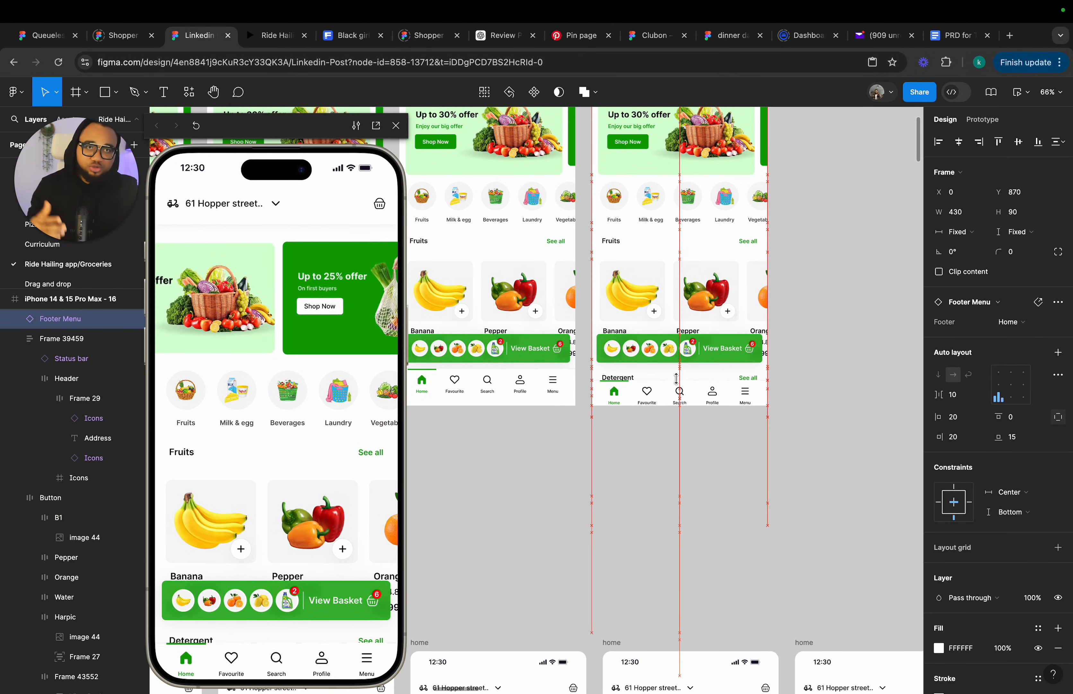
pyautogui.press('Down')
pyautogui.press('Down')
pyautogui.press('Down')
pyautogui.press('Down')
pyautogui.press('Down')
pyautogui.press('Down')
pyautogui.press('Down')
pyautogui.press('Down')
pyautogui.press('Down')
pyautogui.press('Down')
pyautogui.press('Down')
pyautogui.press('Down')
pyautogui.press('Down')
pyautogui.press('Down')
pyautogui.press('Down')
pyautogui.press('Down')
pyautogui.press('Down')
pyautogui.press('Down')
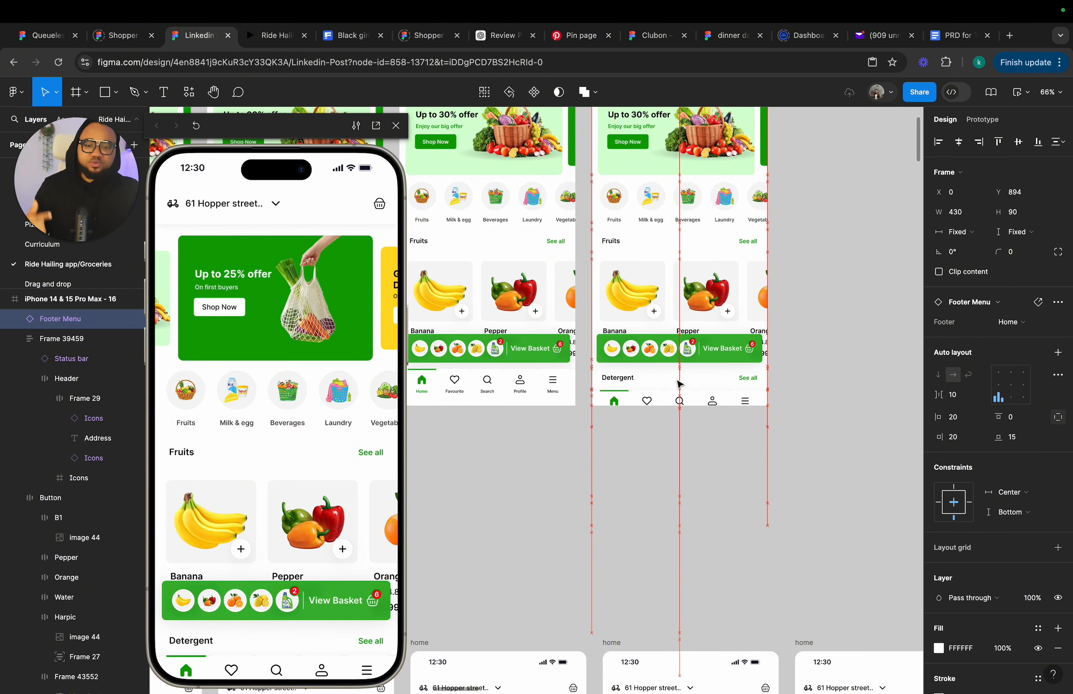
pyautogui.press('Down')
pyautogui.press('Down')
pyautogui.press('Down')
pyautogui.press('Down')
pyautogui.press('Down')
pyautogui.press('Down')
pyautogui.press('Down')
pyautogui.press('Down')
pyautogui.press('Down')
pyautogui.press('Down')
pyautogui.press('Down')
pyautogui.press('Down')
pyautogui.press('Down')
pyautogui.press('Down')
pyautogui.press('Down')
pyautogui.press('Down')
pyautogui.press('Down')
pyautogui.press('Down')
pyautogui.press('Down')
pyautogui.press('Down')
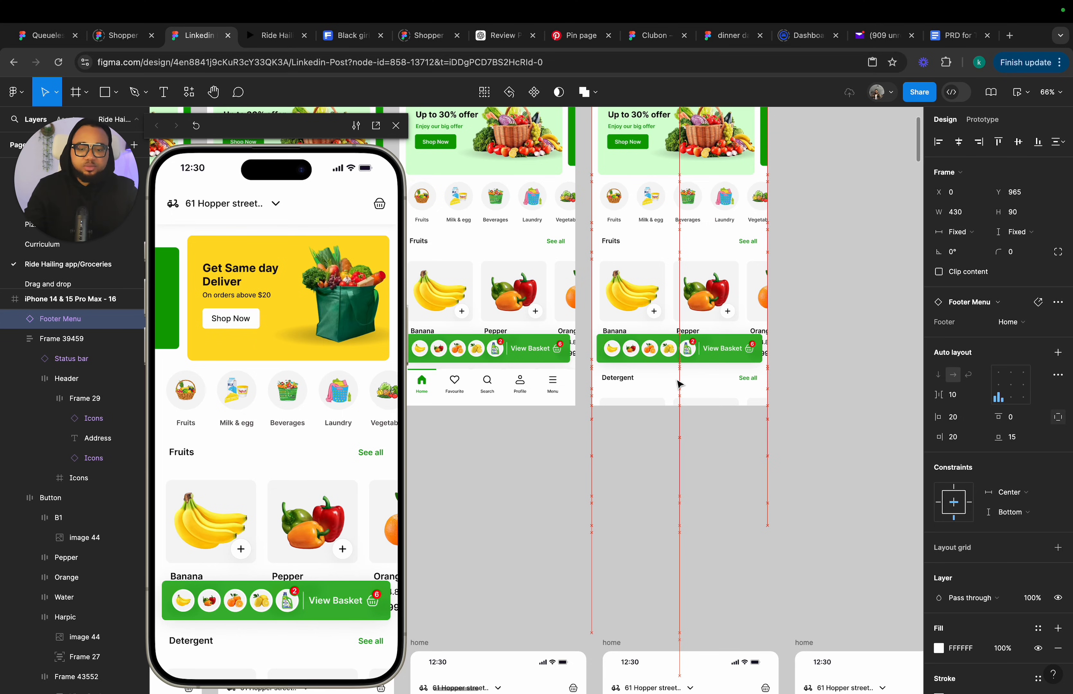
# Stretch frame 16's View Basket bar to 430 × 534 so it covers the lower part of the screen.
pyautogui.click(691, 363)
pyautogui.moveTo(686, 368); pyautogui.dragTo(685, 406)
pyautogui.scroll(5, 656, 379)
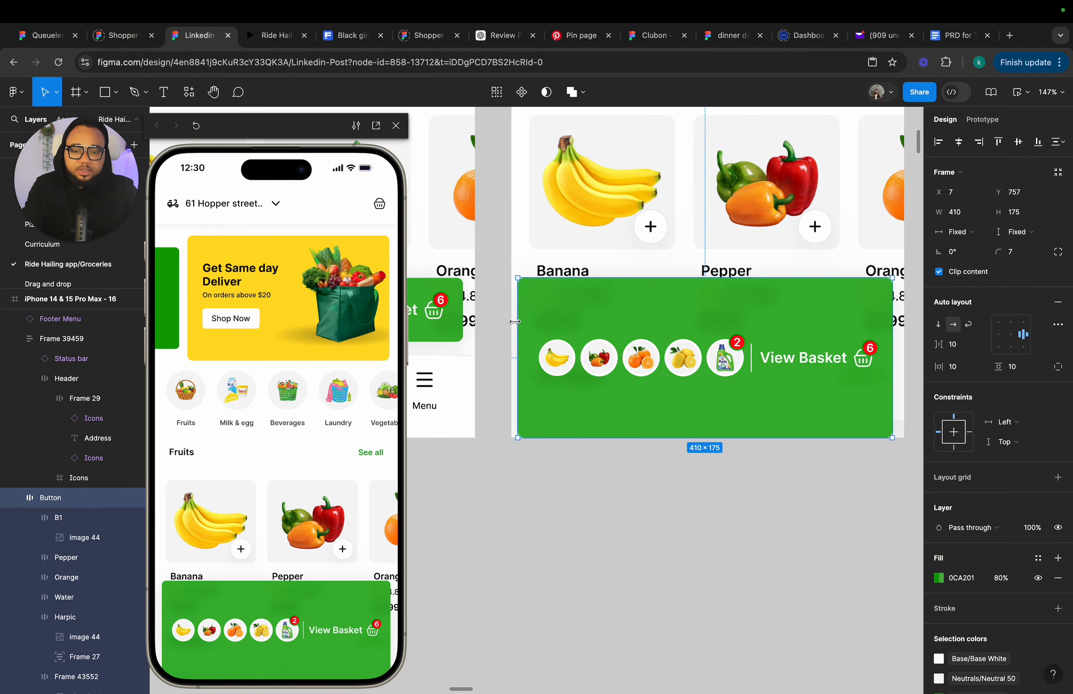
pyautogui.hscroll(3, 511, 322)
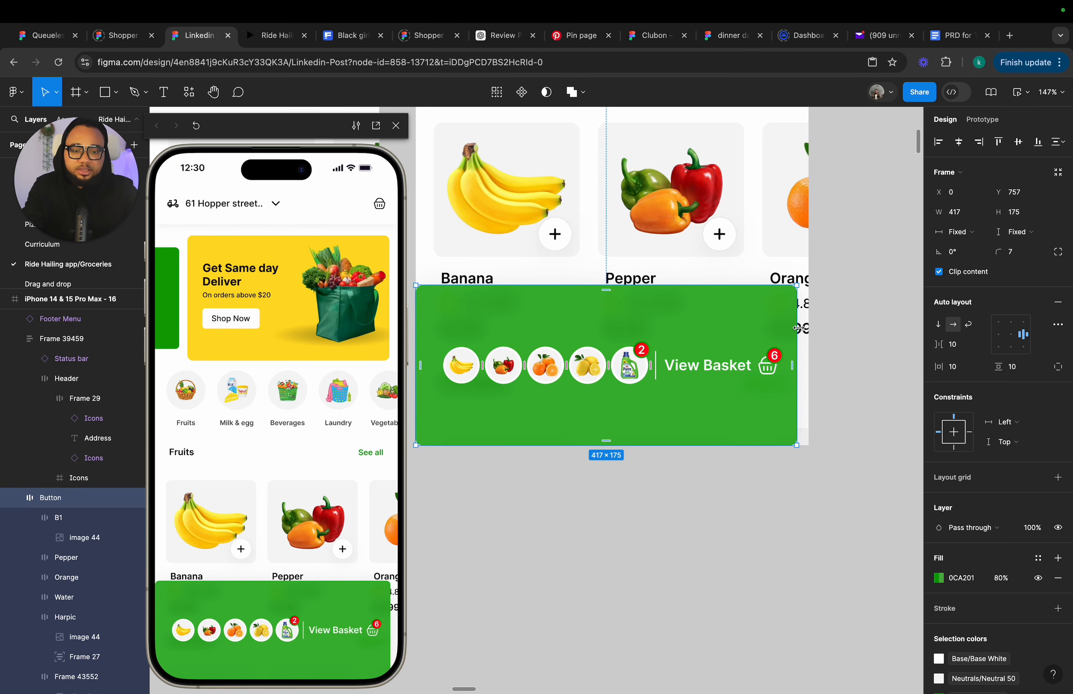
pyautogui.moveTo(797, 328); pyautogui.dragTo(808, 332)
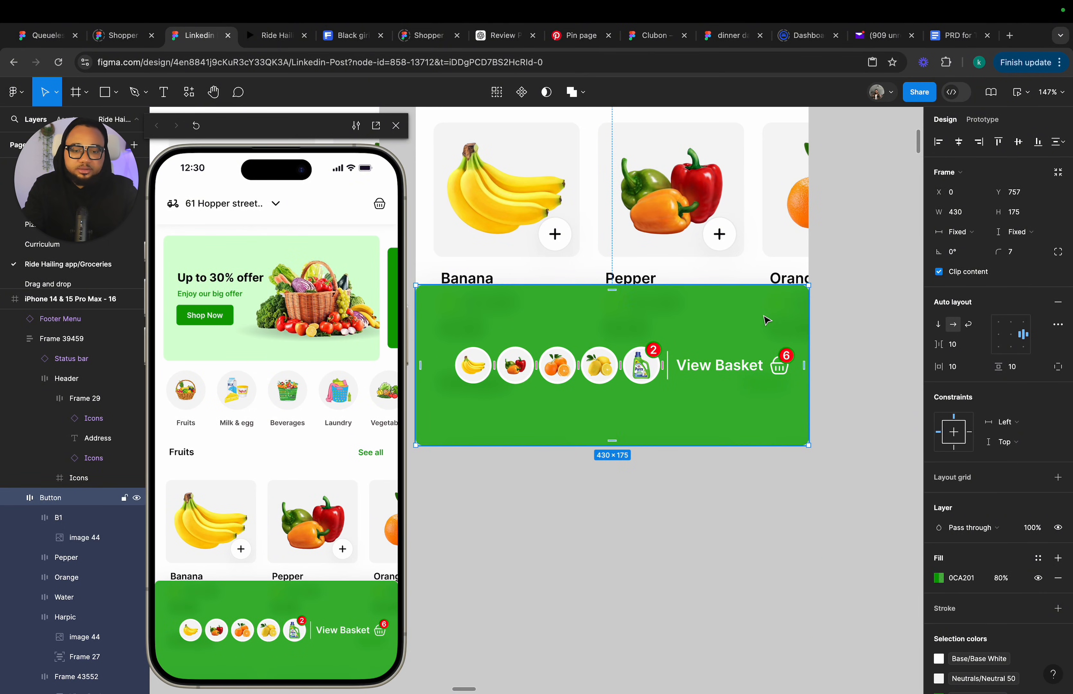
pyautogui.scroll(-5, 766, 321)
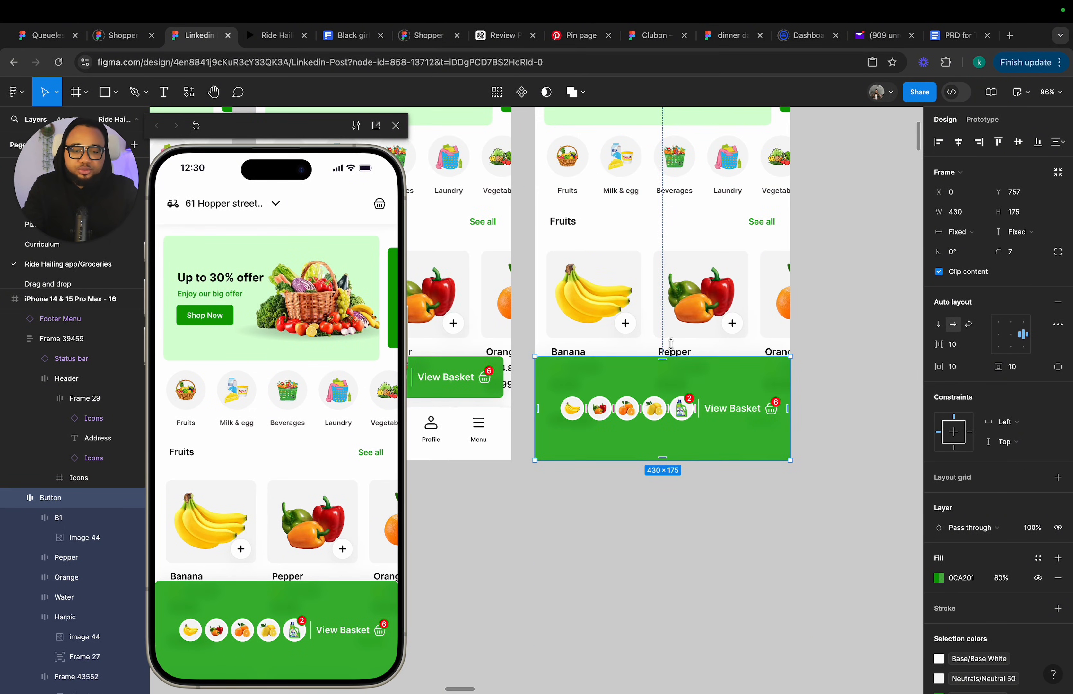
pyautogui.moveTo(671, 345); pyautogui.dragTo(666, 144)
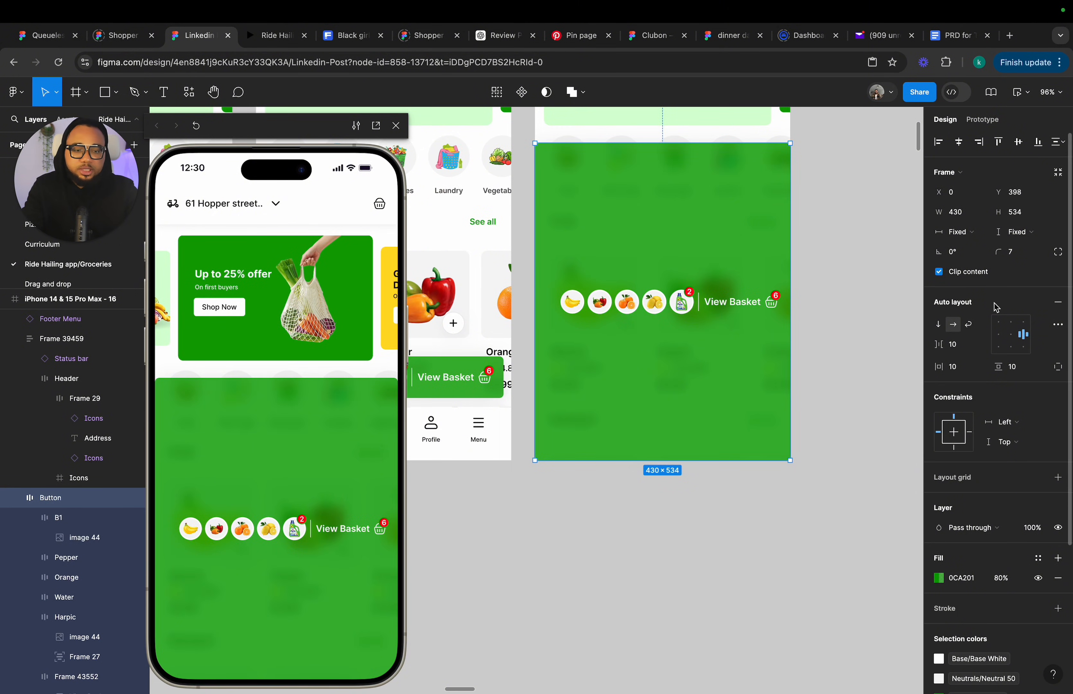
# Set the enlarged bar's auto layout to vertical, left-aligned, with item spacing of 30.
pyautogui.click(940, 326)
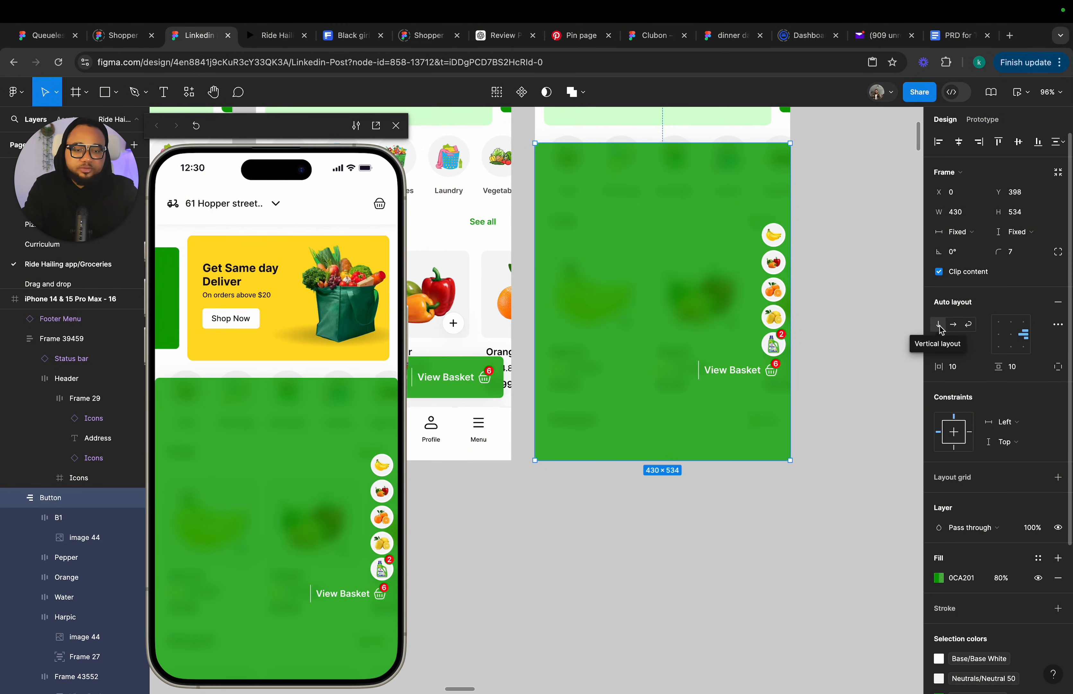
pyautogui.click(1001, 342)
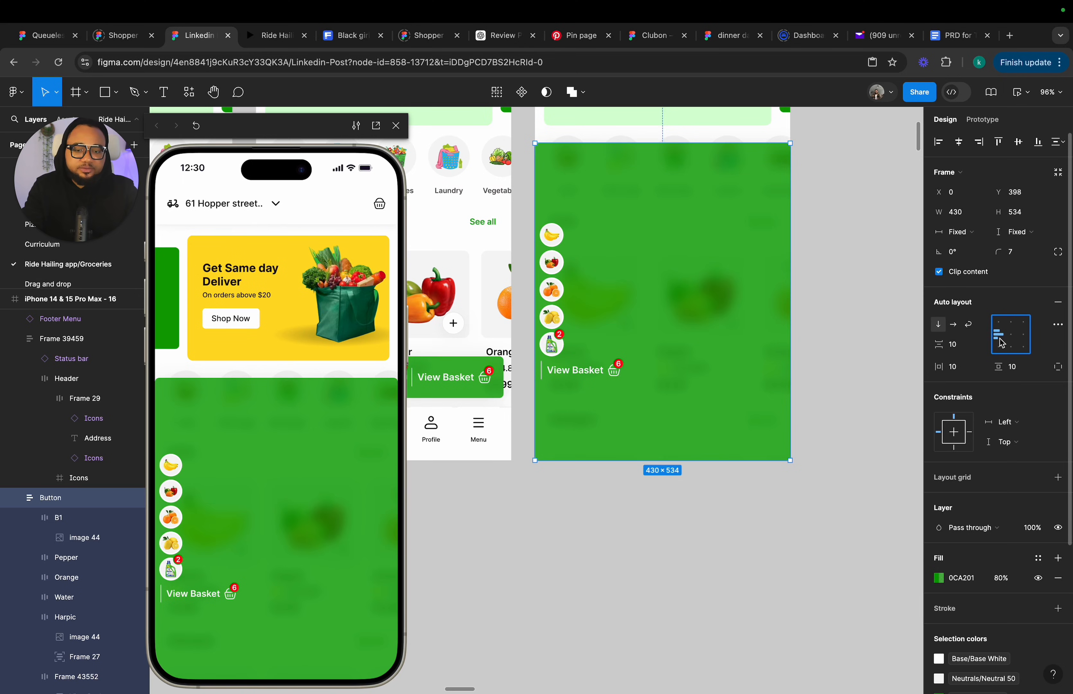
pyautogui.click(962, 346)
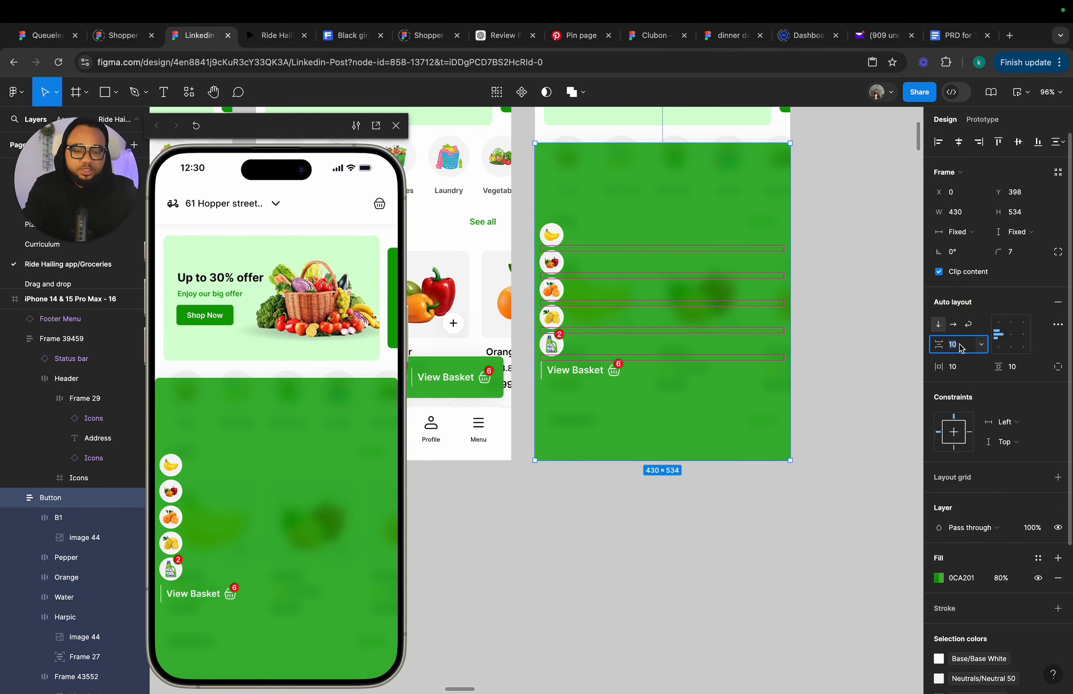
pyautogui.press('Return')
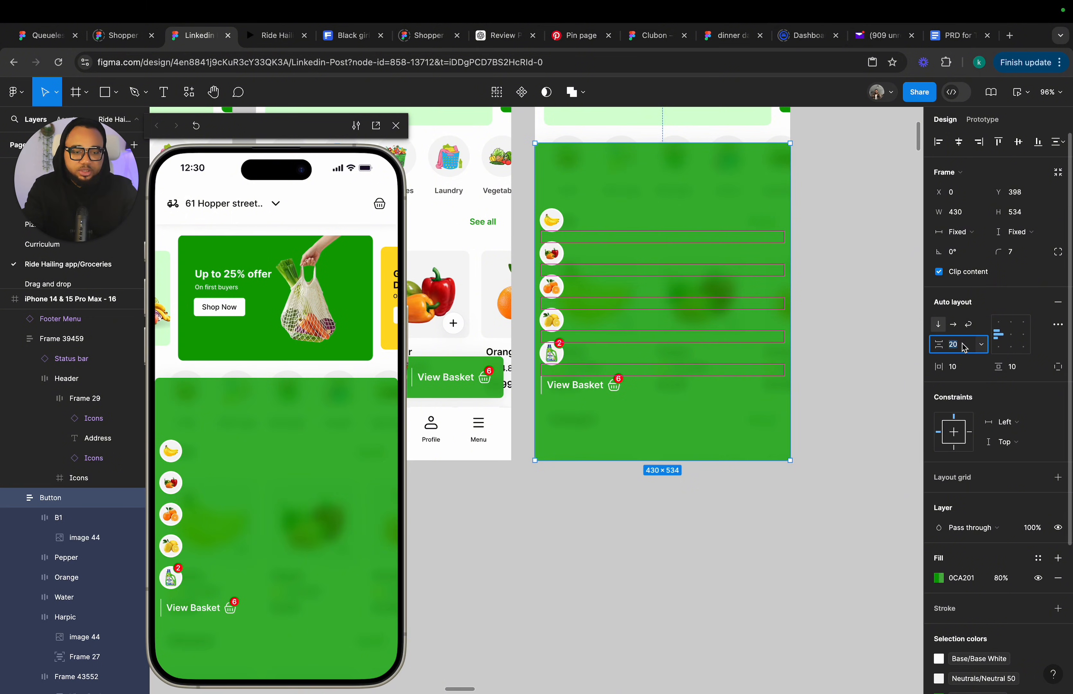
pyautogui.write('30')
pyautogui.press('Return')
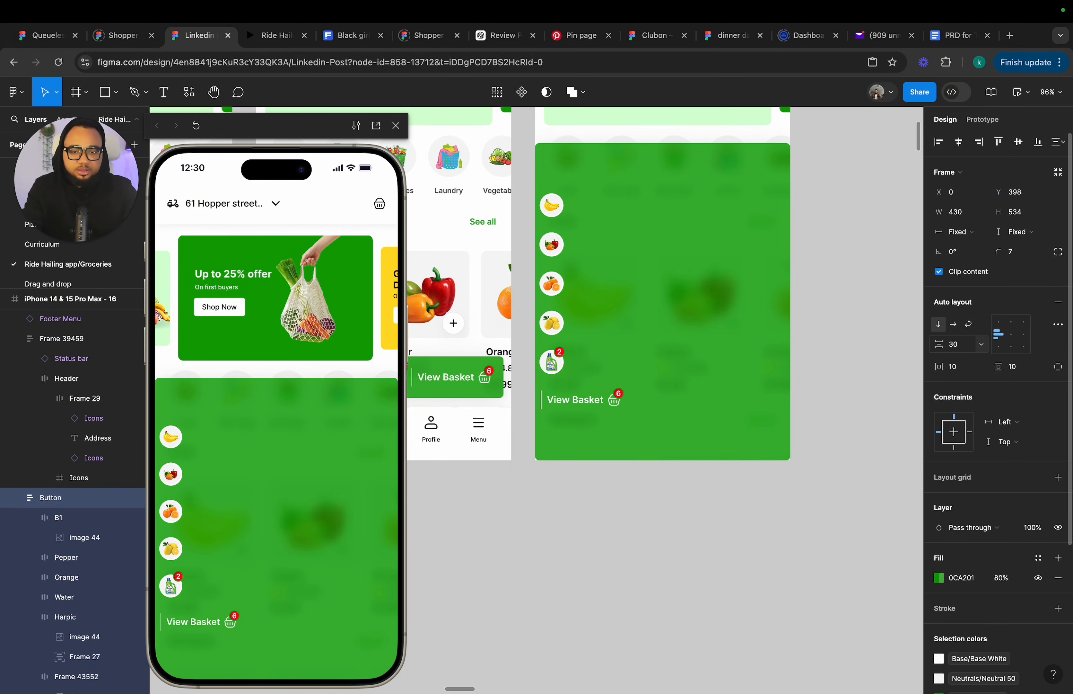
# Inspect the prototype scroll behaviour of frame 15's View Basket bar.
pyautogui.click(772, 483)
pyautogui.scroll(-5, 772, 483)
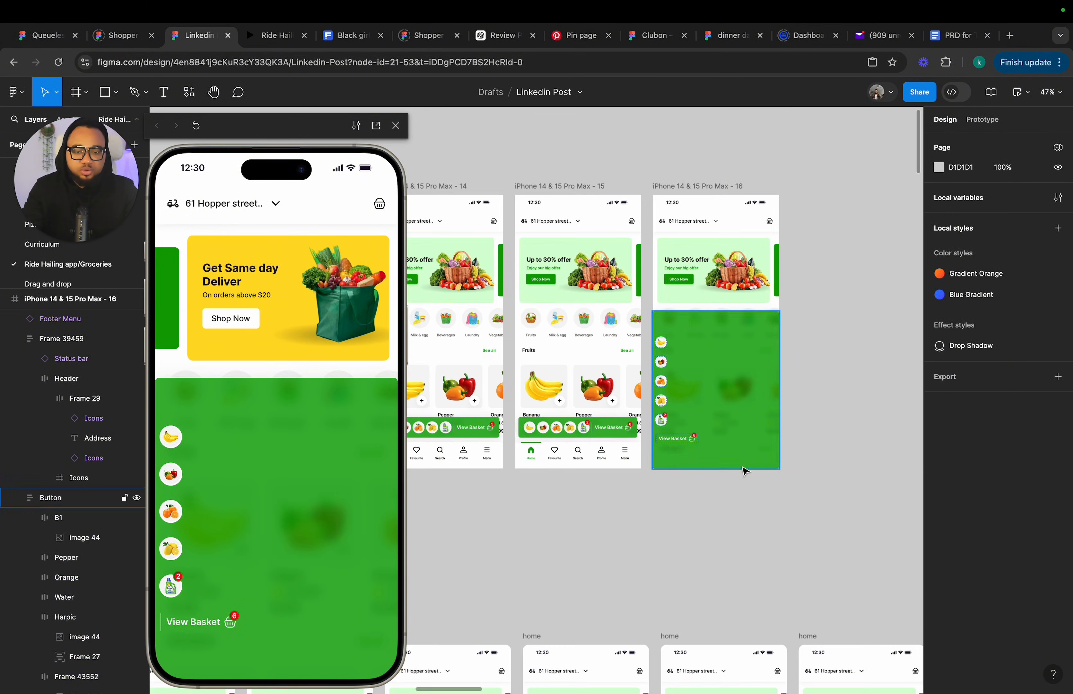
pyautogui.click(669, 414)
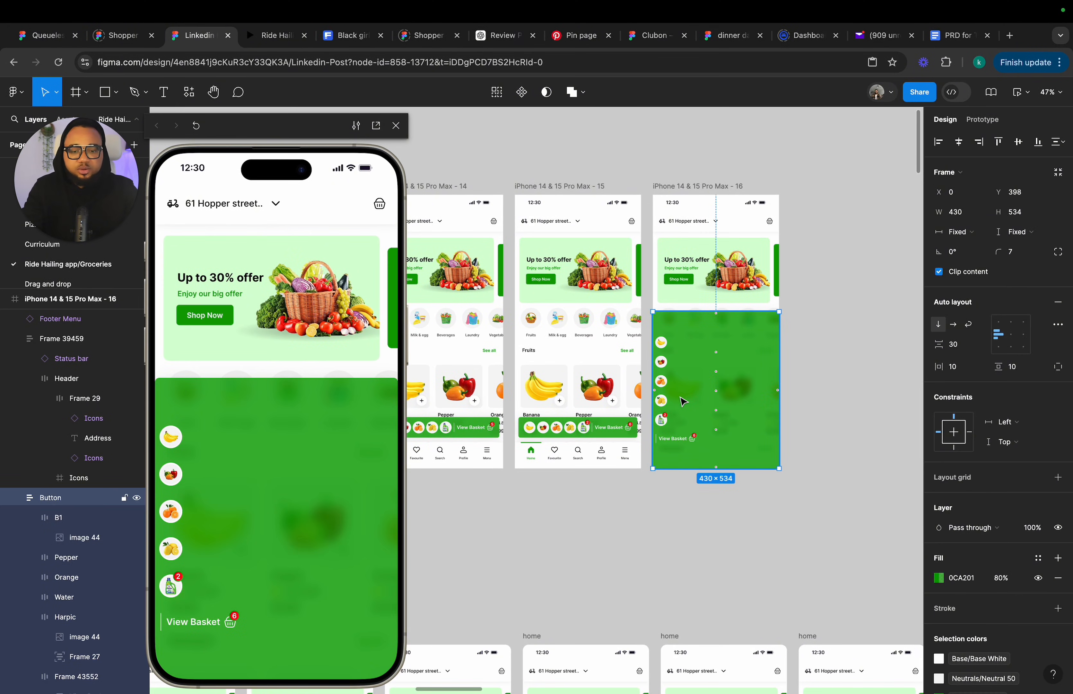
pyautogui.click(569, 427)
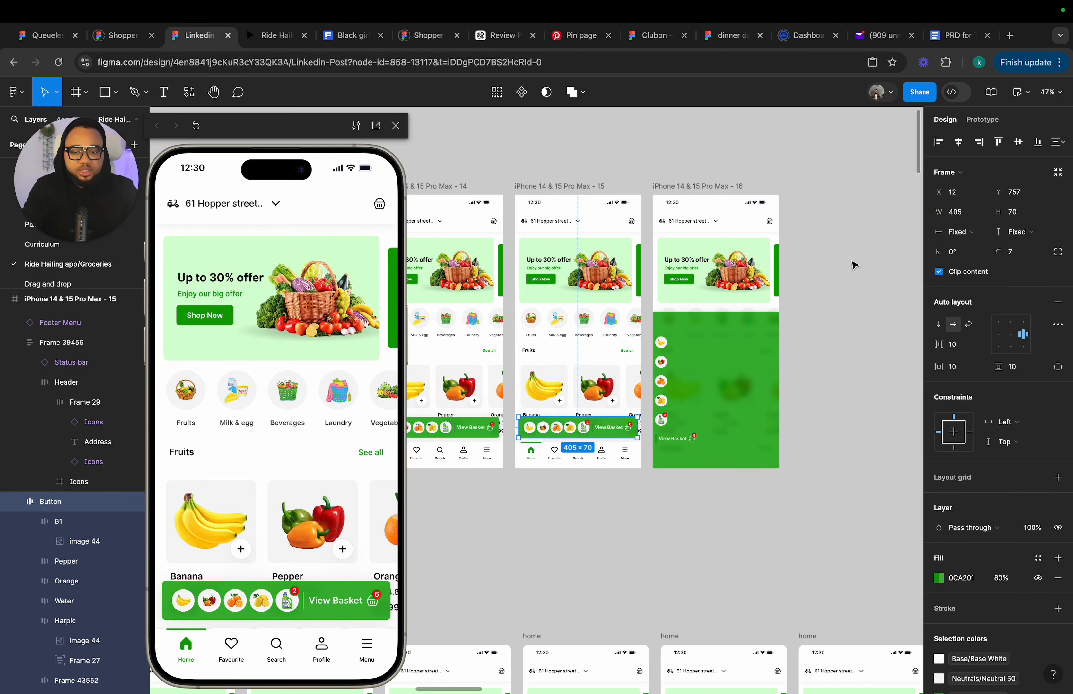
pyautogui.click(982, 119)
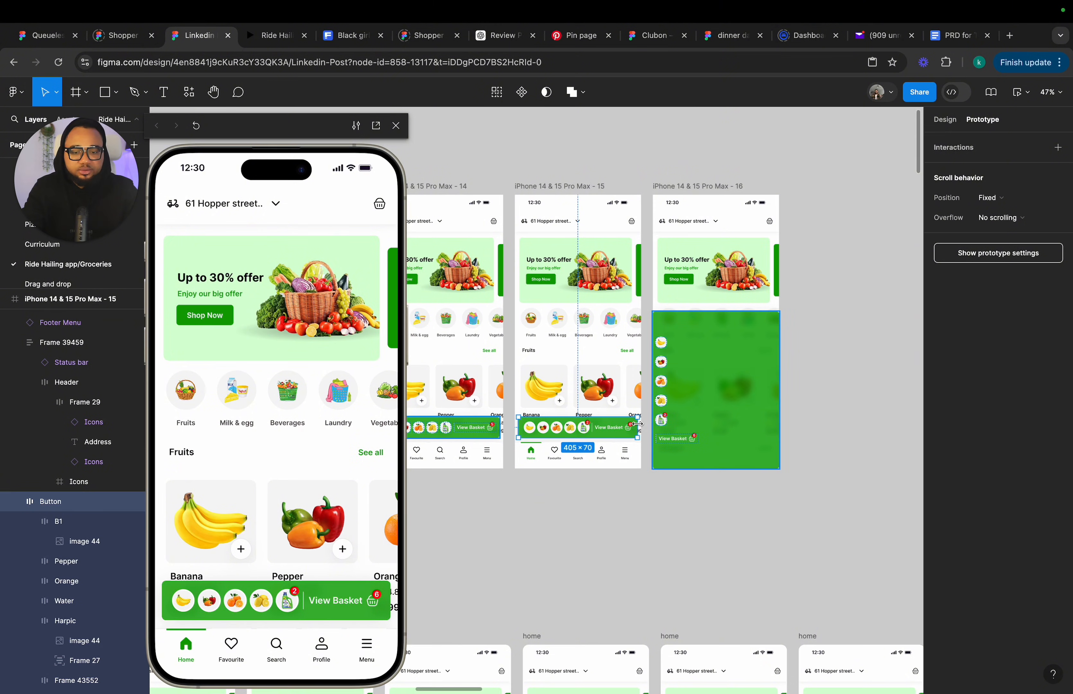
# Link frame 15's View Basket bar to frame 16 on tap with Smart animate, and frame 16's expanded bar back to frame 15.
pyautogui.moveTo(638, 427); pyautogui.dragTo(672, 397)
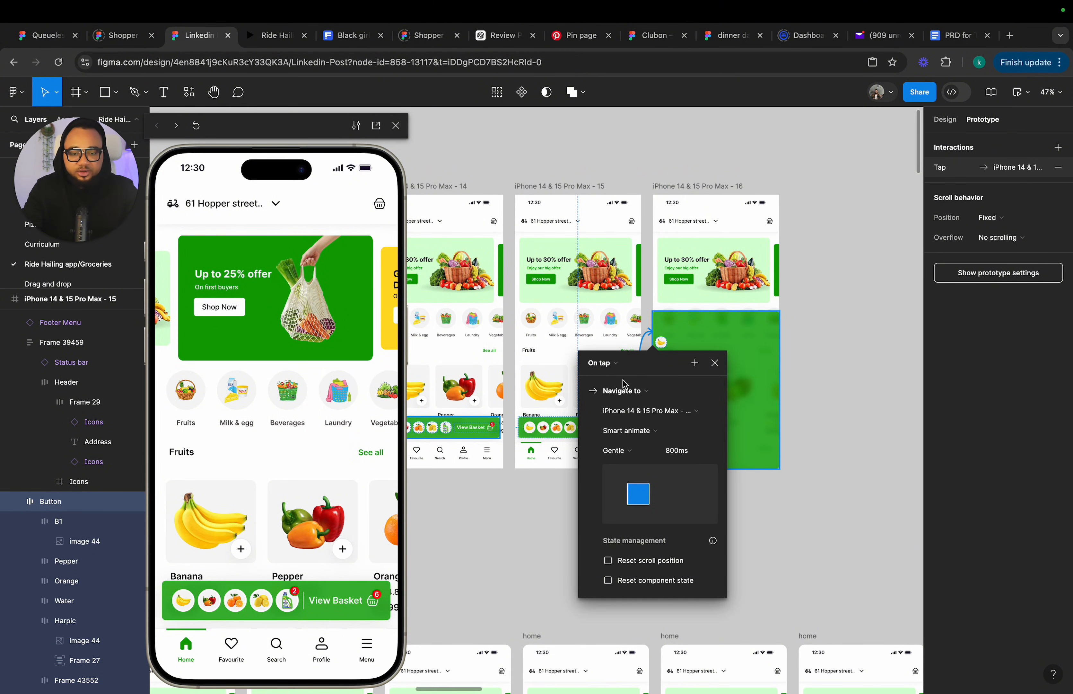
pyautogui.click(728, 379)
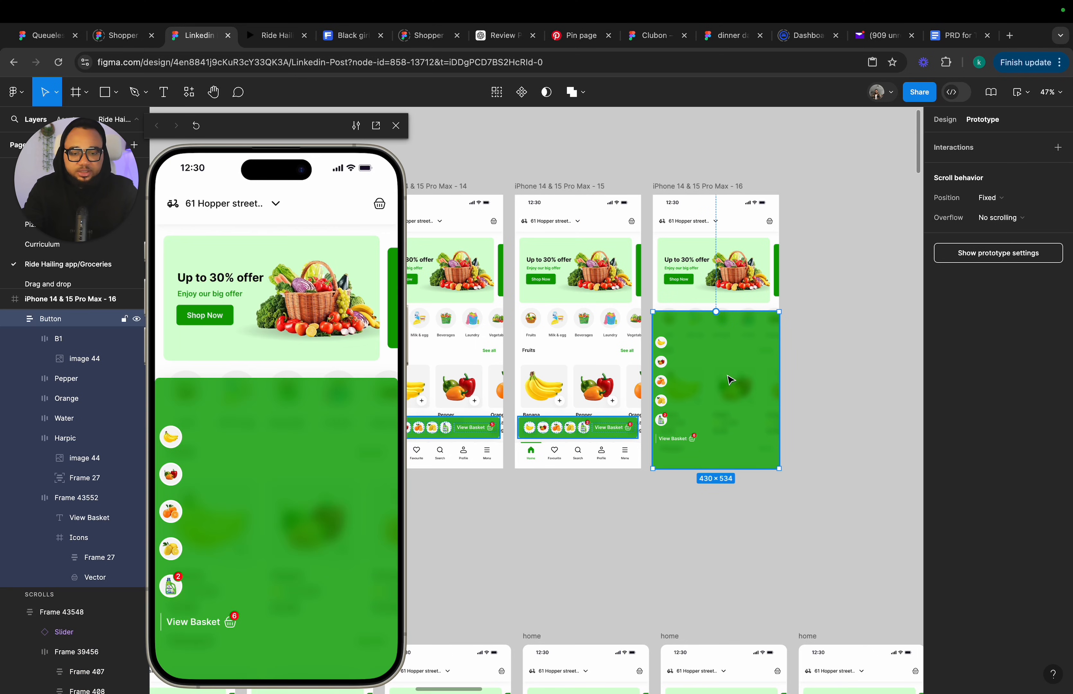
pyautogui.moveTo(716, 311); pyautogui.dragTo(602, 376)
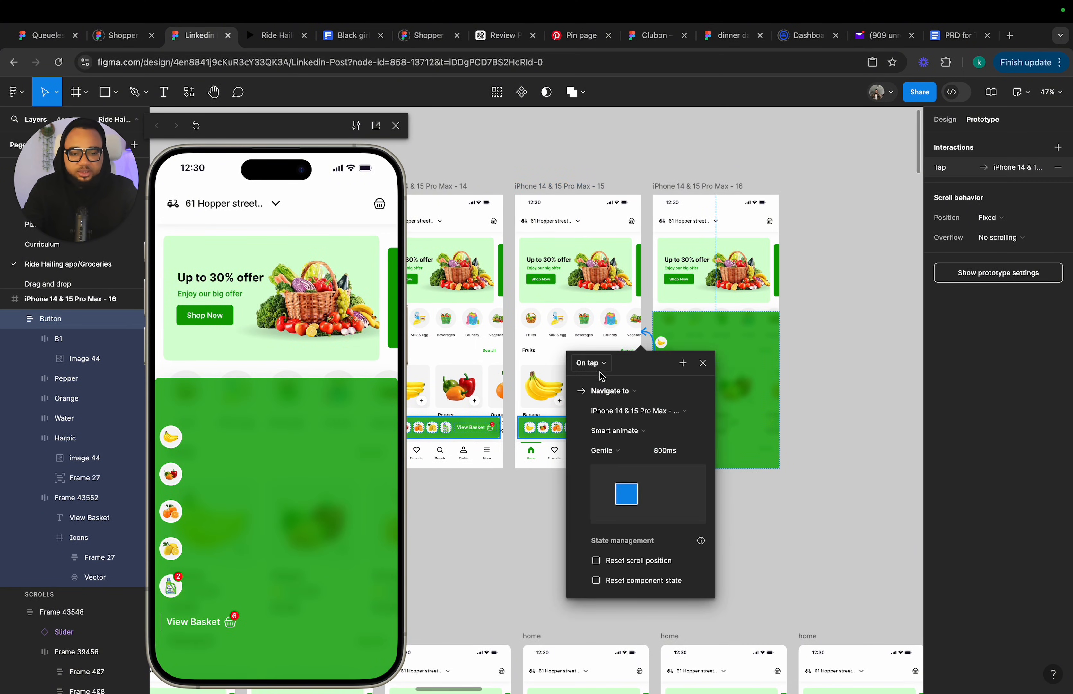
pyautogui.click(708, 364)
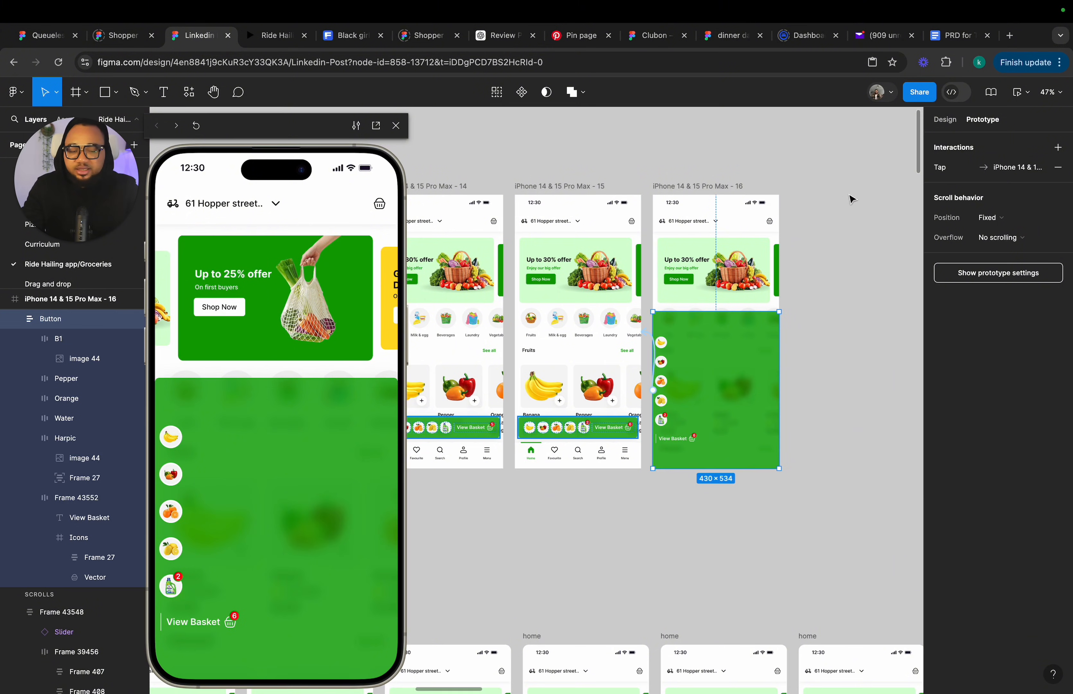
# Examine frame 16's expanded bar and the basket sheet in the home screens.
pyautogui.click(946, 125)
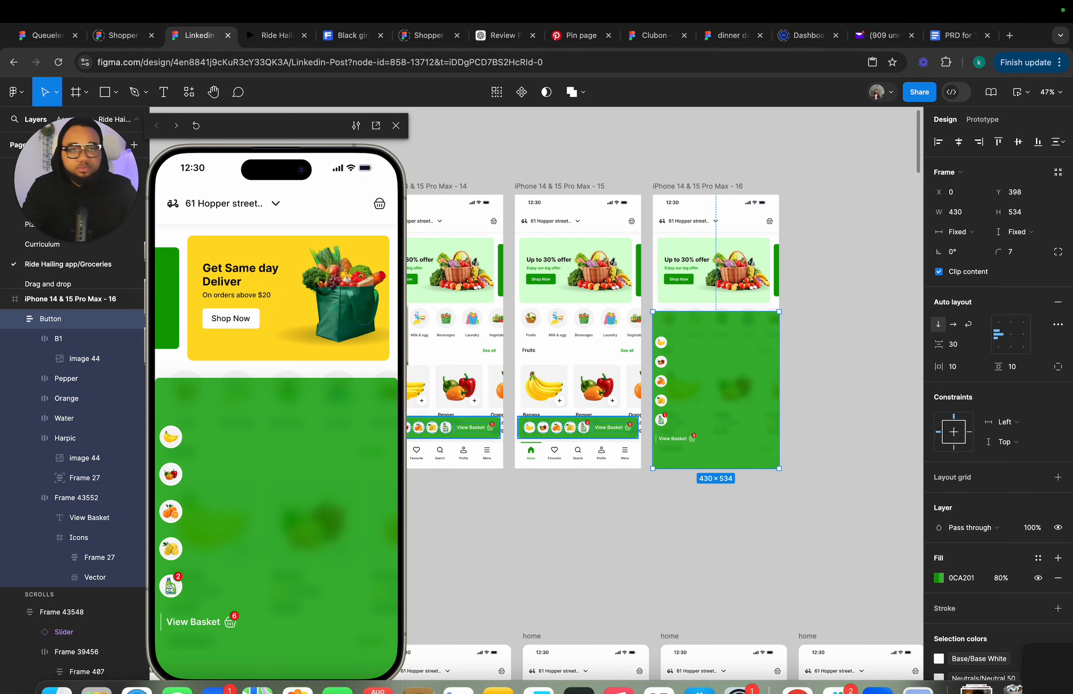
pyautogui.scroll(5, 741, 413)
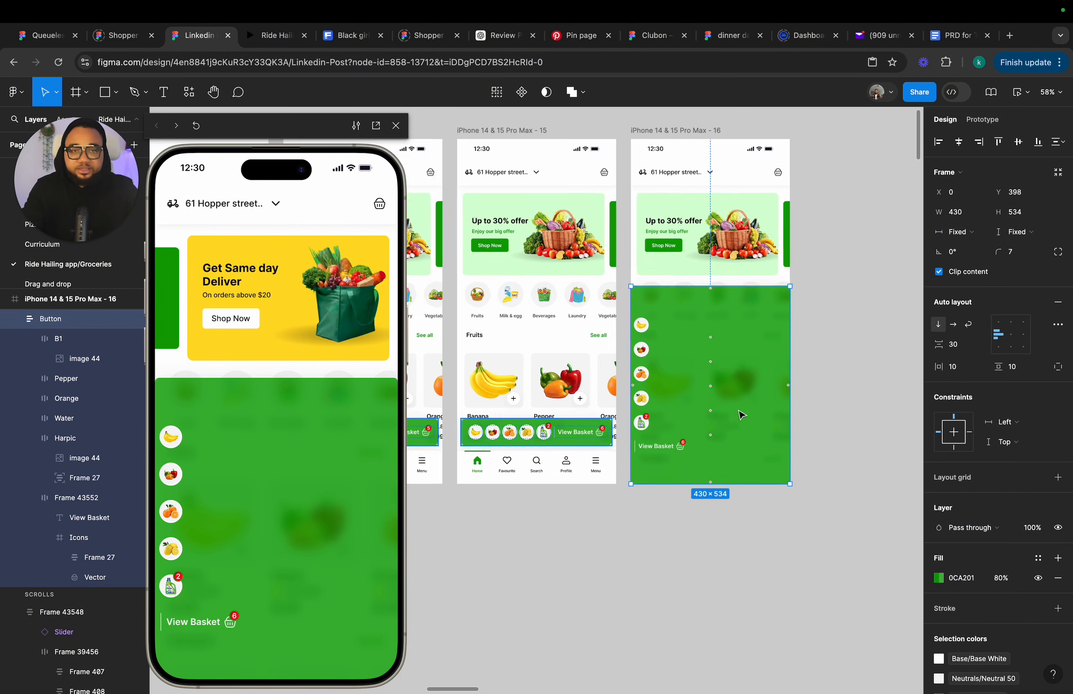
pyautogui.scroll(1, 742, 413)
pyautogui.scroll(-2, 722, 406)
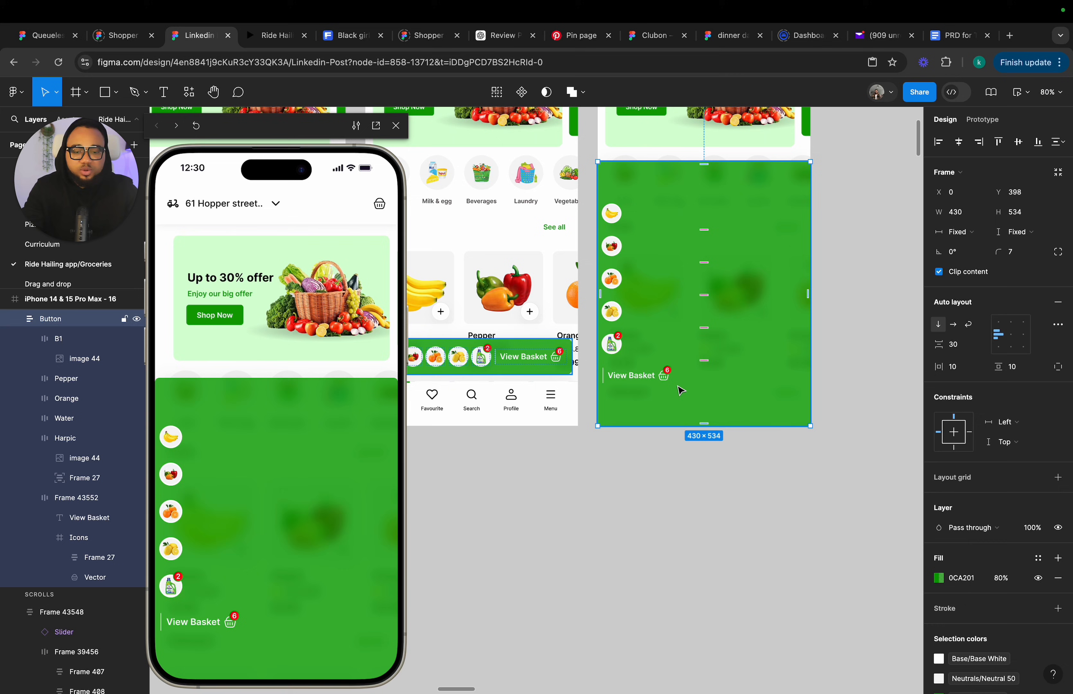
pyautogui.click(624, 379)
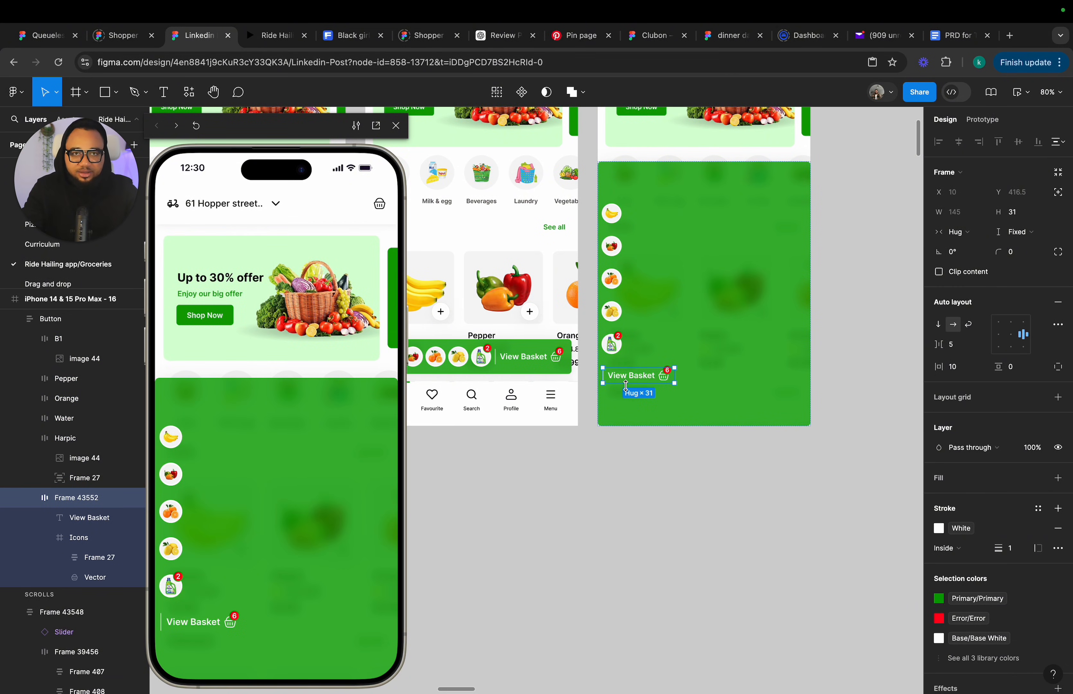
pyautogui.scroll(-3, 627, 386)
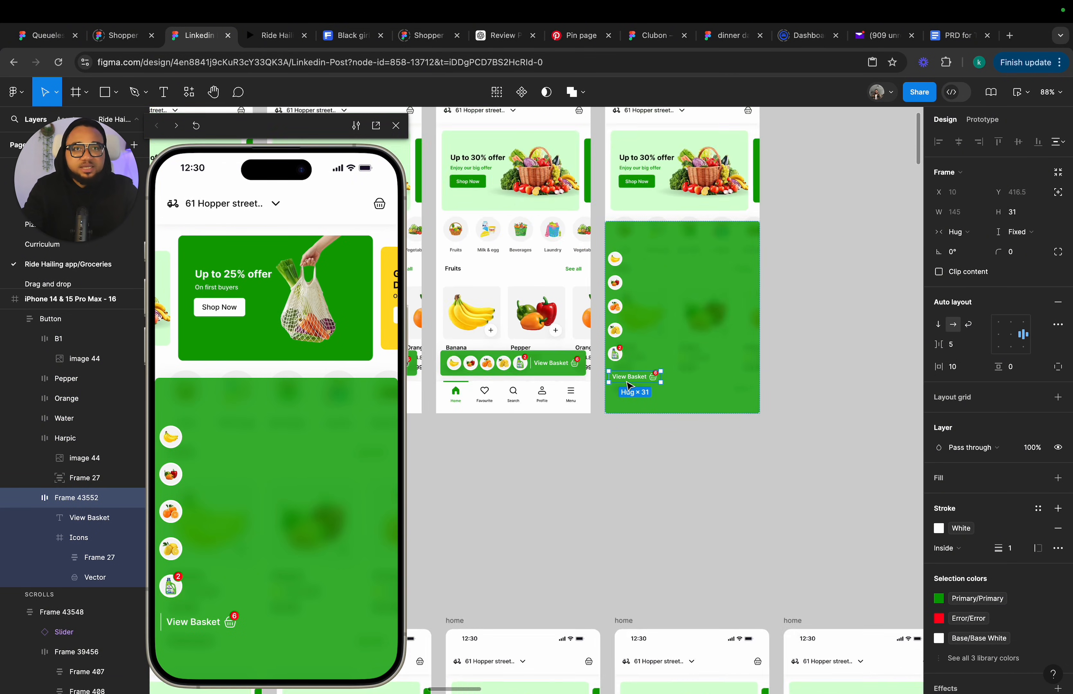
pyautogui.scroll(-7, 627, 386)
pyautogui.scroll(2, 724, 569)
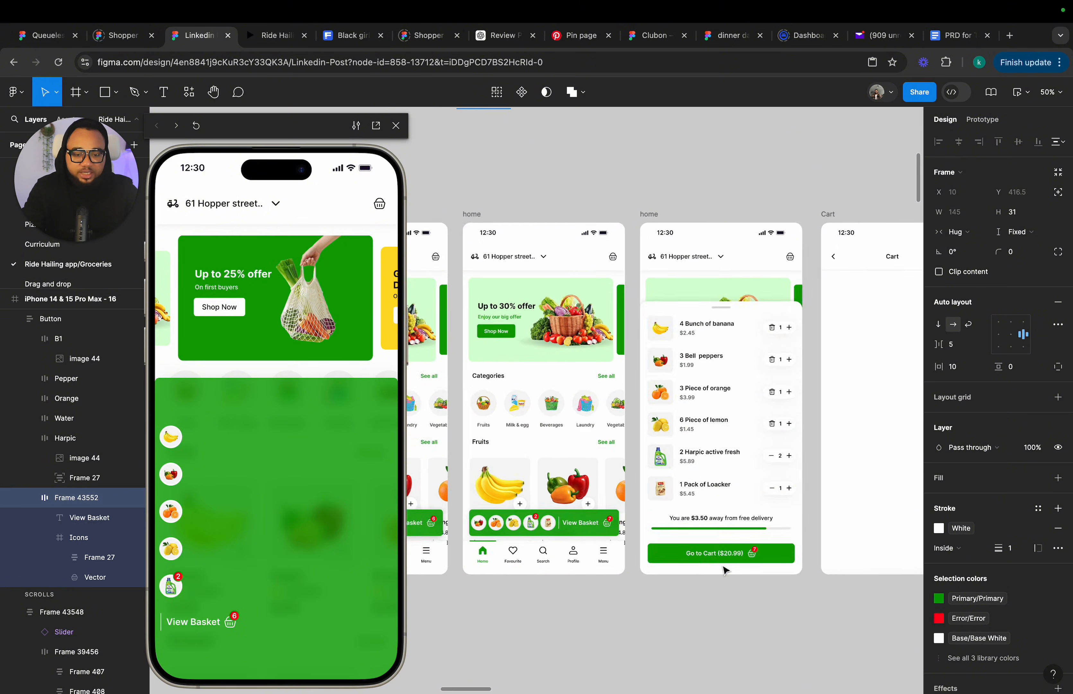
pyautogui.scroll(4, 724, 570)
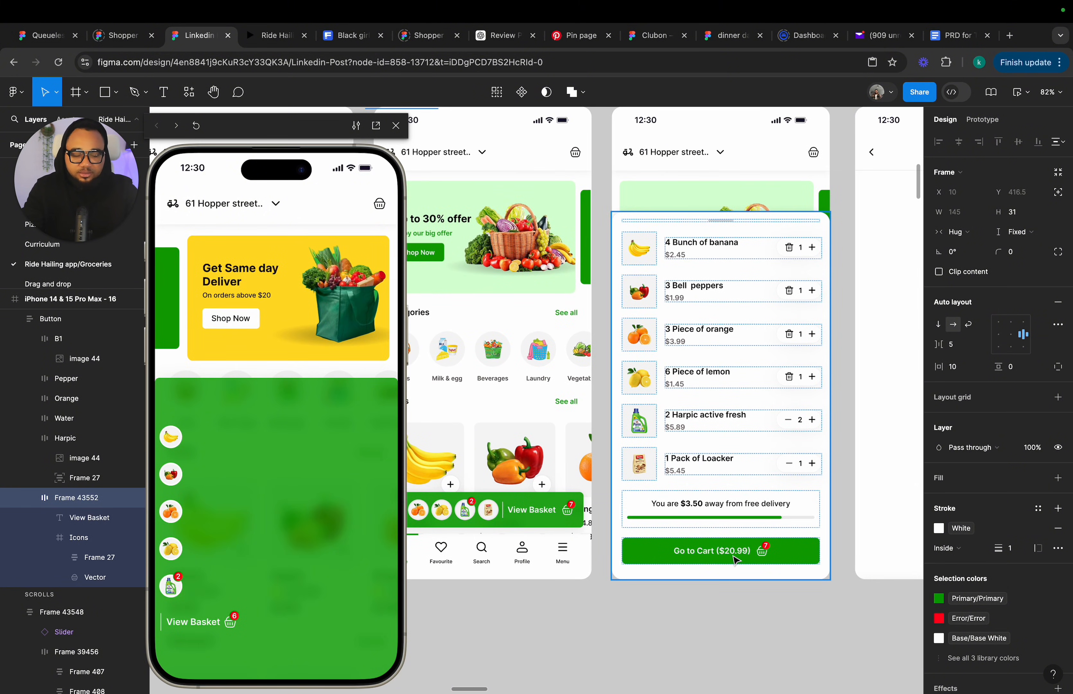
# Duplicate the basket sheet from the home screen and move the copy onto the canvas beside frame 16.
pyautogui.click(735, 472)
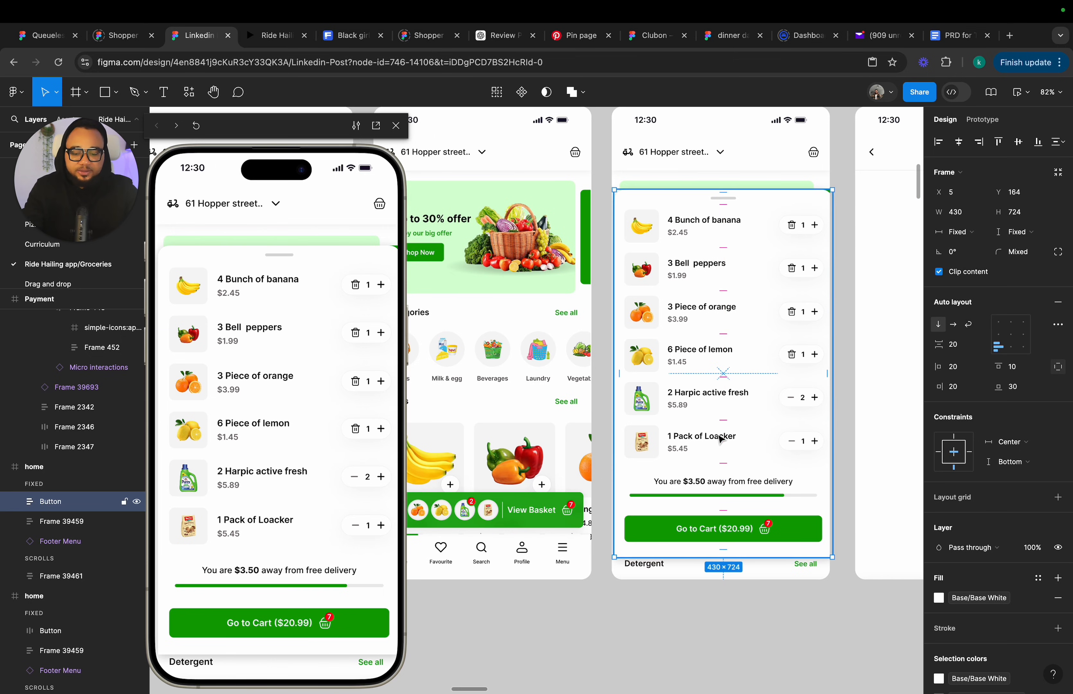
pyautogui.press('super+d')
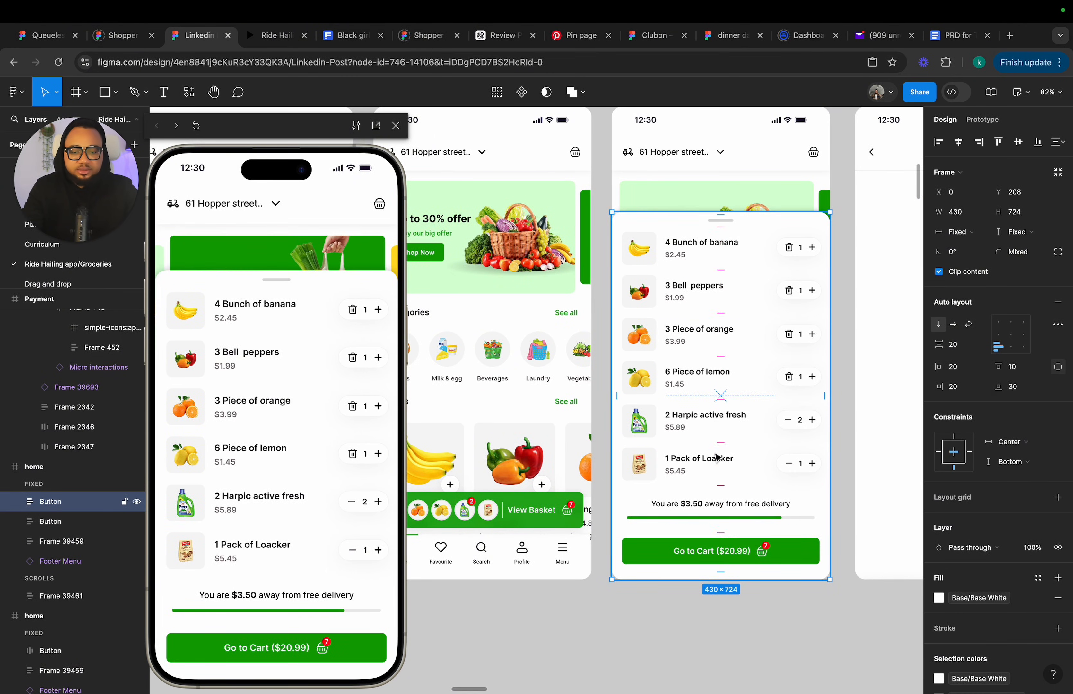
pyautogui.scroll(10, 718, 369)
pyautogui.moveTo(721, 456); pyautogui.dragTo(699, 388)
pyautogui.hscroll(-1, 698, 388)
pyautogui.hscroll(-5, 700, 393)
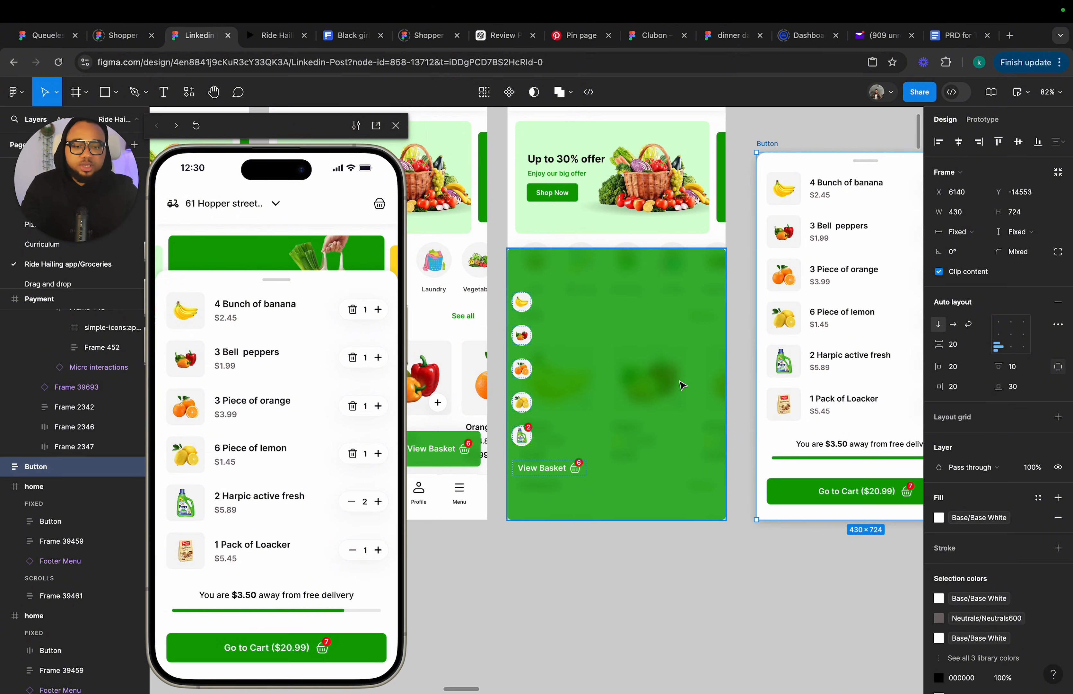
# Set frame 16's expanded bar fill to the White library colour and its left padding to about 27.
pyautogui.click(683, 385)
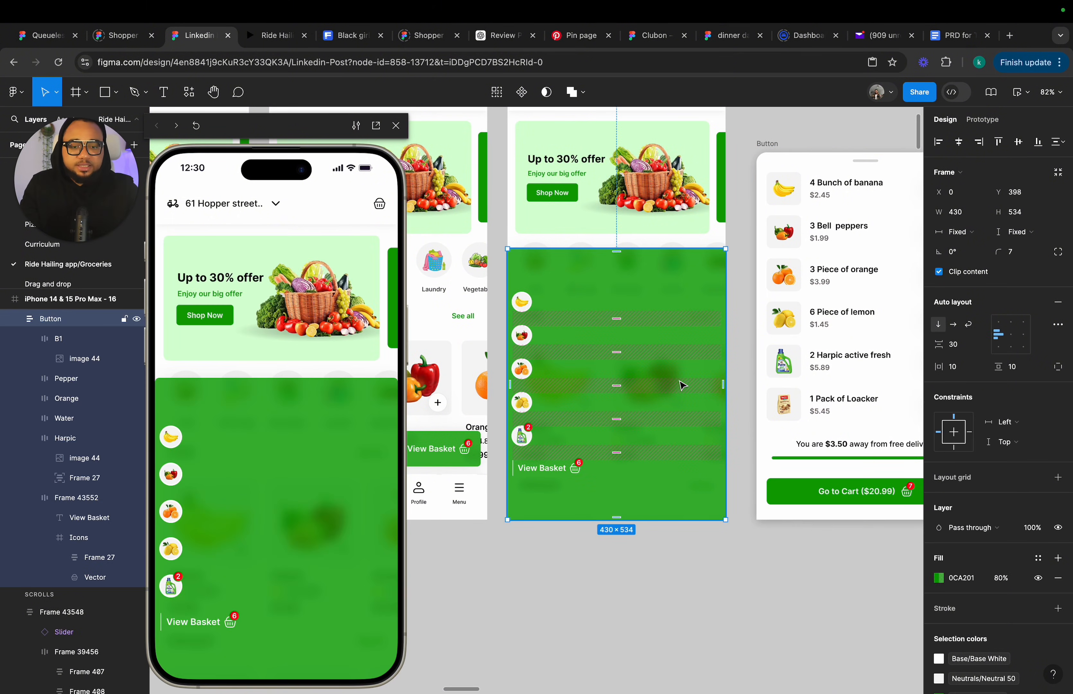
pyautogui.click(1039, 558)
pyautogui.click(1038, 558)
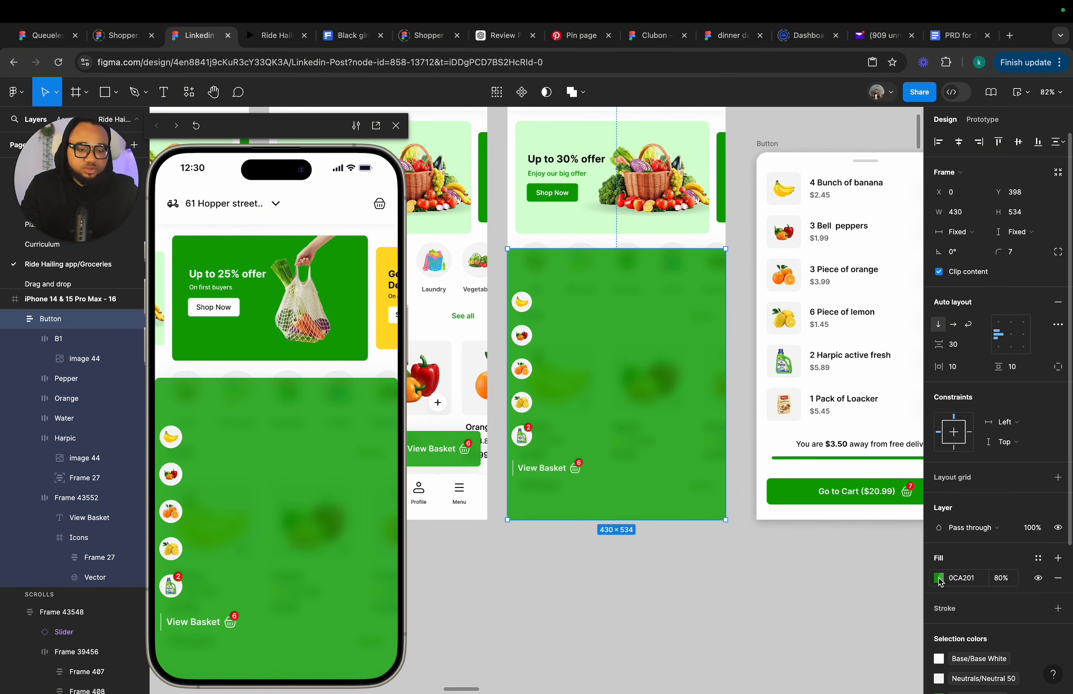
pyautogui.click(937, 576)
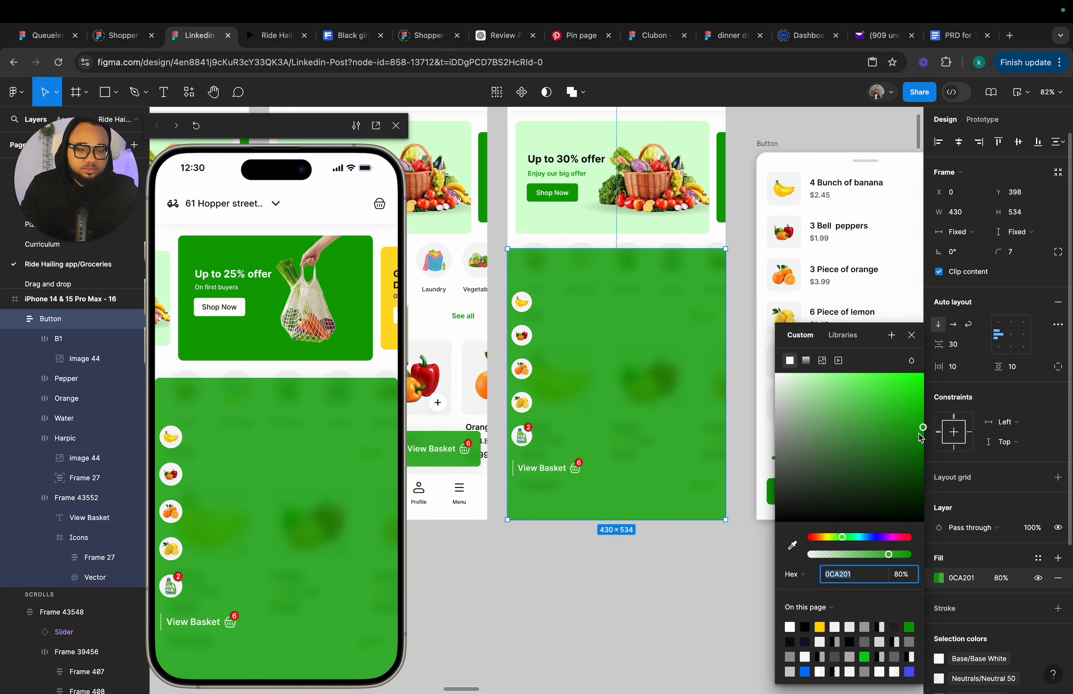
pyautogui.click(1039, 558)
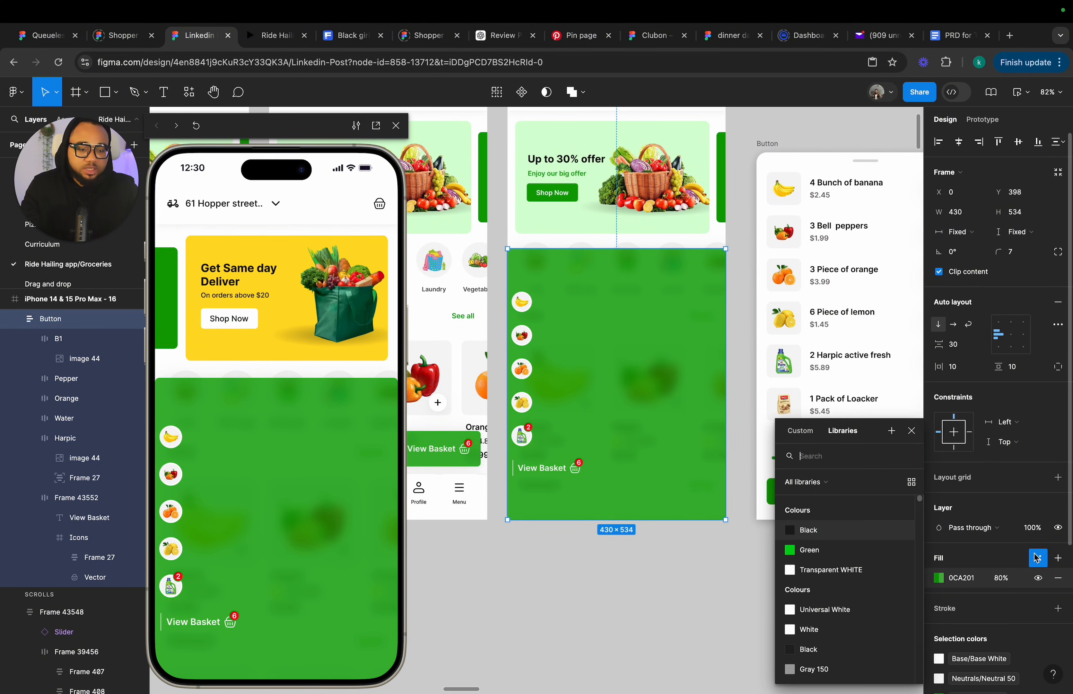
pyautogui.click(814, 627)
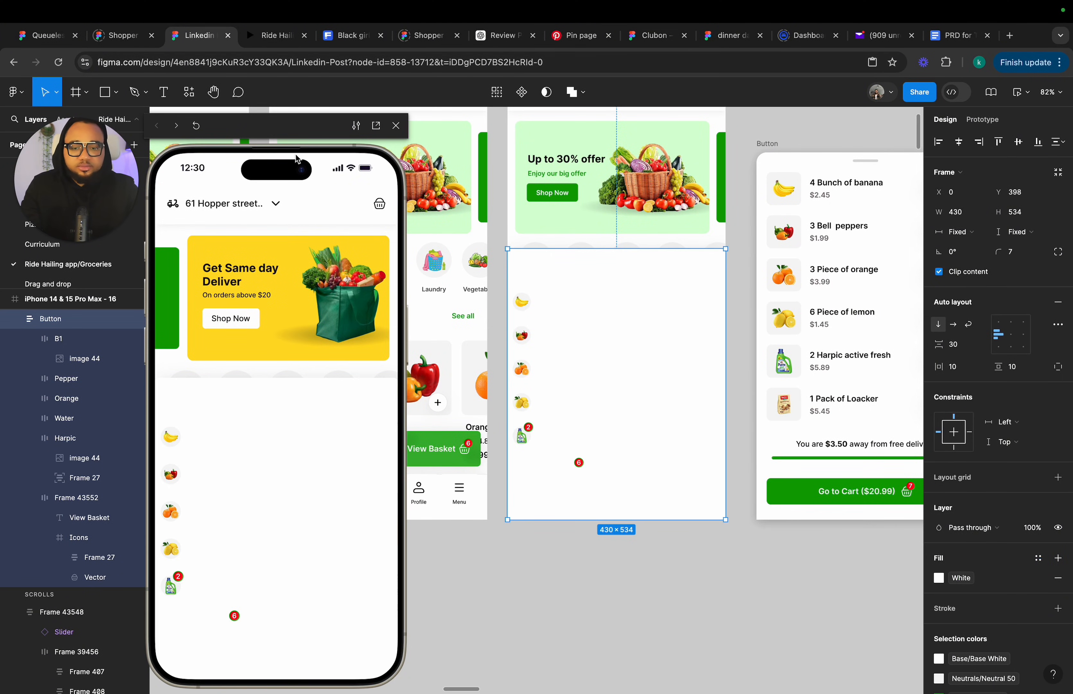
pyautogui.scroll(3, 513, 339)
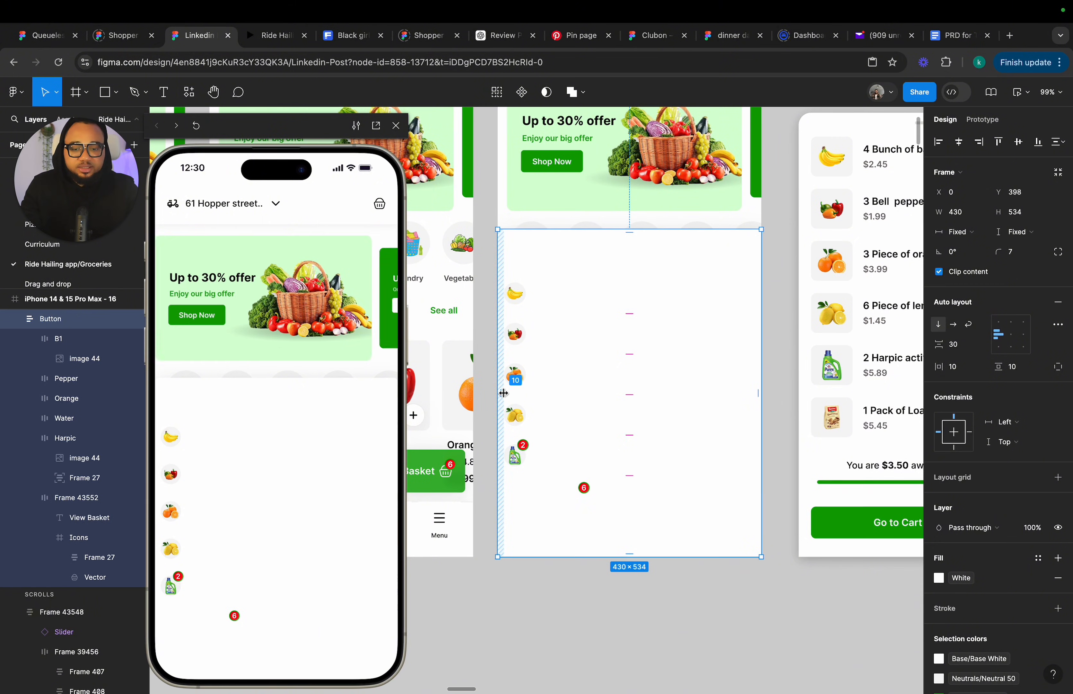
pyautogui.moveTo(503, 393); pyautogui.dragTo(516, 395)
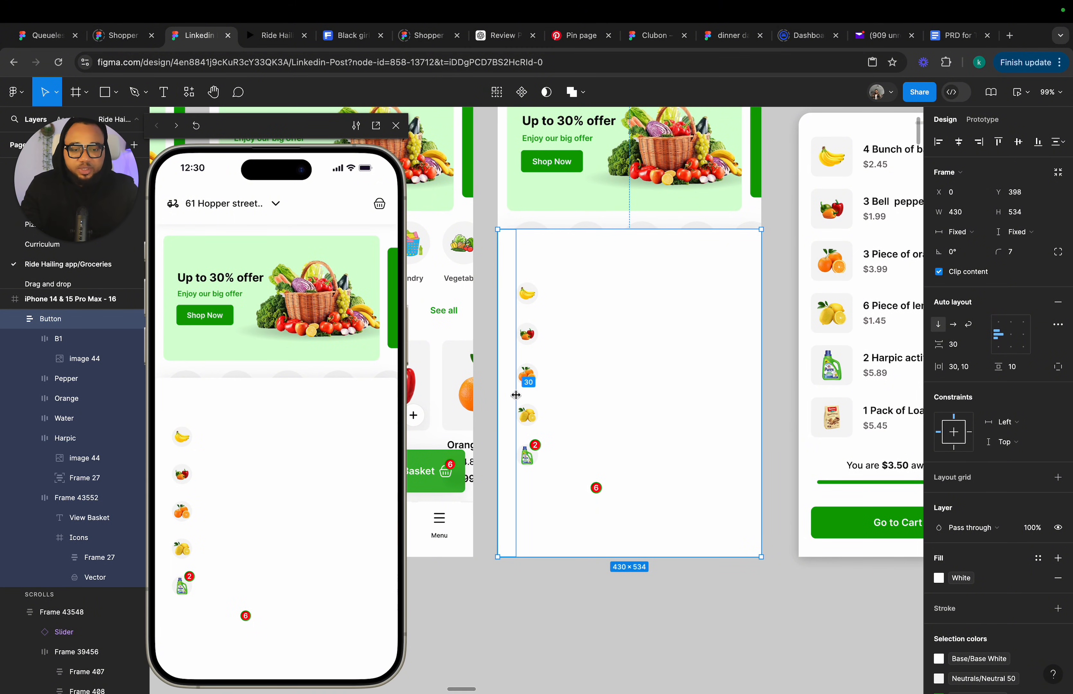
# Select the five product thumbnails in the expanded bar and scale them to 67 × 67.
pyautogui.click(525, 295)
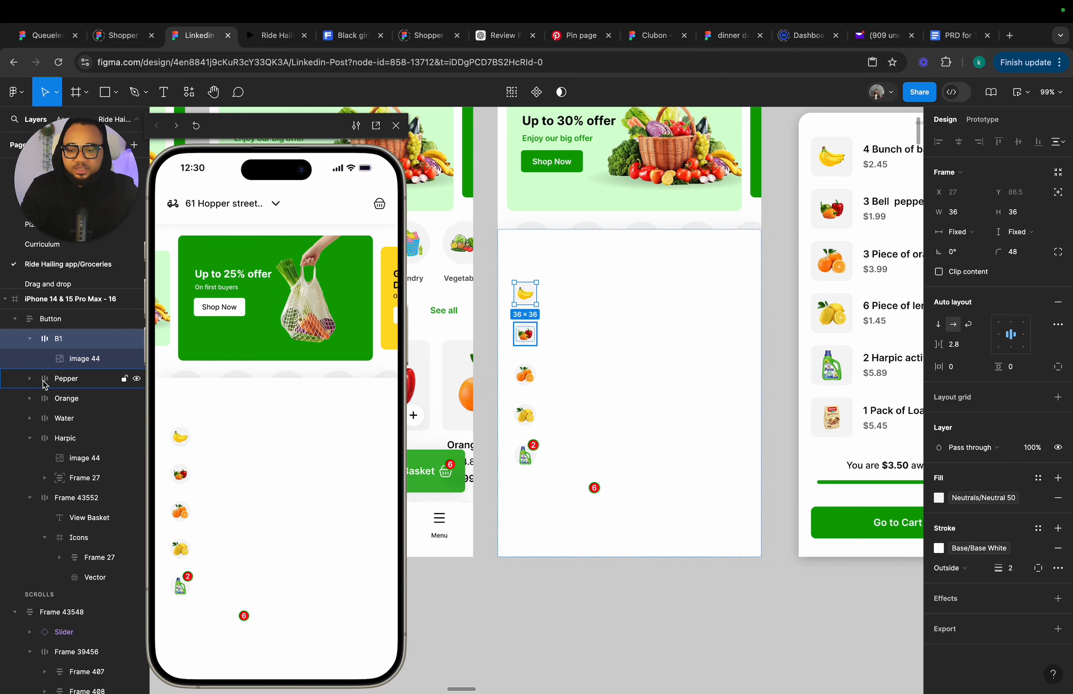
pyautogui.keyDown('shift'); pyautogui.click(62, 379); pyautogui.keyUp('shift')
pyautogui.keyDown('shift'); pyautogui.click(69, 402); pyautogui.keyUp('shift')
pyautogui.keyDown('shift'); pyautogui.click(72, 421); pyautogui.keyUp('shift')
pyautogui.keyDown('shift'); pyautogui.click(74, 442); pyautogui.keyUp('shift')
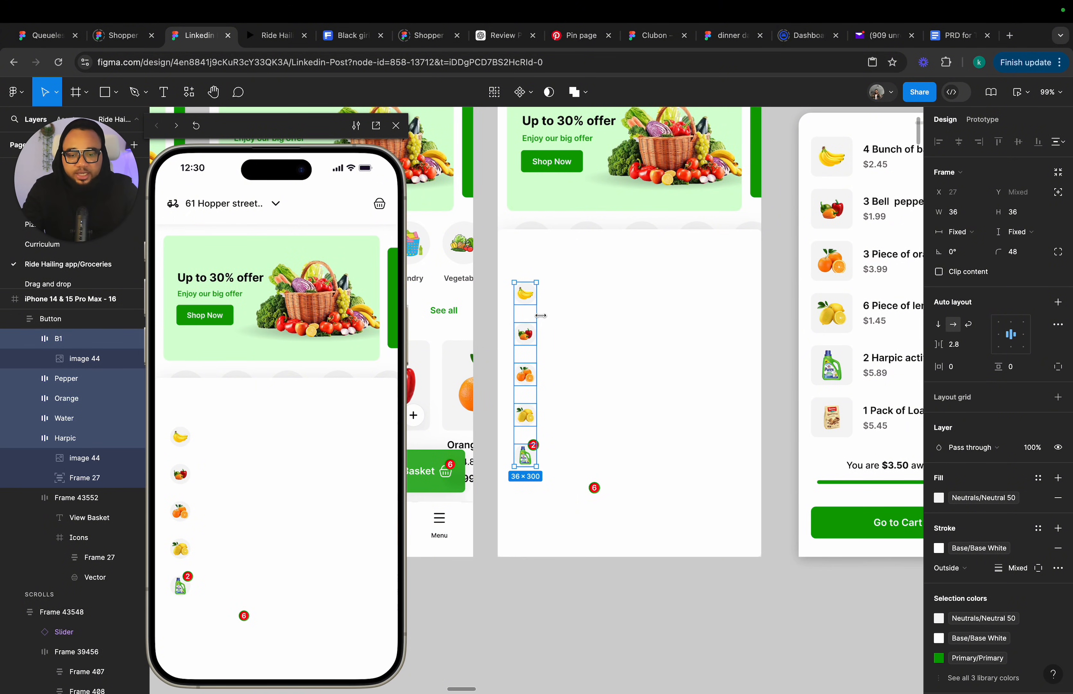
pyautogui.press('k')
pyautogui.moveTo(540, 315); pyautogui.dragTo(556, 321)
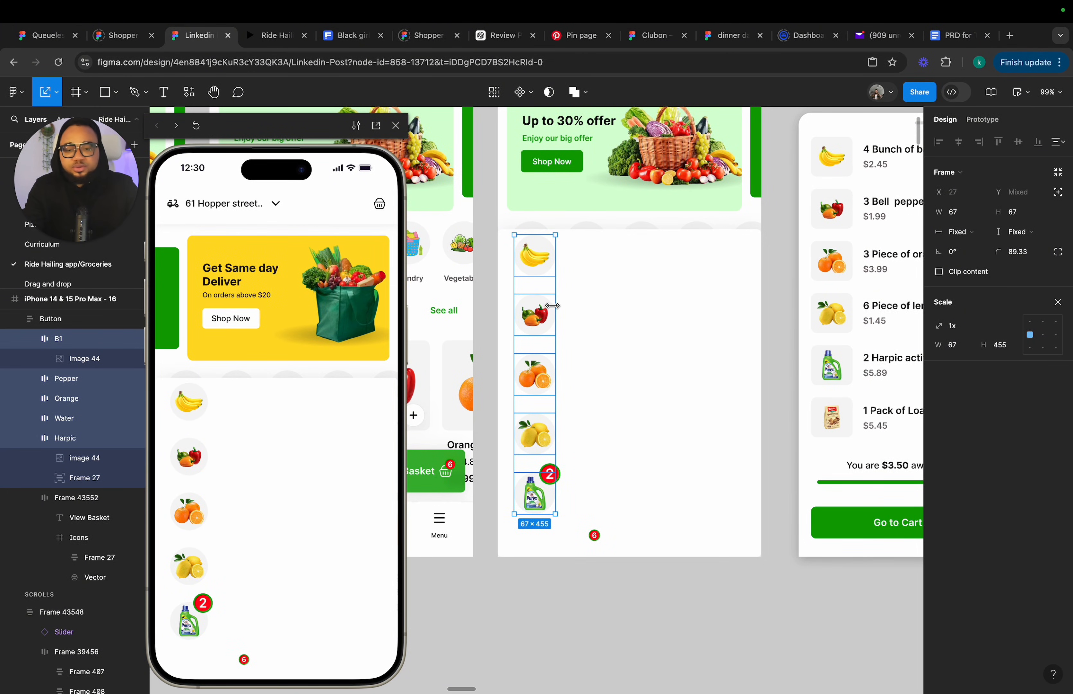
pyautogui.press('v')
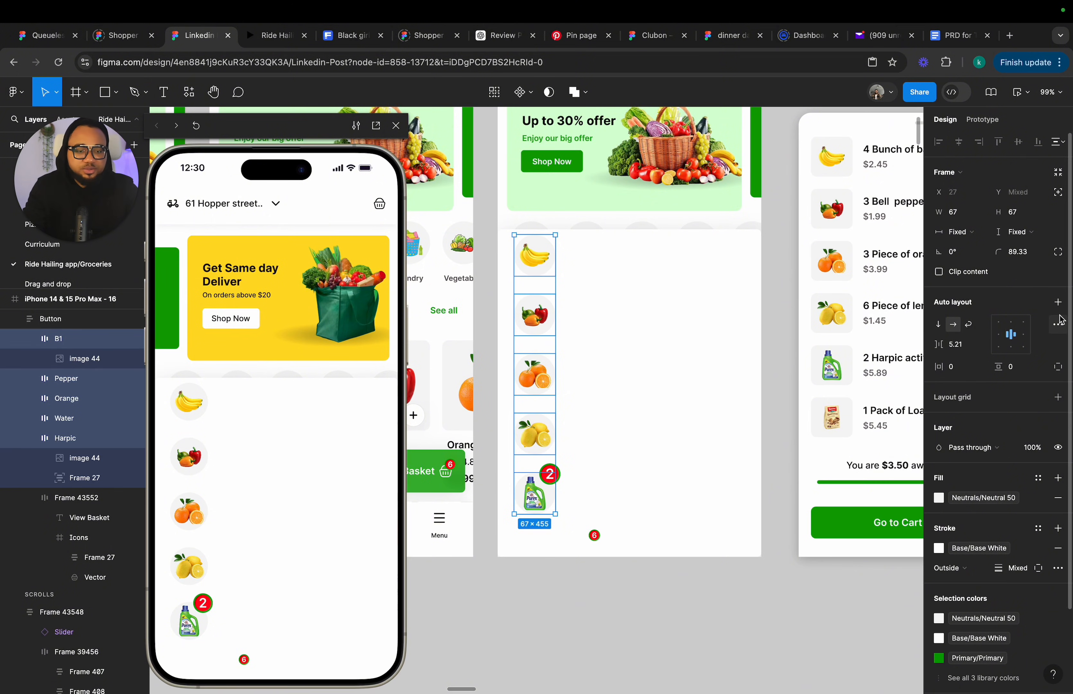
# Set the thumbnails' auto layout spacing to 6 and their corner radius to 10.
pyautogui.click(960, 344)
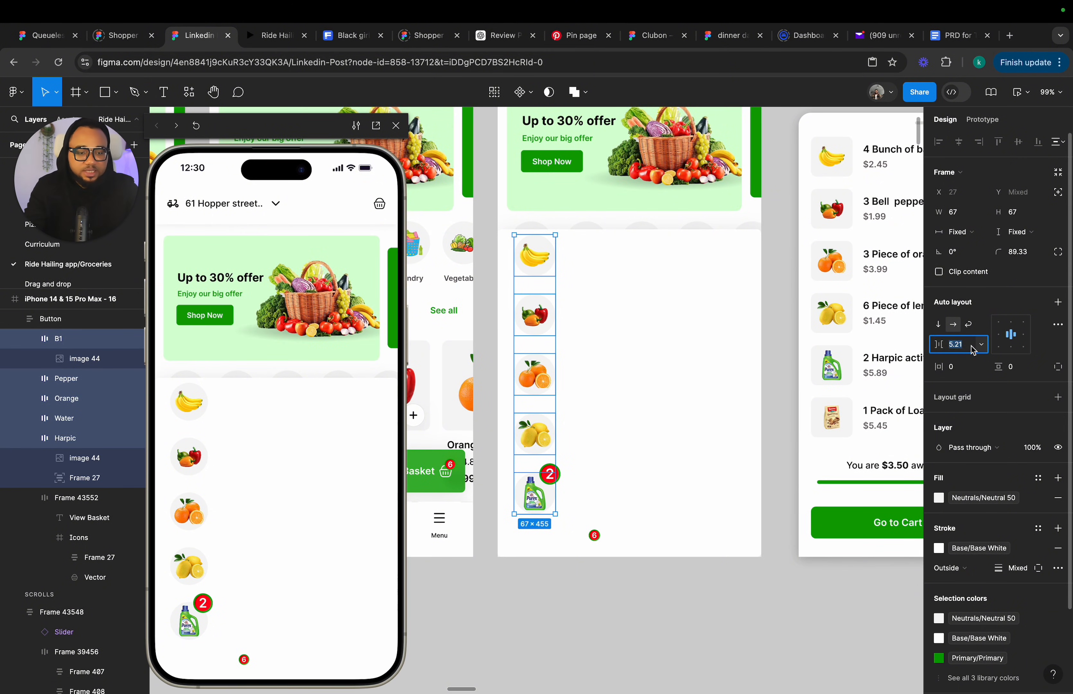
pyautogui.write('6')
pyautogui.click(1028, 258)
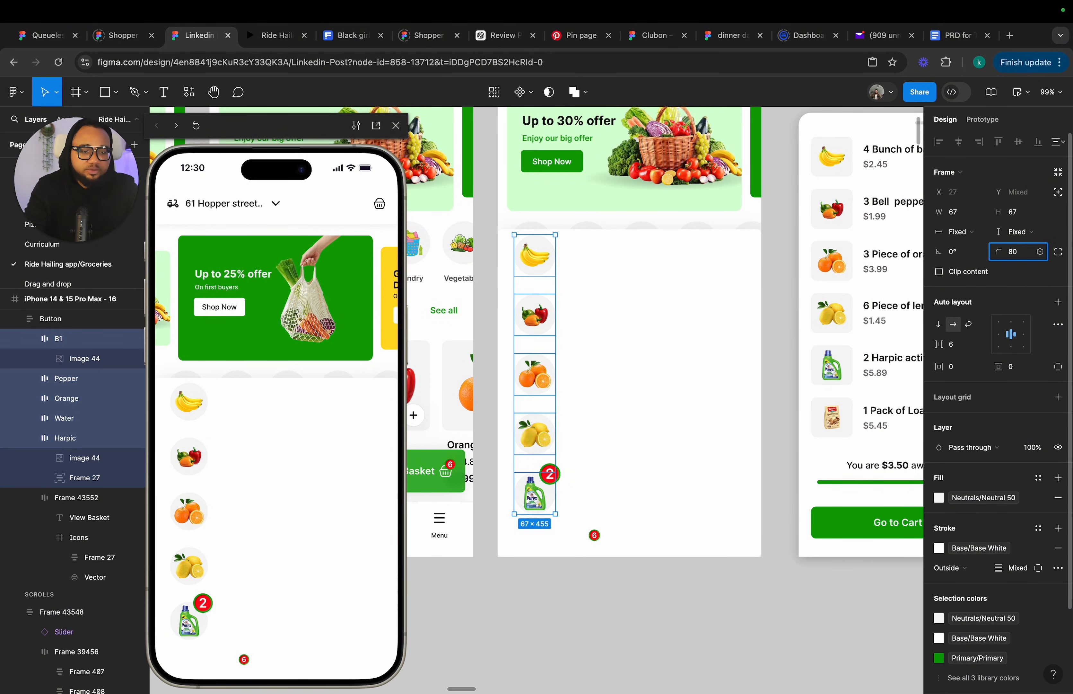
pyautogui.press('Return')
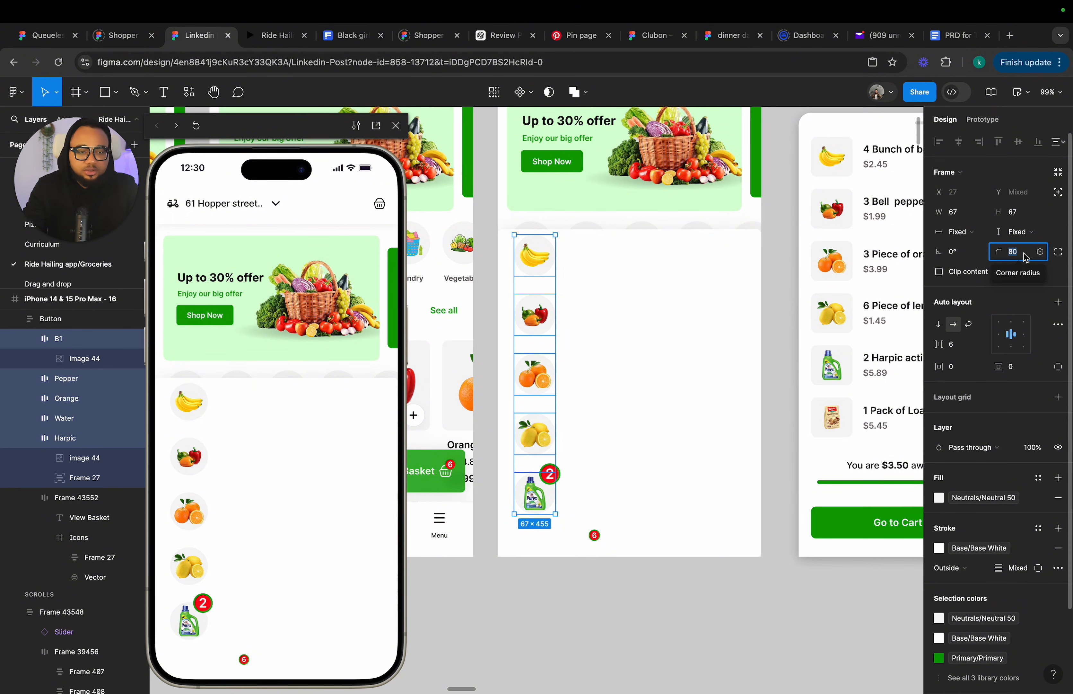
pyautogui.press('Return')
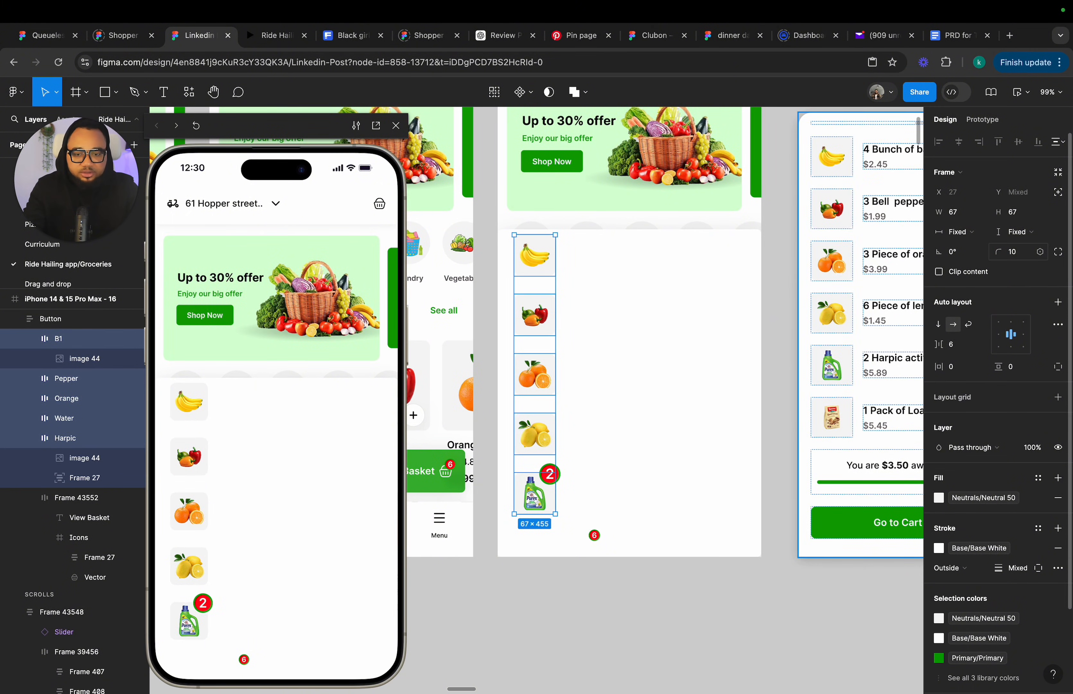
# Extend frame 16's expanded bar upward to 430 × 606.
pyautogui.click(536, 619)
pyautogui.scroll(5, 536, 619)
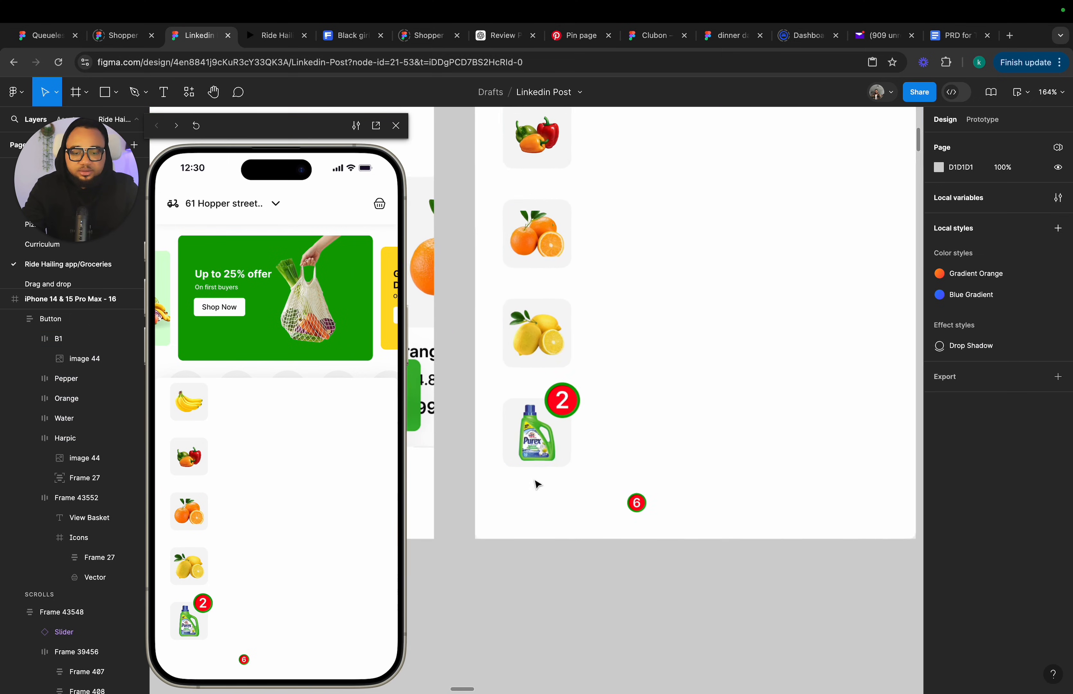
pyautogui.scroll(3, 571, 271)
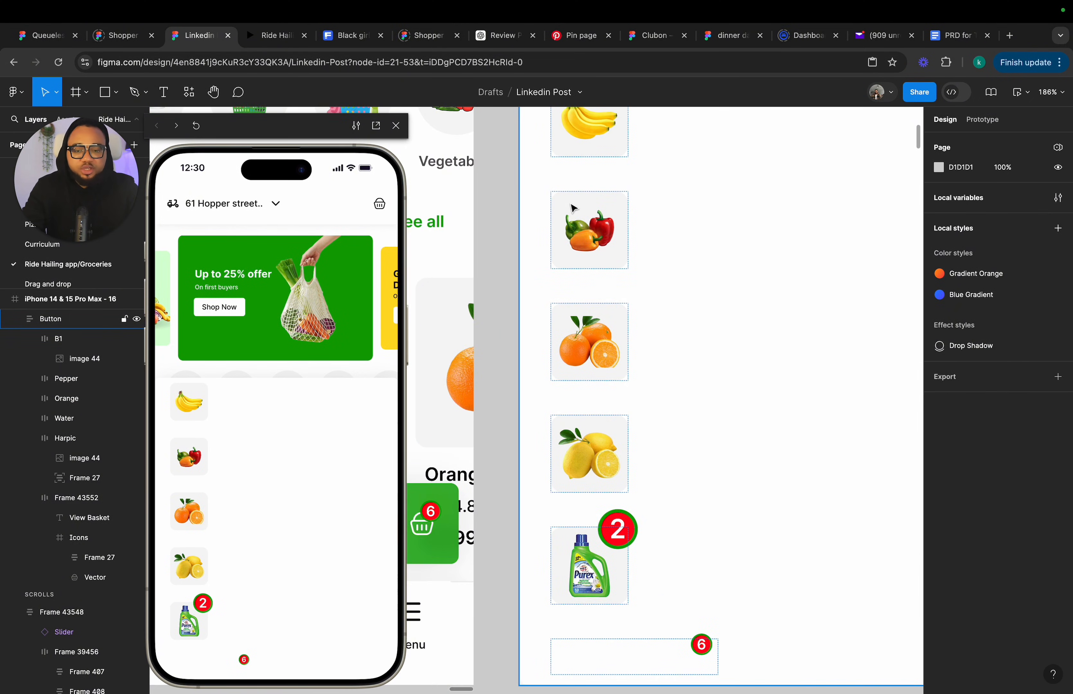
pyautogui.scroll(-5, 573, 207)
pyautogui.click(609, 408)
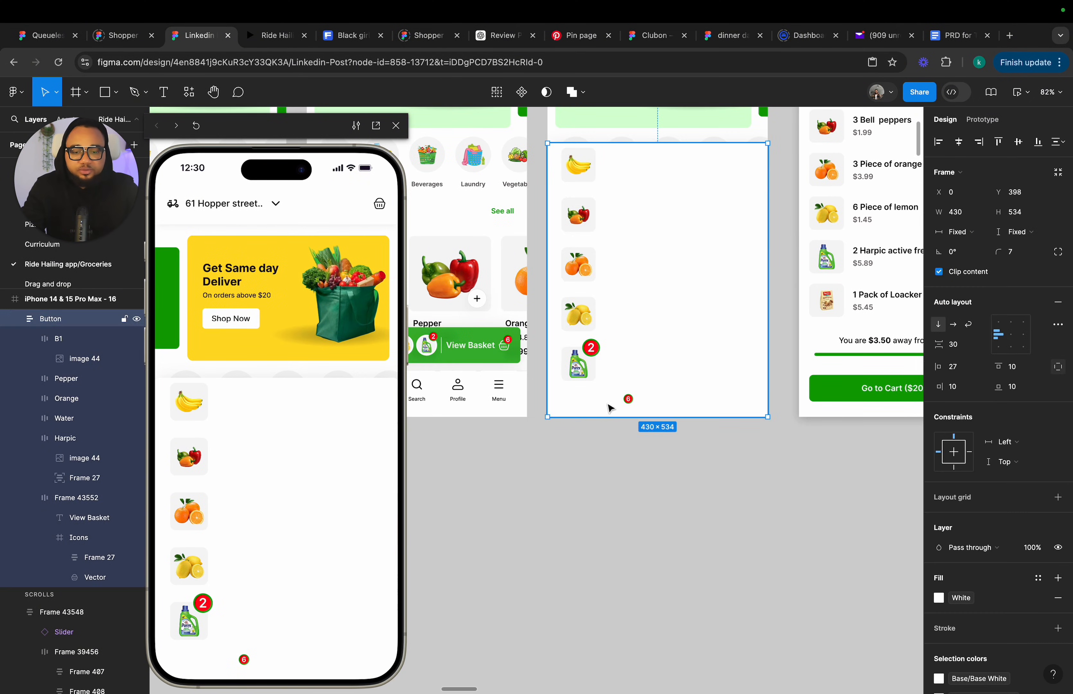
pyautogui.moveTo(673, 141); pyautogui.dragTo(673, 120)
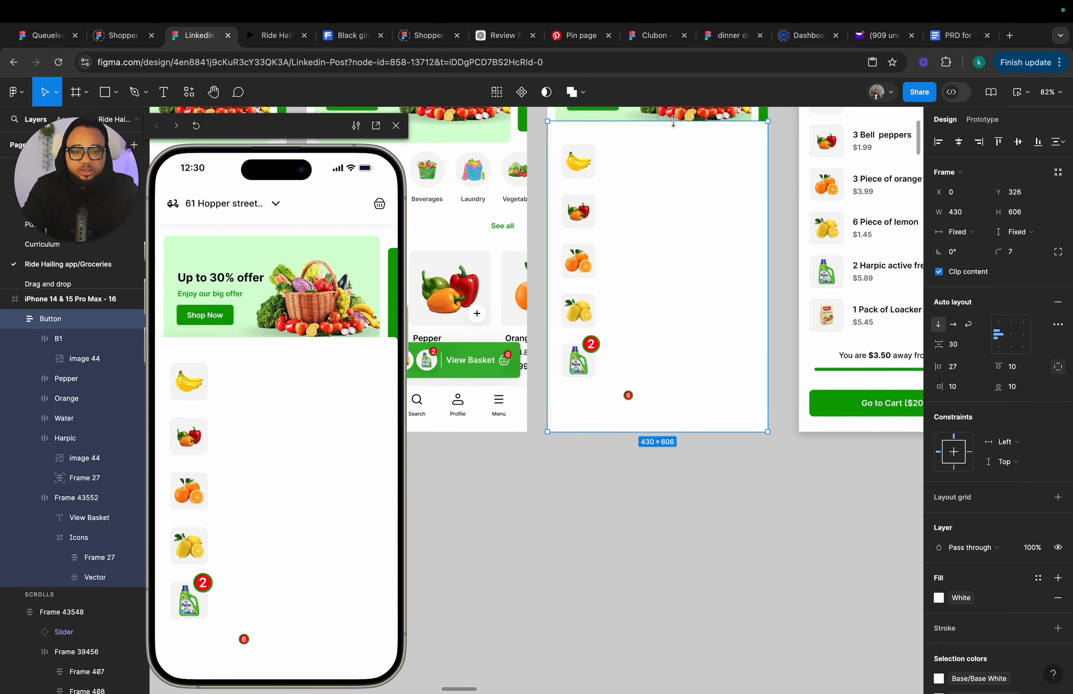
pyautogui.scroll(-4, 699, 150)
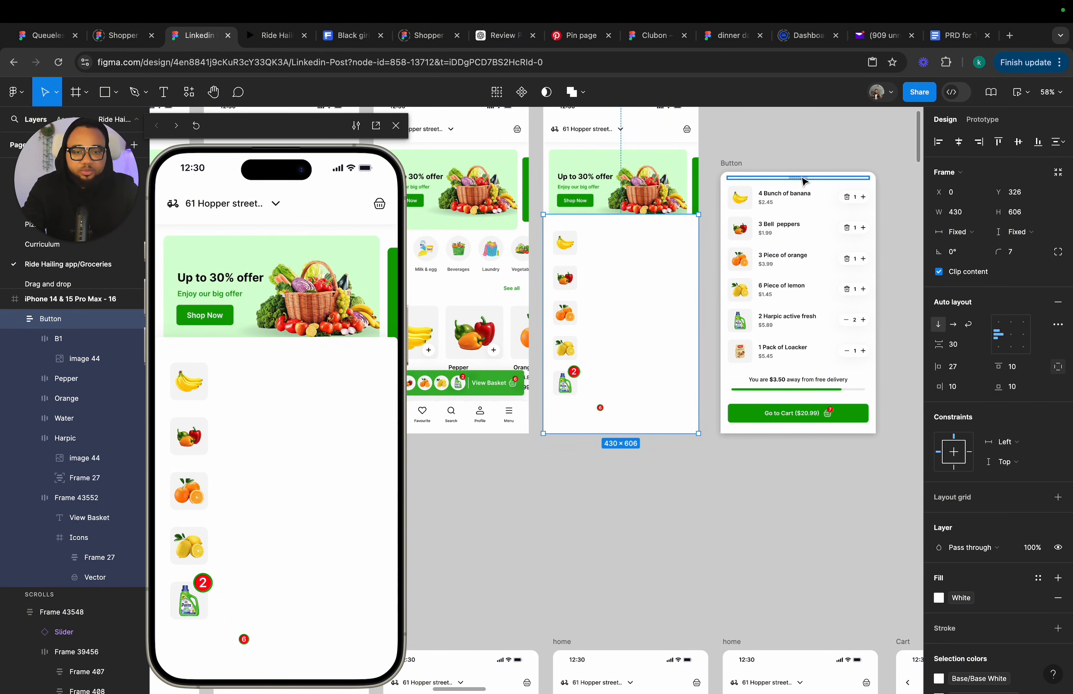
pyautogui.scroll(5, 804, 182)
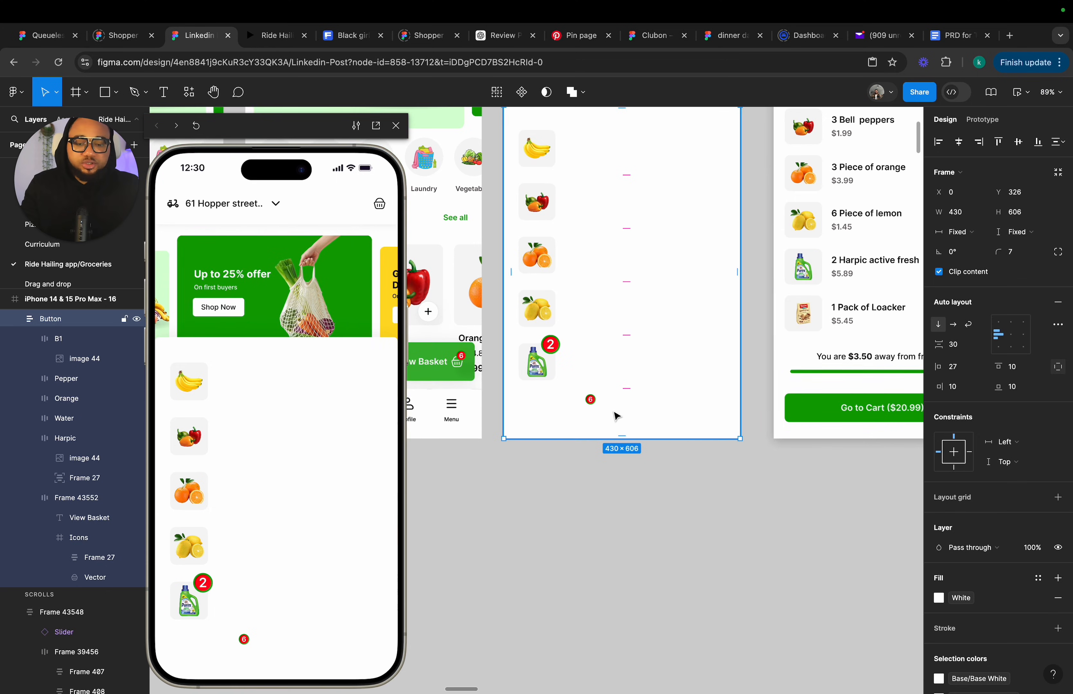
# Copy the grabber handle from the reference basket card and paste it into frame 16's expanded bar.
pyautogui.click(812, 168)
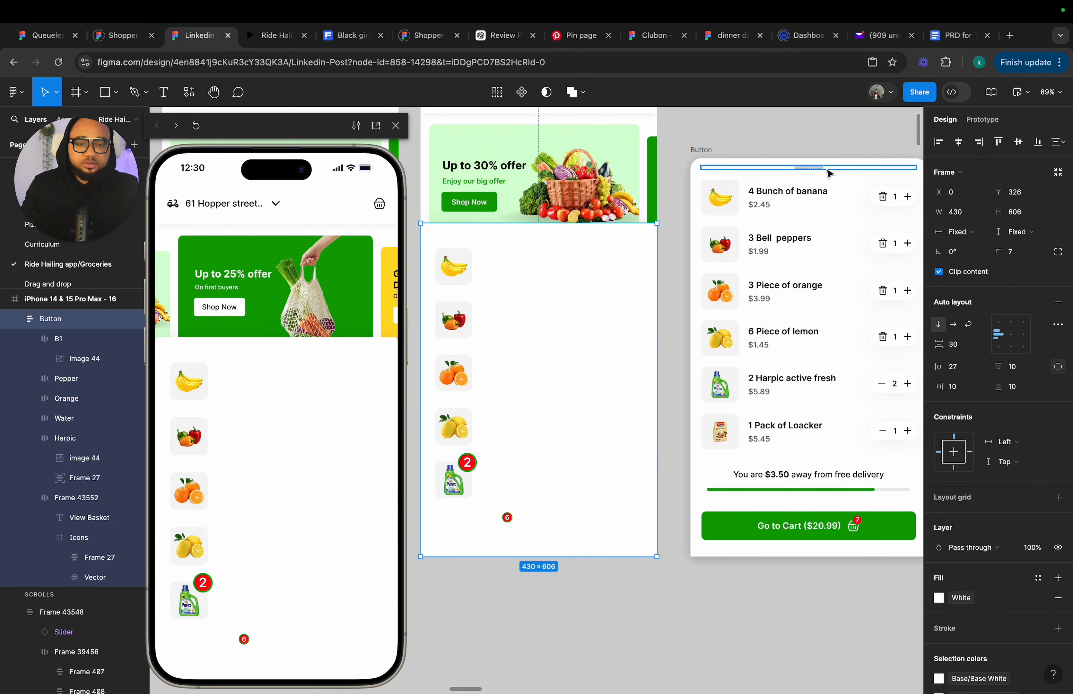
pyautogui.click(558, 280)
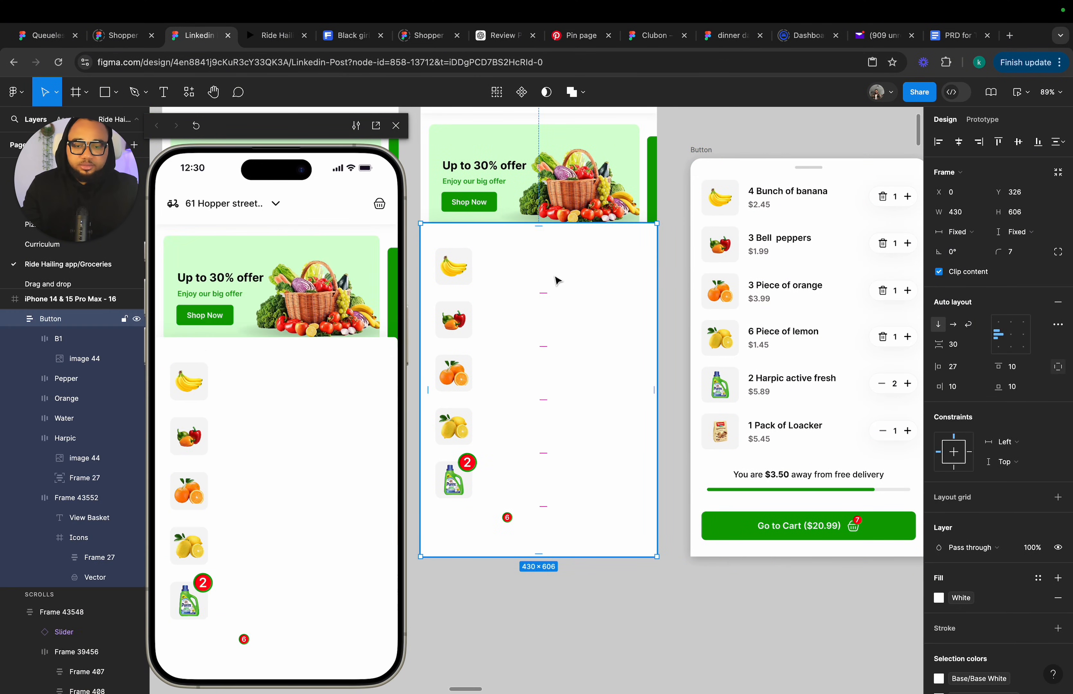
pyautogui.hotkey('ctrl', 'v')
pyautogui.press('Up')
pyautogui.press('Up')
pyautogui.press('Up')
pyautogui.press('Up')
pyautogui.press('Up')
pyautogui.press('Up')
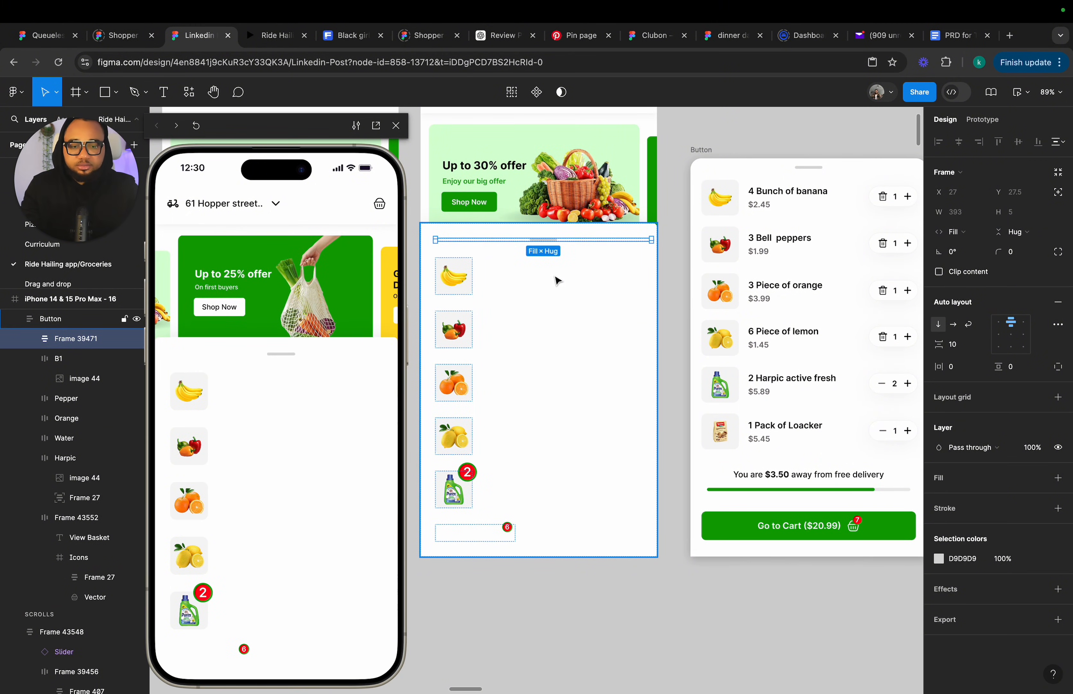
pyautogui.scroll(2, 559, 277)
pyautogui.hscroll(-2, 559, 278)
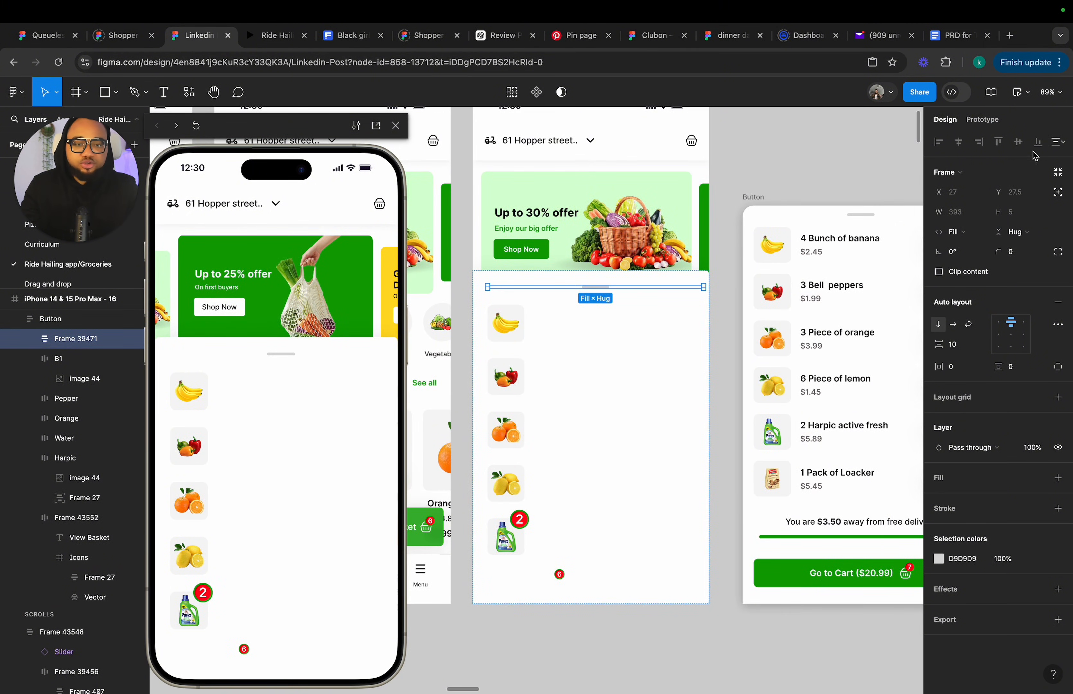
# Give the pasted handle absolute position, nudge it up to Y 7.5 and centre it horizontally in the bar.
pyautogui.click(1060, 193)
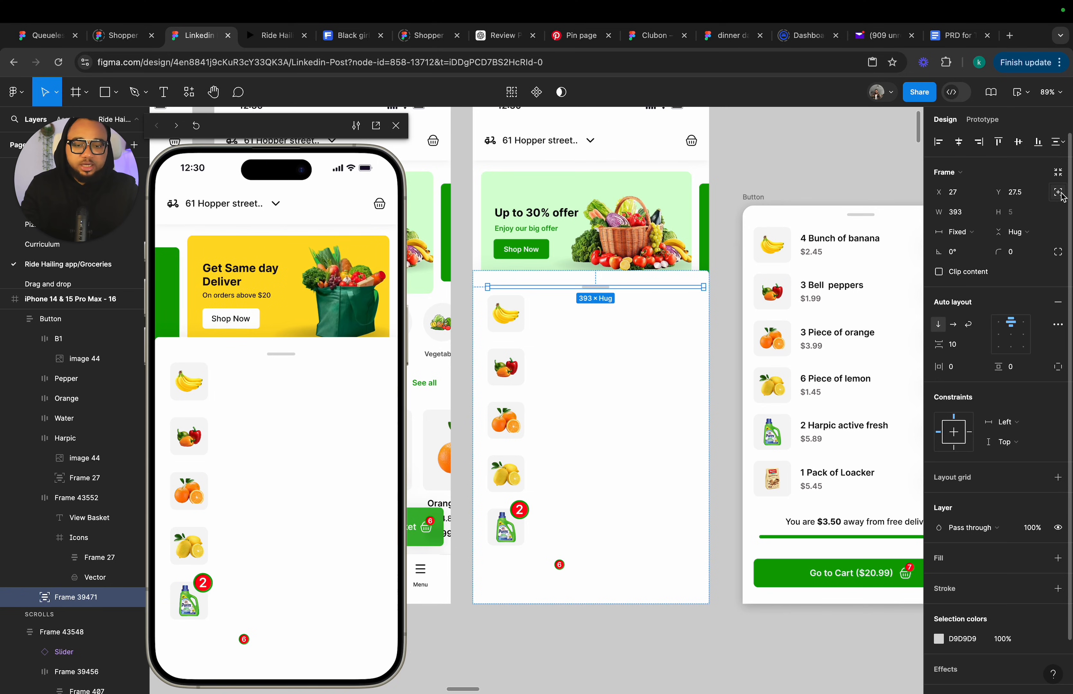
pyautogui.press('Up')
pyautogui.press('Up')
pyautogui.press('Up')
pyautogui.press('Up')
pyautogui.press('Up')
pyautogui.press('Up')
pyautogui.press('Up')
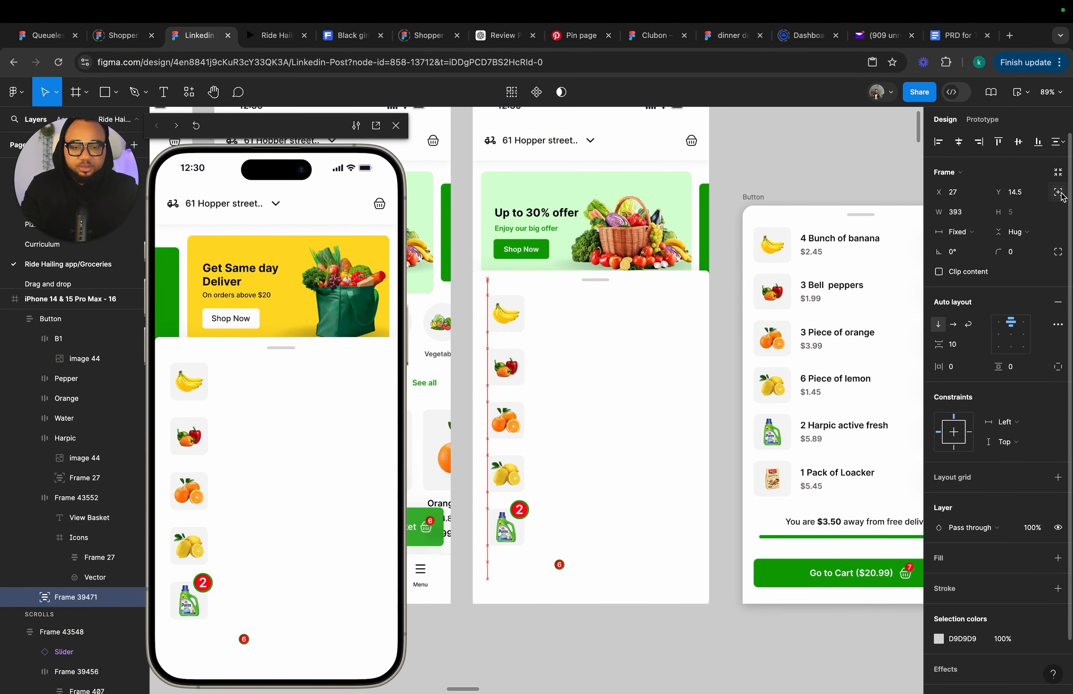
pyautogui.press('Up')
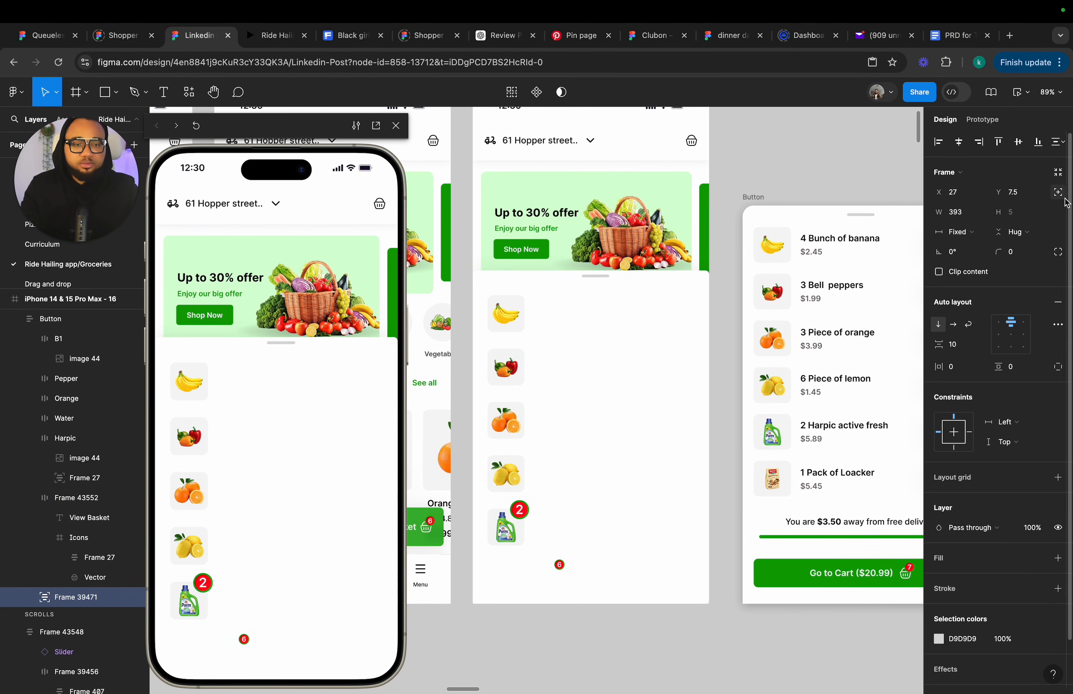
pyautogui.click(961, 142)
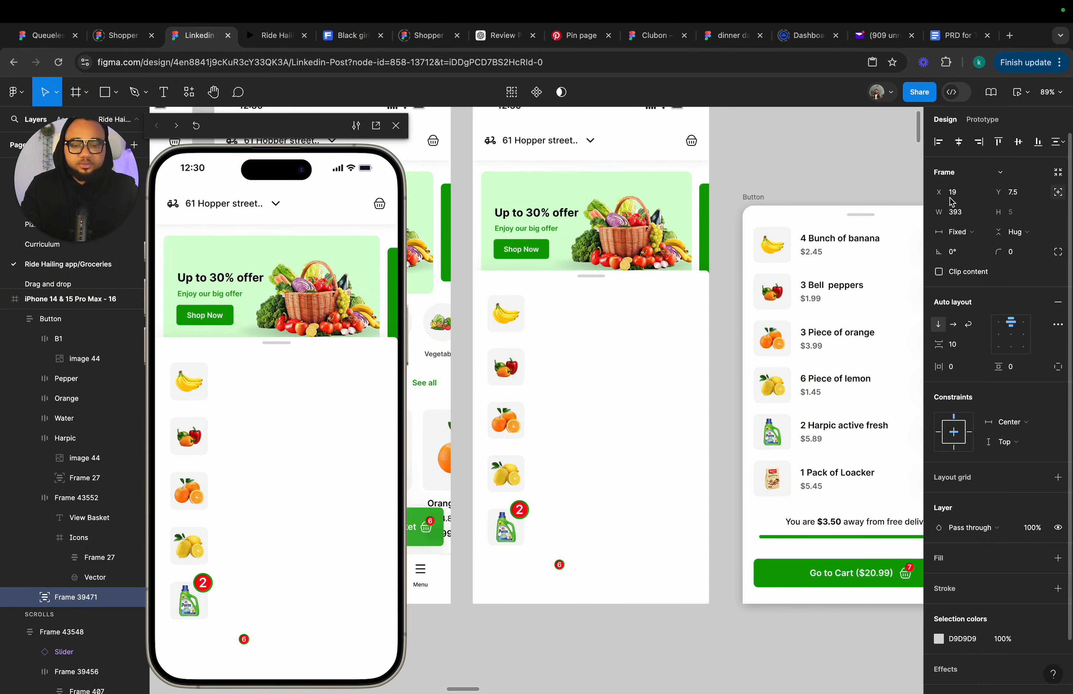
# Add the Primary library colour as the fill of the View Basket button in frame 16's expanded bar.
pyautogui.click(732, 402)
pyautogui.scroll(-3, 731, 401)
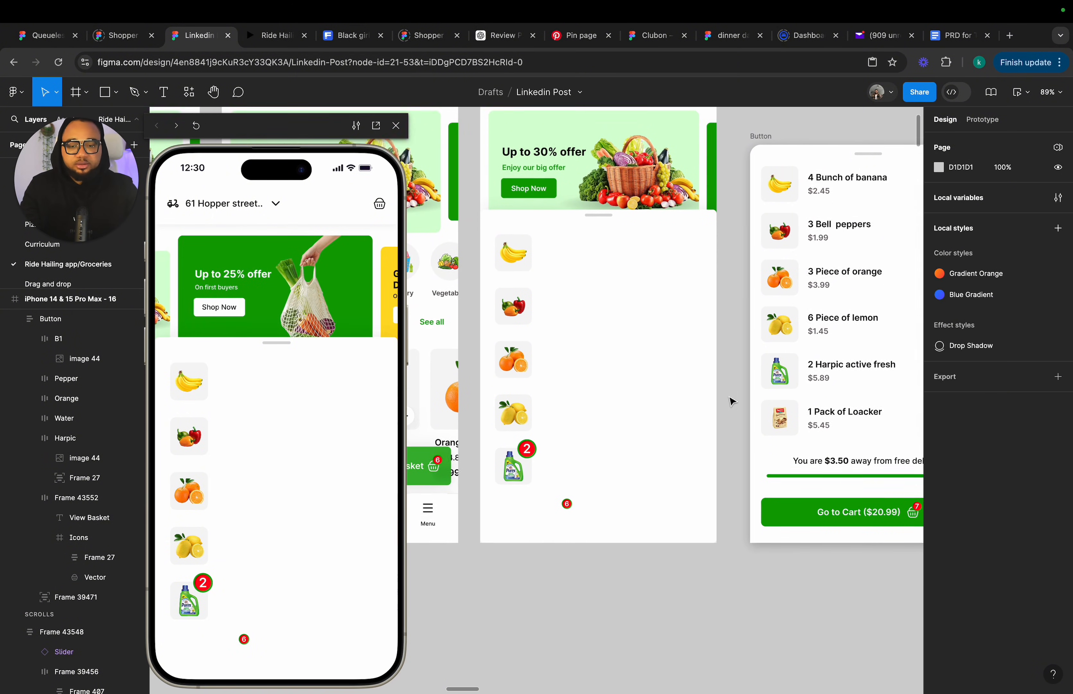
pyautogui.scroll(-1, 731, 401)
pyautogui.click(563, 264)
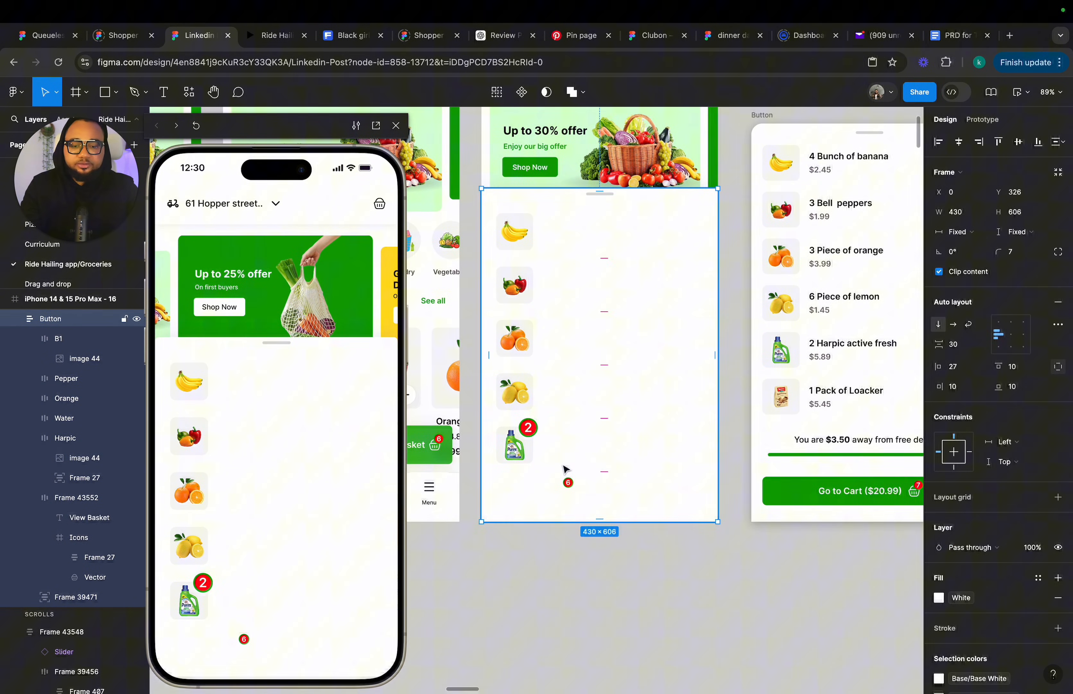
pyautogui.click(567, 488)
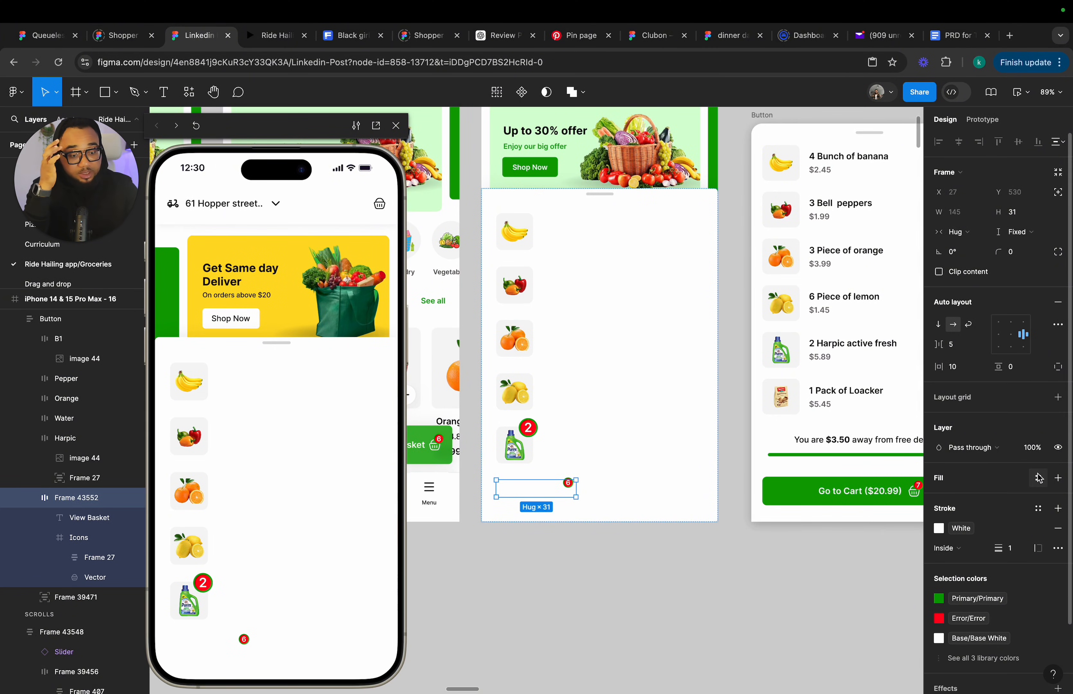
pyautogui.click(1038, 477)
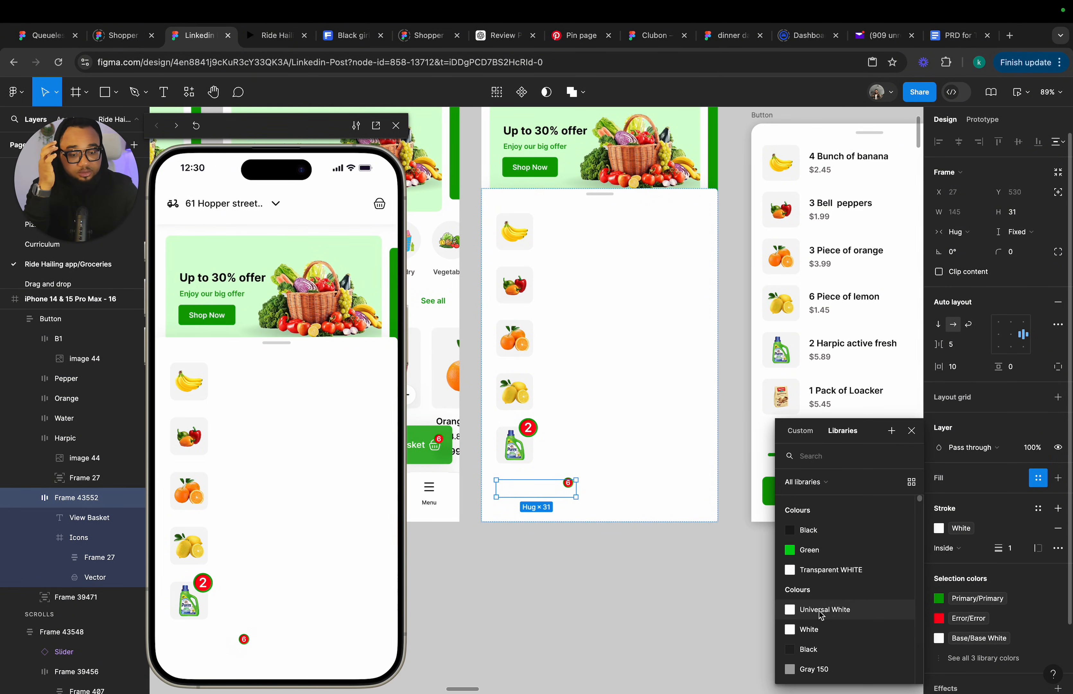
pyautogui.scroll(-5, 822, 608)
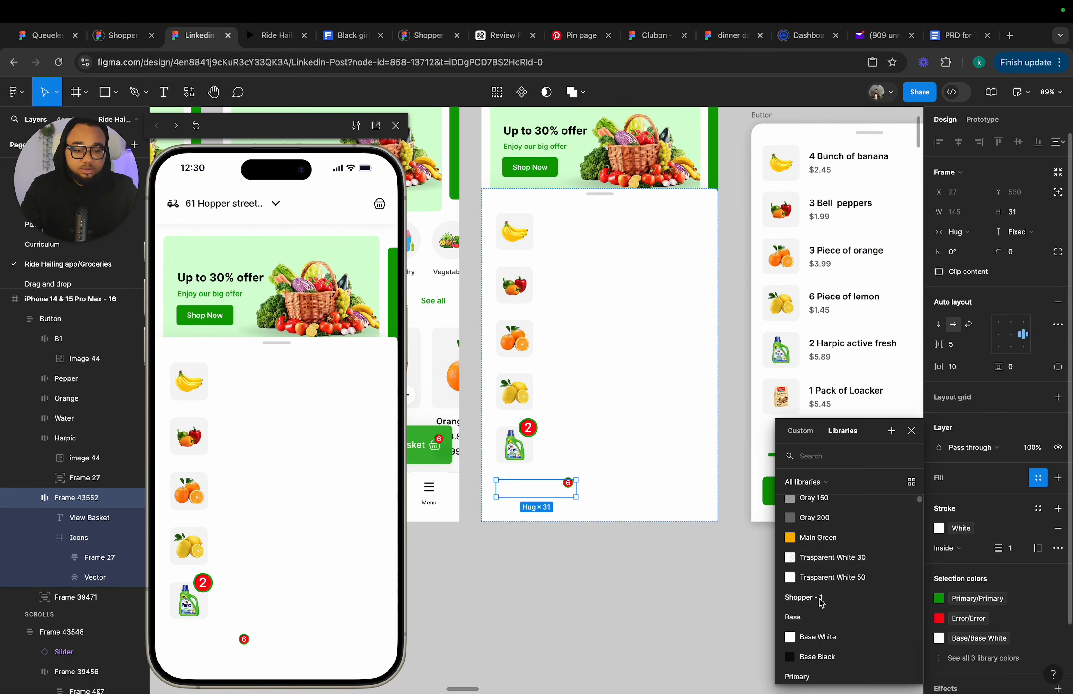
pyautogui.scroll(-3, 822, 602)
pyautogui.click(816, 576)
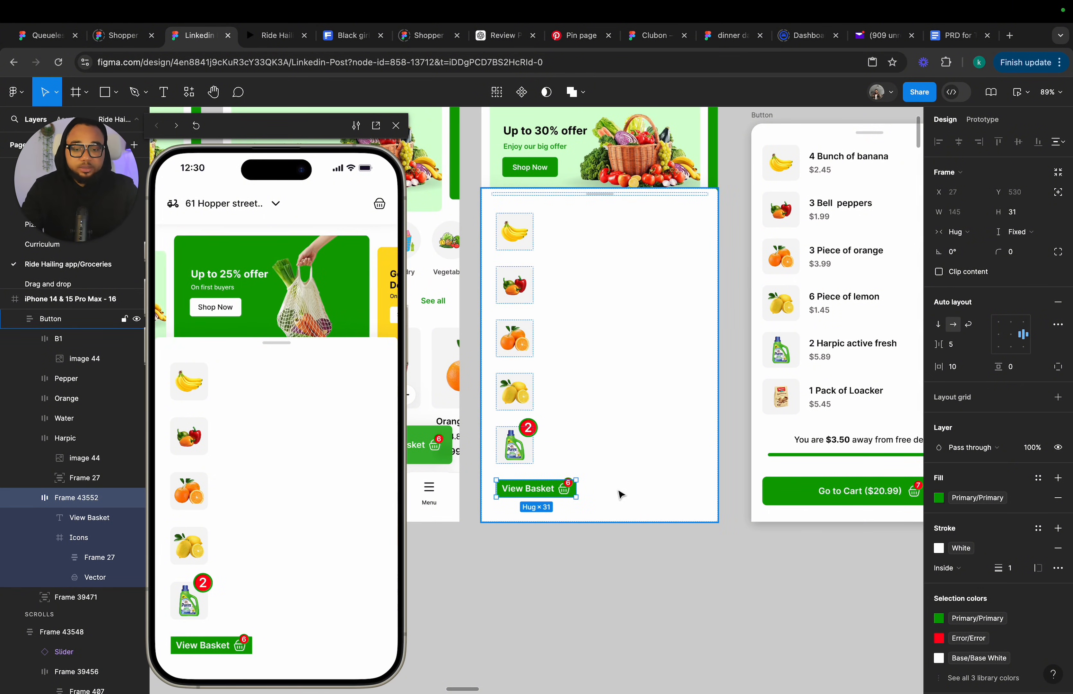
# Resize the View Basket button to about 365 × 55 and set its corner radius to 8.
pyautogui.scroll(2, 611, 498)
pyautogui.moveTo(546, 504); pyautogui.dragTo(684, 490)
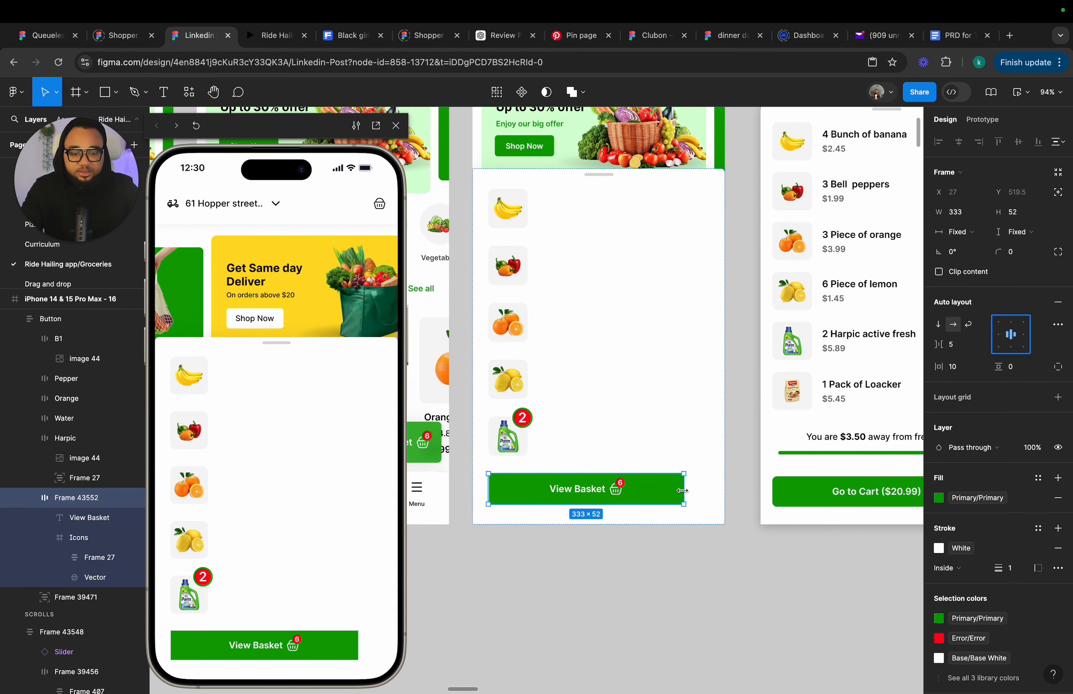
pyautogui.moveTo(684, 491); pyautogui.dragTo(703, 490)
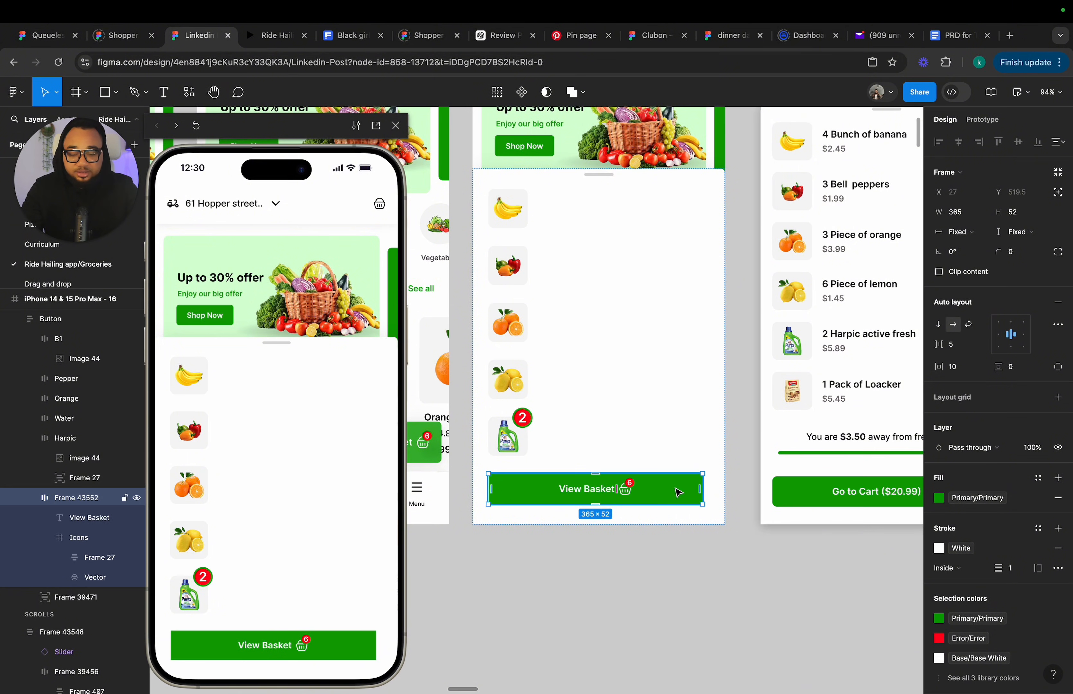
pyautogui.click(1017, 257)
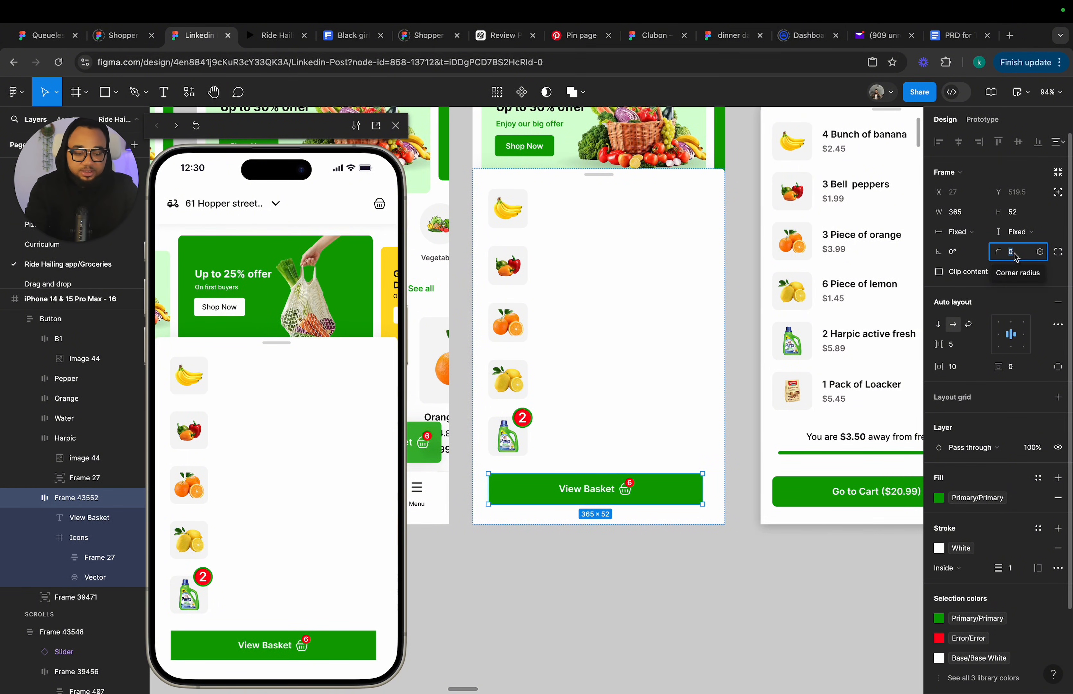
pyautogui.write('8')
pyautogui.press('Return')
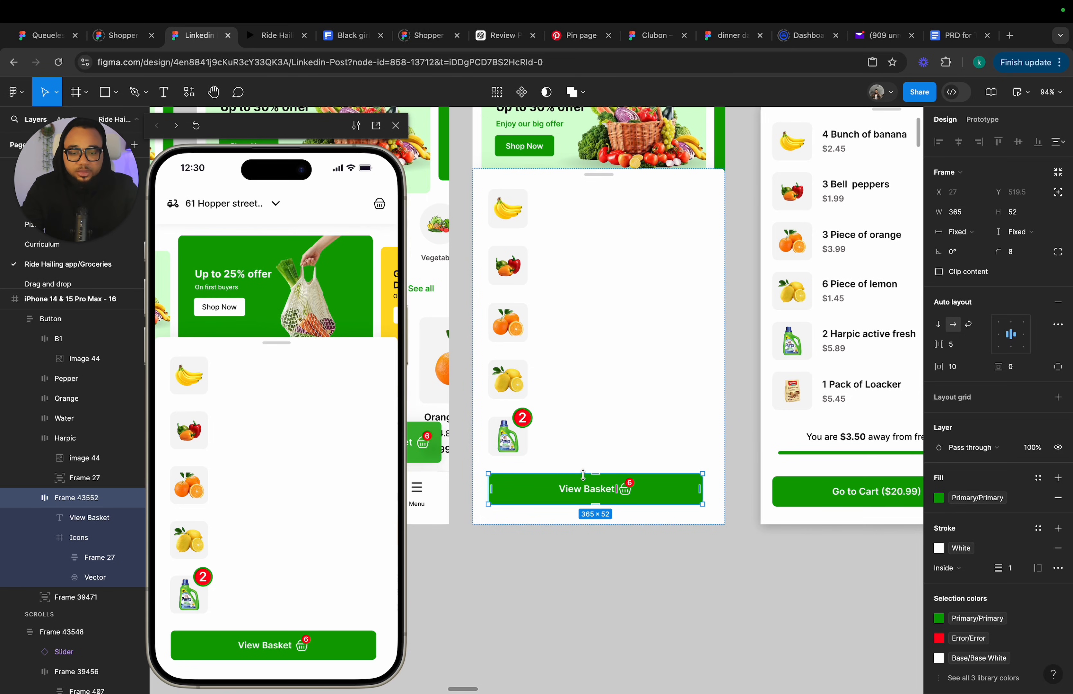
pyautogui.moveTo(583, 475); pyautogui.dragTo(584, 472)
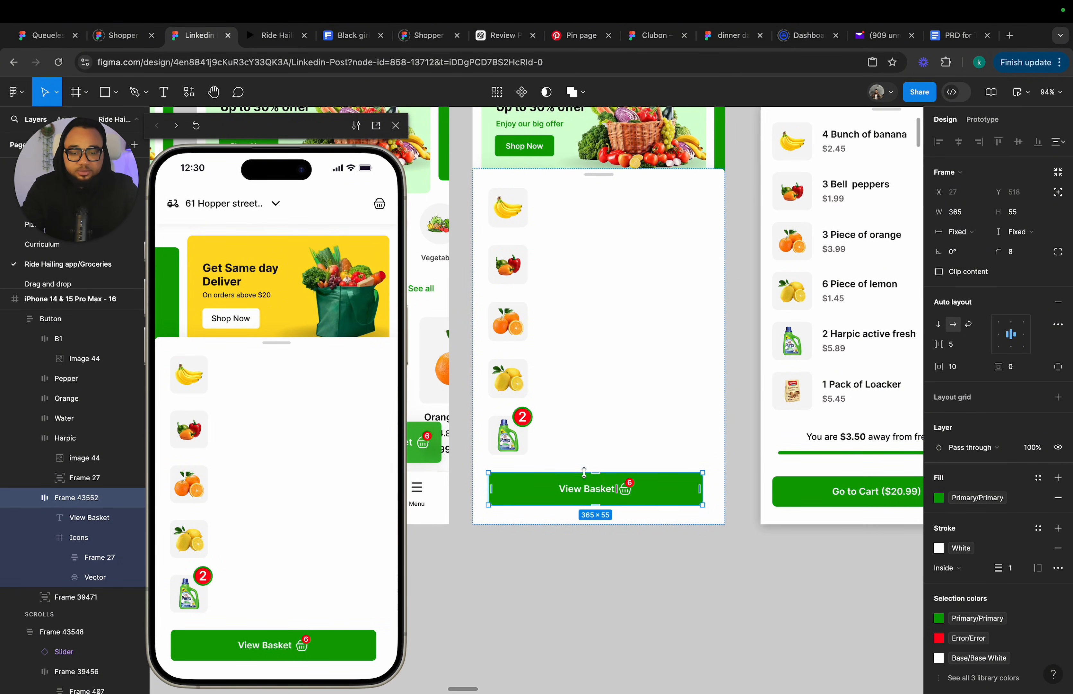
# Change the button's label text to "Go to Cart ($30.99)".
pyautogui.doubleClick(584, 489)
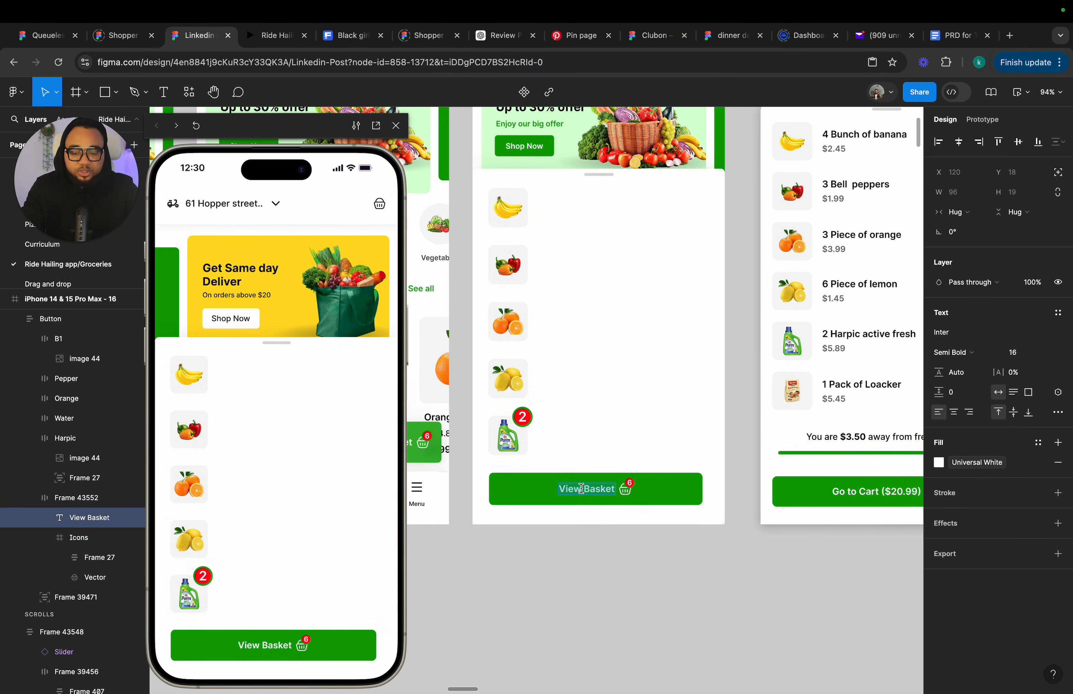
pyautogui.write('Go to Cart')
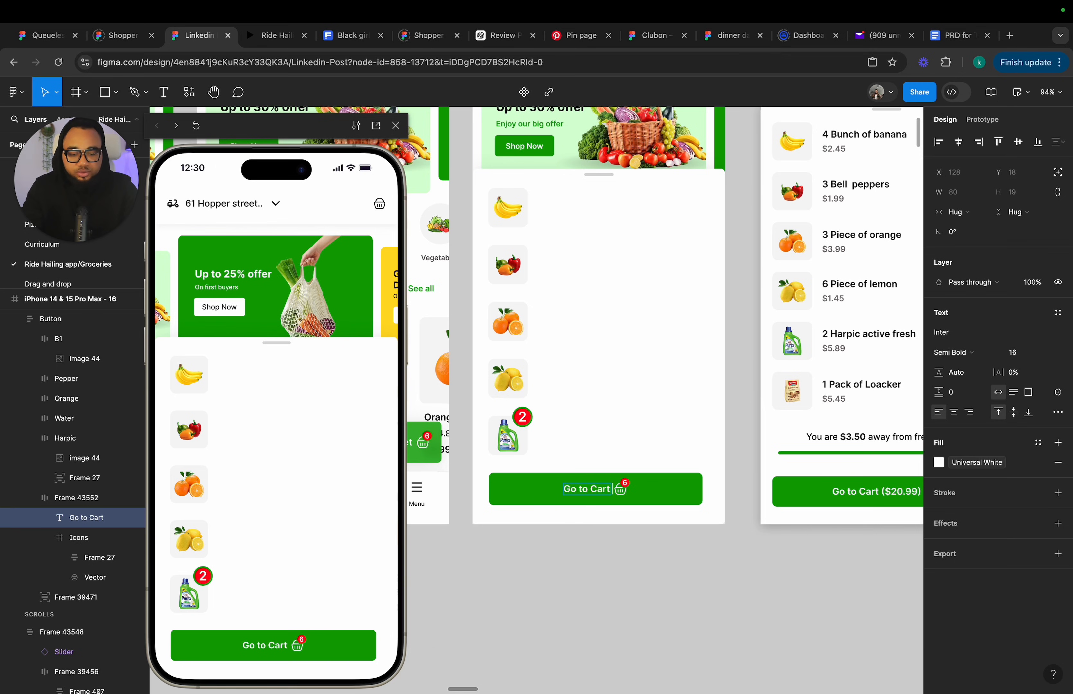
pyautogui.write('($')
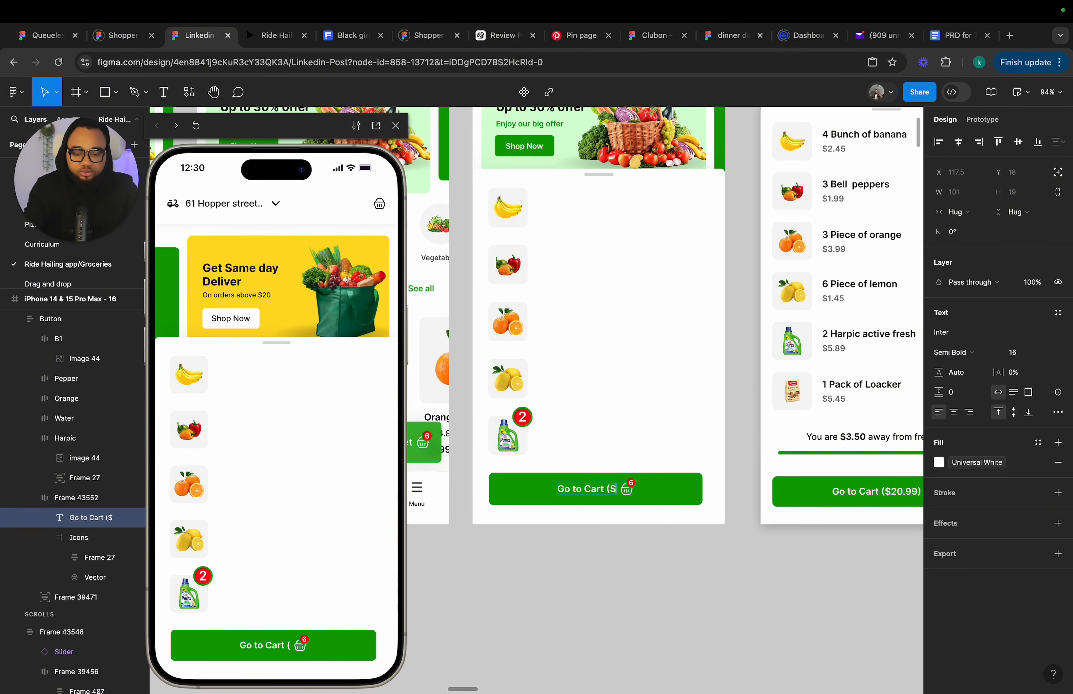
pyautogui.write('30')
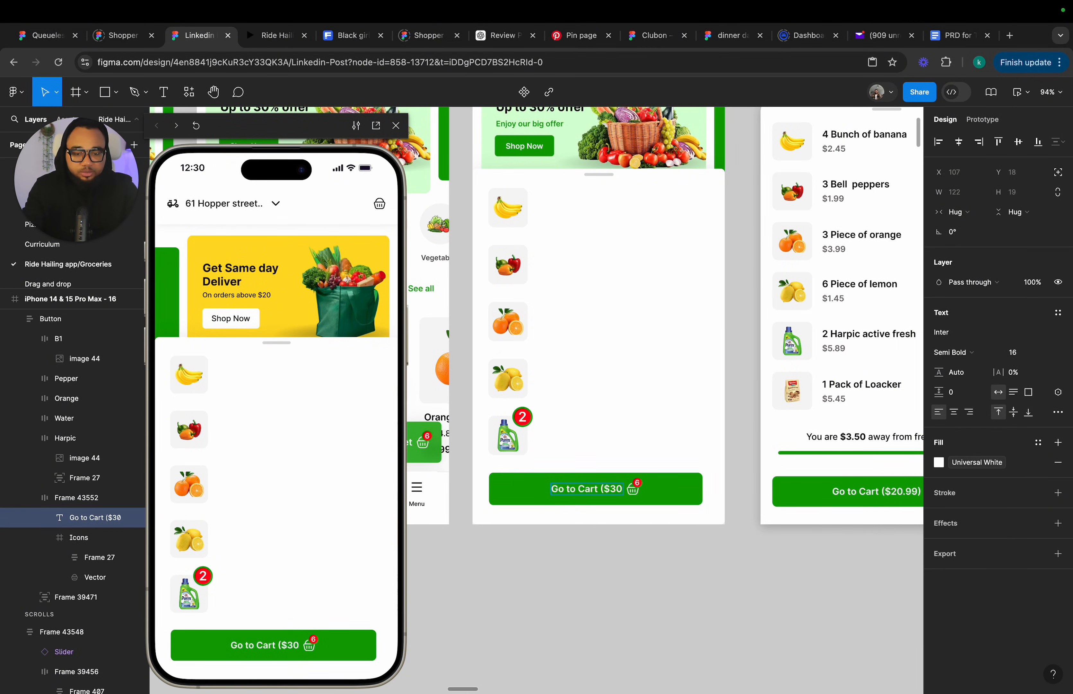
pyautogui.write('.99')
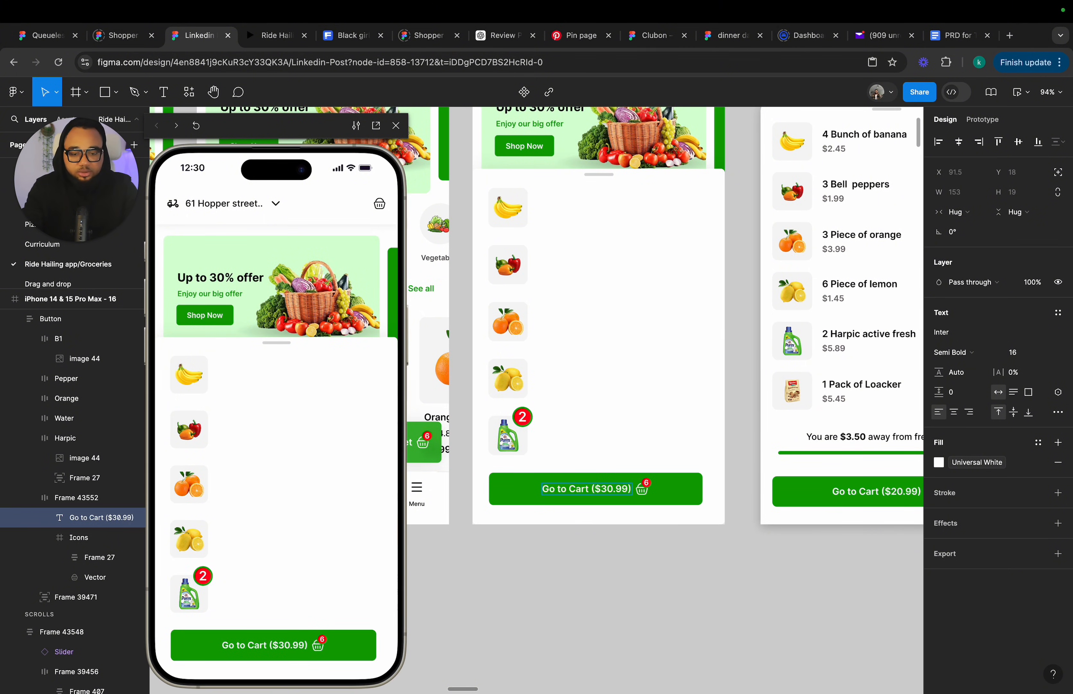
# Test in the prototype preview how the View Basket bar expands into the basket view and collapses.
pyautogui.hscroll(5, 591, 545)
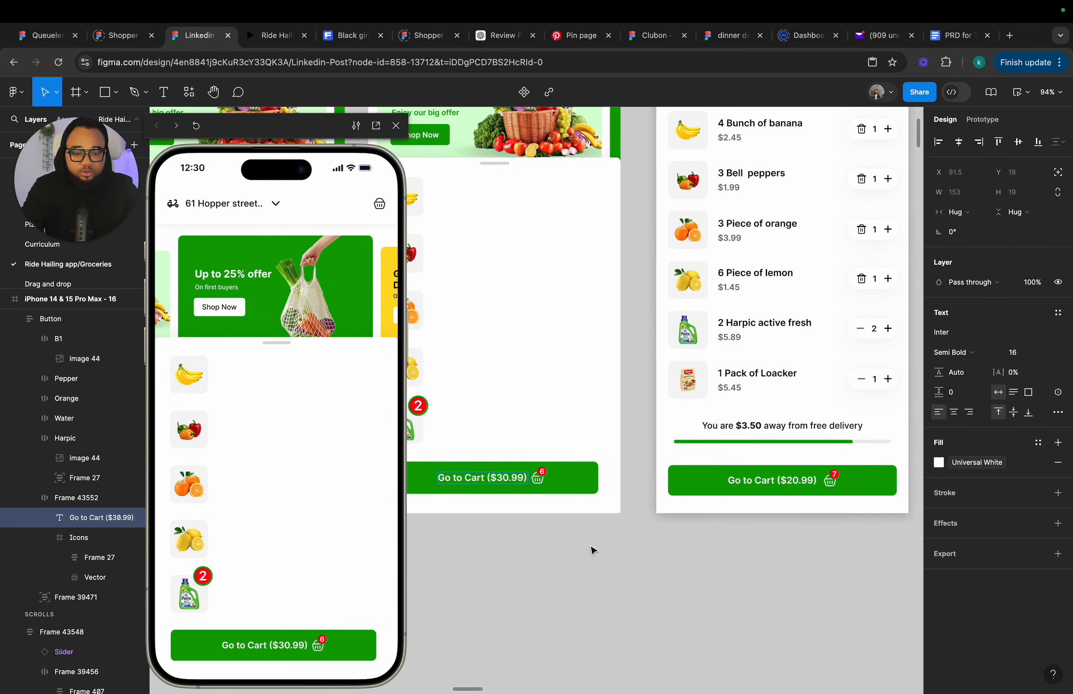
pyautogui.hscroll(-2, 591, 543)
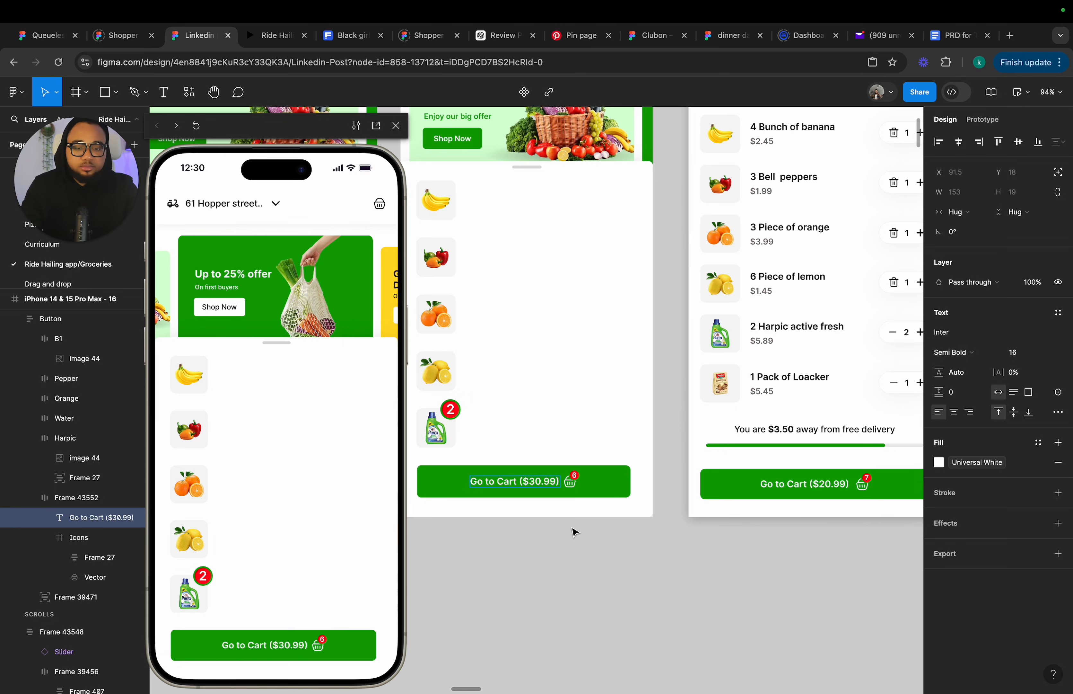
pyautogui.click(582, 555)
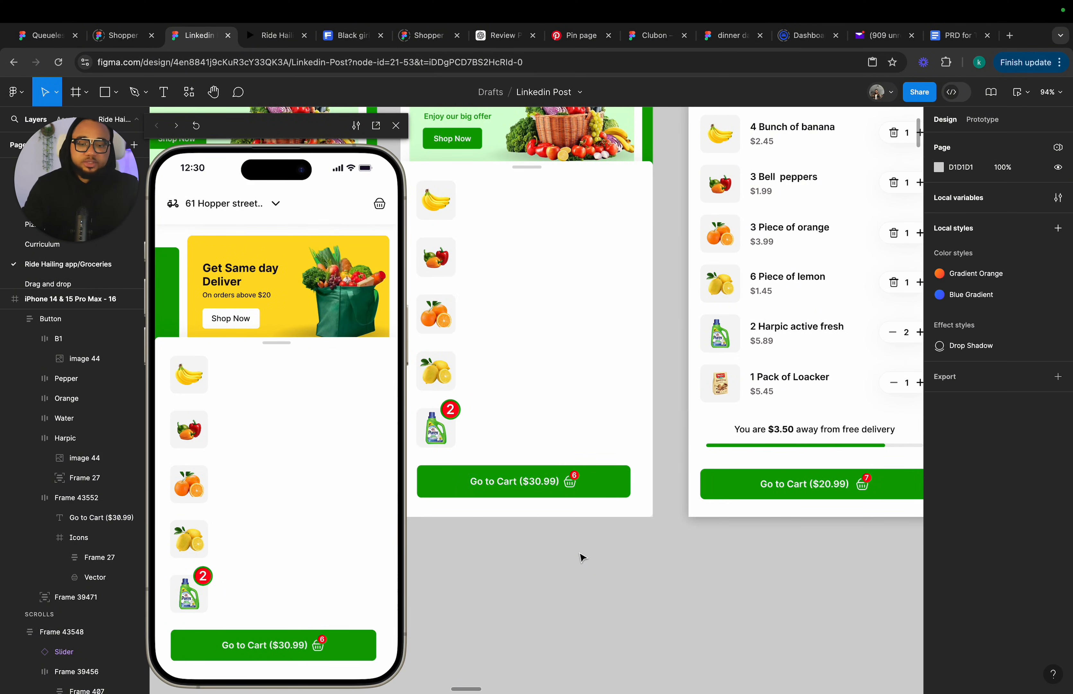
pyautogui.scroll(-3, 566, 552)
pyautogui.hscroll(-5, 547, 495)
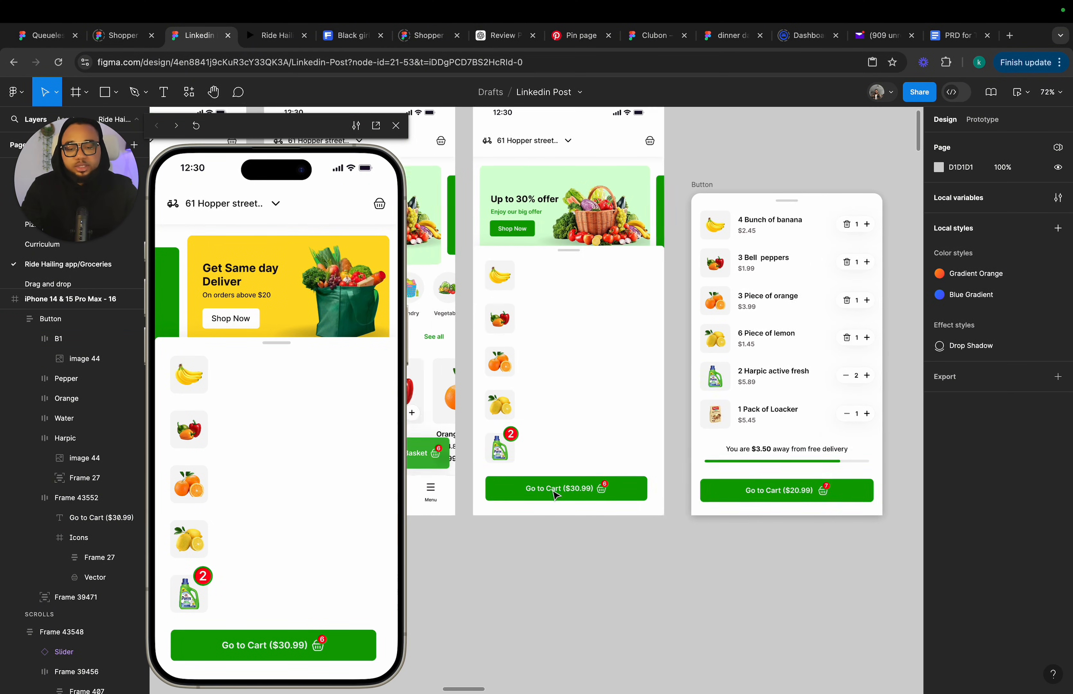
pyautogui.click(252, 434)
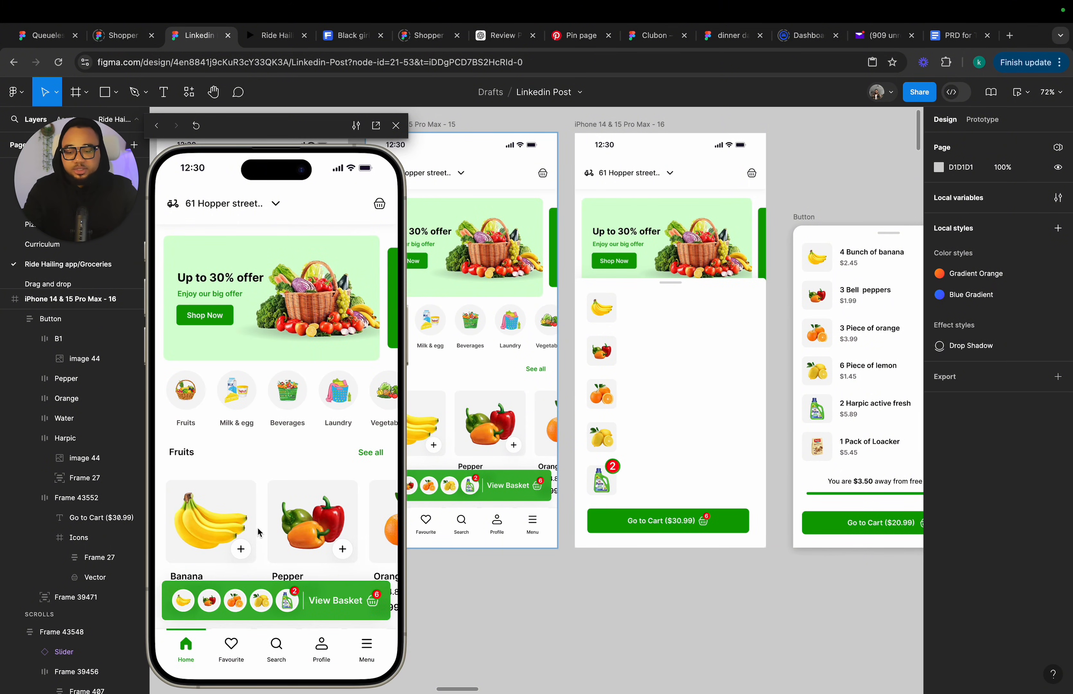
pyautogui.click(266, 608)
pyautogui.click(267, 606)
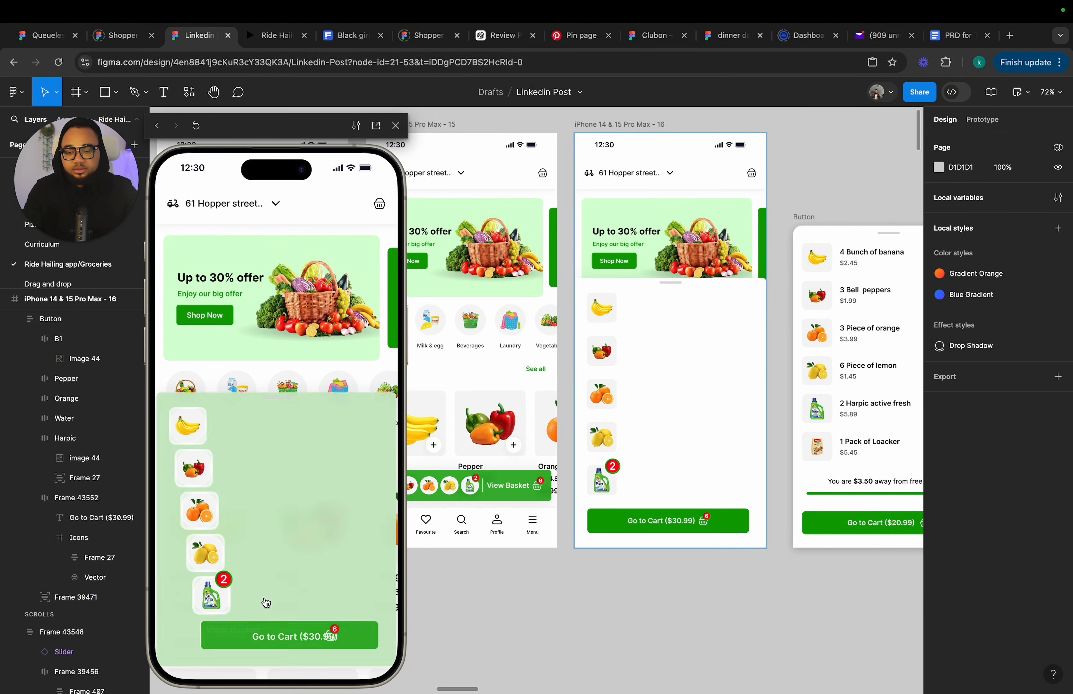
pyautogui.click(269, 609)
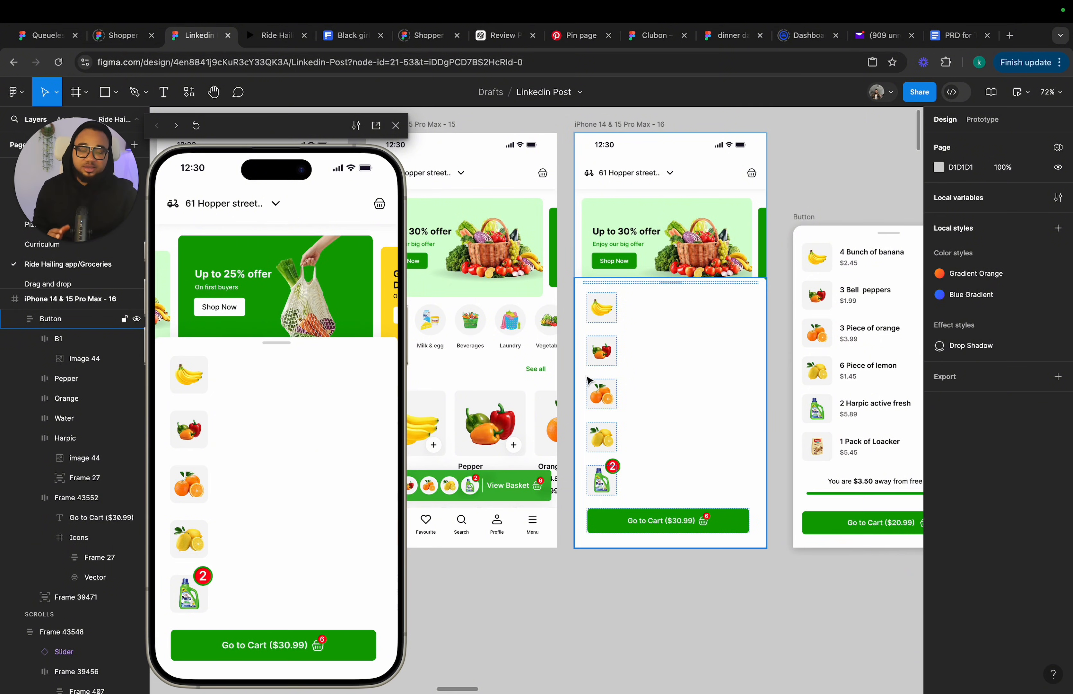
pyautogui.click(288, 533)
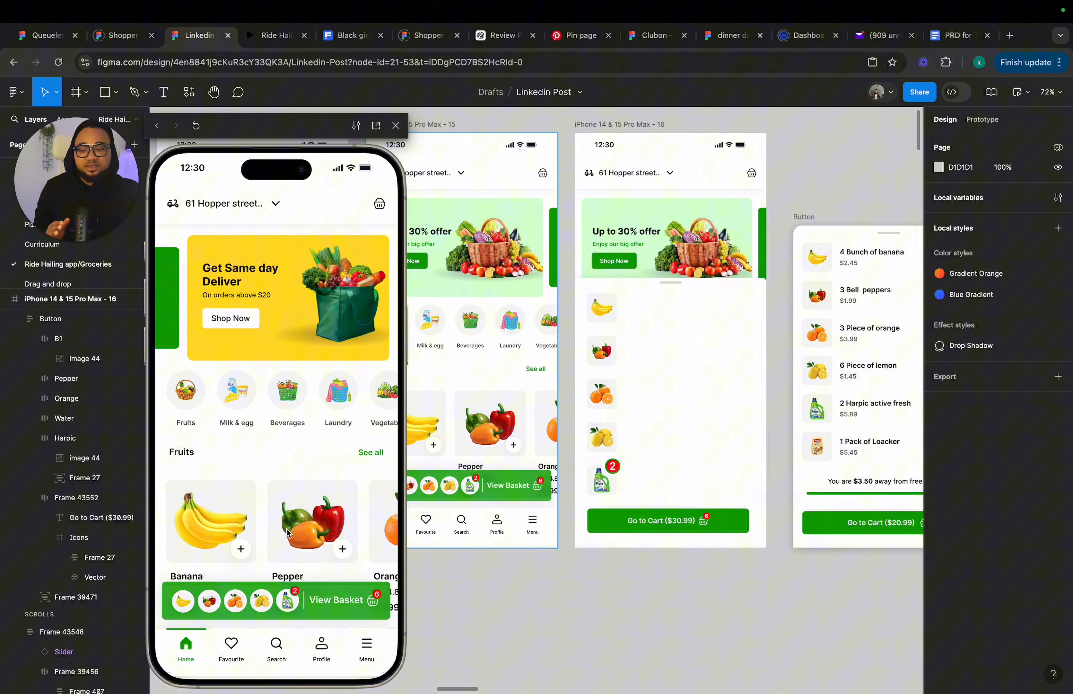
pyautogui.click(297, 598)
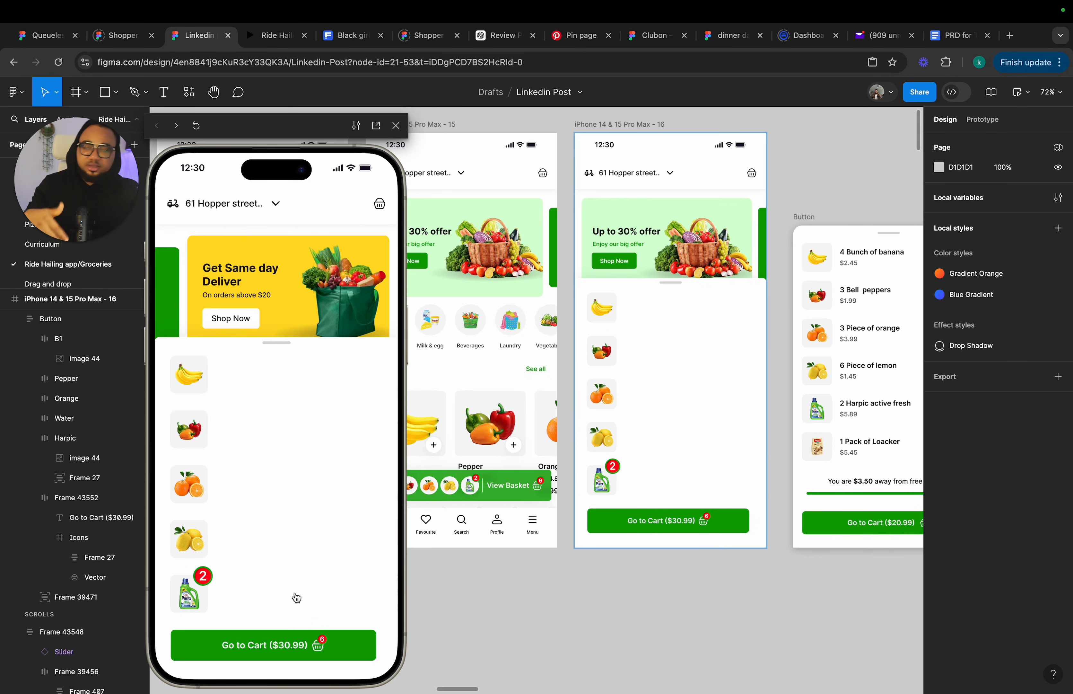
pyautogui.click(296, 598)
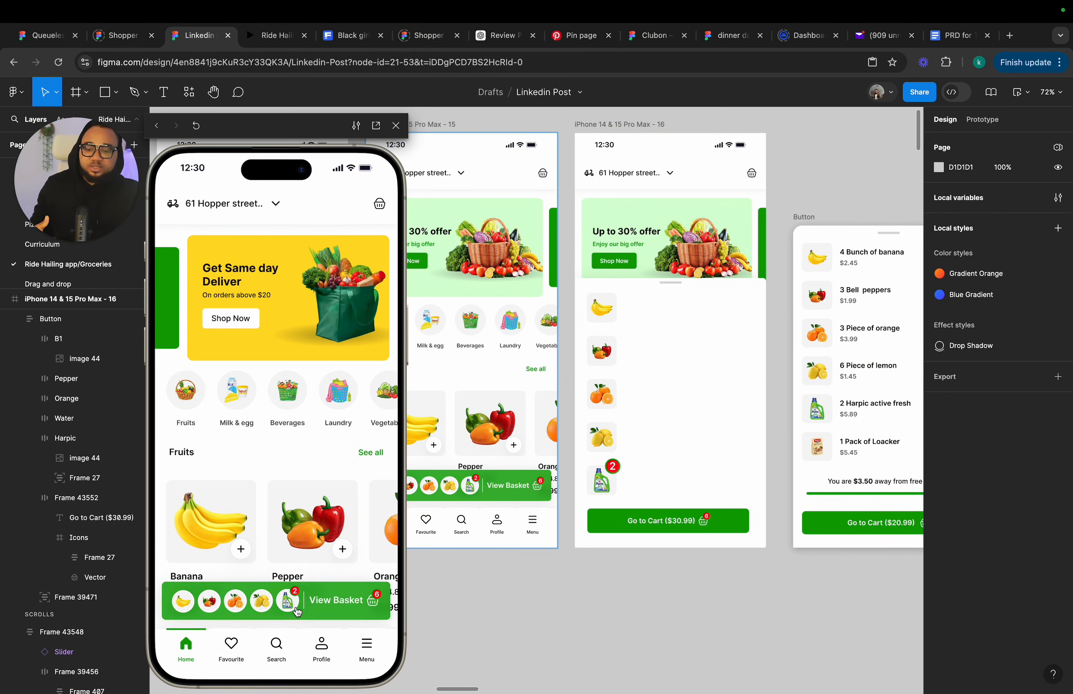
pyautogui.click(297, 604)
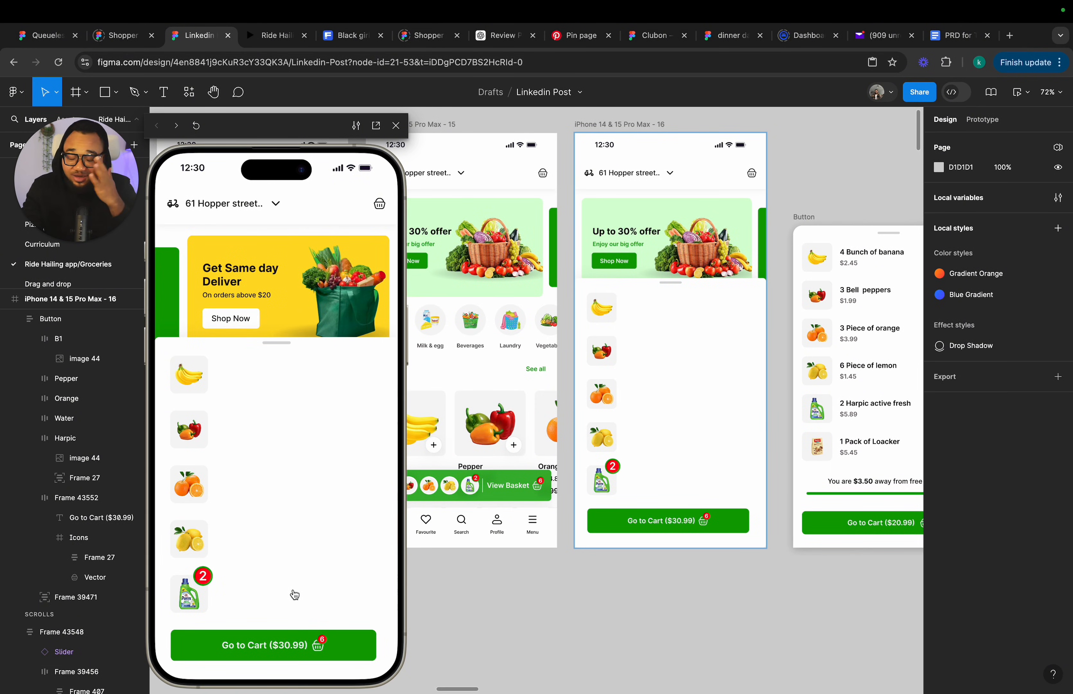
# Duplicate the "4 Bunch of banana" row from the Button basket frame and pull the copy out above it.
pyautogui.scroll(5, 706, 346)
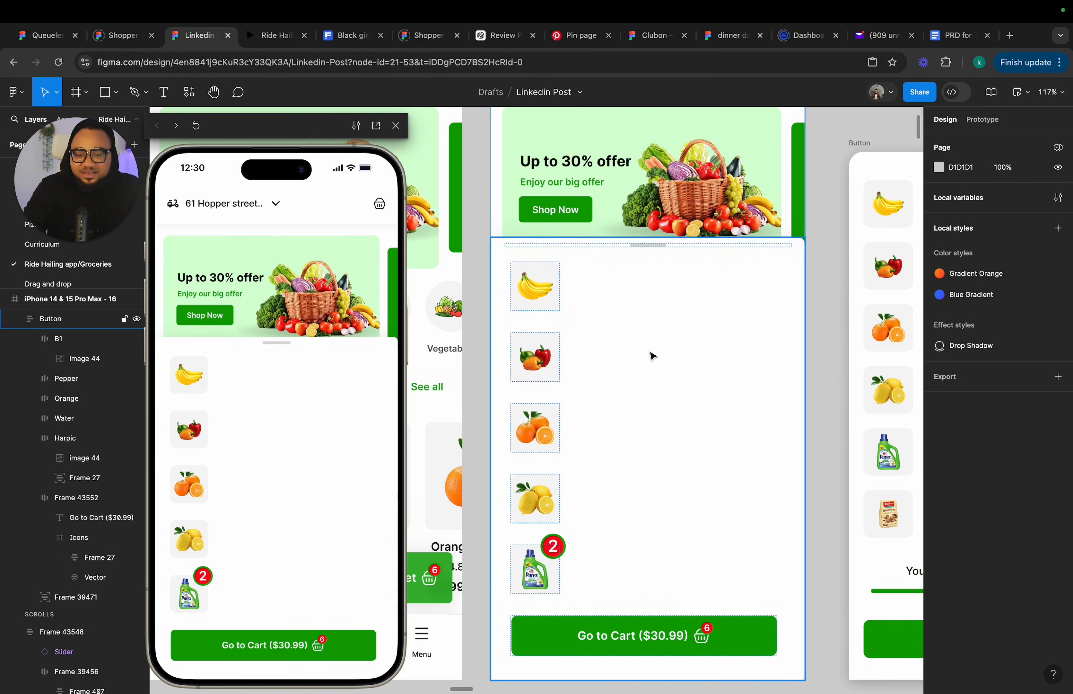
pyautogui.scroll(-5, 652, 355)
pyautogui.hscroll(1, 653, 356)
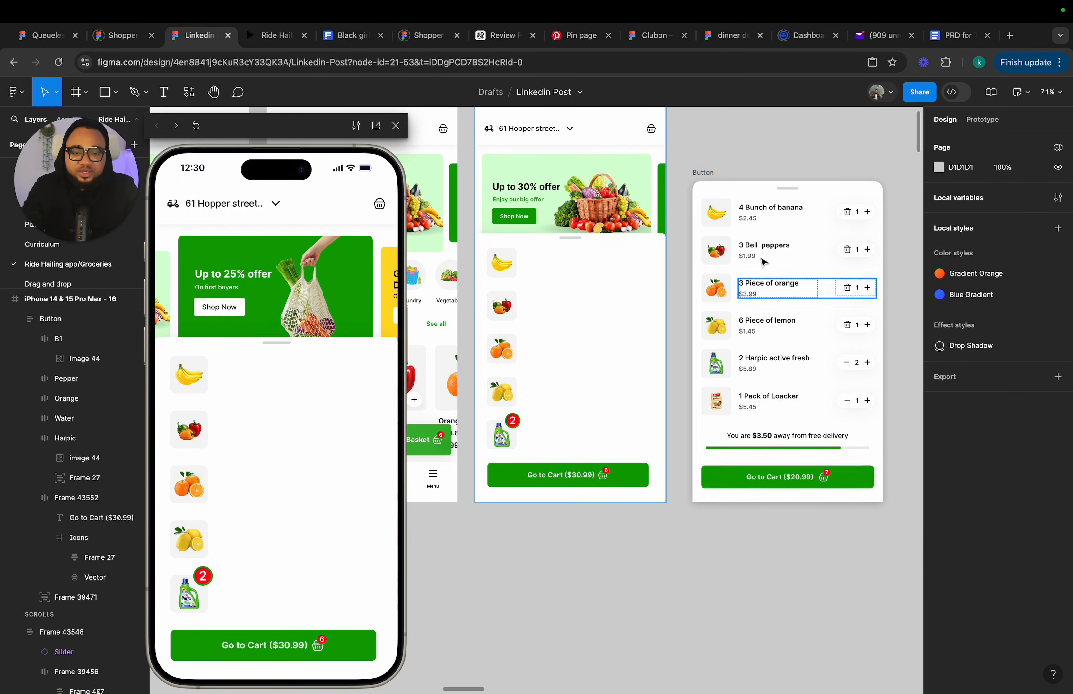
pyautogui.scroll(1, 757, 315)
pyautogui.click(769, 222)
pyautogui.scroll(5, 783, 224)
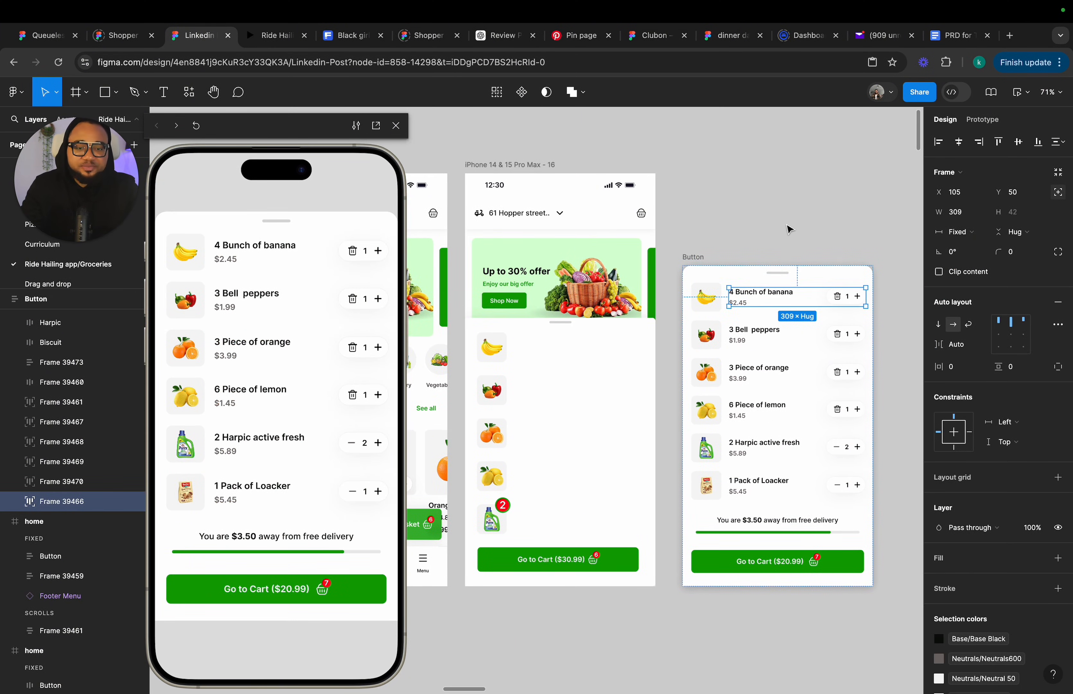
pyautogui.scroll(5, 769, 299)
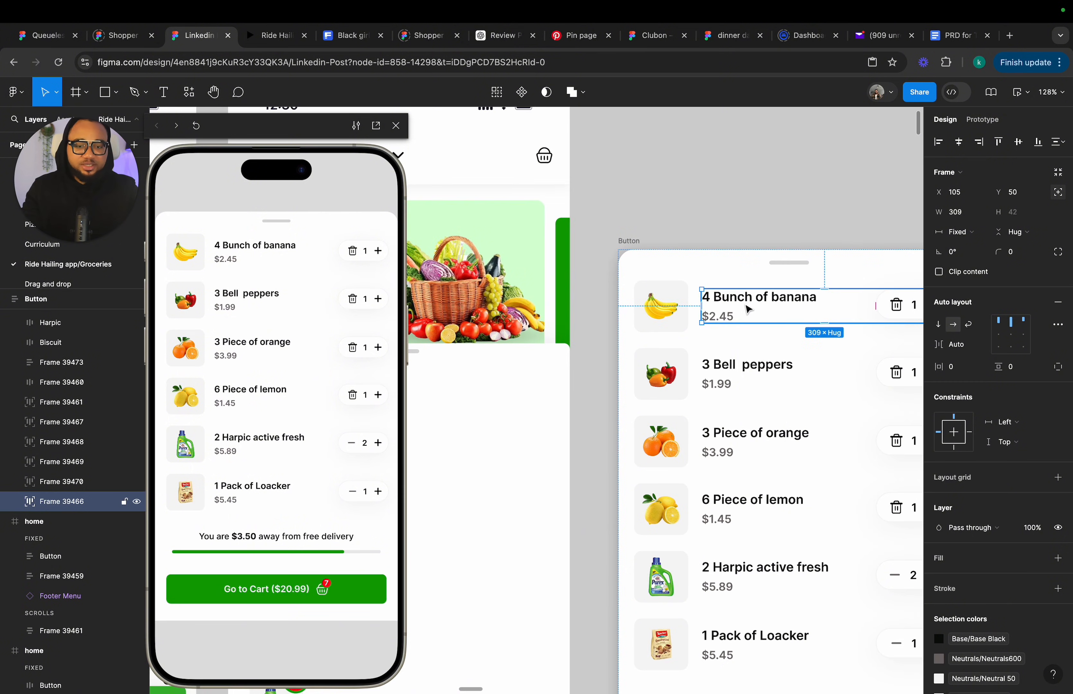
pyautogui.press('super+d')
pyautogui.moveTo(745, 306); pyautogui.dragTo(705, 231)
pyautogui.scroll(3, 717, 194)
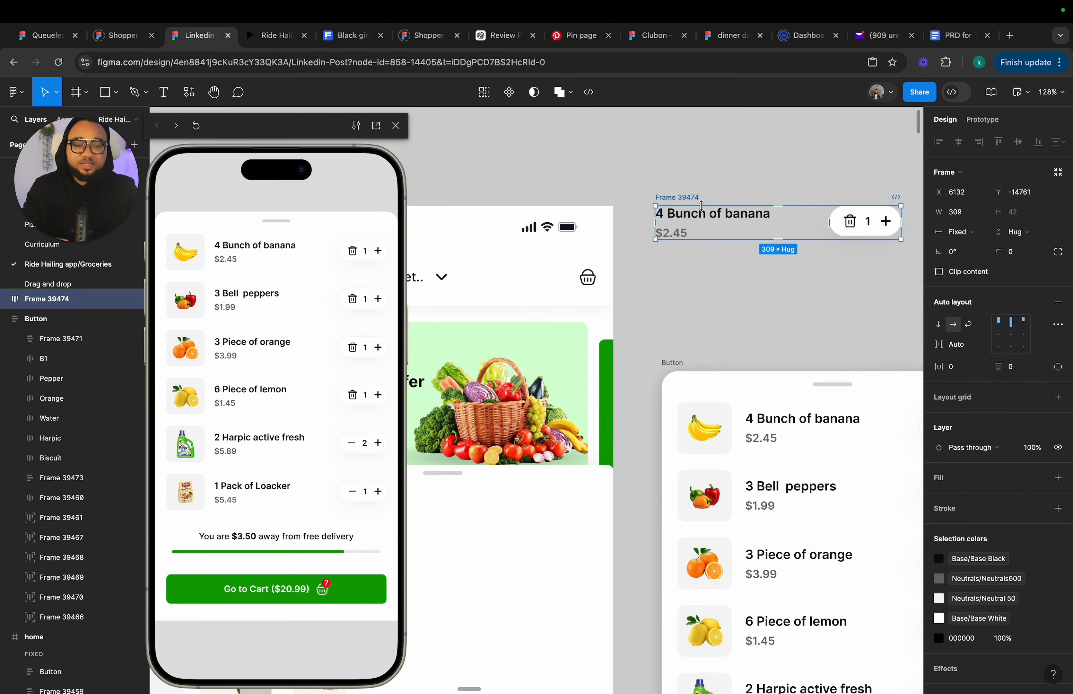
pyautogui.hscroll(2, 838, 238)
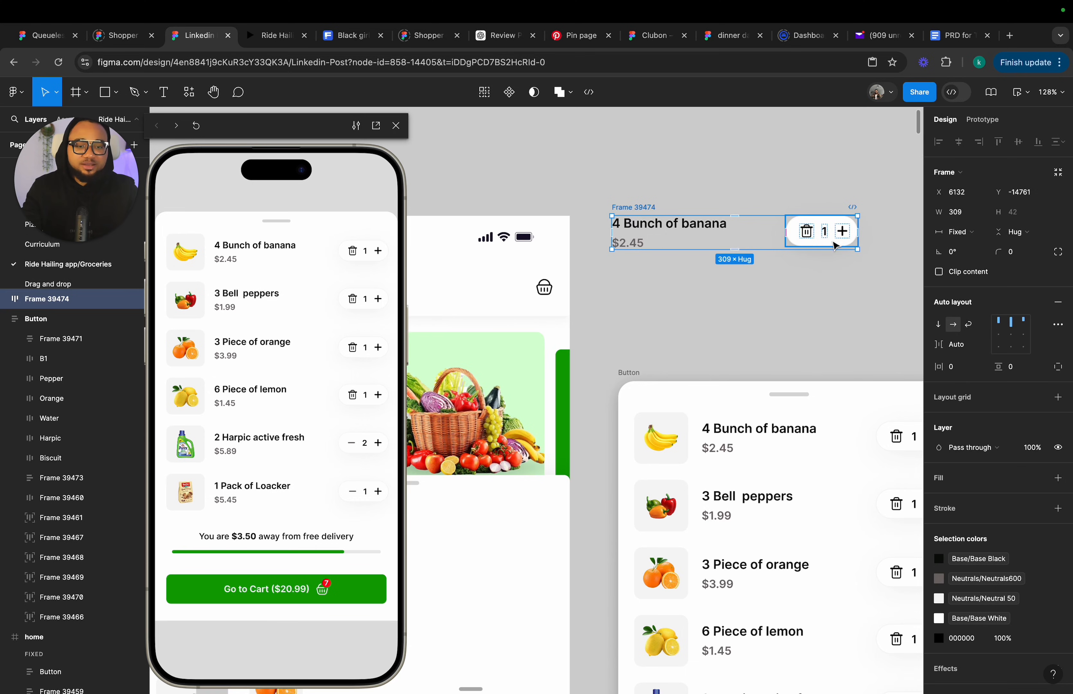
# Select the duplicated row's frame and move it into frame 16's expanded basket beside the banana thumbnail.
pyautogui.click(675, 230)
pyautogui.click(635, 247)
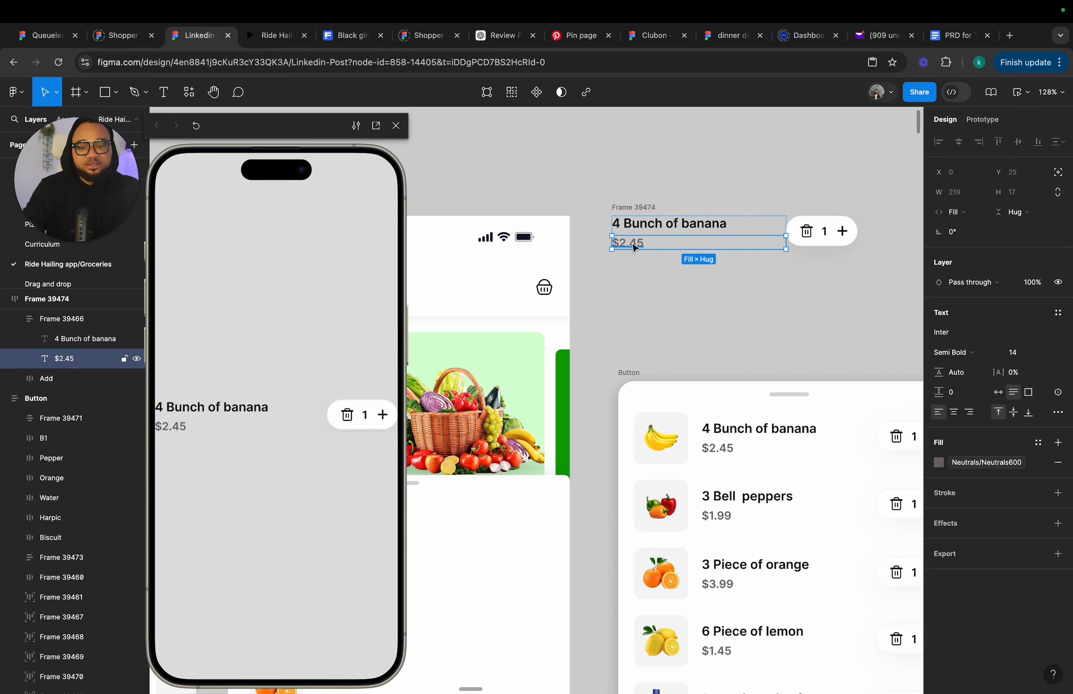
pyautogui.click(717, 273)
pyautogui.click(701, 245)
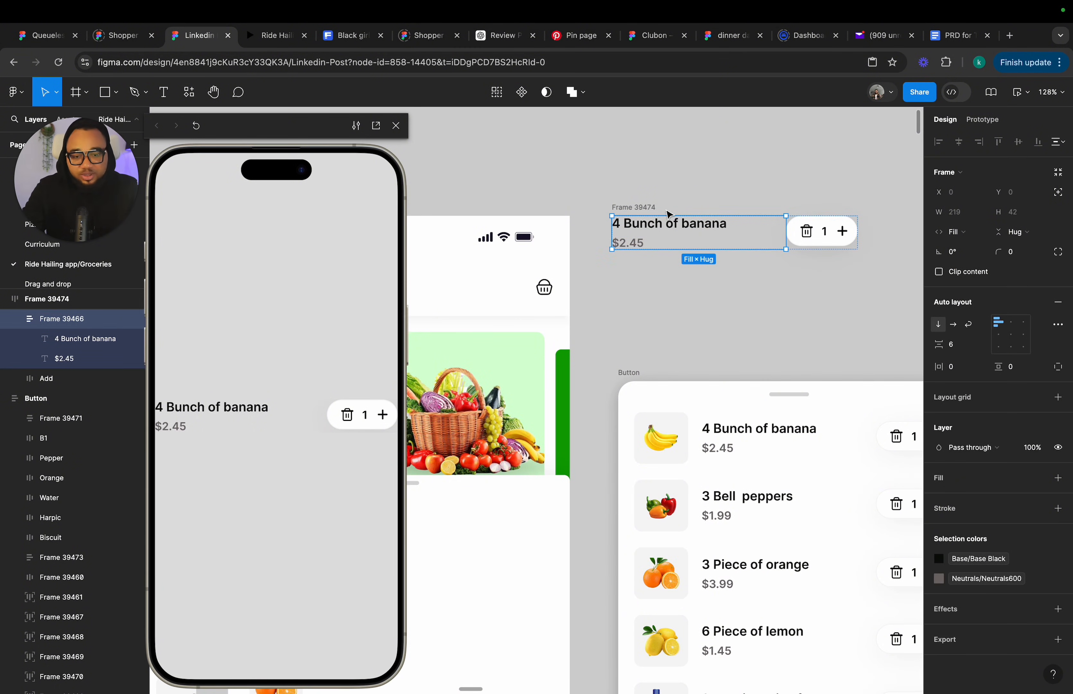
pyautogui.click(643, 209)
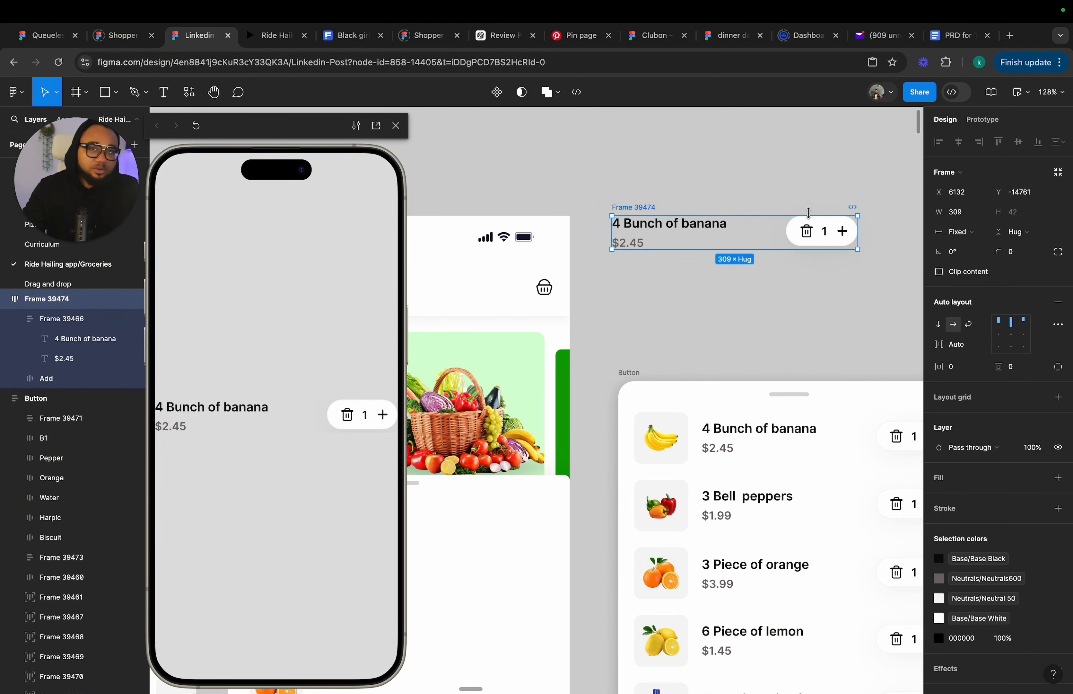
pyautogui.scroll(-5, 807, 212)
pyautogui.moveTo(743, 224); pyautogui.dragTo(598, 406)
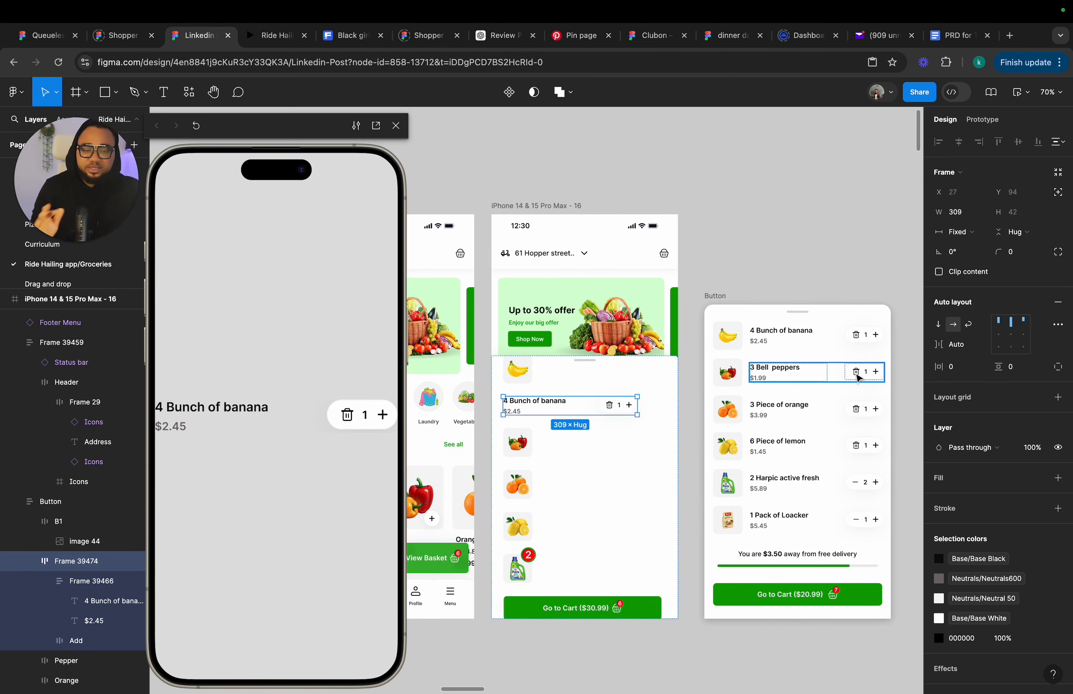
pyautogui.click(1057, 193)
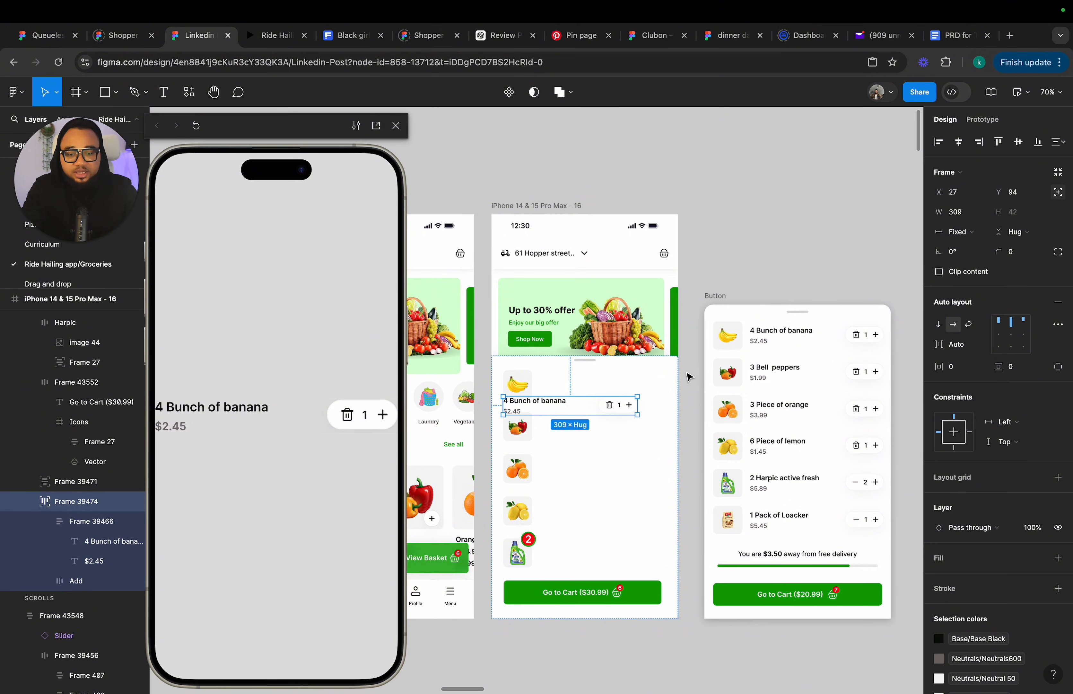
pyautogui.moveTo(581, 411); pyautogui.dragTo(608, 391)
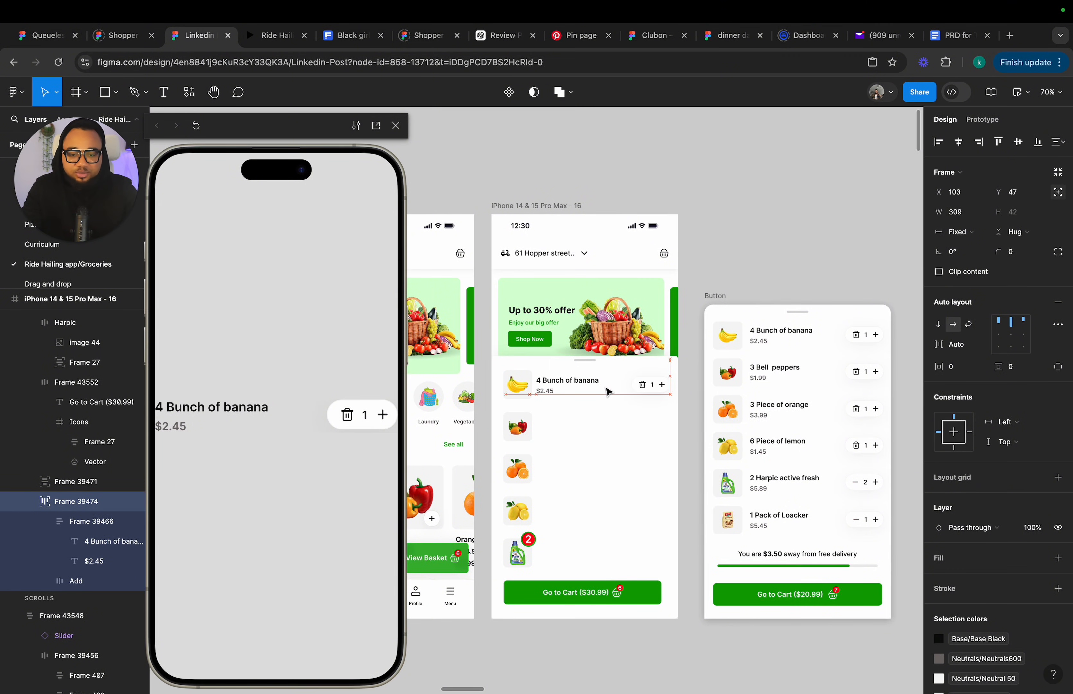
pyautogui.scroll(5, 586, 387)
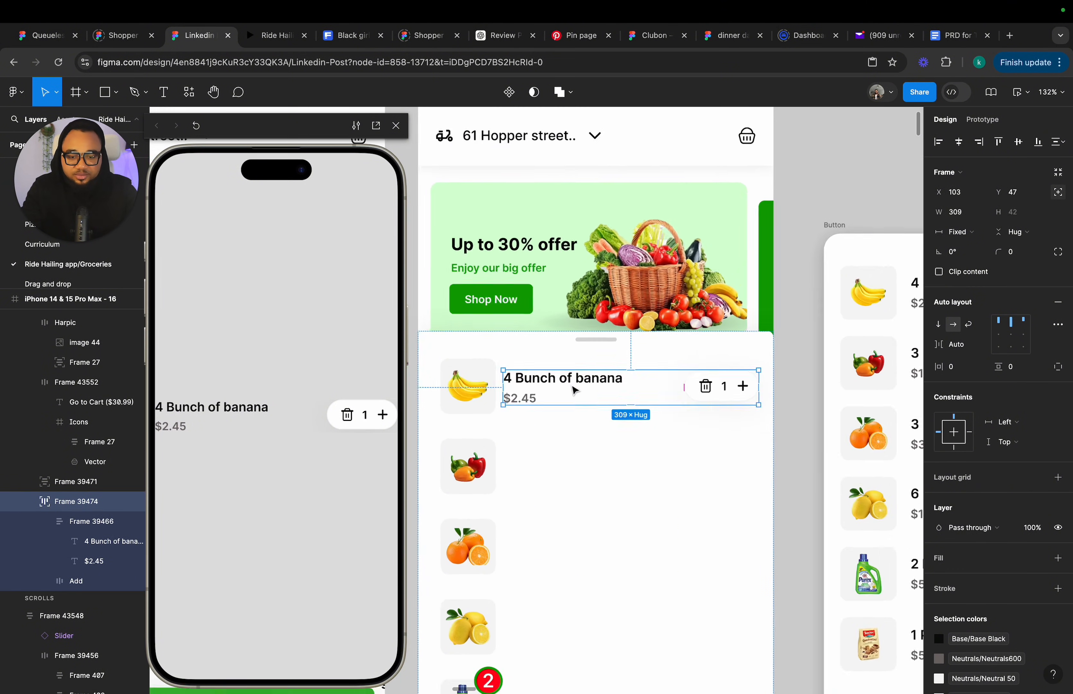
pyautogui.moveTo(568, 385); pyautogui.dragTo(573, 384)
pyautogui.hscroll(-5, 572, 388)
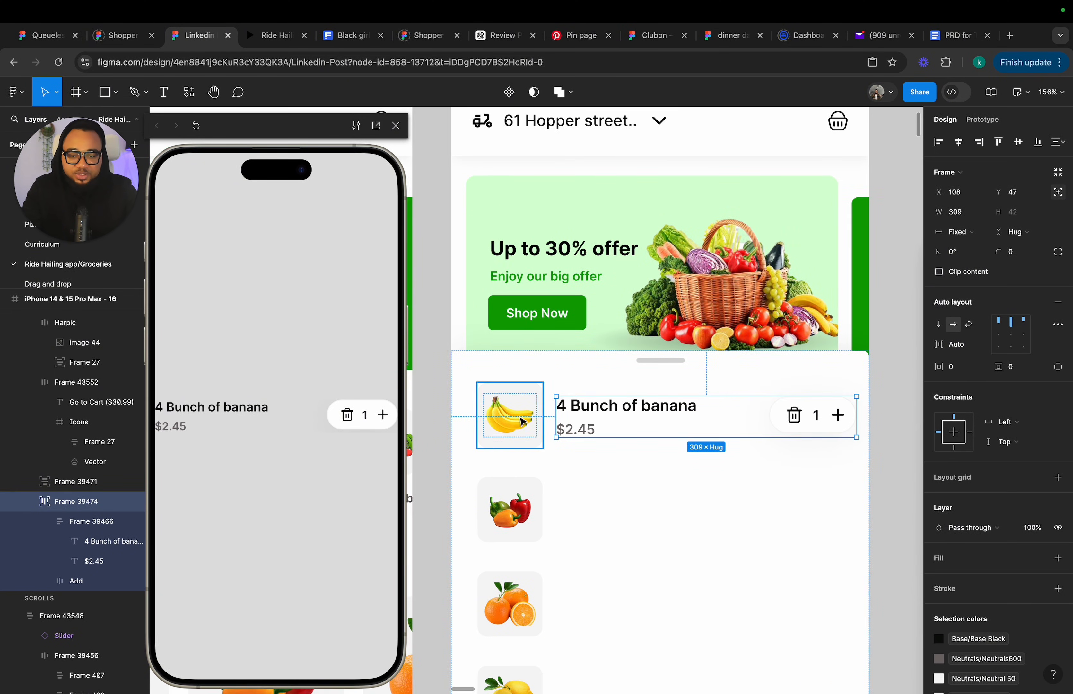
# Set the basket panel's left padding to 17 and realign the banana row next to its image.
pyautogui.click(482, 454)
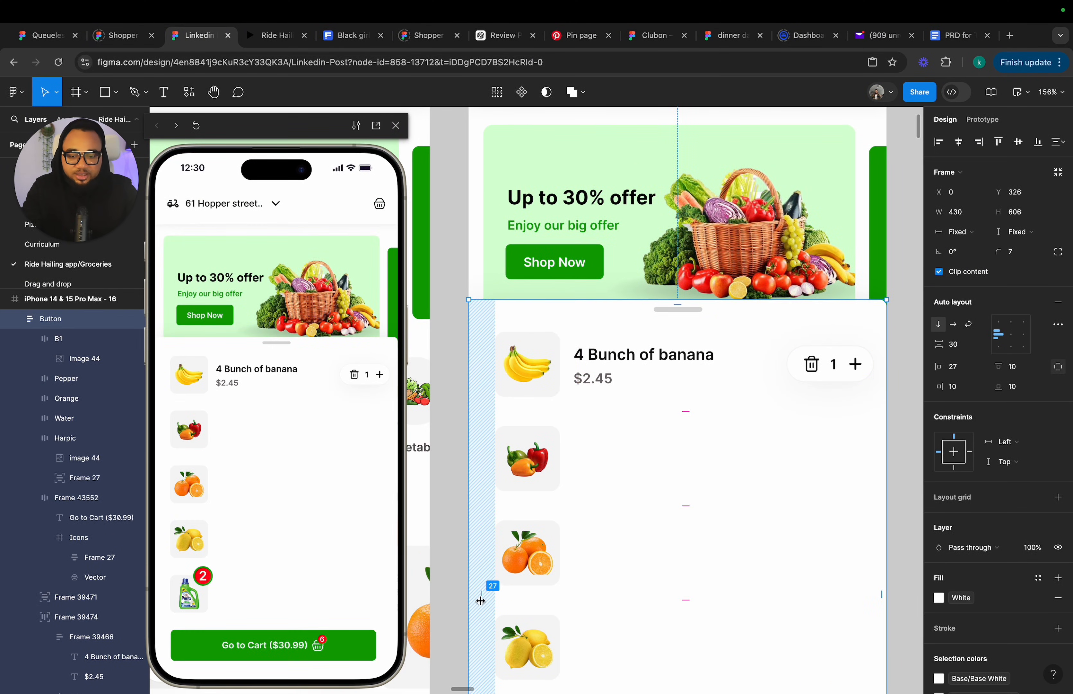
pyautogui.moveTo(480, 597); pyautogui.dragTo(470, 598)
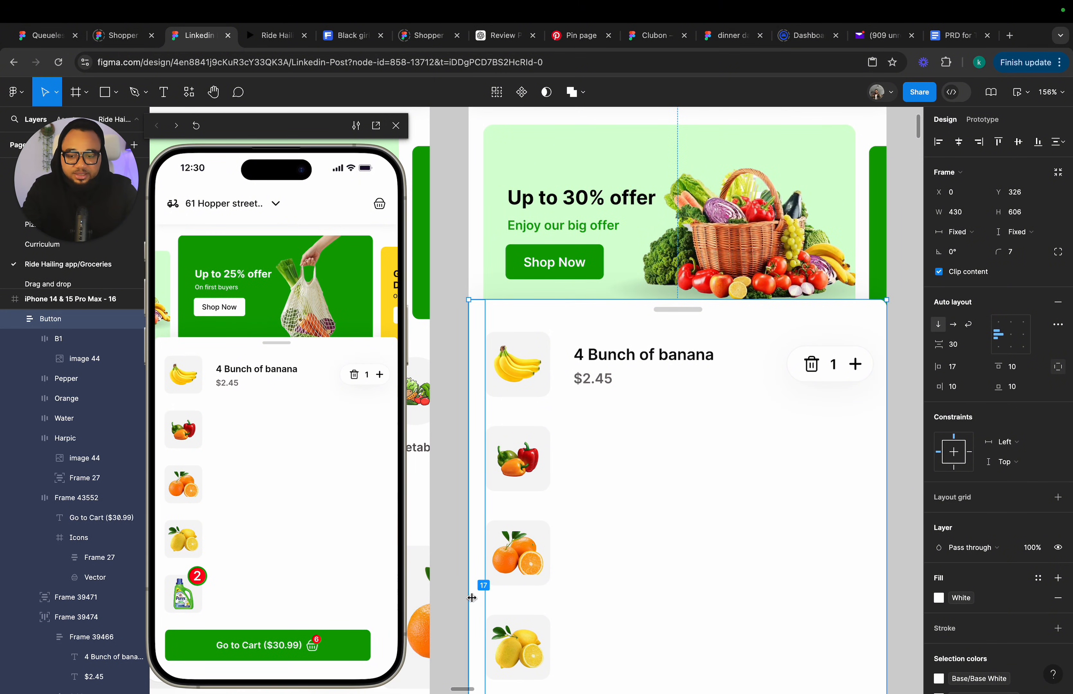
pyautogui.click(691, 359)
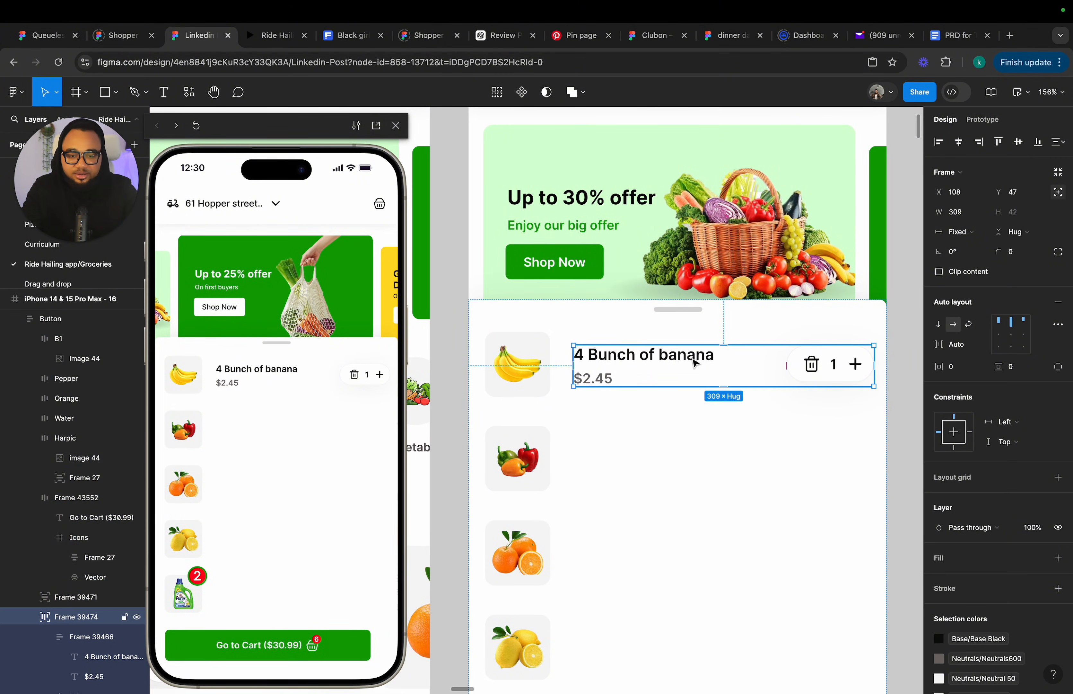
pyautogui.moveTo(692, 357); pyautogui.dragTo(686, 362)
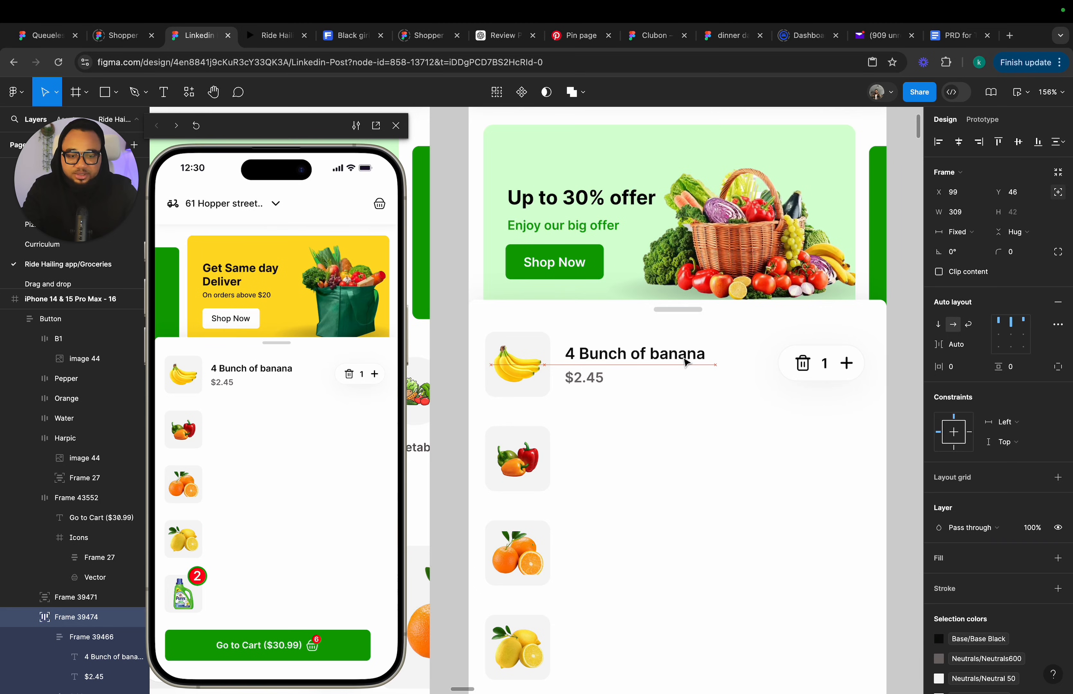
# Copy the free-delivery progress bar into frame 16's basket and move it above the Go to Cart button.
pyautogui.scroll(-5, 684, 359)
pyautogui.scroll(-3, 685, 359)
pyautogui.hscroll(2, 685, 359)
pyautogui.scroll(1, 685, 360)
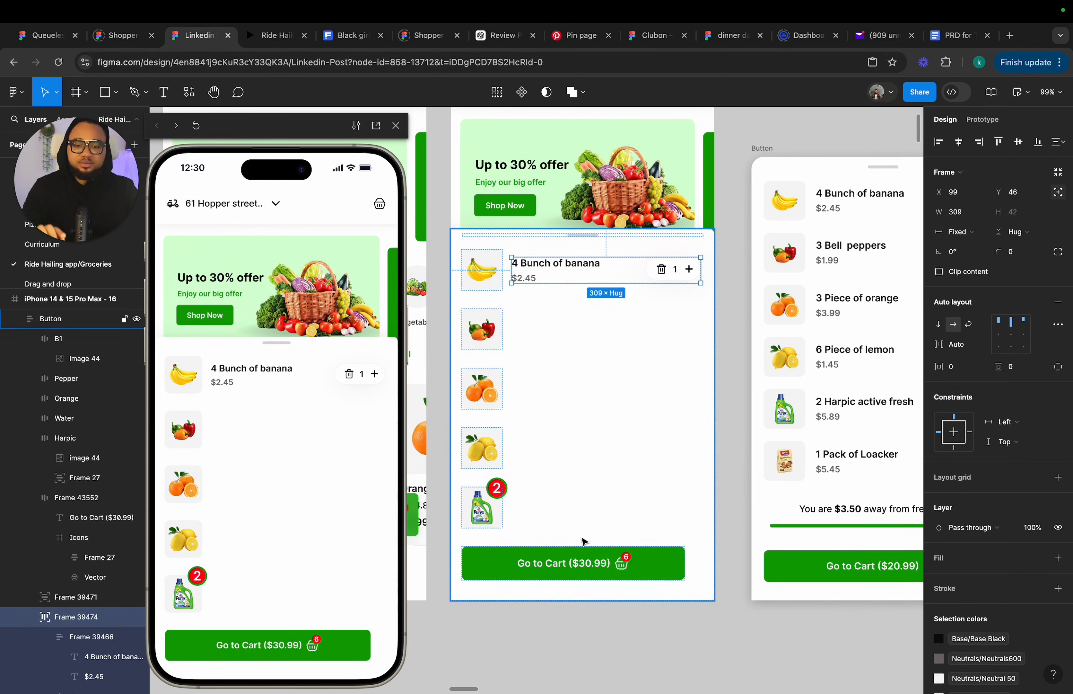
pyautogui.click(575, 526)
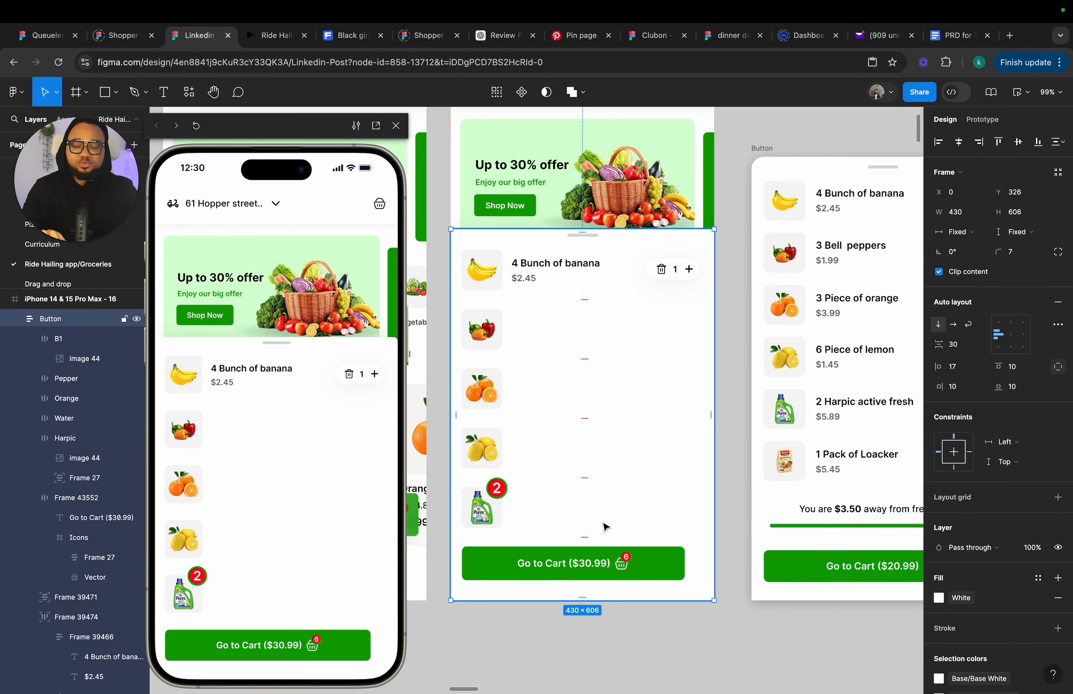
pyautogui.click(830, 517)
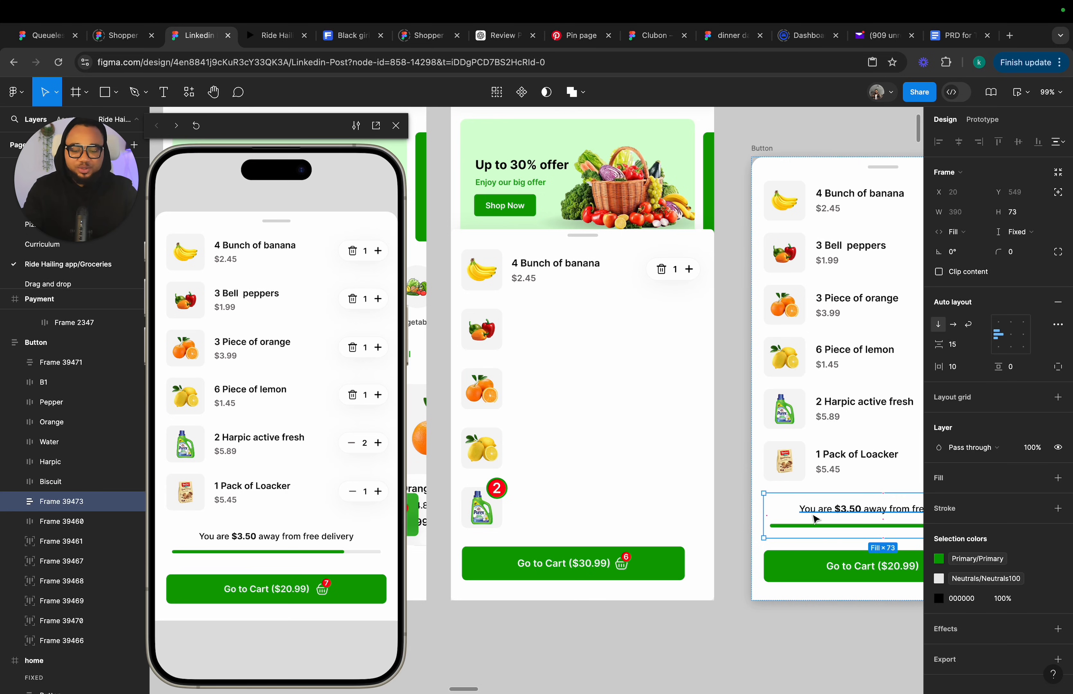
pyautogui.click(568, 509)
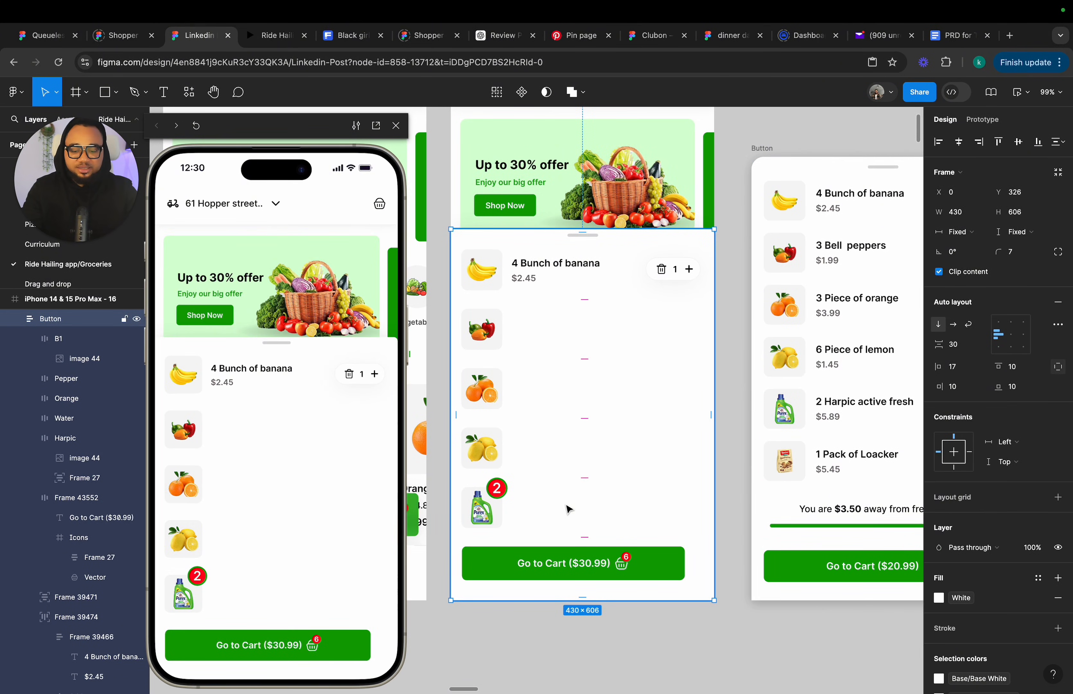
pyautogui.hotkey('ctrl', 'z')
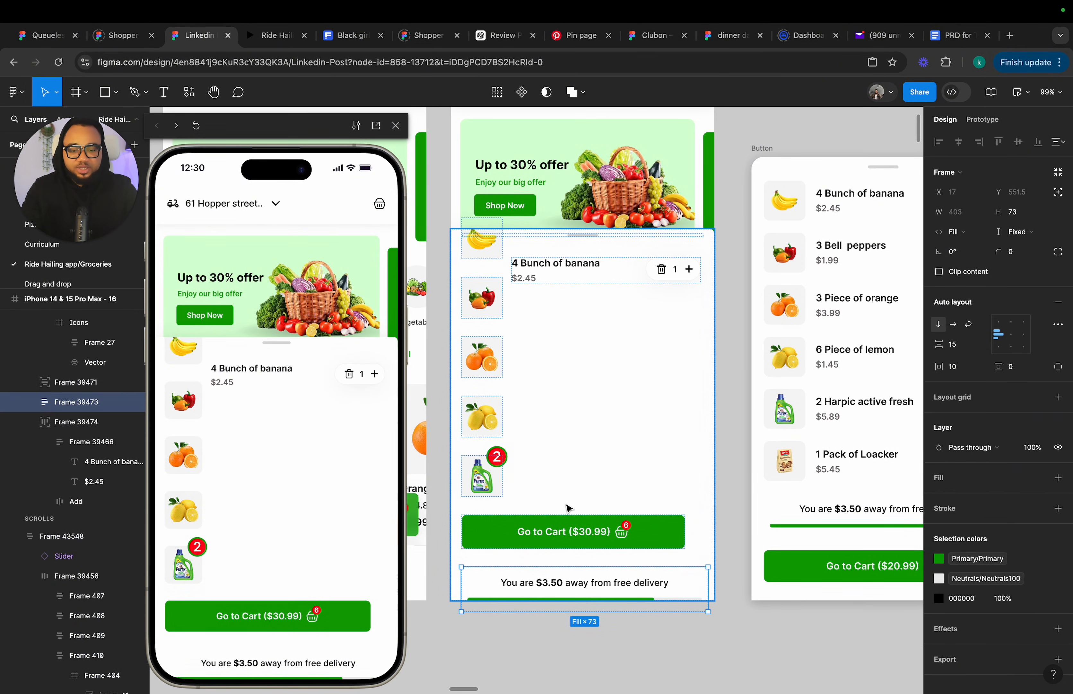
pyautogui.press('Up')
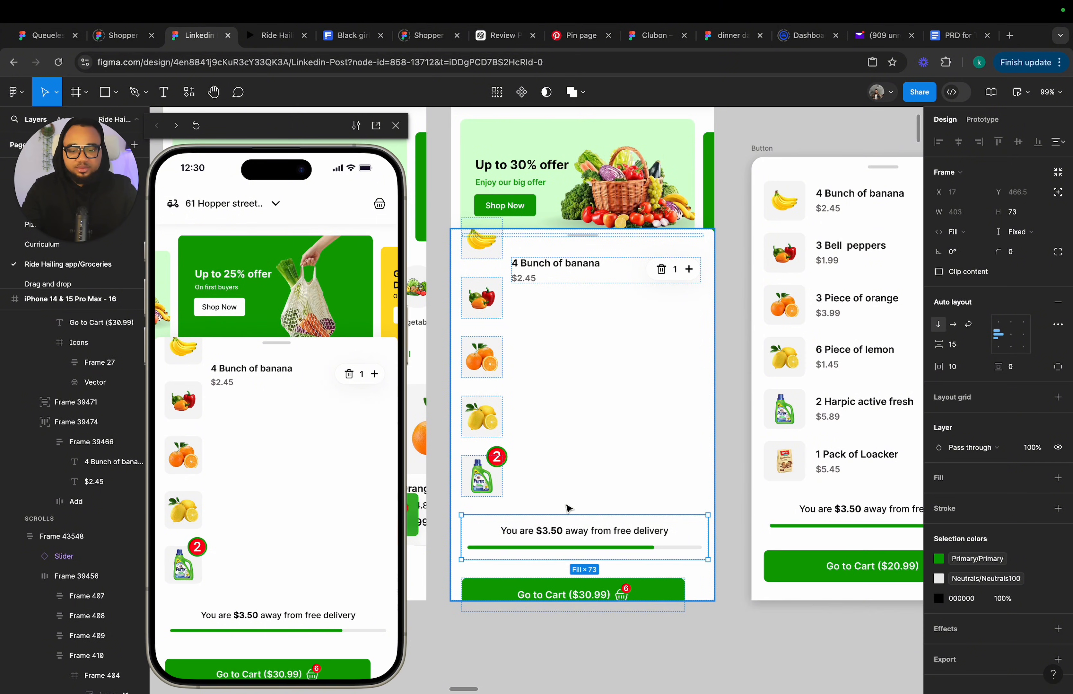
# Extend the basket panel in frame 16 upward to about 430 × 718.
pyautogui.click(582, 455)
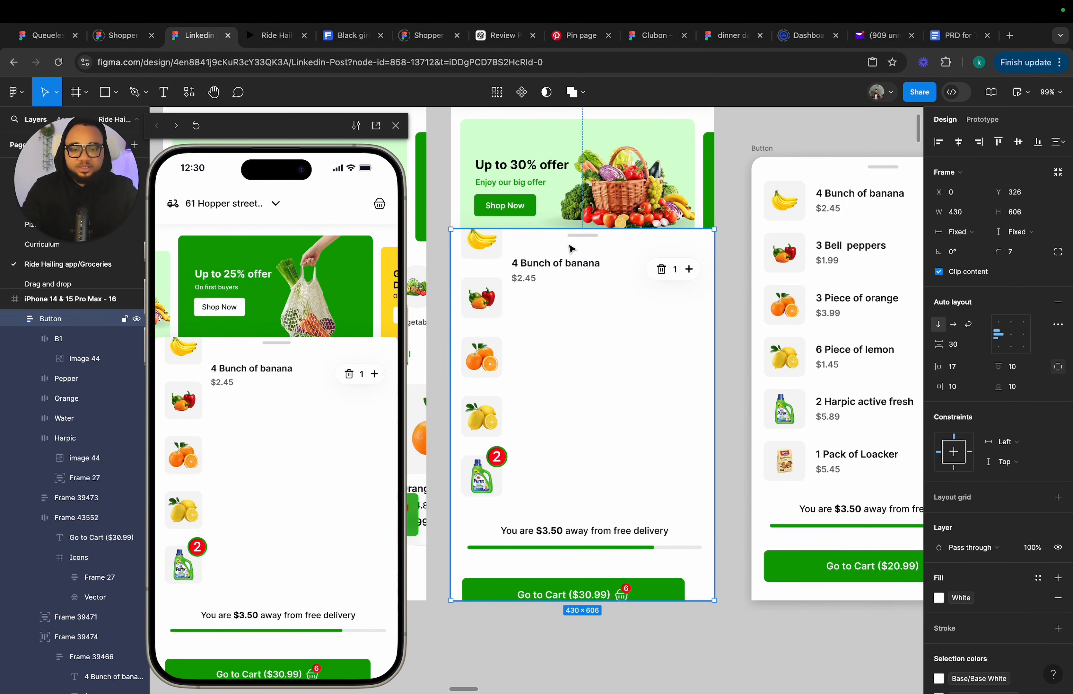
pyautogui.moveTo(570, 229); pyautogui.dragTo(570, 161)
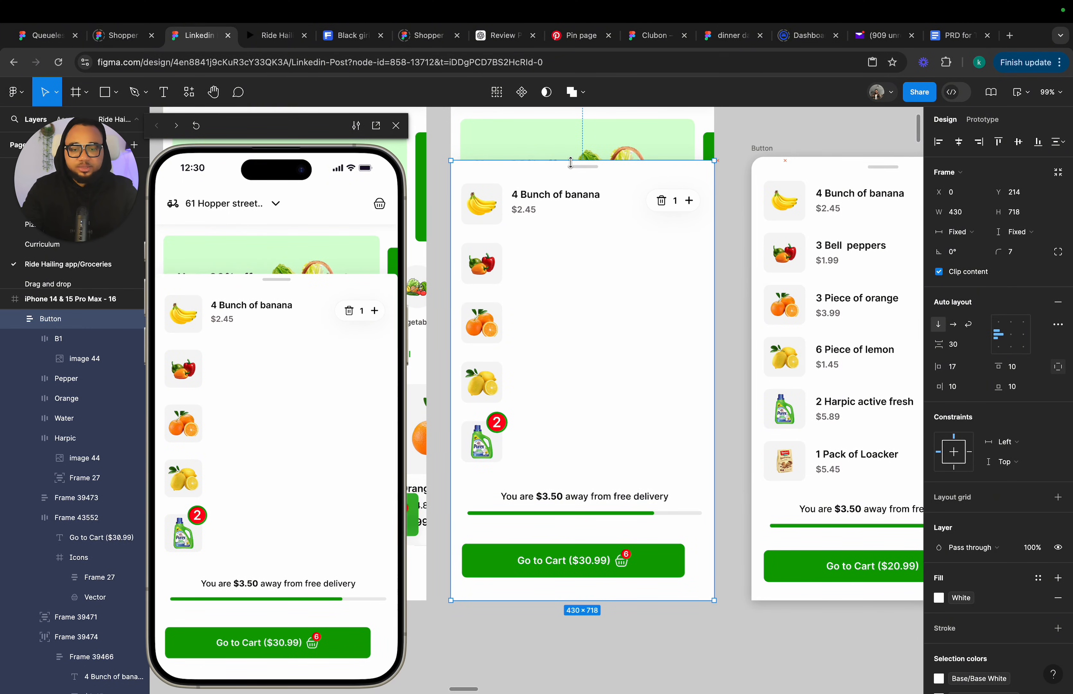
# Delete the red "2" badge from the detergent thumbnail in frame 16's basket.
pyautogui.click(532, 636)
pyautogui.scroll(-3, 533, 632)
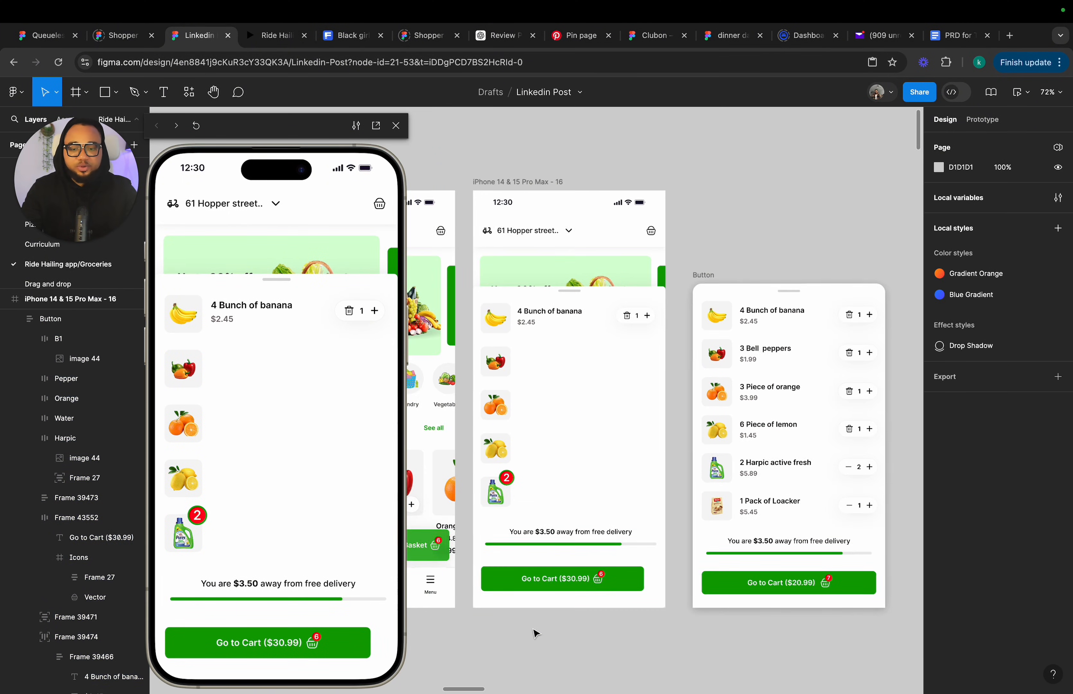
pyautogui.hscroll(2, 536, 634)
pyautogui.click(475, 483)
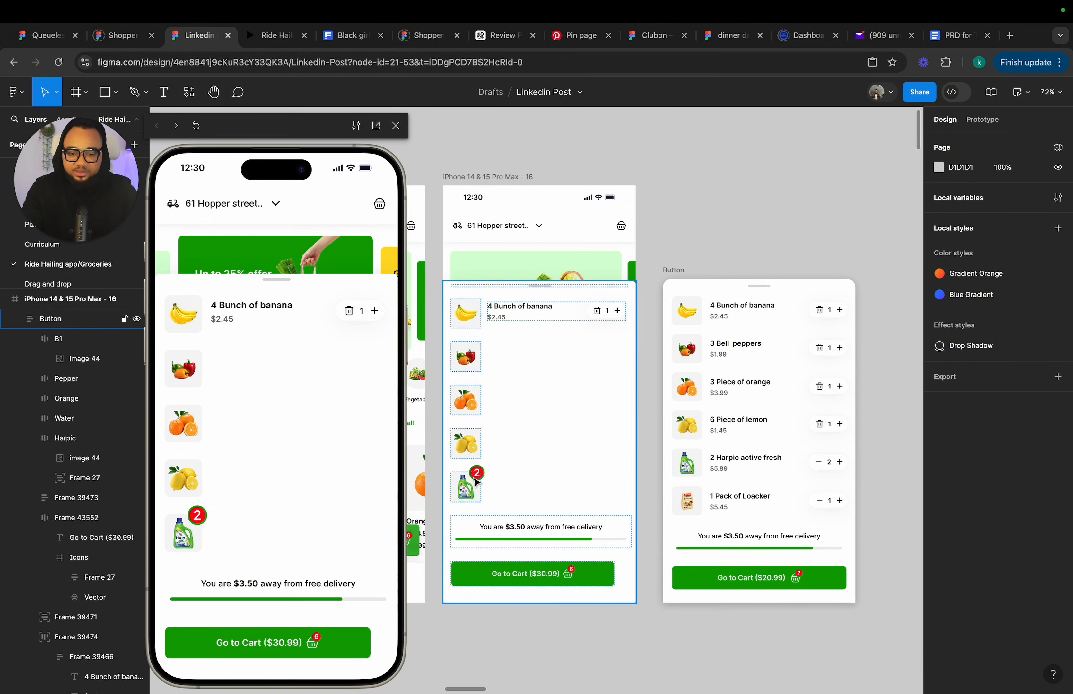
pyautogui.scroll(5, 475, 483)
pyautogui.click(478, 474)
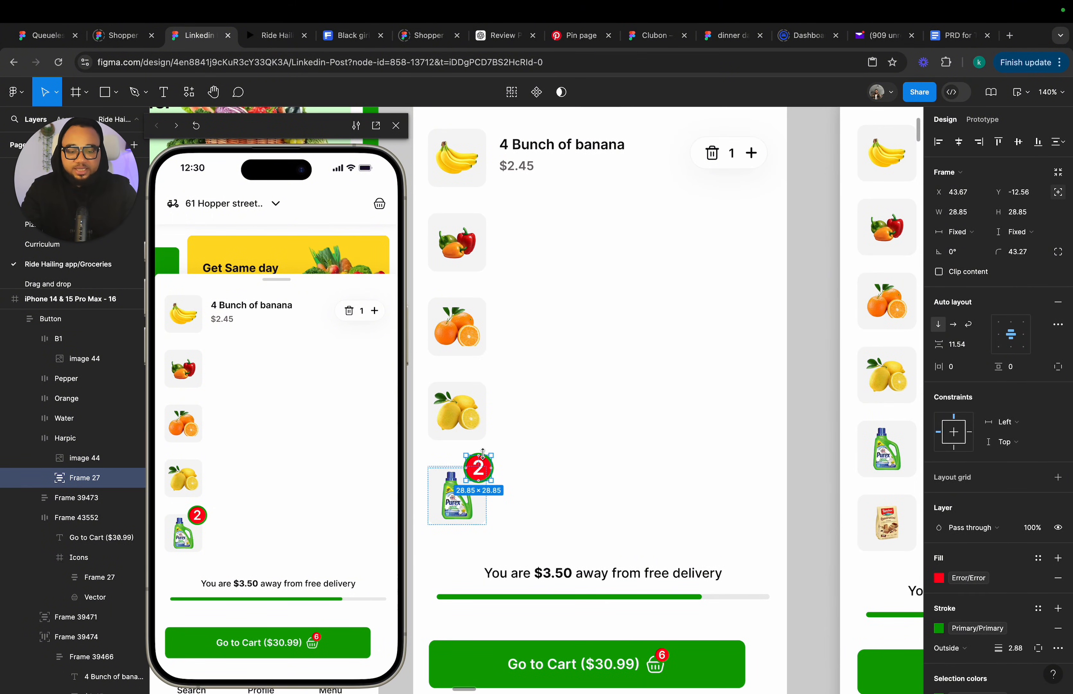
pyautogui.press('Delete')
pyautogui.scroll(-3, 486, 459)
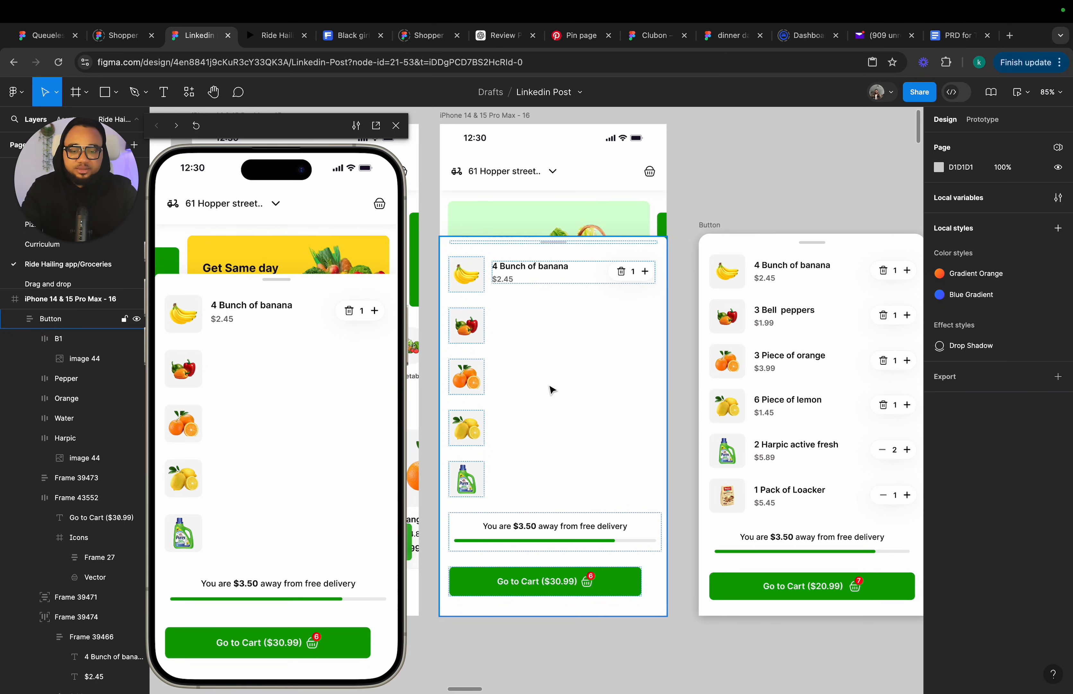
# Inspect the free-delivery progress bar's layers and fill inside frame 16's basket.
pyautogui.click(552, 276)
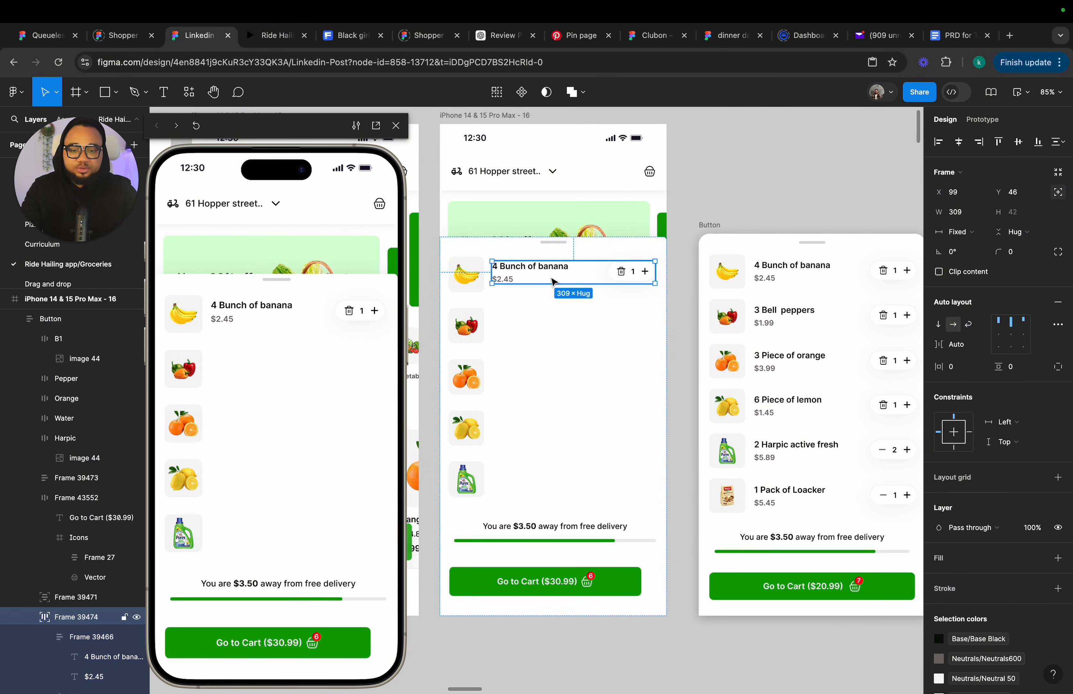
pyautogui.click(557, 536)
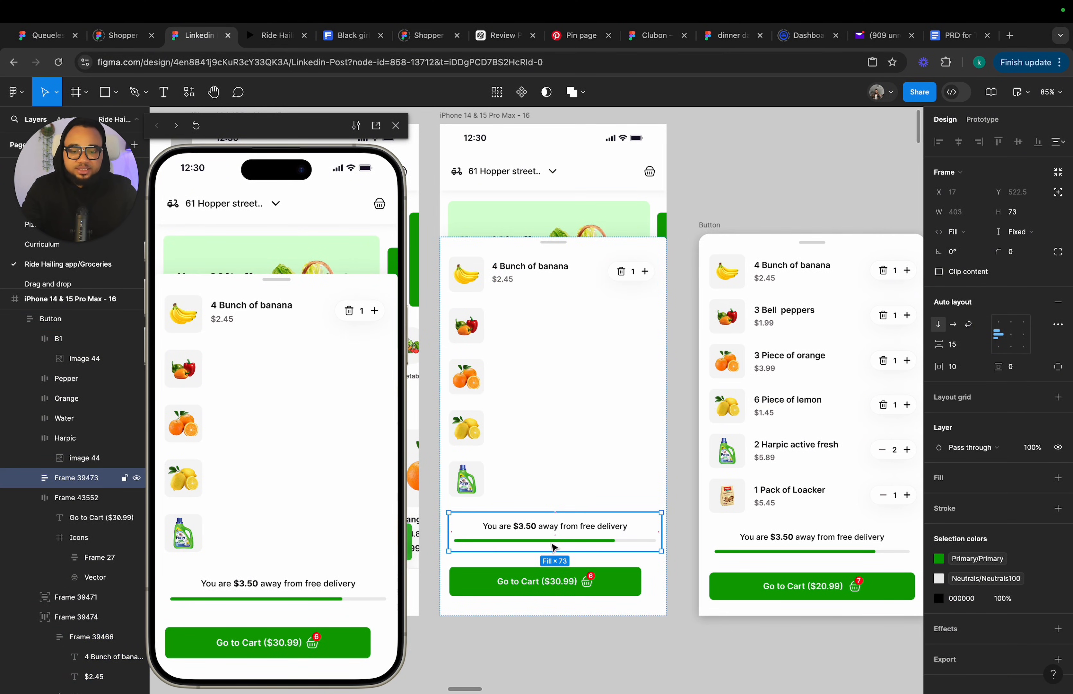
pyautogui.scroll(3, 554, 547)
pyautogui.scroll(2, 557, 545)
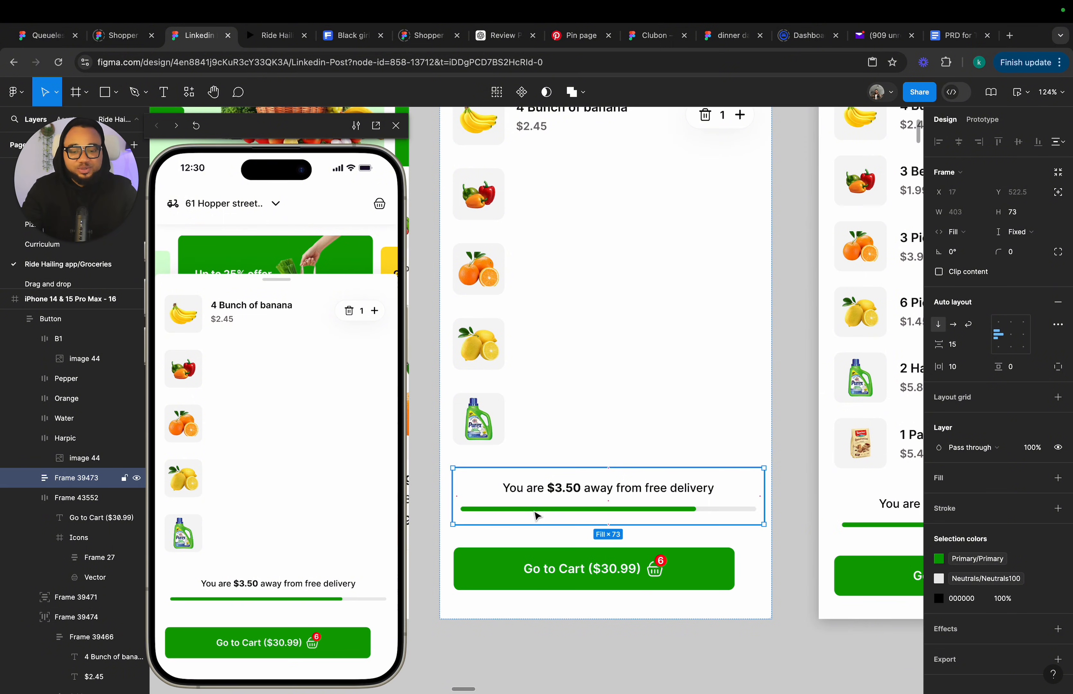
pyautogui.doubleClick(516, 513)
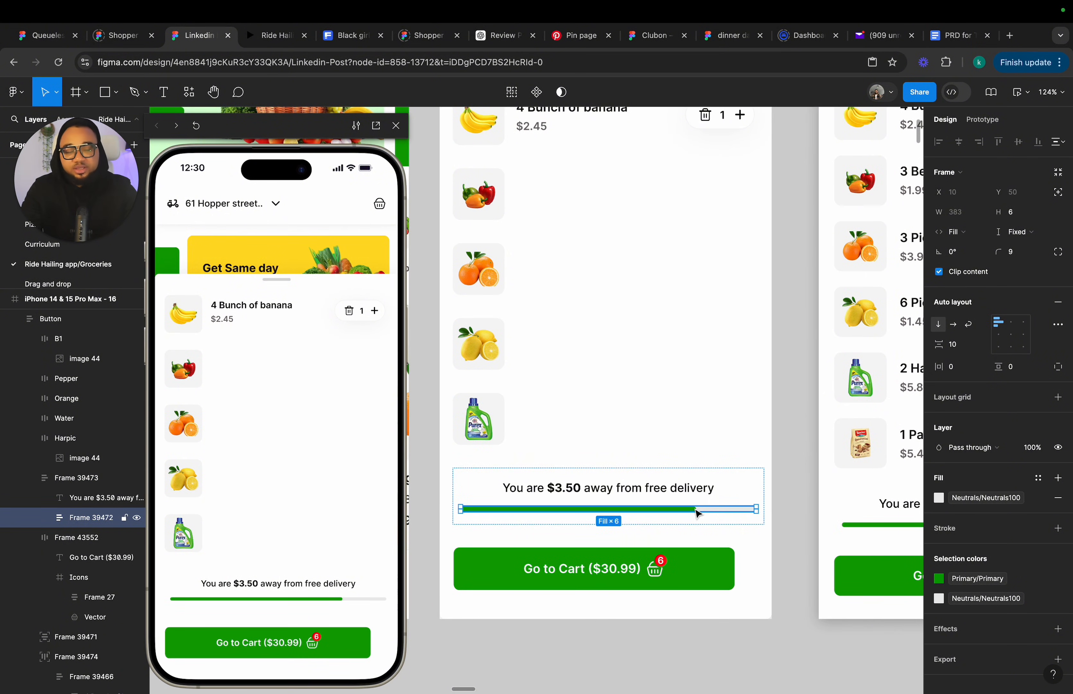
pyautogui.scroll(2, 653, 514)
pyautogui.hscroll(2, 654, 514)
pyautogui.press('Escape')
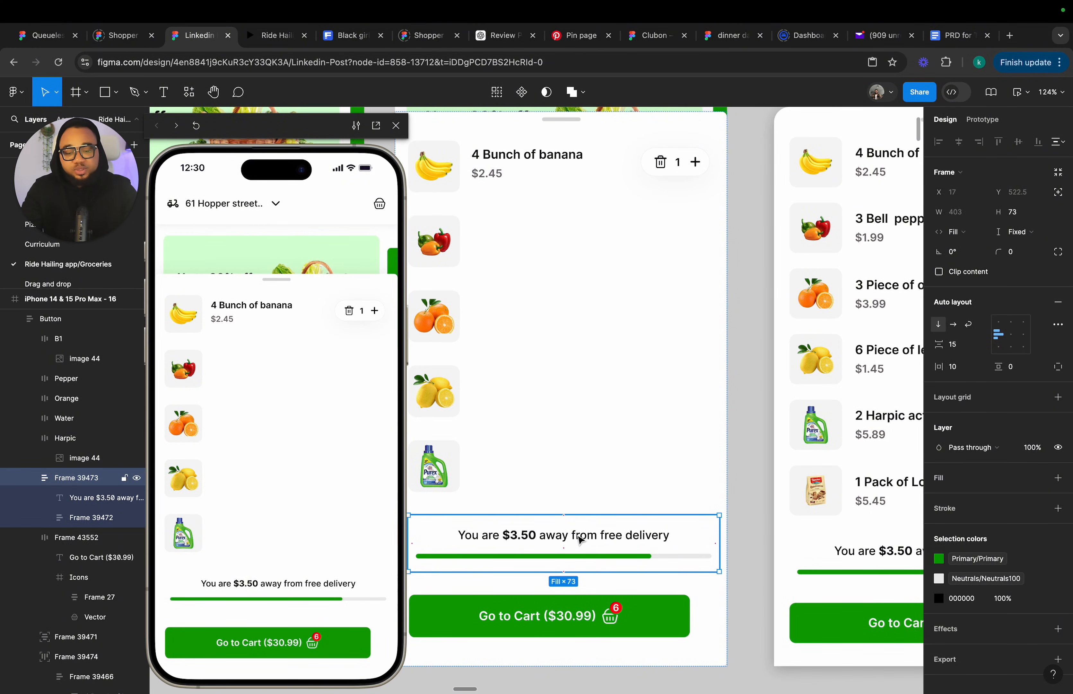
# Duplicate the banana item row in frame 16's basket four times, one copy beside each product thumbnail.
pyautogui.scroll(-2, 547, 411)
pyautogui.scroll(-1, 547, 412)
pyautogui.click(556, 227)
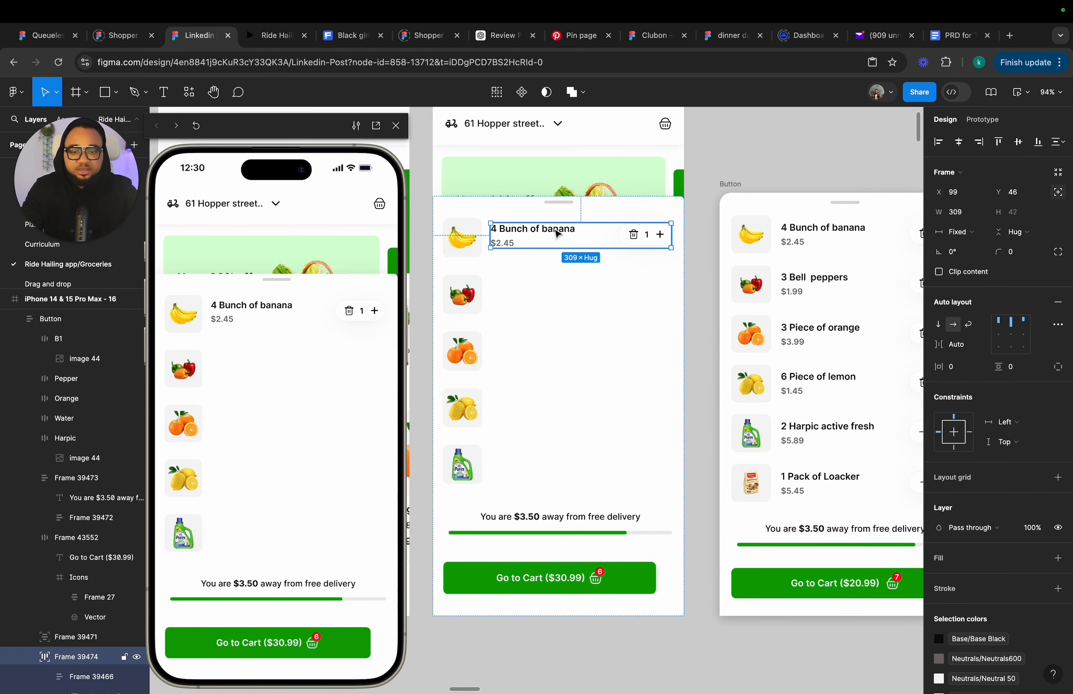
pyautogui.hotkey('ctrl', 'd')
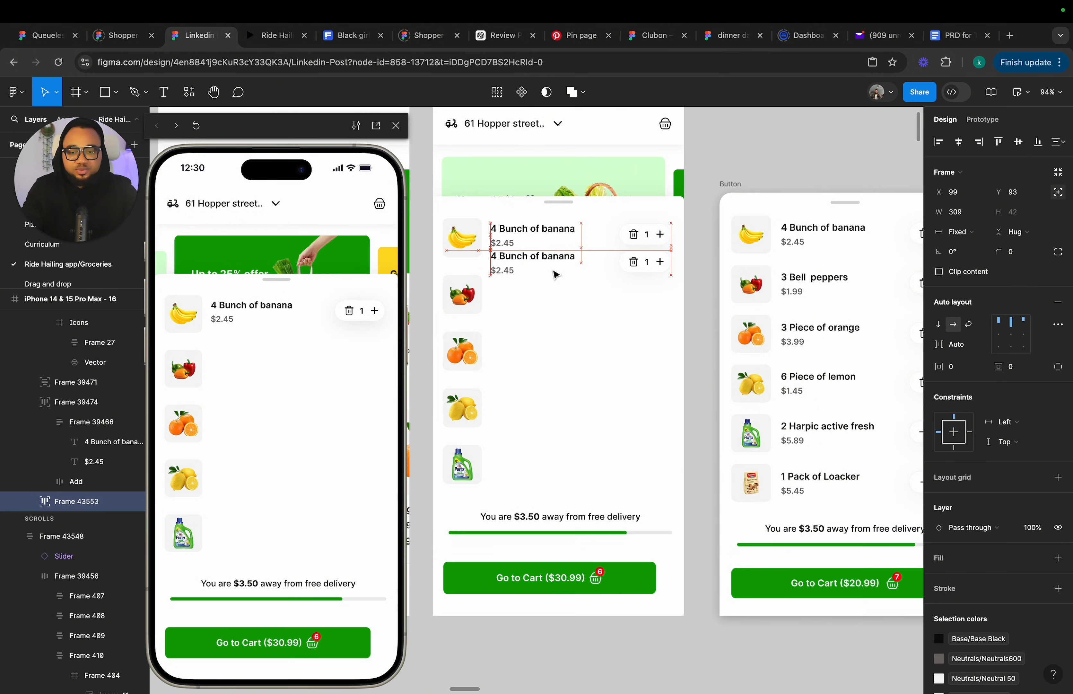
pyautogui.click(556, 297)
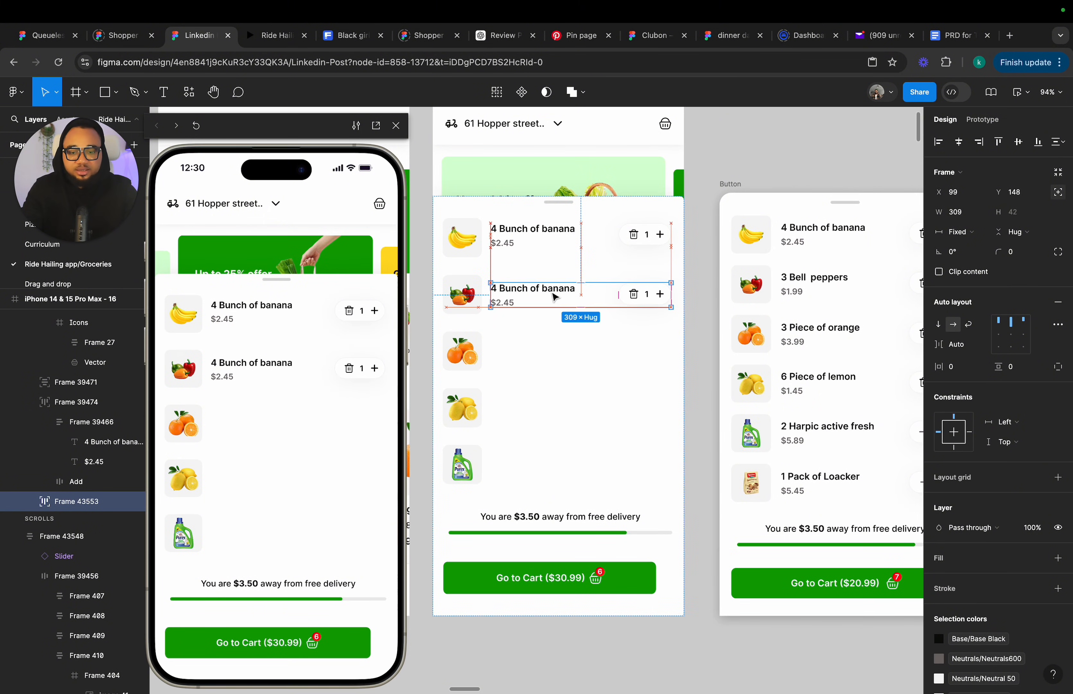
pyautogui.hotkey('ctrl', 'd')
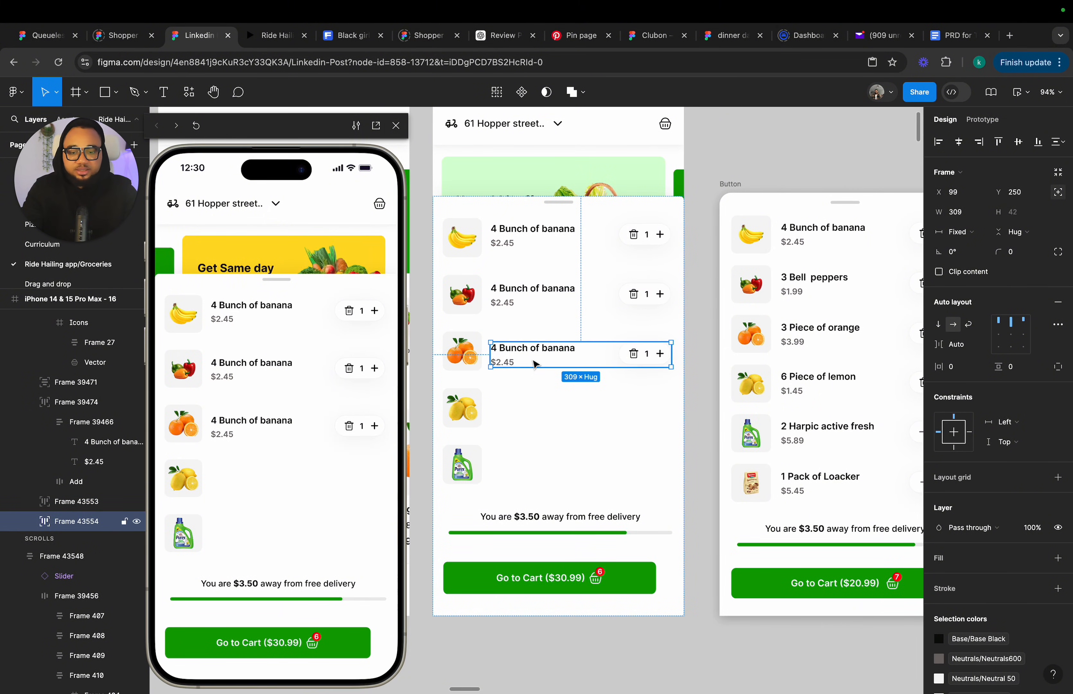
pyautogui.hotkey('ctrl', 'd')
pyautogui.hotkey('ctrl', 'd')
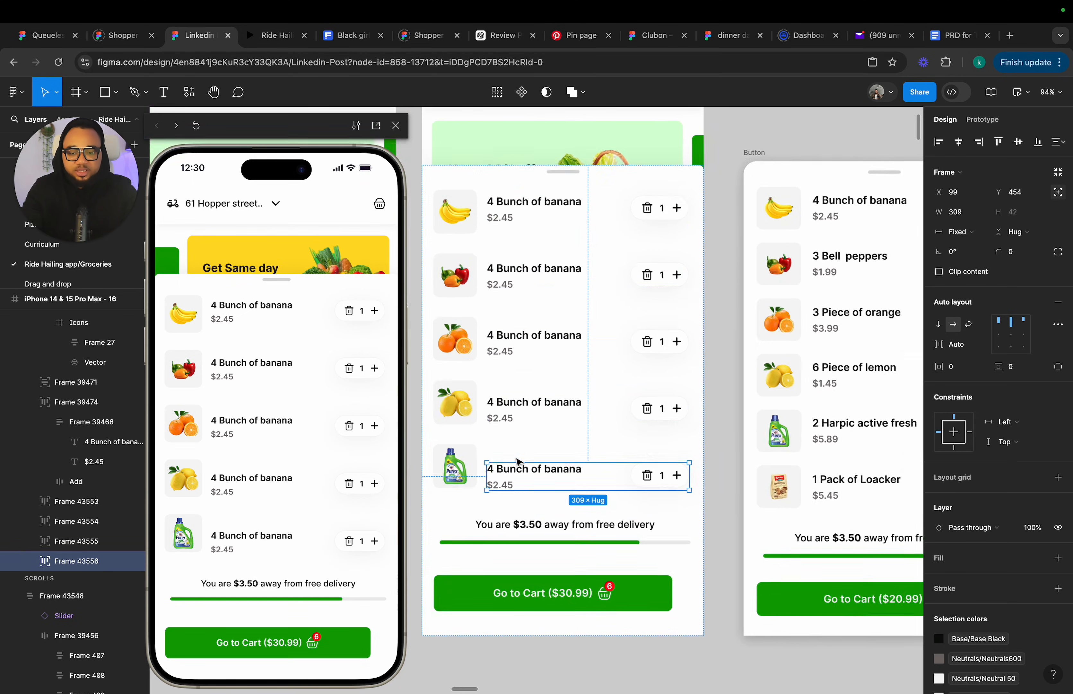
# Align the duplicated item rows vertically with their product thumbnails.
pyautogui.scroll(5, 515, 478)
pyautogui.moveTo(515, 476); pyautogui.dragTo(515, 466)
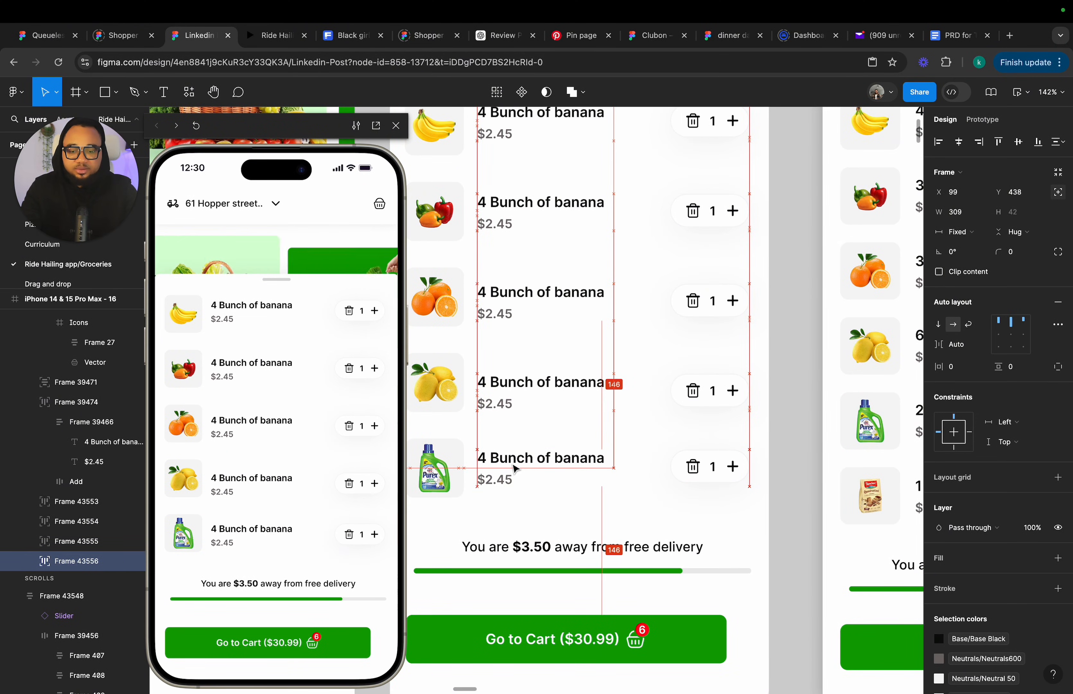
pyautogui.moveTo(521, 403); pyautogui.dragTo(520, 395)
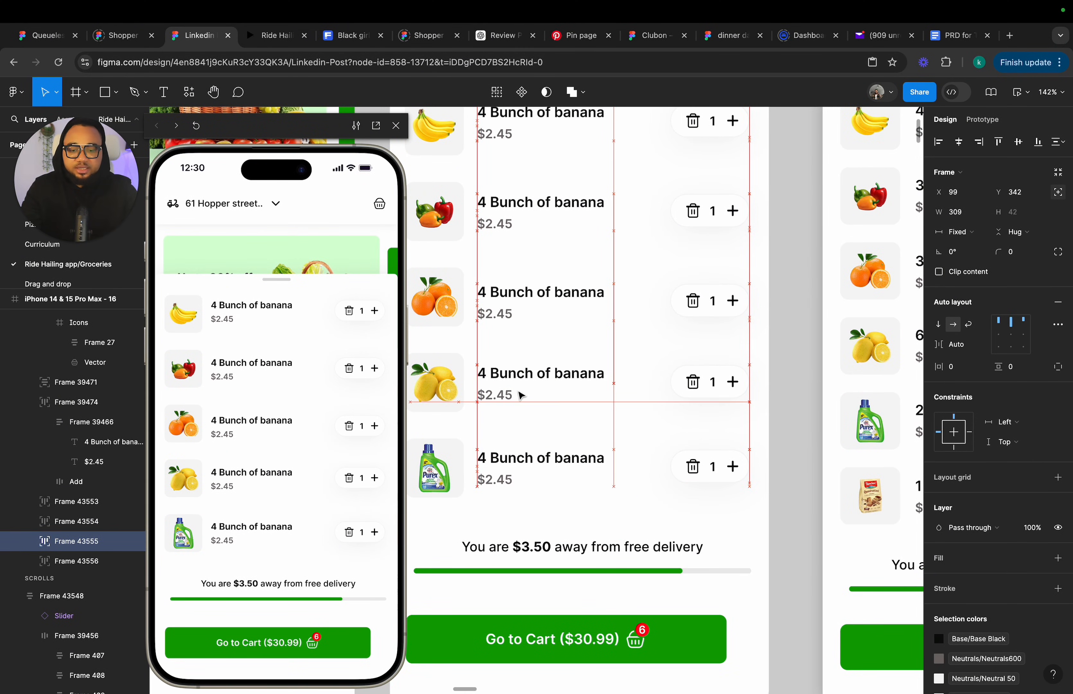
pyautogui.moveTo(527, 292); pyautogui.dragTo(527, 288)
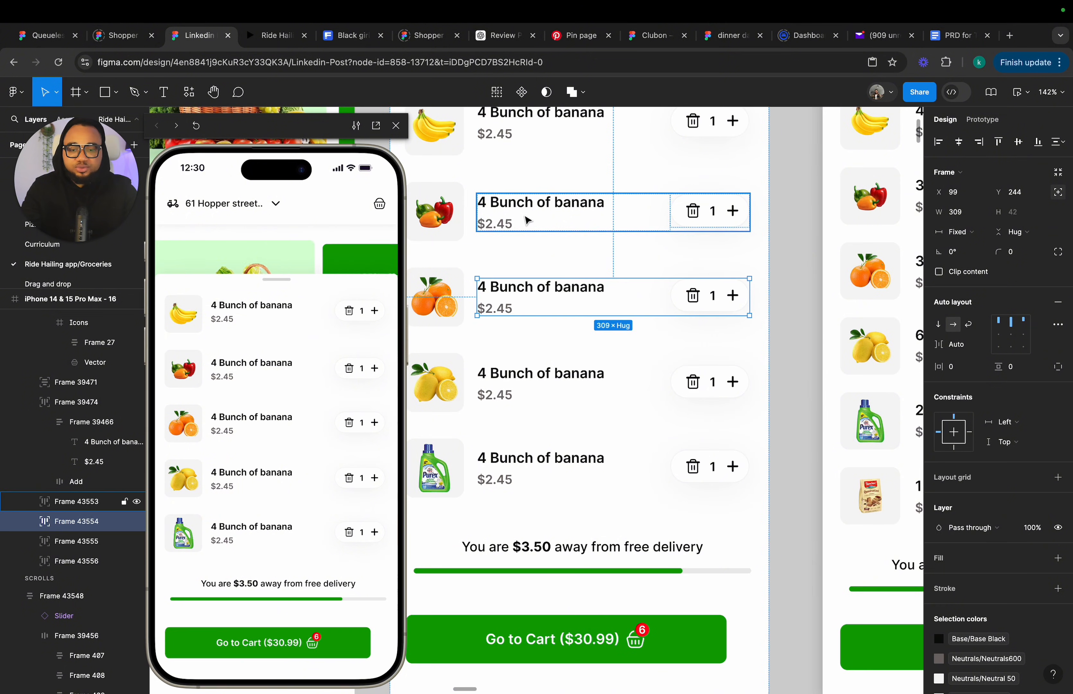
pyautogui.click(527, 215)
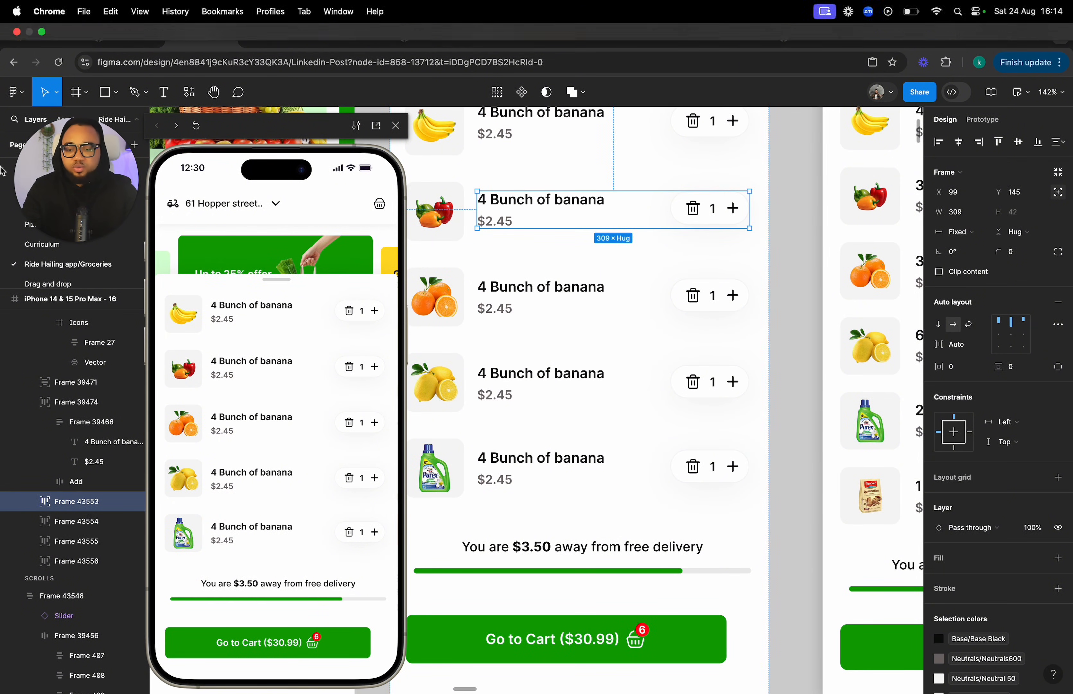
# Select all five item rows and wrap them in a vertical auto-layout frame.
pyautogui.keyDown('shift'); pyautogui.click(77, 541); pyautogui.keyUp('shift')
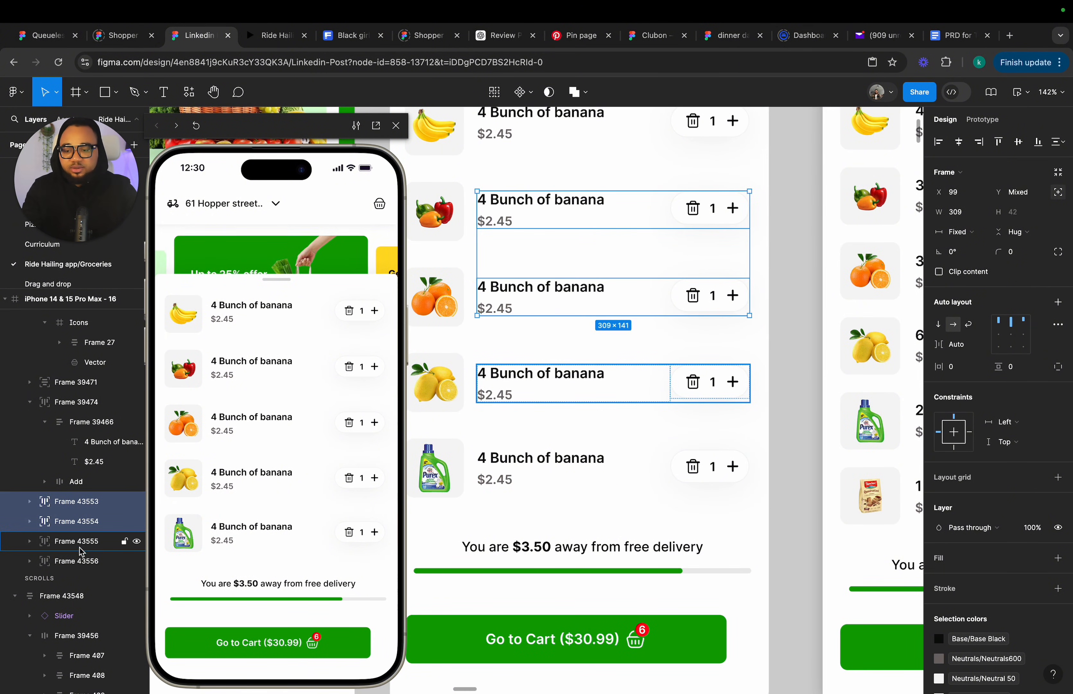
pyautogui.keyDown('shift'); pyautogui.click(76, 560); pyautogui.keyUp('shift')
pyautogui.keyDown('shift'); pyautogui.click(77, 427); pyautogui.keyUp('shift')
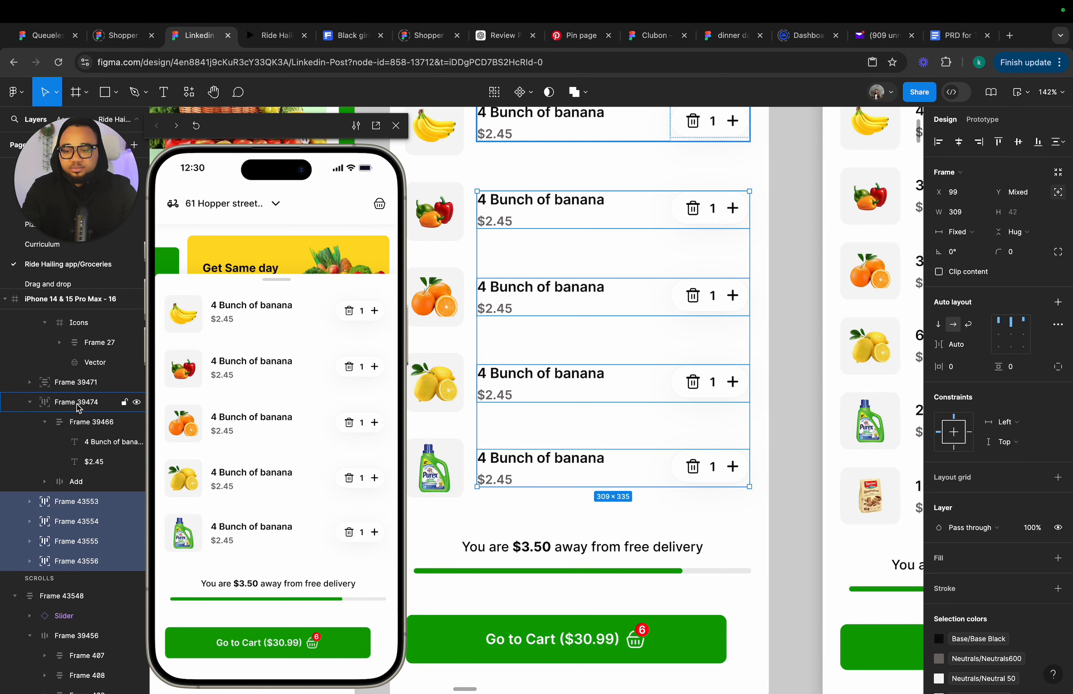
pyautogui.keyDown('shift'); pyautogui.click(78, 402); pyautogui.keyUp('shift')
pyautogui.keyDown('shift'); pyautogui.click(80, 383); pyautogui.keyUp('shift')
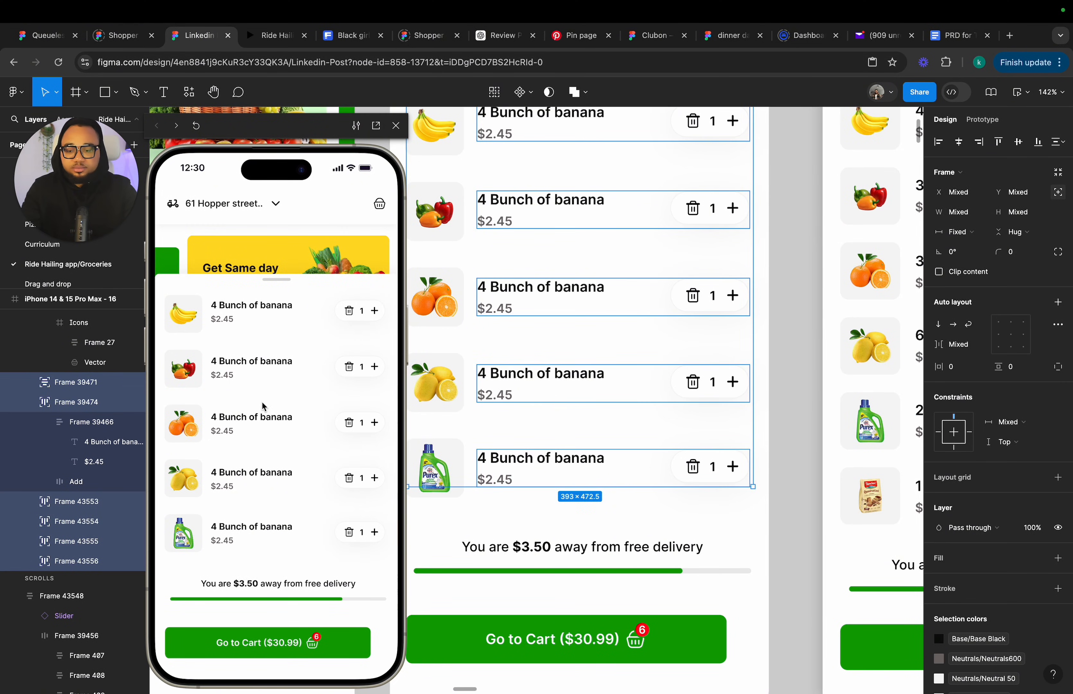
pyautogui.keyDown('shift'); pyautogui.click(75, 388); pyautogui.keyUp('shift')
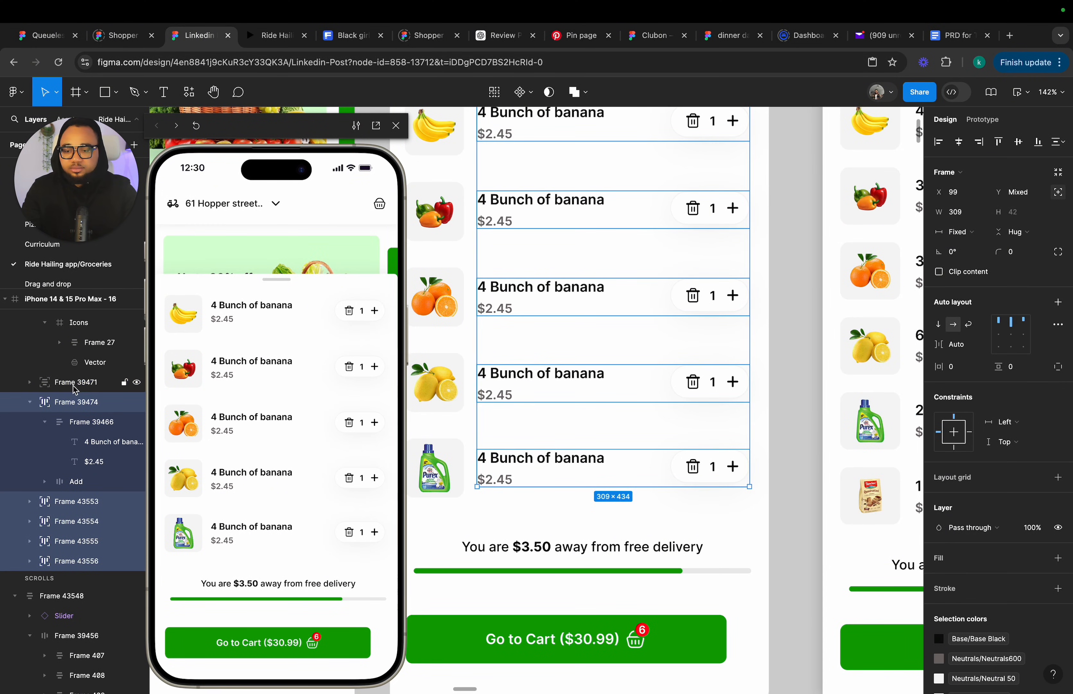
pyautogui.scroll(-5, 586, 372)
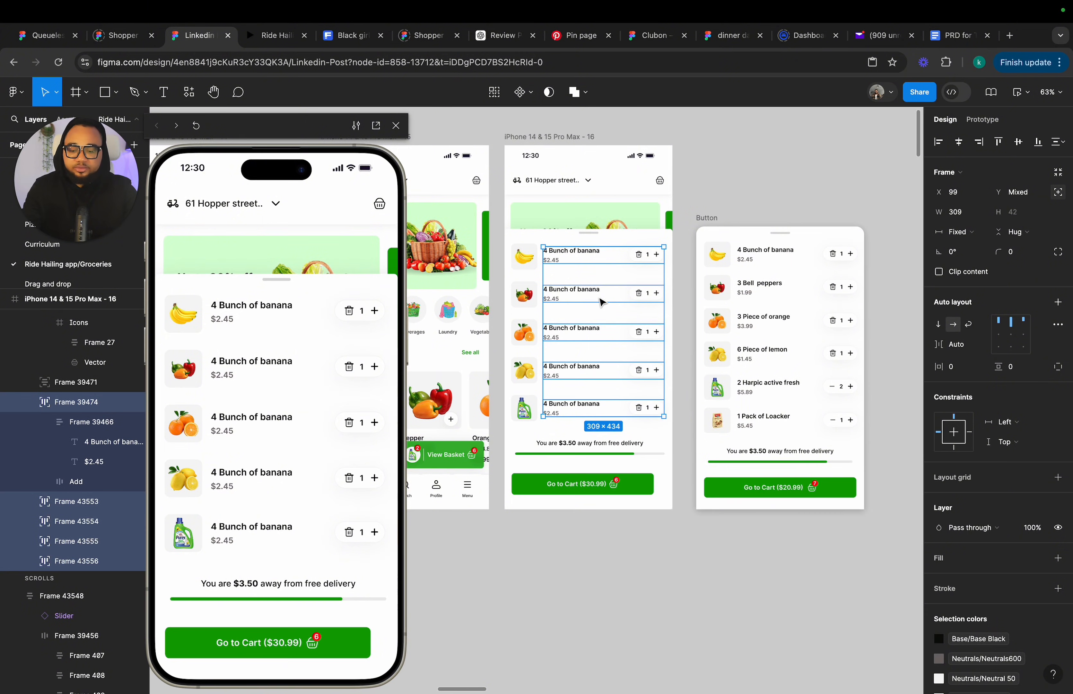
pyautogui.hotkey('shift', 'a')
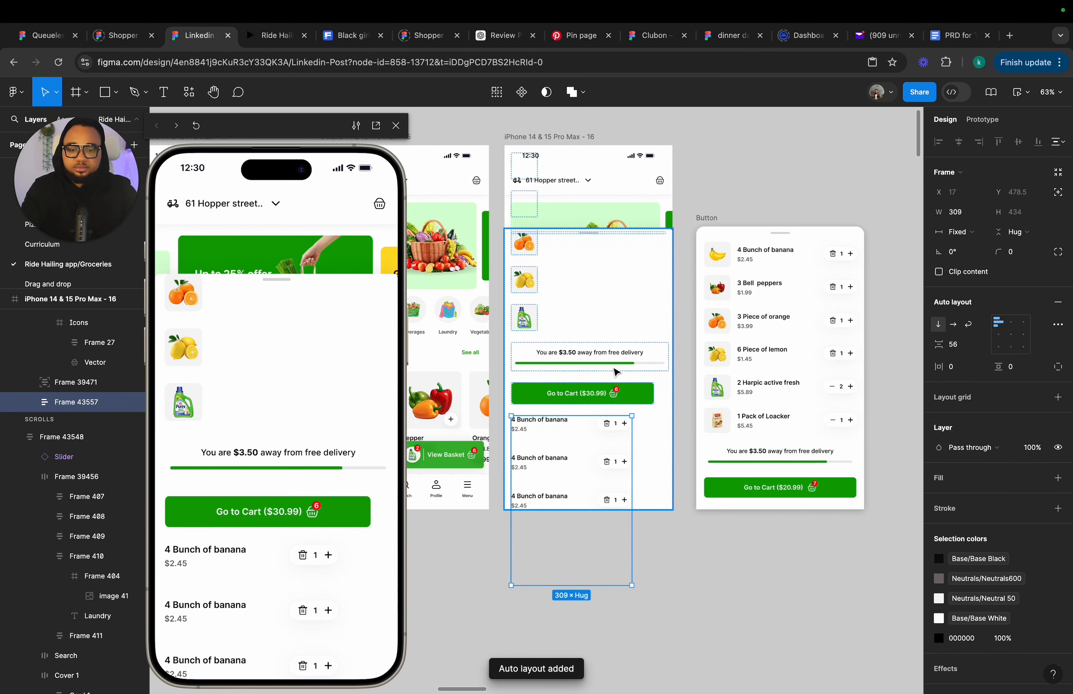
# Move the auto-layout row stack back beside the product thumbnails inside the basket.
pyautogui.click(1059, 192)
pyautogui.moveTo(572, 465); pyautogui.dragTo(596, 264)
pyautogui.scroll(5, 589, 265)
pyautogui.moveTo(567, 341); pyautogui.dragTo(567, 335)
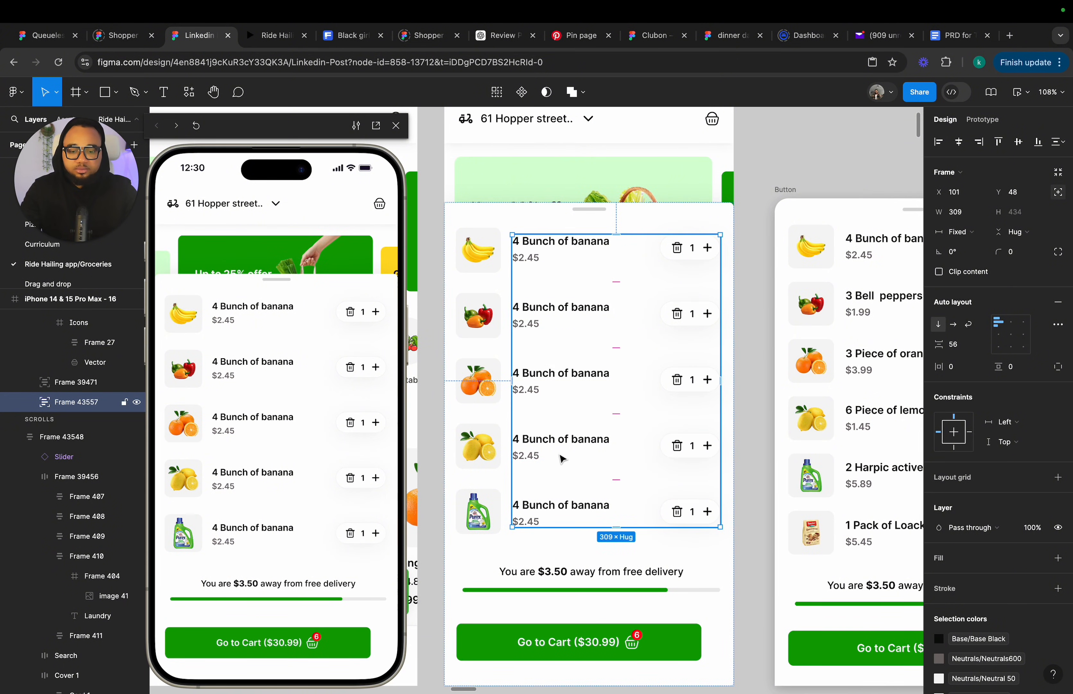
# Test opening and closing the basket from the View Basket bar in the prototype preview.
pyautogui.scroll(-5, 653, 460)
pyautogui.click(721, 426)
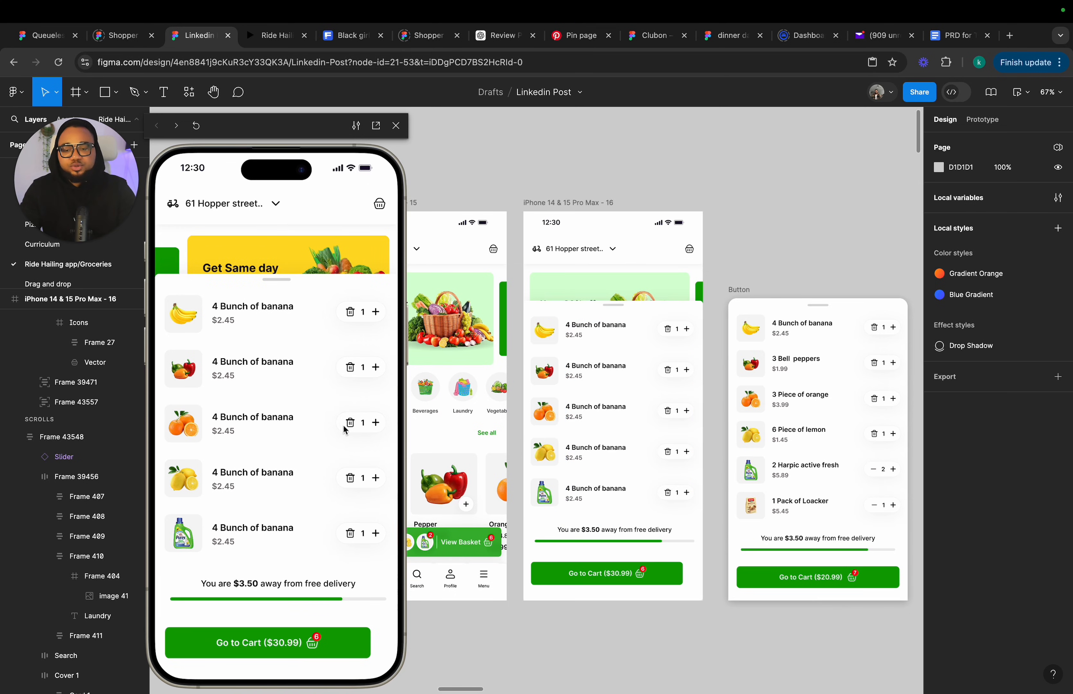
pyautogui.click(323, 452)
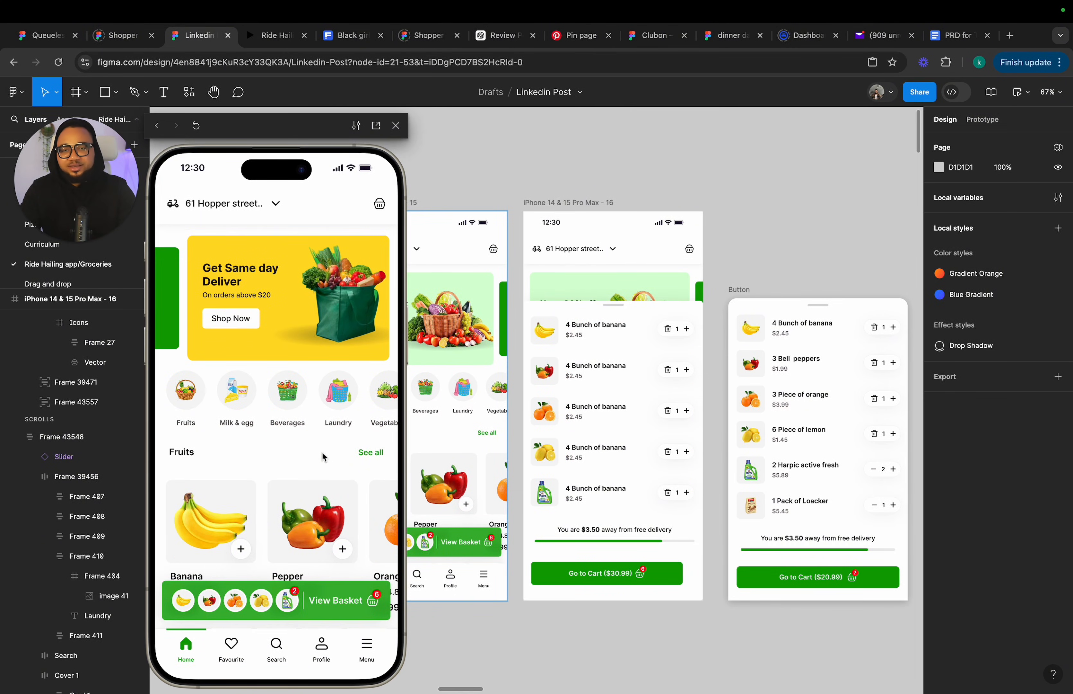
pyautogui.click(252, 600)
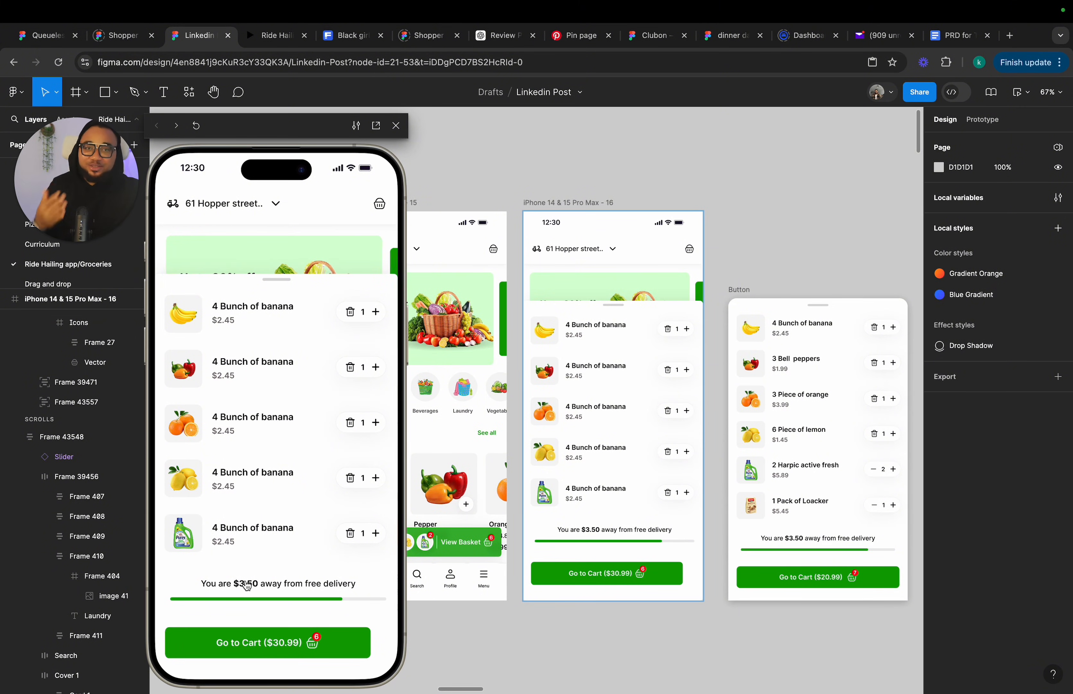
pyautogui.click(247, 587)
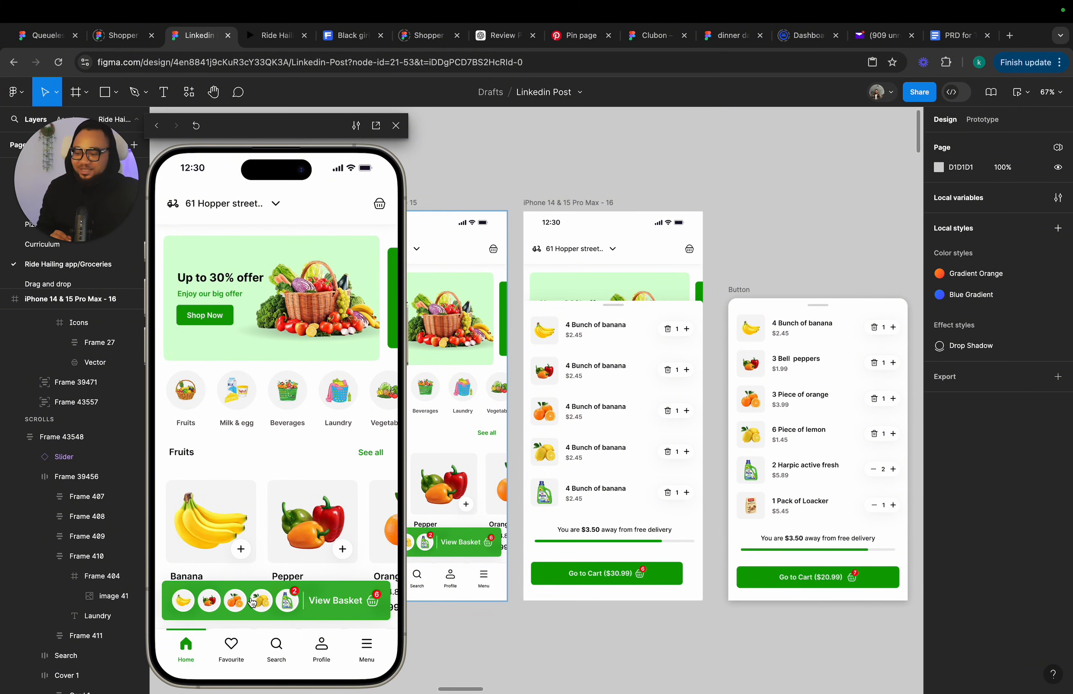
pyautogui.click(252, 609)
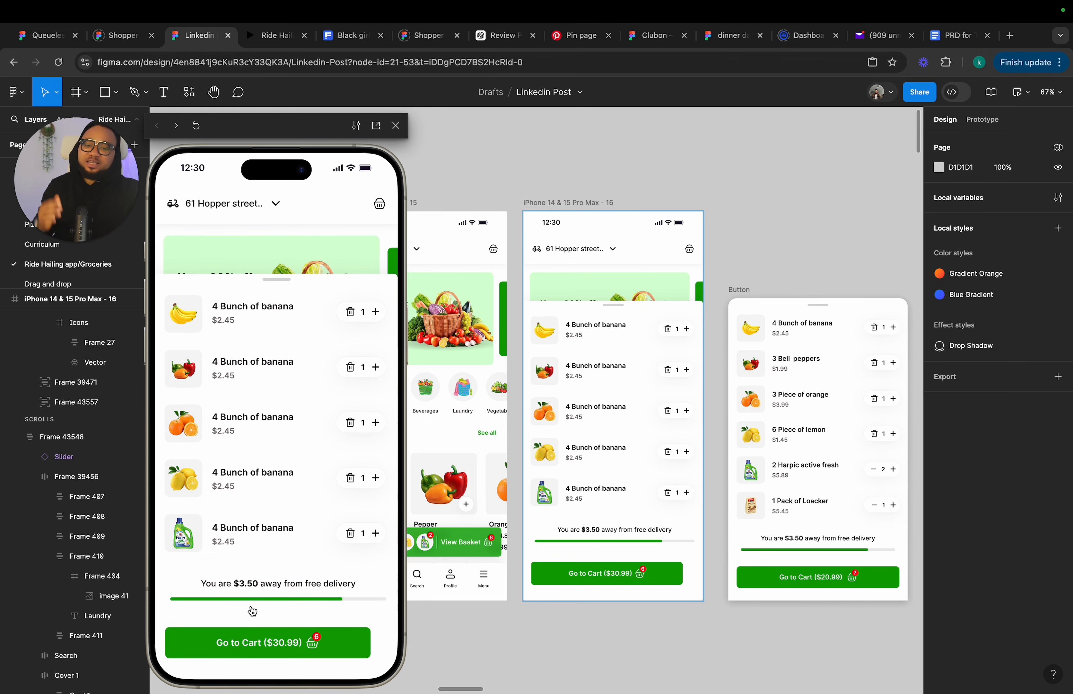
# Set the Harpic row's quantity to 2.
pyautogui.scroll(5, 570, 498)
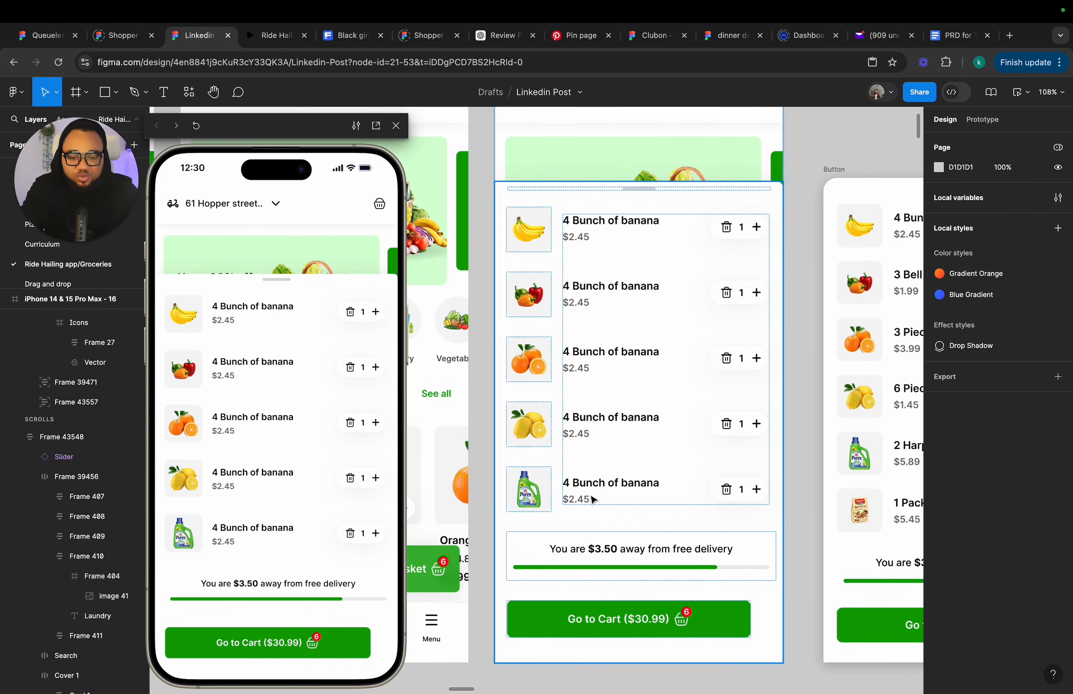
pyautogui.doubleClick(743, 489)
pyautogui.doubleClick(743, 490)
pyautogui.doubleClick(743, 489)
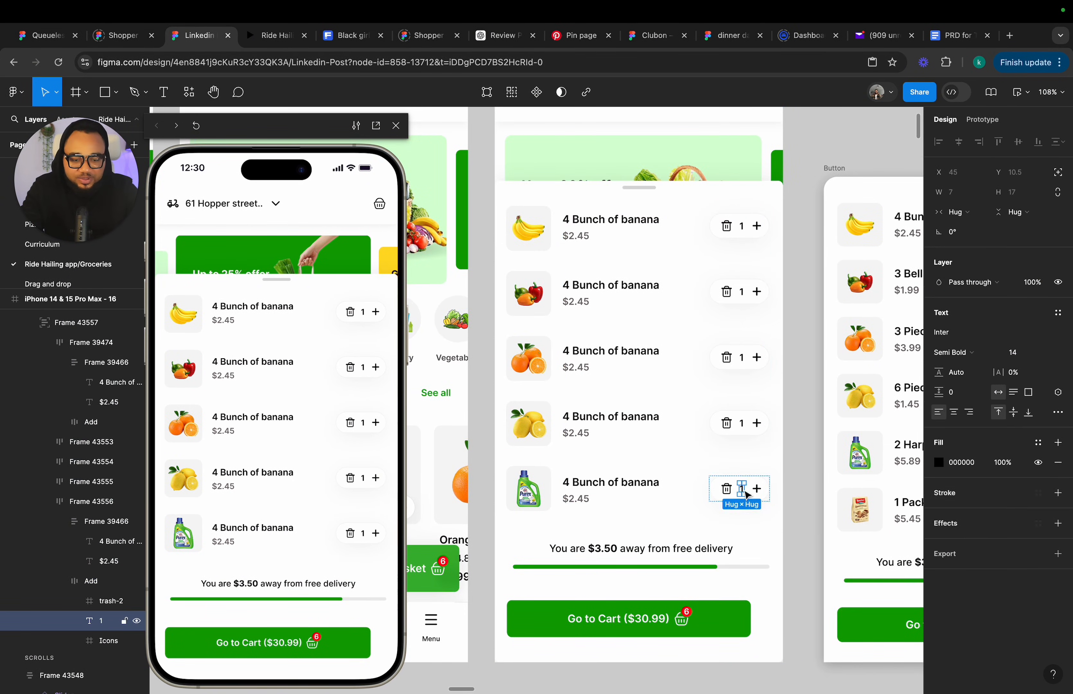
pyautogui.doubleClick(743, 489)
pyautogui.write('2')
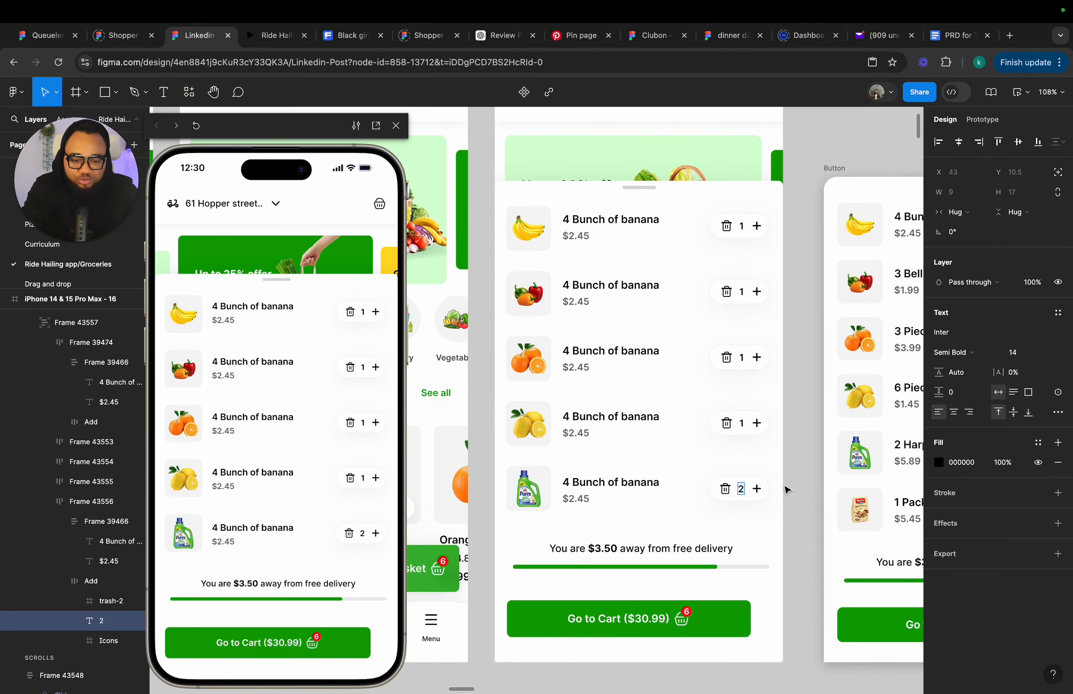
pyautogui.press('Escape')
pyautogui.press('Escape')
# Delete the trash icon from the Harpic row's quantity control.
pyautogui.scroll(3, 733, 498)
pyautogui.scroll(3, 733, 498)
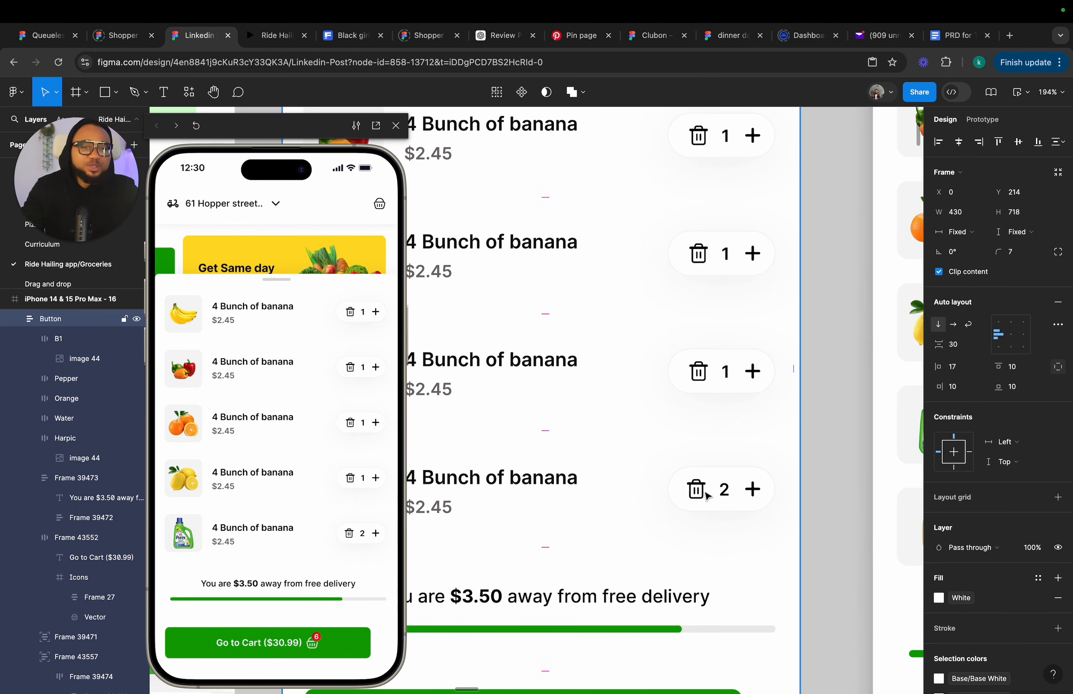
pyautogui.doubleClick(697, 494)
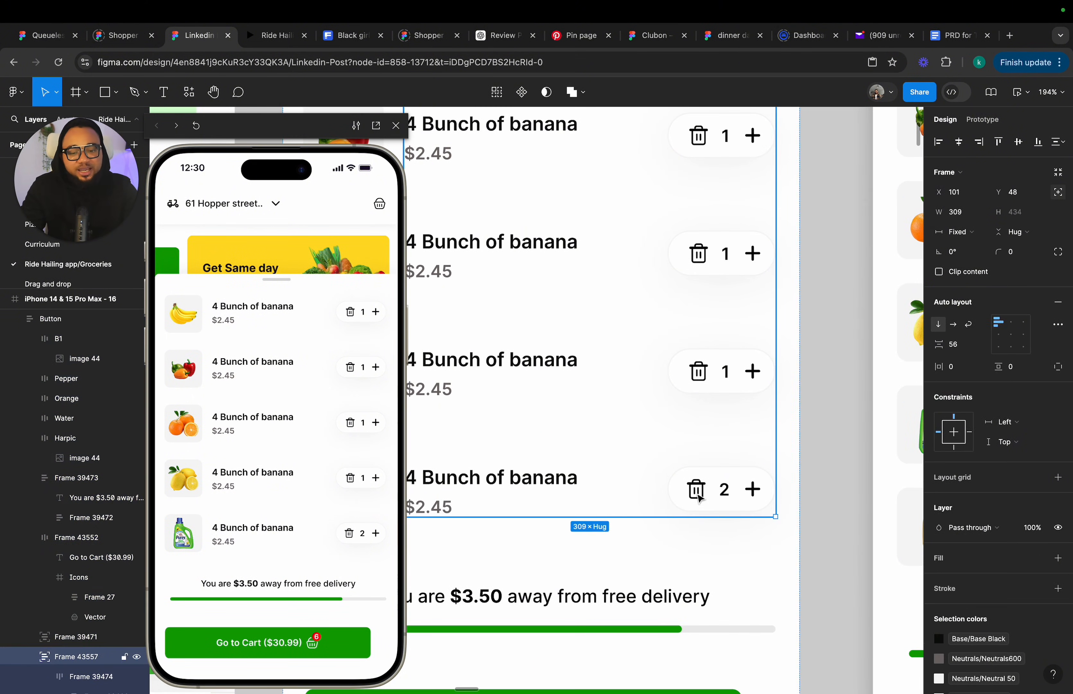
pyautogui.doubleClick(697, 494)
pyautogui.doubleClick(697, 494)
pyautogui.doubleClick(697, 494)
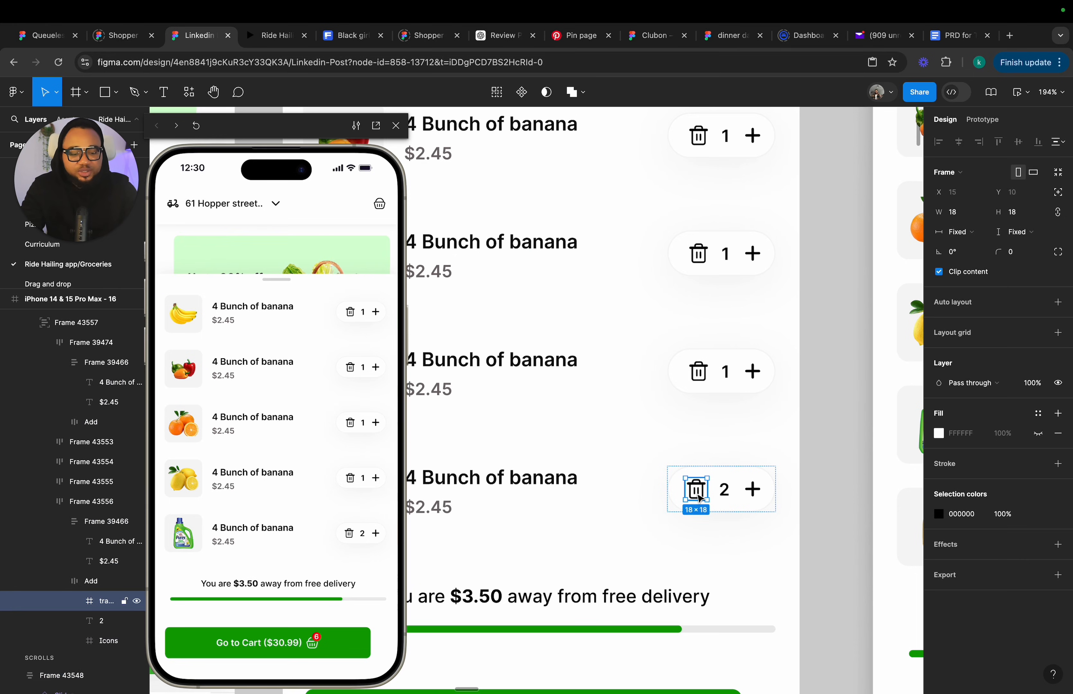
pyautogui.press('Delete')
# Duplicate the Harpic row's plus icon, move it left of the quantity, and delete its vertical stroke to form a minus.
pyautogui.click(759, 494)
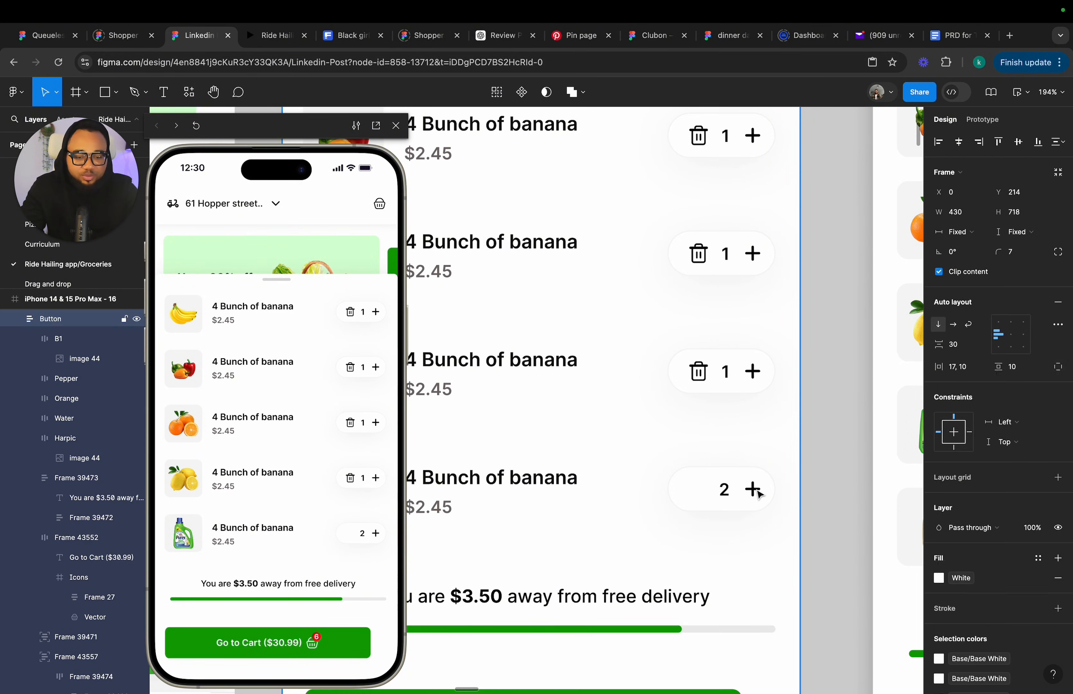
pyautogui.doubleClick(759, 494)
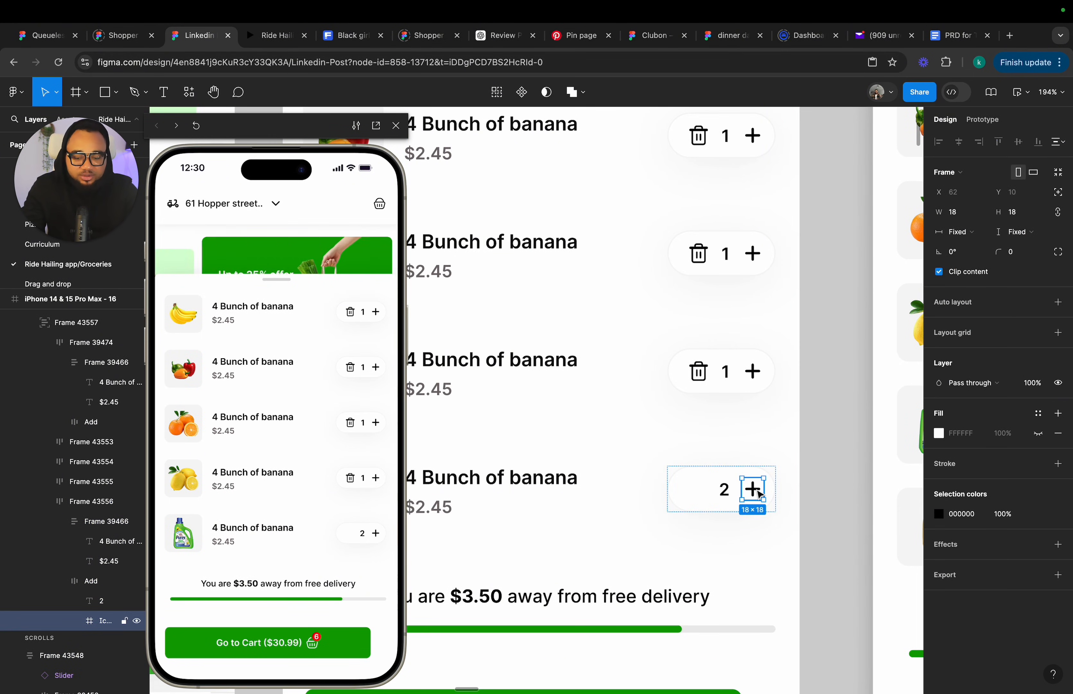
pyautogui.hotkey('ctrl', 'd')
pyautogui.moveTo(759, 494); pyautogui.dragTo(702, 485)
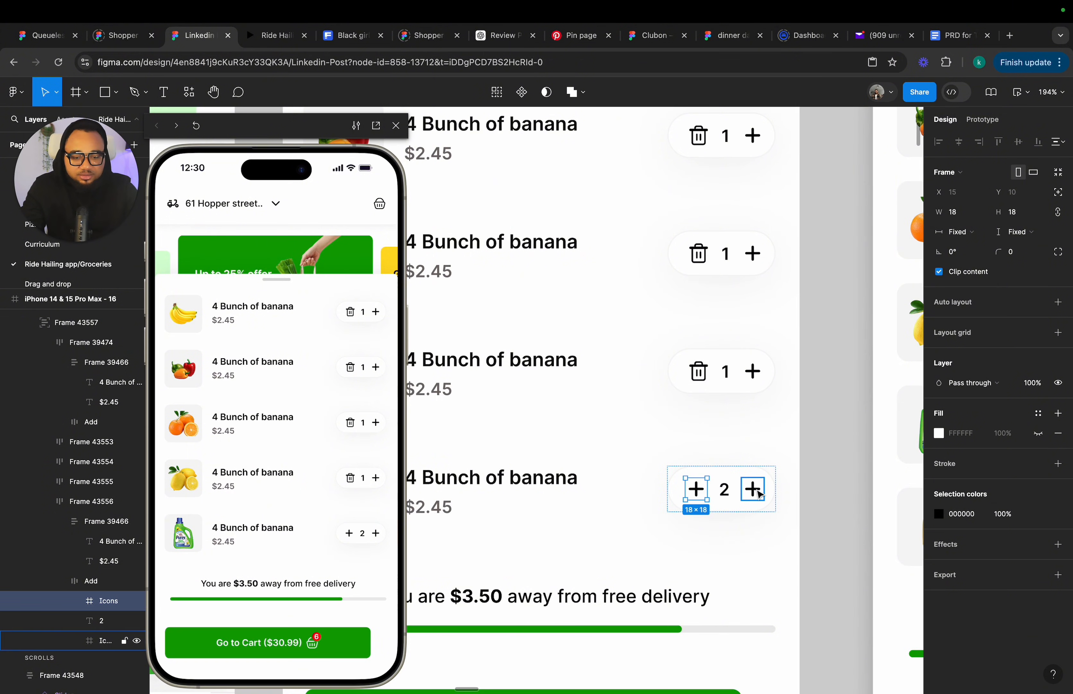
pyautogui.scroll(3, 702, 485)
pyautogui.scroll(1, 702, 485)
pyautogui.doubleClick(692, 487)
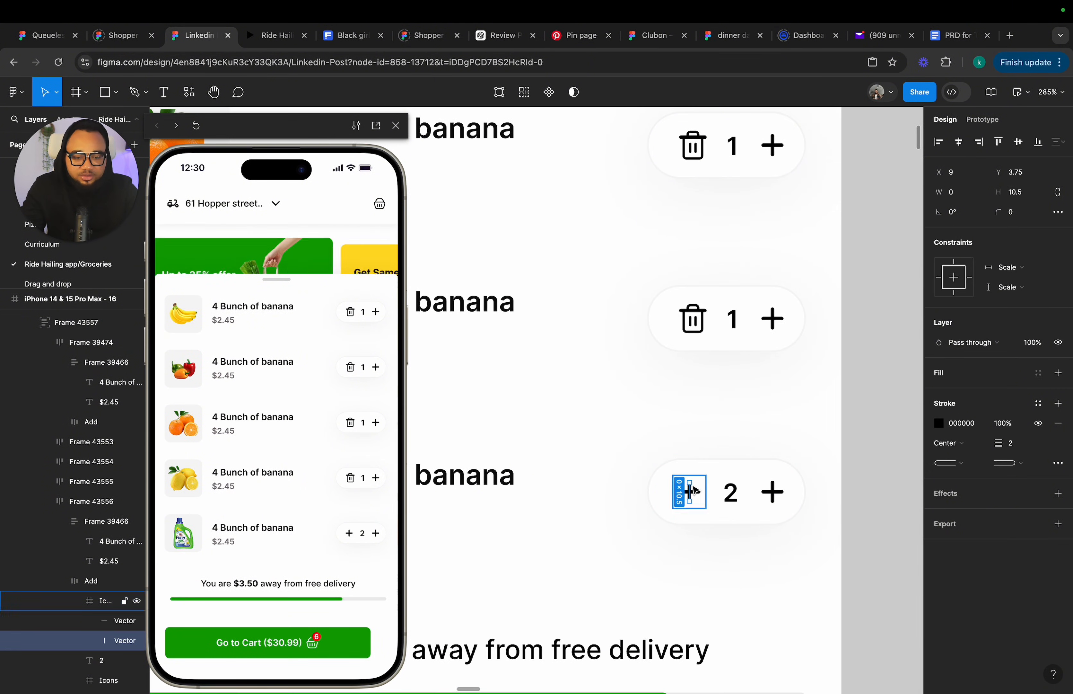
pyautogui.press('Delete')
# Review frame 16's updated basket beside the reference basket design.
pyautogui.scroll(-5, 692, 486)
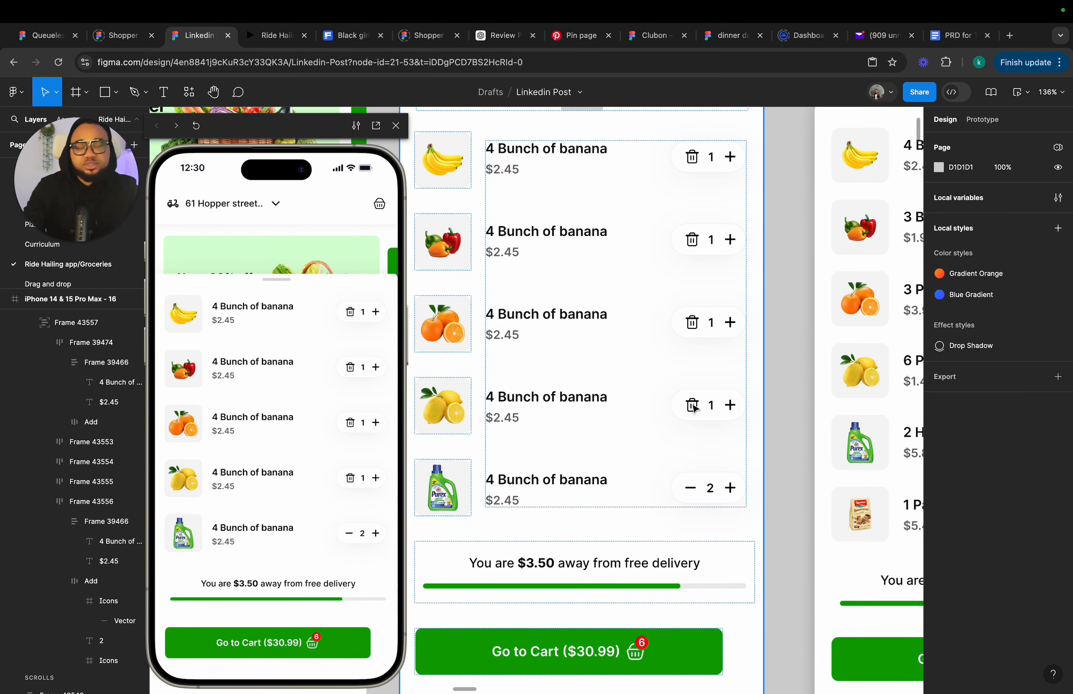
pyautogui.scroll(-5, 694, 406)
pyautogui.hscroll(2, 696, 403)
pyautogui.scroll(3, 704, 359)
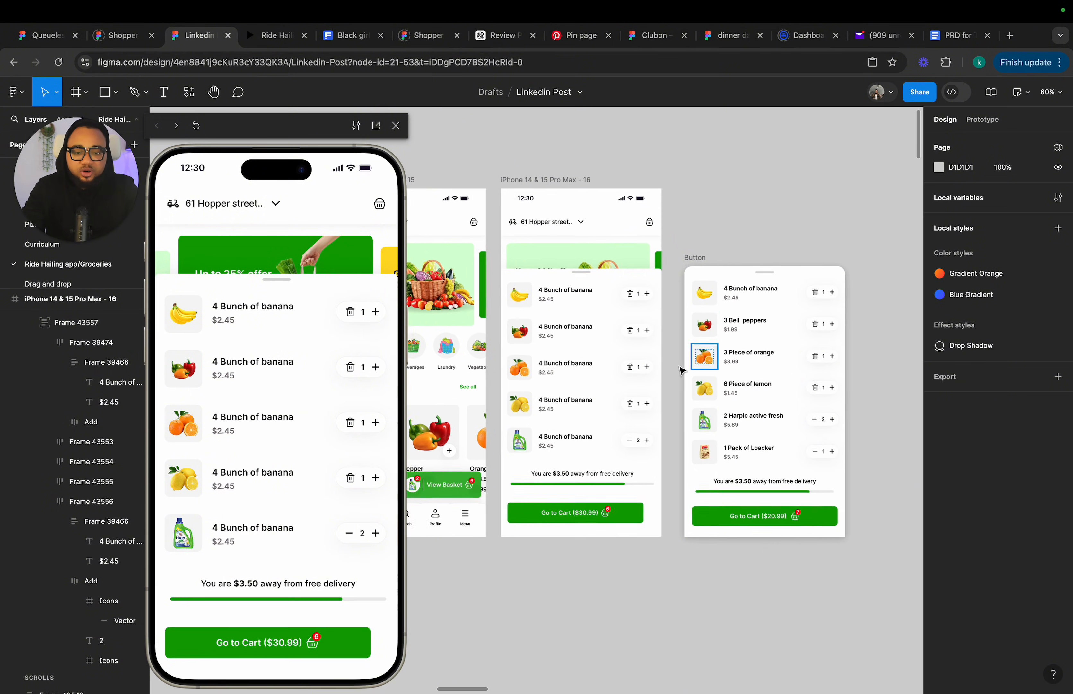
pyautogui.click(706, 251)
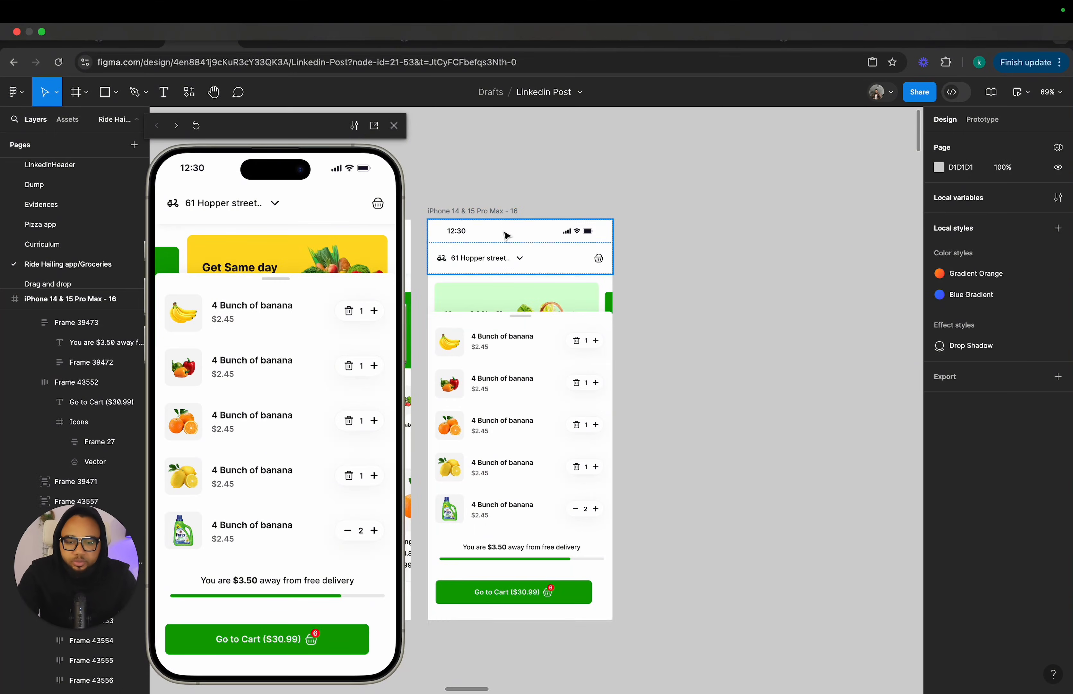
pyautogui.scroll(-5, 617, 502)
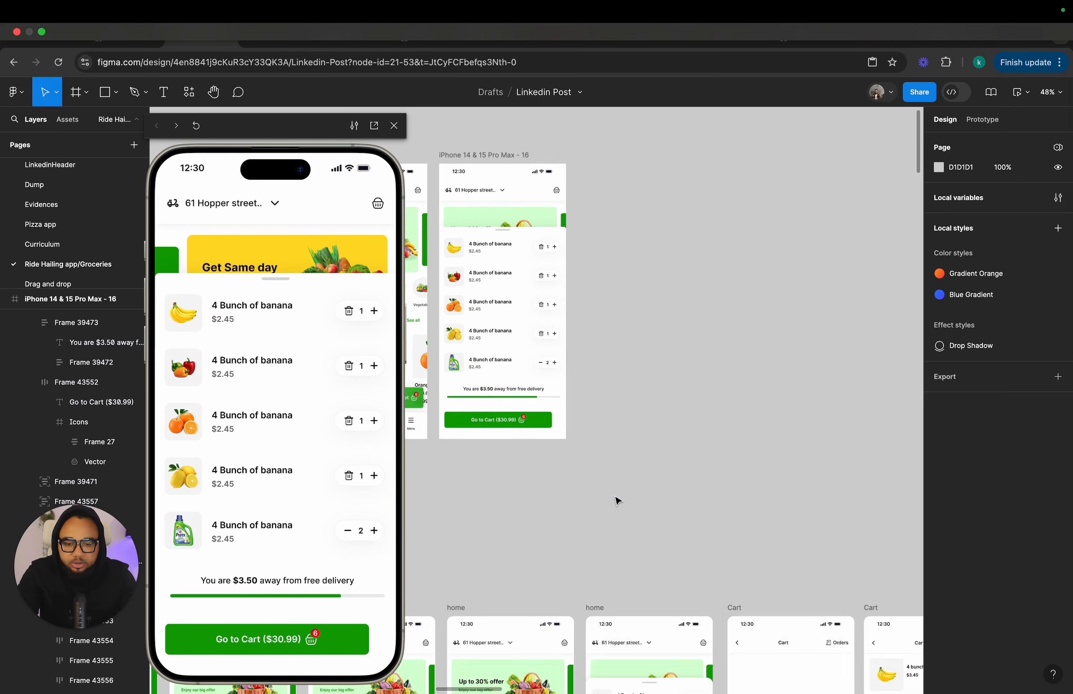
# Duplicate frame 16 and delete all of the copy's contents to leave an empty frame 17.
pyautogui.scroll(1, 677, 406)
pyautogui.scroll(2, 729, 327)
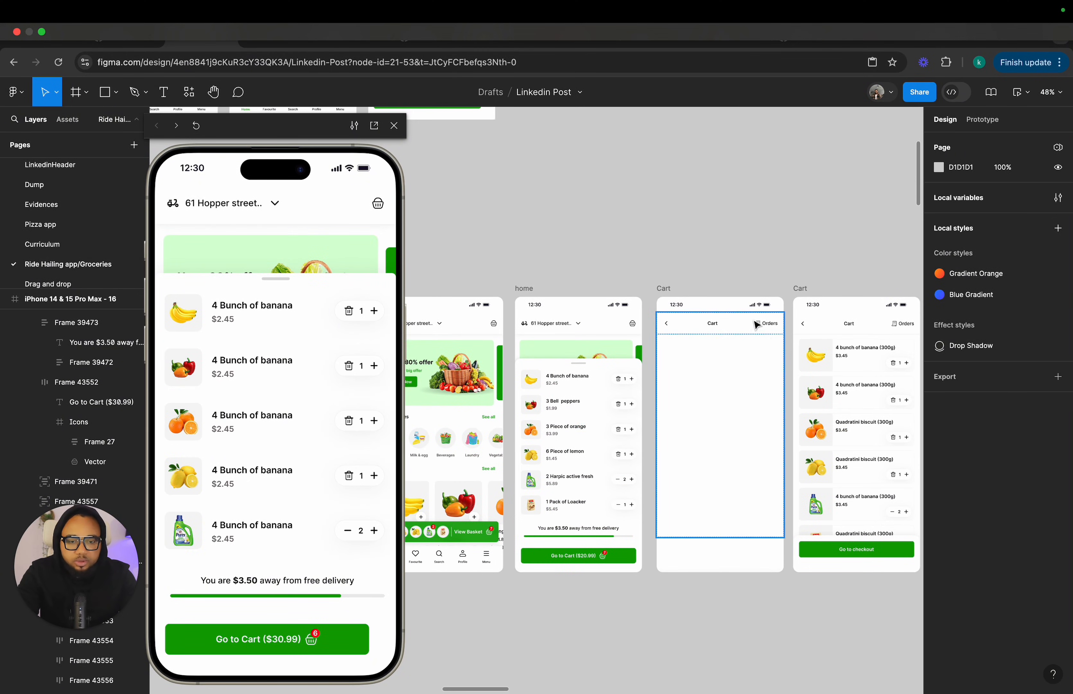
pyautogui.scroll(10, 722, 331)
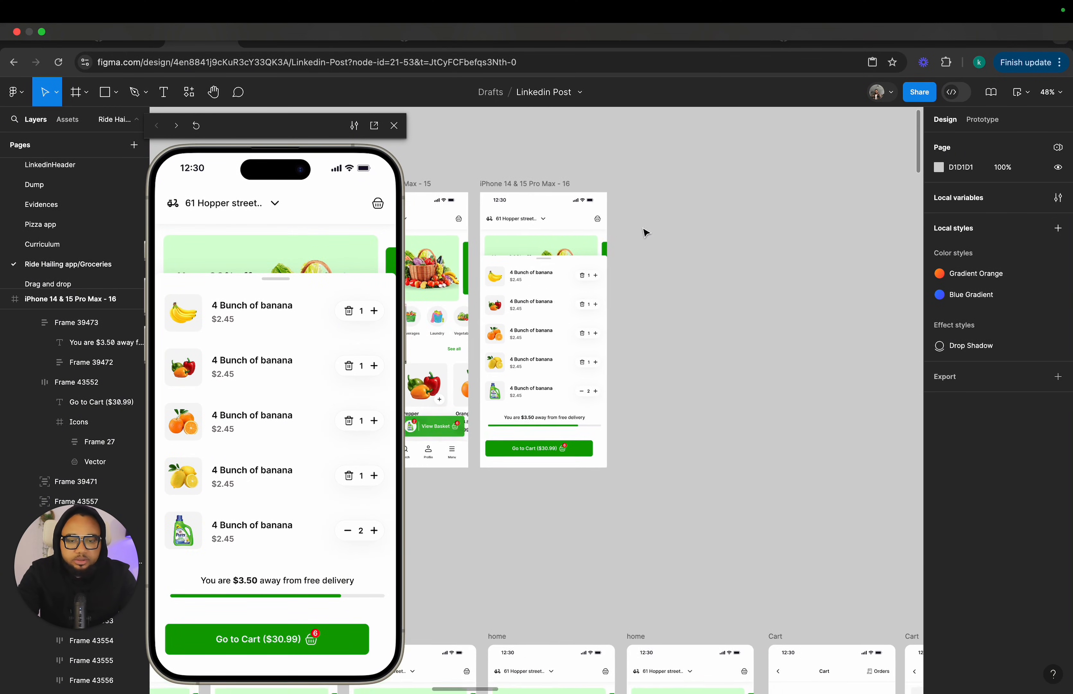
pyautogui.click(531, 220)
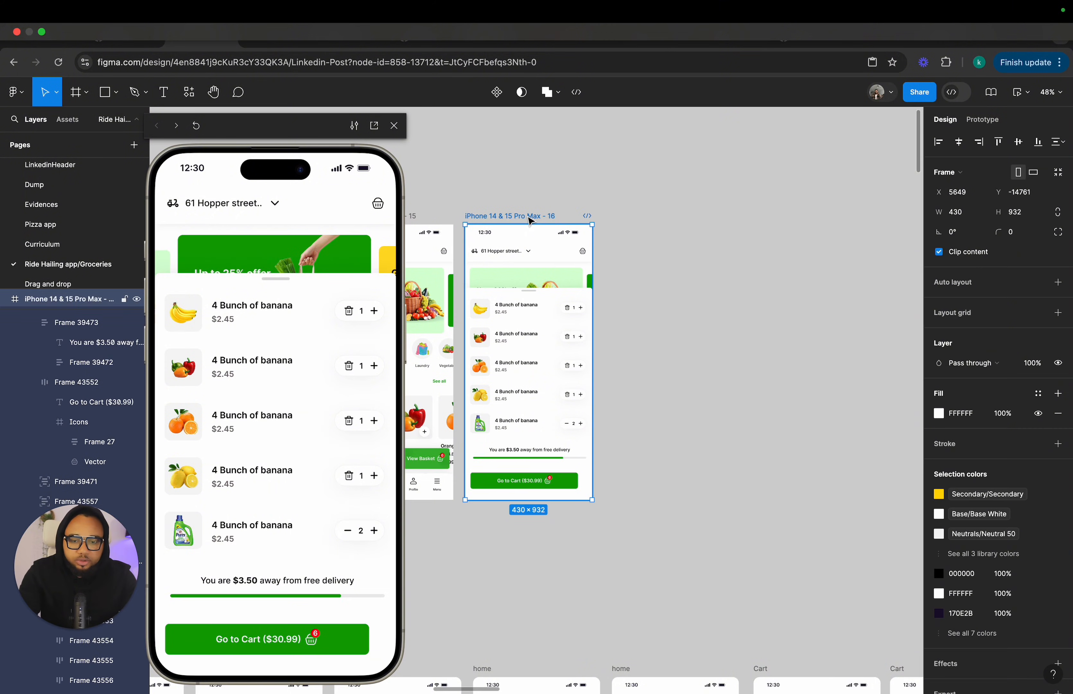
pyautogui.press('super+d')
pyautogui.click(686, 285)
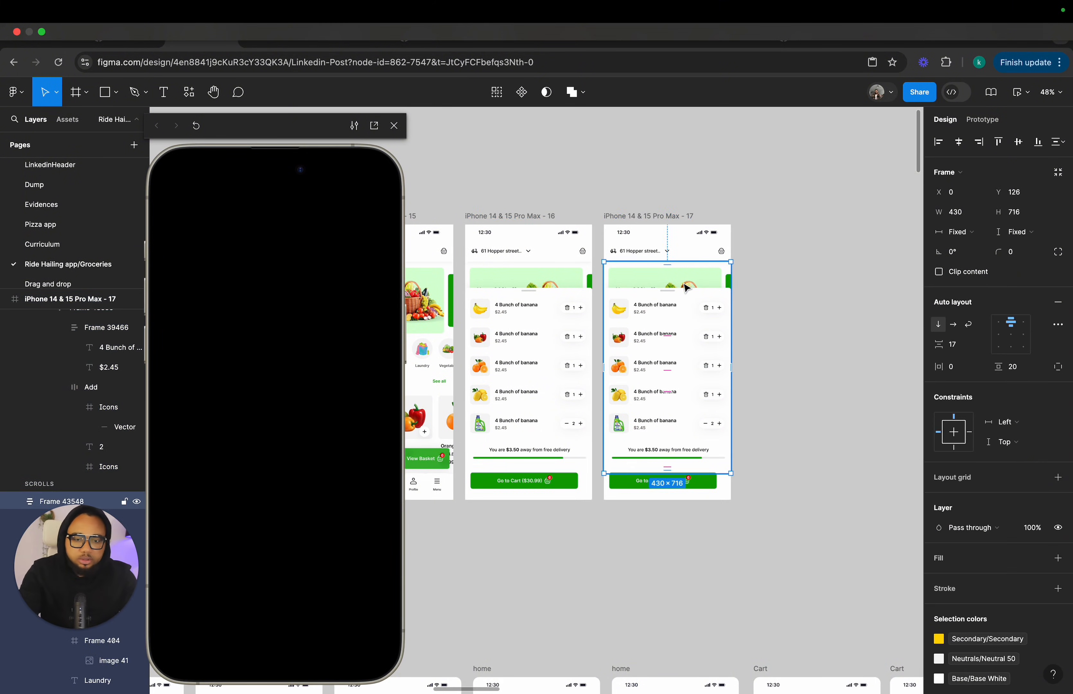
pyautogui.press('Delete')
pyautogui.click(685, 257)
pyautogui.press('Delete')
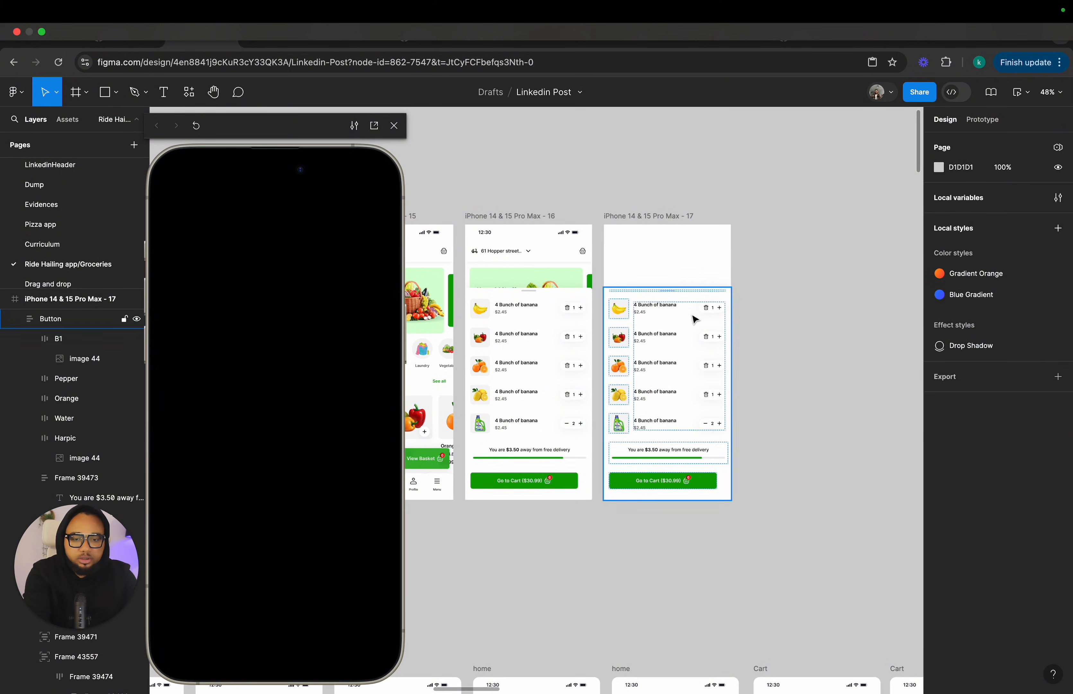
pyautogui.click(694, 322)
pyautogui.press('Delete')
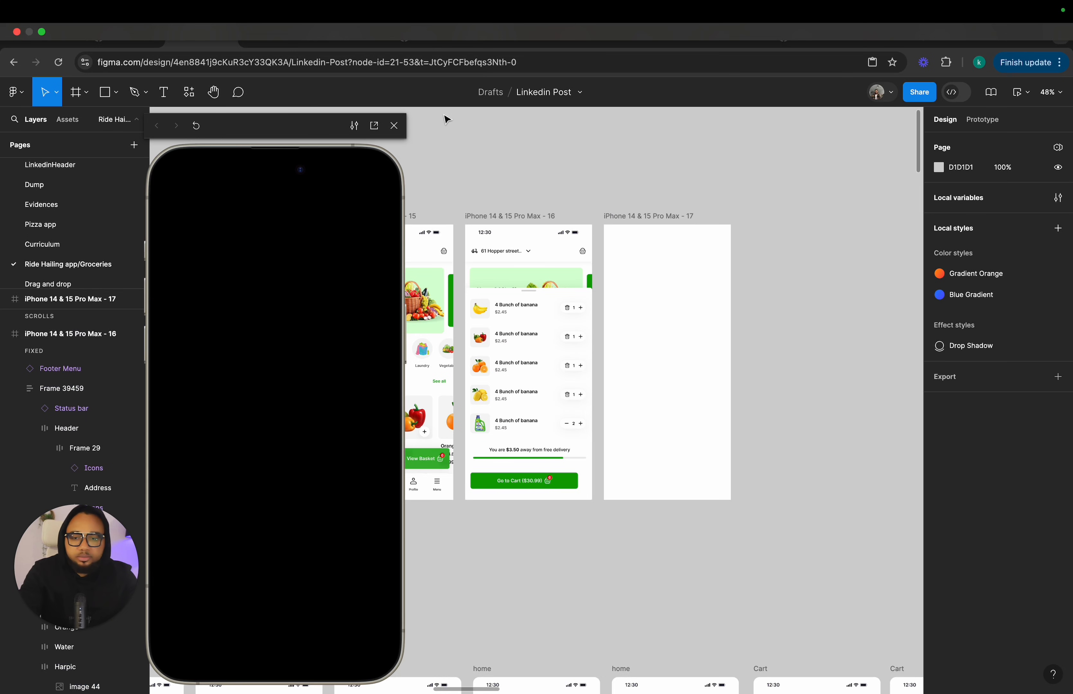
# Close the prototype preview and paste the Cart screen's header into the empty frame 17.
pyautogui.click(395, 127)
pyautogui.scroll(-5, 630, 336)
pyautogui.hscroll(2, 630, 335)
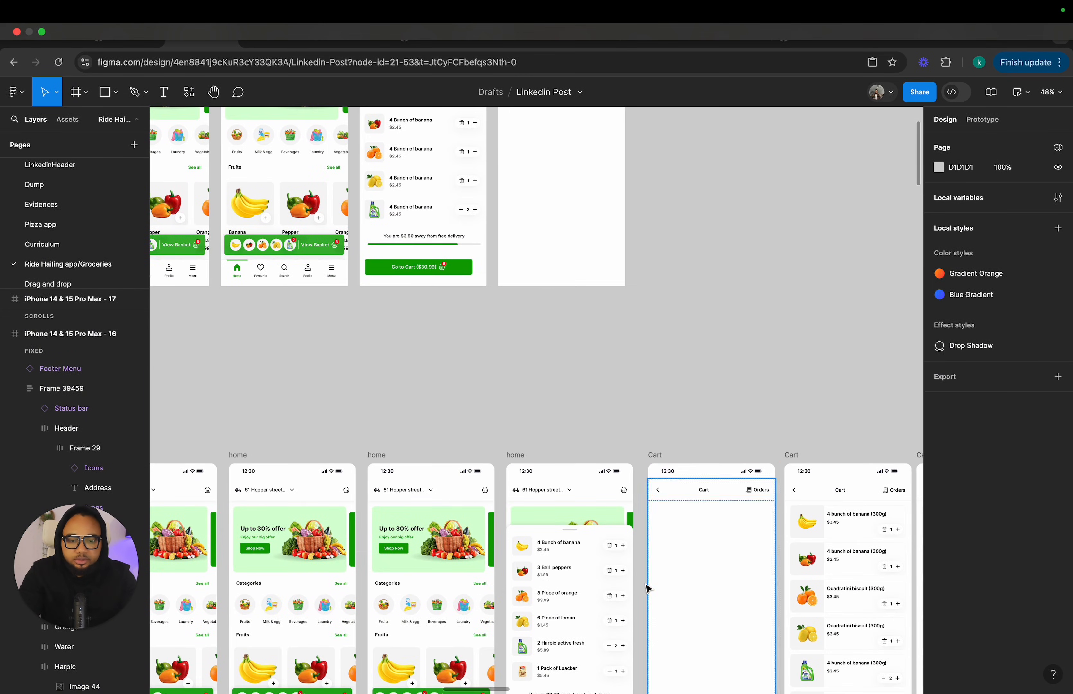
pyautogui.click(700, 496)
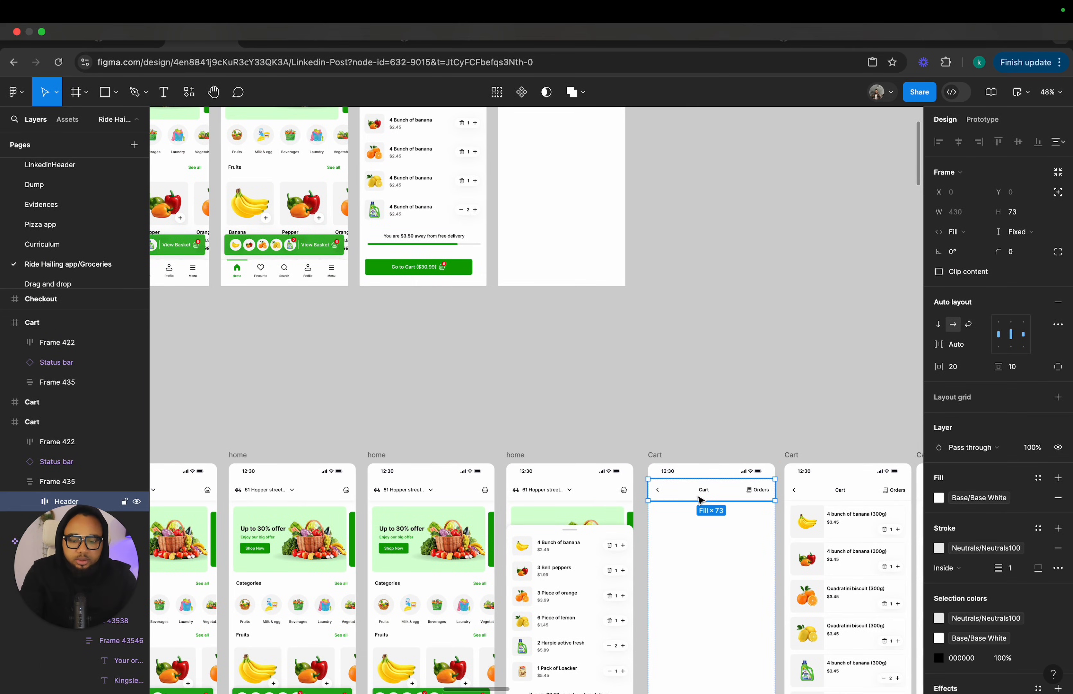
pyautogui.scroll(10, 676, 451)
pyautogui.hscroll(-3, 677, 451)
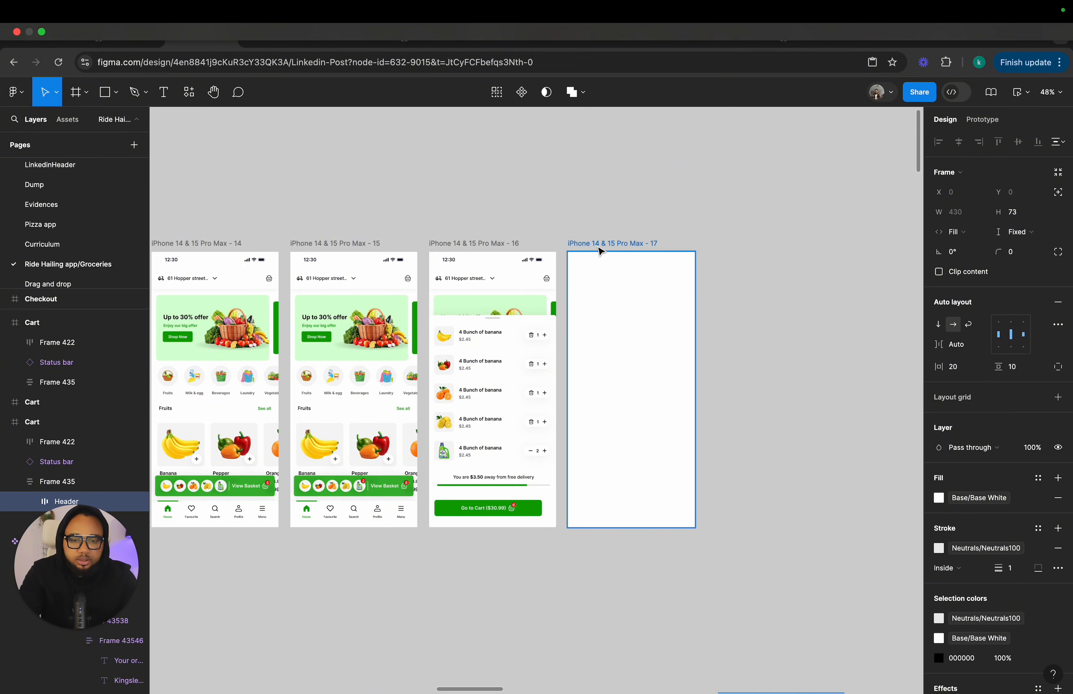
pyautogui.click(601, 251)
pyautogui.hotkey('ctrl', 'v')
# Copy the Cart screen's status bar into frame 17.
pyautogui.scroll(-5, 687, 509)
pyautogui.hscroll(2, 687, 508)
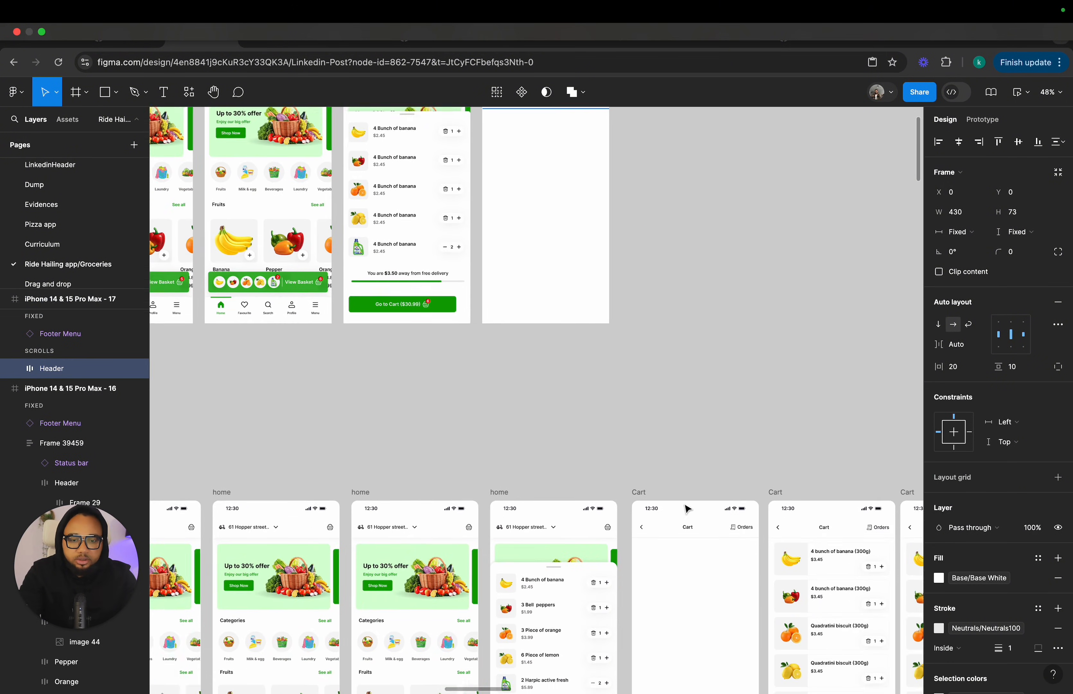
pyautogui.scroll(-2, 687, 509)
pyautogui.hscroll(2, 687, 508)
pyautogui.click(709, 490)
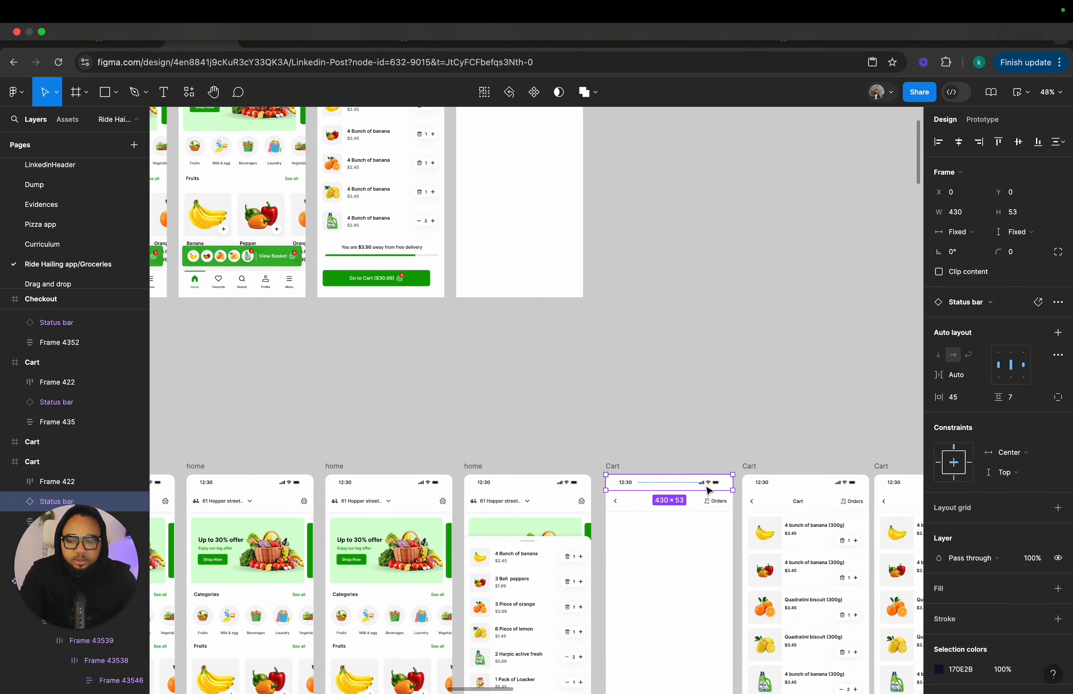
pyautogui.scroll(5, 586, 198)
pyautogui.hscroll(-2, 586, 198)
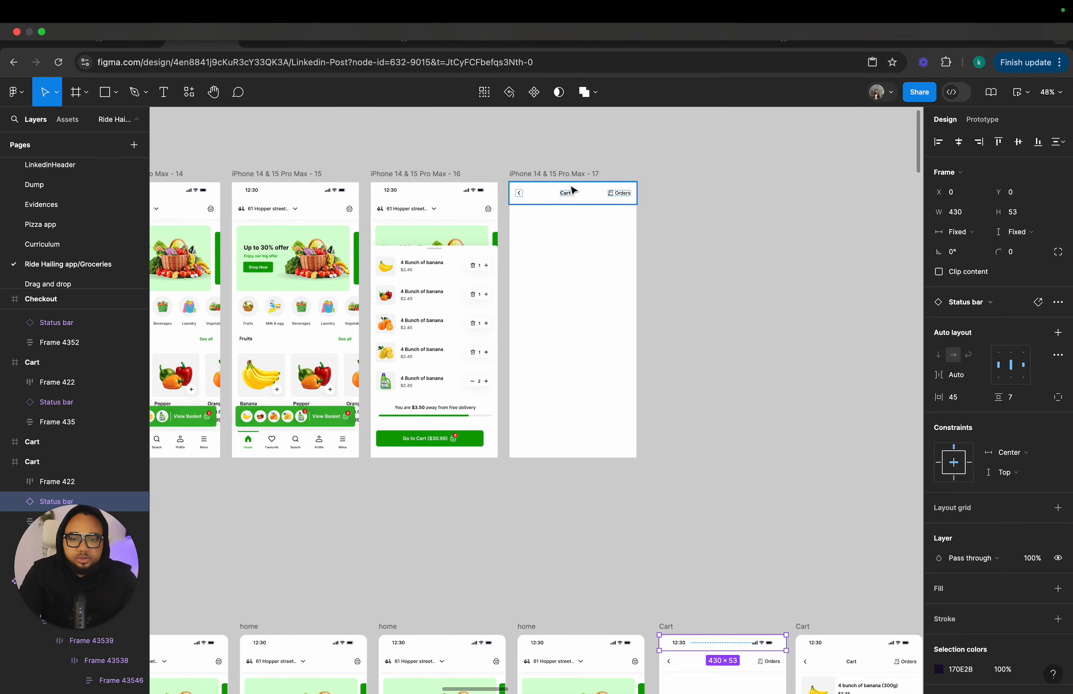
pyautogui.click(566, 175)
pyautogui.press('super+v')
# Move frame 17's header down to sit directly below the status bar.
pyautogui.scroll(5, 567, 178)
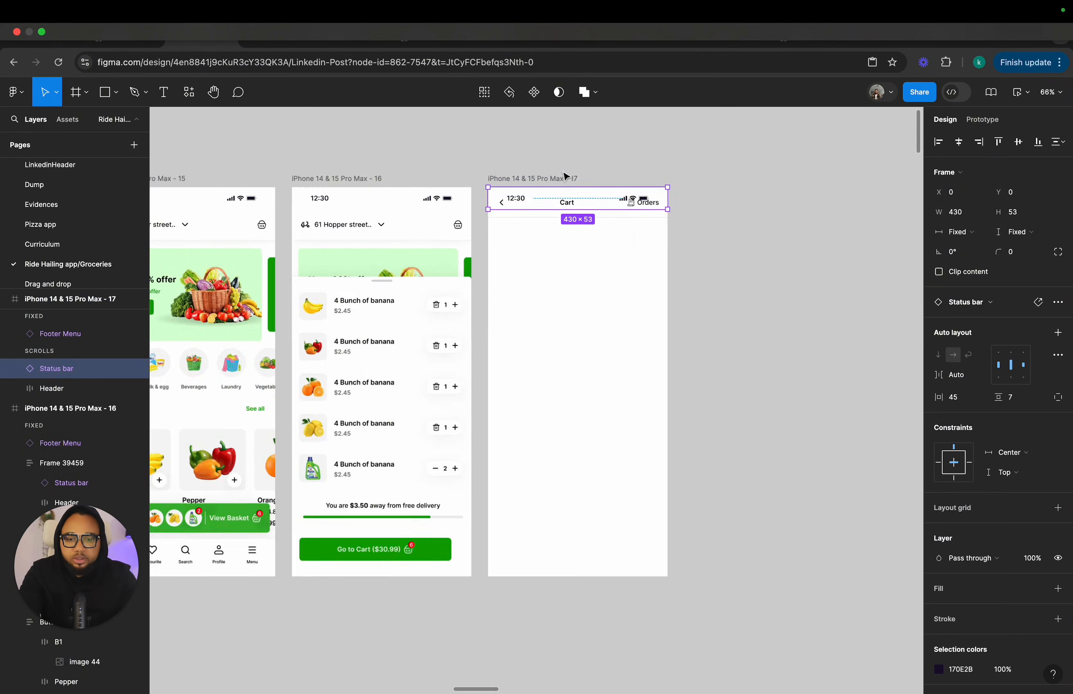
pyautogui.click(559, 237)
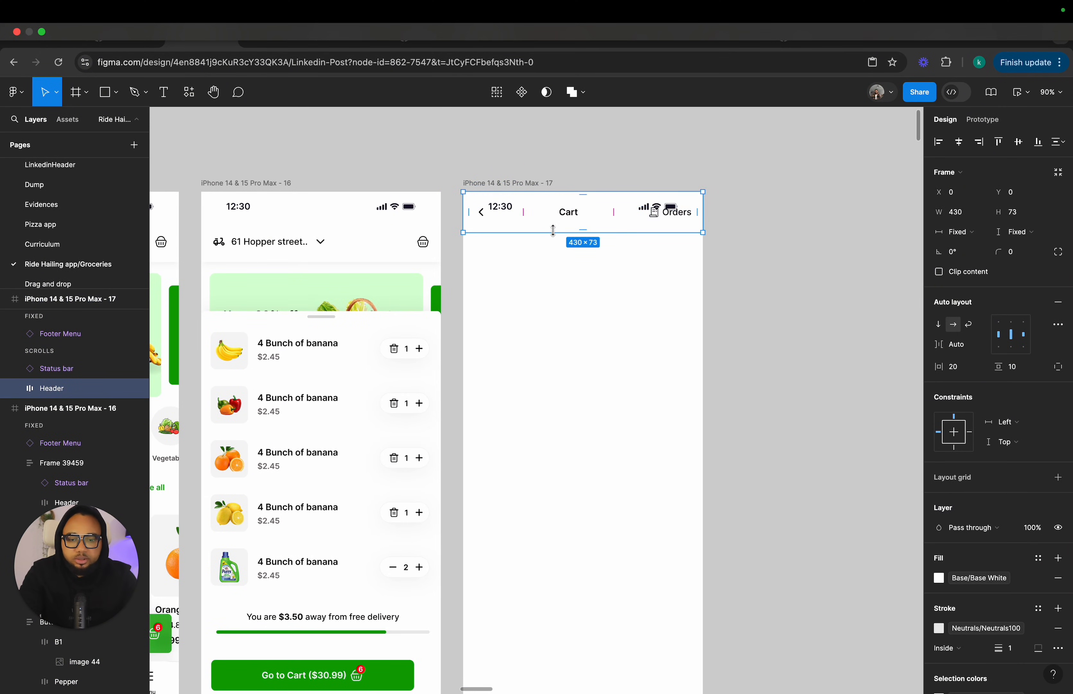
pyautogui.moveTo(559, 238); pyautogui.dragTo(561, 260)
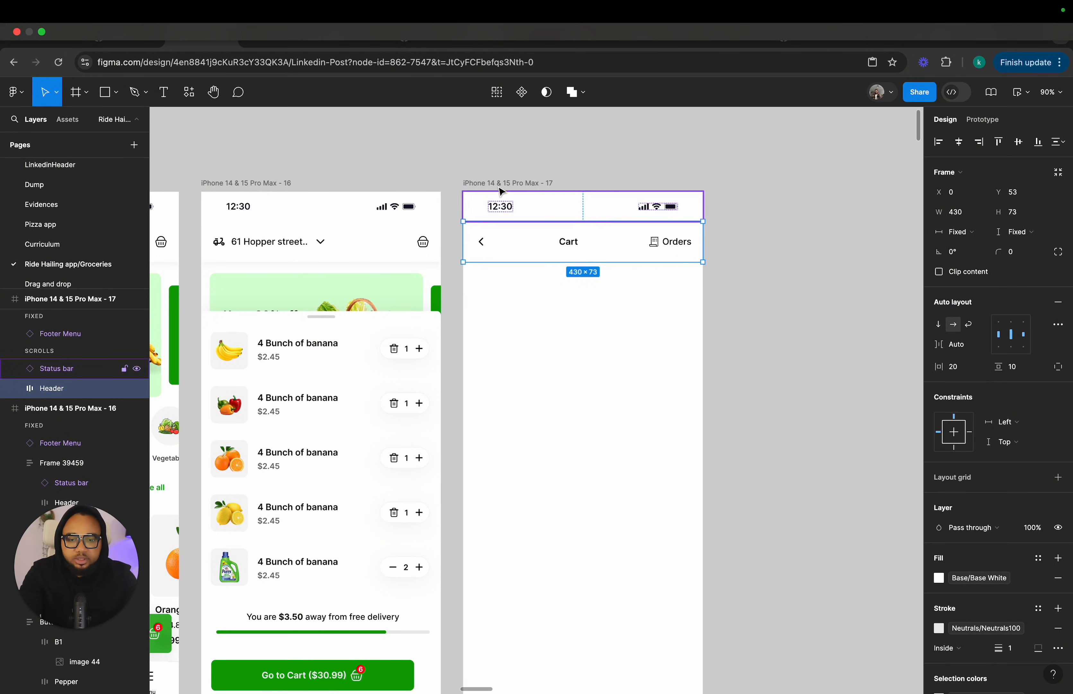
pyautogui.doubleClick(483, 247)
pyautogui.click(543, 252)
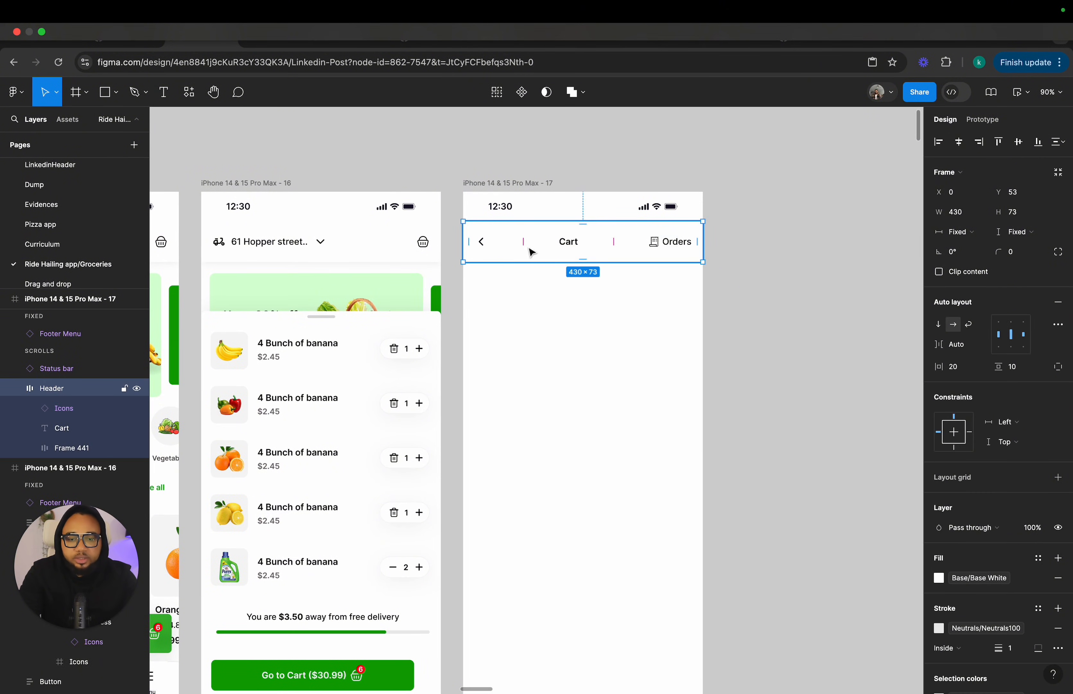
pyautogui.moveTo(523, 242)
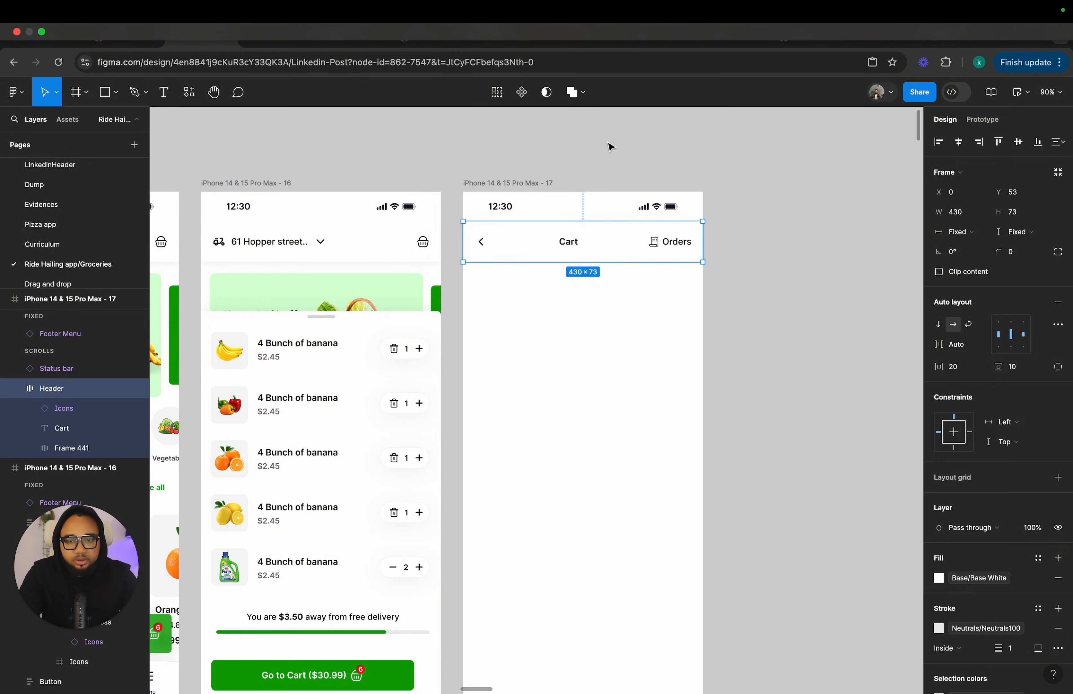
# Wrap frame 17's status bar and header together in a vertical auto layout frame.
pyautogui.click(577, 154)
pyautogui.moveTo(582, 245); pyautogui.dragTo(584, 277)
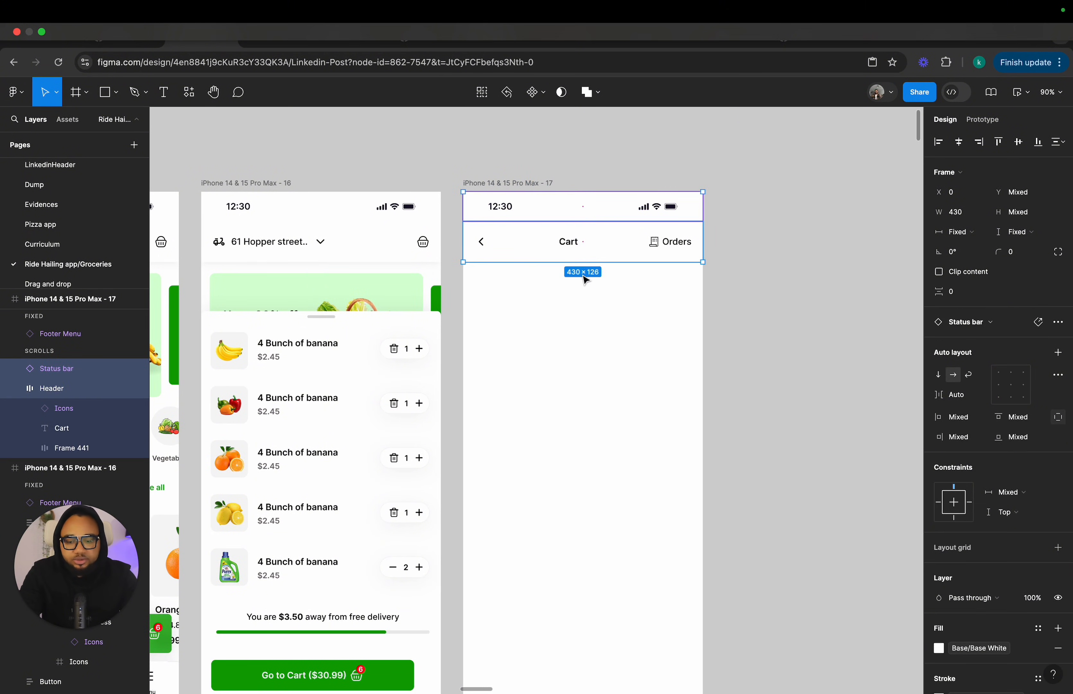
pyautogui.hotkey('shift', 'a')
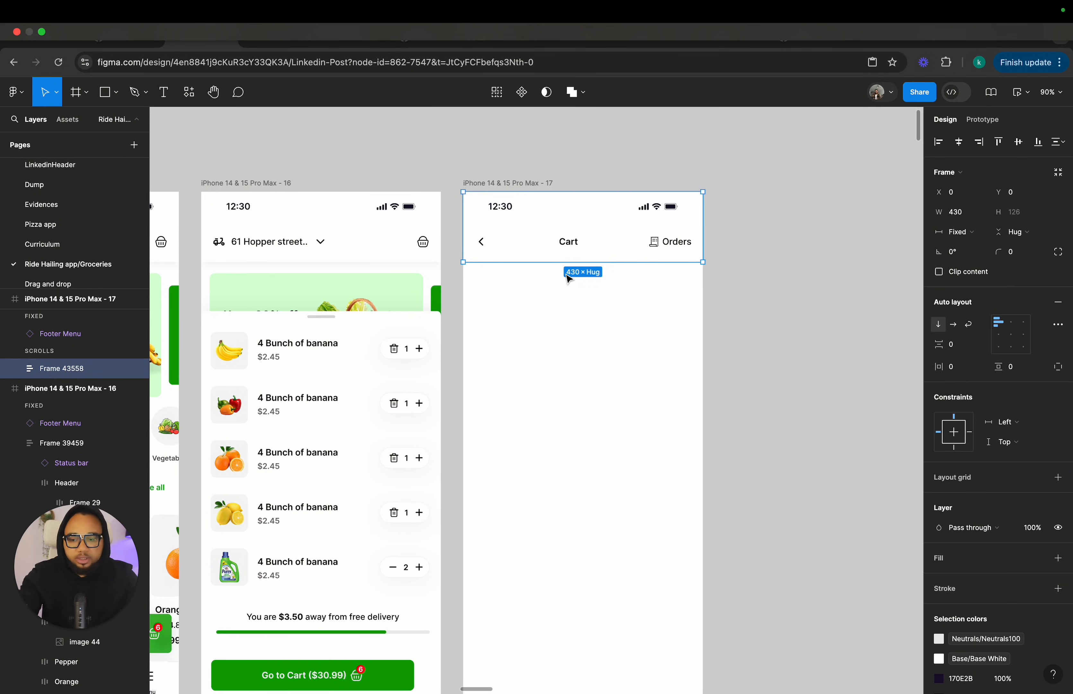
pyautogui.click(564, 321)
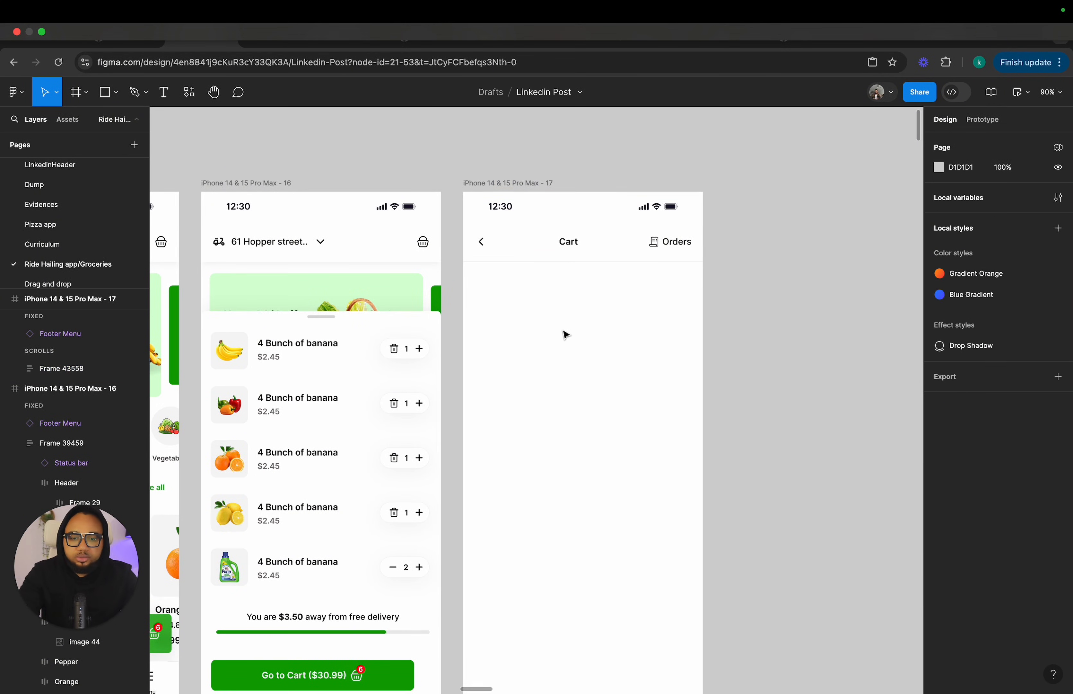
# Paste a copy of the Cart screen's product list onto the canvas beside frame 17.
pyautogui.scroll(-3, 564, 326)
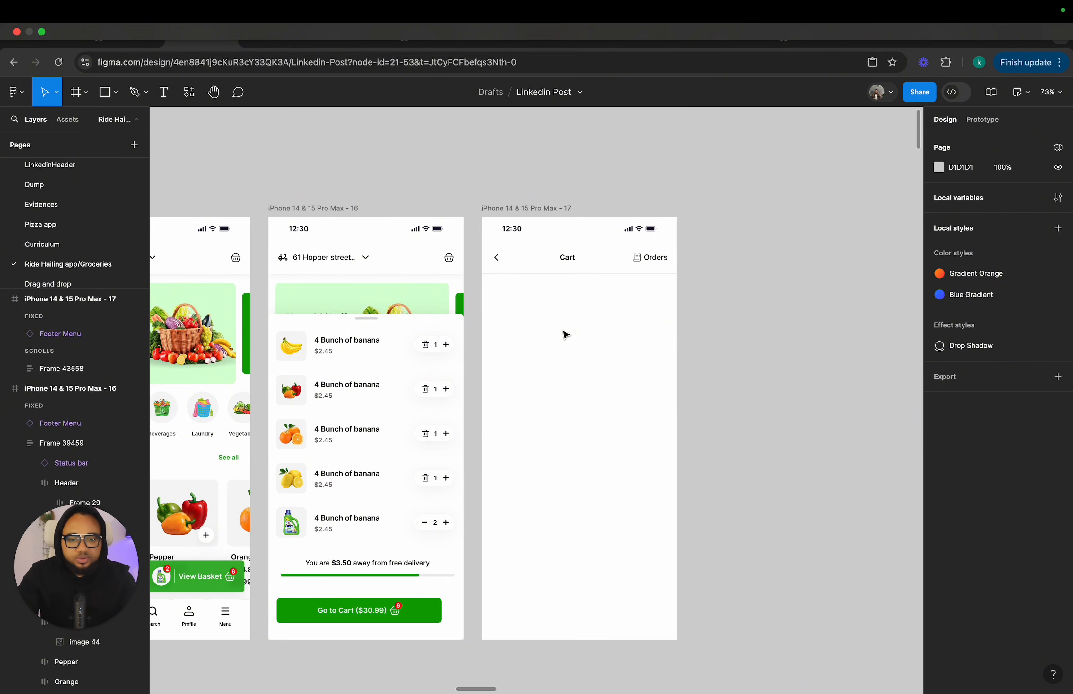
pyautogui.scroll(-4, 567, 334)
pyautogui.scroll(1, 586, 336)
pyautogui.click(664, 279)
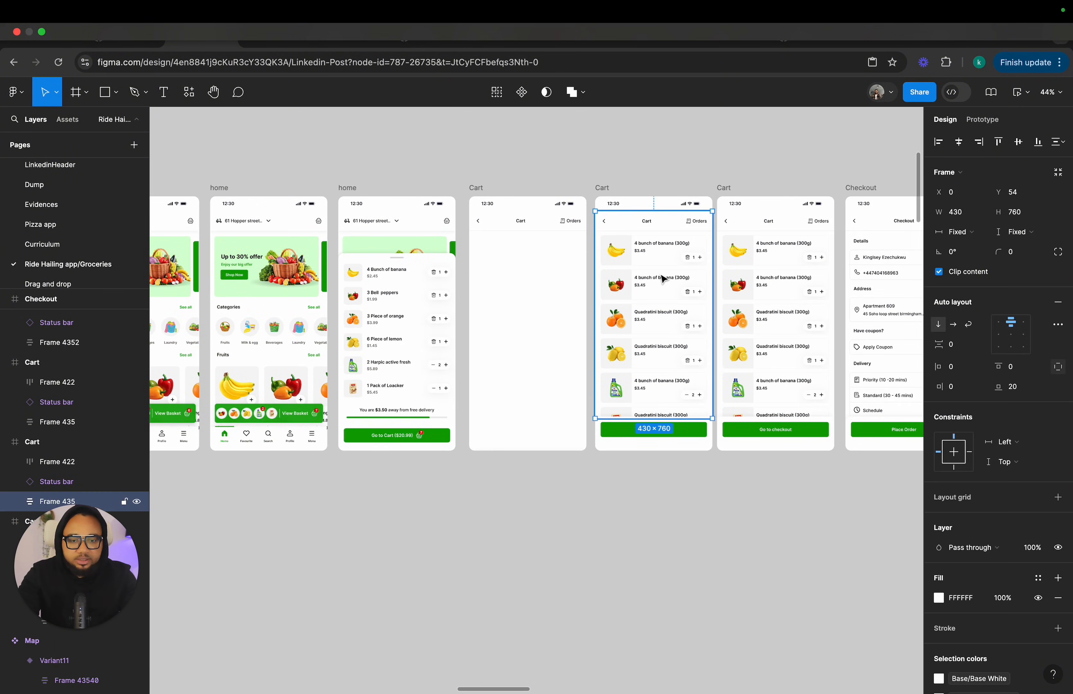
pyautogui.click(664, 280)
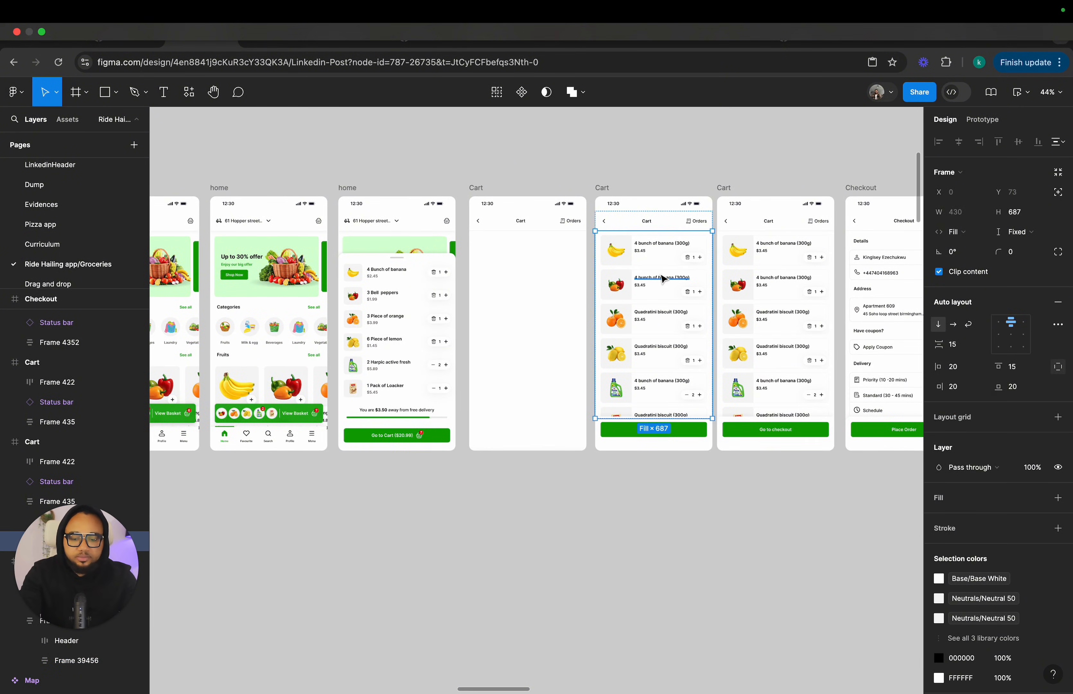
pyautogui.press('super+v')
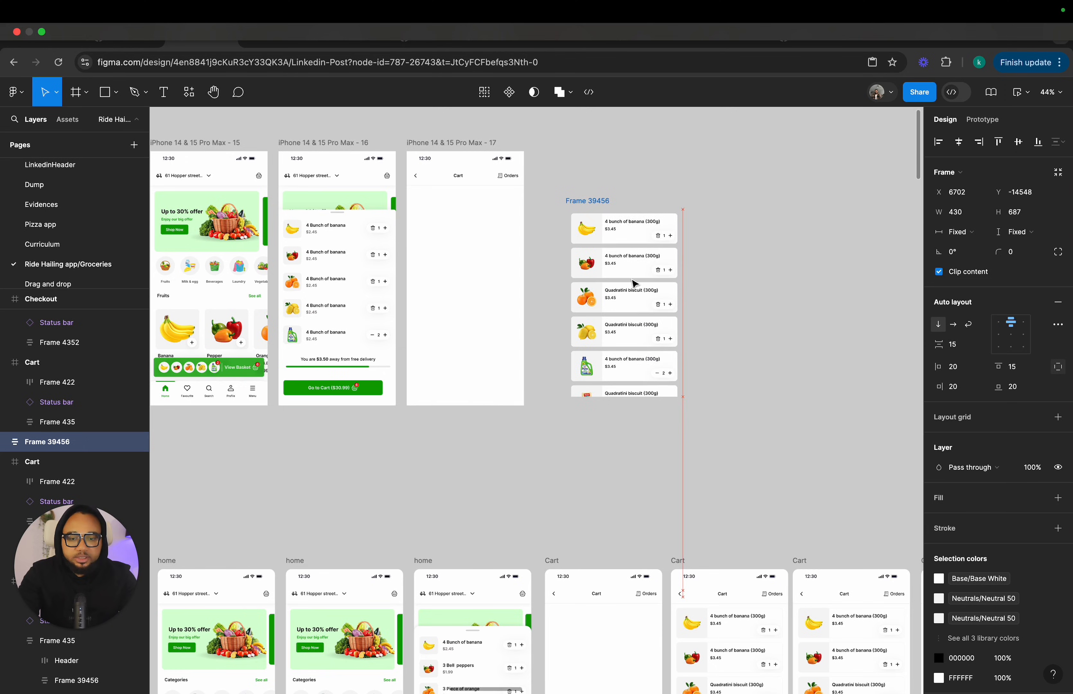
pyautogui.scroll(5, 633, 260)
pyautogui.scroll(2, 633, 260)
pyautogui.hscroll(-2, 634, 260)
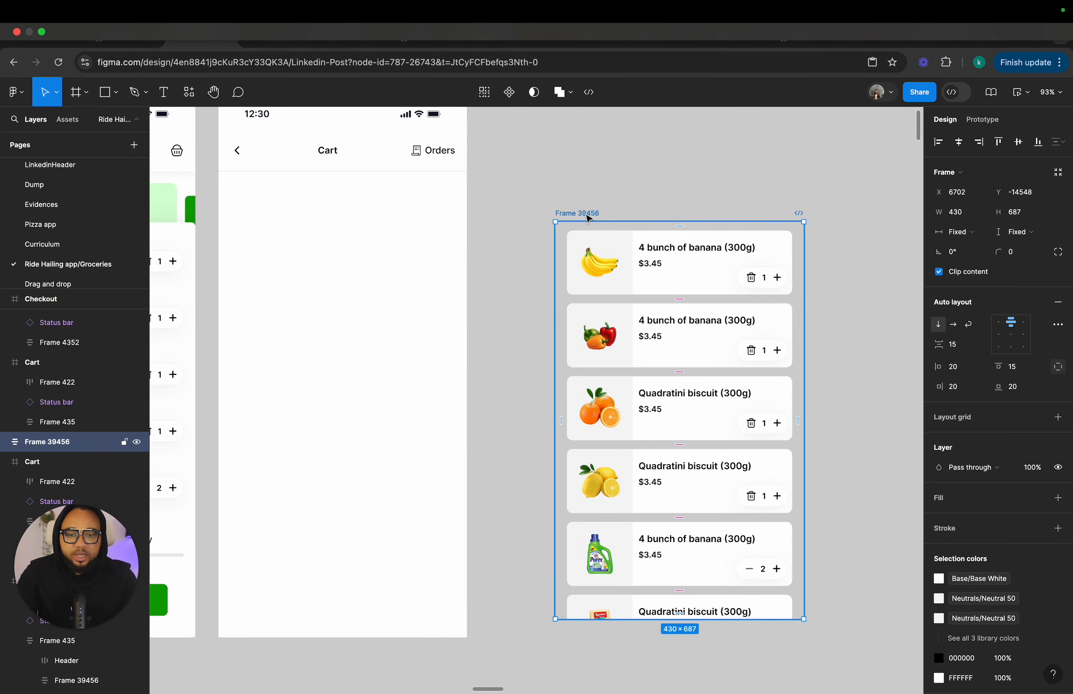
pyautogui.moveTo(586, 215); pyautogui.dragTo(537, 197)
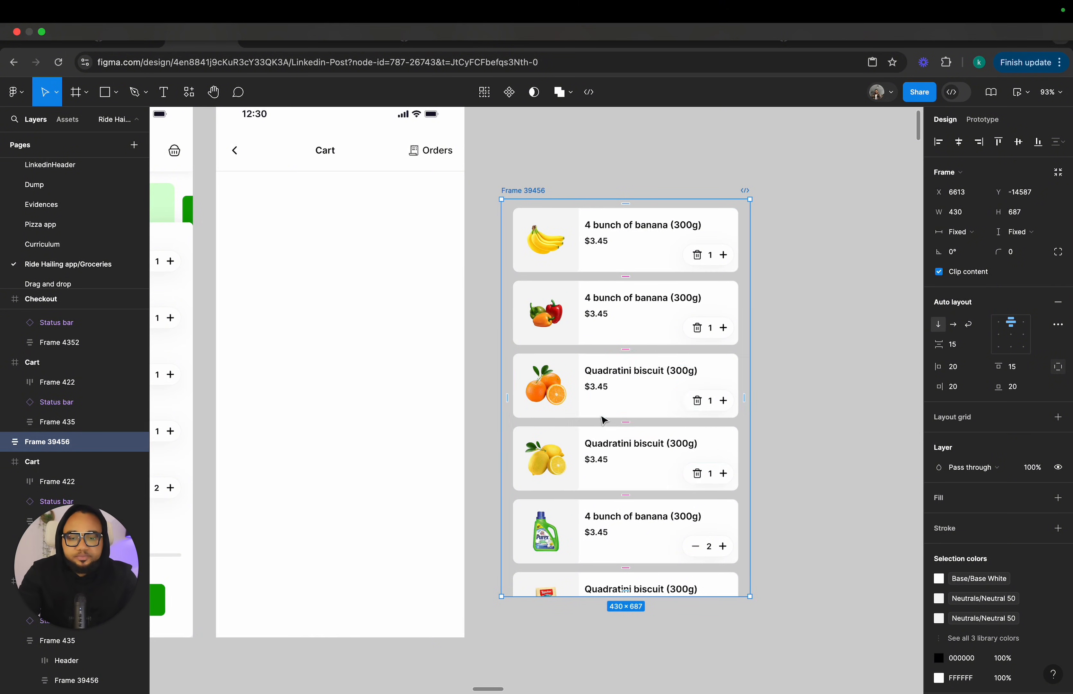
# Add a text layer reading "4 bunch of banana (300g)" above the pasted product list.
pyautogui.hscroll(5, 604, 417)
pyautogui.scroll(4, 603, 417)
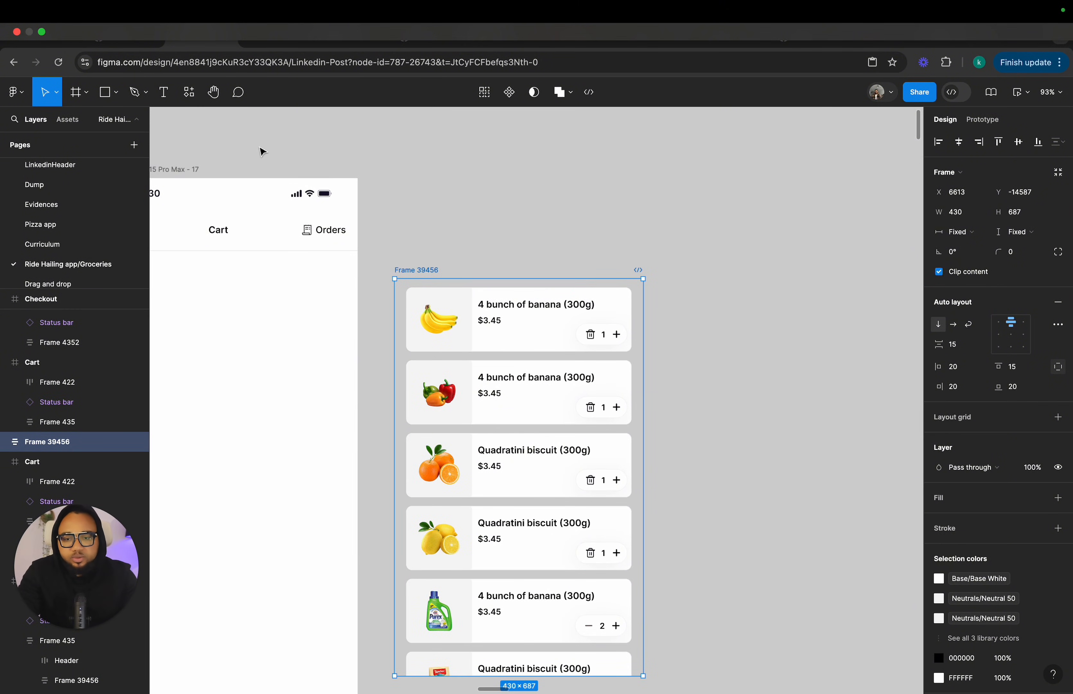
pyautogui.click(164, 93)
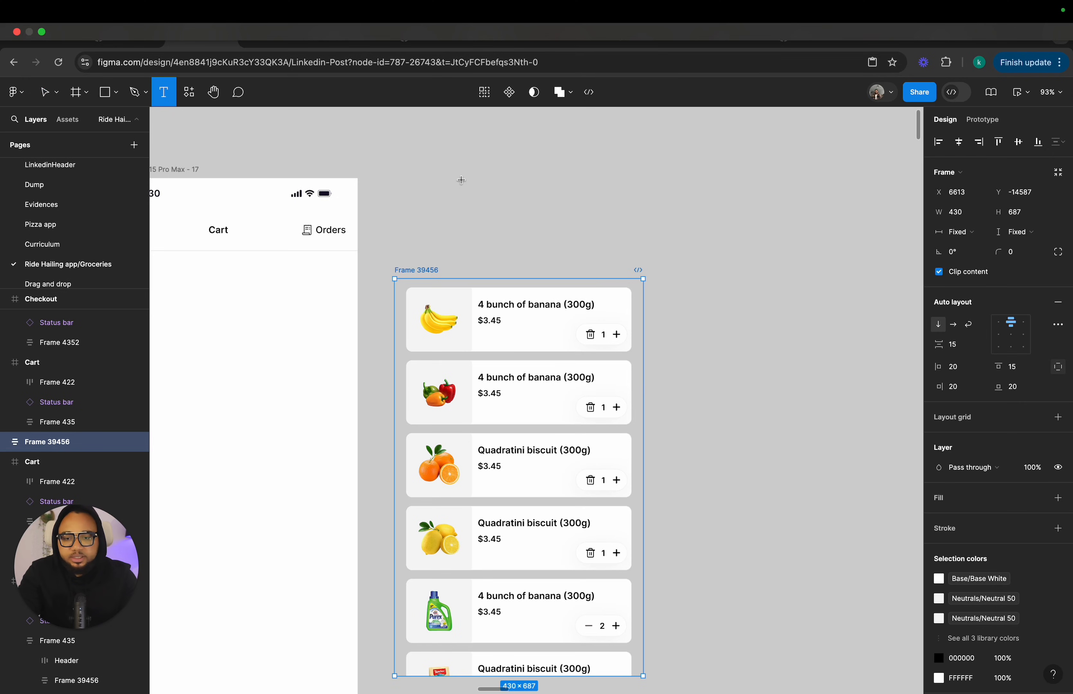
pyautogui.click(461, 180)
pyautogui.write('4 bunch')
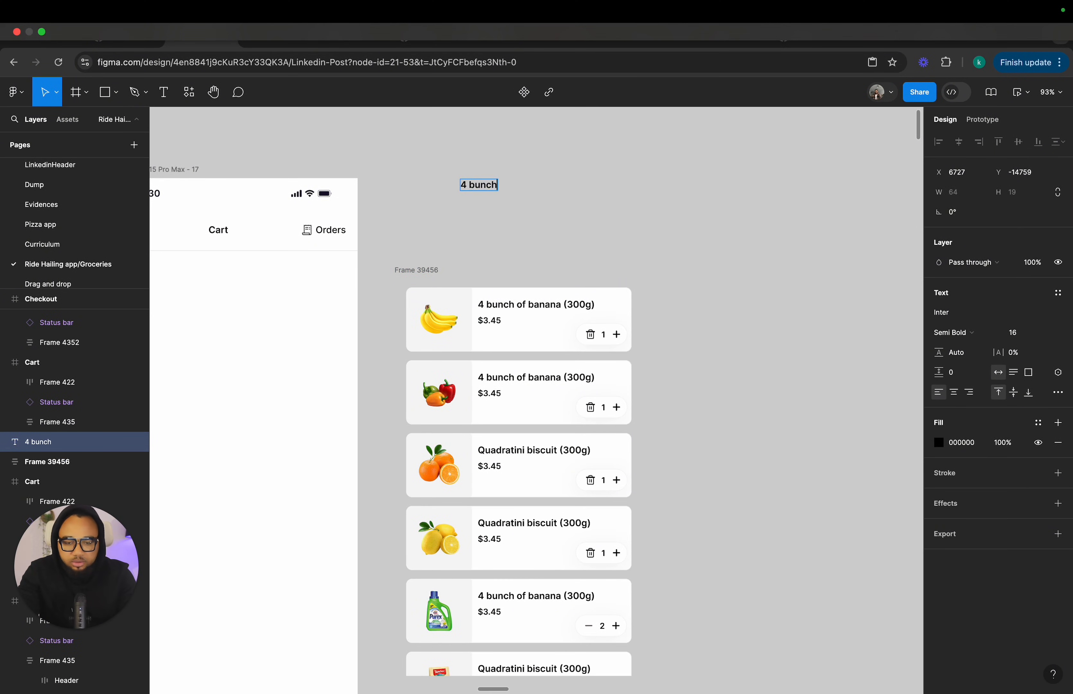
pyautogui.write(' of')
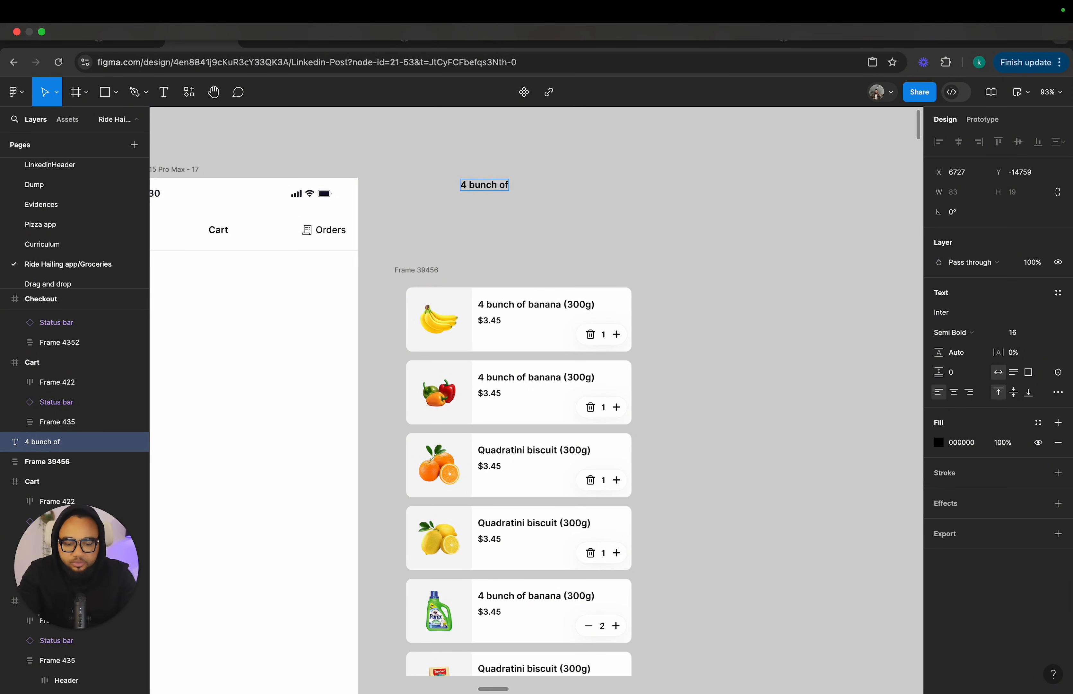
pyautogui.write(' banana')
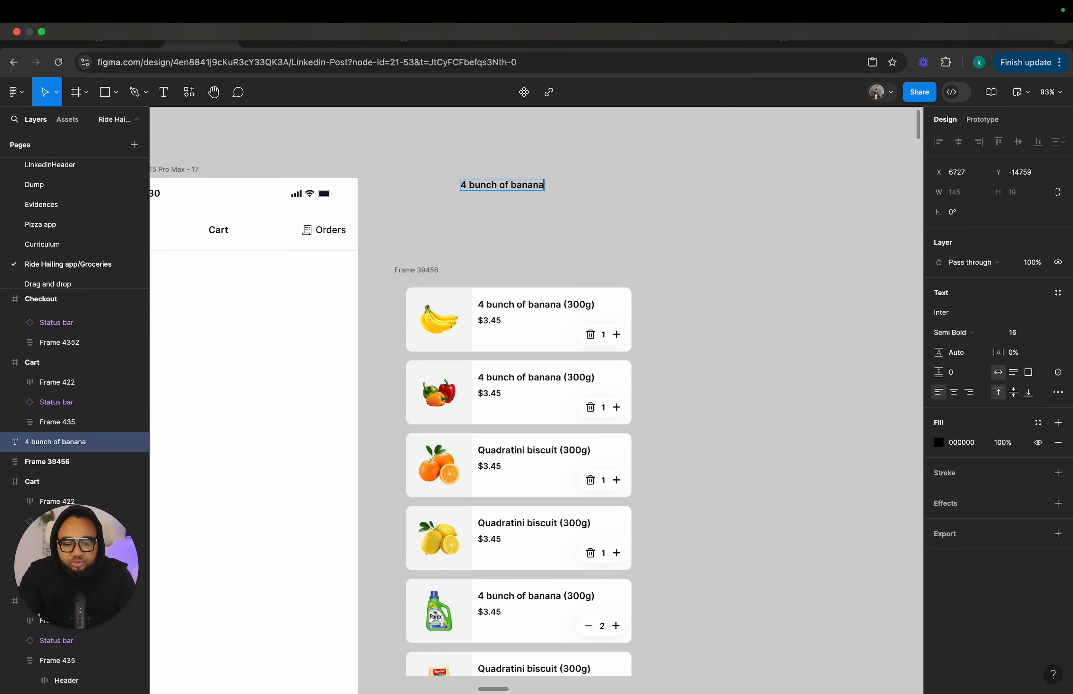
pyautogui.write('(300')
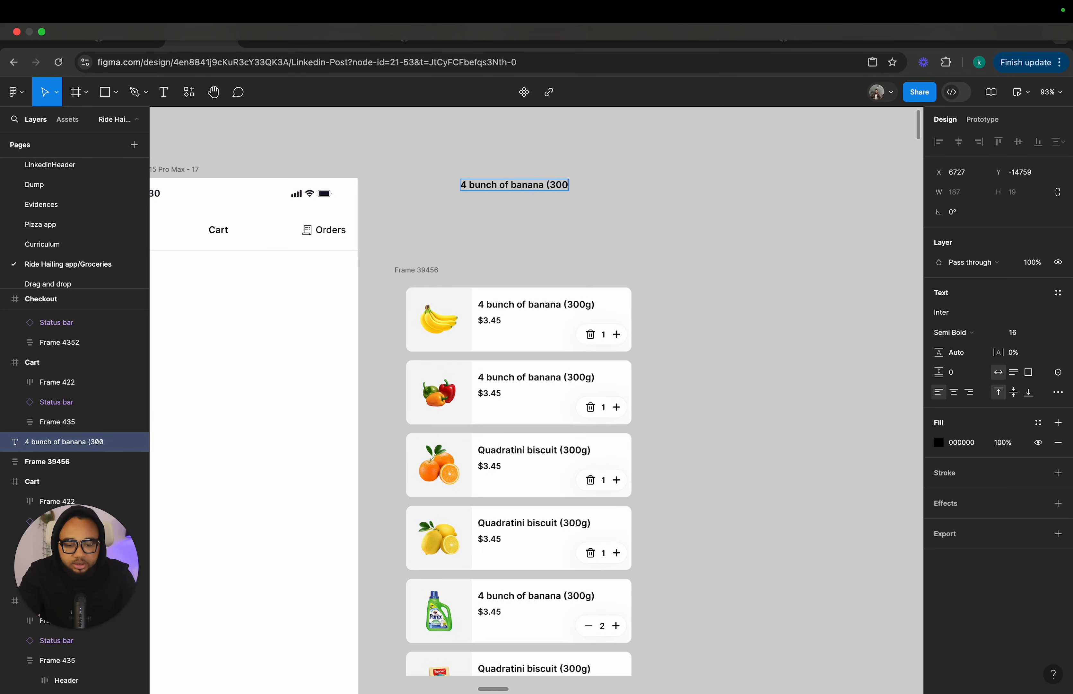
pyautogui.write('g)')
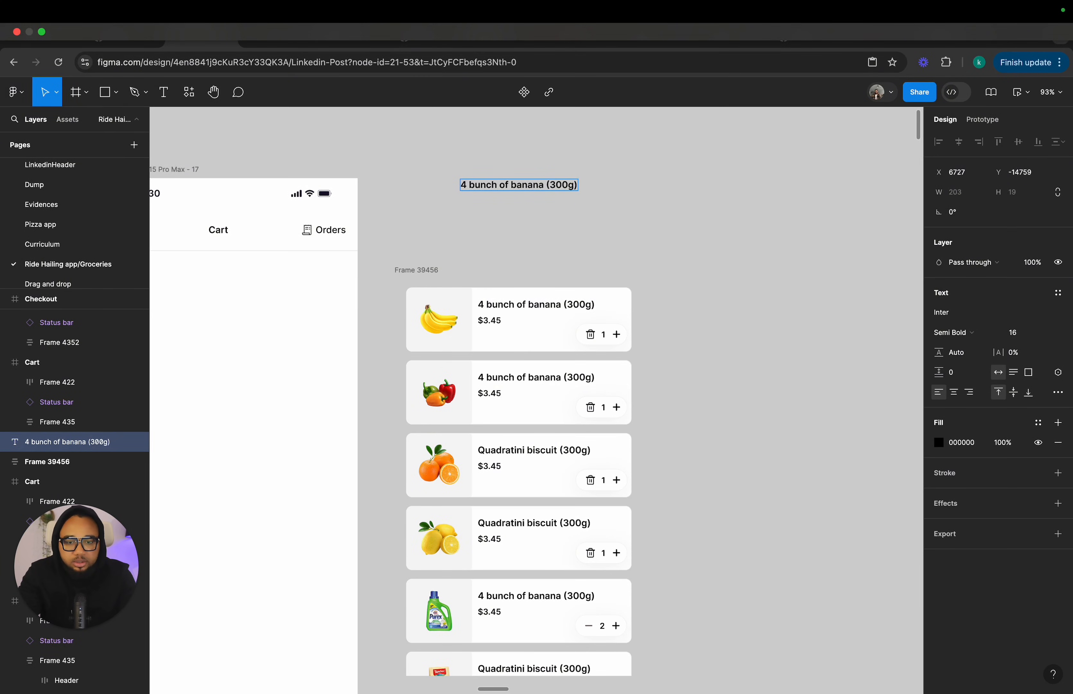
pyautogui.press('Escape')
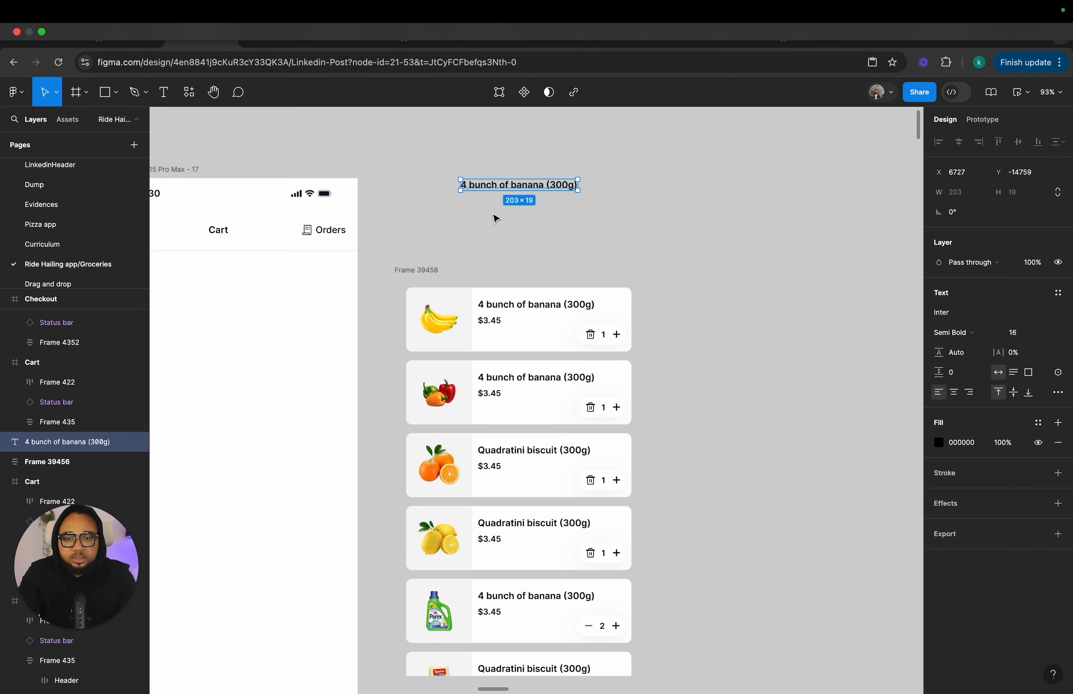
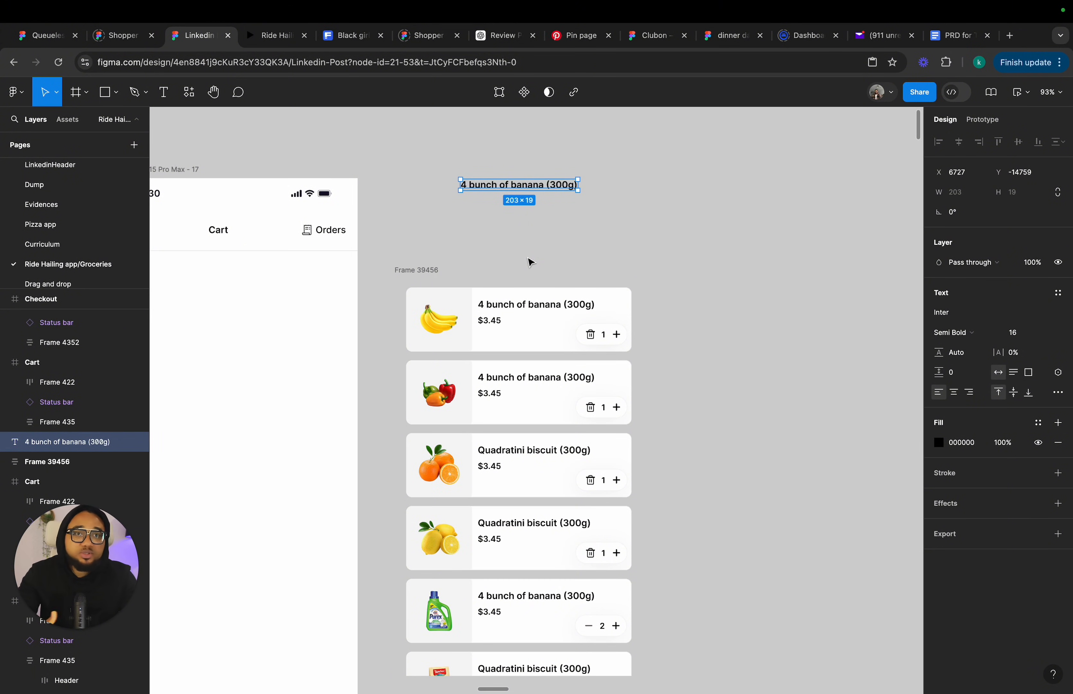
# Duplicate the "4 bunch of banana (300g)" text below itself and change the copy to "$3.45".
pyautogui.click(464, 241)
pyautogui.click(505, 189)
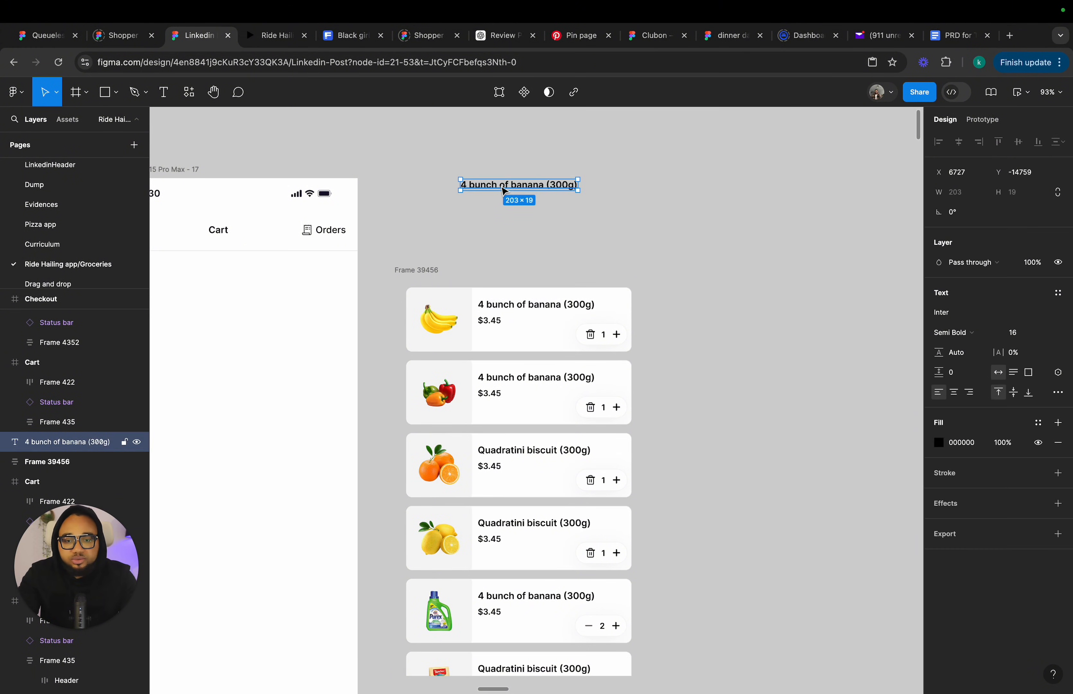
pyautogui.hotkey('ctrl', 'd')
pyautogui.moveTo(505, 191); pyautogui.dragTo(502, 203)
pyautogui.doubleClick(501, 201)
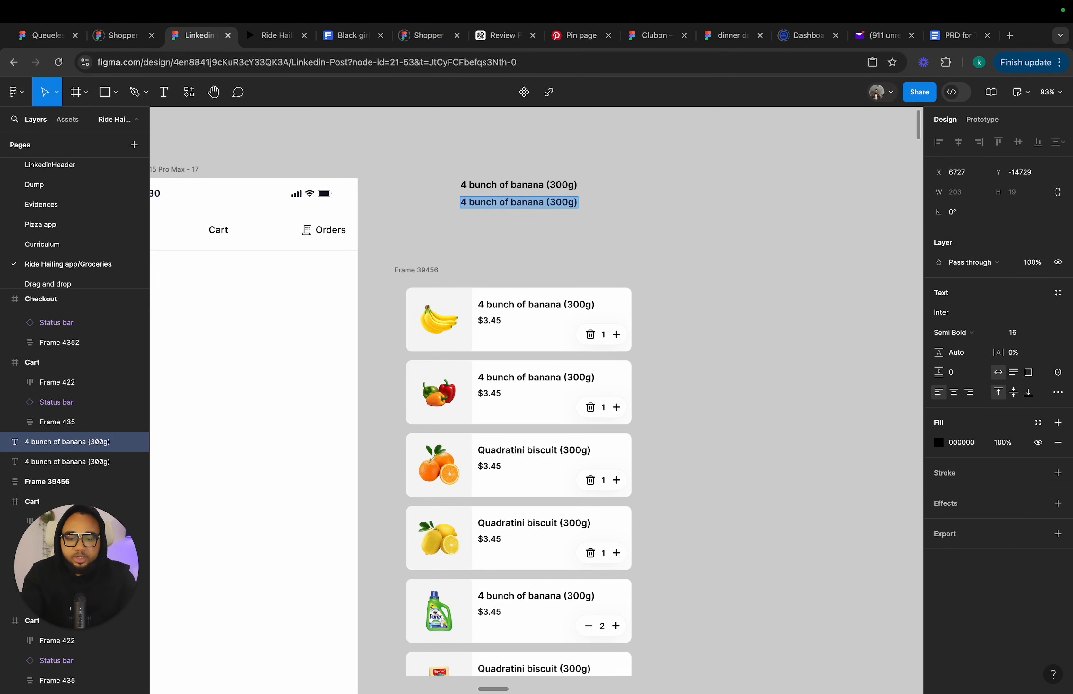
pyautogui.write('$3')
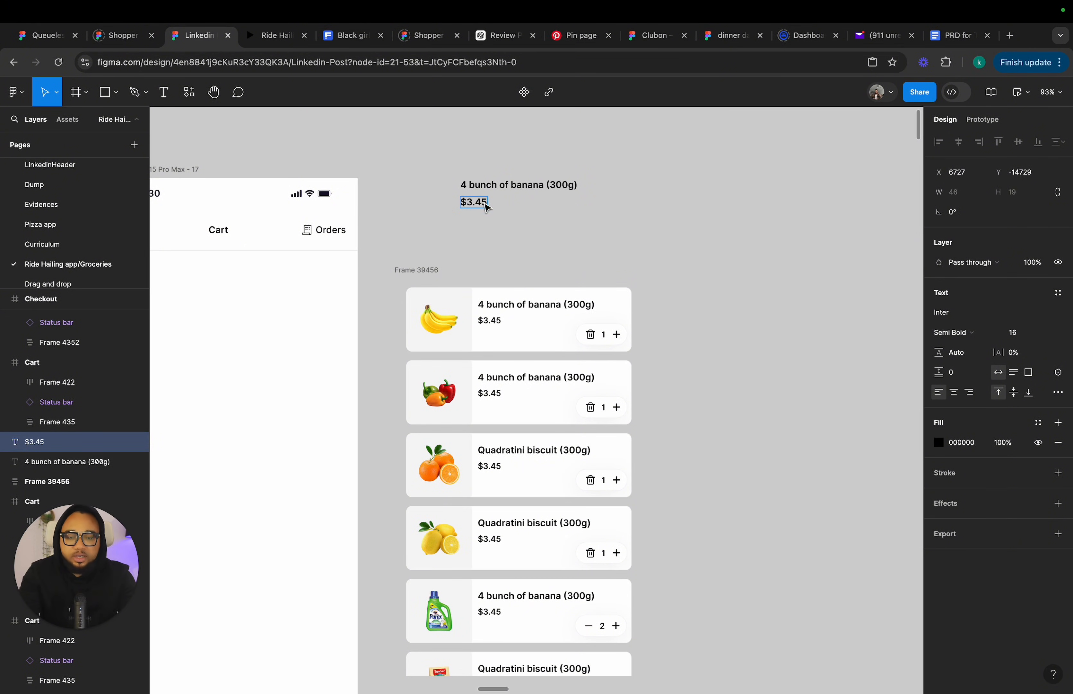
pyautogui.write('.45')
pyautogui.press('Escape')
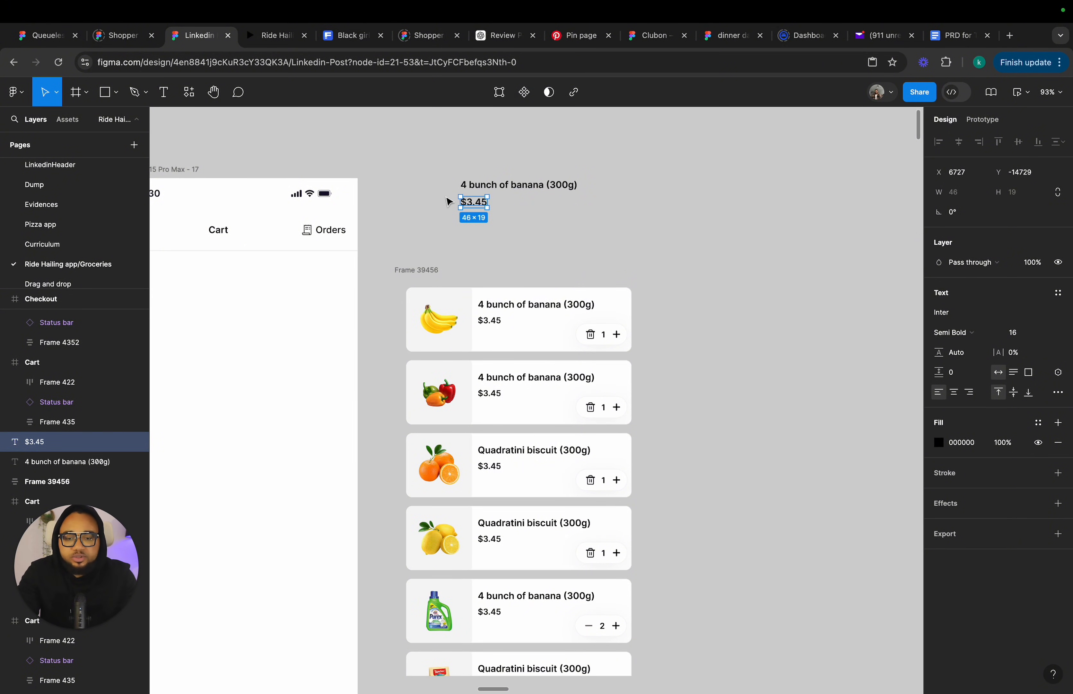
# Wrap the product name and price texts in a vertical auto layout frame and shift it slightly right.
pyautogui.moveTo(446, 151); pyautogui.dragTo(628, 242)
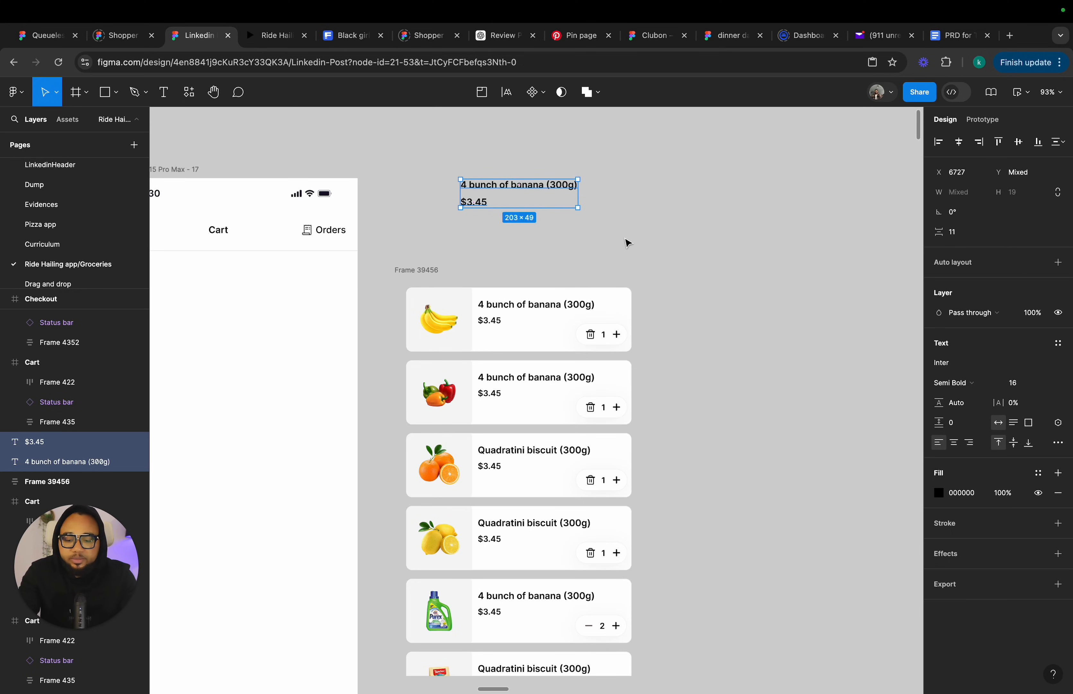
pyautogui.hotkey('shift', 'a')
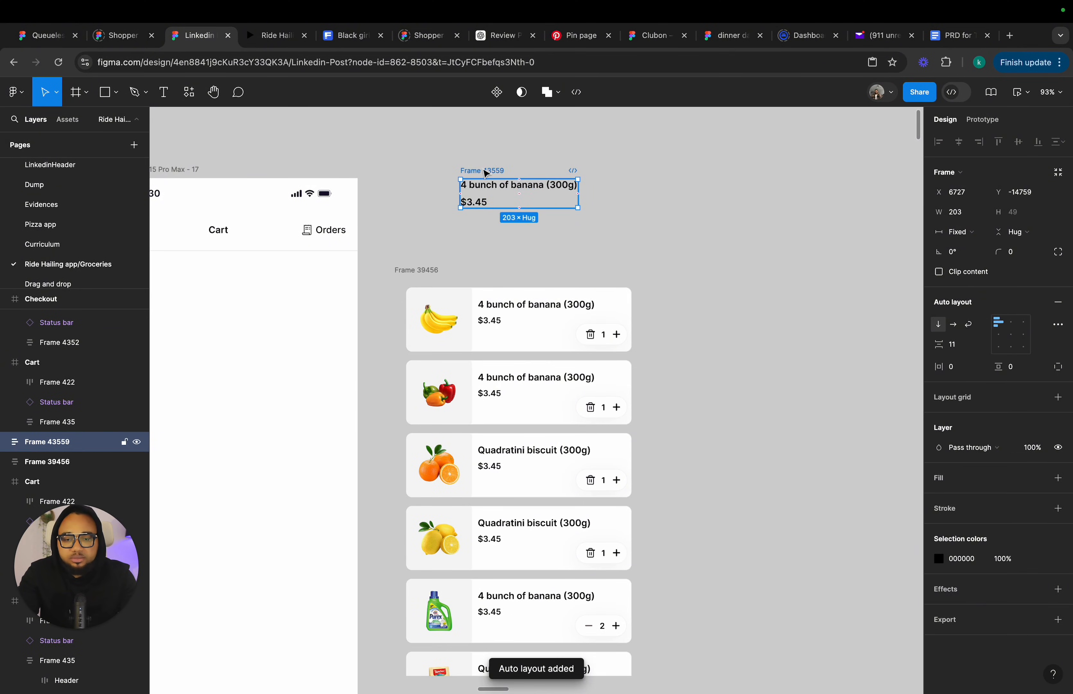
pyautogui.moveTo(489, 172); pyautogui.dragTo(505, 171)
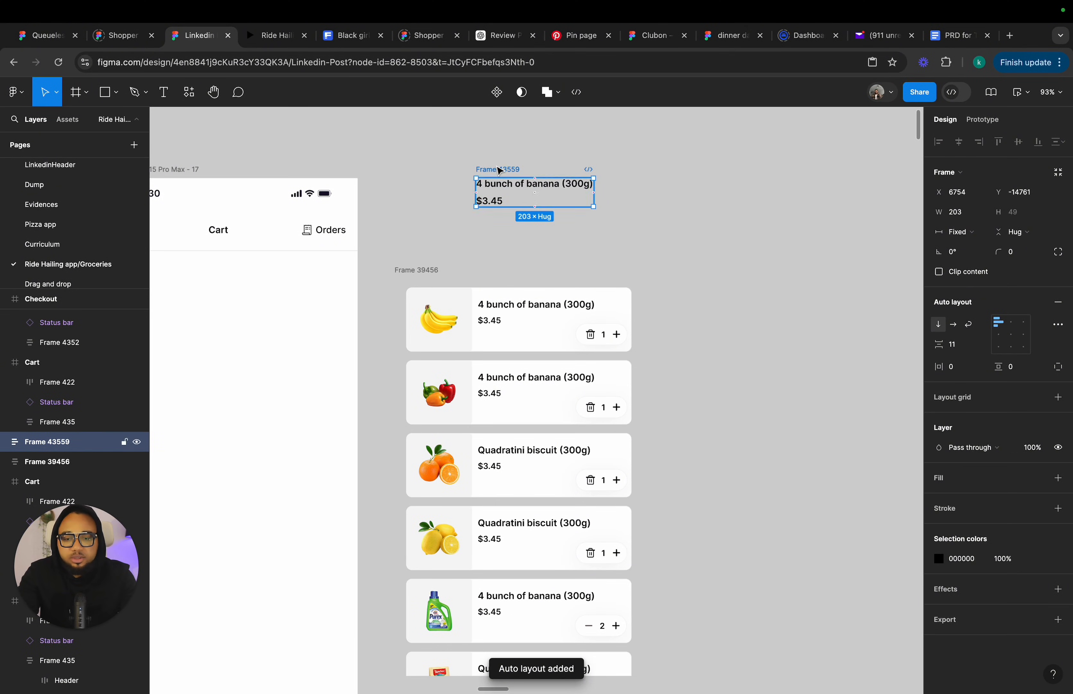
# Draw a placeholder rectangle about 108 × 103 to the left of the name and price group.
pyautogui.click(103, 93)
pyautogui.moveTo(421, 168); pyautogui.dragTo(472, 224)
pyautogui.moveTo(421, 198); pyautogui.dragTo(429, 229)
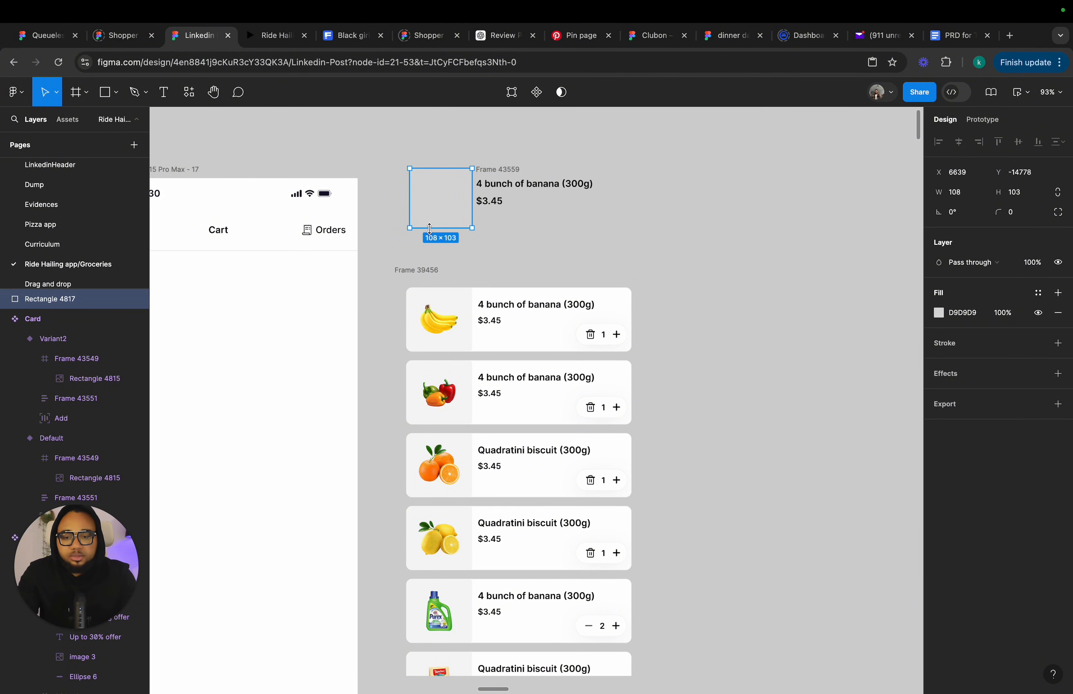
# Resize the placeholder rectangle to about 75 × 72 to match the cart card's product image.
pyautogui.click(442, 339)
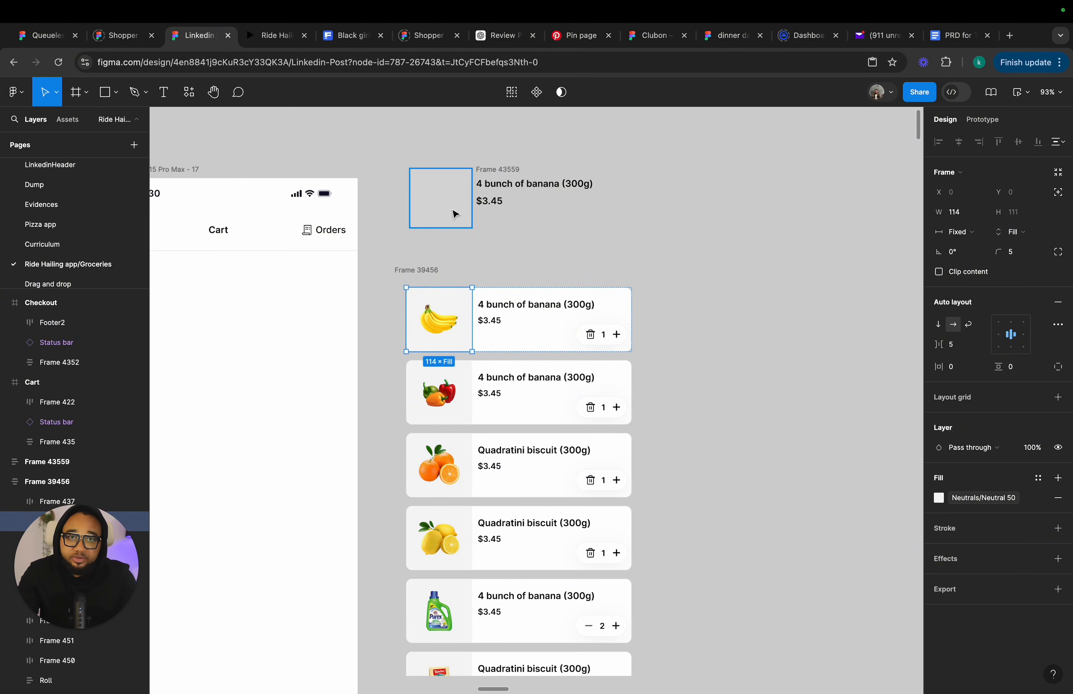
pyautogui.doubleClick(446, 324)
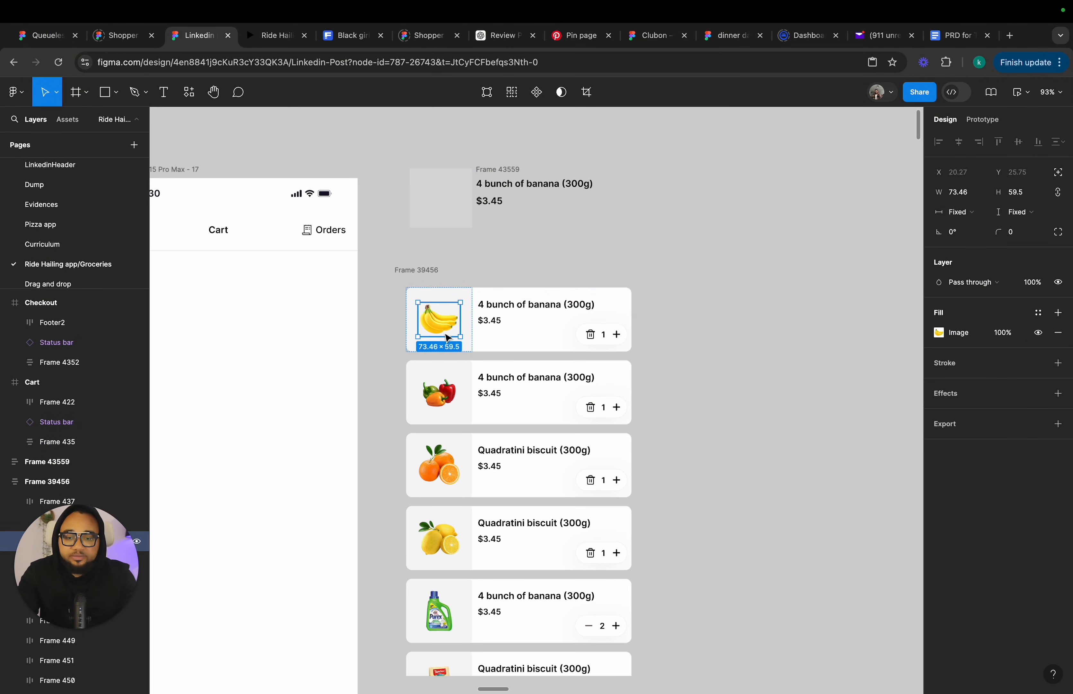
pyautogui.click(451, 200)
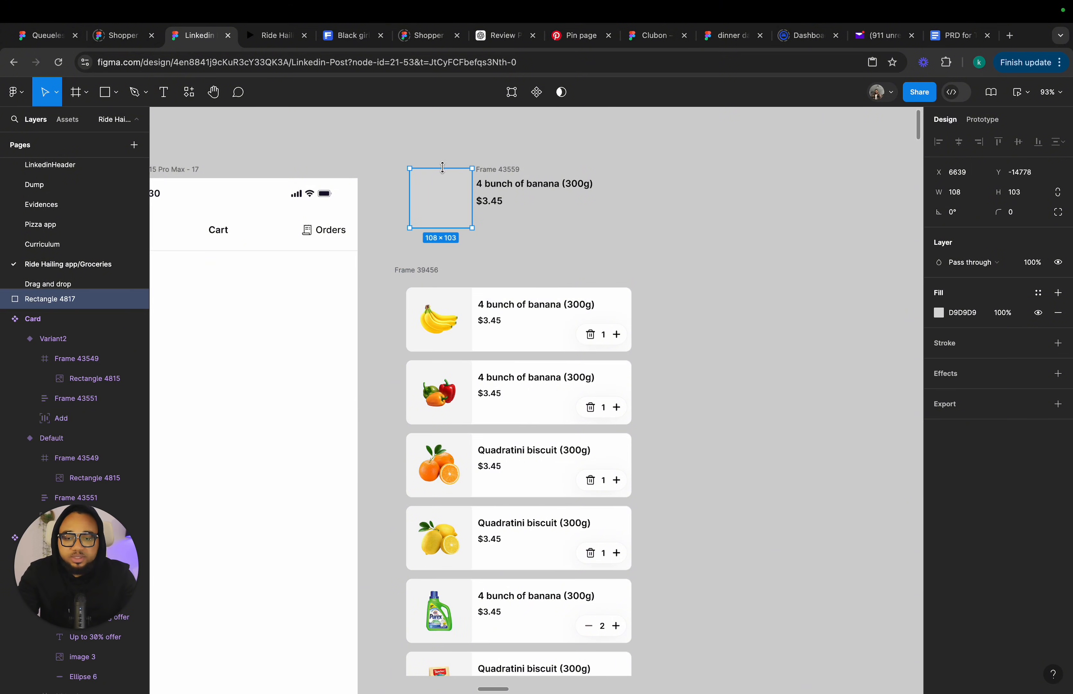
pyautogui.moveTo(410, 211); pyautogui.dragTo(461, 208)
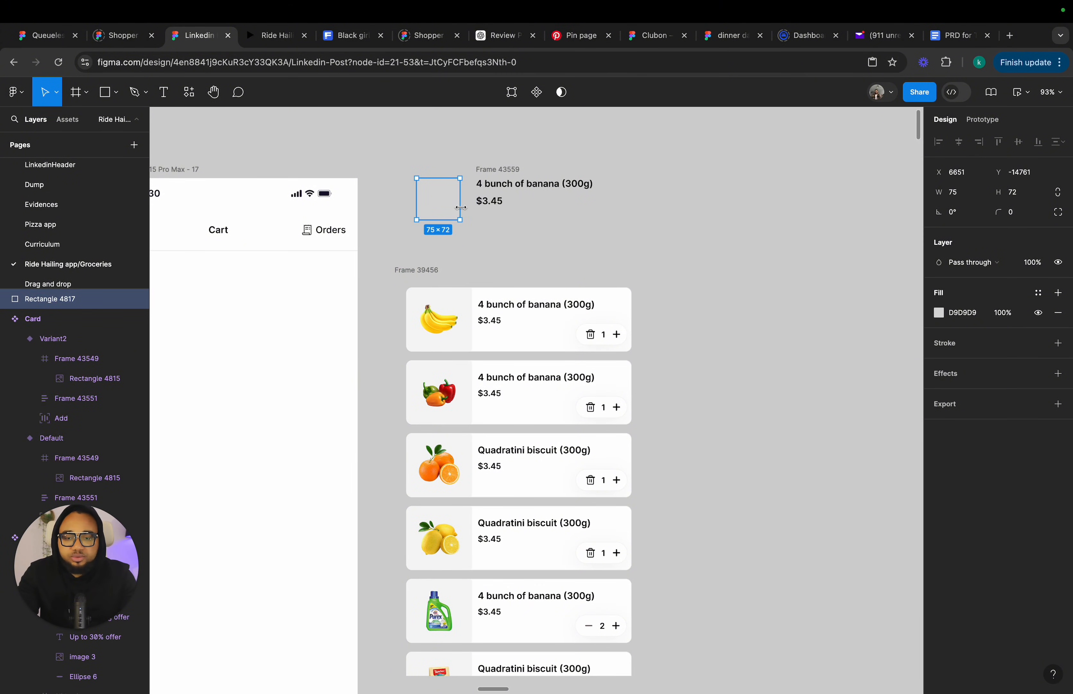
# Wrap the placeholder rectangle in its own frame.
pyautogui.click(407, 174)
pyautogui.moveTo(397, 166); pyautogui.dragTo(475, 250)
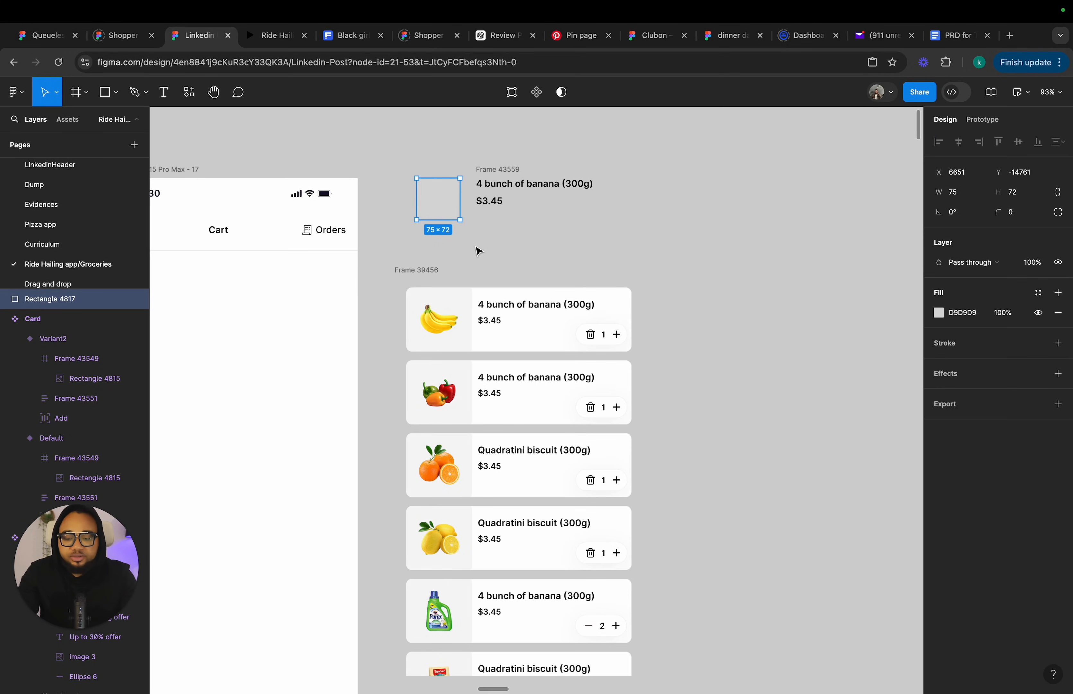
pyautogui.rightClick(449, 201)
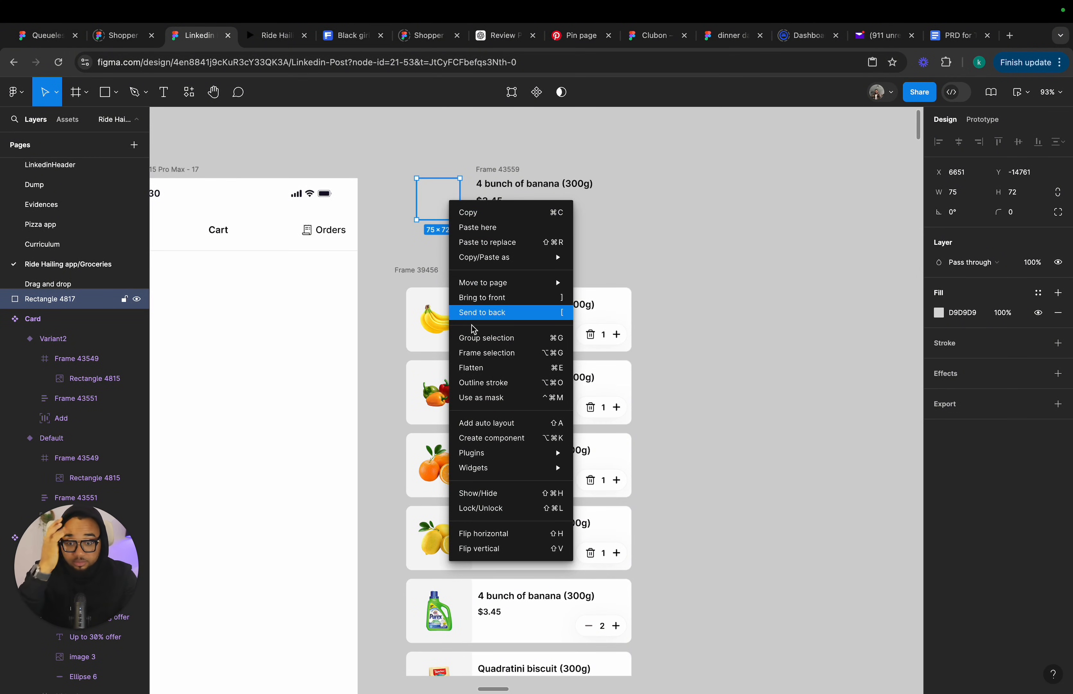
pyautogui.click(481, 353)
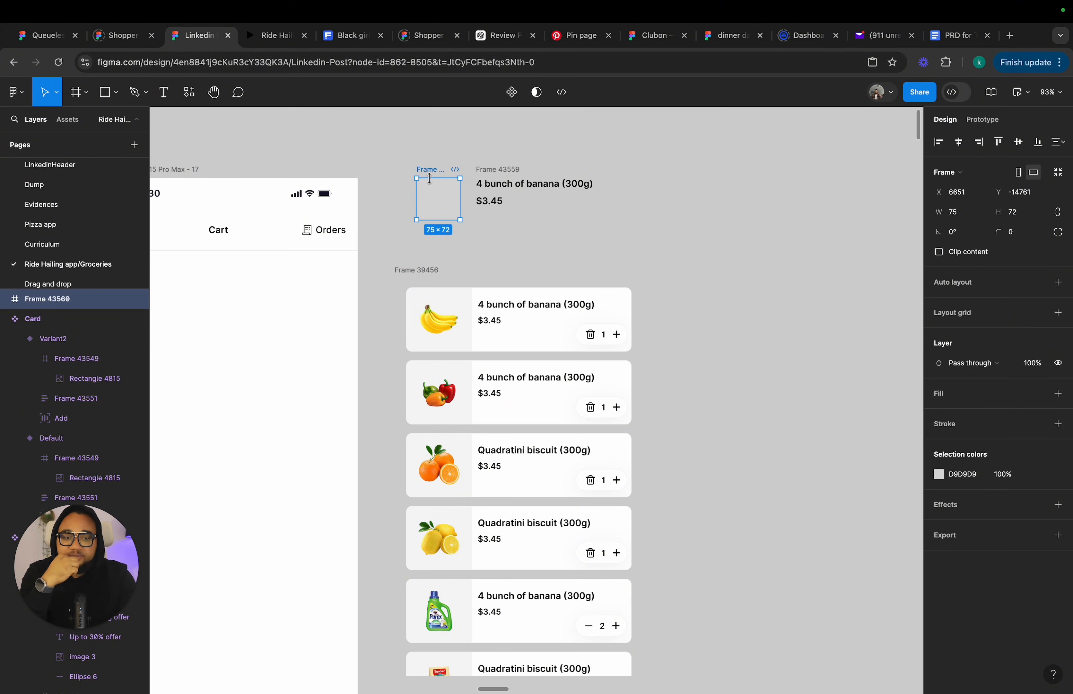
# Center the rectangle horizontally and vertically inside its frame.
pyautogui.click(432, 194)
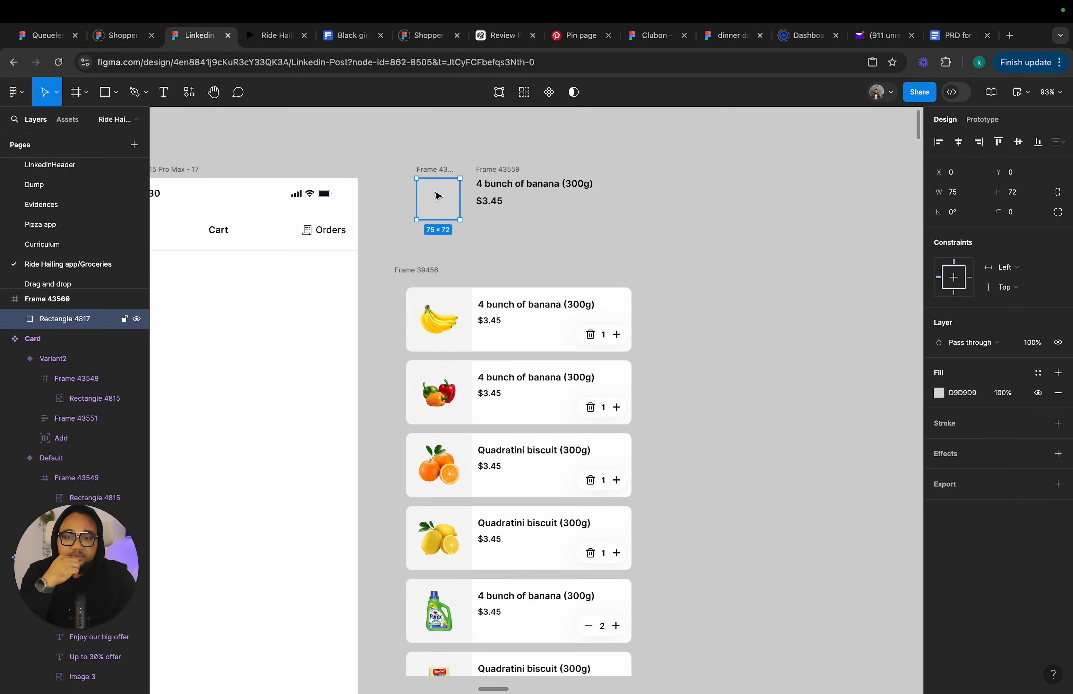
pyautogui.click(963, 147)
pyautogui.click(1018, 143)
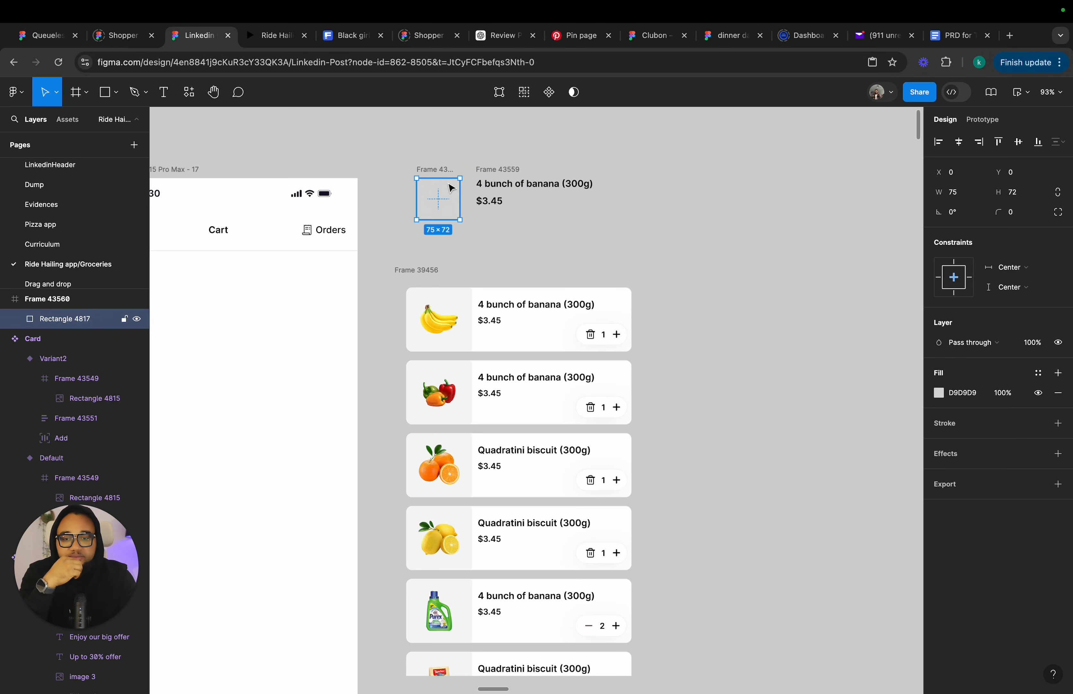
pyautogui.moveTo(435, 178); pyautogui.dragTo(459, 206)
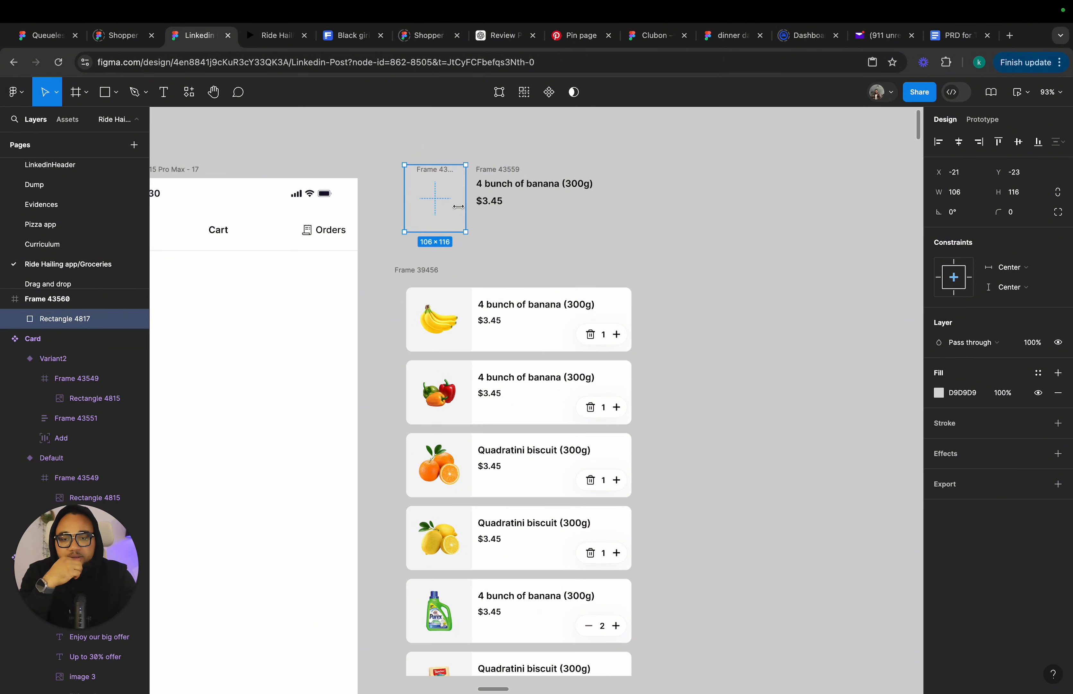
pyautogui.doubleClick(434, 208)
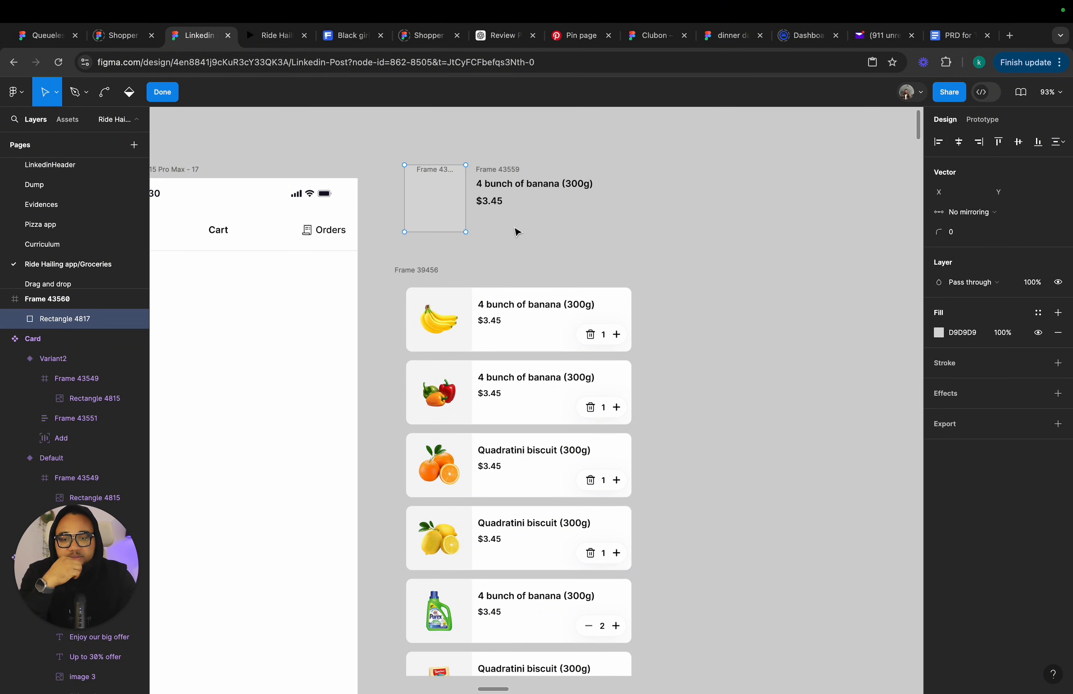
pyautogui.press('Escape')
pyautogui.press('Escape')
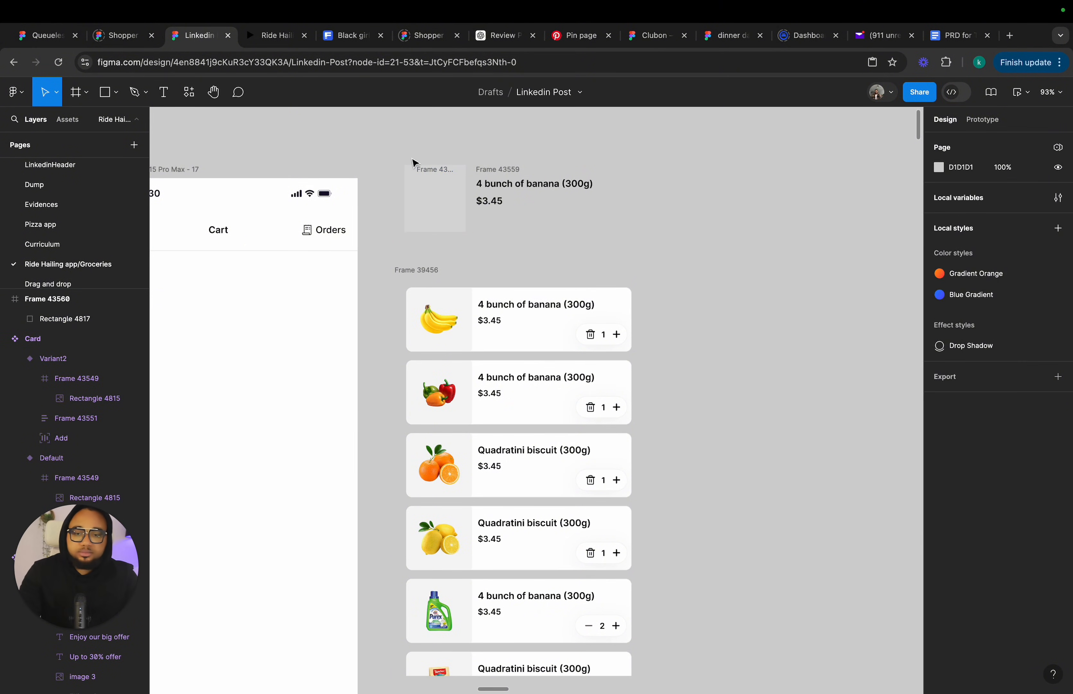
pyautogui.click(423, 182)
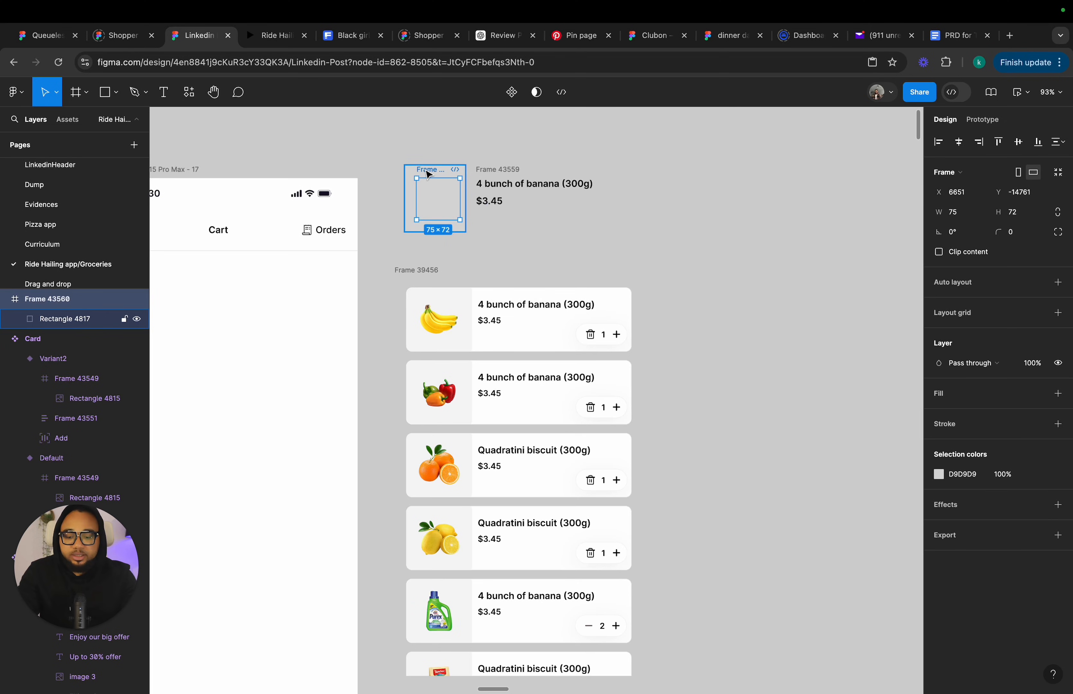
pyautogui.press('super+z')
pyautogui.press('super+z')
pyautogui.press('super+z')
pyautogui.press('super+z')
pyautogui.press('super+z')
pyautogui.press('super+z')
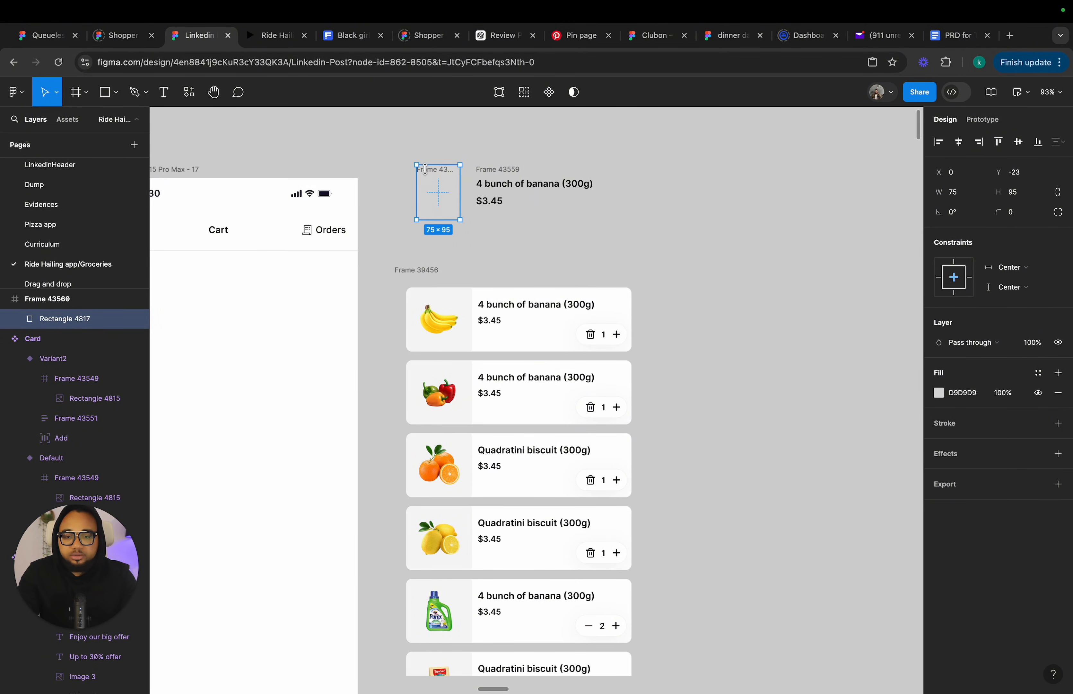
pyautogui.moveTo(425, 169); pyautogui.dragTo(434, 181)
pyautogui.click(433, 162)
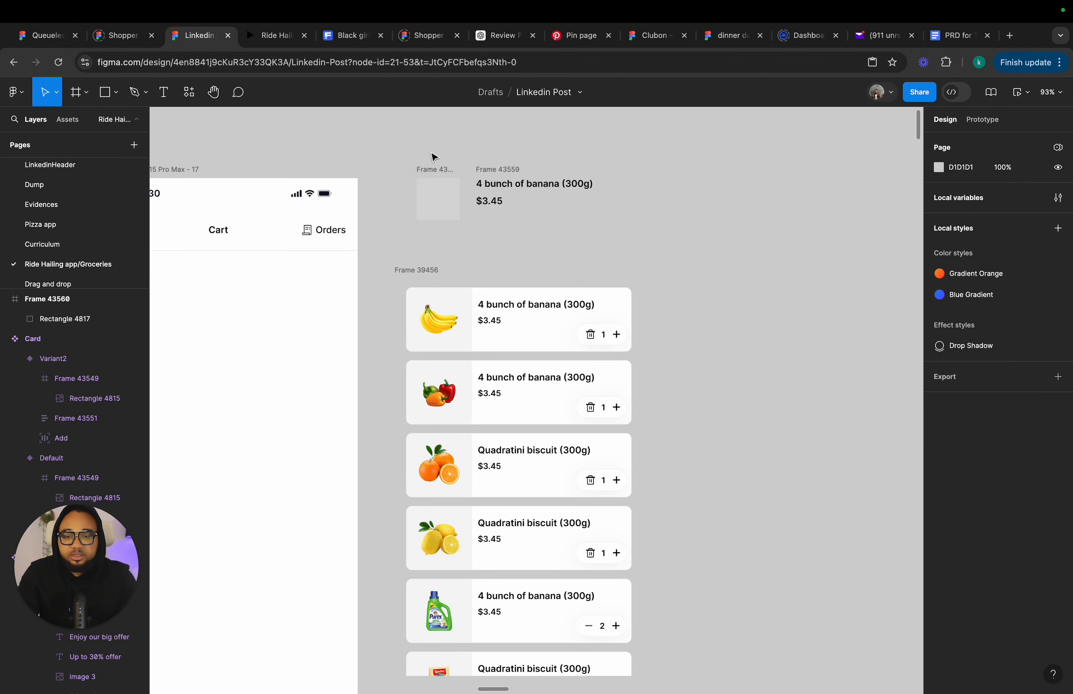
# Enlarge the image frame to about 104 × 100 around the centered rectangle.
pyautogui.click(435, 170)
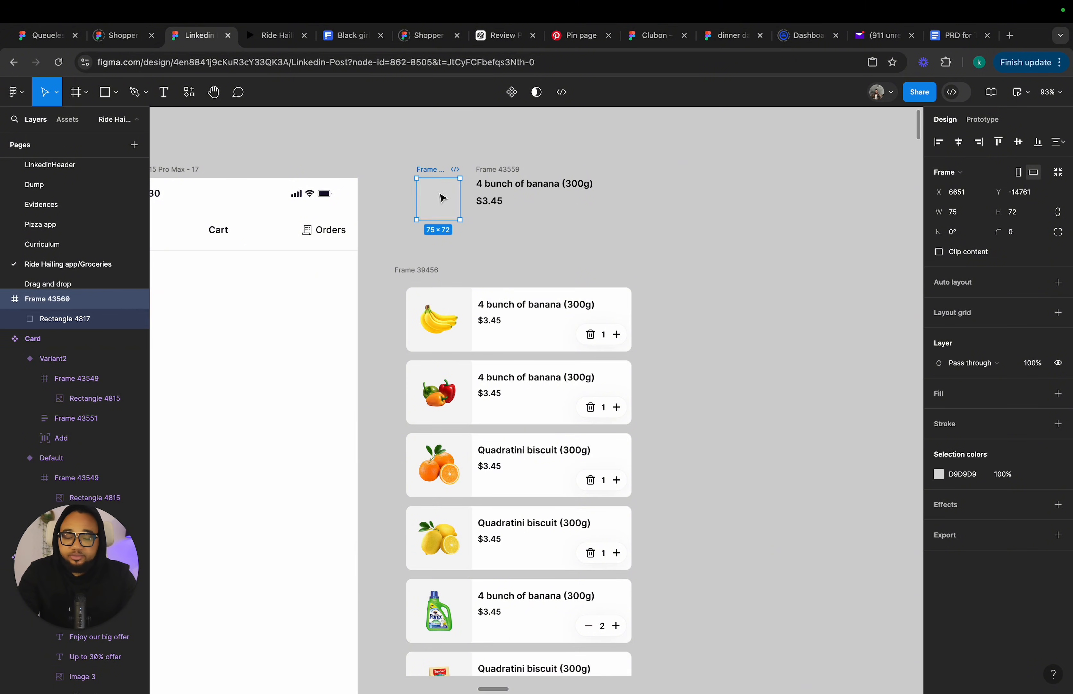
pyautogui.click(452, 203)
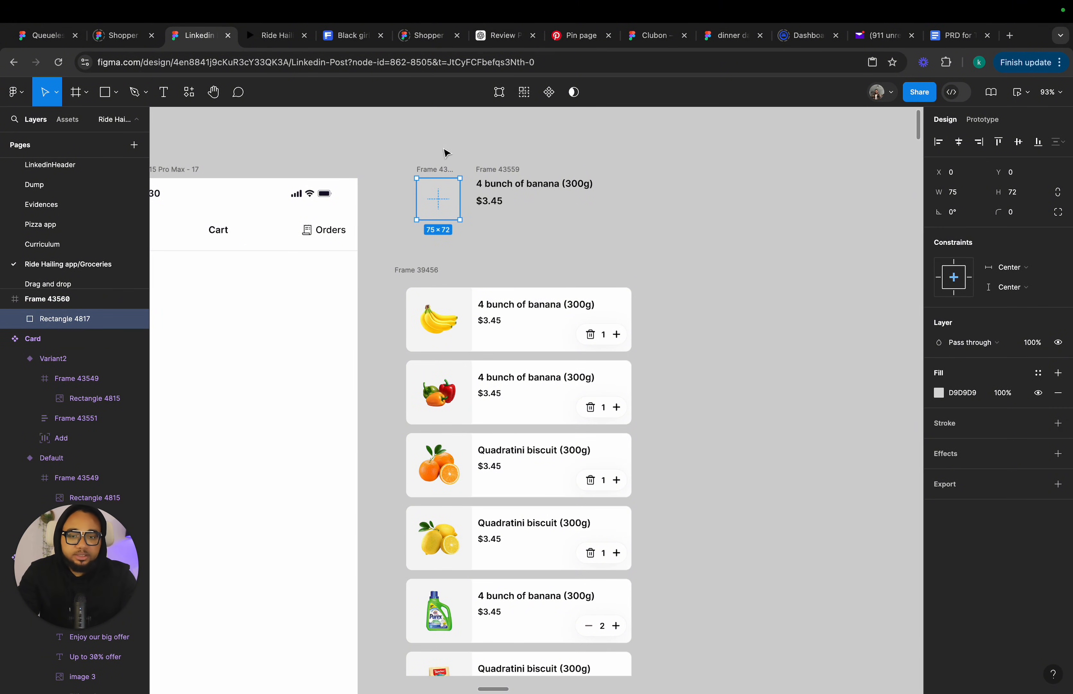
pyautogui.click(446, 153)
pyautogui.click(423, 173)
pyautogui.moveTo(424, 177)
pyautogui.mouseDown()
pyautogui.moveTo(426, 161)
pyautogui.moveTo(400, 180)
pyautogui.moveTo(434, 156)
pyautogui.mouseUp()
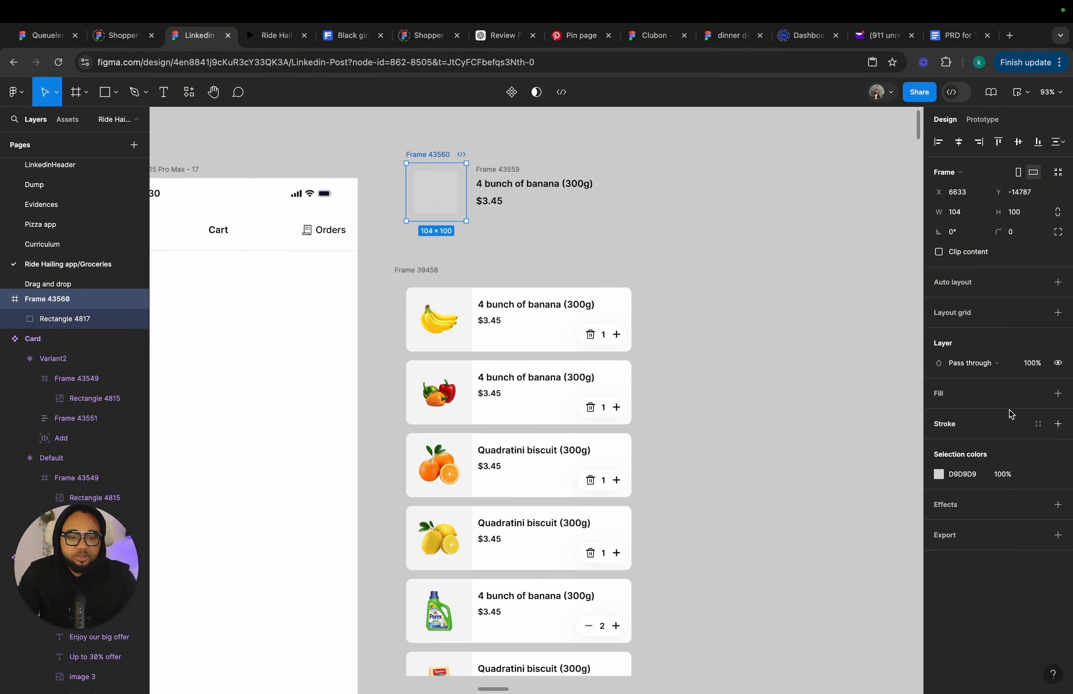
# Fill the image frame with the Neutrals/Neutral 50 library color.
pyautogui.click(1037, 396)
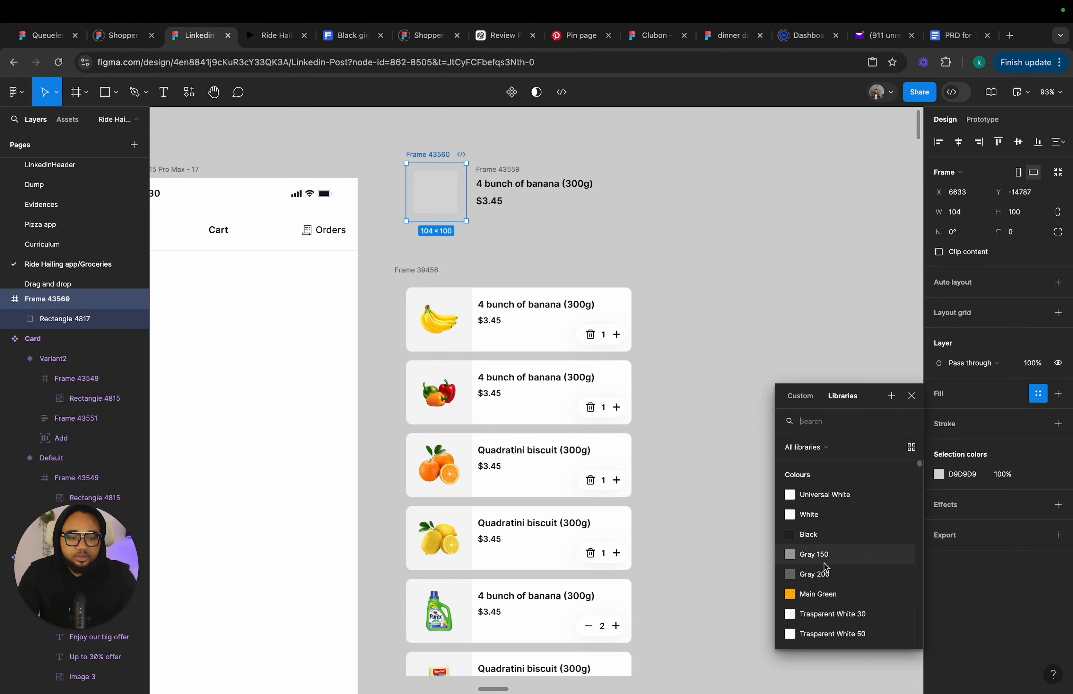
pyautogui.scroll(-3, 827, 563)
pyautogui.scroll(-10, 827, 564)
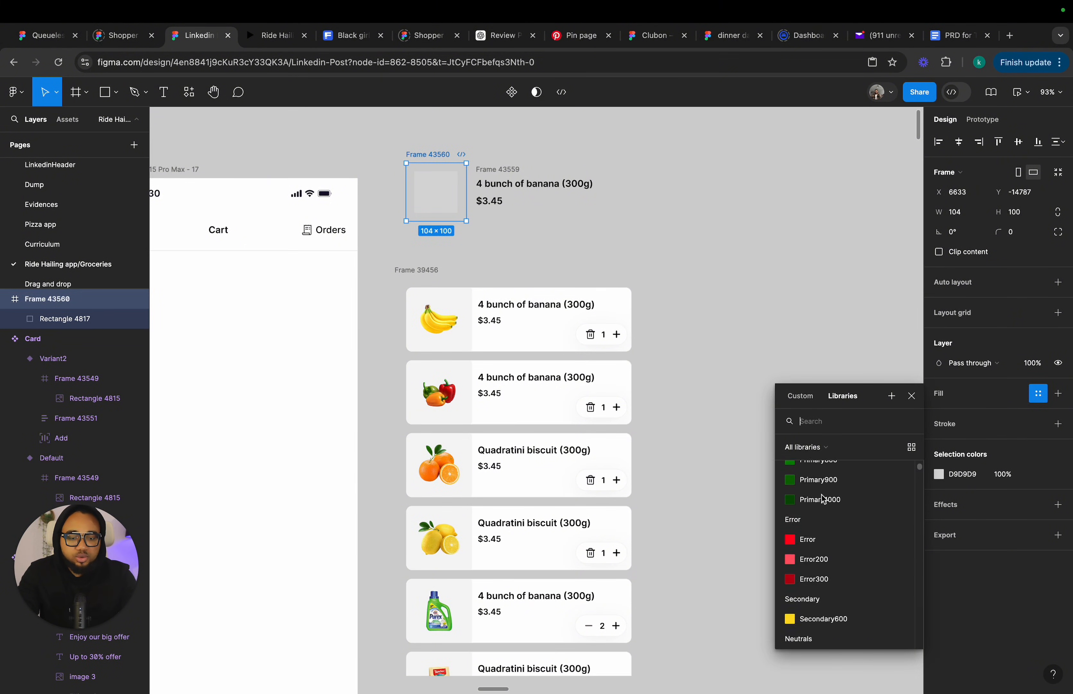
pyautogui.scroll(-3, 825, 496)
pyautogui.click(832, 474)
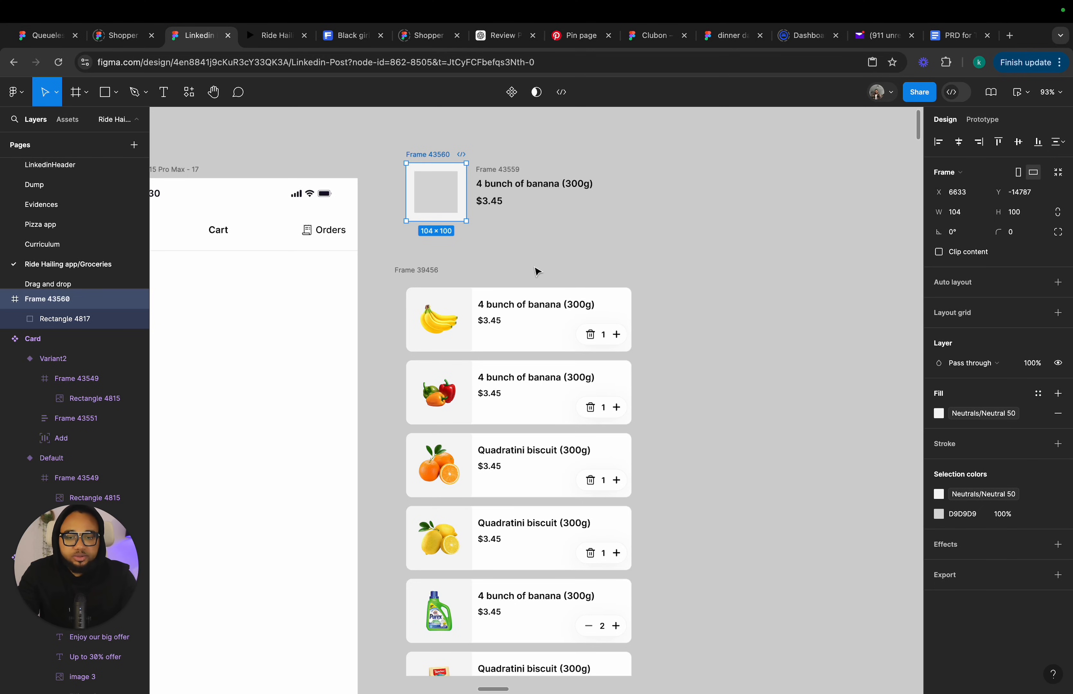
# Combine the image frame and the name and price group into a horizontal auto layout row.
pyautogui.click(451, 196)
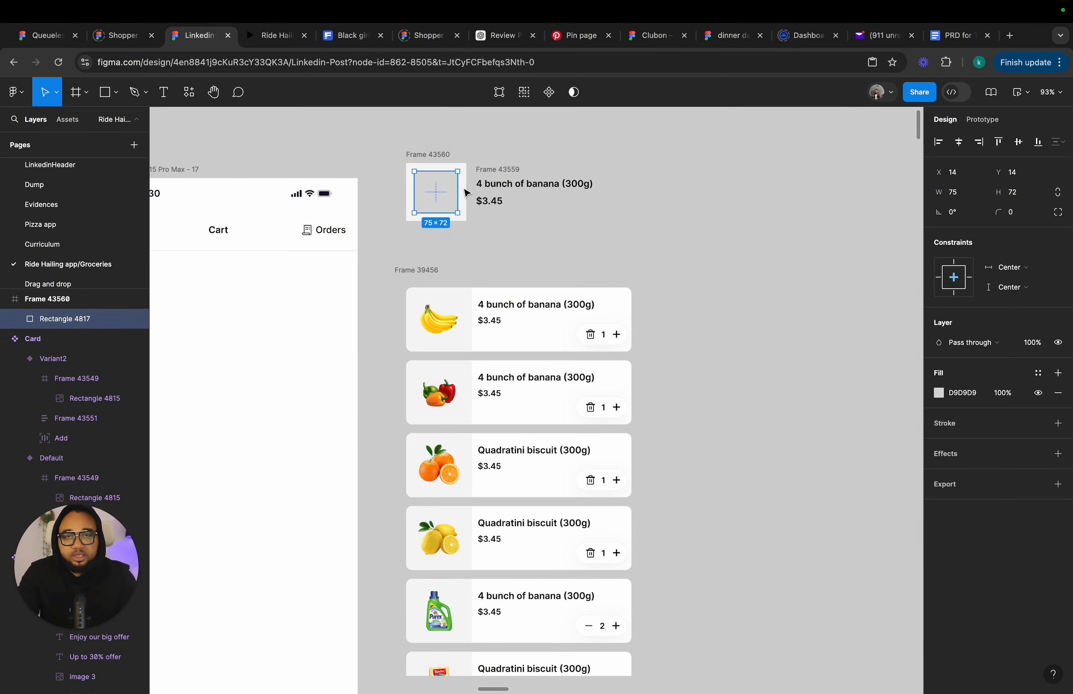
pyautogui.click(436, 155)
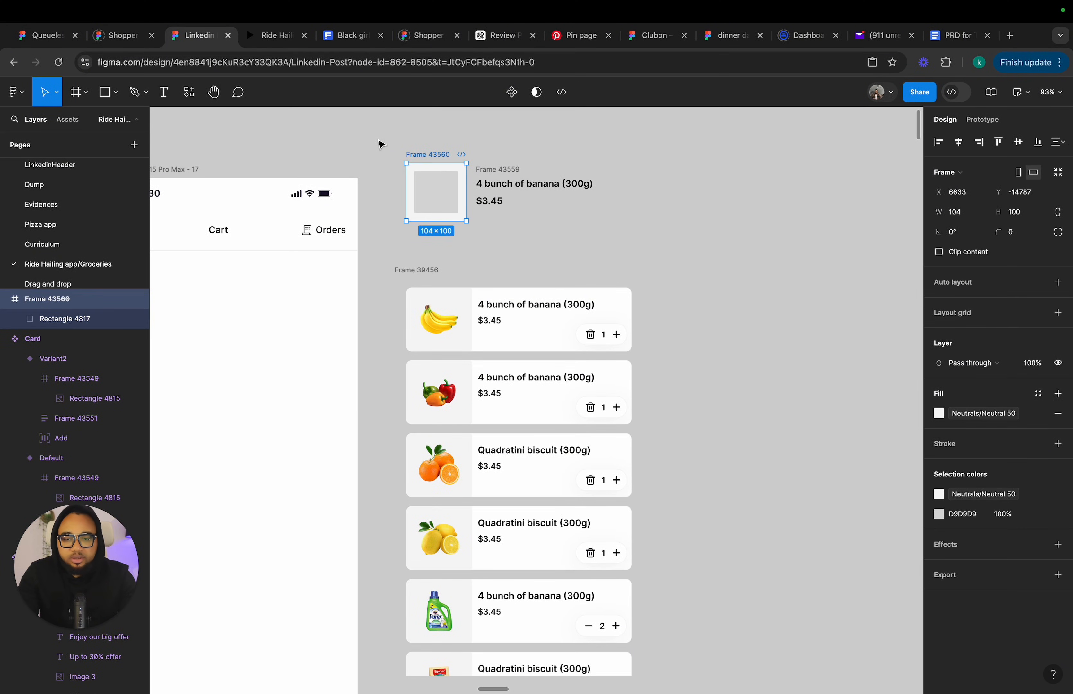
pyautogui.moveTo(378, 136); pyautogui.dragTo(723, 252)
pyautogui.hotkey('shift', 'a')
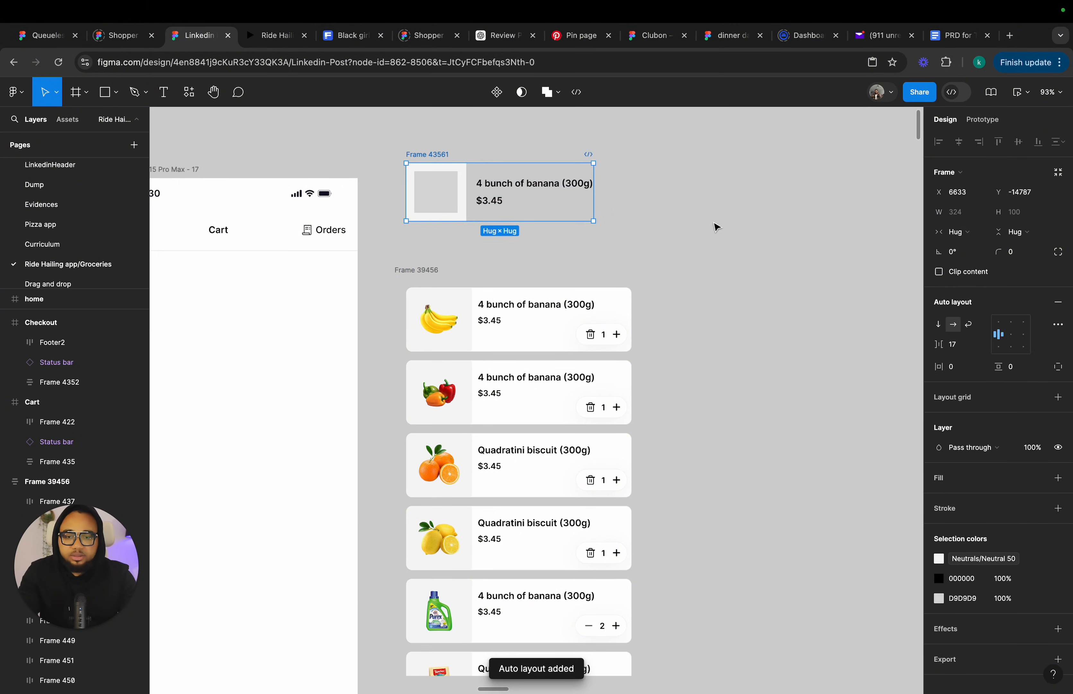
# Copy the quantity Add control from the first cart card onto the canvas beside the new row.
pyautogui.doubleClick(615, 346)
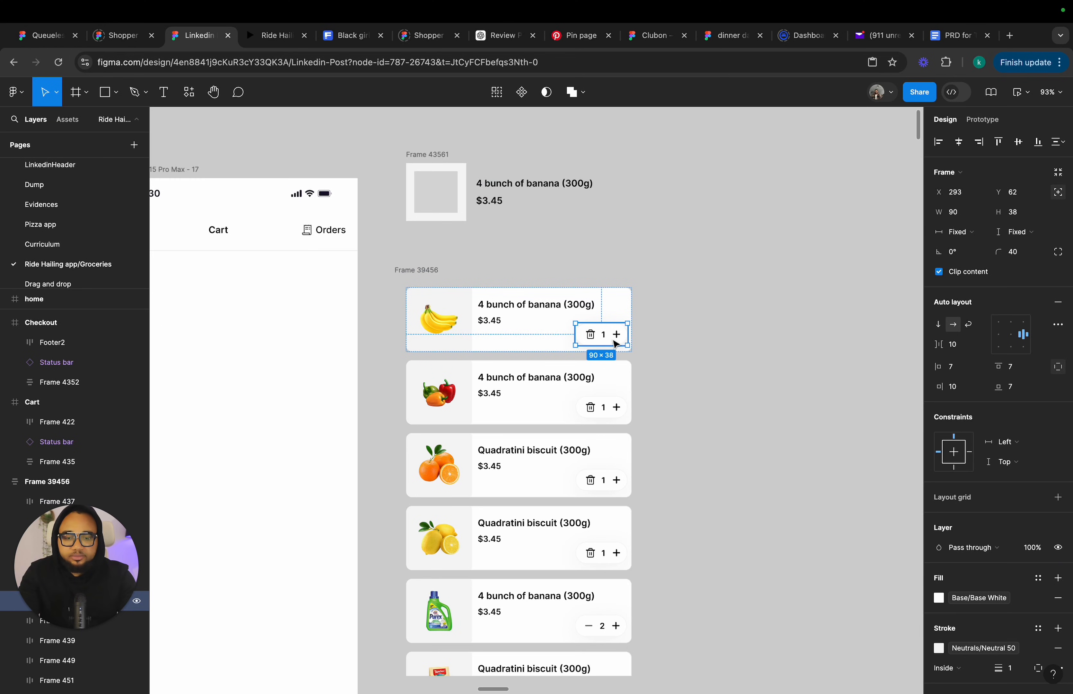
pyautogui.moveTo(616, 342); pyautogui.dragTo(640, 246)
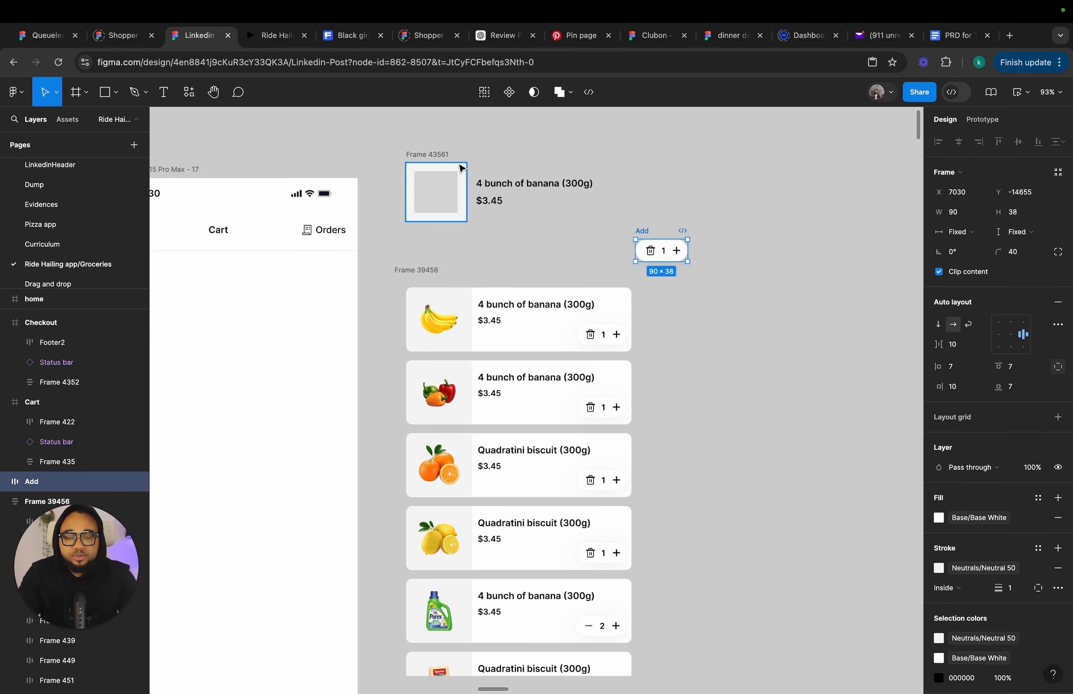
pyautogui.click(565, 218)
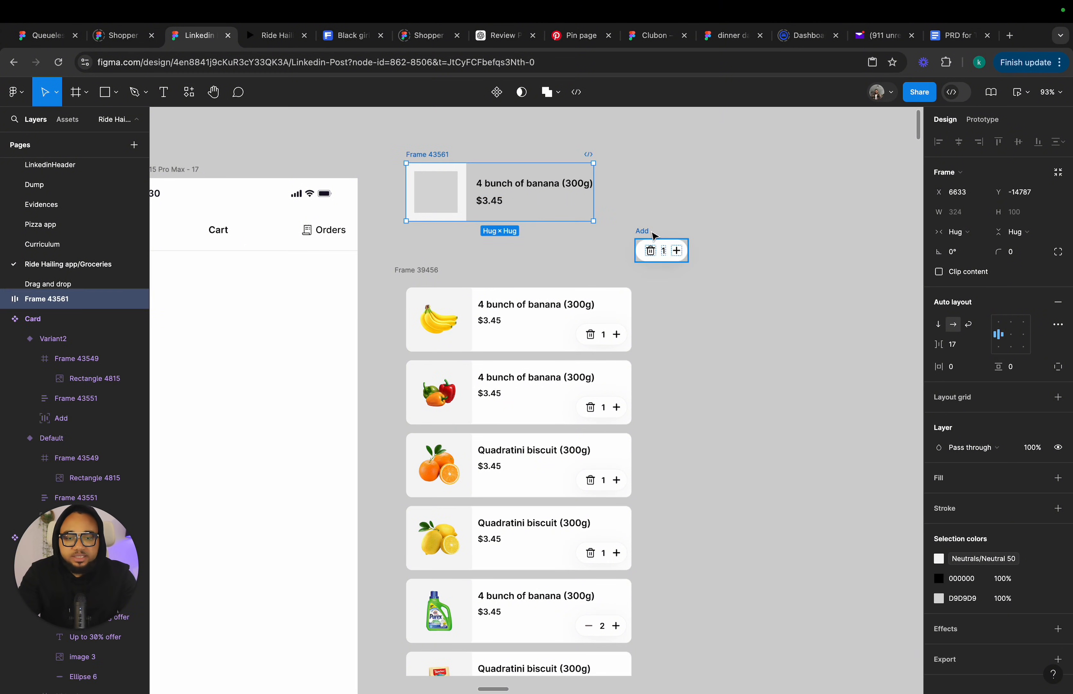
# Move the quantity Add control into the new product row and give it absolute positioning.
pyautogui.moveTo(647, 232); pyautogui.dragTo(567, 190)
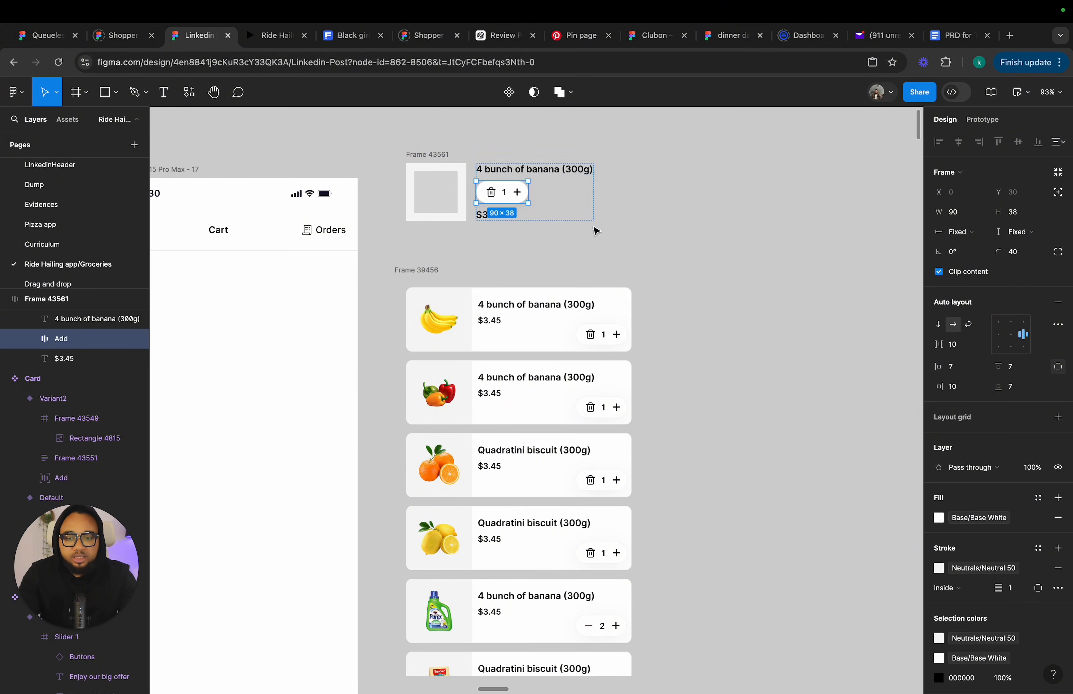
pyautogui.press('super+z')
pyautogui.click(644, 232)
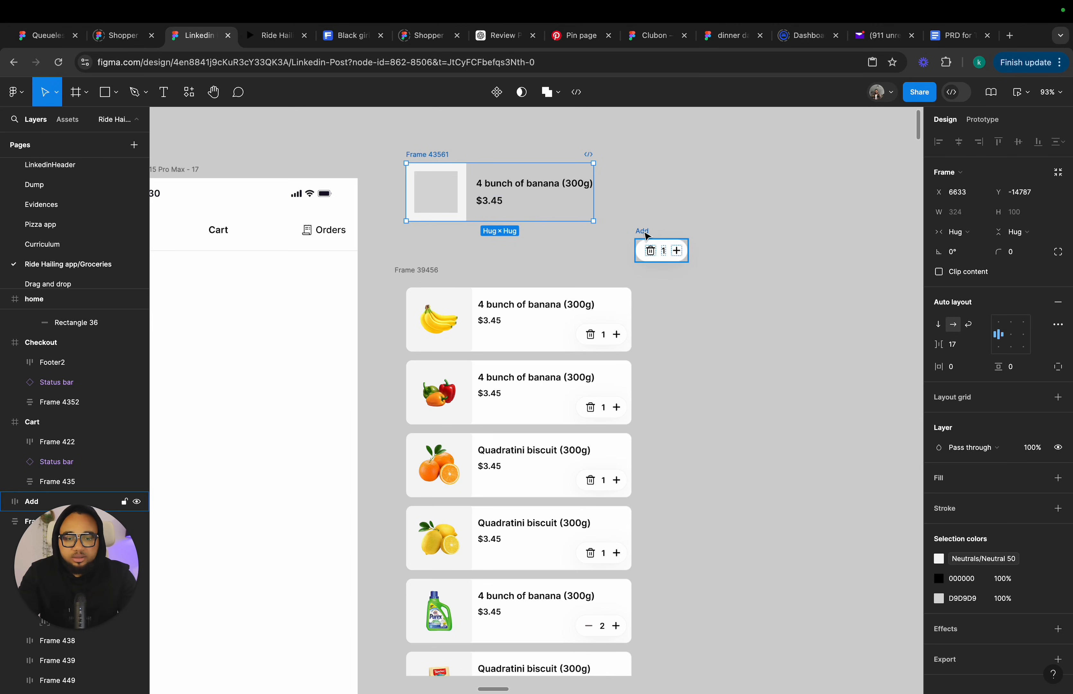
pyautogui.moveTo(645, 232); pyautogui.dragTo(549, 215)
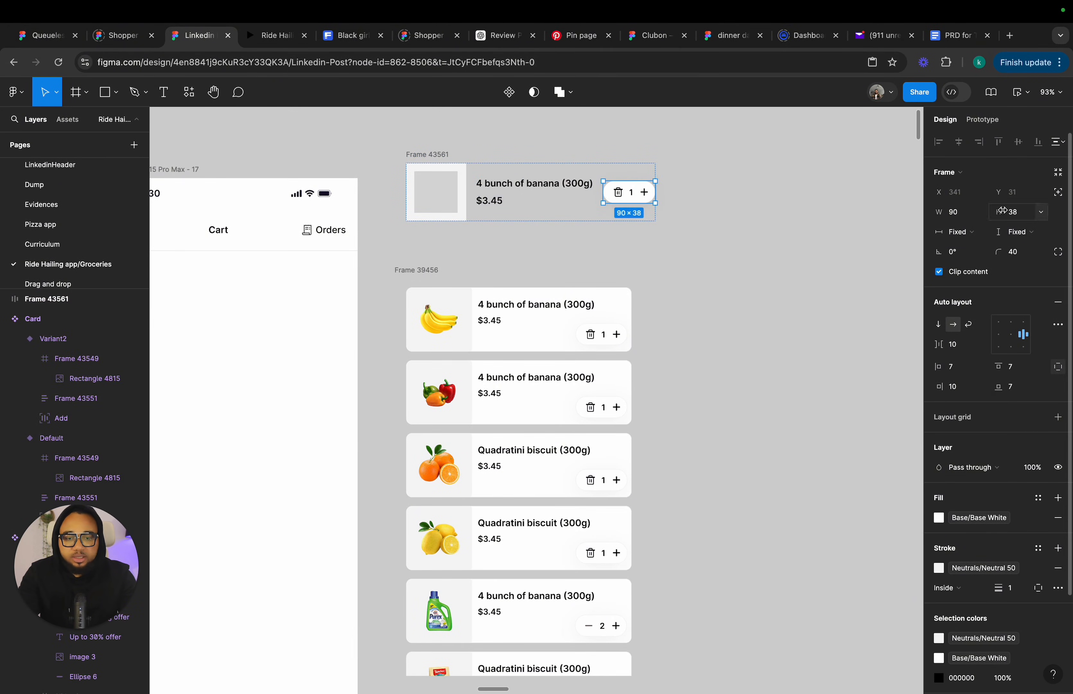
pyautogui.click(1058, 192)
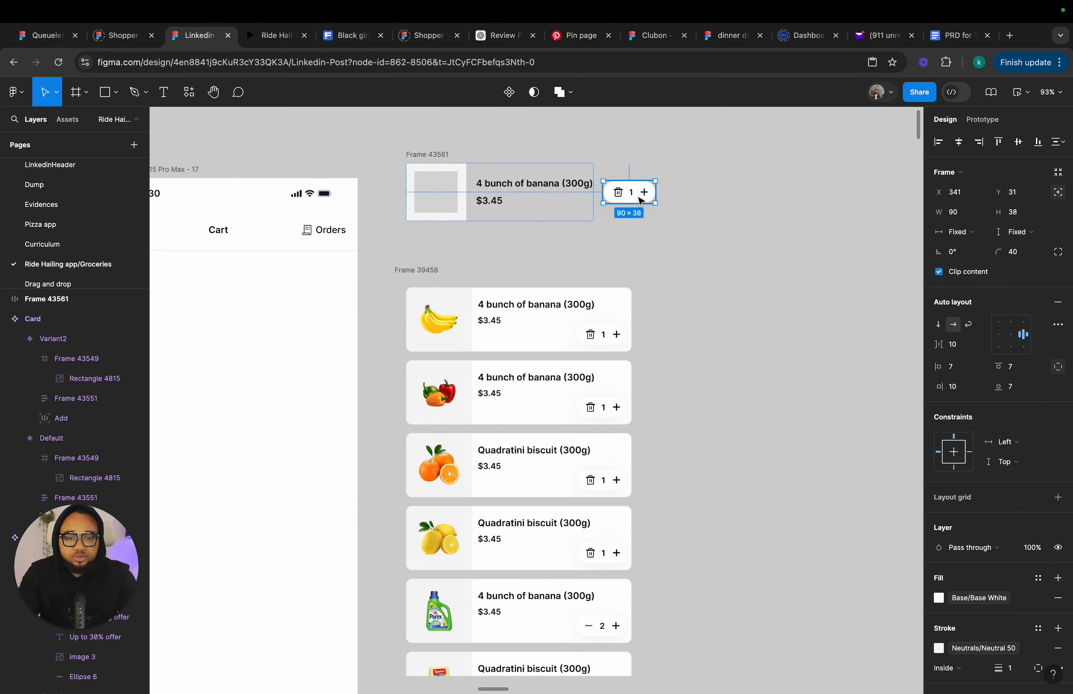
pyautogui.moveTo(639, 197)
pyautogui.mouseDown()
pyautogui.moveTo(586, 211)
pyautogui.moveTo(634, 174)
pyautogui.mouseUp()
pyautogui.press('Escape')
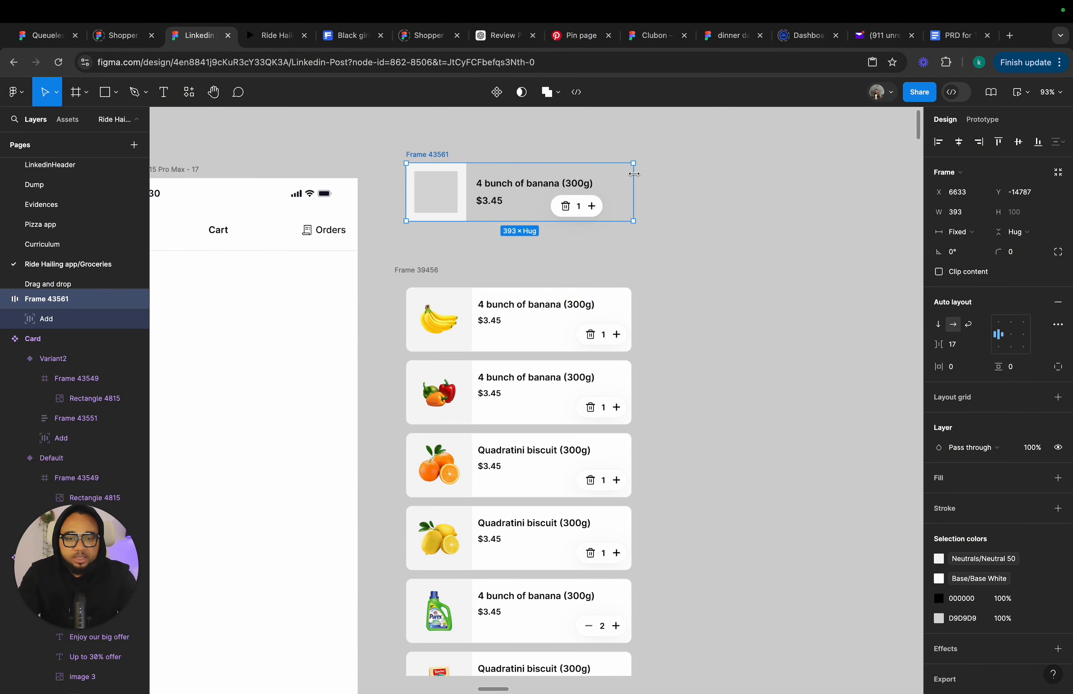
# Set the product row's width to 400.
pyautogui.click(951, 213)
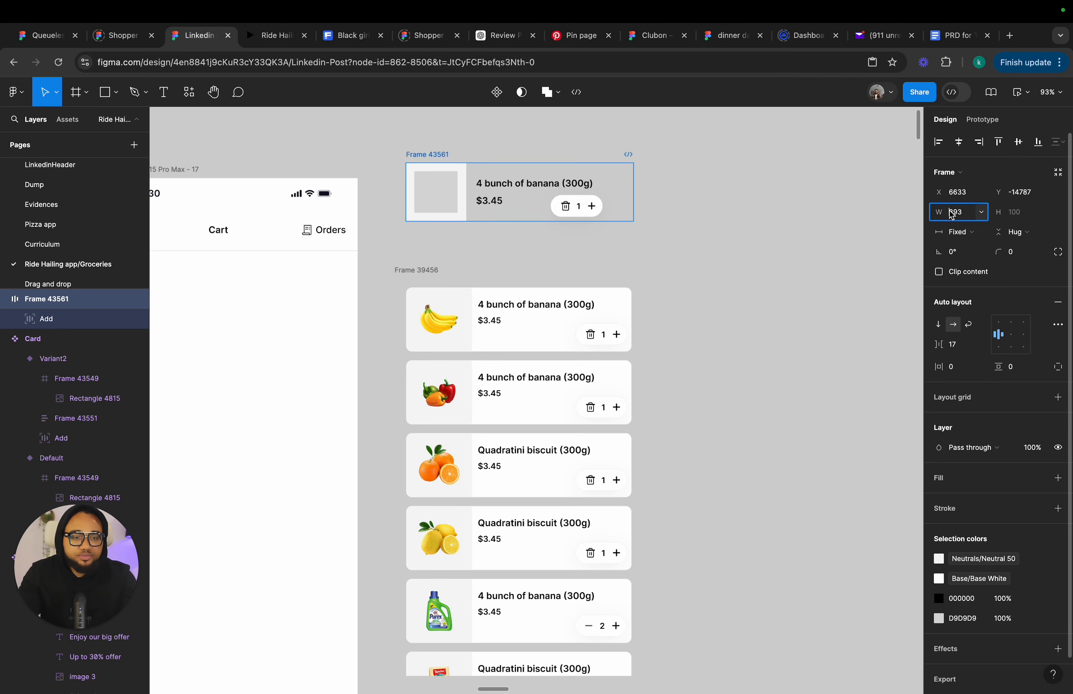
pyautogui.write('400')
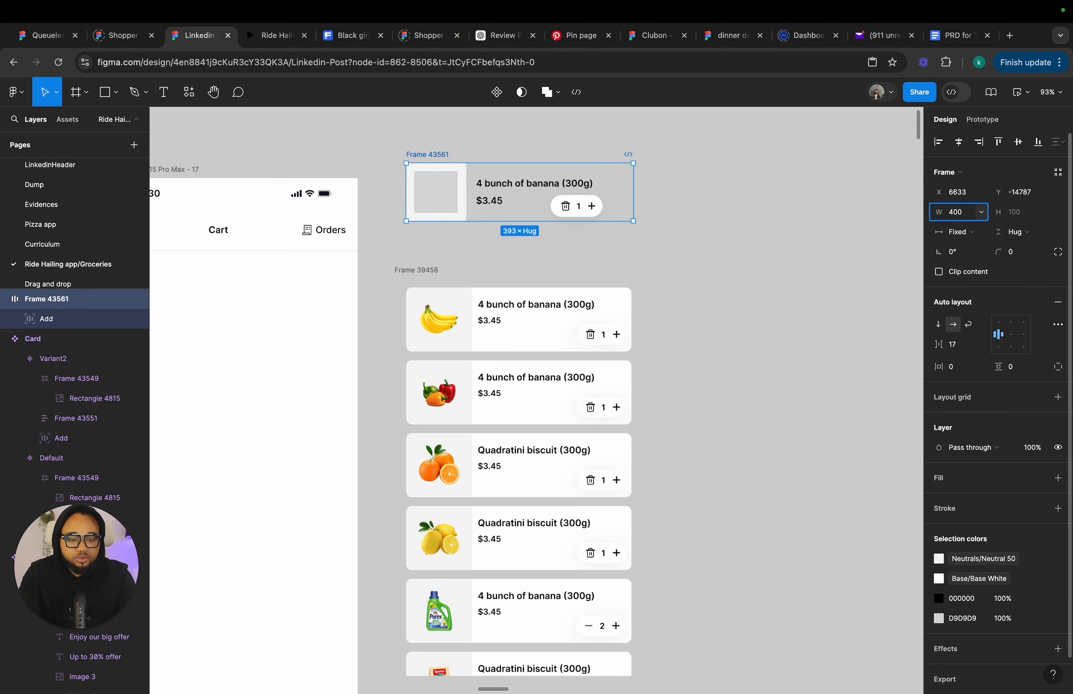
pyautogui.press('Return')
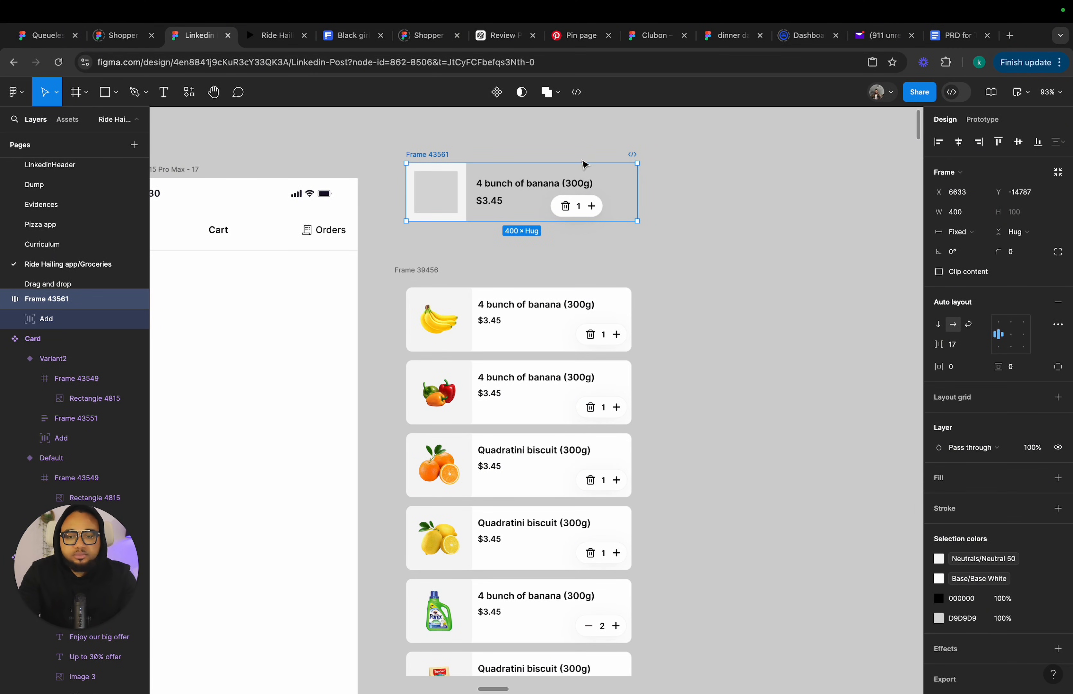
# Stretch the row to about 116 high and make the image frame fill its height at about 118 wide.
pyautogui.moveTo(497, 223); pyautogui.dragTo(495, 232)
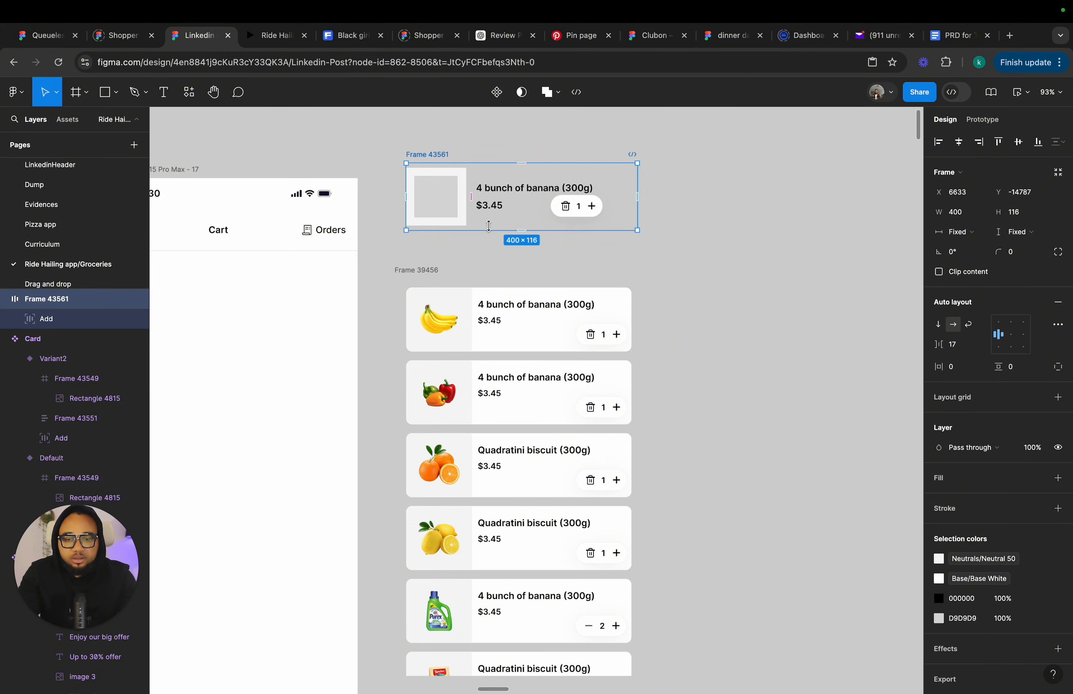
pyautogui.doubleClick(455, 217)
pyautogui.click(1030, 230)
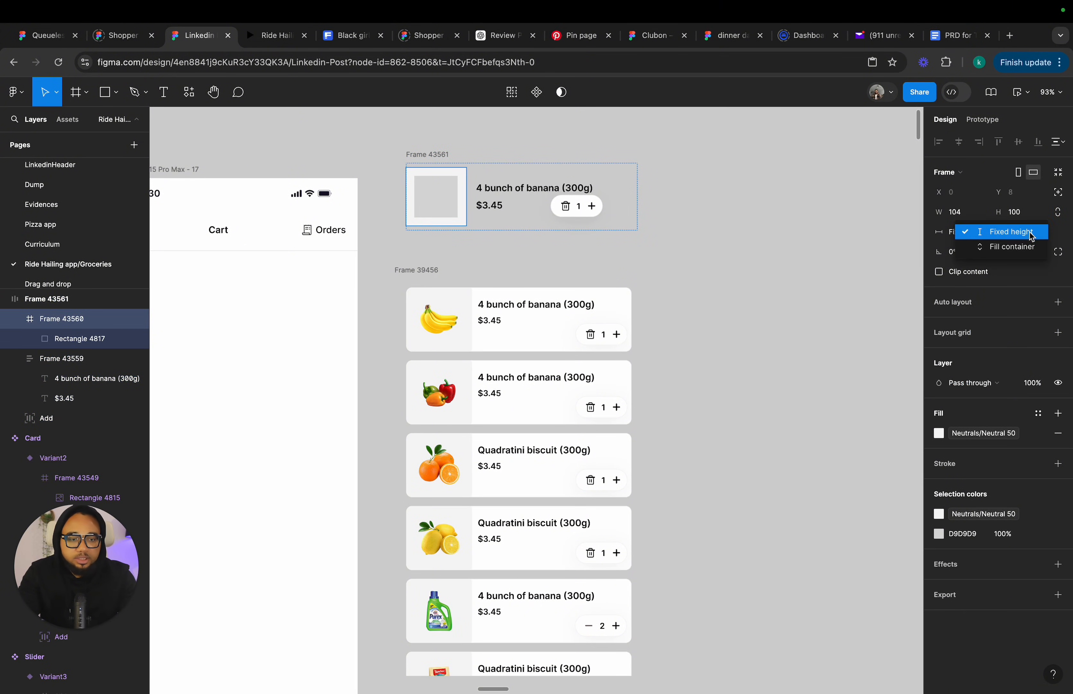
pyautogui.click(1030, 248)
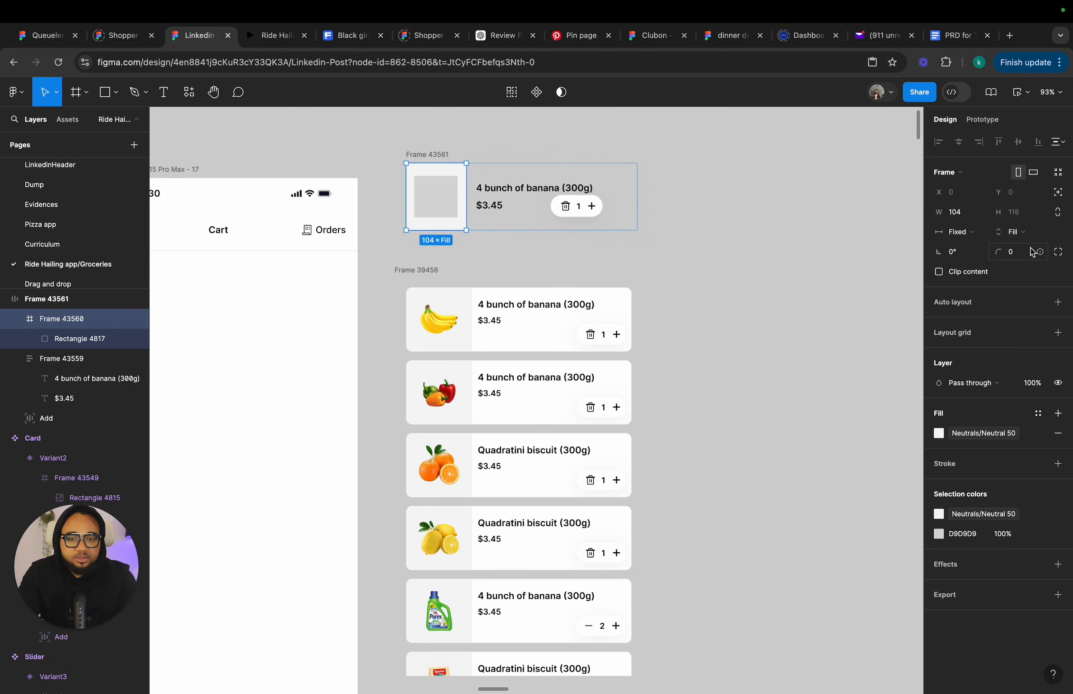
pyautogui.click(960, 234)
pyautogui.click(961, 250)
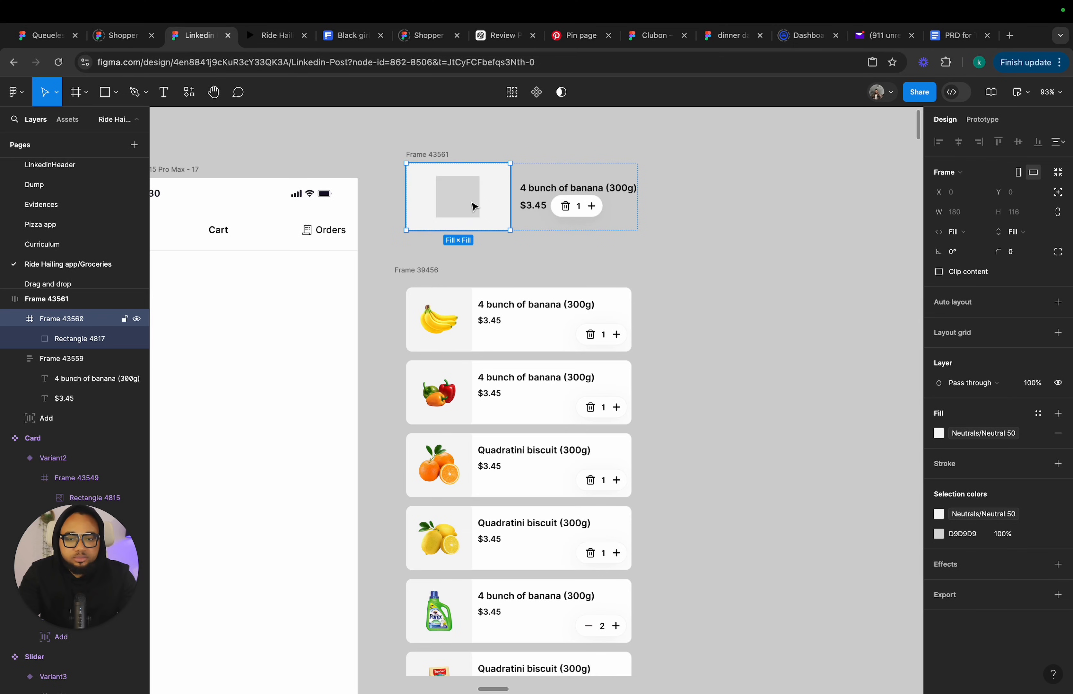
pyautogui.moveTo(510, 195); pyautogui.dragTo(474, 194)
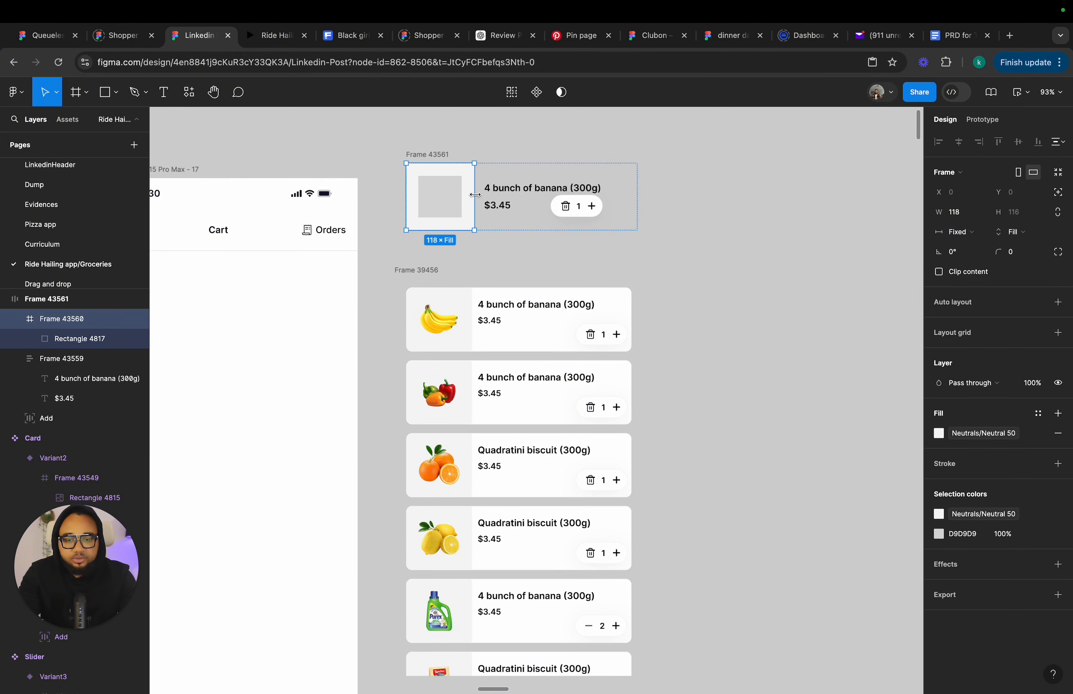
# Nudge the Add control toward the row's corner and fill the row with the White library color.
pyautogui.moveTo(580, 217); pyautogui.dragTo(604, 220)
pyautogui.press('Escape')
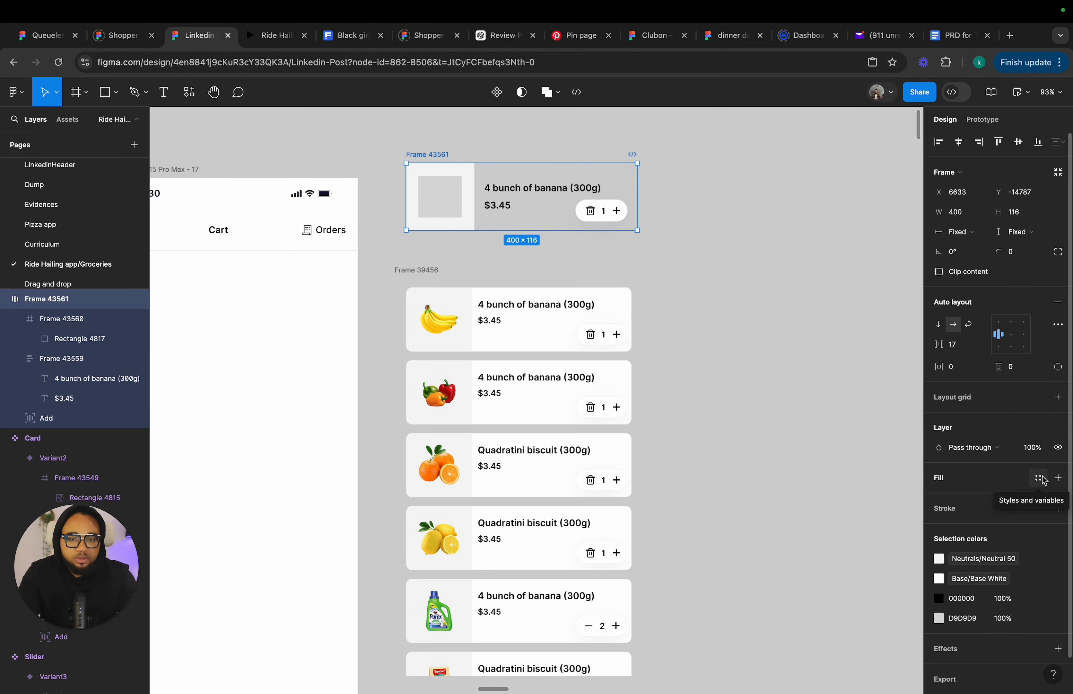
pyautogui.click(1044, 481)
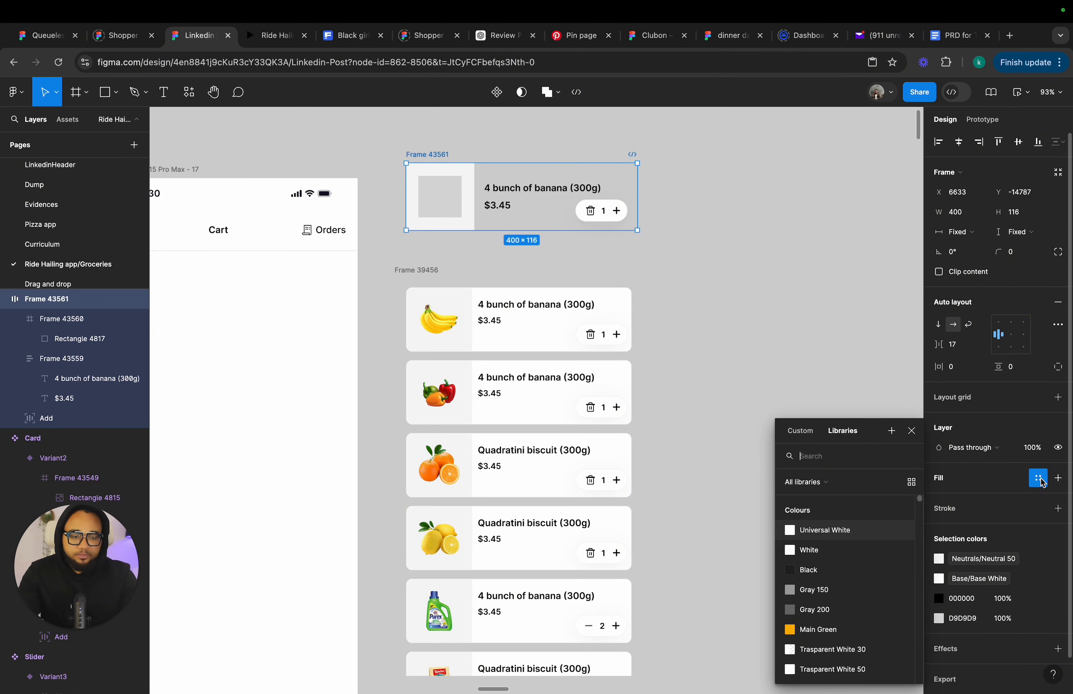
pyautogui.click(812, 551)
# Enable clip content on the product row and set its corner radius to 10.
pyautogui.click(562, 212)
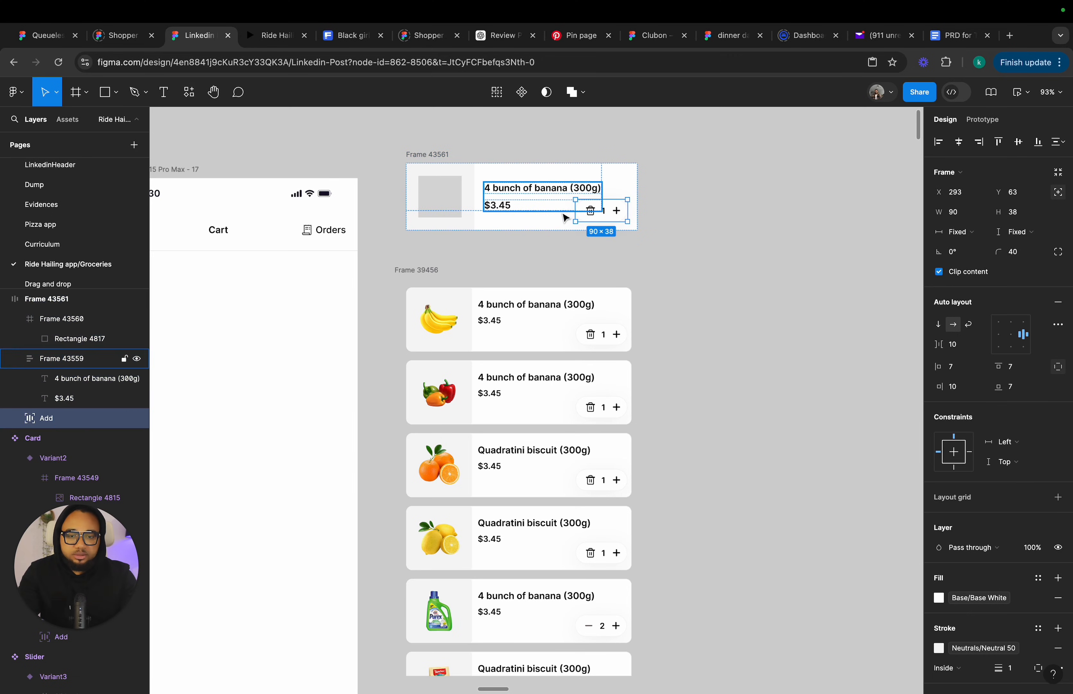
pyautogui.scroll(10, 603, 201)
pyautogui.click(644, 252)
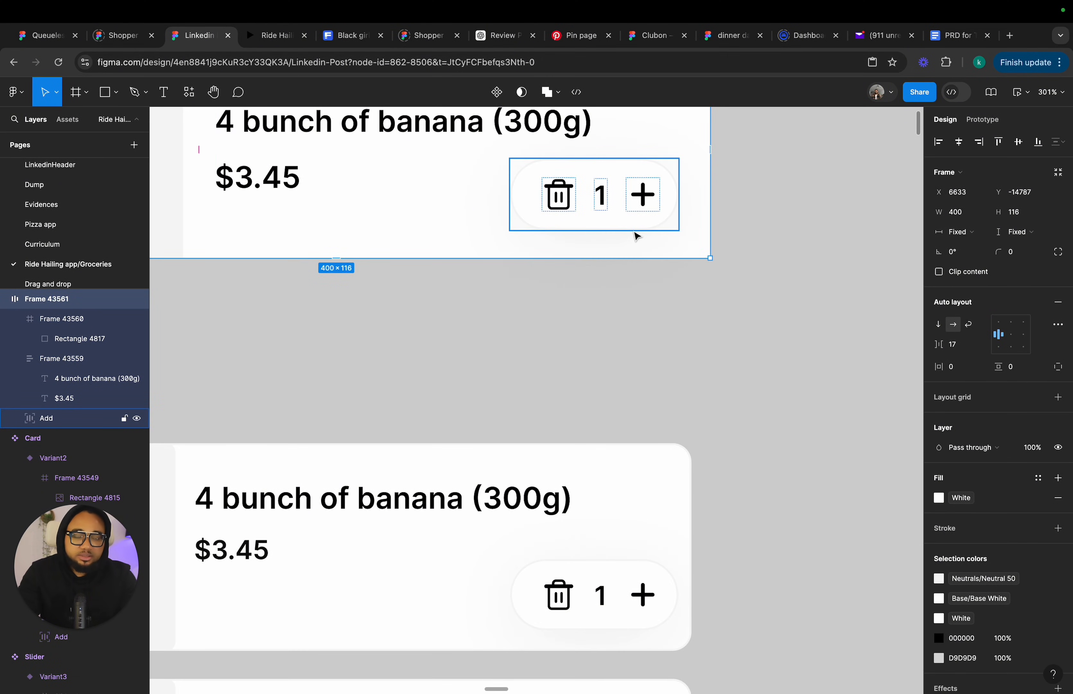
pyautogui.scroll(-8, 635, 235)
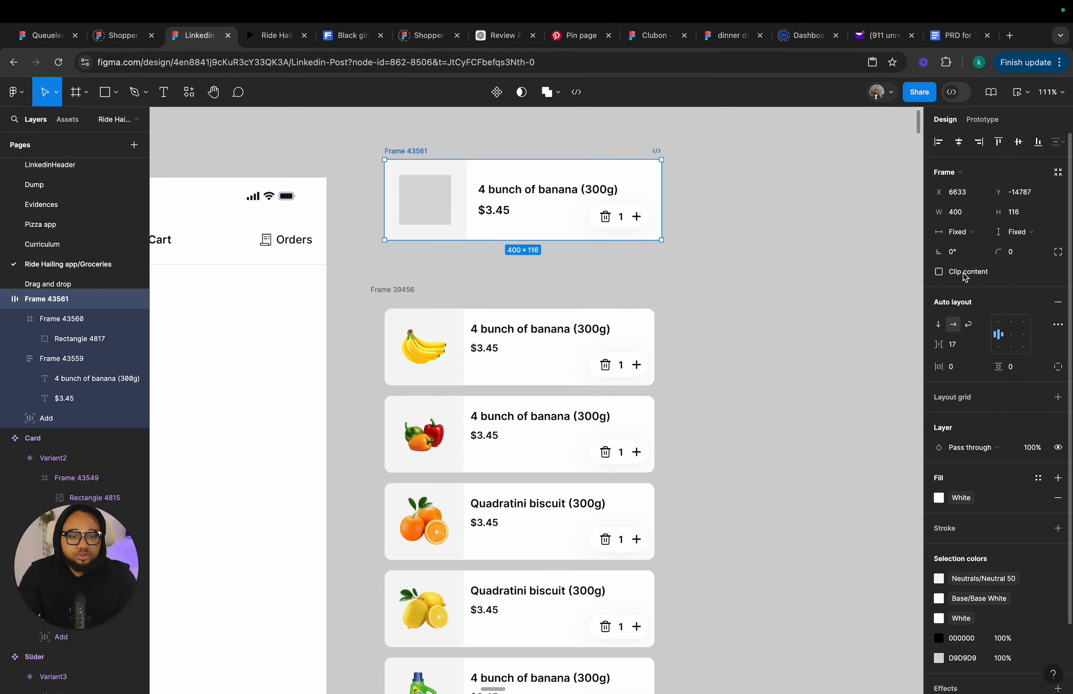
pyautogui.click(940, 272)
pyautogui.click(1024, 256)
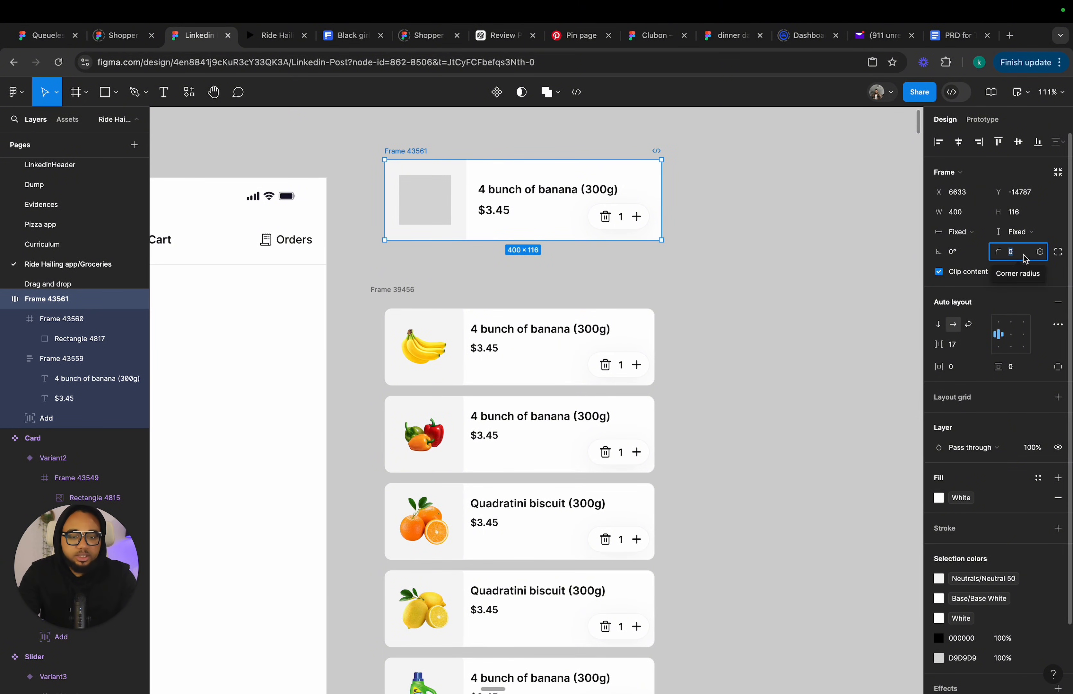
pyautogui.write('10')
pyautogui.press('Return')
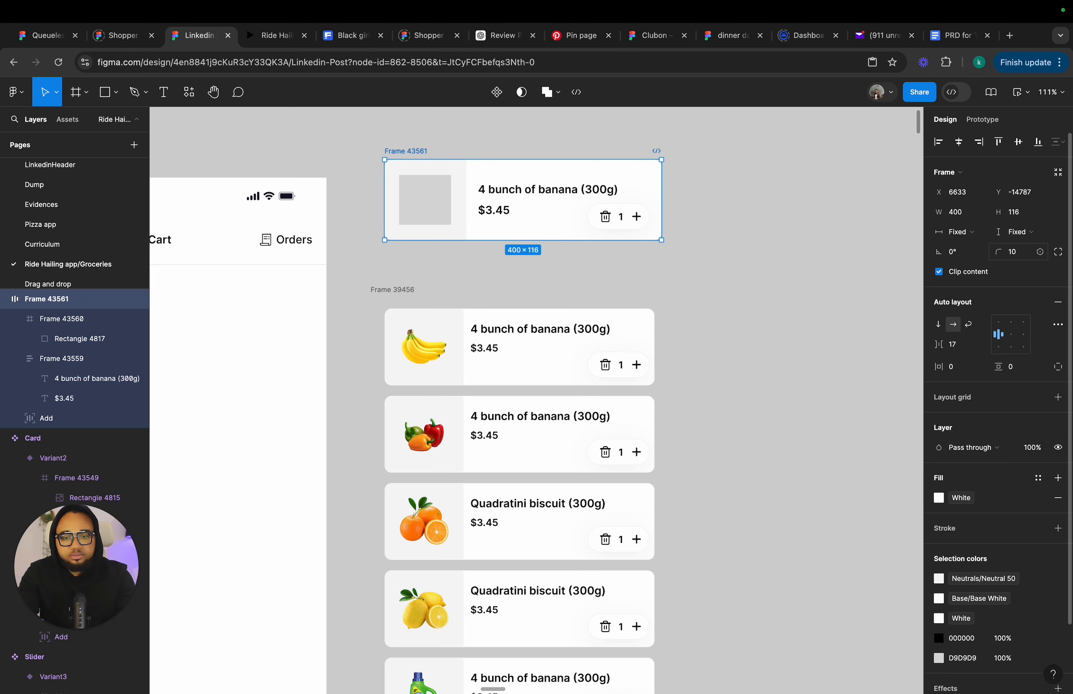
# Paste the banana image from the first cart card into the row's placeholder rectangle.
pyautogui.click(543, 292)
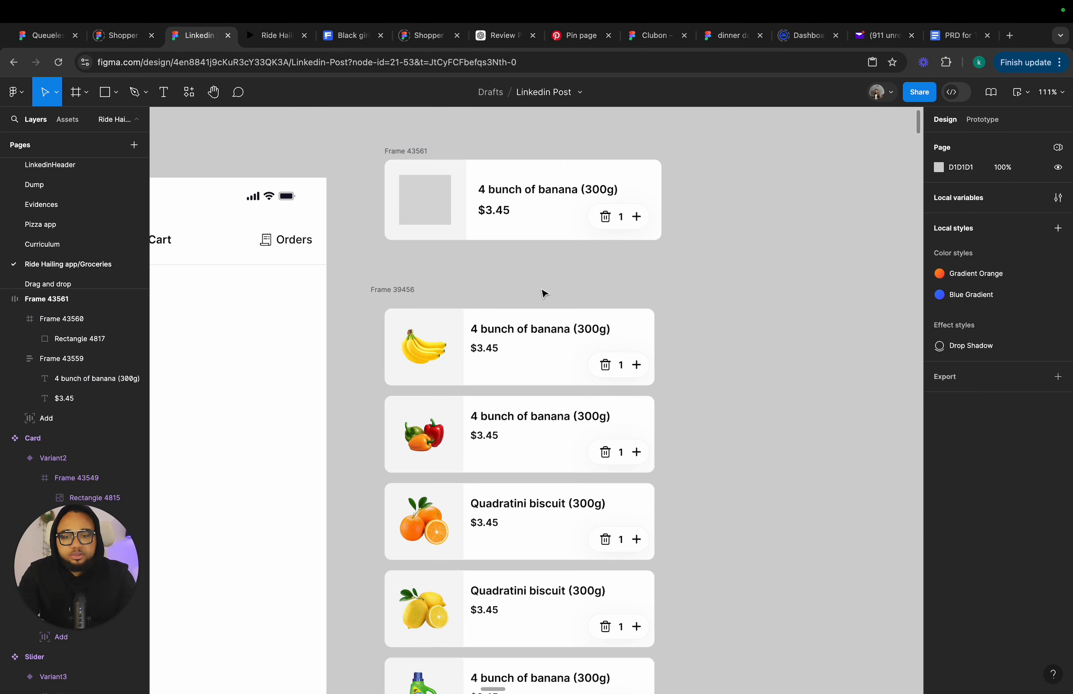
pyautogui.doubleClick(436, 345)
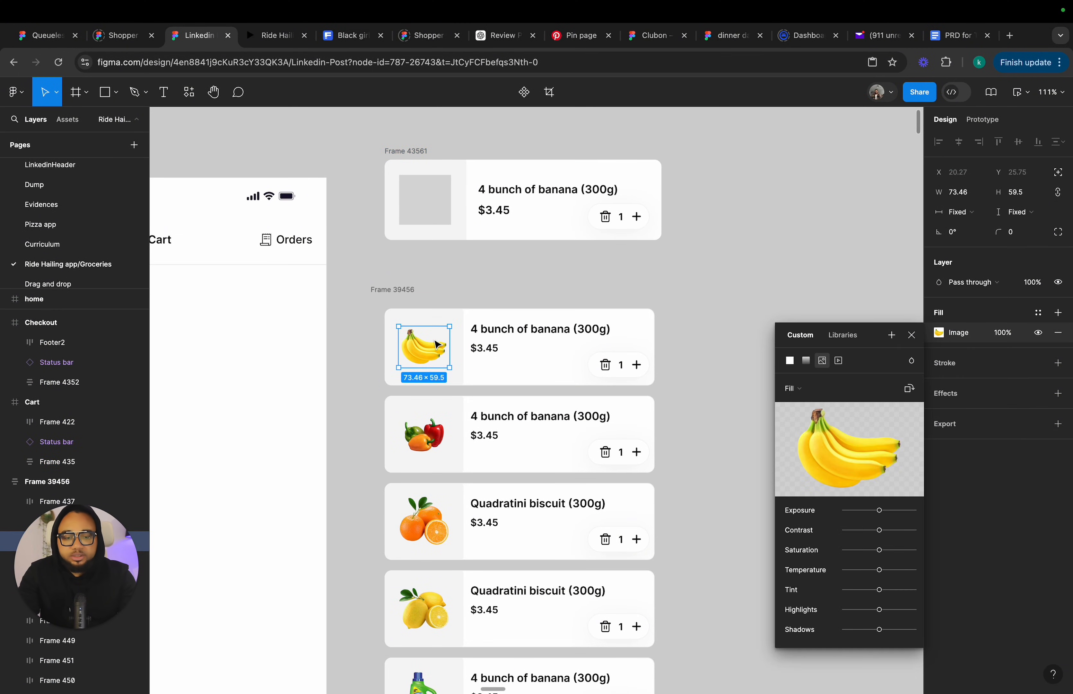
pyautogui.click(439, 211)
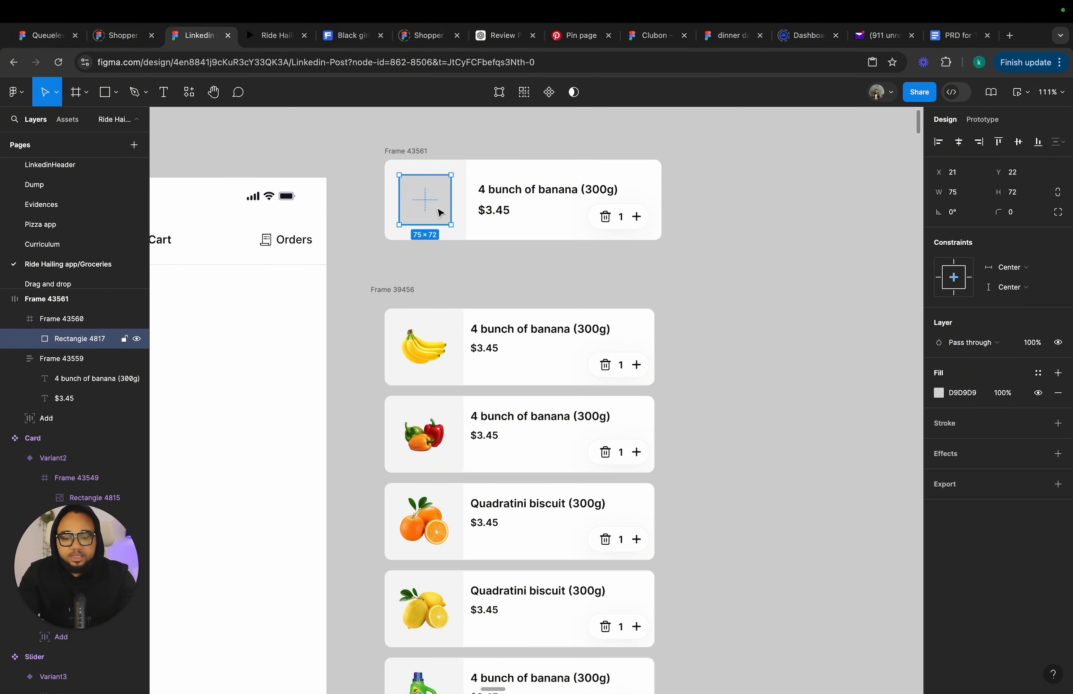
pyautogui.hotkey('ctrl', 'v')
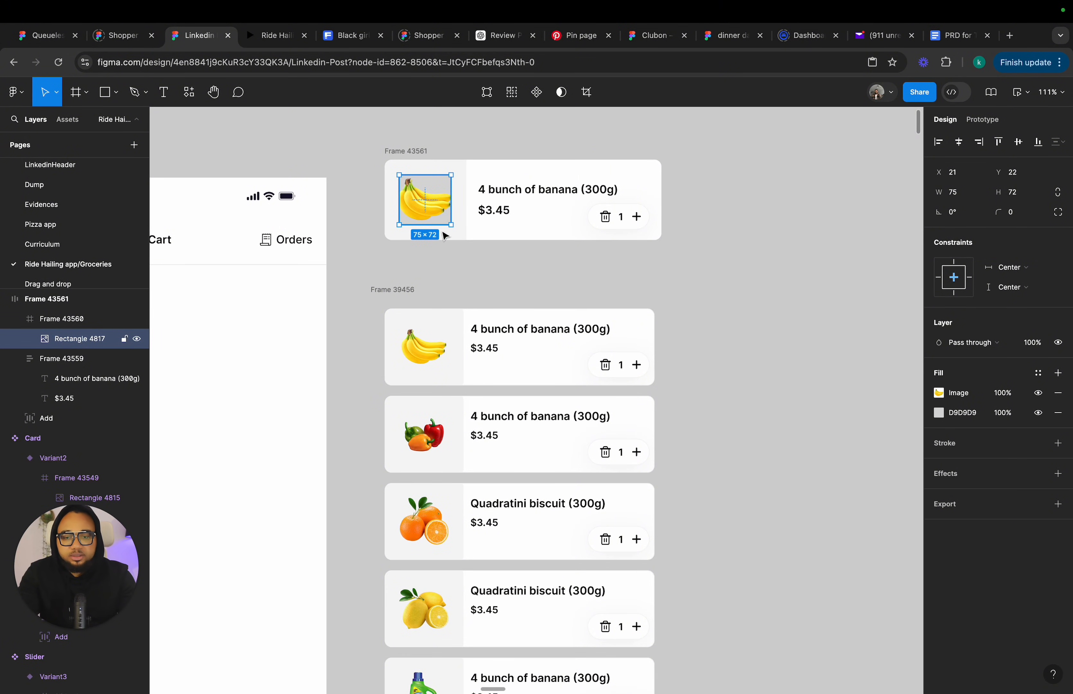
# Change the rectangle's gray background fill to F6F6F6 using the eyedropper.
pyautogui.click(438, 317)
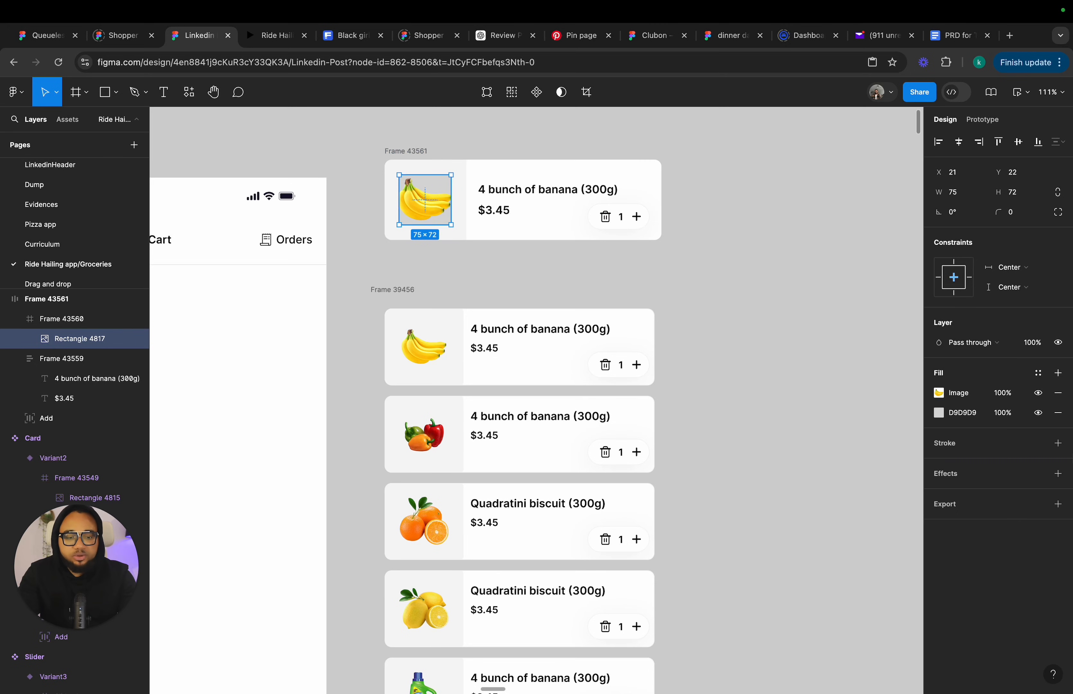
pyautogui.click(1041, 377)
pyautogui.click(1042, 379)
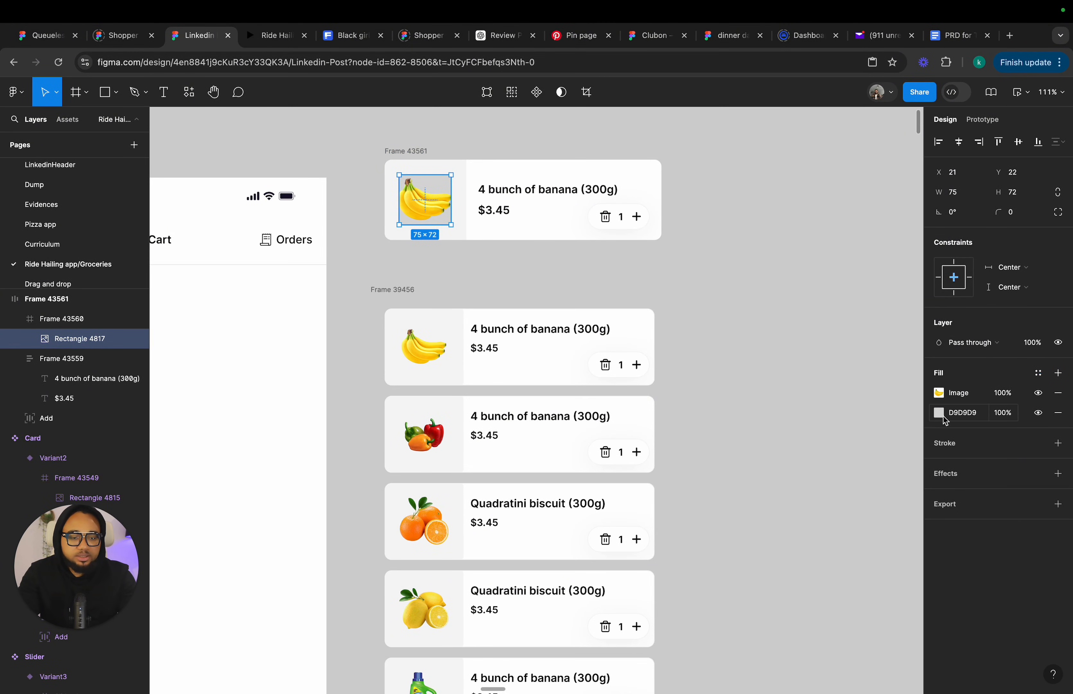
pyautogui.click(939, 412)
pyautogui.click(794, 546)
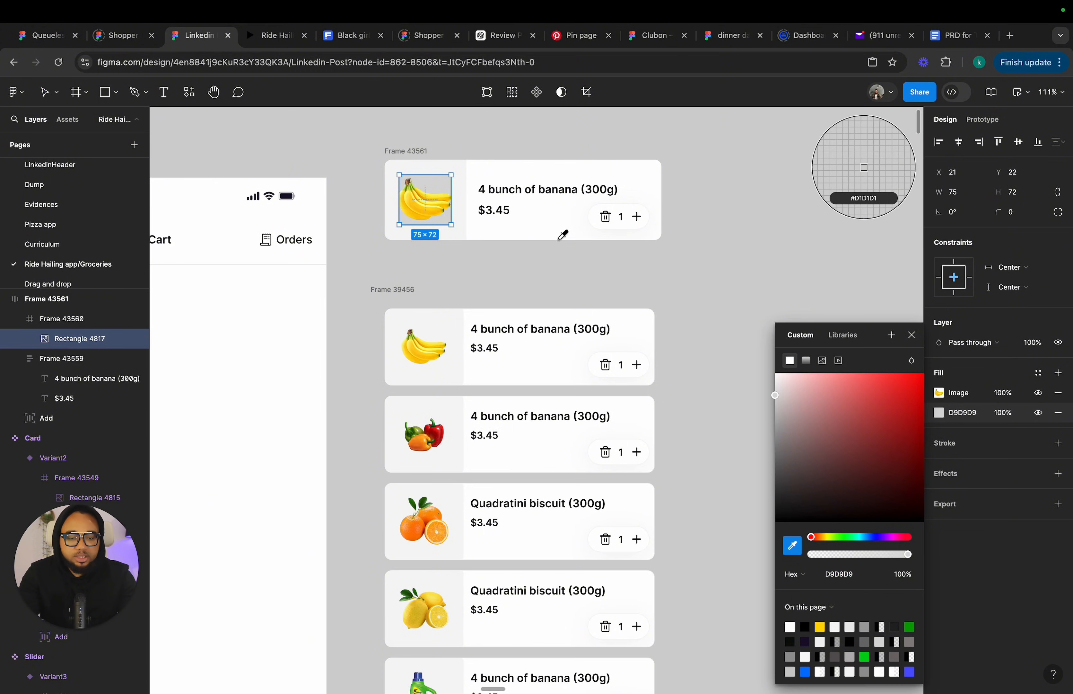
pyautogui.click(500, 209)
pyautogui.click(912, 335)
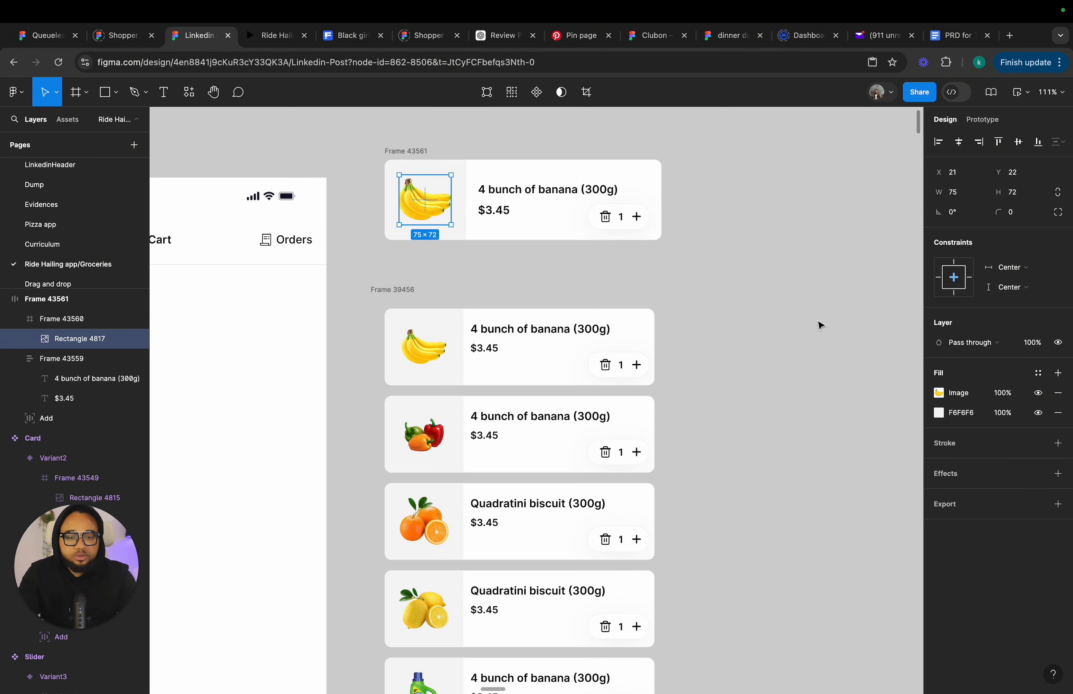
# Set the cart list frame's auto layout alignment to center.
pyautogui.click(760, 308)
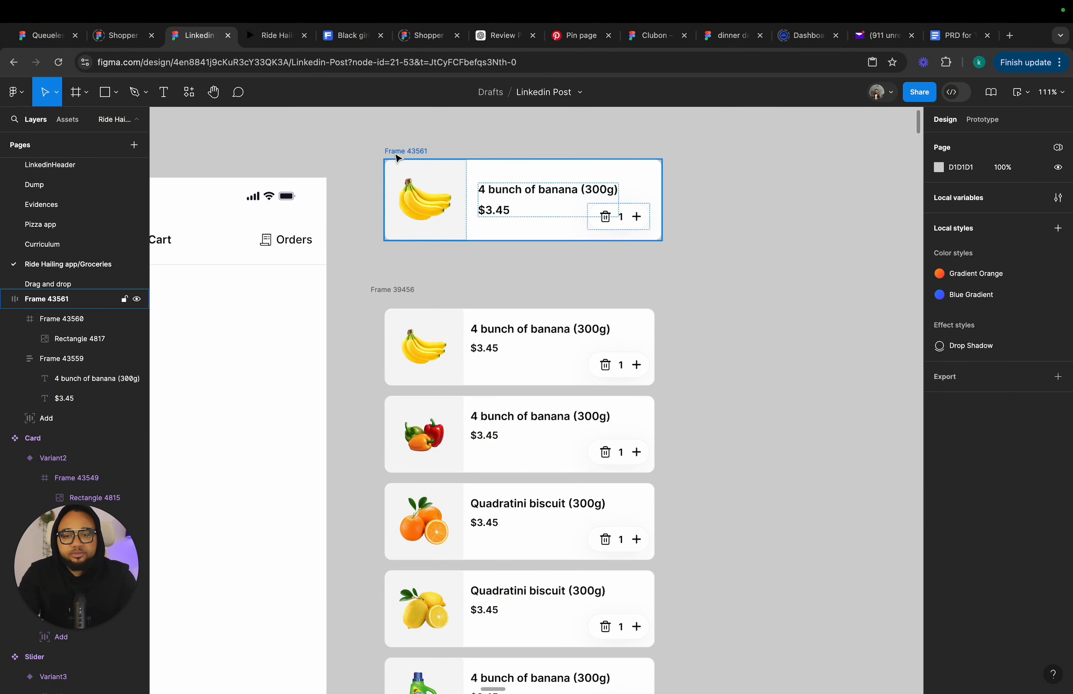
pyautogui.moveTo(393, 161); pyautogui.dragTo(434, 160)
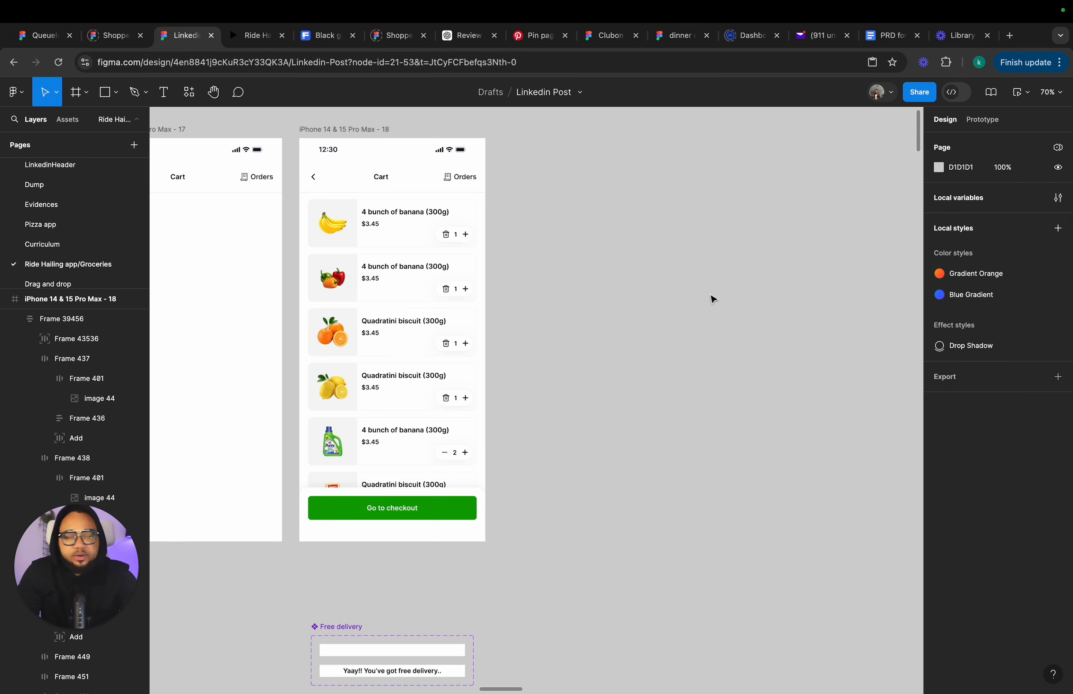
pyautogui.click(407, 309)
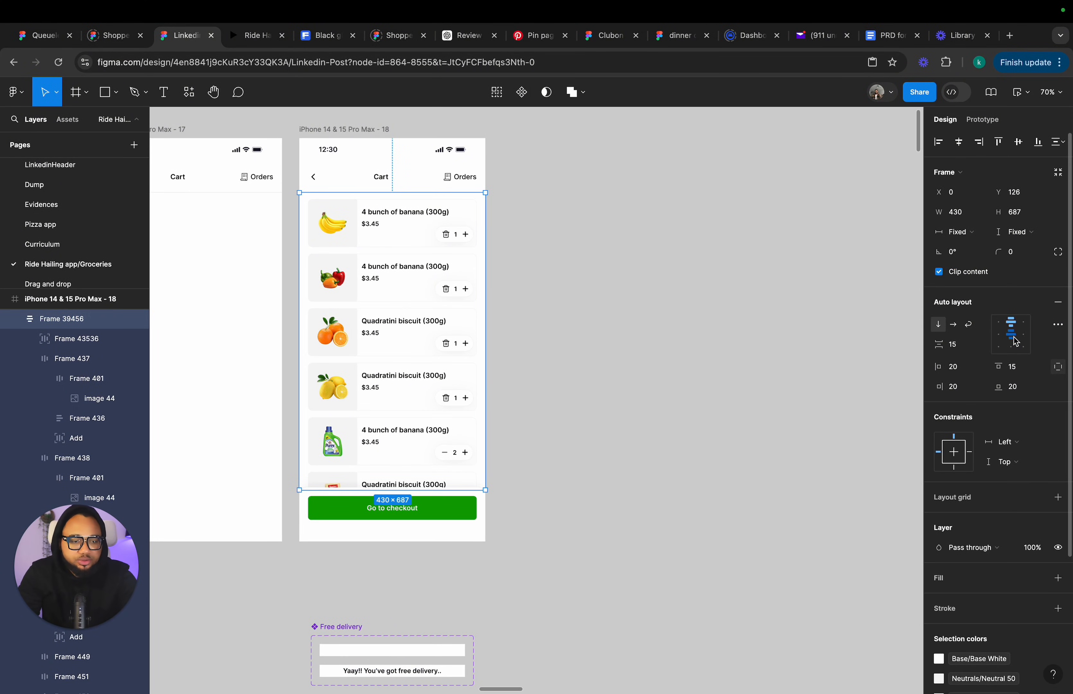
pyautogui.click(1012, 335)
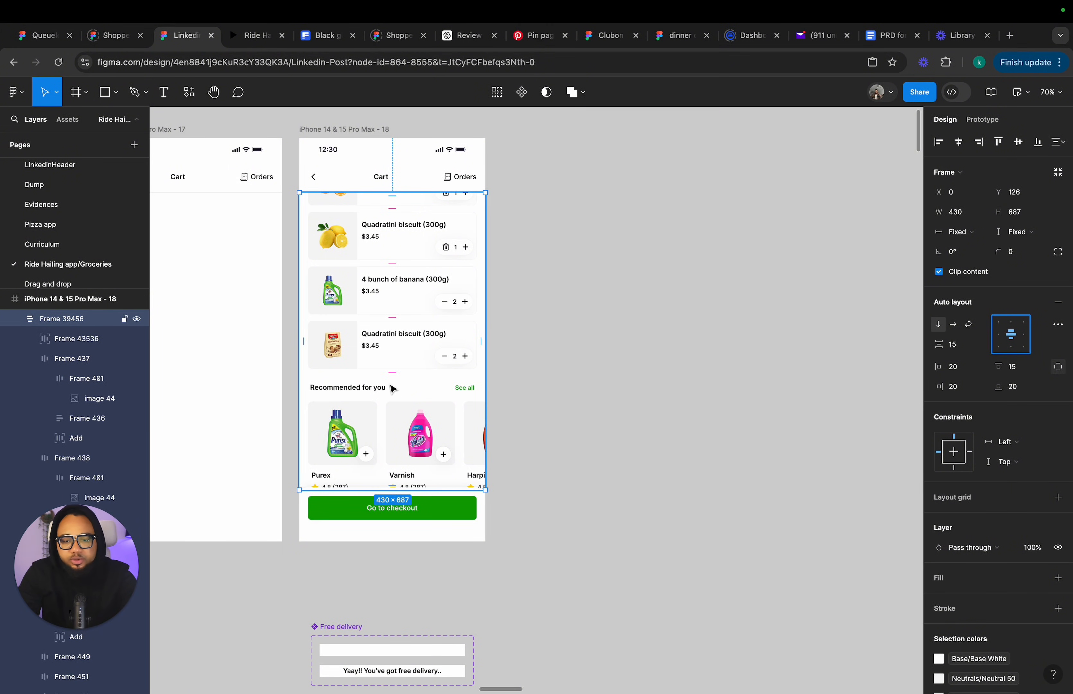
# Compare the cart list frame with the other Cart screens on the canvas.
pyautogui.scroll(-3, 391, 378)
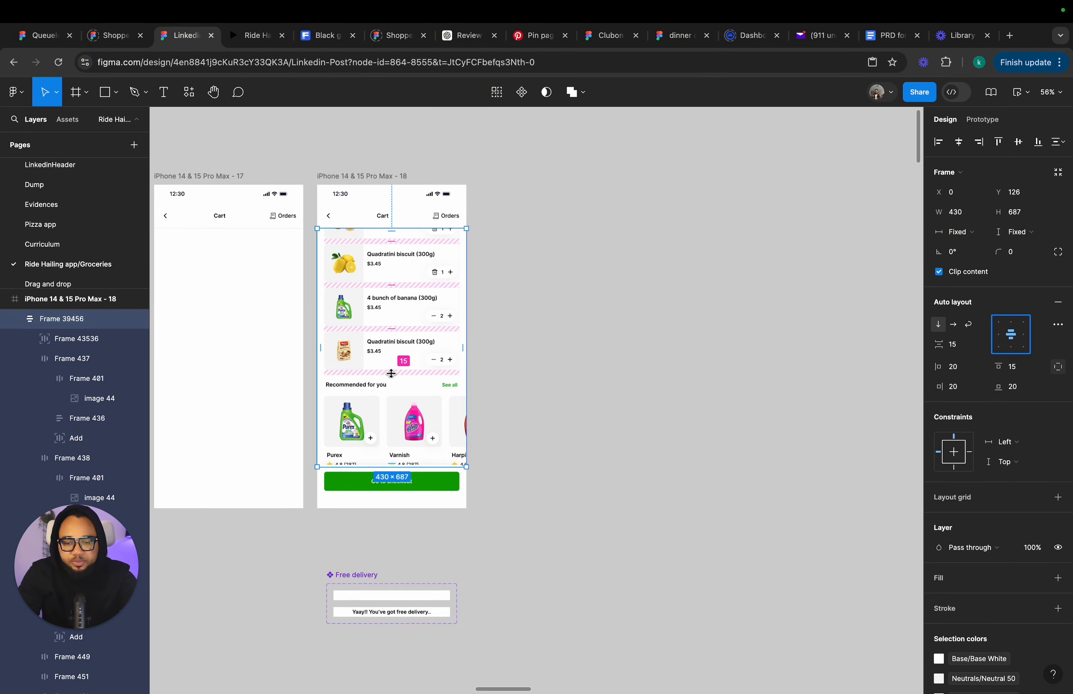
pyautogui.scroll(-14, 393, 378)
pyautogui.scroll(5, 522, 370)
pyautogui.click(521, 338)
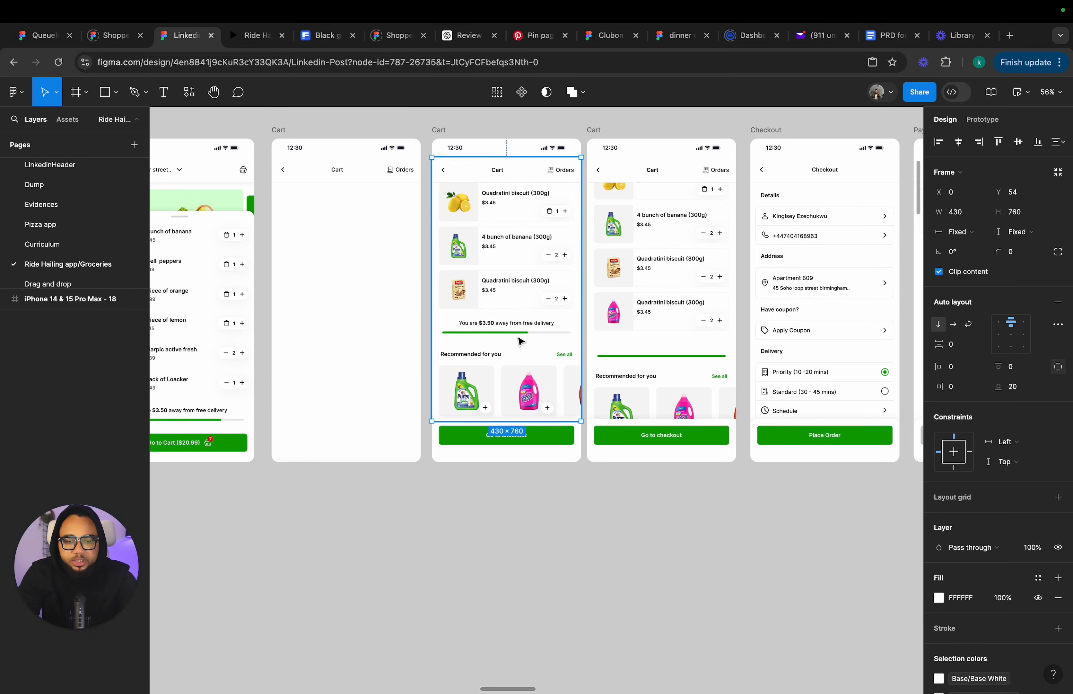
pyautogui.scroll(15, 521, 342)
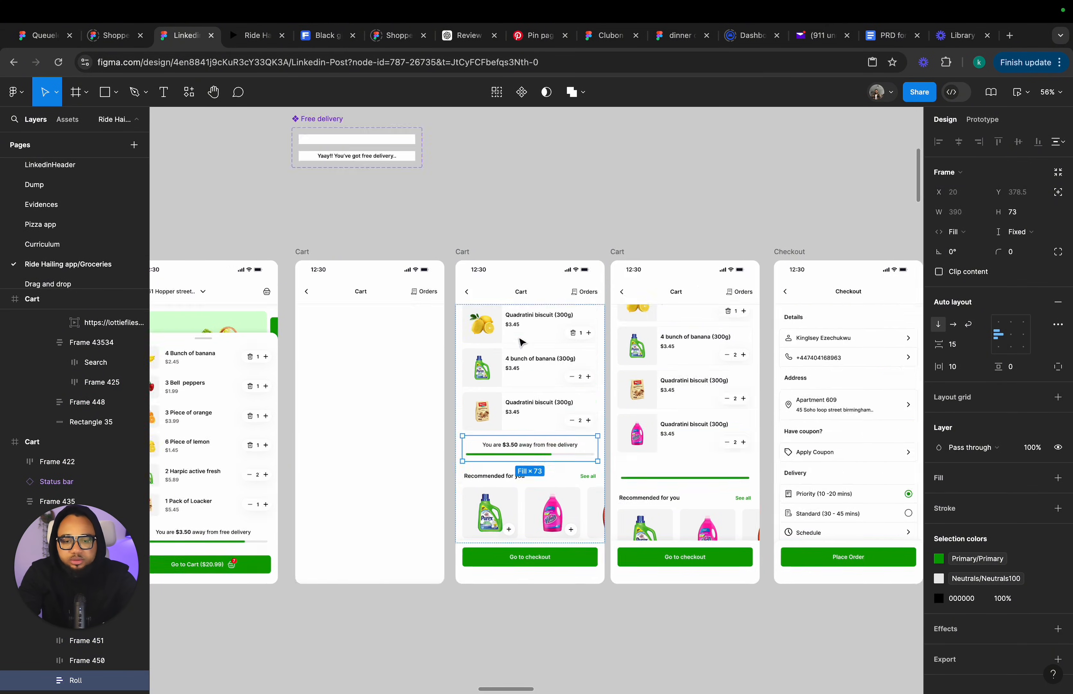
pyautogui.scroll(-2, 494, 362)
pyautogui.click(417, 485)
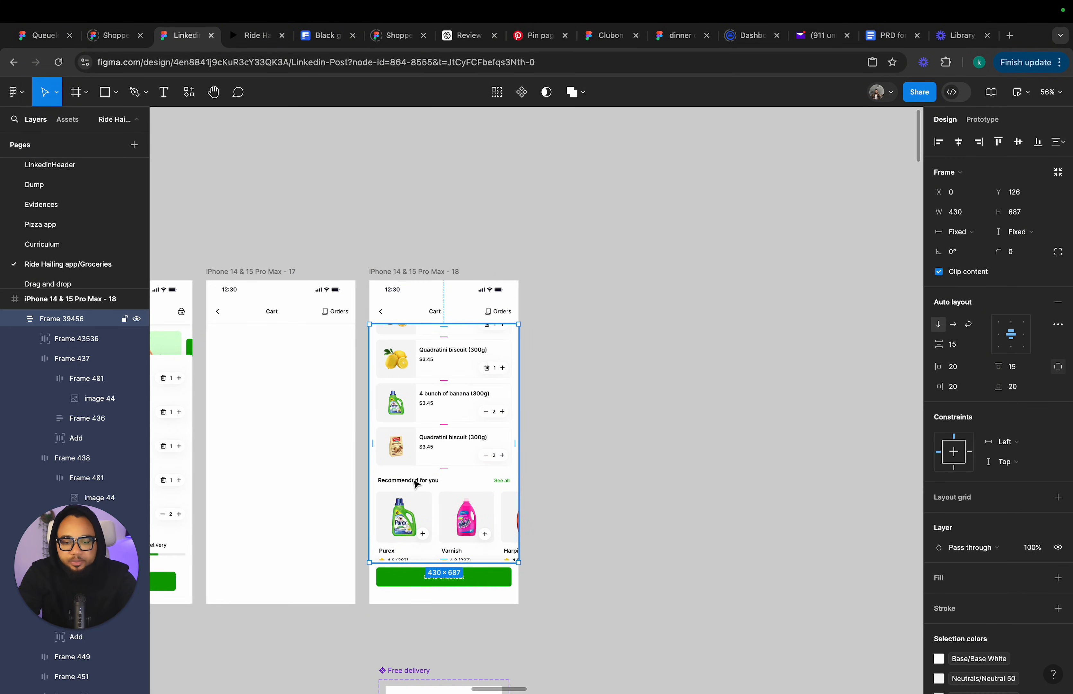
# Undo the last alignment change and inspect the free delivery progress row in the cart screen.
pyautogui.press('super+z')
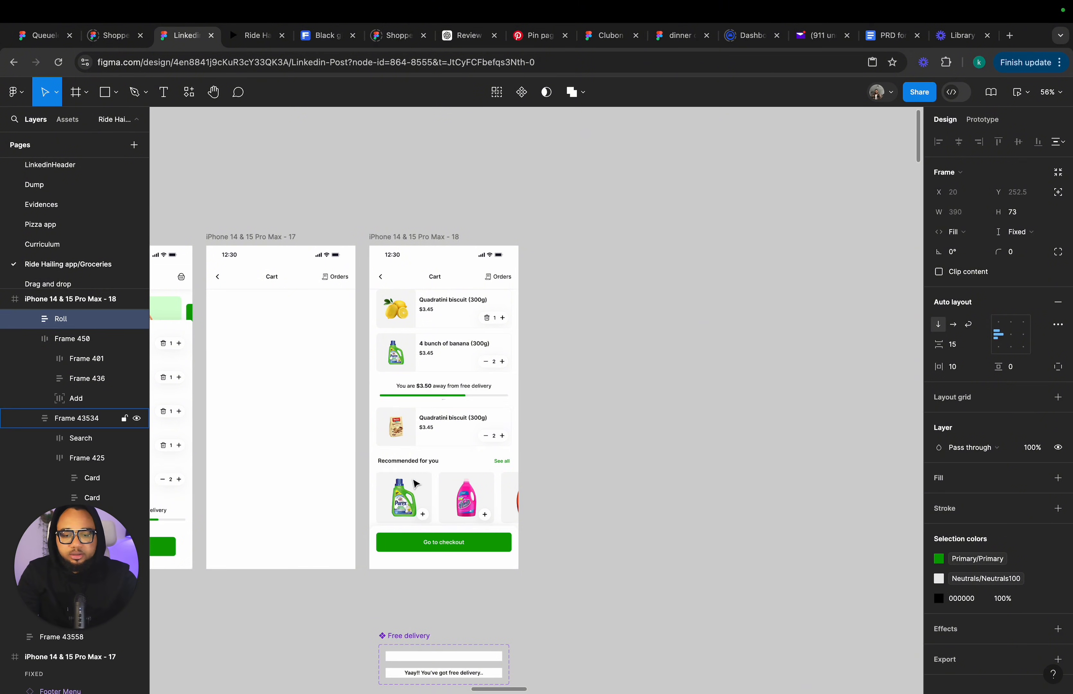
pyautogui.press('Down')
pyautogui.scroll(5, 415, 484)
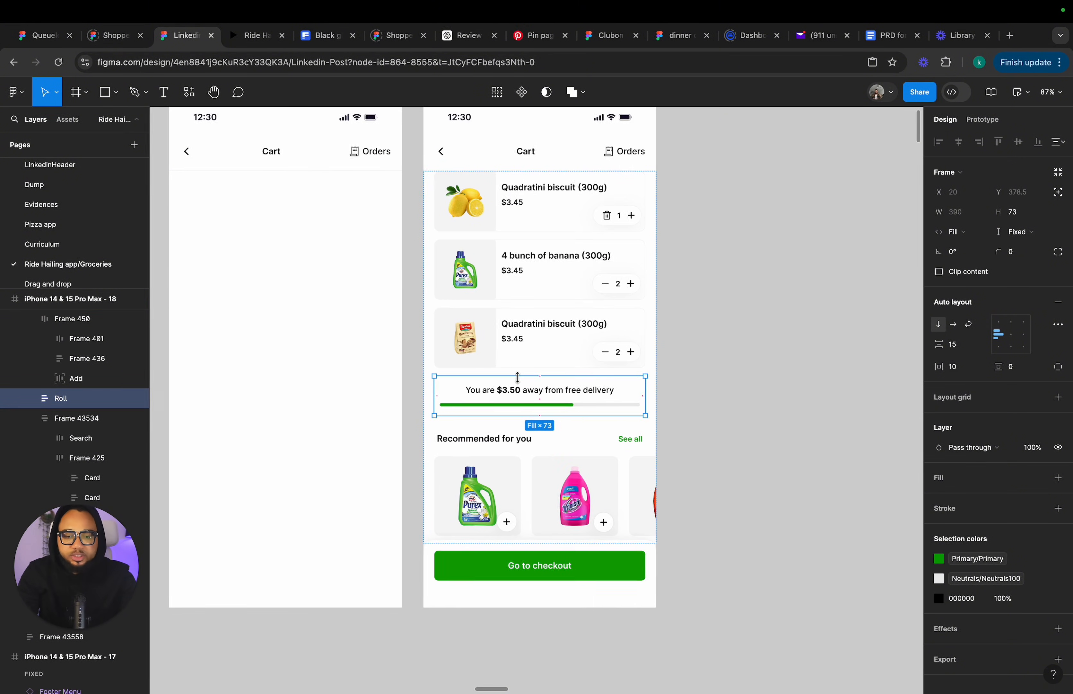
pyautogui.click(622, 371)
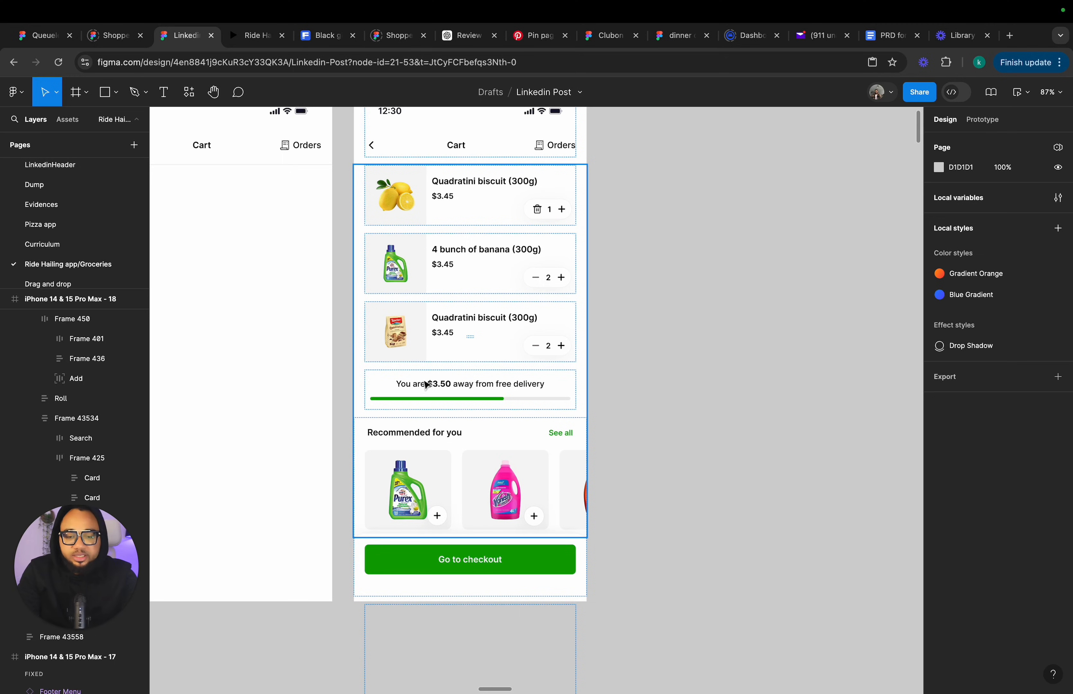
pyautogui.click(467, 390)
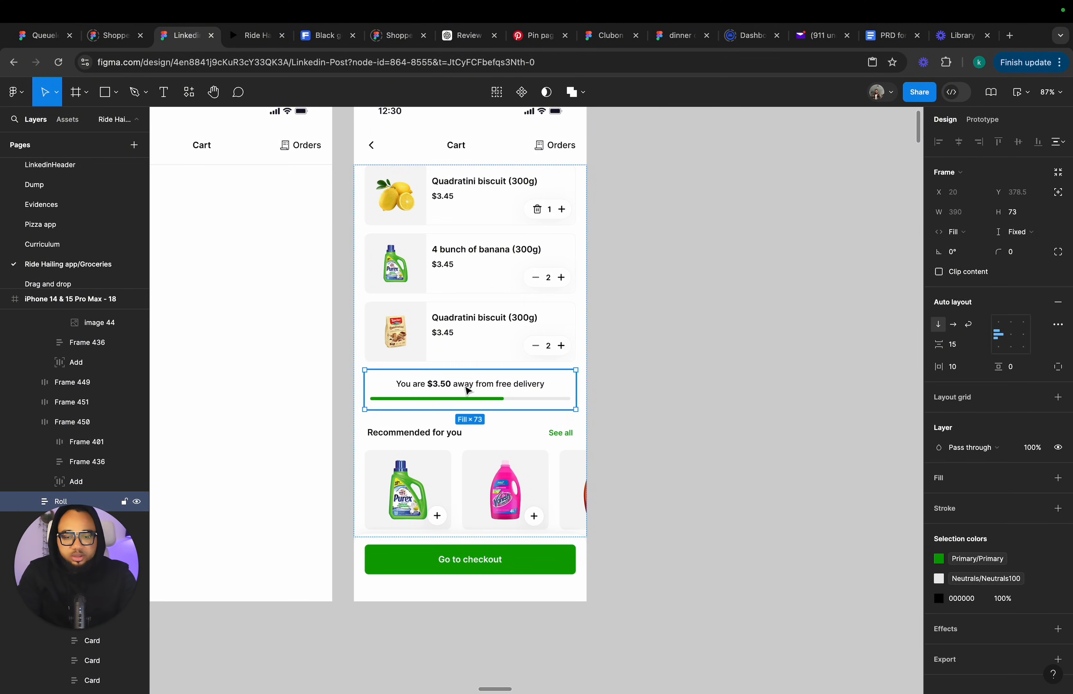
pyautogui.click(467, 390)
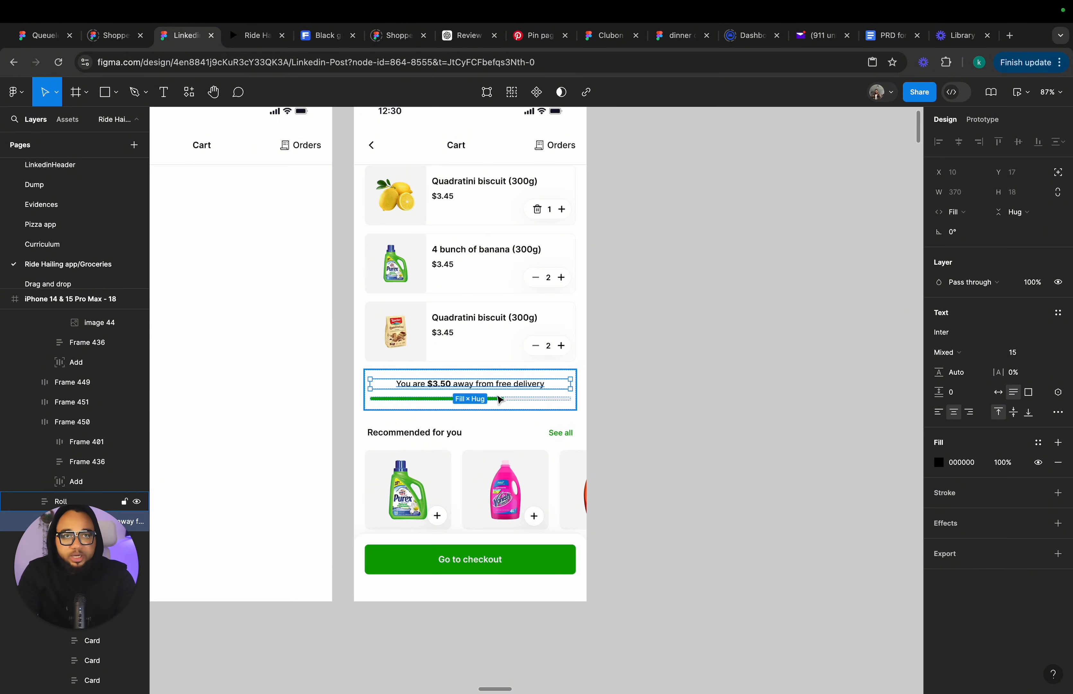
# Duplicate the iPhone 14 & 15 Pro Max - 18 cart screen.
pyautogui.scroll(-2, 597, 388)
pyautogui.click(602, 386)
pyautogui.scroll(-3, 601, 387)
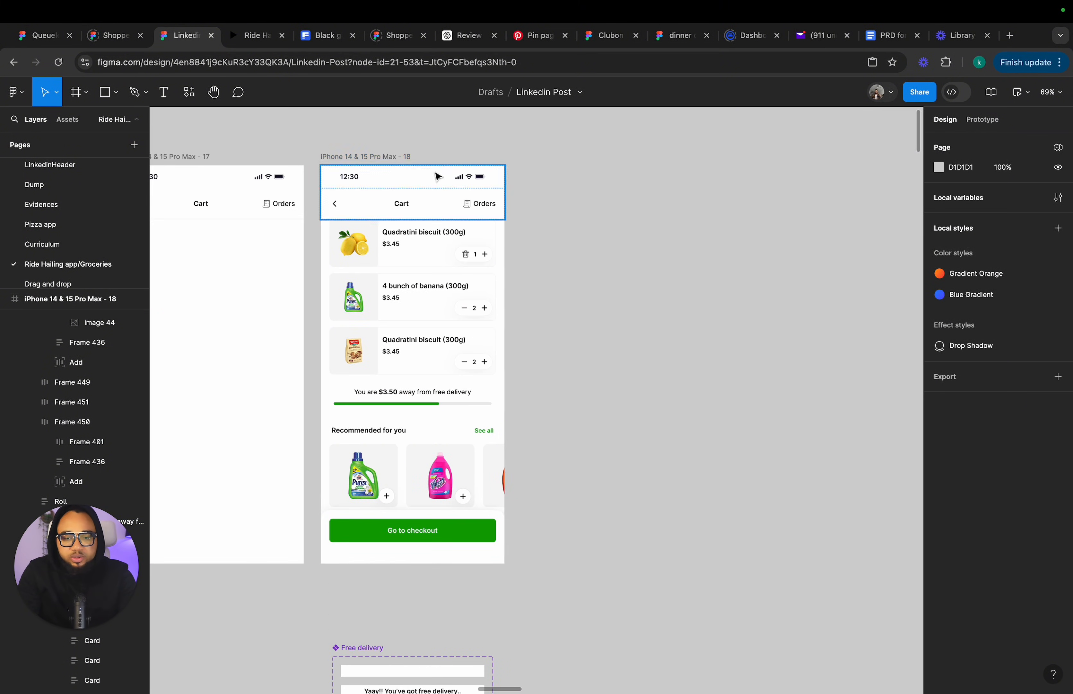
pyautogui.click(389, 158)
pyautogui.press('super+d')
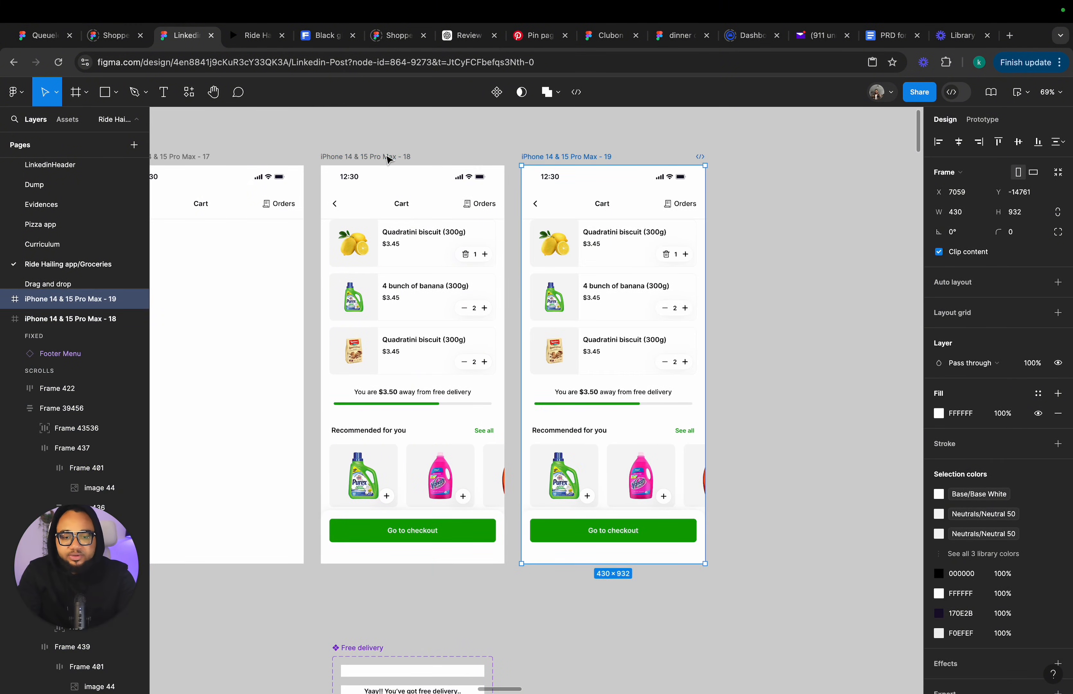
# Examine the Free delivery component's two variants below the cart screens.
pyautogui.scroll(-3, 518, 333)
pyautogui.hscroll(3, 518, 332)
pyautogui.scroll(-5, 519, 332)
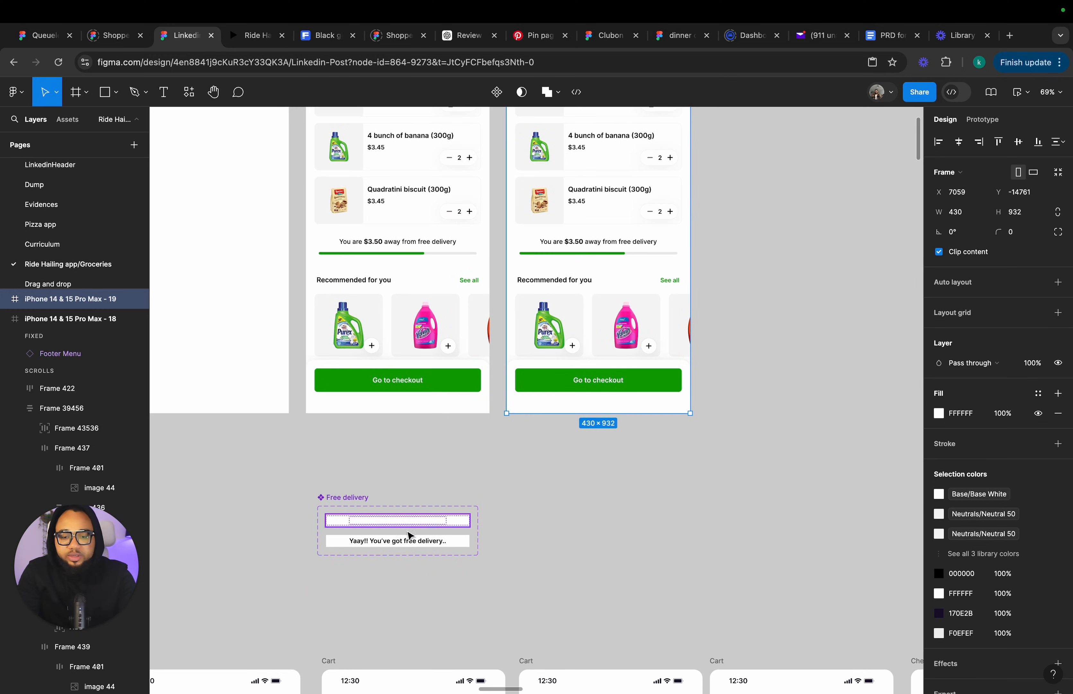
pyautogui.scroll(5, 356, 523)
pyautogui.click(348, 511)
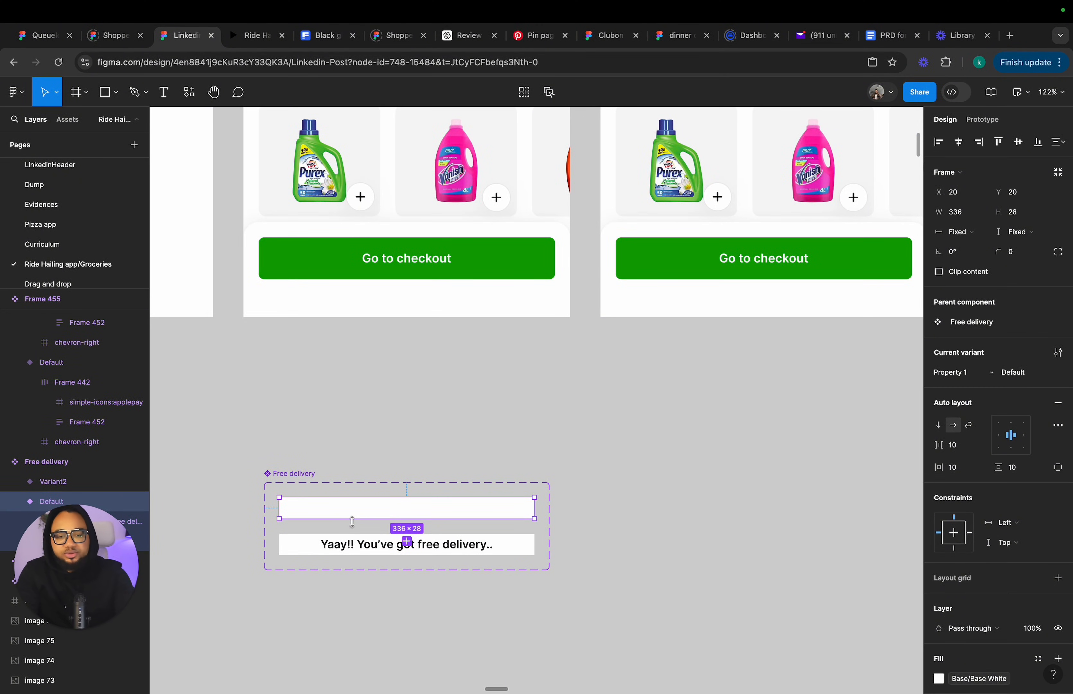
pyautogui.click(362, 548)
pyautogui.scroll(12, 363, 548)
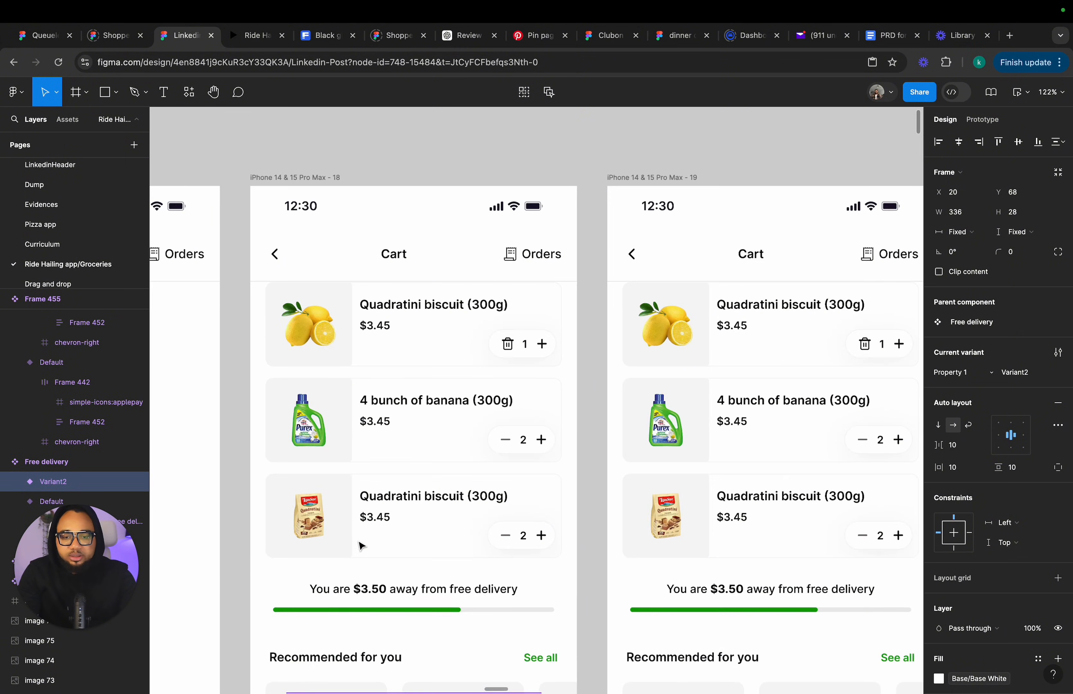
# Resize the Default variant's white cover rectangle from its left edge to about 196 px wide.
pyautogui.scroll(-2, 363, 548)
pyautogui.click(432, 519)
pyautogui.click(430, 518)
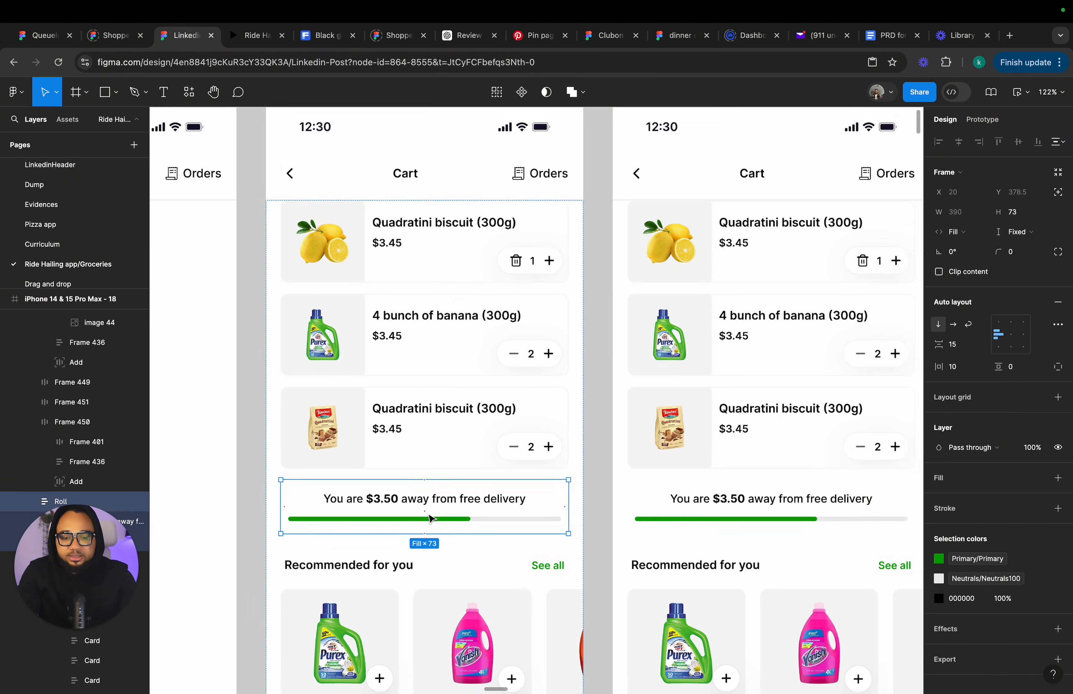
pyautogui.scroll(-5, 431, 516)
pyautogui.scroll(-3, 432, 512)
pyautogui.scroll(5, 435, 508)
pyautogui.click(431, 487)
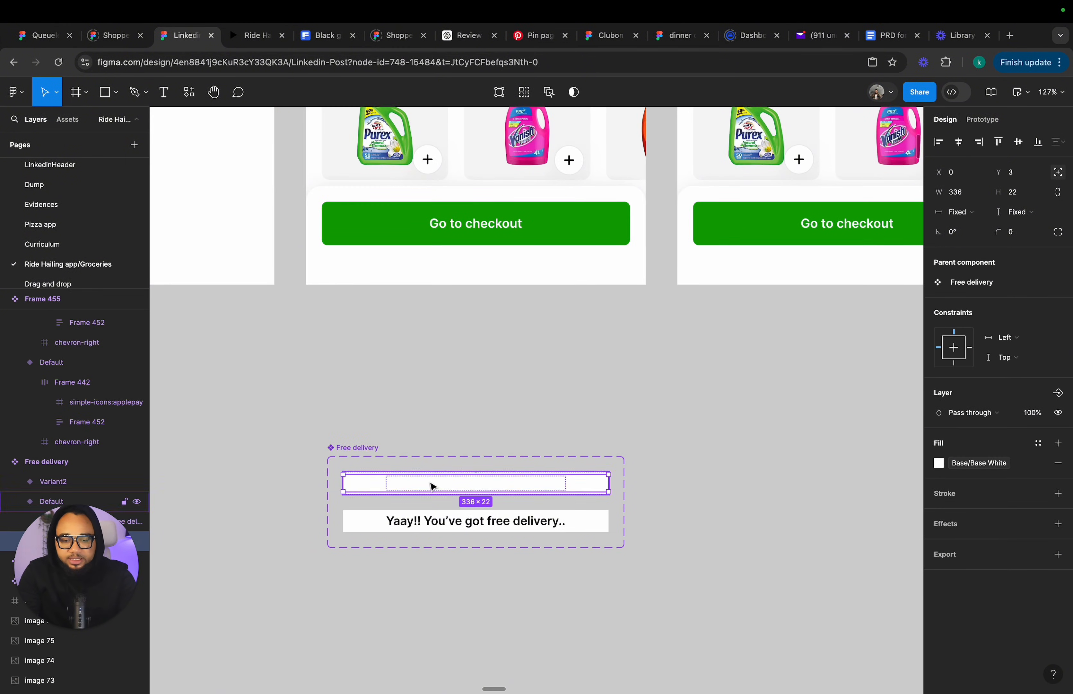
pyautogui.moveTo(344, 482); pyautogui.dragTo(454, 483)
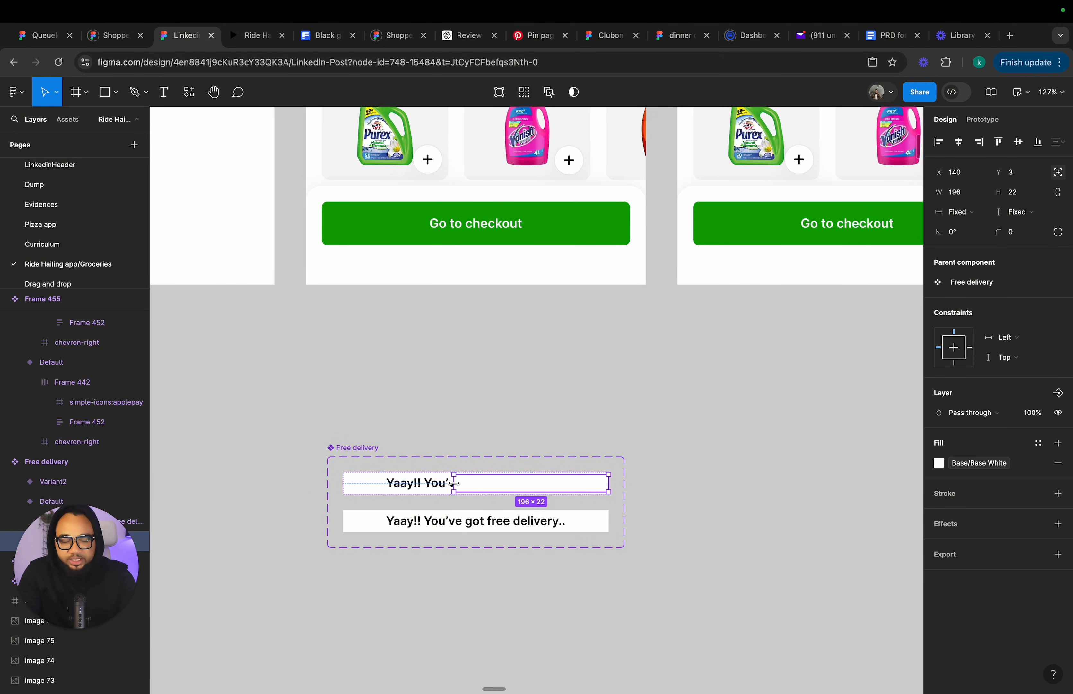
# Paste a copy of the "Yaay!! You've got free delivery.." text onto the empty canvas beside the component.
pyautogui.scroll(-2, 384, 501)
pyautogui.hscroll(3, 384, 500)
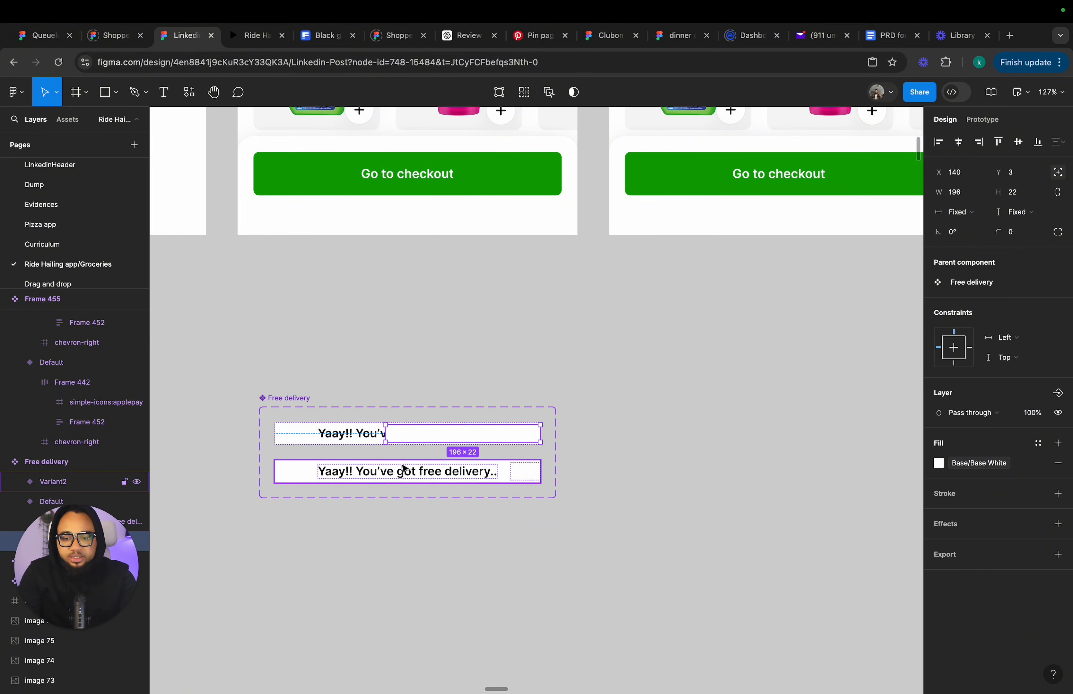
pyautogui.click(404, 480)
pyautogui.doubleClick(400, 476)
pyautogui.hotkey('ctrl', 'c')
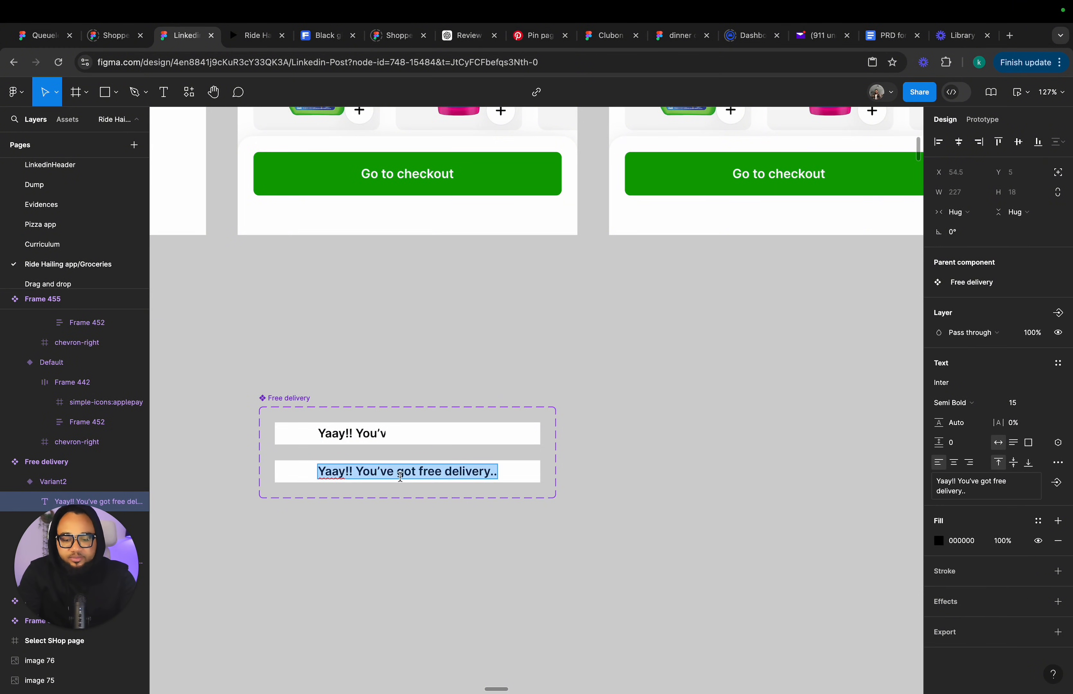
pyautogui.click(164, 92)
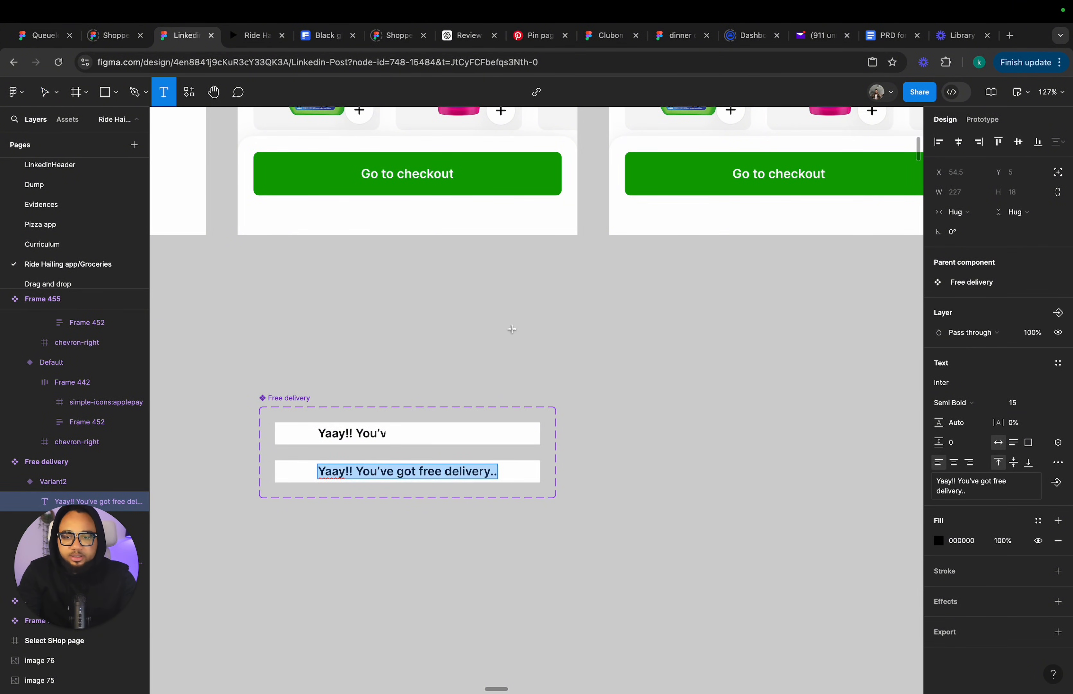
pyautogui.click(612, 451)
pyautogui.hotkey('ctrl', 'v')
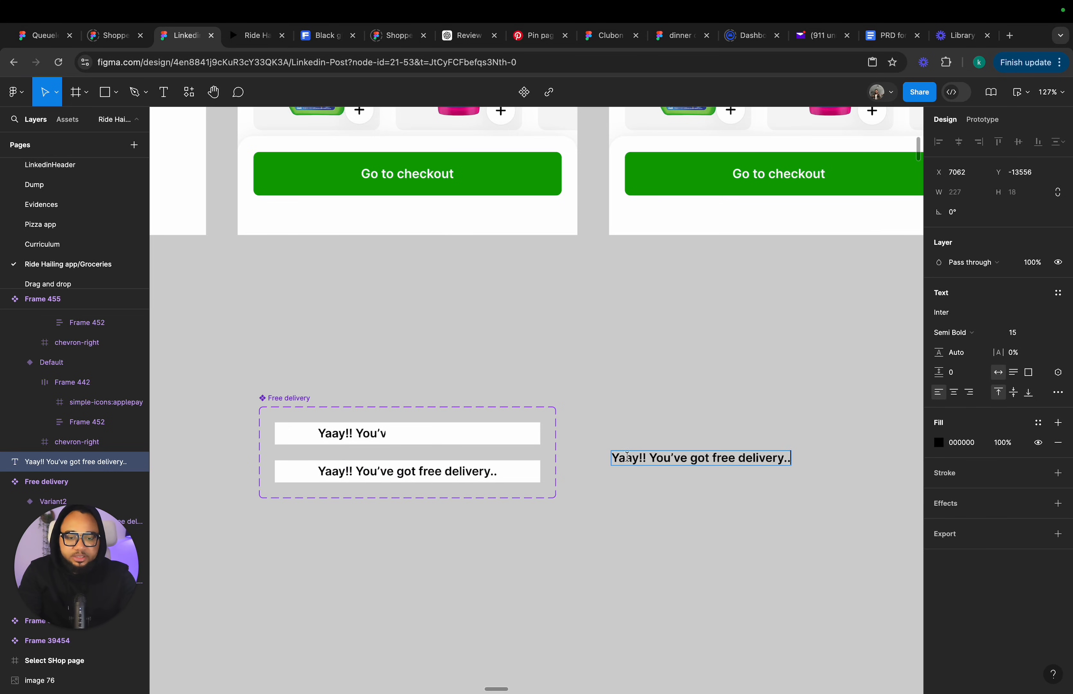
# Wrap the pasted text in an auto layout frame.
pyautogui.press('Escape')
pyautogui.hscroll(3, 632, 481)
pyautogui.scroll(-1, 632, 481)
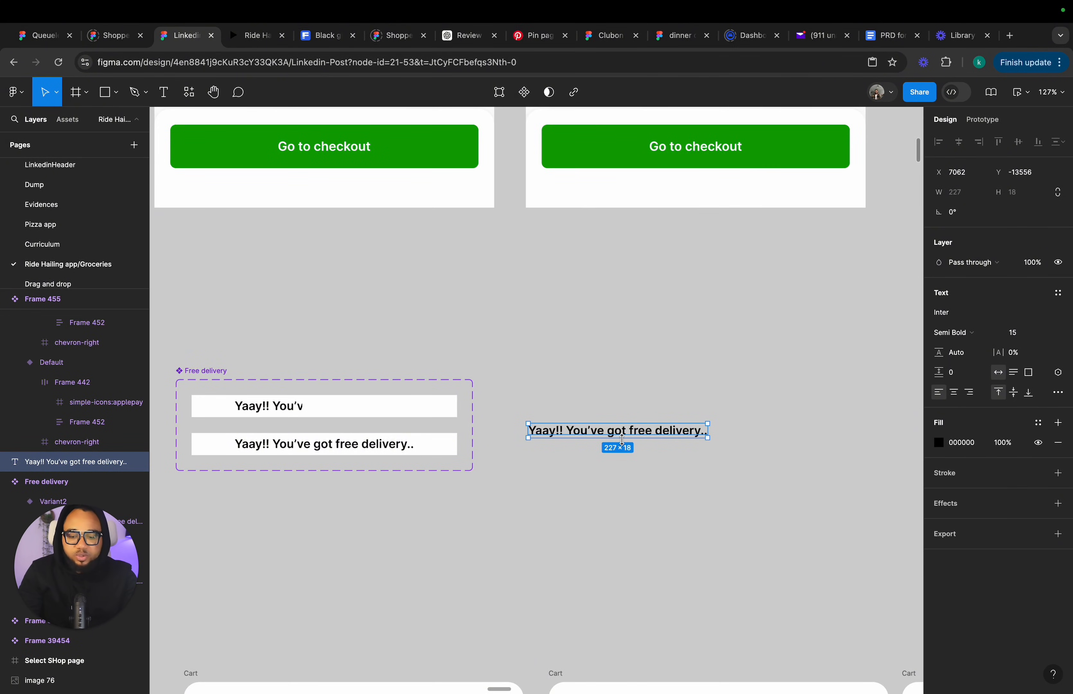
pyautogui.hotkey('shift', 'a')
pyautogui.moveTo(549, 411); pyautogui.dragTo(572, 398)
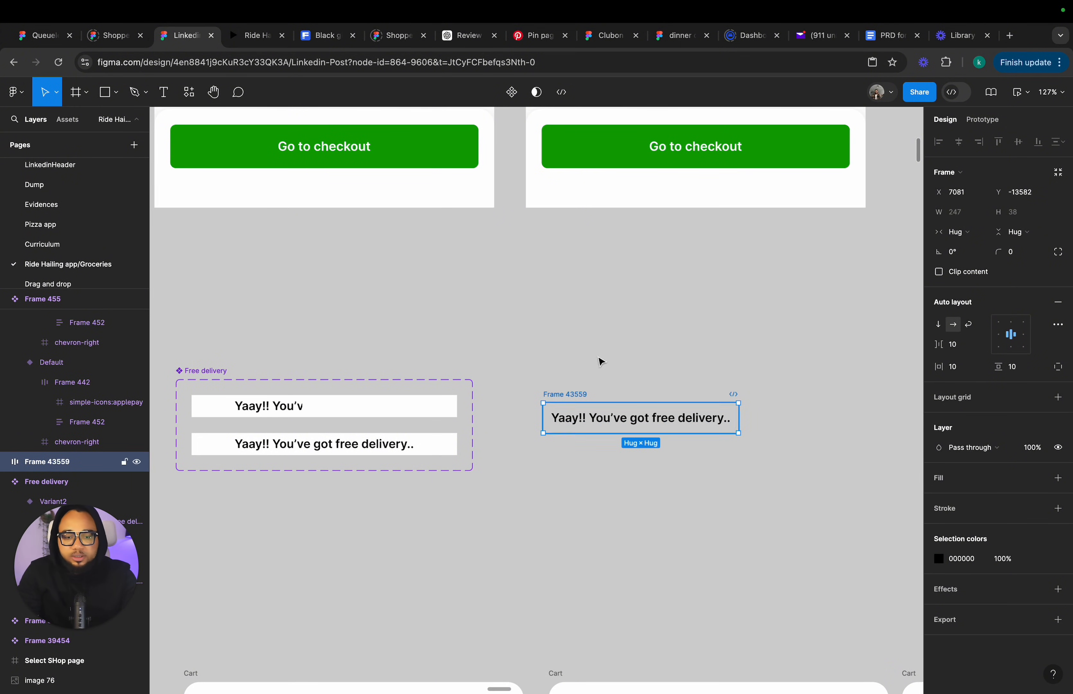
# Draw a 27 × 24 rectangle beside the text inside the frame, fill it White and center it vertically.
pyautogui.click(101, 100)
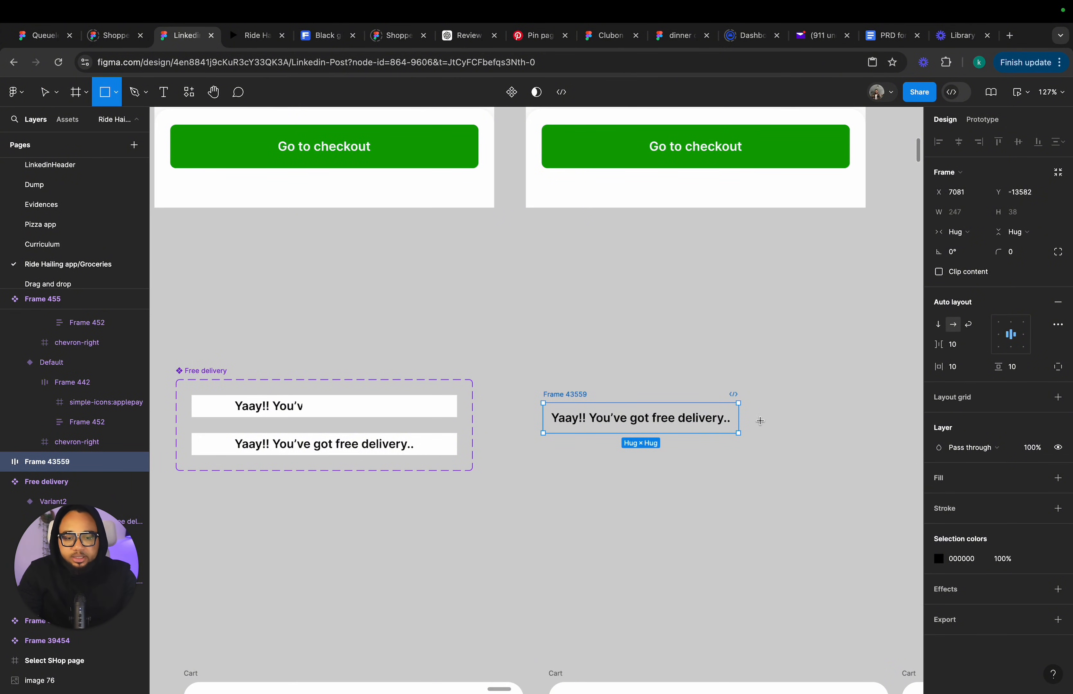
pyautogui.moveTo(729, 406); pyautogui.dragTo(753, 431)
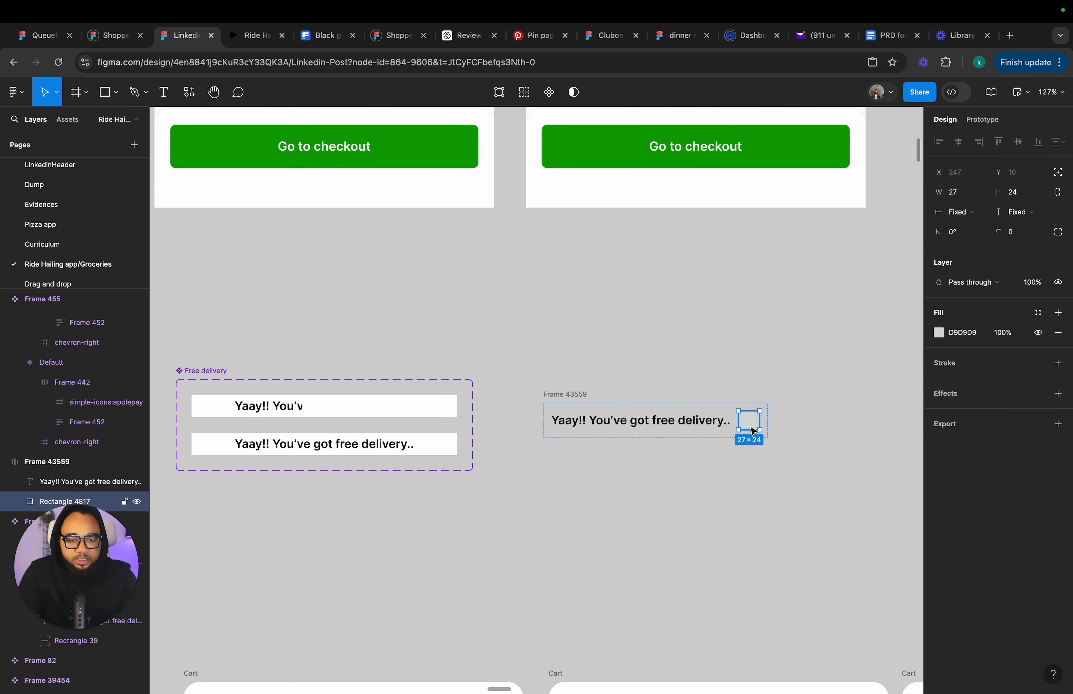
pyautogui.click(749, 493)
pyautogui.click(758, 425)
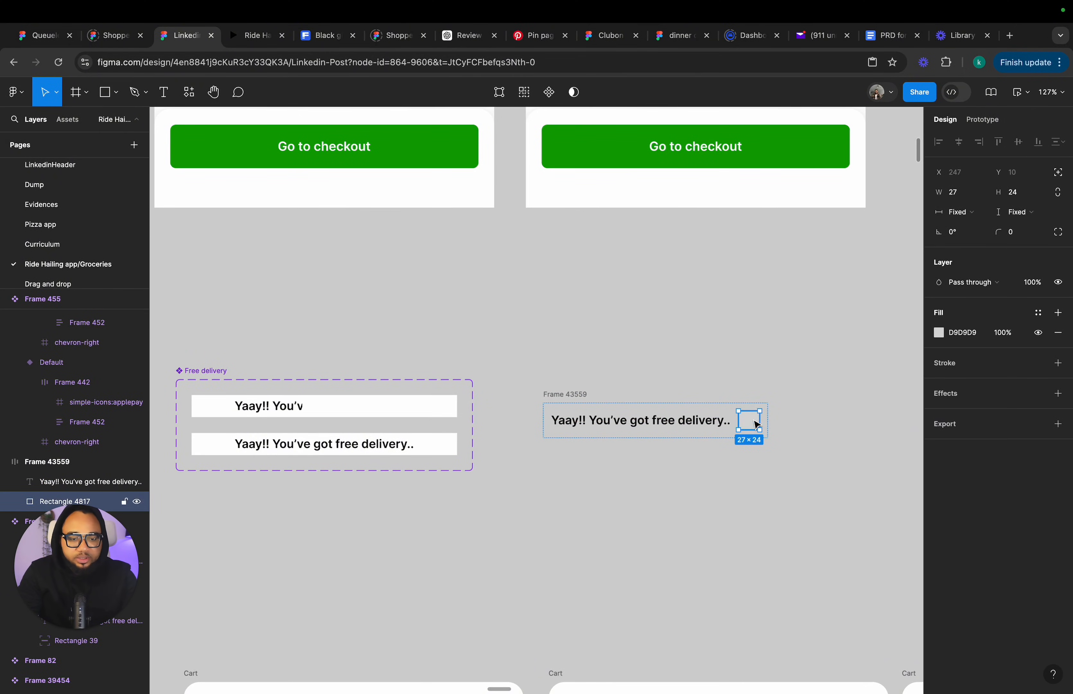
pyautogui.click(1037, 312)
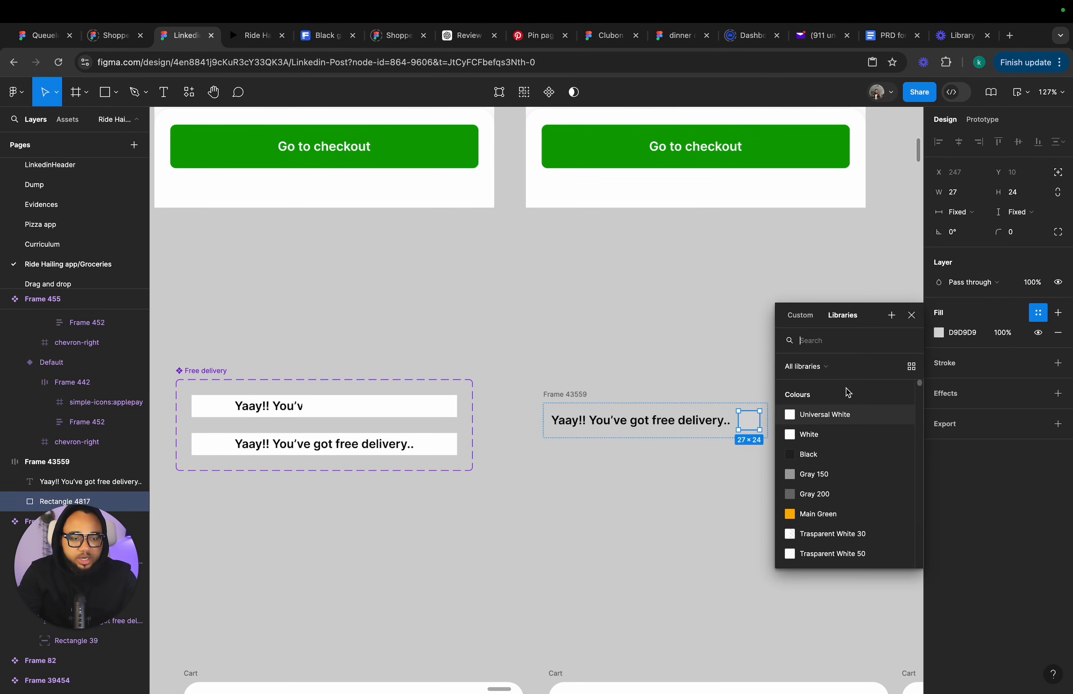
pyautogui.click(828, 434)
pyautogui.click(1059, 173)
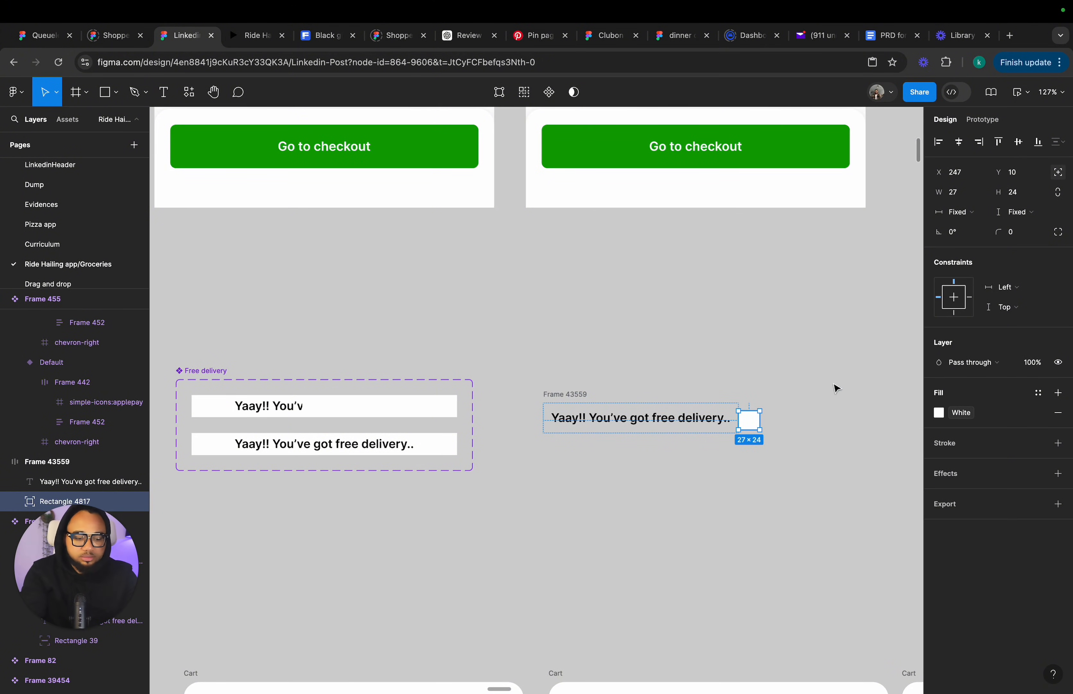
pyautogui.click(1019, 142)
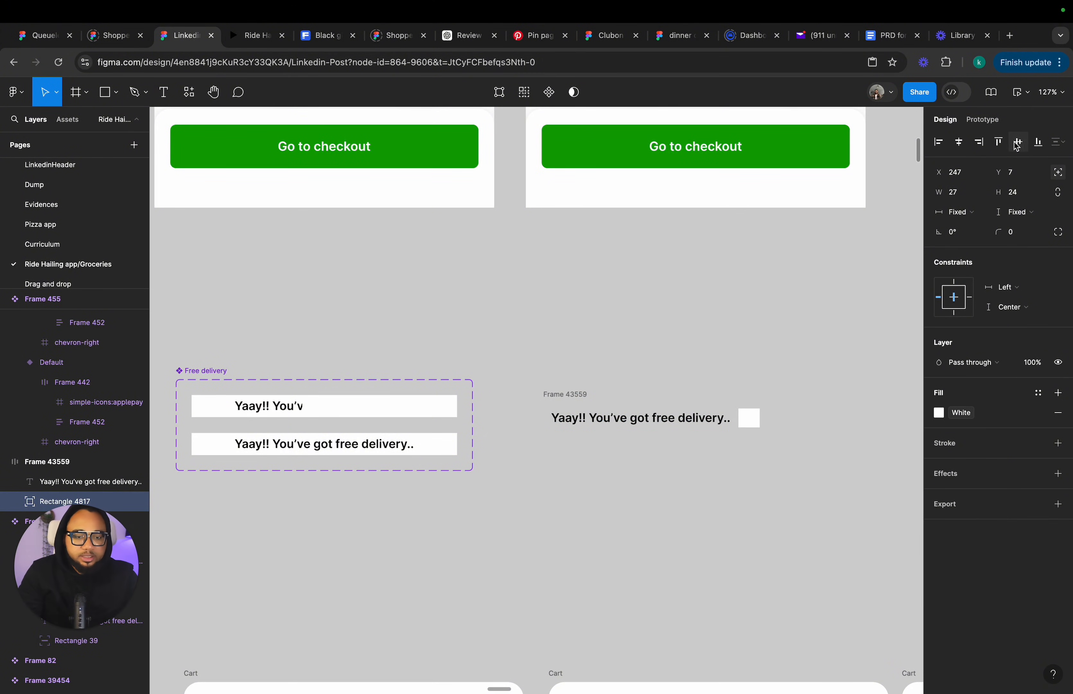
# Align the rectangle to the frame's right edge.
pyautogui.click(570, 400)
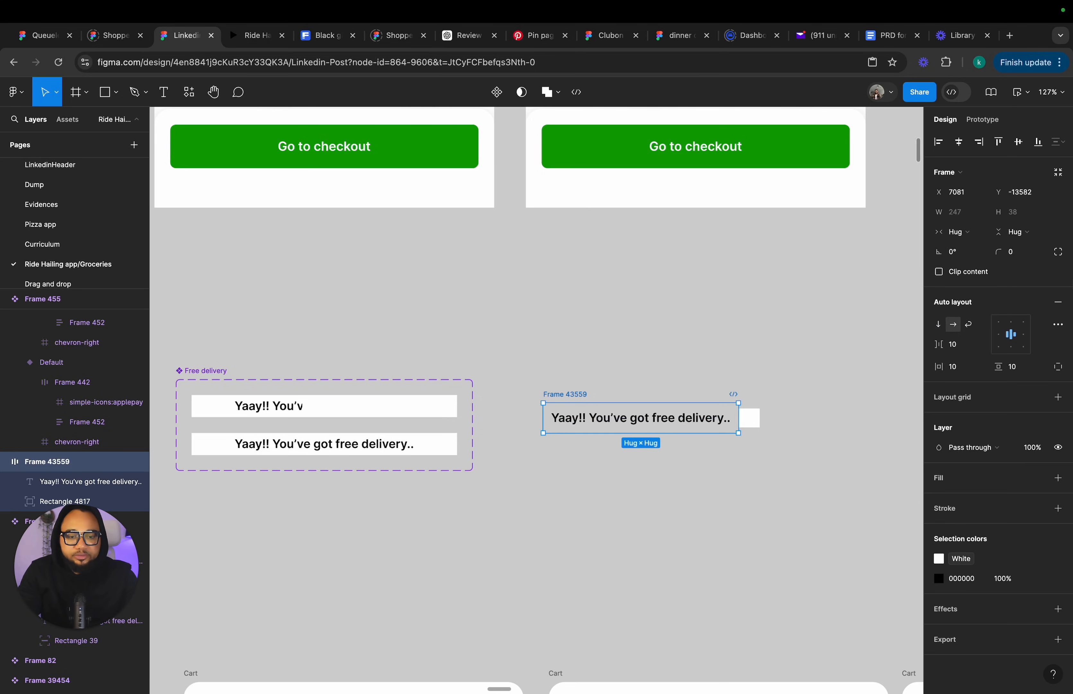
pyautogui.click(756, 419)
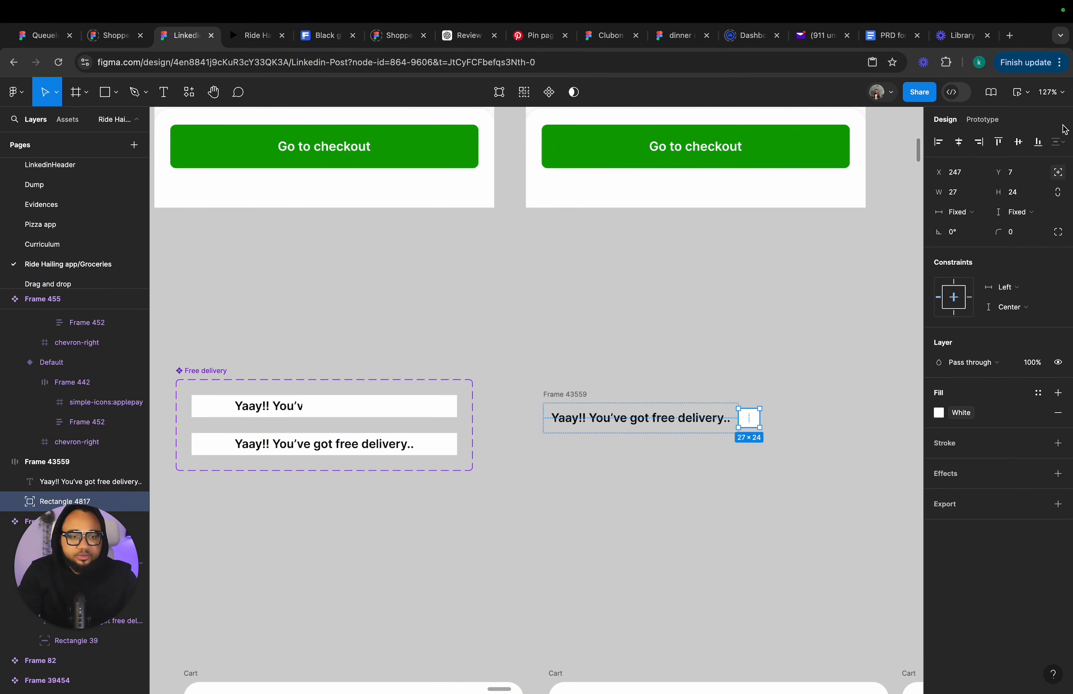
pyautogui.click(979, 142)
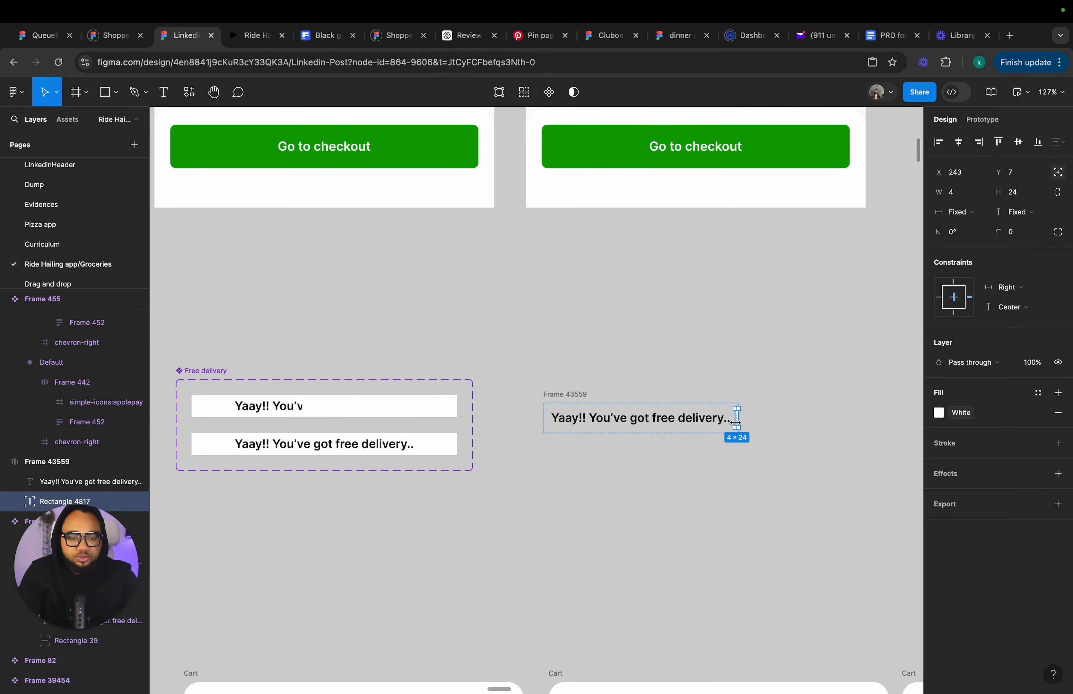
pyautogui.click(793, 429)
# Fill the auto layout frame with the White library colour.
pyautogui.click(591, 396)
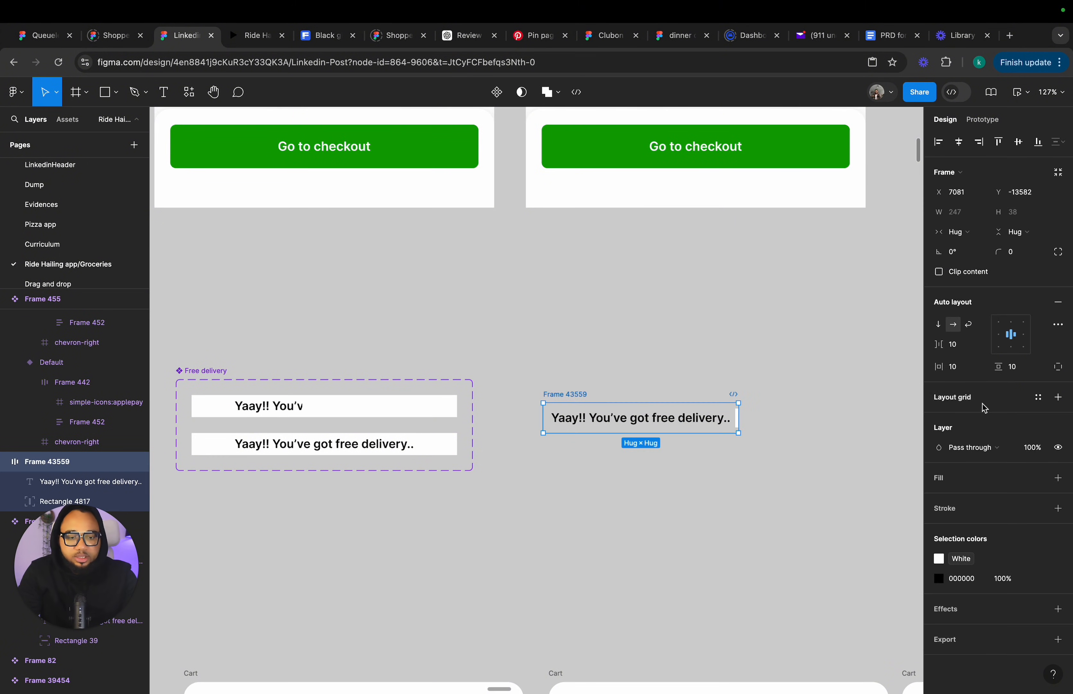
pyautogui.click(1037, 477)
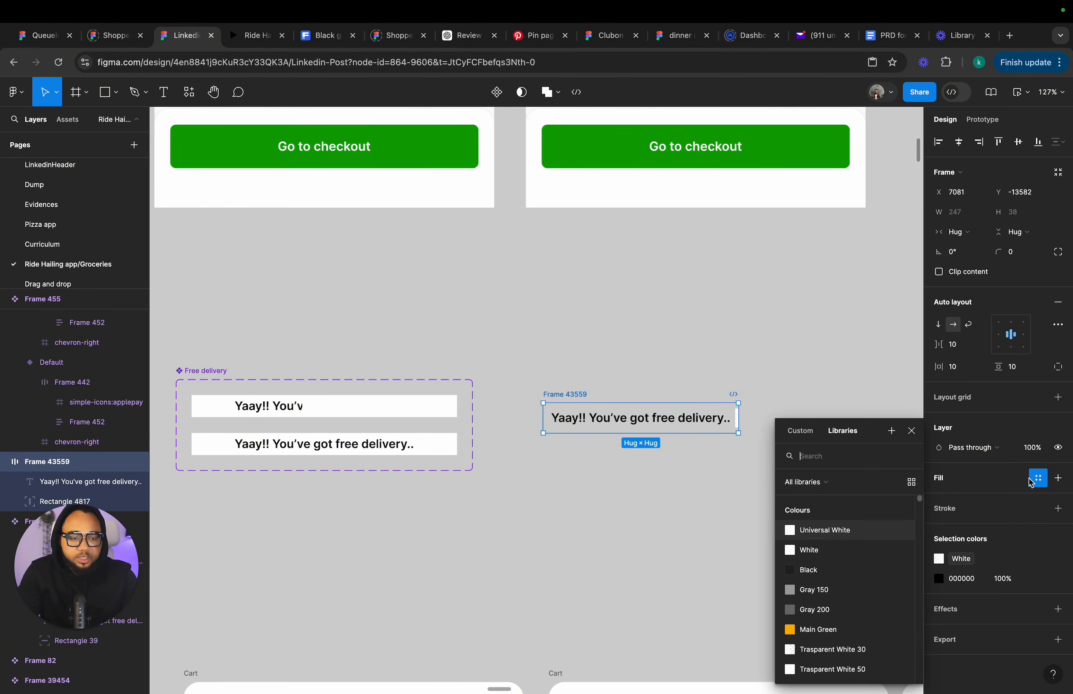
pyautogui.click(847, 556)
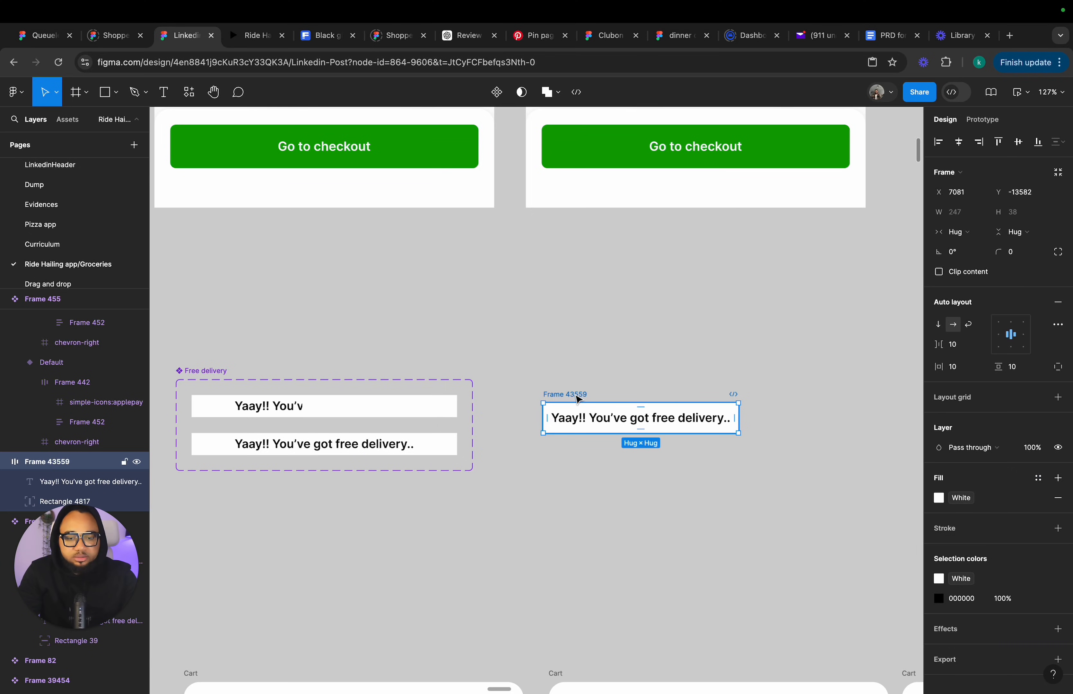
# Convert the frame into a component set with two variants and rename it Promo Text.
pyautogui.click(496, 92)
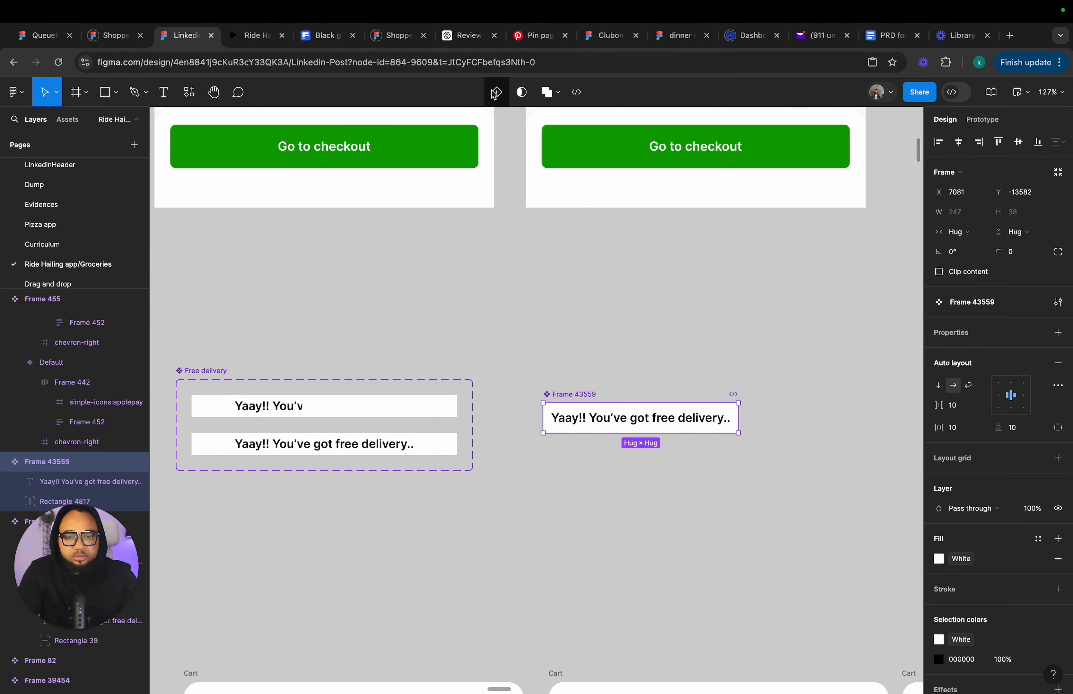
pyautogui.click(497, 93)
pyautogui.click(562, 378)
pyautogui.doubleClick(563, 378)
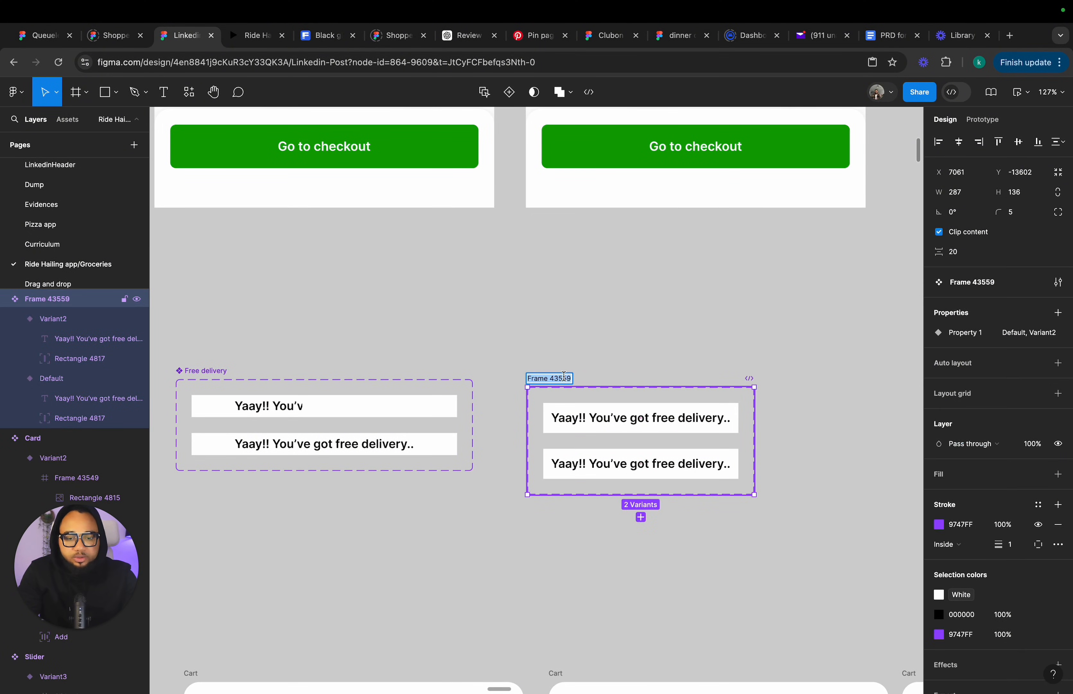
pyautogui.write('Promo')
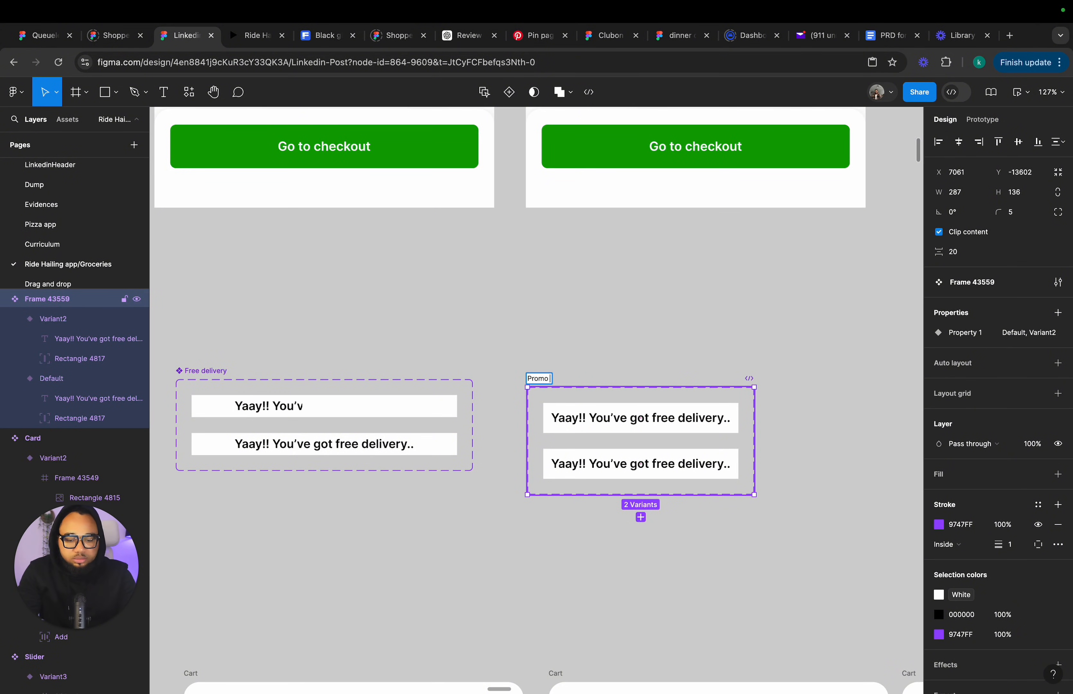
pyautogui.write(' Text')
pyautogui.press('Return')
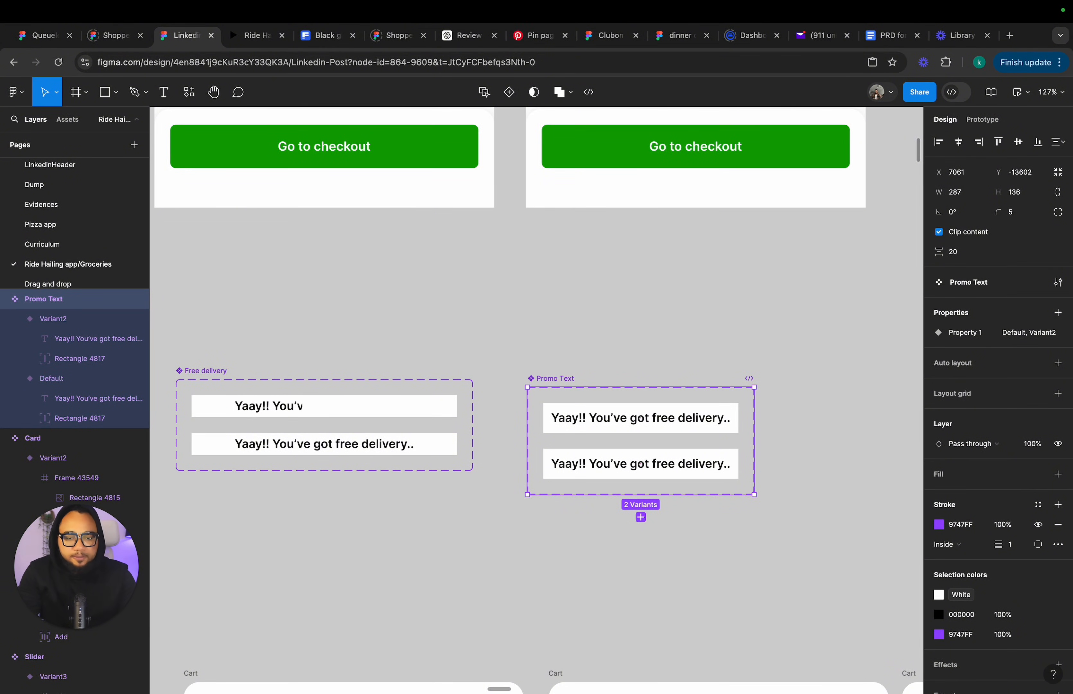
# Stretch the white rectangle in the Free delivery component's default variant leftward so it covers the text.
pyautogui.click(645, 430)
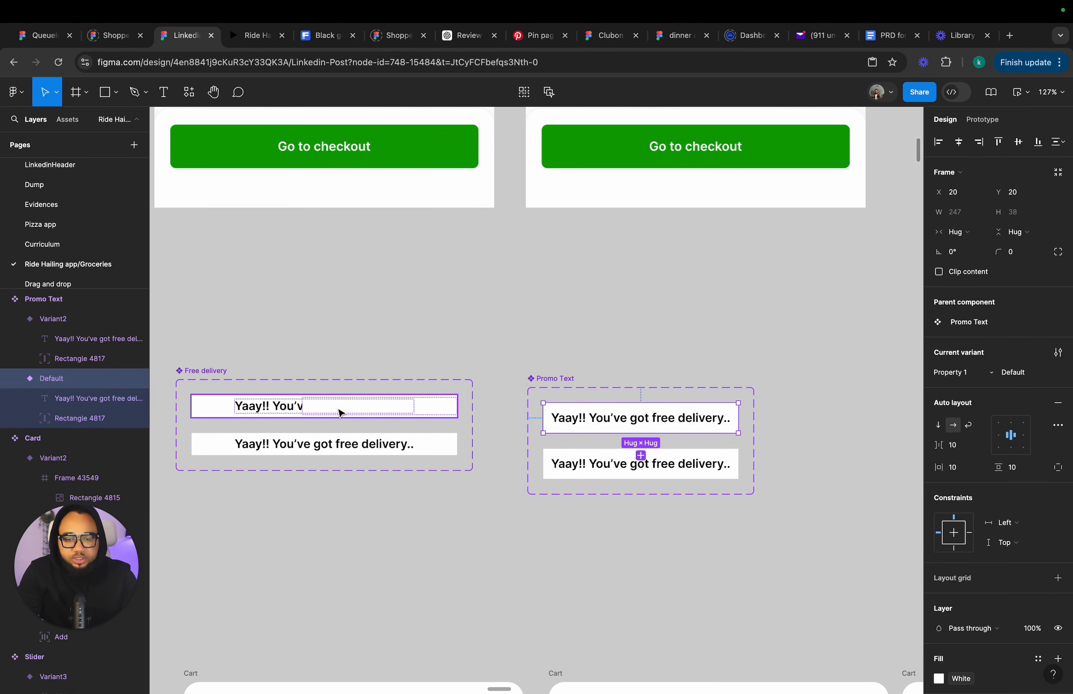
pyautogui.click(315, 412)
pyautogui.moveTo(303, 407); pyautogui.dragTo(205, 407)
# Widen the white rectangle in the Promo Text Default variant to about 238 × 24 so it hides the promo text.
pyautogui.click(724, 417)
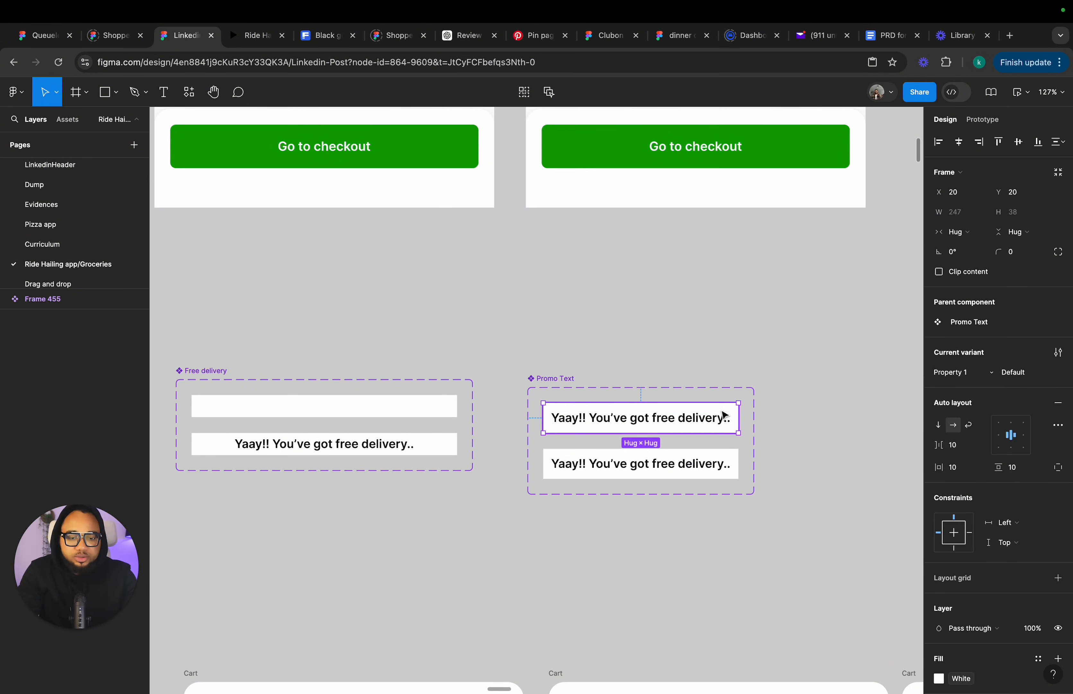
pyautogui.scroll(10, 733, 416)
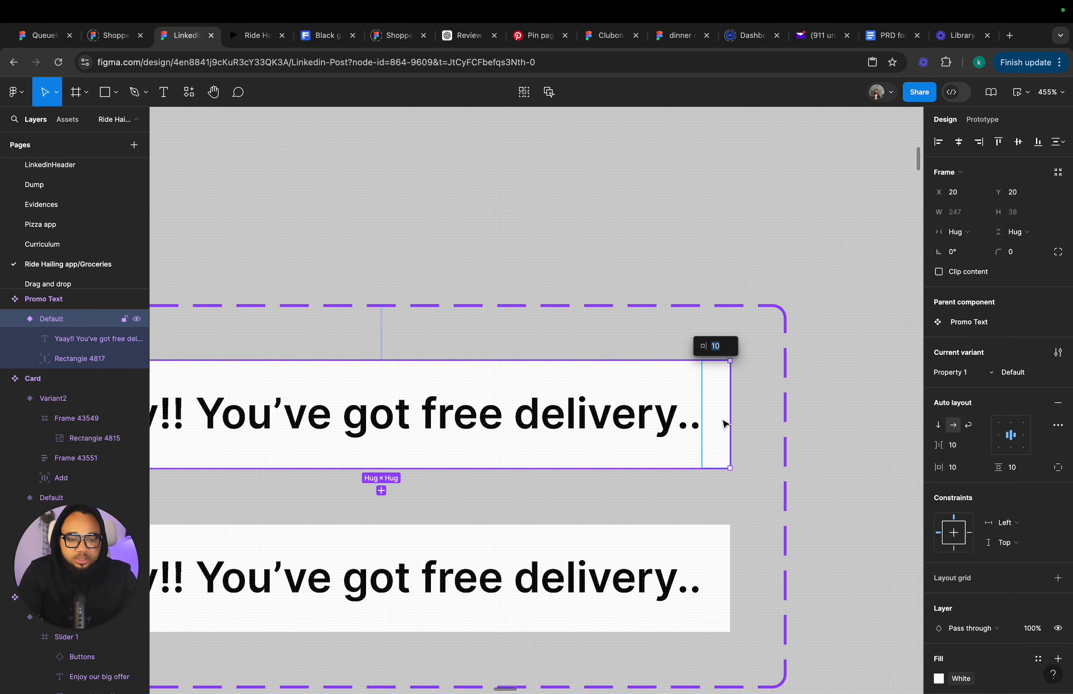
pyautogui.click(725, 424)
pyautogui.moveTo(724, 422); pyautogui.dragTo(276, 416)
pyautogui.hscroll(-5, 549, 415)
pyautogui.scroll(-8, 276, 416)
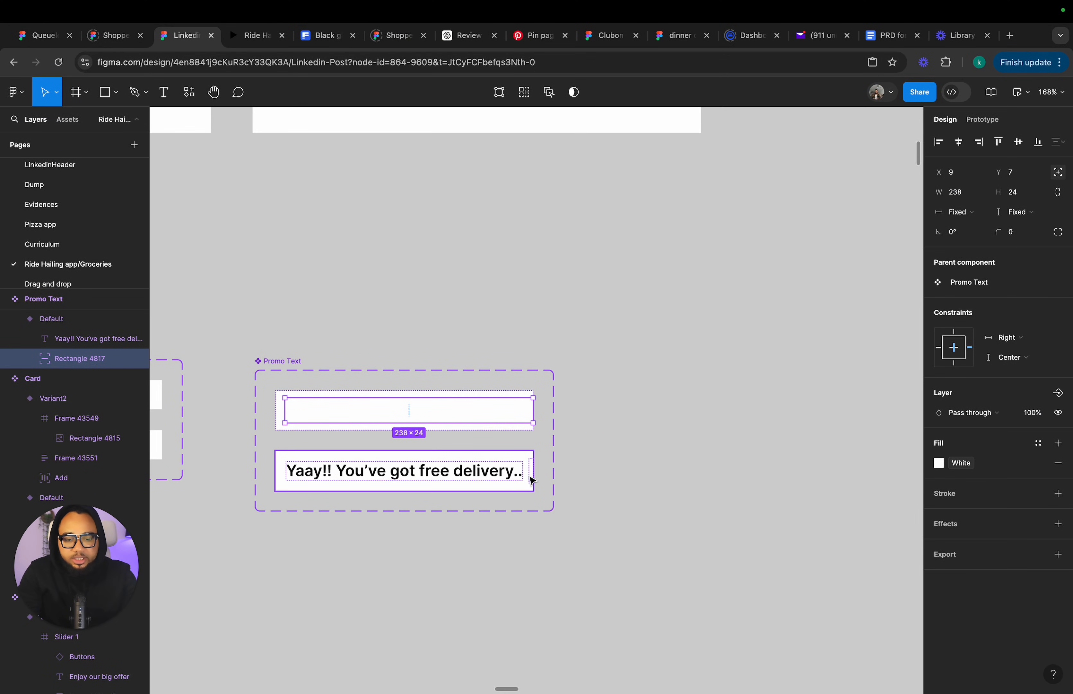
pyautogui.hscroll(-6, 532, 480)
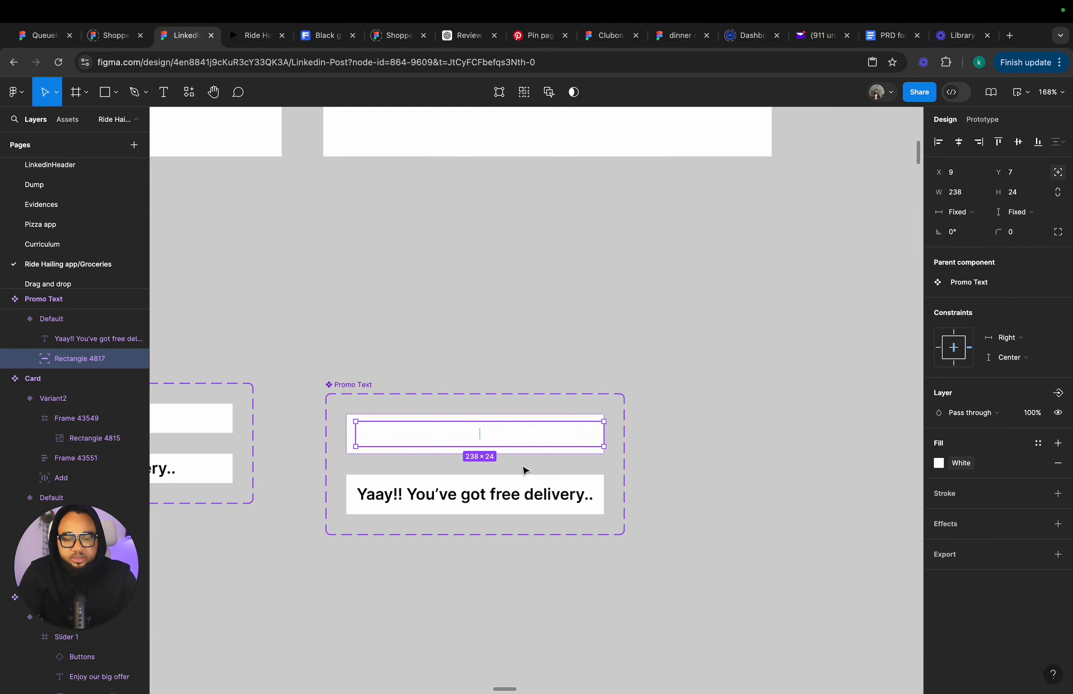
pyautogui.click(446, 550)
pyautogui.hscroll(-2, 385, 426)
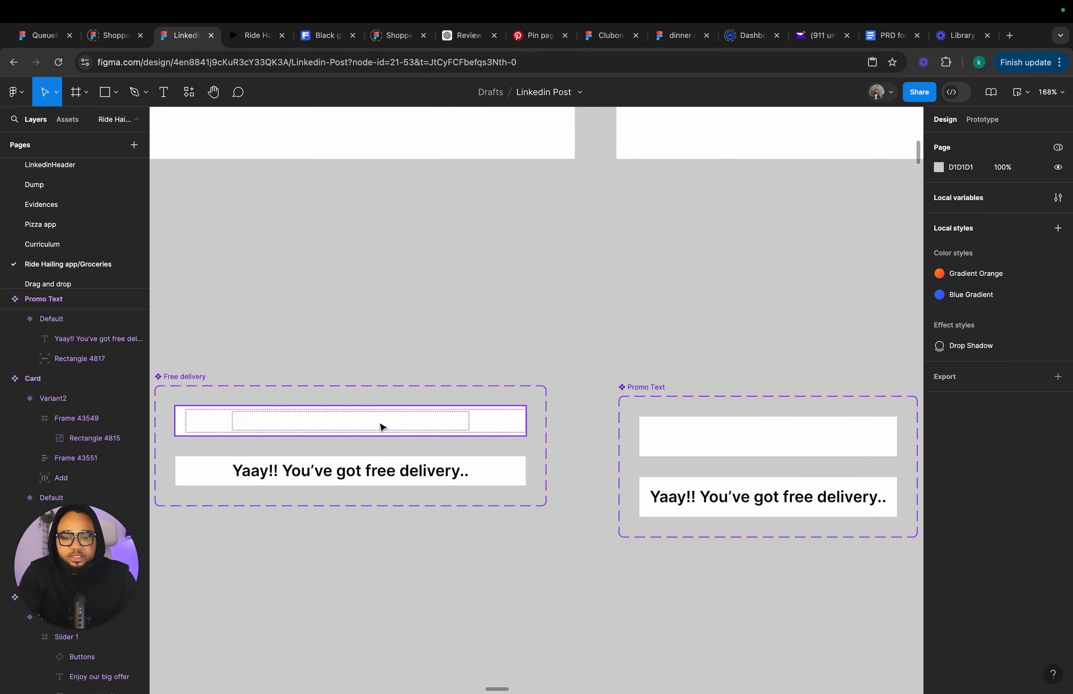
# Inspect the Free delivery component's existing prototype interaction from its default variant.
pyautogui.click(383, 424)
pyautogui.click(982, 119)
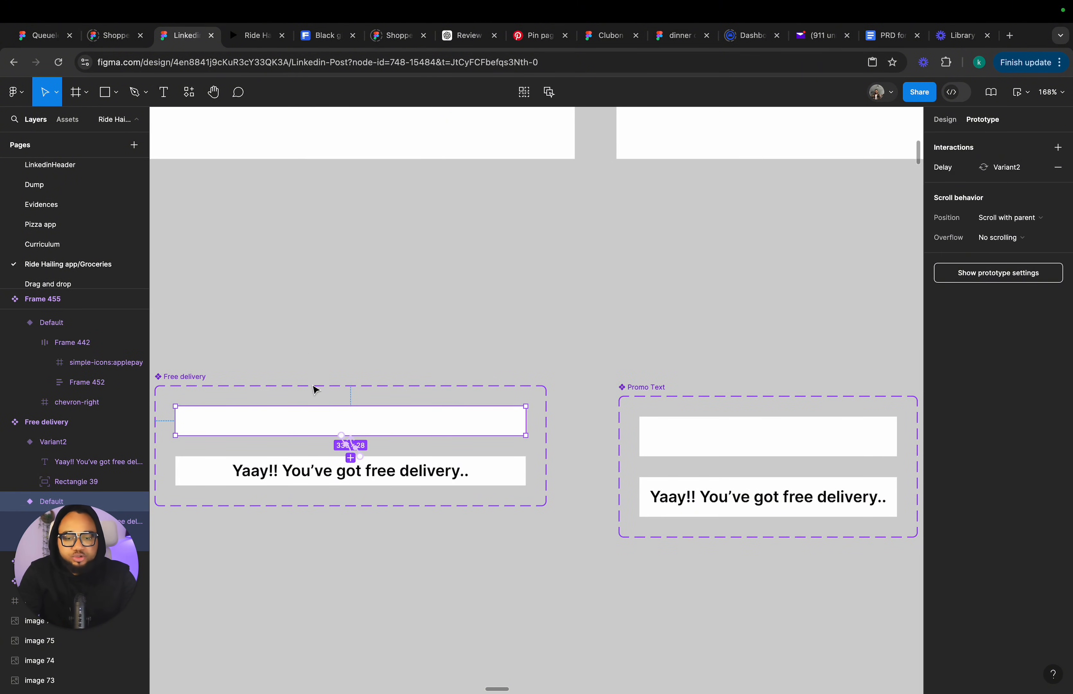
pyautogui.click(350, 452)
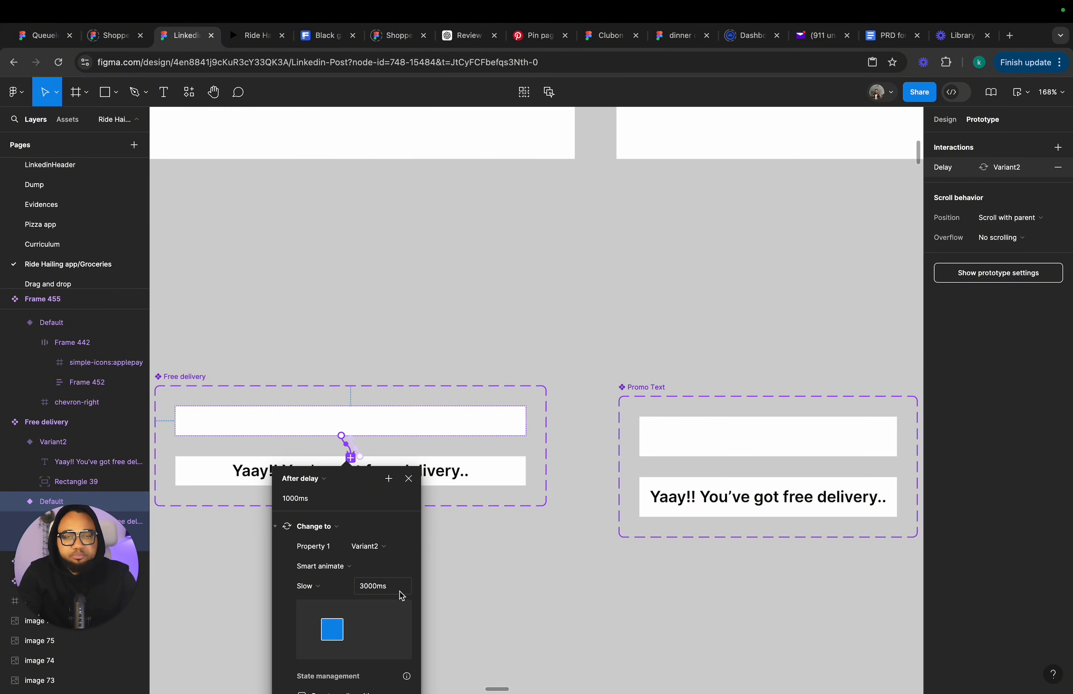
# Connect the Promo Text Default variant to Variant2 with an After delay trigger of 1000 ms.
pyautogui.click(748, 440)
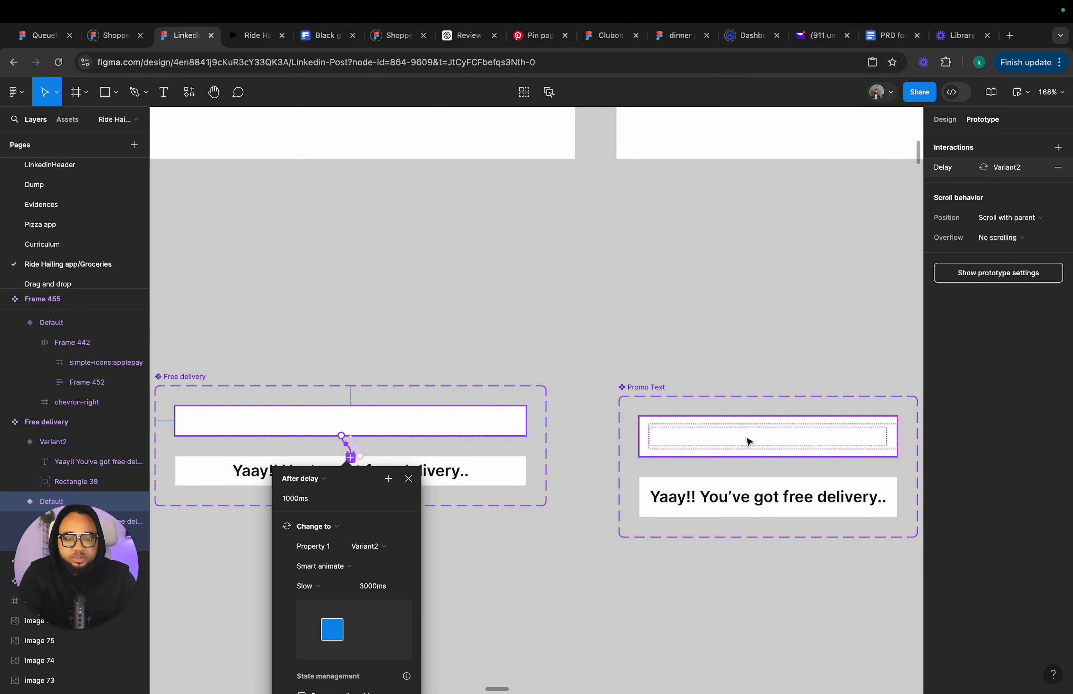
pyautogui.scroll(-5, 750, 438)
pyautogui.hscroll(3, 750, 438)
pyautogui.moveTo(697, 327); pyautogui.dragTo(734, 393)
pyautogui.click(646, 379)
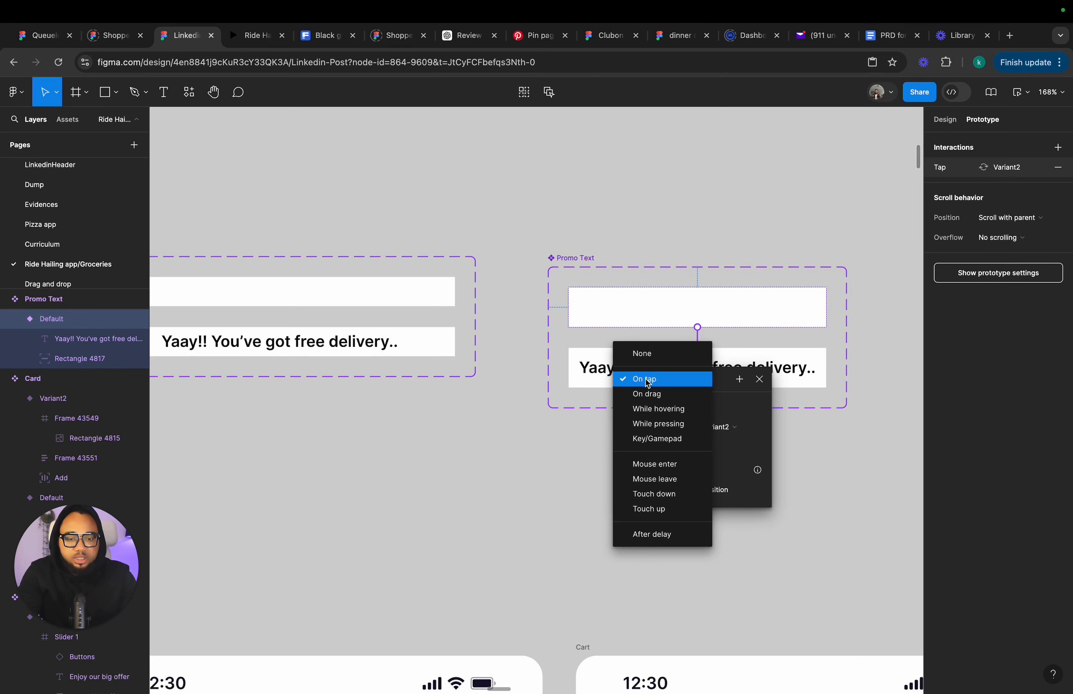
pyautogui.click(651, 534)
pyautogui.click(651, 401)
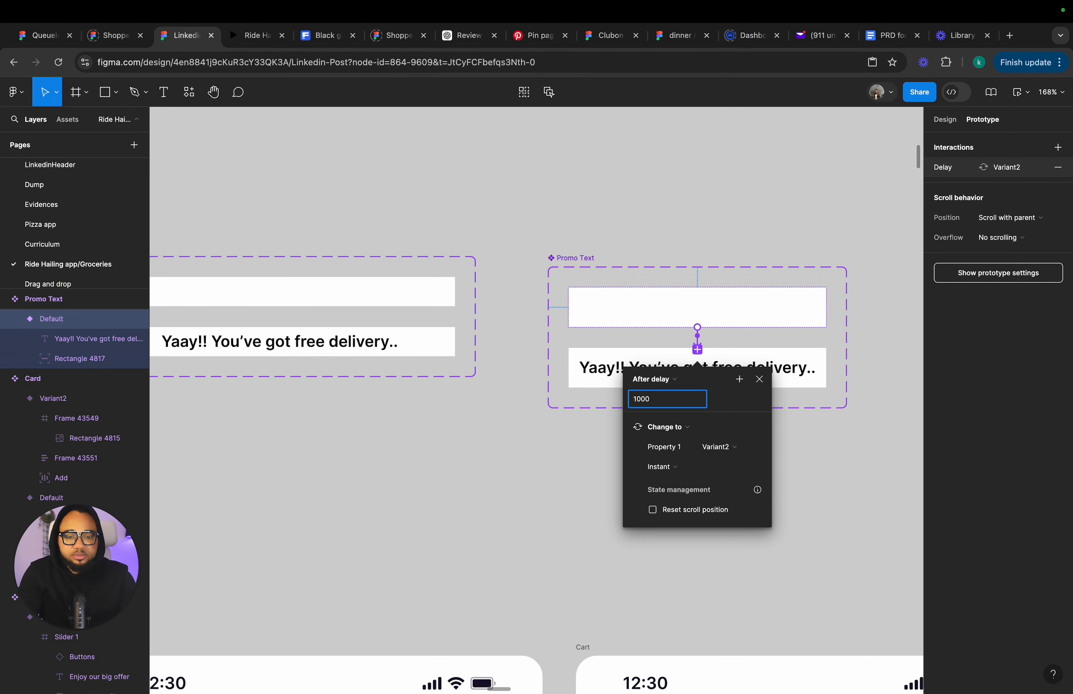
# Set that interaction's animation to Smart animate with Slow easing and a 3000 ms duration.
pyautogui.click(683, 467)
pyautogui.click(690, 496)
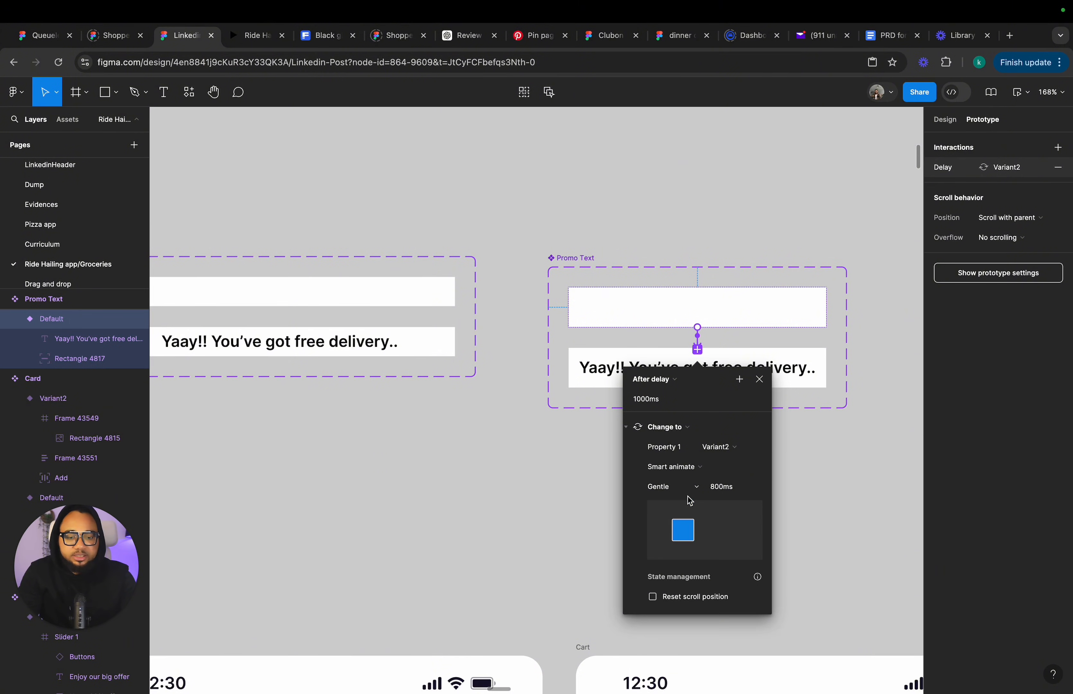
pyautogui.click(686, 486)
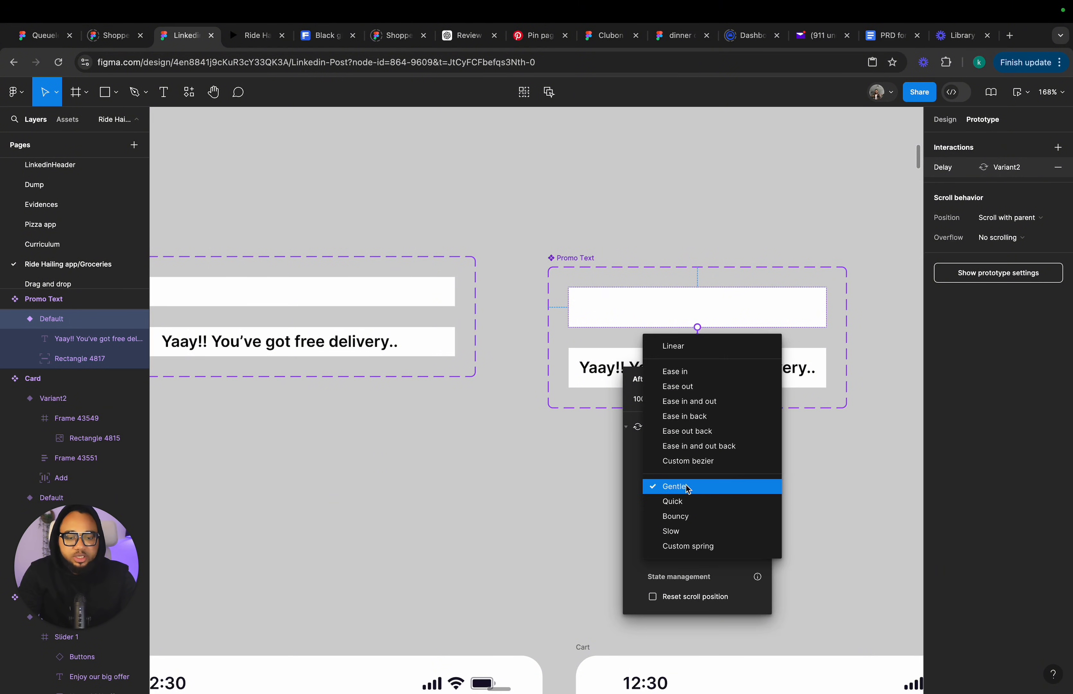
pyautogui.click(692, 531)
pyautogui.click(724, 489)
pyautogui.write('3000')
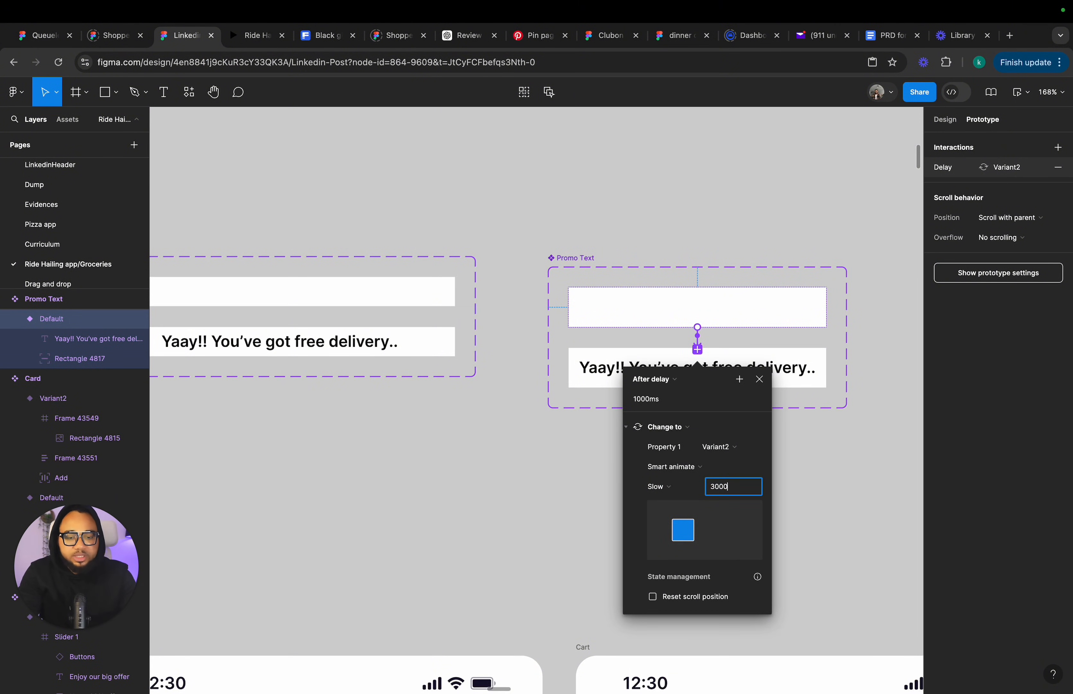
pyautogui.press('Return')
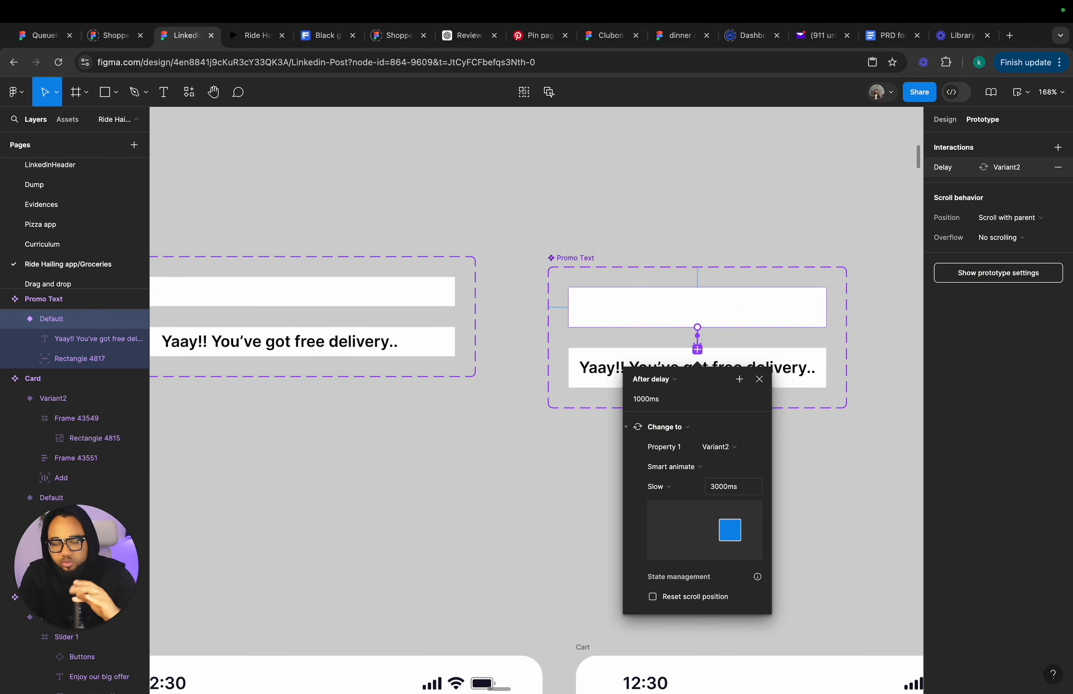
pyautogui.click(760, 379)
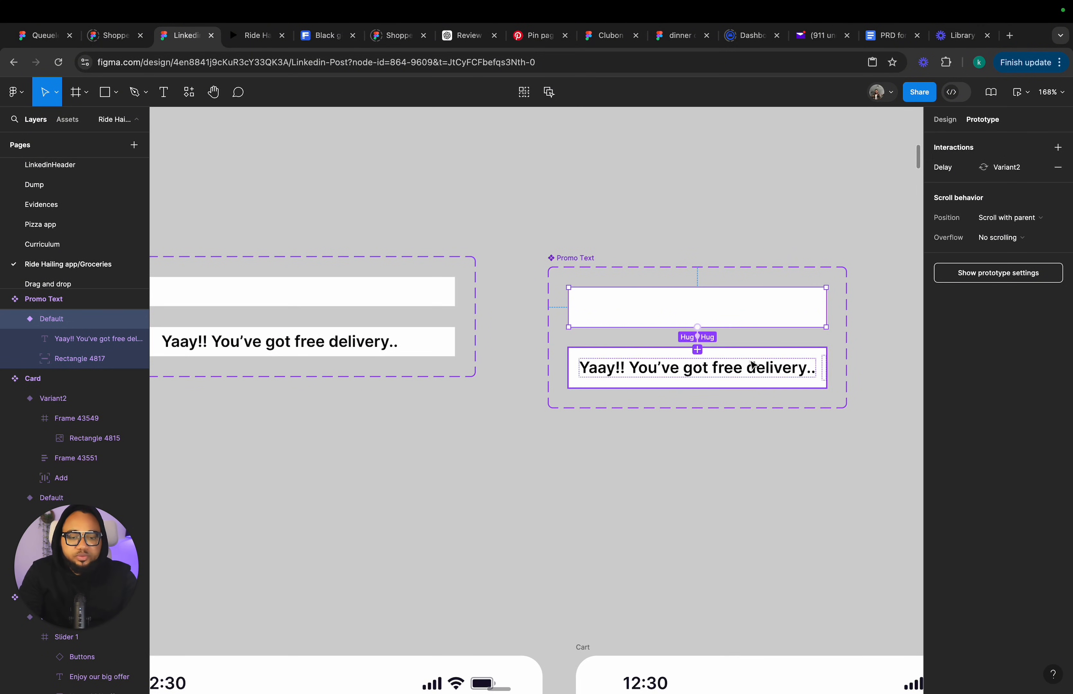
# Inspect the Free delivery Variant2 interaction back to the default variant.
pyautogui.click(322, 335)
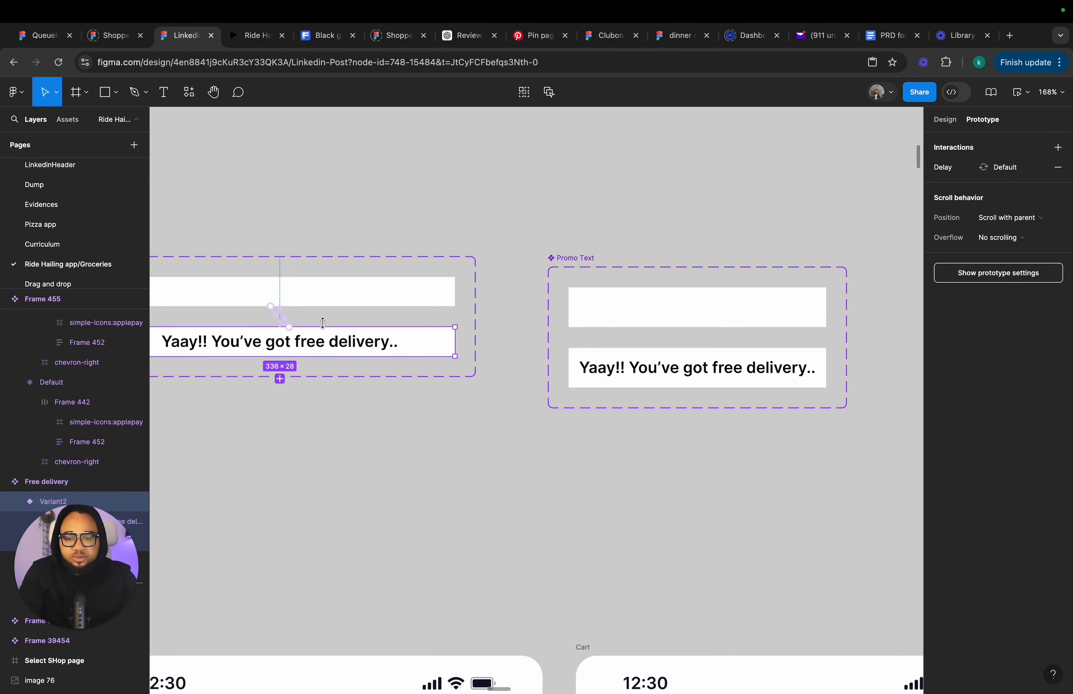
pyautogui.click(288, 321)
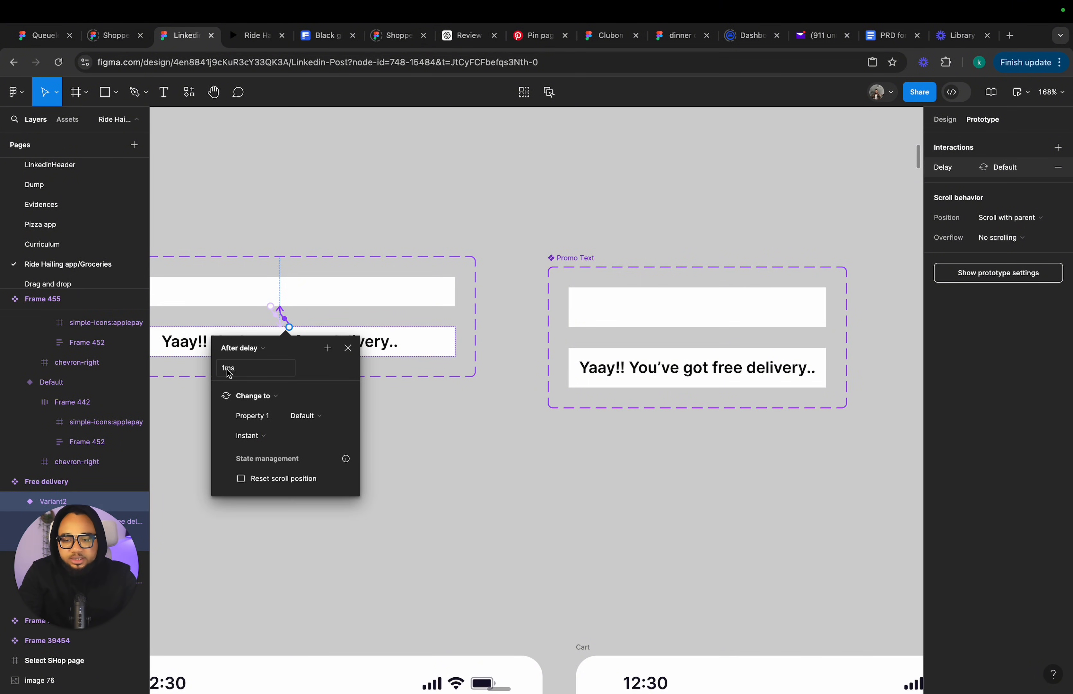
pyautogui.click(347, 349)
# Connect Promo Text Variant2 back to Default with a 1 ms After delay and an Instant transition.
pyautogui.click(681, 366)
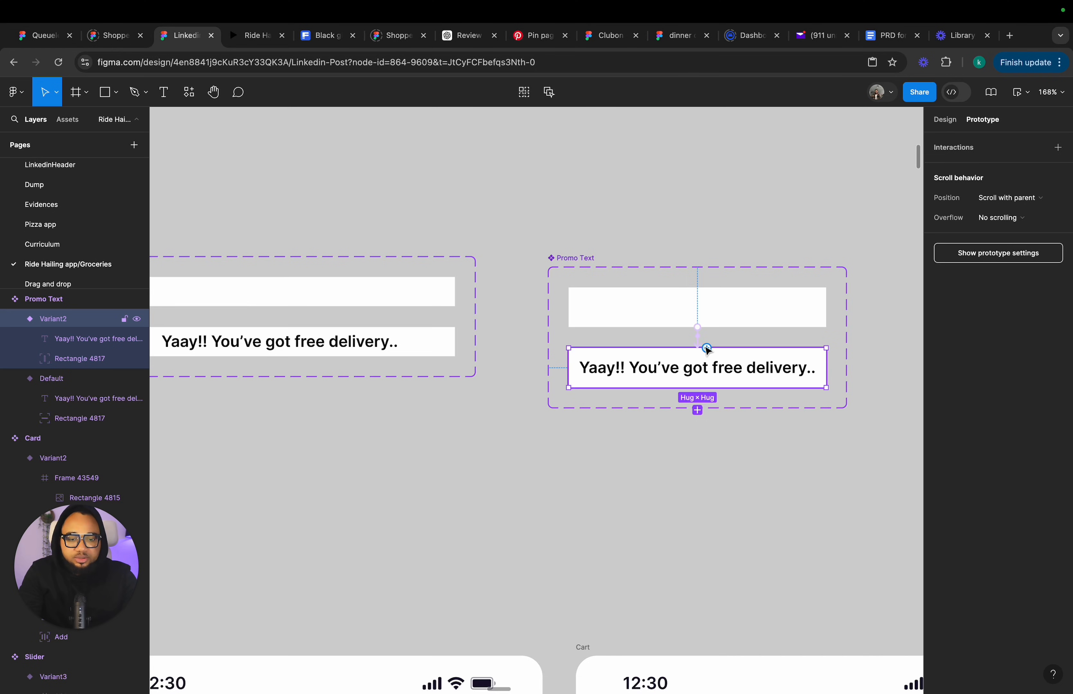
pyautogui.moveTo(707, 348); pyautogui.dragTo(696, 324)
pyautogui.click(657, 356)
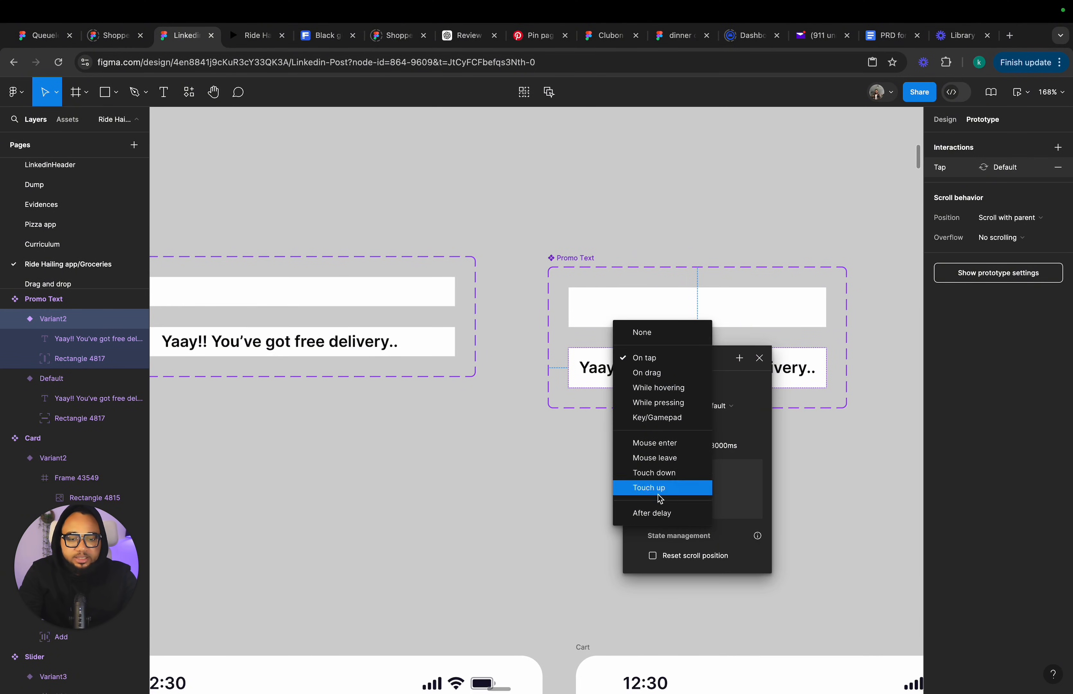
pyautogui.click(662, 514)
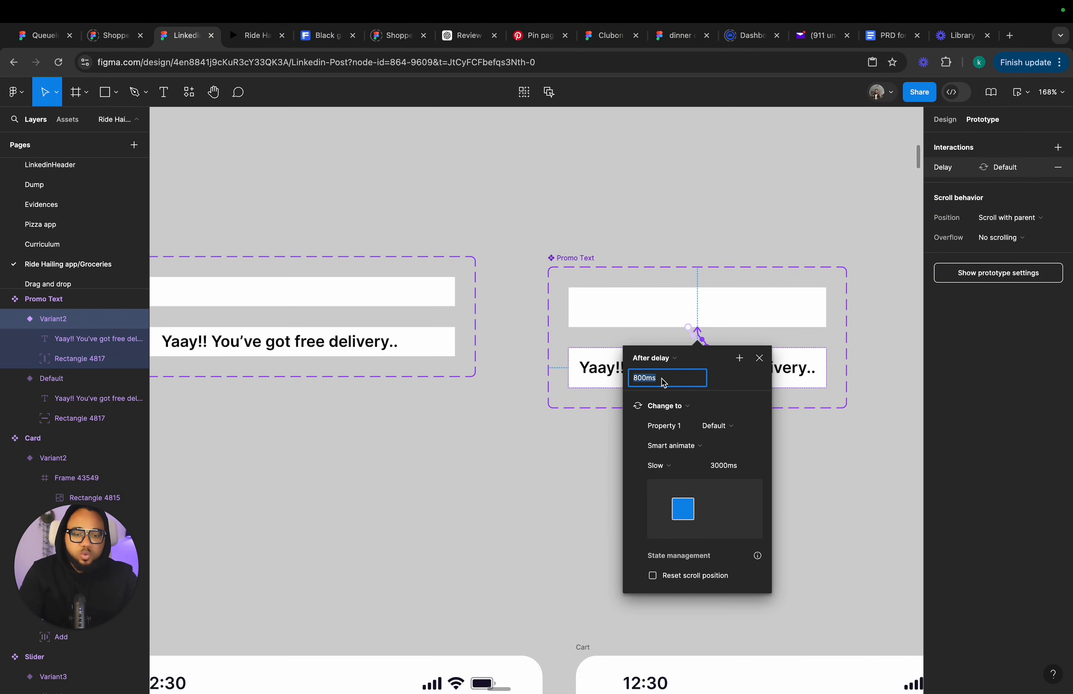
pyautogui.press('Return')
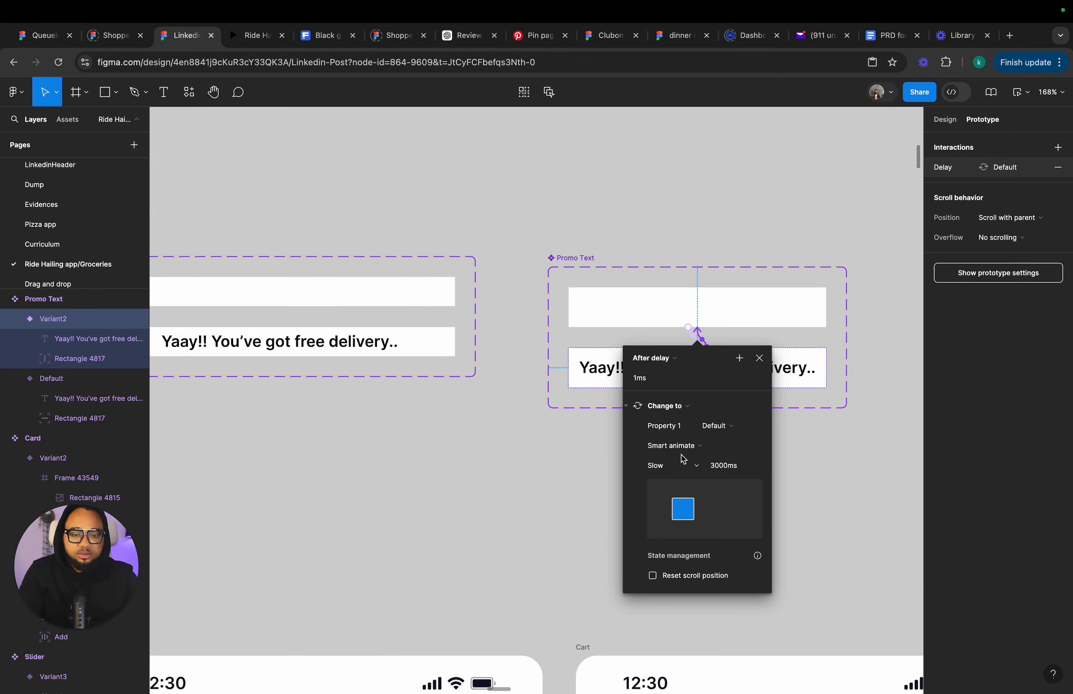
pyautogui.click(674, 445)
pyautogui.click(679, 415)
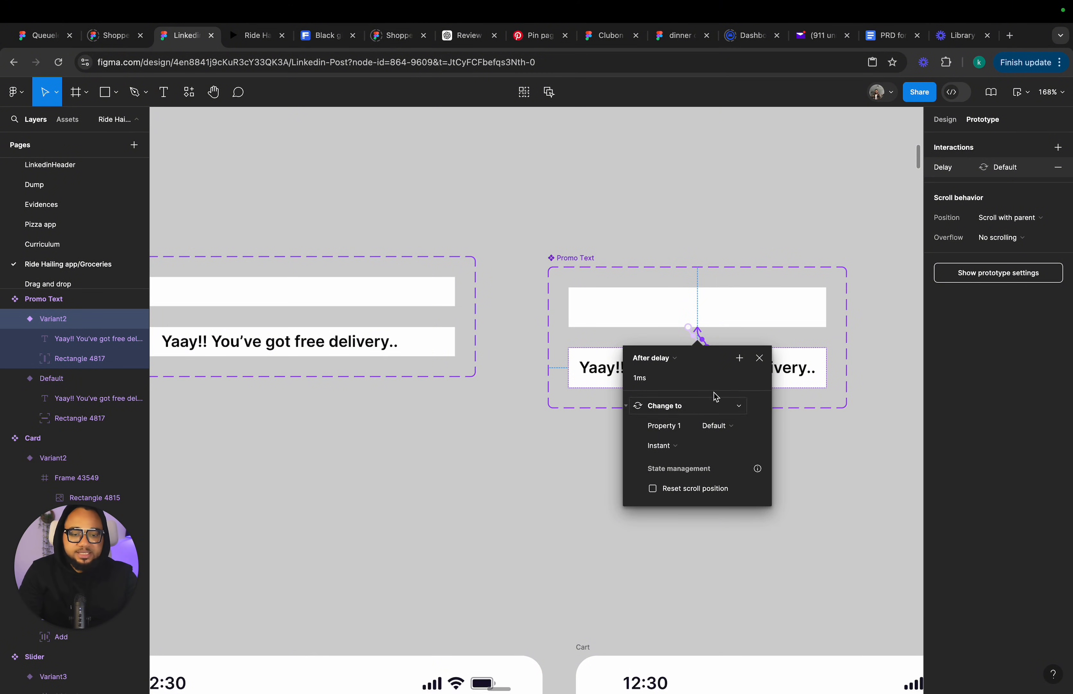
pyautogui.click(759, 359)
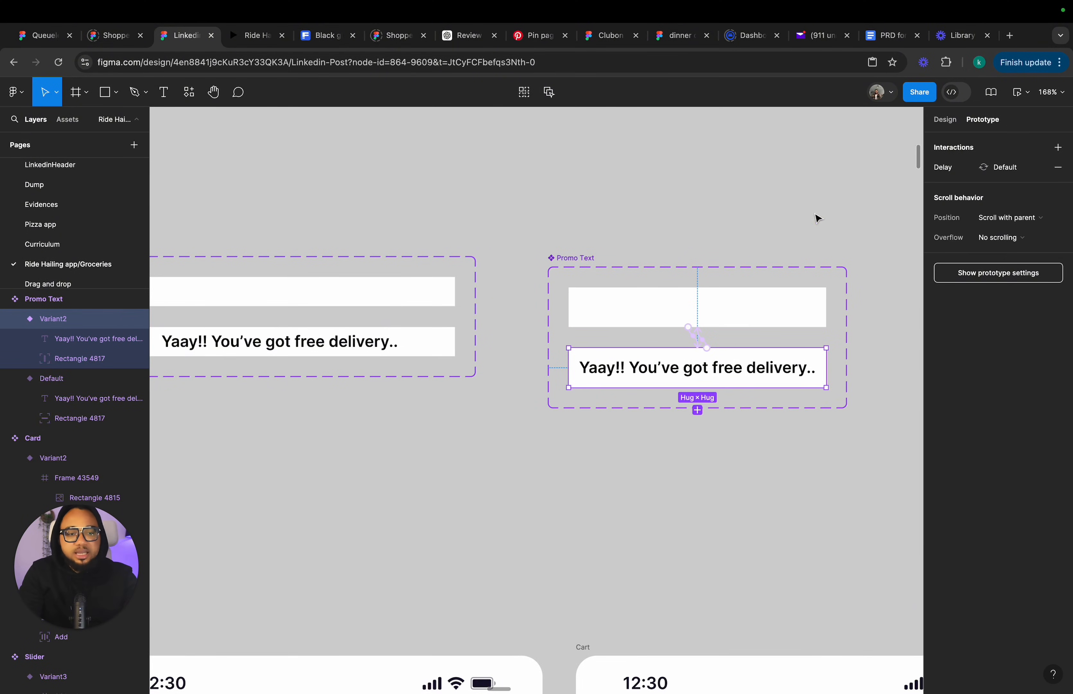
# Place a Free delivery component instance into the cart screen's delivery progress section.
pyautogui.click(945, 119)
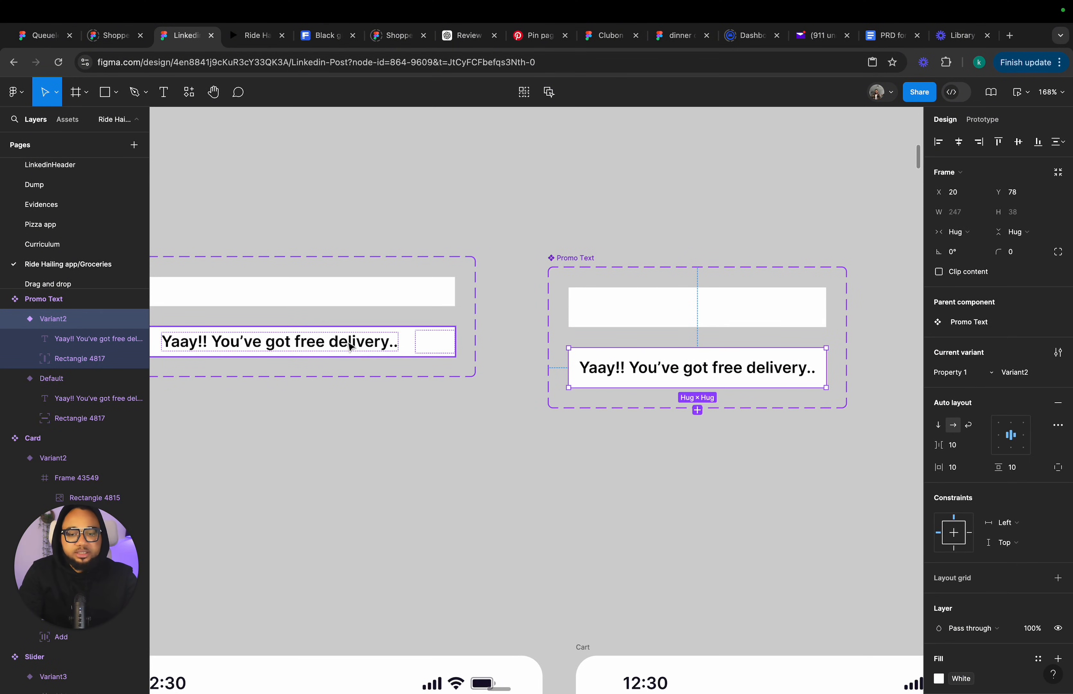
pyautogui.scroll(-3, 316, 347)
pyautogui.scroll(3, 315, 347)
pyautogui.hscroll(-4, 316, 347)
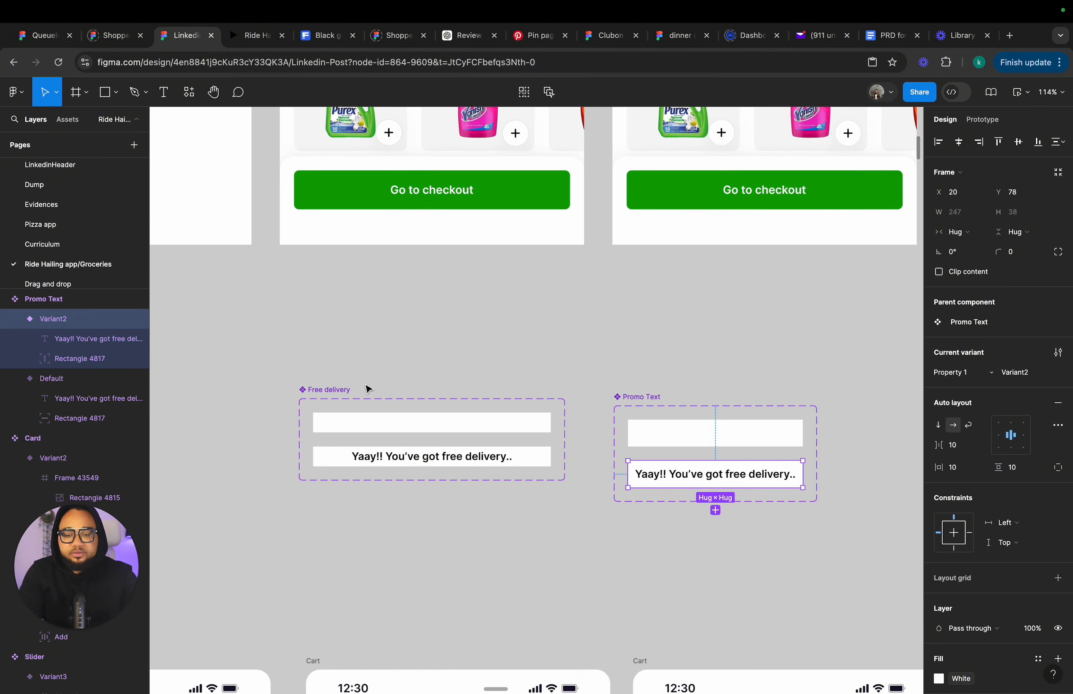
pyautogui.click(410, 423)
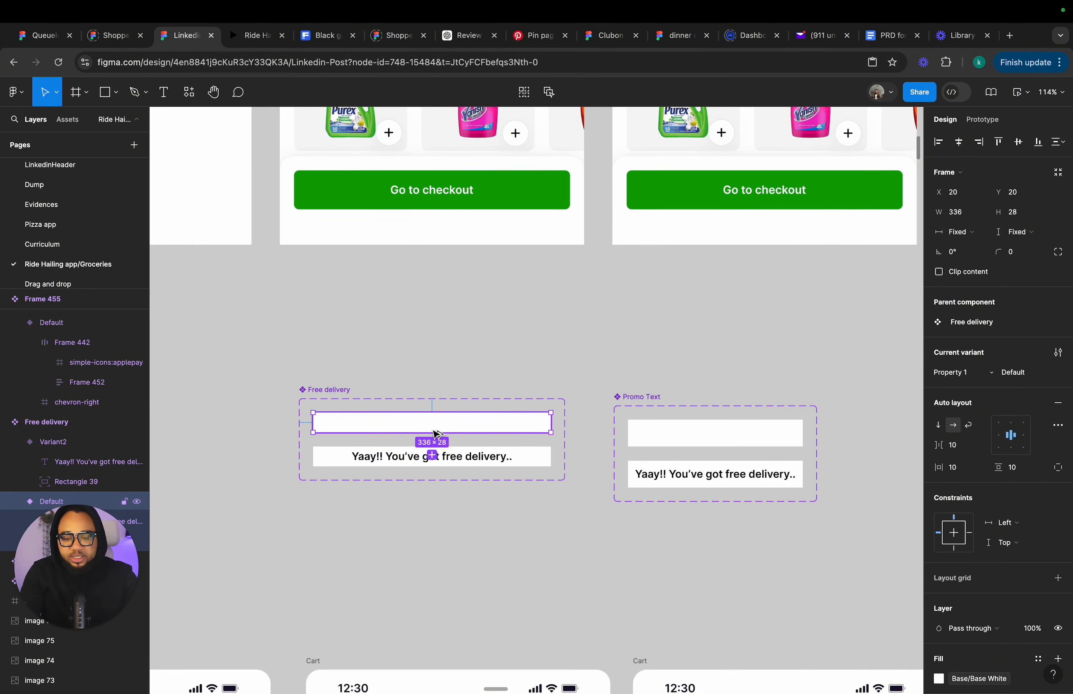
pyautogui.moveTo(434, 427); pyautogui.dragTo(607, 180)
pyautogui.scroll(-2, 579, 356)
pyautogui.scroll(3, 631, 405)
pyautogui.hscroll(2, 631, 406)
pyautogui.scroll(2, 653, 432)
# Delete the 'You are $3.50 away from free delivery' text and center-align the progress section's contents.
pyautogui.click(609, 181)
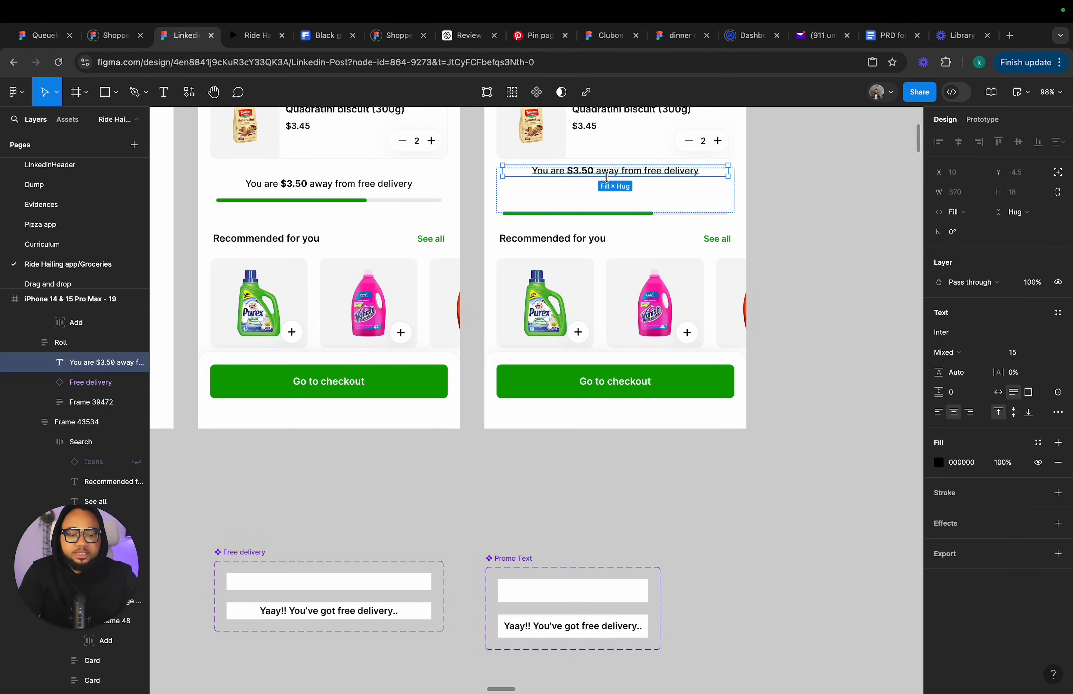
pyautogui.press('Delete')
pyautogui.click(609, 182)
pyautogui.click(611, 182)
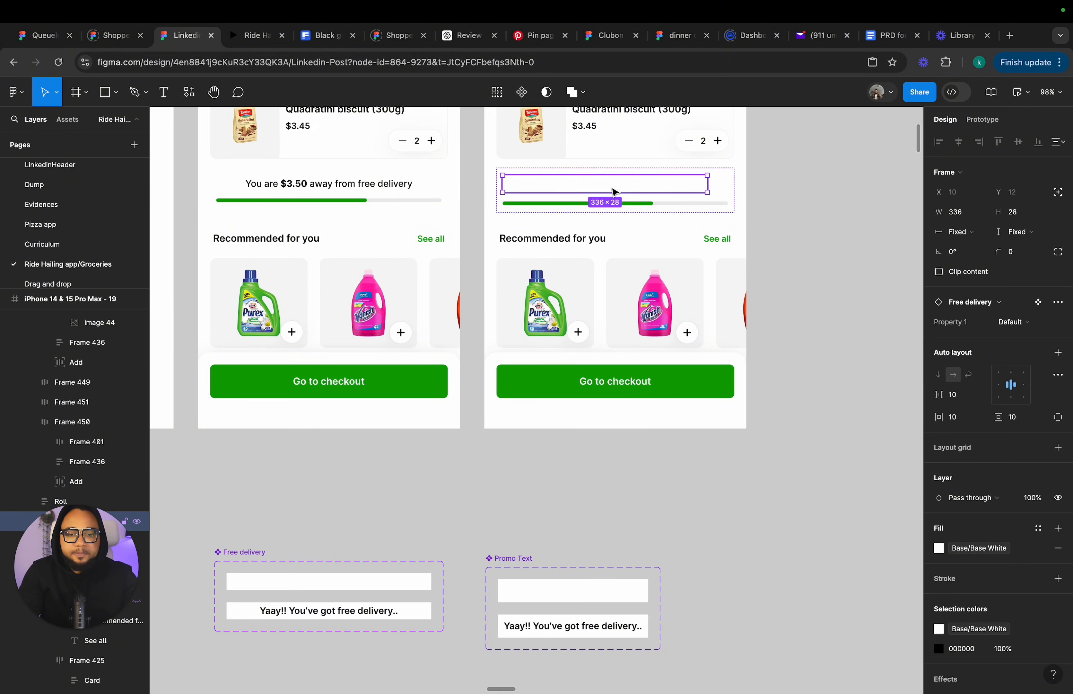
pyautogui.click(722, 186)
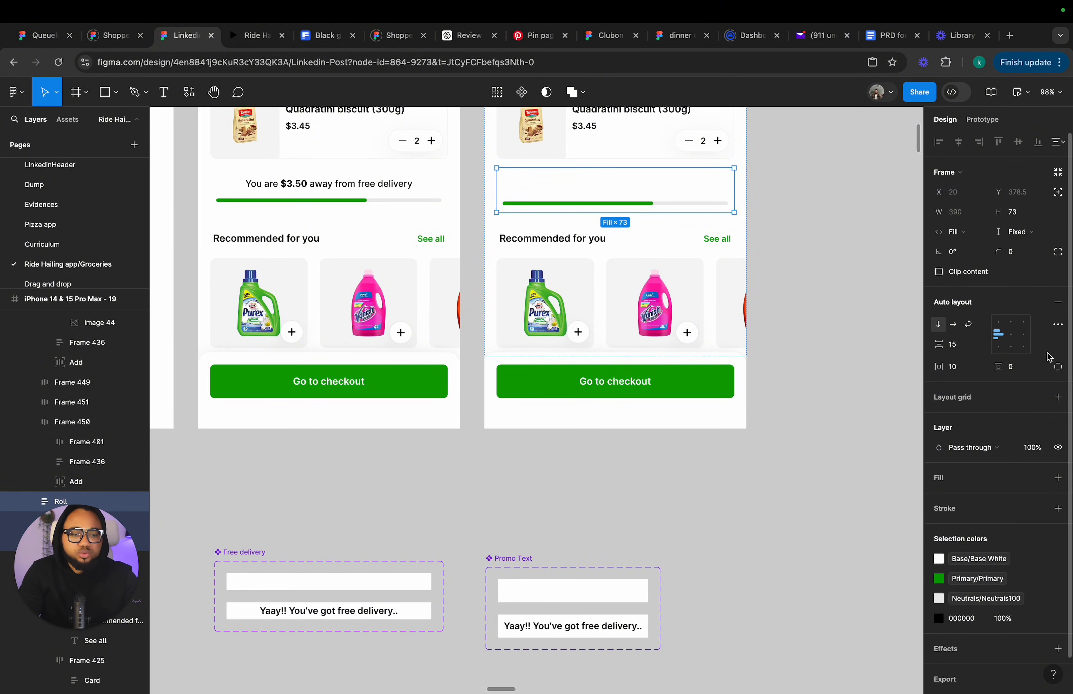
pyautogui.click(1012, 334)
pyautogui.click(808, 271)
pyautogui.doubleClick(651, 190)
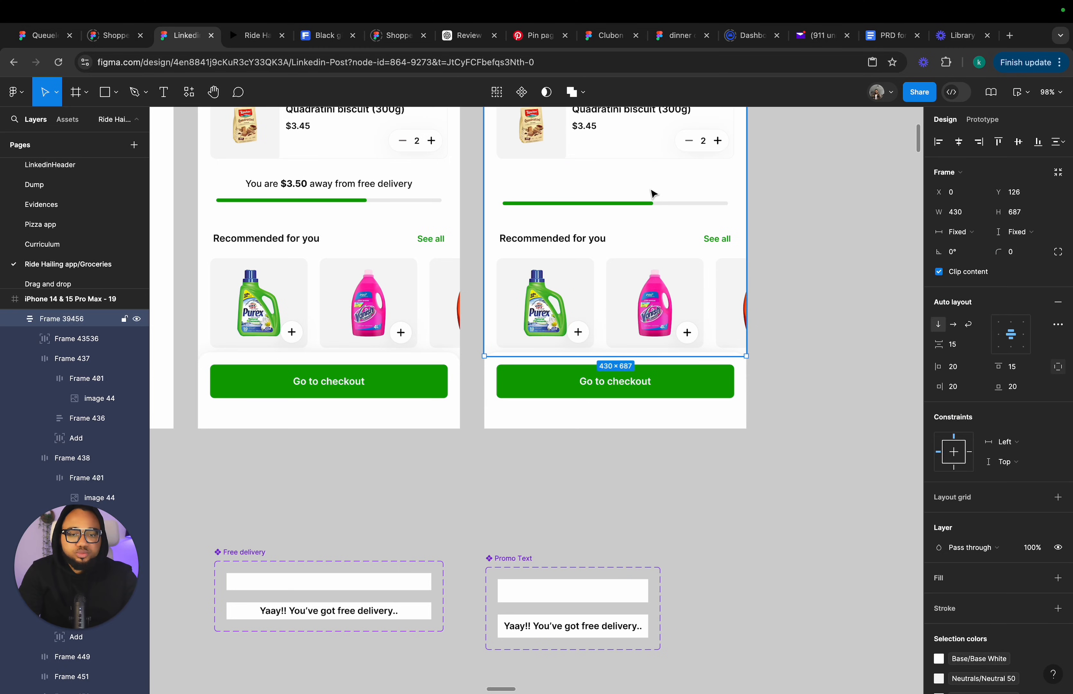
pyautogui.doubleClick(652, 190)
pyautogui.click(821, 208)
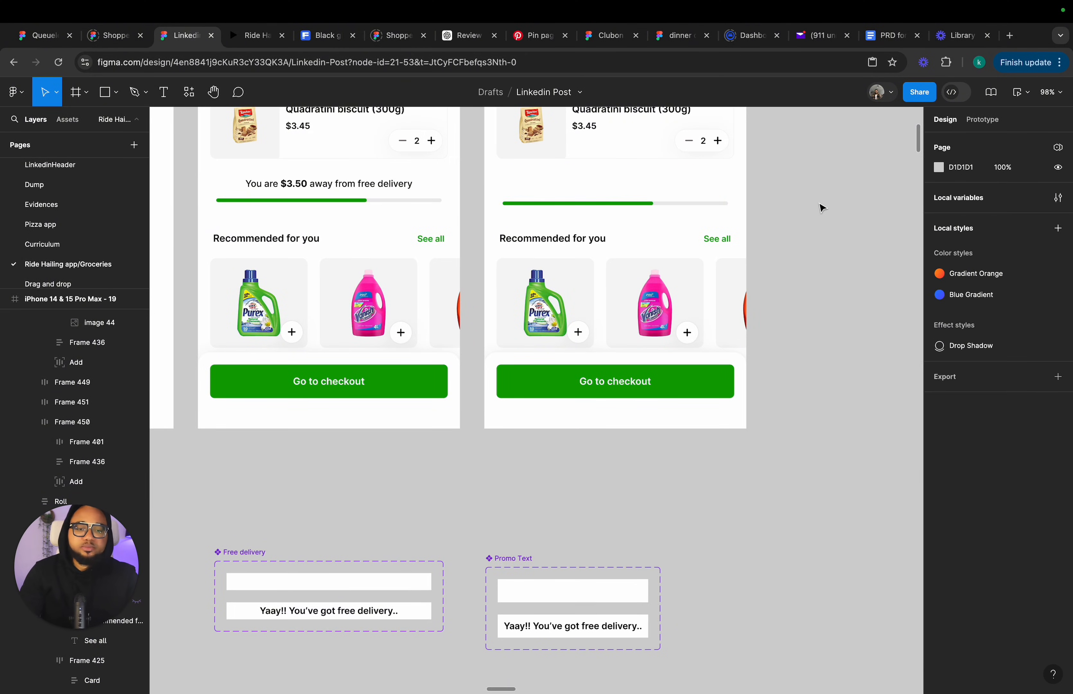
# Move the Promo Text component set to the left of the Free delivery component.
pyautogui.scroll(-5, 821, 209)
pyautogui.click(655, 422)
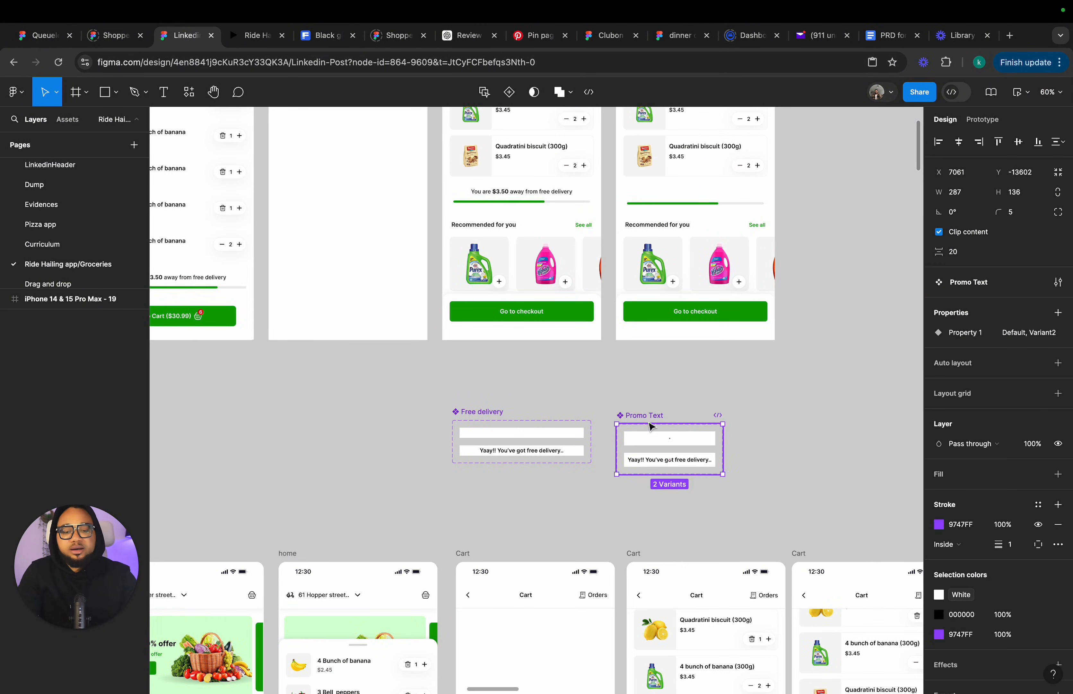
pyautogui.moveTo(655, 423); pyautogui.dragTo(374, 411)
# Examine the cart screen and its delivery progress section.
pyautogui.hscroll(3, 649, 408)
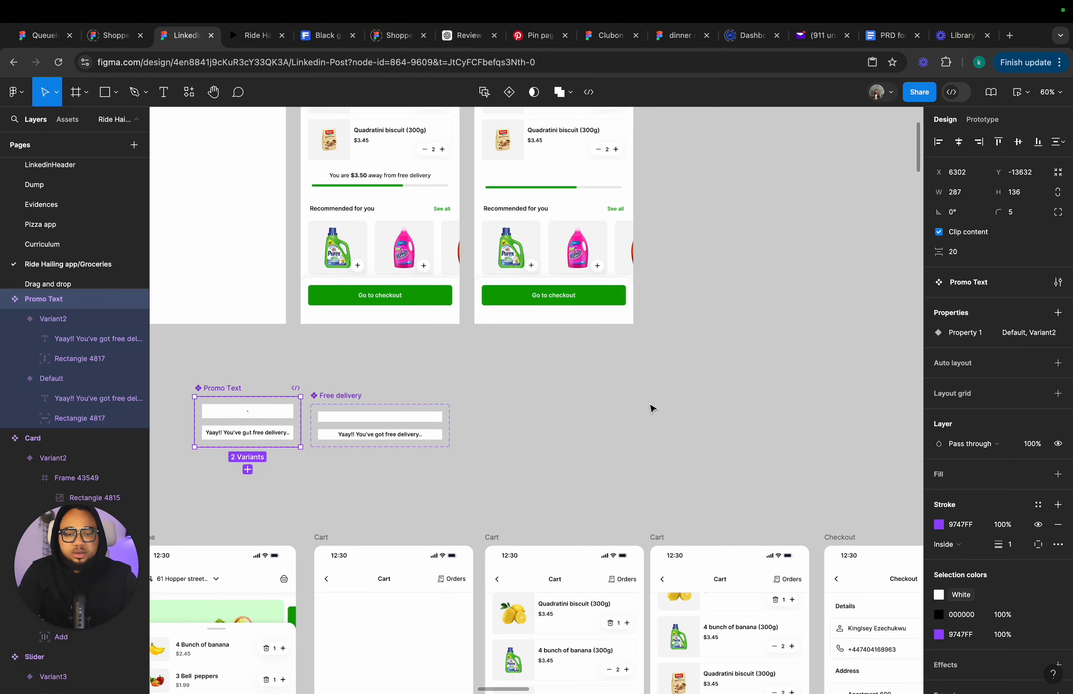
pyautogui.click(652, 407)
pyautogui.scroll(-4, 652, 407)
pyautogui.scroll(-4, 653, 407)
pyautogui.click(607, 489)
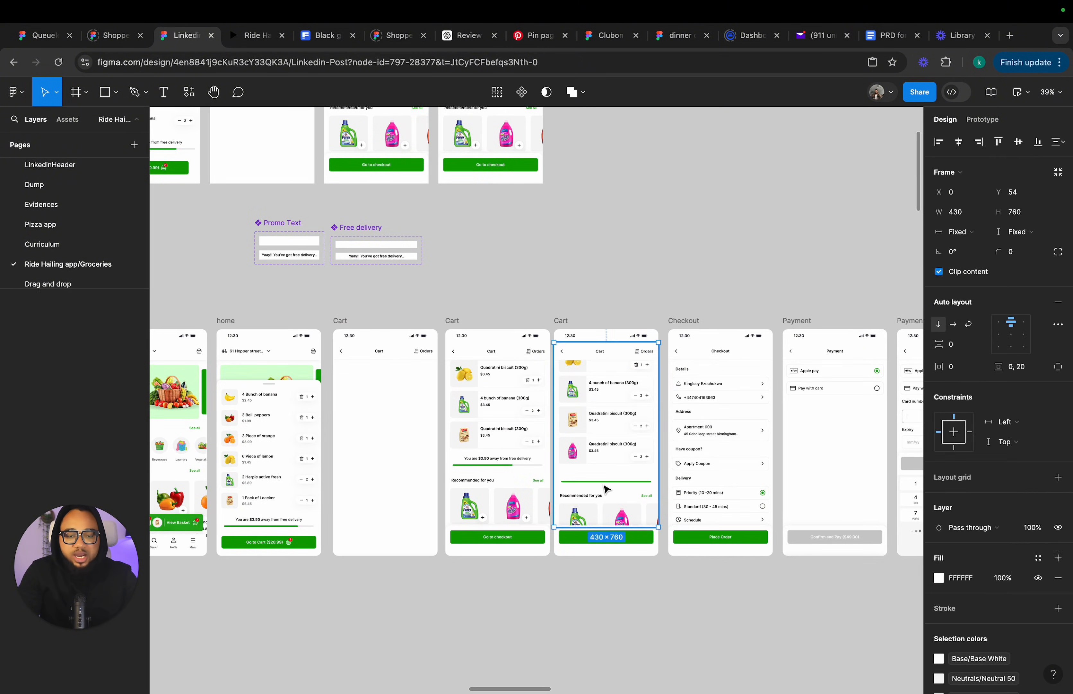
pyautogui.click(607, 489)
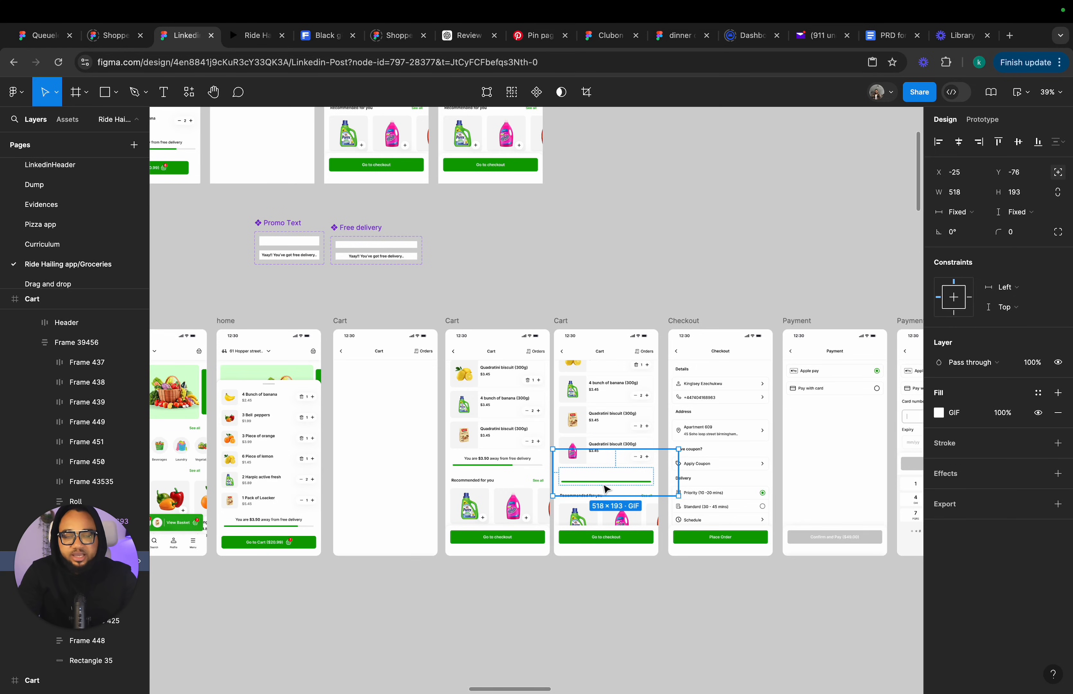
# Launch the LottieFiles plugin and search its animations for delivery.
pyautogui.click(567, 234)
pyautogui.rightClick(567, 234)
pyautogui.moveTo(626, 338)
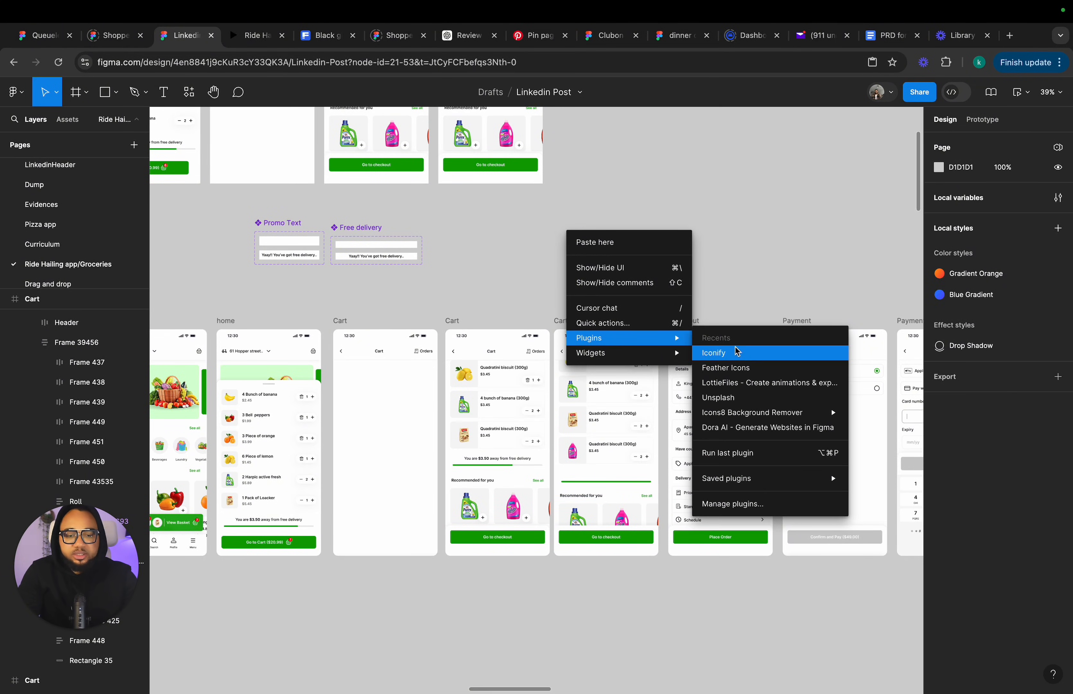
pyautogui.click(751, 389)
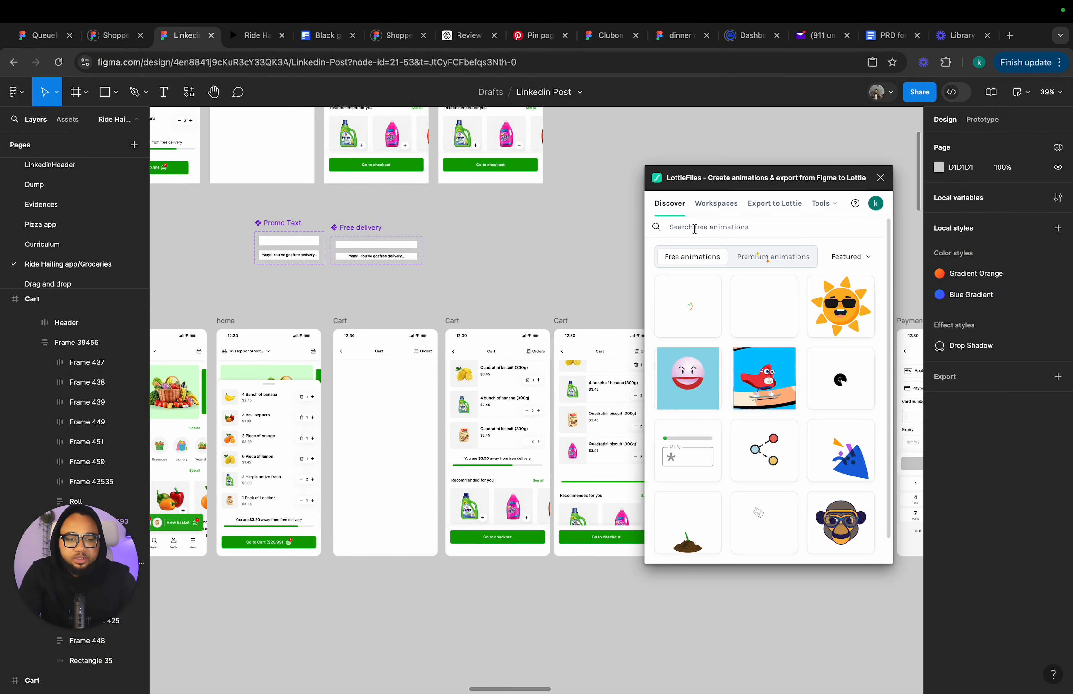
pyautogui.write('delivery')
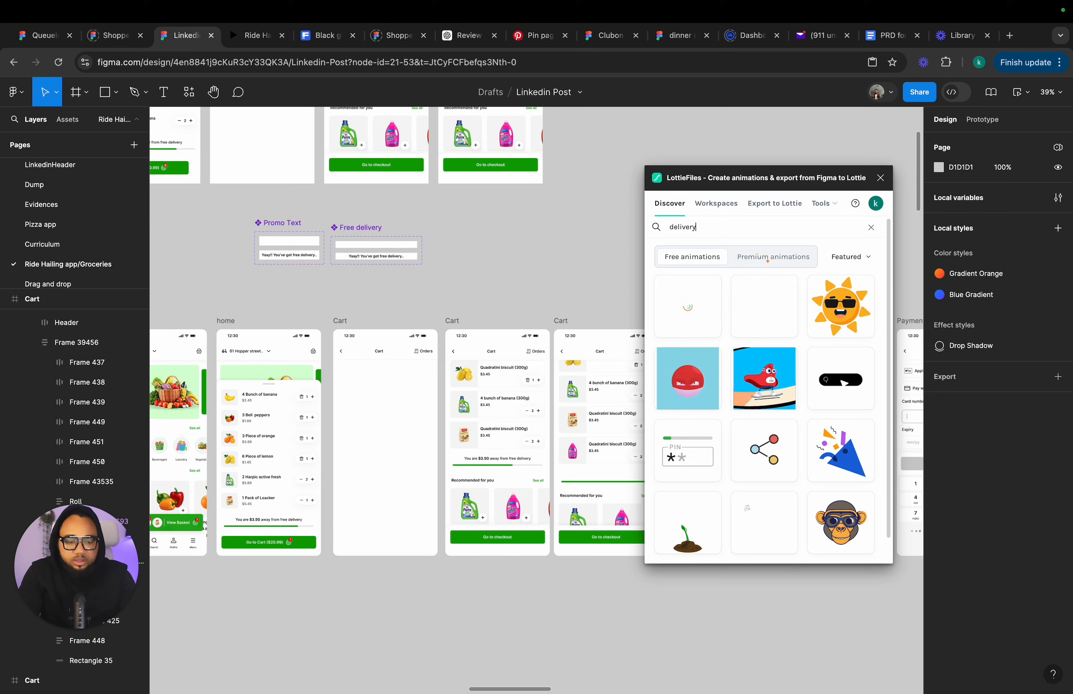
pyautogui.press('Return')
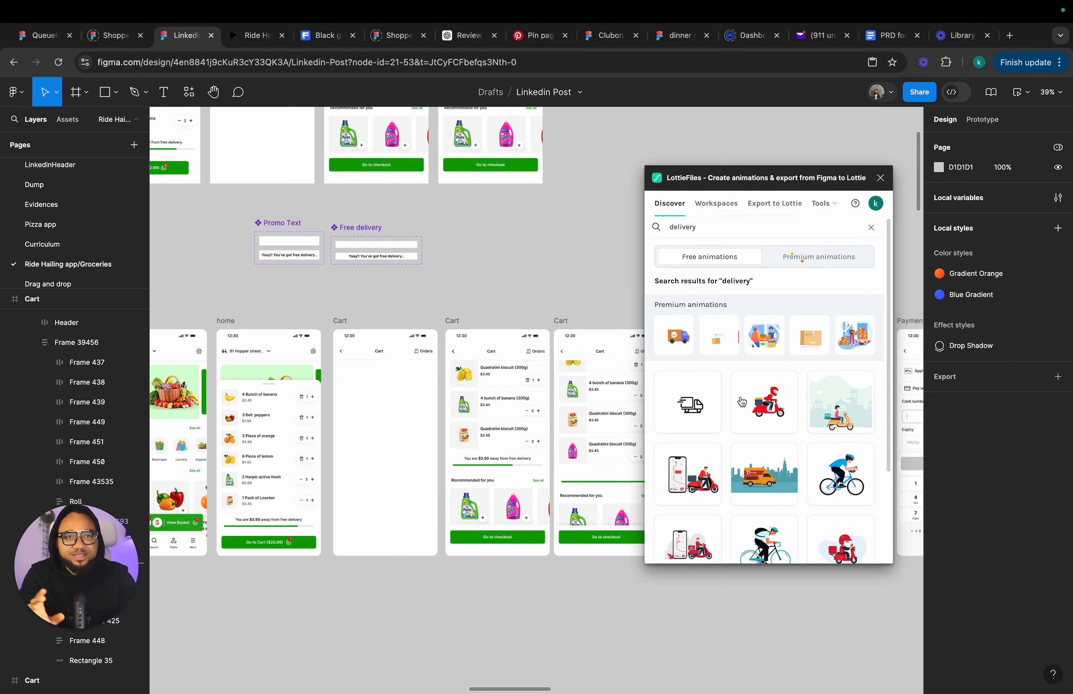
# Browse through several pages of the delivery animation results.
pyautogui.scroll(-5, 765, 481)
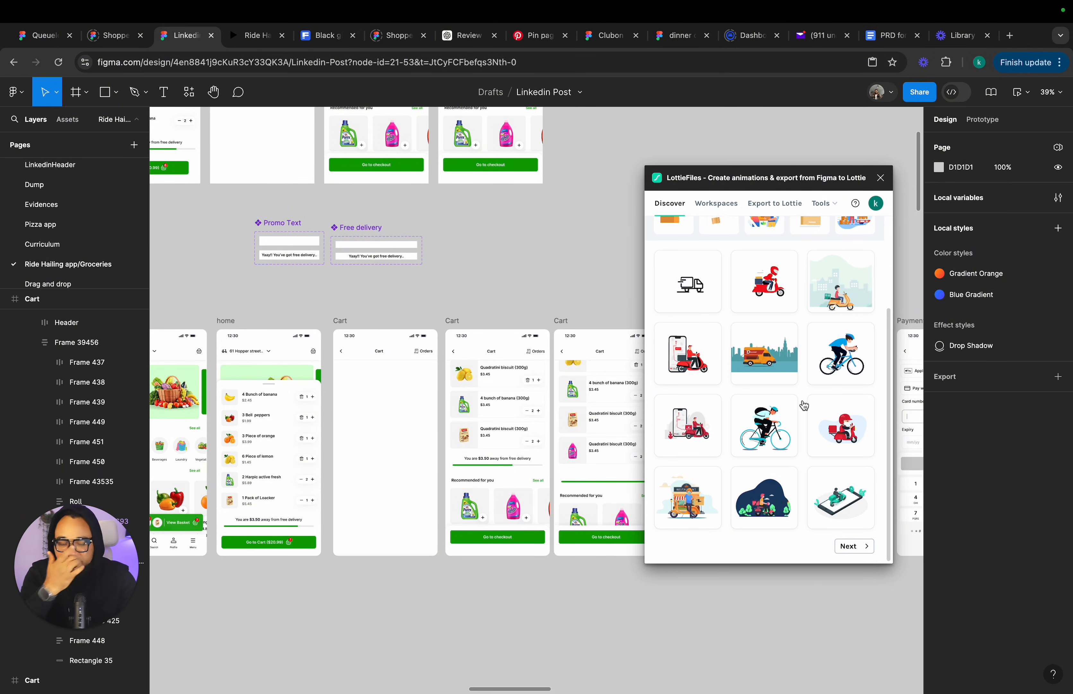
pyautogui.click(846, 547)
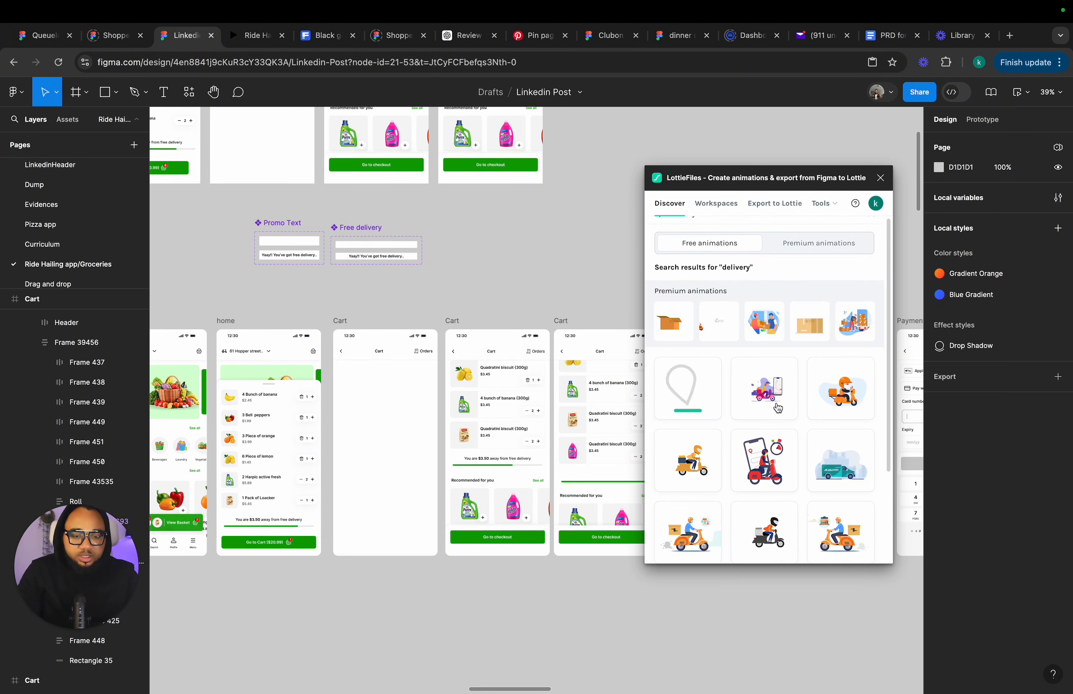
pyautogui.scroll(-5, 853, 541)
pyautogui.click(854, 545)
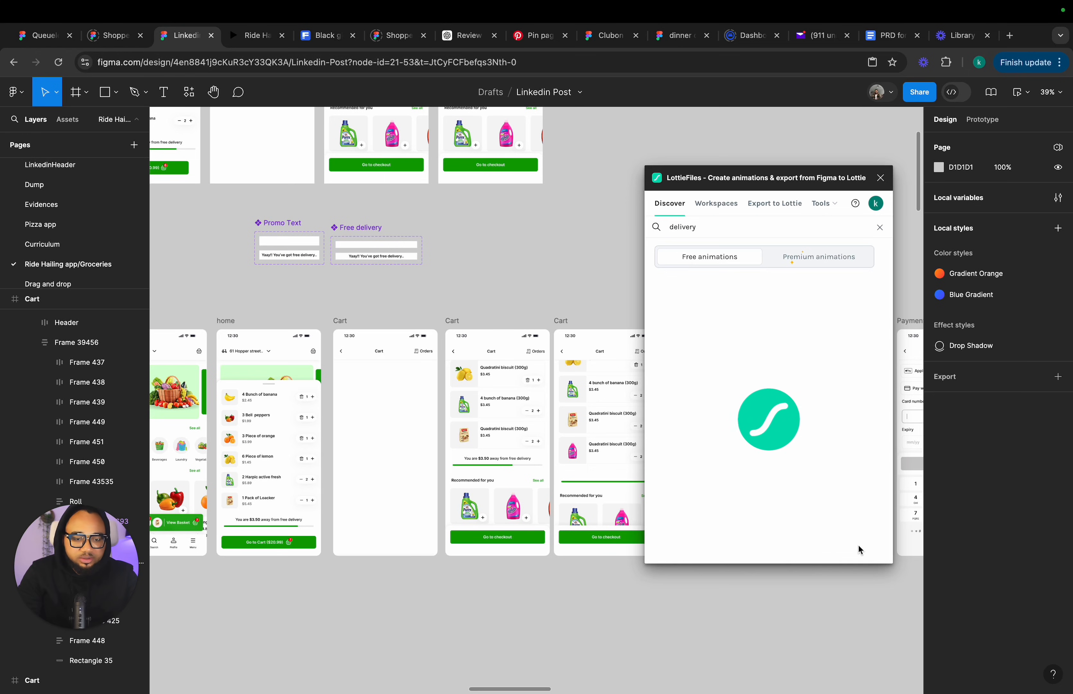
pyautogui.scroll(-5, 859, 547)
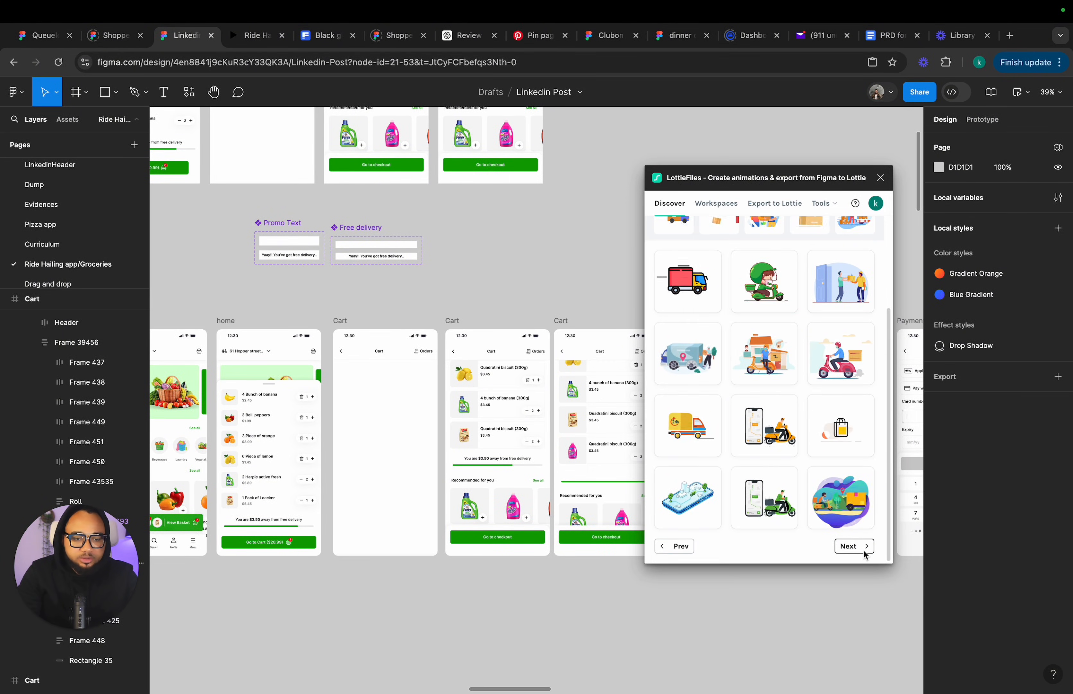
pyautogui.click(863, 549)
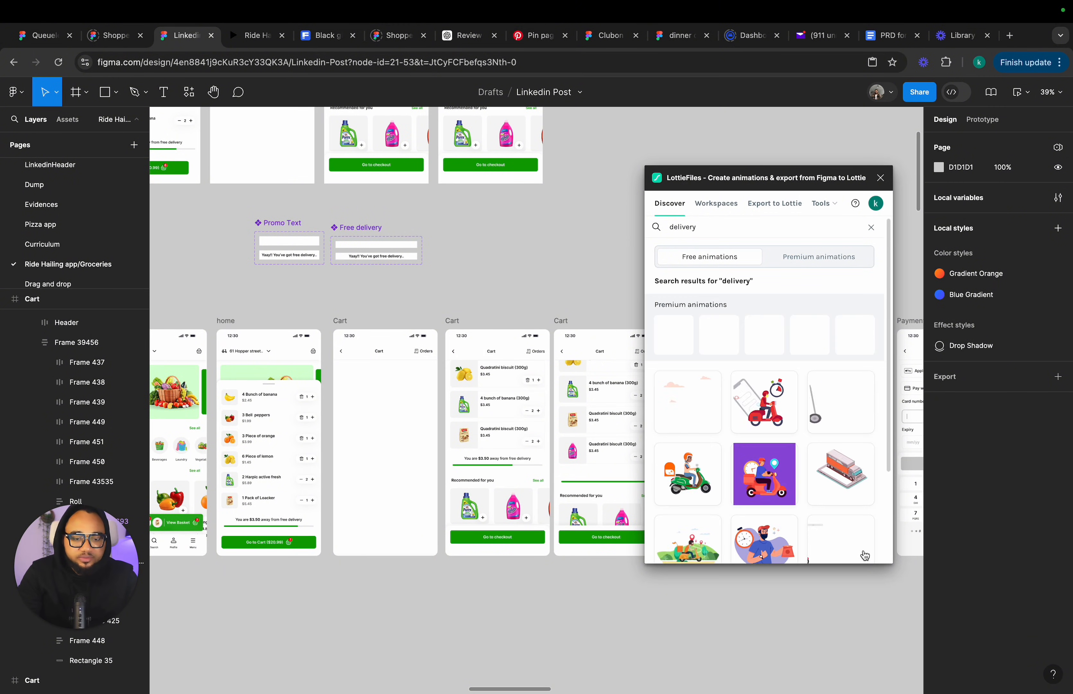
pyautogui.scroll(-2, 806, 507)
pyautogui.scroll(-2, 806, 507)
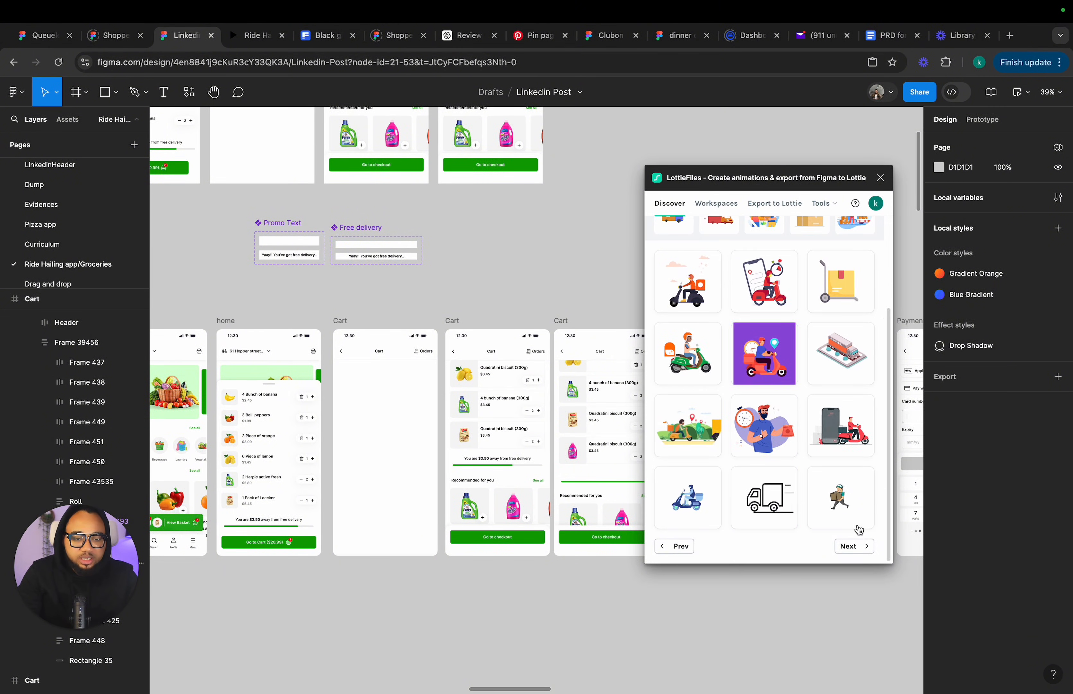
pyautogui.click(863, 546)
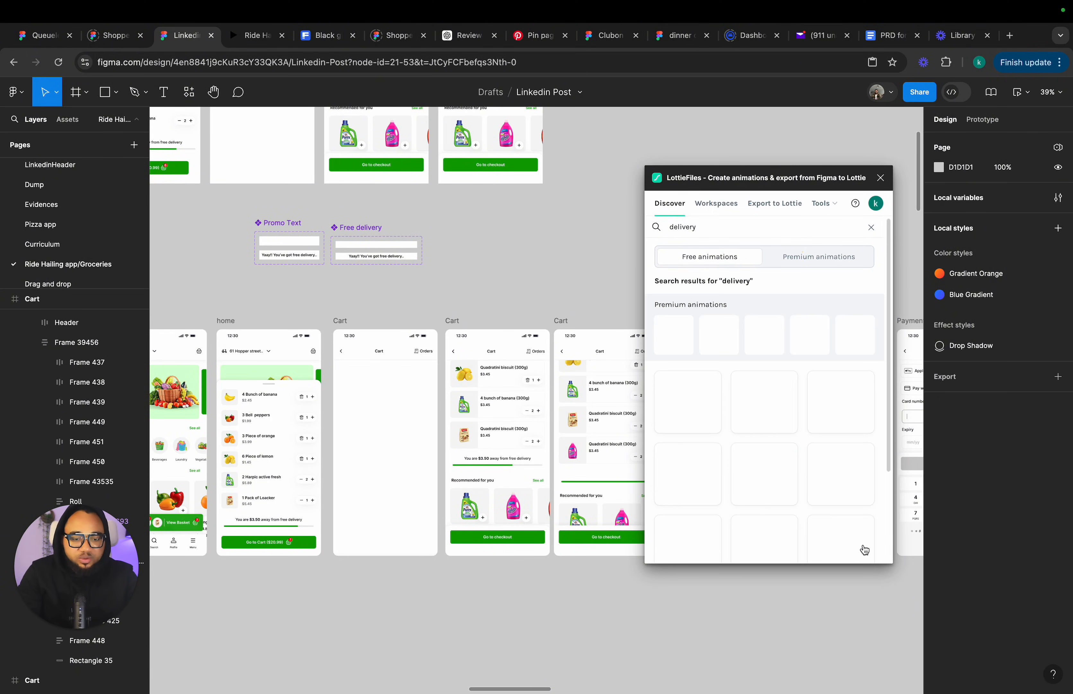
pyautogui.scroll(-3, 858, 536)
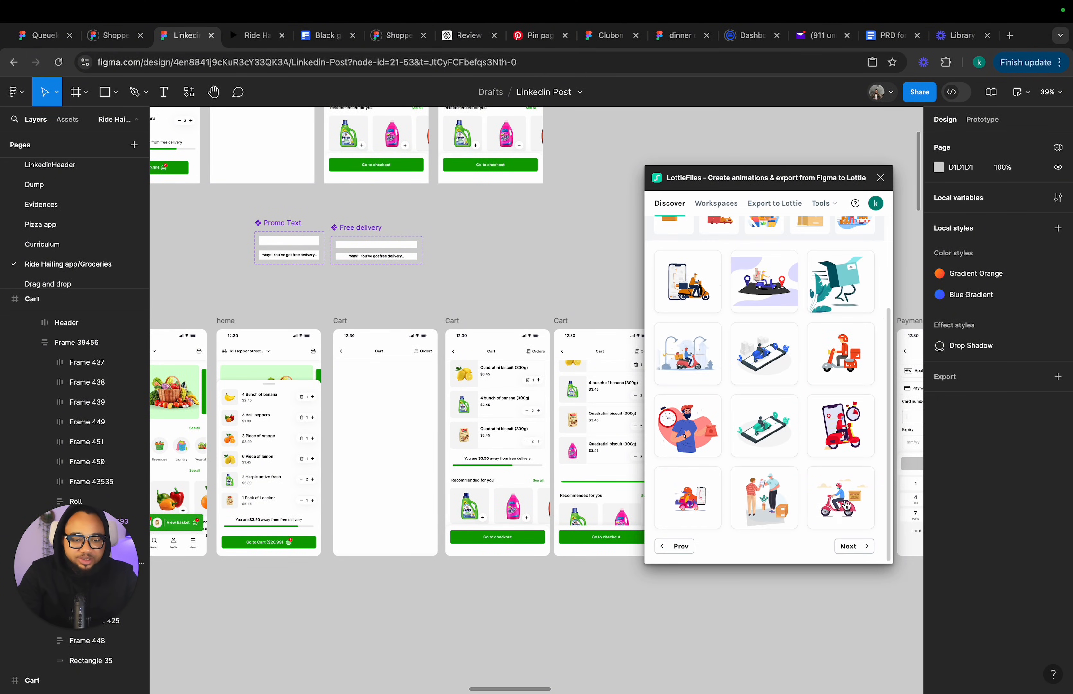
pyautogui.click(855, 551)
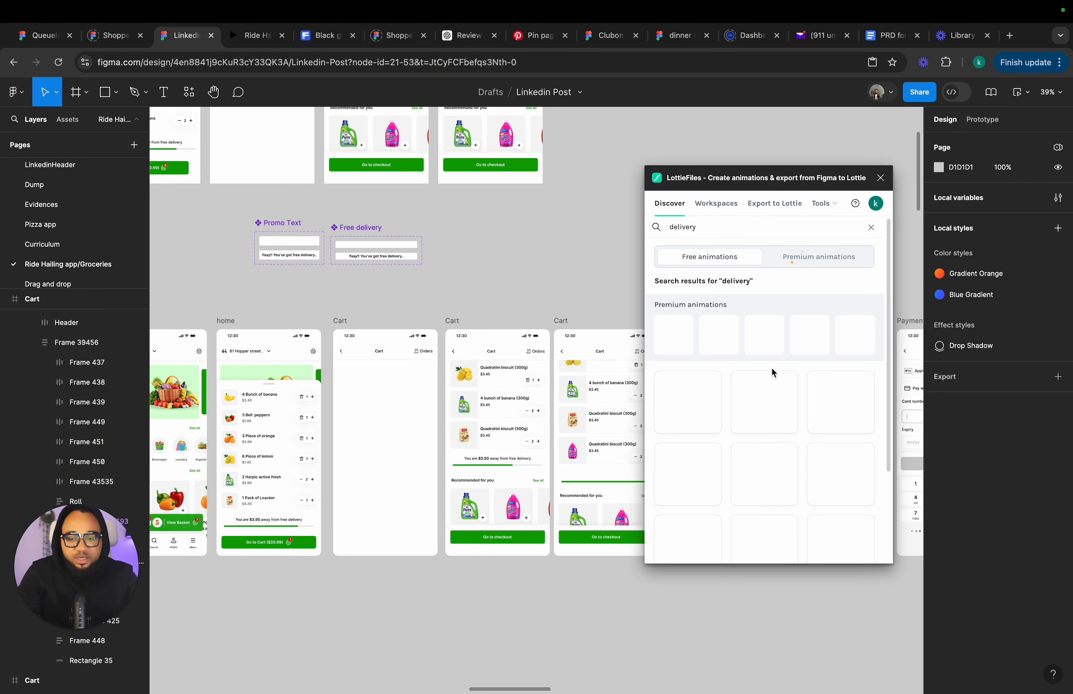
pyautogui.scroll(-3, 771, 437)
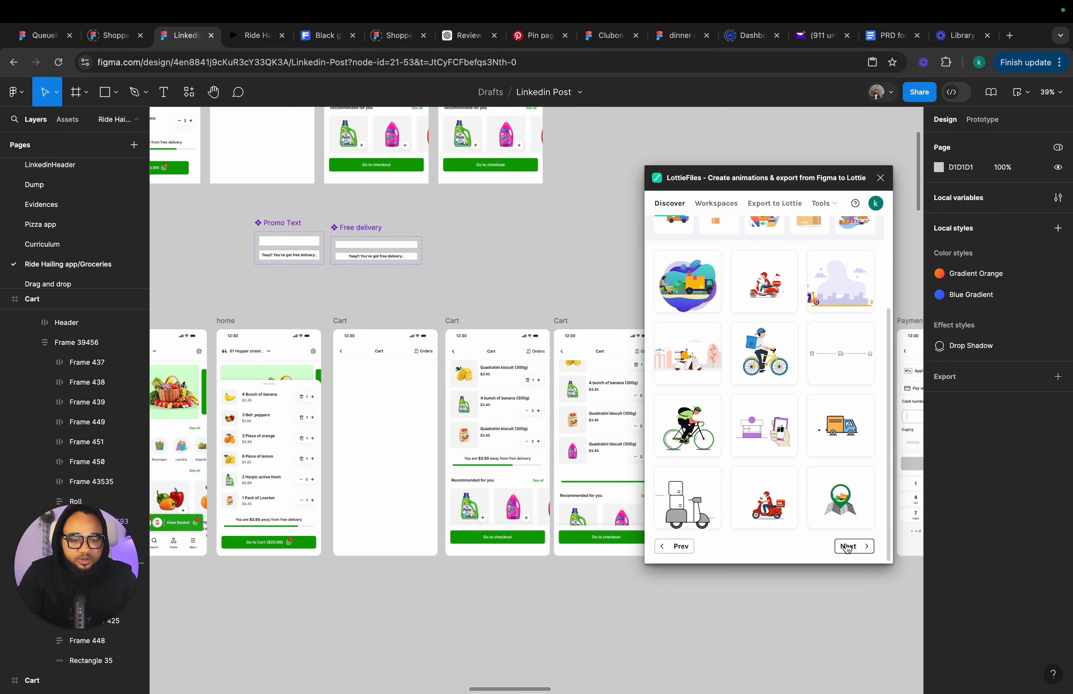
pyautogui.click(845, 545)
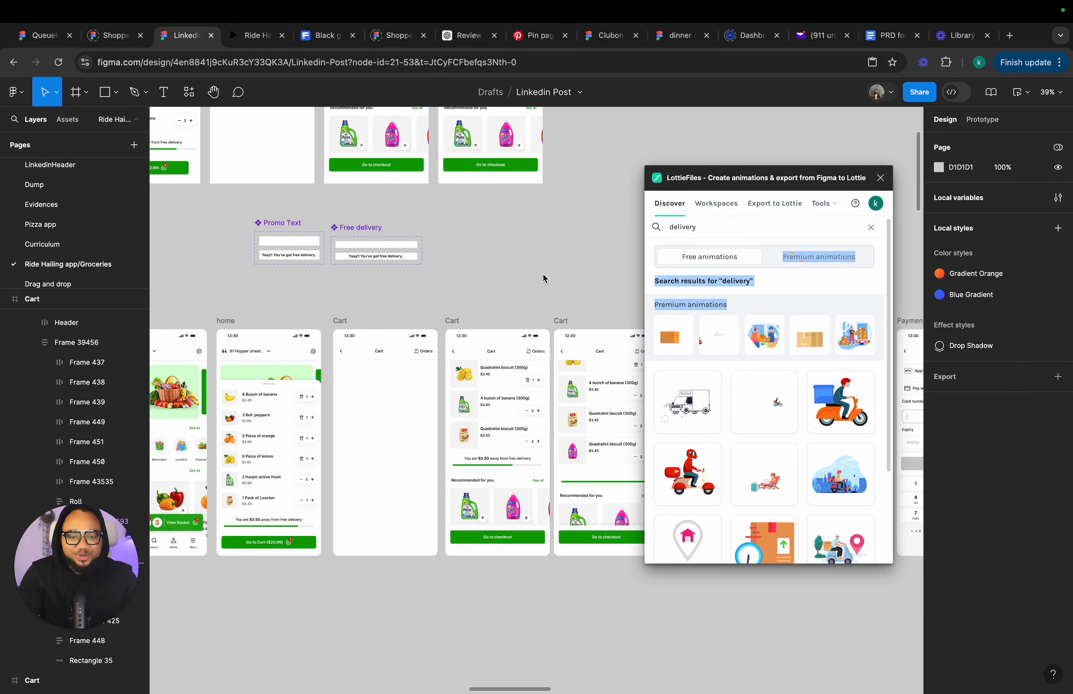
# Insert the delivery rider animation as a medium-size GIF with transparency.
pyautogui.click(763, 399)
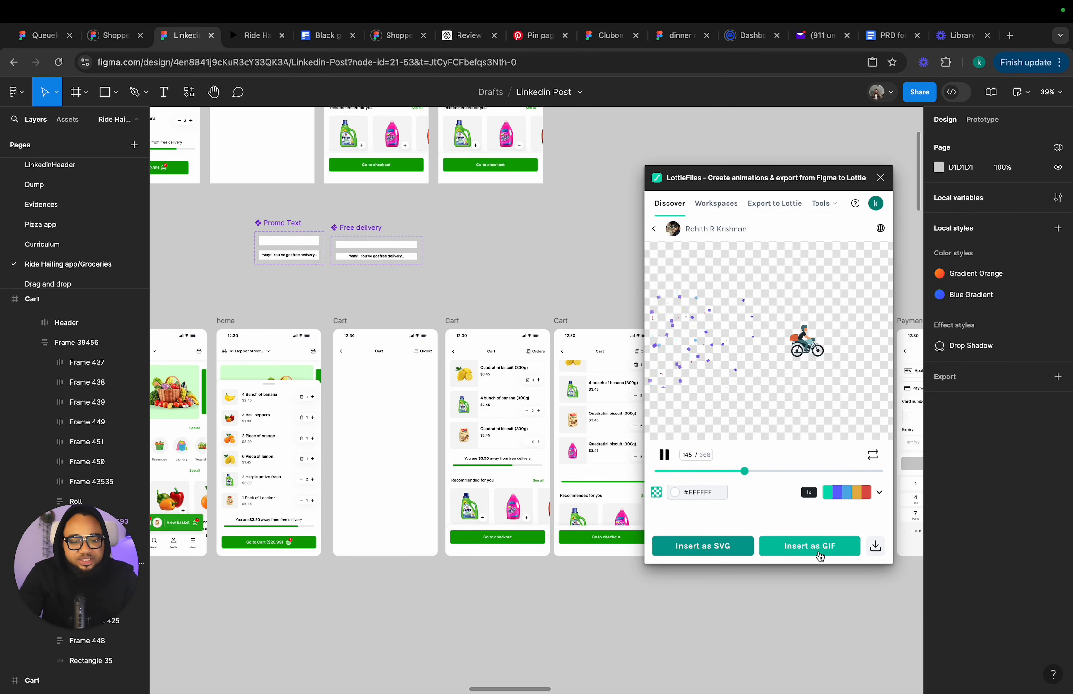
pyautogui.click(820, 552)
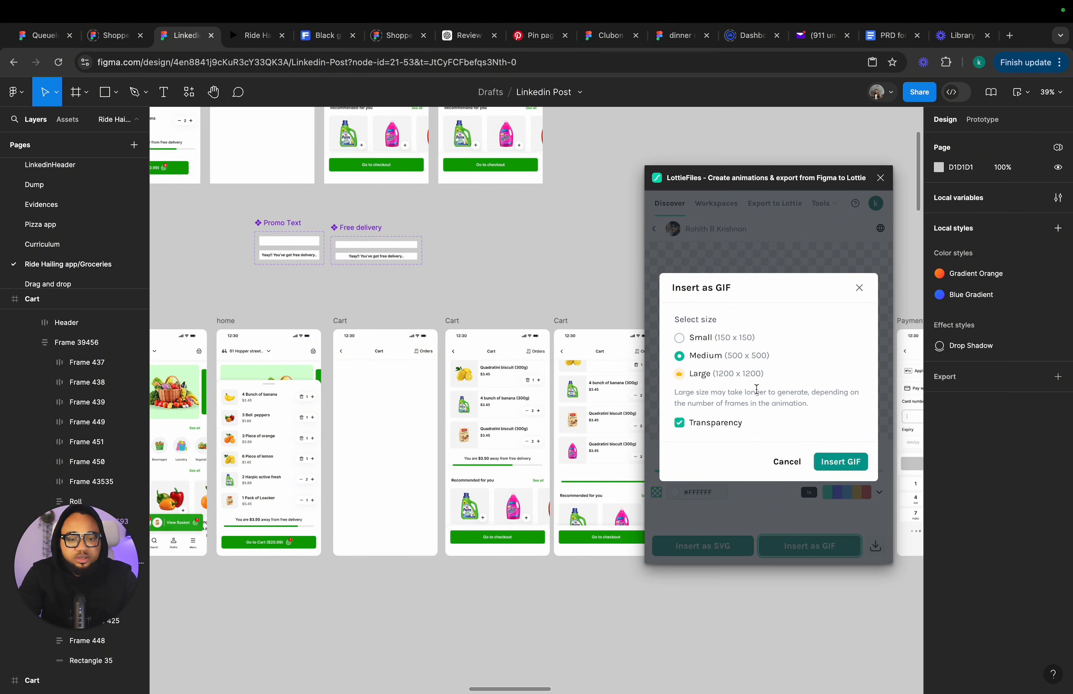
pyautogui.scroll(5, 567, 336)
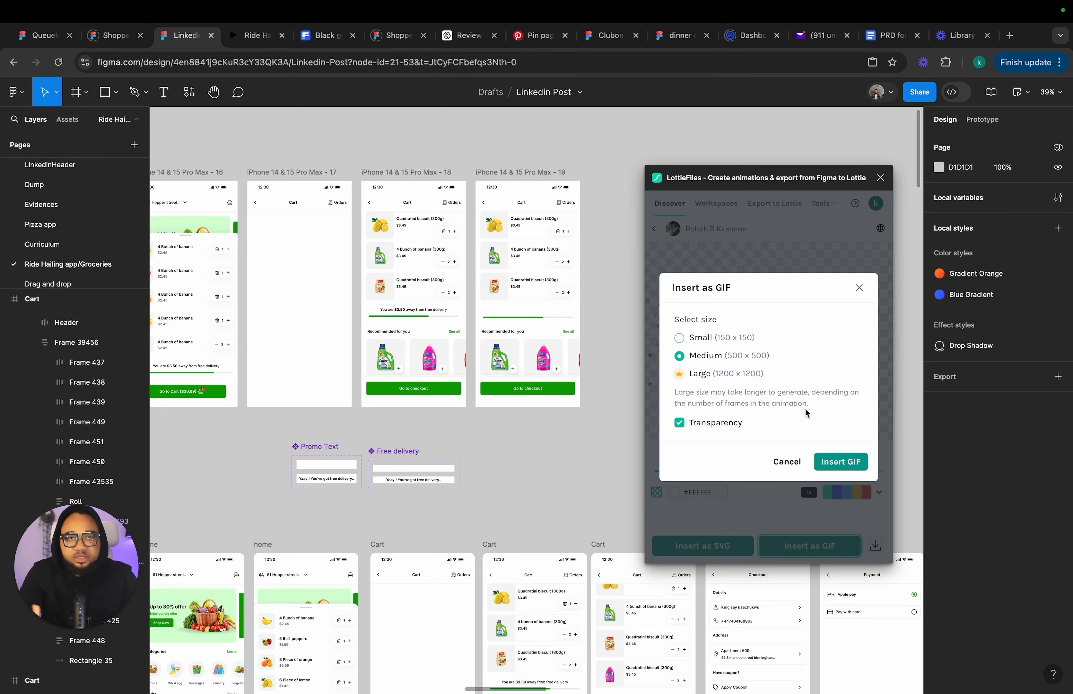
pyautogui.click(839, 469)
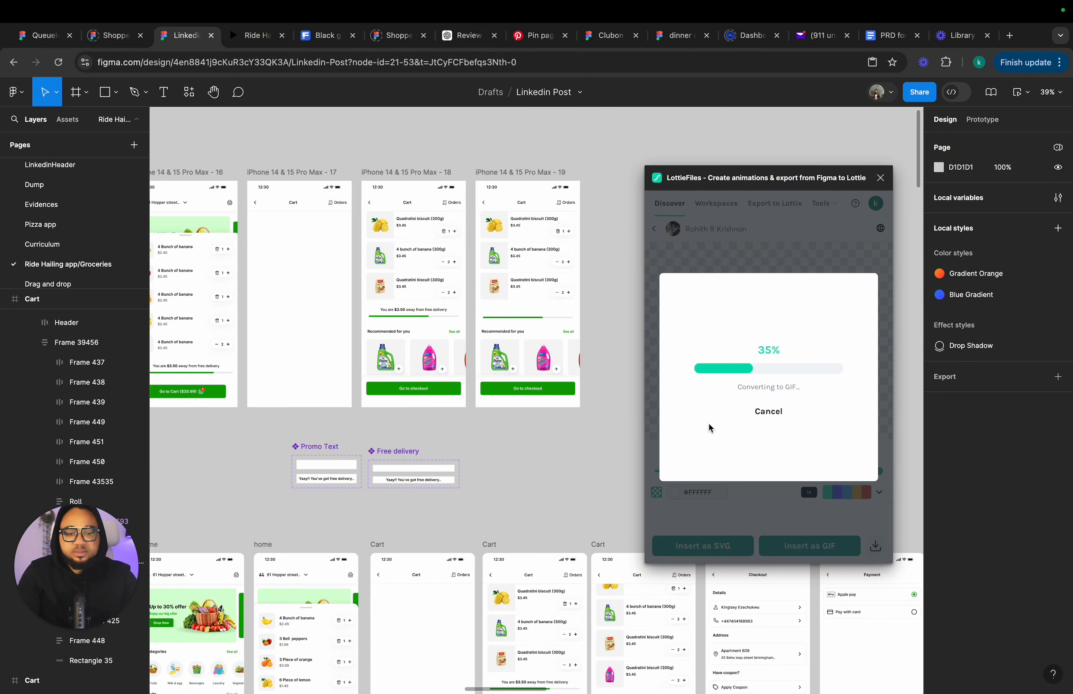
# Move the inserted delivery GIF onto the canvas beside the cart screen and close the plugin.
pyautogui.scroll(3, 528, 318)
pyautogui.click(528, 318)
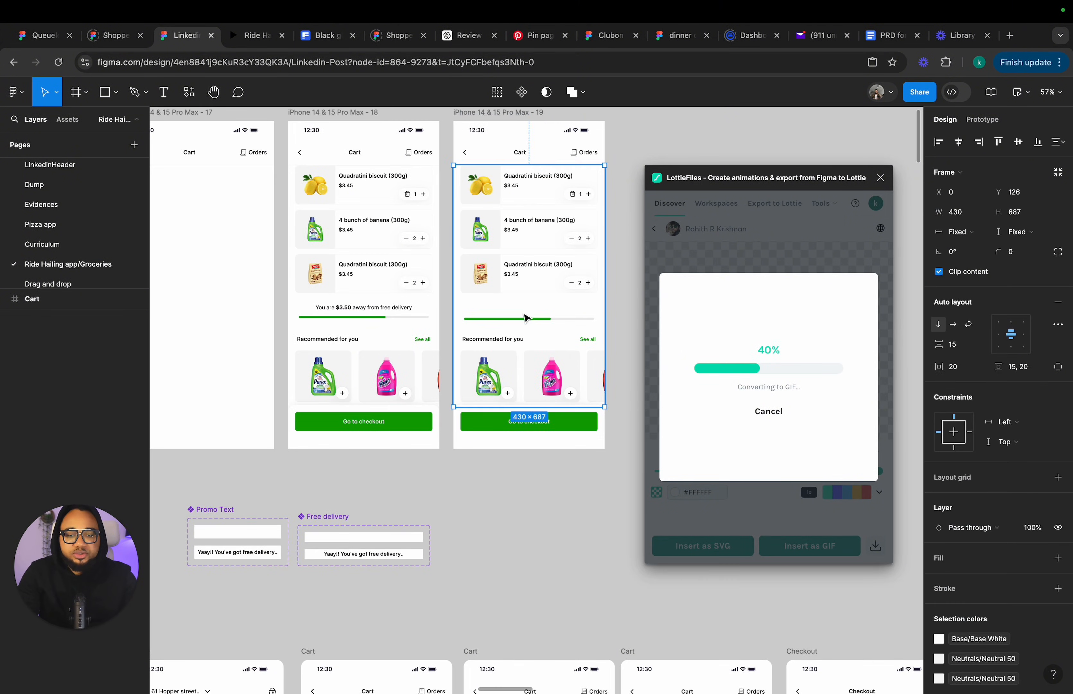
pyautogui.doubleClick(527, 319)
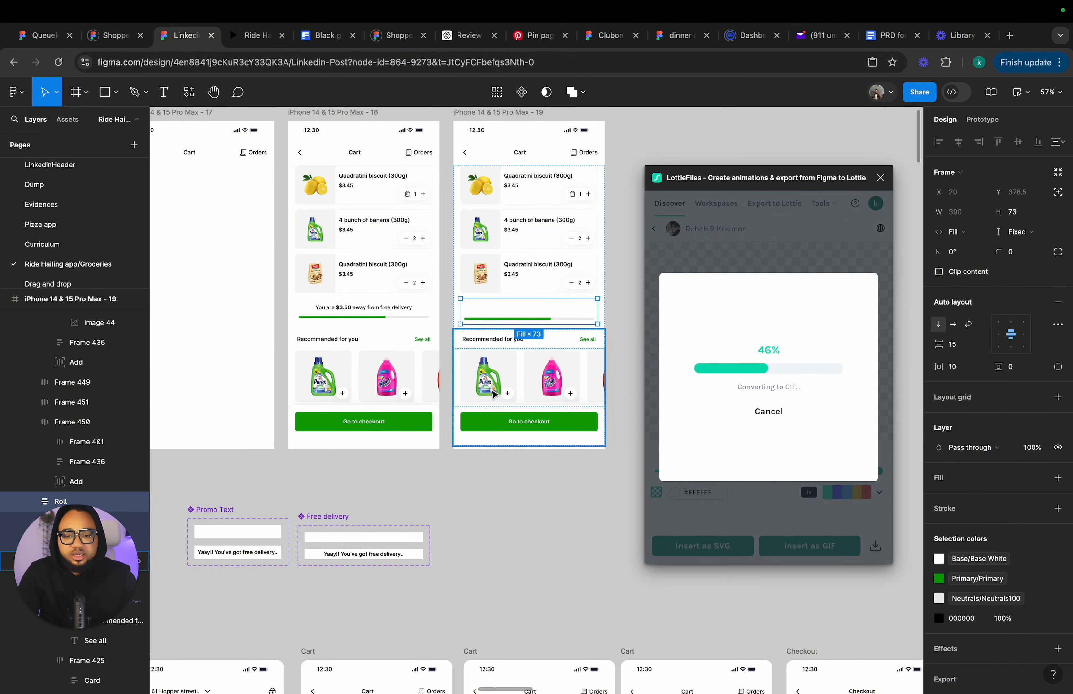
pyautogui.click(458, 461)
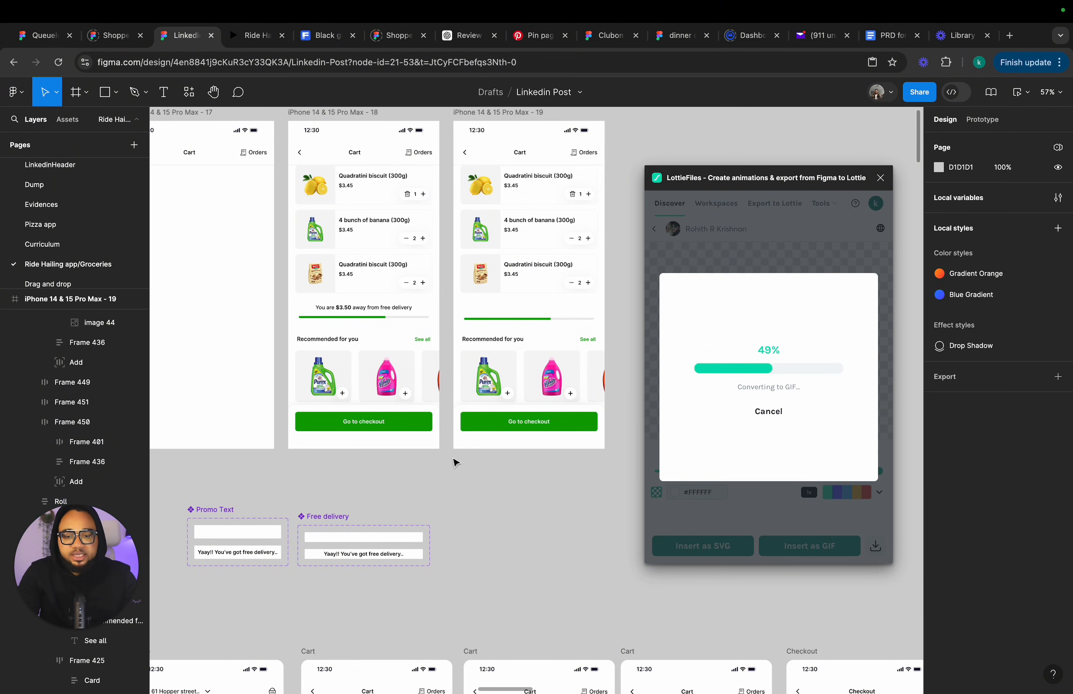
pyautogui.click(520, 341)
pyautogui.click(1013, 352)
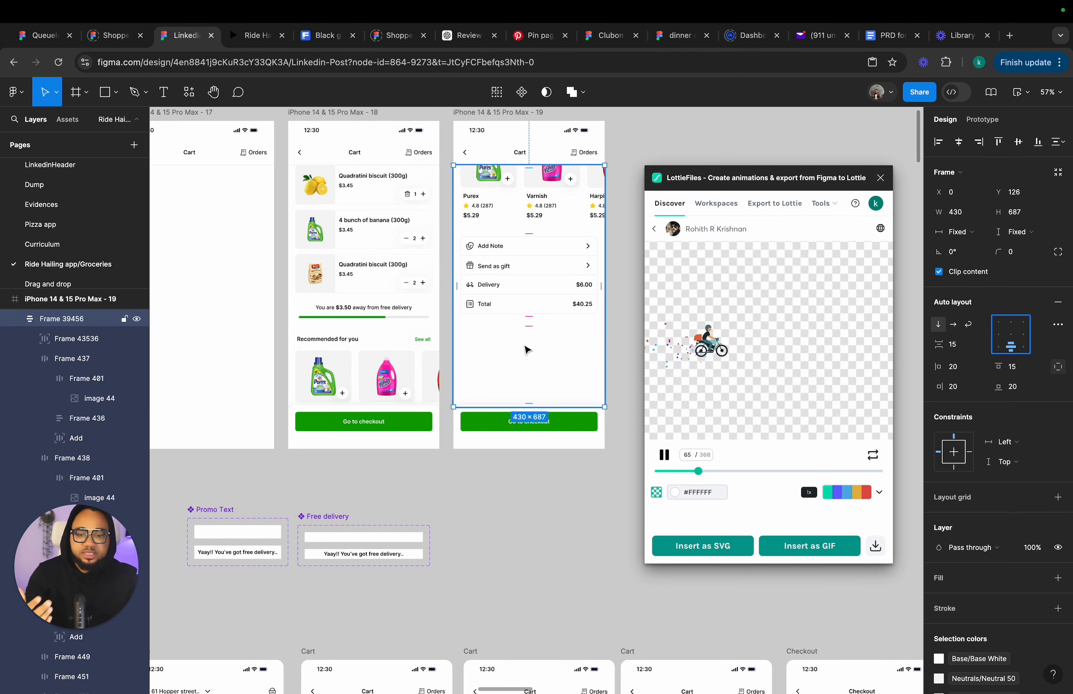
pyautogui.click(530, 348)
pyautogui.hscroll(5, 527, 354)
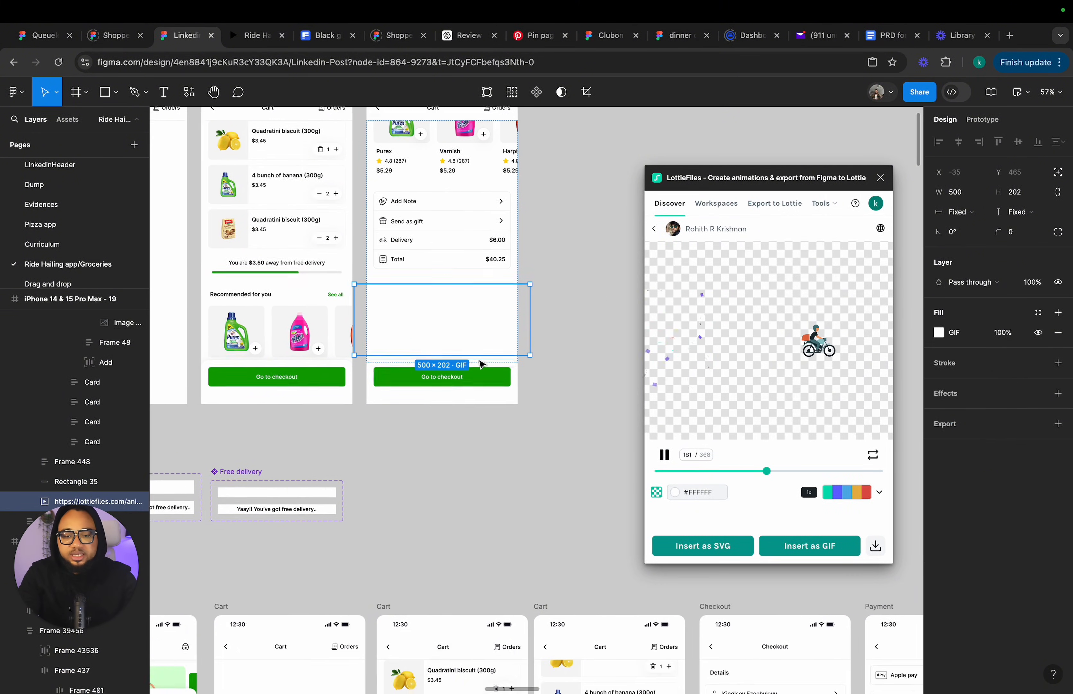
pyautogui.moveTo(336, 350); pyautogui.dragTo(524, 336)
pyautogui.click(880, 178)
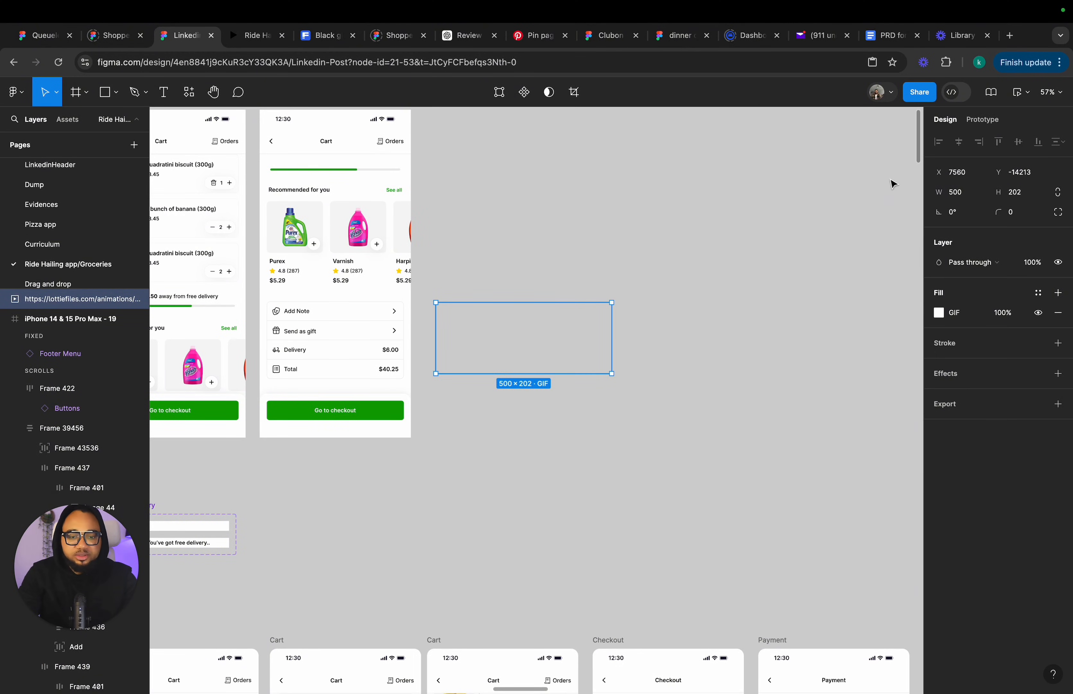
# Try to paste the delivery GIF into the cart screen's delivery progress section.
pyautogui.hscroll(-5, 474, 285)
pyautogui.scroll(4, 473, 286)
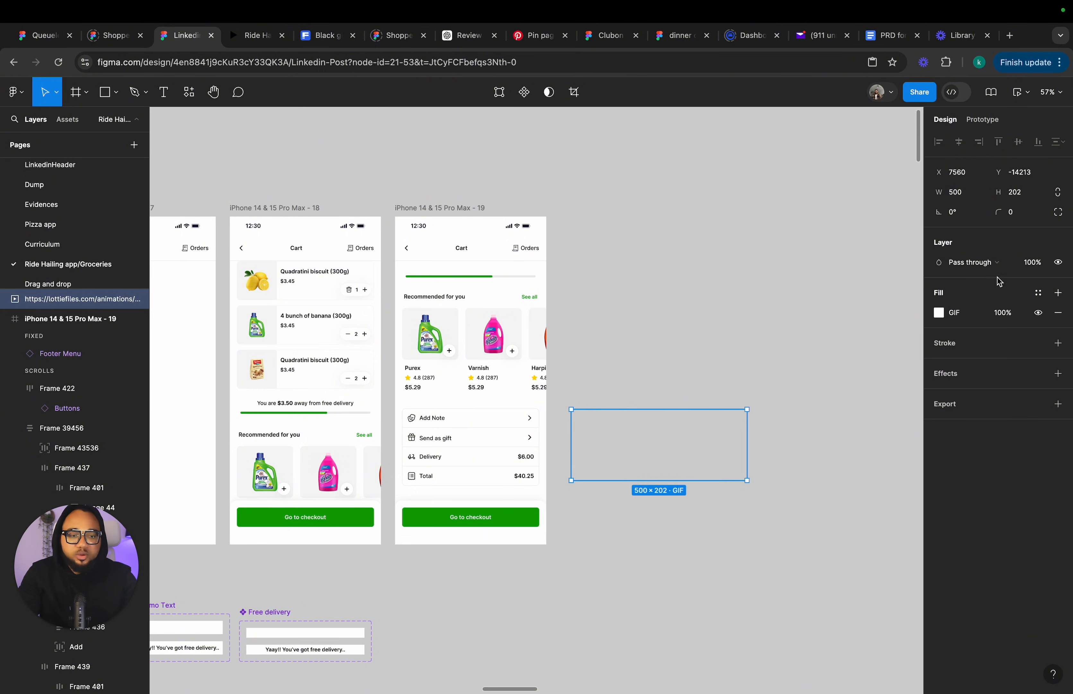
pyautogui.click(416, 374)
pyautogui.click(1012, 334)
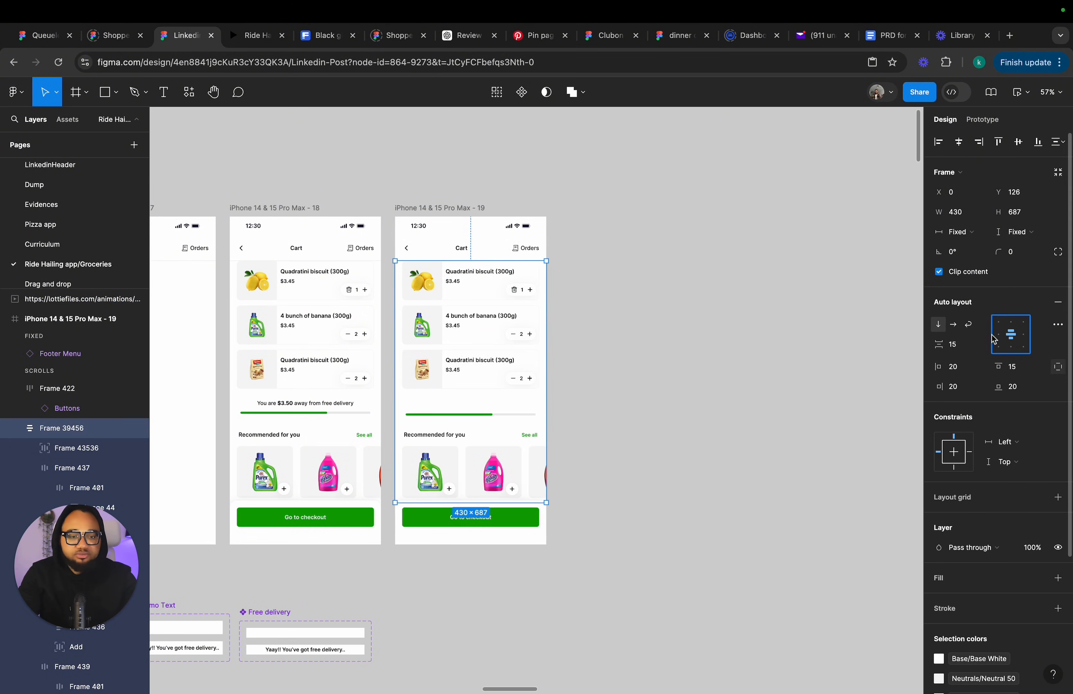
pyautogui.doubleClick(468, 408)
pyautogui.doubleClick(468, 408)
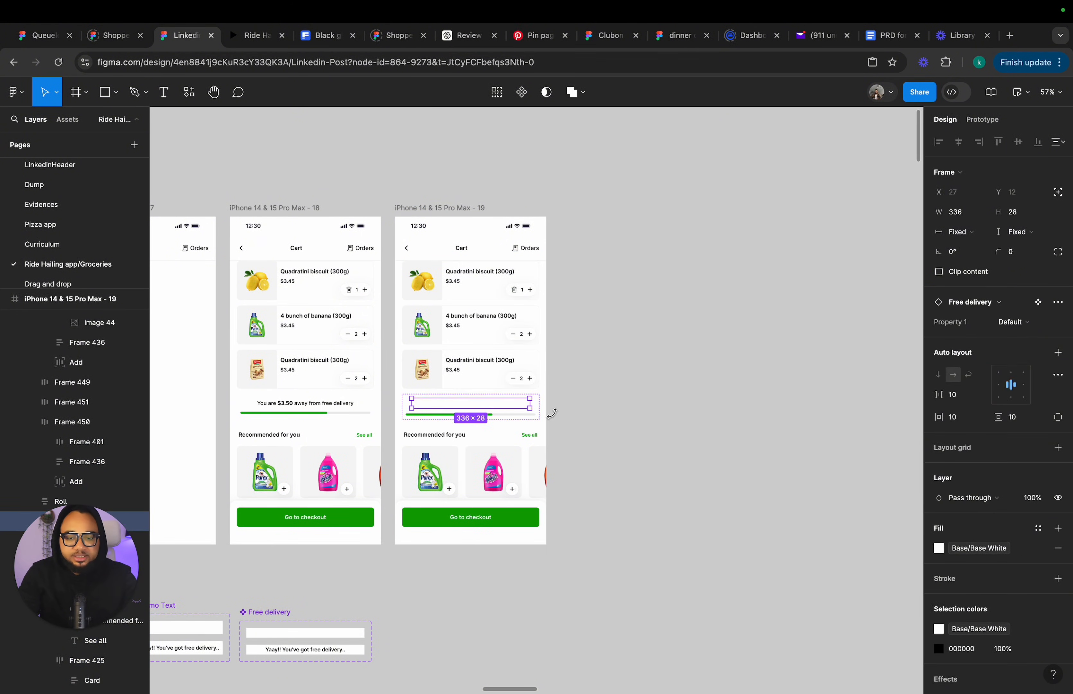
pyautogui.click(591, 412)
pyautogui.doubleClick(517, 411)
pyautogui.hotkey('ctrl', 'v')
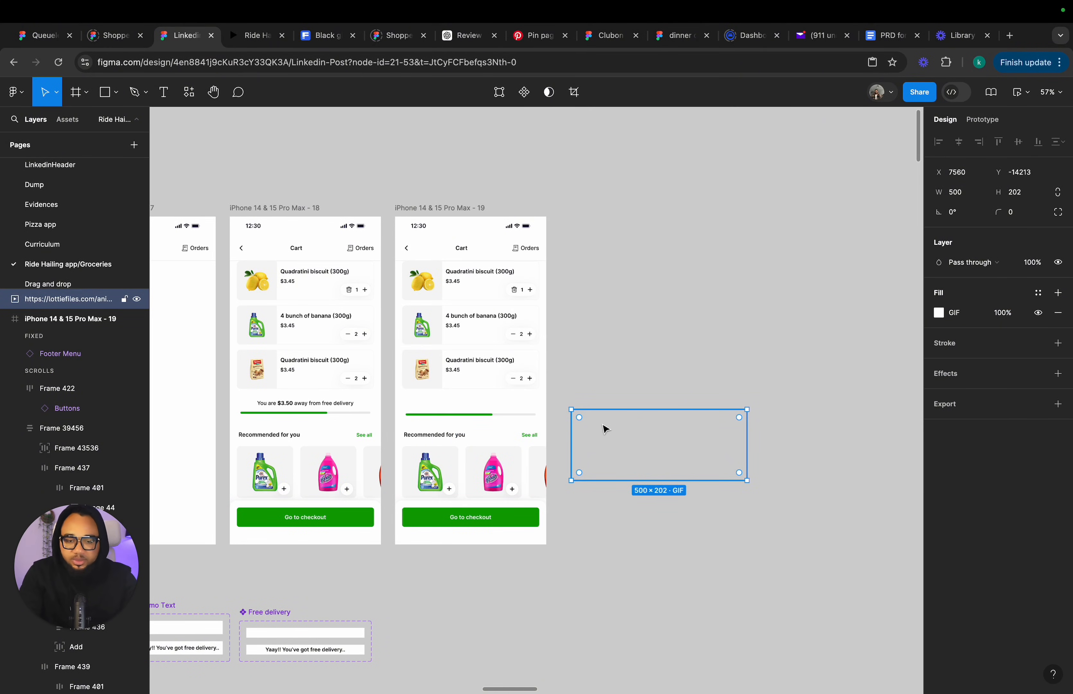
# Paste the delivery GIF into the cart's progress section and give it absolute positioning.
pyautogui.moveTo(614, 441); pyautogui.dragTo(547, 549)
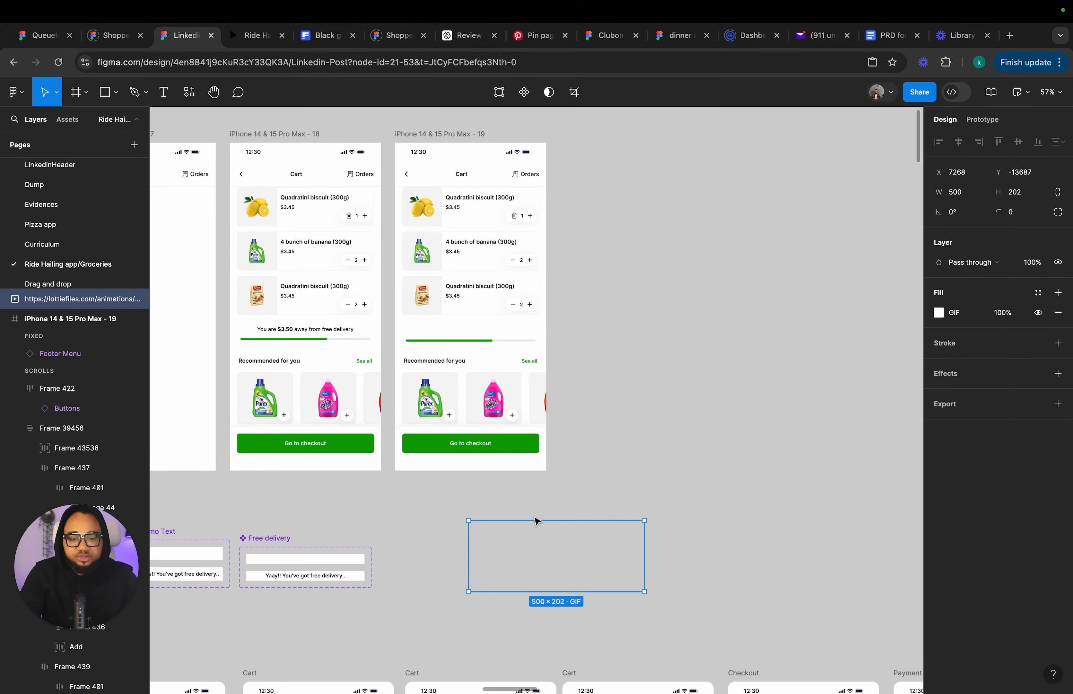
pyautogui.doubleClick(470, 332)
pyautogui.hotkey('ctrl', 'v')
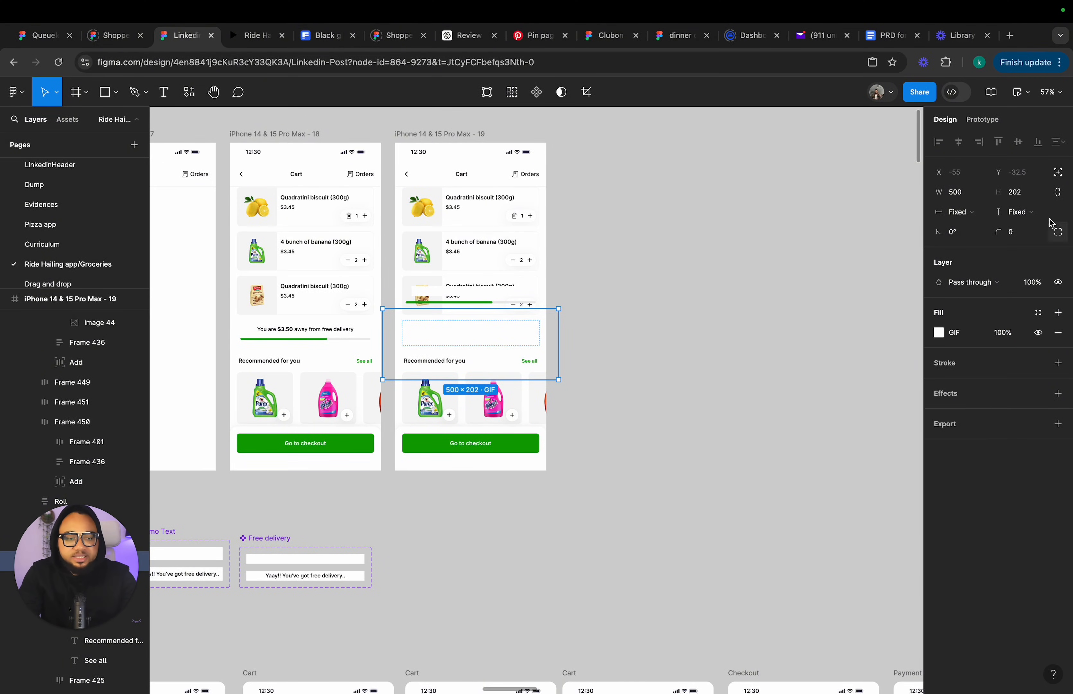
pyautogui.click(1059, 177)
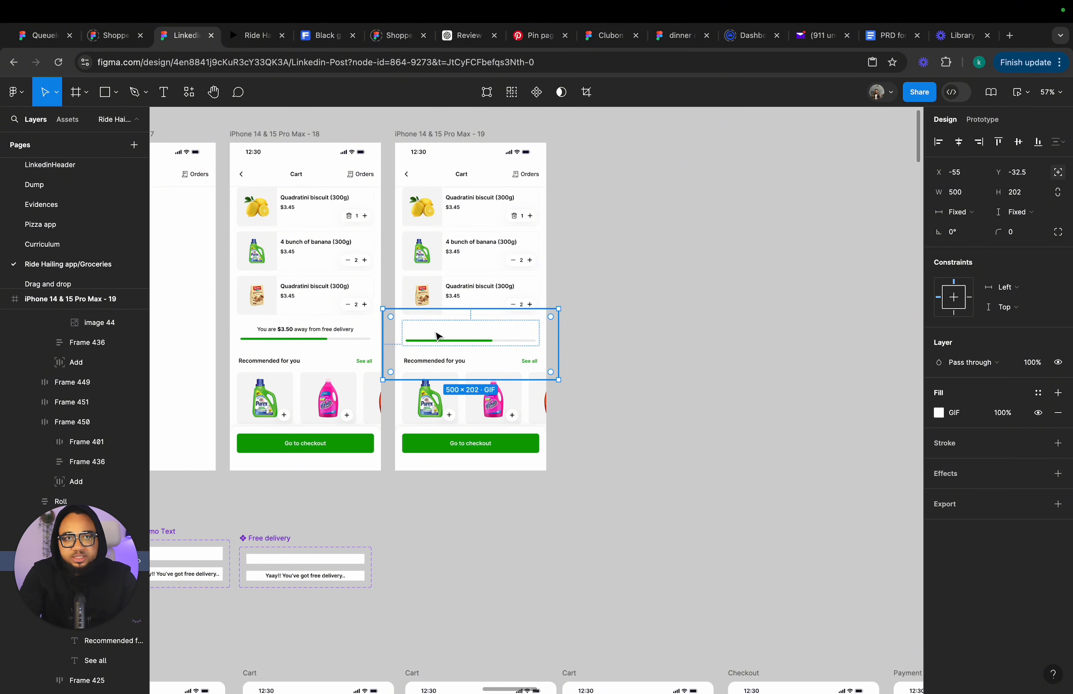
# Select cart screen 19 and open it in the prototype preview.
pyautogui.hscroll(-5, 438, 336)
pyautogui.scroll(1, 438, 335)
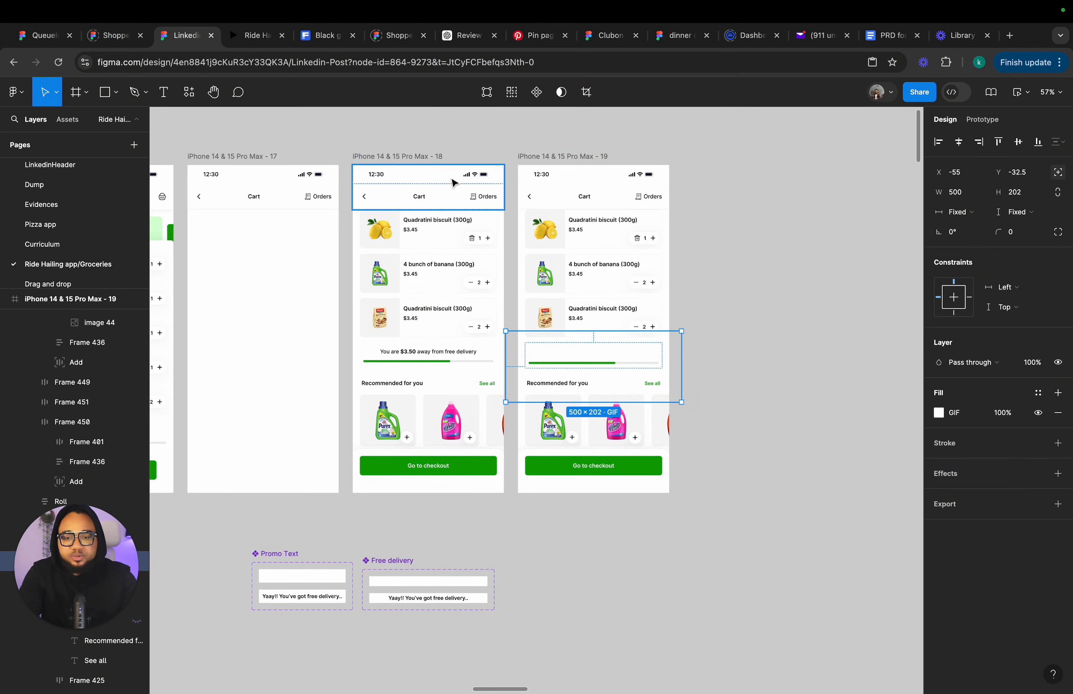
pyautogui.click(569, 165)
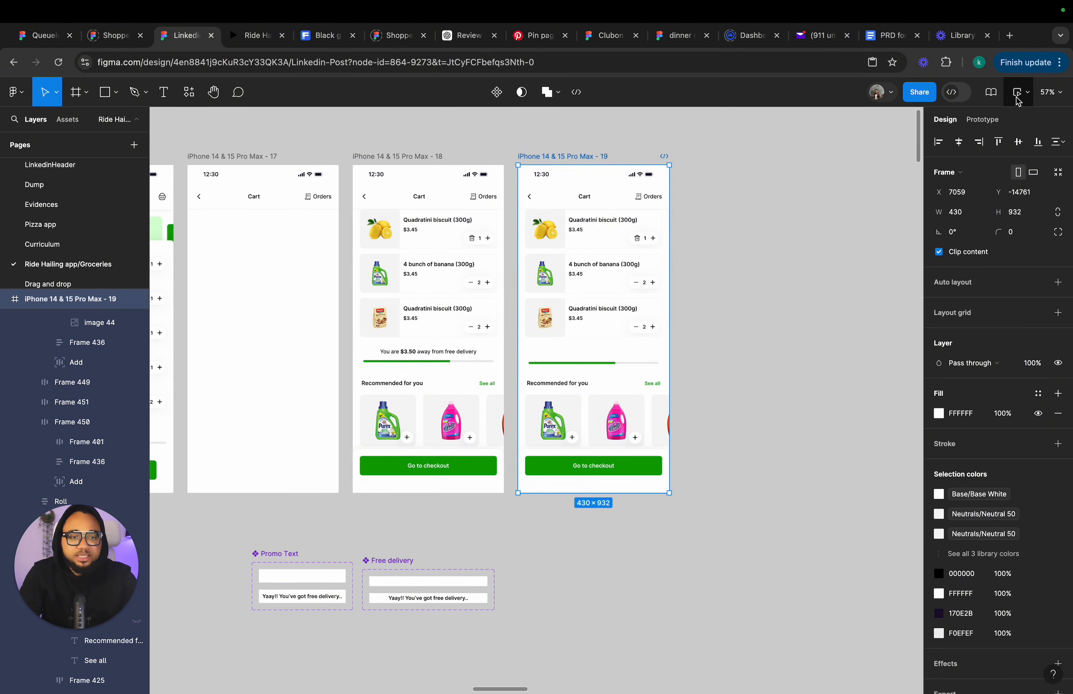
pyautogui.click(1019, 96)
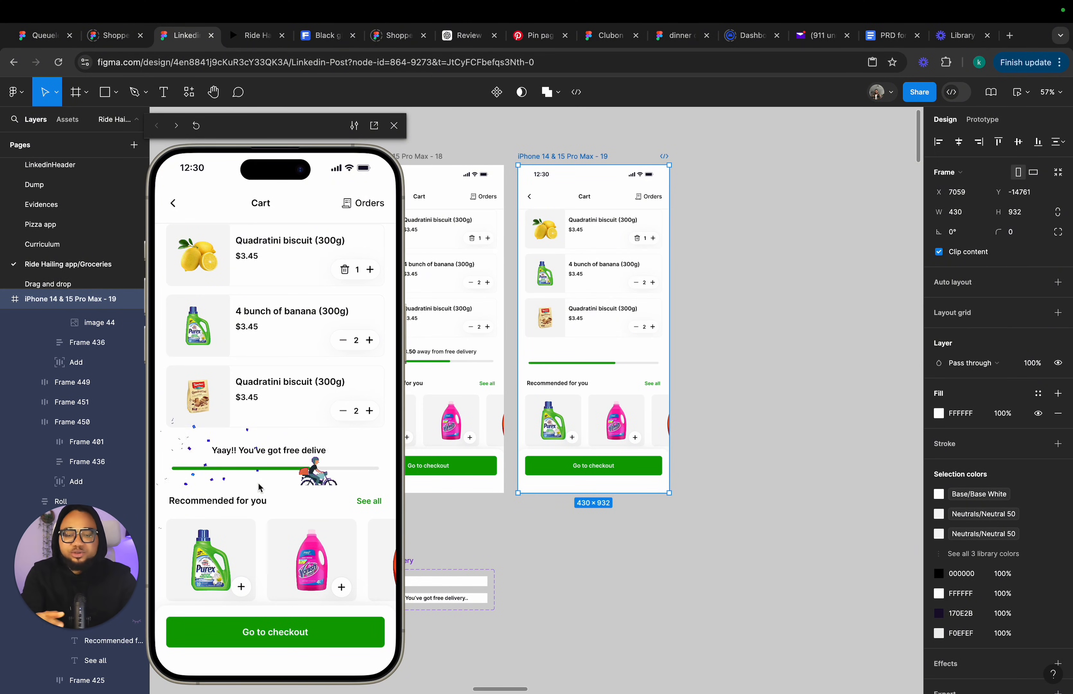
# Nudge the delivery GIF in cart screen 19 vertically to sit on the progress bar, Y about -79.5.
pyautogui.click(618, 367)
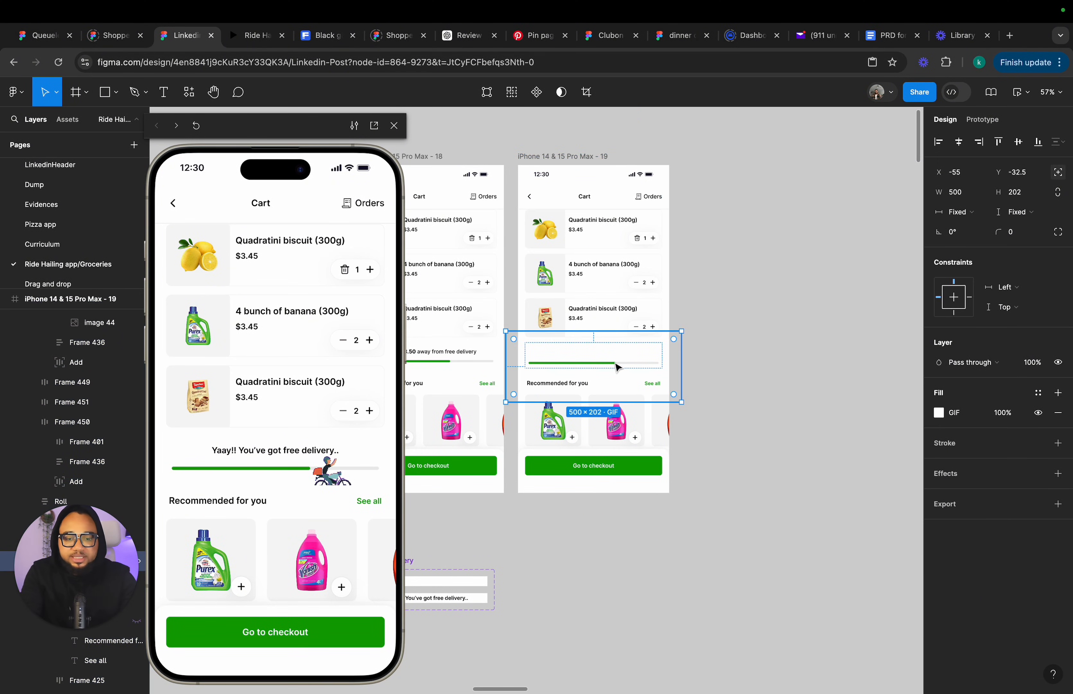
pyautogui.moveTo(616, 362); pyautogui.dragTo(618, 365)
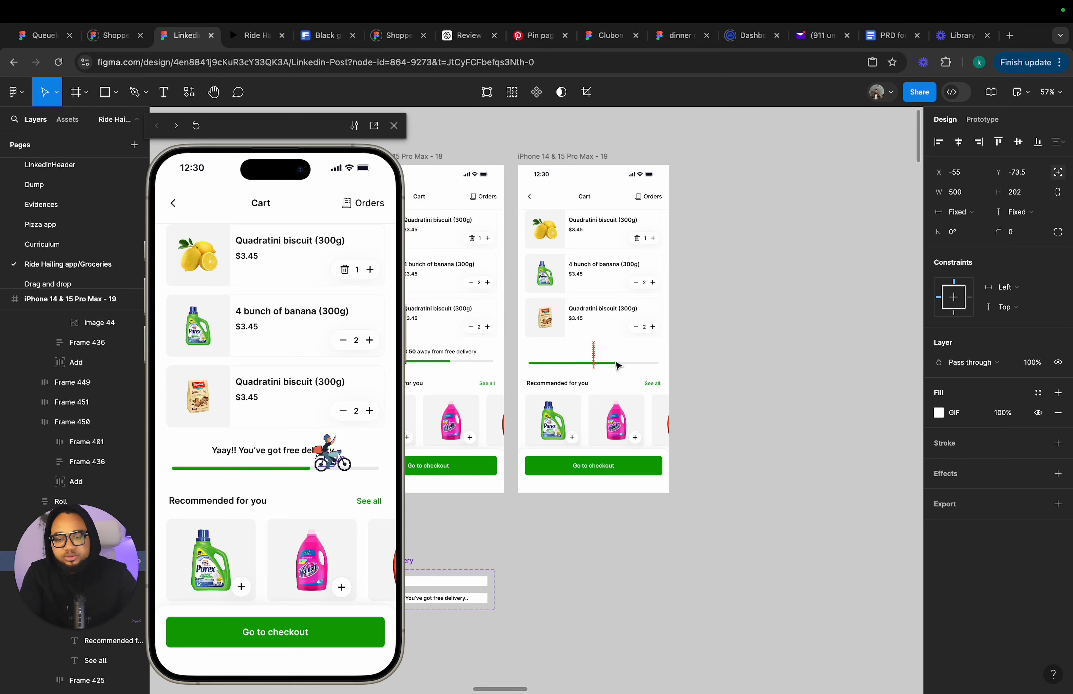
pyautogui.press('Down')
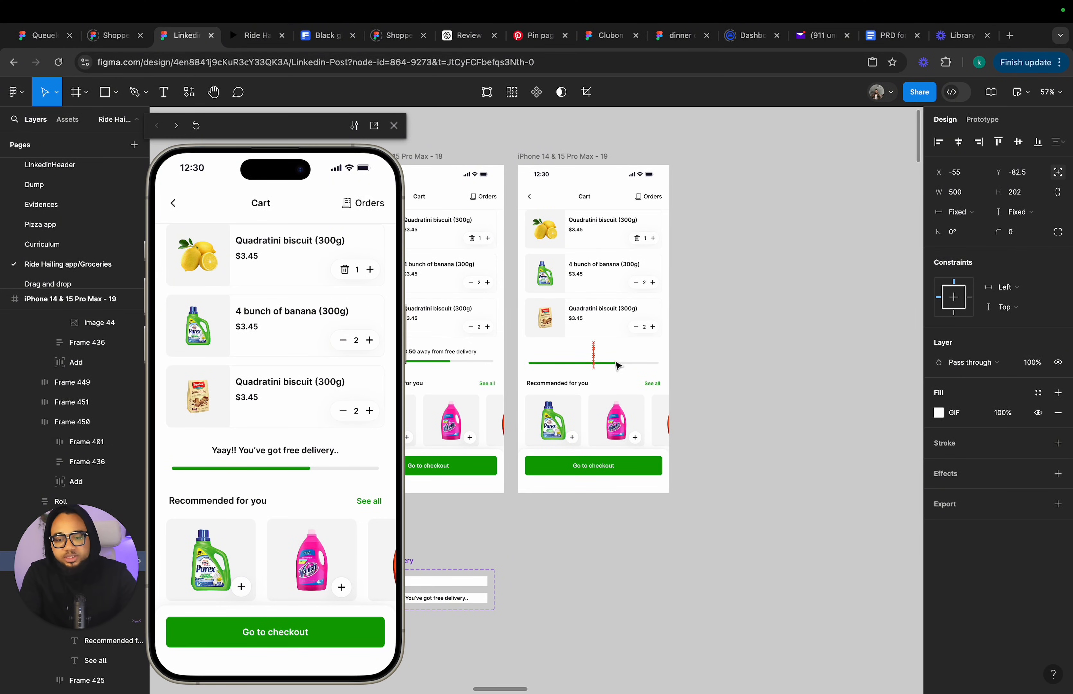
pyautogui.press('Down')
pyautogui.press('Down')
pyautogui.press('Down')
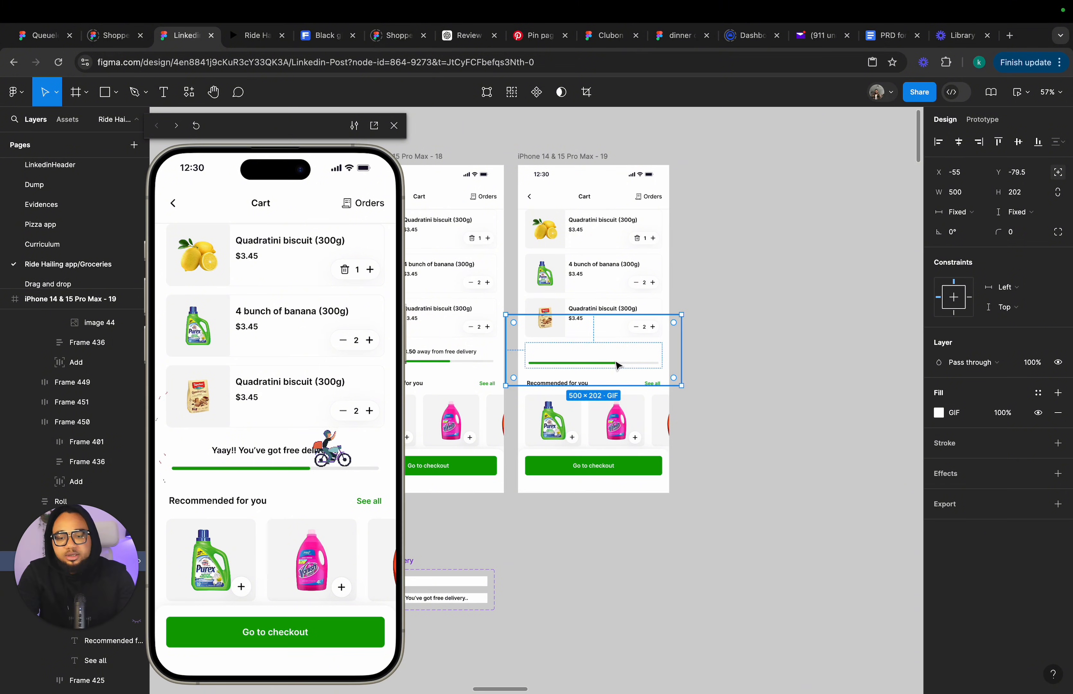
# Nudge the delivery GIF horizontally so its X position is about 6.
pyautogui.hscroll(-5, 584, 311)
pyautogui.scroll(-3, 584, 311)
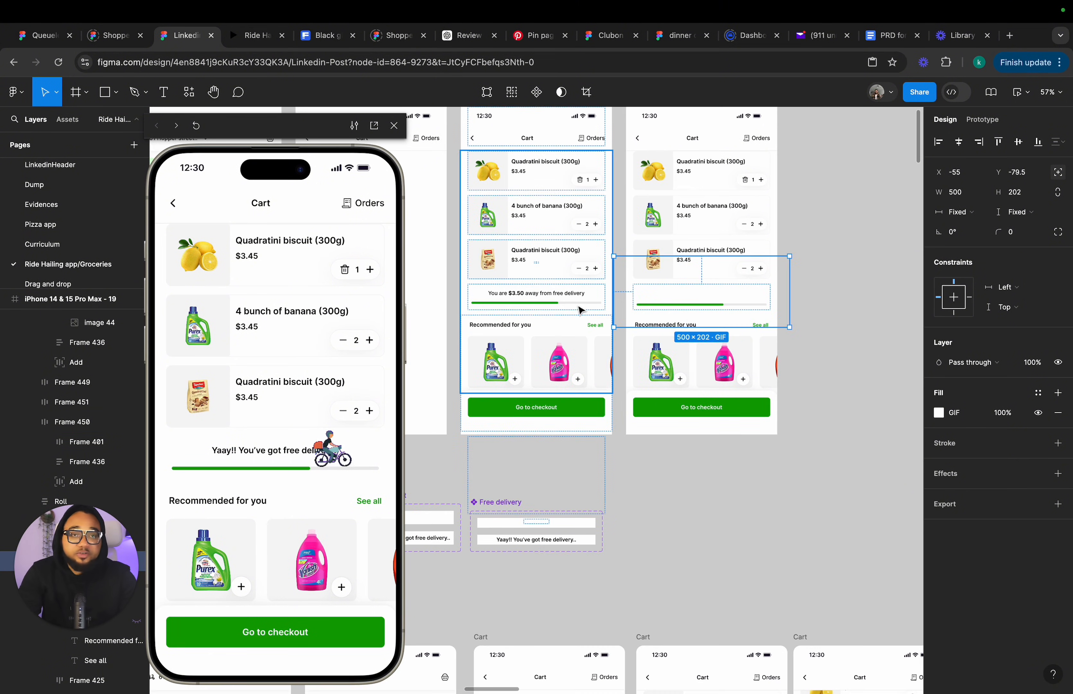
pyautogui.hscroll(-3, 582, 310)
pyautogui.scroll(1, 582, 310)
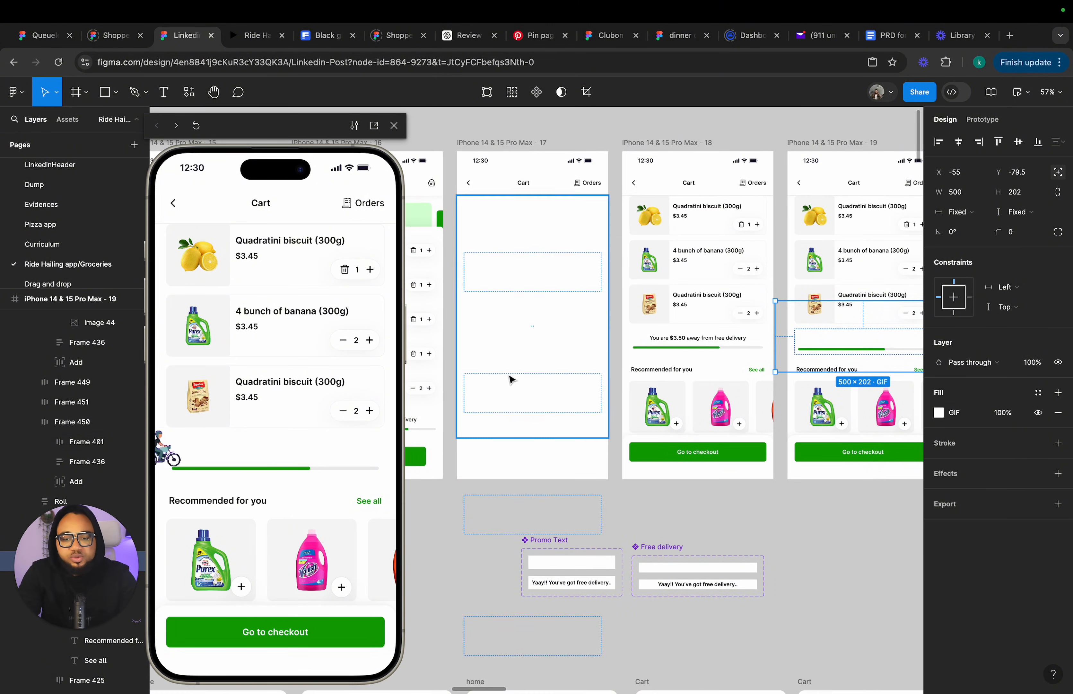
pyautogui.hscroll(3, 507, 381)
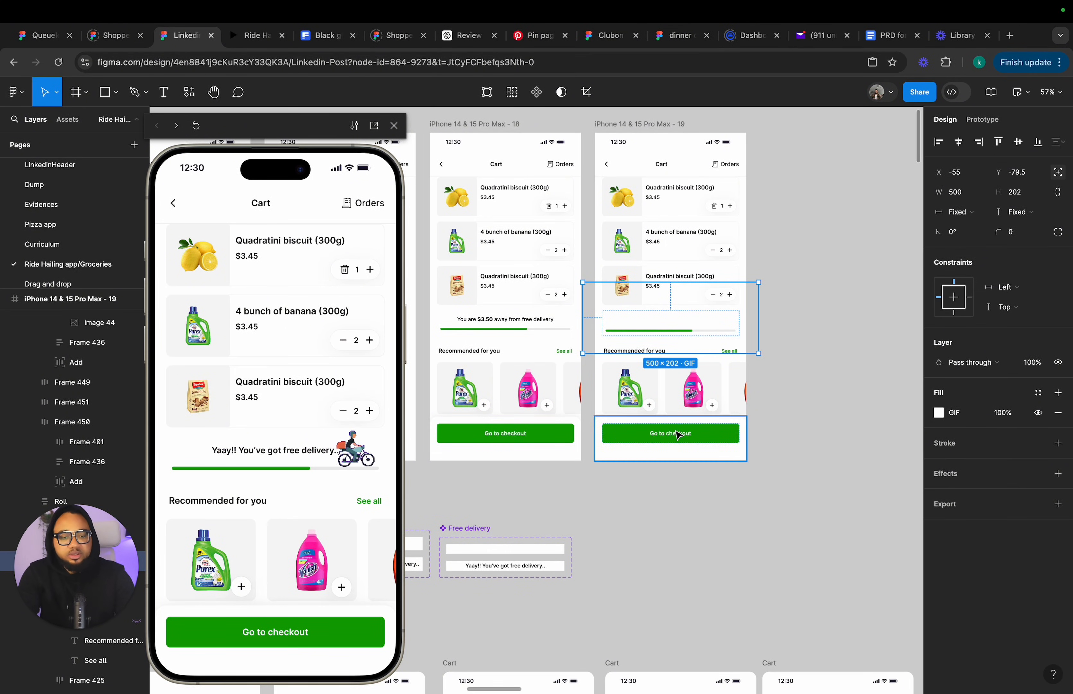
pyautogui.press('Right')
pyautogui.press('Right')
pyautogui.press('Right')
pyautogui.press('Right')
pyautogui.press('Right')
pyautogui.press('Right')
pyautogui.press('Right')
pyautogui.press('Right')
pyautogui.press('Right')
pyautogui.press('Right')
pyautogui.press('Right')
pyautogui.press('Right')
pyautogui.press('Right')
pyautogui.press('Right')
pyautogui.press('Right')
pyautogui.press('Right')
pyautogui.press('Right')
pyautogui.press('Right')
pyautogui.press('Right')
pyautogui.press('Right')
pyautogui.press('Right')
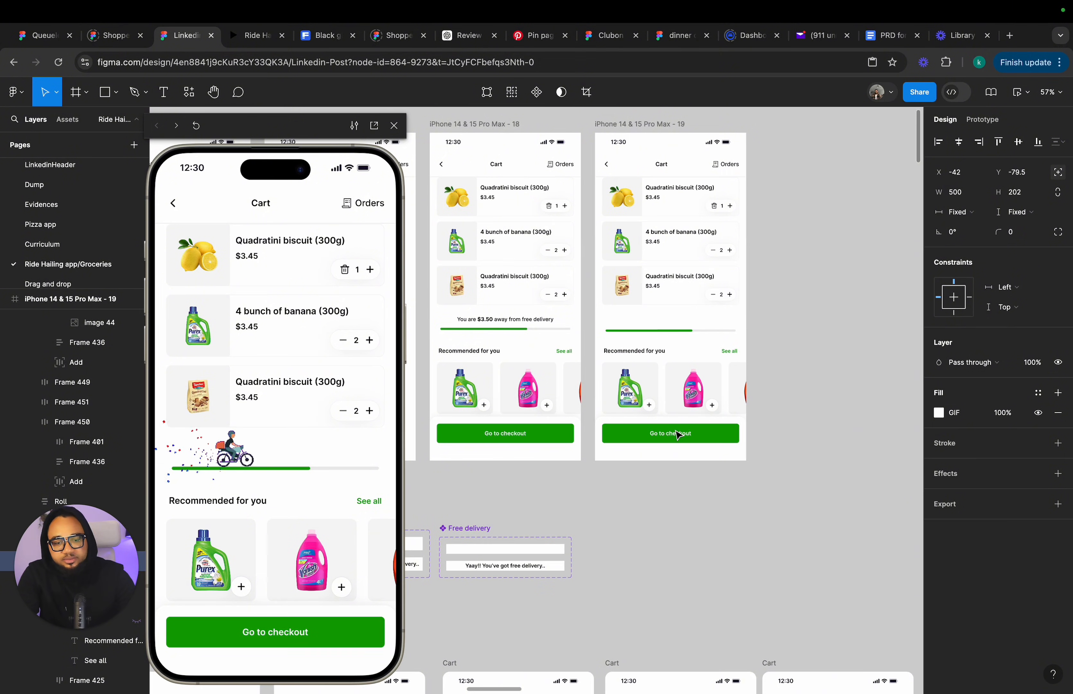
pyautogui.press('Right')
pyautogui.press('Right')
pyautogui.press('Right')
pyautogui.press('Right')
pyautogui.press('Right')
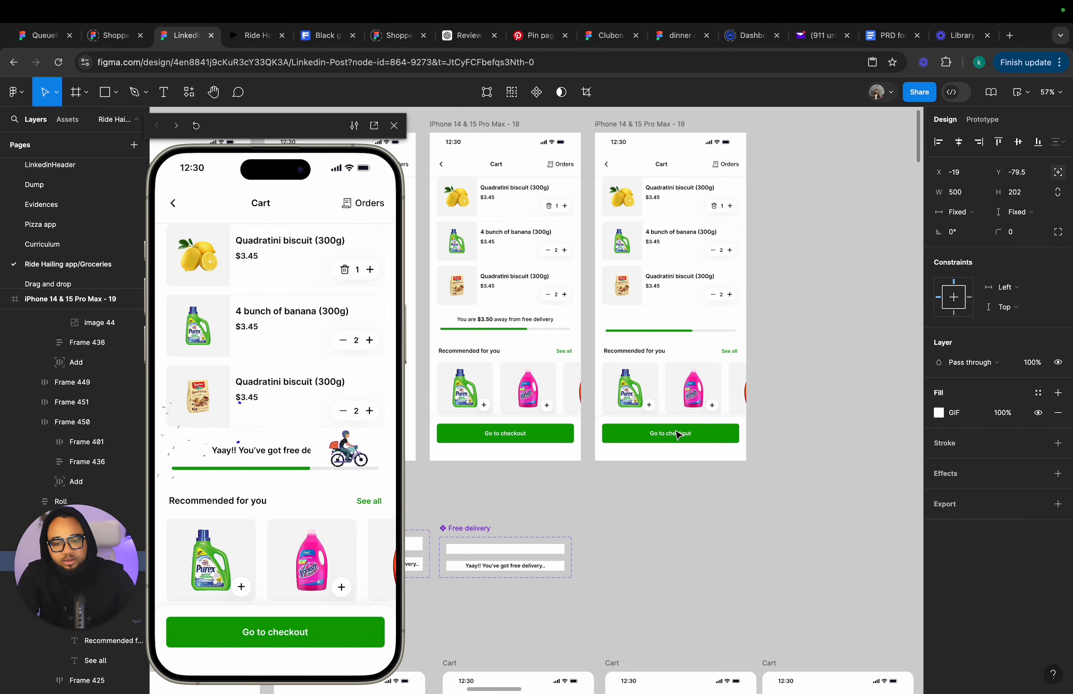
pyautogui.press('Right')
pyautogui.press('Right')
pyautogui.press('Right')
pyautogui.press('Right')
pyautogui.press('Right')
pyautogui.press('Right')
pyautogui.press('Right')
pyautogui.press('Right')
pyautogui.press('Right')
pyautogui.press('Right')
pyautogui.press('Right')
pyautogui.press('Right')
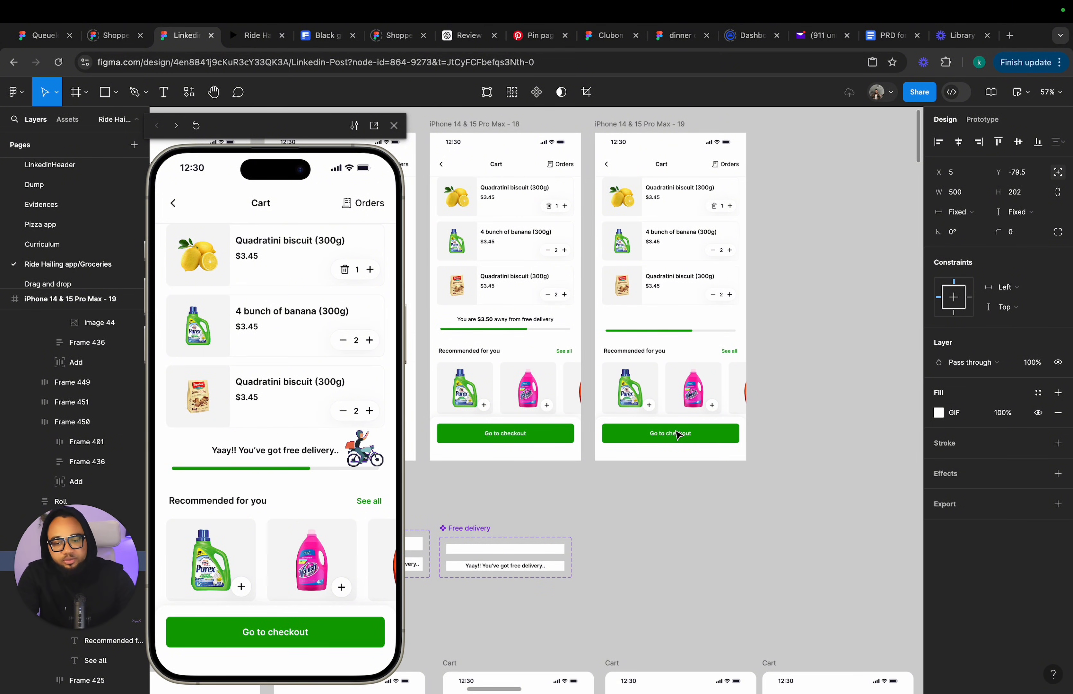
pyautogui.press('Left')
pyautogui.press('Left')
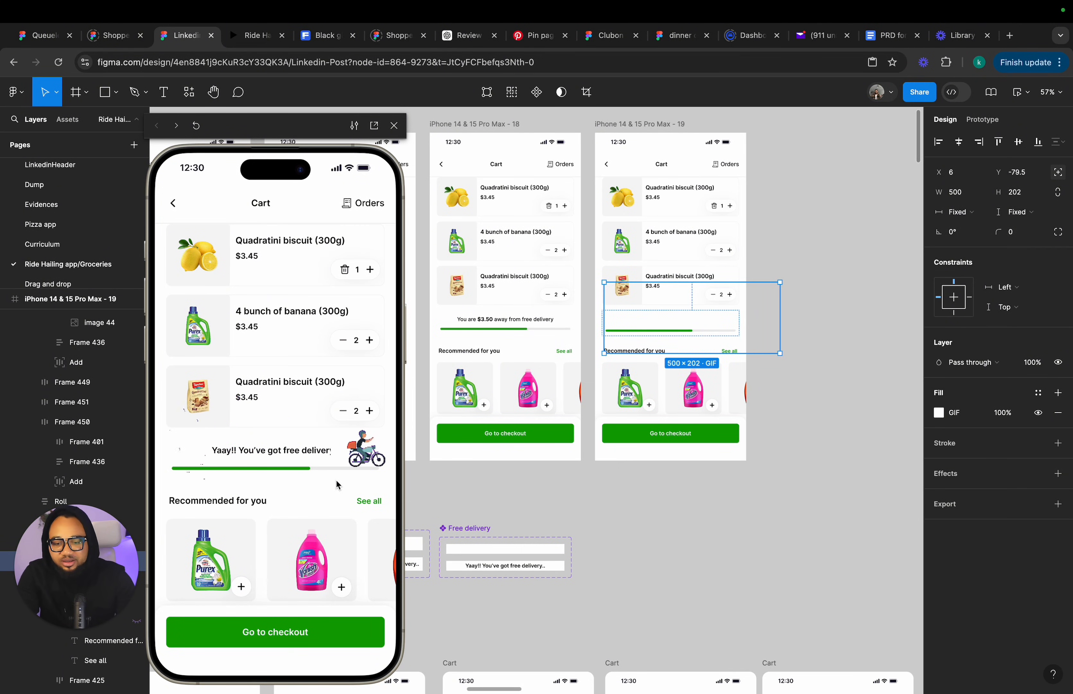
# Widen the pink product's add button in cart screen 19 to reveal its quantity stepper.
pyautogui.click(793, 205)
pyautogui.click(575, 124)
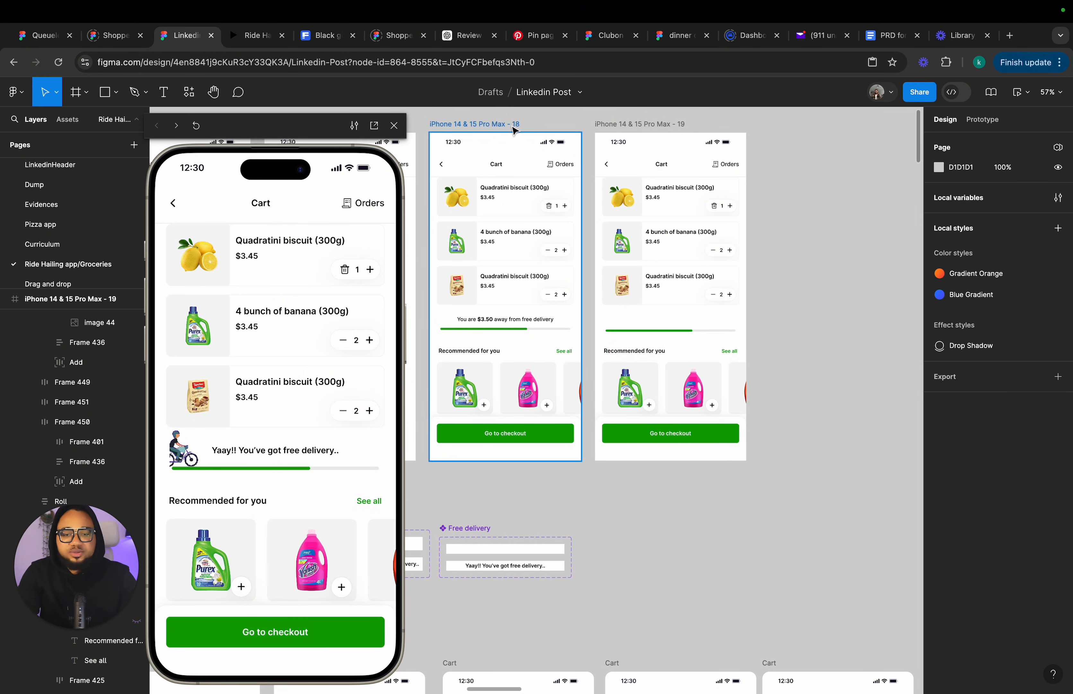
pyautogui.hscroll(-3, 586, 271)
pyautogui.hscroll(2, 657, 352)
pyautogui.scroll(-1, 657, 353)
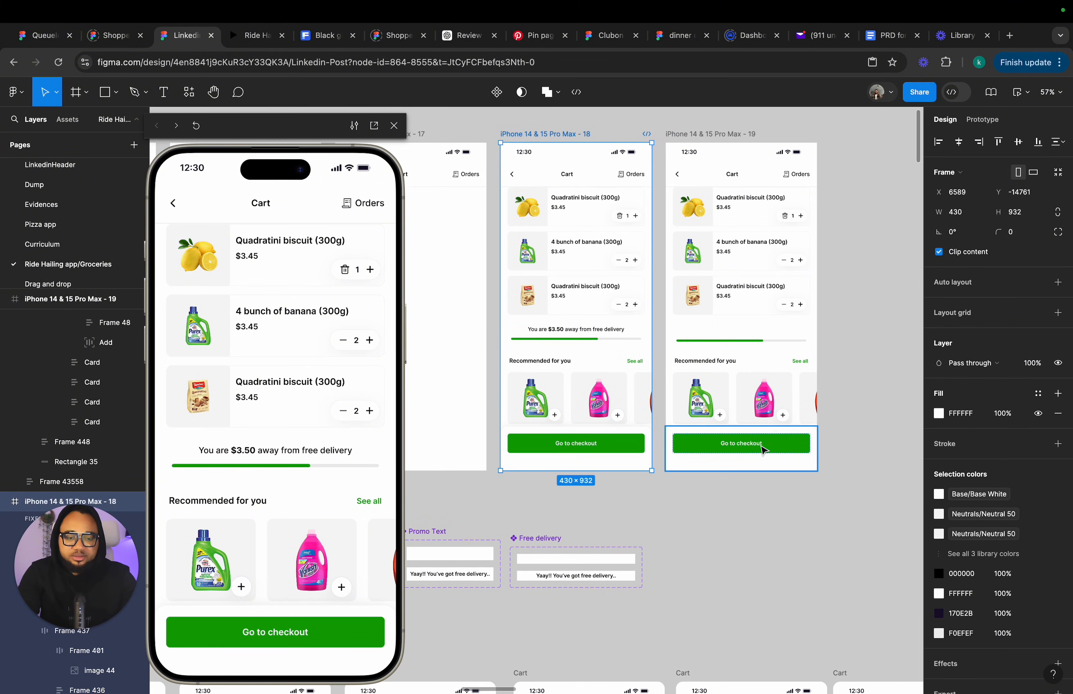
pyautogui.click(784, 420)
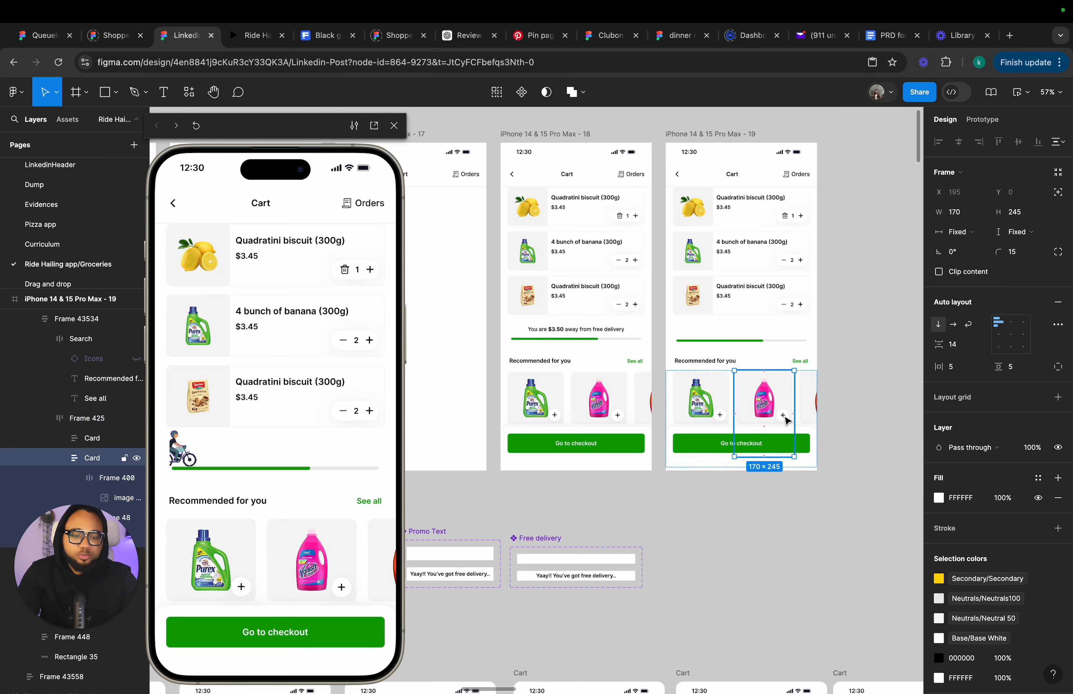
pyautogui.doubleClick(784, 416)
pyautogui.scroll(5, 782, 419)
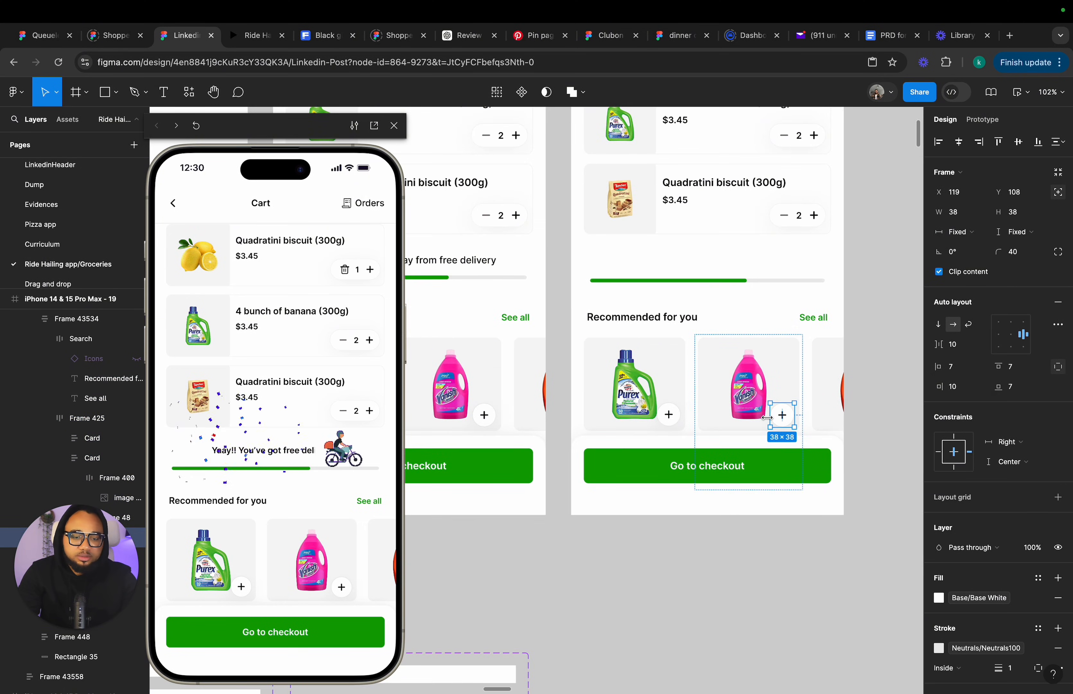
pyautogui.moveTo(770, 420); pyautogui.dragTo(737, 421)
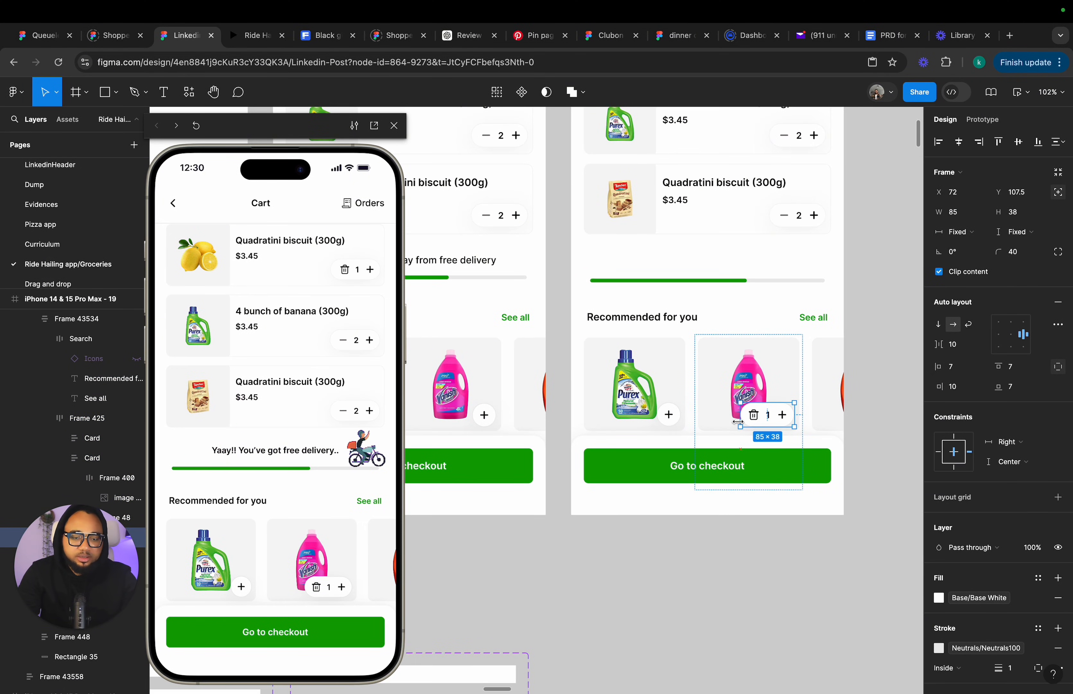
# Set the trigger of the pink product card's existing interaction in cart screen 18 to None.
pyautogui.scroll(-5, 737, 421)
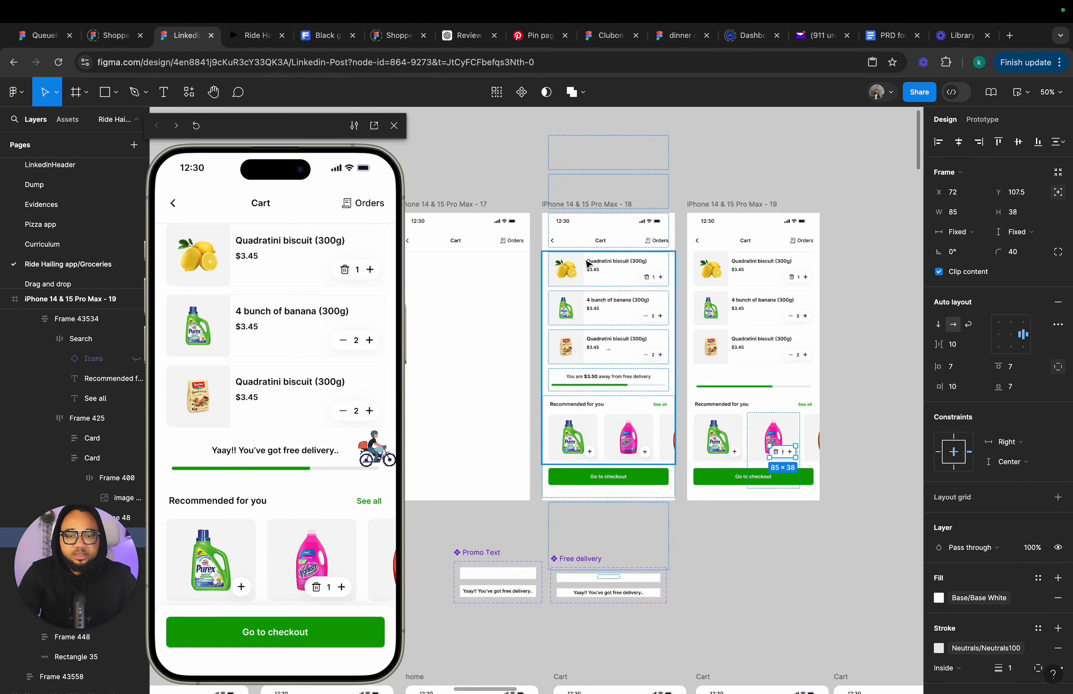
pyautogui.click(582, 207)
pyautogui.click(984, 121)
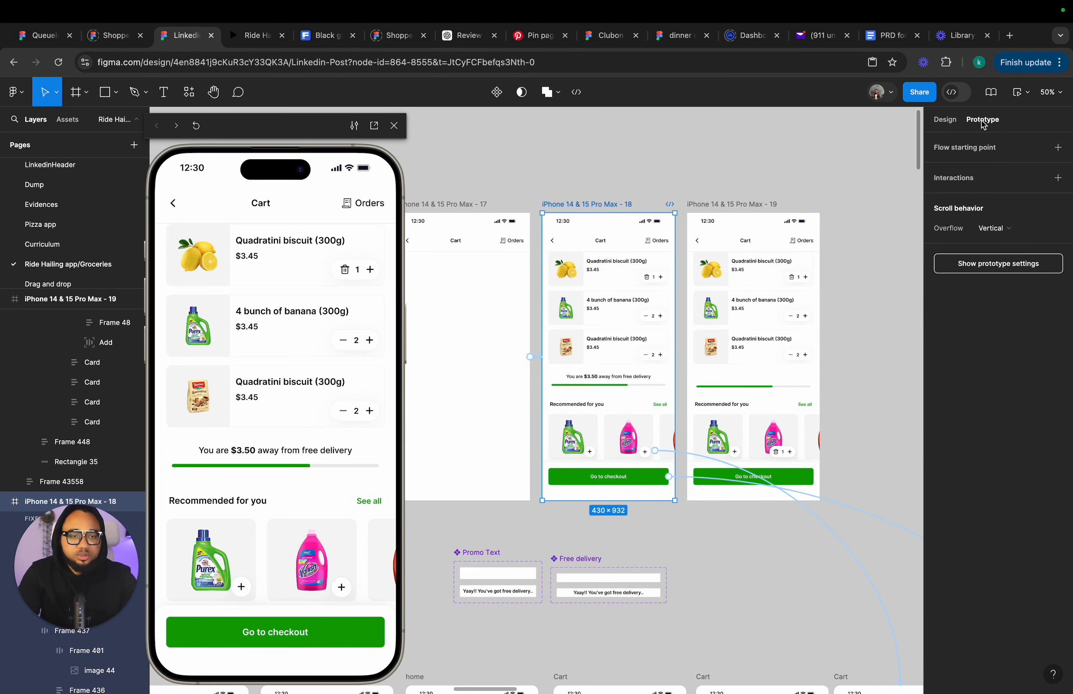
pyautogui.click(674, 449)
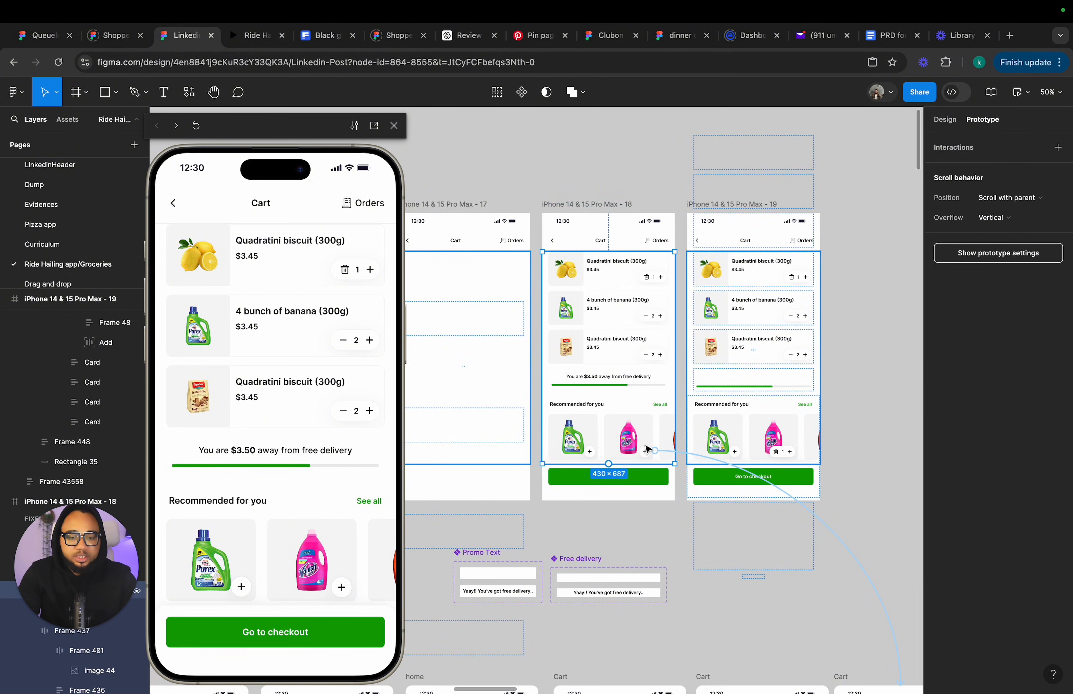
pyautogui.click(685, 453)
pyautogui.click(631, 480)
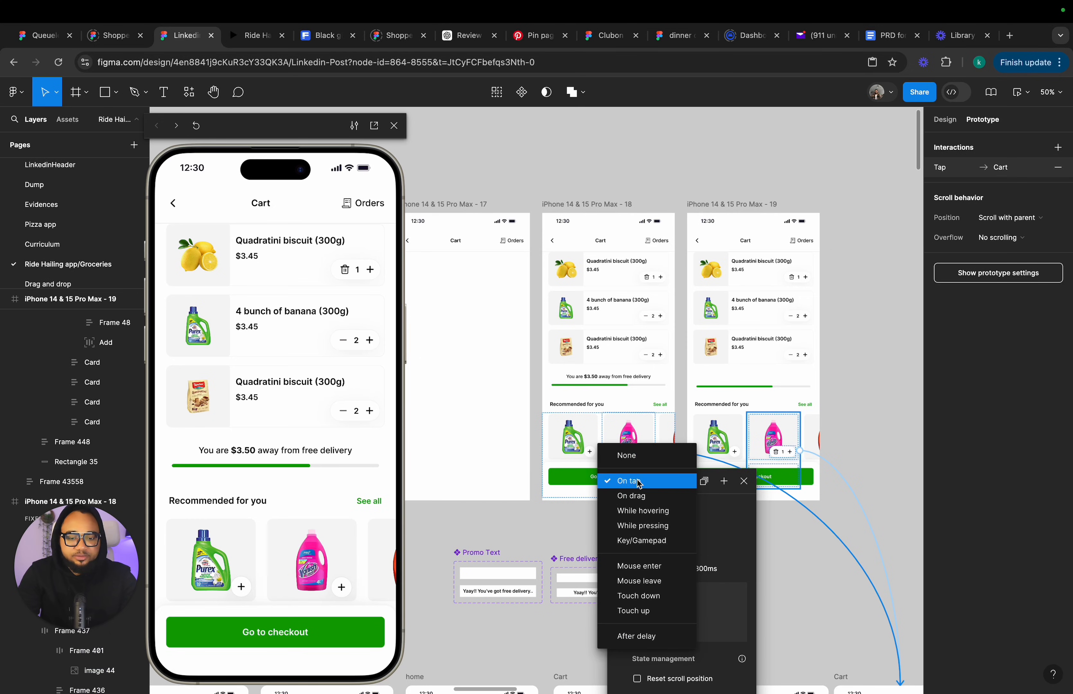
pyautogui.click(638, 456)
pyautogui.click(652, 453)
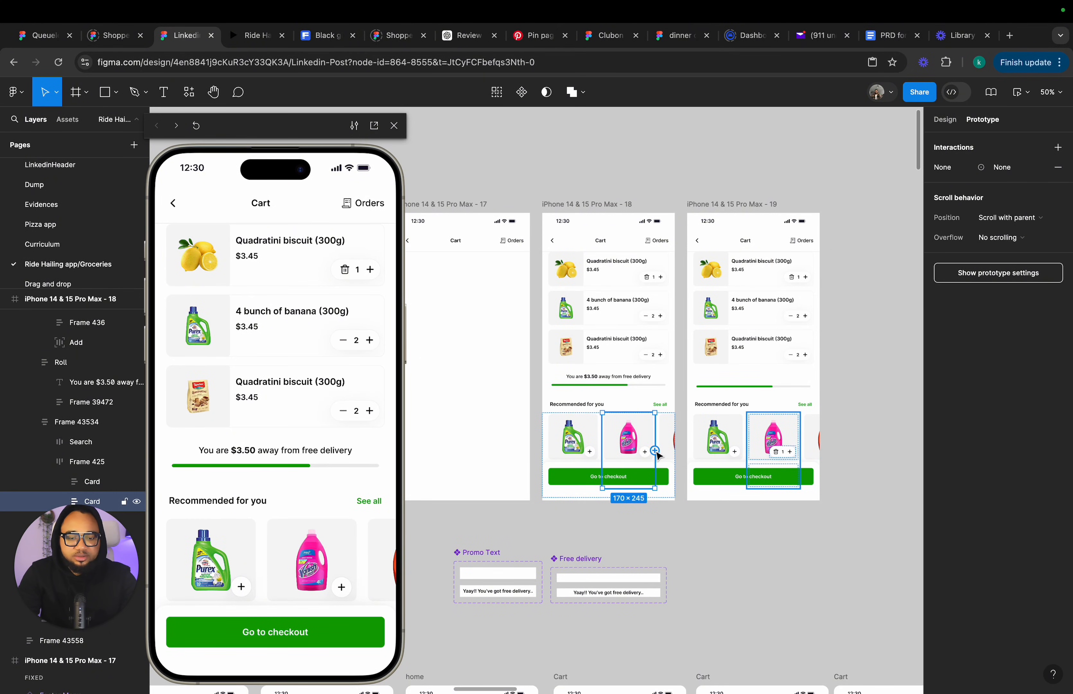
# Link the pink product card in cart screen 18 to cart screen 19 on tap with Smart animate and Gentle easing.
pyautogui.moveTo(702, 361); pyautogui.dragTo(721, 338)
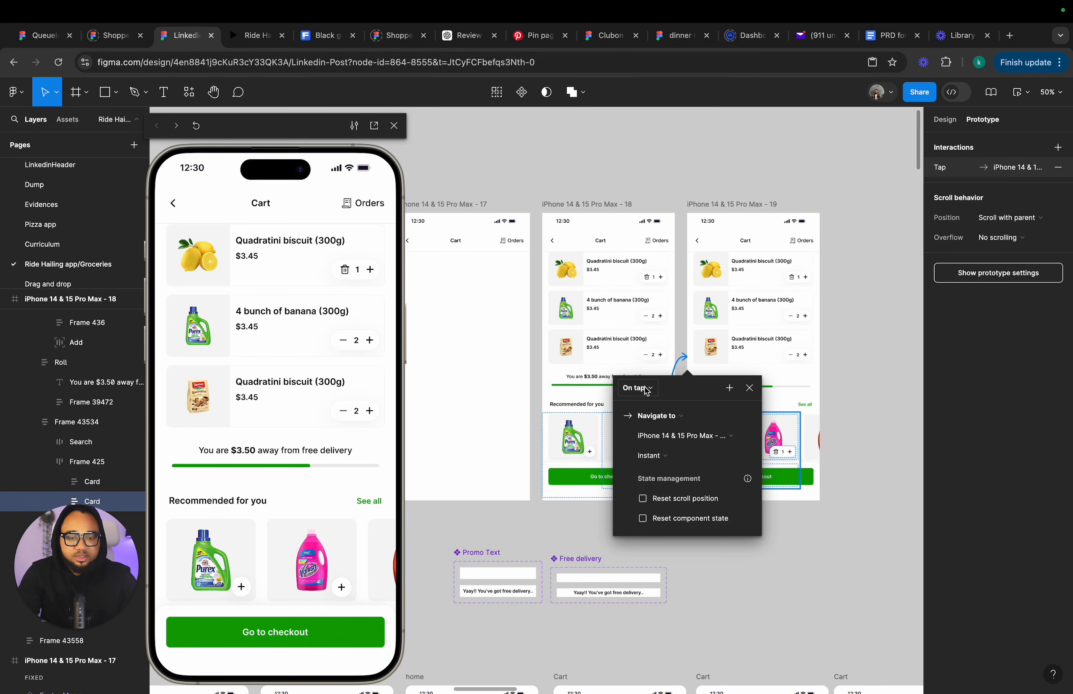
pyautogui.click(651, 464)
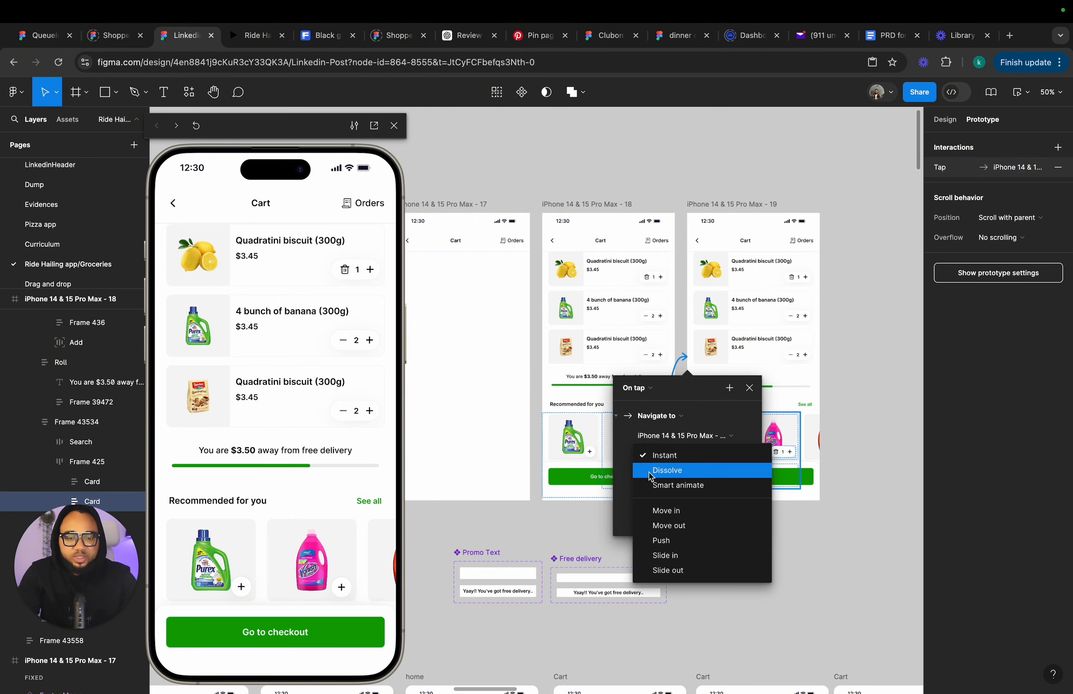
pyautogui.click(650, 486)
pyautogui.click(658, 474)
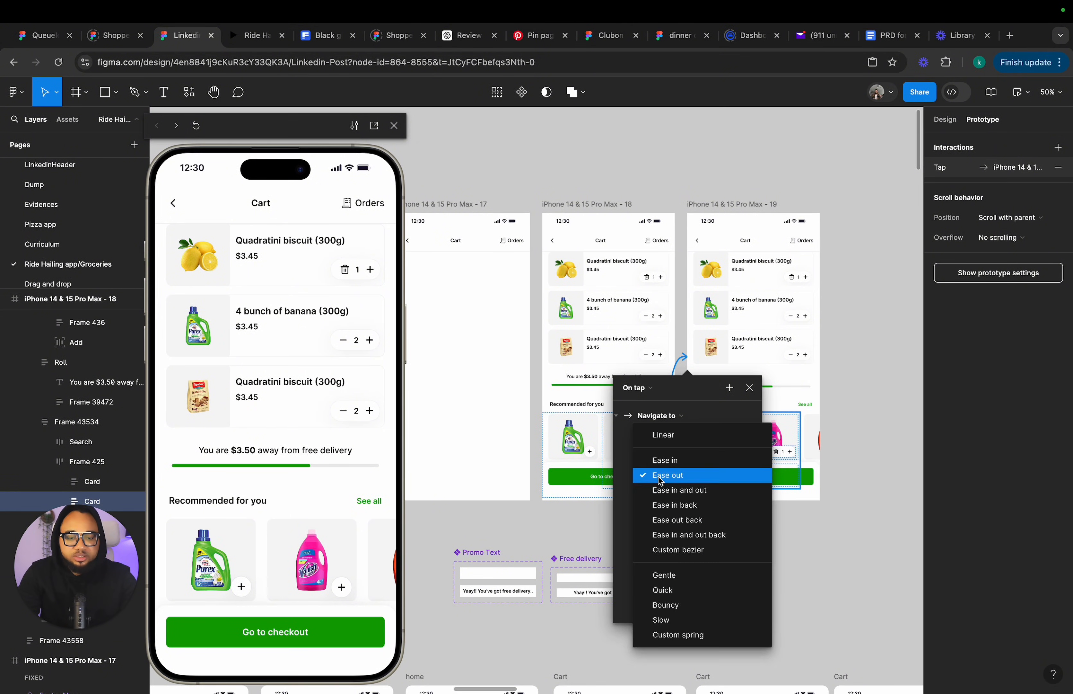
pyautogui.click(674, 579)
pyautogui.click(749, 388)
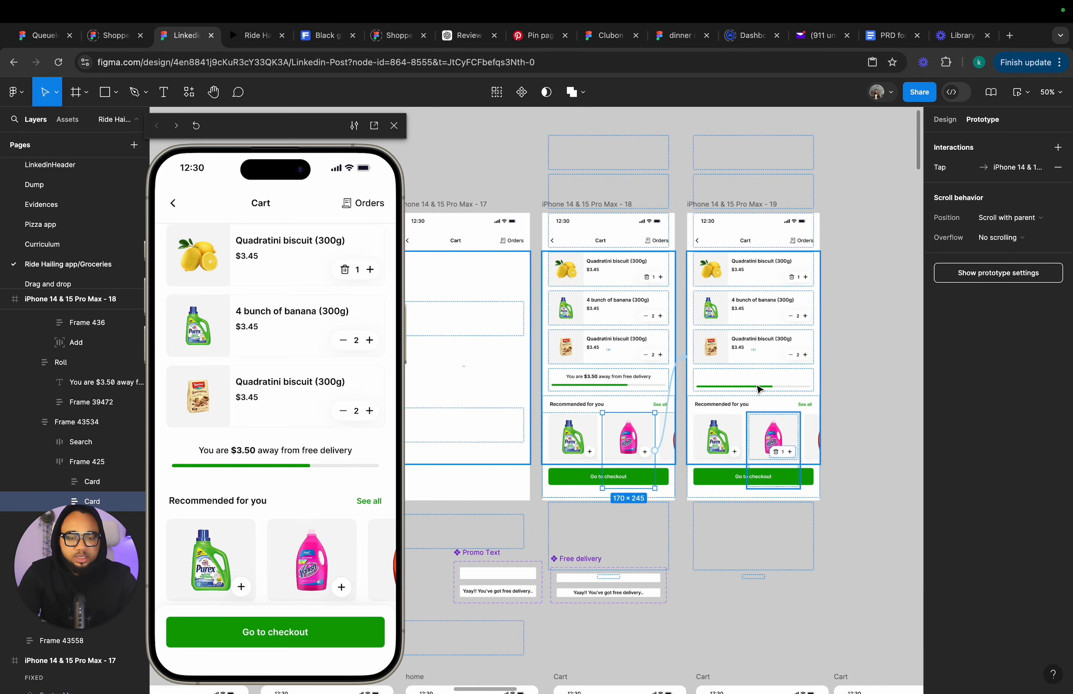
# Bring the delivery GIF to the front of the progress section in cart screen 19.
pyautogui.click(944, 119)
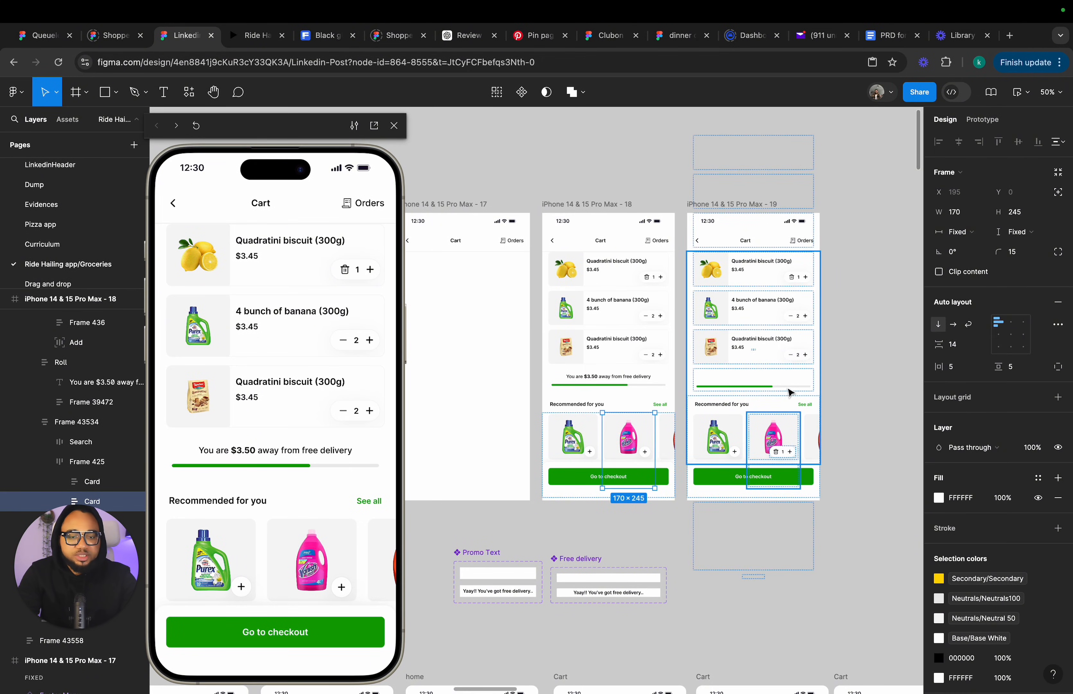
pyautogui.scroll(5, 768, 391)
pyautogui.hotkey('ctrl', 'v')
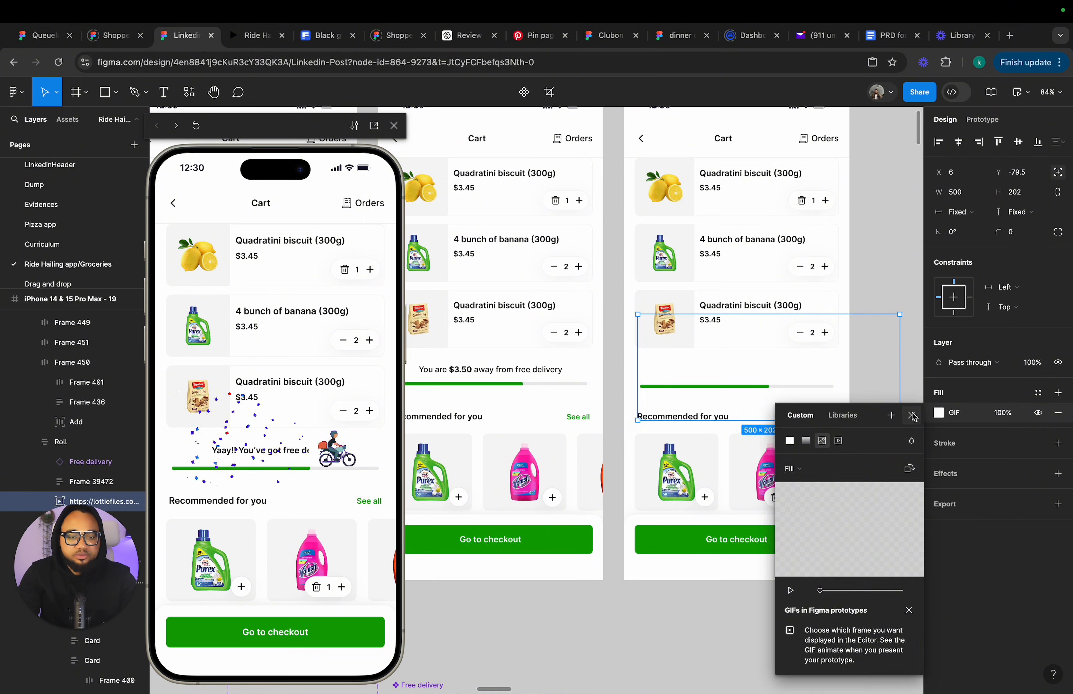
pyautogui.click(789, 376)
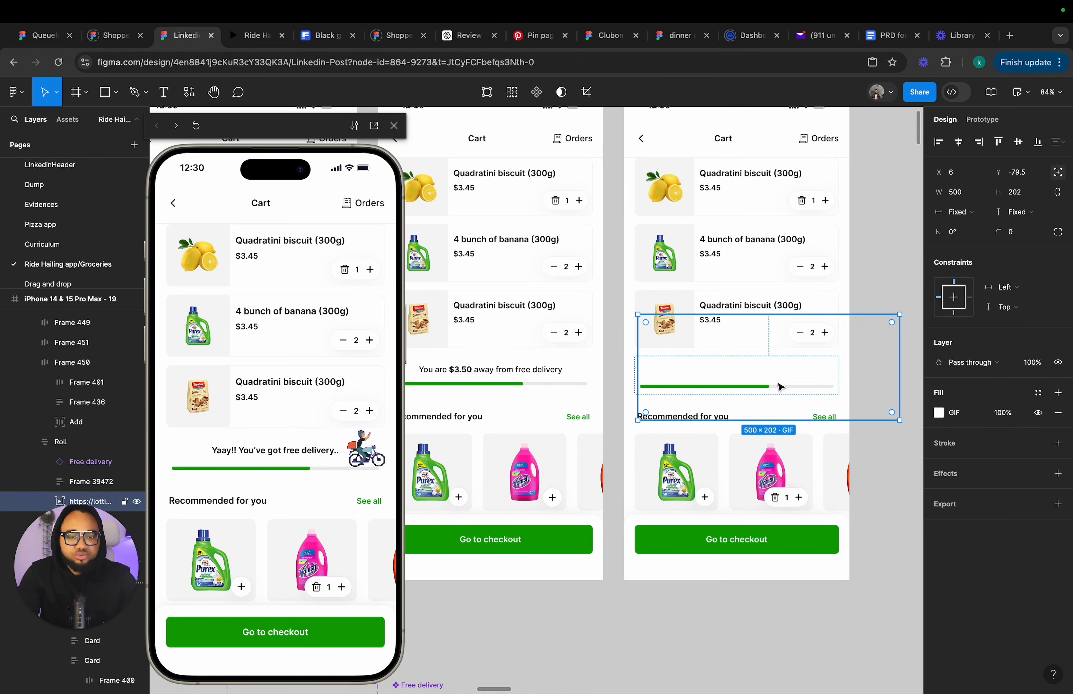
pyautogui.hotkey('ctrl', 'shift', ']')
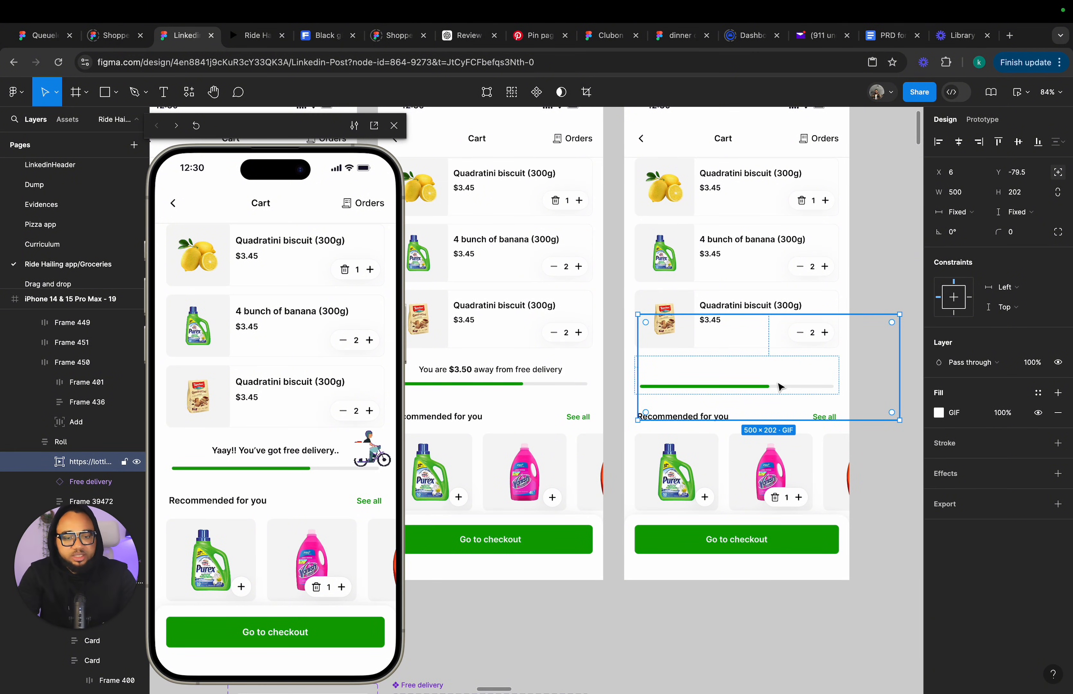
# Stretch the green progress bar in cart screen 19 to fill the full track width.
pyautogui.click(770, 390)
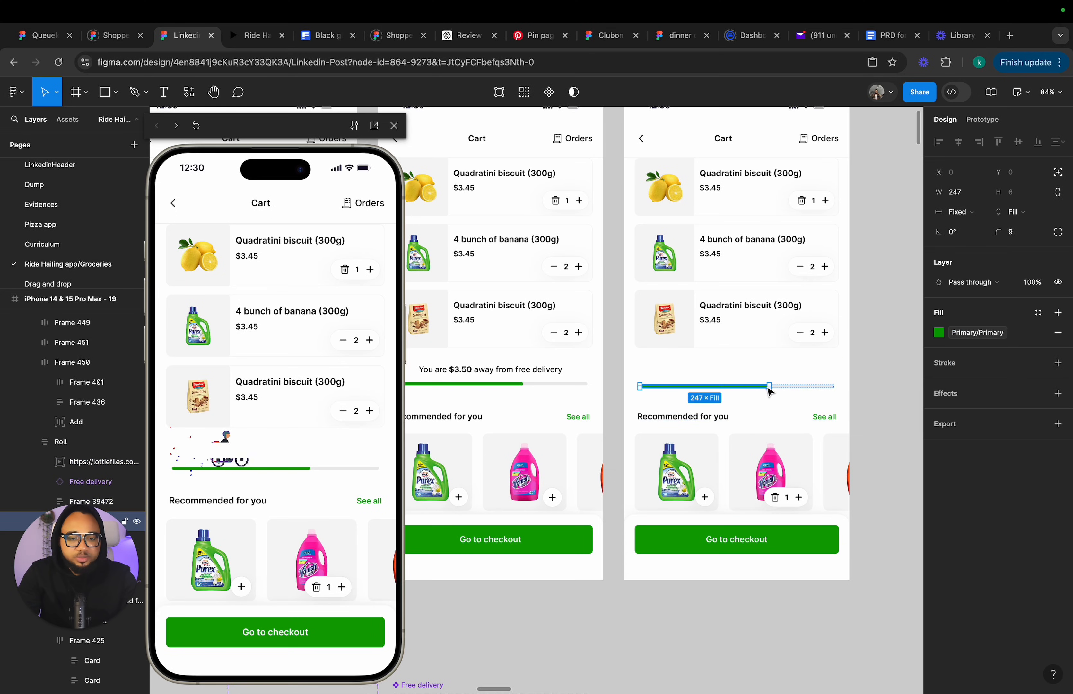
pyautogui.moveTo(772, 387); pyautogui.dragTo(834, 387)
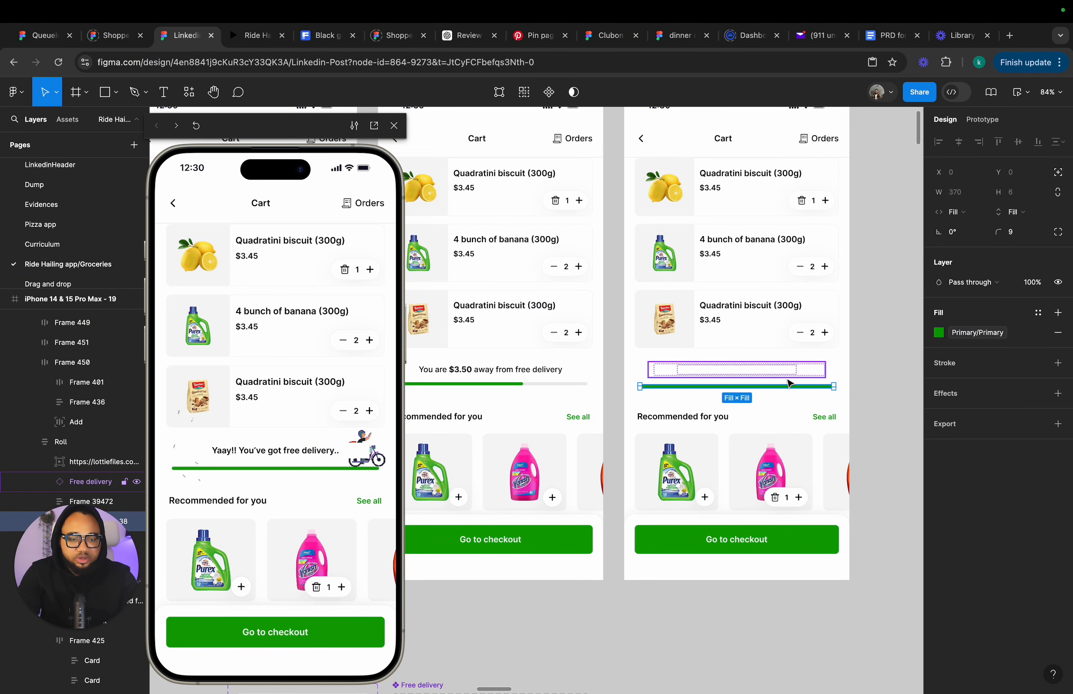
pyautogui.click(820, 385)
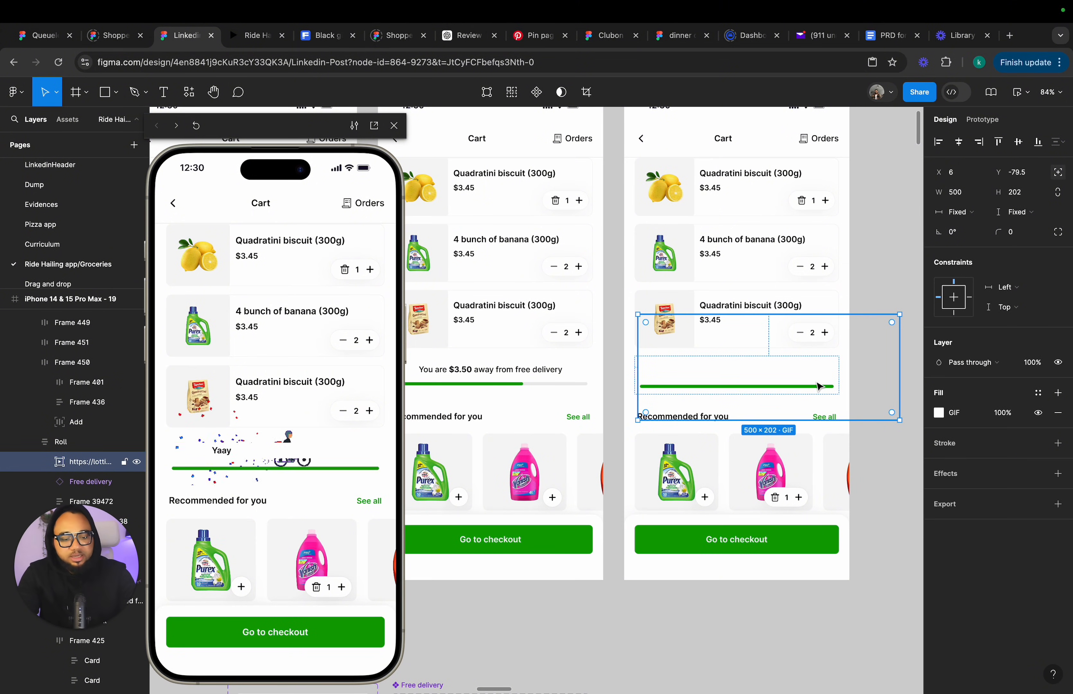
pyautogui.press('[')
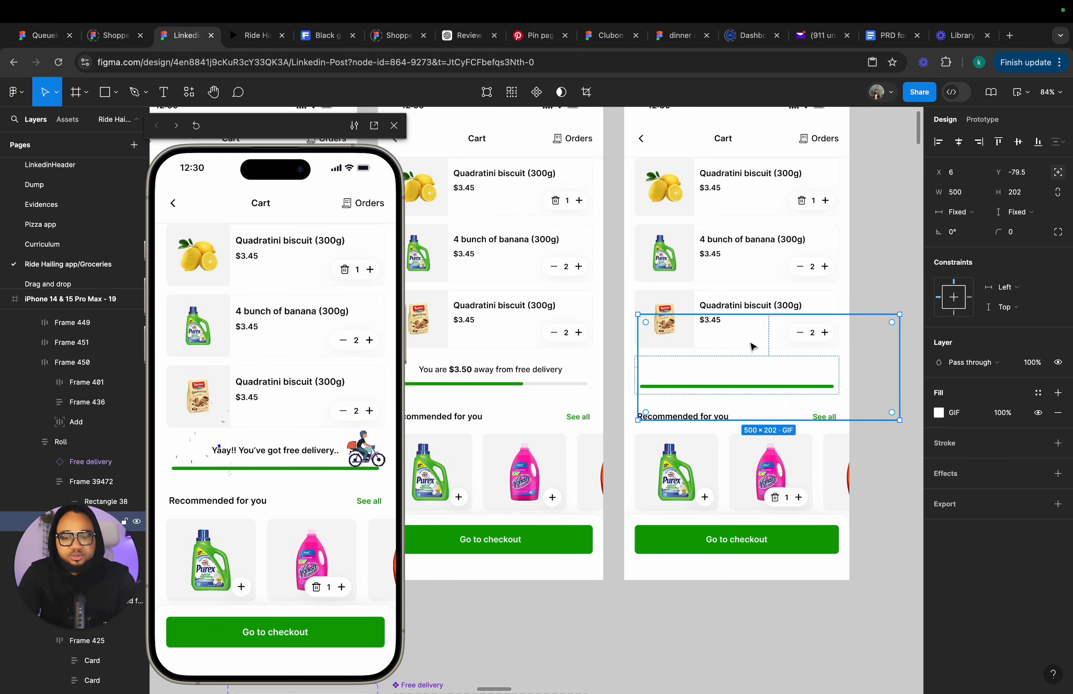
pyautogui.scroll(-5, 752, 347)
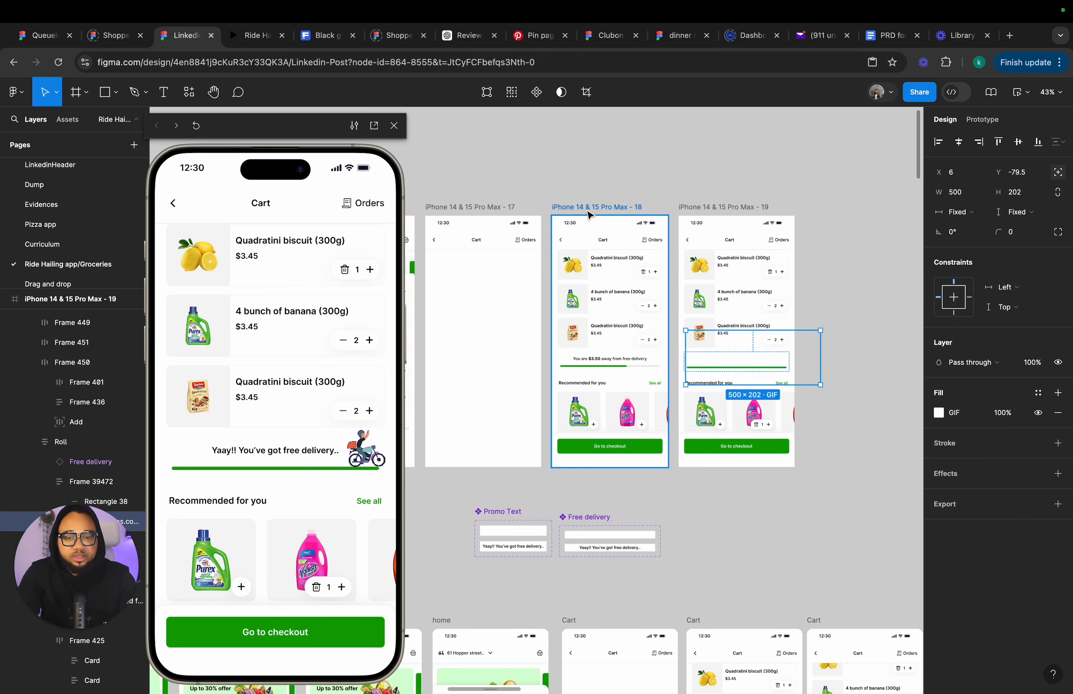
pyautogui.click(588, 210)
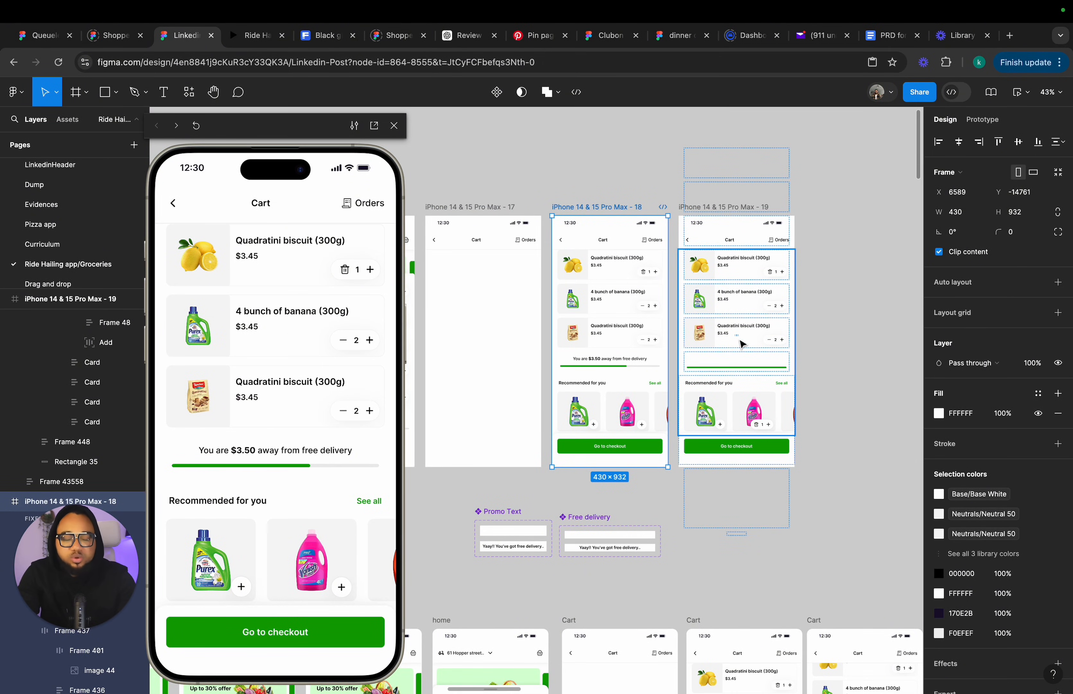
pyautogui.scroll(-10, 742, 347)
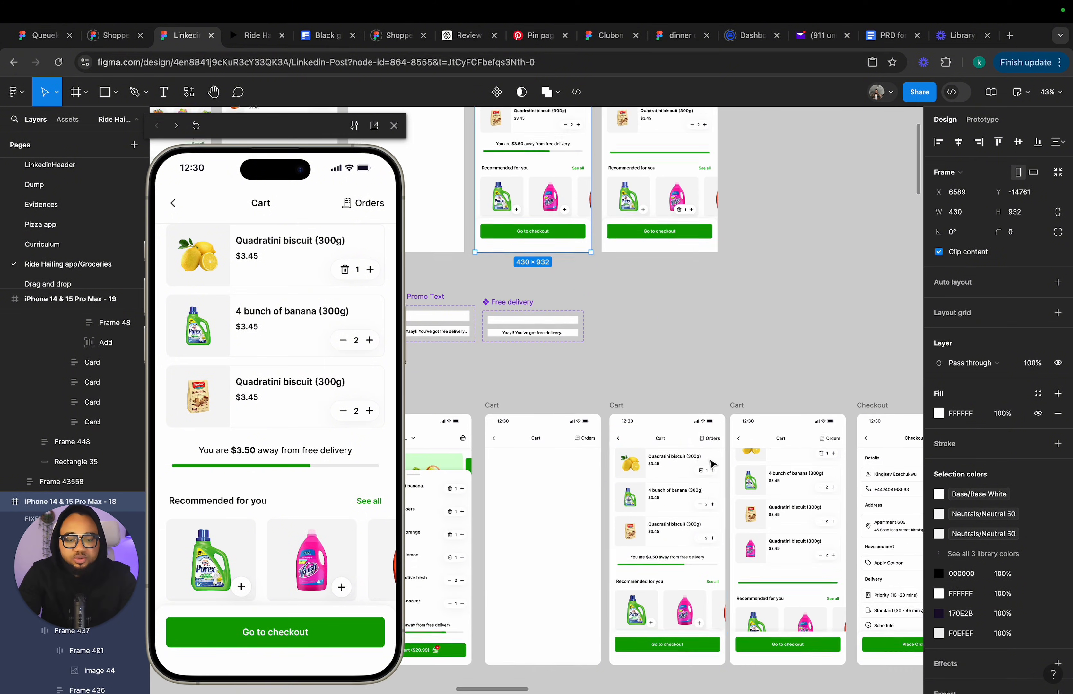
# Paste the pink product card into the cart list of cart screen 19 and move it above the progress section.
pyautogui.click(752, 580)
pyautogui.click(781, 545)
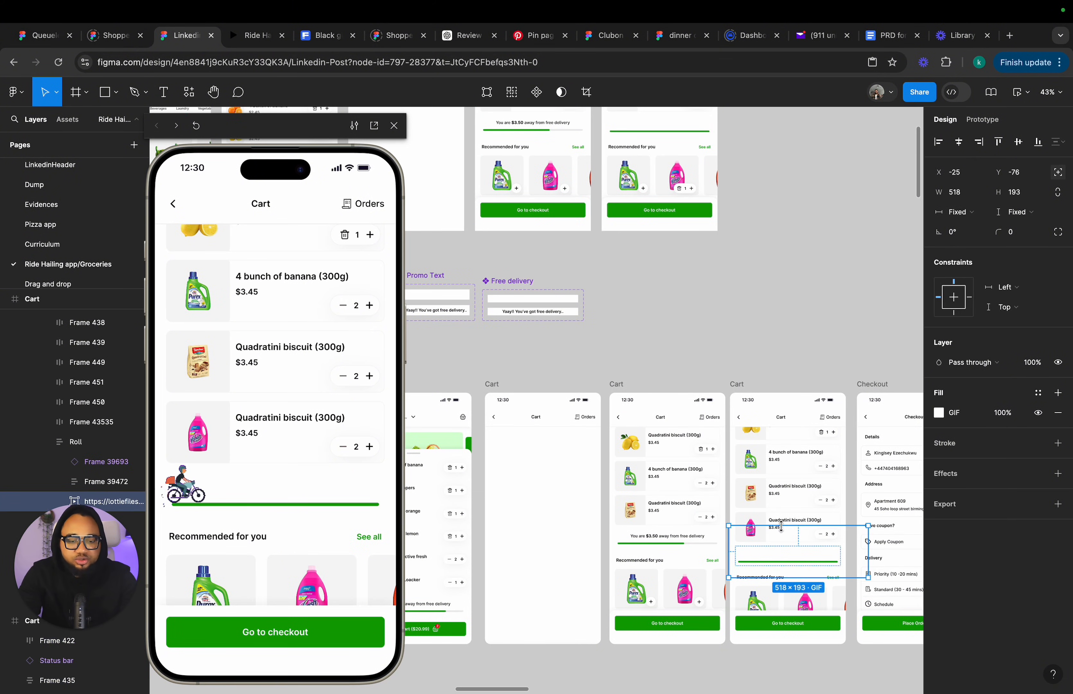
pyautogui.click(784, 515)
pyautogui.scroll(8, 638, 233)
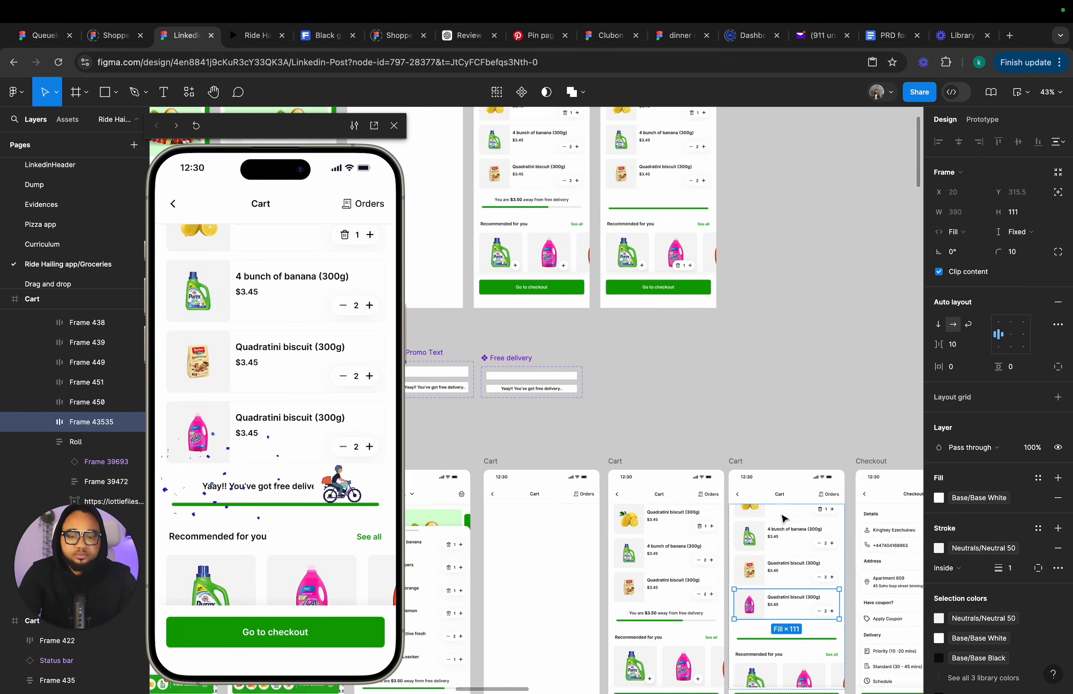
pyautogui.click(638, 233)
pyautogui.click(648, 385)
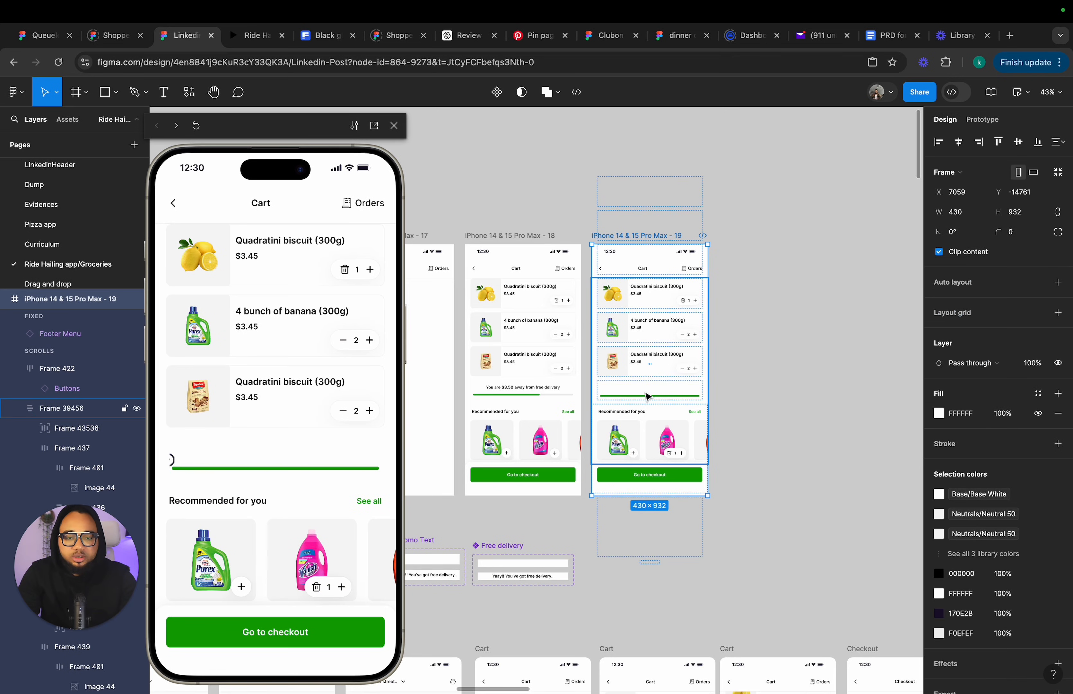
pyautogui.press('super+v')
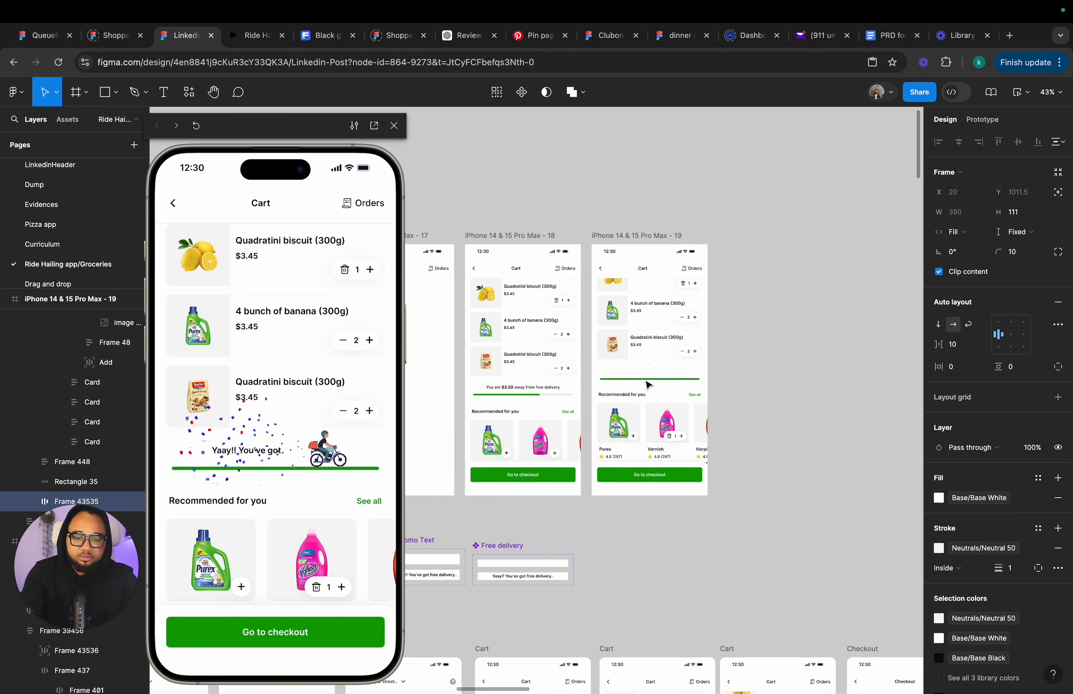
pyautogui.press('Up')
pyautogui.press('Up')
pyautogui.press('Up')
pyautogui.press('Up')
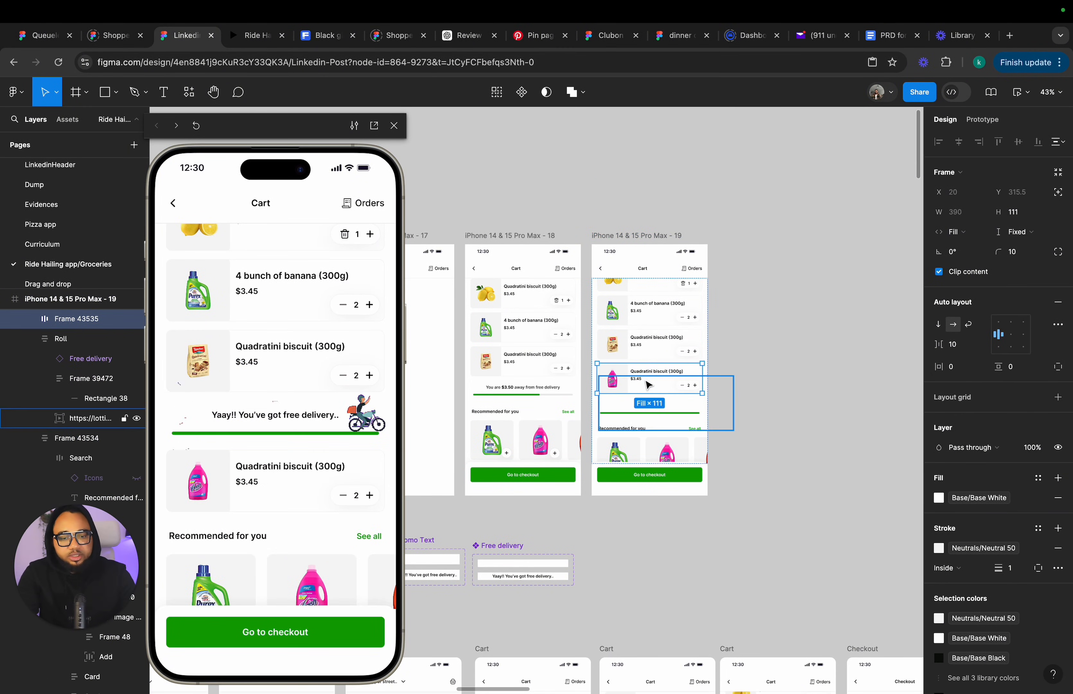
# Bring the delivery GIF in cart screen 19 to the front, above the pasted pink product card.
pyautogui.scroll(5, 648, 384)
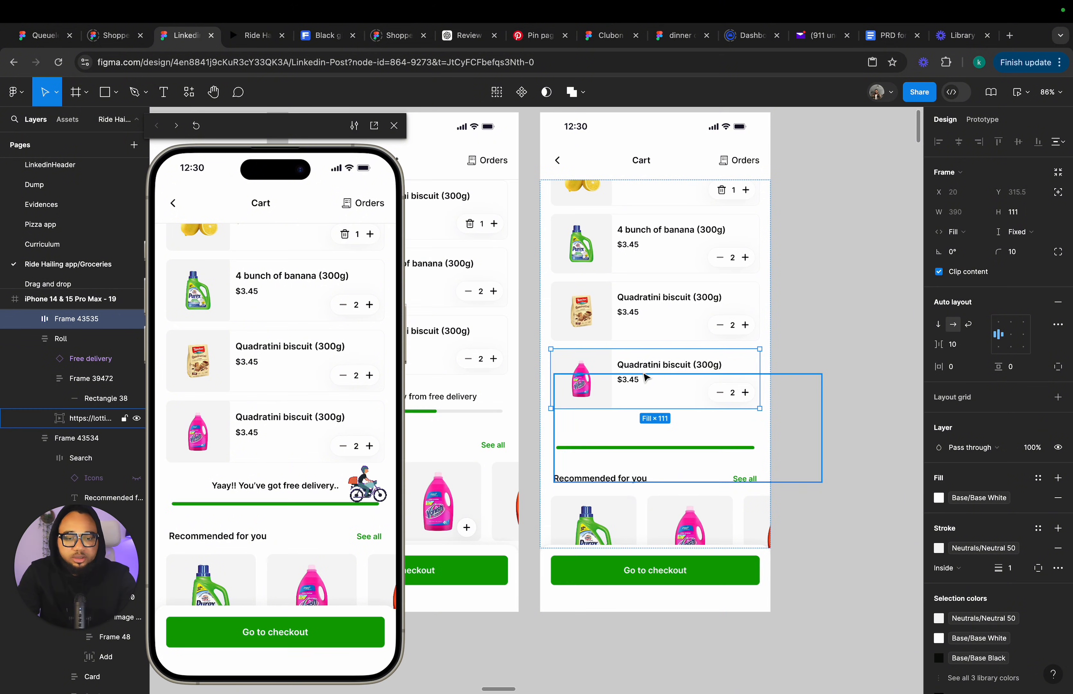
pyautogui.scroll(5, 706, 358)
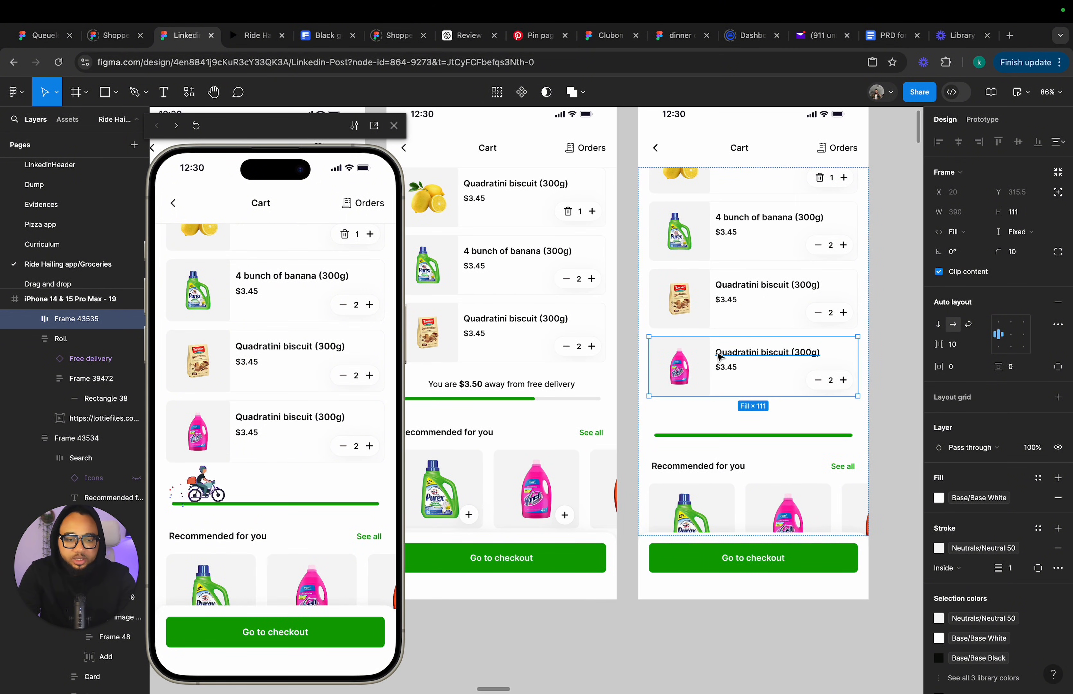
pyautogui.scroll(-5, 738, 359)
pyautogui.scroll(2, 631, 328)
pyautogui.click(631, 328)
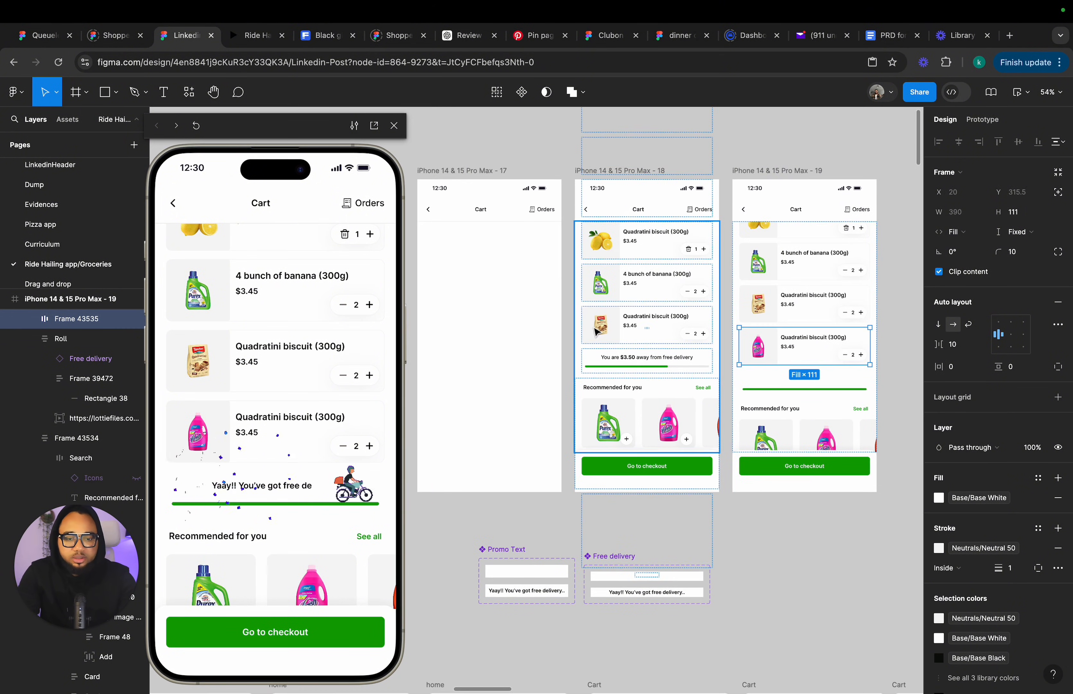
pyautogui.scroll(5, 846, 351)
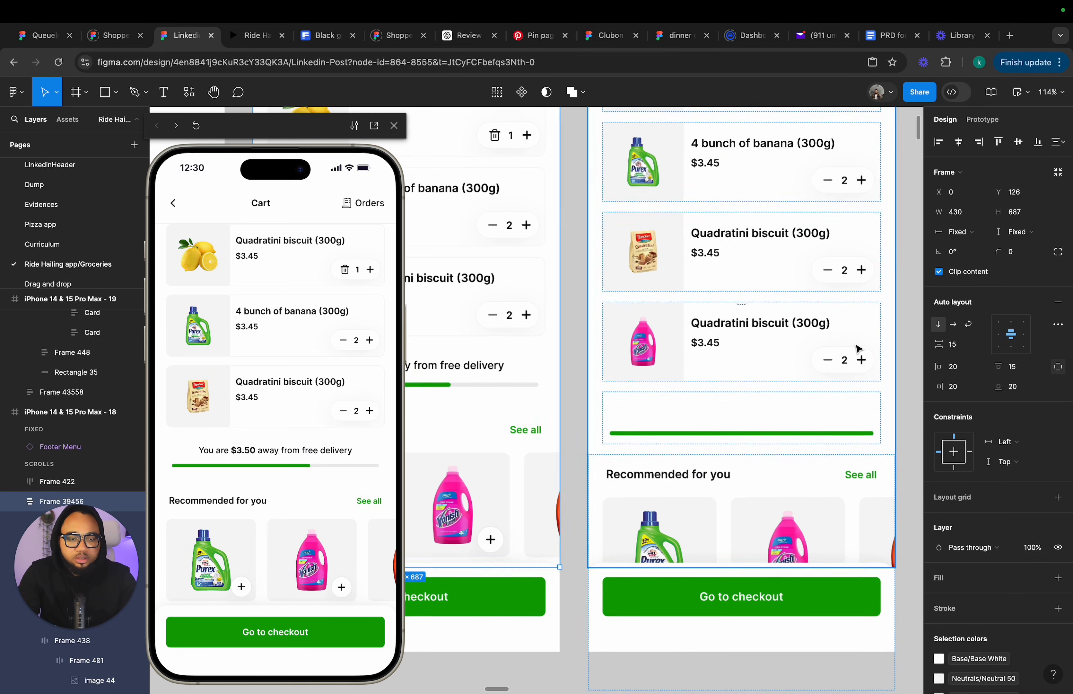
pyautogui.click(848, 363)
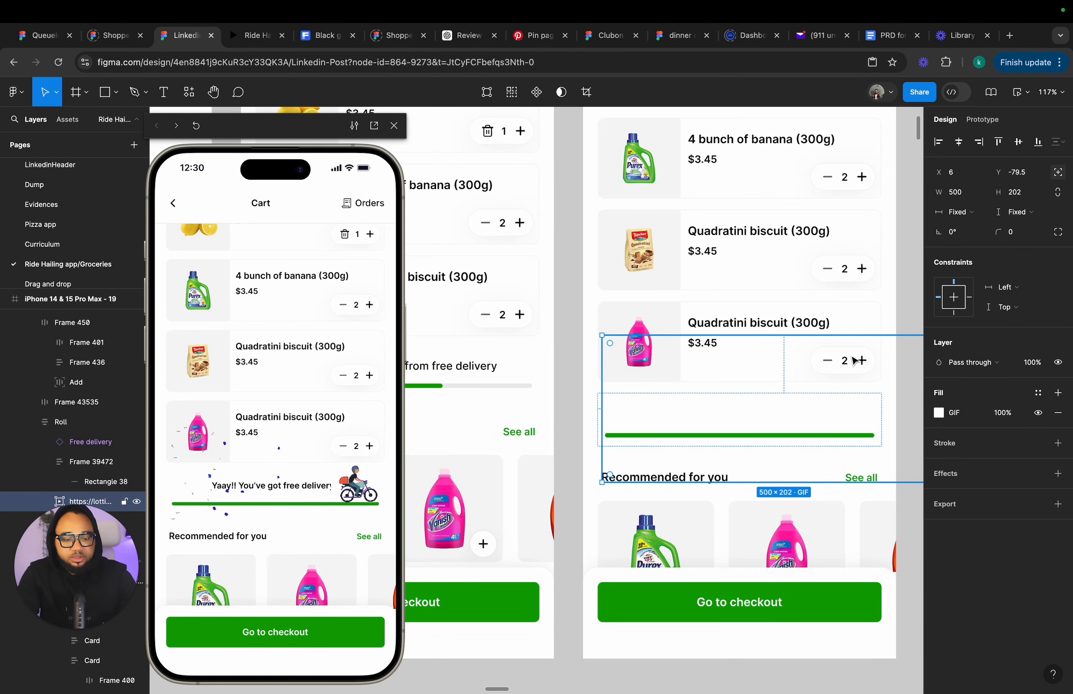
pyautogui.press('super+alt+bracketright')
pyautogui.doubleClick(848, 364)
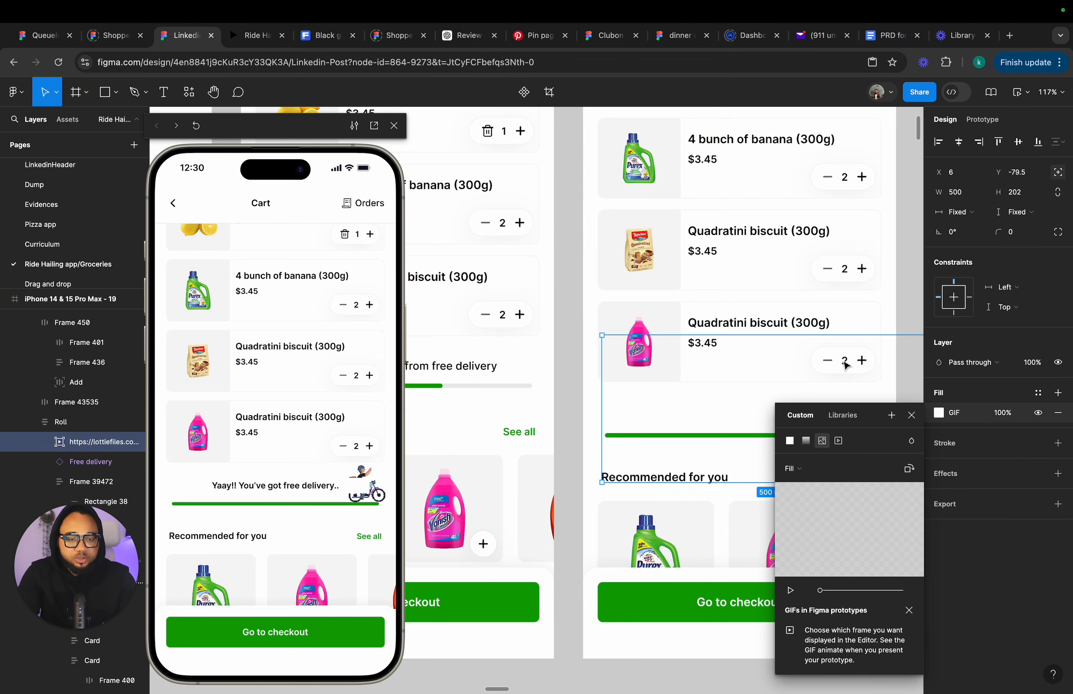
pyautogui.click(916, 416)
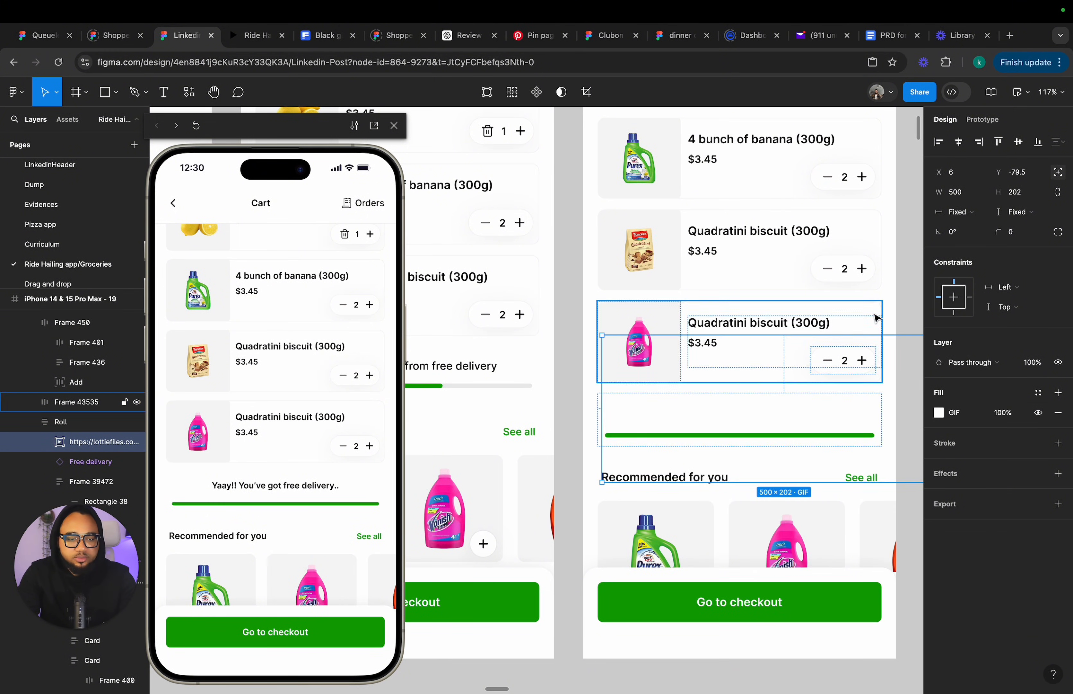
# Move the pink product card out onto the canvas and set its quantity to 1.
pyautogui.click(808, 326)
pyautogui.doubleClick(762, 345)
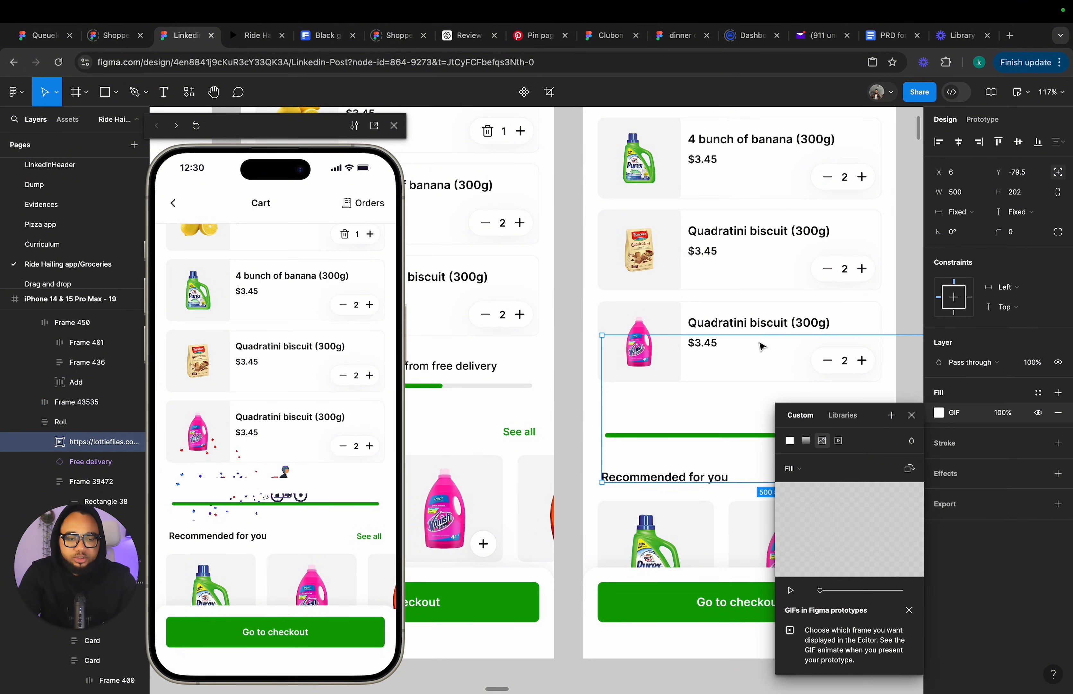
pyautogui.click(762, 348)
pyautogui.moveTo(762, 348); pyautogui.dragTo(883, 278)
pyautogui.doubleClick(660, 311)
pyautogui.hscroll(5, 872, 298)
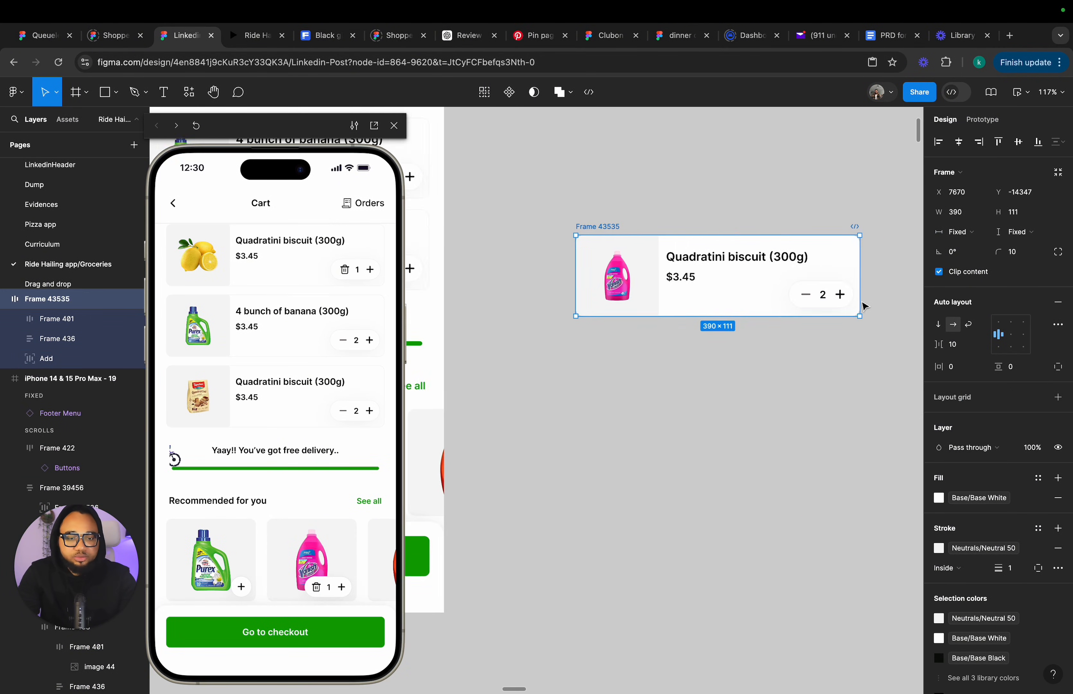
pyautogui.doubleClick(798, 291)
pyautogui.doubleClick(797, 290)
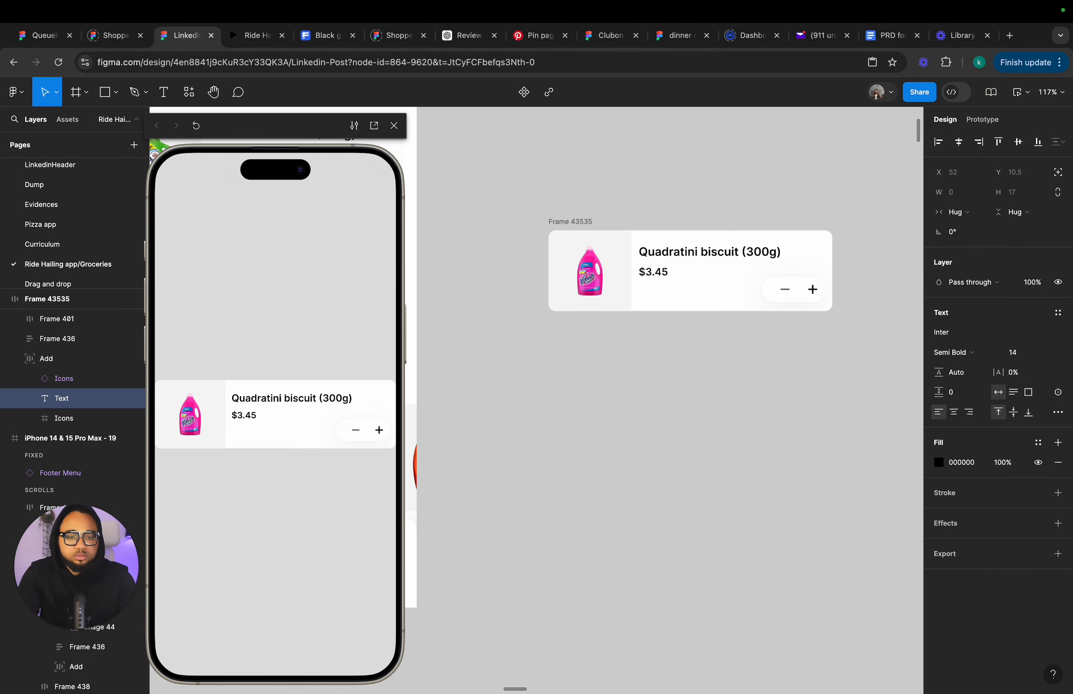
pyautogui.write('1')
pyautogui.press('Escape')
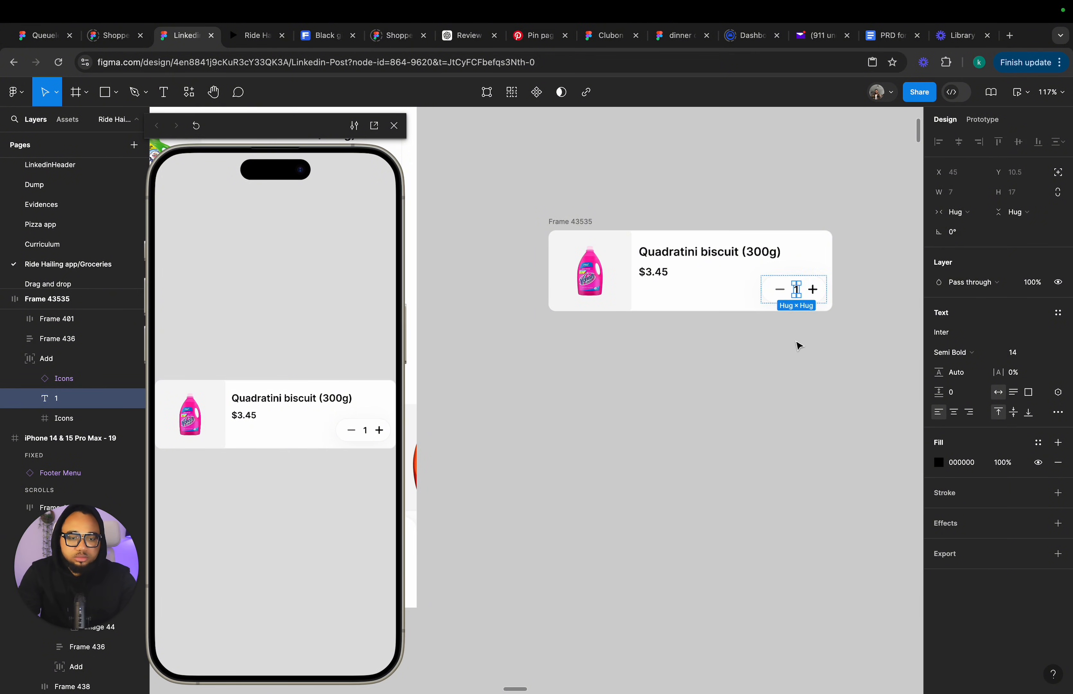
# Move the pink product card back into the cart list of cart screen 19.
pyautogui.click(791, 337)
pyautogui.scroll(-5, 772, 306)
pyautogui.scroll(1, 773, 306)
pyautogui.hscroll(-1, 773, 306)
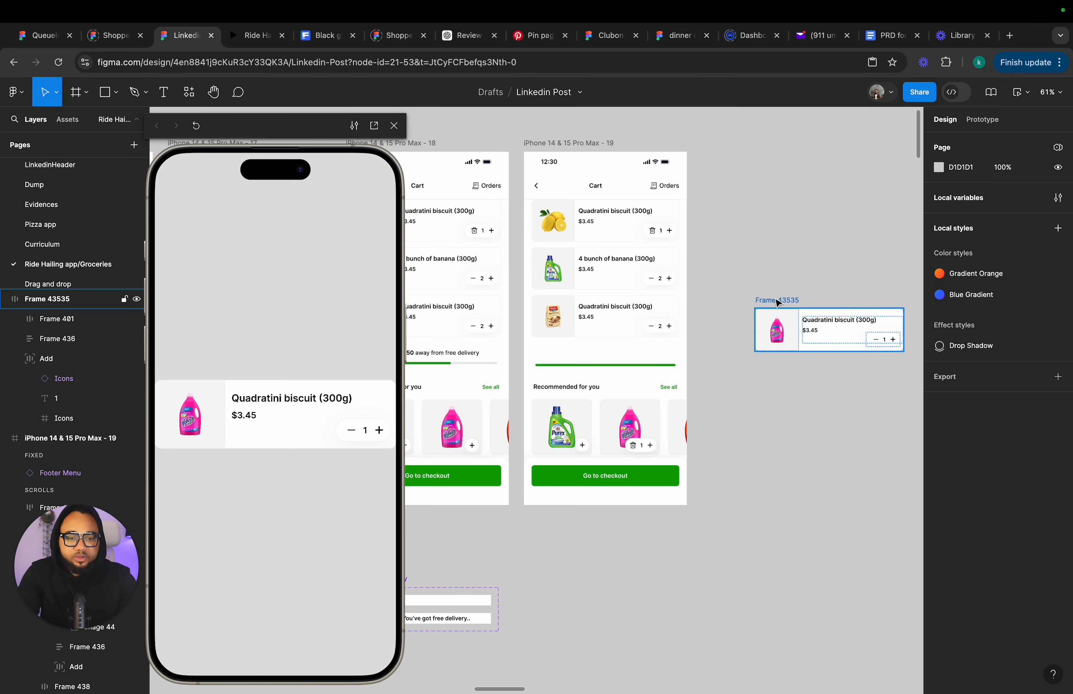
pyautogui.doubleClick(775, 298)
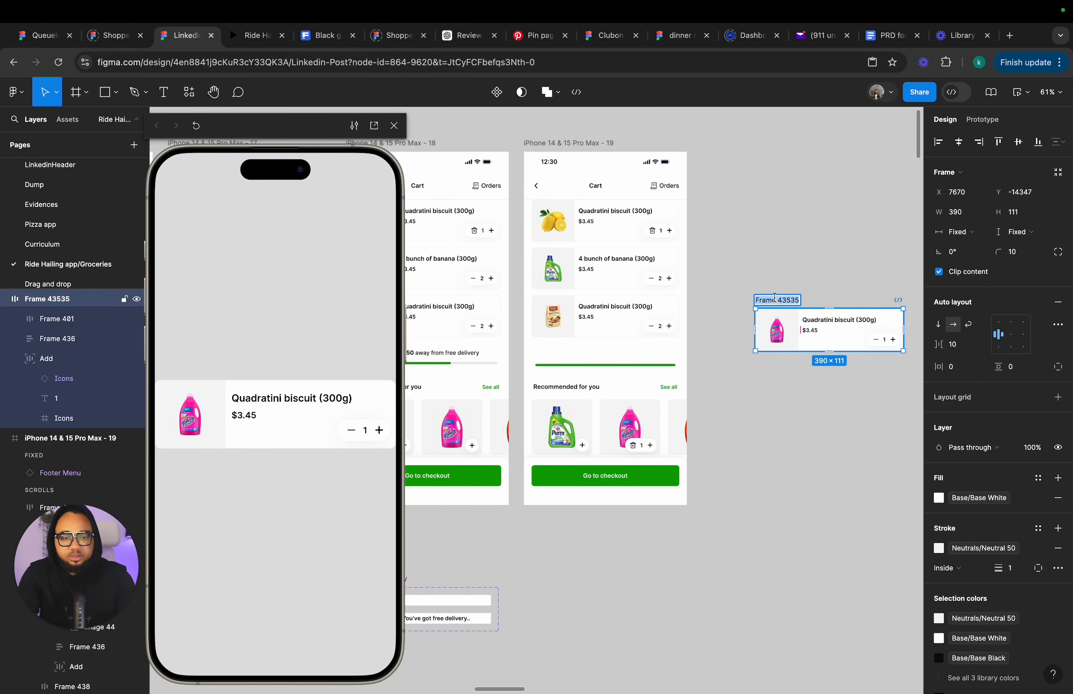
pyautogui.click(806, 282)
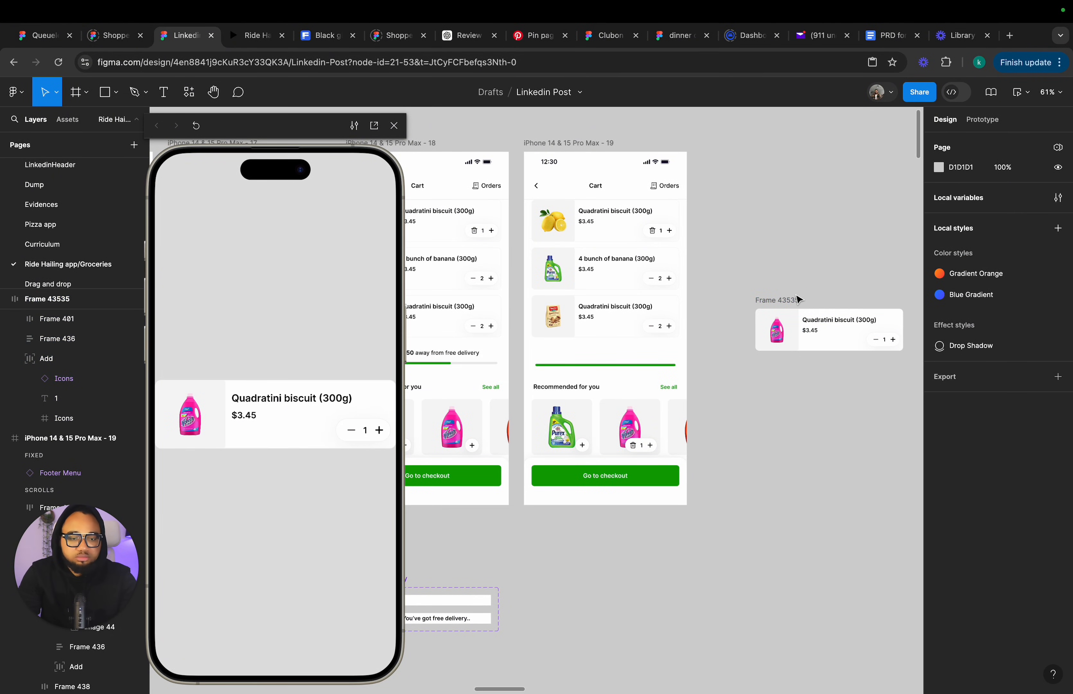
pyautogui.moveTo(798, 298); pyautogui.dragTo(587, 343)
# Paste the pink product card into cart screen 18's cart list and move it above the progress section.
pyautogui.hscroll(-5, 631, 352)
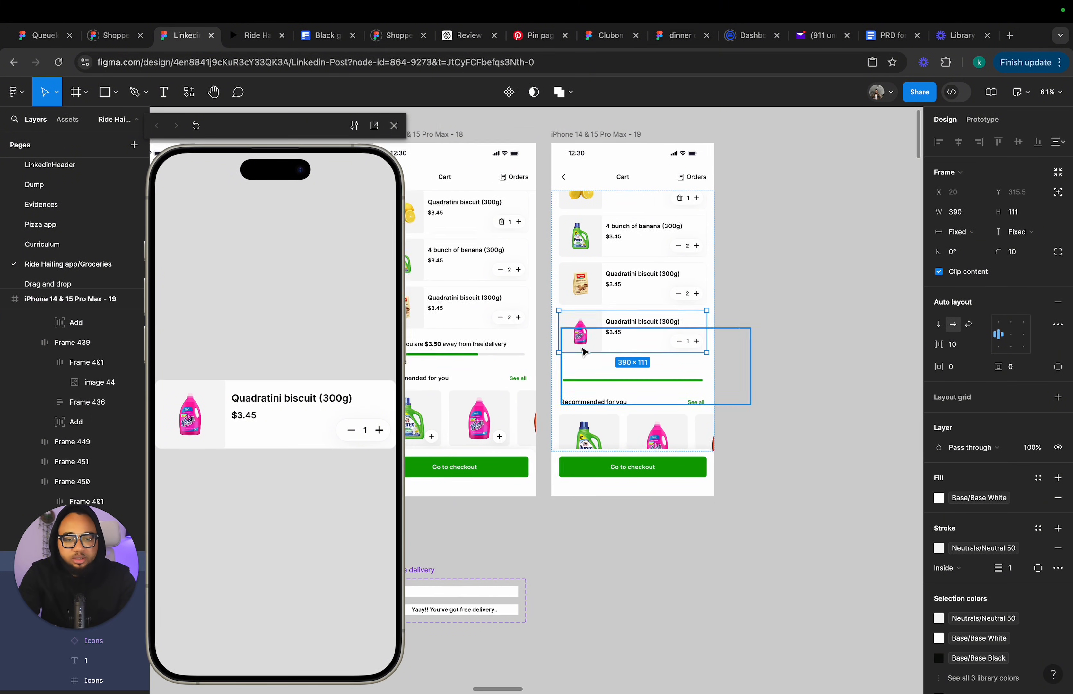
pyautogui.click(478, 356)
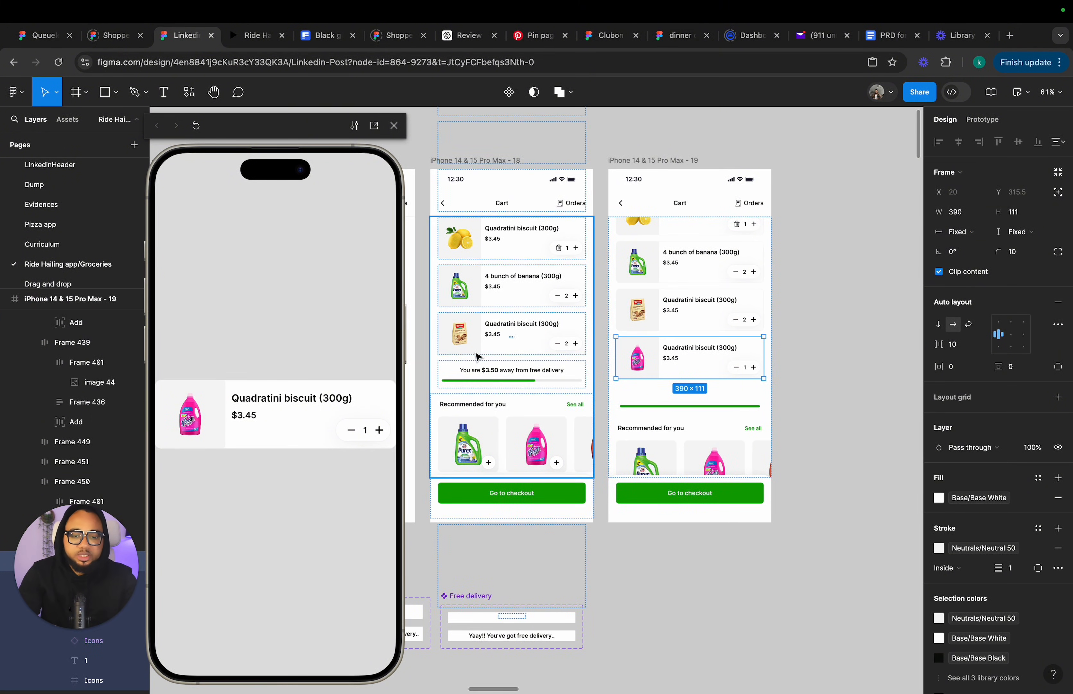
pyautogui.press('super+v')
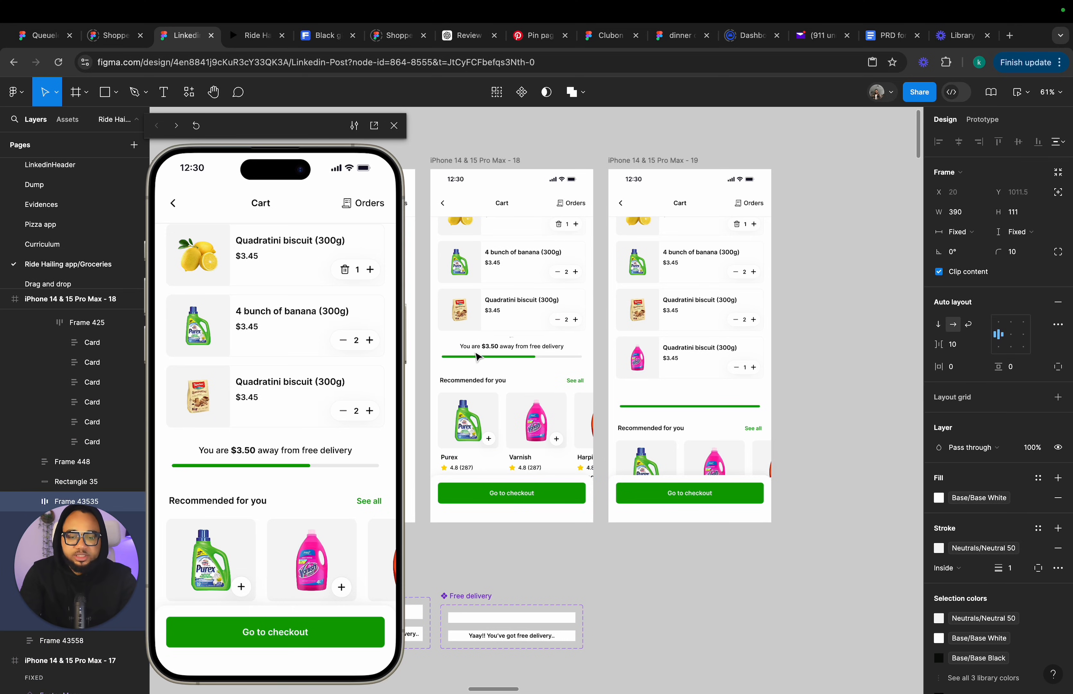
pyautogui.press('Up')
pyautogui.press('Up')
pyautogui.press('Down')
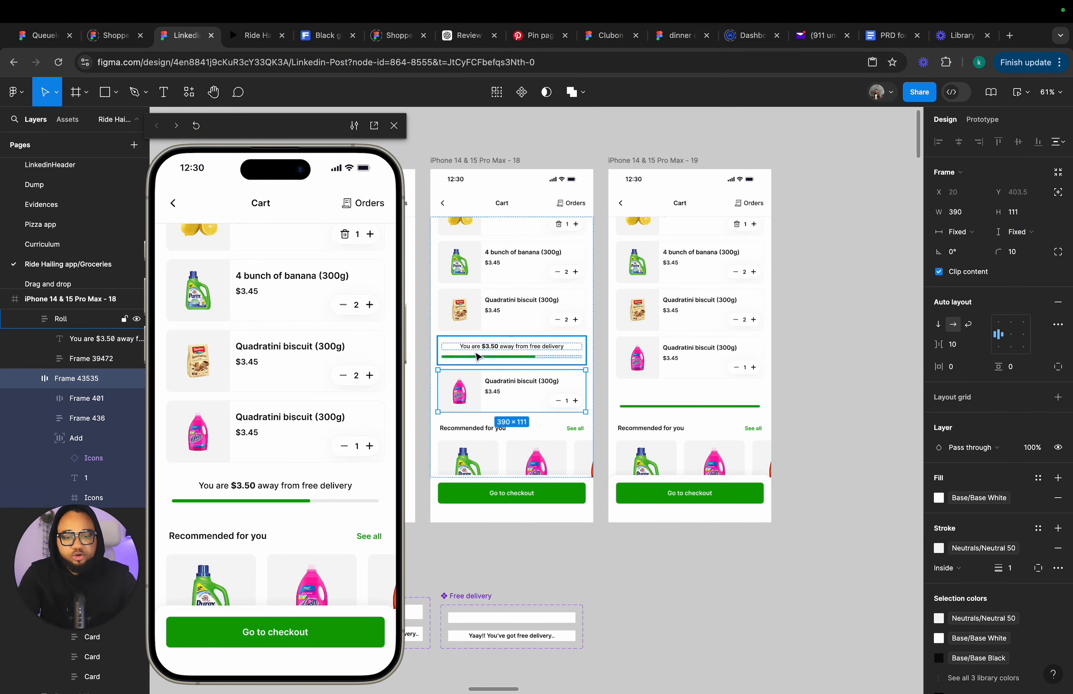
pyautogui.press('Up')
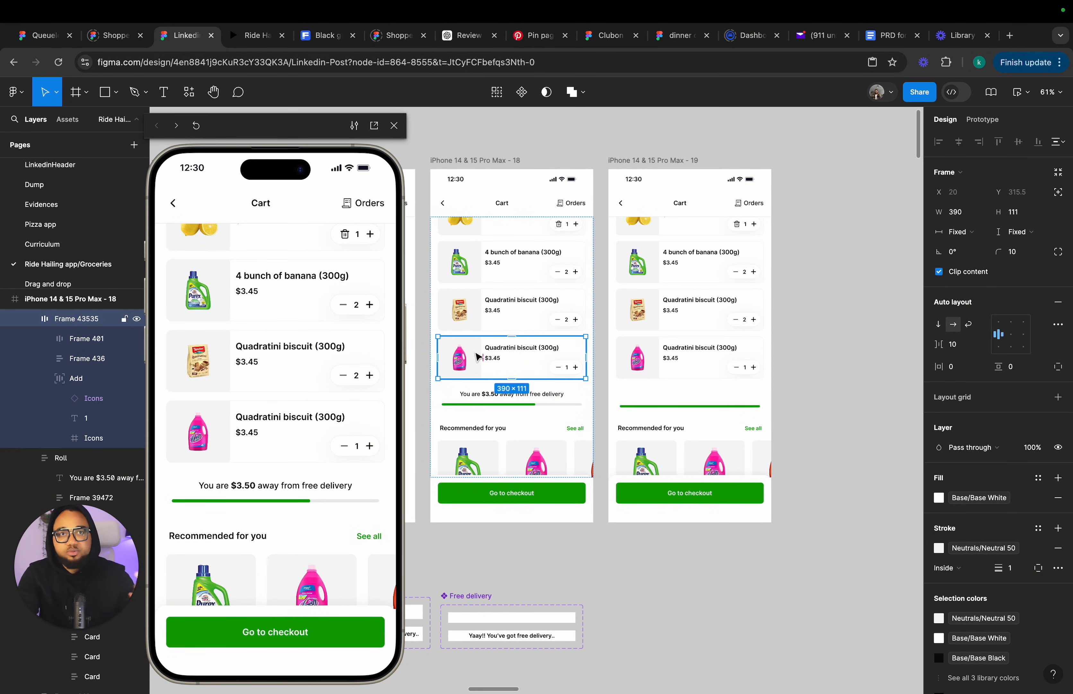
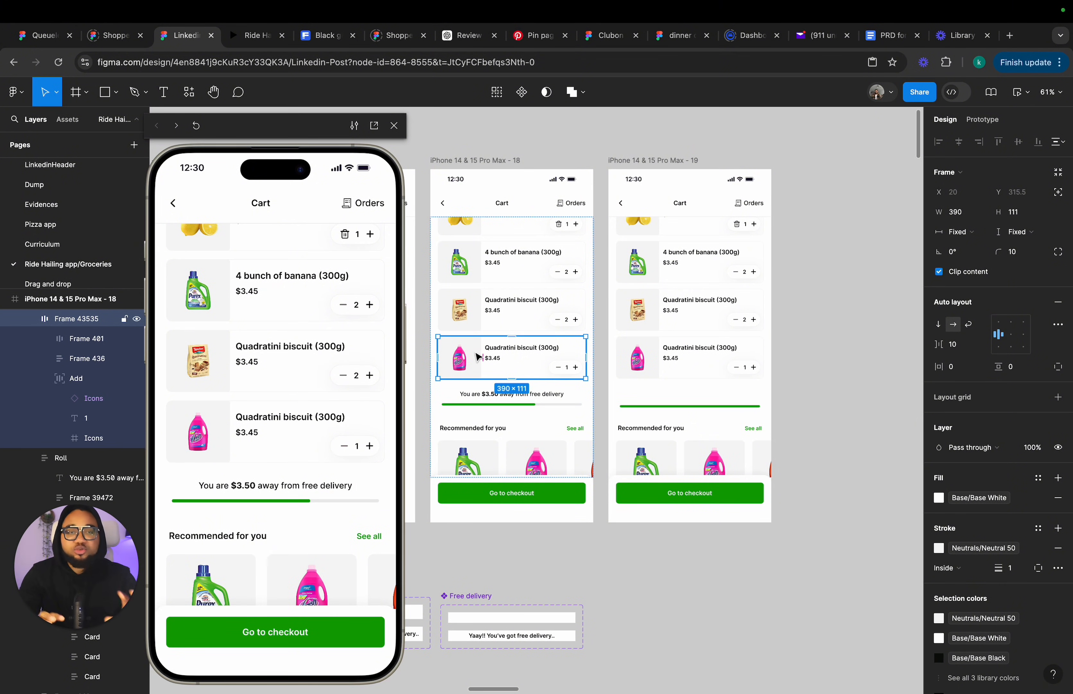
# Scale the pink product card in cart screen 18 down to about 30 × 8.5 px.
pyautogui.scroll(10, 478, 357)
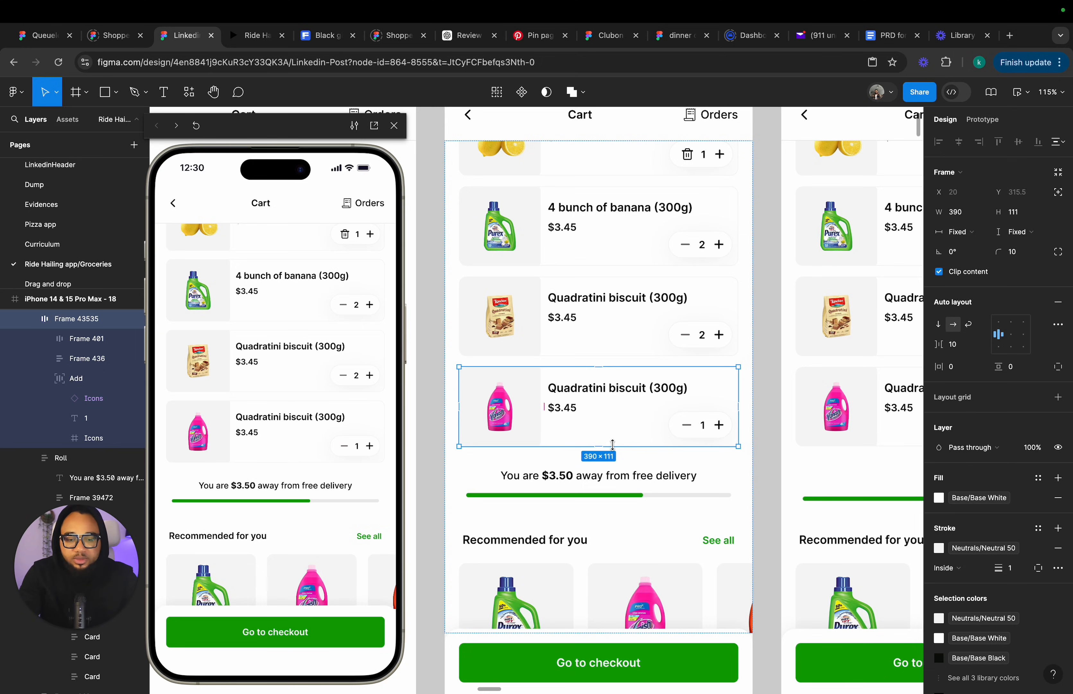
pyautogui.click(1059, 193)
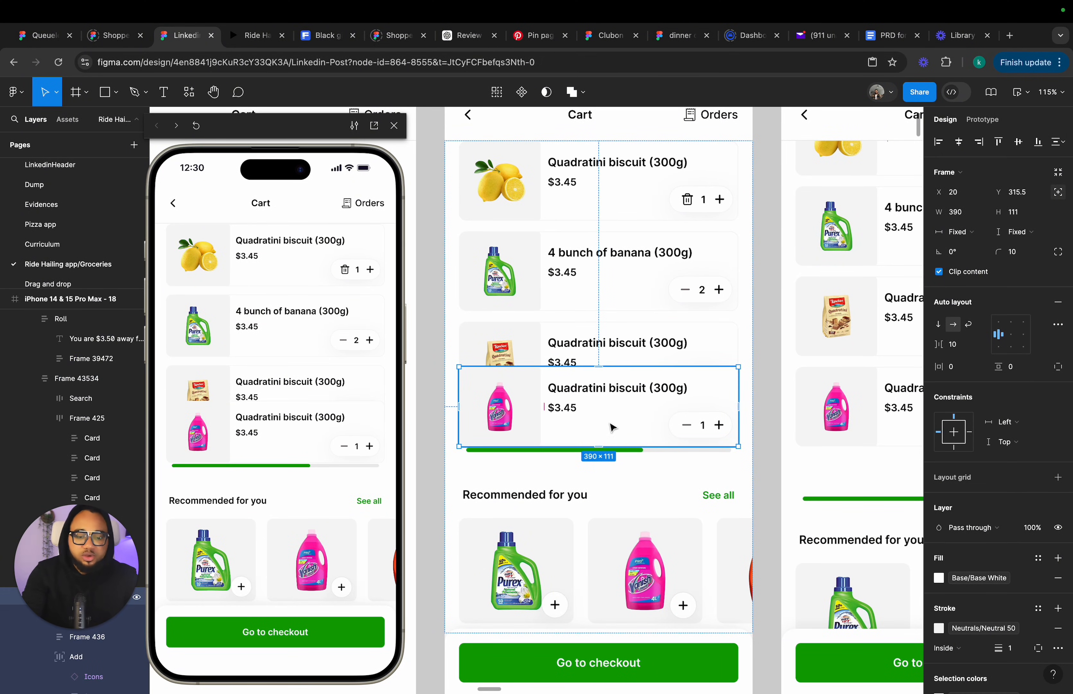
pyautogui.press('k')
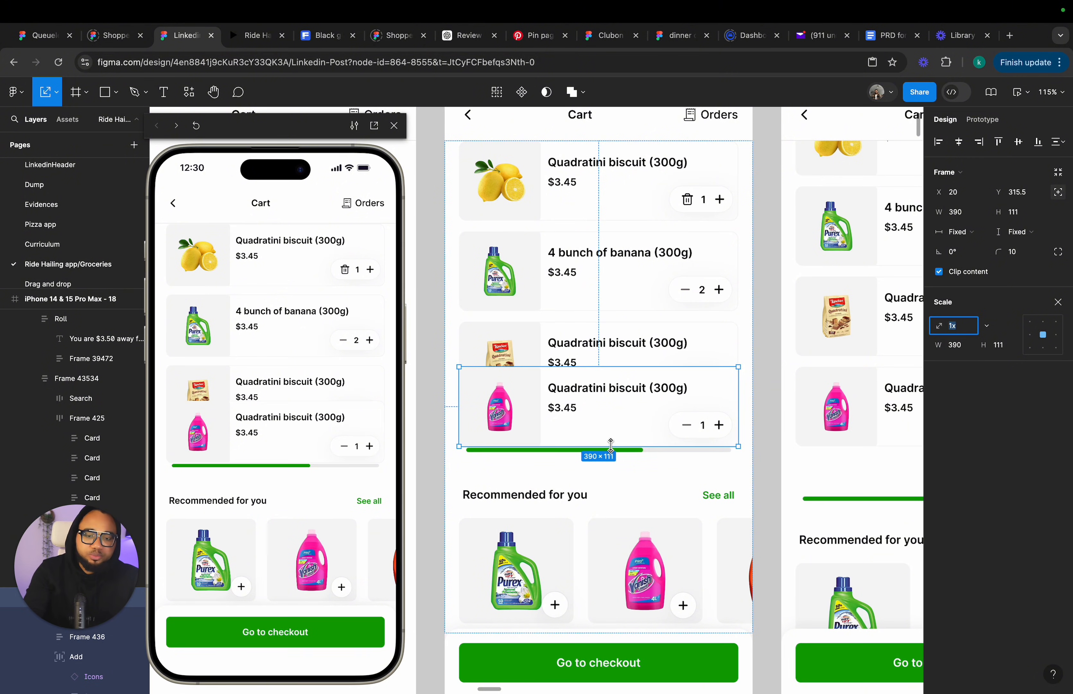
pyautogui.moveTo(610, 444); pyautogui.dragTo(602, 374)
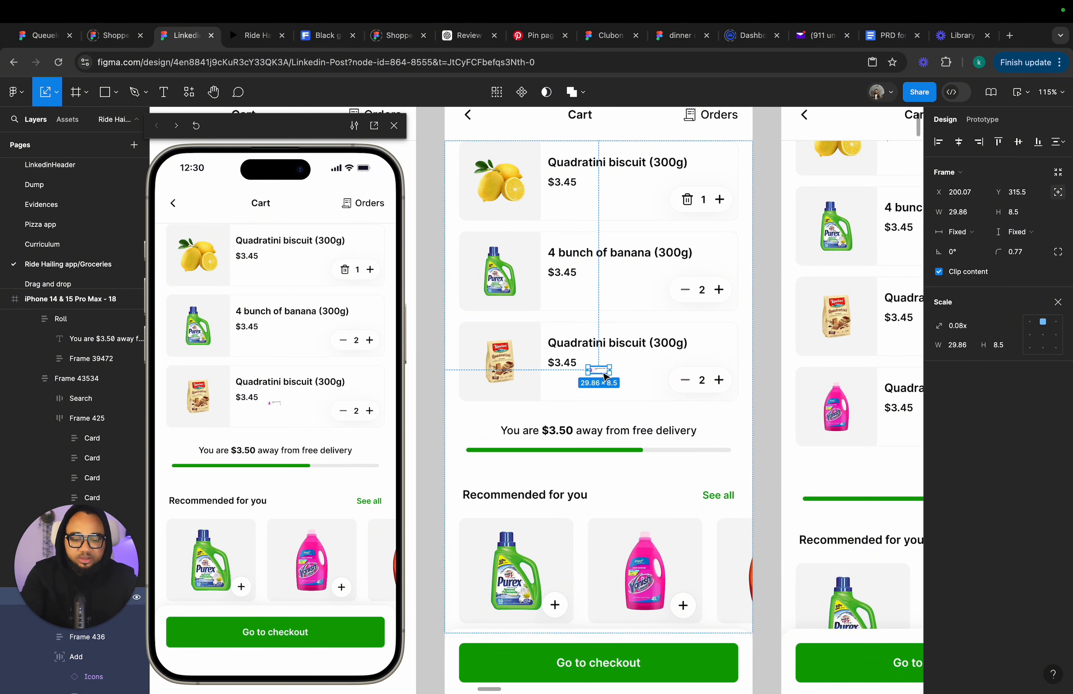
pyautogui.press('v')
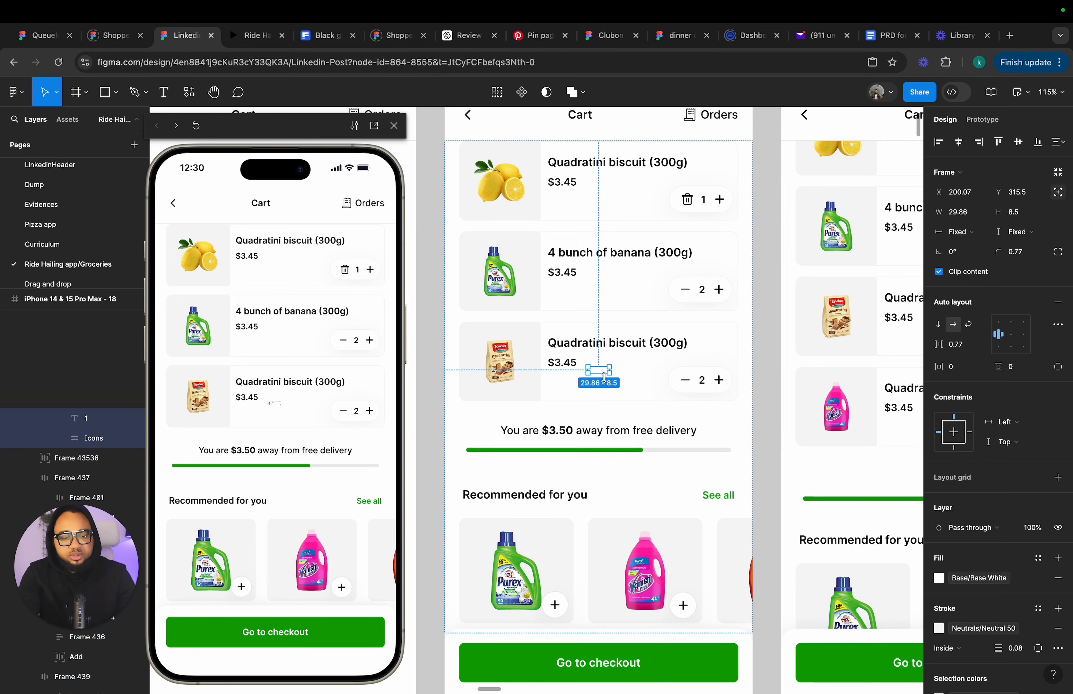
pyautogui.click(765, 341)
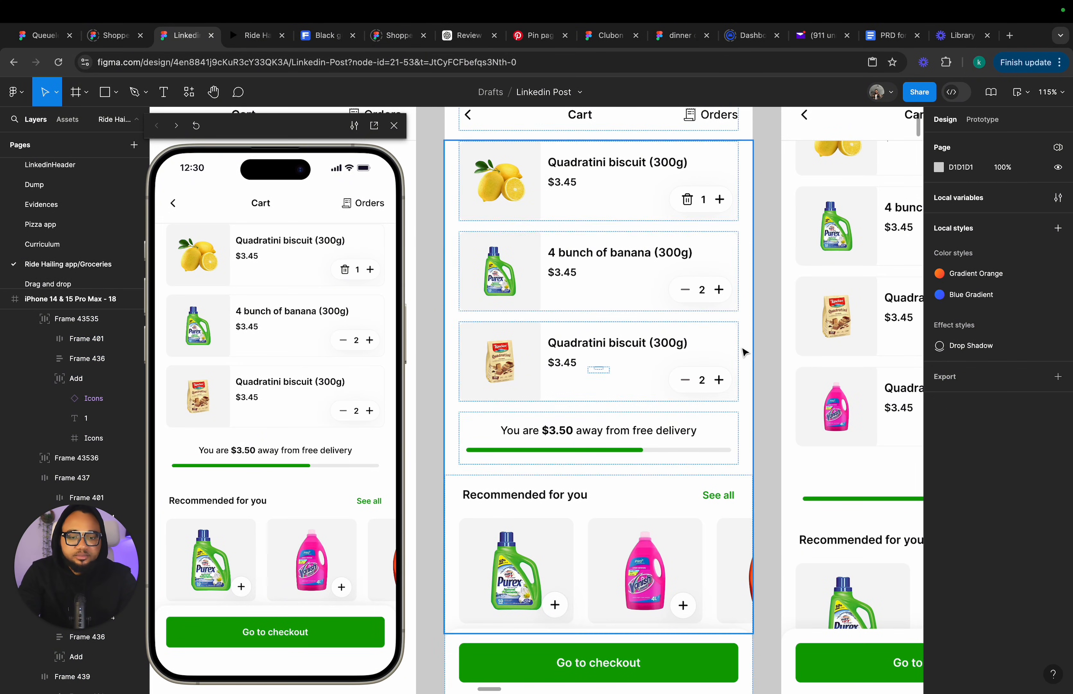
# Preview the prototype from cart screen 18 and add the Varnish product to test the animation.
pyautogui.hscroll(5, 744, 352)
pyautogui.scroll(-4, 744, 353)
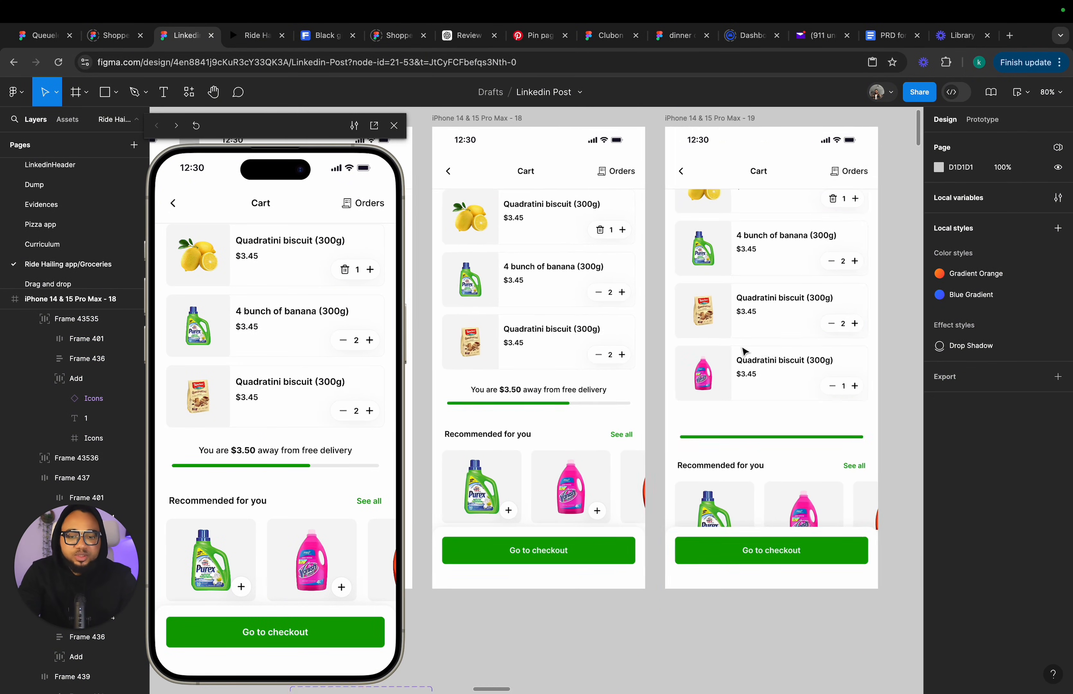
pyautogui.click(988, 121)
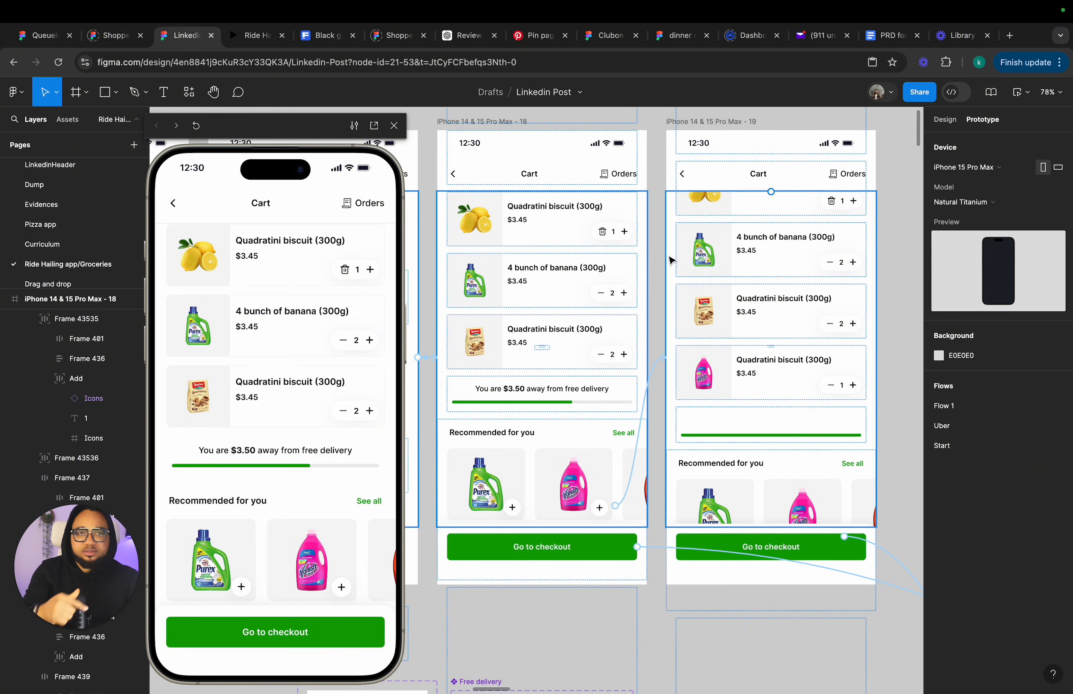
pyautogui.click(482, 123)
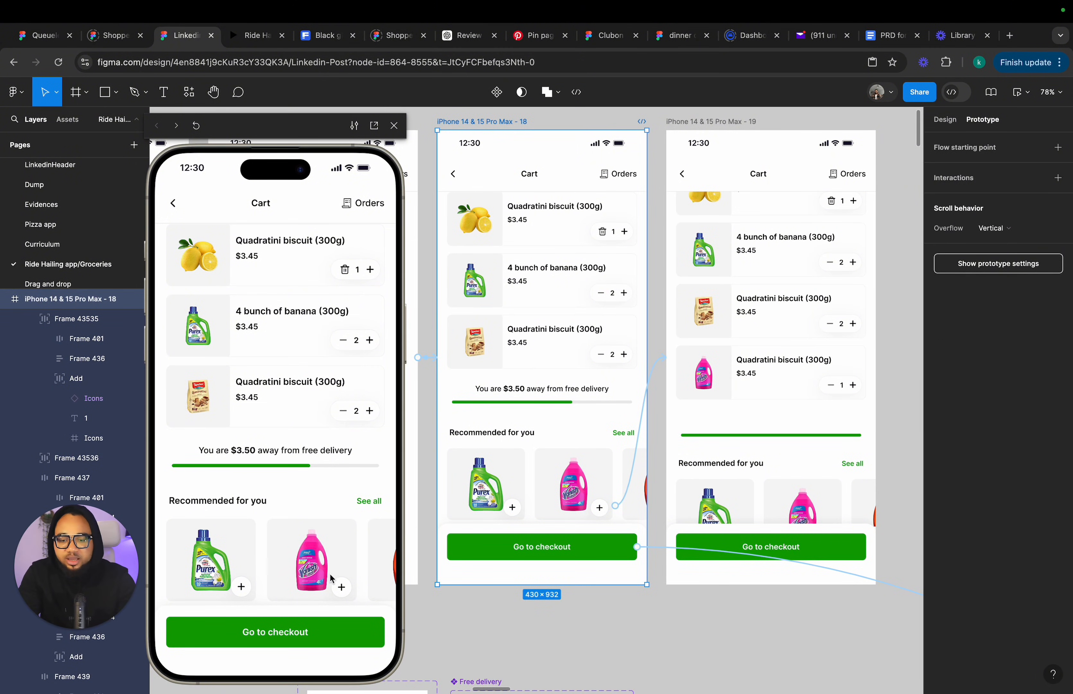
pyautogui.click(343, 591)
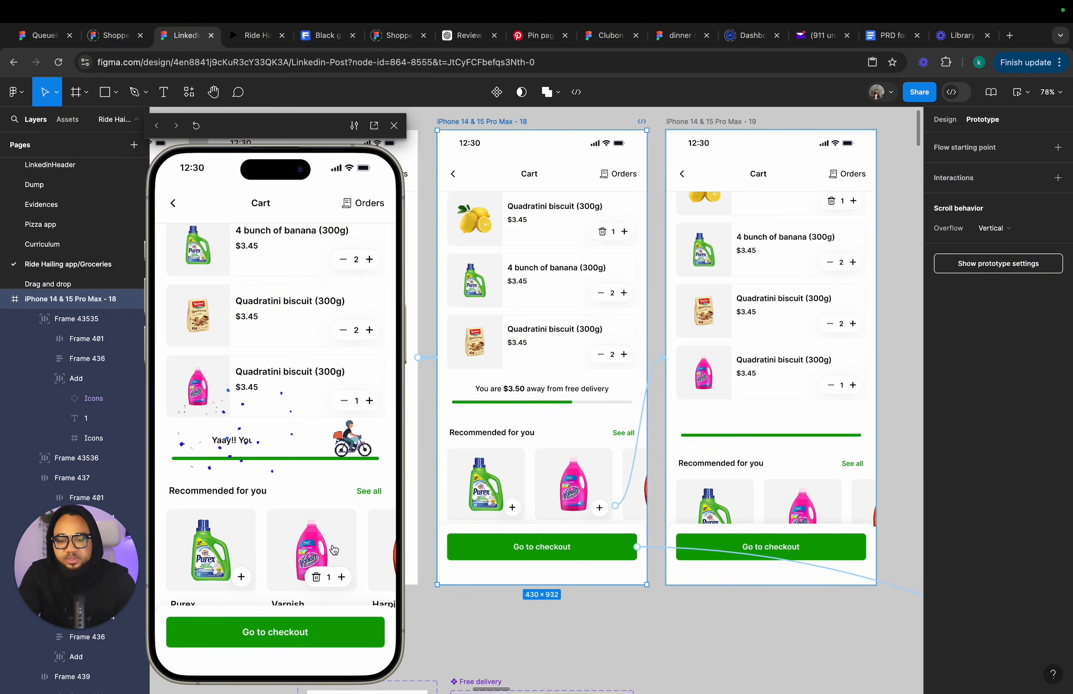
# Set the cart lists in cart screens 19 and 18 to align their contents to the top.
pyautogui.click(802, 280)
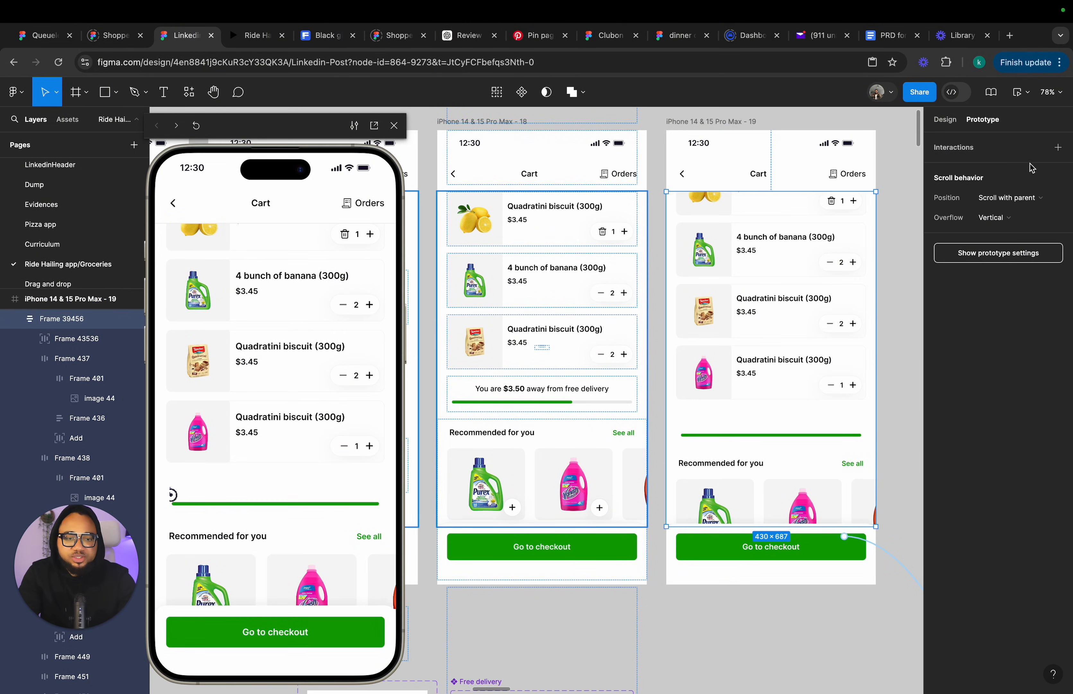
pyautogui.click(945, 120)
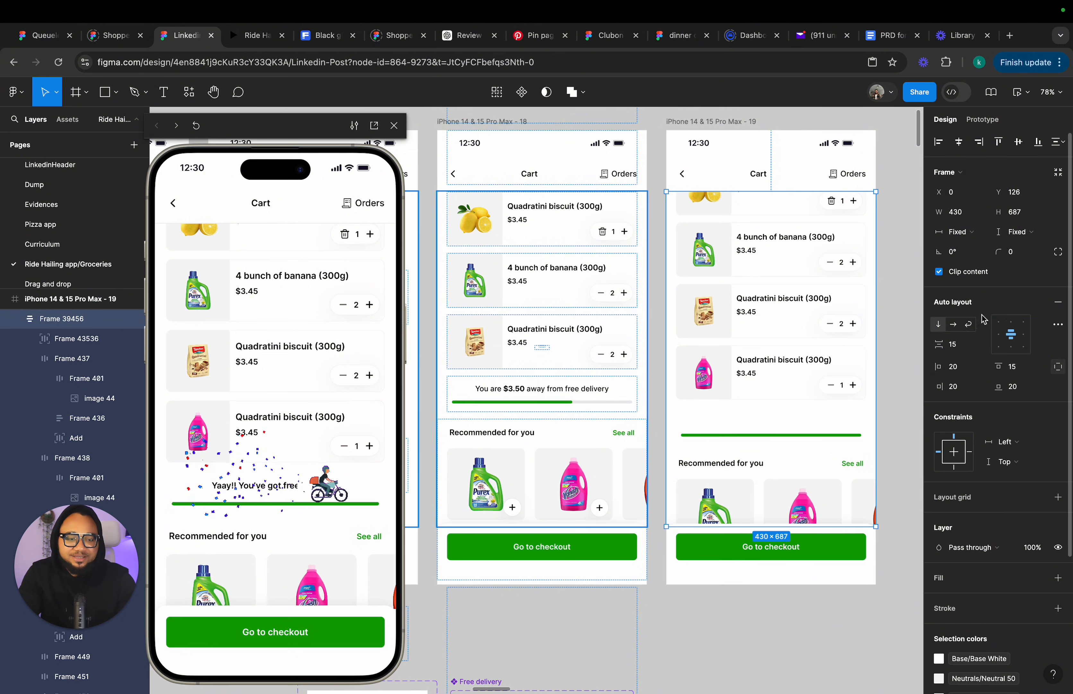
pyautogui.click(1014, 324)
pyautogui.click(538, 269)
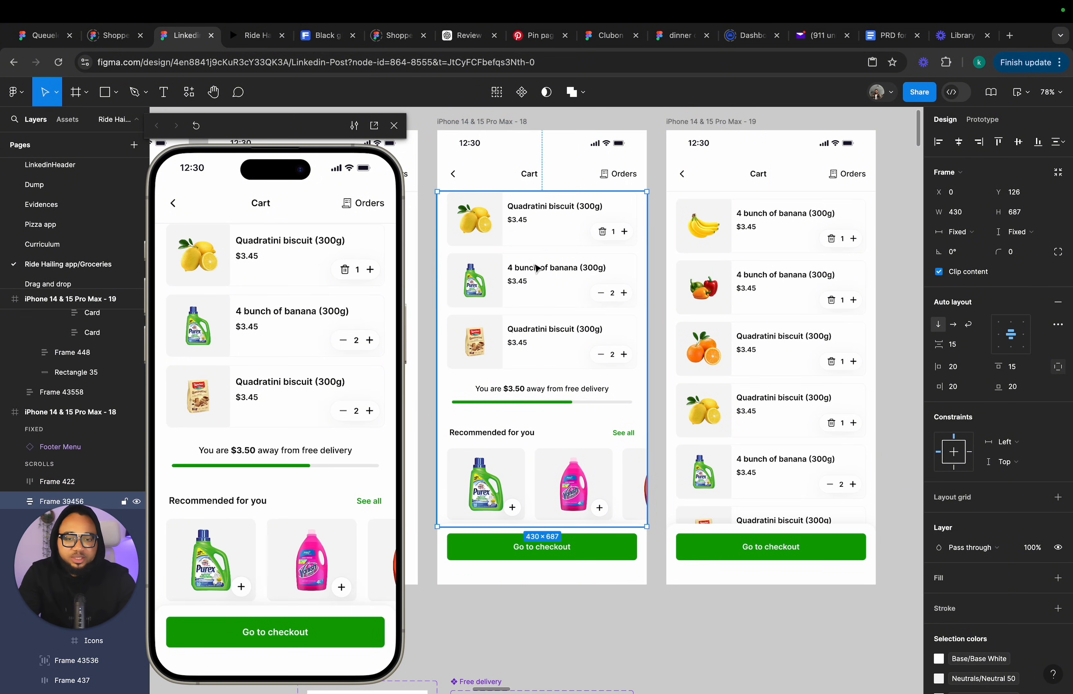
pyautogui.click(1014, 324)
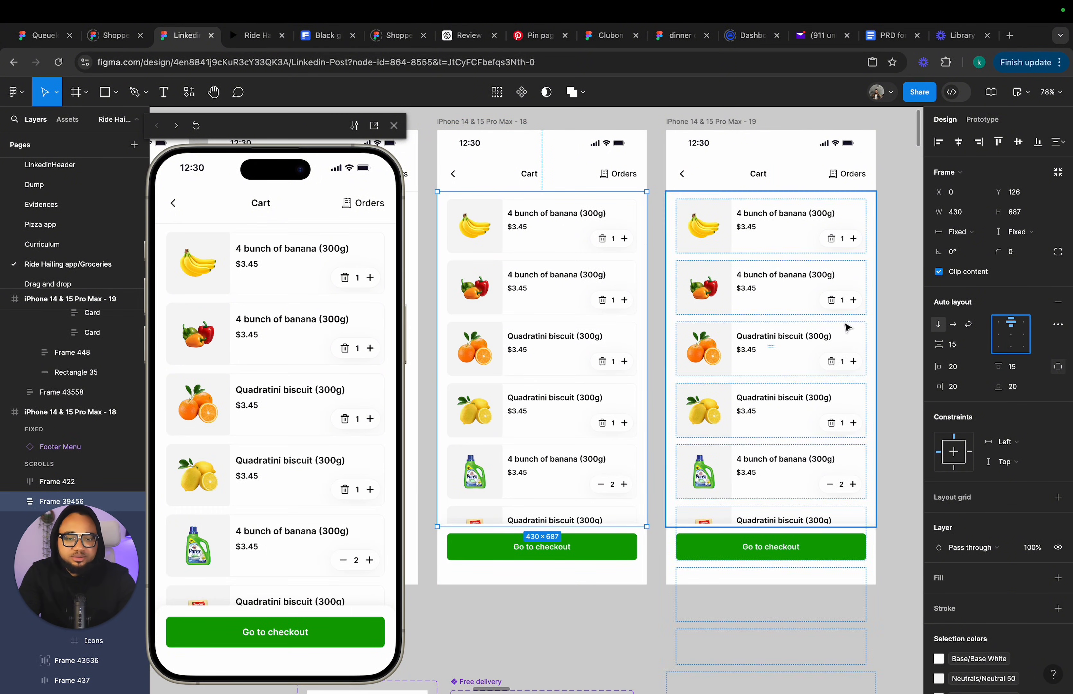
# Preview cart screen 18 again, add the Varnish product, and close the preview.
pyautogui.click(887, 316)
pyautogui.click(454, 125)
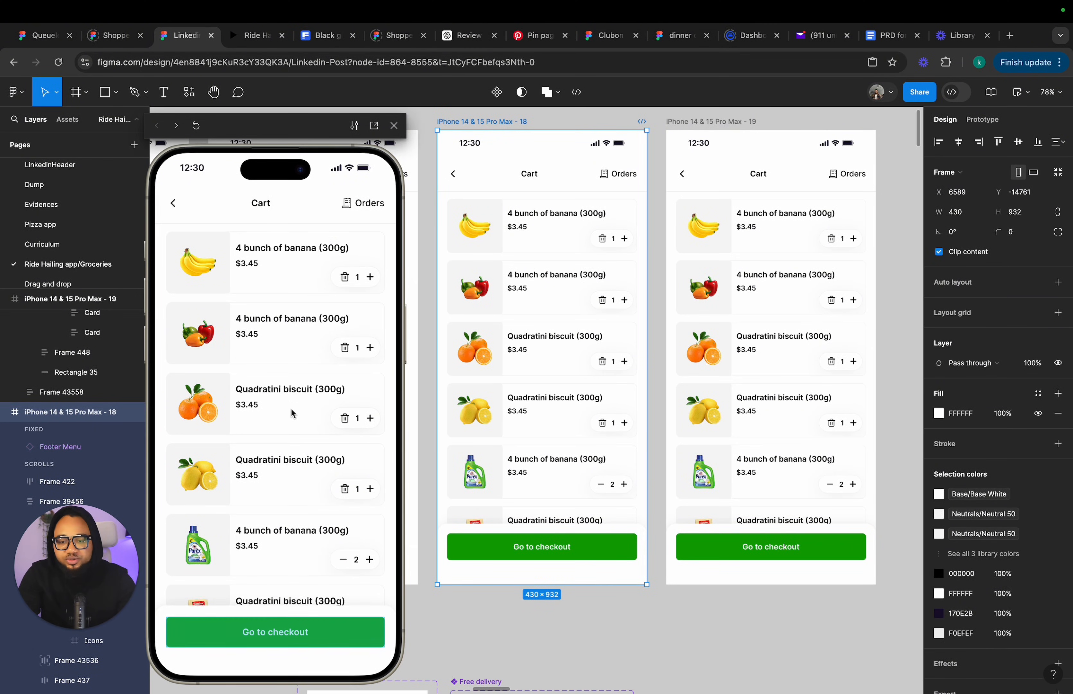
pyautogui.scroll(-10, 293, 413)
pyautogui.scroll(1, 292, 413)
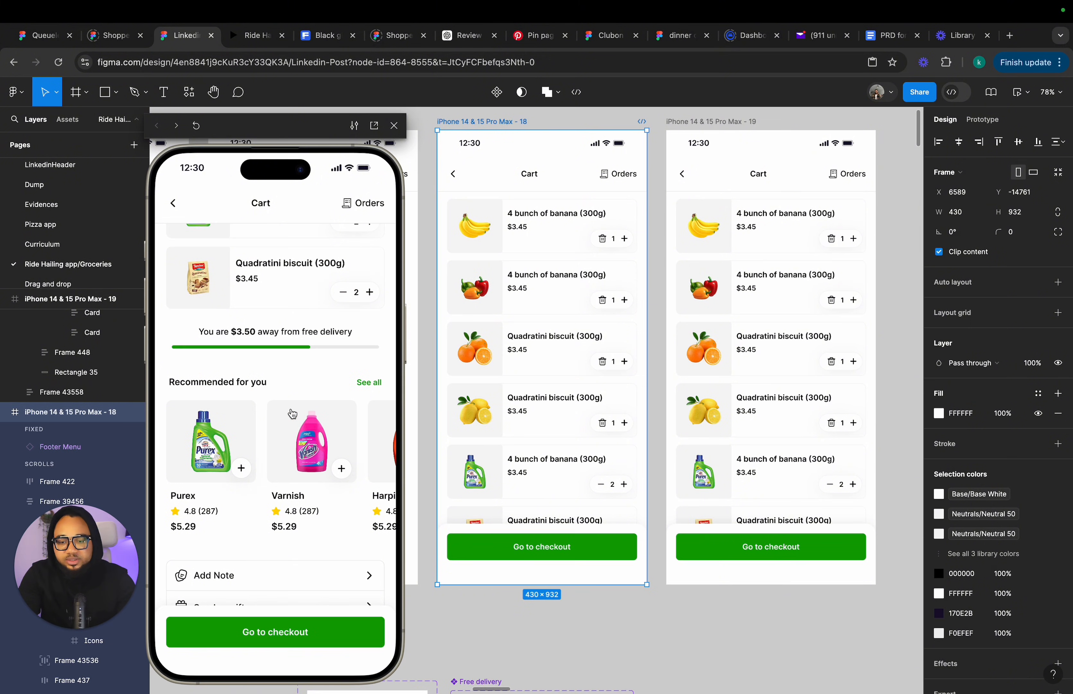
pyautogui.click(341, 469)
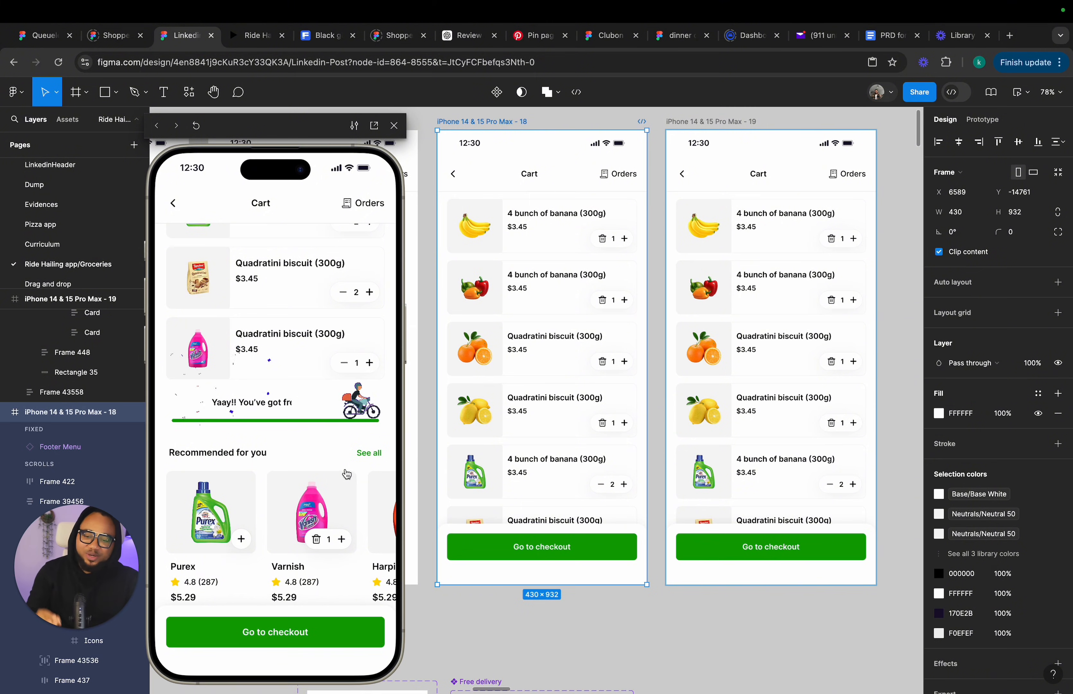
pyautogui.click(394, 127)
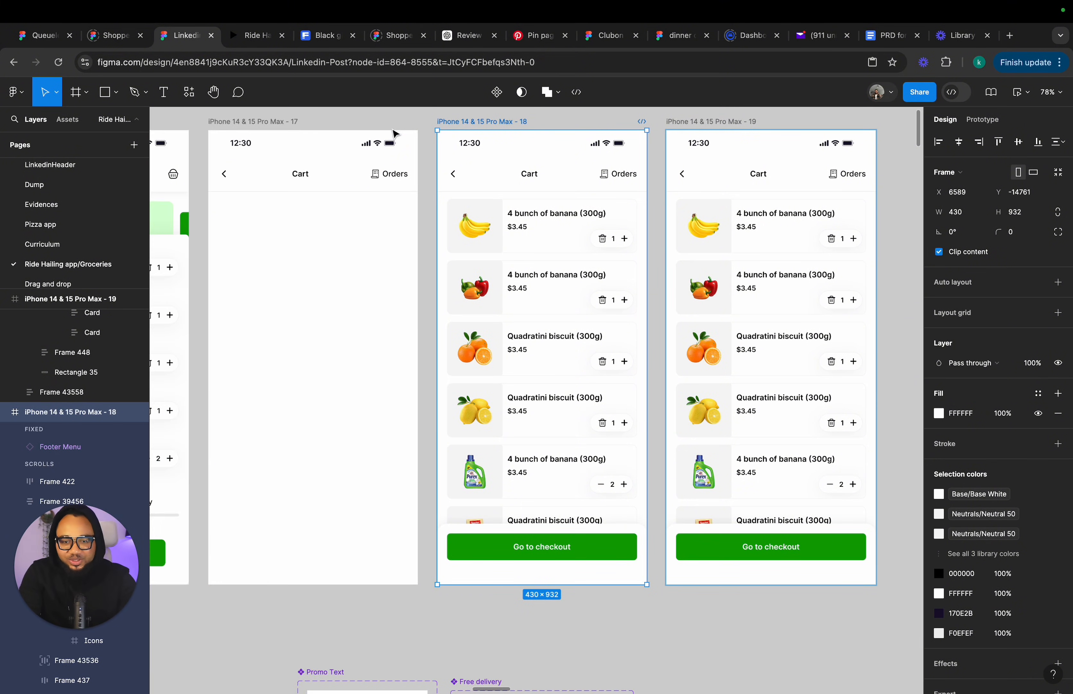
# Paste a copy of the Checkout screen beside cart screen 19.
pyautogui.scroll(-5, 394, 134)
pyautogui.scroll(-2, 604, 182)
pyautogui.hscroll(2, 604, 182)
pyautogui.click(604, 182)
pyautogui.hscroll(5, 604, 182)
pyautogui.scroll(-2, 604, 182)
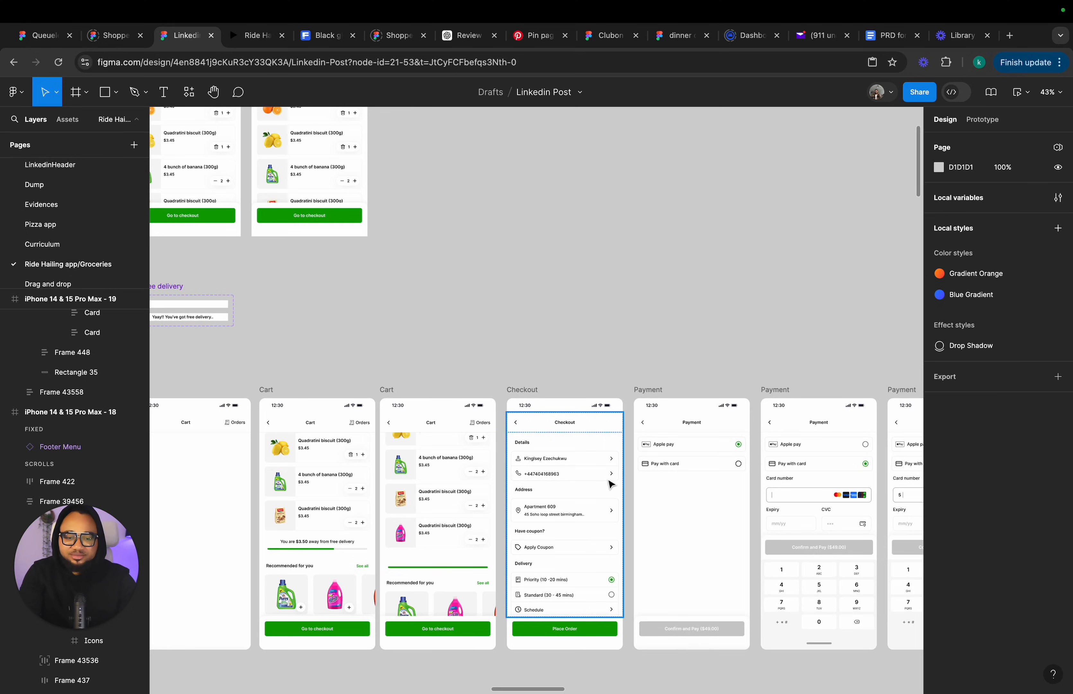
pyautogui.hscroll(5, 584, 384)
pyautogui.scroll(-2, 585, 384)
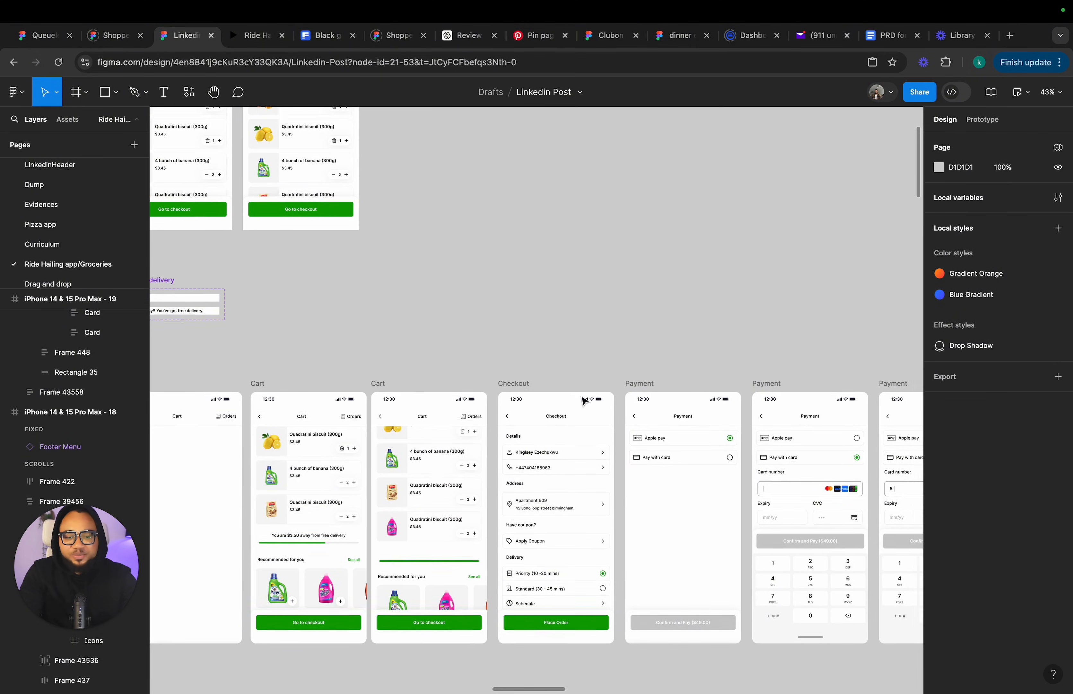
pyautogui.hscroll(-10, 583, 399)
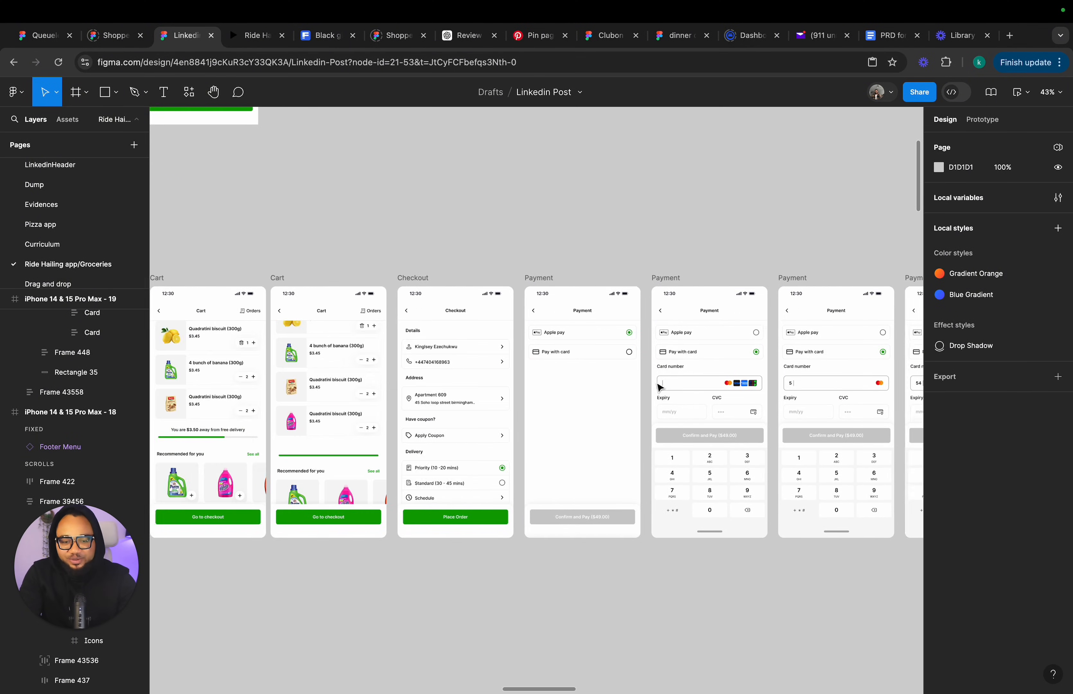
pyautogui.scroll(2, 590, 379)
pyautogui.keyDown('ctrl'); pyautogui.scroll(5, 609, 322); pyautogui.keyUp('ctrl')
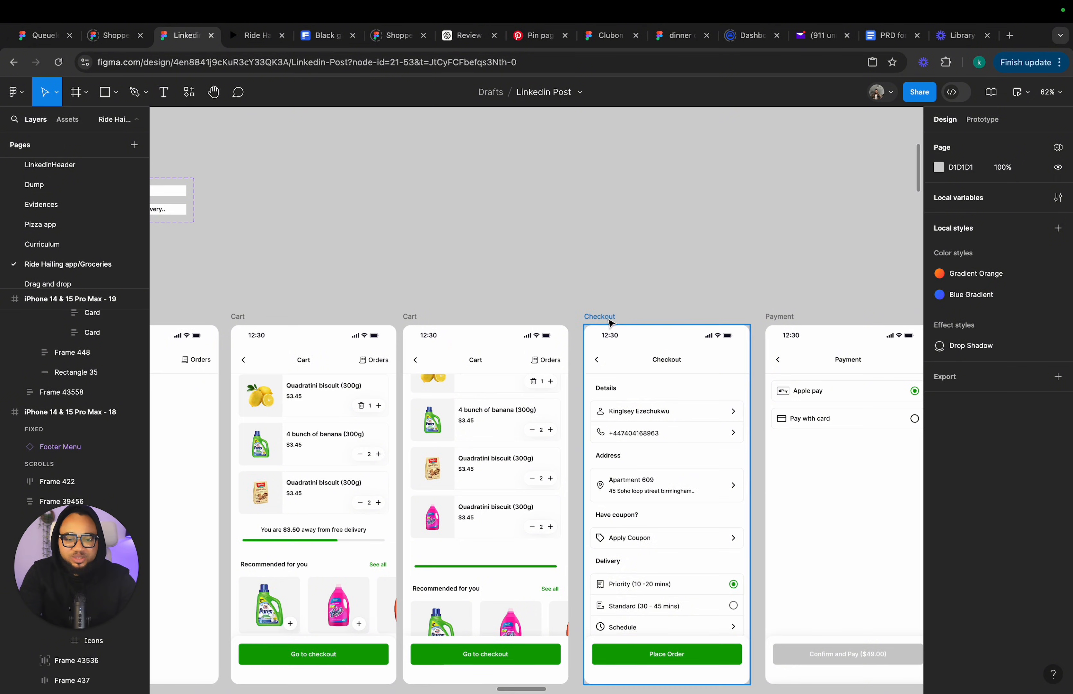
pyautogui.click(607, 320)
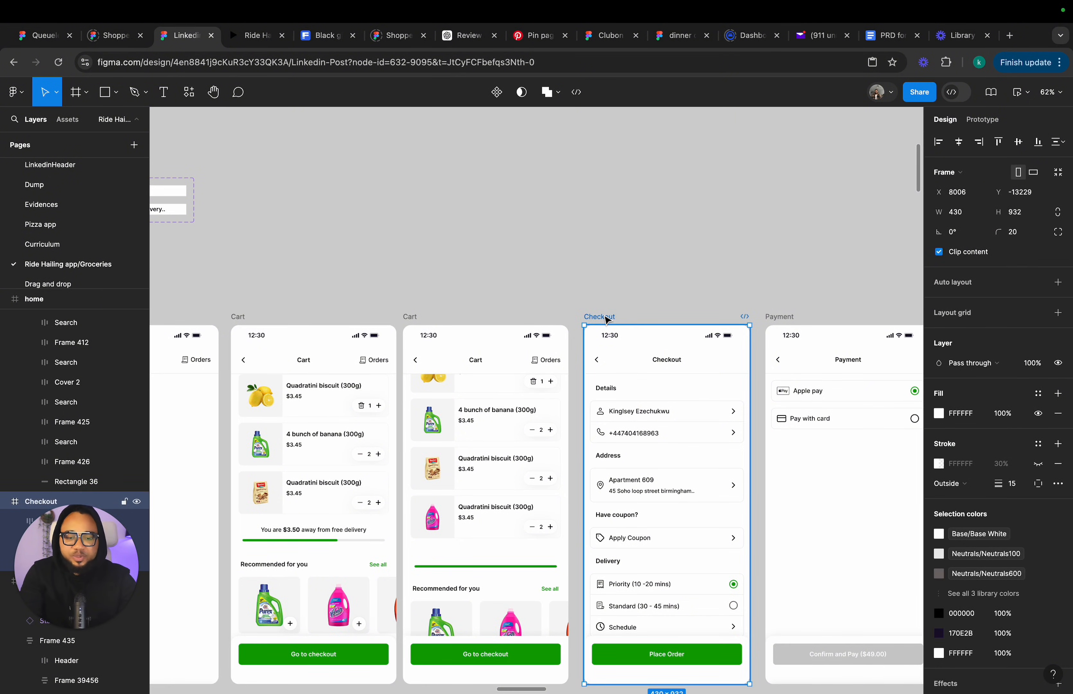
pyautogui.scroll(10, 606, 319)
pyautogui.click(532, 318)
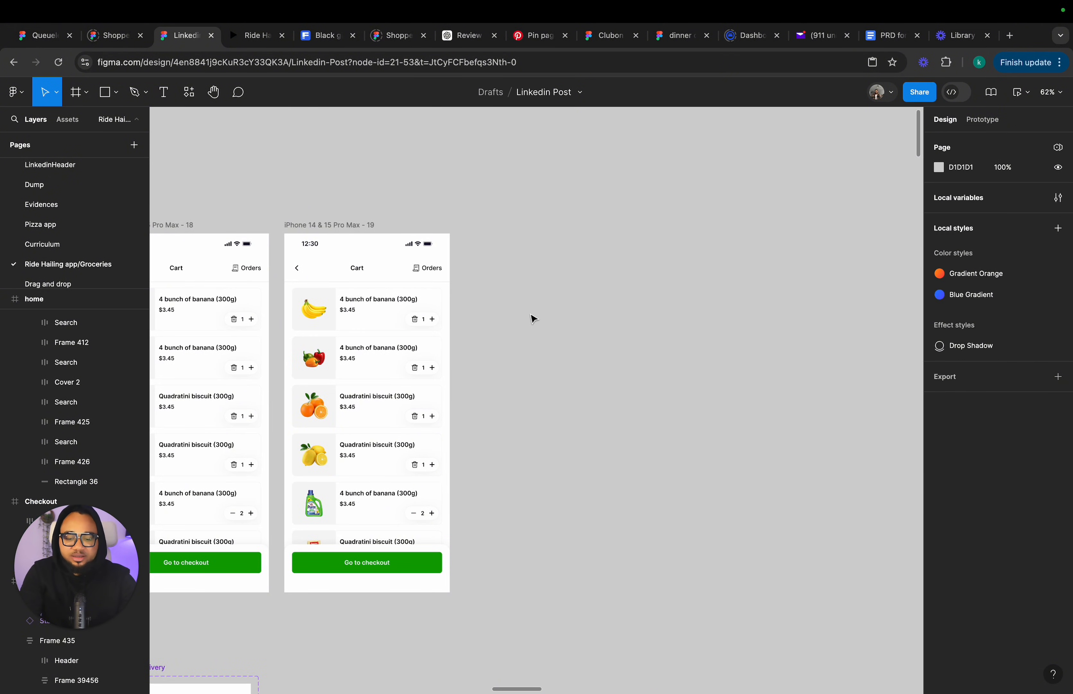
pyautogui.hotkey('ctrl', 'v')
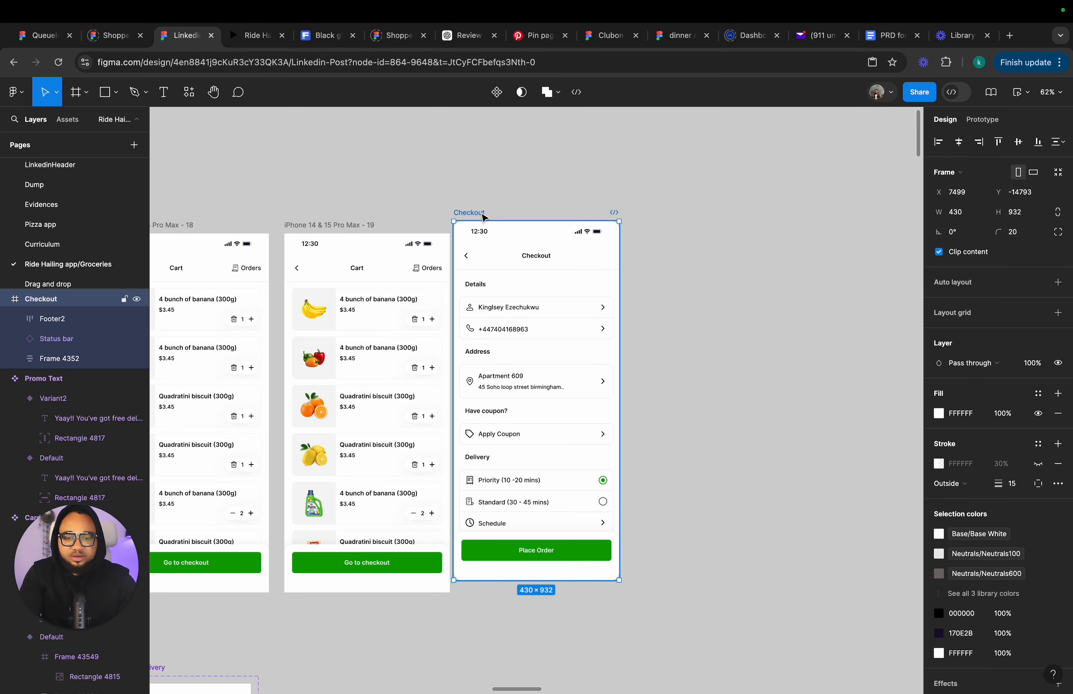
pyautogui.moveTo(483, 227); pyautogui.dragTo(497, 228)
# Inspect the customer details rows inside the pasted Checkout screen.
pyautogui.scroll(5, 503, 340)
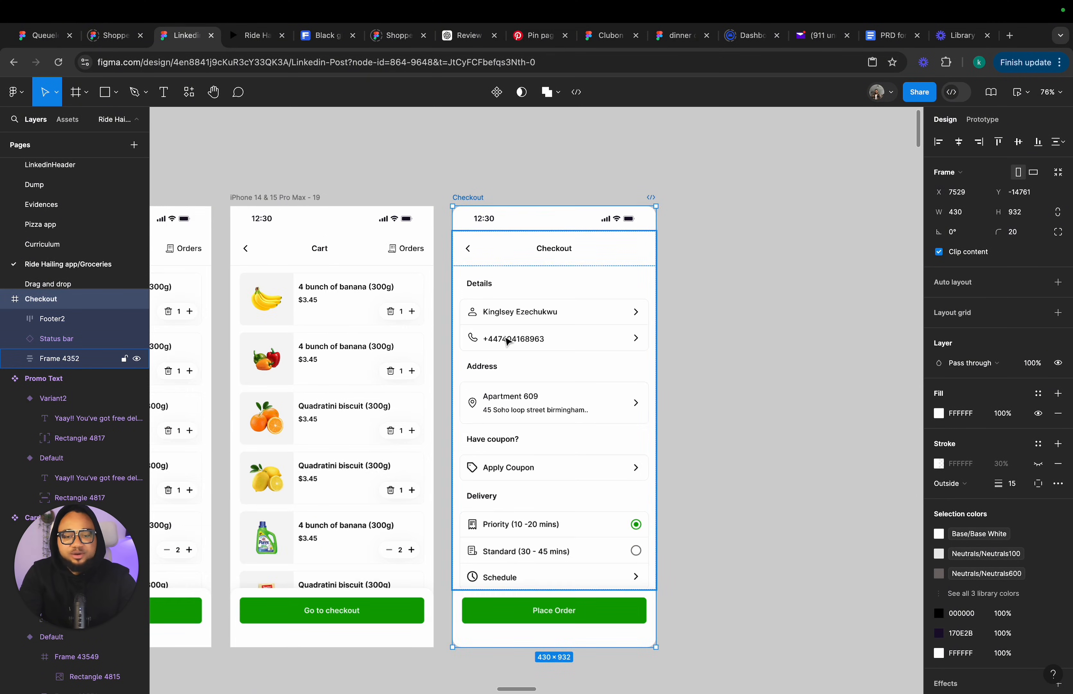
pyautogui.click(567, 329)
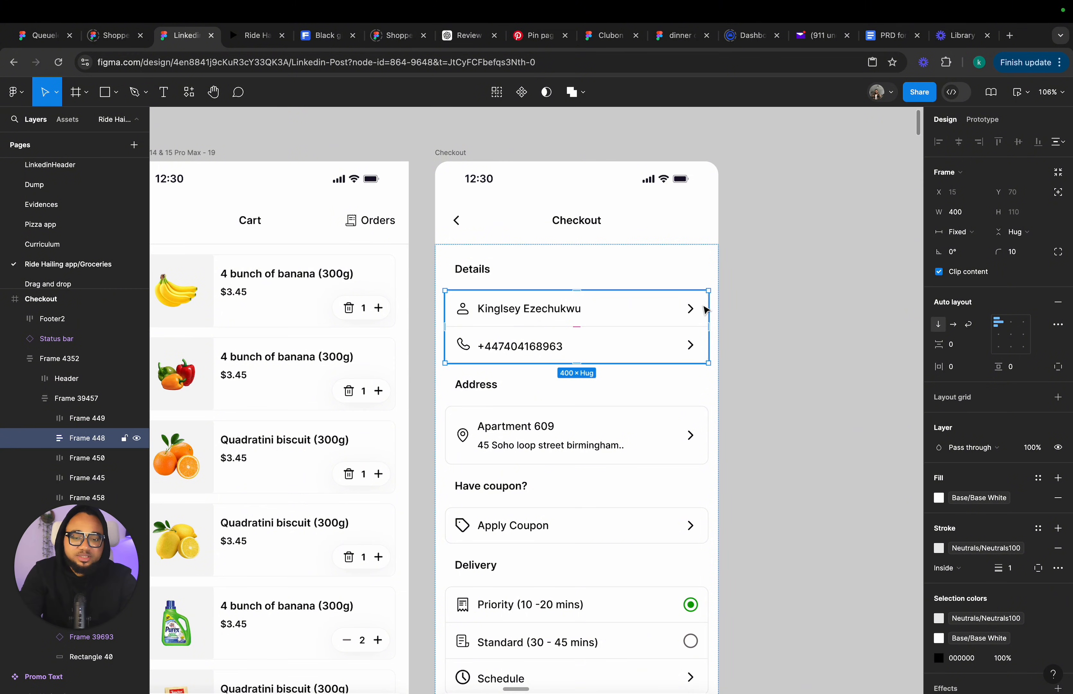
pyautogui.click(584, 314)
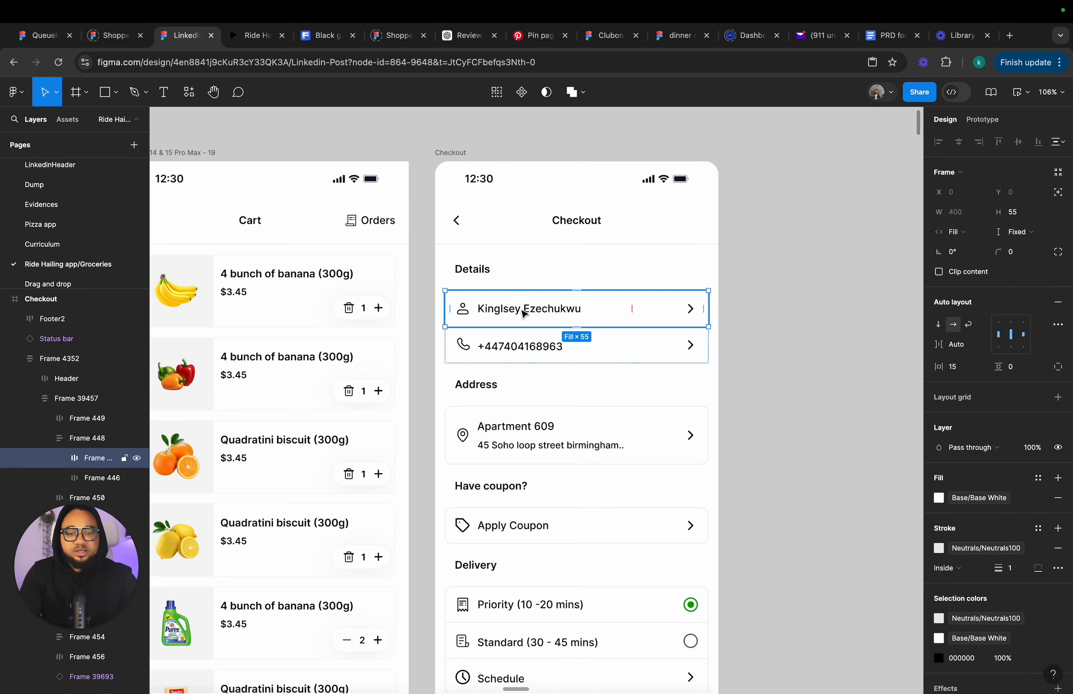
pyautogui.doubleClick(522, 311)
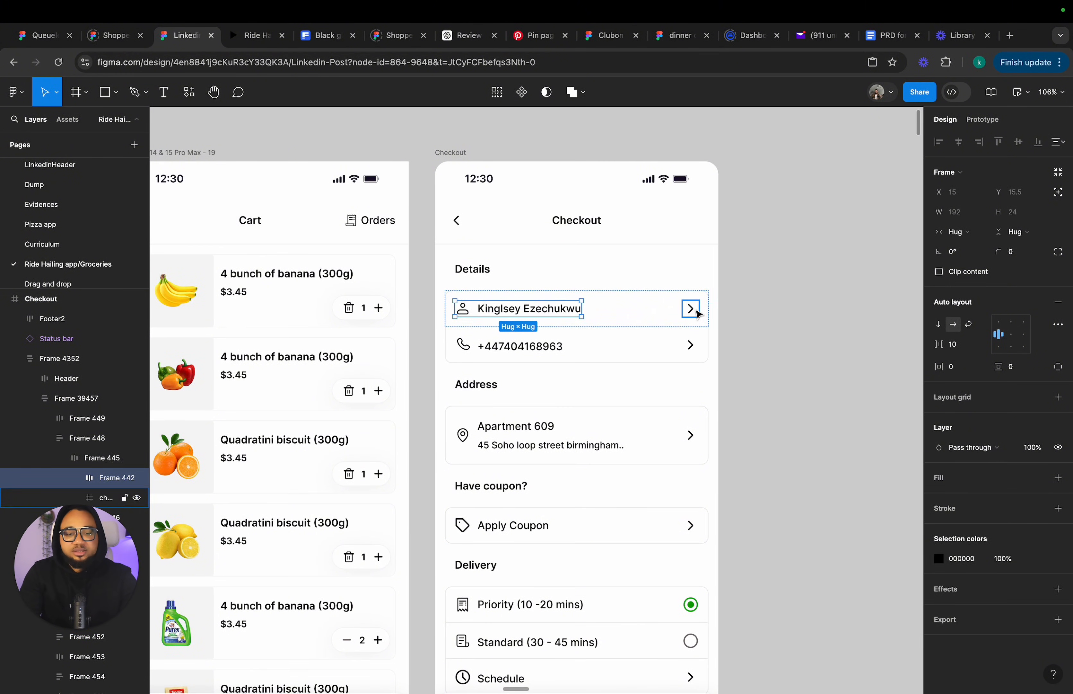
pyautogui.click(668, 312)
pyautogui.click(745, 334)
# Set the Checkout screen's scrolling content frame to align its contents to the bottom.
pyautogui.scroll(-3, 745, 335)
pyautogui.scroll(-3, 745, 335)
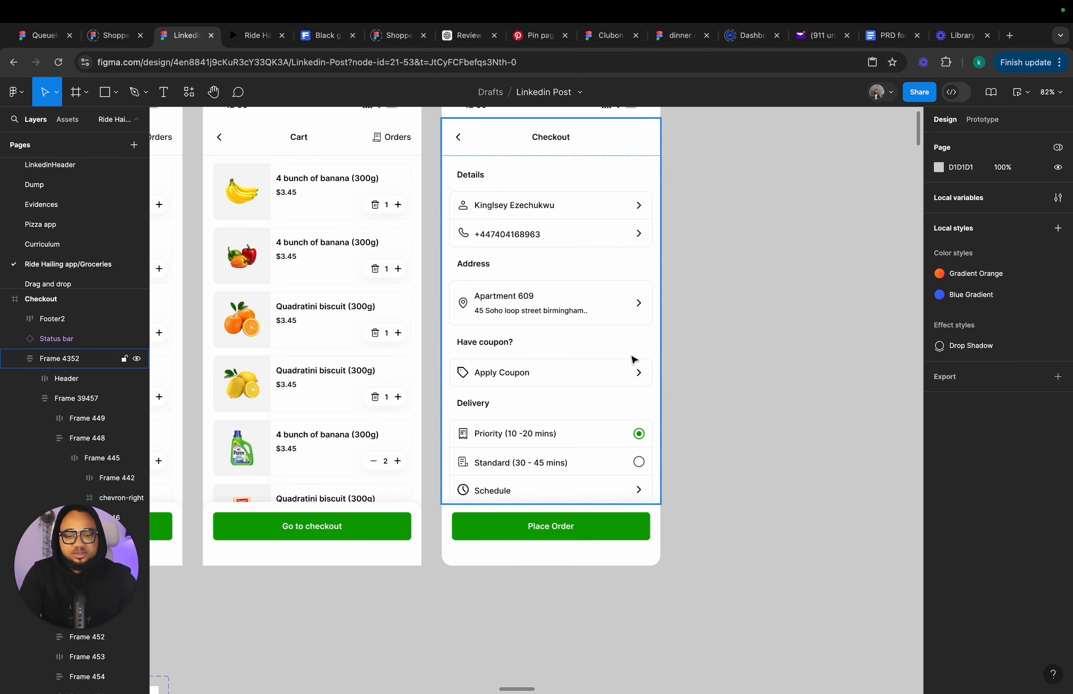
pyautogui.click(633, 359)
pyautogui.doubleClick(632, 358)
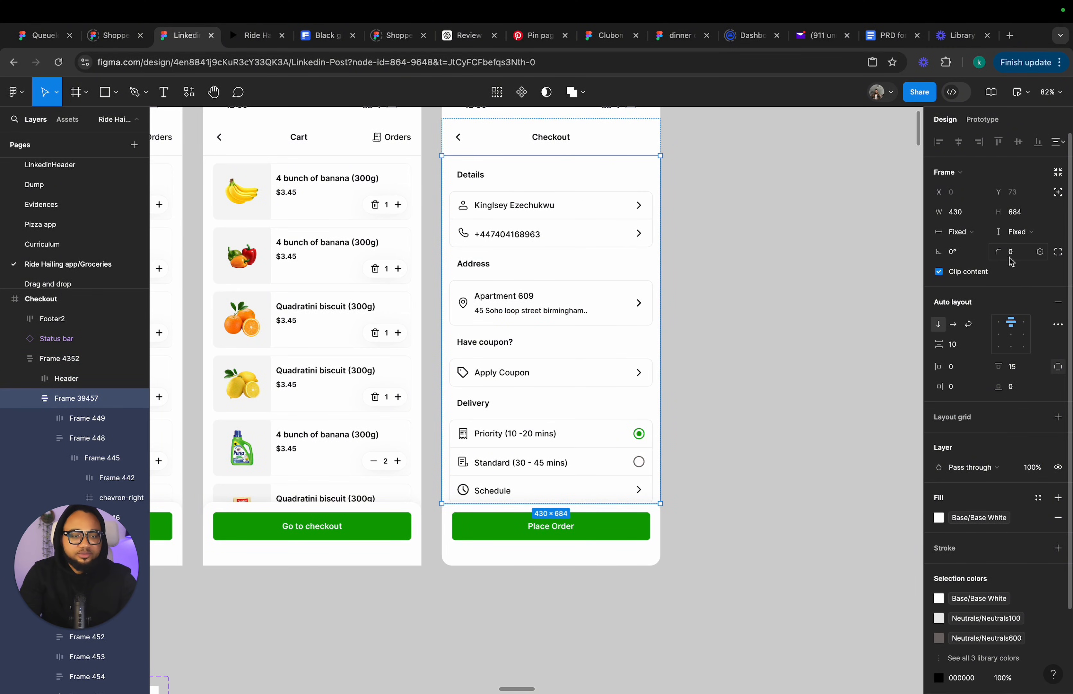
pyautogui.click(1015, 347)
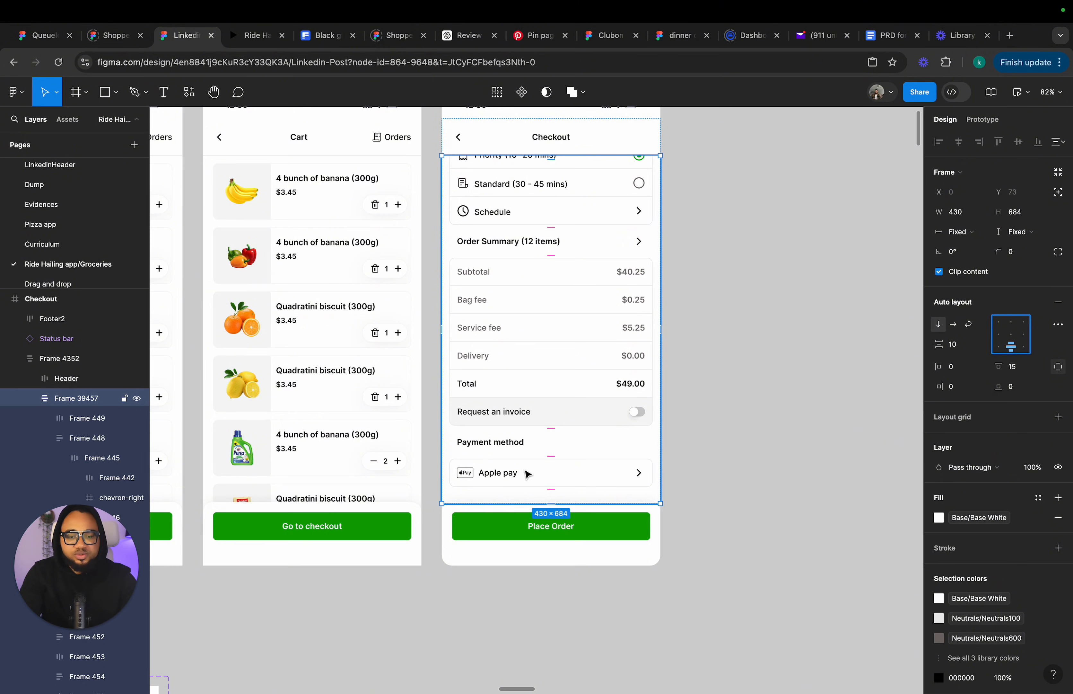
# Duplicate the Apple pay payment row out onto the canvas below the Checkout screen.
pyautogui.doubleClick(536, 476)
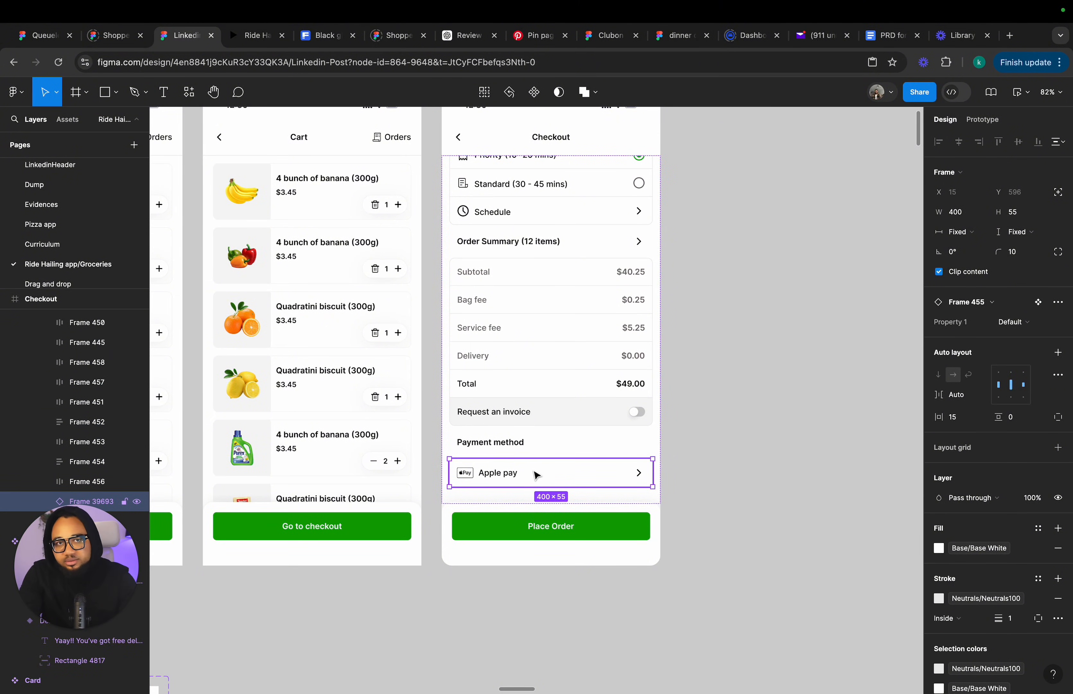
pyautogui.scroll(-5, 534, 474)
pyautogui.hscroll(3, 534, 474)
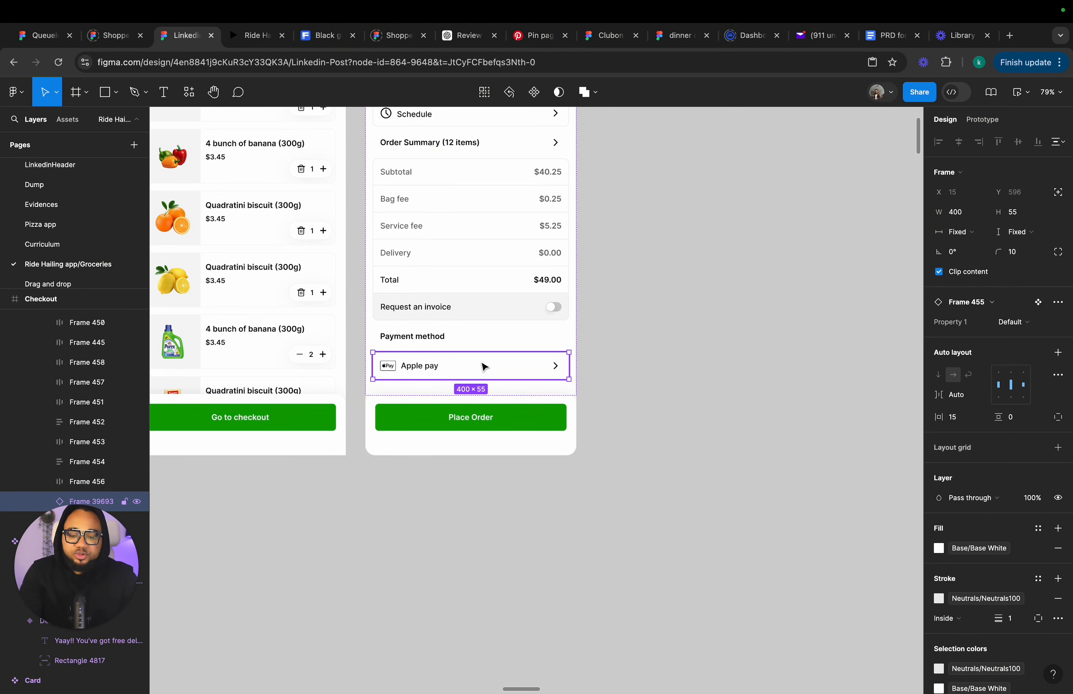
pyautogui.moveTo(479, 371); pyautogui.dragTo(666, 539)
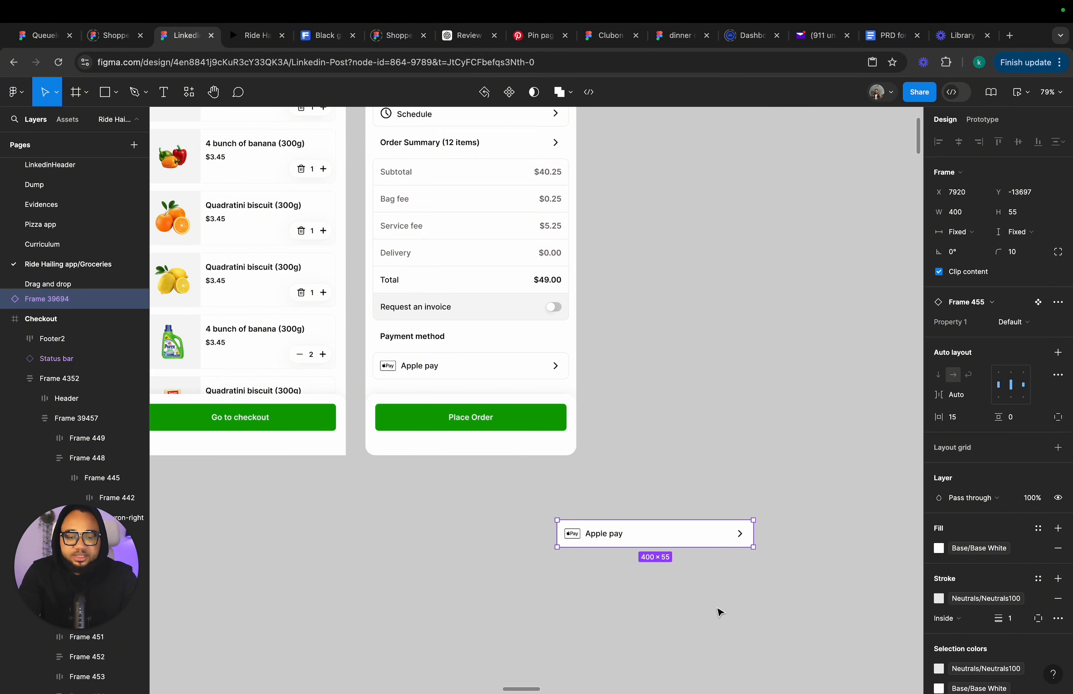
# Detach the copied Apple pay row from its component instance.
pyautogui.scroll(5, 715, 586)
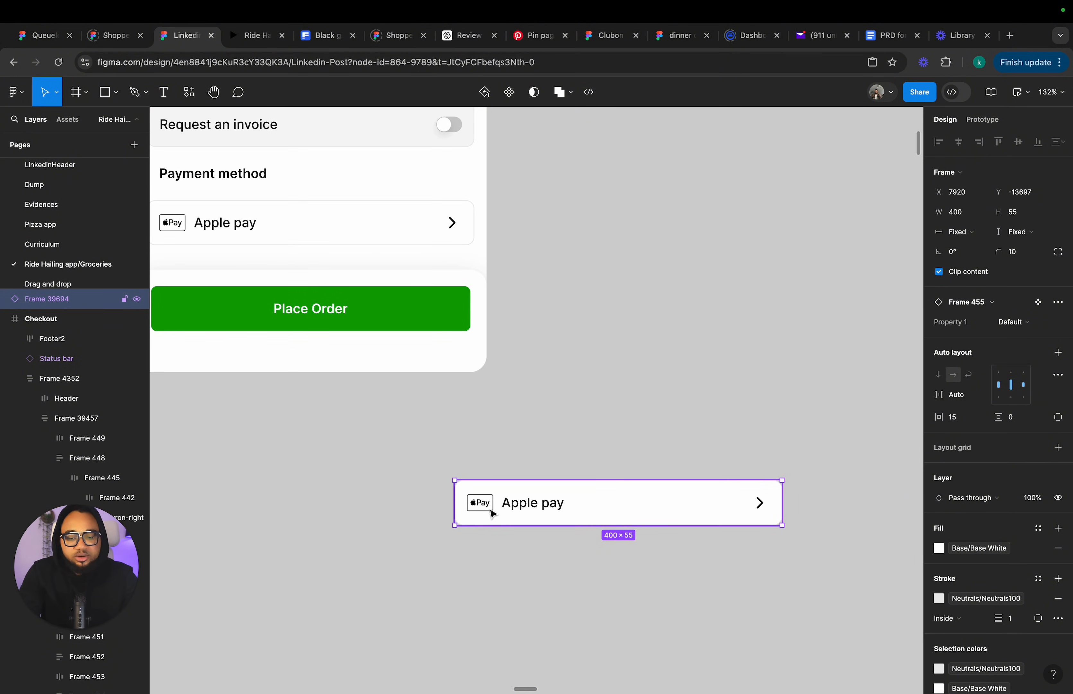
pyautogui.rightClick(586, 509)
pyautogui.click(610, 518)
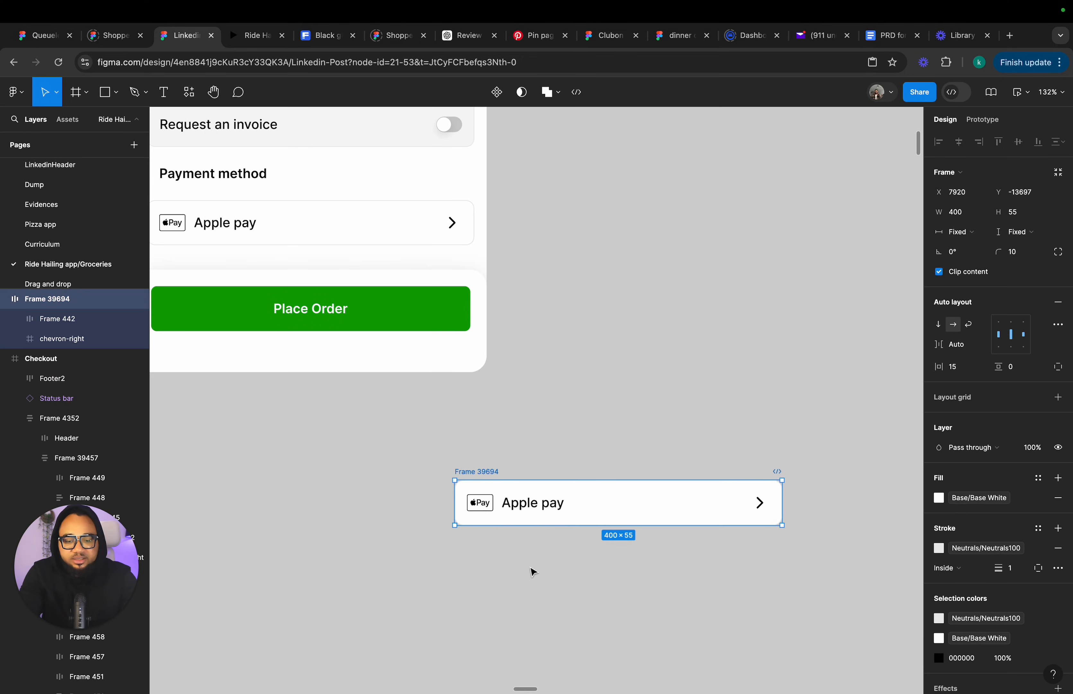
# Rename the detached payment row frame to Apple Pay.
pyautogui.click(532, 569)
pyautogui.click(495, 476)
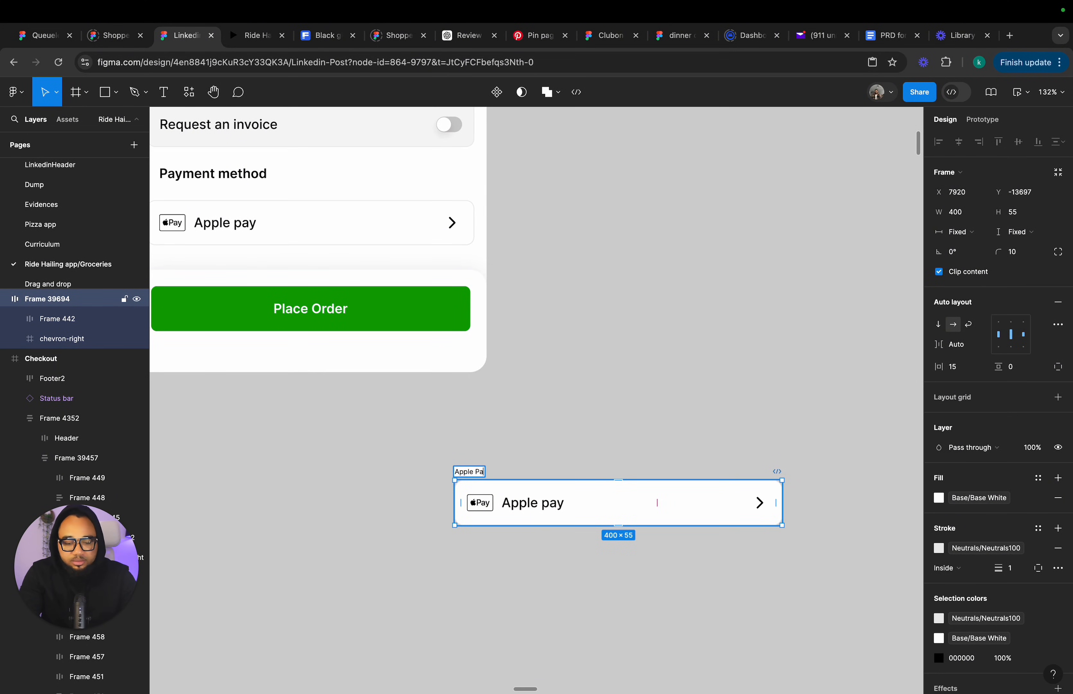
pyautogui.press('Return')
pyautogui.click(533, 444)
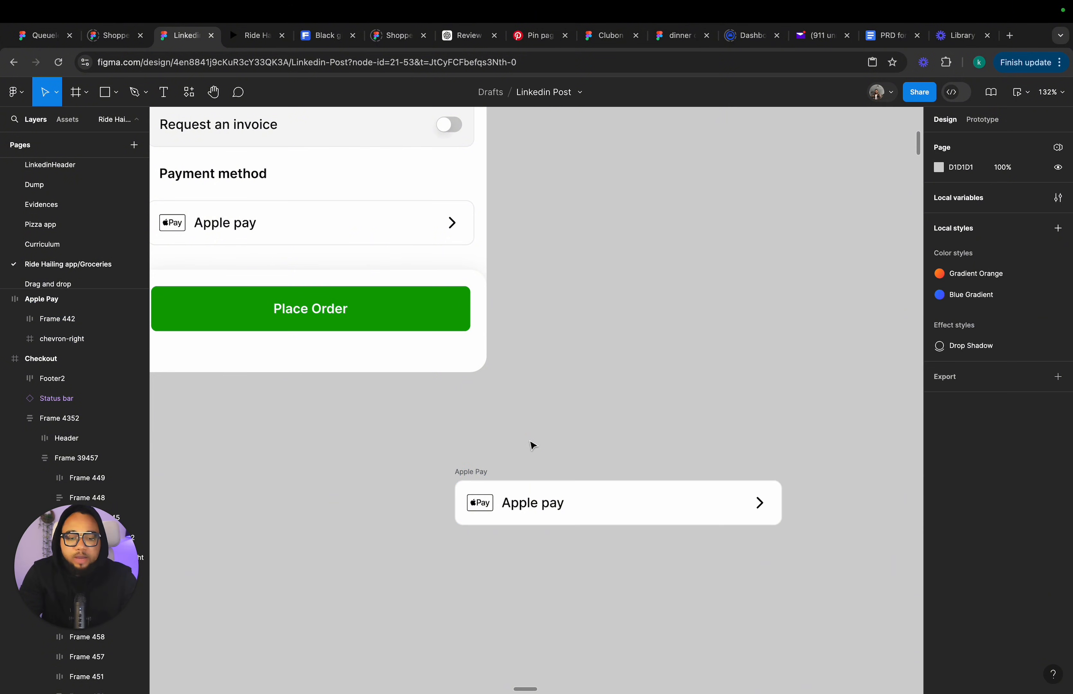
# Turn the Apple Pay frame into a component and add a second variant.
pyautogui.click(487, 472)
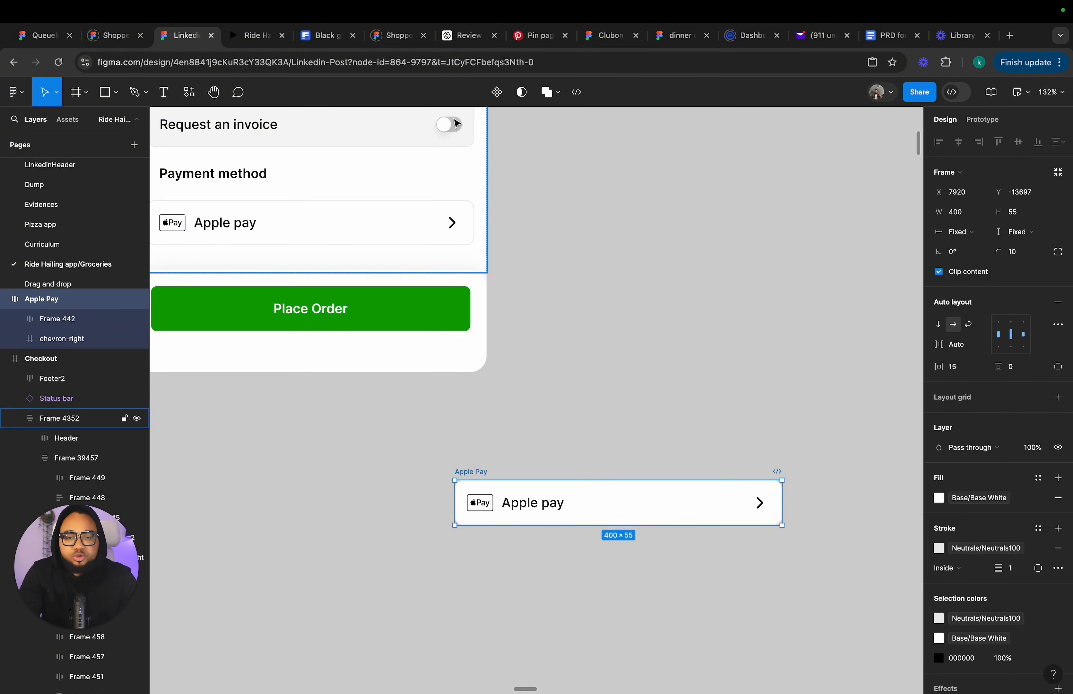
pyautogui.click(496, 93)
pyautogui.click(496, 95)
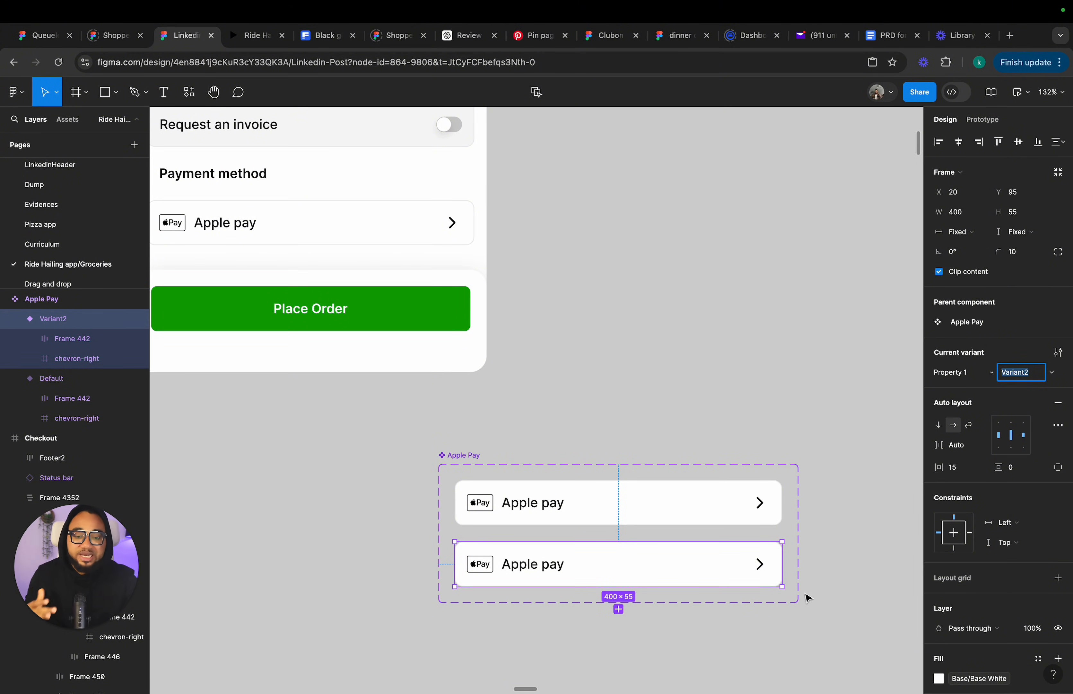
# Connect the Default variant to Variant2 with a While pressing interaction.
pyautogui.click(693, 513)
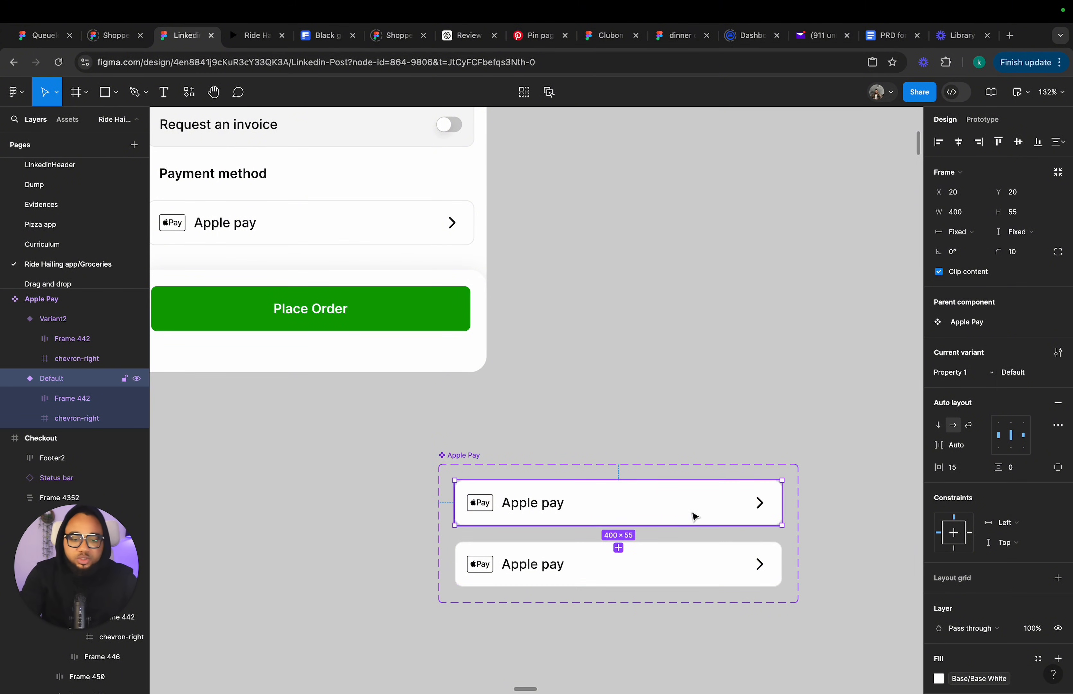
pyautogui.click(711, 573)
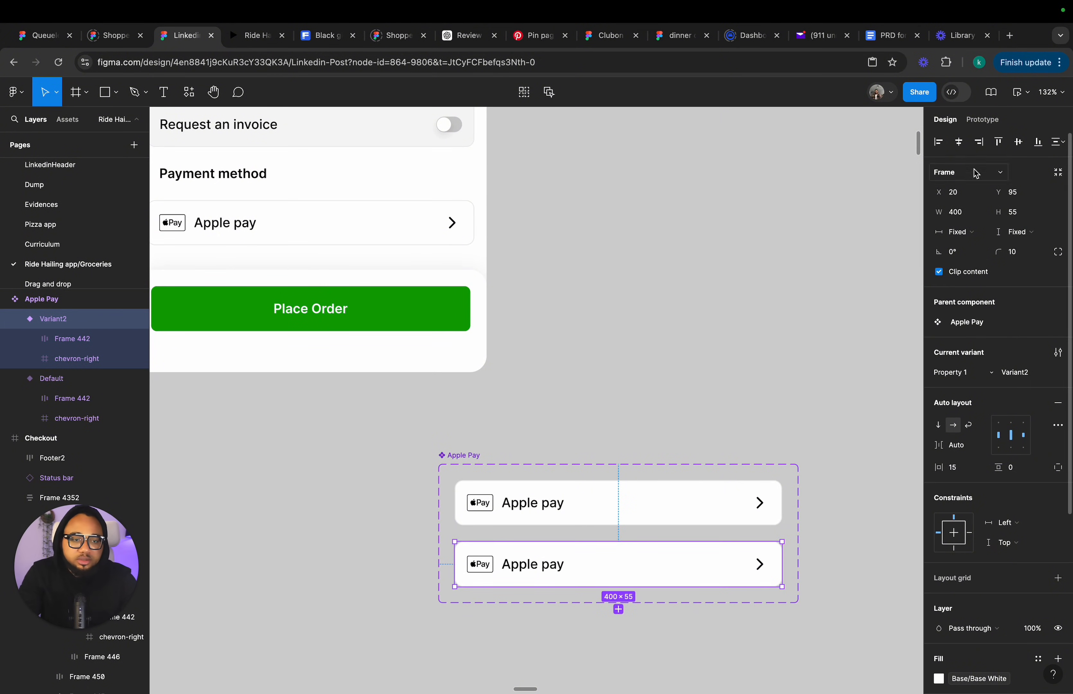
pyautogui.click(984, 120)
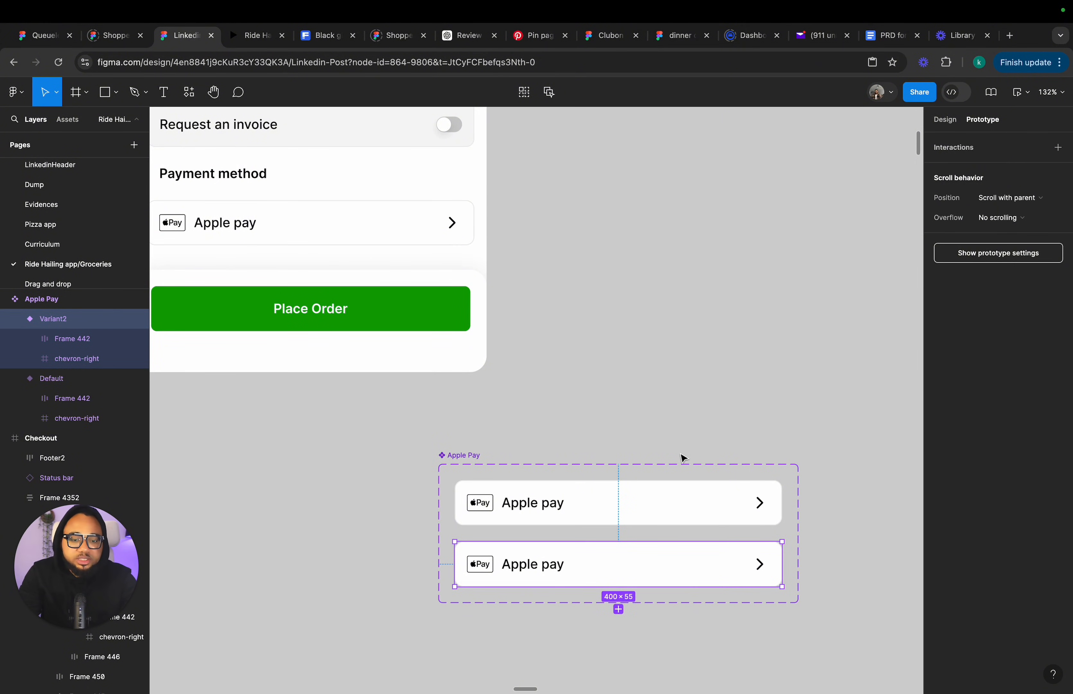
pyautogui.click(668, 505)
pyautogui.moveTo(618, 548); pyautogui.dragTo(621, 560)
pyautogui.click(574, 575)
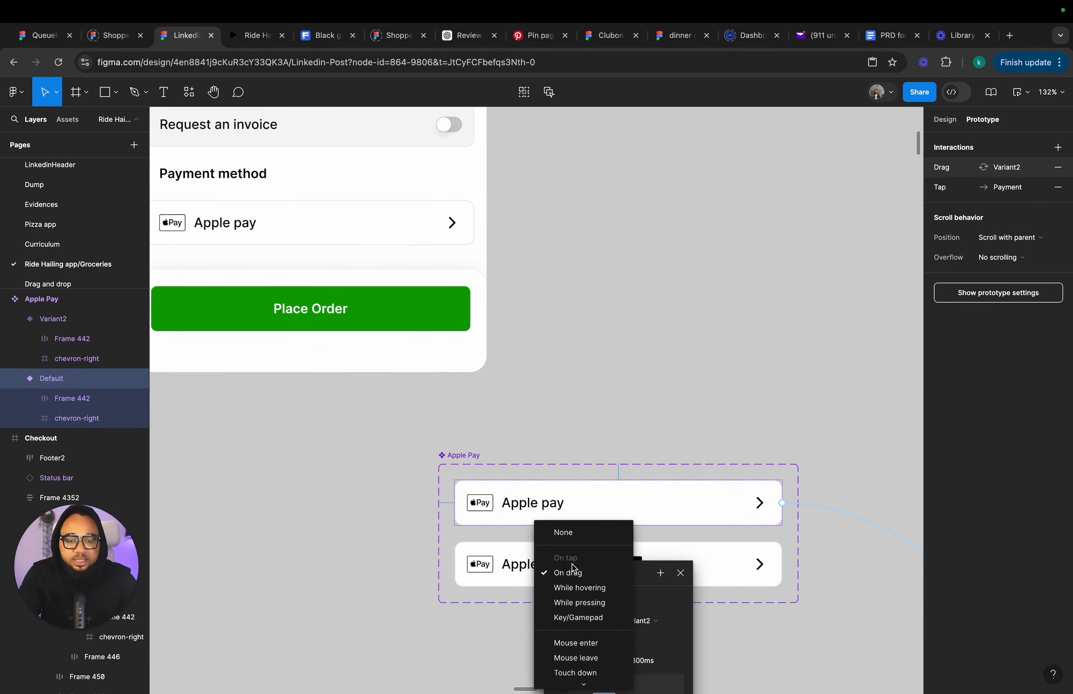
pyautogui.scroll(-2, 572, 564)
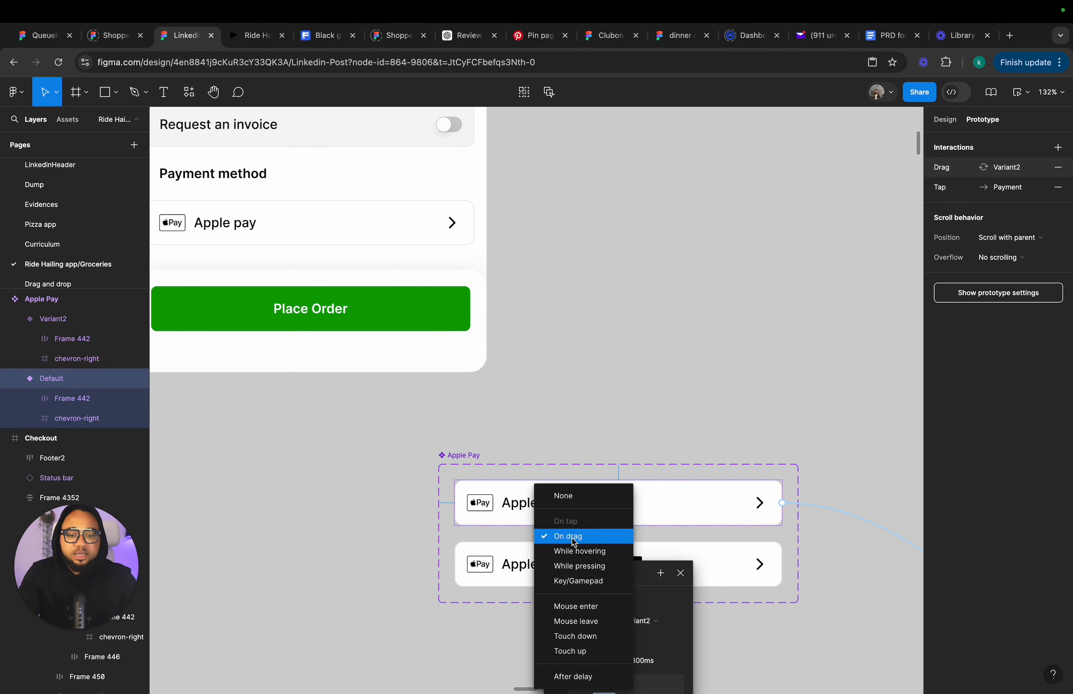
pyautogui.click(572, 567)
# Set the Default variant's old tap-to-Payment interaction trigger to None.
pyautogui.click(823, 509)
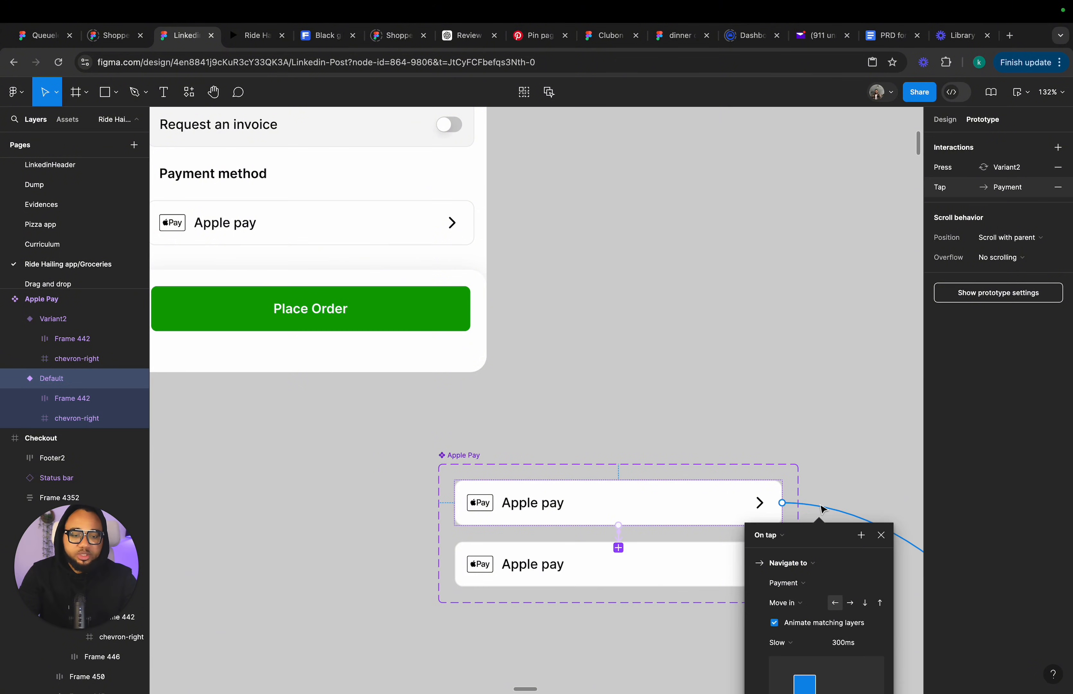
pyautogui.click(763, 534)
pyautogui.click(764, 510)
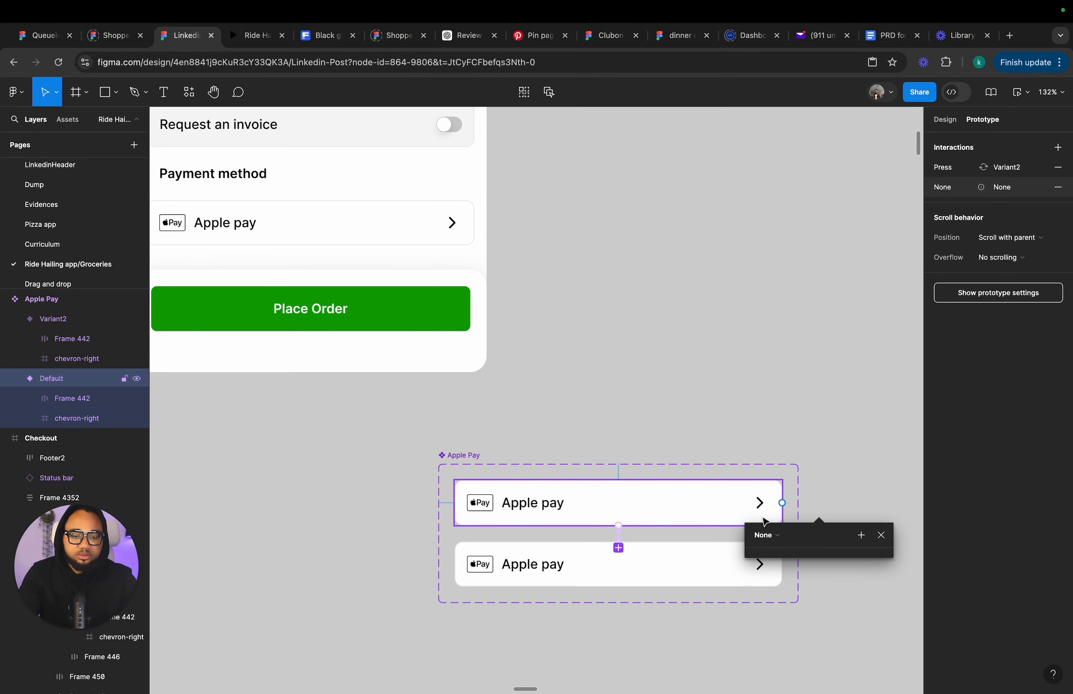
pyautogui.click(883, 533)
# Set the While pressing change-to animation to Instant.
pyautogui.scroll(-5, 565, 478)
pyautogui.scroll(5, 572, 387)
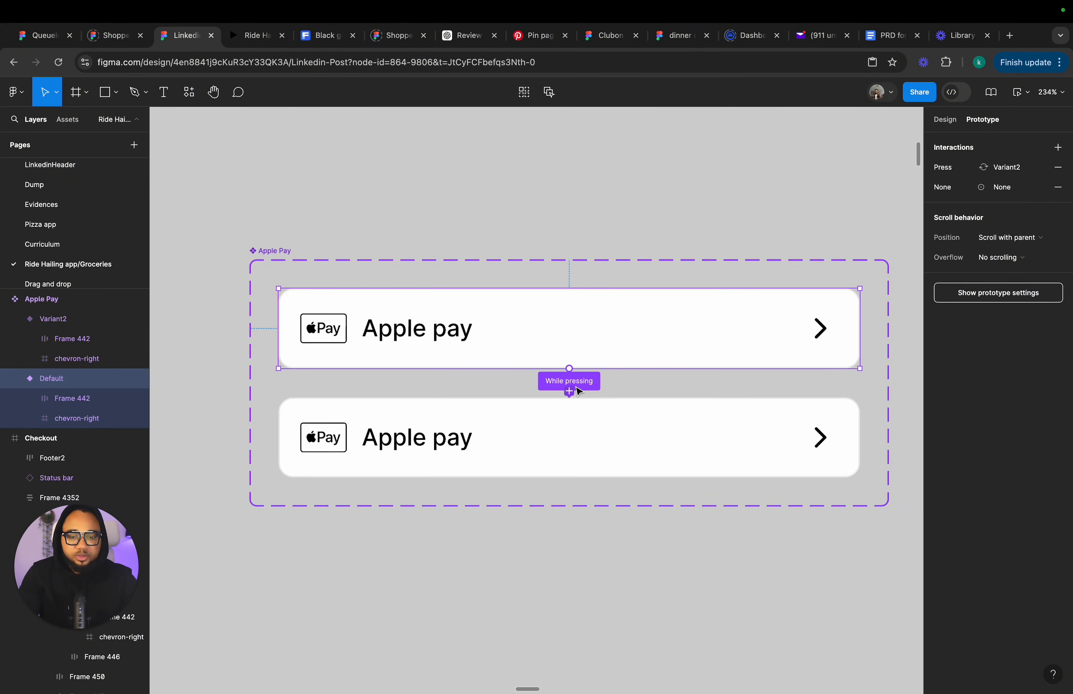
pyautogui.click(579, 389)
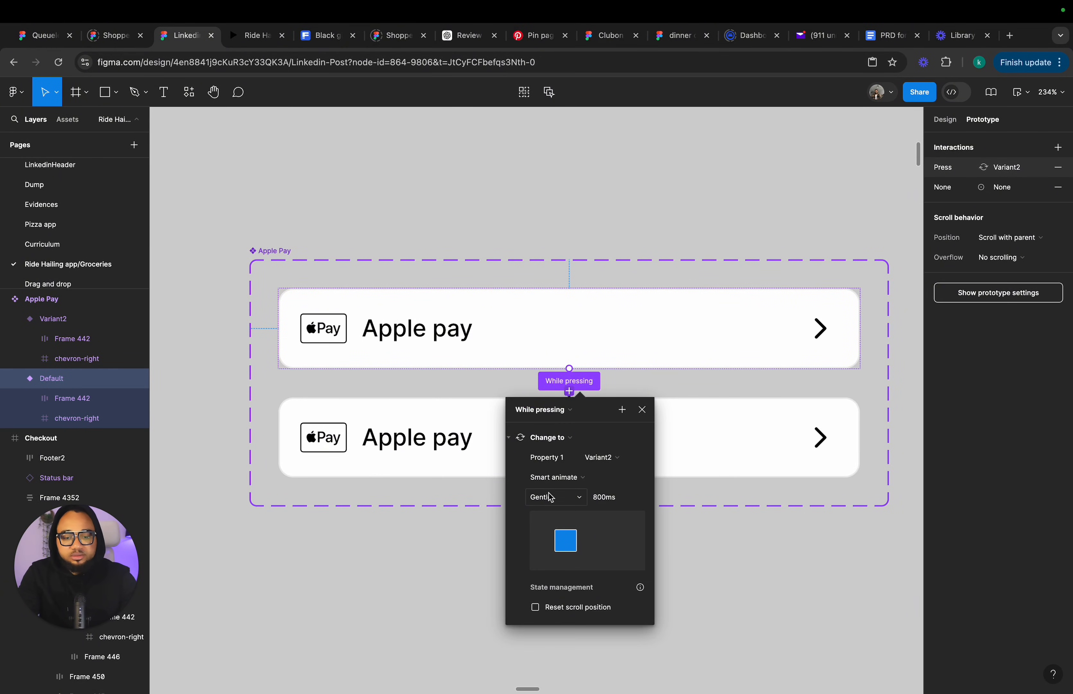
pyautogui.click(553, 484)
pyautogui.click(559, 448)
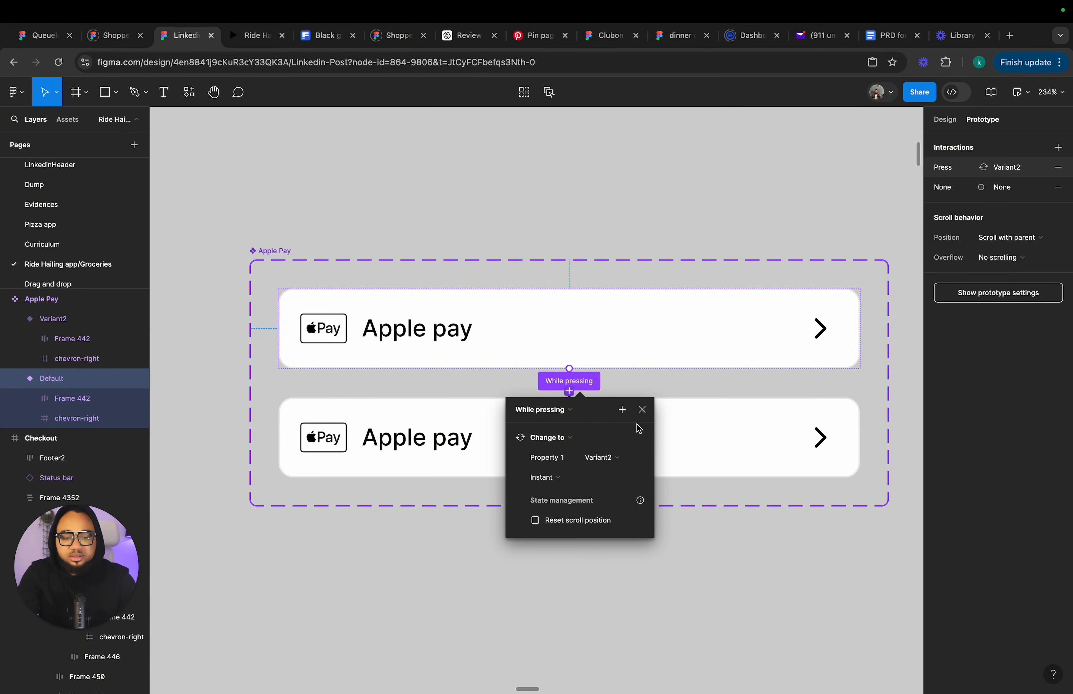
pyautogui.click(642, 410)
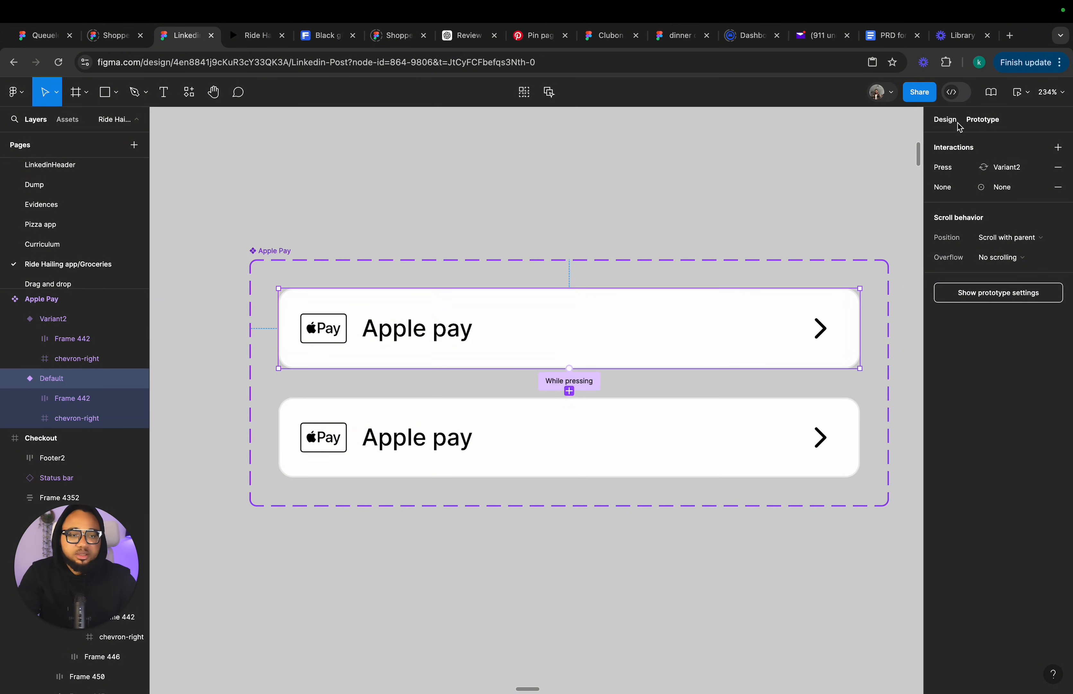
# Change Variant2's fill from Base White to a light Neutrals grey library colour.
pyautogui.click(947, 120)
pyautogui.click(643, 427)
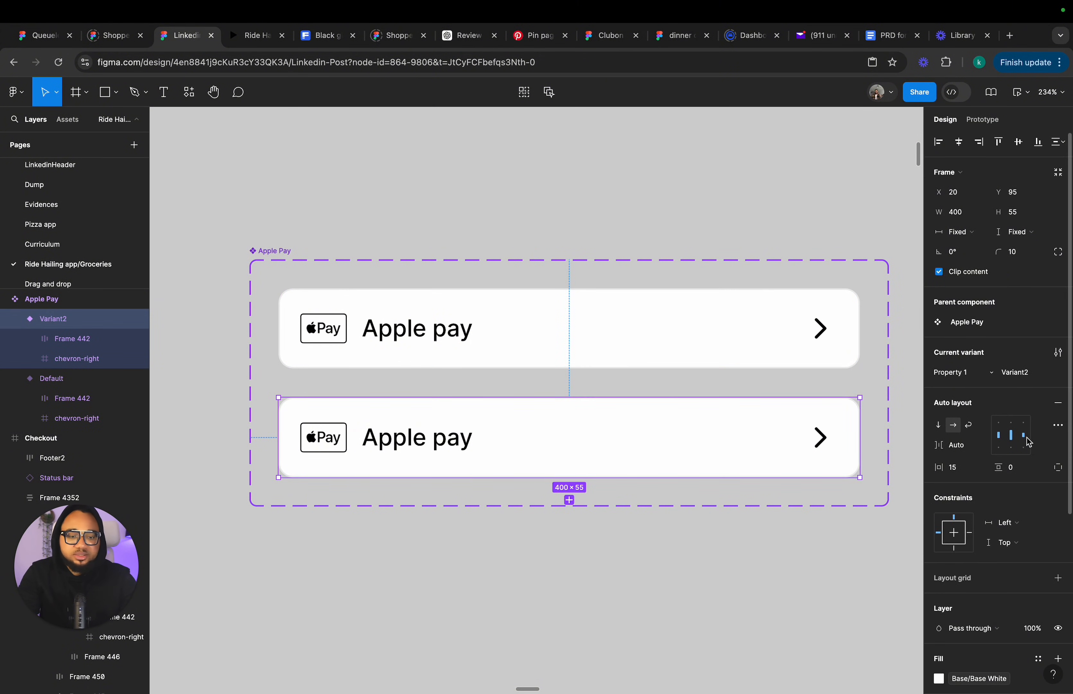
pyautogui.scroll(-10, 1028, 441)
pyautogui.click(964, 448)
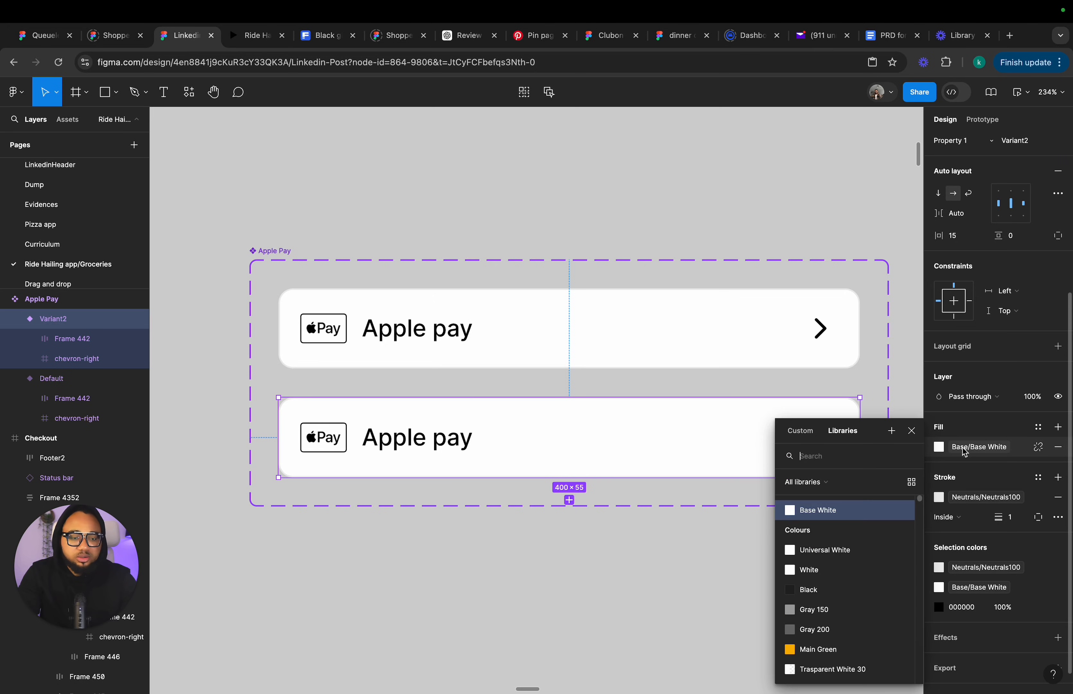
pyautogui.scroll(-8, 827, 586)
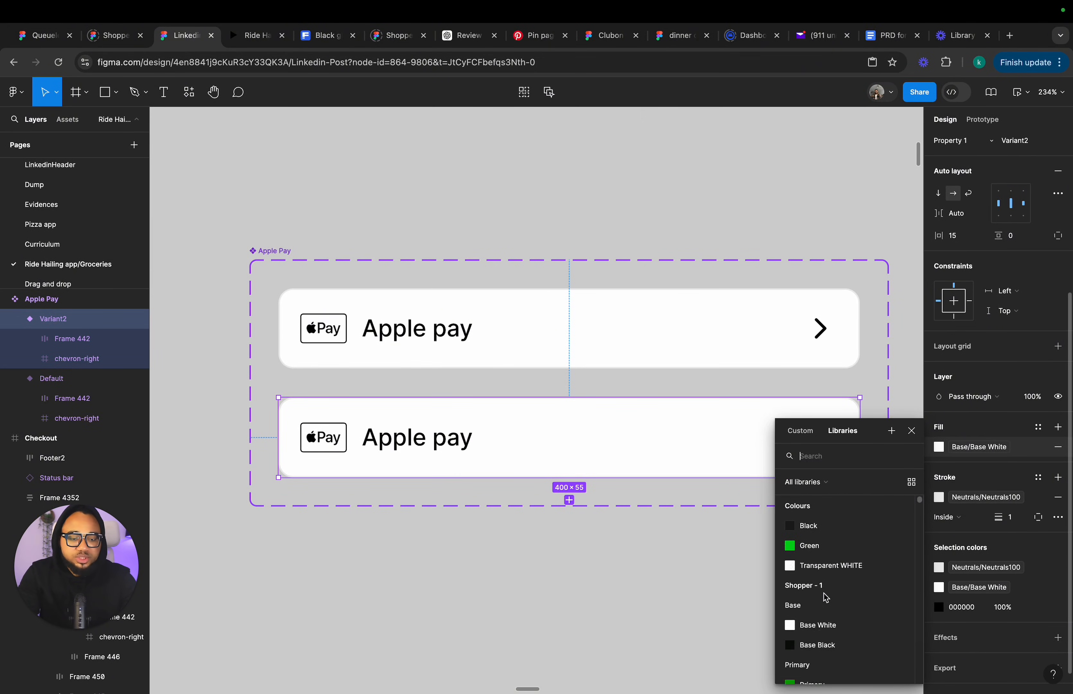
pyautogui.scroll(-10, 826, 597)
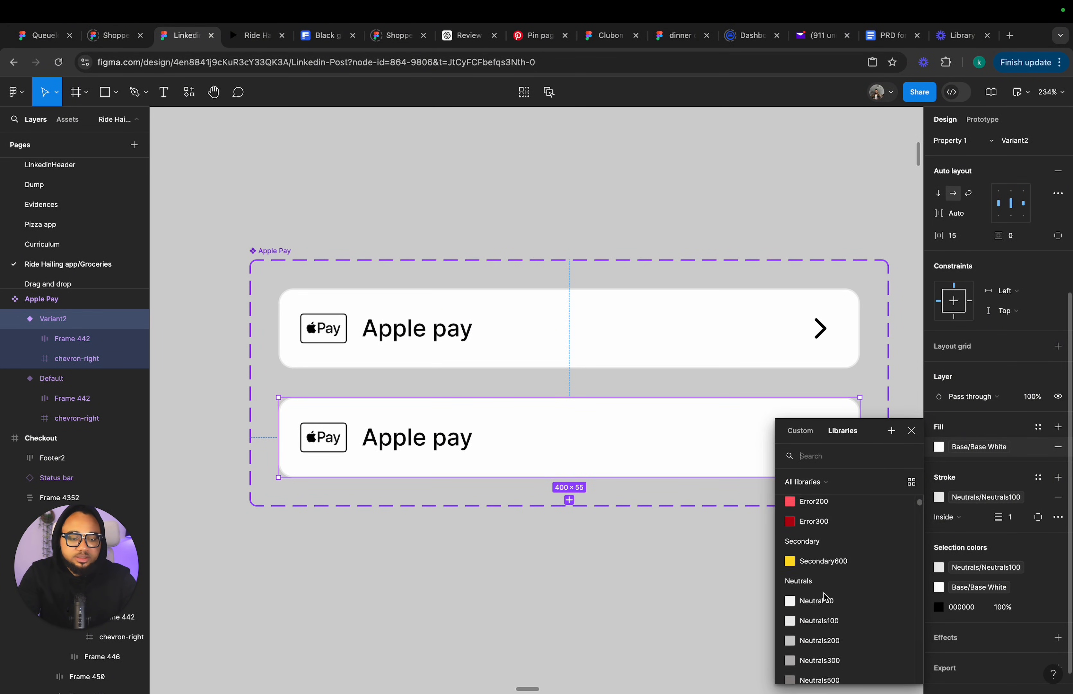
pyautogui.click(826, 603)
pyautogui.click(737, 610)
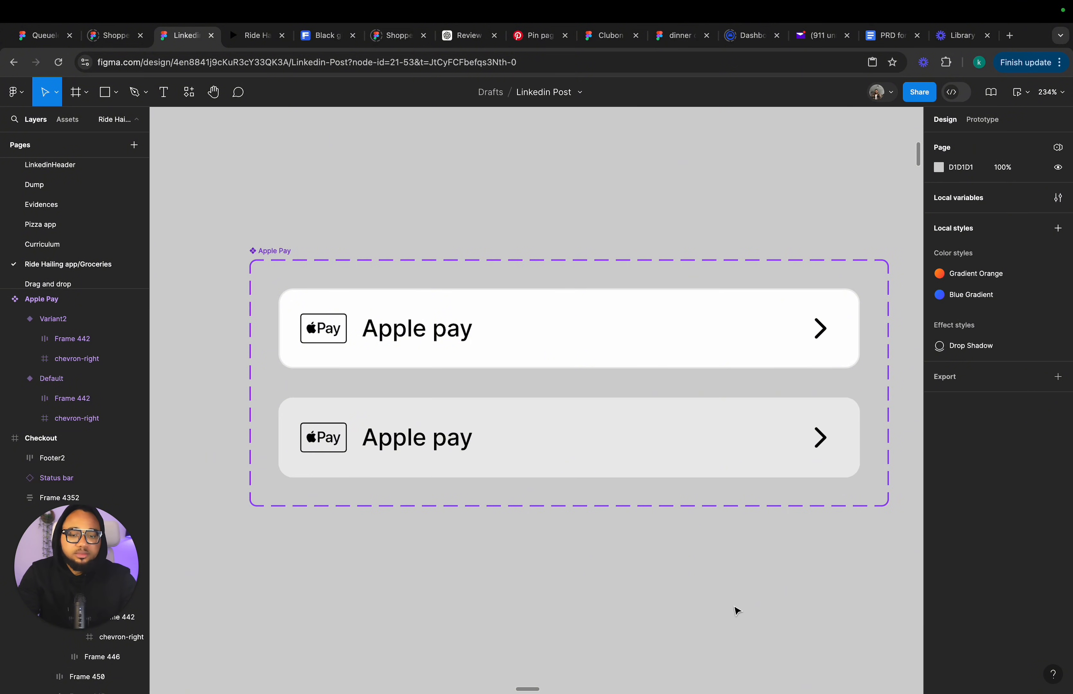
# Open a prototype preview of the Checkout screen.
pyautogui.scroll(-5, 737, 610)
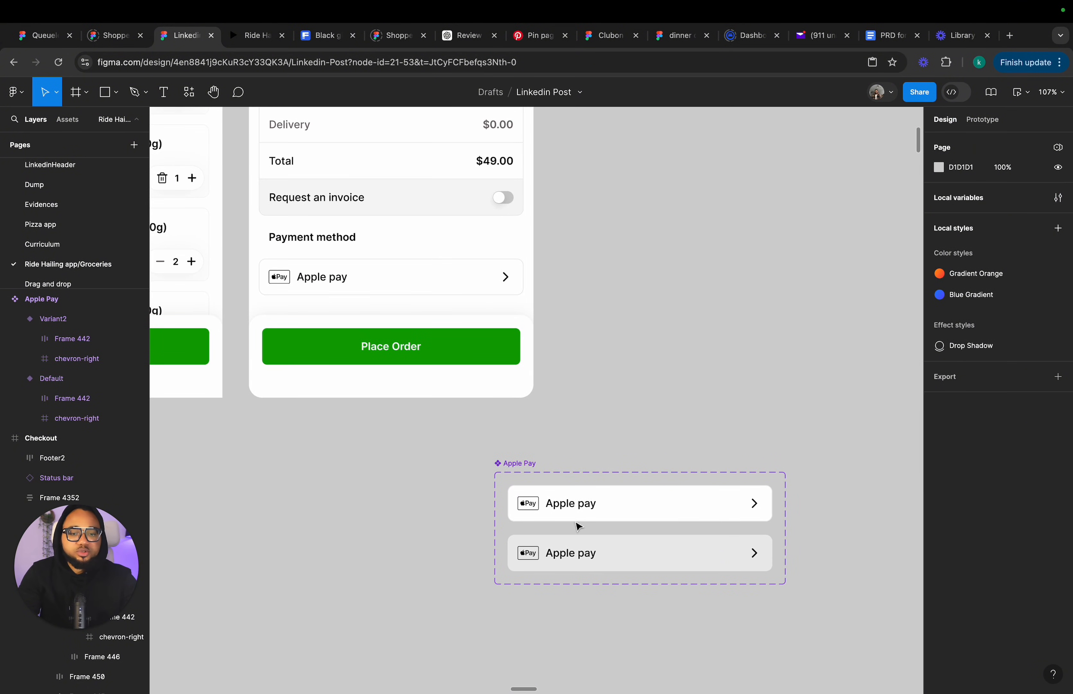
pyautogui.click(631, 505)
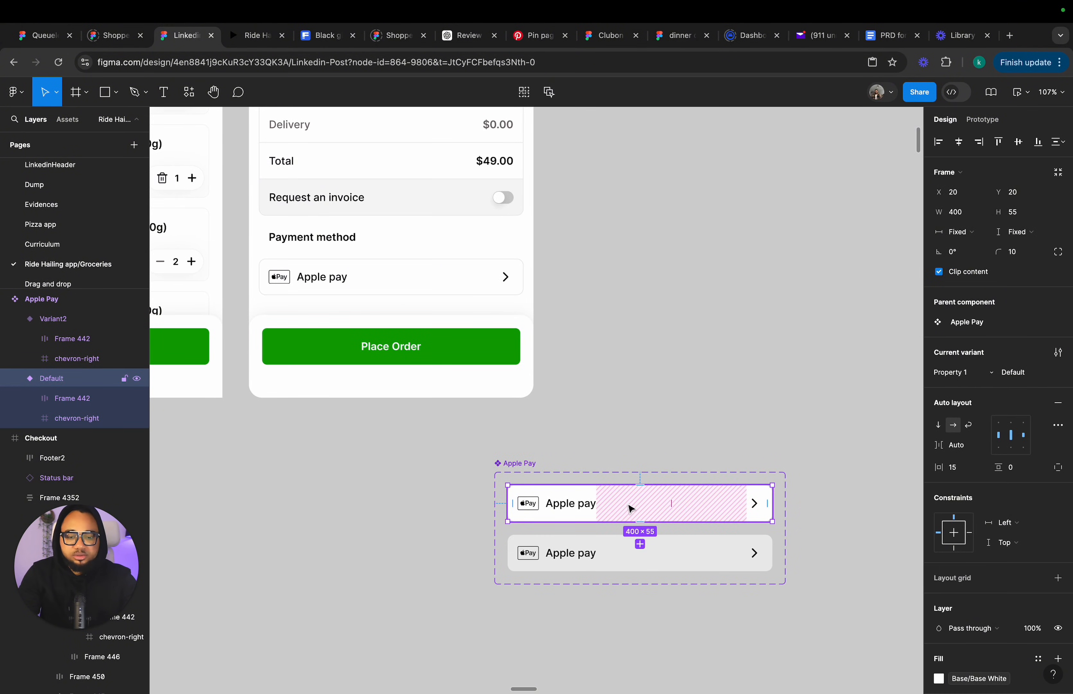
pyautogui.scroll(-5, 445, 311)
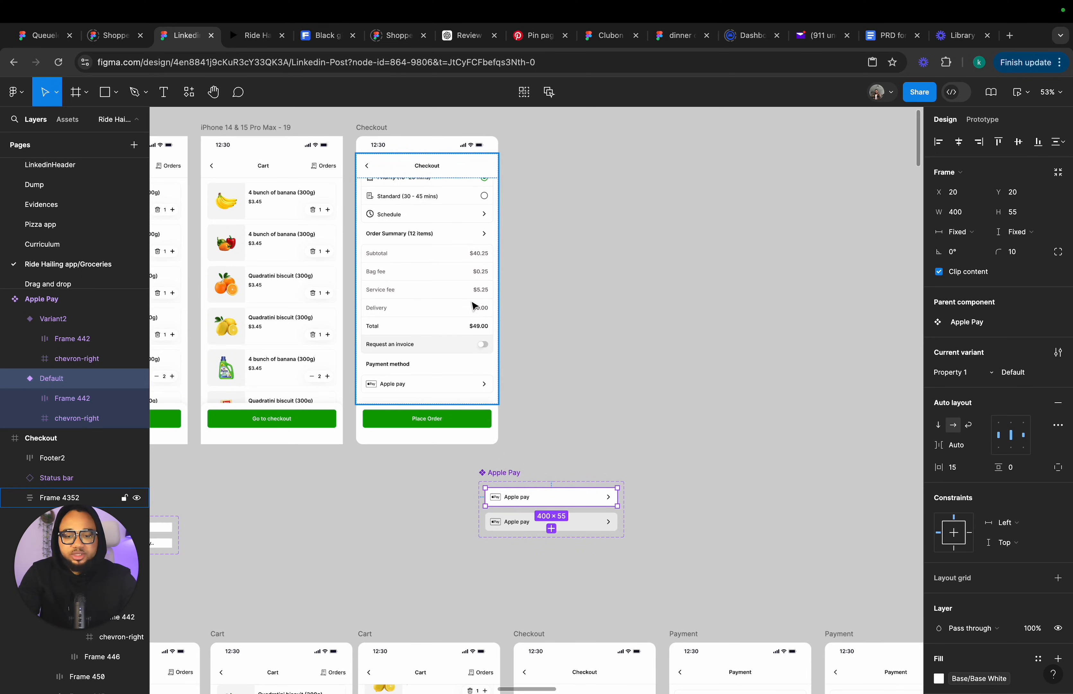
pyautogui.click(374, 128)
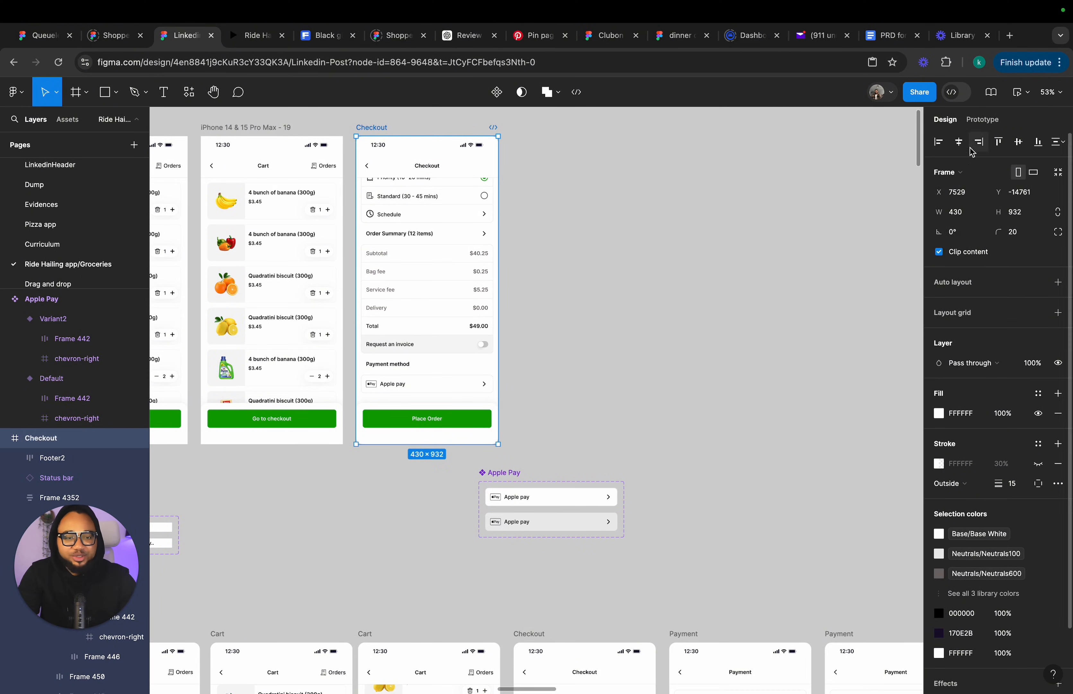
pyautogui.click(1020, 97)
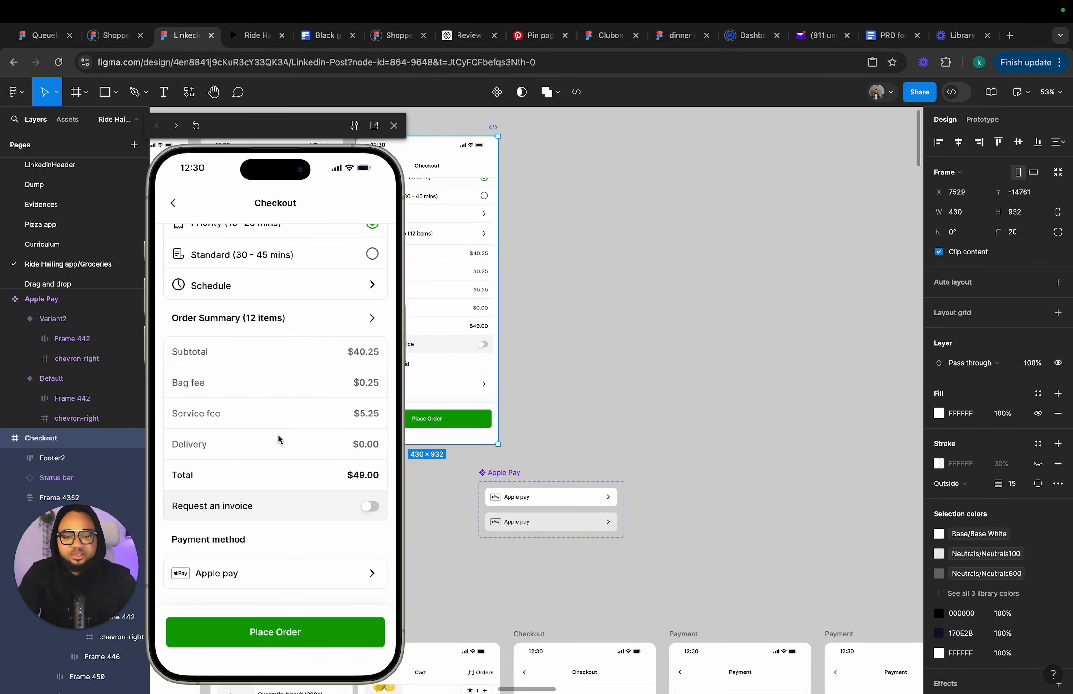
# Set the tap trigger of the Apple pay row inside the Checkout screen to None.
pyautogui.click(482, 388)
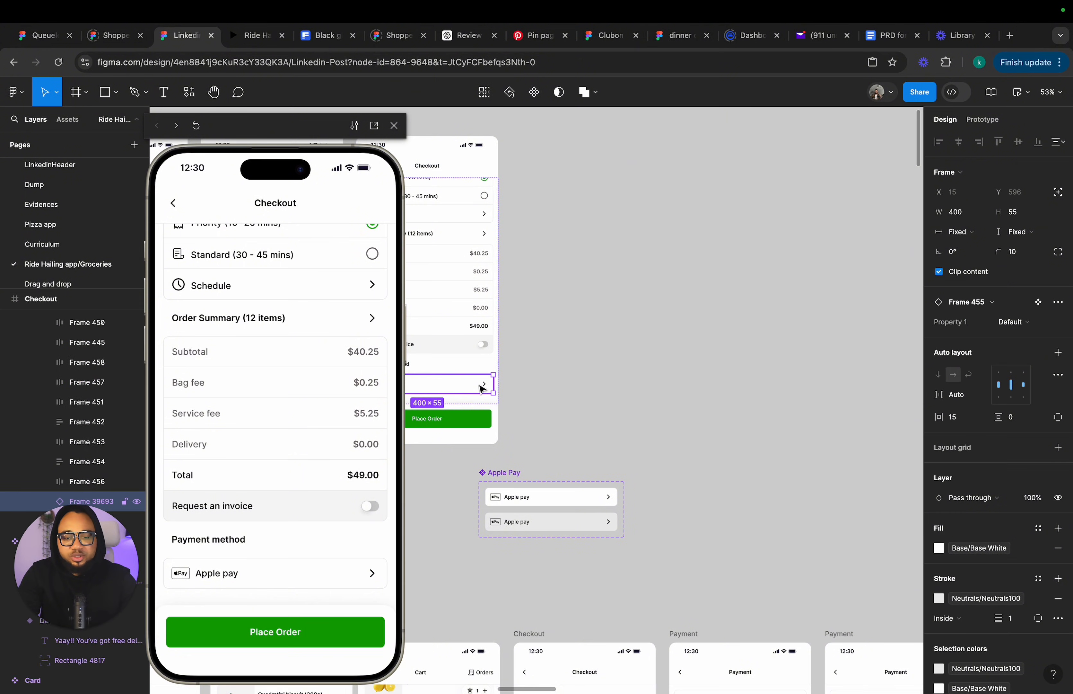
pyautogui.click(523, 389)
pyautogui.click(994, 118)
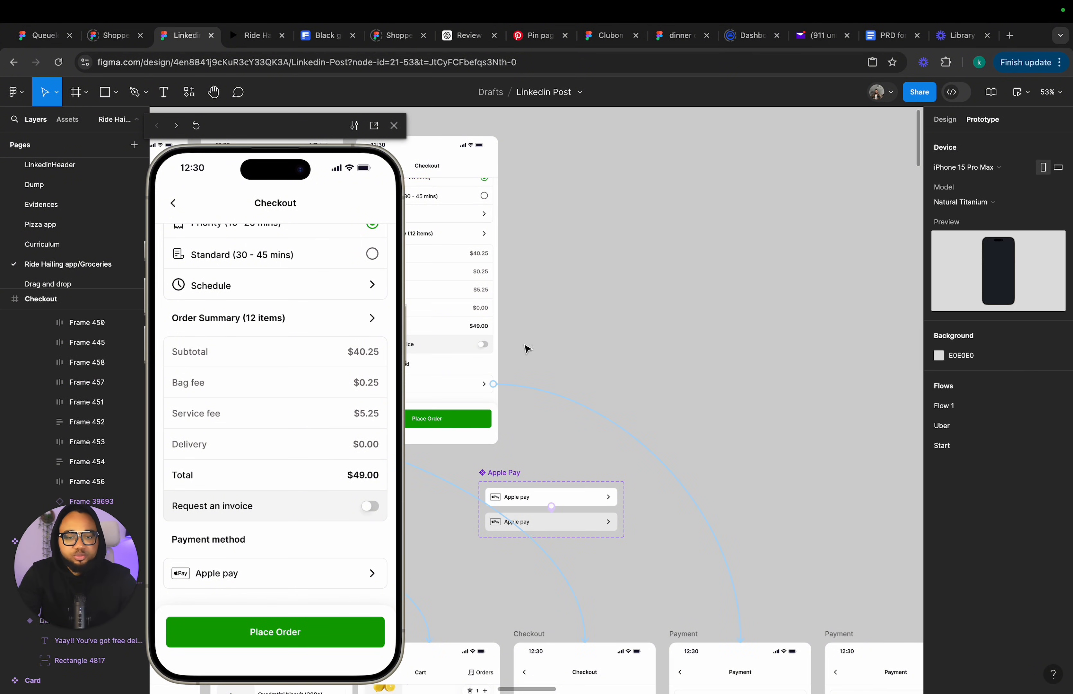
pyautogui.click(525, 388)
pyautogui.click(467, 414)
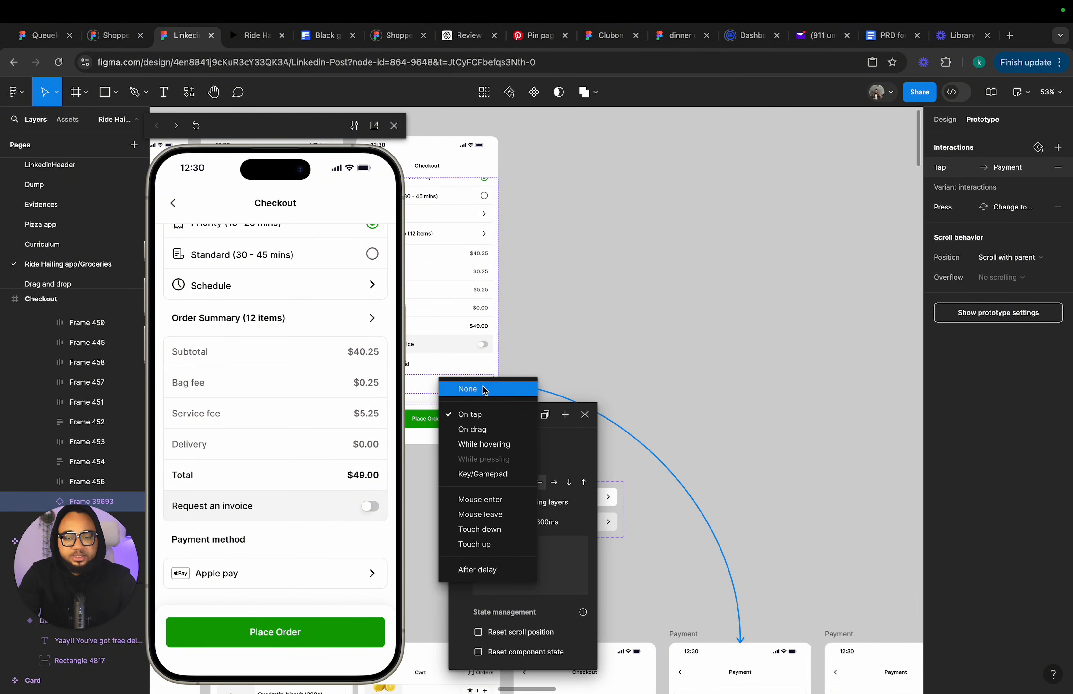
pyautogui.click(483, 389)
pyautogui.click(949, 122)
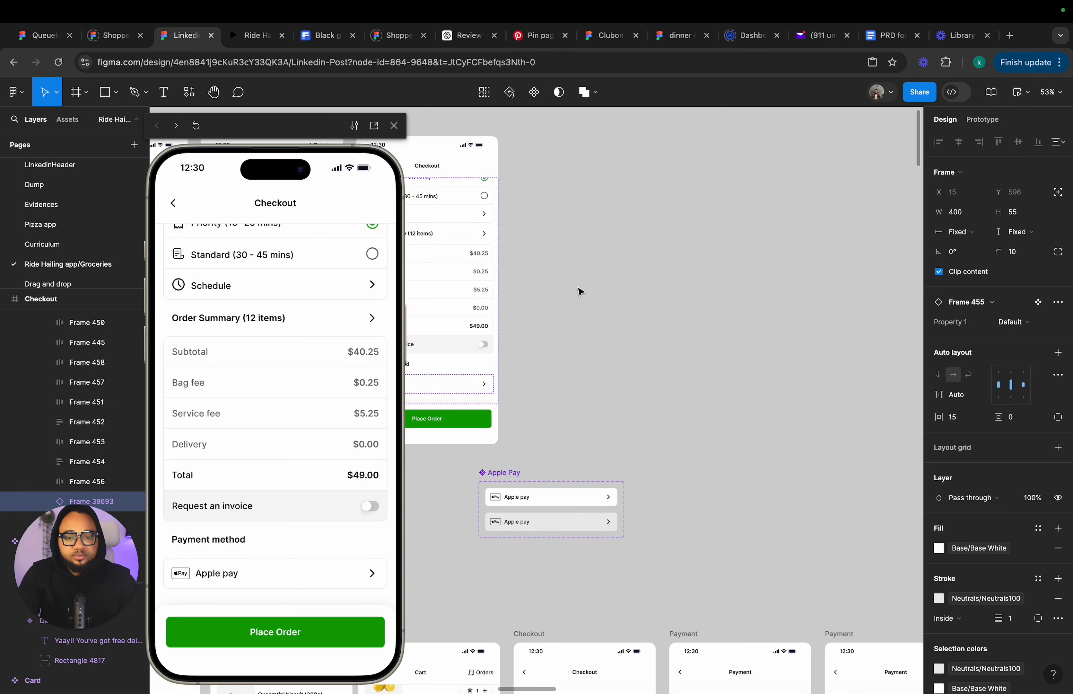
pyautogui.click(581, 293)
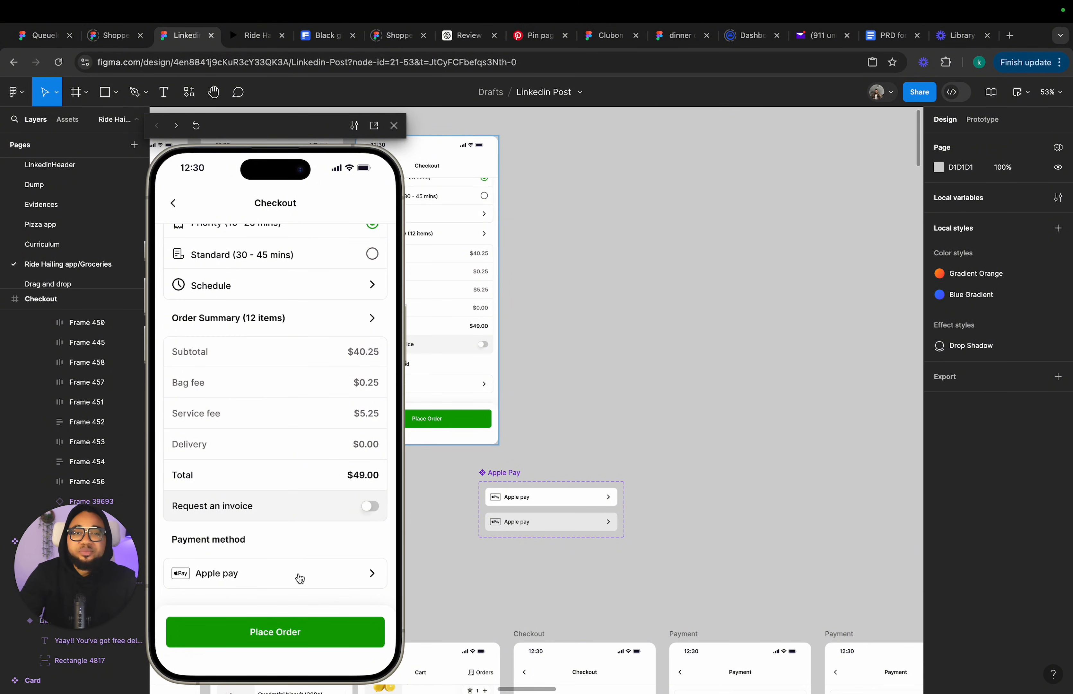
# Move the Apple Pay component set to the left, below the cart screens.
pyautogui.hscroll(-5, 522, 463)
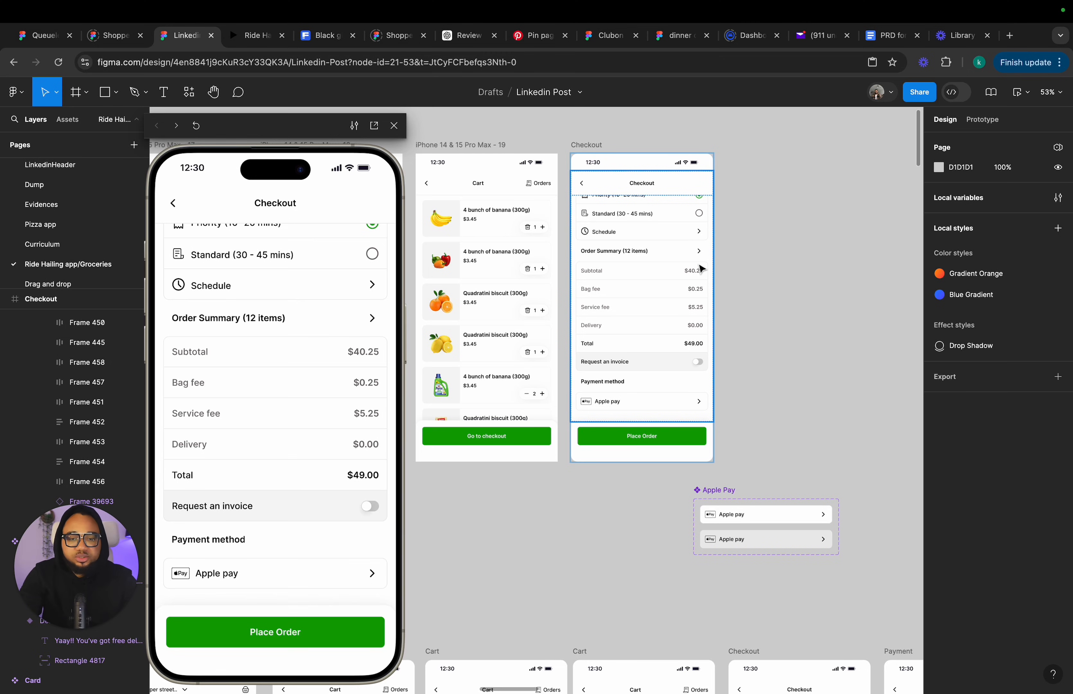
pyautogui.moveTo(709, 489); pyautogui.dragTo(449, 513)
pyautogui.scroll(-5, 541, 460)
pyautogui.hscroll(5, 541, 460)
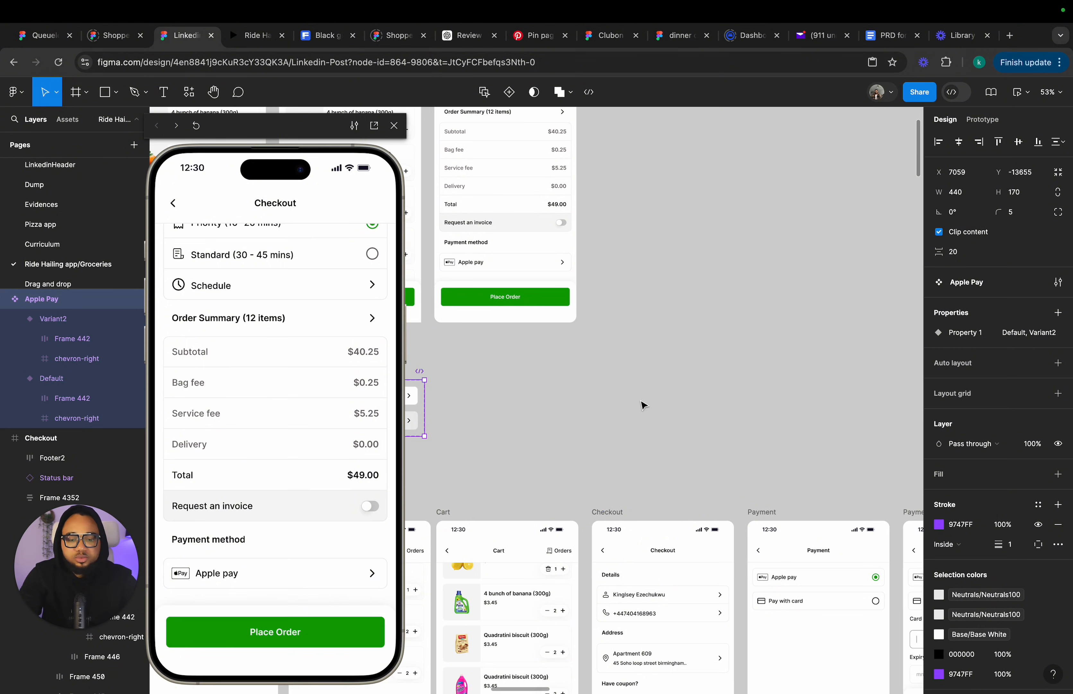
pyautogui.scroll(-4, 620, 385)
pyautogui.hscroll(5, 619, 385)
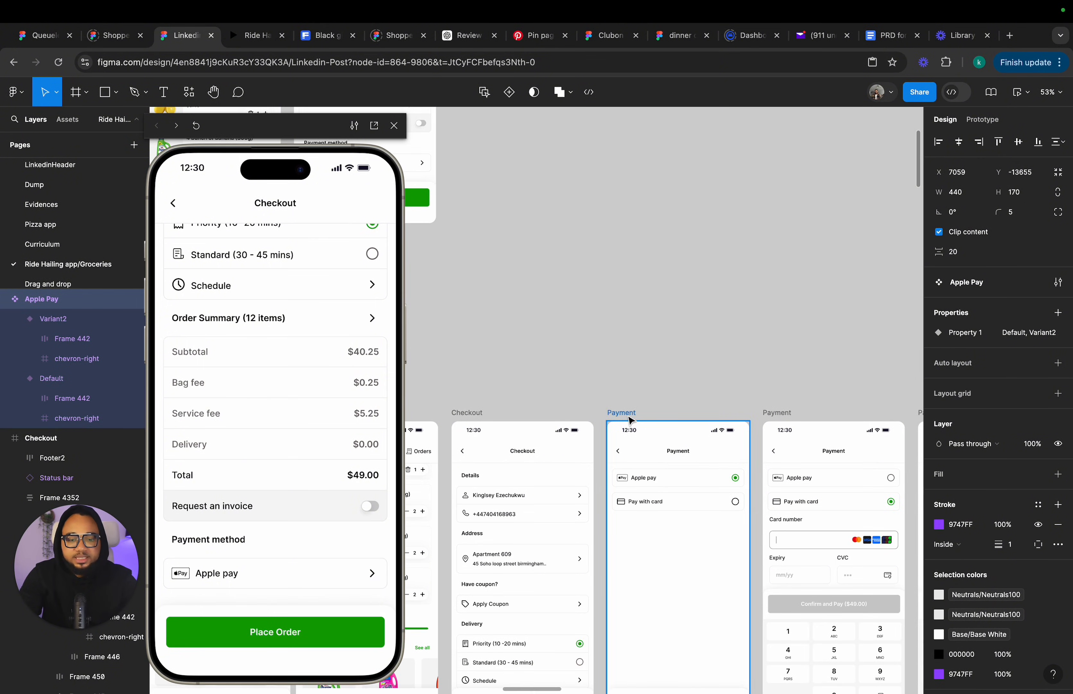
# Duplicate the Apple pay Payment screen and place the copy beside the top-row Checkout screen.
pyautogui.click(631, 420)
pyautogui.scroll(10, 630, 418)
pyautogui.hscroll(-3, 630, 418)
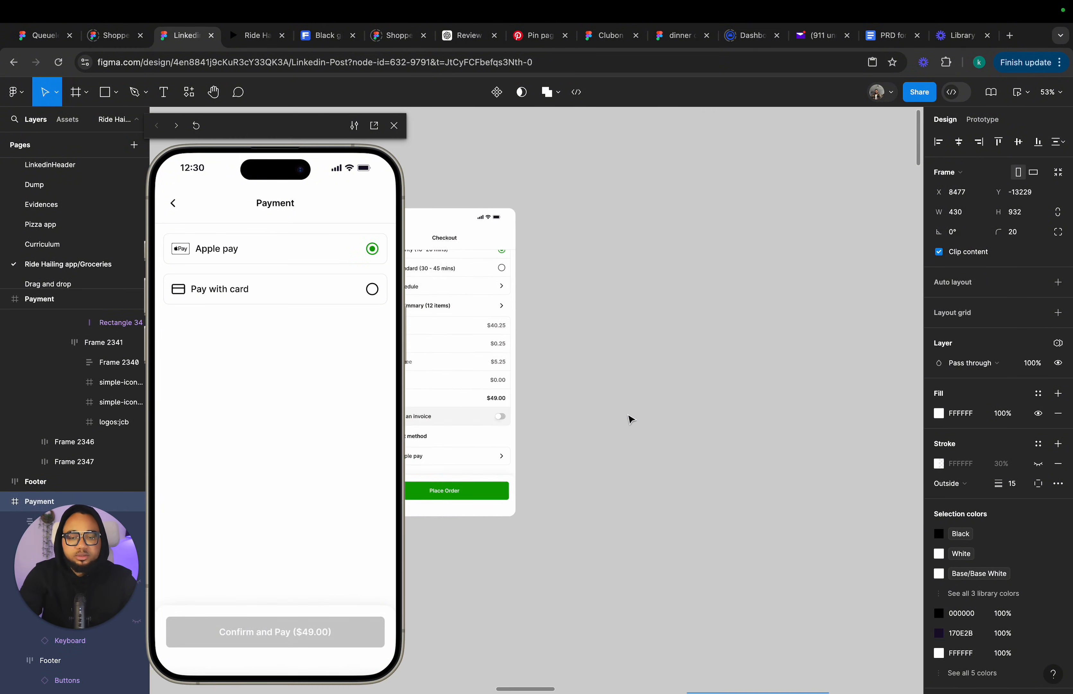
pyautogui.click(581, 353)
pyautogui.moveTo(581, 354); pyautogui.dragTo(636, 440)
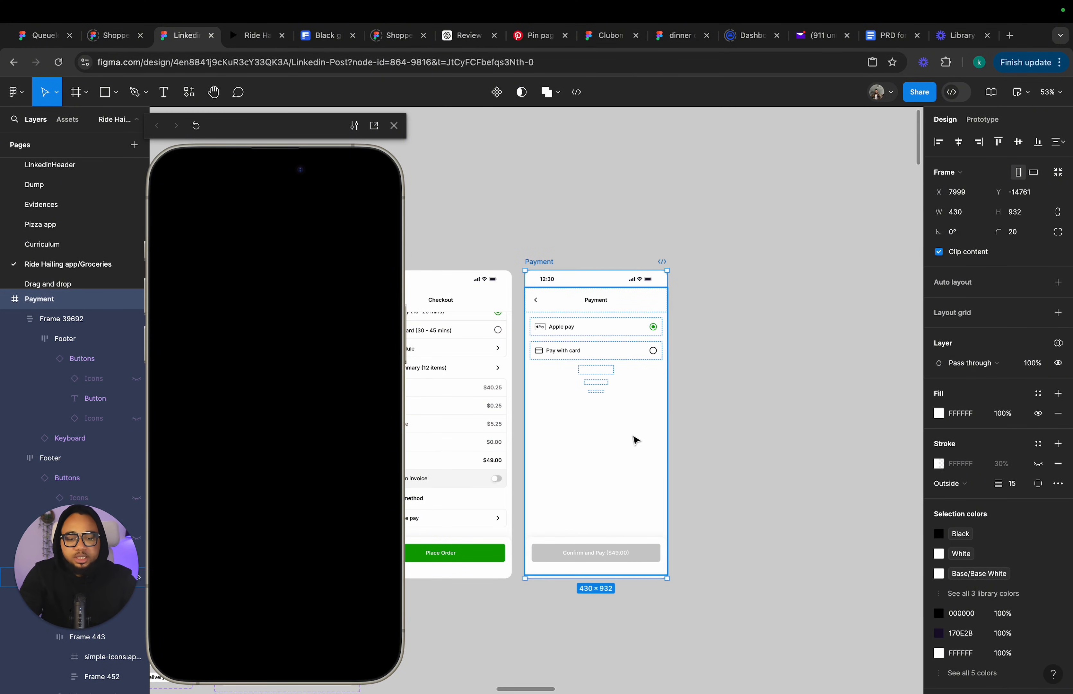
# Paste a copy of the card-entry Payment screen to the right of the new Payment screen.
pyautogui.scroll(-5, 610, 365)
pyautogui.scroll(-3, 641, 439)
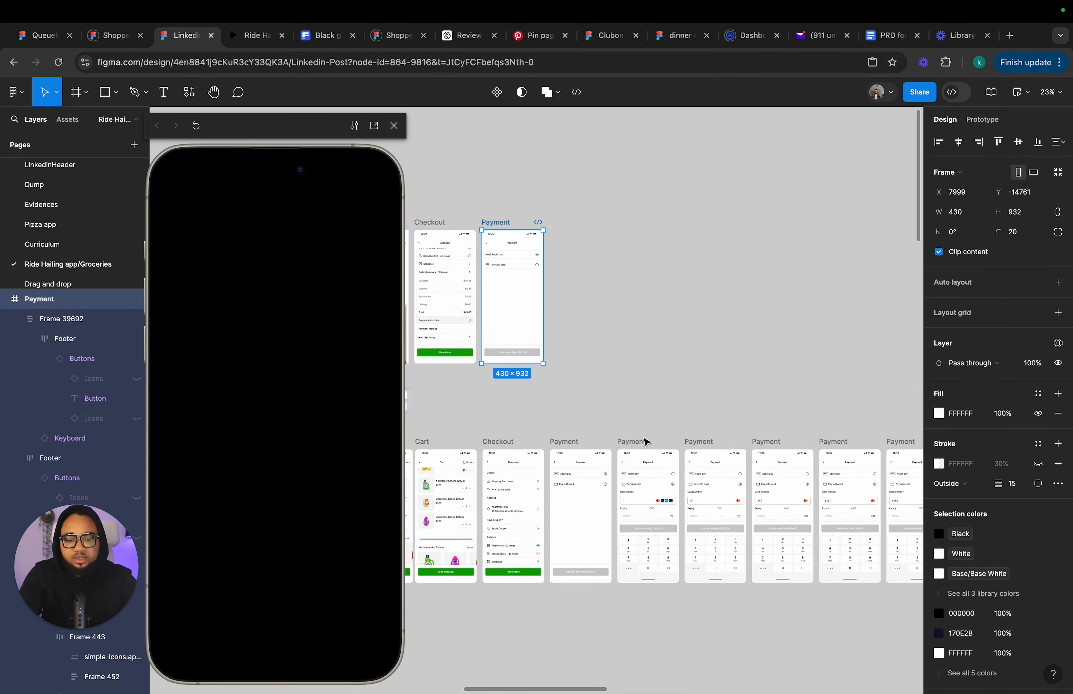
pyautogui.click(636, 444)
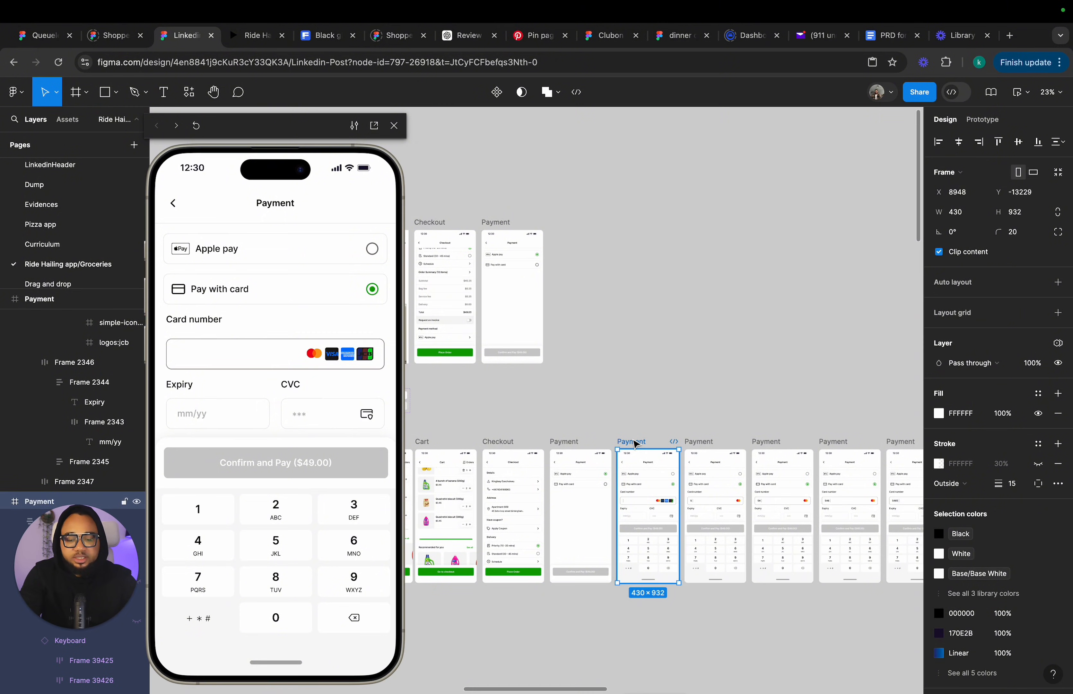
pyautogui.scroll(5, 563, 378)
pyautogui.scroll(1, 541, 359)
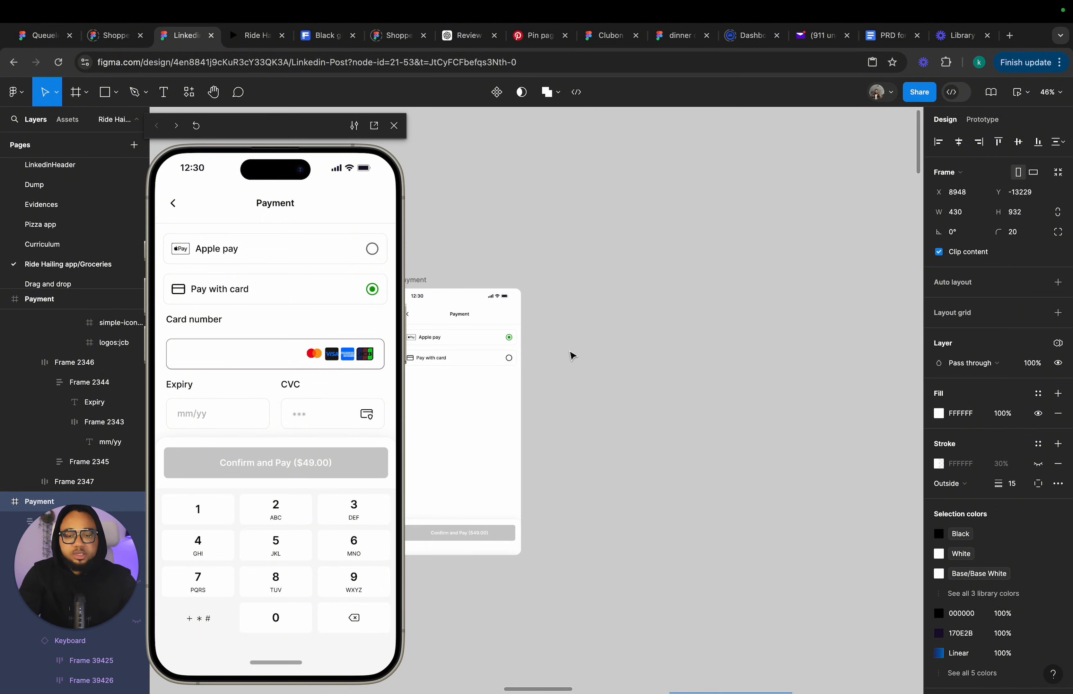
pyautogui.click(571, 355)
pyautogui.press('super+v')
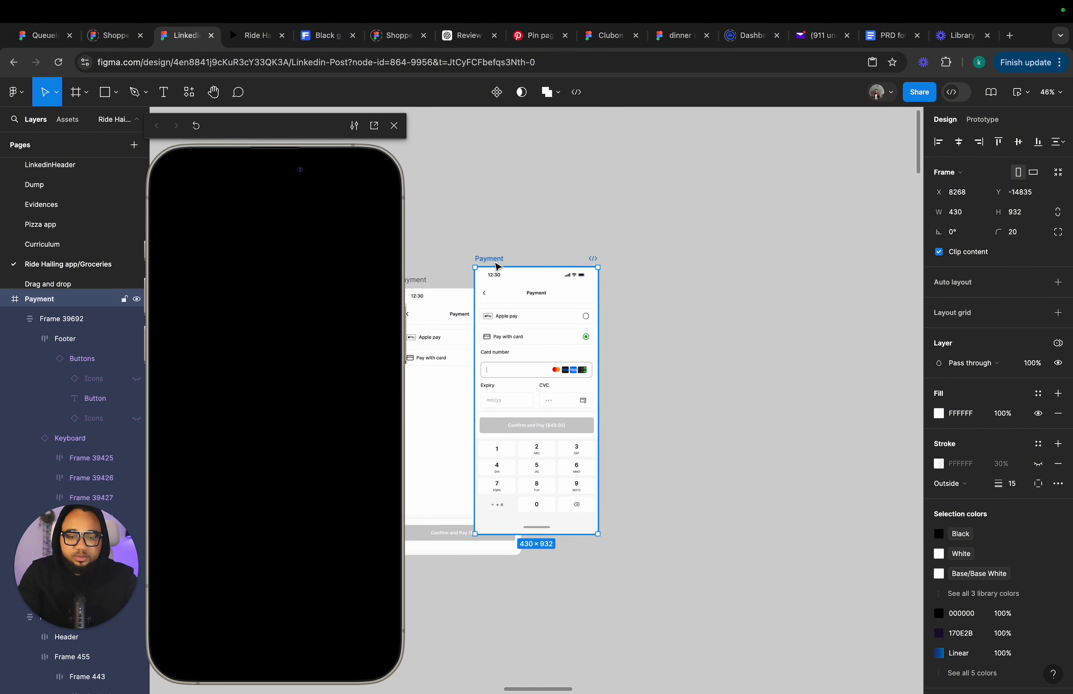
pyautogui.moveTo(493, 259); pyautogui.dragTo(547, 280)
pyautogui.hscroll(-1, 547, 280)
pyautogui.hscroll(-5, 549, 283)
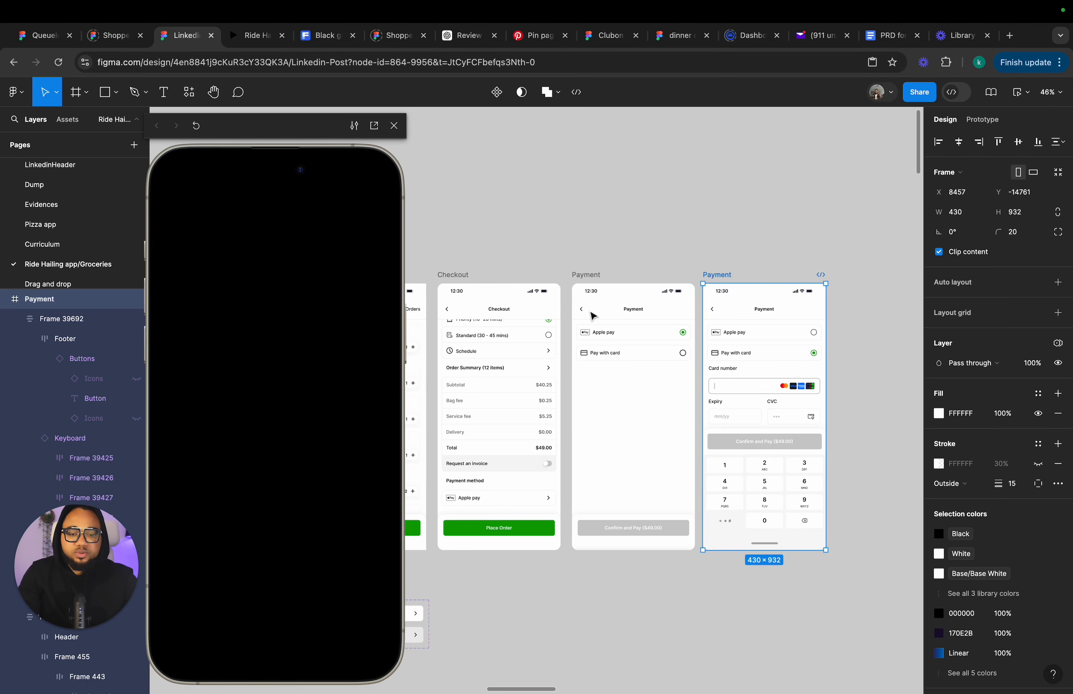
pyautogui.scroll(4, 639, 388)
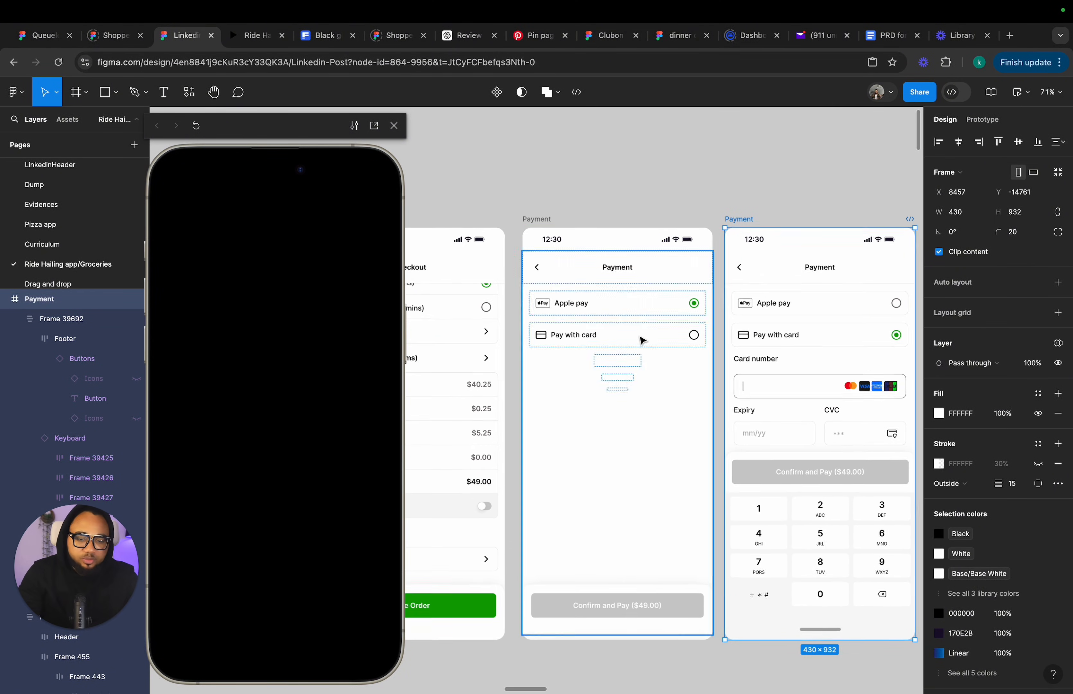
# Delete the leftover placeholder frames below the payment options in the new Payment screen.
pyautogui.click(535, 218)
pyautogui.scroll(2, 617, 307)
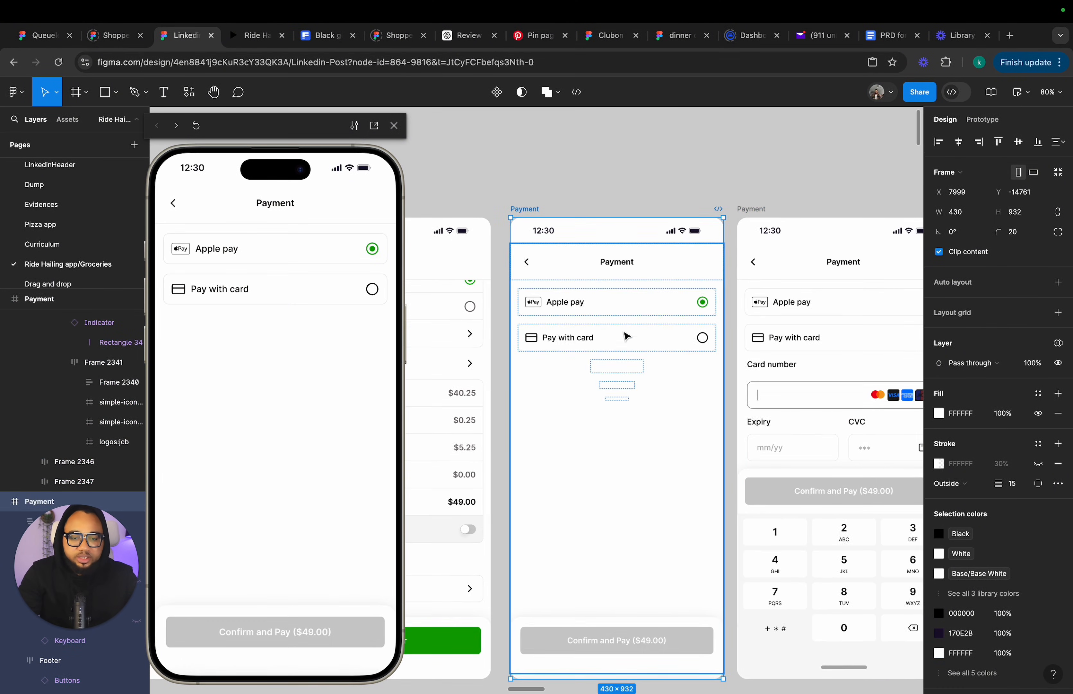
pyautogui.click(623, 377)
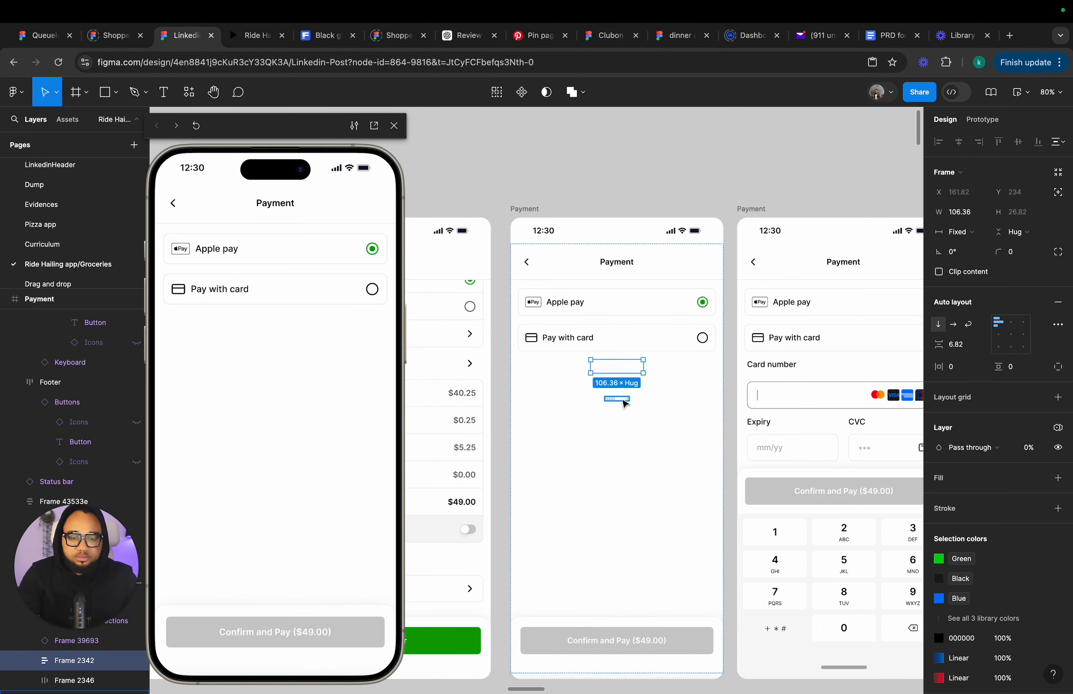
pyautogui.keyDown('shift'); pyautogui.click(621, 386); pyautogui.keyUp('shift')
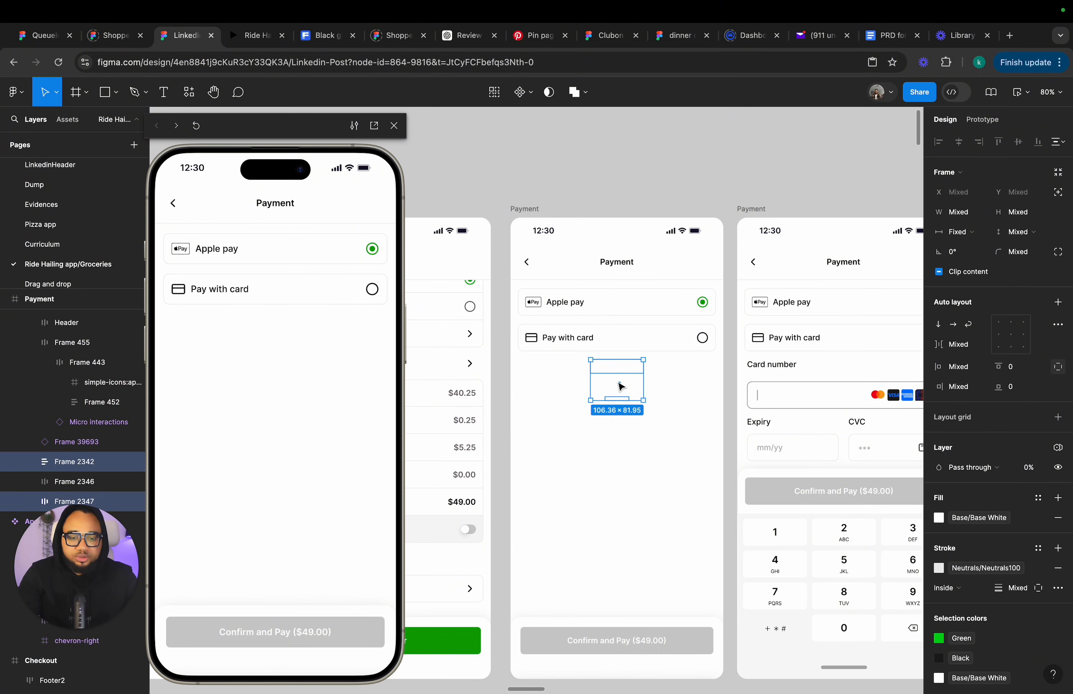
pyautogui.keyDown('shift'); pyautogui.click(66, 484); pyautogui.keyUp('shift')
pyautogui.press('Delete')
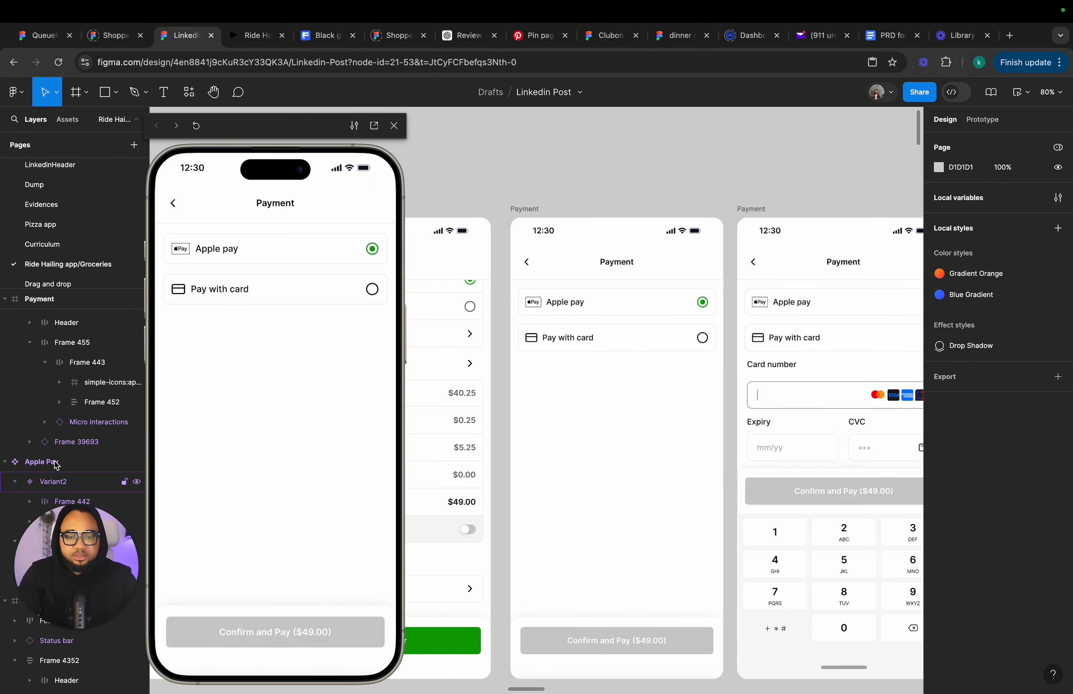
# Compare the new Payment screen's layout with the card-entry Payment screen beside it.
pyautogui.click(619, 433)
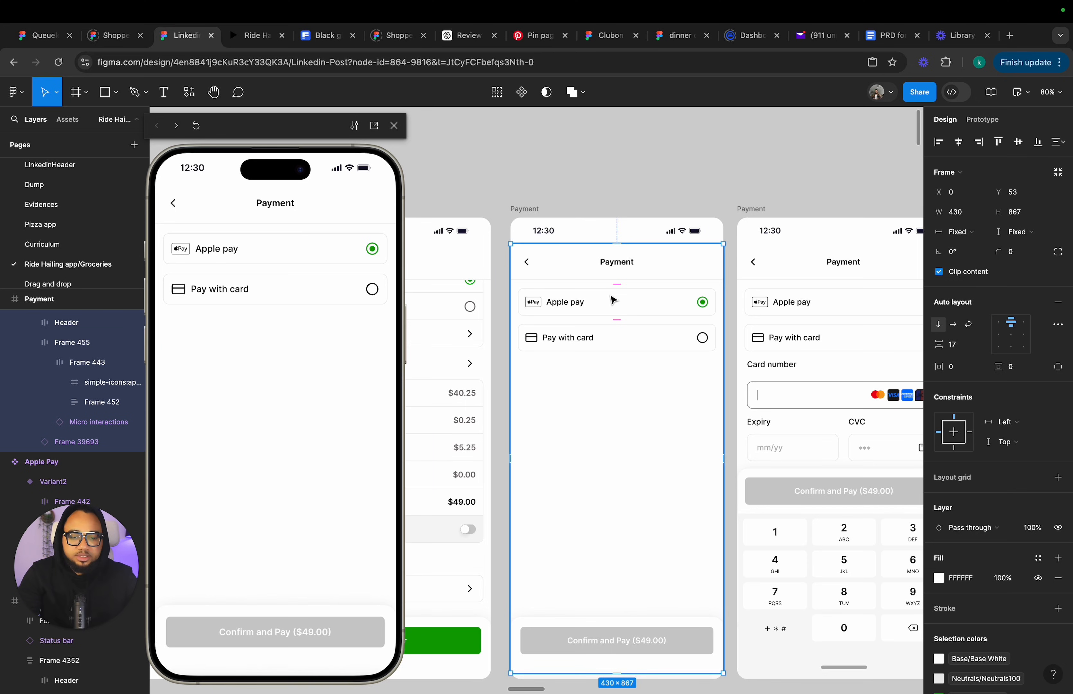
pyautogui.scroll(-5, 613, 300)
pyautogui.scroll(5, 518, 296)
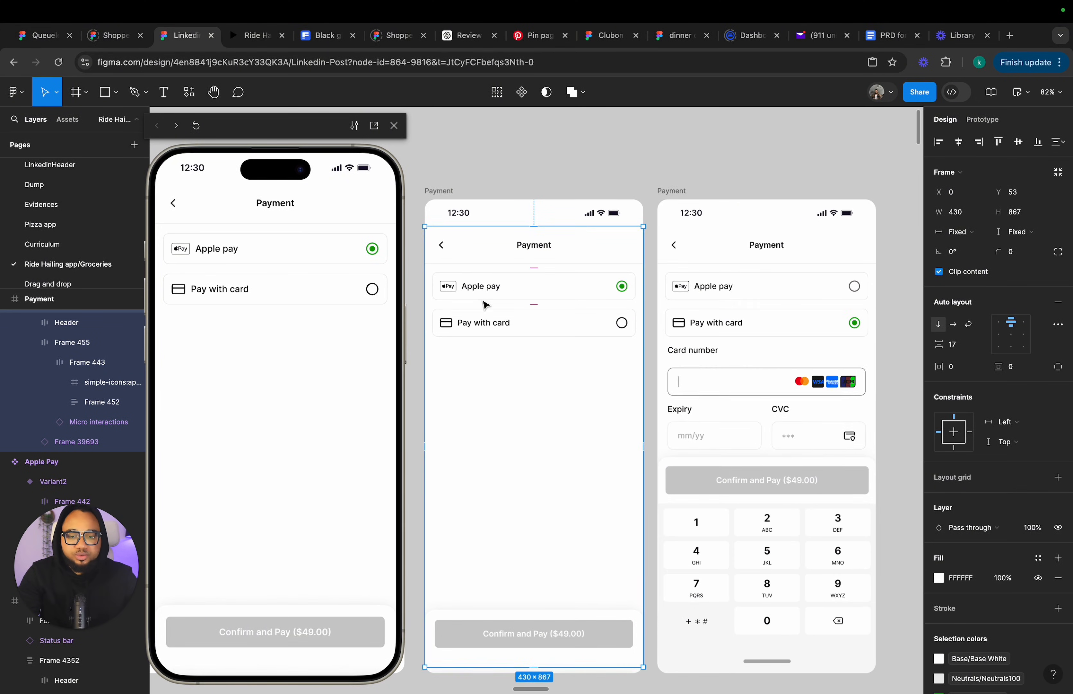
pyautogui.hscroll(-5, 623, 503)
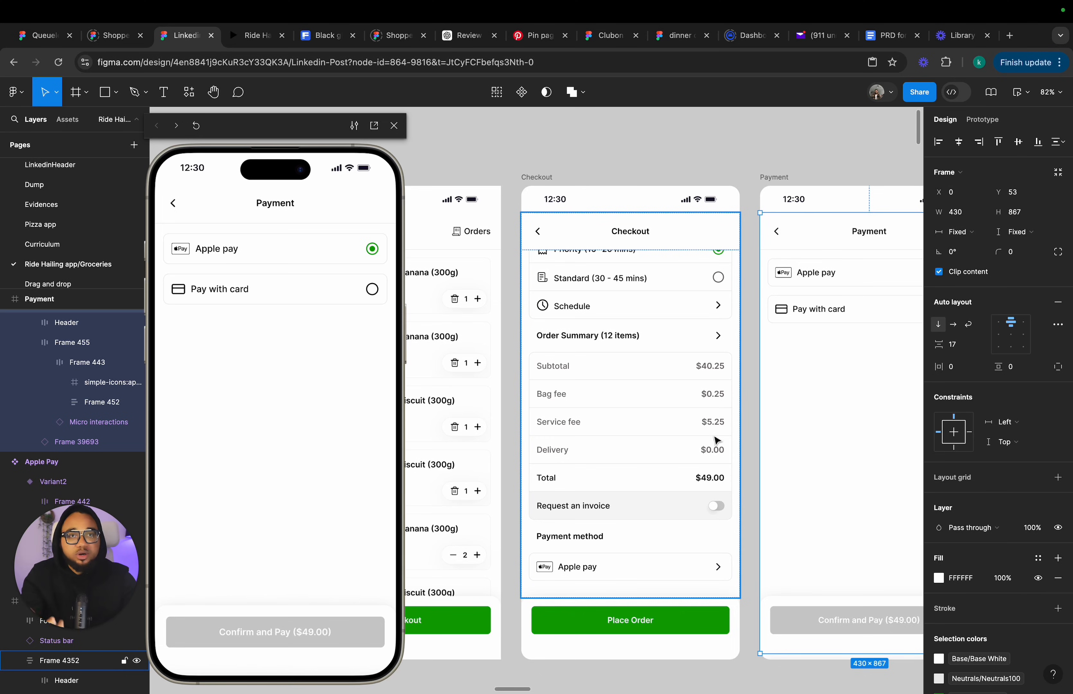
pyautogui.hscroll(2, 713, 371)
pyautogui.scroll(-2, 770, 307)
pyautogui.hscroll(2, 769, 307)
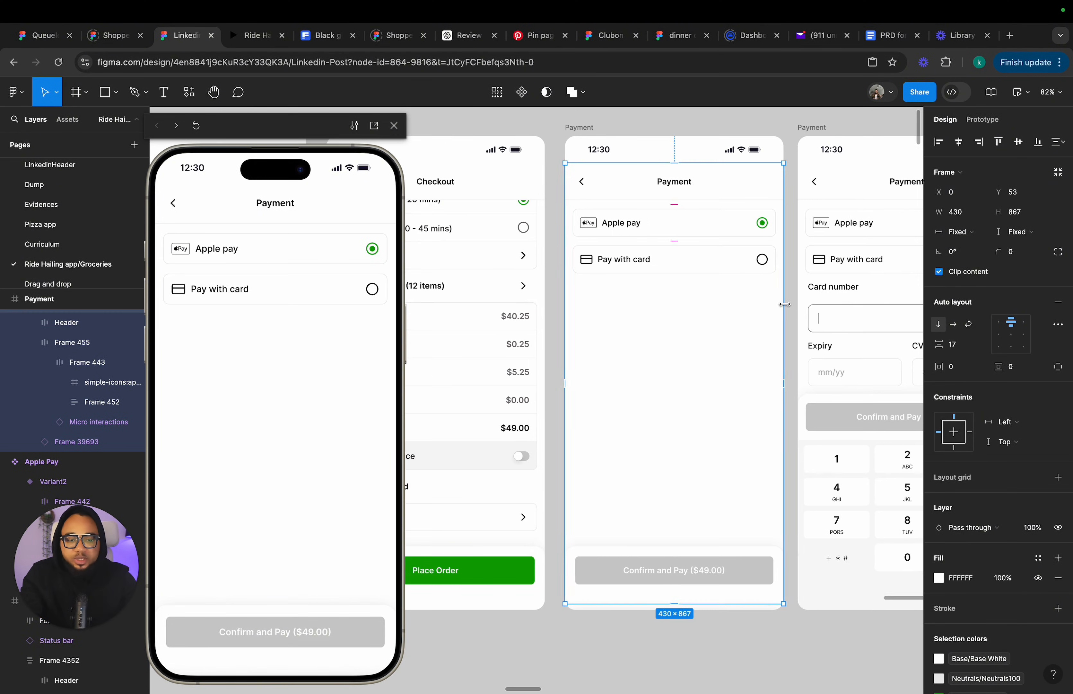
pyautogui.scroll(-2, 762, 263)
pyautogui.hscroll(3, 762, 264)
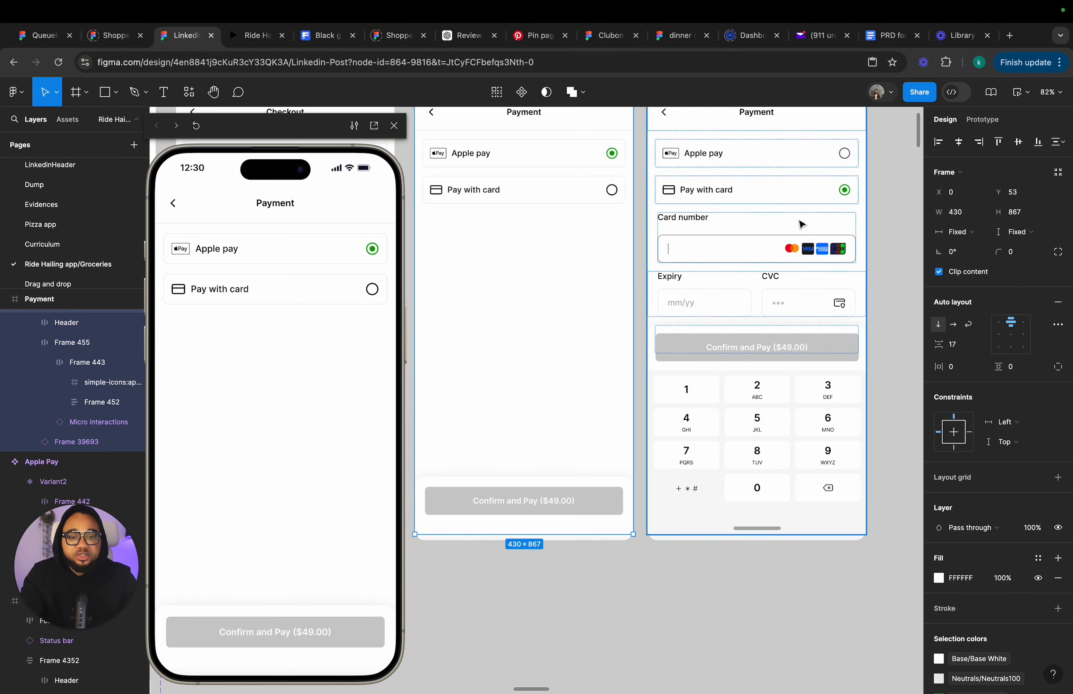
pyautogui.scroll(3, 802, 221)
pyautogui.hscroll(1, 802, 220)
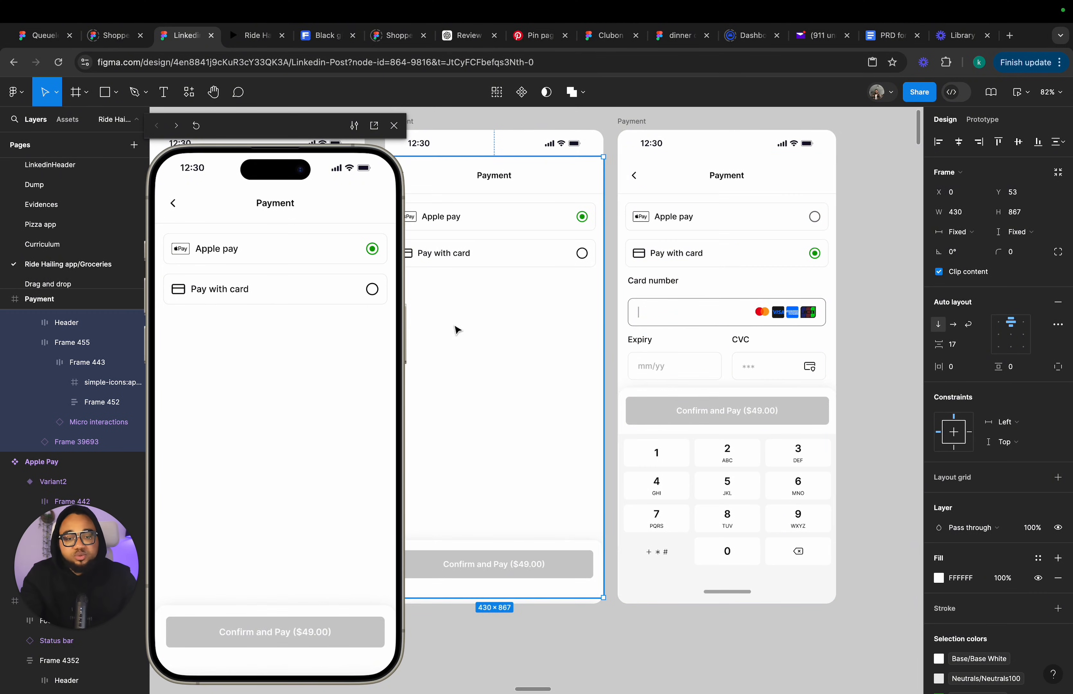
pyautogui.hscroll(-4, 496, 318)
pyautogui.scroll(1, 496, 318)
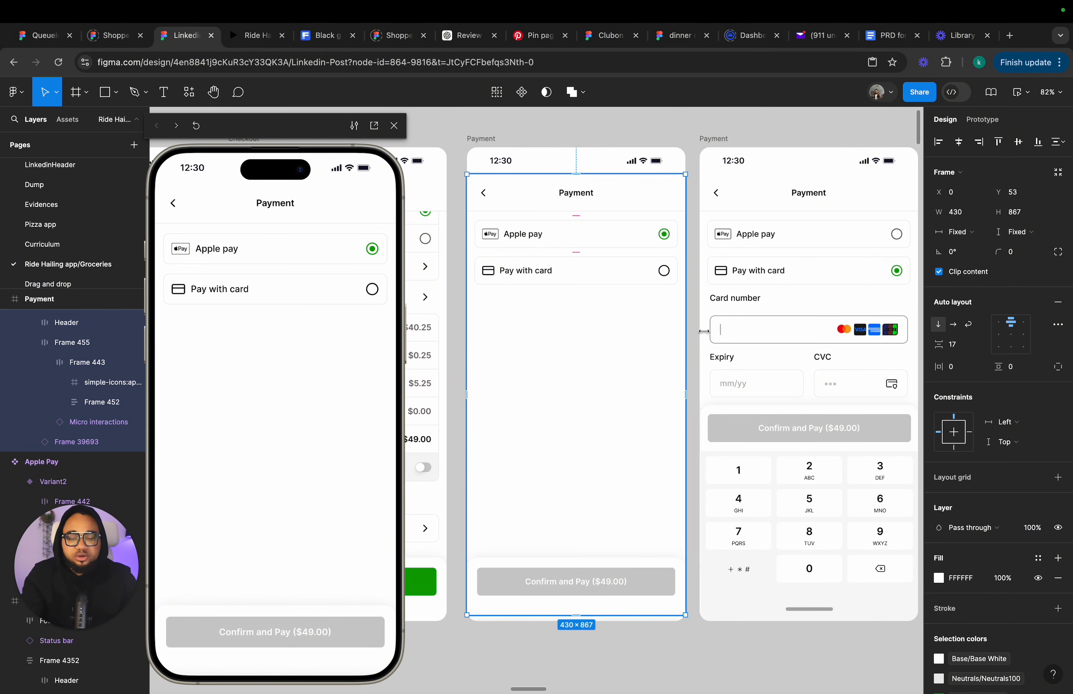
# Copy the Card number field from the card-entry screen into the new Payment screen.
pyautogui.click(820, 342)
pyautogui.doubleClick(819, 339)
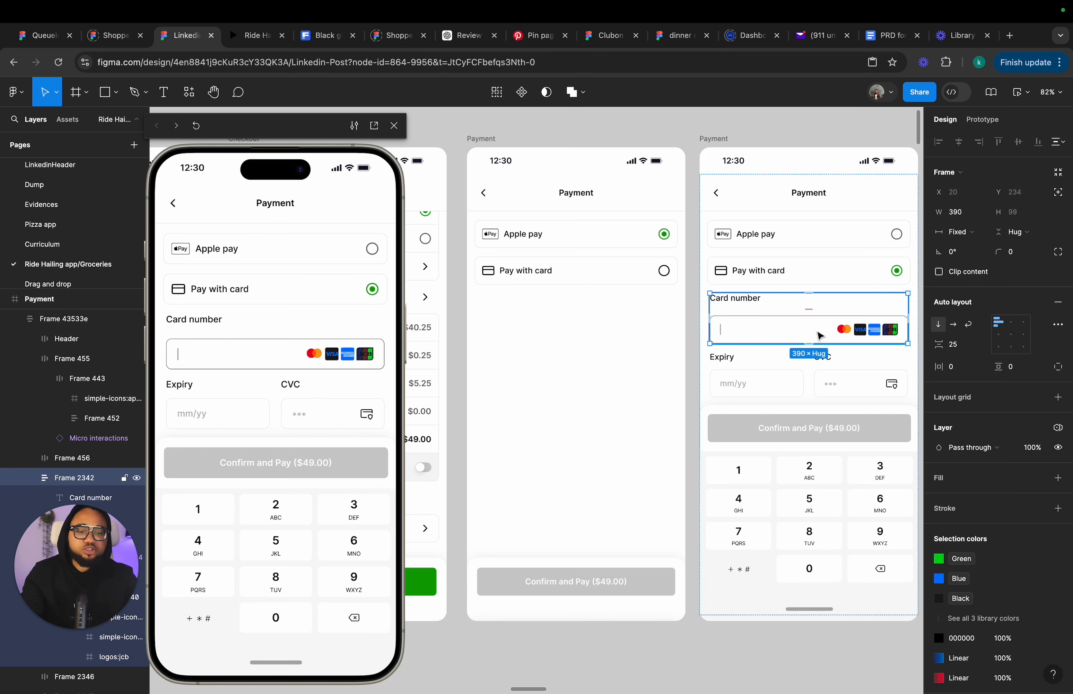
pyautogui.click(558, 335)
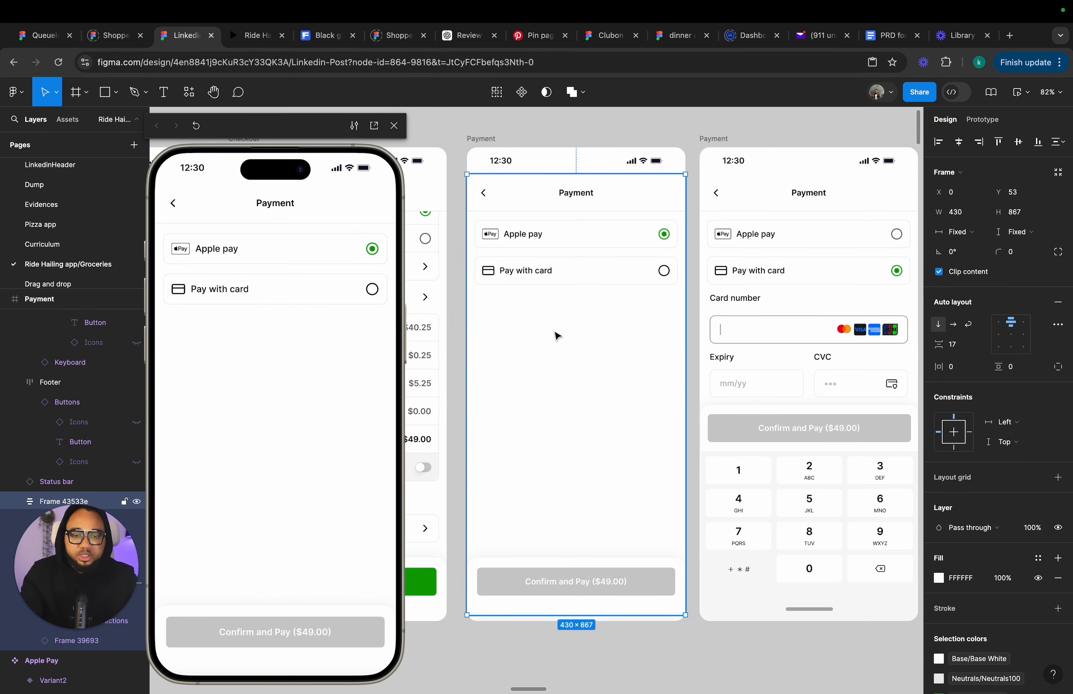
pyautogui.hotkey('ctrl', 'v')
# Copy the Expiry and CVC row into the new Payment screen below the Card number field.
pyautogui.doubleClick(850, 365)
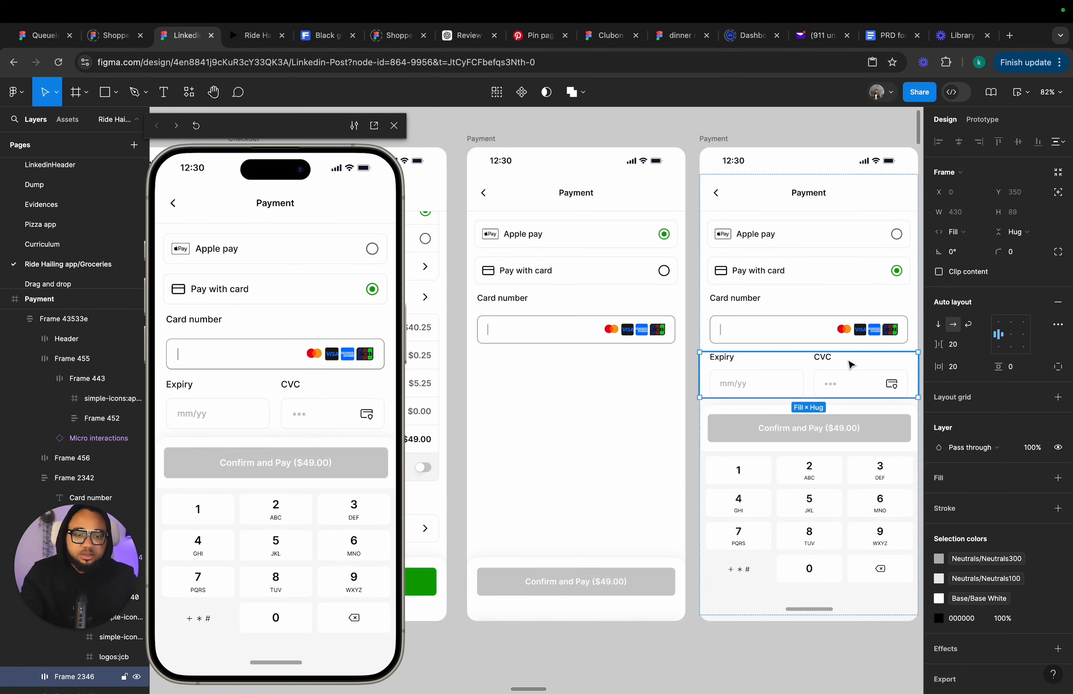
pyautogui.hotkey('ctrl', 'v')
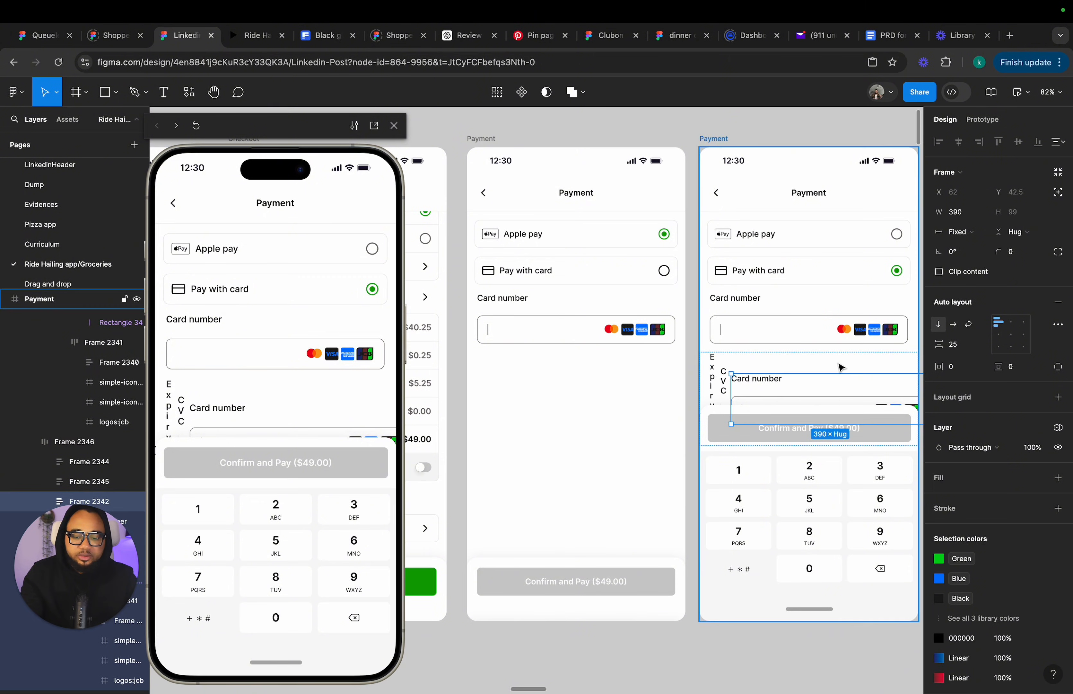
pyautogui.hotkey('ctrl', 'z')
pyautogui.click(565, 369)
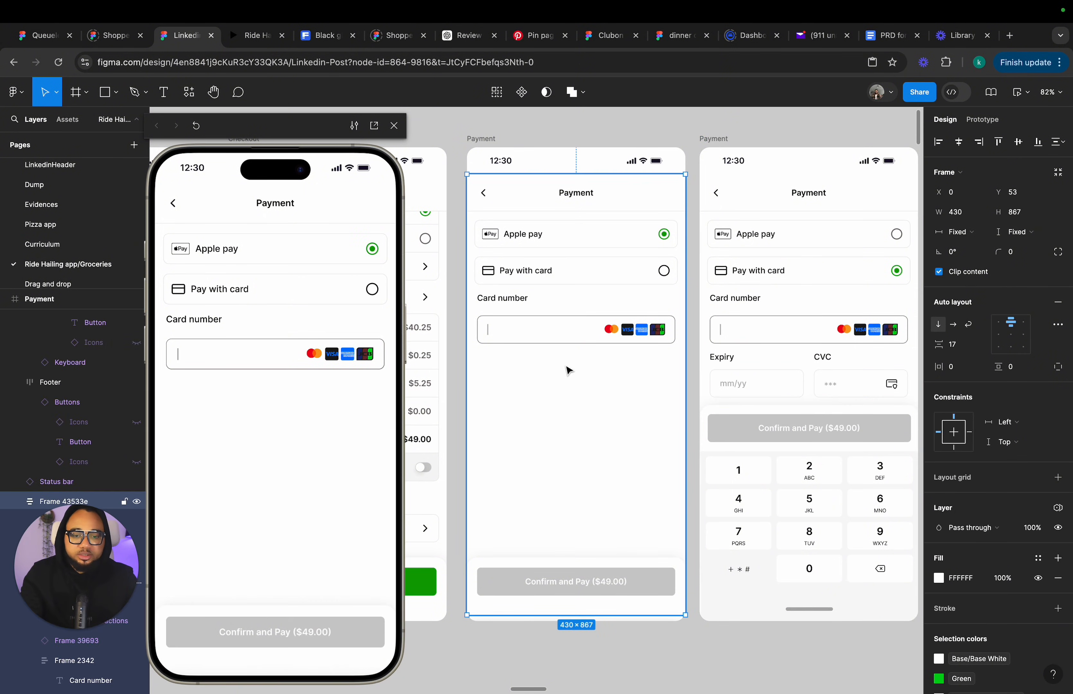
pyautogui.hotkey('ctrl', 'v')
pyautogui.click(568, 424)
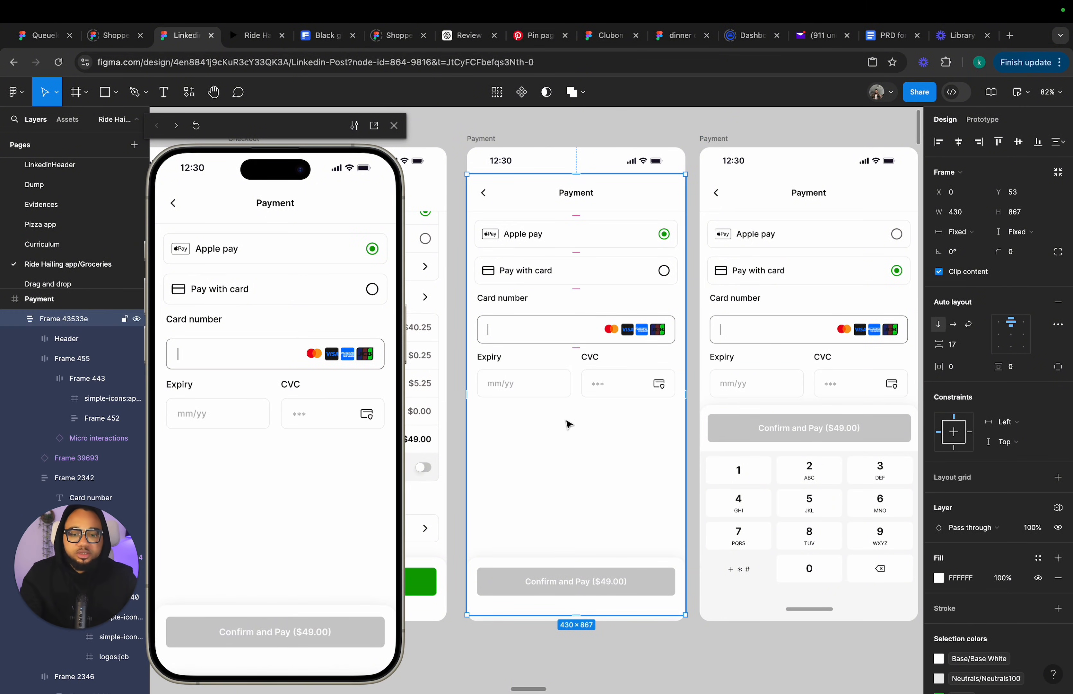
# Scale the Card number field in the new Payment screen down to about 91 × 23 with the Scale tool.
pyautogui.click(457, 281)
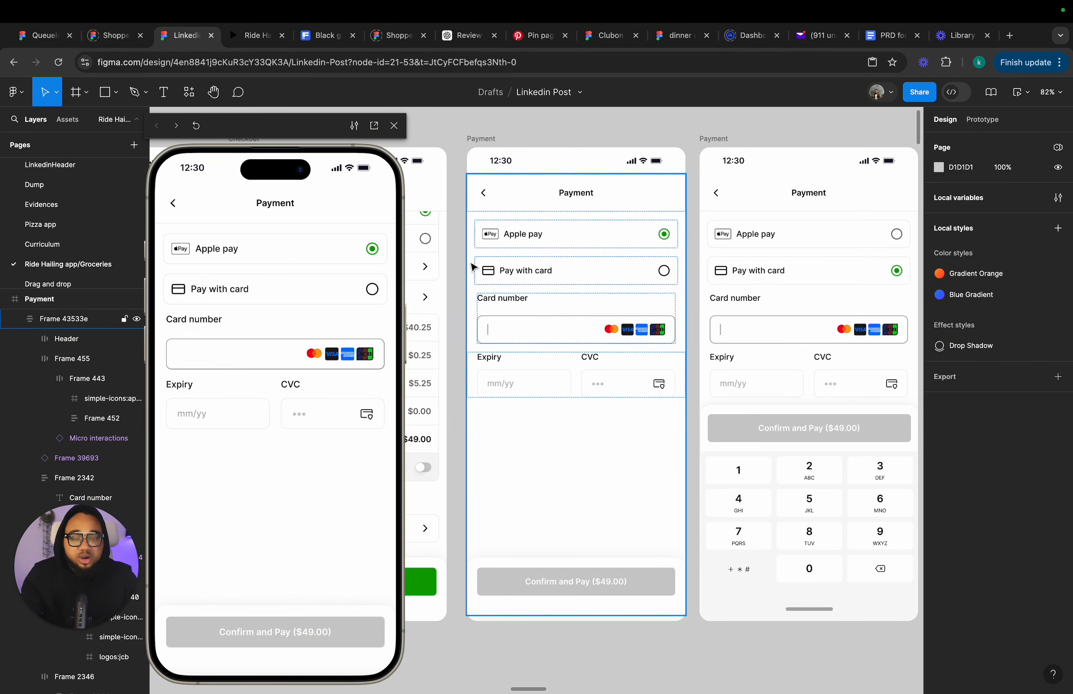
pyautogui.scroll(-3, 455, 239)
pyautogui.hscroll(2, 453, 237)
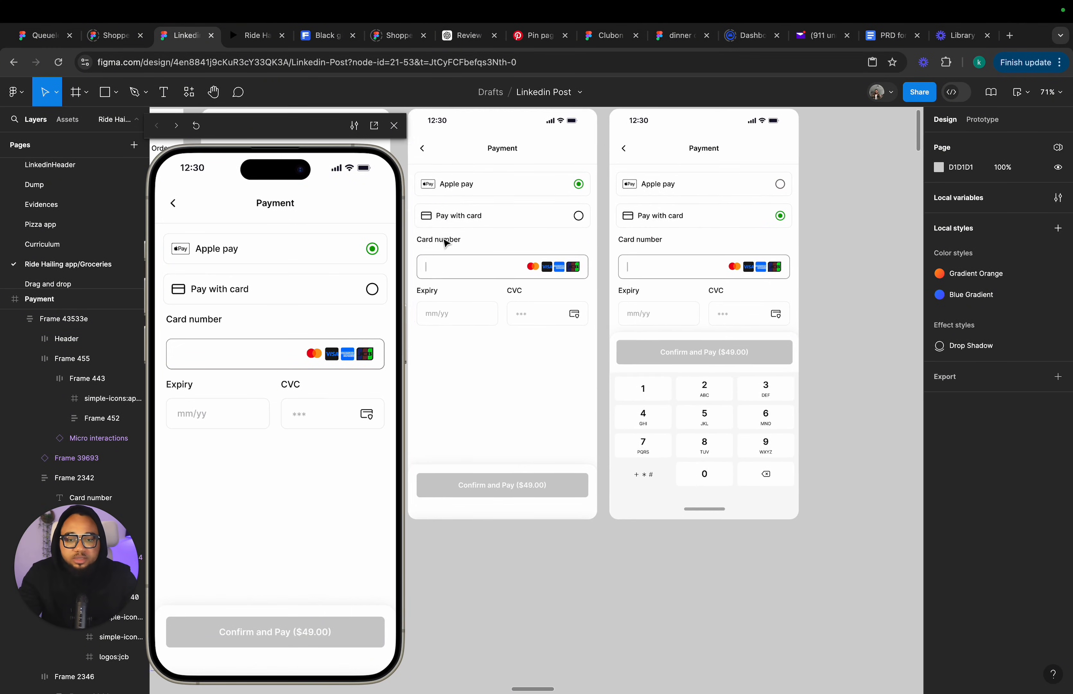
pyautogui.hscroll(-3, 447, 241)
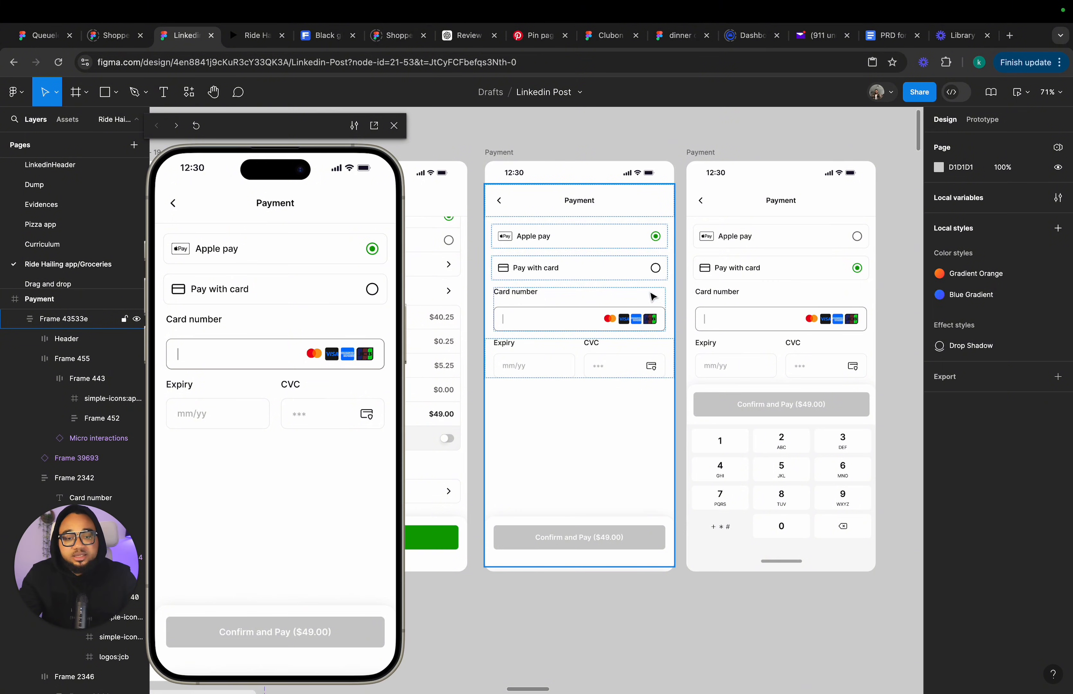
pyautogui.click(627, 322)
pyautogui.click(626, 322)
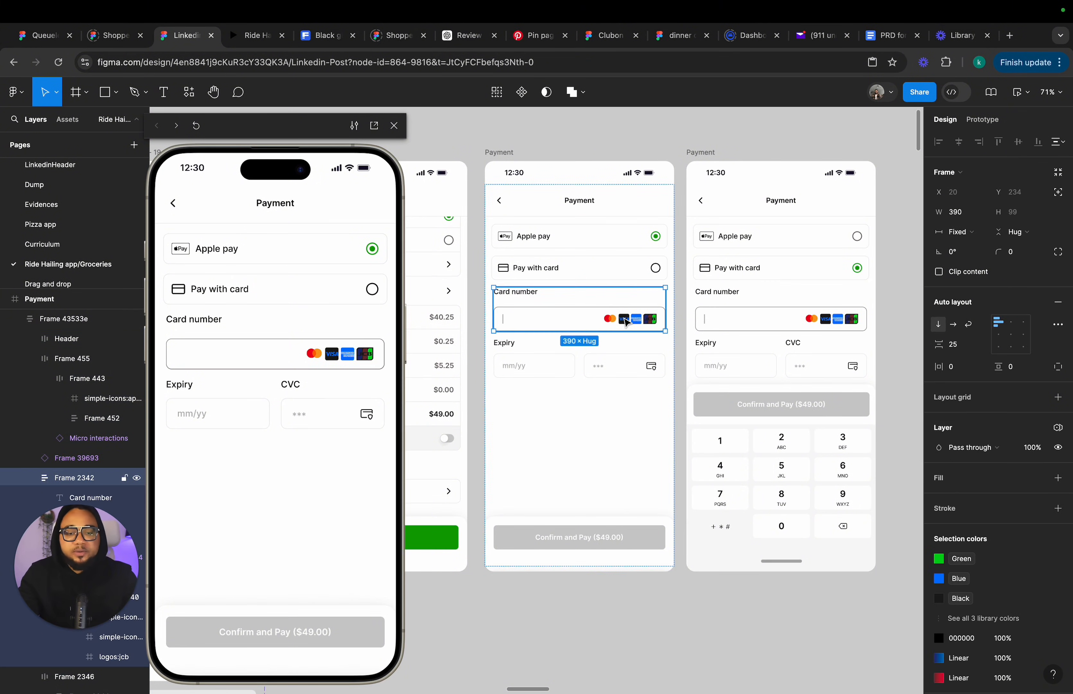
pyautogui.scroll(1, 627, 322)
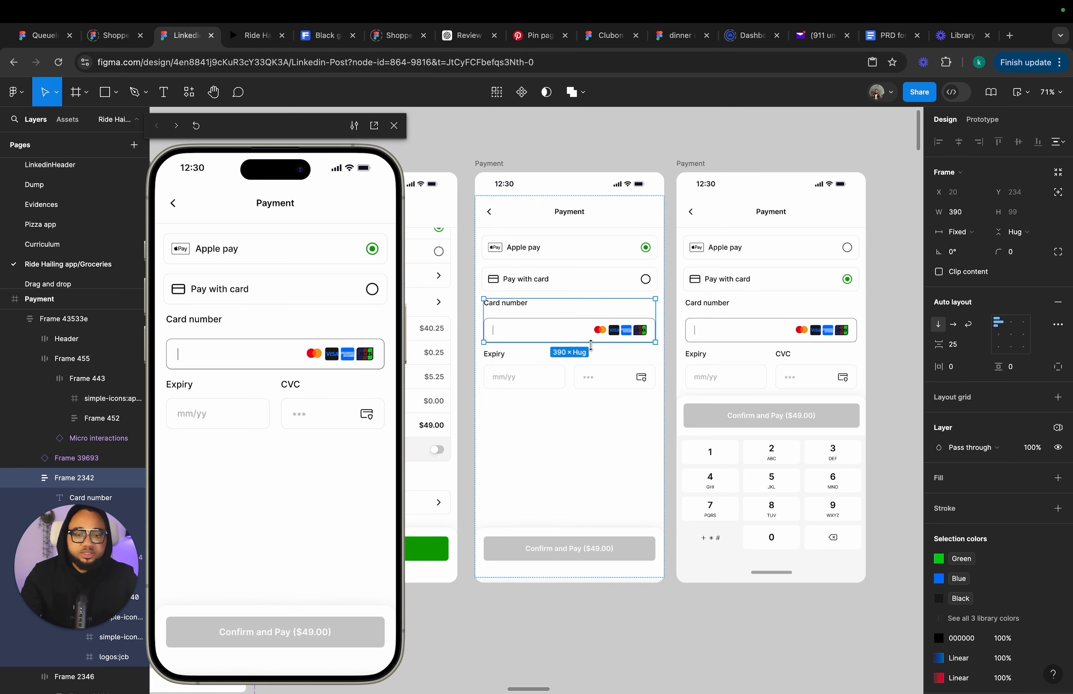
pyautogui.press('k')
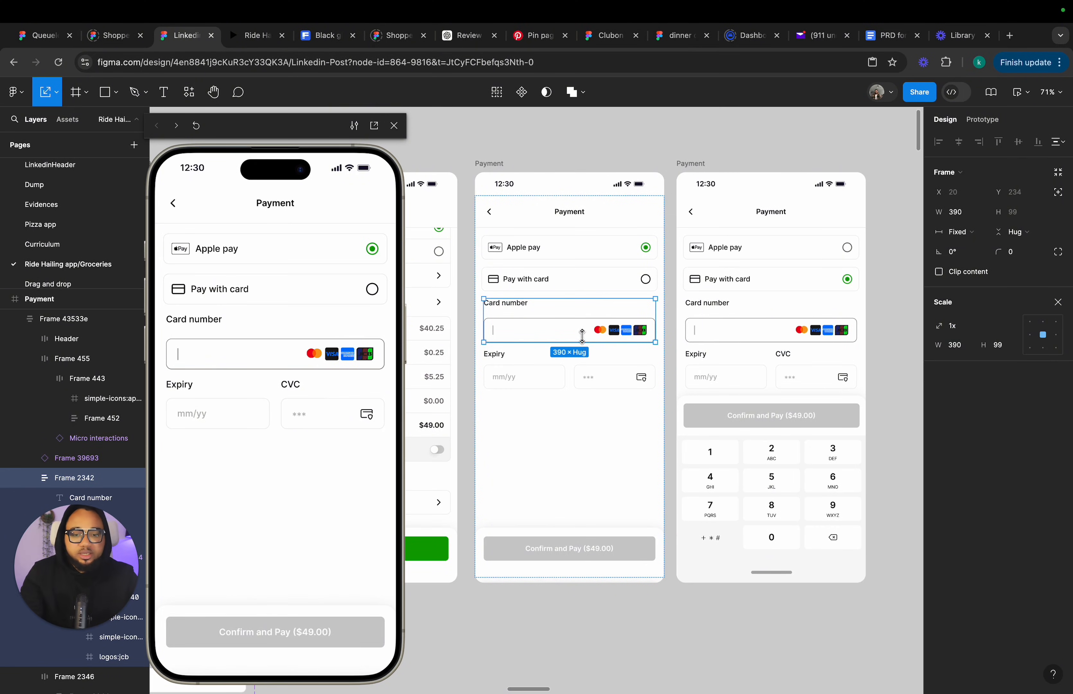
pyautogui.moveTo(591, 345); pyautogui.dragTo(574, 307)
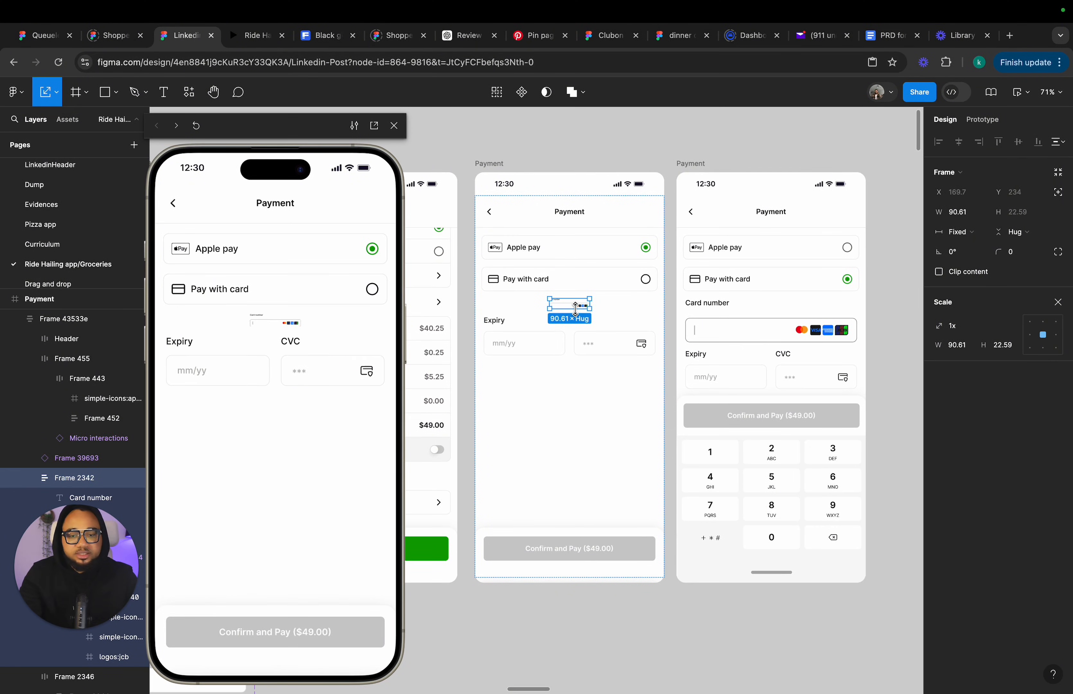
# Scale the Expiry and CVC row down to about 50 × 10 and set its layer opacity to 0%.
pyautogui.click(573, 343)
pyautogui.moveTo(574, 354); pyautogui.dragTo(570, 322)
pyautogui.press('v')
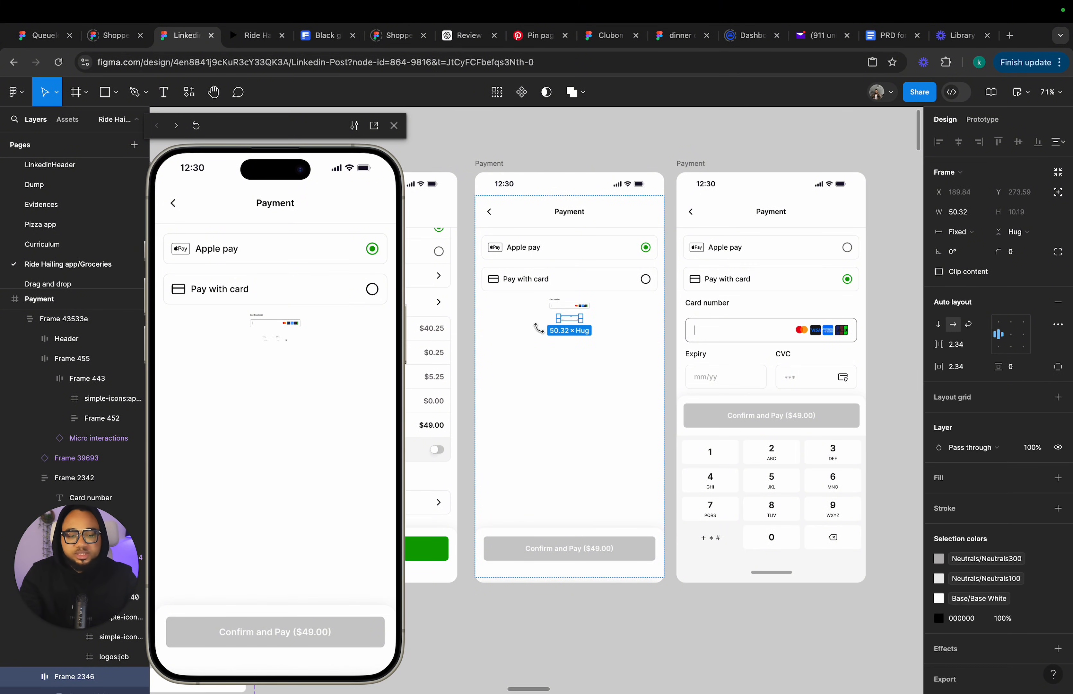
pyautogui.click(1033, 448)
pyautogui.write('0')
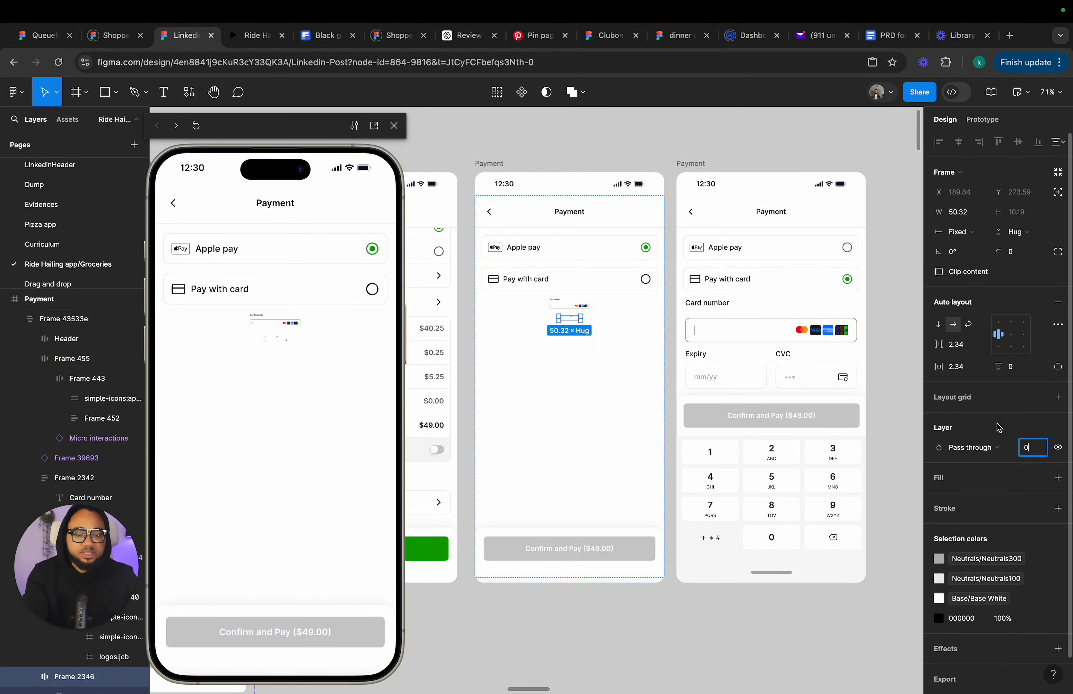
# Copy the keyboard-and-button group from the card-entry screen into the new Payment screen and place it below the screen's bottom edge.
pyautogui.click(583, 304)
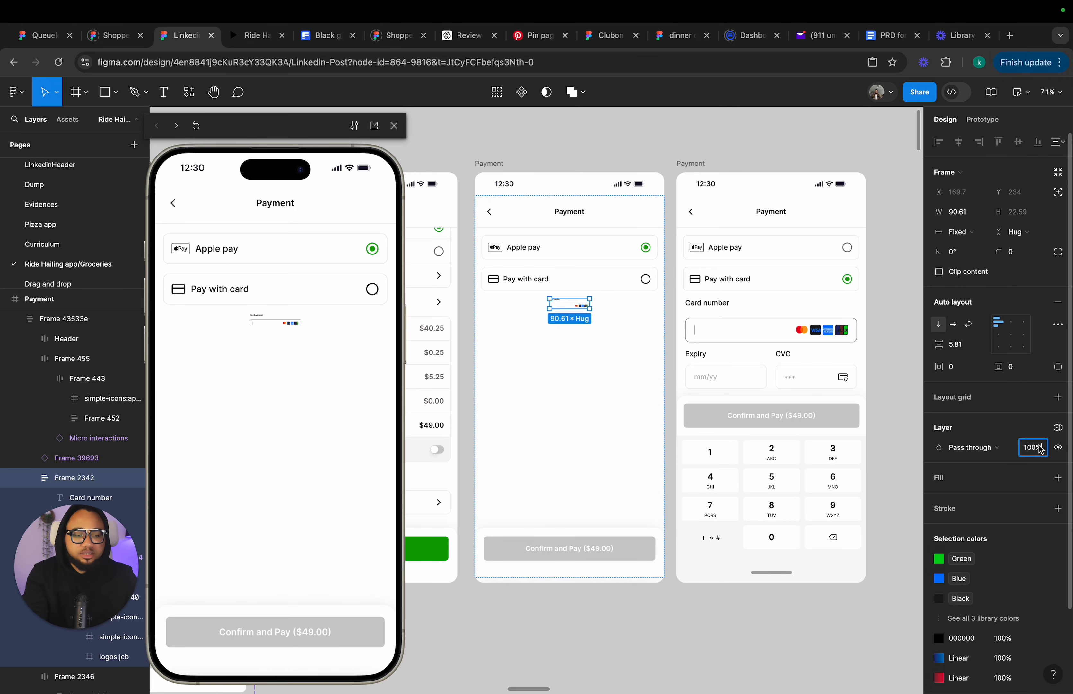
pyautogui.press('Return')
pyautogui.click(802, 611)
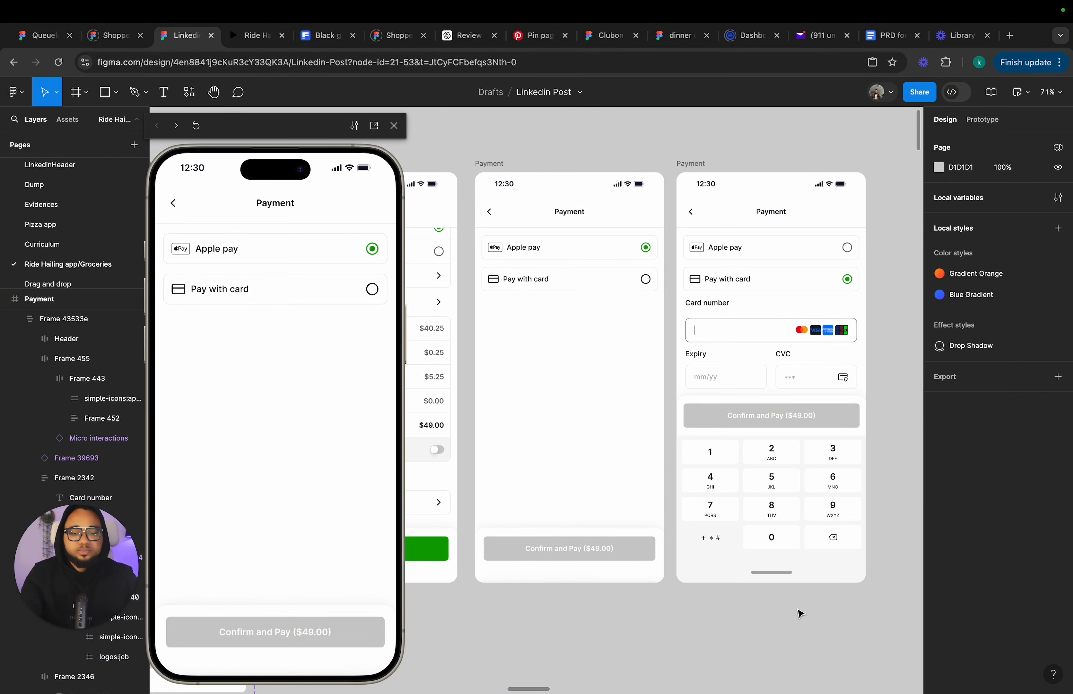
pyautogui.scroll(1, 695, 582)
pyautogui.click(582, 551)
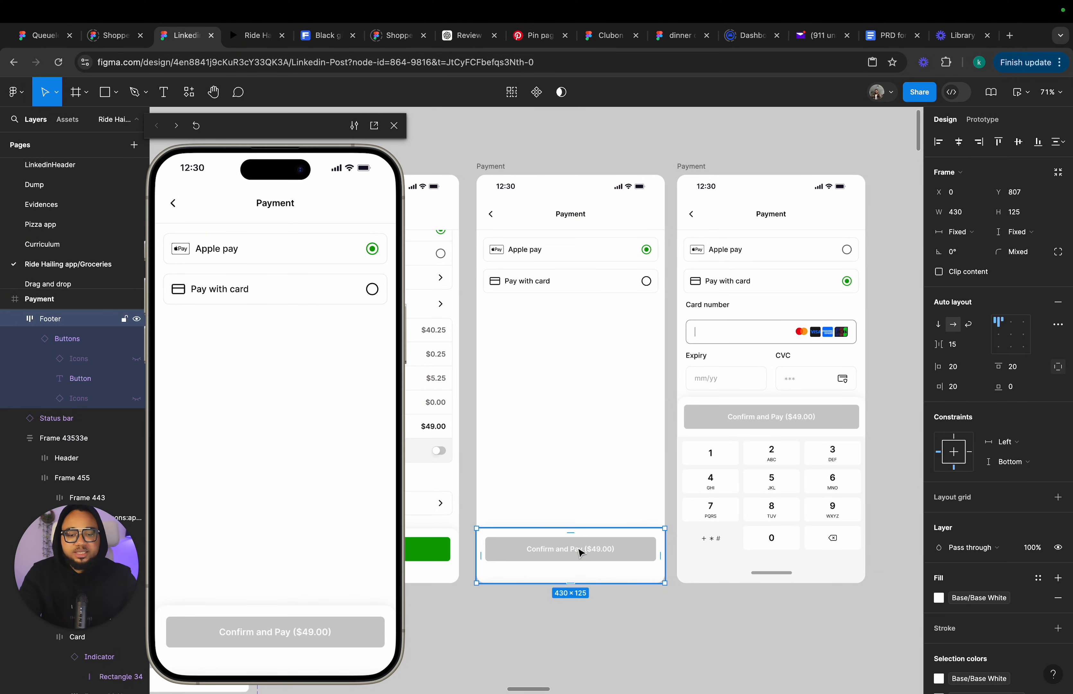
pyautogui.click(751, 525)
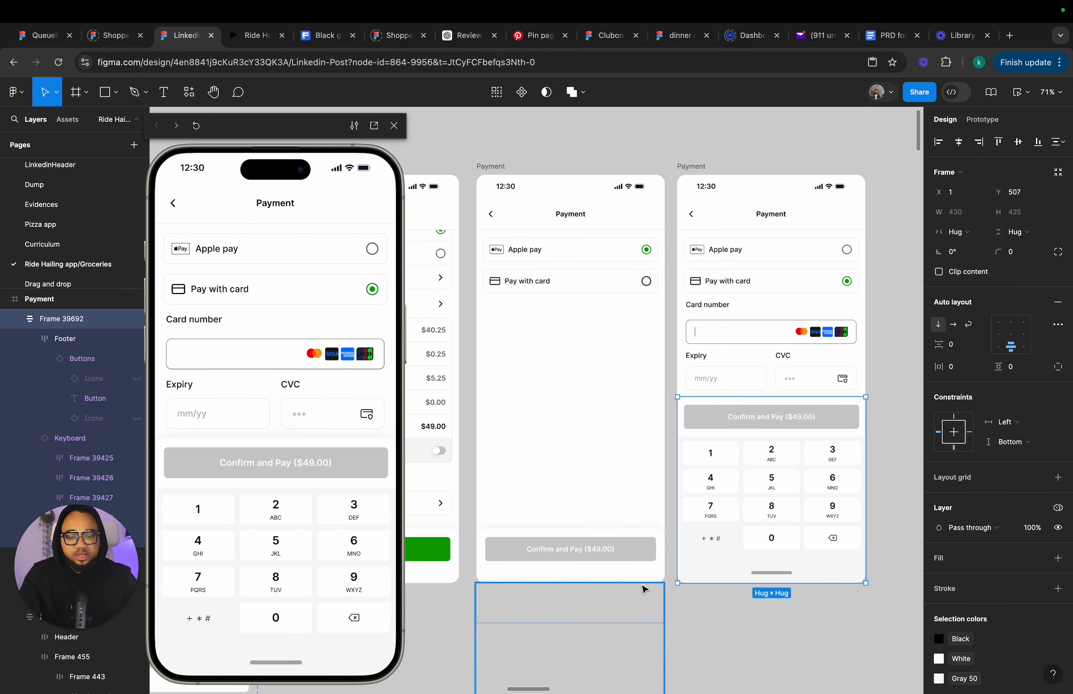
pyautogui.click(644, 588)
pyautogui.click(644, 569)
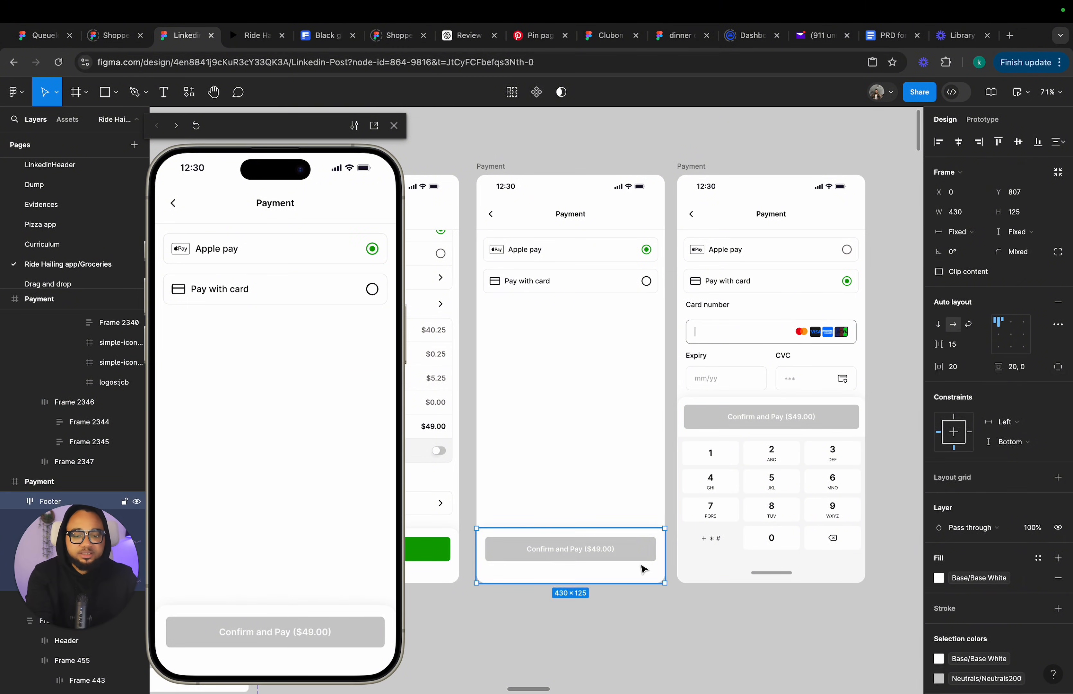
pyautogui.click(823, 433)
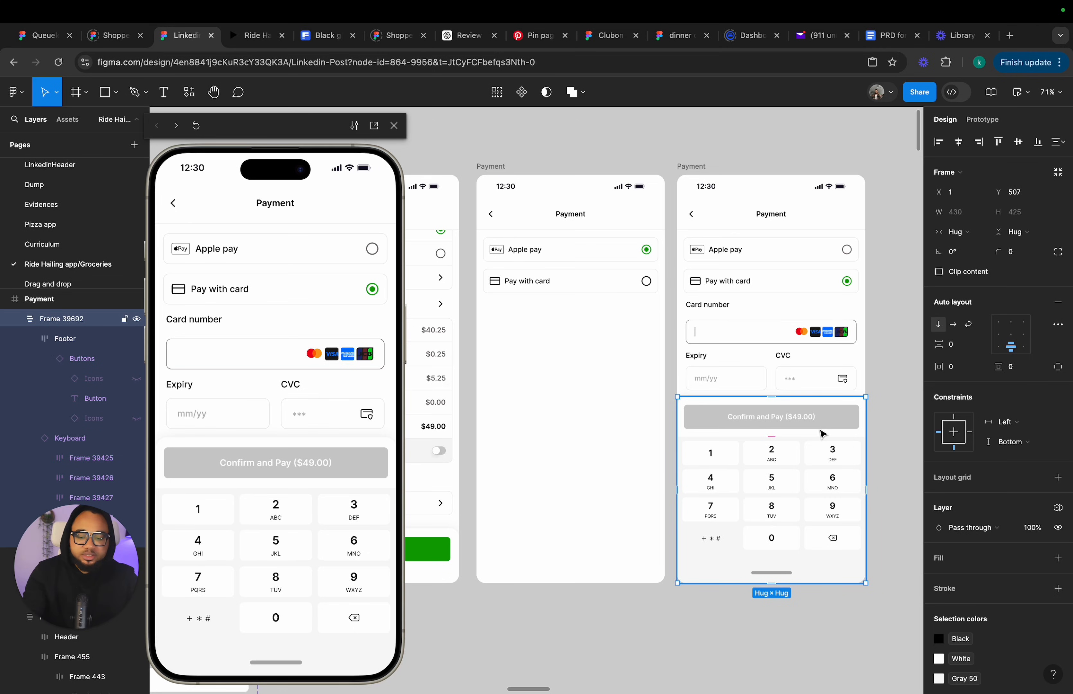
pyautogui.click(501, 169)
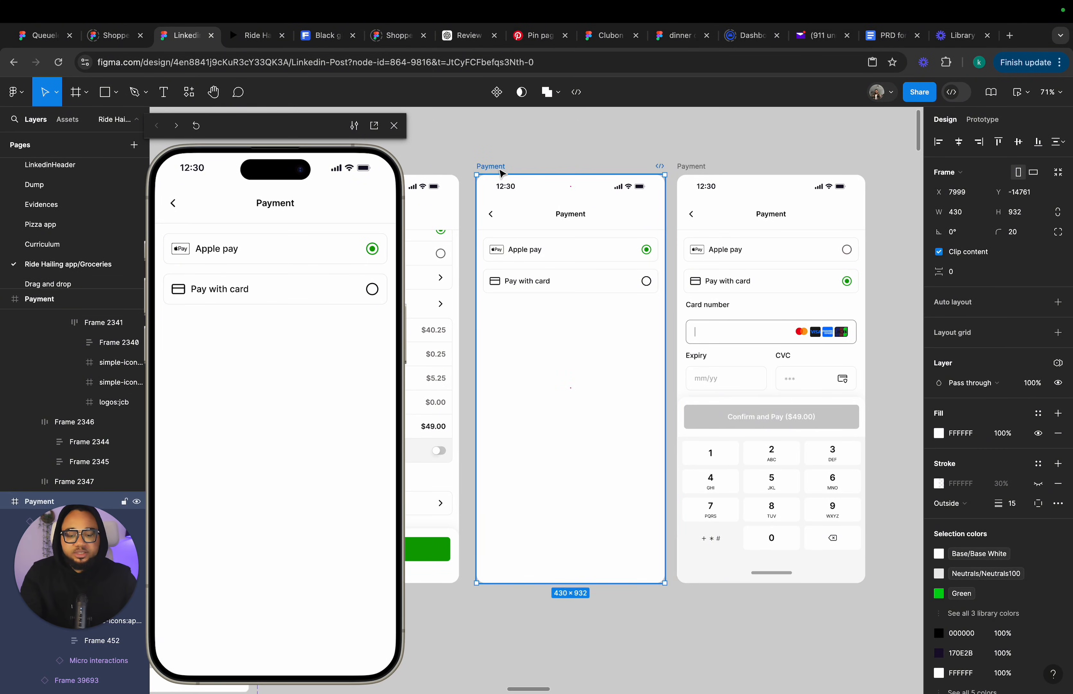
pyautogui.press('super+v')
pyautogui.moveTo(551, 451); pyautogui.dragTo(555, 516)
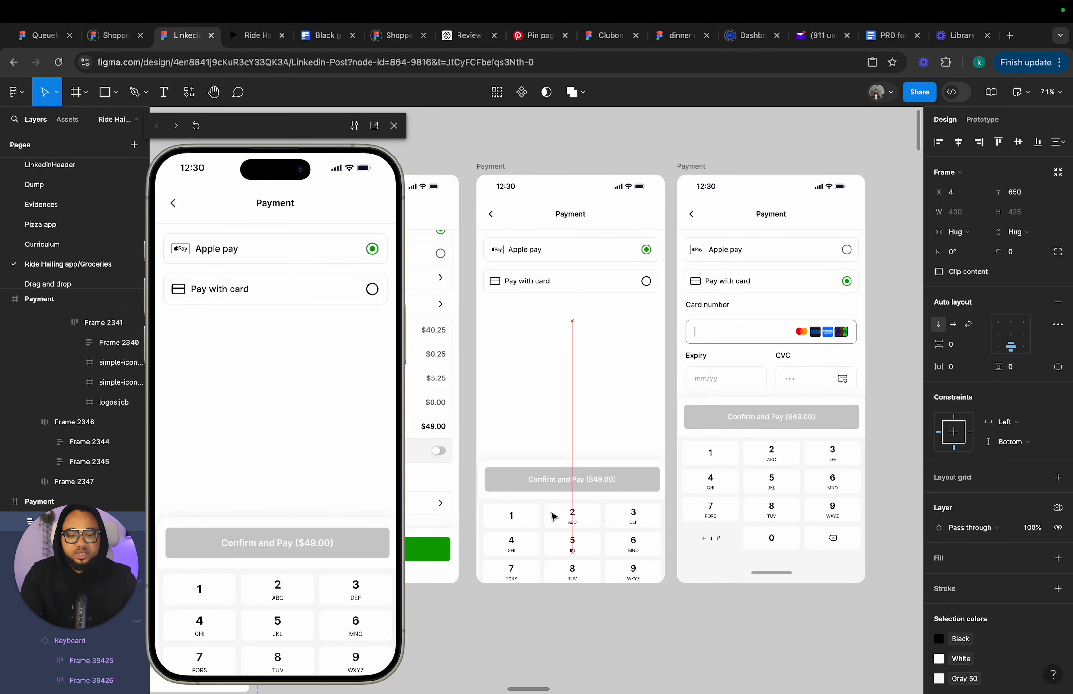
pyautogui.scroll(-4, 577, 531)
pyautogui.moveTo(567, 421); pyautogui.dragTo(564, 460)
pyautogui.scroll(3, 573, 437)
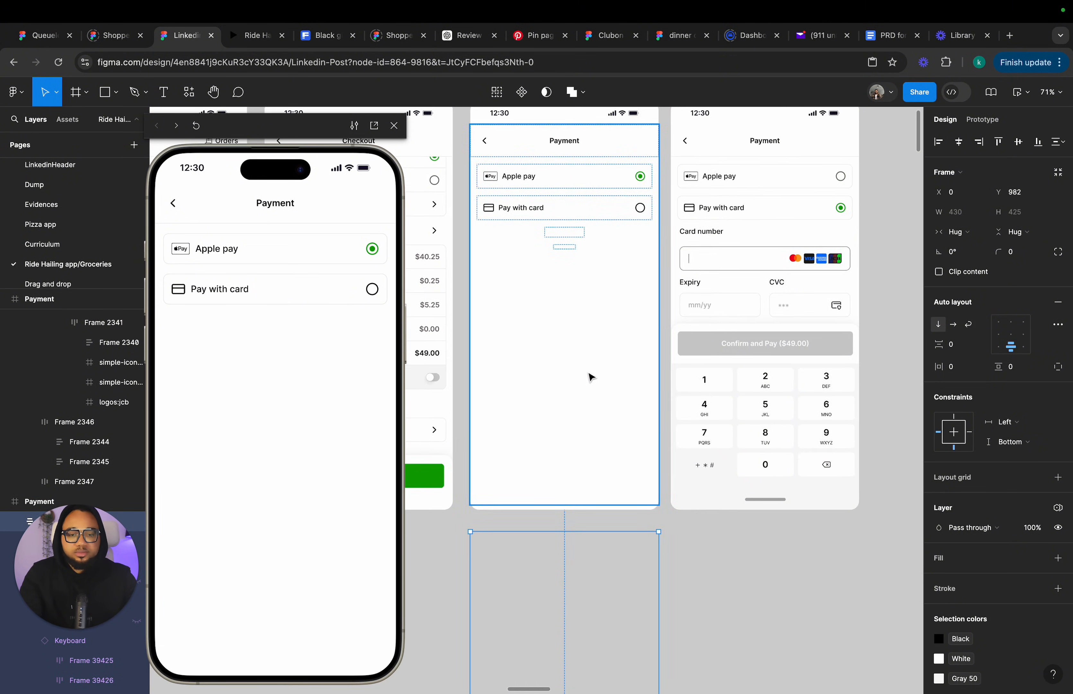
pyautogui.scroll(-4, 590, 373)
pyautogui.hscroll(-1, 604, 334)
# Inspect the existing tap interactions on the Pay with card and Apple pay rows of the Payment screens.
pyautogui.click(562, 196)
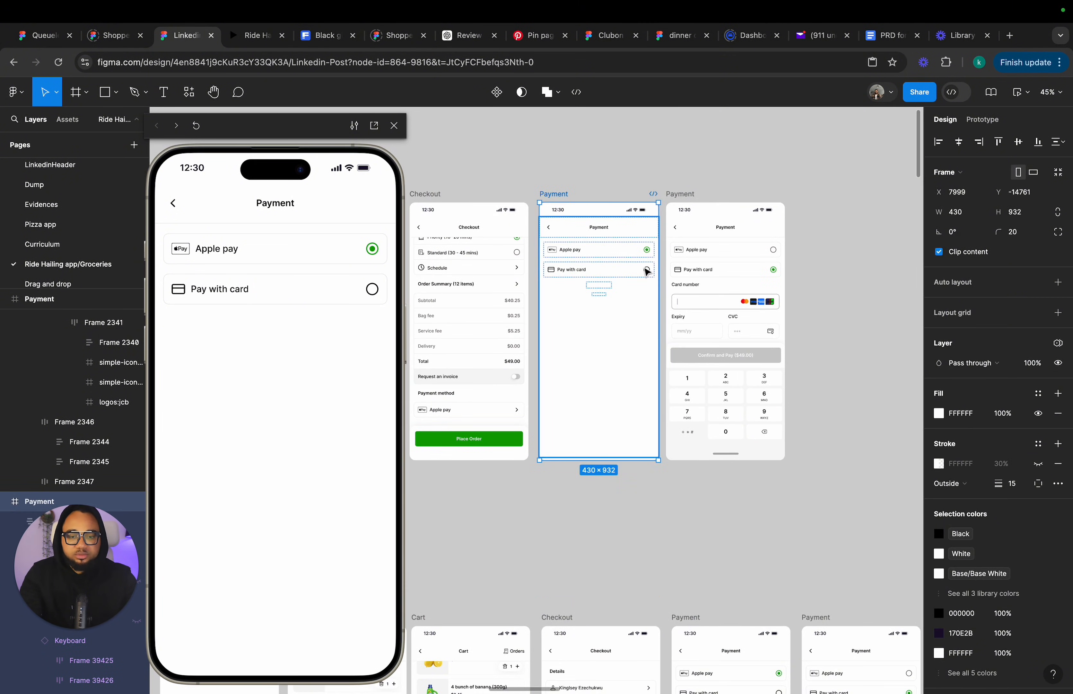
pyautogui.click(647, 271)
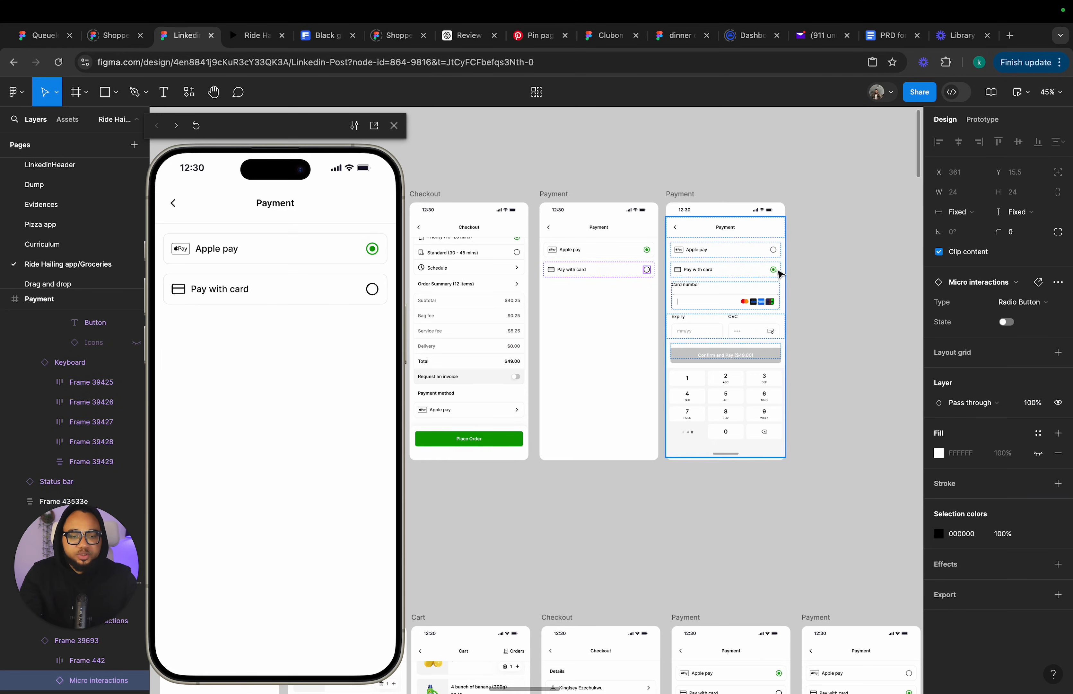
pyautogui.click(807, 271)
pyautogui.click(647, 271)
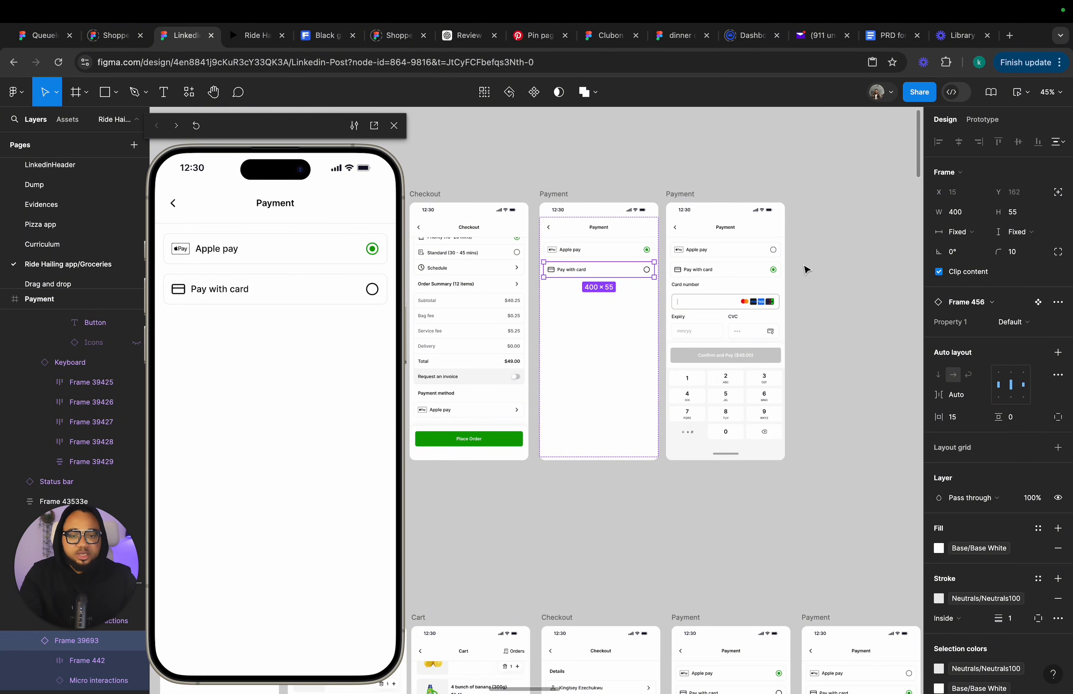
pyautogui.click(982, 120)
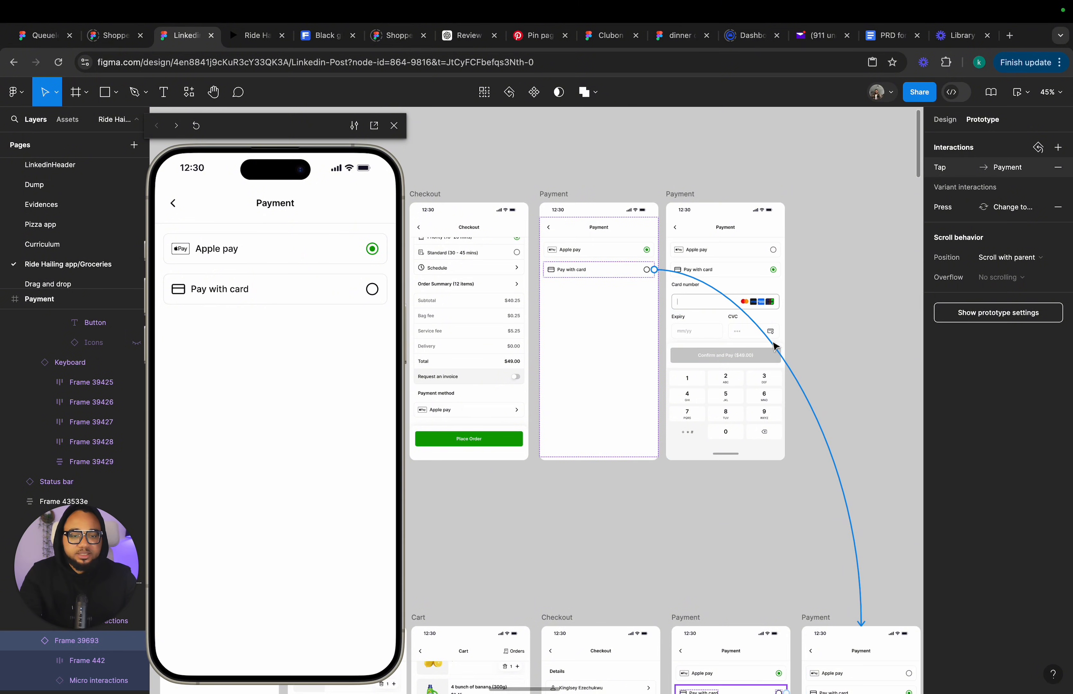
pyautogui.click(774, 345)
pyautogui.click(725, 370)
pyautogui.click(716, 346)
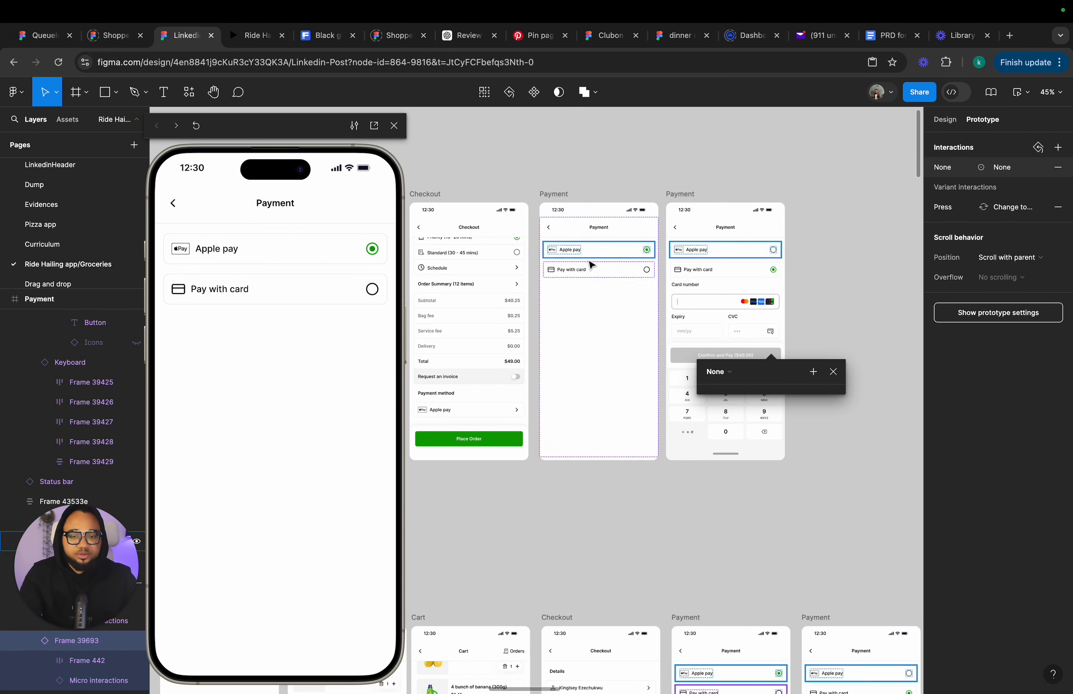
# Connect the new screen's Pay with card row to the card-entry Payment screen with Smart animate and Gentle easing.
pyautogui.click(600, 272)
pyautogui.moveTo(654, 269); pyautogui.dragTo(675, 361)
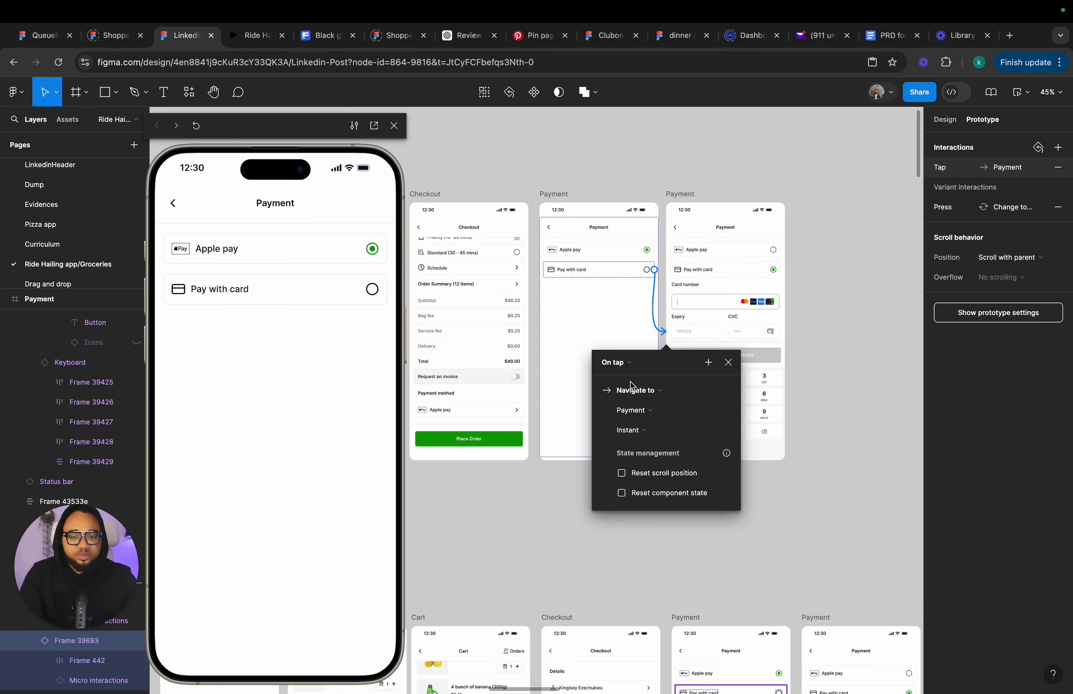
pyautogui.click(637, 431)
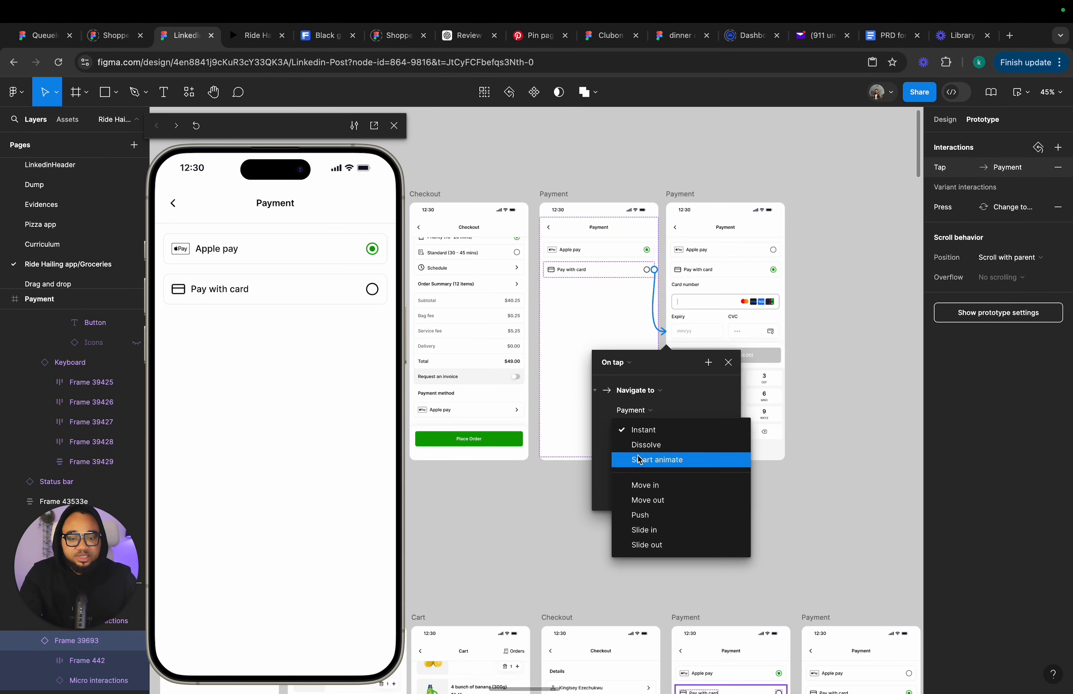
pyautogui.click(639, 459)
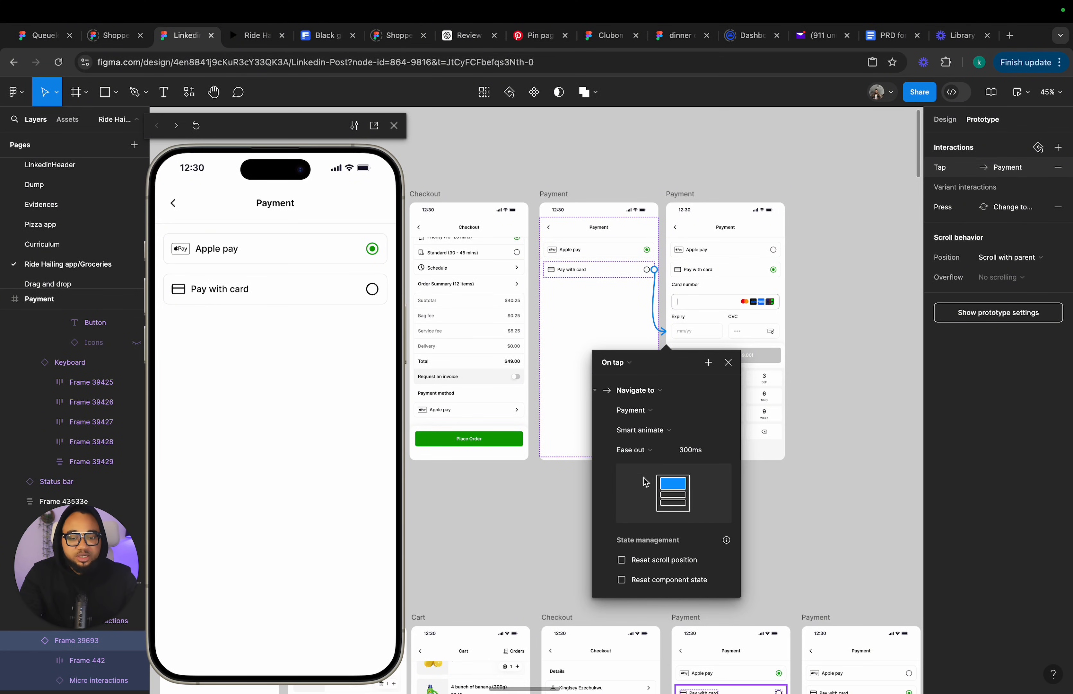
pyautogui.click(642, 451)
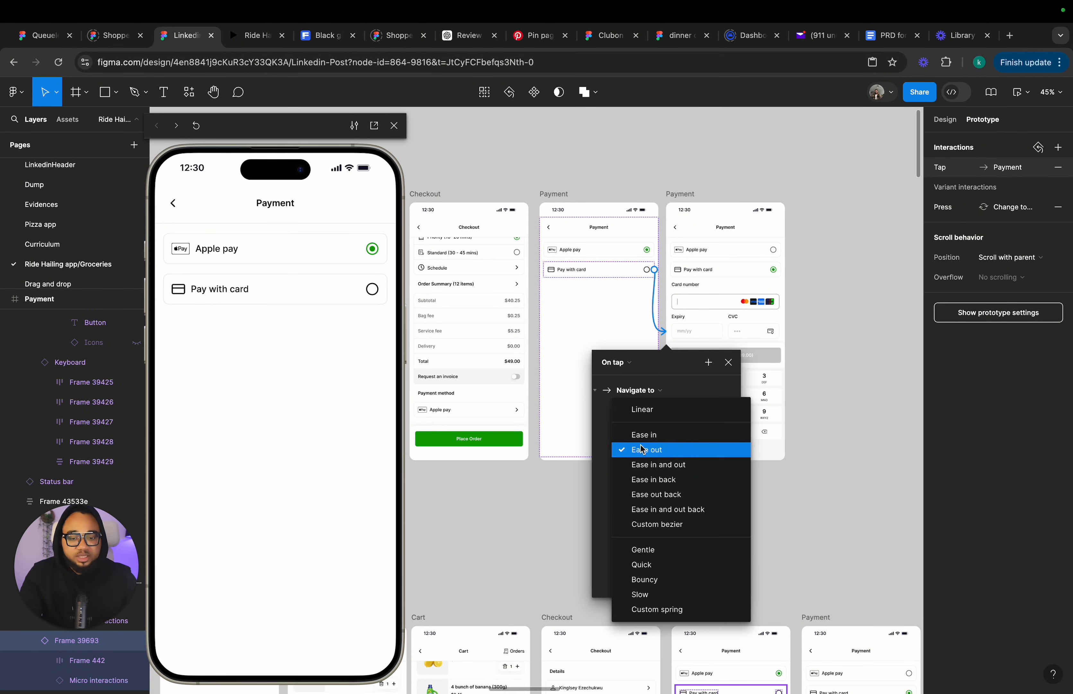
pyautogui.click(649, 550)
pyautogui.click(728, 363)
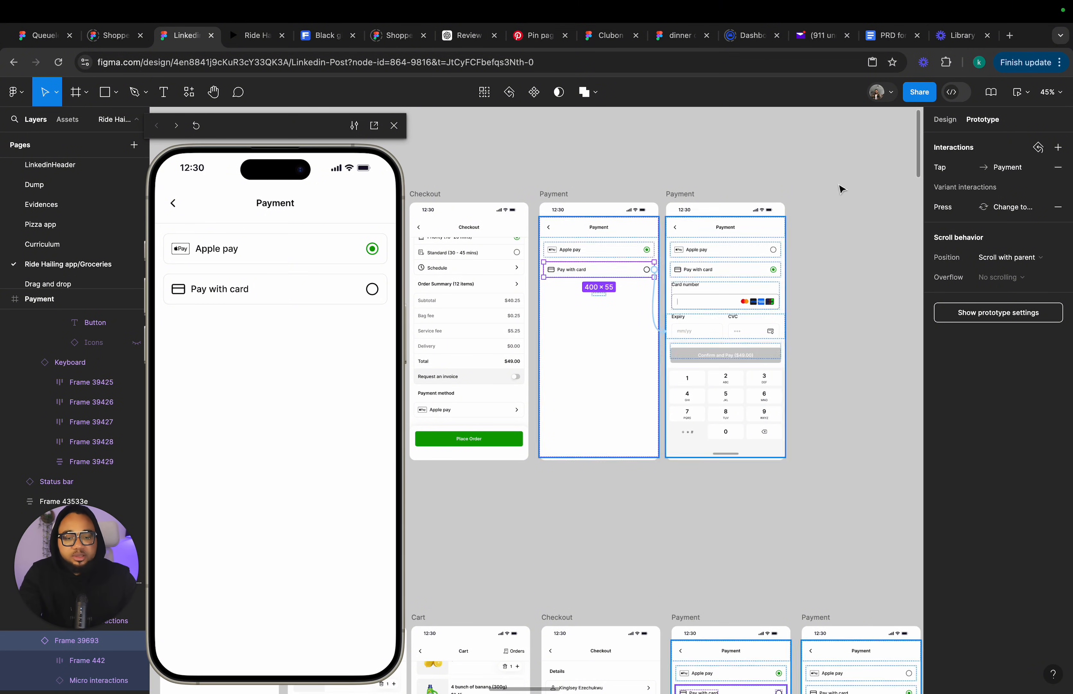
# Play the Pay with card transition in the preview and move the keyboard group below the Save this card row on the card-entry screen.
pyautogui.click(944, 120)
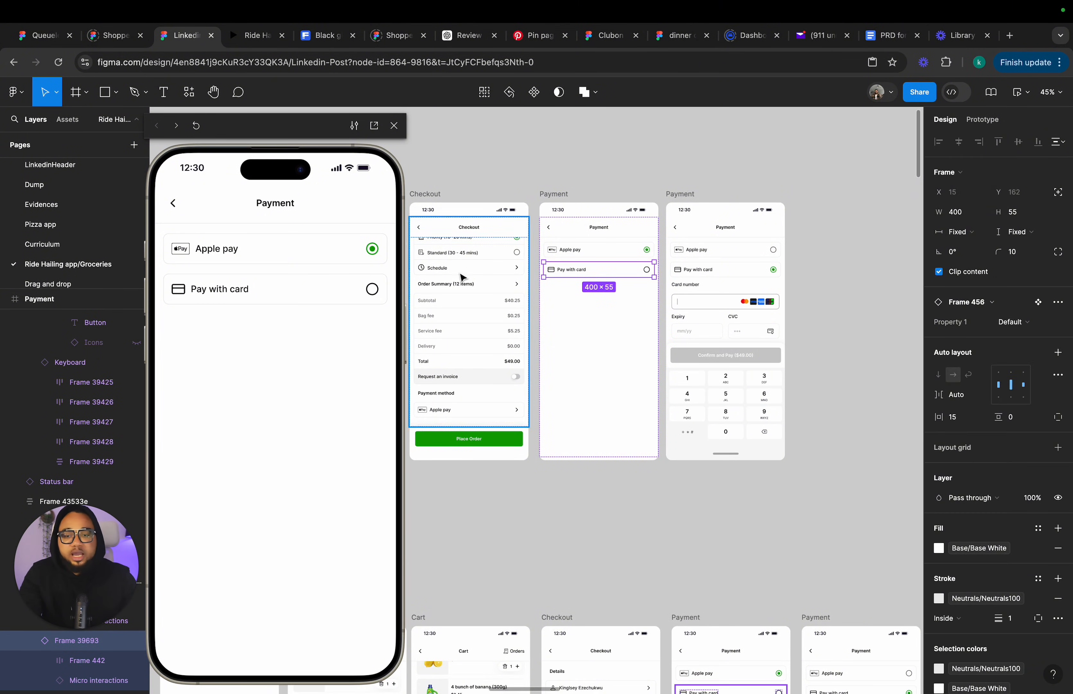
pyautogui.click(374, 291)
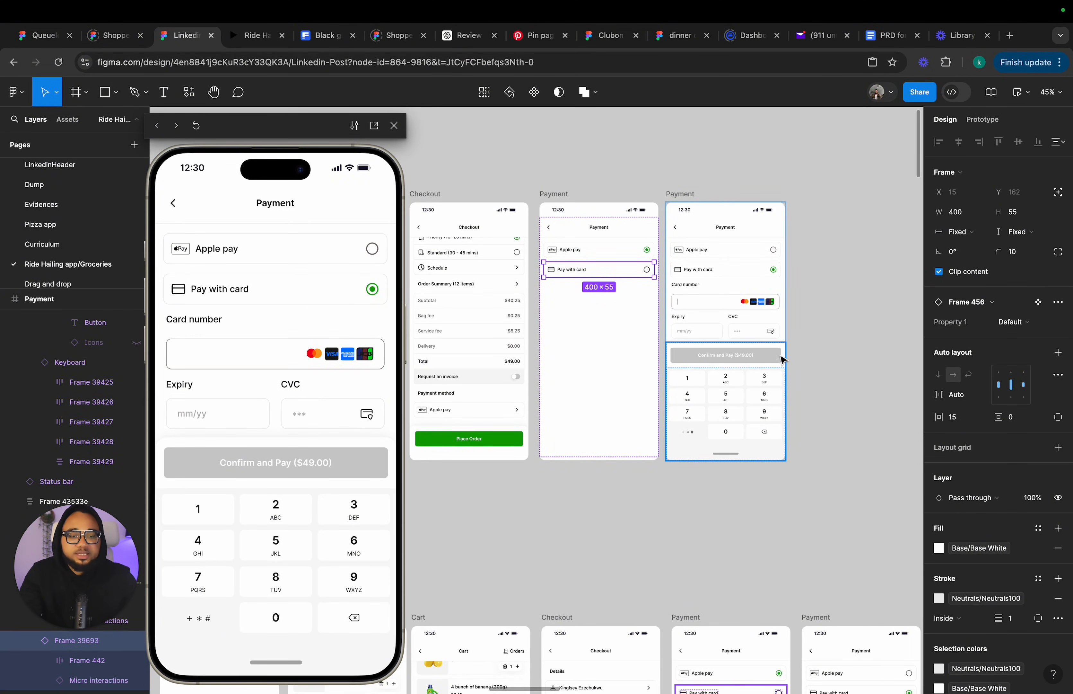
pyautogui.click(757, 377)
pyautogui.moveTo(744, 408); pyautogui.dragTo(740, 362)
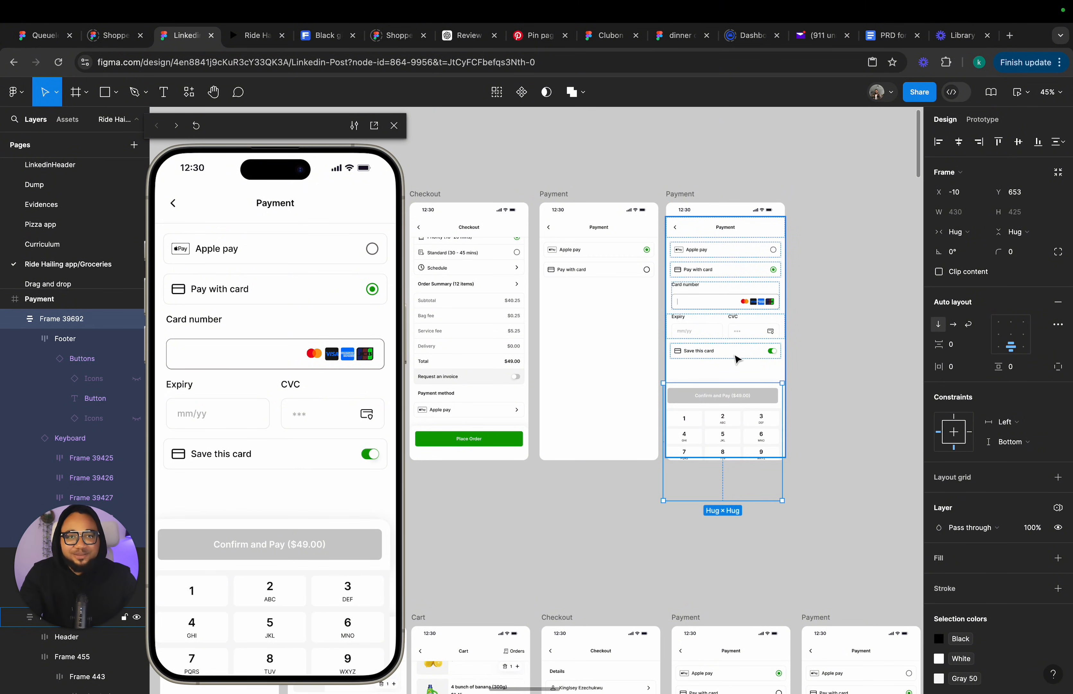
# Copy the Save this card row from the card-entry screen into the new Payment screen.
pyautogui.click(729, 360)
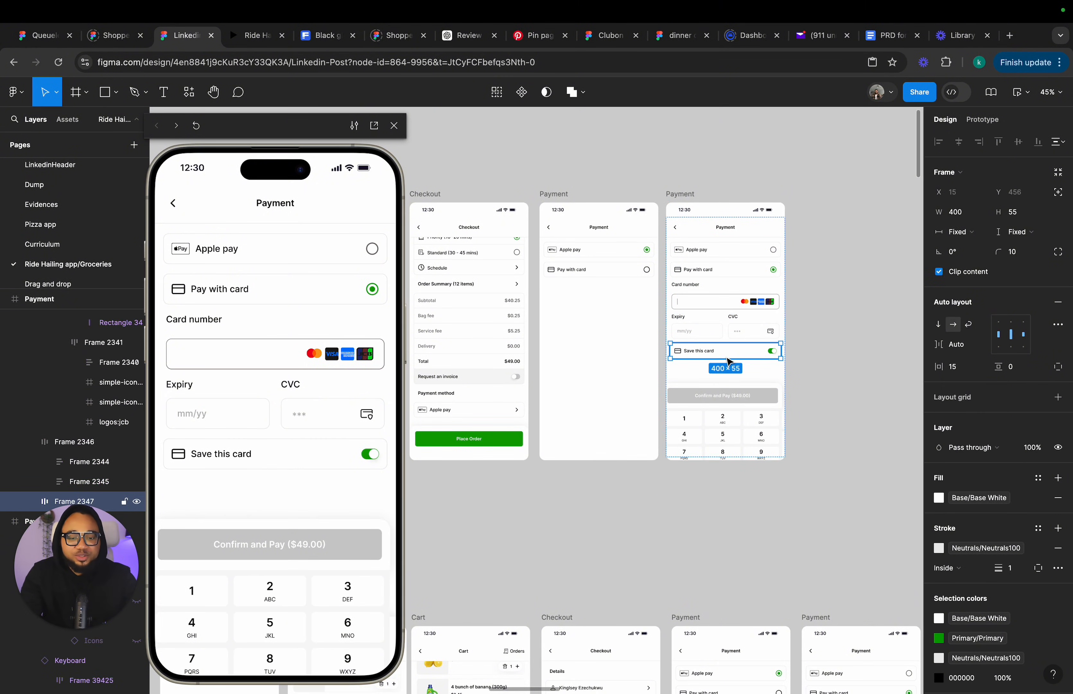
pyautogui.click(617, 320)
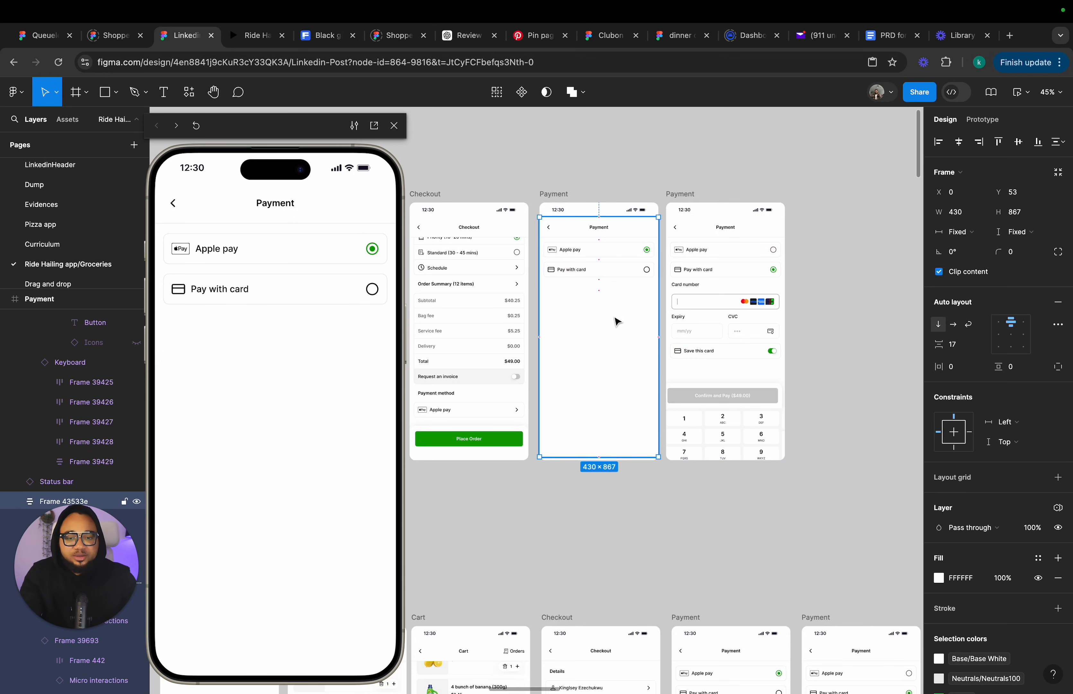
pyautogui.press('super+v')
pyautogui.scroll(5, 617, 321)
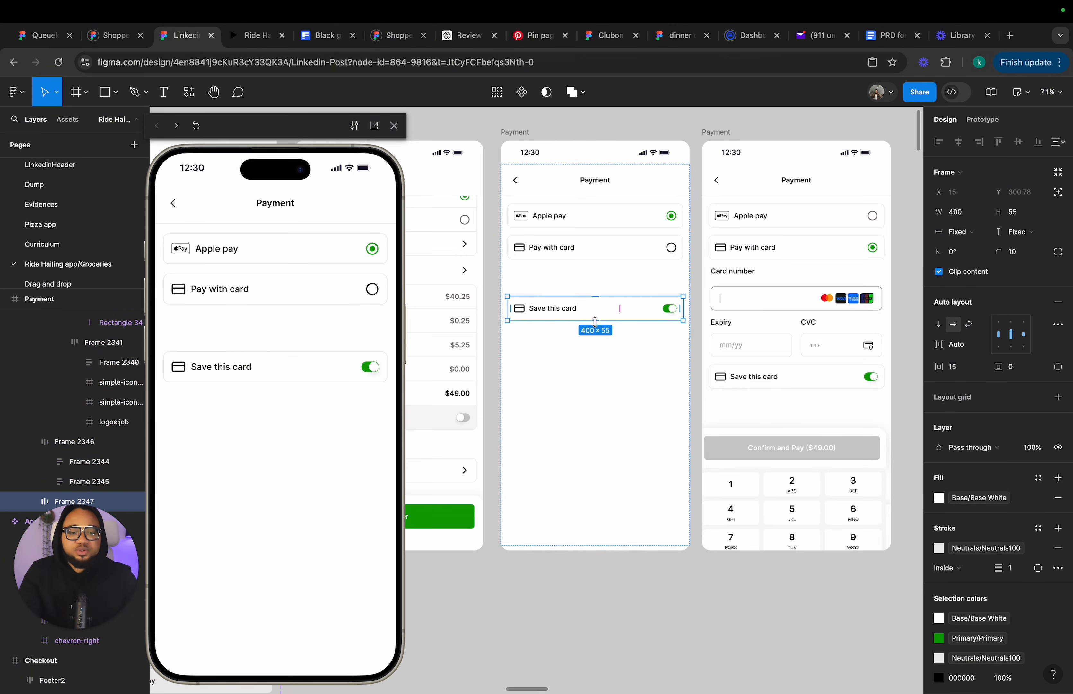
# Scale the pasted Save this card row down to about 96 × 13 and set its layer opacity to 0%.
pyautogui.press('k')
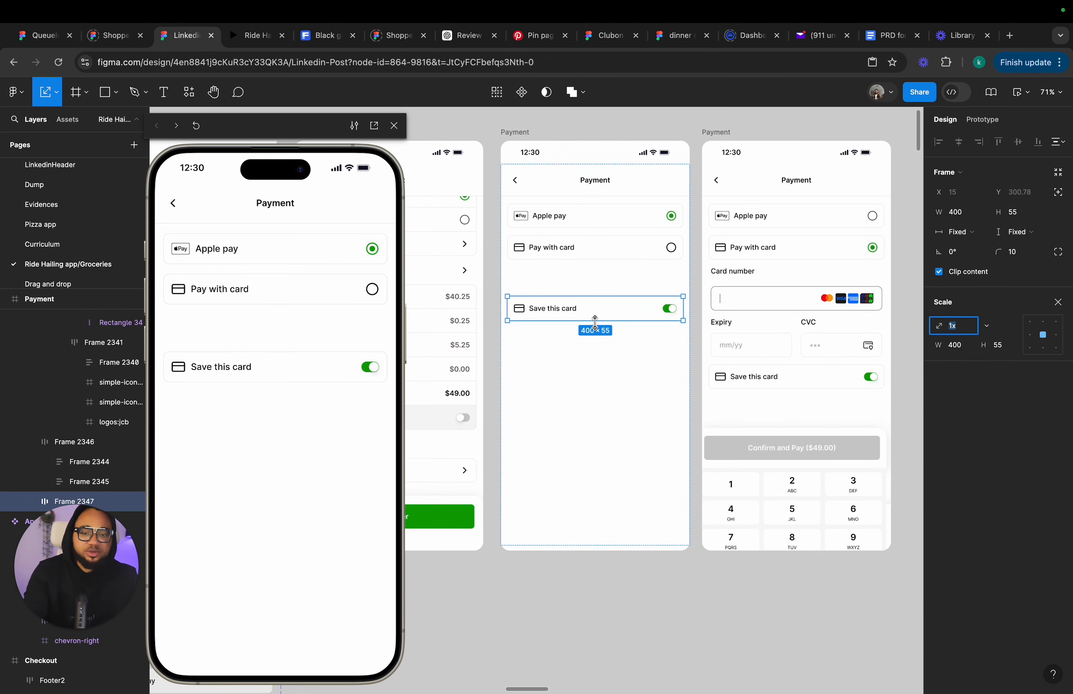
pyautogui.moveTo(595, 322); pyautogui.dragTo(596, 301)
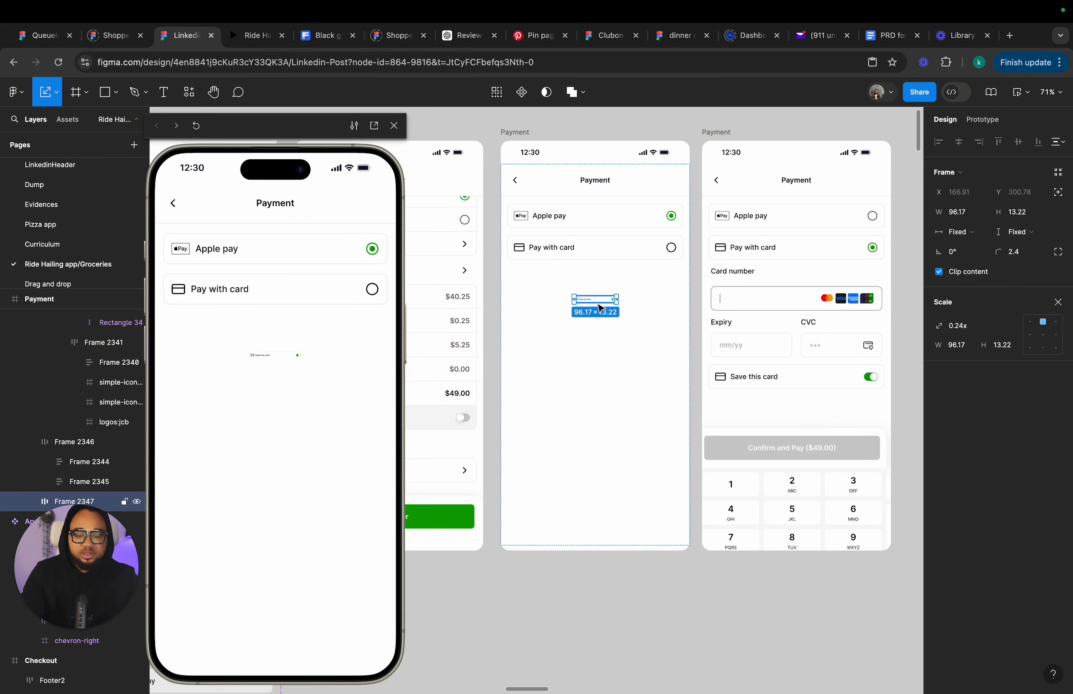
pyautogui.press('v')
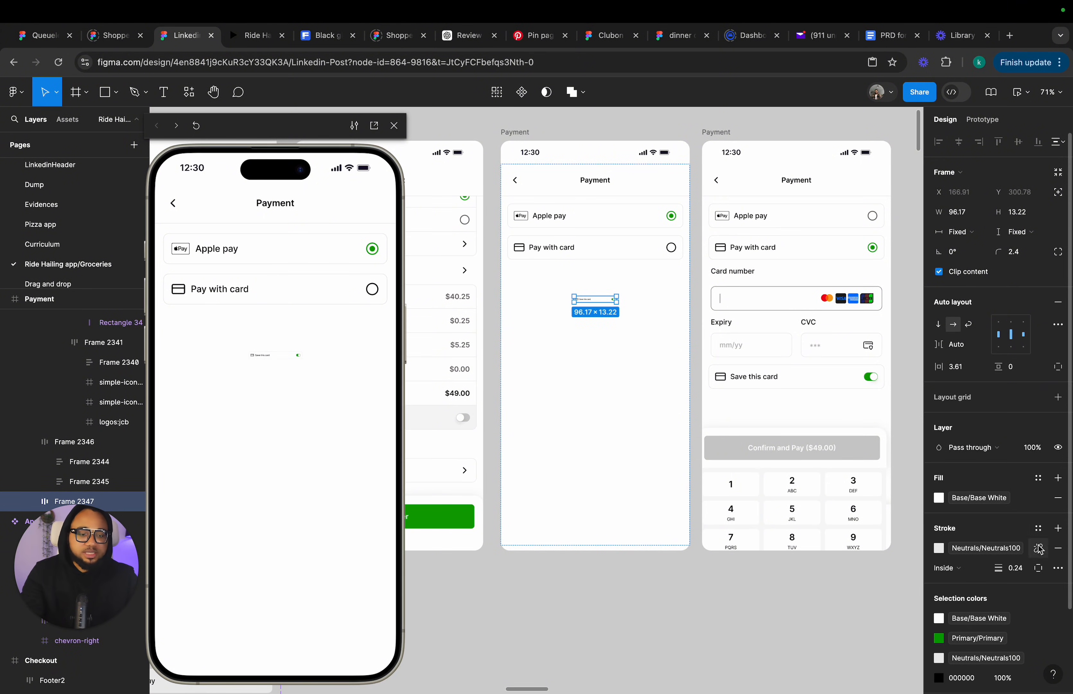
pyautogui.click(1037, 449)
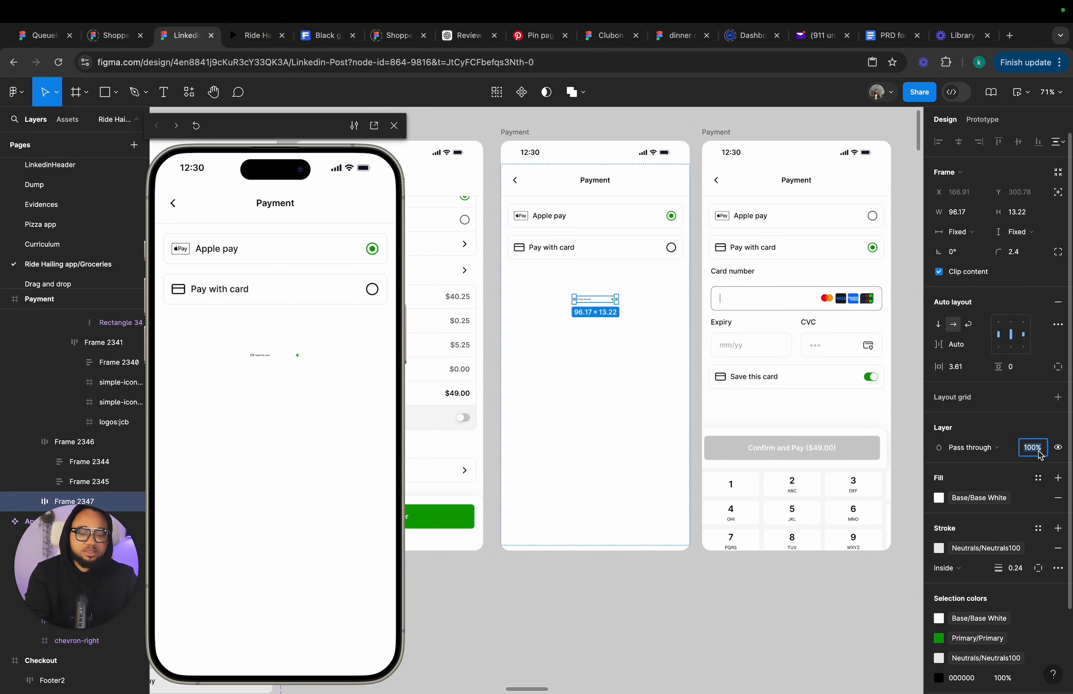
pyautogui.write('0')
pyautogui.press('Return')
# Test the Pay with card tap in the preview and align the keyboard group to the bottom of the card-entry screen.
pyautogui.click(571, 441)
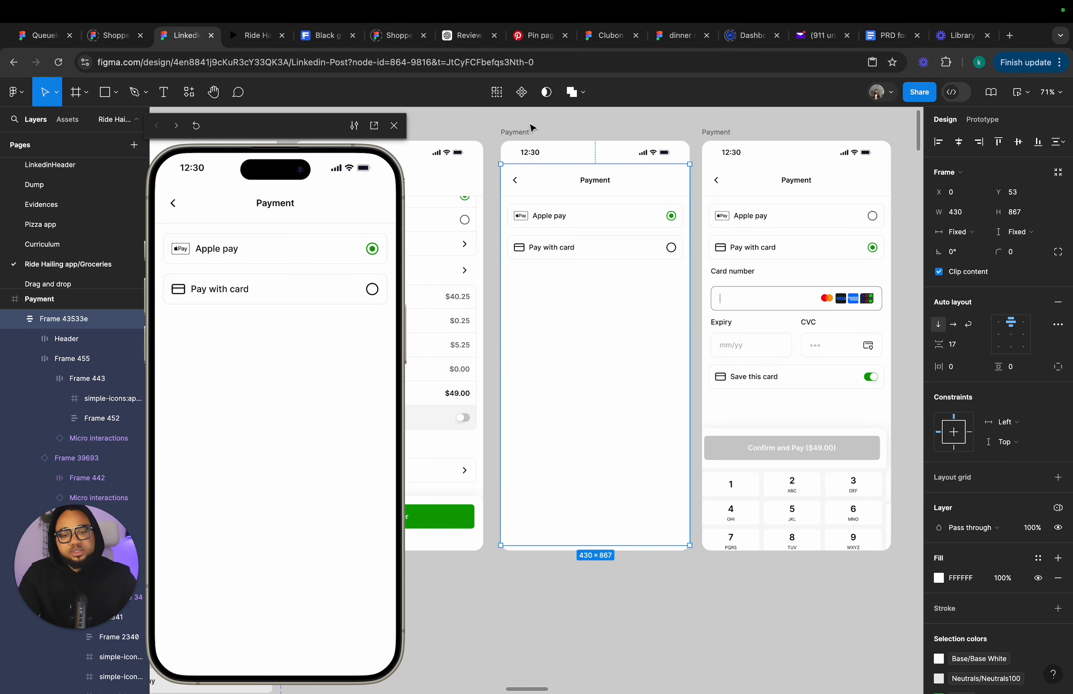
pyautogui.click(370, 294)
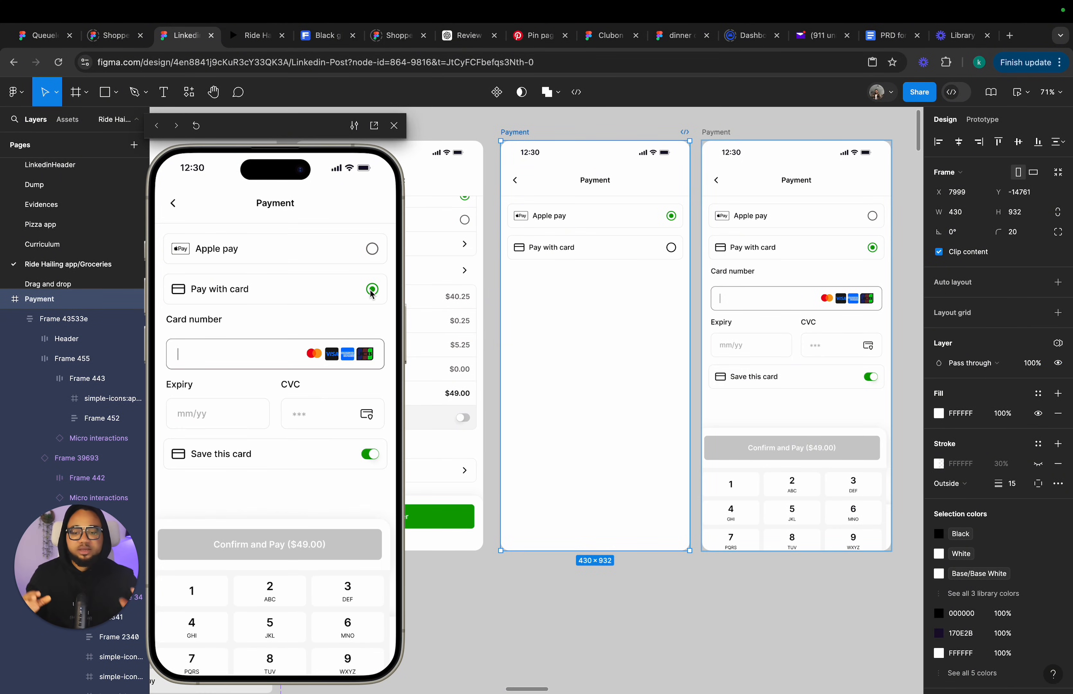
pyautogui.click(767, 483)
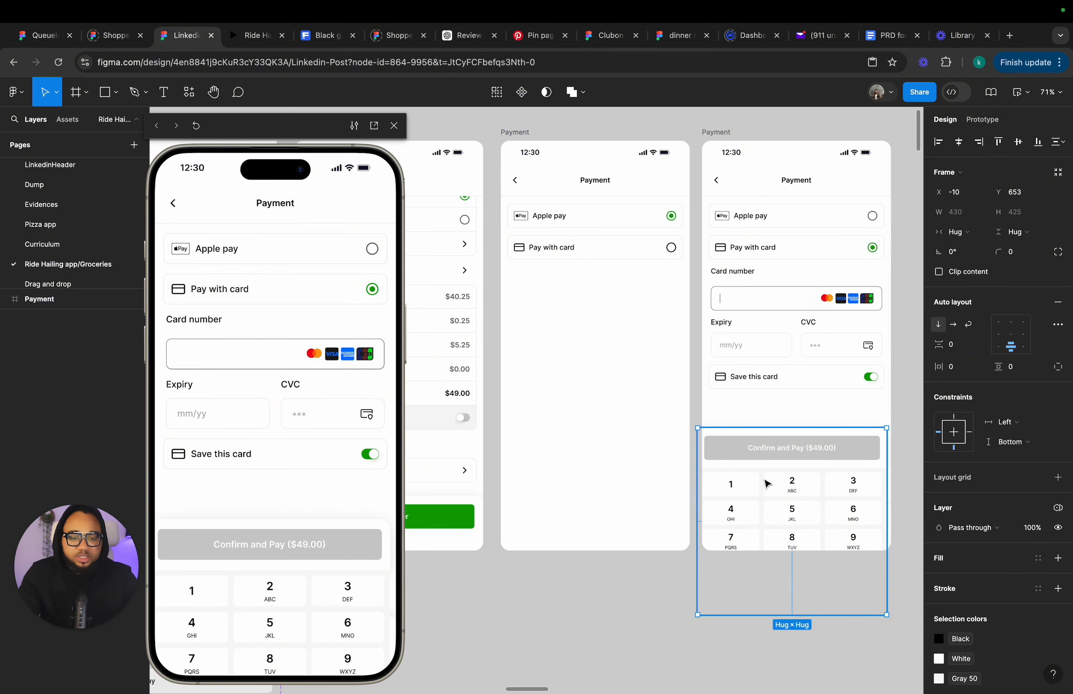
pyautogui.hscroll(2, 768, 483)
pyautogui.scroll(-1, 768, 483)
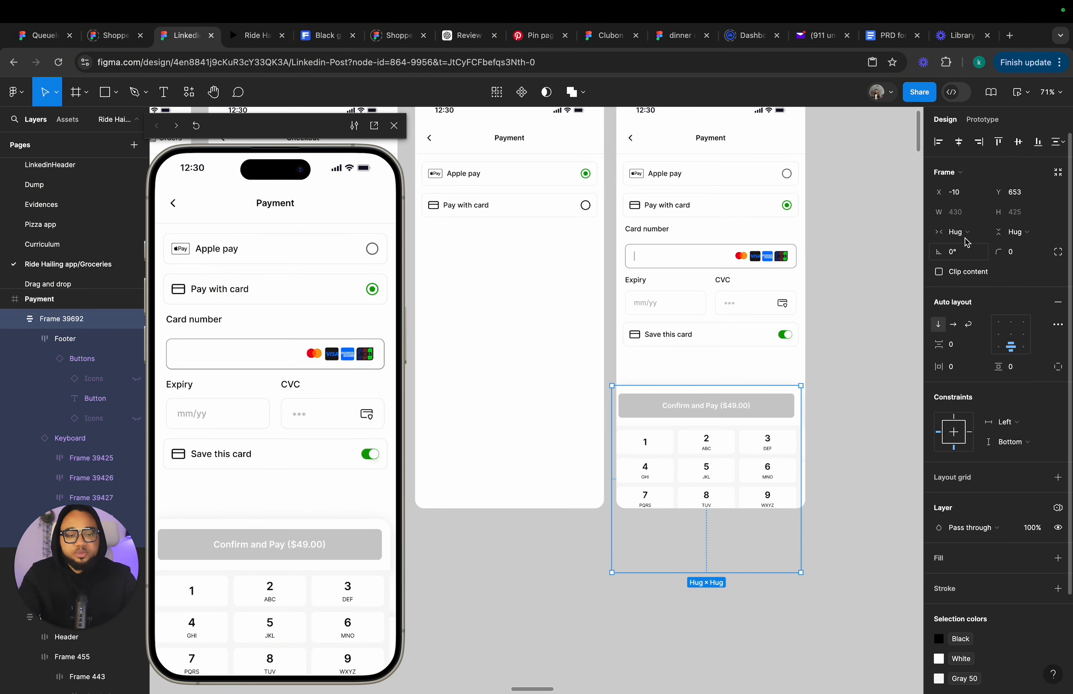
pyautogui.click(1037, 143)
pyautogui.click(862, 323)
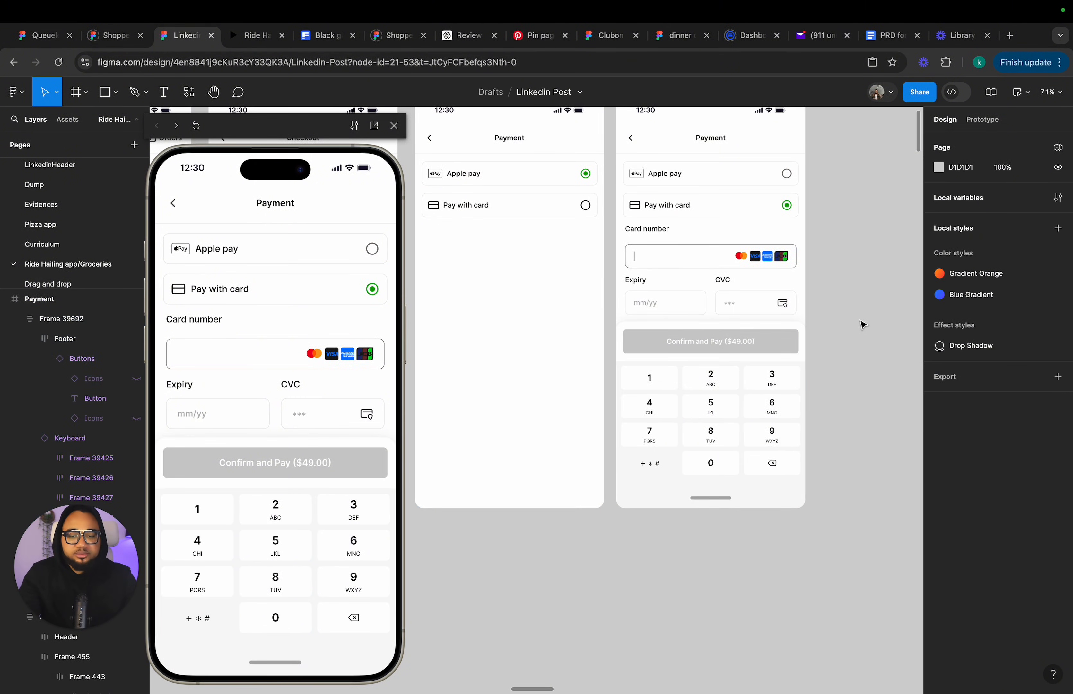
# Play the Pay with card tap in the prototype preview on the Payment screen.
pyautogui.scroll(-3, 863, 323)
pyautogui.click(613, 315)
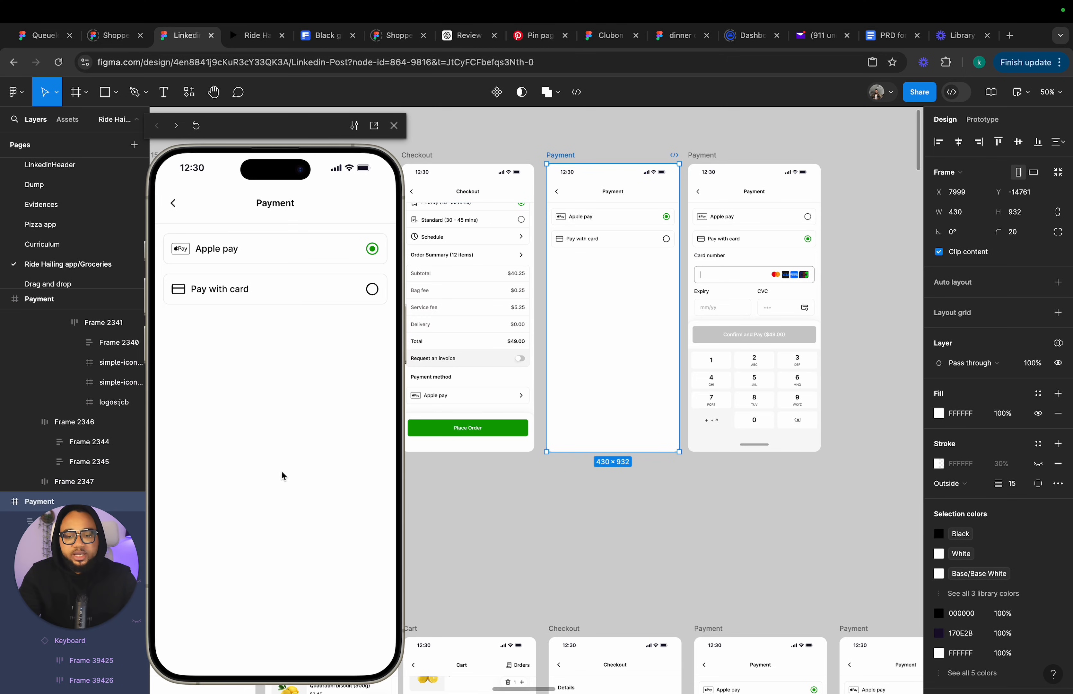
pyautogui.click(373, 289)
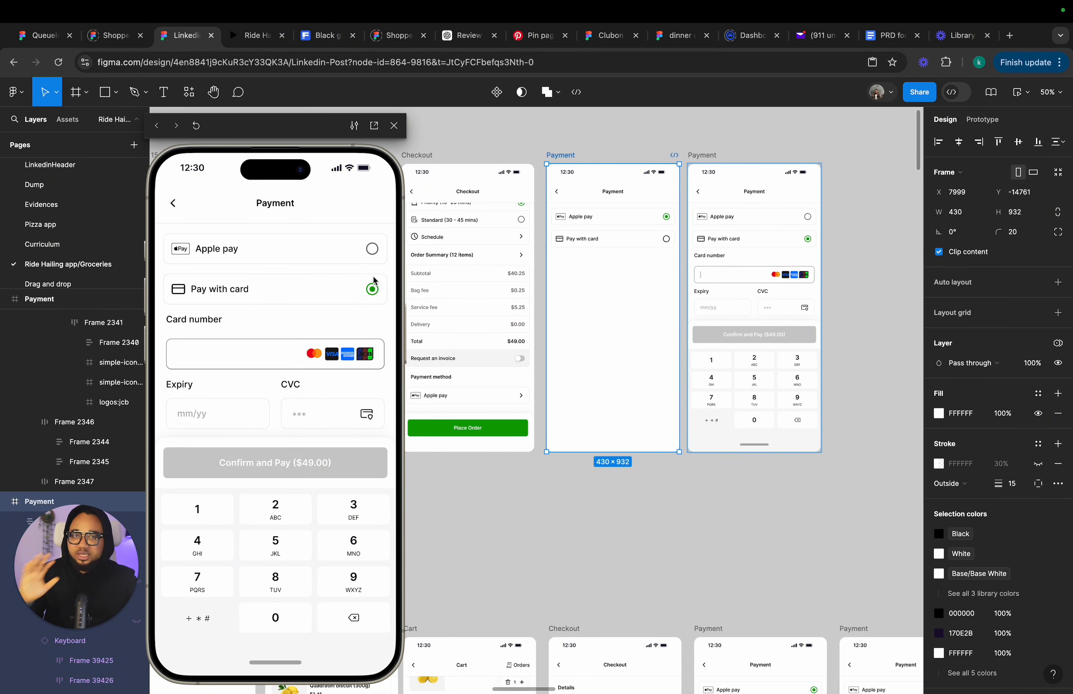
# Examine the cursor indicator inside the card number field on the card-entry Payment screen.
pyautogui.hscroll(5, 760, 329)
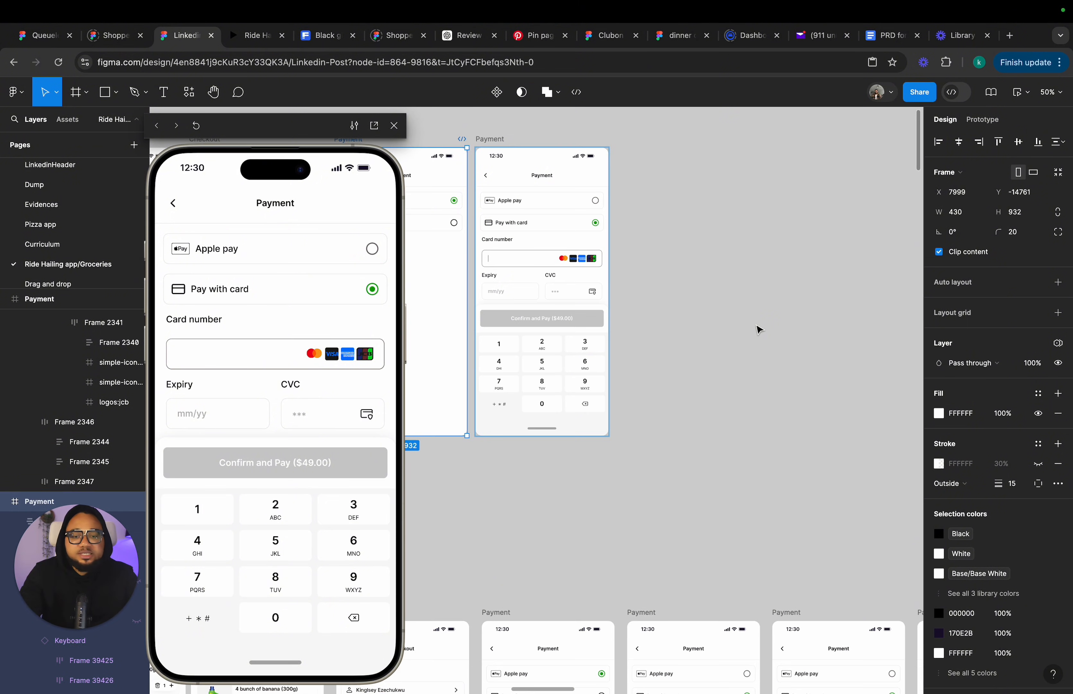
pyautogui.scroll(-2, 725, 343)
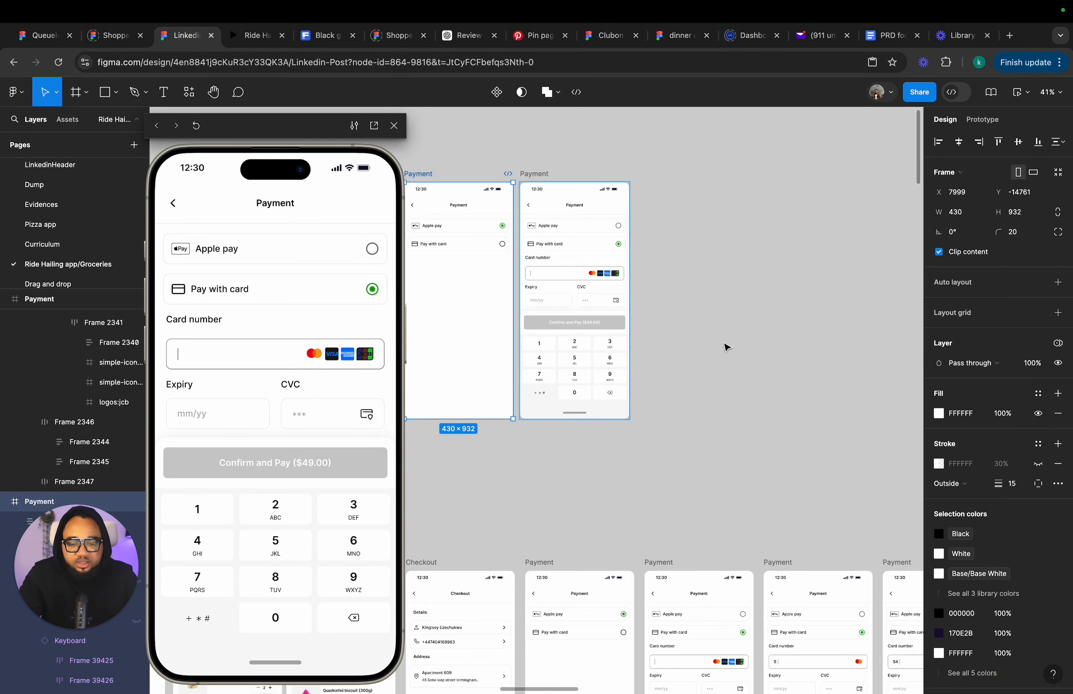
pyautogui.scroll(-3, 725, 343)
pyautogui.scroll(2, 724, 344)
pyautogui.scroll(1, 725, 347)
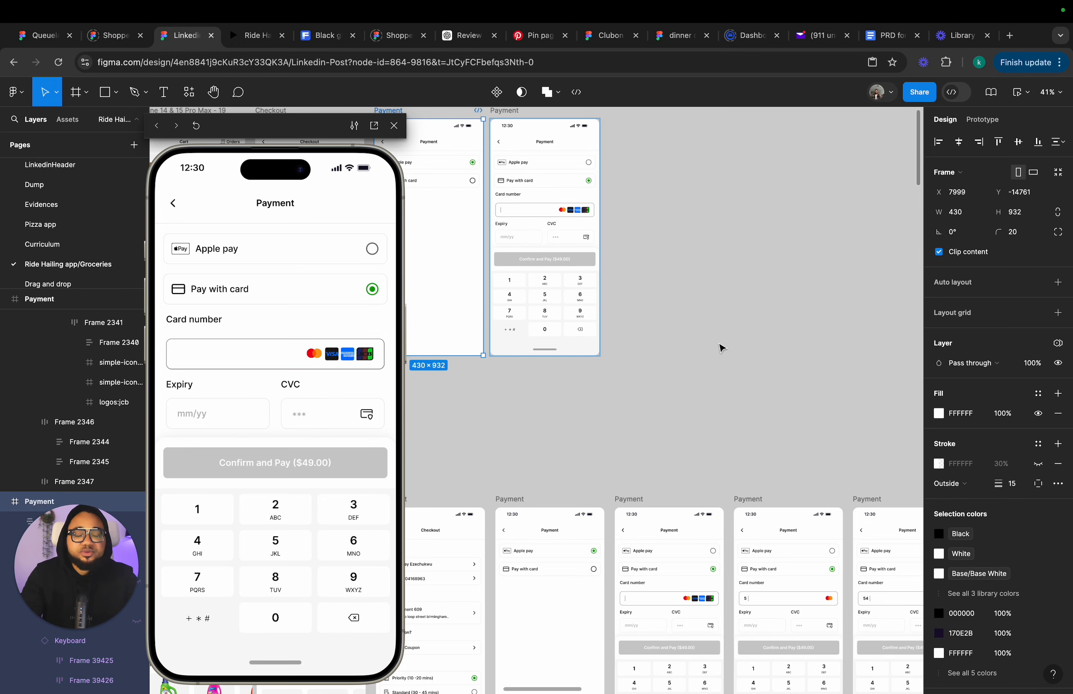
pyautogui.scroll(6, 548, 264)
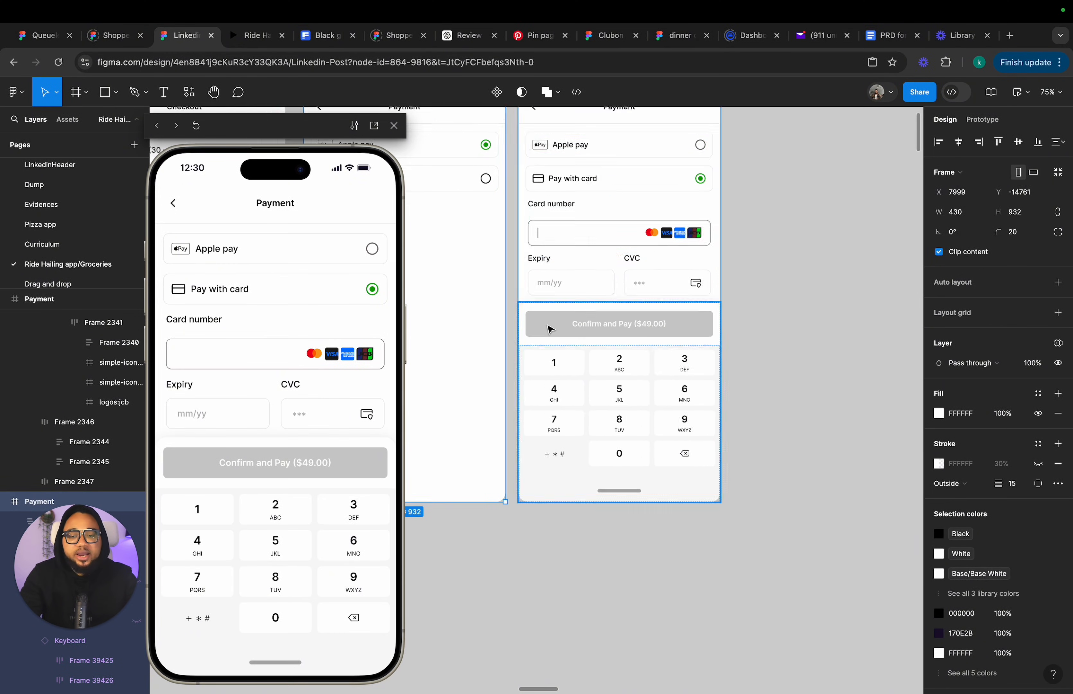
pyautogui.scroll(2, 550, 329)
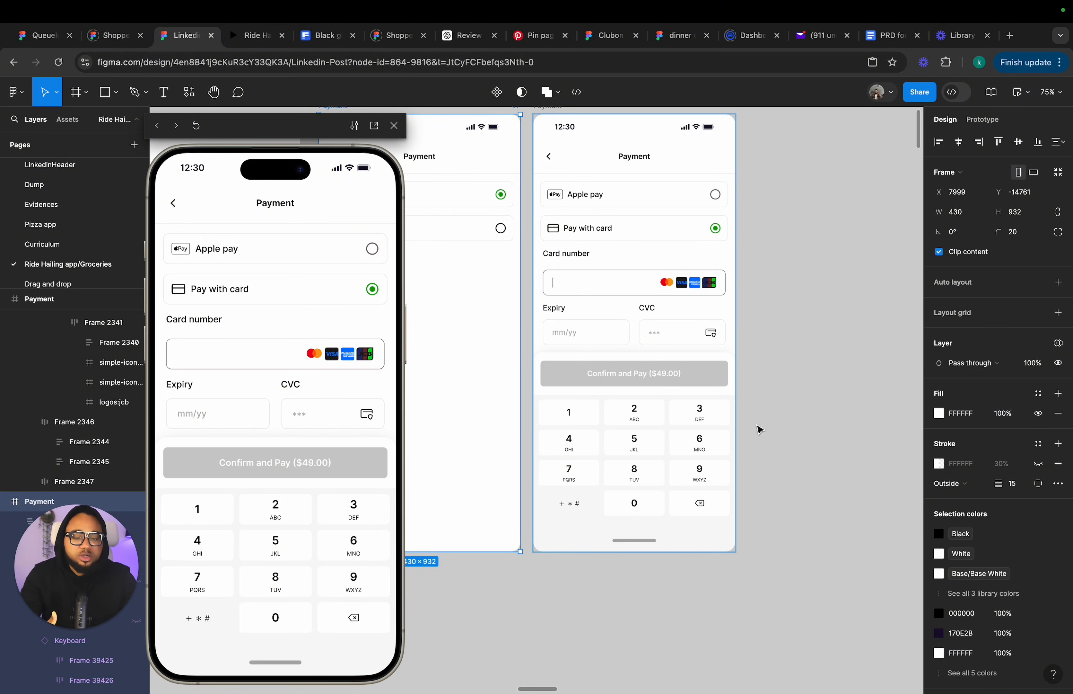
pyautogui.click(657, 441)
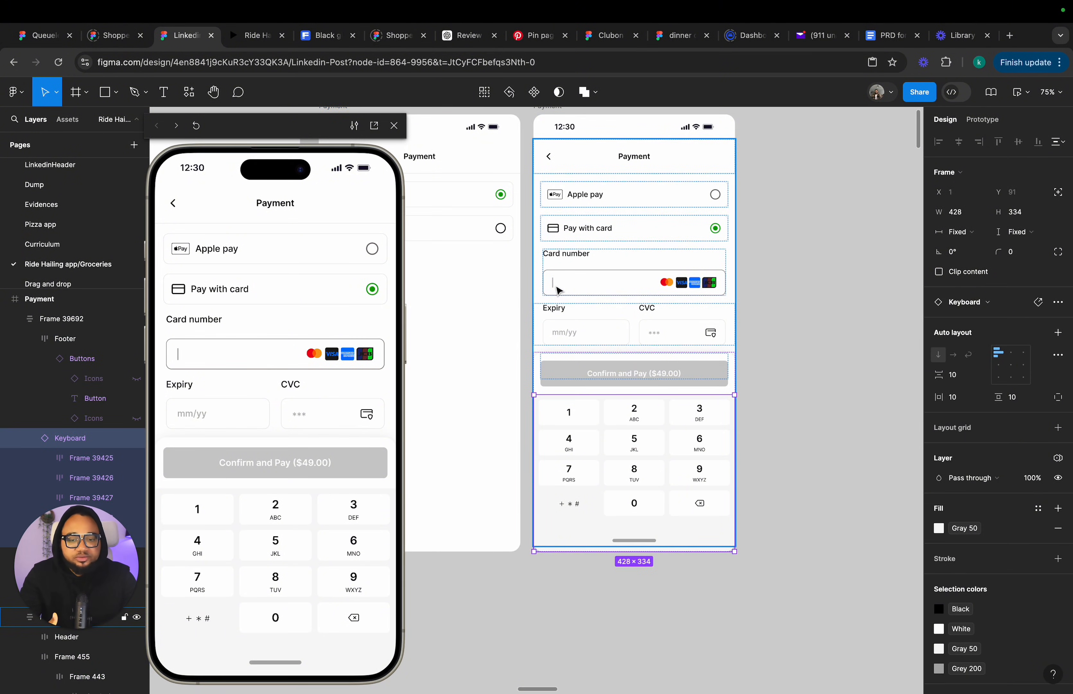
pyautogui.doubleClick(557, 288)
pyautogui.doubleClick(554, 283)
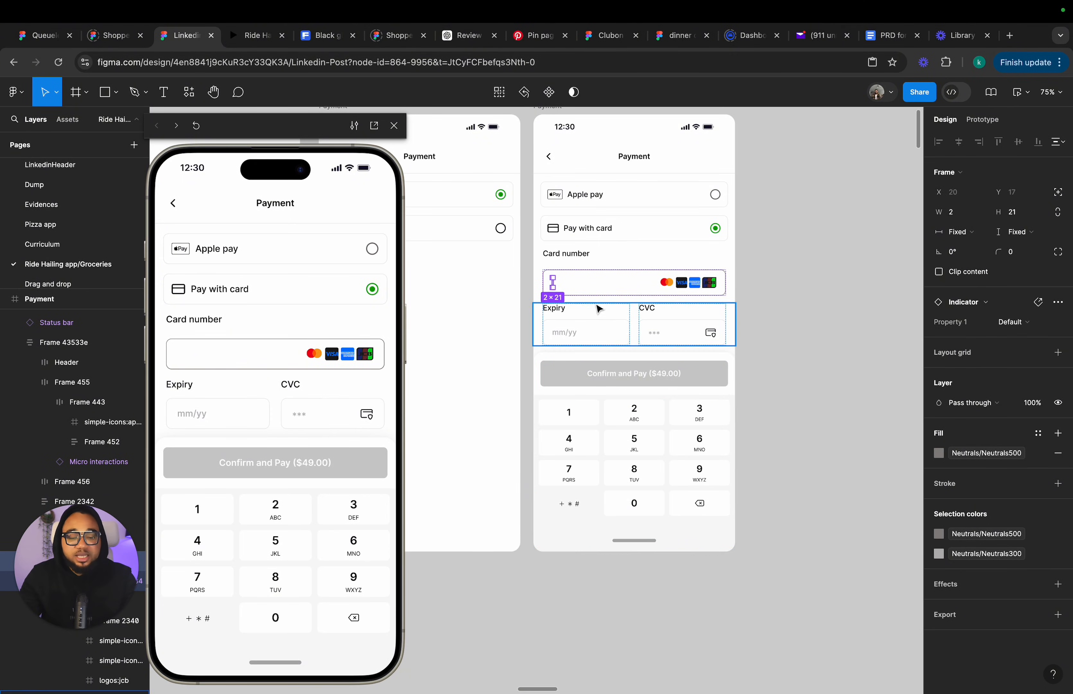
pyautogui.click(570, 285)
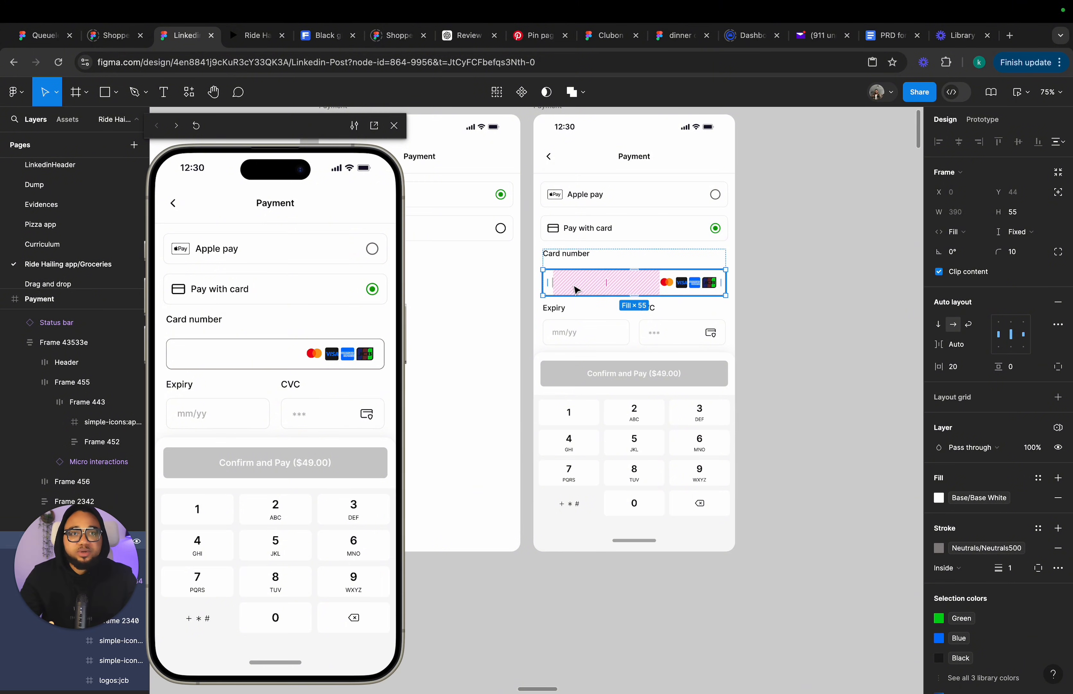
pyautogui.click(630, 435)
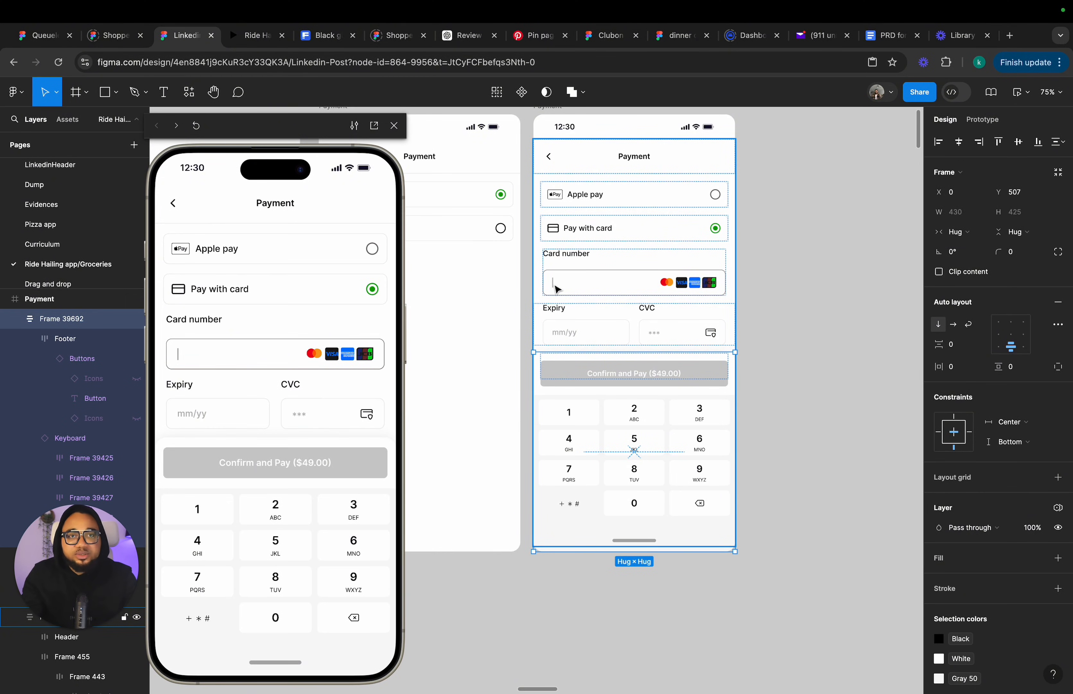
pyautogui.click(557, 289)
pyautogui.click(555, 286)
pyautogui.scroll(10, 550, 287)
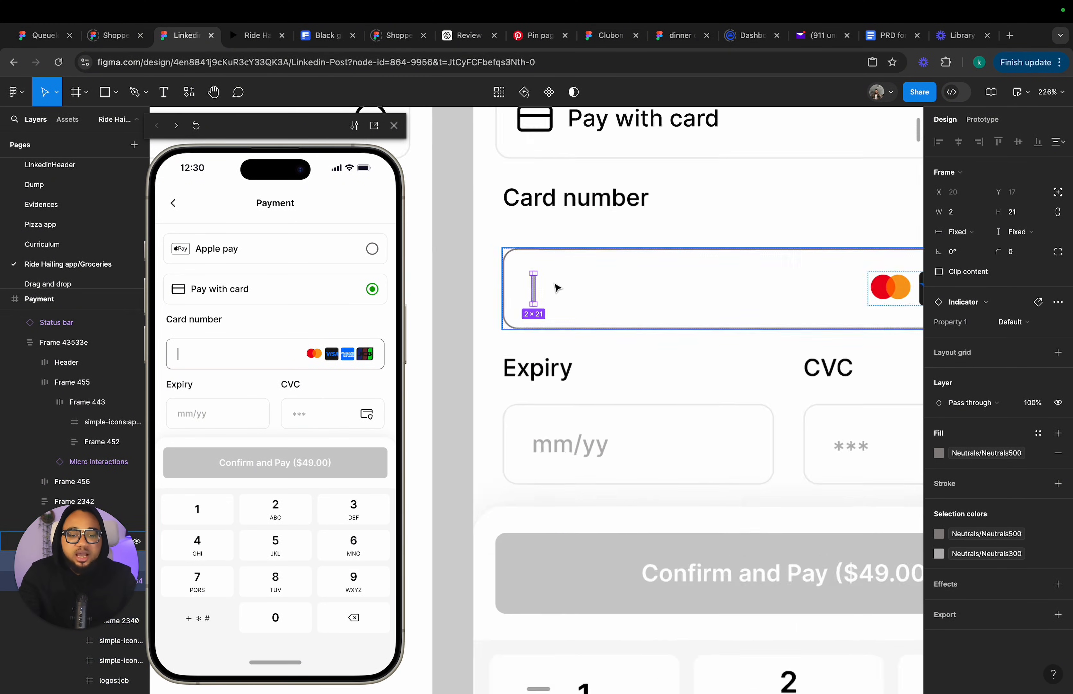
pyautogui.scroll(-10, 536, 288)
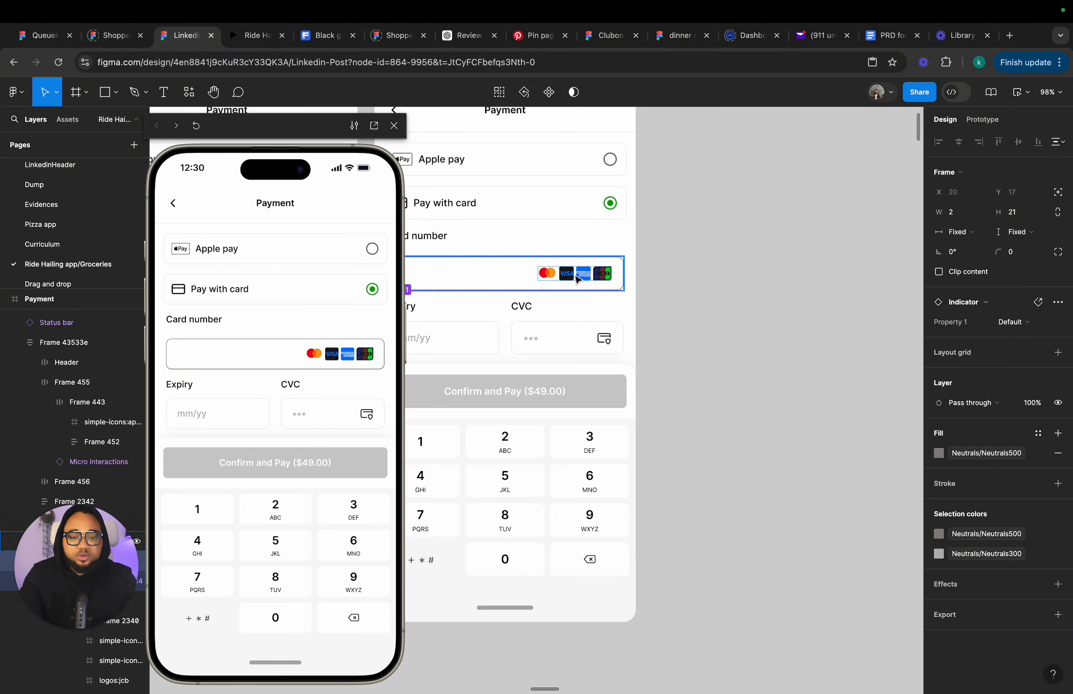
# Draw a thin rectangle about 3 × 29 on the canvas and fill it with the Gray 150 colour style.
pyautogui.click(117, 98)
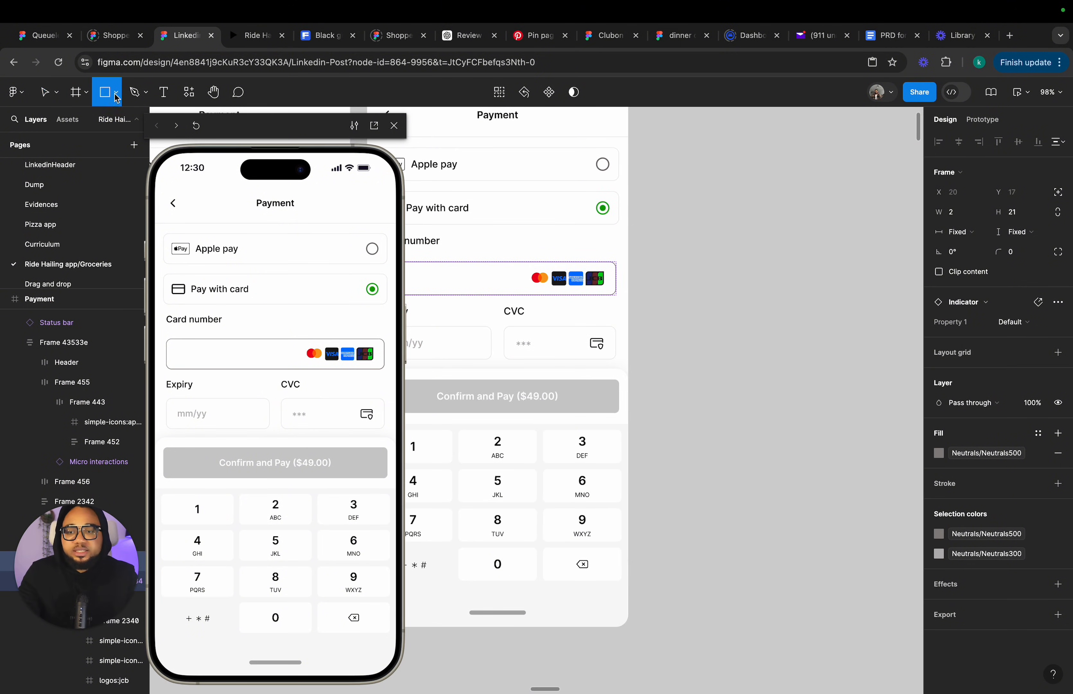
pyautogui.moveTo(722, 402); pyautogui.dragTo(722, 422)
pyautogui.click(768, 415)
pyautogui.scroll(5, 749, 400)
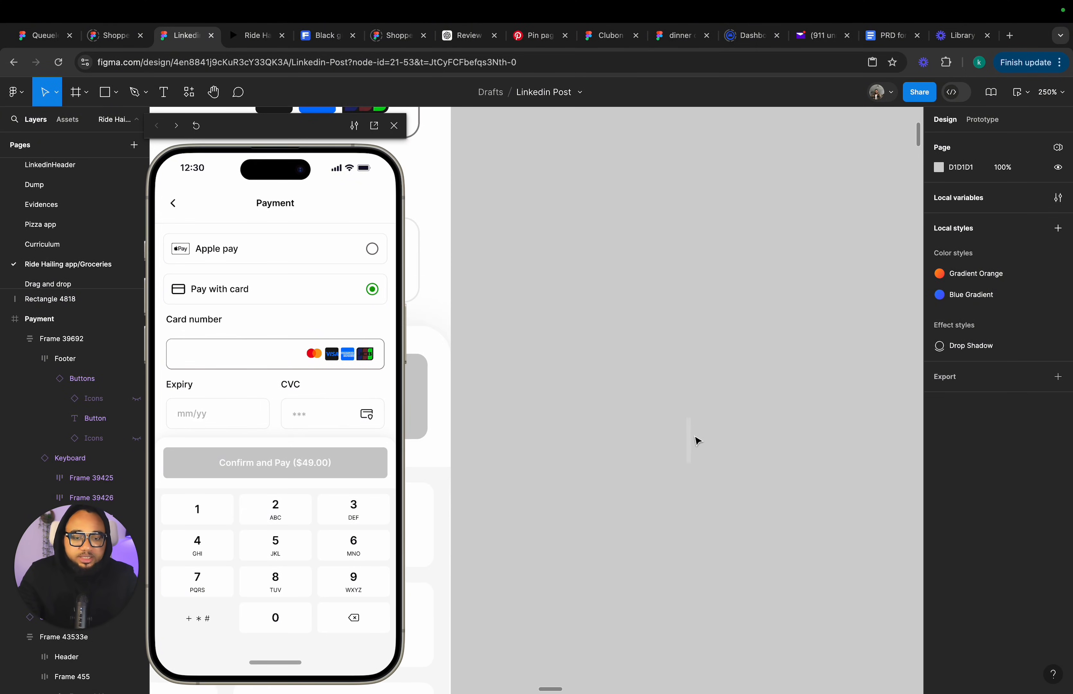
pyautogui.click(689, 446)
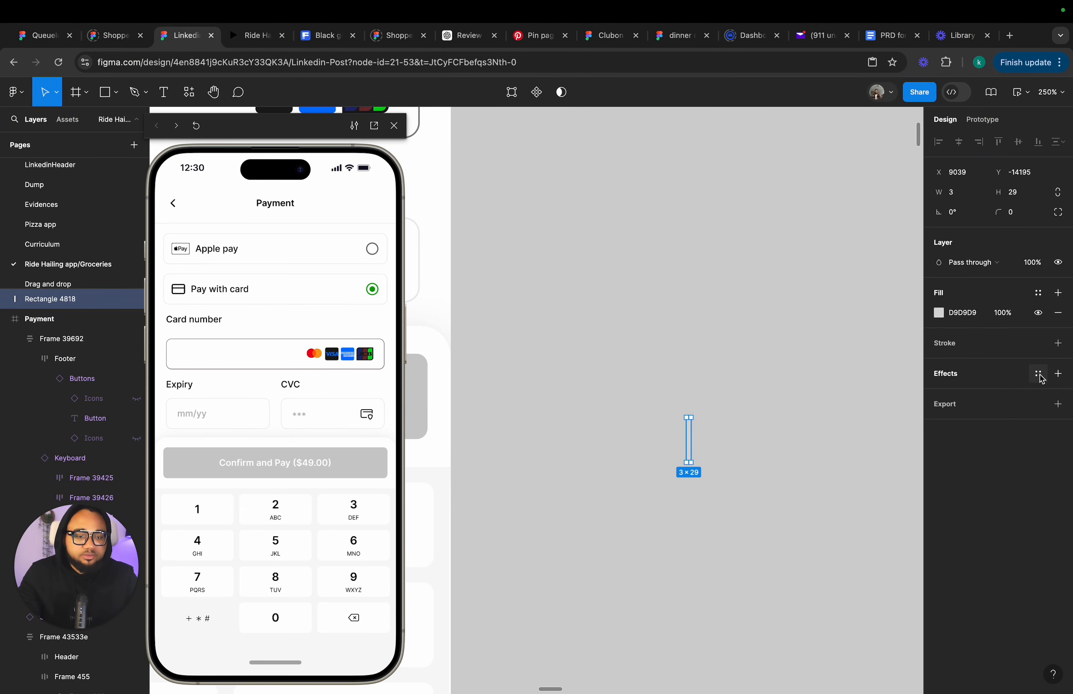
pyautogui.click(1038, 292)
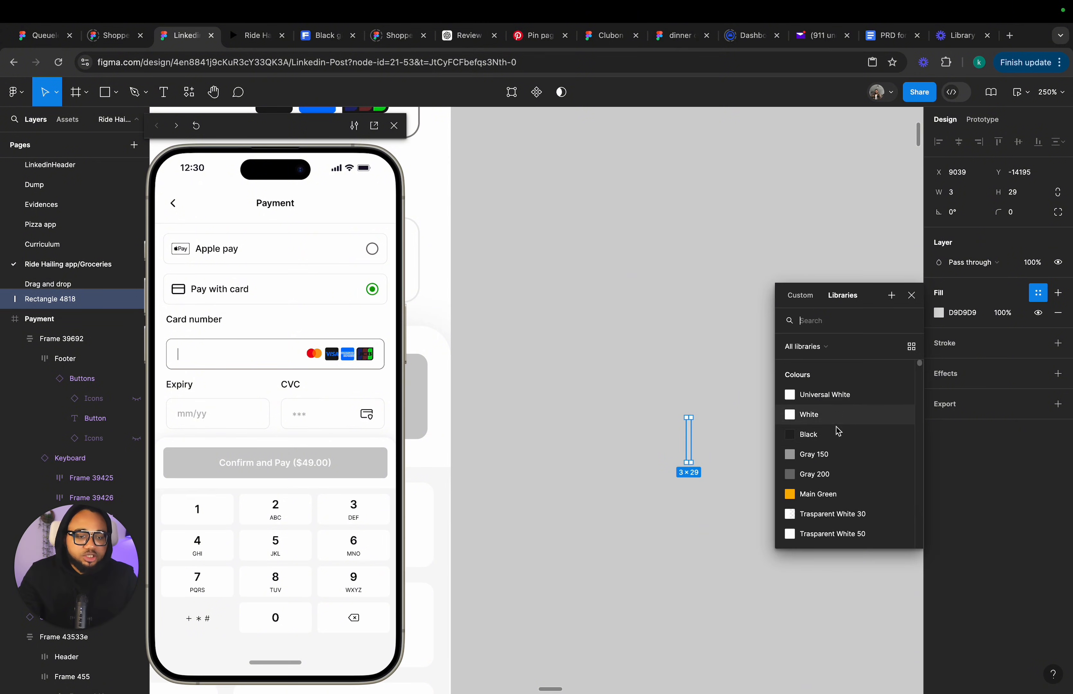
pyautogui.click(818, 453)
pyautogui.click(774, 450)
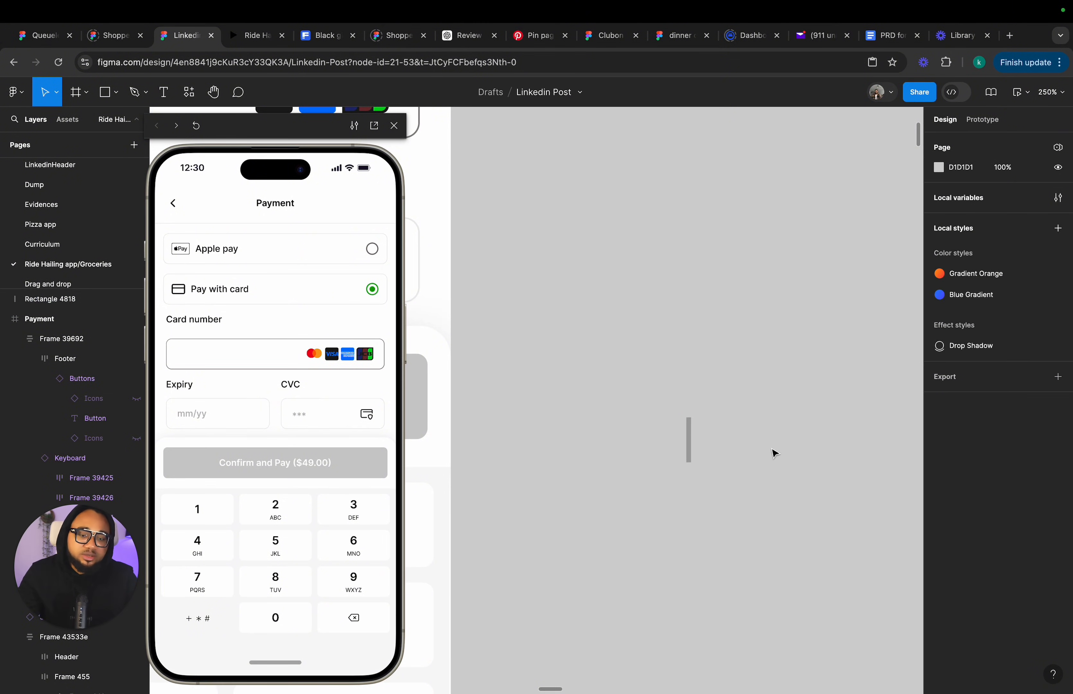
# Turn the rectangle into a component and add a second variant.
pyautogui.click(689, 450)
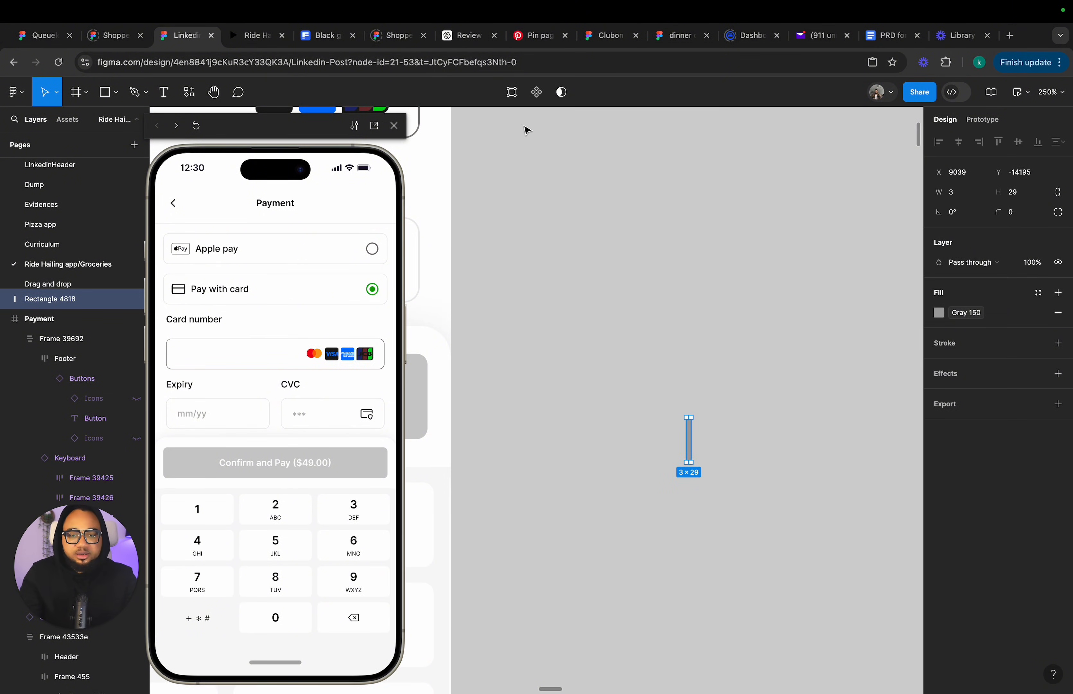
pyautogui.click(536, 93)
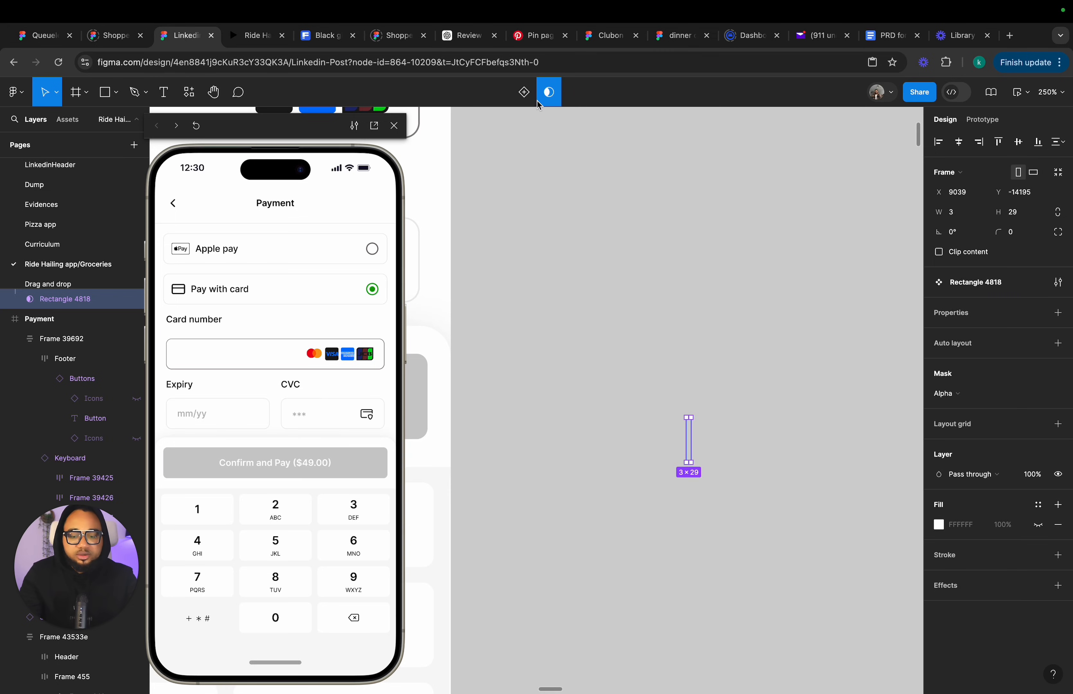
pyautogui.click(511, 93)
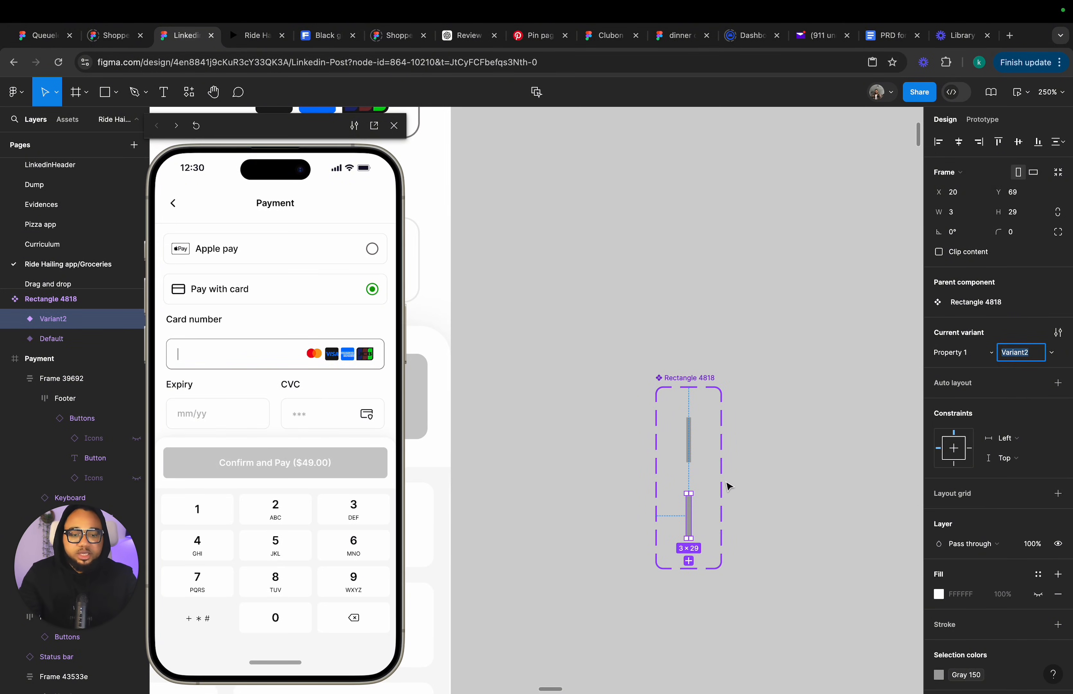
# Change the Default variant's fill to the White colour style.
pyautogui.click(692, 460)
pyautogui.scroll(-3, 1010, 586)
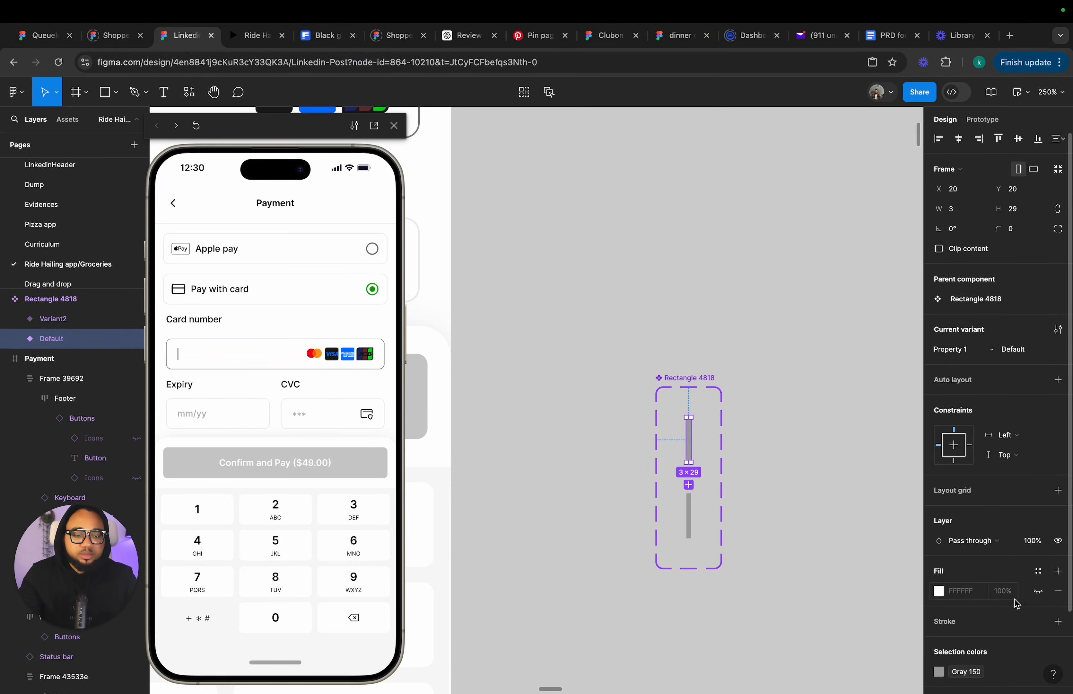
pyautogui.click(939, 586)
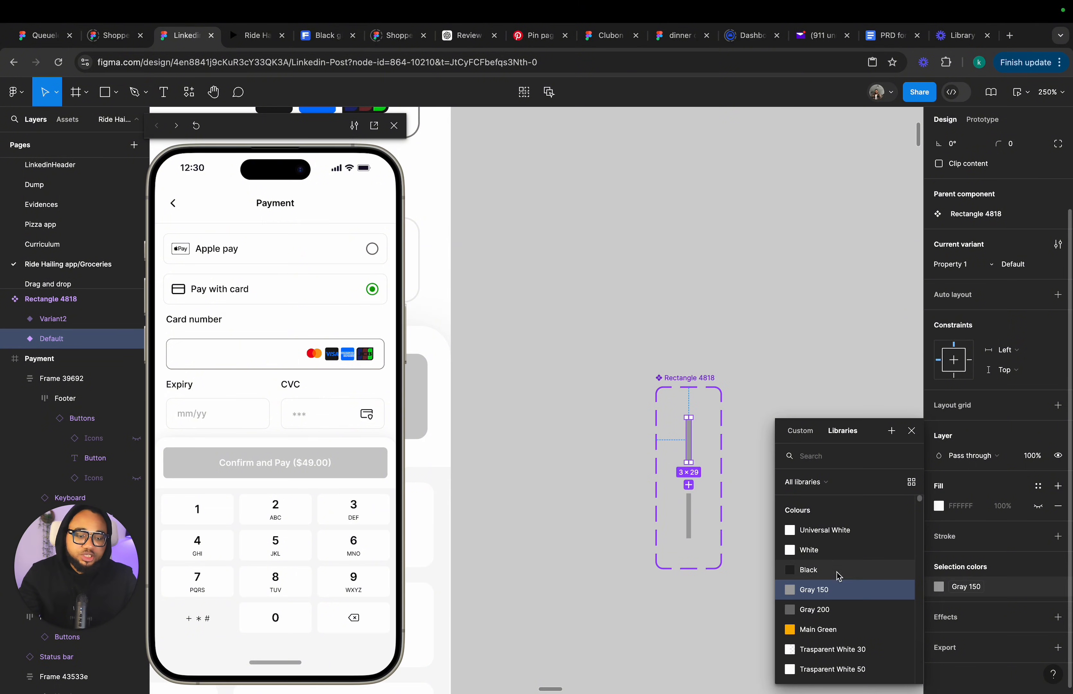
pyautogui.click(822, 550)
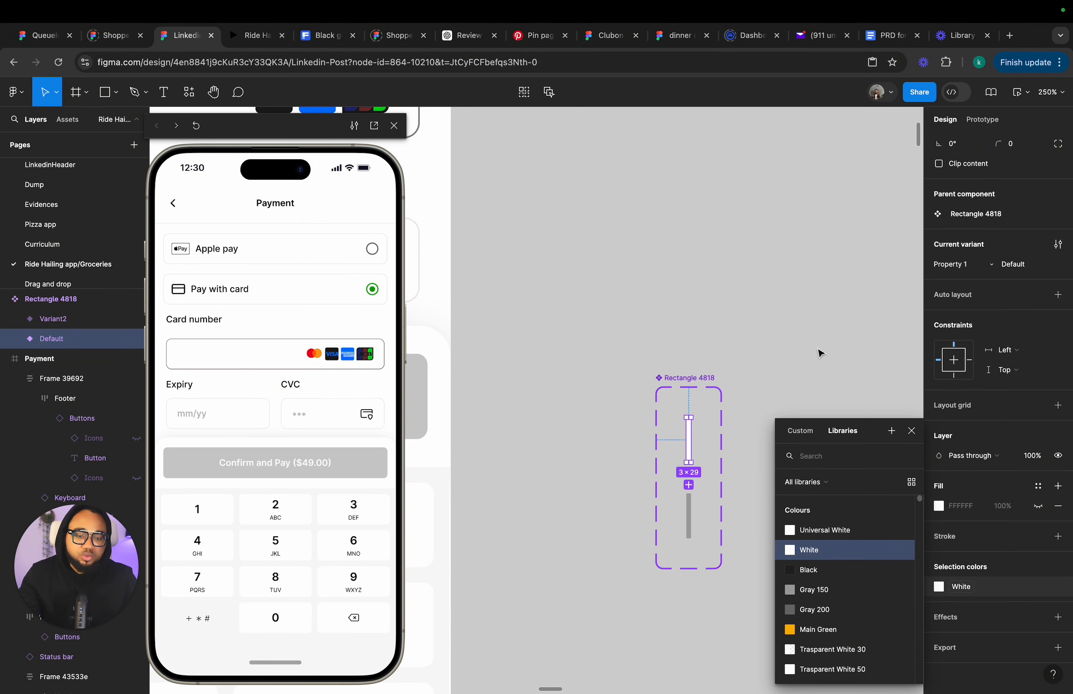
pyautogui.click(912, 430)
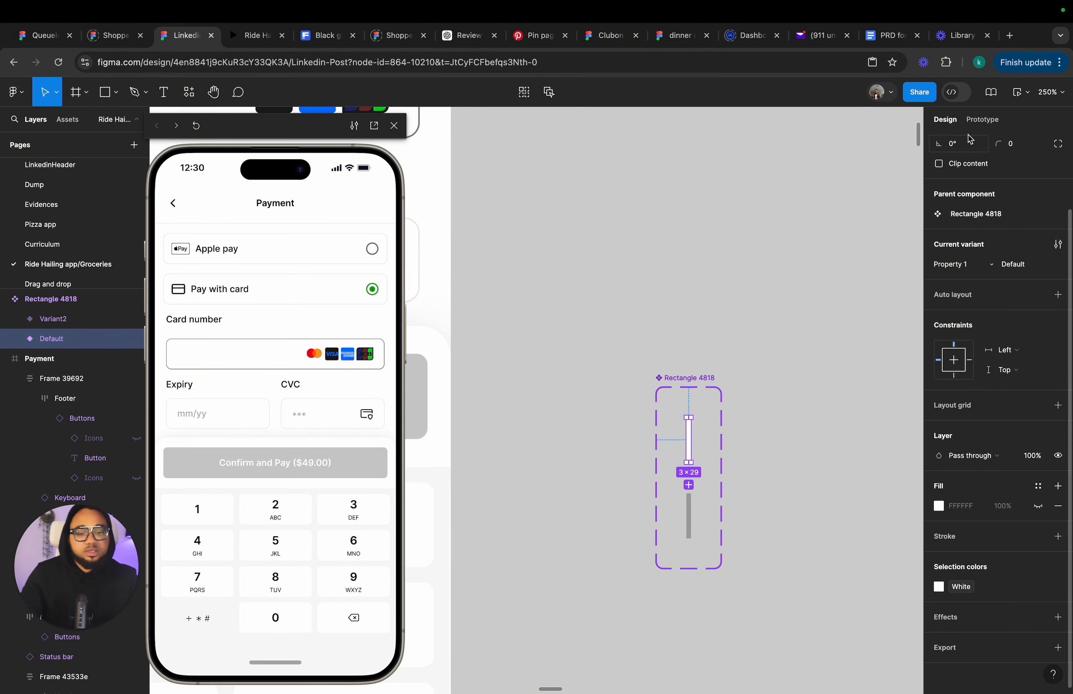
# Link the Default variant to Variant2 with an After delay trigger of 100ms and an Instant transition.
pyautogui.click(979, 124)
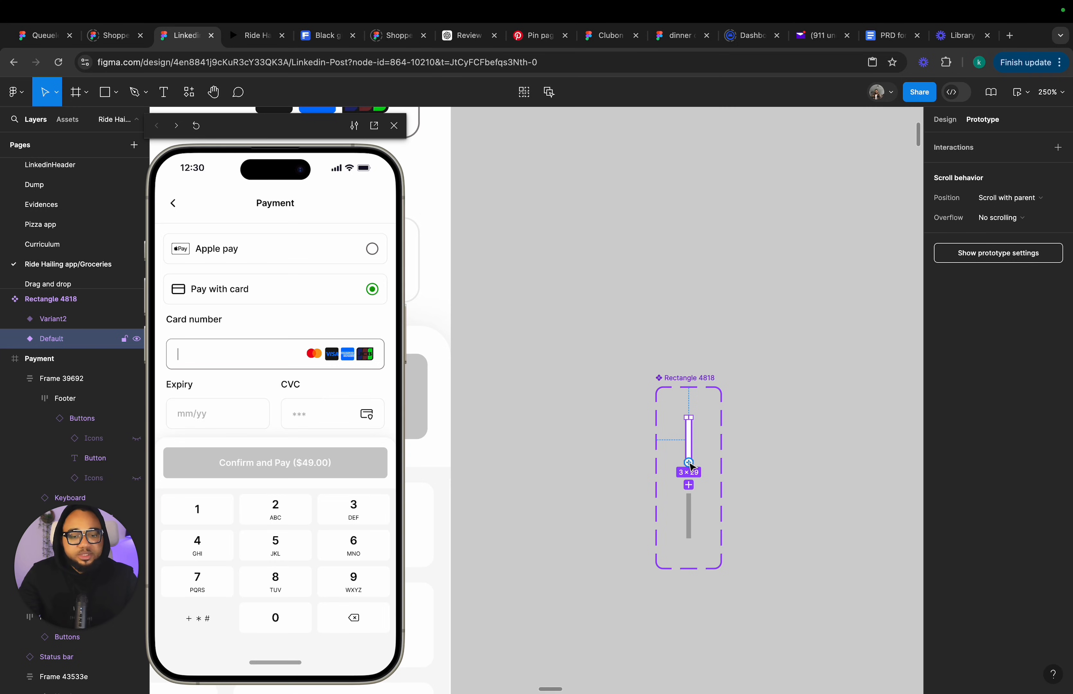
pyautogui.moveTo(688, 462); pyautogui.dragTo(691, 506)
pyautogui.click(648, 524)
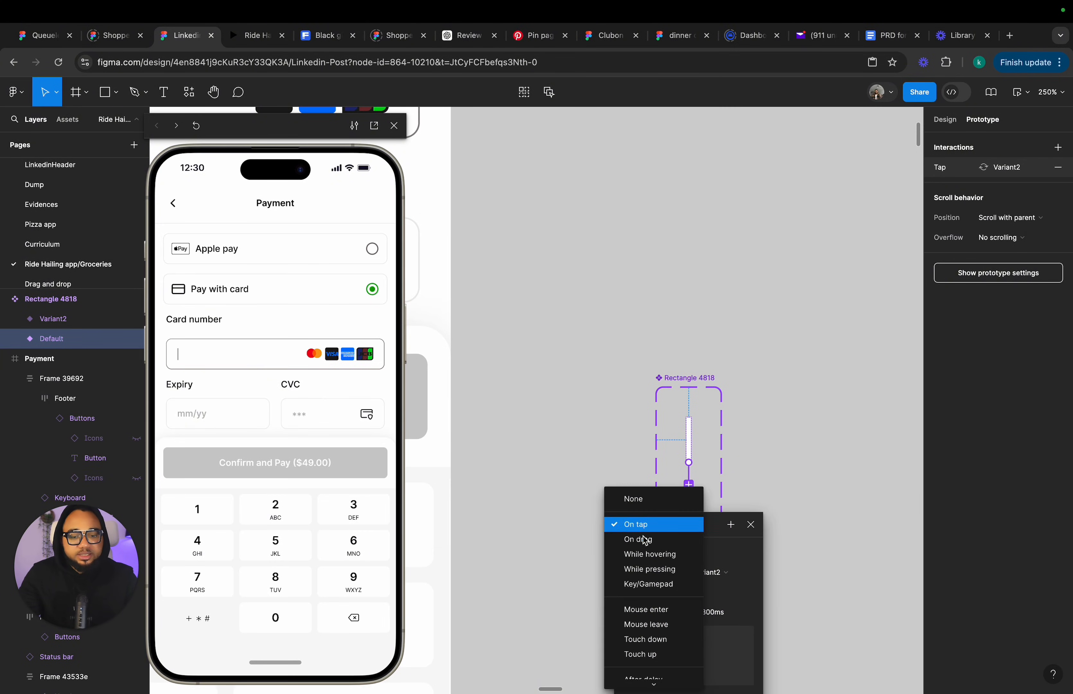
pyautogui.click(643, 676)
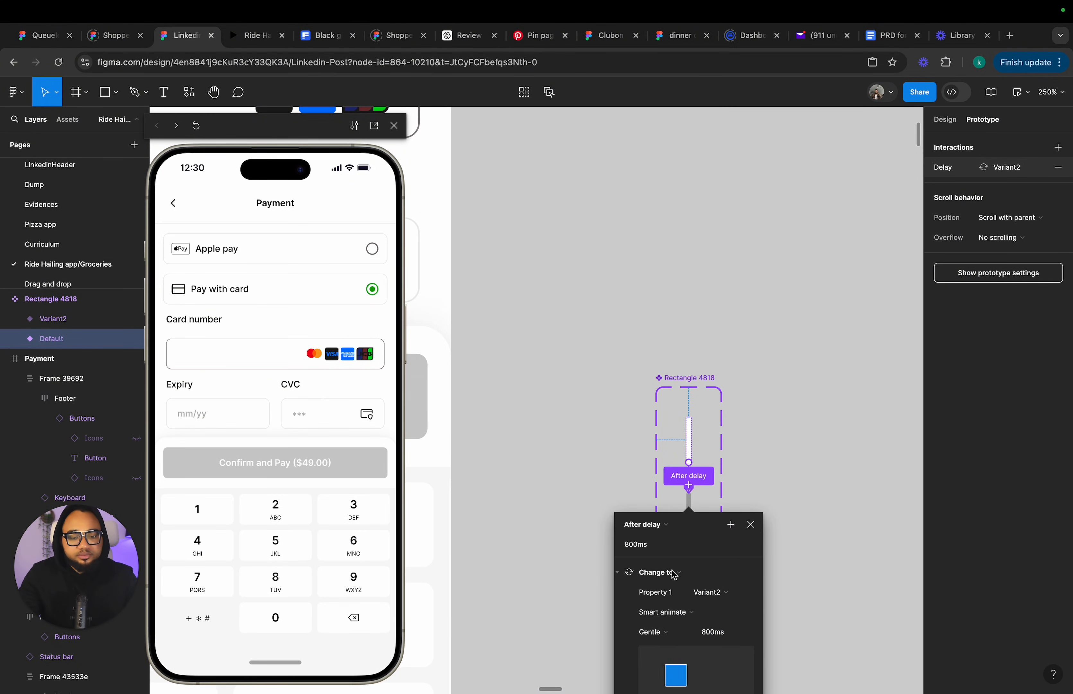
pyautogui.scroll(-3, 674, 575)
pyautogui.scroll(-5, 667, 451)
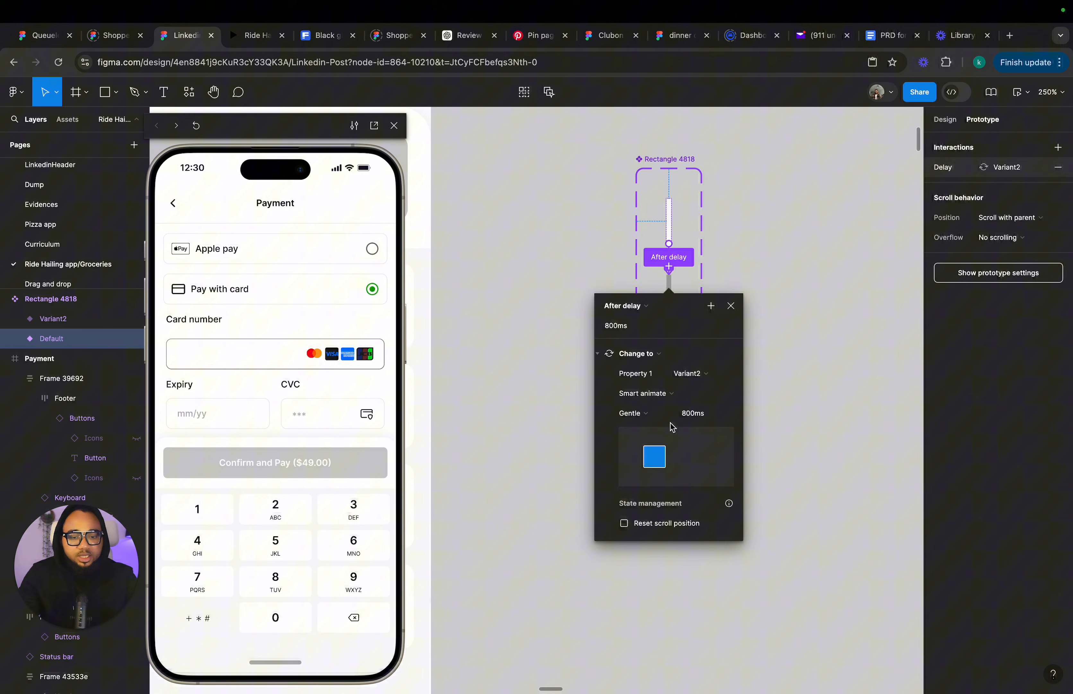
pyautogui.click(618, 321)
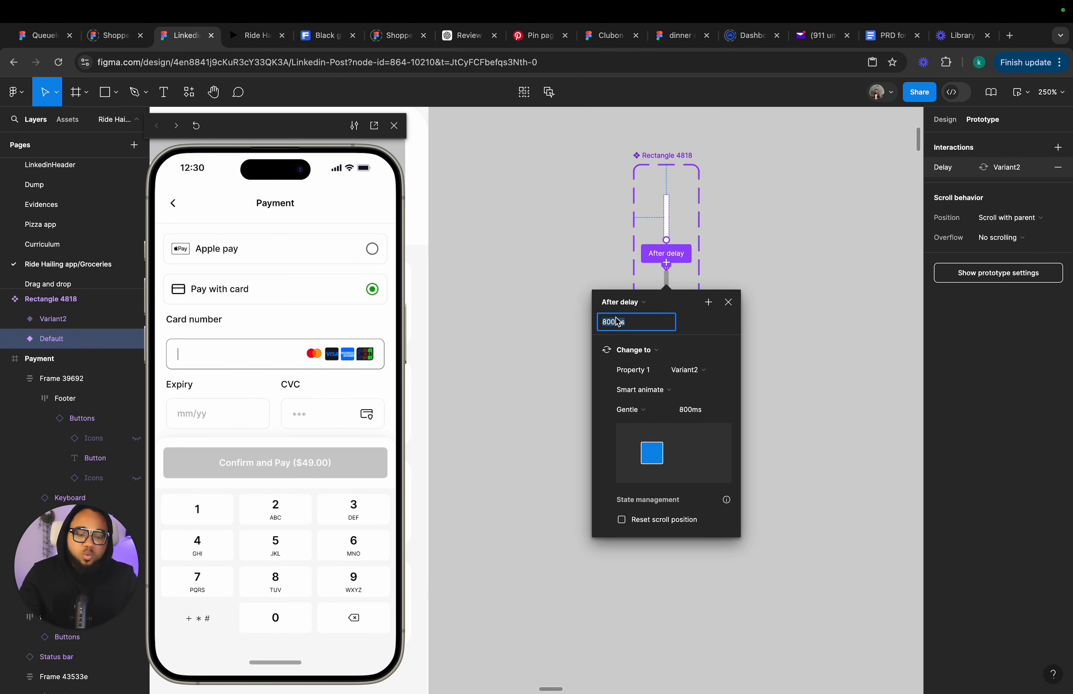
pyautogui.write('100')
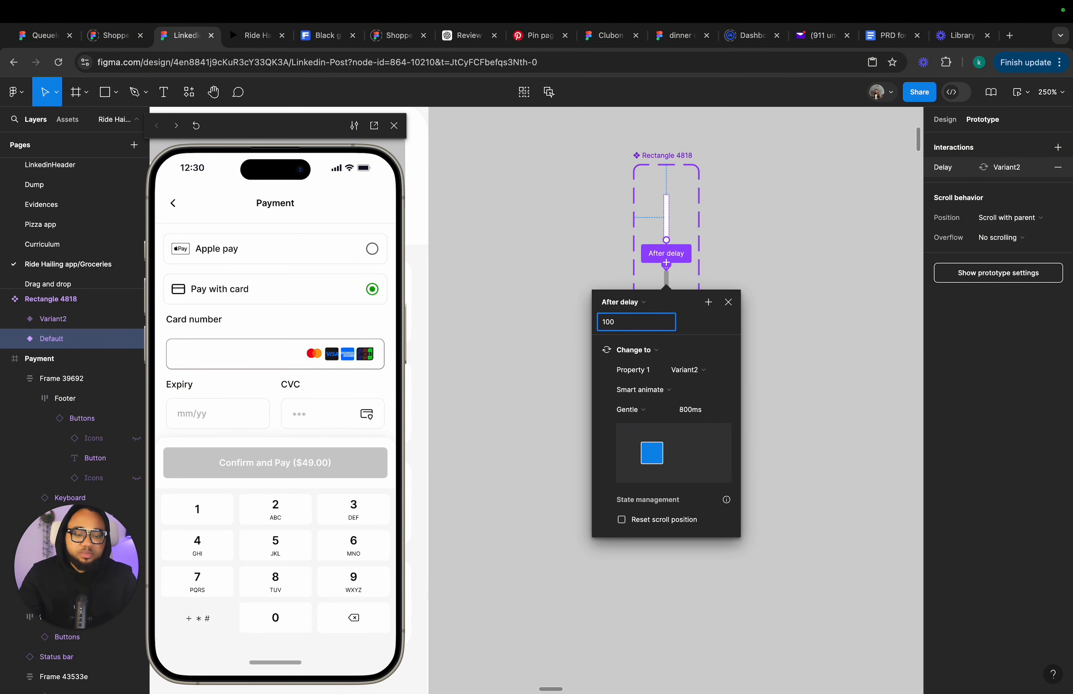
pyautogui.press('Return')
pyautogui.click(640, 391)
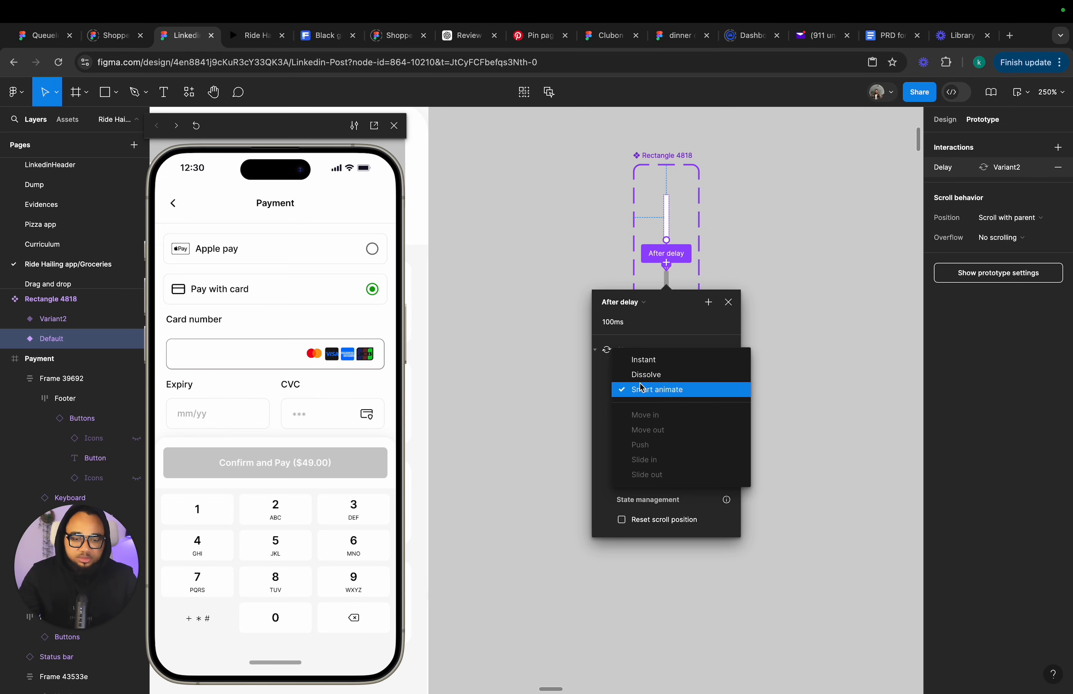
pyautogui.click(645, 358)
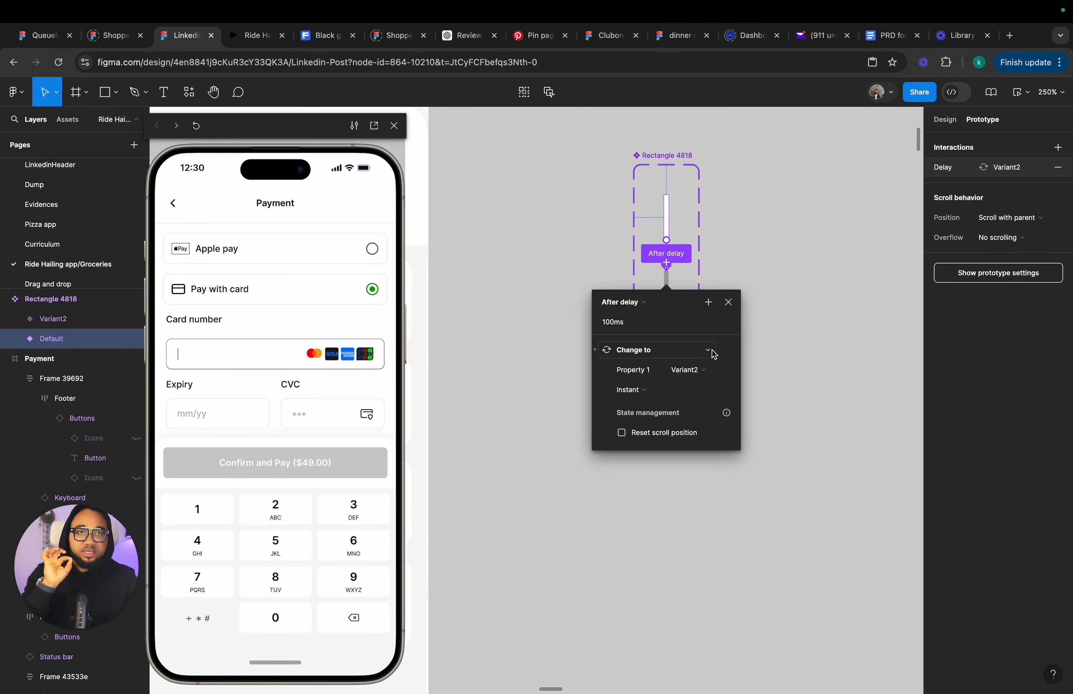
pyautogui.click(729, 302)
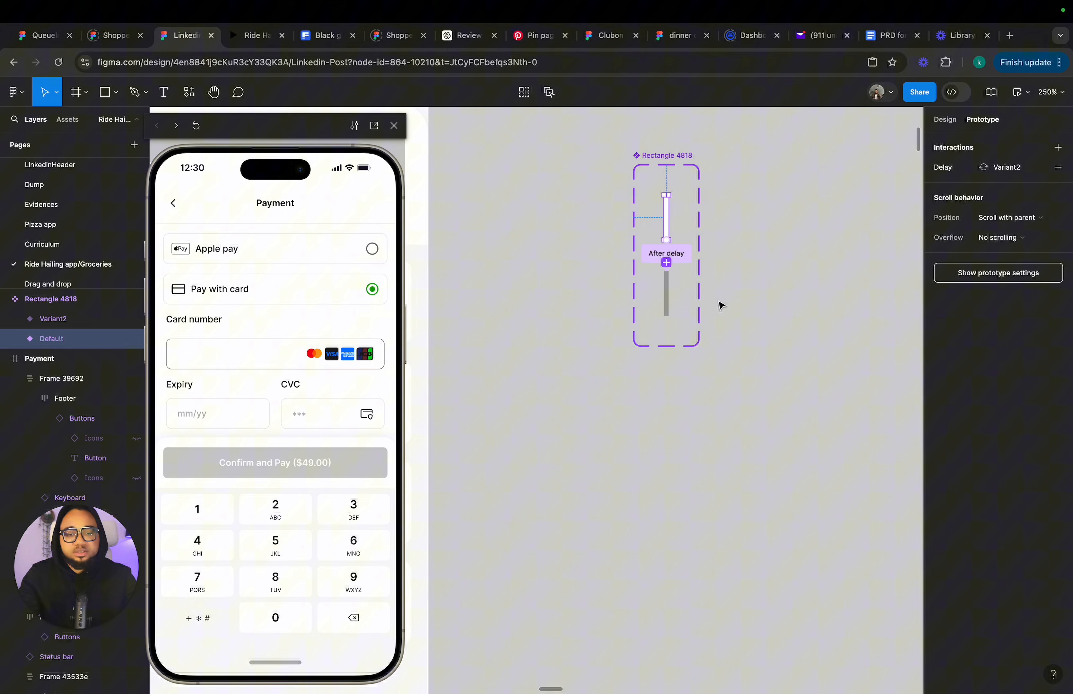
pyautogui.click(669, 295)
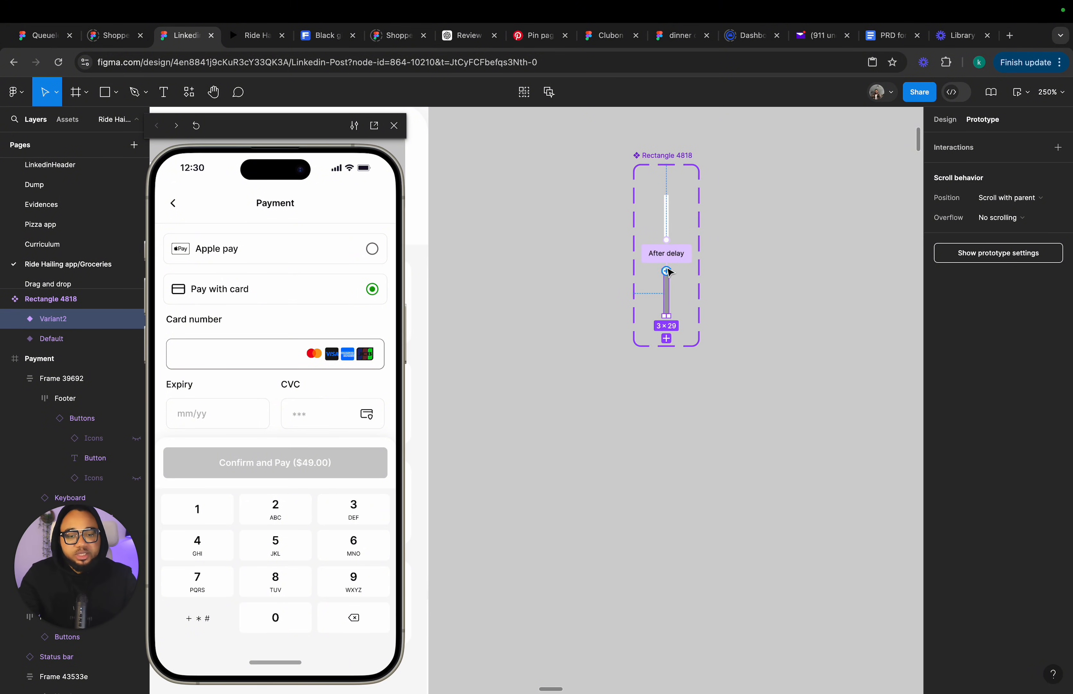
# Link Variant2 back to the Default variant with an After delay trigger of 500ms and an Instant transition.
pyautogui.moveTo(667, 271); pyautogui.dragTo(666, 214)
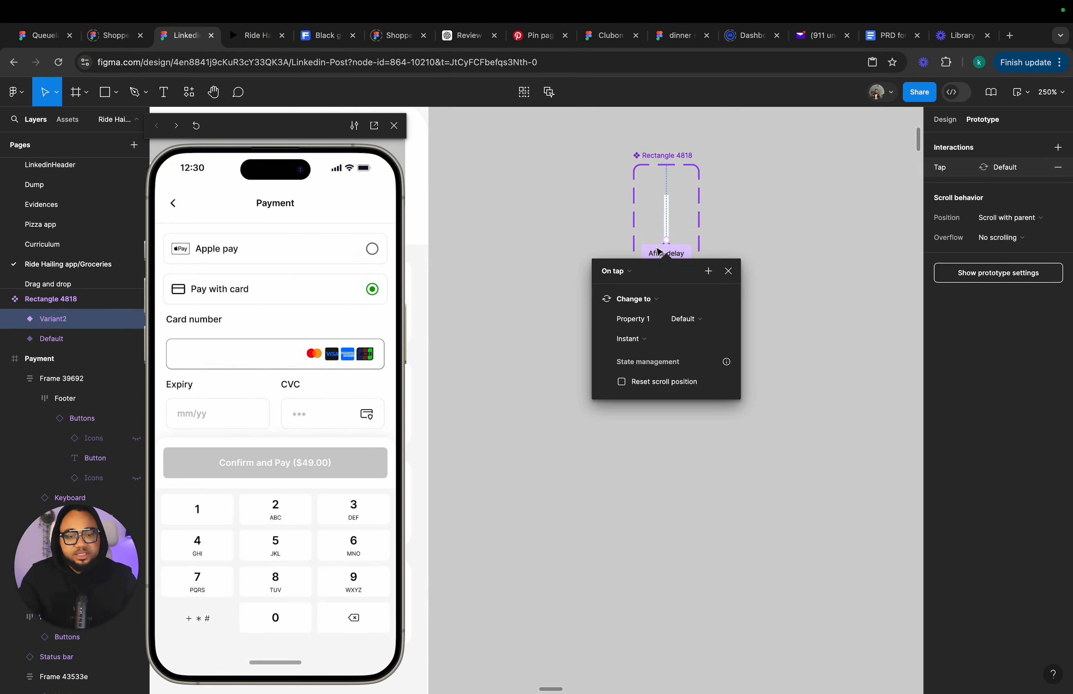
pyautogui.click(613, 274)
pyautogui.click(629, 426)
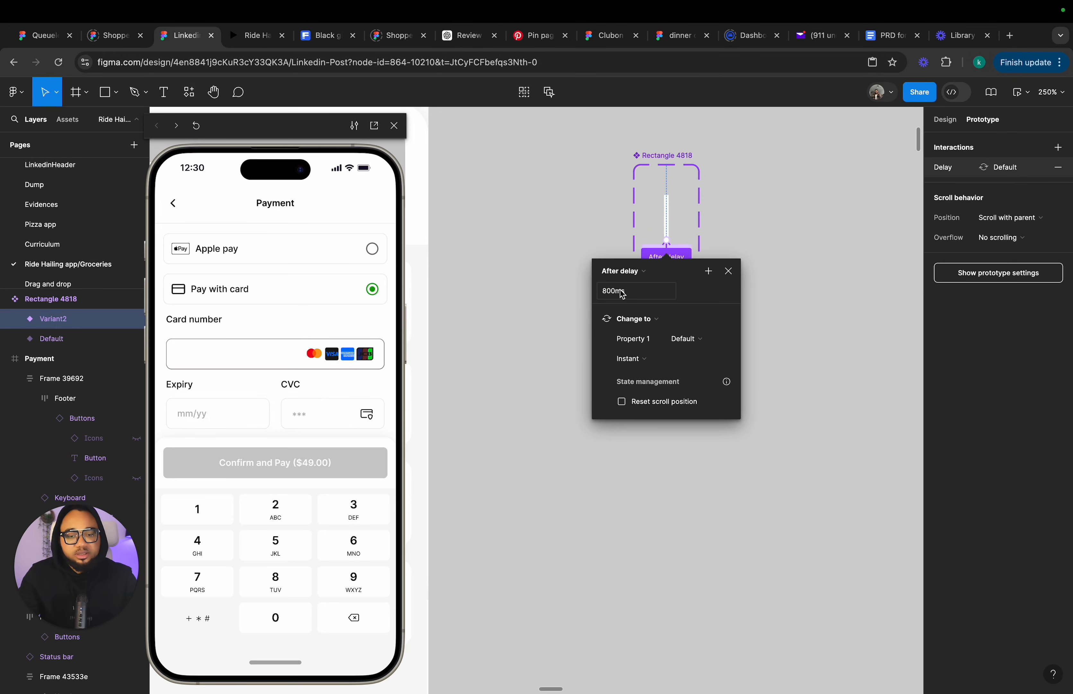
pyautogui.click(632, 290)
pyautogui.write('5000')
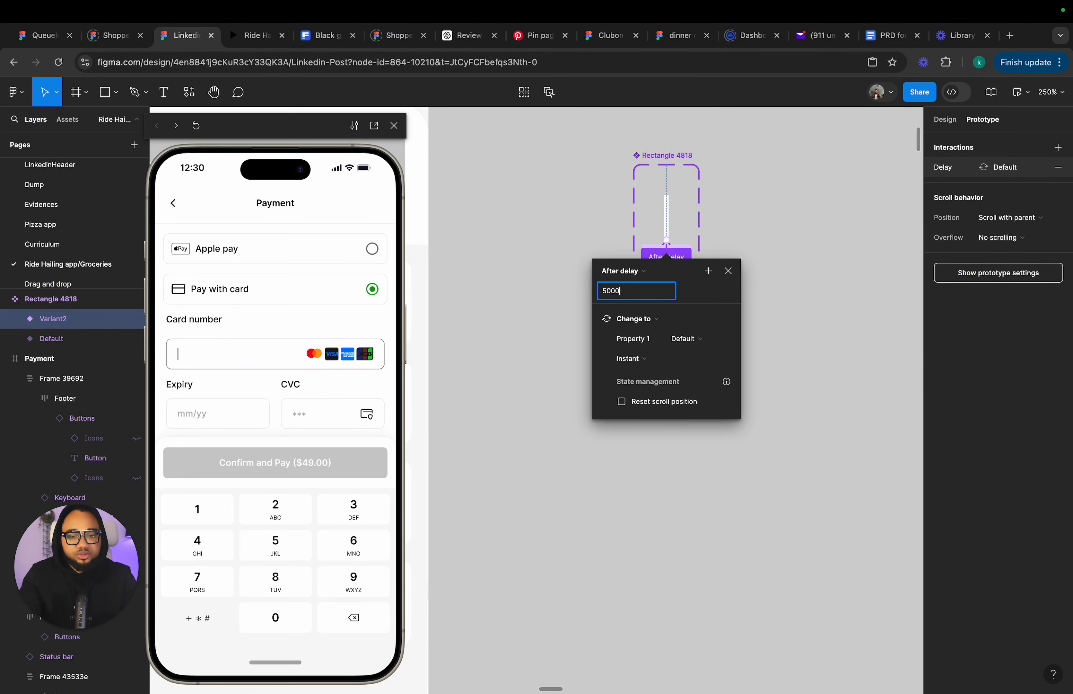
pyautogui.press('Return')
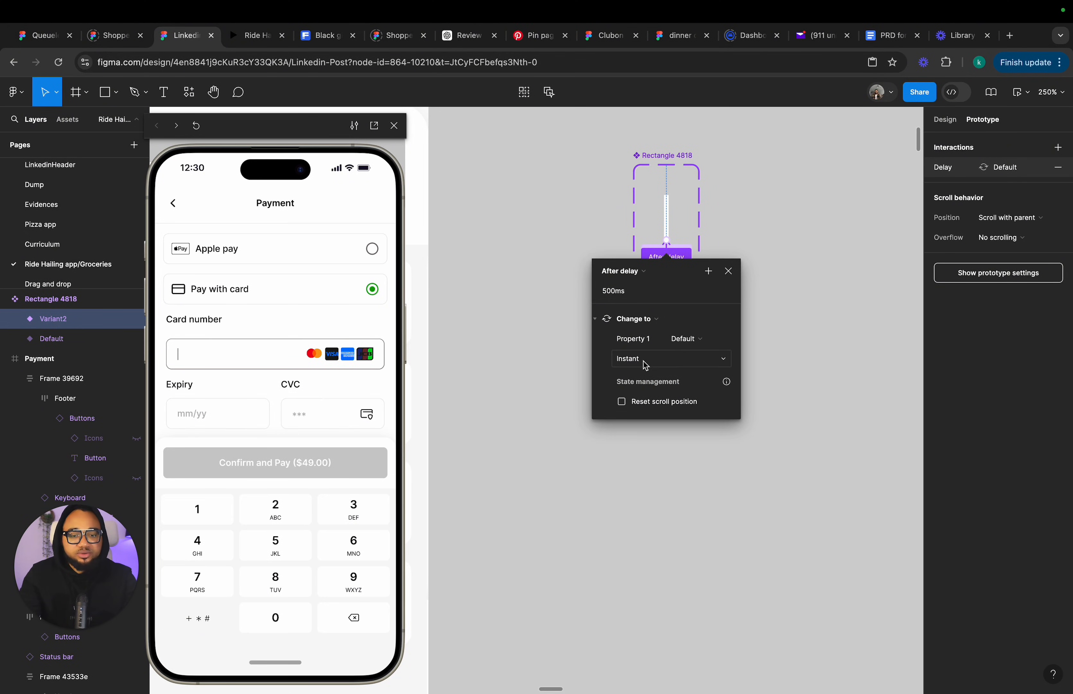
pyautogui.click(728, 271)
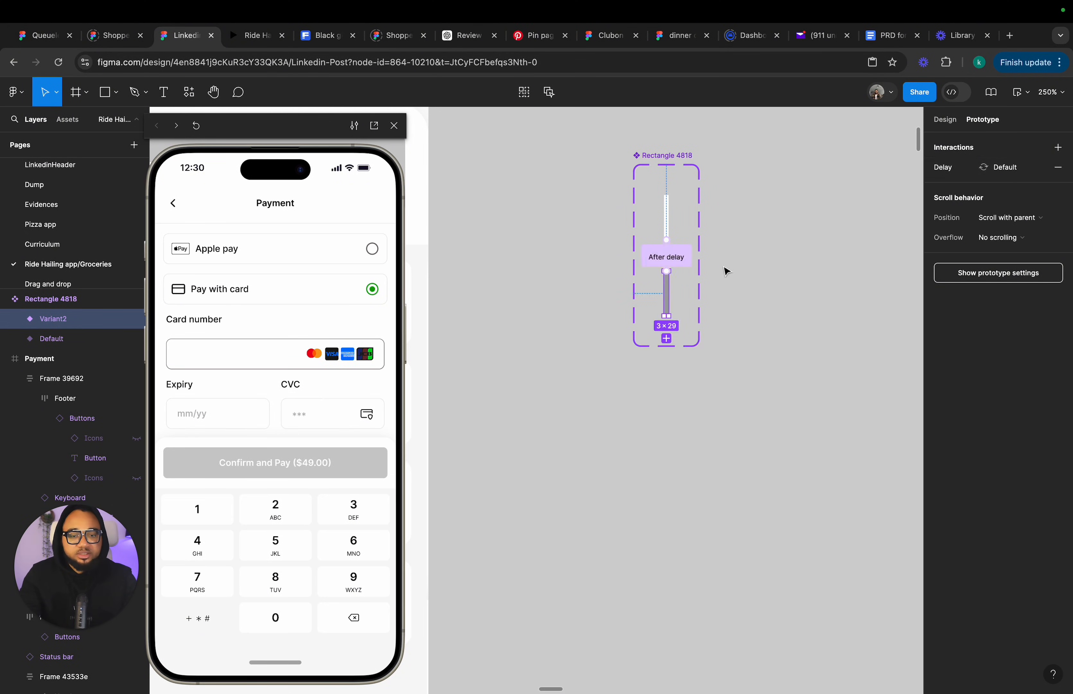
# Set the Default variant's After delay interaction to 500ms.
pyautogui.click(648, 273)
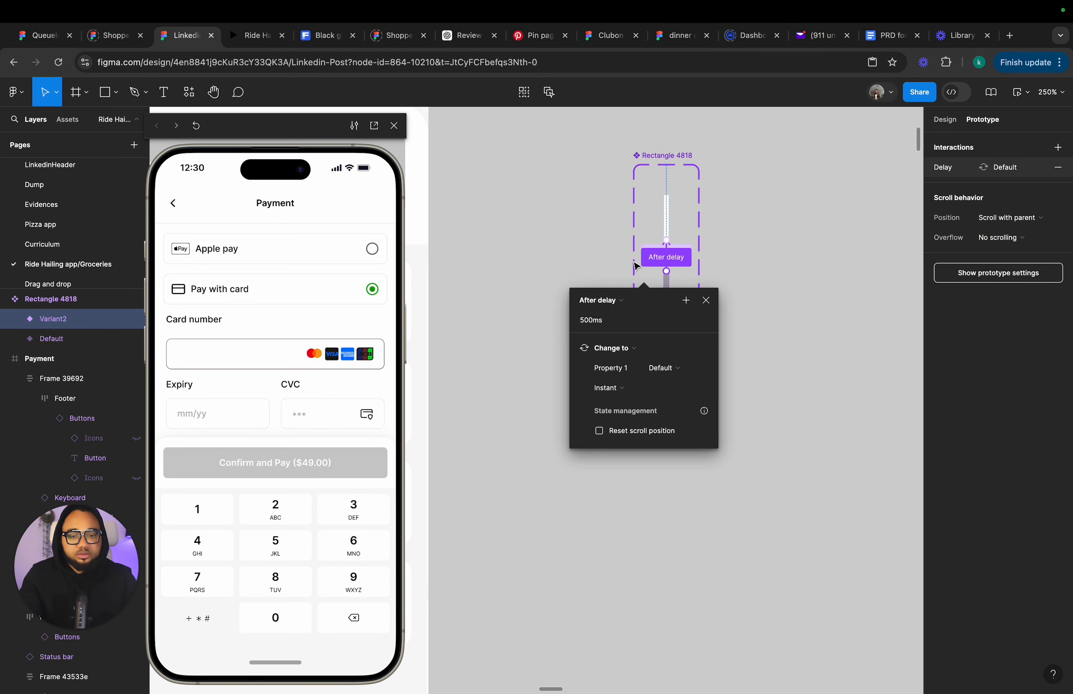
pyautogui.click(652, 254)
pyautogui.click(606, 299)
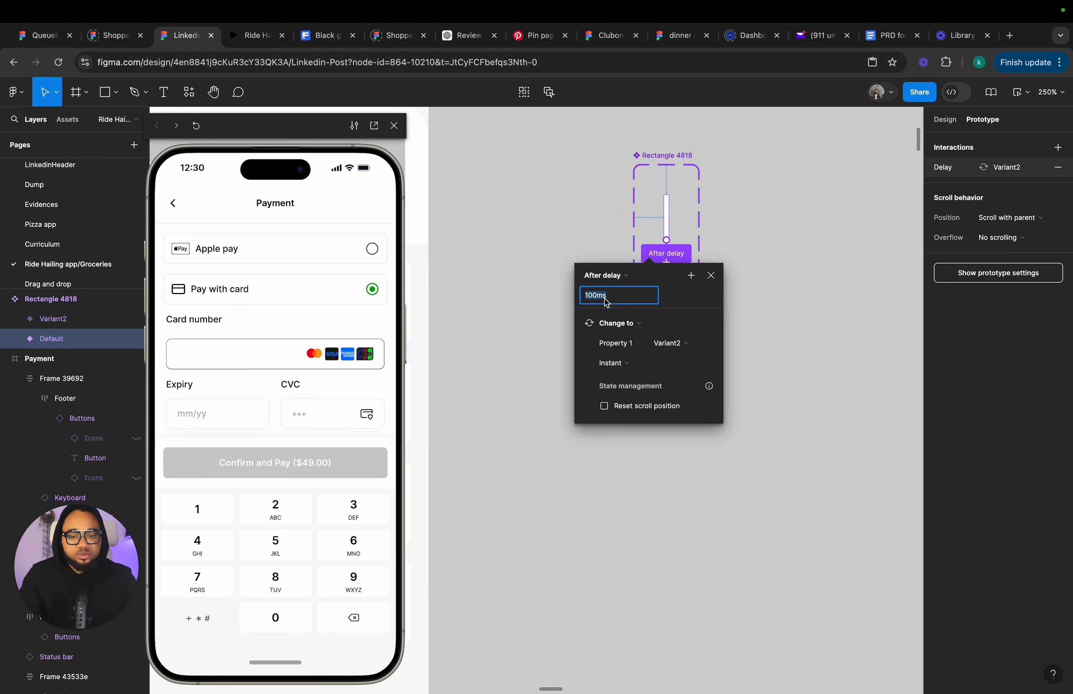
pyautogui.write('500')
pyautogui.press('Return')
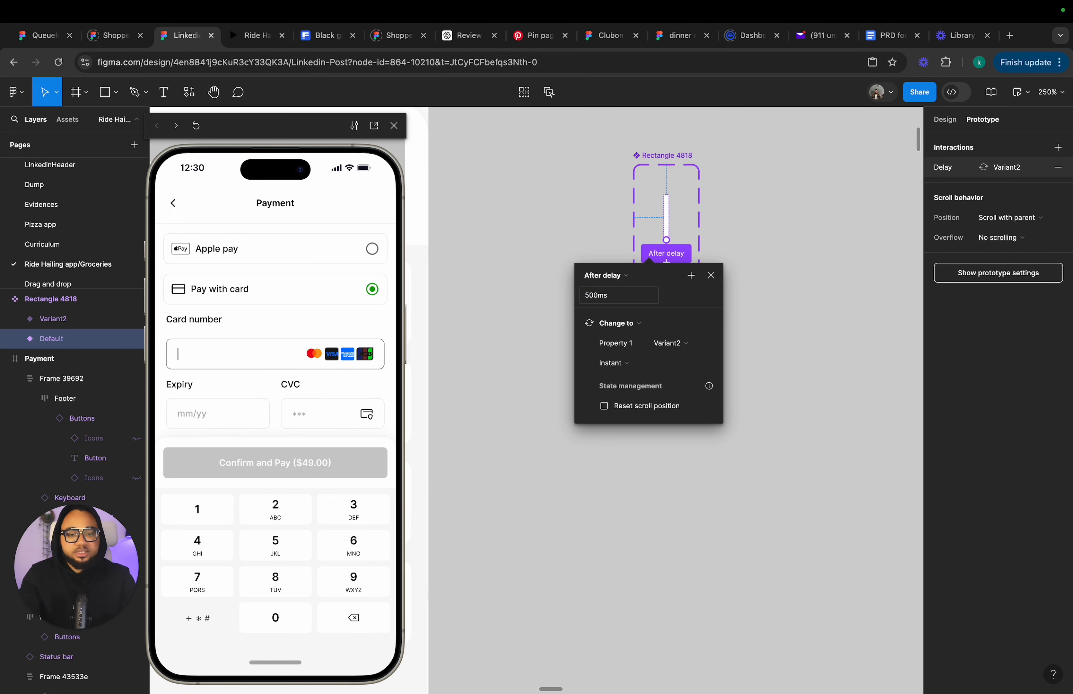
pyautogui.click(710, 275)
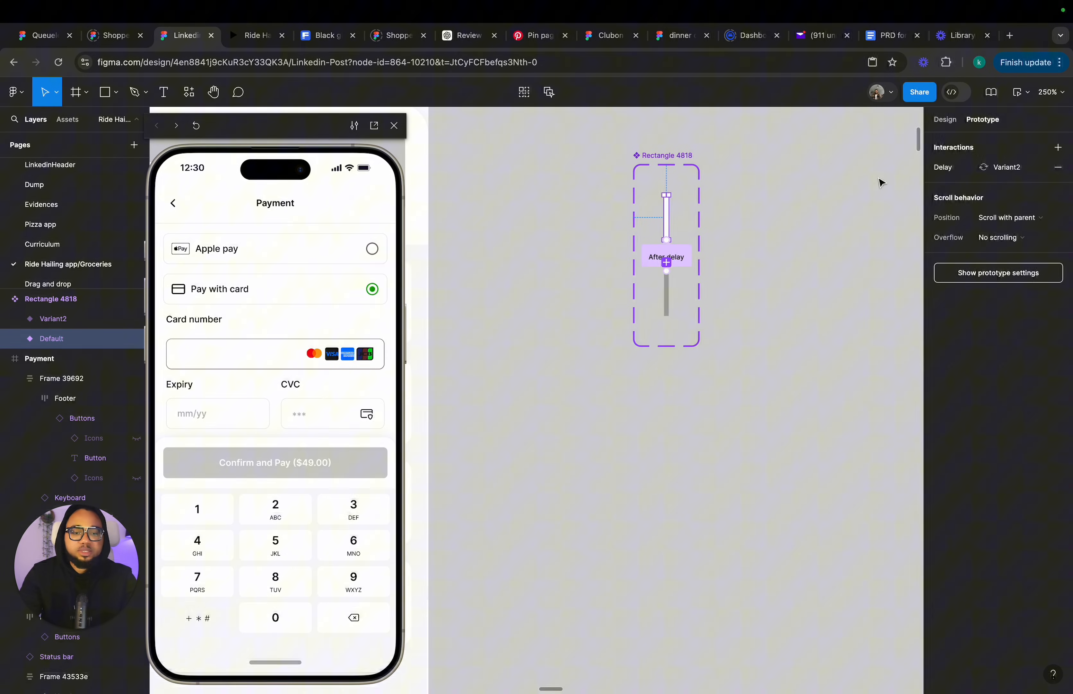
pyautogui.click(945, 119)
pyautogui.click(672, 293)
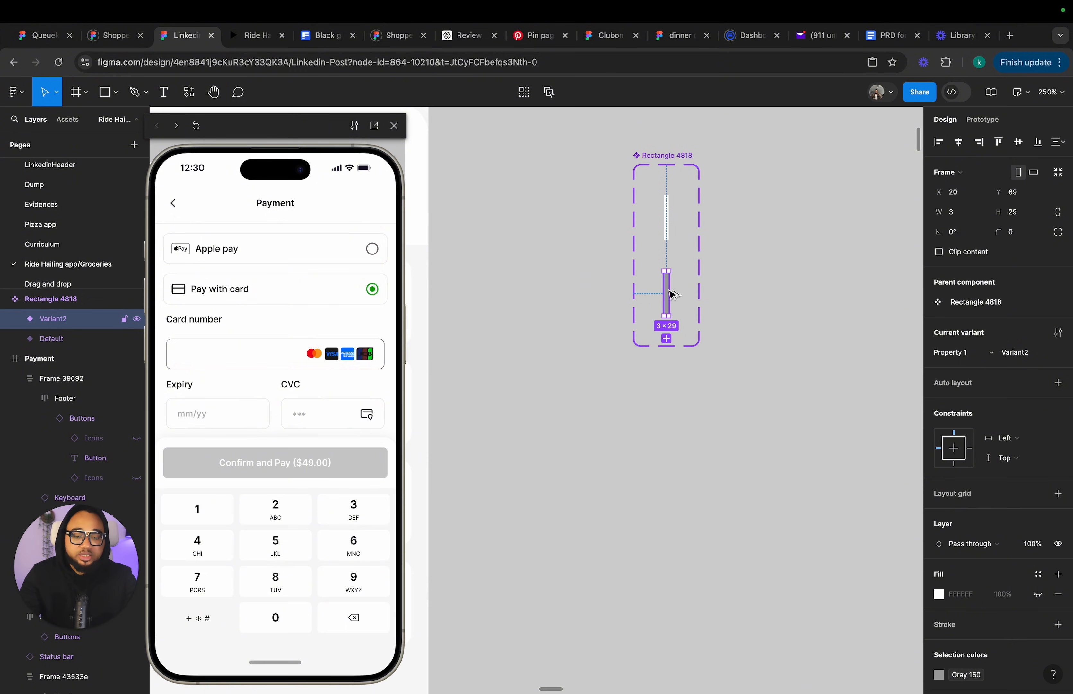
pyautogui.moveTo(672, 294); pyautogui.dragTo(780, 419)
pyautogui.scroll(-5, 810, 353)
pyautogui.moveTo(571, 249); pyautogui.dragTo(576, 267)
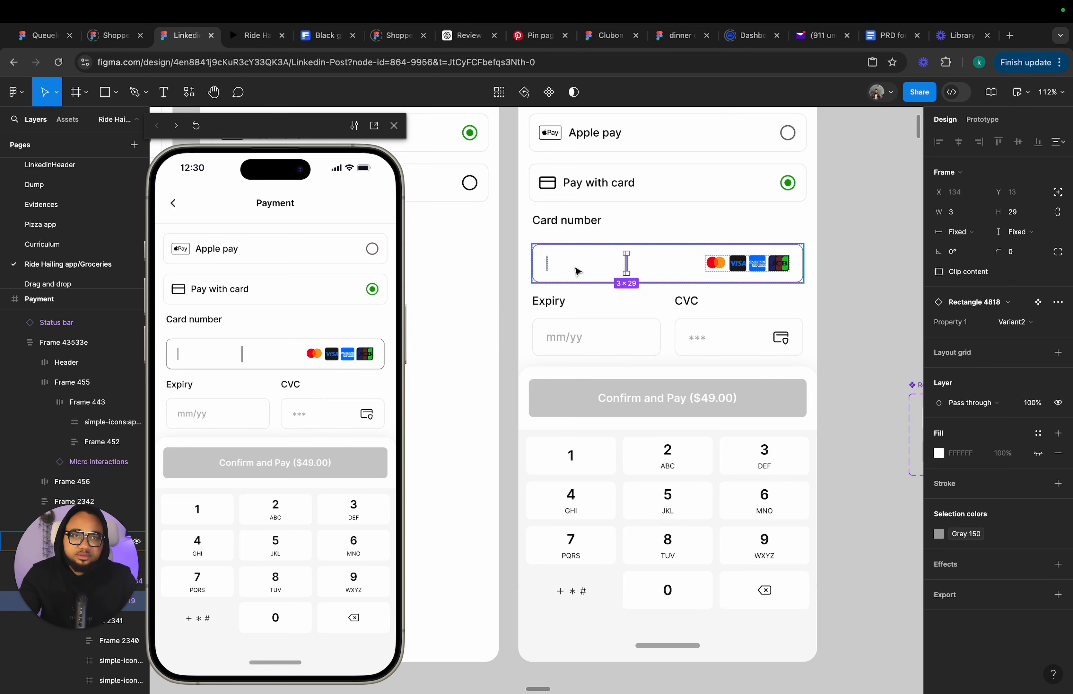
pyautogui.press('Delete')
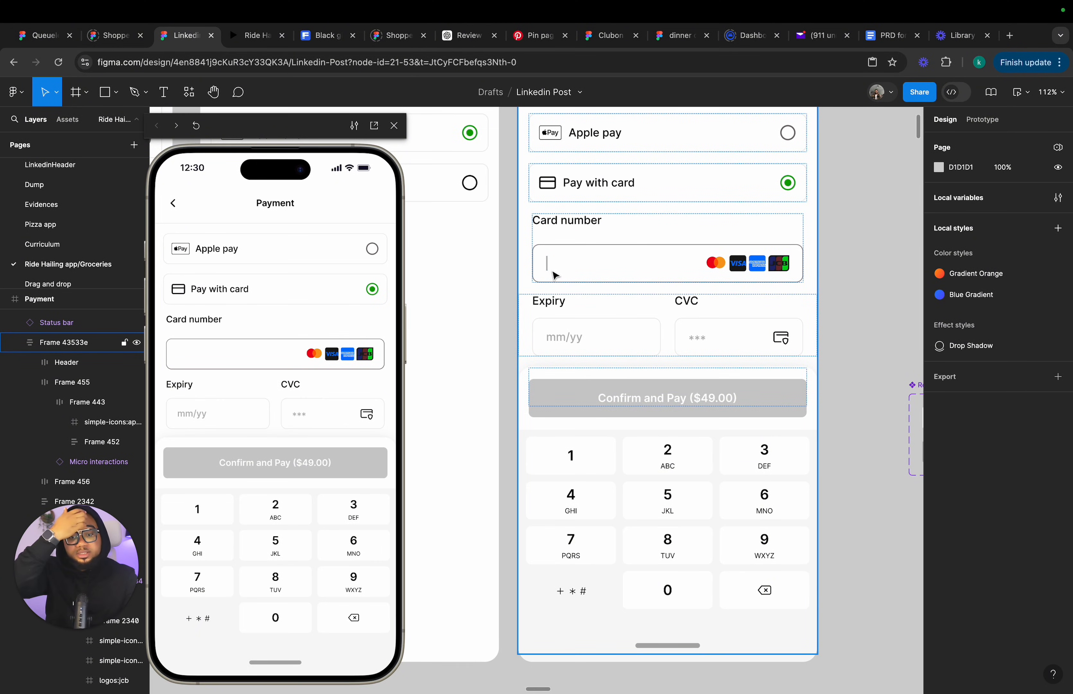
# Move the cursor component set to sit below the Payment frame.
pyautogui.click(735, 269)
pyautogui.click(738, 269)
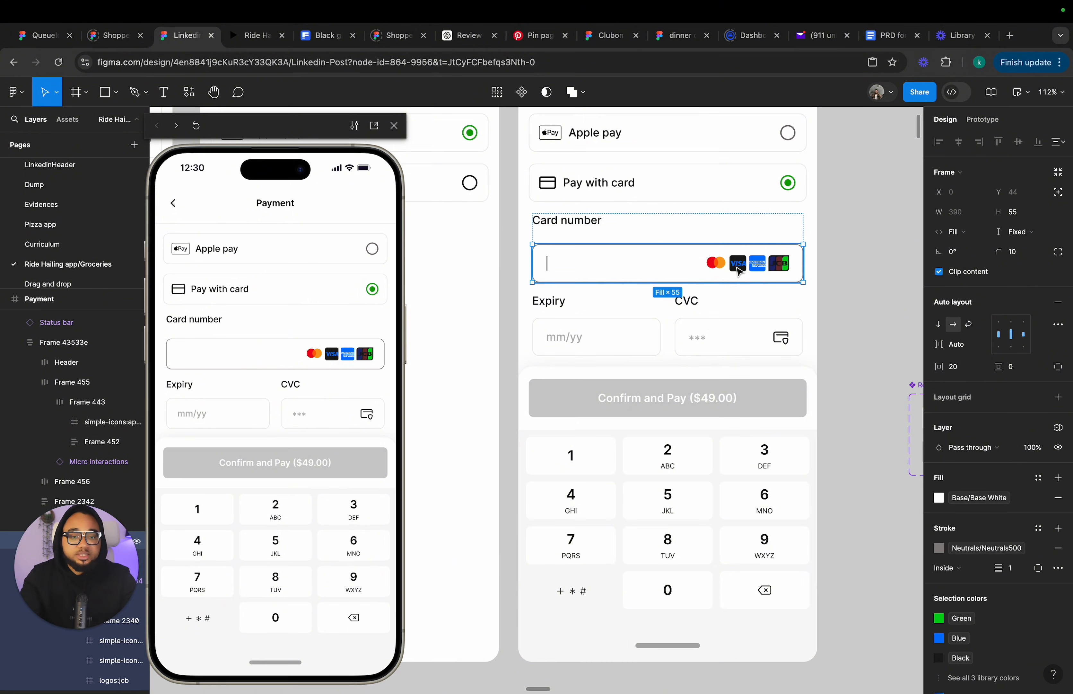
pyautogui.click(738, 270)
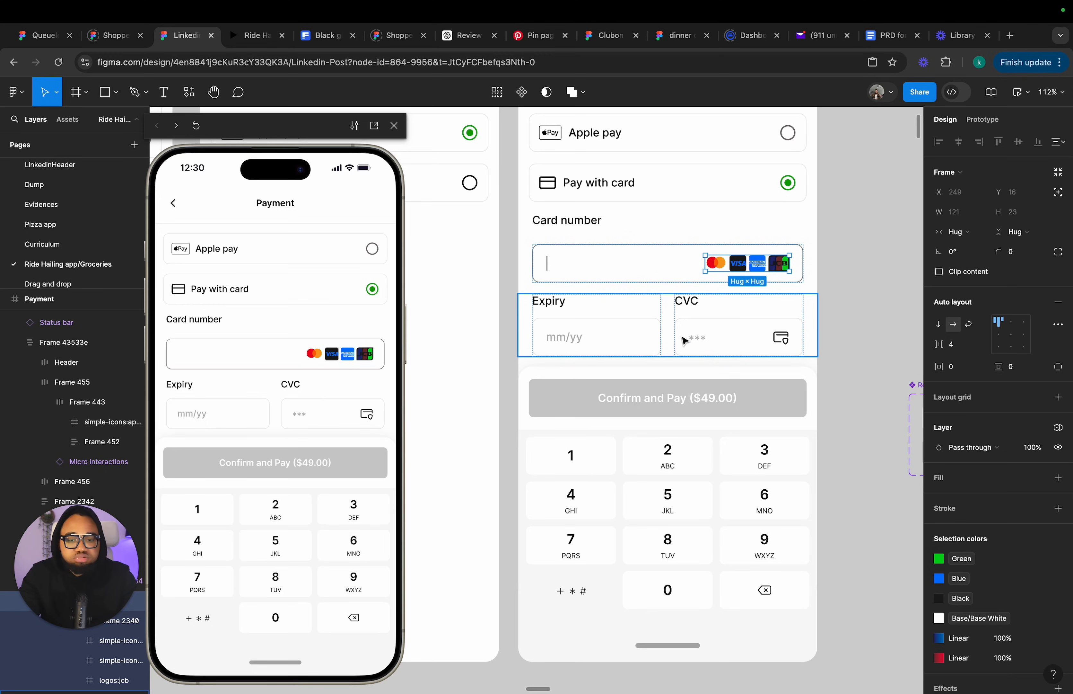
pyautogui.click(785, 343)
pyautogui.click(694, 402)
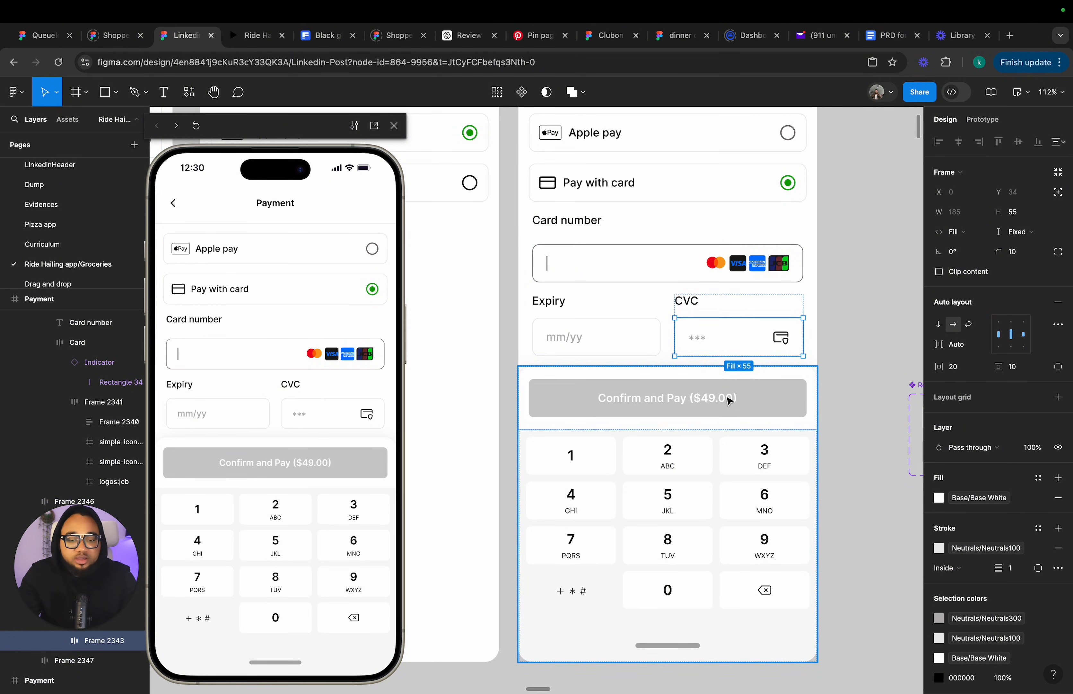
pyautogui.scroll(-2, 696, 409)
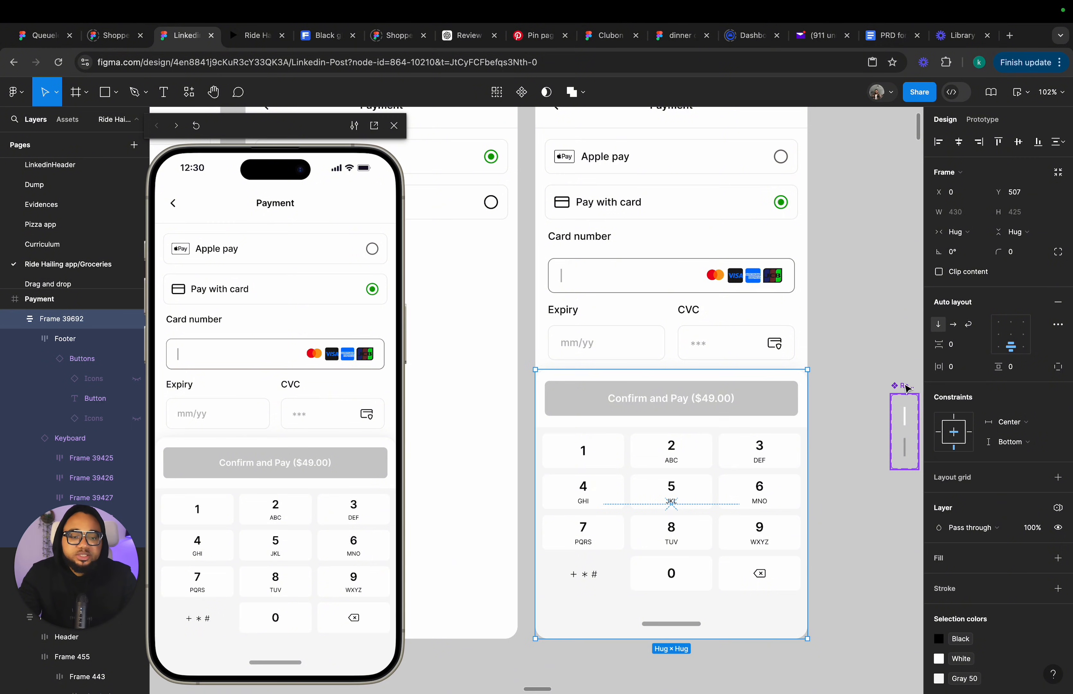
pyautogui.scroll(-5, 879, 447)
pyautogui.moveTo(897, 386); pyautogui.dragTo(637, 484)
pyautogui.scroll(5, 650, 483)
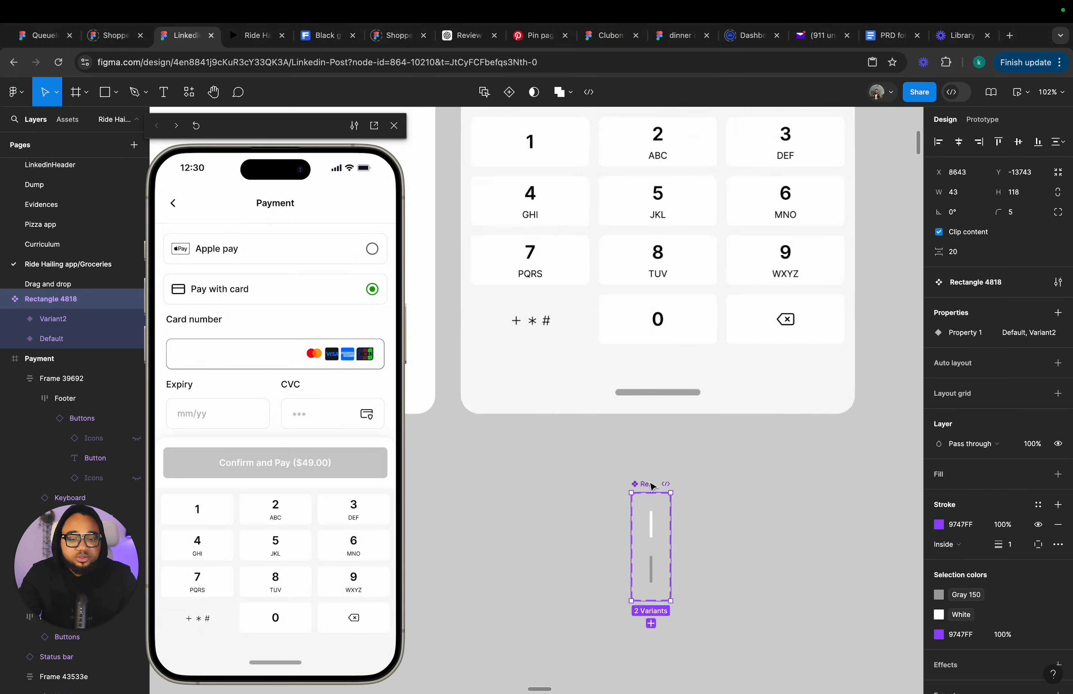
# Rename the cursor component set to Indicator.
pyautogui.doubleClick(647, 485)
pyautogui.press('BackSpace')
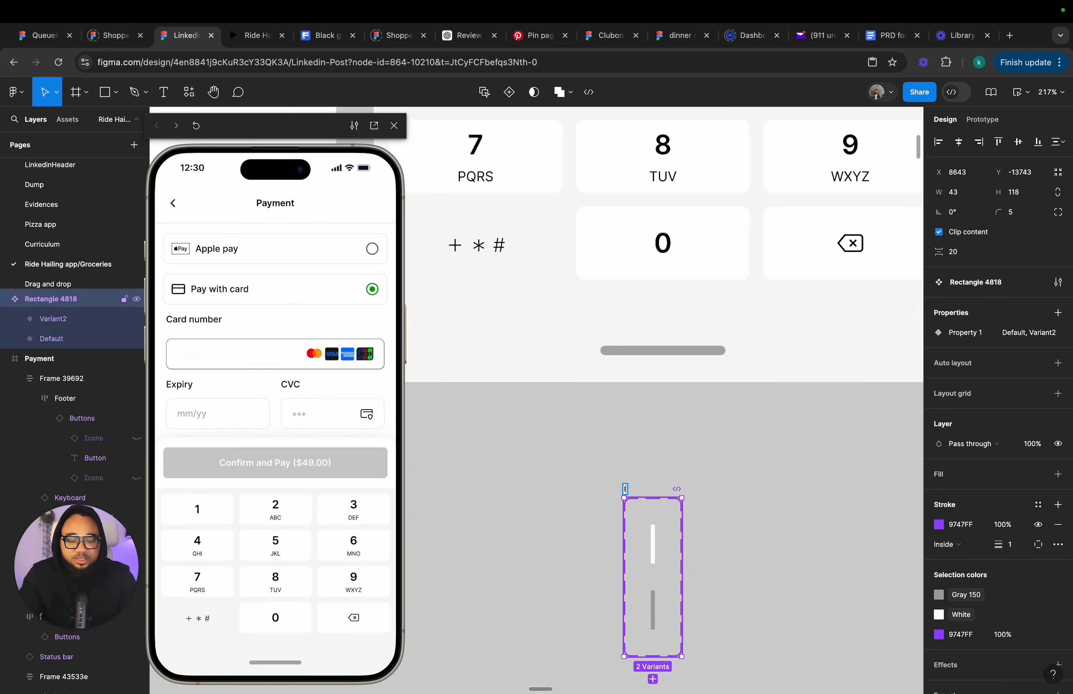
pyautogui.write('Indicator')
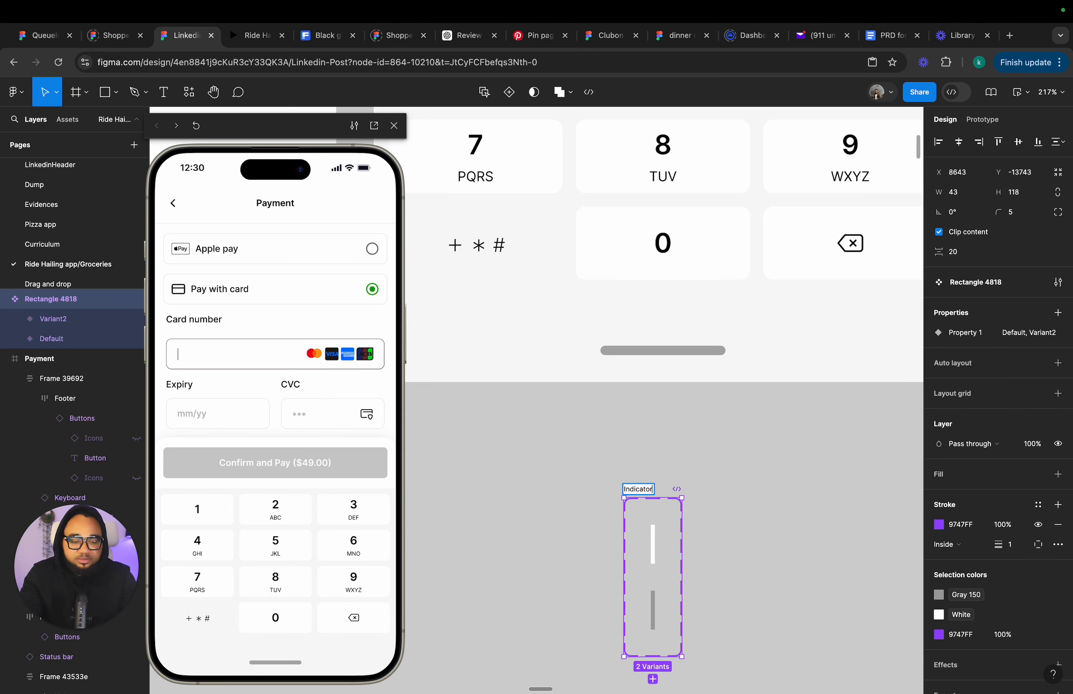
pyautogui.press('Return')
pyautogui.scroll(-6, 687, 424)
pyautogui.scroll(2, 711, 362)
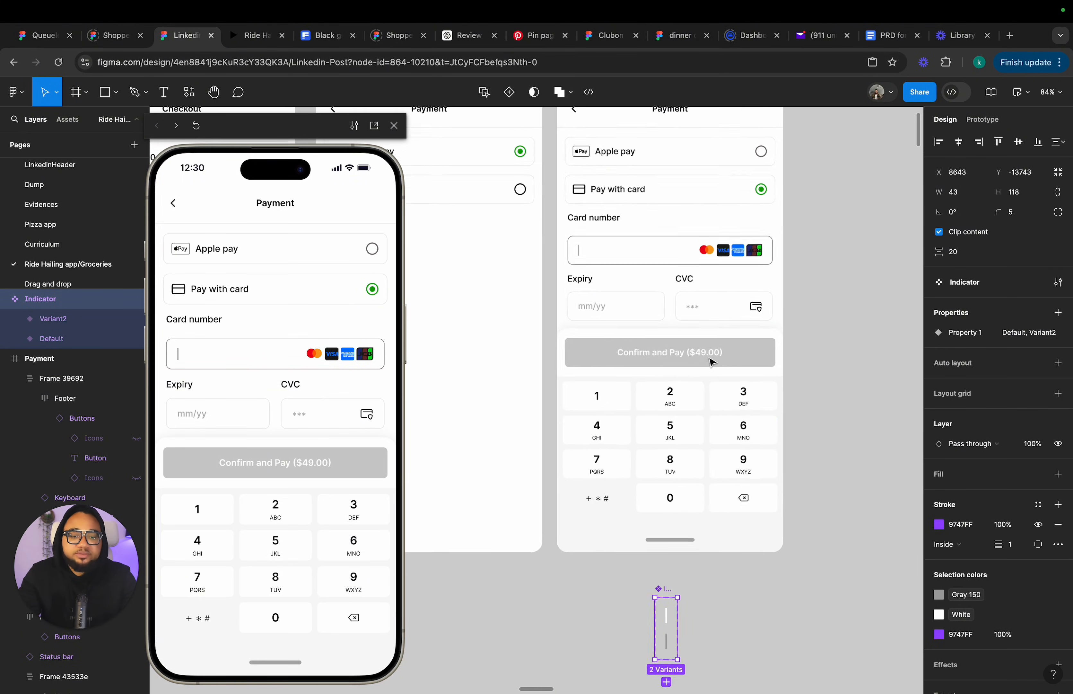
pyautogui.scroll(1, 711, 362)
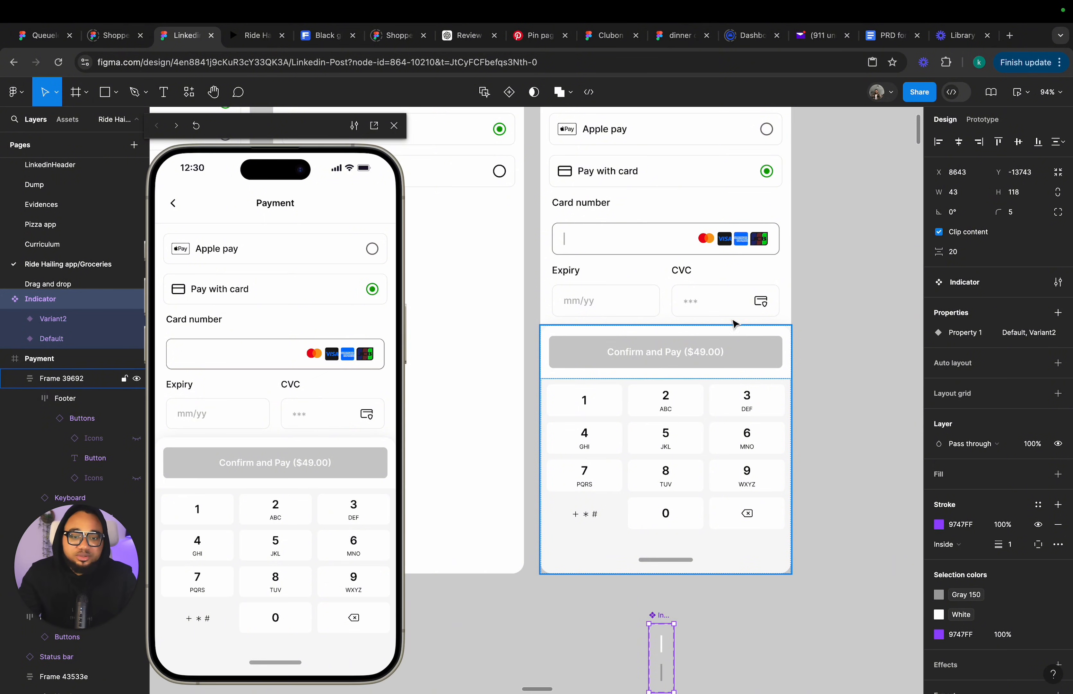
# Retype the final letter of the CVC label in the Payment frame.
pyautogui.scroll(-5, 794, 221)
pyautogui.scroll(5, 736, 261)
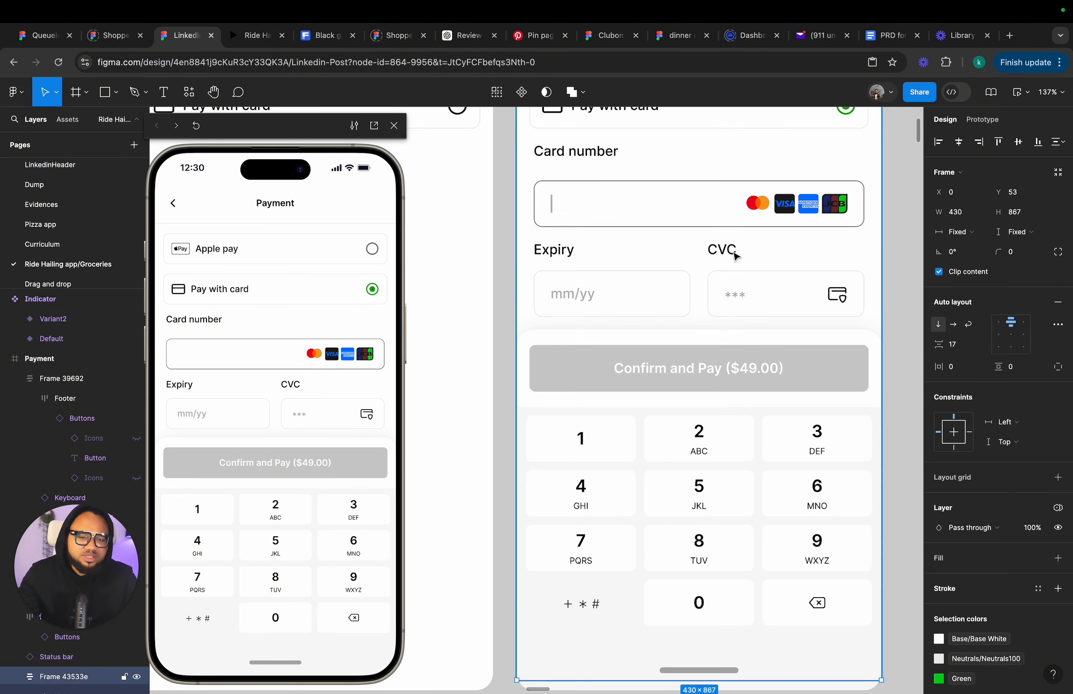
pyautogui.click(736, 257)
pyautogui.doubleClick(736, 256)
pyautogui.doubleClick(736, 256)
pyautogui.click(736, 249)
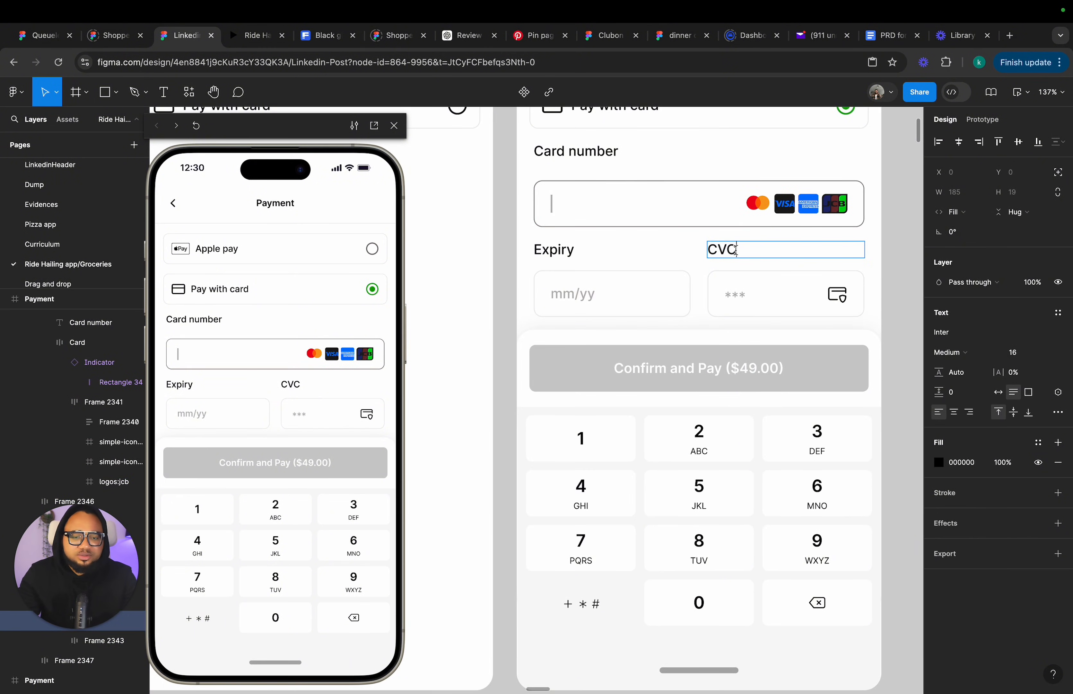
pyautogui.write('v')
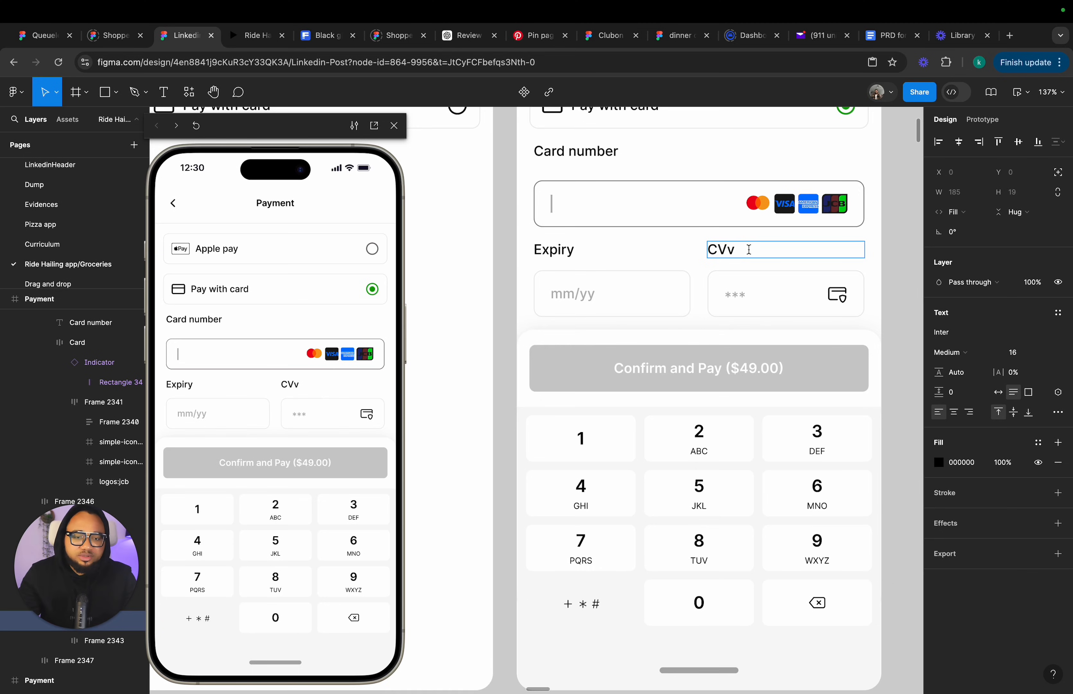
pyautogui.write('V')
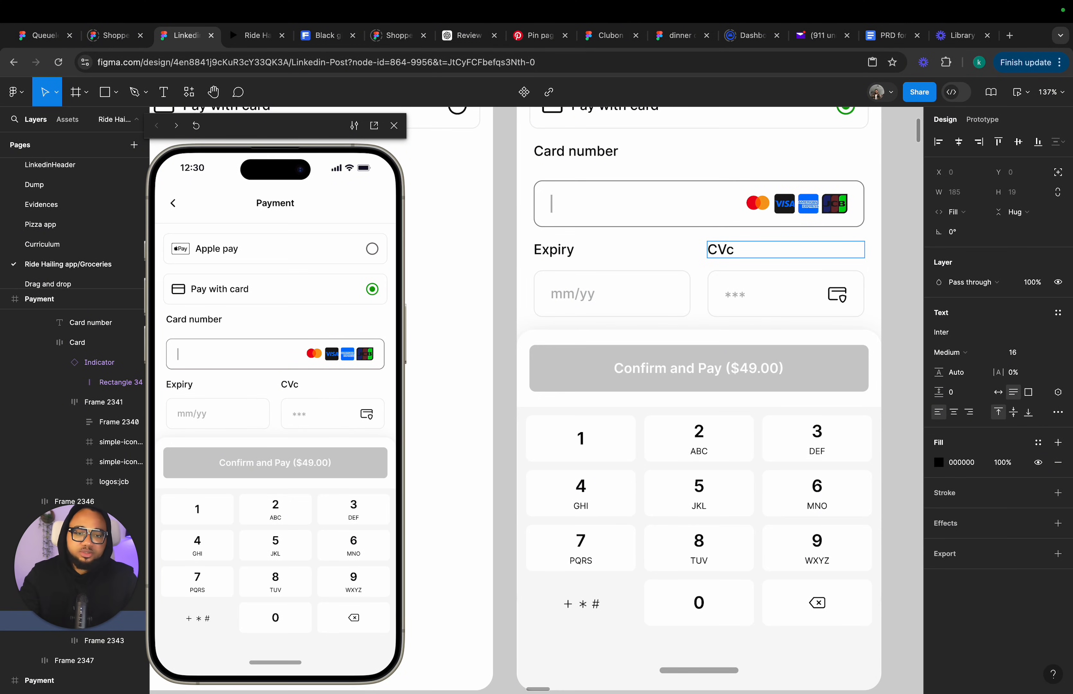
pyautogui.write('C')
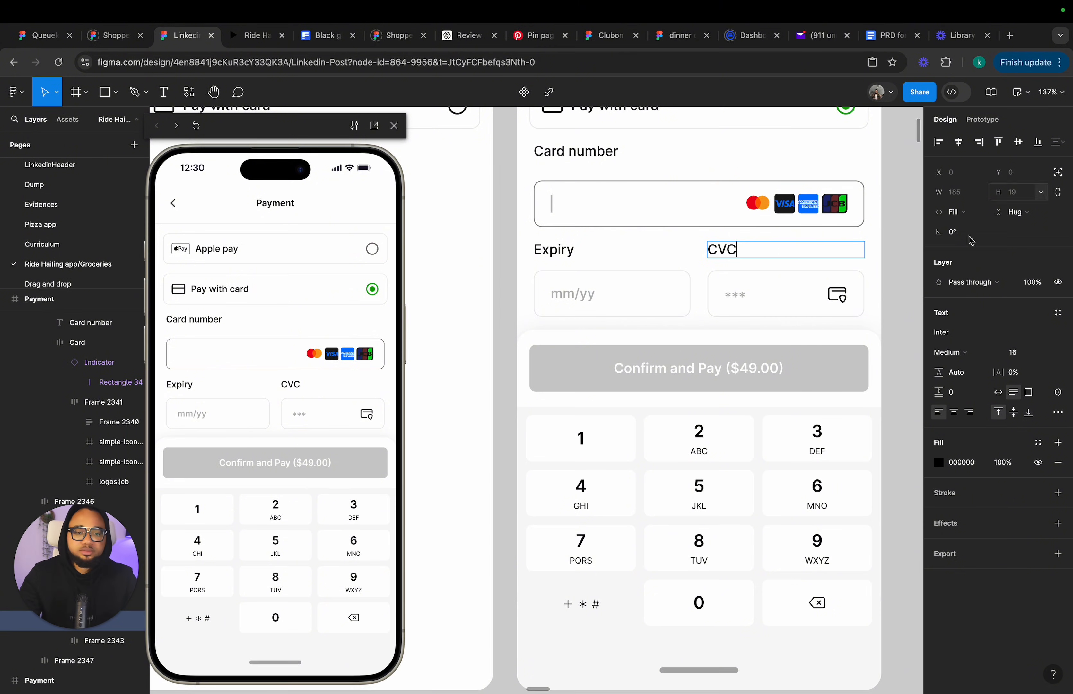
pyautogui.press('Escape')
# Move the Indicator component set further left beneath the Payment frames.
pyautogui.click(910, 276)
pyautogui.hscroll(3, 676, 334)
pyautogui.scroll(-2, 676, 334)
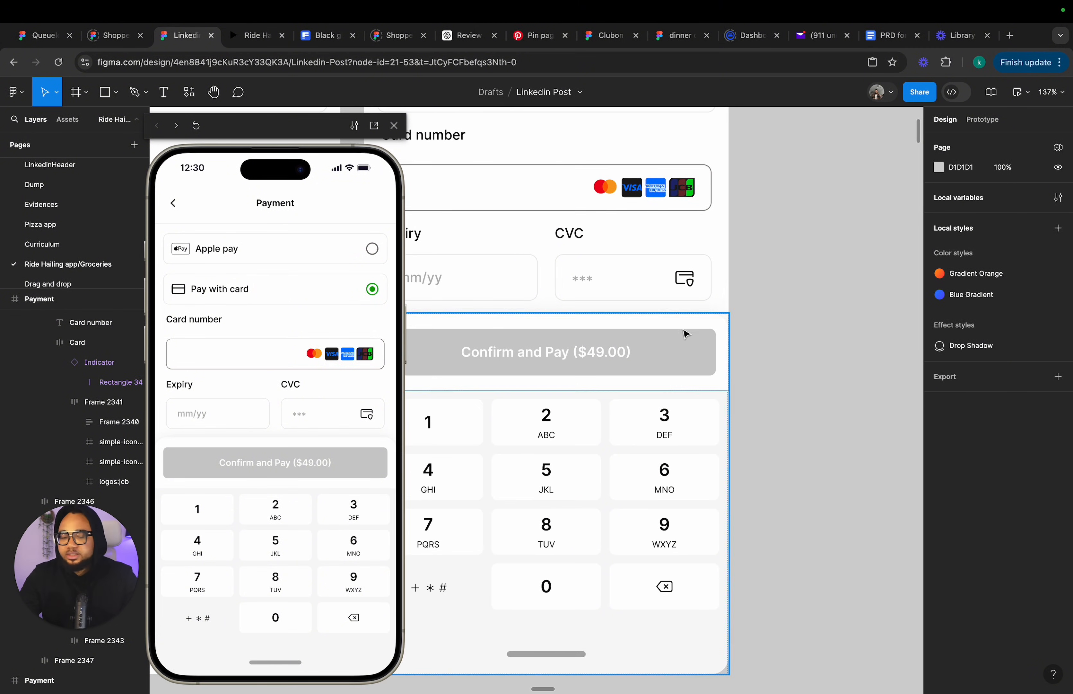
pyautogui.scroll(-6, 662, 347)
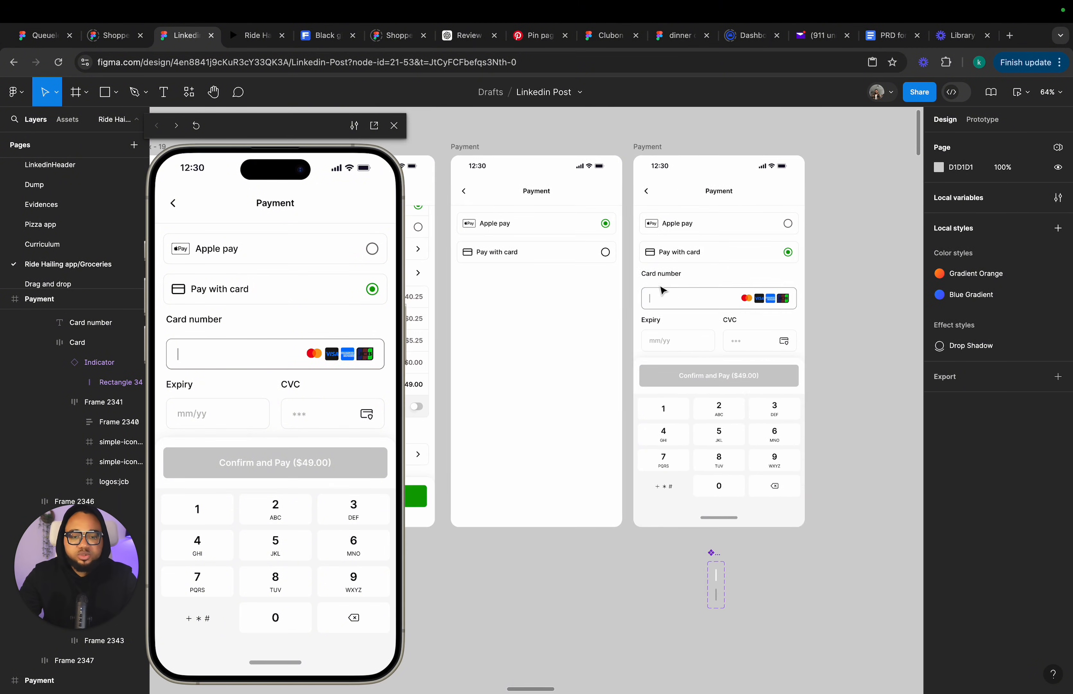
pyautogui.click(716, 583)
pyautogui.moveTo(716, 583); pyautogui.dragTo(597, 599)
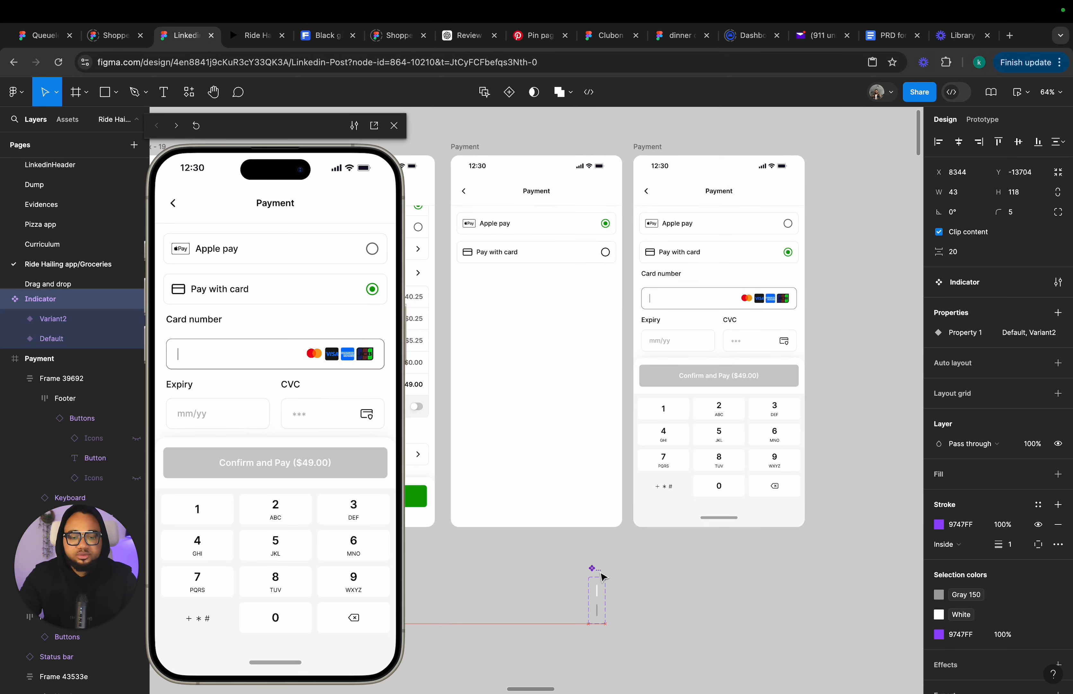
pyautogui.scroll(-2, 766, 460)
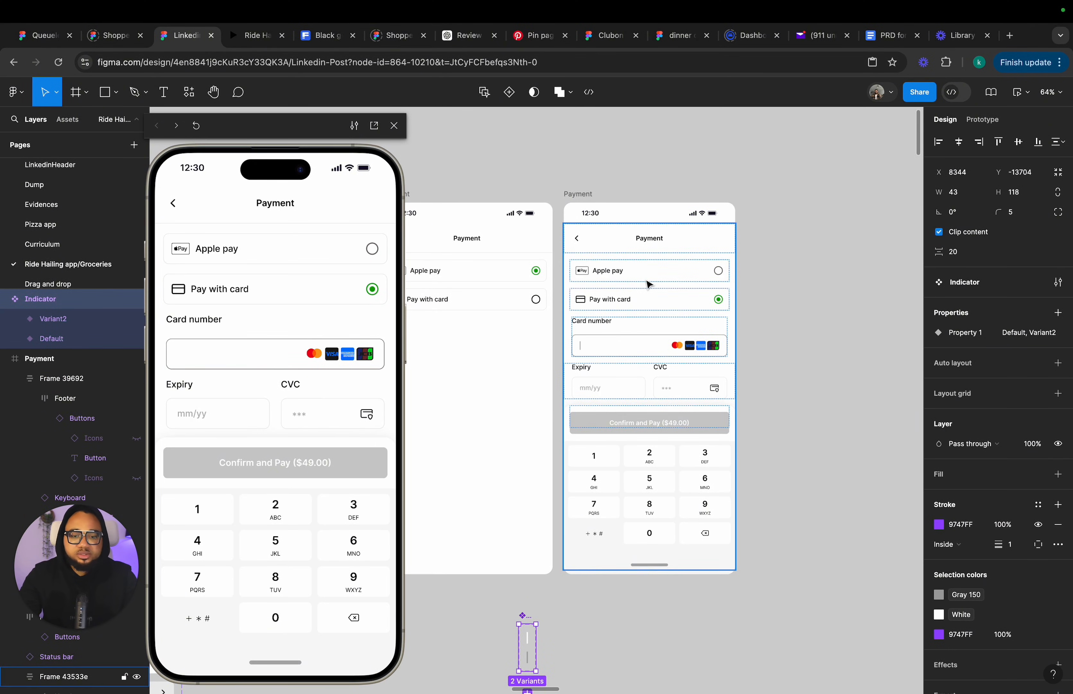
pyautogui.scroll(-2, 648, 284)
pyautogui.hscroll(3, 648, 284)
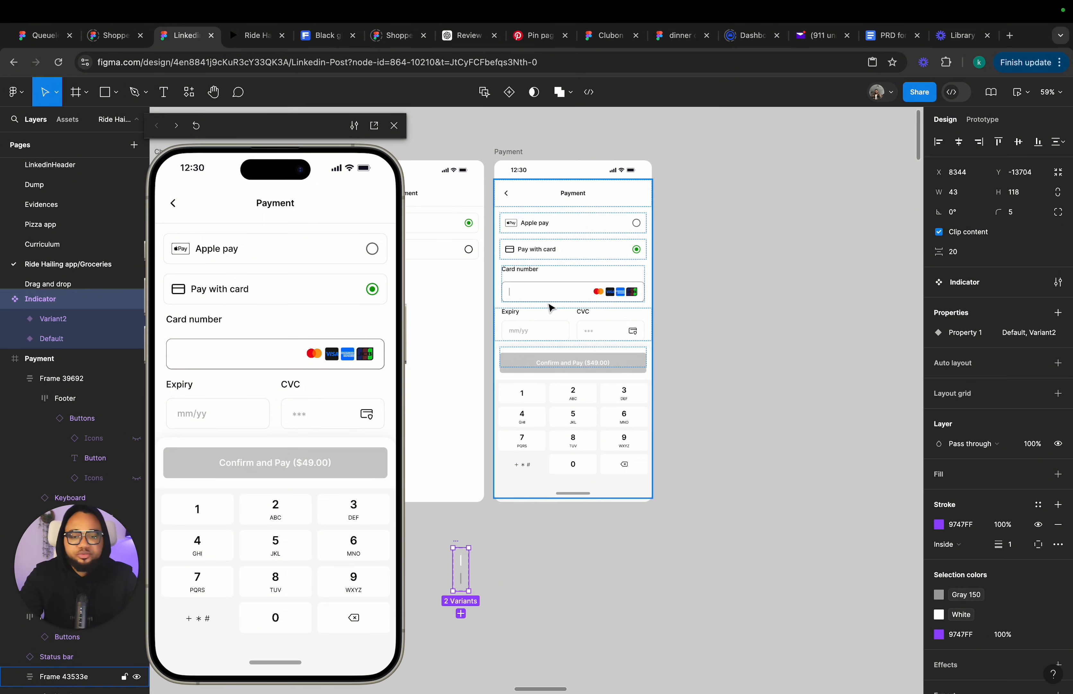
# Examine the row of Payment frames and the card number text in one of them.
pyautogui.scroll(-3, 551, 308)
pyautogui.scroll(-7, 551, 308)
pyautogui.hscroll(4, 551, 308)
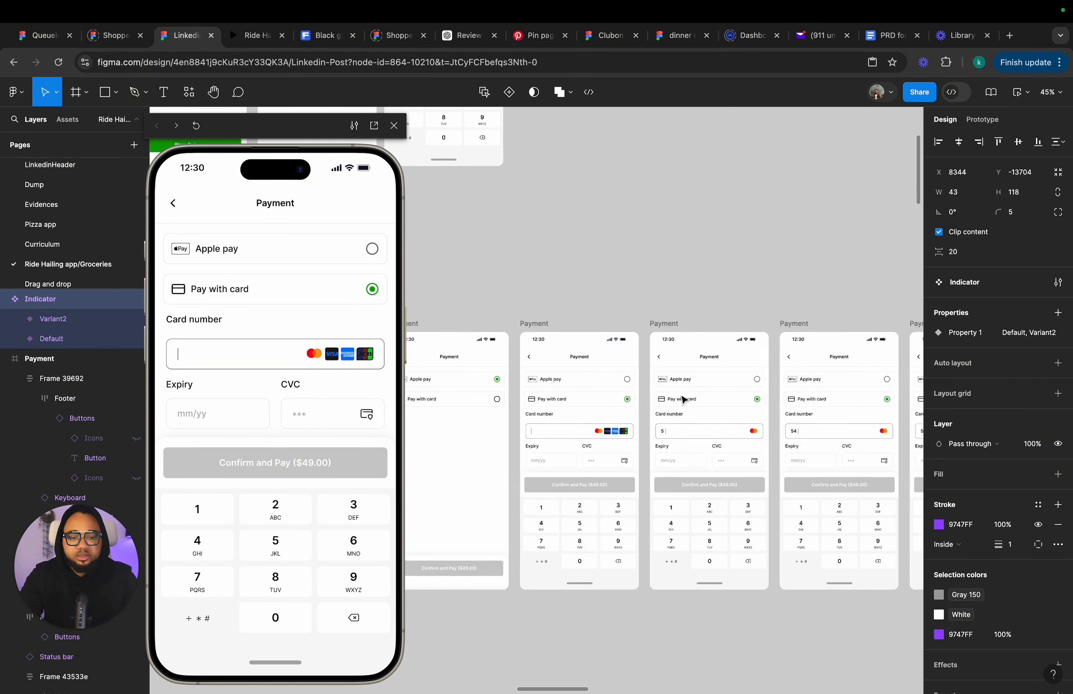
pyautogui.scroll(-5, 740, 407)
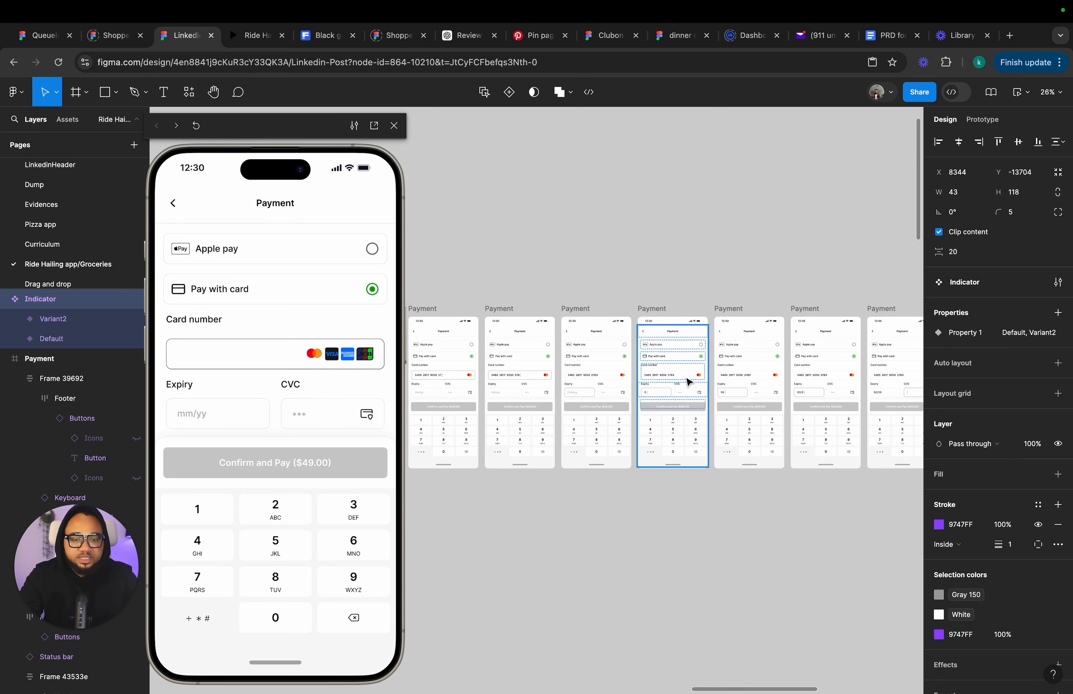
pyautogui.scroll(8, 675, 380)
pyautogui.click(662, 380)
pyautogui.doubleClick(662, 380)
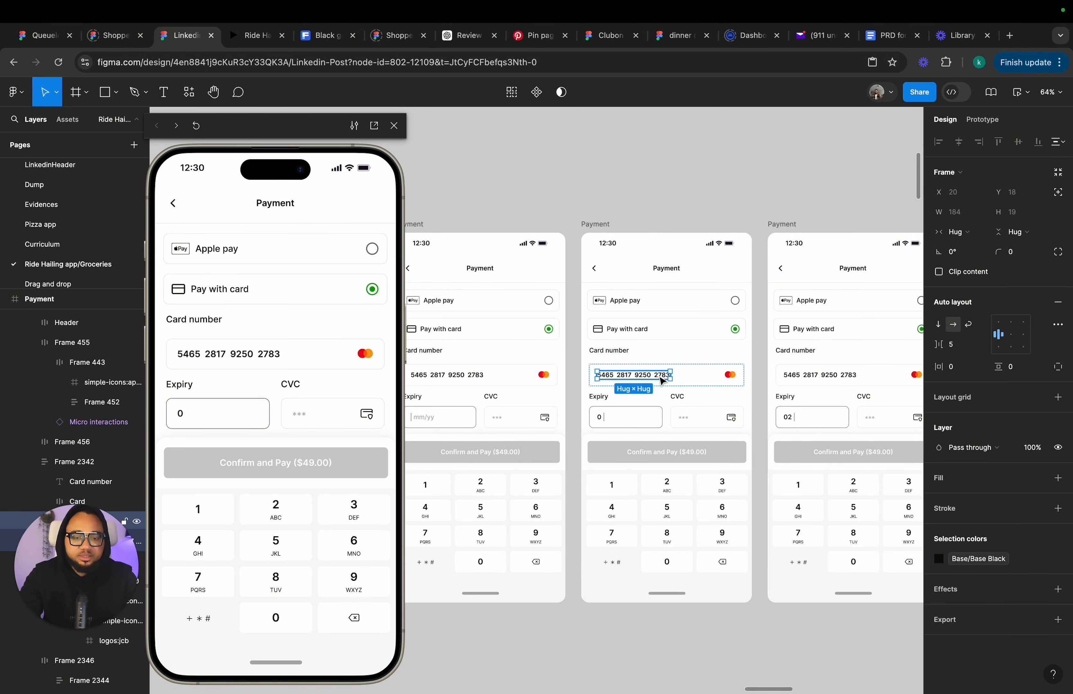
pyautogui.scroll(-10, 661, 380)
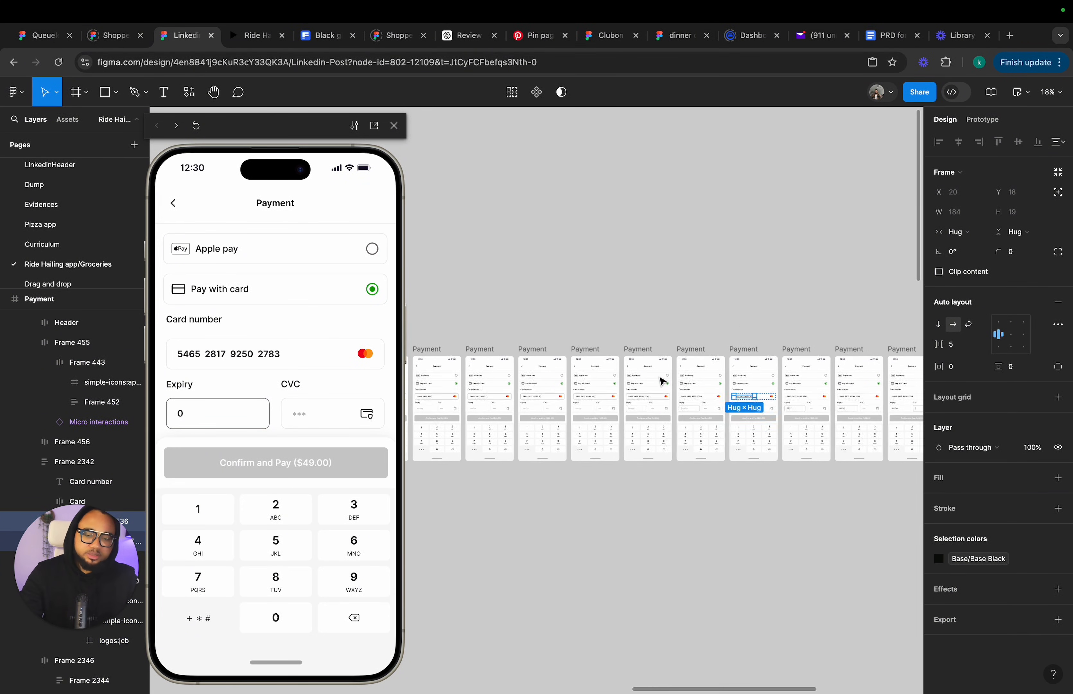
# Navigate across the canvas to the latest Payment frame and select it.
pyautogui.hscroll(10, 661, 383)
pyautogui.scroll(8, 668, 261)
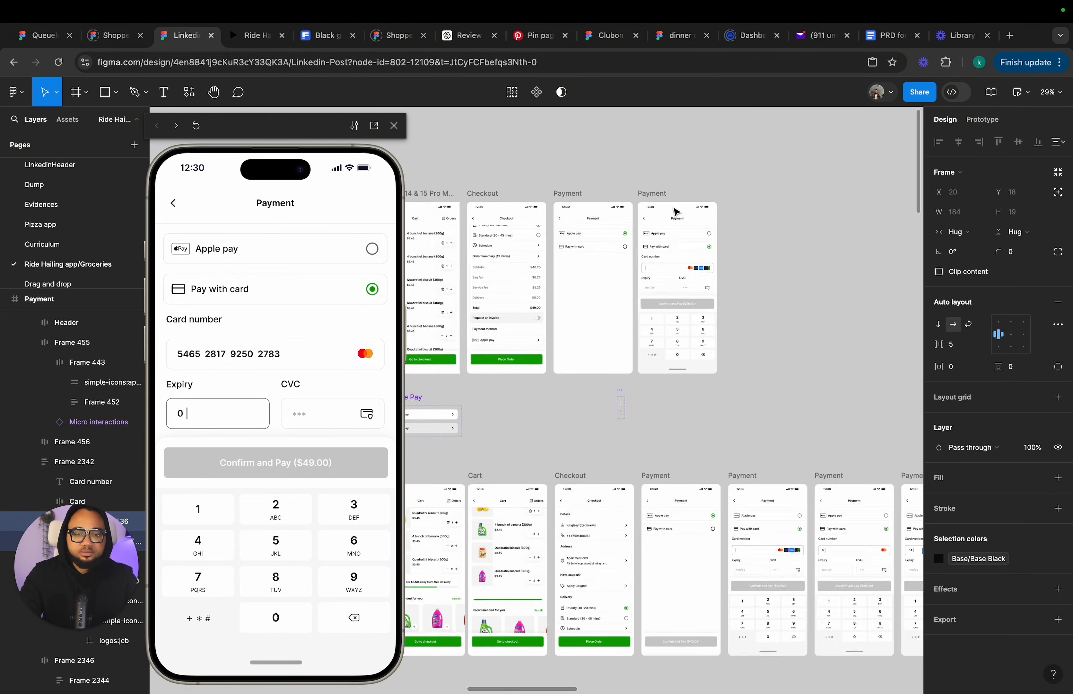
pyautogui.scroll(1, 632, 387)
pyautogui.scroll(-1, 633, 387)
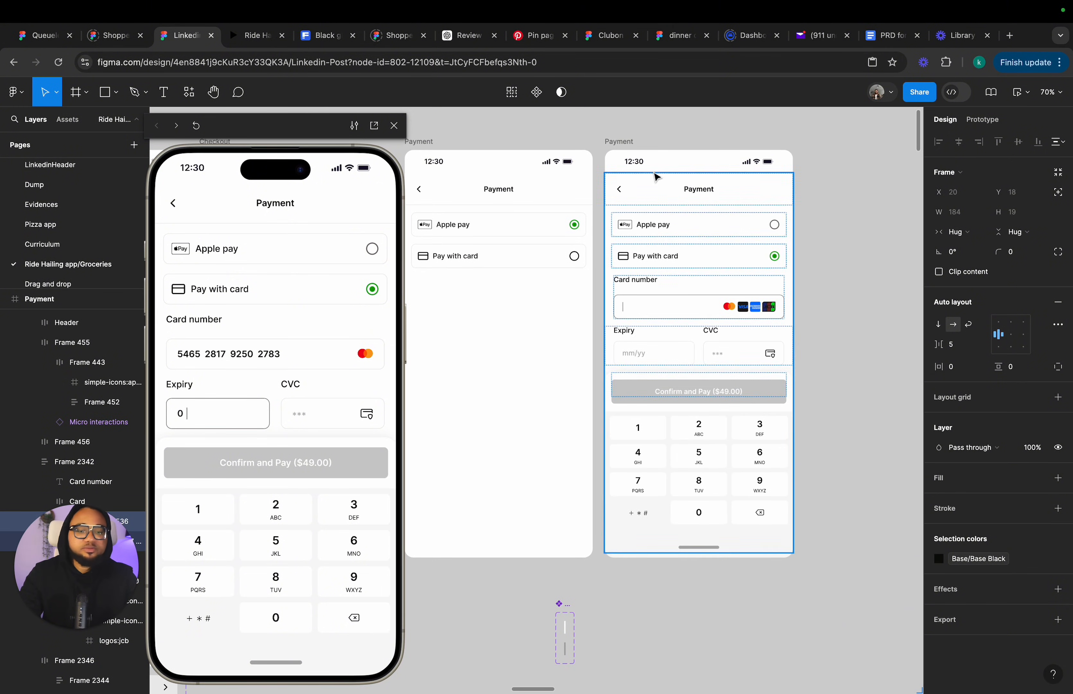
pyautogui.click(632, 143)
pyautogui.hscroll(-2, 633, 144)
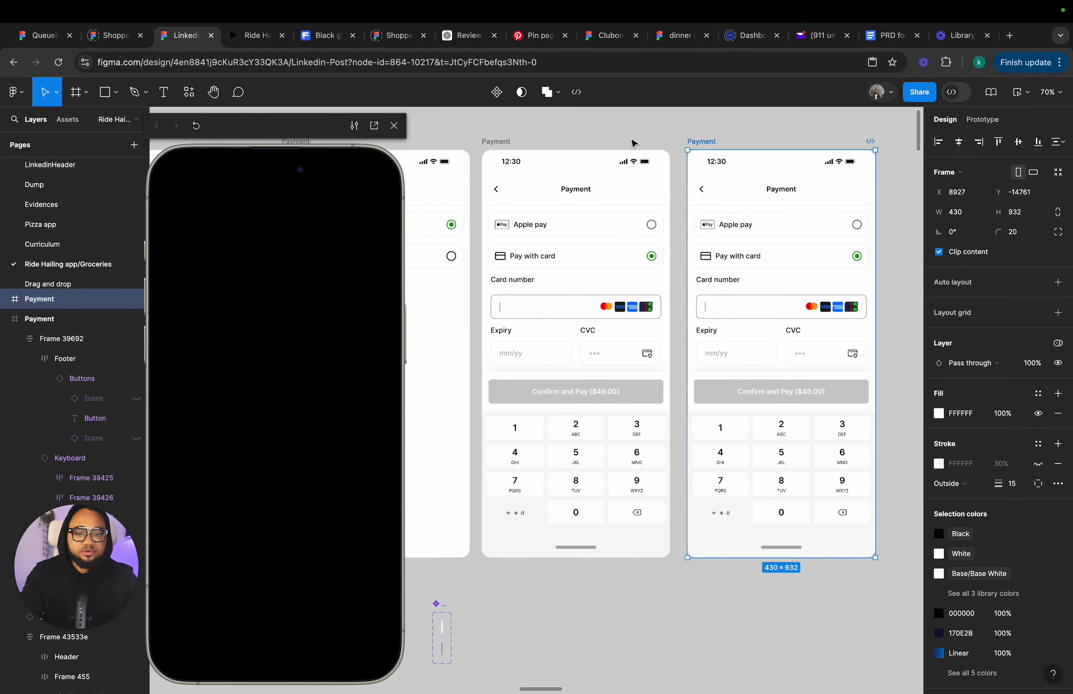
pyautogui.hscroll(2, 634, 144)
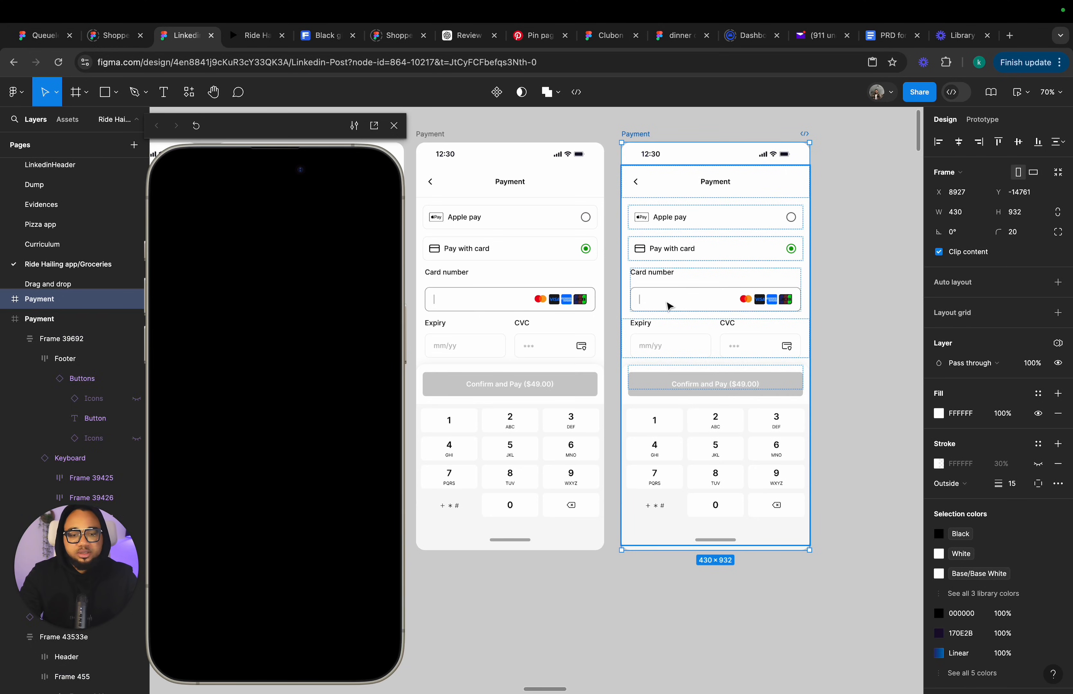
# Examine the card number field's text frame and the Indicator cursor inside it.
pyautogui.click(669, 306)
pyautogui.click(669, 306)
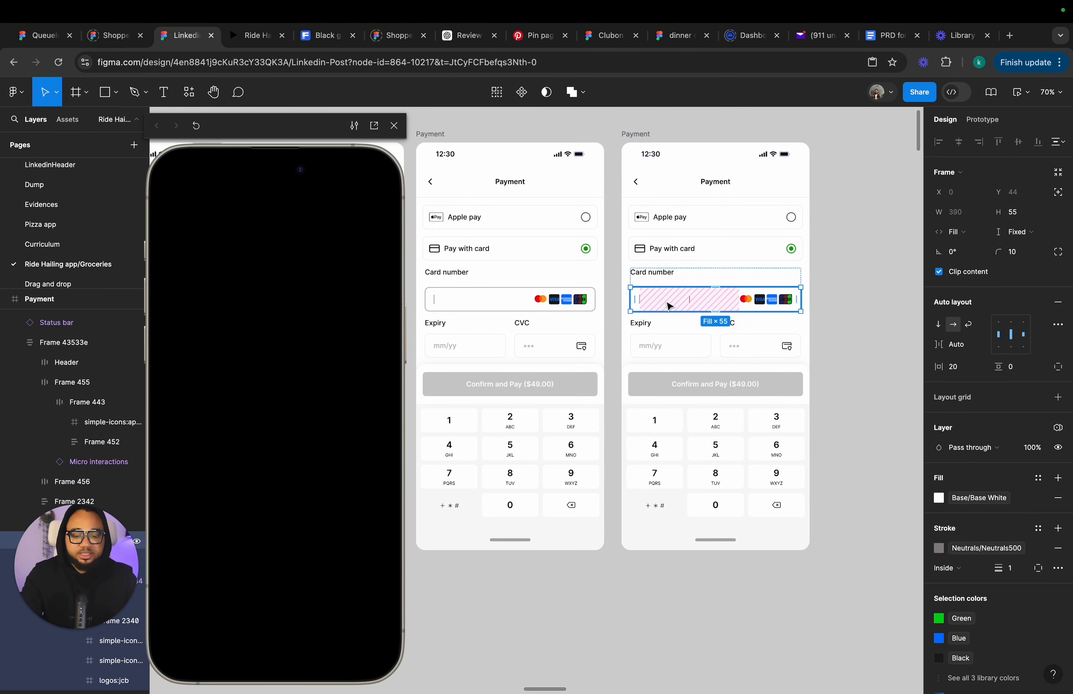
pyautogui.click(669, 307)
pyautogui.press('Left')
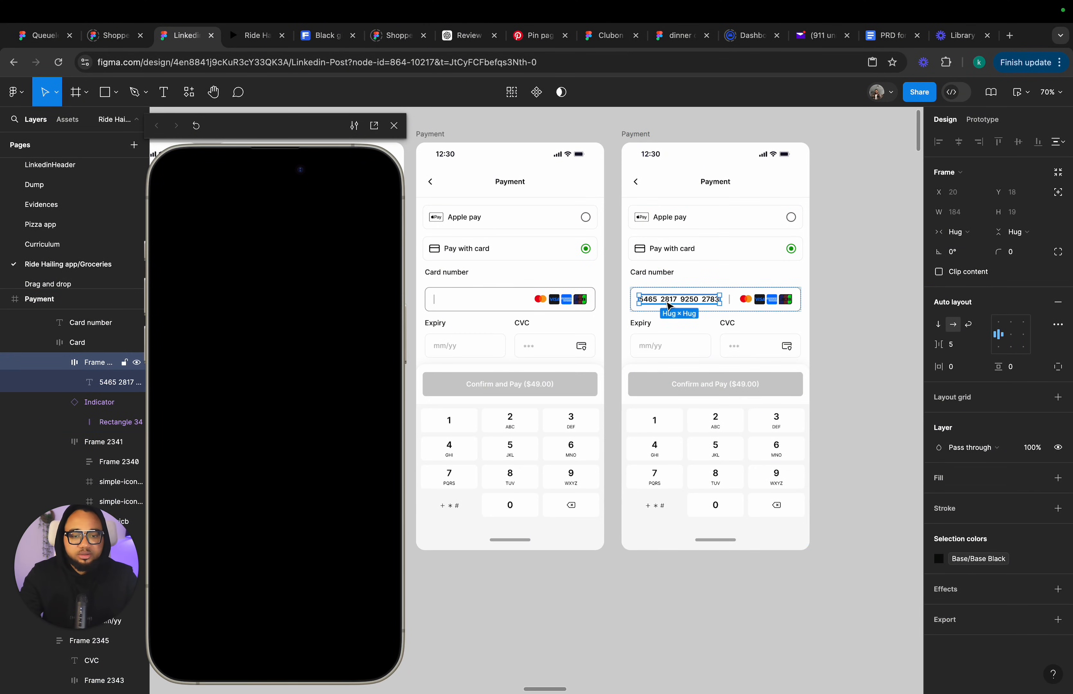
pyautogui.click(830, 291)
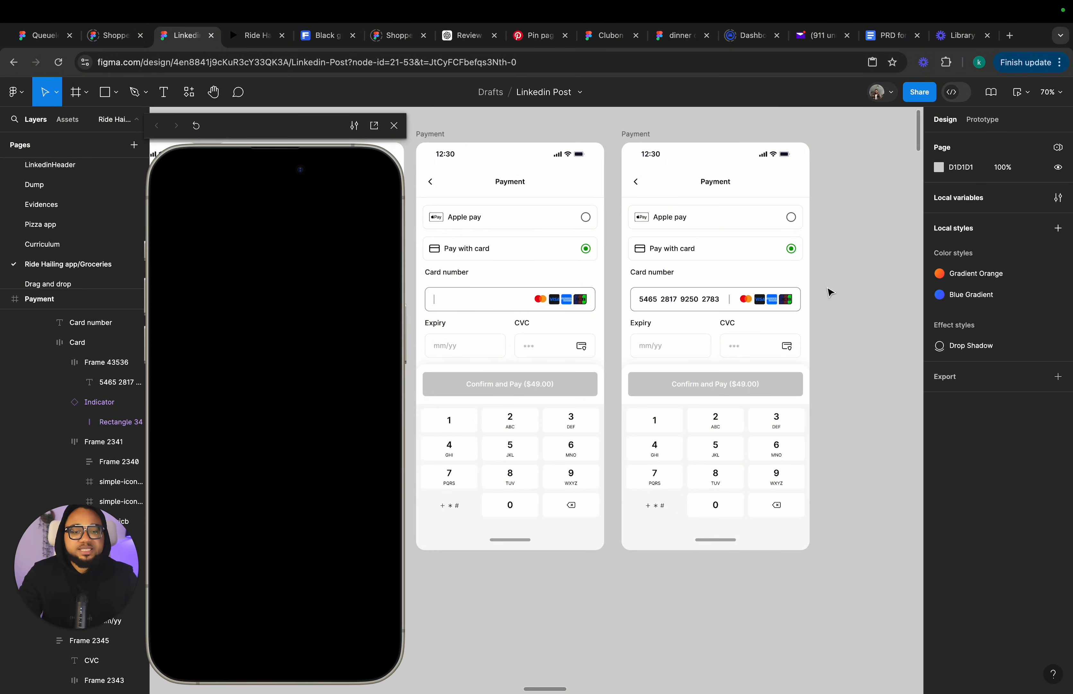
pyautogui.scroll(5, 784, 295)
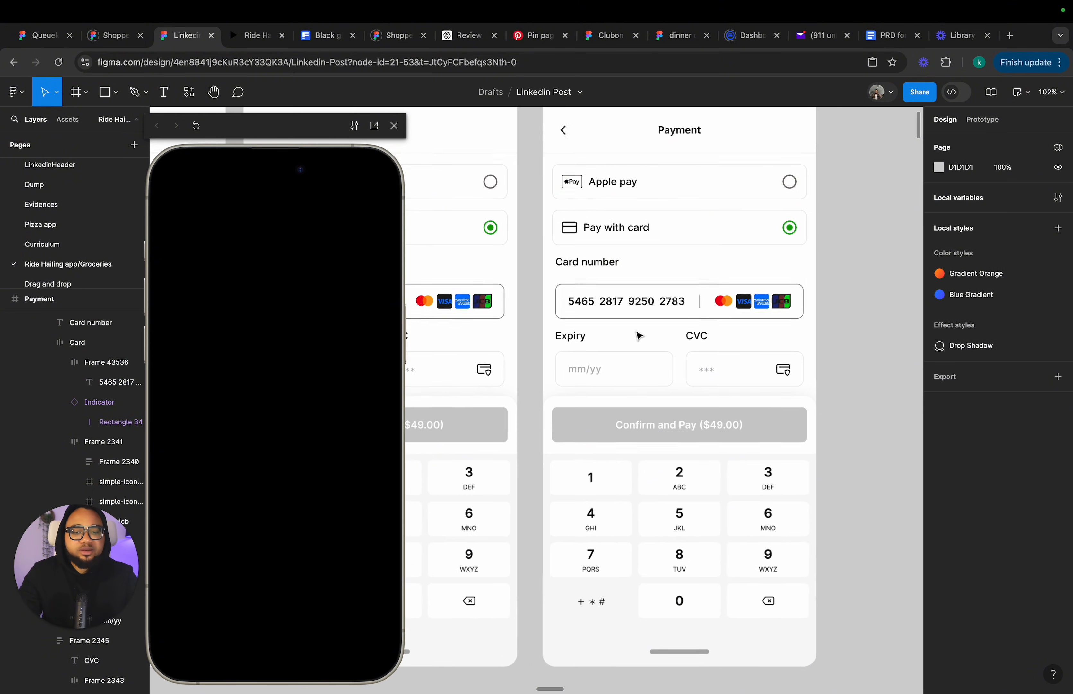
pyautogui.doubleClick(704, 307)
pyautogui.doubleClick(704, 305)
pyautogui.doubleClick(704, 306)
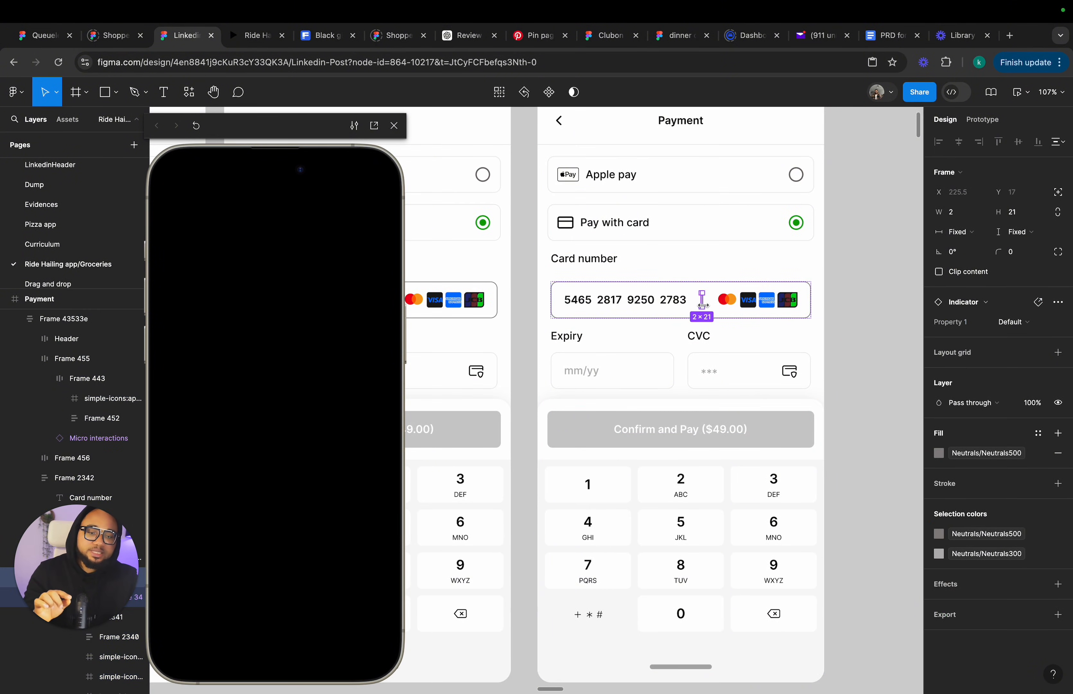
pyautogui.press('Escape')
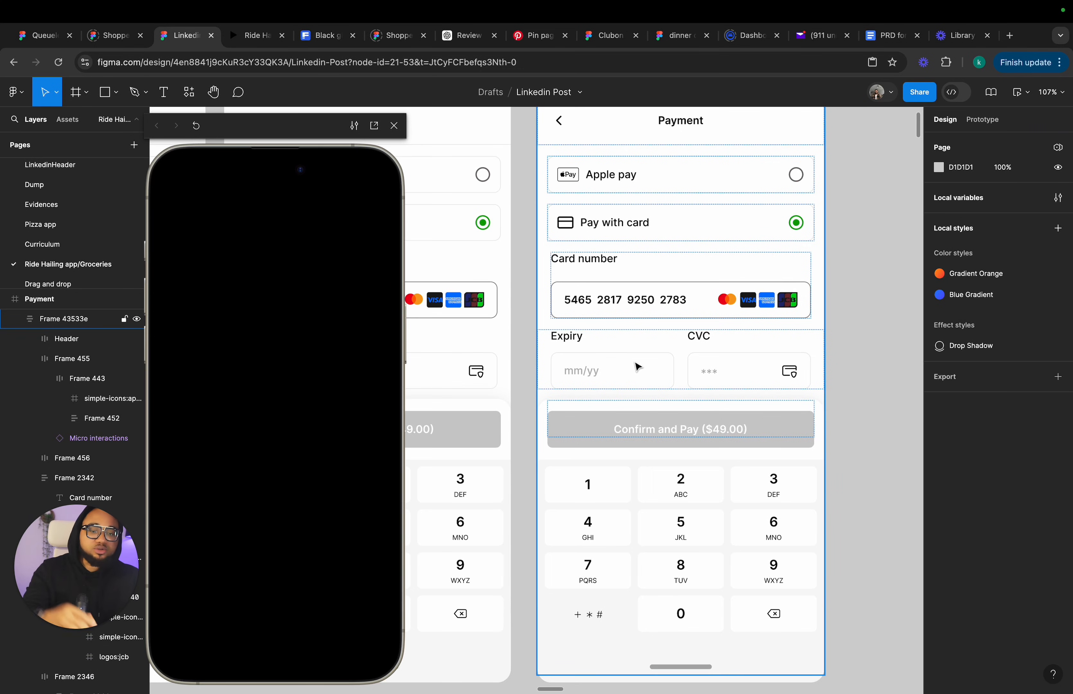
# Try recolouring the card number field's stroke to Neutrals100, then undo the recent edits.
pyautogui.doubleClick(704, 307)
pyautogui.click(972, 548)
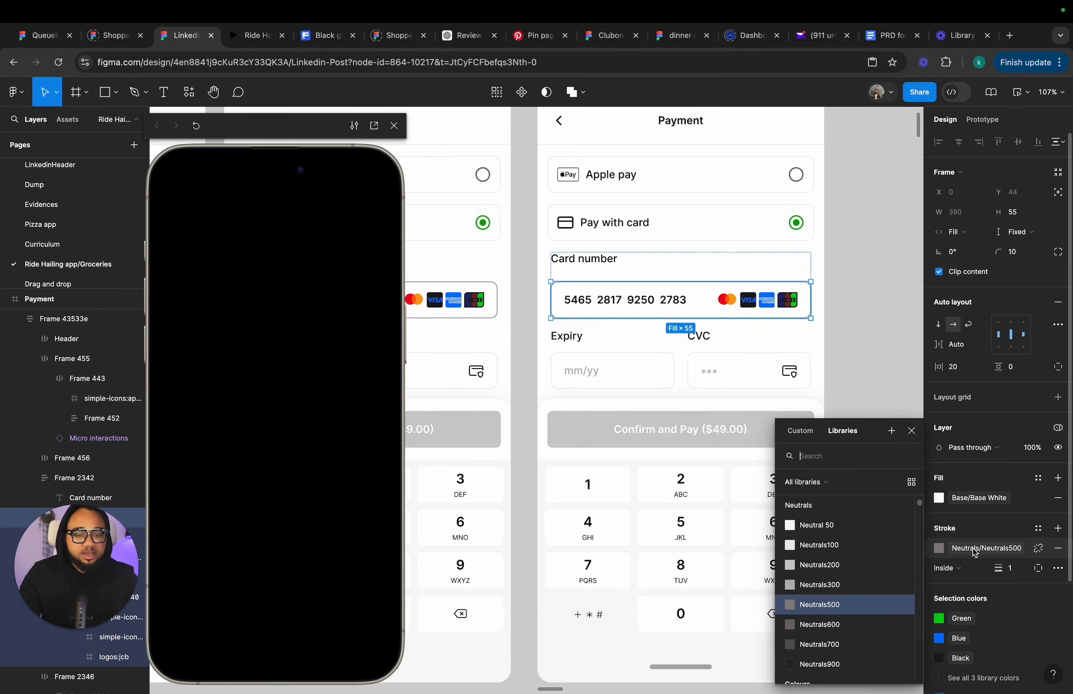
pyautogui.click(814, 551)
pyautogui.press('Escape')
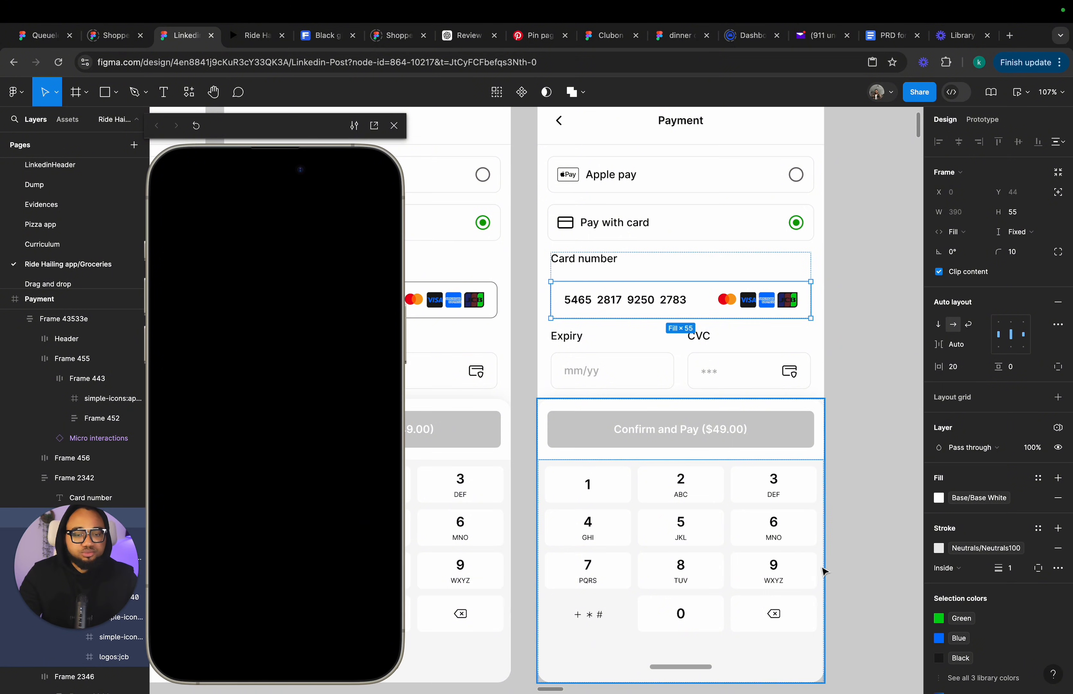
pyautogui.click(851, 414)
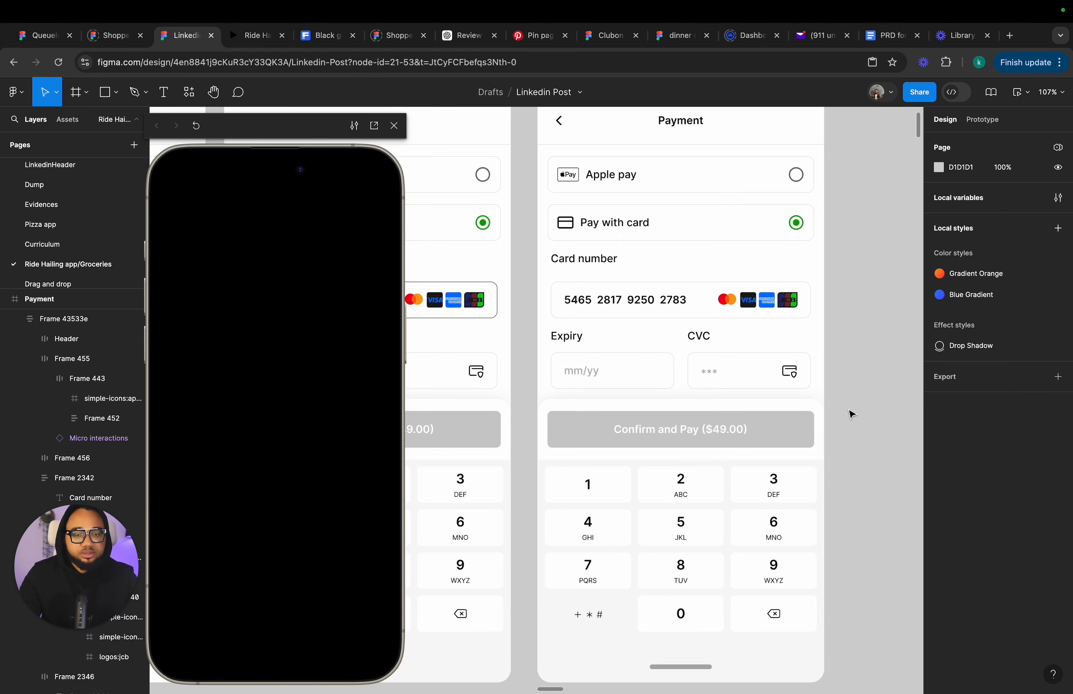
pyautogui.doubleClick(650, 374)
pyautogui.click(650, 374)
pyautogui.scroll(-3, 651, 374)
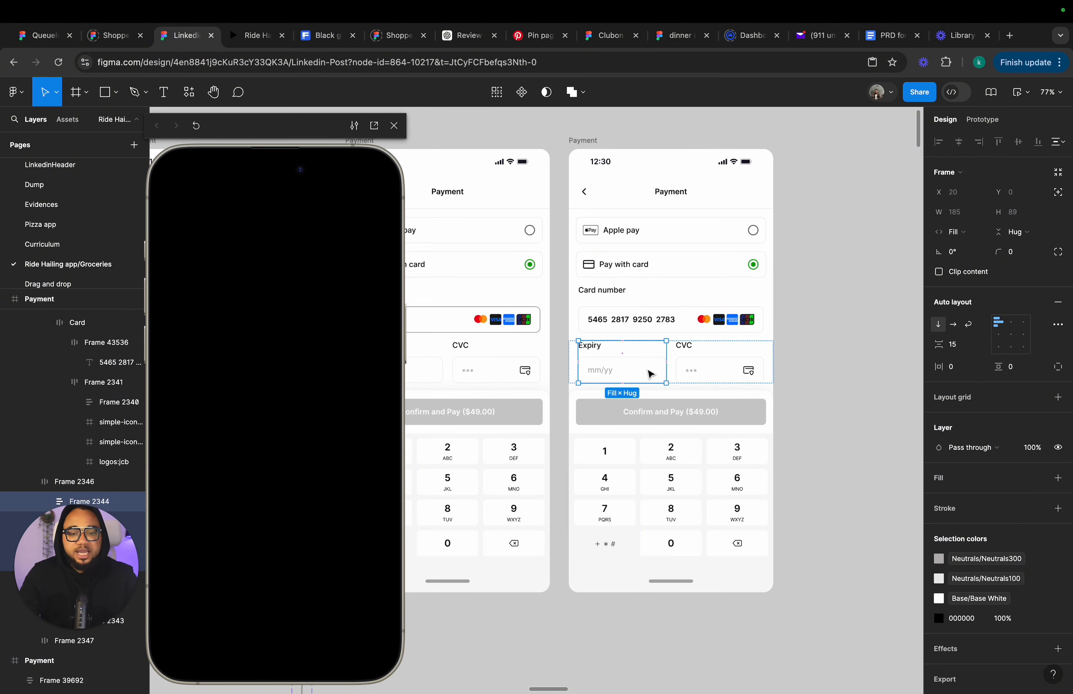
pyautogui.hscroll(3, 647, 371)
pyautogui.hscroll(-5, 650, 371)
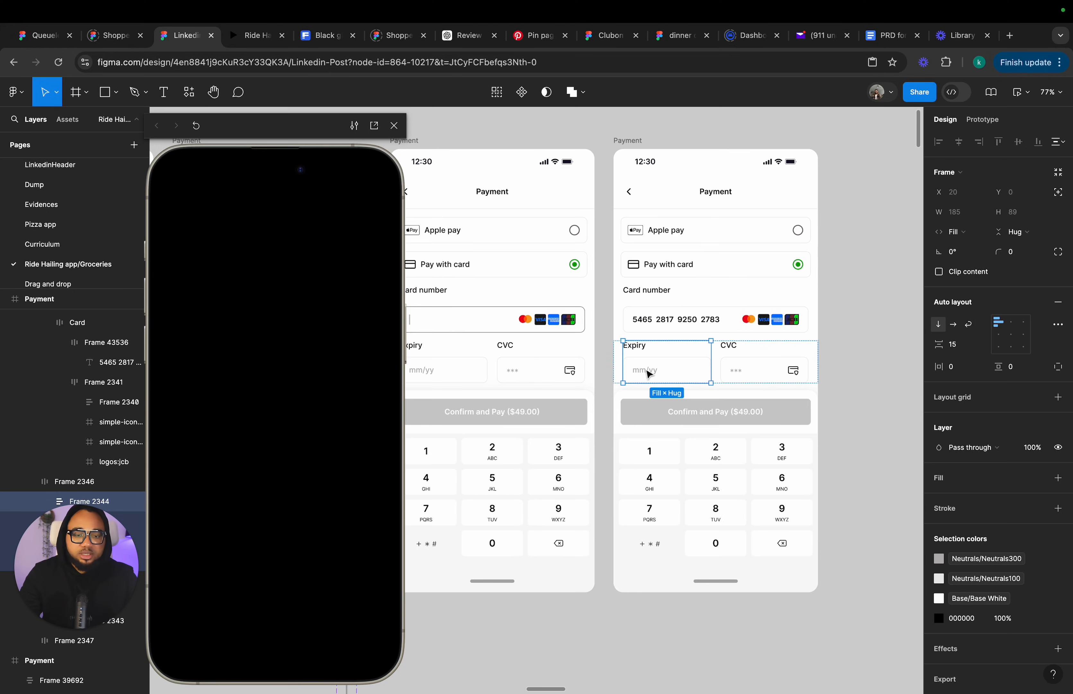
pyautogui.press('super+z')
pyautogui.press('super+z')
pyautogui.press('super+z')
pyautogui.press('super+z')
pyautogui.press('super+z')
pyautogui.press('super+z')
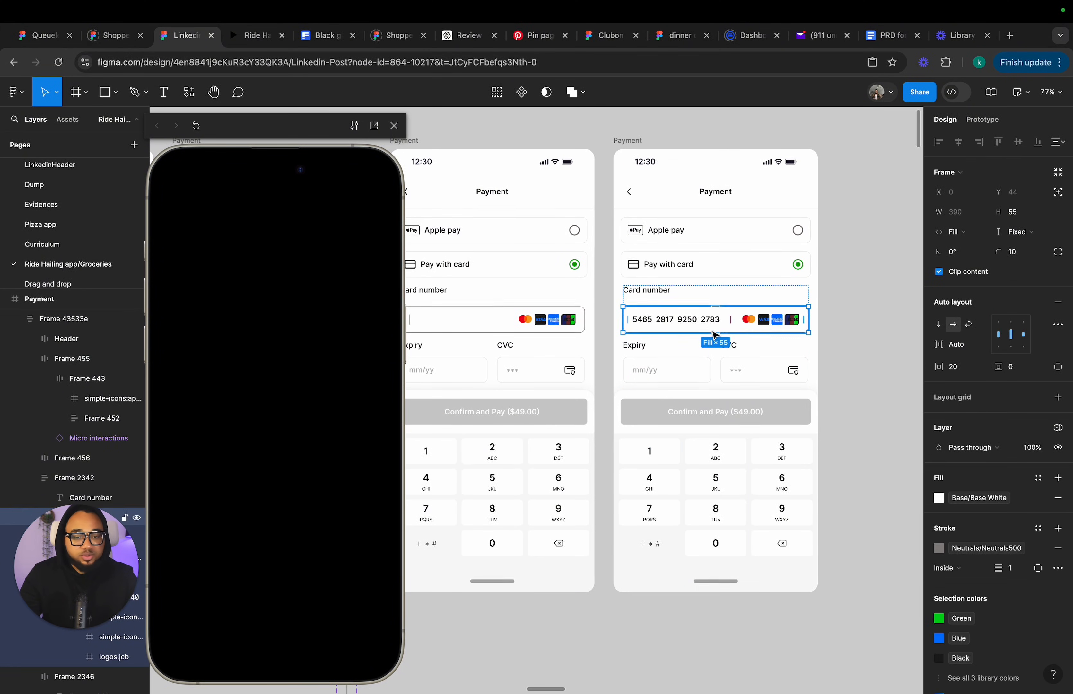
pyautogui.press('super+z')
pyautogui.press('super+z')
pyautogui.press('super+z')
pyautogui.press('super+z')
pyautogui.press('super+z')
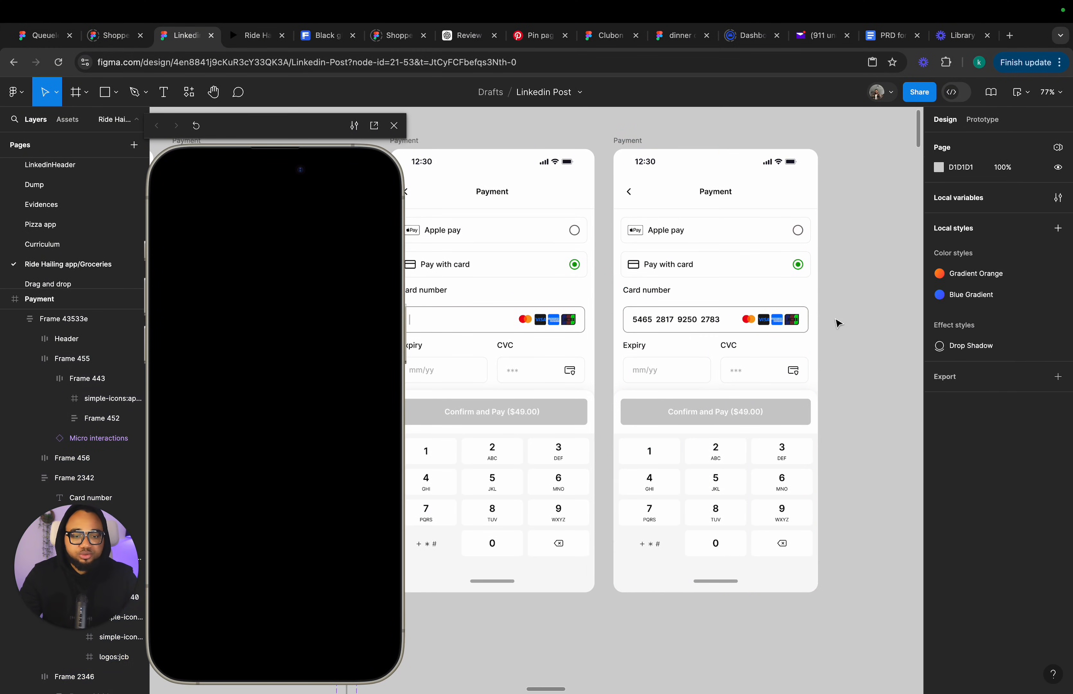
# Try wrapping the card number text and the Indicator in an auto layout frame, then undo it.
pyautogui.scroll(5, 712, 332)
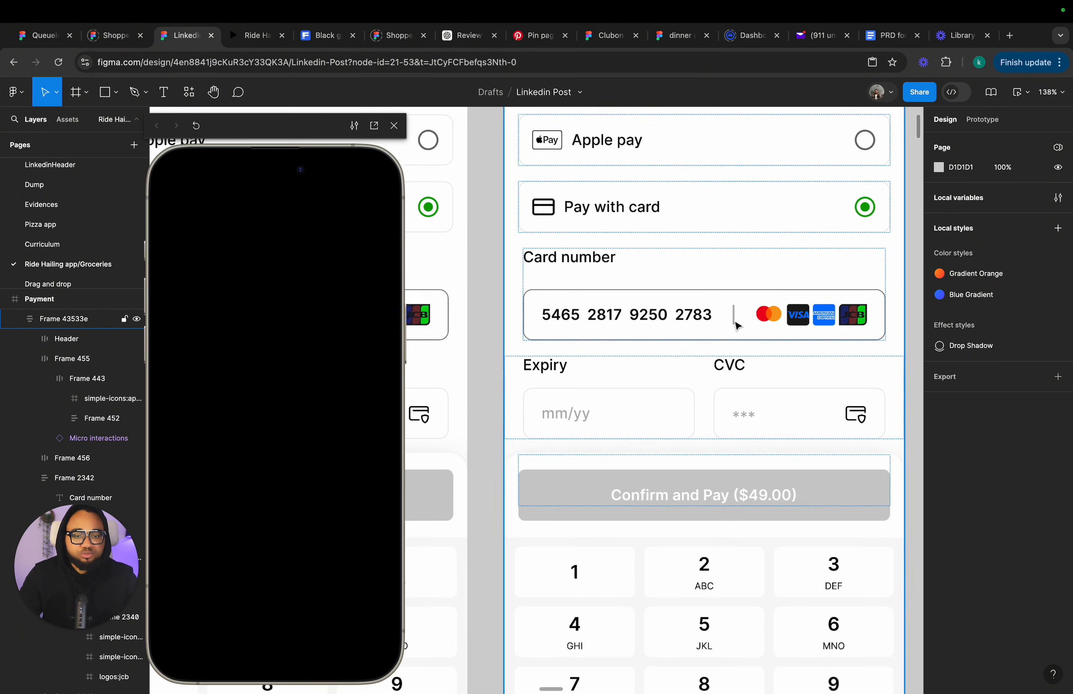
pyautogui.click(735, 318)
pyautogui.click(734, 318)
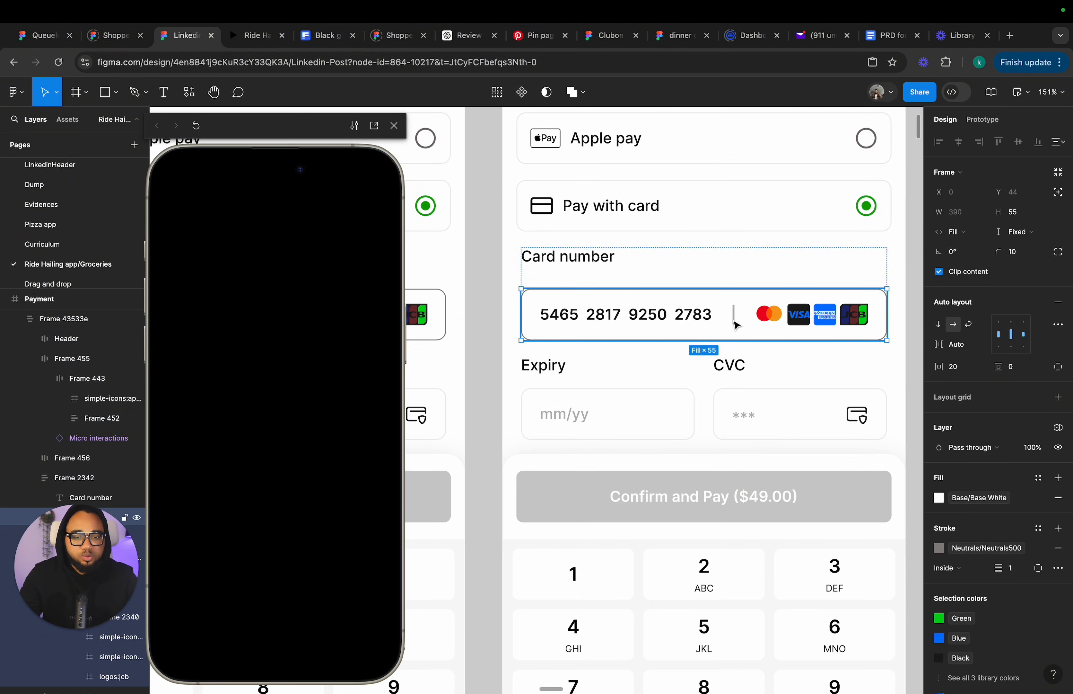
pyautogui.keyDown('shift'); pyautogui.click(691, 325); pyautogui.keyUp('shift')
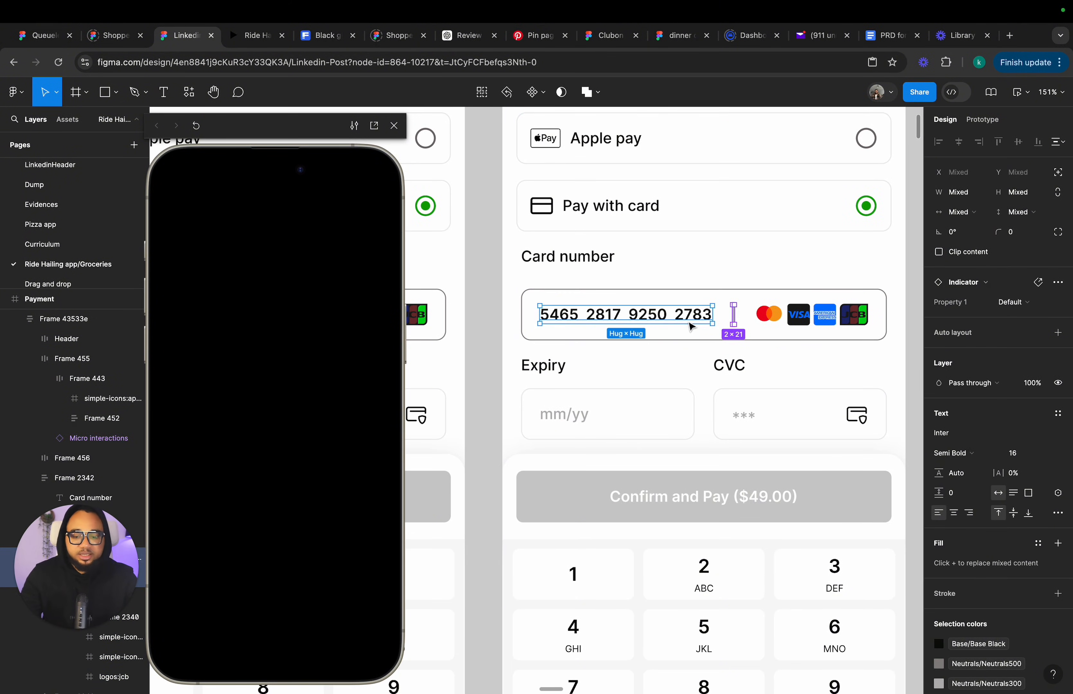
pyautogui.hotkey('shift', 'a')
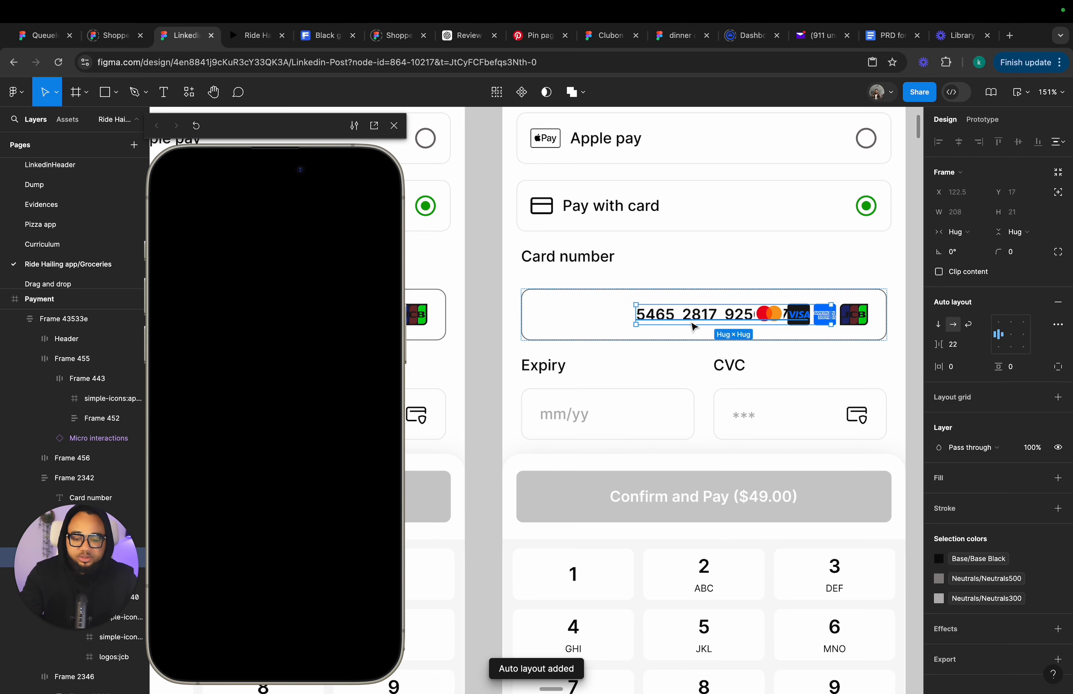
pyautogui.press('super+z')
pyautogui.press('super+z')
# Wrap the card number text and the Indicator in a new auto layout frame with a 2 px gap.
pyautogui.click(711, 321)
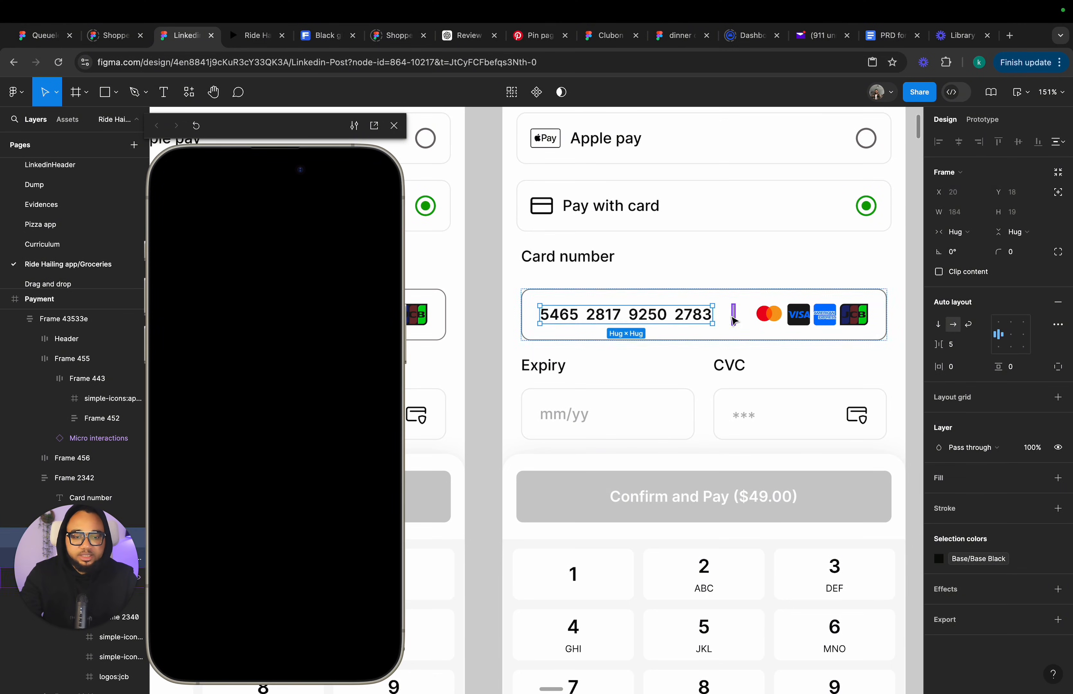
pyautogui.click(732, 315)
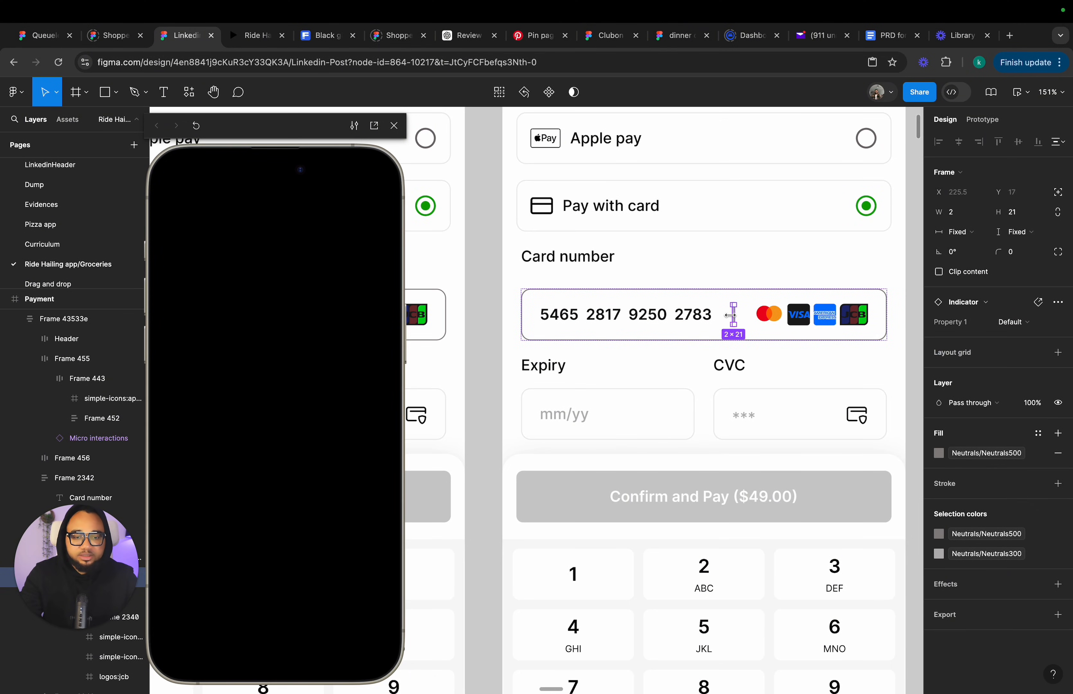
pyautogui.keyDown('shift'); pyautogui.click(681, 324); pyautogui.keyUp('shift')
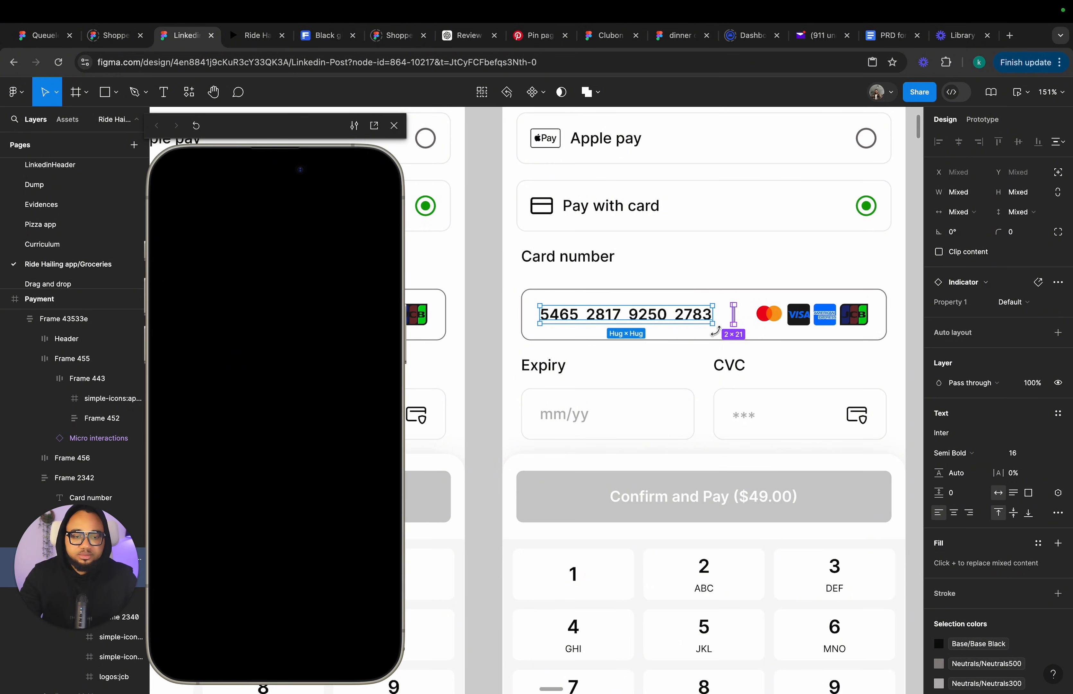
pyautogui.click(715, 331)
pyautogui.scroll(-3, 723, 322)
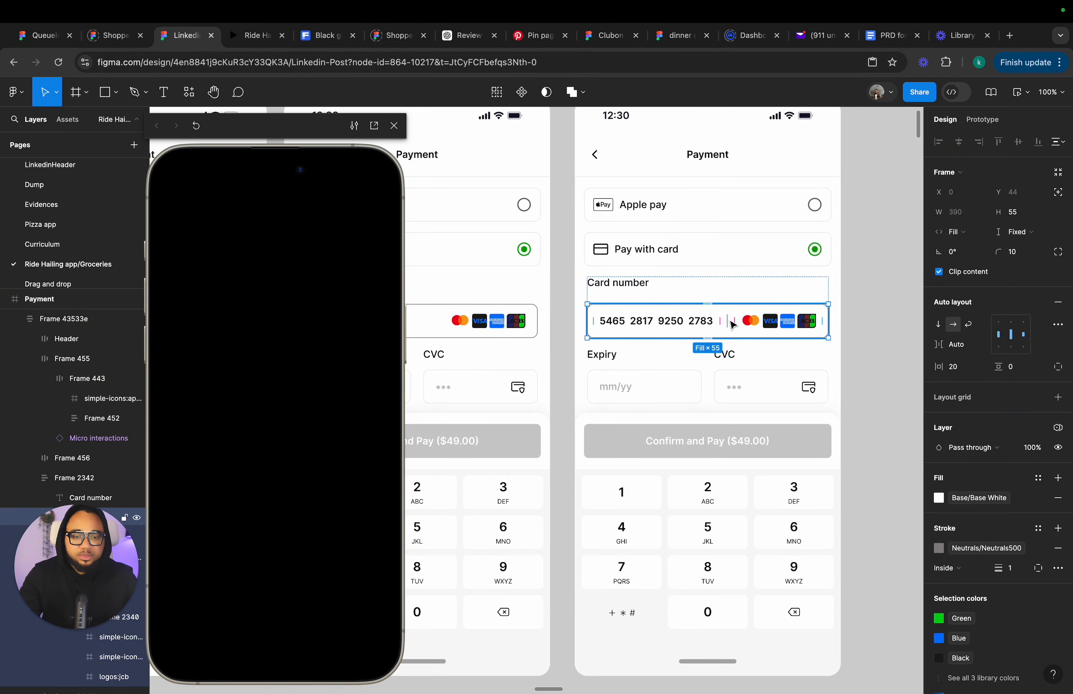
pyautogui.scroll(5, 731, 324)
pyautogui.click(725, 325)
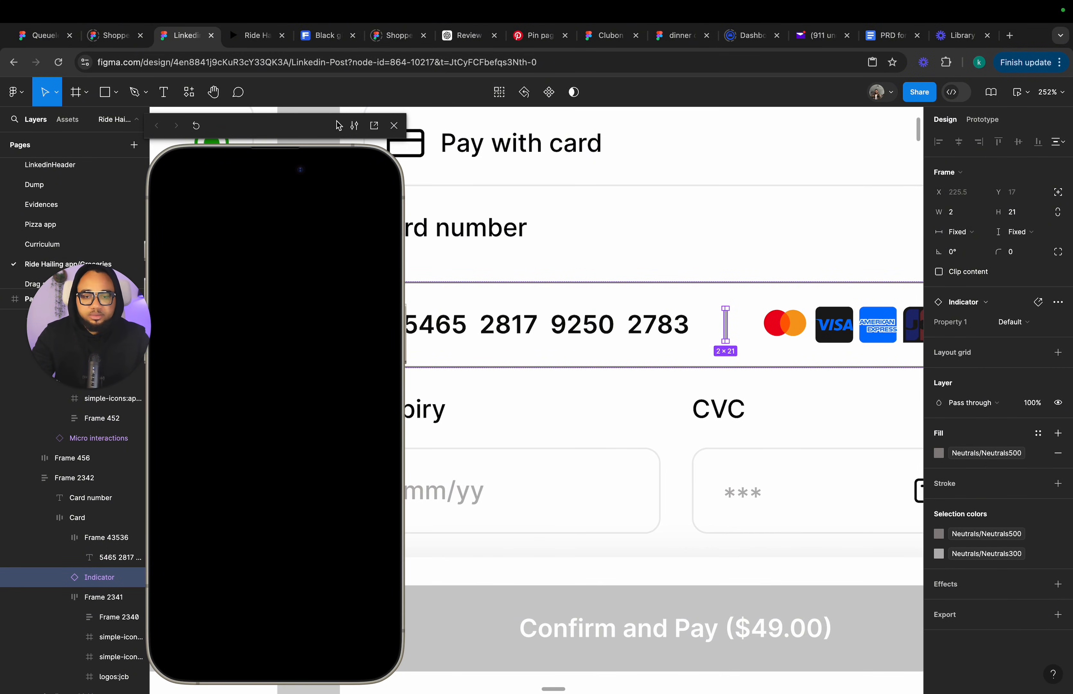
pyautogui.click(393, 127)
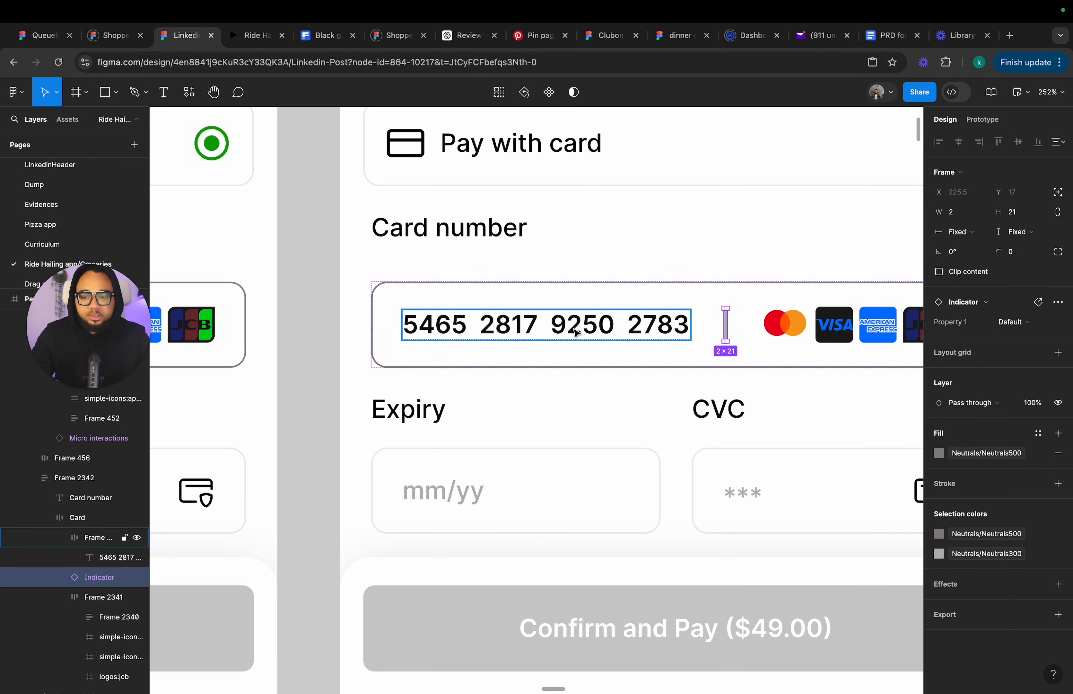
pyautogui.keyDown('shift'); pyautogui.click(148, 538); pyautogui.keyUp('shift')
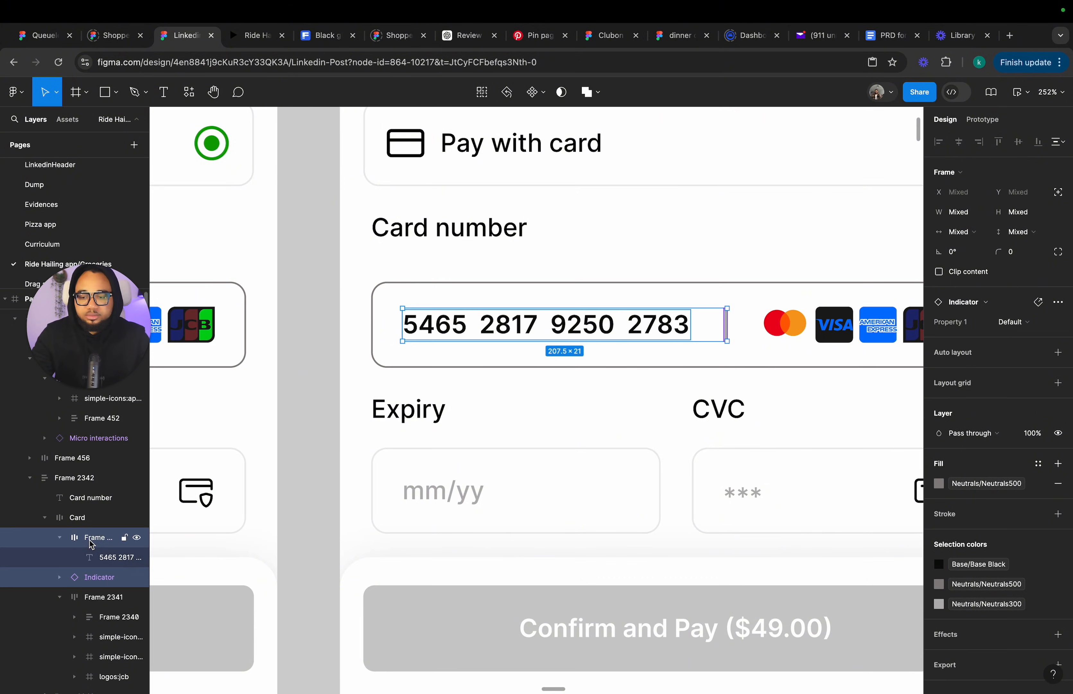
pyautogui.hotkey('shift', 'a')
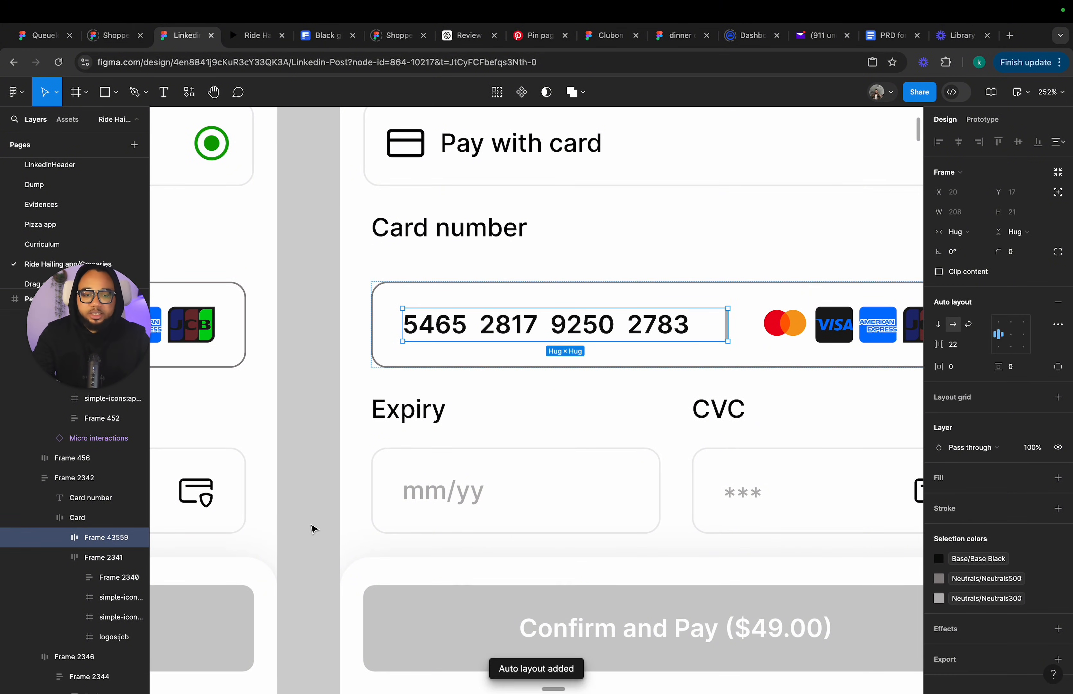
pyautogui.moveTo(713, 326); pyautogui.dragTo(696, 331)
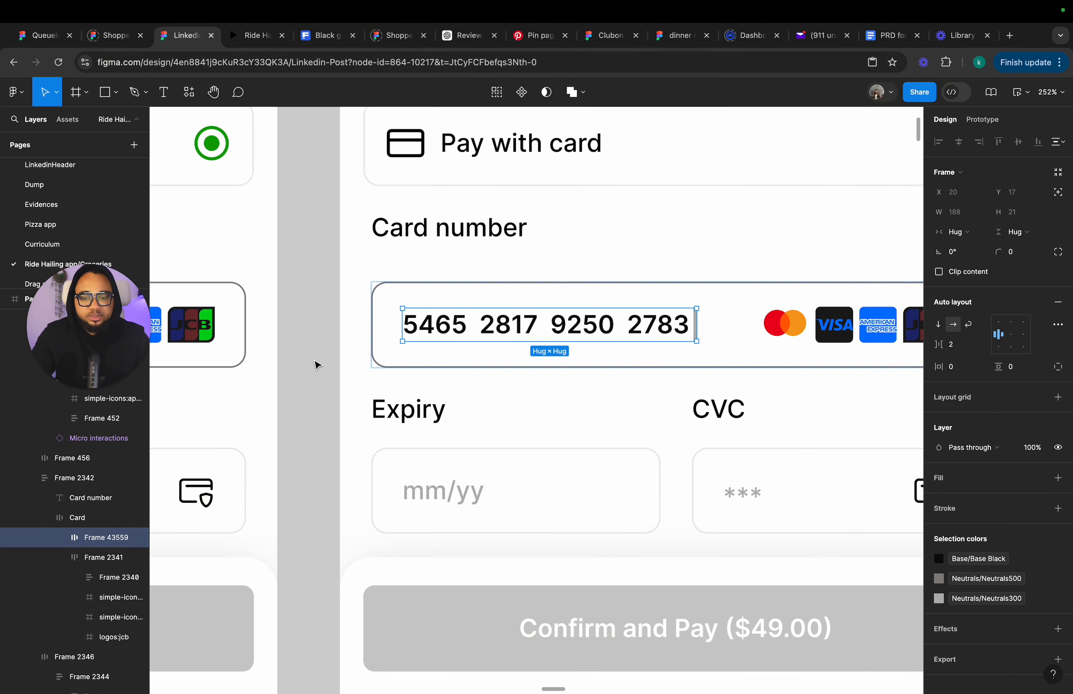
# Set the gap between the card number text and the Indicator to 5 px.
pyautogui.click(317, 364)
pyautogui.scroll(-5, 317, 365)
pyautogui.click(578, 339)
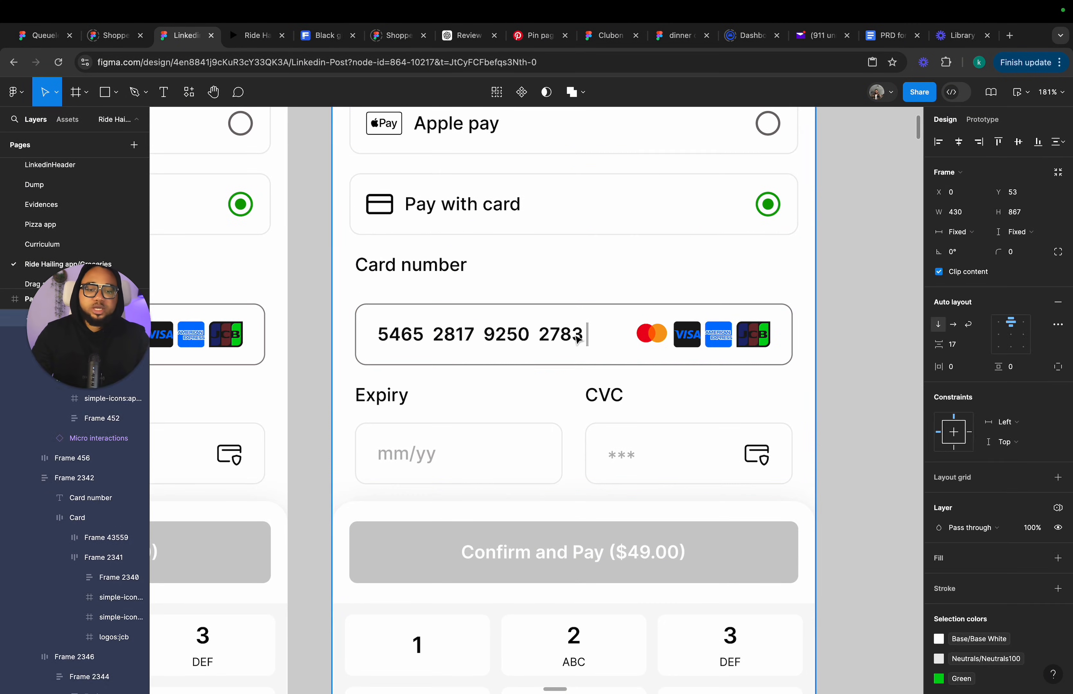
pyautogui.click(579, 339)
pyautogui.click(578, 339)
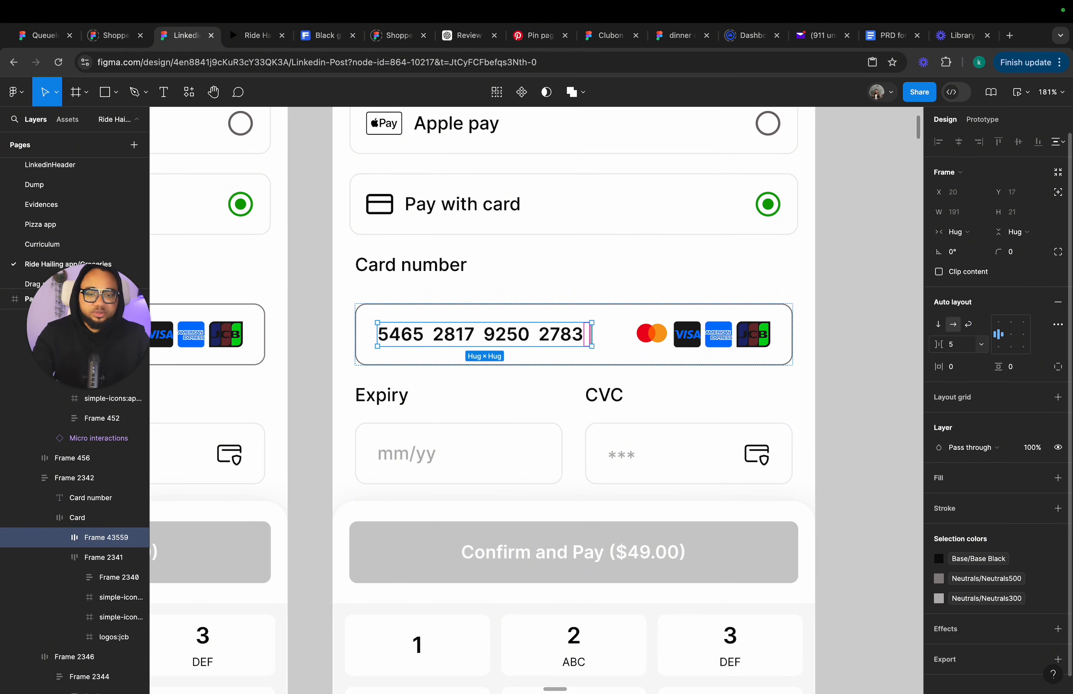
pyautogui.click(845, 352)
pyautogui.scroll(-5, 847, 351)
pyautogui.scroll(-5, 845, 345)
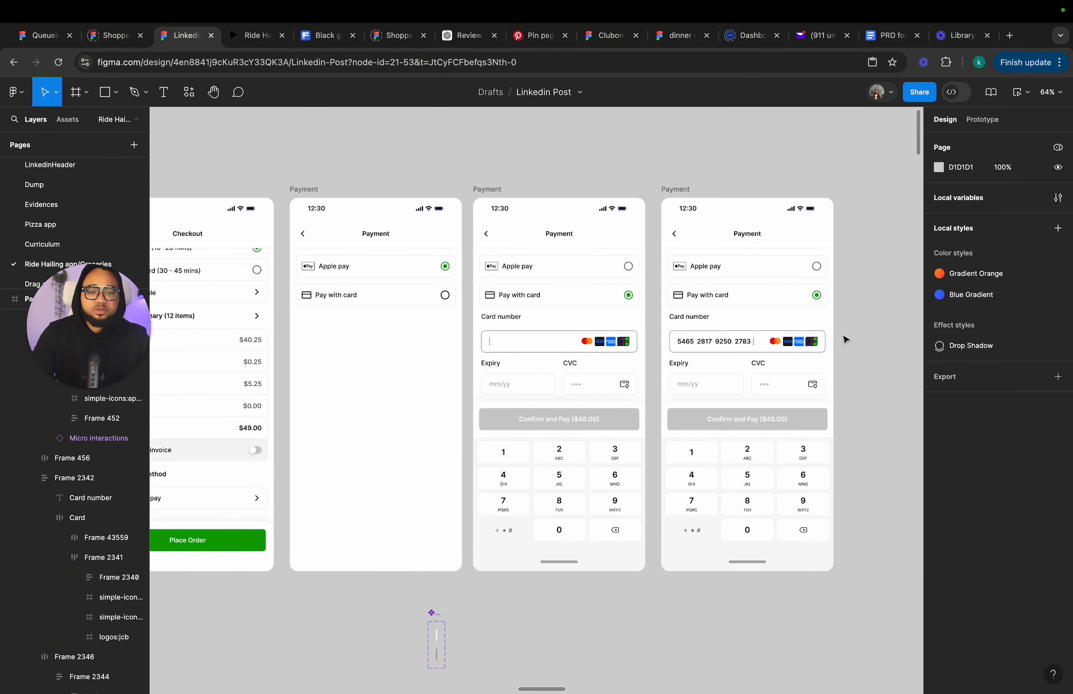
pyautogui.click(553, 166)
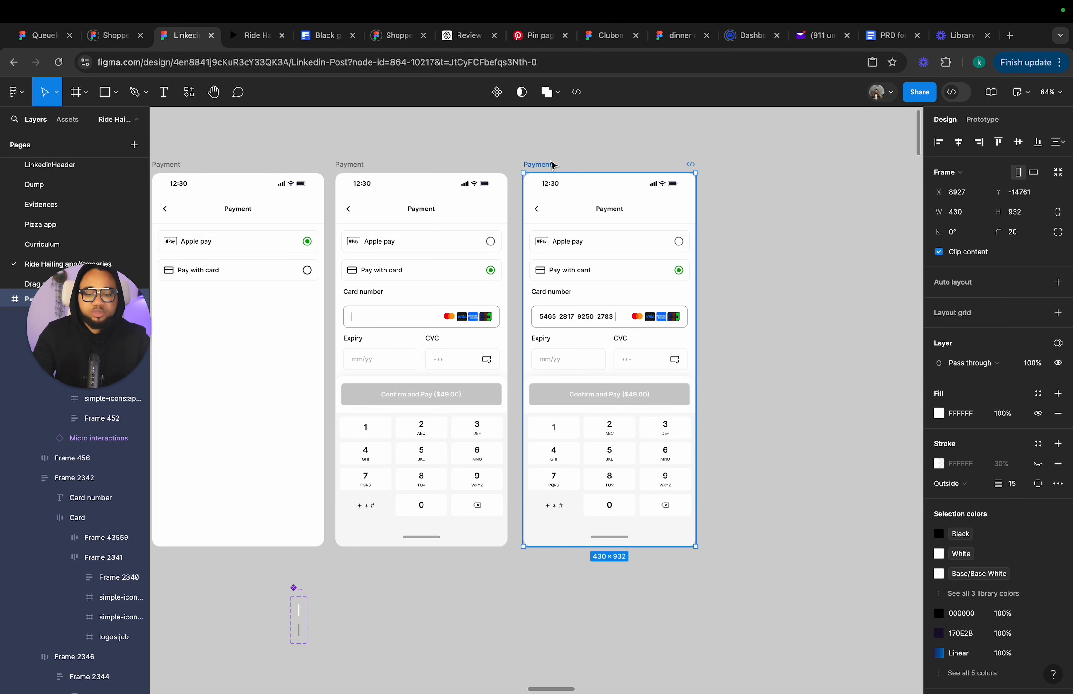
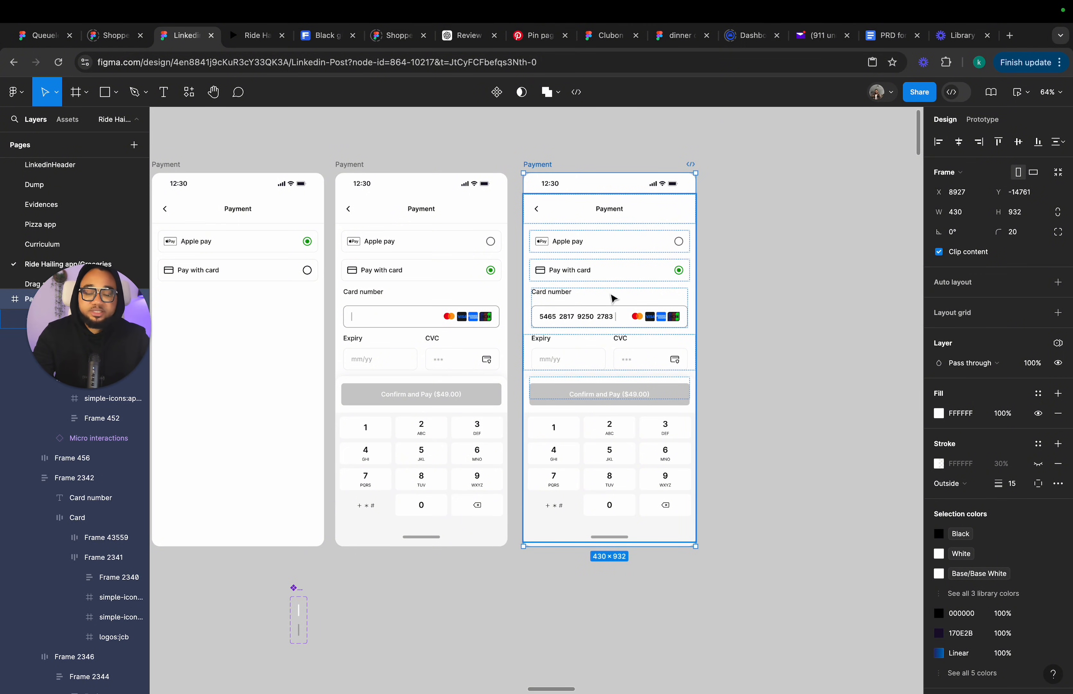
# Duplicate the Payment screen with the filled card number eight times to build a sequence of frames.
pyautogui.hscroll(5, 611, 299)
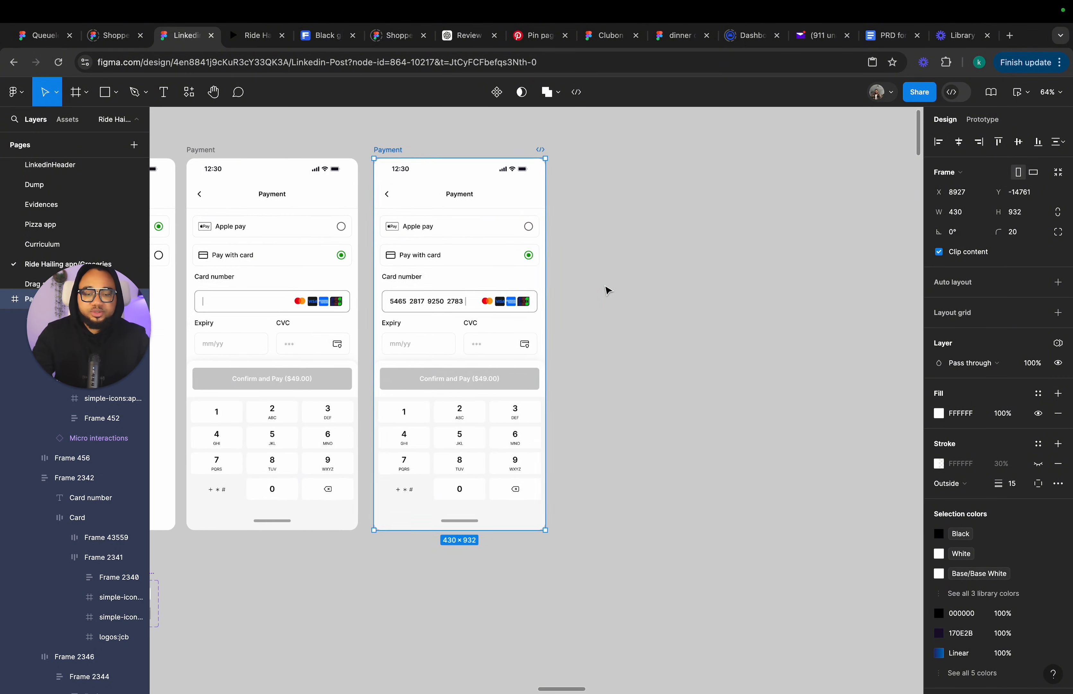
pyautogui.press('super+d')
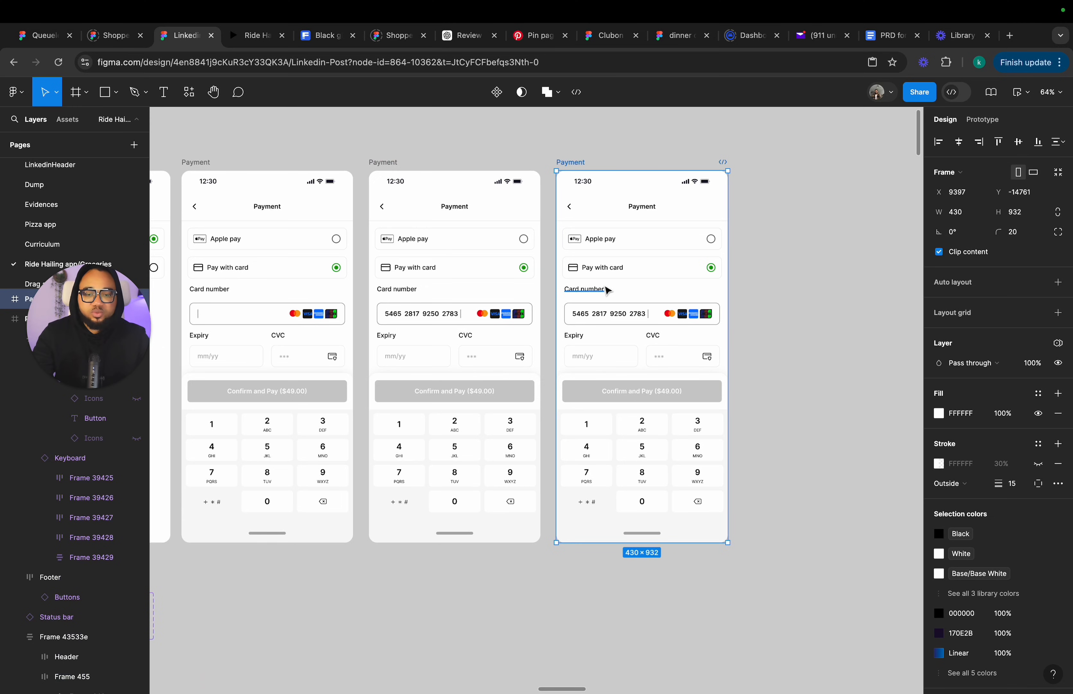
pyautogui.press('super+d')
pyautogui.press('super+d')
pyautogui.press('super+d')
pyautogui.press('super+d')
pyautogui.press('super+d')
pyautogui.press('super+d')
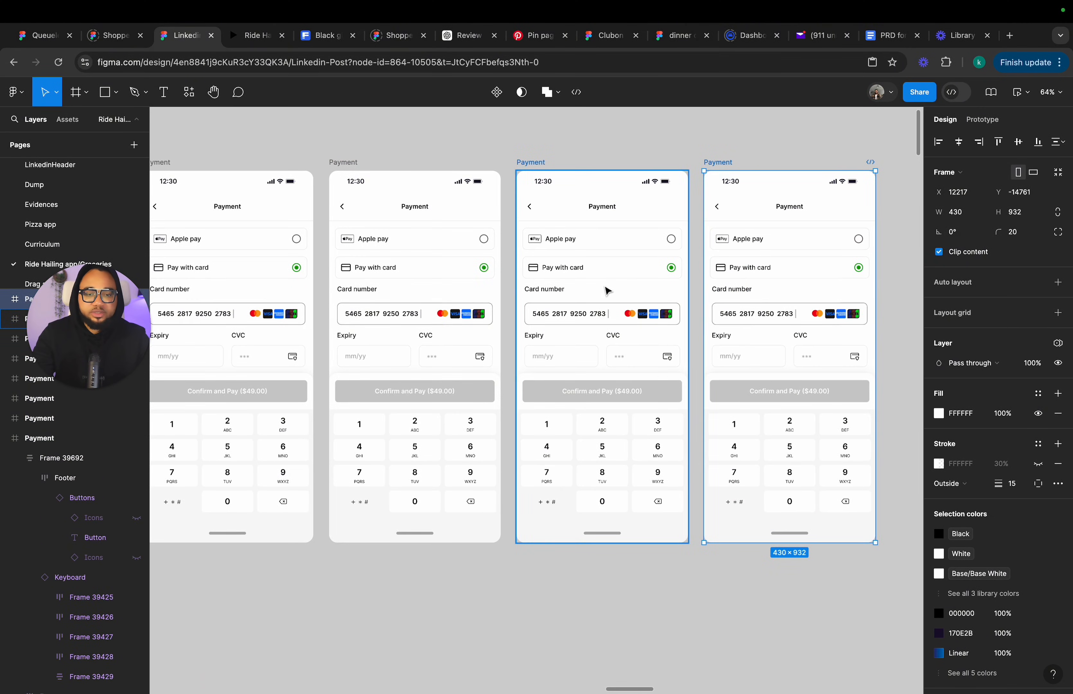
pyautogui.press('super+d')
pyautogui.press('super+d')
pyautogui.press('super+d')
pyautogui.press('super+d')
pyautogui.press('super+d')
pyautogui.press('super+d')
pyautogui.press('super+d')
pyautogui.press('super+d')
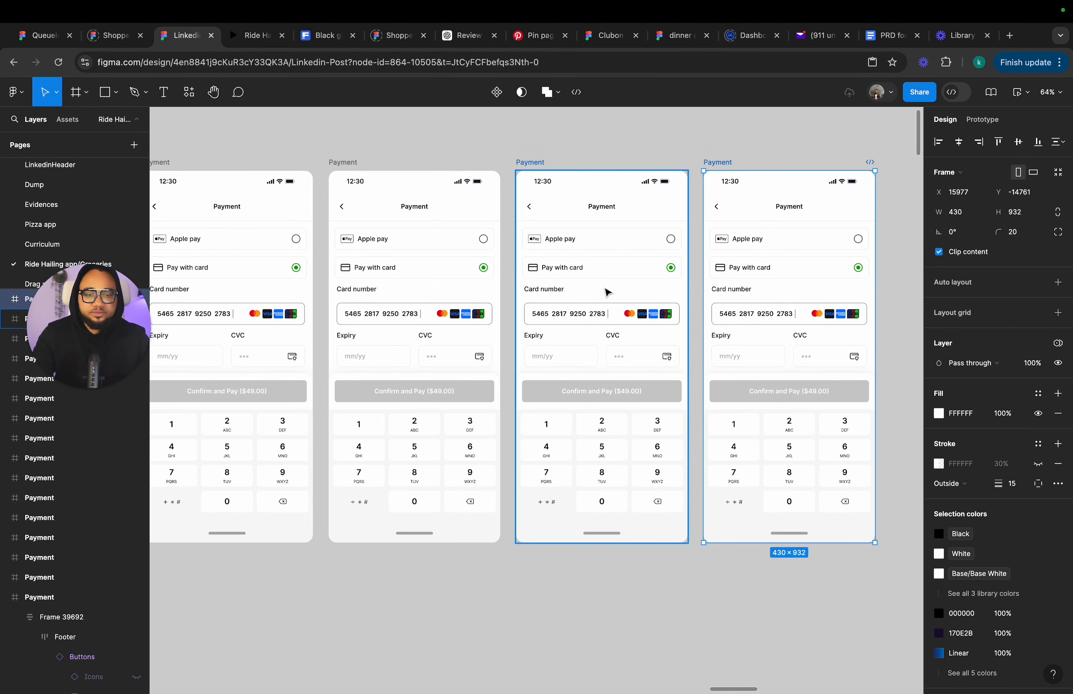
pyautogui.press('super+d')
# In the first duplicated frame, cut the card number text down to the single digit 5.
pyautogui.scroll(-5, 607, 293)
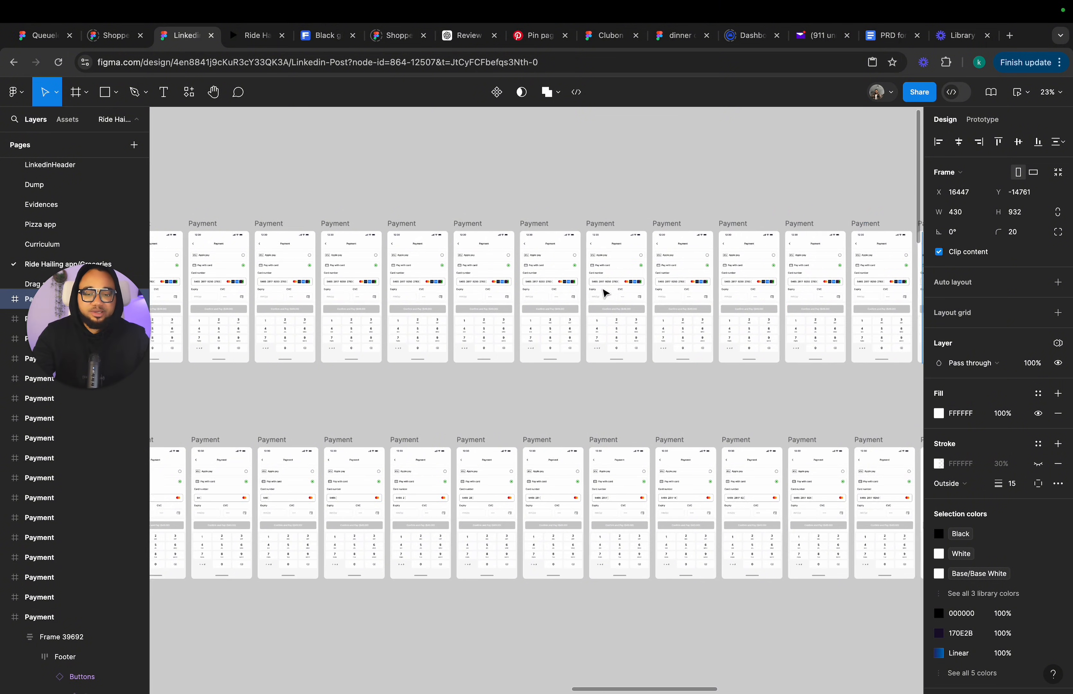
pyautogui.hscroll(-10, 607, 293)
pyautogui.scroll(5, 852, 276)
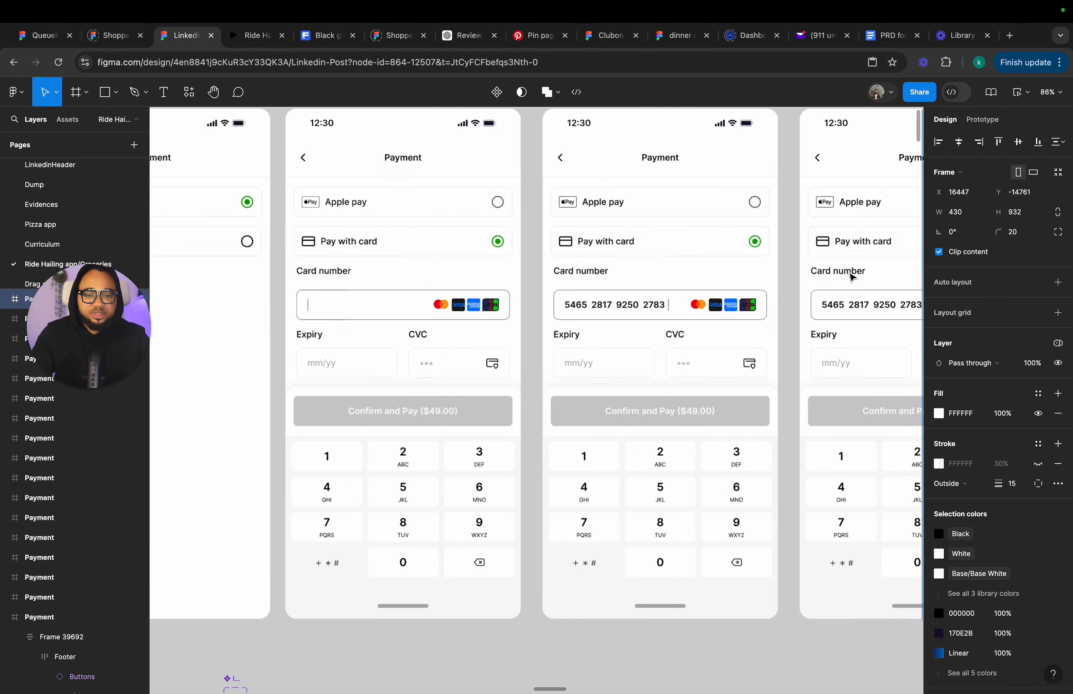
pyautogui.scroll(2, 852, 277)
pyautogui.doubleClick(592, 312)
pyautogui.doubleClick(592, 312)
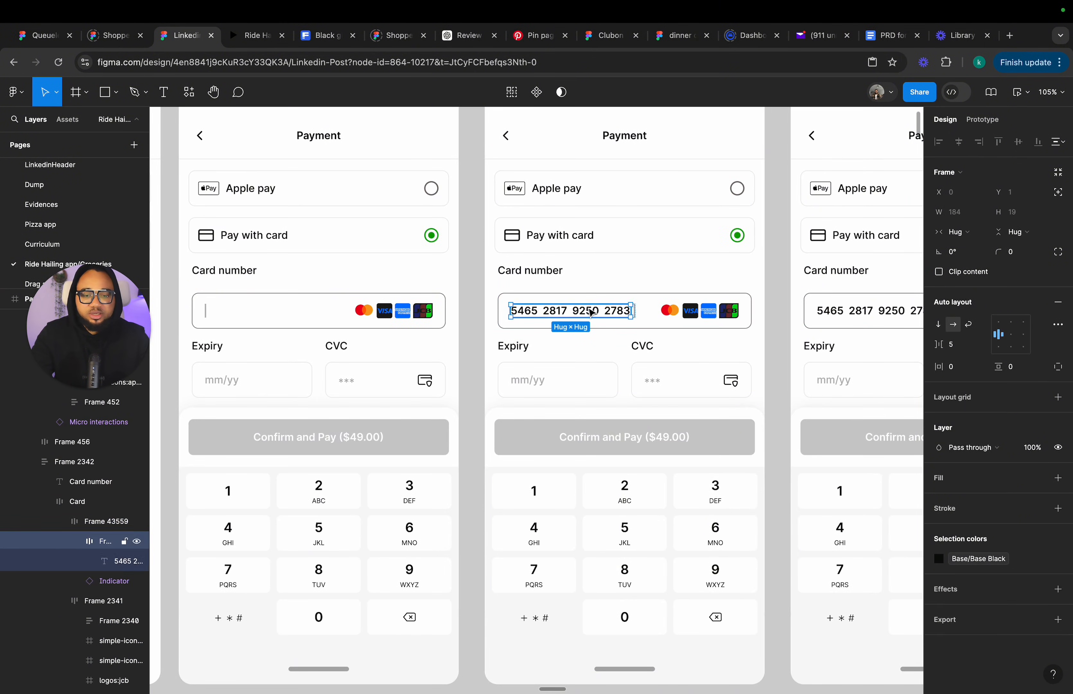
pyautogui.doubleClick(591, 312)
pyautogui.doubleClick(529, 314)
pyautogui.click(519, 310)
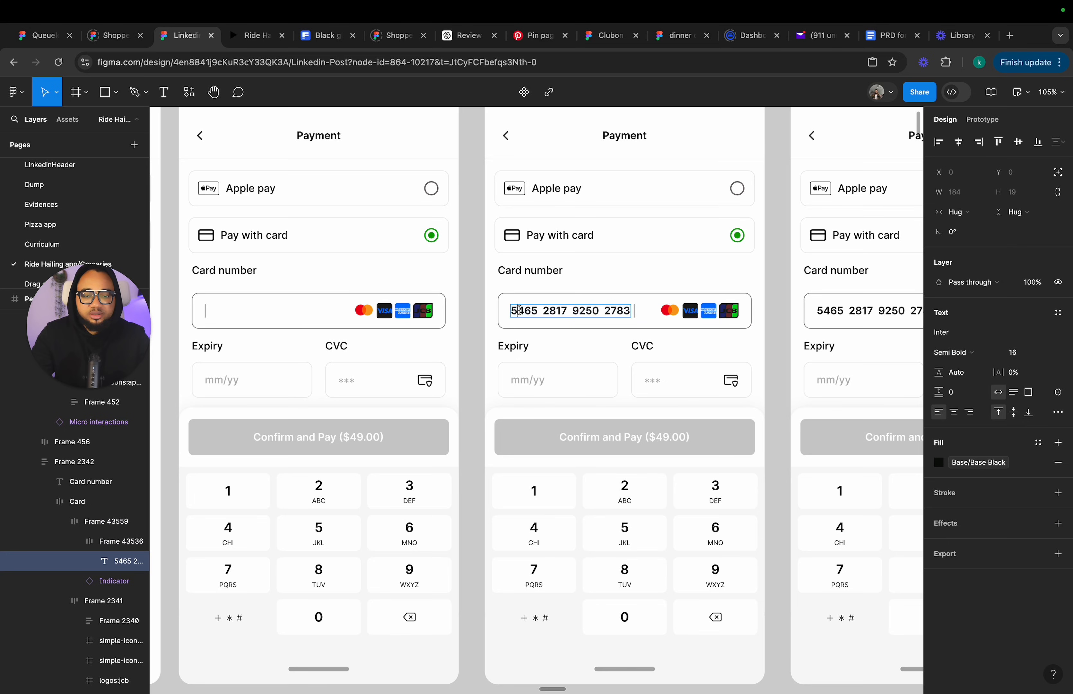
pyautogui.press('BackSpace')
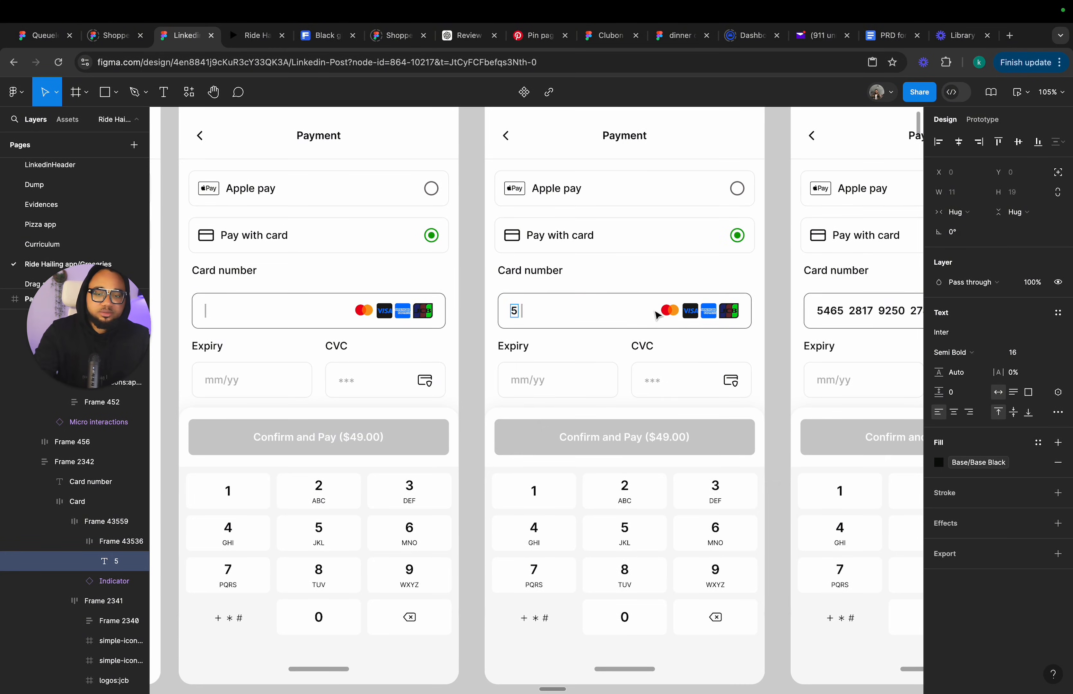
# Trim the card number text in the next two frames to 54 and 546.
pyautogui.hscroll(5, 657, 314)
pyautogui.doubleClick(624, 333)
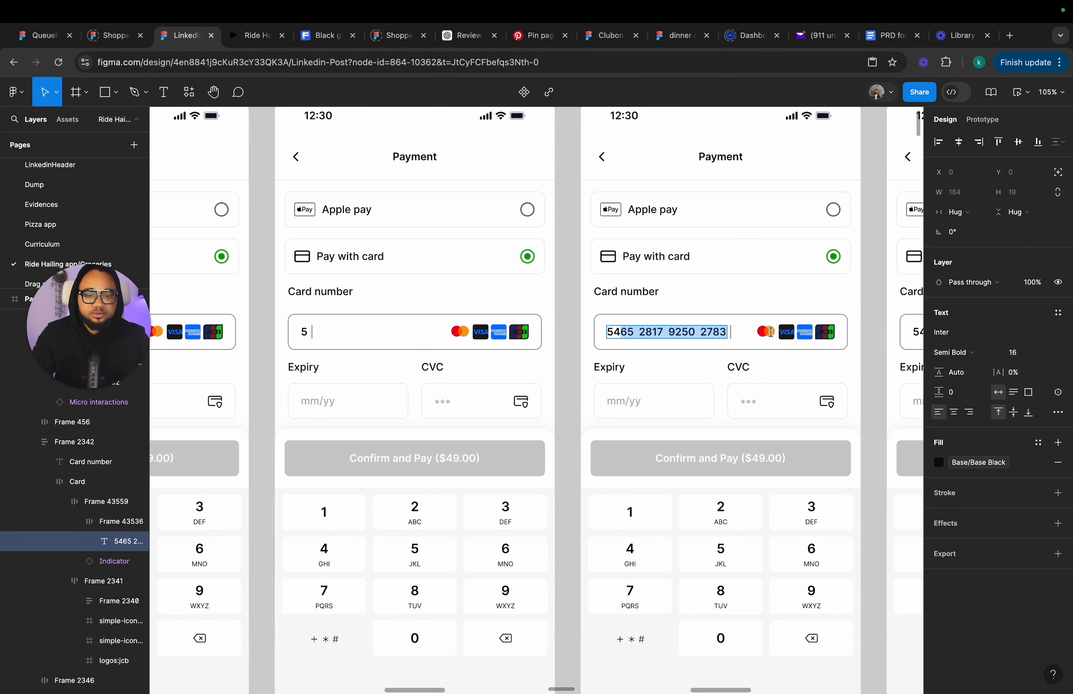
pyautogui.press('BackSpace')
pyautogui.hscroll(10, 730, 336)
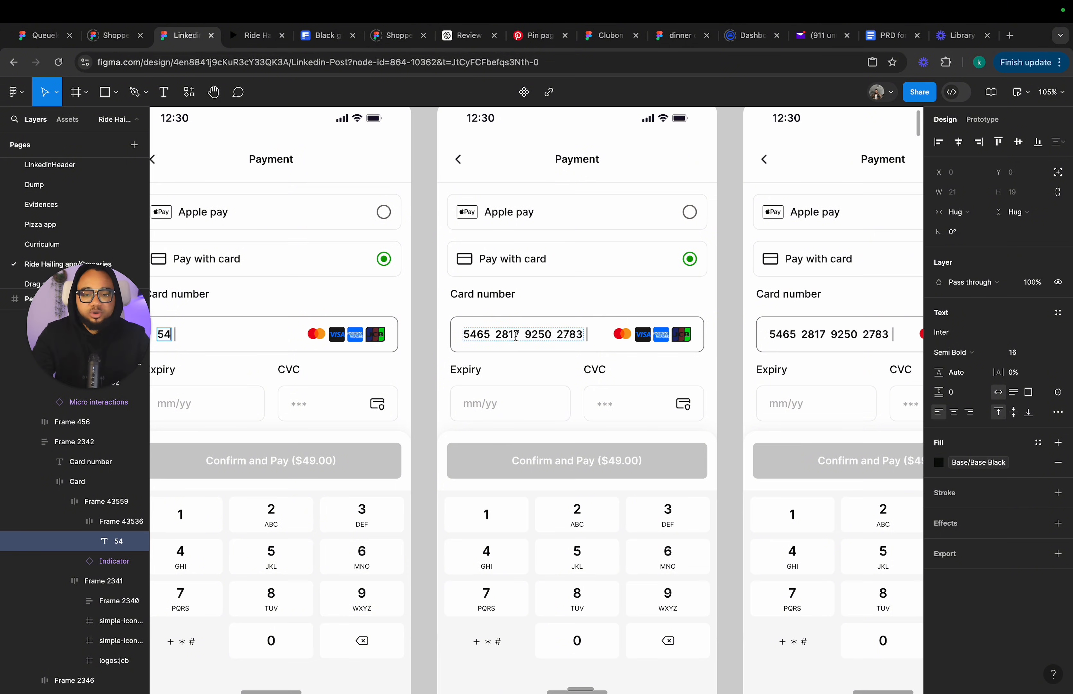
pyautogui.click(485, 336)
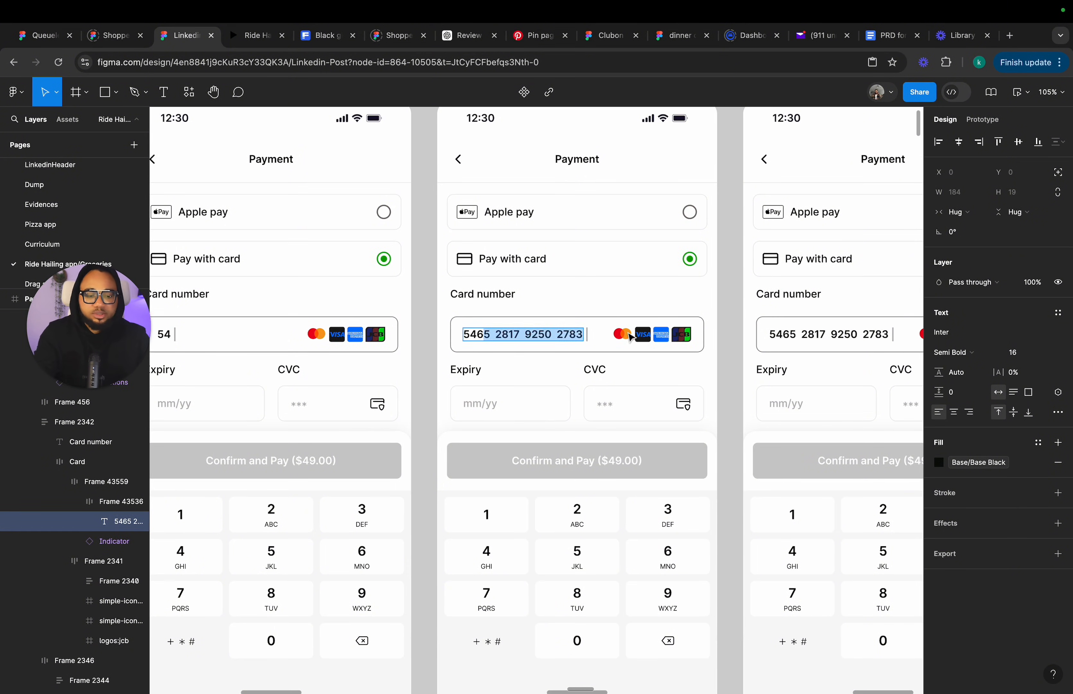
pyautogui.press('BackSpace')
# Trim the card number text in the following two frames to 5465 and 5465 2.
pyautogui.scroll(-2, 630, 337)
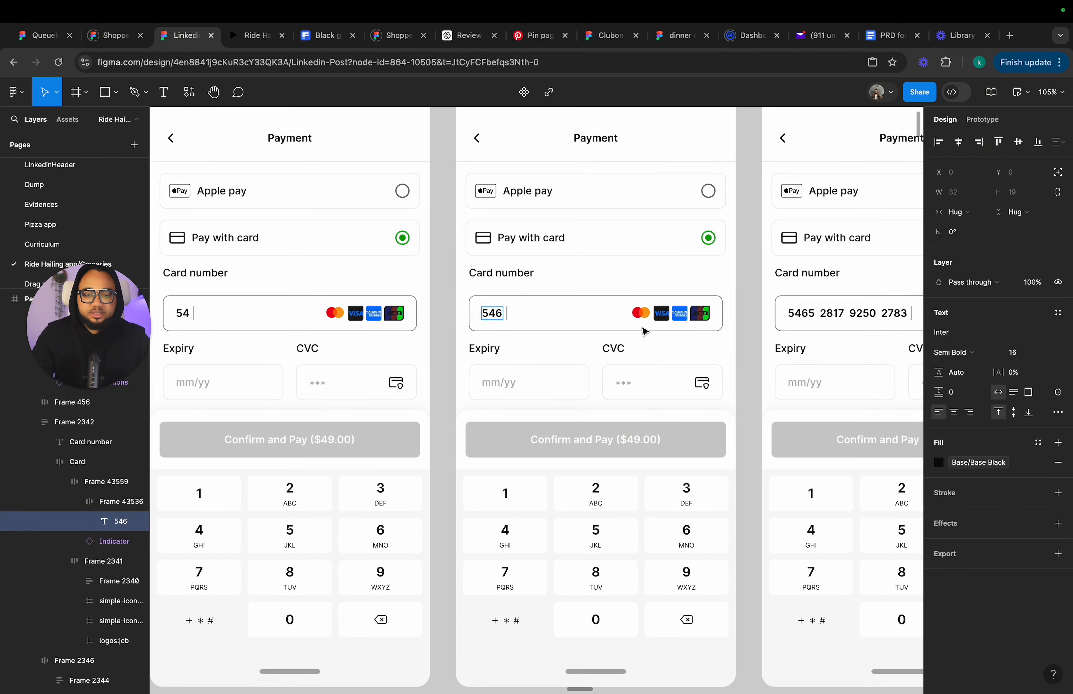
pyautogui.hscroll(5, 644, 331)
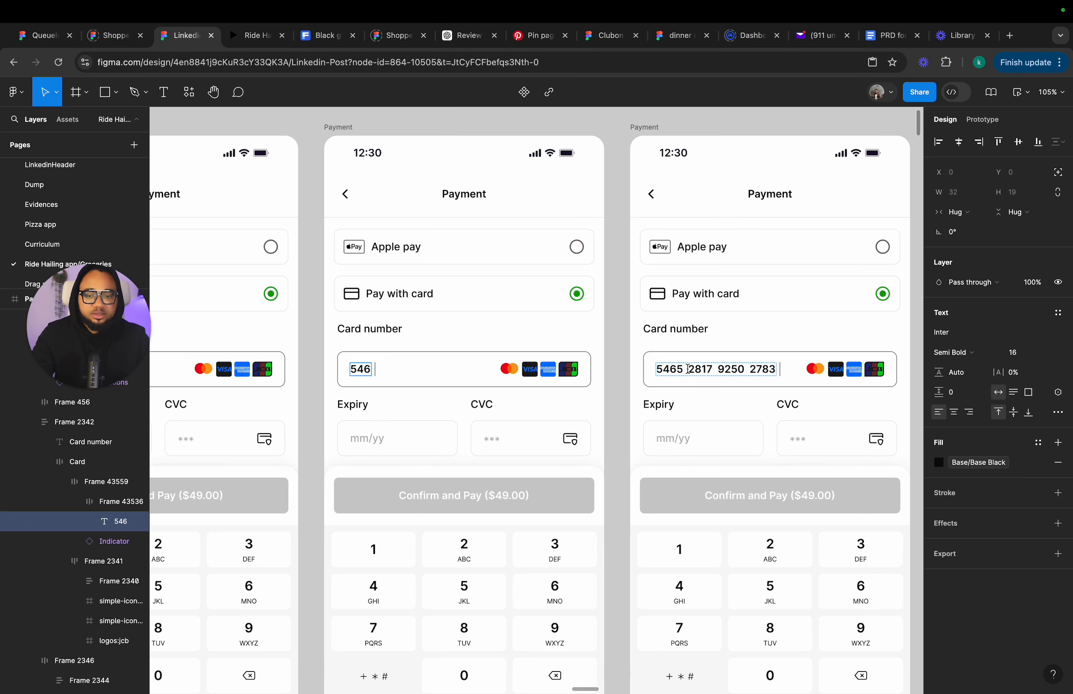
pyautogui.moveTo(689, 369); pyautogui.dragTo(825, 371)
pyautogui.press('BackSpace')
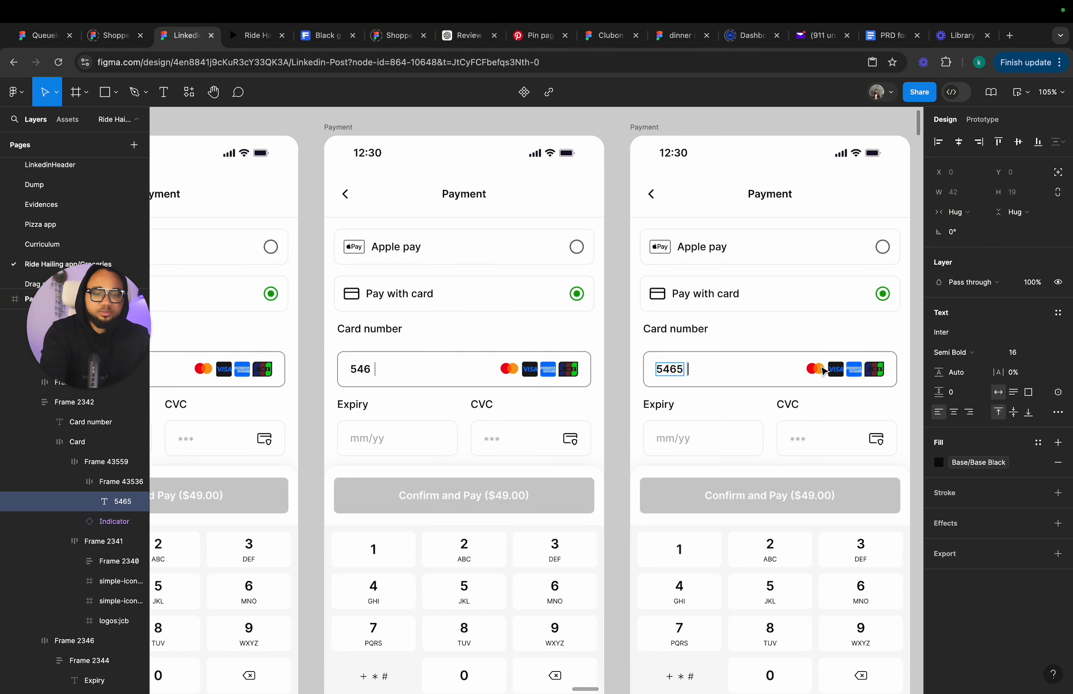
pyautogui.hscroll(3, 536, 401)
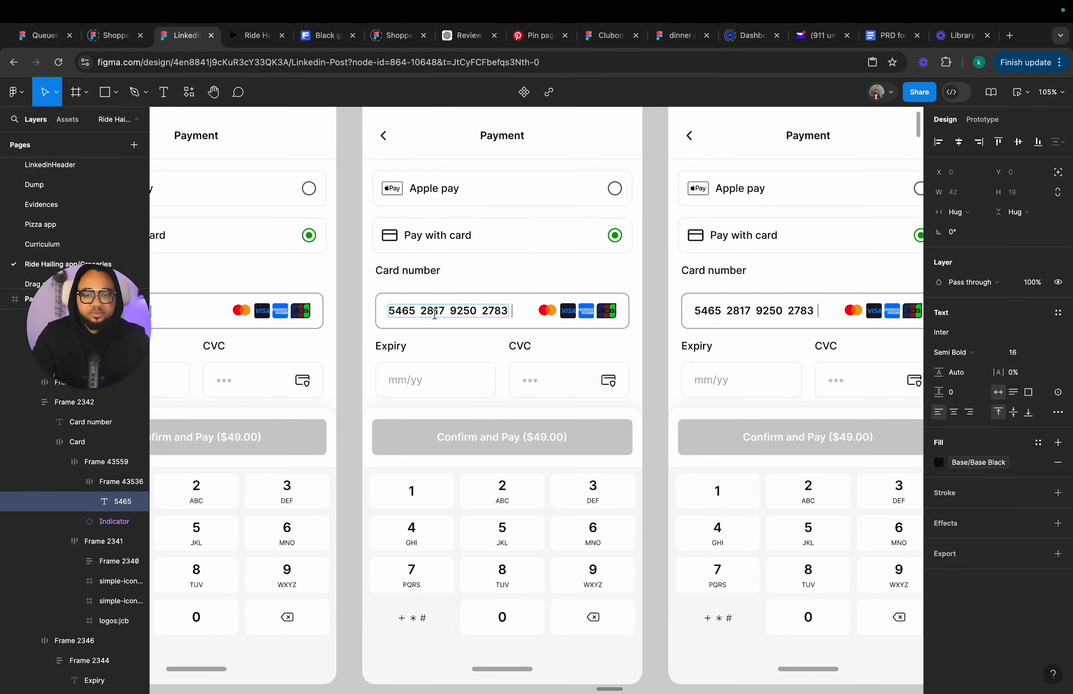
pyautogui.moveTo(428, 311); pyautogui.dragTo(548, 311)
pyautogui.press('BackSpace')
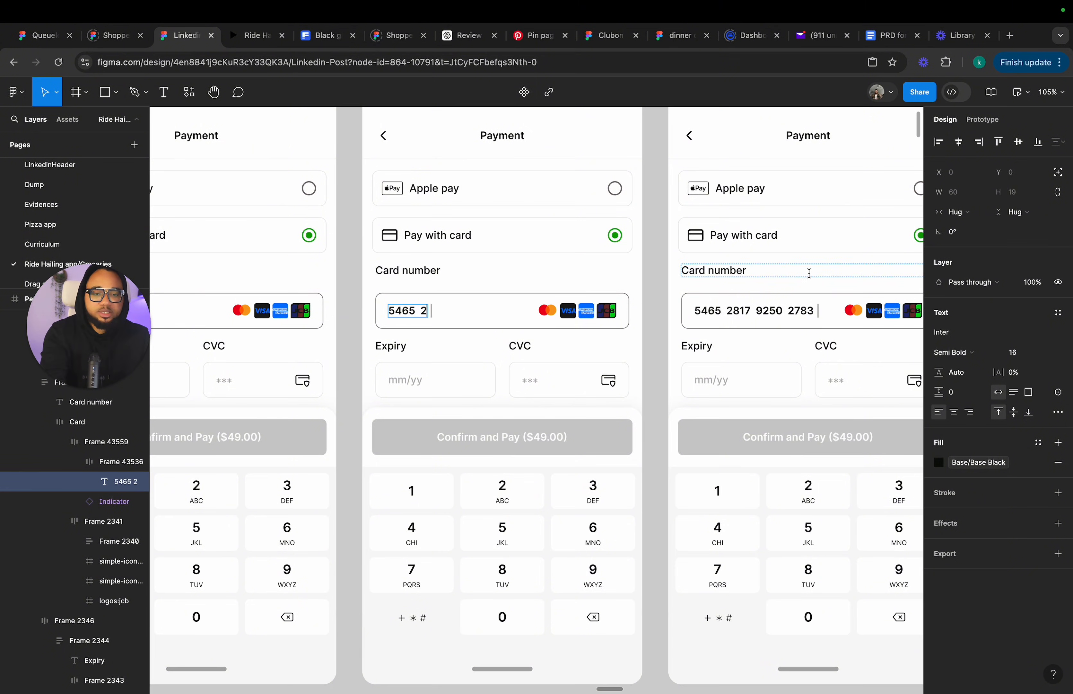
# Trim the card number text in the next three frames to 5465 28, 5465 281 and 5465 2817.
pyautogui.moveTo(738, 311); pyautogui.dragTo(846, 316)
pyautogui.press('BackSpace')
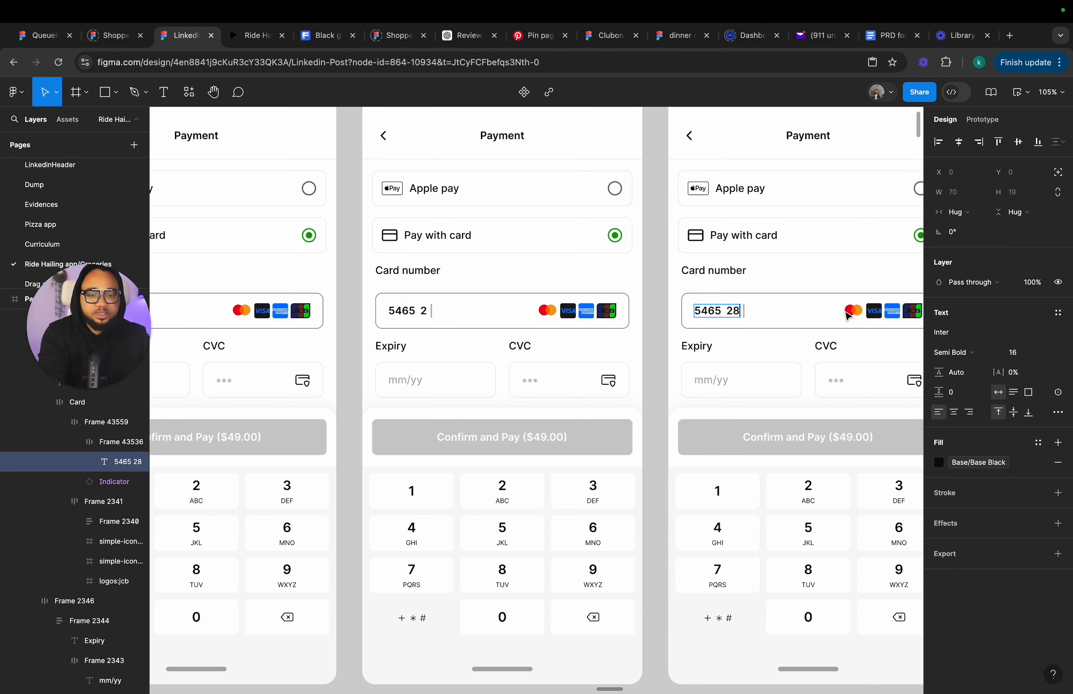
pyautogui.hscroll(10, 848, 314)
pyautogui.hscroll(-2, 538, 314)
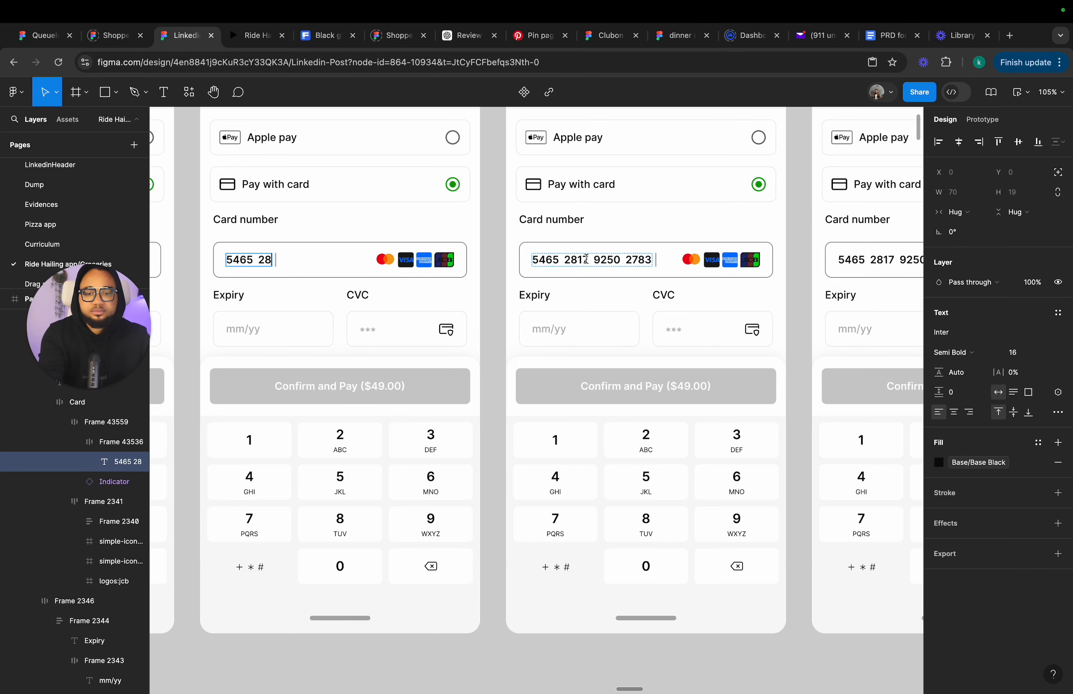
pyautogui.click(622, 261)
pyautogui.press('BackSpace')
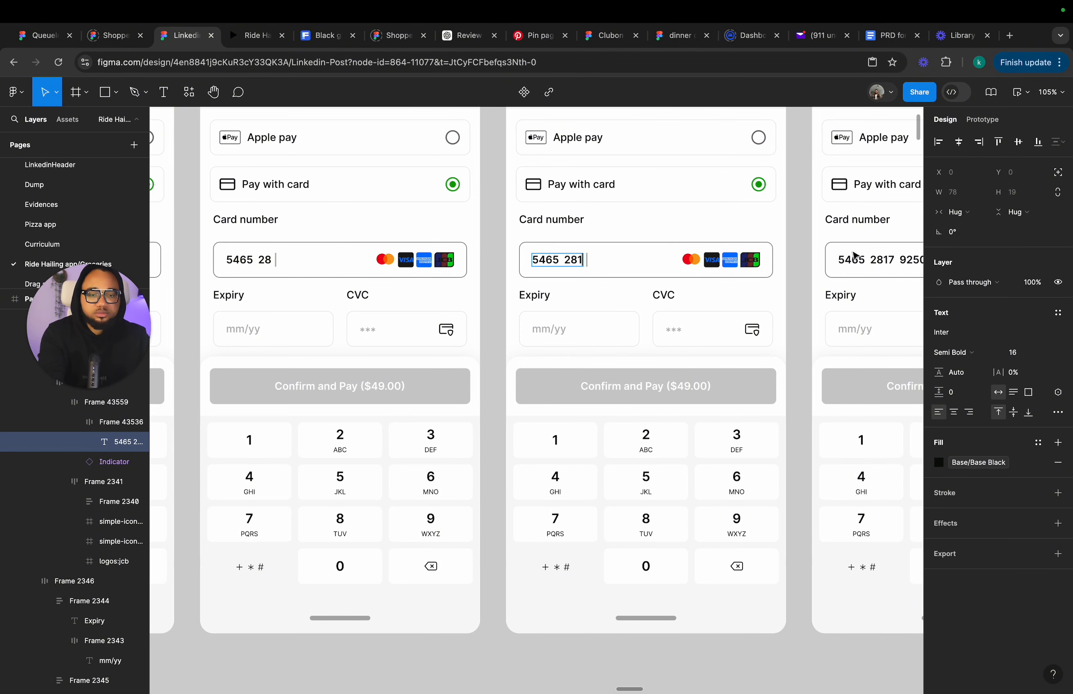
pyautogui.click(906, 259)
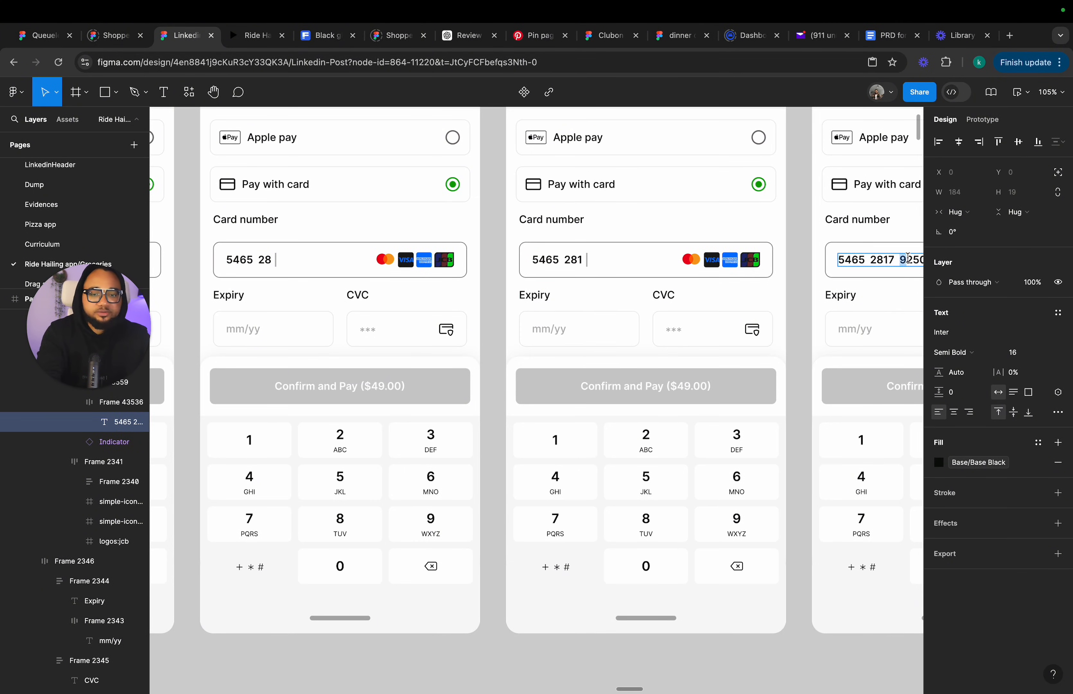
pyautogui.moveTo(908, 258); pyautogui.dragTo(907, 257)
pyautogui.press('BackSpace')
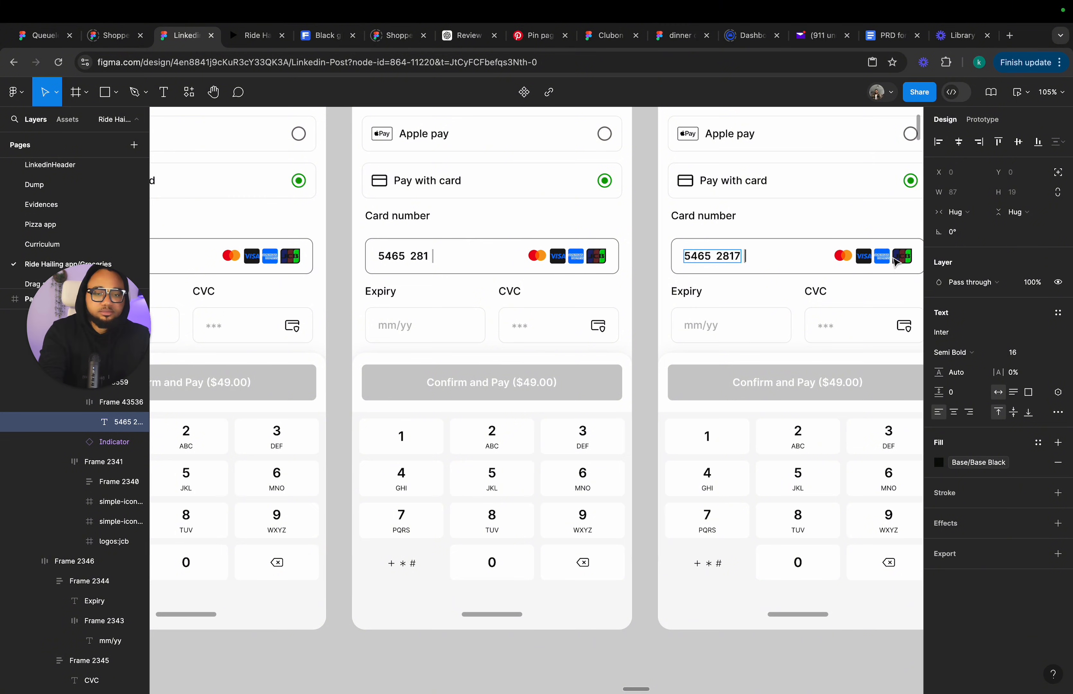
pyautogui.hscroll(15, 462, 280)
pyautogui.hscroll(-6, 462, 279)
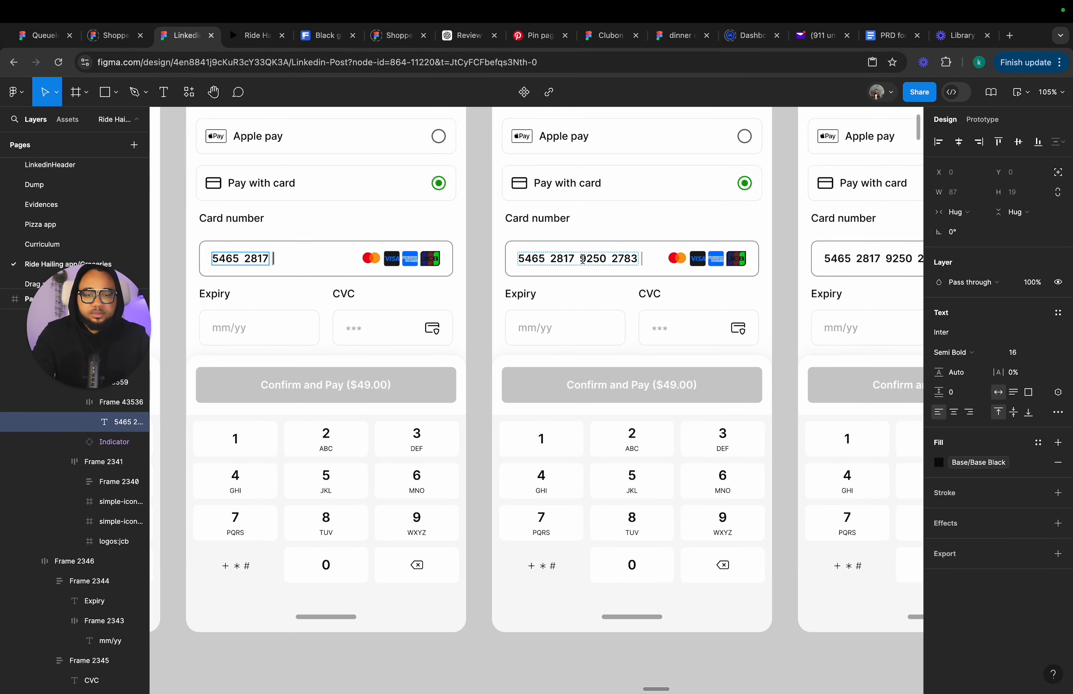
pyautogui.click(585, 258)
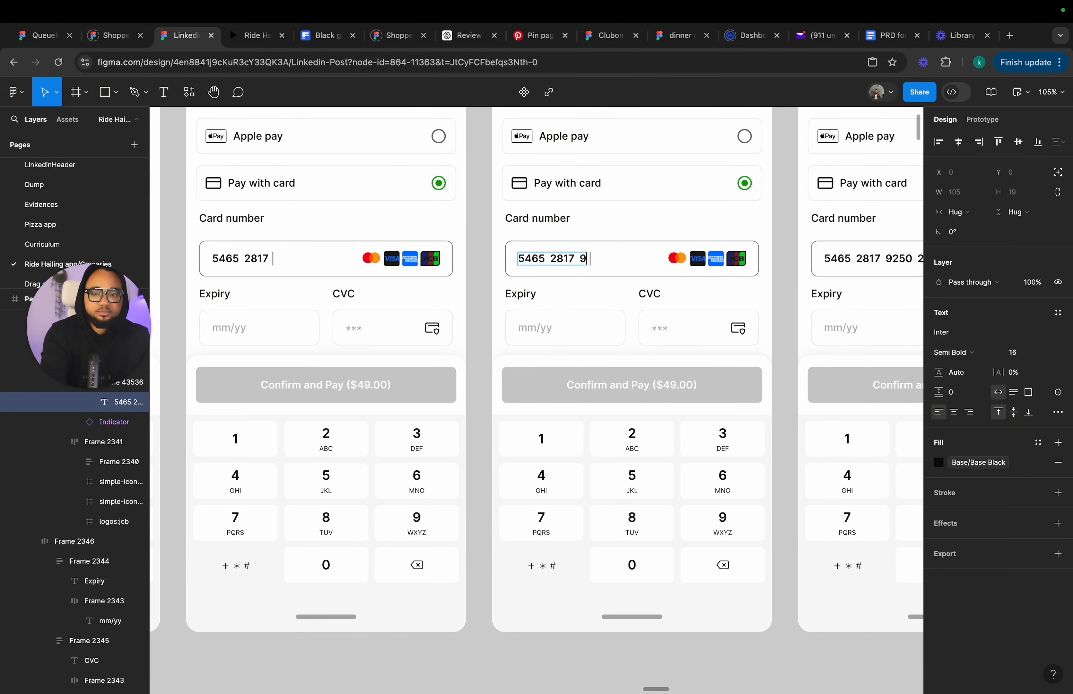
pyautogui.hscroll(10, 851, 260)
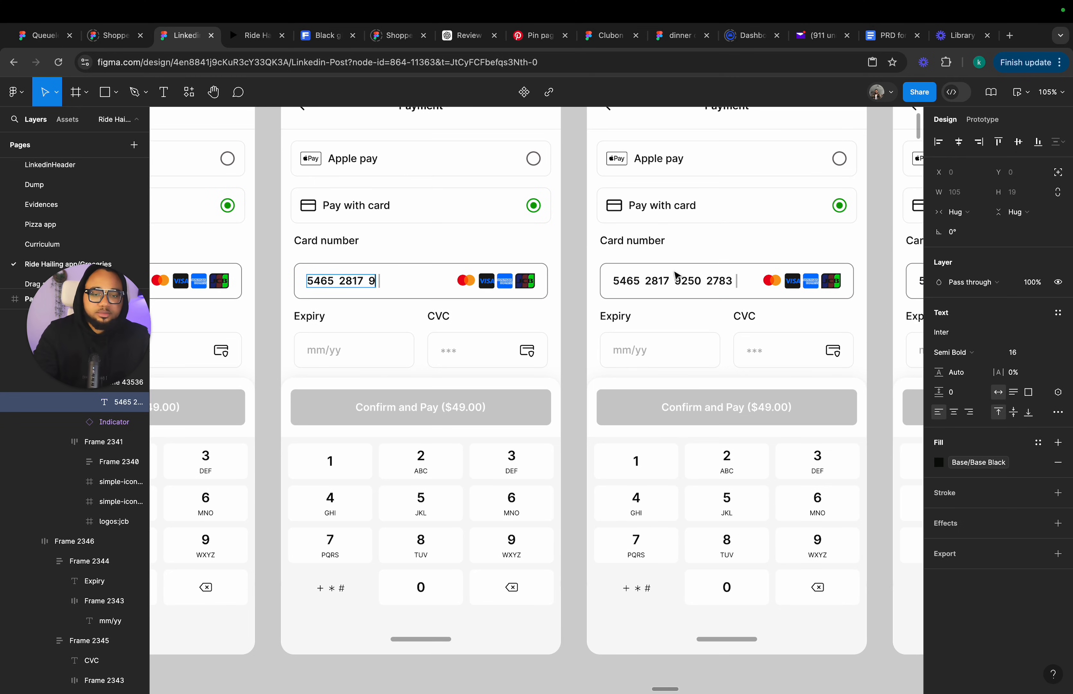
pyautogui.moveTo(689, 280); pyautogui.dragTo(748, 280)
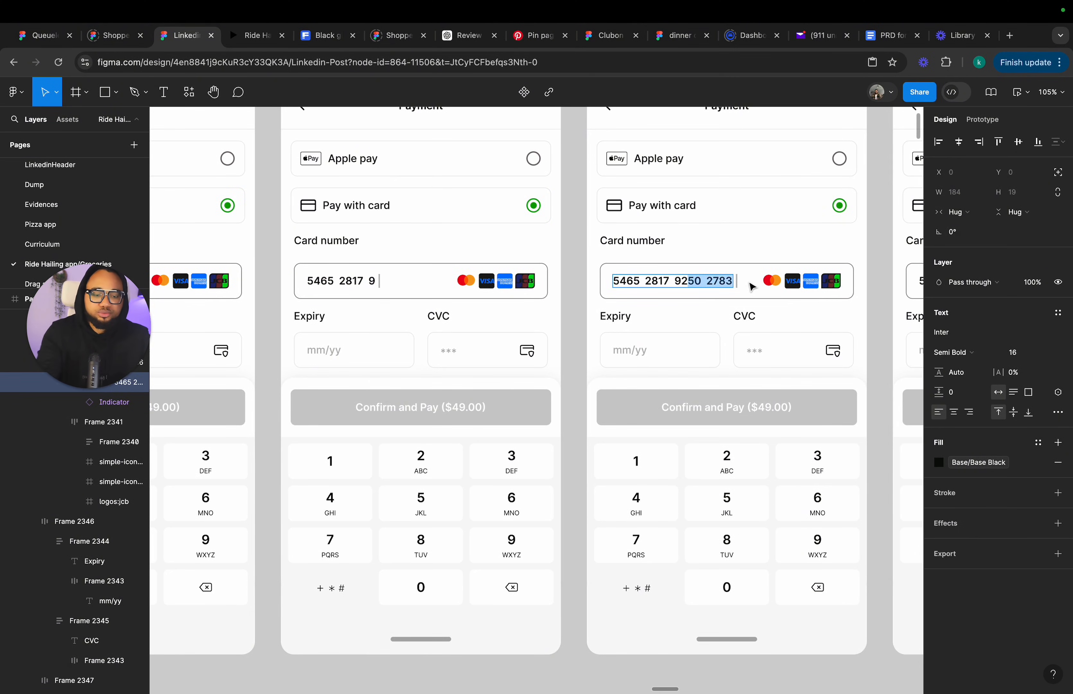
pyautogui.hscroll(10, 747, 286)
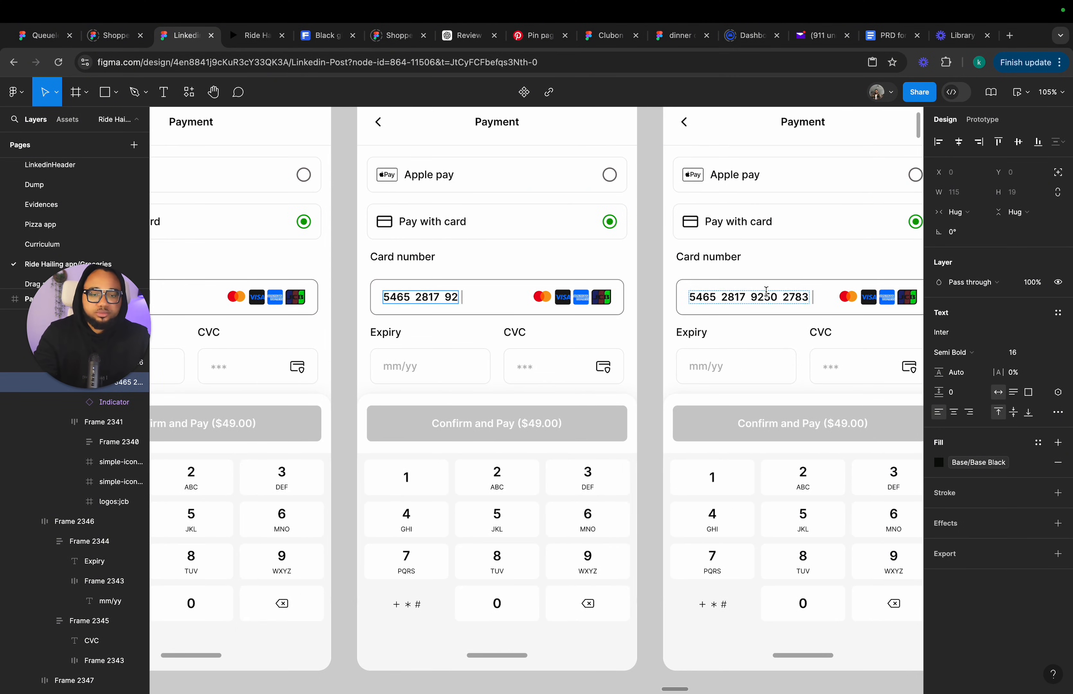
pyautogui.click(772, 294)
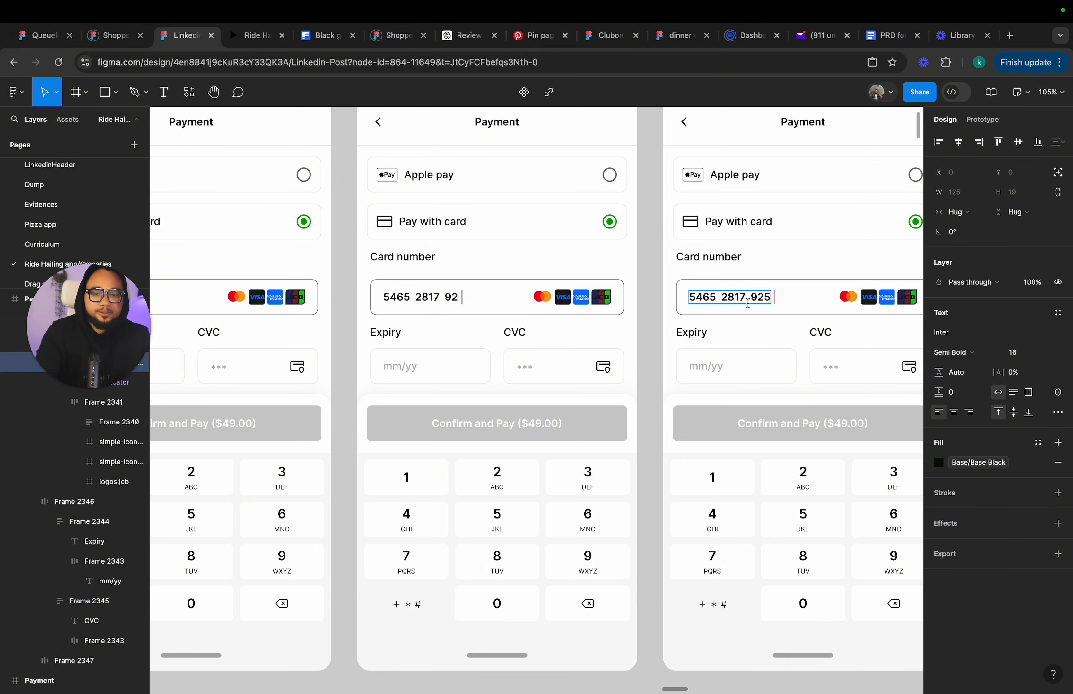
pyautogui.hscroll(15, 748, 303)
pyautogui.click(734, 279)
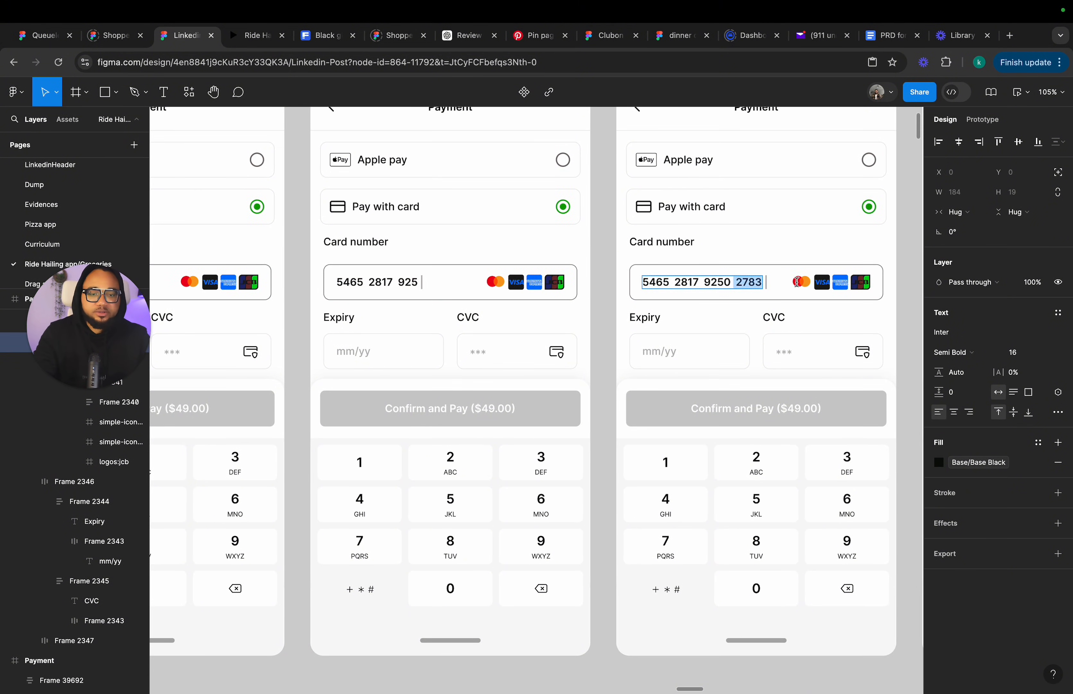
pyautogui.hscroll(20, 732, 286)
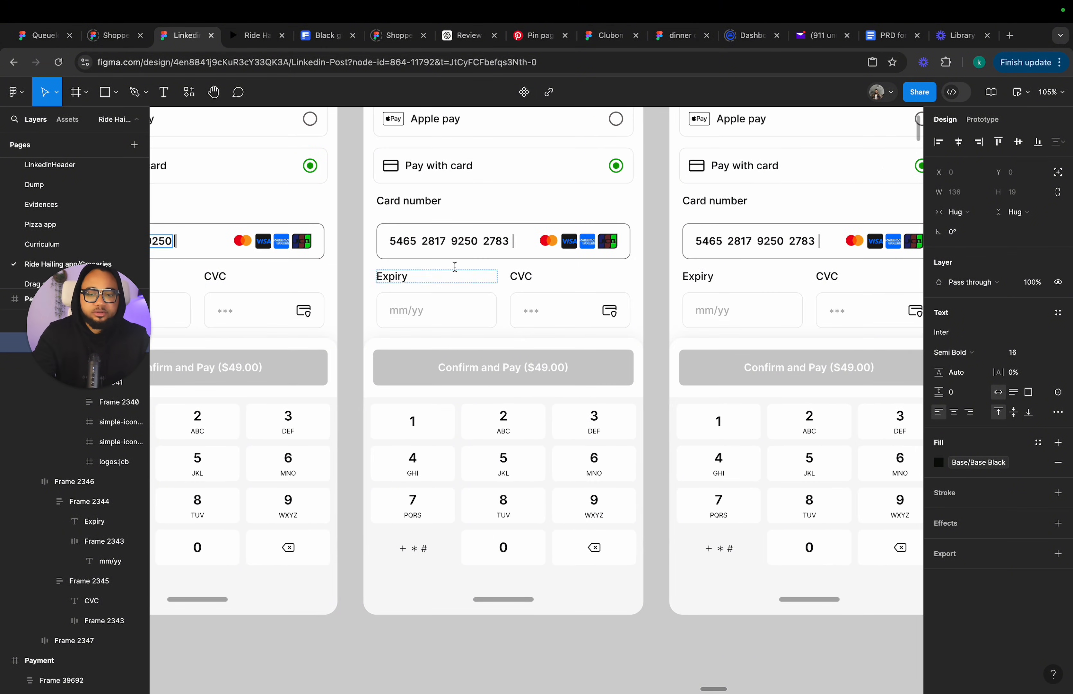
pyautogui.doubleClick(491, 241)
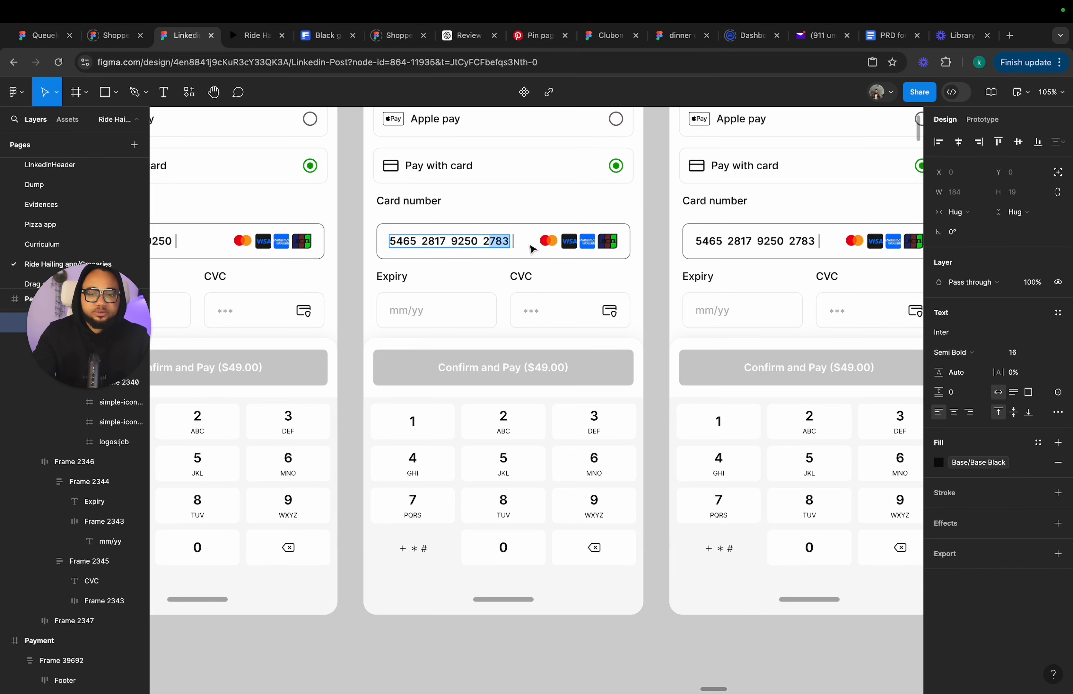
pyautogui.hscroll(6, 638, 281)
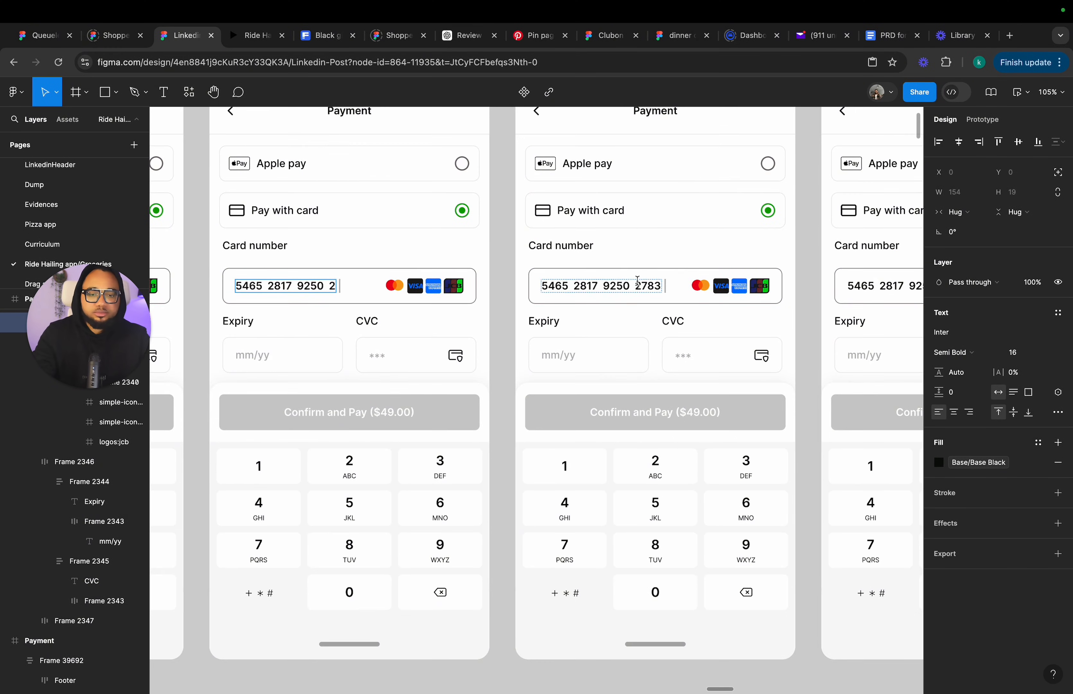
pyautogui.doubleClick(649, 284)
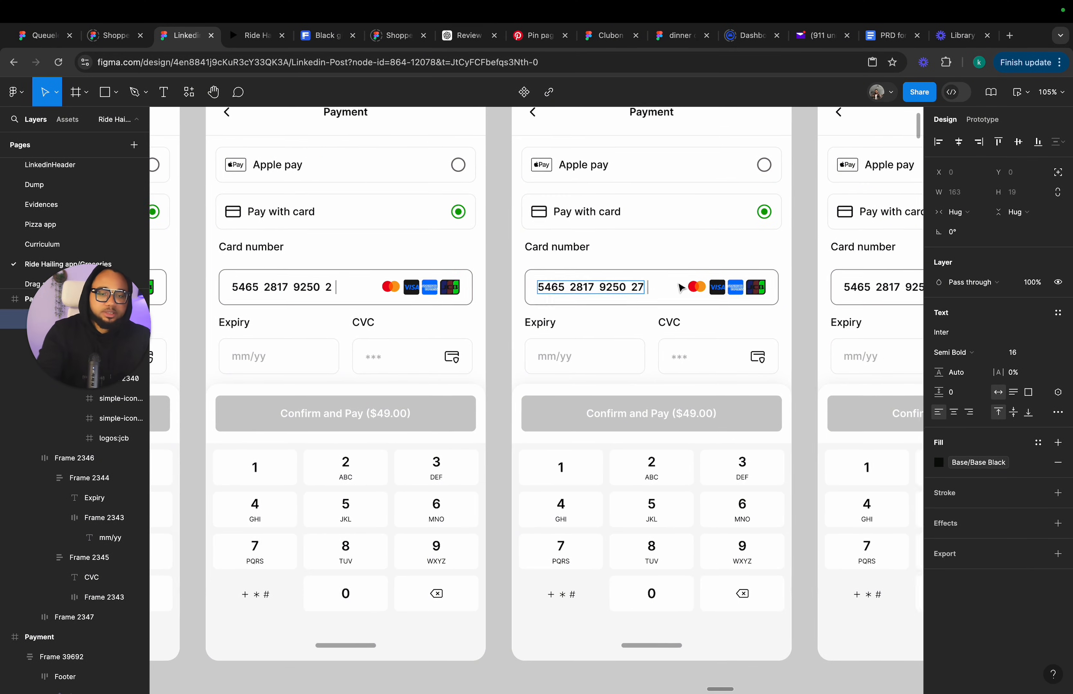
pyautogui.hscroll(9, 686, 291)
pyautogui.doubleClick(734, 288)
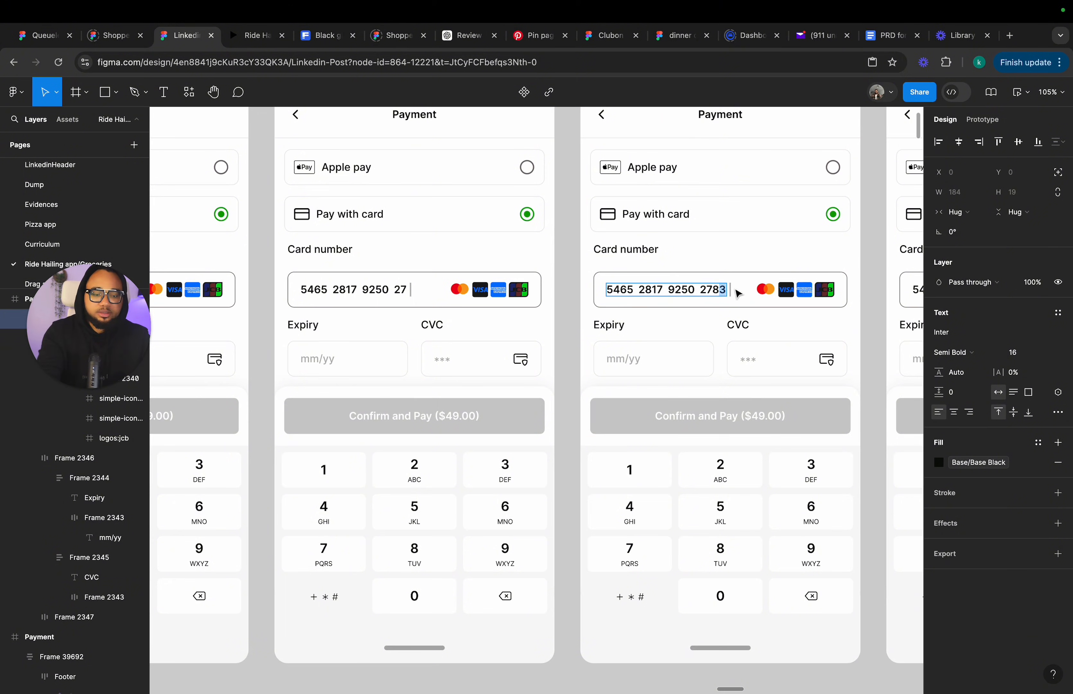
pyautogui.hscroll(18, 732, 290)
pyautogui.hscroll(-3, 714, 298)
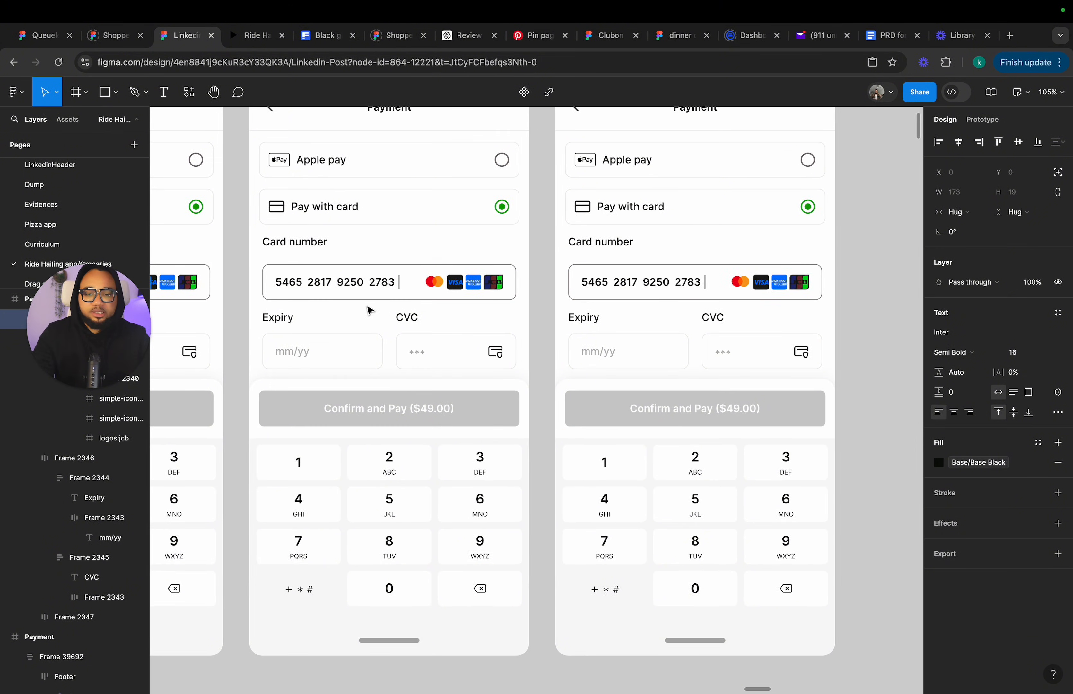
pyautogui.scroll(-4, 369, 309)
pyautogui.scroll(2, 631, 192)
pyautogui.click(553, 160)
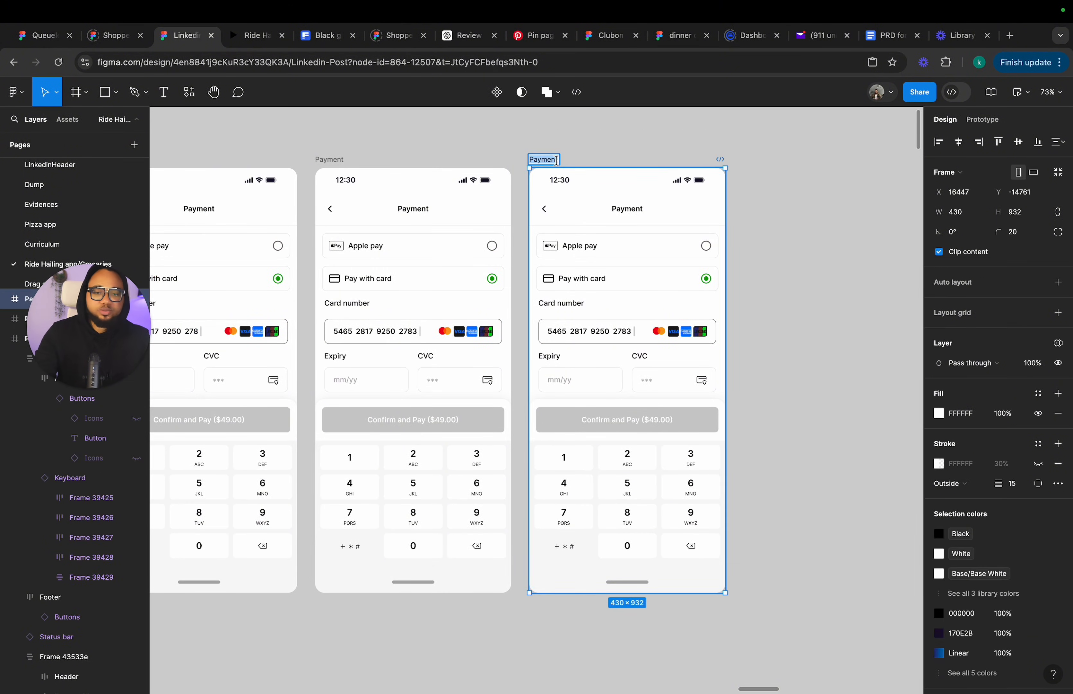
pyautogui.click(592, 161)
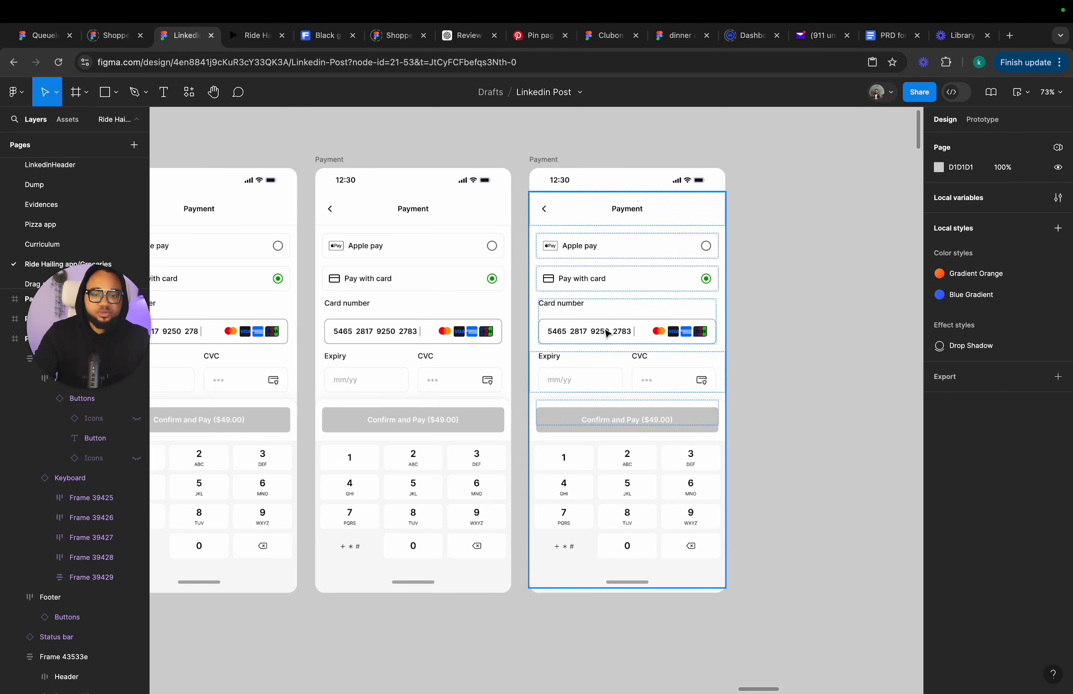
pyautogui.scroll(3, 604, 338)
pyautogui.click(603, 347)
pyautogui.click(605, 347)
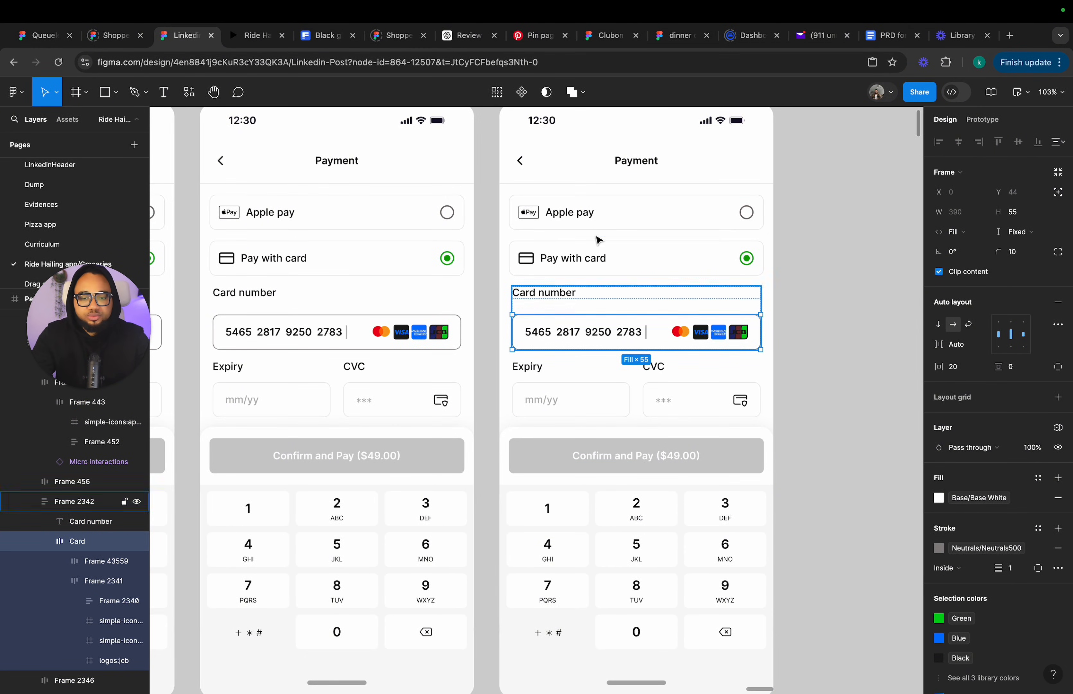
pyautogui.scroll(3, 589, 179)
pyautogui.hscroll(-3, 589, 179)
pyautogui.click(577, 169)
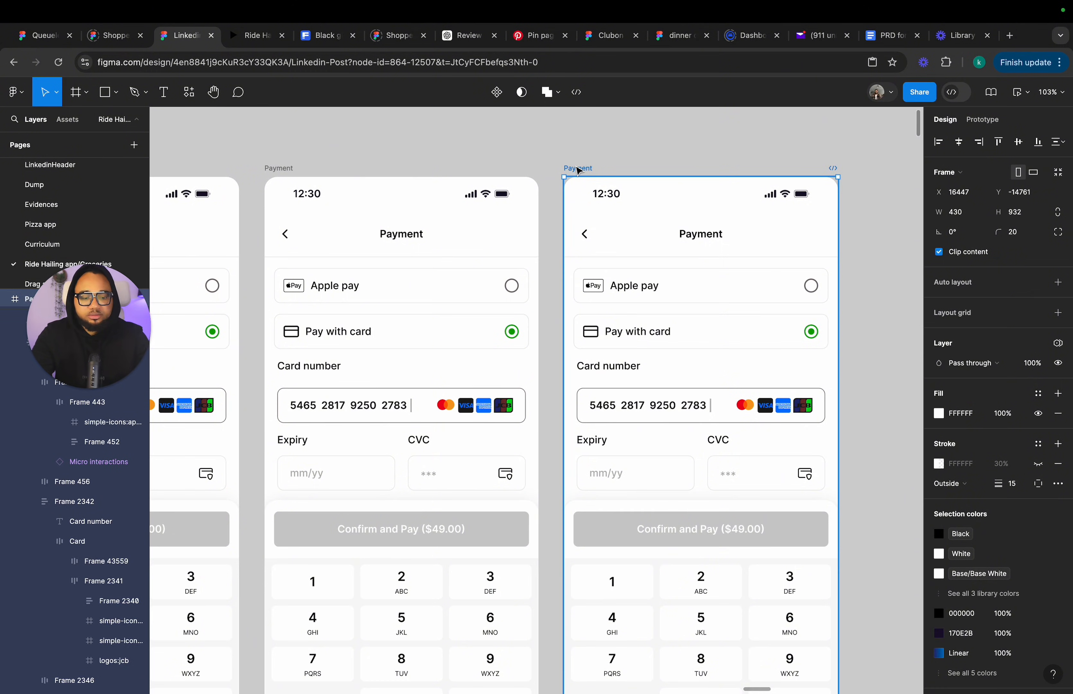
pyautogui.press('Delete')
# Ungroup the card number text and Indicator cursor inside the final frame's card number field.
pyautogui.scroll(-3, 577, 169)
pyautogui.hscroll(-3, 578, 171)
pyautogui.scroll(-1, 578, 170)
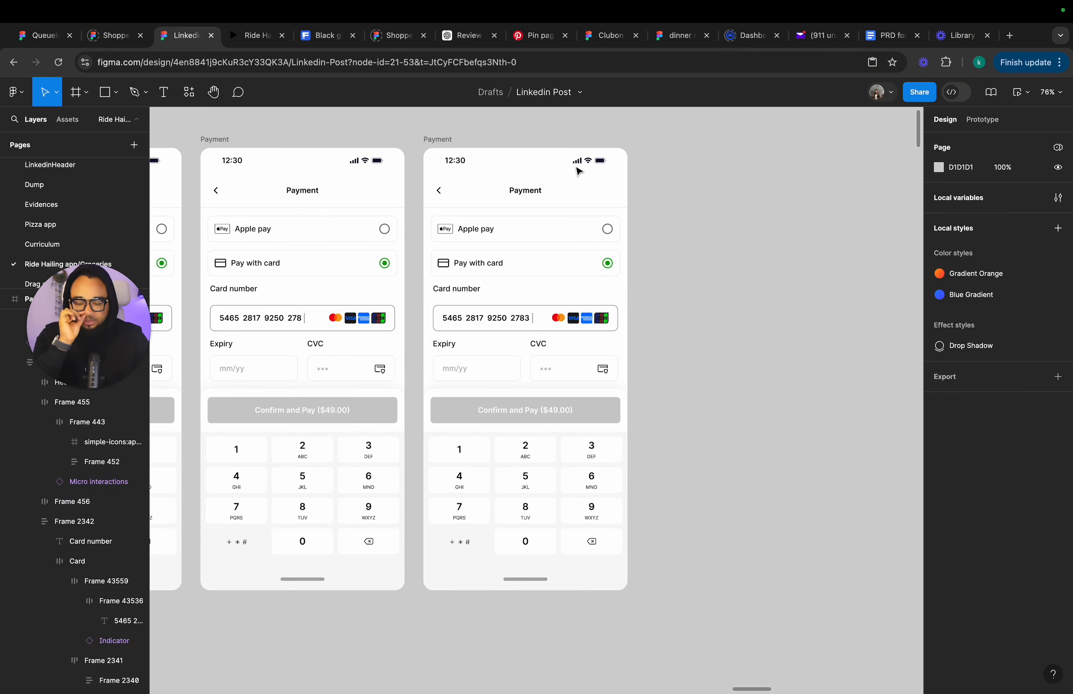
pyautogui.click(542, 327)
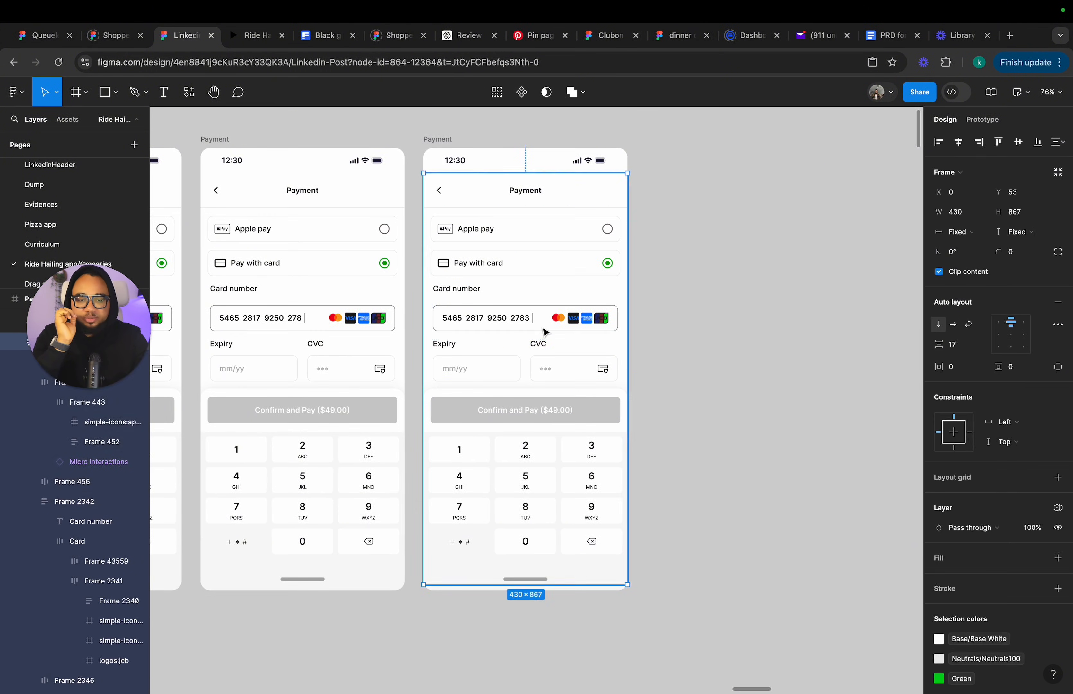
pyautogui.click(533, 321)
pyautogui.click(534, 321)
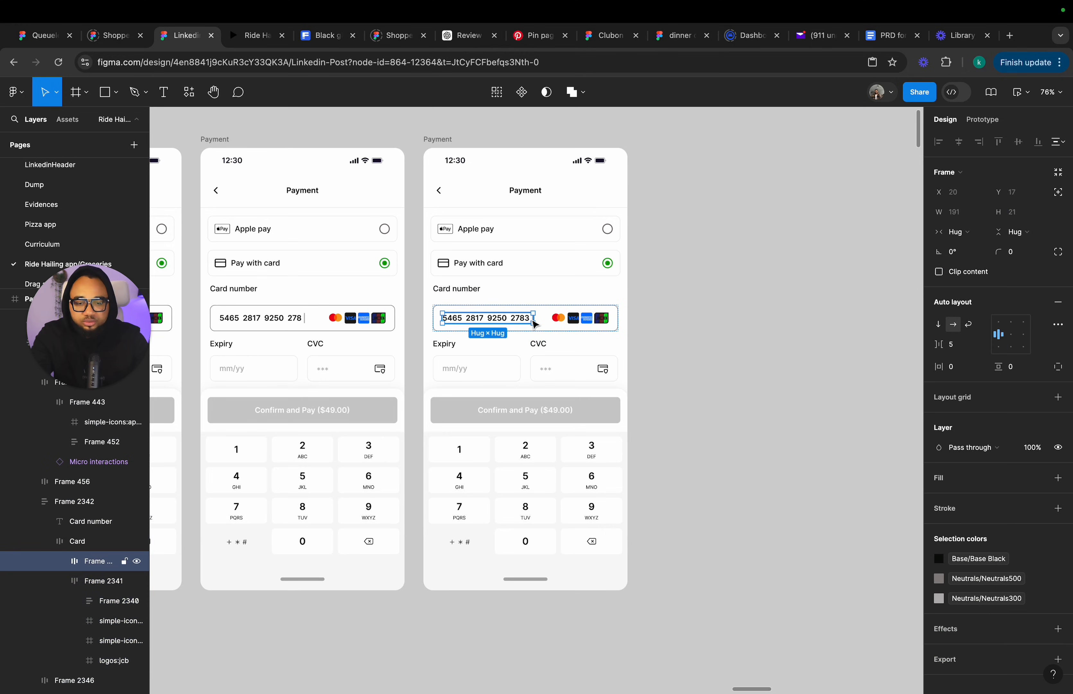
pyautogui.scroll(5, 526, 319)
pyautogui.scroll(7, 546, 316)
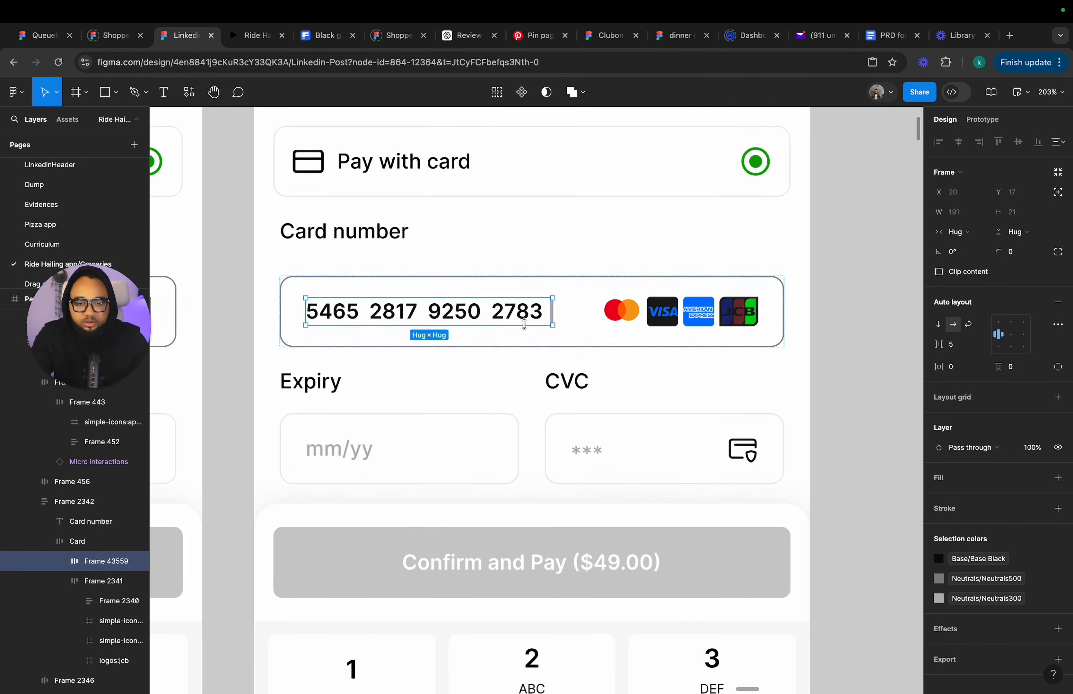
pyautogui.rightClick(544, 315)
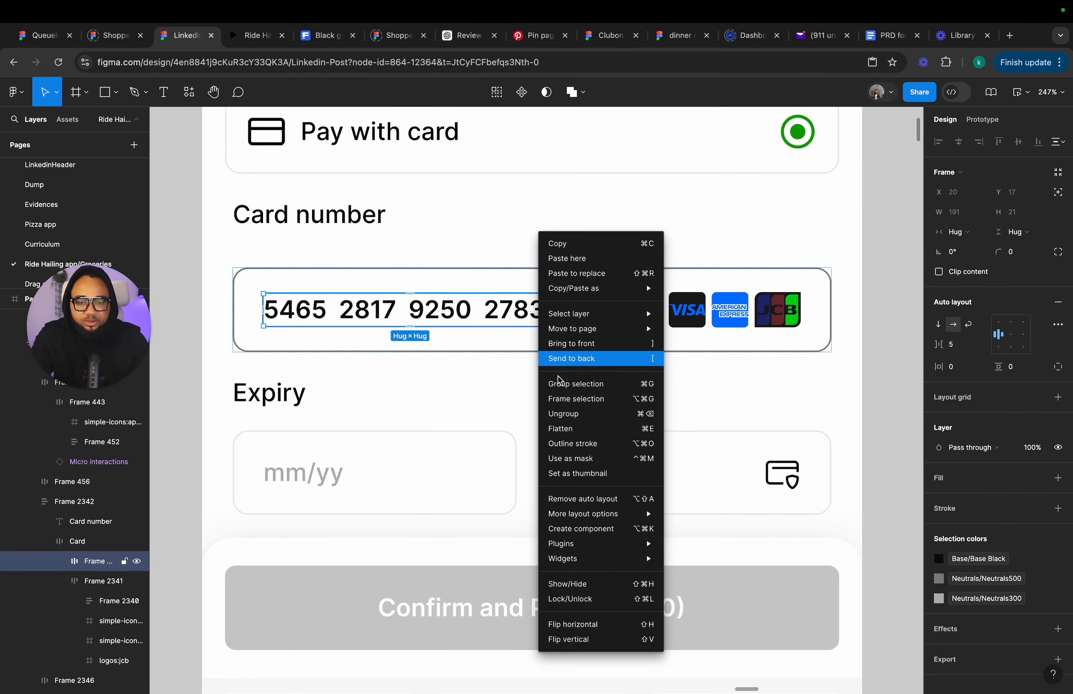
pyautogui.click(564, 413)
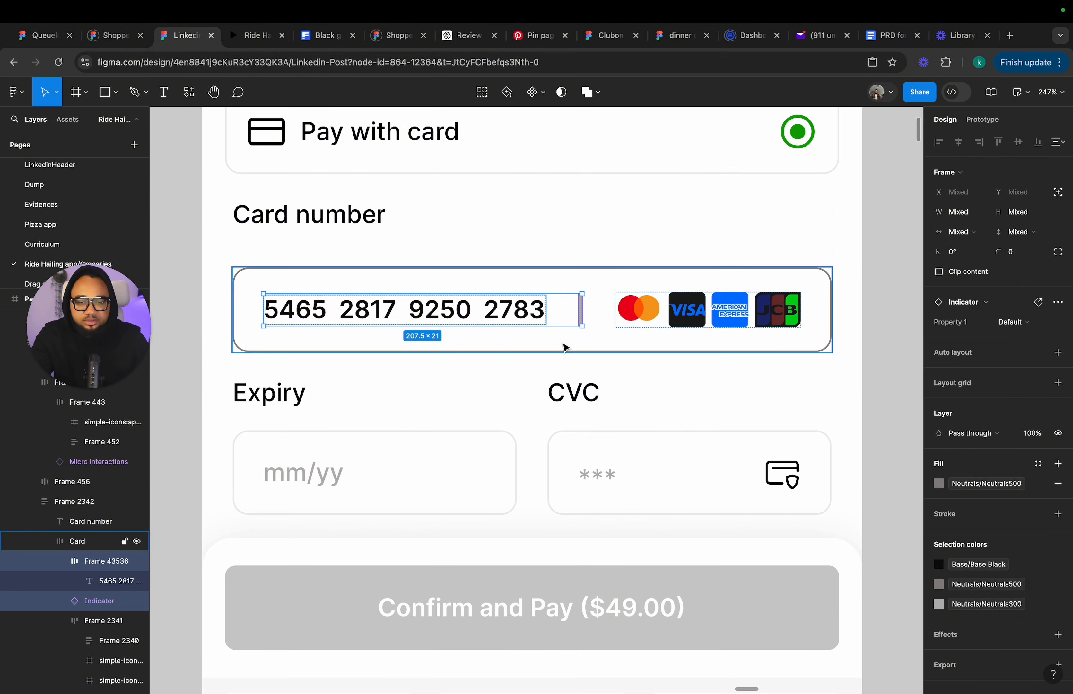
# Move the Indicator cursor out of the card number field into the Expiry mm/yy field.
pyautogui.click(583, 322)
pyautogui.click(583, 321)
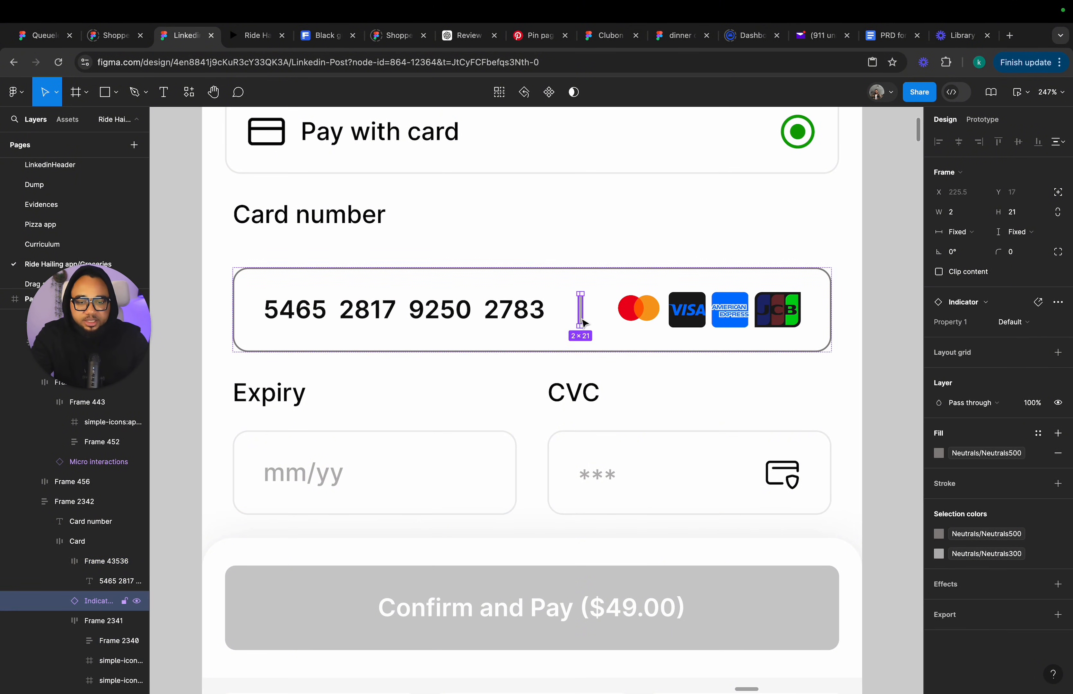
pyautogui.moveTo(583, 321); pyautogui.dragTo(267, 518)
pyautogui.scroll(-5, 285, 515)
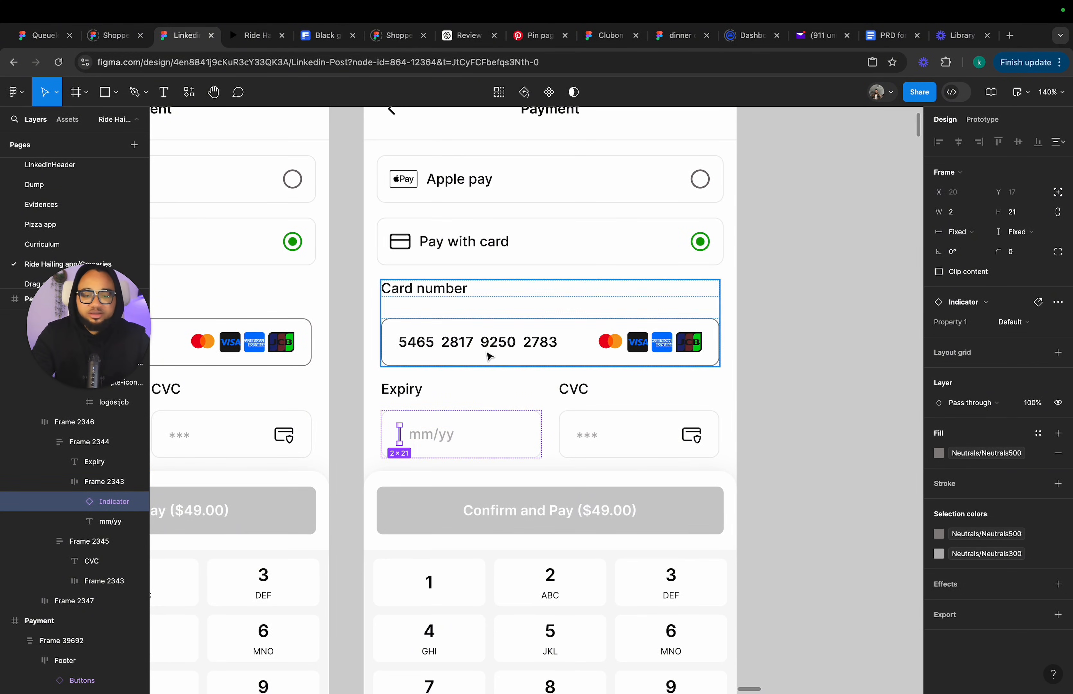
# Set the card number field's stroke colour to Neutrals100 in the final frame.
pyautogui.click(350, 461)
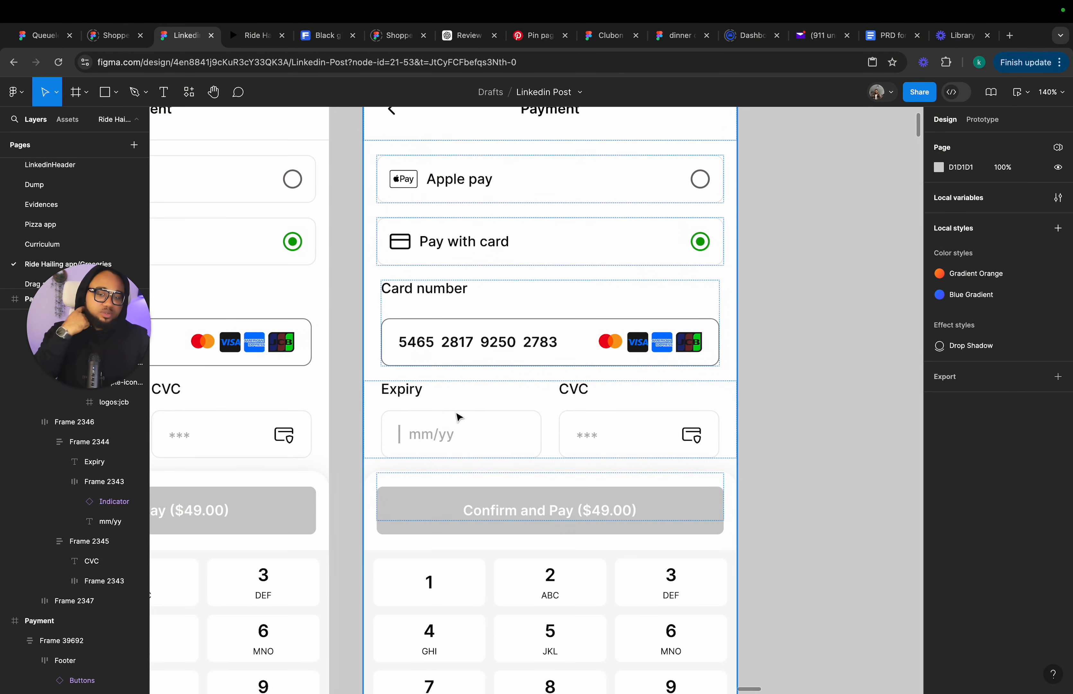
pyautogui.click(480, 351)
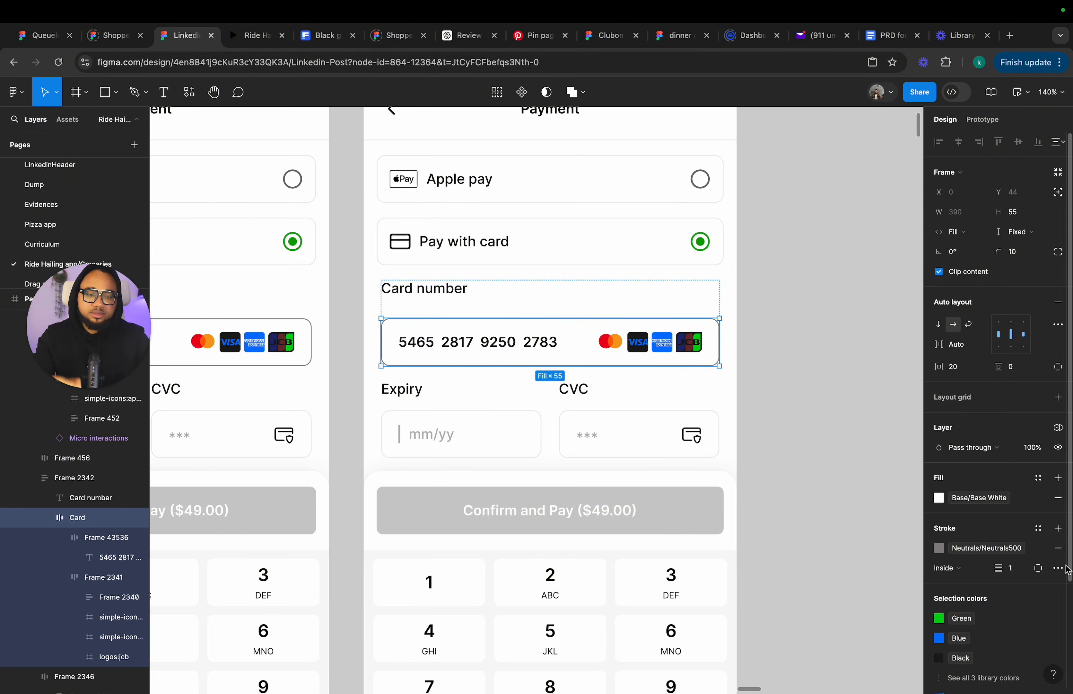
pyautogui.click(1011, 556)
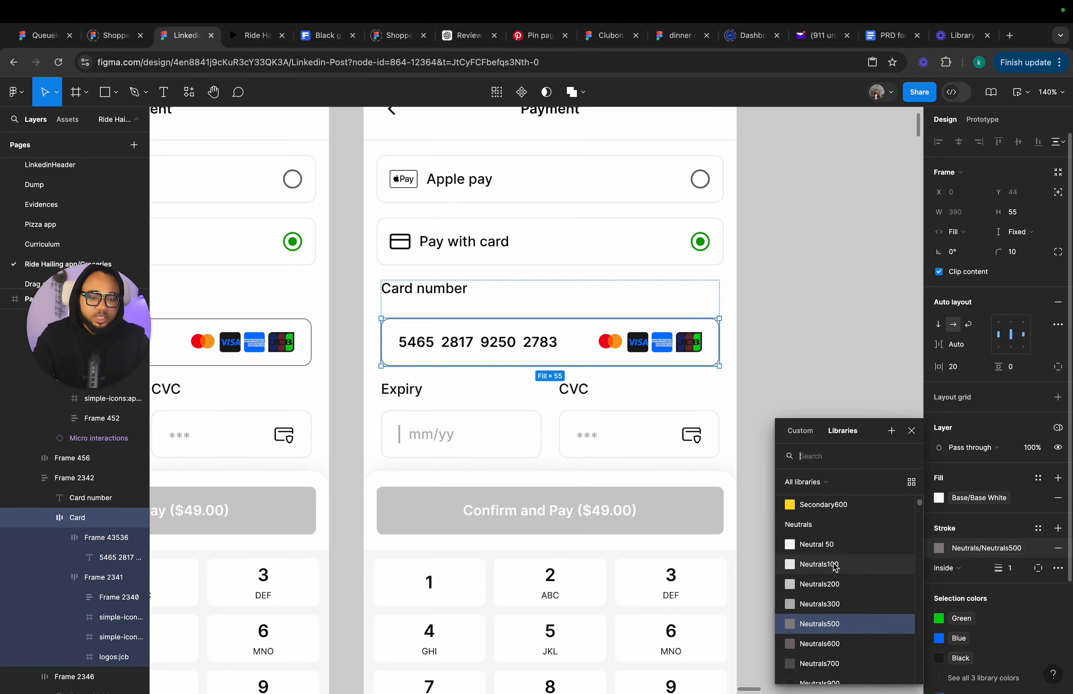
pyautogui.click(835, 566)
pyautogui.click(841, 489)
# Set the Expiry field's stroke colour to Neutrals500 to mark it as the active input.
pyautogui.doubleClick(503, 444)
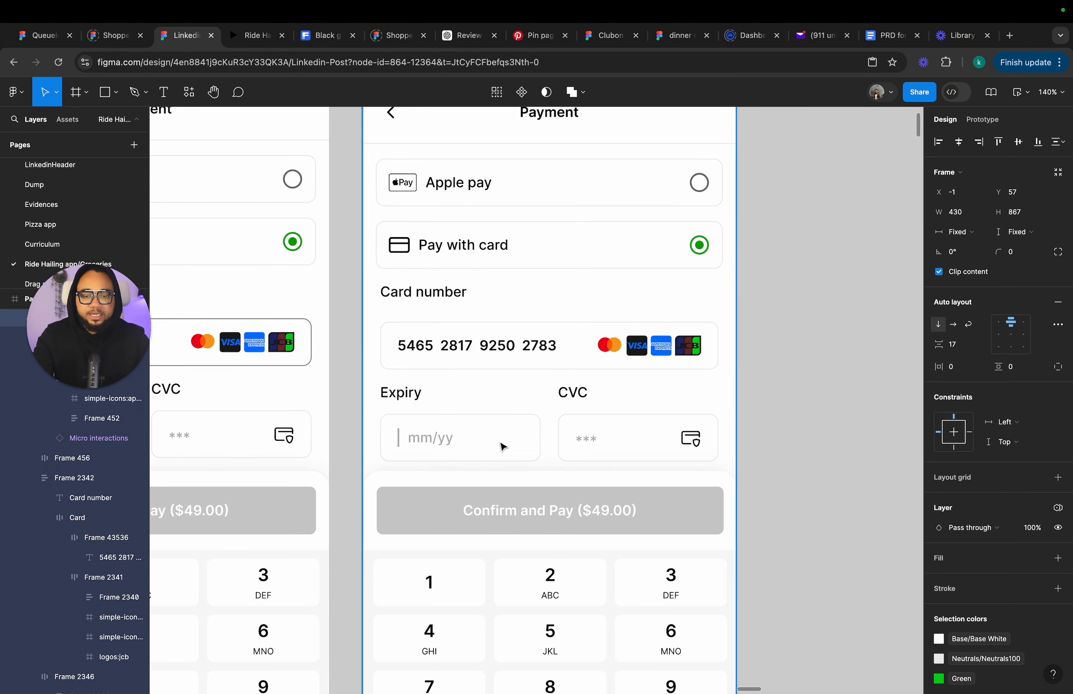
pyautogui.press('super+z')
pyautogui.press('super+z')
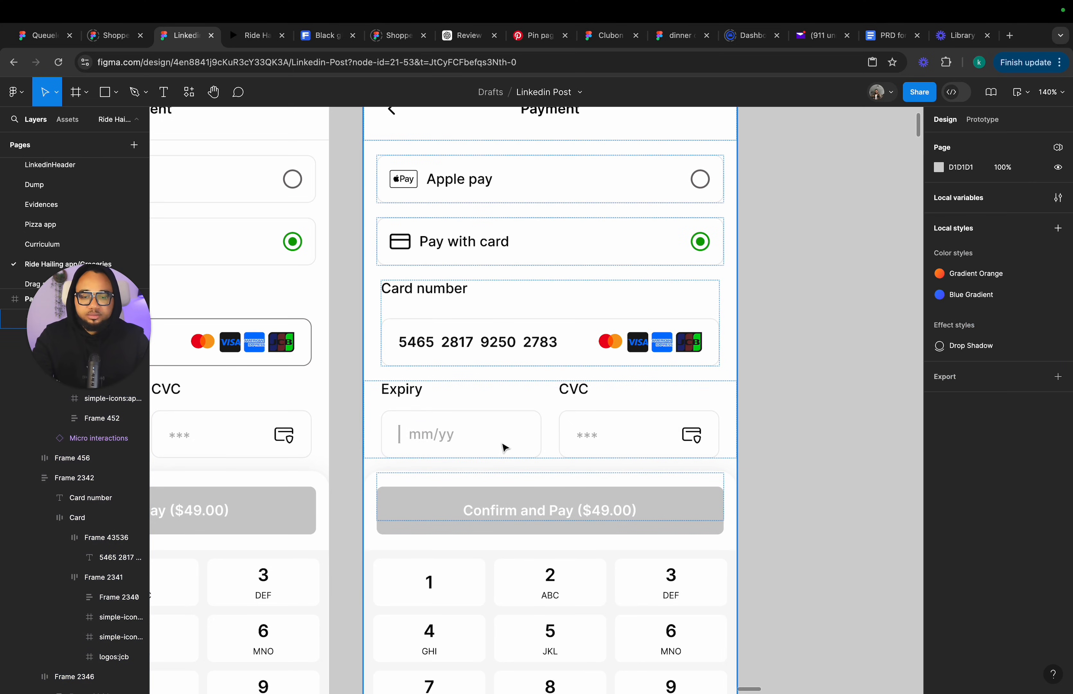
pyautogui.click(500, 441)
pyautogui.doubleClick(503, 445)
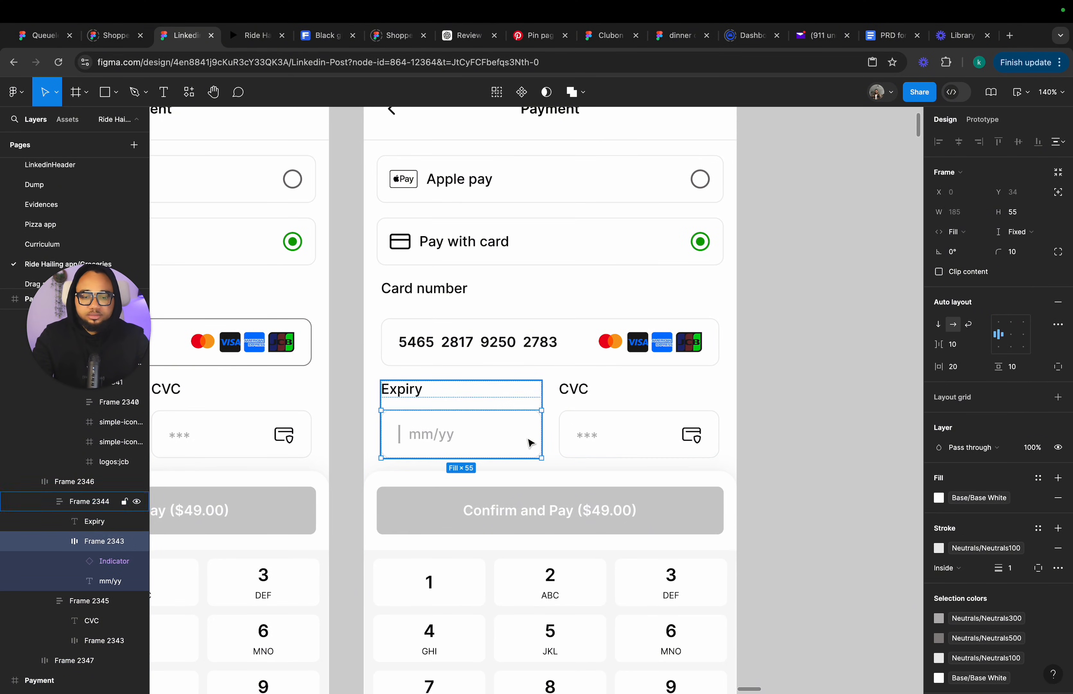
pyautogui.click(939, 548)
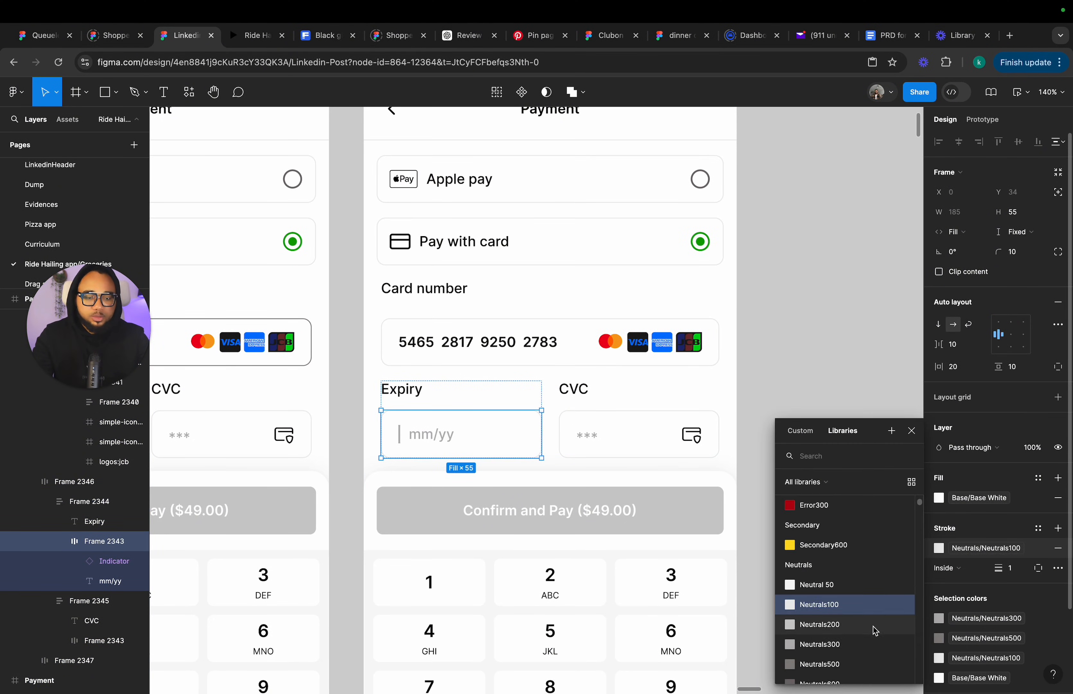
pyautogui.click(821, 495)
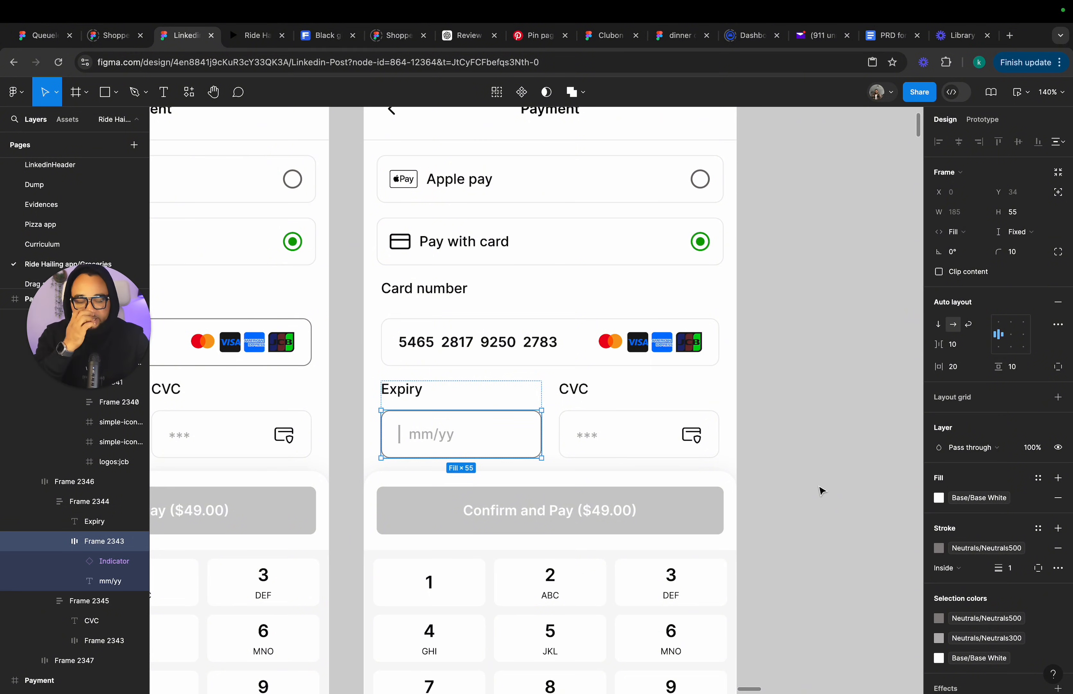
pyautogui.click(821, 491)
# Review the sequence of Payment frames and their card number fields from the start.
pyautogui.scroll(-5, 820, 490)
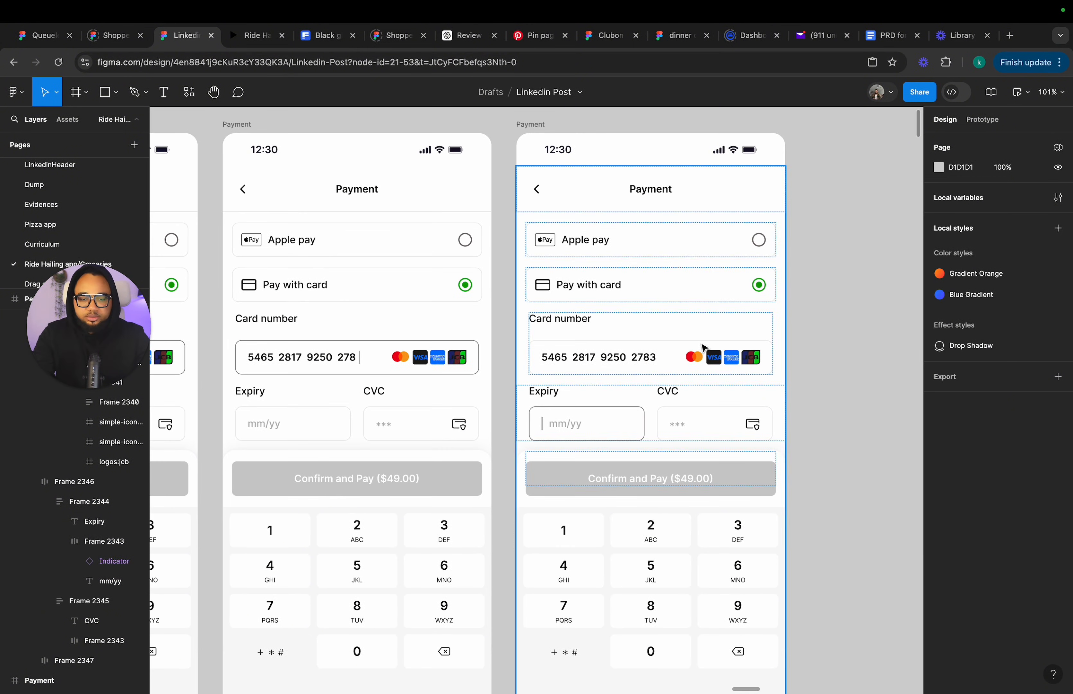
pyautogui.scroll(-4, 667, 357)
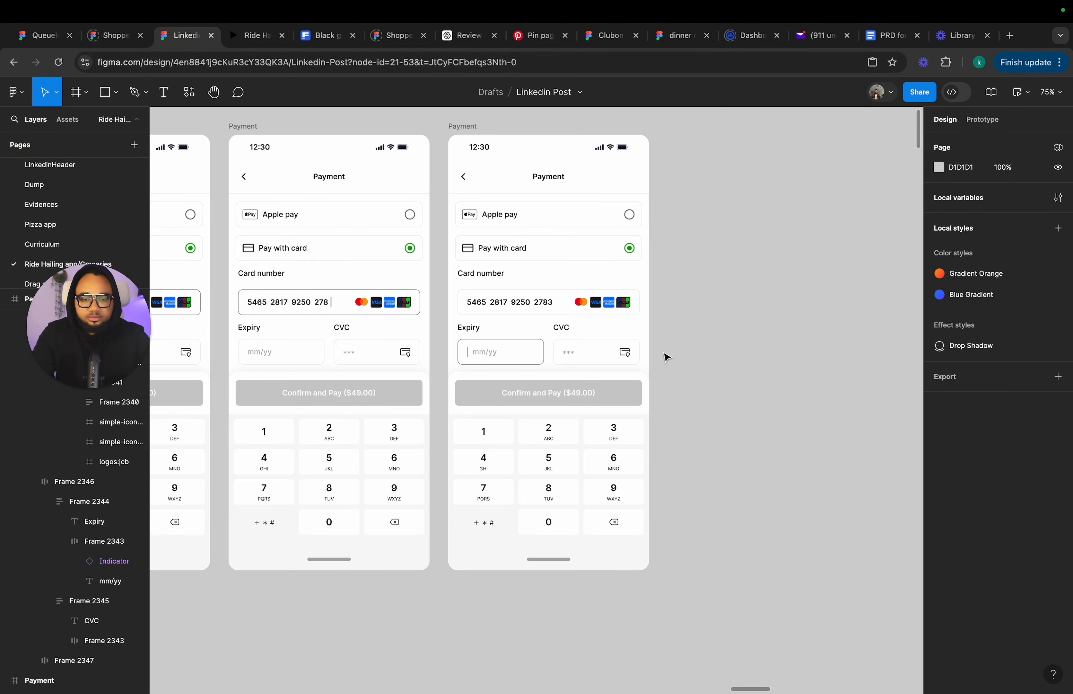
pyautogui.scroll(2, 469, 379)
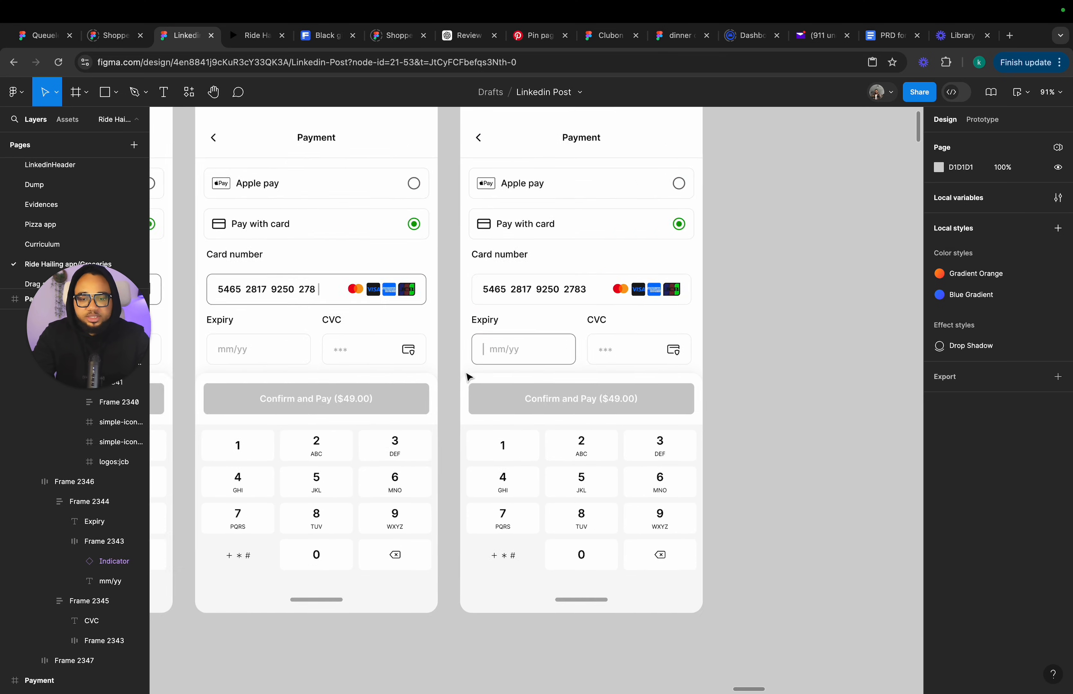
pyautogui.hscroll(-6, 468, 378)
pyautogui.hscroll(-10, 467, 376)
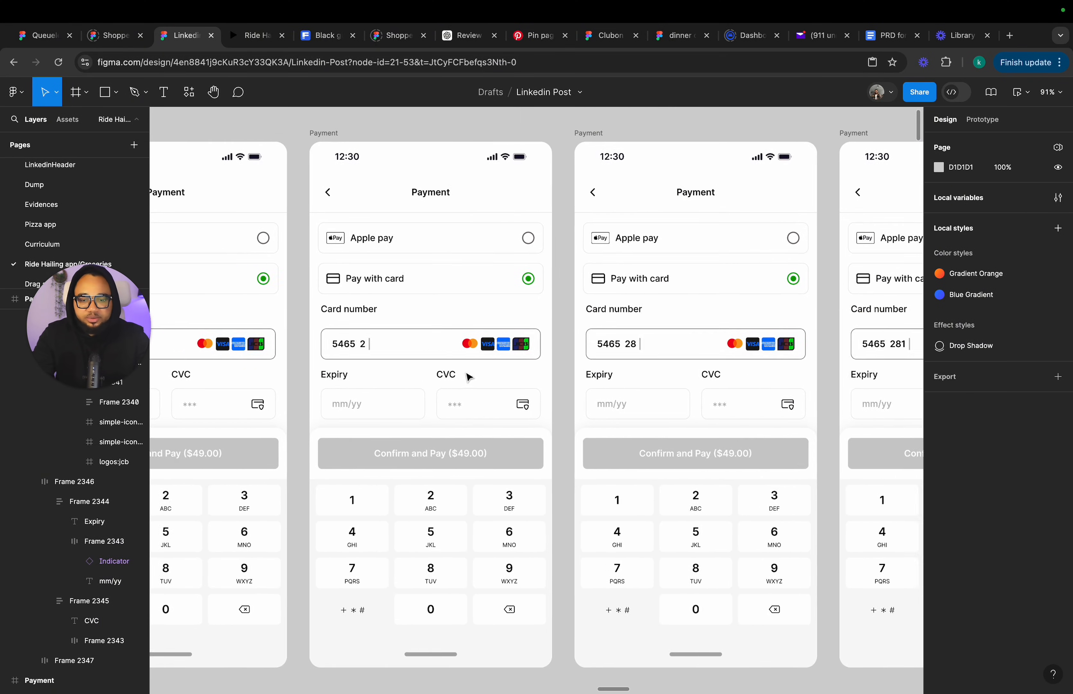
pyautogui.hscroll(-6, 467, 376)
pyautogui.scroll(2, 467, 376)
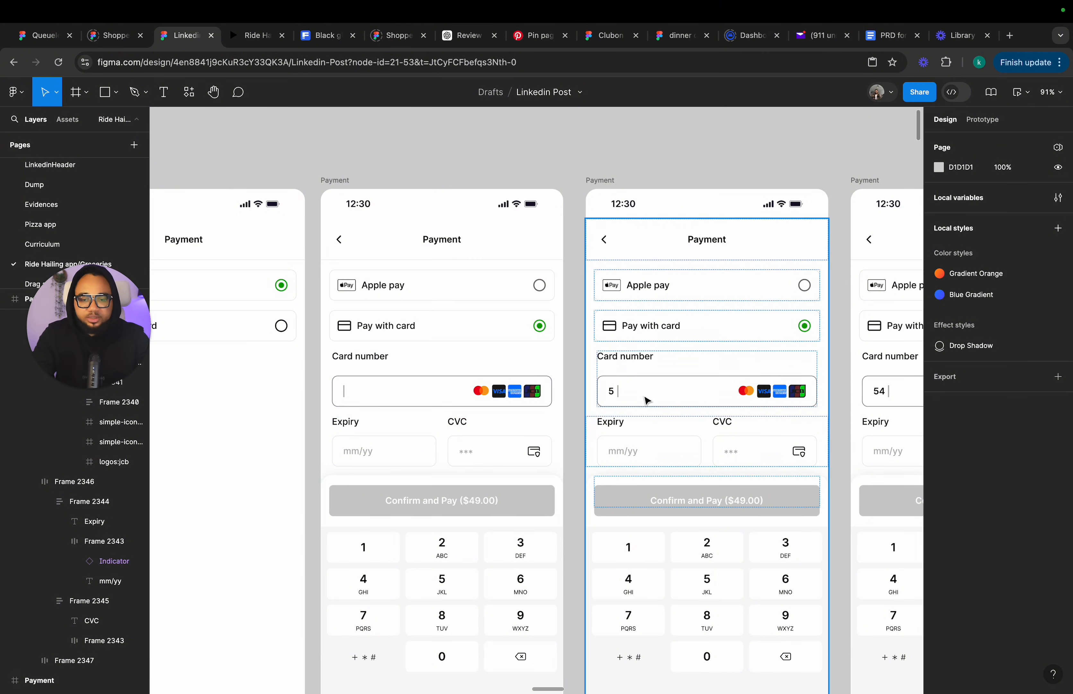
pyautogui.click(350, 400)
pyautogui.doubleClick(350, 400)
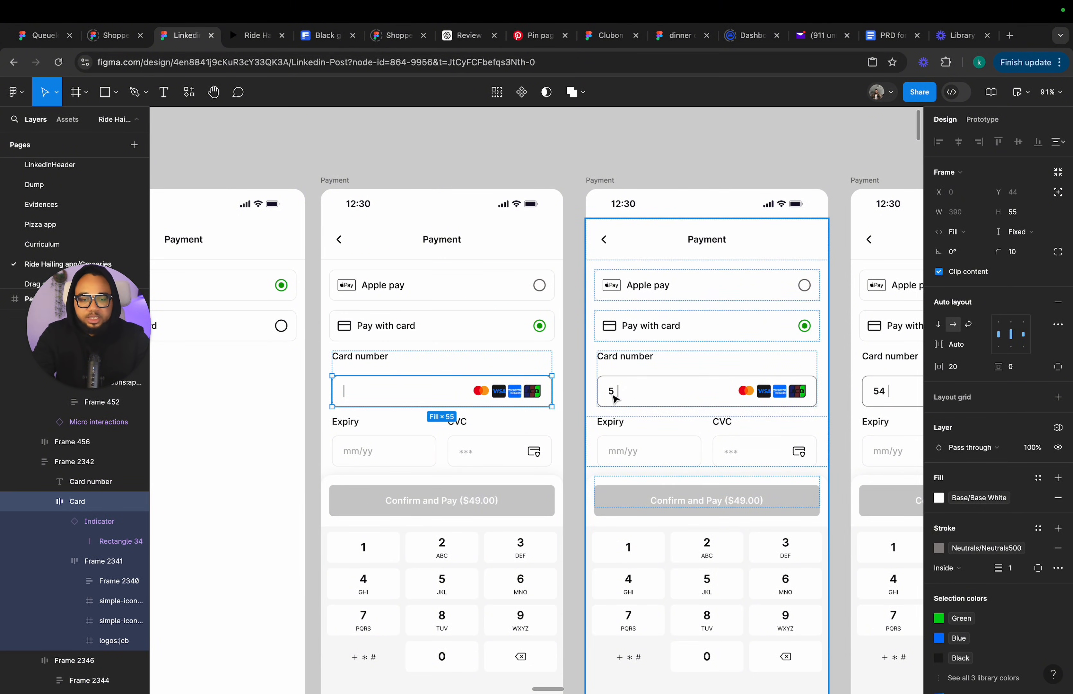
pyautogui.hscroll(20, 734, 399)
pyautogui.scroll(-2, 733, 399)
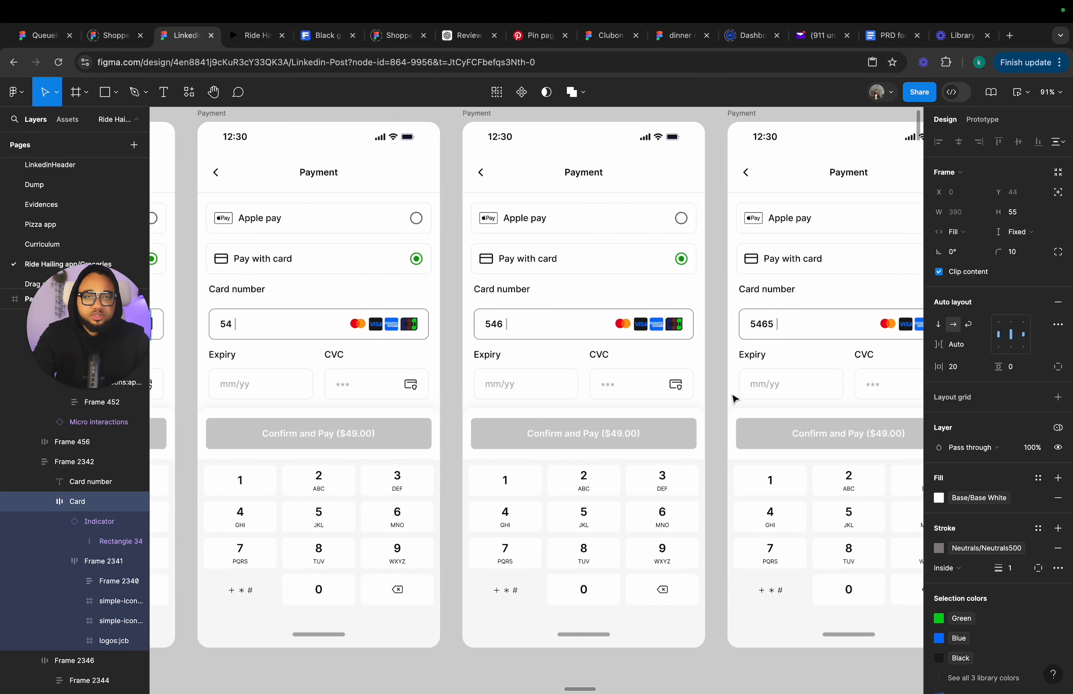
pyautogui.hscroll(20, 734, 399)
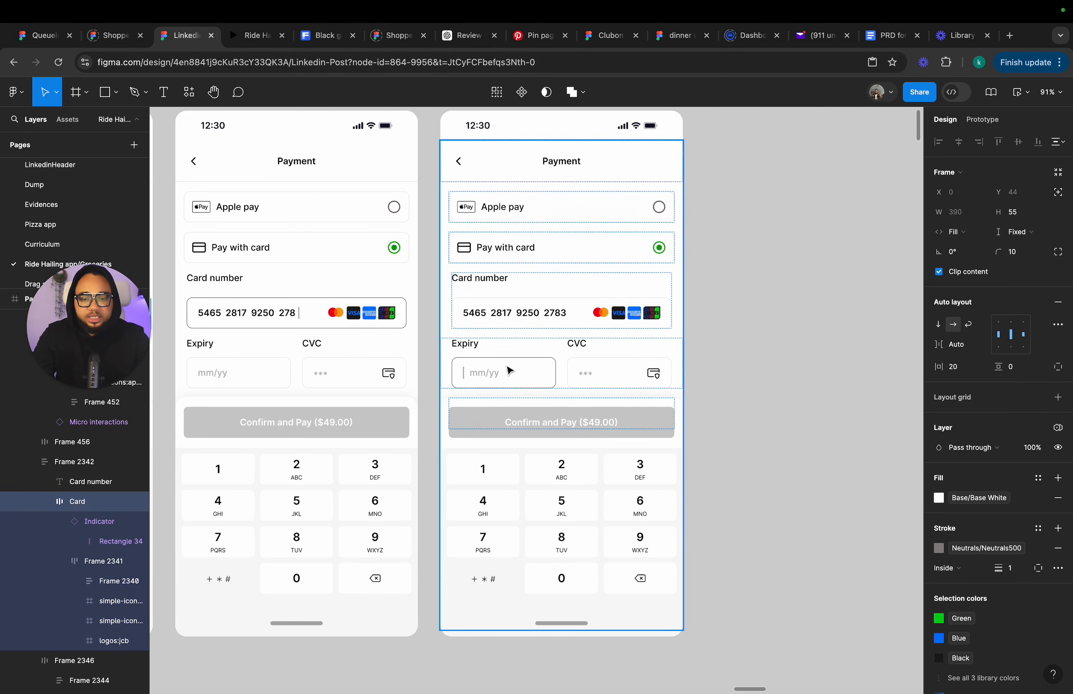
pyautogui.scroll(-2, 509, 370)
# Duplicate the final Payment frame four times.
pyautogui.click(469, 123)
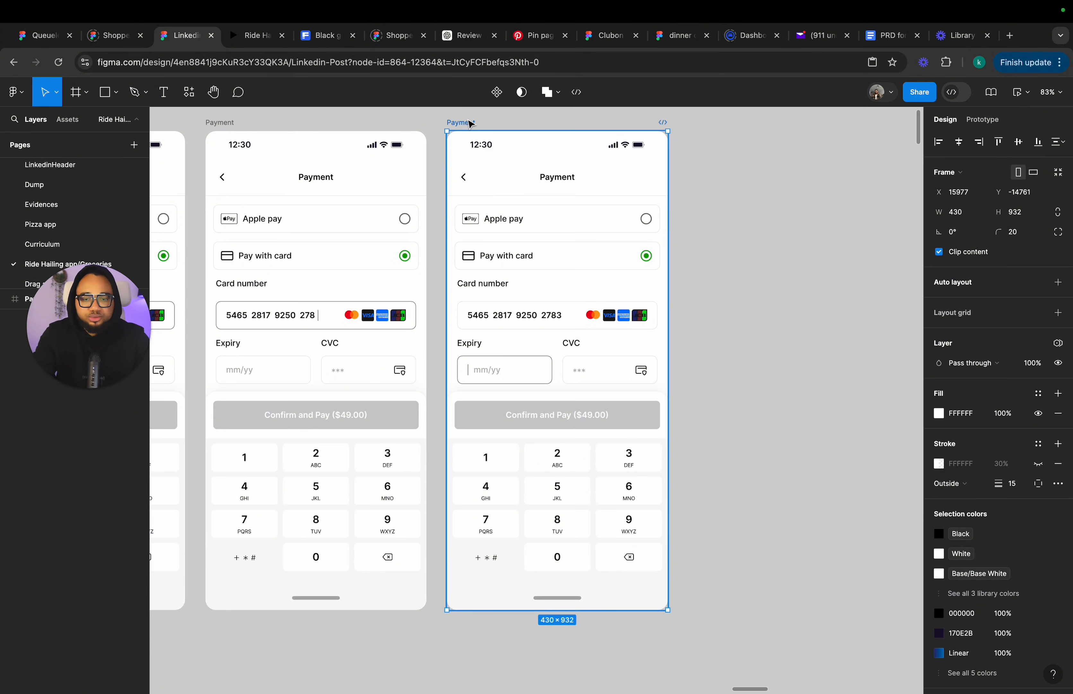
pyautogui.hotkey('ctrl', 'd')
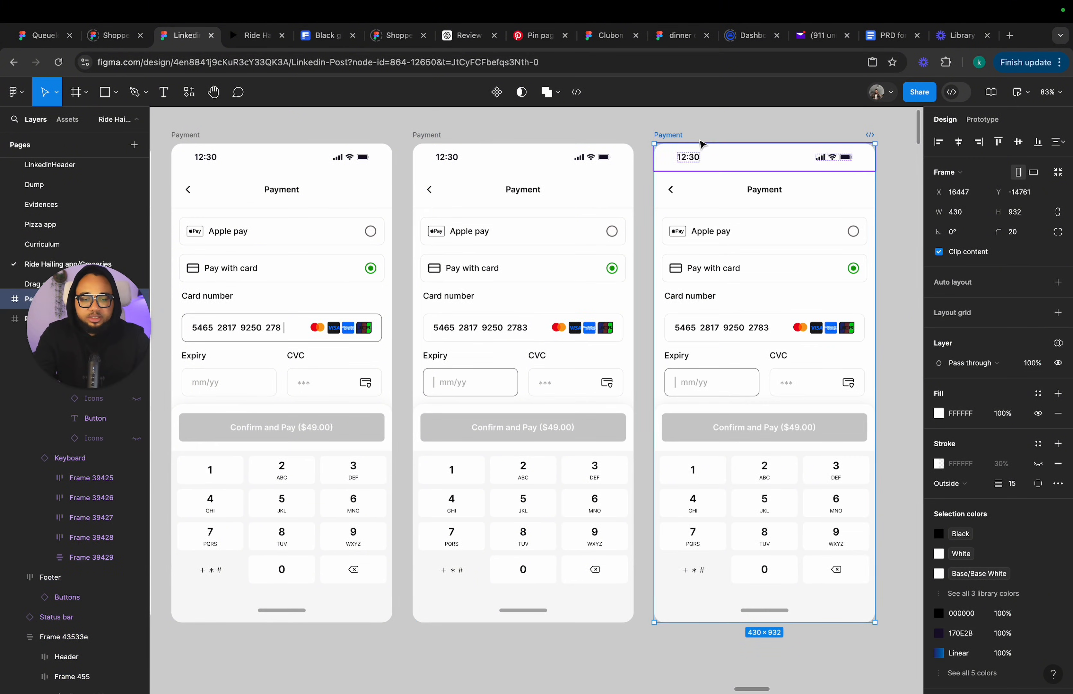
pyautogui.hotkey('ctrl', 'd')
pyautogui.hotkey('ctrl', 'd')
pyautogui.hotkey('ctrl', 'd')
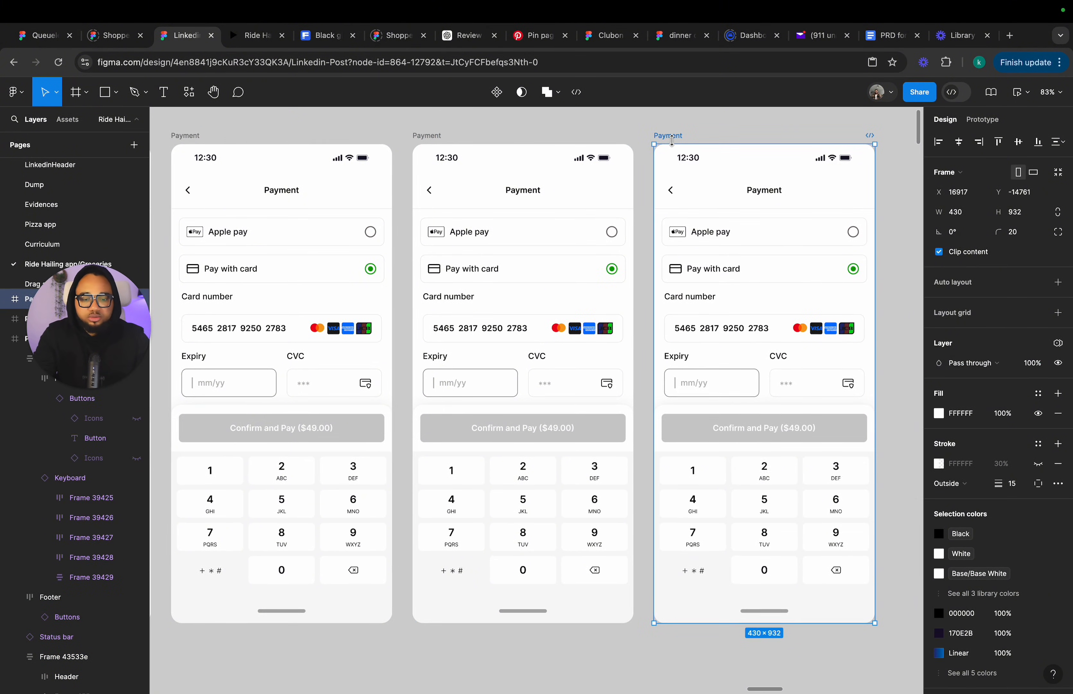
# Move the Indicator cursor after the mm/yy placeholder in the next Payment frame's Expiry field.
pyautogui.hscroll(2, 665, 168)
pyautogui.hscroll(-3, 665, 167)
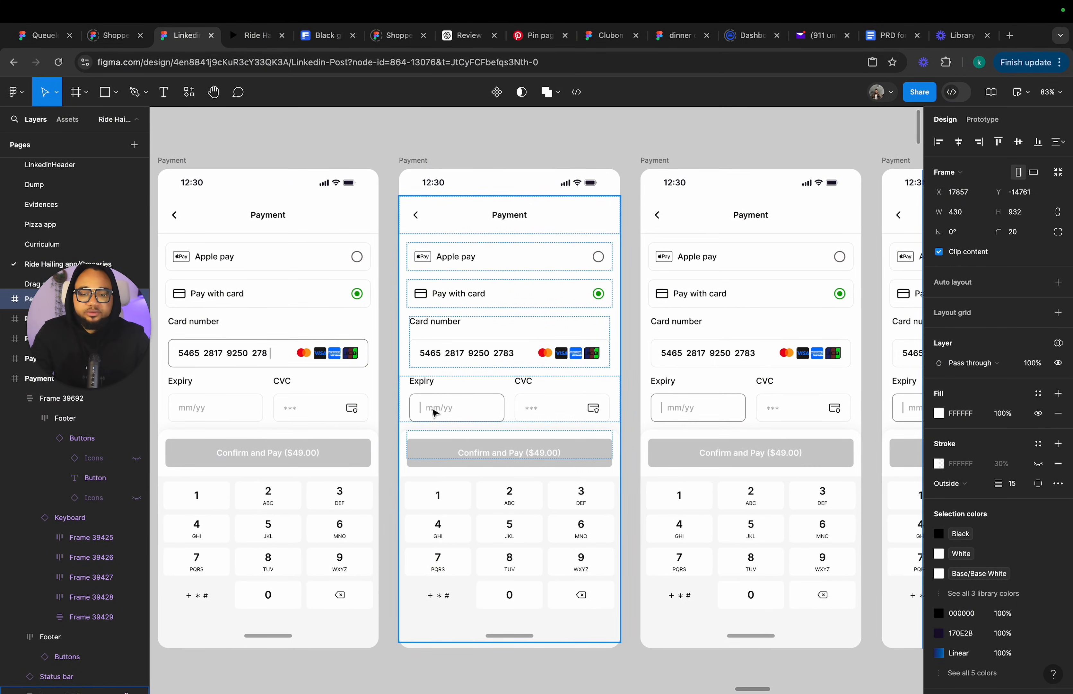
pyautogui.scroll(2, 432, 413)
pyautogui.scroll(-3, 433, 415)
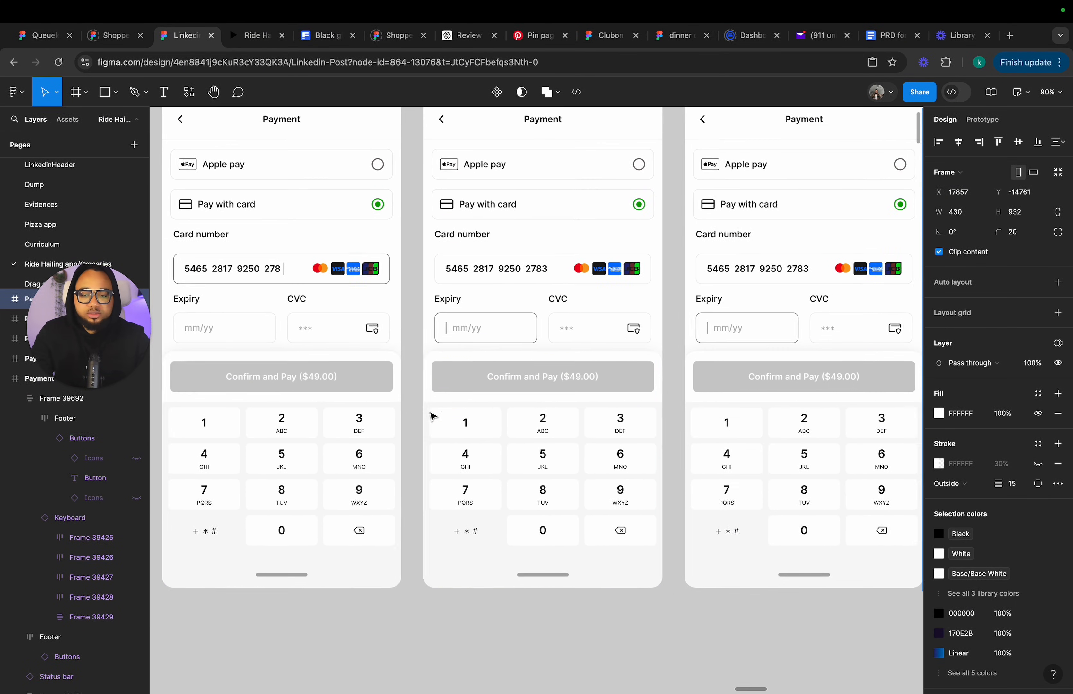
pyautogui.hscroll(-2, 431, 417)
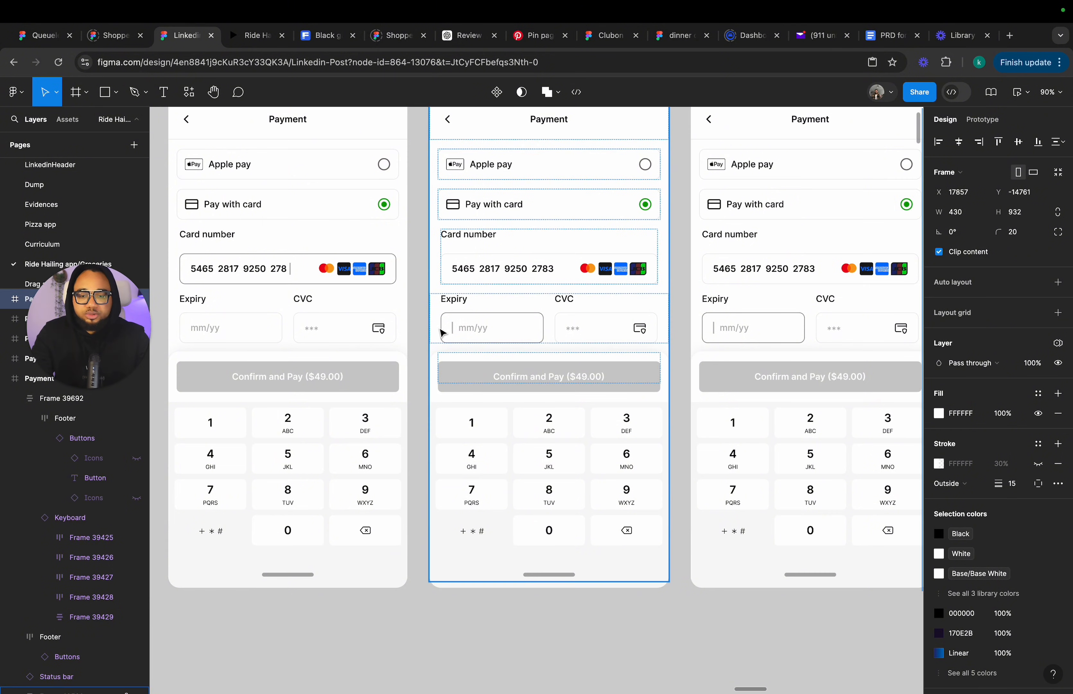
pyautogui.doubleClick(455, 333)
pyautogui.doubleClick(456, 333)
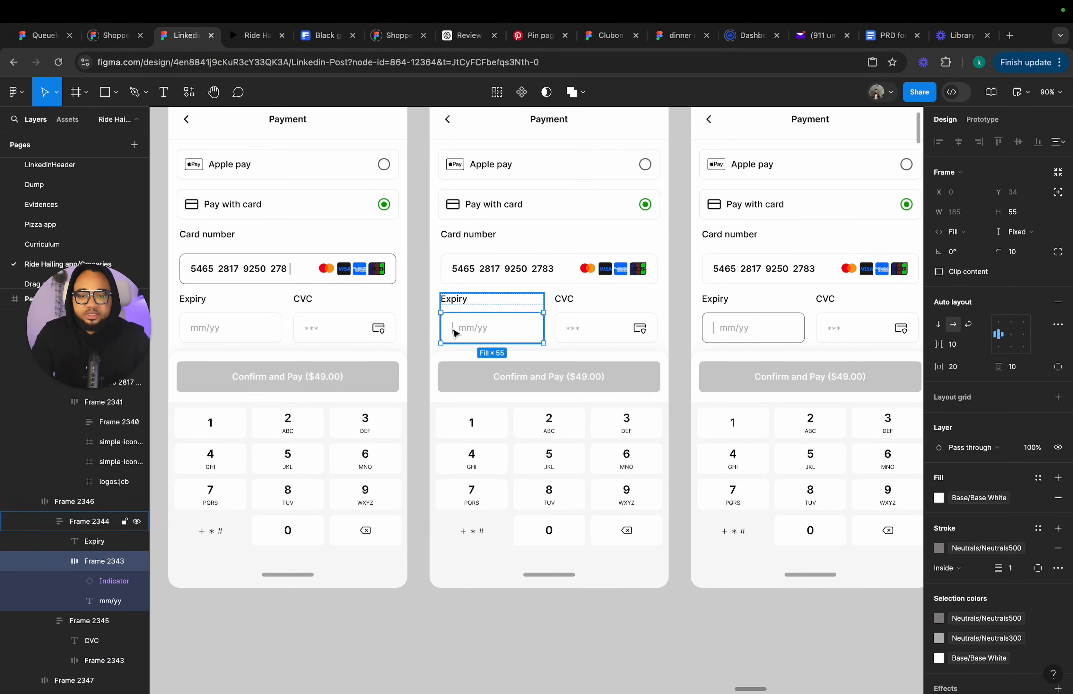
pyautogui.doubleClick(455, 333)
pyautogui.scroll(-2, 627, 338)
pyautogui.hscroll(3, 627, 338)
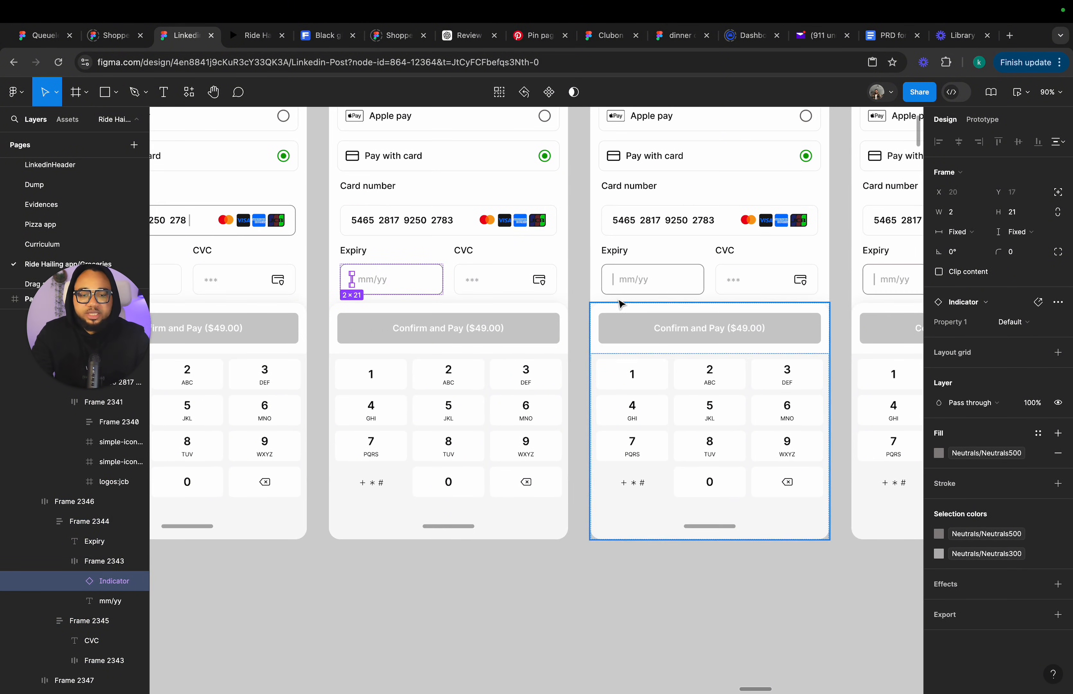
pyautogui.click(615, 285)
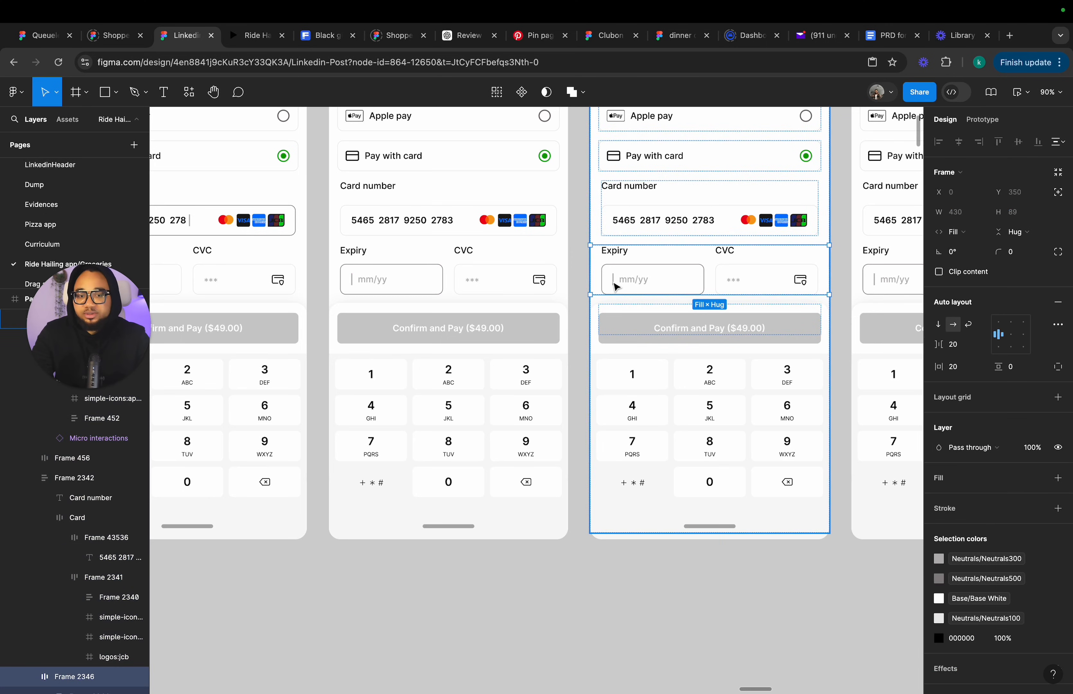
pyautogui.doubleClick(614, 284)
pyautogui.doubleClick(613, 281)
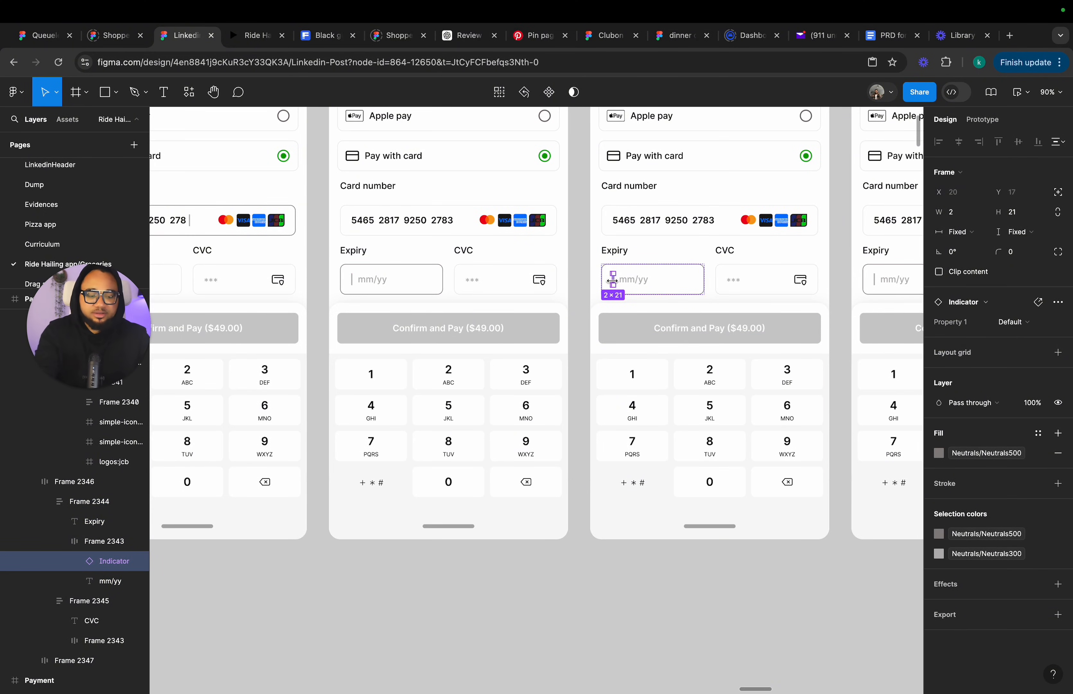
pyautogui.moveTo(612, 280); pyautogui.dragTo(644, 280)
# Replace the Expiry placeholder text with 0 and set its fill to Neutrals900.
pyautogui.scroll(3, 645, 281)
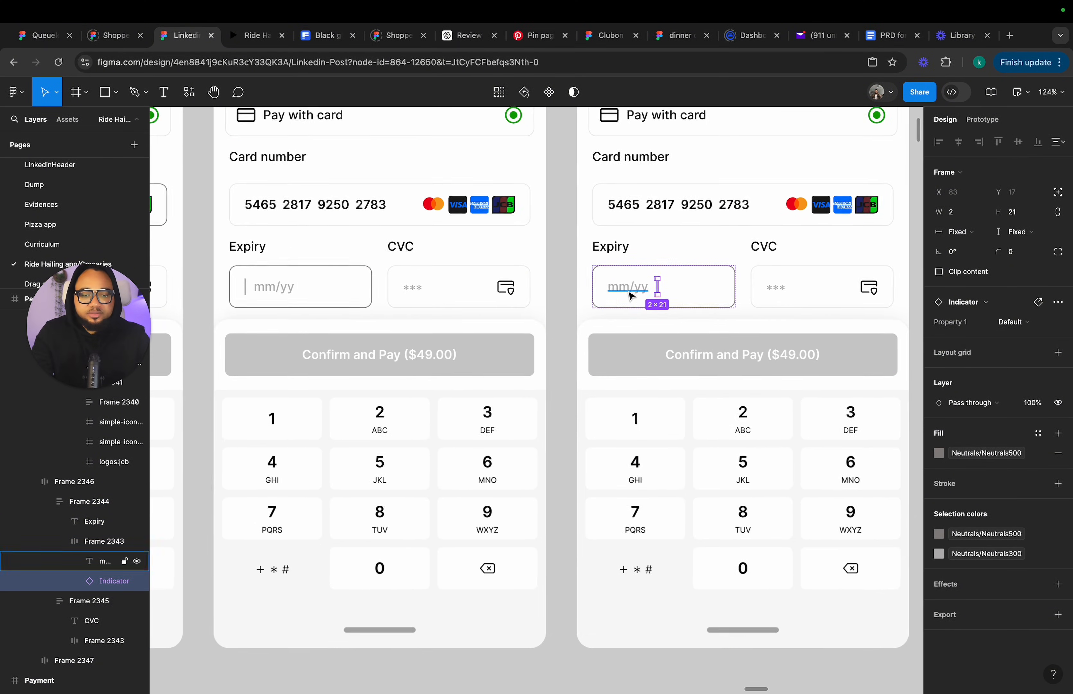
pyautogui.doubleClick(636, 288)
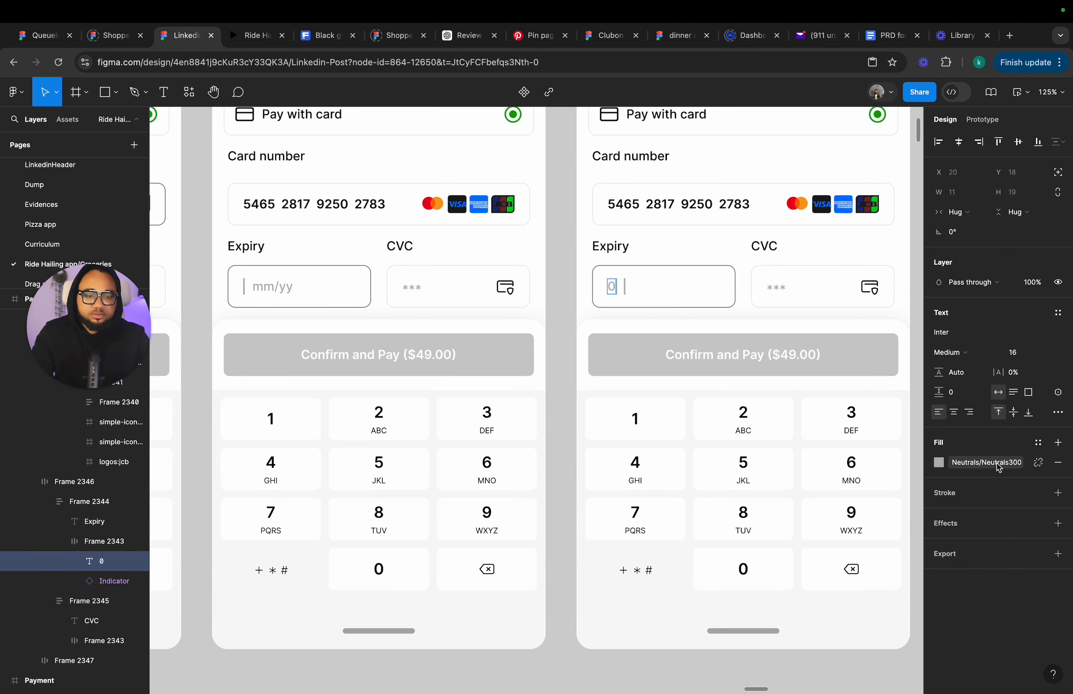
pyautogui.press('Escape')
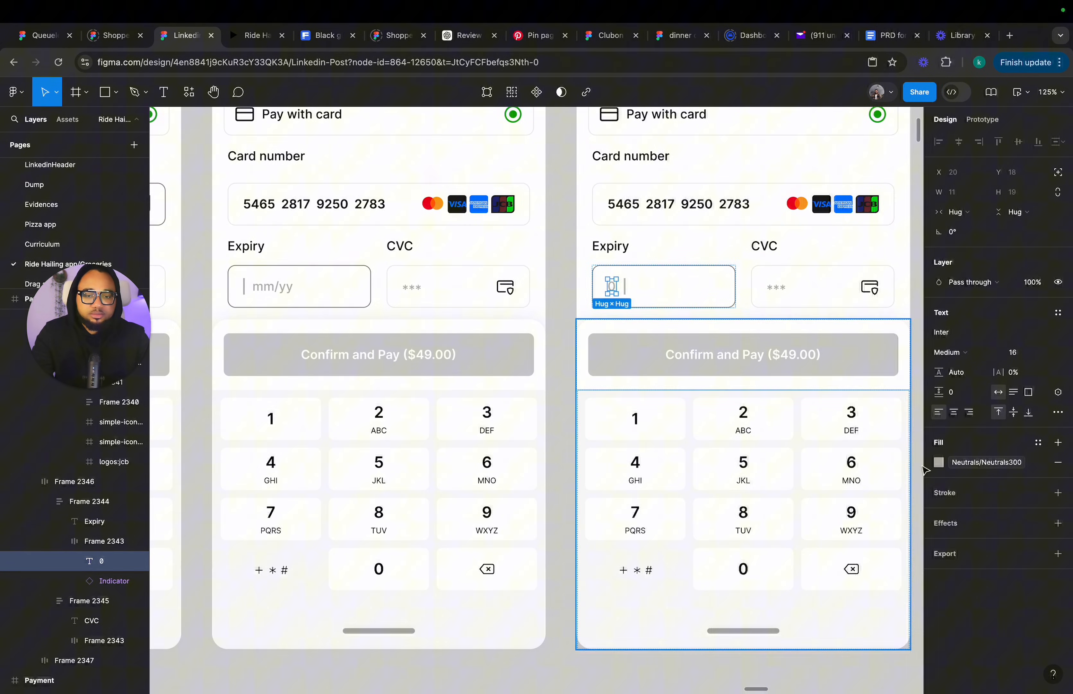
pyautogui.click(956, 461)
pyautogui.click(853, 638)
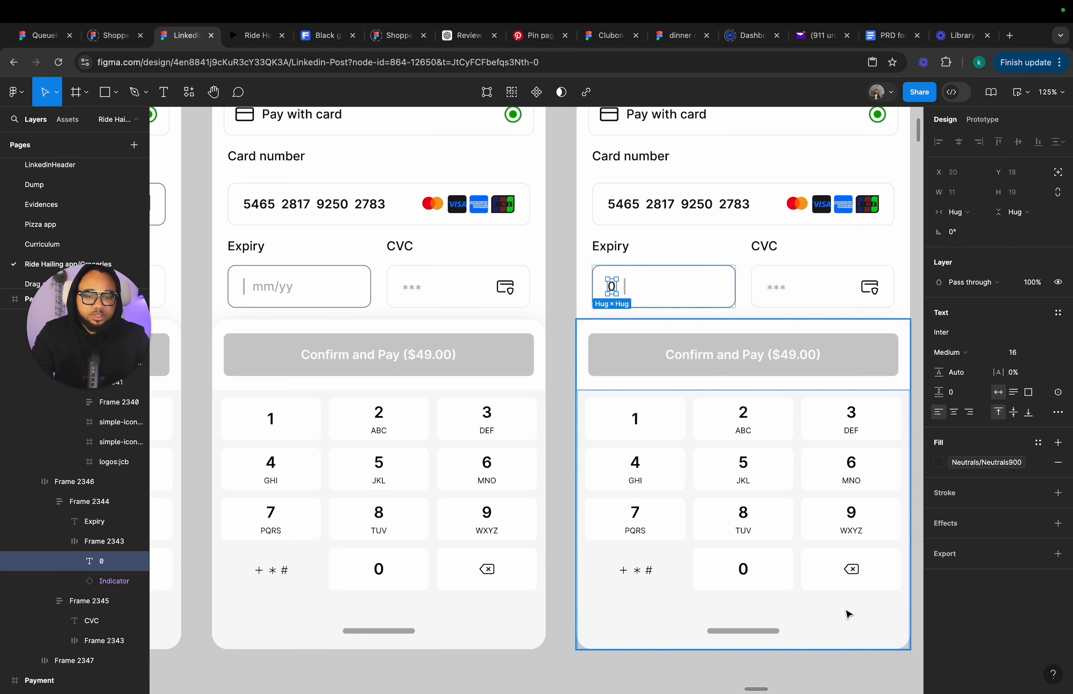
# Style the Expiry digit Semi Bold with a Black fill, matching the card number text.
pyautogui.scroll(-1, 845, 613)
pyautogui.click(675, 209)
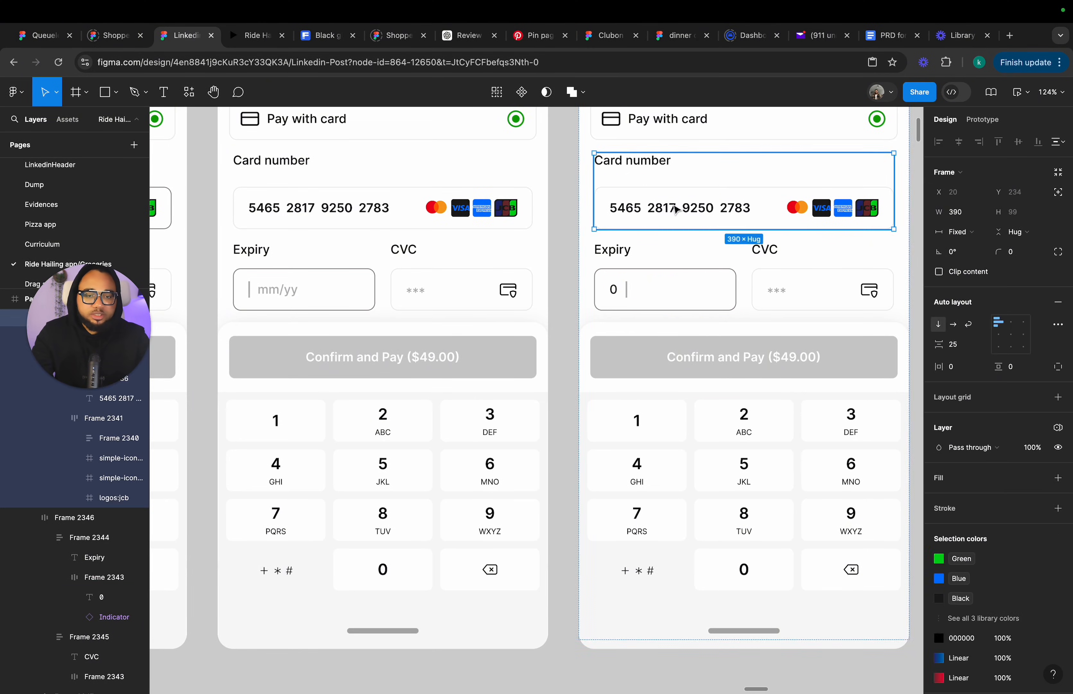
pyautogui.click(675, 208)
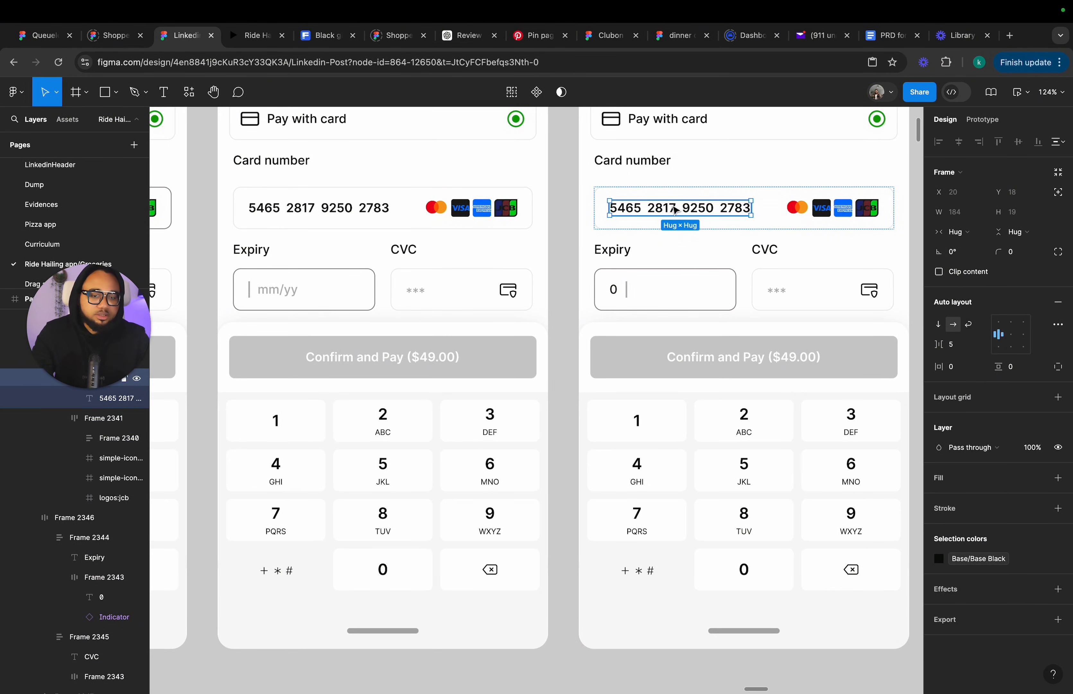
pyautogui.click(675, 208)
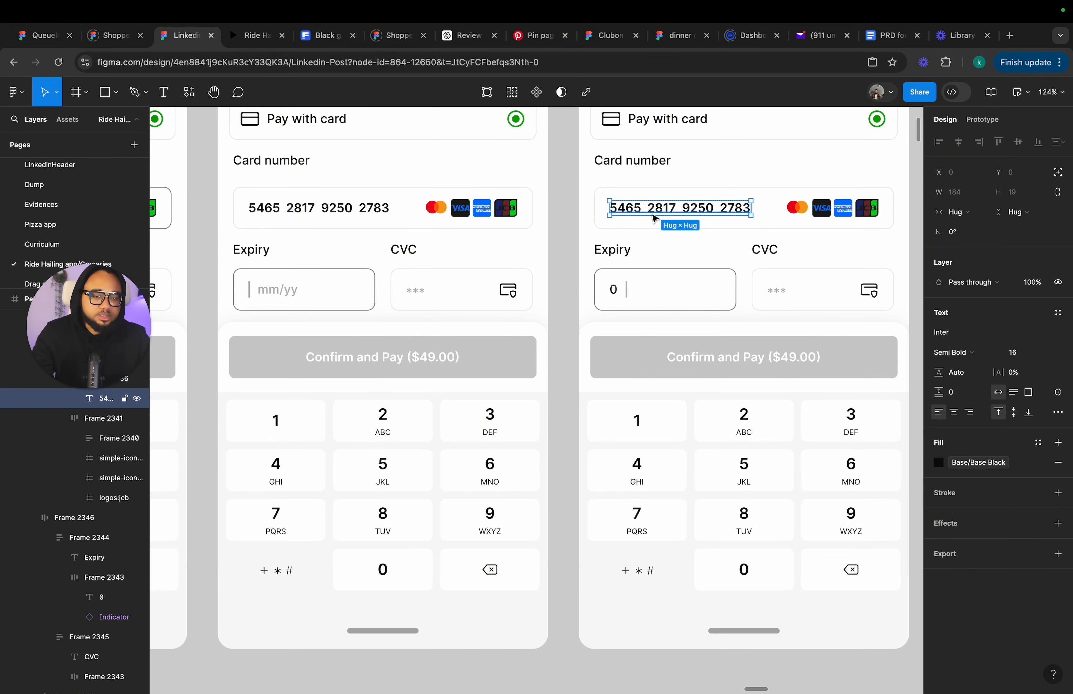
pyautogui.click(615, 296)
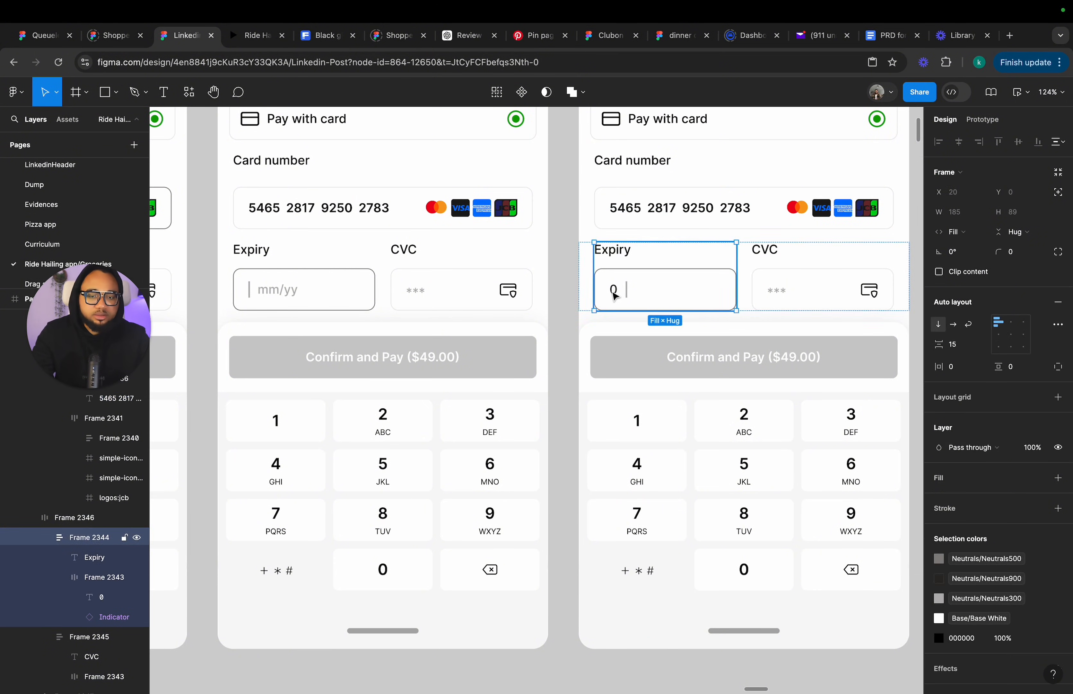
pyautogui.click(615, 296)
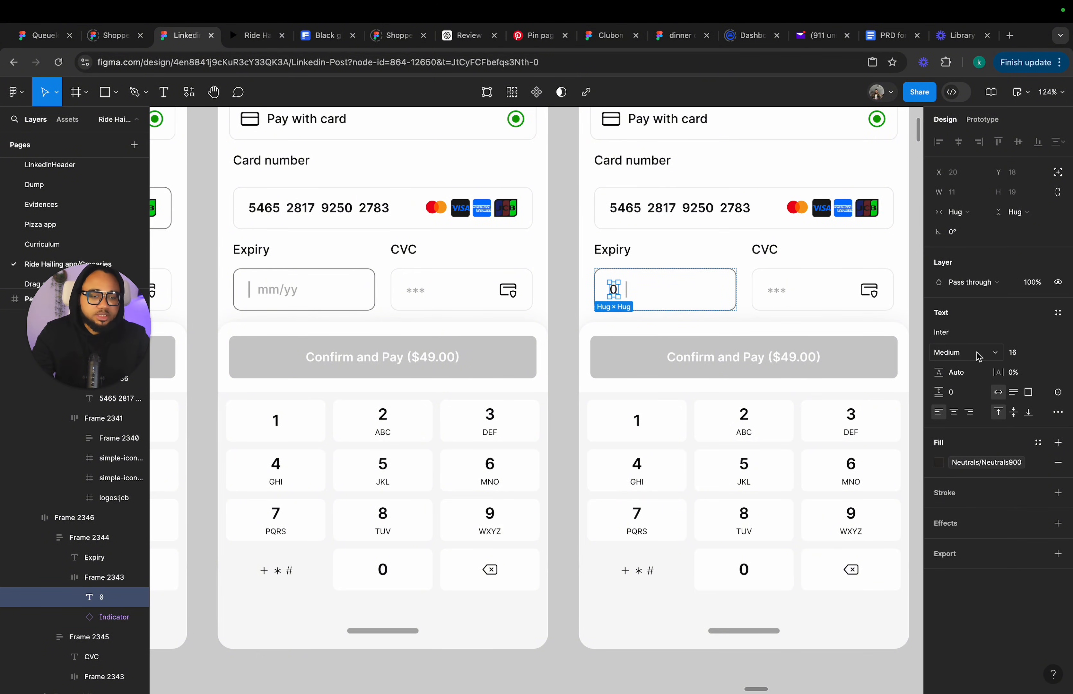
pyautogui.click(966, 355)
pyautogui.click(966, 367)
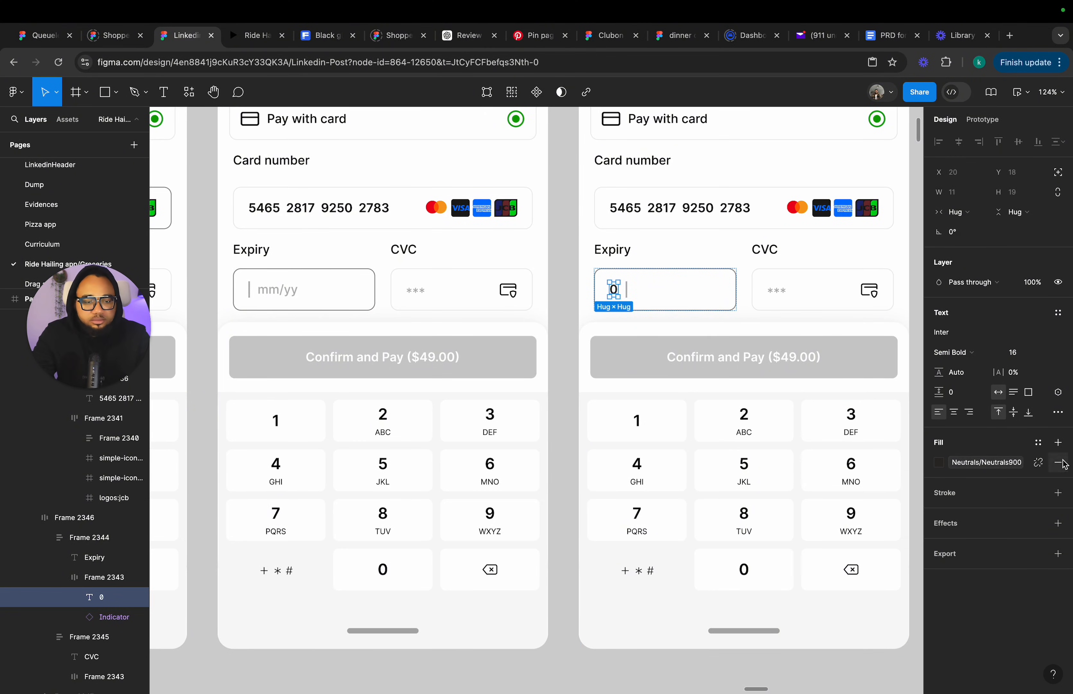
pyautogui.click(1007, 463)
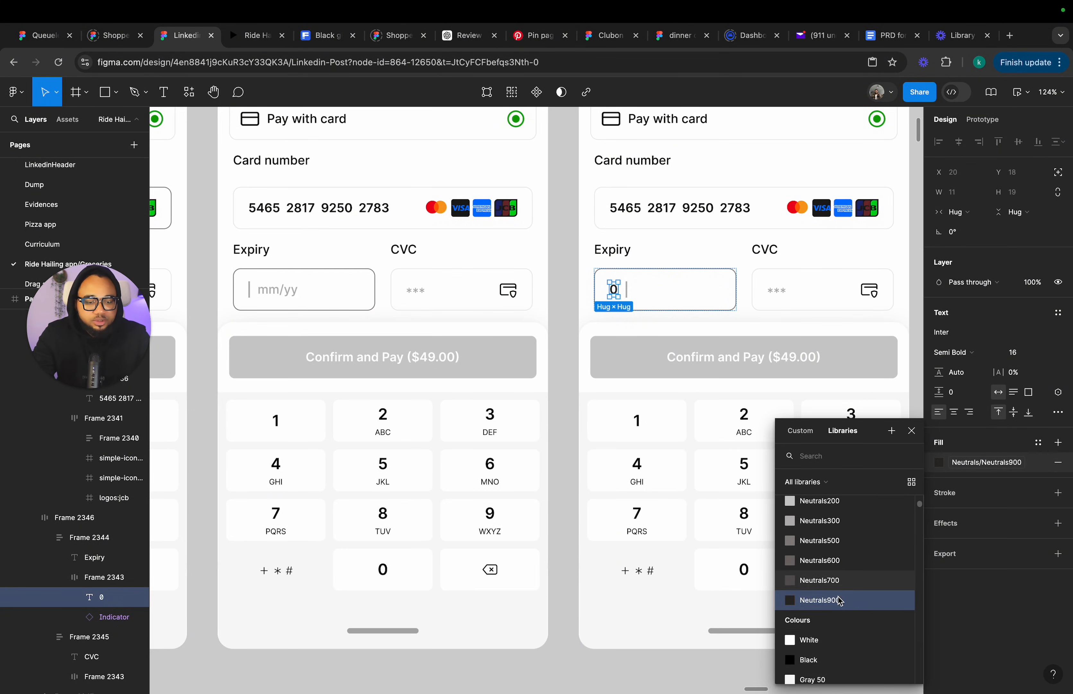
pyautogui.click(807, 663)
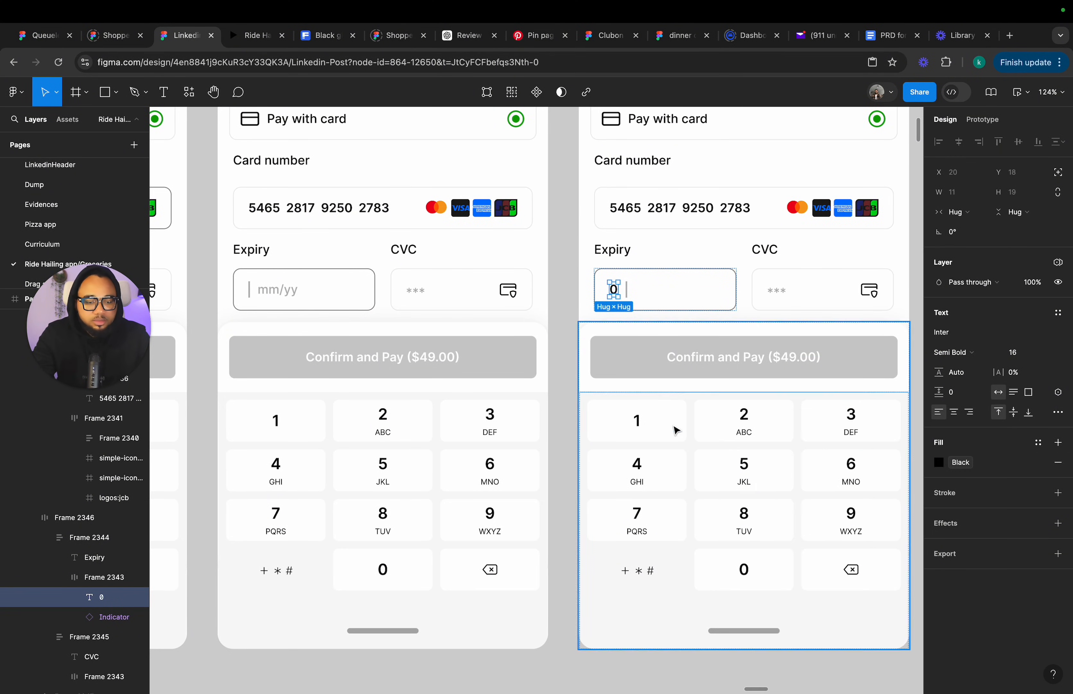
pyautogui.click(567, 308)
# Delete the three surplus Payment frames after the frame with the 0 expiry.
pyautogui.hscroll(5, 568, 309)
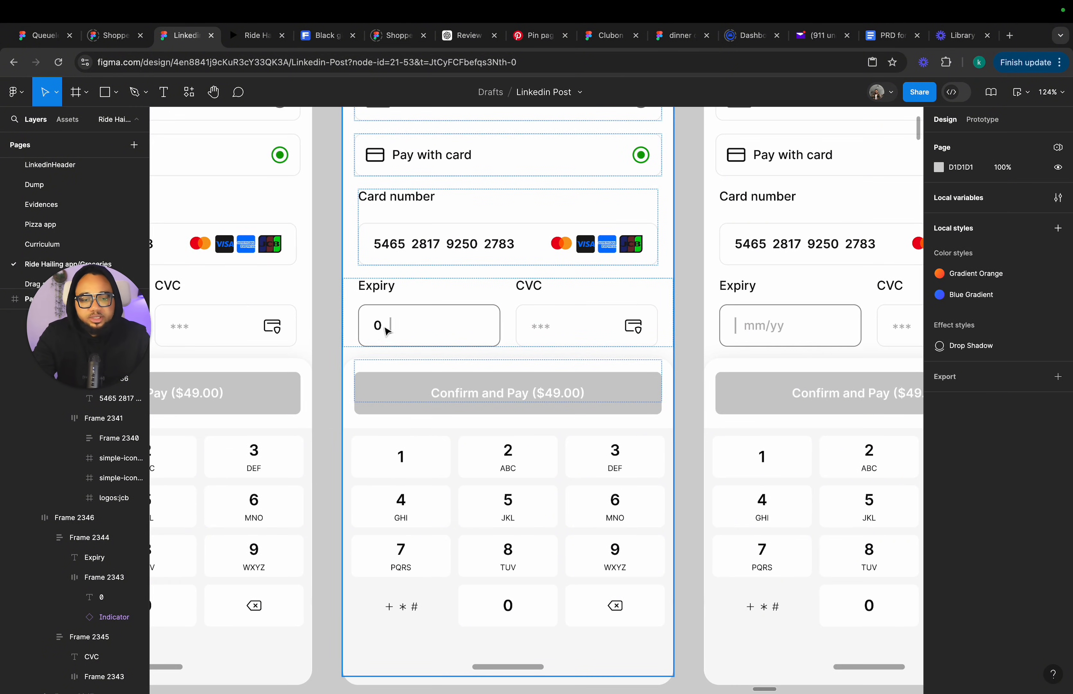
pyautogui.scroll(-5, 536, 293)
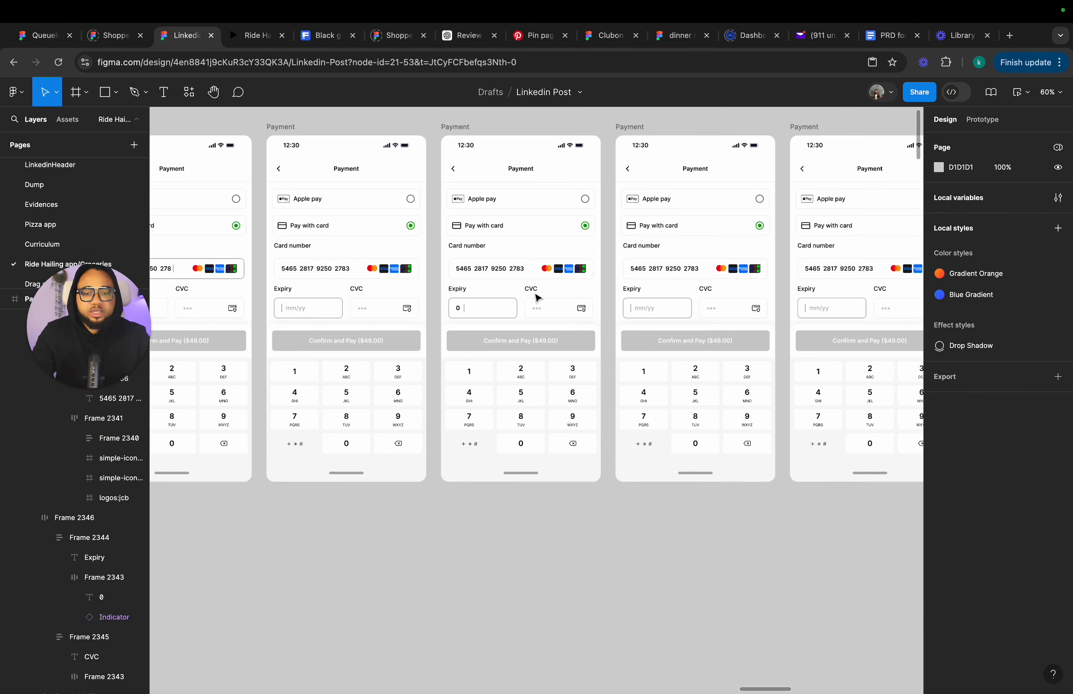
pyautogui.moveTo(567, 172); pyautogui.dragTo(887, 569)
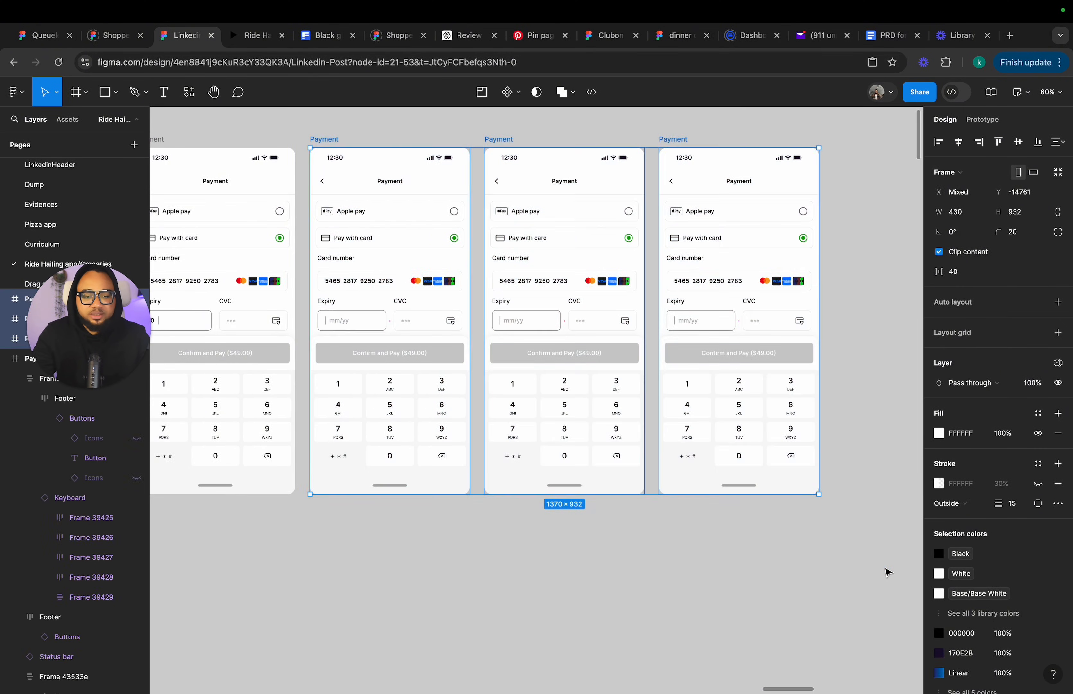
pyautogui.press('Delete')
# Duplicate the Payment frame with the 0 expiry twice.
pyautogui.hscroll(-10, 886, 569)
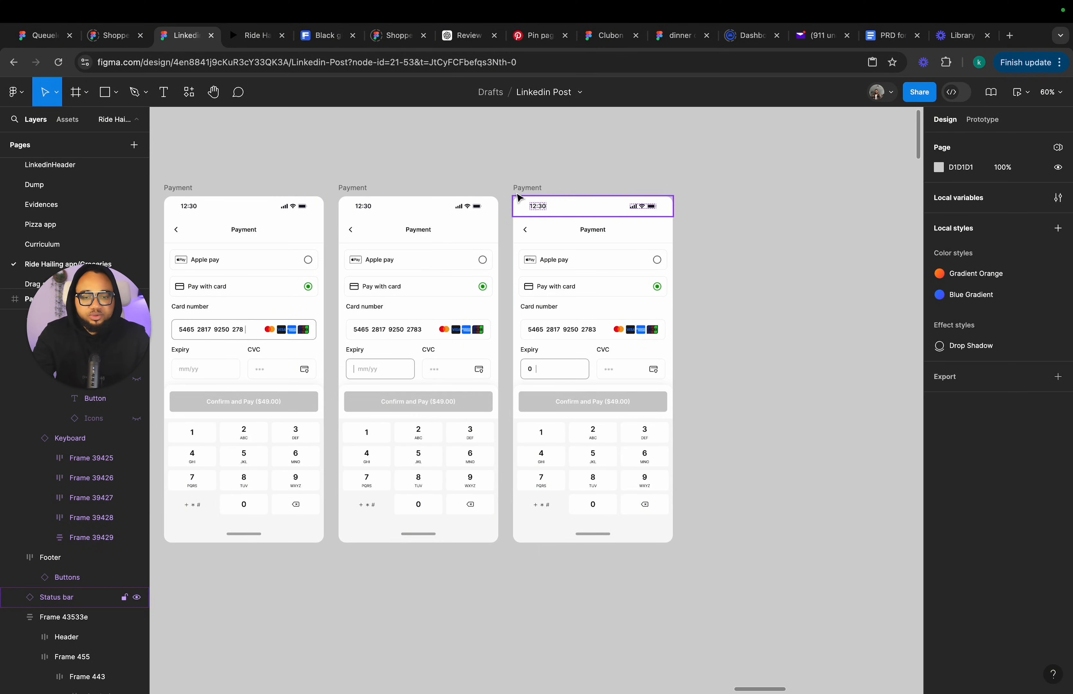
pyautogui.click(522, 187)
pyautogui.hotkey('ctrl', 'd')
pyautogui.hotkey('ctrl', 'd')
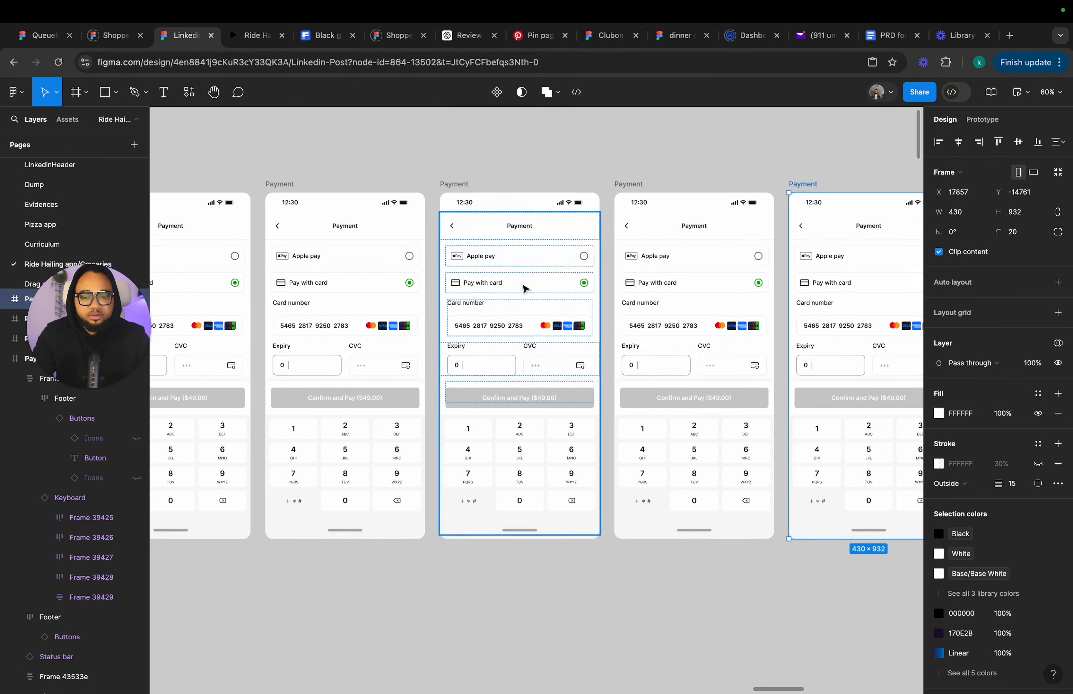
# Change the Expiry text to 02 in the first new duplicate frame.
pyautogui.hscroll(5, 526, 288)
pyautogui.scroll(5, 751, 311)
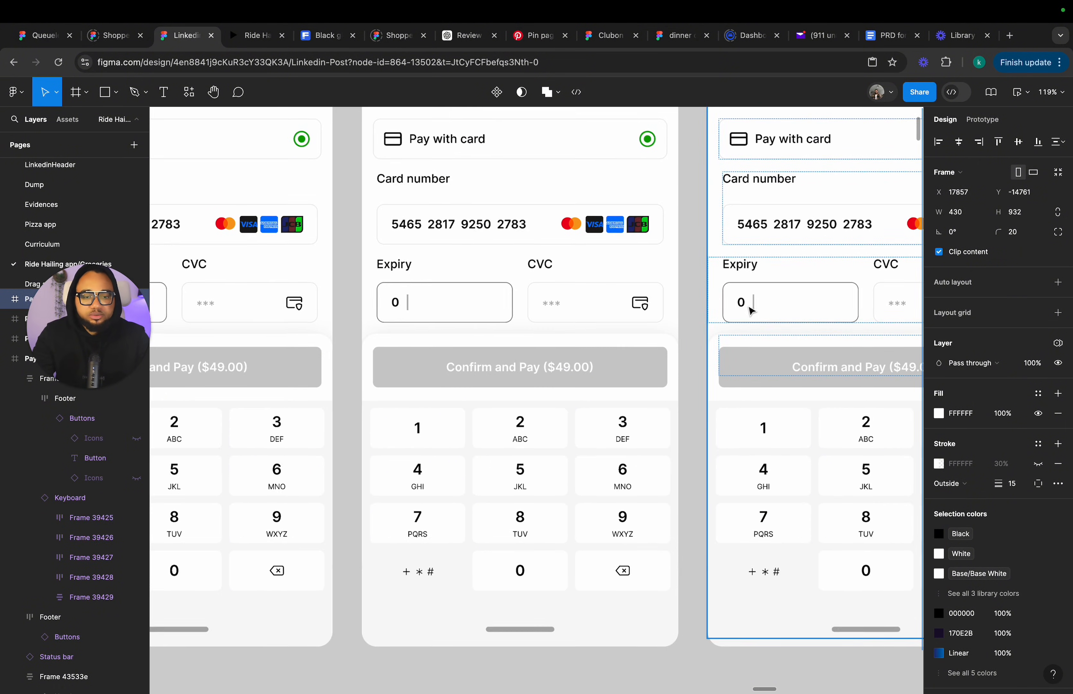
pyautogui.doubleClick(748, 304)
pyautogui.doubleClick(747, 303)
pyautogui.doubleClick(744, 303)
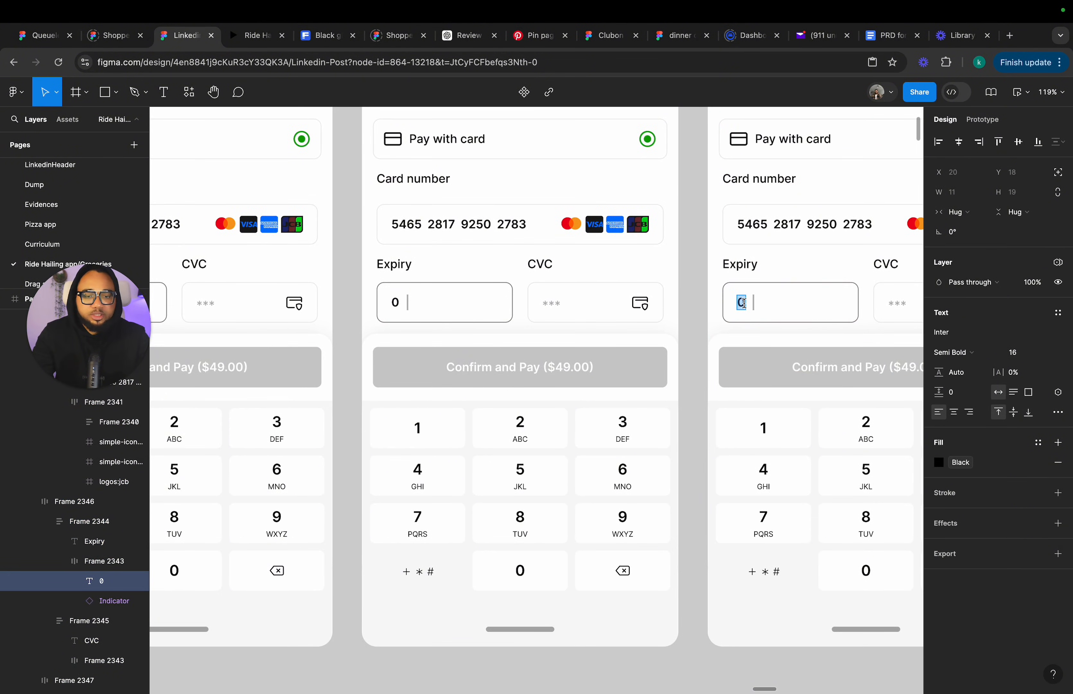
pyautogui.hscroll(5, 743, 313)
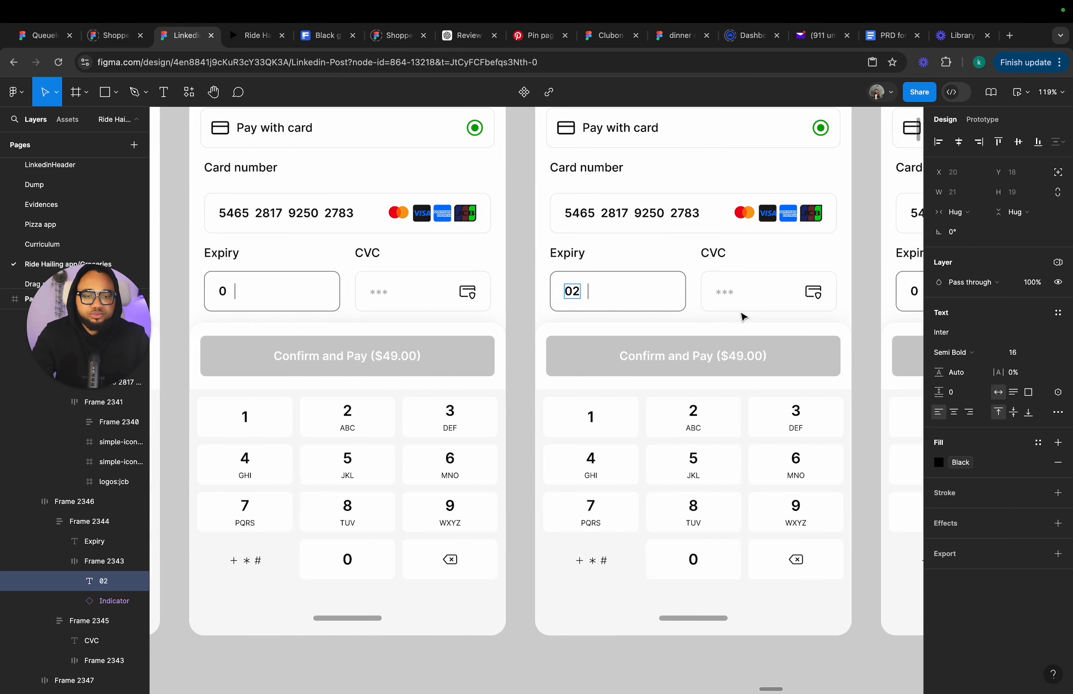
# Set the Expiry text to 02/1 and 02/19 in the next two frames.
pyautogui.click(800, 291)
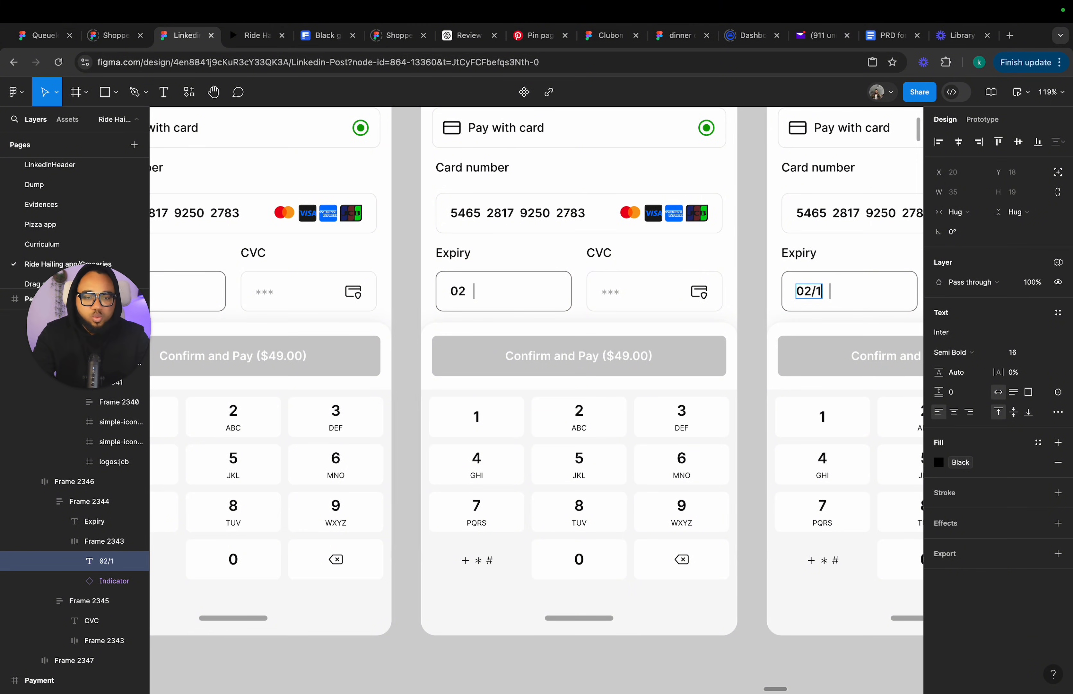
pyautogui.hscroll(5, 801, 297)
pyautogui.click(688, 267)
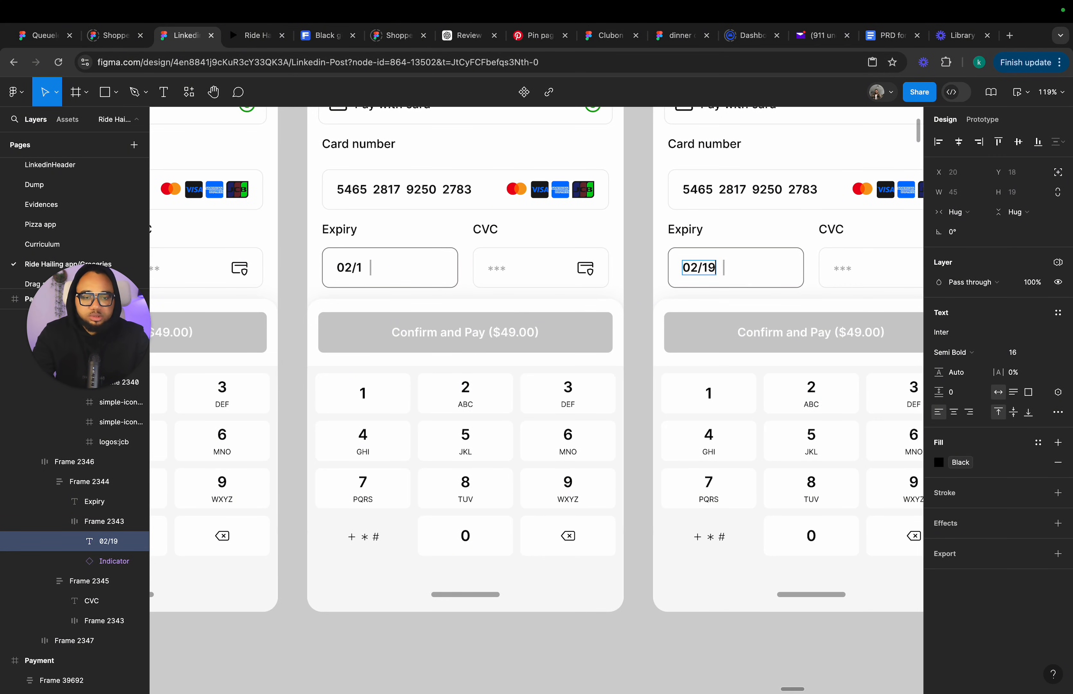
pyautogui.click(362, 266)
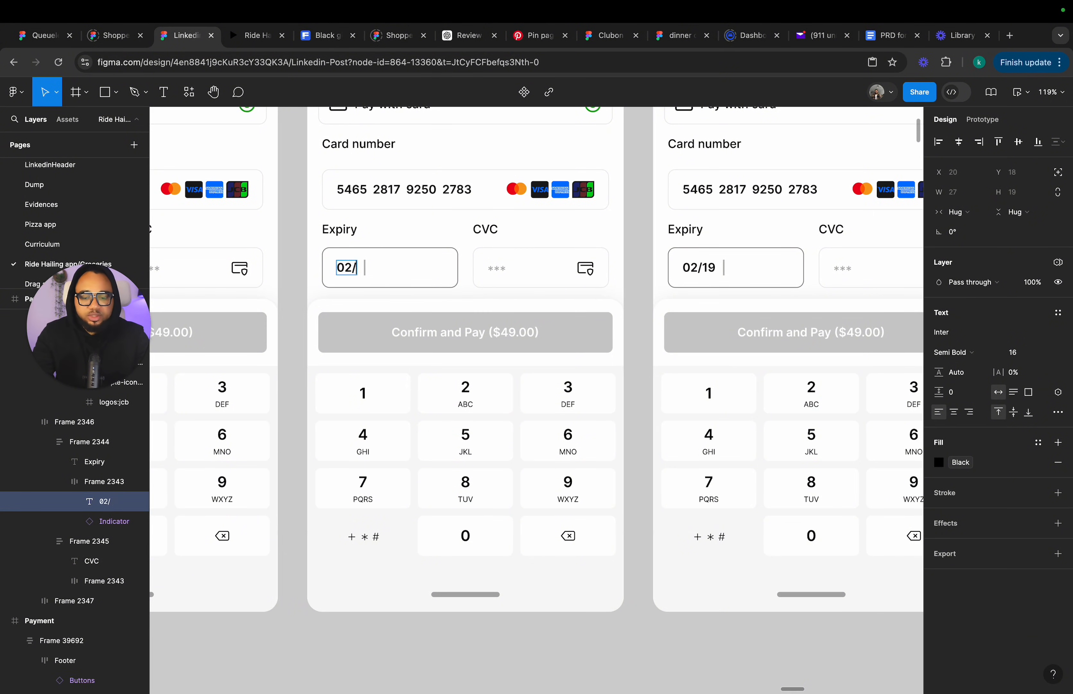
pyautogui.click(709, 267)
pyautogui.click(363, 268)
pyautogui.click(306, 444)
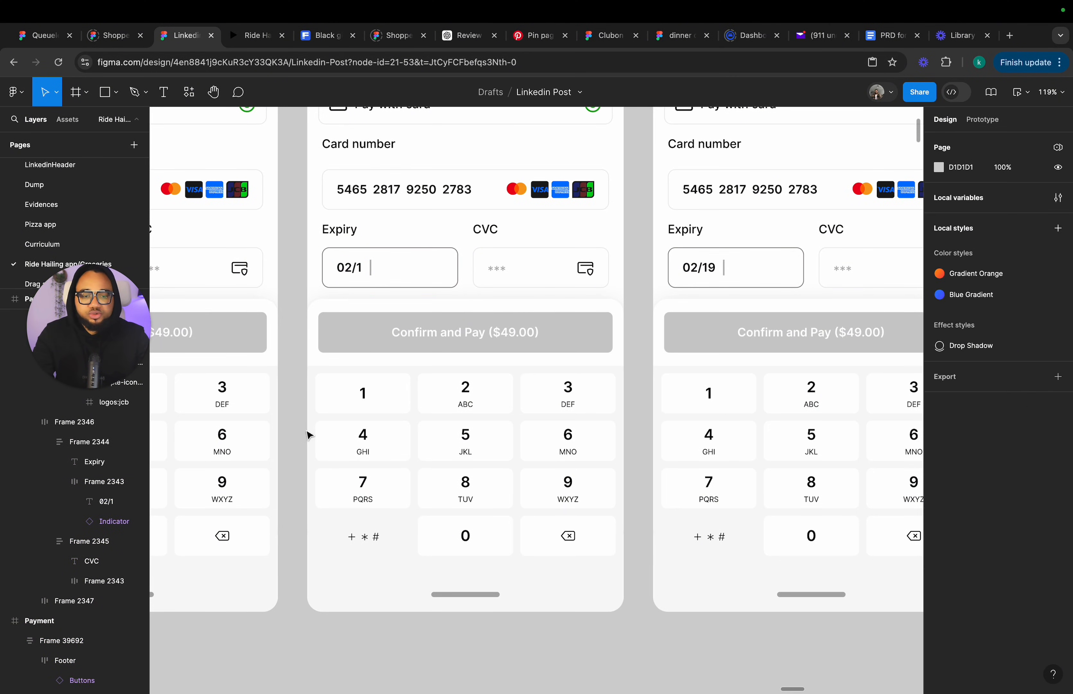
# Move the Indicator cursor from the Expiry field into the CVC field in the 02/19 Payment frame.
pyautogui.hscroll(5, 311, 432)
pyautogui.scroll(3, 311, 433)
pyautogui.scroll(-2, 579, 358)
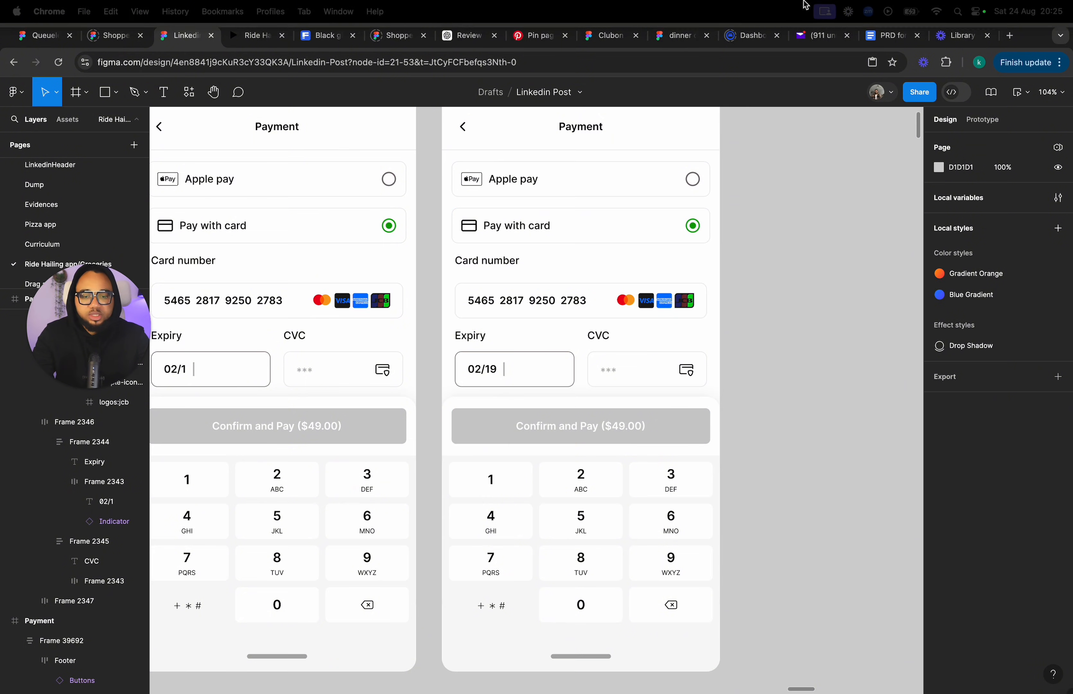
pyautogui.click(522, 371)
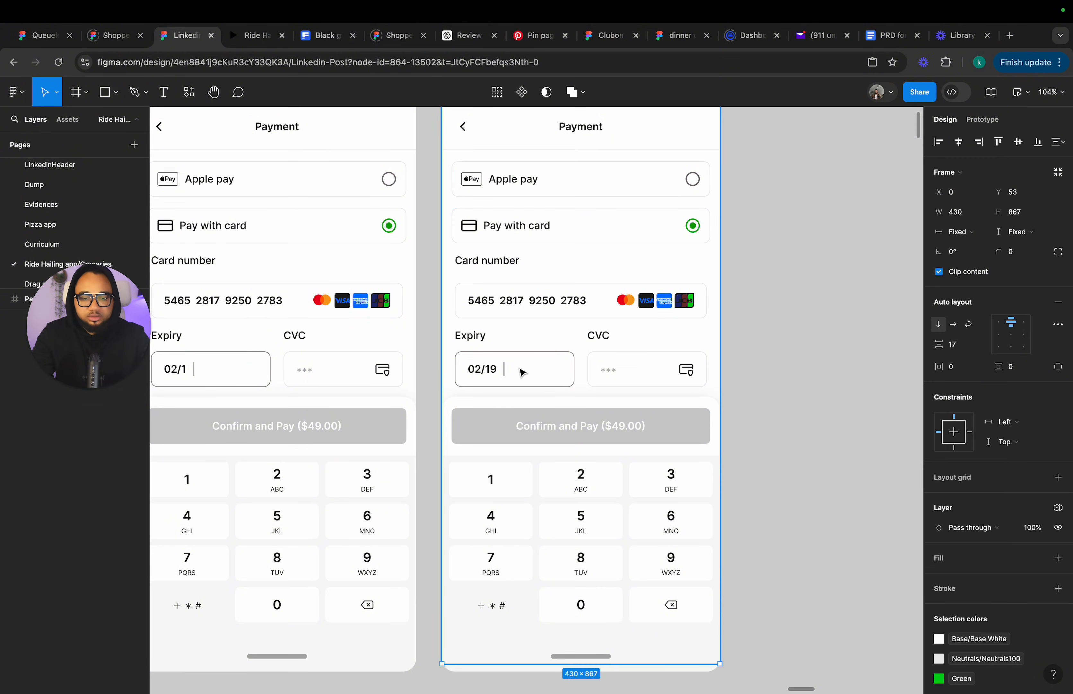
pyautogui.doubleClick(504, 373)
pyautogui.doubleClick(502, 370)
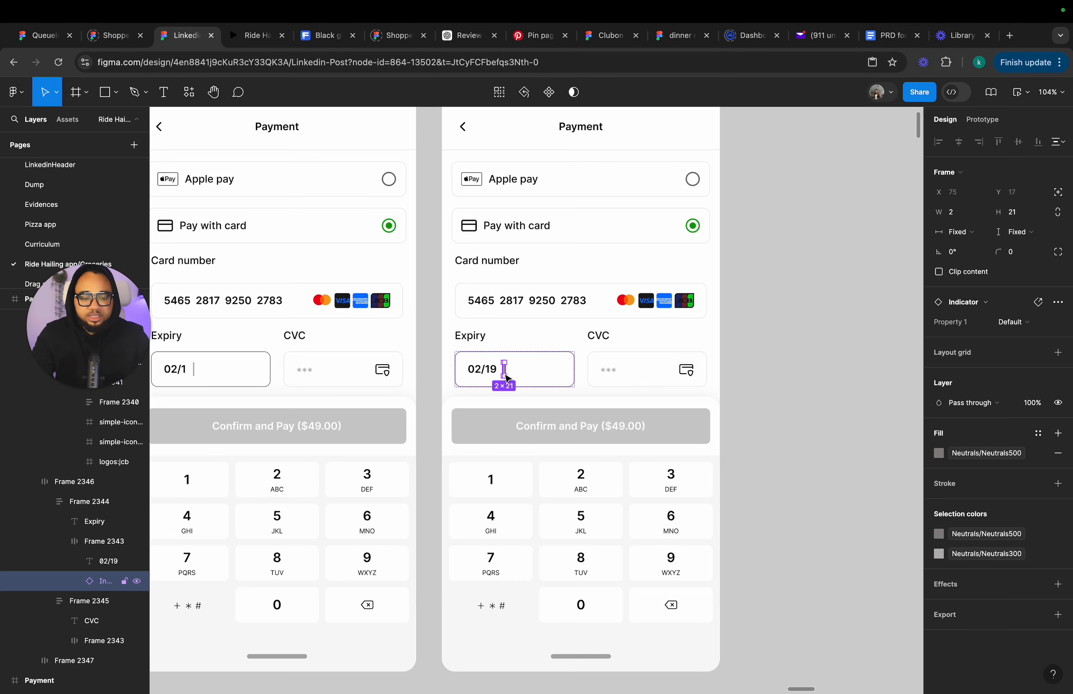
pyautogui.moveTo(508, 378); pyautogui.dragTo(602, 376)
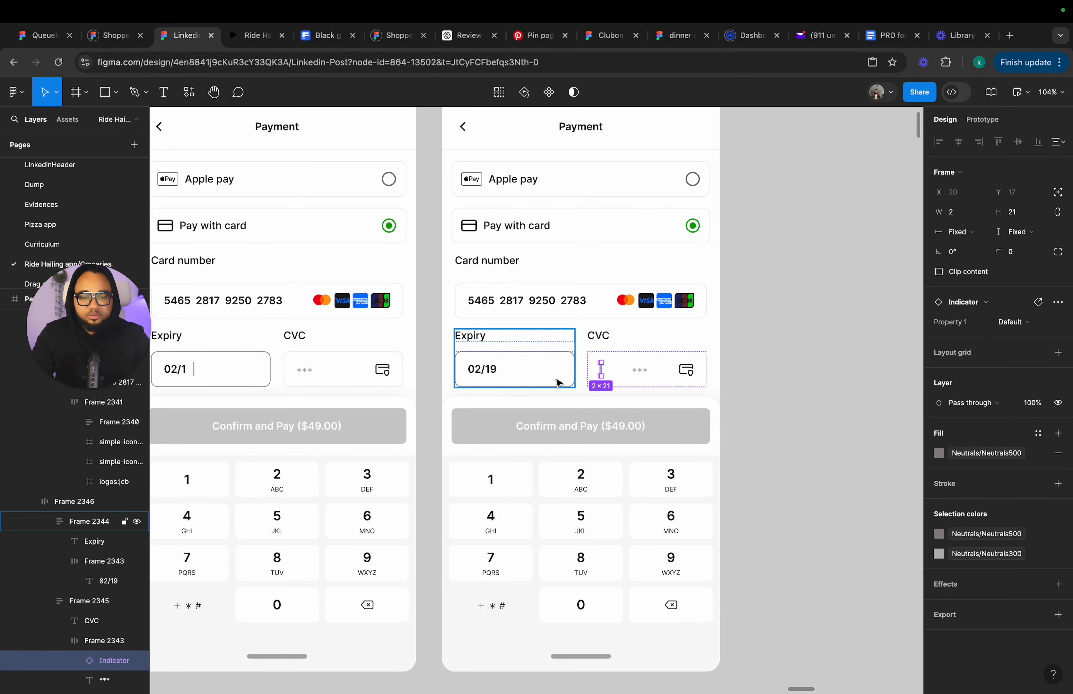
# Set the Expiry field's stroke colour to Neutral 50 in the 02/19 frame.
pyautogui.click(529, 379)
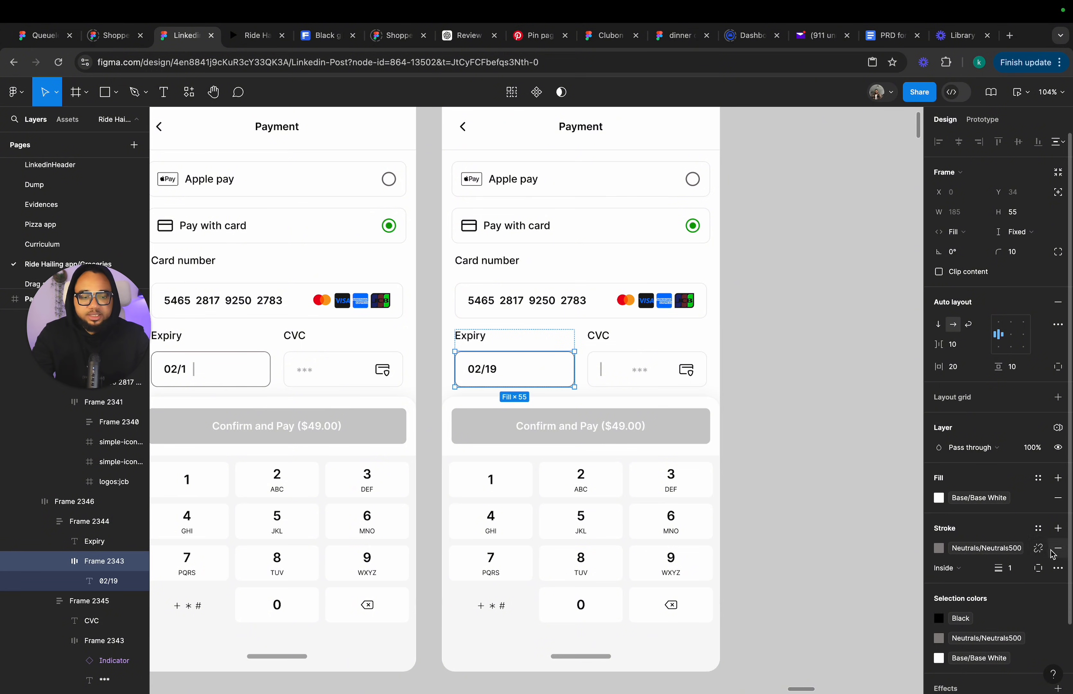
pyautogui.click(984, 558)
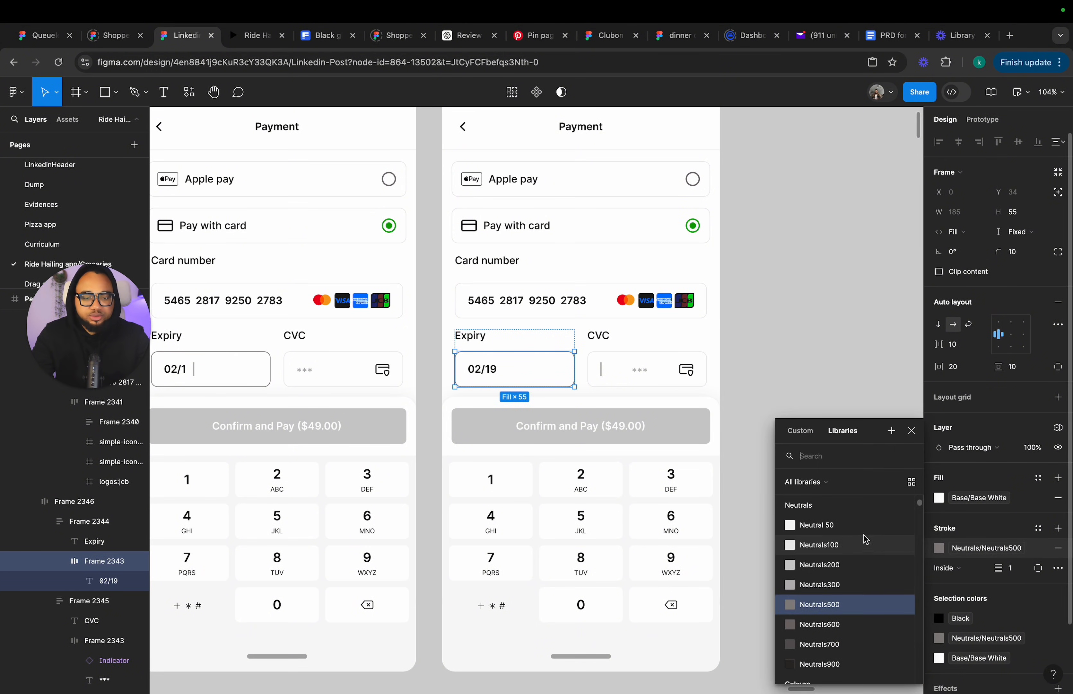
pyautogui.click(832, 525)
pyautogui.click(776, 448)
pyautogui.scroll(-1, 775, 444)
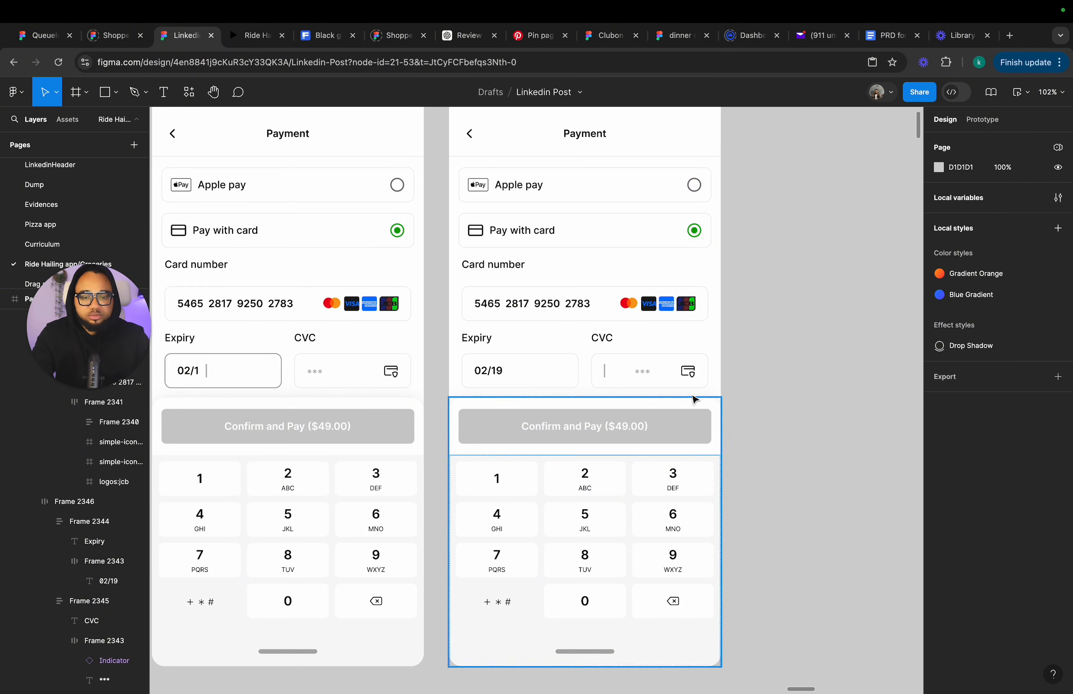
# Set the CVC field's stroke colour to Neutrals700 in the 02/19 frame.
pyautogui.click(620, 372)
pyautogui.click(620, 373)
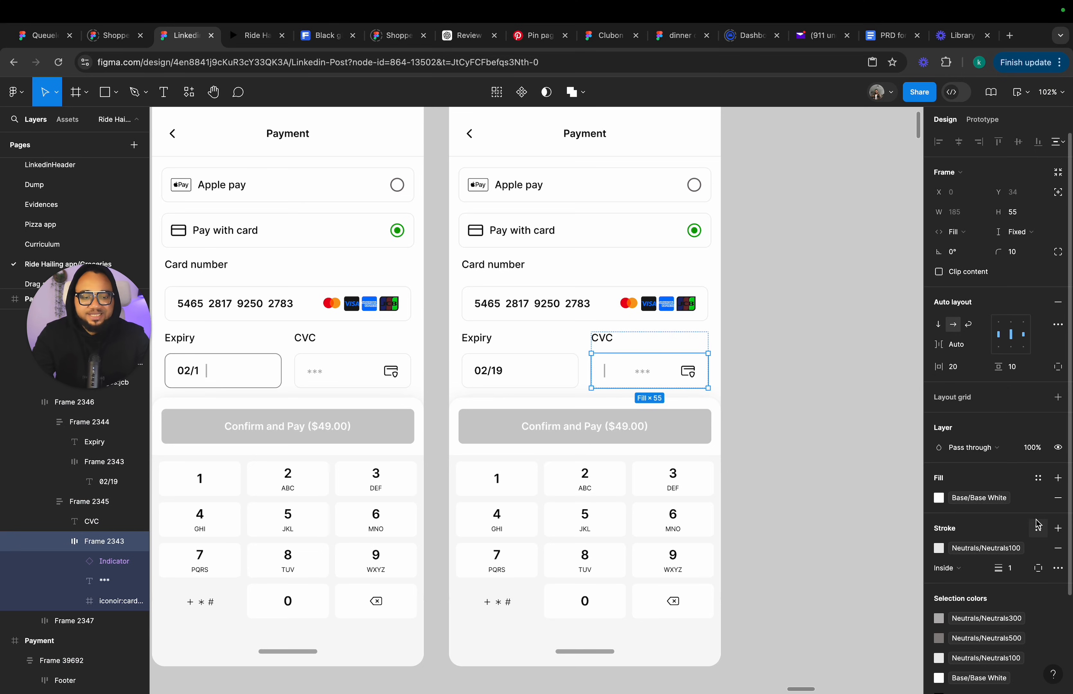
pyautogui.click(985, 548)
pyautogui.scroll(-3, 839, 565)
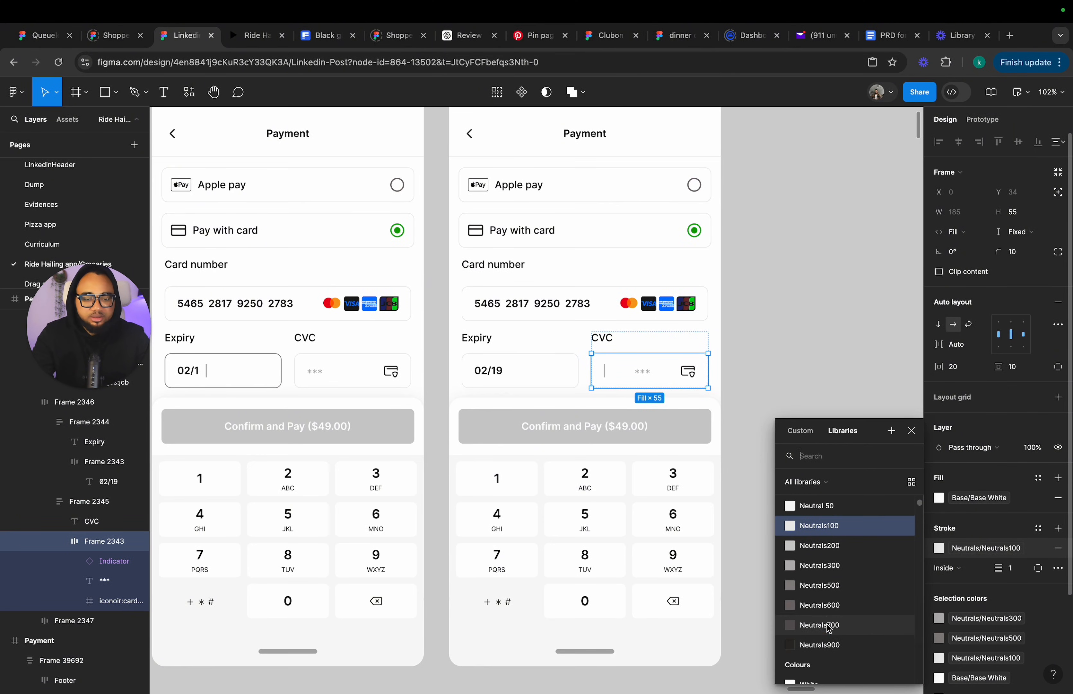
pyautogui.click(821, 624)
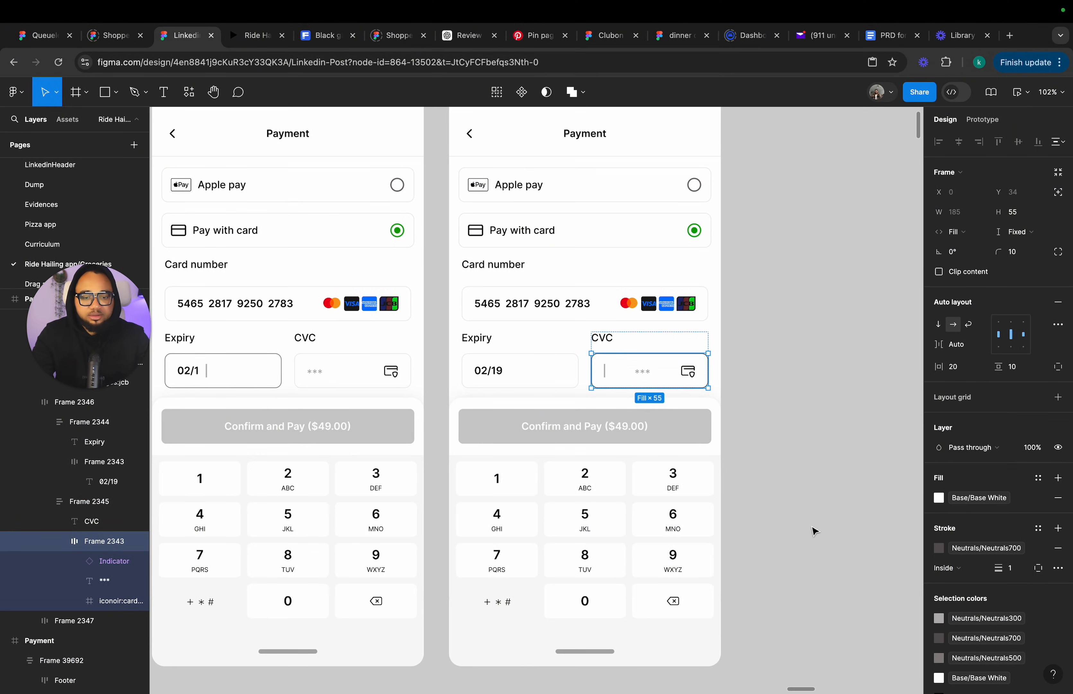
pyautogui.click(984, 548)
pyautogui.scroll(-3, 843, 586)
pyautogui.click(840, 631)
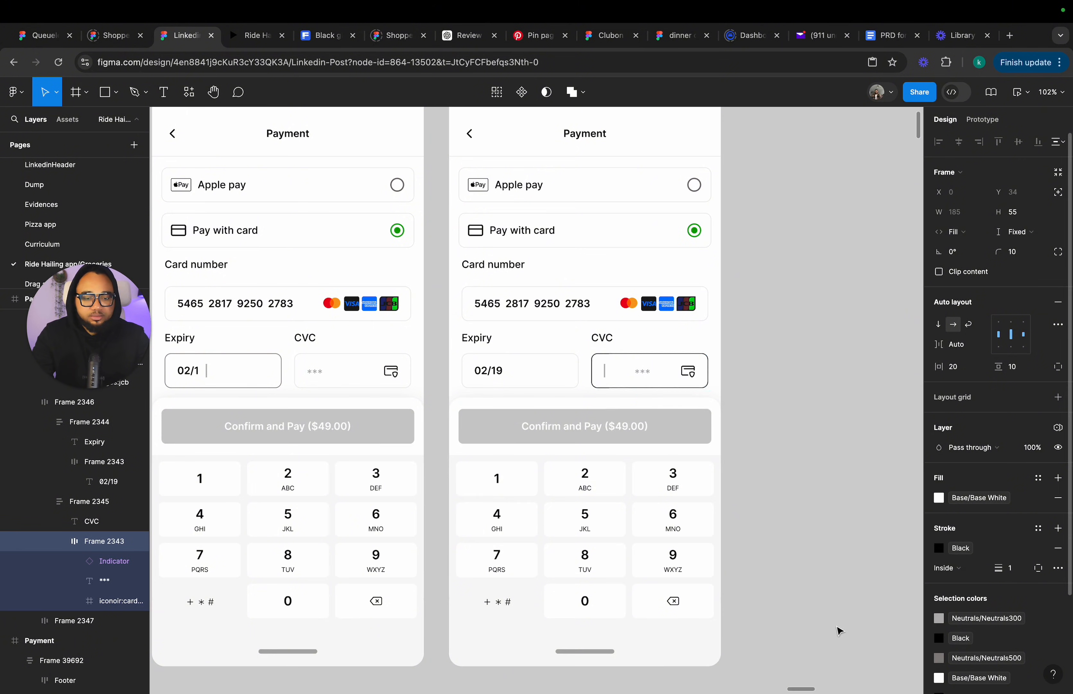
pyautogui.click(824, 437)
pyautogui.scroll(3, 689, 321)
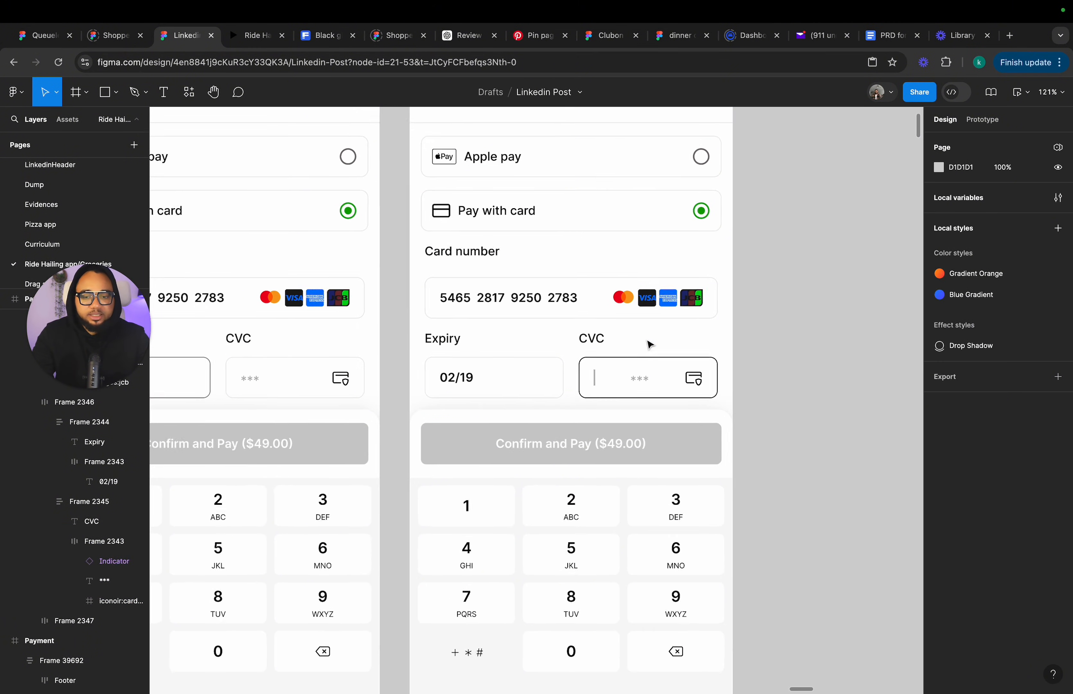
pyautogui.press('super+z')
pyautogui.press('super+z')
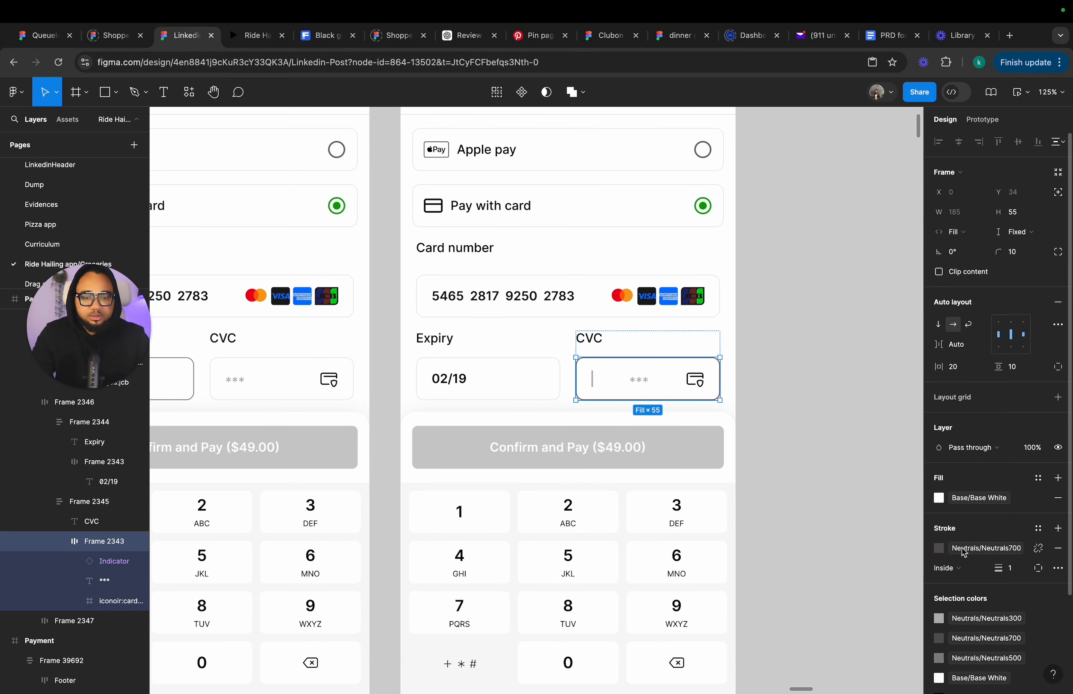
pyautogui.click(815, 417)
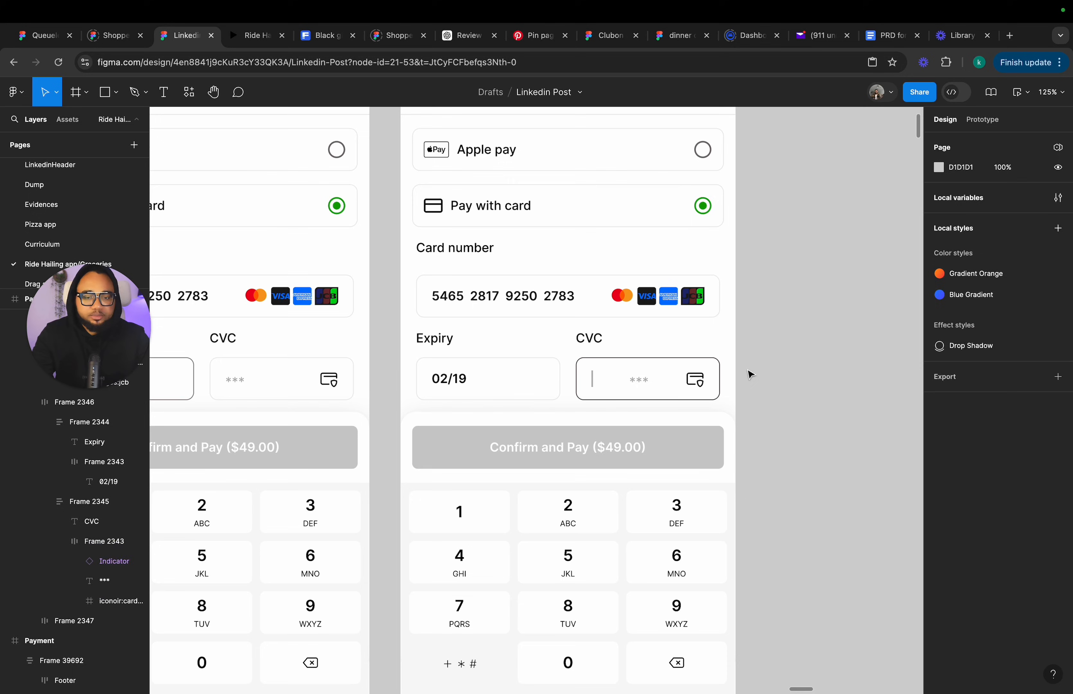
pyautogui.click(690, 376)
pyautogui.click(689, 377)
pyautogui.click(983, 547)
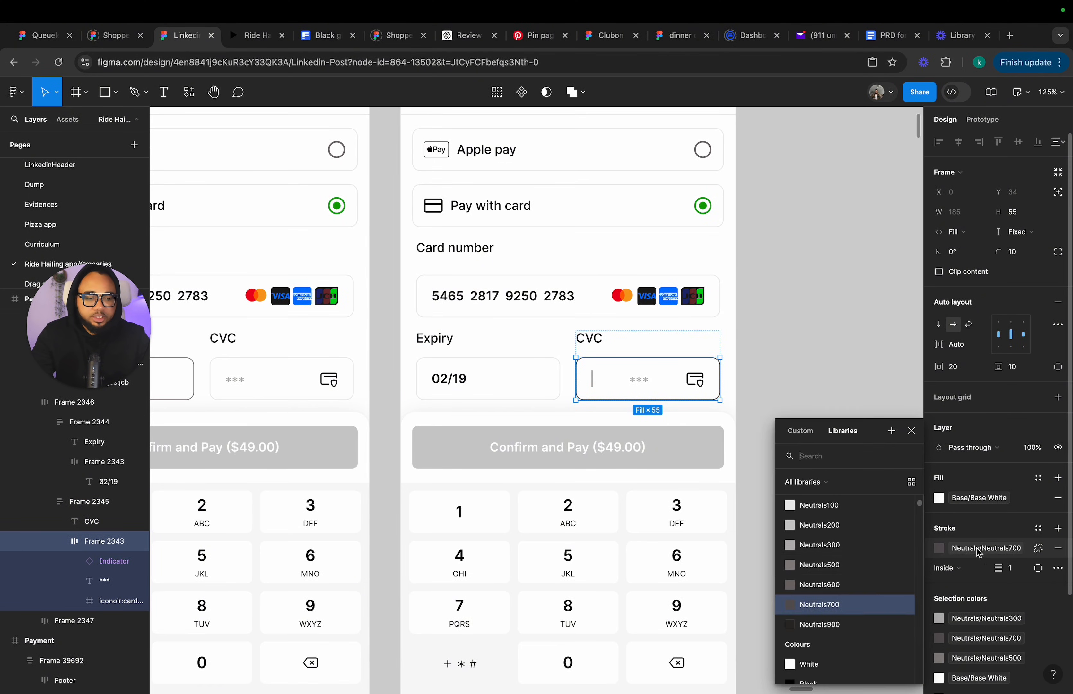
pyautogui.click(869, 461)
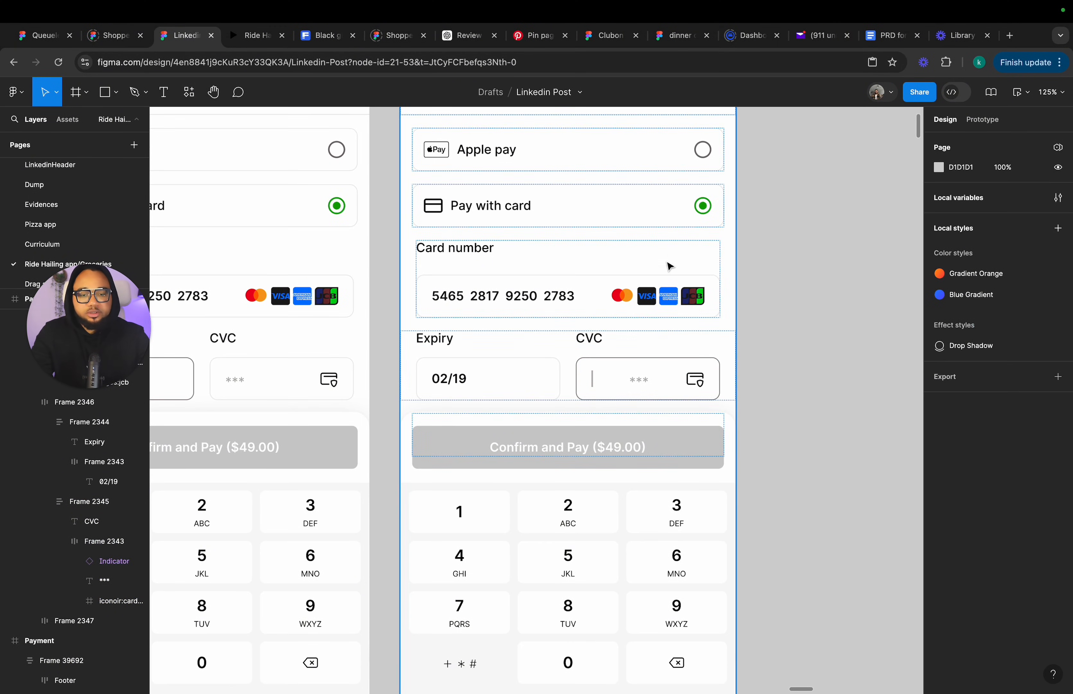
# Wrap the CVC field's Indicator and *** placeholder text together in an auto layout frame.
pyautogui.scroll(3, 647, 385)
pyautogui.click(646, 384)
pyautogui.click(646, 384)
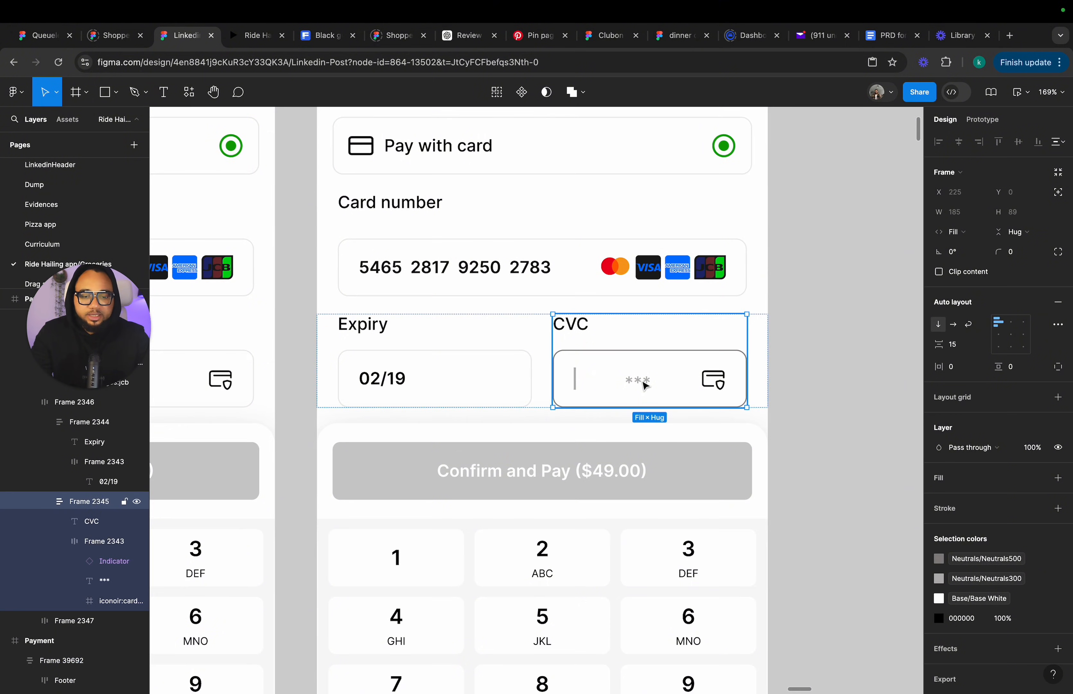
pyautogui.click(647, 384)
pyautogui.click(645, 386)
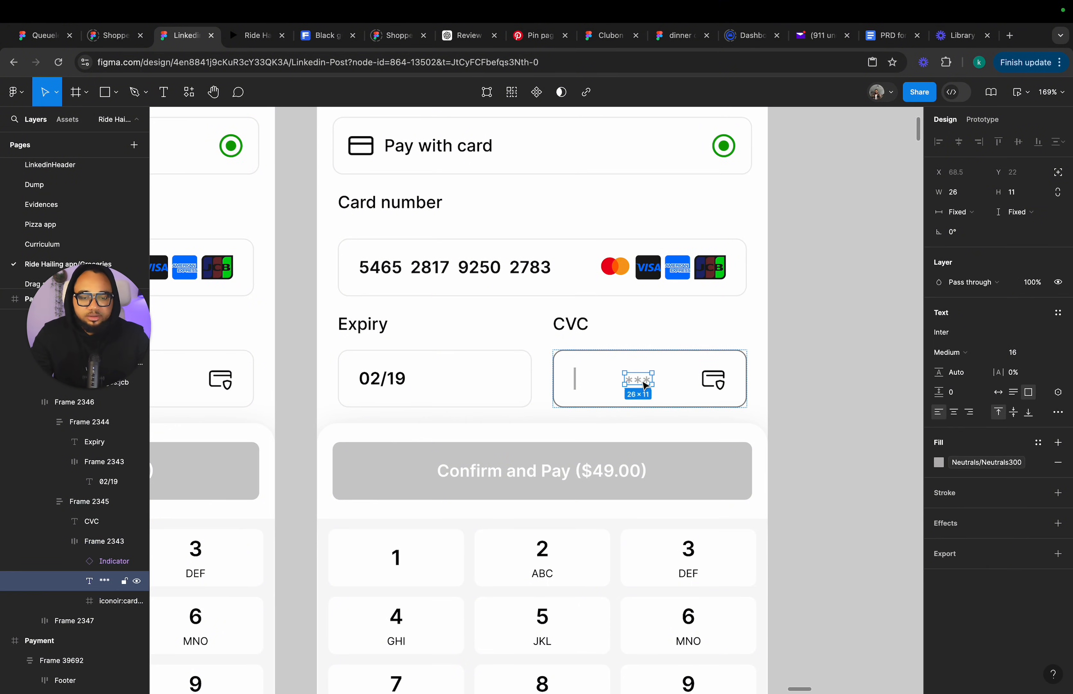
pyautogui.click(574, 388)
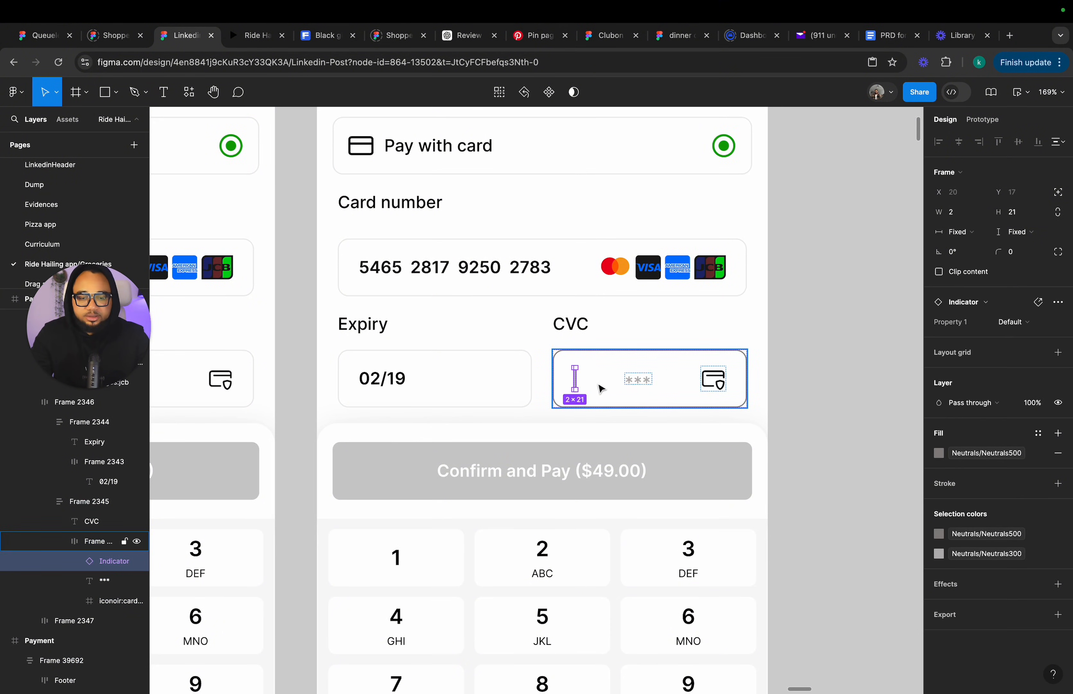
pyautogui.keyDown('shift'); pyautogui.click(638, 389); pyautogui.keyUp('shift')
pyautogui.hotkey('shift', 'a')
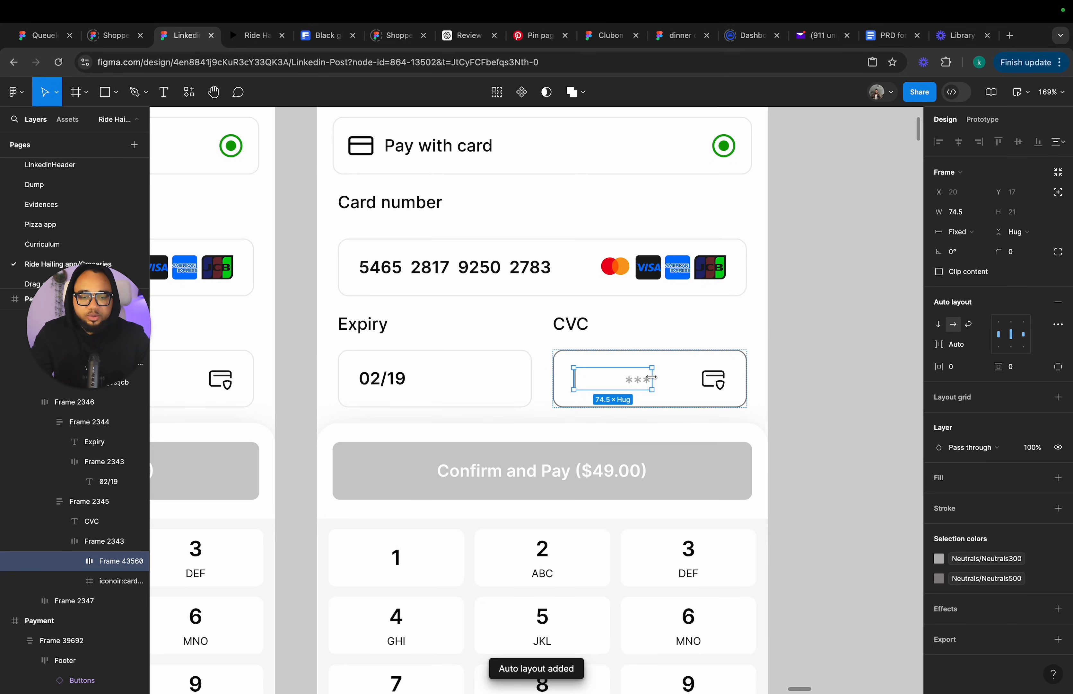
# Narrow the new auto layout frame to about 33 px wide.
pyautogui.moveTo(642, 380); pyautogui.dragTo(599, 380)
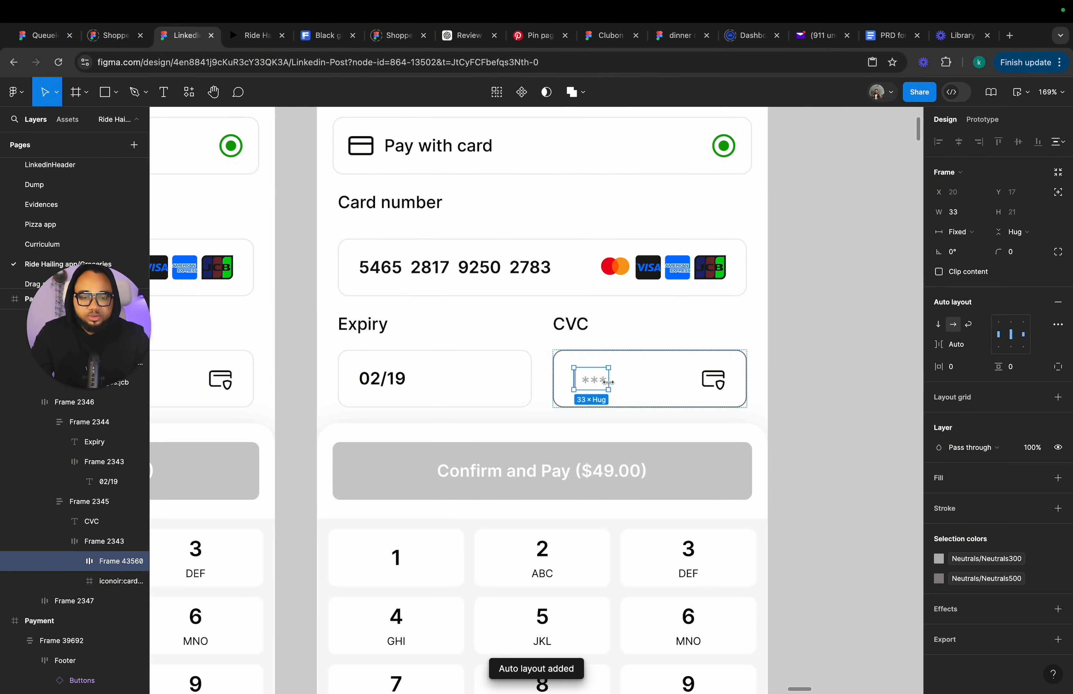
pyautogui.click(772, 370)
pyautogui.scroll(-10, 789, 364)
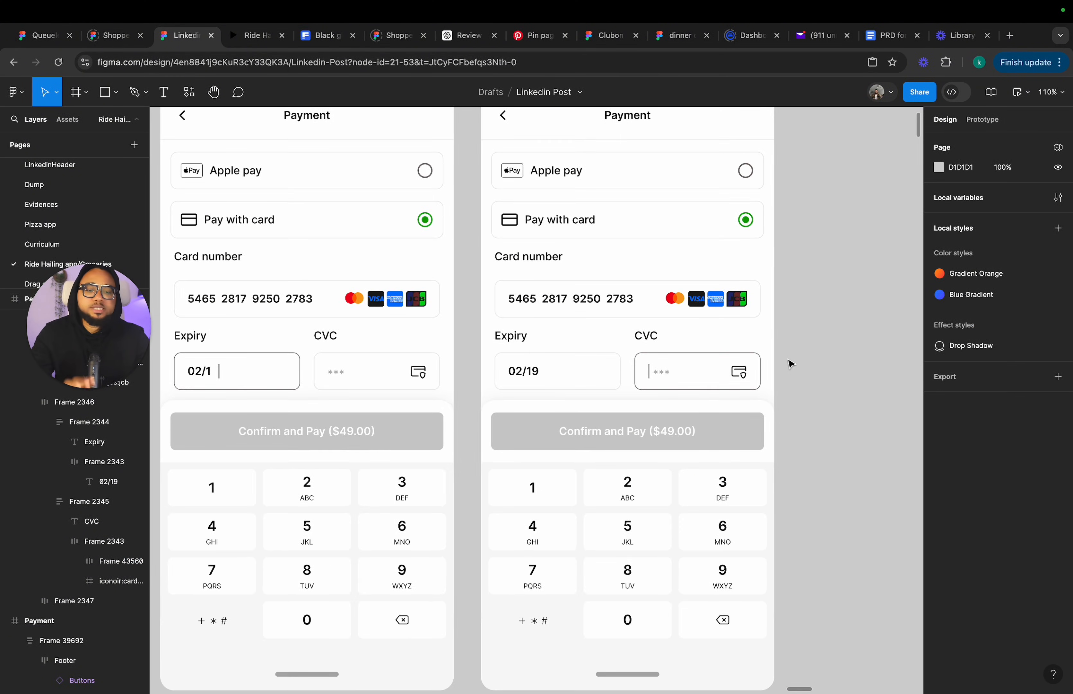
# Duplicate the Payment frame with the 02/19 expiry and CVC cursor.
pyautogui.hscroll(5, 790, 363)
pyautogui.click(526, 223)
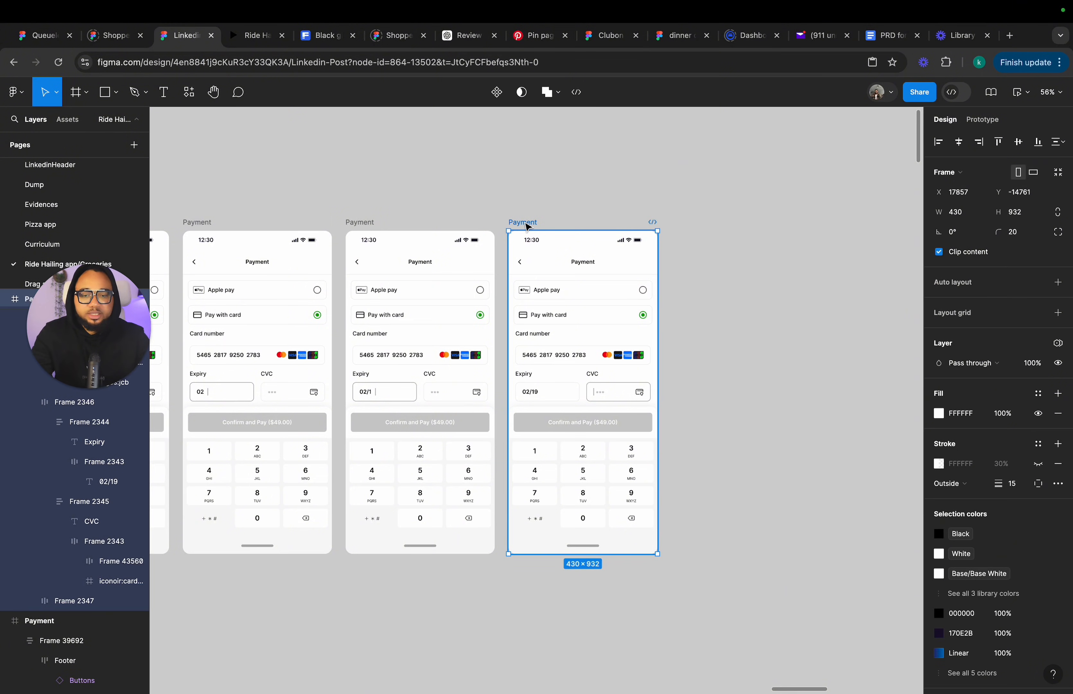
pyautogui.press('super+d')
pyautogui.hscroll(8, 539, 233)
pyautogui.scroll(10, 479, 378)
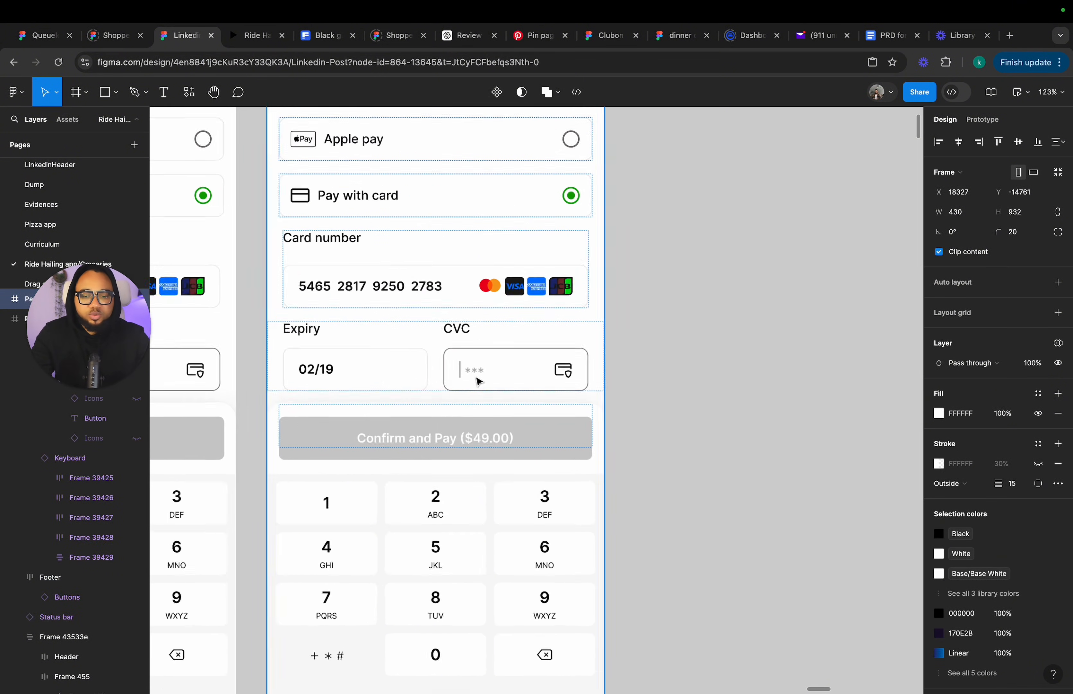
# Reduce the CVC text to a single * in the new duplicate frame and set its width to hug contents.
pyautogui.doubleClick(459, 374)
pyautogui.doubleClick(459, 374)
pyautogui.doubleClick(459, 375)
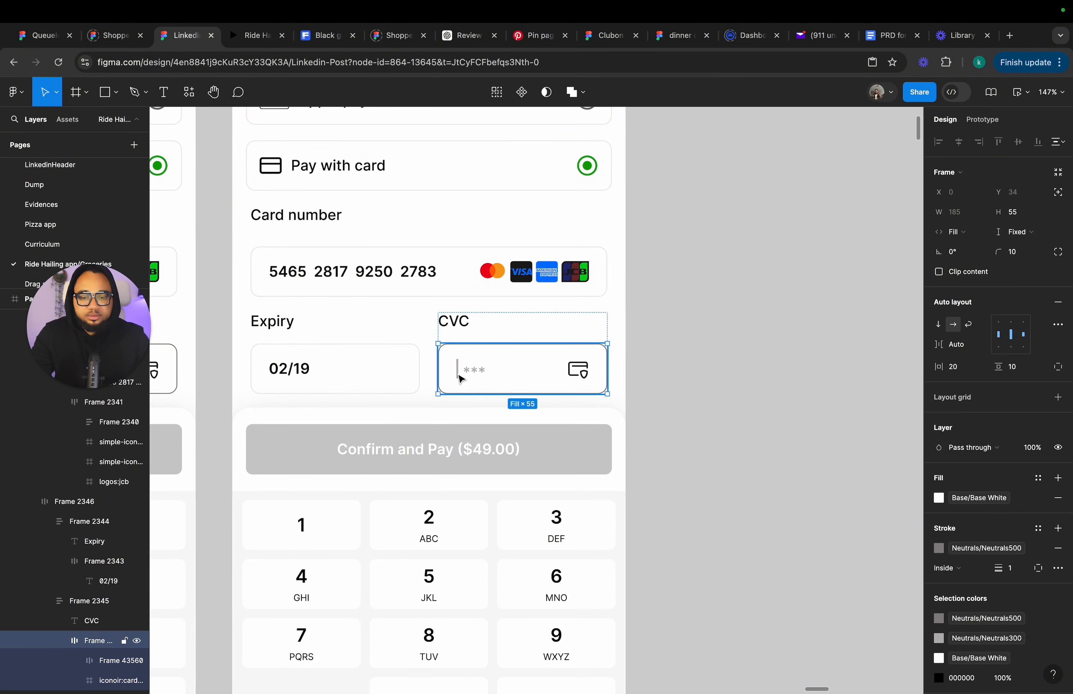
pyautogui.doubleClick(458, 374)
pyautogui.scroll(5, 468, 377)
pyautogui.doubleClick(475, 374)
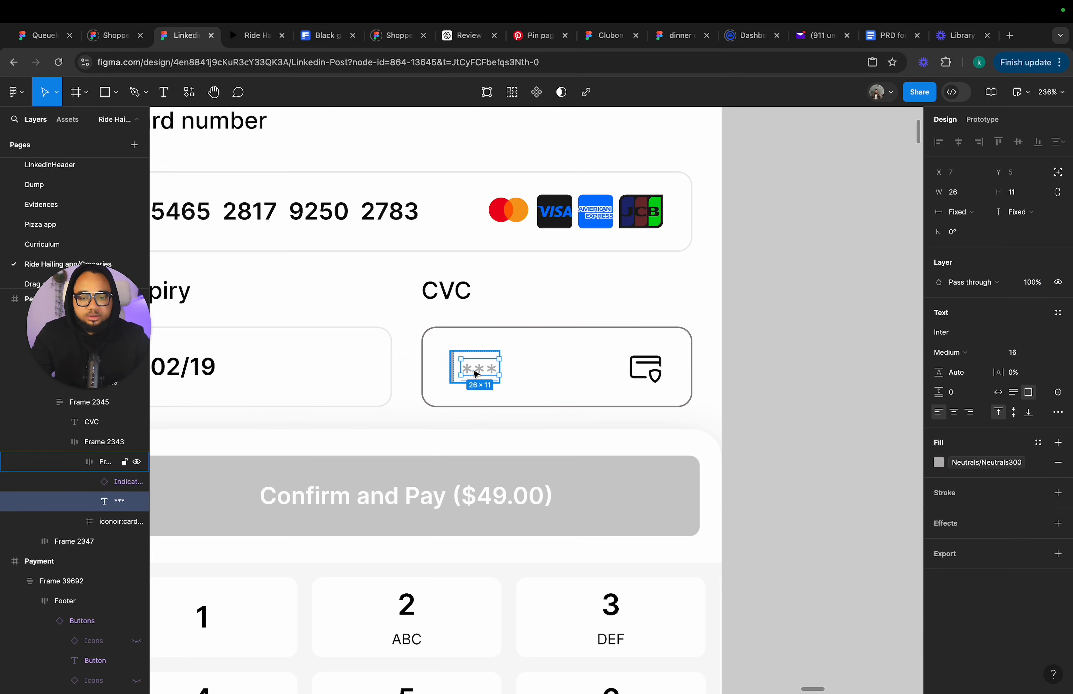
pyautogui.doubleClick(476, 373)
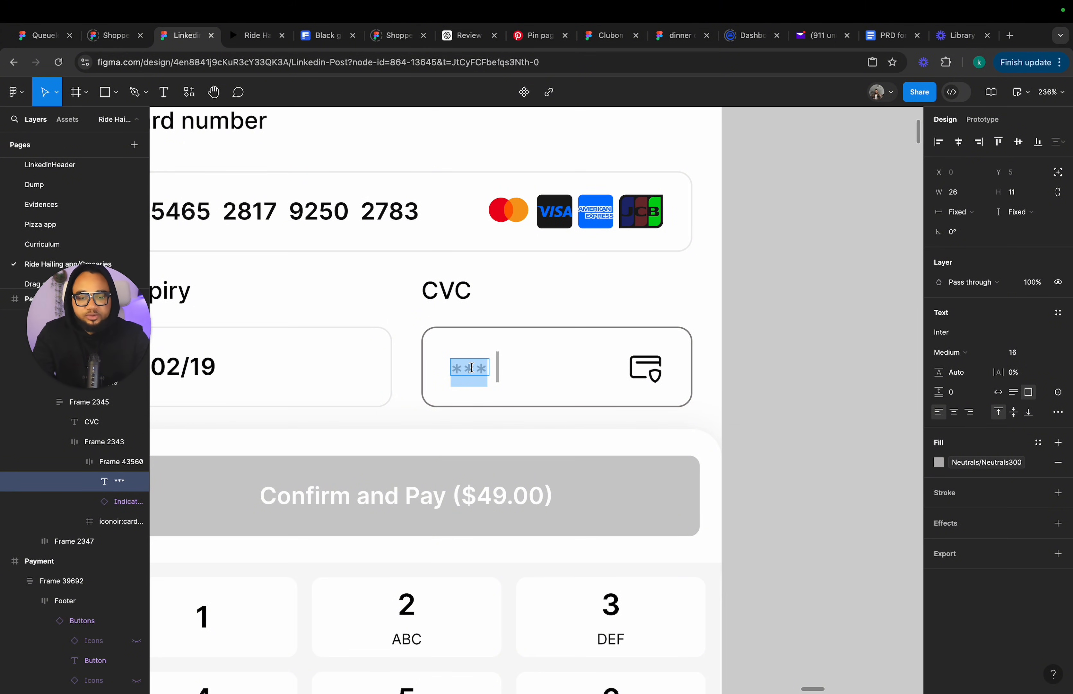
pyautogui.moveTo(469, 370); pyautogui.dragTo(496, 372)
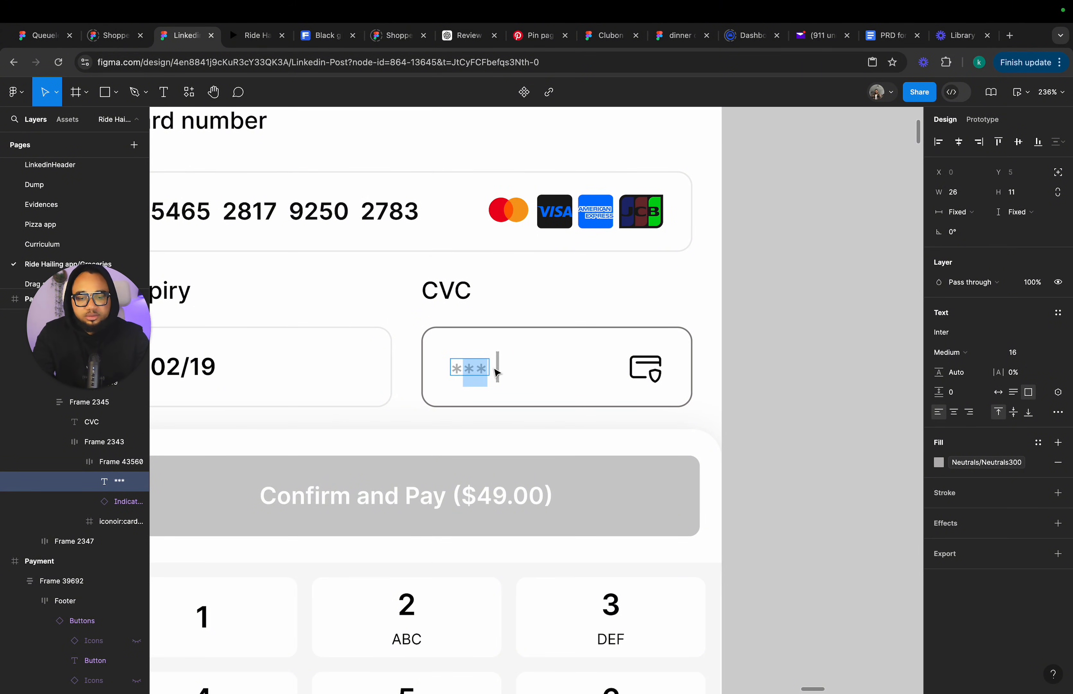
pyautogui.press('BackSpace')
pyautogui.press('Escape')
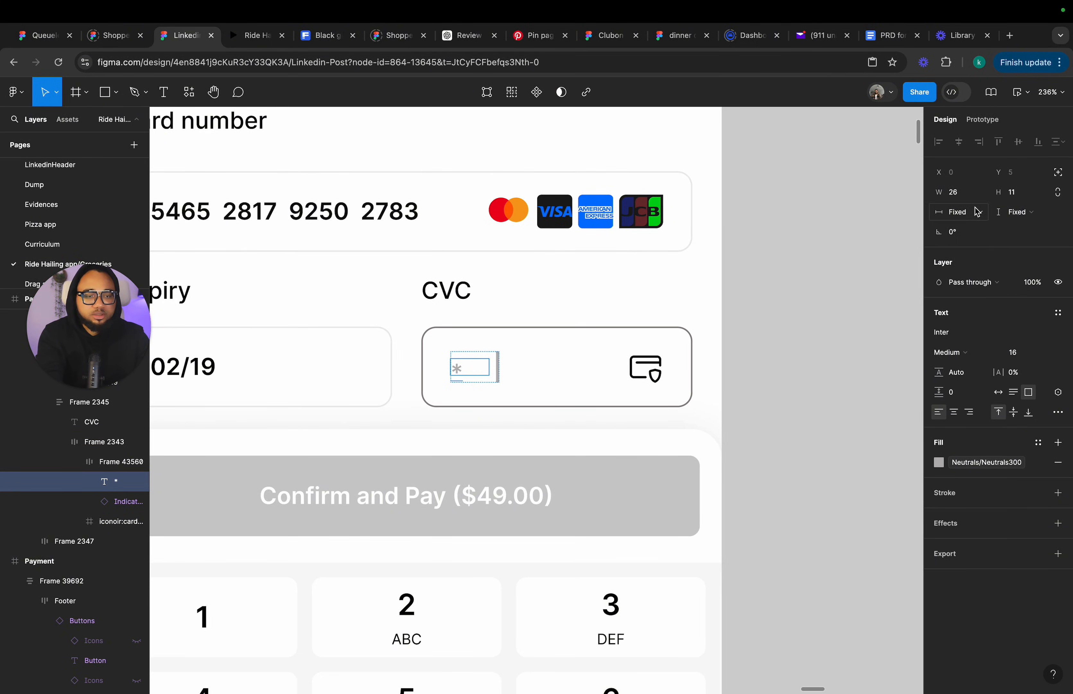
pyautogui.click(964, 212)
pyautogui.click(953, 225)
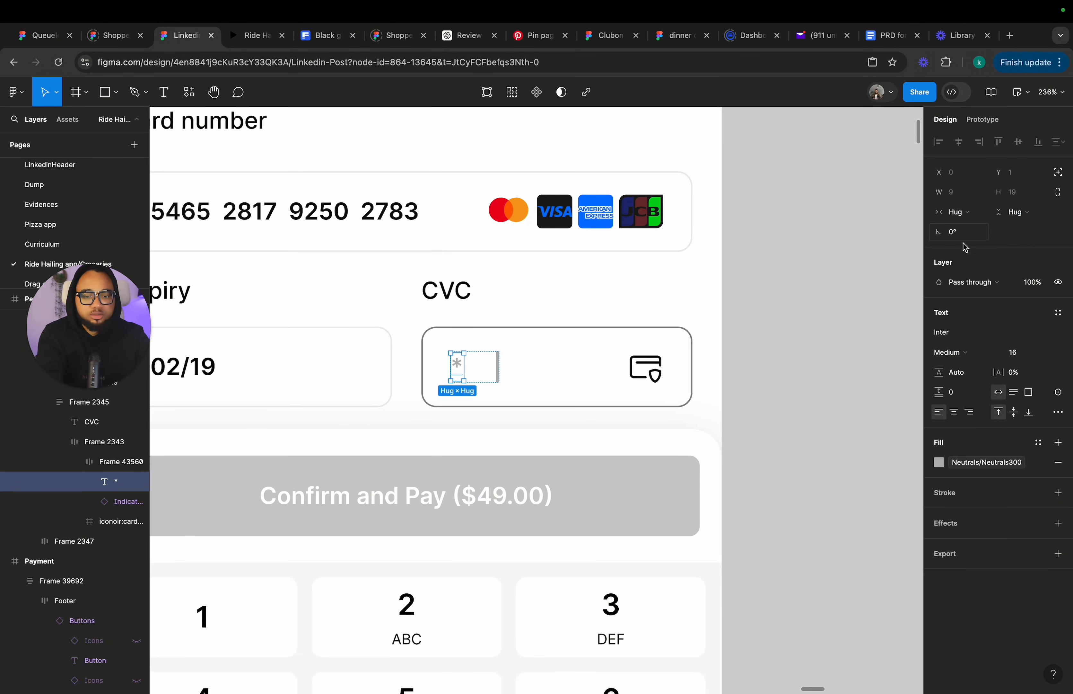
# Set the CVC auto layout frame's item gap to 4 and its width to hug contents.
pyautogui.click(481, 368)
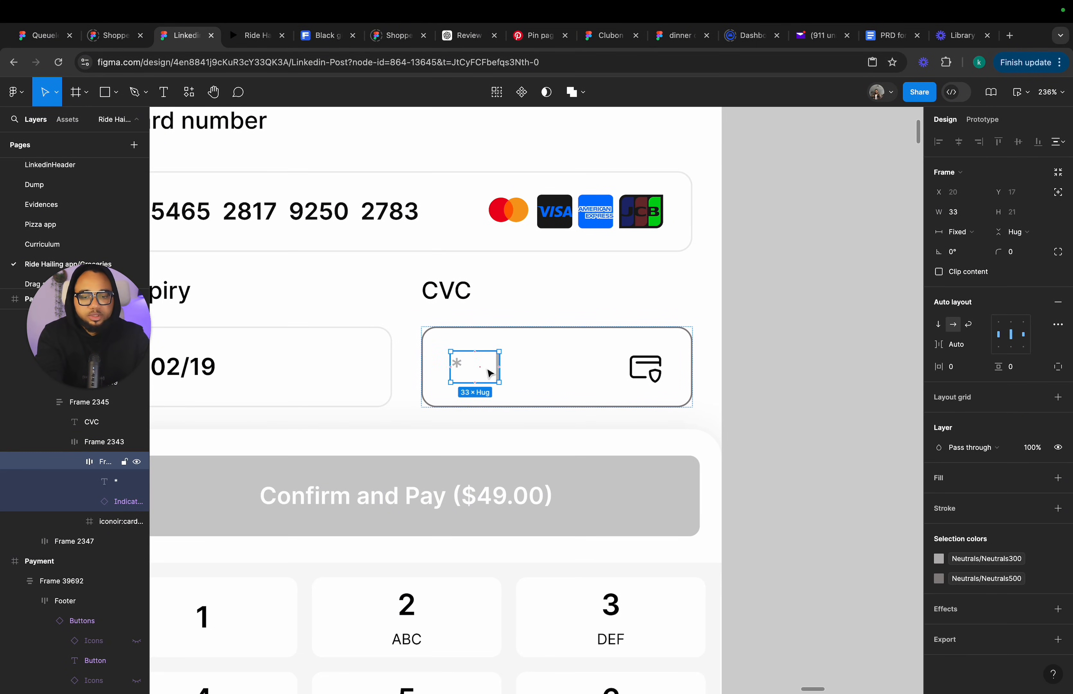
pyautogui.click(969, 346)
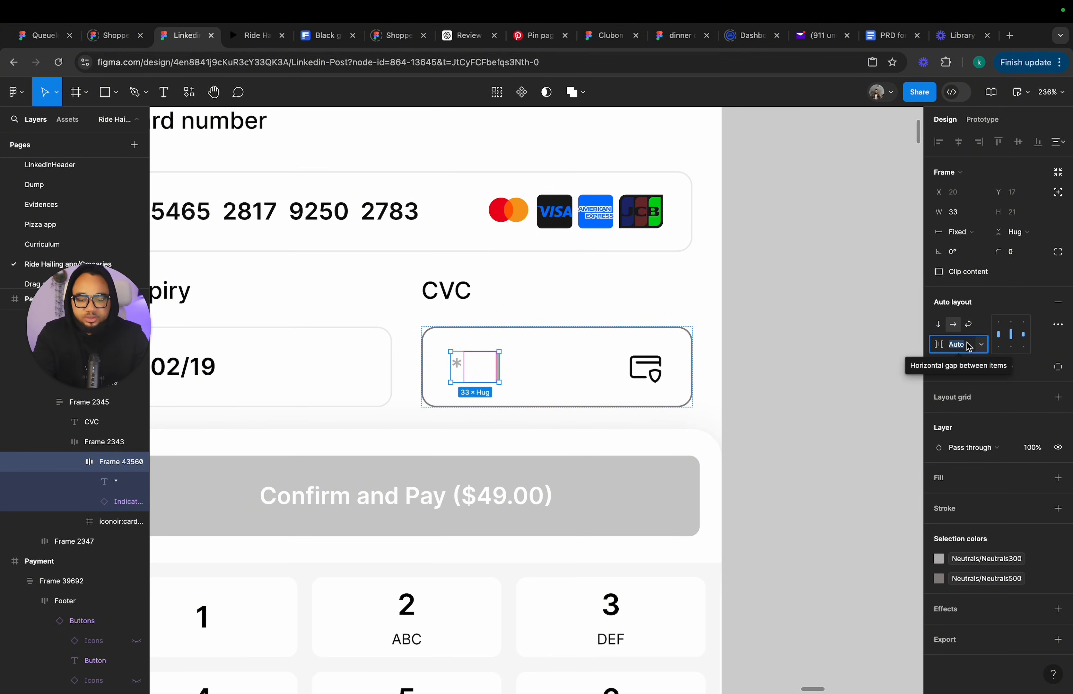
pyautogui.write('4')
pyautogui.press('Return')
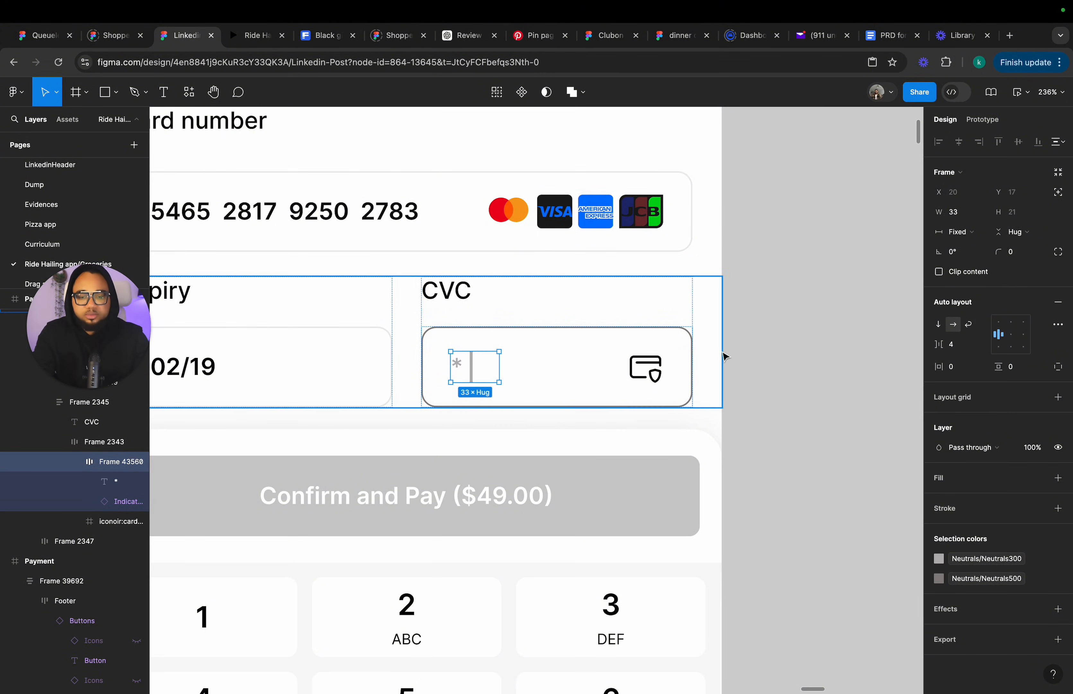
pyautogui.click(971, 232)
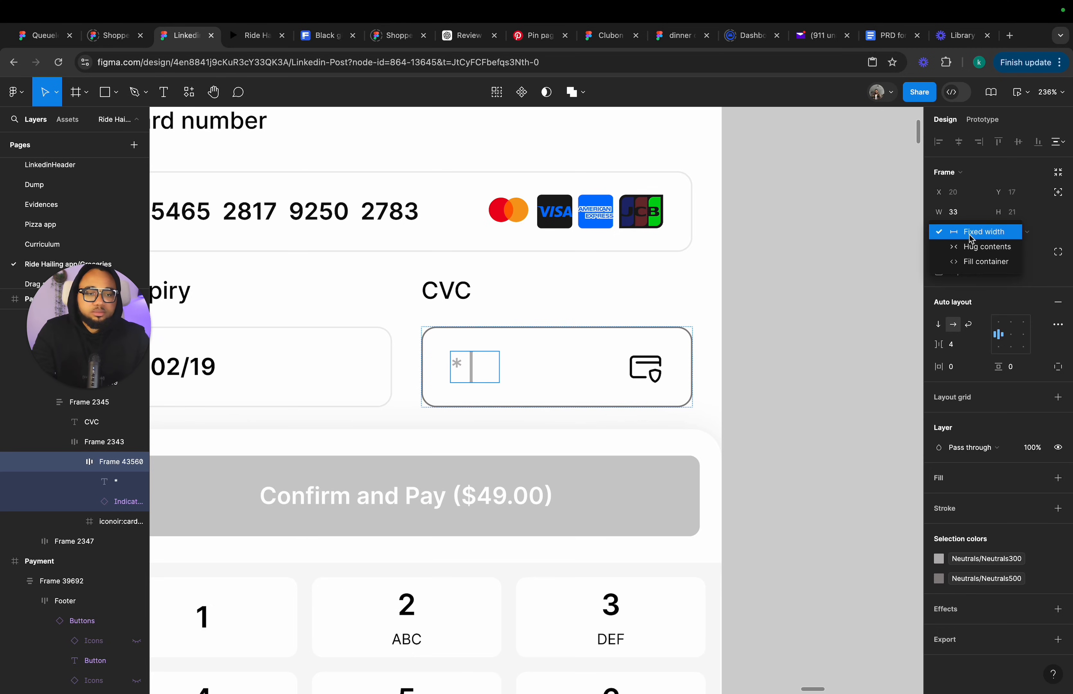
pyautogui.click(974, 253)
pyautogui.click(843, 371)
pyautogui.scroll(-10, 843, 370)
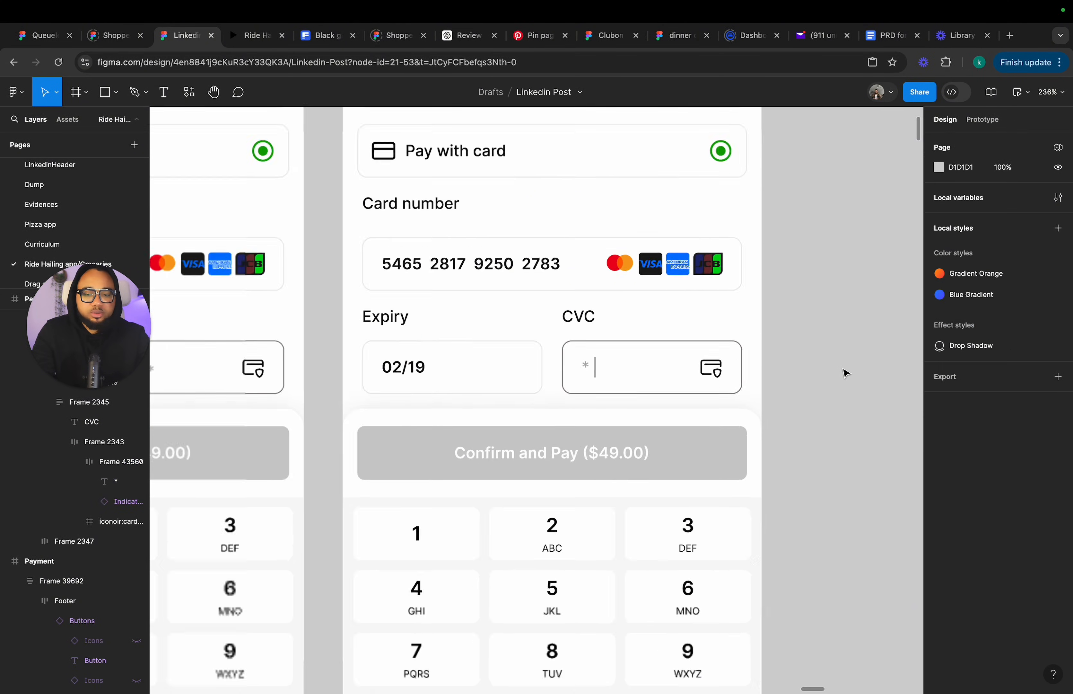
# In the newest Payment frame, set the single-asterisk CVC text's height to 11 px.
pyautogui.scroll(-2, 769, 343)
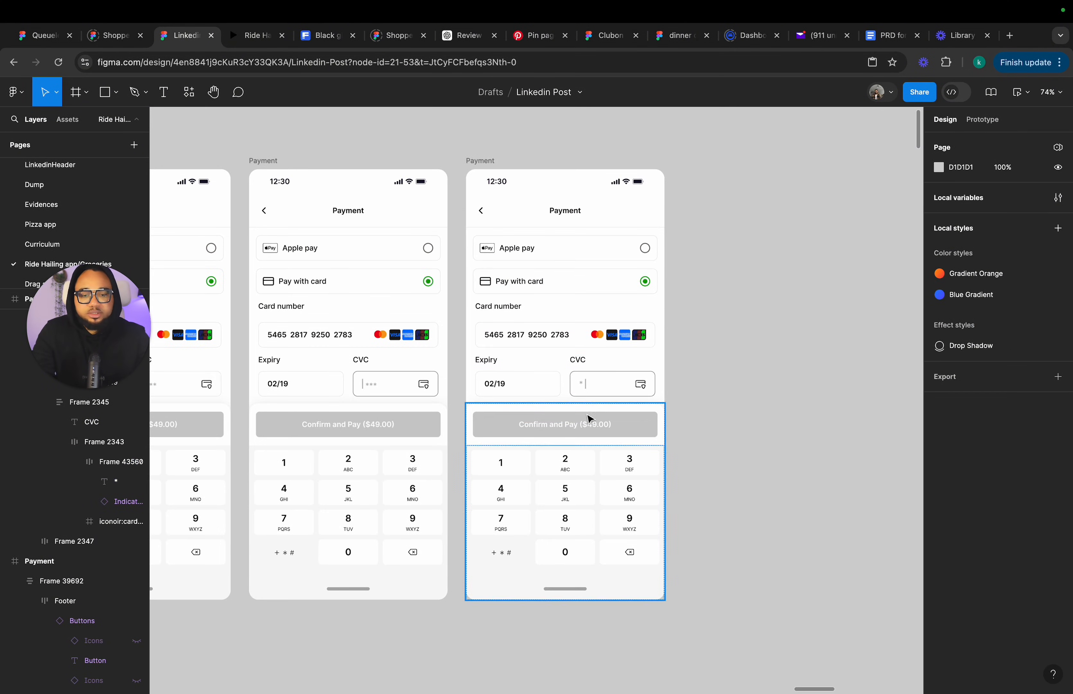
pyautogui.click(488, 161)
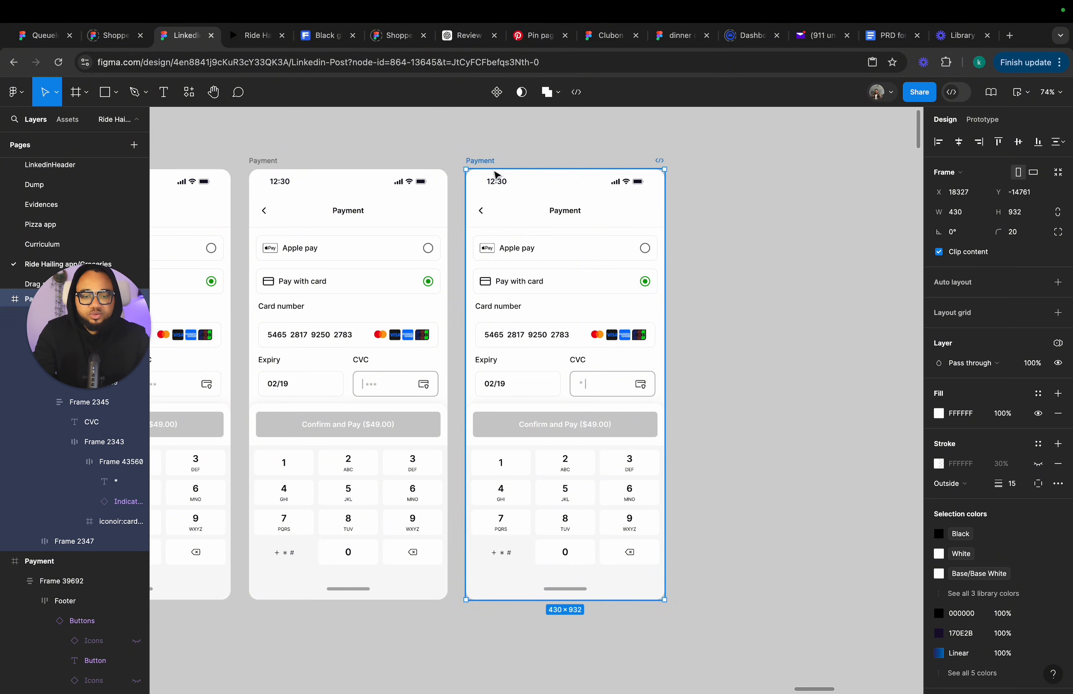
pyautogui.scroll(10, 584, 386)
pyautogui.doubleClick(526, 380)
pyautogui.doubleClick(527, 380)
pyautogui.doubleClick(527, 380)
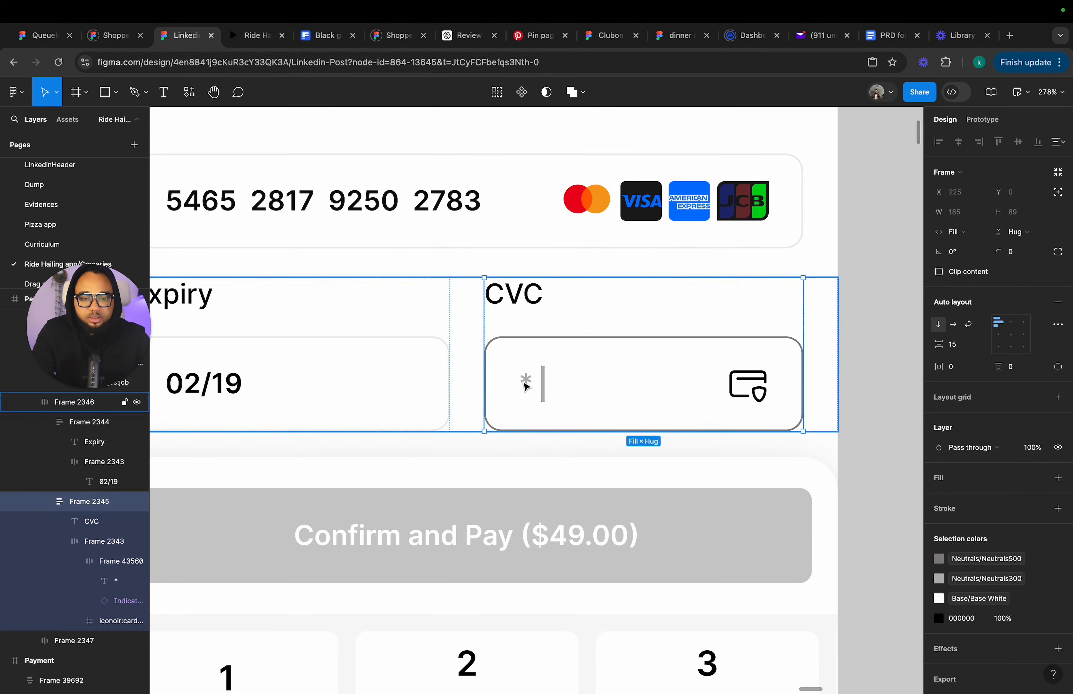
pyautogui.doubleClick(526, 380)
pyautogui.doubleClick(526, 380)
pyautogui.doubleClick(526, 381)
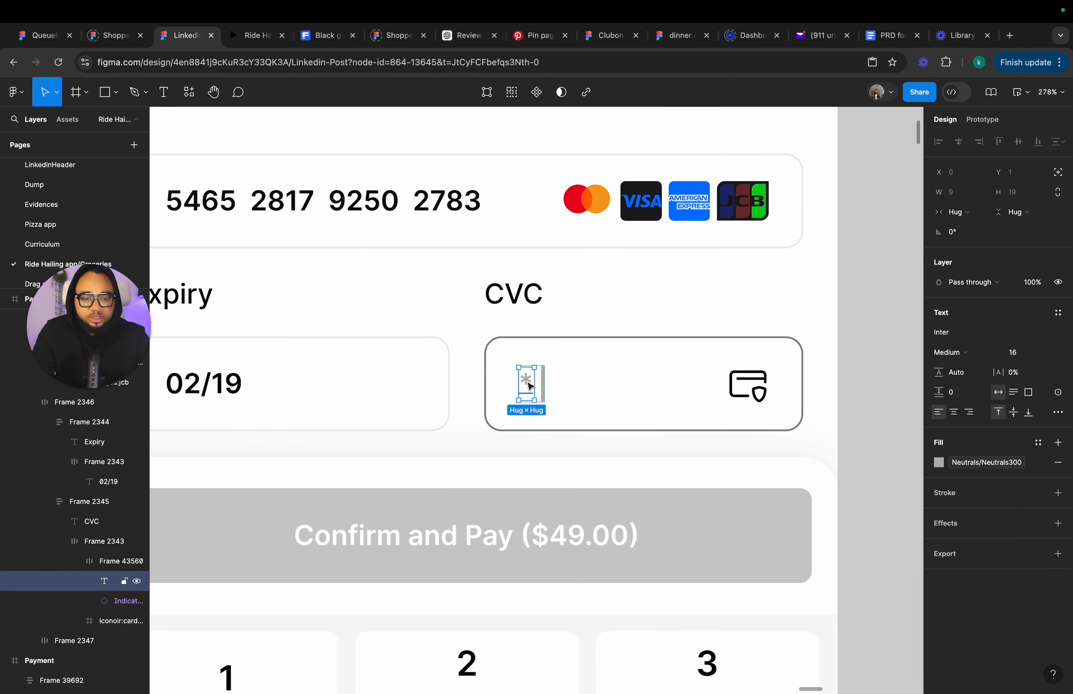
pyautogui.moveTo(526, 400); pyautogui.dragTo(526, 394)
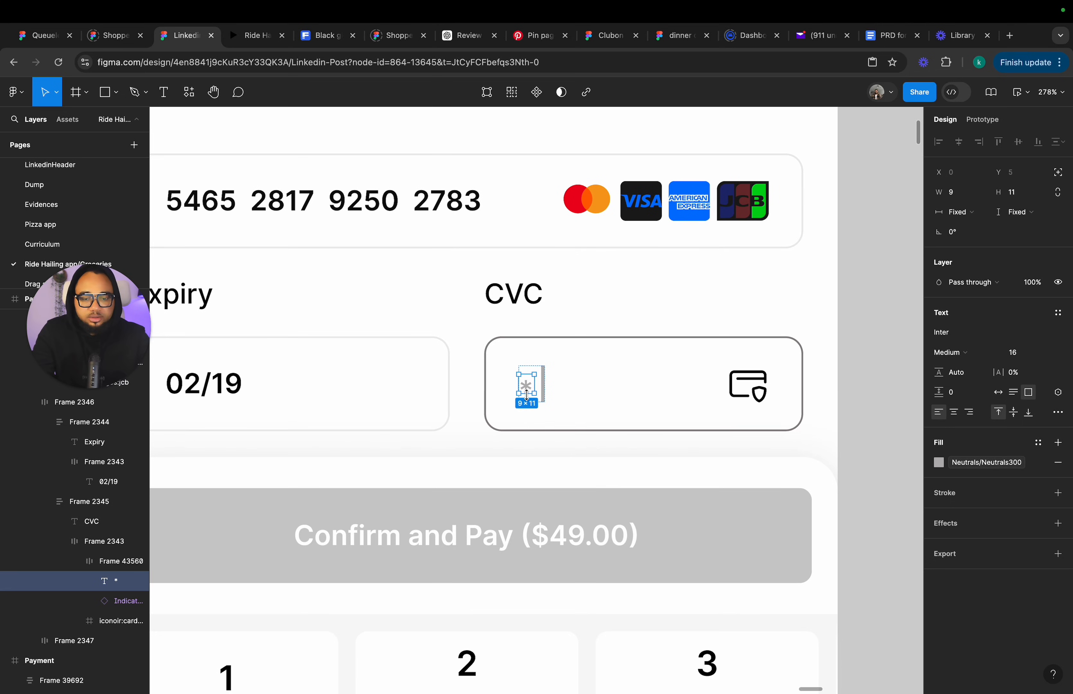
pyautogui.click(515, 417)
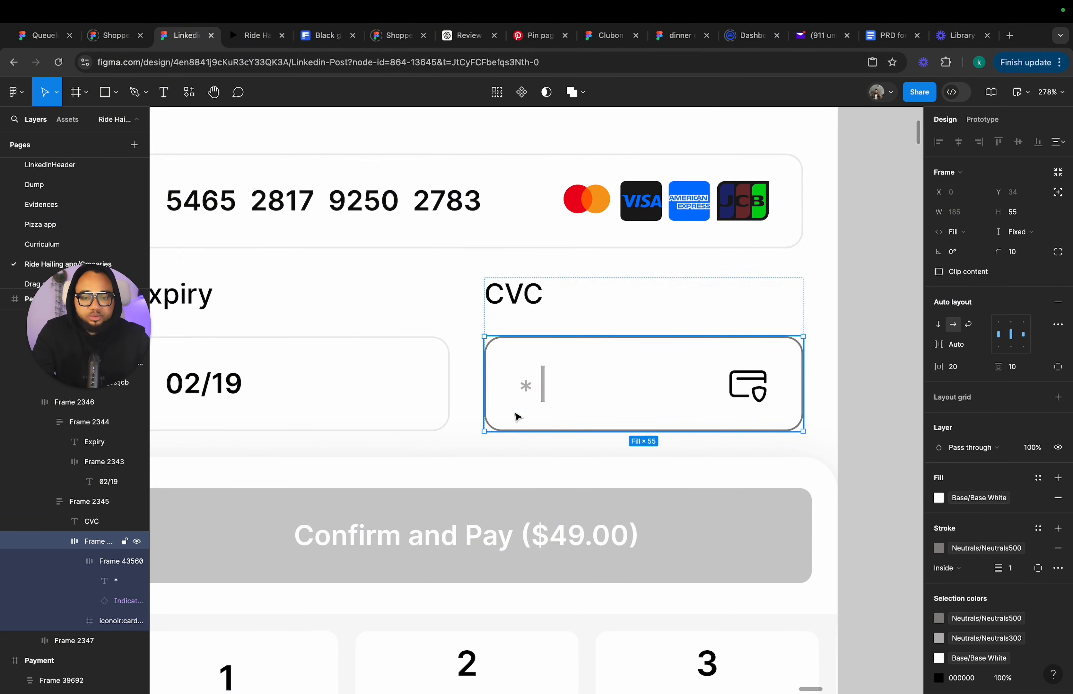
# Change the CVC asterisk text's fill colour to Black.
pyautogui.hotkey('shift', '0')
pyautogui.scroll(5, 519, 401)
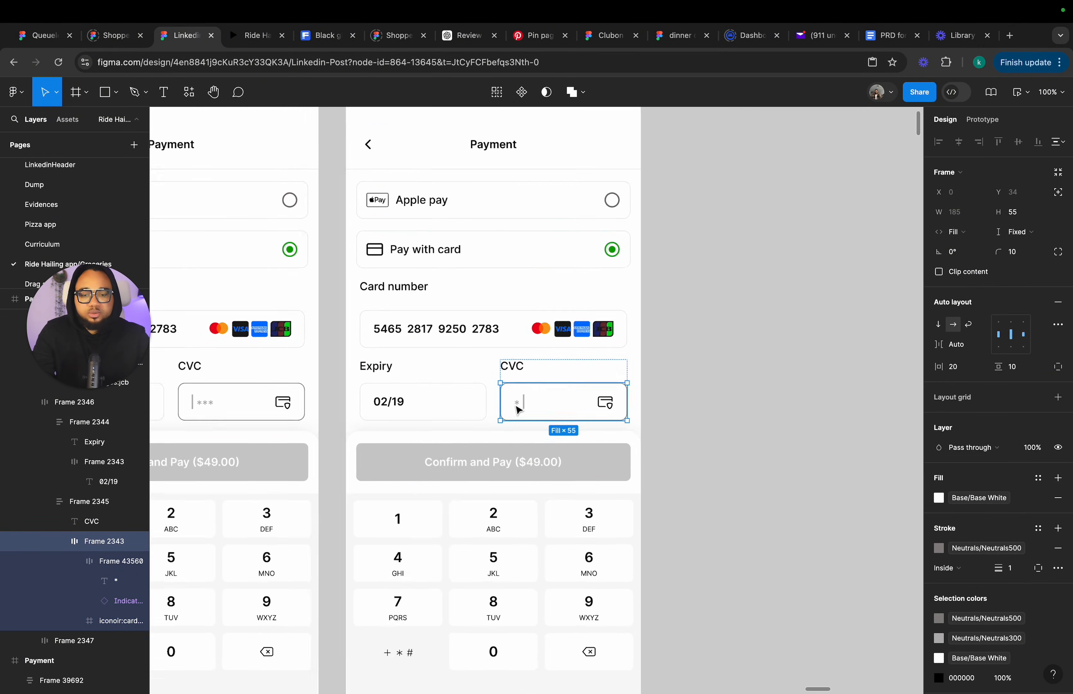
pyautogui.click(519, 407)
pyautogui.click(519, 407)
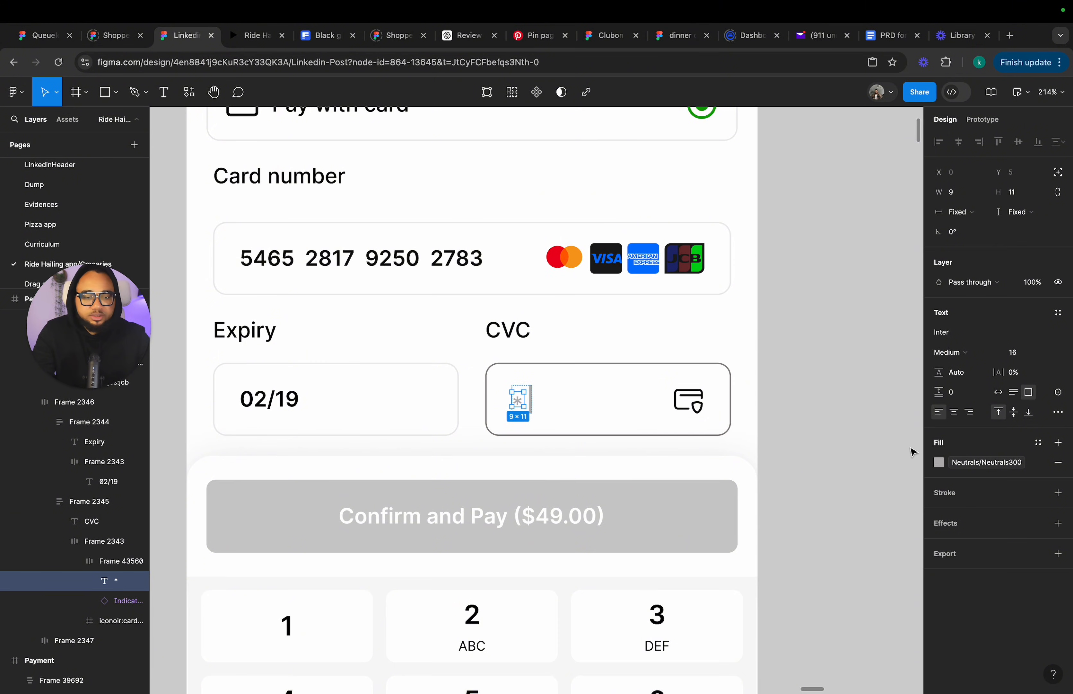
pyautogui.click(966, 463)
pyautogui.scroll(-5, 879, 550)
pyautogui.scroll(4, 861, 568)
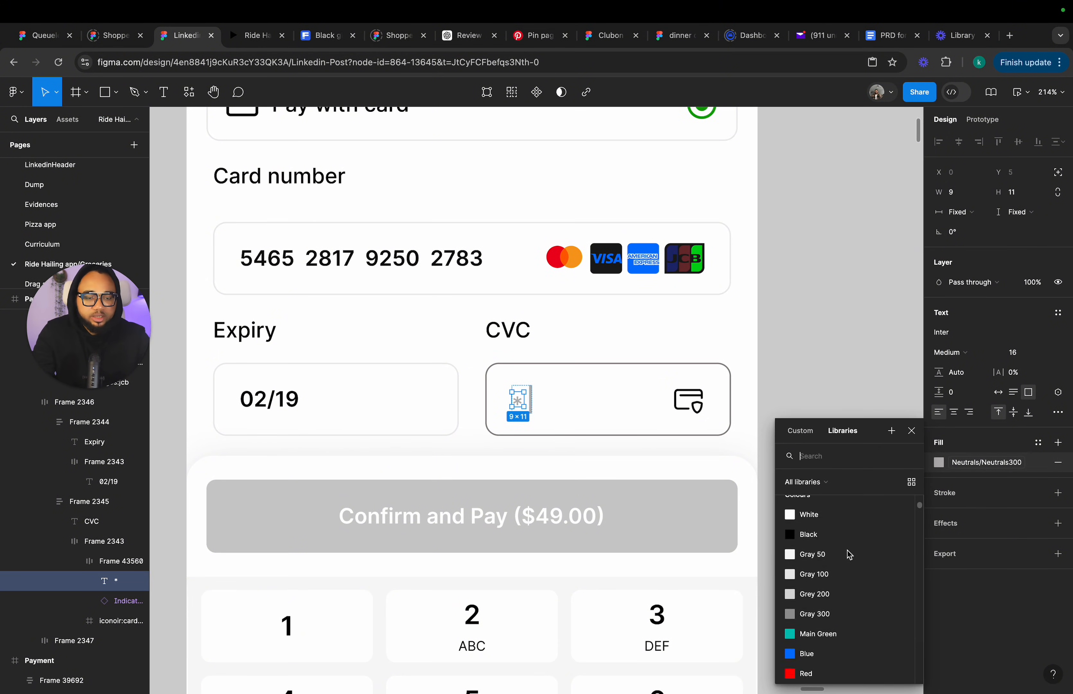
pyautogui.click(835, 558)
pyautogui.click(797, 427)
pyautogui.scroll(-5, 798, 426)
pyautogui.hscroll(3, 797, 424)
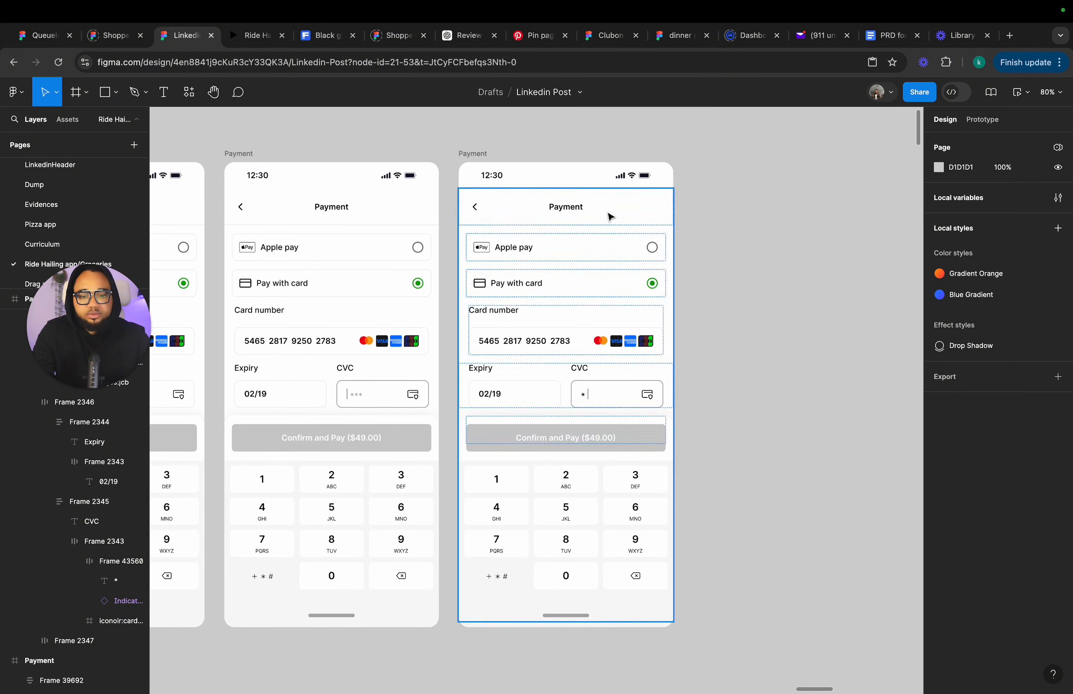
# Duplicate the Payment frame with the single-asterisk CVC field.
pyautogui.click(475, 156)
pyautogui.press('super+d')
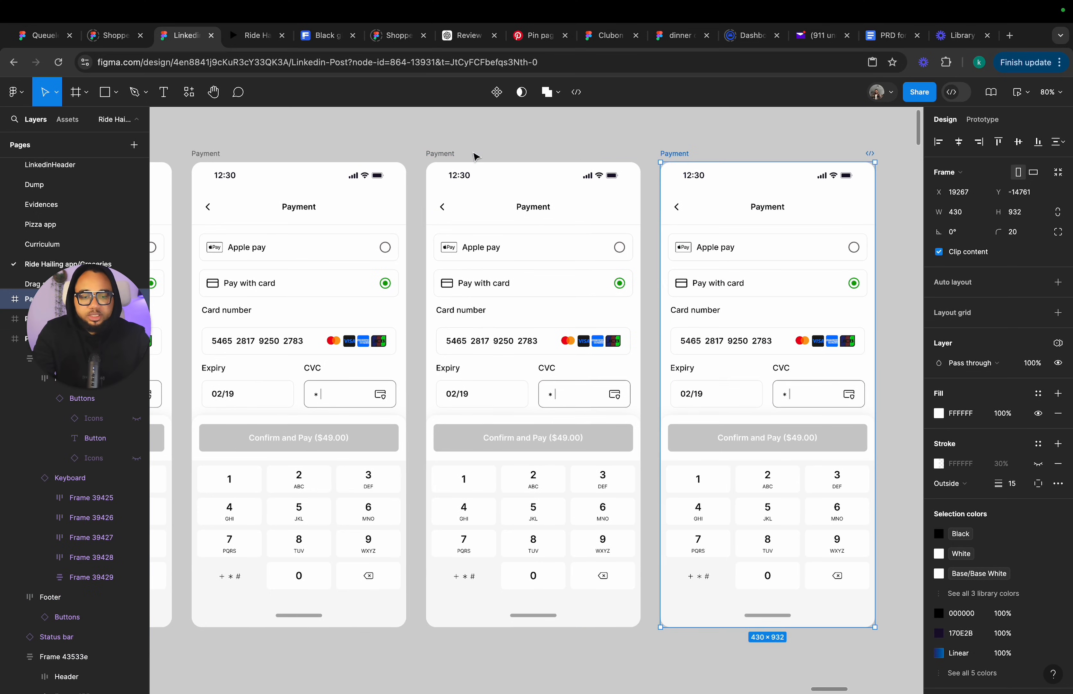
pyautogui.scroll(3, 906, 429)
pyautogui.scroll(5, 460, 397)
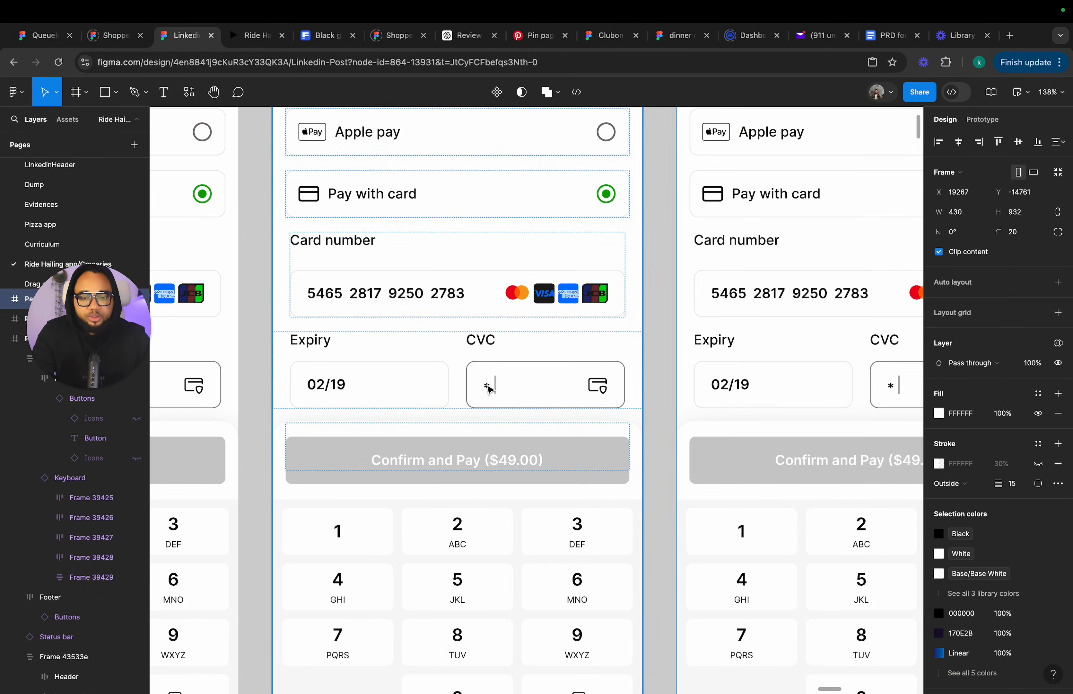
# Change the CVC text in the first of the two latest Payment frames to **.
pyautogui.doubleClick(487, 385)
pyautogui.doubleClick(488, 385)
pyautogui.doubleClick(487, 385)
pyautogui.doubleClick(488, 385)
pyautogui.doubleClick(487, 385)
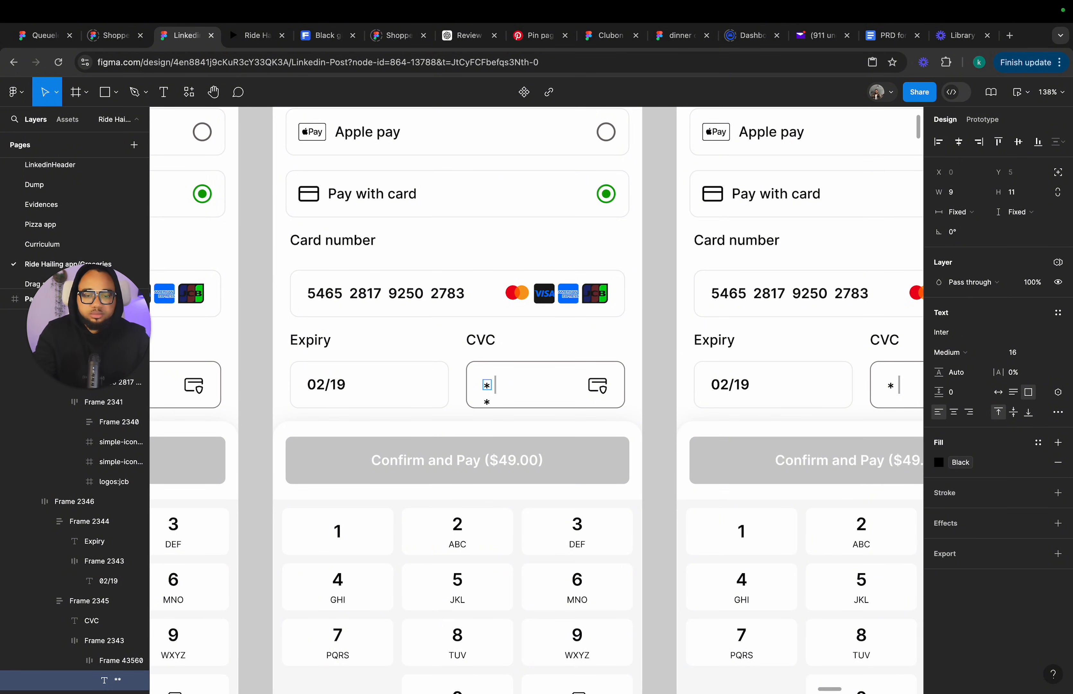
# Change the CVC text in the newest Payment frame to ***.
pyautogui.hscroll(4, 885, 389)
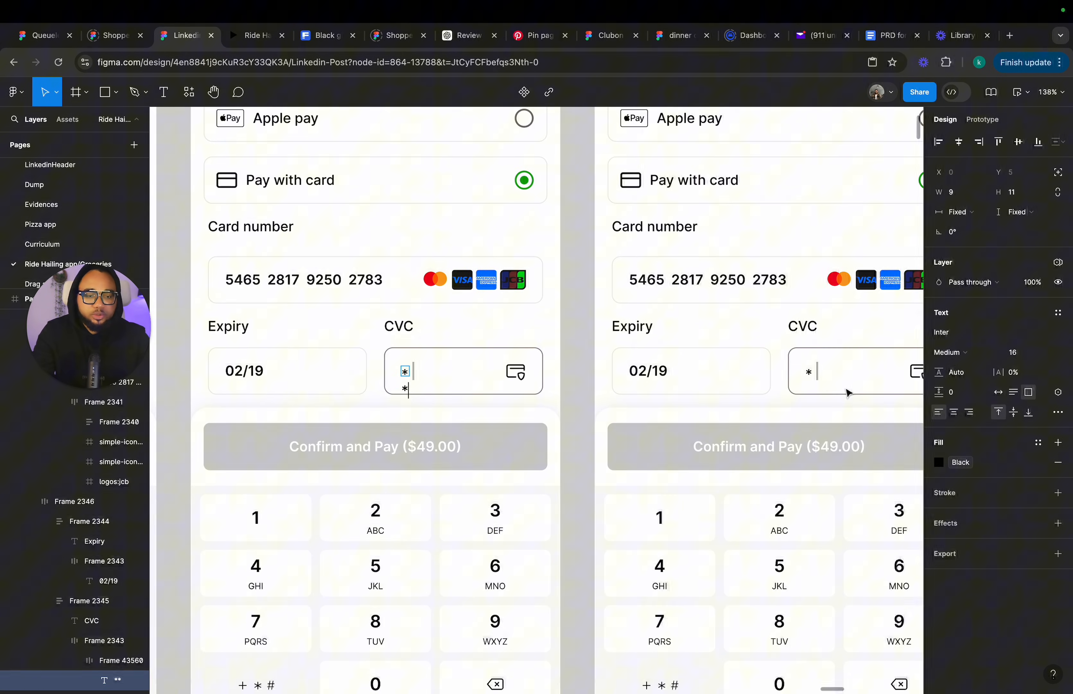
pyautogui.click(810, 370)
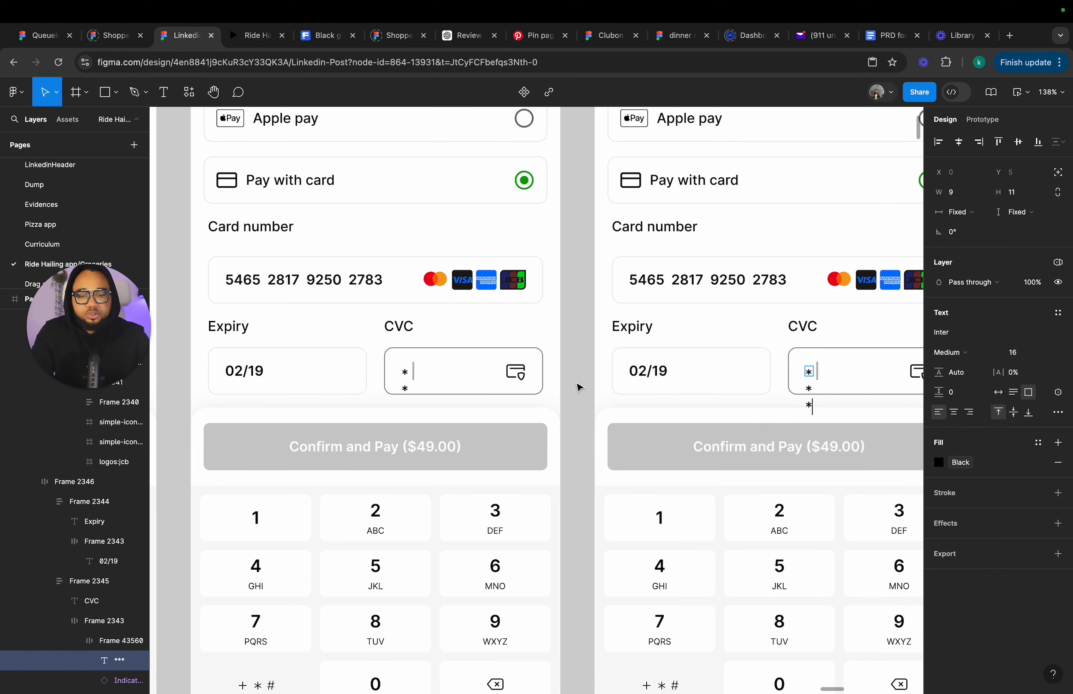
pyautogui.press('Escape')
# Set the ** CVC text's width to hug contents.
pyautogui.click(409, 375)
pyautogui.doubleClick(409, 376)
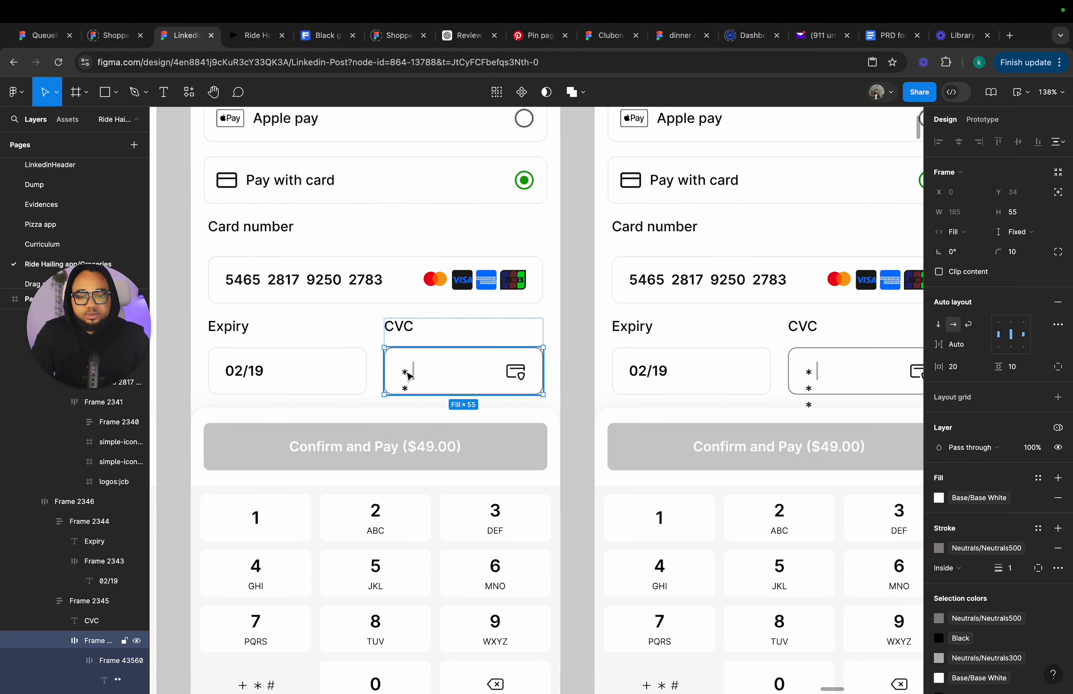
pyautogui.doubleClick(409, 375)
pyautogui.click(969, 211)
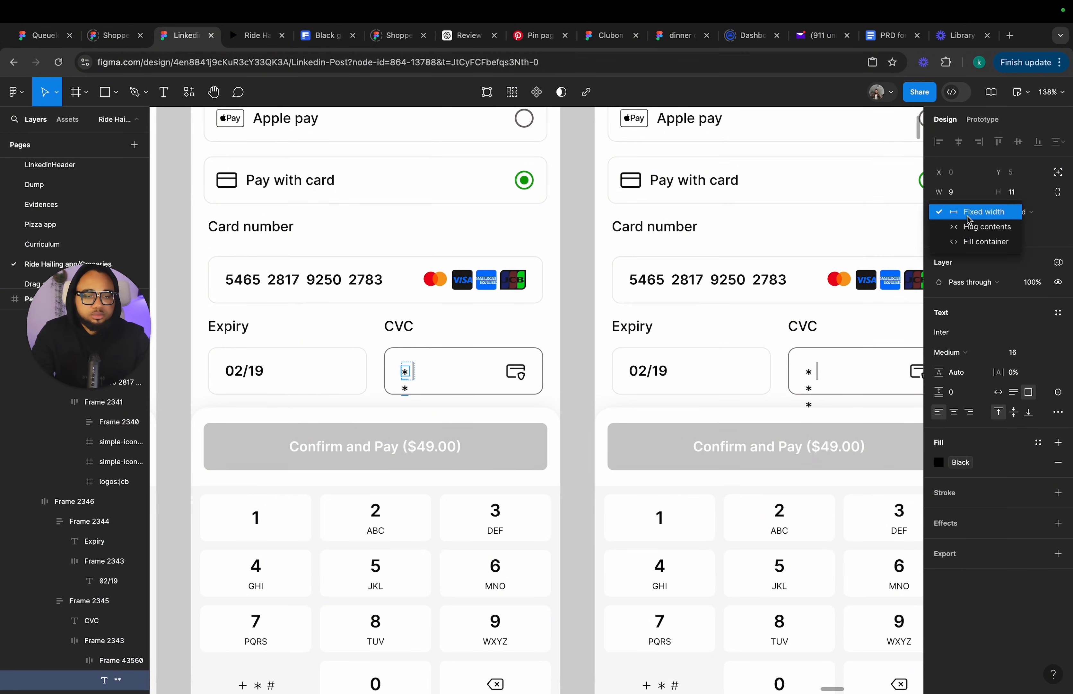
pyautogui.click(969, 224)
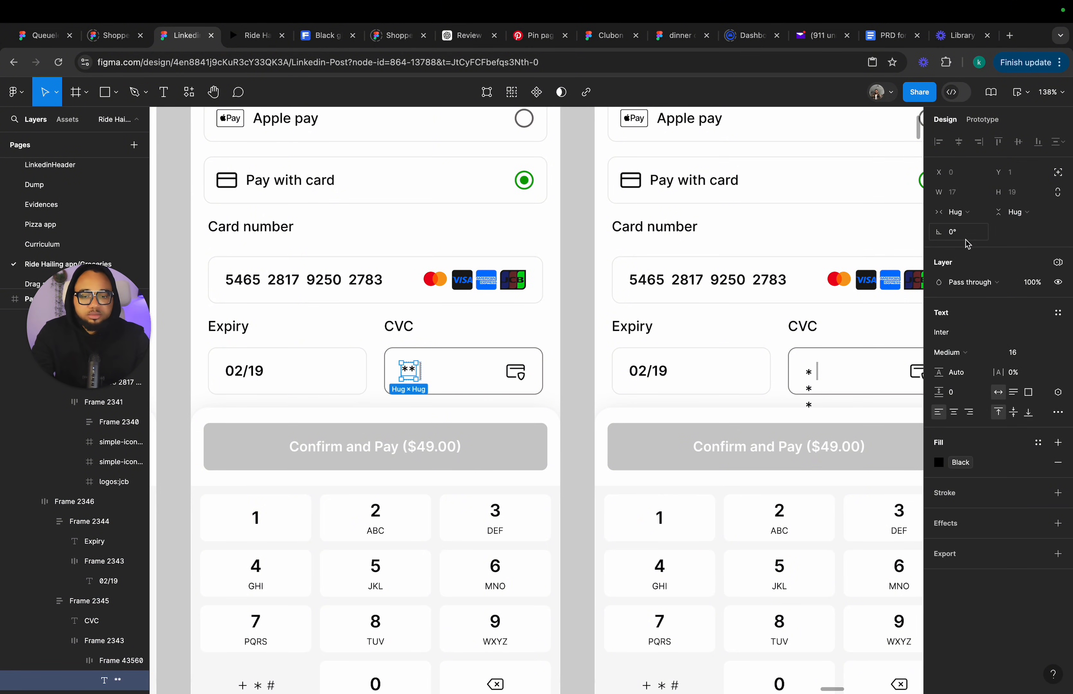
# Set the *** CVC text's width to hug contents.
pyautogui.click(810, 376)
pyautogui.doubleClick(810, 376)
pyautogui.doubleClick(810, 376)
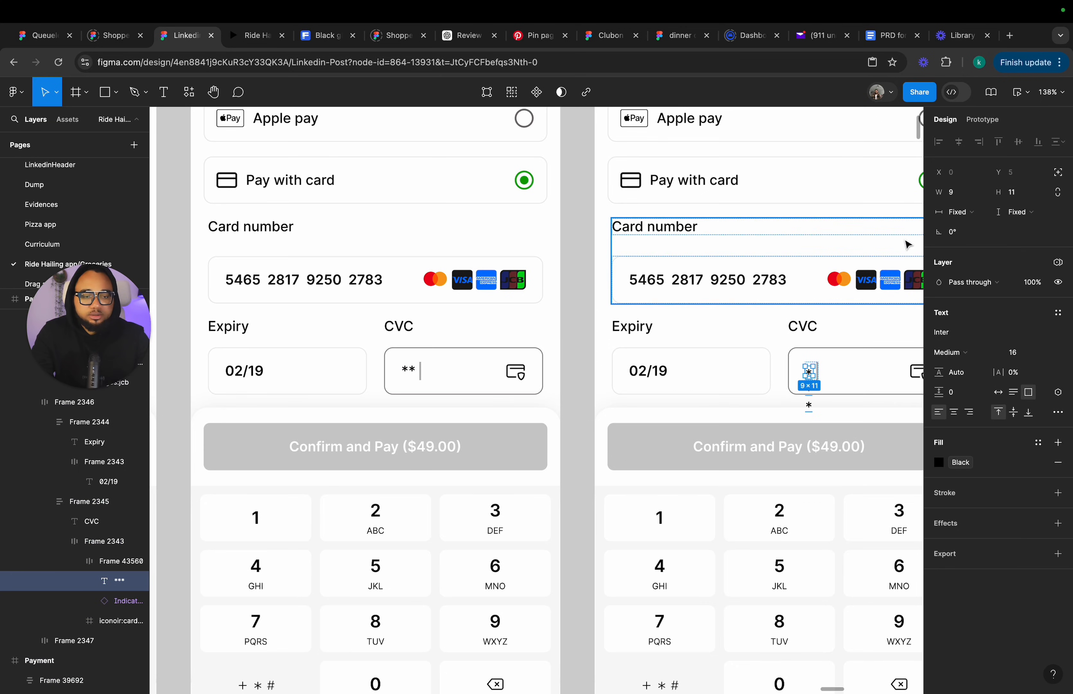
pyautogui.click(954, 211)
pyautogui.click(969, 224)
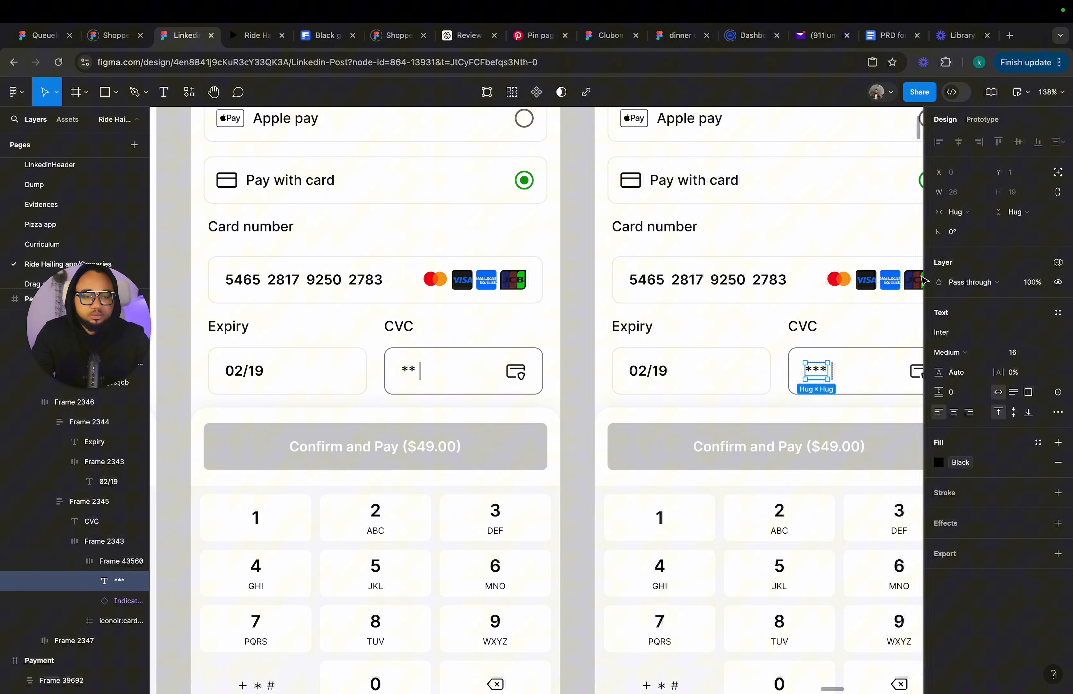
# Delete the Indicator cursor from the *** CVC field.
pyautogui.click(736, 420)
pyautogui.doubleClick(835, 378)
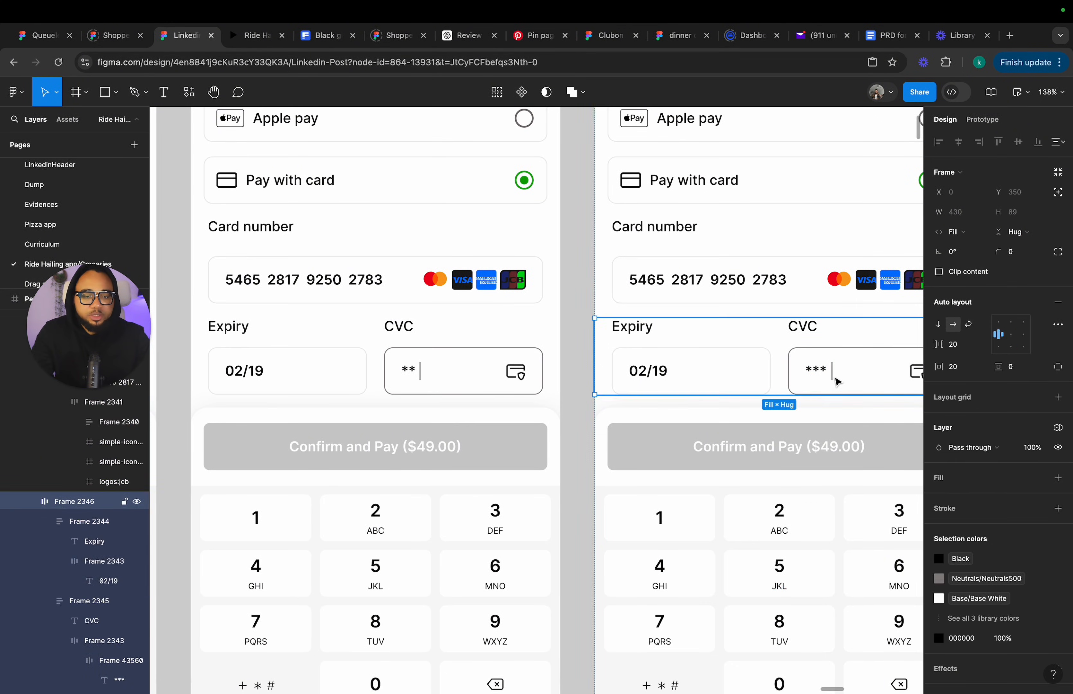
pyautogui.doubleClick(834, 377)
pyautogui.doubleClick(834, 376)
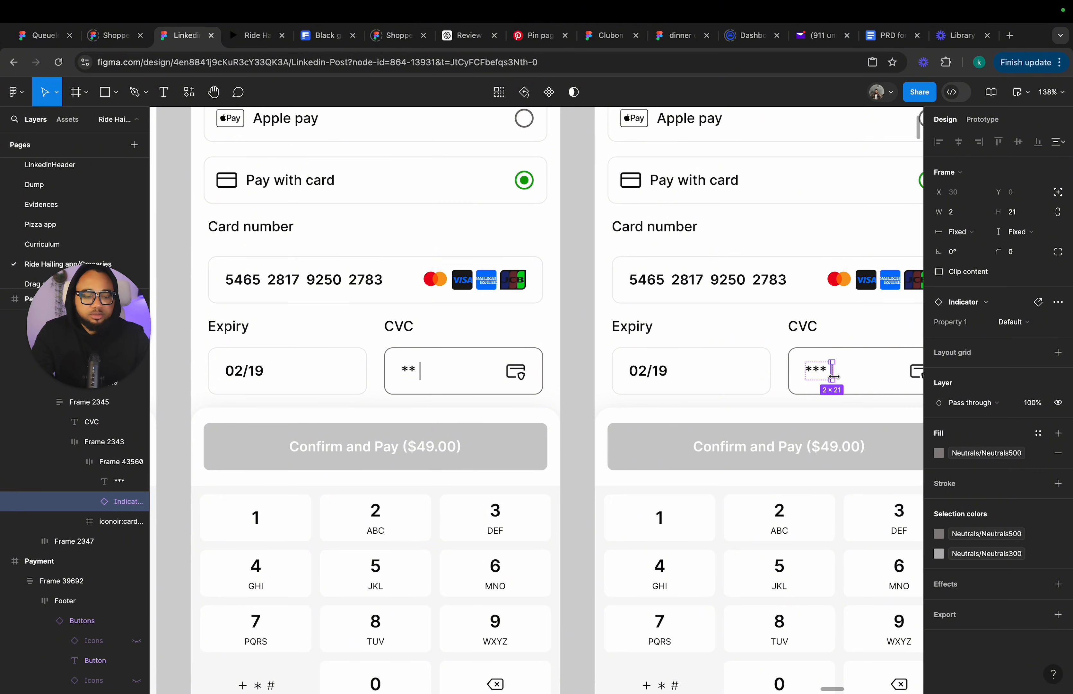
pyautogui.press('Delete')
# Set the *** CVC text's height to 11 px.
pyautogui.click(819, 373)
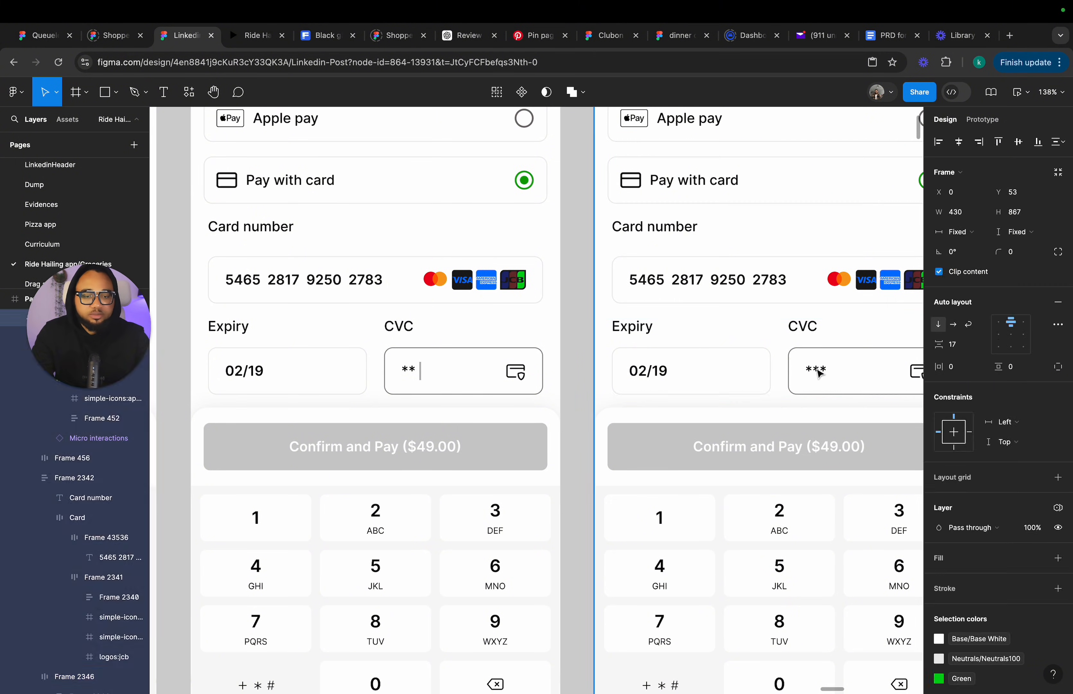
pyautogui.doubleClick(820, 374)
pyautogui.doubleClick(820, 376)
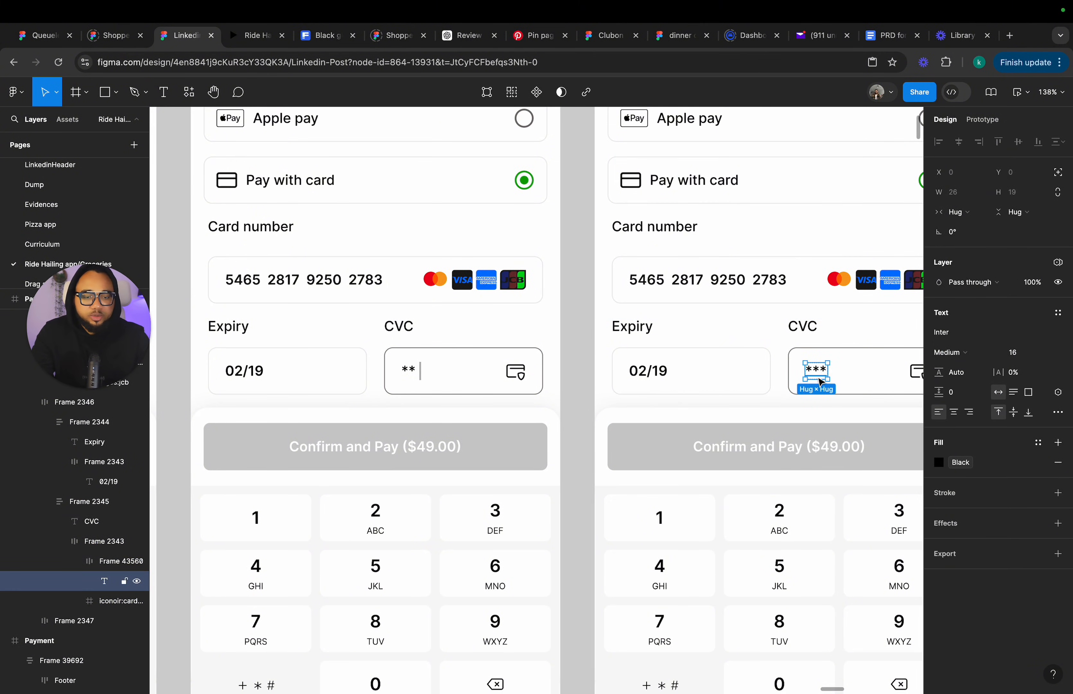
pyautogui.moveTo(814, 379); pyautogui.dragTo(815, 375)
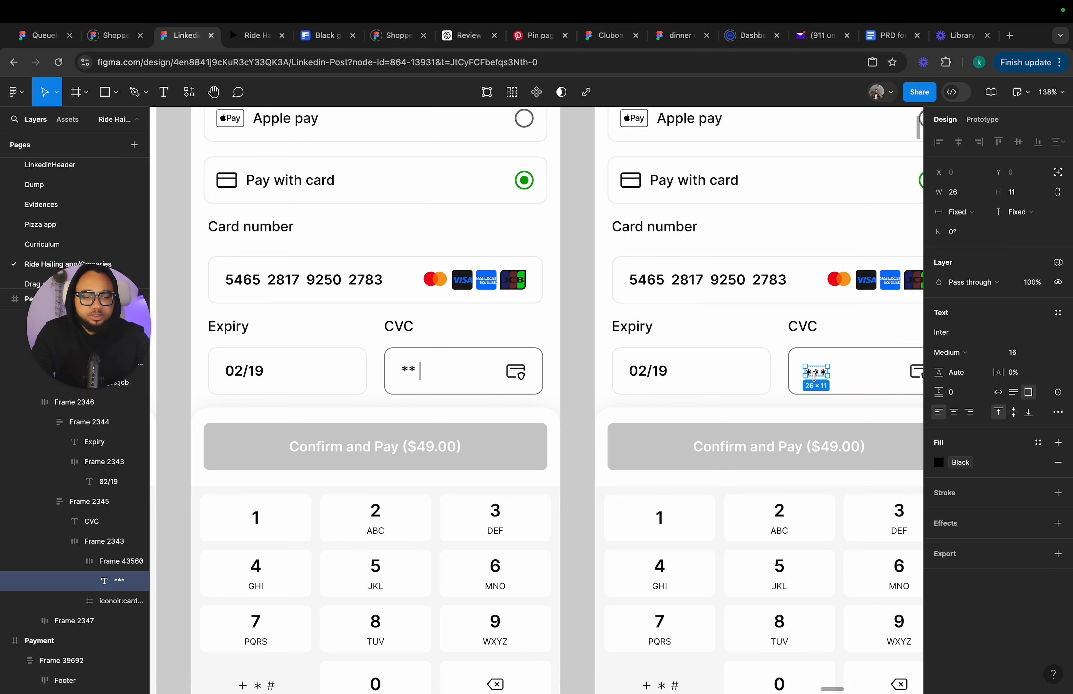
# Set the ** CVC text's height to 11 px.
pyautogui.click(408, 372)
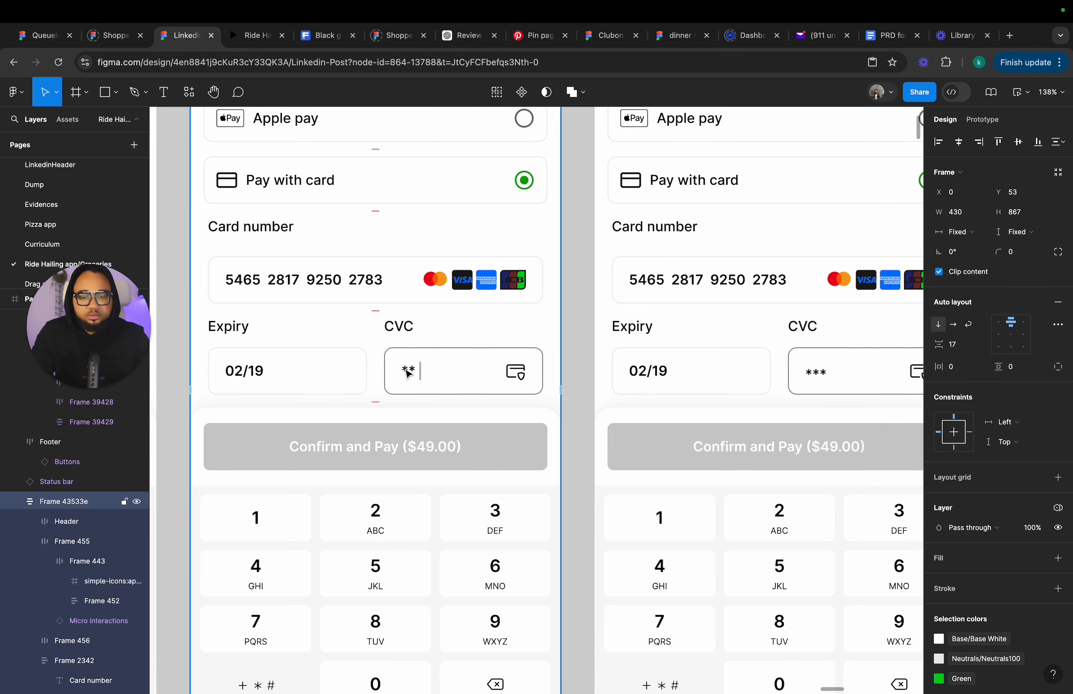
pyautogui.doubleClick(408, 372)
pyautogui.doubleClick(408, 372)
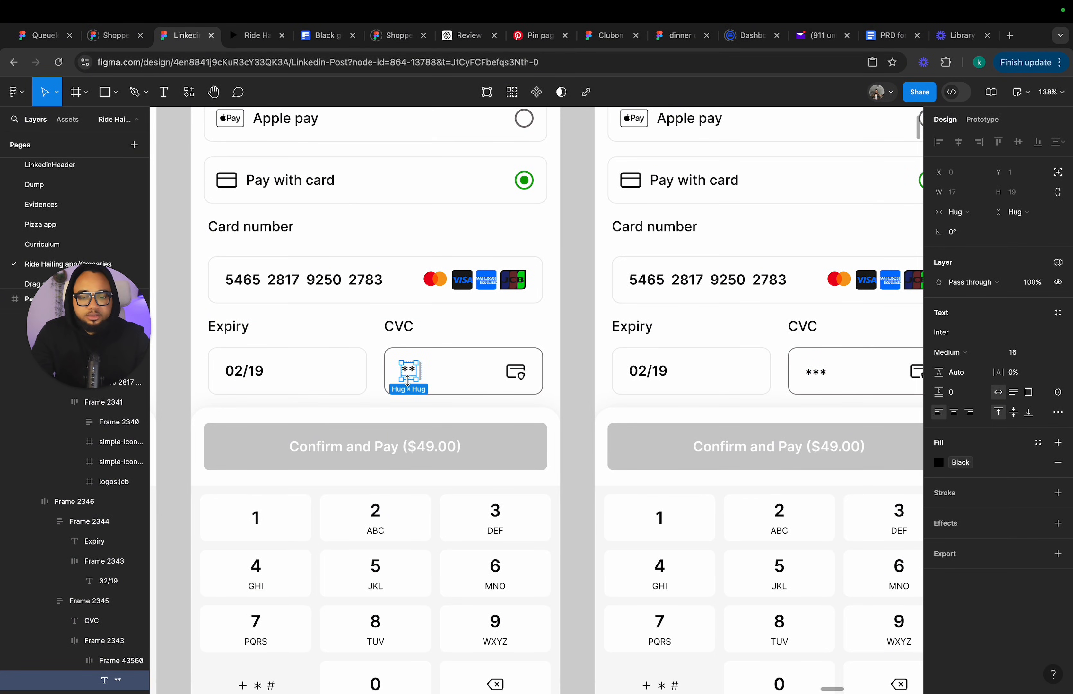
pyautogui.moveTo(407, 380); pyautogui.dragTo(407, 376)
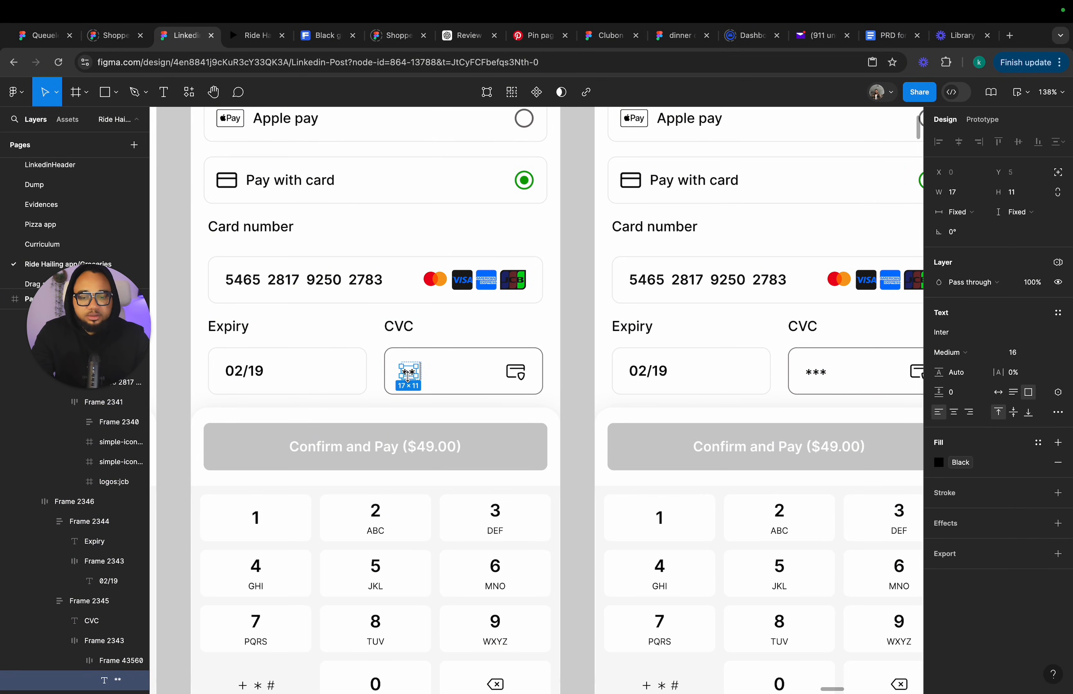
pyautogui.click(570, 399)
# Change the Confirm and Pay button's fill to the Primary green in the *** frame.
pyautogui.click(736, 445)
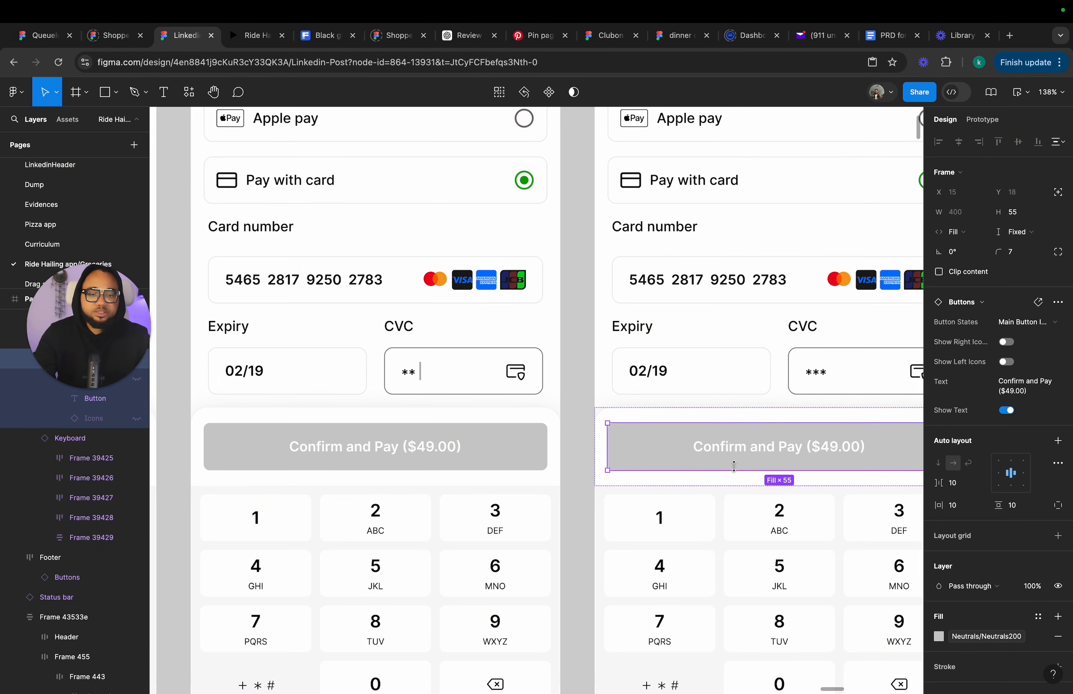
pyautogui.click(1028, 322)
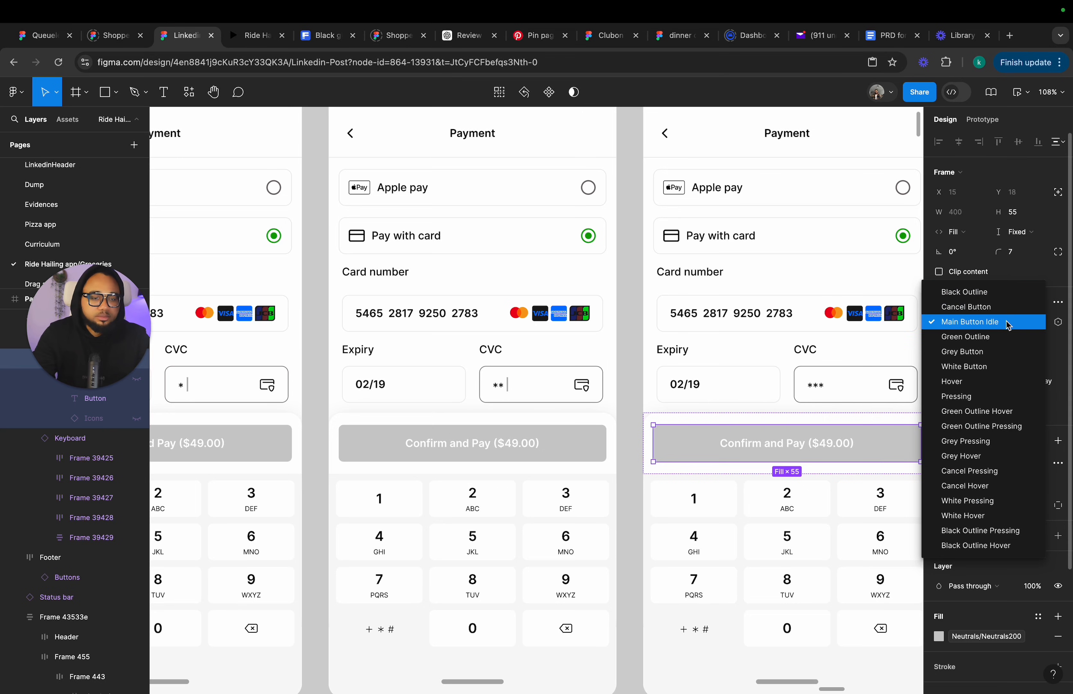
pyautogui.click(1007, 322)
pyautogui.click(986, 642)
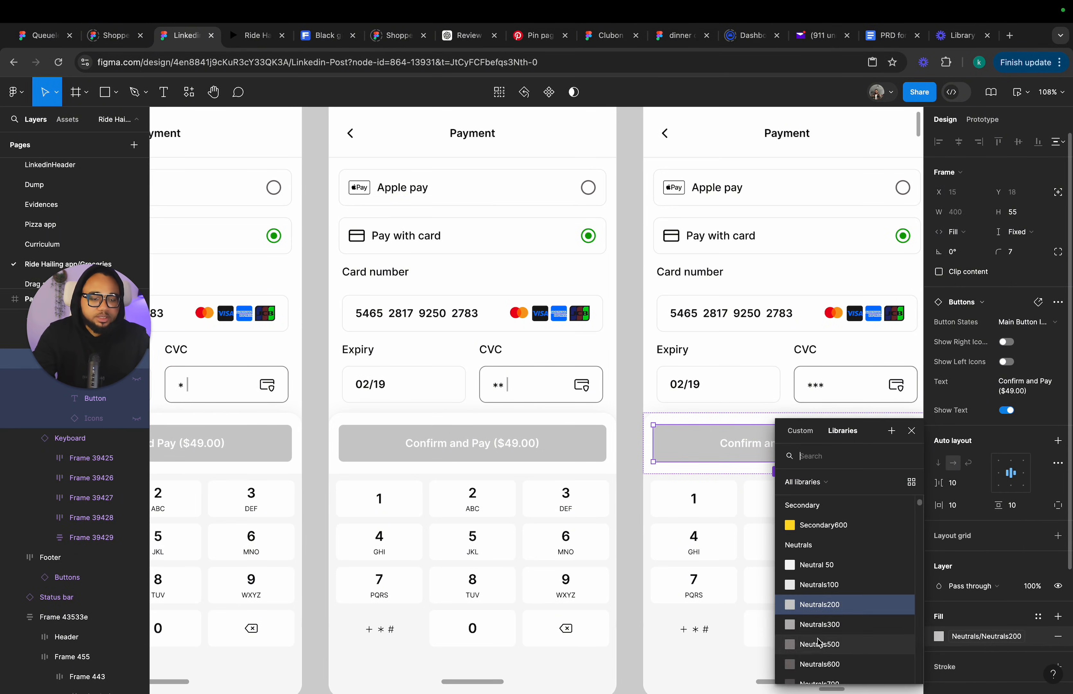
pyautogui.scroll(10, 822, 598)
pyautogui.click(821, 586)
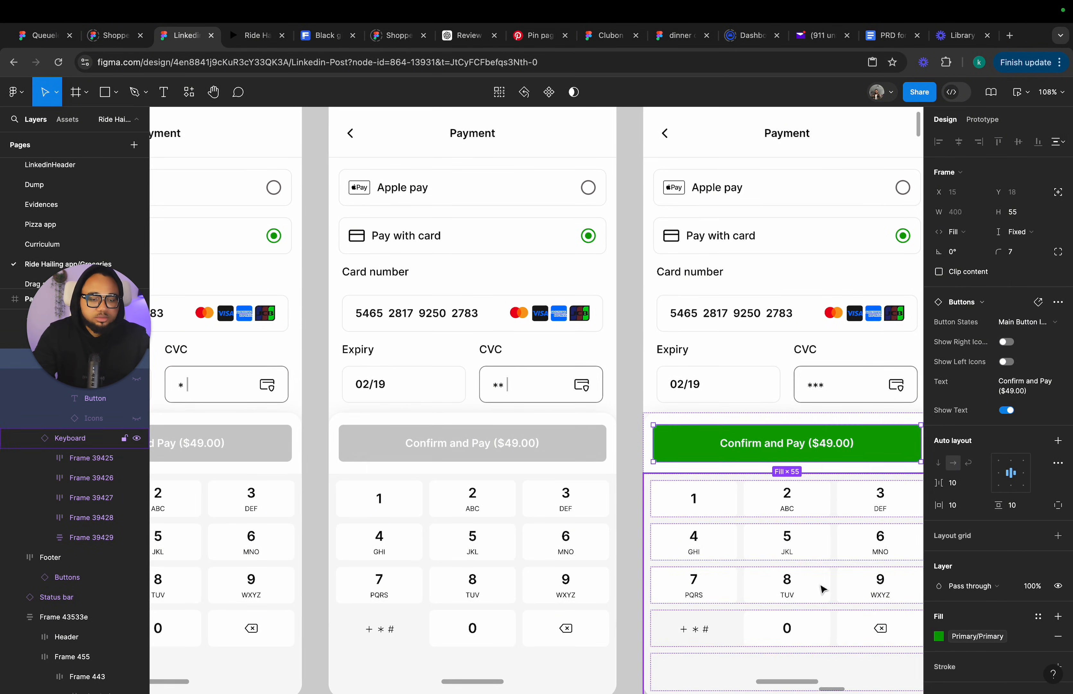
pyautogui.hscroll(7, 771, 541)
pyautogui.click(736, 481)
pyautogui.scroll(-5, 735, 482)
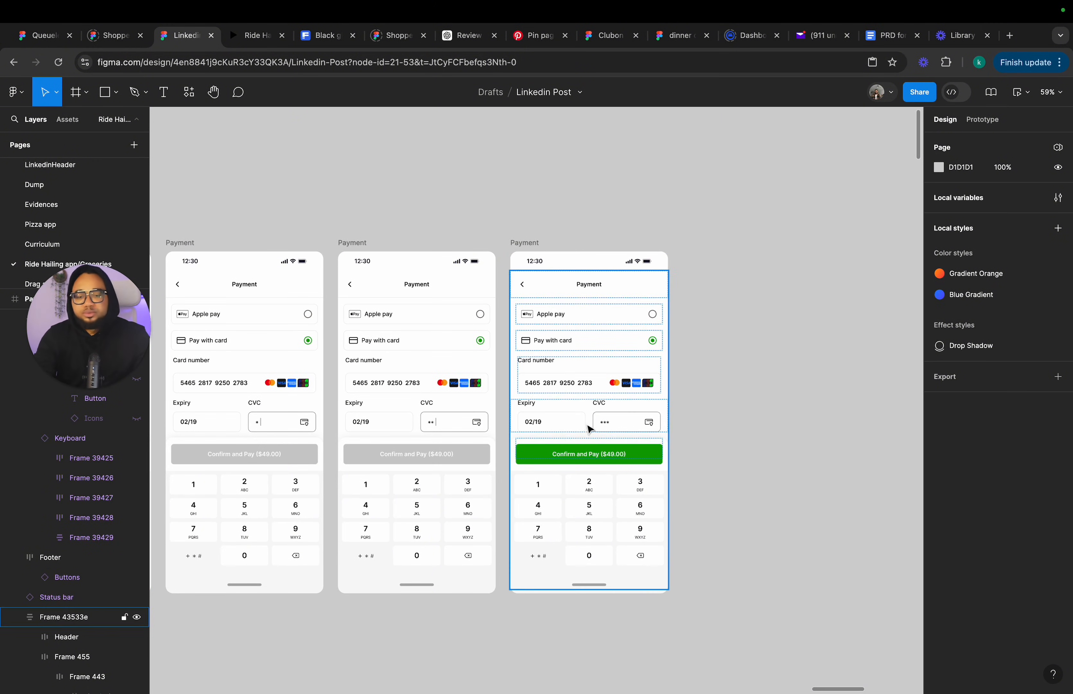
pyautogui.scroll(-5, 683, 383)
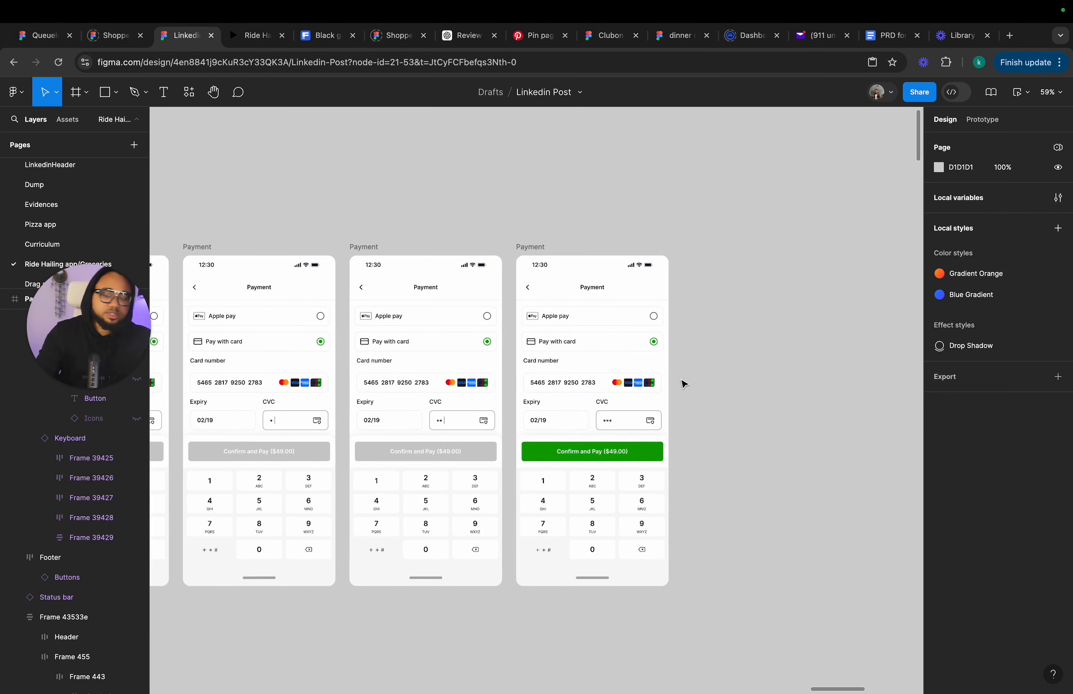
pyautogui.hscroll(-10, 683, 382)
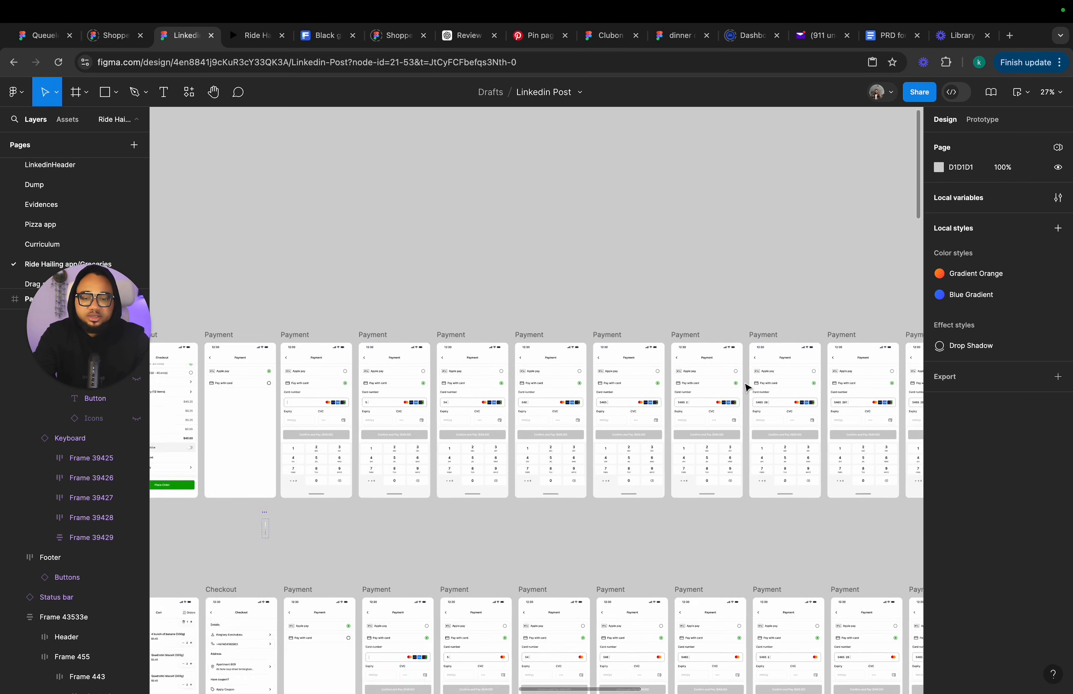
# Set the interaction trigger on the 5 key in the empty card-number frame to None.
pyautogui.scroll(5, 584, 395)
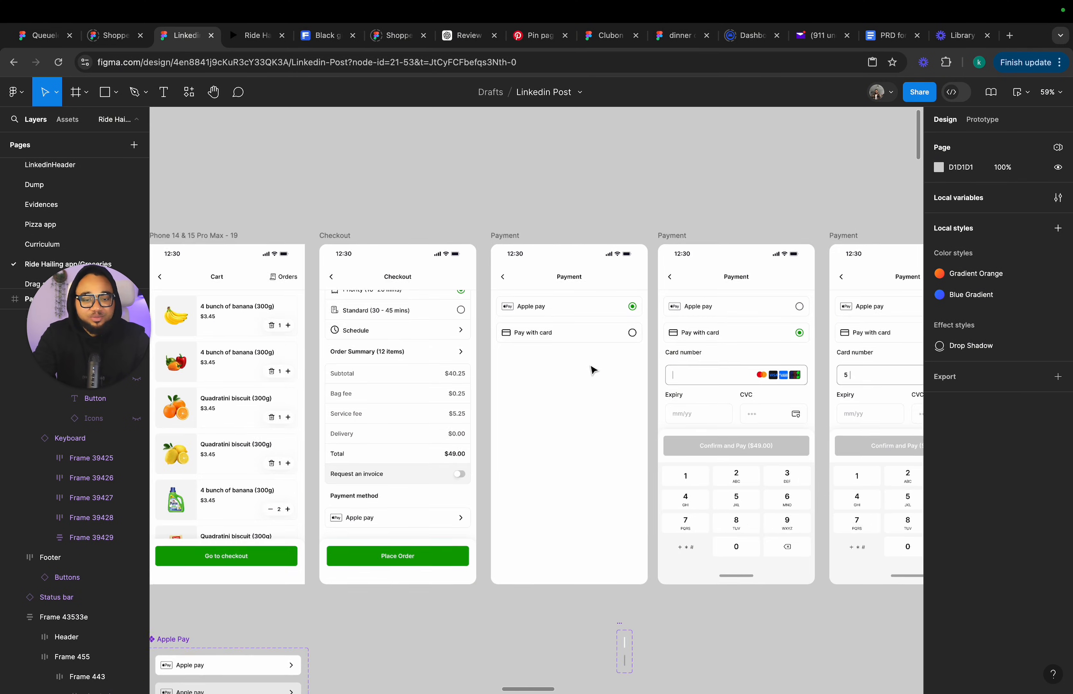
pyautogui.click(984, 119)
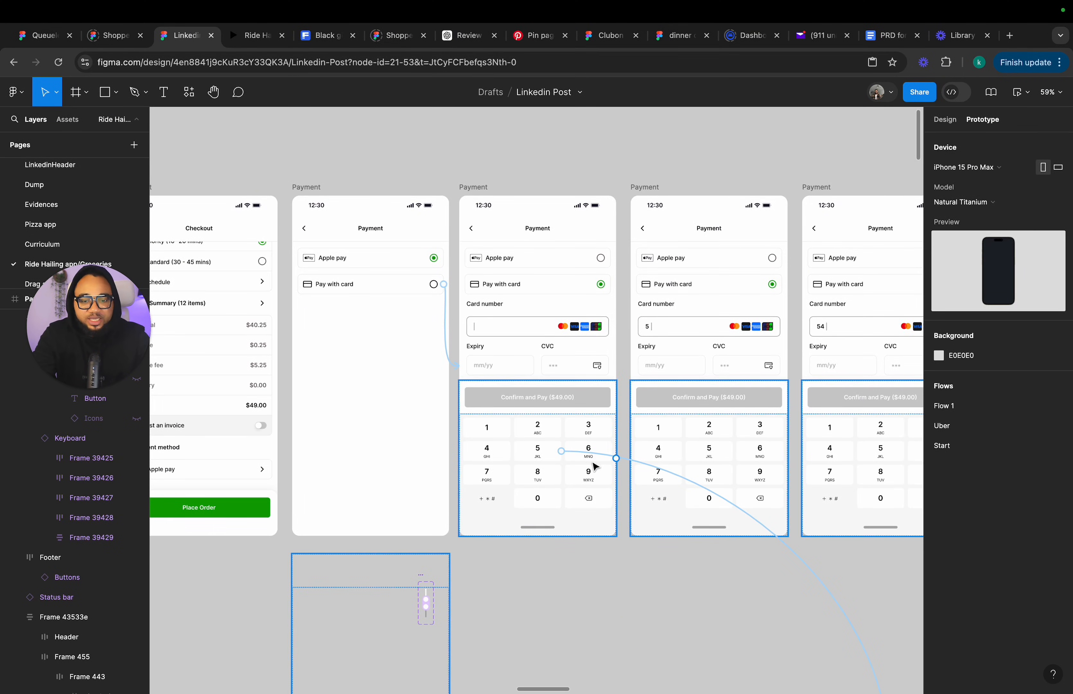
pyautogui.click(630, 460)
pyautogui.scroll(-5, 649, 505)
pyautogui.hscroll(5, 649, 506)
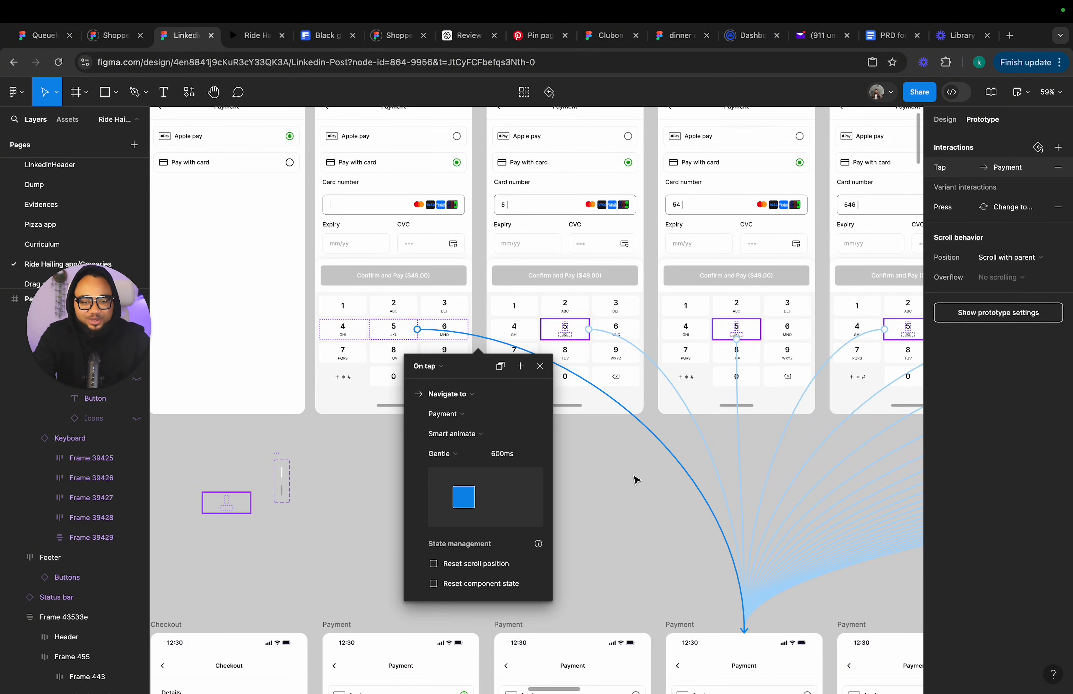
pyautogui.moveTo(635, 479); pyautogui.dragTo(904, 485)
pyautogui.hscroll(5, 848, 505)
pyautogui.scroll(-2, 848, 505)
pyautogui.click(649, 500)
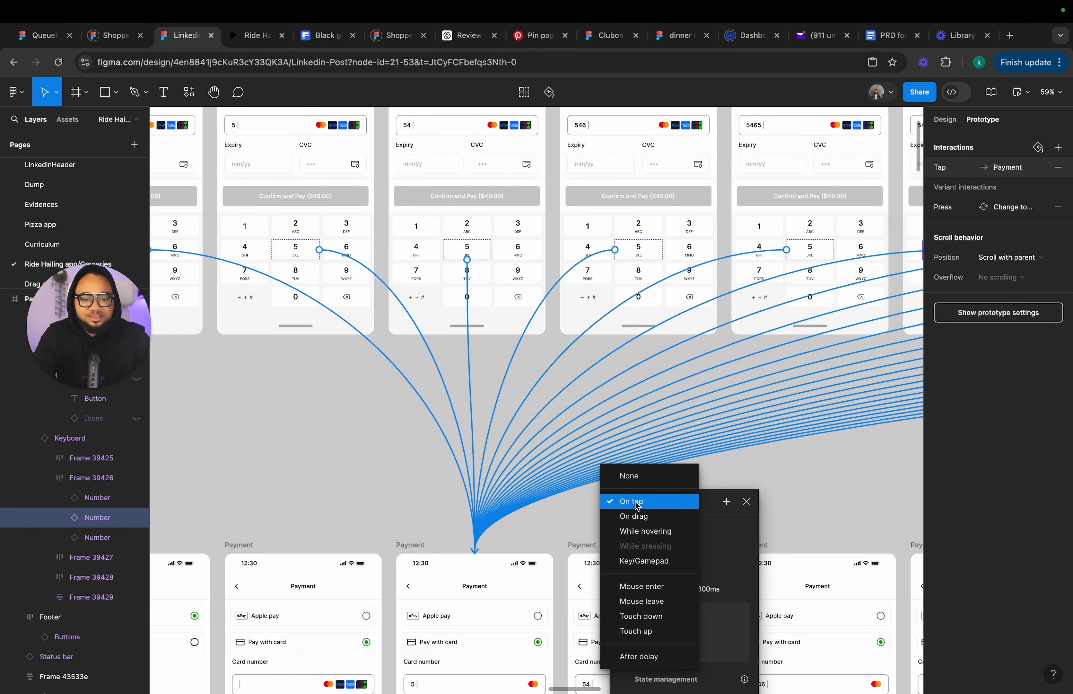
pyautogui.click(640, 481)
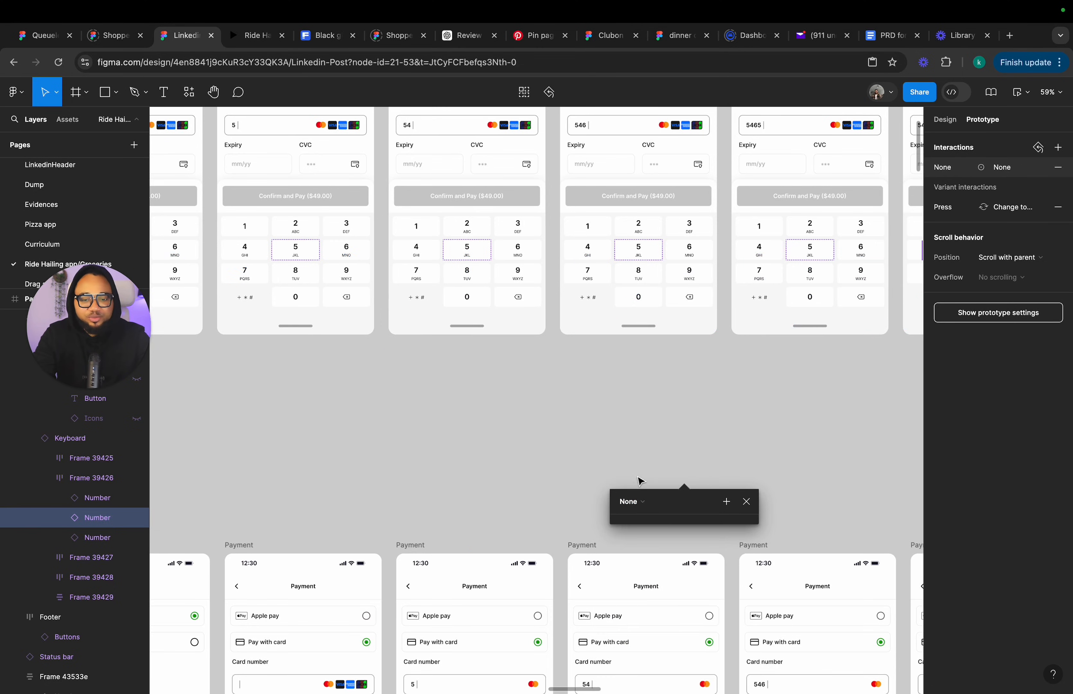
pyautogui.click(746, 503)
# Connect the 5 key in the empty card-number frame to the next Payment frame with an Instant transition.
pyautogui.scroll(5, 267, 365)
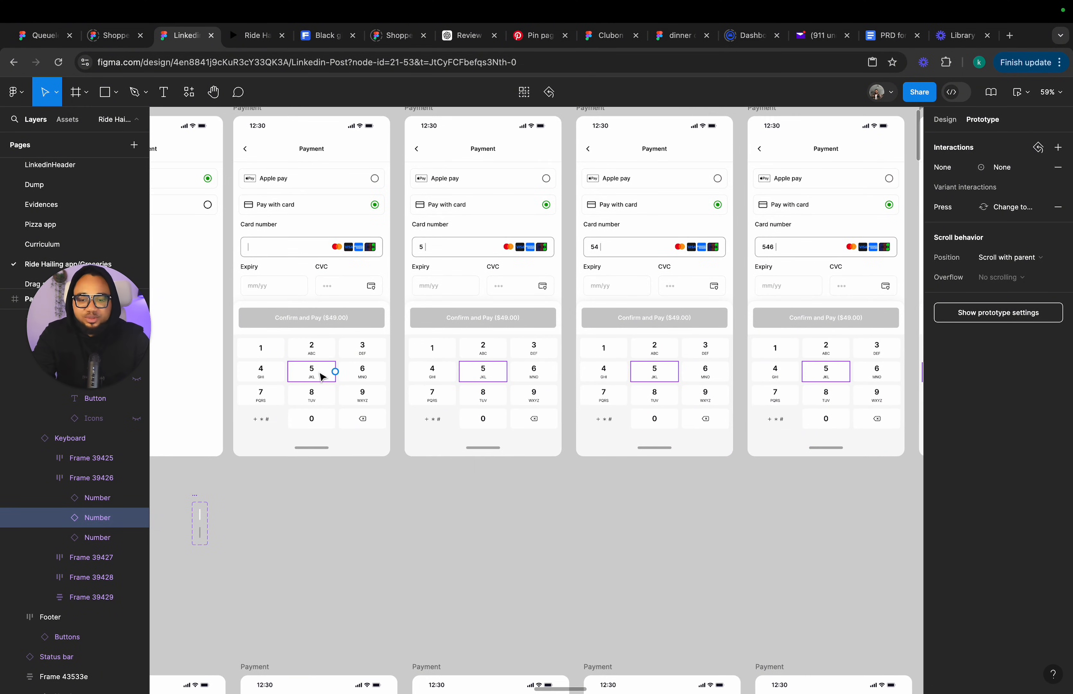
pyautogui.scroll(5, 322, 373)
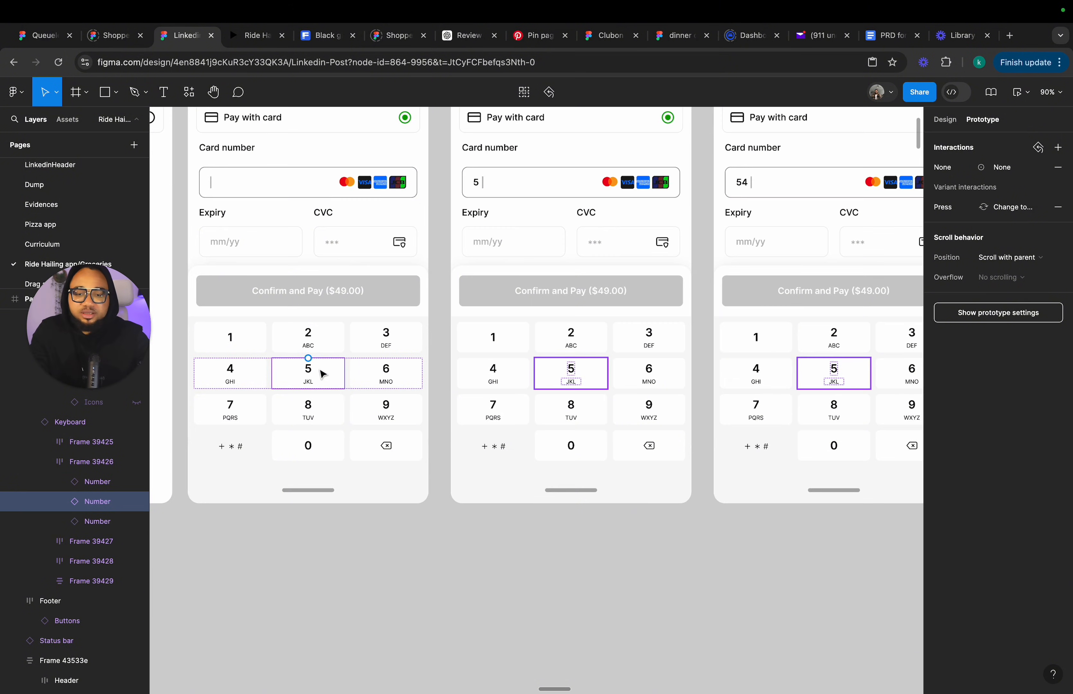
pyautogui.moveTo(345, 374); pyautogui.dragTo(490, 306)
pyautogui.click(433, 359)
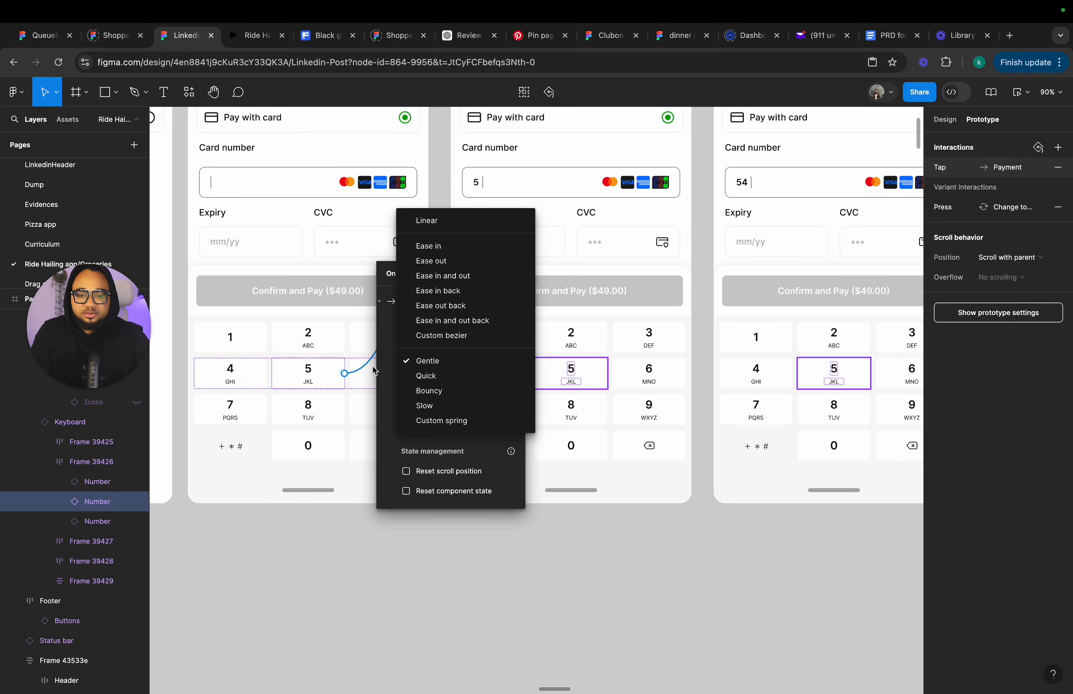
pyautogui.click(383, 355)
pyautogui.click(415, 347)
pyautogui.click(429, 309)
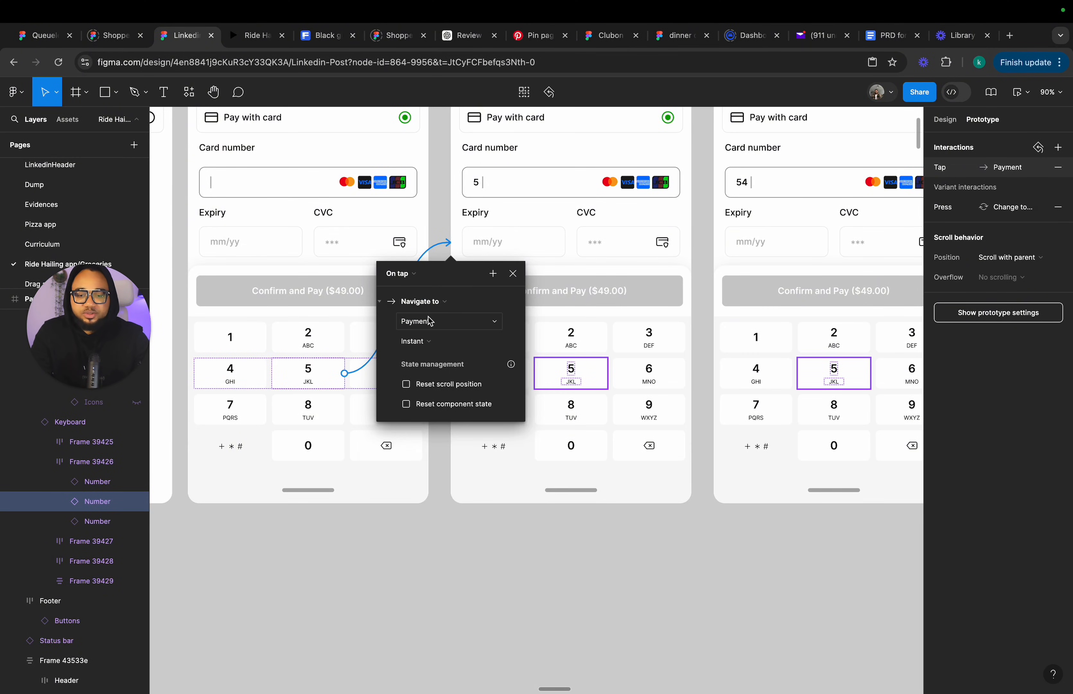
pyautogui.click(513, 274)
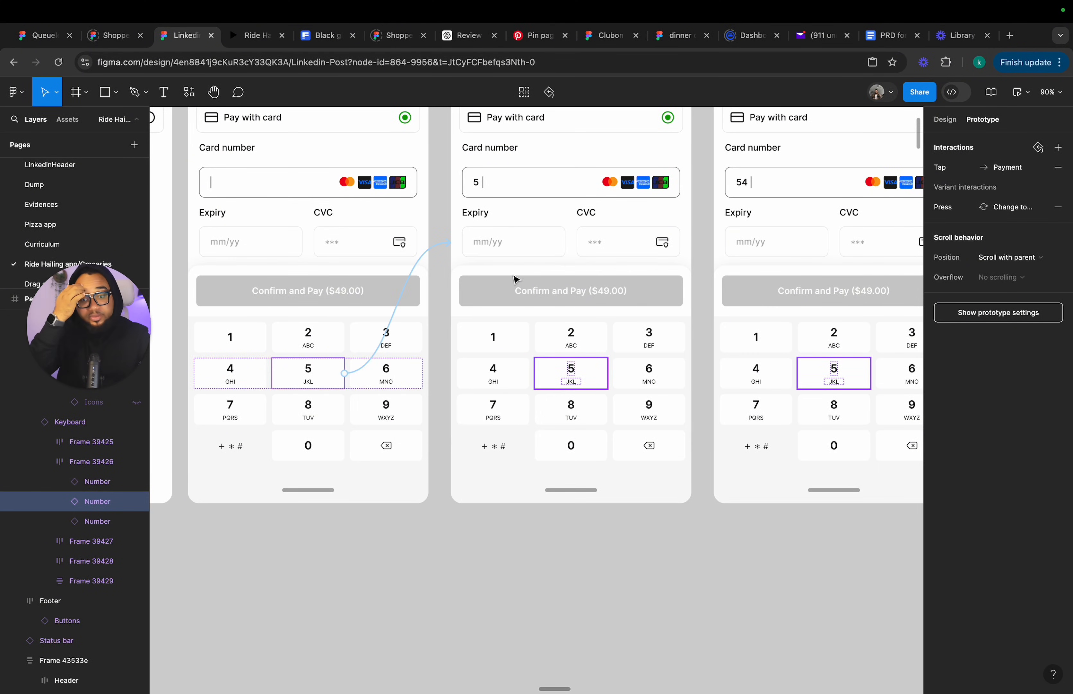
# Connect the 4 key in the '5' frame to the '54' Payment frame with an Instant transition.
pyautogui.hscroll(5, 512, 277)
pyautogui.scroll(-1, 513, 278)
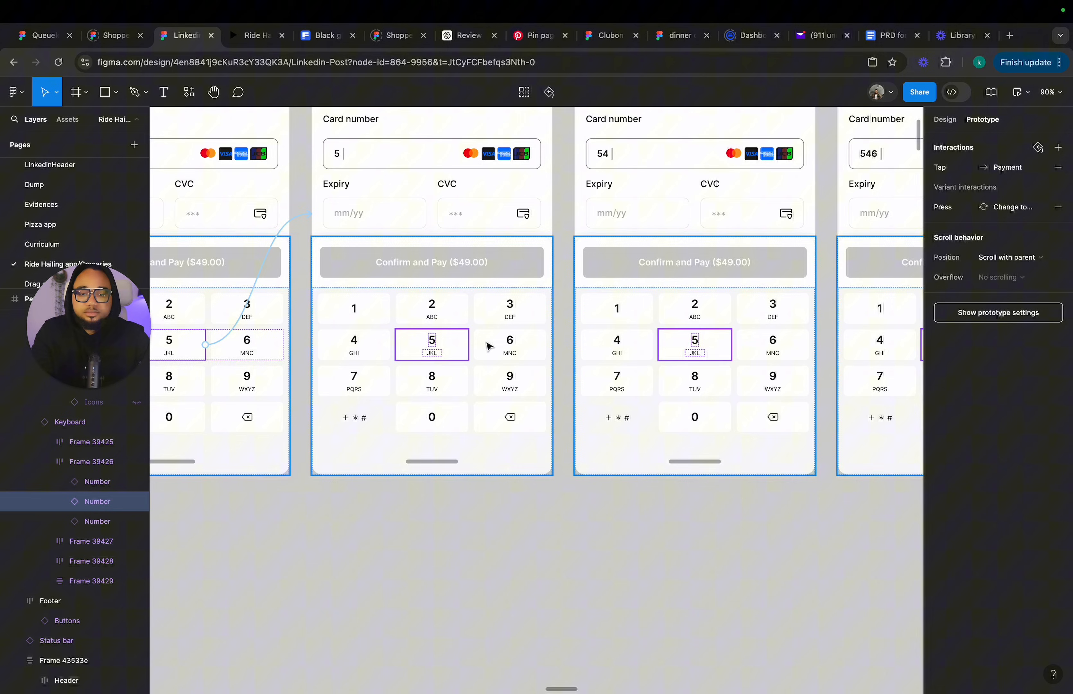
pyautogui.doubleClick(461, 345)
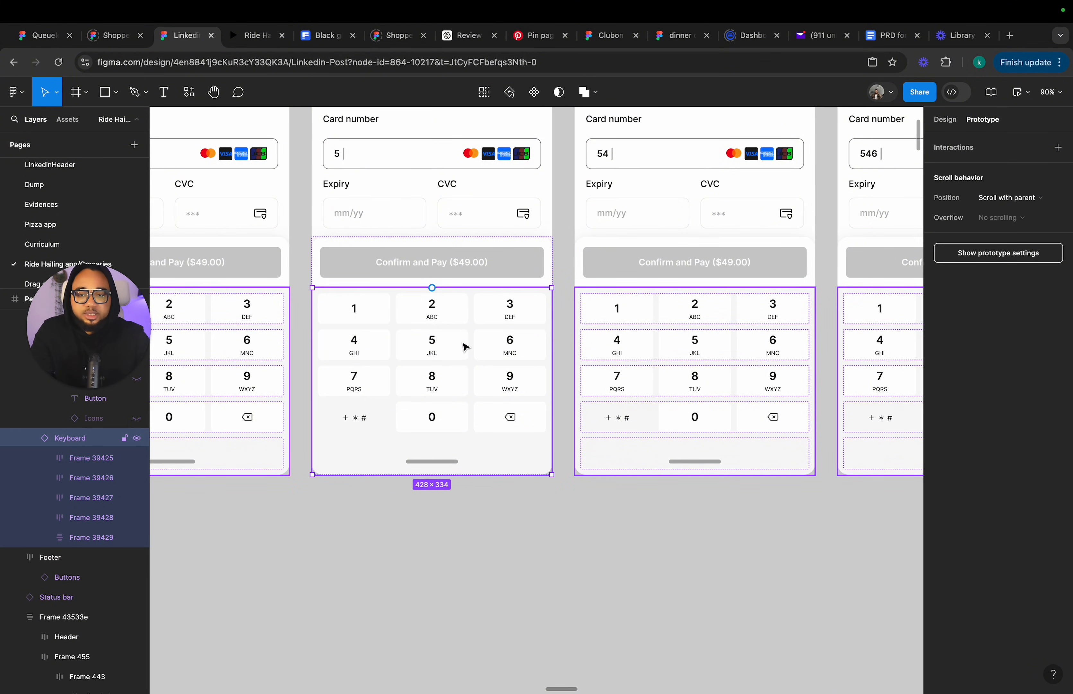
pyautogui.doubleClick(371, 348)
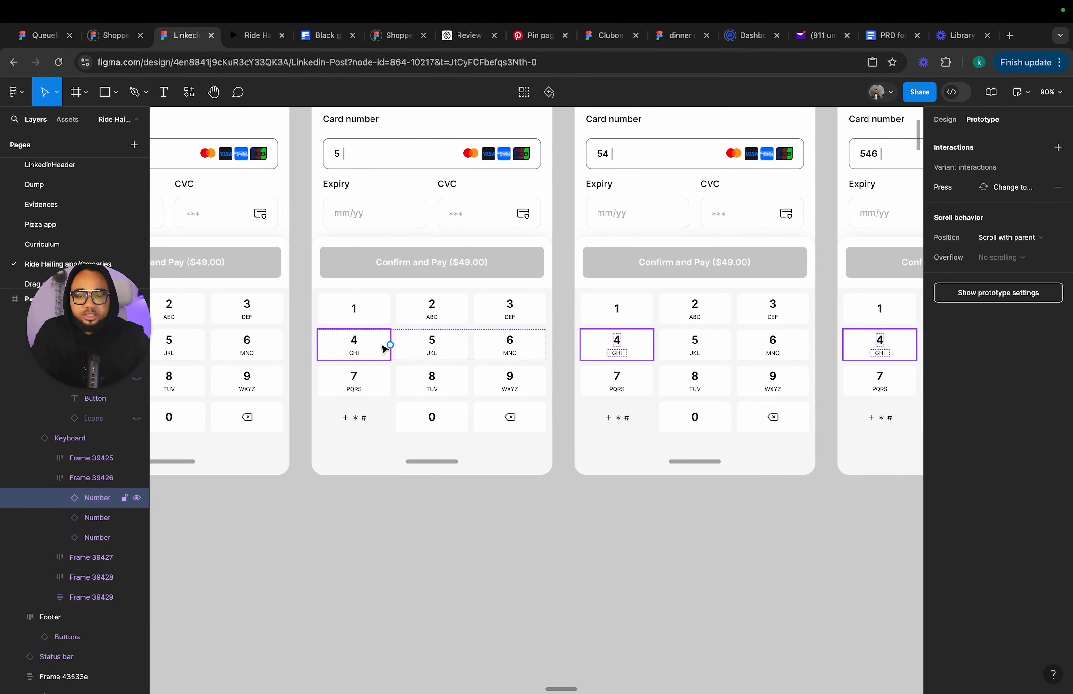
pyautogui.moveTo(391, 344); pyautogui.dragTo(658, 280)
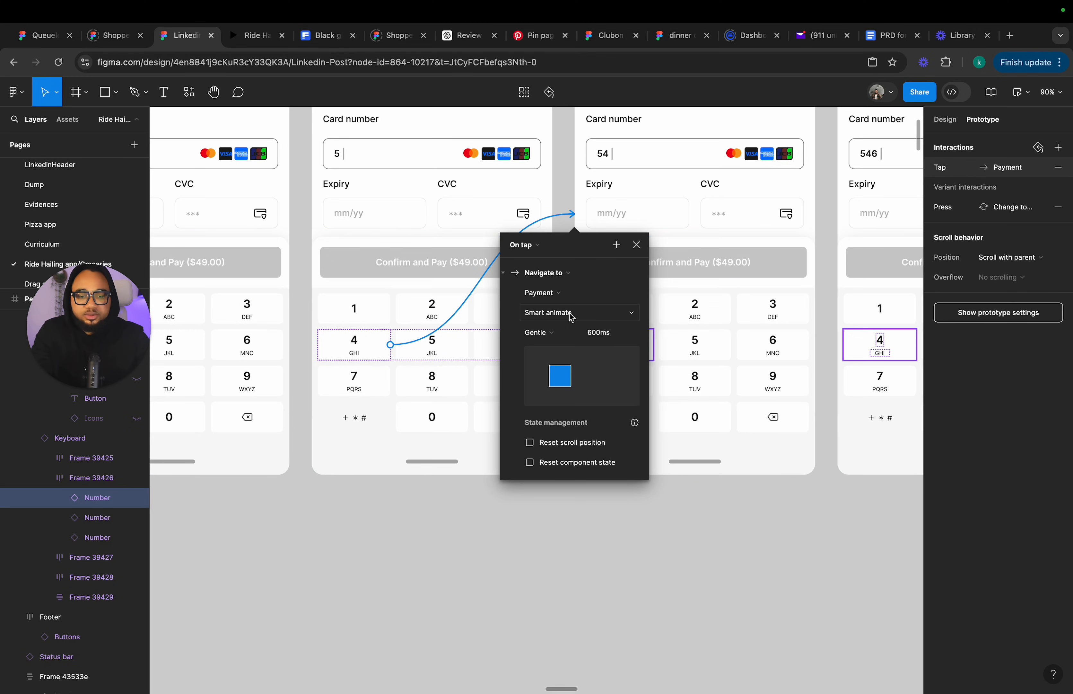
pyautogui.click(549, 318)
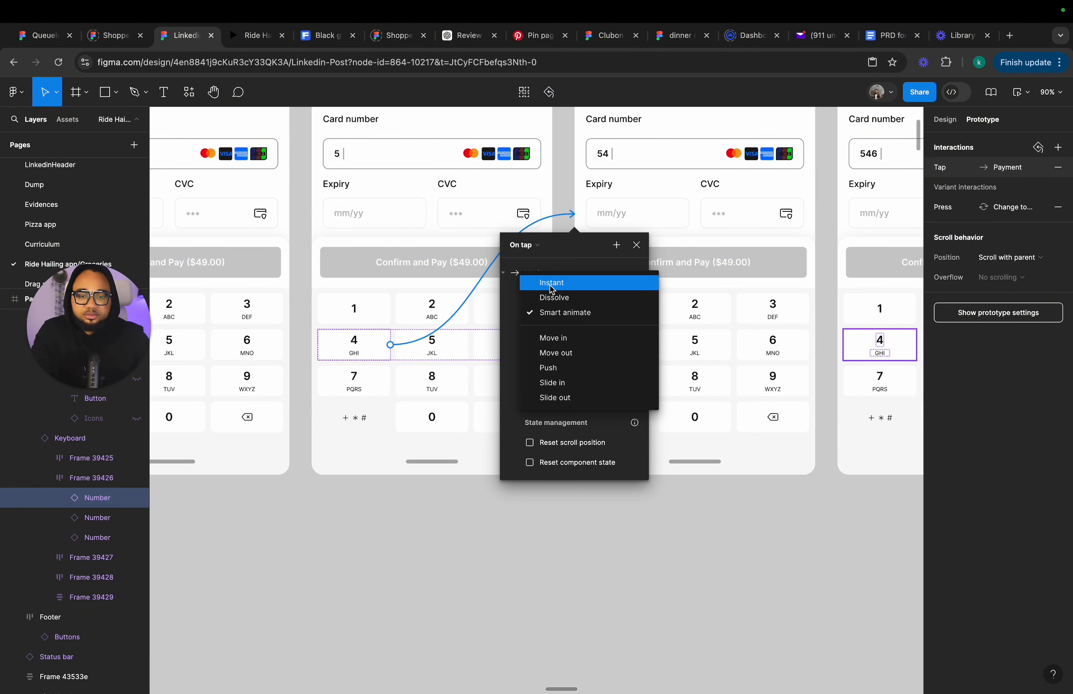
pyautogui.click(586, 278)
pyautogui.click(637, 245)
# Connect the 6 key in the '54' frame to the '546' Payment frame with an Instant transition.
pyautogui.scroll(4, 635, 243)
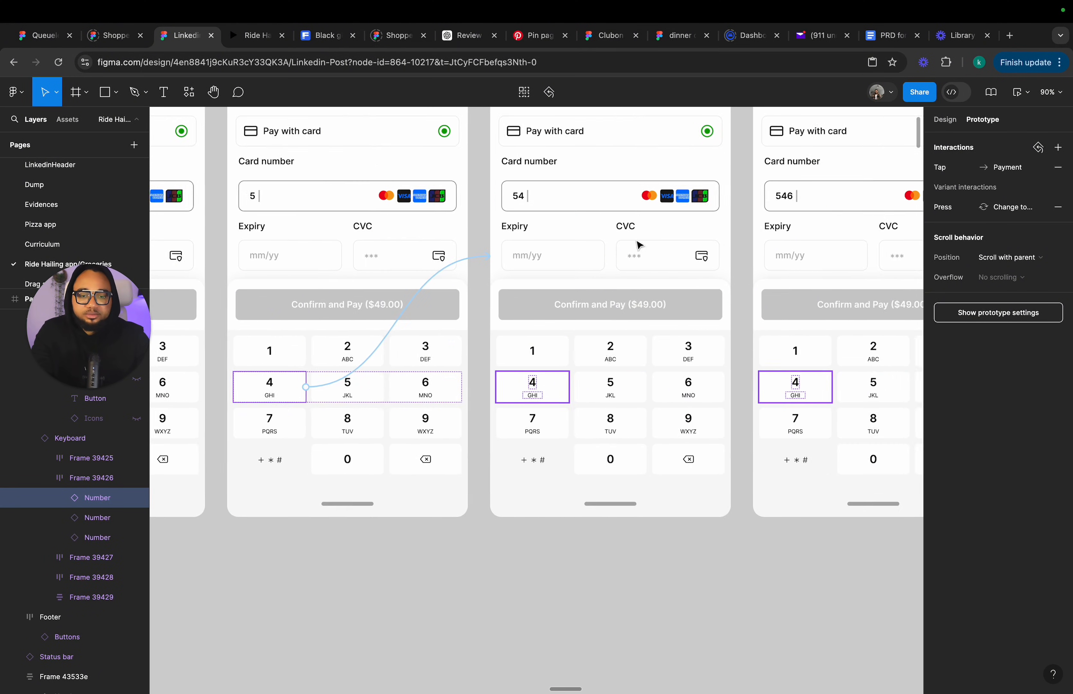
pyautogui.hscroll(1, 513, 364)
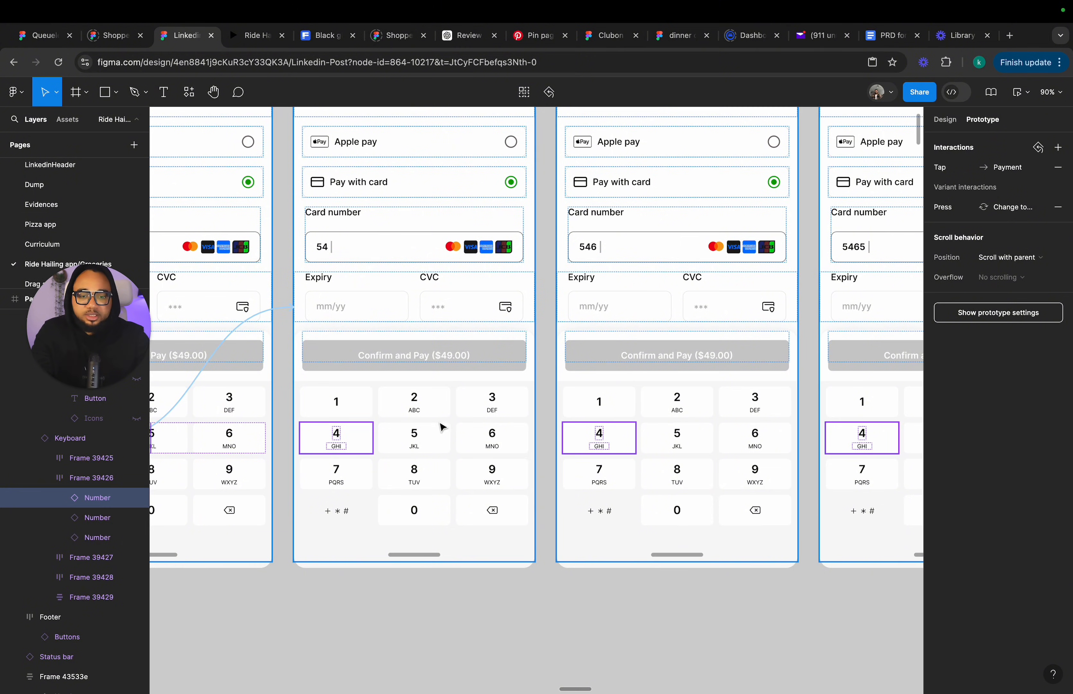
pyautogui.click(504, 439)
pyautogui.click(504, 439)
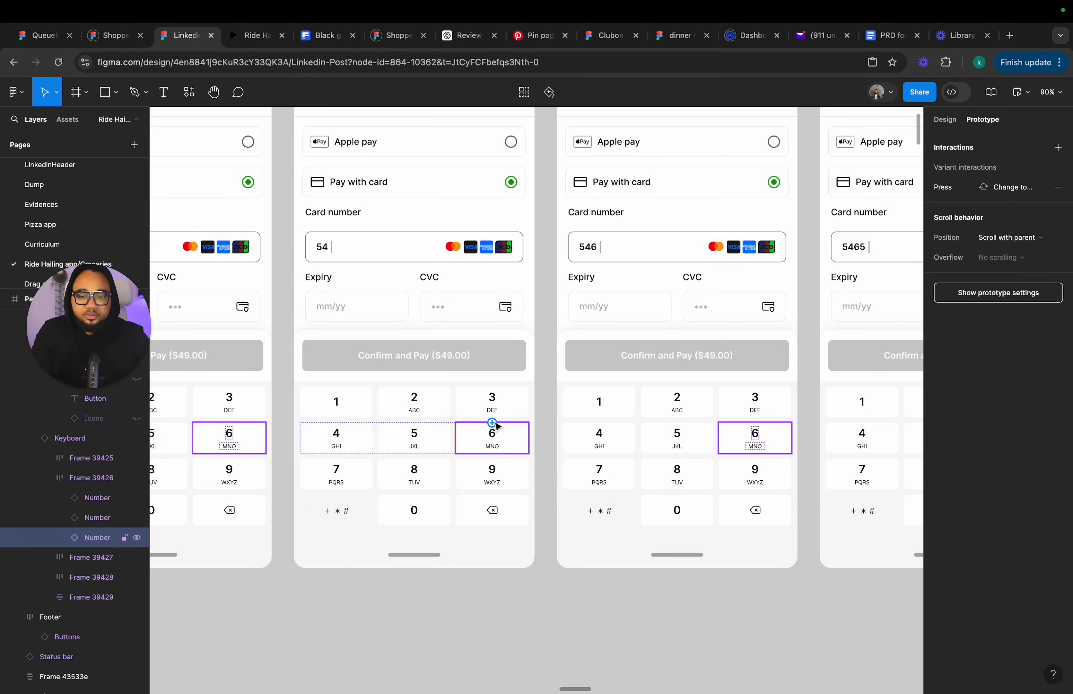
pyautogui.moveTo(492, 422); pyautogui.dragTo(576, 364)
pyautogui.click(536, 405)
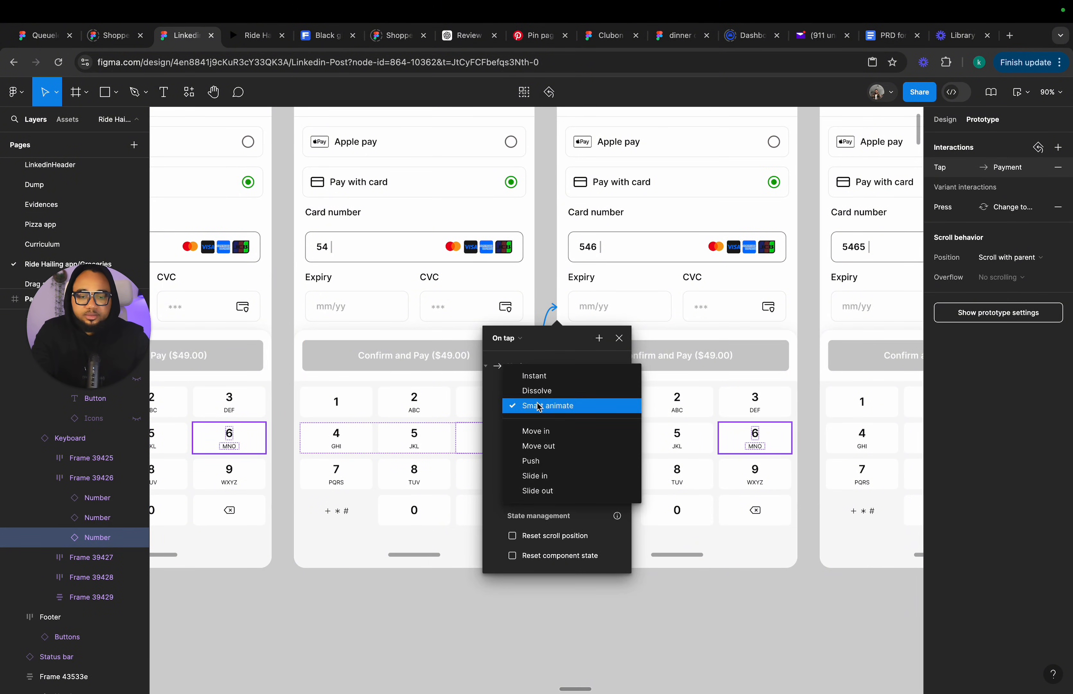
pyautogui.click(539, 376)
pyautogui.hscroll(3, 545, 378)
pyautogui.scroll(1, 545, 379)
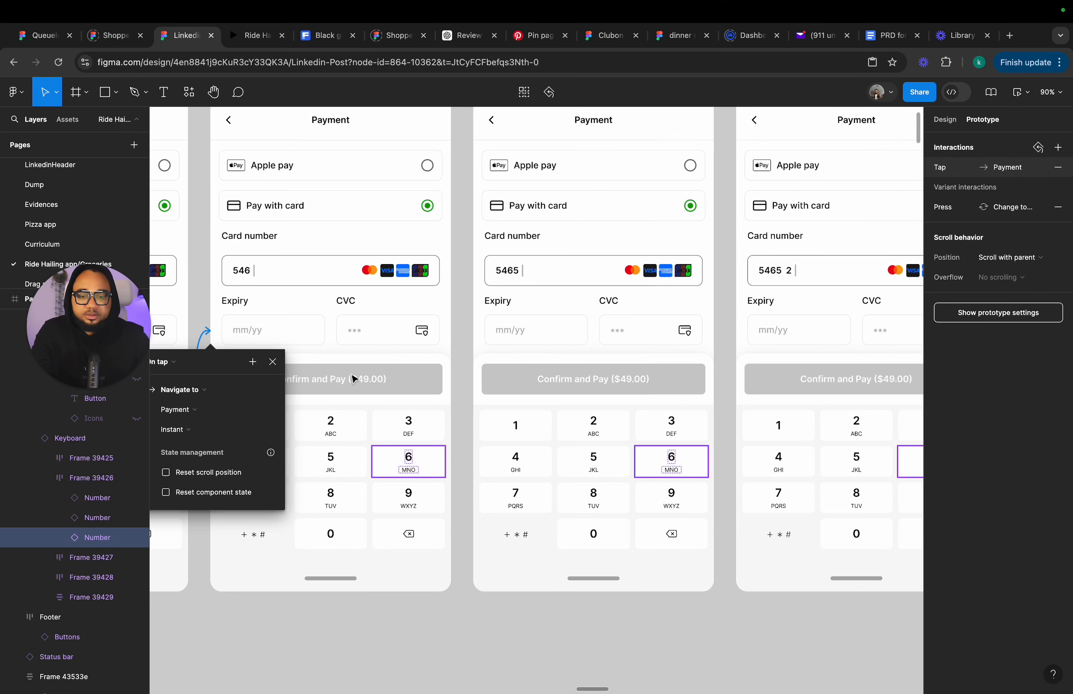
pyautogui.click(273, 361)
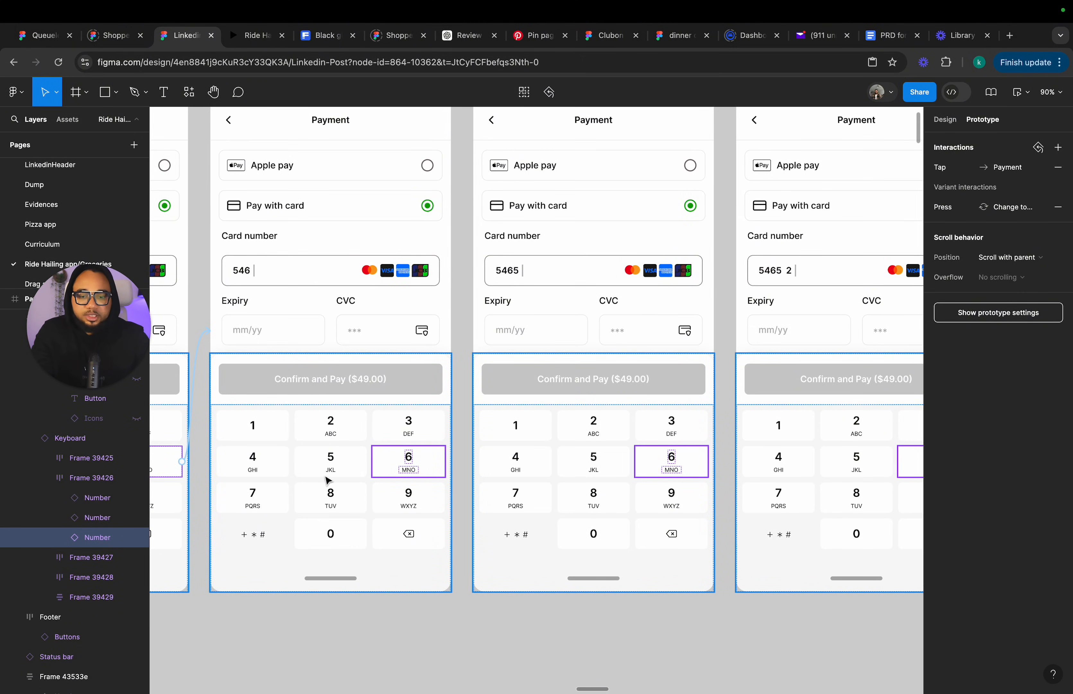
# Connect the 5 key in the '546' frame to the '5465' Payment frame with an Instant transition.
pyautogui.click(330, 459)
pyautogui.click(331, 455)
pyautogui.click(330, 452)
pyautogui.moveTo(331, 446); pyautogui.dragTo(527, 361)
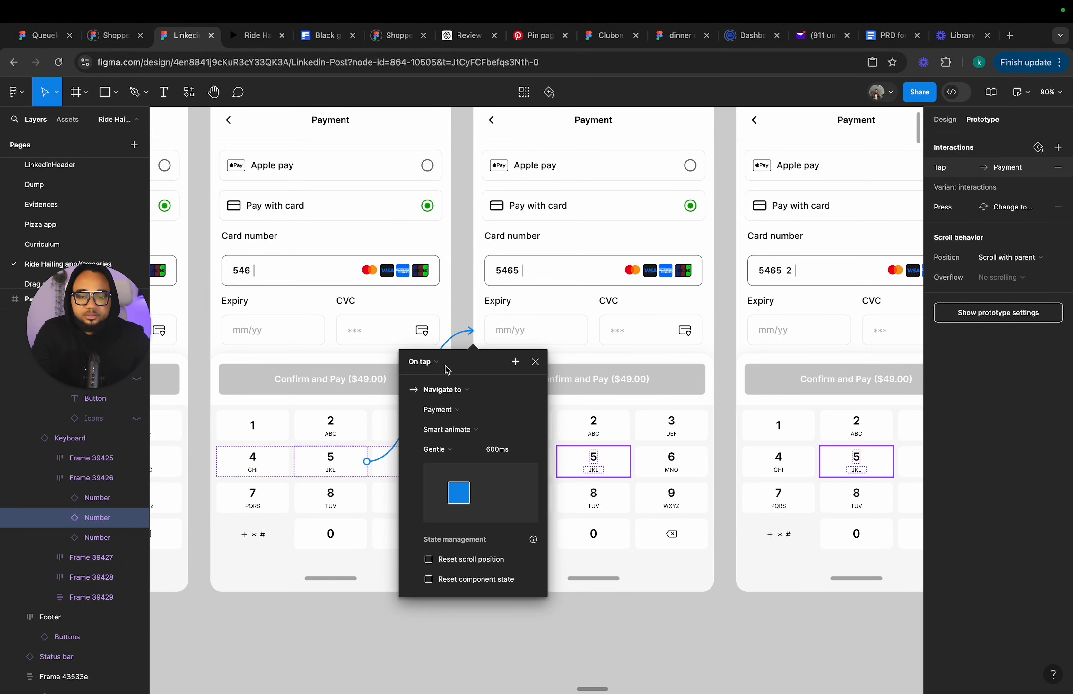
pyautogui.click(457, 409)
pyautogui.click(450, 429)
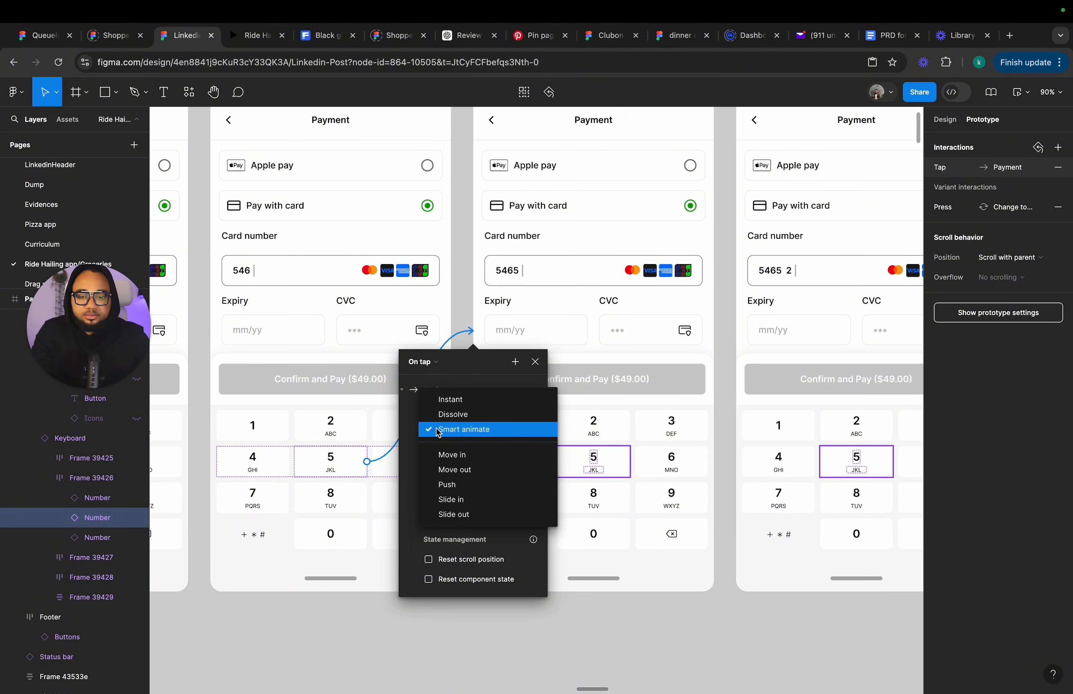
pyautogui.click(444, 404)
pyautogui.click(534, 362)
# Connect the 2 key in the '5465' frame to the '5465 2' Payment frame with an Instant transition.
pyautogui.hscroll(5, 577, 379)
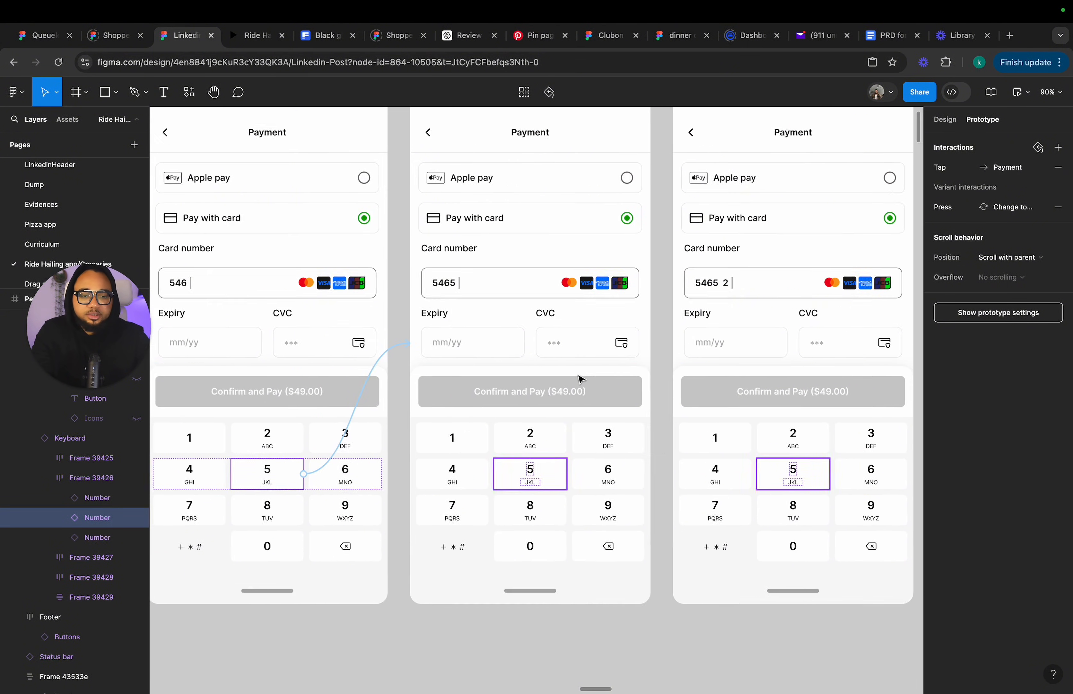
pyautogui.click(488, 428)
pyautogui.doubleClick(487, 428)
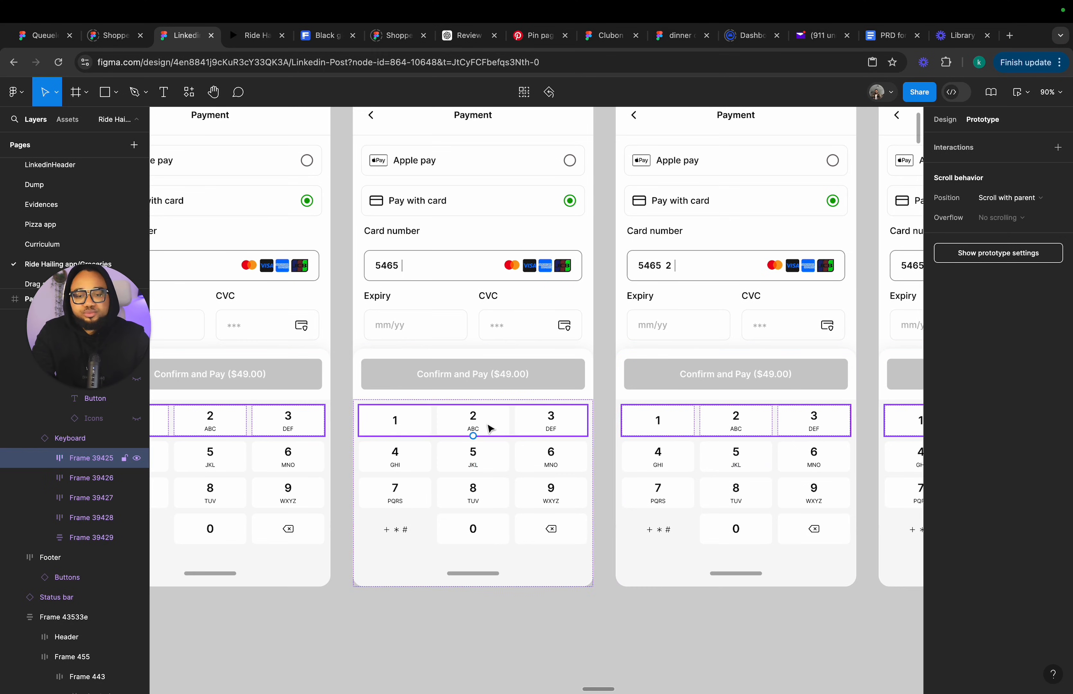
pyautogui.doubleClick(486, 428)
pyautogui.moveTo(510, 421); pyautogui.dragTo(631, 347)
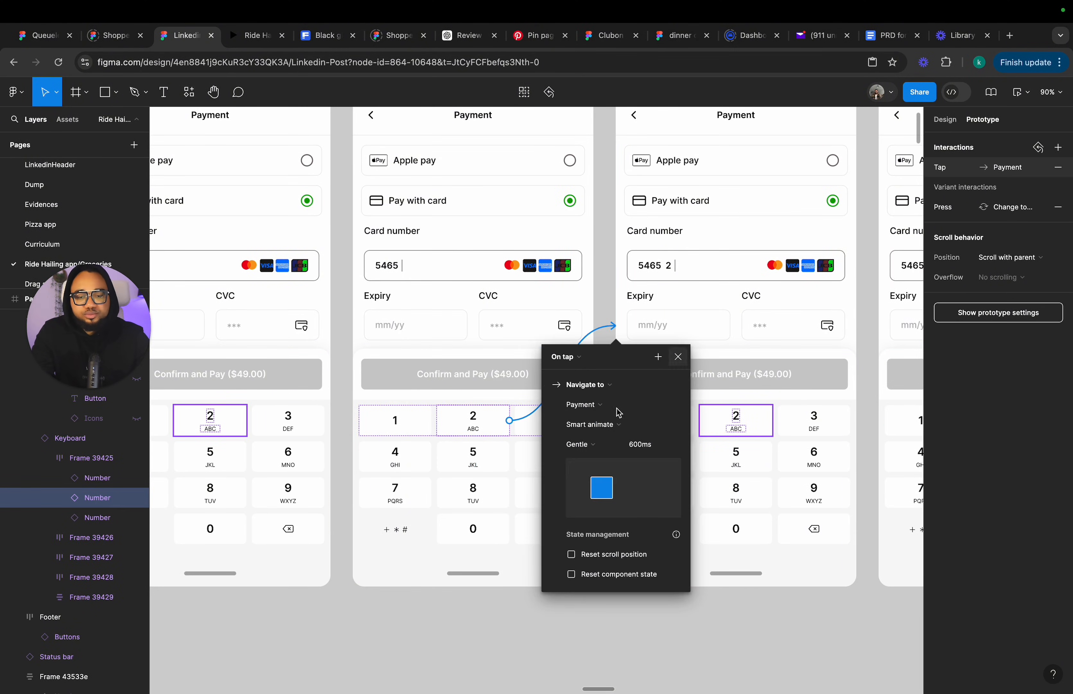
pyautogui.click(605, 423)
pyautogui.click(594, 394)
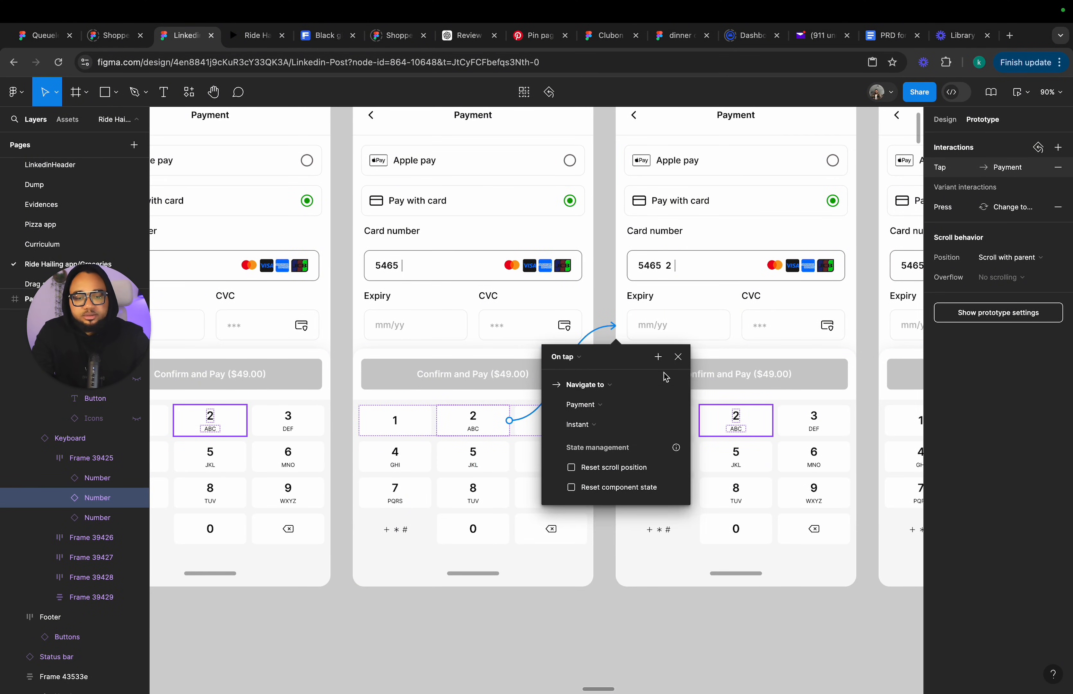
pyautogui.click(678, 356)
# Connect the 8 key in the '5465 2' frame to the '5465 28' Payment frame with an Instant transition.
pyautogui.hscroll(6, 686, 361)
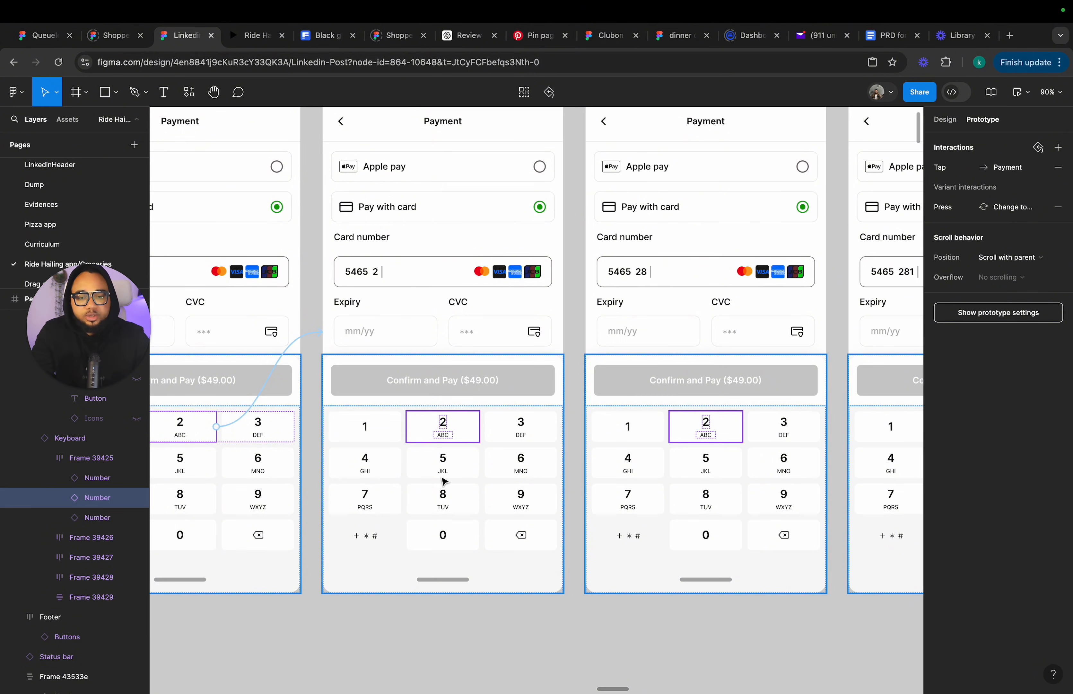
pyautogui.click(445, 510)
pyautogui.click(445, 509)
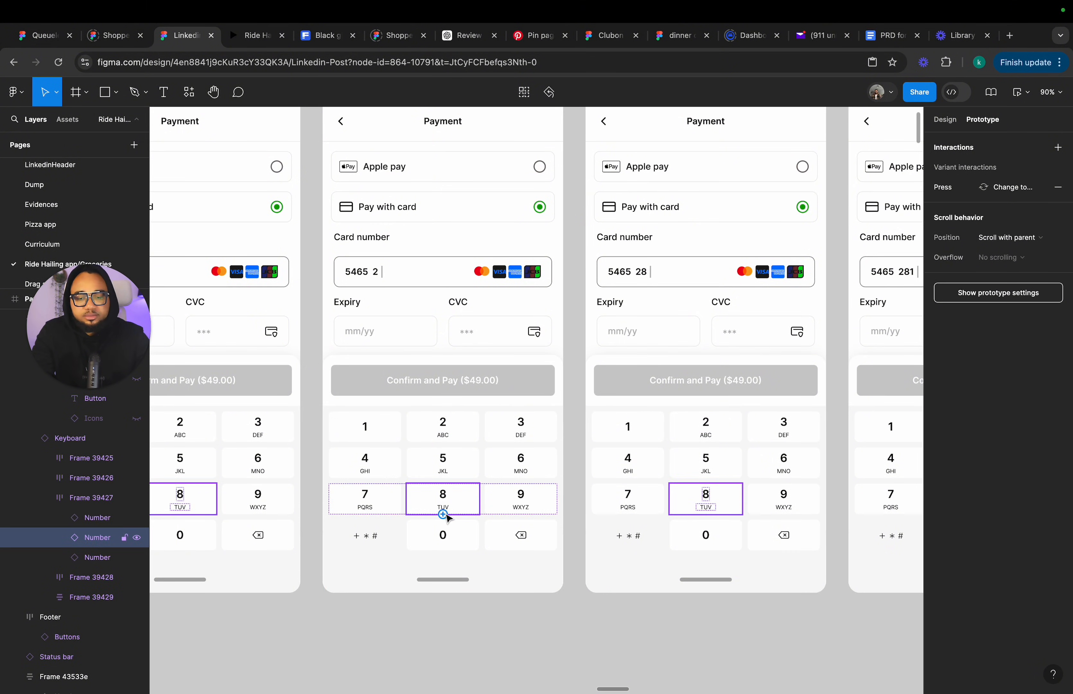
pyautogui.moveTo(442, 514); pyautogui.dragTo(663, 374)
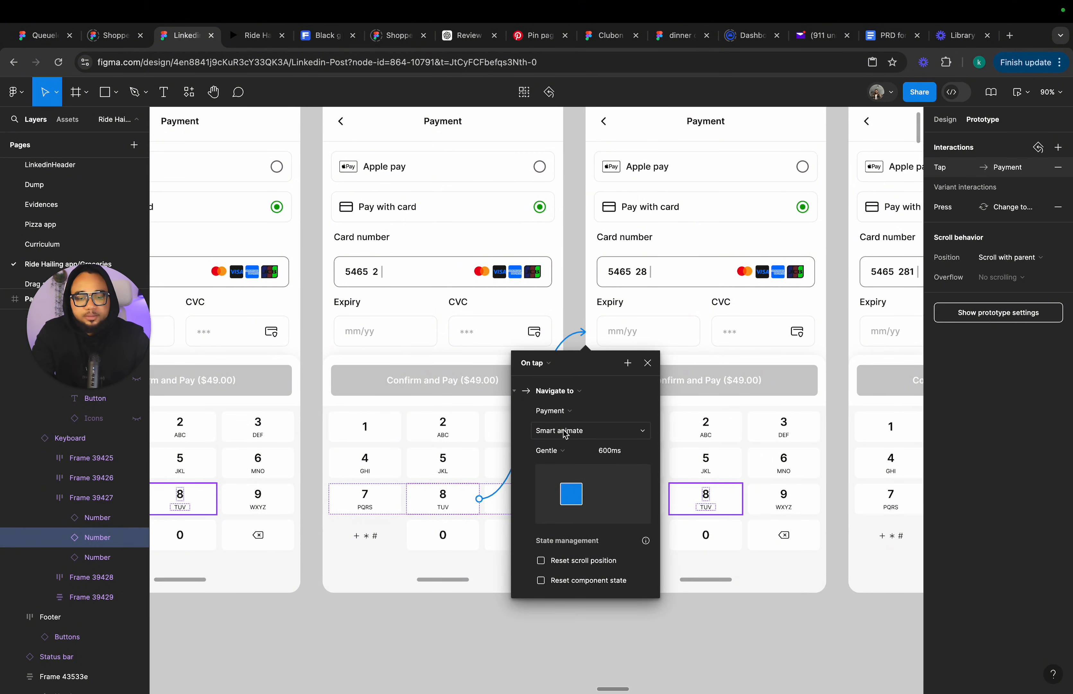
pyautogui.click(565, 432)
pyautogui.click(573, 400)
pyautogui.click(649, 363)
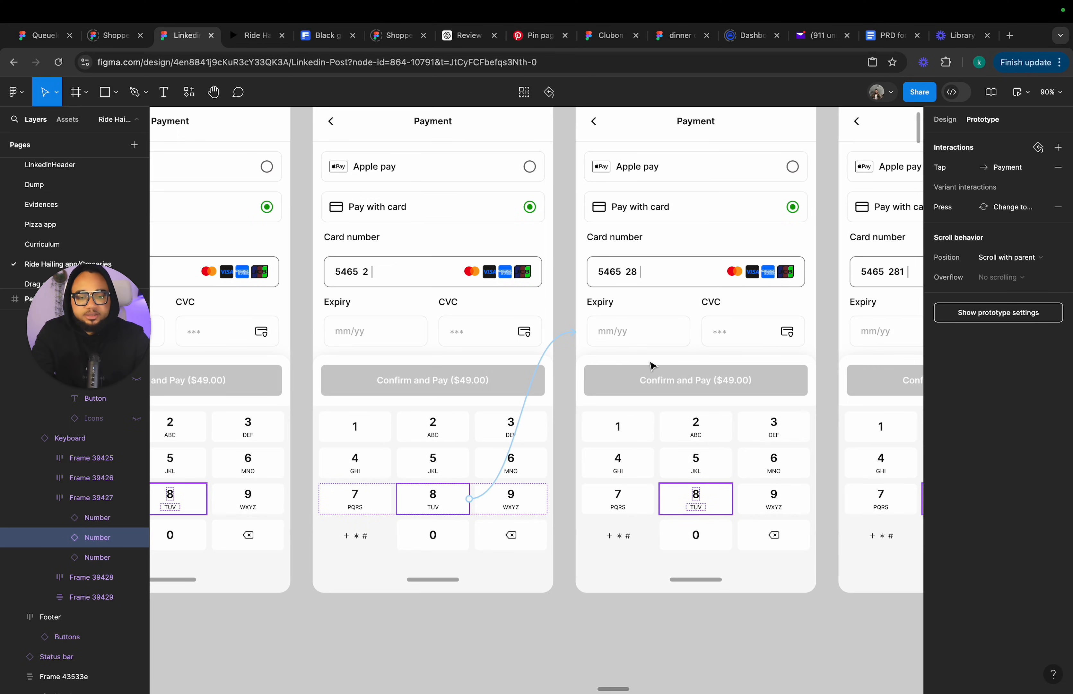
# Connect the 1 key in the current Payment frame to the next card-entry frame with an Instant transition.
pyautogui.hscroll(5, 519, 485)
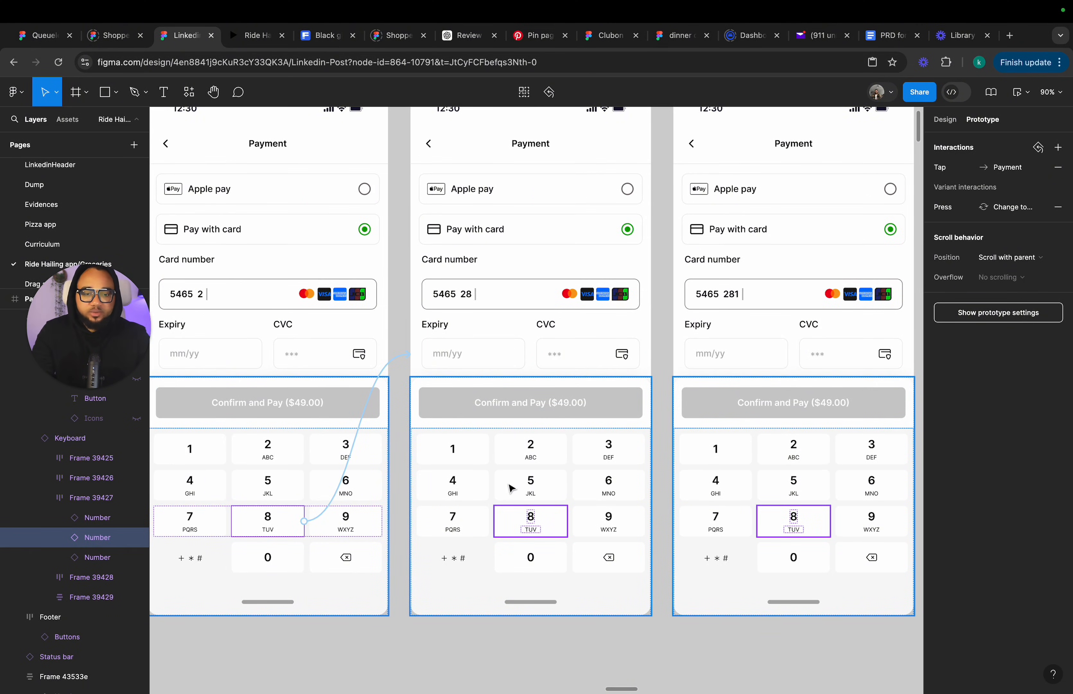
pyautogui.doubleClick(463, 446)
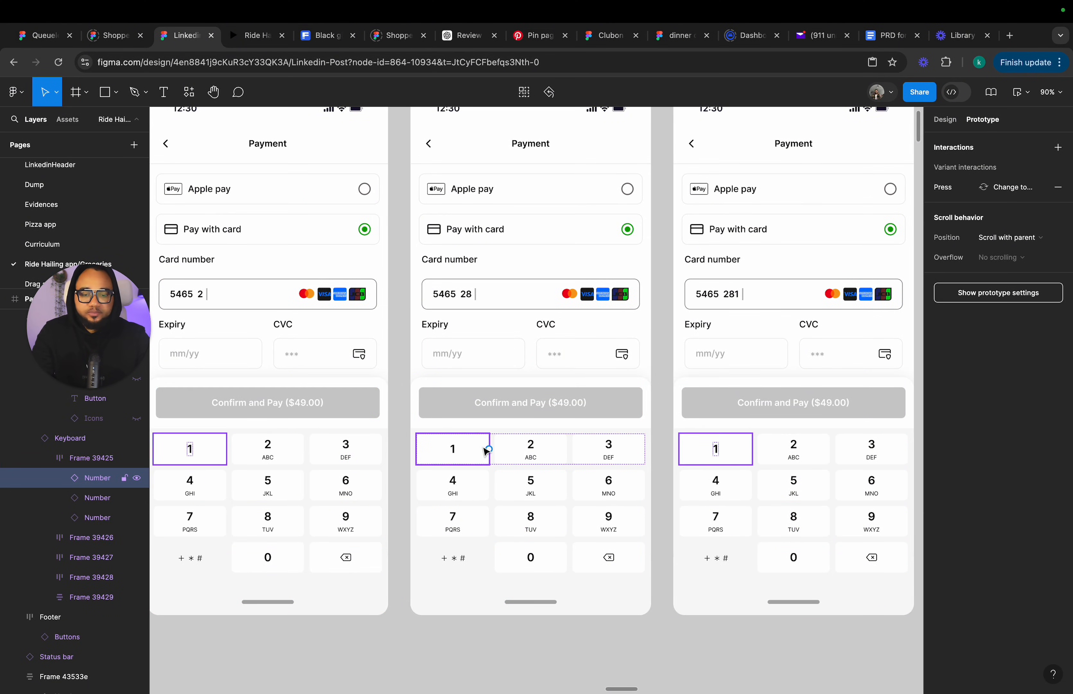
pyautogui.moveTo(490, 450); pyautogui.dragTo(683, 426)
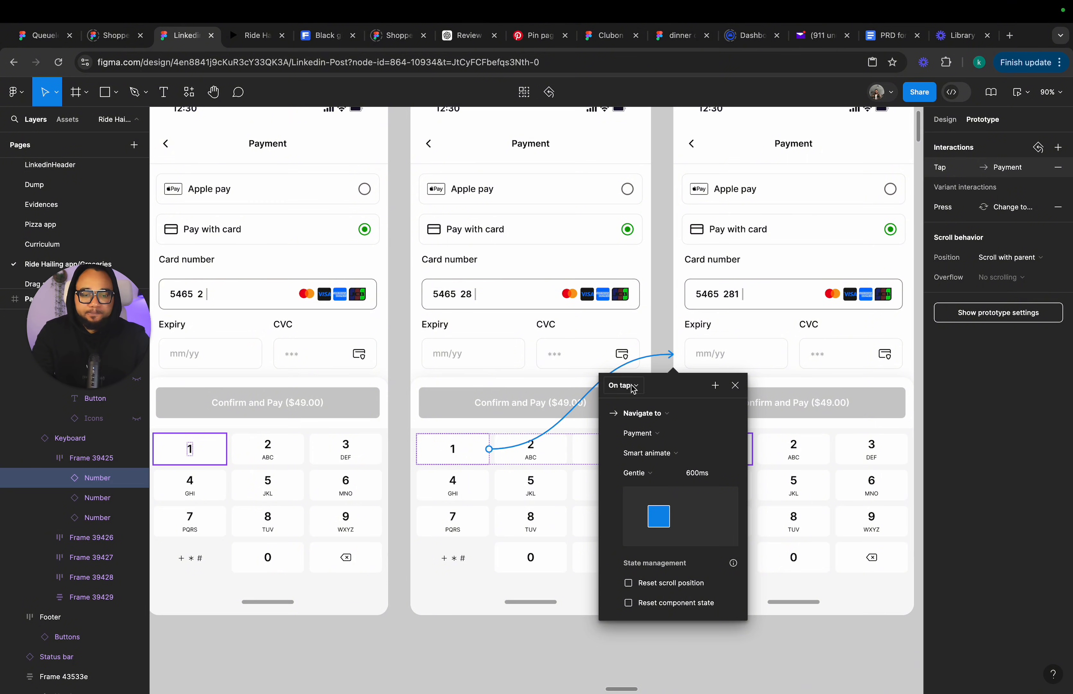
pyautogui.click(652, 453)
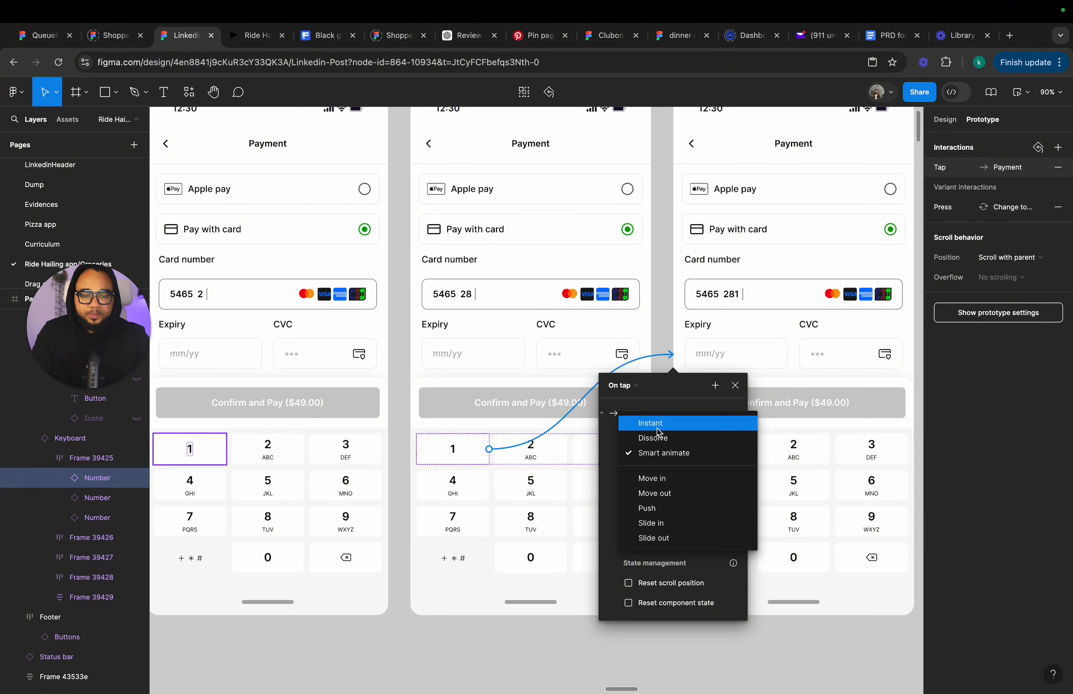
pyautogui.click(657, 423)
pyautogui.click(735, 386)
# Connect the 7 key in the following Payment frame to its next card-entry frame with an Instant transition.
pyautogui.hscroll(6, 739, 389)
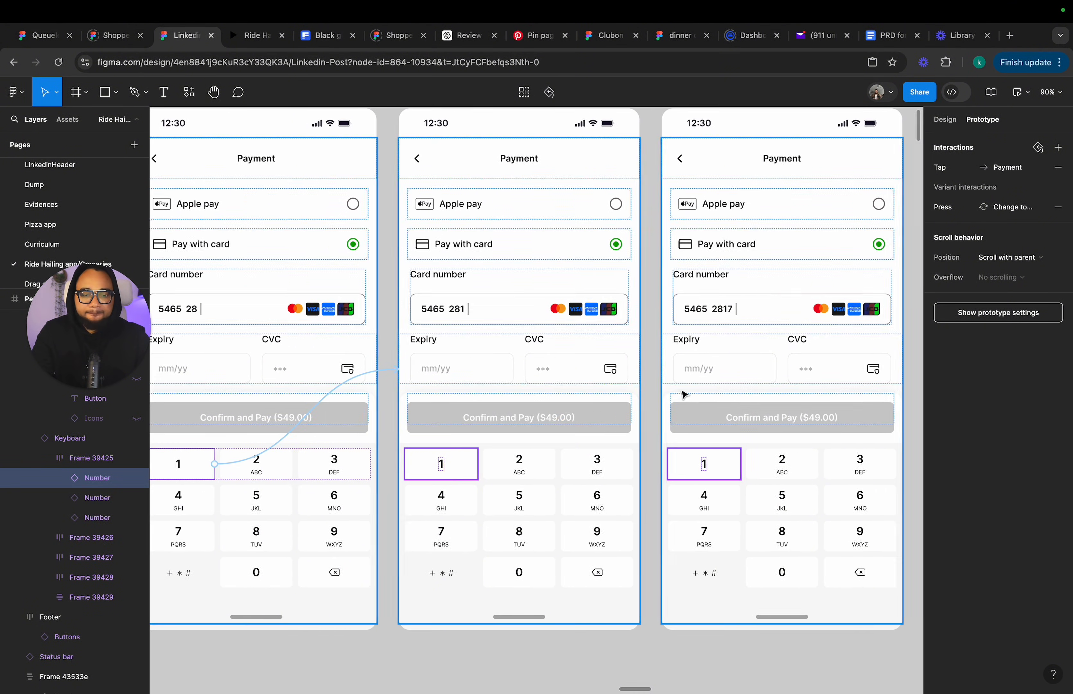
pyautogui.click(443, 536)
pyautogui.doubleClick(443, 535)
pyautogui.moveTo(454, 535); pyautogui.dragTo(722, 405)
pyautogui.click(635, 469)
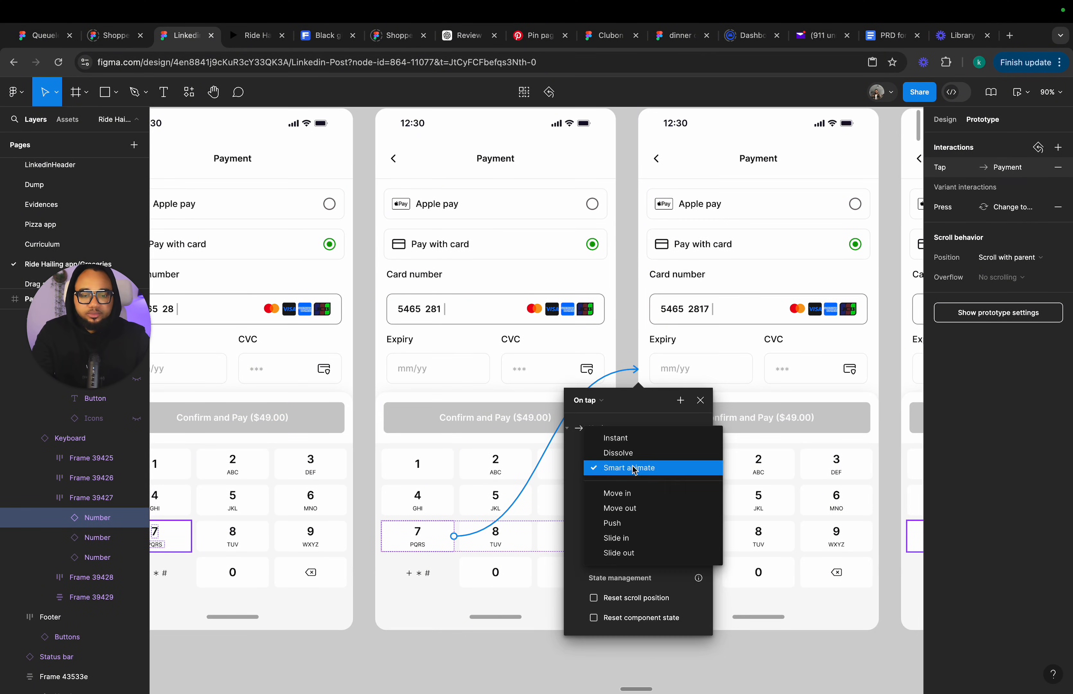
pyautogui.click(634, 438)
pyautogui.click(700, 400)
# Connect the 9 key in the next Payment frame to the following card-entry frame with an Instant transition.
pyautogui.hscroll(10, 707, 403)
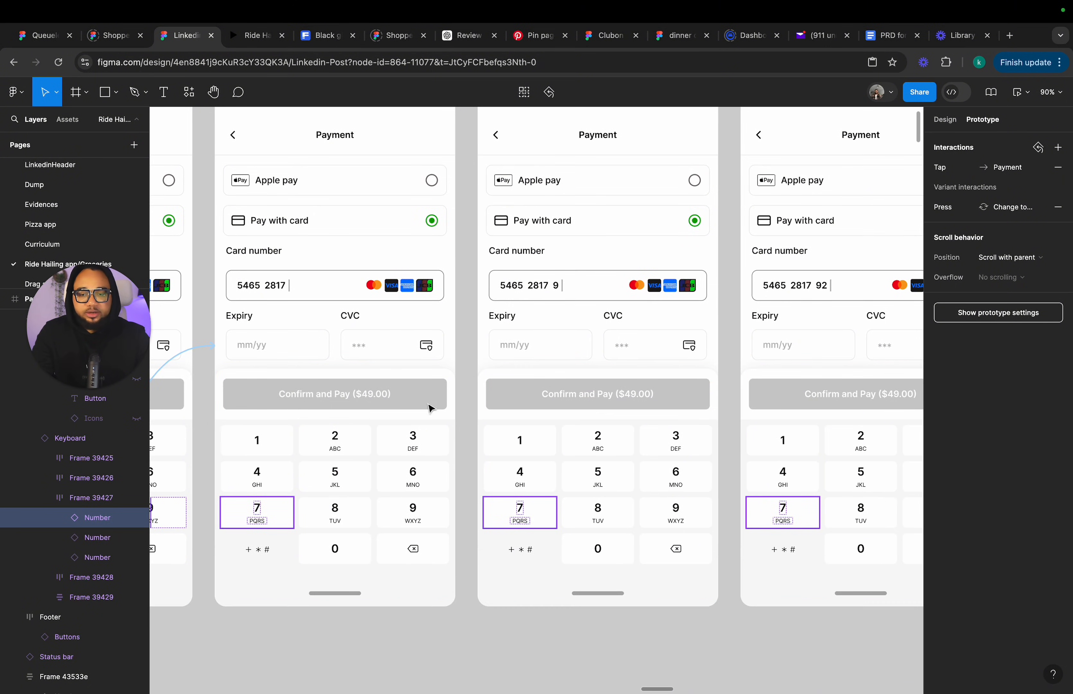
pyautogui.click(416, 515)
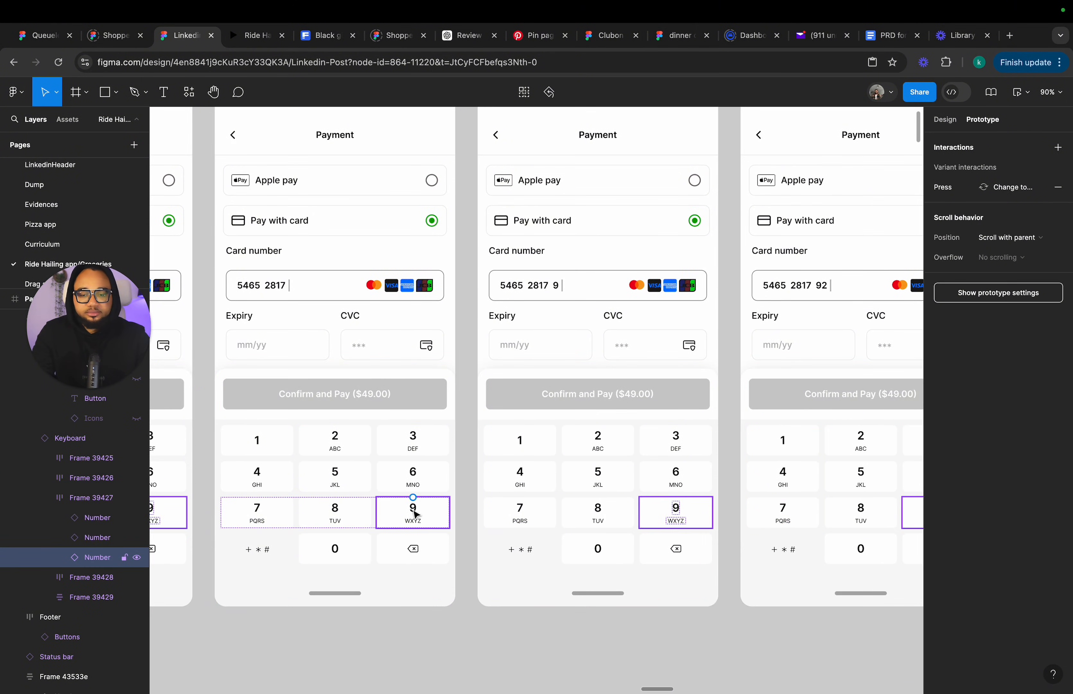
pyautogui.moveTo(414, 497); pyautogui.dragTo(511, 447)
pyautogui.click(460, 444)
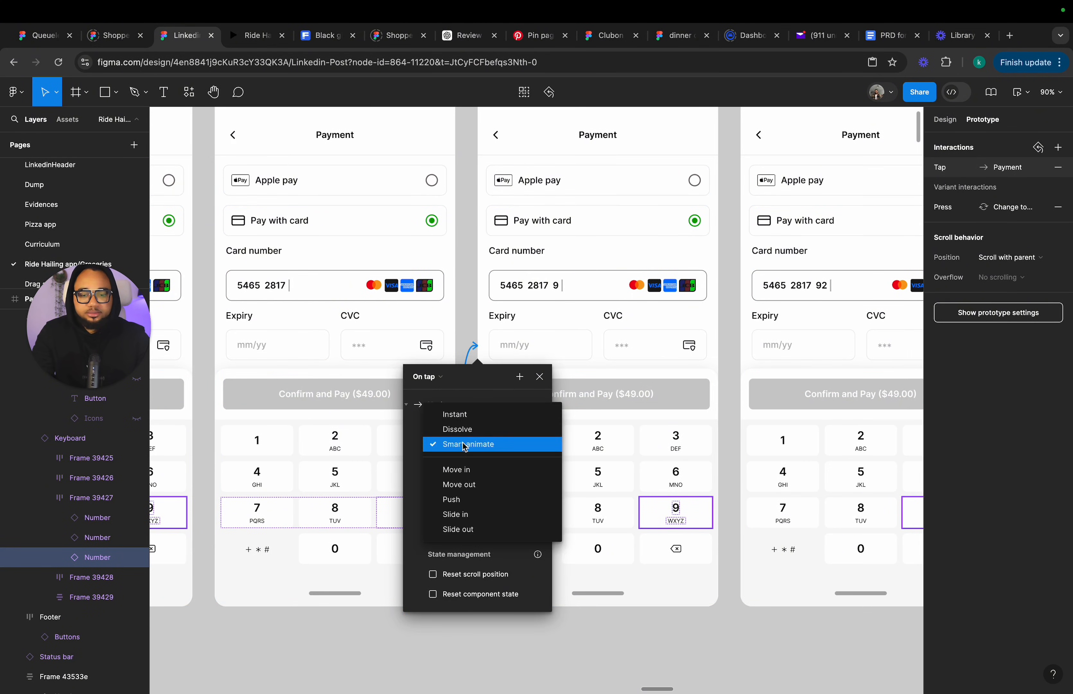
pyautogui.click(464, 414)
pyautogui.click(540, 377)
# Connect the 2 key in the next Payment frame to the following card-entry frame with an Instant transition.
pyautogui.scroll(-1, 617, 455)
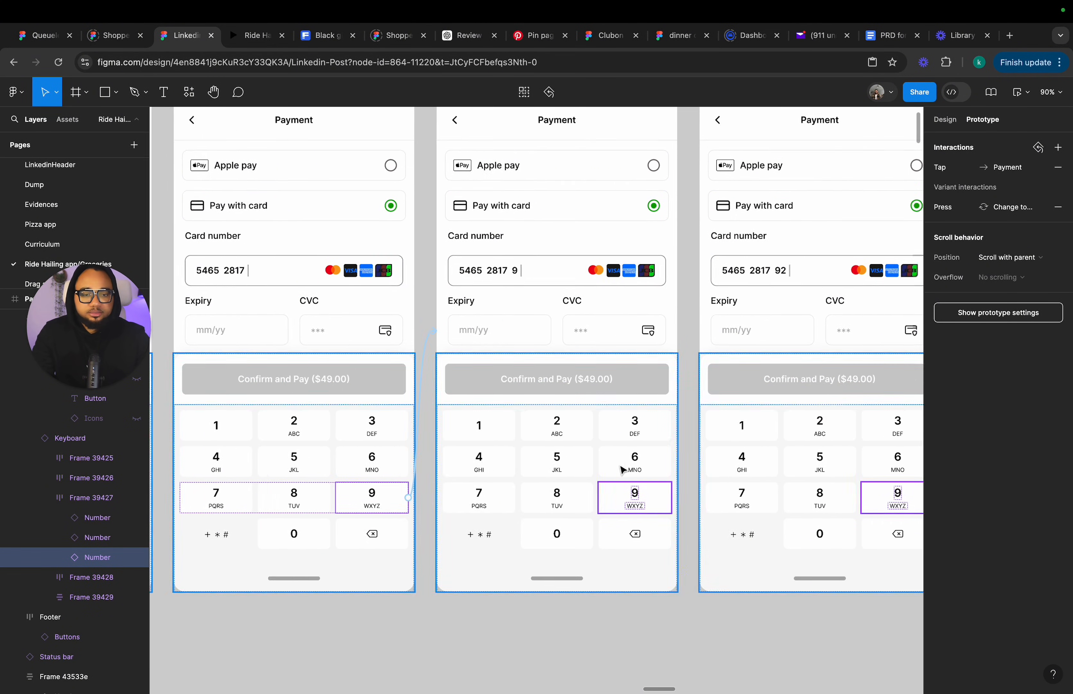
pyautogui.click(316, 424)
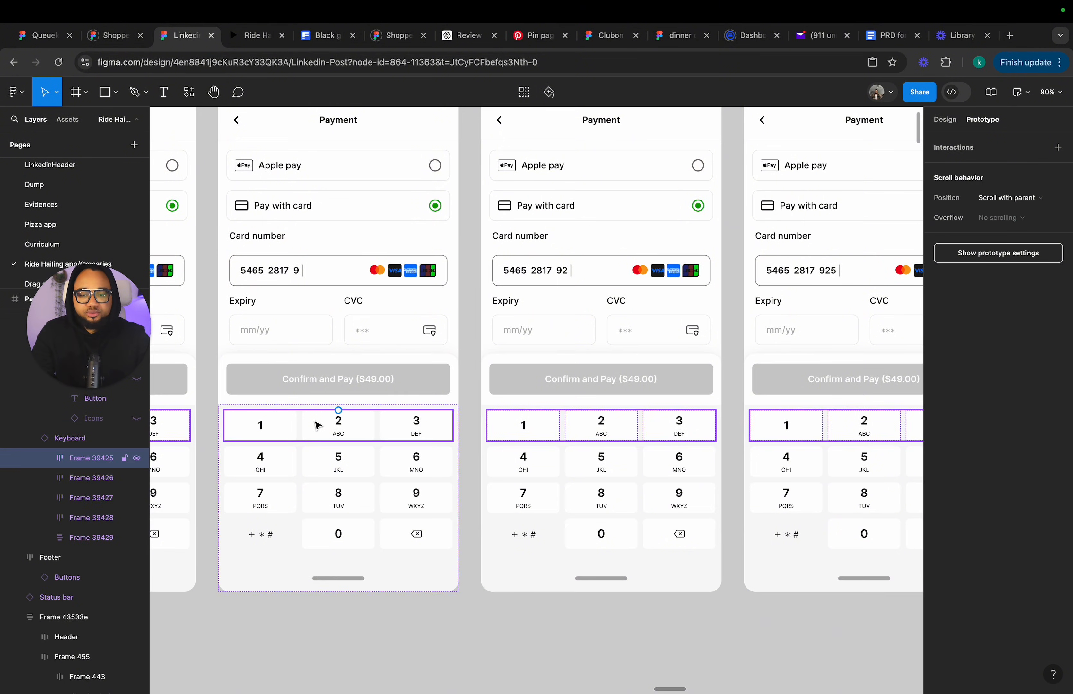
pyautogui.click(327, 421)
pyautogui.moveTo(306, 424); pyautogui.dragTo(551, 360)
pyautogui.click(460, 426)
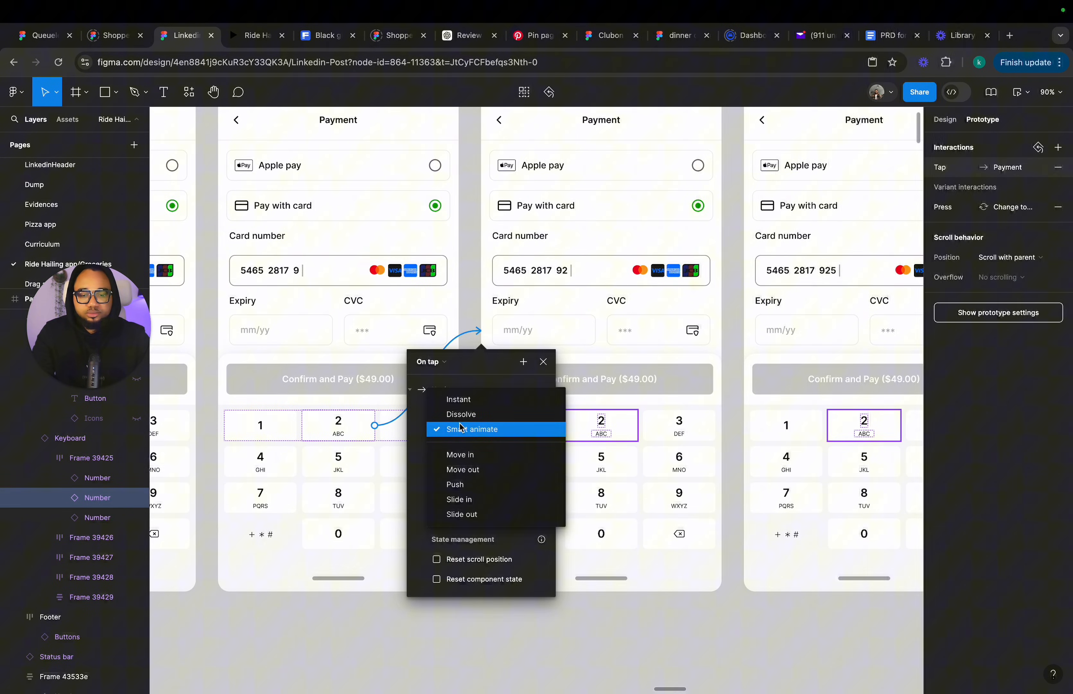
pyautogui.click(465, 401)
pyautogui.click(543, 362)
# Connect the 5 key in the next Payment frame to the following card-entry frame with an Instant transition.
pyautogui.hscroll(5, 545, 368)
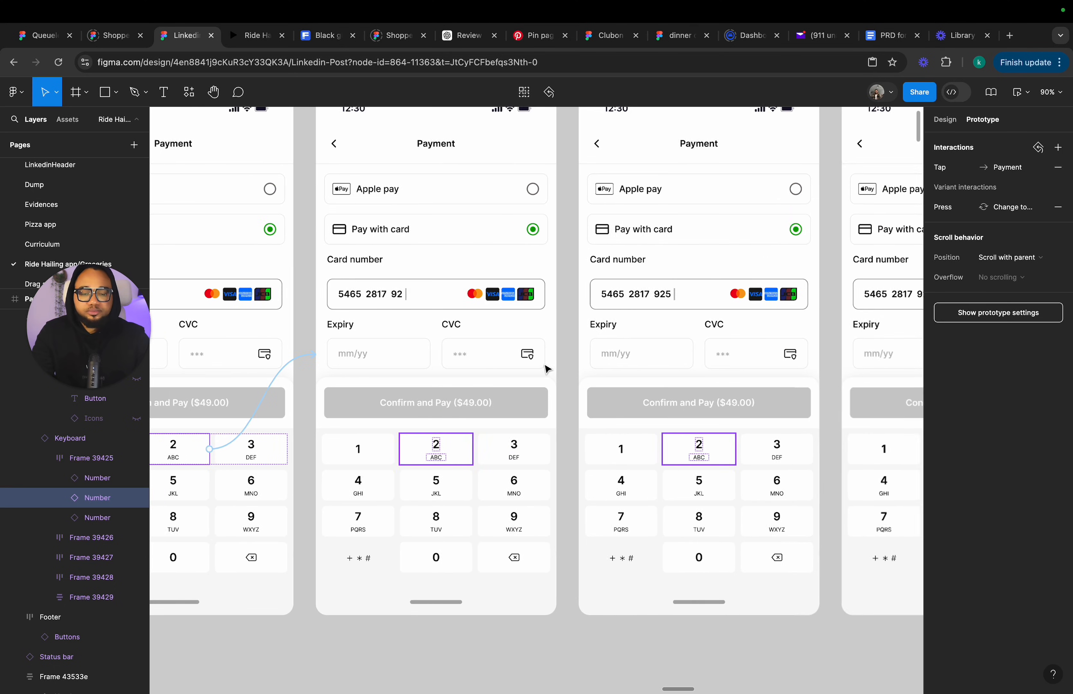
pyautogui.click(356, 496)
pyautogui.click(356, 496)
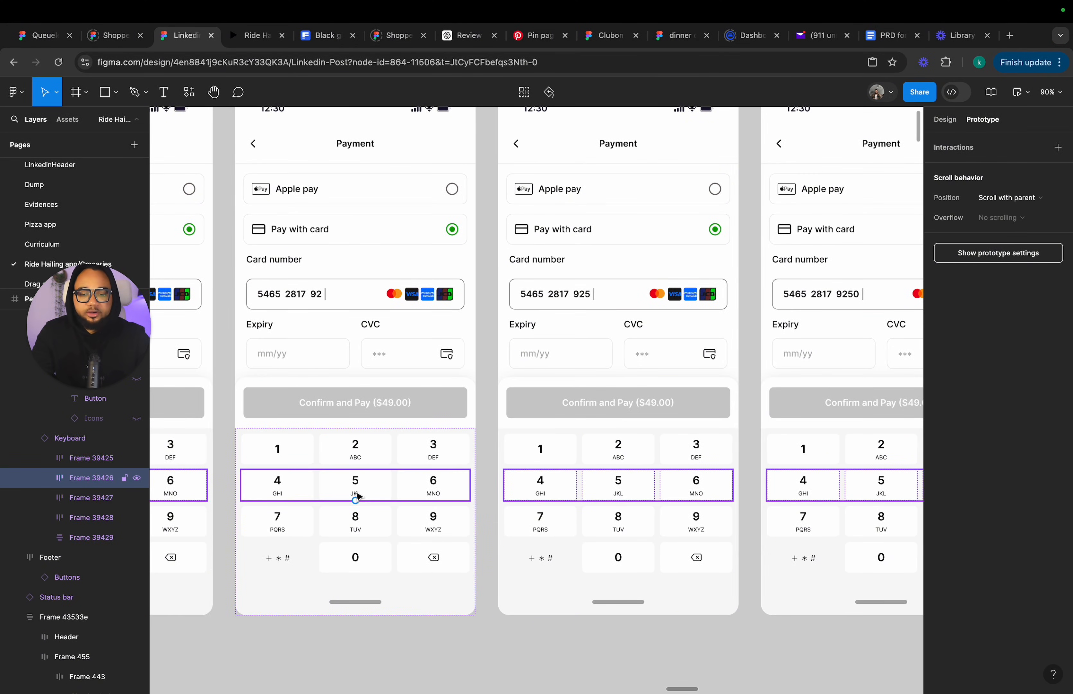
pyautogui.click(387, 489)
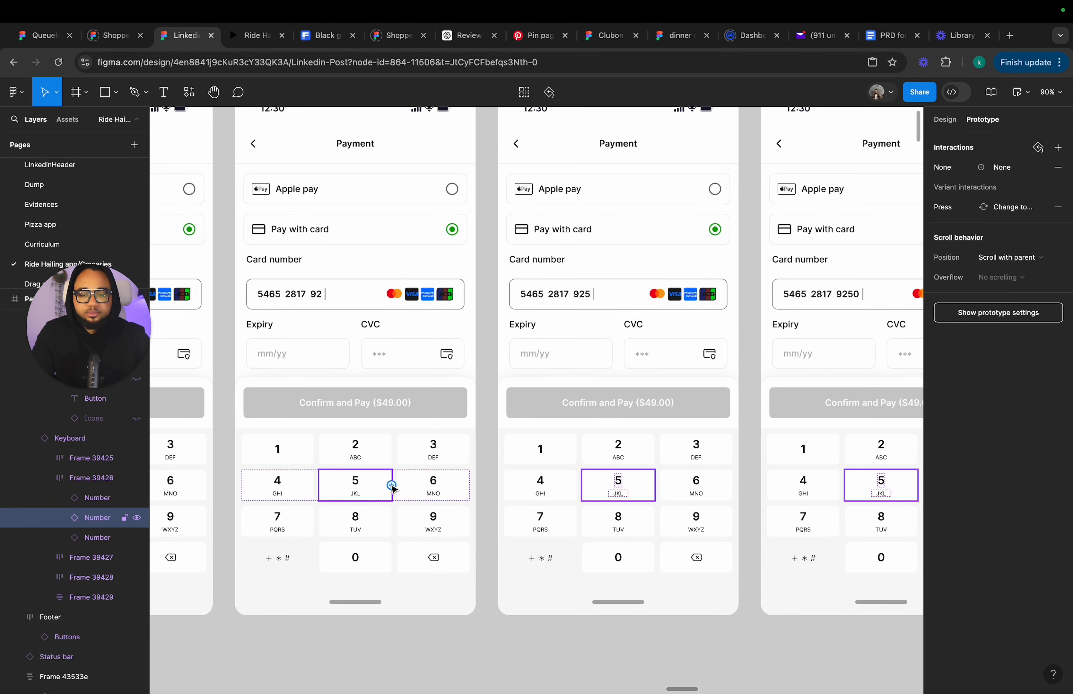
pyautogui.moveTo(391, 485); pyautogui.dragTo(539, 404)
pyautogui.click(471, 451)
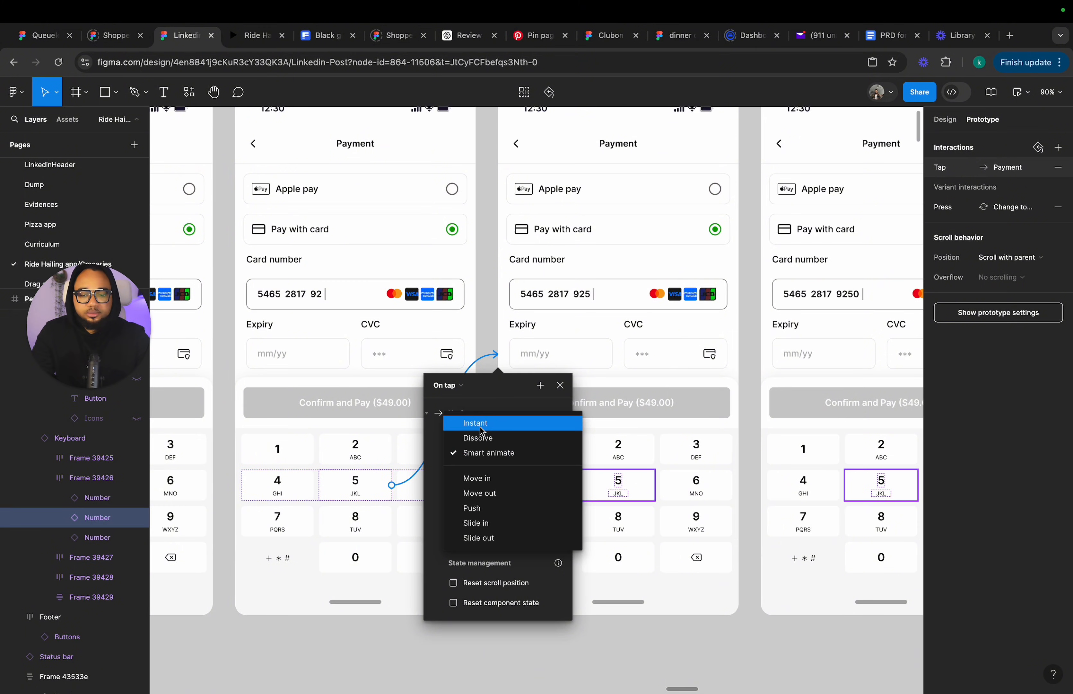
pyautogui.click(474, 422)
pyautogui.click(562, 385)
# Connect the 0 key in the next Payment frame to the following card-entry frame with an Instant transition.
pyautogui.hscroll(5, 563, 388)
pyautogui.scroll(1, 563, 387)
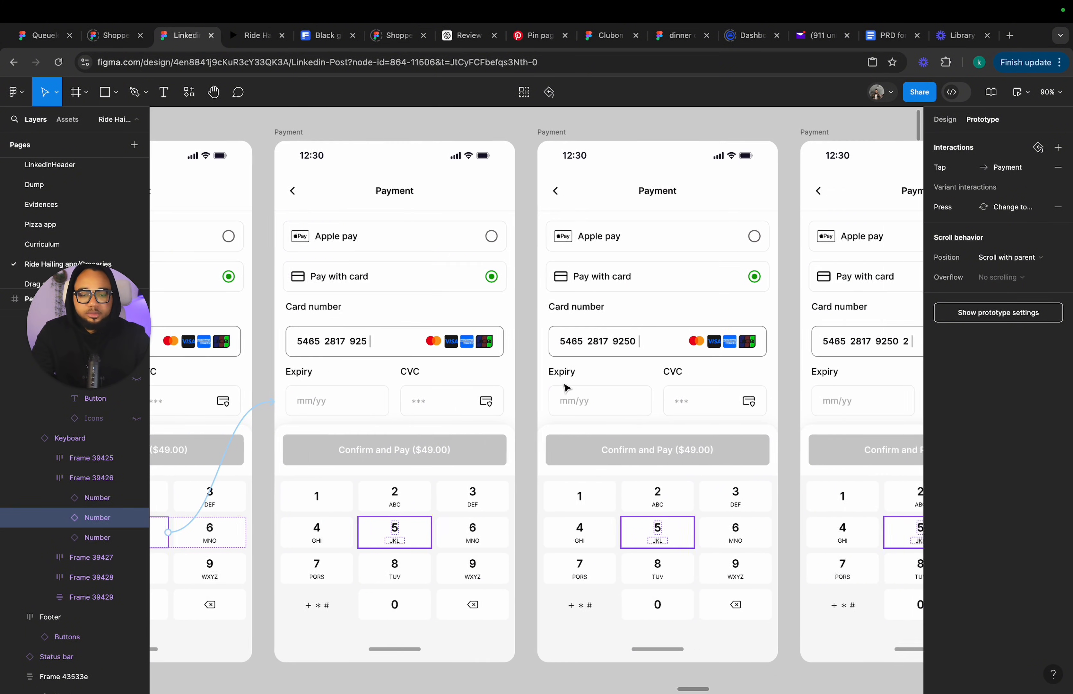
pyautogui.click(386, 602)
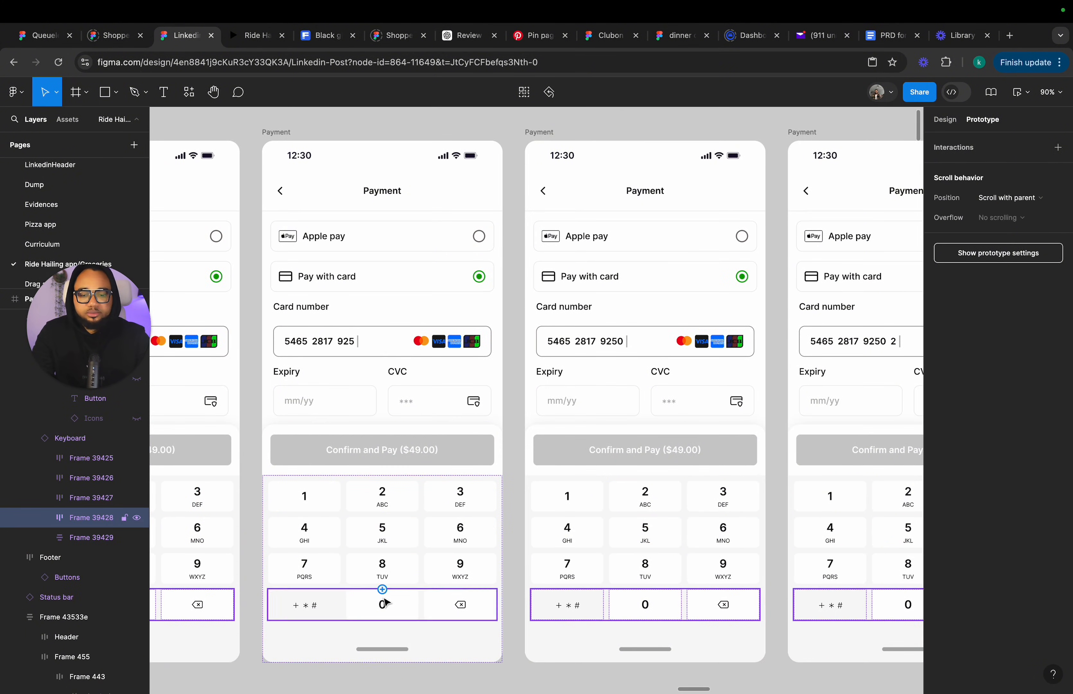
pyautogui.doubleClick(393, 610)
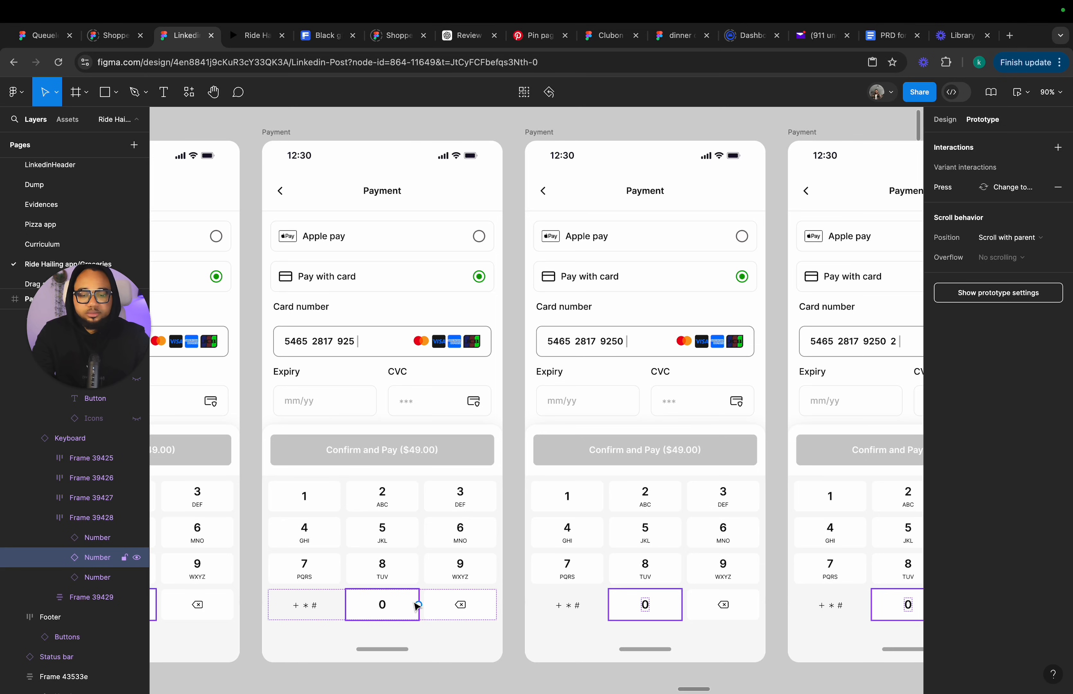
pyautogui.moveTo(418, 606); pyautogui.dragTo(647, 415)
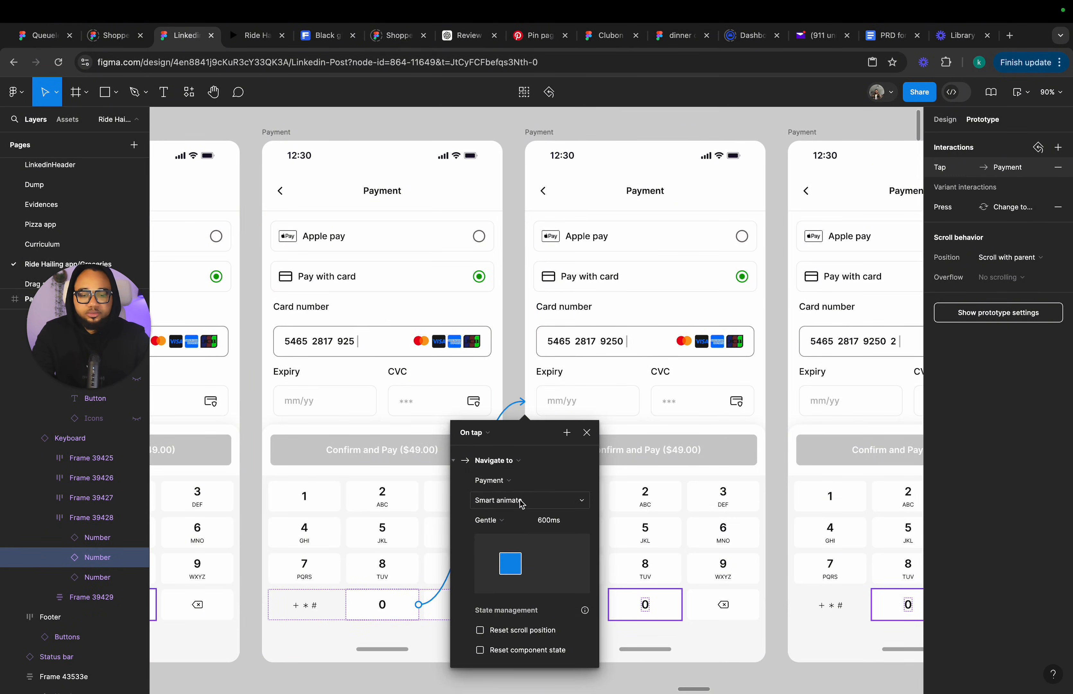
pyautogui.click(522, 504)
pyautogui.click(565, 467)
pyautogui.click(587, 434)
# Connect the 2 key in the next Payment frame to the following card-entry frame with an Instant transition.
pyautogui.hscroll(6, 589, 439)
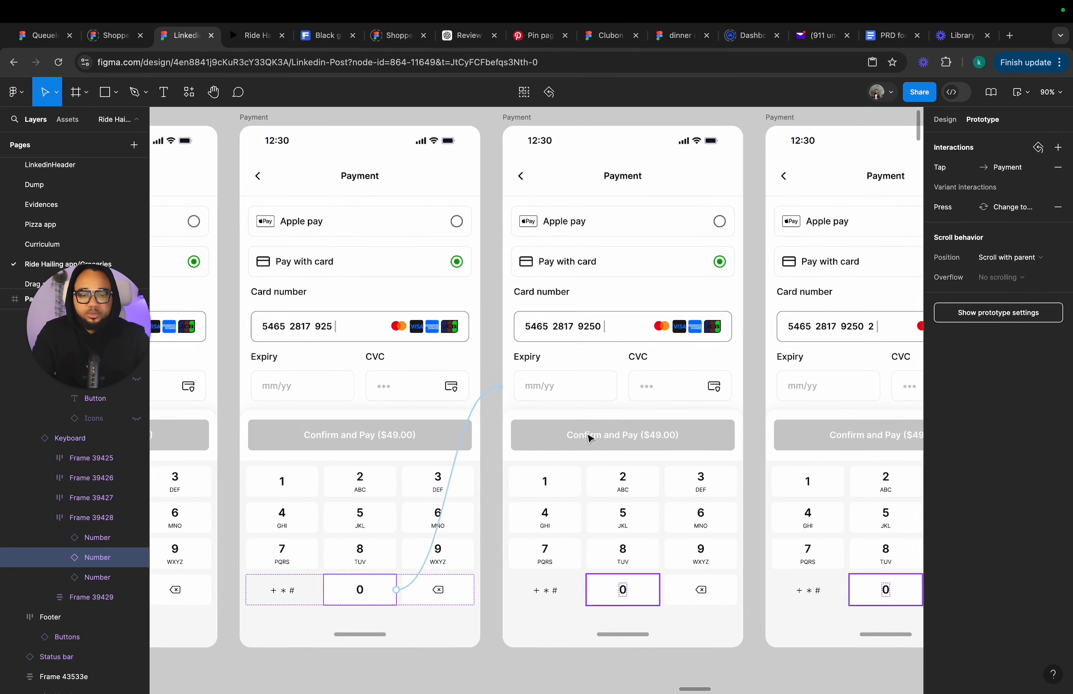
pyautogui.click(396, 496)
pyautogui.doubleClick(396, 496)
pyautogui.moveTo(396, 490); pyautogui.dragTo(600, 447)
pyautogui.click(477, 496)
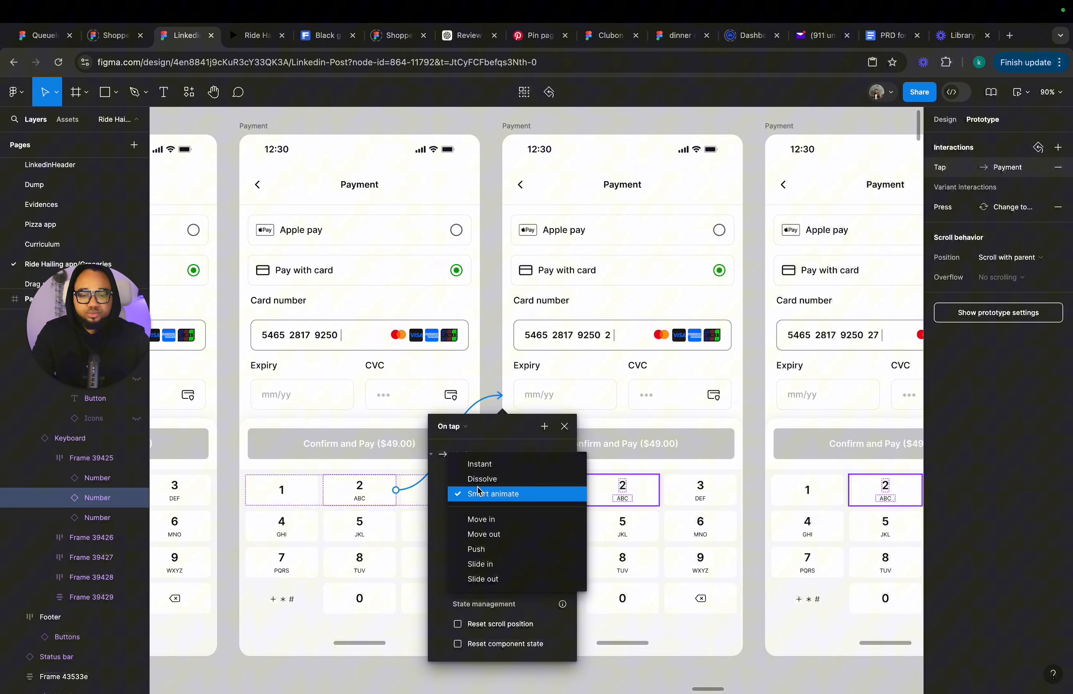
pyautogui.click(485, 464)
pyautogui.click(564, 426)
# Connect the 7 key in the next Payment frame to the following card-entry frame with an Instant transition.
pyautogui.hscroll(6, 570, 431)
pyautogui.scroll(-1, 570, 431)
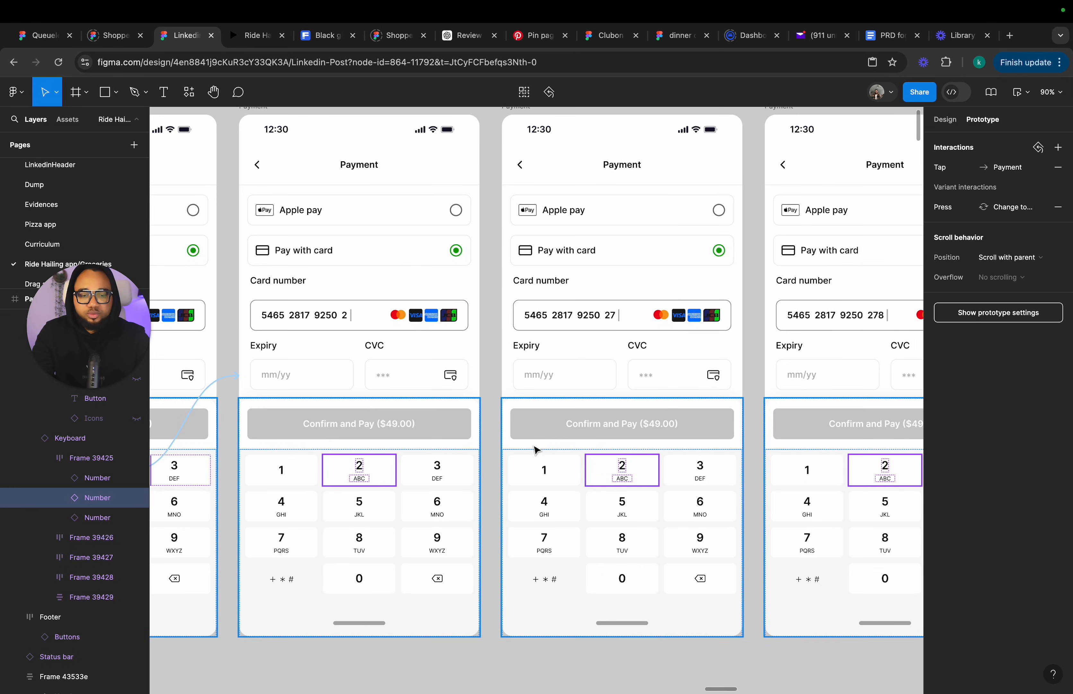
pyautogui.click(307, 546)
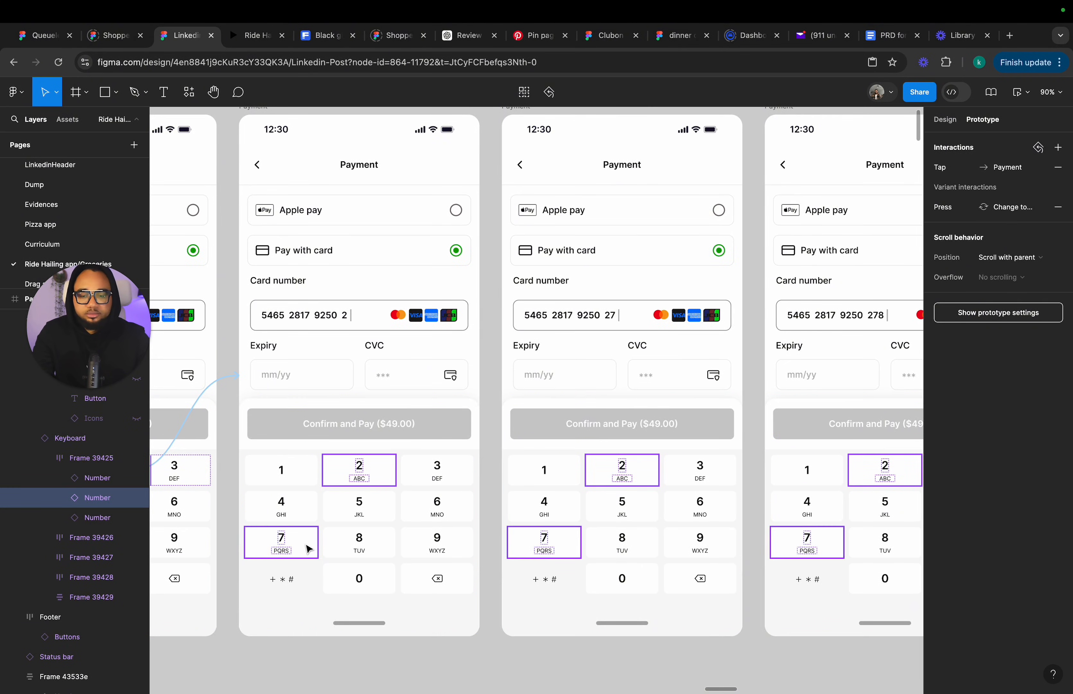
pyautogui.moveTo(319, 545); pyautogui.dragTo(502, 375)
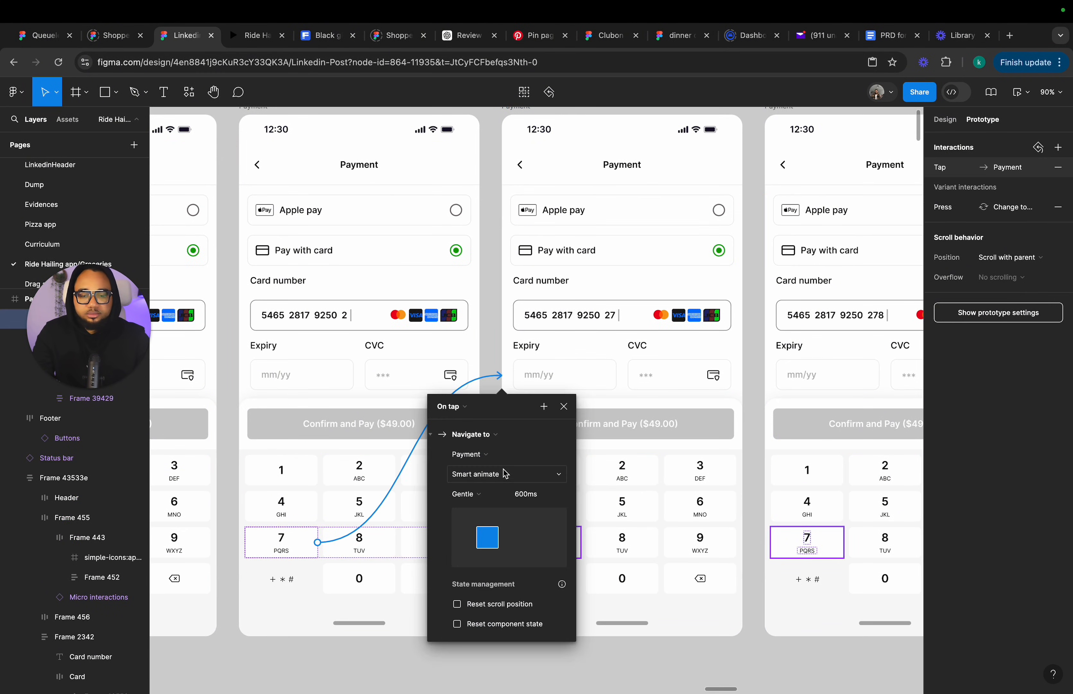
pyautogui.click(485, 474)
pyautogui.click(508, 440)
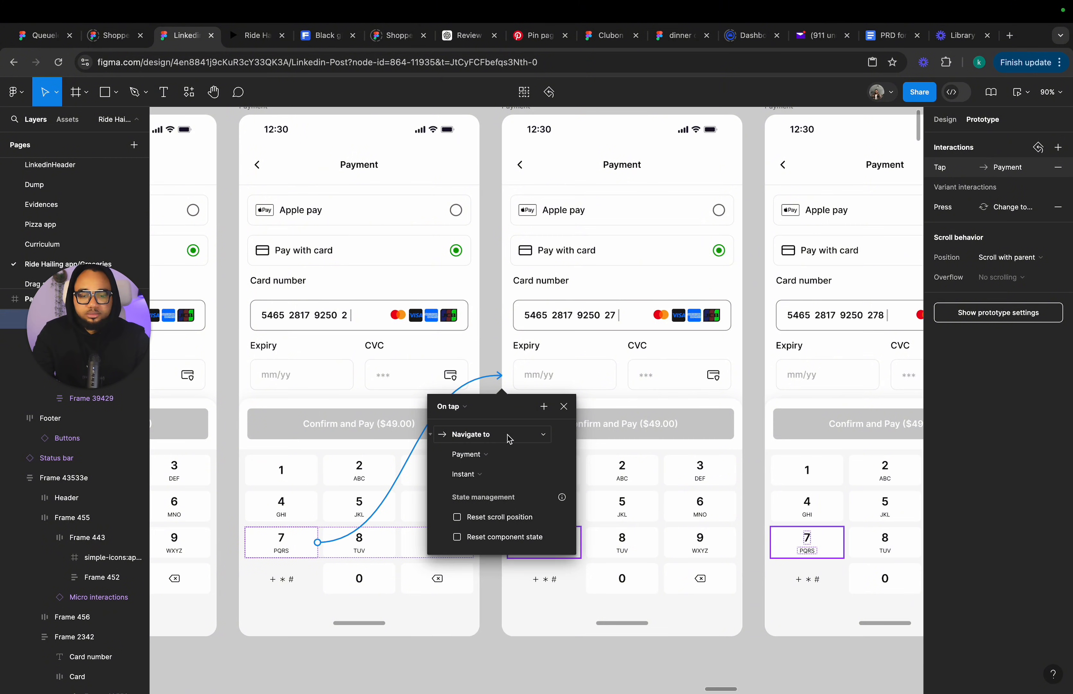
pyautogui.click(570, 409)
# Connect the 8 key in the next Payment frame to the following card-entry frame with an Instant transition.
pyautogui.hscroll(-2, 570, 412)
pyautogui.scroll(-2, 570, 411)
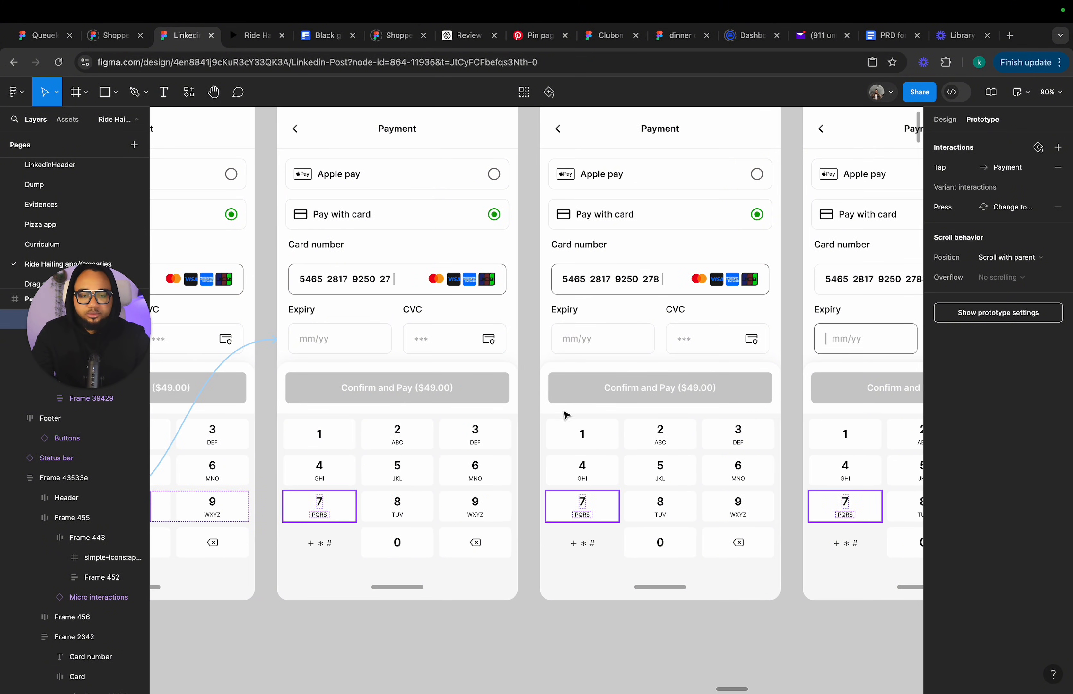
pyautogui.click(423, 516)
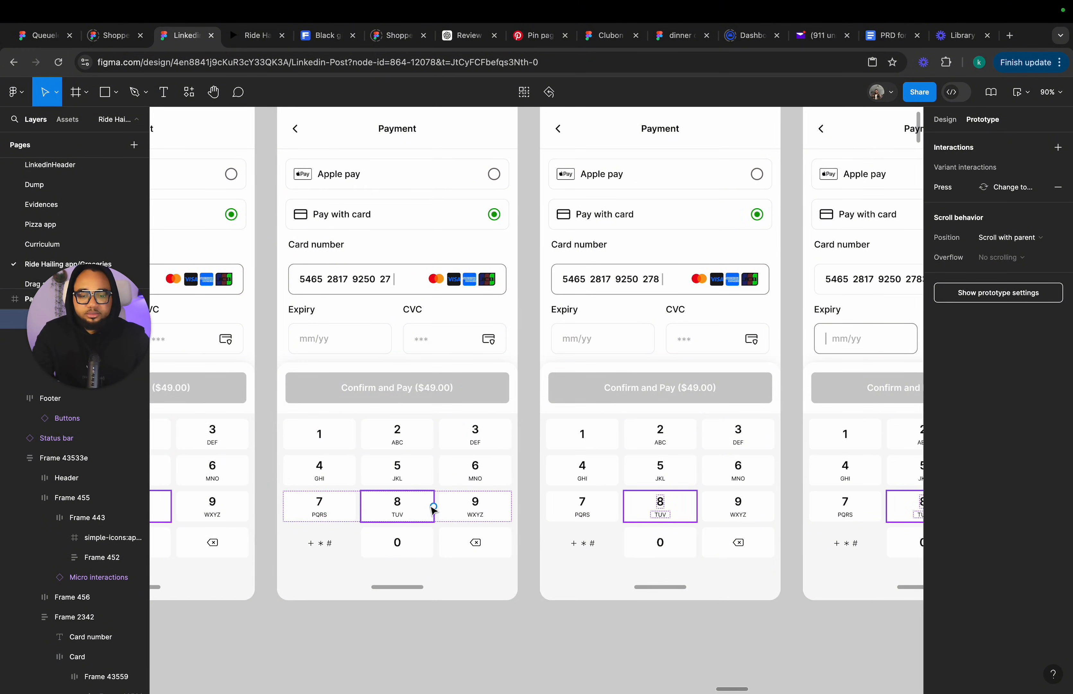
pyautogui.moveTo(434, 506); pyautogui.dragTo(638, 403)
pyautogui.click(541, 438)
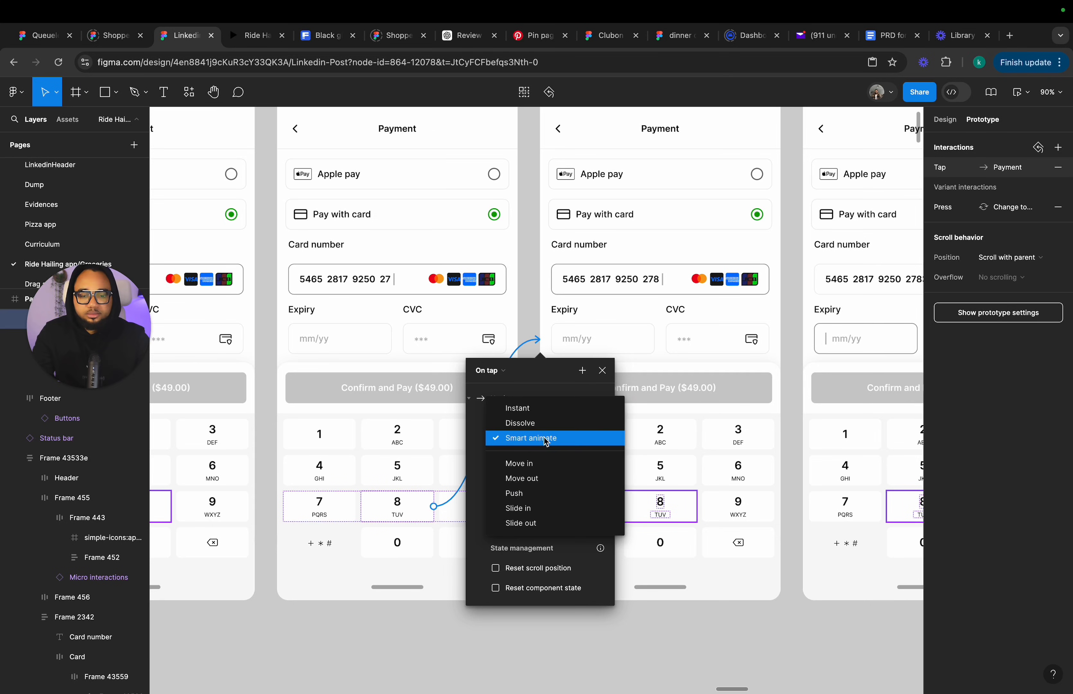
pyautogui.click(550, 420)
pyautogui.click(537, 446)
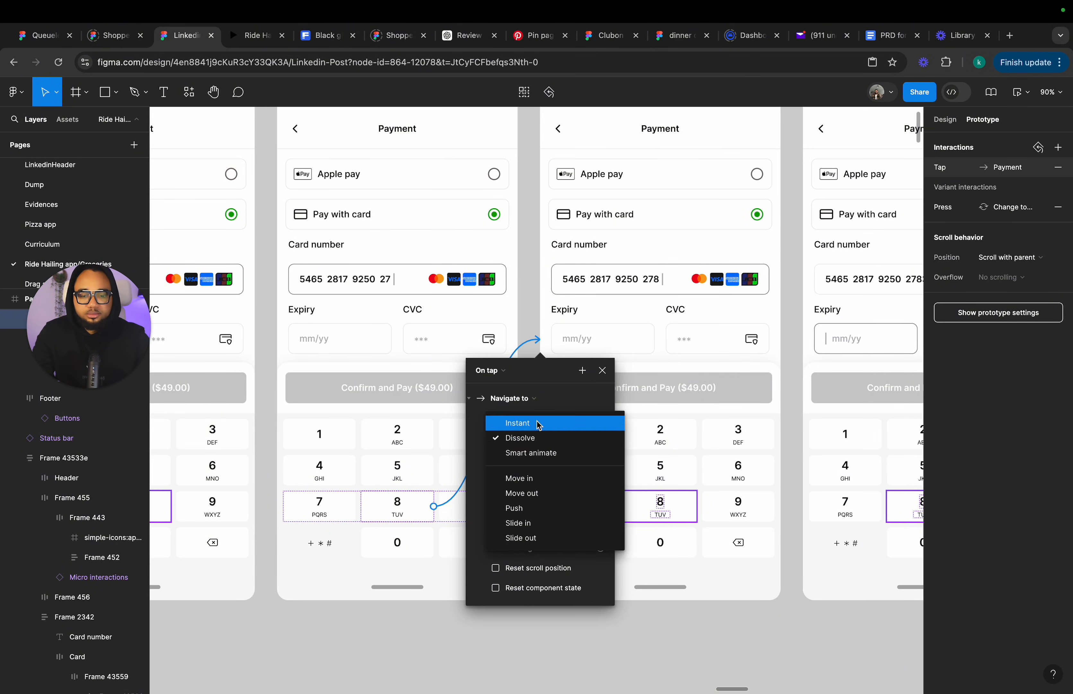
pyautogui.click(541, 422)
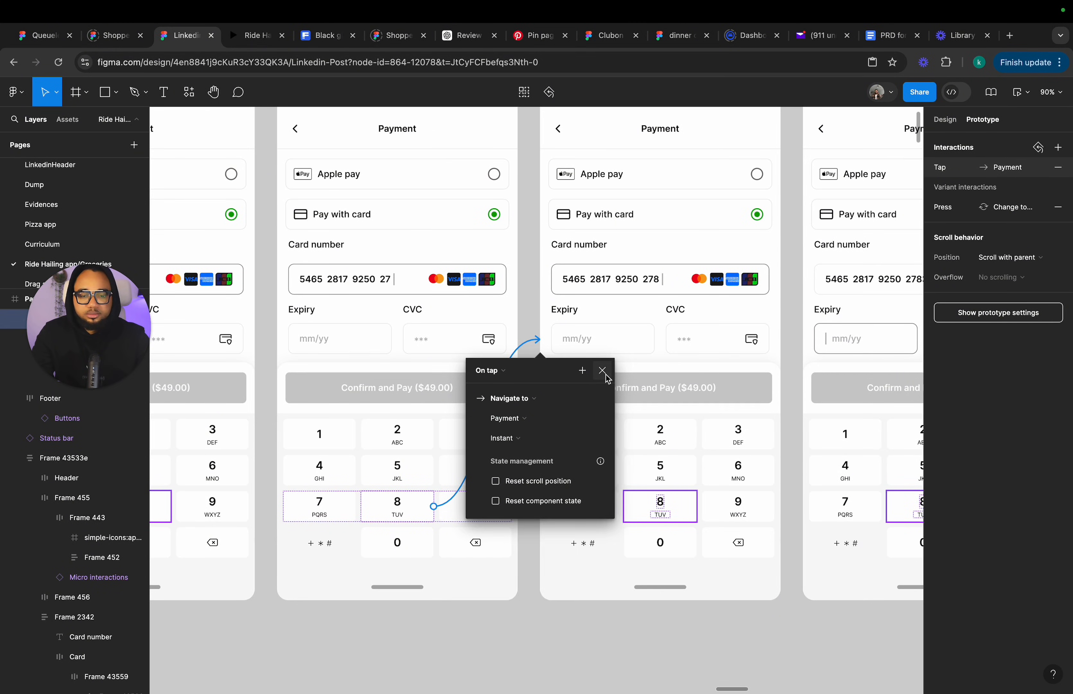
pyautogui.click(602, 371)
# Connect the 3 key in the next Payment frame to the frame with the completed card number using an Instant transition.
pyautogui.hscroll(6, 609, 376)
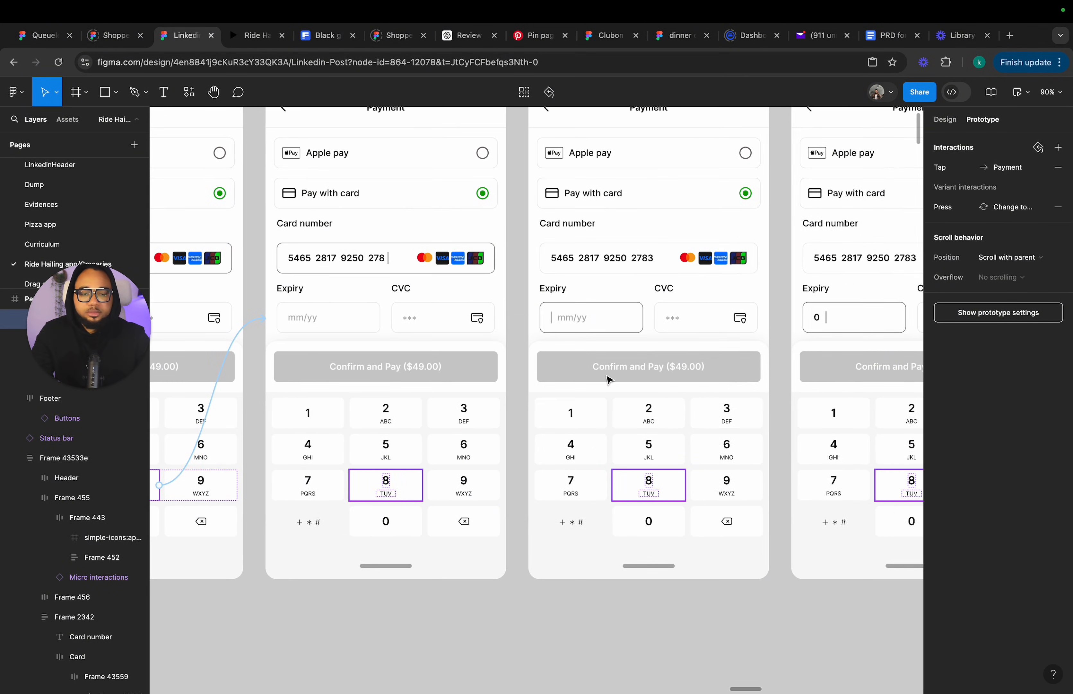
pyautogui.click(480, 421)
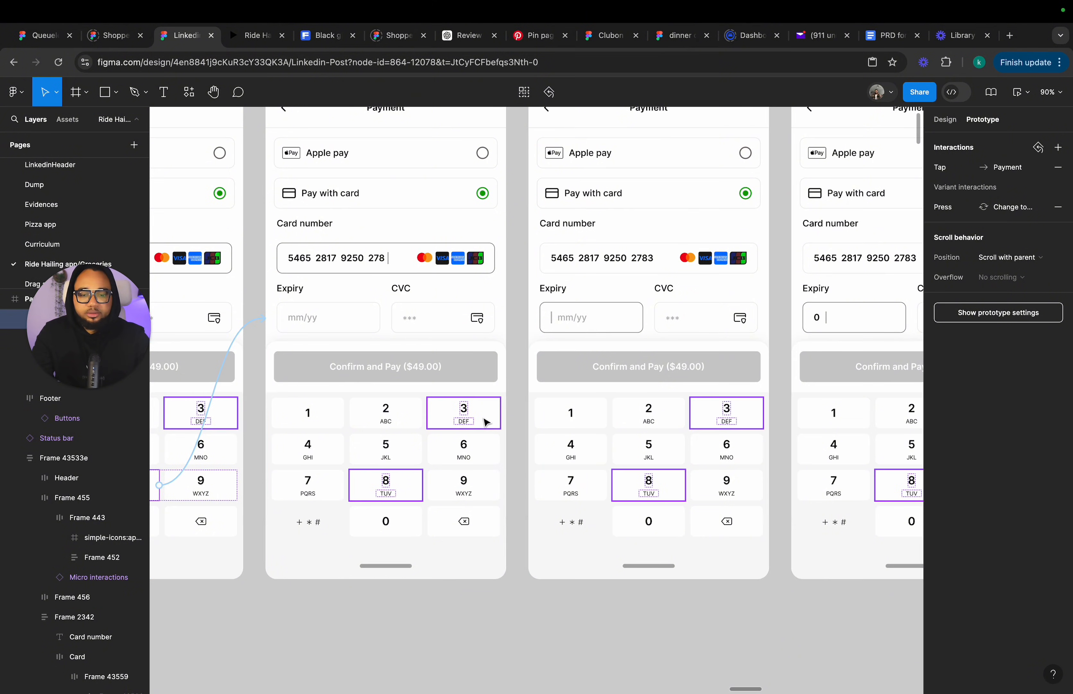
pyautogui.moveTo(498, 413); pyautogui.dragTo(602, 380)
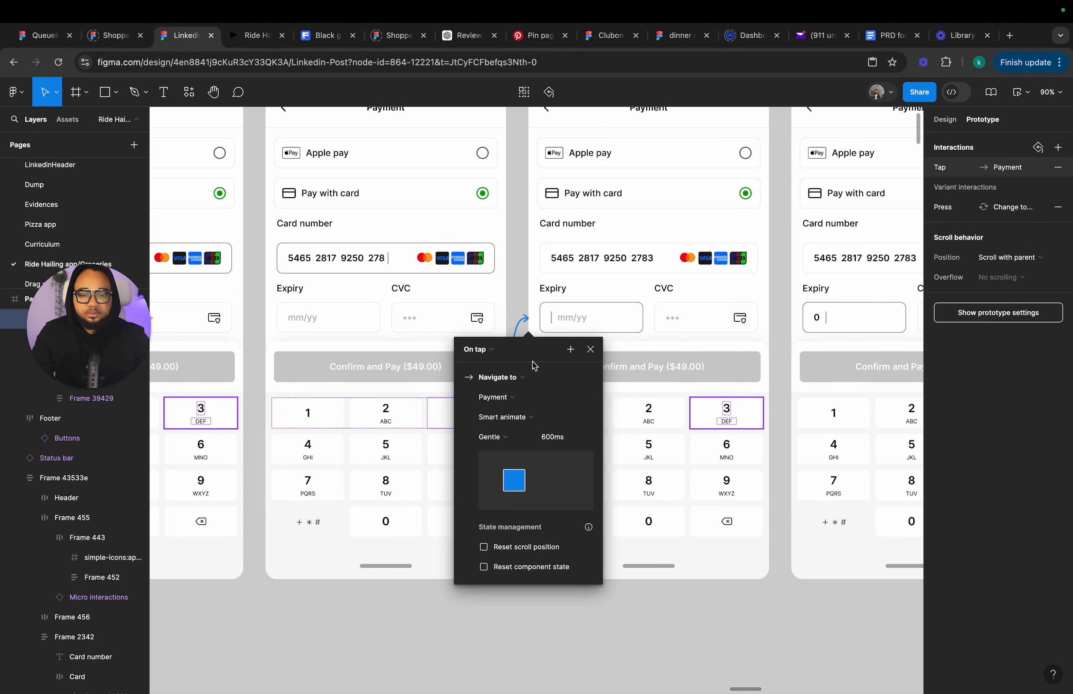
pyautogui.click(517, 417)
pyautogui.click(534, 383)
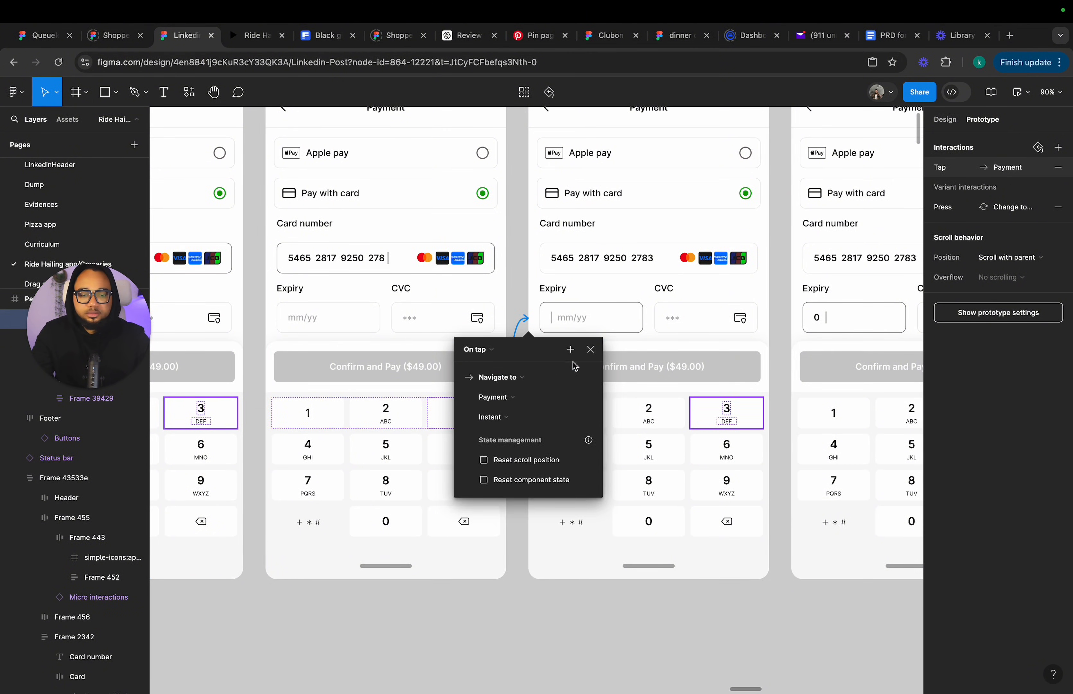
pyautogui.click(591, 350)
pyautogui.hscroll(-6, 596, 359)
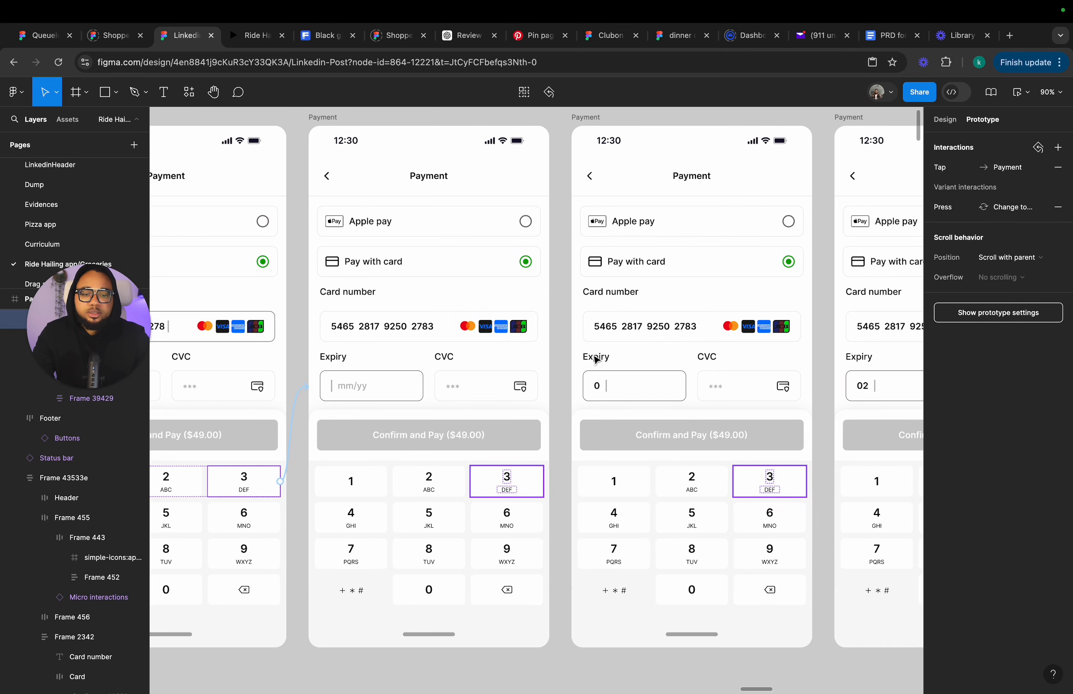
# Connect the 0 key in the next Payment frame to the following card-entry frame with an Instant transition.
pyautogui.scroll(-2, 596, 359)
pyautogui.hscroll(2, 596, 359)
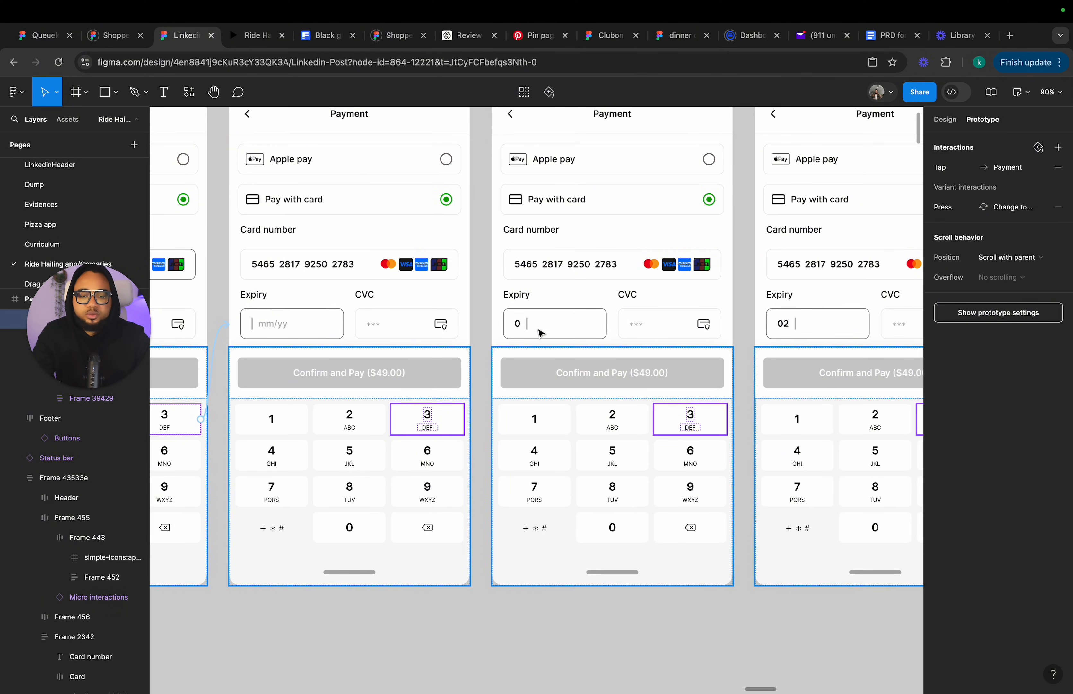
pyautogui.click(367, 531)
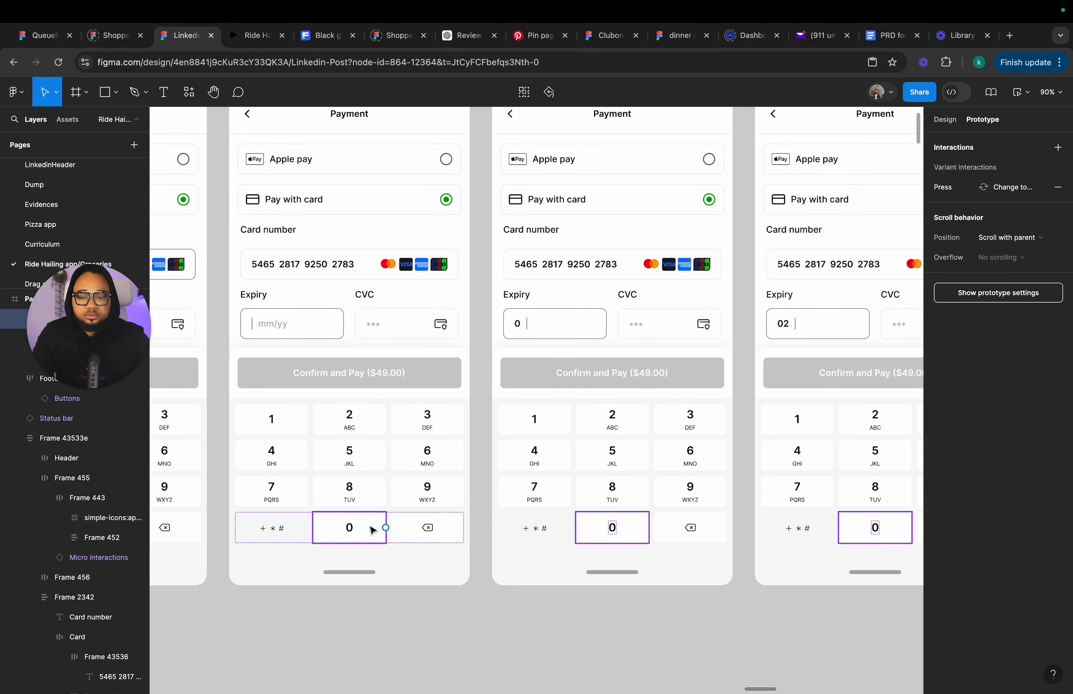
pyautogui.moveTo(386, 527); pyautogui.dragTo(509, 322)
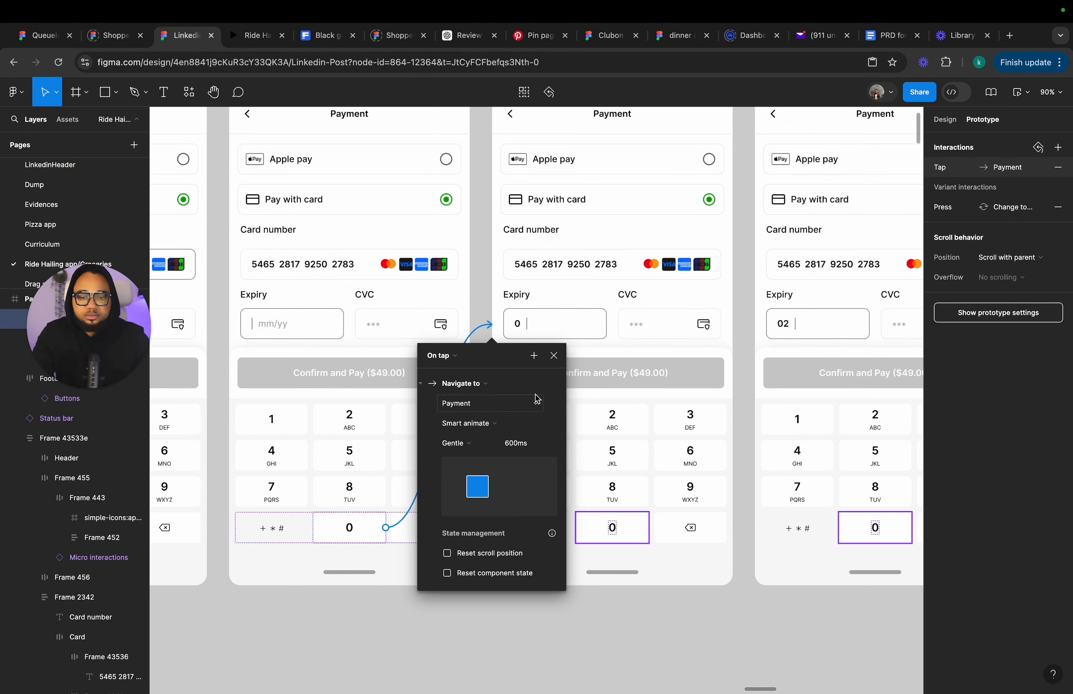
pyautogui.click(472, 424)
pyautogui.click(476, 390)
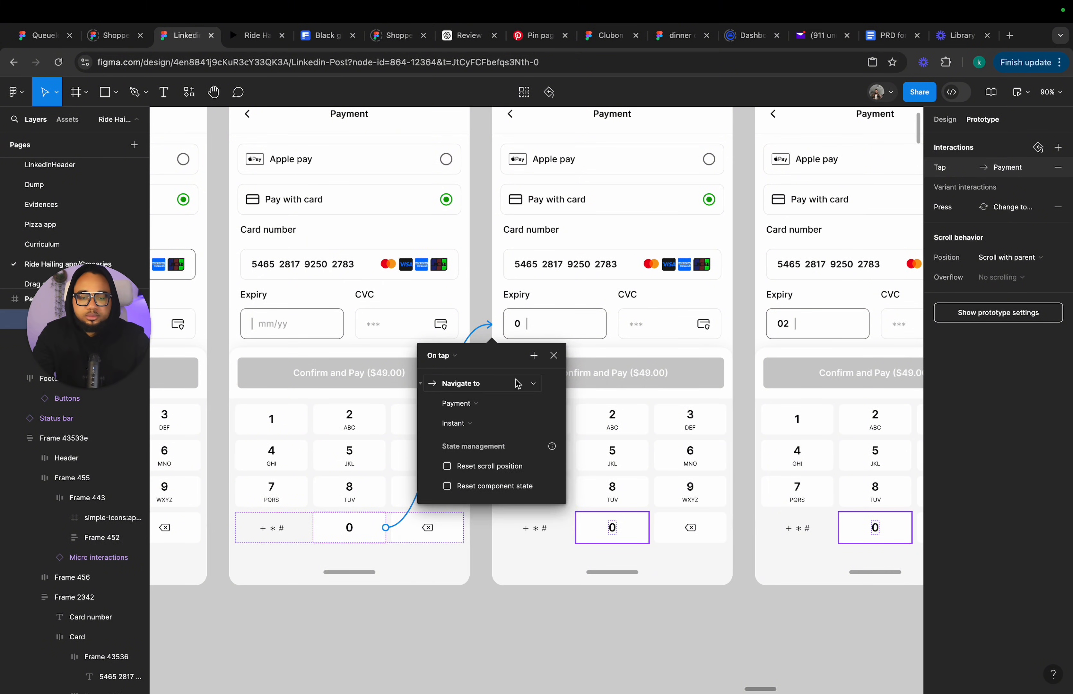
pyautogui.click(554, 356)
# Connect the 2 key in the next Payment frame to the following card-entry frame with an Instant transition.
pyautogui.hscroll(5, 557, 362)
pyautogui.scroll(2, 558, 361)
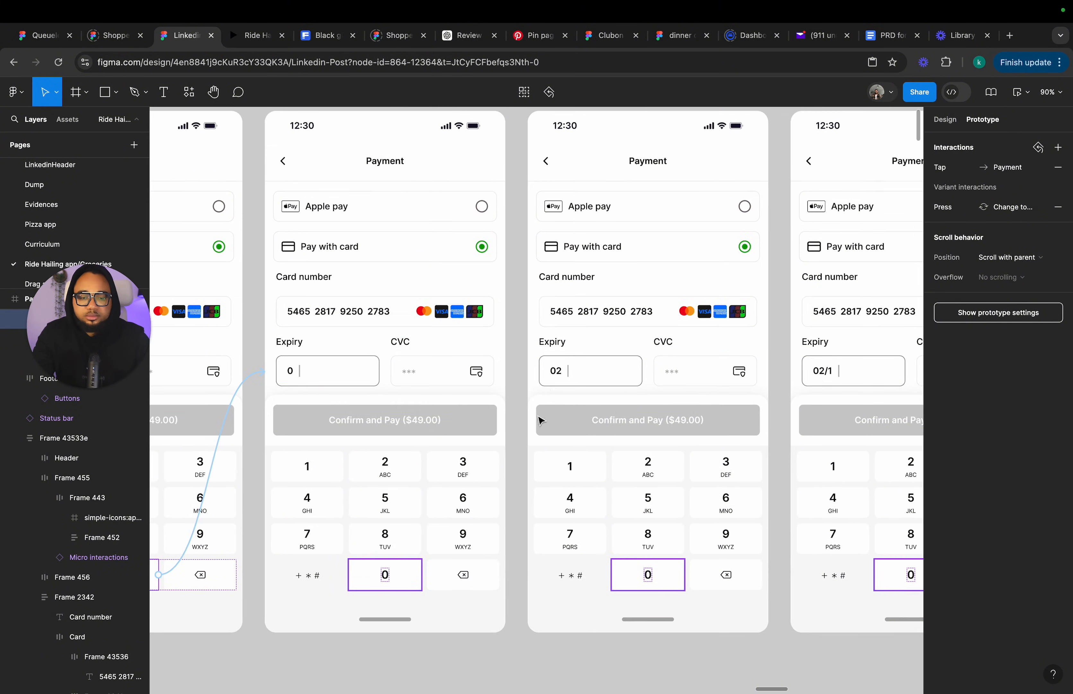
pyautogui.keyDown('shift'); pyautogui.click(395, 471); pyautogui.keyUp('shift')
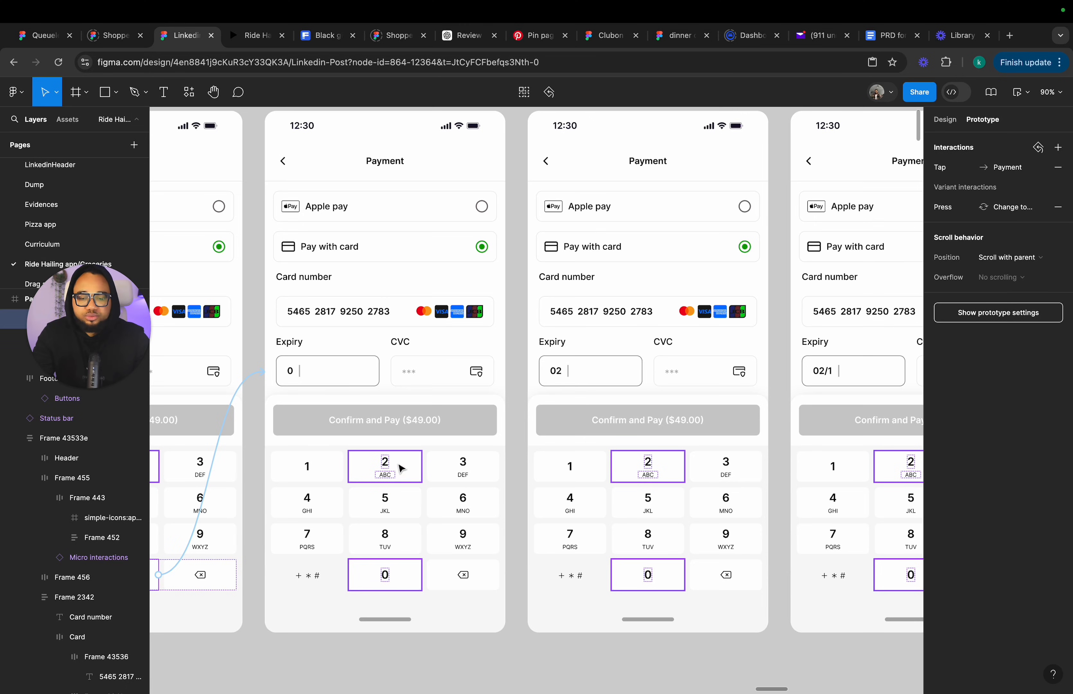
pyautogui.click(418, 466)
pyautogui.moveTo(421, 466); pyautogui.dragTo(570, 441)
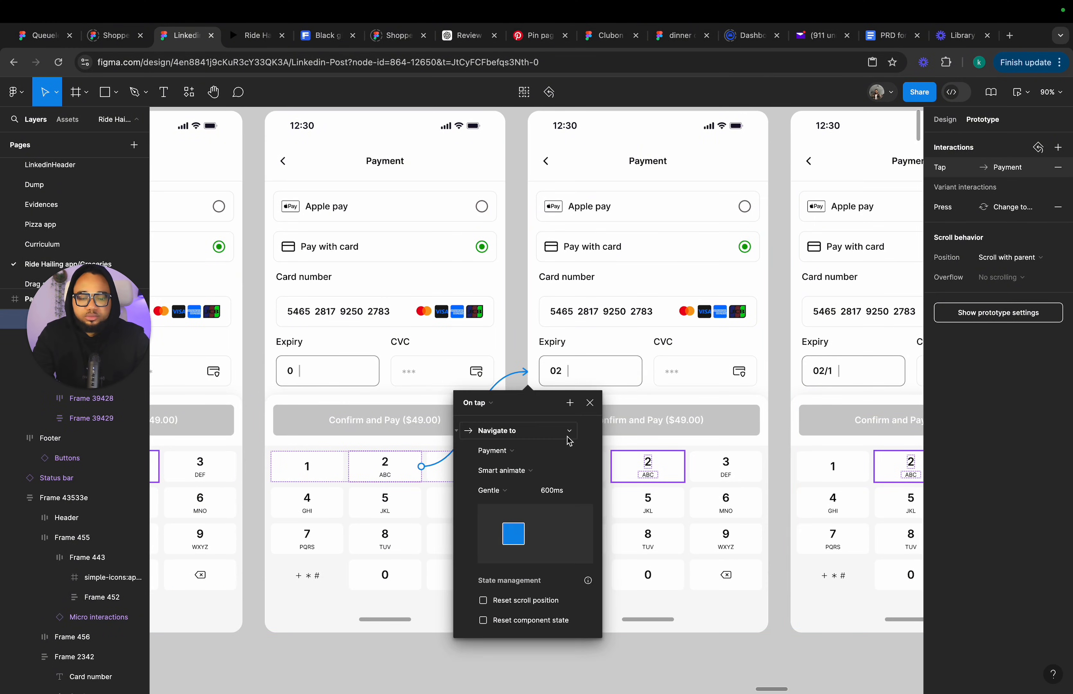
pyautogui.click(520, 463)
pyautogui.click(521, 444)
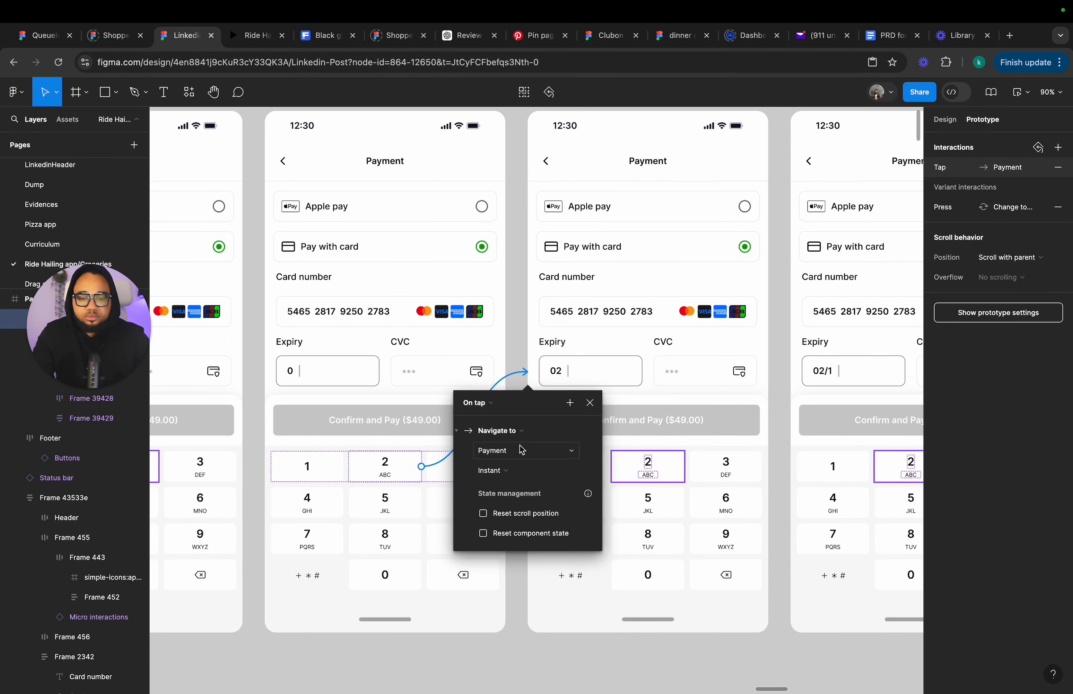
pyautogui.click(588, 410)
# Connect the 1 key in the next Payment frame to the following card-entry frame with an Instant transition.
pyautogui.hscroll(10, 590, 414)
pyautogui.scroll(-1, 590, 414)
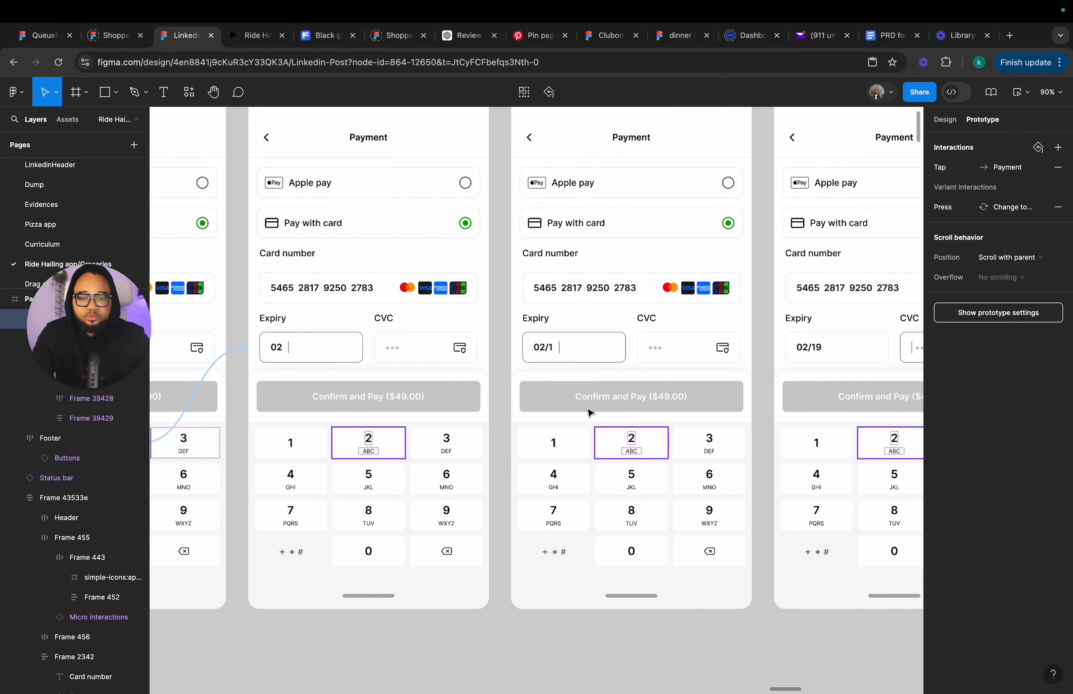
pyautogui.click(277, 446)
pyautogui.moveTo(293, 442); pyautogui.dragTo(566, 439)
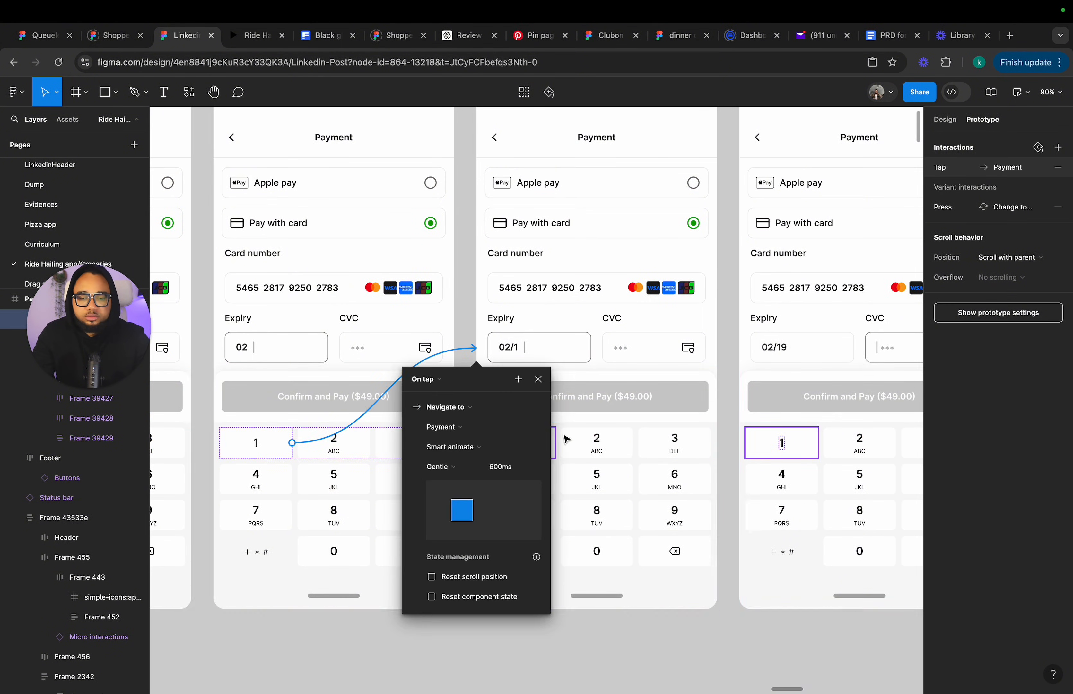
pyautogui.click(446, 469)
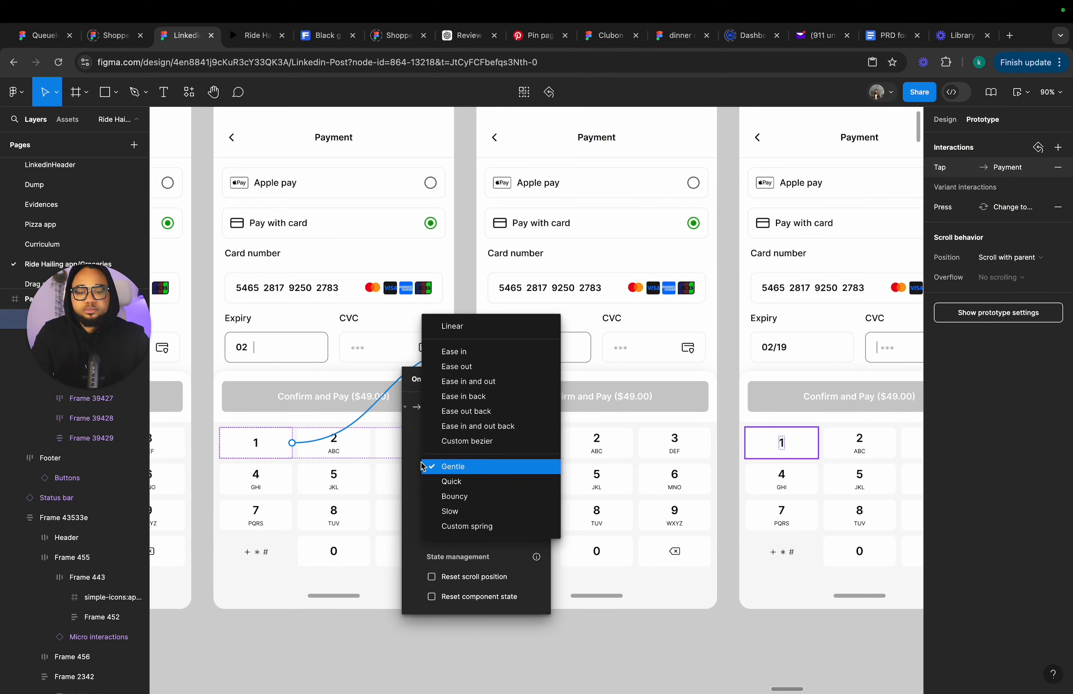
pyautogui.click(433, 467)
pyautogui.click(451, 447)
pyautogui.click(467, 414)
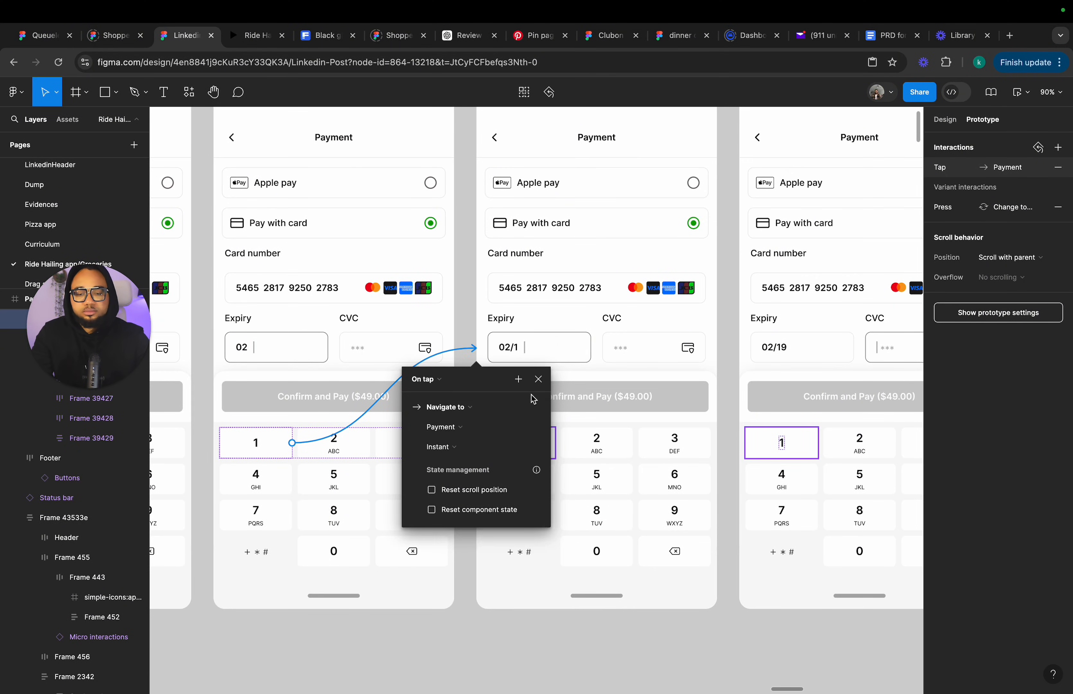
pyautogui.click(539, 380)
# Connect the 9 key in the next Payment frame to the frame with the completed expiry using an Instant transition.
pyautogui.hscroll(5, 541, 381)
pyautogui.scroll(-1, 541, 381)
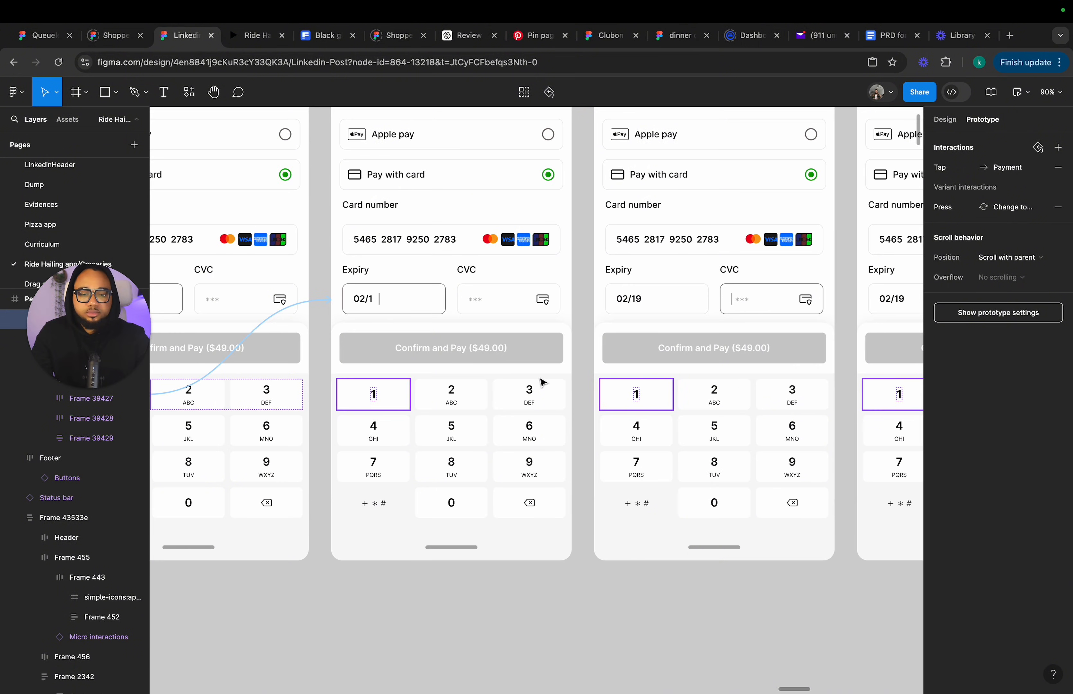
pyautogui.click(541, 474)
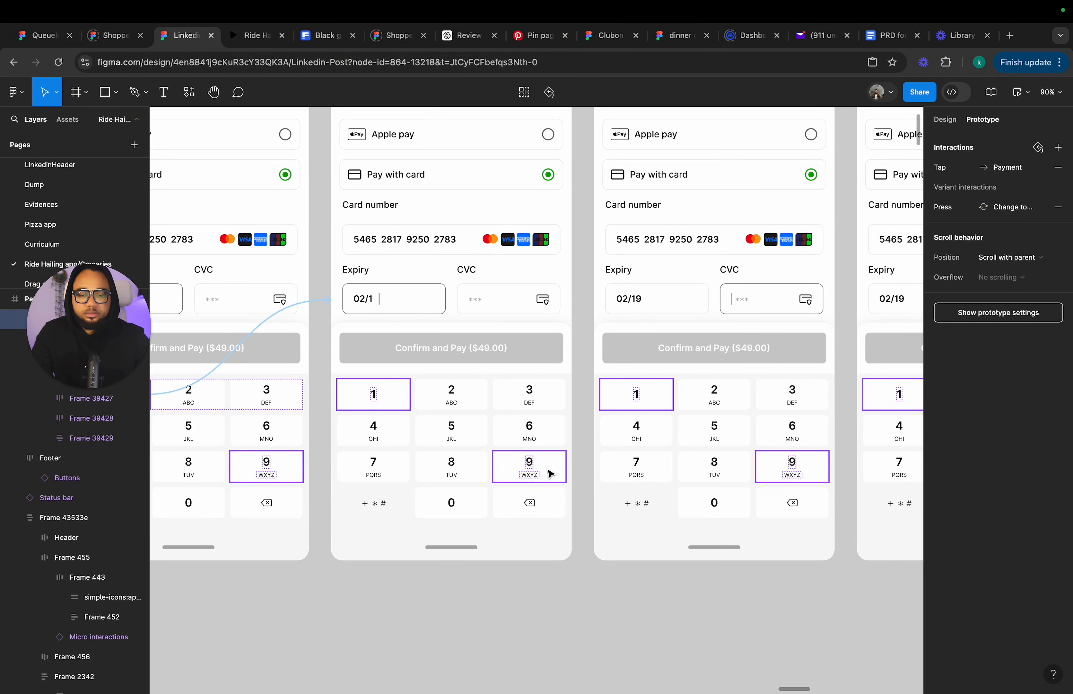
pyautogui.moveTo(573, 463); pyautogui.dragTo(630, 429)
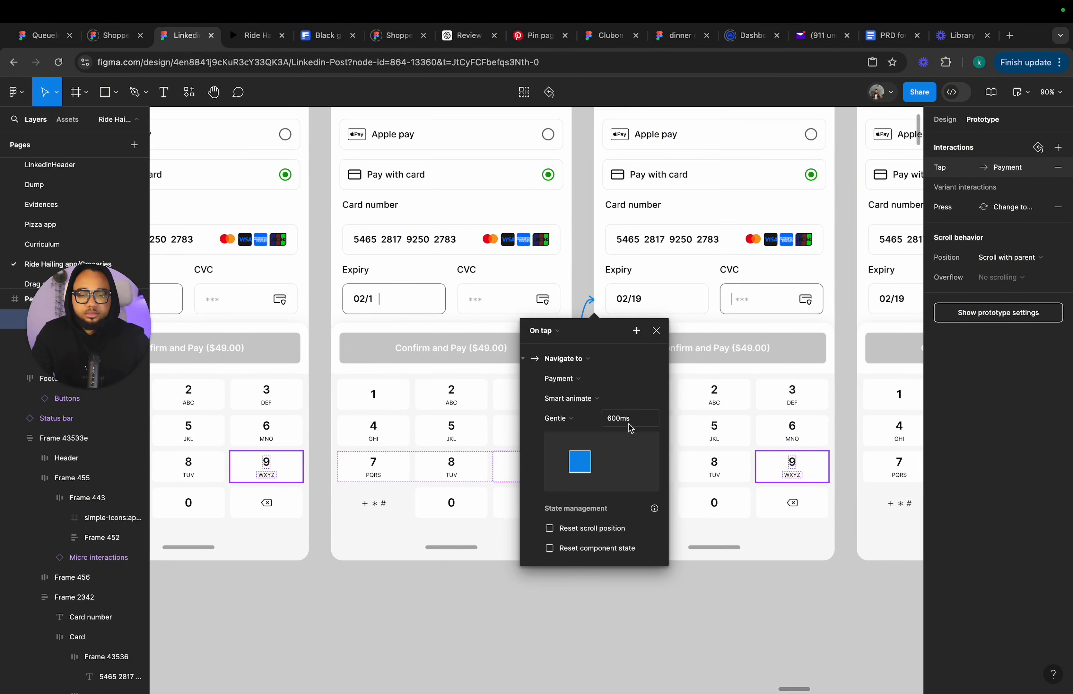
pyautogui.click(572, 399)
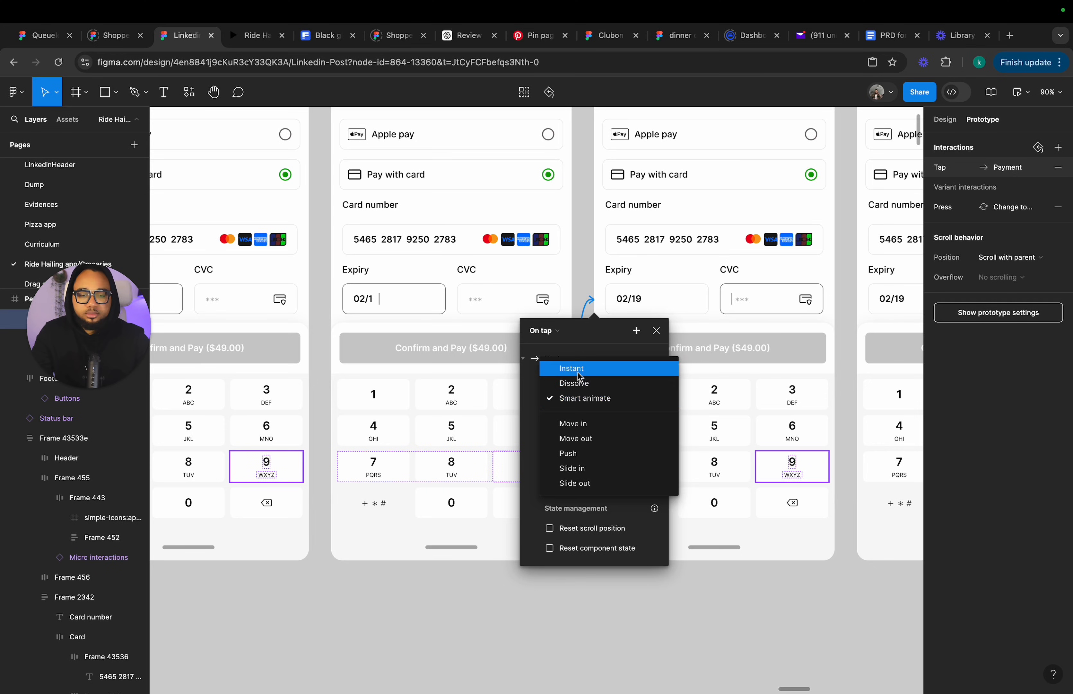
pyautogui.click(559, 364)
pyautogui.click(656, 331)
# Connect the 2 key in the next Payment frame to the following CVC-entry frame with an Instant transition.
pyautogui.hscroll(6, 660, 341)
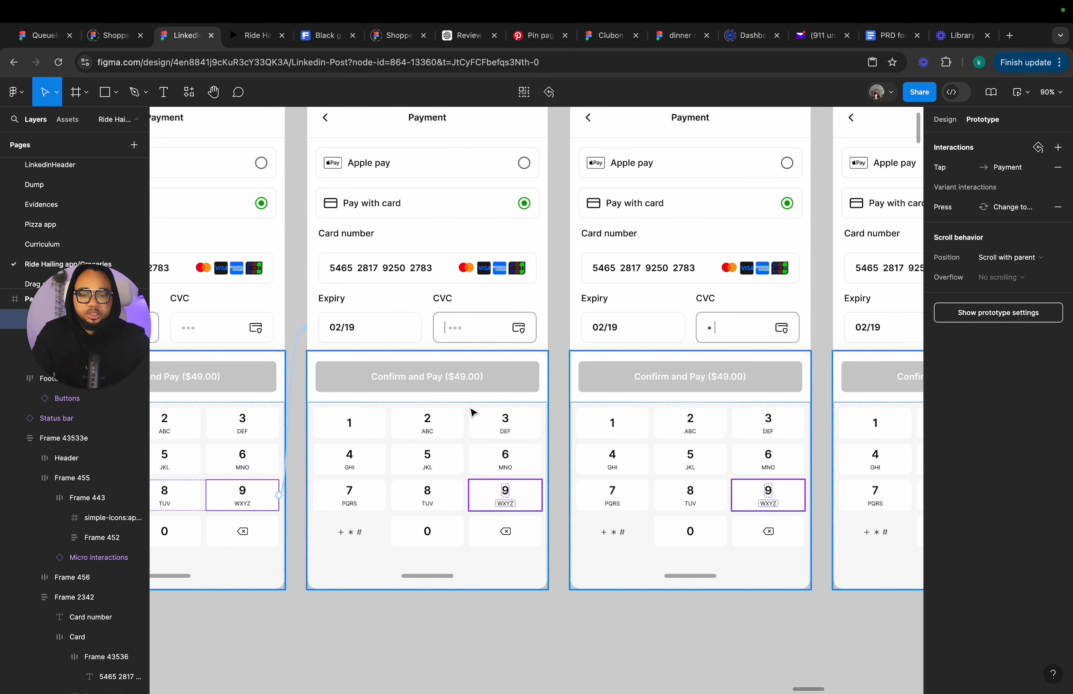
pyautogui.click(445, 434)
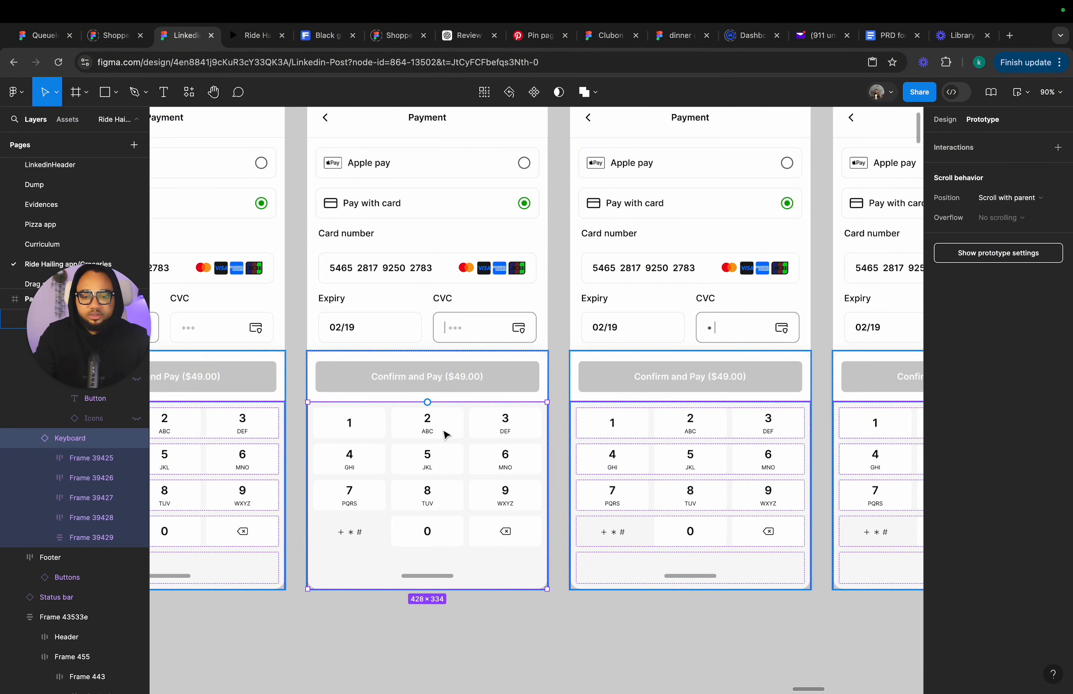
pyautogui.doubleClick(445, 434)
pyautogui.doubleClick(446, 434)
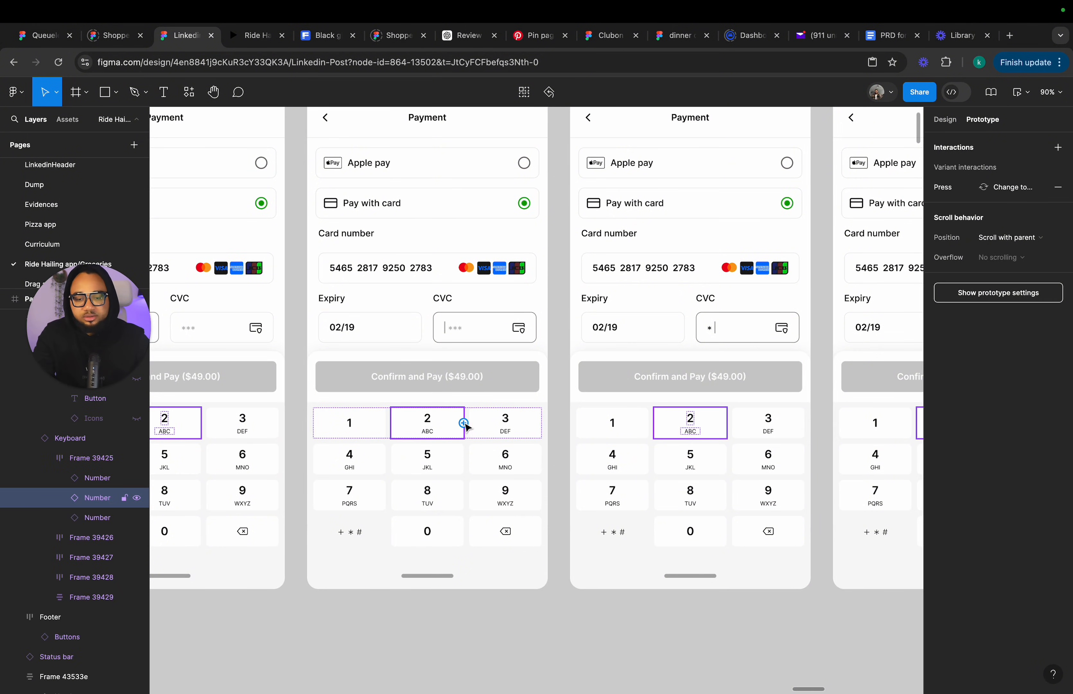
pyautogui.moveTo(463, 423); pyautogui.dragTo(608, 403)
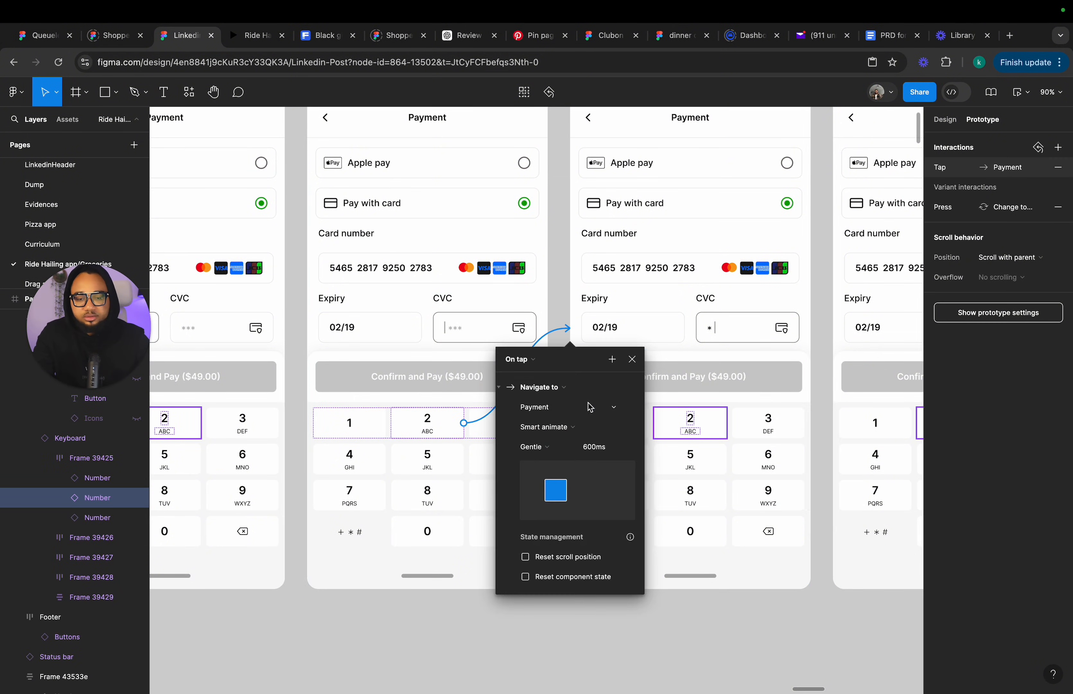
pyautogui.click(554, 425)
pyautogui.click(548, 397)
pyautogui.click(636, 359)
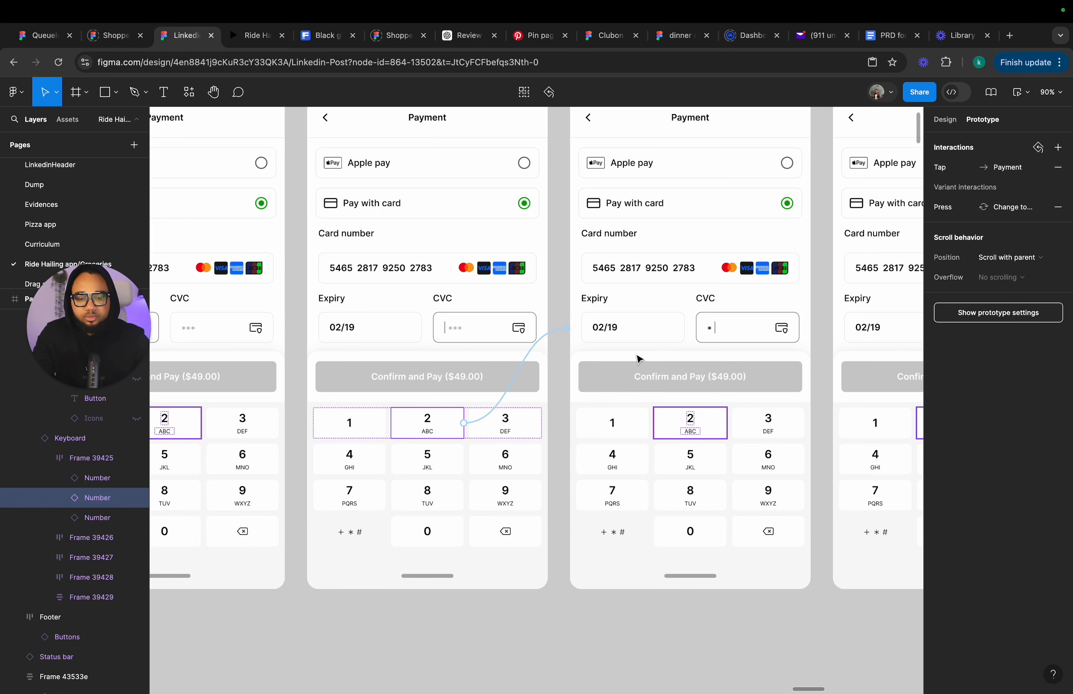
# Connect the 5 key in the next Payment frame to the following CVC-entry frame with an Instant transition.
pyautogui.hscroll(6, 638, 361)
pyautogui.scroll(-1, 638, 361)
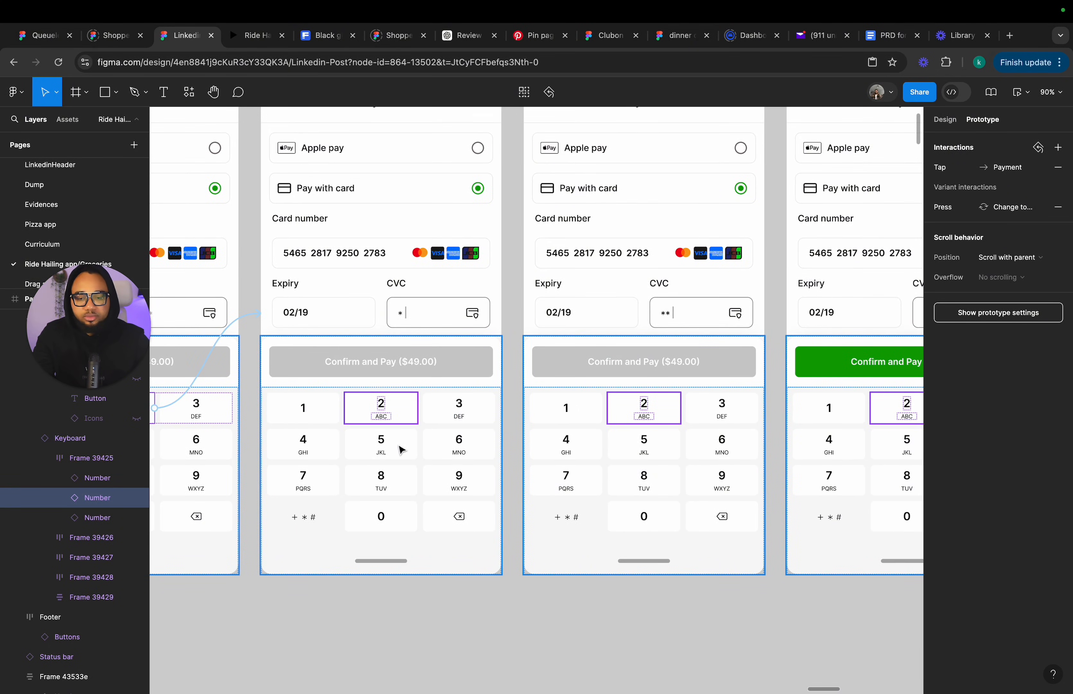
pyautogui.click(401, 448)
pyautogui.moveTo(417, 443); pyautogui.dragTo(574, 379)
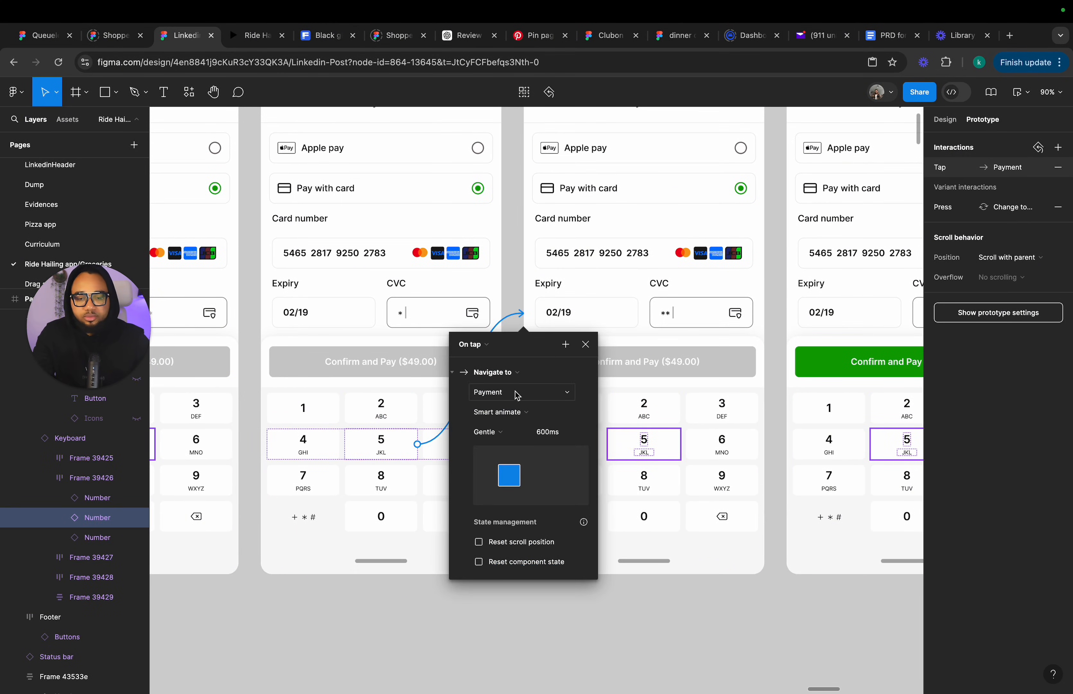
pyautogui.click(501, 412)
pyautogui.click(510, 383)
pyautogui.click(586, 344)
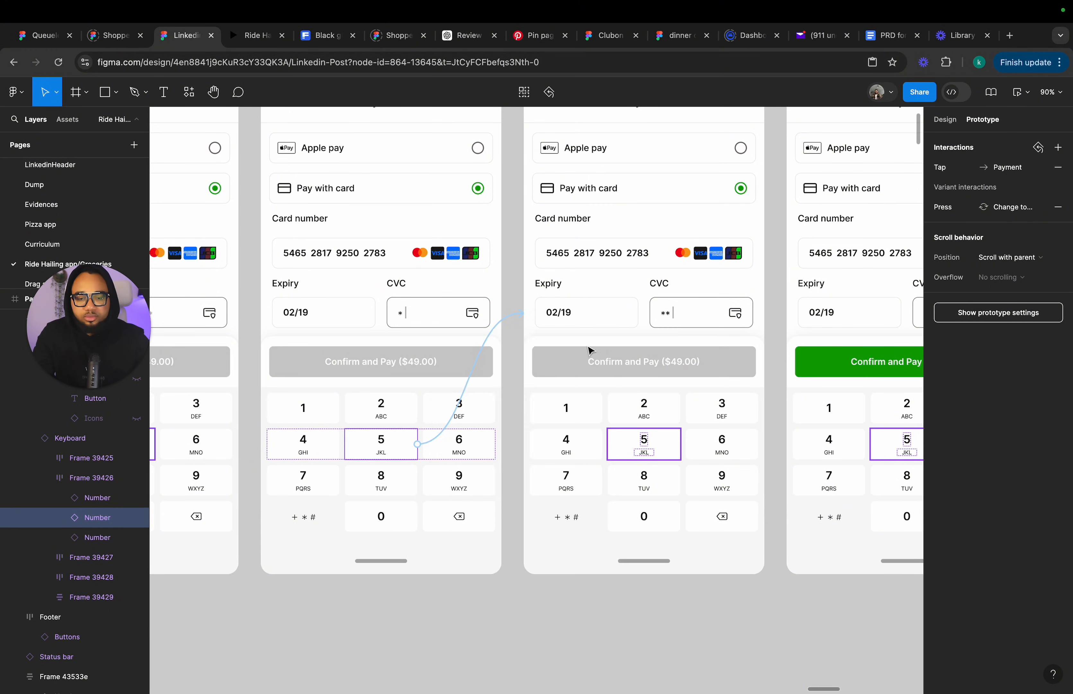
# Connect the 0 key in the next Payment frame to the frame with the completed CVC using an Instant transition.
pyautogui.hscroll(4, 575, 377)
pyautogui.scroll(-1, 574, 377)
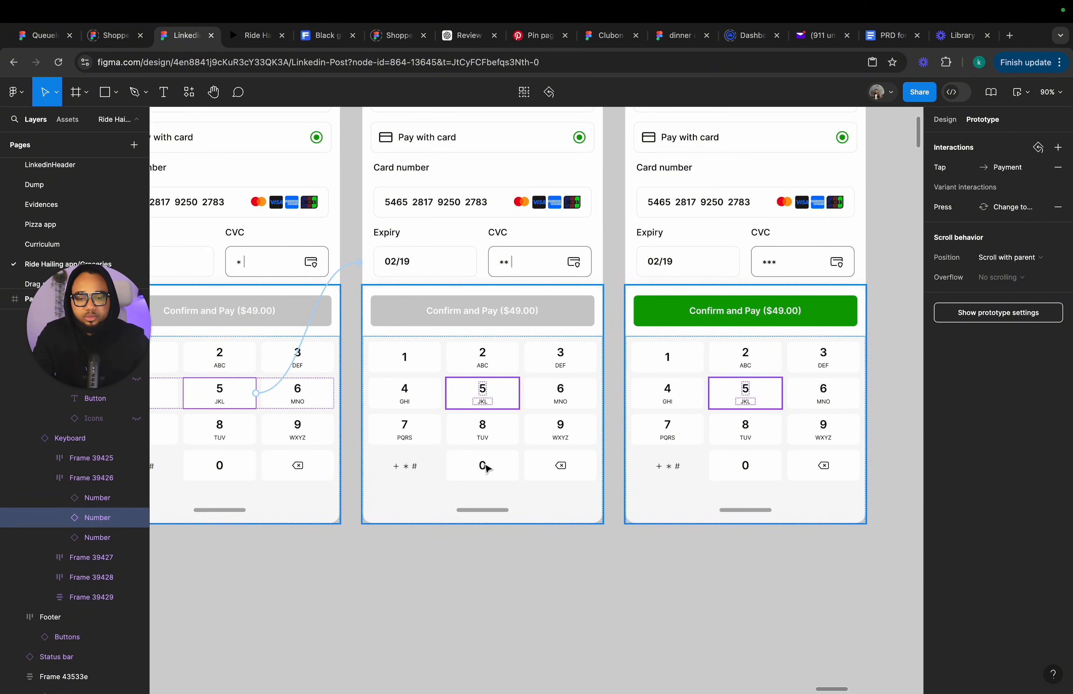
pyautogui.click(485, 466)
pyautogui.doubleClick(485, 466)
pyautogui.doubleClick(486, 466)
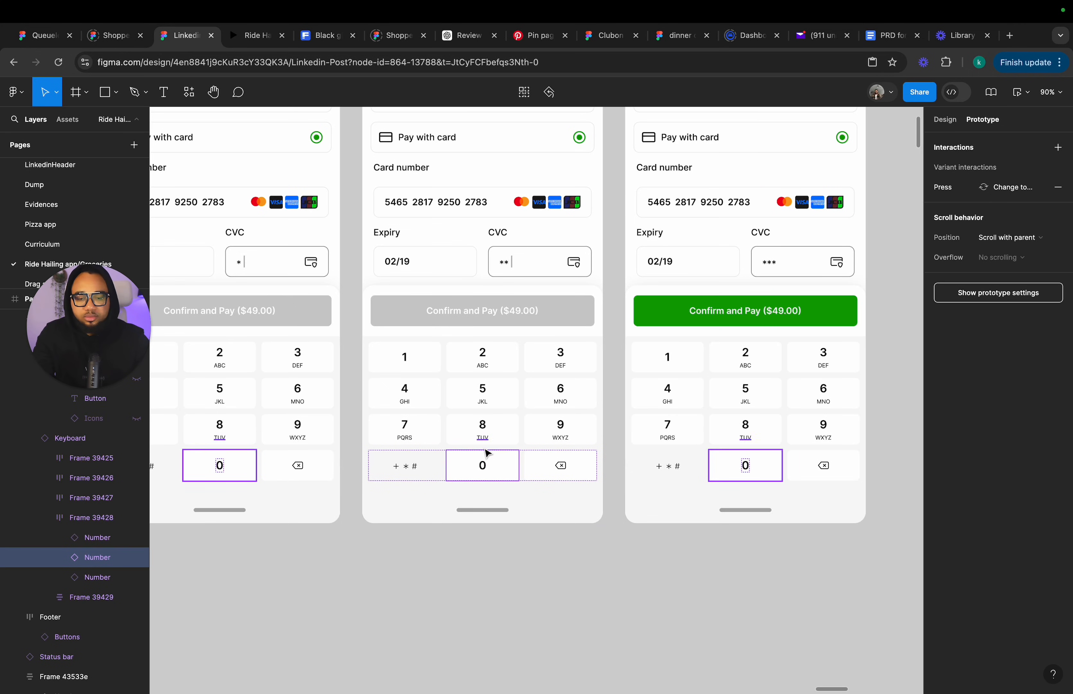
pyautogui.moveTo(518, 465); pyautogui.dragTo(659, 359)
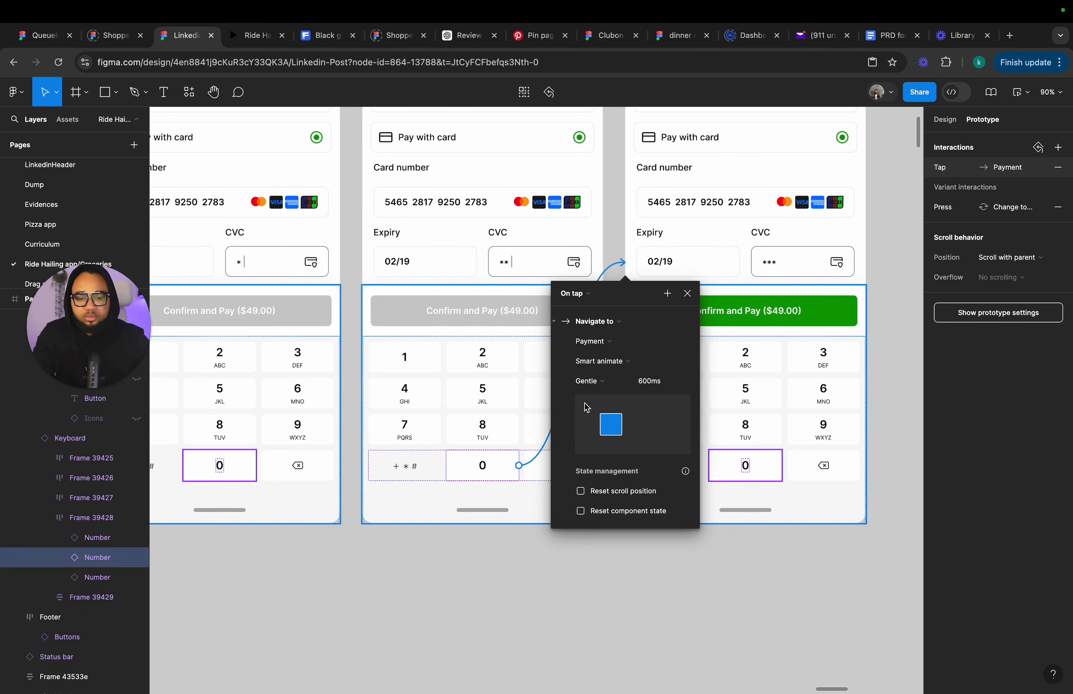
pyautogui.click(605, 361)
pyautogui.click(615, 331)
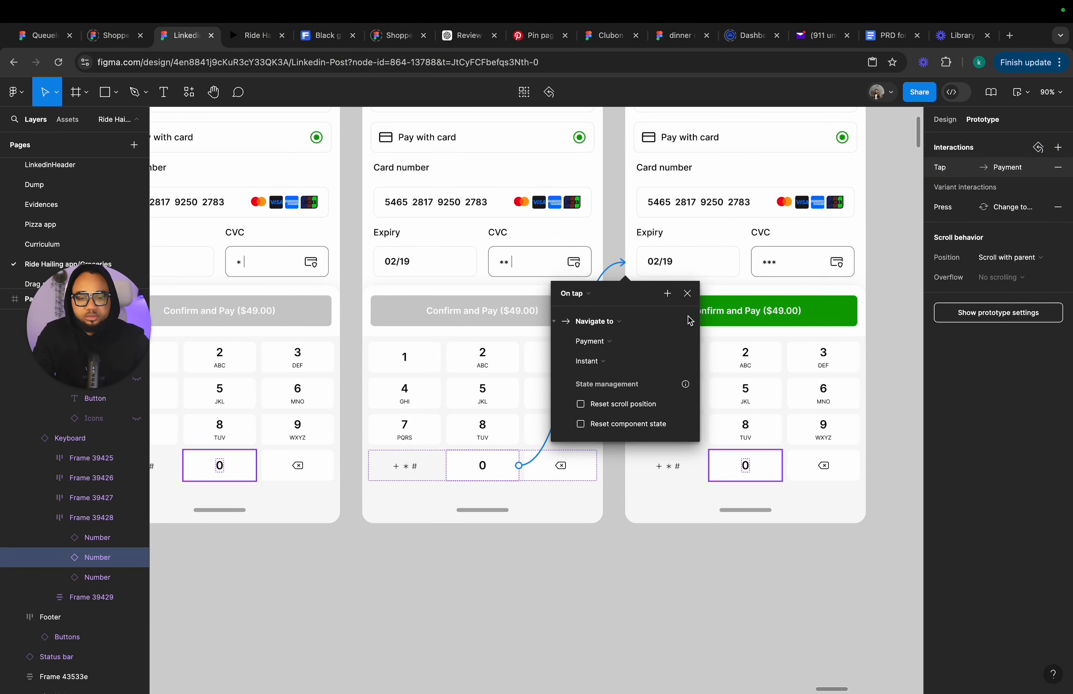
pyautogui.click(689, 296)
# Select the first card-entry Payment frame and open the prototype preview.
pyautogui.click(611, 594)
pyautogui.scroll(-5, 611, 594)
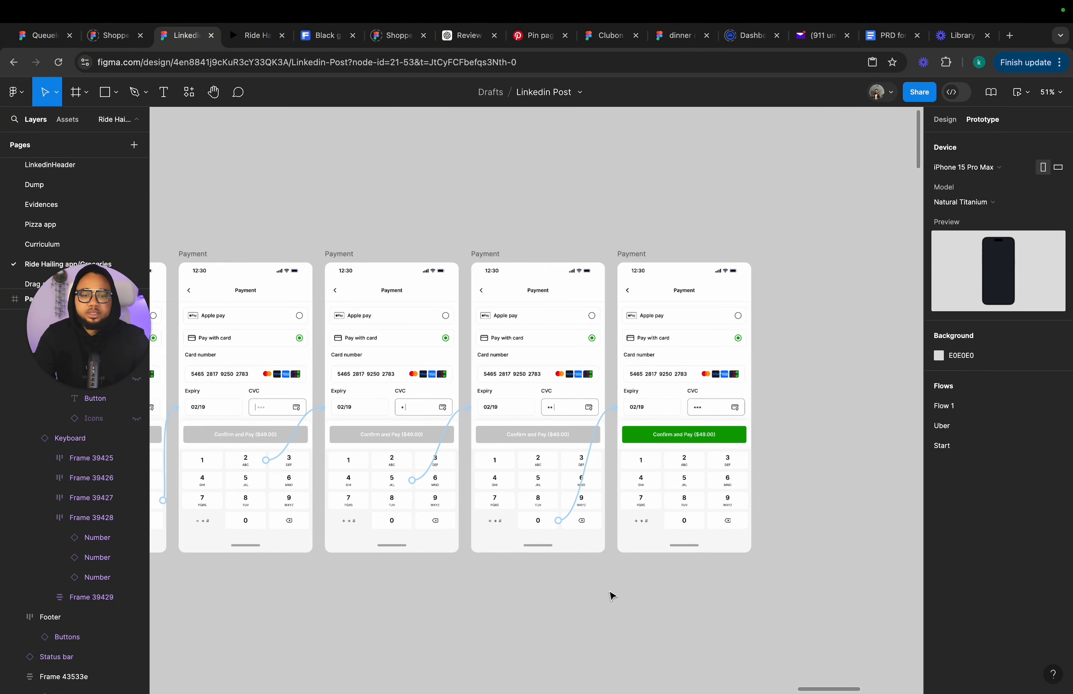
pyautogui.scroll(-2, 517, 459)
pyautogui.hscroll(-20, 517, 457)
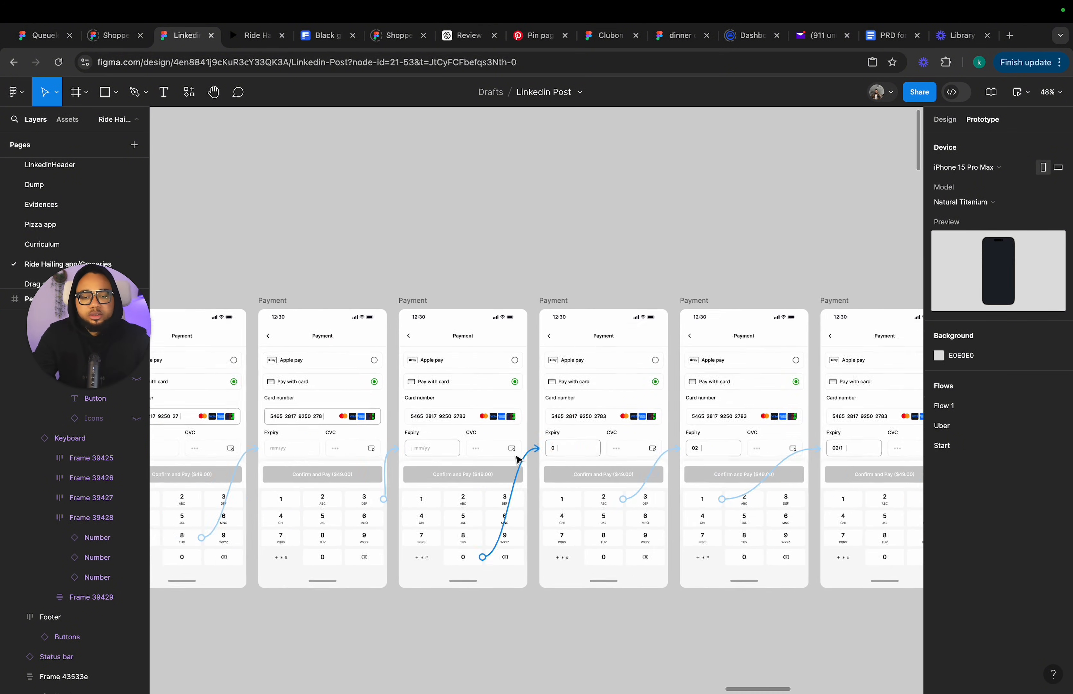
pyautogui.scroll(-4, 517, 456)
pyautogui.hscroll(-15, 518, 459)
pyautogui.scroll(3, 523, 457)
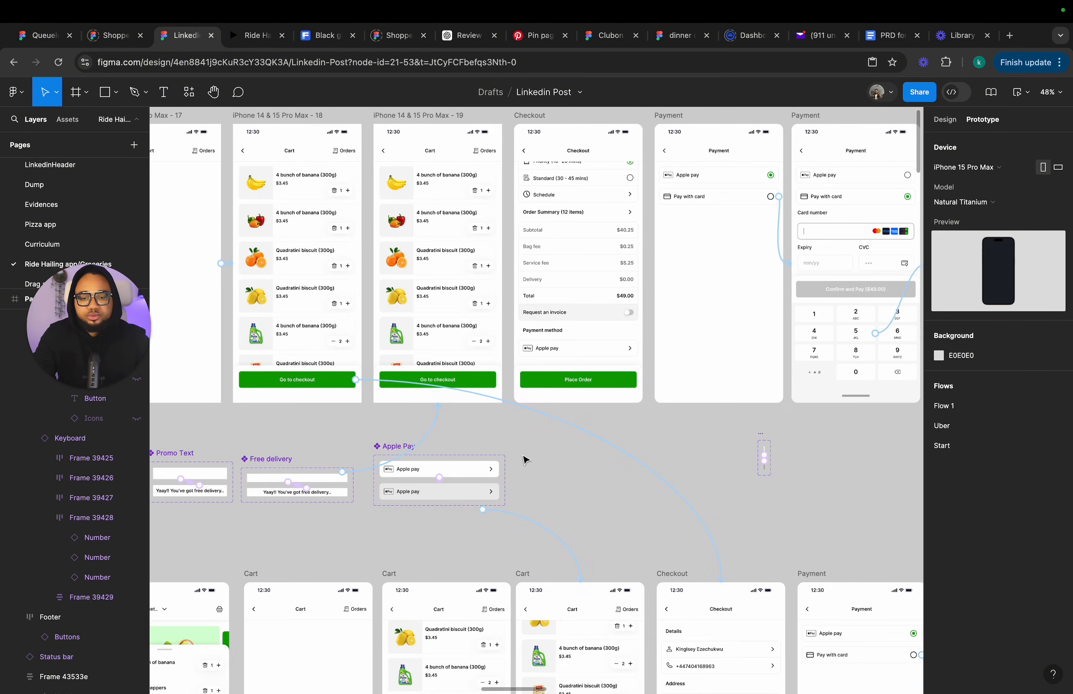
pyautogui.click(545, 194)
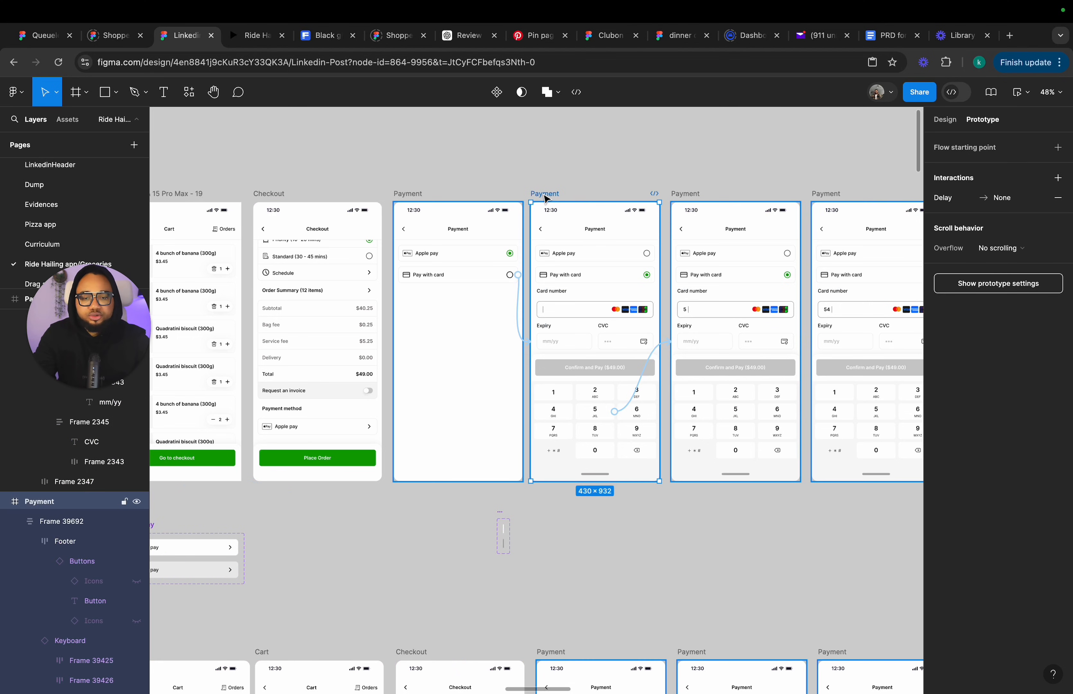
pyautogui.click(951, 122)
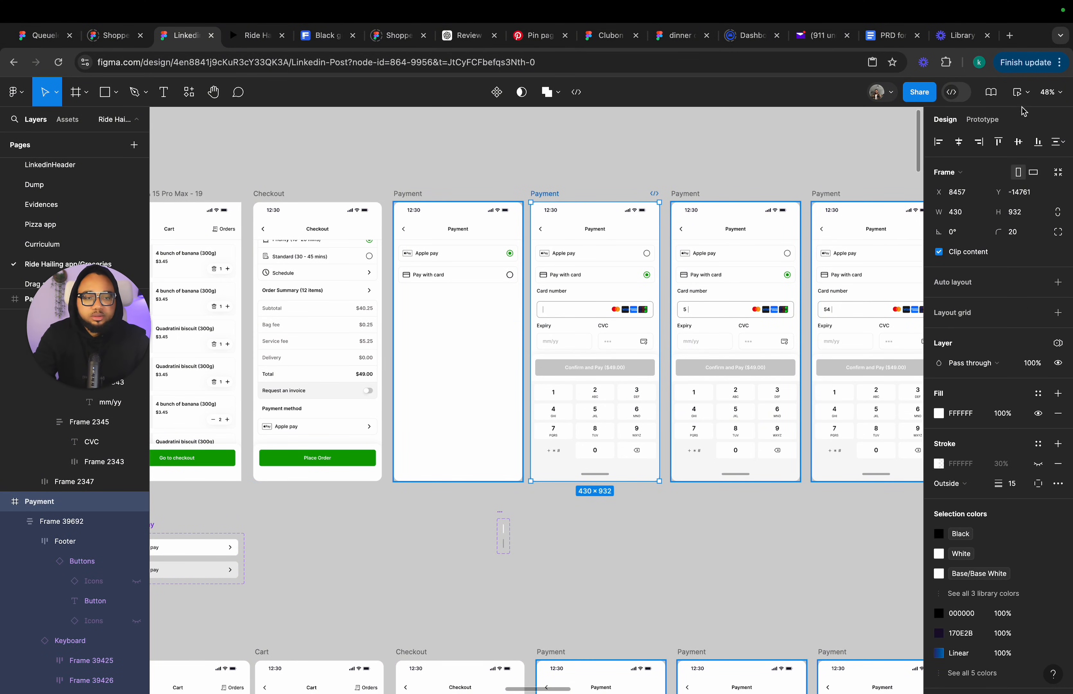
pyautogui.click(1019, 93)
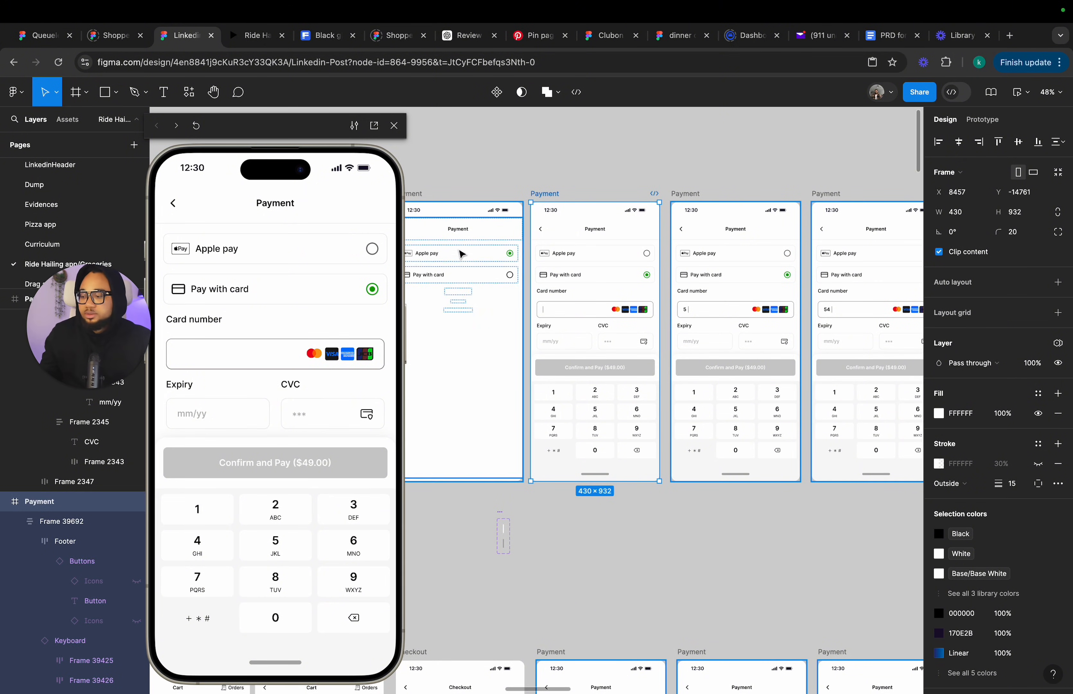
pyautogui.click(279, 557)
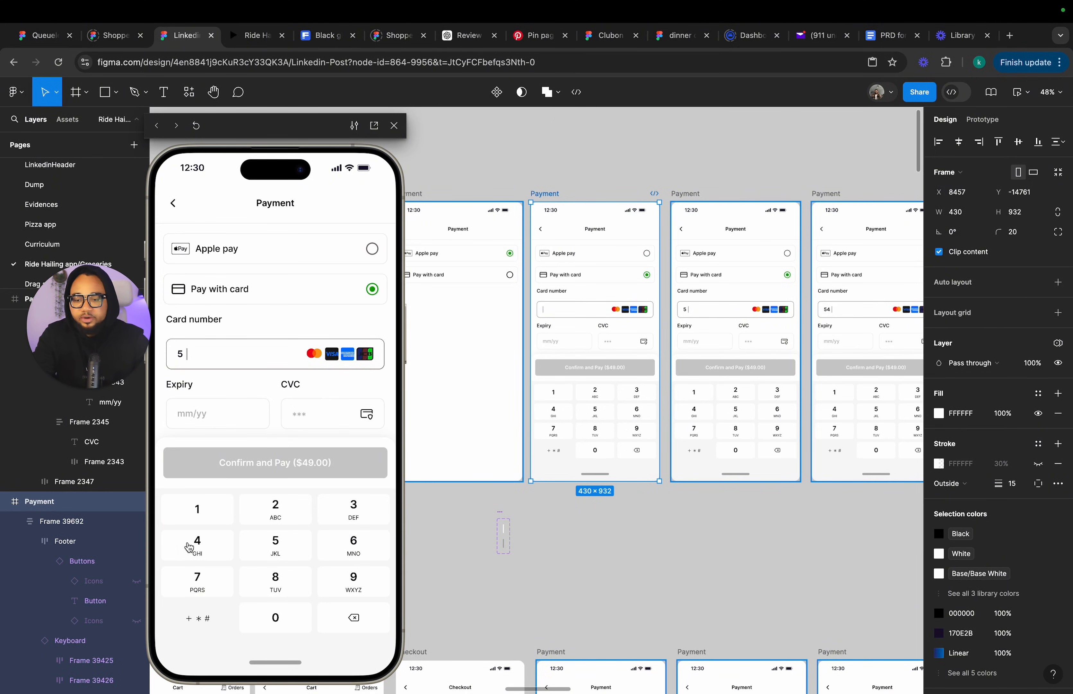
pyautogui.click(295, 549)
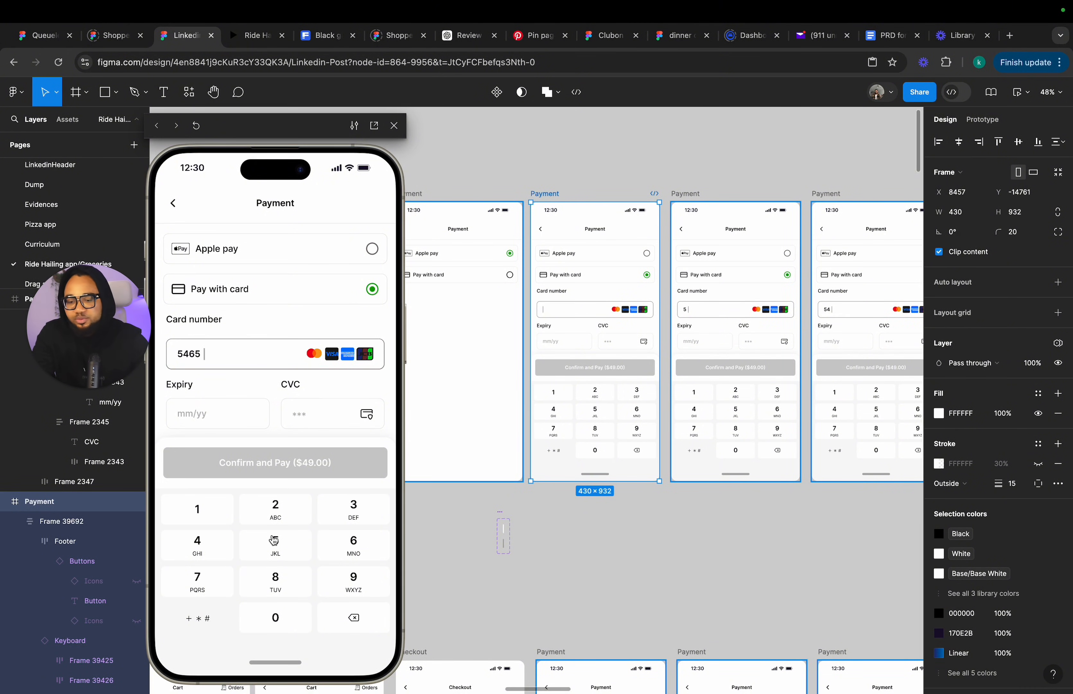
pyautogui.click(277, 510)
pyautogui.click(280, 578)
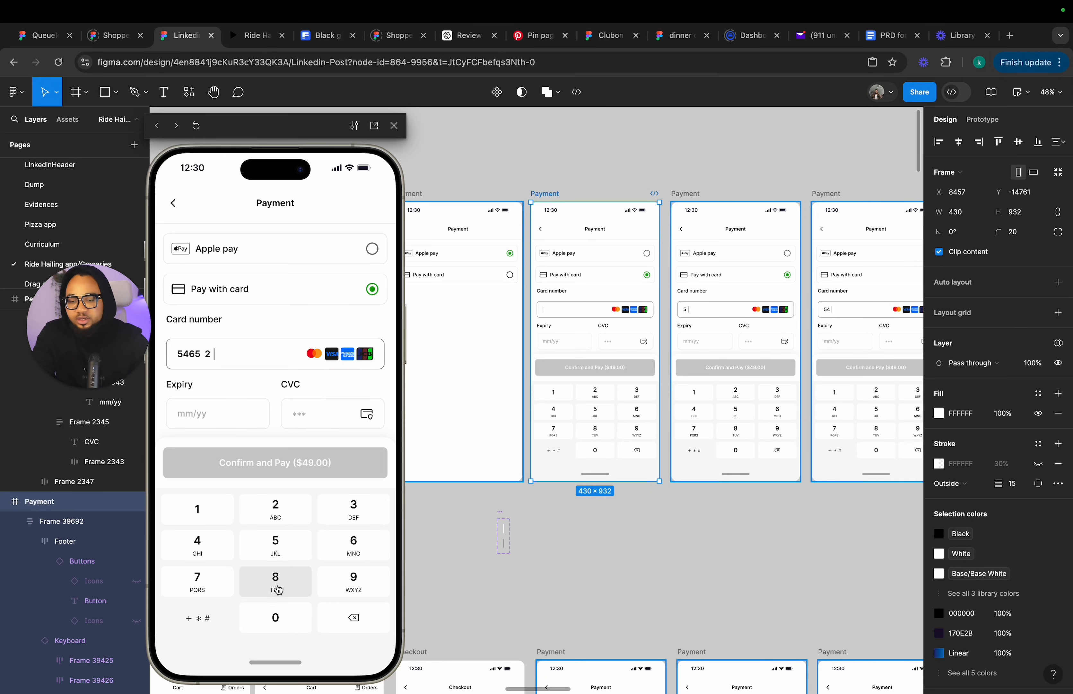
pyautogui.click(226, 523)
pyautogui.click(223, 575)
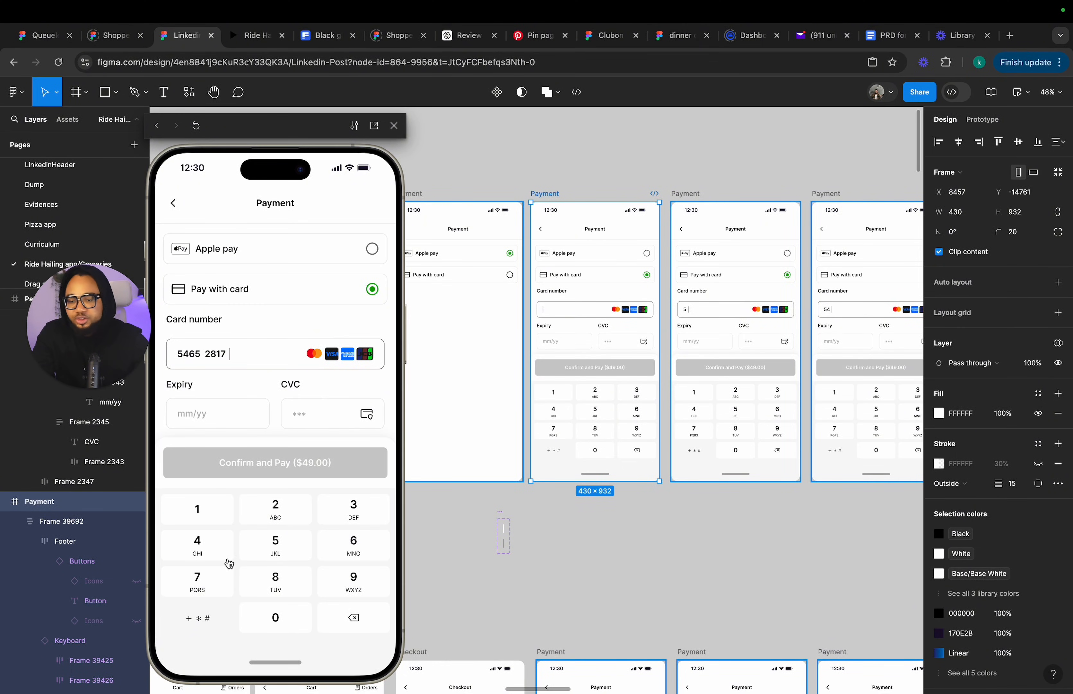
pyautogui.click(350, 585)
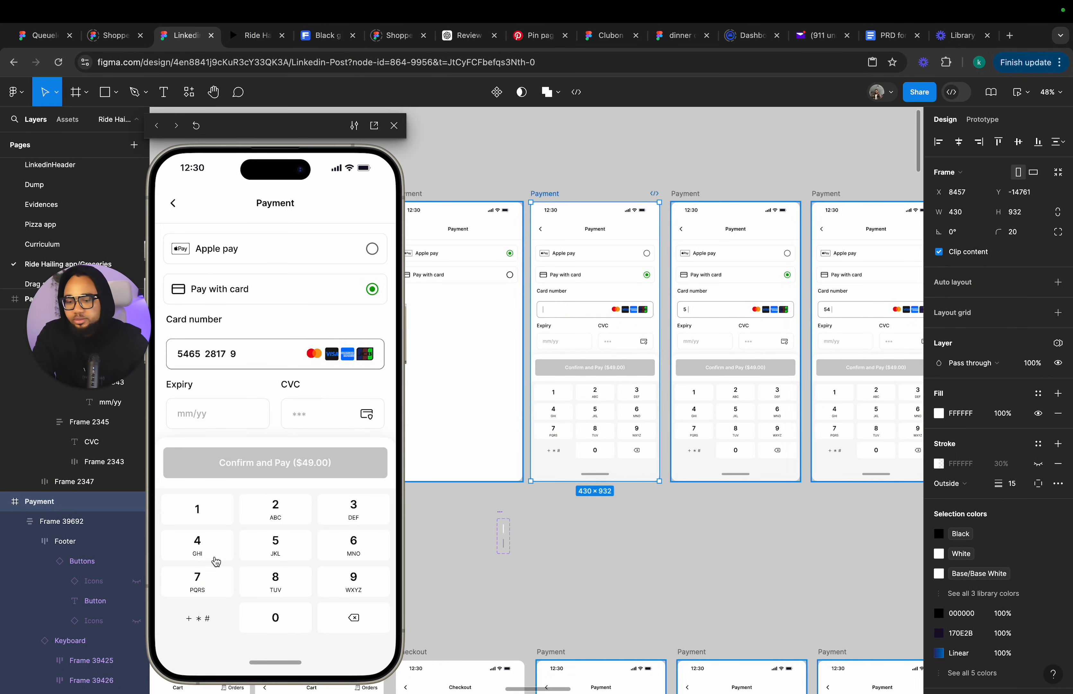
pyautogui.click(277, 512)
pyautogui.click(276, 546)
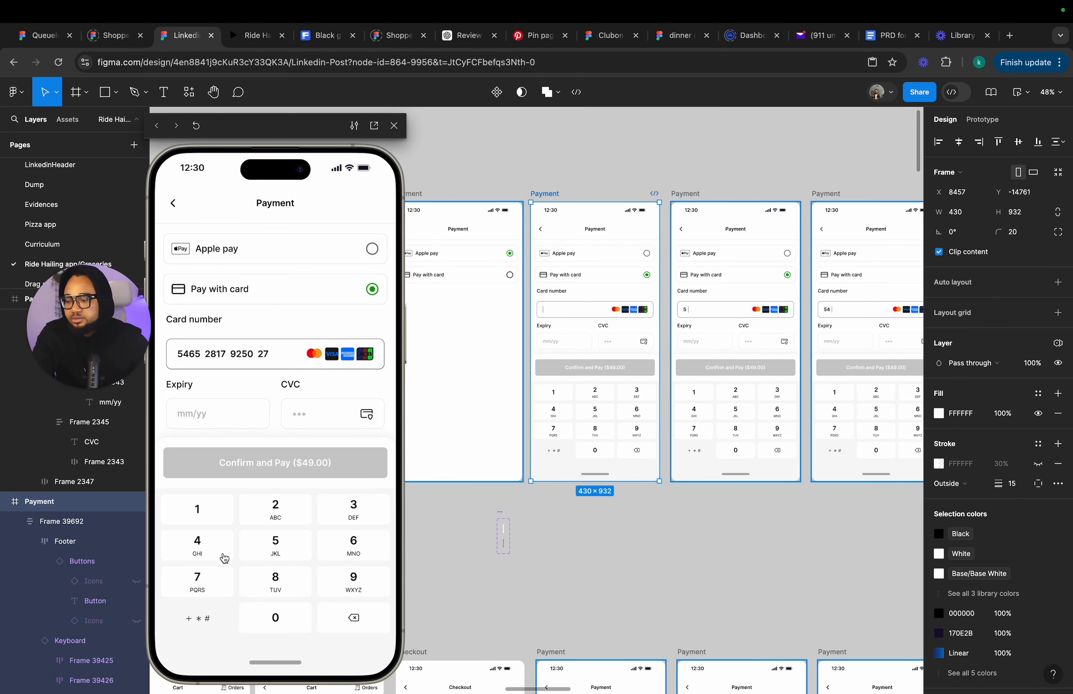
pyautogui.click(282, 579)
# Continue testing by tapping the expiry 02/19 and the CVC digits, then close the preview.
pyautogui.click(354, 514)
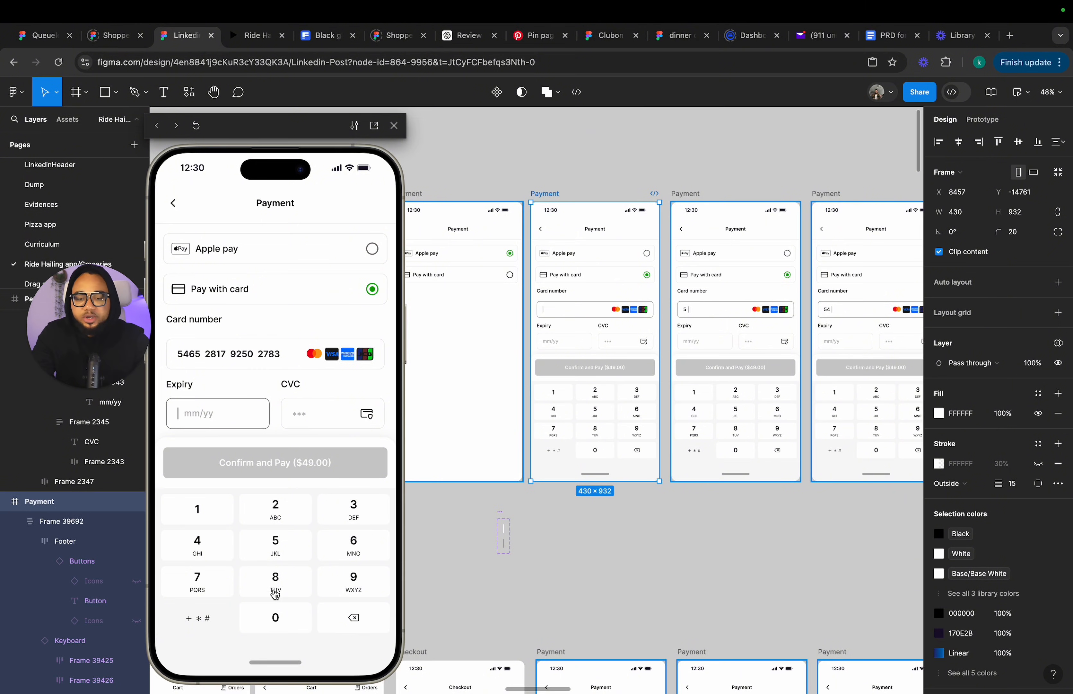
pyautogui.click(275, 617)
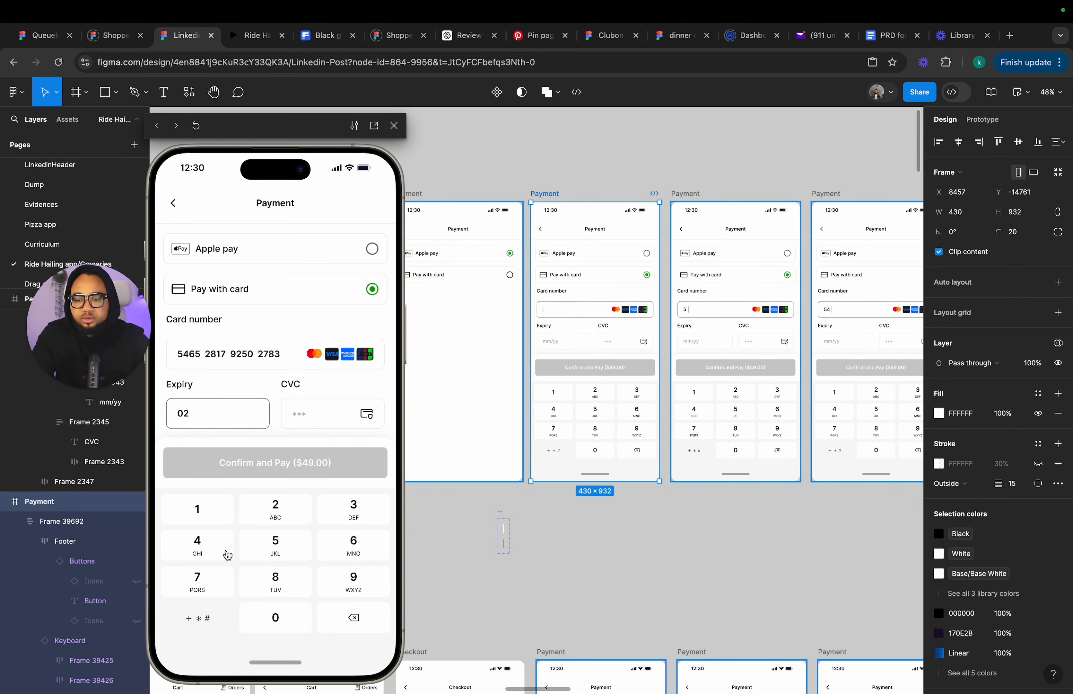
pyautogui.click(200, 510)
pyautogui.click(351, 582)
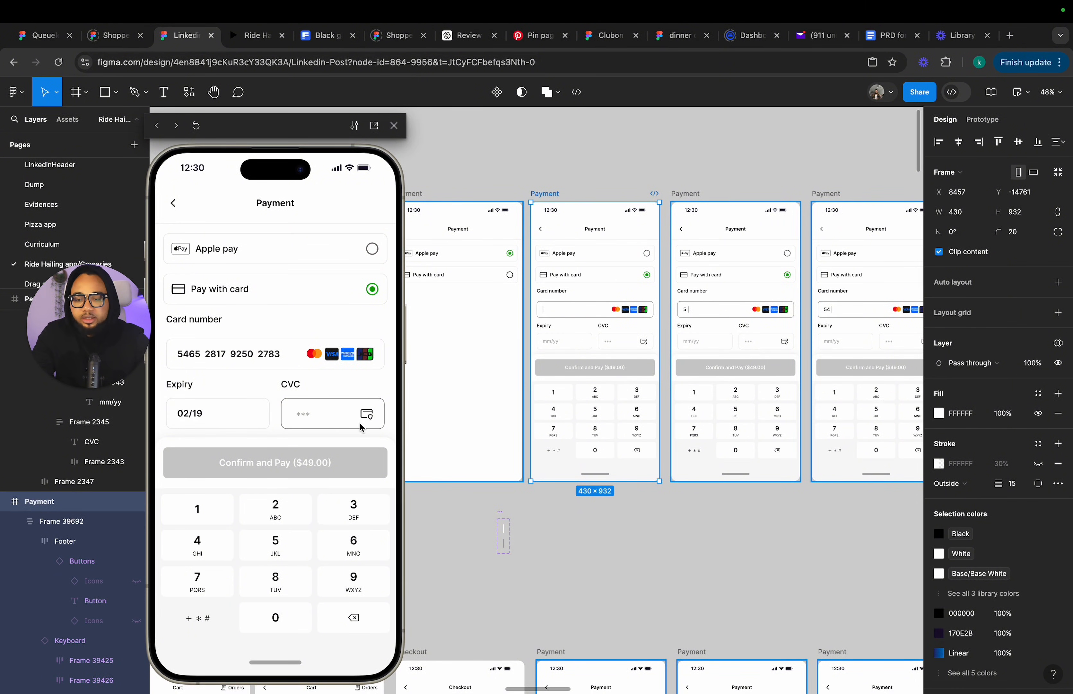
pyautogui.click(289, 541)
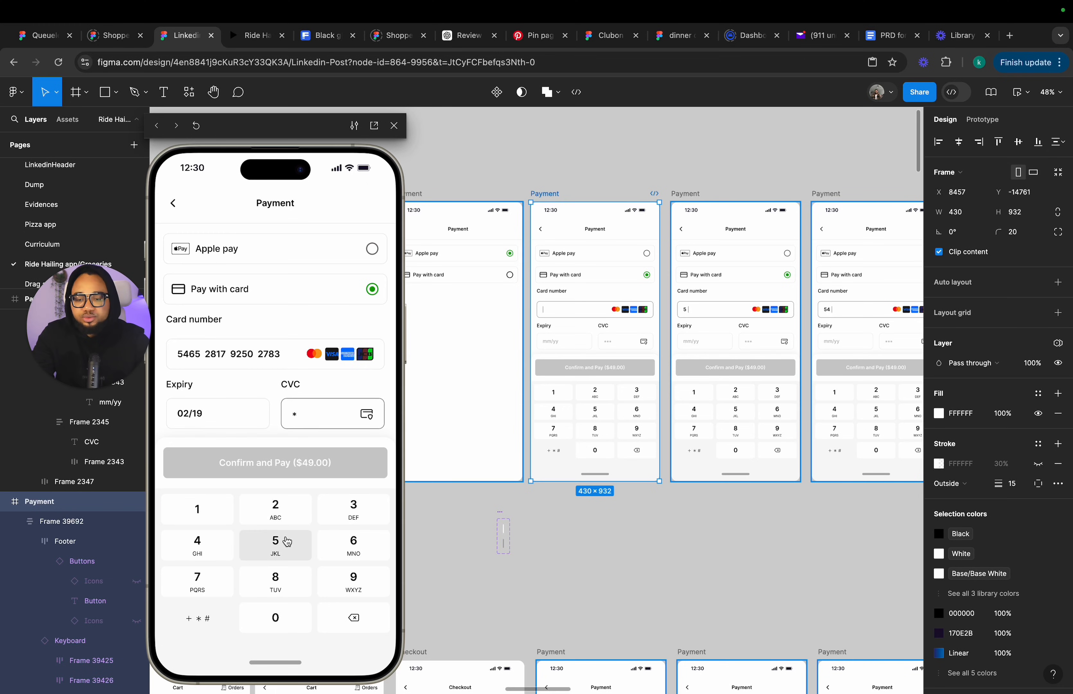
pyautogui.click(284, 620)
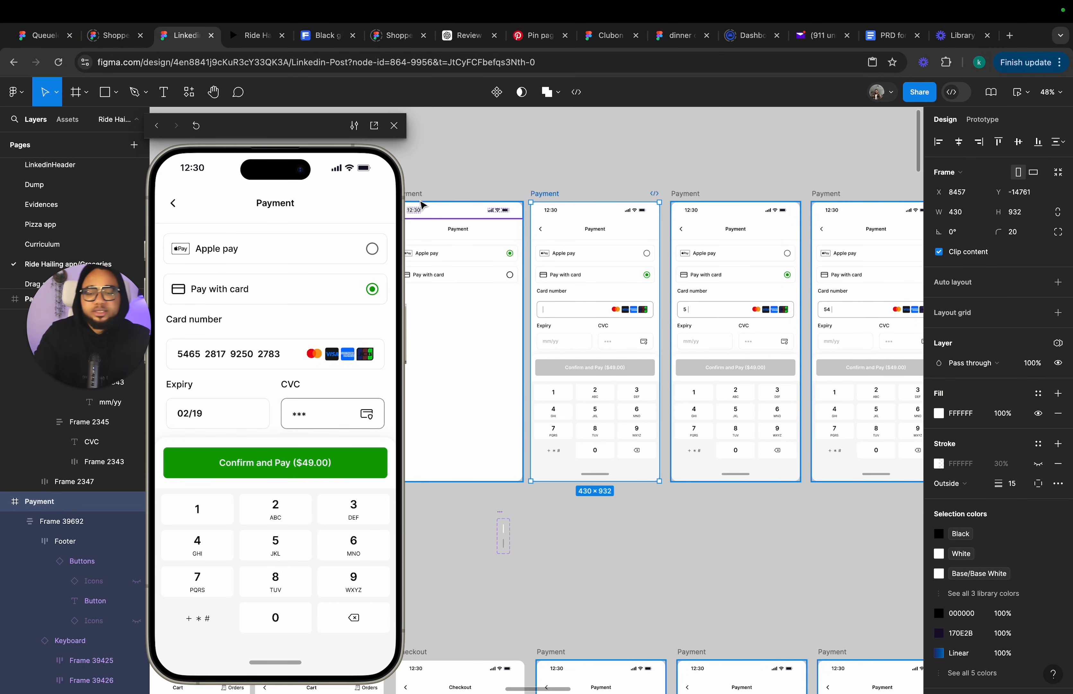
pyautogui.click(394, 125)
# Duplicate the Confirming your order frame and place it beside the frame with the completed CVC.
pyautogui.scroll(-5, 572, 243)
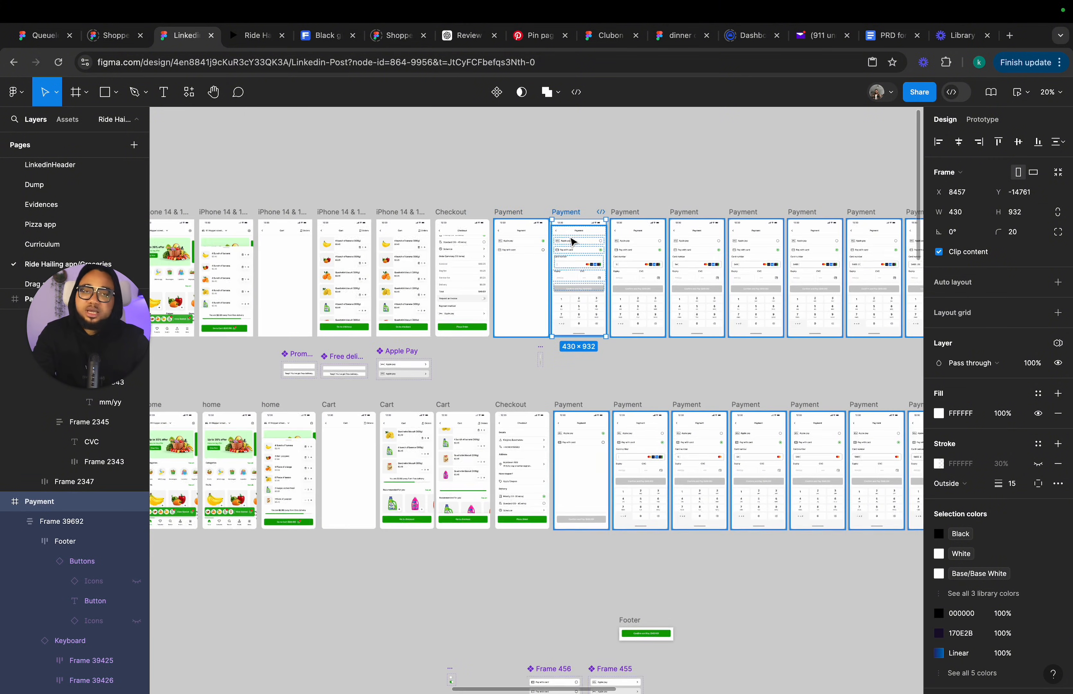
pyautogui.hscroll(10, 572, 242)
pyautogui.scroll(2, 586, 241)
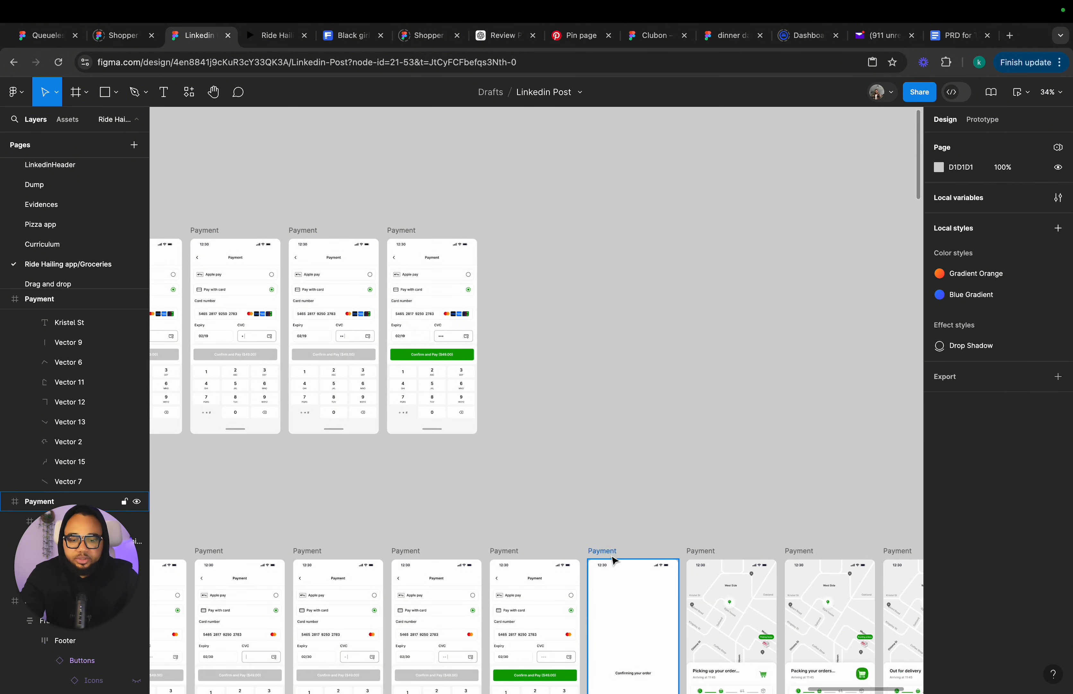
pyautogui.click(609, 551)
pyautogui.press('super+d')
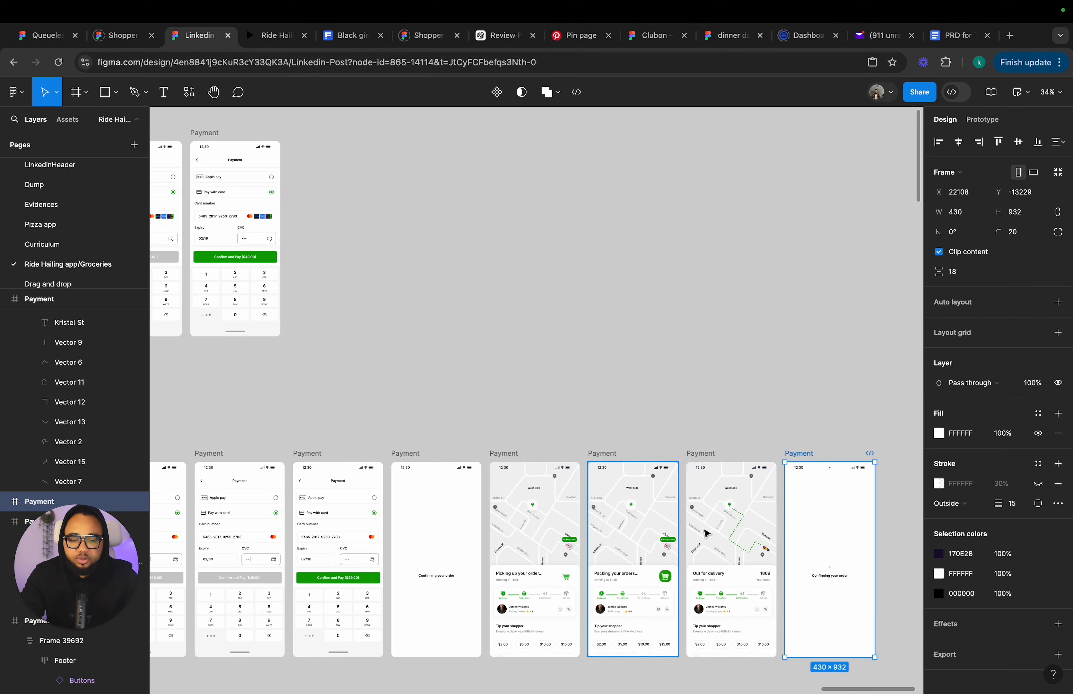
pyautogui.moveTo(794, 460); pyautogui.dragTo(476, 332)
pyautogui.scroll(4, 631, 360)
pyautogui.hscroll(-3, 631, 361)
# Set the duplicated frame's After delay interaction trigger to None.
pyautogui.click(988, 126)
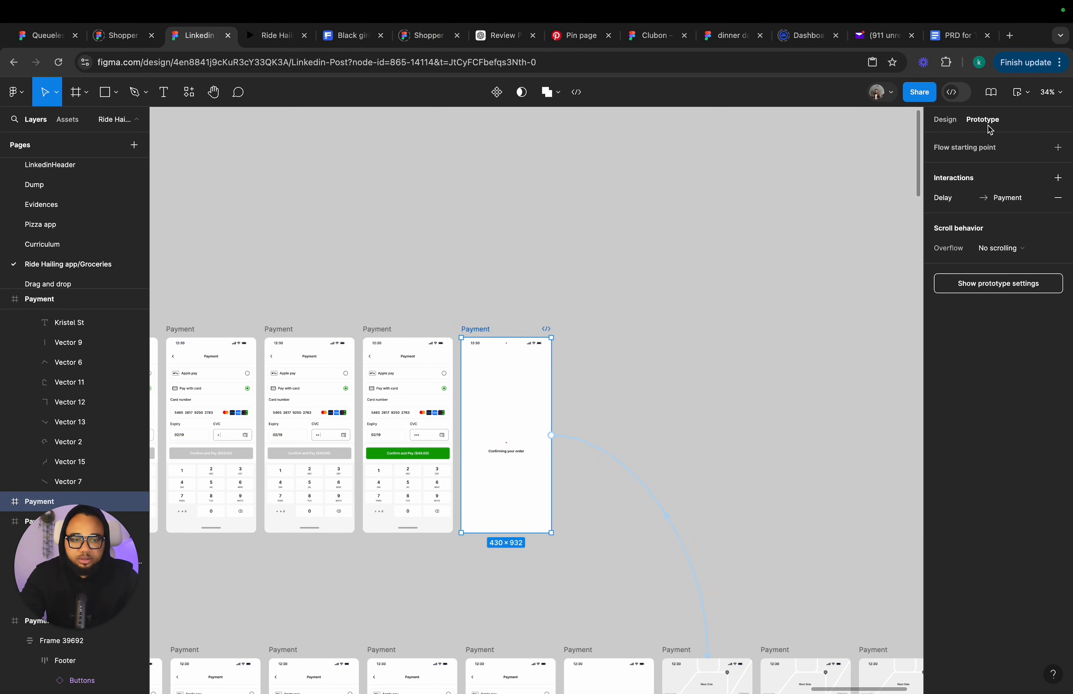
pyautogui.click(612, 456)
pyautogui.click(557, 481)
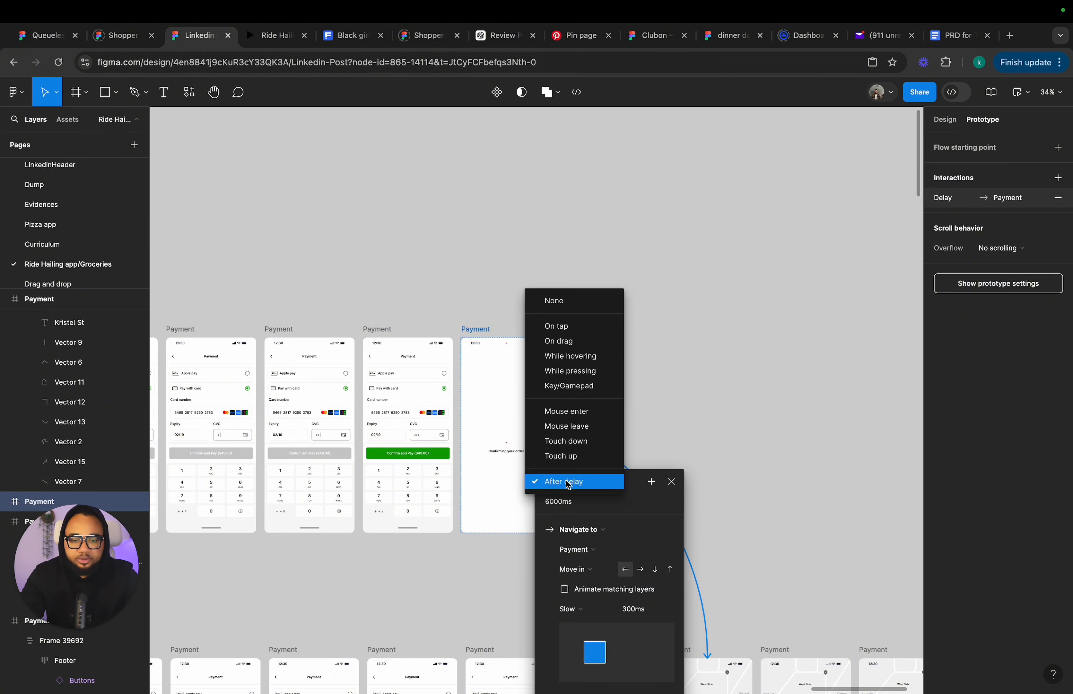
pyautogui.click(559, 301)
pyautogui.click(945, 120)
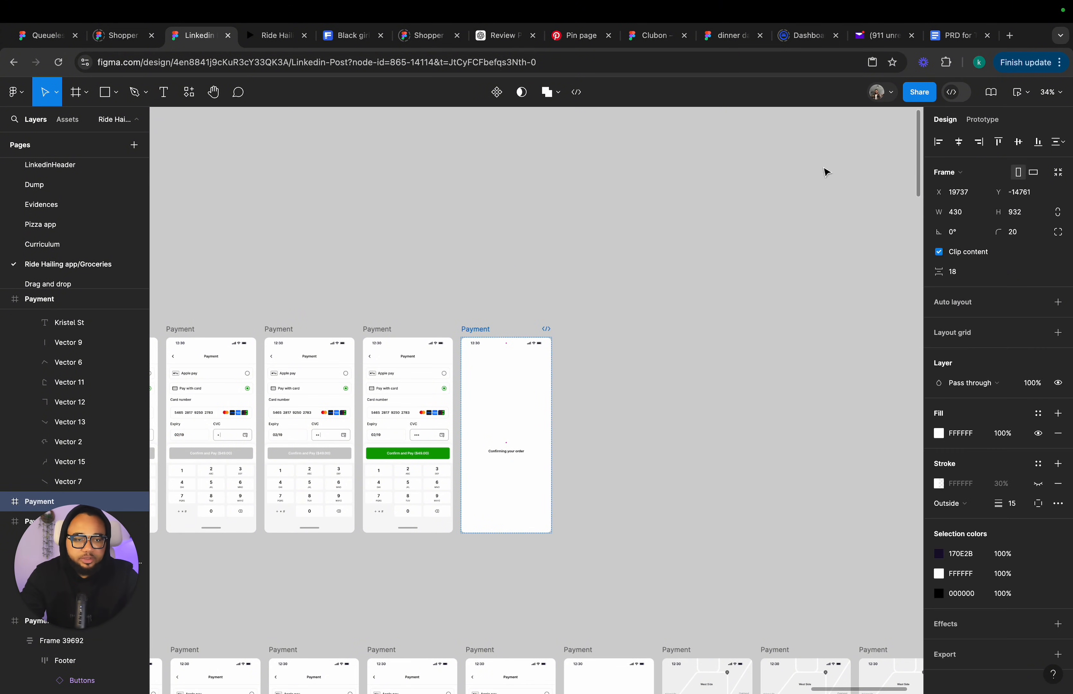
# Select the duplicated Confirming your order frame and preview it.
pyautogui.click(498, 438)
pyautogui.scroll(5, 499, 438)
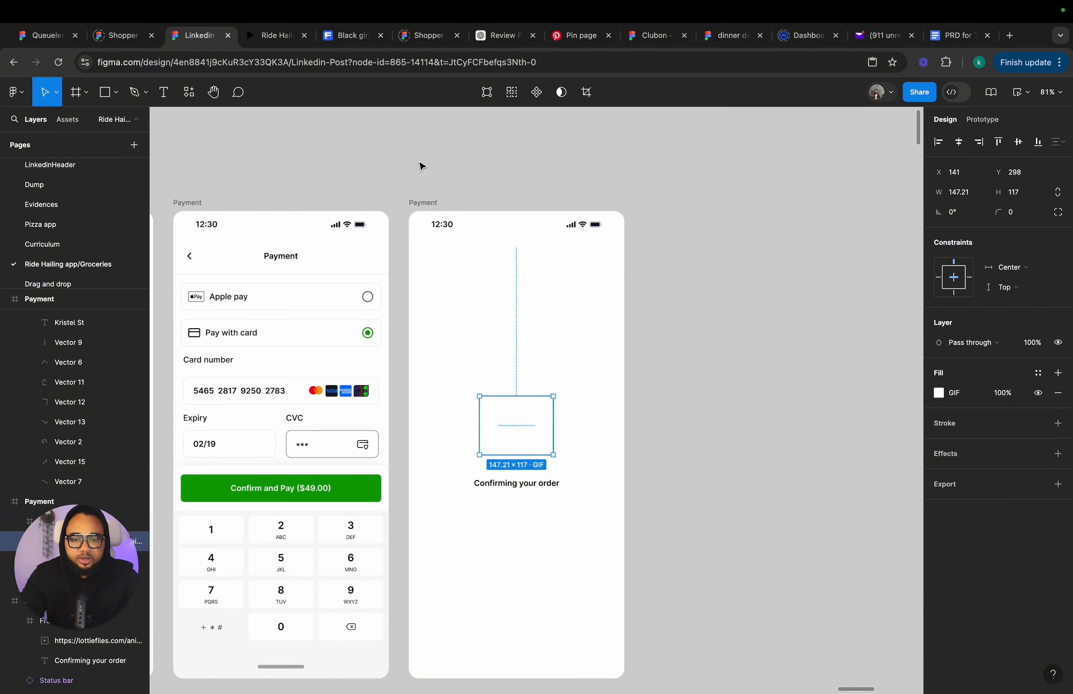
pyautogui.click(423, 203)
pyautogui.click(1020, 93)
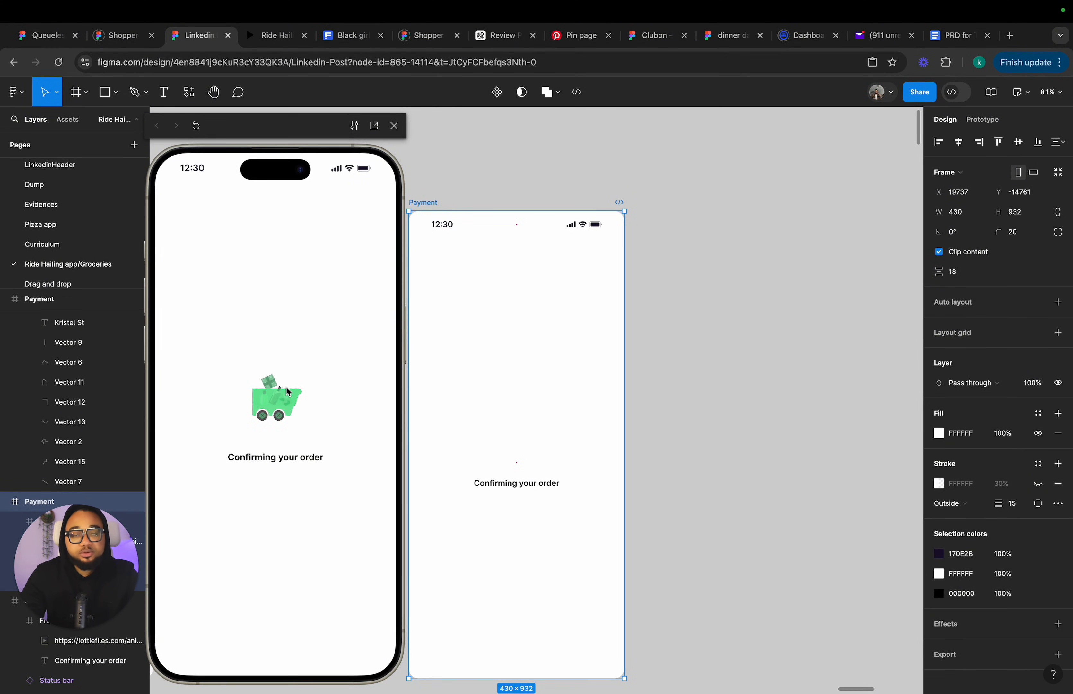
# Select the frame's content area, open the LottieFiles plugin and search free animations for "add to cart".
pyautogui.click(549, 354)
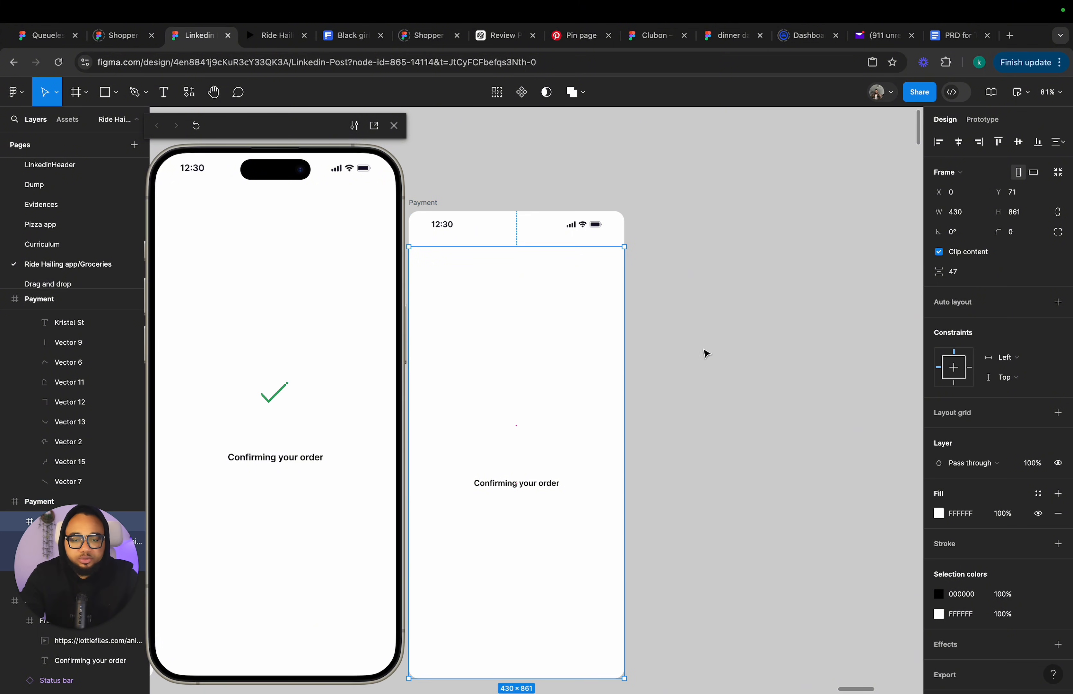
pyautogui.rightClick(706, 354)
pyautogui.moveTo(759, 453)
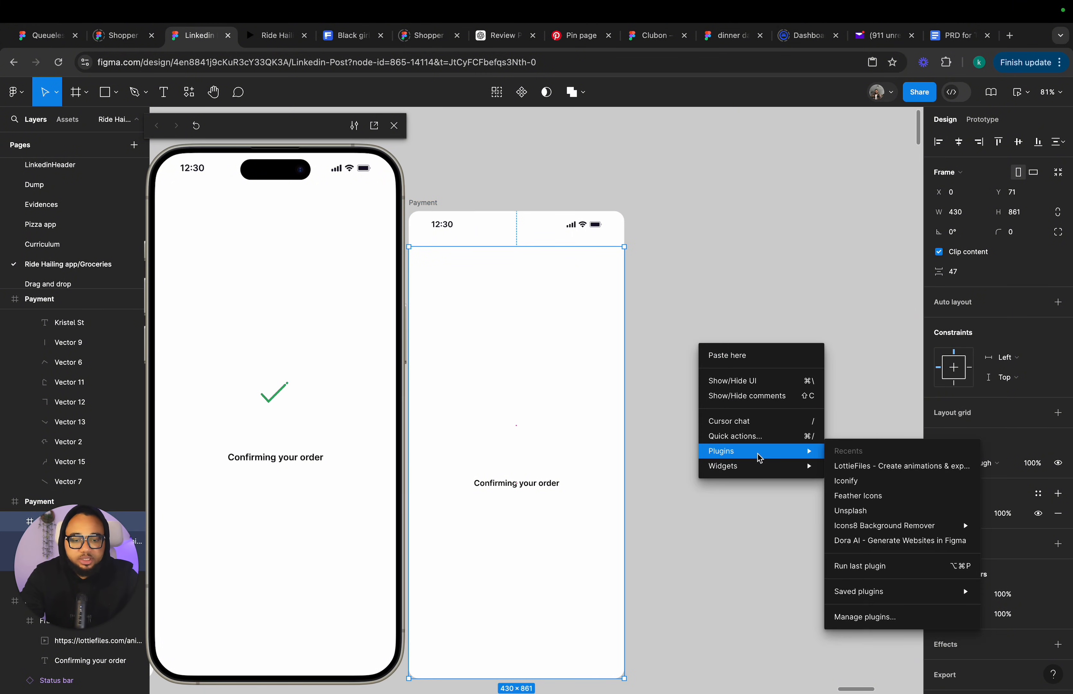
pyautogui.click(877, 467)
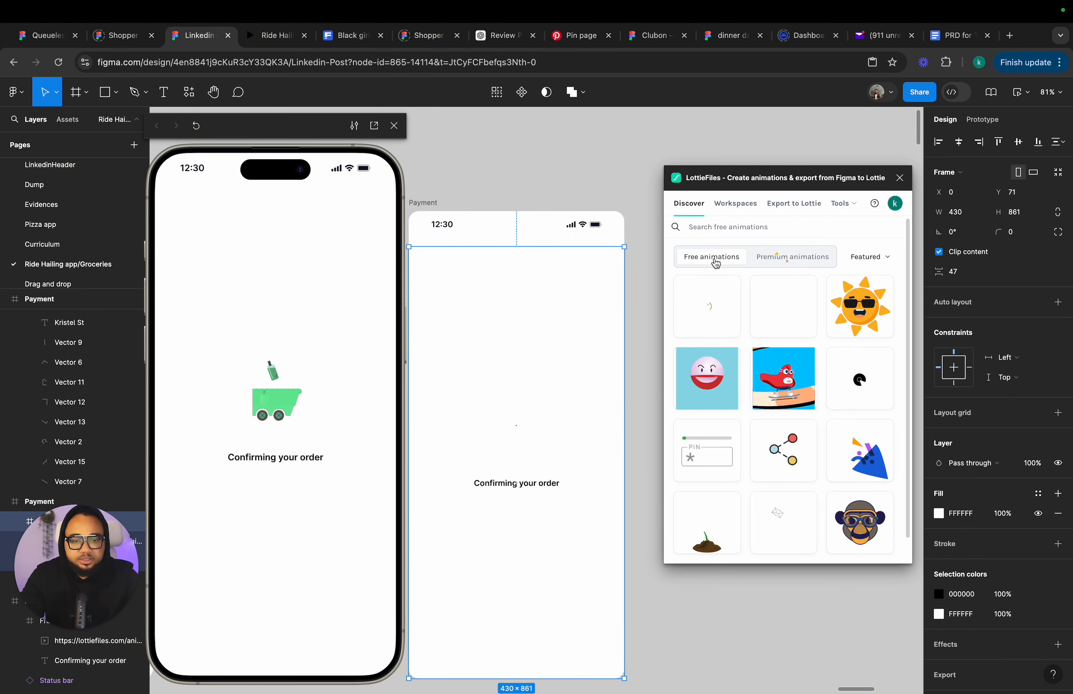
pyautogui.click(722, 227)
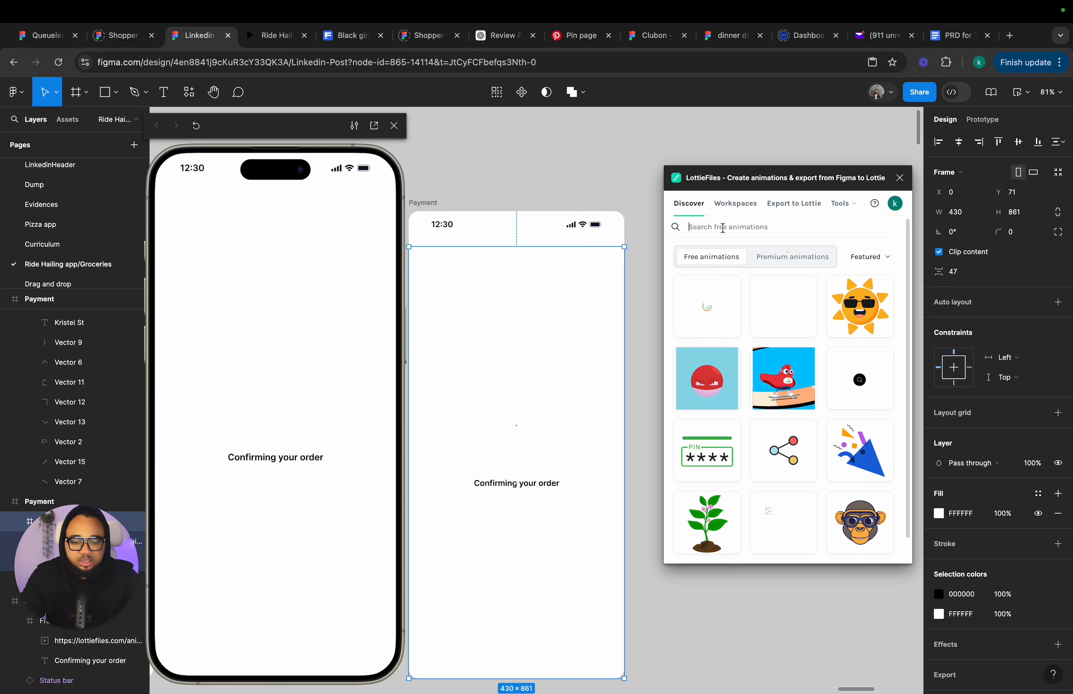
pyautogui.write('add')
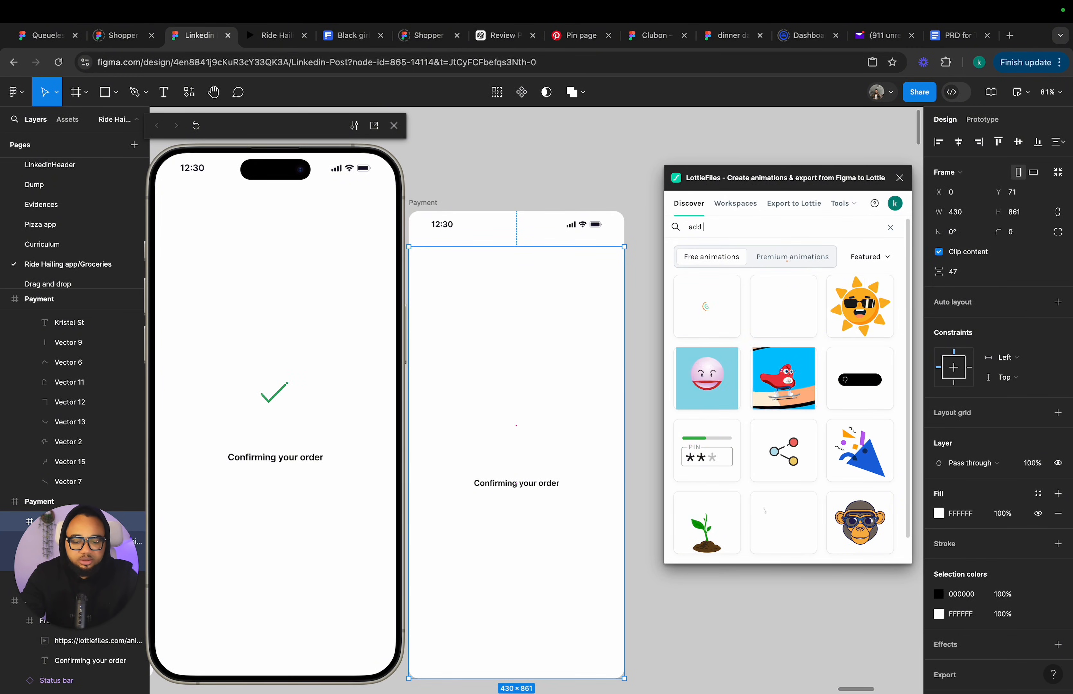
pyautogui.write(' to car')
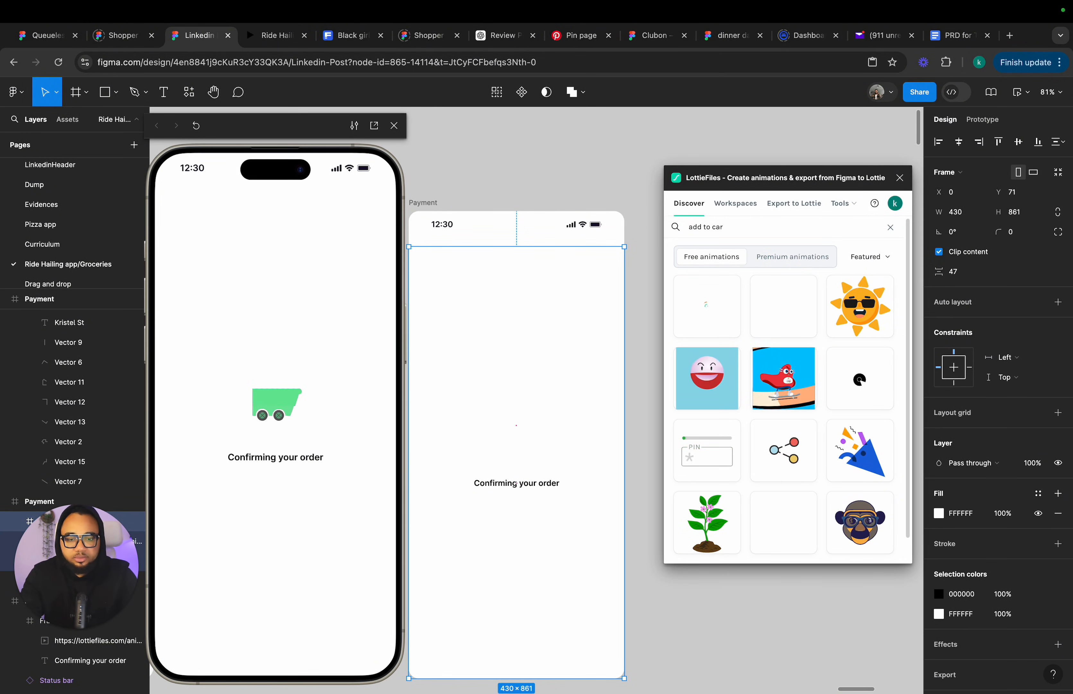
pyautogui.write('t')
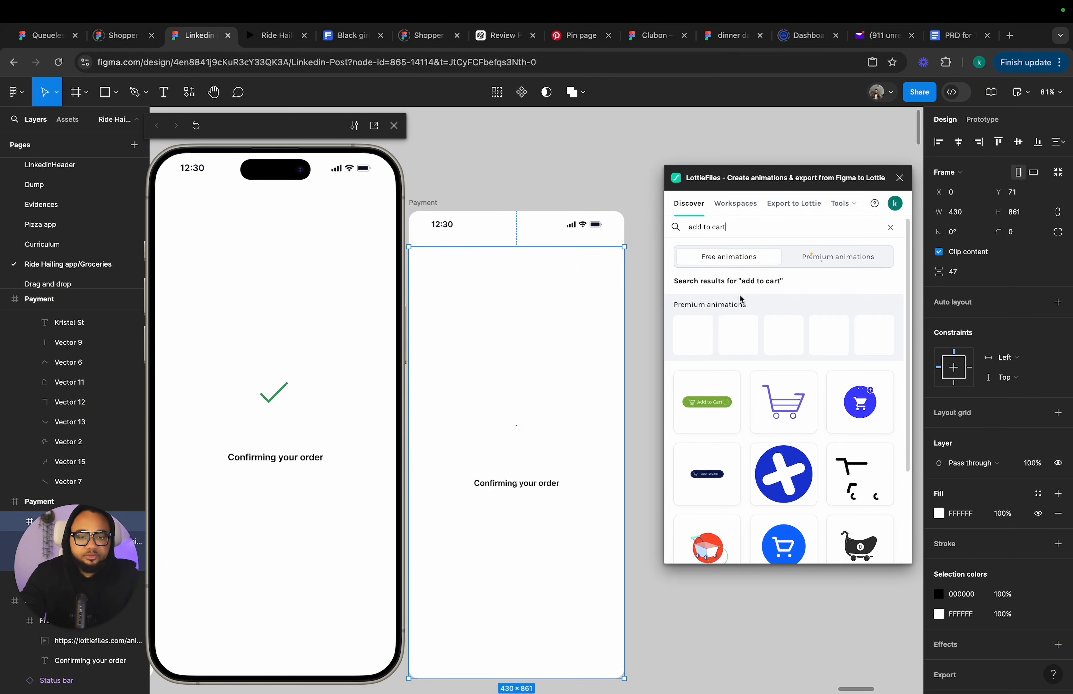
# Scroll through the add to cart results and open one of the cart animations.
pyautogui.scroll(-2, 746, 289)
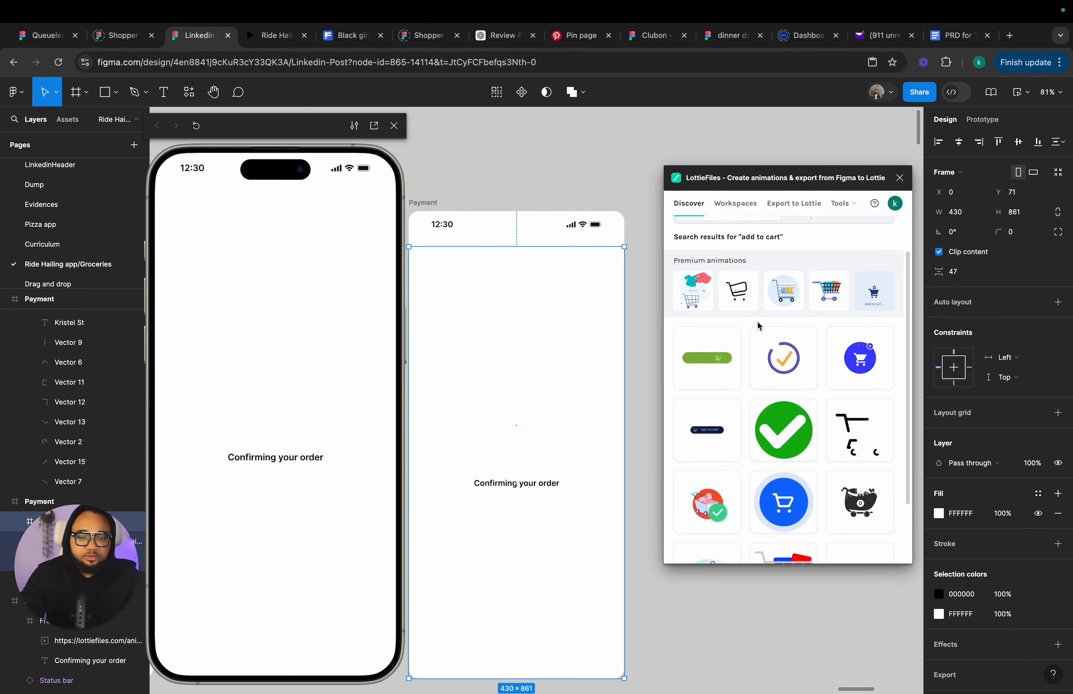
pyautogui.scroll(-1, 765, 330)
pyautogui.scroll(-3, 850, 297)
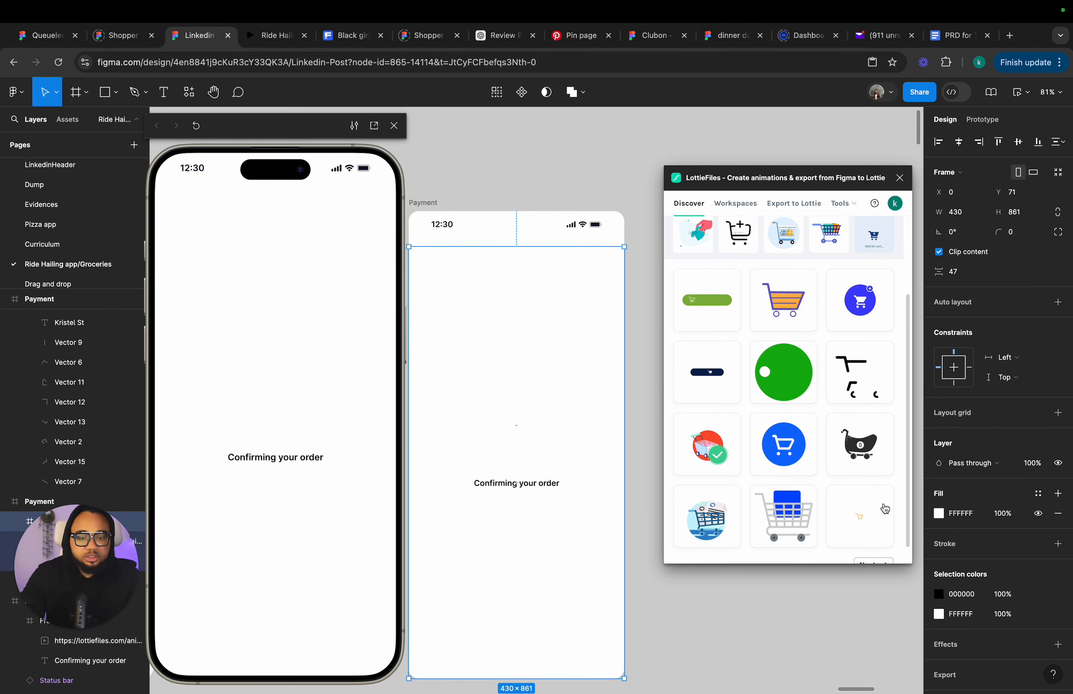
pyautogui.scroll(-1, 874, 546)
pyautogui.click(874, 547)
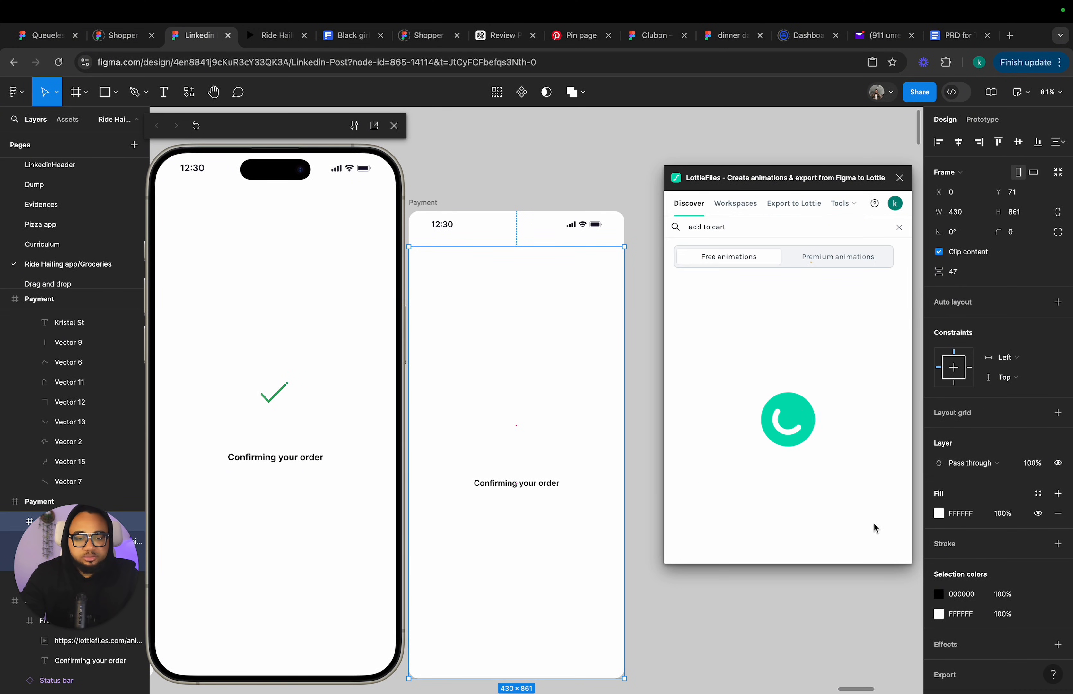
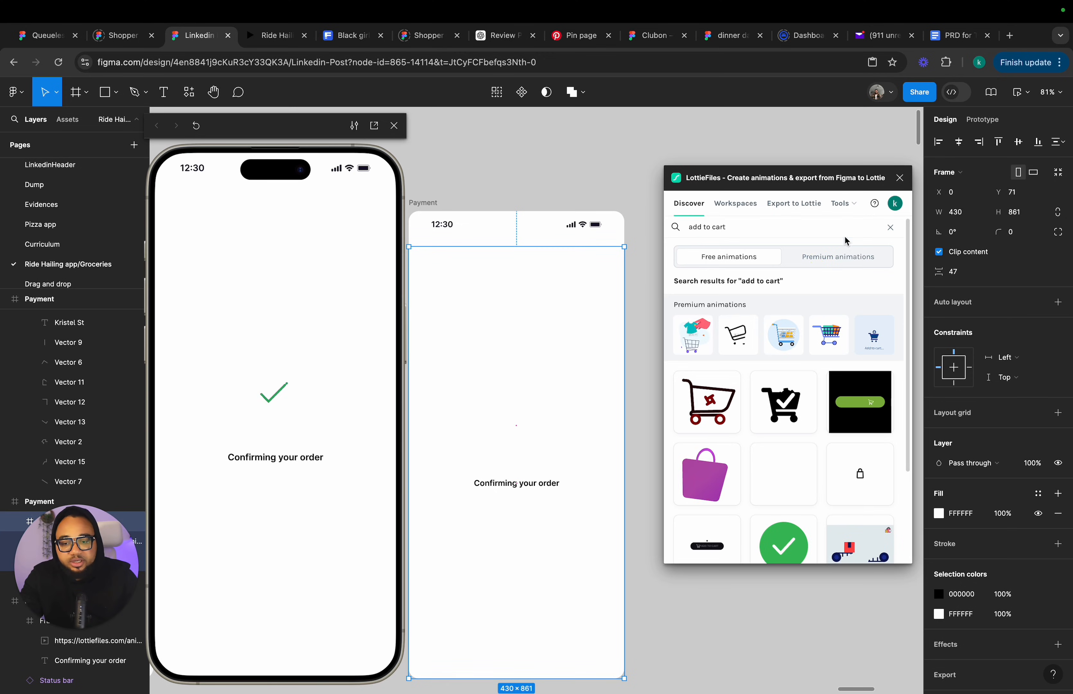
# Close the LottieFiles plugin window.
pyautogui.click(899, 178)
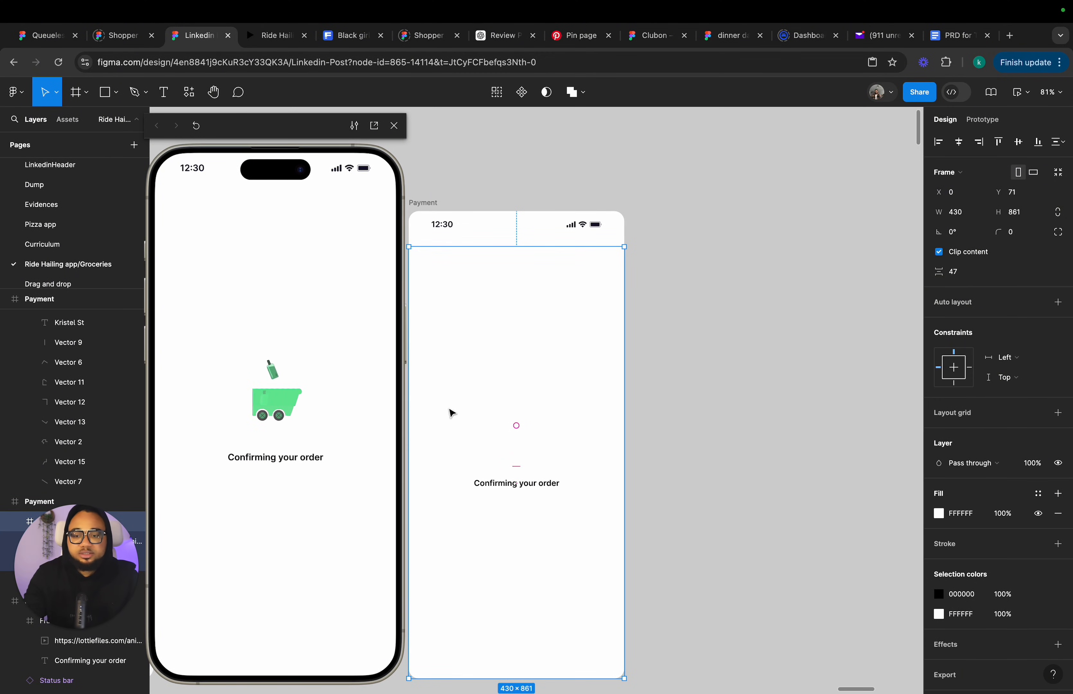
pyautogui.click(539, 411)
pyautogui.scroll(-2, 525, 436)
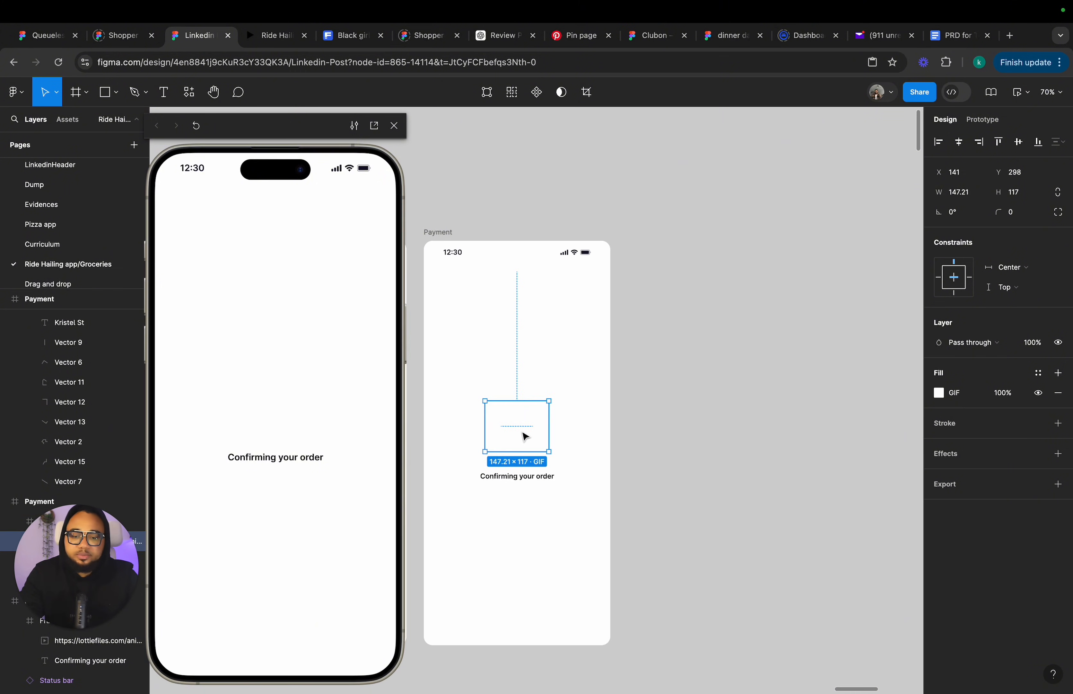
# Inspect the Payment frames of the order-tracking flow on the canvas.
pyautogui.scroll(-1, 519, 315)
pyautogui.click(454, 214)
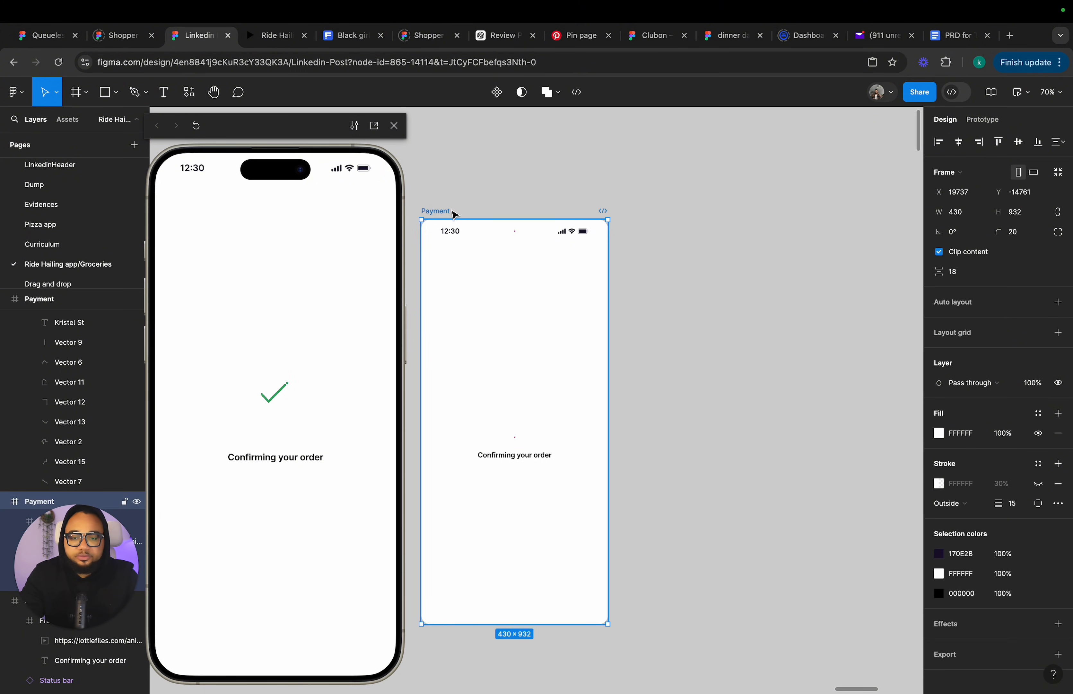
pyautogui.scroll(-3, 454, 214)
pyautogui.scroll(-5, 558, 343)
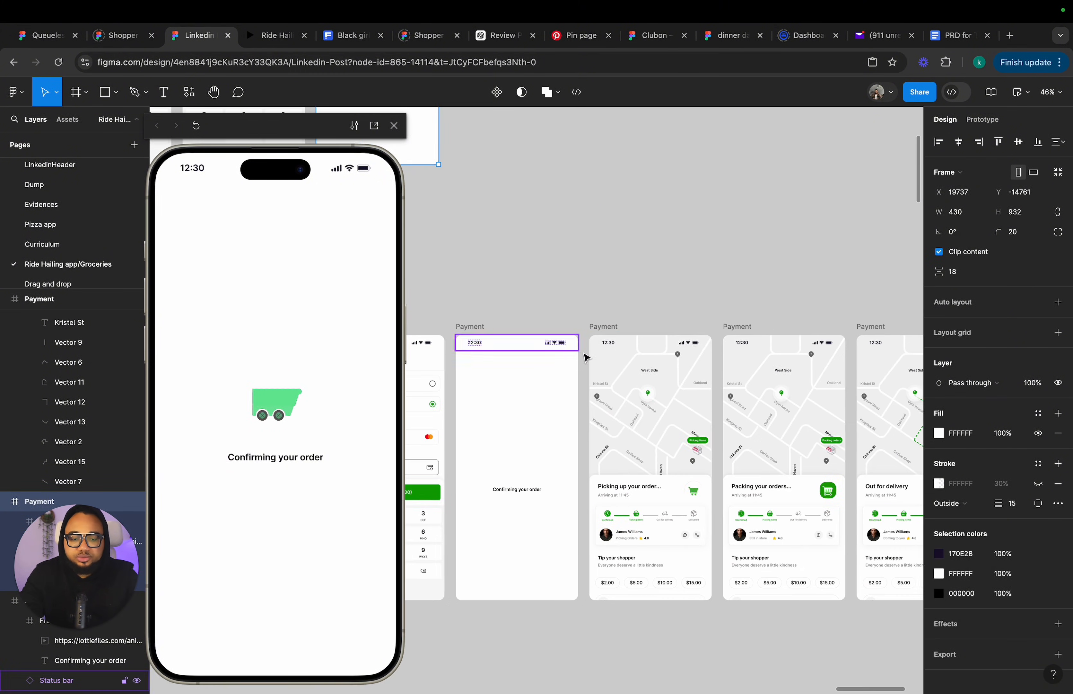
pyautogui.click(602, 328)
pyautogui.scroll(-2, 601, 331)
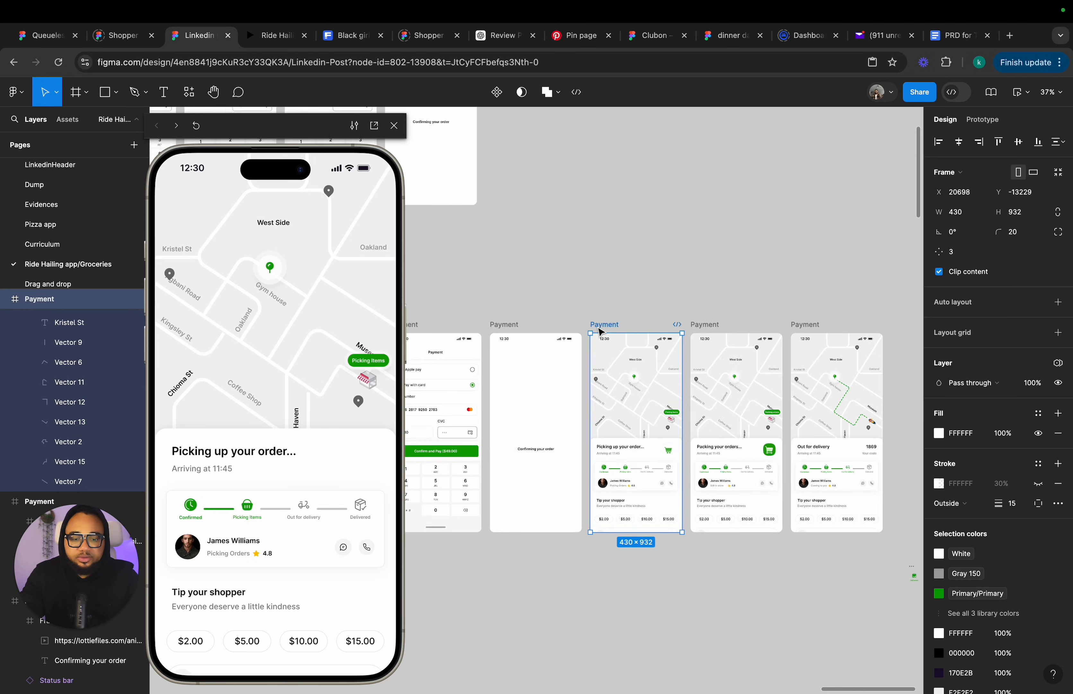
pyautogui.scroll(3, 601, 331)
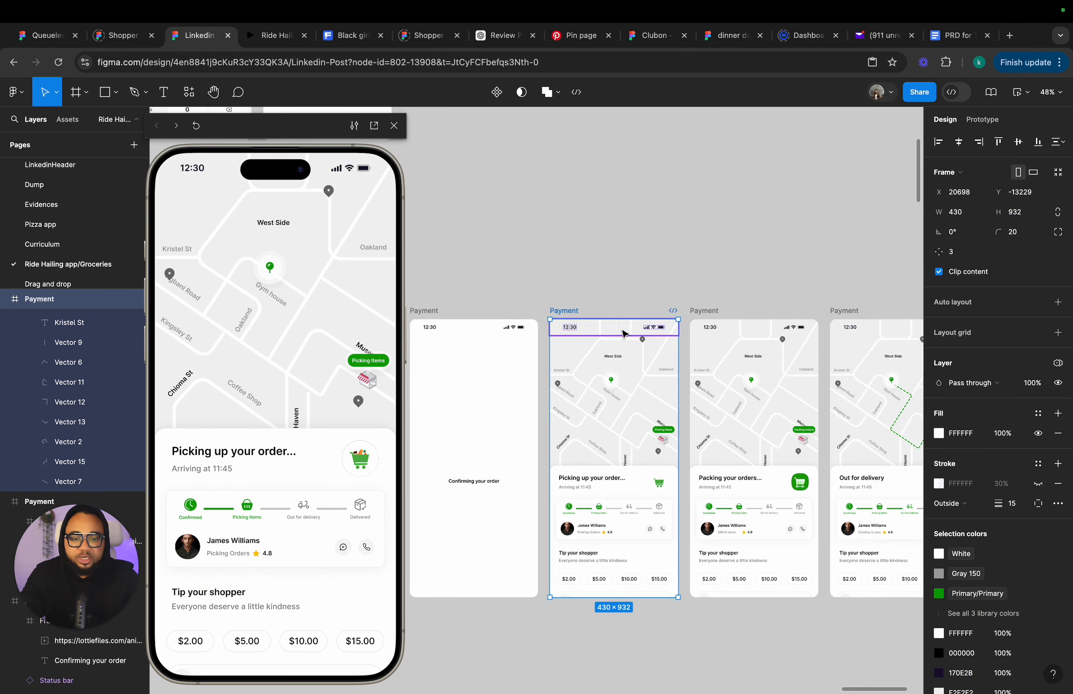
pyautogui.scroll(2, 628, 343)
# Examine the map frames for the picking, packing and out-for-delivery stages.
pyautogui.click(694, 364)
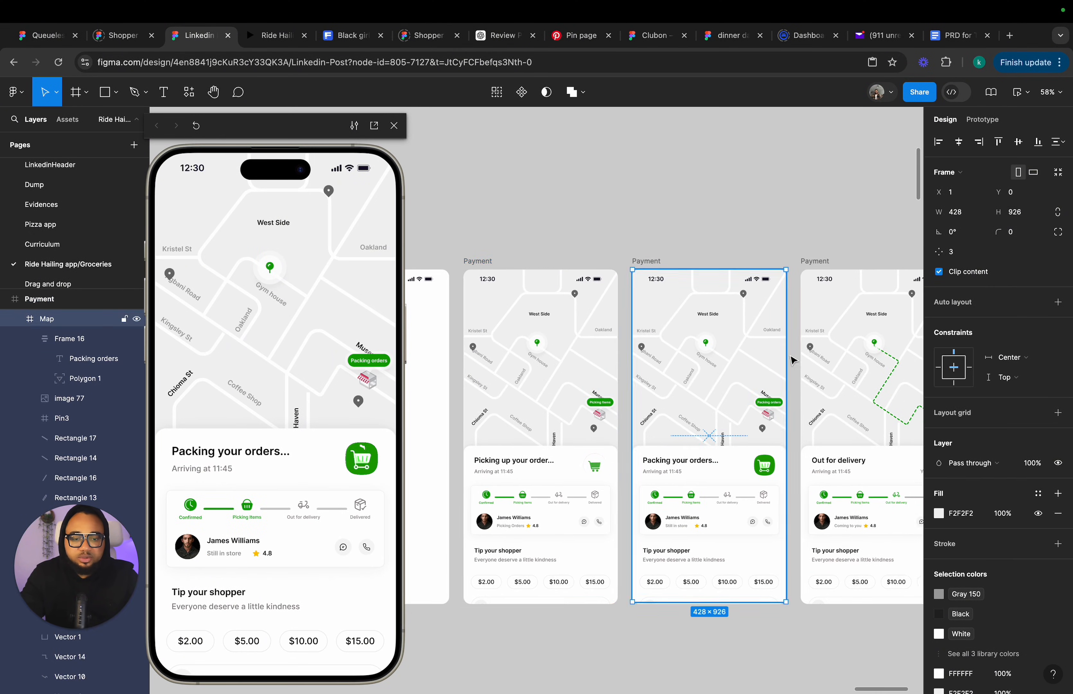
pyautogui.hscroll(4, 793, 359)
pyautogui.click(793, 359)
pyautogui.hscroll(-4, 723, 342)
pyautogui.scroll(-2, 723, 342)
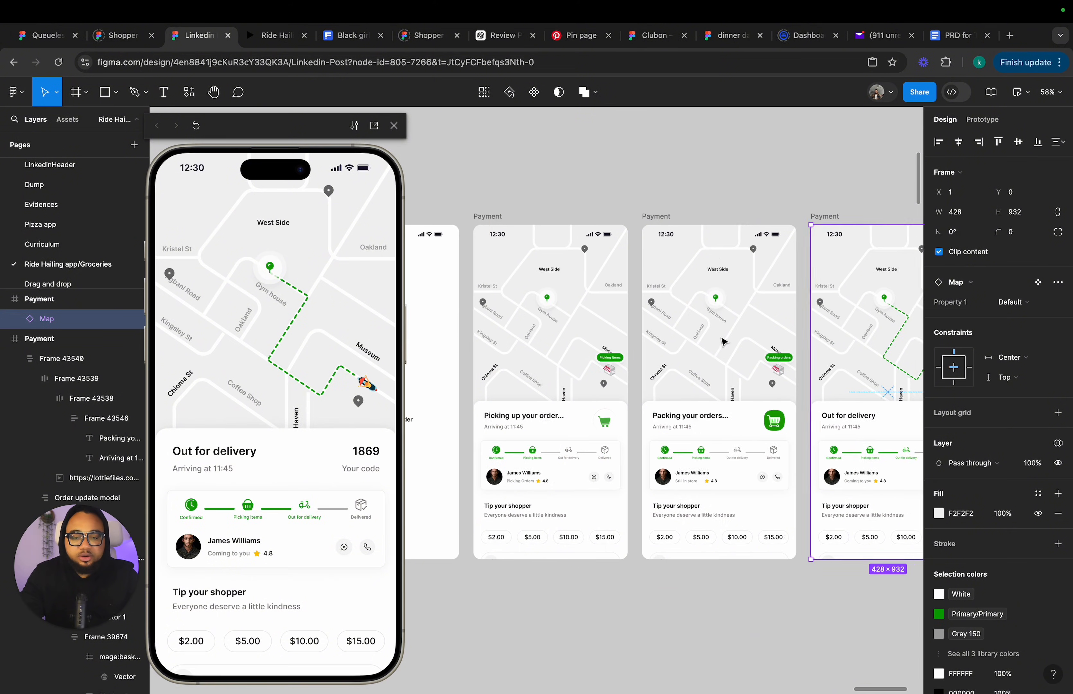
pyautogui.hscroll(-2, 723, 341)
pyautogui.click(513, 217)
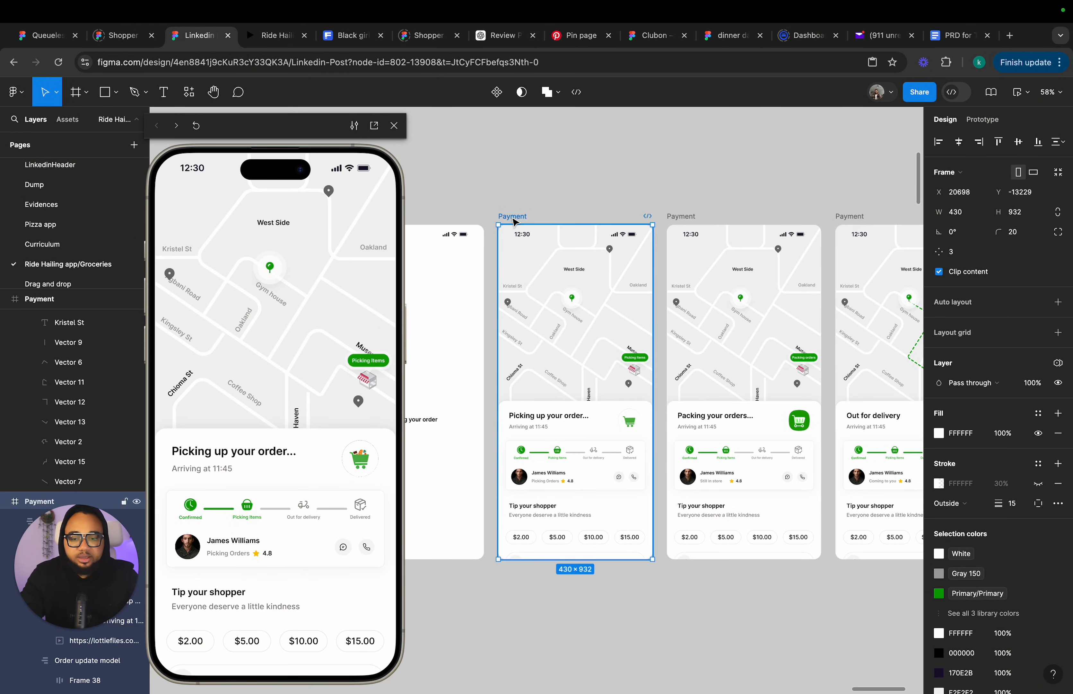
pyautogui.scroll(3, 513, 221)
pyautogui.hscroll(-2, 513, 221)
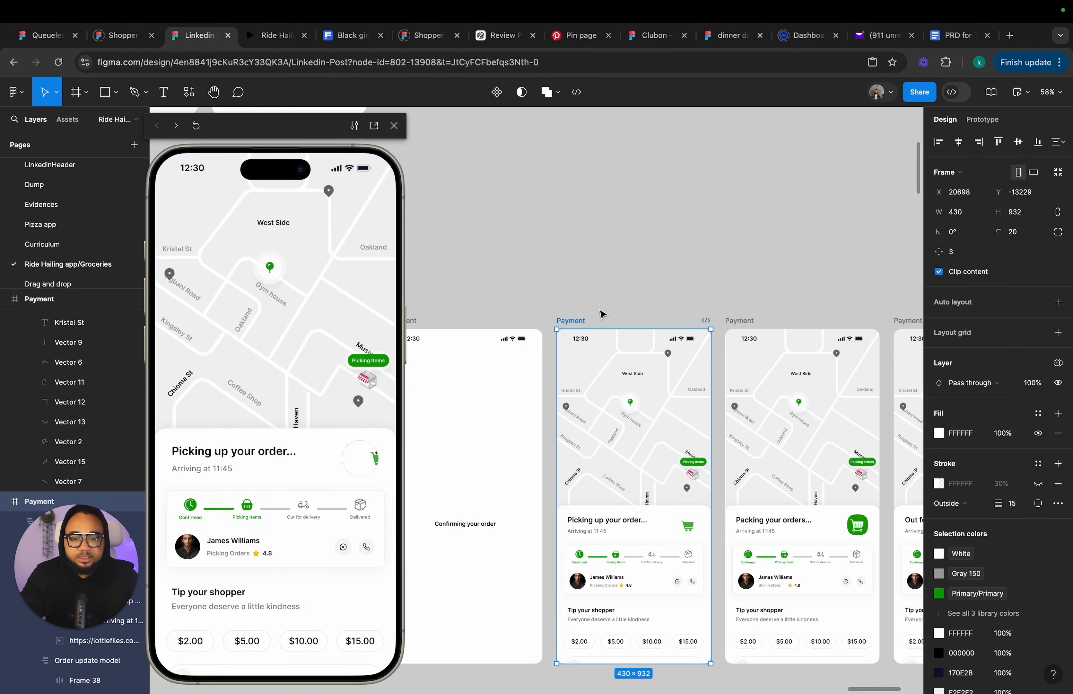
pyautogui.scroll(5, 667, 451)
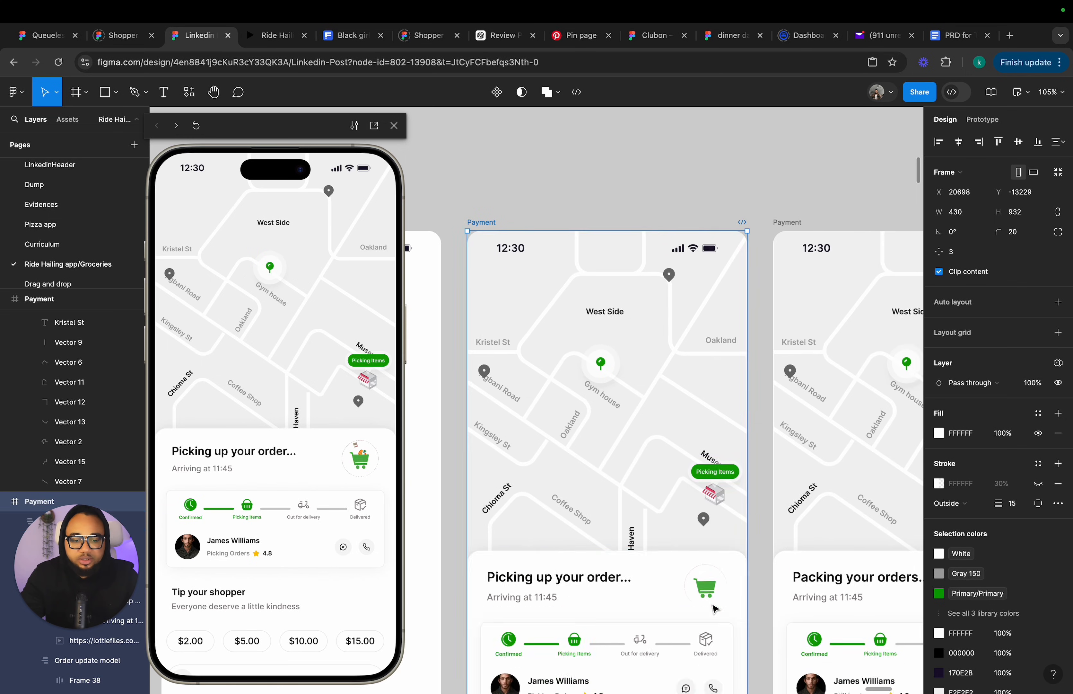
pyautogui.scroll(-3, 715, 608)
pyautogui.hscroll(2, 715, 608)
# Open the GIF fill settings of the cart animation in the Picking up your order frame.
pyautogui.click(636, 490)
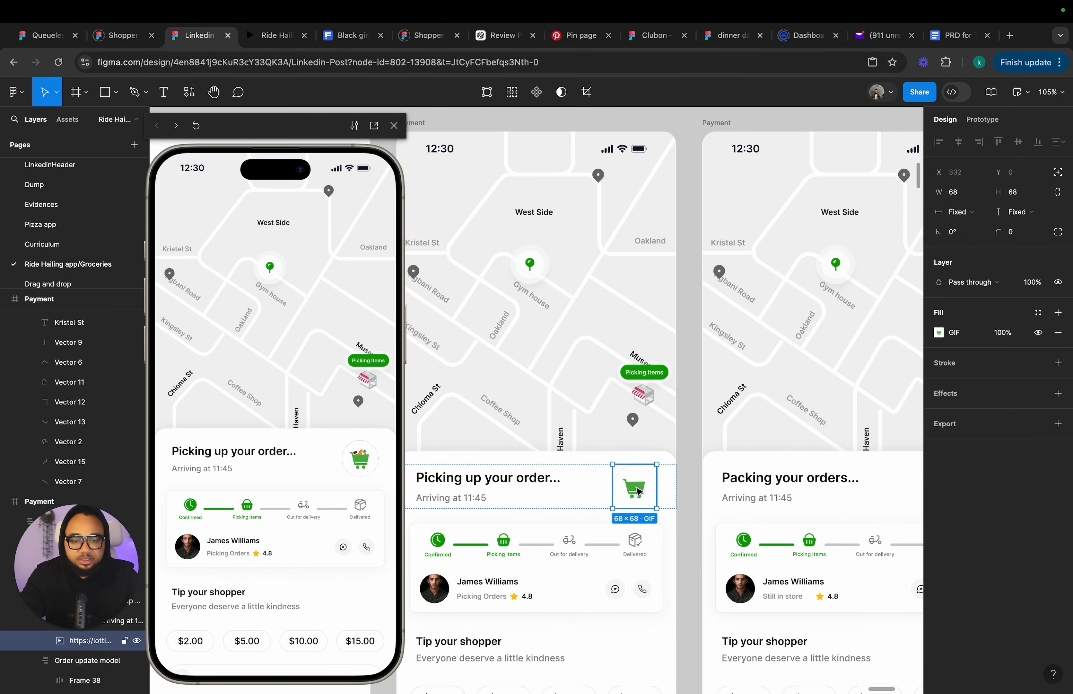
pyautogui.click(939, 333)
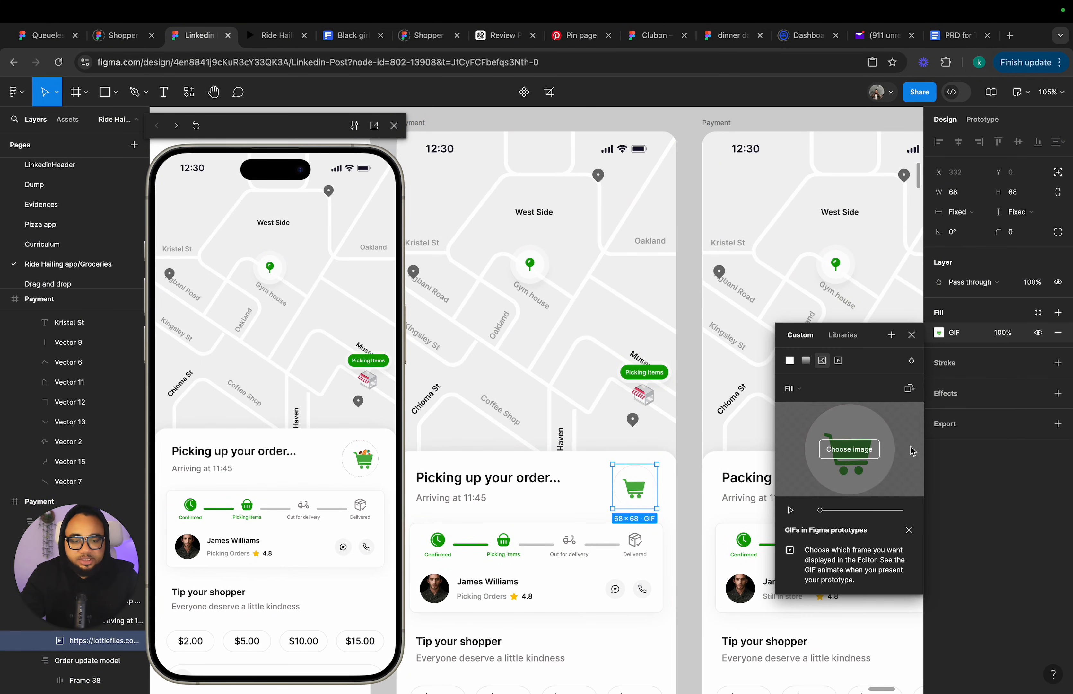
pyautogui.click(912, 336)
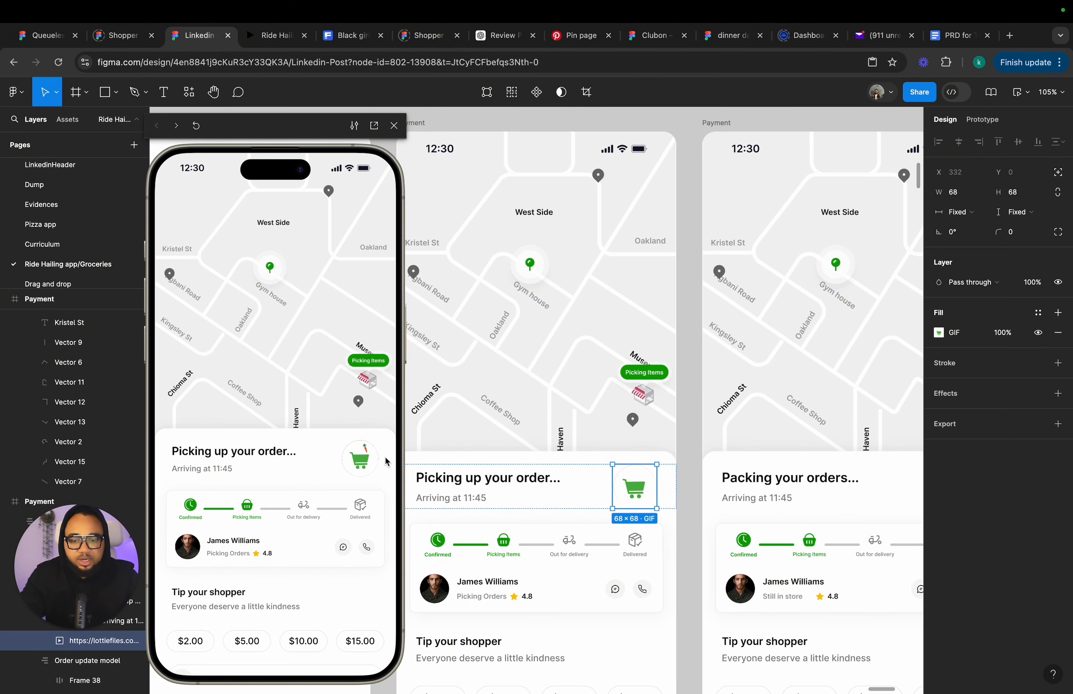
# Review the Confirming your order frame and the tracking frames beside it.
pyautogui.scroll(-5, 514, 463)
pyautogui.click(529, 377)
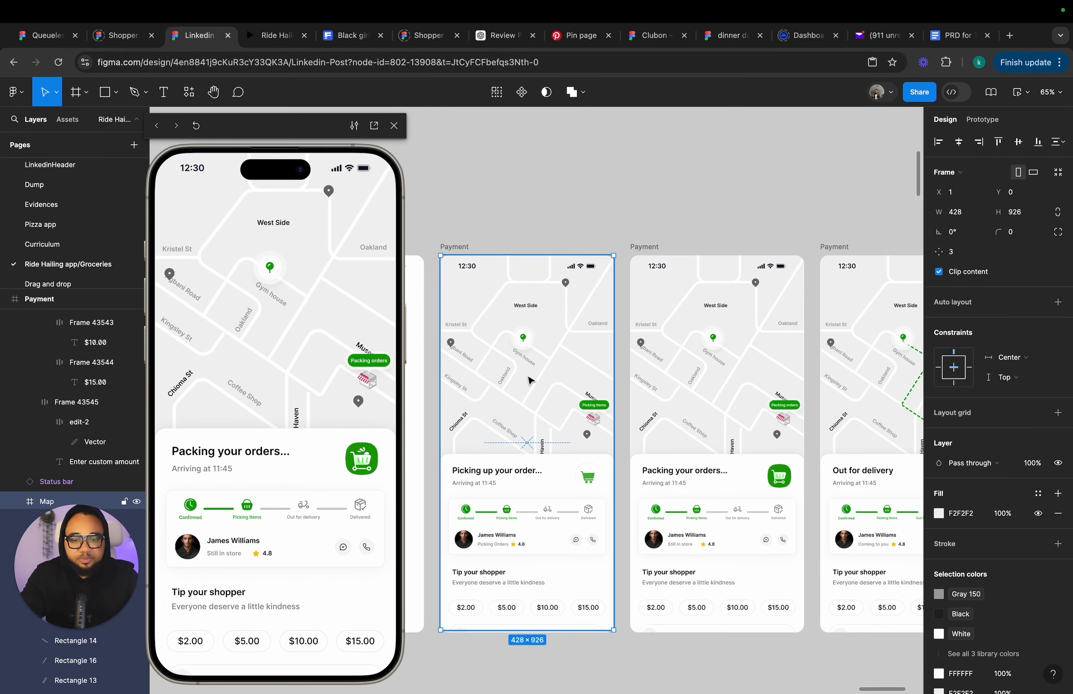
pyautogui.scroll(4, 529, 378)
pyautogui.hscroll(-4, 529, 378)
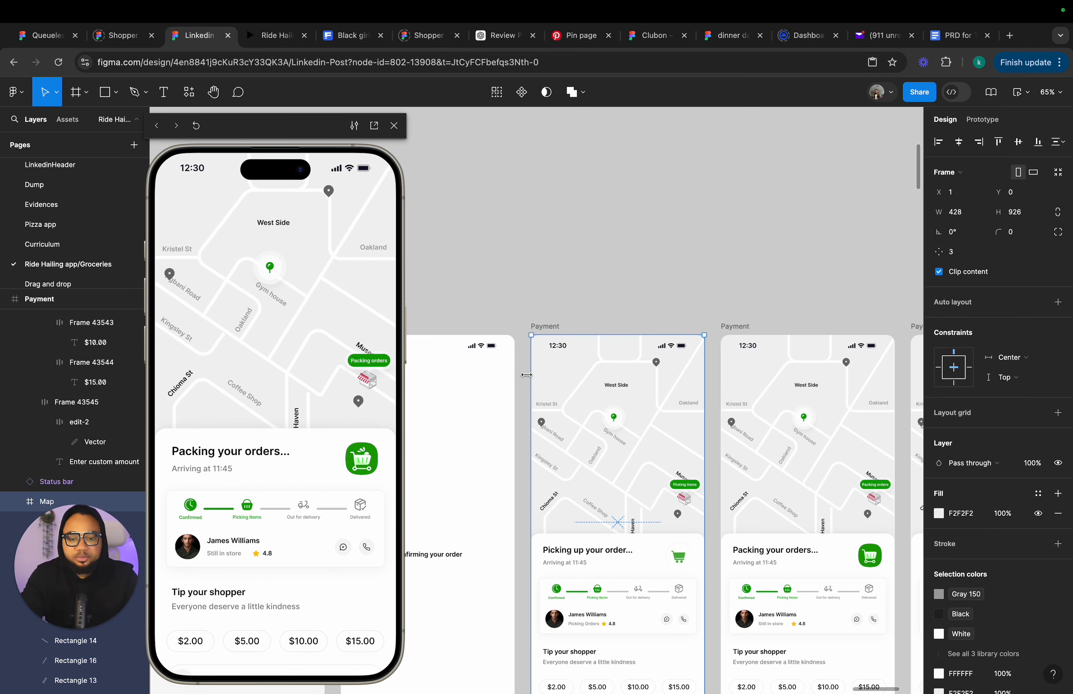
pyautogui.scroll(-1, 546, 335)
pyautogui.scroll(-10, 549, 339)
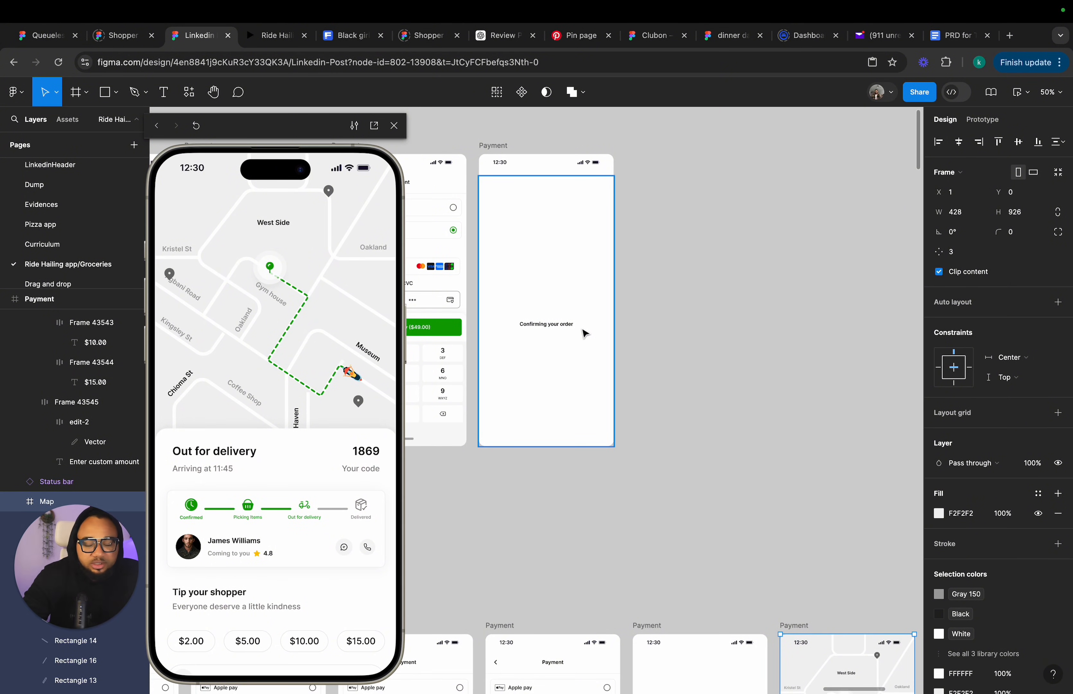
pyautogui.scroll(-6, 585, 333)
pyautogui.hscroll(4, 585, 334)
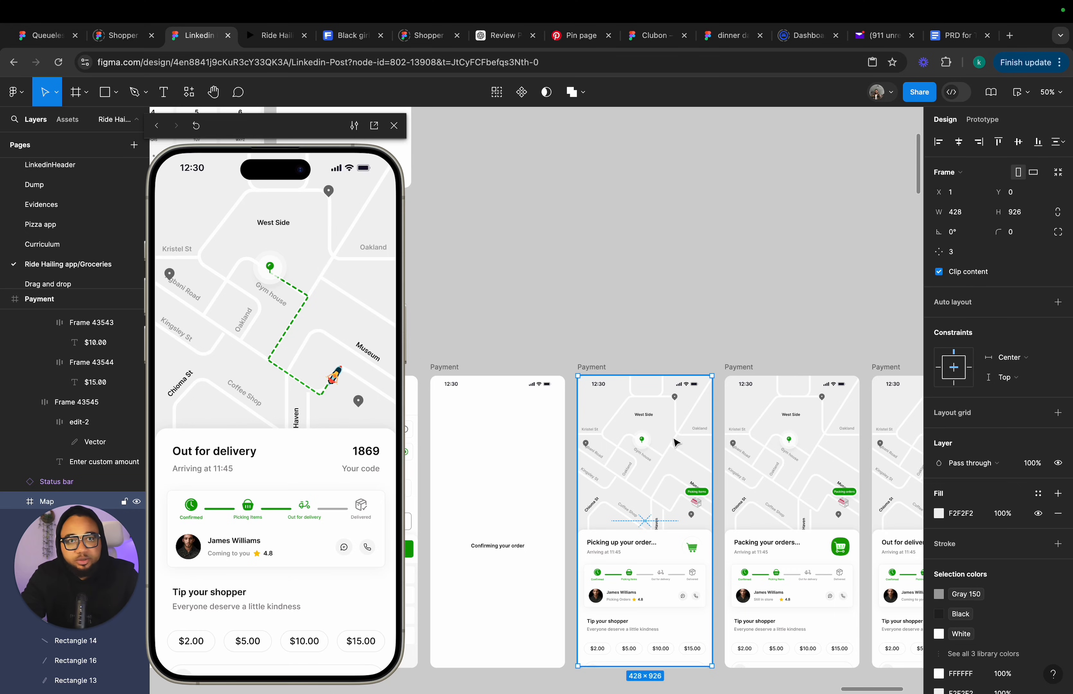
pyautogui.scroll(-5, 677, 446)
pyautogui.scroll(-3, 676, 361)
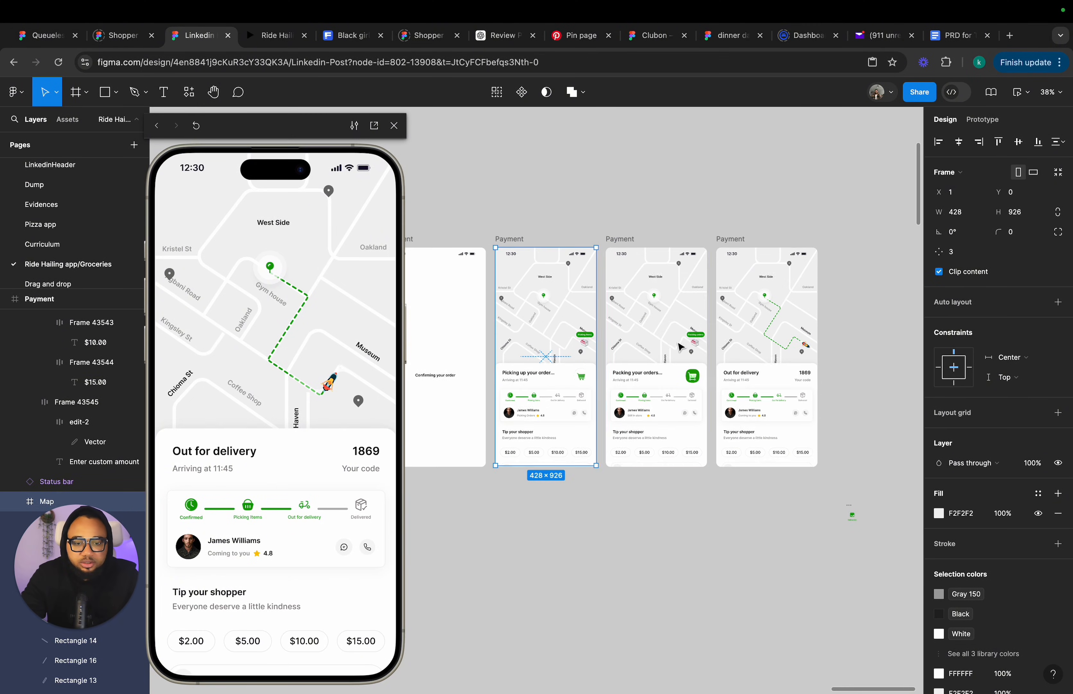
# Compare the Packing your orders frame with its neighbouring tracking frames.
pyautogui.click(675, 340)
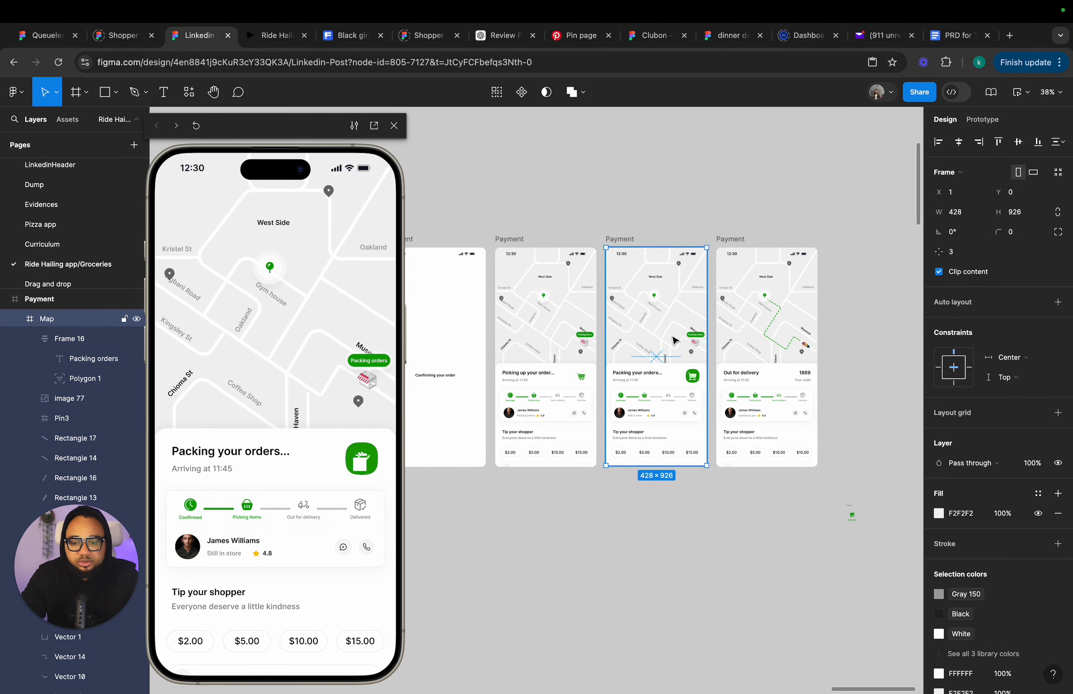
pyautogui.scroll(5, 670, 342)
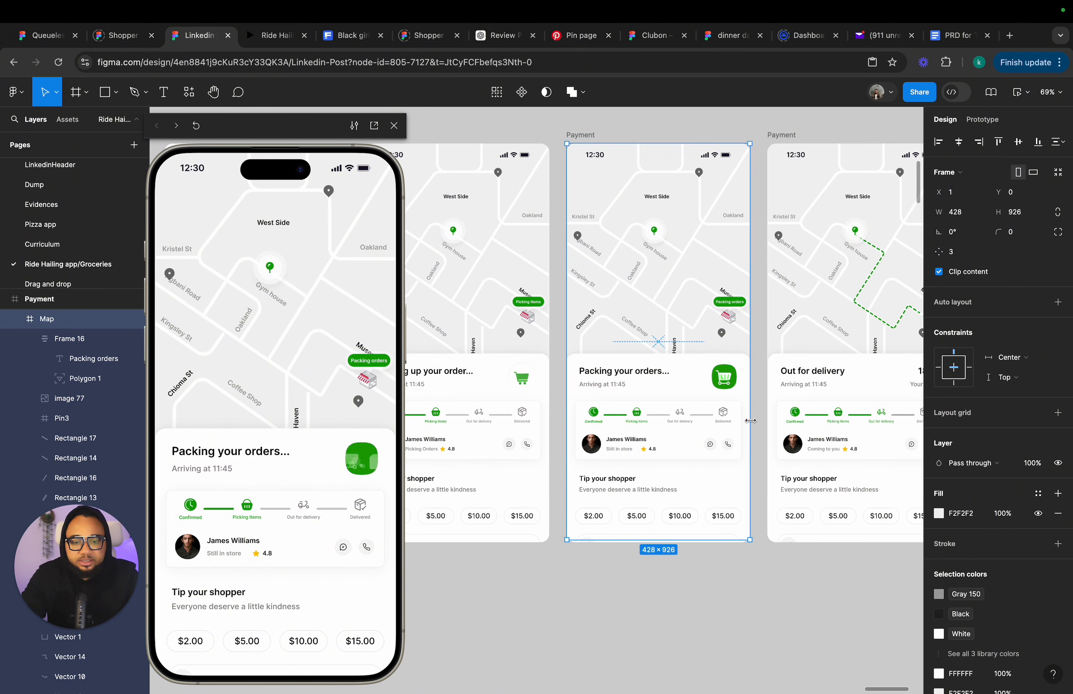
pyautogui.scroll(-5, 669, 436)
pyautogui.scroll(5, 677, 322)
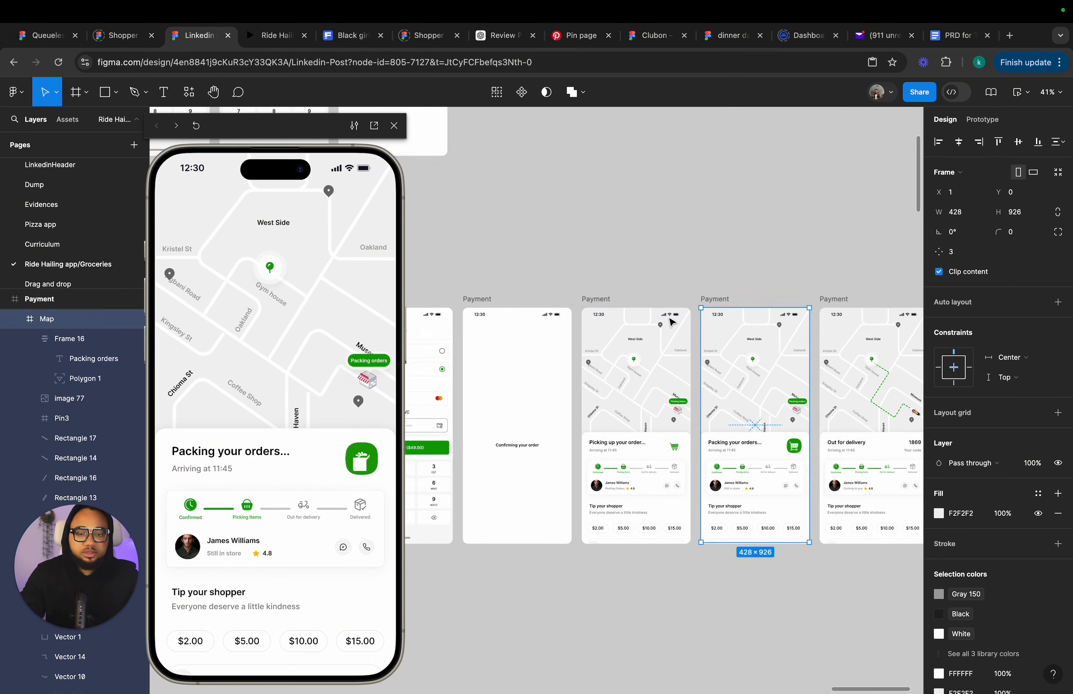
pyautogui.click(763, 360)
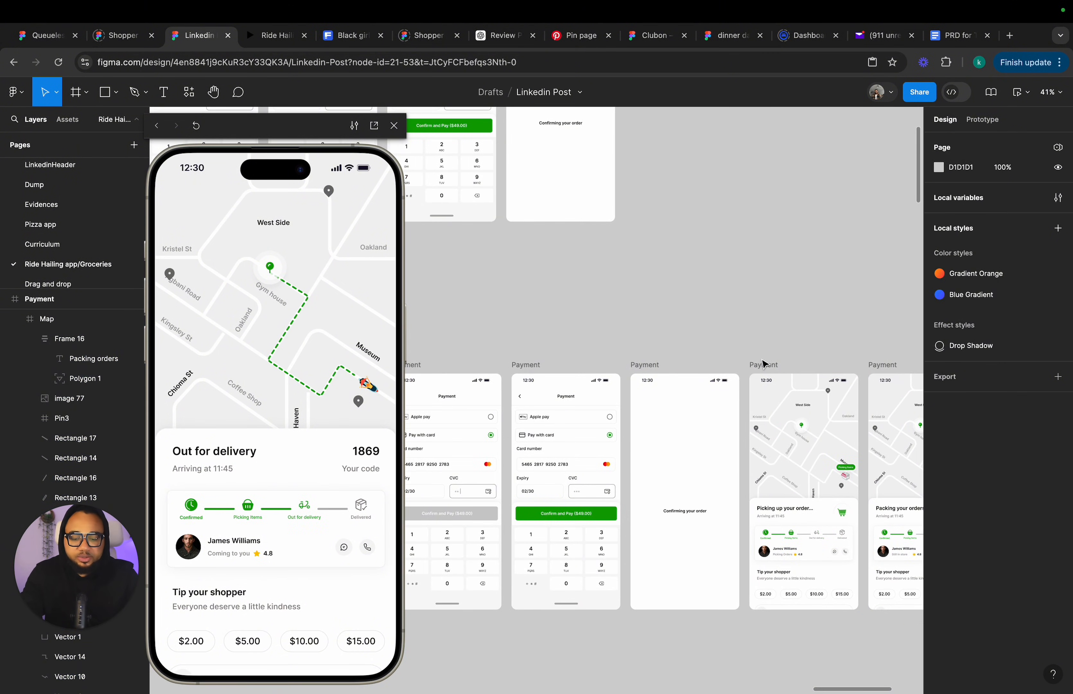
pyautogui.hscroll(5, 721, 343)
pyautogui.scroll(-3, 721, 343)
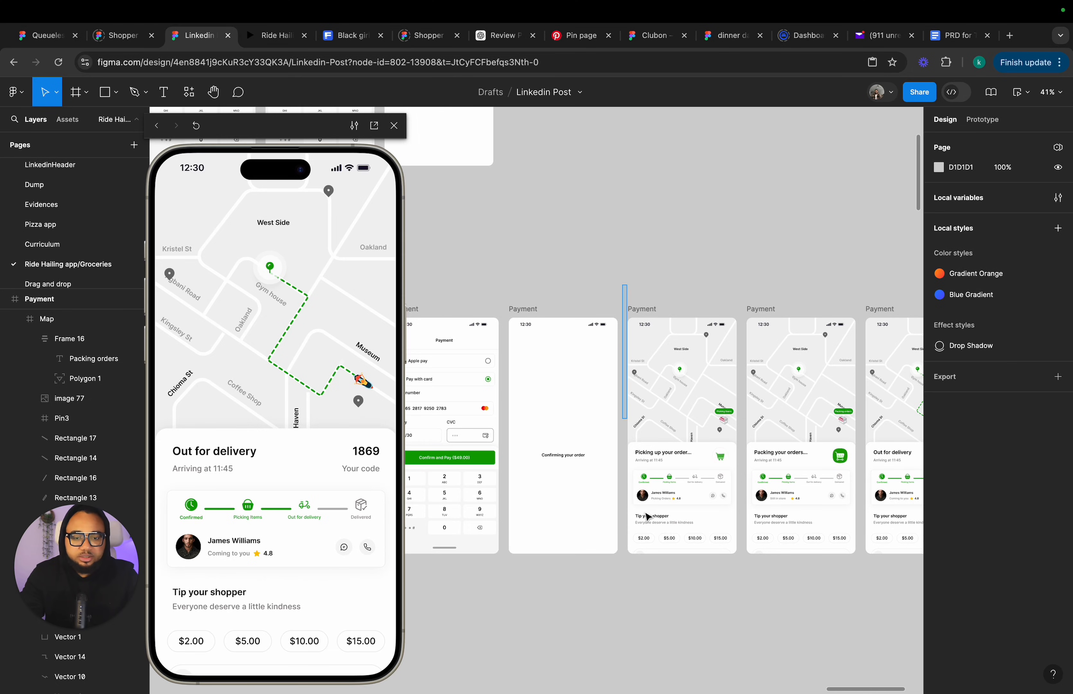
# Select the Picking up, Packing and Out for delivery frames together.
pyautogui.moveTo(647, 517); pyautogui.dragTo(894, 628)
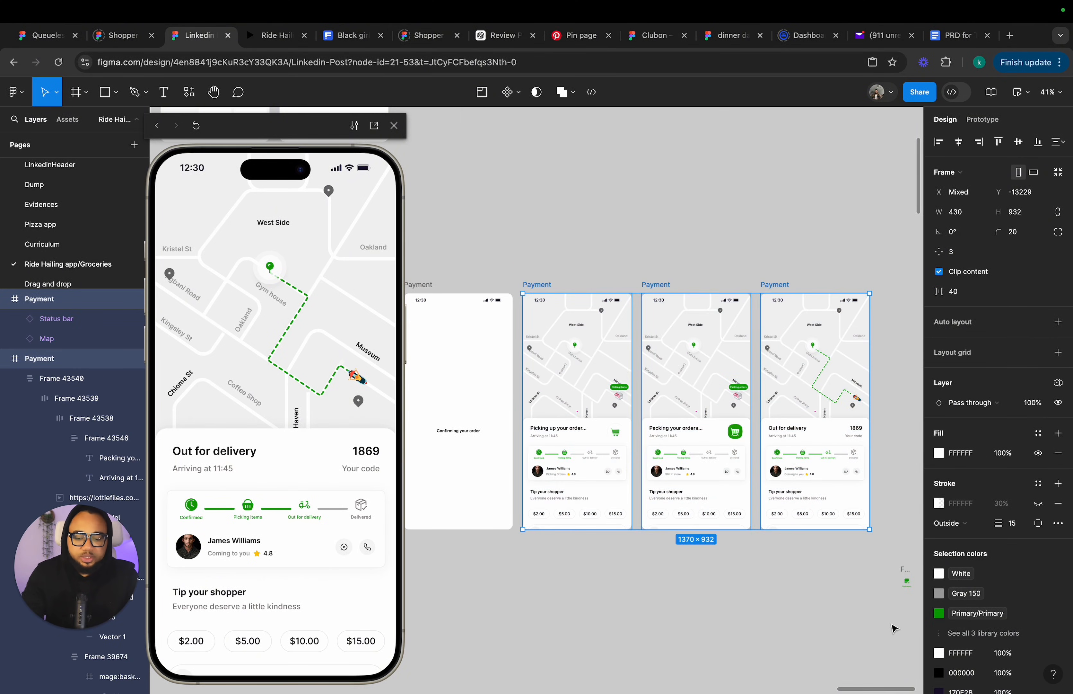
pyautogui.scroll(5, 642, 436)
pyautogui.hscroll(-4, 642, 436)
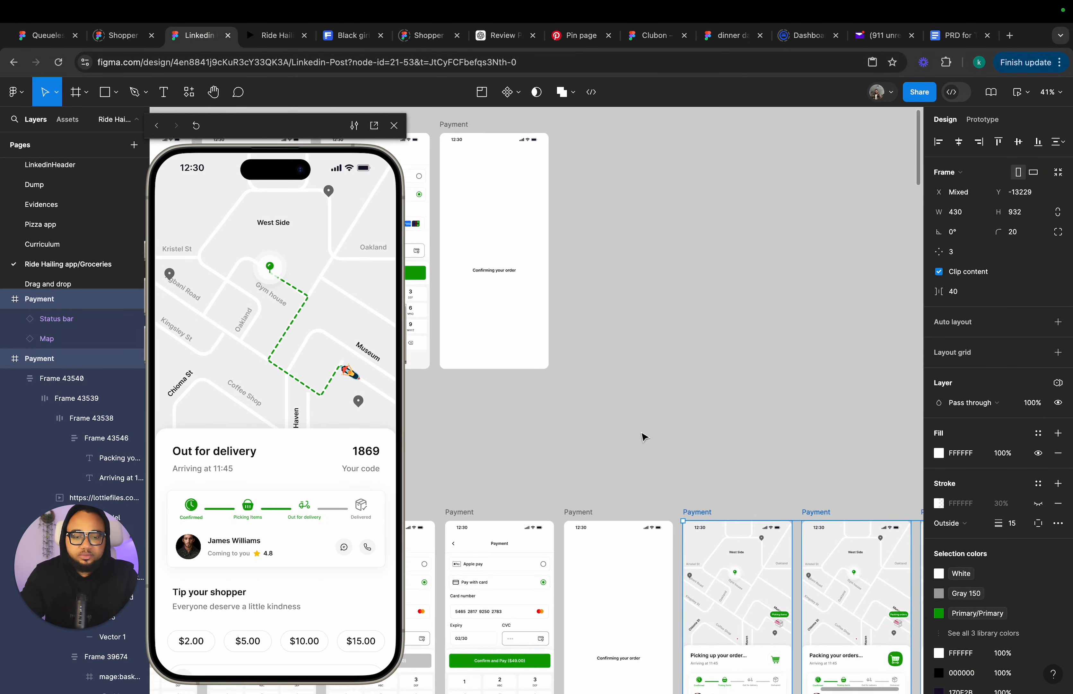
pyautogui.moveTo(724, 558); pyautogui.dragTo(621, 203)
pyautogui.scroll(5, 631, 226)
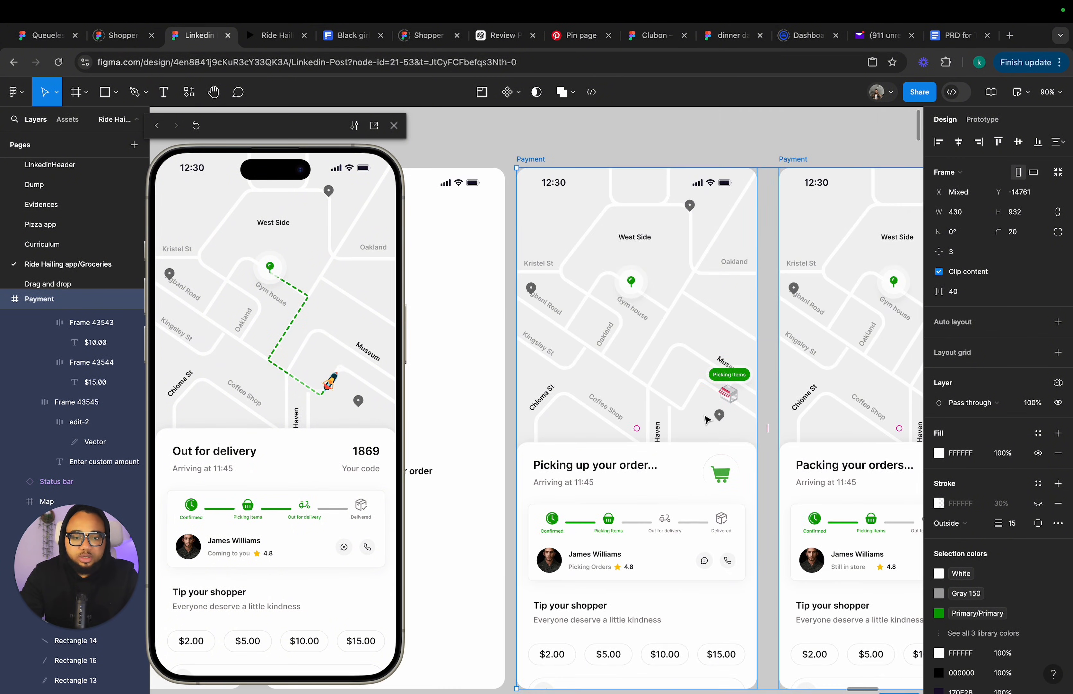
pyautogui.scroll(10, 730, 402)
# Select the store icon on the Picking up frame's map, then deselect it.
pyautogui.click(731, 395)
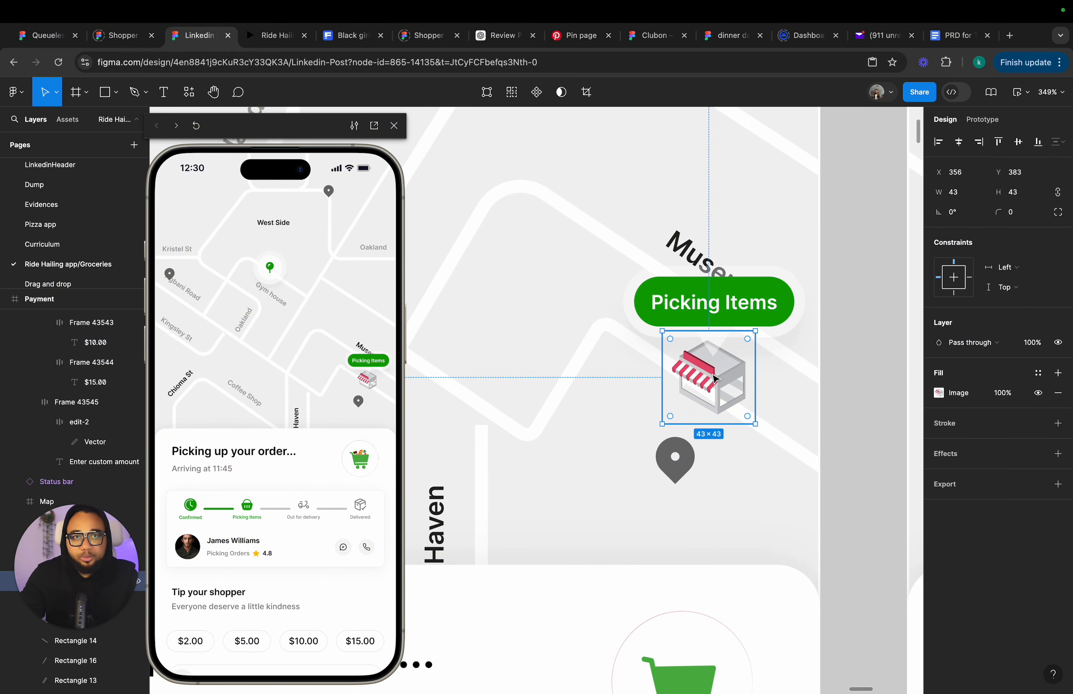
pyautogui.scroll(-10, 727, 321)
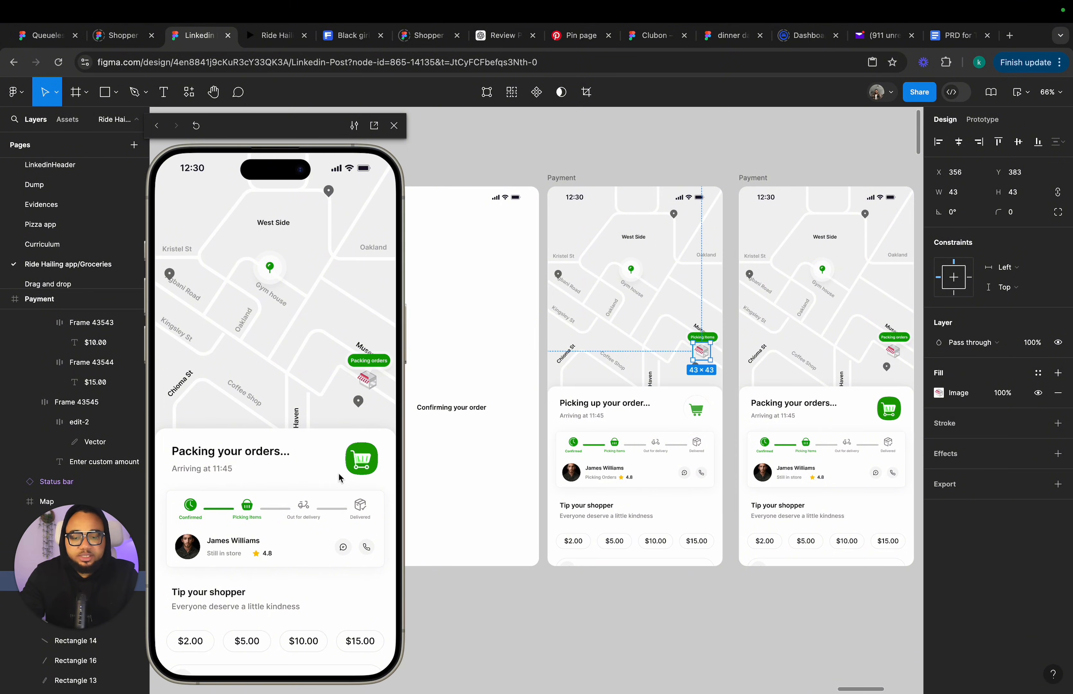
pyautogui.click(510, 582)
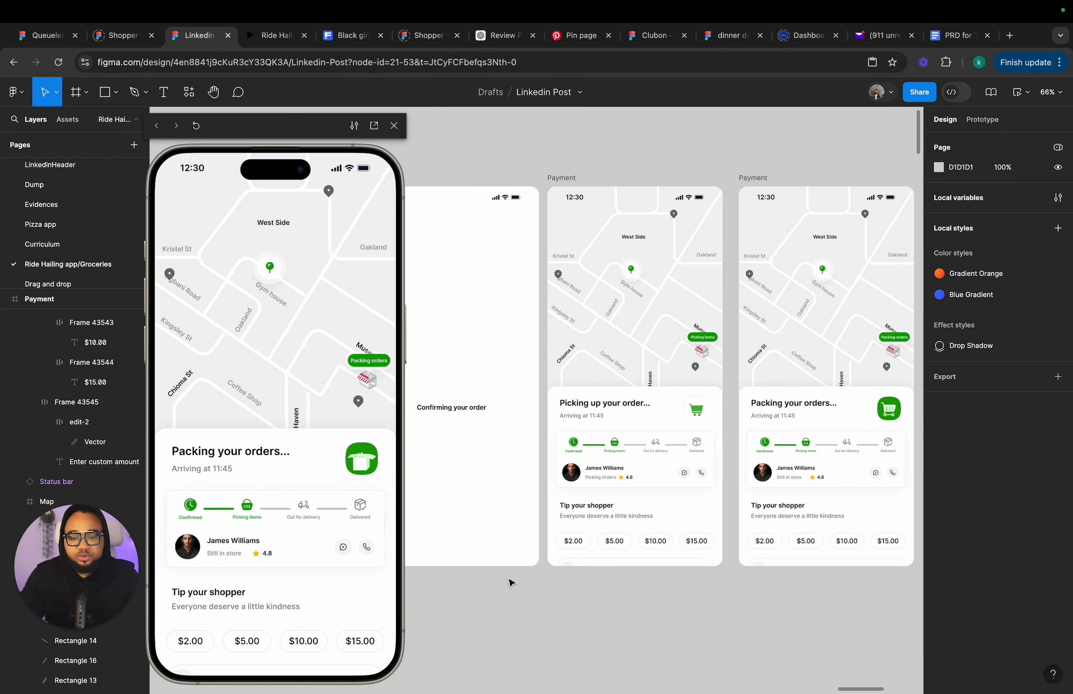
# Step back in the prototype preview to replay the Picking up your order screen.
pyautogui.click(158, 127)
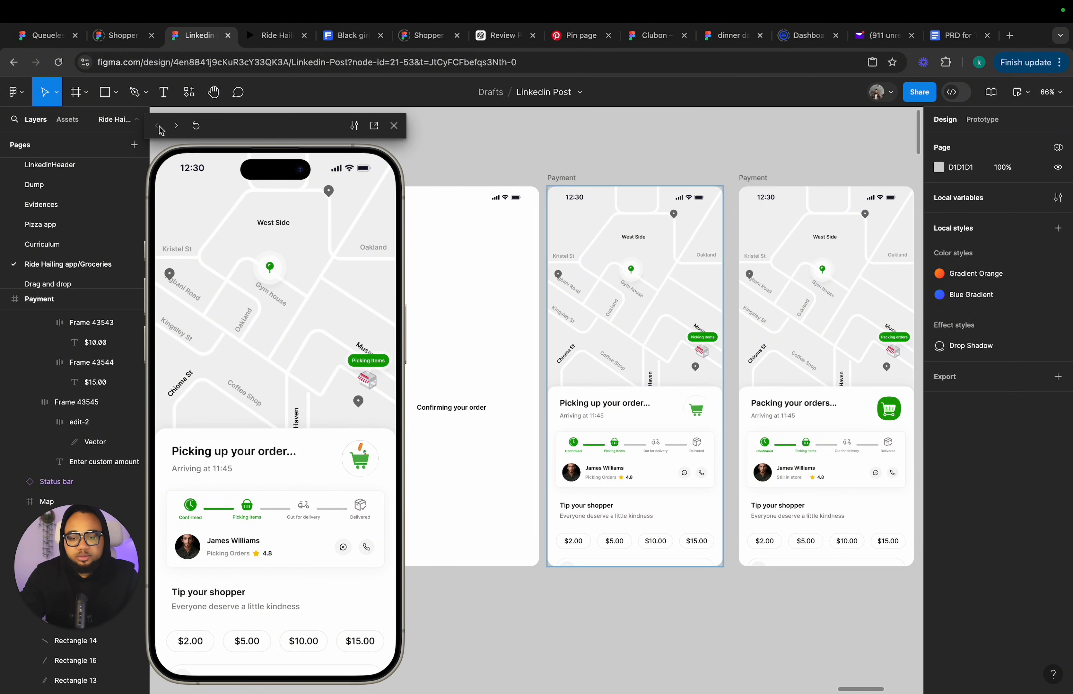
pyautogui.click(369, 466)
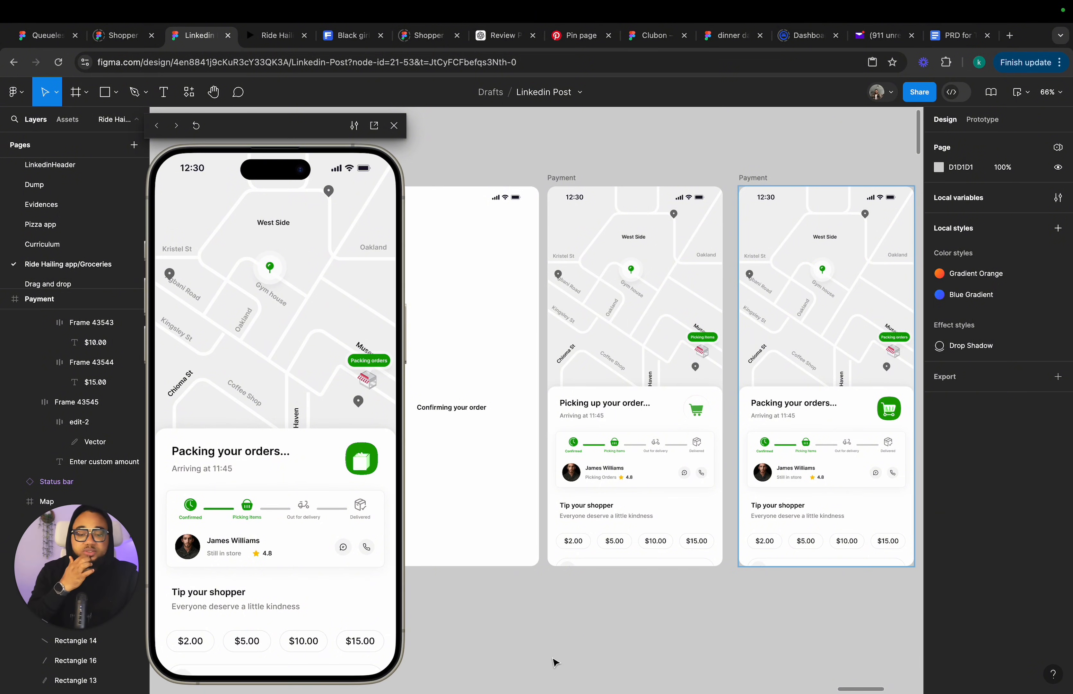
# Open the LottieFiles plugin from the canvas context menu's plugins.
pyautogui.rightClick(573, 619)
pyautogui.moveTo(634, 624)
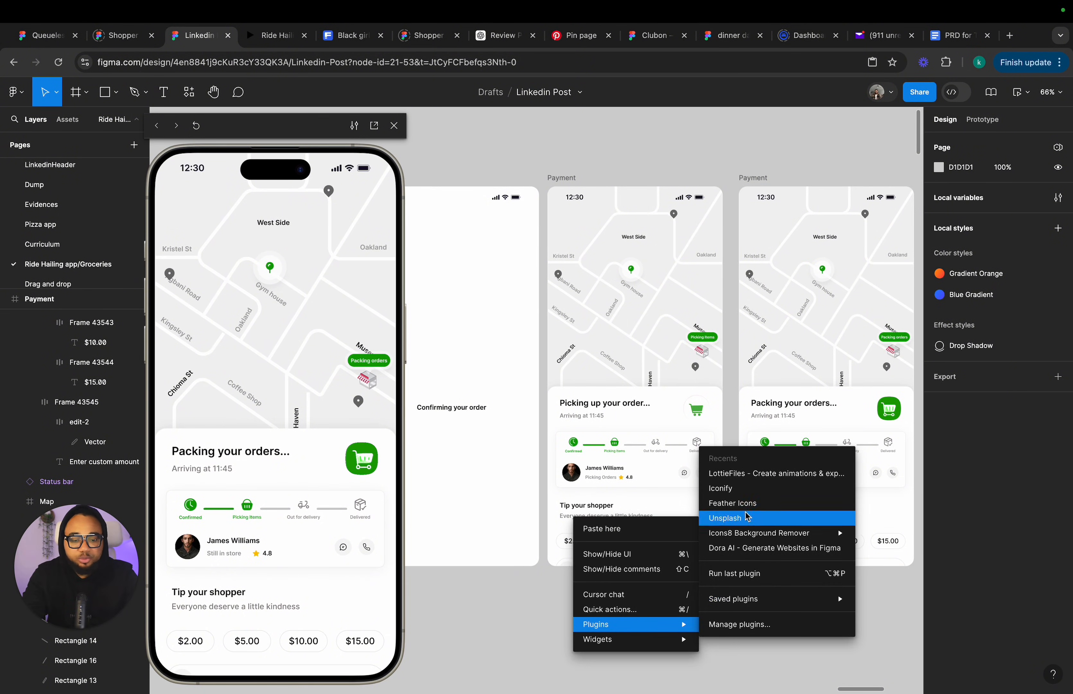
pyautogui.click(746, 474)
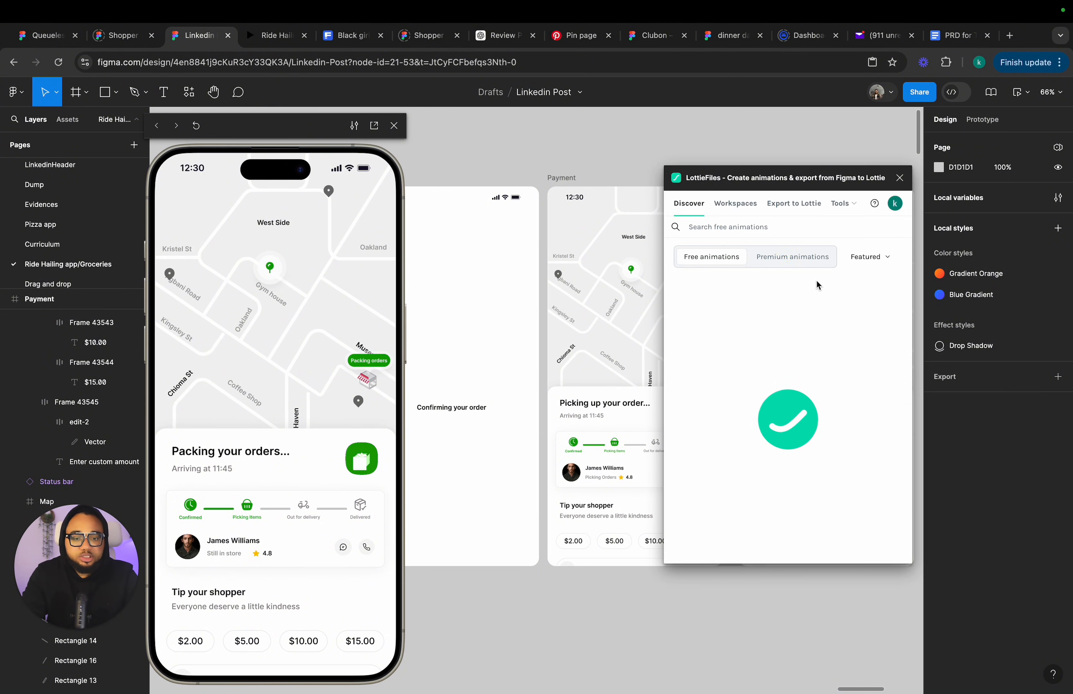
# Search the free animations for "add to cart" and open a check-mark animation from the results.
pyautogui.click(731, 229)
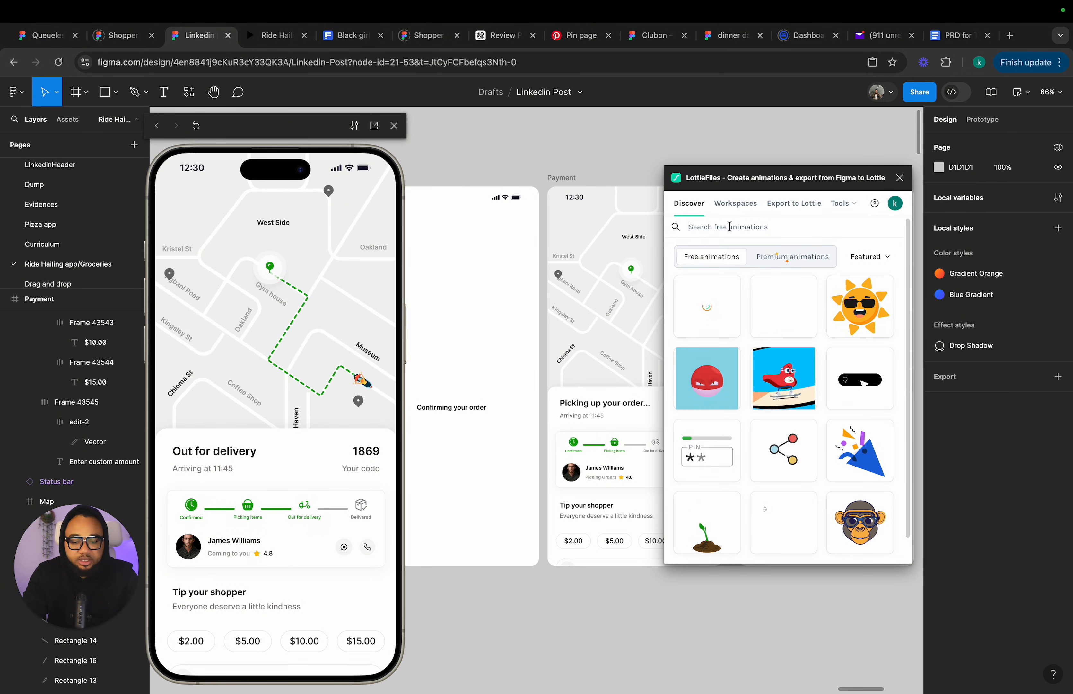
pyautogui.write('add to c')
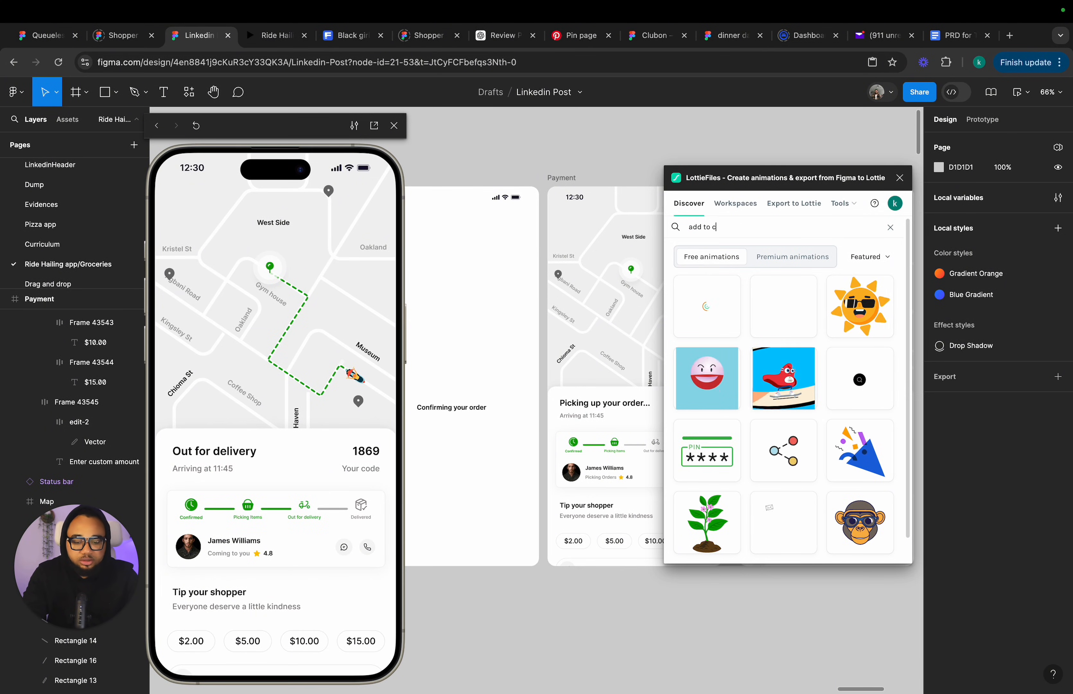
pyautogui.write('art')
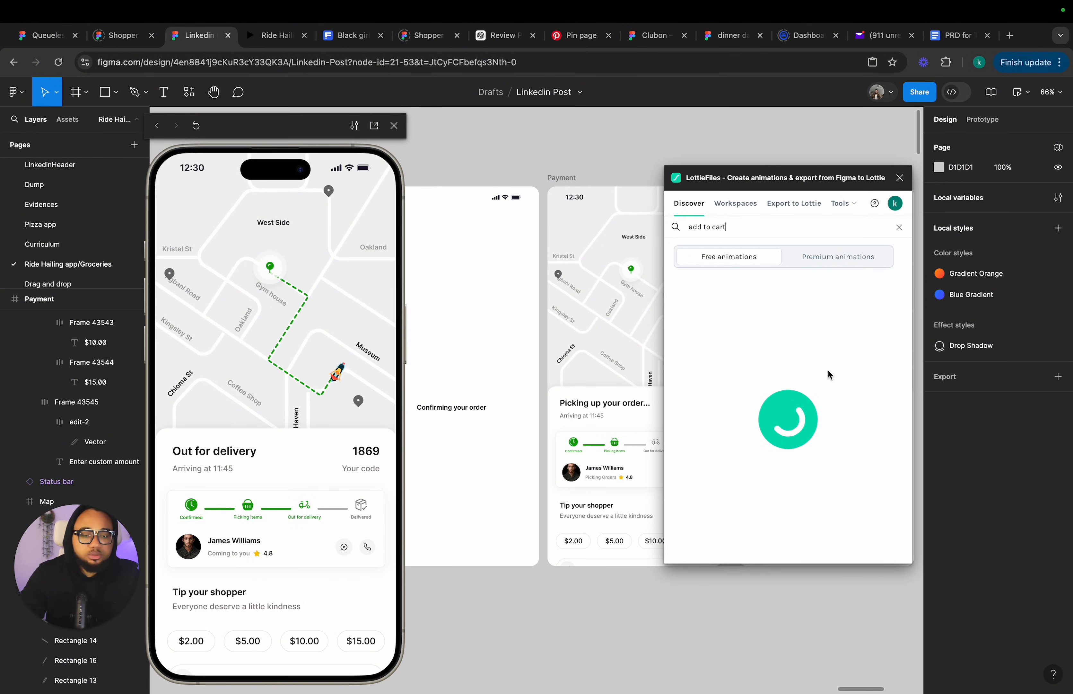
pyautogui.scroll(-5, 825, 383)
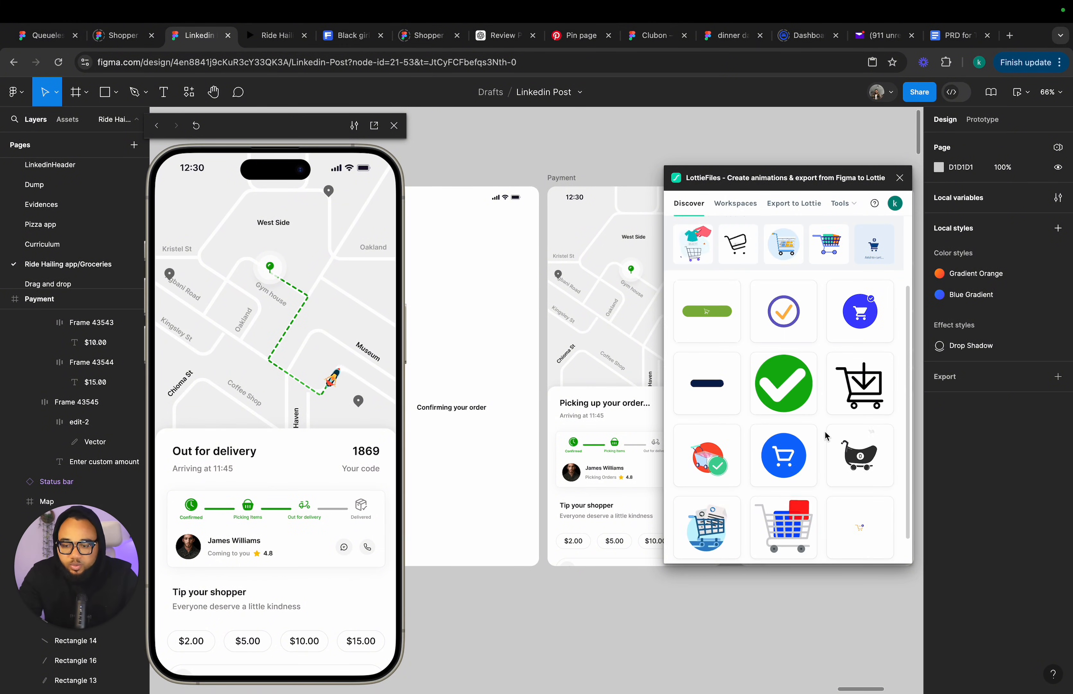
pyautogui.scroll(-1, 831, 482)
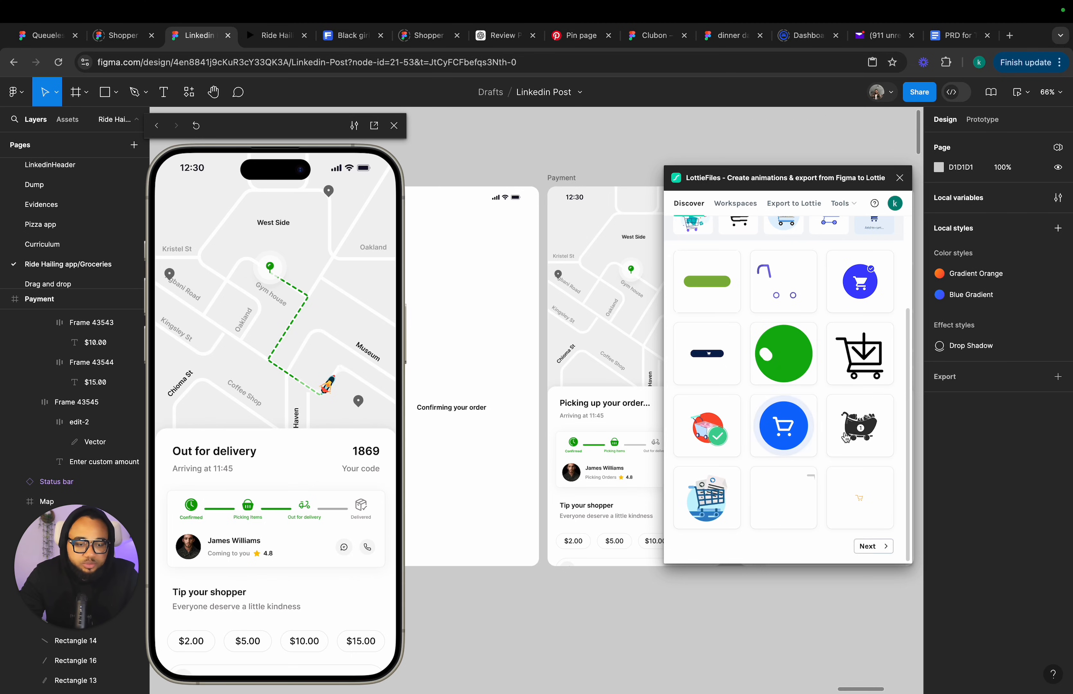
pyautogui.click(796, 433)
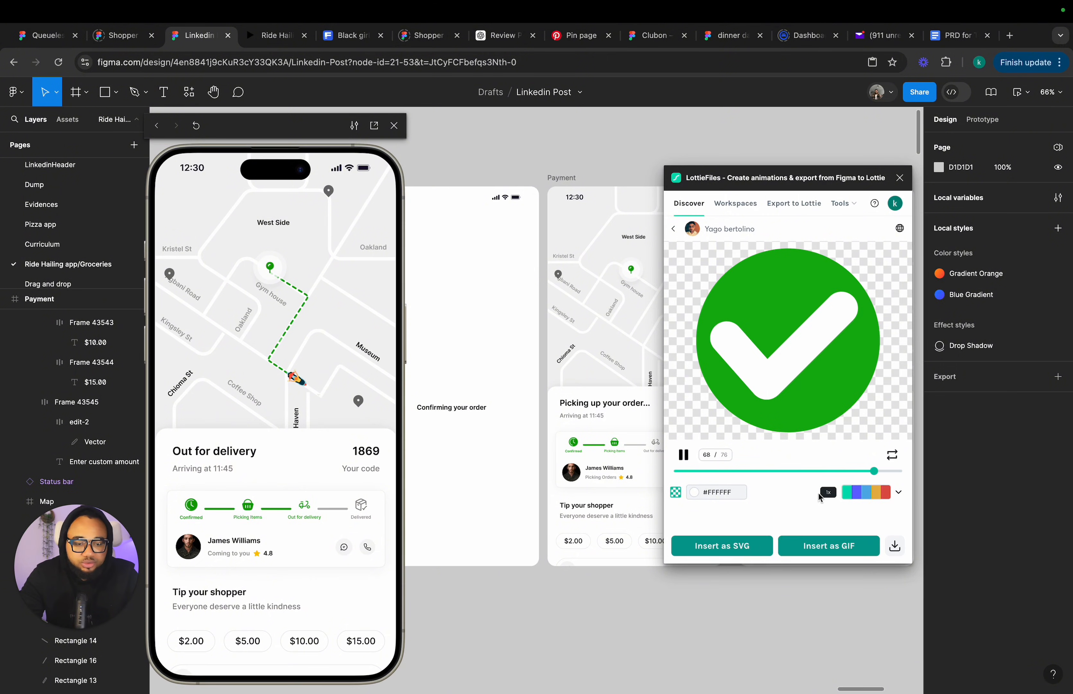
# Try to create a custom color palette with a green #3d803c color.
pyautogui.click(866, 491)
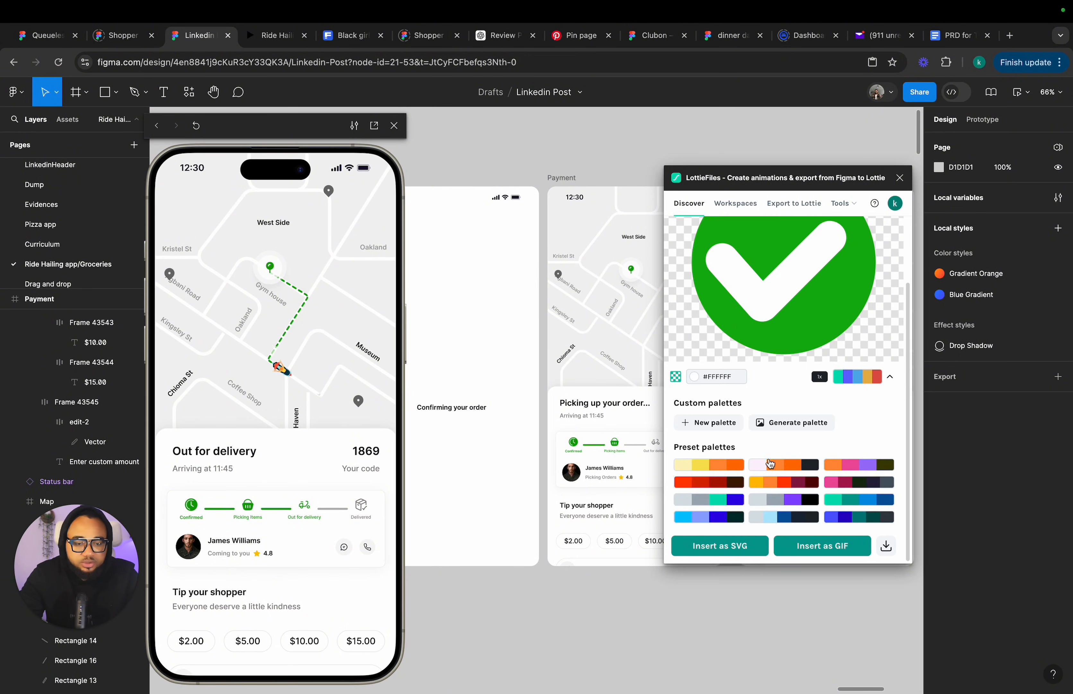
pyautogui.click(712, 424)
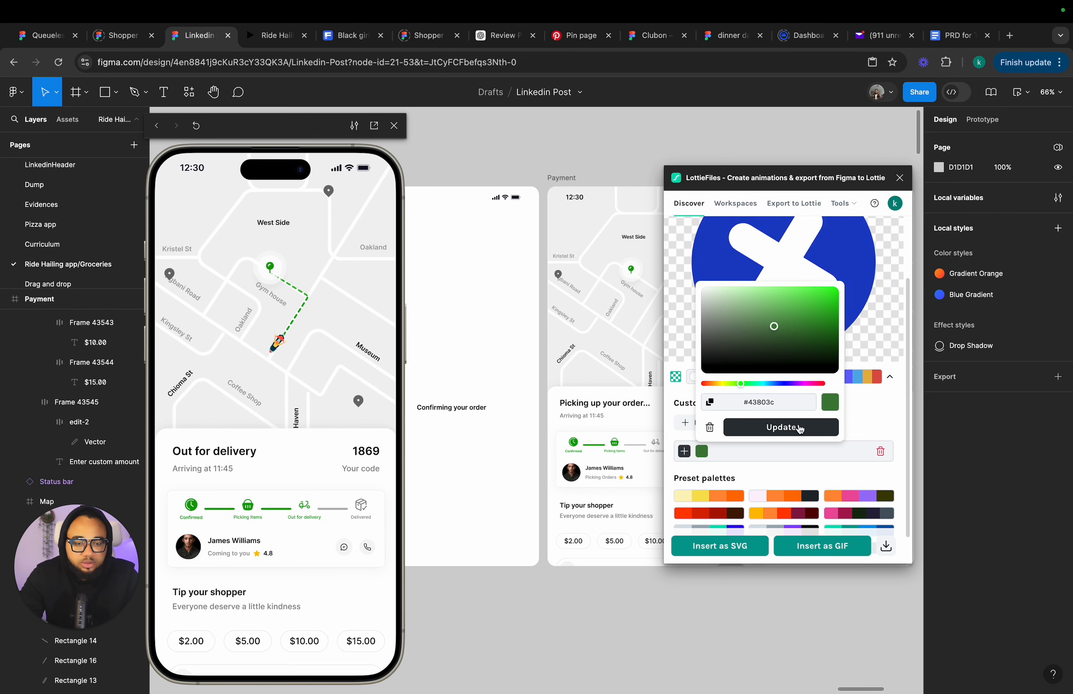
pyautogui.click(753, 384)
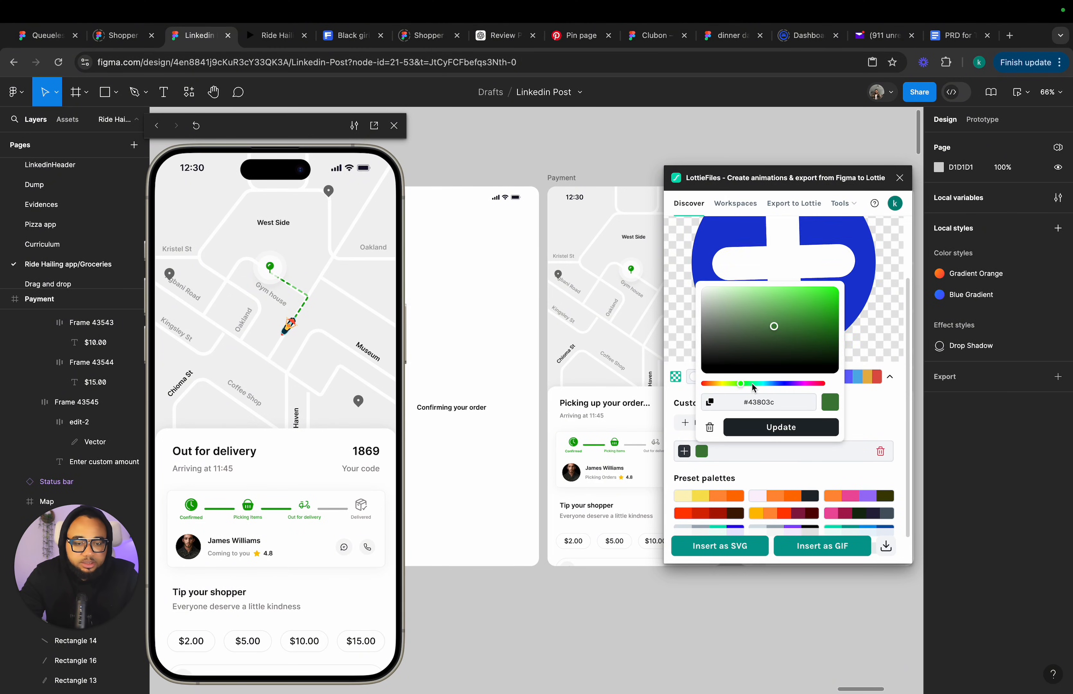
pyautogui.moveTo(753, 386); pyautogui.dragTo(744, 387)
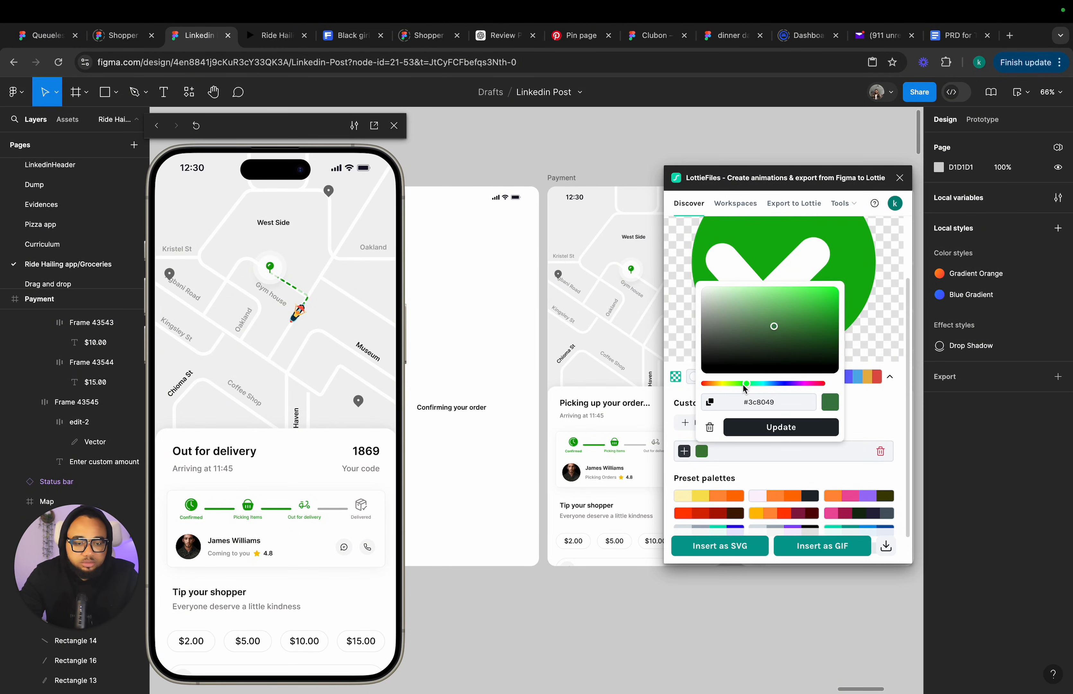
pyautogui.click(780, 427)
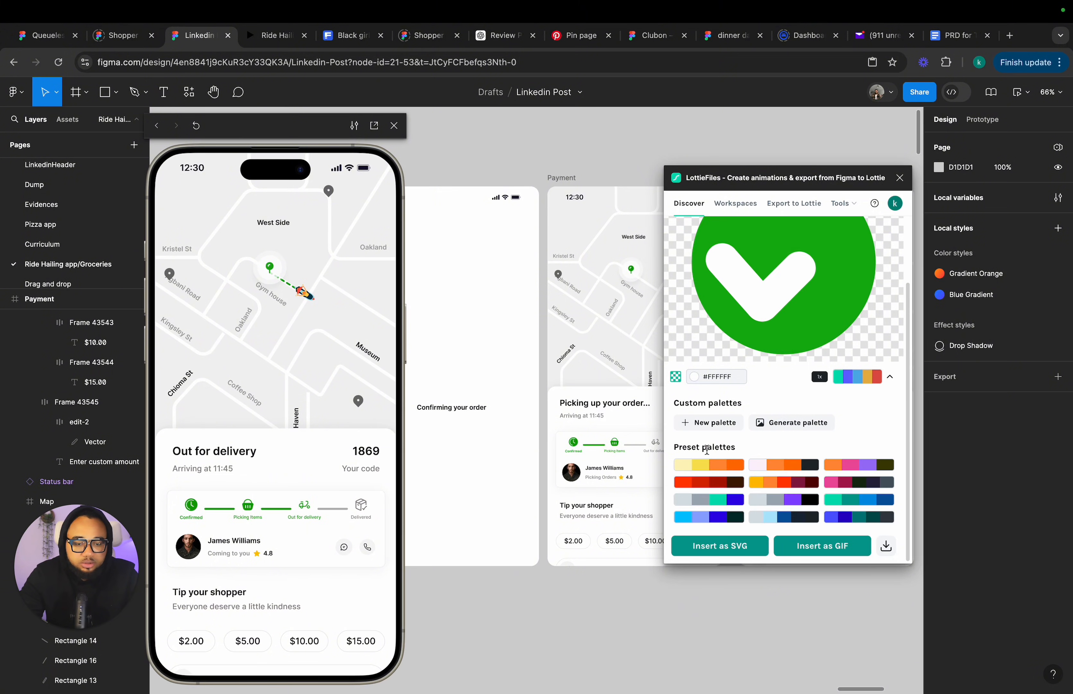
pyautogui.click(850, 378)
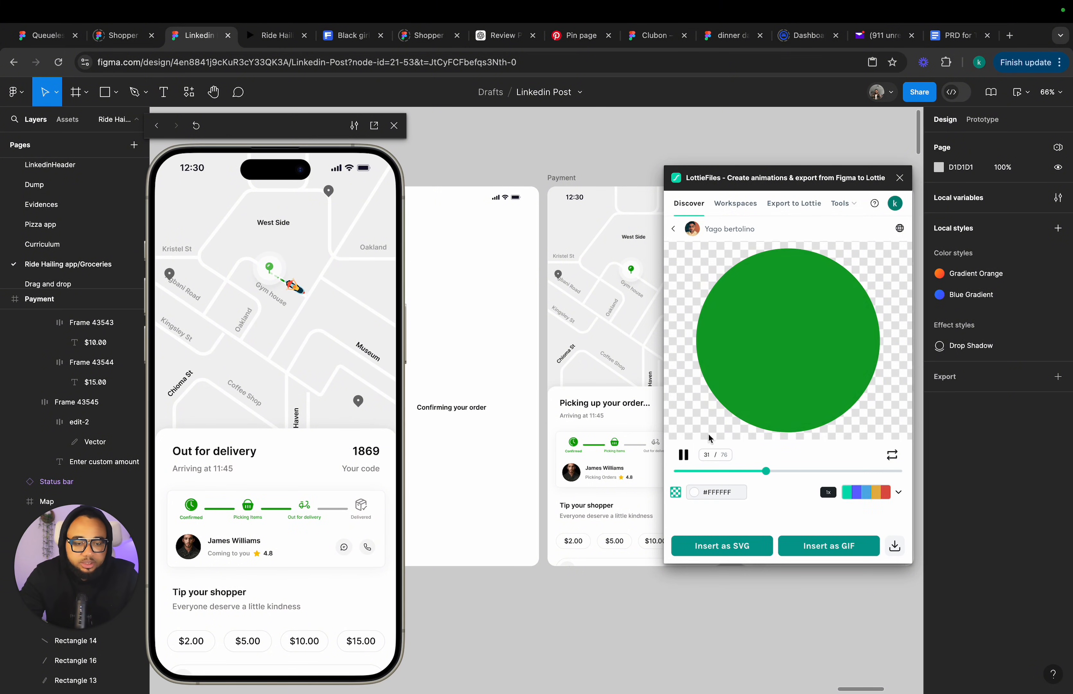
pyautogui.click(858, 493)
# Create a new custom palette whose first color is purple #5100ff.
pyautogui.click(724, 426)
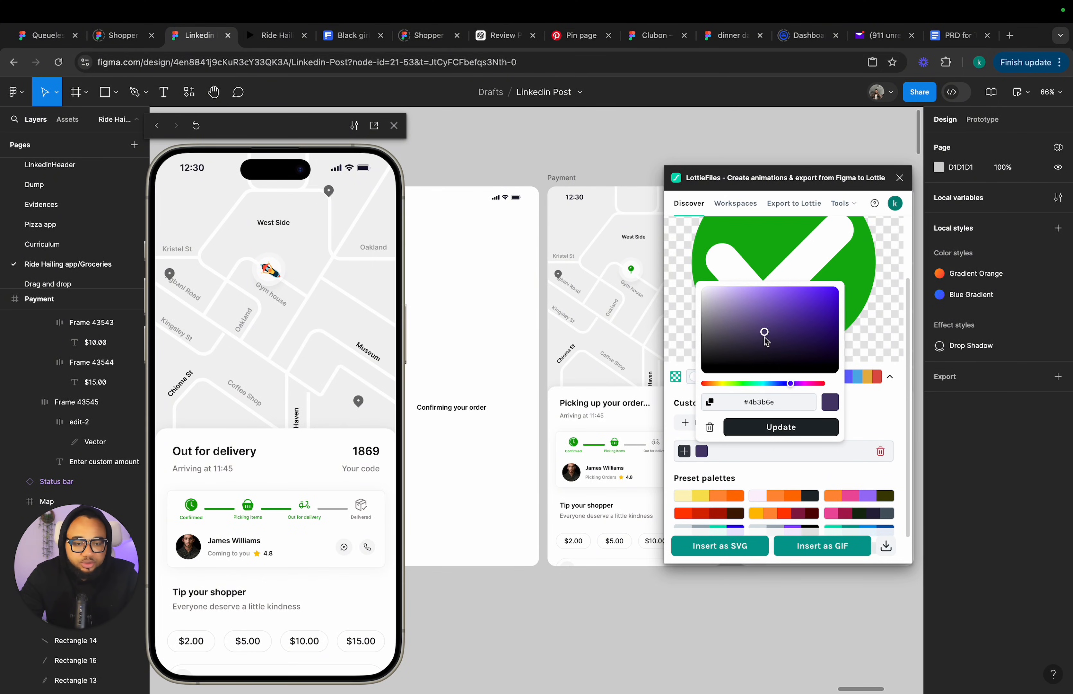
pyautogui.moveTo(765, 337); pyautogui.dragTo(860, 283)
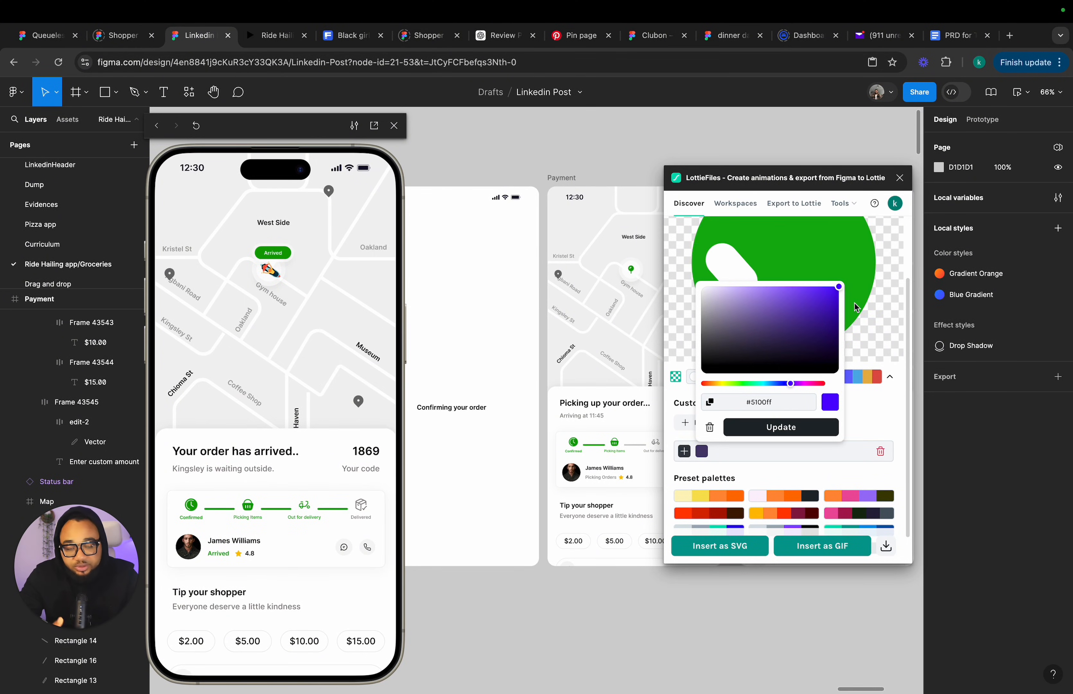
pyautogui.click(796, 434)
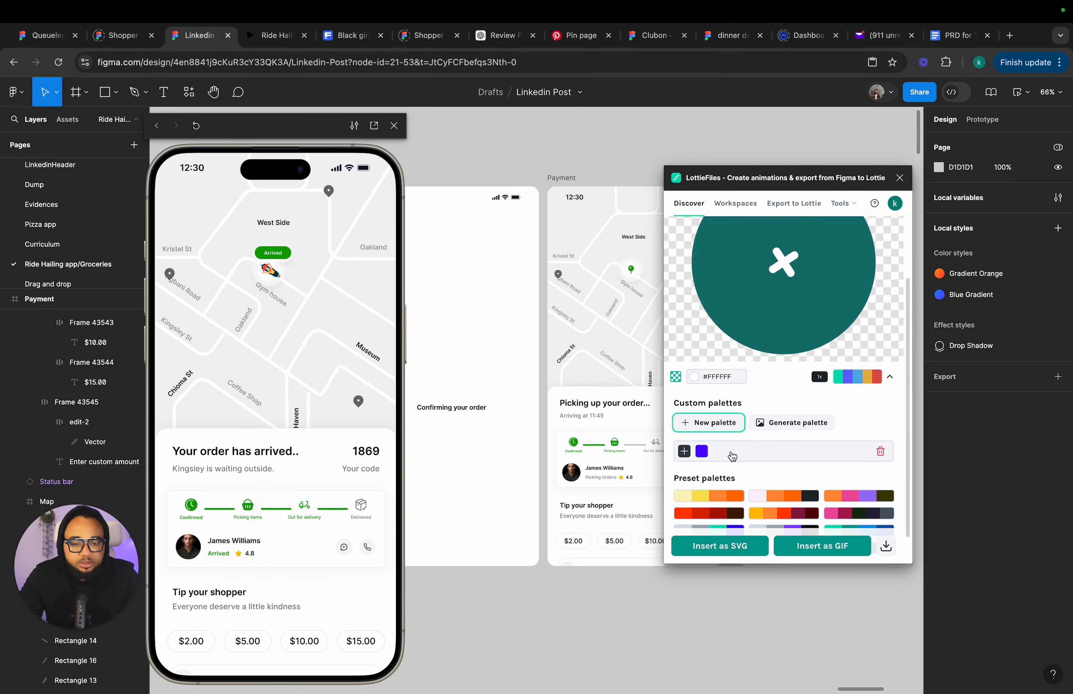
# Add a green #11ad32 color and a blue #115dcf color to the custom palette.
pyautogui.click(684, 450)
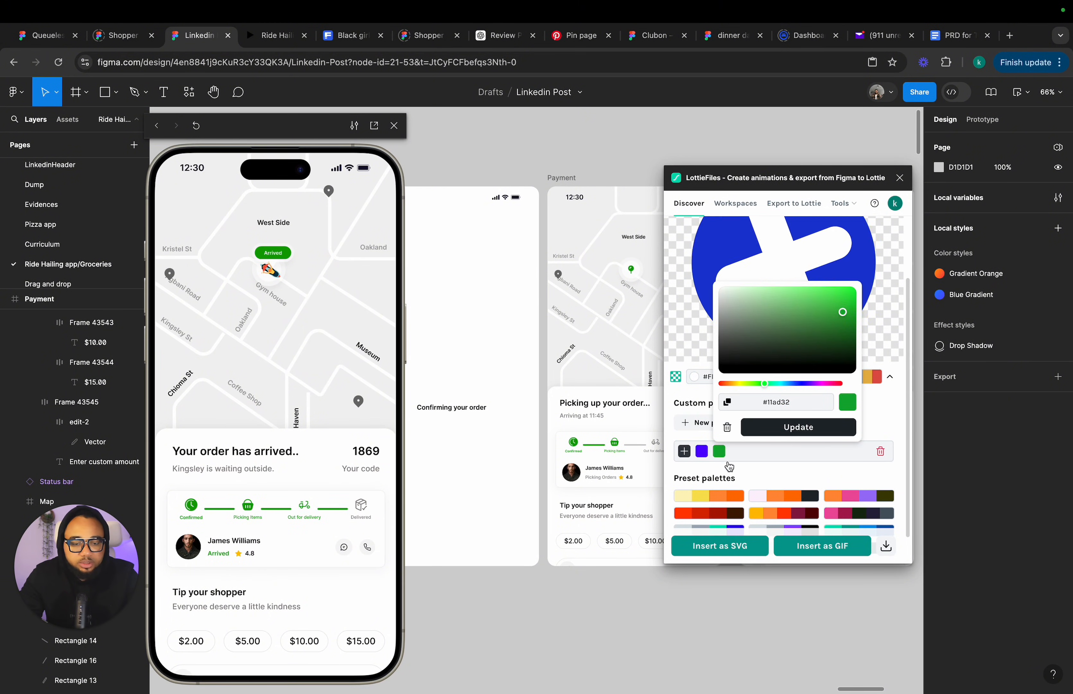
pyautogui.click(683, 451)
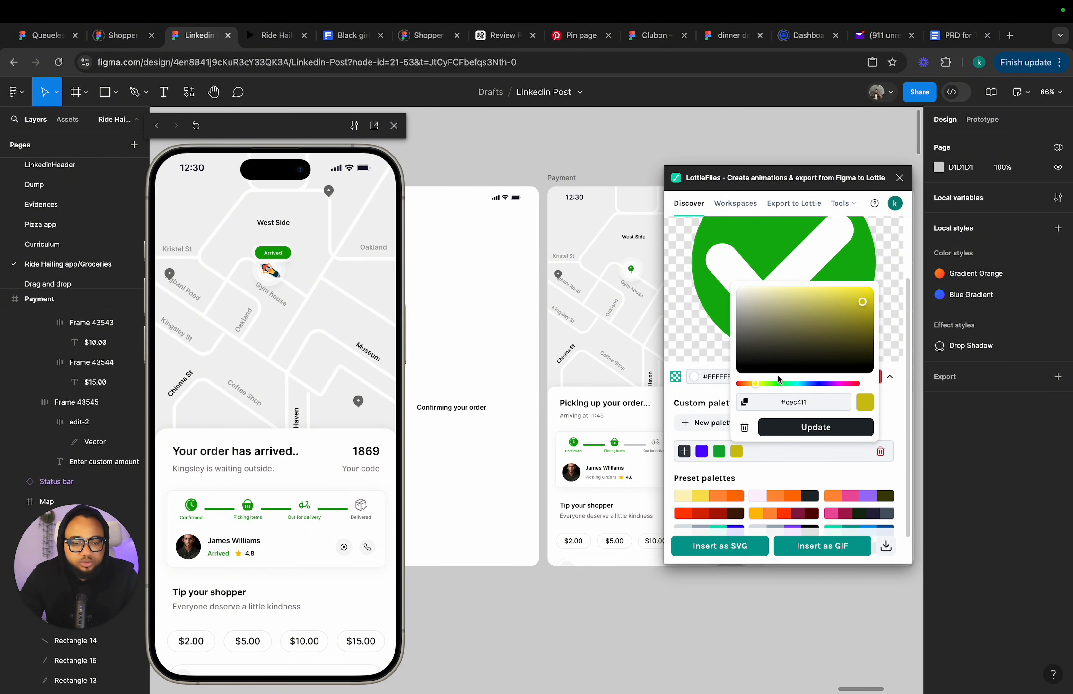
pyautogui.moveTo(756, 383); pyautogui.dragTo(812, 381)
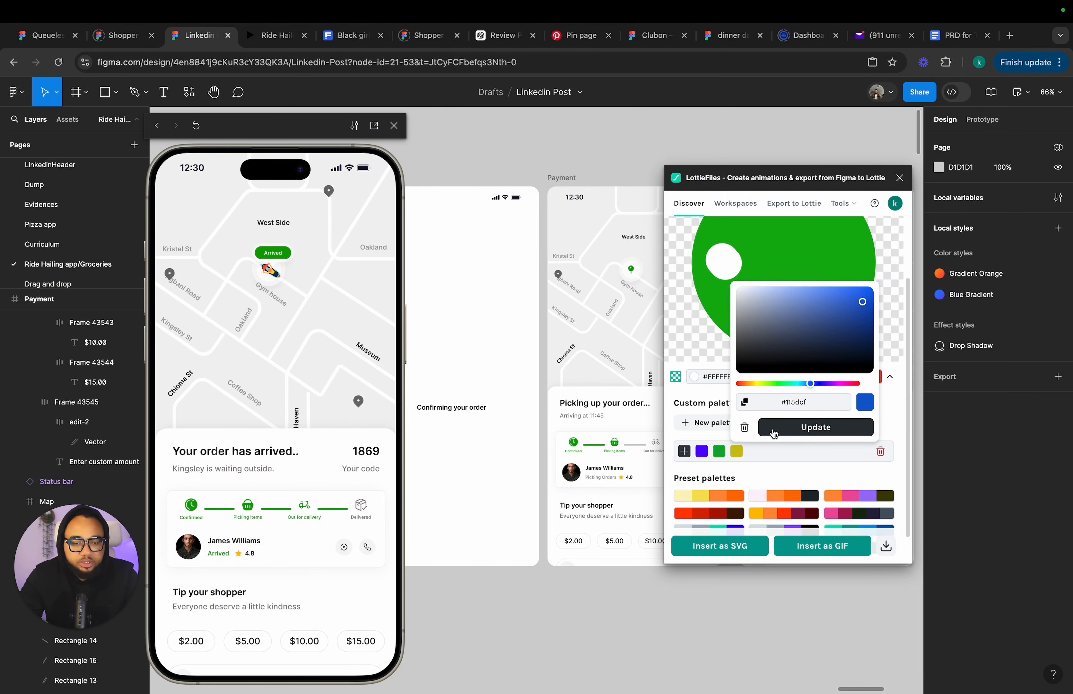
pyautogui.click(810, 428)
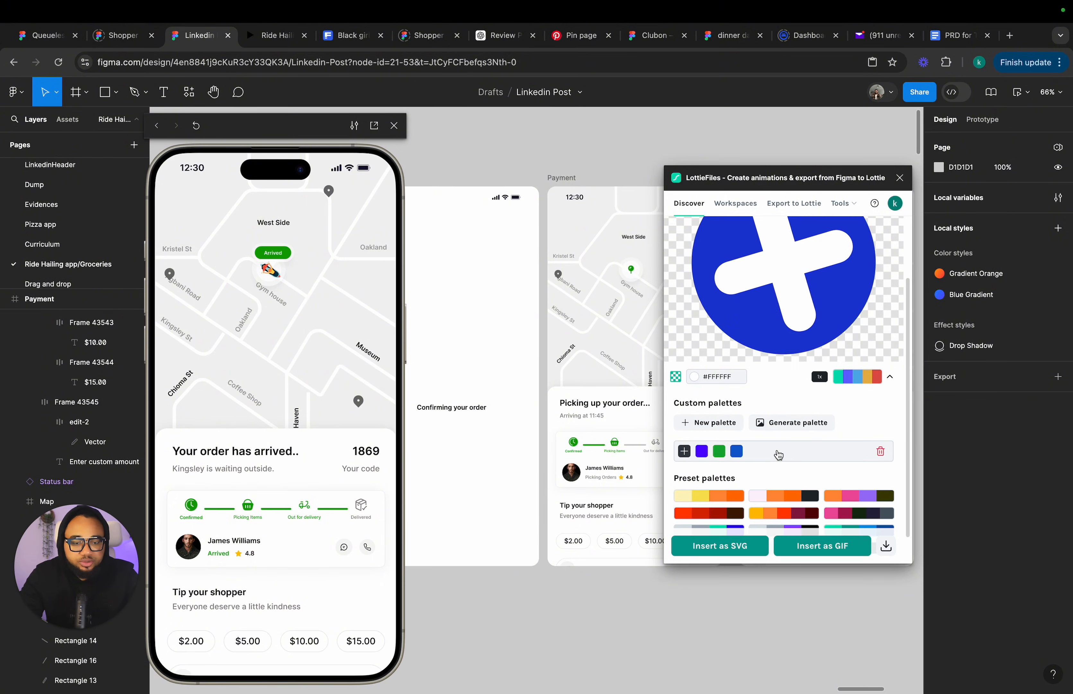
# Apply the custom palette to the animation and change its green color to #1126ad.
pyautogui.moveTo(737, 458)
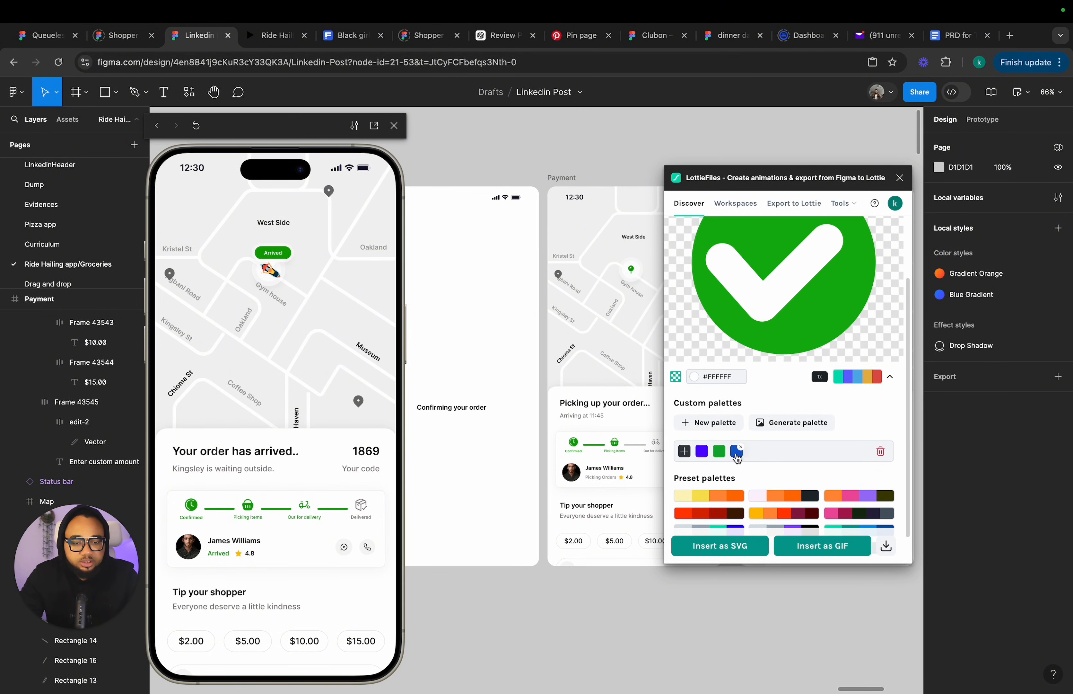
pyautogui.click(772, 457)
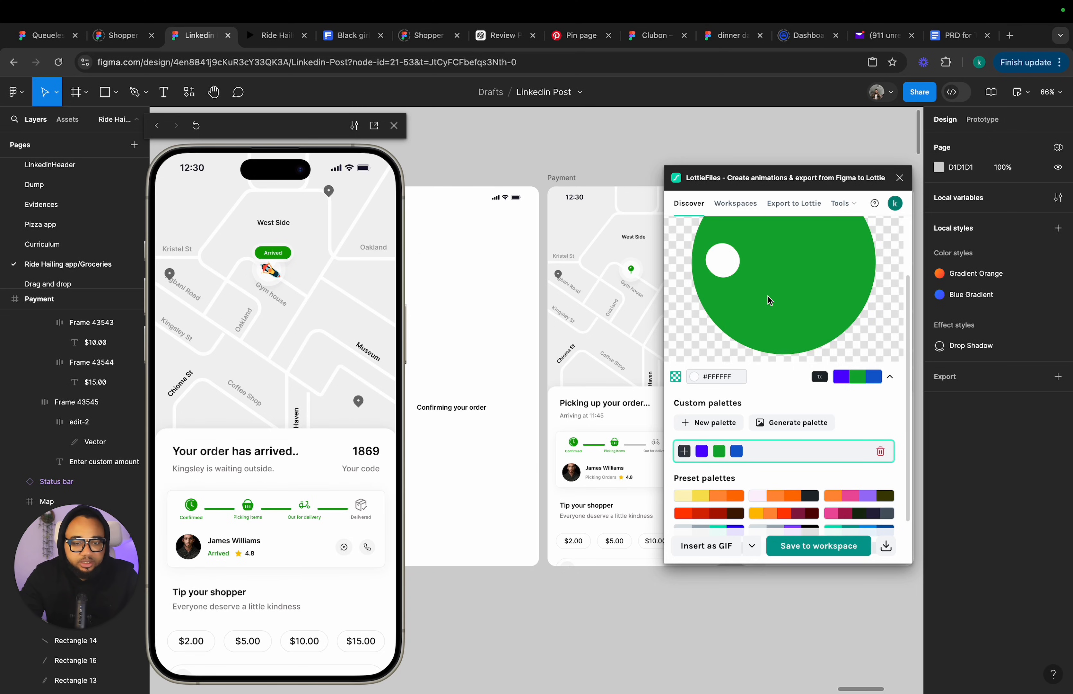
pyautogui.click(720, 451)
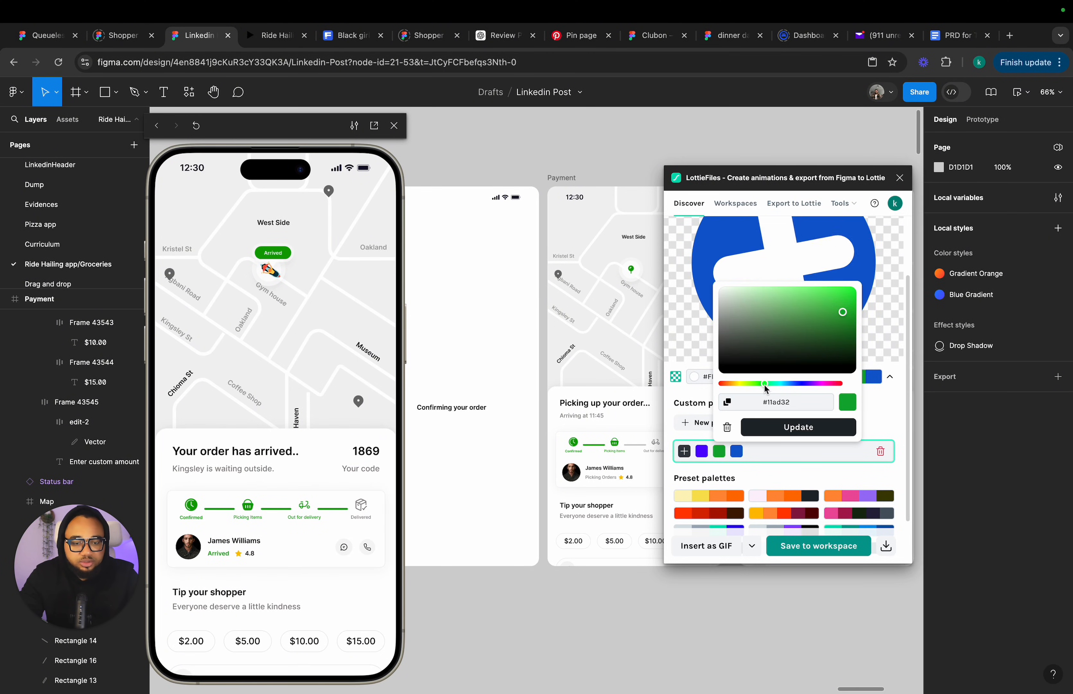
pyautogui.moveTo(767, 383); pyautogui.dragTo(800, 382)
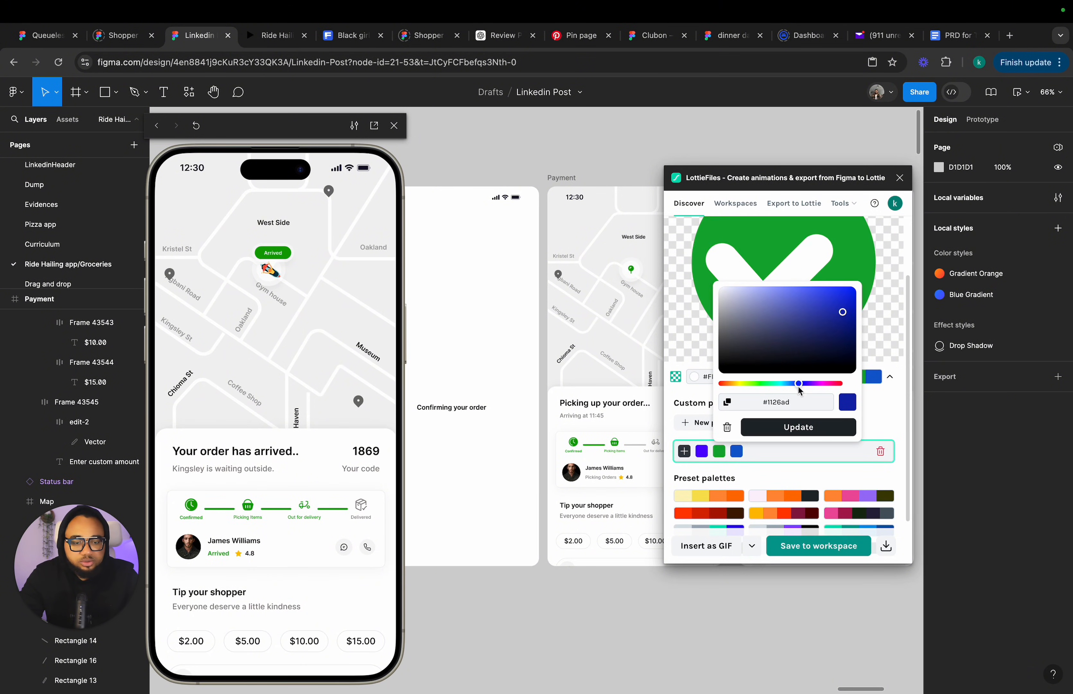
pyautogui.click(796, 427)
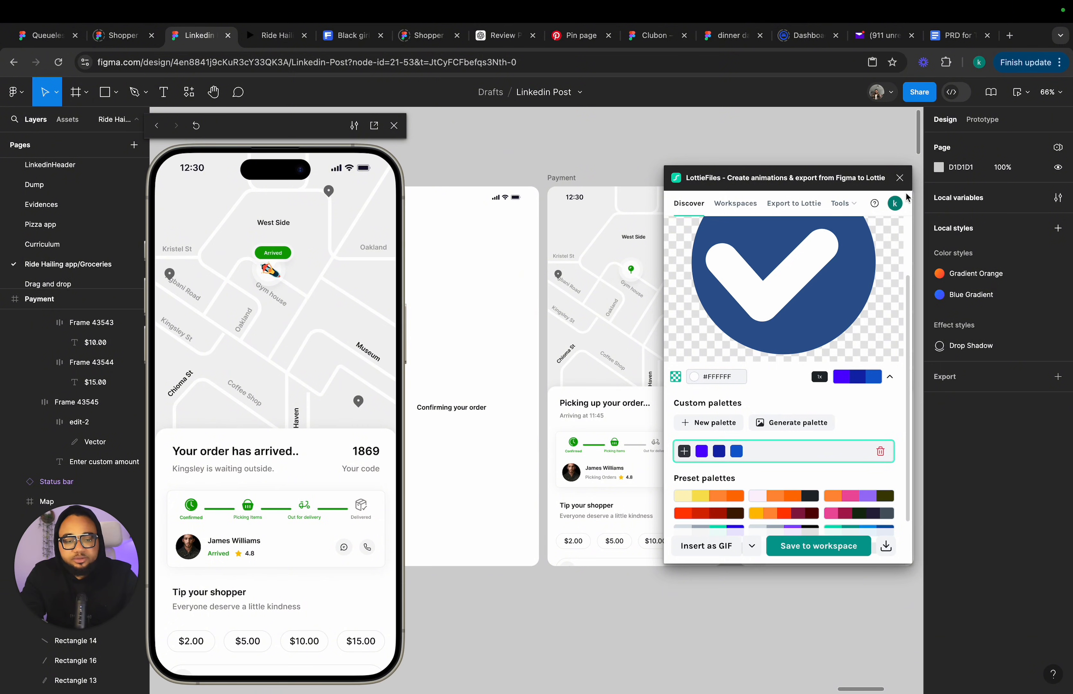
# Close the plugin and select the animated cart GIF in the Picking up frame's header.
pyautogui.click(899, 178)
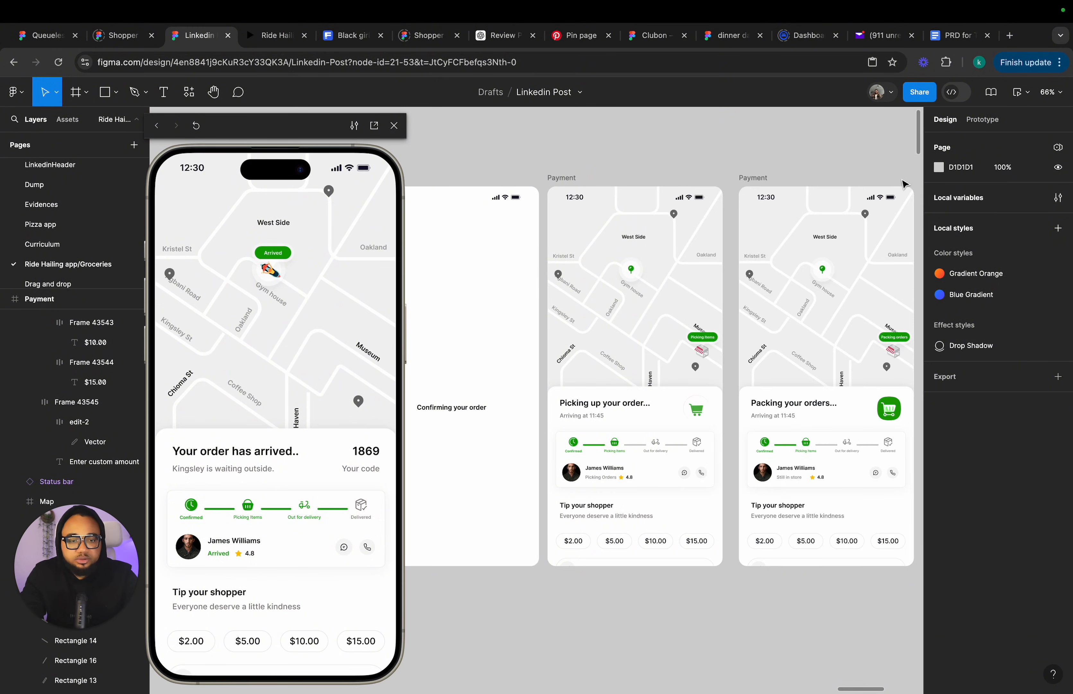
pyautogui.click(697, 412)
pyautogui.click(696, 412)
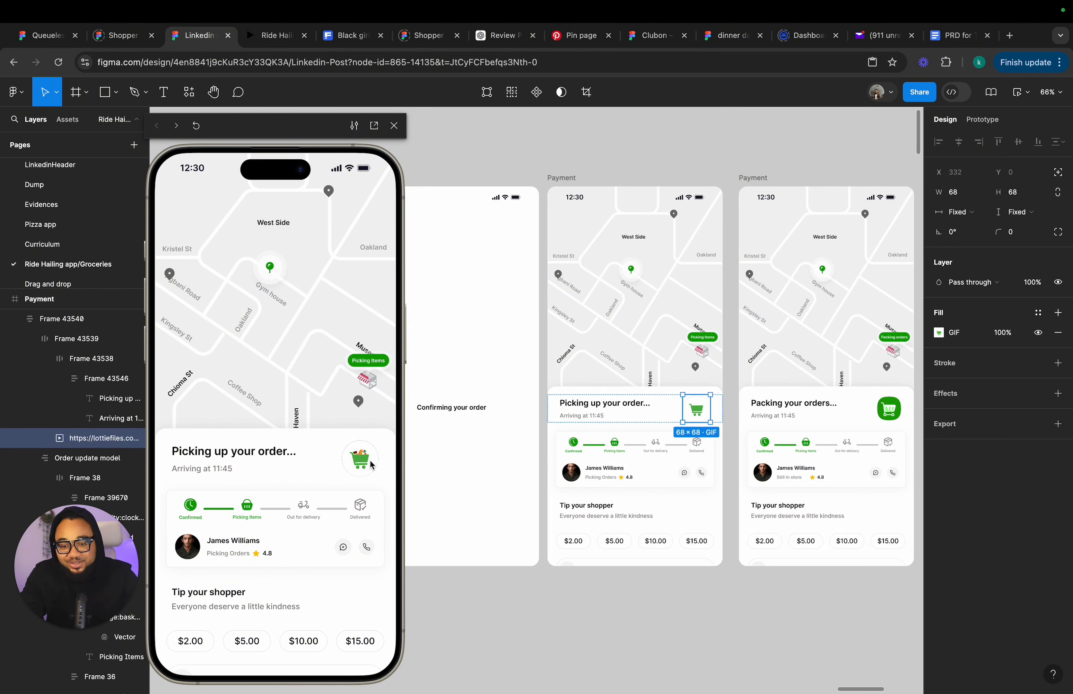
# Zoom and pan across the tracking frames to inspect their header cart icons.
pyautogui.hscroll(6, 618, 479)
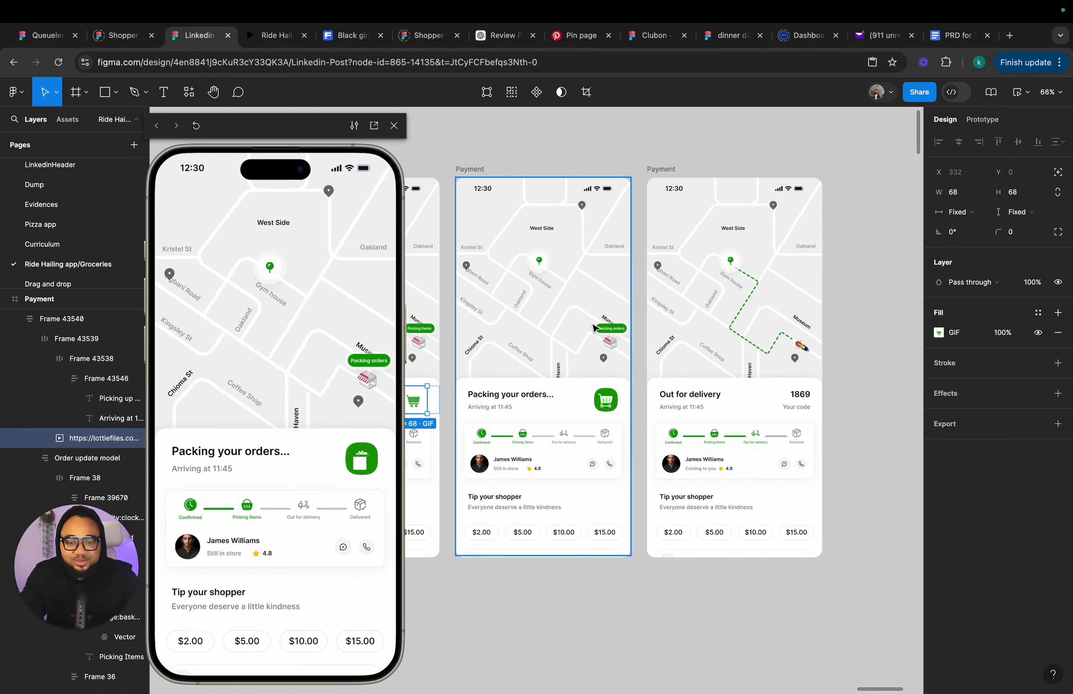
pyautogui.scroll(8, 594, 328)
pyautogui.scroll(-5, 607, 331)
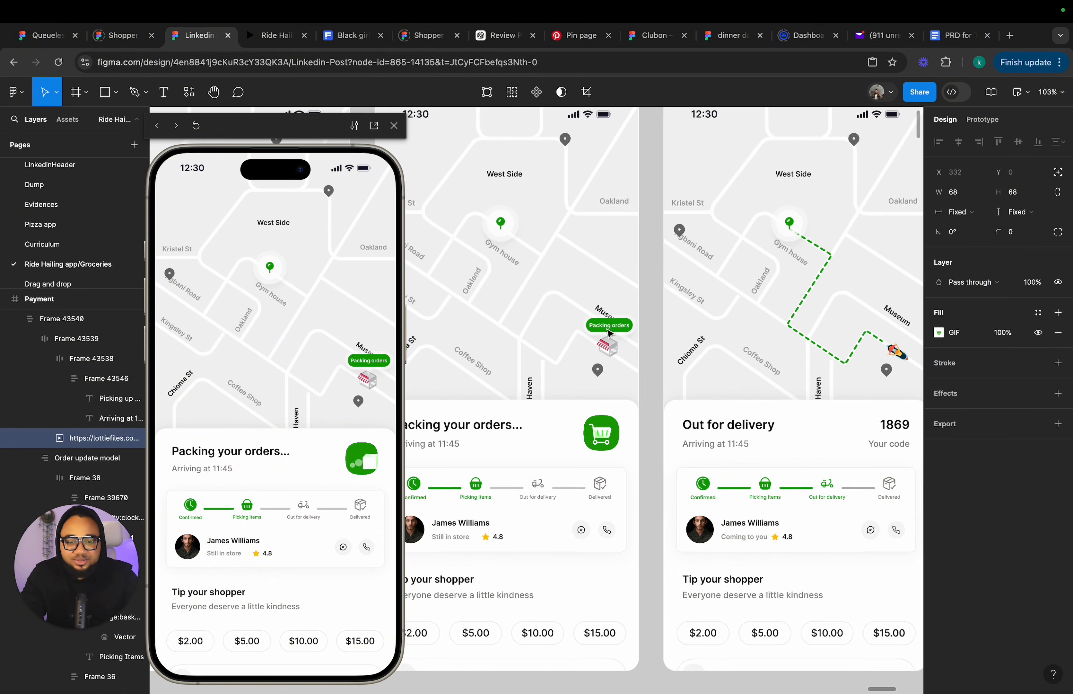
pyautogui.scroll(-2, 607, 332)
pyautogui.hscroll(-3, 693, 397)
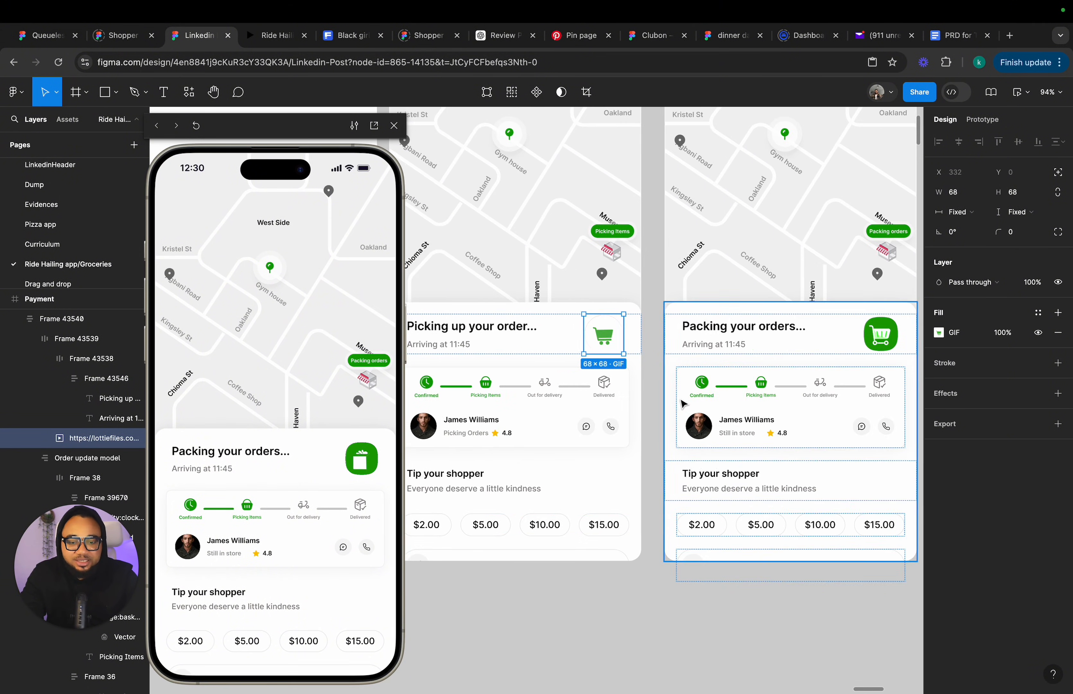
pyautogui.hscroll(4, 805, 404)
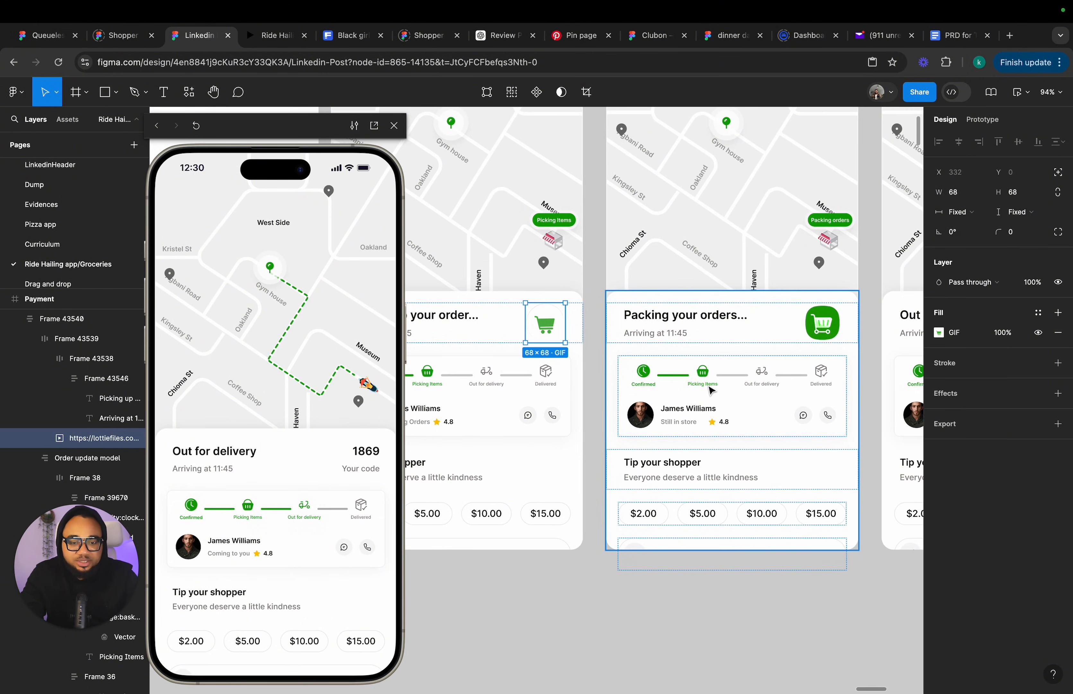
pyautogui.hscroll(2, 710, 389)
pyautogui.scroll(5, 711, 391)
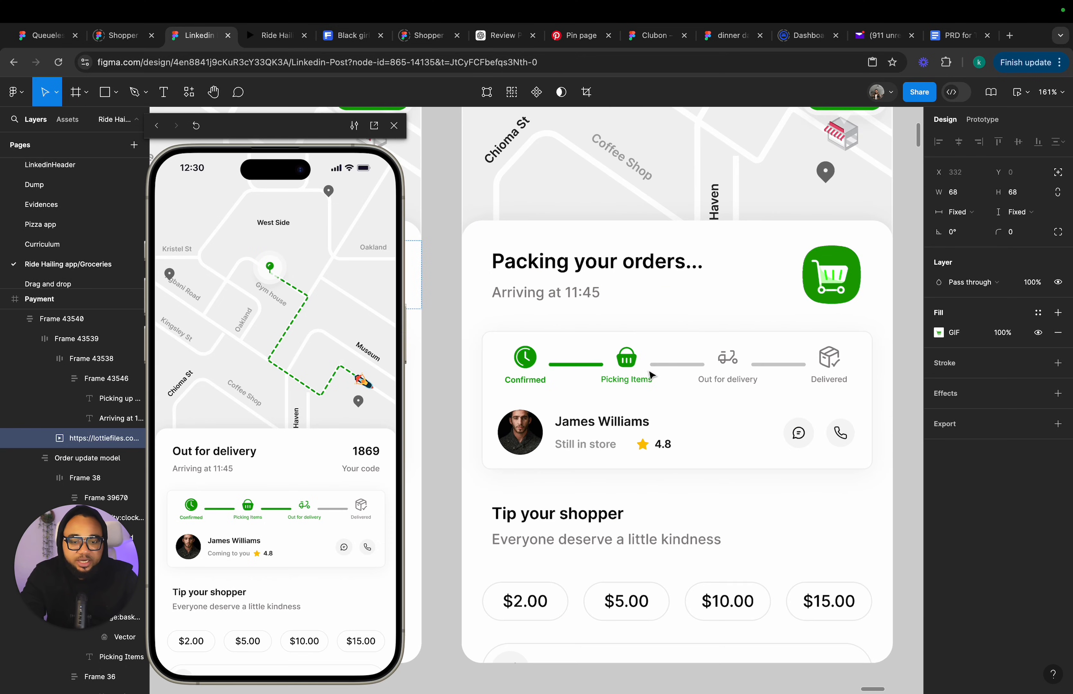
pyautogui.hscroll(10, 675, 378)
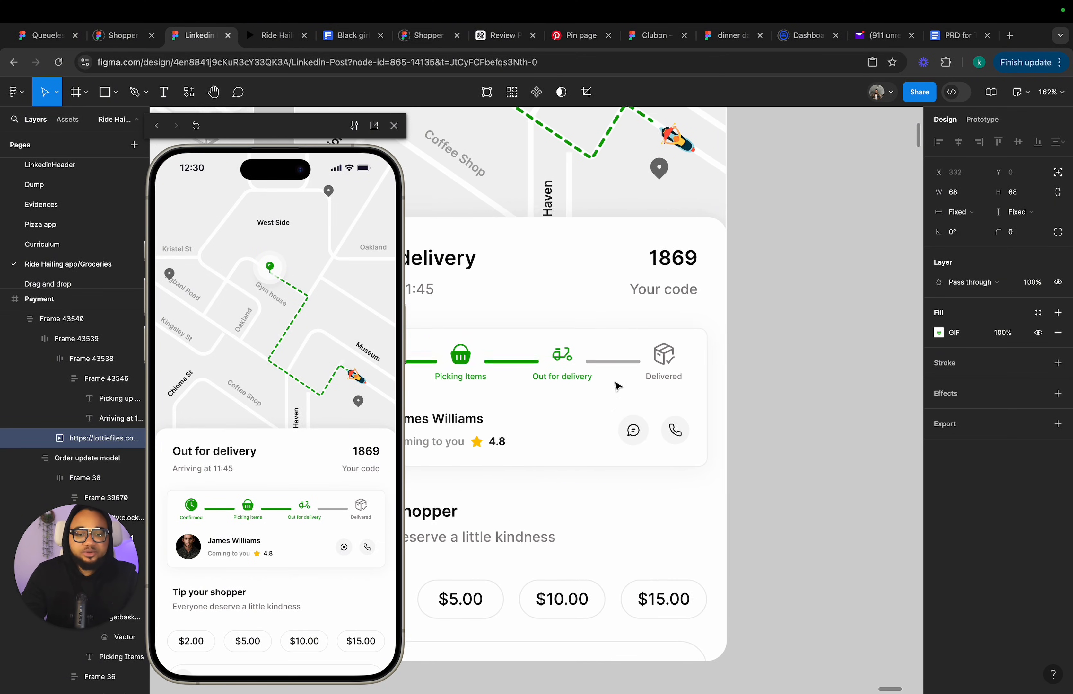
pyautogui.scroll(-10, 596, 376)
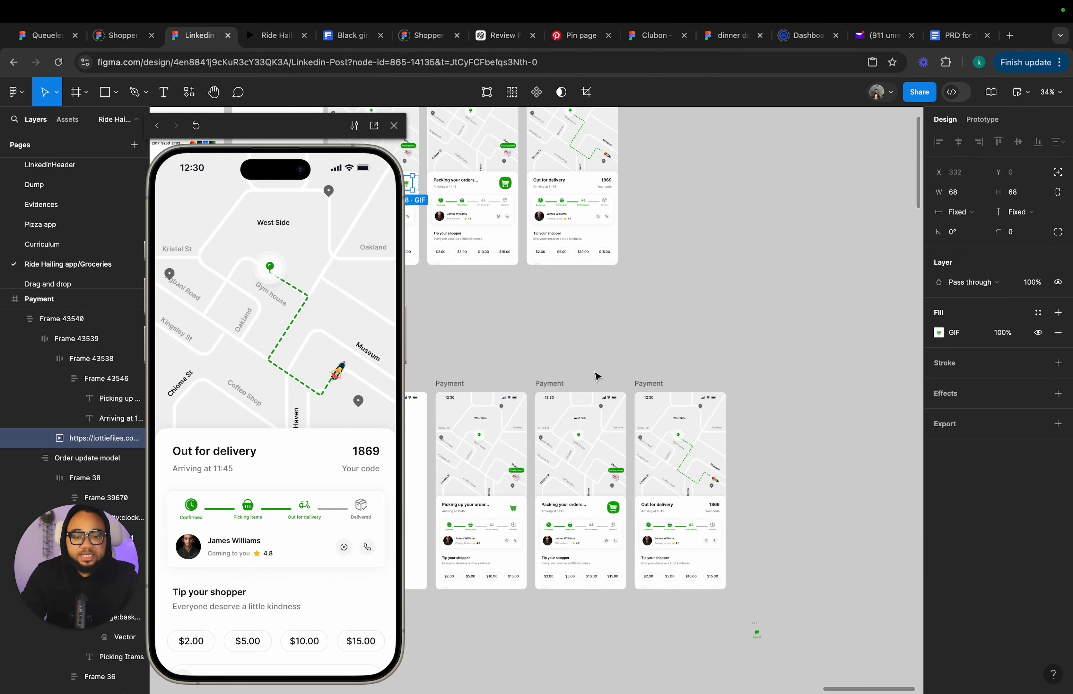
# Examine the Picking up and Packing frames up close, comparing their header cart icons and progress trackers.
pyautogui.scroll(2, 597, 376)
pyautogui.scroll(6, 656, 298)
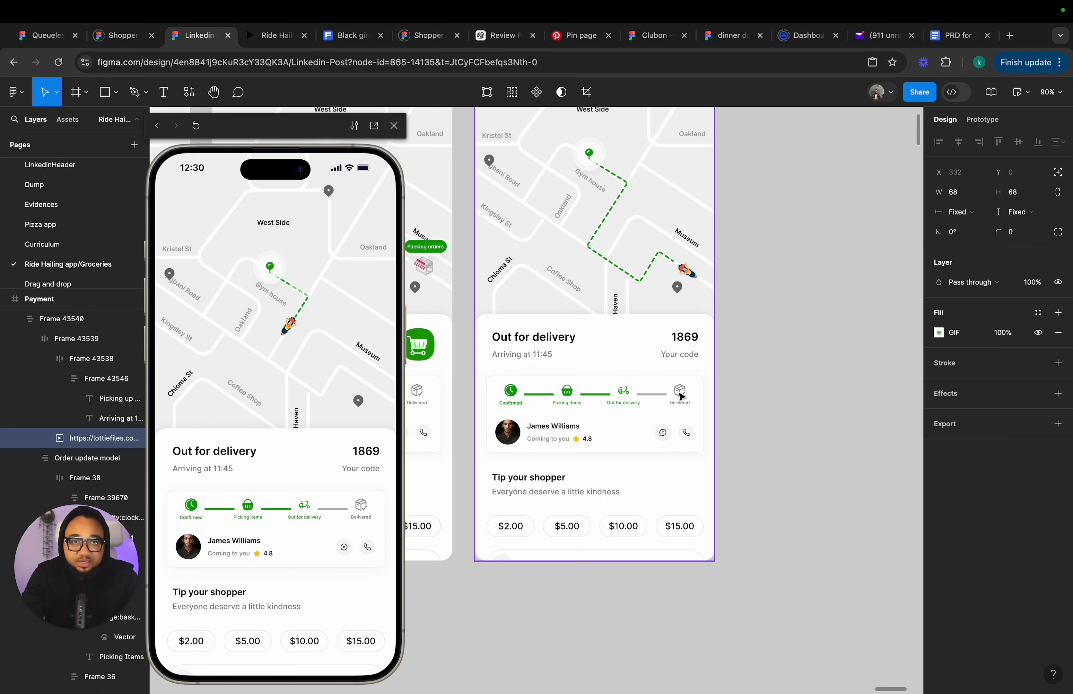
pyautogui.scroll(3, 620, 229)
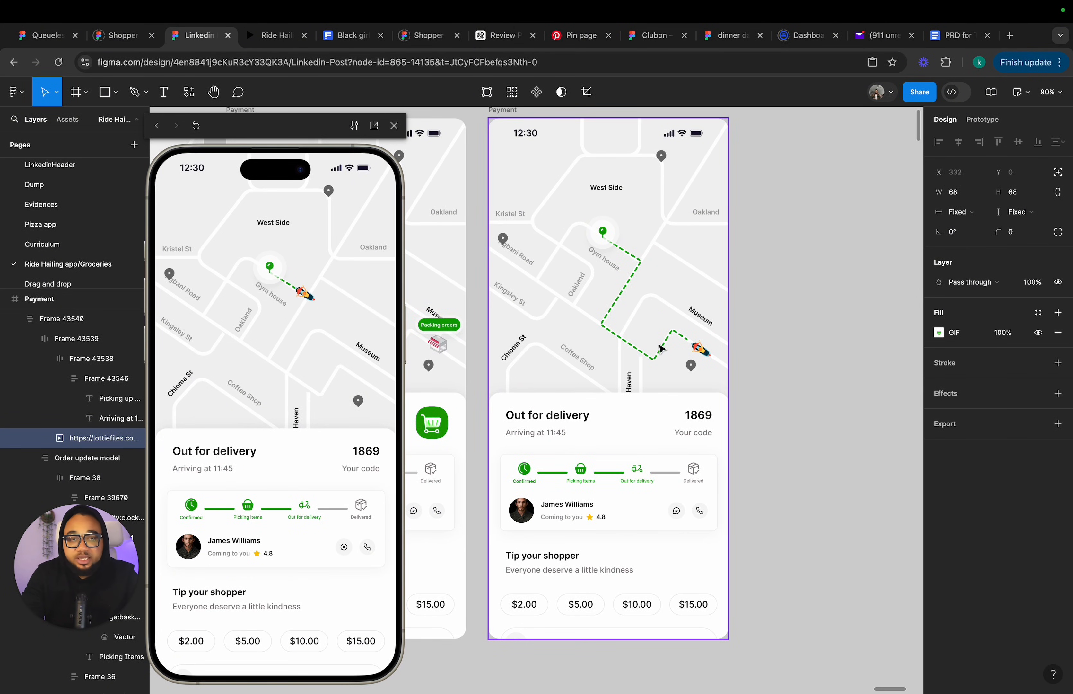
pyautogui.scroll(-5, 676, 375)
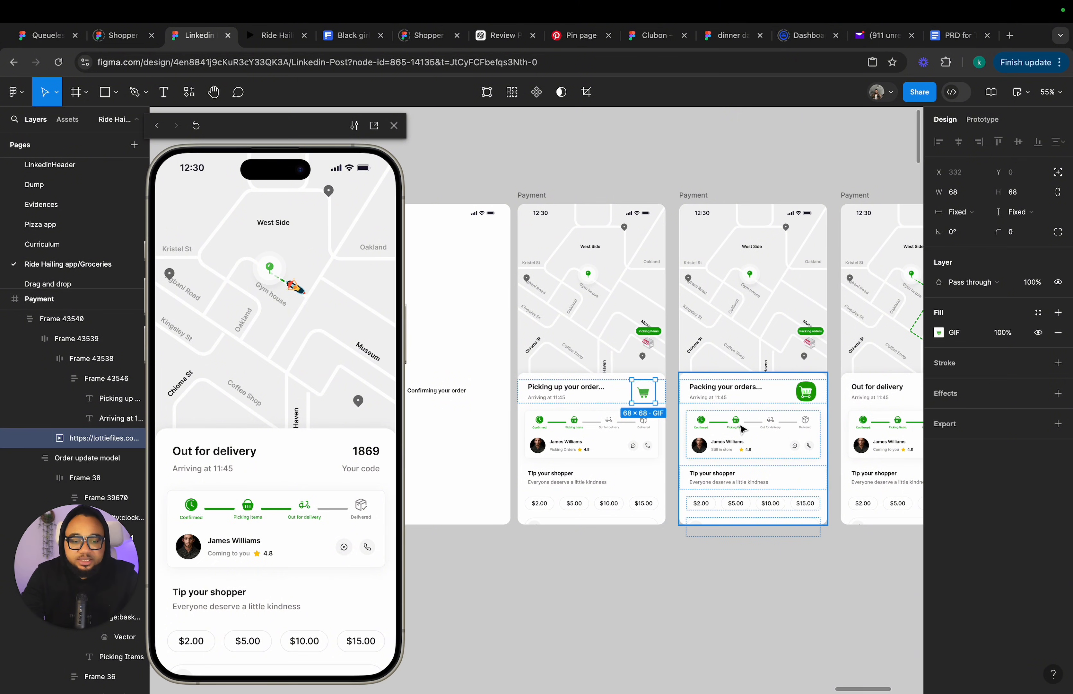
pyautogui.click(745, 404)
pyautogui.scroll(5, 616, 467)
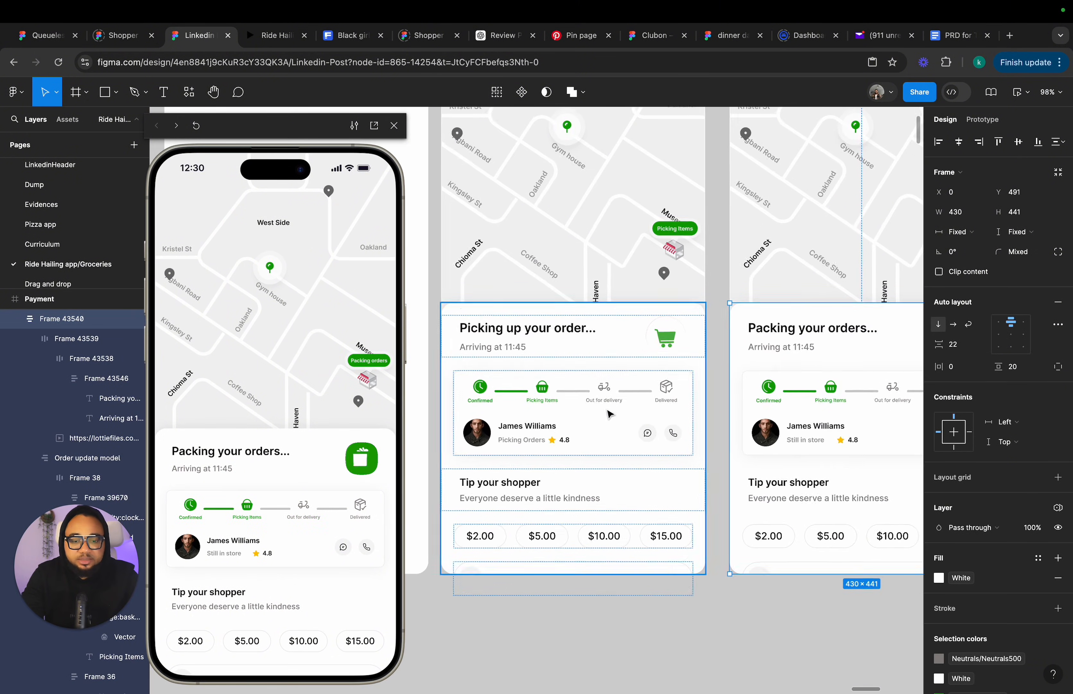
pyautogui.scroll(-5, 575, 314)
pyautogui.scroll(2, 479, 163)
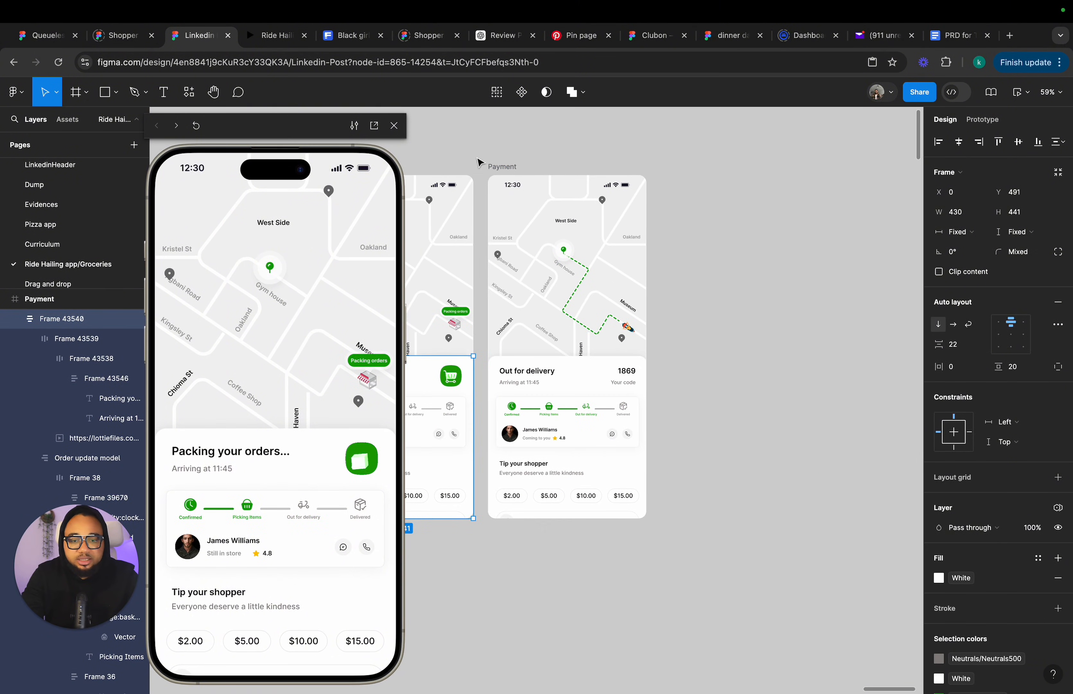
# Select the Out for delivery frame and its map to inspect the map's layers and route.
pyautogui.click(502, 174)
pyautogui.keyDown('super'); pyautogui.click(571, 249); pyautogui.keyUp('super')
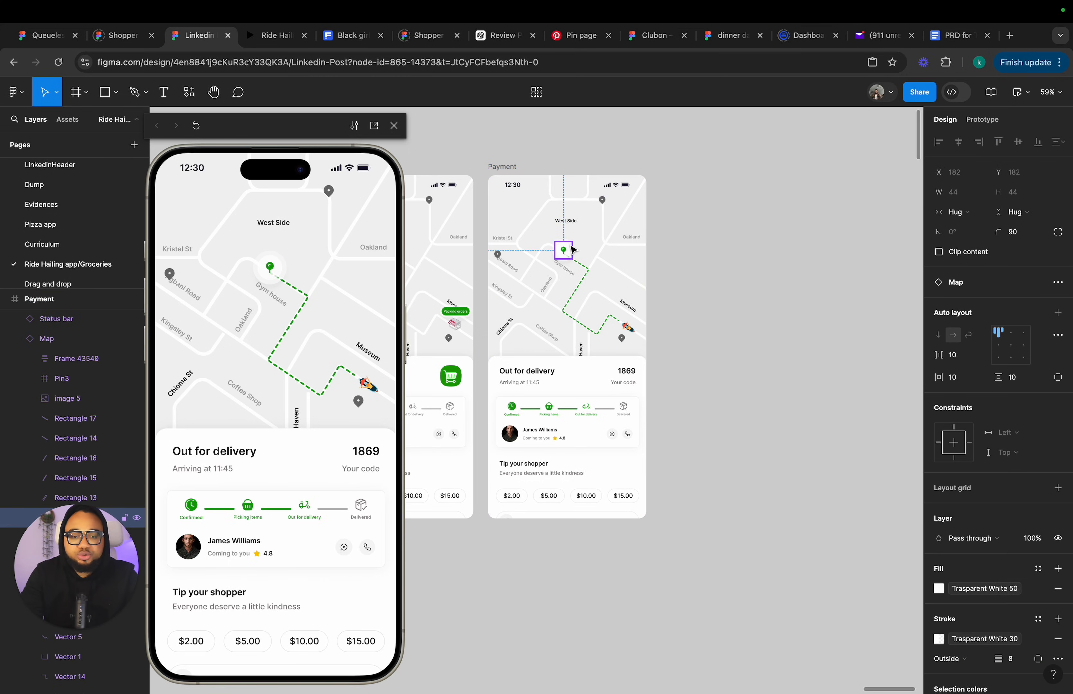
pyautogui.keyDown('super'); pyautogui.click(586, 272); pyautogui.keyUp('super')
pyautogui.press('Escape')
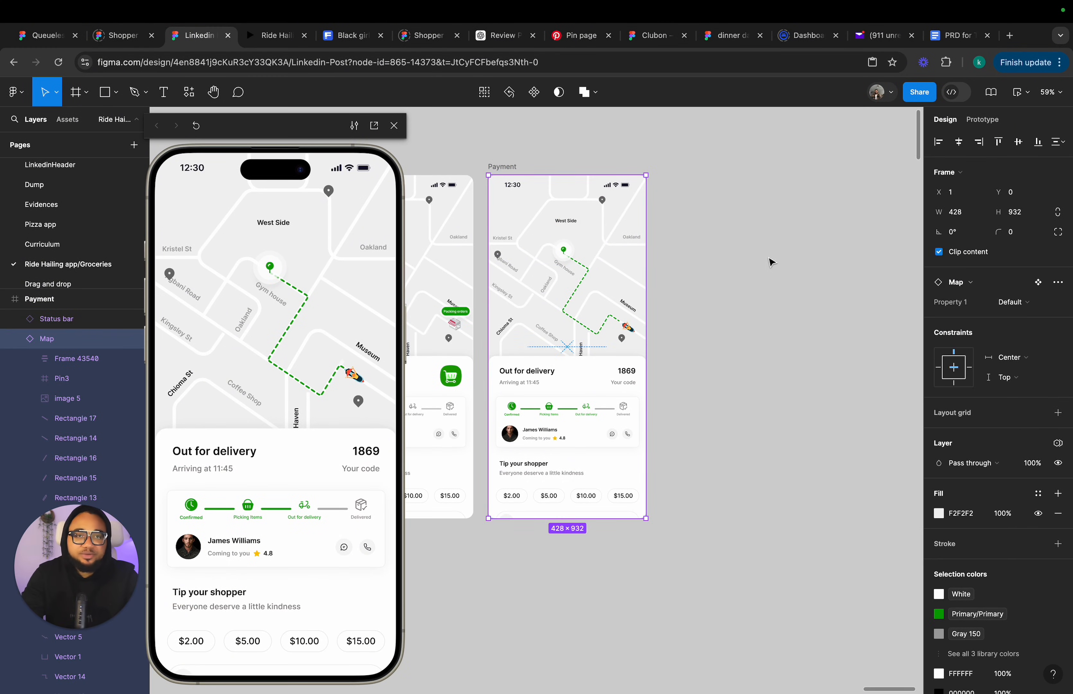
pyautogui.hscroll(-4, 771, 262)
pyautogui.scroll(-2, 771, 261)
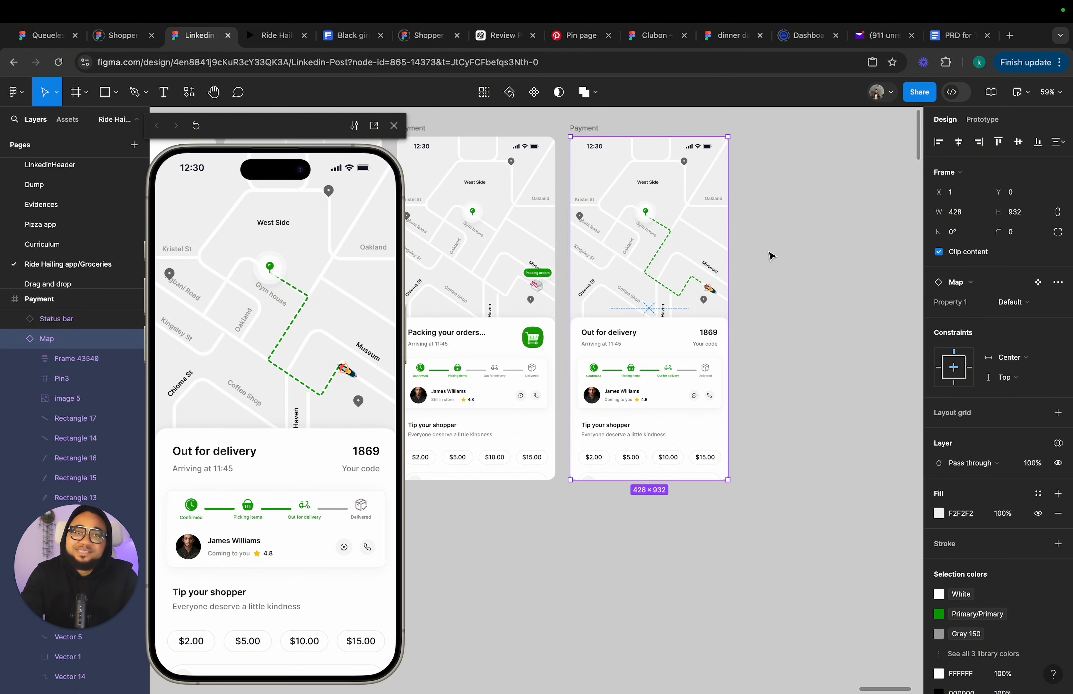